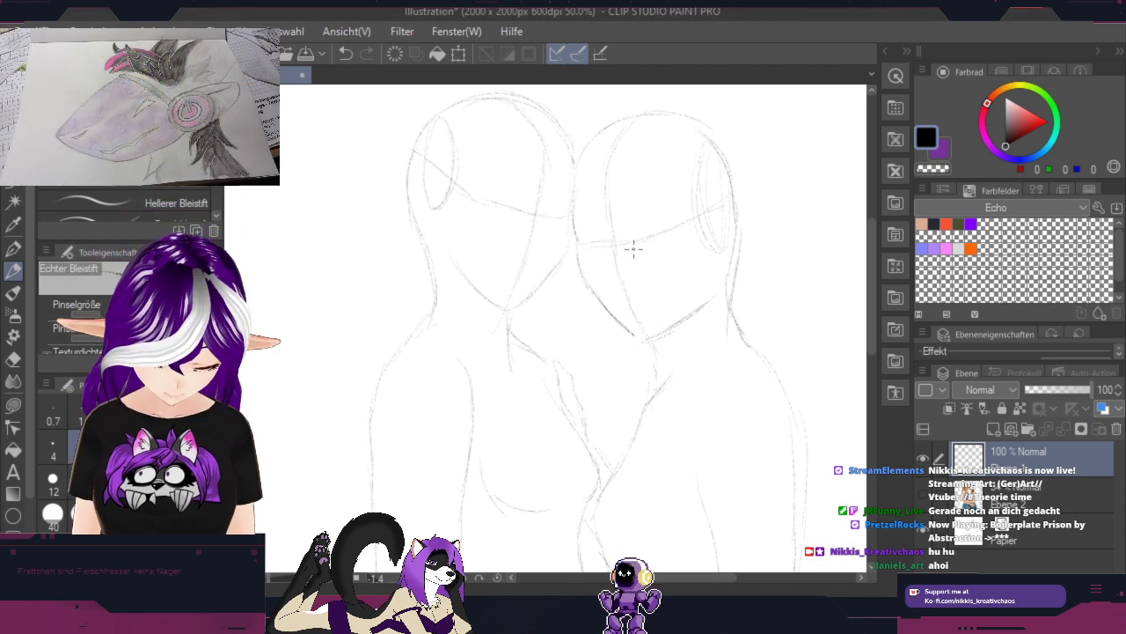
Step: Add a new layer above the sketch and draw an angled guide line across the right head's forehead and down past the ear
{"action": "scroll", "coordinate": [635, 251], "scroll_direction": "up", "scroll_amount": 1}
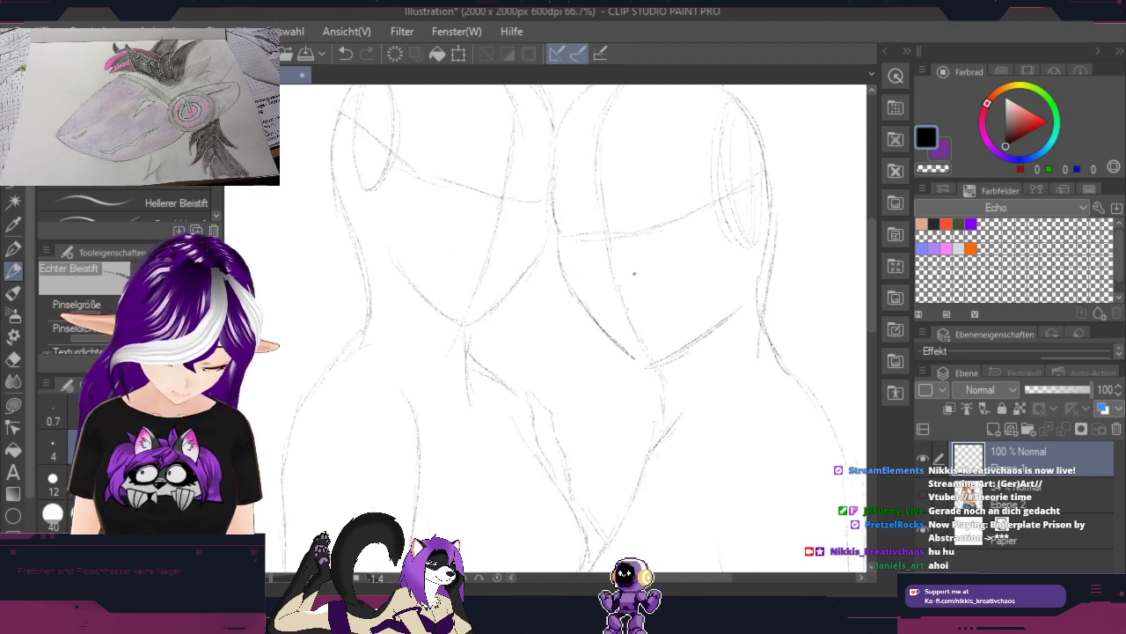
{"action": "key", "text": "space"}
{"action": "left_click_drag", "start_coordinate": [707, 345], "coordinate": [756, 405]}
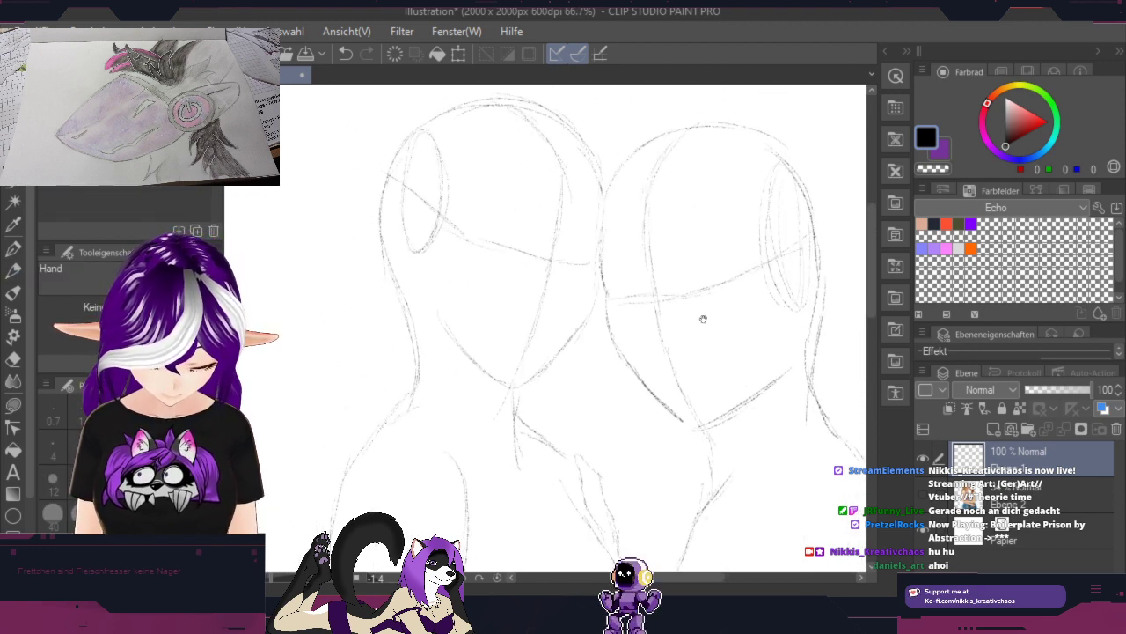
{"action": "mouse_move", "coordinate": [703, 318]}
{"action": "left_mouse_down"}
{"action": "mouse_move", "coordinate": [704, 334]}
{"action": "mouse_move", "coordinate": [625, 308]}
{"action": "left_mouse_up"}
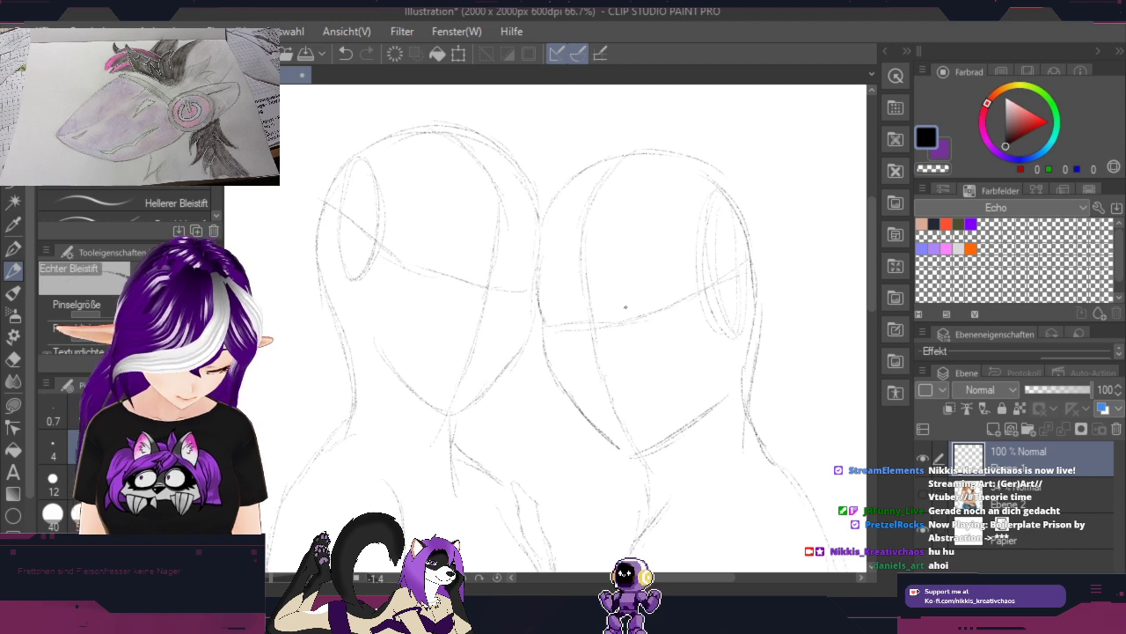
{"action": "left_click", "coordinate": [991, 429]}
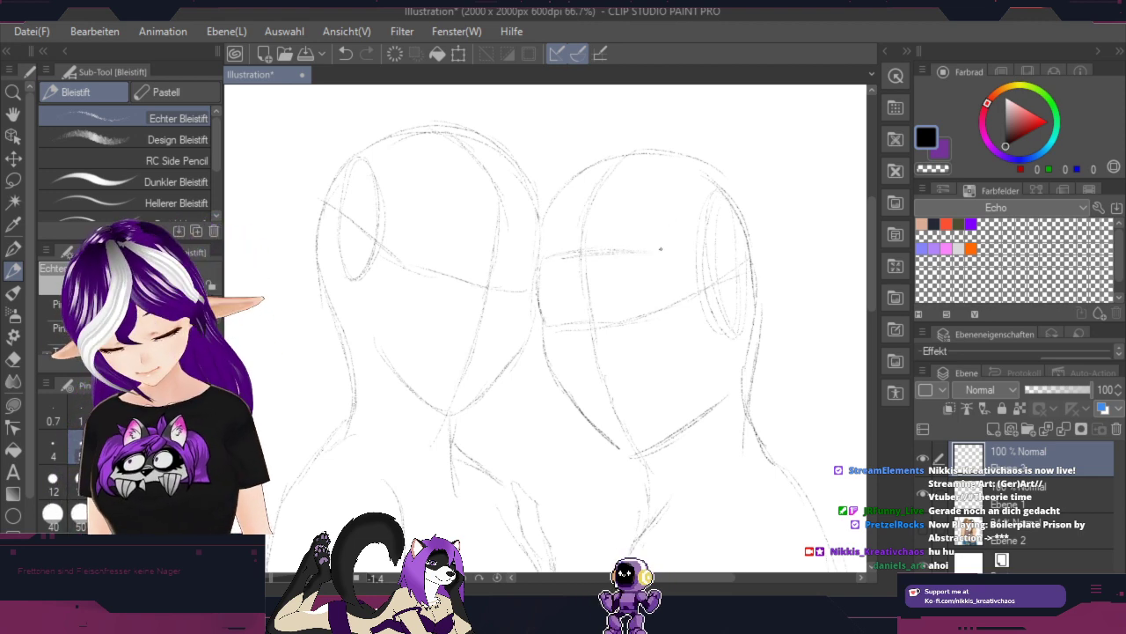
{"action": "mouse_move", "coordinate": [661, 253]}
{"action": "left_mouse_down"}
{"action": "mouse_move", "coordinate": [761, 375]}
{"action": "mouse_move", "coordinate": [815, 355]}
{"action": "mouse_move", "coordinate": [748, 168]}
{"action": "left_mouse_up"}
Step: Try a matching angled guide line across the left head's forehead on the rotated canvas, and undo it
{"action": "key", "text": "r"}
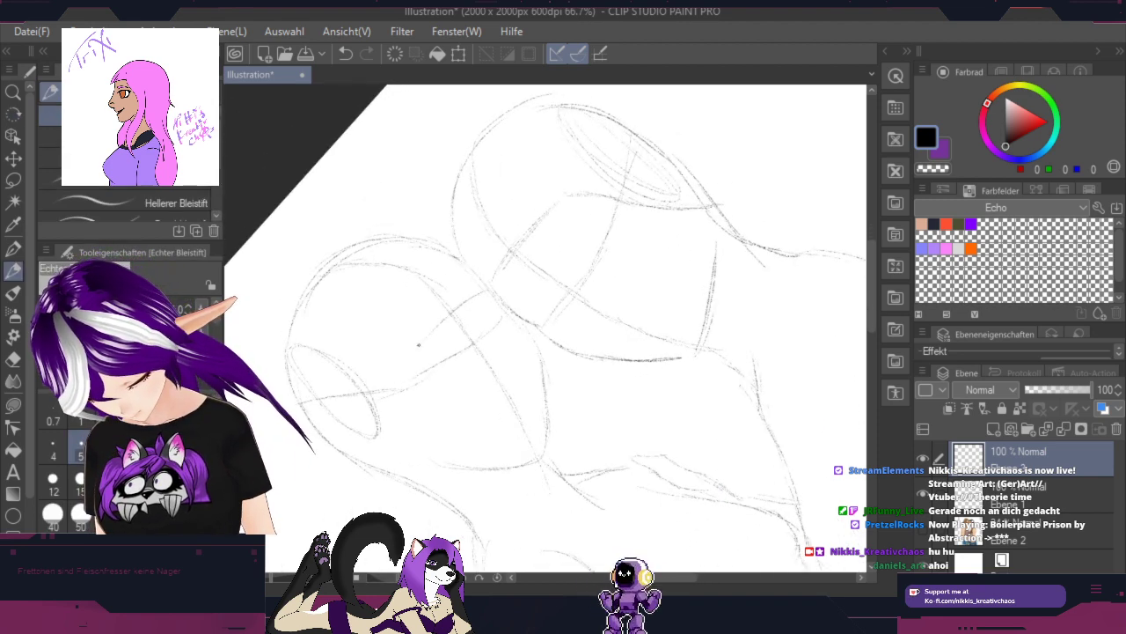
{"action": "left_click_drag", "start_coordinate": [419, 342], "coordinate": [402, 457]}
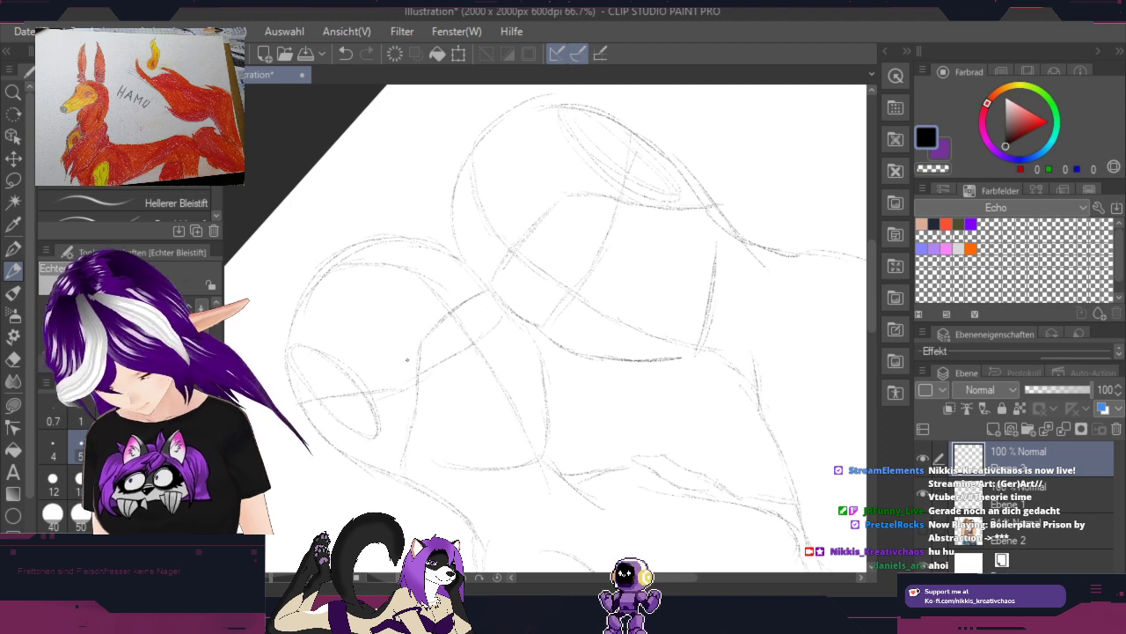
{"action": "key", "text": "r"}
{"action": "left_click_drag", "start_coordinate": [410, 358], "coordinate": [768, 449]}
{"action": "key", "text": "p"}
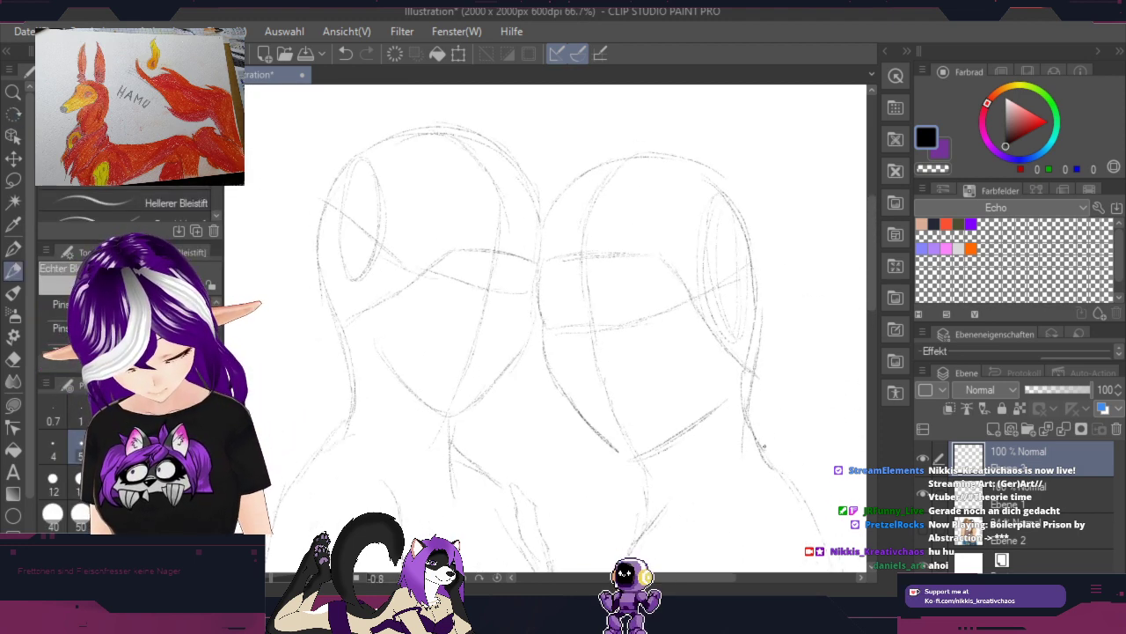
{"action": "left_click", "coordinate": [348, 53]}
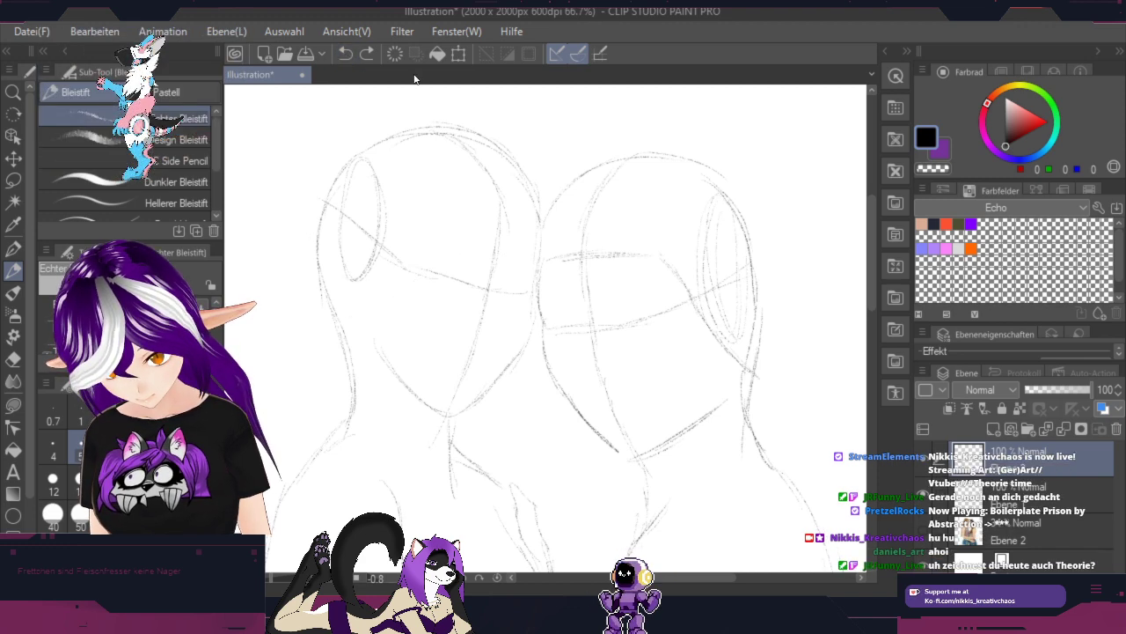
Step: Rotate the canvas and sketch the angled guide line across the left head's forehead and down its side
{"action": "key", "text": "r"}
{"action": "mouse_move", "coordinate": [714, 390]}
{"action": "left_mouse_down"}
{"action": "mouse_move", "coordinate": [702, 247]}
{"action": "mouse_move", "coordinate": [672, 224]}
{"action": "left_mouse_up"}
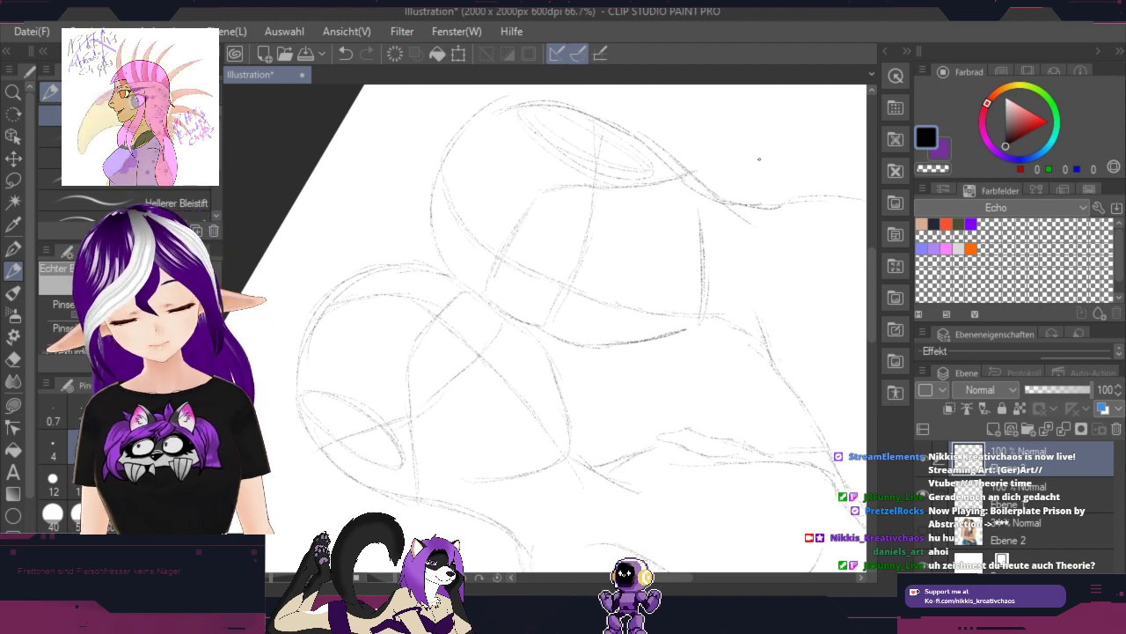
{"action": "key", "text": "r"}
{"action": "mouse_move", "coordinate": [792, 135]}
{"action": "left_mouse_down"}
{"action": "mouse_move", "coordinate": [797, 152]}
{"action": "mouse_move", "coordinate": [682, 385]}
{"action": "mouse_move", "coordinate": [702, 161]}
{"action": "left_mouse_up"}
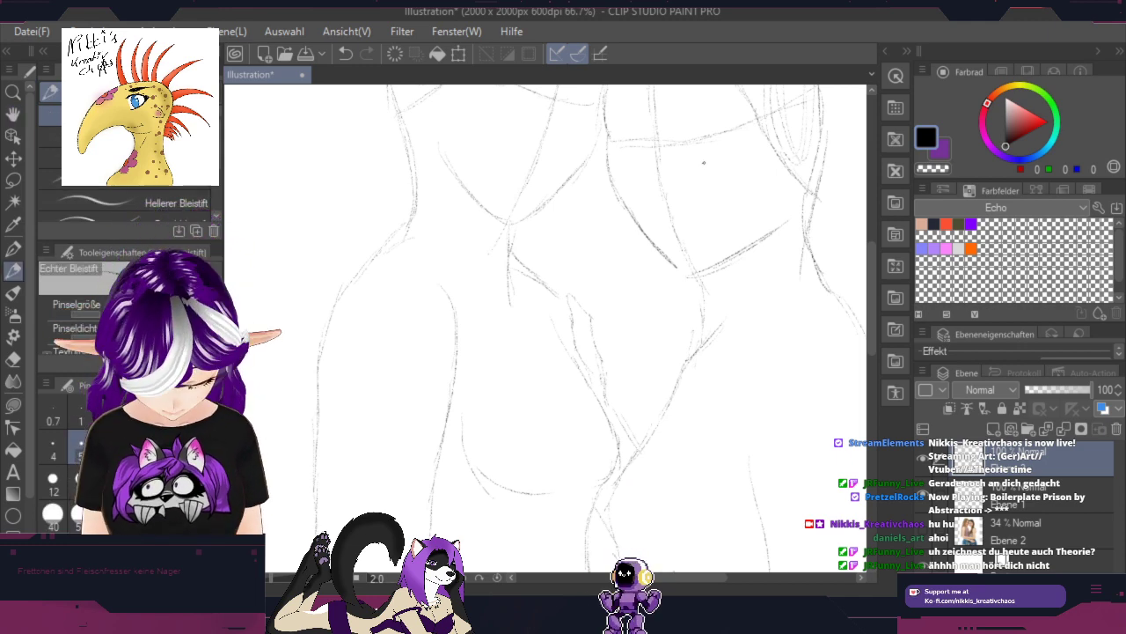
Step: Darken the right figure's front chest contour from below the neck down to the underside of the bust
{"action": "mouse_move", "coordinate": [691, 163]}
{"action": "left_mouse_down"}
{"action": "mouse_move", "coordinate": [628, 244]}
{"action": "mouse_move", "coordinate": [706, 178]}
{"action": "left_mouse_up"}
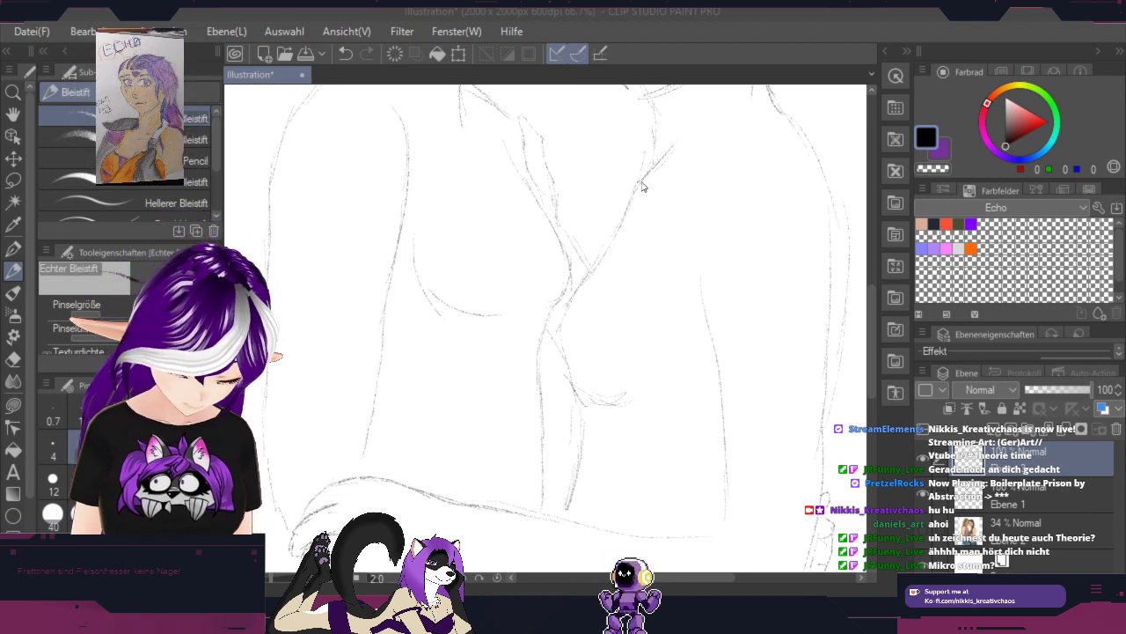
{"action": "left_click_drag", "start_coordinate": [640, 182], "coordinate": [655, 167]}
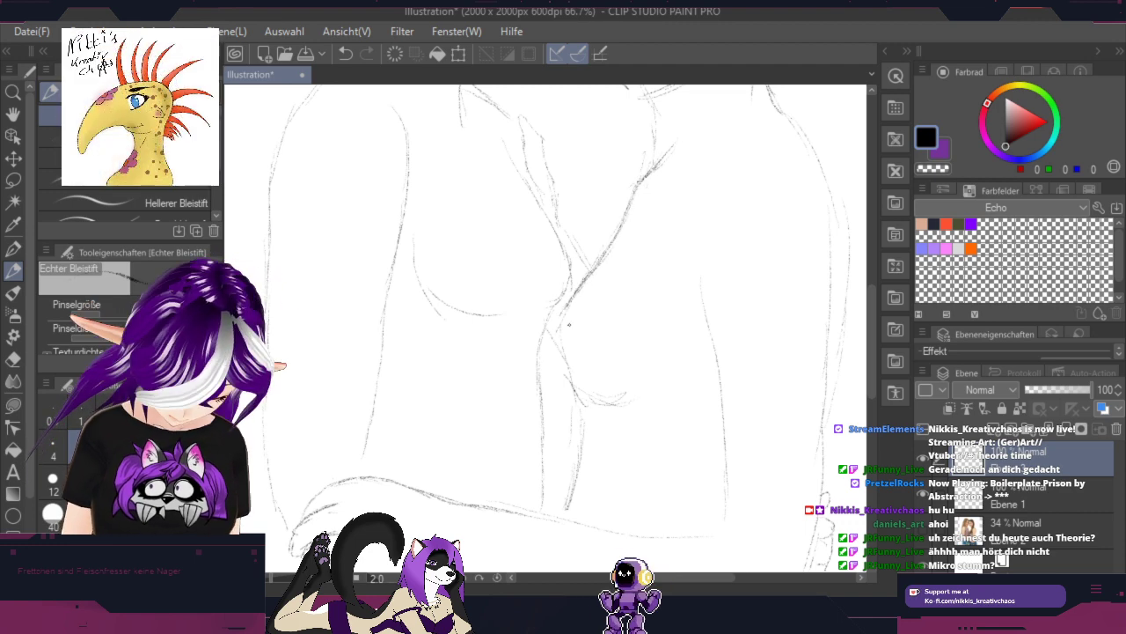
{"action": "mouse_move", "coordinate": [558, 320]}
{"action": "left_mouse_down"}
{"action": "mouse_move", "coordinate": [564, 362]}
{"action": "mouse_move", "coordinate": [586, 394]}
{"action": "mouse_move", "coordinate": [626, 395]}
{"action": "left_mouse_up"}
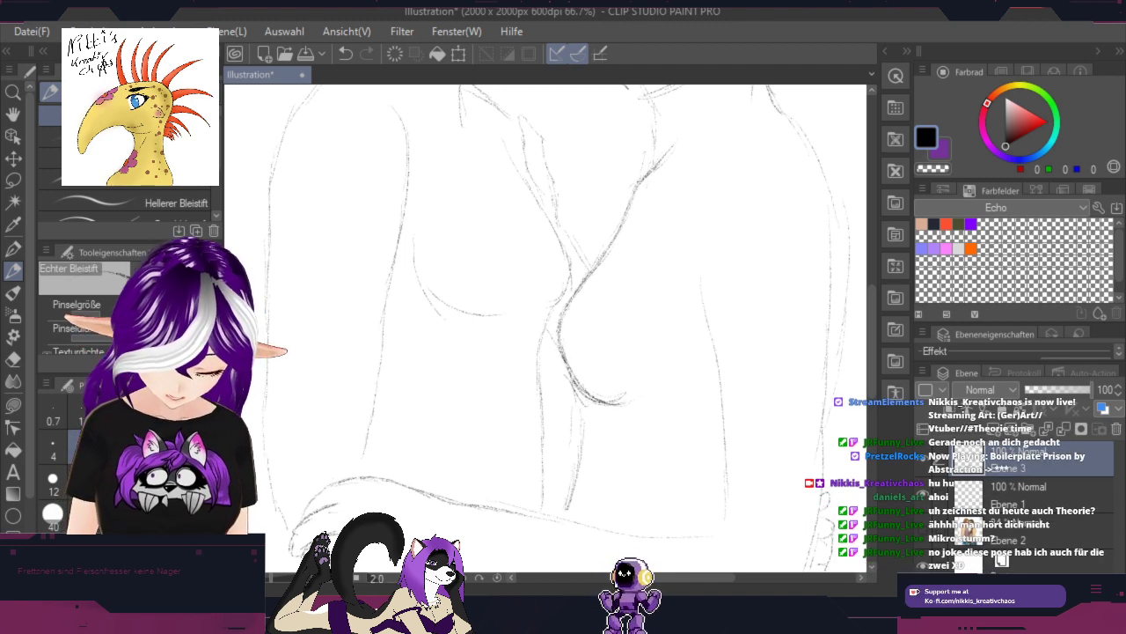
Step: Flip the view horizontally and darken the left figure's inner chest contour and the underside of the bust
{"action": "key", "text": "h"}
{"action": "key", "text": "space"}
{"action": "left_click_drag", "start_coordinate": [699, 253], "coordinate": [722, 345]}
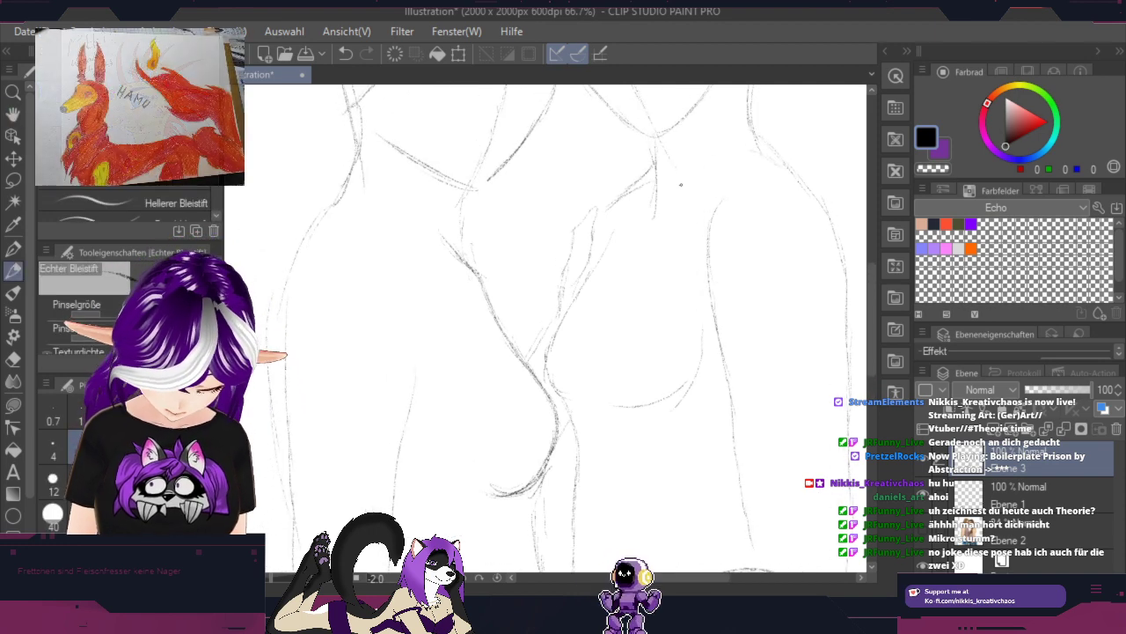
{"action": "mouse_move", "coordinate": [615, 229]}
{"action": "left_mouse_down"}
{"action": "mouse_move", "coordinate": [555, 334]}
{"action": "mouse_move", "coordinate": [555, 391]}
{"action": "mouse_move", "coordinate": [579, 407]}
{"action": "mouse_move", "coordinate": [665, 406]}
{"action": "mouse_move", "coordinate": [679, 394]}
{"action": "left_mouse_up"}
{"action": "left_click_drag", "start_coordinate": [623, 415], "coordinate": [690, 384]}
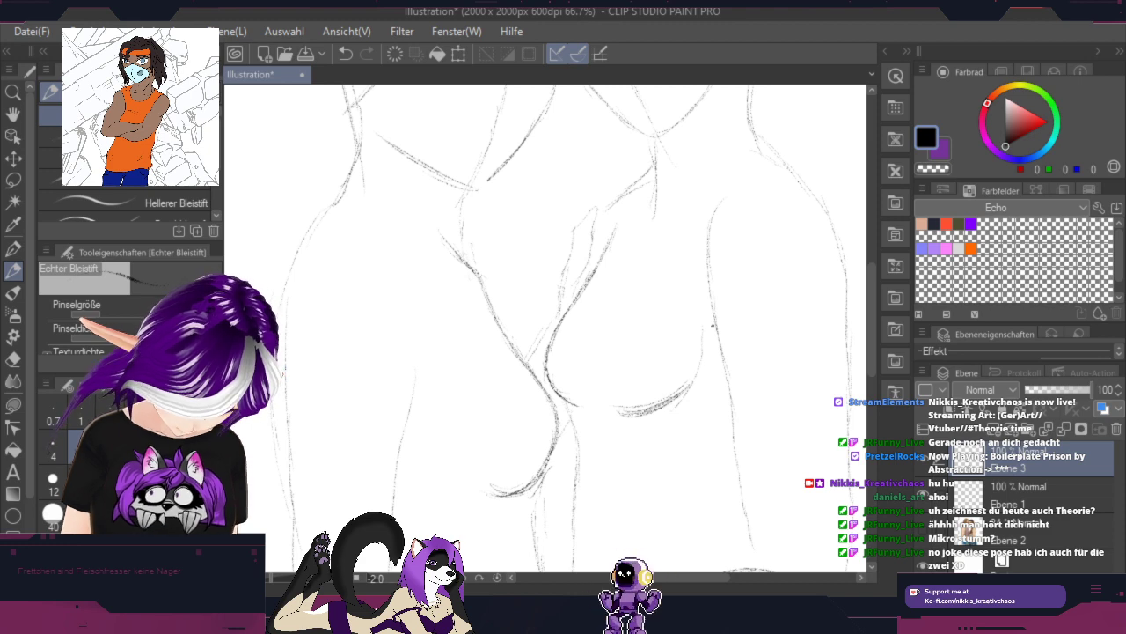
Step: Darken the outer curve of the left figure's bust in the unflipped view and erase the stray strokes beneath it
{"action": "key", "text": "h"}
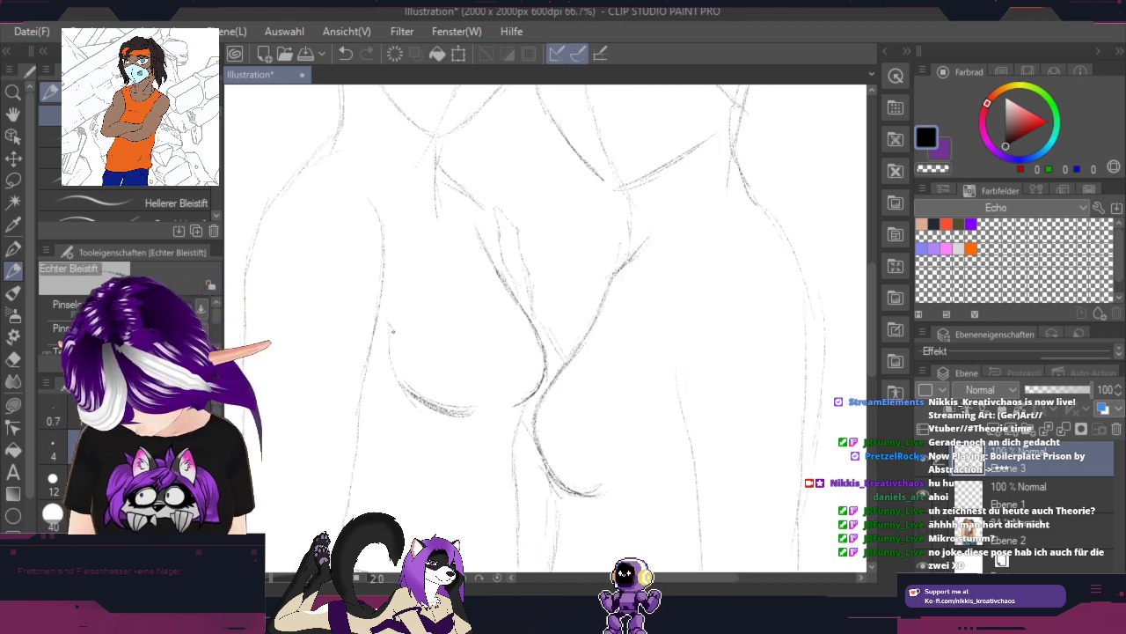
{"action": "mouse_move", "coordinate": [389, 326]}
{"action": "left_mouse_down"}
{"action": "mouse_move", "coordinate": [394, 360]}
{"action": "mouse_move", "coordinate": [453, 410]}
{"action": "left_mouse_up"}
{"action": "left_click_drag", "start_coordinate": [398, 360], "coordinate": [475, 415]}
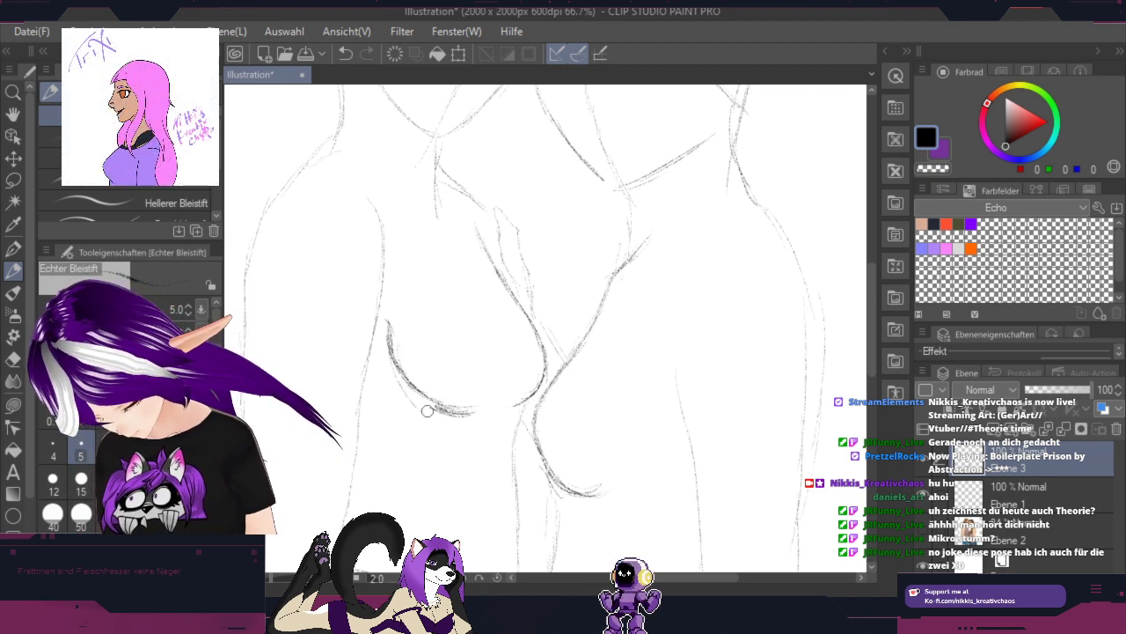
{"action": "left_click_drag", "start_coordinate": [418, 402], "coordinate": [475, 420]}
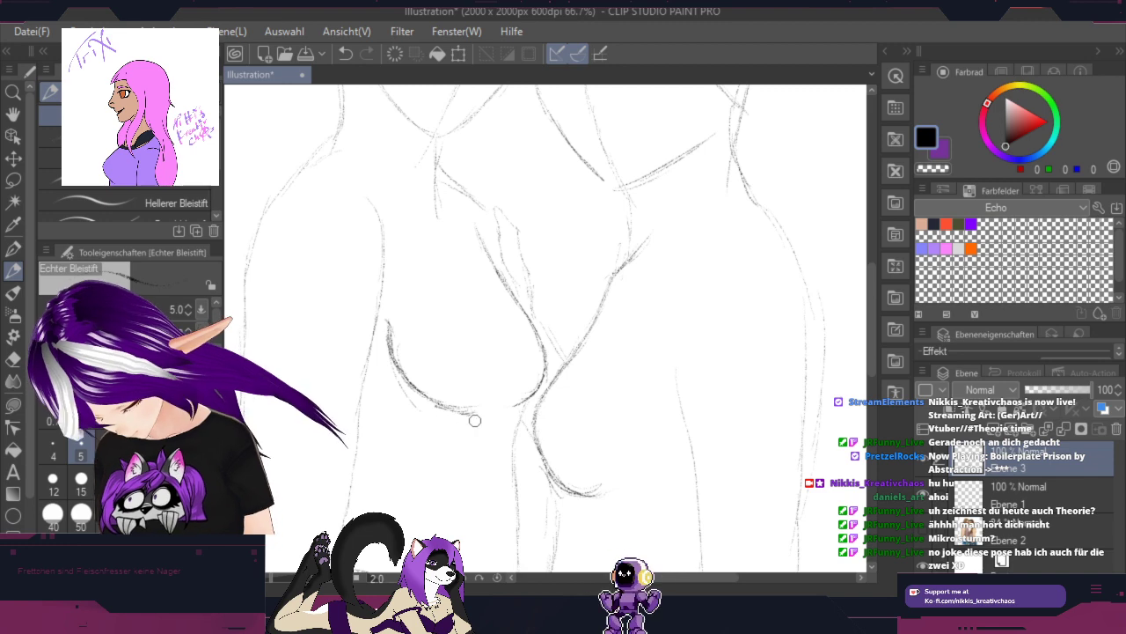
Step: Extend the left figure's lower bust curve inward in the flipped view and sketch a short curved stroke mid-chest
{"action": "key", "text": "h"}
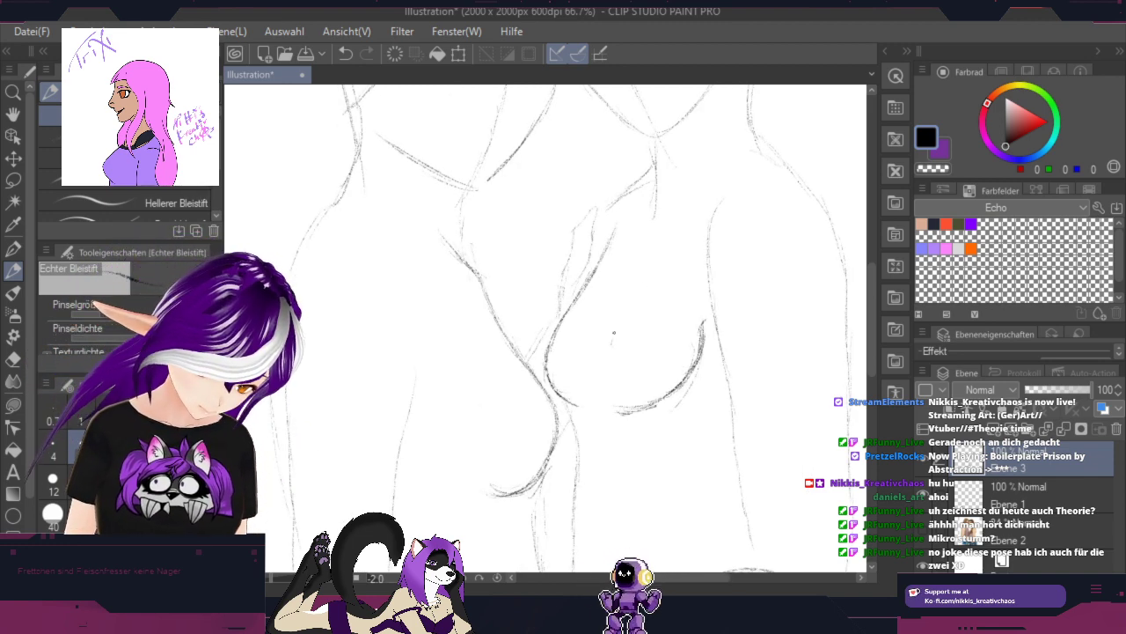
{"action": "mouse_move", "coordinate": [613, 343]}
{"action": "left_mouse_down"}
{"action": "mouse_move", "coordinate": [646, 290]}
{"action": "mouse_move", "coordinate": [608, 354]}
{"action": "left_mouse_up"}
{"action": "mouse_move", "coordinate": [631, 304]}
{"action": "left_mouse_down"}
{"action": "mouse_move", "coordinate": [614, 326]}
{"action": "mouse_move", "coordinate": [631, 301]}
{"action": "left_mouse_up"}
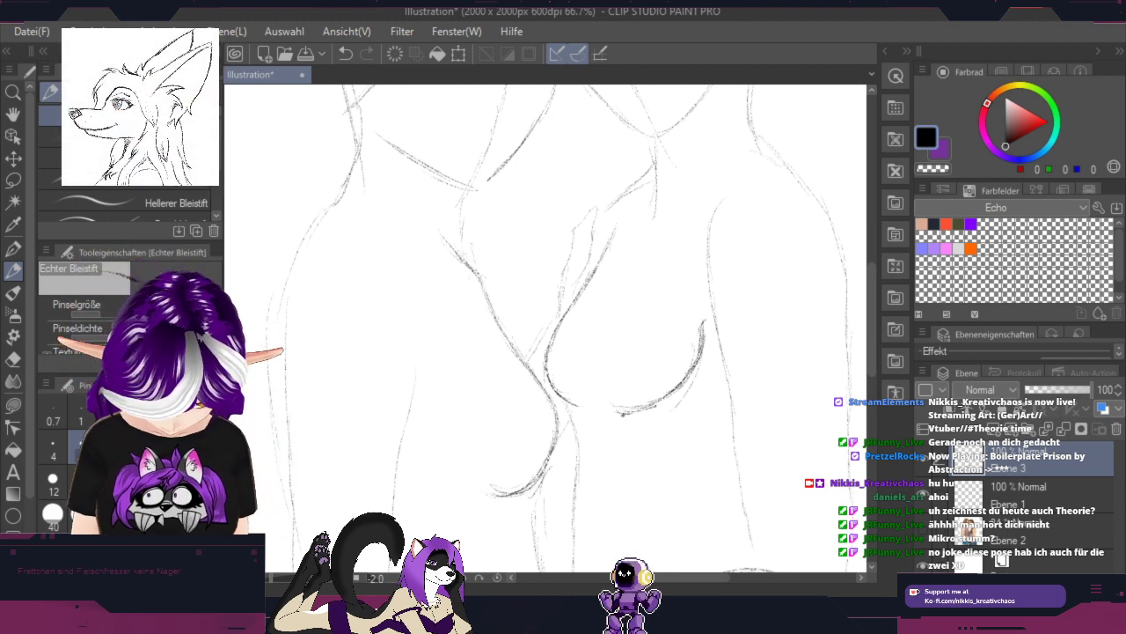
{"action": "left_click_drag", "start_coordinate": [607, 400], "coordinate": [620, 410]}
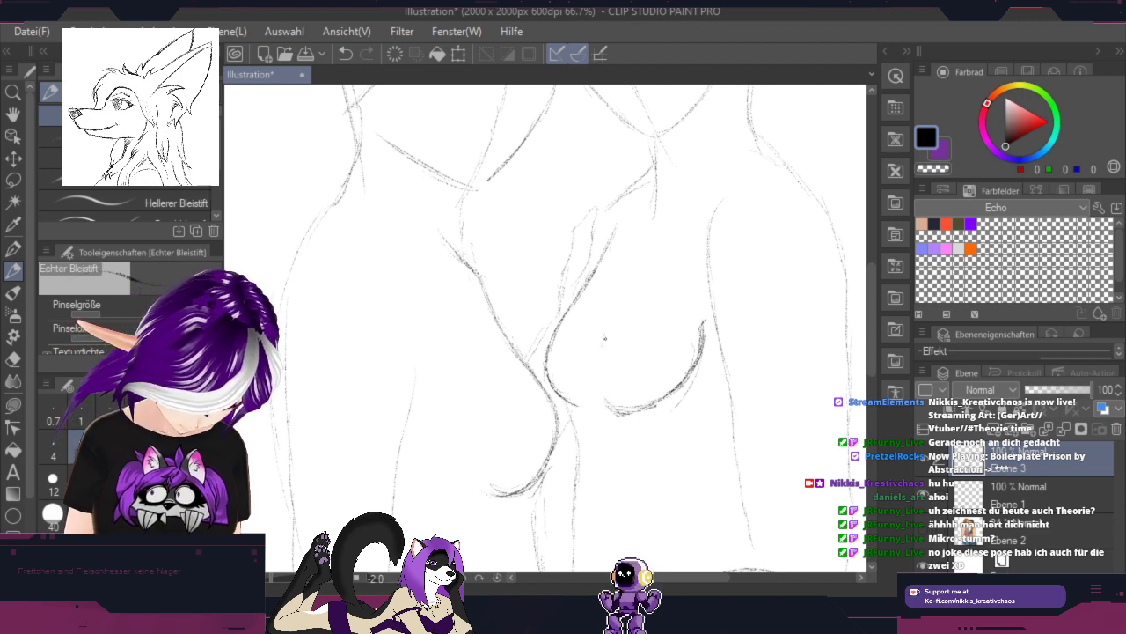
{"action": "left_click_drag", "start_coordinate": [603, 331], "coordinate": [631, 291]}
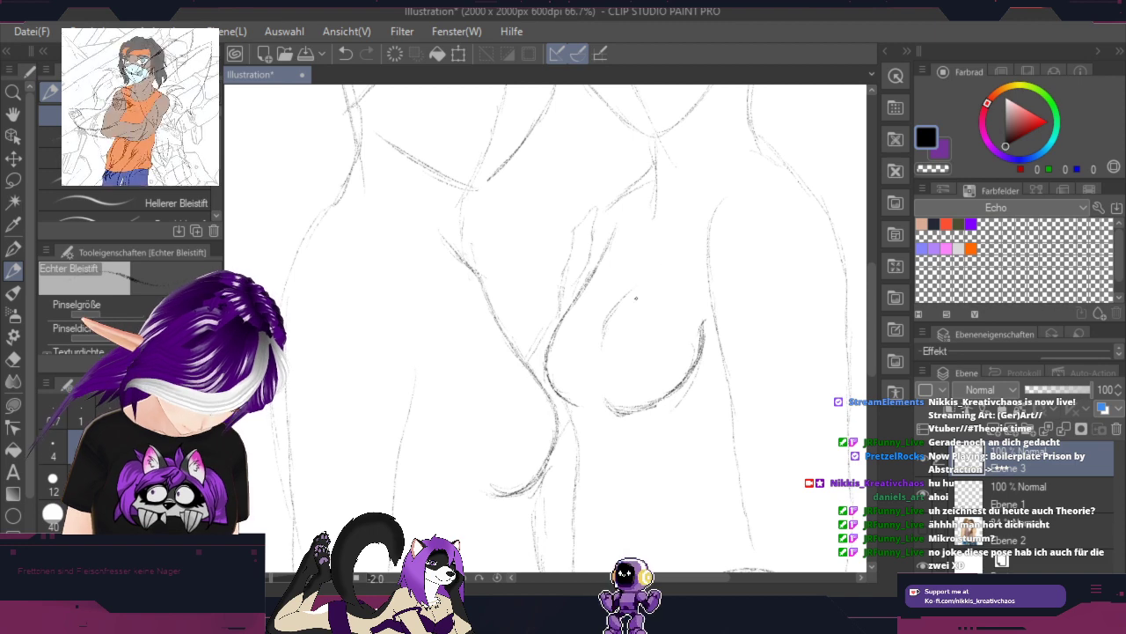
{"action": "mouse_move", "coordinate": [605, 333]}
{"action": "left_mouse_down"}
{"action": "mouse_move", "coordinate": [643, 285]}
{"action": "mouse_move", "coordinate": [625, 283]}
{"action": "left_mouse_up"}
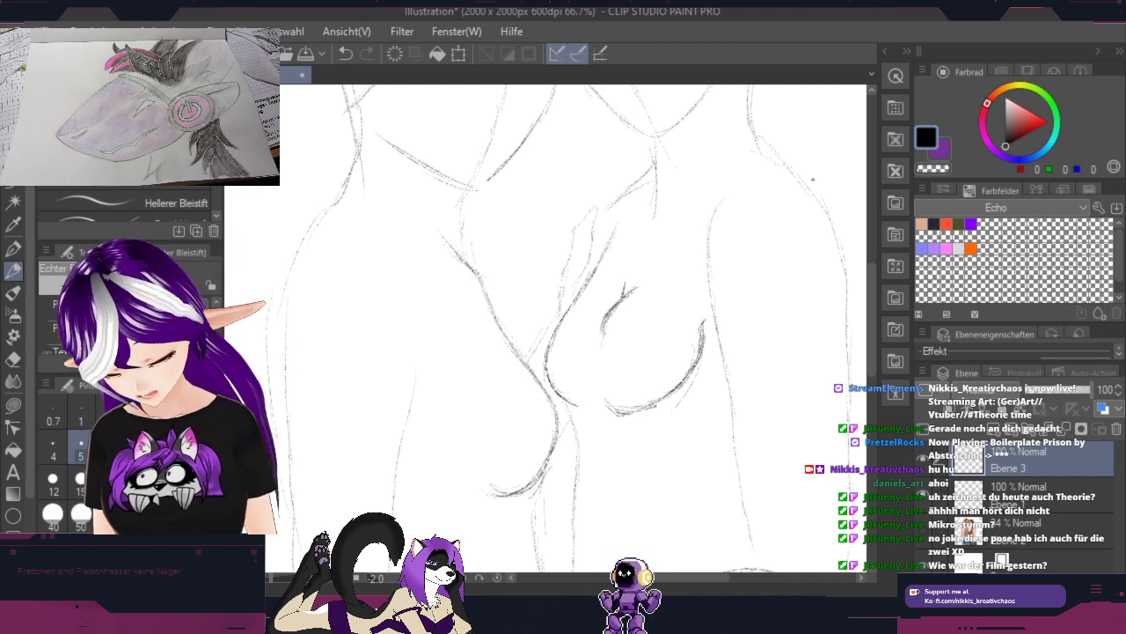
Step: Lasso the left figure's lower bust curve, shift it slightly outward and down on both sketch layers, and extend its inner end in pencil
{"action": "left_click", "coordinate": [17, 181]}
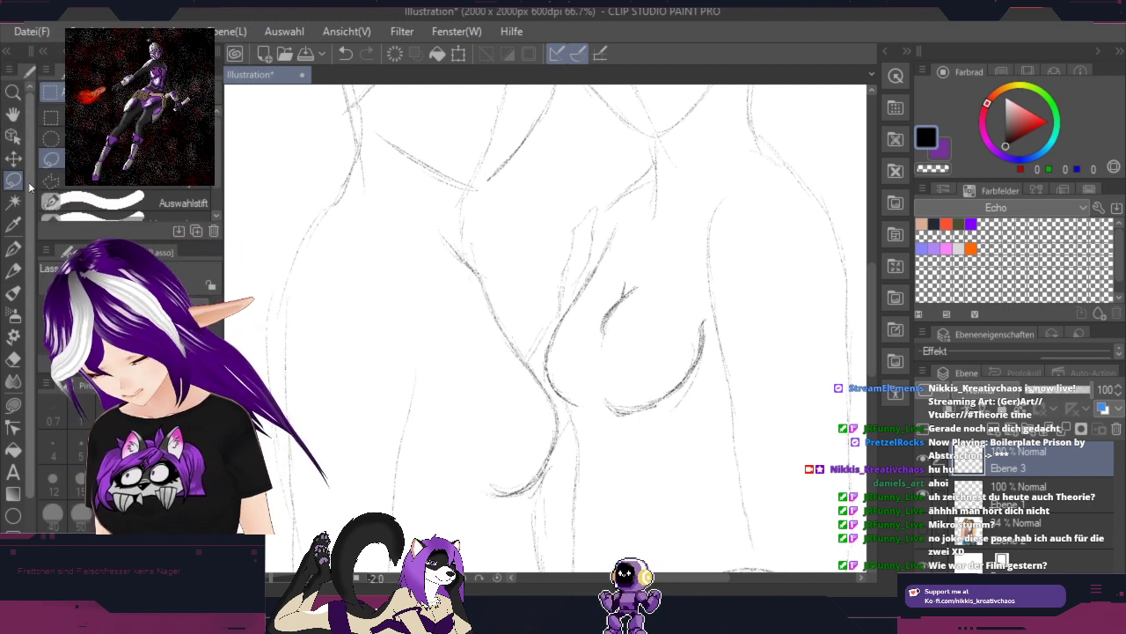
{"action": "mouse_move", "coordinate": [701, 301]}
{"action": "left_mouse_down"}
{"action": "mouse_move", "coordinate": [721, 358]}
{"action": "mouse_move", "coordinate": [682, 436]}
{"action": "mouse_move", "coordinate": [610, 445]}
{"action": "mouse_move", "coordinate": [609, 396]}
{"action": "mouse_move", "coordinate": [665, 315]}
{"action": "left_mouse_up"}
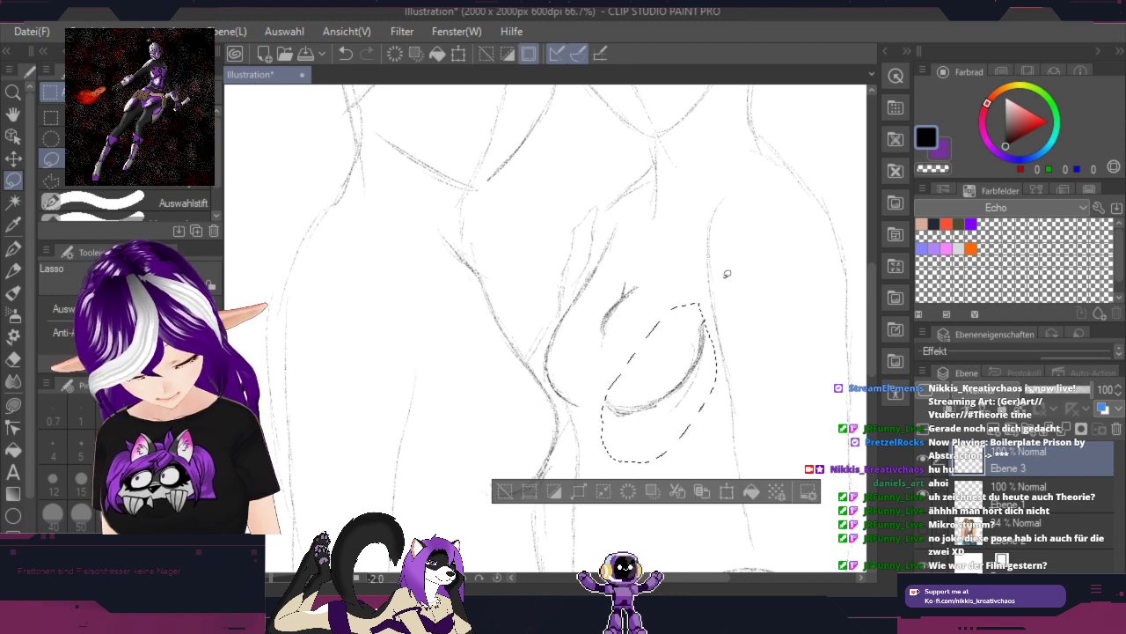
{"action": "left_click", "coordinate": [727, 493]}
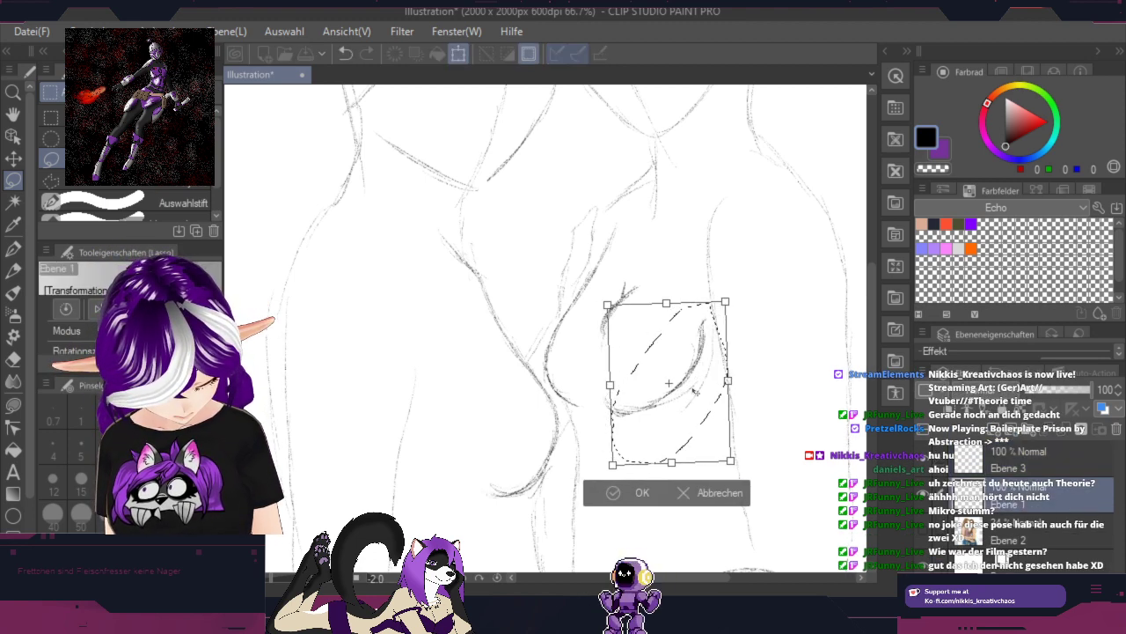
{"action": "left_click", "coordinate": [724, 493]}
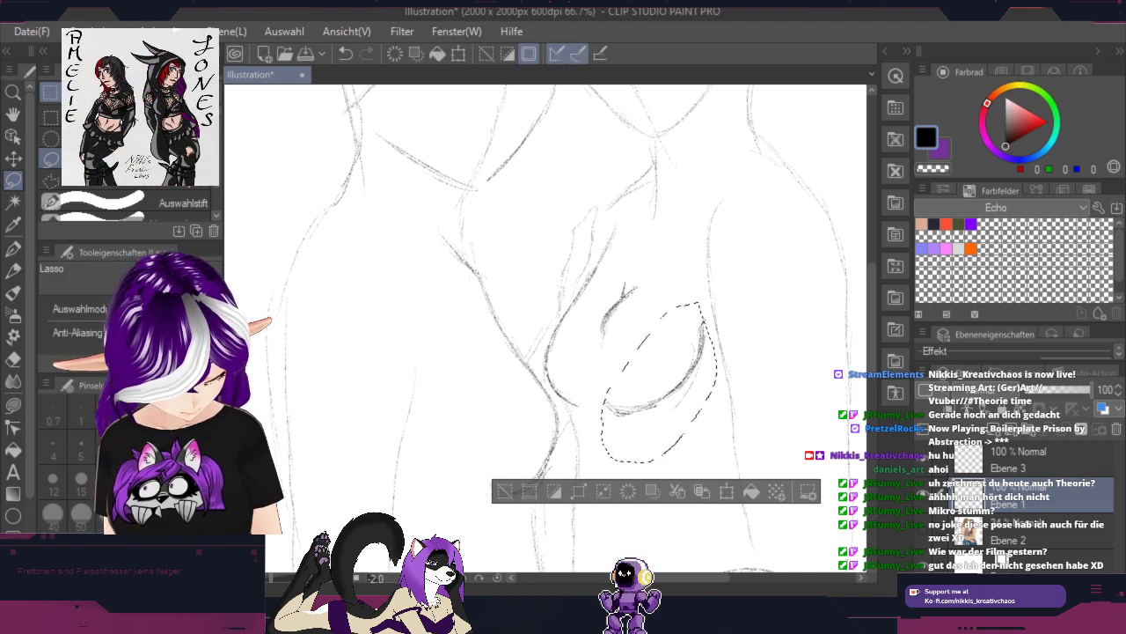
{"action": "left_click", "coordinate": [727, 491]}
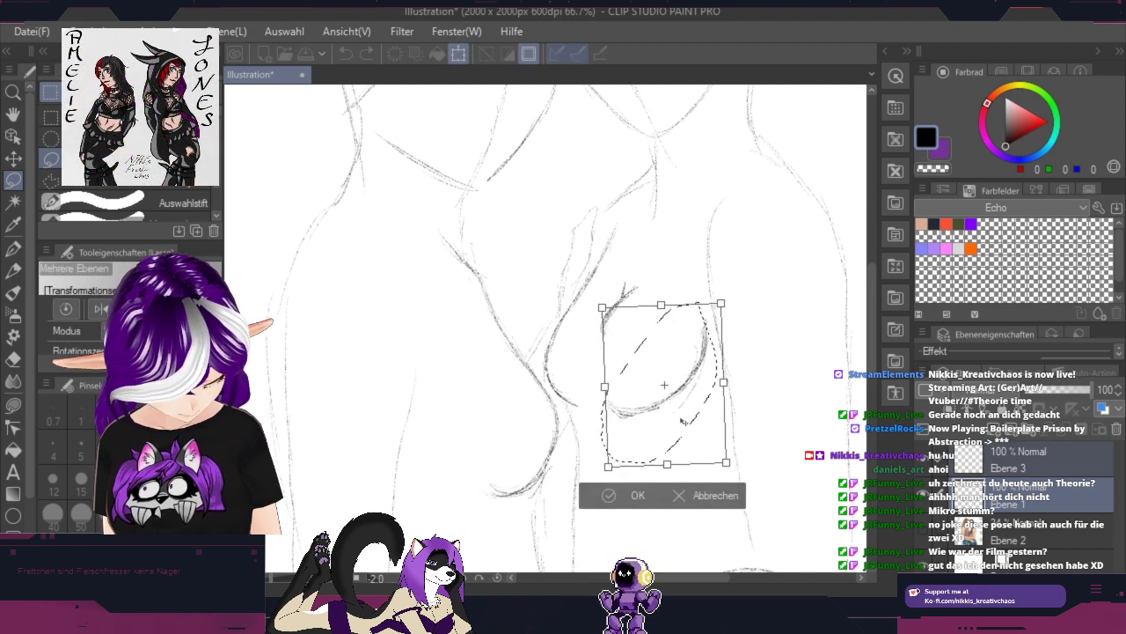
{"action": "left_click_drag", "start_coordinate": [683, 422], "coordinate": [693, 429]}
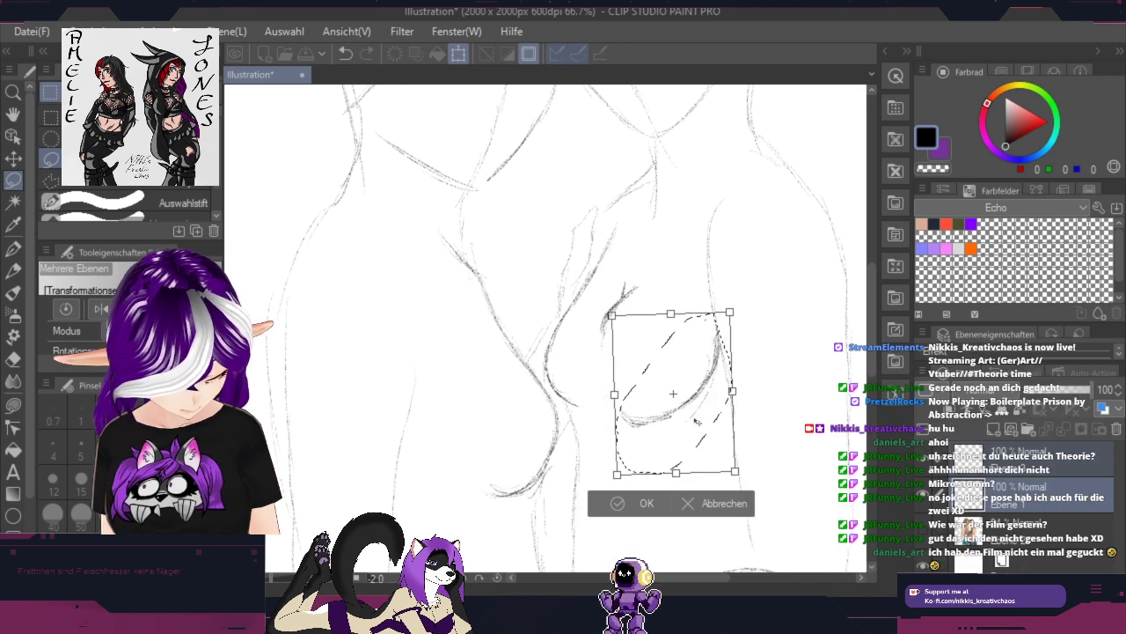
{"action": "left_click", "coordinate": [621, 502]}
{"action": "left_click", "coordinate": [536, 489]}
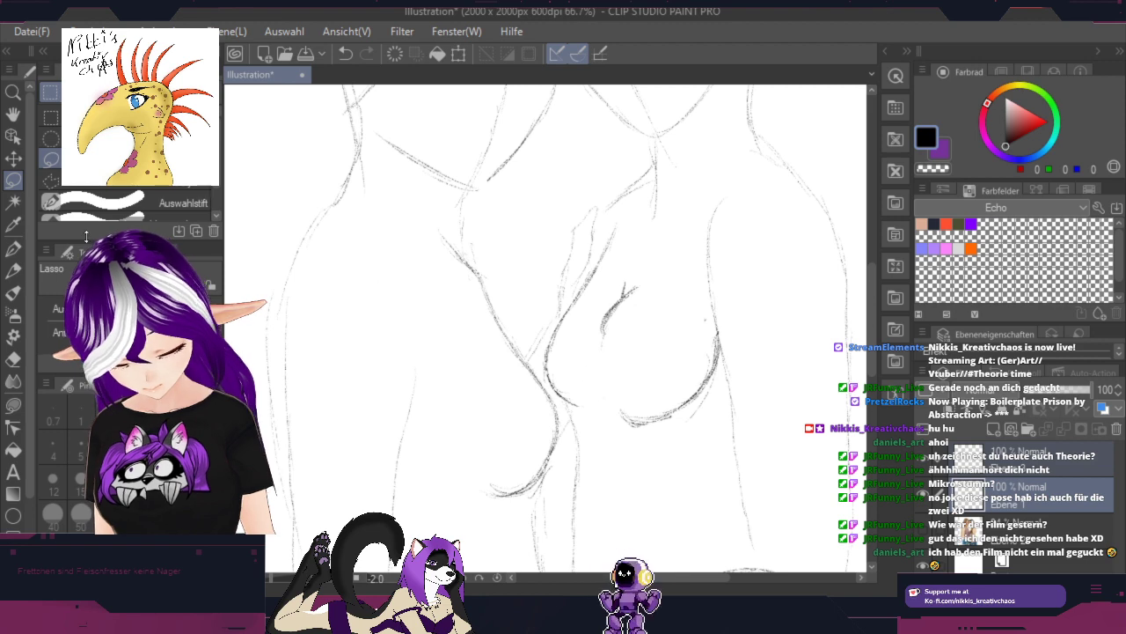
{"action": "left_click", "coordinate": [14, 272]}
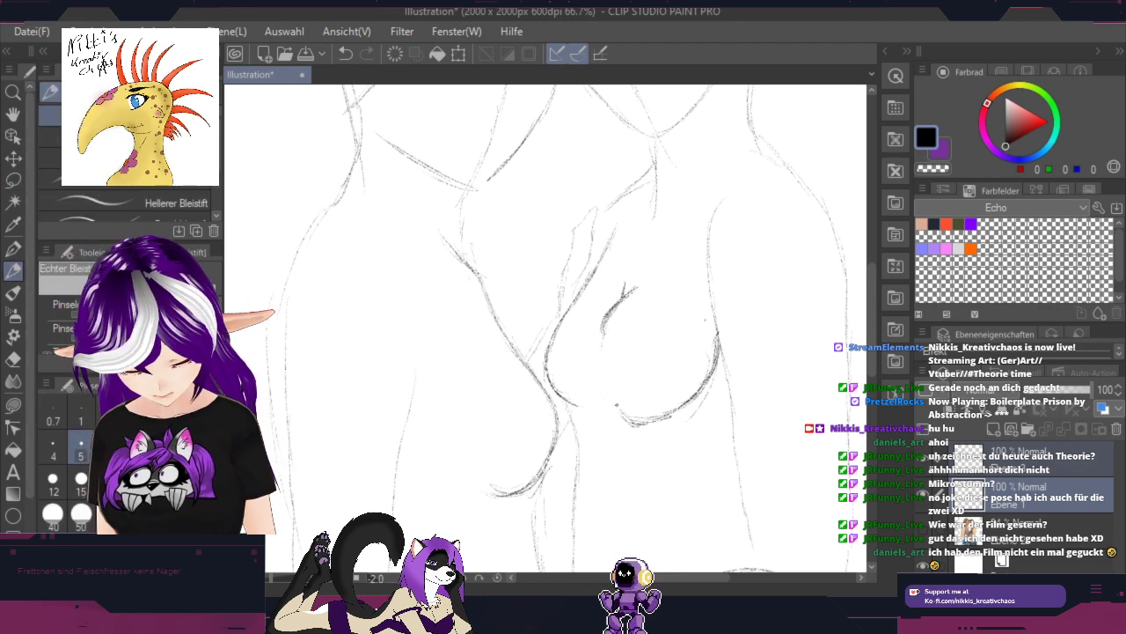
{"action": "left_click_drag", "start_coordinate": [619, 407], "coordinate": [643, 418]}
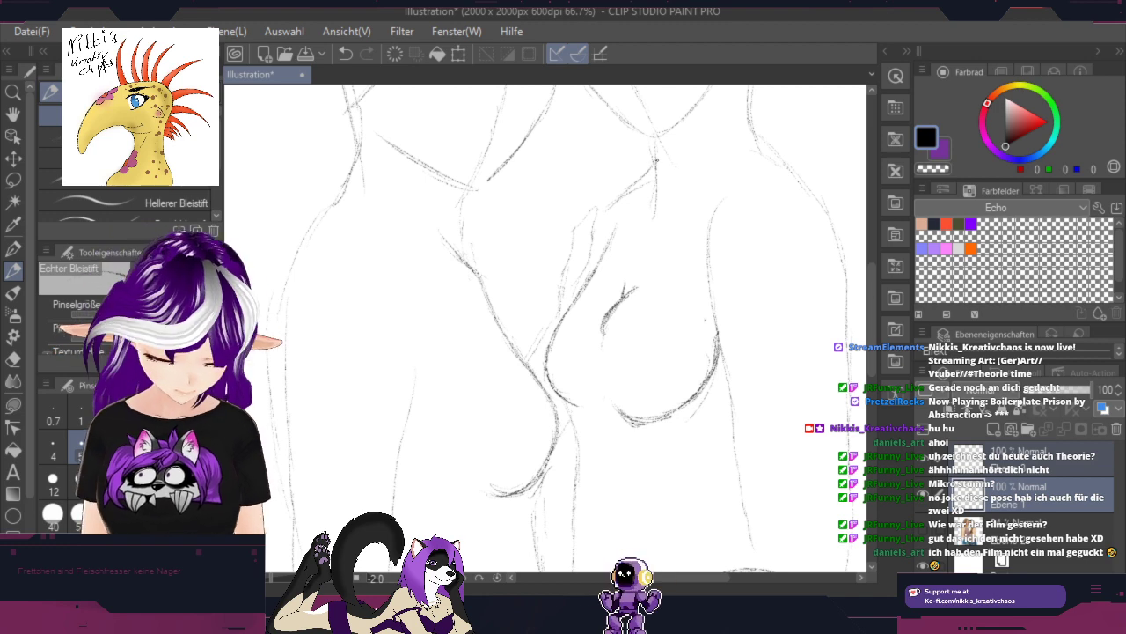
{"action": "scroll", "coordinate": [655, 161], "scroll_direction": "up", "scroll_amount": 2}
{"action": "key", "text": "space"}
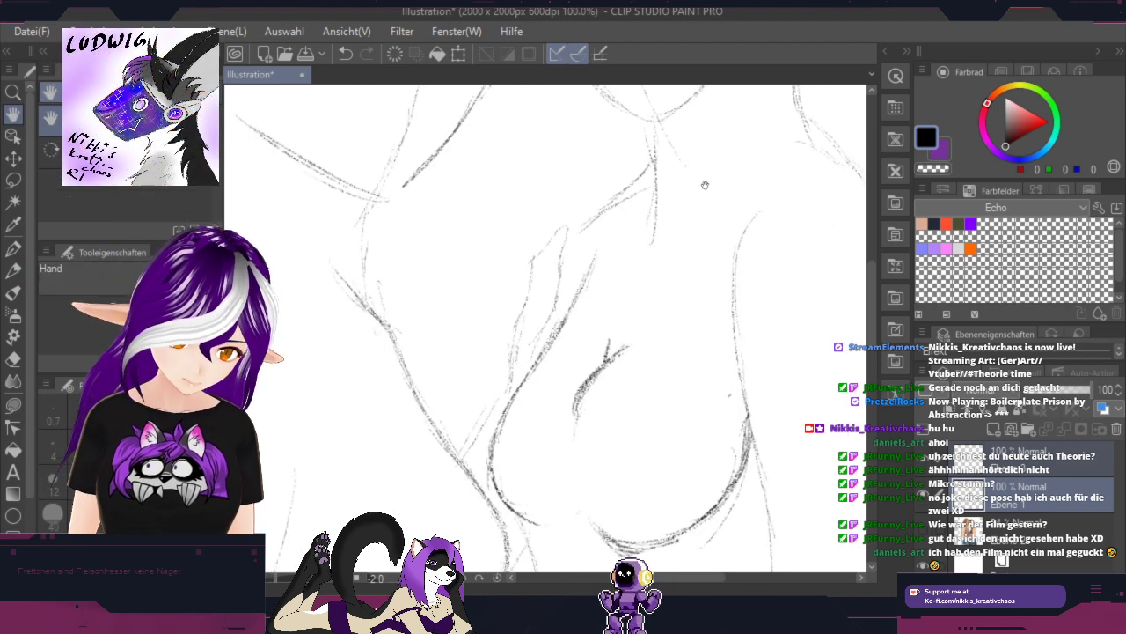
{"action": "mouse_move", "coordinate": [705, 185]}
{"action": "left_mouse_down"}
{"action": "mouse_move", "coordinate": [684, 305]}
{"action": "mouse_move", "coordinate": [674, 305]}
{"action": "left_mouse_up"}
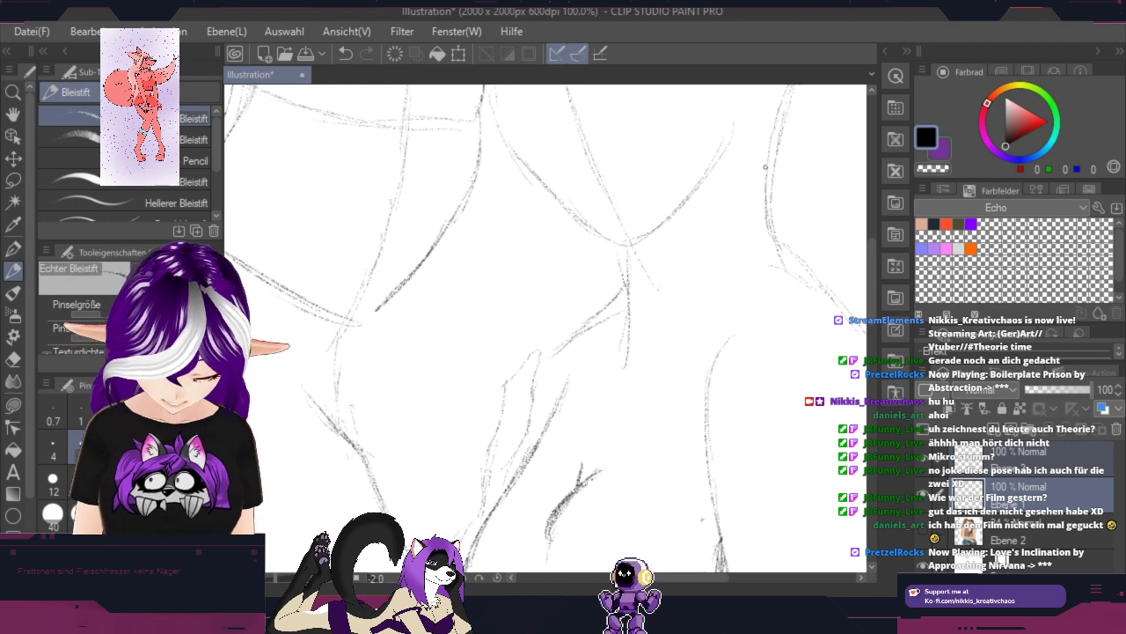
{"action": "key", "text": "space"}
{"action": "left_click_drag", "start_coordinate": [762, 166], "coordinate": [593, 316]}
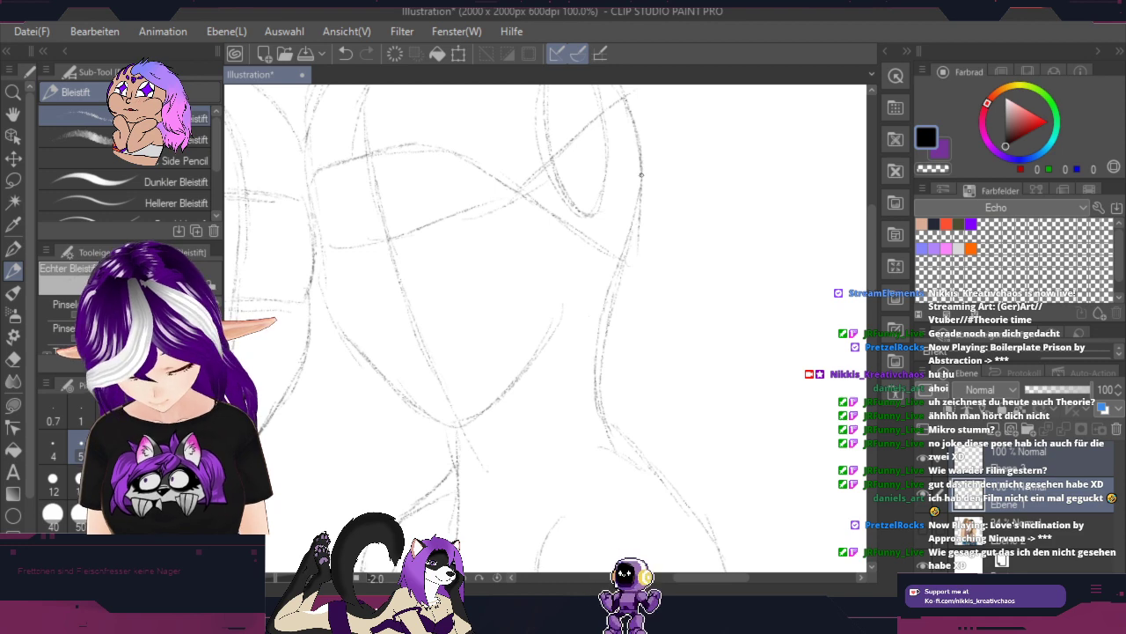
Step: Check the heads and torsos of both figures, comparing the mirrored and normal views of the sketch
{"action": "key", "text": "h"}
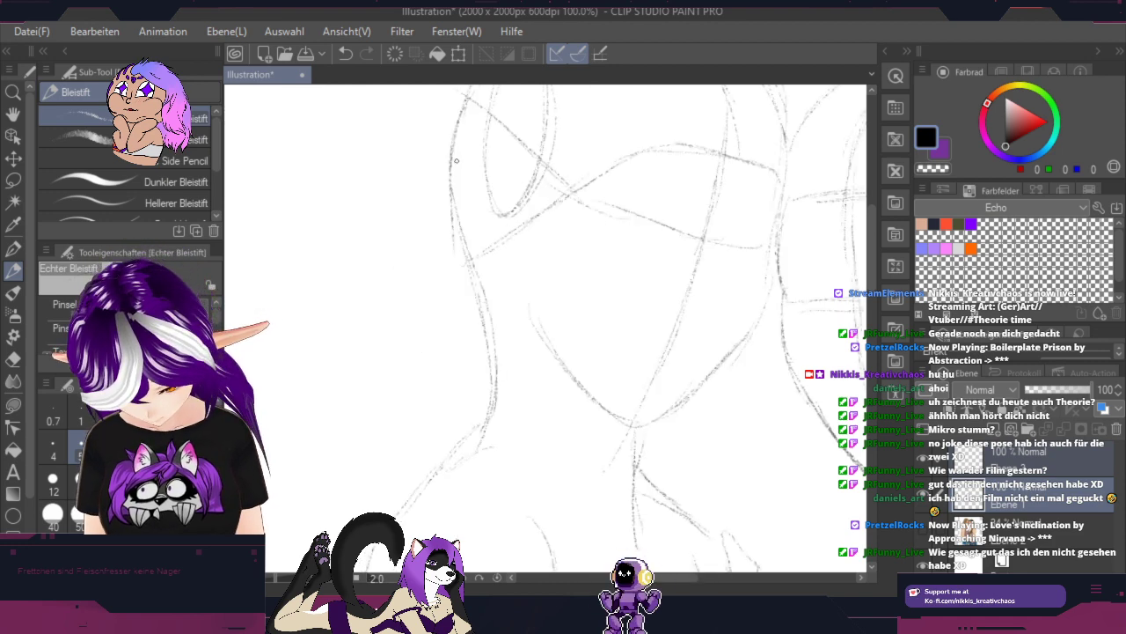
{"action": "key", "text": "h"}
{"action": "key", "text": "space"}
{"action": "left_click_drag", "start_coordinate": [564, 271], "coordinate": [757, 476]}
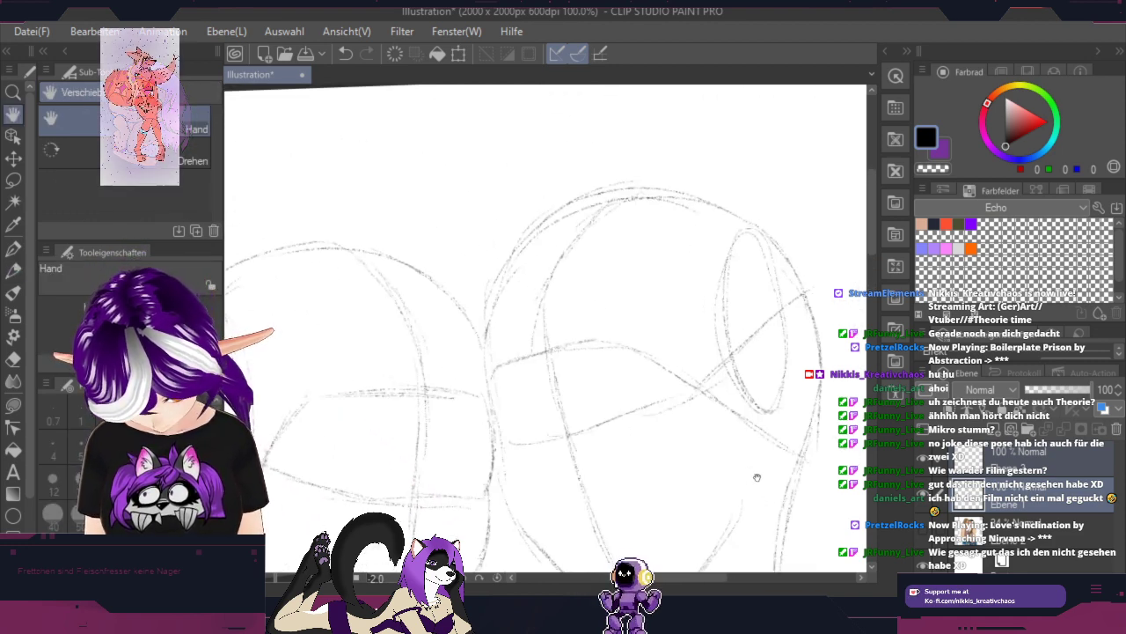
{"action": "left_click_drag", "start_coordinate": [655, 400], "coordinate": [675, 332]}
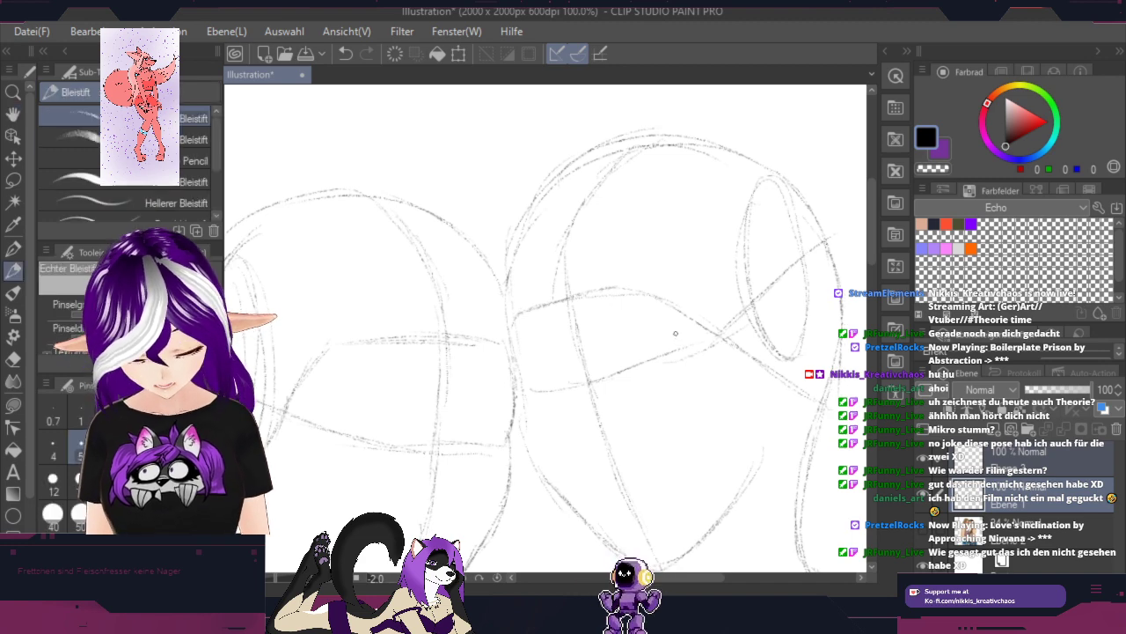
{"action": "scroll", "coordinate": [675, 332], "scroll_direction": "down", "scroll_amount": 4}
{"action": "key", "text": "space"}
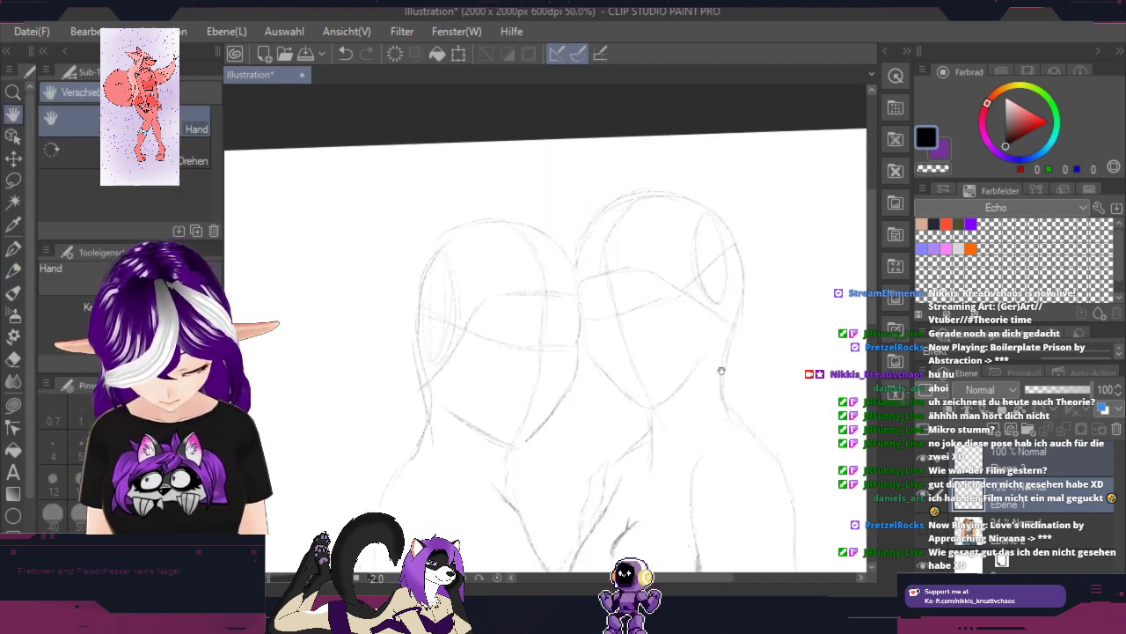
{"action": "left_click_drag", "start_coordinate": [722, 371], "coordinate": [676, 162]}
{"action": "left_click_drag", "start_coordinate": [709, 403], "coordinate": [724, 224]}
{"action": "mouse_move", "coordinate": [714, 452]}
{"action": "left_mouse_down"}
{"action": "mouse_move", "coordinate": [729, 256]}
{"action": "mouse_move", "coordinate": [736, 396]}
{"action": "left_mouse_up"}
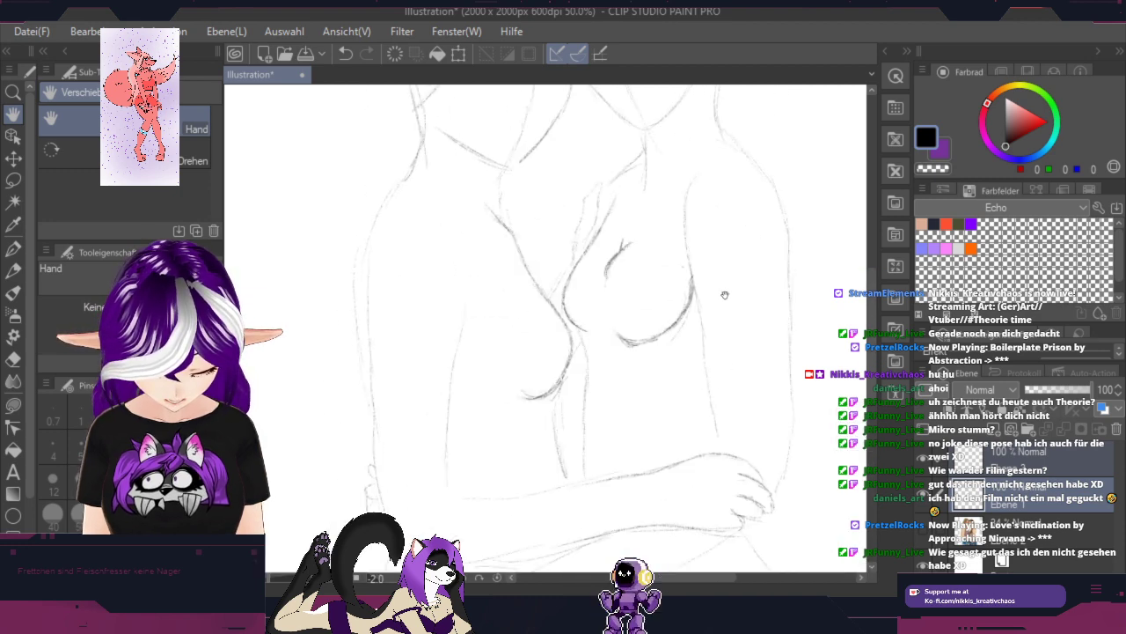
{"action": "left_click_drag", "start_coordinate": [726, 294], "coordinate": [699, 397]}
{"action": "left_click_drag", "start_coordinate": [664, 241], "coordinate": [678, 459]}
Step: Sketch the pointed outline of an ear on the outer side of the right figure's head in pencil on layer Ebene 3
{"action": "key", "text": "p"}
{"action": "scroll", "coordinate": [609, 179], "scroll_direction": "up", "scroll_amount": 4}
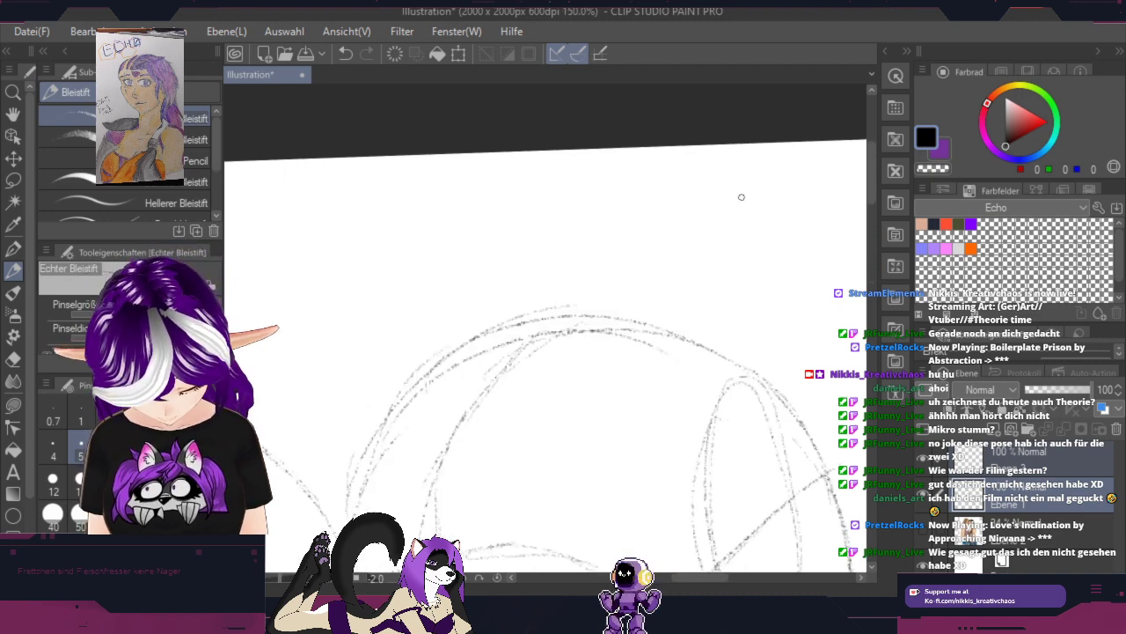
{"action": "key", "text": "space"}
{"action": "mouse_move", "coordinate": [777, 299]}
{"action": "left_mouse_down"}
{"action": "mouse_move", "coordinate": [684, 229]}
{"action": "mouse_move", "coordinate": [656, 172]}
{"action": "left_mouse_up"}
{"action": "key", "text": "shift+space"}
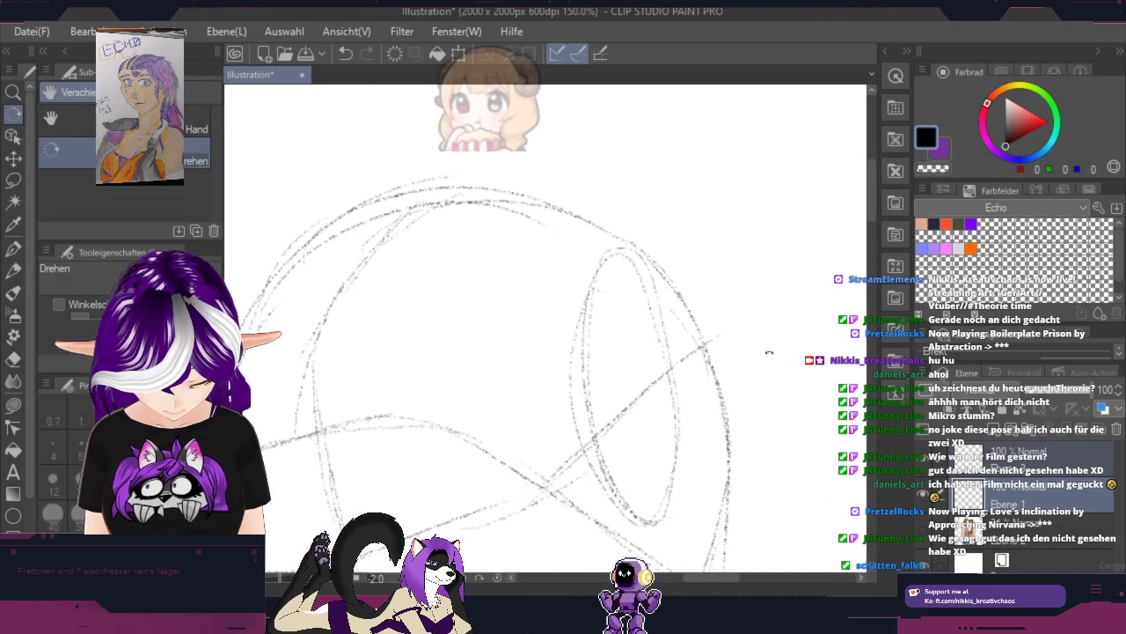
{"action": "left_click_drag", "start_coordinate": [769, 352], "coordinate": [753, 219]}
{"action": "key", "text": "p"}
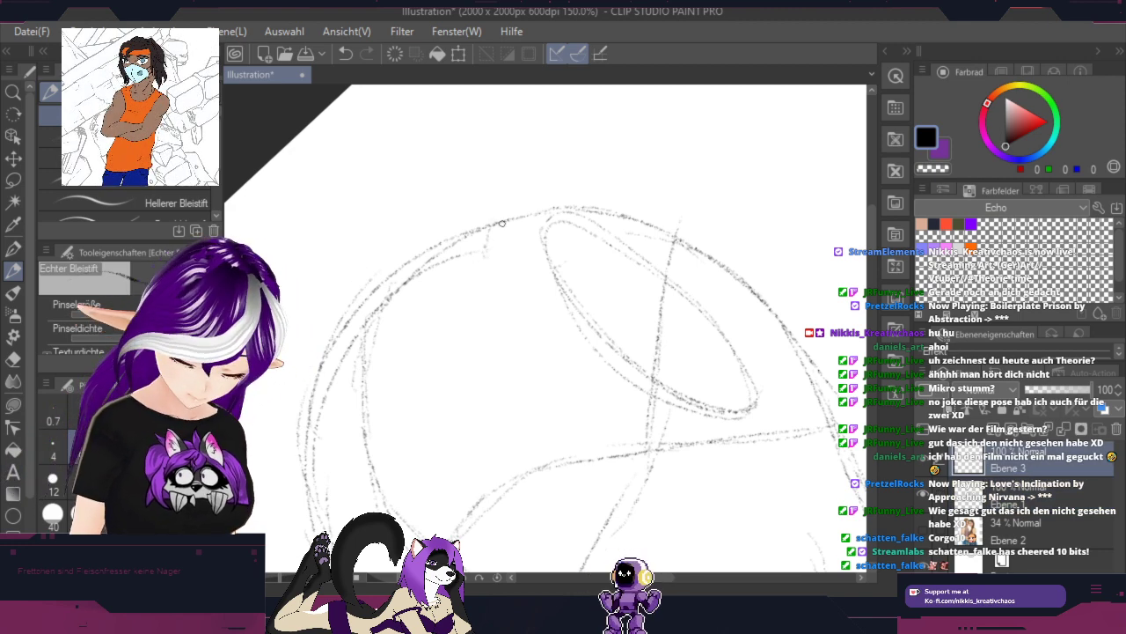
{"action": "mouse_move", "coordinate": [487, 252]}
{"action": "left_mouse_down"}
{"action": "mouse_move", "coordinate": [491, 220]}
{"action": "mouse_move", "coordinate": [486, 247]}
{"action": "mouse_move", "coordinate": [576, 141]}
{"action": "mouse_move", "coordinate": [643, 92]}
{"action": "mouse_move", "coordinate": [628, 92]}
{"action": "mouse_move", "coordinate": [658, 202]}
{"action": "left_mouse_up"}
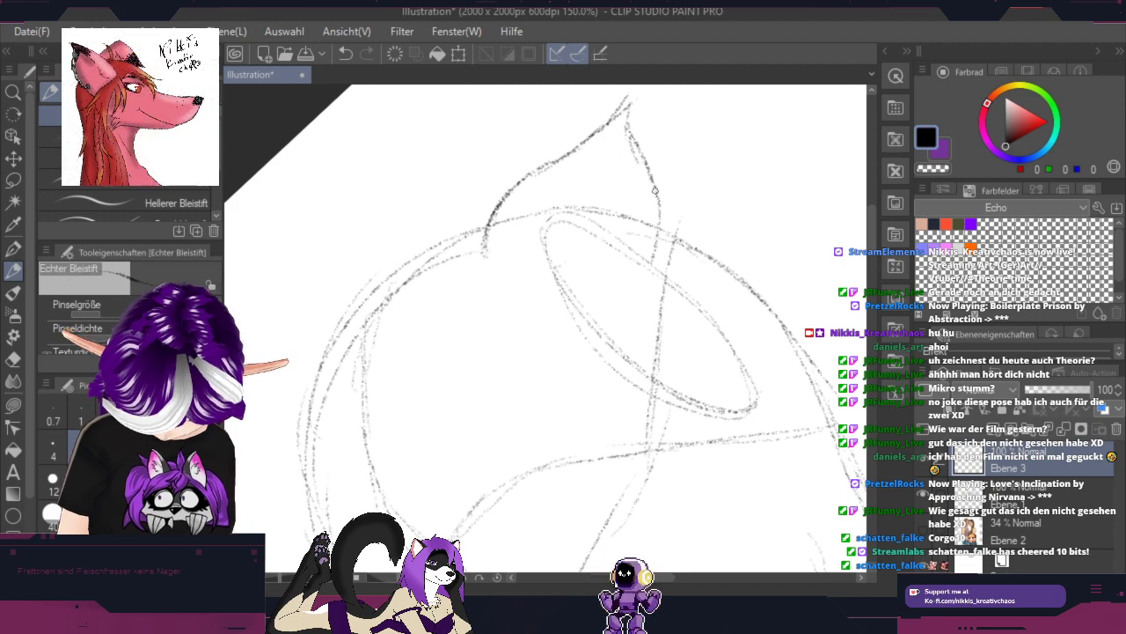
Step: Draw the inner fold of the right figure's ear with overlapping pencil strokes running from the tip into the guide ellipse
{"action": "key", "text": "r"}
{"action": "mouse_move", "coordinate": [705, 268]}
{"action": "left_mouse_down"}
{"action": "mouse_move", "coordinate": [620, 178]}
{"action": "mouse_move", "coordinate": [545, 201]}
{"action": "left_mouse_up"}
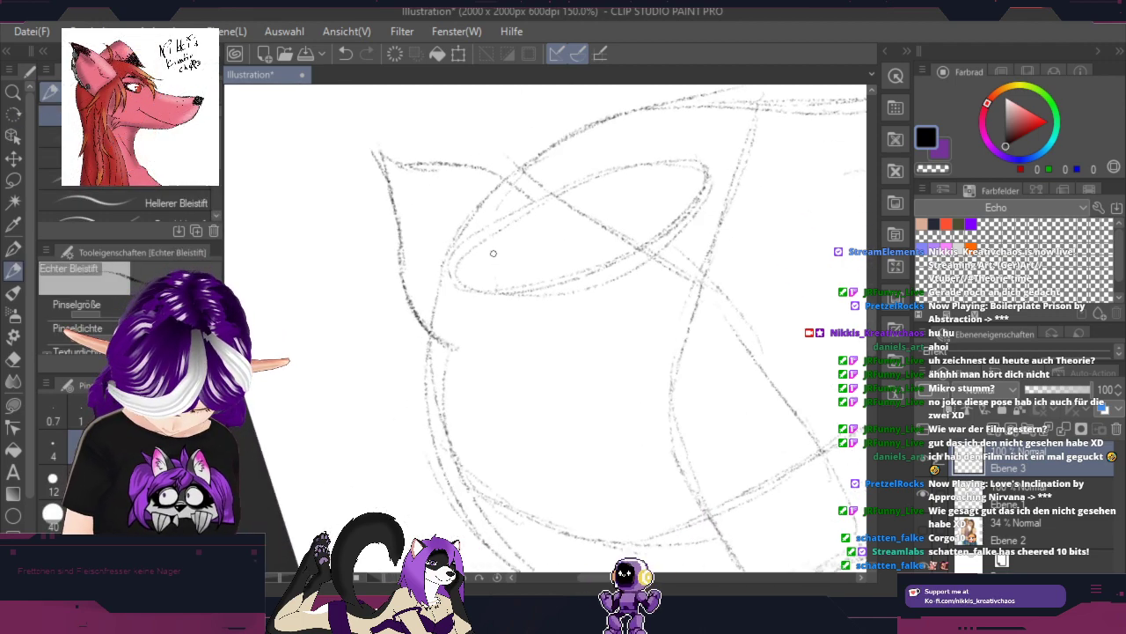
{"action": "key", "text": "r"}
{"action": "left_click_drag", "start_coordinate": [624, 337], "coordinate": [533, 255]}
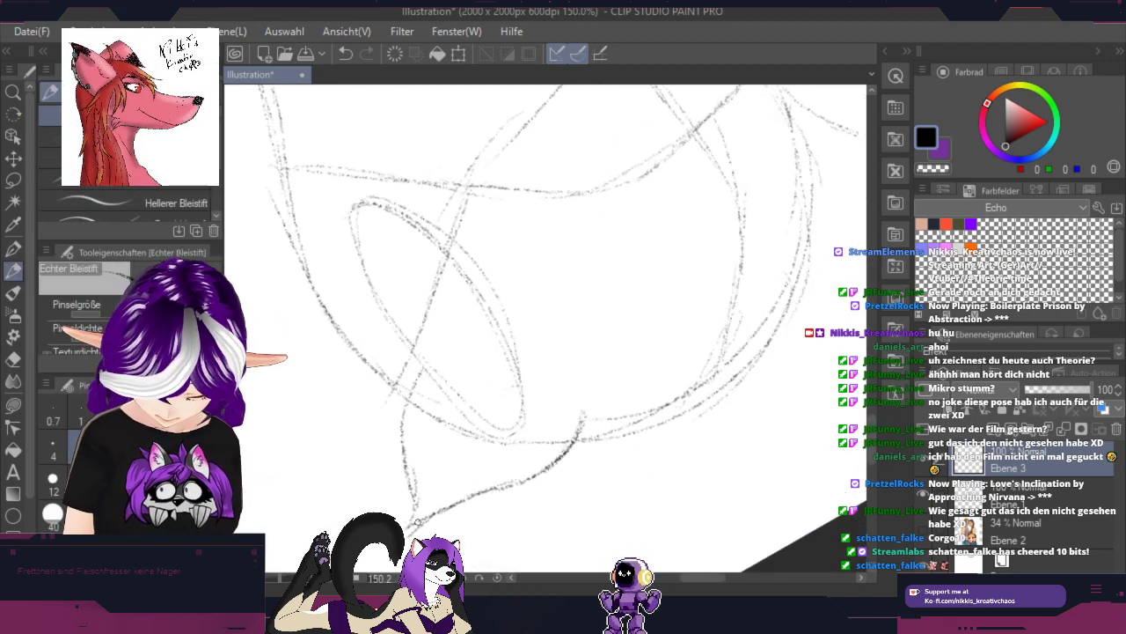
{"action": "left_click_drag", "start_coordinate": [413, 524], "coordinate": [458, 432]}
{"action": "mouse_move", "coordinate": [424, 498]}
{"action": "left_mouse_down"}
{"action": "mouse_move", "coordinate": [445, 433]}
{"action": "mouse_move", "coordinate": [495, 370]}
{"action": "left_mouse_up"}
{"action": "left_click_drag", "start_coordinate": [463, 412], "coordinate": [514, 370]}
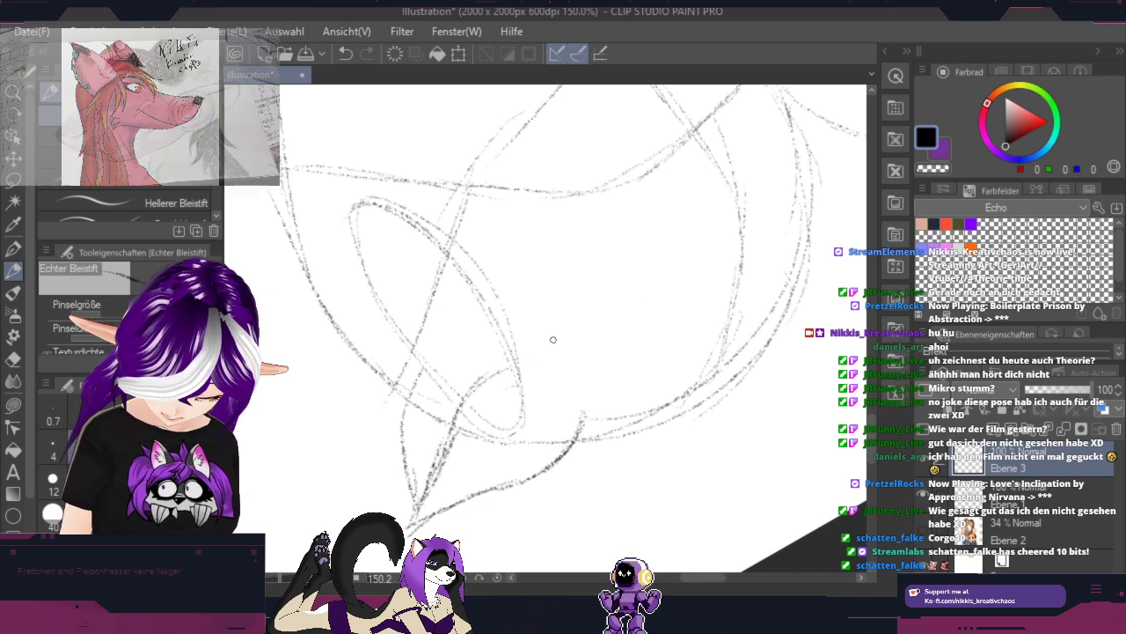
Step: Add the rounded inner contours below the ear's fold and reinforce the ear's outer edge near the tip
{"action": "key", "text": "r"}
{"action": "mouse_move", "coordinate": [633, 264]}
{"action": "left_mouse_down"}
{"action": "mouse_move", "coordinate": [546, 480]}
{"action": "mouse_move", "coordinate": [593, 317]}
{"action": "left_mouse_up"}
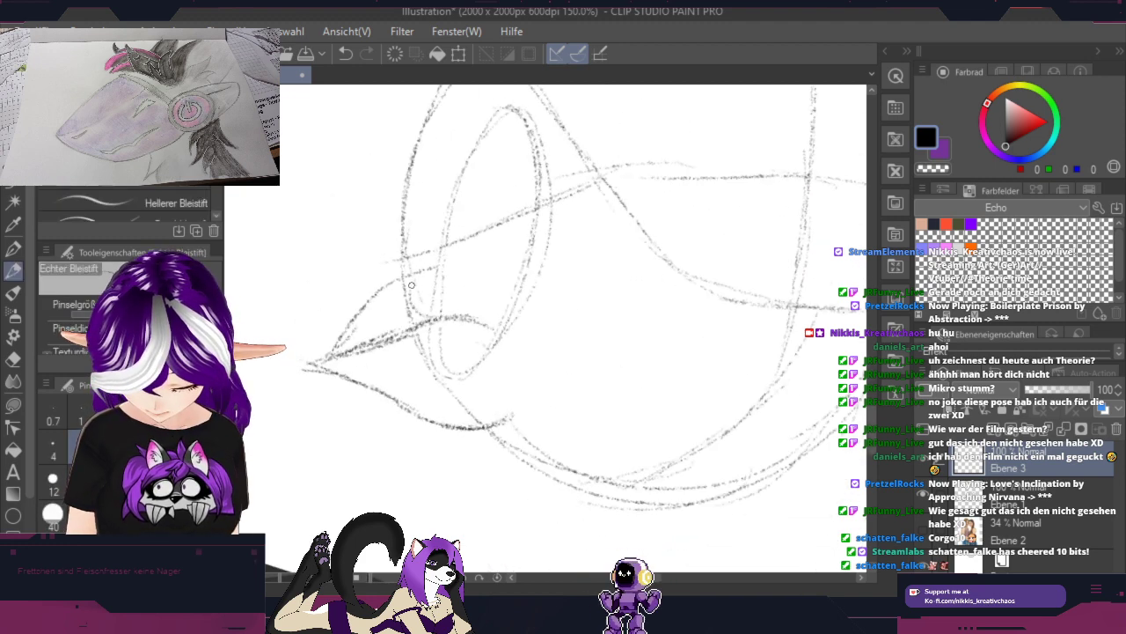
{"action": "mouse_move", "coordinate": [418, 295]}
{"action": "left_mouse_down"}
{"action": "mouse_move", "coordinate": [434, 268]}
{"action": "mouse_move", "coordinate": [428, 246]}
{"action": "mouse_move", "coordinate": [430, 264]}
{"action": "mouse_move", "coordinate": [463, 240]}
{"action": "mouse_move", "coordinate": [425, 254]}
{"action": "mouse_move", "coordinate": [466, 249]}
{"action": "mouse_move", "coordinate": [463, 229]}
{"action": "mouse_move", "coordinate": [503, 238]}
{"action": "mouse_move", "coordinate": [487, 239]}
{"action": "mouse_move", "coordinate": [502, 252]}
{"action": "mouse_move", "coordinate": [495, 320]}
{"action": "left_mouse_up"}
{"action": "key", "text": "r"}
{"action": "mouse_move", "coordinate": [626, 248]}
{"action": "left_mouse_down"}
{"action": "mouse_move", "coordinate": [556, 405]}
{"action": "mouse_move", "coordinate": [514, 390]}
{"action": "left_mouse_up"}
{"action": "key", "text": "p"}
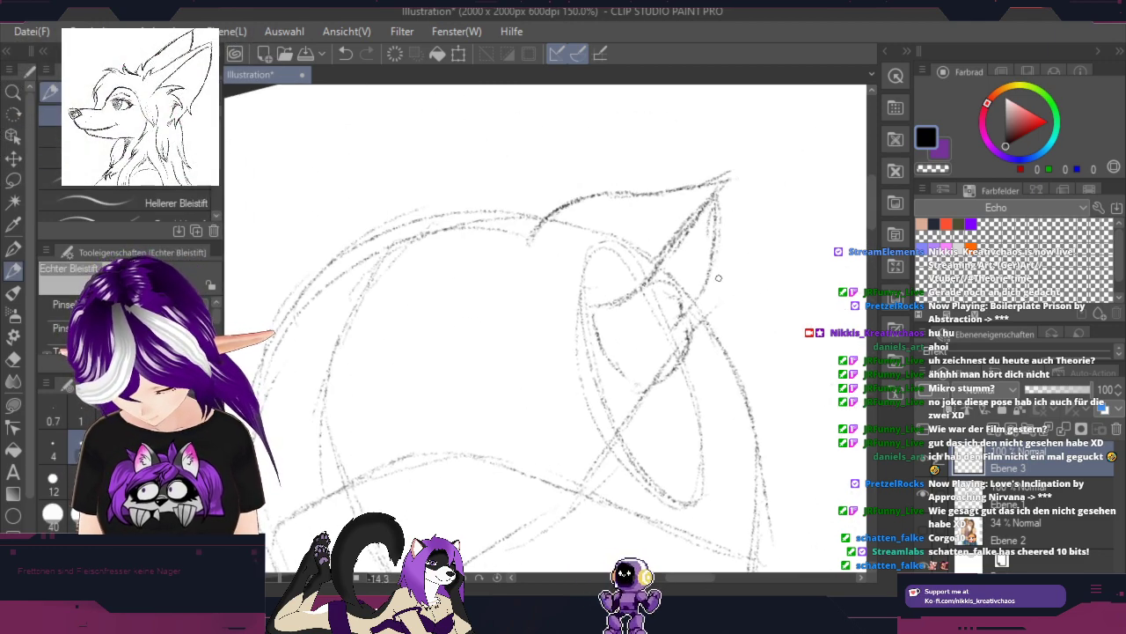
{"action": "left_click_drag", "start_coordinate": [714, 204], "coordinate": [700, 297]}
Step: Tint the guide sketch on Ebene 1 blue with the layer colour and make Ebene 3 the active layer again
{"action": "left_click", "coordinate": [1000, 505]}
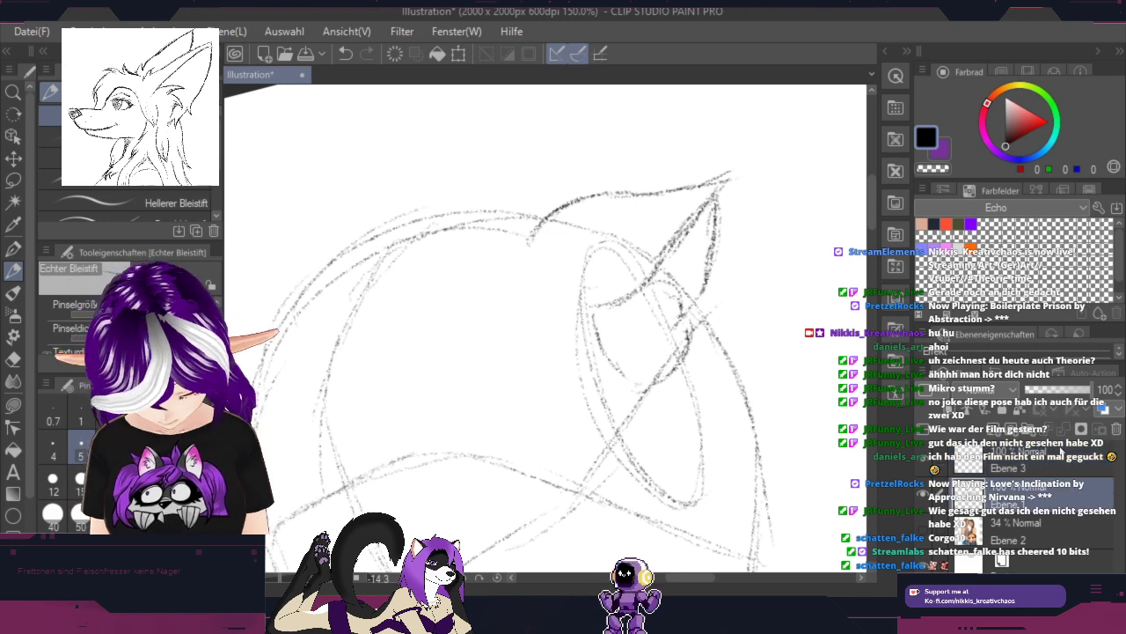
{"action": "left_click", "coordinate": [1101, 411]}
{"action": "left_click", "coordinate": [1051, 467]}
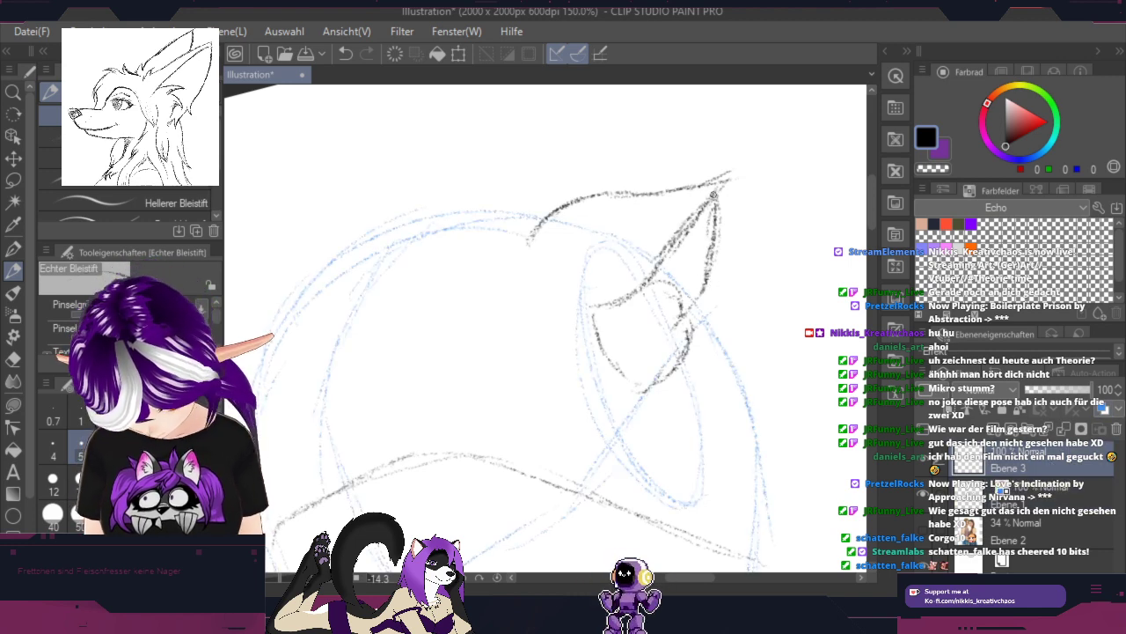
Step: Retrace the ear's outer edge and draw two nested arcs hanging from the underside of its upper edge
{"action": "left_click_drag", "start_coordinate": [714, 194], "coordinate": [702, 290]}
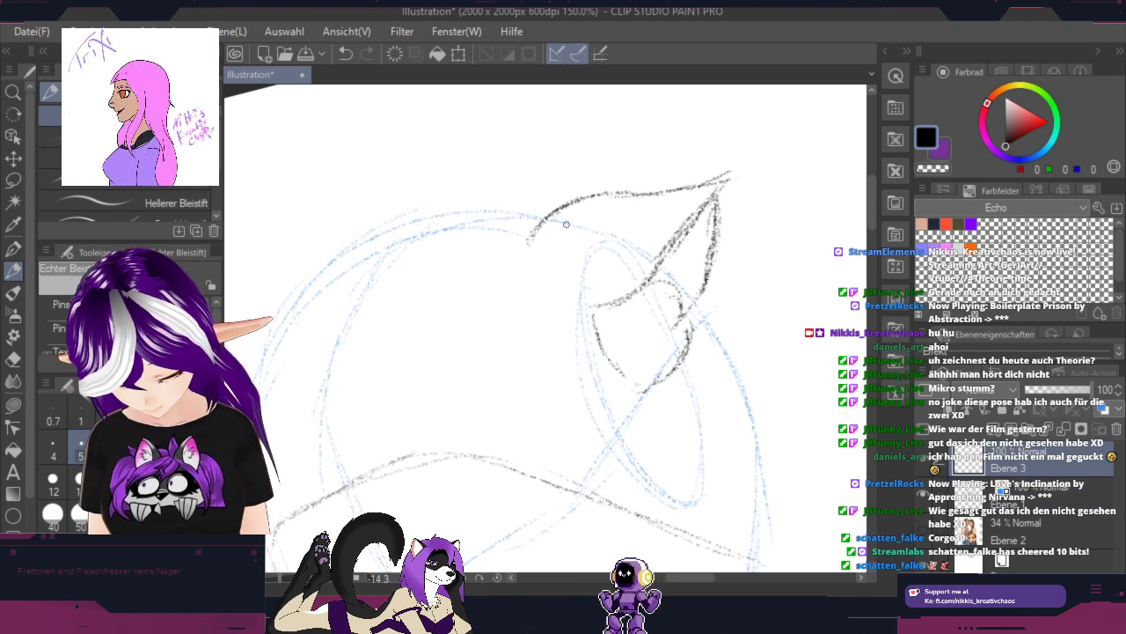
{"action": "mouse_move", "coordinate": [572, 205]}
{"action": "left_mouse_down"}
{"action": "mouse_move", "coordinate": [608, 252]}
{"action": "mouse_move", "coordinate": [643, 250]}
{"action": "left_mouse_up"}
{"action": "mouse_move", "coordinate": [660, 192]}
{"action": "left_mouse_down"}
{"action": "mouse_move", "coordinate": [642, 240]}
{"action": "mouse_move", "coordinate": [609, 252]}
{"action": "left_mouse_up"}
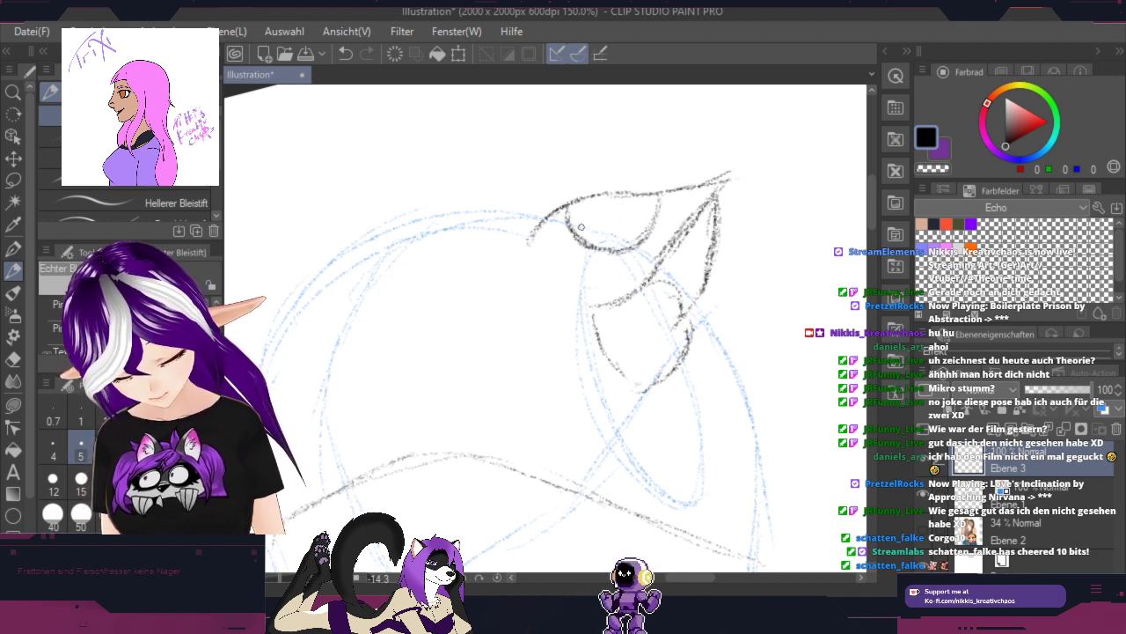
{"action": "mouse_move", "coordinate": [591, 201]}
{"action": "left_mouse_down"}
{"action": "mouse_move", "coordinate": [628, 219]}
{"action": "mouse_move", "coordinate": [585, 209]}
{"action": "mouse_move", "coordinate": [645, 209]}
{"action": "mouse_move", "coordinate": [615, 212]}
{"action": "mouse_move", "coordinate": [642, 206]}
{"action": "mouse_move", "coordinate": [639, 190]}
{"action": "mouse_move", "coordinate": [623, 230]}
{"action": "left_mouse_up"}
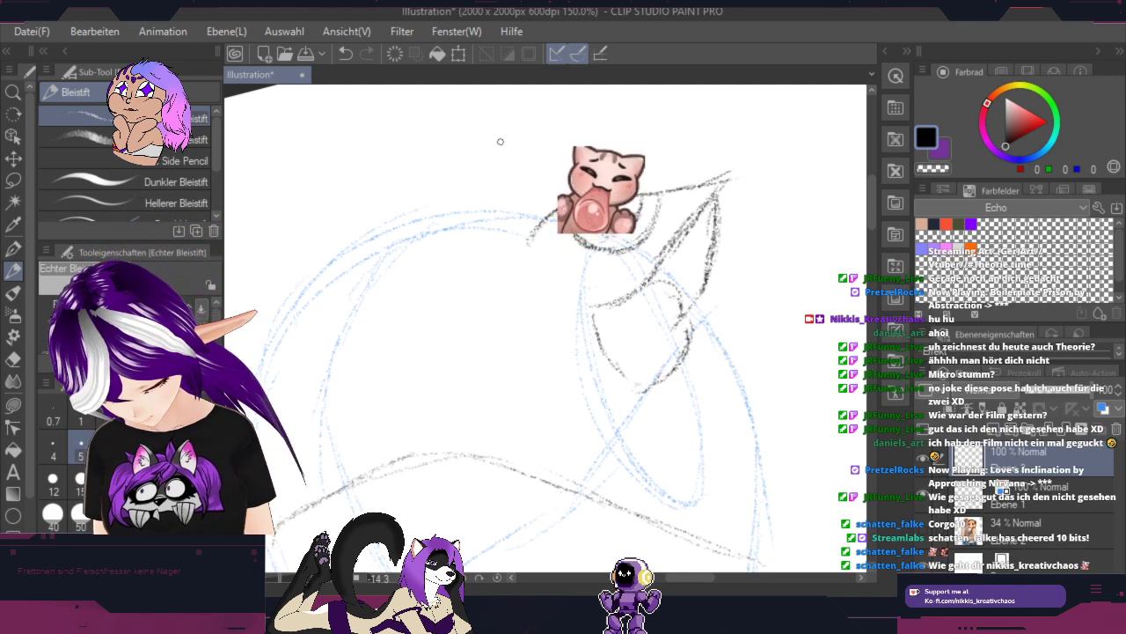
Step: Sketch a small pointed, curled horn shape on the head directly in front of the ear's base
{"action": "left_click_drag", "start_coordinate": [514, 144], "coordinate": [494, 199]}
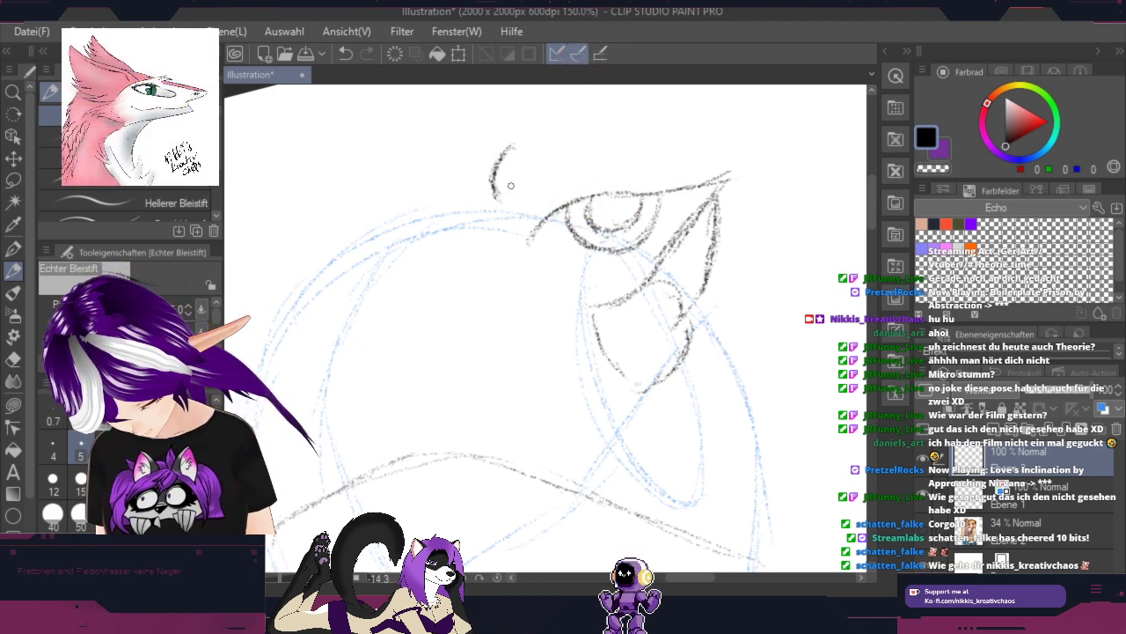
{"action": "mouse_move", "coordinate": [507, 150]}
{"action": "left_mouse_down"}
{"action": "mouse_move", "coordinate": [539, 211]}
{"action": "mouse_move", "coordinate": [488, 217]}
{"action": "mouse_move", "coordinate": [490, 207]}
{"action": "mouse_move", "coordinate": [499, 240]}
{"action": "mouse_move", "coordinate": [520, 242]}
{"action": "mouse_move", "coordinate": [493, 225]}
{"action": "mouse_move", "coordinate": [499, 213]}
{"action": "mouse_move", "coordinate": [513, 217]}
{"action": "left_mouse_up"}
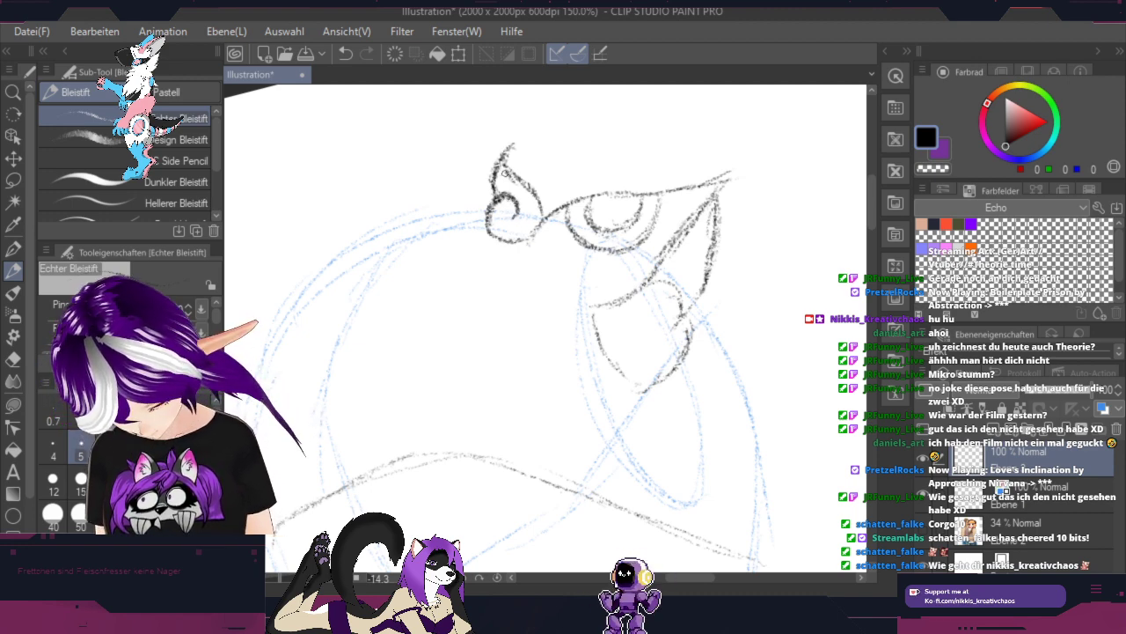
{"action": "left_click_drag", "start_coordinate": [517, 179], "coordinate": [544, 219]}
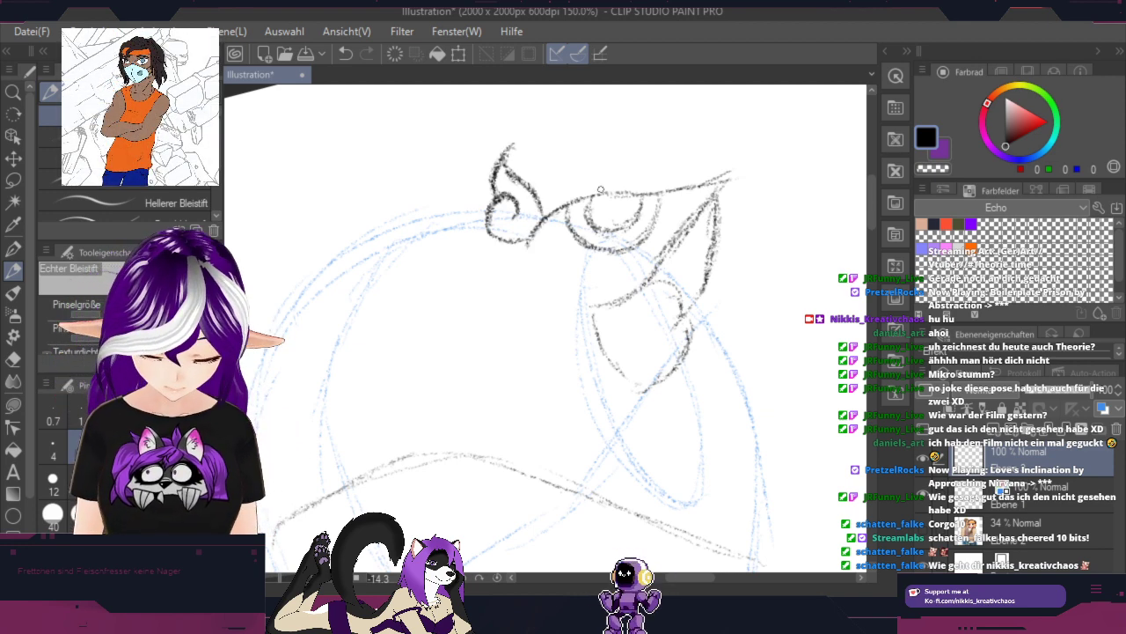
Step: Flip the view horizontally and sketch the right figure's second pointed ear on the opposite side of the head, darkening its upper edge
{"action": "key", "text": "h"}
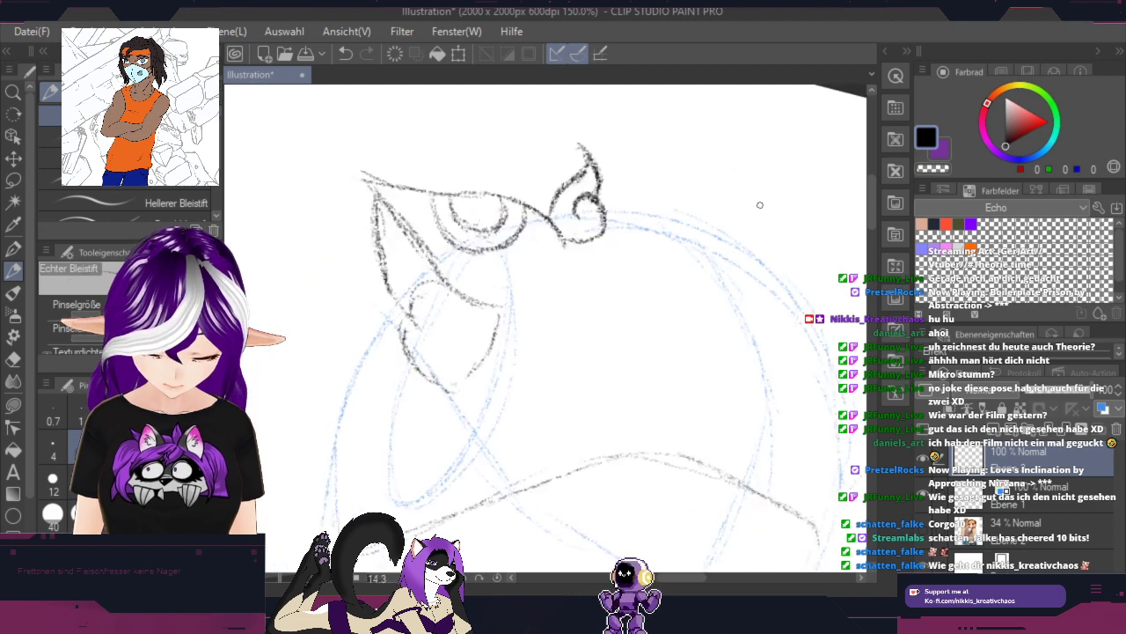
{"action": "key", "text": "shift+space"}
{"action": "mouse_move", "coordinate": [787, 381]}
{"action": "left_mouse_down"}
{"action": "mouse_move", "coordinate": [778, 237]}
{"action": "mouse_move", "coordinate": [631, 322]}
{"action": "mouse_move", "coordinate": [620, 375]}
{"action": "left_mouse_up"}
{"action": "key", "text": "space"}
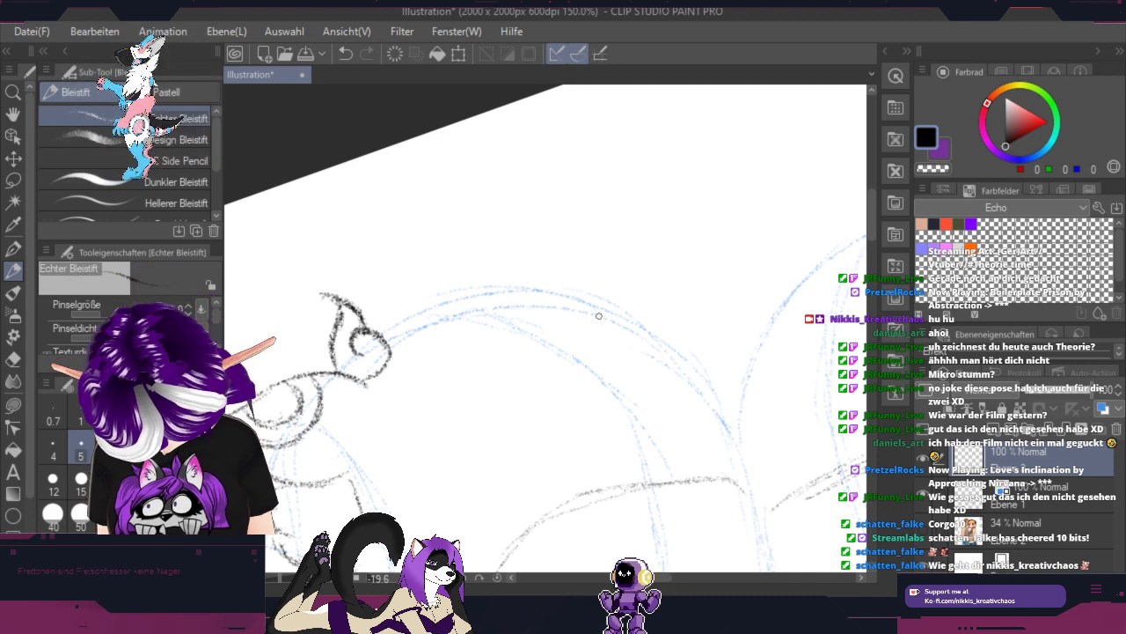
{"action": "mouse_move", "coordinate": [574, 293]}
{"action": "left_mouse_down"}
{"action": "mouse_move", "coordinate": [731, 261]}
{"action": "mouse_move", "coordinate": [640, 275]}
{"action": "left_mouse_up"}
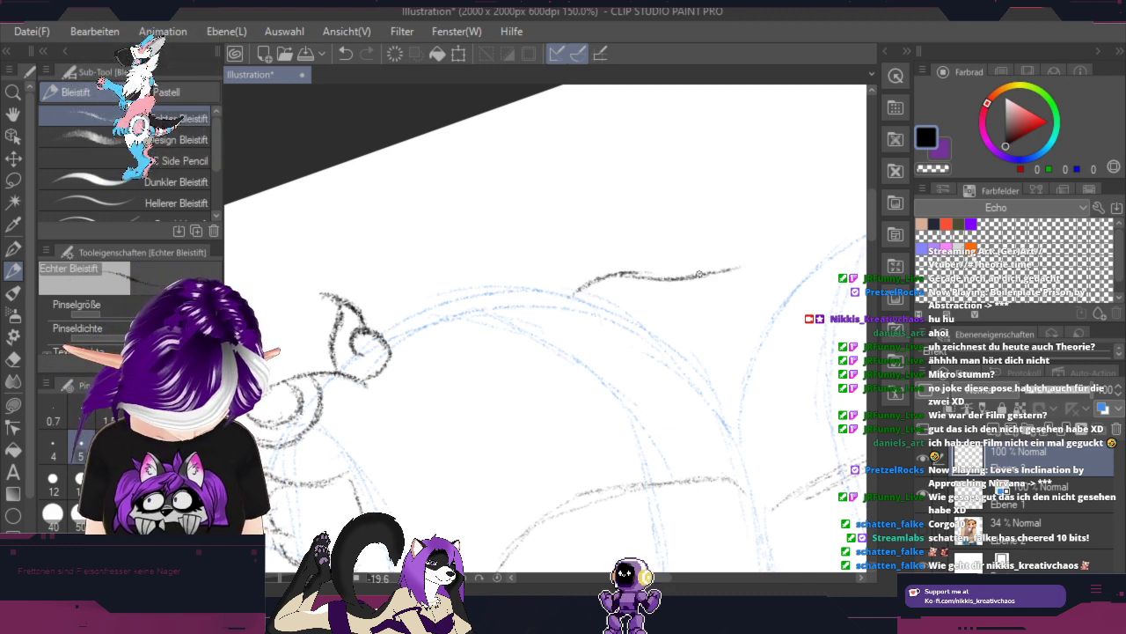
{"action": "mouse_move", "coordinate": [735, 278]}
{"action": "left_mouse_down"}
{"action": "mouse_move", "coordinate": [701, 323]}
{"action": "mouse_move", "coordinate": [699, 293]}
{"action": "mouse_move", "coordinate": [645, 325]}
{"action": "mouse_move", "coordinate": [681, 315]}
{"action": "mouse_move", "coordinate": [730, 267]}
{"action": "left_mouse_up"}
{"action": "left_click_drag", "start_coordinate": [592, 286], "coordinate": [739, 269]}
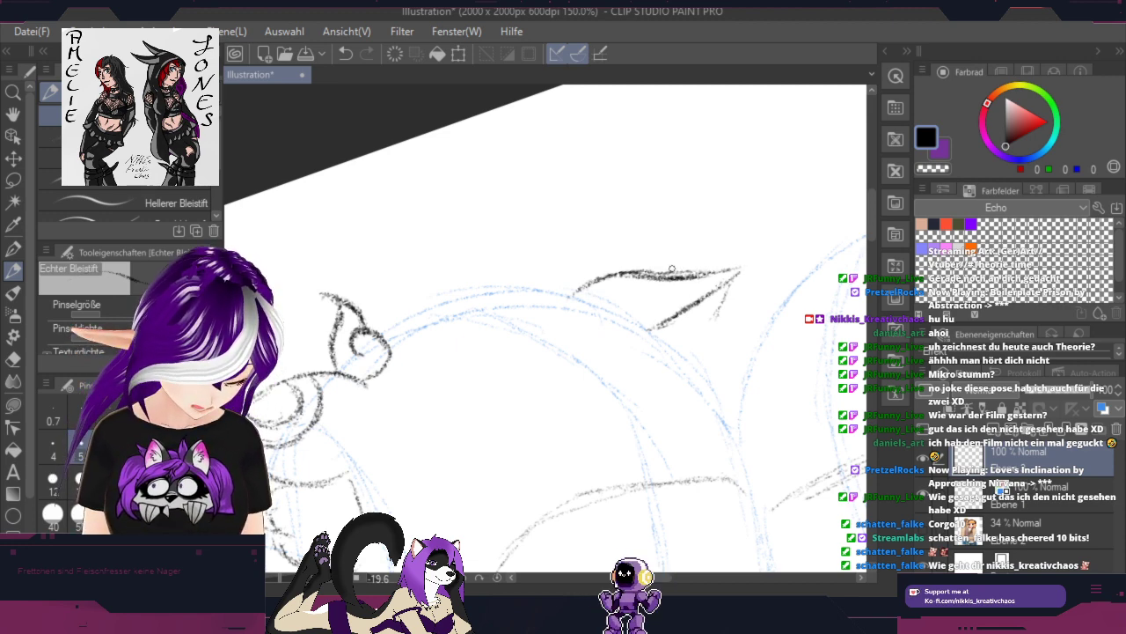
{"action": "mouse_move", "coordinate": [671, 269]}
{"action": "left_mouse_down"}
{"action": "mouse_move", "coordinate": [737, 268]}
{"action": "mouse_move", "coordinate": [674, 271]}
{"action": "left_mouse_up"}
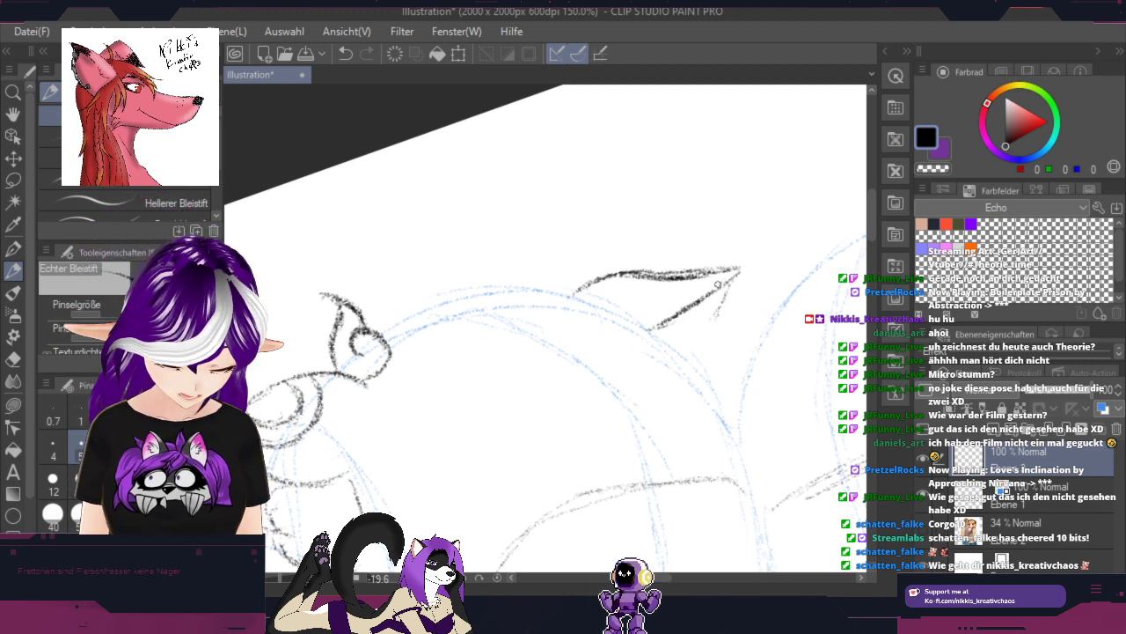
Step: Add a scalloped edge behind the second ear's tip and darken the head curve along the ear's base
{"action": "mouse_move", "coordinate": [690, 321]}
{"action": "left_mouse_down"}
{"action": "mouse_move", "coordinate": [708, 318]}
{"action": "mouse_move", "coordinate": [714, 373]}
{"action": "left_mouse_up"}
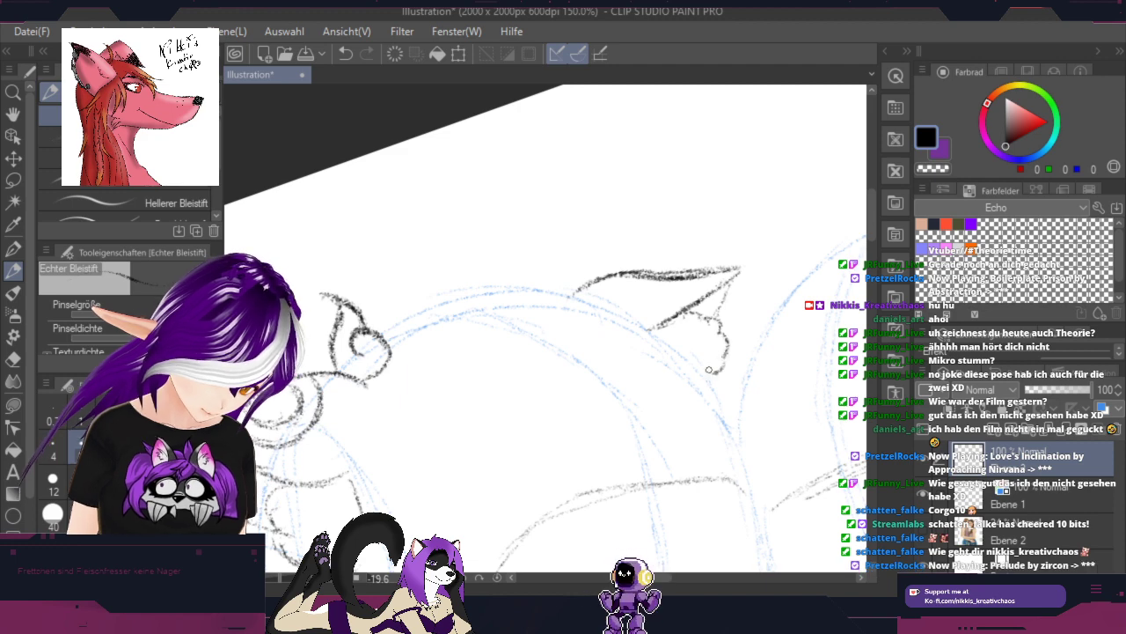
{"action": "key", "text": "shift+space"}
{"action": "mouse_move", "coordinate": [793, 421]}
{"action": "left_mouse_down"}
{"action": "mouse_move", "coordinate": [799, 262]}
{"action": "mouse_move", "coordinate": [682, 132]}
{"action": "left_mouse_up"}
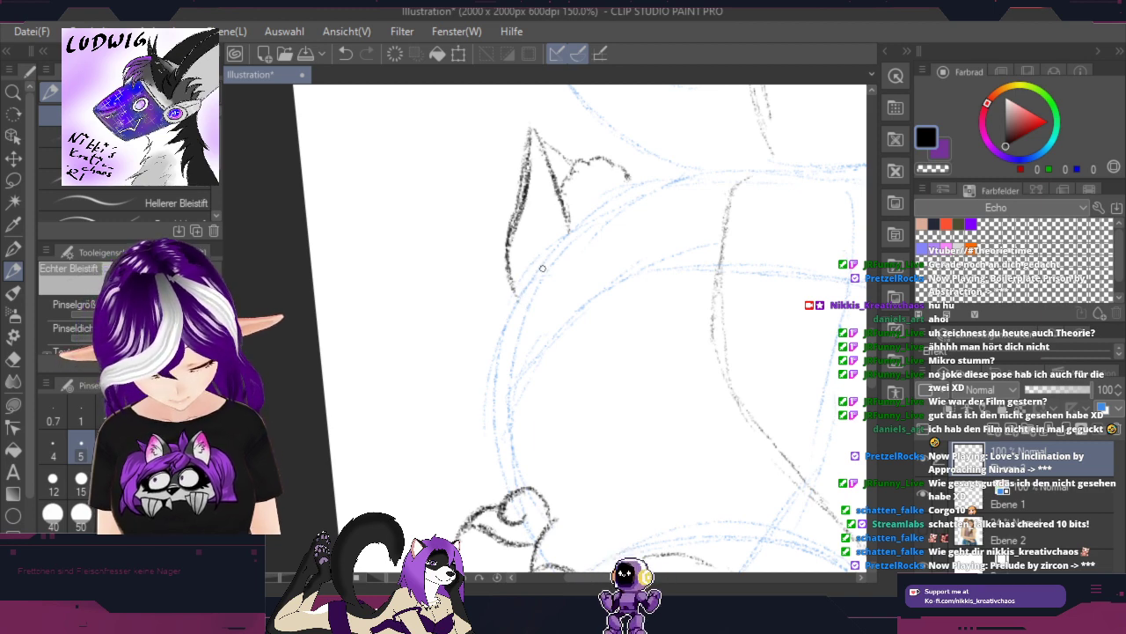
{"action": "mouse_move", "coordinate": [542, 267]}
{"action": "left_mouse_down"}
{"action": "mouse_move", "coordinate": [572, 229]}
{"action": "mouse_move", "coordinate": [560, 243]}
{"action": "mouse_move", "coordinate": [643, 183]}
{"action": "mouse_move", "coordinate": [626, 179]}
{"action": "mouse_move", "coordinate": [620, 197]}
{"action": "mouse_move", "coordinate": [657, 181]}
{"action": "mouse_move", "coordinate": [598, 210]}
{"action": "mouse_move", "coordinate": [653, 180]}
{"action": "left_mouse_up"}
{"action": "key", "text": "r"}
{"action": "mouse_move", "coordinate": [779, 168]}
{"action": "left_mouse_down"}
{"action": "mouse_move", "coordinate": [704, 357]}
{"action": "mouse_move", "coordinate": [692, 256]}
{"action": "left_mouse_up"}
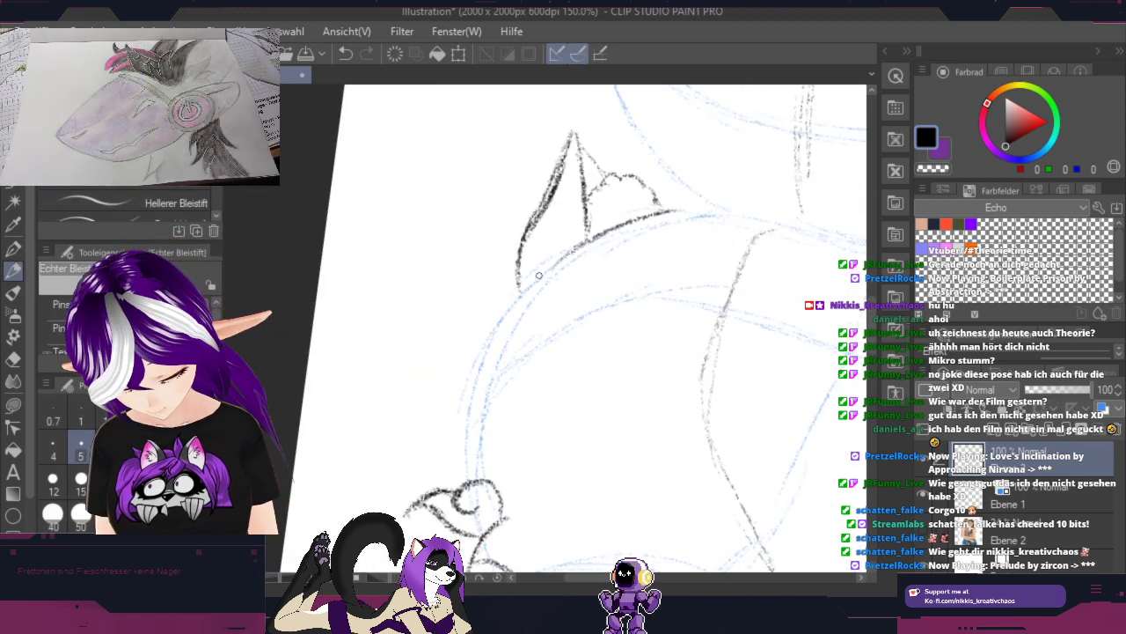
Step: Save the illustration under the file name theroi frühling
{"action": "key", "text": "shift+space"}
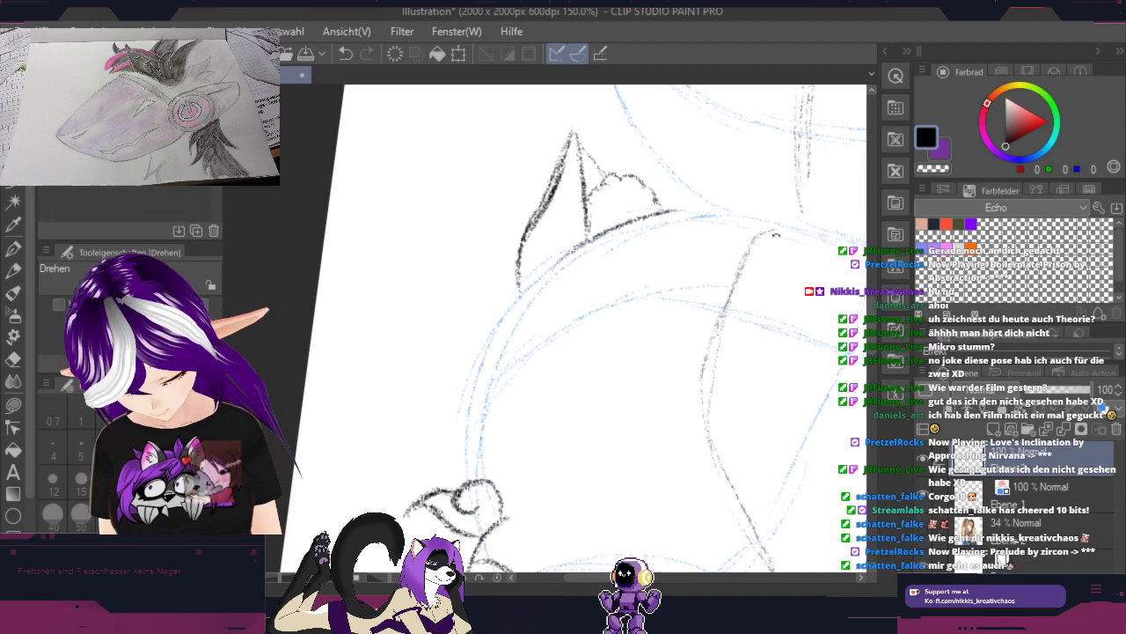
{"action": "mouse_move", "coordinate": [780, 254]}
{"action": "left_mouse_down"}
{"action": "mouse_move", "coordinate": [769, 453]}
{"action": "mouse_move", "coordinate": [697, 533]}
{"action": "left_mouse_up"}
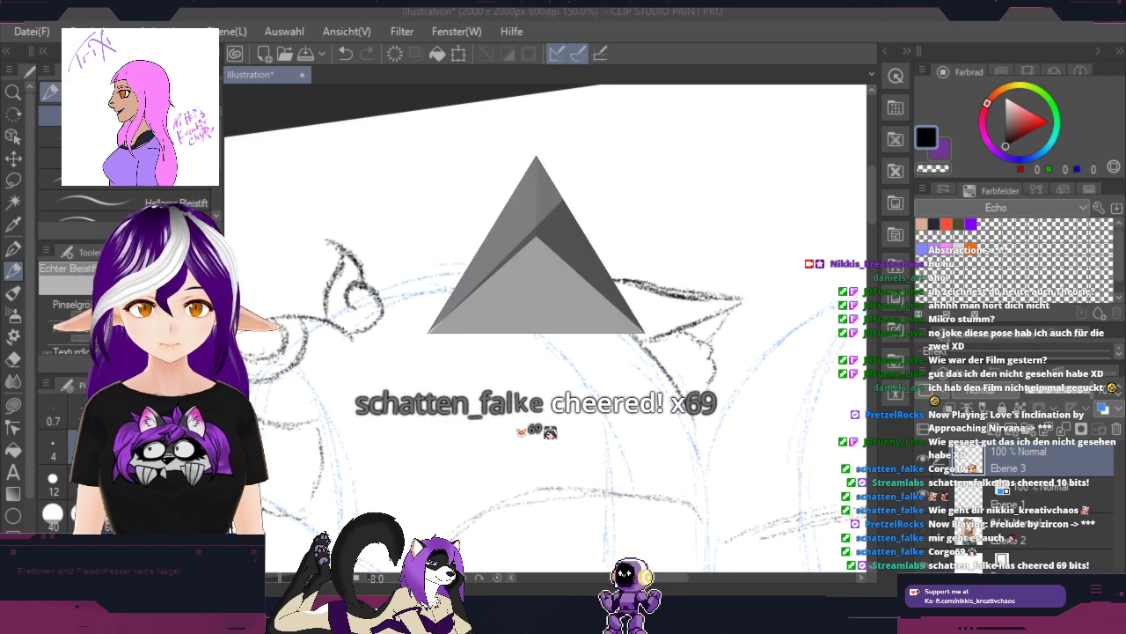
{"action": "key", "text": "Return"}
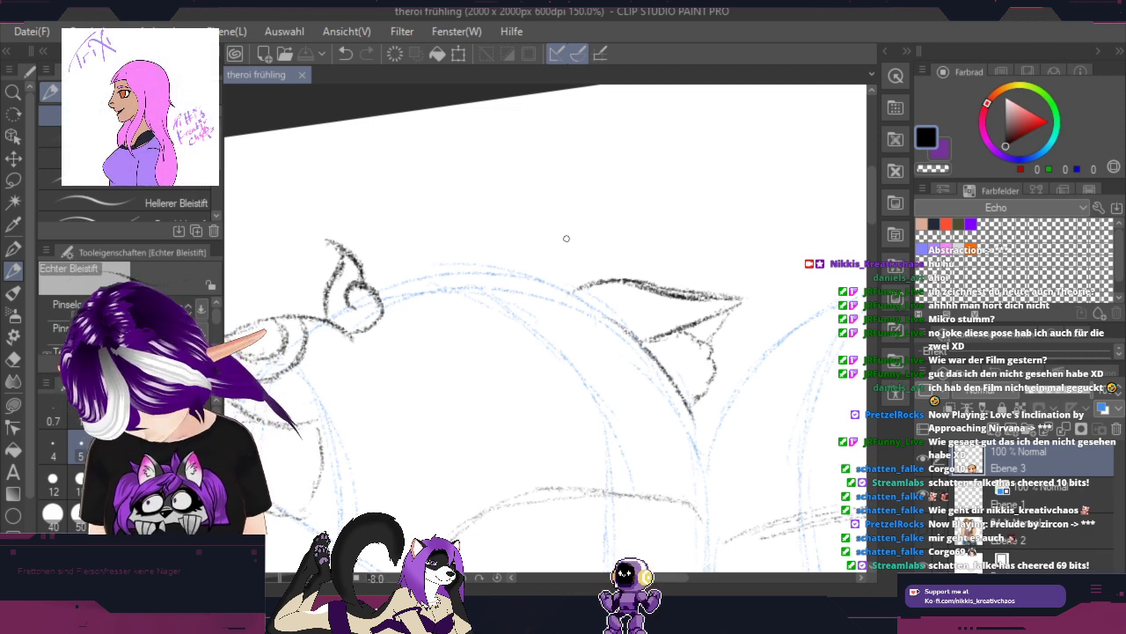
Step: Sketch a second small pointed horn with a curled spiral base on the head, directly in front of the second ear
{"action": "left_click_drag", "start_coordinate": [566, 239], "coordinate": [554, 264]}
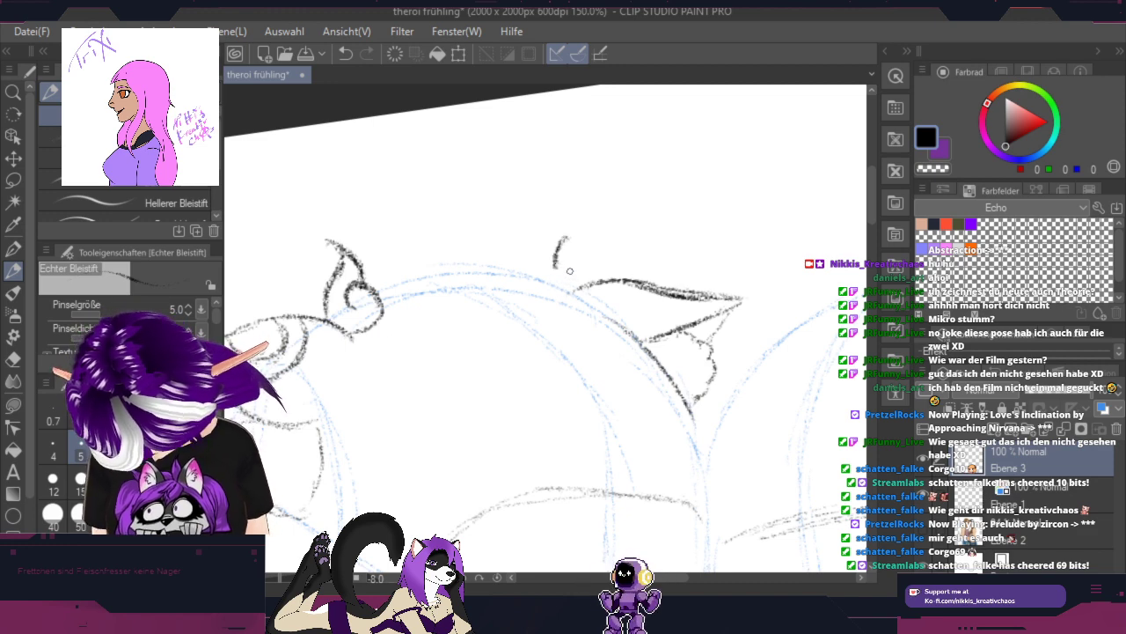
{"action": "left_click_drag", "start_coordinate": [566, 239], "coordinate": [589, 285]}
{"action": "mouse_move", "coordinate": [568, 244]}
{"action": "left_mouse_down"}
{"action": "mouse_move", "coordinate": [594, 301]}
{"action": "mouse_move", "coordinate": [572, 255]}
{"action": "mouse_move", "coordinate": [573, 224]}
{"action": "mouse_move", "coordinate": [557, 261]}
{"action": "left_mouse_up"}
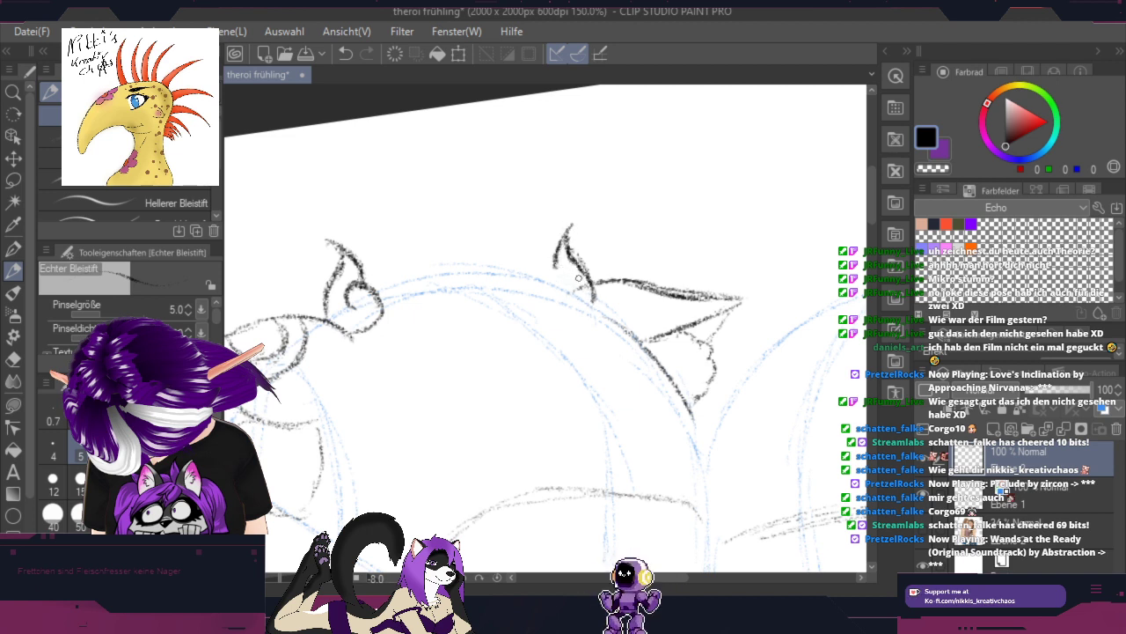
{"action": "mouse_move", "coordinate": [550, 299]}
{"action": "left_mouse_down"}
{"action": "mouse_move", "coordinate": [573, 284]}
{"action": "mouse_move", "coordinate": [569, 272]}
{"action": "mouse_move", "coordinate": [571, 327]}
{"action": "mouse_move", "coordinate": [556, 273]}
{"action": "mouse_move", "coordinate": [545, 280]}
{"action": "mouse_move", "coordinate": [564, 291]}
{"action": "mouse_move", "coordinate": [550, 298]}
{"action": "mouse_move", "coordinate": [572, 301]}
{"action": "mouse_move", "coordinate": [559, 306]}
{"action": "mouse_move", "coordinate": [598, 311]}
{"action": "left_mouse_up"}
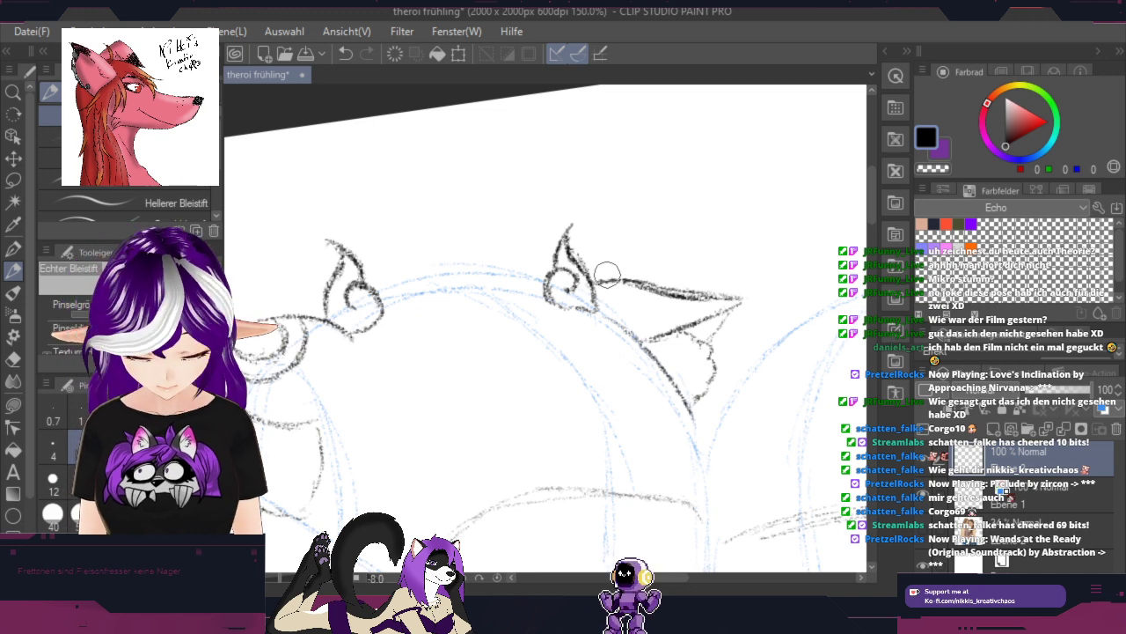
Step: Sketch nested half-circle arcs hanging from the upper edge of the second ear, redrawing the outer arc smaller
{"action": "key", "text": "r"}
{"action": "left_click_drag", "start_coordinate": [764, 322], "coordinate": [758, 264]}
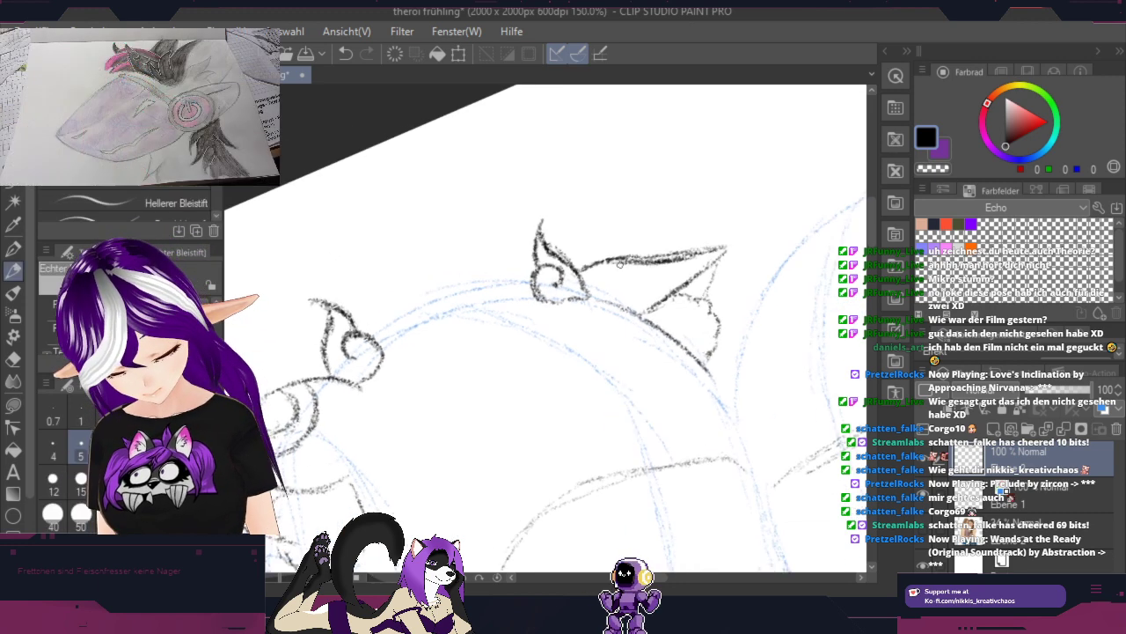
{"action": "mouse_move", "coordinate": [610, 268]}
{"action": "left_mouse_down"}
{"action": "mouse_move", "coordinate": [638, 294]}
{"action": "mouse_move", "coordinate": [680, 257]}
{"action": "left_mouse_up"}
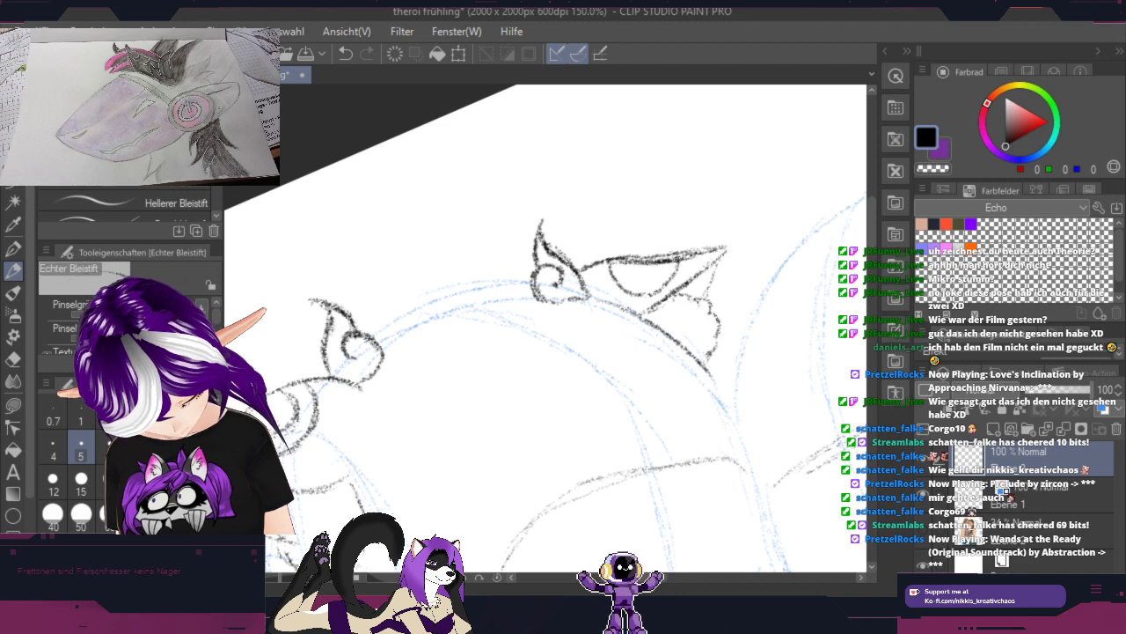
{"action": "left_click", "coordinate": [346, 54]}
{"action": "mouse_move", "coordinate": [606, 258]}
{"action": "left_mouse_down"}
{"action": "mouse_move", "coordinate": [655, 284]}
{"action": "mouse_move", "coordinate": [673, 272]}
{"action": "mouse_move", "coordinate": [644, 286]}
{"action": "mouse_move", "coordinate": [617, 280]}
{"action": "mouse_move", "coordinate": [611, 258]}
{"action": "mouse_move", "coordinate": [641, 277]}
{"action": "mouse_move", "coordinate": [661, 269]}
{"action": "mouse_move", "coordinate": [632, 275]}
{"action": "left_mouse_up"}
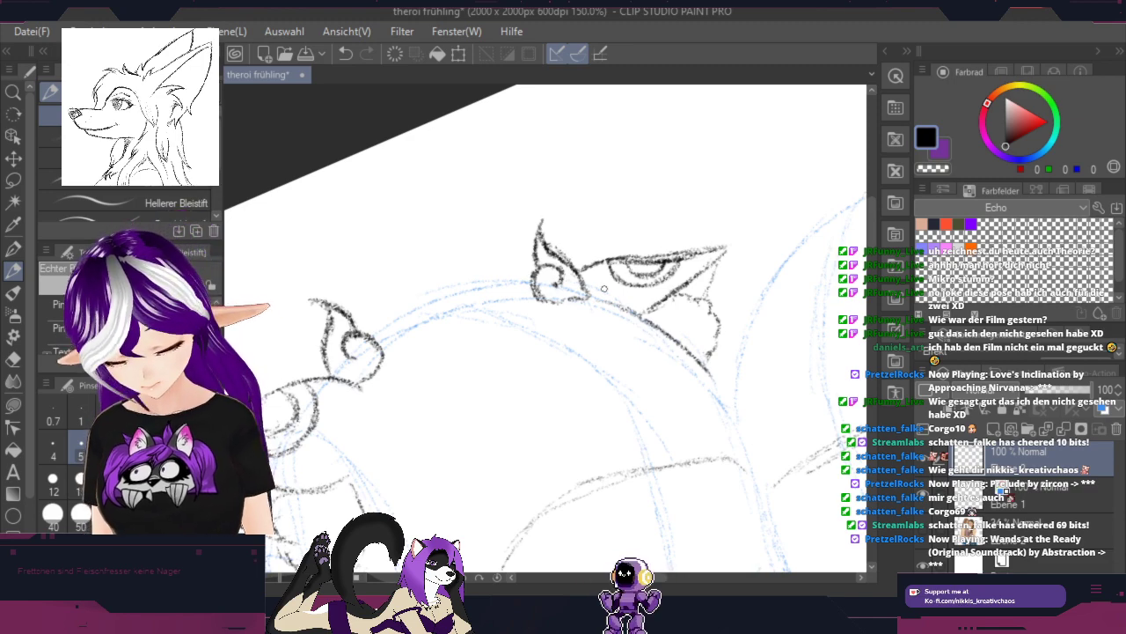
Step: Darken the top contour of the head between the two horns with a slightly uneven pencil line
{"action": "key", "text": "shift+space"}
{"action": "left_click_drag", "start_coordinate": [570, 391], "coordinate": [614, 342]}
{"action": "key", "text": "space"}
{"action": "mouse_move", "coordinate": [643, 395]}
{"action": "left_mouse_down"}
{"action": "mouse_move", "coordinate": [719, 294]}
{"action": "mouse_move", "coordinate": [687, 275]}
{"action": "left_mouse_up"}
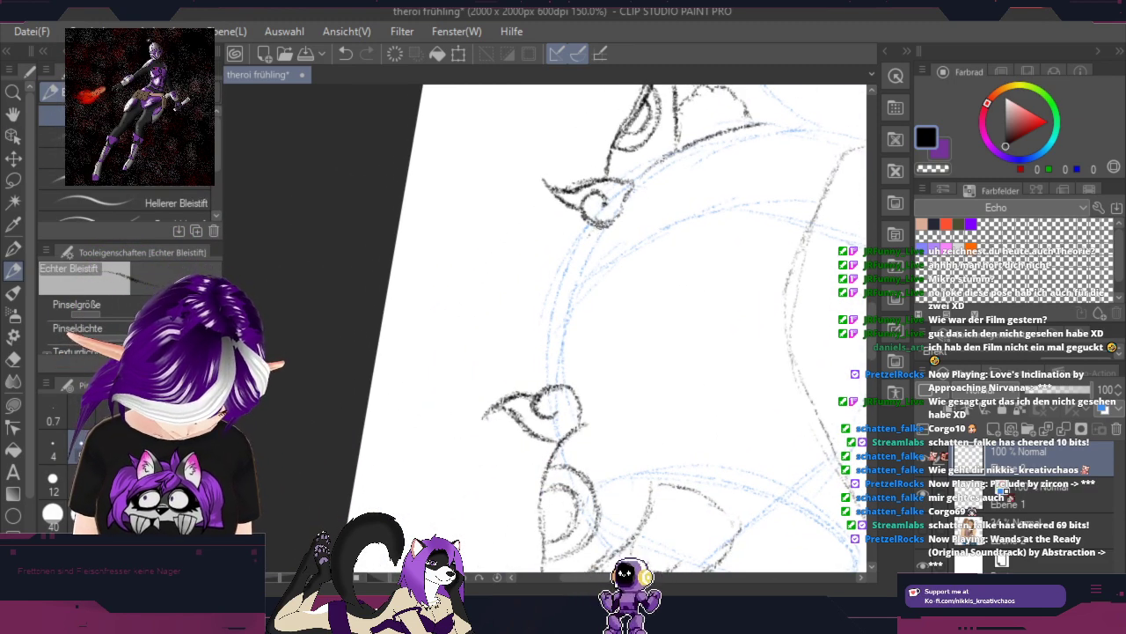
{"action": "mouse_move", "coordinate": [595, 223]}
{"action": "left_mouse_down"}
{"action": "mouse_move", "coordinate": [562, 337]}
{"action": "mouse_move", "coordinate": [566, 318]}
{"action": "mouse_move", "coordinate": [564, 377]}
{"action": "mouse_move", "coordinate": [578, 277]}
{"action": "left_mouse_up"}
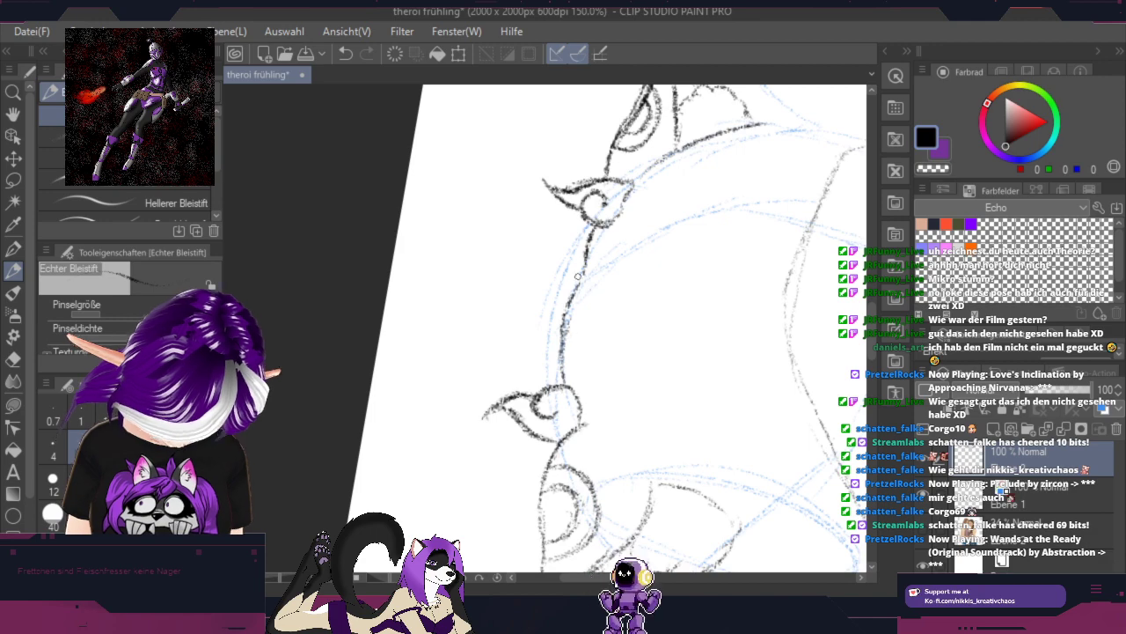
Step: Sketch a double-lined, hook-shaped curl of hair rising from the top of the head between the horns
{"action": "key", "text": "shift+space"}
{"action": "mouse_move", "coordinate": [749, 232]}
{"action": "left_mouse_down"}
{"action": "mouse_move", "coordinate": [666, 476]}
{"action": "mouse_move", "coordinate": [623, 492]}
{"action": "left_mouse_up"}
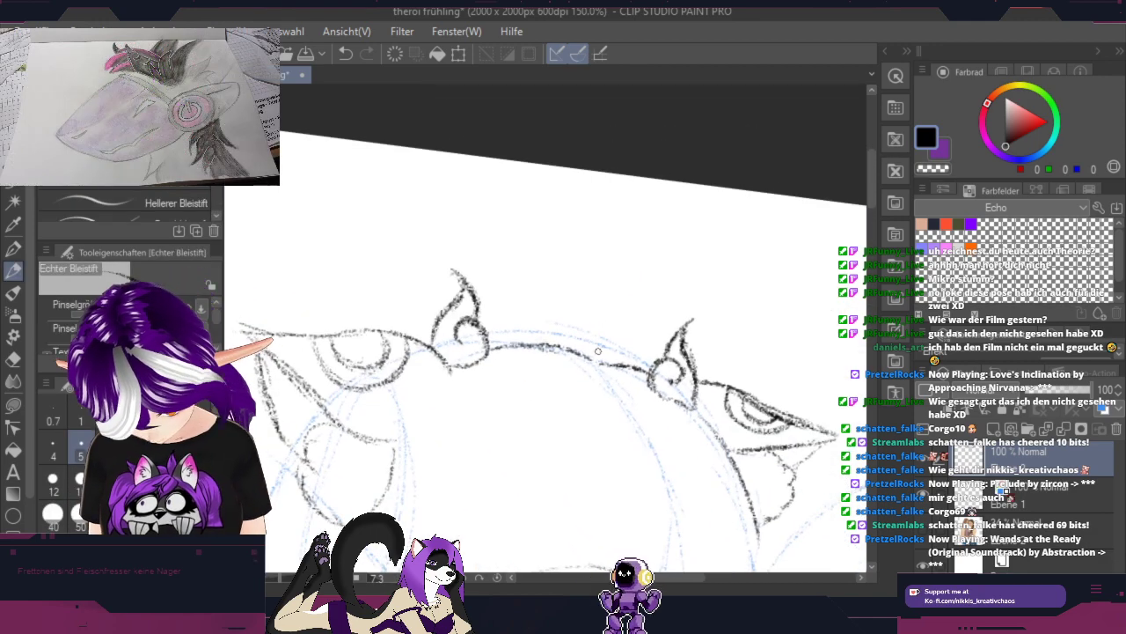
{"action": "mouse_move", "coordinate": [585, 305]}
{"action": "left_mouse_down"}
{"action": "mouse_move", "coordinate": [610, 262]}
{"action": "mouse_move", "coordinate": [582, 304]}
{"action": "mouse_move", "coordinate": [594, 270]}
{"action": "mouse_move", "coordinate": [581, 308]}
{"action": "mouse_move", "coordinate": [609, 272]}
{"action": "mouse_move", "coordinate": [587, 305]}
{"action": "mouse_move", "coordinate": [619, 293]}
{"action": "mouse_move", "coordinate": [578, 301]}
{"action": "mouse_move", "coordinate": [621, 299]}
{"action": "mouse_move", "coordinate": [606, 308]}
{"action": "mouse_move", "coordinate": [596, 346]}
{"action": "mouse_move", "coordinate": [567, 278]}
{"action": "mouse_move", "coordinate": [633, 287]}
{"action": "mouse_move", "coordinate": [602, 354]}
{"action": "left_mouse_up"}
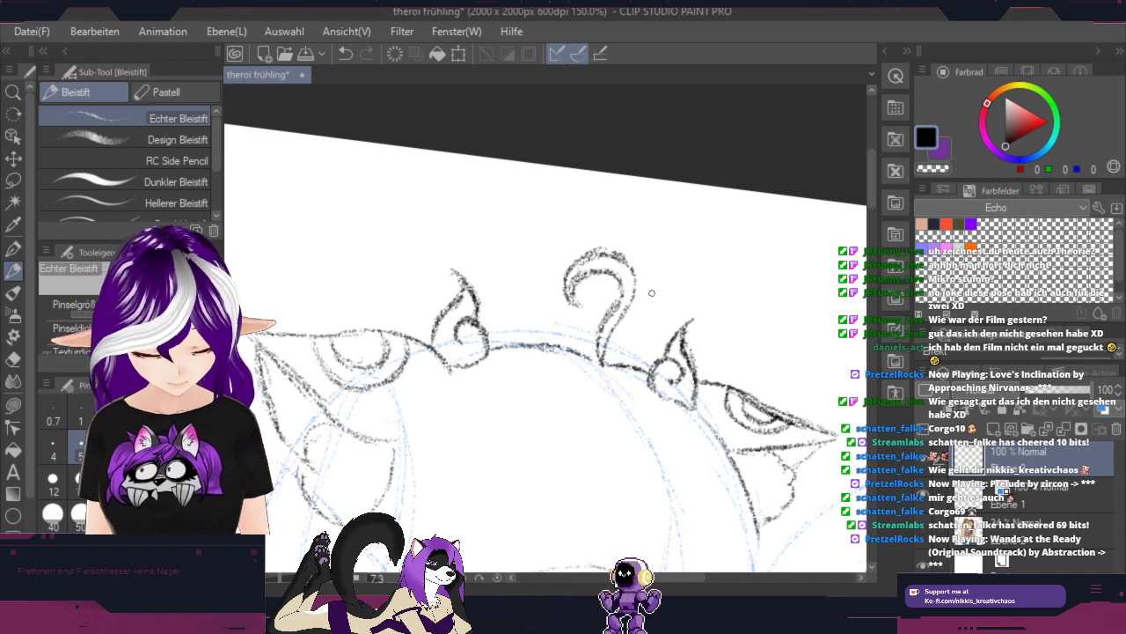
{"action": "key", "text": "shift+space"}
{"action": "left_click_drag", "start_coordinate": [760, 370], "coordinate": [797, 313]}
{"action": "key", "text": "space"}
{"action": "left_click_drag", "start_coordinate": [805, 398], "coordinate": [787, 255]}
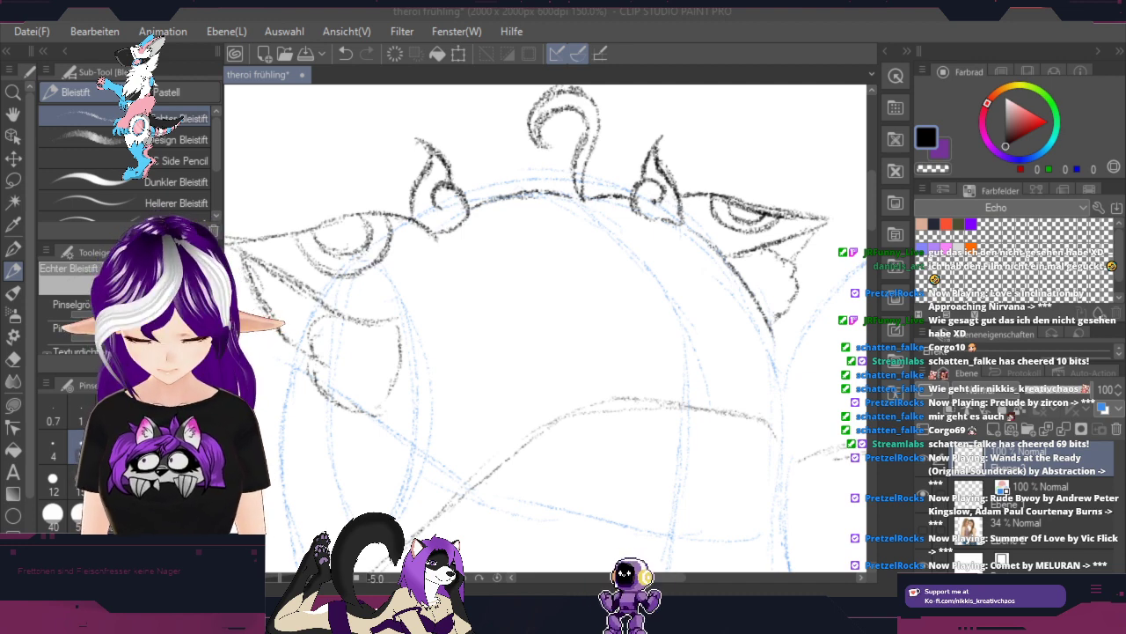
{"action": "left_click", "coordinate": [712, 17]}
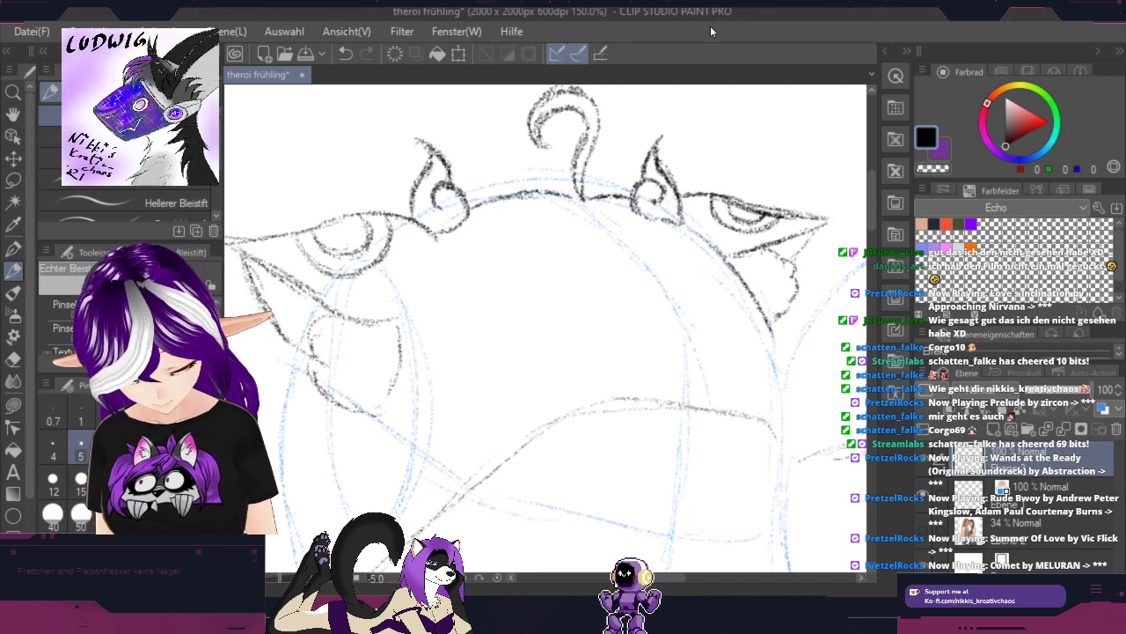
{"action": "key", "text": "r"}
{"action": "mouse_move", "coordinate": [766, 335]}
{"action": "left_mouse_down"}
{"action": "mouse_move", "coordinate": [764, 199]}
{"action": "mouse_move", "coordinate": [598, 118]}
{"action": "left_mouse_up"}
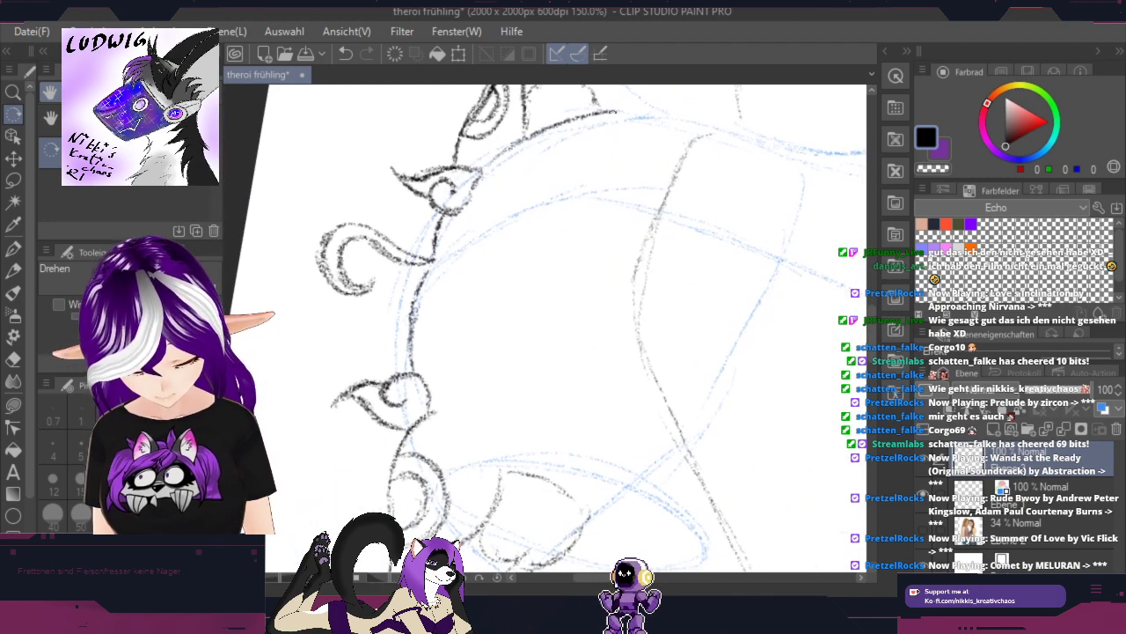
{"action": "key", "text": "p"}
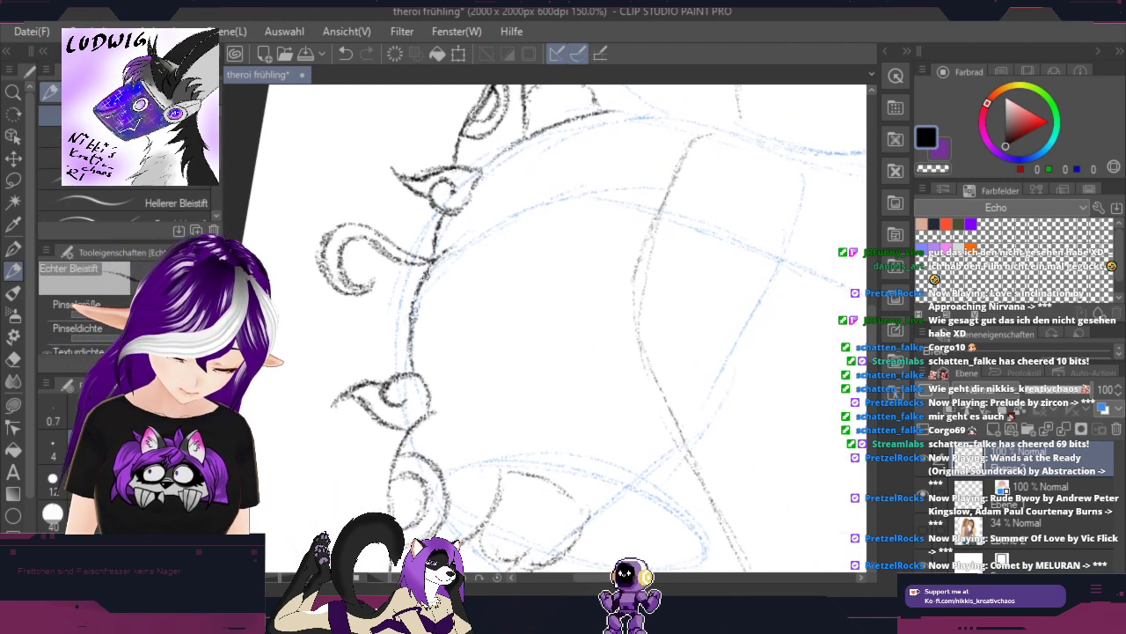
{"action": "left_click_drag", "start_coordinate": [816, 276], "coordinate": [664, 525]}
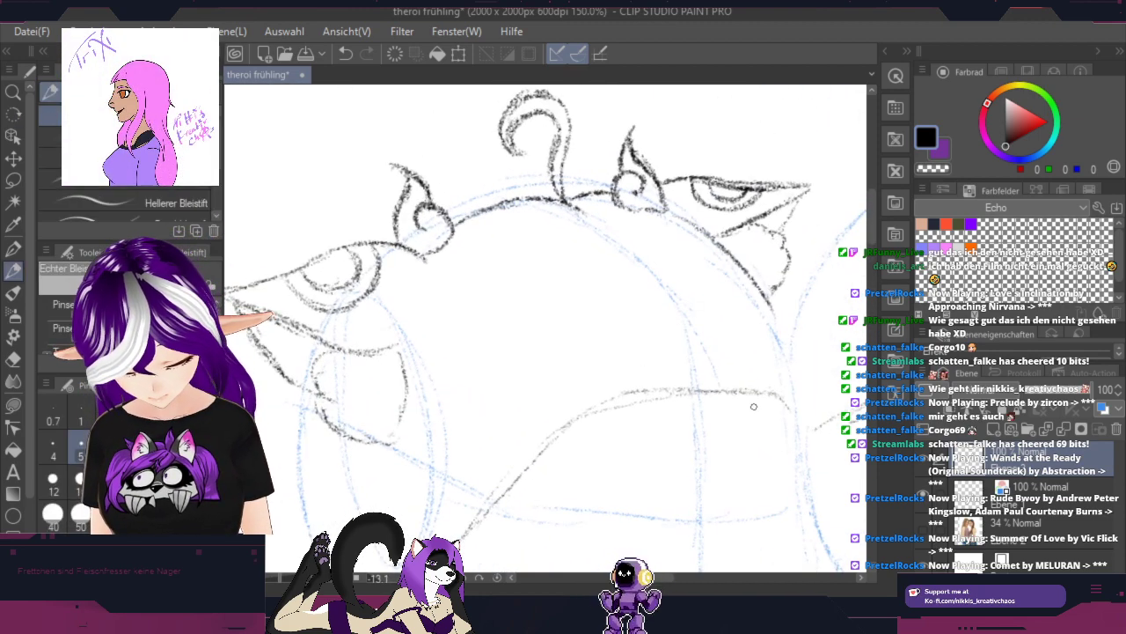
Step: Sketch the long wavy outer hair contour from beneath the first ear down past the shoulder, with a short inner strand line
{"action": "key", "text": "space"}
{"action": "mouse_move", "coordinate": [721, 467]}
{"action": "left_mouse_down"}
{"action": "mouse_move", "coordinate": [755, 308]}
{"action": "mouse_move", "coordinate": [800, 270]}
{"action": "left_mouse_up"}
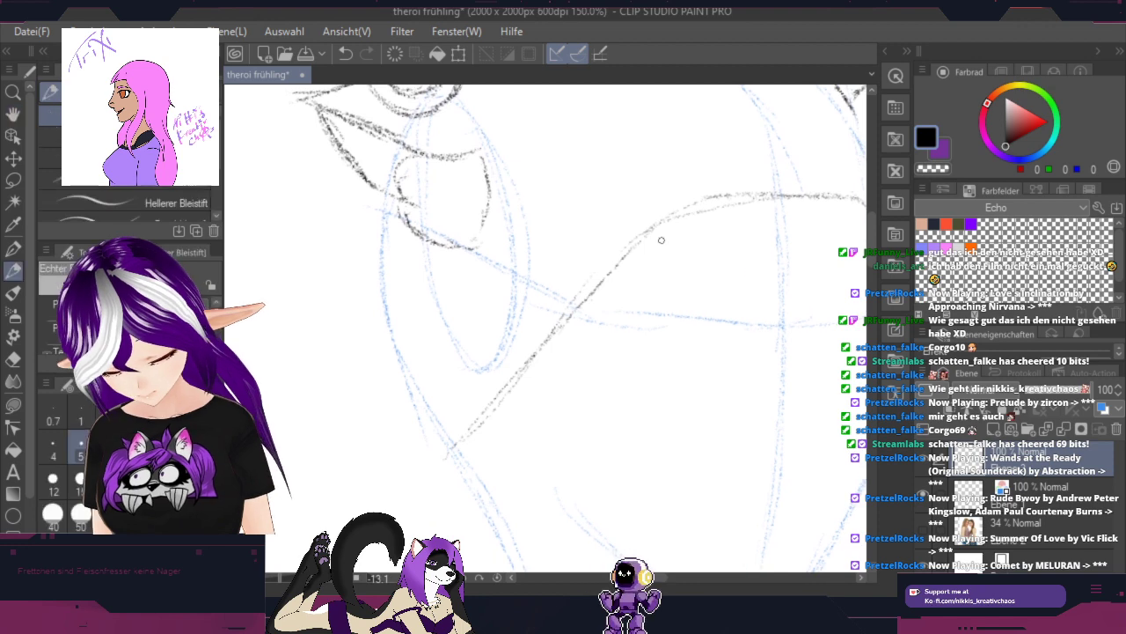
{"action": "scroll", "coordinate": [617, 218], "scroll_direction": "down", "scroll_amount": 1}
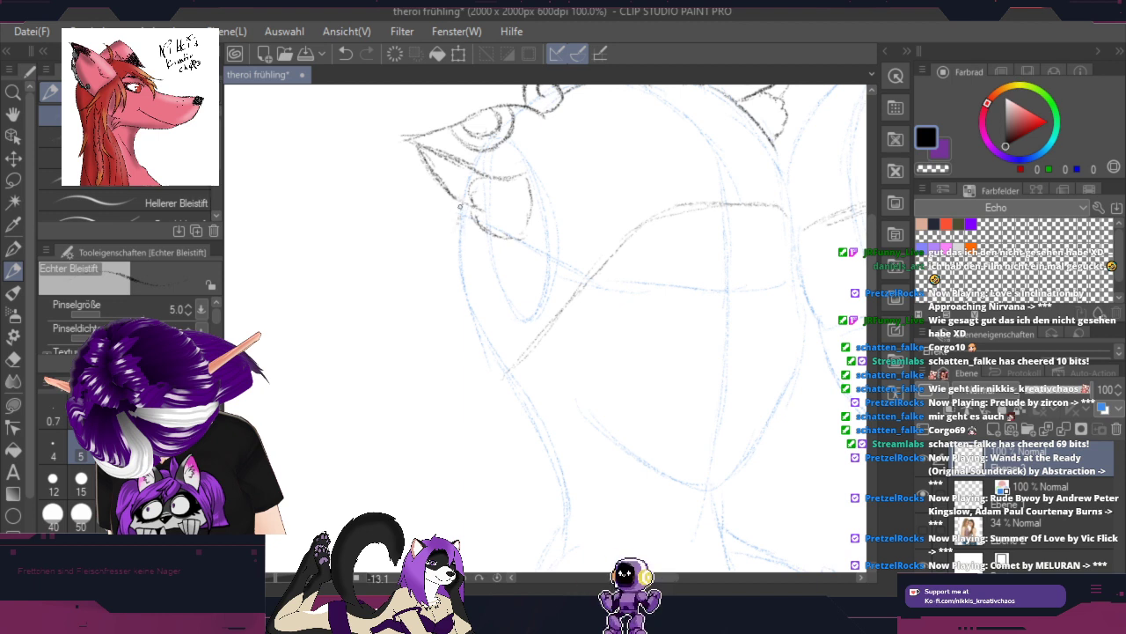
{"action": "left_click_drag", "start_coordinate": [448, 240], "coordinate": [411, 338]}
{"action": "mouse_move", "coordinate": [460, 205]}
{"action": "left_mouse_down"}
{"action": "mouse_move", "coordinate": [412, 359]}
{"action": "mouse_move", "coordinate": [438, 400]}
{"action": "mouse_move", "coordinate": [431, 304]}
{"action": "left_mouse_up"}
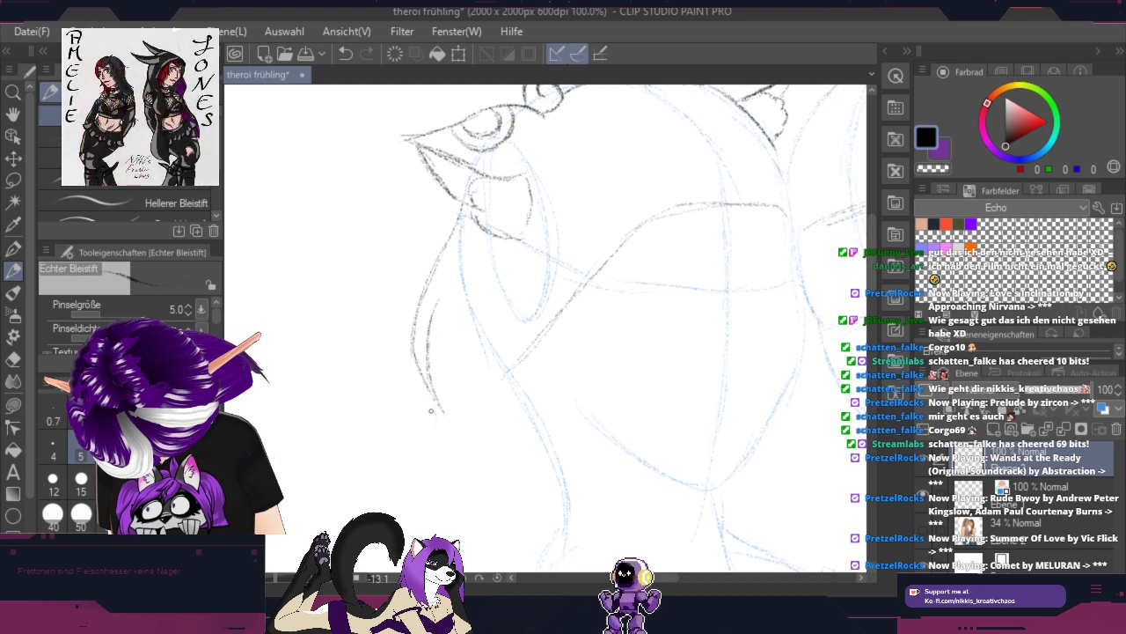
{"action": "left_click_drag", "start_coordinate": [430, 410], "coordinate": [423, 524]}
{"action": "mouse_move", "coordinate": [743, 419]}
{"action": "left_mouse_down"}
{"action": "mouse_move", "coordinate": [815, 211]}
{"action": "mouse_move", "coordinate": [822, 153]}
{"action": "left_mouse_up"}
{"action": "mouse_move", "coordinate": [502, 246]}
{"action": "left_mouse_down"}
{"action": "mouse_move", "coordinate": [511, 383]}
{"action": "mouse_move", "coordinate": [496, 455]}
{"action": "left_mouse_up"}
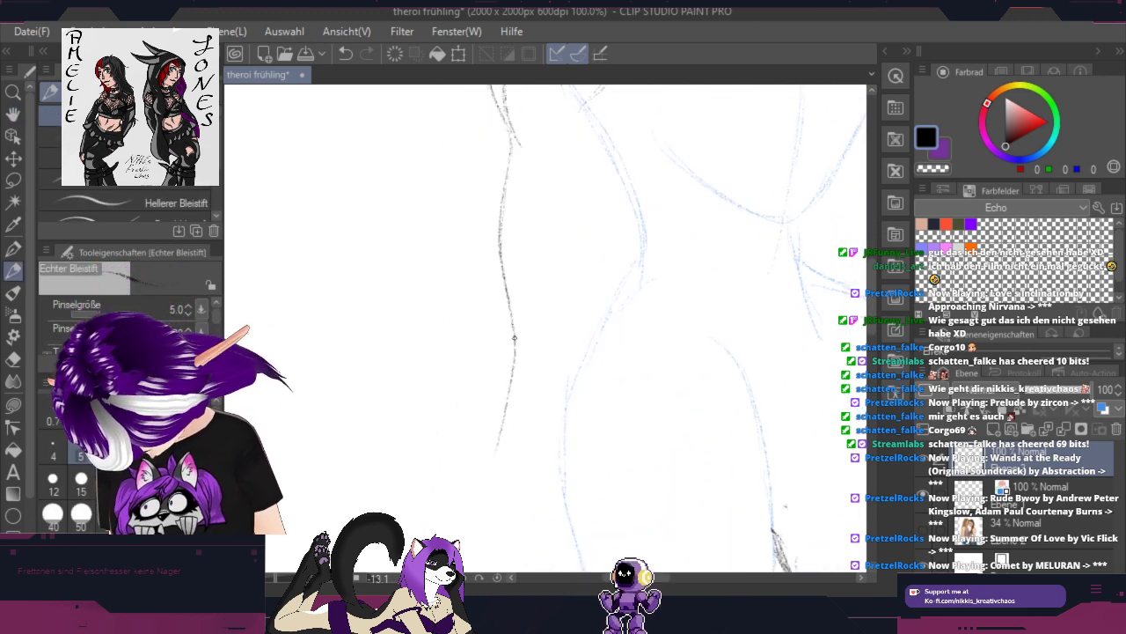
{"action": "mouse_move", "coordinate": [515, 337]}
{"action": "left_mouse_down"}
{"action": "mouse_move", "coordinate": [494, 453]}
{"action": "mouse_move", "coordinate": [508, 428]}
{"action": "mouse_move", "coordinate": [498, 541]}
{"action": "mouse_move", "coordinate": [497, 474]}
{"action": "mouse_move", "coordinate": [501, 427]}
{"action": "mouse_move", "coordinate": [506, 554]}
{"action": "left_mouse_up"}
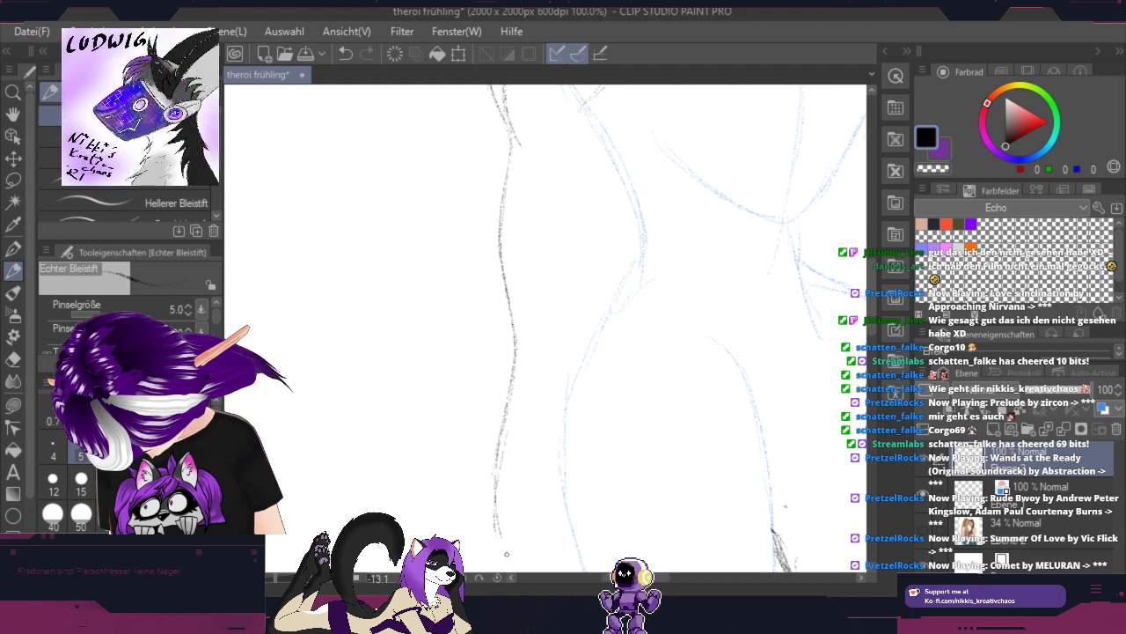
Step: Sketch a short hair strand beside the face, crossing the blue head guideline below the first ear
{"action": "key", "text": "shift+space"}
{"action": "left_click_drag", "start_coordinate": [815, 233], "coordinate": [779, 326]}
{"action": "key", "text": "space"}
{"action": "mouse_move", "coordinate": [767, 281]}
{"action": "left_mouse_down"}
{"action": "mouse_move", "coordinate": [630, 362]}
{"action": "mouse_move", "coordinate": [578, 362]}
{"action": "mouse_move", "coordinate": [660, 228]}
{"action": "left_mouse_up"}
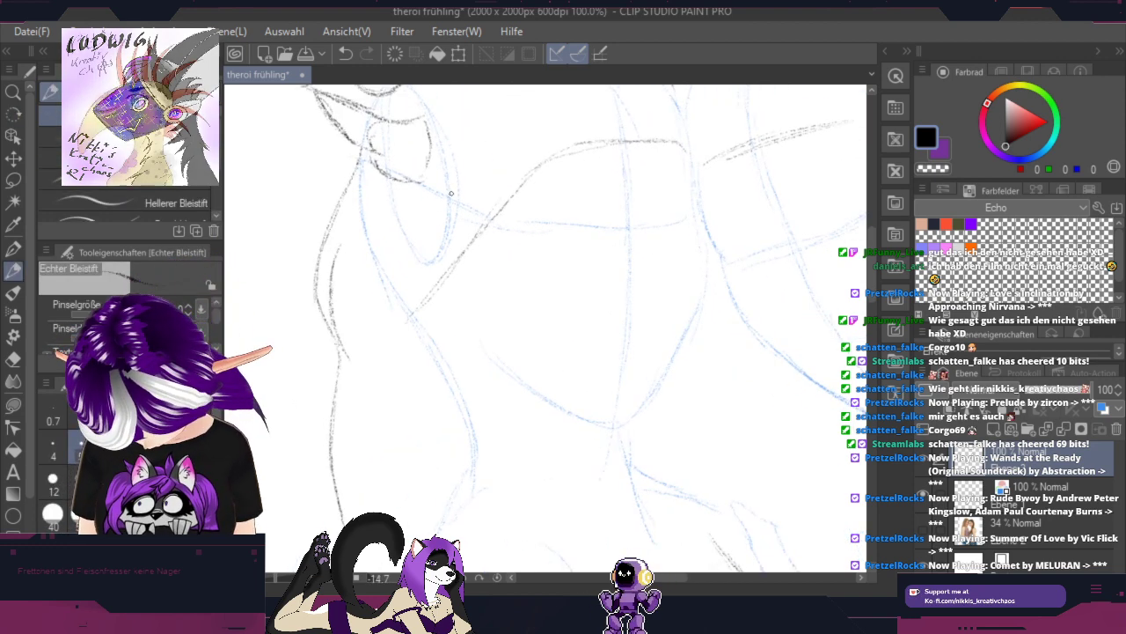
{"action": "scroll", "coordinate": [438, 201], "scroll_direction": "up", "scroll_amount": 2}
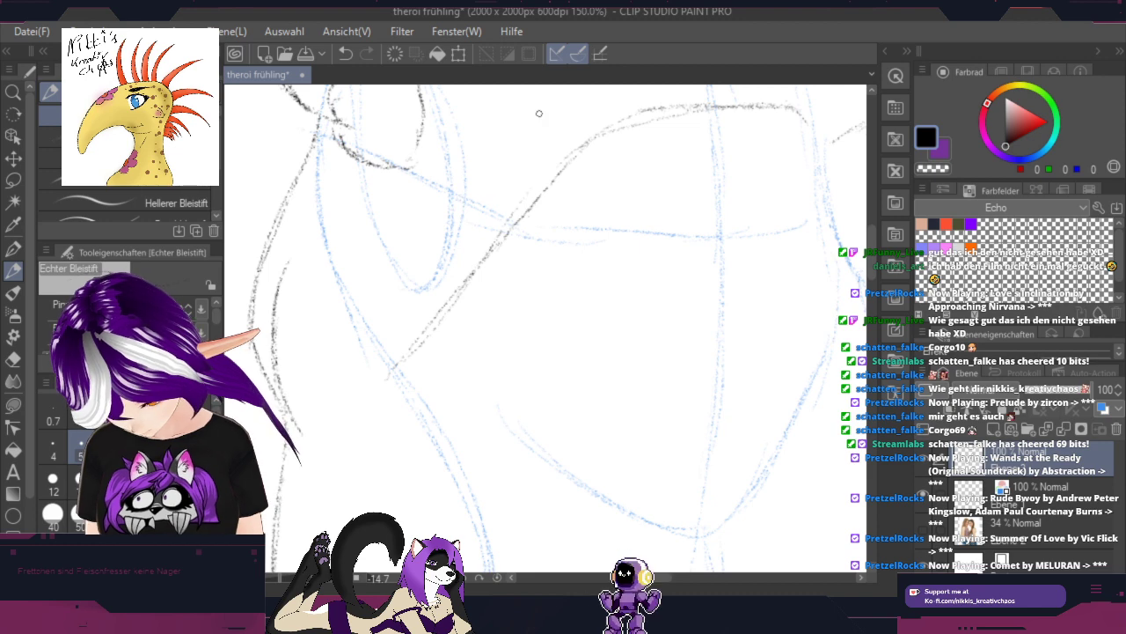
{"action": "mouse_move", "coordinate": [715, 289]}
{"action": "left_mouse_down"}
{"action": "mouse_move", "coordinate": [802, 311]}
{"action": "mouse_move", "coordinate": [822, 300]}
{"action": "left_mouse_up"}
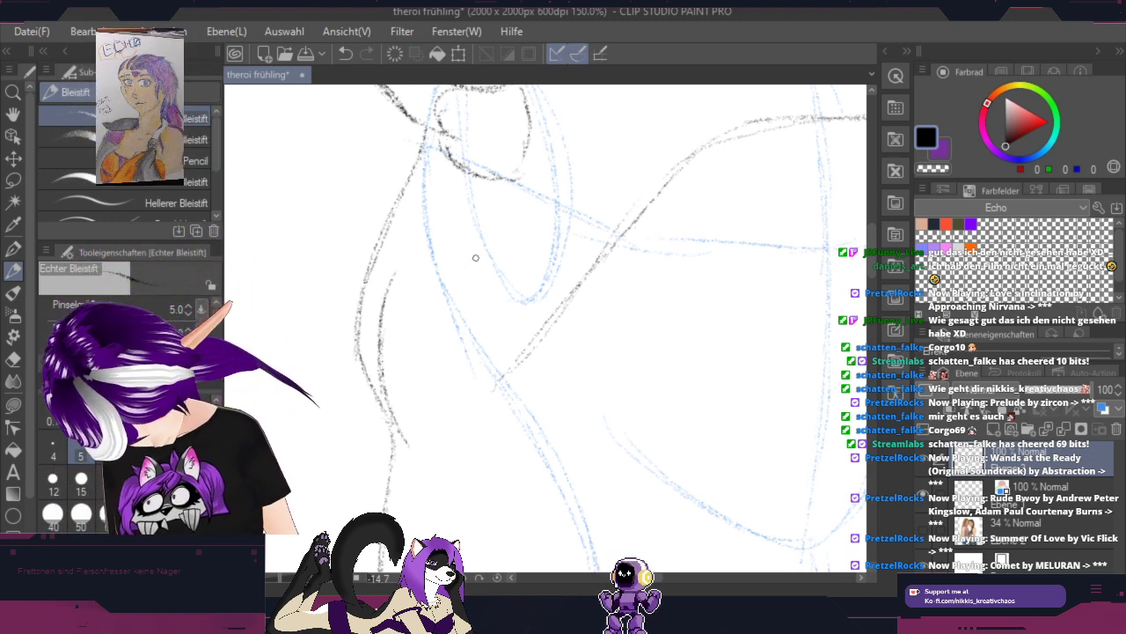
{"action": "left_click_drag", "start_coordinate": [474, 275], "coordinate": [483, 352]}
{"action": "left_click_drag", "start_coordinate": [472, 297], "coordinate": [499, 411]}
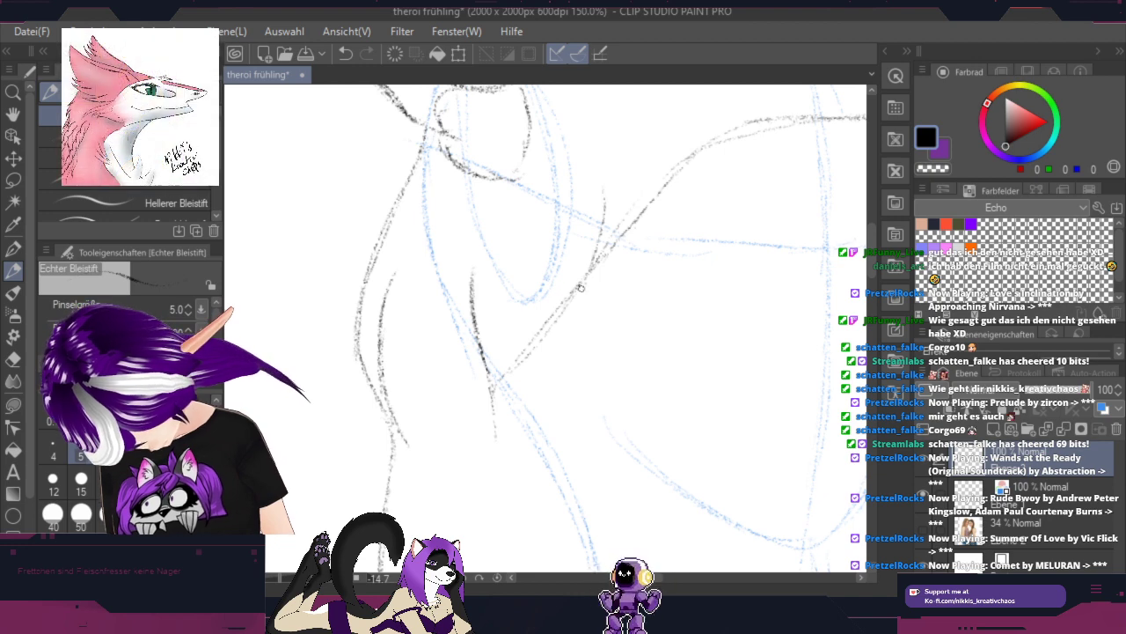
Step: Sketch overlapping tapered hair strands across the lower end of the curved fringe line
{"action": "left_click_drag", "start_coordinate": [602, 201], "coordinate": [563, 352]}
{"action": "left_click_drag", "start_coordinate": [592, 249], "coordinate": [598, 262]}
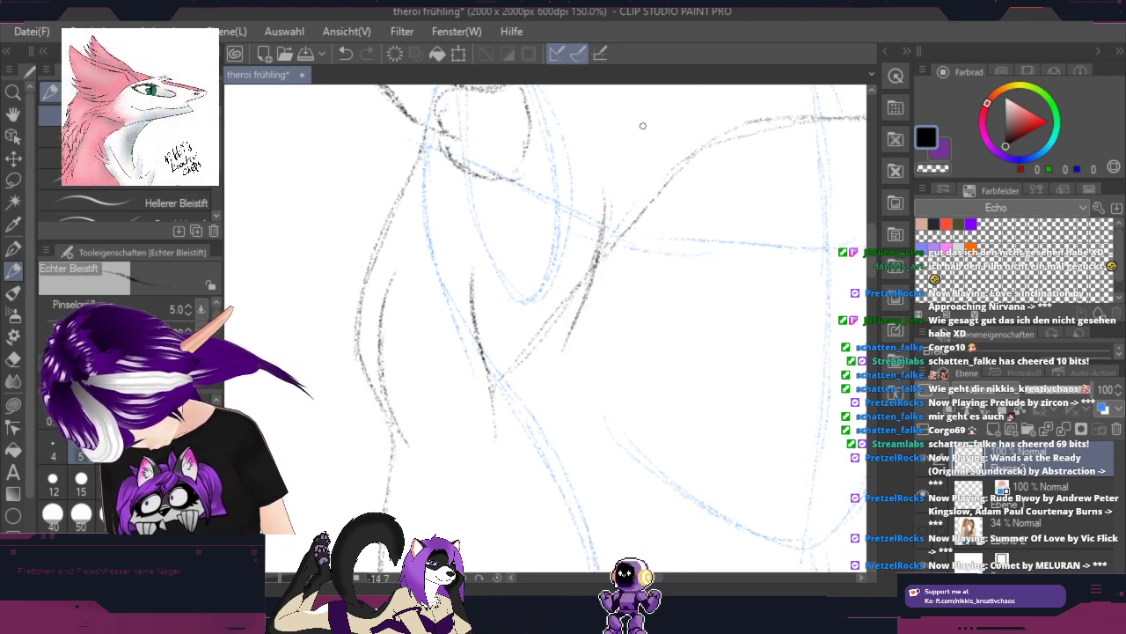
{"action": "left_click_drag", "start_coordinate": [645, 125], "coordinate": [611, 224]}
{"action": "mouse_move", "coordinate": [624, 189]}
{"action": "left_mouse_down"}
{"action": "mouse_move", "coordinate": [593, 286]}
{"action": "mouse_move", "coordinate": [604, 209]}
{"action": "mouse_move", "coordinate": [583, 306]}
{"action": "mouse_move", "coordinate": [579, 296]}
{"action": "mouse_move", "coordinate": [531, 423]}
{"action": "left_mouse_up"}
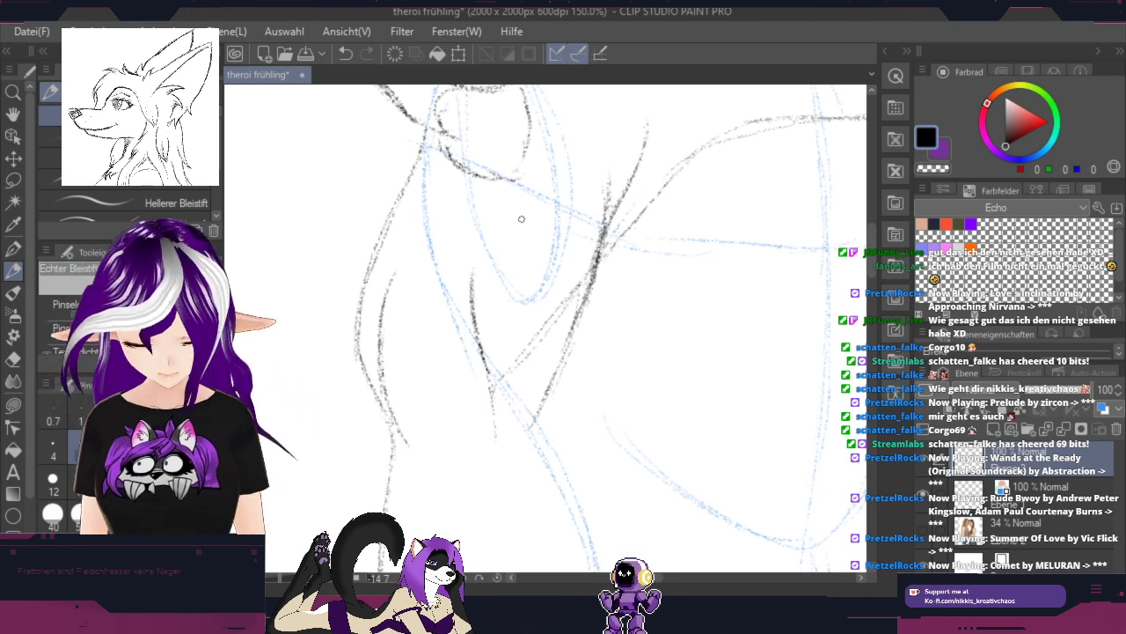
Step: Erase the lower end of the curved fringe line beside the strands and undo a trial stroke on the face
{"action": "mouse_move", "coordinate": [520, 344]}
{"action": "left_mouse_down"}
{"action": "mouse_move", "coordinate": [504, 386]}
{"action": "mouse_move", "coordinate": [569, 287]}
{"action": "left_mouse_up"}
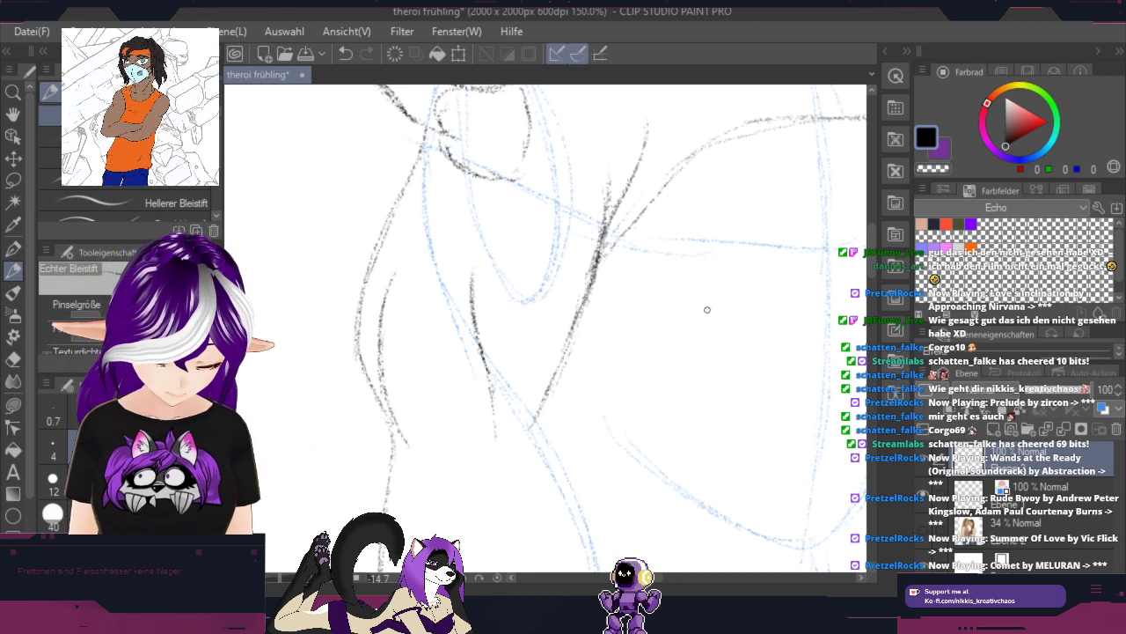
{"action": "left_click_drag", "start_coordinate": [707, 310], "coordinate": [676, 171]}
{"action": "left_click", "coordinate": [352, 60]}
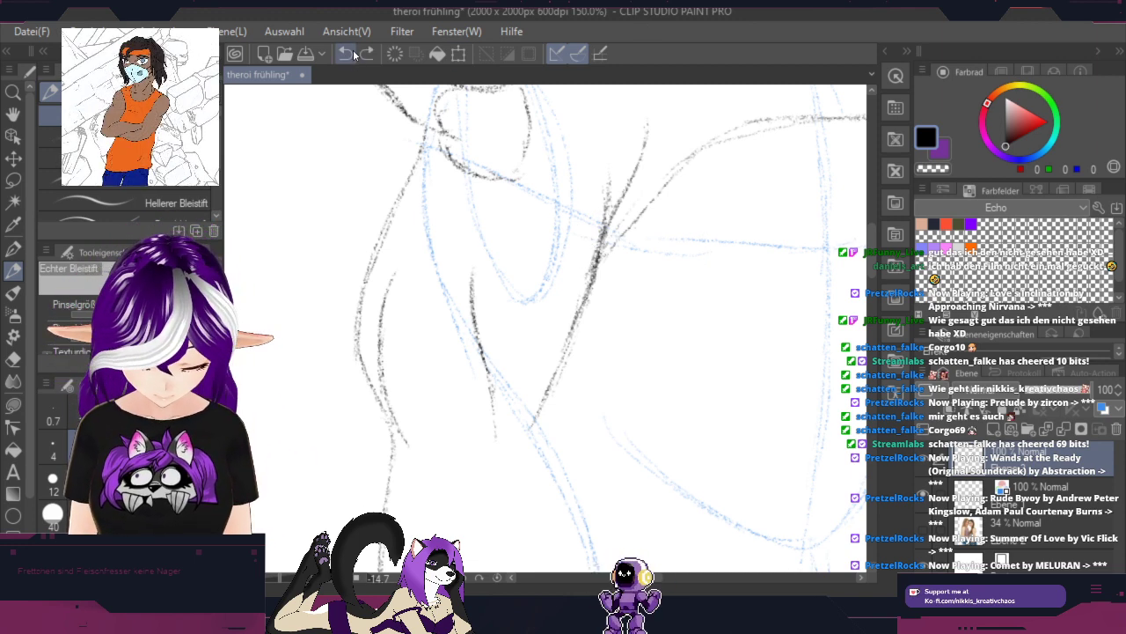
Step: Erase the short strand beside the face and the overlapping strands at the fringe line's lower end
{"action": "key", "text": "space"}
{"action": "mouse_move", "coordinate": [724, 351]}
{"action": "left_mouse_down"}
{"action": "mouse_move", "coordinate": [742, 307]}
{"action": "mouse_move", "coordinate": [742, 111]}
{"action": "mouse_move", "coordinate": [691, 211]}
{"action": "mouse_move", "coordinate": [757, 395]}
{"action": "left_mouse_up"}
{"action": "key", "text": "p"}
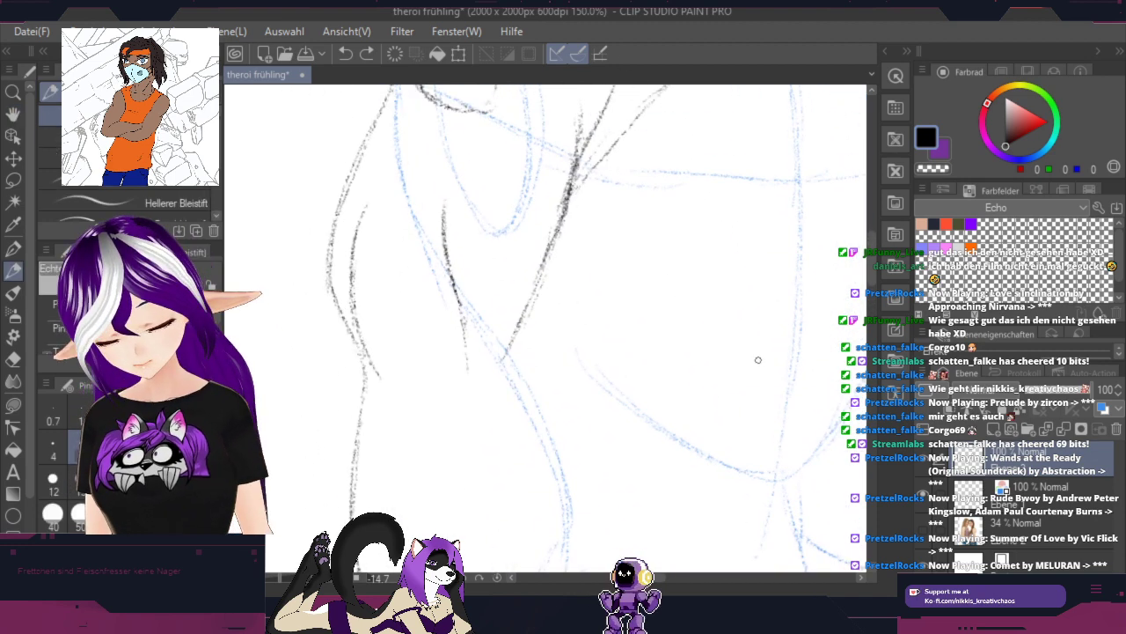
{"action": "mouse_move", "coordinate": [466, 379]}
{"action": "left_mouse_down"}
{"action": "mouse_move", "coordinate": [468, 333]}
{"action": "mouse_move", "coordinate": [492, 301]}
{"action": "mouse_move", "coordinate": [503, 337]}
{"action": "mouse_move", "coordinate": [516, 299]}
{"action": "mouse_move", "coordinate": [566, 260]}
{"action": "mouse_move", "coordinate": [529, 296]}
{"action": "mouse_move", "coordinate": [559, 227]}
{"action": "left_mouse_up"}
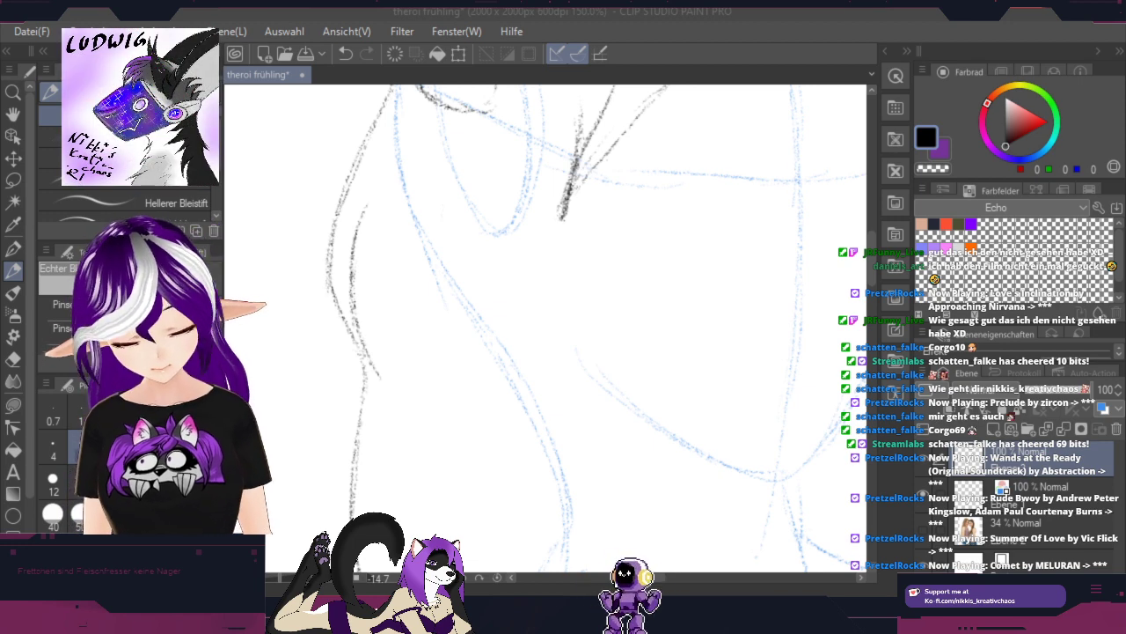
{"action": "left_click_drag", "start_coordinate": [717, 171], "coordinate": [596, 346]}
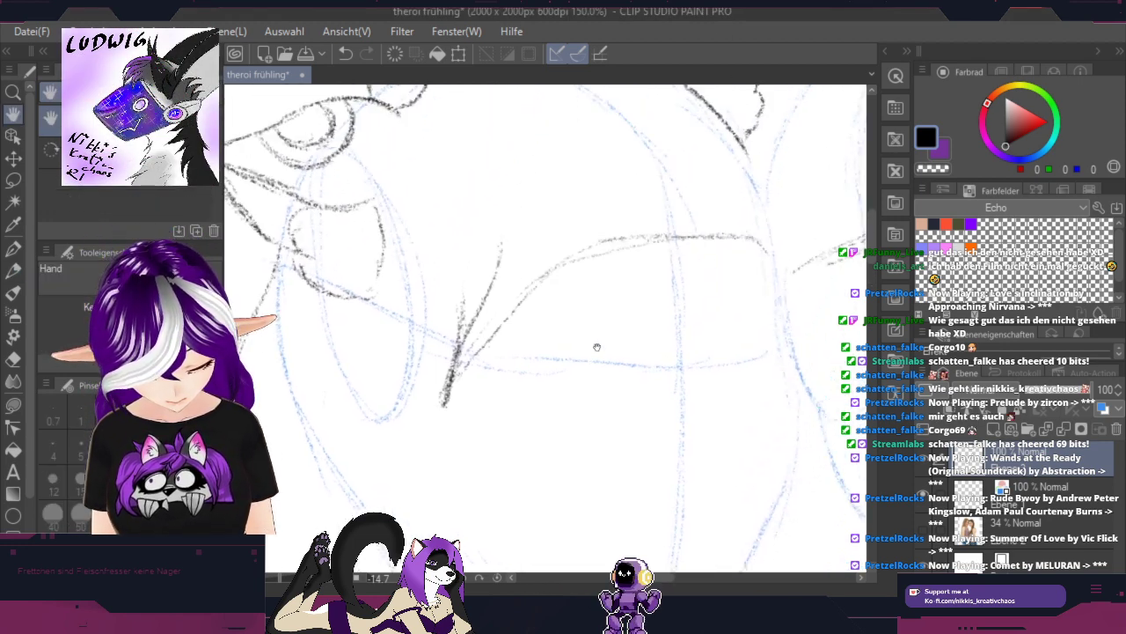
{"action": "mouse_move", "coordinate": [490, 256]}
{"action": "left_mouse_down"}
{"action": "mouse_move", "coordinate": [470, 329]}
{"action": "mouse_move", "coordinate": [455, 338]}
{"action": "mouse_move", "coordinate": [472, 305]}
{"action": "mouse_move", "coordinate": [447, 331]}
{"action": "mouse_move", "coordinate": [469, 345]}
{"action": "mouse_move", "coordinate": [437, 402]}
{"action": "left_mouse_up"}
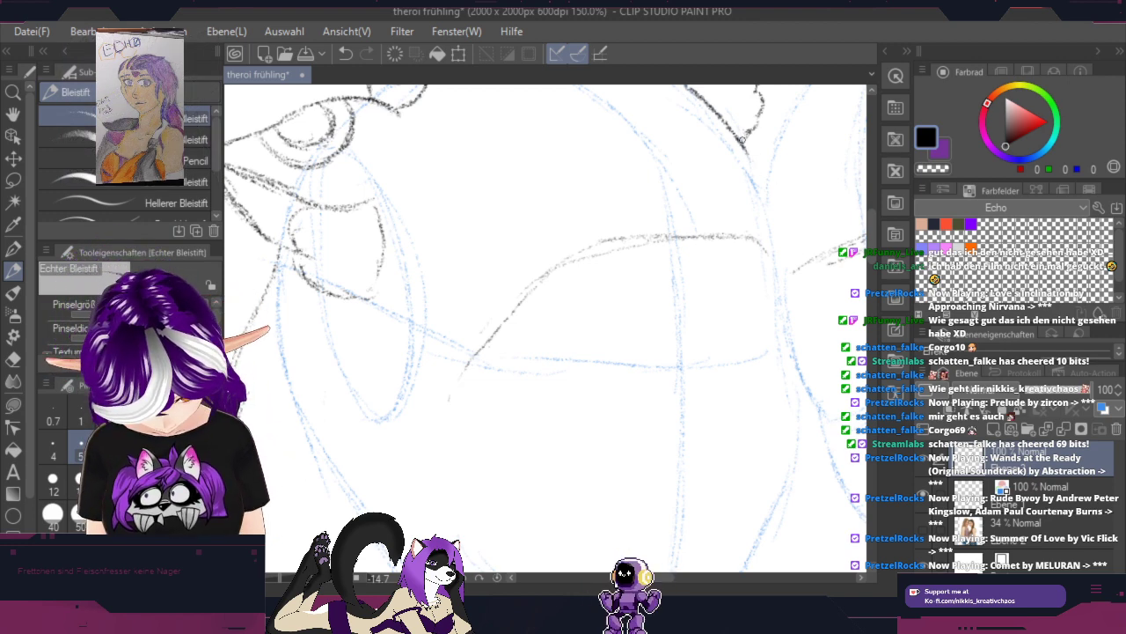
Step: Extend and darken the head contour from the second ear's base down to the end of the fringe line
{"action": "left_click_drag", "start_coordinate": [745, 147], "coordinate": [762, 191]}
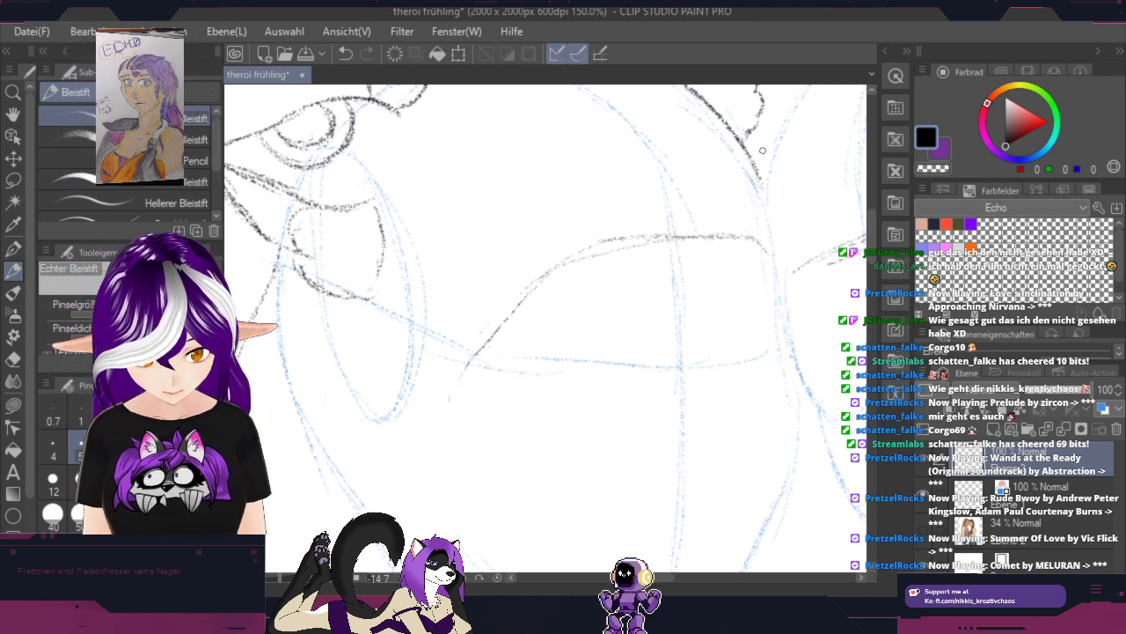
{"action": "left_click_drag", "start_coordinate": [763, 187], "coordinate": [769, 247]}
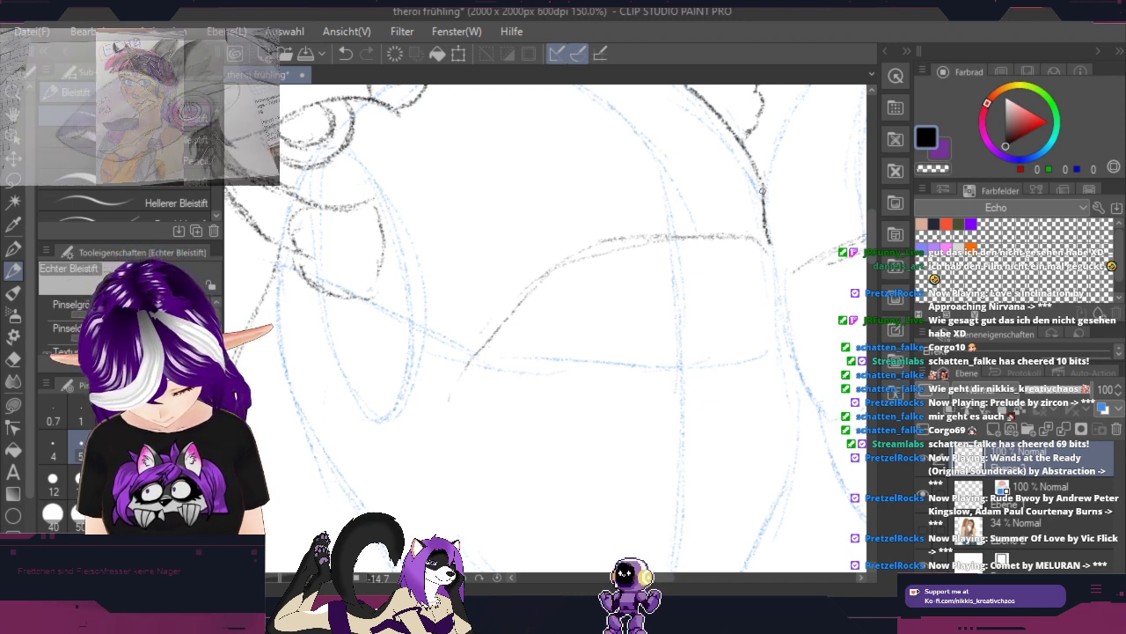
{"action": "left_click_drag", "start_coordinate": [761, 181], "coordinate": [768, 248]}
{"action": "key", "text": "r"}
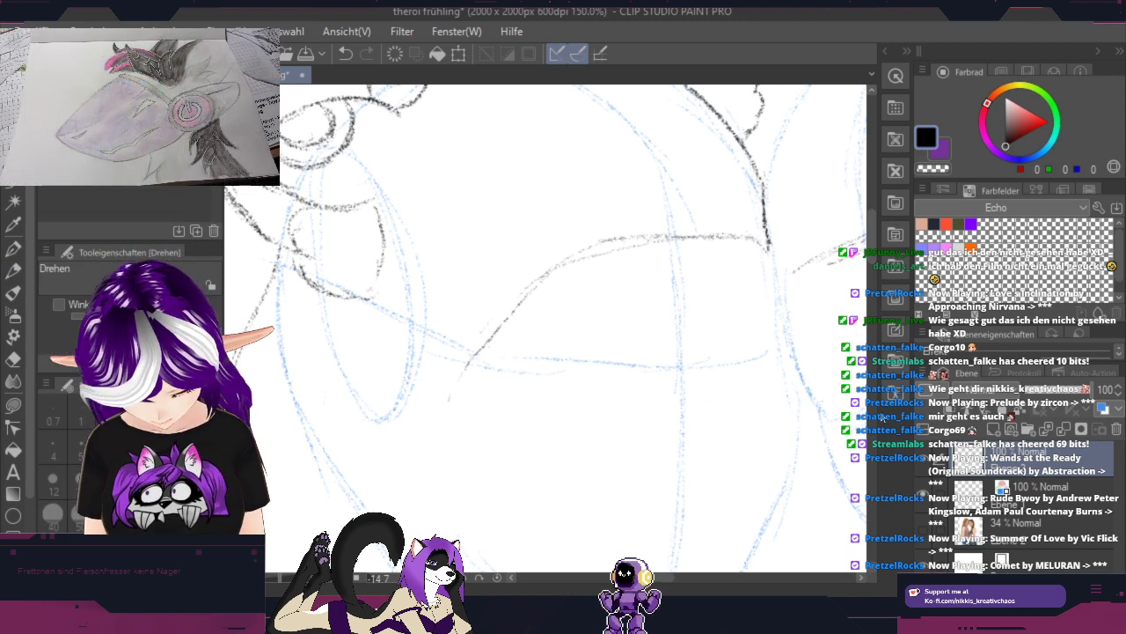
Step: Redraw the fringe's lower edge as a straighter line from the head contour's end and add a side line rising from its far end
{"action": "left_click_drag", "start_coordinate": [819, 417], "coordinate": [814, 268]}
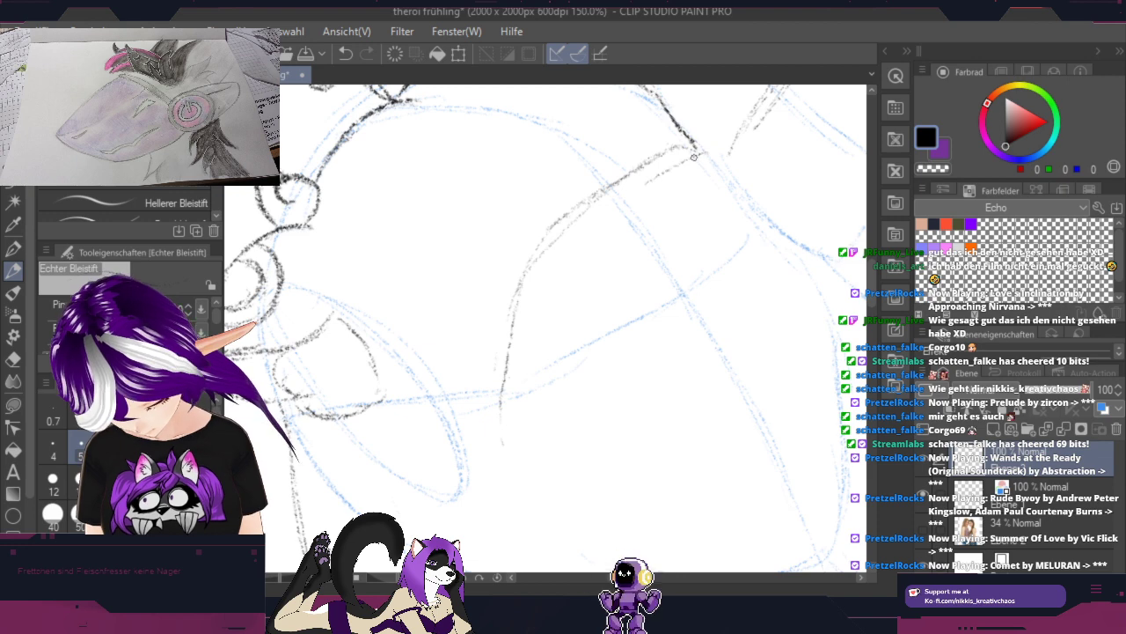
{"action": "left_click_drag", "start_coordinate": [682, 161], "coordinate": [574, 237]}
{"action": "left_click_drag", "start_coordinate": [649, 180], "coordinate": [550, 257]}
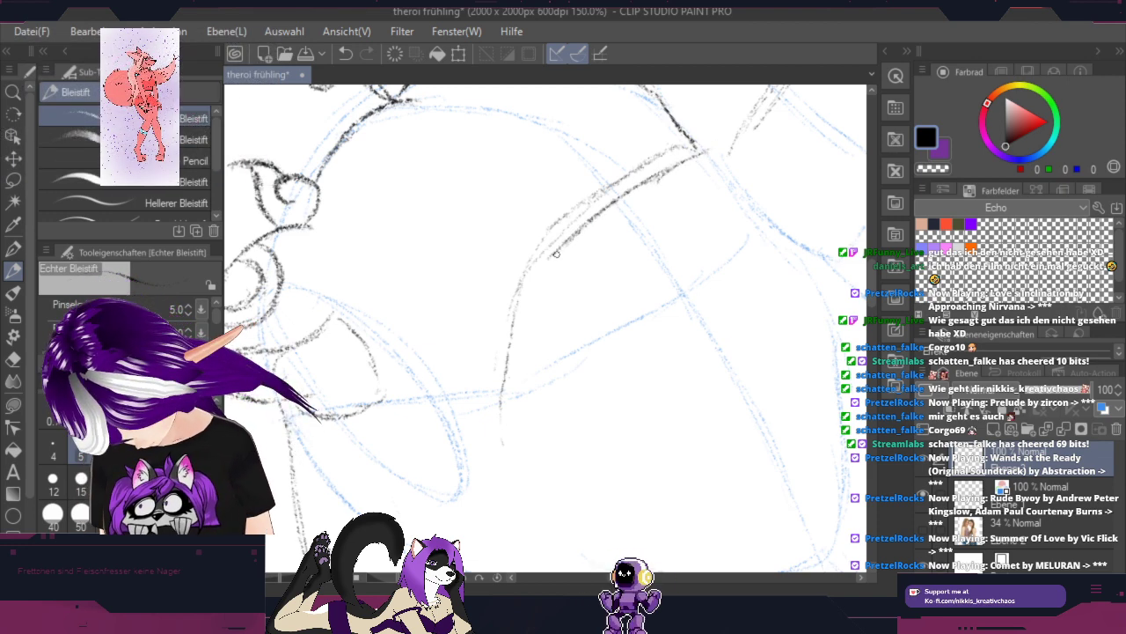
{"action": "mouse_move", "coordinate": [482, 303]}
{"action": "left_mouse_down"}
{"action": "mouse_move", "coordinate": [528, 276]}
{"action": "mouse_move", "coordinate": [538, 264]}
{"action": "mouse_move", "coordinate": [529, 261]}
{"action": "left_mouse_up"}
{"action": "left_click_drag", "start_coordinate": [456, 316], "coordinate": [581, 236]}
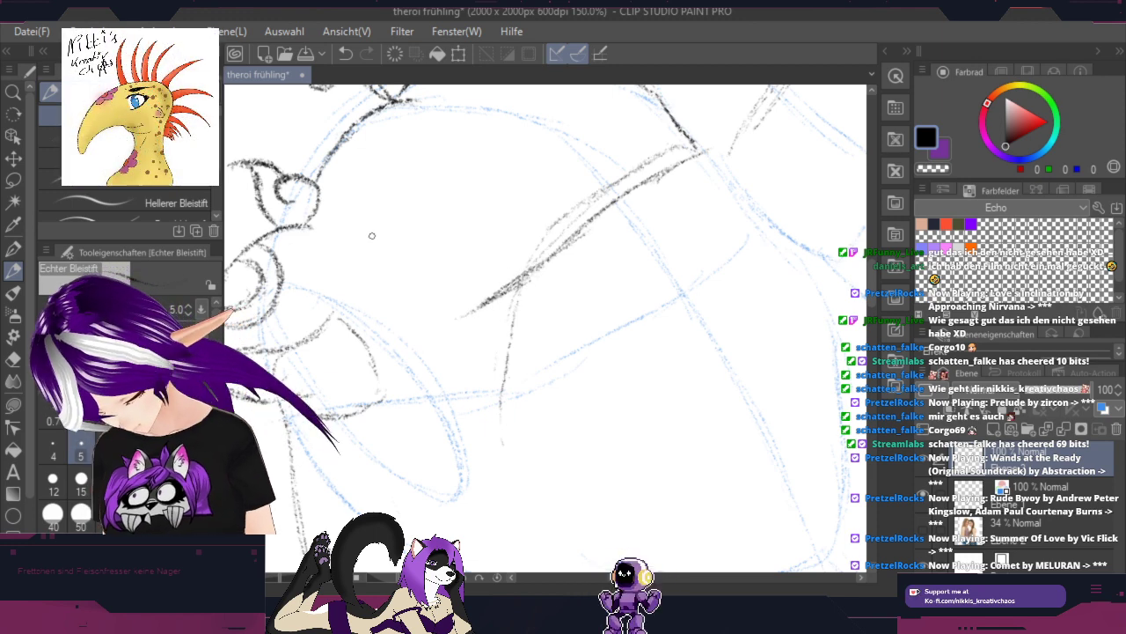
{"action": "left_click_drag", "start_coordinate": [370, 236], "coordinate": [402, 283]}
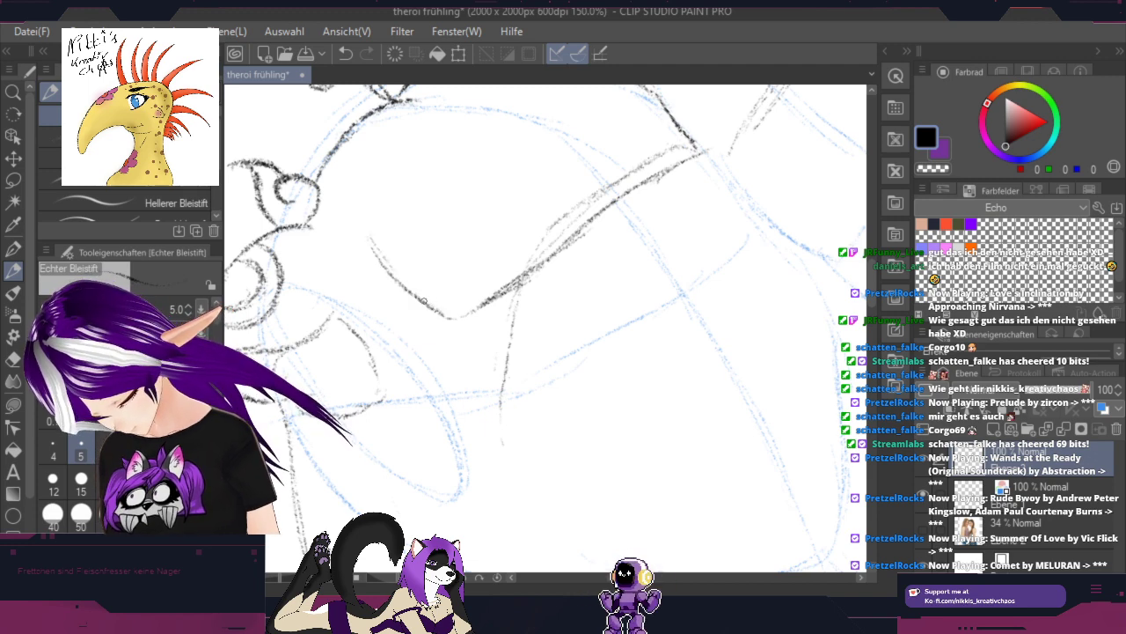
Step: Cut two narrow pointed gaps into the fringe's lower edge, one near the head contour and one near the middle
{"action": "key", "text": "r"}
{"action": "mouse_move", "coordinate": [380, 226]}
{"action": "left_mouse_down"}
{"action": "mouse_move", "coordinate": [777, 250]}
{"action": "mouse_move", "coordinate": [760, 368]}
{"action": "left_mouse_up"}
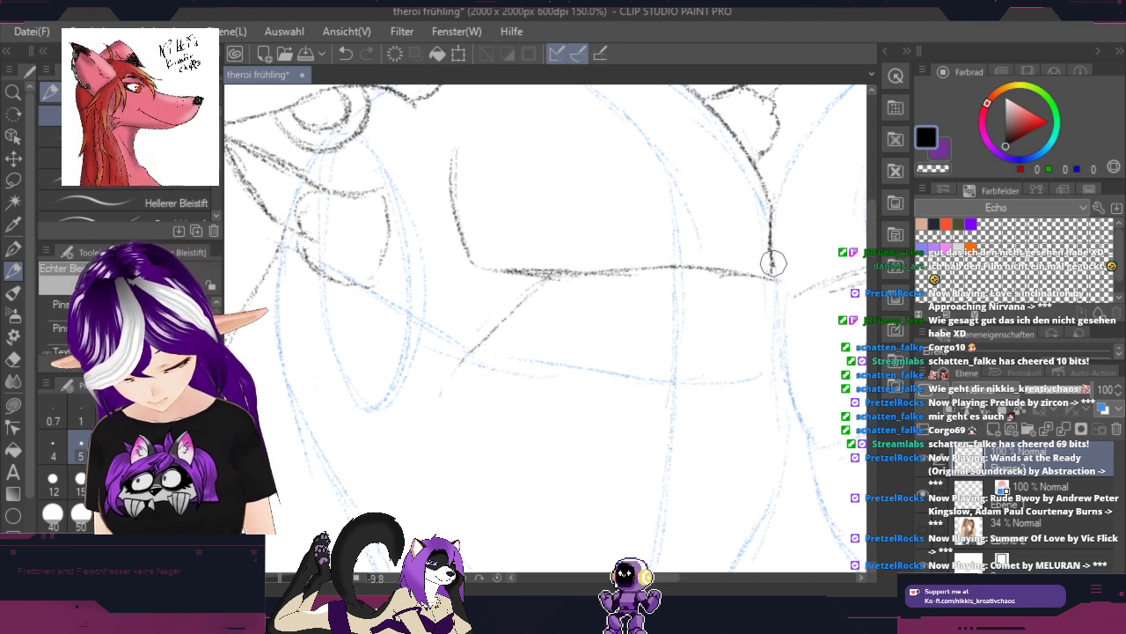
{"action": "key", "text": "h"}
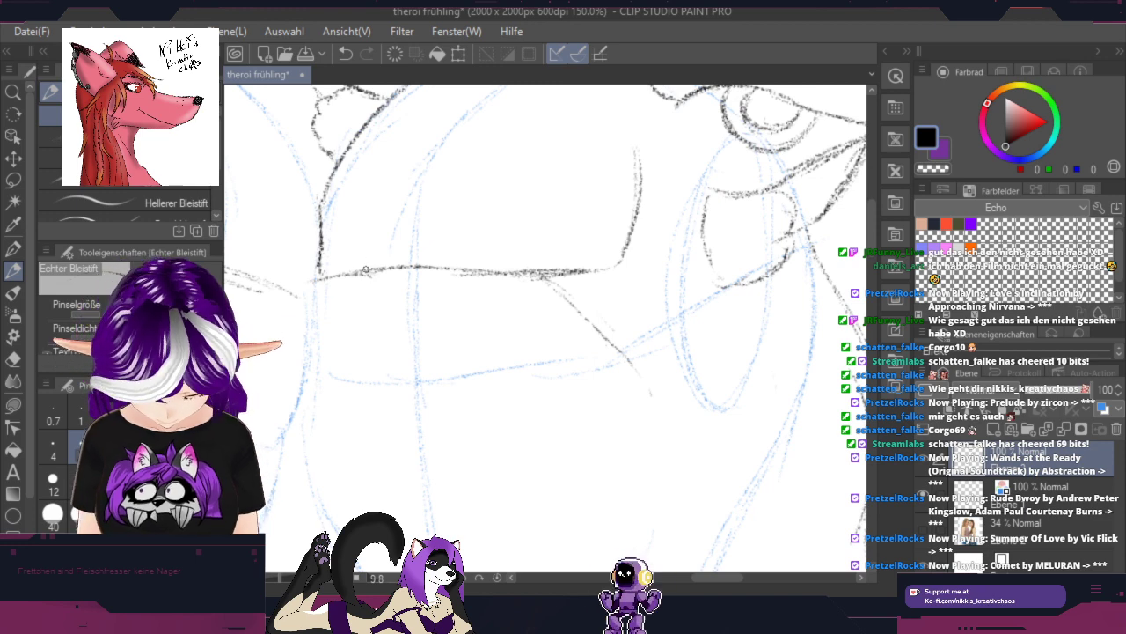
{"action": "left_click_drag", "start_coordinate": [368, 263], "coordinate": [397, 211]}
{"action": "mouse_move", "coordinate": [369, 264]}
{"action": "left_mouse_down"}
{"action": "mouse_move", "coordinate": [405, 198]}
{"action": "mouse_move", "coordinate": [398, 215]}
{"action": "left_mouse_up"}
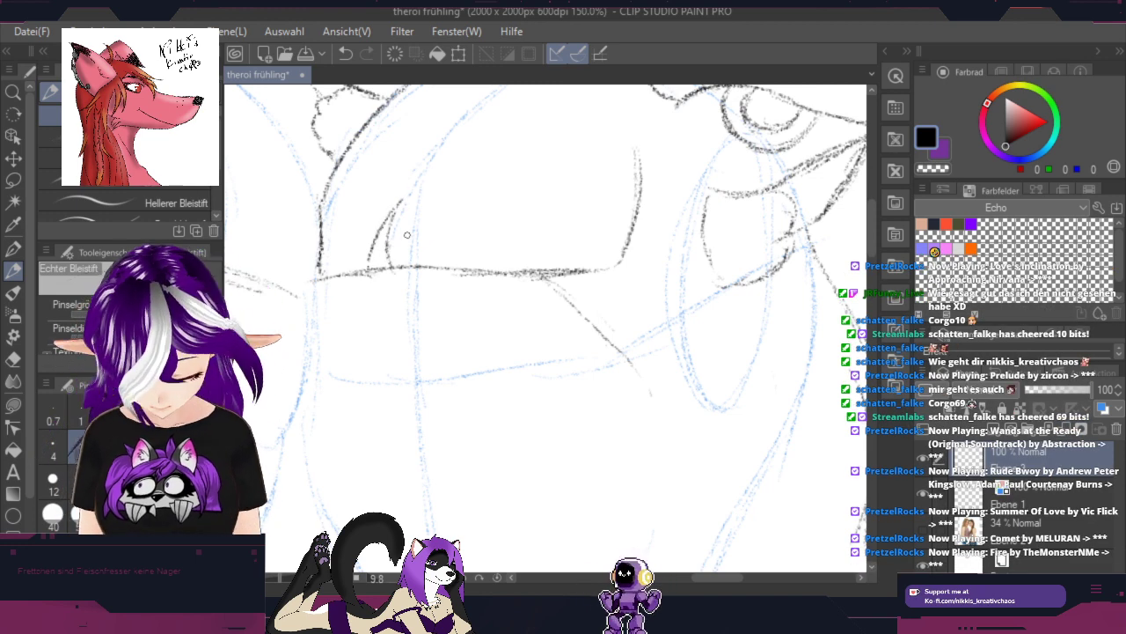
{"action": "left_click_drag", "start_coordinate": [381, 265], "coordinate": [391, 267]}
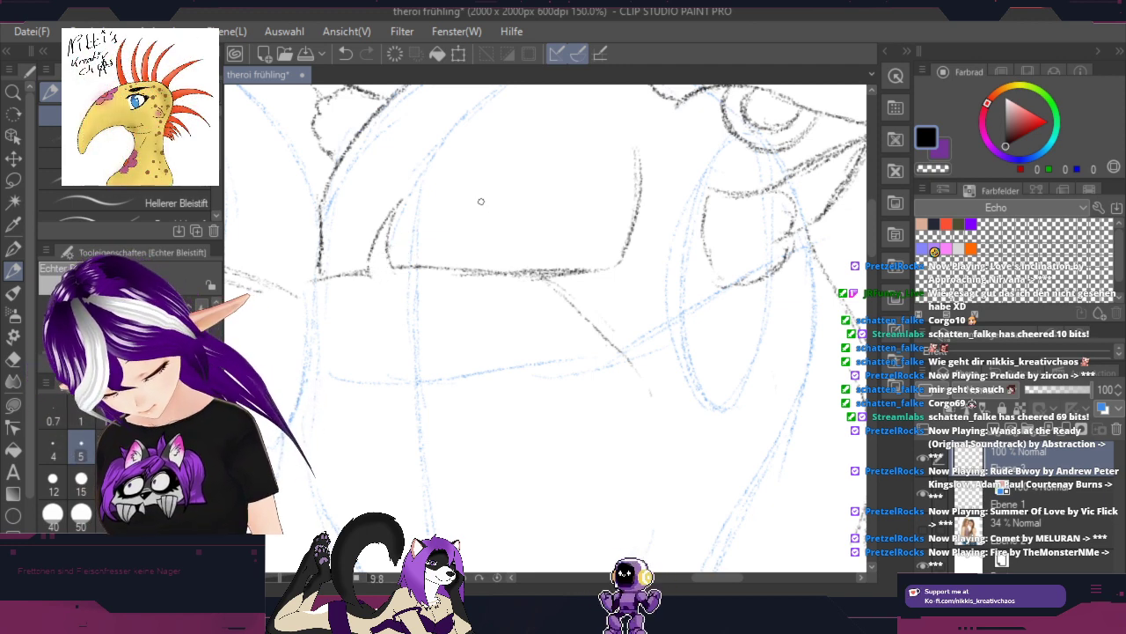
{"action": "left_click_drag", "start_coordinate": [480, 195], "coordinate": [484, 260]}
{"action": "key", "text": "ctrl+z"}
{"action": "mouse_move", "coordinate": [481, 195]}
{"action": "left_mouse_down"}
{"action": "mouse_move", "coordinate": [489, 270]}
{"action": "mouse_move", "coordinate": [498, 240]}
{"action": "mouse_move", "coordinate": [504, 265]}
{"action": "left_mouse_up"}
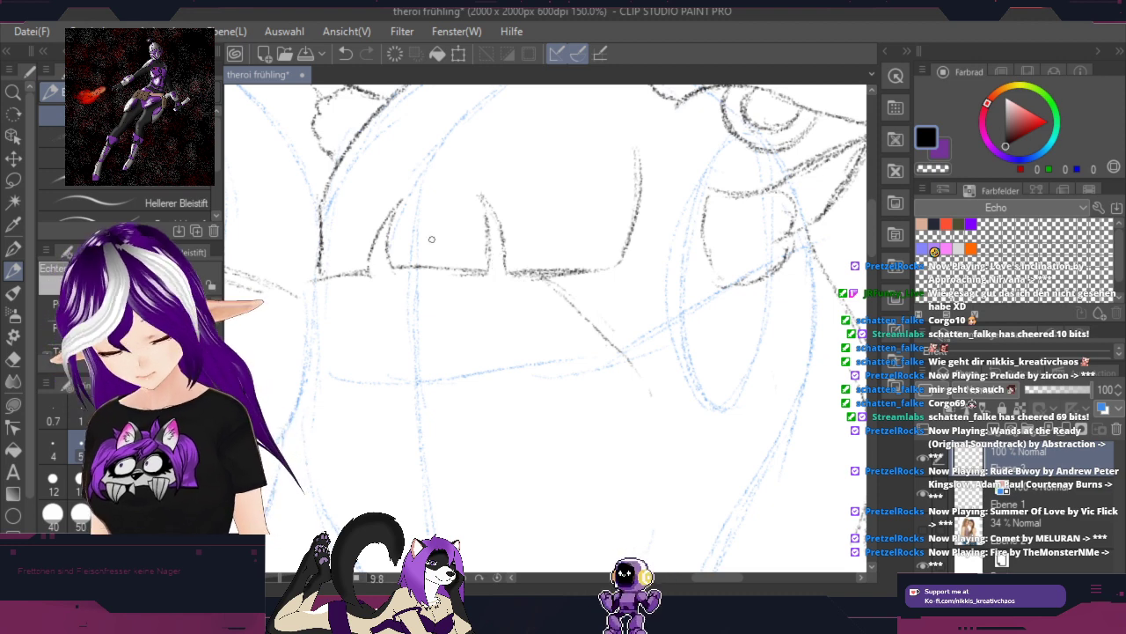
Step: Add short strand lines inside the fringe sections, rising from the lower edge
{"action": "left_click_drag", "start_coordinate": [440, 211], "coordinate": [447, 260]}
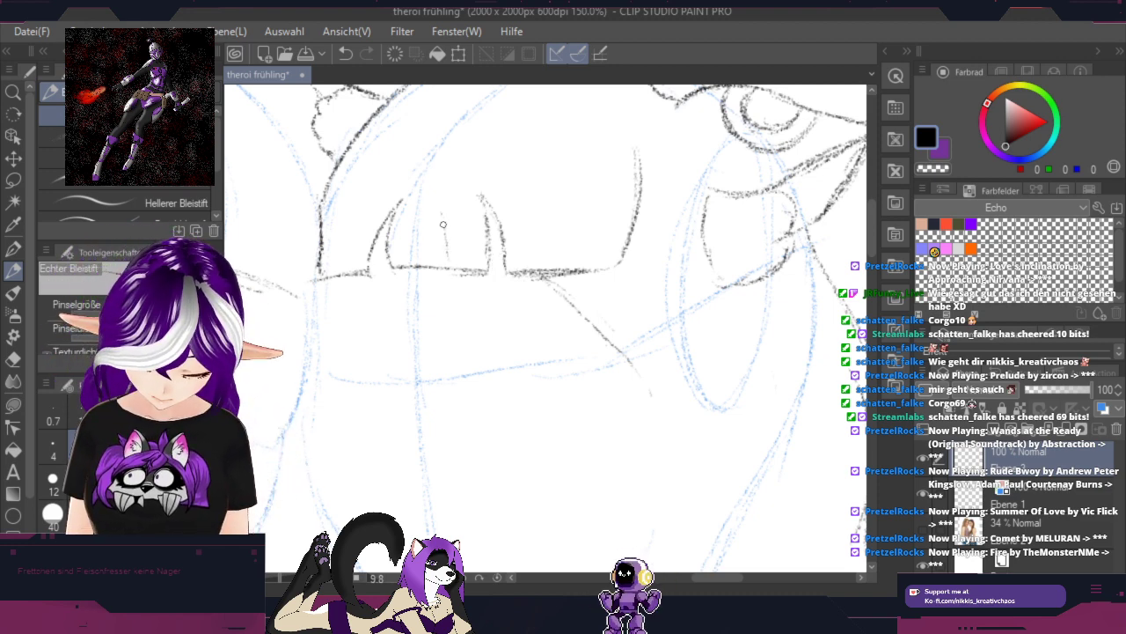
{"action": "left_click_drag", "start_coordinate": [341, 260], "coordinate": [362, 215]}
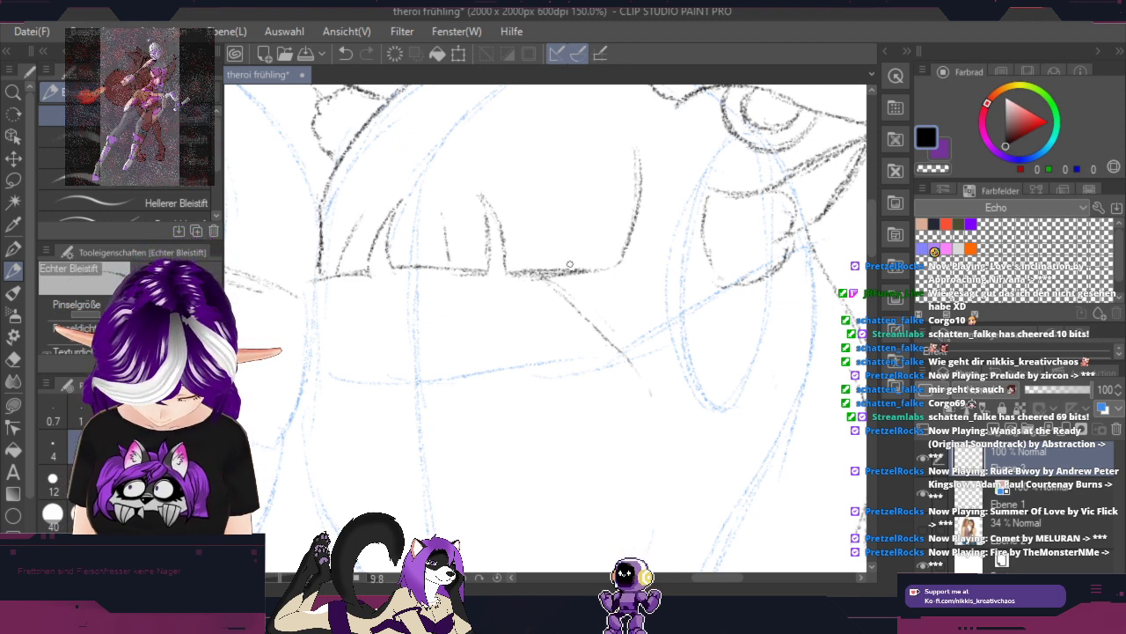
{"action": "mouse_move", "coordinate": [567, 264]}
{"action": "left_mouse_down"}
{"action": "mouse_move", "coordinate": [566, 201]}
{"action": "mouse_move", "coordinate": [573, 253]}
{"action": "left_mouse_up"}
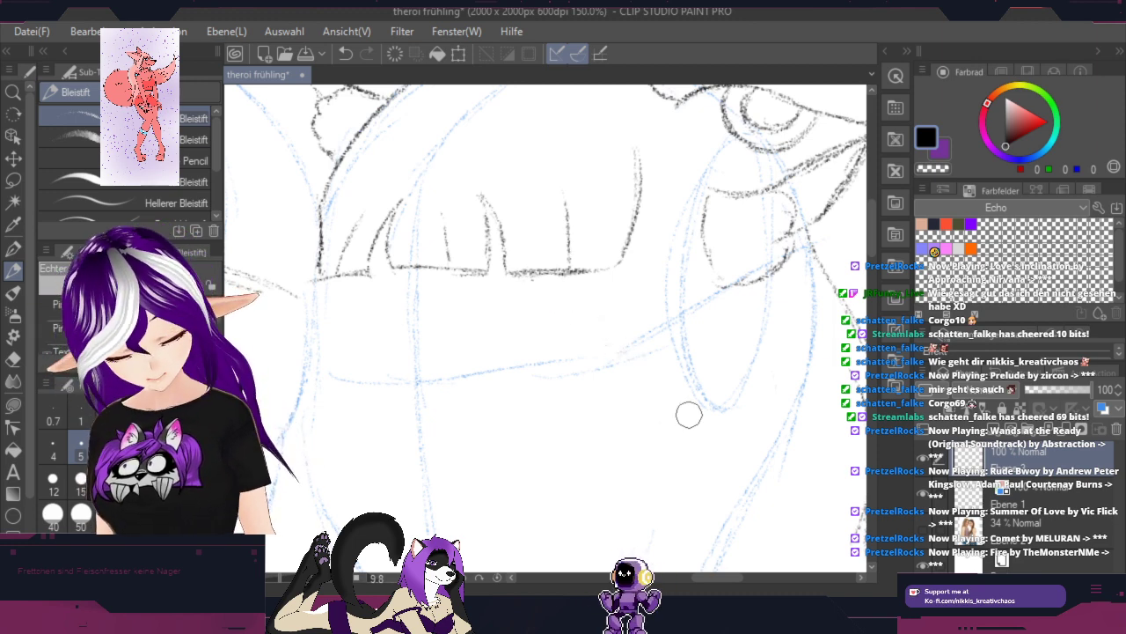
Step: Draw the inner edge of a long side lock curving down from the fringe's lower edge along the face to the jaw
{"action": "key", "text": "space"}
{"action": "mouse_move", "coordinate": [671, 164]}
{"action": "left_mouse_down"}
{"action": "mouse_move", "coordinate": [643, 301]}
{"action": "mouse_move", "coordinate": [607, 141]}
{"action": "left_mouse_up"}
{"action": "mouse_move", "coordinate": [704, 281]}
{"action": "left_mouse_down"}
{"action": "mouse_move", "coordinate": [751, 244]}
{"action": "mouse_move", "coordinate": [745, 232]}
{"action": "left_mouse_up"}
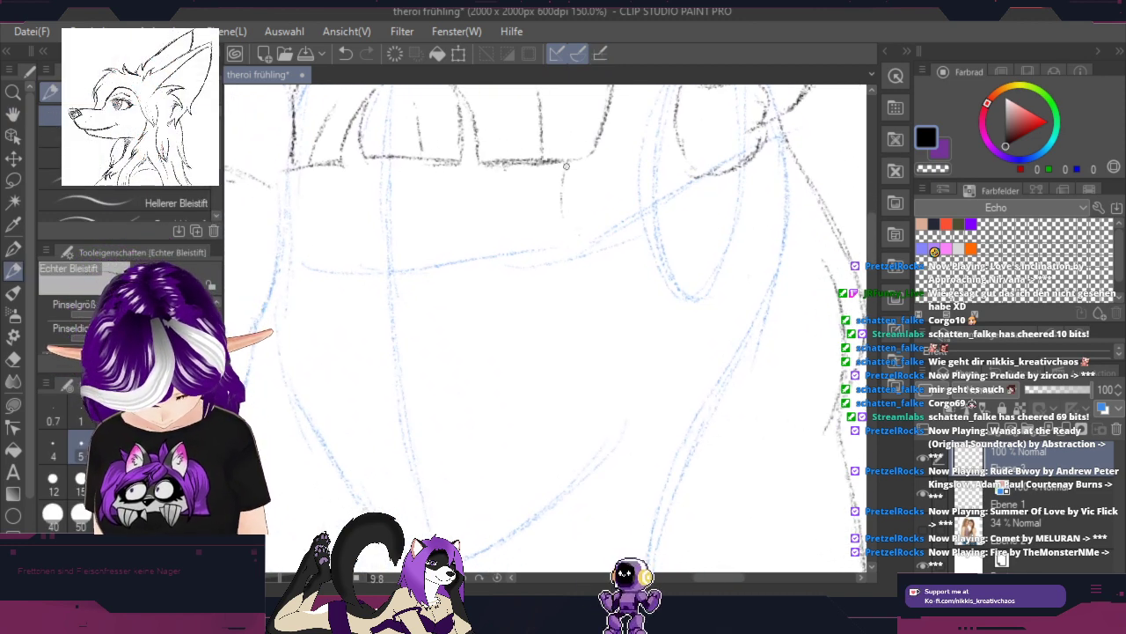
{"action": "mouse_move", "coordinate": [565, 165]}
{"action": "left_mouse_down"}
{"action": "mouse_move", "coordinate": [566, 243]}
{"action": "mouse_move", "coordinate": [557, 177]}
{"action": "mouse_move", "coordinate": [579, 276]}
{"action": "left_mouse_up"}
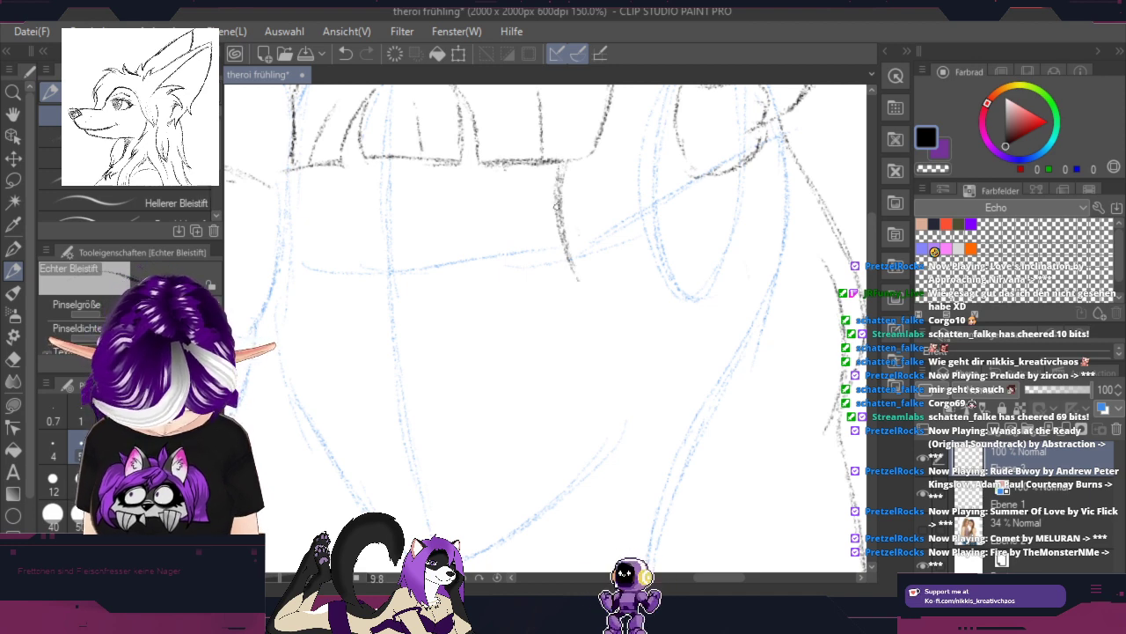
{"action": "left_click_drag", "start_coordinate": [561, 230], "coordinate": [613, 370]}
{"action": "left_click_drag", "start_coordinate": [581, 306], "coordinate": [626, 400]}
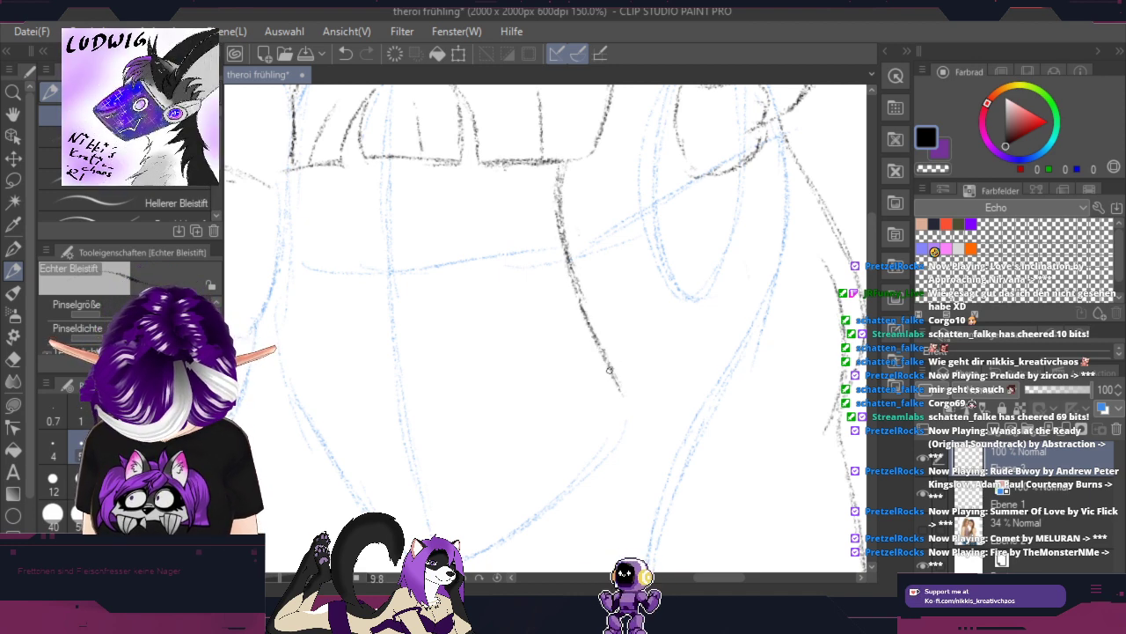
{"action": "left_click_drag", "start_coordinate": [607, 363], "coordinate": [629, 435]}
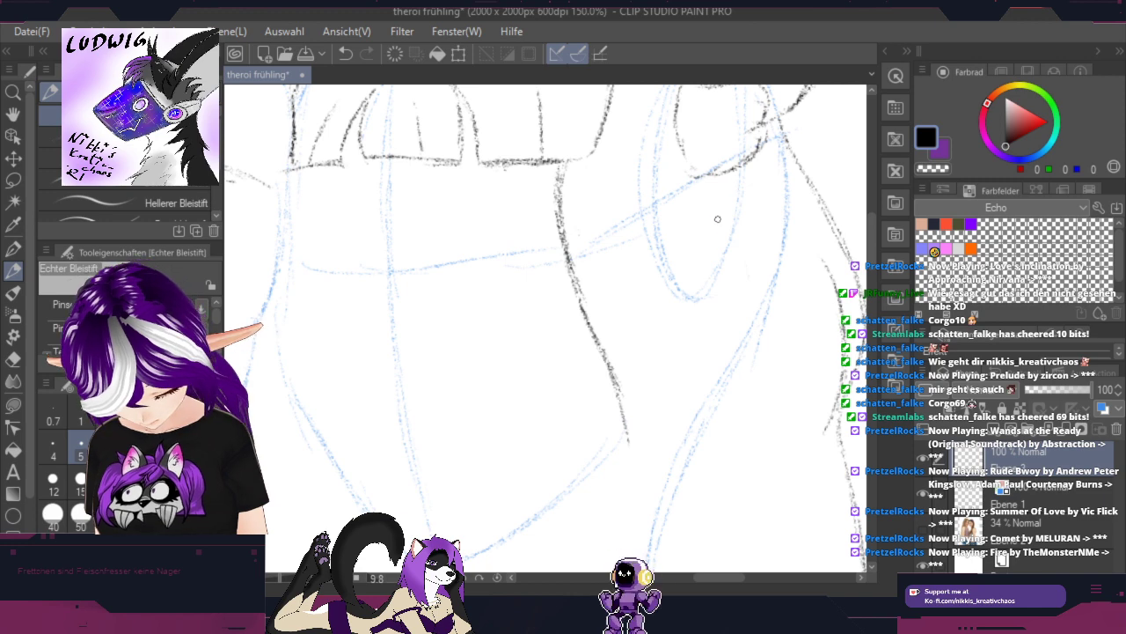
Step: Draw the side lock's outer edge from beneath the ear, curving downward and inward
{"action": "mouse_move", "coordinate": [713, 199]}
{"action": "left_mouse_down"}
{"action": "mouse_move", "coordinate": [721, 262]}
{"action": "mouse_move", "coordinate": [717, 332]}
{"action": "left_mouse_up"}
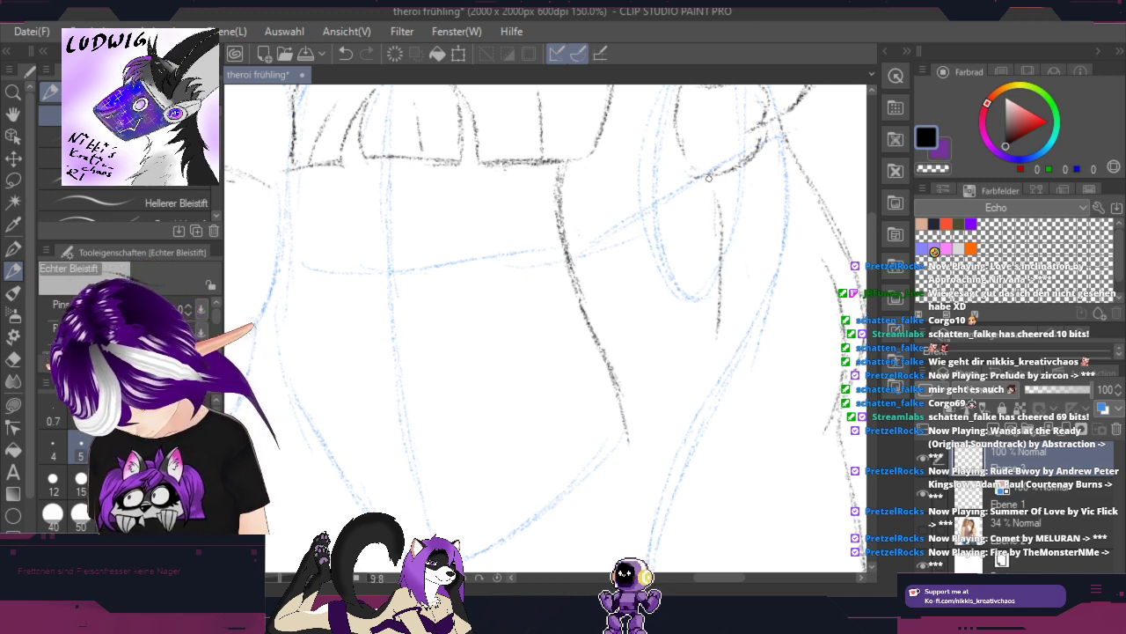
{"action": "left_click_drag", "start_coordinate": [709, 178], "coordinate": [730, 325]}
{"action": "mouse_move", "coordinate": [728, 264]}
{"action": "left_mouse_down"}
{"action": "mouse_move", "coordinate": [722, 365]}
{"action": "mouse_move", "coordinate": [661, 505]}
{"action": "left_mouse_up"}
Step: Extend and darken both edges of the side lock past the jaw, bringing them closer together toward the lower end
{"action": "key", "text": "space"}
{"action": "mouse_move", "coordinate": [742, 445]}
{"action": "left_mouse_down"}
{"action": "mouse_move", "coordinate": [797, 142]}
{"action": "mouse_move", "coordinate": [781, 162]}
{"action": "left_mouse_up"}
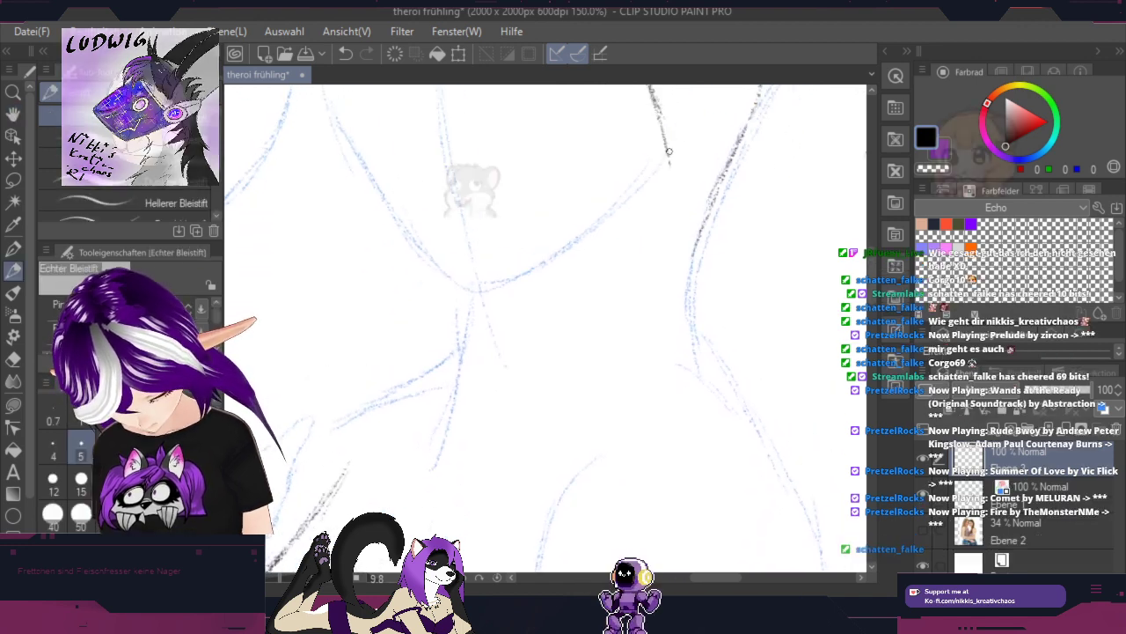
{"action": "left_click_drag", "start_coordinate": [669, 151], "coordinate": [645, 246]}
{"action": "mouse_move", "coordinate": [661, 112]}
{"action": "left_mouse_down"}
{"action": "mouse_move", "coordinate": [666, 166]}
{"action": "mouse_move", "coordinate": [630, 321]}
{"action": "left_mouse_up"}
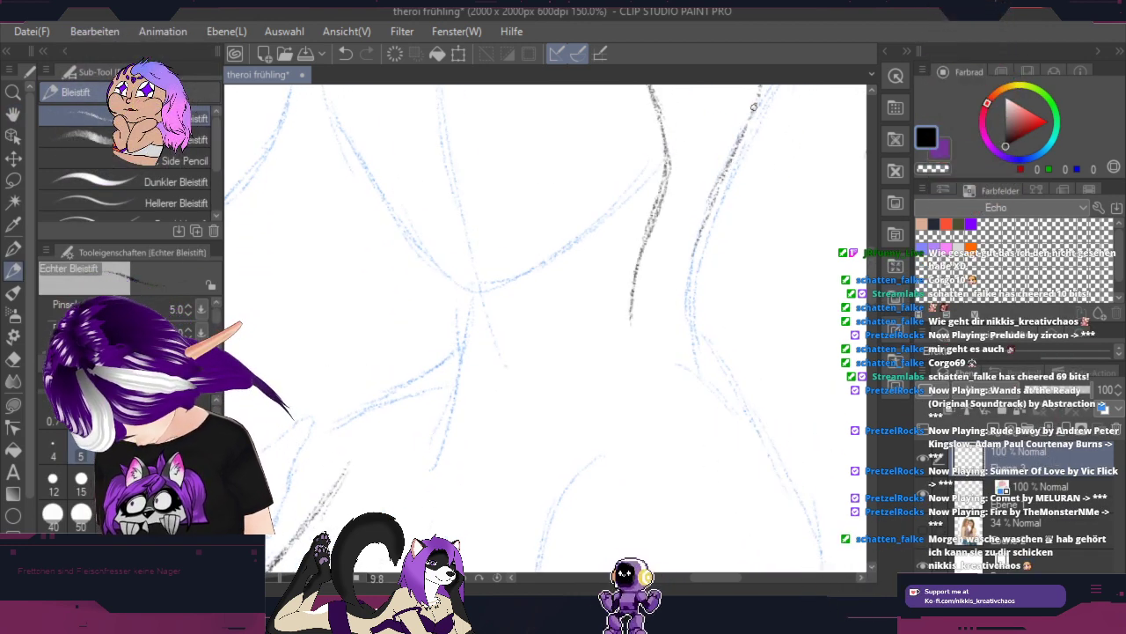
{"action": "left_click_drag", "start_coordinate": [723, 165], "coordinate": [674, 300]}
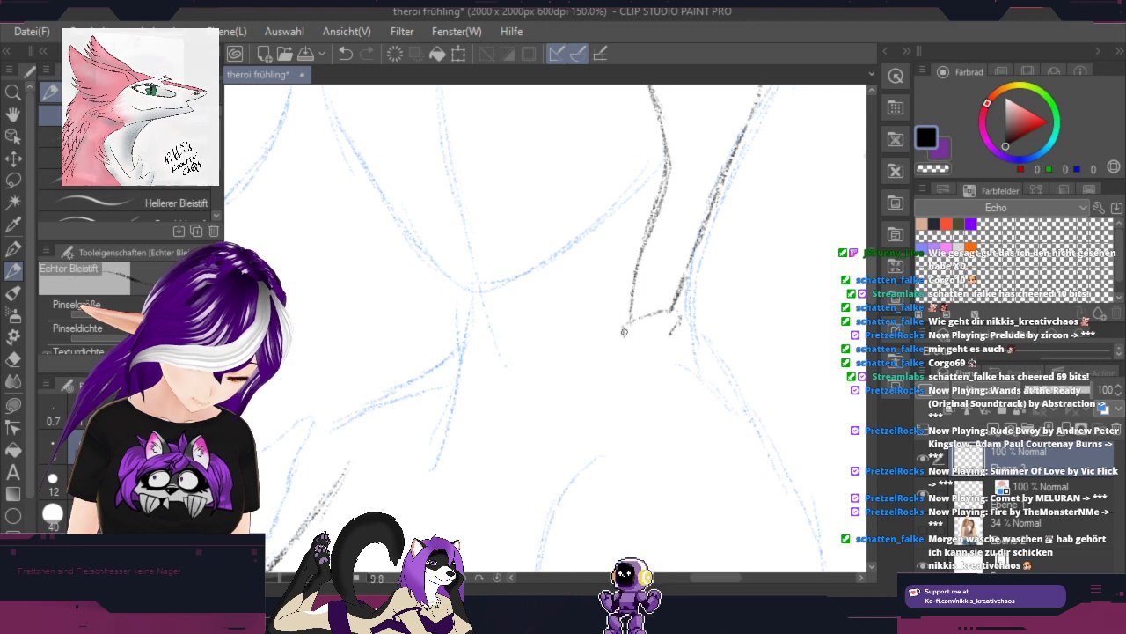
Step: Try a small hair tie shape at the side lock's lower end, and erase it
{"action": "left_click_drag", "start_coordinate": [625, 332], "coordinate": [670, 333]}
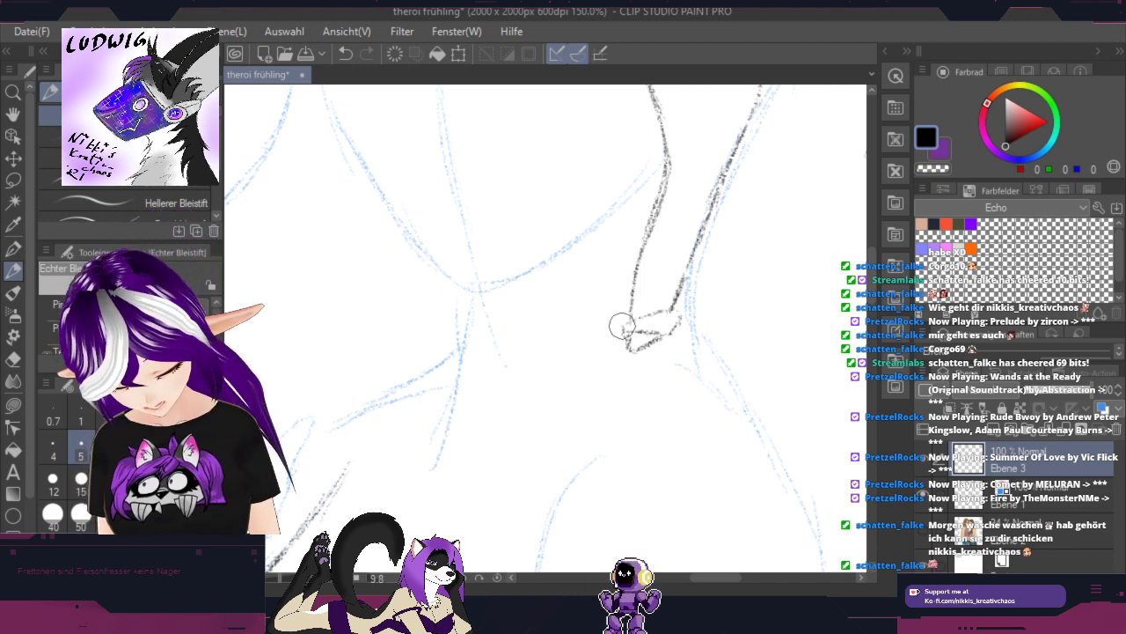
{"action": "mouse_move", "coordinate": [623, 326]}
{"action": "left_mouse_down"}
{"action": "mouse_move", "coordinate": [635, 349]}
{"action": "mouse_move", "coordinate": [681, 312]}
{"action": "mouse_move", "coordinate": [654, 335]}
{"action": "left_mouse_up"}
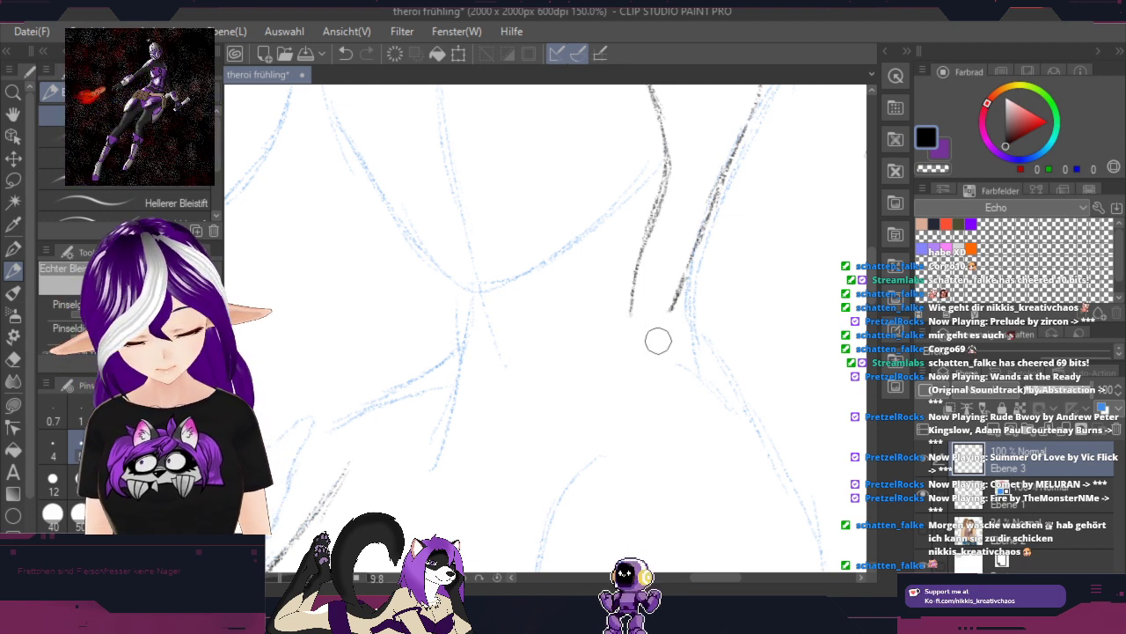
Step: Sketch a skull-shaped hair bead outline at the side lock's end, with a rounded cranium and a narrower squared jaw
{"action": "scroll", "coordinate": [685, 335], "scroll_direction": "up", "scroll_amount": 4}
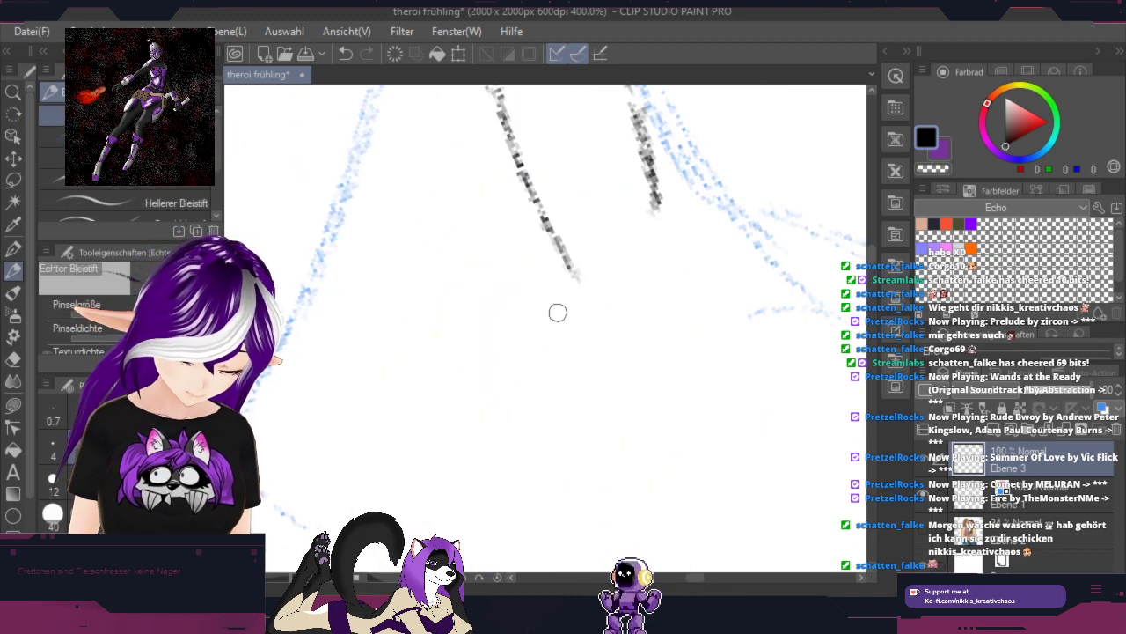
{"action": "mouse_move", "coordinate": [555, 316]}
{"action": "left_mouse_down"}
{"action": "mouse_move", "coordinate": [582, 269]}
{"action": "mouse_move", "coordinate": [660, 210]}
{"action": "left_mouse_up"}
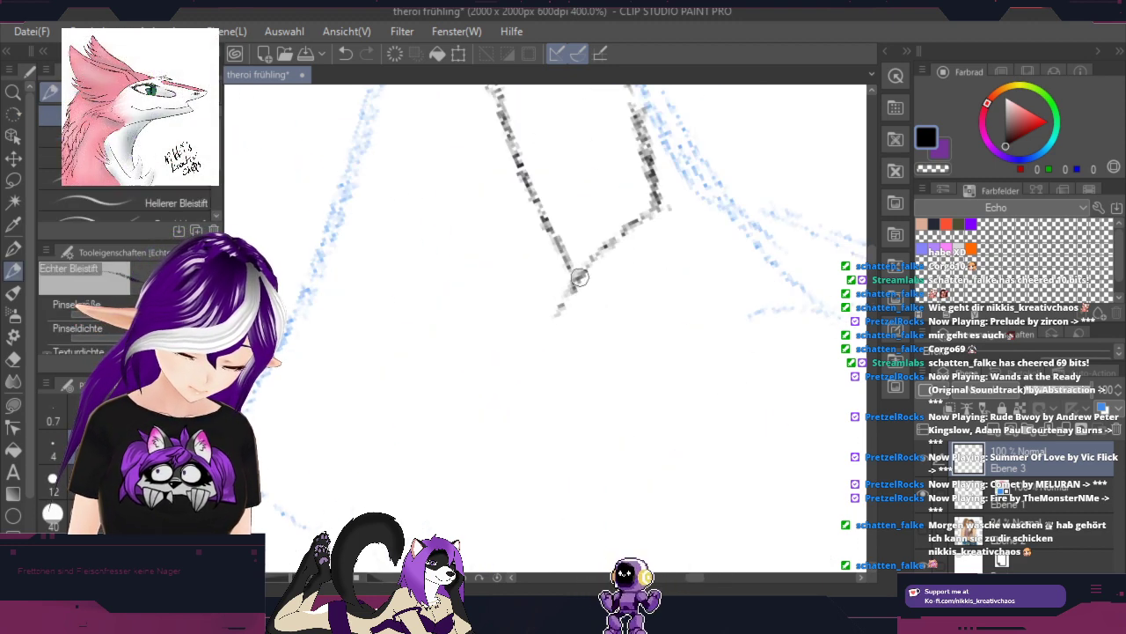
{"action": "mouse_move", "coordinate": [579, 280]}
{"action": "left_mouse_down"}
{"action": "mouse_move", "coordinate": [742, 216]}
{"action": "mouse_move", "coordinate": [576, 282]}
{"action": "mouse_move", "coordinate": [558, 307]}
{"action": "mouse_move", "coordinate": [598, 377]}
{"action": "mouse_move", "coordinate": [589, 393]}
{"action": "mouse_move", "coordinate": [609, 405]}
{"action": "left_mouse_up"}
{"action": "mouse_move", "coordinate": [723, 212]}
{"action": "left_mouse_down"}
{"action": "mouse_move", "coordinate": [747, 313]}
{"action": "mouse_move", "coordinate": [747, 273]}
{"action": "left_mouse_up"}
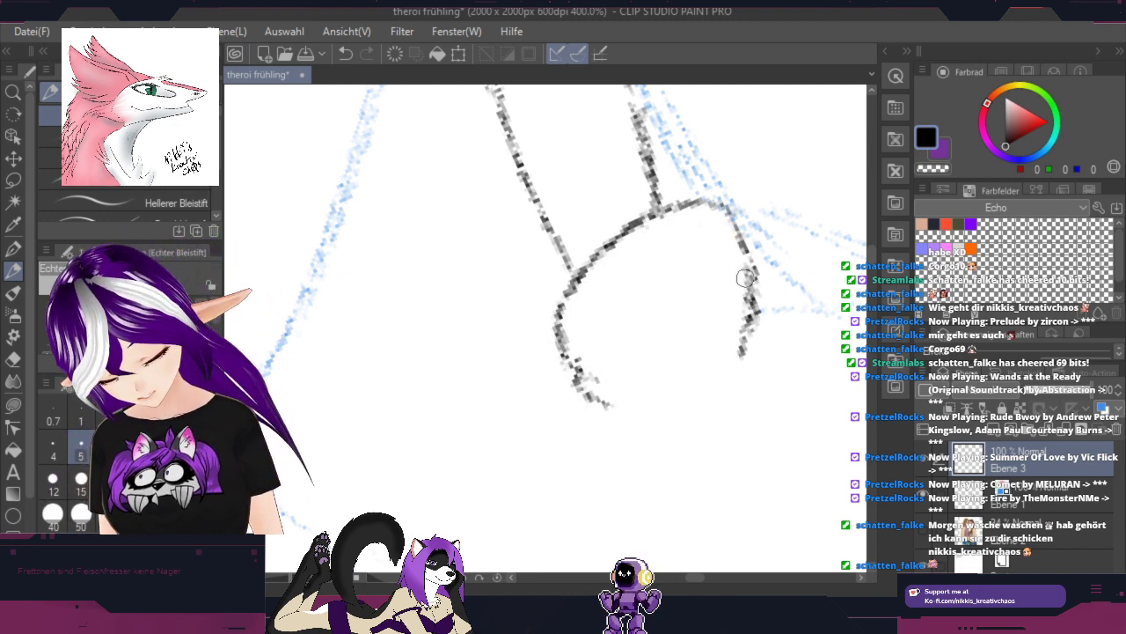
{"action": "mouse_move", "coordinate": [563, 328]}
{"action": "left_mouse_down"}
{"action": "mouse_move", "coordinate": [631, 420]}
{"action": "mouse_move", "coordinate": [652, 427]}
{"action": "left_mouse_up"}
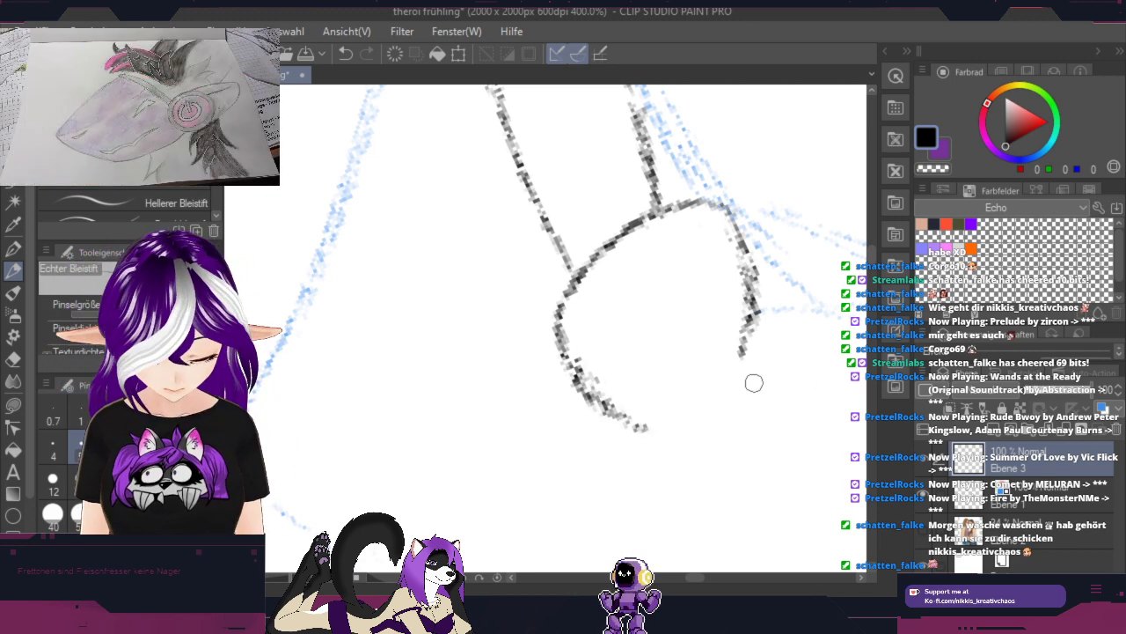
{"action": "left_click_drag", "start_coordinate": [745, 361], "coordinate": [763, 413]}
{"action": "mouse_move", "coordinate": [664, 425]}
{"action": "left_mouse_down"}
{"action": "mouse_move", "coordinate": [659, 438]}
{"action": "mouse_move", "coordinate": [704, 451]}
{"action": "mouse_move", "coordinate": [762, 414]}
{"action": "left_mouse_up"}
{"action": "key", "text": "r"}
{"action": "mouse_move", "coordinate": [796, 368]}
{"action": "left_mouse_down"}
{"action": "mouse_move", "coordinate": [755, 442]}
{"action": "mouse_move", "coordinate": [729, 407]}
{"action": "left_mouse_up"}
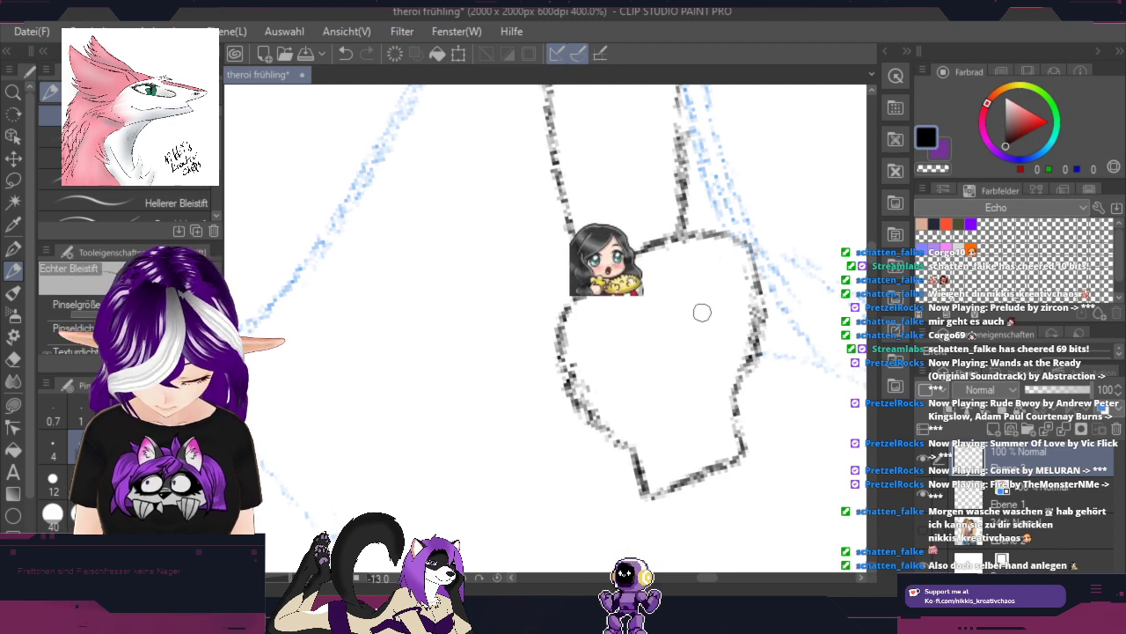
Step: Fill in two dark eye sockets and a small nose hole on the skull bead and add light tooth marks on the jaw
{"action": "left_click_drag", "start_coordinate": [716, 307], "coordinate": [702, 322]}
{"action": "mouse_move", "coordinate": [621, 352]}
{"action": "left_mouse_down"}
{"action": "mouse_move", "coordinate": [619, 339]}
{"action": "mouse_move", "coordinate": [616, 361]}
{"action": "mouse_move", "coordinate": [627, 356]}
{"action": "left_mouse_up"}
{"action": "left_click_drag", "start_coordinate": [720, 308], "coordinate": [718, 328]}
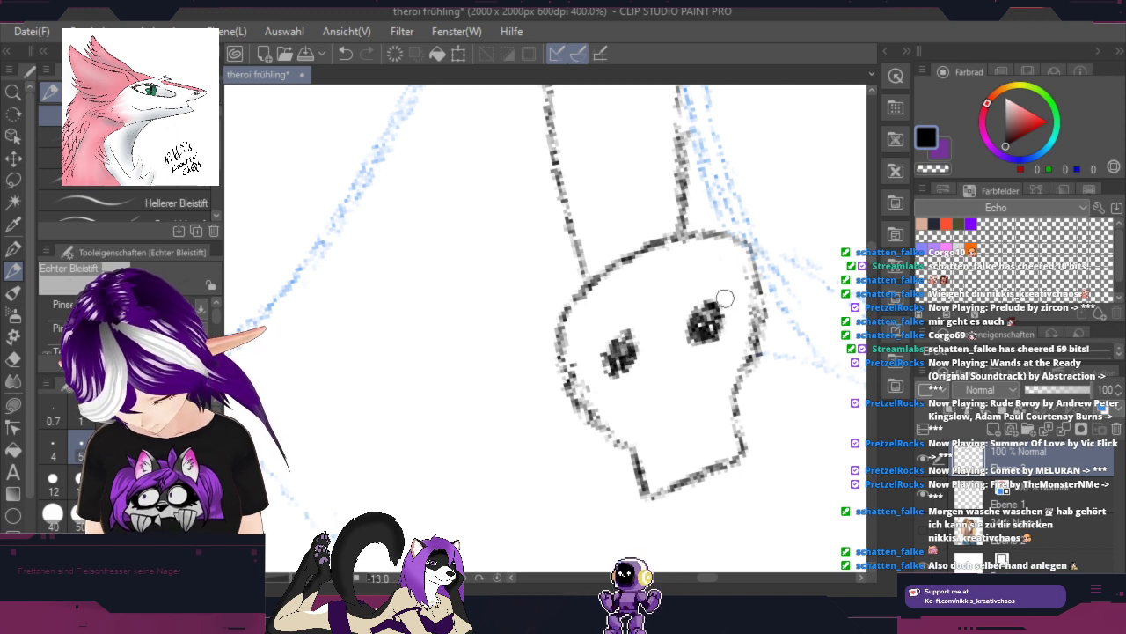
{"action": "mouse_move", "coordinate": [675, 387]}
{"action": "left_mouse_down"}
{"action": "mouse_move", "coordinate": [672, 370]}
{"action": "mouse_move", "coordinate": [661, 377]}
{"action": "mouse_move", "coordinate": [671, 378]}
{"action": "left_mouse_up"}
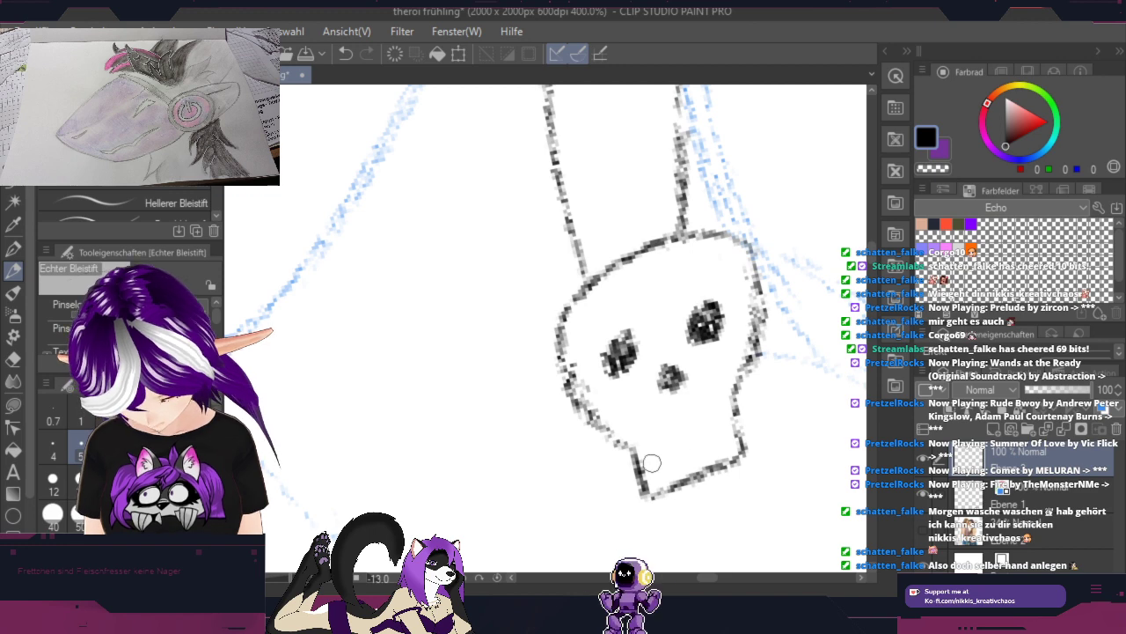
{"action": "mouse_move", "coordinate": [650, 468]}
{"action": "left_mouse_down"}
{"action": "mouse_move", "coordinate": [720, 450]}
{"action": "mouse_move", "coordinate": [660, 459]}
{"action": "left_mouse_up"}
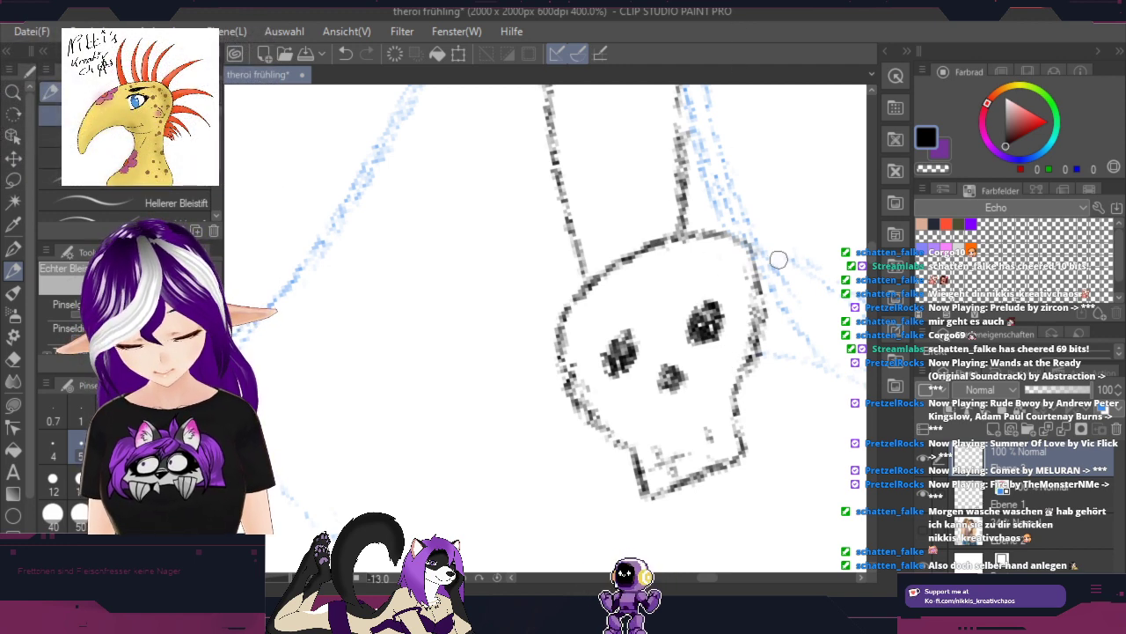
Step: Darken the side lock's outline above the skull bead and add fine strand lines inside the lock
{"action": "key", "text": "shift+space"}
{"action": "left_click_drag", "start_coordinate": [795, 239], "coordinate": [808, 371]}
{"action": "key", "text": "space"}
{"action": "mouse_move", "coordinate": [780, 275]}
{"action": "left_mouse_down"}
{"action": "mouse_move", "coordinate": [584, 450]}
{"action": "mouse_move", "coordinate": [601, 427]}
{"action": "left_mouse_up"}
{"action": "key", "text": "p"}
{"action": "left_click_drag", "start_coordinate": [534, 475], "coordinate": [584, 366]}
{"action": "left_click_drag", "start_coordinate": [545, 441], "coordinate": [637, 265]}
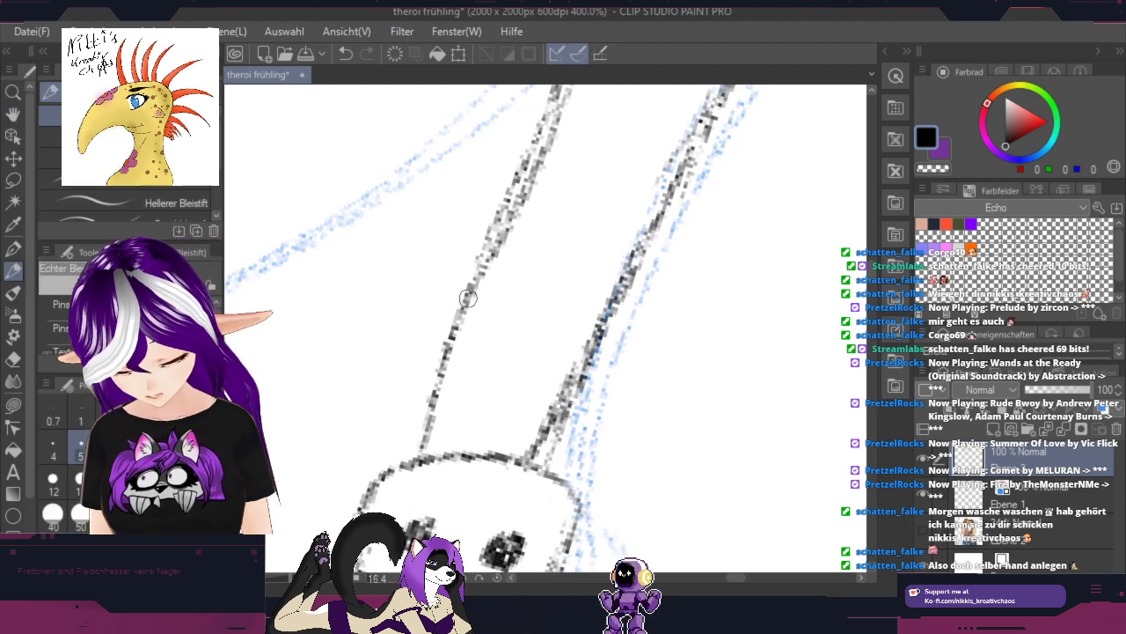
{"action": "mouse_move", "coordinate": [444, 352]}
{"action": "left_mouse_down"}
{"action": "mouse_move", "coordinate": [419, 427]}
{"action": "mouse_move", "coordinate": [420, 411]}
{"action": "mouse_move", "coordinate": [424, 448]}
{"action": "mouse_move", "coordinate": [422, 420]}
{"action": "mouse_move", "coordinate": [462, 325]}
{"action": "mouse_move", "coordinate": [421, 421]}
{"action": "mouse_move", "coordinate": [471, 287]}
{"action": "mouse_move", "coordinate": [518, 214]}
{"action": "left_mouse_up"}
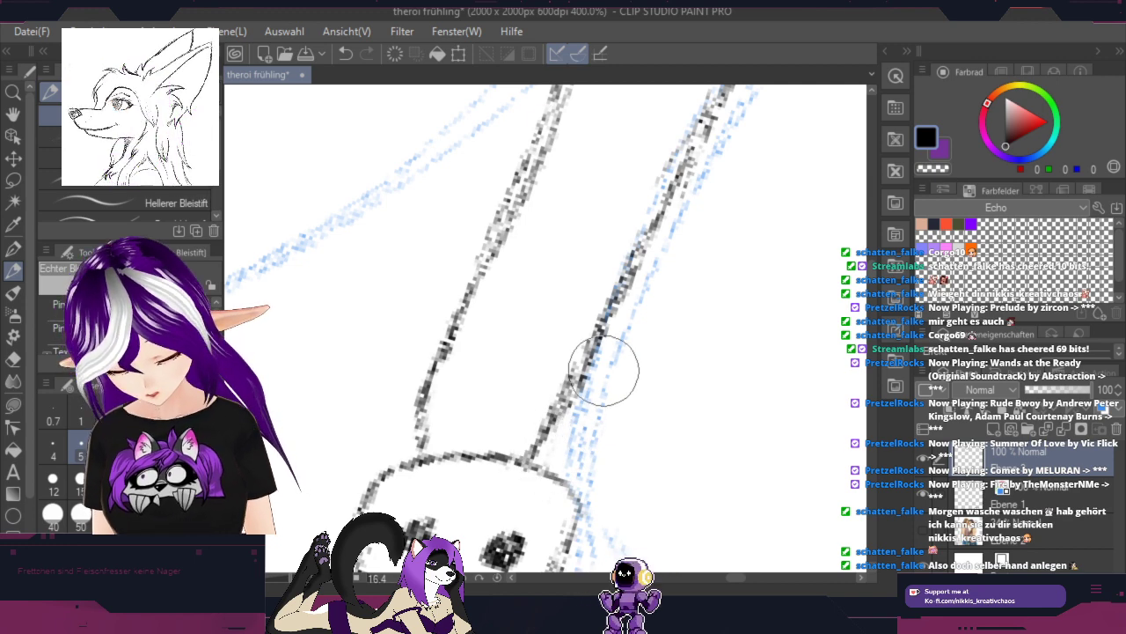
{"action": "left_click_drag", "start_coordinate": [450, 444], "coordinate": [477, 347]}
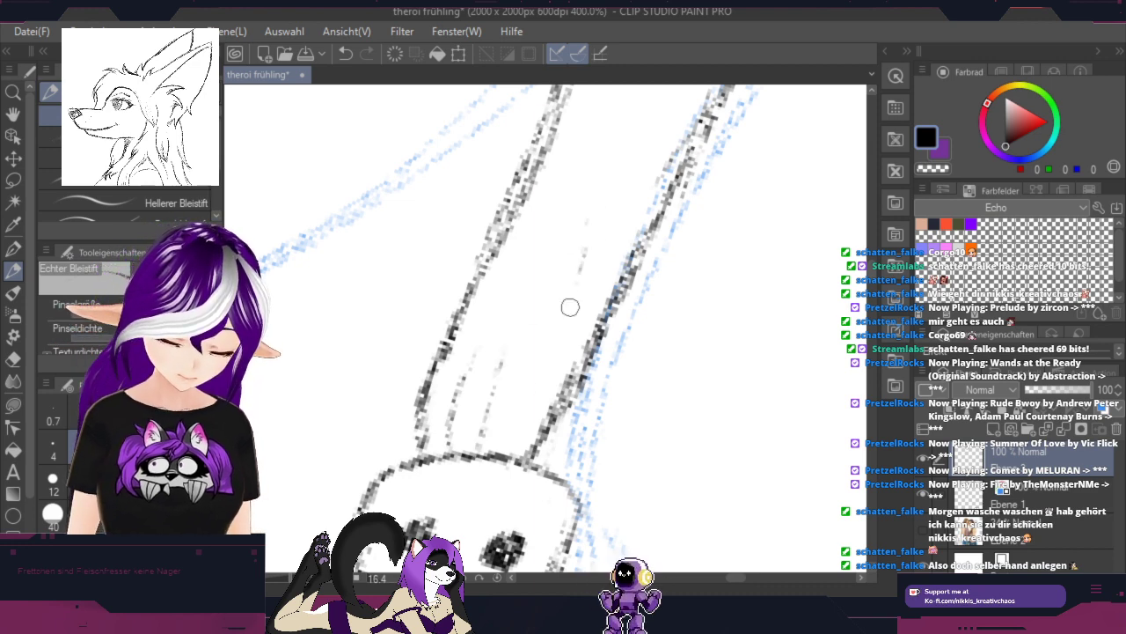
Step: Sketch the outer curve of the hair tail sweeping down from the skull bead's jaw and start its inner strand line
{"action": "key", "text": "h"}
{"action": "left_click_drag", "start_coordinate": [619, 430], "coordinate": [775, 85]}
{"action": "mouse_move", "coordinate": [526, 359]}
{"action": "left_mouse_down"}
{"action": "mouse_move", "coordinate": [547, 313]}
{"action": "mouse_move", "coordinate": [678, 203]}
{"action": "left_mouse_up"}
{"action": "scroll", "coordinate": [773, 288], "scroll_direction": "down", "scroll_amount": 2}
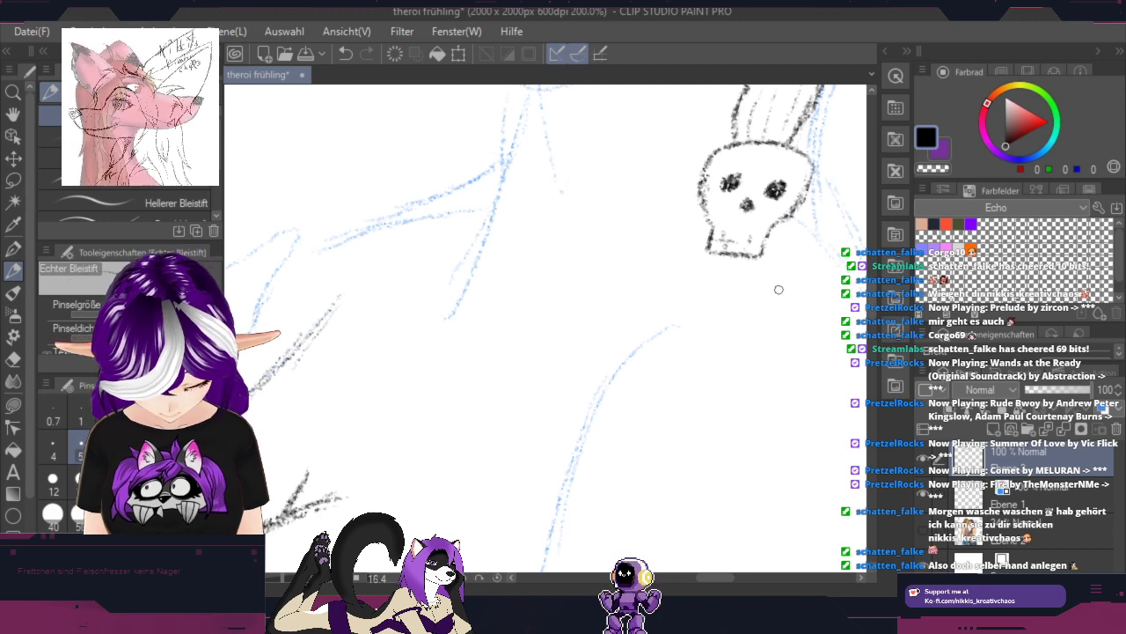
{"action": "scroll", "coordinate": [783, 287], "scroll_direction": "down", "scroll_amount": 1}
{"action": "key", "text": "space"}
{"action": "left_click_drag", "start_coordinate": [779, 368], "coordinate": [737, 354]}
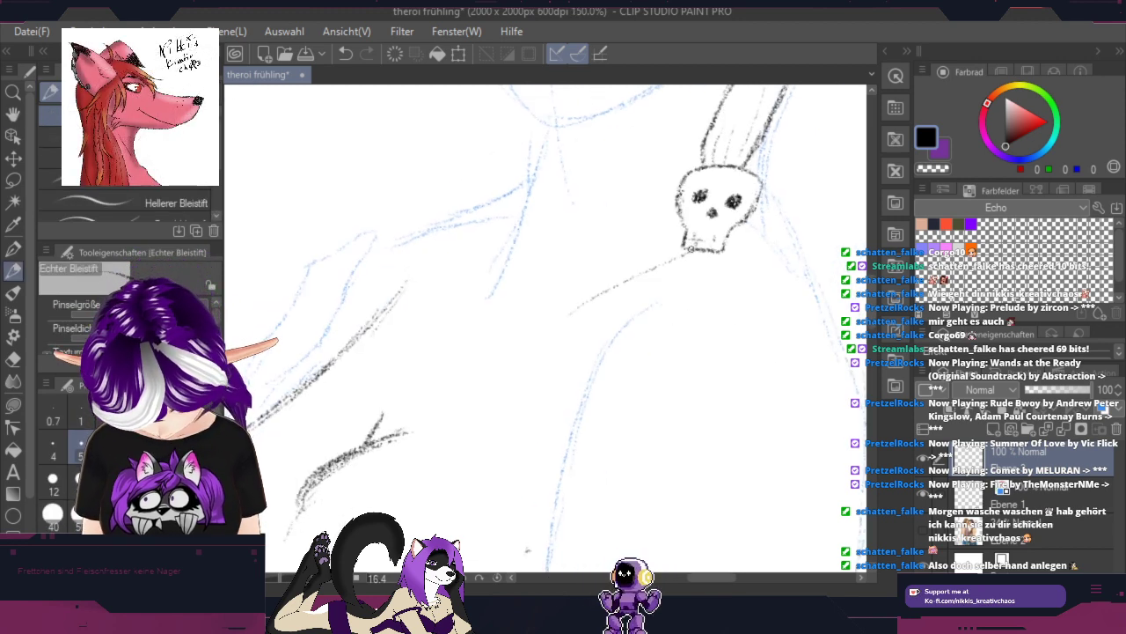
{"action": "mouse_move", "coordinate": [690, 249]}
{"action": "left_mouse_down"}
{"action": "mouse_move", "coordinate": [538, 361]}
{"action": "mouse_move", "coordinate": [564, 329]}
{"action": "mouse_move", "coordinate": [525, 424]}
{"action": "mouse_move", "coordinate": [528, 482]}
{"action": "left_mouse_up"}
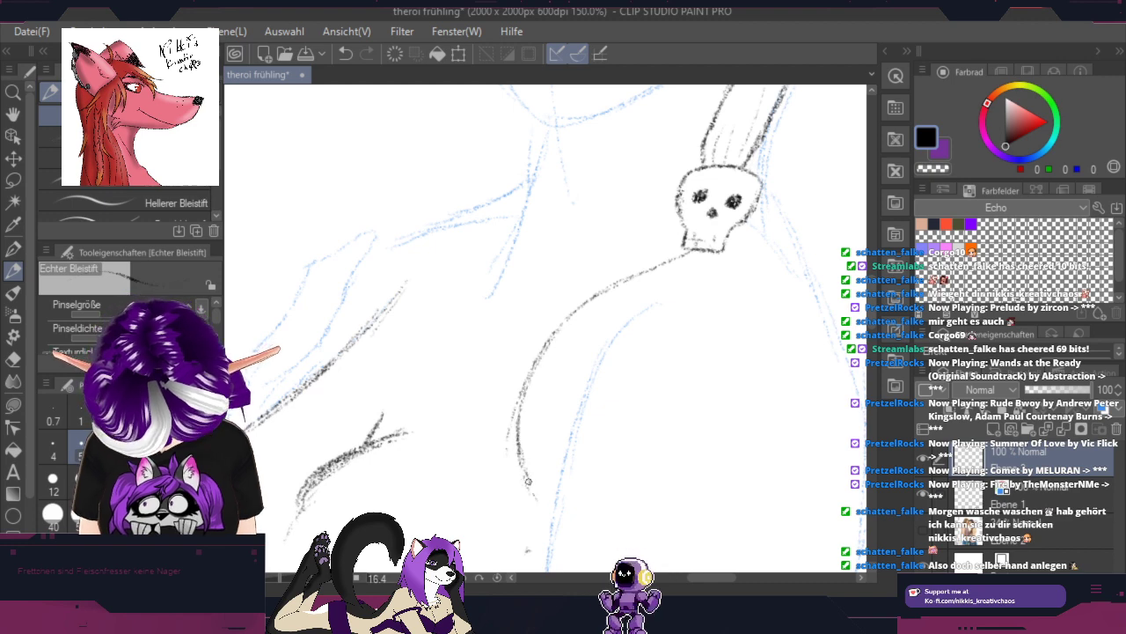
{"action": "left_click_drag", "start_coordinate": [528, 442], "coordinate": [596, 330]}
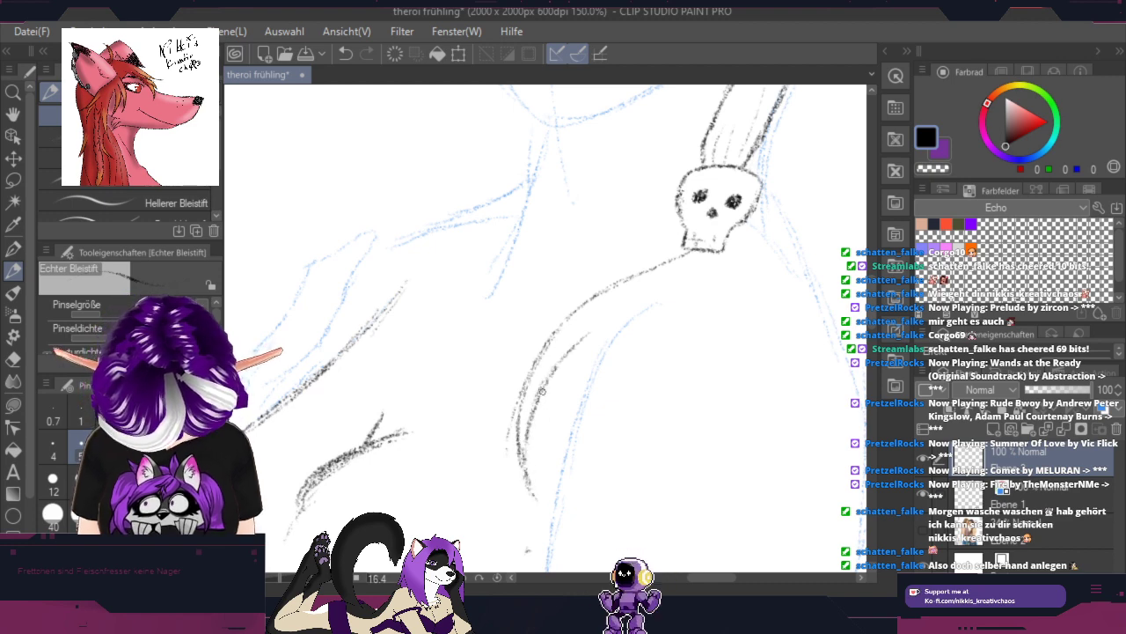
Step: Draw the hair tail's forked pointed tips and its other edge from the bead's jaw down along the blue guide line
{"action": "mouse_move", "coordinate": [538, 409]}
{"action": "left_mouse_down"}
{"action": "mouse_move", "coordinate": [536, 489]}
{"action": "mouse_move", "coordinate": [553, 438]}
{"action": "left_mouse_up"}
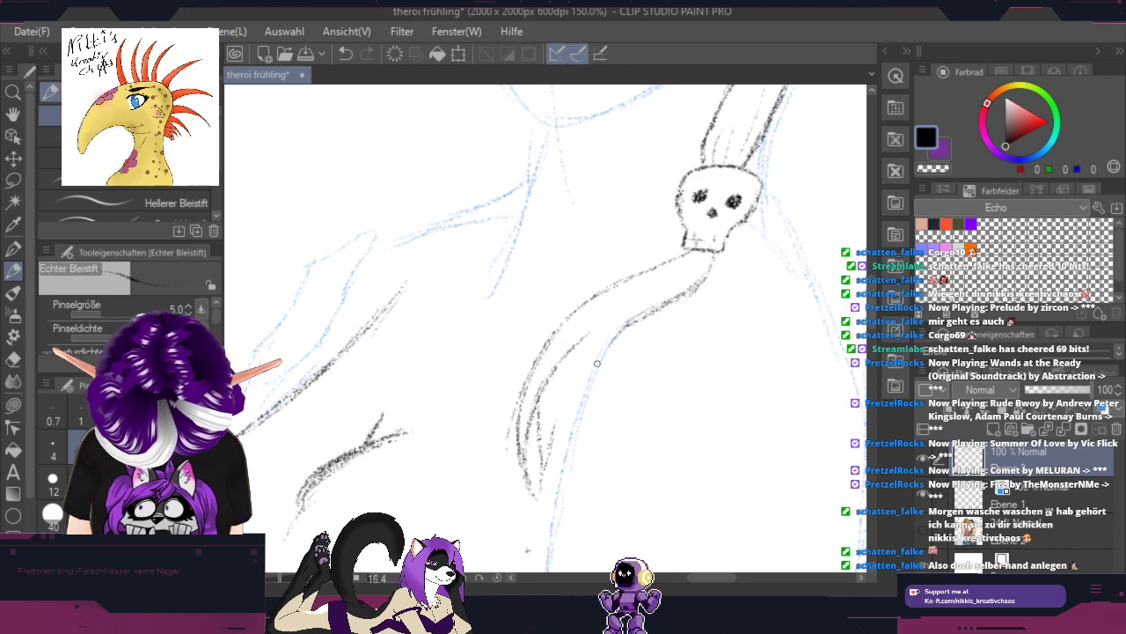
{"action": "left_click_drag", "start_coordinate": [569, 434], "coordinate": [560, 451]}
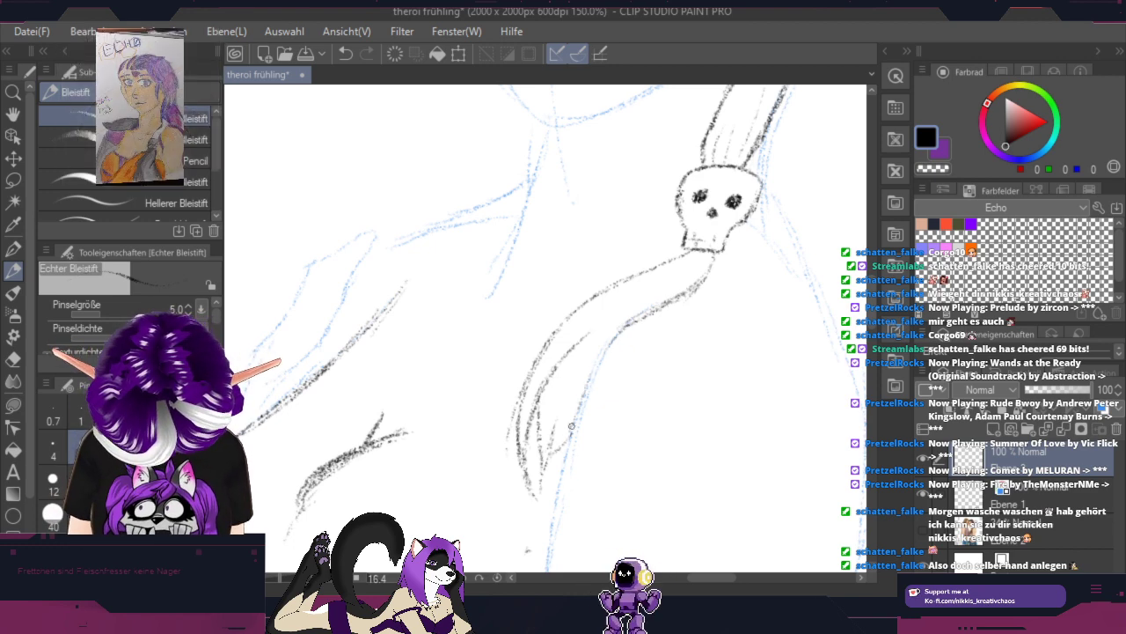
{"action": "left_click_drag", "start_coordinate": [603, 354], "coordinate": [570, 427]}
{"action": "left_click_drag", "start_coordinate": [627, 331], "coordinate": [606, 352]}
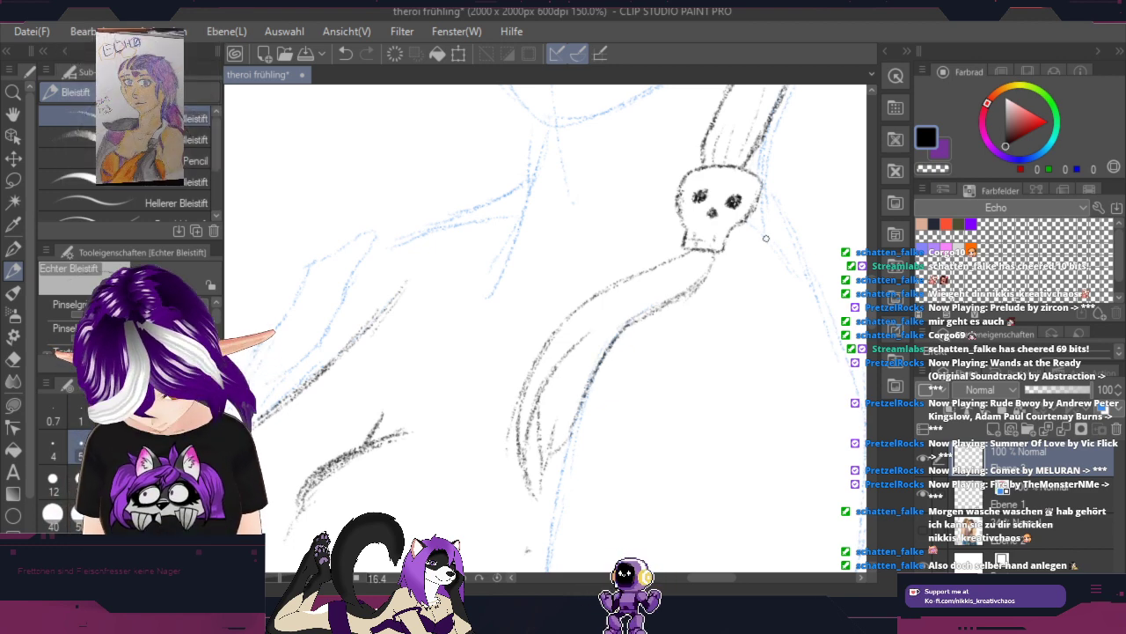
Step: Draw two converging outlines for a second, shorter side lock on the opposite side of the face
{"action": "key", "text": "space"}
{"action": "mouse_move", "coordinate": [641, 193]}
{"action": "left_mouse_down"}
{"action": "mouse_move", "coordinate": [664, 374]}
{"action": "mouse_move", "coordinate": [741, 382]}
{"action": "mouse_move", "coordinate": [727, 516]}
{"action": "mouse_move", "coordinate": [742, 417]}
{"action": "mouse_move", "coordinate": [676, 267]}
{"action": "left_mouse_up"}
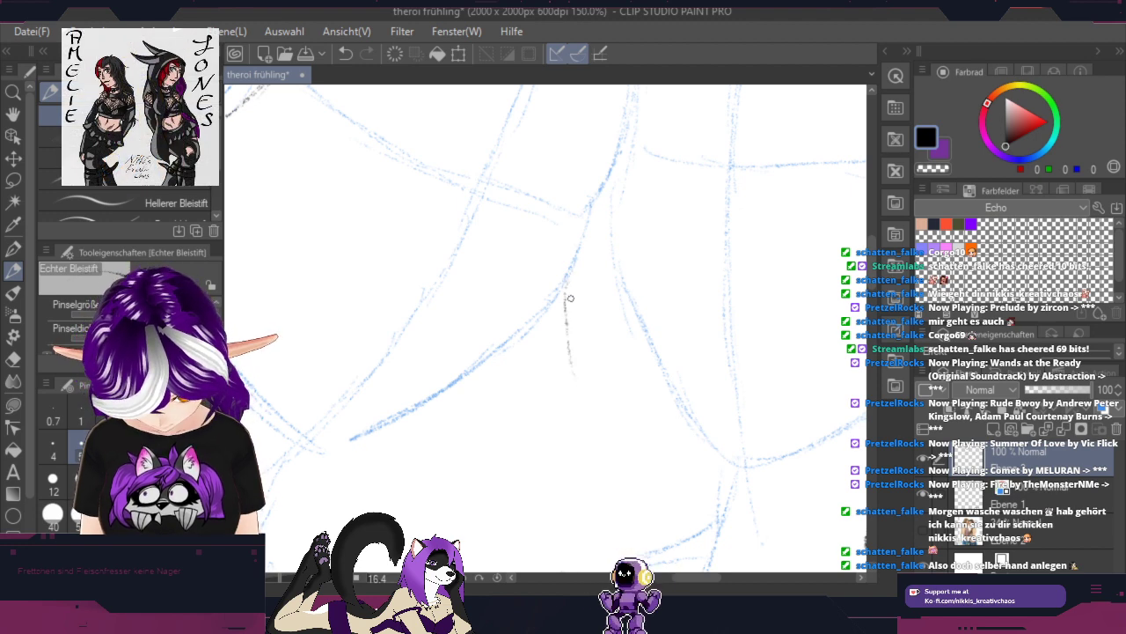
{"action": "left_click_drag", "start_coordinate": [564, 293], "coordinate": [570, 345]}
{"action": "mouse_move", "coordinate": [765, 402]}
{"action": "left_mouse_down"}
{"action": "mouse_move", "coordinate": [561, 270]}
{"action": "mouse_move", "coordinate": [692, 282]}
{"action": "left_mouse_up"}
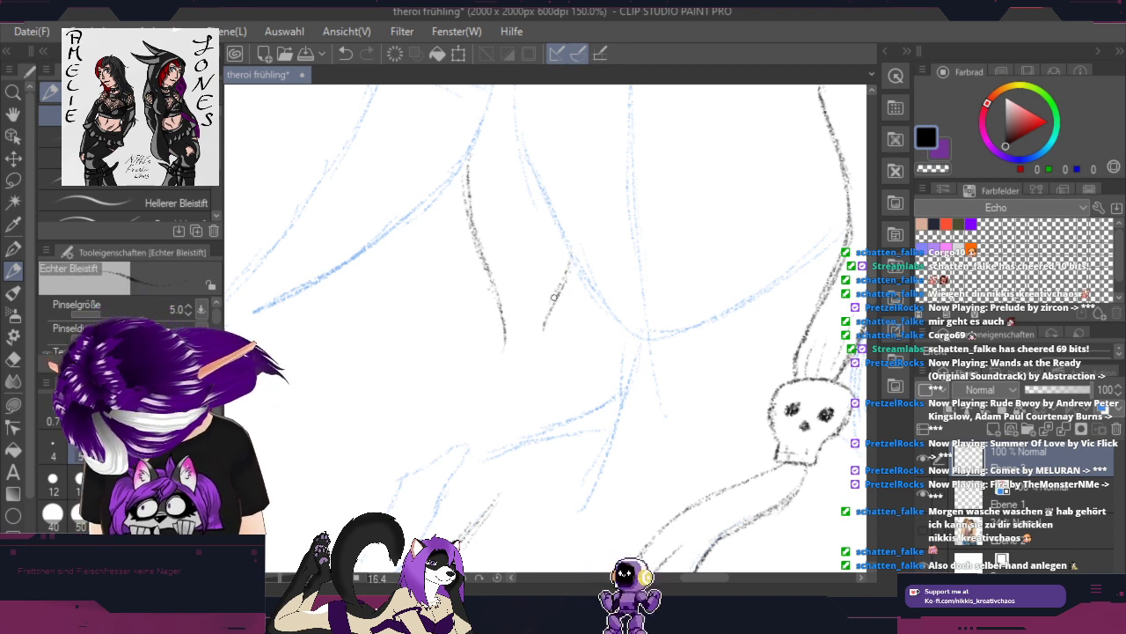
{"action": "left_click_drag", "start_coordinate": [554, 296], "coordinate": [539, 347]}
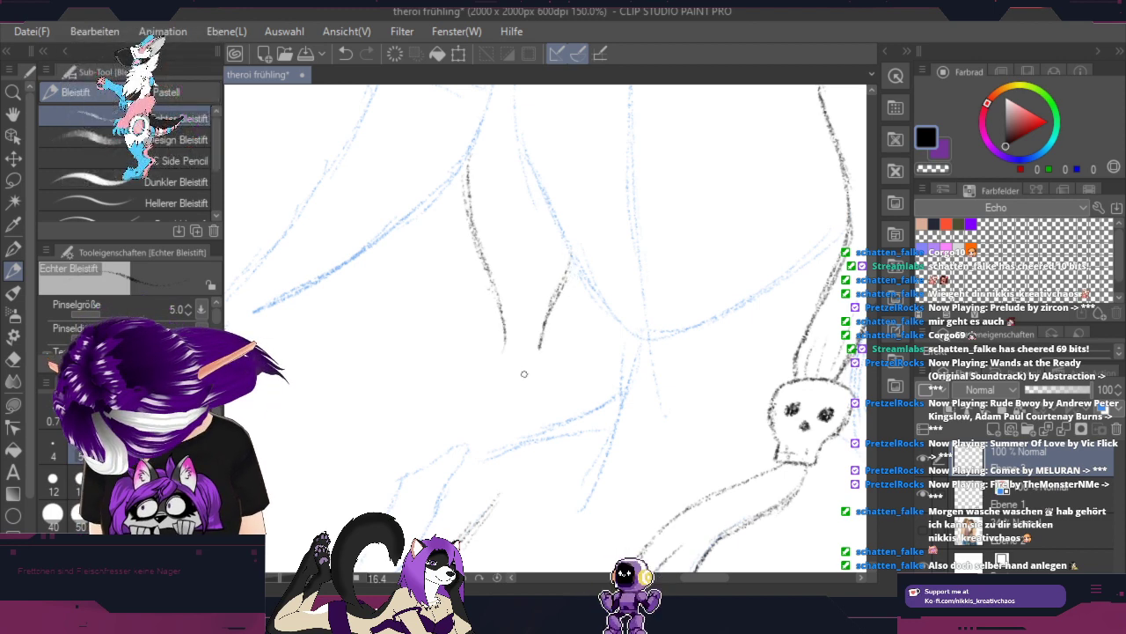
Step: Sketch a second skull bead at the shorter lock's end, with a rounded cranium, one dark eye socket and a toothed jaw
{"action": "mouse_move", "coordinate": [688, 398]}
{"action": "left_mouse_down"}
{"action": "mouse_move", "coordinate": [698, 357]}
{"action": "mouse_move", "coordinate": [659, 227]}
{"action": "left_mouse_up"}
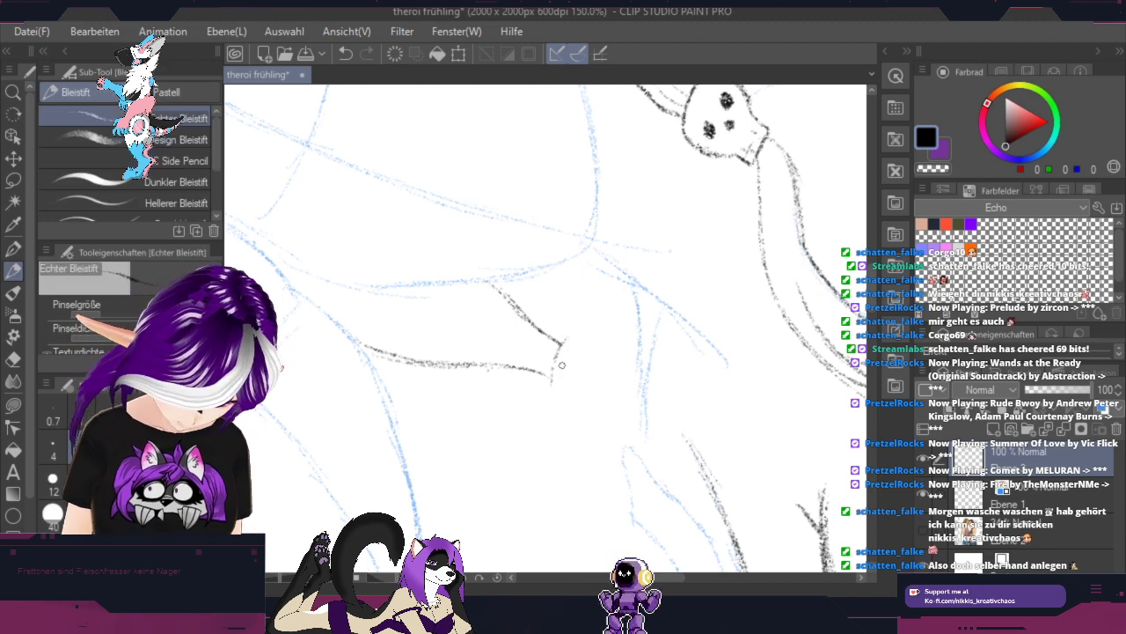
{"action": "mouse_move", "coordinate": [562, 365]}
{"action": "left_mouse_down"}
{"action": "mouse_move", "coordinate": [565, 345]}
{"action": "mouse_move", "coordinate": [582, 343]}
{"action": "mouse_move", "coordinate": [620, 374]}
{"action": "left_mouse_up"}
{"action": "mouse_move", "coordinate": [560, 352]}
{"action": "left_mouse_down"}
{"action": "mouse_move", "coordinate": [554, 398]}
{"action": "mouse_move", "coordinate": [597, 406]}
{"action": "mouse_move", "coordinate": [615, 394]}
{"action": "mouse_move", "coordinate": [607, 400]}
{"action": "left_mouse_up"}
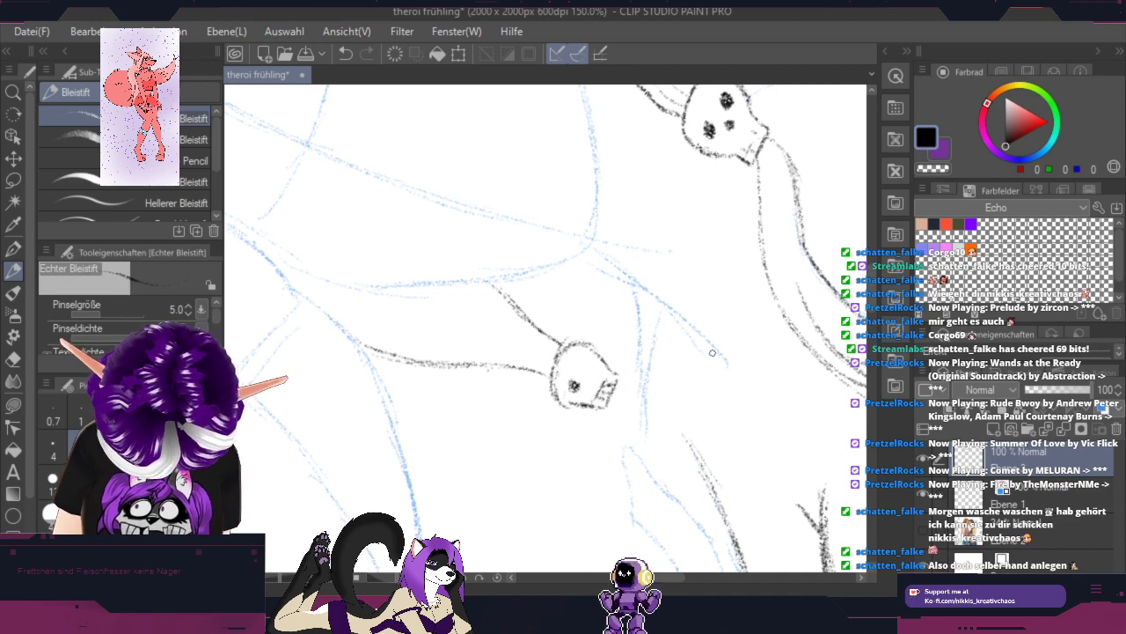
Step: Draw the wavy hair tail hanging below the second skull bead, with both edges, tapering tips and fine inner strands
{"action": "mouse_move", "coordinate": [712, 353]}
{"action": "left_mouse_down"}
{"action": "mouse_move", "coordinate": [699, 485]}
{"action": "mouse_move", "coordinate": [556, 450]}
{"action": "left_mouse_up"}
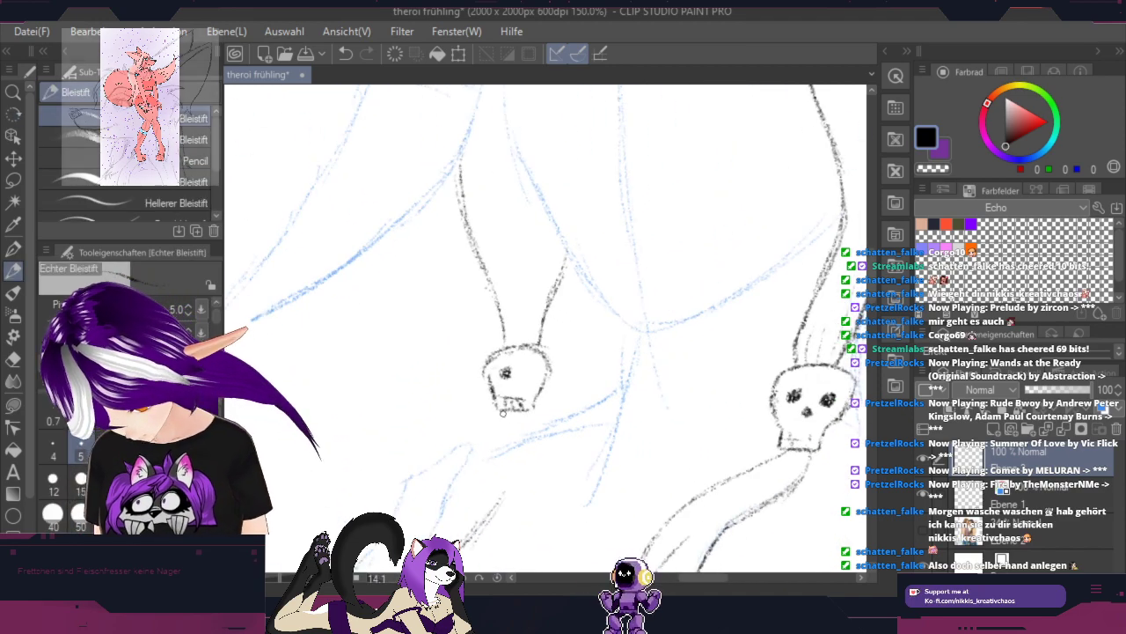
{"action": "key", "text": "h"}
{"action": "left_click_drag", "start_coordinate": [659, 382], "coordinate": [692, 255]}
{"action": "mouse_move", "coordinate": [647, 354]}
{"action": "left_mouse_down"}
{"action": "mouse_move", "coordinate": [678, 322]}
{"action": "mouse_move", "coordinate": [716, 244]}
{"action": "left_mouse_up"}
{"action": "key", "text": "p"}
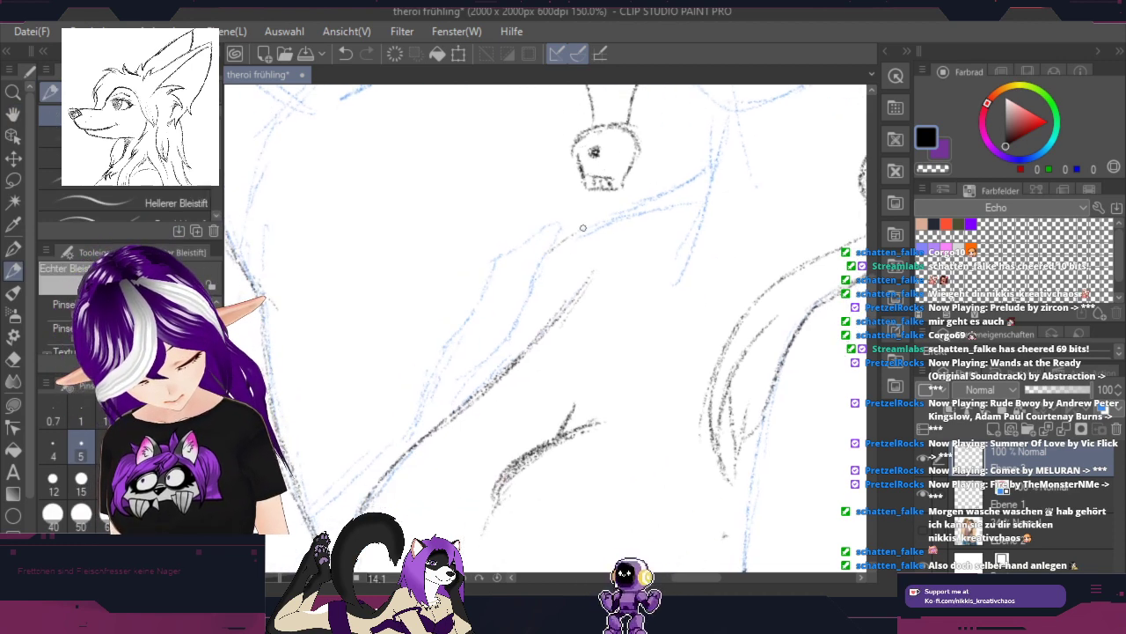
{"action": "left_click_drag", "start_coordinate": [584, 198], "coordinate": [576, 236]}
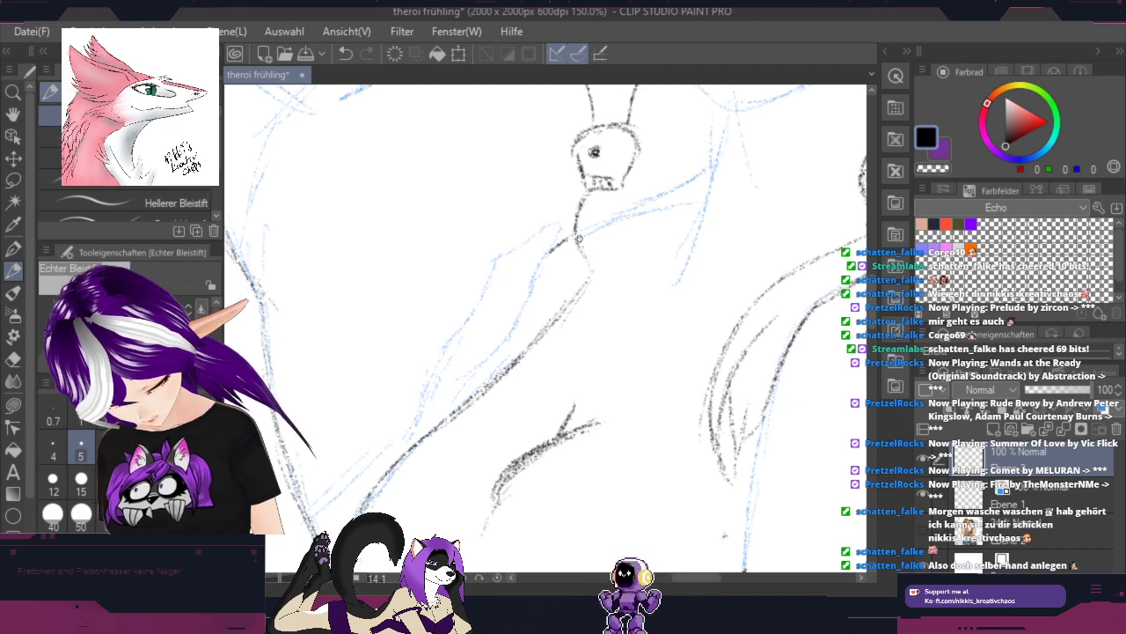
{"action": "mouse_move", "coordinate": [580, 239]}
{"action": "left_mouse_down"}
{"action": "mouse_move", "coordinate": [564, 346]}
{"action": "mouse_move", "coordinate": [588, 272]}
{"action": "mouse_move", "coordinate": [584, 307]}
{"action": "mouse_move", "coordinate": [544, 370]}
{"action": "left_mouse_up"}
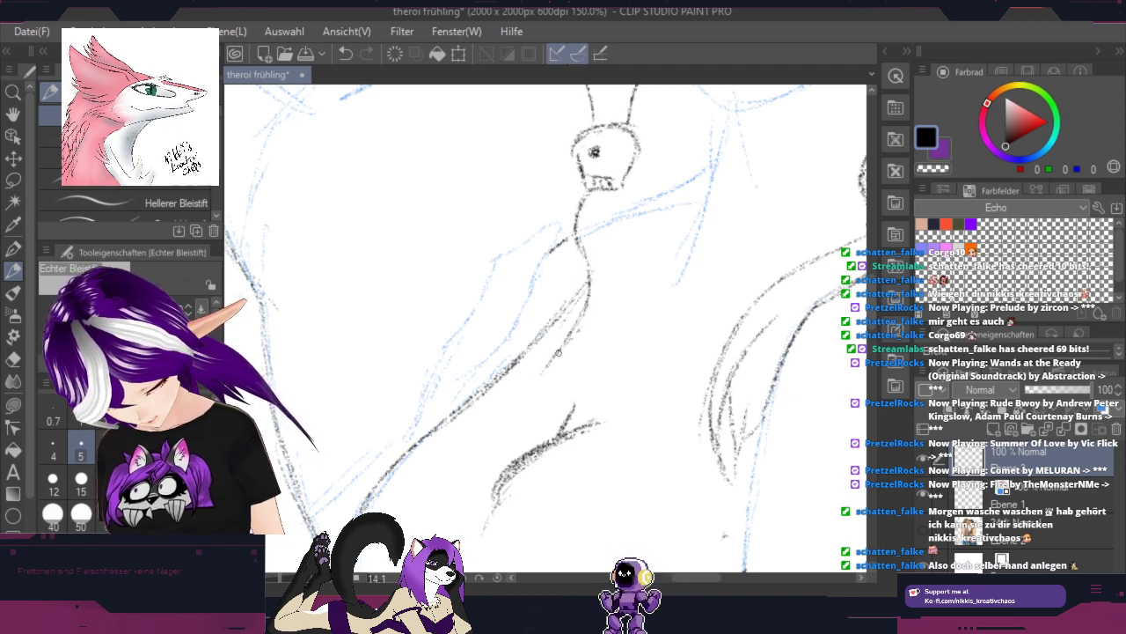
{"action": "mouse_move", "coordinate": [621, 192]}
{"action": "left_mouse_down"}
{"action": "mouse_move", "coordinate": [629, 235]}
{"action": "mouse_move", "coordinate": [609, 295]}
{"action": "left_mouse_up"}
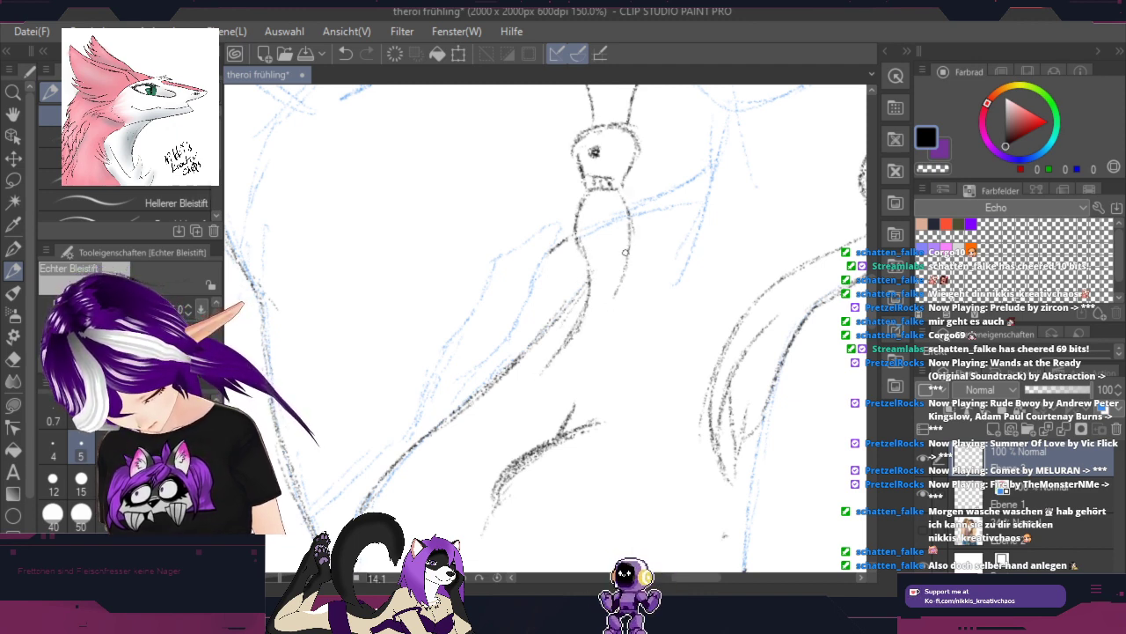
{"action": "mouse_move", "coordinate": [626, 250]}
{"action": "left_mouse_down"}
{"action": "mouse_move", "coordinate": [597, 337]}
{"action": "mouse_move", "coordinate": [598, 387]}
{"action": "mouse_move", "coordinate": [593, 340]}
{"action": "mouse_move", "coordinate": [577, 380]}
{"action": "mouse_move", "coordinate": [589, 345]}
{"action": "mouse_move", "coordinate": [502, 433]}
{"action": "left_mouse_up"}
{"action": "mouse_move", "coordinate": [554, 384]}
{"action": "left_mouse_down"}
{"action": "mouse_move", "coordinate": [505, 434]}
{"action": "mouse_move", "coordinate": [559, 354]}
{"action": "left_mouse_up"}
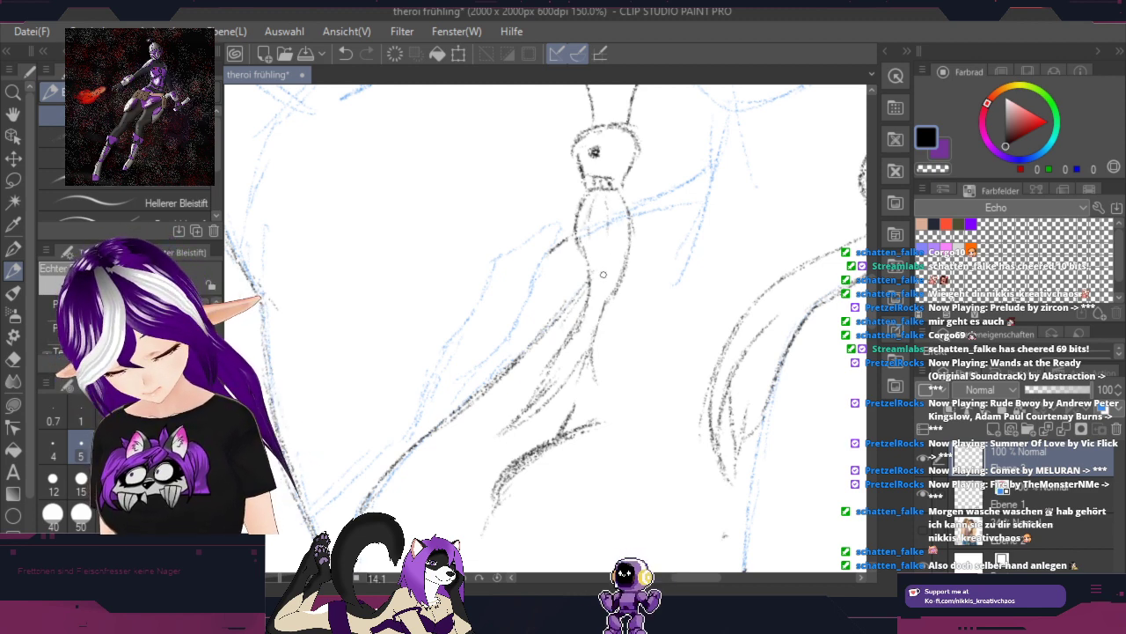
Step: Trace the blue guides between the two skull beads in pencil: the slanted shoulder line and the neck line below the chin
{"action": "key", "text": "space"}
{"action": "left_click_drag", "start_coordinate": [691, 275], "coordinate": [560, 439]}
{"action": "key", "text": "r"}
{"action": "left_click_drag", "start_coordinate": [681, 389], "coordinate": [524, 391]}
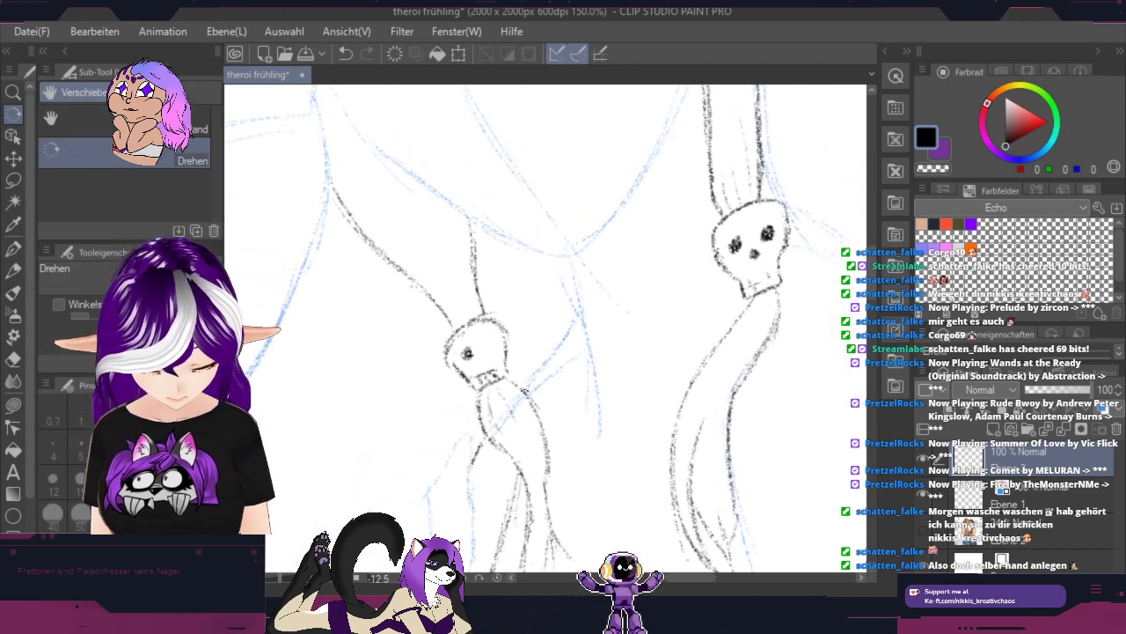
{"action": "left_click", "coordinate": [13, 270]}
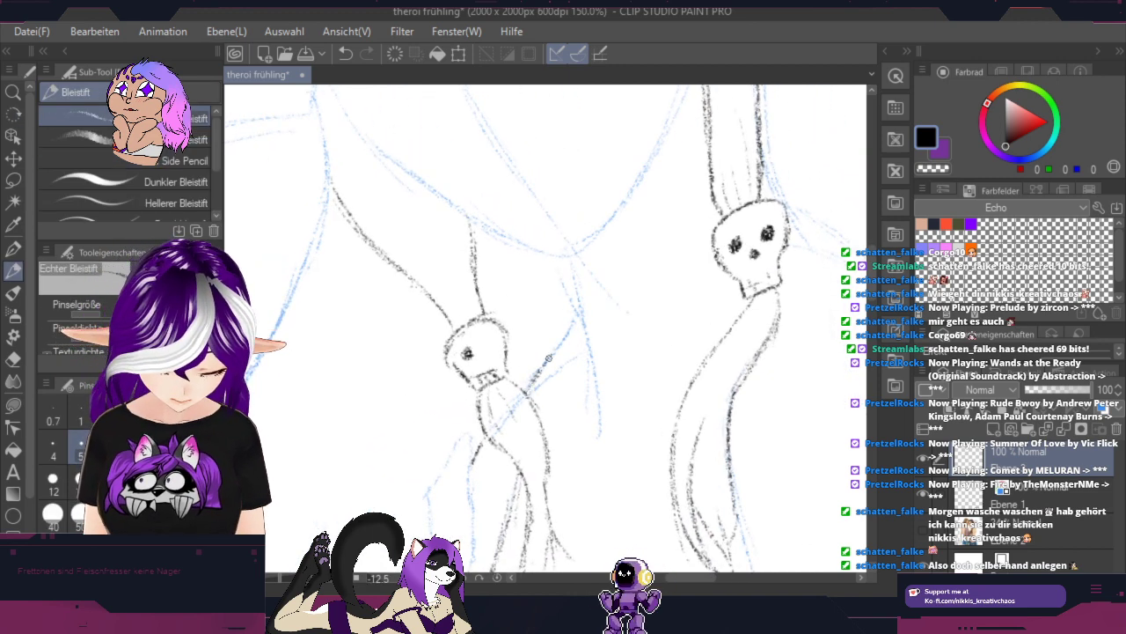
{"action": "mouse_move", "coordinate": [538, 374]}
{"action": "left_mouse_down"}
{"action": "mouse_move", "coordinate": [576, 315]}
{"action": "mouse_move", "coordinate": [560, 339]}
{"action": "left_mouse_up"}
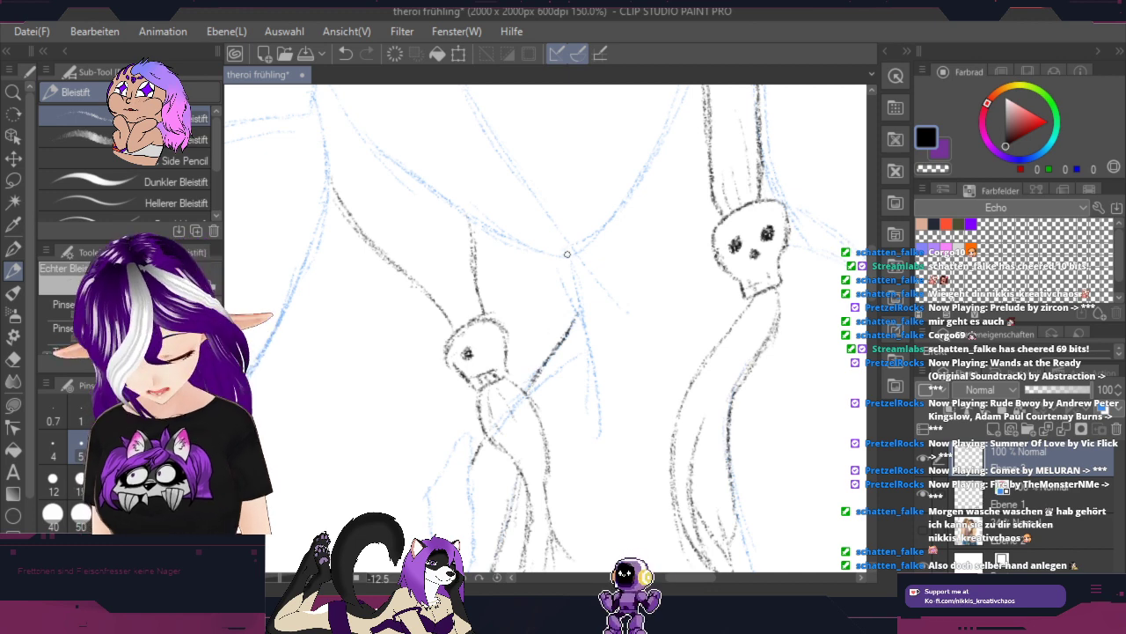
{"action": "left_click_drag", "start_coordinate": [571, 256], "coordinate": [601, 440]}
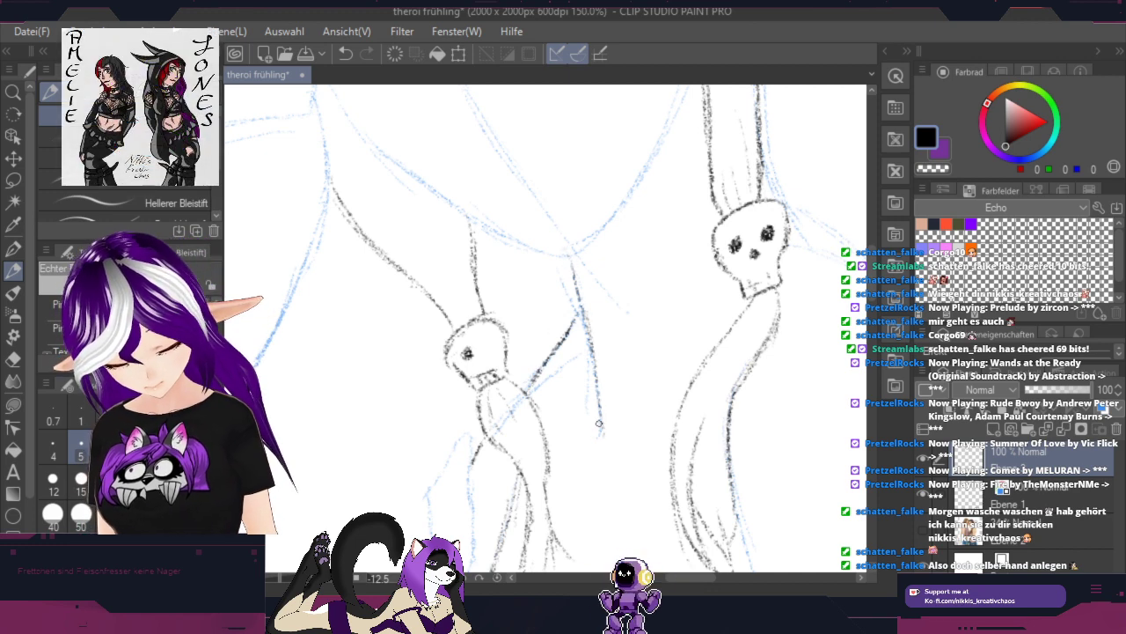
{"action": "left_click_drag", "start_coordinate": [568, 262], "coordinate": [596, 433]}
Step: Trace the body contour running down beside the larger skull bead and add a loose strand line on the bead's other side
{"action": "left_click_drag", "start_coordinate": [806, 176], "coordinate": [580, 300]}
{"action": "key", "text": "p"}
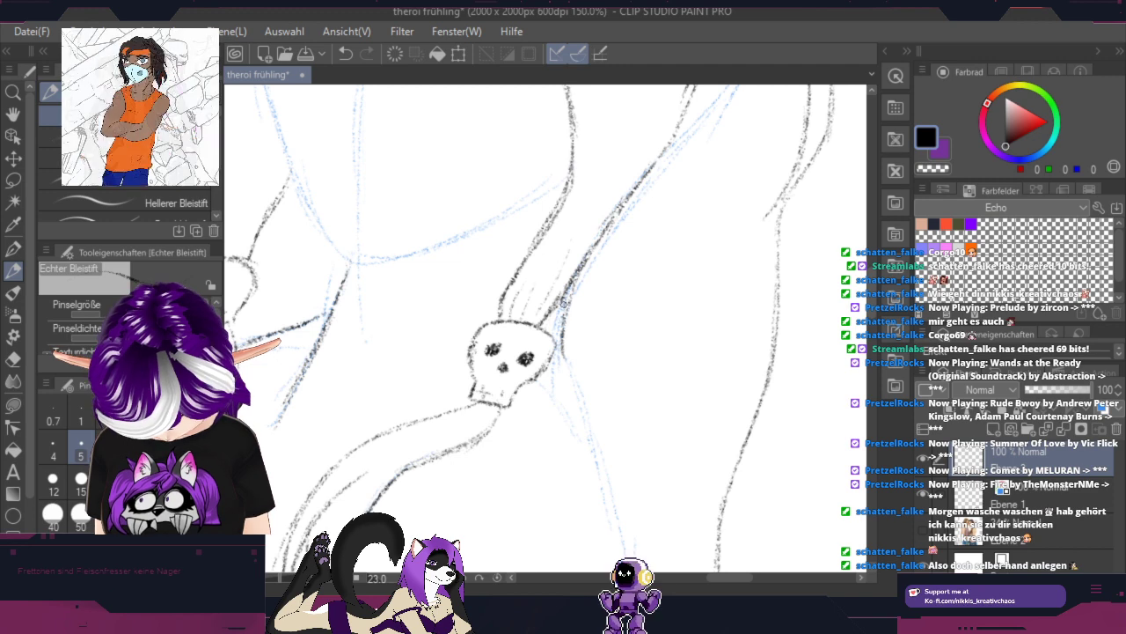
{"action": "left_click_drag", "start_coordinate": [562, 328], "coordinate": [578, 404]}
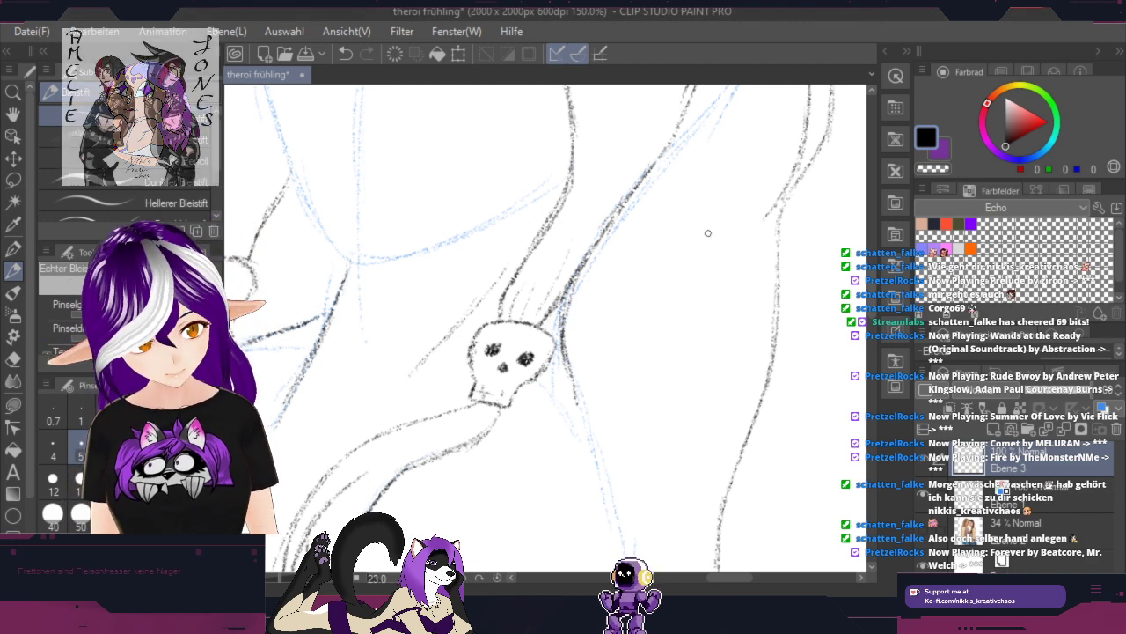
Step: Try a strand line slanting down from the larger skull bead's cheek, and undo it
{"action": "left_click_drag", "start_coordinate": [734, 307], "coordinate": [664, 178]}
{"action": "scroll", "coordinate": [728, 295], "scroll_direction": "down", "scroll_amount": 4}
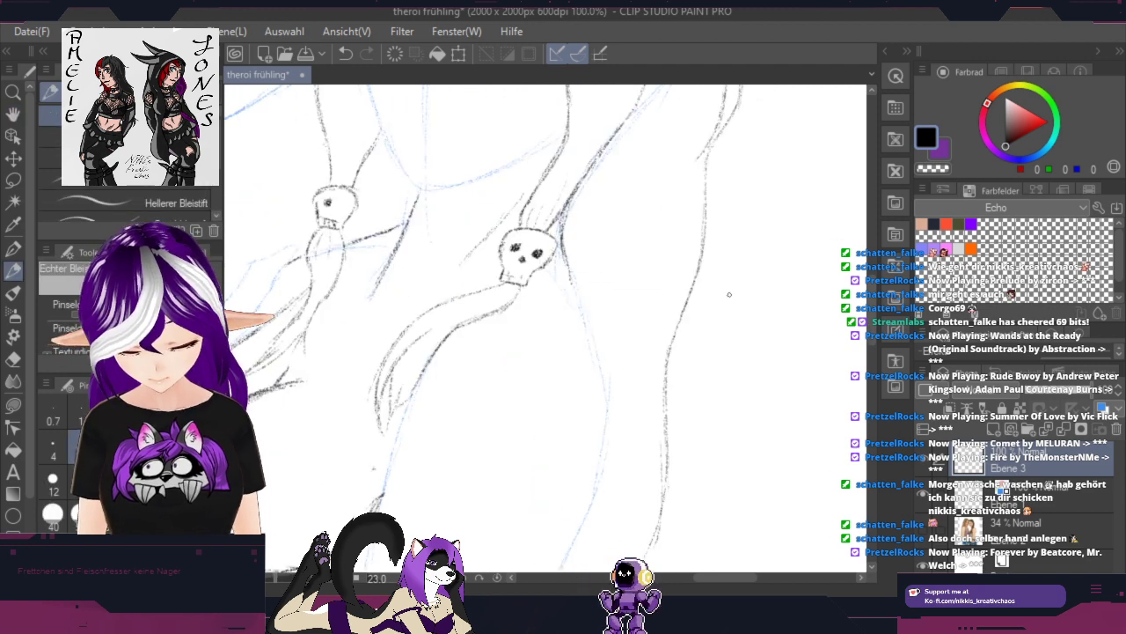
{"action": "left_click_drag", "start_coordinate": [729, 295], "coordinate": [760, 264]}
{"action": "scroll", "coordinate": [759, 276], "scroll_direction": "up", "scroll_amount": 2}
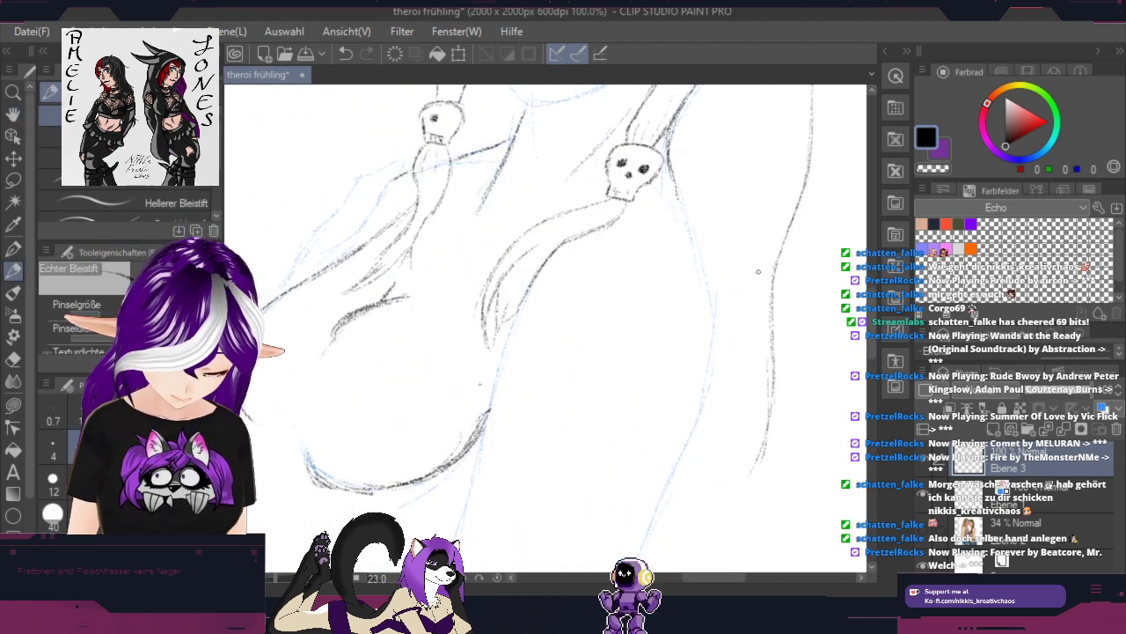
{"action": "left_click_drag", "start_coordinate": [733, 328], "coordinate": [724, 270]}
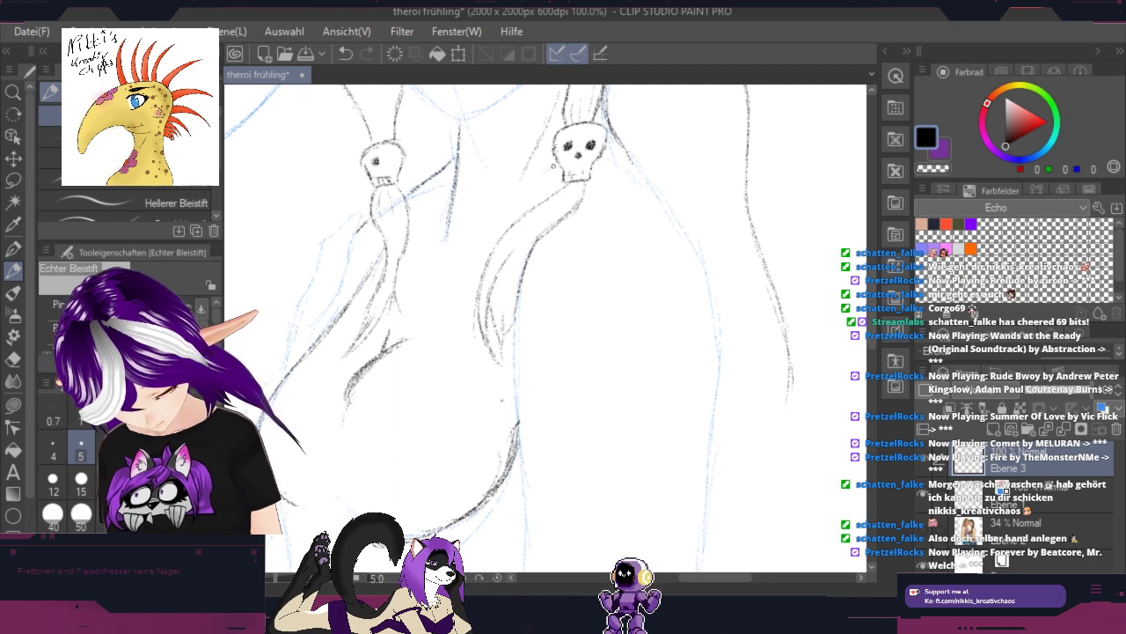
{"action": "left_click_drag", "start_coordinate": [540, 177], "coordinate": [489, 209]}
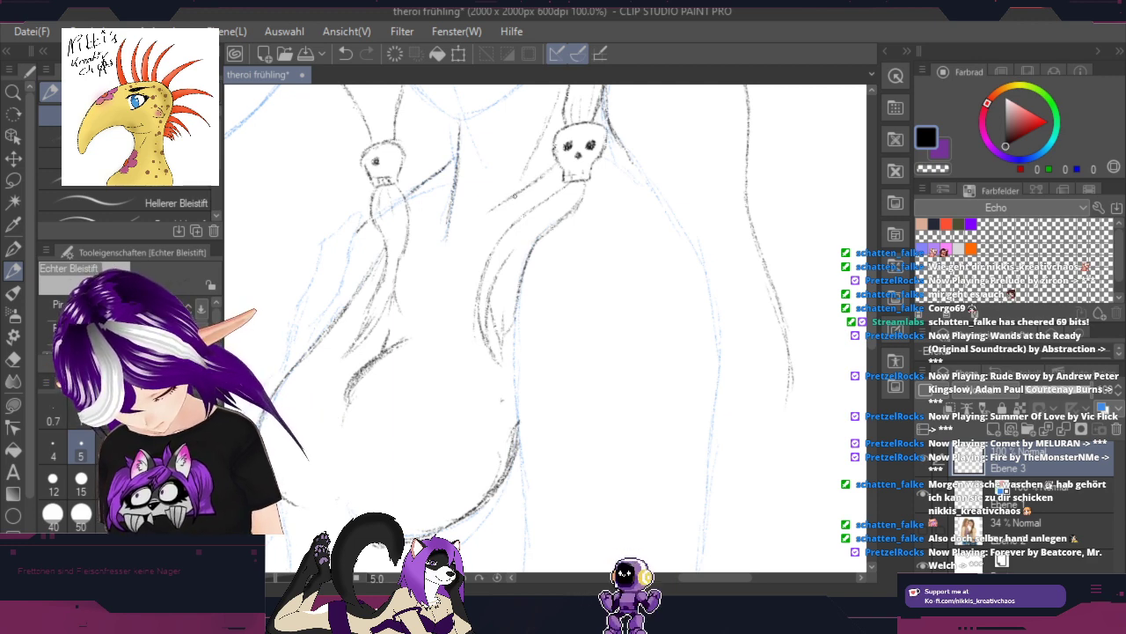
{"action": "left_click", "coordinate": [345, 53]}
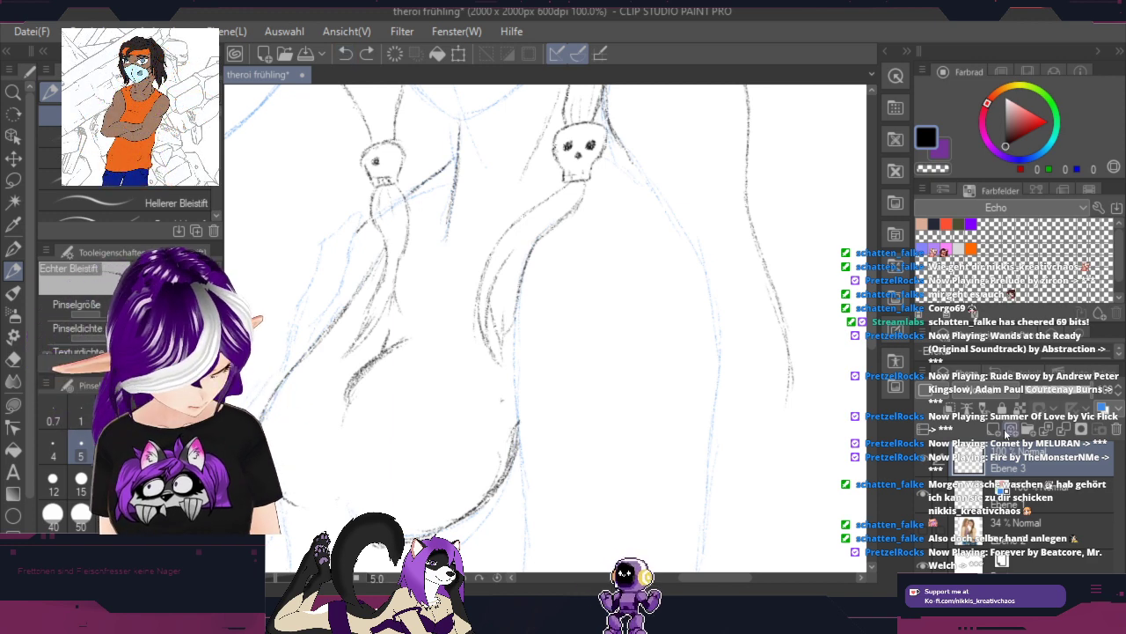
Step: Add a new layer, draw long slanting strand lines from the larger skull bead down past the smaller bead's tail, and clean up the overlap on Ebene 3
{"action": "left_click", "coordinate": [1008, 430]}
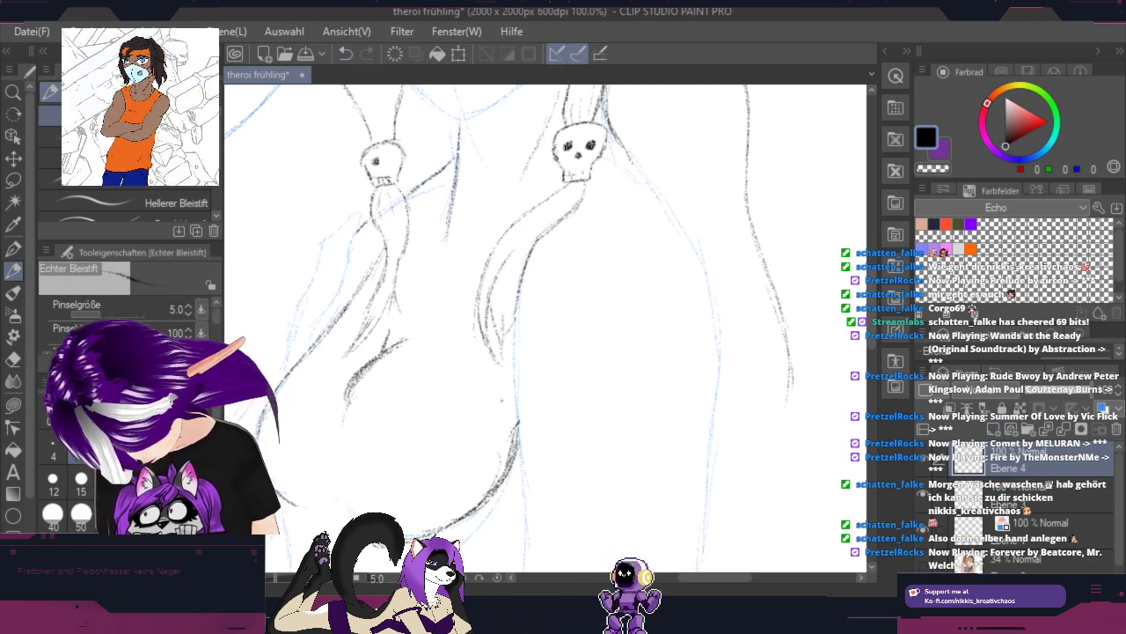
{"action": "left_click_drag", "start_coordinate": [551, 169], "coordinate": [507, 204]}
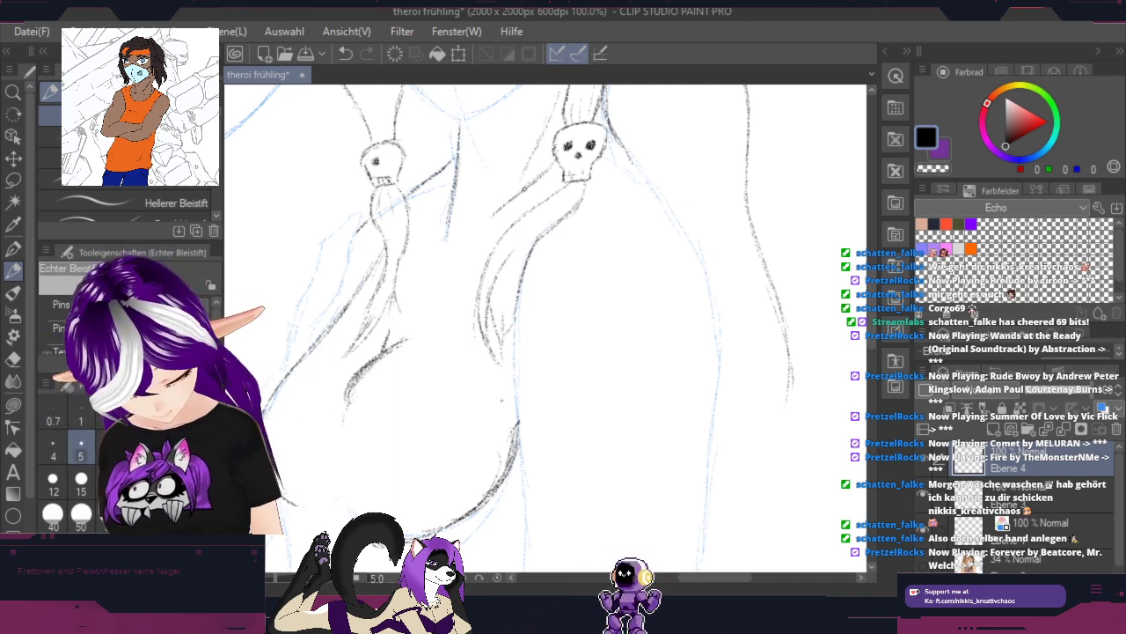
{"action": "left_click_drag", "start_coordinate": [488, 229], "coordinate": [449, 287]}
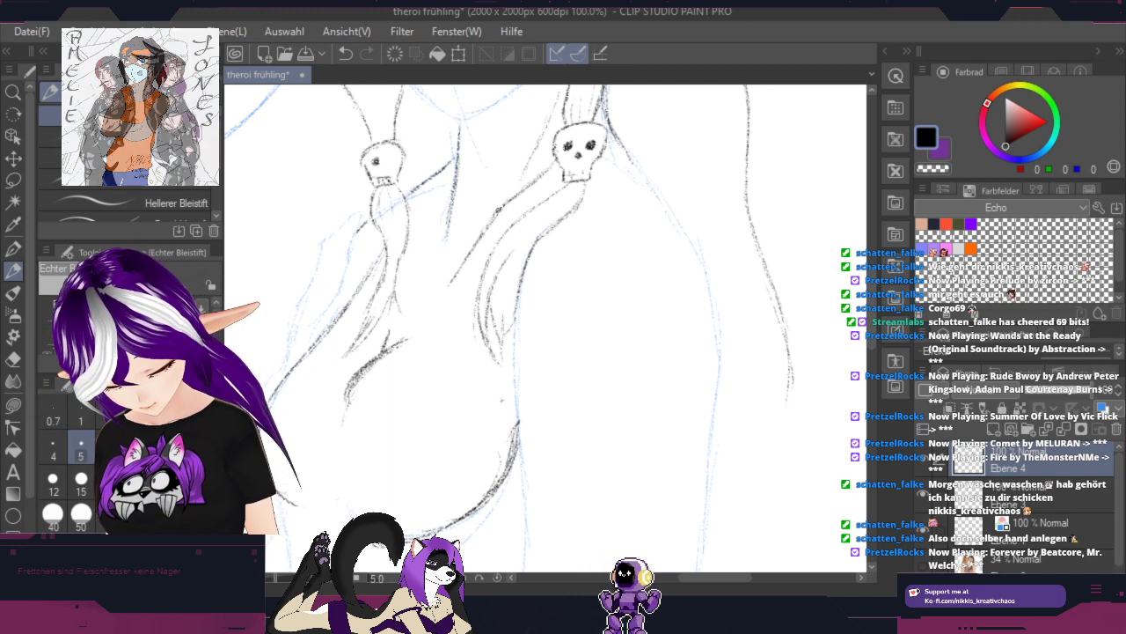
{"action": "mouse_move", "coordinate": [480, 235]}
{"action": "left_mouse_down"}
{"action": "mouse_move", "coordinate": [430, 316]}
{"action": "mouse_move", "coordinate": [474, 242]}
{"action": "mouse_move", "coordinate": [447, 297]}
{"action": "mouse_move", "coordinate": [378, 375]}
{"action": "left_mouse_up"}
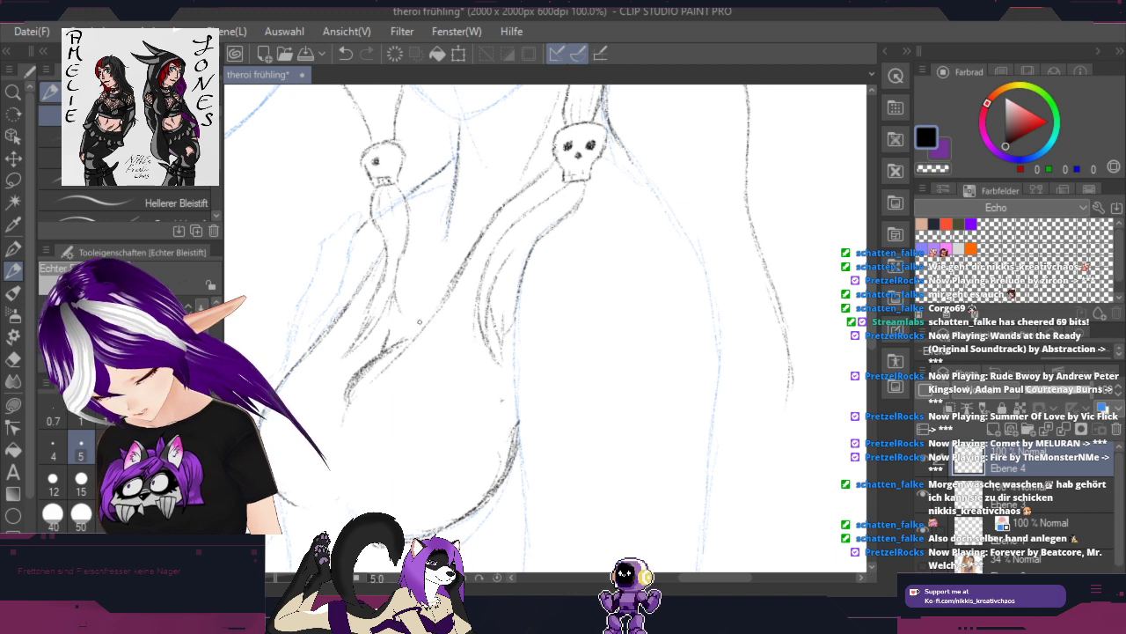
{"action": "left_click_drag", "start_coordinate": [425, 326], "coordinate": [378, 376]}
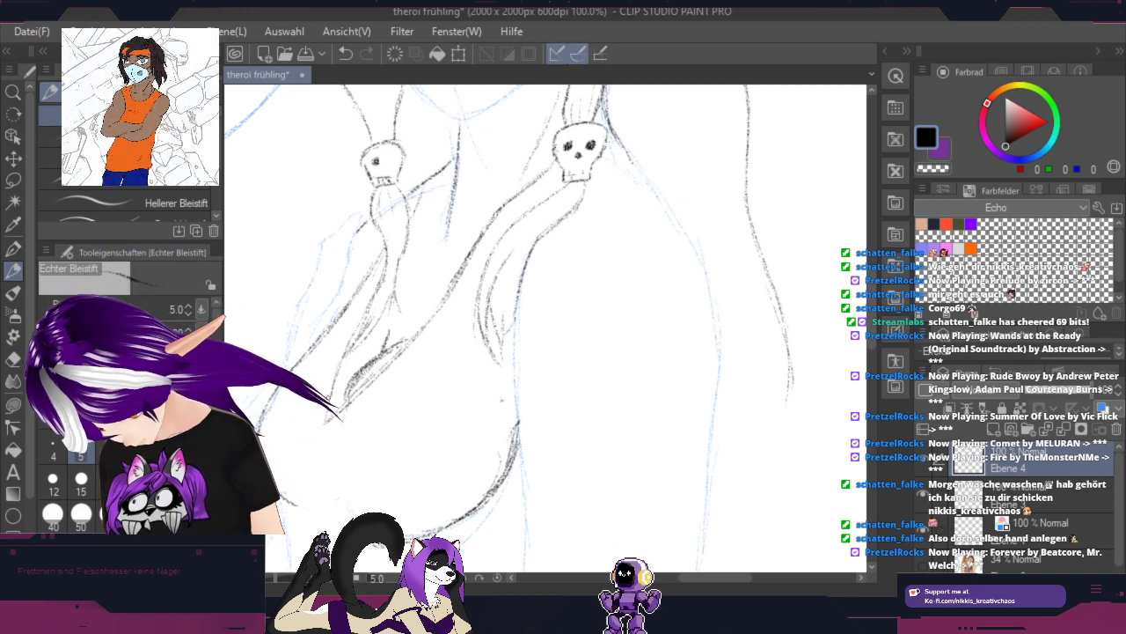
{"action": "left_click_drag", "start_coordinate": [327, 420], "coordinate": [316, 465]}
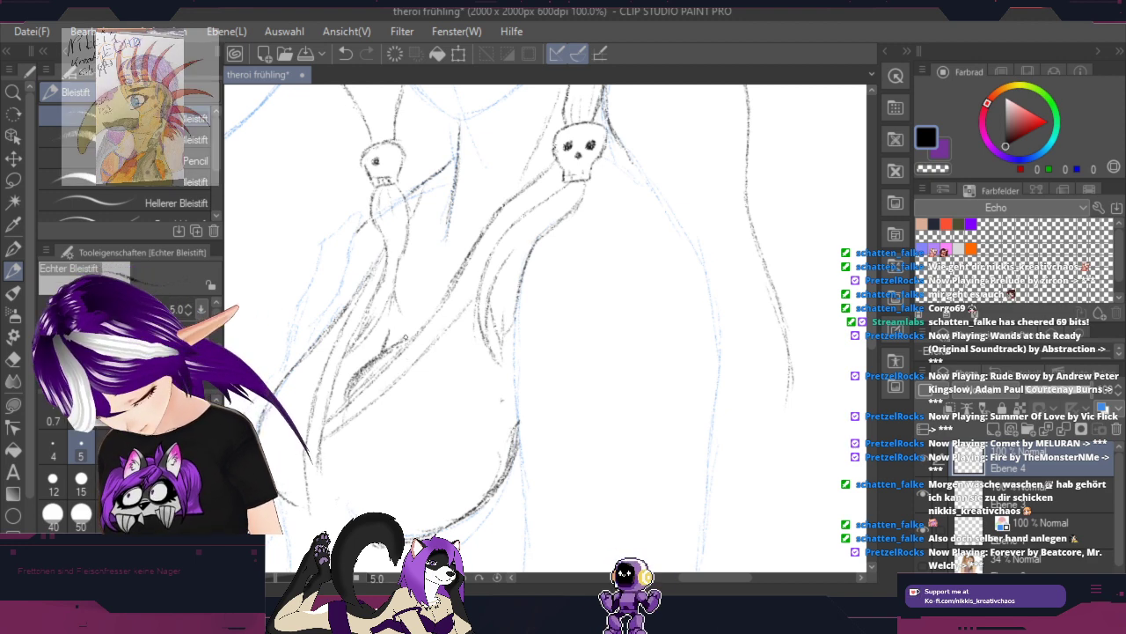
{"action": "left_click", "coordinate": [997, 495]}
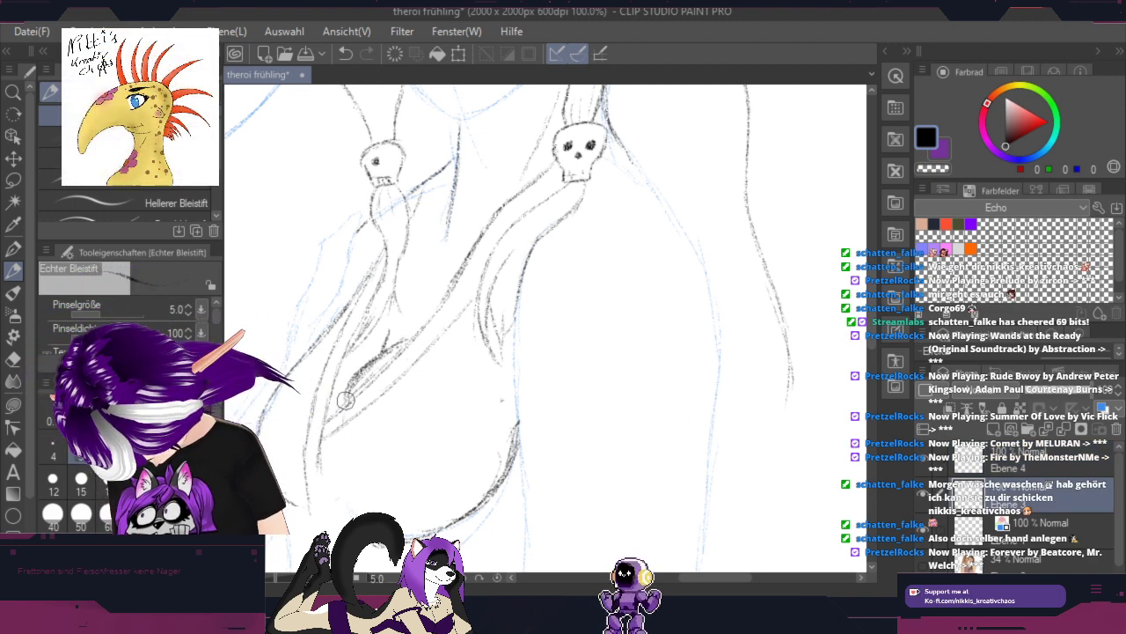
{"action": "left_click_drag", "start_coordinate": [345, 401], "coordinate": [350, 393]}
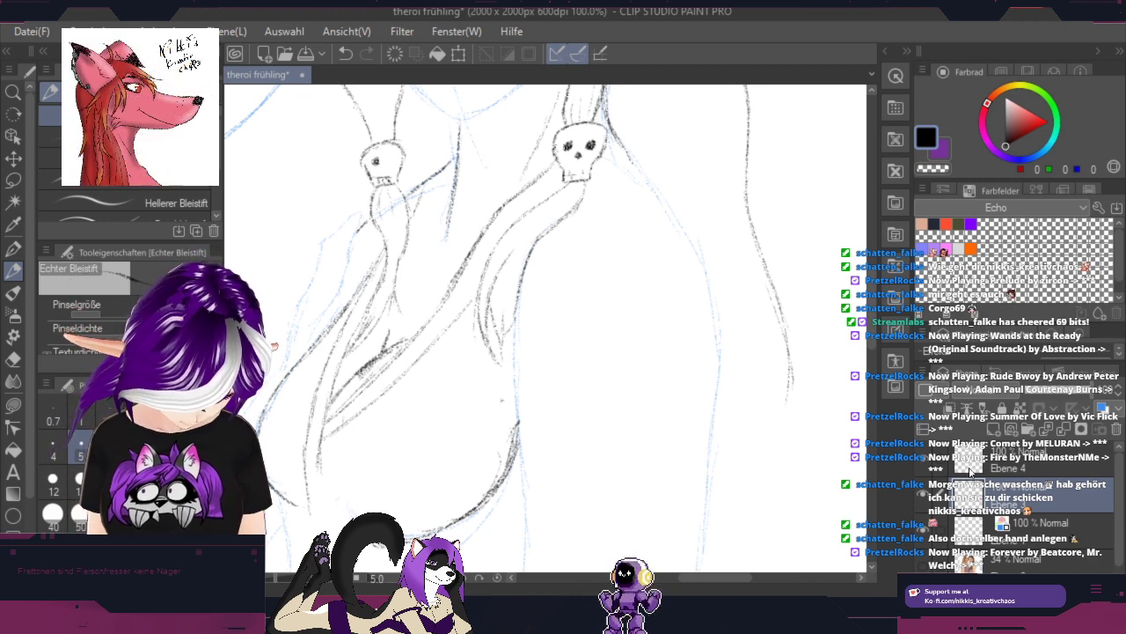
Step: Extend the paired strand lines down between the two chest curves and darken the adjoining contour line until it meets their tips
{"action": "key", "text": "space"}
{"action": "mouse_move", "coordinate": [655, 402]}
{"action": "left_mouse_down"}
{"action": "mouse_move", "coordinate": [752, 171]}
{"action": "mouse_move", "coordinate": [793, 202]}
{"action": "left_mouse_up"}
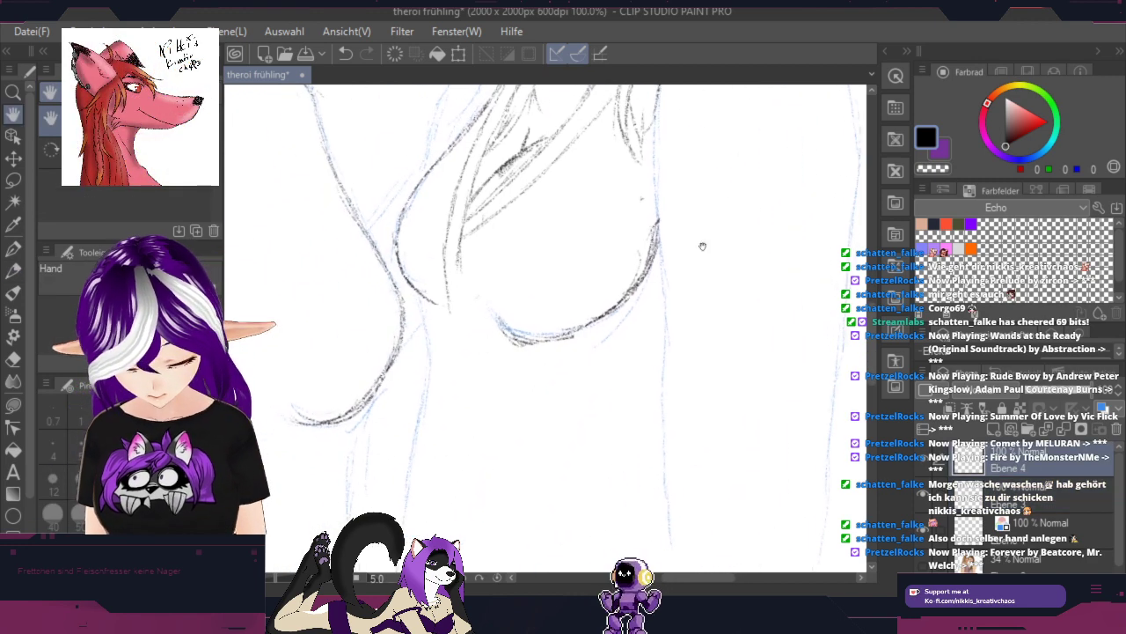
{"action": "key", "text": "p"}
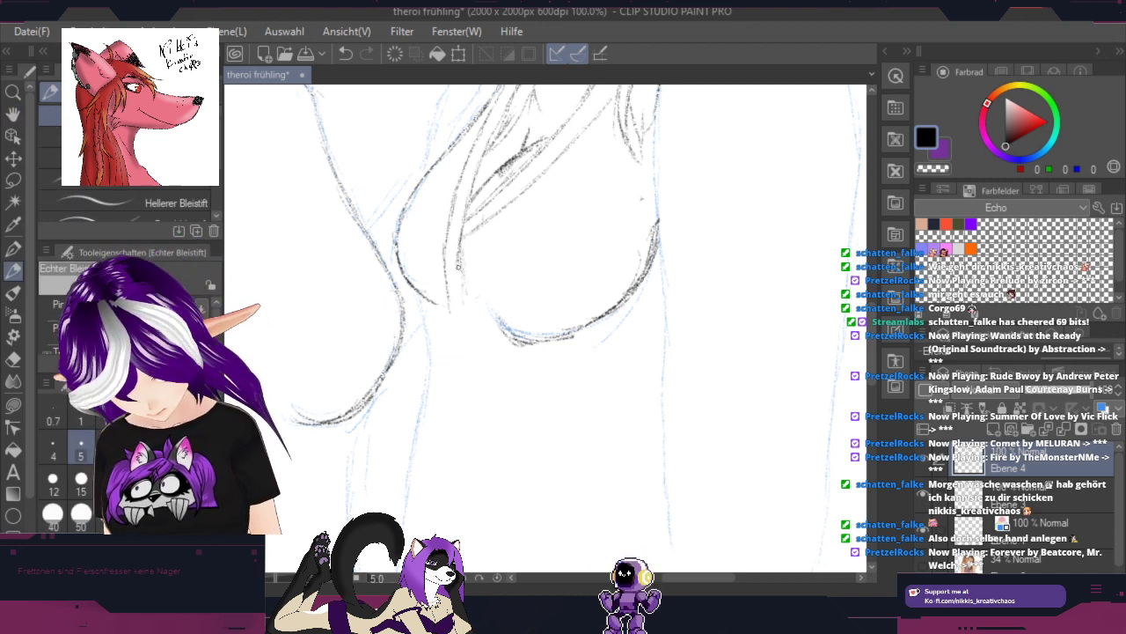
{"action": "left_click_drag", "start_coordinate": [464, 265], "coordinate": [463, 345]}
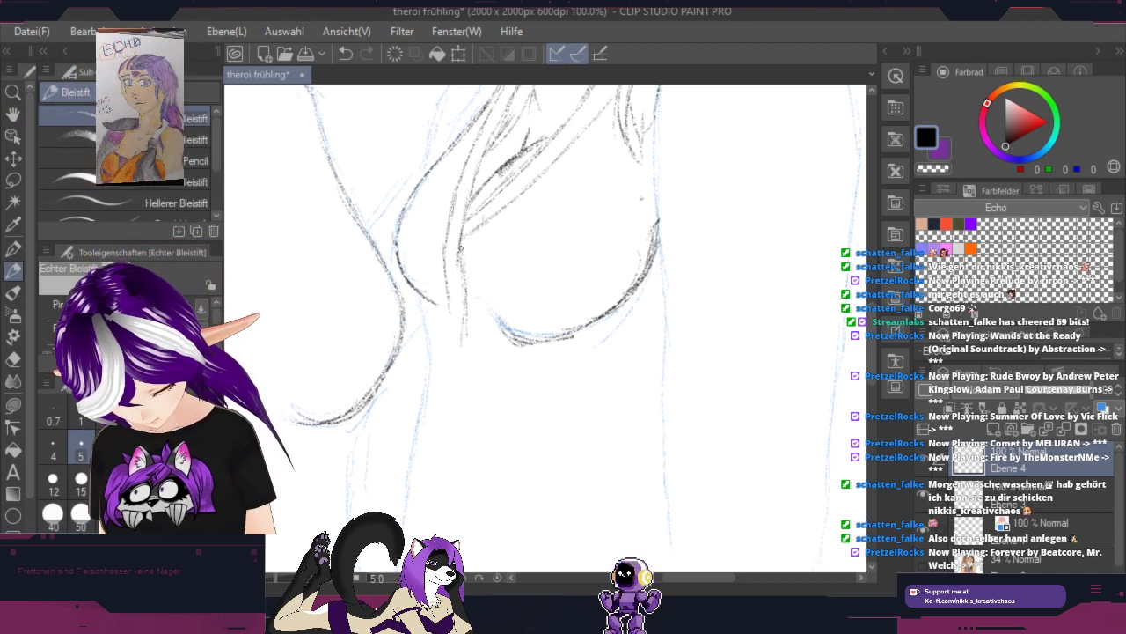
{"action": "left_click_drag", "start_coordinate": [461, 249], "coordinate": [463, 337]}
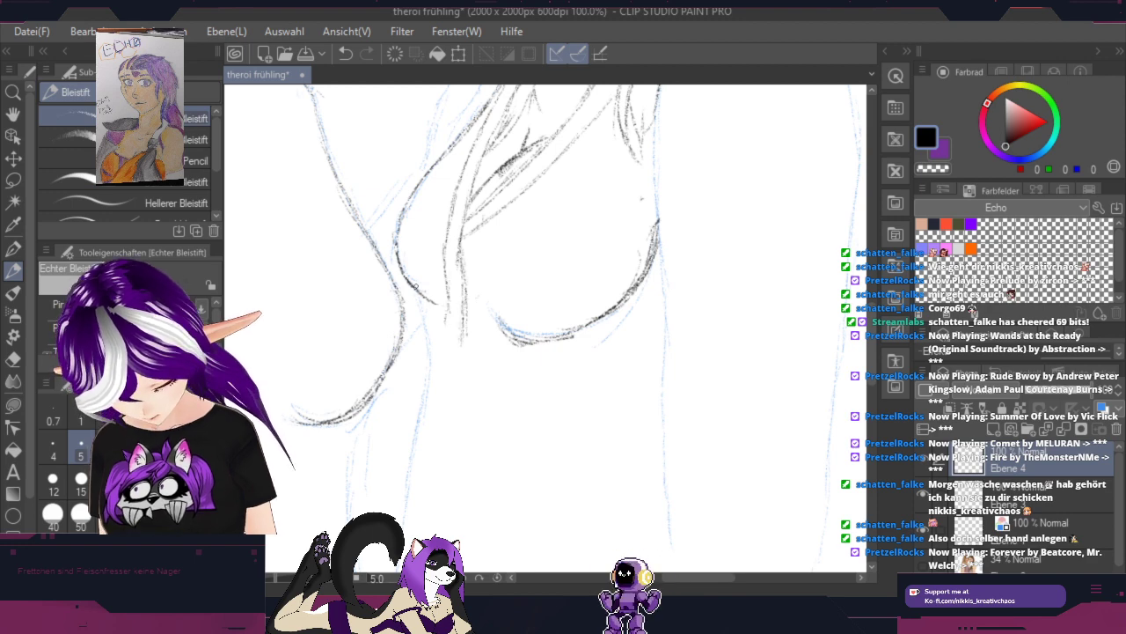
{"action": "mouse_move", "coordinate": [407, 287]}
{"action": "left_mouse_down"}
{"action": "mouse_move", "coordinate": [427, 343]}
{"action": "mouse_move", "coordinate": [442, 347]}
{"action": "left_mouse_up"}
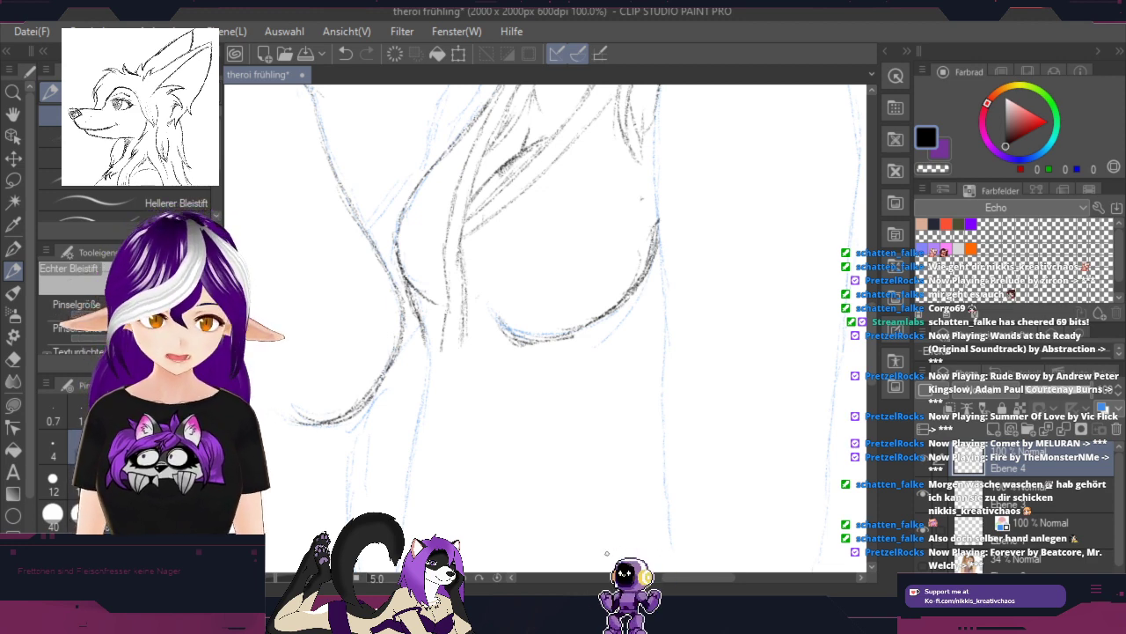
{"action": "key", "text": "space"}
{"action": "mouse_move", "coordinate": [772, 398]}
{"action": "left_mouse_down"}
{"action": "mouse_move", "coordinate": [735, 264]}
{"action": "mouse_move", "coordinate": [754, 312]}
{"action": "mouse_move", "coordinate": [609, 265]}
{"action": "left_mouse_up"}
{"action": "key", "text": "shift+space"}
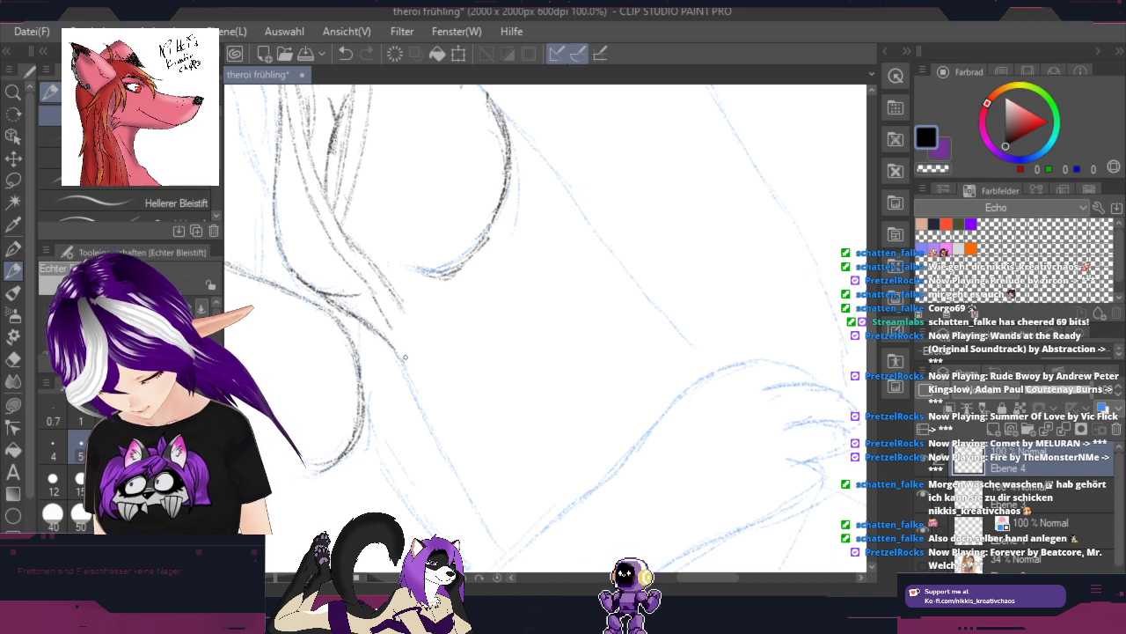
{"action": "left_click_drag", "start_coordinate": [382, 309], "coordinate": [399, 339]}
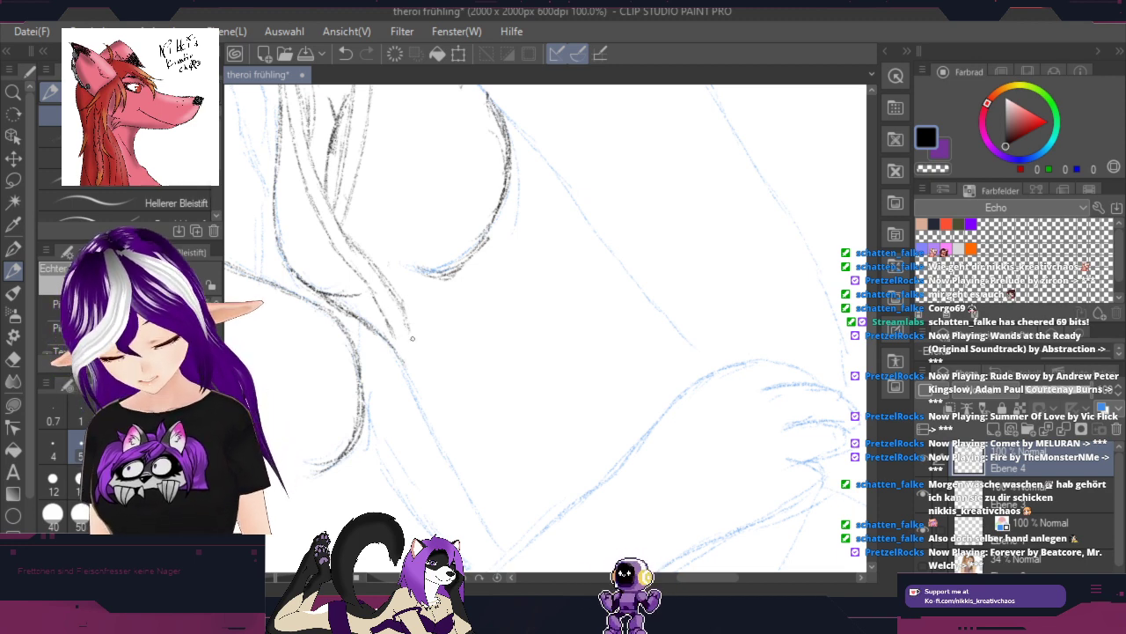
Step: Draw a curved line from the strand tips under the chest to the blue side contour
{"action": "mouse_move", "coordinate": [393, 289]}
{"action": "left_mouse_down"}
{"action": "mouse_move", "coordinate": [418, 343]}
{"action": "mouse_move", "coordinate": [386, 339]}
{"action": "mouse_move", "coordinate": [401, 356]}
{"action": "mouse_move", "coordinate": [490, 305]}
{"action": "left_mouse_up"}
{"action": "left_click_drag", "start_coordinate": [410, 347], "coordinate": [514, 290]}
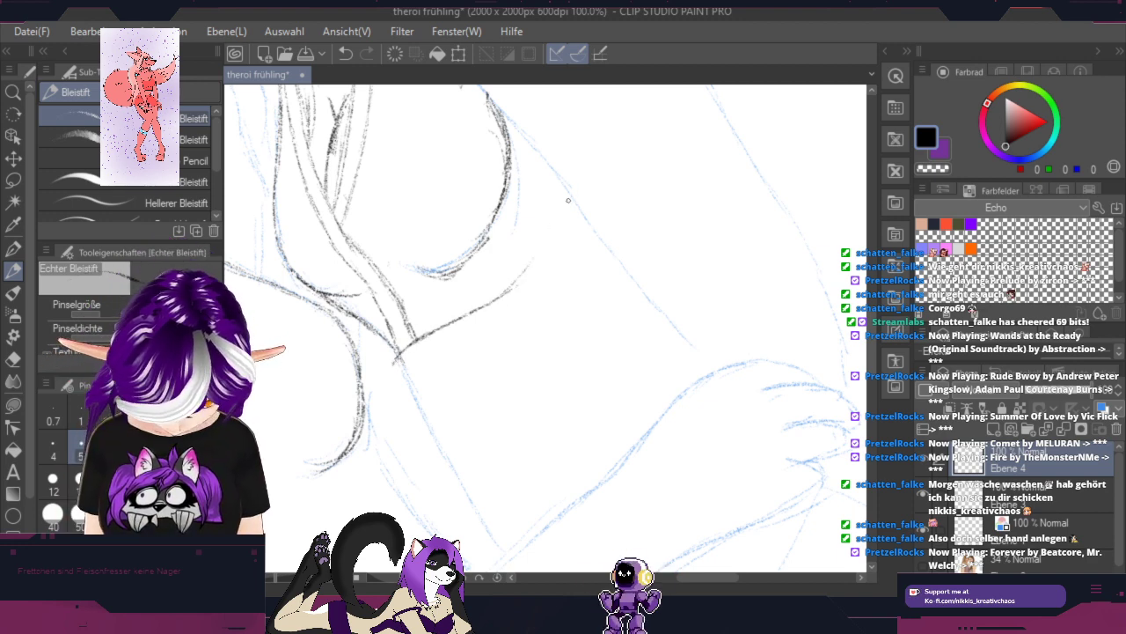
{"action": "left_click_drag", "start_coordinate": [561, 208], "coordinate": [519, 275]}
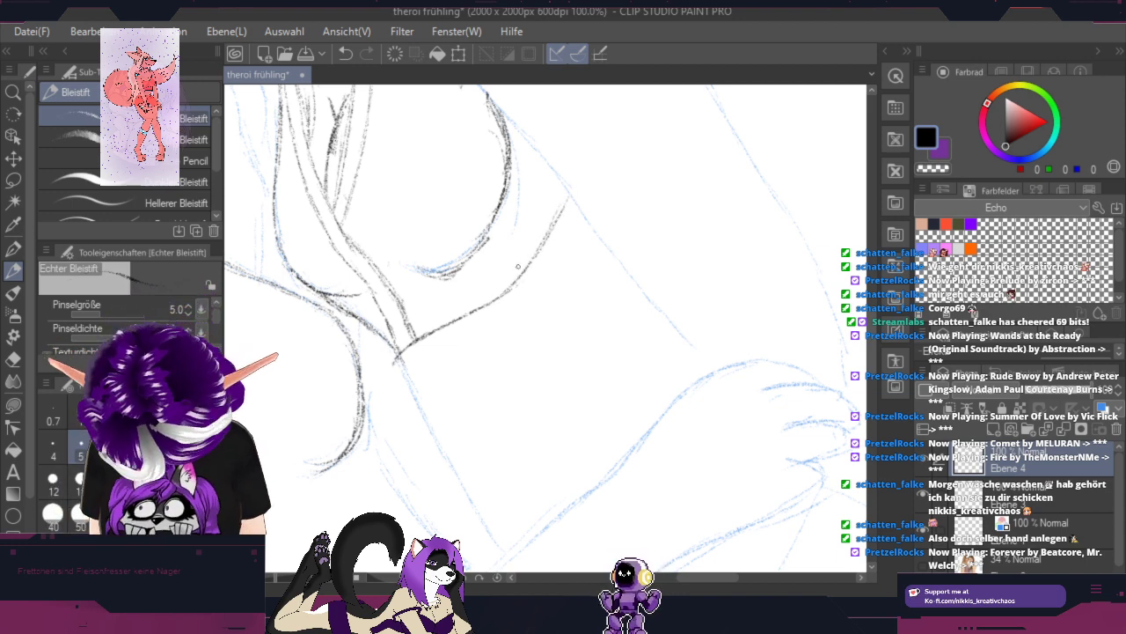
Step: Draw the torso's front edge from the strand tips down toward the forearm, darkening its upper part and adding a small kink
{"action": "left_click_drag", "start_coordinate": [394, 361], "coordinate": [426, 422]}
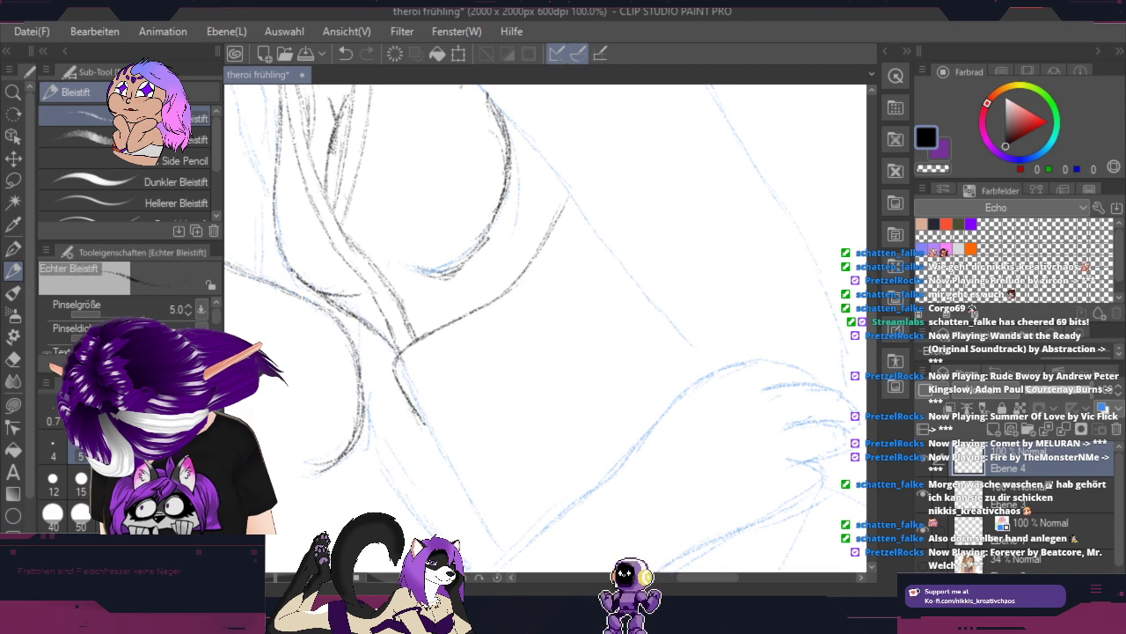
{"action": "left_click_drag", "start_coordinate": [413, 410], "coordinate": [476, 520]}
{"action": "left_click_drag", "start_coordinate": [806, 281], "coordinate": [790, 426]}
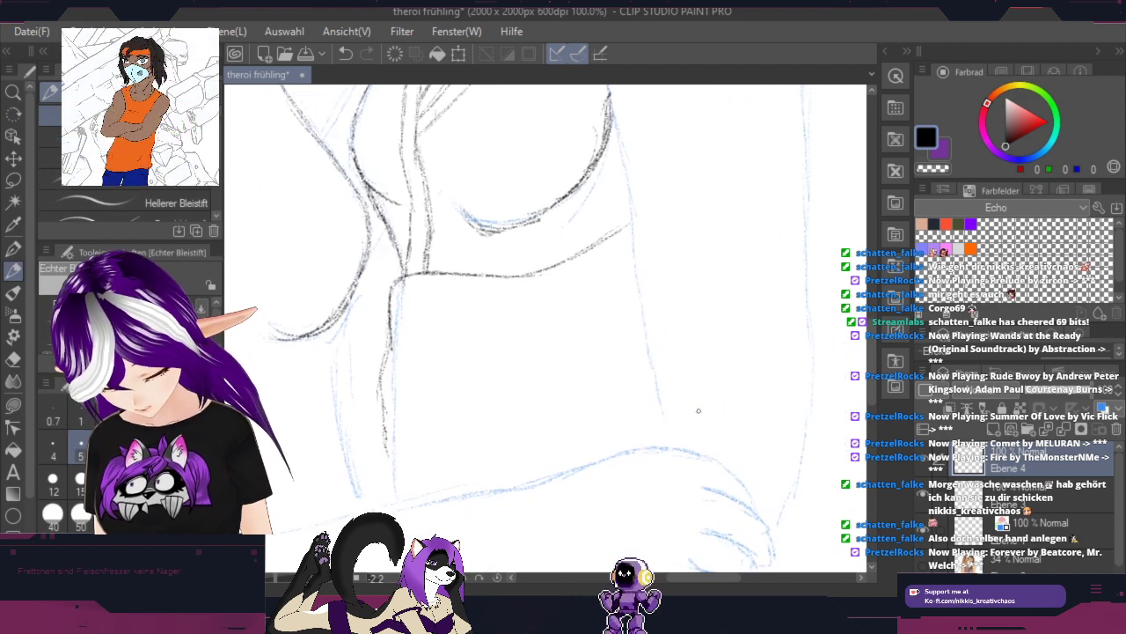
{"action": "mouse_move", "coordinate": [700, 394]}
{"action": "left_mouse_down"}
{"action": "mouse_move", "coordinate": [799, 272]}
{"action": "mouse_move", "coordinate": [790, 191]}
{"action": "left_mouse_up"}
{"action": "scroll", "coordinate": [722, 405], "scroll_direction": "up", "scroll_amount": 3}
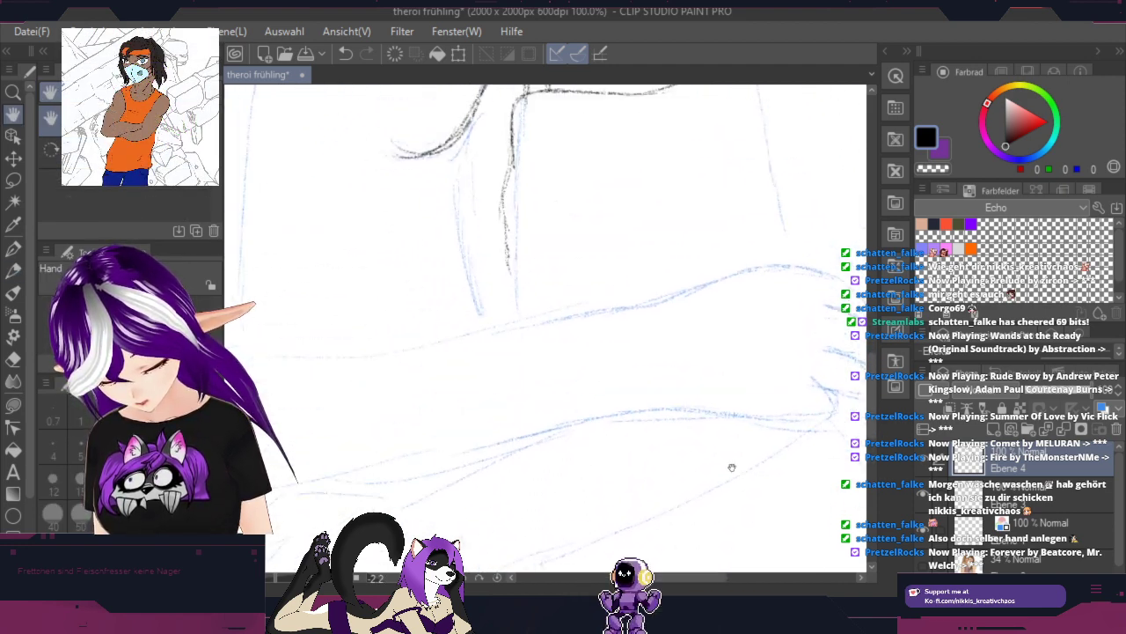
{"action": "key", "text": "p"}
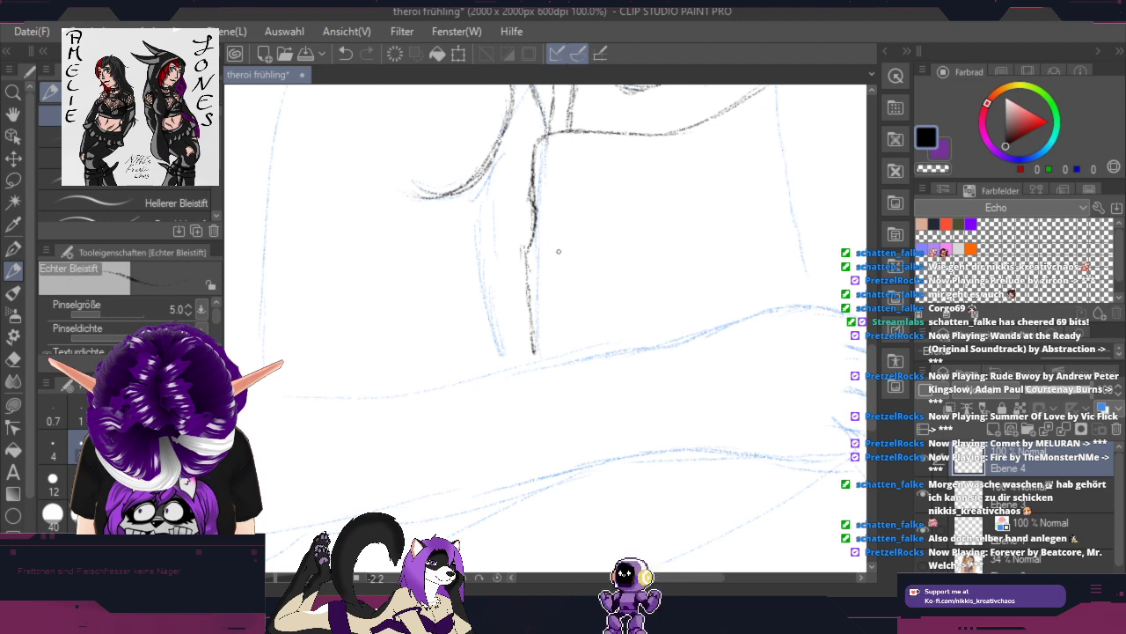
{"action": "mouse_move", "coordinate": [778, 346]}
{"action": "left_mouse_down"}
{"action": "mouse_move", "coordinate": [797, 219]}
{"action": "mouse_move", "coordinate": [774, 187]}
{"action": "left_mouse_up"}
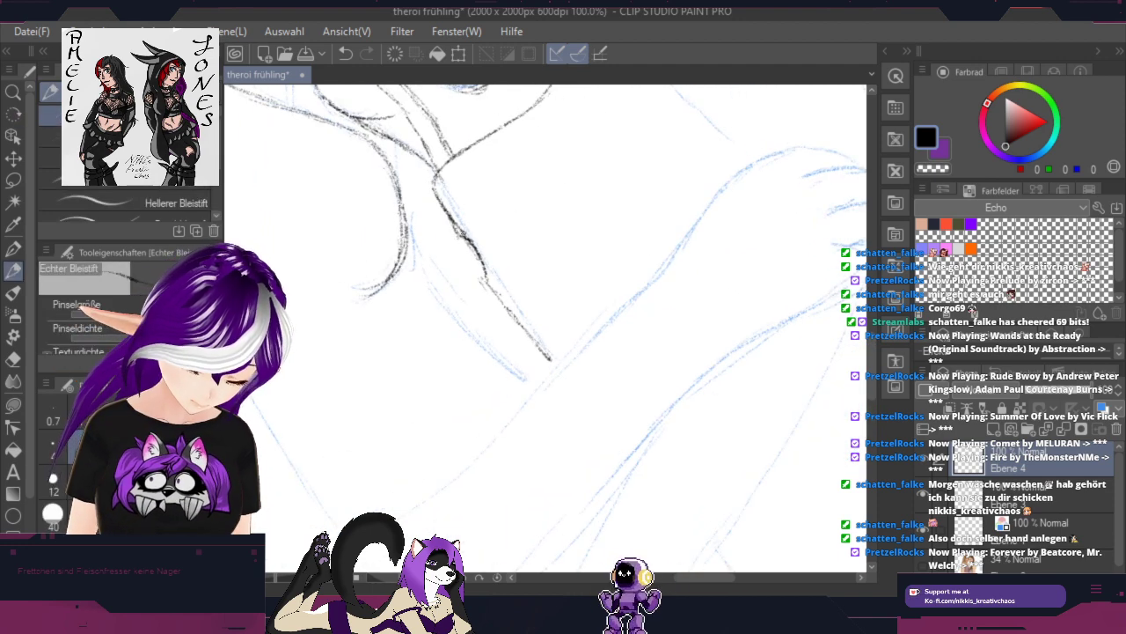
Step: Draw curved wrap bands across the waist below the chest line and trace the torso's blue side contour down to the hand in pencil
{"action": "left_click_drag", "start_coordinate": [469, 235], "coordinate": [592, 168]}
{"action": "left_click_drag", "start_coordinate": [678, 159], "coordinate": [556, 243]}
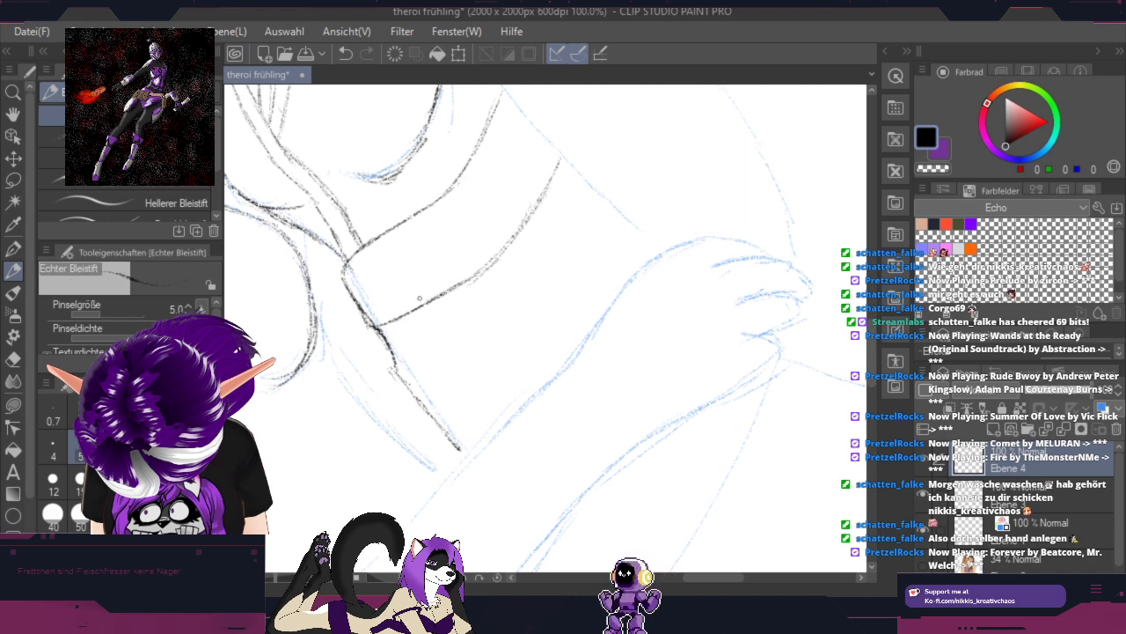
{"action": "left_click_drag", "start_coordinate": [702, 200], "coordinate": [611, 508]}
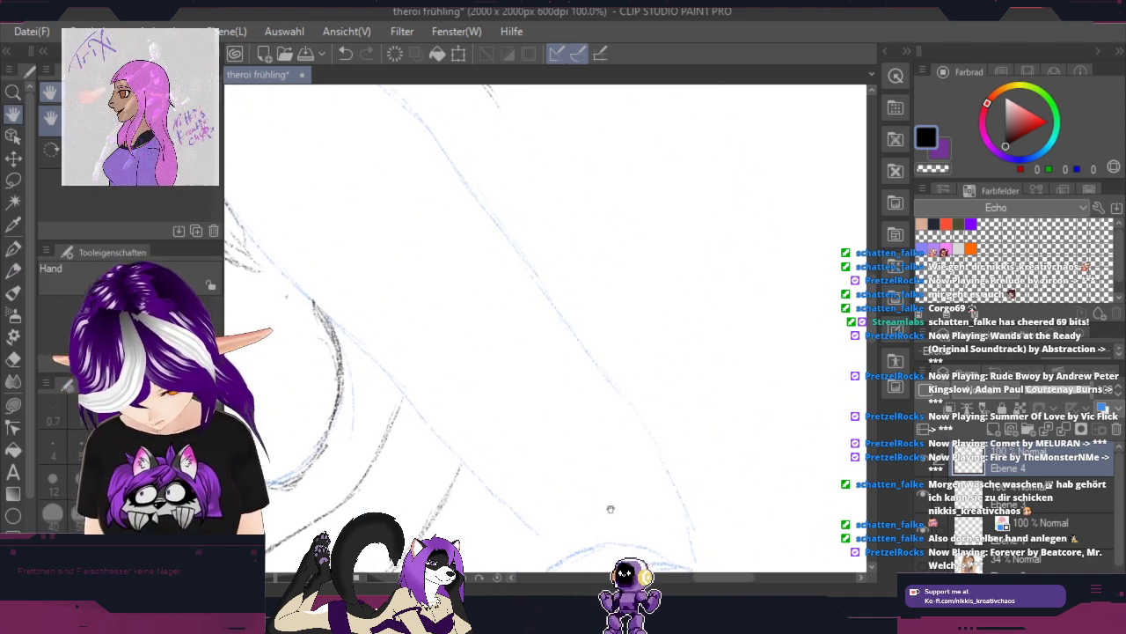
{"action": "left_click_drag", "start_coordinate": [620, 325], "coordinate": [808, 155]}
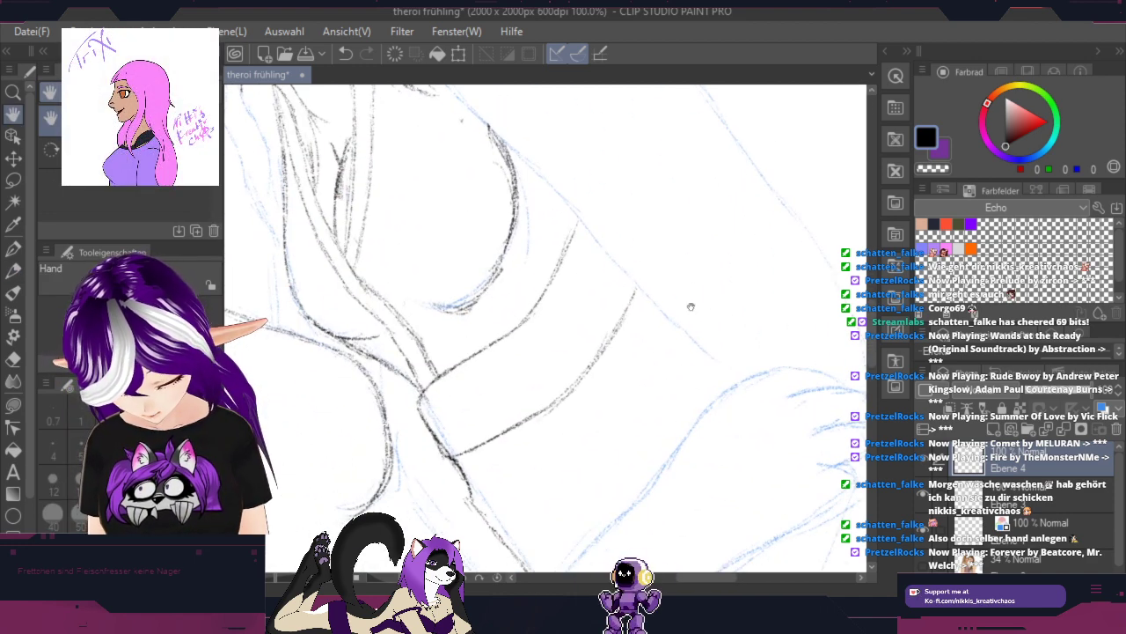
{"action": "left_click_drag", "start_coordinate": [692, 305], "coordinate": [681, 225]}
{"action": "mouse_move", "coordinate": [797, 243]}
{"action": "left_mouse_down"}
{"action": "mouse_move", "coordinate": [803, 274]}
{"action": "mouse_move", "coordinate": [491, 273]}
{"action": "mouse_move", "coordinate": [497, 338]}
{"action": "mouse_move", "coordinate": [534, 418]}
{"action": "mouse_move", "coordinate": [581, 476]}
{"action": "left_mouse_up"}
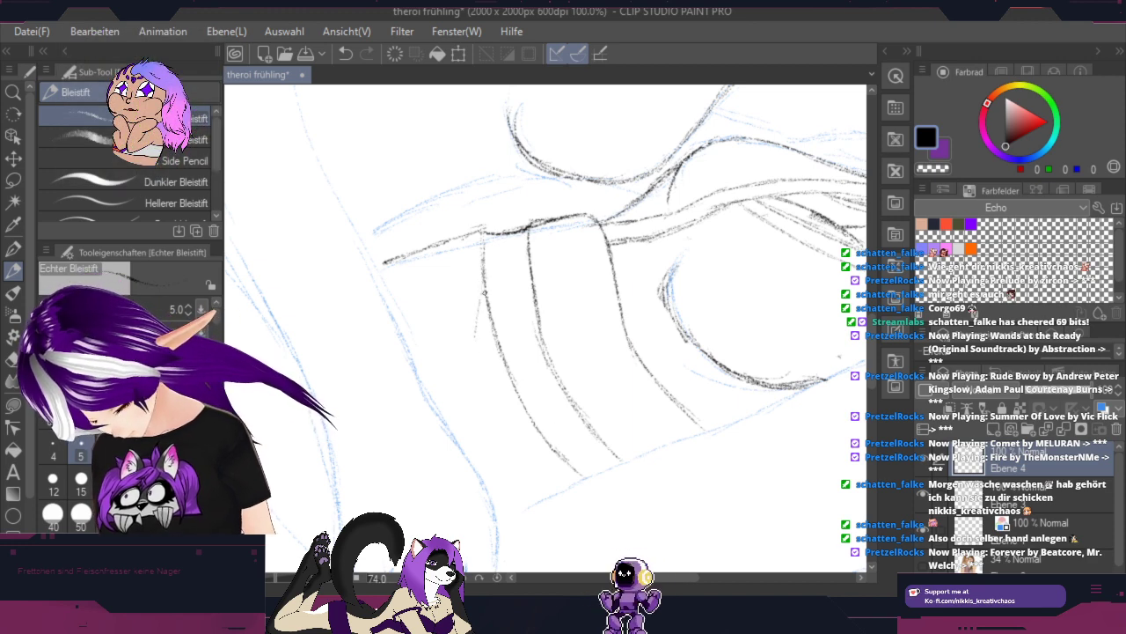
{"action": "mouse_move", "coordinate": [483, 279]}
{"action": "left_mouse_down"}
{"action": "mouse_move", "coordinate": [481, 390]}
{"action": "mouse_move", "coordinate": [480, 343]}
{"action": "mouse_move", "coordinate": [506, 508]}
{"action": "left_mouse_up"}
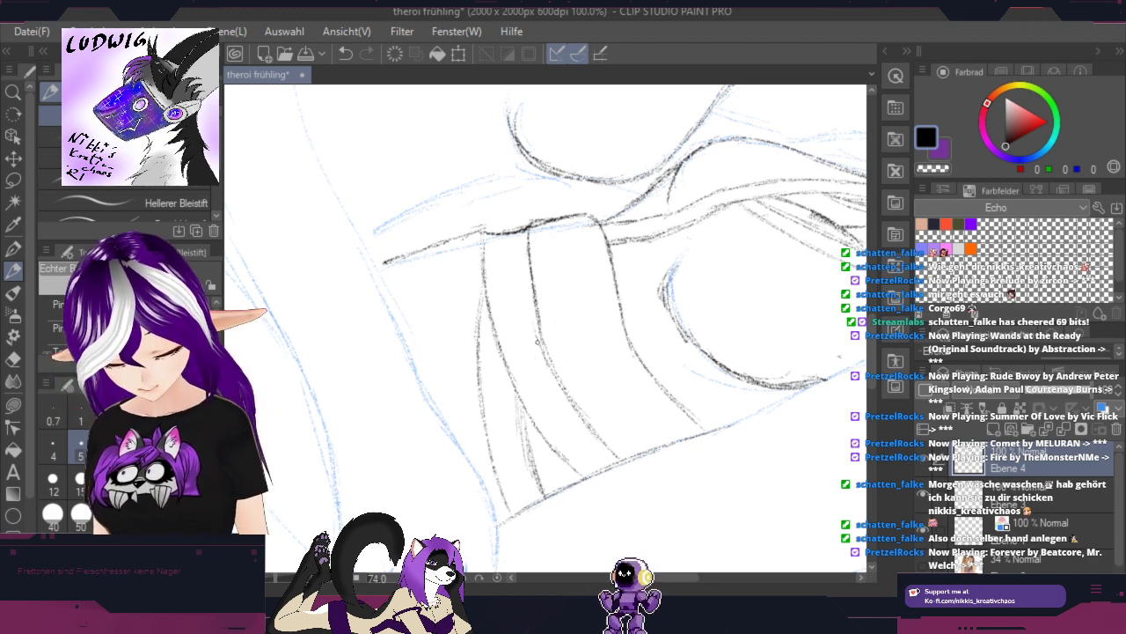
Step: Erase the line under the chest and the torso's front edge, then lasso the remaining waist bands, delete them and deselect
{"action": "key", "text": "r"}
{"action": "left_click_drag", "start_coordinate": [780, 441], "coordinate": [634, 177]}
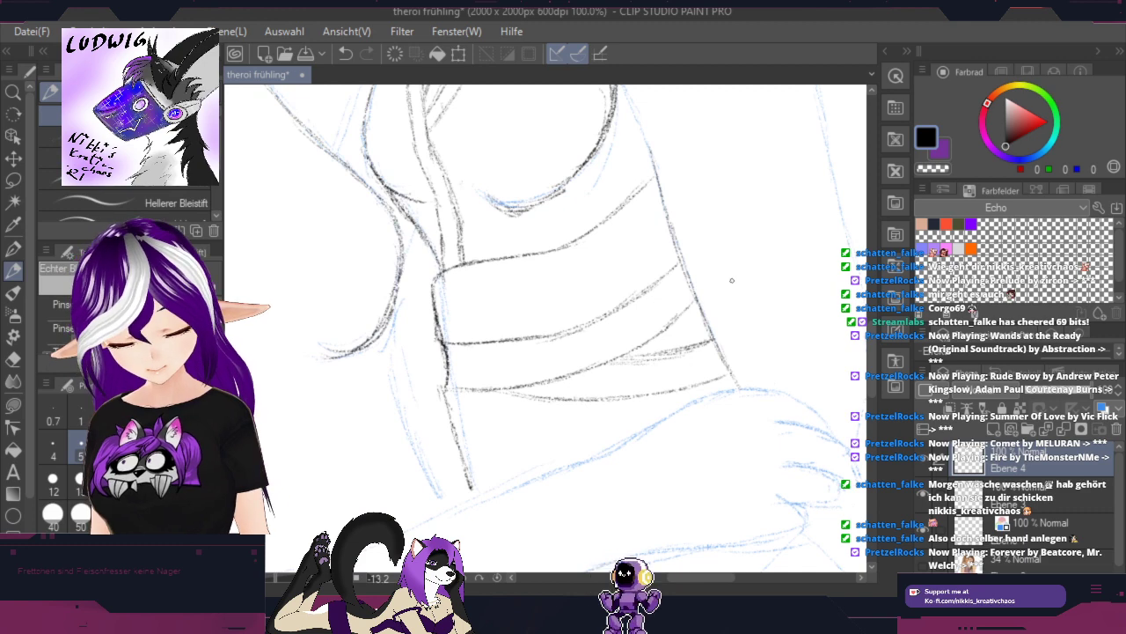
{"action": "scroll", "coordinate": [738, 267], "scroll_direction": "down", "scroll_amount": 2}
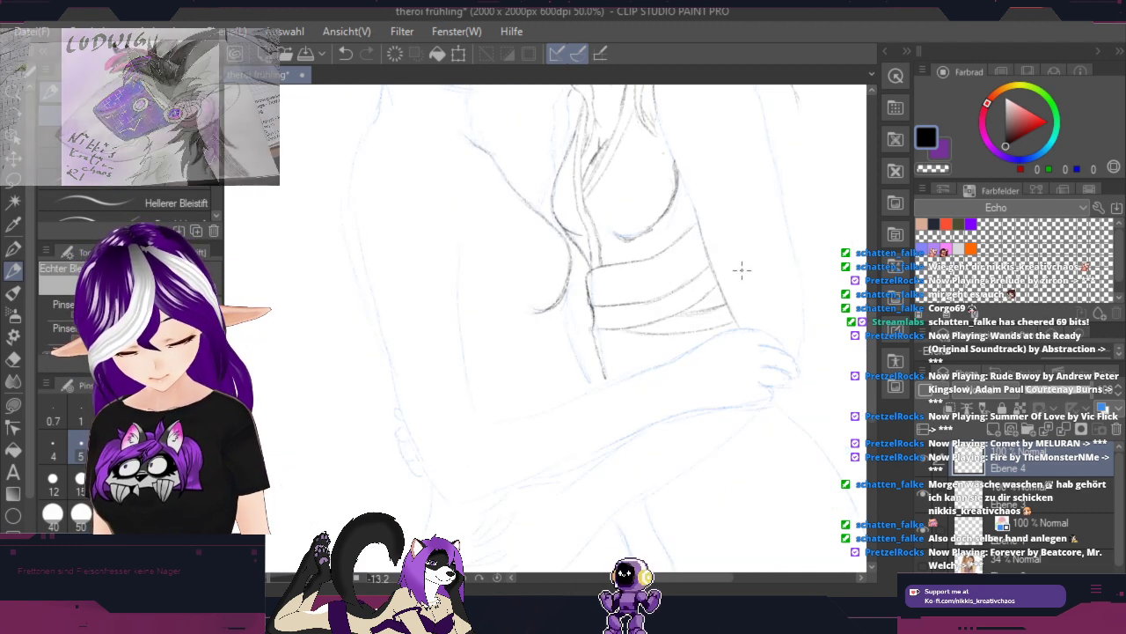
{"action": "key", "text": "space"}
{"action": "mouse_move", "coordinate": [785, 227]}
{"action": "left_mouse_down"}
{"action": "mouse_move", "coordinate": [733, 457]}
{"action": "mouse_move", "coordinate": [718, 283]}
{"action": "left_mouse_up"}
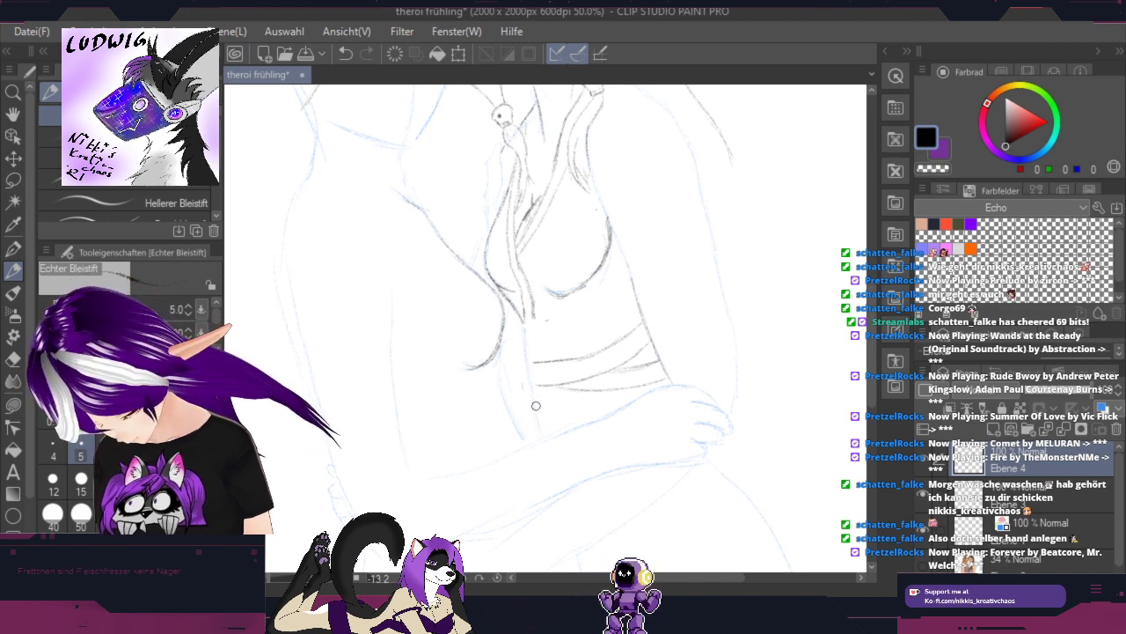
{"action": "key", "text": "ctrl+z"}
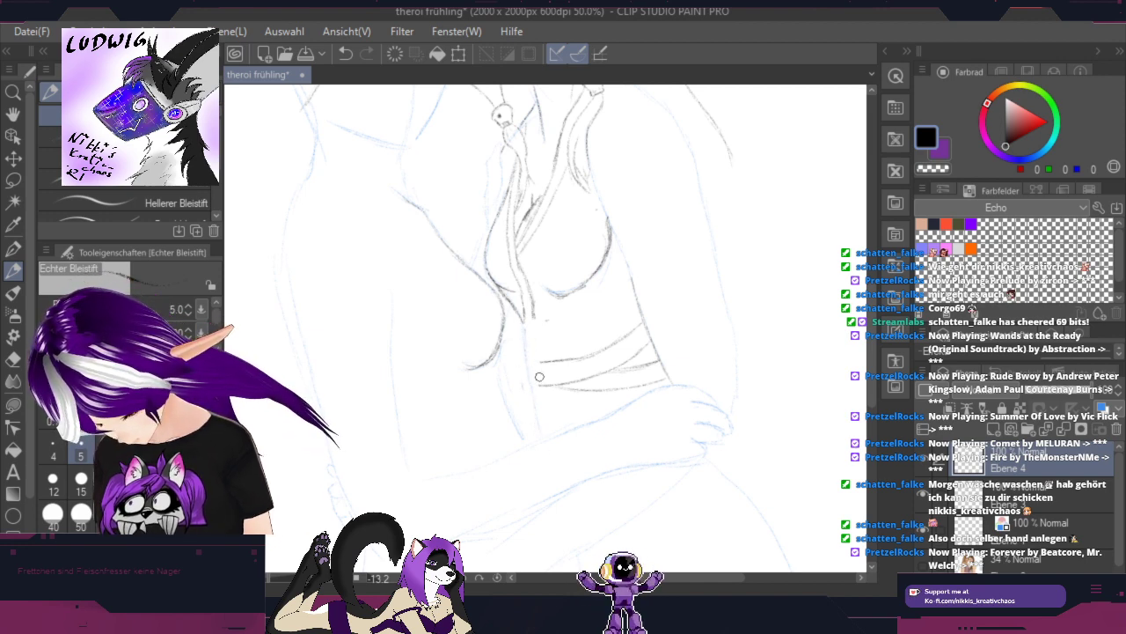
{"action": "left_click", "coordinate": [14, 180]}
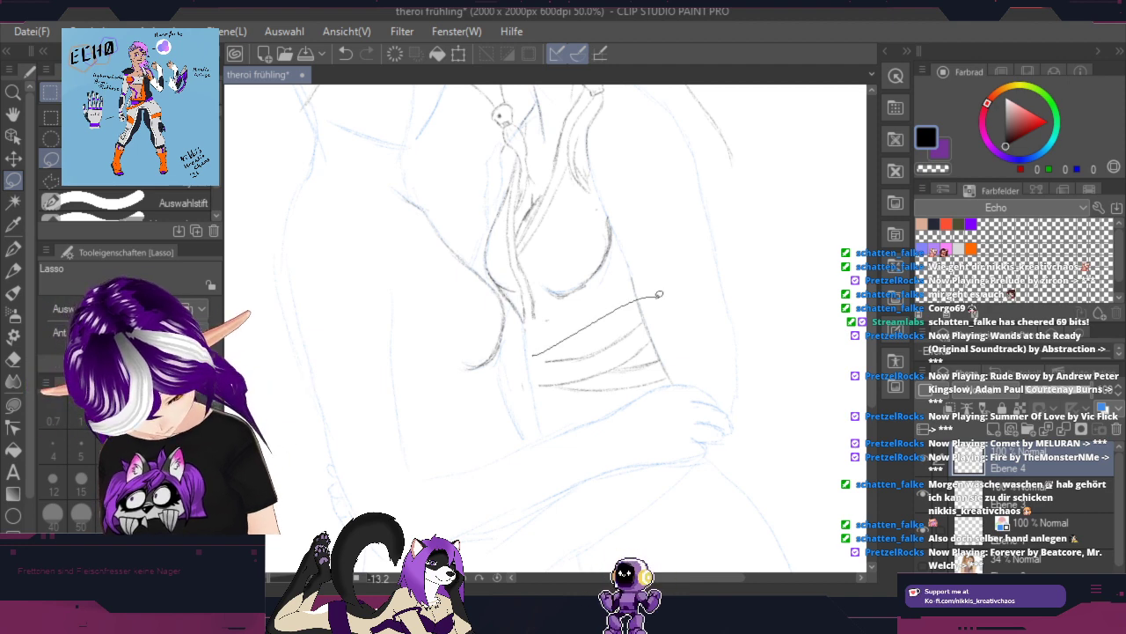
{"action": "mouse_move", "coordinate": [532, 355]}
{"action": "left_mouse_down"}
{"action": "mouse_move", "coordinate": [695, 379]}
{"action": "mouse_move", "coordinate": [521, 405]}
{"action": "mouse_move", "coordinate": [526, 354]}
{"action": "left_mouse_up"}
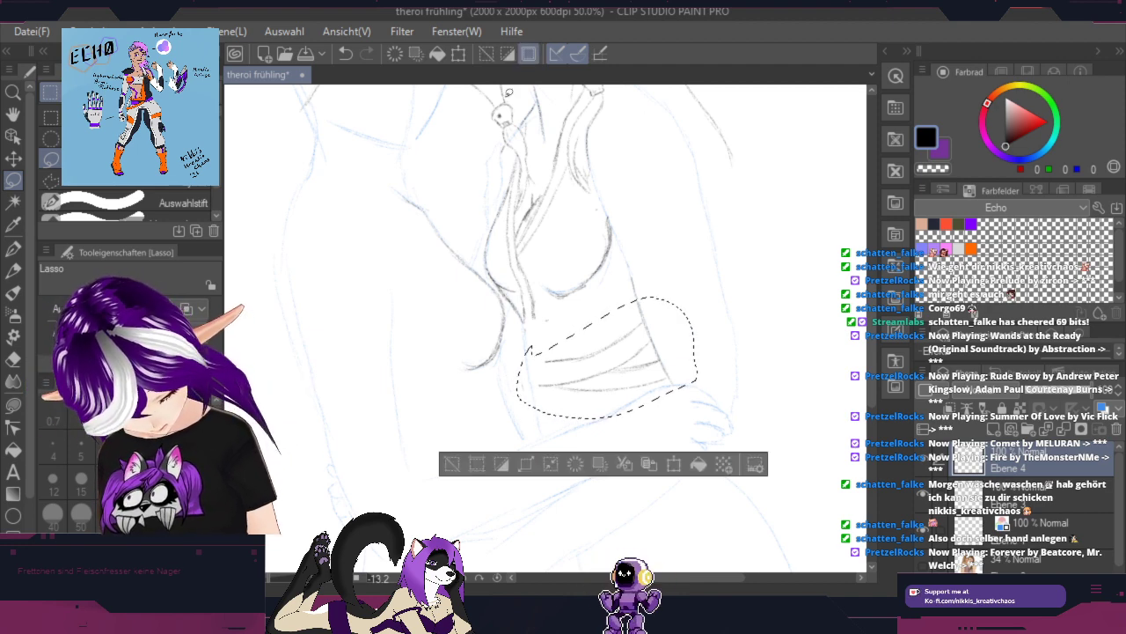
{"action": "key", "text": "Delete"}
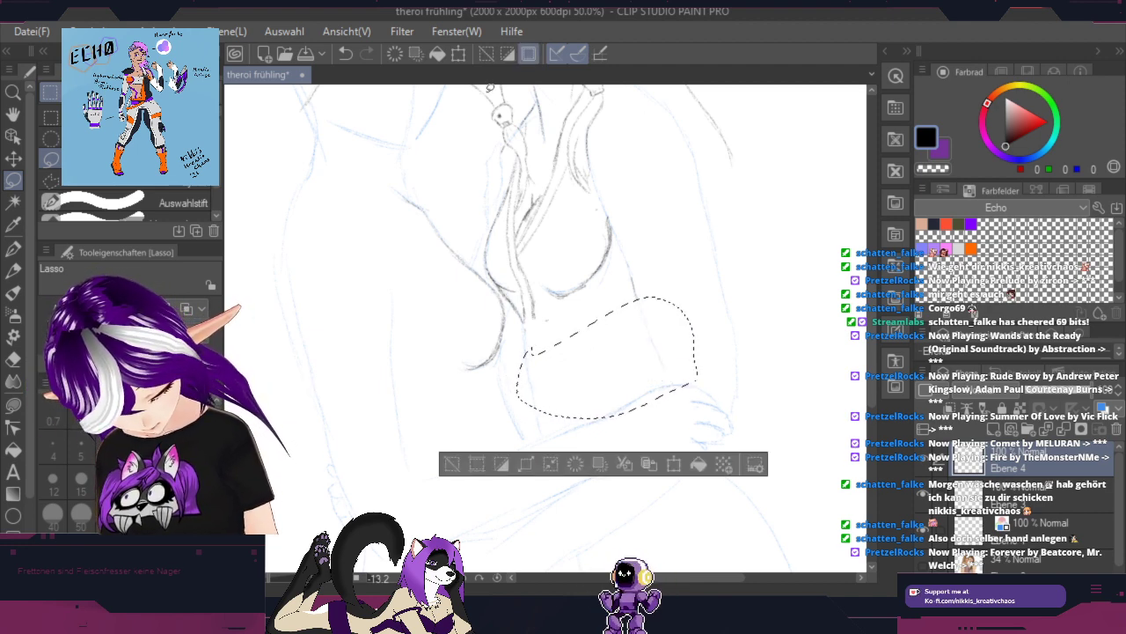
{"action": "left_click", "coordinate": [452, 463]}
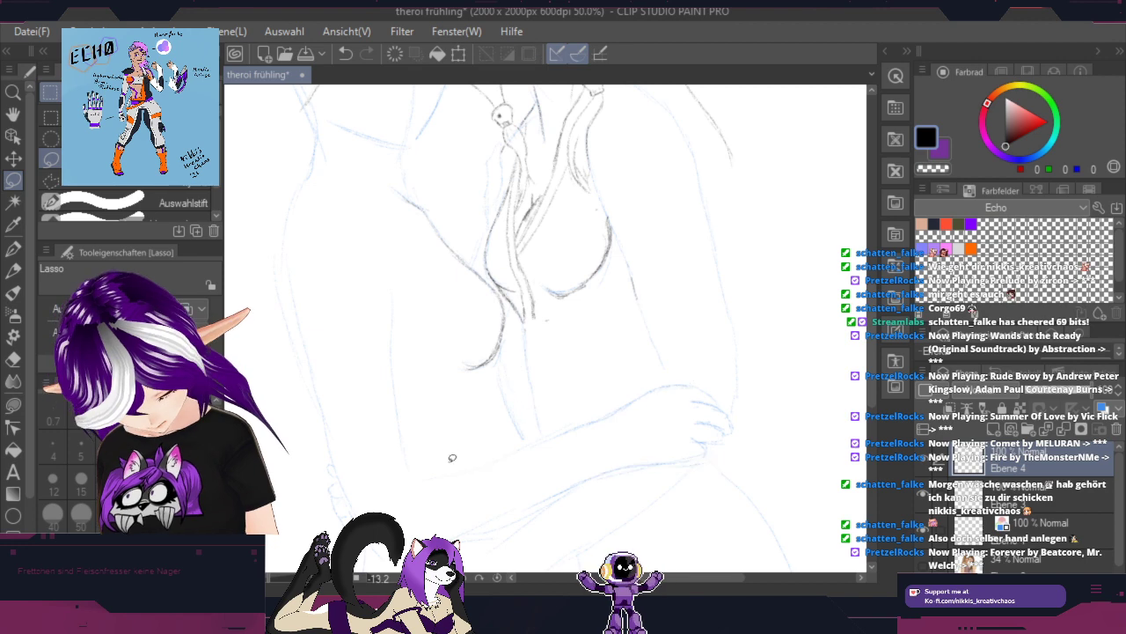
Step: Lengthen the hair strand below the chest with pencil lines ending in an angled tip, and clear the stray marks beside it
{"action": "left_click", "coordinate": [20, 270]}
{"action": "scroll", "coordinate": [548, 314], "scroll_direction": "up", "scroll_amount": 5}
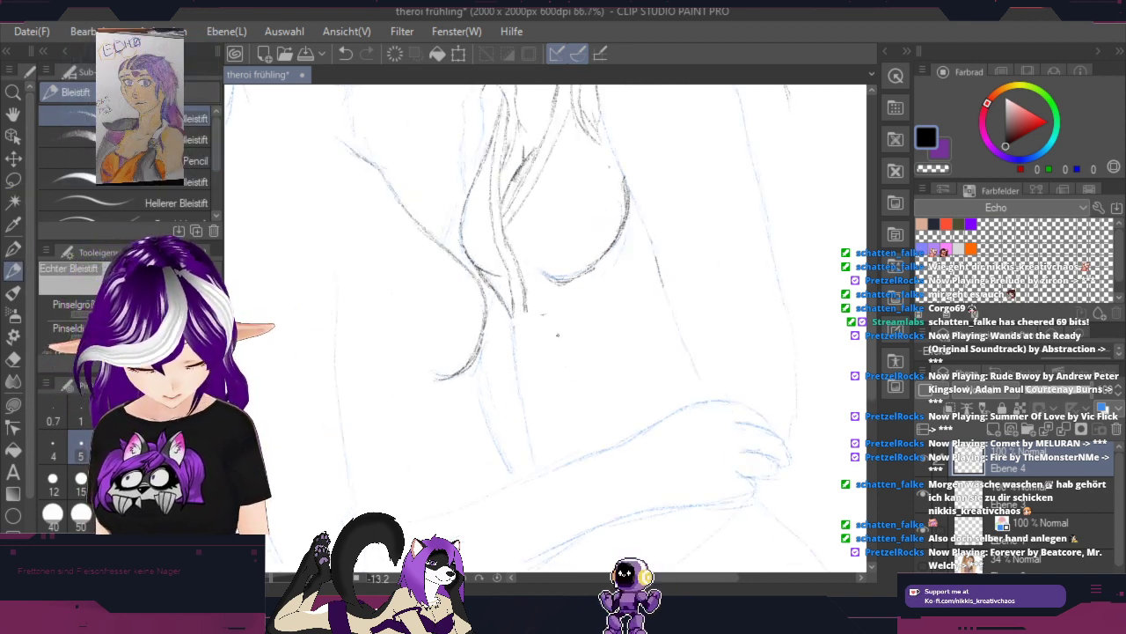
{"action": "mouse_move", "coordinate": [439, 277]}
{"action": "left_mouse_down"}
{"action": "mouse_move", "coordinate": [453, 326]}
{"action": "mouse_move", "coordinate": [446, 285]}
{"action": "mouse_move", "coordinate": [447, 333]}
{"action": "mouse_move", "coordinate": [438, 286]}
{"action": "mouse_move", "coordinate": [441, 411]}
{"action": "mouse_move", "coordinate": [475, 448]}
{"action": "left_mouse_up"}
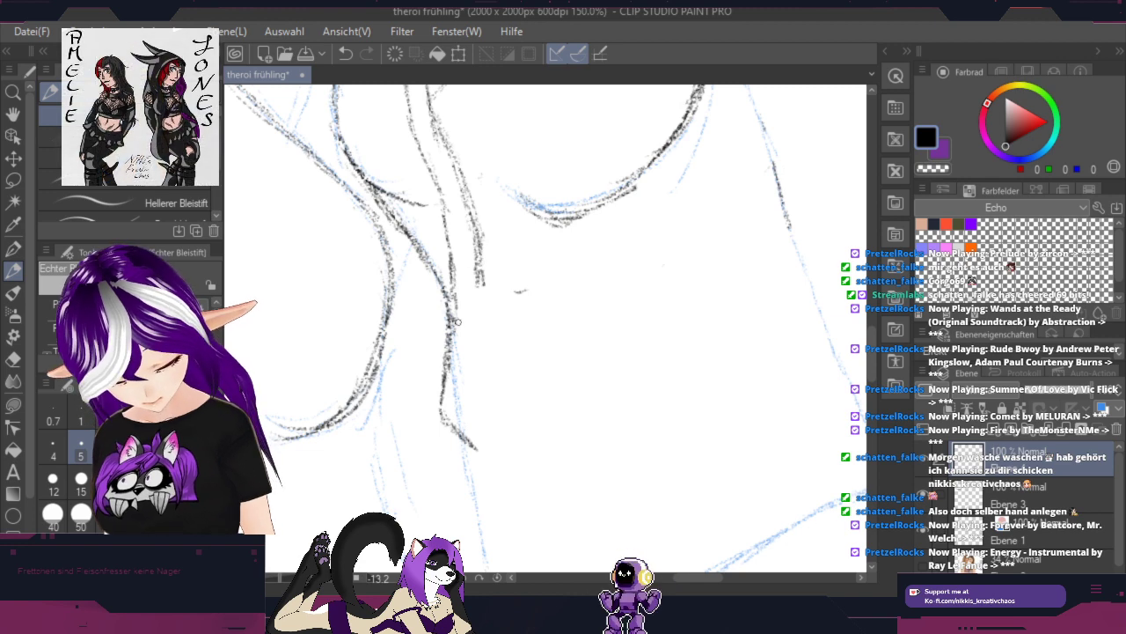
{"action": "left_click_drag", "start_coordinate": [455, 281], "coordinate": [470, 419]}
{"action": "left_click_drag", "start_coordinate": [482, 264], "coordinate": [484, 402]}
{"action": "left_click_drag", "start_coordinate": [477, 328], "coordinate": [491, 416]}
{"action": "left_click_drag", "start_coordinate": [481, 362], "coordinate": [496, 430]}
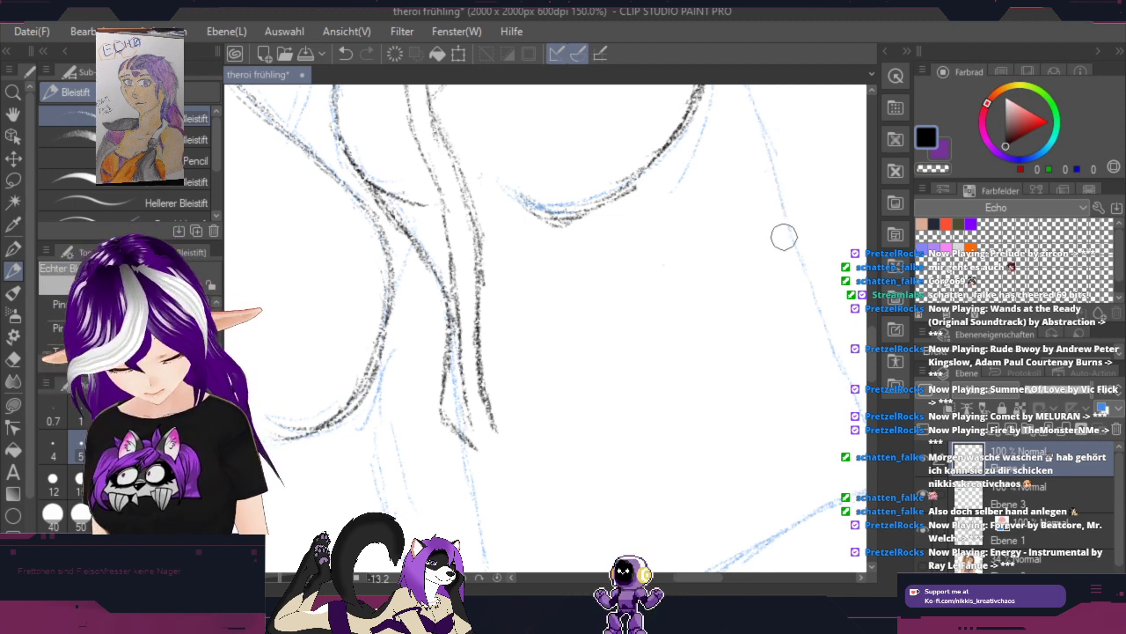
Step: Draw the waist band's upper edge from the strand tip to the blue side contour and the torso's front edge down to the forearm
{"action": "scroll", "coordinate": [538, 435], "scroll_direction": "down", "scroll_amount": 3}
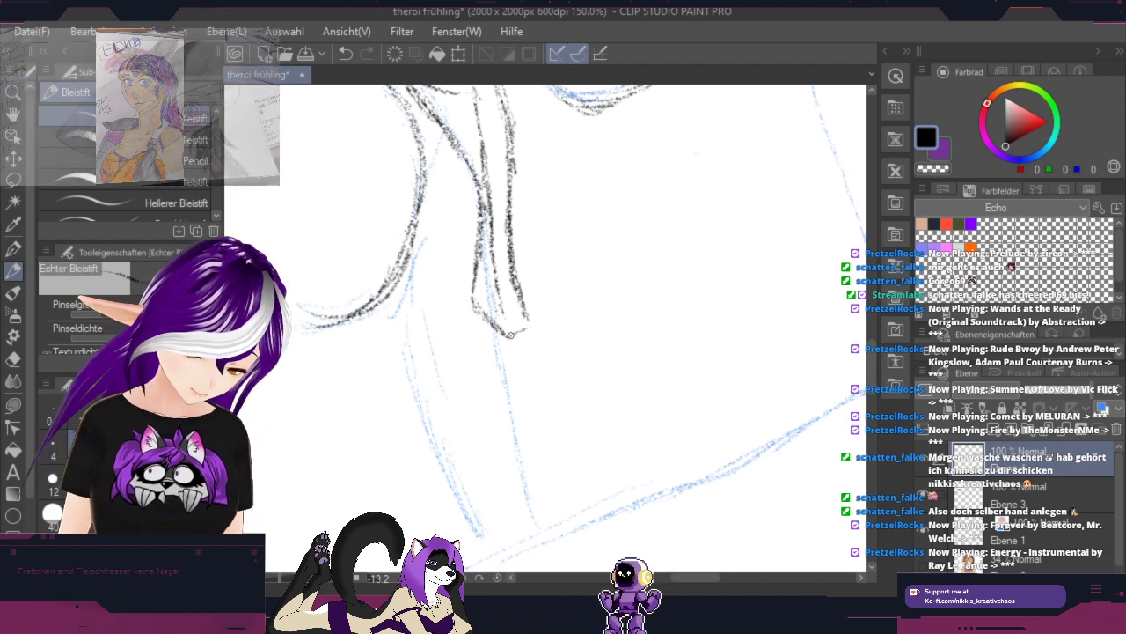
{"action": "left_click_drag", "start_coordinate": [507, 335], "coordinate": [747, 240]}
{"action": "left_click_drag", "start_coordinate": [843, 185], "coordinate": [727, 253]}
{"action": "mouse_move", "coordinate": [821, 201]}
{"action": "left_mouse_down"}
{"action": "mouse_move", "coordinate": [502, 343]}
{"action": "mouse_move", "coordinate": [493, 361]}
{"action": "mouse_move", "coordinate": [526, 464]}
{"action": "mouse_move", "coordinate": [531, 531]}
{"action": "left_mouse_up"}
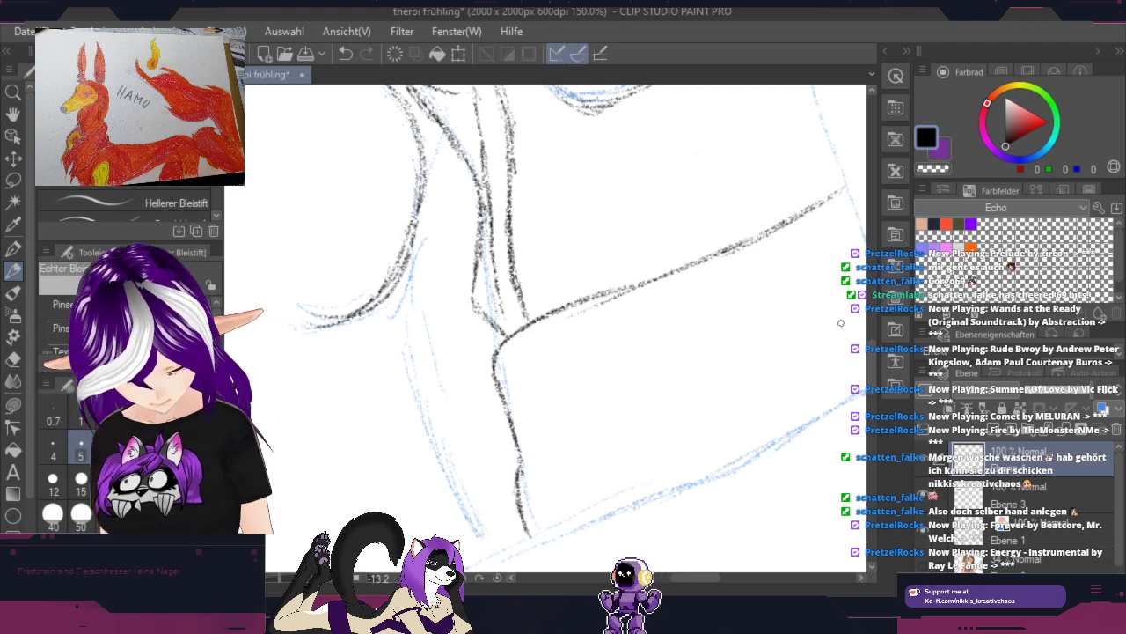
Step: Rotate the canvas and sketch a narrow V-shaped fold inside the waist band
{"action": "key", "text": "r"}
{"action": "left_click_drag", "start_coordinate": [817, 339], "coordinate": [822, 280]}
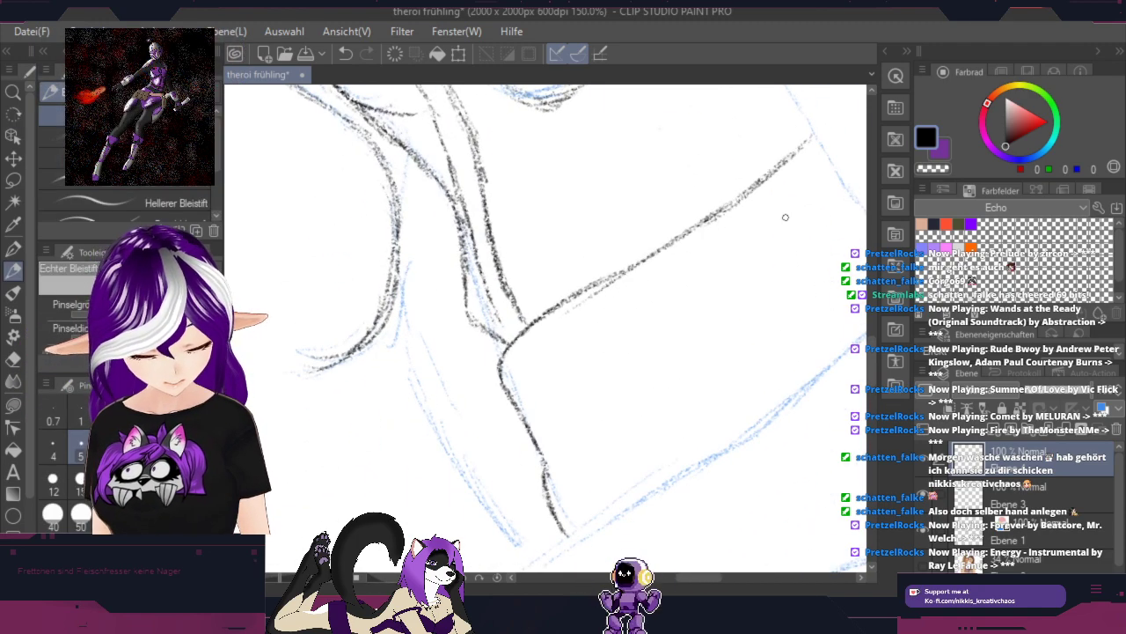
{"action": "left_click_drag", "start_coordinate": [785, 218], "coordinate": [790, 257]}
{"action": "key", "text": "r"}
{"action": "mouse_move", "coordinate": [847, 338]}
{"action": "left_mouse_down"}
{"action": "mouse_move", "coordinate": [765, 405]}
{"action": "mouse_move", "coordinate": [417, 431]}
{"action": "left_mouse_up"}
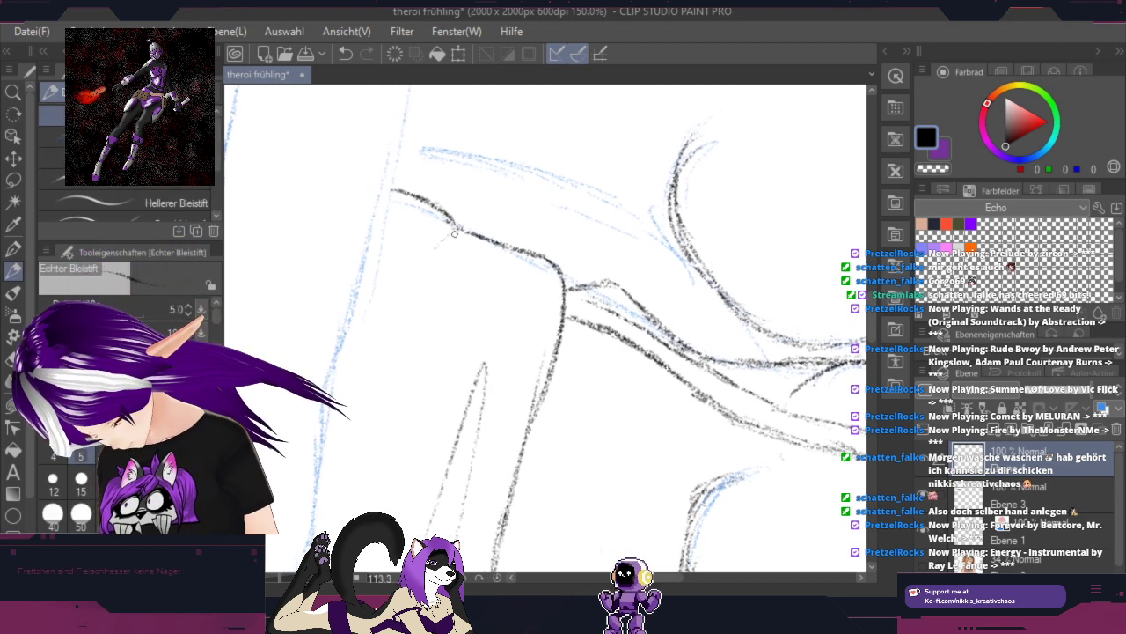
Step: Draw the waist band's lower edge from the torso's front edge across to the side contour
{"action": "left_click_drag", "start_coordinate": [456, 228], "coordinate": [414, 288]}
{"action": "left_click_drag", "start_coordinate": [440, 251], "coordinate": [406, 327]}
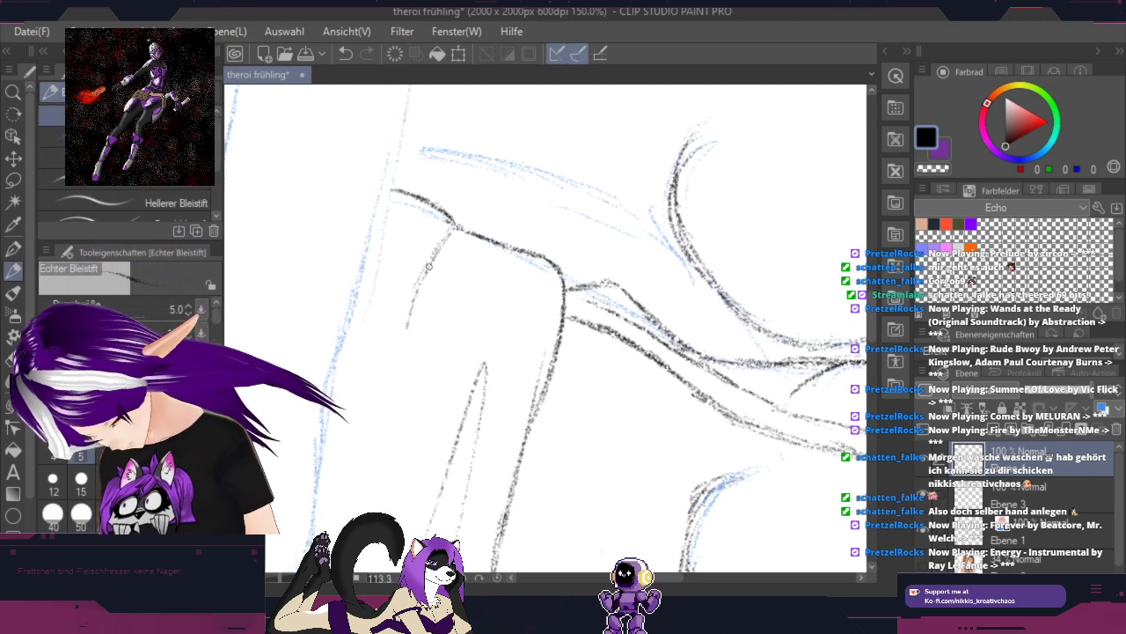
{"action": "left_click_drag", "start_coordinate": [424, 284], "coordinate": [402, 344]}
{"action": "left_click_drag", "start_coordinate": [427, 279], "coordinate": [372, 510]}
{"action": "key", "text": "space"}
{"action": "mouse_move", "coordinate": [526, 463]}
{"action": "left_mouse_down"}
{"action": "mouse_move", "coordinate": [604, 335]}
{"action": "mouse_move", "coordinate": [751, 226]}
{"action": "left_mouse_up"}
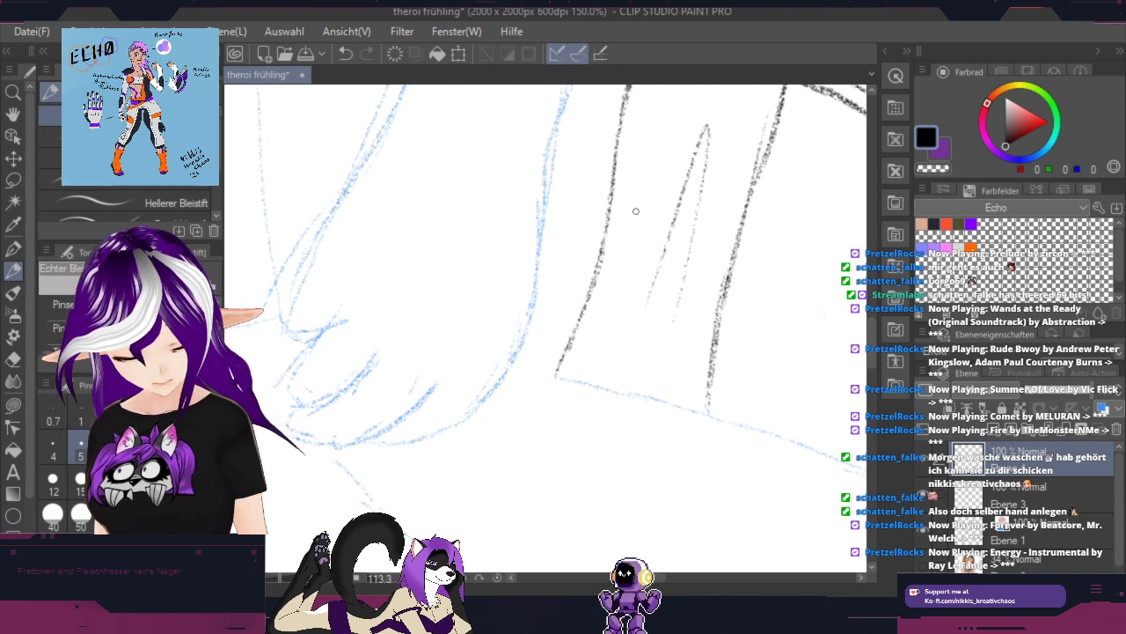
Step: Add a second line parallel to the waist band's lower edge, running from the front edge to the side contour
{"action": "left_click_drag", "start_coordinate": [635, 212], "coordinate": [753, 373]}
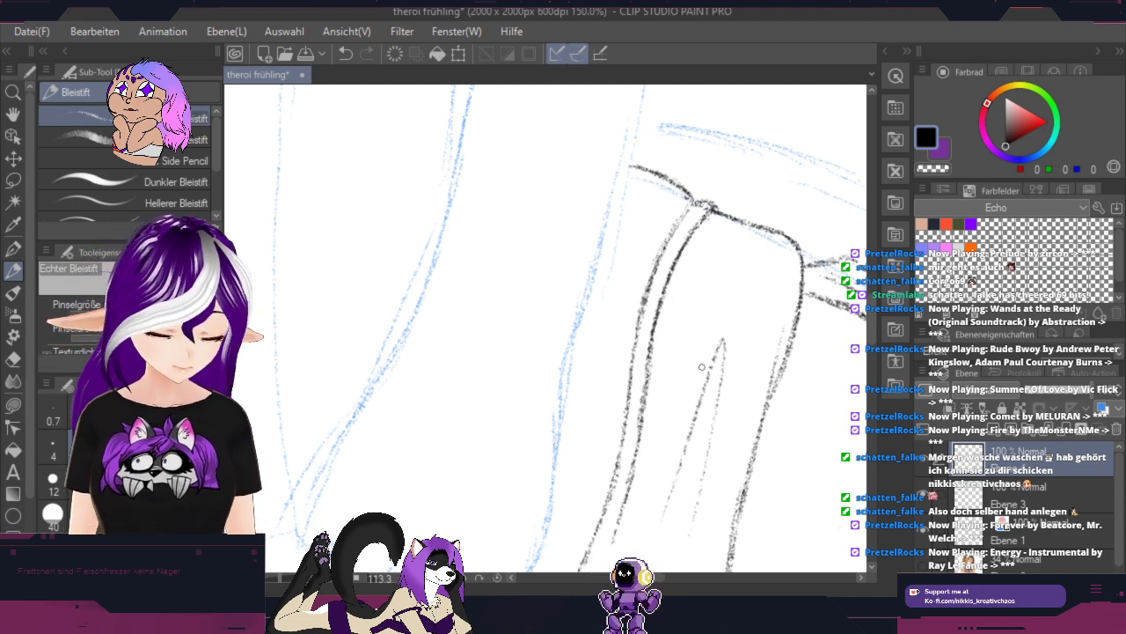
{"action": "key", "text": "space"}
{"action": "left_click_drag", "start_coordinate": [720, 489], "coordinate": [794, 297]}
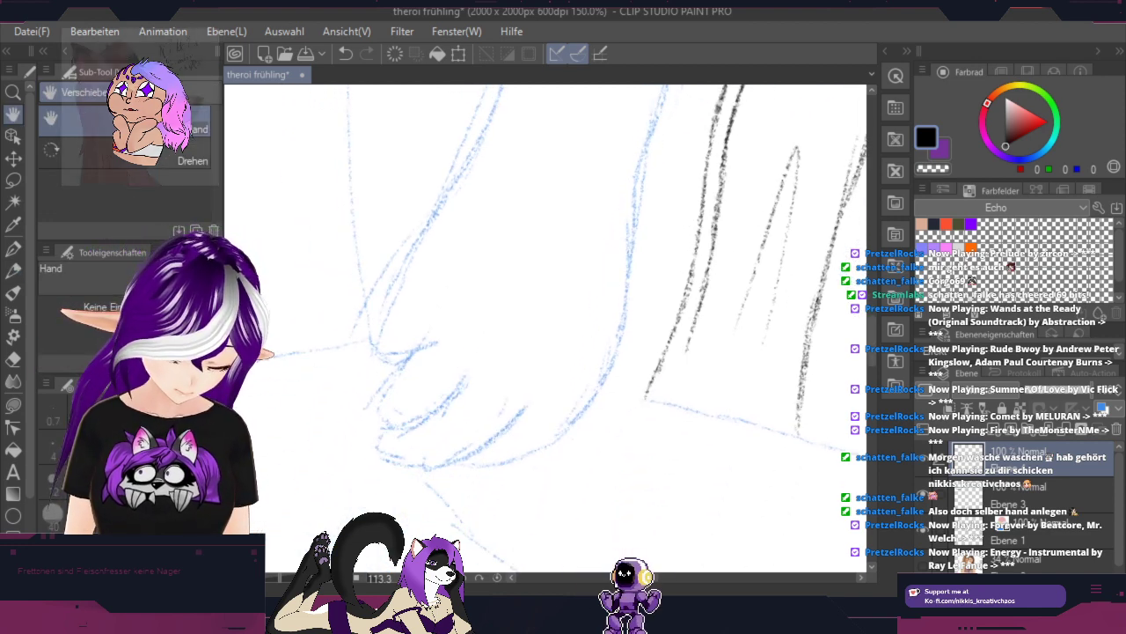
{"action": "left_click_drag", "start_coordinate": [690, 342], "coordinate": [667, 390]}
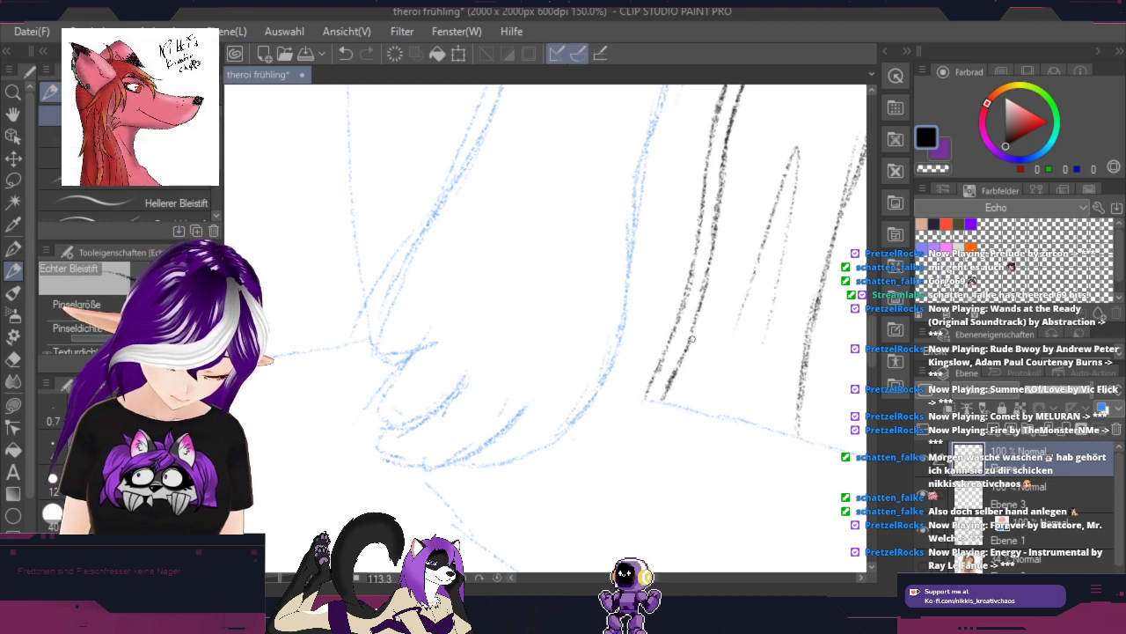
Step: Inspect the waist band, the chest lines and the skull-beaded hair tails above from several canvas angles
{"action": "key", "text": "shift+space"}
{"action": "mouse_move", "coordinate": [796, 461]}
{"action": "left_mouse_down"}
{"action": "mouse_move", "coordinate": [674, 242]}
{"action": "mouse_move", "coordinate": [604, 219]}
{"action": "left_mouse_up"}
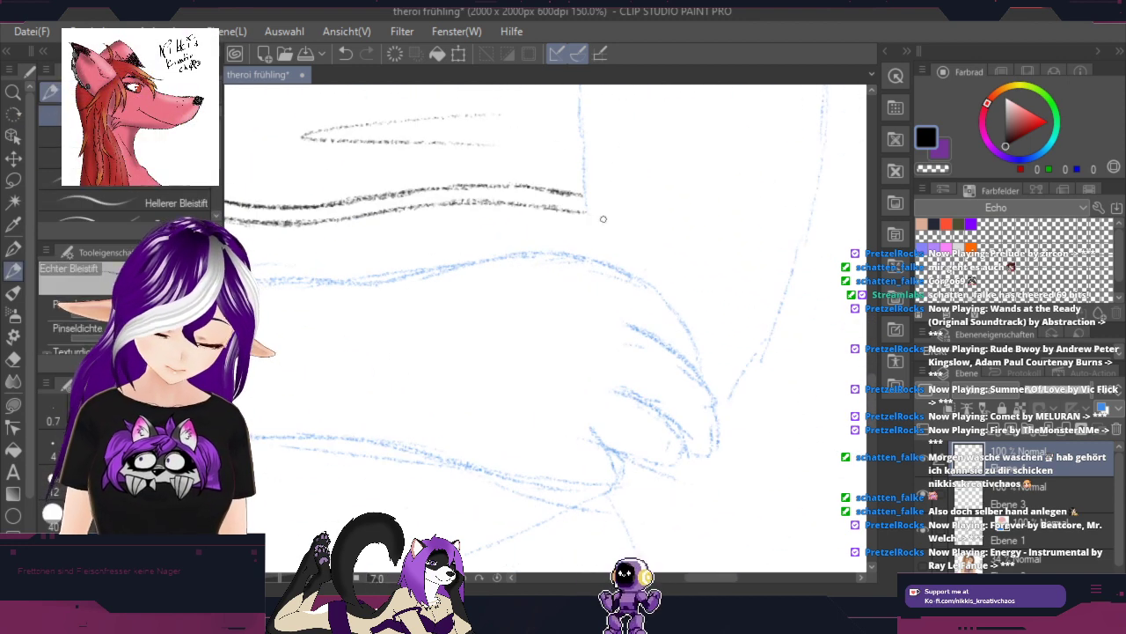
{"action": "key", "text": "space"}
{"action": "mouse_move", "coordinate": [467, 330]}
{"action": "left_mouse_down"}
{"action": "mouse_move", "coordinate": [613, 445]}
{"action": "mouse_move", "coordinate": [707, 475]}
{"action": "left_mouse_up"}
{"action": "key", "text": "shift+space"}
{"action": "left_click_drag", "start_coordinate": [794, 517], "coordinate": [797, 310]}
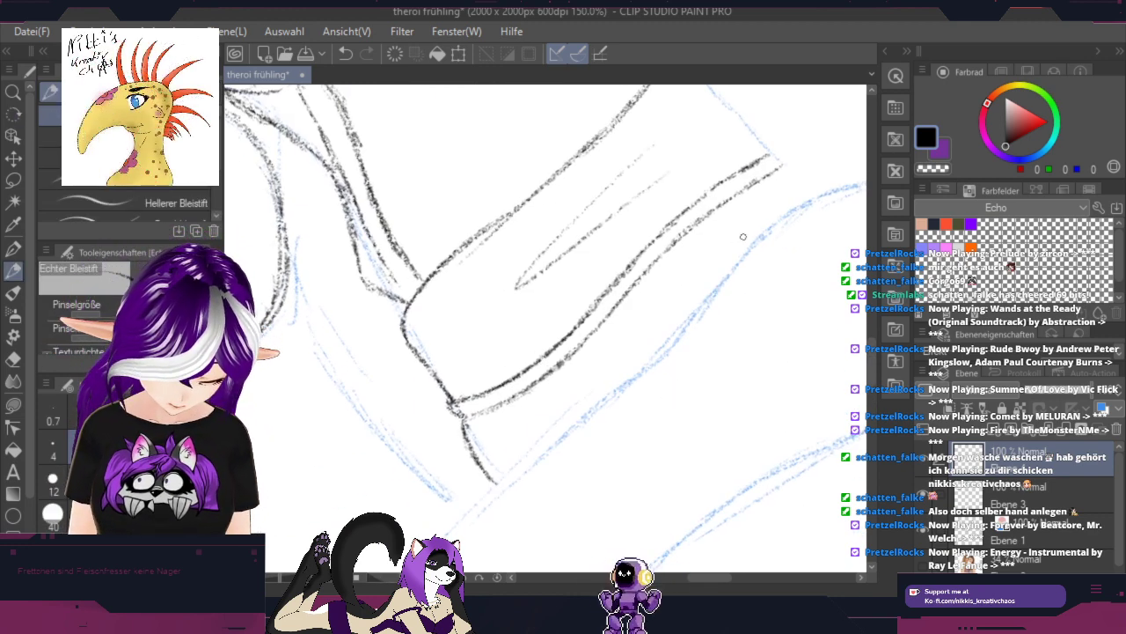
{"action": "key", "text": "shift+space"}
{"action": "left_click_drag", "start_coordinate": [744, 237], "coordinate": [747, 321]}
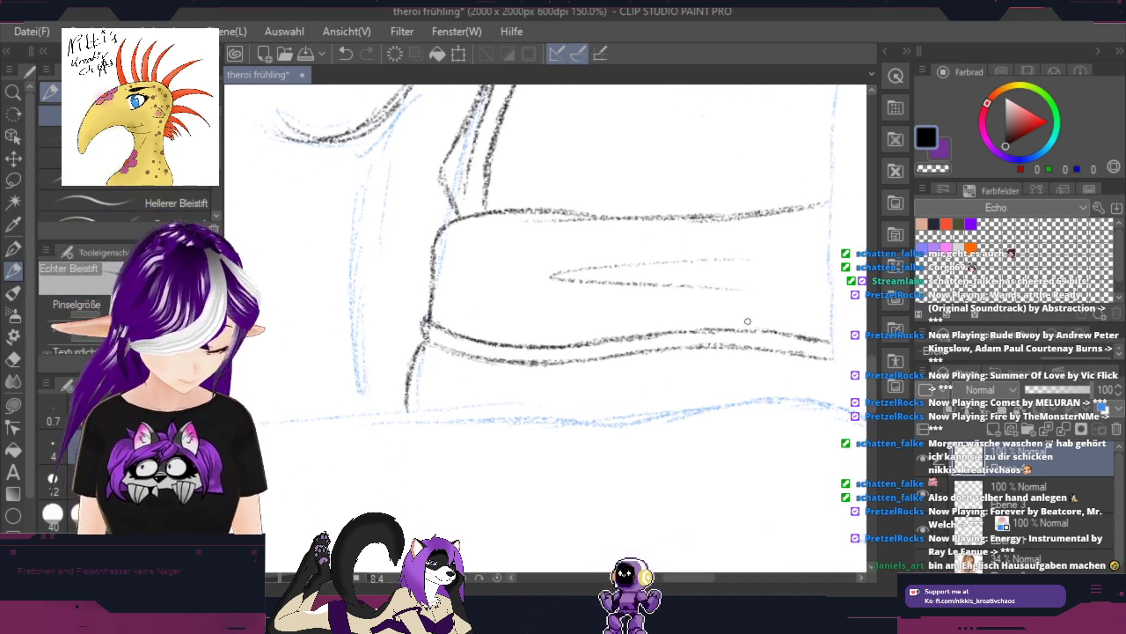
{"action": "key", "text": "space"}
{"action": "mouse_move", "coordinate": [666, 171]}
{"action": "left_mouse_down"}
{"action": "mouse_move", "coordinate": [540, 430]}
{"action": "mouse_move", "coordinate": [539, 476]}
{"action": "left_mouse_up"}
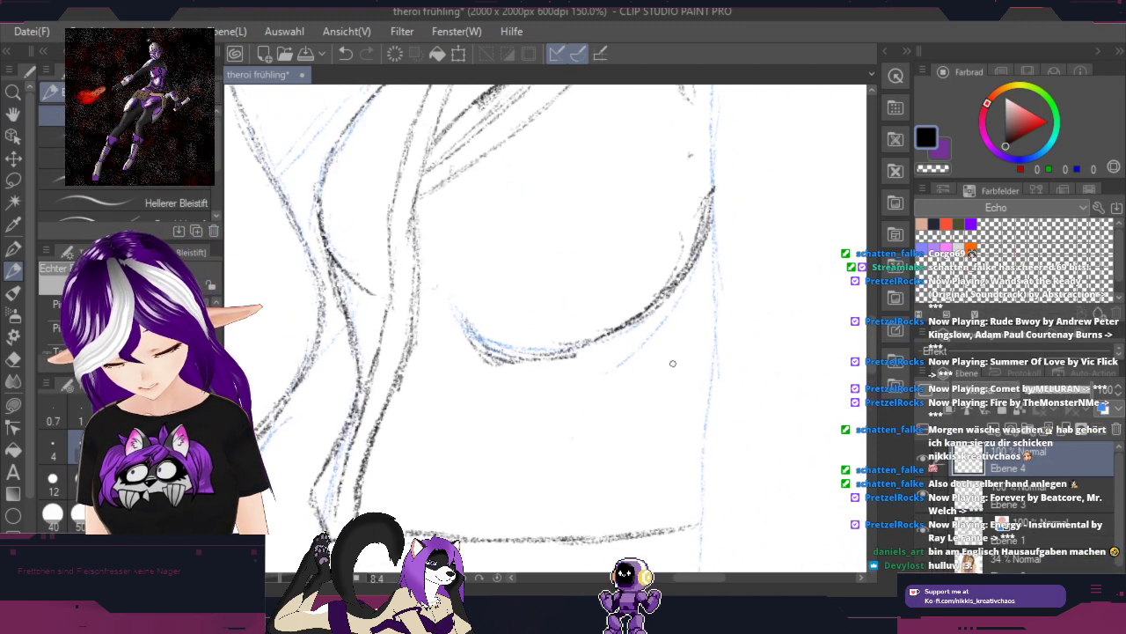
{"action": "key", "text": "space"}
{"action": "left_click_drag", "start_coordinate": [637, 261], "coordinate": [616, 487]}
{"action": "mouse_move", "coordinate": [611, 279]}
{"action": "left_mouse_down"}
{"action": "mouse_move", "coordinate": [554, 488]}
{"action": "mouse_move", "coordinate": [620, 336]}
{"action": "mouse_move", "coordinate": [678, 368]}
{"action": "mouse_move", "coordinate": [672, 359]}
{"action": "mouse_move", "coordinate": [749, 386]}
{"action": "left_mouse_up"}
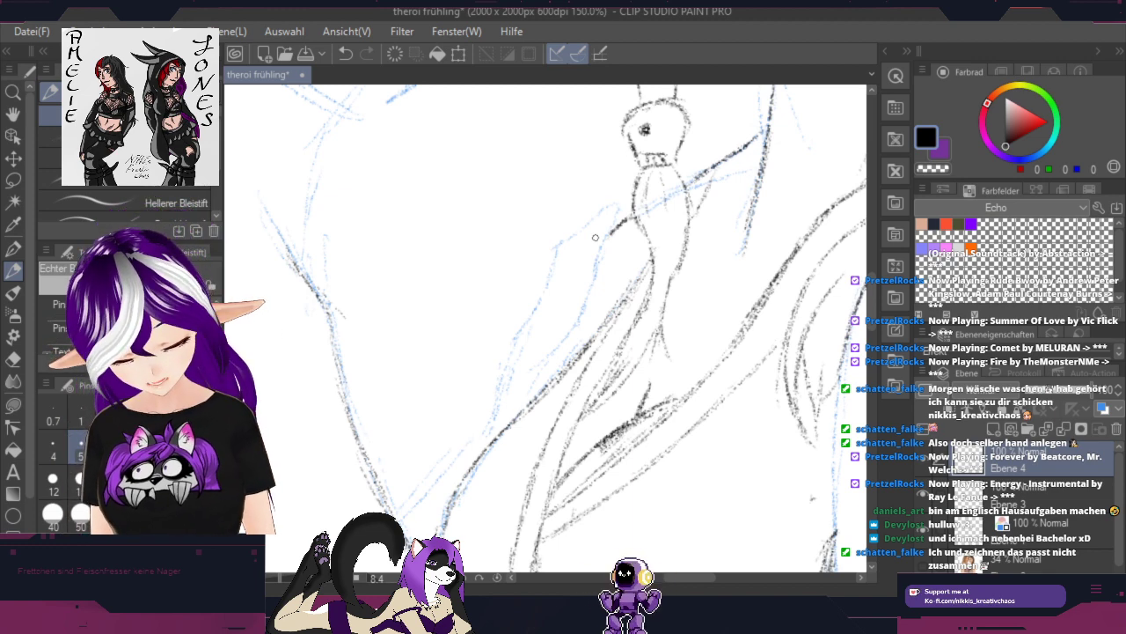
{"action": "key", "text": "space"}
{"action": "left_click_drag", "start_coordinate": [726, 303], "coordinate": [454, 117]}
{"action": "mouse_move", "coordinate": [666, 377]}
{"action": "left_mouse_down"}
{"action": "mouse_move", "coordinate": [616, 423]}
{"action": "mouse_move", "coordinate": [633, 367]}
{"action": "mouse_move", "coordinate": [679, 323]}
{"action": "left_mouse_up"}
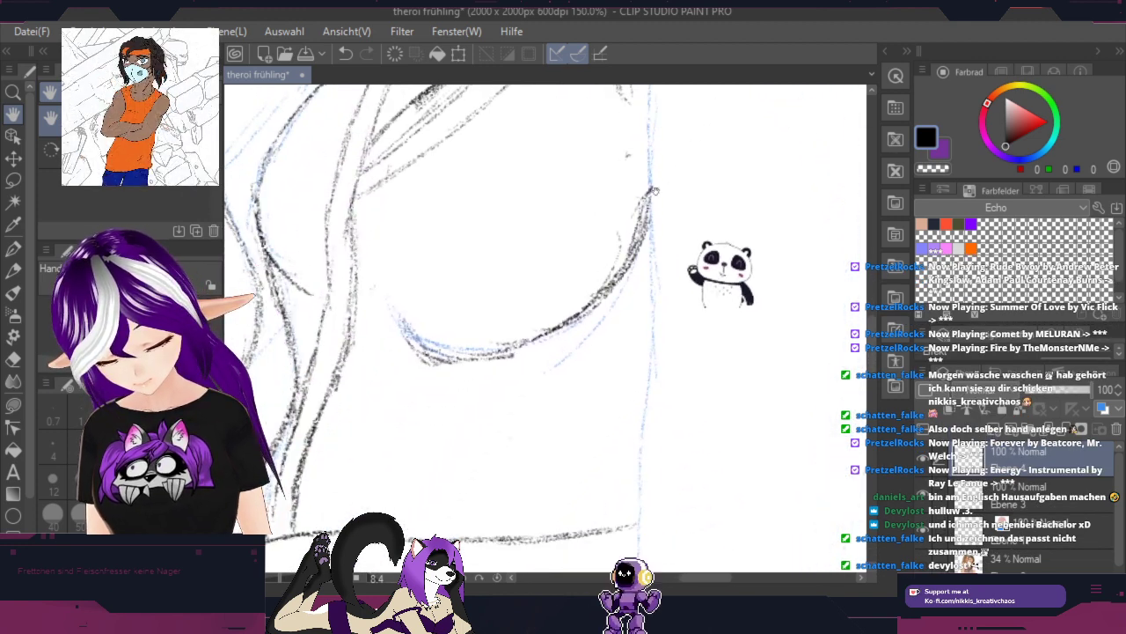
Step: Trace the torso's side contour in pencil from the hair tail past the chest and waist band to the forearm, with a small kink below the chest
{"action": "scroll", "coordinate": [717, 253], "scroll_direction": "down", "scroll_amount": 1}
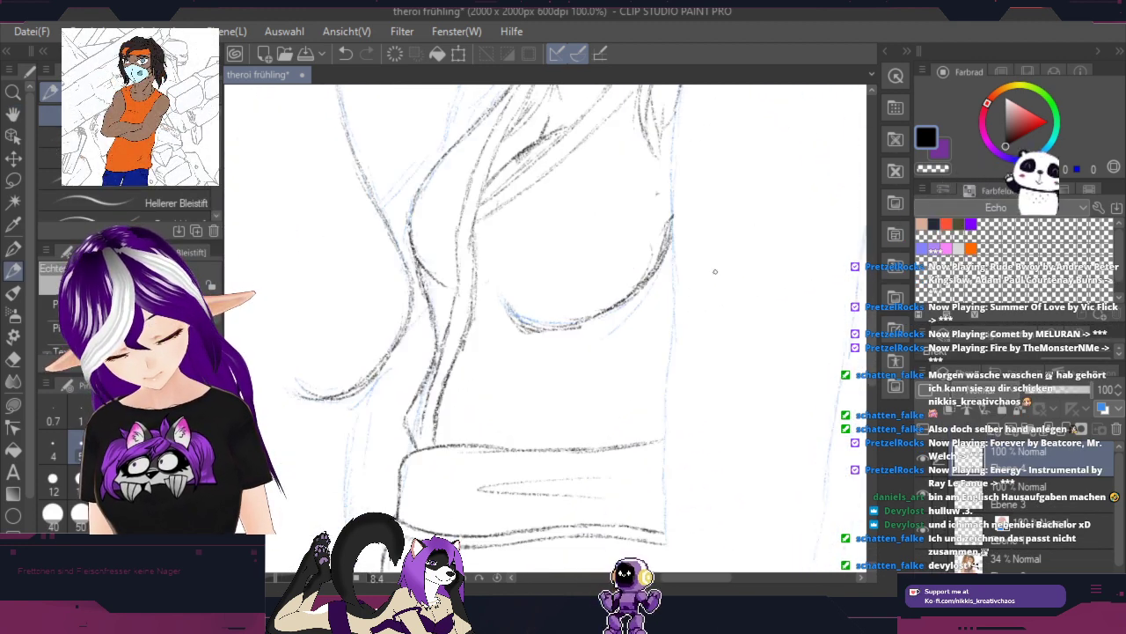
{"action": "mouse_move", "coordinate": [739, 200]}
{"action": "left_mouse_down"}
{"action": "mouse_move", "coordinate": [646, 352]}
{"action": "mouse_move", "coordinate": [663, 319]}
{"action": "left_mouse_up"}
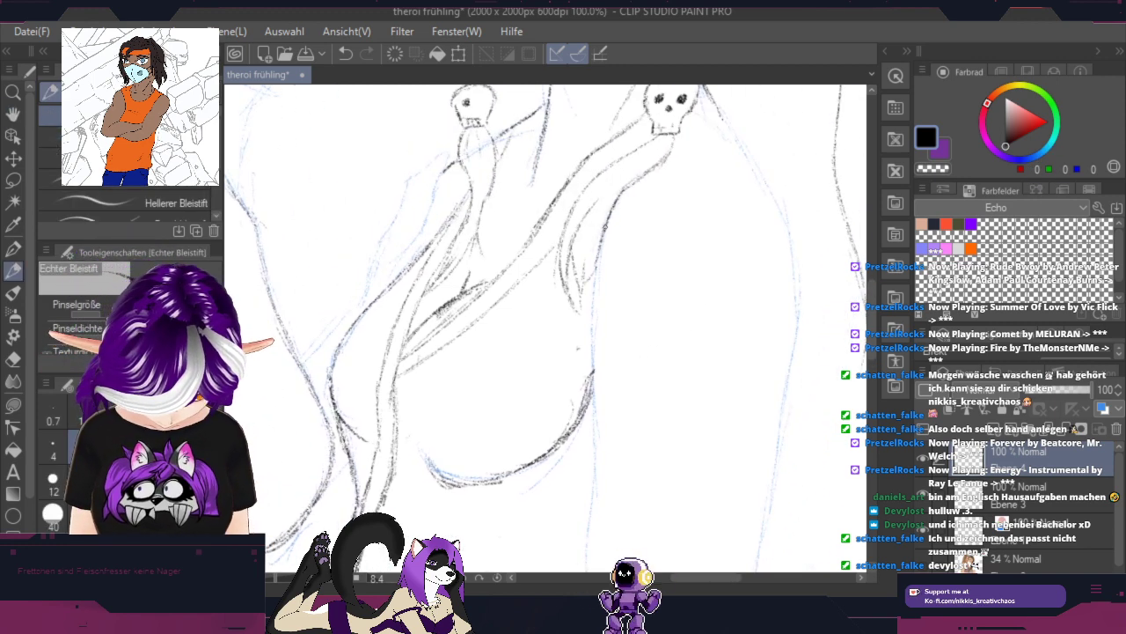
{"action": "left_click_drag", "start_coordinate": [602, 238], "coordinate": [594, 447]}
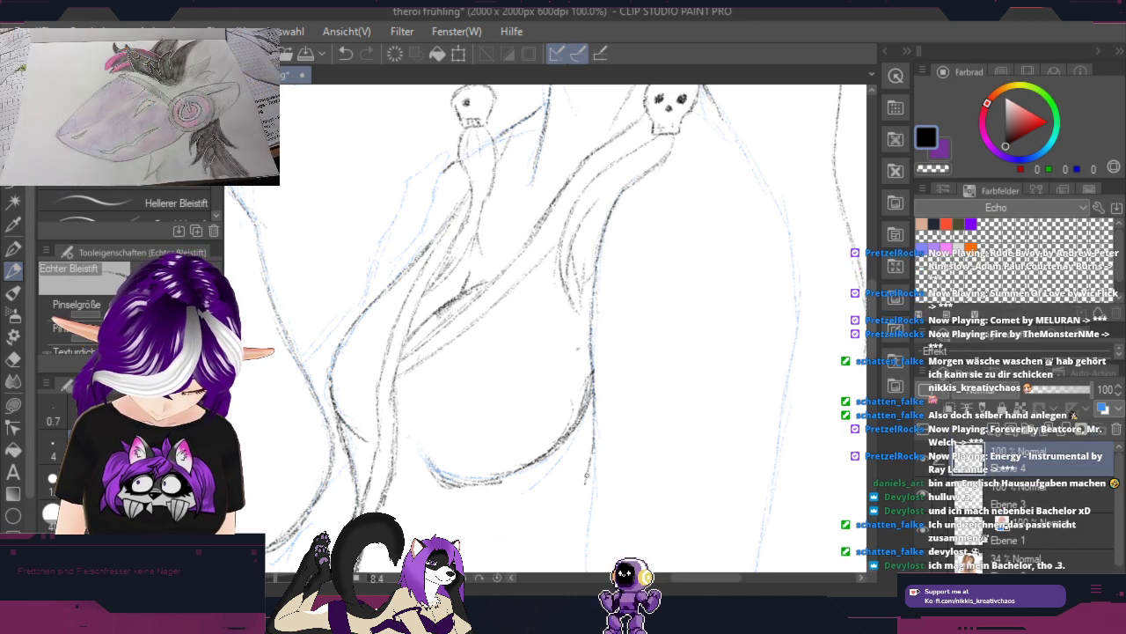
{"action": "left_click_drag", "start_coordinate": [666, 453], "coordinate": [739, 171]}
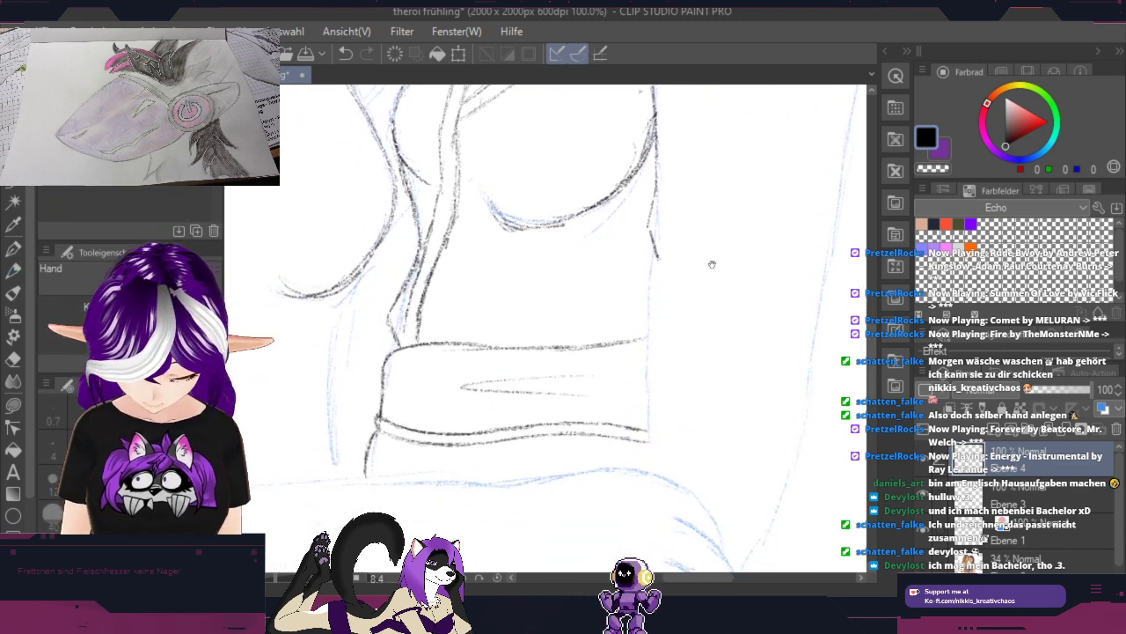
{"action": "left_click_drag", "start_coordinate": [652, 261], "coordinate": [646, 403]}
{"action": "left_click_drag", "start_coordinate": [644, 349], "coordinate": [646, 440]}
{"action": "left_click_drag", "start_coordinate": [649, 433], "coordinate": [650, 456]}
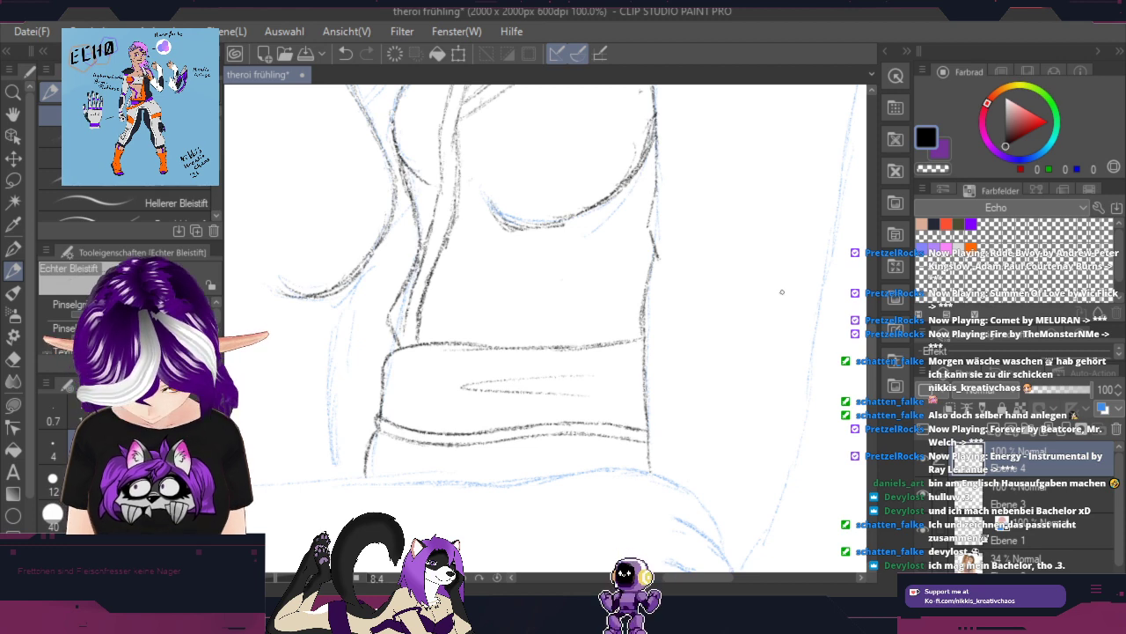
Step: Flip the canvas view horizontally and draw the arm's outer contour from the skull bead to a pointed corner with short fold strokes
{"action": "key", "text": "h"}
{"action": "mouse_move", "coordinate": [782, 292]}
{"action": "left_mouse_down"}
{"action": "mouse_move", "coordinate": [666, 440]}
{"action": "mouse_move", "coordinate": [631, 432]}
{"action": "left_mouse_up"}
{"action": "key", "text": "p"}
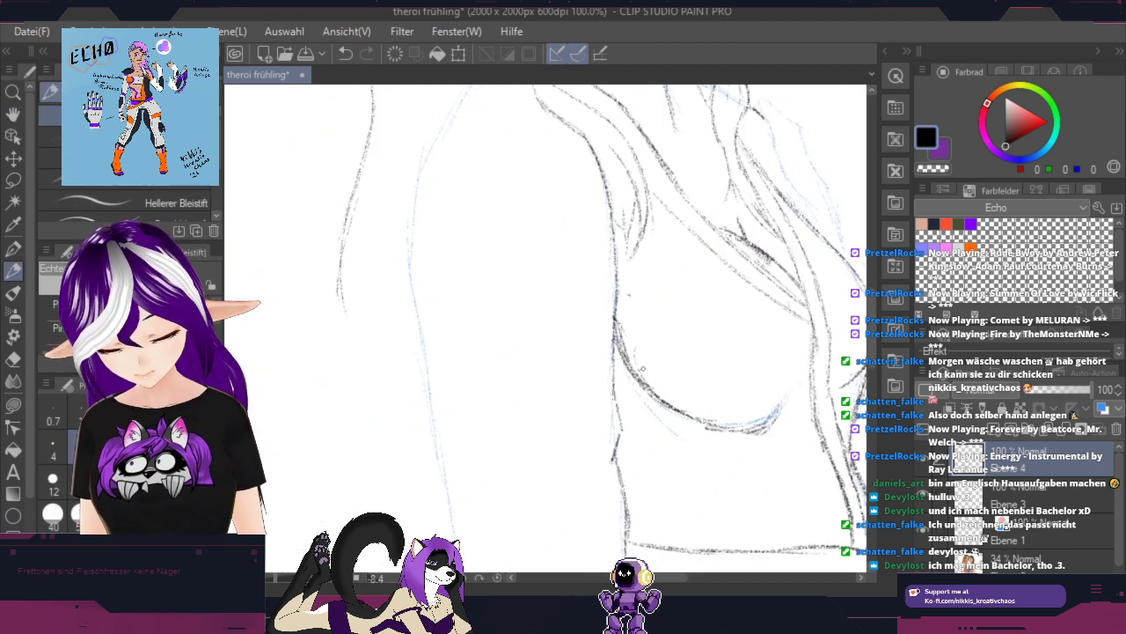
{"action": "key", "text": "space"}
{"action": "left_click_drag", "start_coordinate": [578, 365], "coordinate": [659, 440]}
{"action": "left_click_drag", "start_coordinate": [633, 305], "coordinate": [714, 367]}
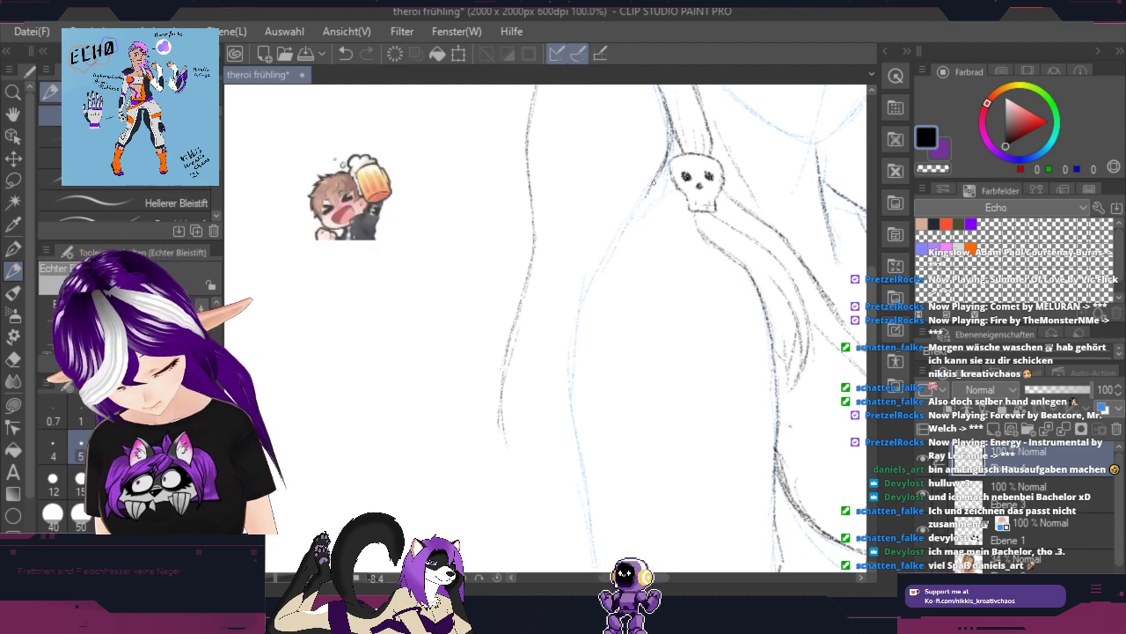
{"action": "left_click_drag", "start_coordinate": [649, 191], "coordinate": [557, 295]}
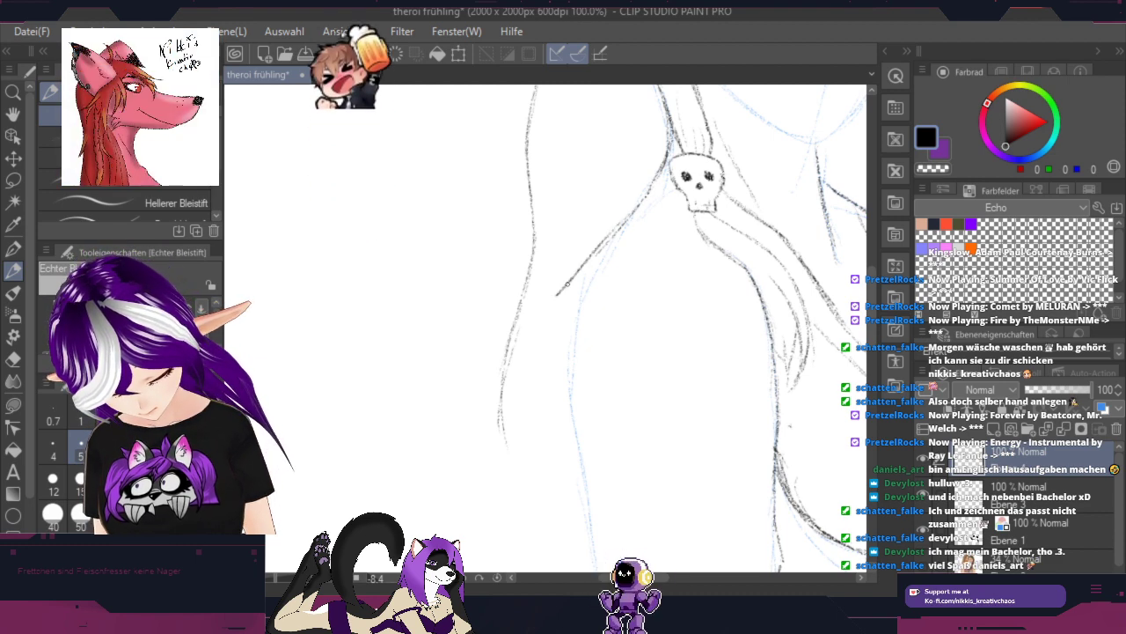
{"action": "mouse_move", "coordinate": [637, 212]}
{"action": "left_mouse_down"}
{"action": "mouse_move", "coordinate": [574, 278]}
{"action": "mouse_move", "coordinate": [571, 327]}
{"action": "left_mouse_up"}
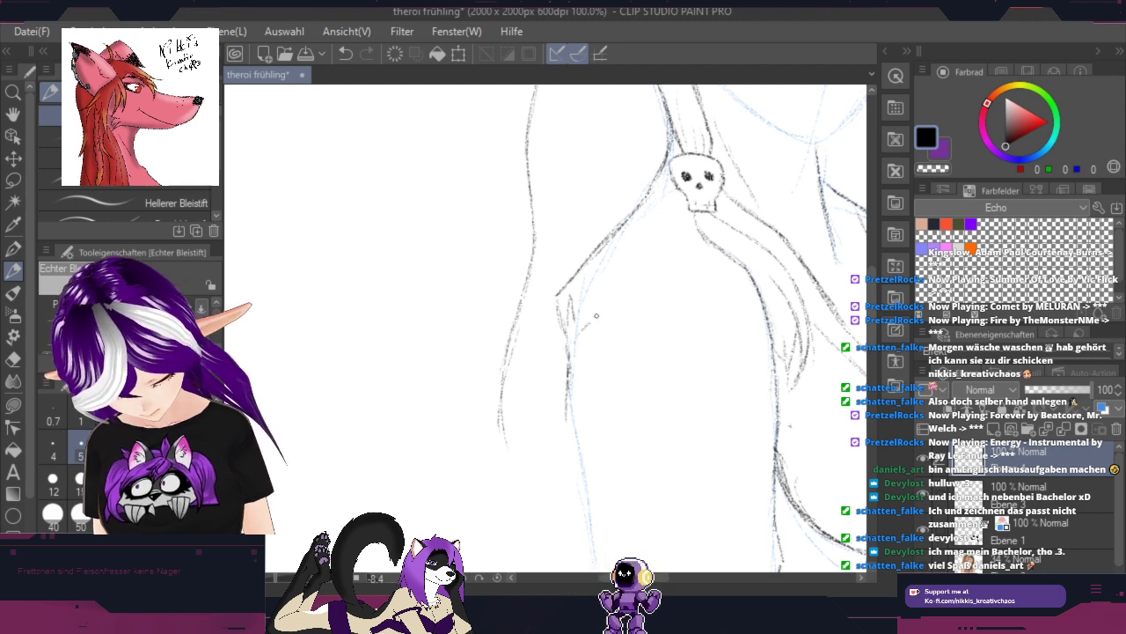
{"action": "left_click_drag", "start_coordinate": [598, 305], "coordinate": [574, 342]}
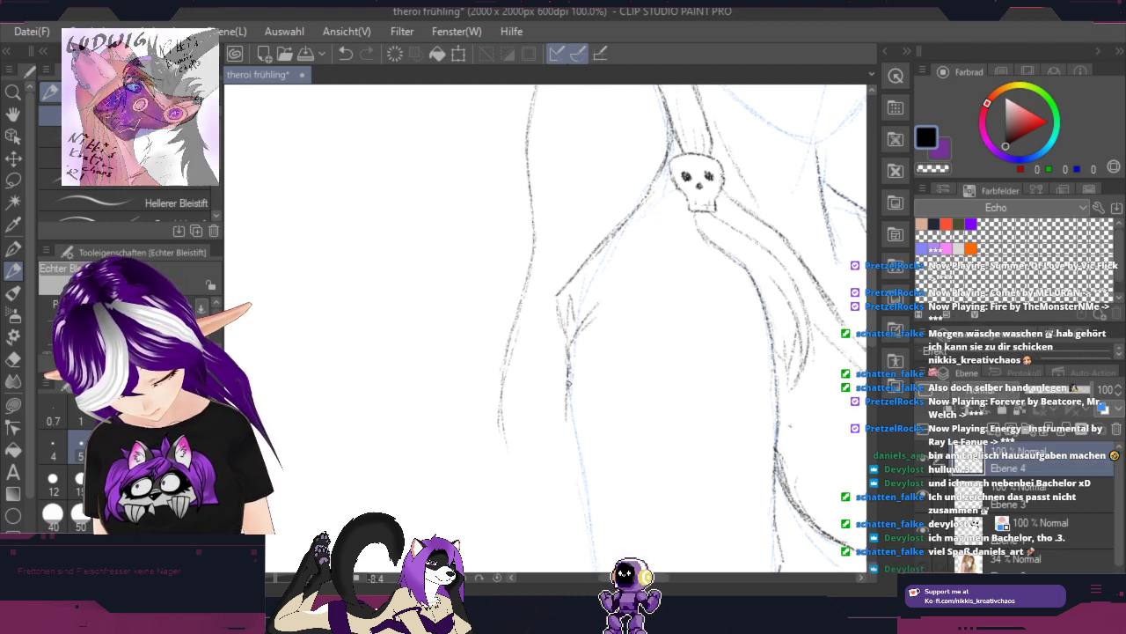
Step: Continue the arm's outer contour downward below the fold strokes, along the blue guide line
{"action": "left_click_drag", "start_coordinate": [569, 424], "coordinate": [581, 487]}
{"action": "left_click_drag", "start_coordinate": [571, 443], "coordinate": [588, 507]}
{"action": "mouse_move", "coordinate": [666, 440]}
{"action": "left_mouse_down"}
{"action": "mouse_move", "coordinate": [674, 375]}
{"action": "mouse_move", "coordinate": [651, 103]}
{"action": "left_mouse_up"}
{"action": "left_click_drag", "start_coordinate": [576, 188], "coordinate": [584, 306]}
{"action": "key", "text": "h"}
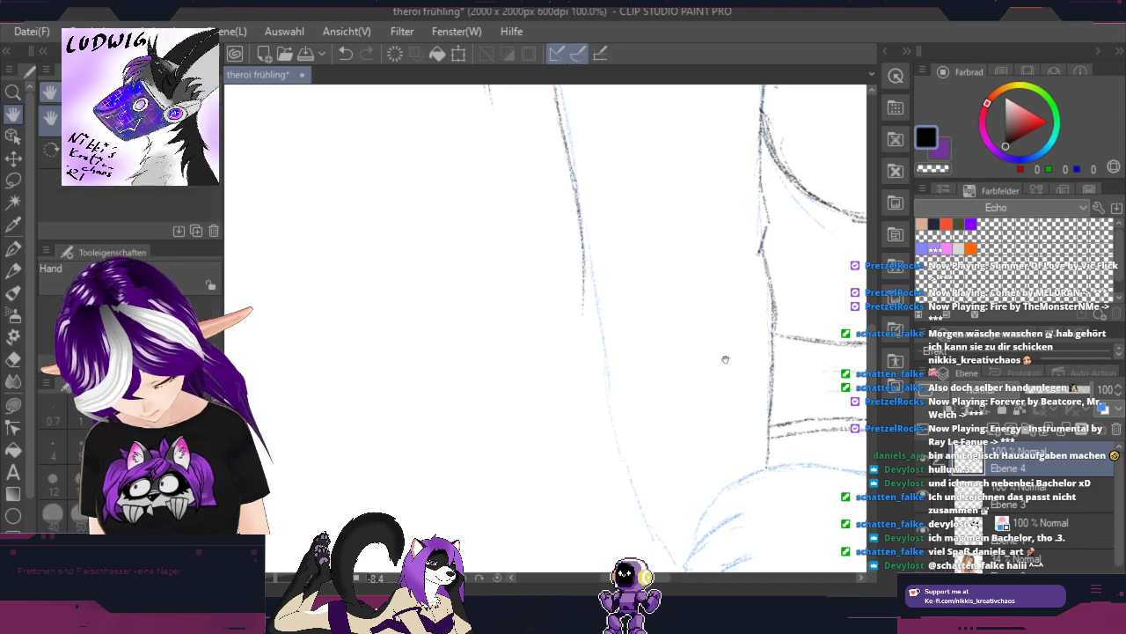
{"action": "left_click_drag", "start_coordinate": [724, 360], "coordinate": [616, 118]}
{"action": "left_click_drag", "start_coordinate": [764, 241], "coordinate": [711, 410]}
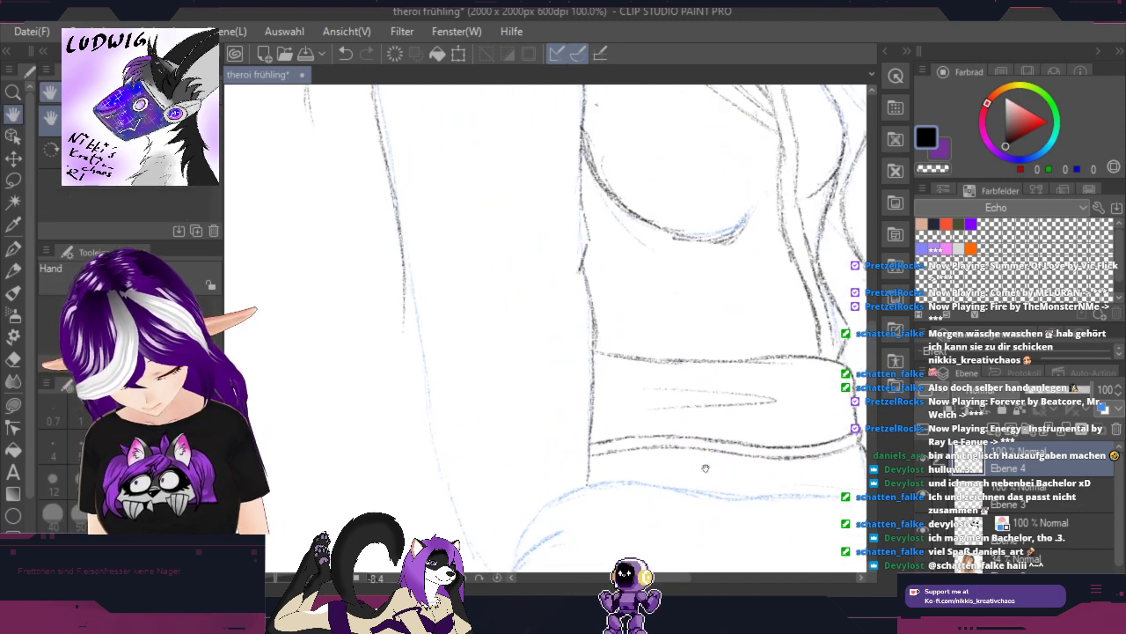
Step: Extend the arm's outer contour down toward the gripping hand, slightly outside the blue guide line
{"action": "key", "text": "p"}
{"action": "scroll", "coordinate": [705, 467], "scroll_direction": "down", "scroll_amount": 3}
{"action": "key", "text": "h"}
{"action": "mouse_move", "coordinate": [758, 350]}
{"action": "left_mouse_down"}
{"action": "mouse_move", "coordinate": [703, 289]}
{"action": "mouse_move", "coordinate": [654, 191]}
{"action": "left_mouse_up"}
{"action": "key", "text": "p"}
{"action": "left_click_drag", "start_coordinate": [455, 206], "coordinate": [459, 323]}
{"action": "left_click_drag", "start_coordinate": [452, 233], "coordinate": [453, 271]}
{"action": "left_click_drag", "start_coordinate": [458, 324], "coordinate": [483, 381]}
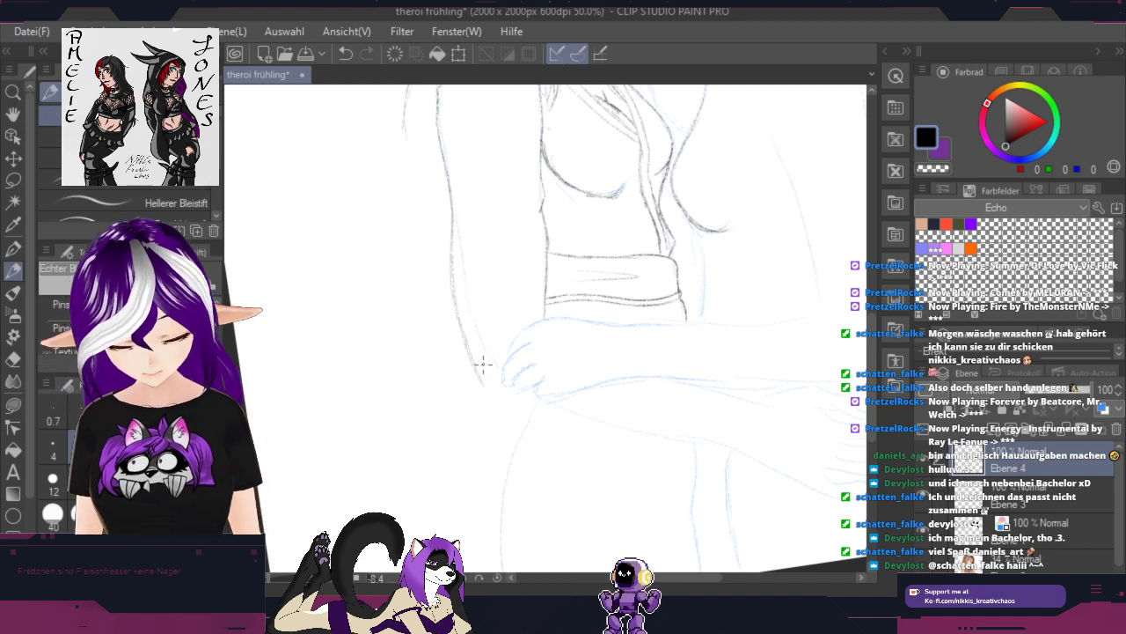
Step: Extend the sleeve's outer edge in pencil from beside the gripping hand down to its low hanging end near the canvas edge
{"action": "key", "text": "r"}
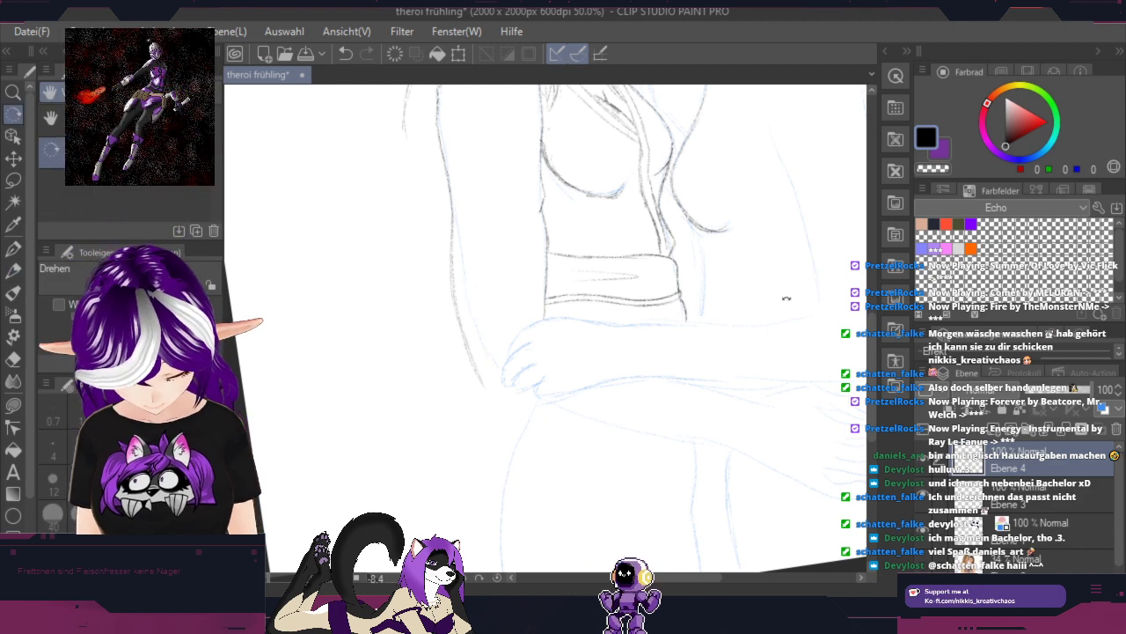
{"action": "mouse_move", "coordinate": [784, 299]}
{"action": "left_mouse_down"}
{"action": "mouse_move", "coordinate": [714, 498]}
{"action": "mouse_move", "coordinate": [666, 521]}
{"action": "left_mouse_up"}
{"action": "key", "text": "p"}
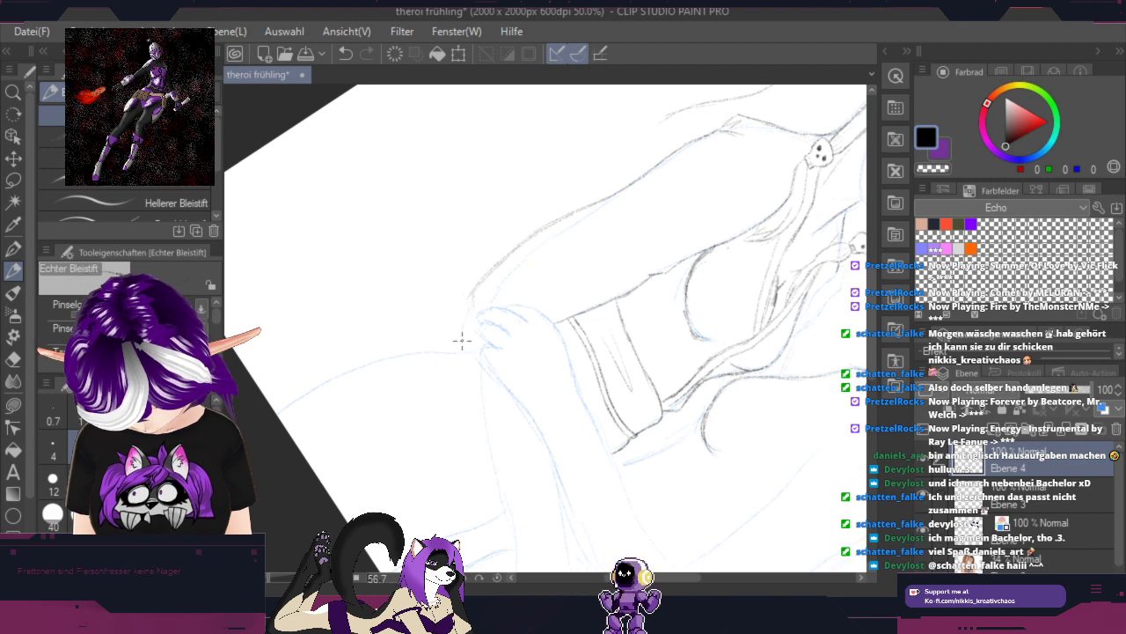
{"action": "left_click_drag", "start_coordinate": [455, 400], "coordinate": [447, 475]}
{"action": "key", "text": "space"}
{"action": "left_click_drag", "start_coordinate": [584, 390], "coordinate": [641, 192]}
{"action": "mouse_move", "coordinate": [527, 125]}
{"action": "left_mouse_down"}
{"action": "mouse_move", "coordinate": [500, 211]}
{"action": "mouse_move", "coordinate": [497, 408]}
{"action": "left_mouse_up"}
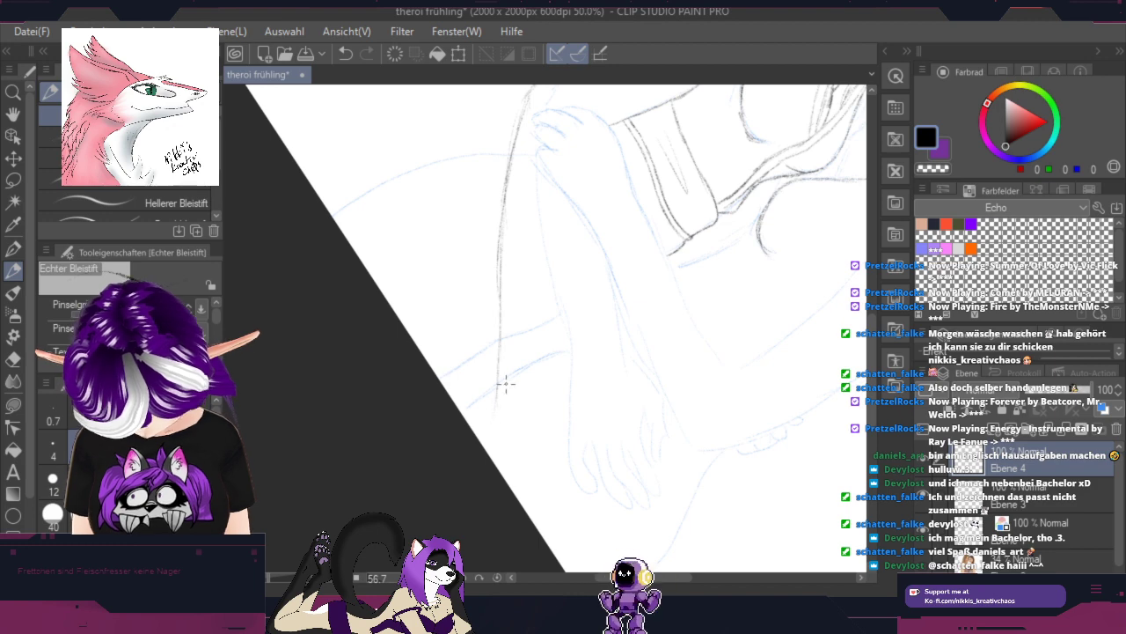
Step: Draw the hanging sleeve's pointed tip and curved opening edge up toward the forearm, and save the drawing
{"action": "key", "text": "shift+space"}
{"action": "left_click_drag", "start_coordinate": [692, 479], "coordinate": [783, 341]}
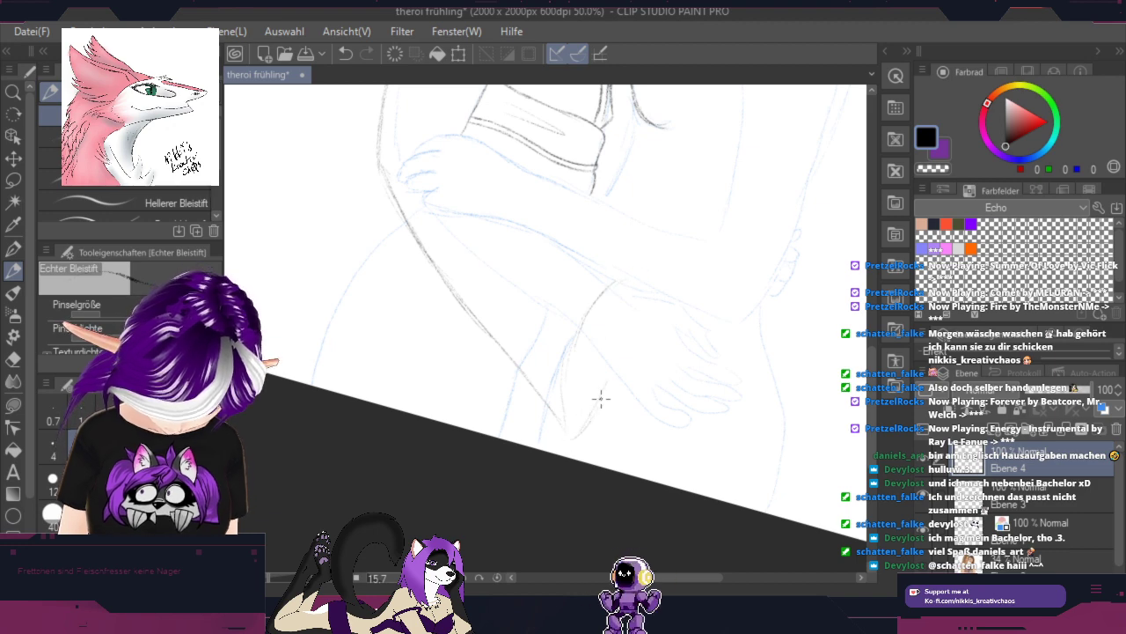
{"action": "mouse_move", "coordinate": [570, 440]}
{"action": "left_mouse_down"}
{"action": "mouse_move", "coordinate": [573, 349]}
{"action": "mouse_move", "coordinate": [578, 360]}
{"action": "left_mouse_up"}
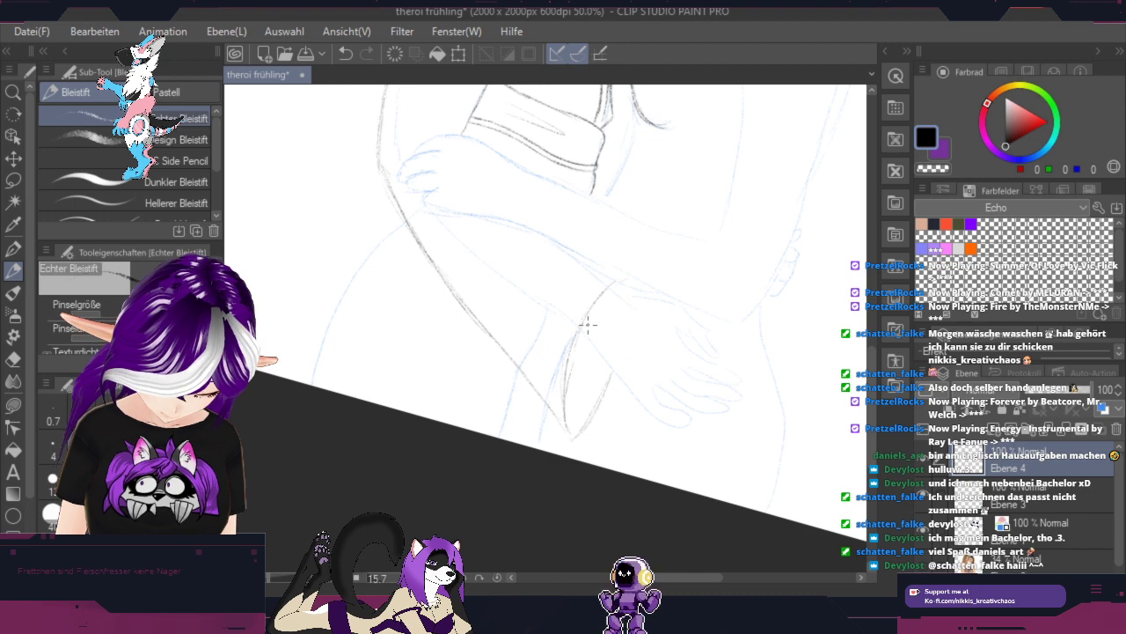
{"action": "left_click", "coordinate": [303, 53]}
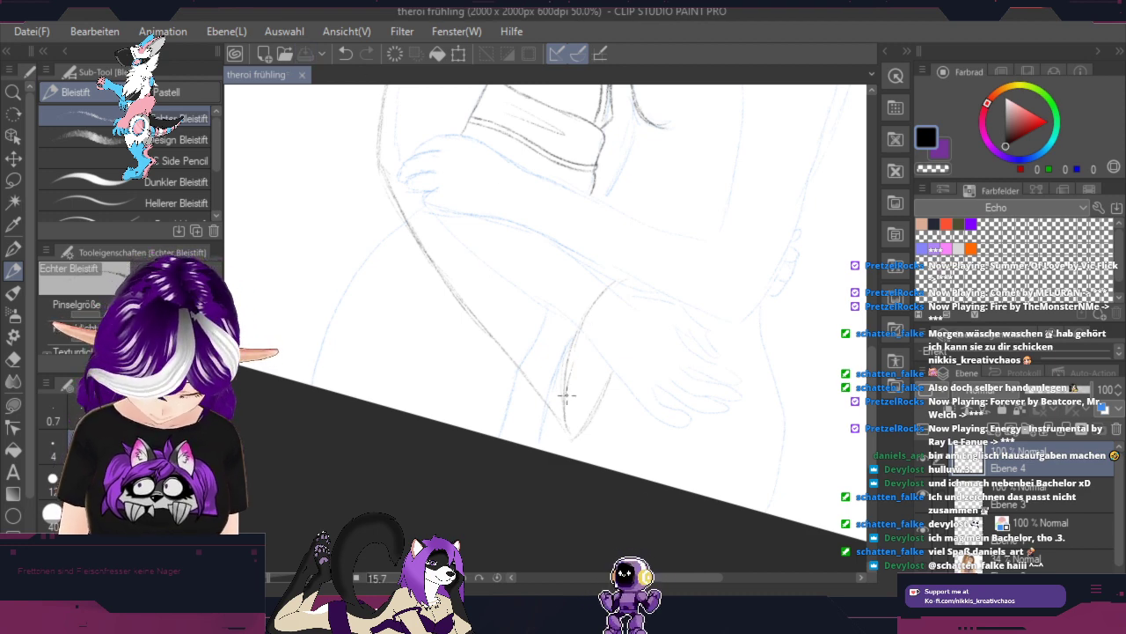
{"action": "mouse_move", "coordinate": [565, 392]}
{"action": "left_mouse_down"}
{"action": "mouse_move", "coordinate": [588, 317]}
{"action": "mouse_move", "coordinate": [612, 286]}
{"action": "left_mouse_up"}
Step: Trace the outer contour beside the hair tail below the smaller skull bead along the blue guide line, joining the lower line
{"action": "key", "text": "space"}
{"action": "left_click_drag", "start_coordinate": [698, 199], "coordinate": [626, 467]}
{"action": "left_click_drag", "start_coordinate": [673, 277], "coordinate": [651, 394]}
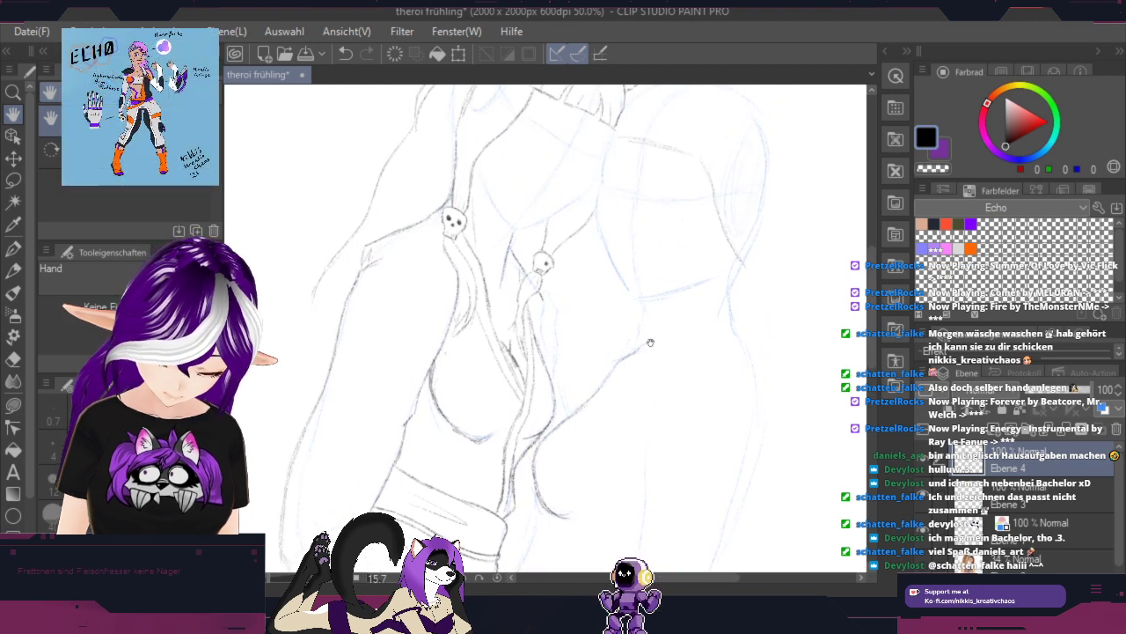
{"action": "scroll", "coordinate": [644, 338], "scroll_direction": "up", "scroll_amount": 2}
{"action": "scroll", "coordinate": [549, 313], "scroll_direction": "up", "scroll_amount": 3}
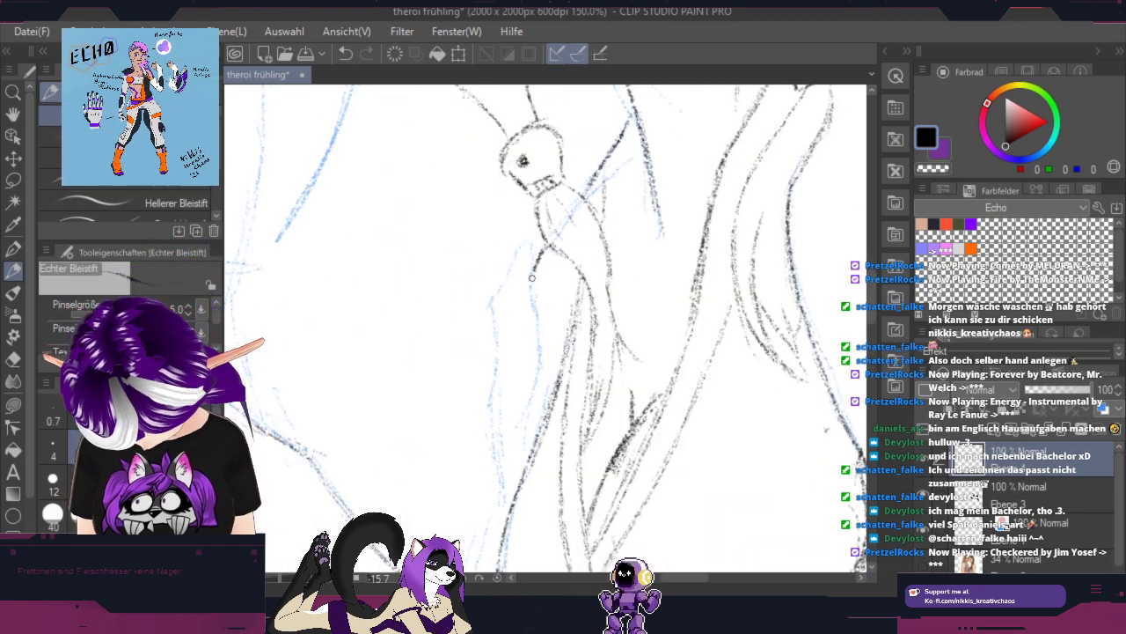
{"action": "mouse_move", "coordinate": [532, 267]}
{"action": "left_mouse_down"}
{"action": "mouse_move", "coordinate": [528, 444]}
{"action": "mouse_move", "coordinate": [529, 418]}
{"action": "left_mouse_up"}
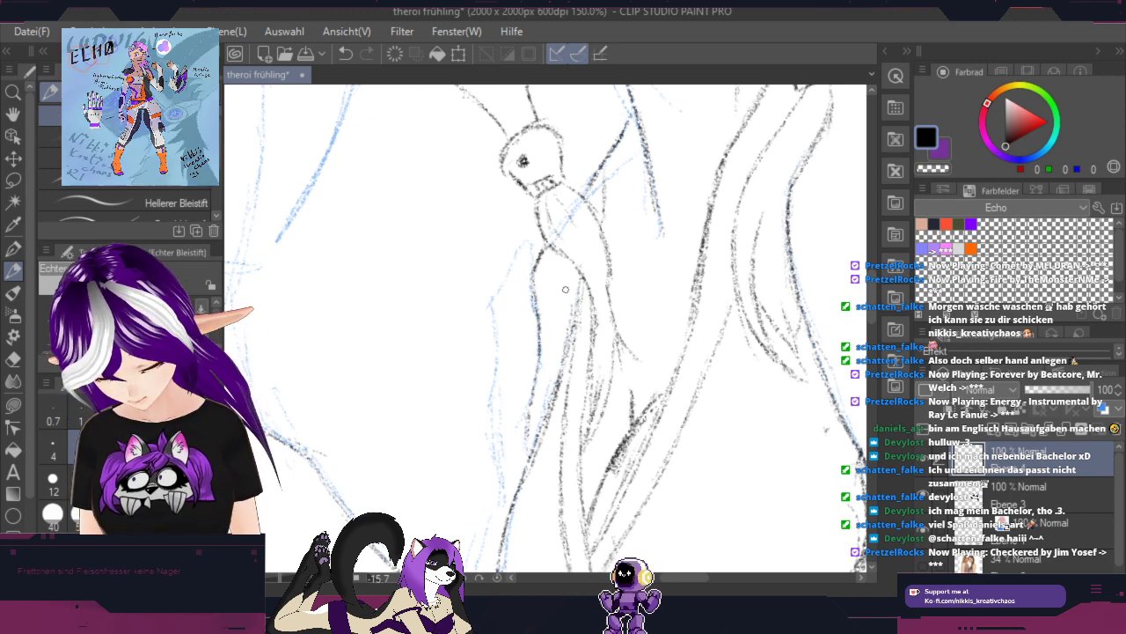
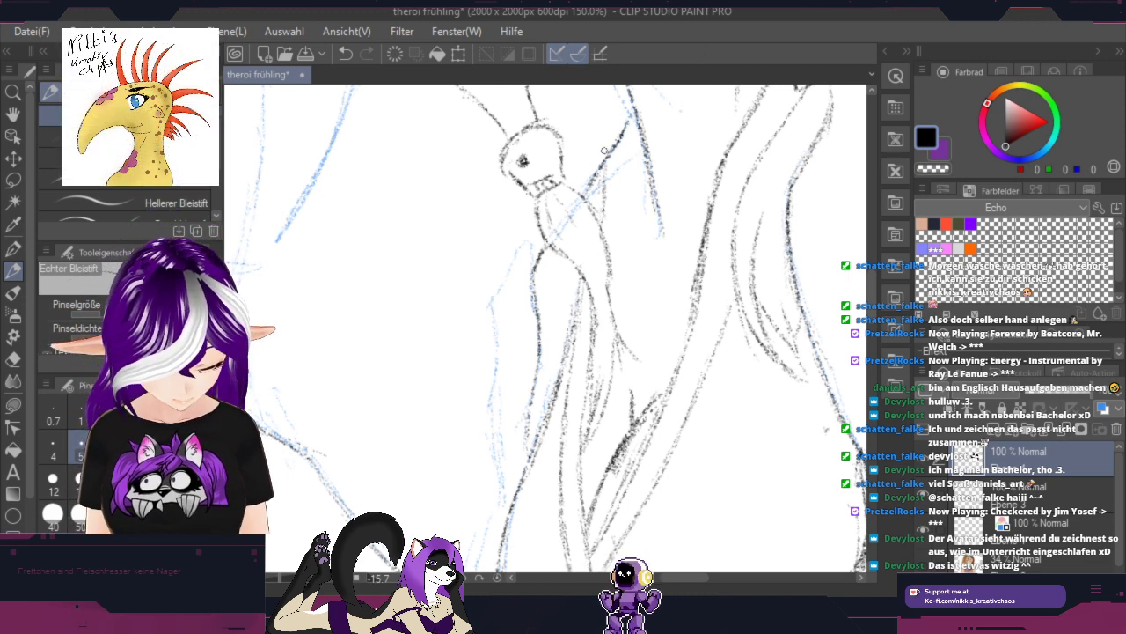
Step: Rework the short slanted line beside the smaller skull bead up to the neckline corner, switching between layers Ebene 3 and Ebene 4
{"action": "mouse_move", "coordinate": [602, 168]}
{"action": "left_mouse_down"}
{"action": "mouse_move", "coordinate": [612, 133]}
{"action": "mouse_move", "coordinate": [605, 151]}
{"action": "mouse_move", "coordinate": [631, 105]}
{"action": "left_mouse_up"}
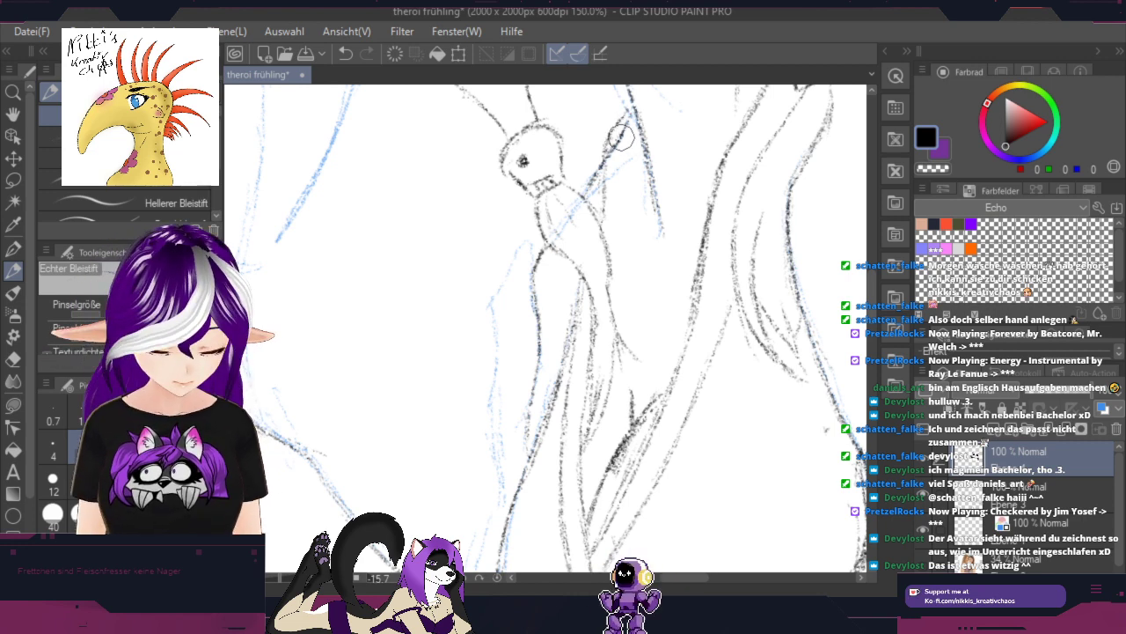
{"action": "left_click", "coordinate": [1010, 493]}
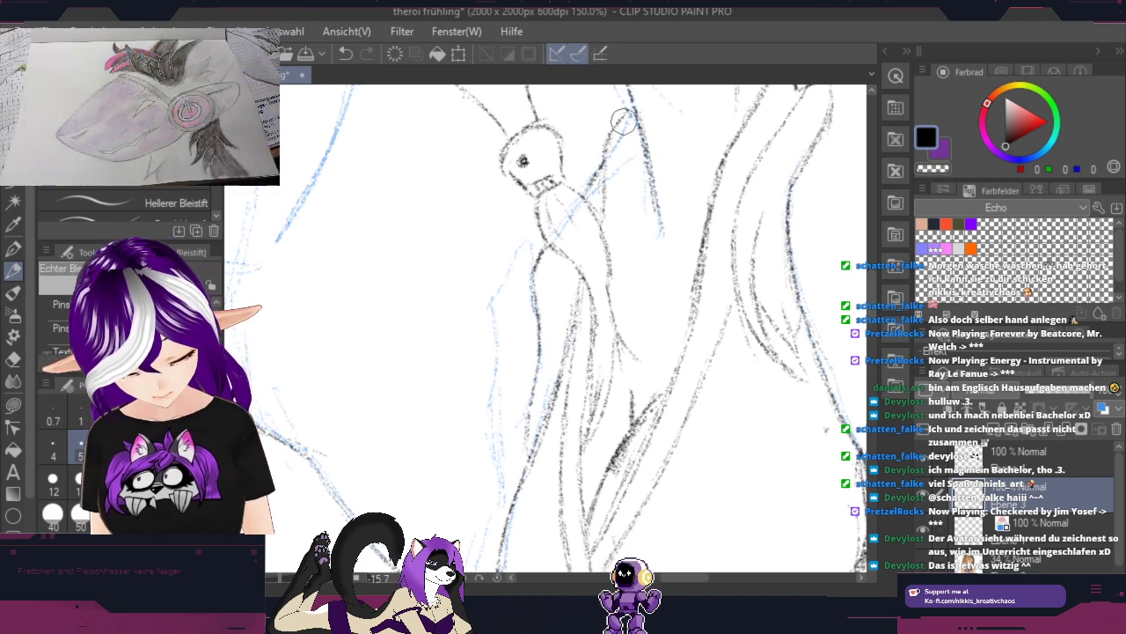
{"action": "left_click", "coordinate": [1035, 457]}
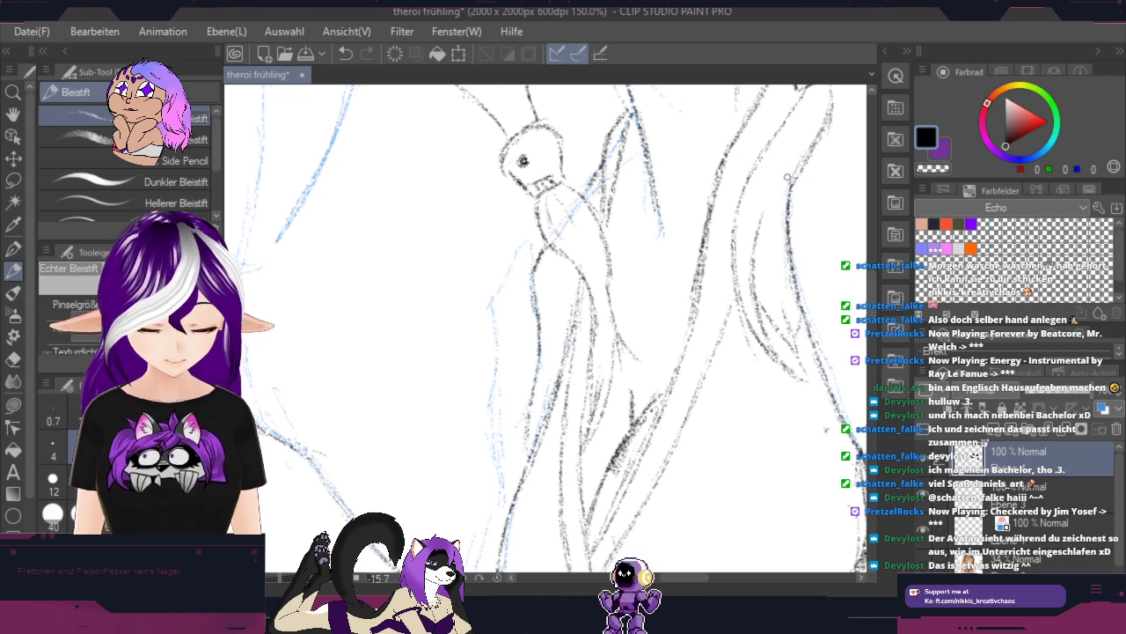
Step: Close the small triangular flap beside the smaller skull bead with a short bottom edge and a darkened side meeting at a corner
{"action": "key", "text": "r"}
{"action": "mouse_move", "coordinate": [806, 377]}
{"action": "left_mouse_down"}
{"action": "mouse_move", "coordinate": [843, 211]}
{"action": "mouse_move", "coordinate": [811, 150]}
{"action": "left_mouse_up"}
{"action": "key", "text": "p"}
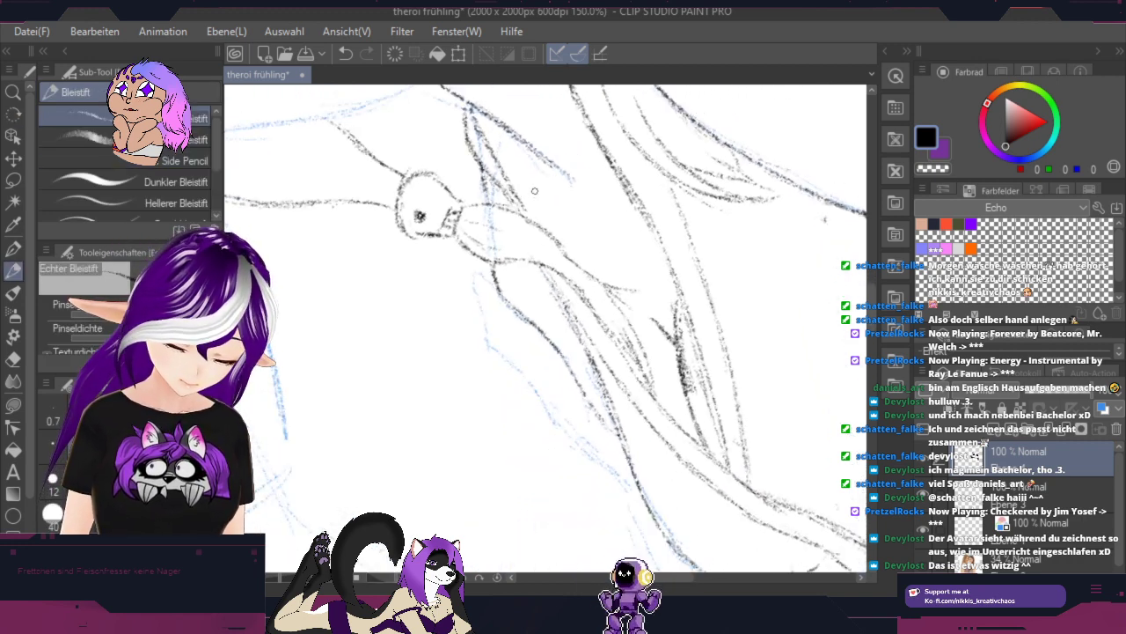
{"action": "left_click_drag", "start_coordinate": [527, 205], "coordinate": [581, 188]}
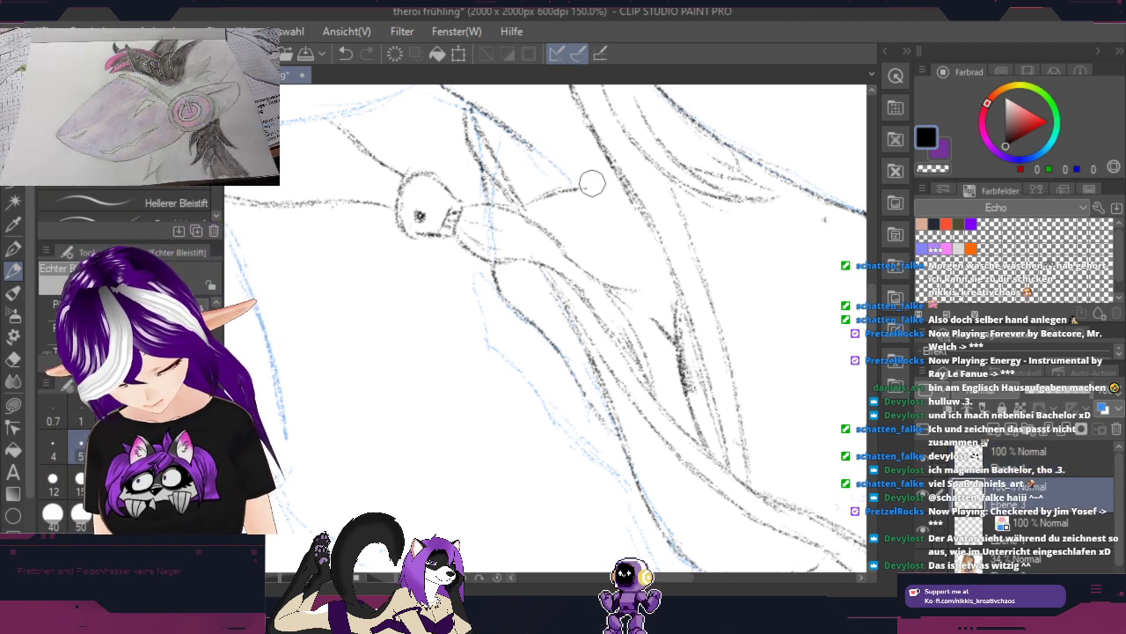
{"action": "left_click_drag", "start_coordinate": [534, 145], "coordinate": [575, 189]}
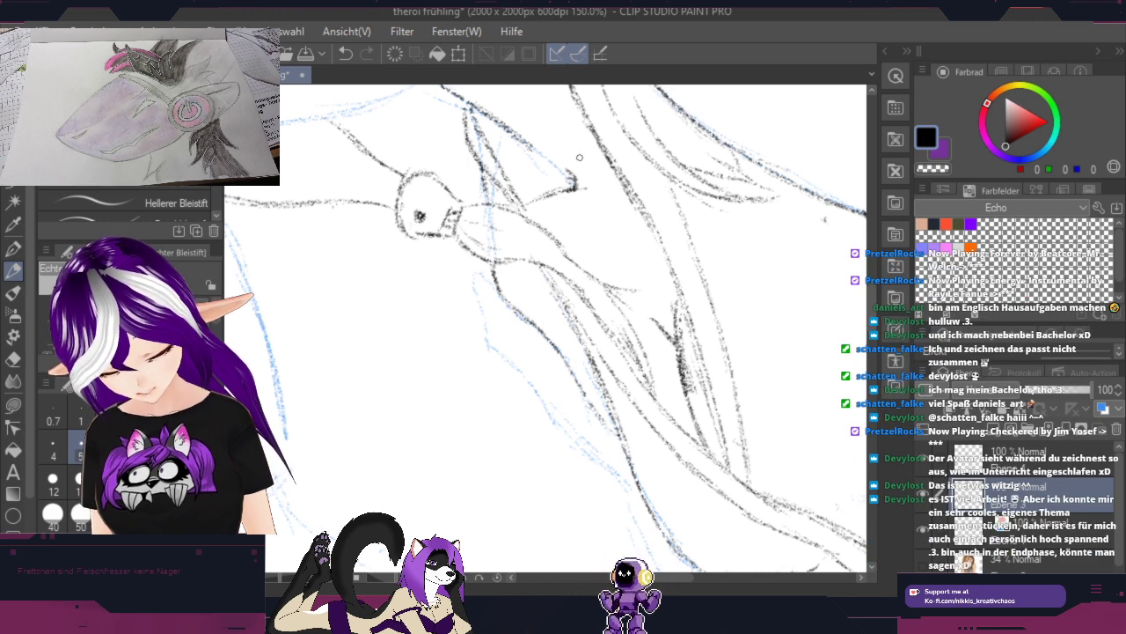
Step: Draw a fold stroke along the arm's outer contour between the larger skull bead and the pointed corner
{"action": "key", "text": "r"}
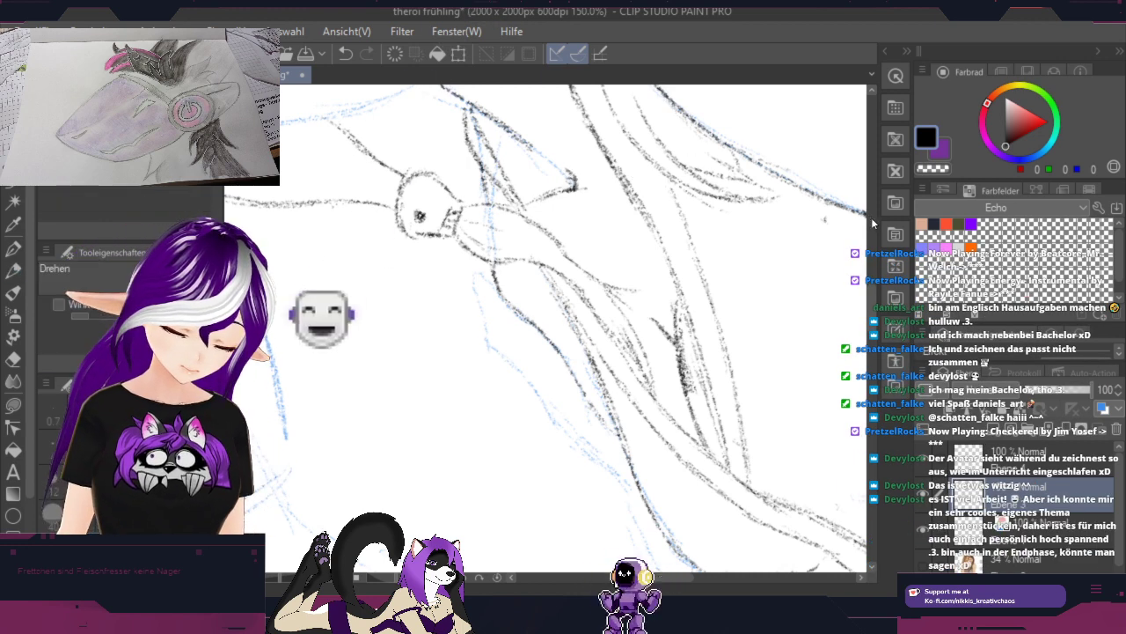
{"action": "mouse_move", "coordinate": [641, 178]}
{"action": "left_mouse_down"}
{"action": "mouse_move", "coordinate": [821, 334]}
{"action": "mouse_move", "coordinate": [764, 401]}
{"action": "mouse_move", "coordinate": [593, 522]}
{"action": "mouse_move", "coordinate": [622, 460]}
{"action": "left_mouse_up"}
{"action": "key", "text": "space"}
{"action": "left_click_drag", "start_coordinate": [543, 447], "coordinate": [580, 425]}
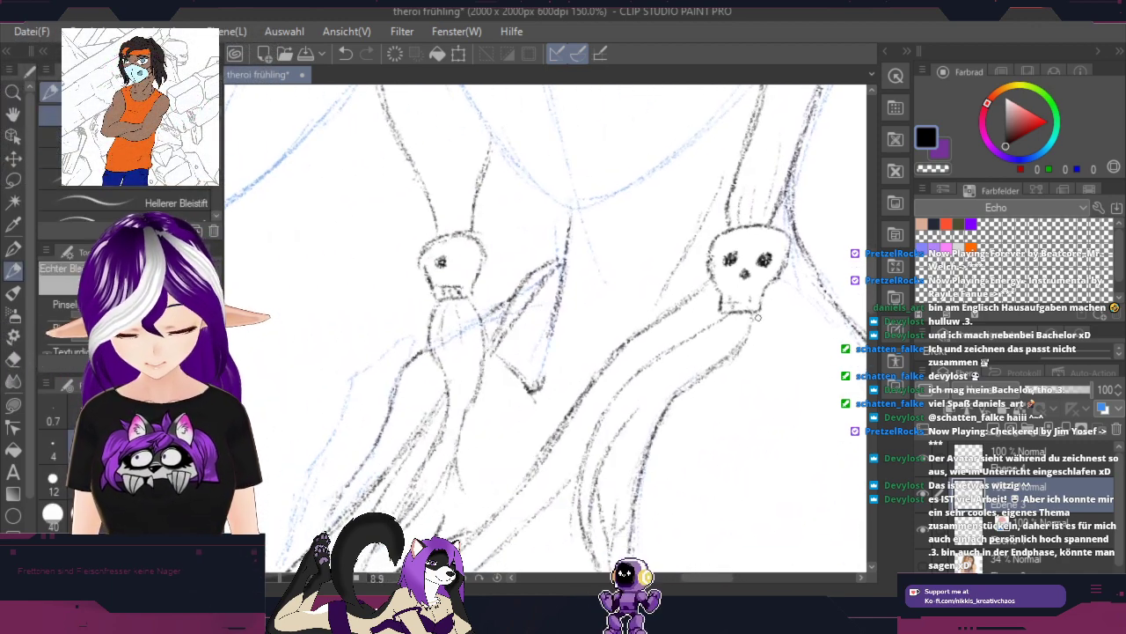
{"action": "mouse_move", "coordinate": [772, 293]}
{"action": "left_mouse_down"}
{"action": "mouse_move", "coordinate": [714, 300]}
{"action": "mouse_move", "coordinate": [733, 53]}
{"action": "left_mouse_up"}
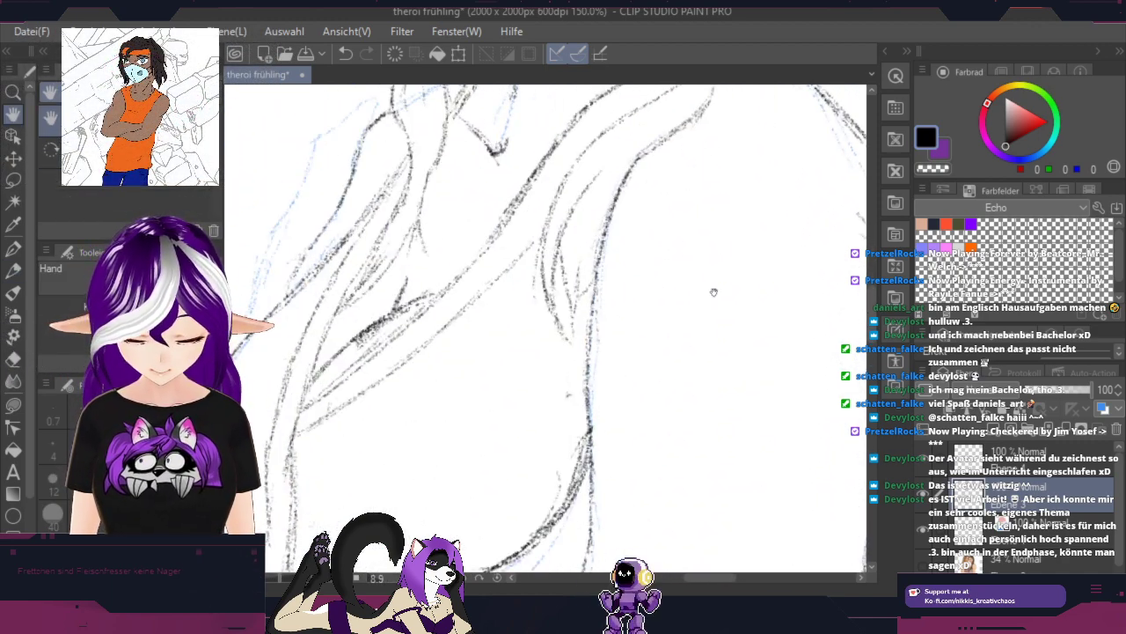
{"action": "scroll", "coordinate": [741, 361], "scroll_direction": "down", "scroll_amount": 2}
{"action": "left_click_drag", "start_coordinate": [791, 284], "coordinate": [709, 400]}
{"action": "scroll", "coordinate": [701, 351], "scroll_direction": "up", "scroll_amount": 1}
{"action": "scroll", "coordinate": [702, 352], "scroll_direction": "up", "scroll_amount": 1}
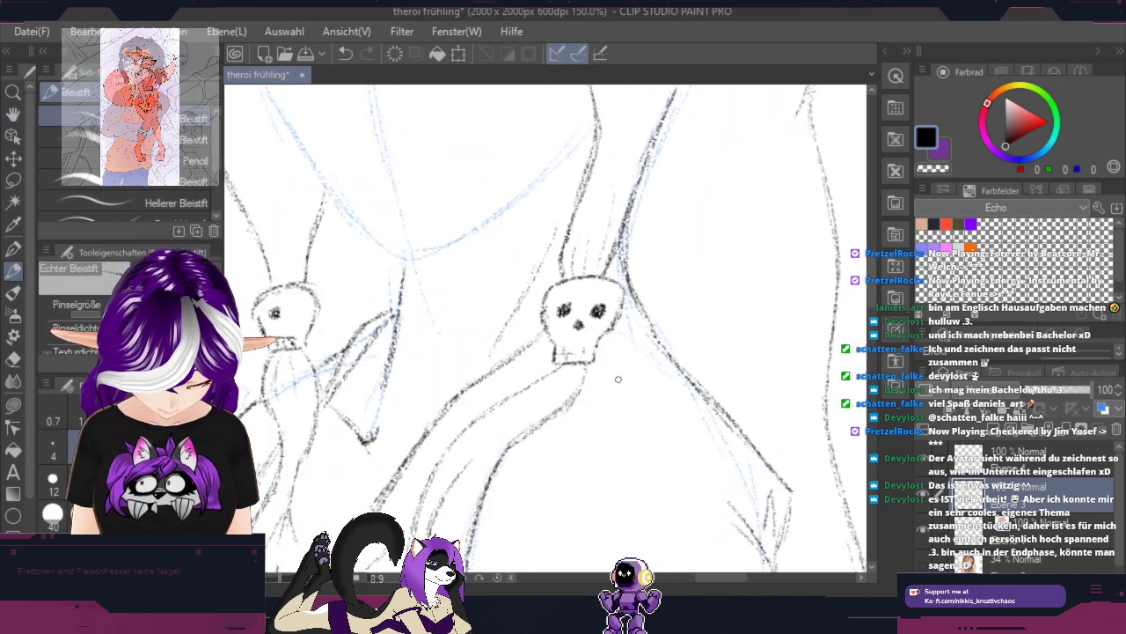
{"action": "key", "text": "r"}
{"action": "left_click_drag", "start_coordinate": [814, 443], "coordinate": [796, 264]}
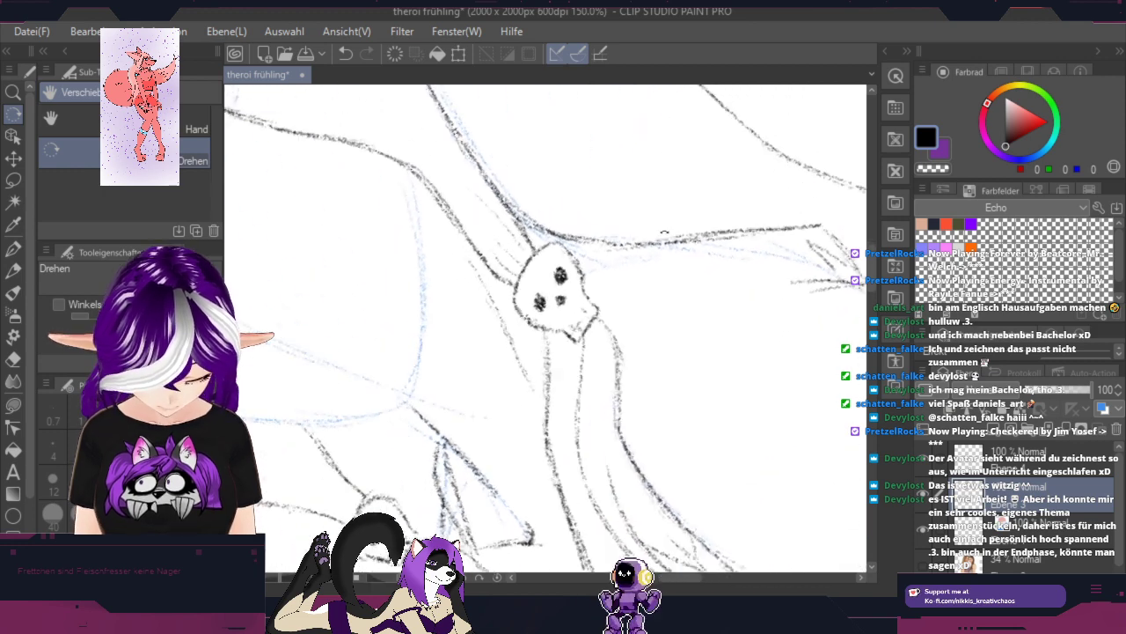
{"action": "key", "text": "p"}
{"action": "mouse_move", "coordinate": [638, 253]}
{"action": "left_mouse_down"}
{"action": "mouse_move", "coordinate": [683, 220]}
{"action": "mouse_move", "coordinate": [633, 251]}
{"action": "mouse_move", "coordinate": [672, 226]}
{"action": "mouse_move", "coordinate": [660, 236]}
{"action": "mouse_move", "coordinate": [771, 202]}
{"action": "left_mouse_up"}
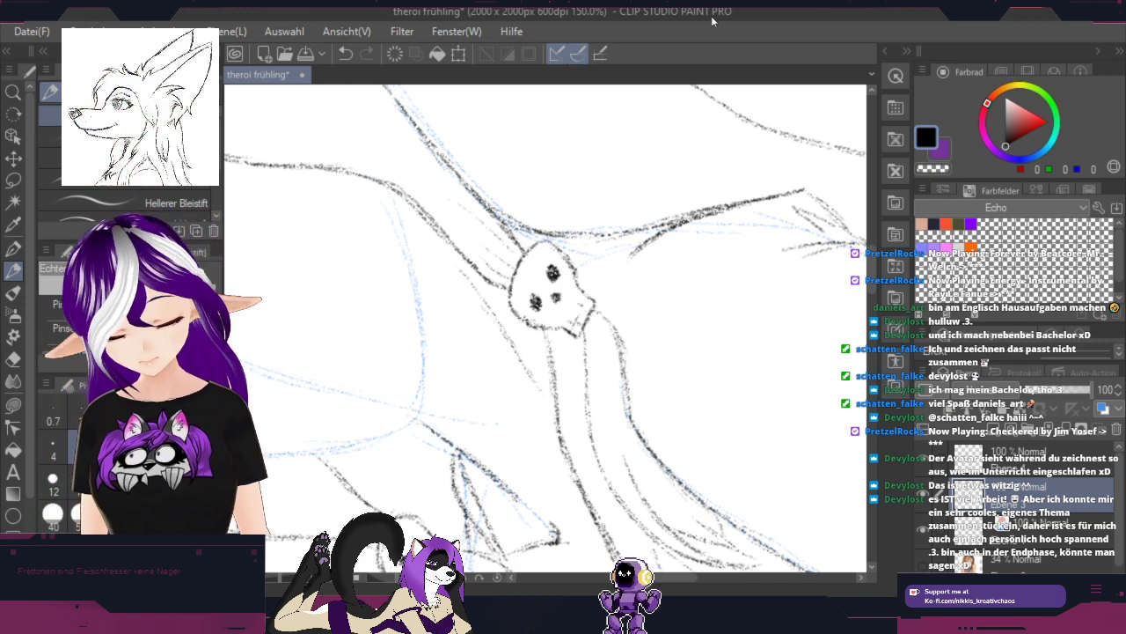
Step: Draw a small pointed fabric fold beside the larger skull bead and connect it to the arm's outer contour
{"action": "key", "text": "r"}
{"action": "left_click_drag", "start_coordinate": [760, 213], "coordinate": [717, 453]}
{"action": "left_click_drag", "start_coordinate": [704, 322], "coordinate": [691, 221]}
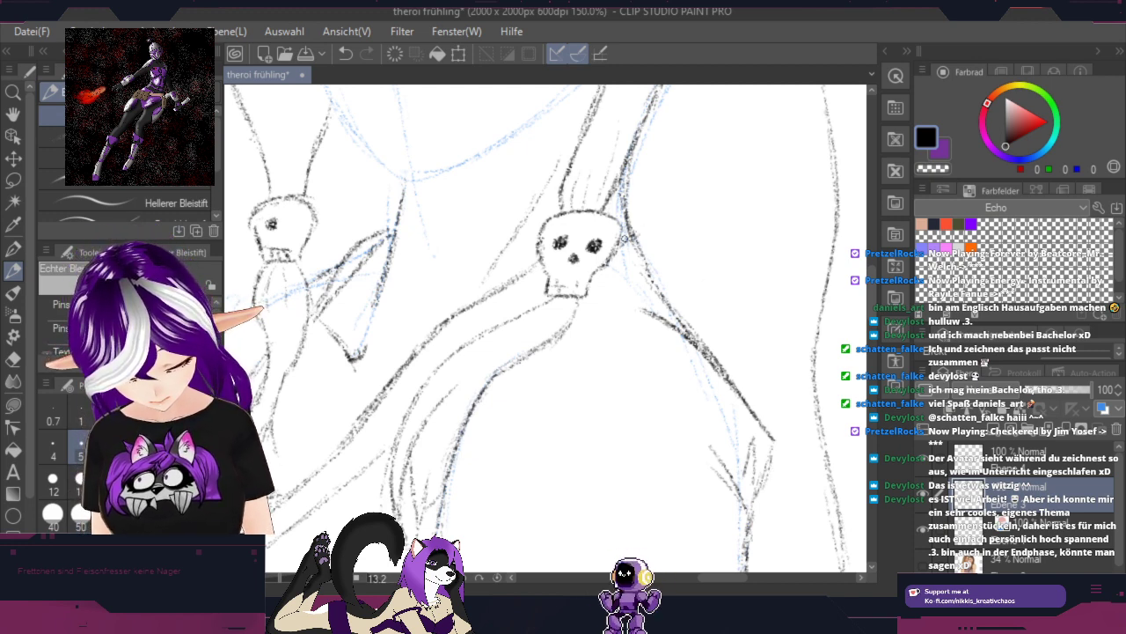
{"action": "mouse_move", "coordinate": [635, 199]}
{"action": "left_mouse_down"}
{"action": "mouse_move", "coordinate": [628, 208]}
{"action": "mouse_move", "coordinate": [639, 191]}
{"action": "mouse_move", "coordinate": [655, 220]}
{"action": "mouse_move", "coordinate": [653, 236]}
{"action": "mouse_move", "coordinate": [631, 238]}
{"action": "mouse_move", "coordinate": [655, 224]}
{"action": "mouse_move", "coordinate": [678, 317]}
{"action": "left_mouse_up"}
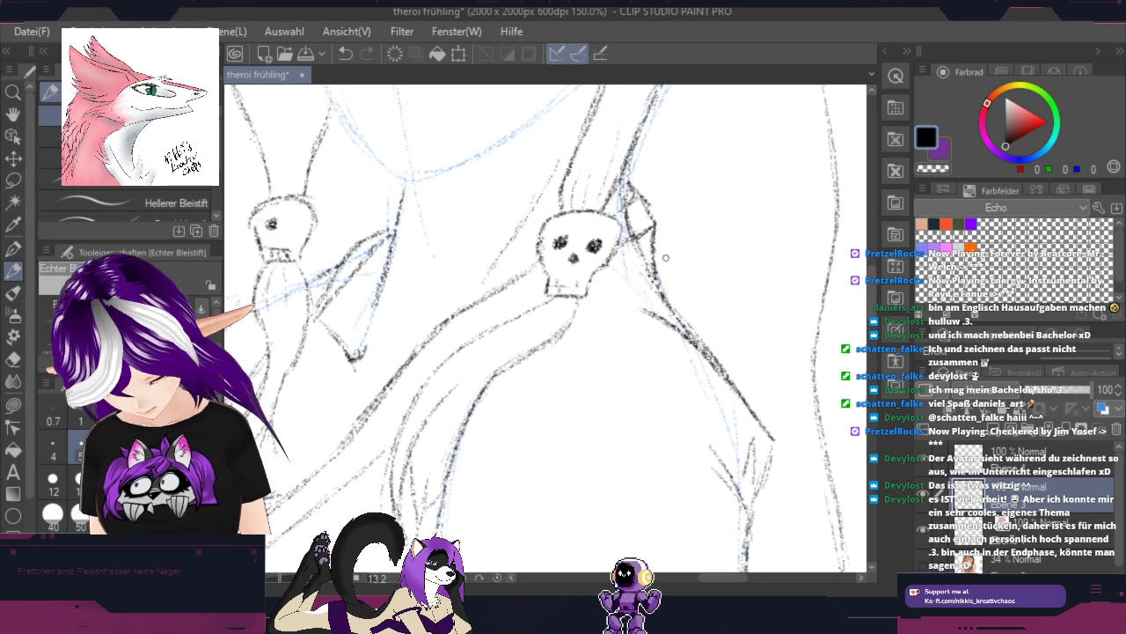
{"action": "mouse_move", "coordinate": [648, 232]}
{"action": "left_mouse_down"}
{"action": "mouse_move", "coordinate": [628, 213]}
{"action": "mouse_move", "coordinate": [646, 282]}
{"action": "left_mouse_up"}
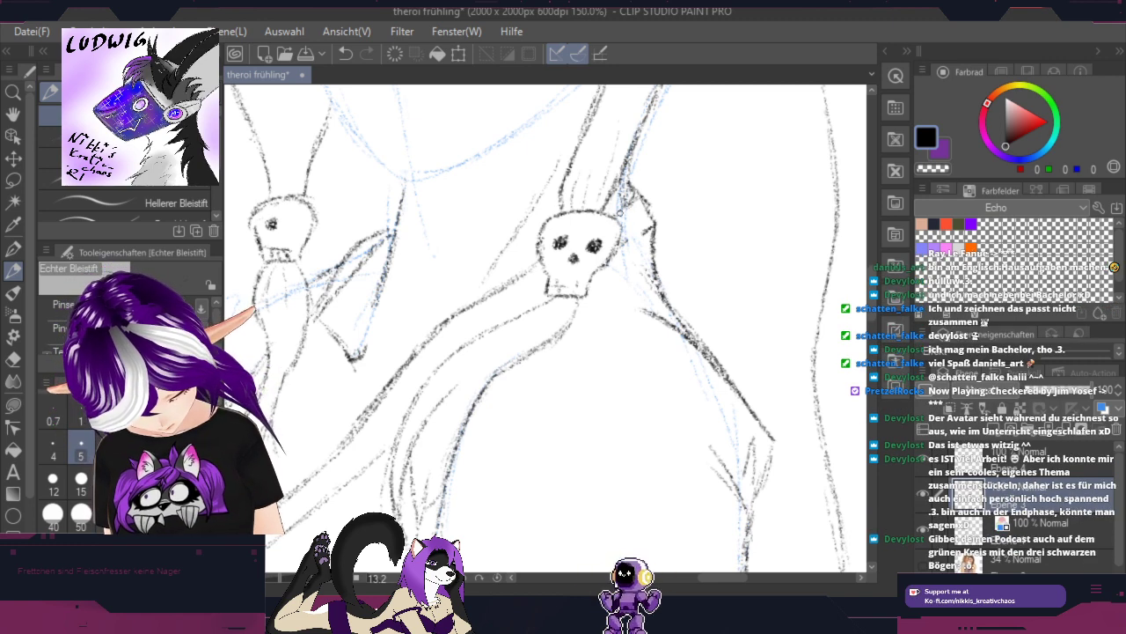
{"action": "left_click_drag", "start_coordinate": [612, 254], "coordinate": [653, 229]}
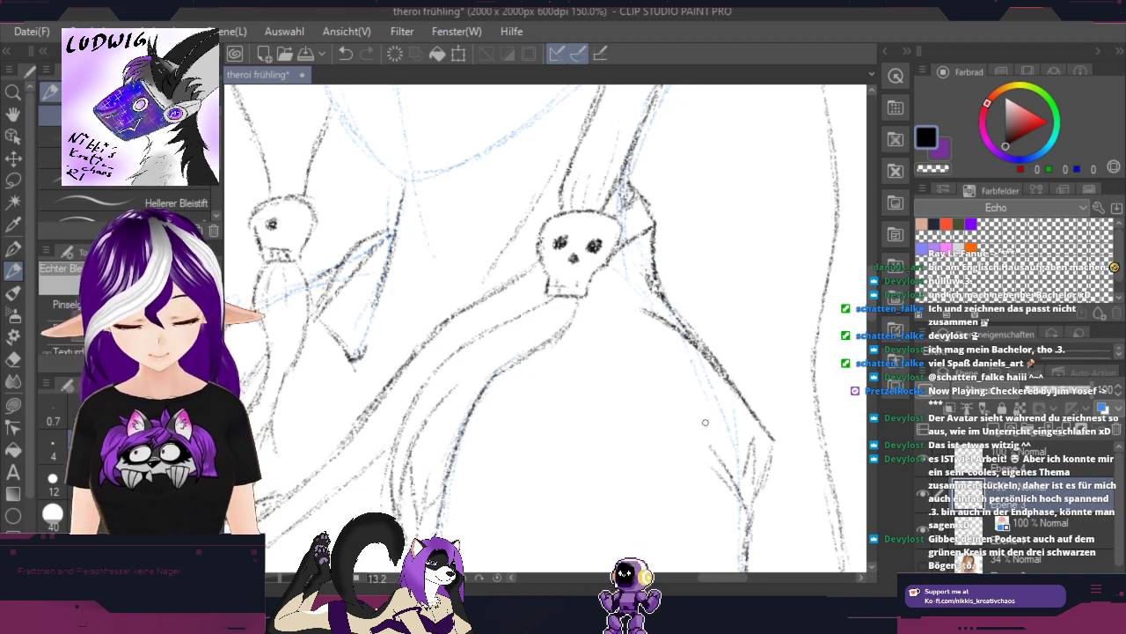
Step: Extend the curved edge of the hanging sleeve's opening up to the forearm's lower guide line
{"action": "left_click_drag", "start_coordinate": [662, 452], "coordinate": [764, 251]}
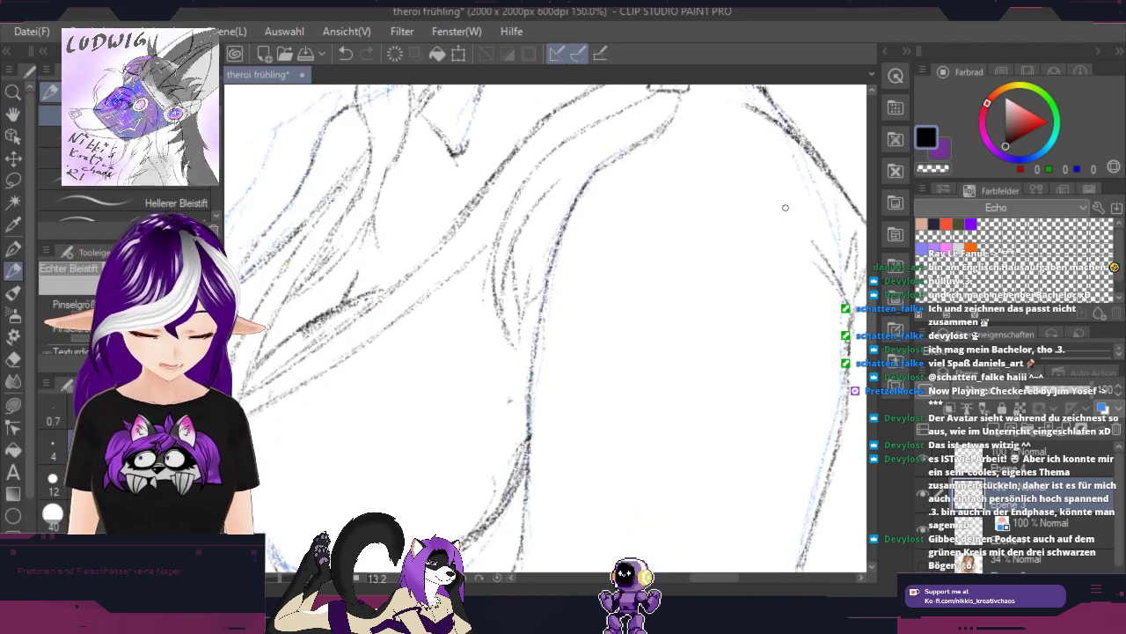
{"action": "scroll", "coordinate": [786, 208], "scroll_direction": "down", "scroll_amount": 3}
{"action": "left_click_drag", "start_coordinate": [758, 420], "coordinate": [785, 257]}
{"action": "scroll", "coordinate": [715, 365], "scroll_direction": "up", "scroll_amount": 4}
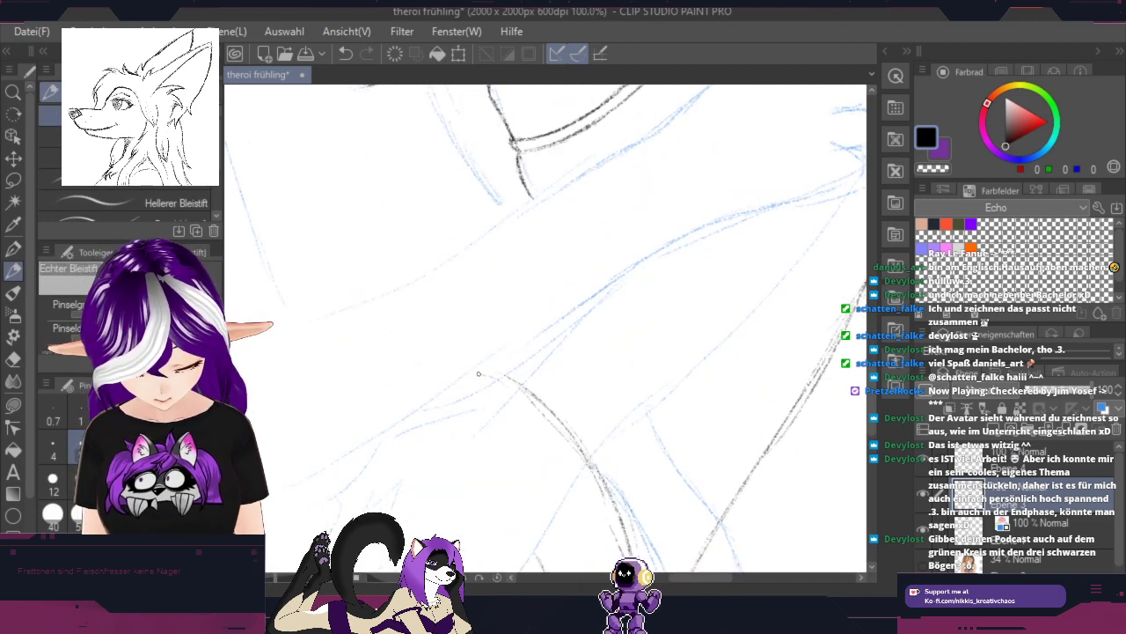
{"action": "mouse_move", "coordinate": [479, 373]}
{"action": "left_mouse_down"}
{"action": "mouse_move", "coordinate": [529, 388]}
{"action": "mouse_move", "coordinate": [486, 374]}
{"action": "mouse_move", "coordinate": [545, 416]}
{"action": "left_mouse_up"}
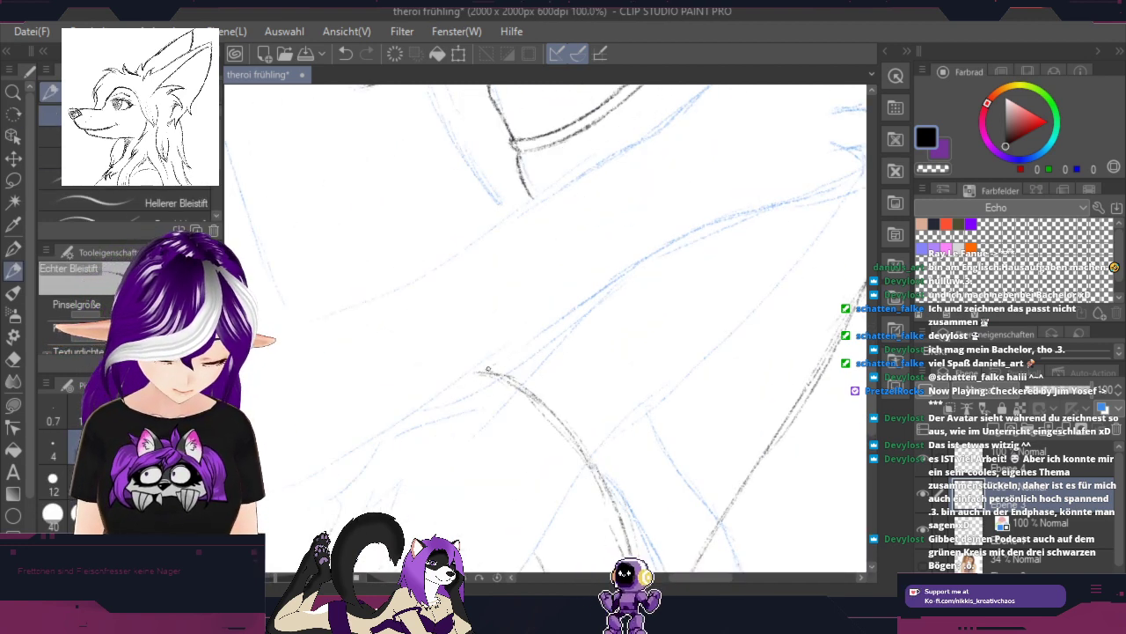
Step: Examine the sleeve opening, the gripping hand and the other sketched hand, closing in on the fingers wrapped around the body's side
{"action": "key", "text": "h"}
{"action": "left_click_drag", "start_coordinate": [510, 349], "coordinate": [676, 167]}
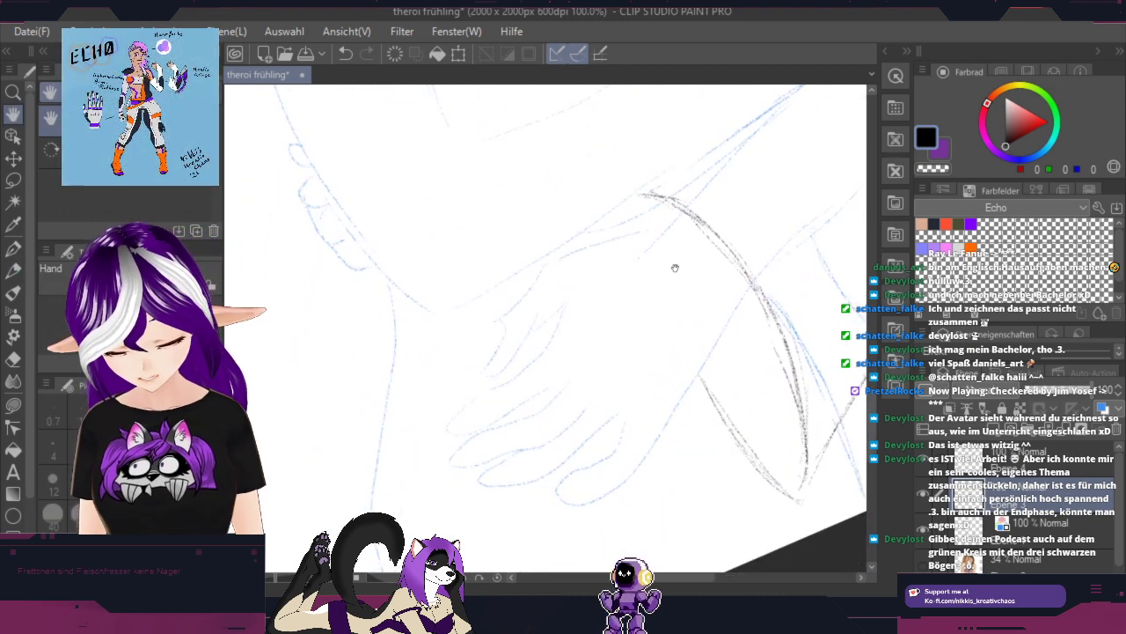
{"action": "left_click_drag", "start_coordinate": [704, 262], "coordinate": [478, 394]}
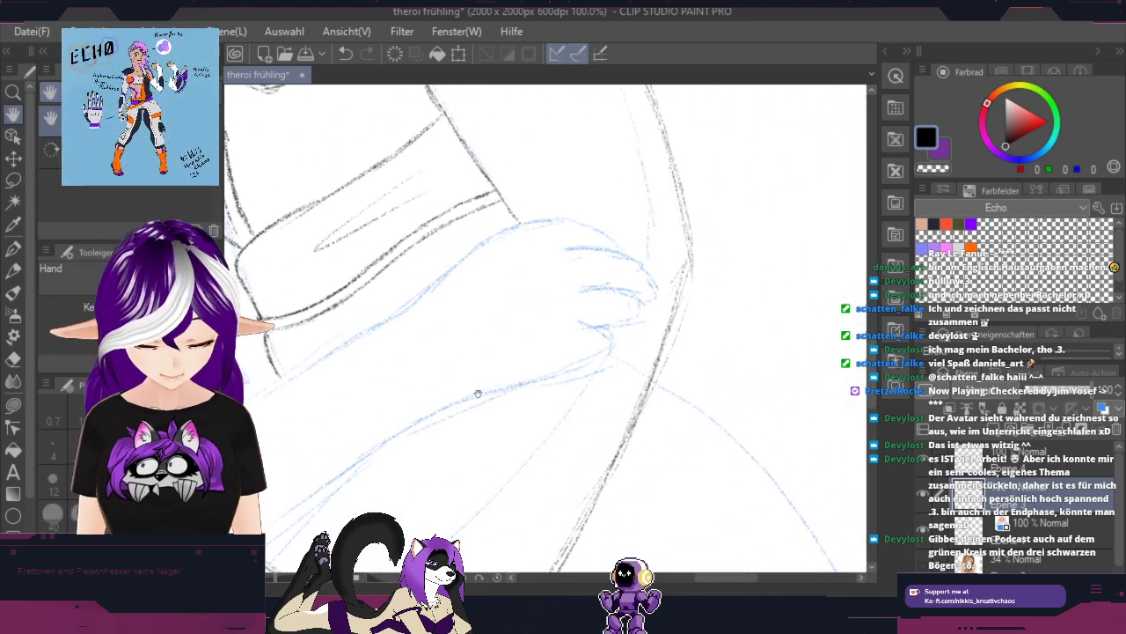
{"action": "left_click_drag", "start_coordinate": [503, 437], "coordinate": [728, 189]}
{"action": "left_click_drag", "start_coordinate": [602, 327], "coordinate": [734, 206]}
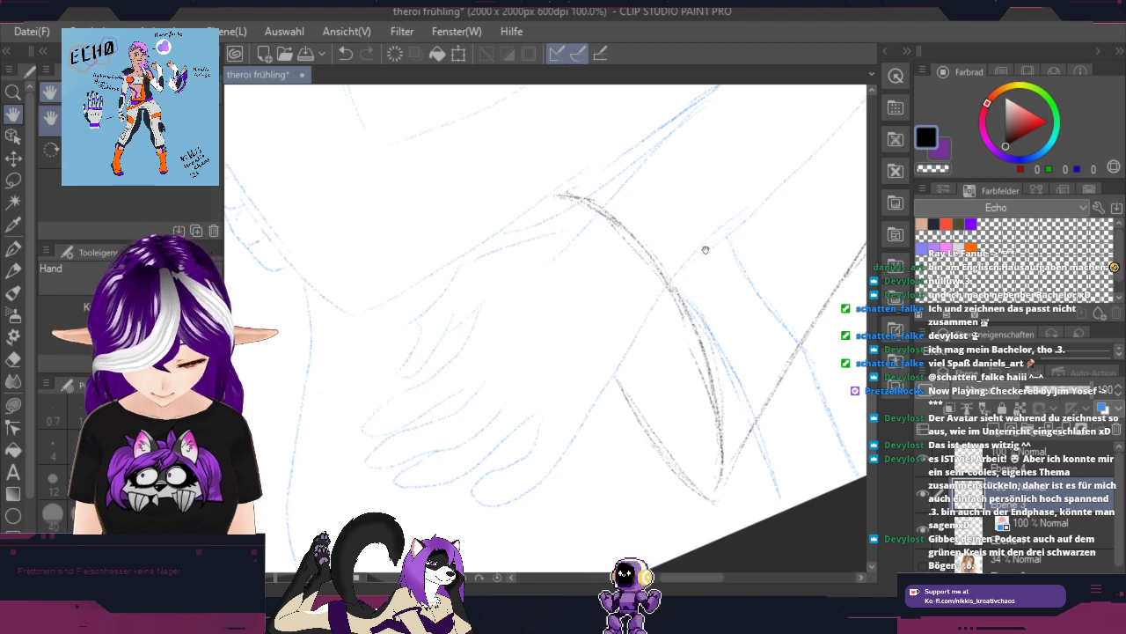
{"action": "left_click_drag", "start_coordinate": [705, 250], "coordinate": [723, 164]}
{"action": "key", "text": "p"}
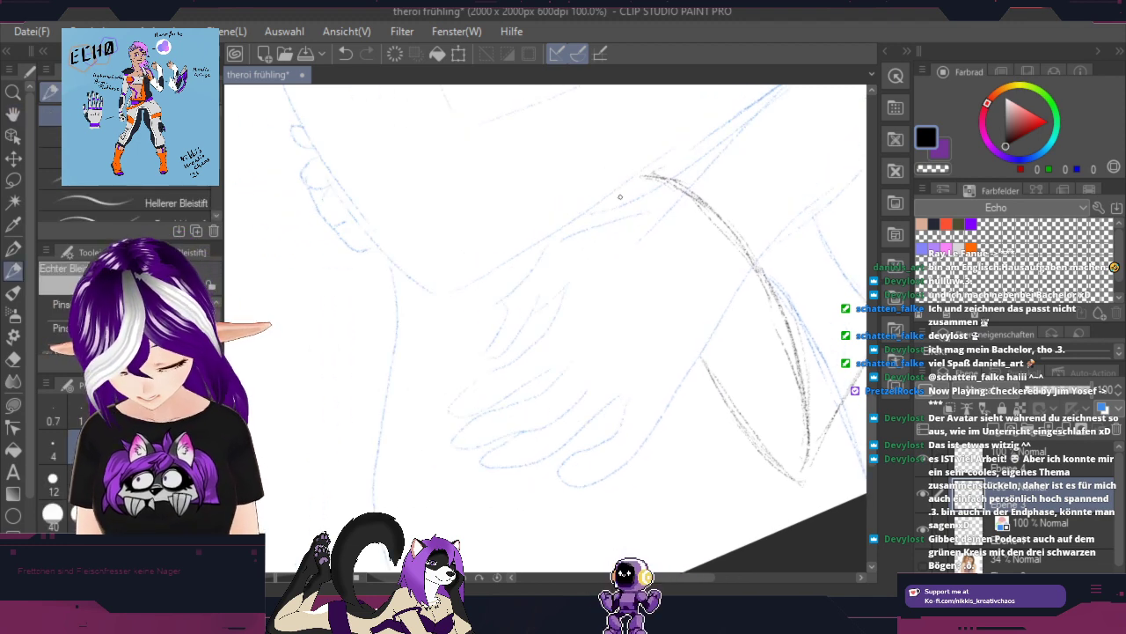
{"action": "key", "text": "r"}
{"action": "mouse_move", "coordinate": [704, 260]}
{"action": "left_mouse_down"}
{"action": "mouse_move", "coordinate": [727, 397]}
{"action": "mouse_move", "coordinate": [734, 360]}
{"action": "left_mouse_up"}
{"action": "key", "text": "h"}
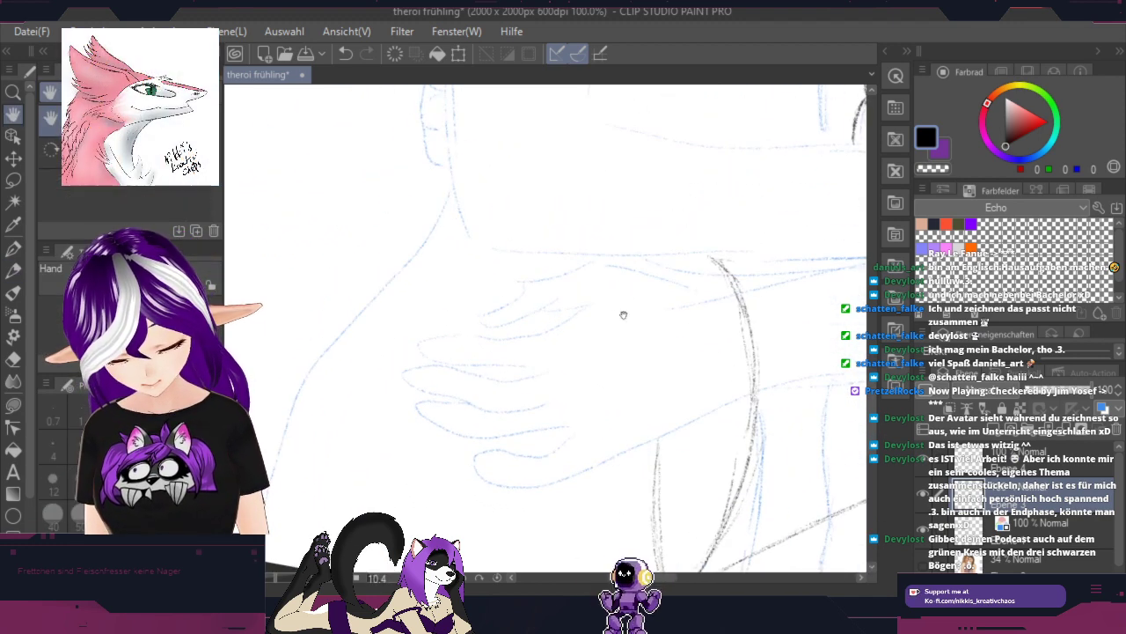
{"action": "left_click_drag", "start_coordinate": [624, 314], "coordinate": [710, 524]}
{"action": "key", "text": "p"}
{"action": "scroll", "coordinate": [539, 283], "scroll_direction": "up", "scroll_amount": 3}
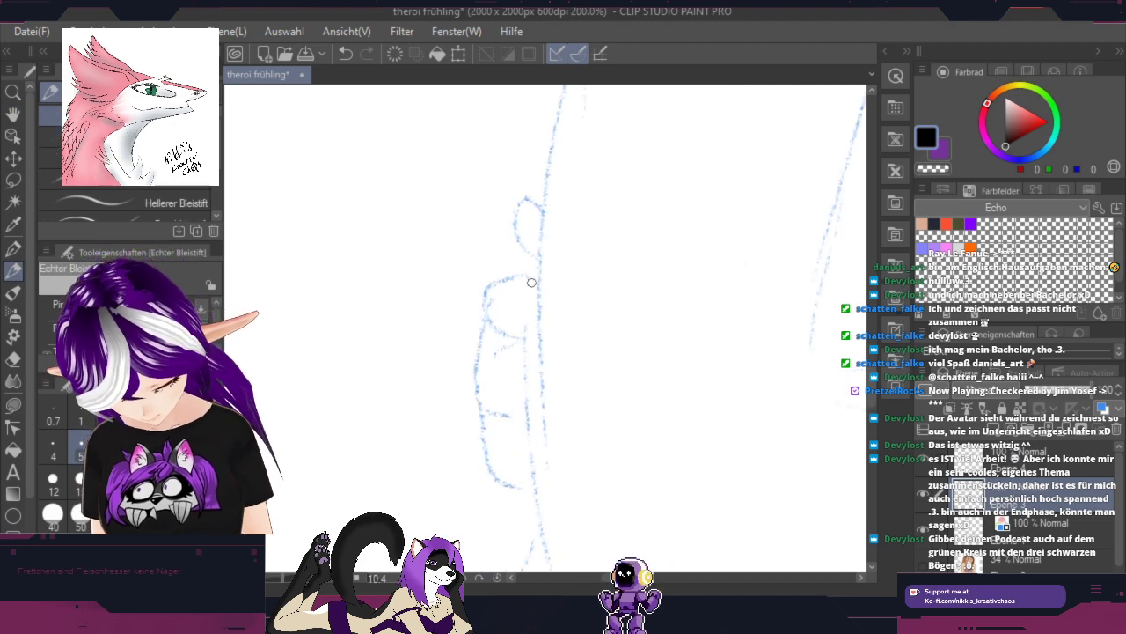
Step: Outline the gripping fingers around the body's side, divide them with two short creases and trace the small pointed thumb above
{"action": "mouse_move", "coordinate": [537, 283]}
{"action": "left_mouse_down"}
{"action": "mouse_move", "coordinate": [496, 281]}
{"action": "mouse_move", "coordinate": [488, 321]}
{"action": "mouse_move", "coordinate": [485, 300]}
{"action": "mouse_move", "coordinate": [492, 335]}
{"action": "mouse_move", "coordinate": [496, 282]}
{"action": "left_mouse_up"}
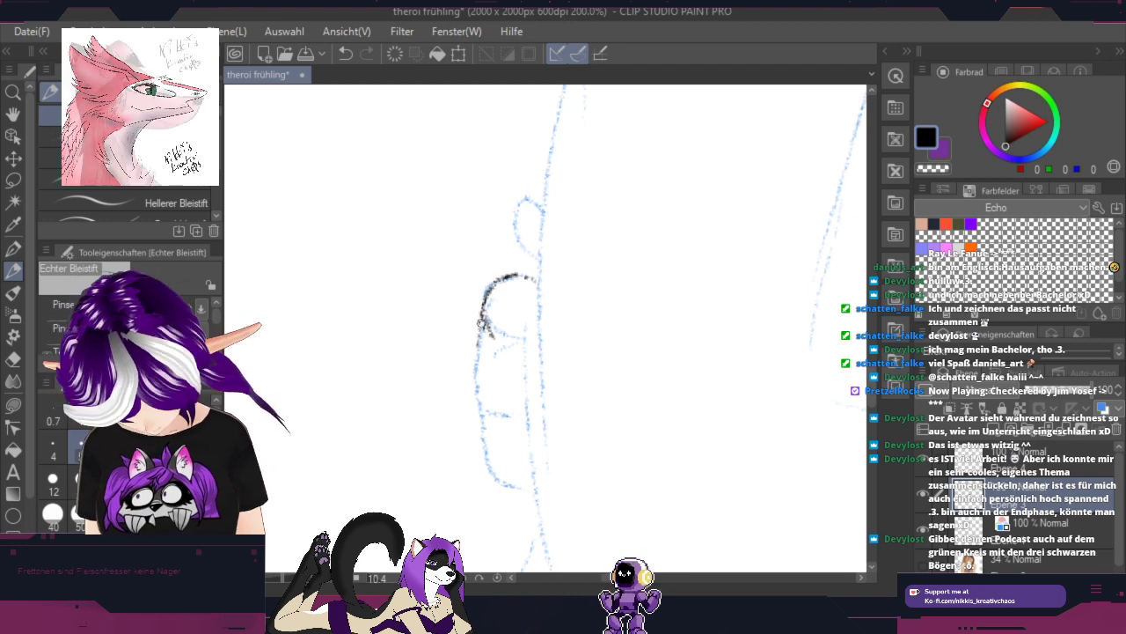
{"action": "mouse_move", "coordinate": [481, 332]}
{"action": "left_mouse_down"}
{"action": "mouse_move", "coordinate": [488, 458]}
{"action": "mouse_move", "coordinate": [525, 482]}
{"action": "left_mouse_up"}
{"action": "mouse_move", "coordinate": [539, 280]}
{"action": "left_mouse_down"}
{"action": "mouse_move", "coordinate": [548, 471]}
{"action": "mouse_move", "coordinate": [528, 491]}
{"action": "left_mouse_up"}
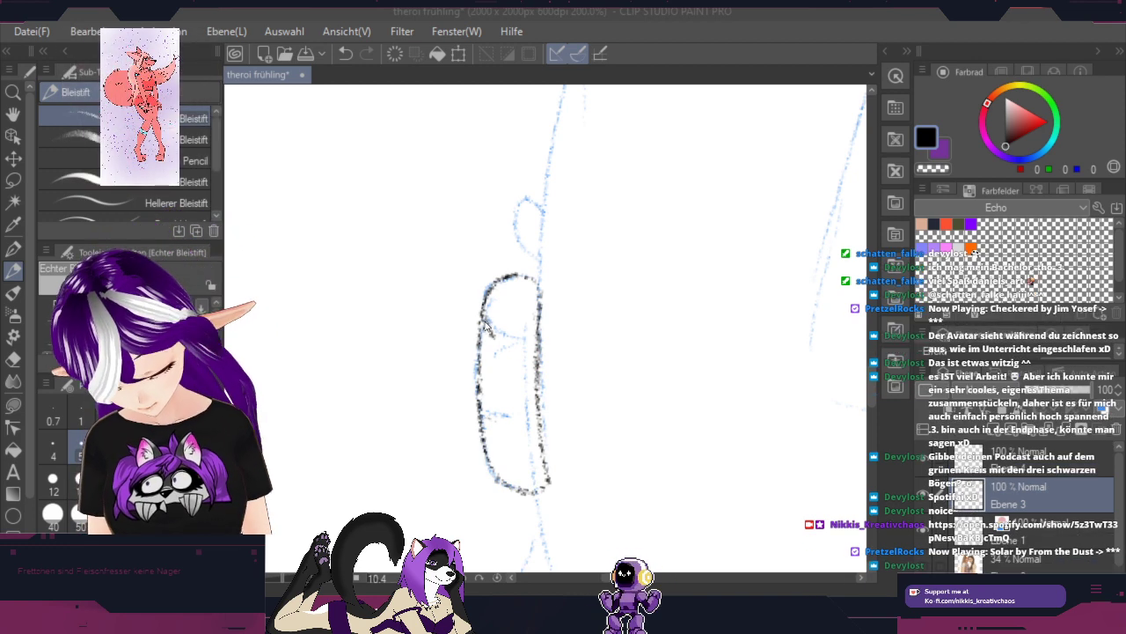
{"action": "left_click_drag", "start_coordinate": [486, 317], "coordinate": [505, 335]}
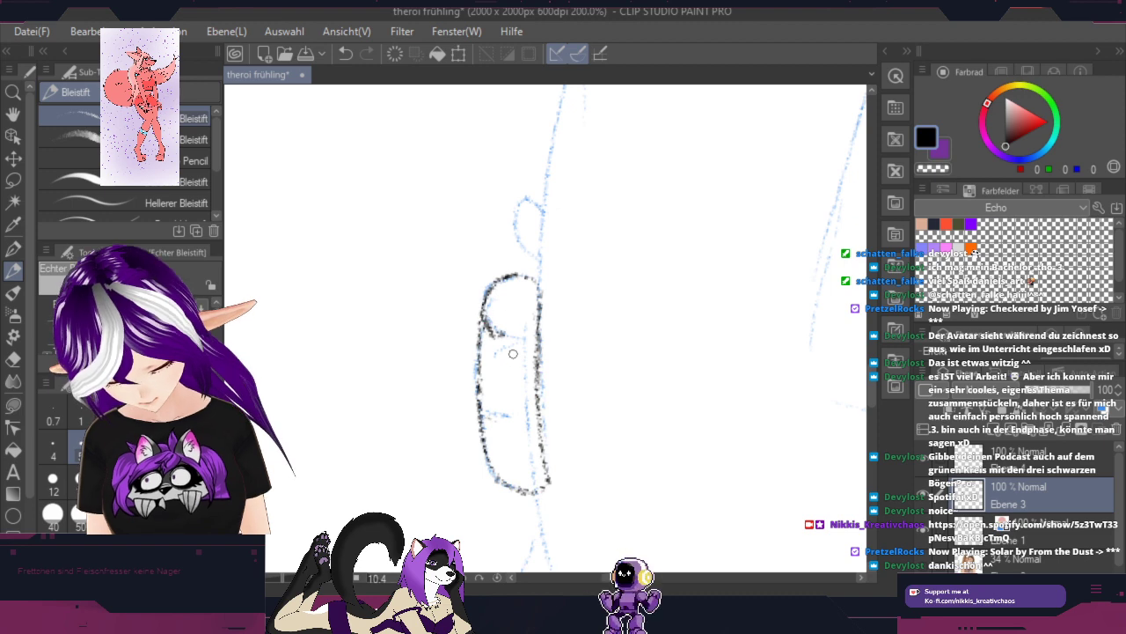
{"action": "left_click_drag", "start_coordinate": [487, 414], "coordinate": [504, 415]}
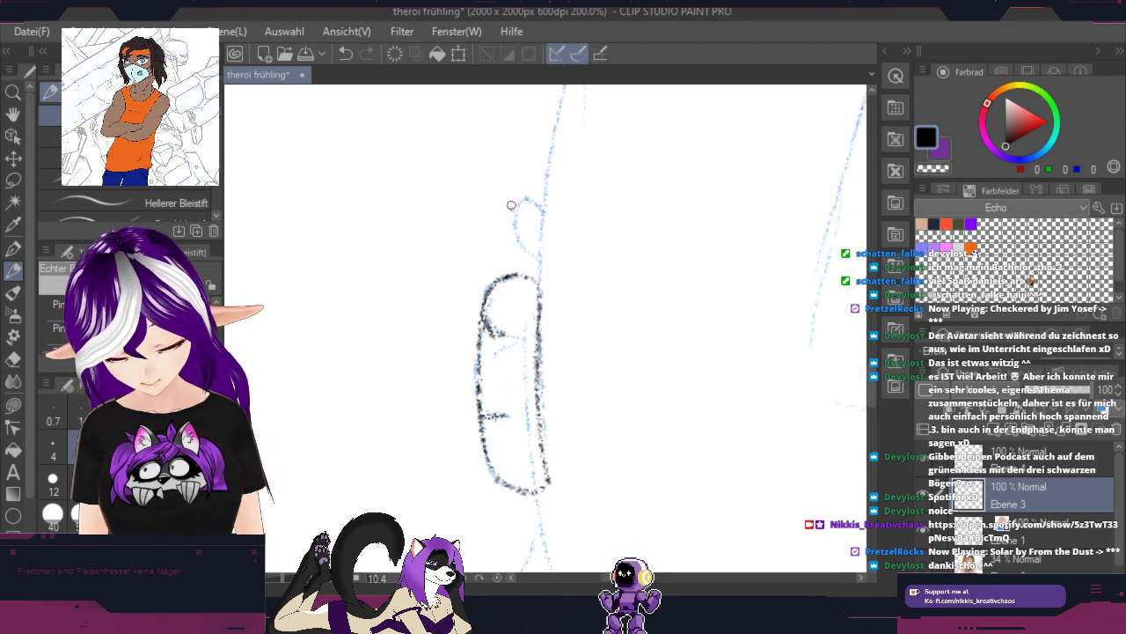
{"action": "mouse_move", "coordinate": [511, 209]}
{"action": "left_mouse_down"}
{"action": "mouse_move", "coordinate": [543, 265]}
{"action": "mouse_move", "coordinate": [527, 249]}
{"action": "mouse_move", "coordinate": [516, 191]}
{"action": "mouse_move", "coordinate": [513, 211]}
{"action": "mouse_move", "coordinate": [542, 206]}
{"action": "left_mouse_up"}
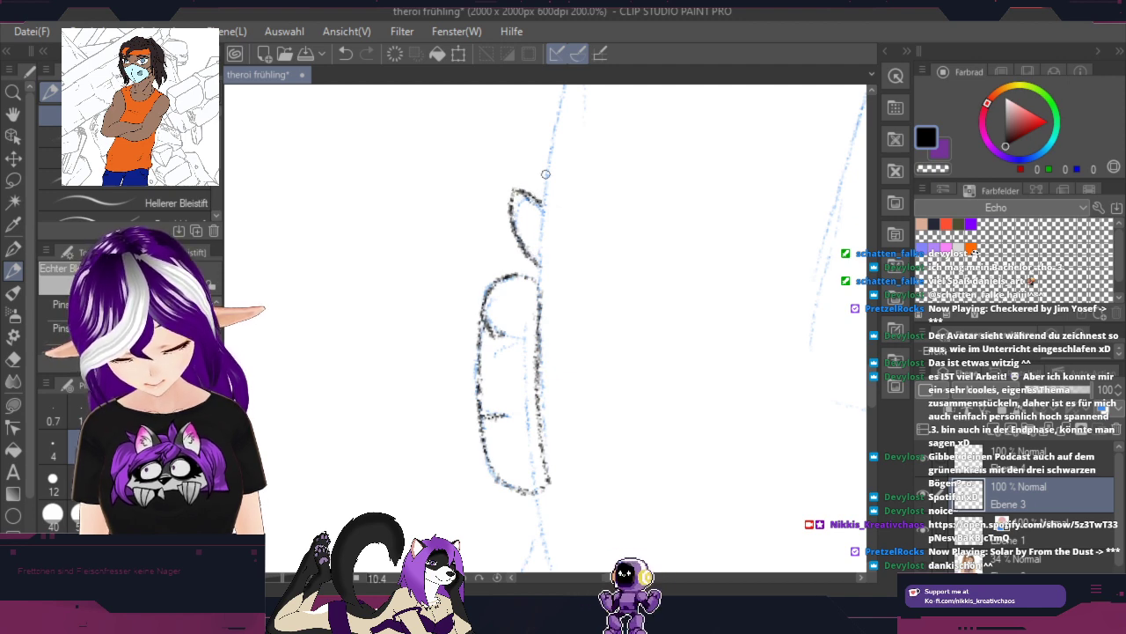
Step: Extend the long outer hair strand down beside the hanging arm and finish it with several pointed hair tips
{"action": "mouse_move", "coordinate": [799, 242]}
{"action": "left_mouse_down"}
{"action": "mouse_move", "coordinate": [631, 423]}
{"action": "mouse_move", "coordinate": [639, 410]}
{"action": "mouse_move", "coordinate": [608, 401]}
{"action": "mouse_move", "coordinate": [529, 400]}
{"action": "left_mouse_up"}
{"action": "scroll", "coordinate": [641, 408], "scroll_direction": "down", "scroll_amount": 1}
{"action": "scroll", "coordinate": [642, 405], "scroll_direction": "down", "scroll_amount": 3}
{"action": "key", "text": "space"}
{"action": "mouse_move", "coordinate": [776, 344]}
{"action": "left_mouse_down"}
{"action": "mouse_move", "coordinate": [737, 387]}
{"action": "mouse_move", "coordinate": [695, 405]}
{"action": "left_mouse_up"}
{"action": "left_click_drag", "start_coordinate": [747, 267], "coordinate": [672, 499]}
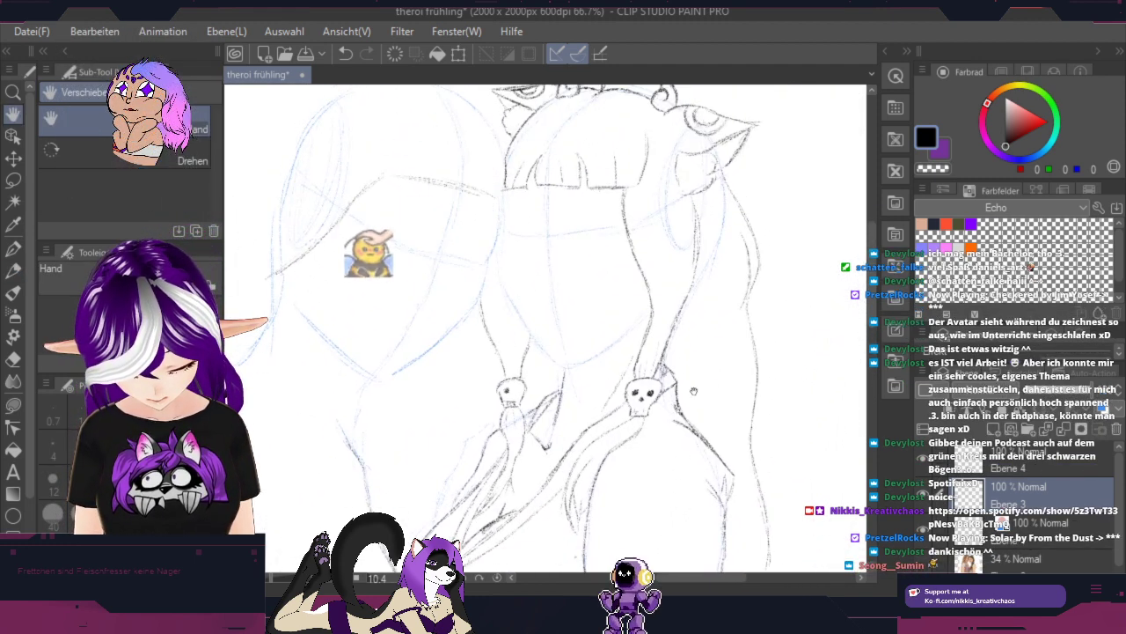
{"action": "left_click_drag", "start_coordinate": [721, 338], "coordinate": [706, 411]}
{"action": "mouse_move", "coordinate": [760, 460]}
{"action": "left_mouse_down"}
{"action": "mouse_move", "coordinate": [719, 270]}
{"action": "mouse_move", "coordinate": [705, 81]}
{"action": "left_mouse_up"}
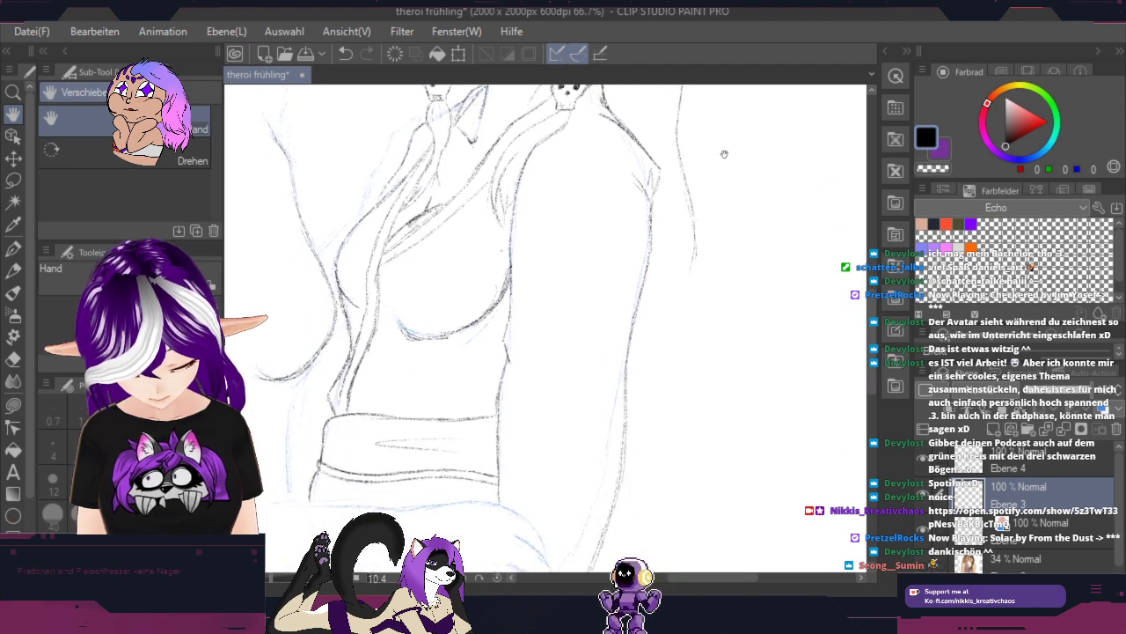
{"action": "key", "text": "h"}
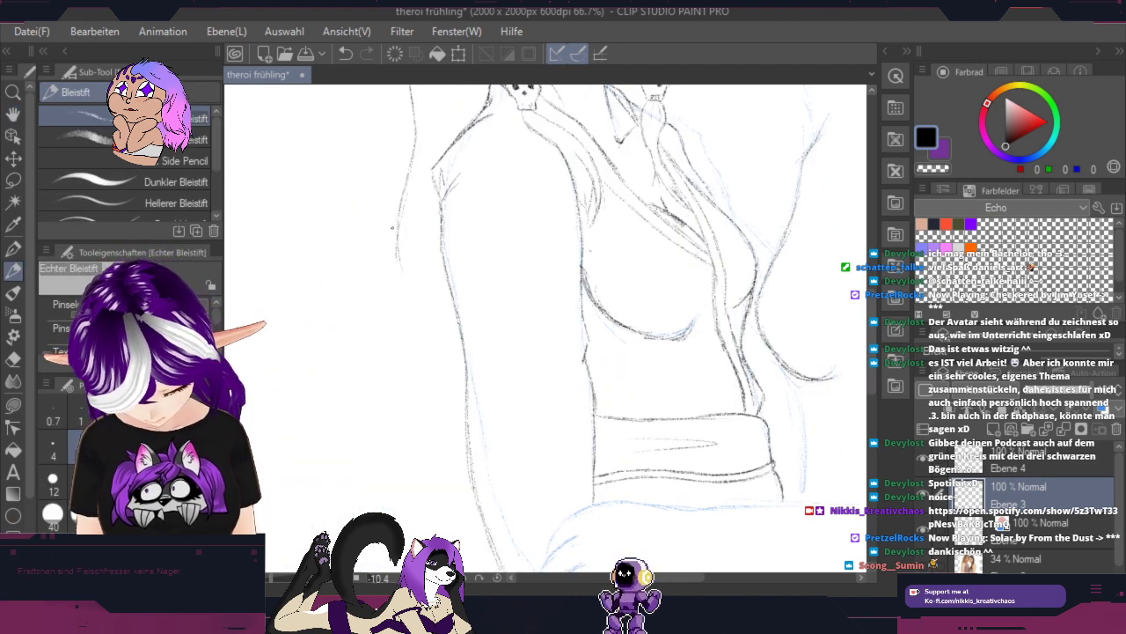
{"action": "left_click_drag", "start_coordinate": [417, 308], "coordinate": [431, 400]}
{"action": "left_click_drag", "start_coordinate": [422, 342], "coordinate": [429, 407]}
{"action": "mouse_move", "coordinate": [438, 335]}
{"action": "left_mouse_down"}
{"action": "mouse_move", "coordinate": [429, 410]}
{"action": "mouse_move", "coordinate": [438, 312]}
{"action": "mouse_move", "coordinate": [430, 437]}
{"action": "left_mouse_up"}
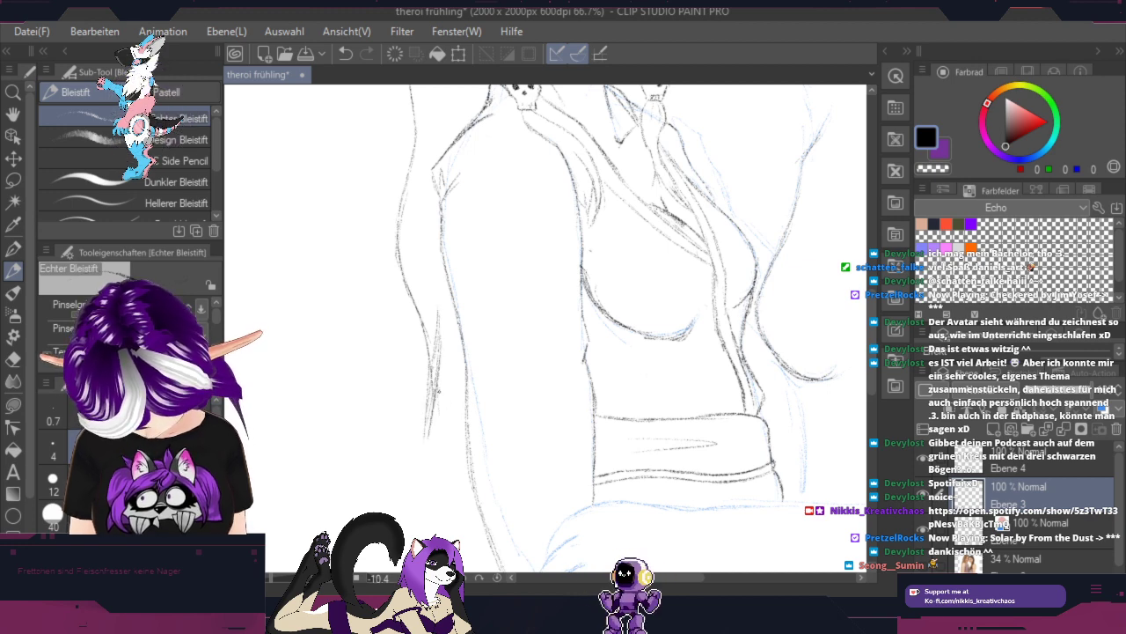
{"action": "mouse_move", "coordinate": [438, 389]}
{"action": "left_mouse_down"}
{"action": "mouse_move", "coordinate": [449, 436]}
{"action": "mouse_move", "coordinate": [463, 443]}
{"action": "left_mouse_up"}
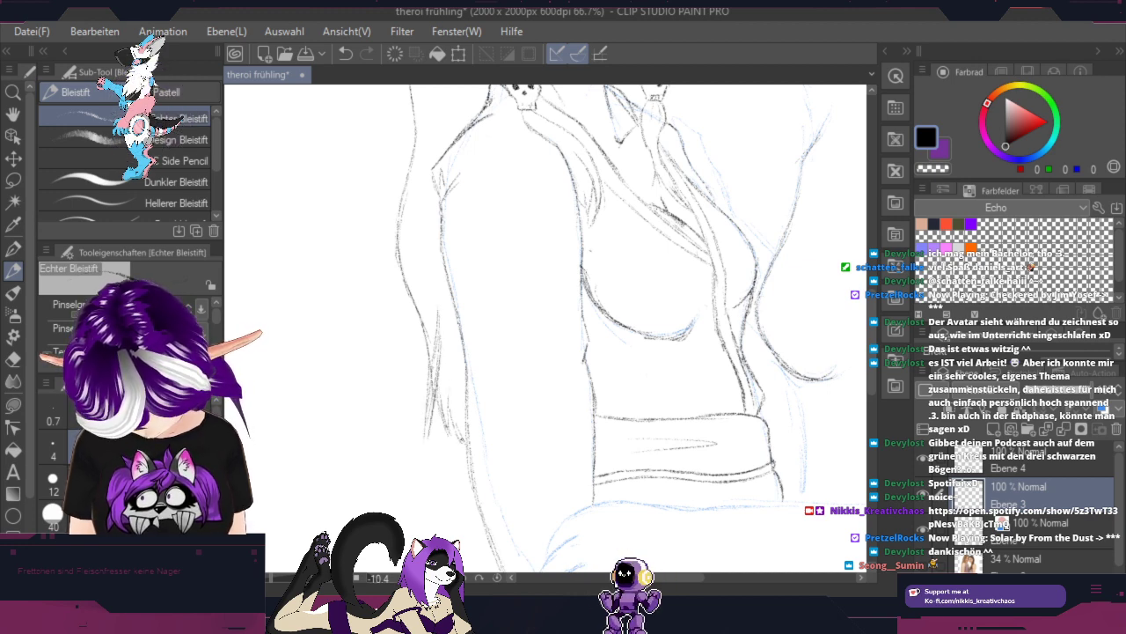
Step: Draw a short connecting stroke between the hair tail and the fabric fold just above the larger skull bead
{"action": "left_click_drag", "start_coordinate": [486, 176], "coordinate": [618, 540]}
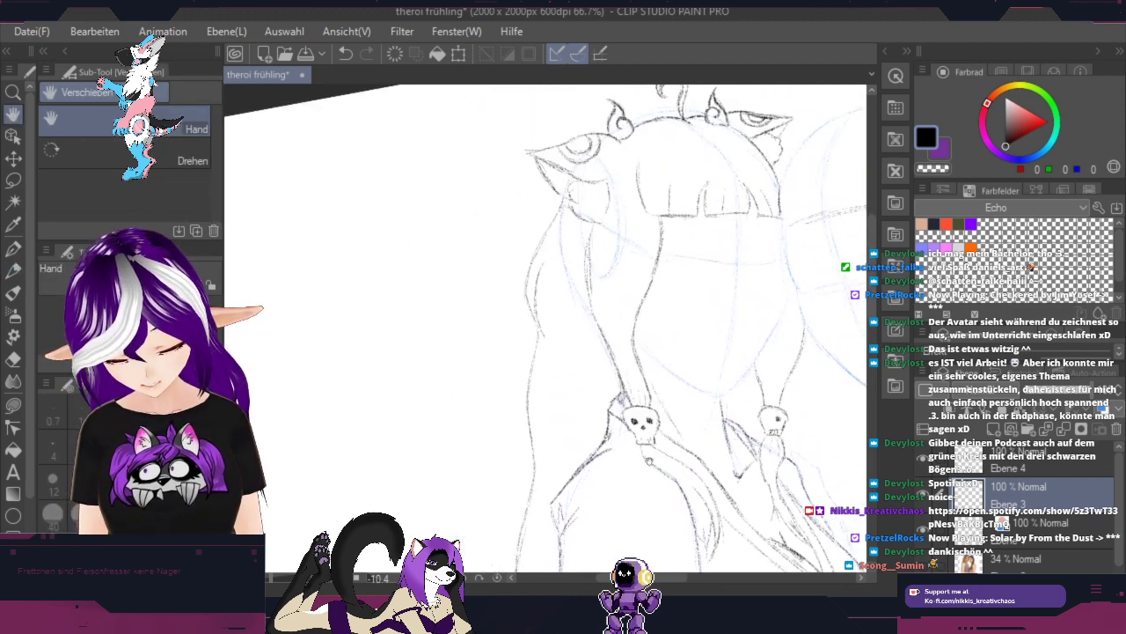
{"action": "left_click_drag", "start_coordinate": [731, 459], "coordinate": [653, 387]}
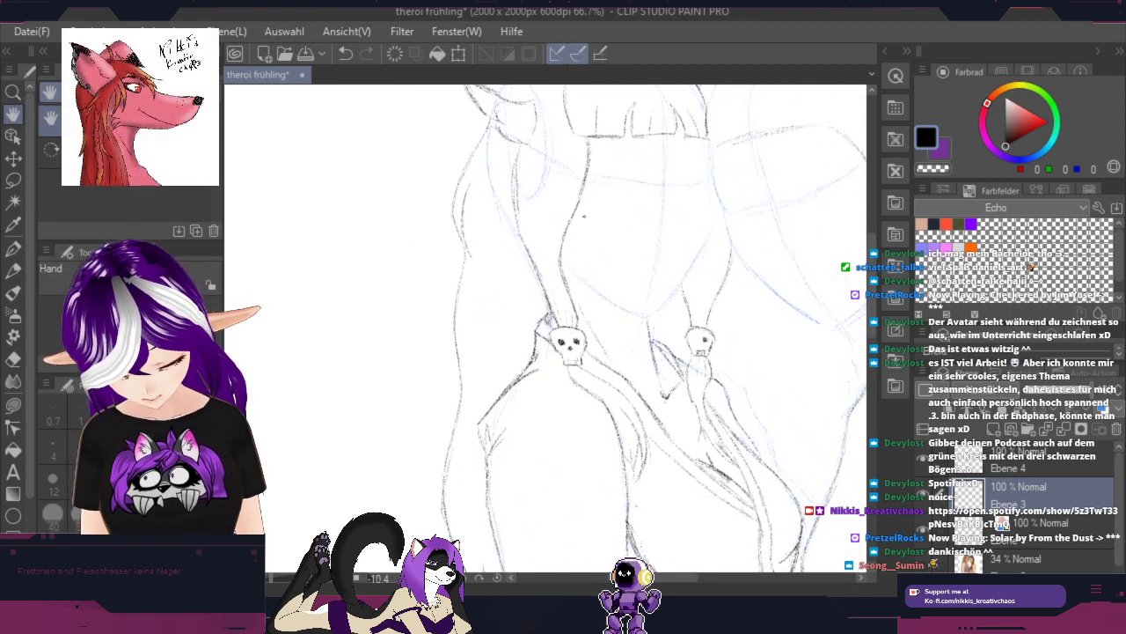
{"action": "left_click_drag", "start_coordinate": [538, 286], "coordinate": [543, 309]}
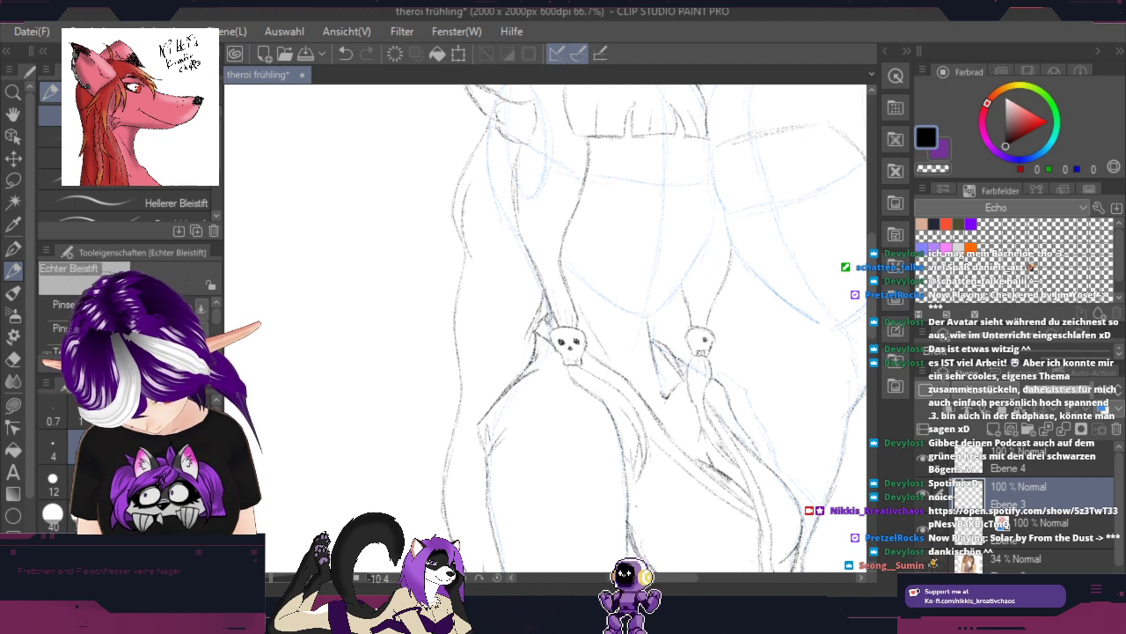
Step: Sketch the first eye below the fringe, with a thick curved upper lid, a lower lid and an eyelid crease
{"action": "left_click_drag", "start_coordinate": [701, 202], "coordinate": [599, 330]}
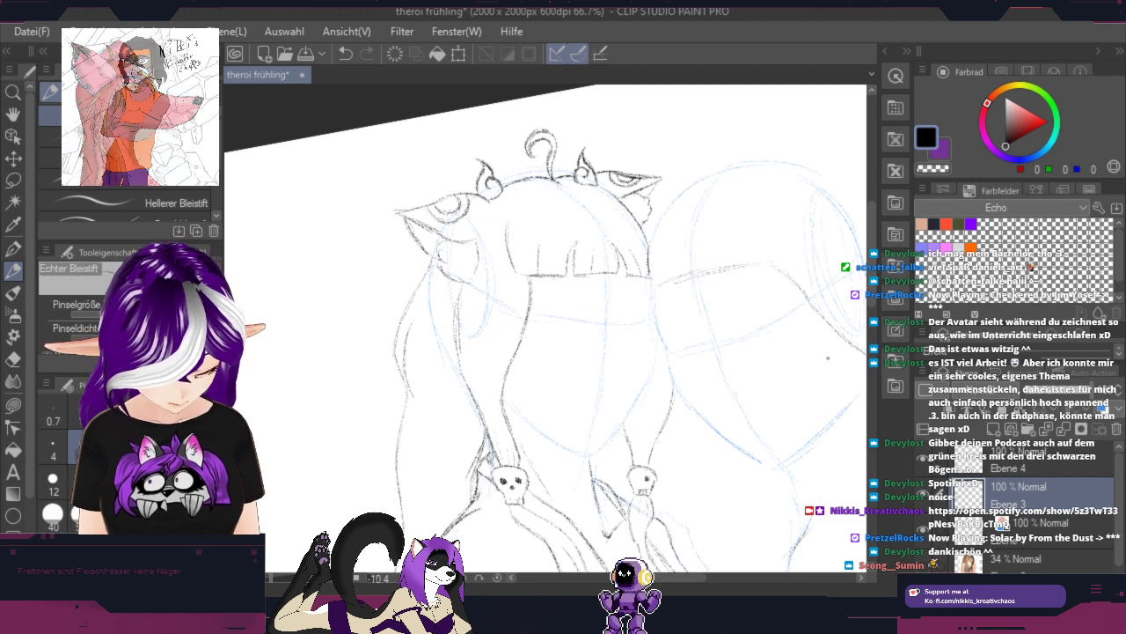
{"action": "scroll", "coordinate": [650, 319], "scroll_direction": "up", "scroll_amount": 5}
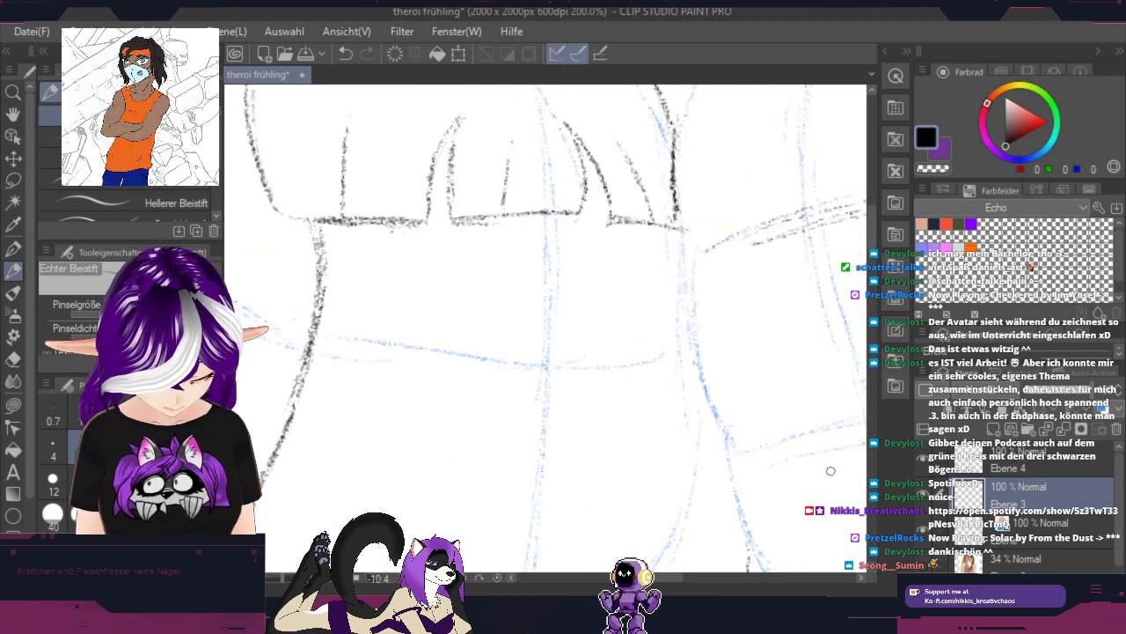
{"action": "mouse_move", "coordinate": [831, 471]}
{"action": "left_mouse_down"}
{"action": "mouse_move", "coordinate": [588, 324]}
{"action": "mouse_move", "coordinate": [677, 309]}
{"action": "mouse_move", "coordinate": [665, 356]}
{"action": "mouse_move", "coordinate": [609, 384]}
{"action": "mouse_move", "coordinate": [667, 354]}
{"action": "left_mouse_up"}
{"action": "left_click_drag", "start_coordinate": [677, 313], "coordinate": [633, 380]}
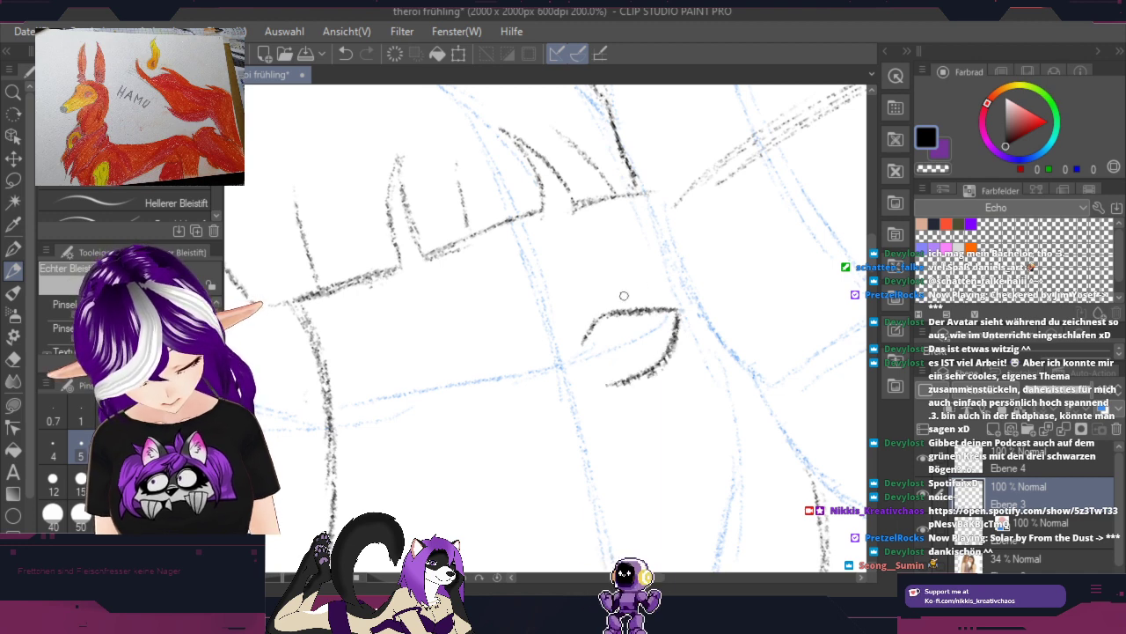
{"action": "mouse_move", "coordinate": [582, 339]}
{"action": "left_mouse_down"}
{"action": "mouse_move", "coordinate": [629, 306]}
{"action": "mouse_move", "coordinate": [680, 312]}
{"action": "mouse_move", "coordinate": [610, 307]}
{"action": "mouse_move", "coordinate": [584, 340]}
{"action": "left_mouse_up"}
{"action": "mouse_move", "coordinate": [680, 314]}
{"action": "left_mouse_down"}
{"action": "mouse_move", "coordinate": [668, 356]}
{"action": "mouse_move", "coordinate": [611, 385]}
{"action": "mouse_move", "coordinate": [667, 349]}
{"action": "left_mouse_up"}
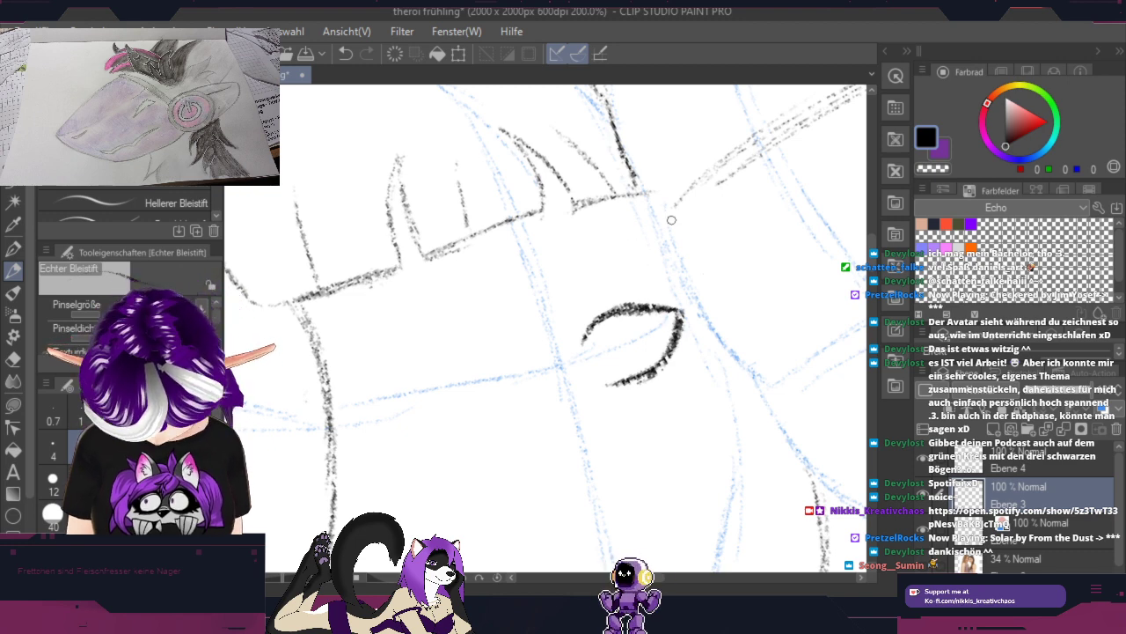
{"action": "mouse_move", "coordinate": [582, 311]}
{"action": "left_mouse_down"}
{"action": "mouse_move", "coordinate": [671, 301]}
{"action": "mouse_move", "coordinate": [614, 302]}
{"action": "mouse_move", "coordinate": [667, 295]}
{"action": "mouse_move", "coordinate": [653, 293]}
{"action": "left_mouse_up"}
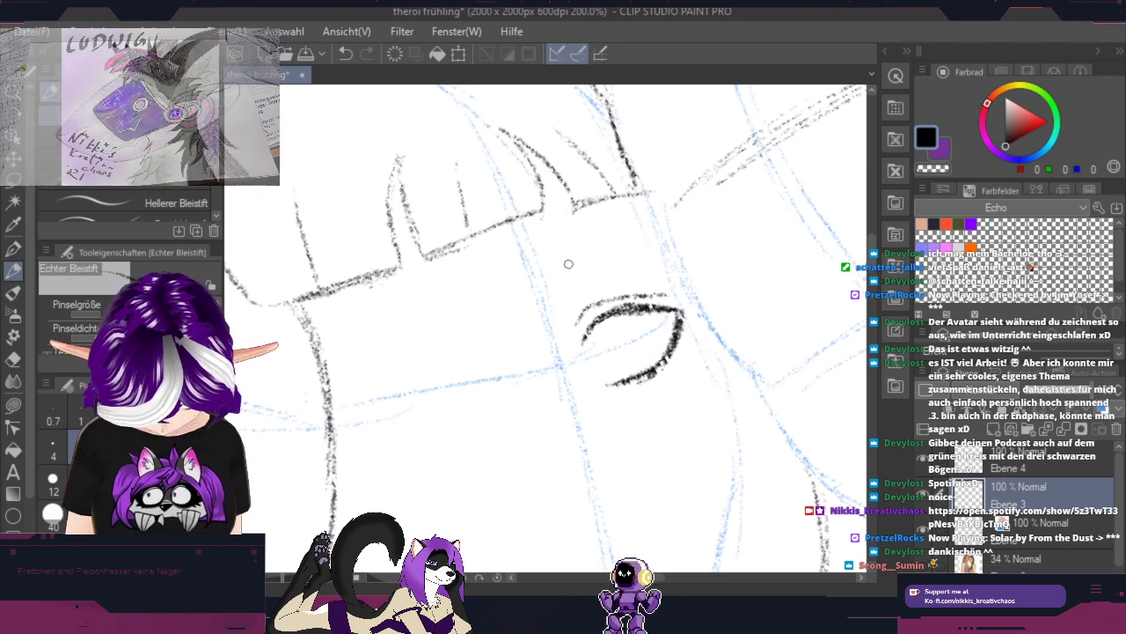
Step: Draw a tapered eyebrow above the first eye and add the two curved iris lines inside the eye
{"action": "mouse_move", "coordinate": [539, 249]}
{"action": "left_mouse_down"}
{"action": "mouse_move", "coordinate": [555, 275]}
{"action": "mouse_move", "coordinate": [659, 252]}
{"action": "left_mouse_up"}
{"action": "left_click_drag", "start_coordinate": [583, 260], "coordinate": [671, 252]}
{"action": "left_click_drag", "start_coordinate": [539, 249], "coordinate": [674, 248]}
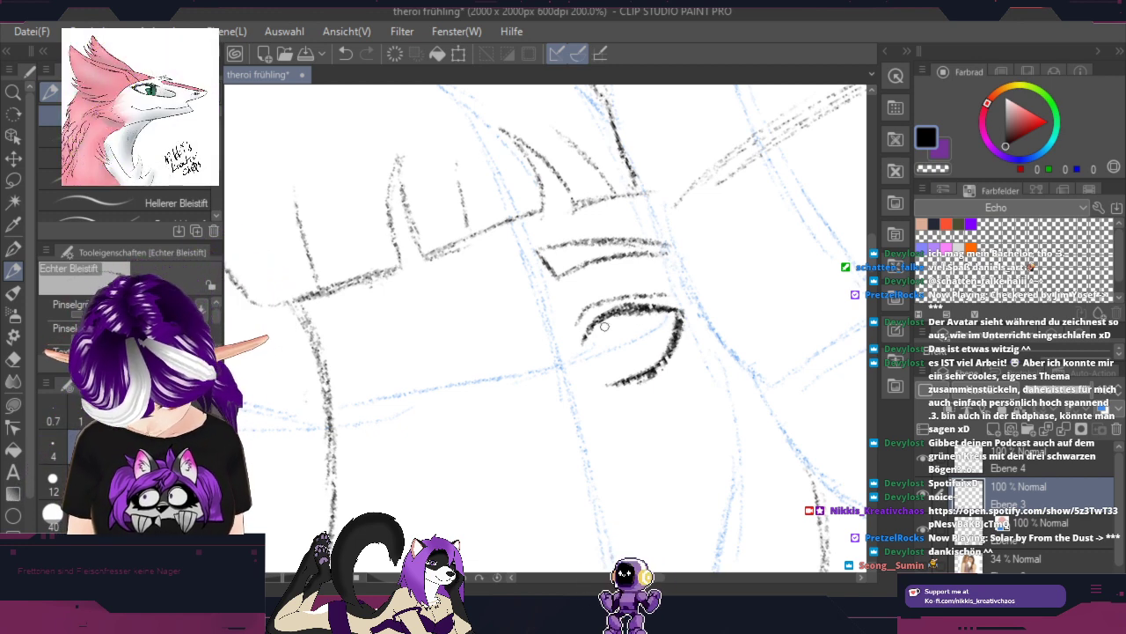
{"action": "mouse_move", "coordinate": [597, 320]}
{"action": "left_mouse_down"}
{"action": "mouse_move", "coordinate": [631, 385]}
{"action": "mouse_move", "coordinate": [602, 338]}
{"action": "mouse_move", "coordinate": [635, 314]}
{"action": "mouse_move", "coordinate": [652, 373]}
{"action": "mouse_move", "coordinate": [635, 312]}
{"action": "left_mouse_up"}
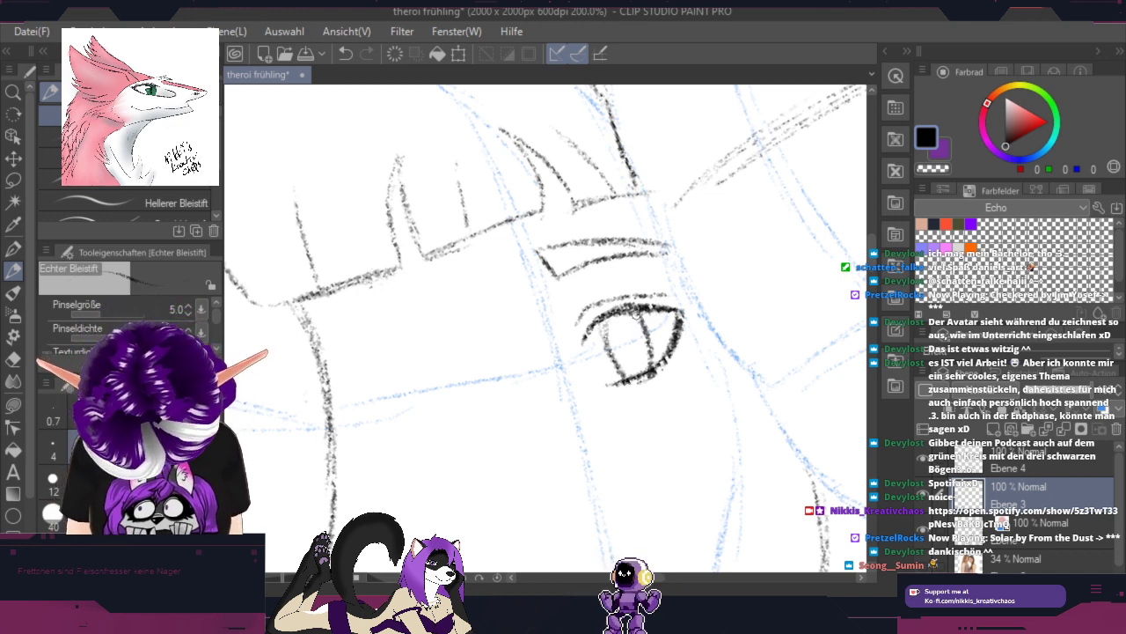
Step: Outline the second eye across the face's centre line from the first, with an arched upper lid and curved lower lid
{"action": "key", "text": "h"}
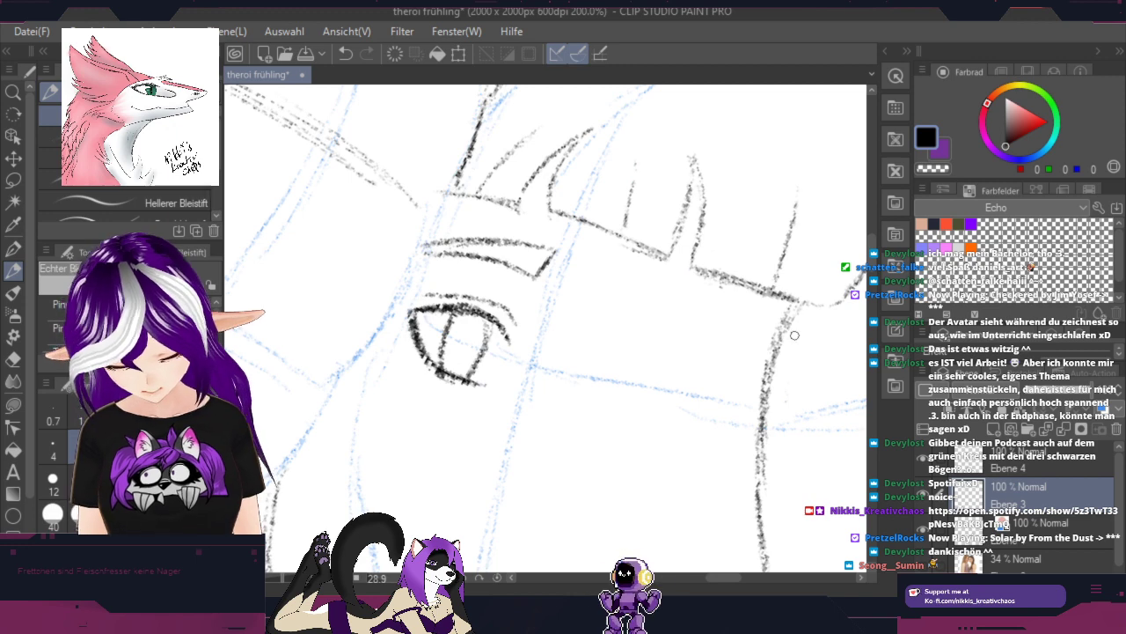
{"action": "key", "text": "r"}
{"action": "mouse_move", "coordinate": [793, 407]}
{"action": "left_mouse_down"}
{"action": "mouse_move", "coordinate": [788, 261]}
{"action": "mouse_move", "coordinate": [773, 220]}
{"action": "left_mouse_up"}
{"action": "key", "text": "p"}
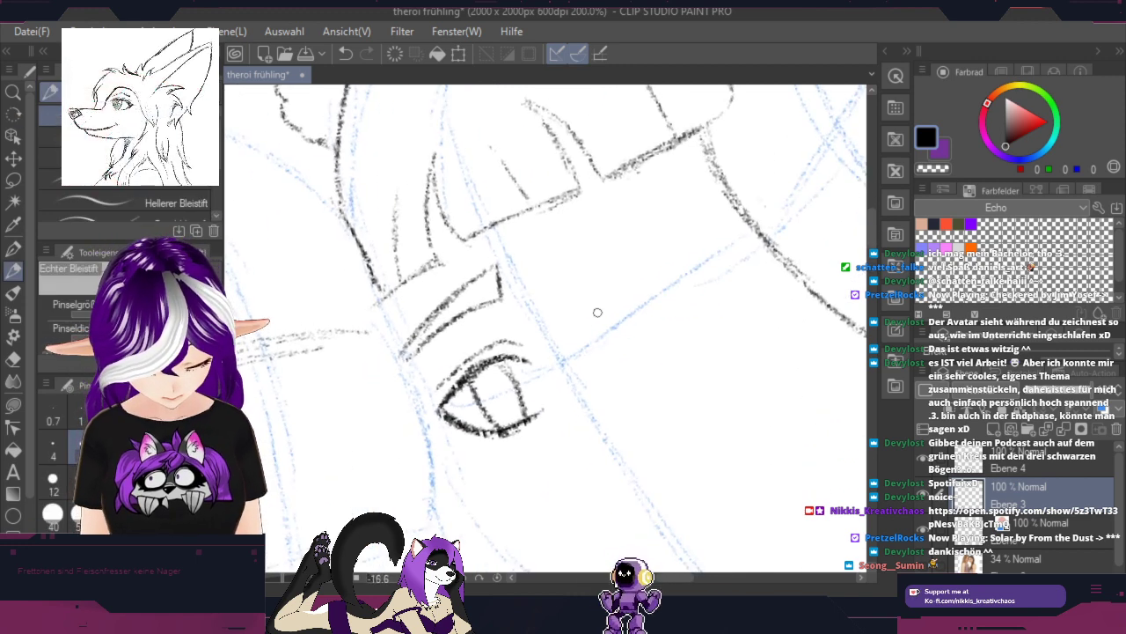
{"action": "mouse_move", "coordinate": [593, 329]}
{"action": "left_mouse_down"}
{"action": "mouse_move", "coordinate": [607, 296]}
{"action": "mouse_move", "coordinate": [669, 247]}
{"action": "mouse_move", "coordinate": [686, 193]}
{"action": "left_mouse_up"}
{"action": "key", "text": "r"}
{"action": "key", "text": "p"}
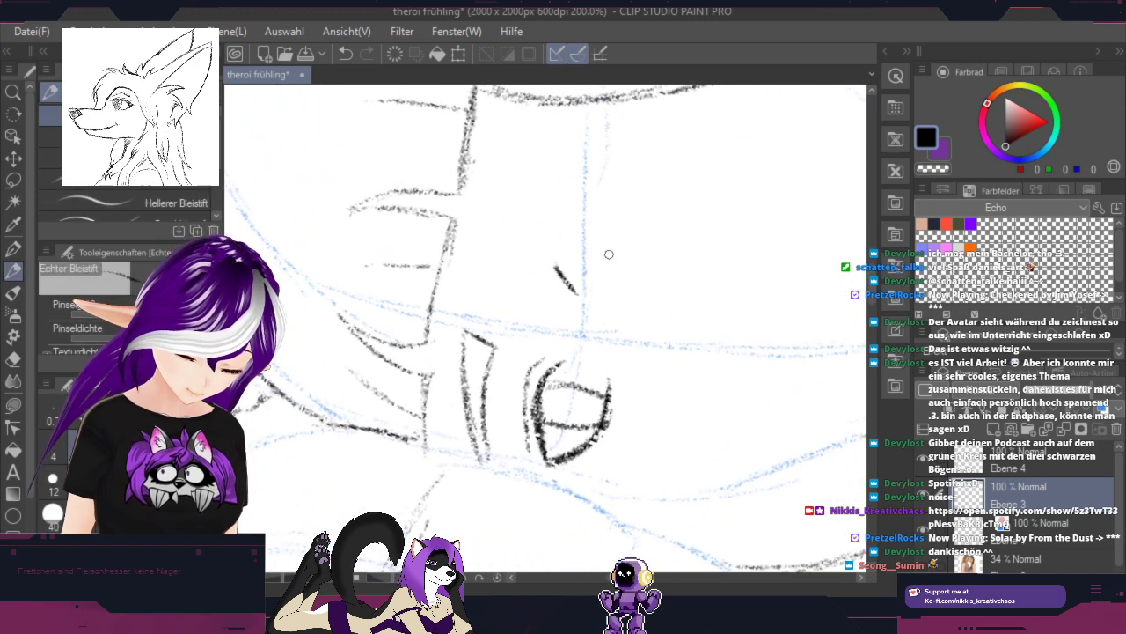
{"action": "mouse_move", "coordinate": [554, 267]}
{"action": "left_mouse_down"}
{"action": "mouse_move", "coordinate": [577, 180]}
{"action": "mouse_move", "coordinate": [554, 275]}
{"action": "mouse_move", "coordinate": [581, 185]}
{"action": "mouse_move", "coordinate": [604, 161]}
{"action": "mouse_move", "coordinate": [604, 187]}
{"action": "mouse_move", "coordinate": [634, 225]}
{"action": "left_mouse_up"}
{"action": "mouse_move", "coordinate": [602, 187]}
{"action": "left_mouse_down"}
{"action": "mouse_move", "coordinate": [632, 227]}
{"action": "mouse_move", "coordinate": [628, 290]}
{"action": "left_mouse_up"}
{"action": "left_click_drag", "start_coordinate": [635, 227], "coordinate": [629, 289]}
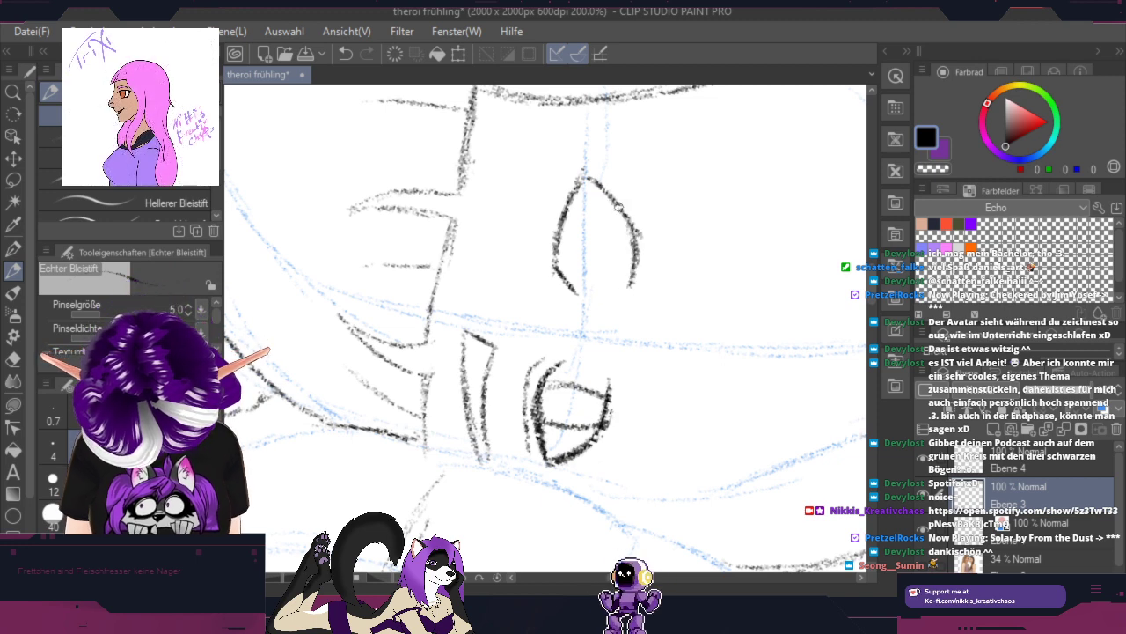
{"action": "mouse_move", "coordinate": [587, 179]}
{"action": "left_mouse_down"}
{"action": "mouse_move", "coordinate": [619, 207]}
{"action": "mouse_move", "coordinate": [642, 252]}
{"action": "left_mouse_up"}
Step: Thicken the second eye's upper lid and strengthen its outer corner and lower lid
{"action": "key", "text": "r"}
{"action": "mouse_move", "coordinate": [734, 242]}
{"action": "left_mouse_down"}
{"action": "mouse_move", "coordinate": [723, 347]}
{"action": "mouse_move", "coordinate": [645, 302]}
{"action": "left_mouse_up"}
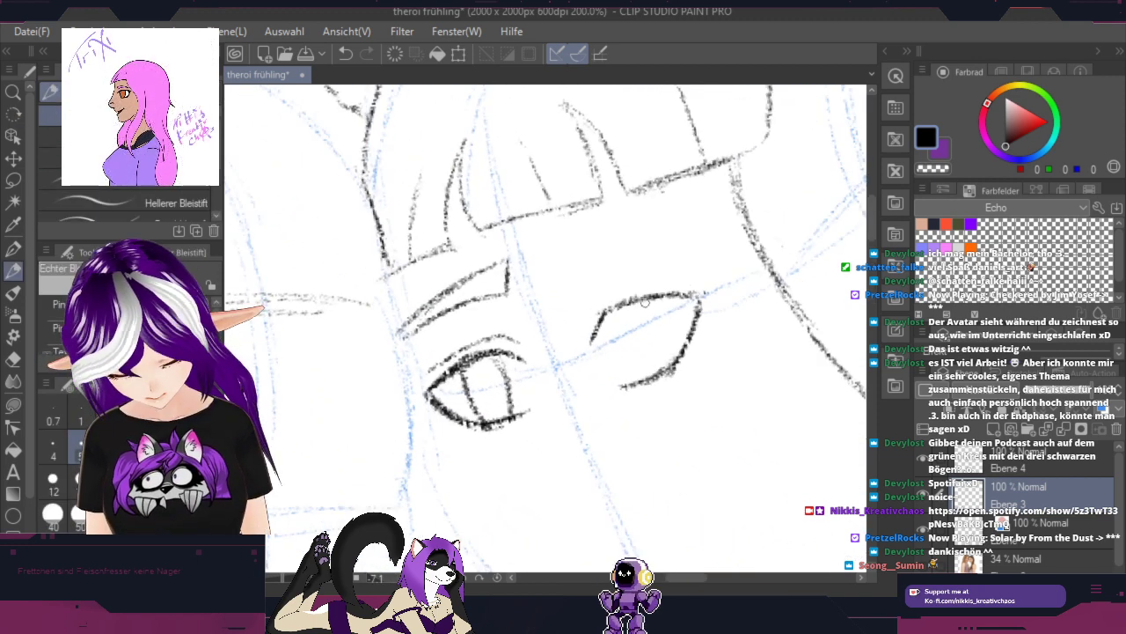
{"action": "mouse_move", "coordinate": [592, 337]}
{"action": "left_mouse_down"}
{"action": "mouse_move", "coordinate": [609, 307]}
{"action": "mouse_move", "coordinate": [632, 297]}
{"action": "mouse_move", "coordinate": [711, 292]}
{"action": "mouse_move", "coordinate": [695, 340]}
{"action": "left_mouse_up"}
{"action": "mouse_move", "coordinate": [701, 298]}
{"action": "left_mouse_down"}
{"action": "mouse_move", "coordinate": [692, 340]}
{"action": "mouse_move", "coordinate": [649, 384]}
{"action": "mouse_move", "coordinate": [622, 387]}
{"action": "left_mouse_up"}
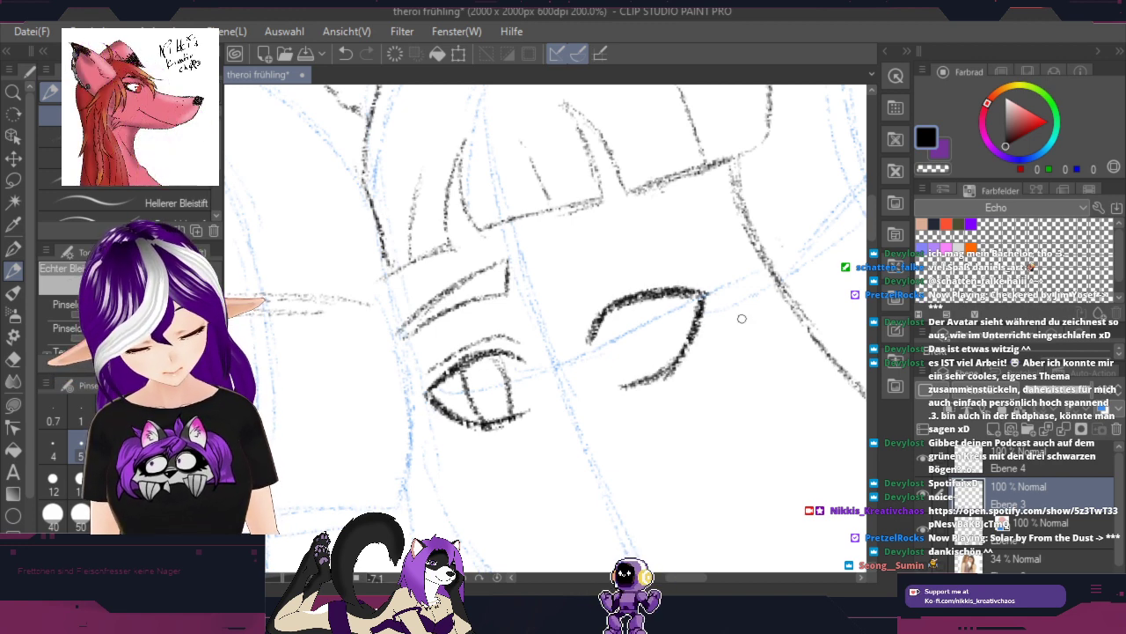
Step: Add the two curved iris sides inside the second eye and an eyelid crease above its upper lid
{"action": "left_click_drag", "start_coordinate": [733, 304], "coordinate": [727, 381]}
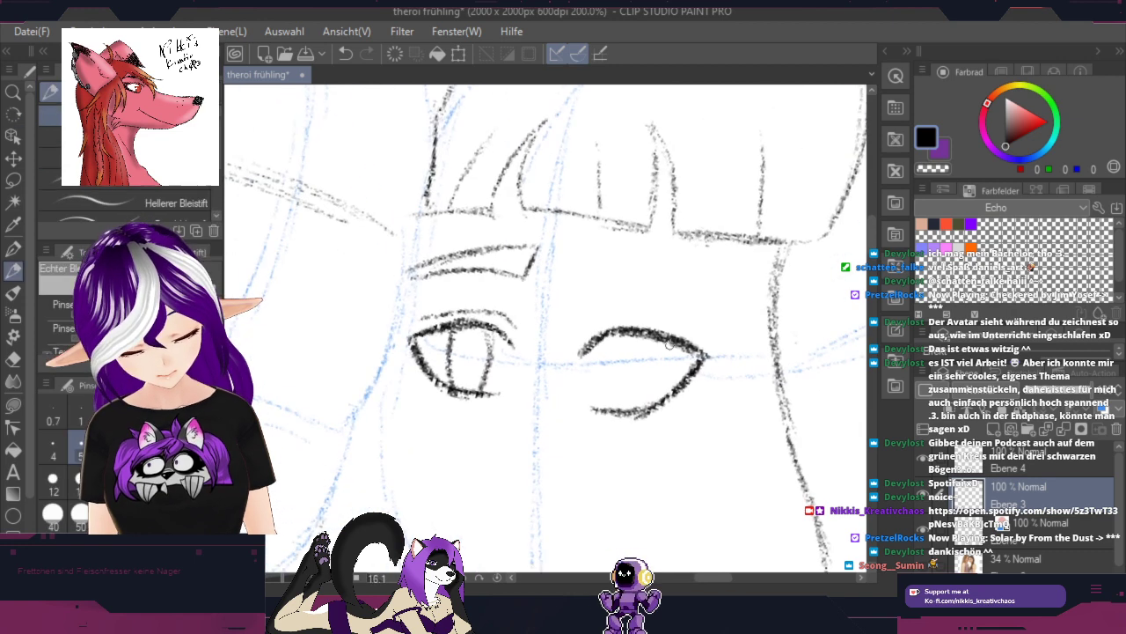
{"action": "left_click_drag", "start_coordinate": [673, 343], "coordinate": [666, 400]}
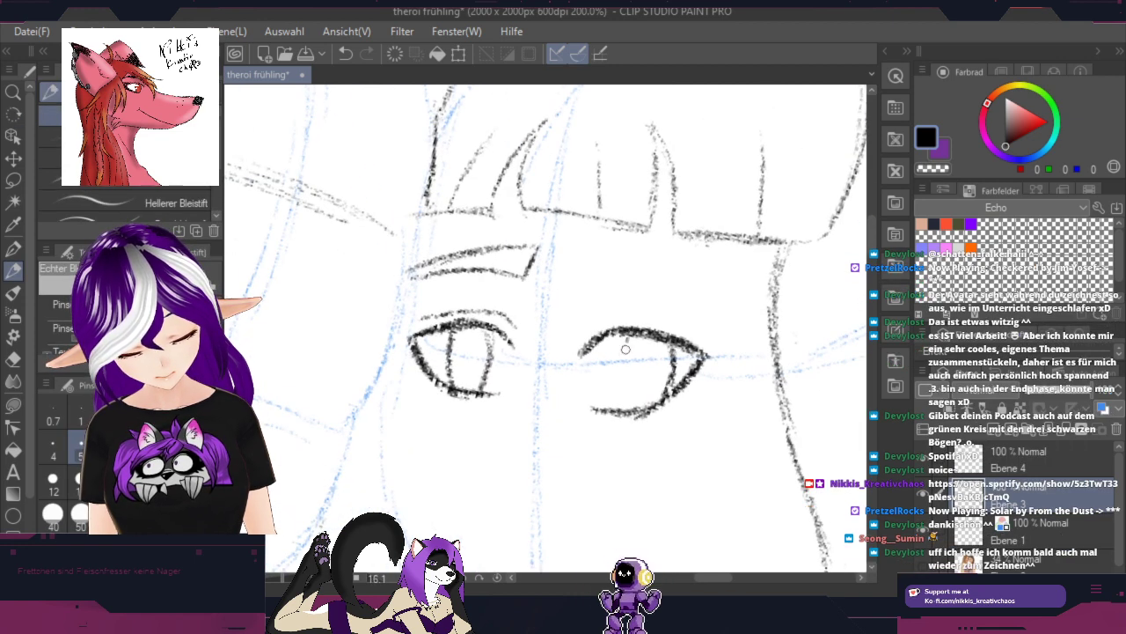
{"action": "mouse_move", "coordinate": [625, 345]}
{"action": "left_mouse_down"}
{"action": "mouse_move", "coordinate": [636, 411]}
{"action": "mouse_move", "coordinate": [628, 348]}
{"action": "left_mouse_up"}
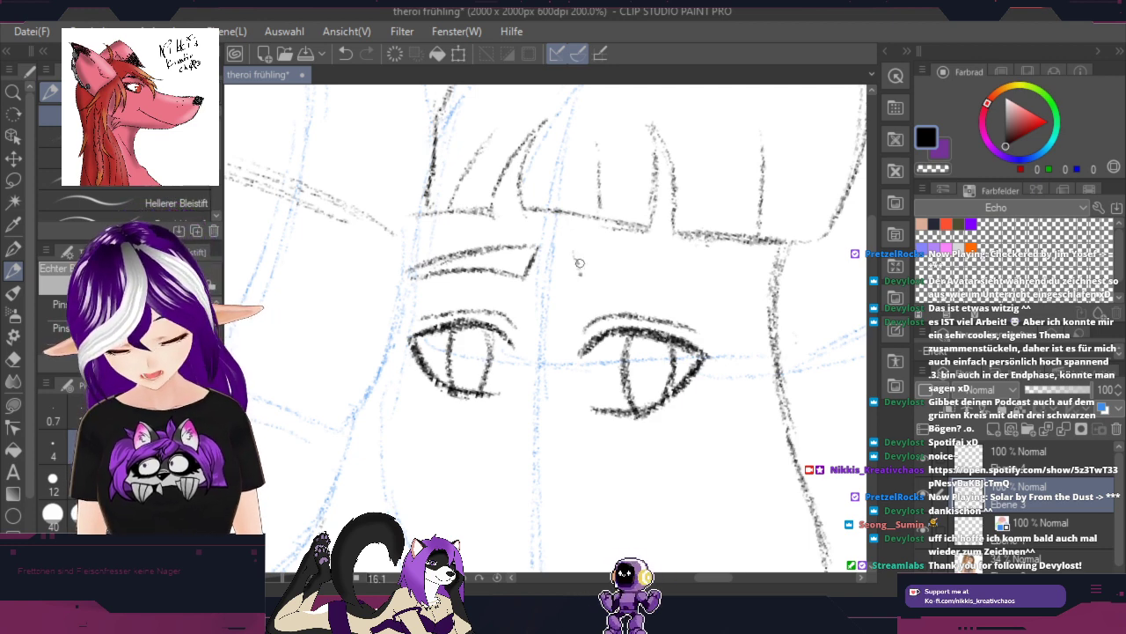
Step: Draw a tapered eyebrow above the second eye, with a blunt inner end and two long arched edges
{"action": "mouse_move", "coordinate": [831, 408]}
{"action": "left_mouse_down"}
{"action": "mouse_move", "coordinate": [836, 275]}
{"action": "mouse_move", "coordinate": [824, 228]}
{"action": "left_mouse_up"}
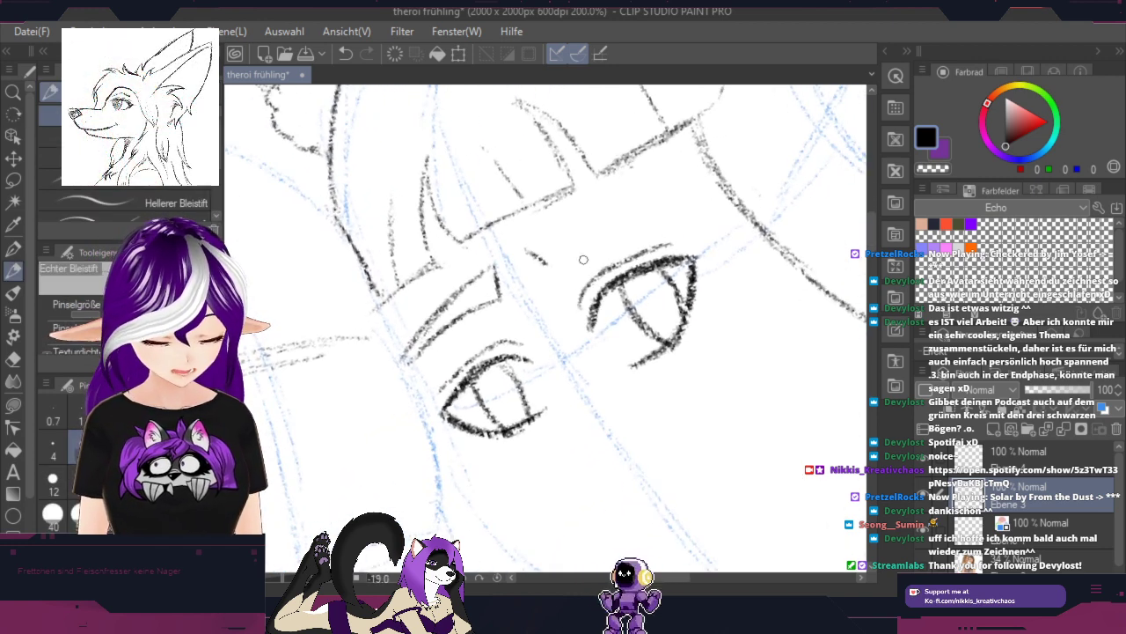
{"action": "left_click_drag", "start_coordinate": [550, 265], "coordinate": [644, 214]}
{"action": "mouse_move", "coordinate": [552, 259]}
{"action": "left_mouse_down"}
{"action": "mouse_move", "coordinate": [702, 212]}
{"action": "mouse_move", "coordinate": [526, 244]}
{"action": "mouse_move", "coordinate": [604, 211]}
{"action": "mouse_move", "coordinate": [701, 210]}
{"action": "left_mouse_up"}
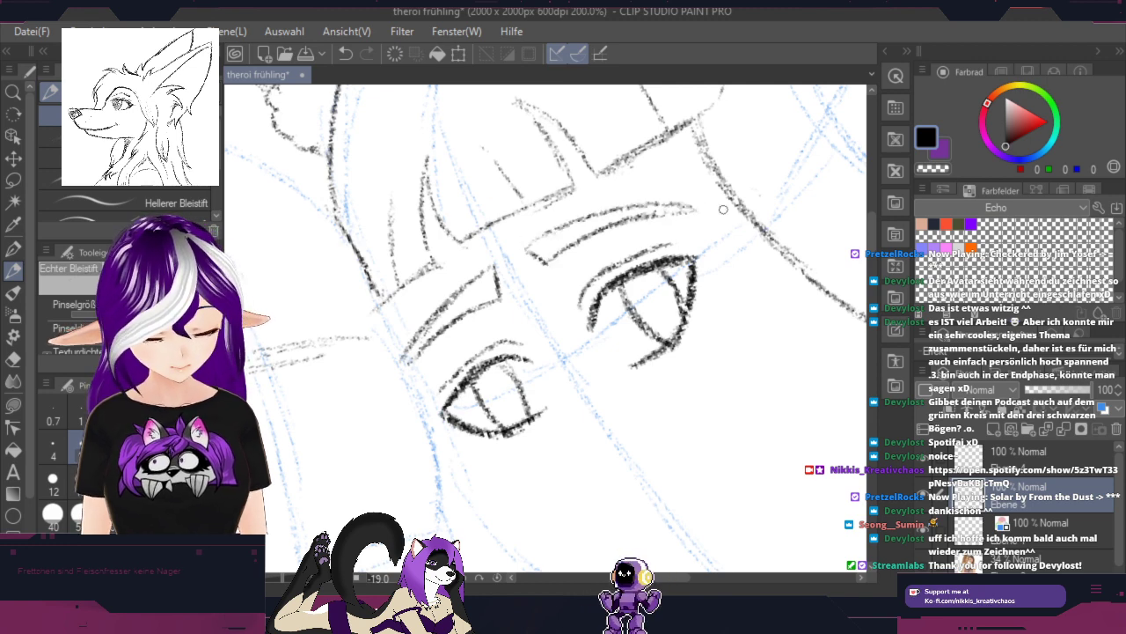
Step: Draw the nose between the eyes, curving from the bridge along the centre line to a rounded tip and underside
{"action": "left_click_drag", "start_coordinate": [825, 258], "coordinate": [767, 251]}
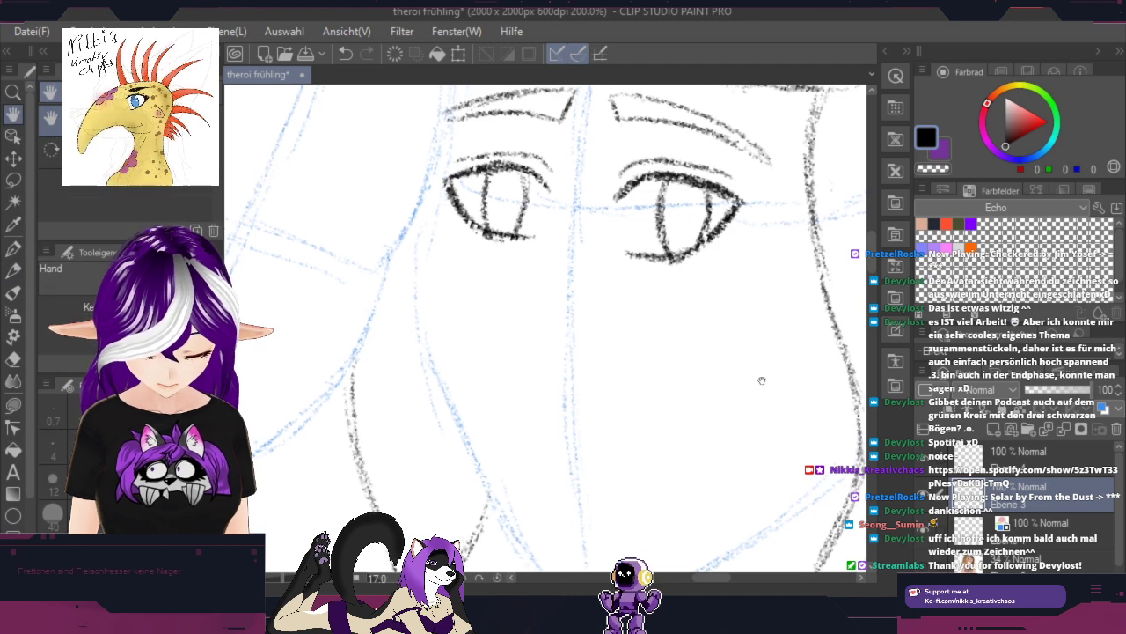
{"action": "mouse_move", "coordinate": [759, 382]}
{"action": "left_mouse_down"}
{"action": "mouse_move", "coordinate": [712, 260]}
{"action": "mouse_move", "coordinate": [712, 299]}
{"action": "left_mouse_up"}
{"action": "key", "text": "p"}
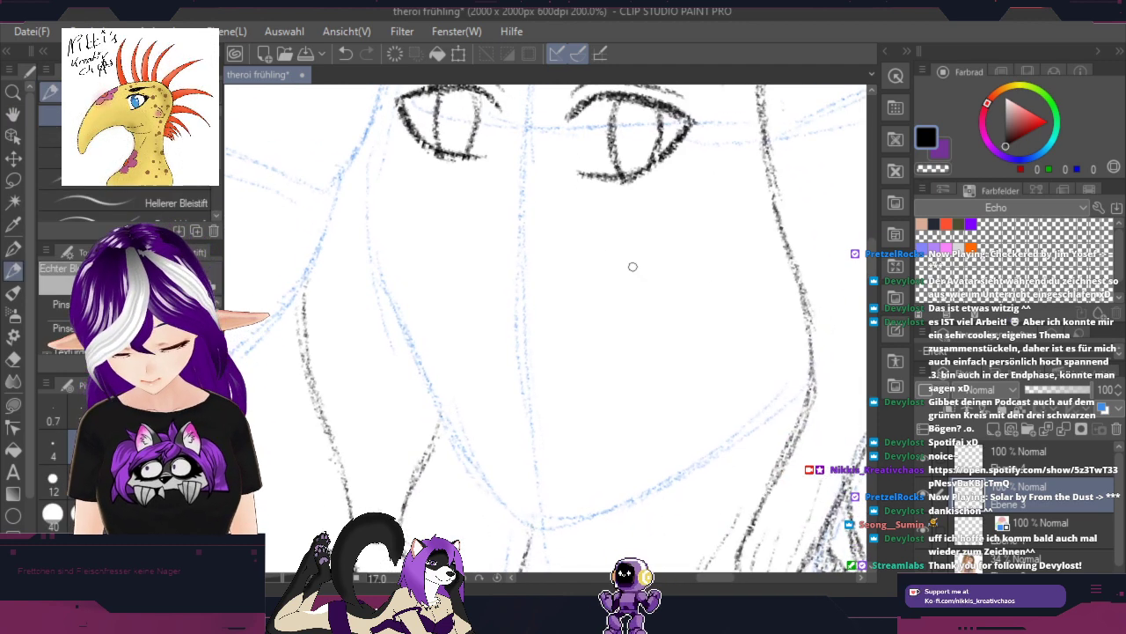
{"action": "key", "text": "h"}
{"action": "mouse_move", "coordinate": [633, 267]}
{"action": "left_mouse_down"}
{"action": "mouse_move", "coordinate": [646, 344]}
{"action": "mouse_move", "coordinate": [680, 401]}
{"action": "left_mouse_up"}
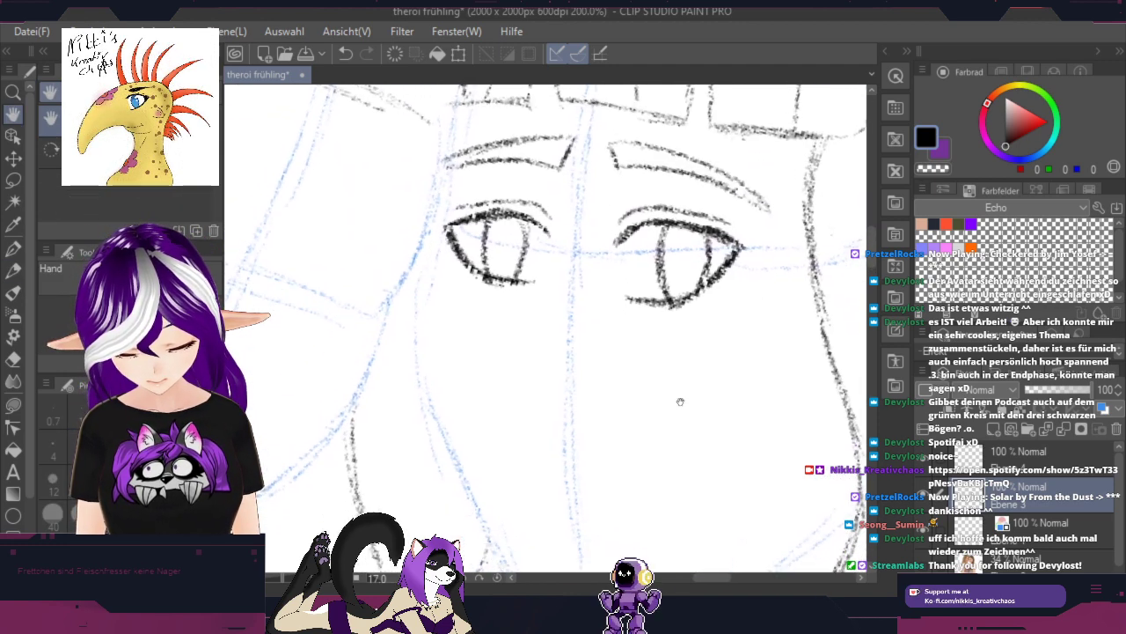
{"action": "key", "text": "p"}
{"action": "left_click_drag", "start_coordinate": [575, 249], "coordinate": [558, 322]}
{"action": "left_click_drag", "start_coordinate": [574, 275], "coordinate": [535, 352]}
{"action": "mouse_move", "coordinate": [564, 302]}
{"action": "left_mouse_down"}
{"action": "mouse_move", "coordinate": [526, 360]}
{"action": "mouse_move", "coordinate": [526, 387]}
{"action": "mouse_move", "coordinate": [583, 421]}
{"action": "left_mouse_up"}
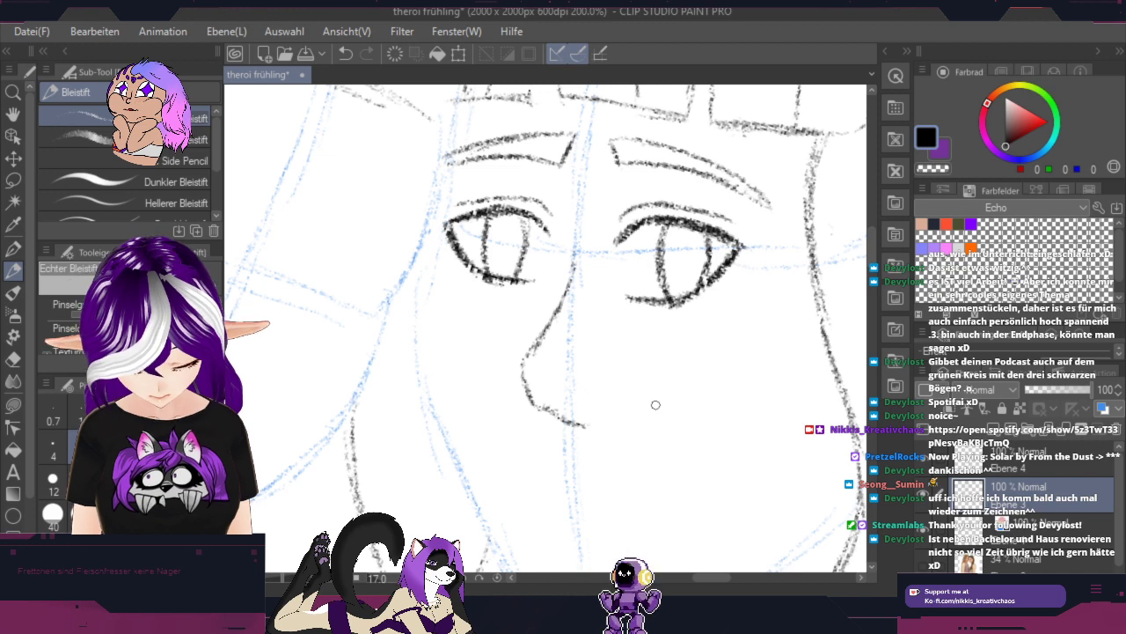
Step: Undo the nose's last strokes, redraw its underside as a flatter curve and add a short line across the tip
{"action": "left_click", "coordinate": [345, 54]}
{"action": "left_click", "coordinate": [346, 53]}
{"action": "left_click", "coordinate": [346, 53]}
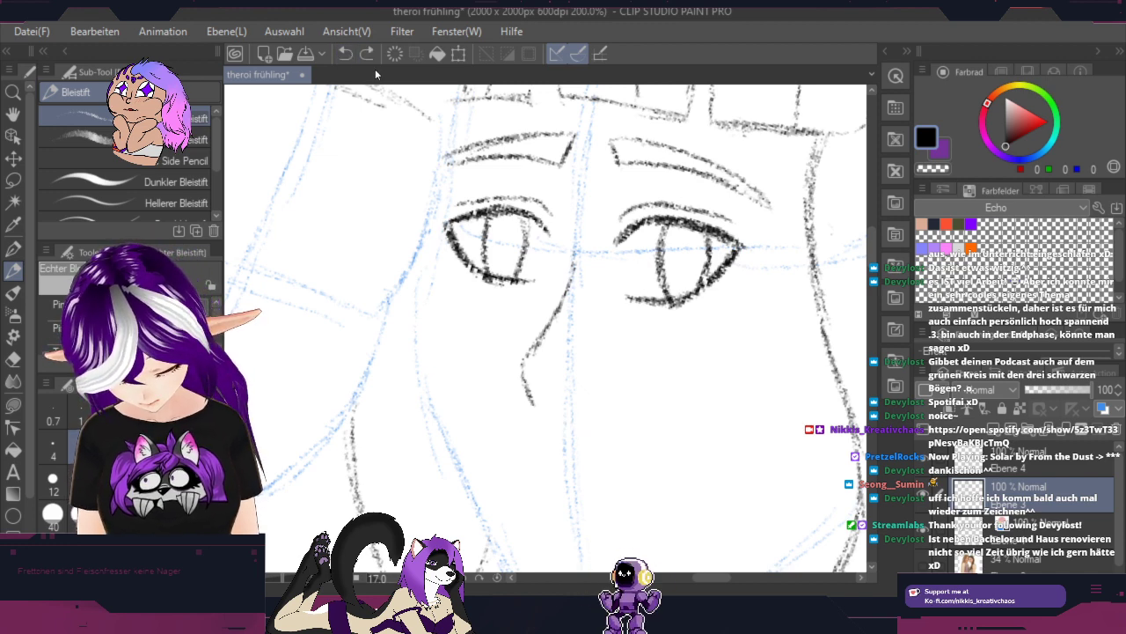
{"action": "mouse_move", "coordinate": [531, 394]}
{"action": "left_mouse_down"}
{"action": "mouse_move", "coordinate": [557, 410]}
{"action": "mouse_move", "coordinate": [543, 408]}
{"action": "mouse_move", "coordinate": [588, 407]}
{"action": "left_mouse_up"}
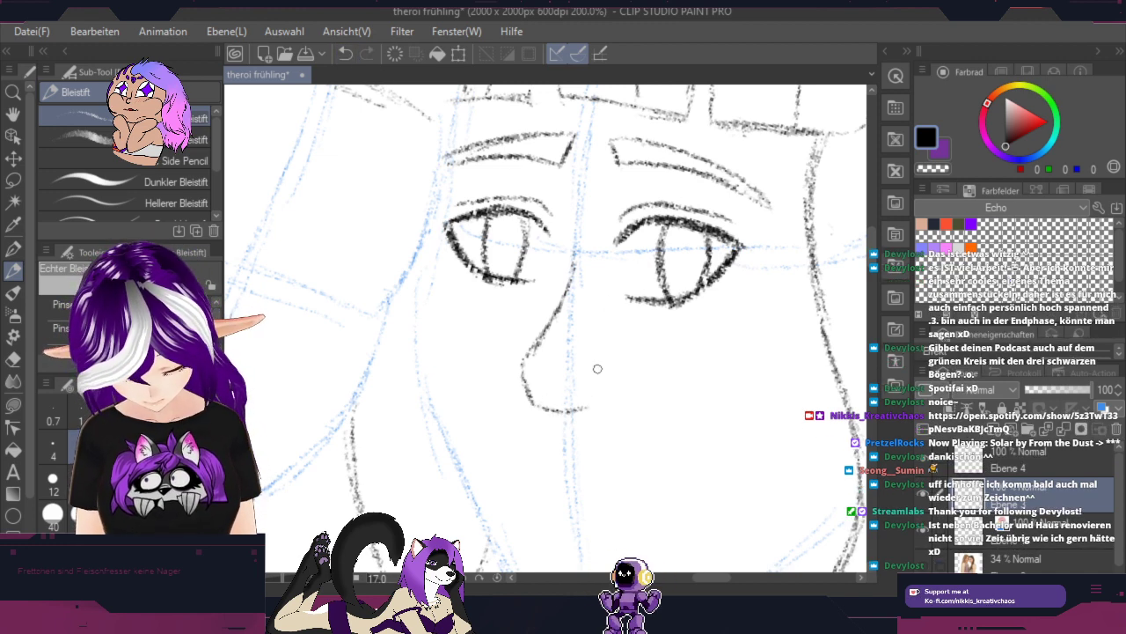
{"action": "left_click_drag", "start_coordinate": [561, 357], "coordinate": [580, 361]}
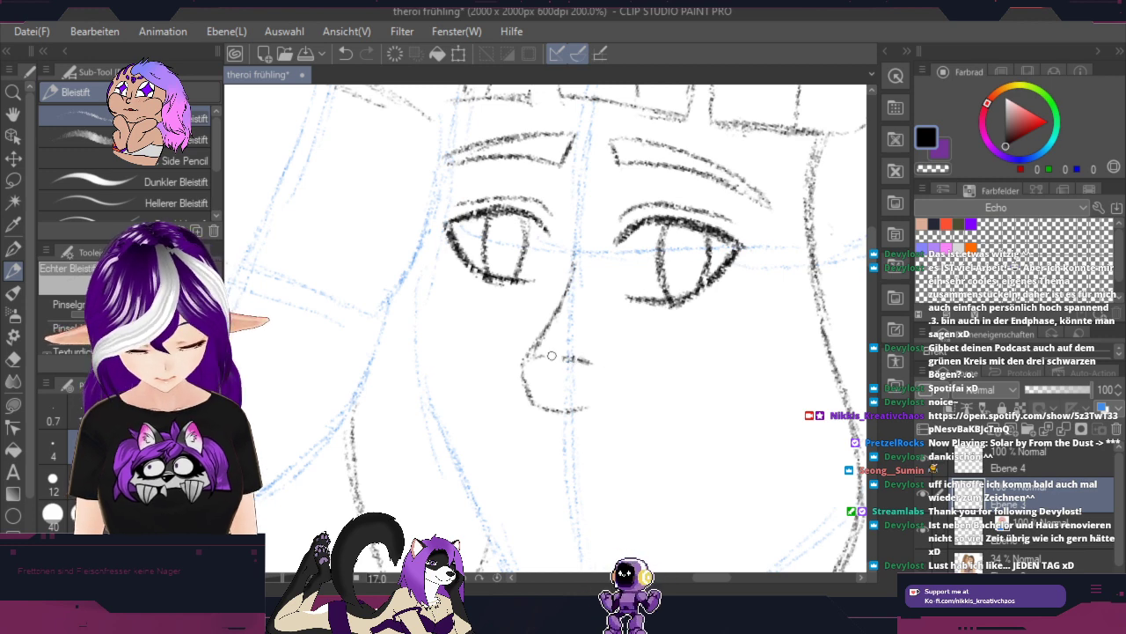
Step: Draw a wavy, smiling mouth line below the nose and thicken its centre into the upper lip
{"action": "key", "text": "h"}
{"action": "left_click_drag", "start_coordinate": [727, 429], "coordinate": [675, 282]}
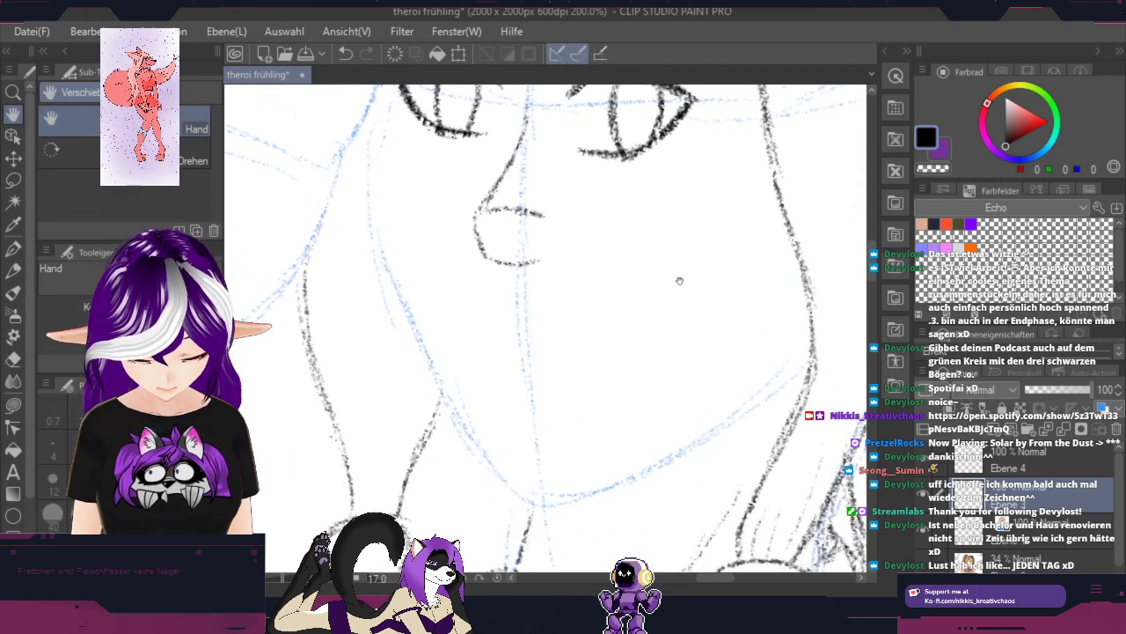
{"action": "key", "text": "p"}
{"action": "mouse_move", "coordinate": [494, 348]}
{"action": "left_mouse_down"}
{"action": "mouse_move", "coordinate": [544, 327]}
{"action": "mouse_move", "coordinate": [498, 349]}
{"action": "mouse_move", "coordinate": [537, 328]}
{"action": "mouse_move", "coordinate": [508, 337]}
{"action": "mouse_move", "coordinate": [611, 347]}
{"action": "mouse_move", "coordinate": [584, 349]}
{"action": "mouse_move", "coordinate": [568, 334]}
{"action": "mouse_move", "coordinate": [641, 323]}
{"action": "left_mouse_up"}
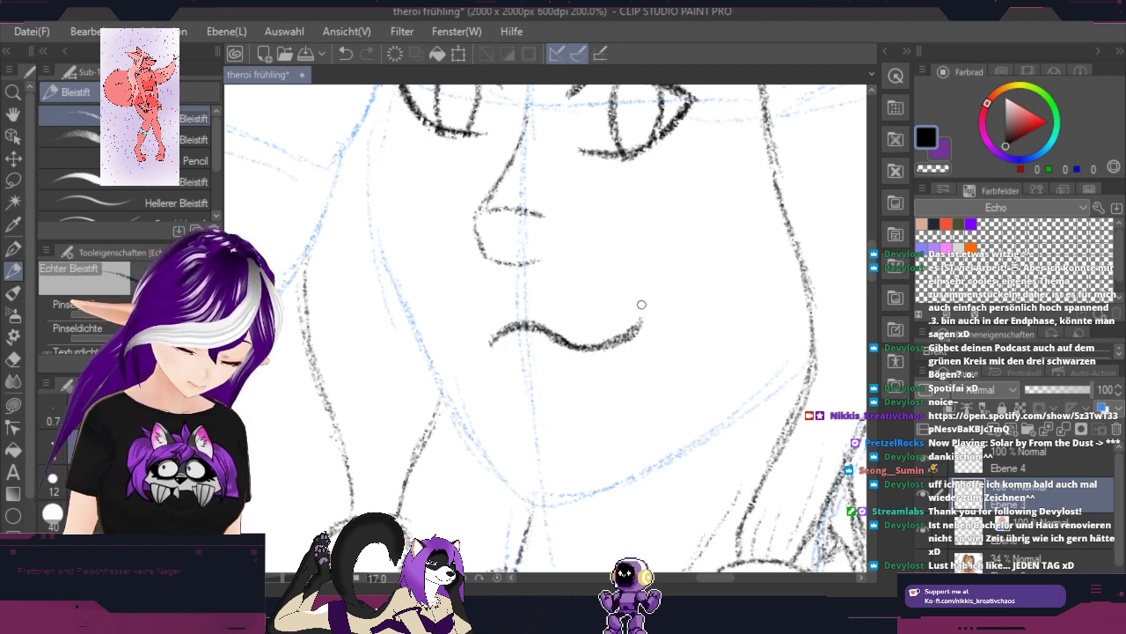
{"action": "mouse_move", "coordinate": [472, 331]}
{"action": "left_mouse_down"}
{"action": "mouse_move", "coordinate": [509, 337]}
{"action": "mouse_move", "coordinate": [509, 323]}
{"action": "mouse_move", "coordinate": [504, 348]}
{"action": "mouse_move", "coordinate": [534, 345]}
{"action": "mouse_move", "coordinate": [512, 338]}
{"action": "mouse_move", "coordinate": [527, 329]}
{"action": "mouse_move", "coordinate": [518, 340]}
{"action": "mouse_move", "coordinate": [577, 343]}
{"action": "left_mouse_up"}
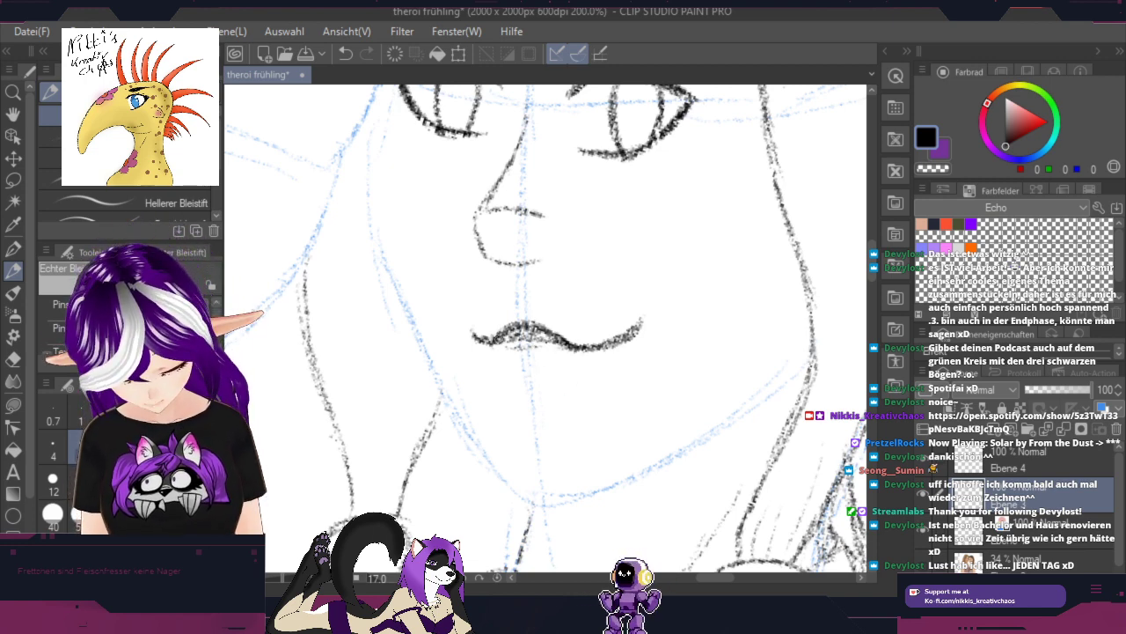
{"action": "left_click_drag", "start_coordinate": [491, 343], "coordinate": [570, 350]}
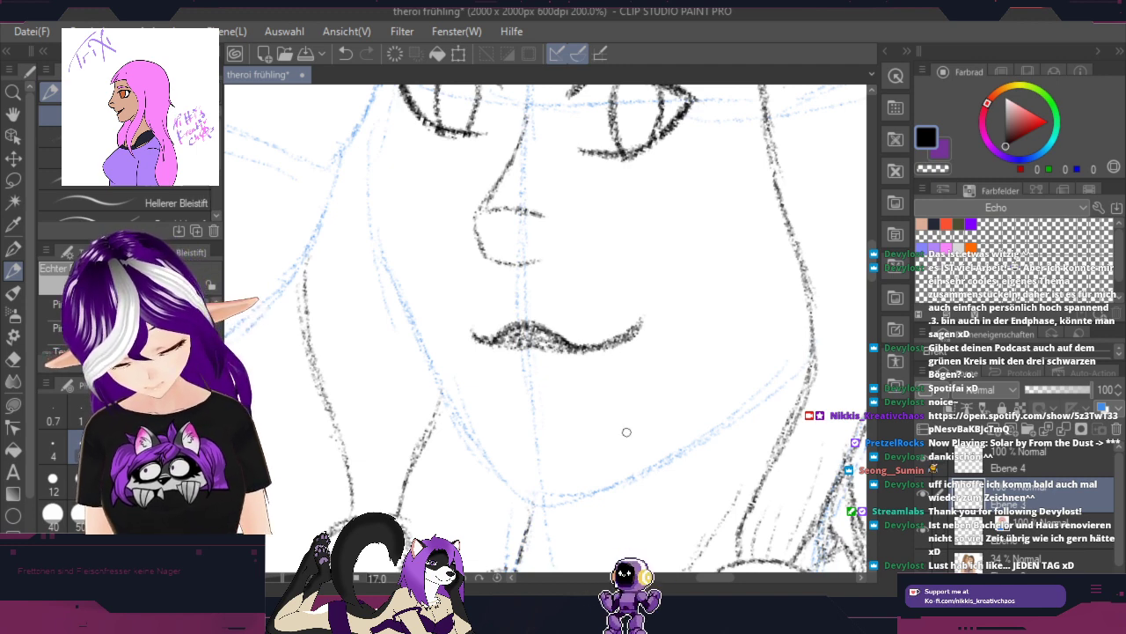
Step: Outline the lip's lower edge and fill the lip shape with pencil shading
{"action": "mouse_move", "coordinate": [772, 301]}
{"action": "left_mouse_down"}
{"action": "mouse_move", "coordinate": [524, 514]}
{"action": "mouse_move", "coordinate": [507, 510]}
{"action": "left_mouse_up"}
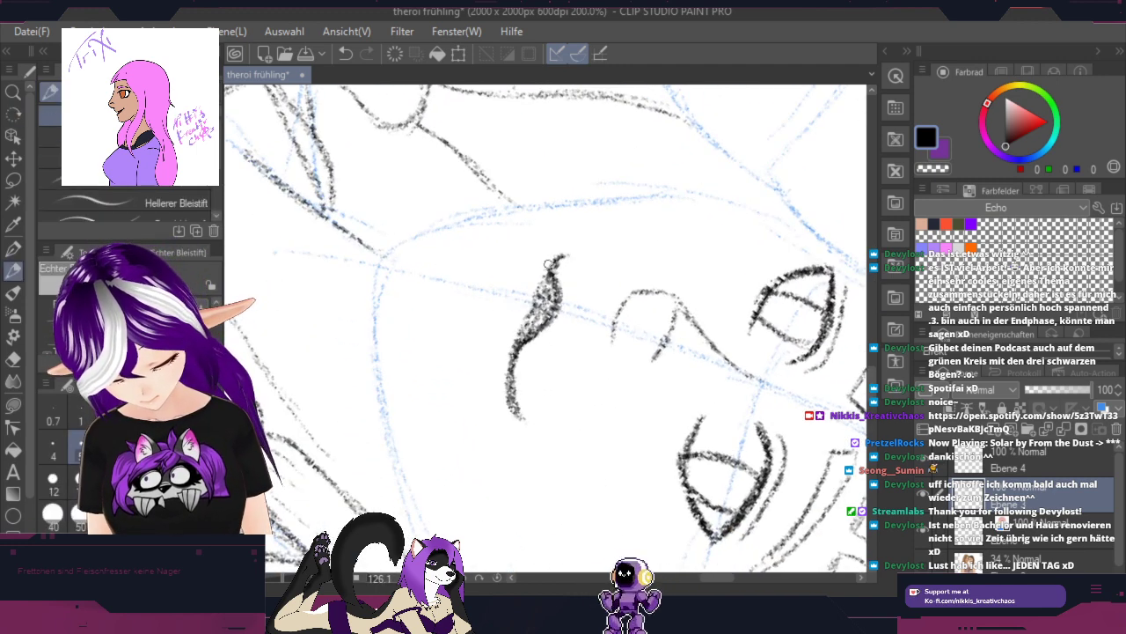
{"action": "left_click_drag", "start_coordinate": [557, 258], "coordinate": [512, 322]}
{"action": "left_click_drag", "start_coordinate": [539, 282], "coordinate": [509, 352]}
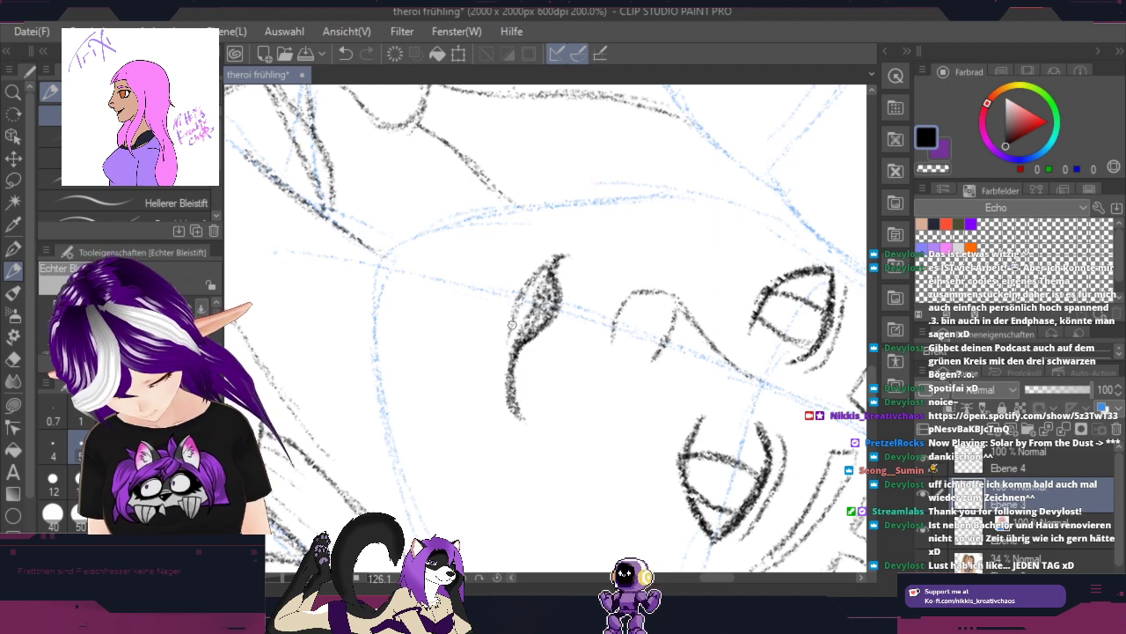
{"action": "left_click_drag", "start_coordinate": [517, 301], "coordinate": [509, 373]}
{"action": "left_click_drag", "start_coordinate": [514, 331], "coordinate": [507, 408]}
{"action": "mouse_move", "coordinate": [539, 280]}
{"action": "left_mouse_down"}
{"action": "mouse_move", "coordinate": [514, 343]}
{"action": "mouse_move", "coordinate": [551, 262]}
{"action": "left_mouse_up"}
Step: Draw a short arched line below the mouth to suggest the underside of the lower lip
{"action": "key", "text": "r"}
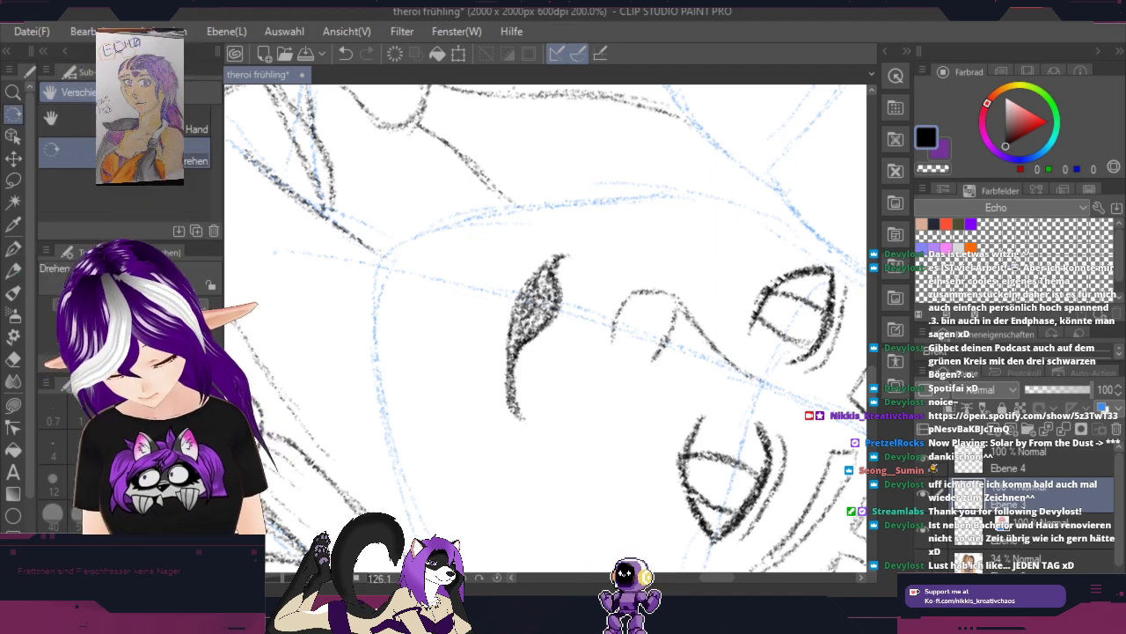
{"action": "mouse_move", "coordinate": [682, 433]}
{"action": "left_mouse_down"}
{"action": "mouse_move", "coordinate": [623, 202]}
{"action": "mouse_move", "coordinate": [546, 234]}
{"action": "left_mouse_up"}
{"action": "key", "text": "p"}
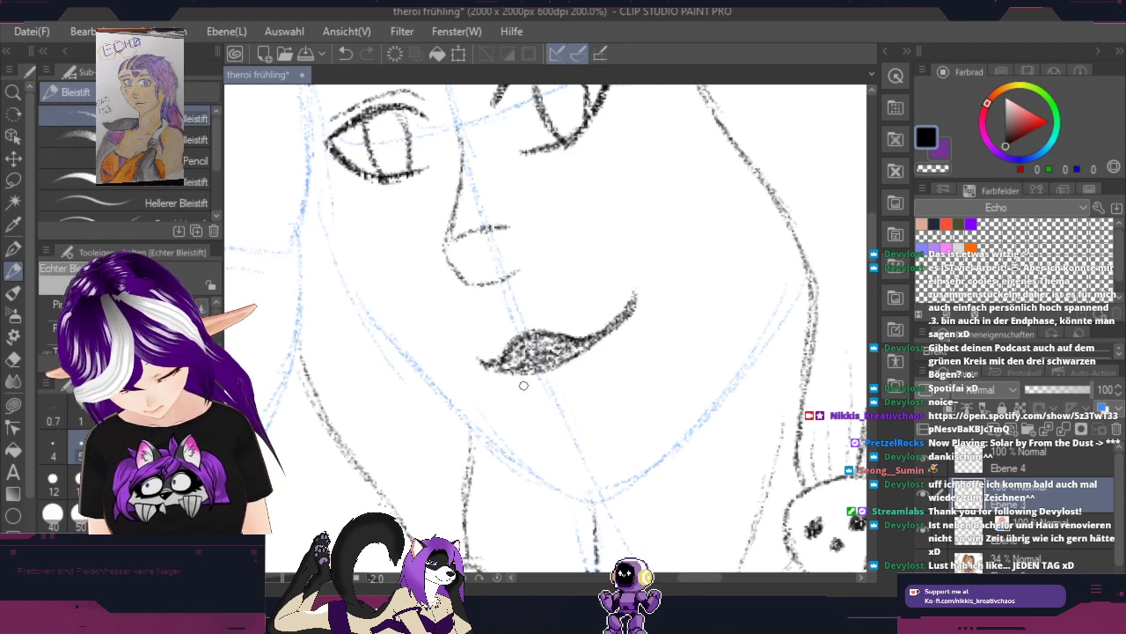
{"action": "mouse_move", "coordinate": [500, 382]}
{"action": "left_mouse_down"}
{"action": "mouse_move", "coordinate": [543, 378]}
{"action": "mouse_move", "coordinate": [529, 377]}
{"action": "left_mouse_up"}
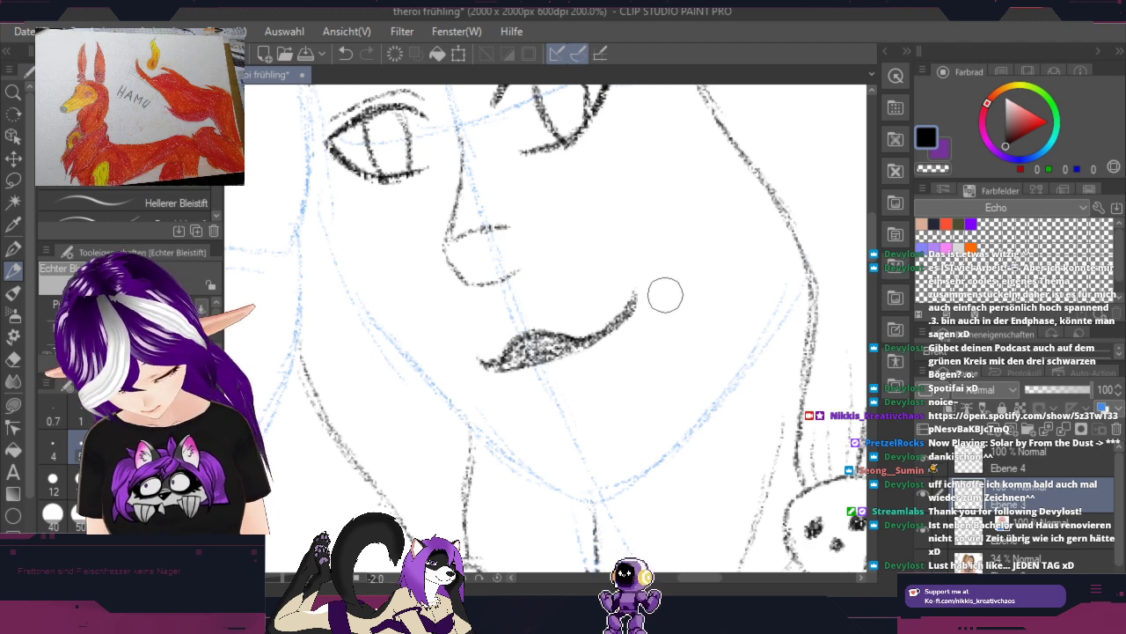
{"action": "left_click_drag", "start_coordinate": [556, 428], "coordinate": [613, 401]}
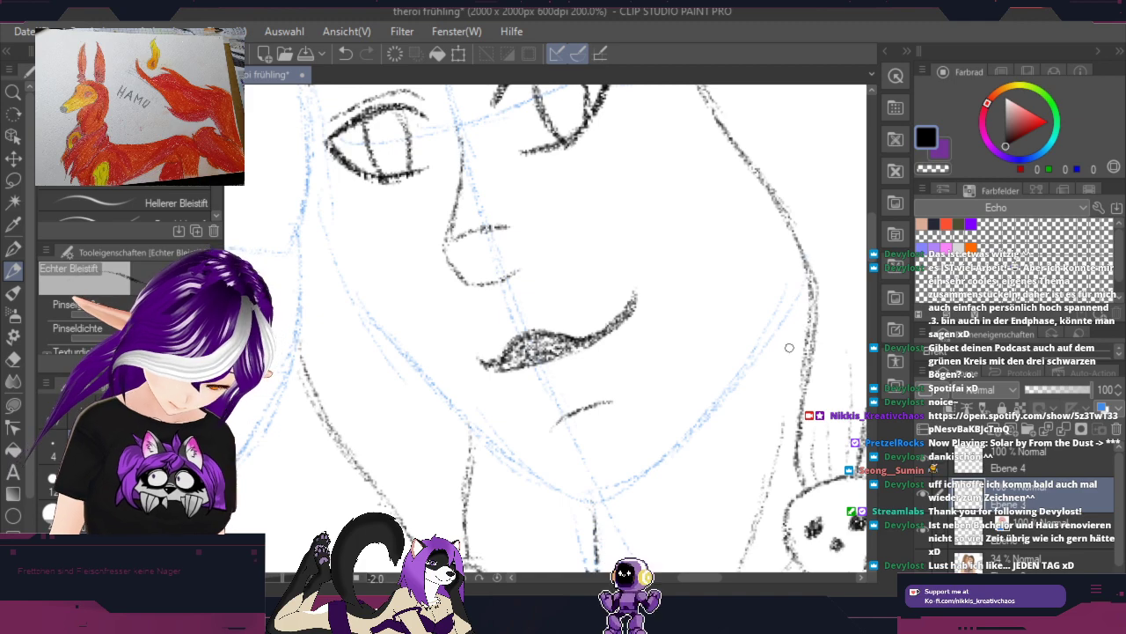
Step: Add a small circle and a tiny dot as face marks beneath the outer part of each eye
{"action": "key", "text": "space"}
{"action": "left_click_drag", "start_coordinate": [738, 302], "coordinate": [809, 394]}
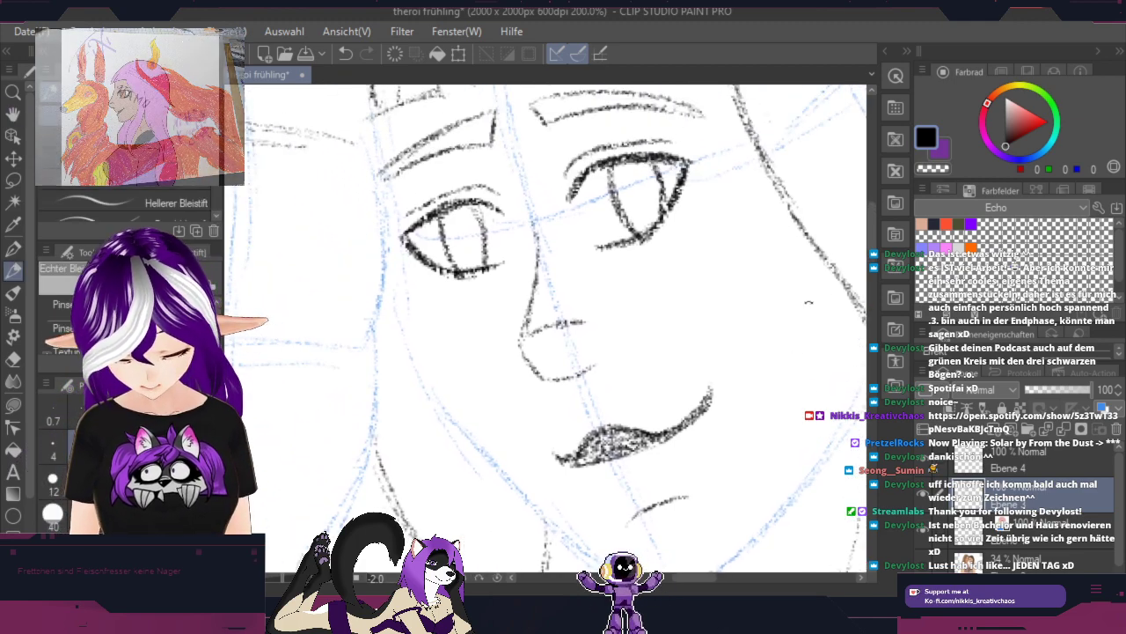
{"action": "scroll", "coordinate": [808, 301], "scroll_direction": "down", "scroll_amount": 3}
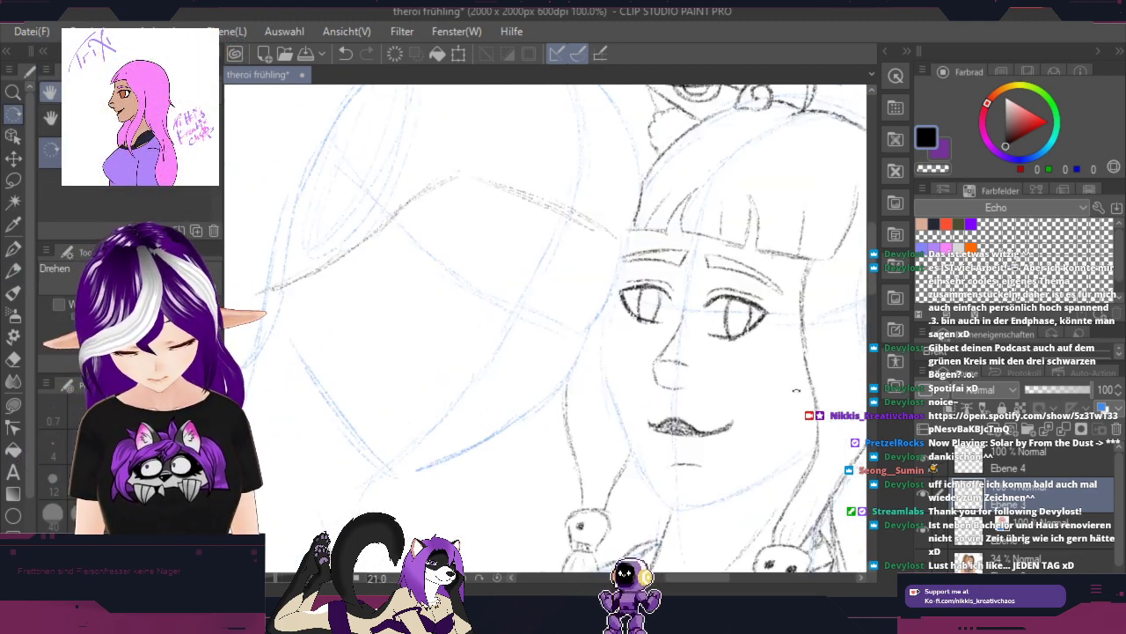
{"action": "key", "text": "space"}
{"action": "left_click_drag", "start_coordinate": [807, 409], "coordinate": [719, 349]}
{"action": "key", "text": "shift+space"}
{"action": "scroll", "coordinate": [678, 208], "scroll_direction": "up", "scroll_amount": 3}
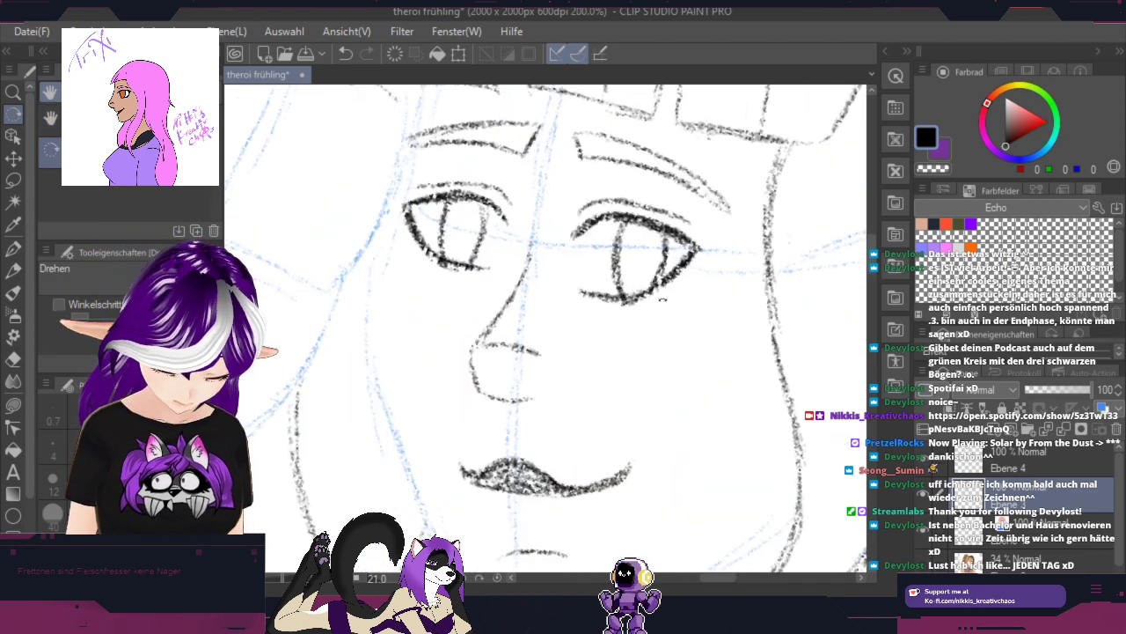
{"action": "left_click", "coordinate": [13, 273]}
{"action": "left_click", "coordinate": [14, 272]}
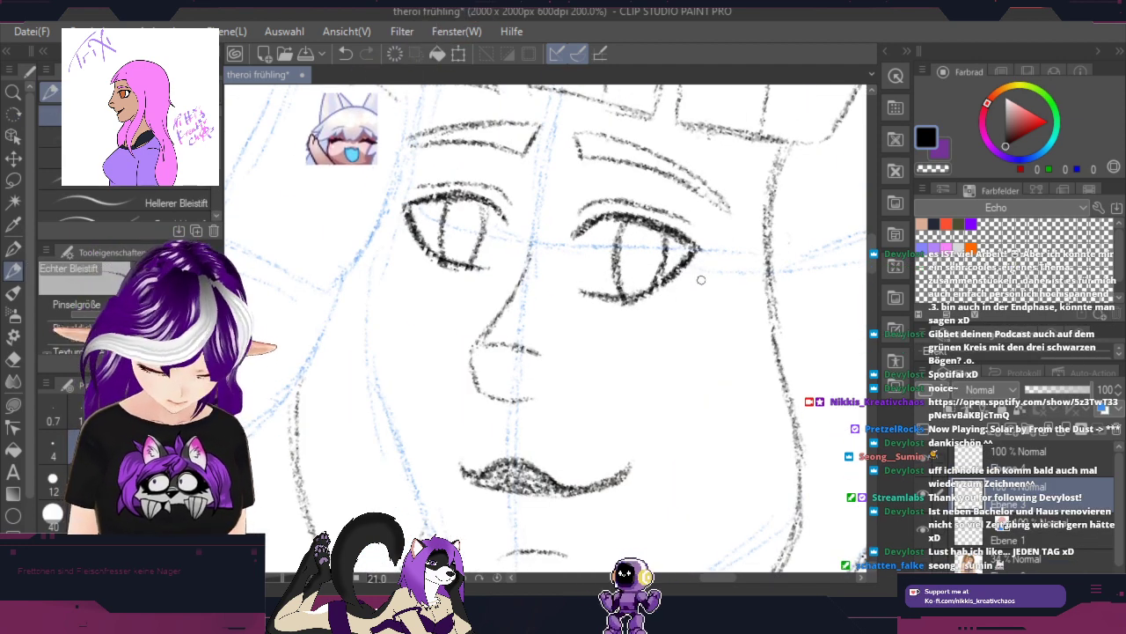
{"action": "left_click_drag", "start_coordinate": [695, 286], "coordinate": [697, 282]}
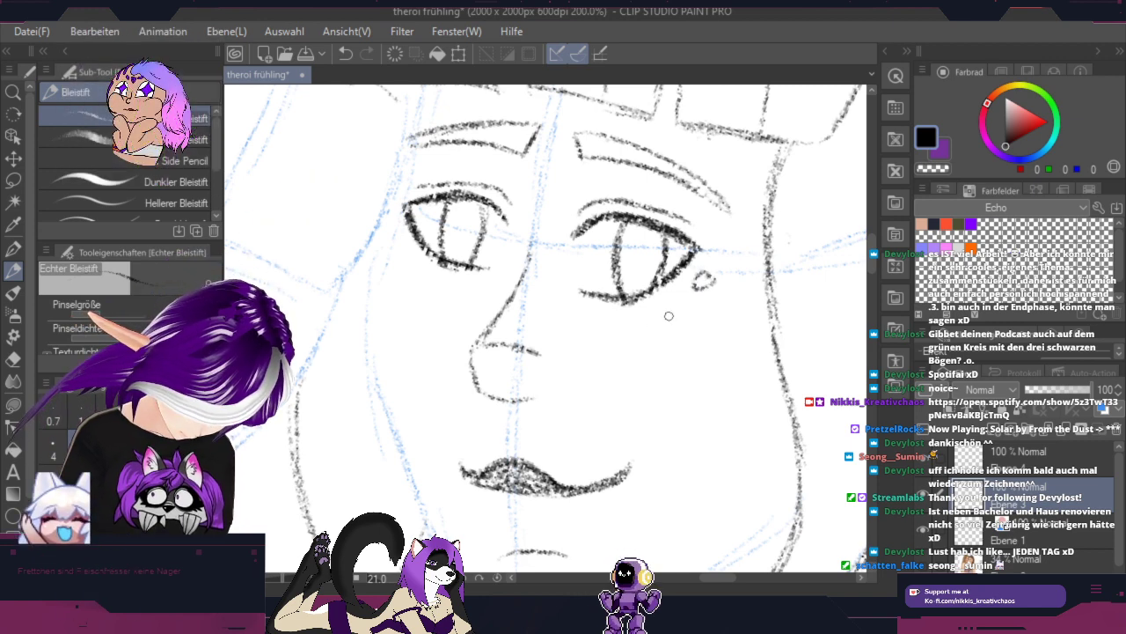
{"action": "left_click", "coordinate": [669, 310]}
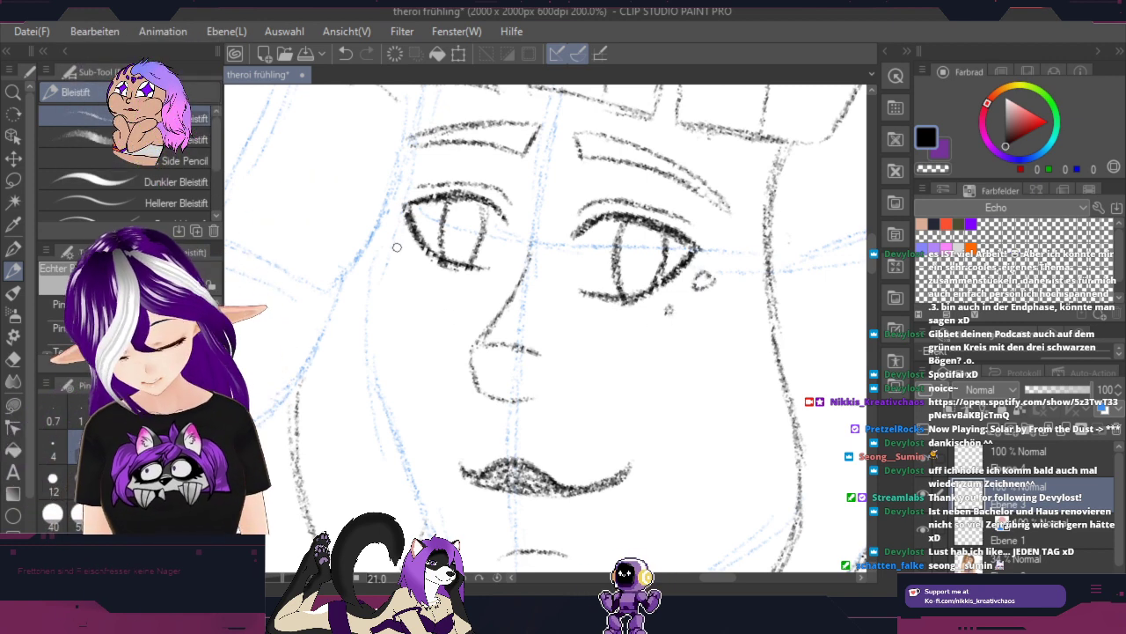
{"action": "mouse_move", "coordinate": [398, 247]}
{"action": "left_mouse_down"}
{"action": "mouse_move", "coordinate": [389, 257]}
{"action": "mouse_move", "coordinate": [399, 251]}
{"action": "left_mouse_up"}
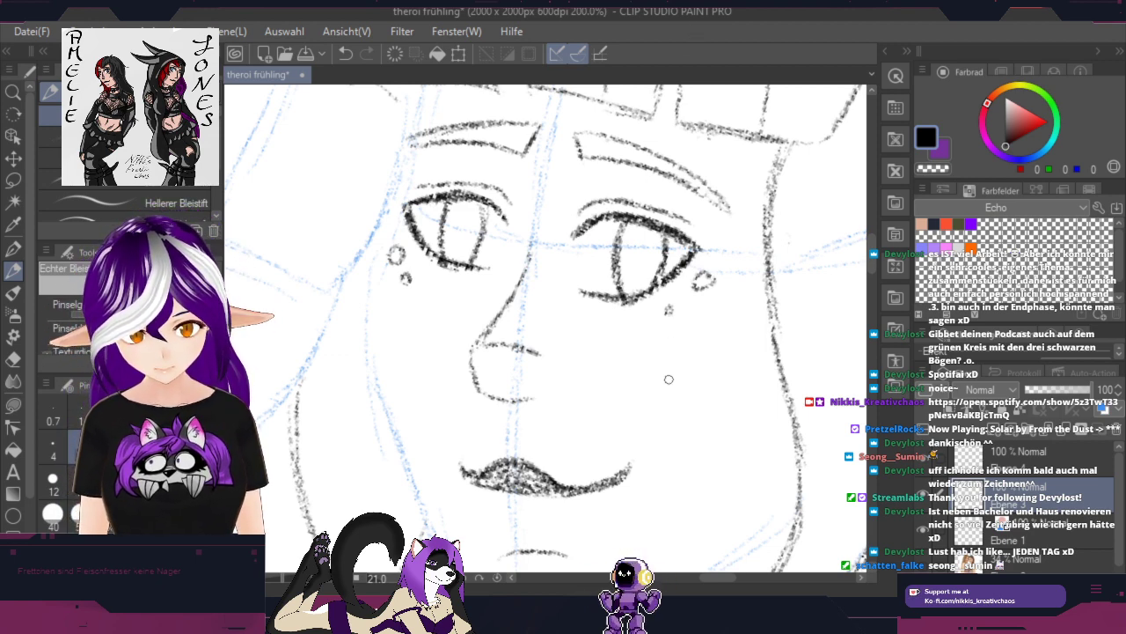
Step: Draw the face contour beside the first eye, from the temple down the cheek to the chin
{"action": "key", "text": "h"}
{"action": "mouse_move", "coordinate": [686, 375]}
{"action": "left_mouse_down"}
{"action": "mouse_move", "coordinate": [612, 273]}
{"action": "mouse_move", "coordinate": [664, 251]}
{"action": "left_mouse_up"}
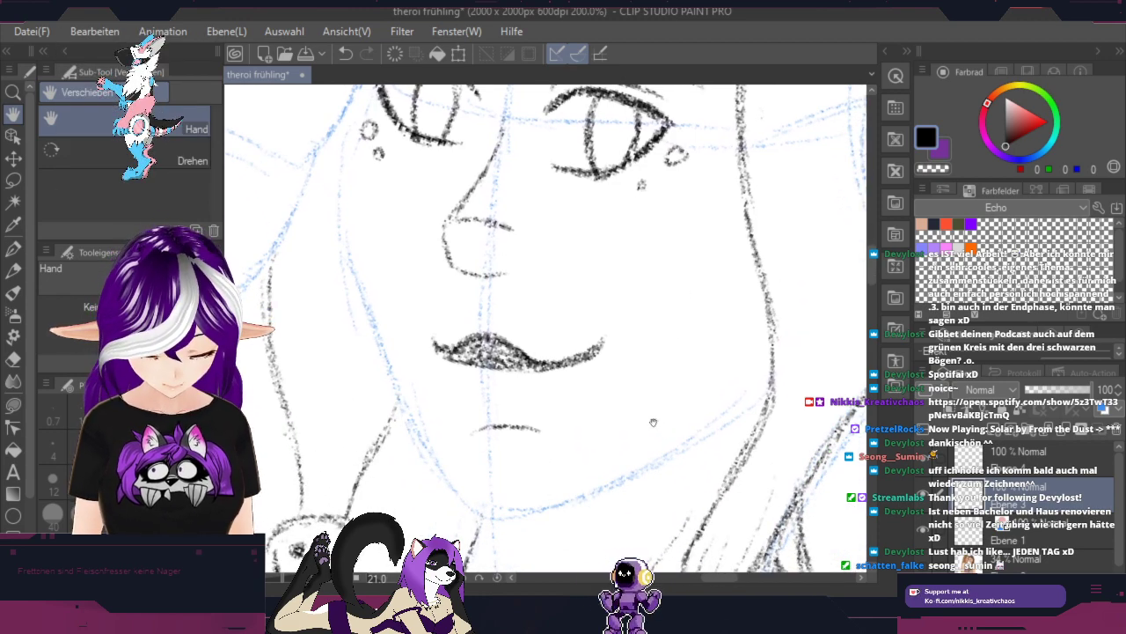
{"action": "mouse_move", "coordinate": [653, 417]}
{"action": "left_mouse_down"}
{"action": "mouse_move", "coordinate": [666, 399]}
{"action": "mouse_move", "coordinate": [737, 488]}
{"action": "left_mouse_up"}
{"action": "mouse_move", "coordinate": [672, 372]}
{"action": "left_mouse_down"}
{"action": "mouse_move", "coordinate": [724, 513]}
{"action": "mouse_move", "coordinate": [773, 506]}
{"action": "mouse_move", "coordinate": [795, 395]}
{"action": "left_mouse_up"}
{"action": "key", "text": "p"}
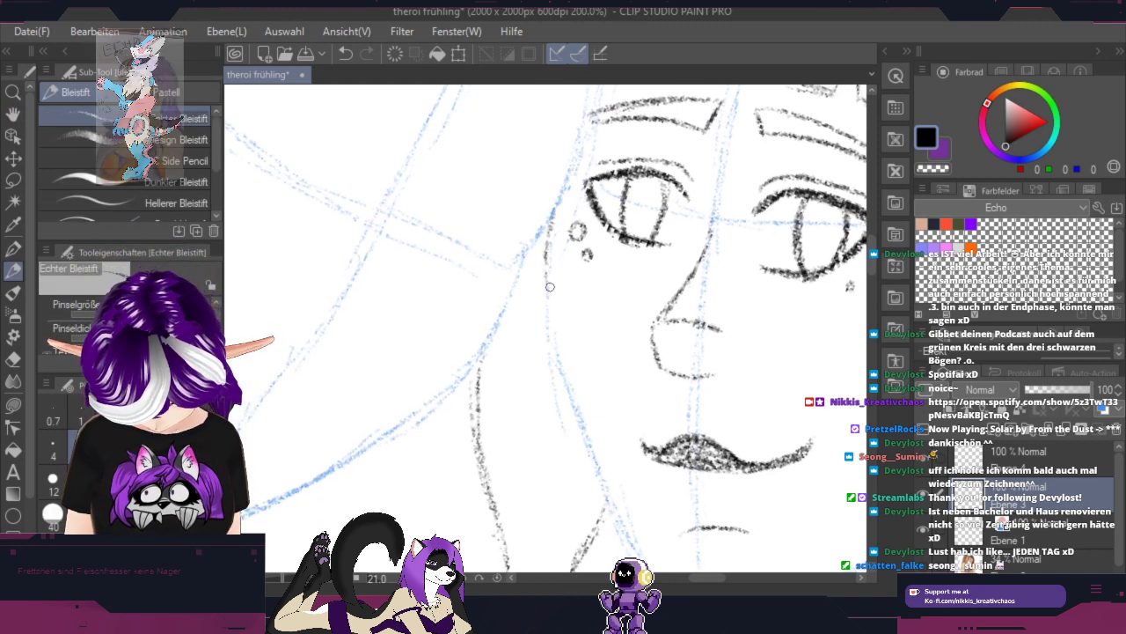
{"action": "mouse_move", "coordinate": [548, 226]}
{"action": "left_mouse_down"}
{"action": "mouse_move", "coordinate": [550, 337]}
{"action": "mouse_move", "coordinate": [544, 275]}
{"action": "mouse_move", "coordinate": [569, 384]}
{"action": "mouse_move", "coordinate": [559, 360]}
{"action": "mouse_move", "coordinate": [622, 505]}
{"action": "mouse_move", "coordinate": [734, 318]}
{"action": "mouse_move", "coordinate": [699, 176]}
{"action": "mouse_move", "coordinate": [589, 308]}
{"action": "mouse_move", "coordinate": [619, 342]}
{"action": "left_mouse_up"}
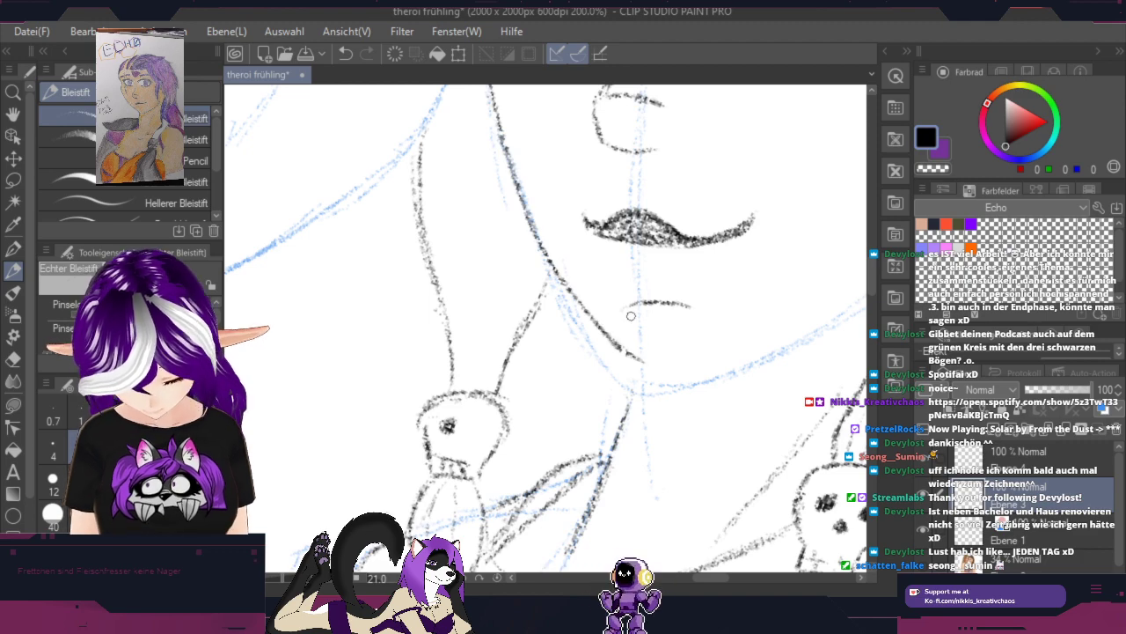
Step: Draw the jawline from the chin up to the hair strand beside the second eye and connect the neck line to the chin
{"action": "left_click_drag", "start_coordinate": [820, 290], "coordinate": [563, 452]}
{"action": "left_click_drag", "start_coordinate": [649, 459], "coordinate": [825, 190]}
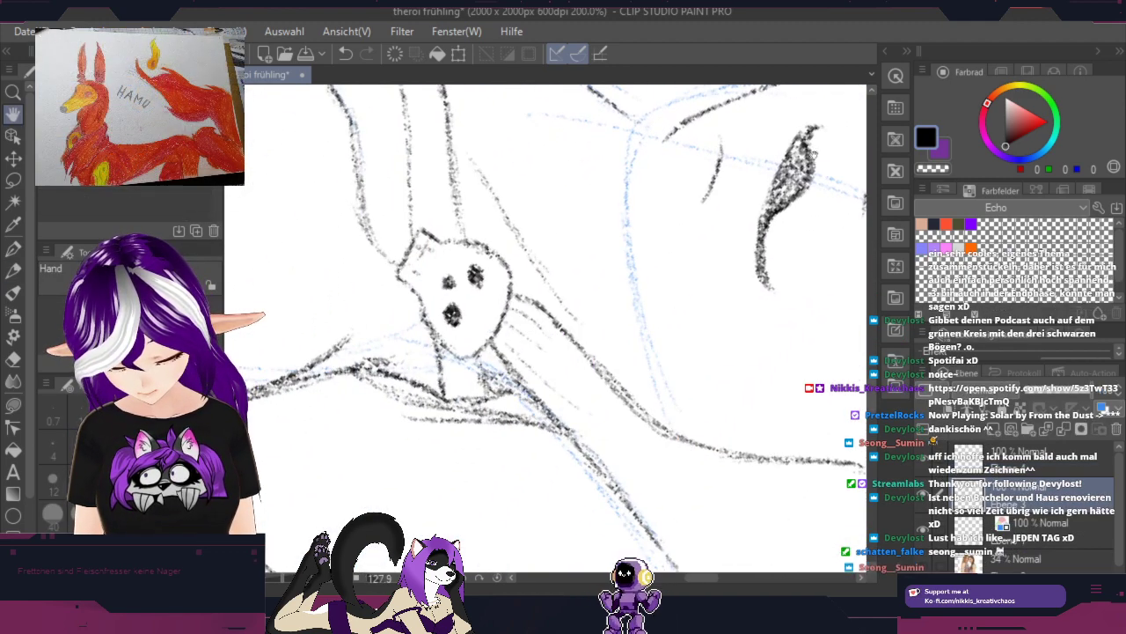
{"action": "mouse_move", "coordinate": [664, 145]}
{"action": "left_mouse_down"}
{"action": "mouse_move", "coordinate": [676, 332]}
{"action": "mouse_move", "coordinate": [704, 429]}
{"action": "left_mouse_up"}
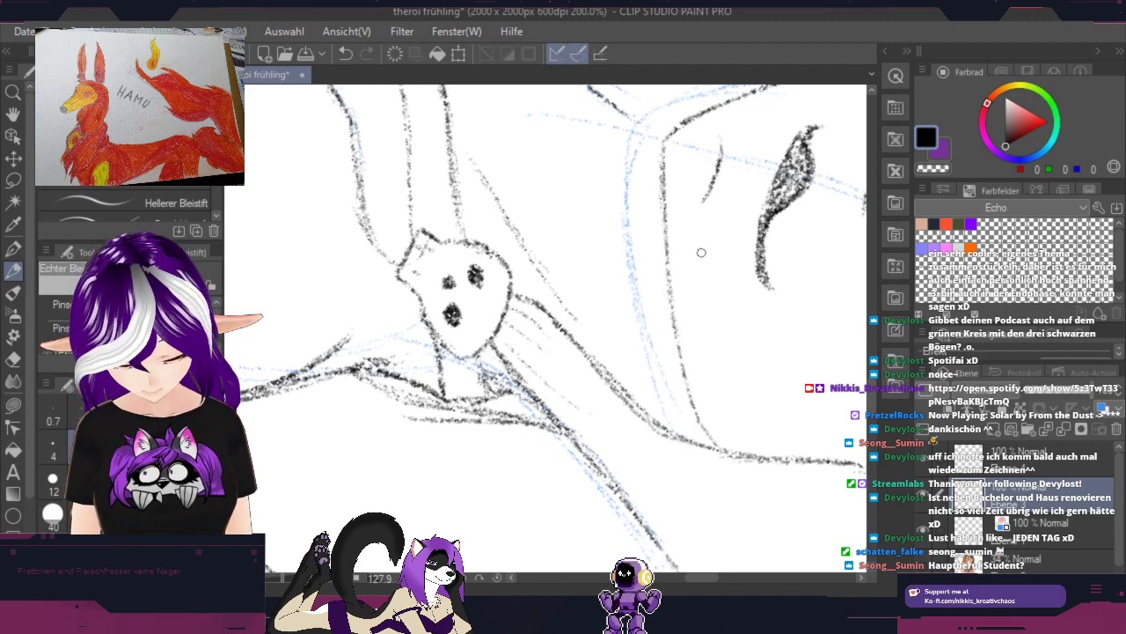
{"action": "mouse_move", "coordinate": [788, 304]}
{"action": "left_mouse_down"}
{"action": "mouse_move", "coordinate": [680, 164]}
{"action": "mouse_move", "coordinate": [322, 269]}
{"action": "mouse_move", "coordinate": [319, 302]}
{"action": "left_mouse_up"}
{"action": "left_click_drag", "start_coordinate": [333, 260], "coordinate": [318, 306]}
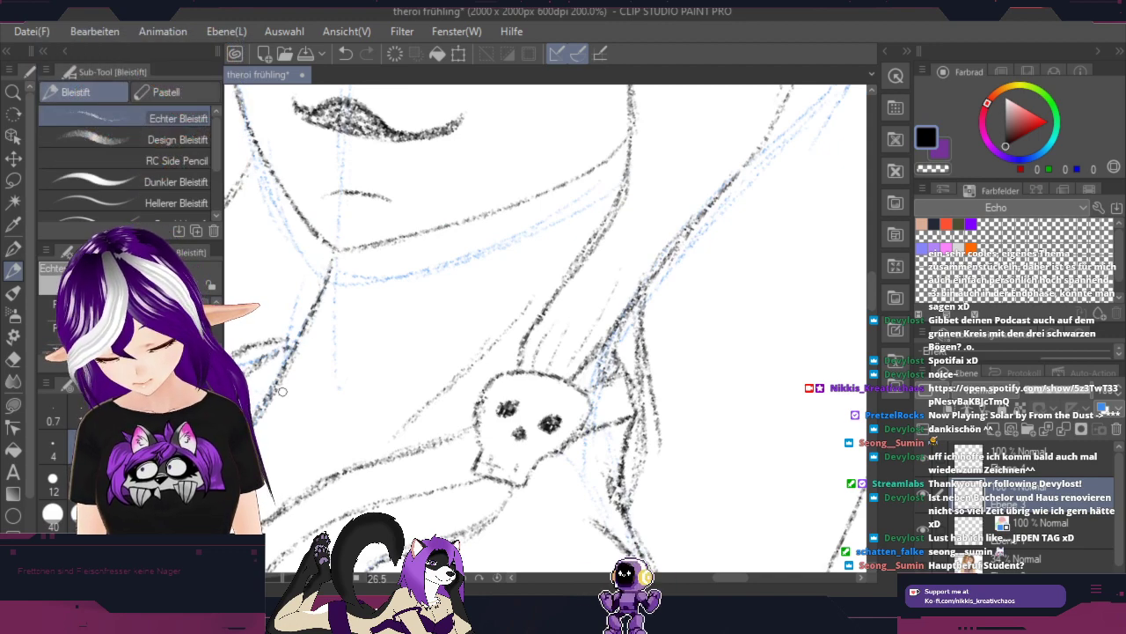
Step: Check the torso and arm lines by hiding the blue rough sketch layer and showing it again
{"action": "key", "text": "space"}
{"action": "left_click_drag", "start_coordinate": [648, 331], "coordinate": [767, 549]}
{"action": "key", "text": "shift+space"}
{"action": "mouse_move", "coordinate": [773, 511]}
{"action": "left_mouse_down"}
{"action": "mouse_move", "coordinate": [801, 385]}
{"action": "mouse_move", "coordinate": [765, 343]}
{"action": "mouse_move", "coordinate": [613, 316]}
{"action": "mouse_move", "coordinate": [678, 397]}
{"action": "mouse_move", "coordinate": [689, 443]}
{"action": "mouse_move", "coordinate": [681, 399]}
{"action": "mouse_move", "coordinate": [739, 105]}
{"action": "left_mouse_up"}
{"action": "scroll", "coordinate": [802, 385], "scroll_direction": "down", "scroll_amount": 2}
{"action": "scroll", "coordinate": [802, 388], "scroll_direction": "down", "scroll_amount": 1}
{"action": "key", "text": "space"}
{"action": "mouse_move", "coordinate": [769, 410]}
{"action": "left_mouse_down"}
{"action": "mouse_move", "coordinate": [735, 227]}
{"action": "mouse_move", "coordinate": [701, 309]}
{"action": "left_mouse_up"}
{"action": "key", "text": "r"}
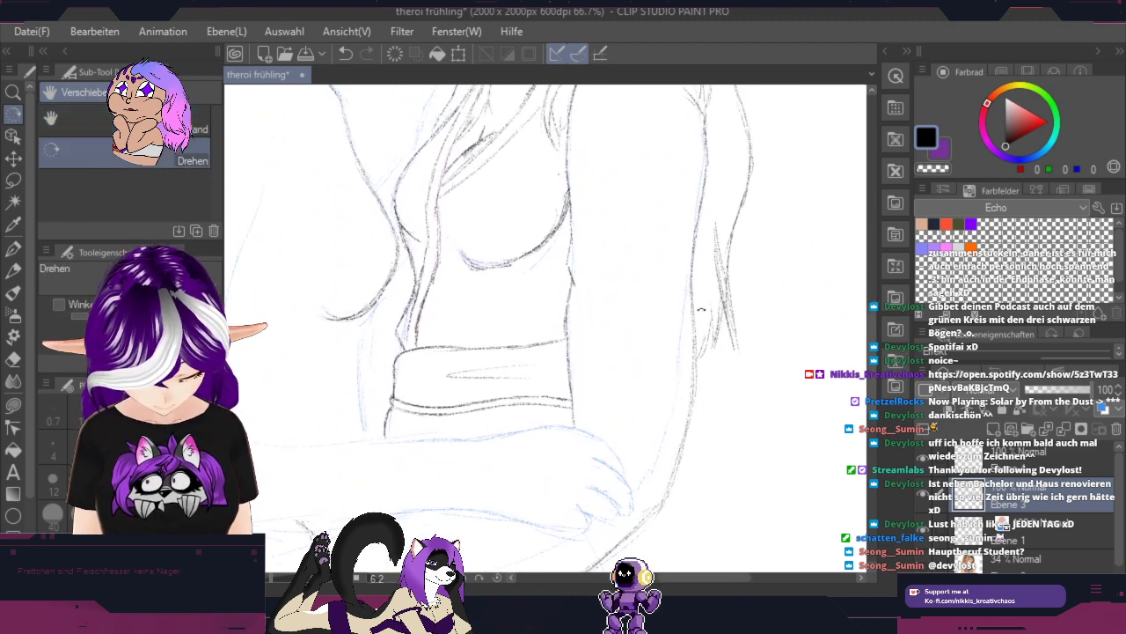
{"action": "left_click", "coordinate": [924, 531]}
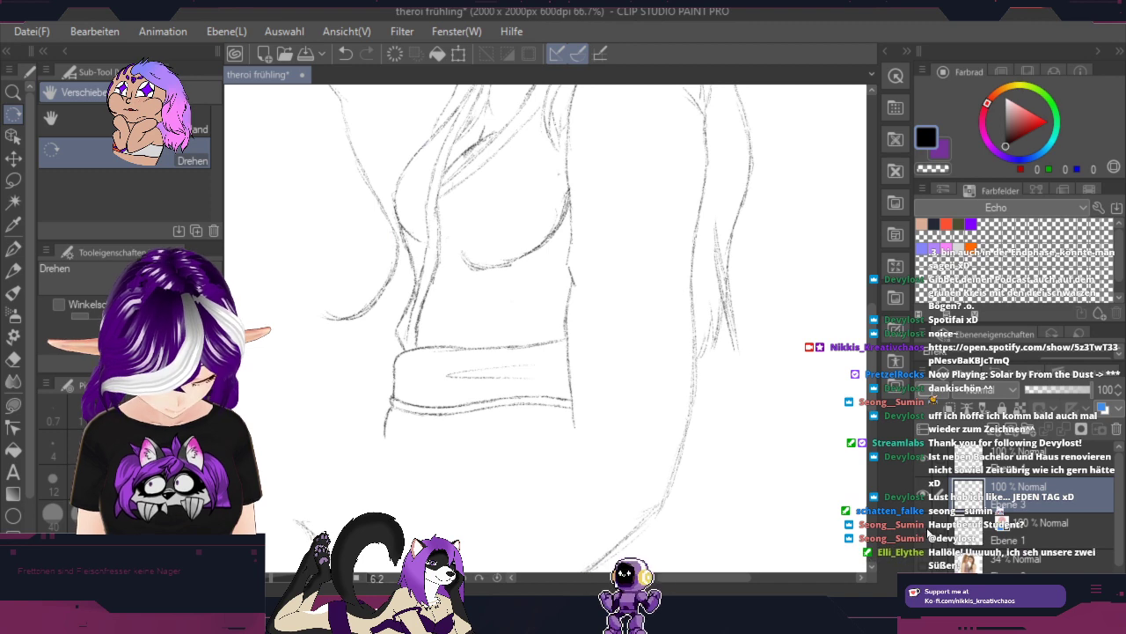
{"action": "key", "text": "ctrl+minus"}
{"action": "key", "text": "ctrl+minus"}
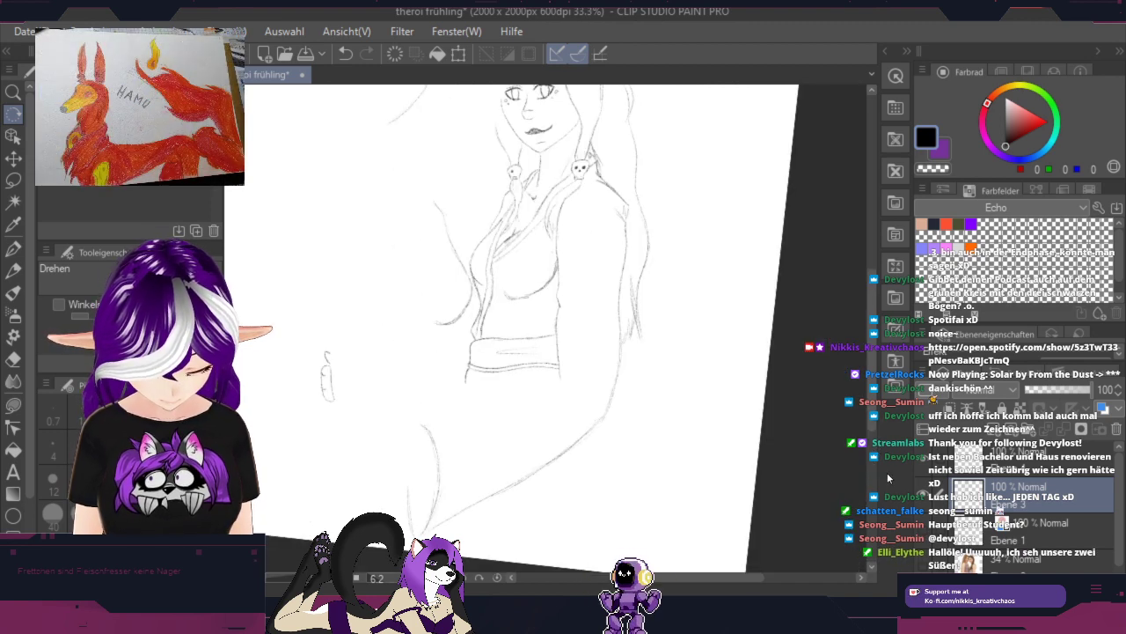
{"action": "key", "text": "h"}
{"action": "mouse_move", "coordinate": [788, 404]}
{"action": "left_mouse_down"}
{"action": "mouse_move", "coordinate": [823, 506]}
{"action": "mouse_move", "coordinate": [829, 438]}
{"action": "mouse_move", "coordinate": [743, 351]}
{"action": "left_mouse_up"}
{"action": "key", "text": "r"}
{"action": "left_click", "coordinate": [923, 532]}
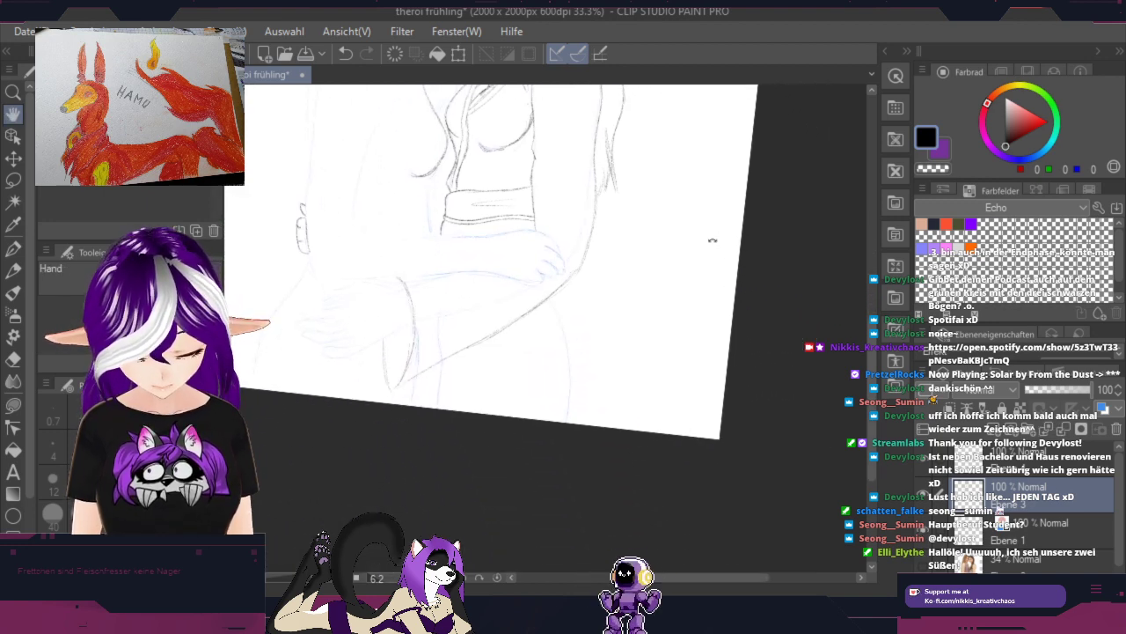
Step: Examine the sleeve and hand area up close and the overall composition of both figures
{"action": "left_click_drag", "start_coordinate": [771, 305], "coordinate": [553, 232]}
{"action": "scroll", "coordinate": [511, 256], "scroll_direction": "up", "scroll_amount": 2}
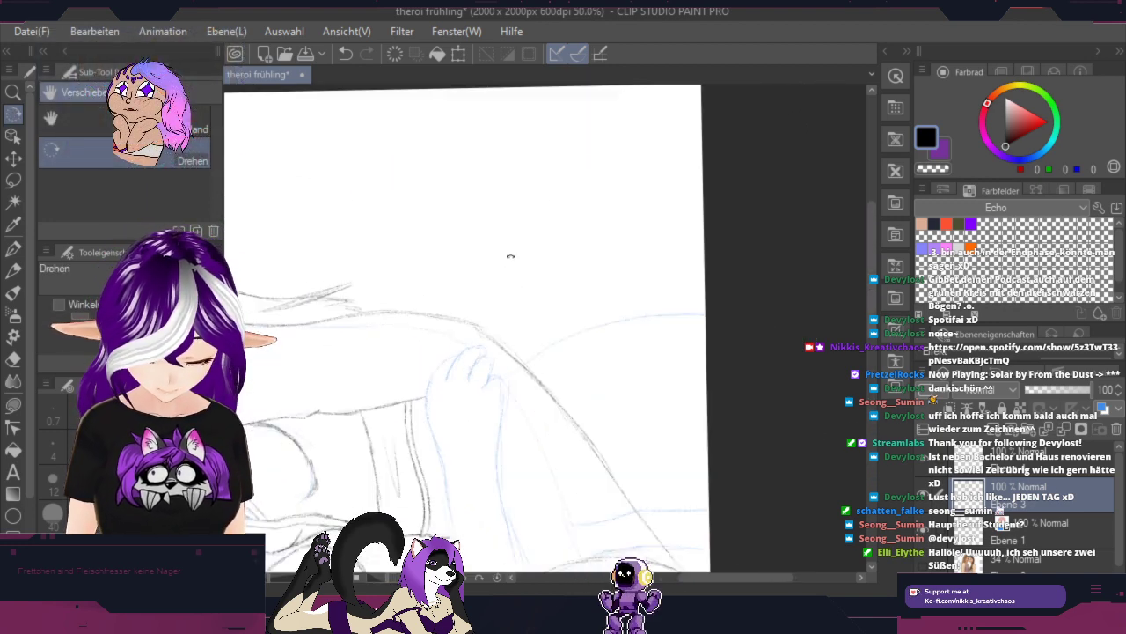
{"action": "left_click", "coordinate": [14, 270]}
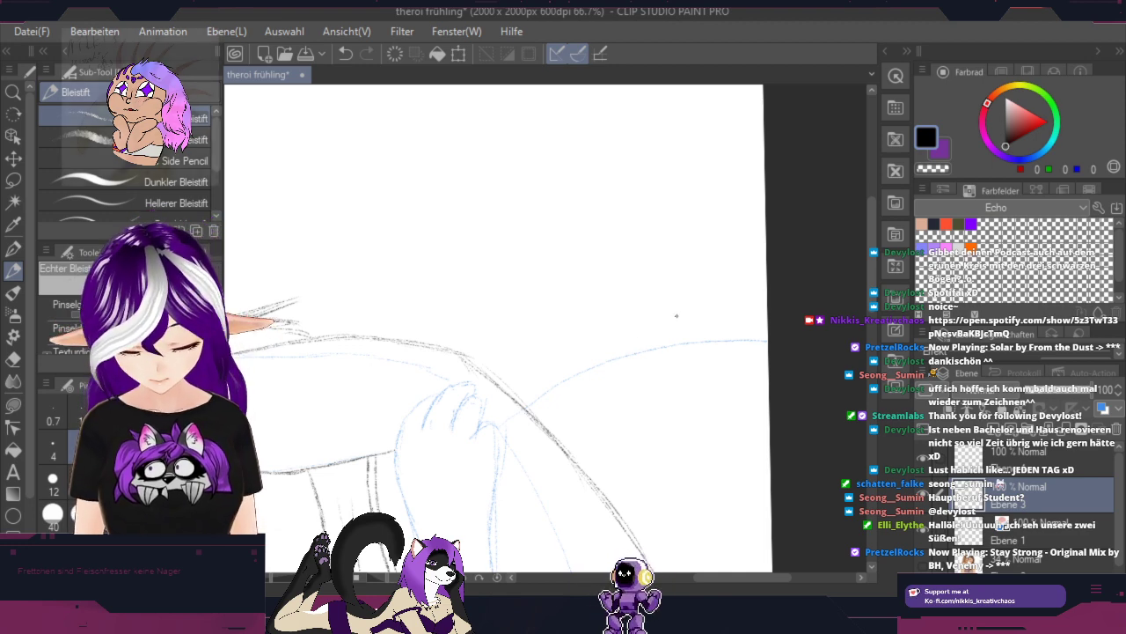
{"action": "key", "text": "r"}
{"action": "mouse_move", "coordinate": [718, 270]}
{"action": "left_mouse_down"}
{"action": "mouse_move", "coordinate": [737, 289]}
{"action": "mouse_move", "coordinate": [656, 449]}
{"action": "left_mouse_up"}
{"action": "scroll", "coordinate": [664, 402], "scroll_direction": "down", "scroll_amount": 3}
{"action": "key", "text": "space"}
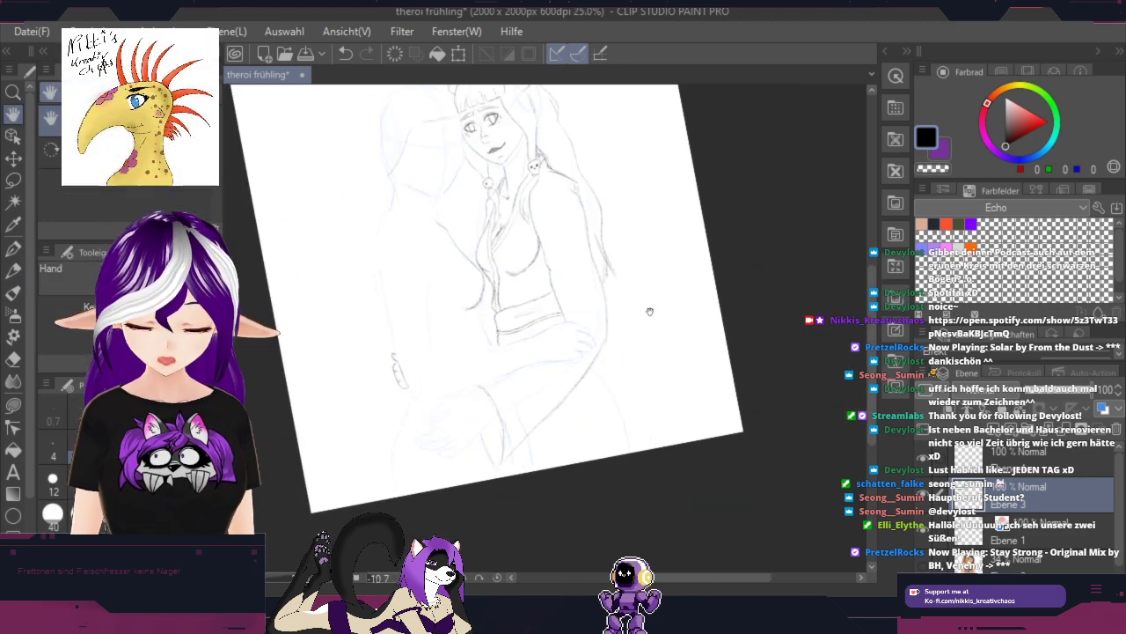
{"action": "left_click_drag", "start_coordinate": [651, 313], "coordinate": [666, 401]}
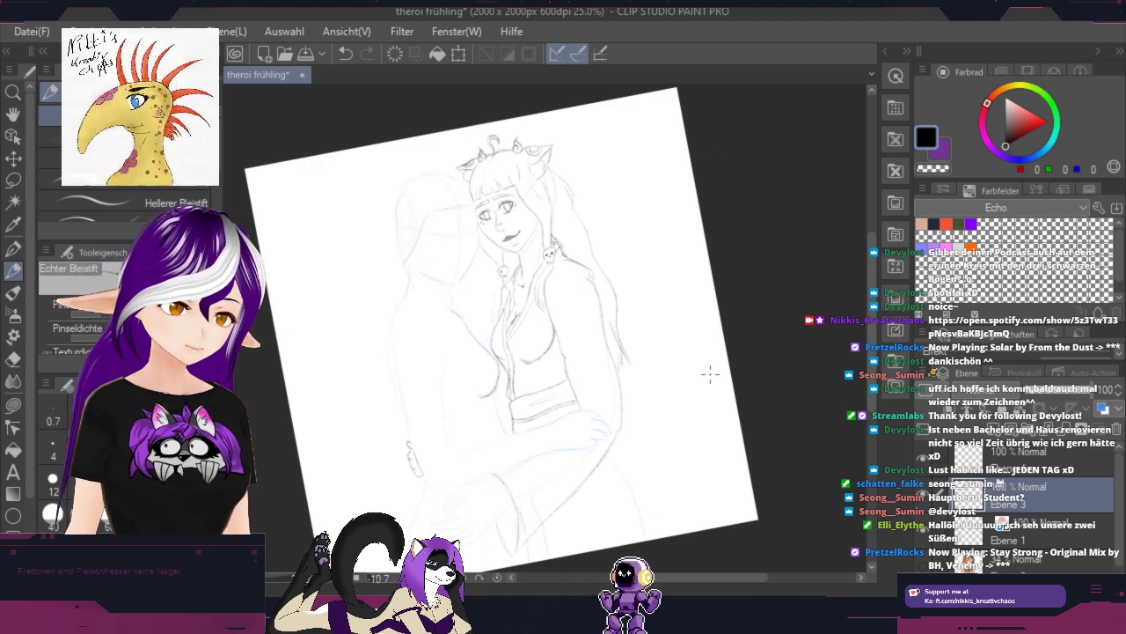
{"action": "scroll", "coordinate": [612, 368], "scroll_direction": "up", "scroll_amount": 1}
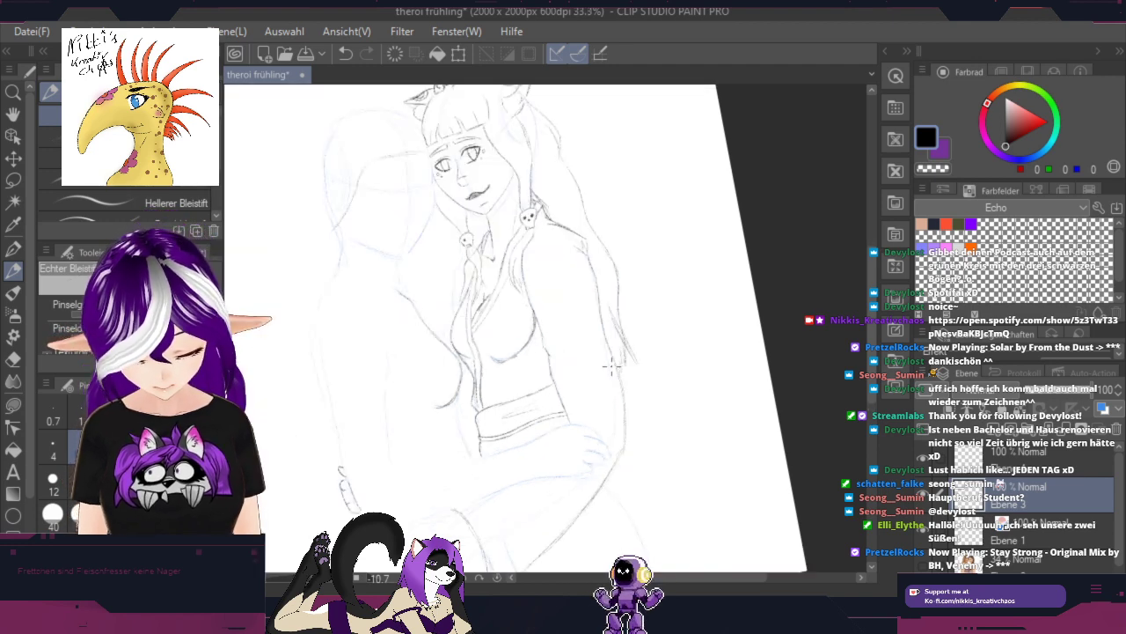
Step: Sketch the first rounded lobe outward from the long sleeve's outer edge beside the waist hand, with an upper arc and an outer lower curve
{"action": "scroll", "coordinate": [612, 368], "scroll_direction": "up", "scroll_amount": 1}
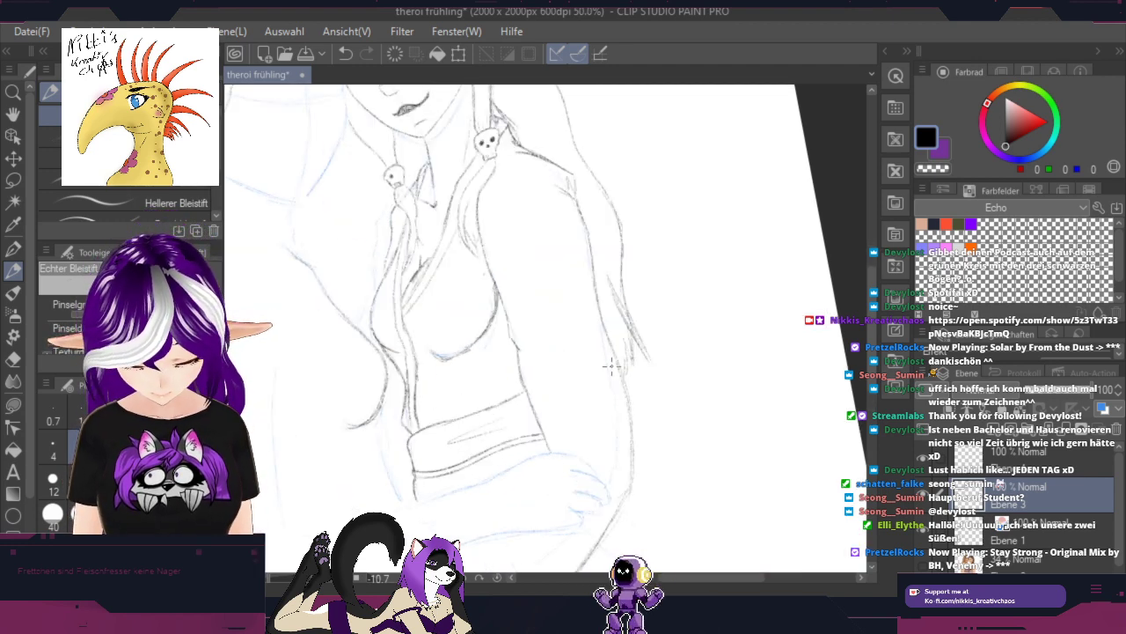
{"action": "key", "text": "shift+space"}
{"action": "mouse_move", "coordinate": [754, 452]}
{"action": "left_mouse_down"}
{"action": "mouse_move", "coordinate": [736, 342]}
{"action": "mouse_move", "coordinate": [709, 287]}
{"action": "left_mouse_up"}
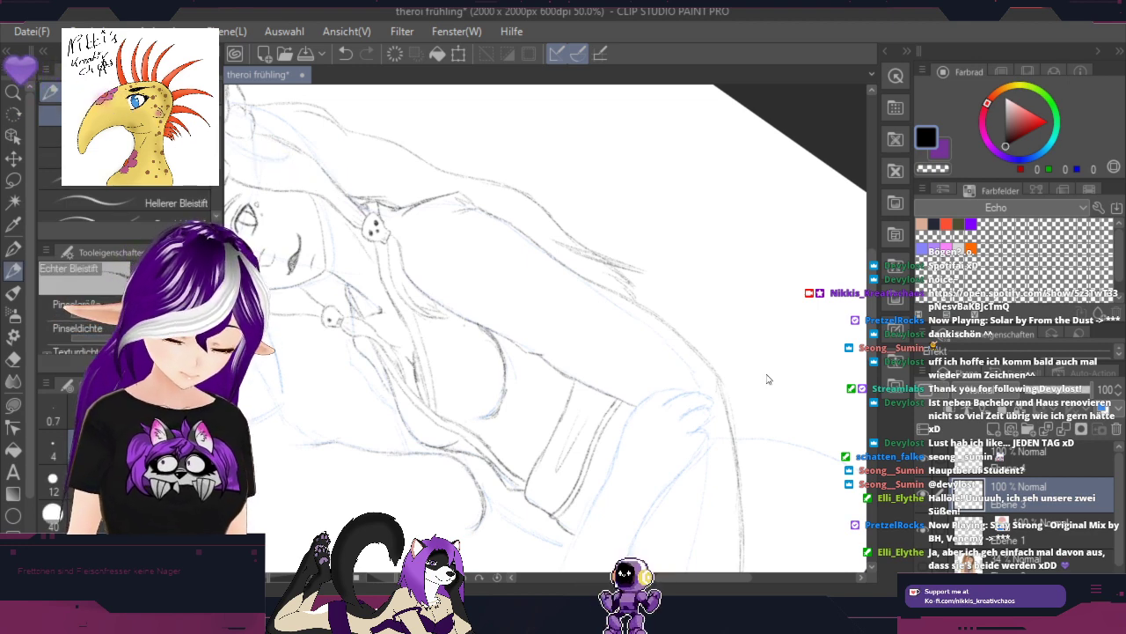
{"action": "scroll", "coordinate": [772, 362], "scroll_direction": "up", "scroll_amount": 1}
{"action": "key", "text": "space"}
{"action": "mouse_move", "coordinate": [773, 361]}
{"action": "left_mouse_down"}
{"action": "mouse_move", "coordinate": [558, 284]}
{"action": "mouse_move", "coordinate": [536, 198]}
{"action": "mouse_move", "coordinate": [593, 244]}
{"action": "left_mouse_up"}
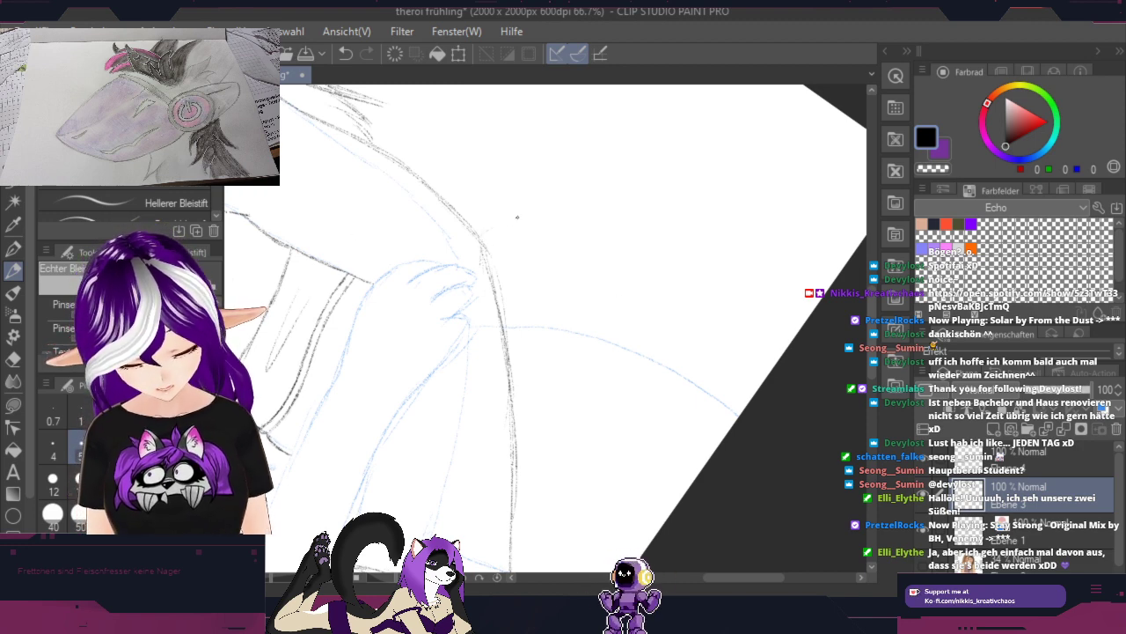
{"action": "left_click_drag", "start_coordinate": [488, 229], "coordinate": [600, 205]}
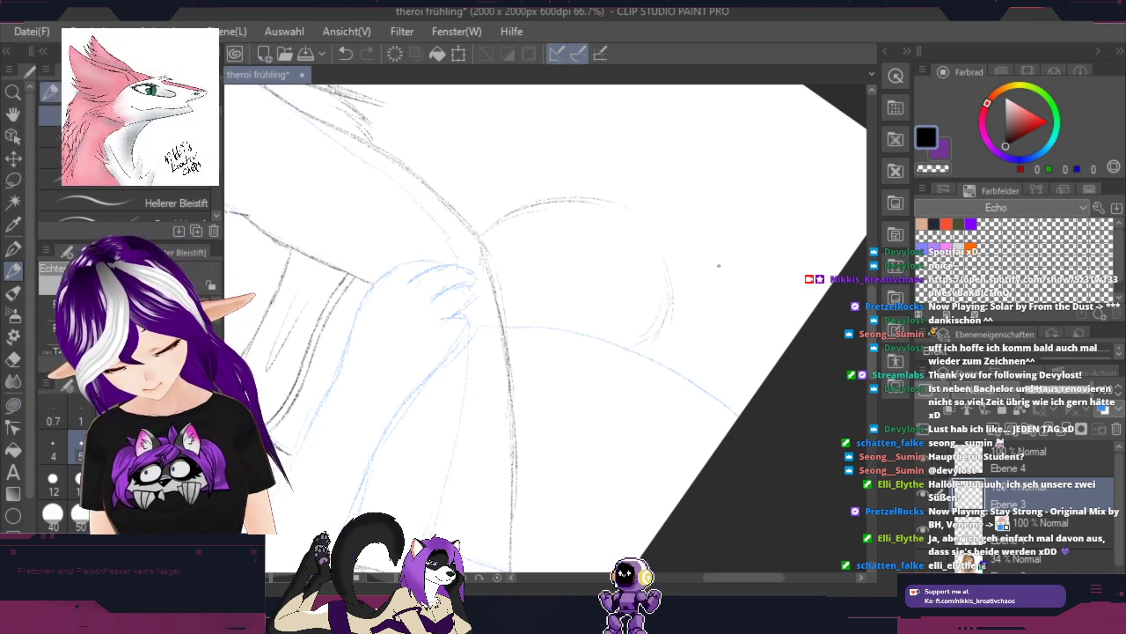
Step: Sketch a second, larger rounded lobe adjoining the first, with a broad upper arc and a curved underside
{"action": "key", "text": "space"}
{"action": "mouse_move", "coordinate": [731, 226]}
{"action": "left_mouse_down"}
{"action": "mouse_move", "coordinate": [744, 387]}
{"action": "mouse_move", "coordinate": [778, 426]}
{"action": "left_mouse_up"}
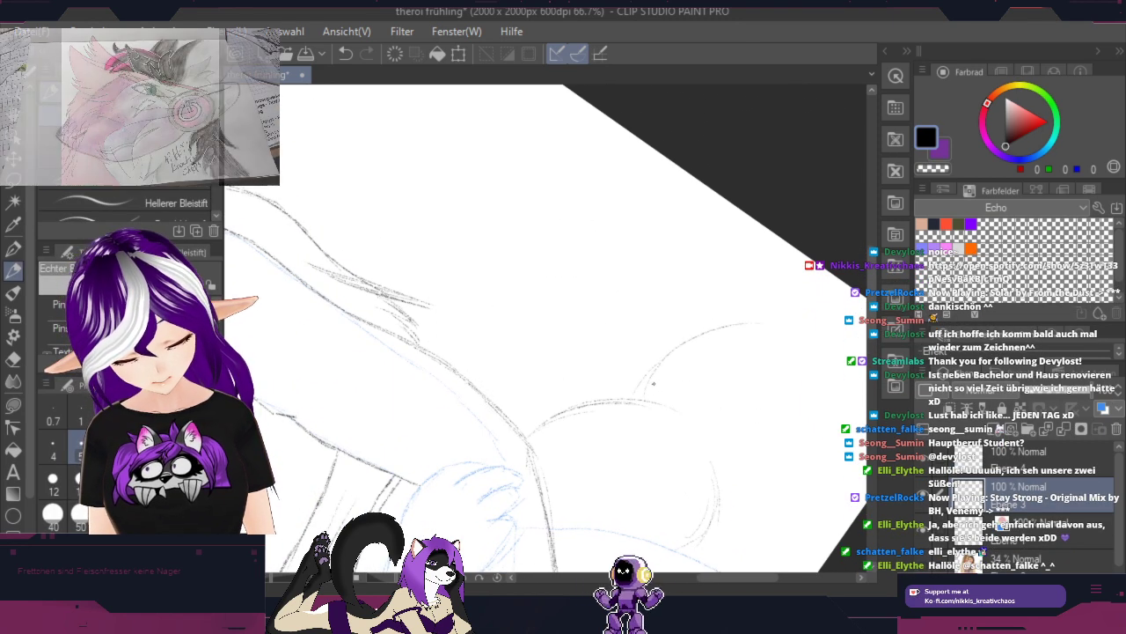
{"action": "left_click_drag", "start_coordinate": [647, 396], "coordinate": [808, 328]}
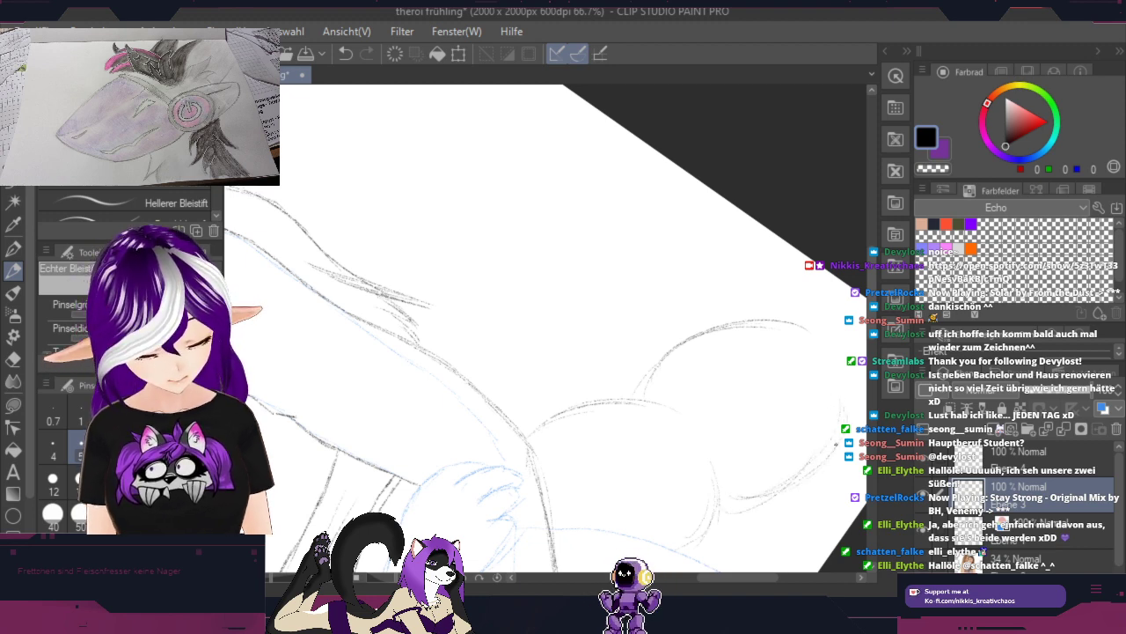
{"action": "left_click_drag", "start_coordinate": [836, 444], "coordinate": [619, 496]}
Step: Add the curved outer edge of a third lobe at the far end and a short line below the second lobe
{"action": "left_click_drag", "start_coordinate": [710, 473], "coordinate": [683, 168]}
{"action": "left_click_drag", "start_coordinate": [702, 215], "coordinate": [695, 255]}
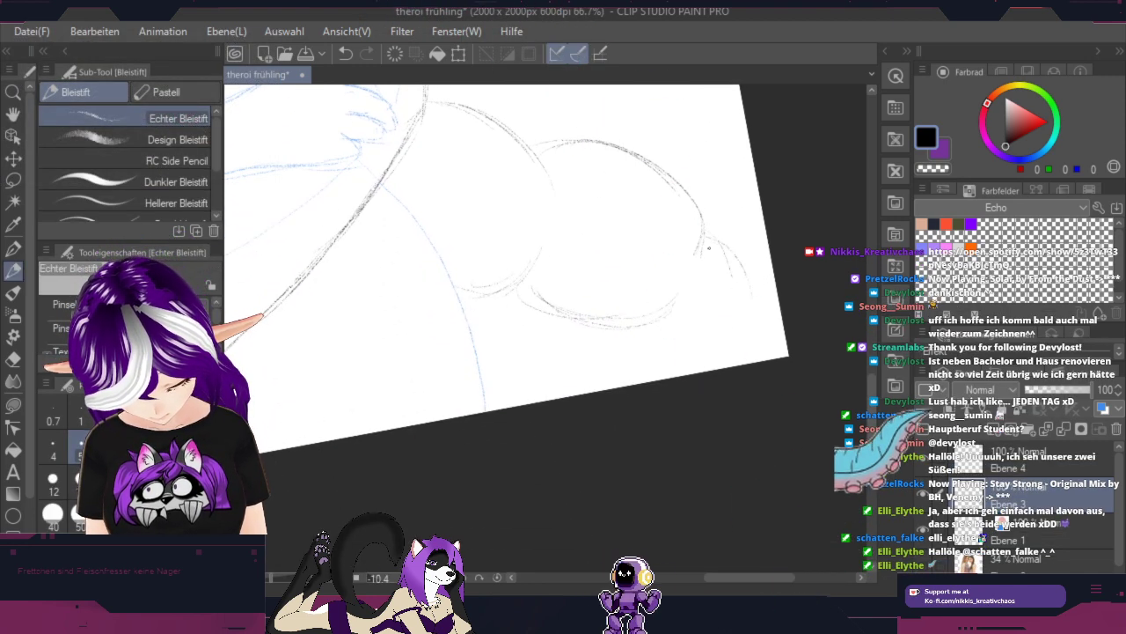
{"action": "mouse_move", "coordinate": [711, 237]}
{"action": "left_mouse_down"}
{"action": "mouse_move", "coordinate": [755, 292]}
{"action": "mouse_move", "coordinate": [744, 293]}
{"action": "mouse_move", "coordinate": [753, 351]}
{"action": "left_mouse_up"}
{"action": "left_click_drag", "start_coordinate": [627, 331], "coordinate": [642, 369]}
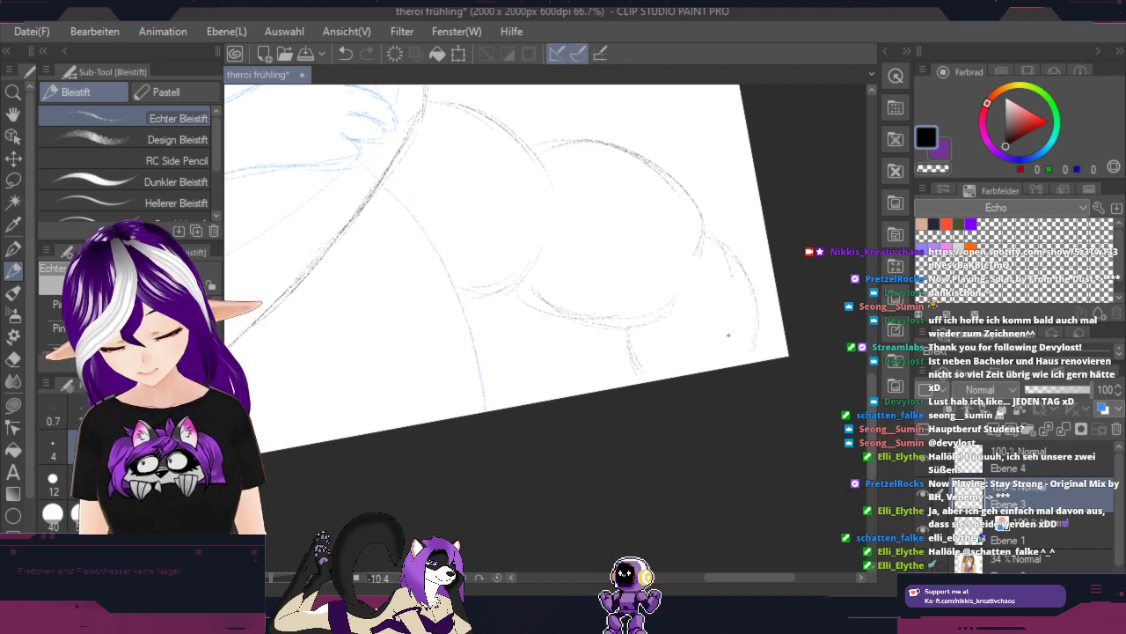
Step: Reinforce the first lobe's underside, add curled fold lines inside the first two lobes, and continue the second fold into the third lobe
{"action": "key", "text": "space"}
{"action": "left_click_drag", "start_coordinate": [711, 341], "coordinate": [815, 468]}
{"action": "left_click_drag", "start_coordinate": [582, 425], "coordinate": [644, 409]}
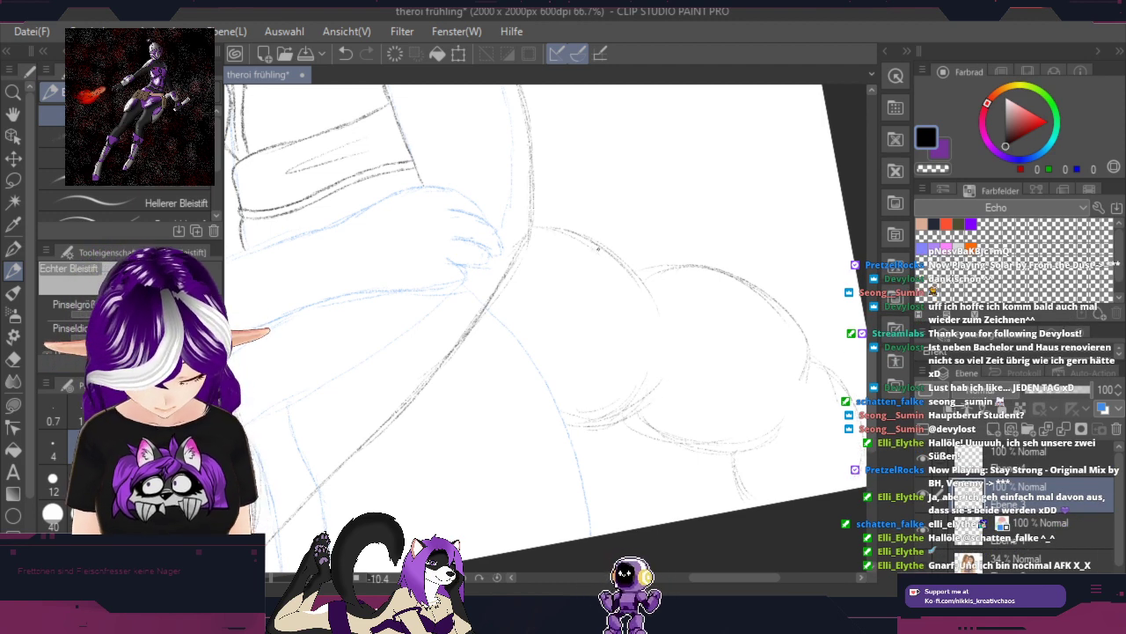
{"action": "left_click_drag", "start_coordinate": [597, 269], "coordinate": [639, 325]}
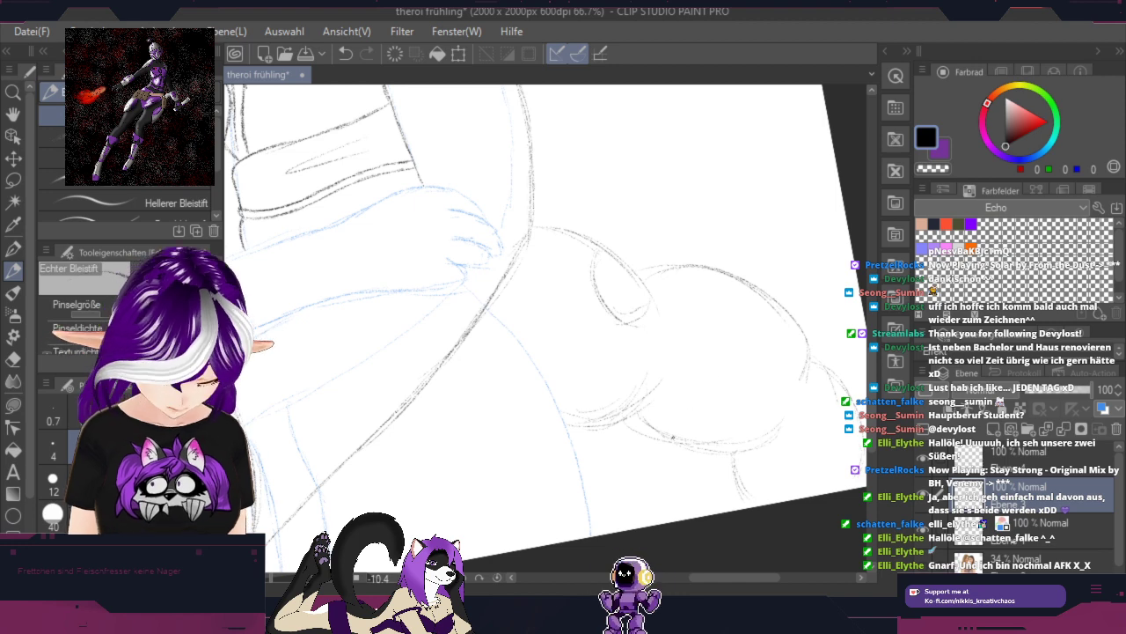
{"action": "mouse_move", "coordinate": [741, 382]}
{"action": "left_mouse_down"}
{"action": "mouse_move", "coordinate": [735, 410]}
{"action": "mouse_move", "coordinate": [750, 394]}
{"action": "mouse_move", "coordinate": [785, 414]}
{"action": "left_mouse_up"}
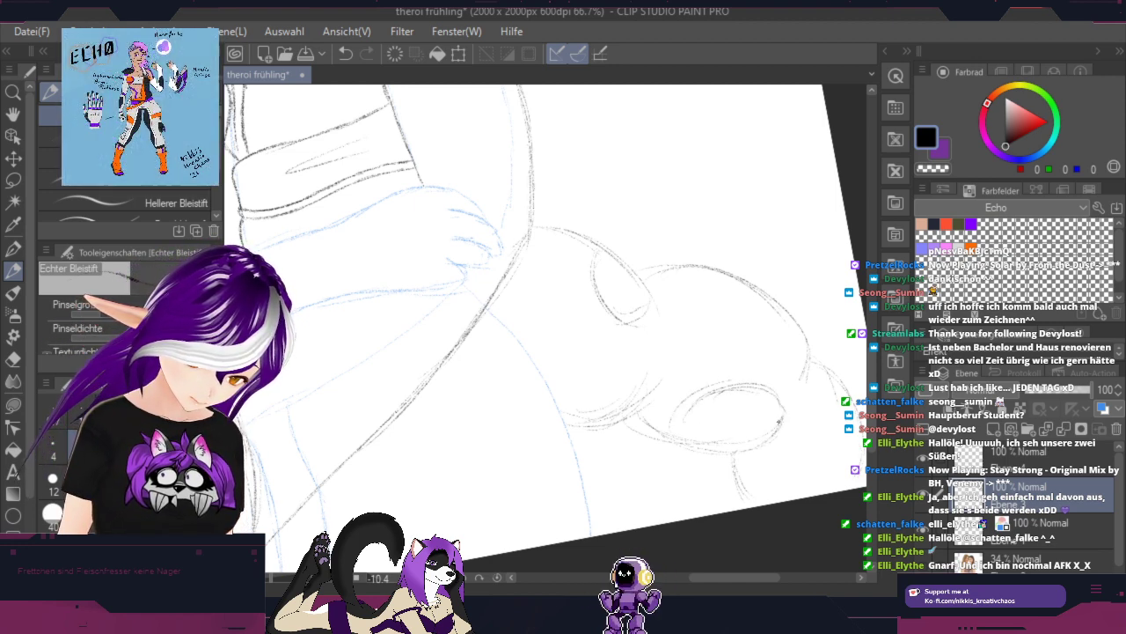
{"action": "left_click_drag", "start_coordinate": [785, 432], "coordinate": [771, 470]}
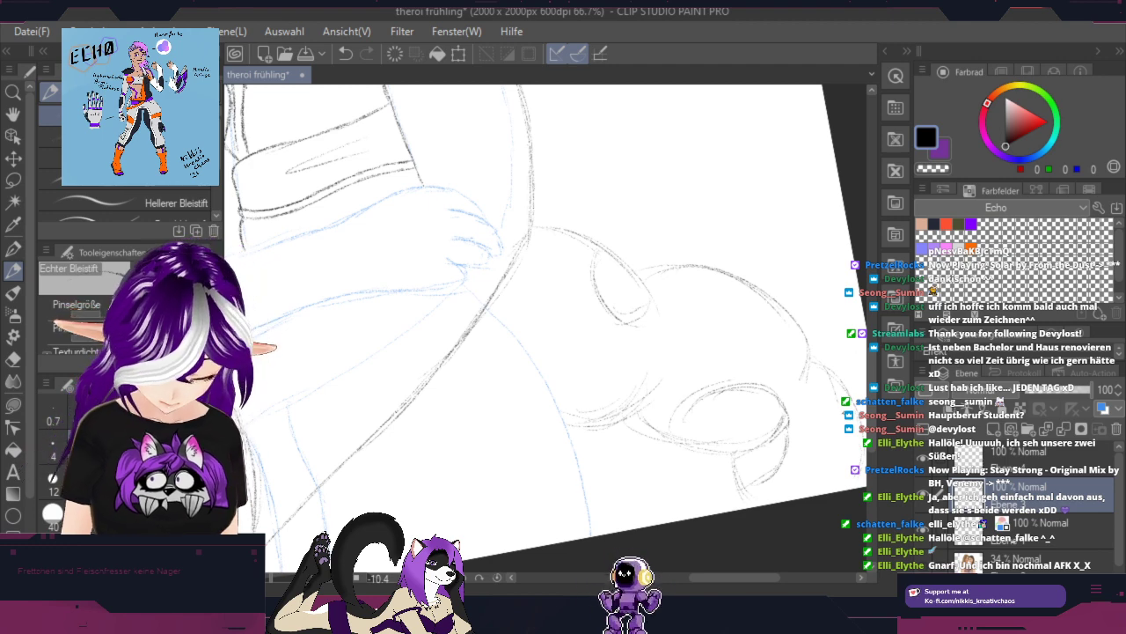
Step: Draw the lower hand's upper wrist line from the sleeve opening and outline its thumb over the blue rough sketch
{"action": "key", "text": "space"}
{"action": "left_click_drag", "start_coordinate": [771, 283], "coordinate": [836, 401]}
{"action": "mouse_move", "coordinate": [713, 298]}
{"action": "left_mouse_down"}
{"action": "mouse_move", "coordinate": [775, 346]}
{"action": "mouse_move", "coordinate": [823, 322]}
{"action": "mouse_move", "coordinate": [729, 292]}
{"action": "mouse_move", "coordinate": [769, 314]}
{"action": "mouse_move", "coordinate": [830, 227]}
{"action": "left_mouse_up"}
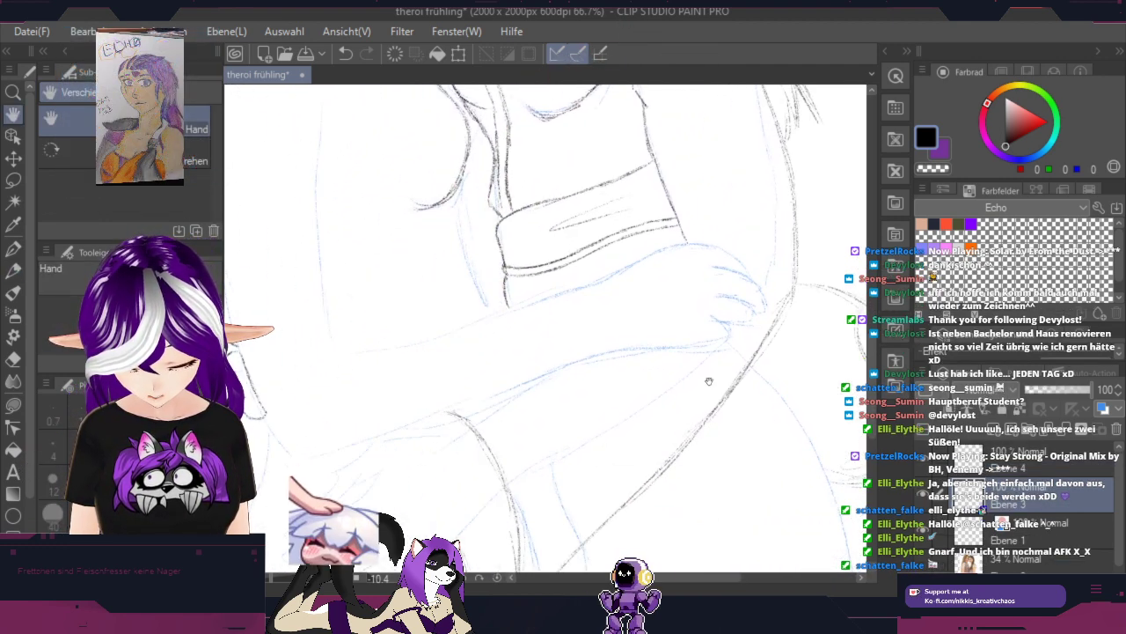
{"action": "left_click_drag", "start_coordinate": [709, 381], "coordinate": [747, 296]}
{"action": "scroll", "coordinate": [556, 314], "scroll_direction": "up", "scroll_amount": 1}
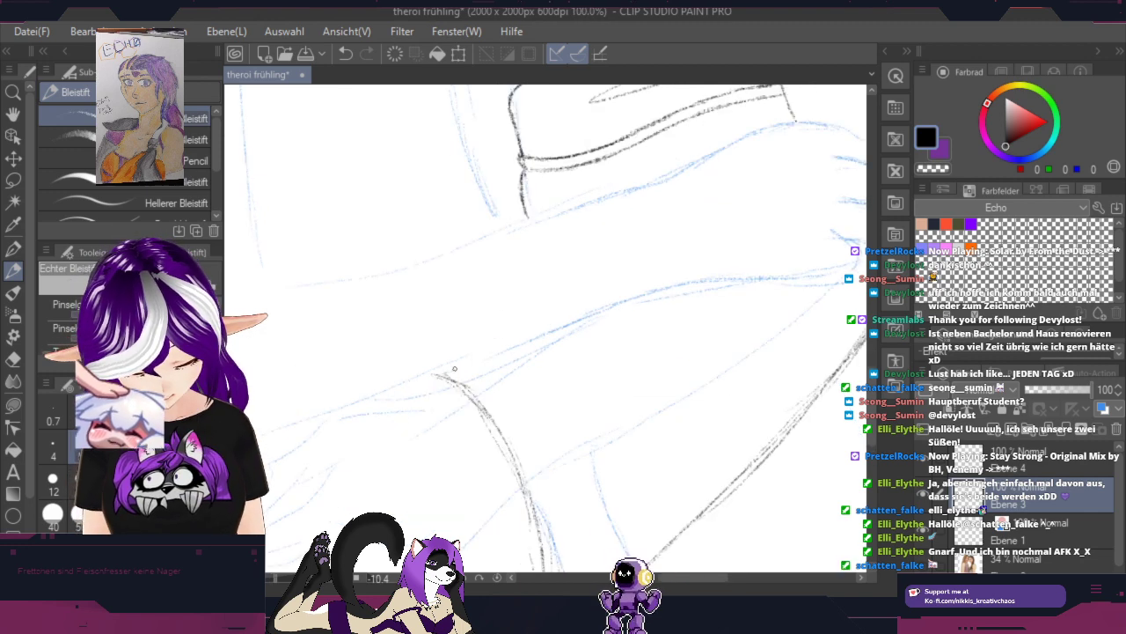
{"action": "key", "text": "space"}
{"action": "mouse_move", "coordinate": [535, 349]}
{"action": "left_mouse_down"}
{"action": "mouse_move", "coordinate": [649, 395]}
{"action": "mouse_move", "coordinate": [790, 235]}
{"action": "left_mouse_up"}
{"action": "left_click_drag", "start_coordinate": [634, 325], "coordinate": [717, 358]}
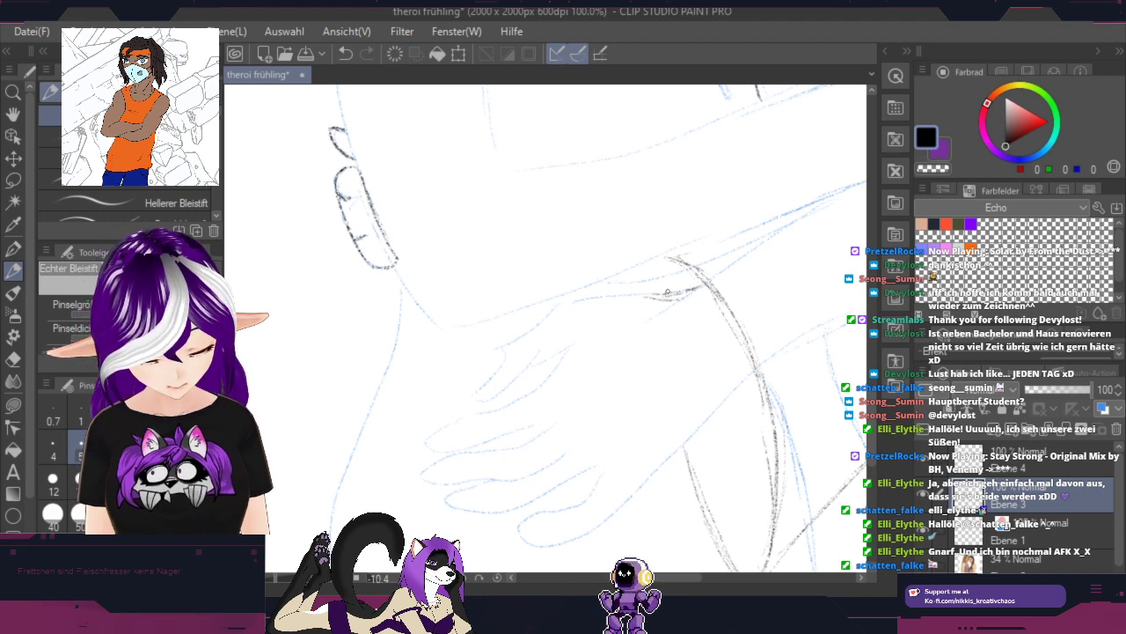
{"action": "left_click_drag", "start_coordinate": [566, 303], "coordinate": [704, 283]}
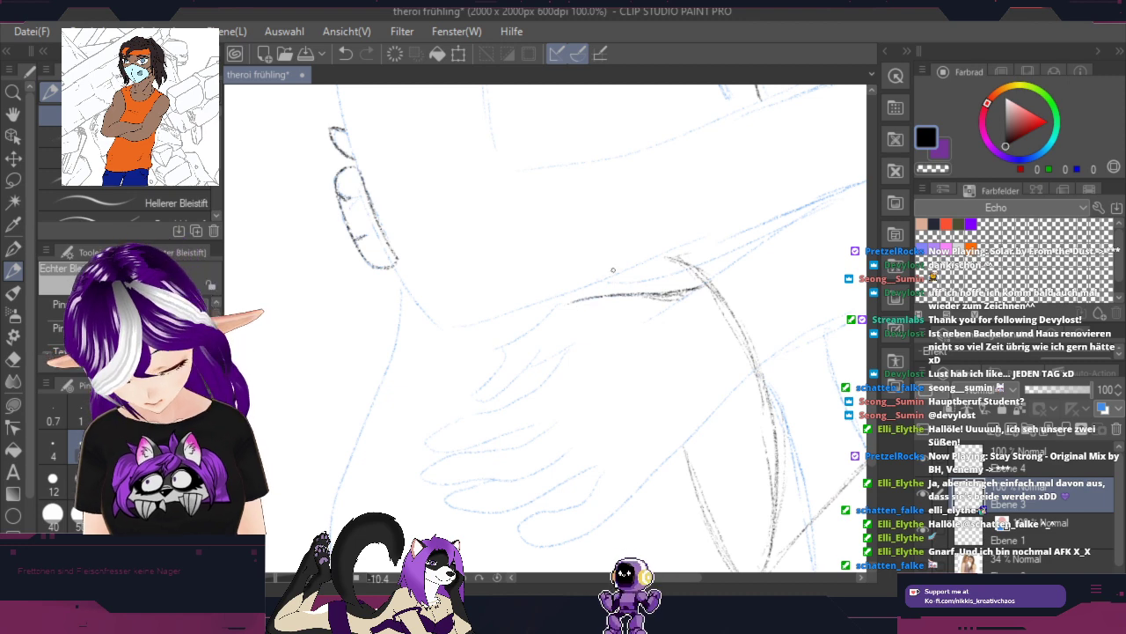
{"action": "mouse_move", "coordinate": [555, 306]}
{"action": "left_mouse_down"}
{"action": "mouse_move", "coordinate": [487, 377]}
{"action": "mouse_move", "coordinate": [519, 387]}
{"action": "mouse_move", "coordinate": [539, 359]}
{"action": "mouse_move", "coordinate": [578, 341]}
{"action": "left_mouse_up"}
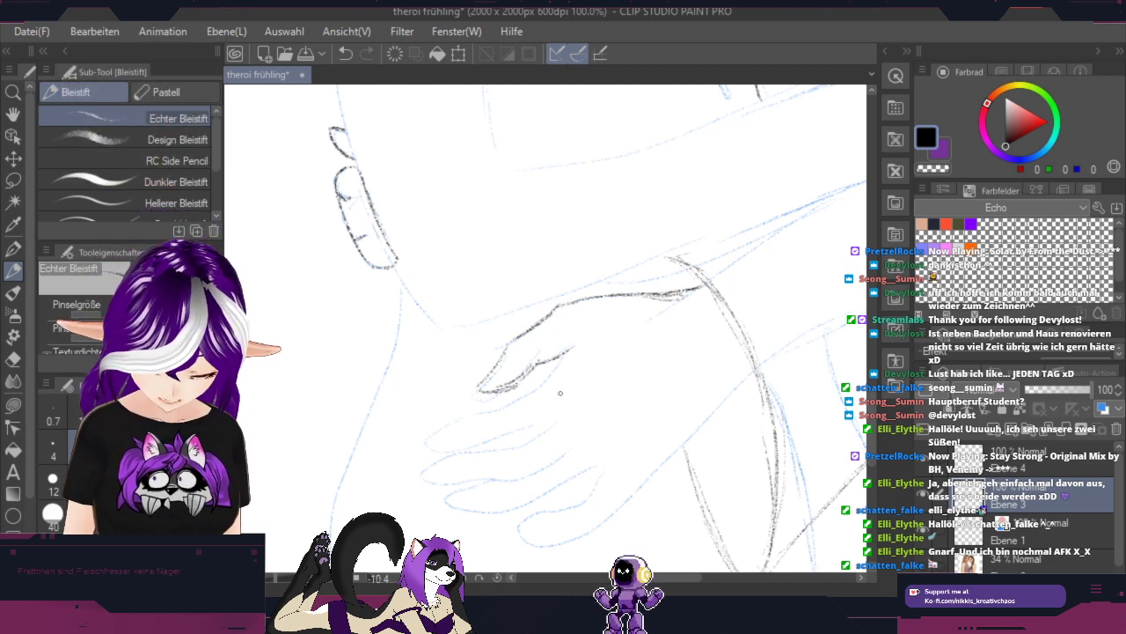
Step: Rotate the canvas to 71.6 degrees so that the lower hand's fingers point downward for drawing
{"action": "key", "text": "h"}
{"action": "key", "text": "r"}
{"action": "mouse_move", "coordinate": [758, 299]}
{"action": "left_mouse_down"}
{"action": "mouse_move", "coordinate": [769, 353]}
{"action": "mouse_move", "coordinate": [644, 460]}
{"action": "left_mouse_up"}
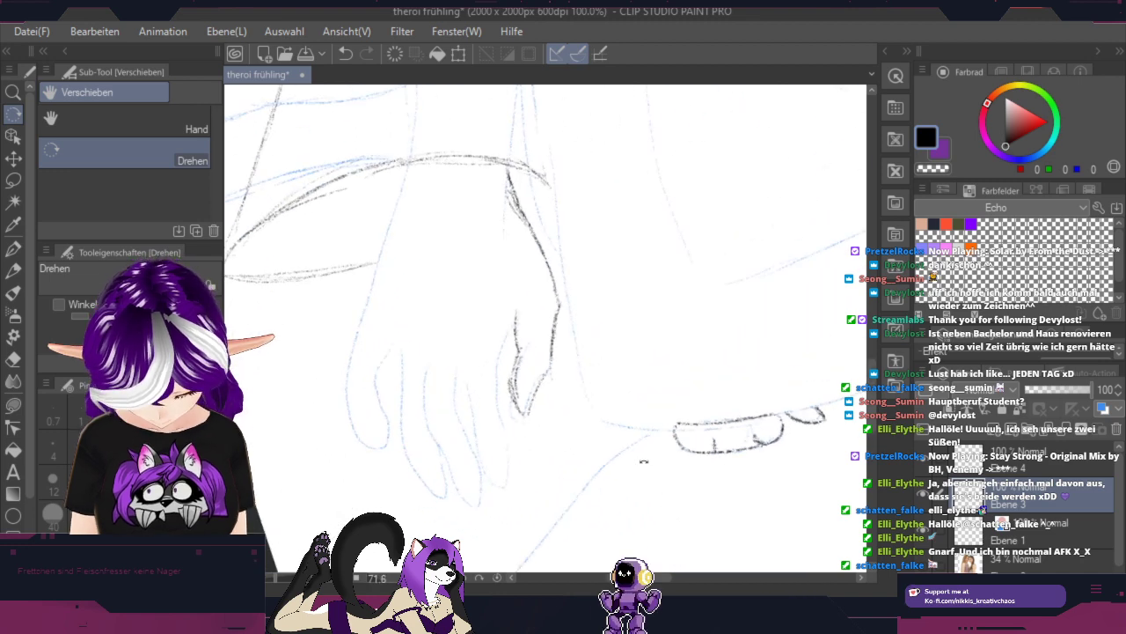
Step: Trace the index finger next to the thumb over the blue sketch with the black pencil, including both edges and the fingertip
{"action": "scroll", "coordinate": [511, 414], "scroll_direction": "up", "scroll_amount": 1}
{"action": "scroll", "coordinate": [522, 267], "scroll_direction": "up", "scroll_amount": 1}
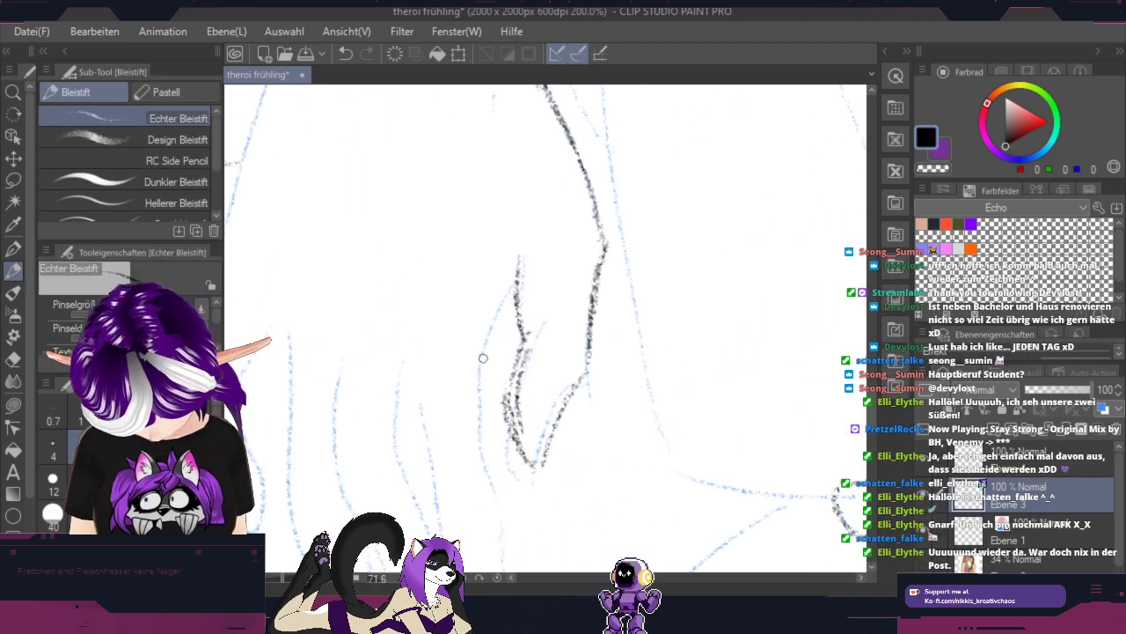
{"action": "key", "text": "space"}
{"action": "left_click_drag", "start_coordinate": [593, 319], "coordinate": [765, 207]}
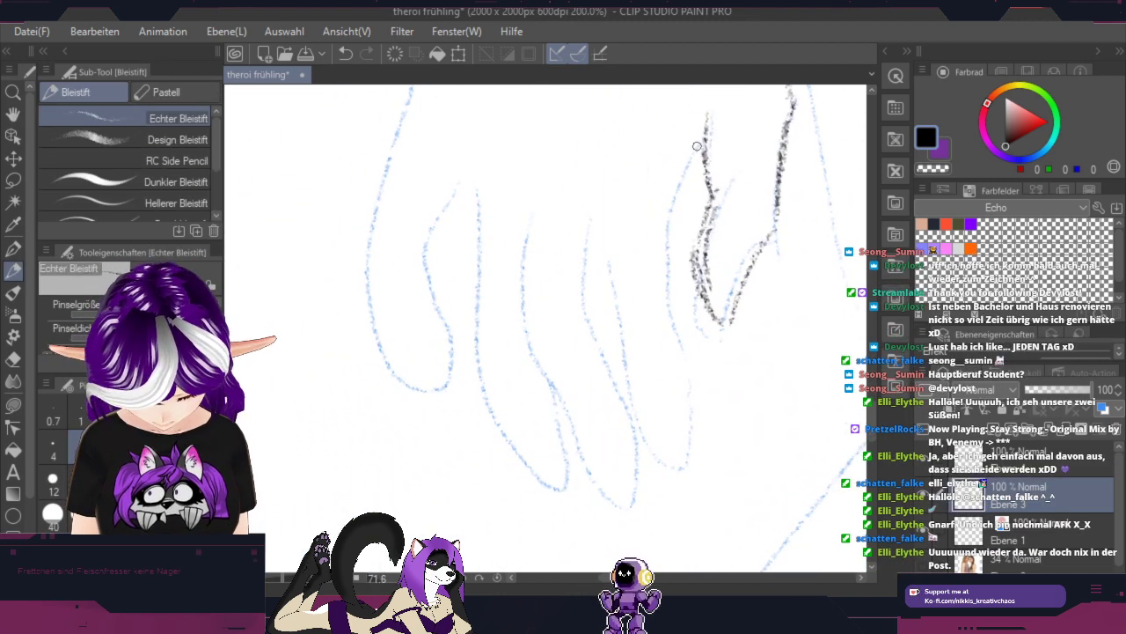
{"action": "left_click_drag", "start_coordinate": [697, 162], "coordinate": [666, 231]}
{"action": "left_click_drag", "start_coordinate": [685, 185], "coordinate": [663, 237]}
{"action": "left_click_drag", "start_coordinate": [621, 150], "coordinate": [614, 275]}
{"action": "left_click_drag", "start_coordinate": [606, 217], "coordinate": [632, 373]}
{"action": "left_click_drag", "start_coordinate": [621, 335], "coordinate": [632, 400]}
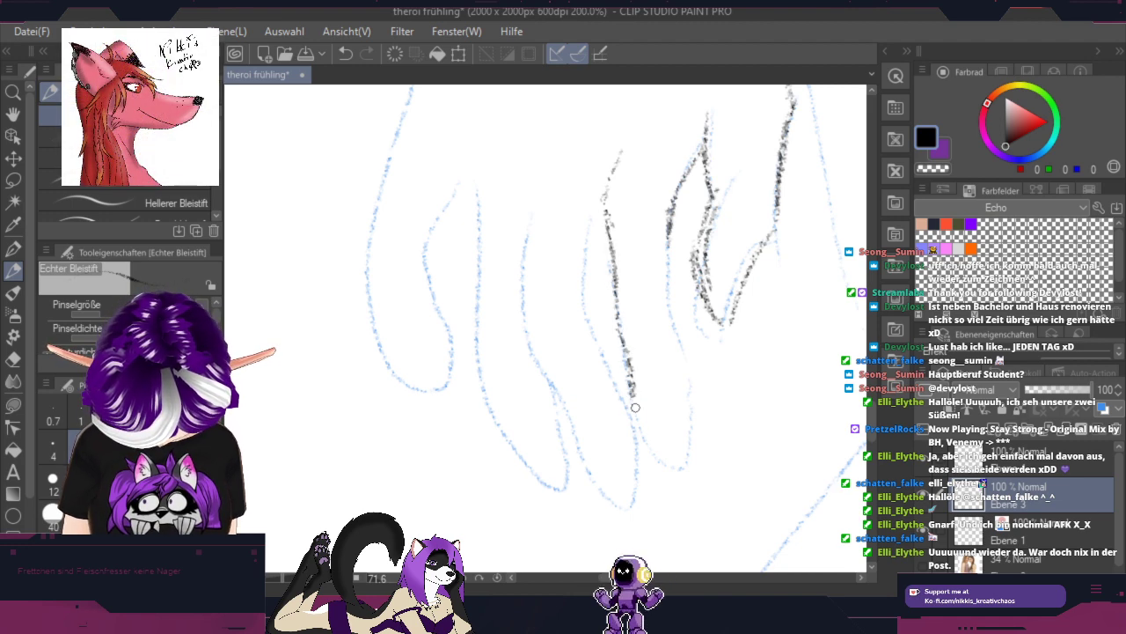
{"action": "mouse_move", "coordinate": [631, 400]}
{"action": "left_mouse_down"}
{"action": "mouse_move", "coordinate": [675, 466]}
{"action": "mouse_move", "coordinate": [692, 428]}
{"action": "mouse_move", "coordinate": [684, 479]}
{"action": "mouse_move", "coordinate": [675, 466]}
{"action": "mouse_move", "coordinate": [690, 410]}
{"action": "left_mouse_up"}
{"action": "left_click_drag", "start_coordinate": [673, 349], "coordinate": [692, 431]}
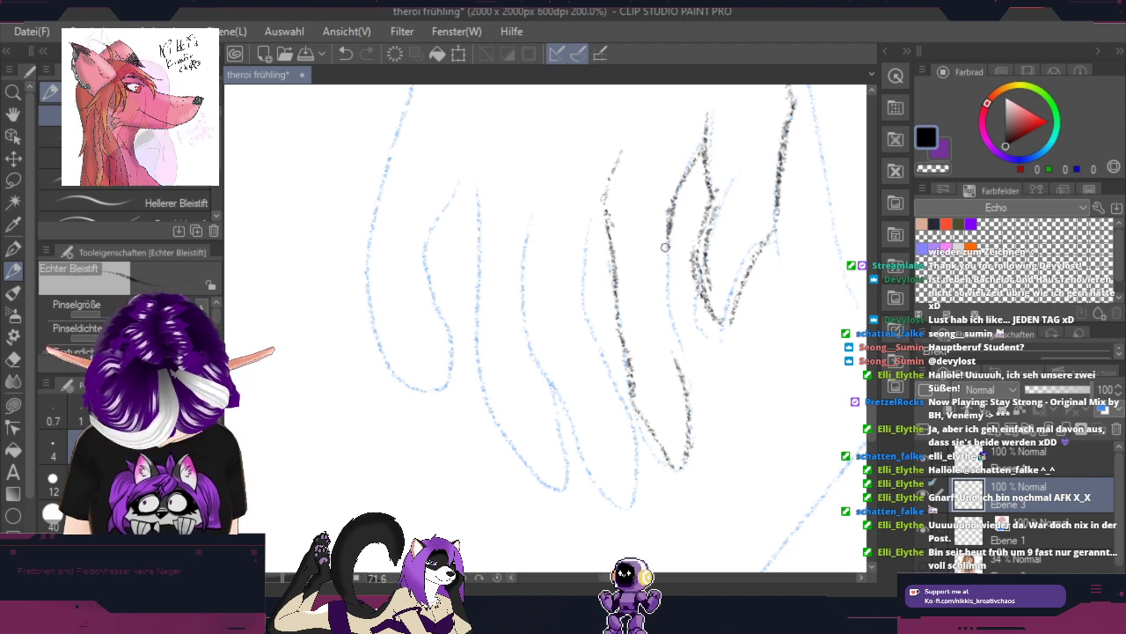
{"action": "left_click_drag", "start_coordinate": [670, 278], "coordinate": [673, 332]}
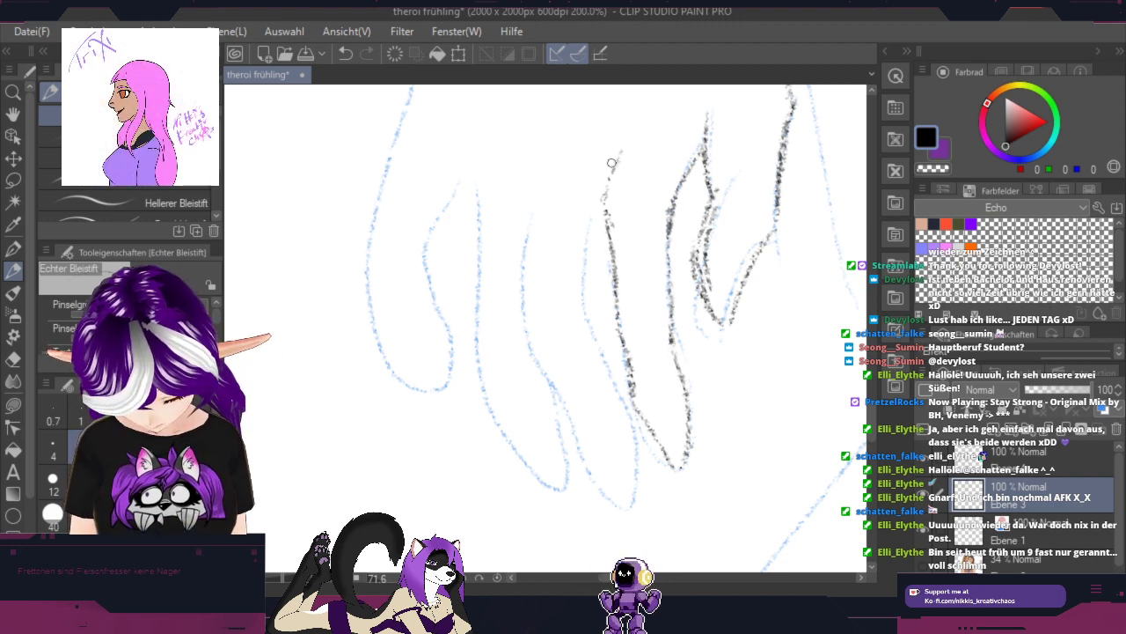
Step: Trace the middle finger's outline in black along the blue sketch, undoing the faulty stroke on its outer edge
{"action": "mouse_move", "coordinate": [551, 144]}
{"action": "left_mouse_down"}
{"action": "mouse_move", "coordinate": [537, 172]}
{"action": "mouse_move", "coordinate": [528, 288]}
{"action": "left_mouse_up"}
{"action": "right_click", "coordinate": [529, 291]}
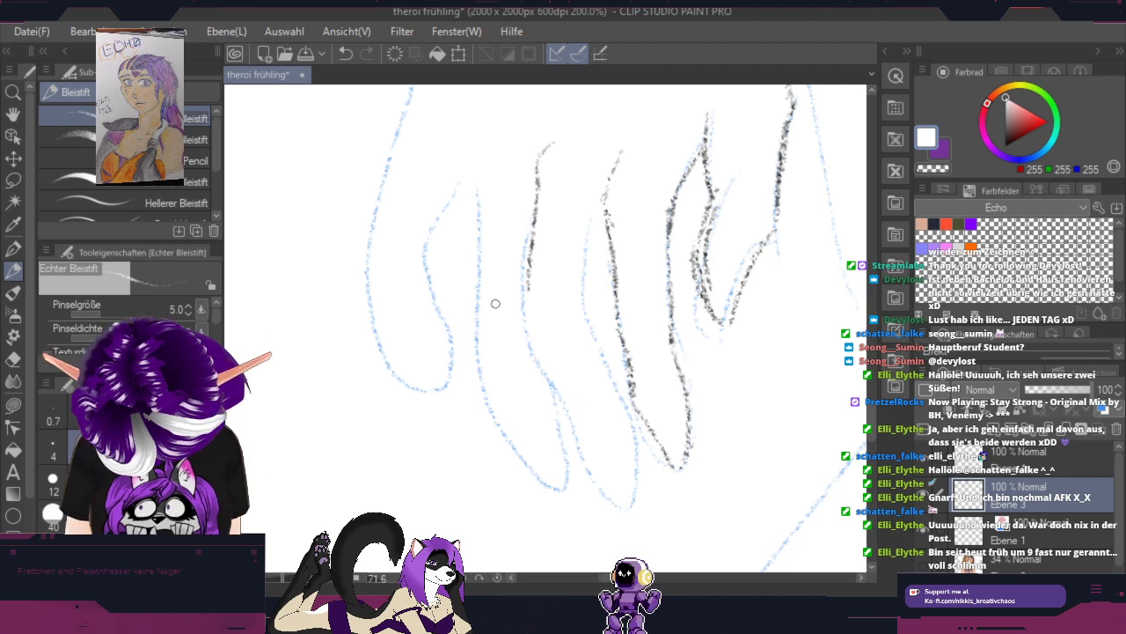
{"action": "left_click", "coordinate": [1004, 147]}
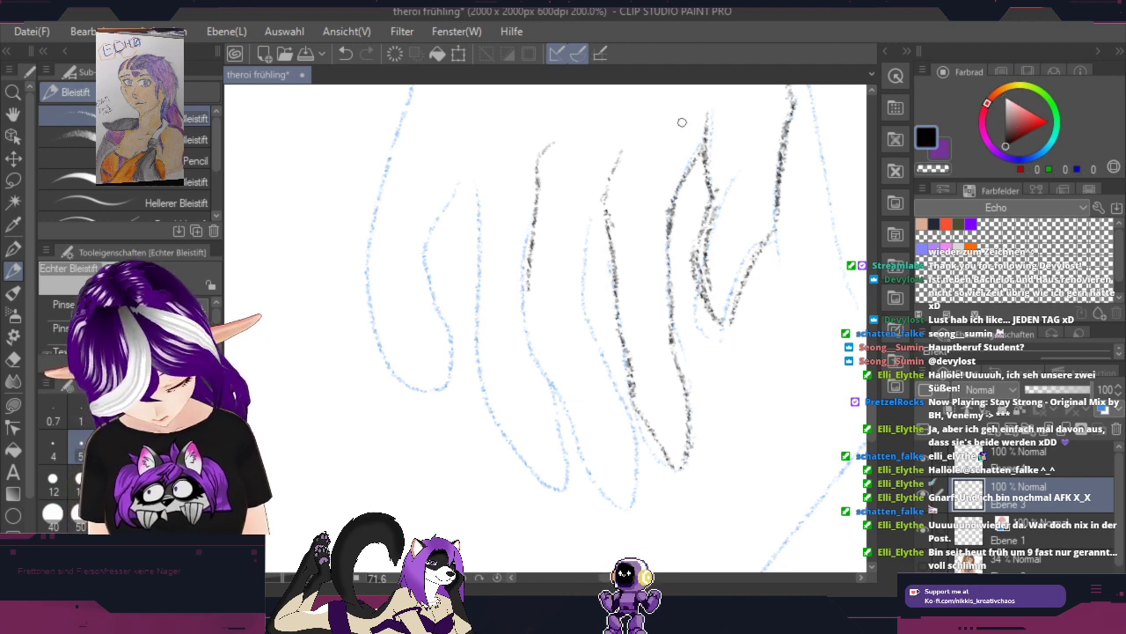
{"action": "left_click", "coordinate": [344, 53]}
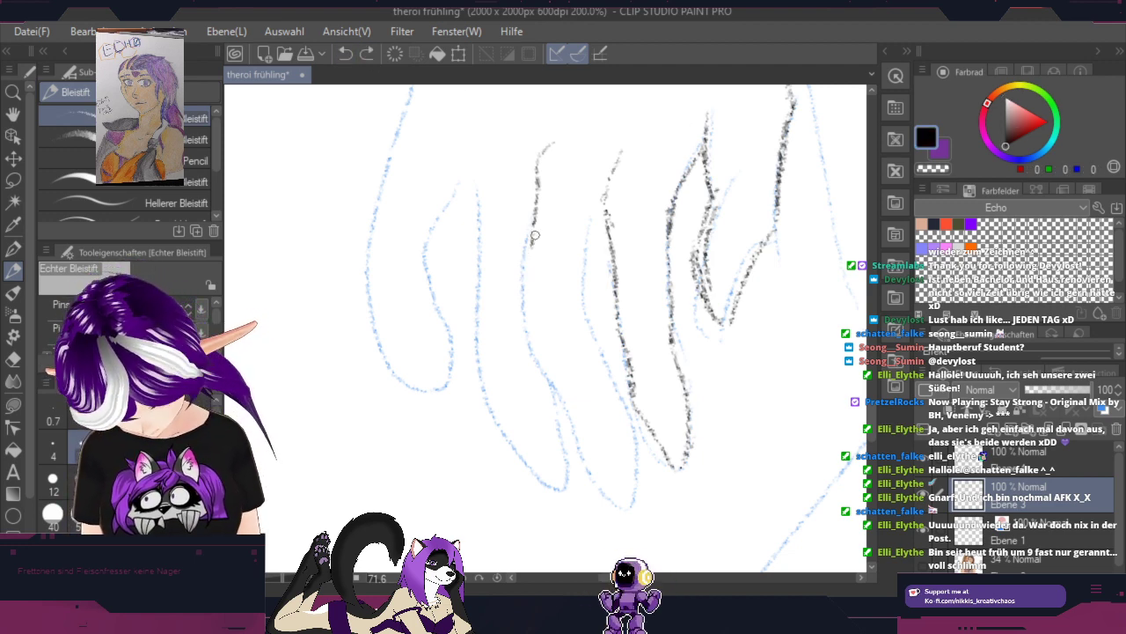
{"action": "mouse_move", "coordinate": [535, 202]}
{"action": "left_mouse_down"}
{"action": "mouse_move", "coordinate": [525, 300]}
{"action": "mouse_move", "coordinate": [620, 505]}
{"action": "mouse_move", "coordinate": [618, 488]}
{"action": "mouse_move", "coordinate": [642, 469]}
{"action": "mouse_move", "coordinate": [622, 506]}
{"action": "mouse_move", "coordinate": [644, 472]}
{"action": "mouse_move", "coordinate": [624, 501]}
{"action": "mouse_move", "coordinate": [642, 460]}
{"action": "mouse_move", "coordinate": [637, 419]}
{"action": "mouse_move", "coordinate": [641, 448]}
{"action": "left_mouse_up"}
{"action": "left_click_drag", "start_coordinate": [623, 396], "coordinate": [634, 427]}
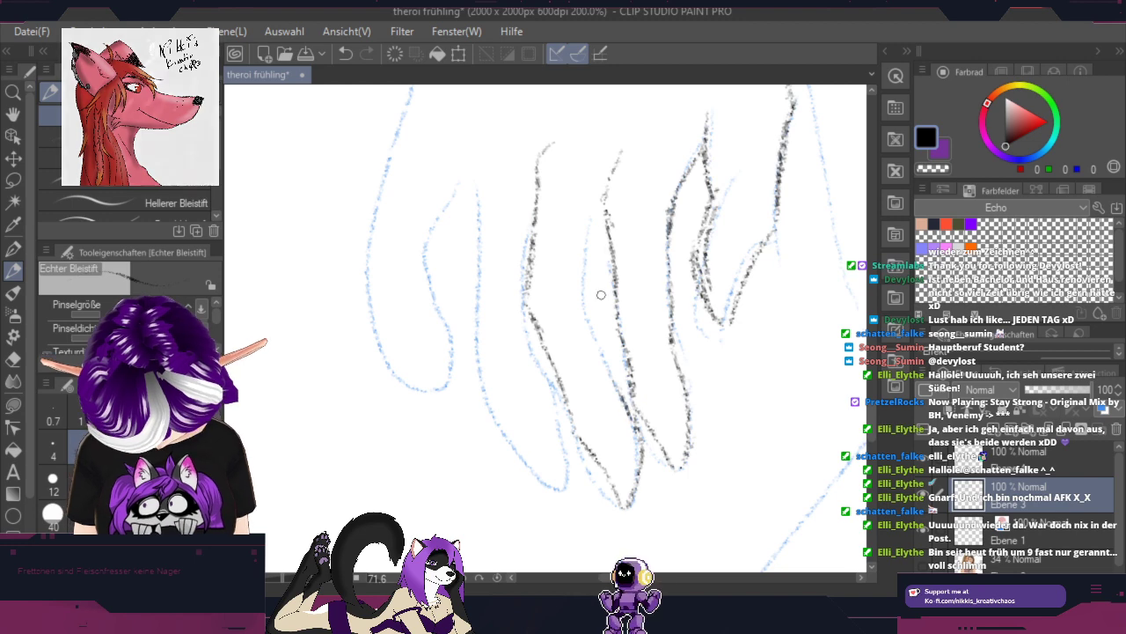
{"action": "mouse_move", "coordinate": [589, 315]}
{"action": "left_mouse_down"}
{"action": "mouse_move", "coordinate": [618, 381]}
{"action": "mouse_move", "coordinate": [607, 348]}
{"action": "left_mouse_up"}
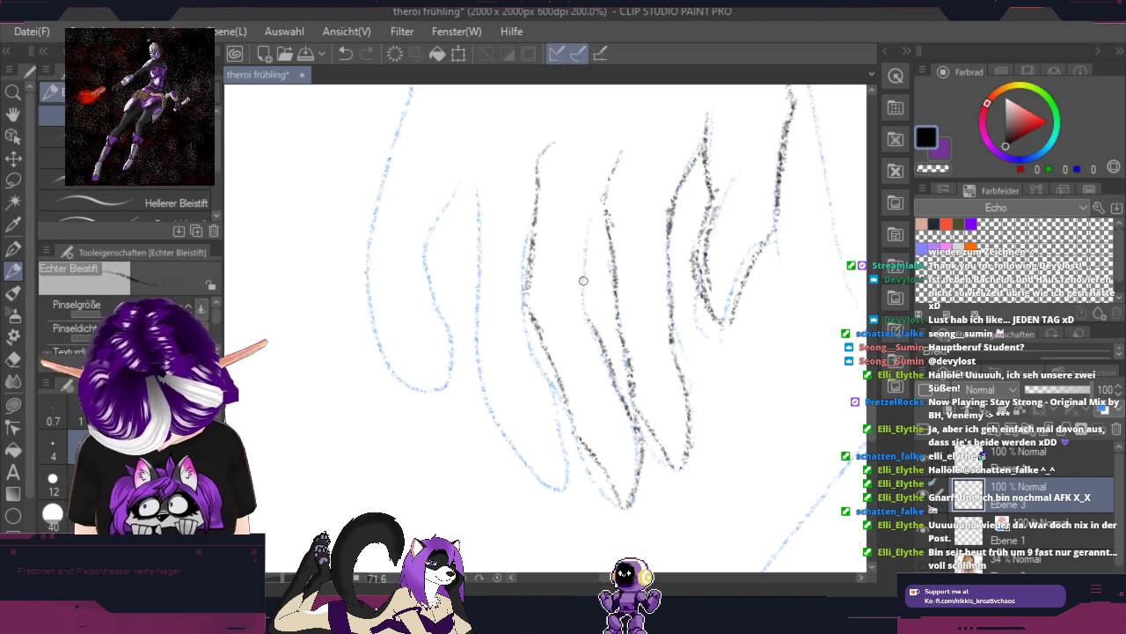
{"action": "left_click_drag", "start_coordinate": [587, 307], "coordinate": [605, 219]}
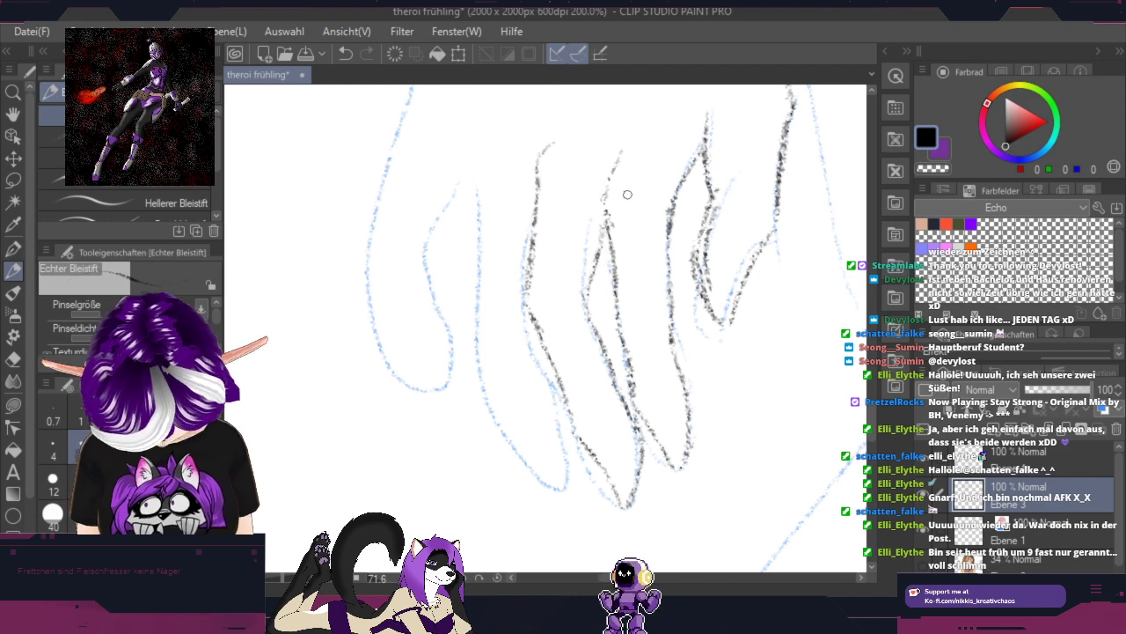
Step: Erase the middle section of the middle finger's outer edge and redraw it with a smoother line
{"action": "left_click_drag", "start_coordinate": [642, 295], "coordinate": [672, 495]}
{"action": "mouse_move", "coordinate": [744, 327]}
{"action": "left_mouse_down"}
{"action": "mouse_move", "coordinate": [774, 393]}
{"action": "mouse_move", "coordinate": [799, 274]}
{"action": "left_mouse_up"}
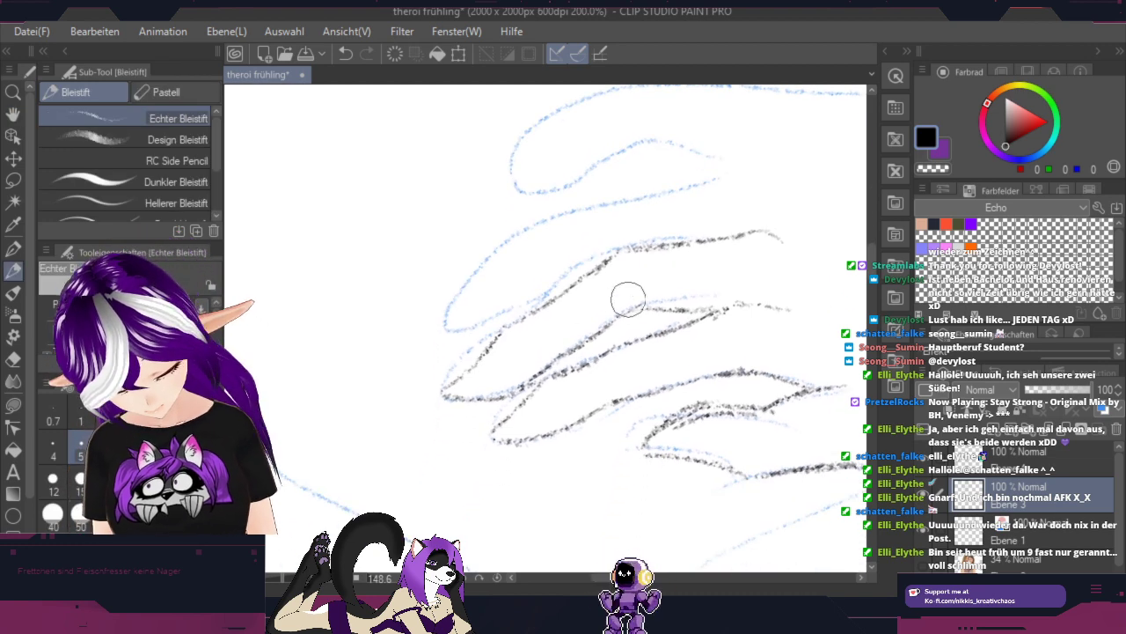
{"action": "left_click_drag", "start_coordinate": [598, 271], "coordinate": [531, 313]}
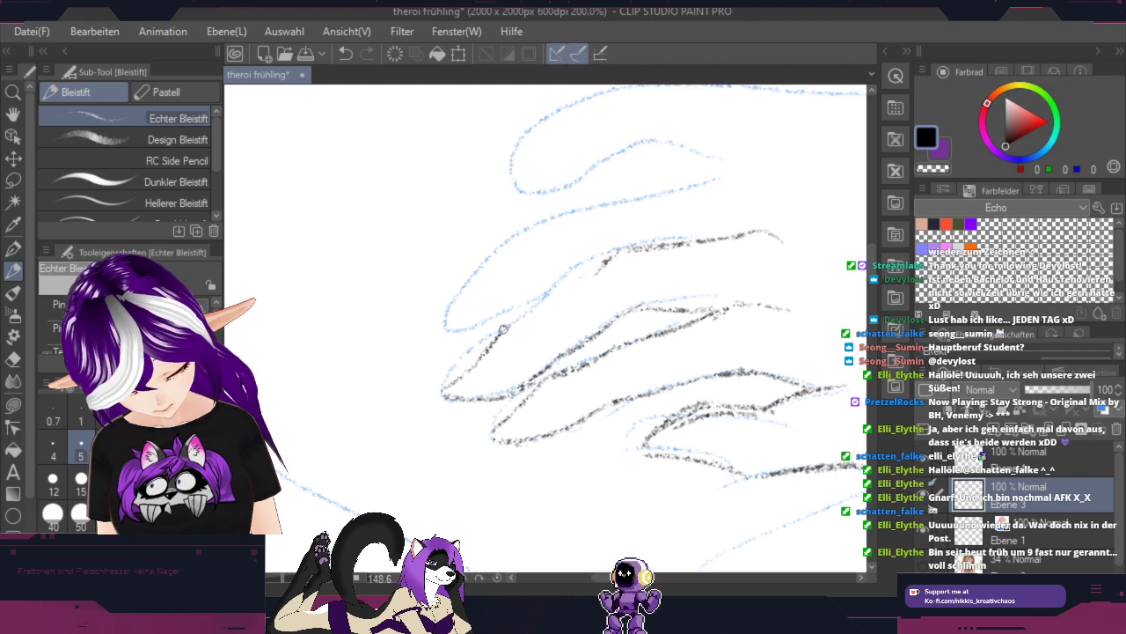
{"action": "left_click_drag", "start_coordinate": [504, 329], "coordinate": [606, 260]}
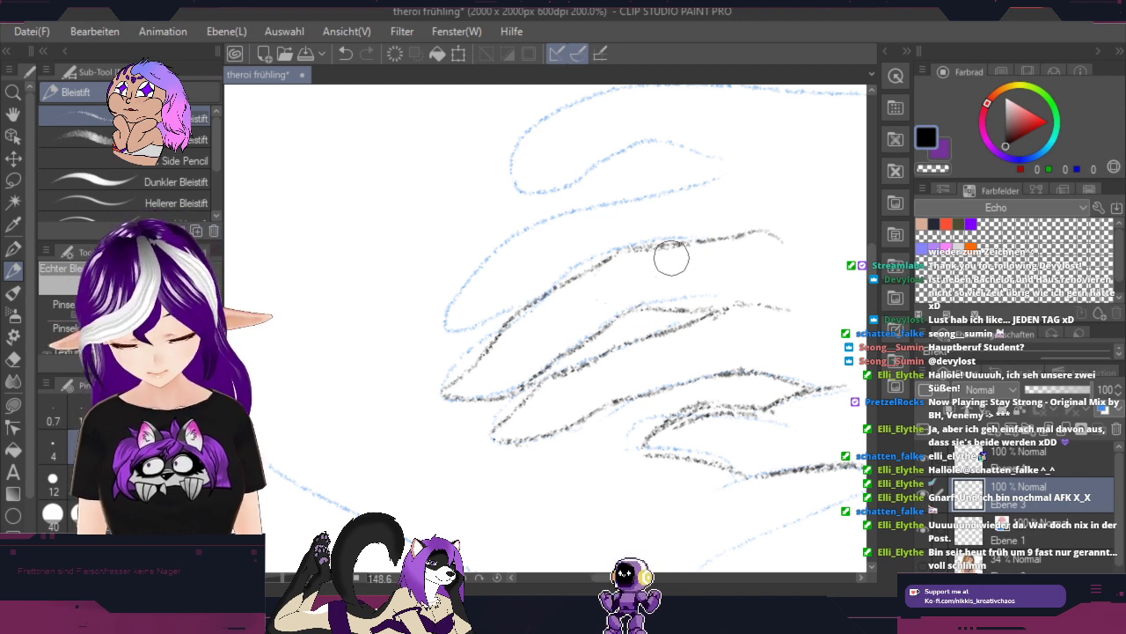
Step: Trace the ring finger's outline in black beside the middle finger, from the knuckle to the fingertip
{"action": "scroll", "coordinate": [668, 259], "scroll_direction": "up", "scroll_amount": 3}
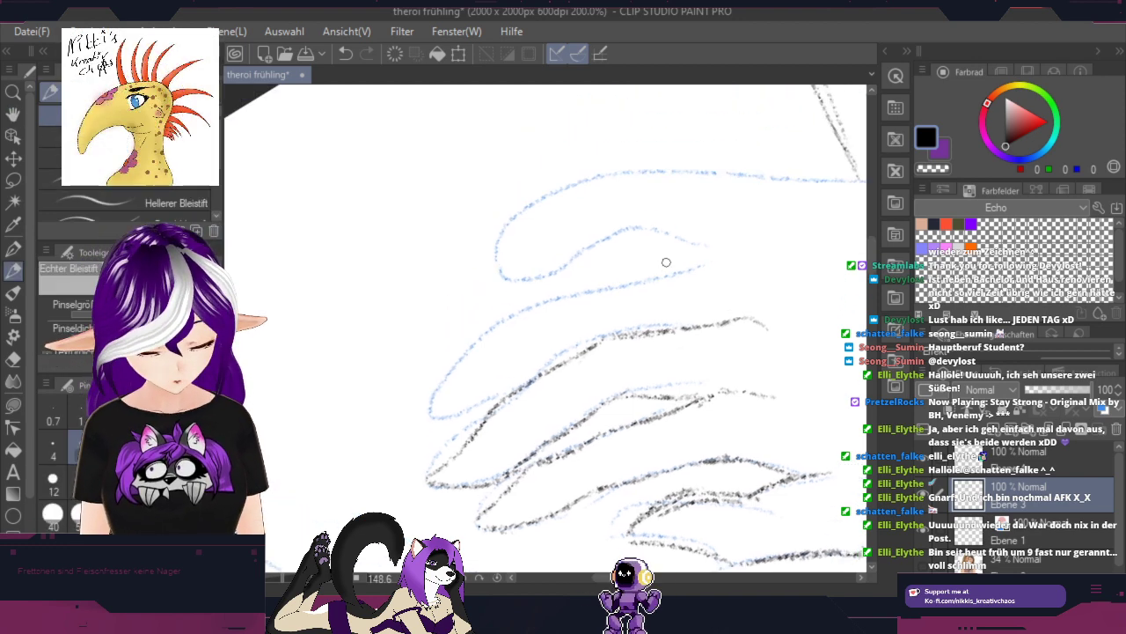
{"action": "key", "text": "shift+space"}
{"action": "mouse_move", "coordinate": [799, 361]}
{"action": "left_mouse_down"}
{"action": "mouse_move", "coordinate": [810, 338]}
{"action": "mouse_move", "coordinate": [801, 186]}
{"action": "left_mouse_up"}
{"action": "mouse_move", "coordinate": [662, 157]}
{"action": "left_mouse_down"}
{"action": "mouse_move", "coordinate": [678, 154]}
{"action": "mouse_move", "coordinate": [636, 176]}
{"action": "mouse_move", "coordinate": [629, 168]}
{"action": "mouse_move", "coordinate": [597, 227]}
{"action": "left_mouse_up"}
{"action": "mouse_move", "coordinate": [635, 171]}
{"action": "left_mouse_down"}
{"action": "mouse_move", "coordinate": [596, 226]}
{"action": "mouse_move", "coordinate": [603, 218]}
{"action": "mouse_move", "coordinate": [547, 268]}
{"action": "mouse_move", "coordinate": [612, 203]}
{"action": "mouse_move", "coordinate": [551, 260]}
{"action": "mouse_move", "coordinate": [504, 407]}
{"action": "mouse_move", "coordinate": [507, 370]}
{"action": "mouse_move", "coordinate": [502, 489]}
{"action": "mouse_move", "coordinate": [498, 476]}
{"action": "mouse_move", "coordinate": [535, 448]}
{"action": "mouse_move", "coordinate": [502, 466]}
{"action": "mouse_move", "coordinate": [508, 474]}
{"action": "mouse_move", "coordinate": [505, 451]}
{"action": "mouse_move", "coordinate": [521, 461]}
{"action": "mouse_move", "coordinate": [517, 448]}
{"action": "mouse_move", "coordinate": [532, 448]}
{"action": "mouse_move", "coordinate": [543, 390]}
{"action": "mouse_move", "coordinate": [602, 297]}
{"action": "left_mouse_up"}
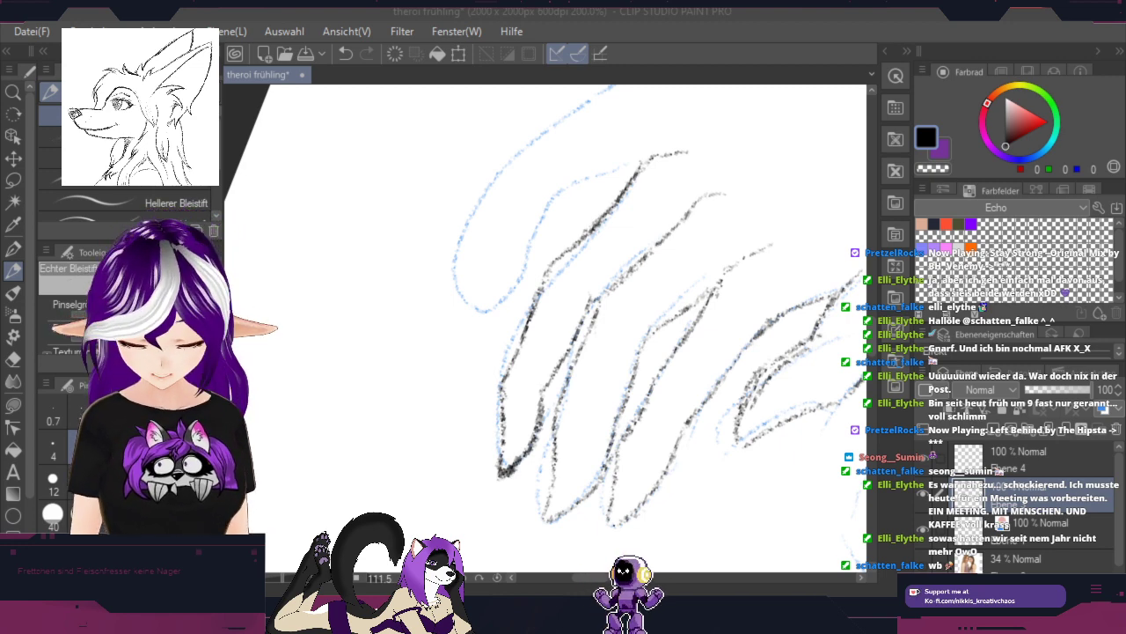
Step: Trace the outer edge of the hand in black from the sleeve cuff down along the little finger
{"action": "key", "text": "space"}
{"action": "left_click_drag", "start_coordinate": [689, 131], "coordinate": [596, 294]}
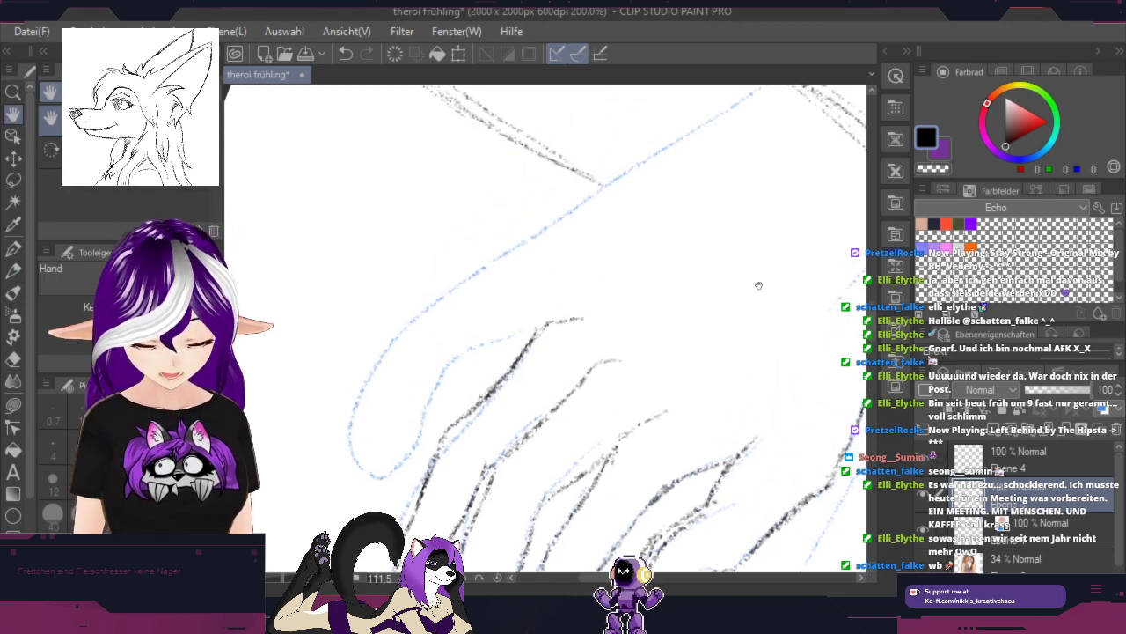
{"action": "mouse_move", "coordinate": [760, 285]}
{"action": "left_mouse_down"}
{"action": "mouse_move", "coordinate": [535, 420]}
{"action": "mouse_move", "coordinate": [831, 137]}
{"action": "left_mouse_up"}
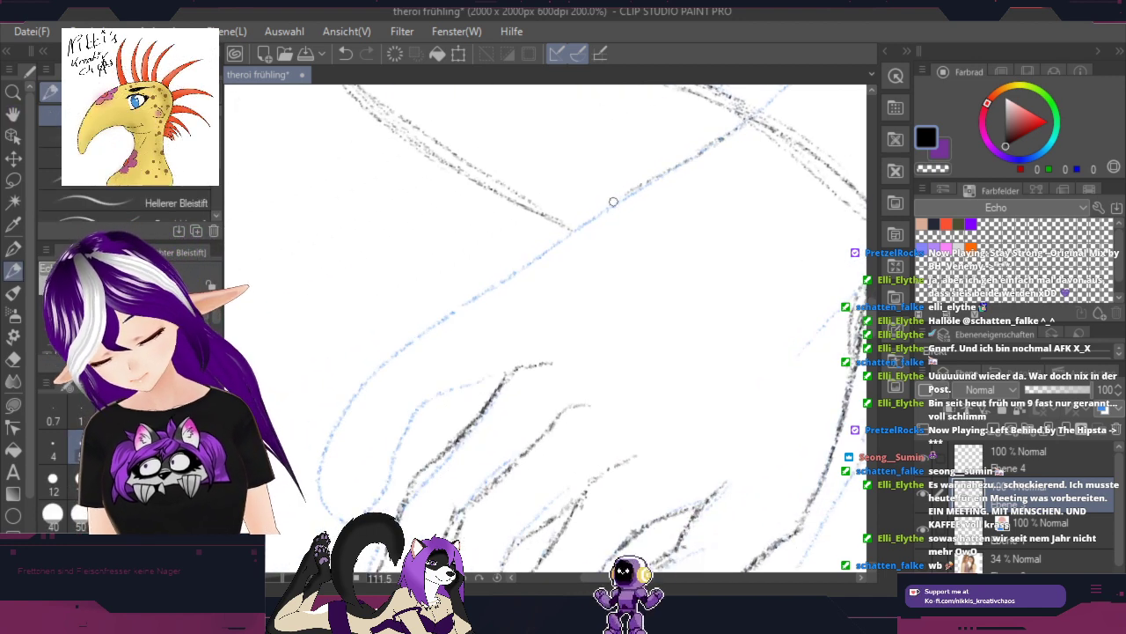
{"action": "mouse_move", "coordinate": [726, 133]}
{"action": "left_mouse_down"}
{"action": "mouse_move", "coordinate": [546, 249]}
{"action": "mouse_move", "coordinate": [507, 261]}
{"action": "mouse_move", "coordinate": [588, 226]}
{"action": "left_mouse_up"}
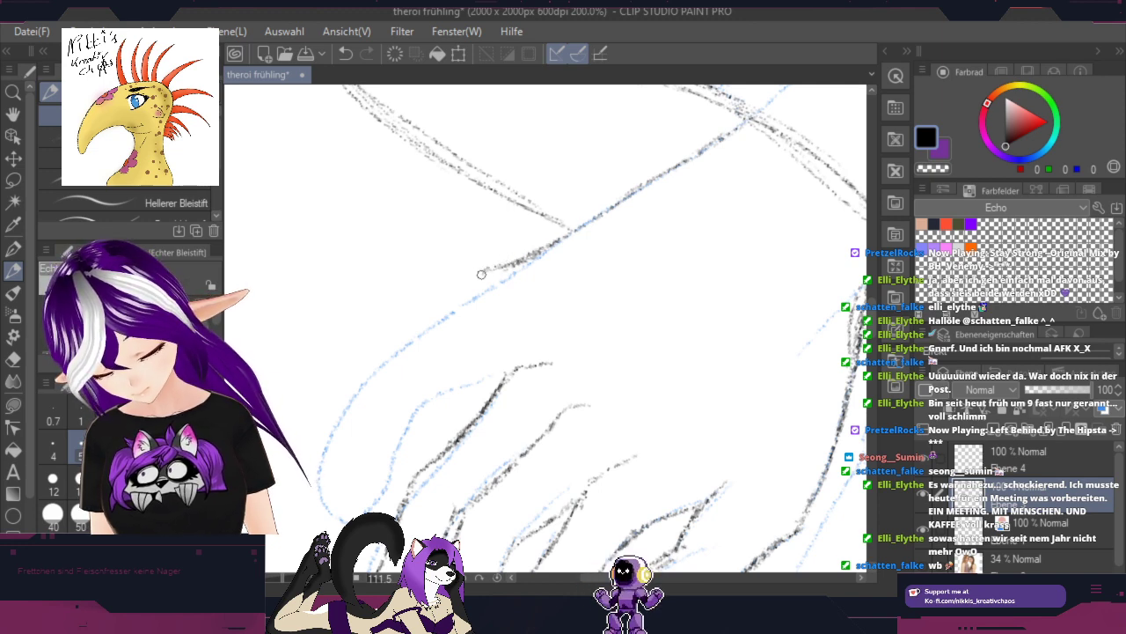
{"action": "mouse_move", "coordinate": [483, 277]}
{"action": "left_mouse_down"}
{"action": "mouse_move", "coordinate": [380, 366]}
{"action": "mouse_move", "coordinate": [348, 433]}
{"action": "mouse_move", "coordinate": [360, 396]}
{"action": "left_mouse_up"}
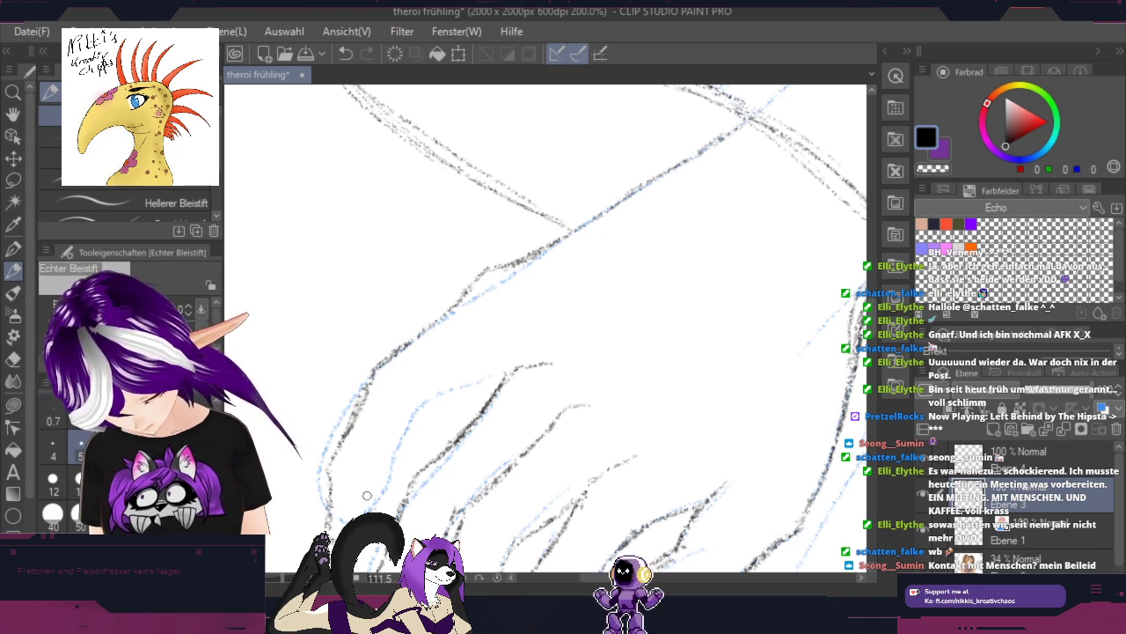
Step: Trace the little finger's inner edge up to the ring finger and redraw the back of the hand up to the sleeve
{"action": "left_click_drag", "start_coordinate": [379, 497], "coordinate": [371, 511]}
{"action": "left_click_drag", "start_coordinate": [386, 473], "coordinate": [379, 497]}
{"action": "mouse_move", "coordinate": [397, 450]}
{"action": "left_mouse_down"}
{"action": "mouse_move", "coordinate": [450, 382]}
{"action": "mouse_move", "coordinate": [434, 414]}
{"action": "mouse_move", "coordinate": [512, 371]}
{"action": "left_mouse_up"}
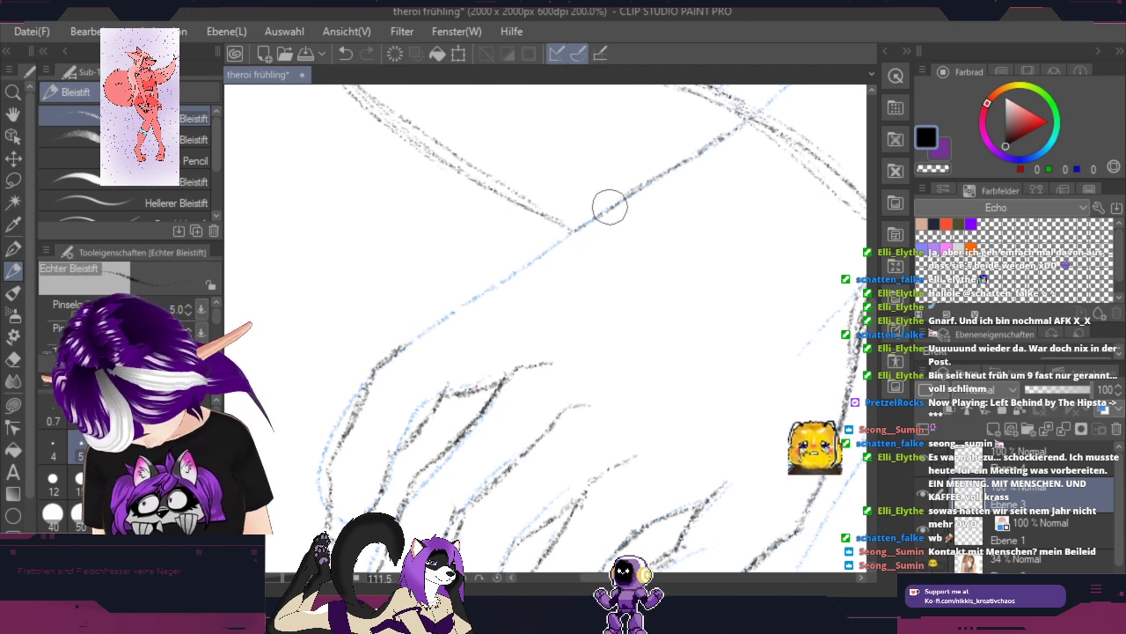
{"action": "mouse_move", "coordinate": [388, 355]}
{"action": "left_mouse_down"}
{"action": "mouse_move", "coordinate": [570, 235]}
{"action": "mouse_move", "coordinate": [490, 305]}
{"action": "mouse_move", "coordinate": [428, 338]}
{"action": "mouse_move", "coordinate": [707, 136]}
{"action": "mouse_move", "coordinate": [776, 108]}
{"action": "left_mouse_up"}
{"action": "scroll", "coordinate": [776, 108], "scroll_direction": "down", "scroll_amount": 2}
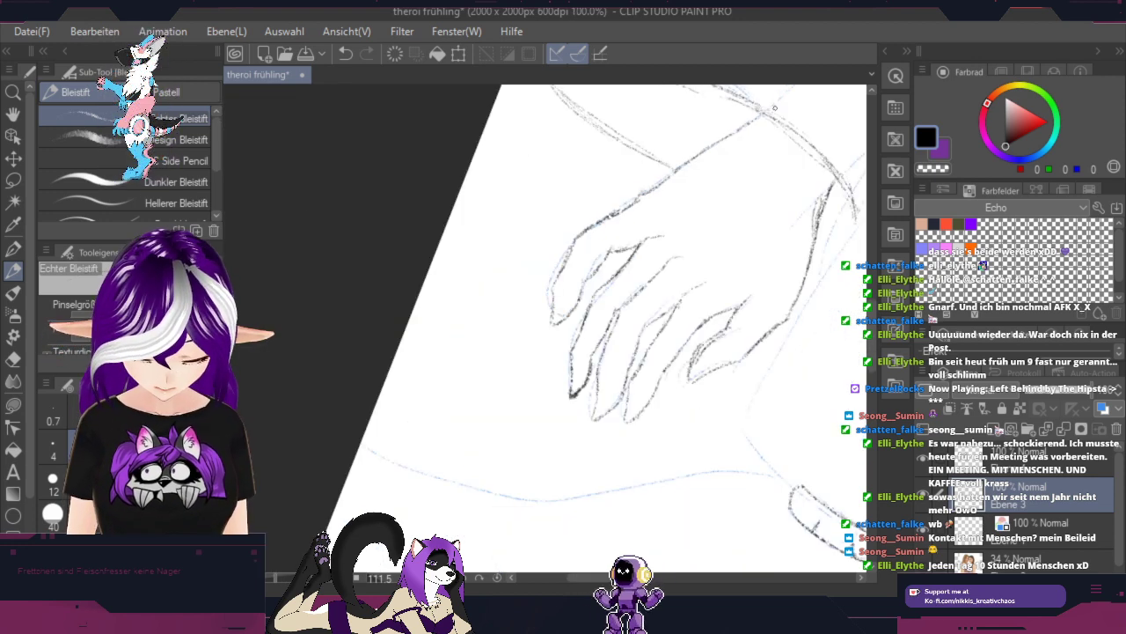
Step: Examine the sketch from the finished hand across the arms and torso up to both heads
{"action": "key", "text": "shift+space"}
{"action": "left_click_drag", "start_coordinate": [808, 374], "coordinate": [554, 450]}
{"action": "key", "text": "space"}
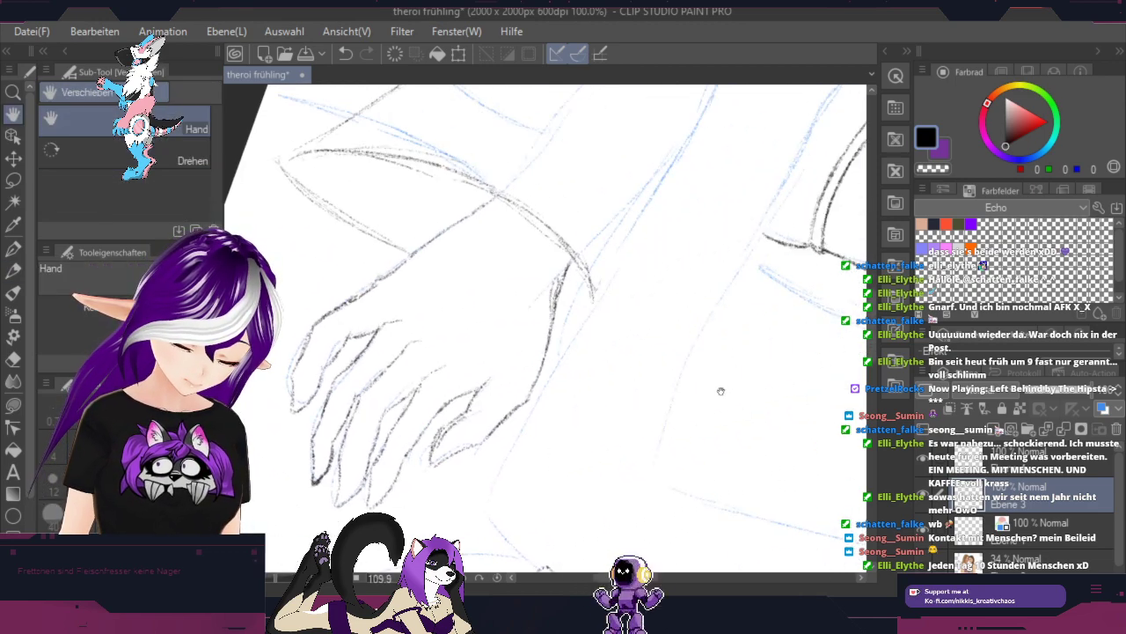
{"action": "key", "text": "h"}
{"action": "key", "text": "shift+space"}
{"action": "left_click_drag", "start_coordinate": [733, 429], "coordinate": [404, 509]}
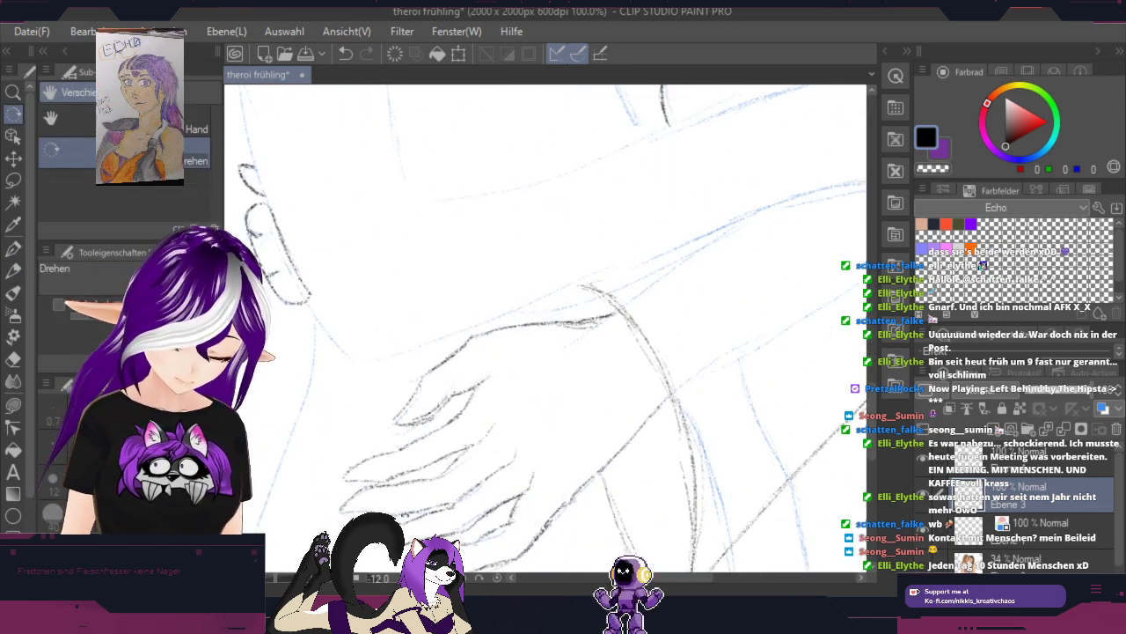
{"action": "scroll", "coordinate": [404, 506], "scroll_direction": "down", "scroll_amount": 2}
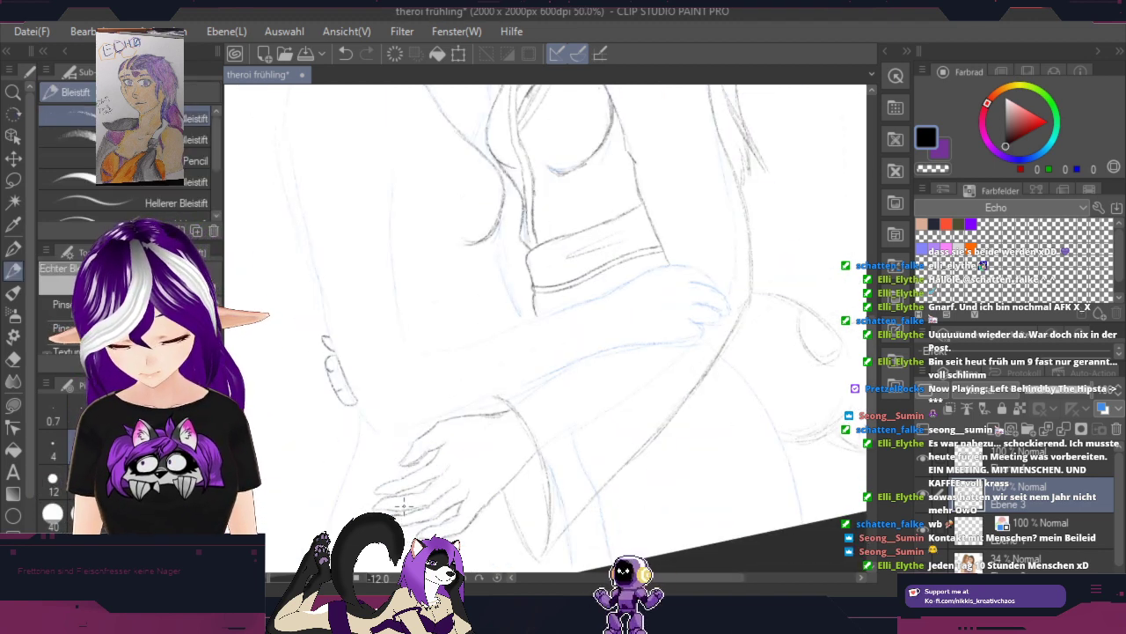
{"action": "left_click_drag", "start_coordinate": [628, 415], "coordinate": [696, 400]}
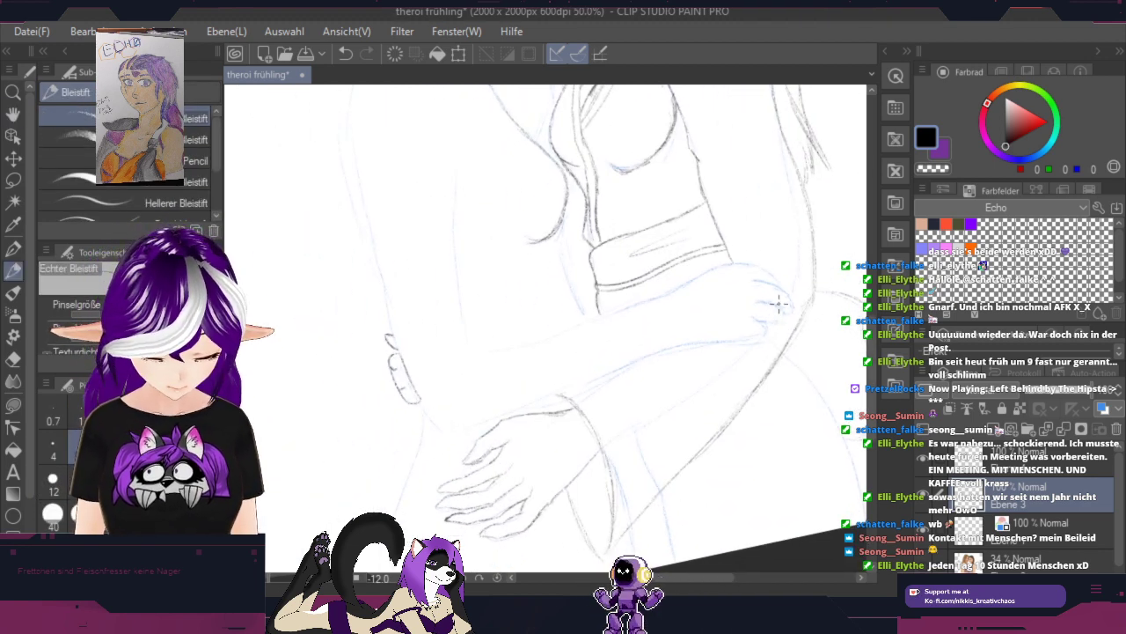
{"action": "scroll", "coordinate": [779, 304], "scroll_direction": "up", "scroll_amount": 1}
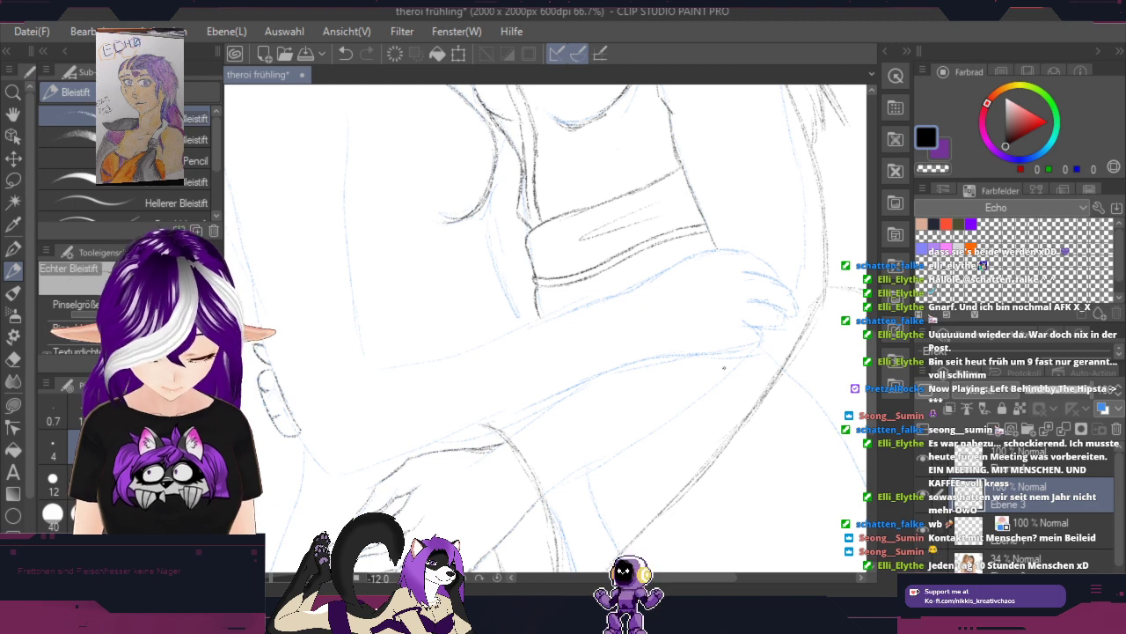
{"action": "left_click_drag", "start_coordinate": [501, 207], "coordinate": [651, 422]}
{"action": "left_click_drag", "start_coordinate": [686, 115], "coordinate": [710, 414]}
{"action": "mouse_move", "coordinate": [726, 457]}
{"action": "left_mouse_down"}
{"action": "mouse_move", "coordinate": [582, 501]}
{"action": "mouse_move", "coordinate": [563, 530]}
{"action": "left_mouse_up"}
{"action": "key", "text": "shift+space"}
{"action": "left_click_drag", "start_coordinate": [787, 288], "coordinate": [786, 373]}
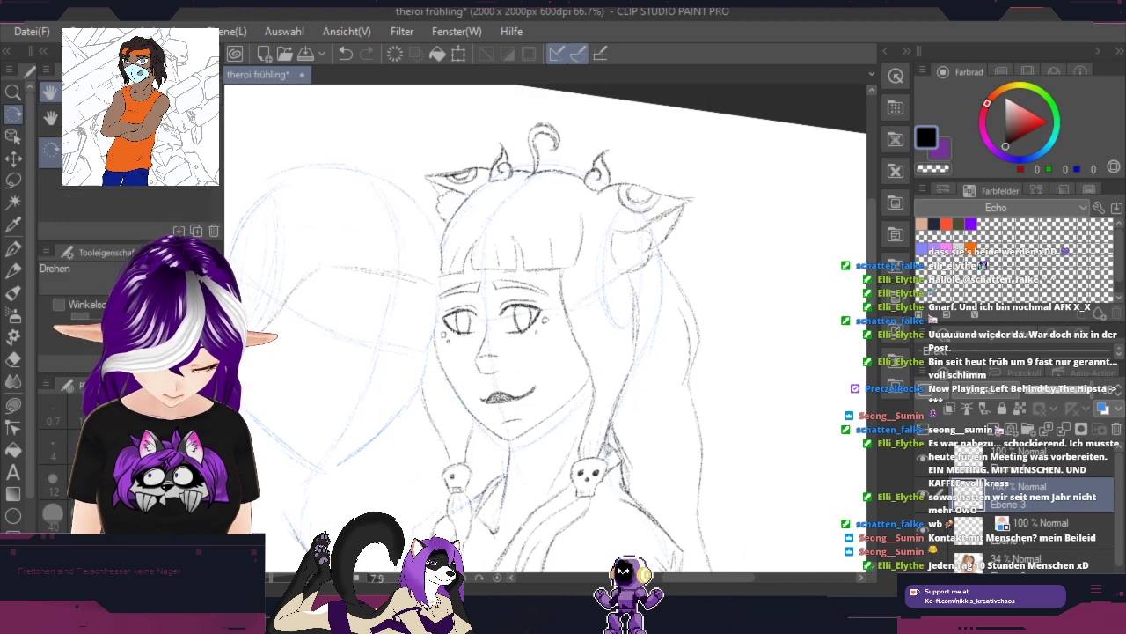
{"action": "key", "text": "p"}
{"action": "key", "text": "h"}
{"action": "mouse_move", "coordinate": [701, 419]}
{"action": "left_mouse_down"}
{"action": "mouse_move", "coordinate": [711, 322]}
{"action": "mouse_move", "coordinate": [745, 325]}
{"action": "left_mouse_up"}
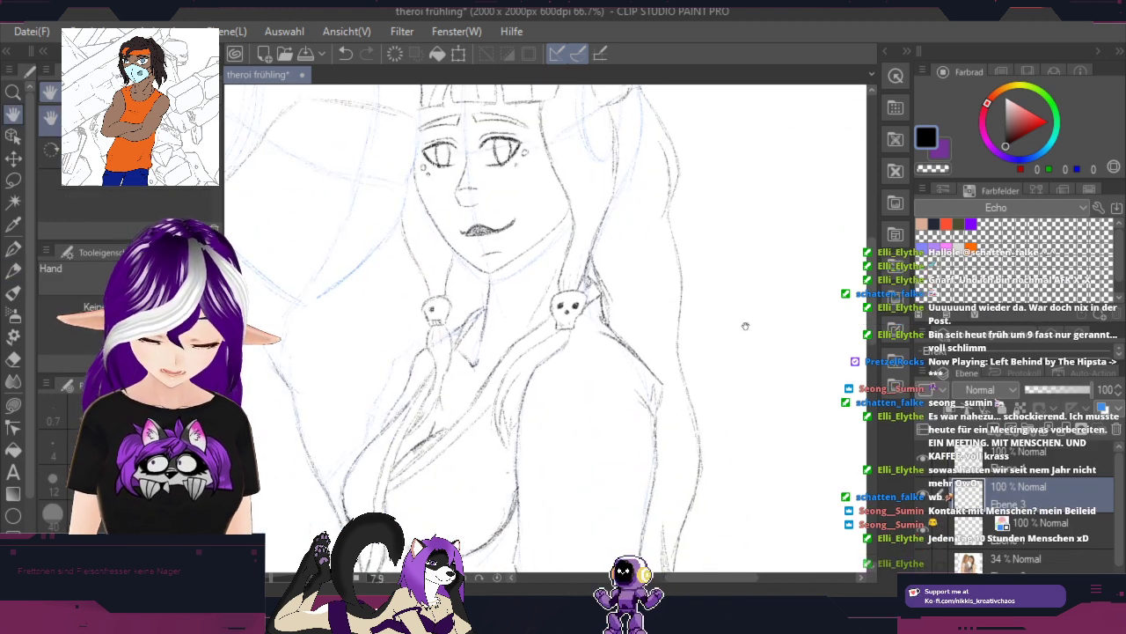
{"action": "left_click_drag", "start_coordinate": [733, 285], "coordinate": [776, 456]}
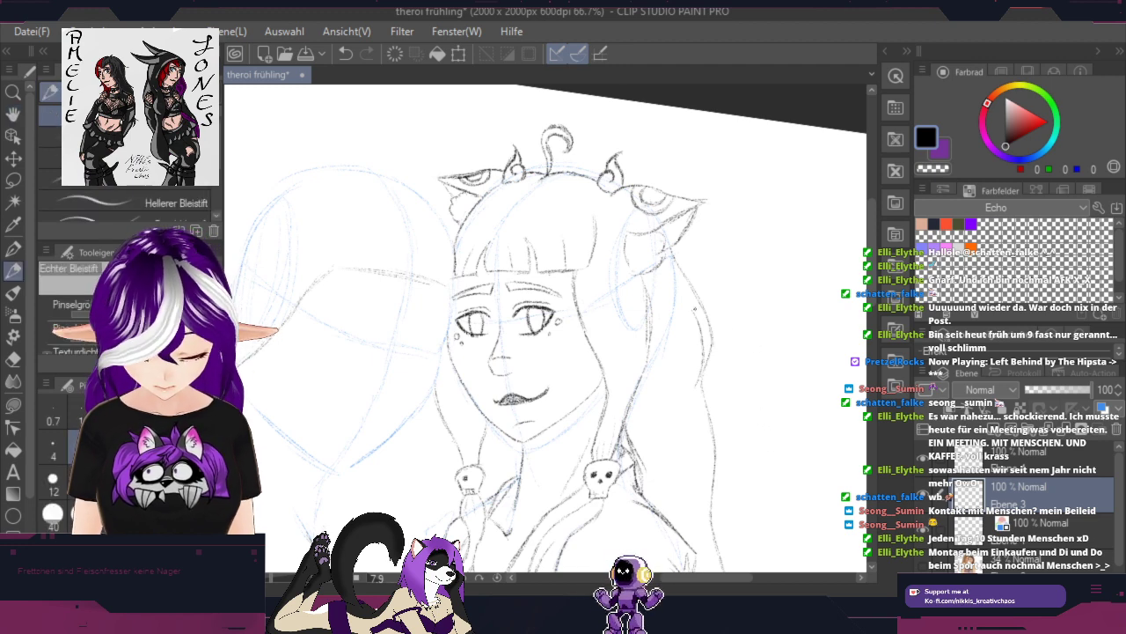
Step: Redraw the horned character's hair outline facing the unfinished second head, from the base of the ear down past the fringe
{"action": "scroll", "coordinate": [532, 276], "scroll_direction": "up", "scroll_amount": 3}
{"action": "left_click_drag", "start_coordinate": [418, 185], "coordinate": [593, 248]}
{"action": "key", "text": "p"}
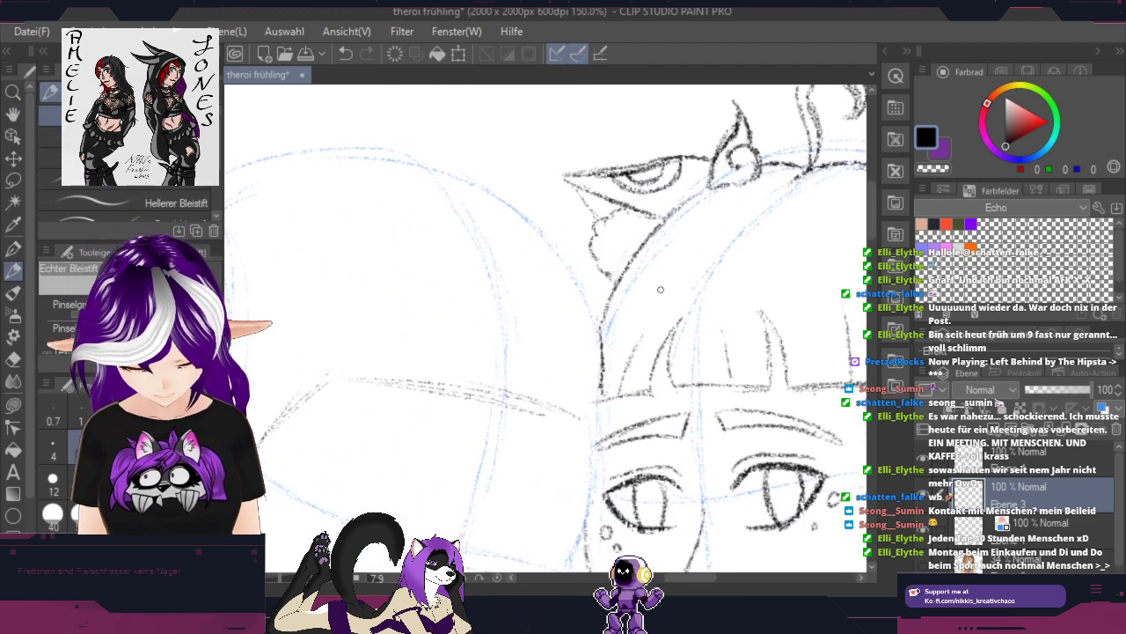
{"action": "scroll", "coordinate": [661, 289], "scroll_direction": "up", "scroll_amount": 1}
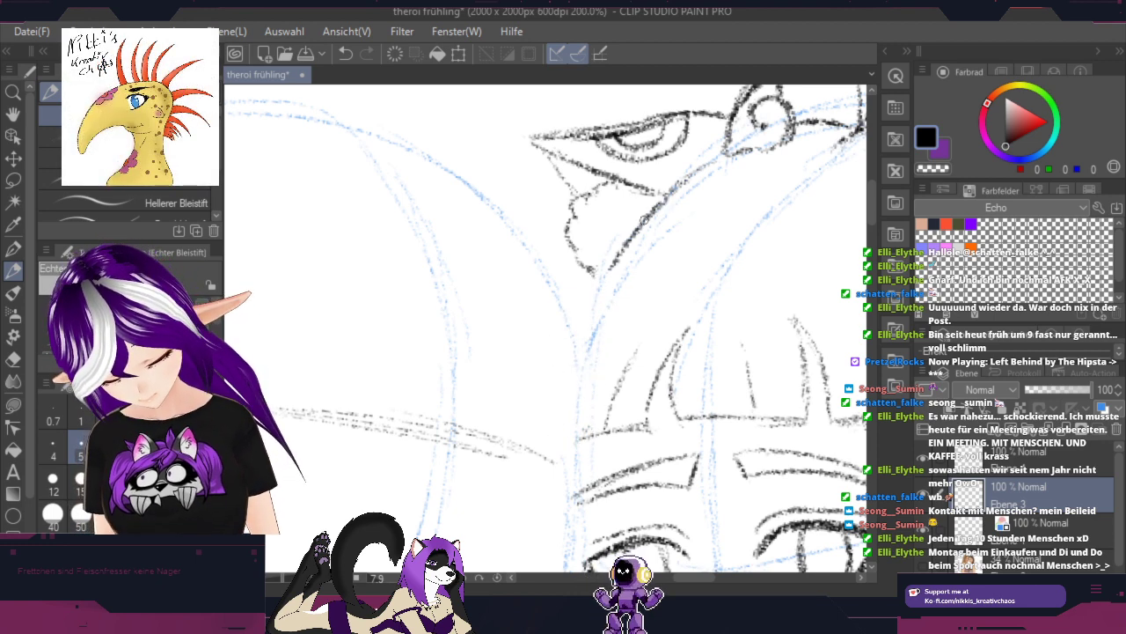
{"action": "mouse_move", "coordinate": [652, 213]}
{"action": "left_mouse_down"}
{"action": "mouse_move", "coordinate": [576, 319]}
{"action": "mouse_move", "coordinate": [580, 310]}
{"action": "mouse_move", "coordinate": [578, 378]}
{"action": "left_mouse_up"}
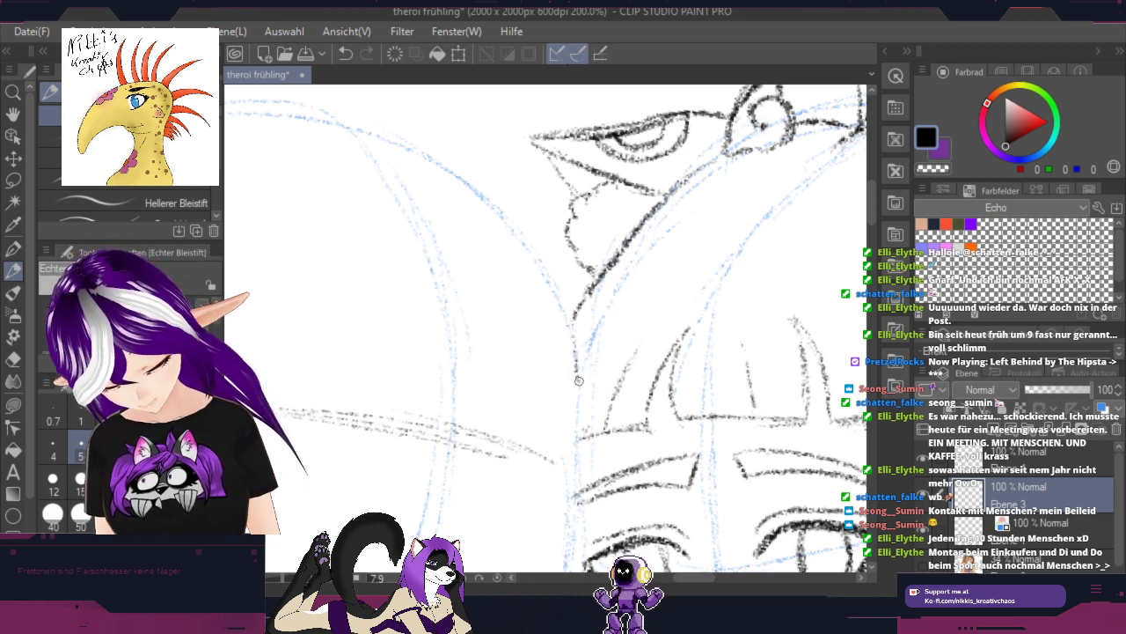
{"action": "left_click_drag", "start_coordinate": [573, 333], "coordinate": [578, 436]}
{"action": "left_click_drag", "start_coordinate": [772, 388], "coordinate": [605, 378]}
{"action": "scroll", "coordinate": [606, 378], "scroll_direction": "down", "scroll_amount": 2}
{"action": "scroll", "coordinate": [607, 377], "scroll_direction": "down", "scroll_amount": 1}
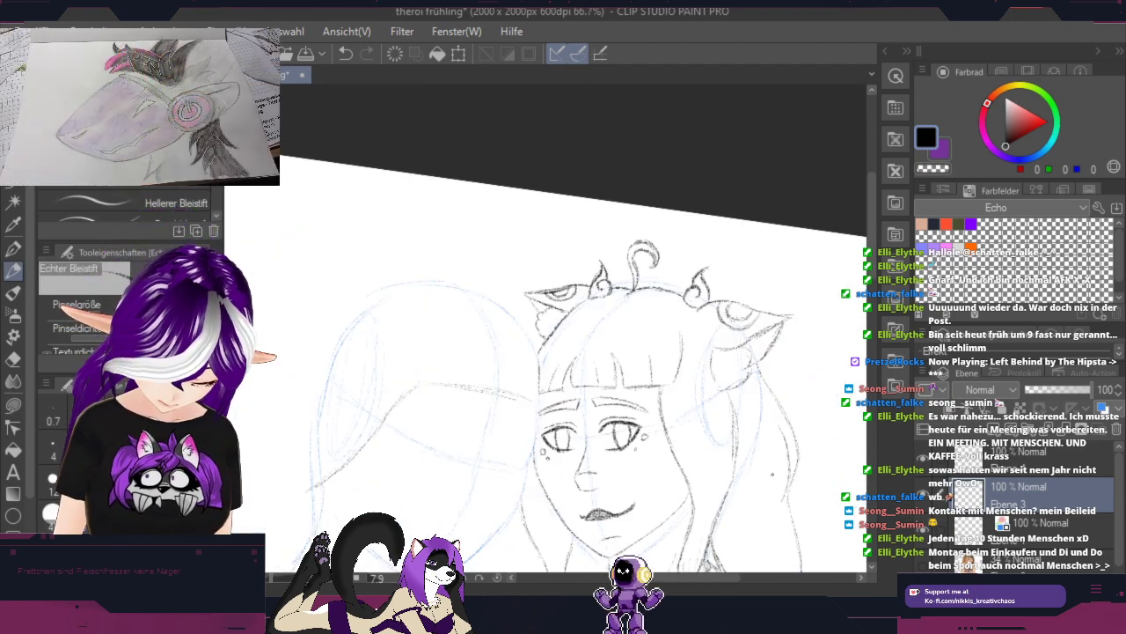
{"action": "left_click_drag", "start_coordinate": [779, 477], "coordinate": [755, 281]}
{"action": "key", "text": "p"}
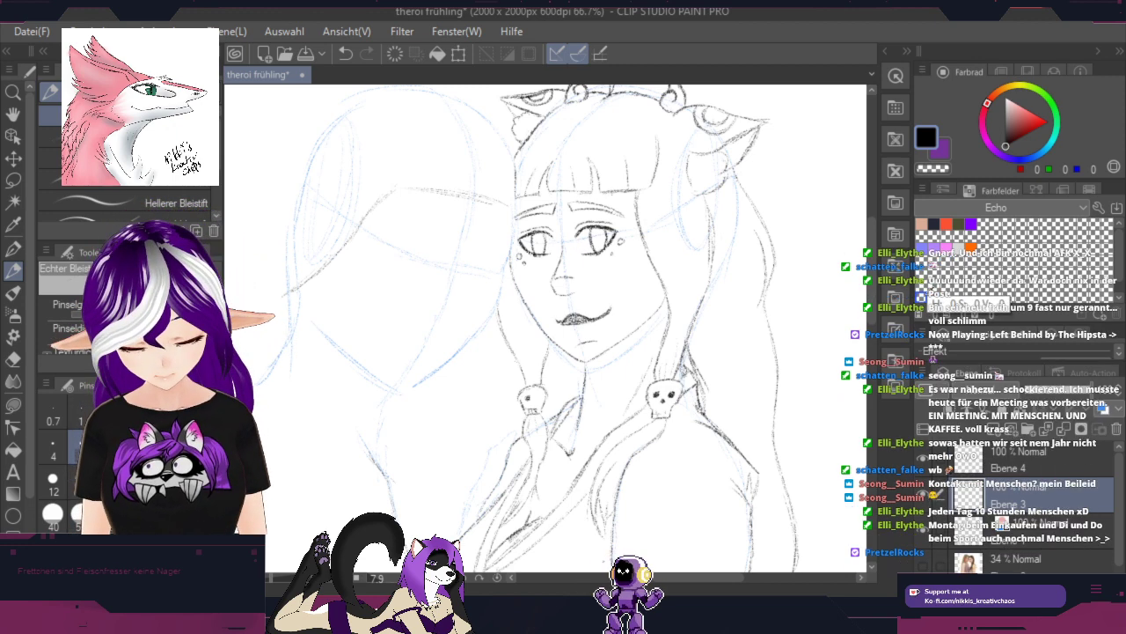
Step: Group the line layers Ebene 3 and Ebene 4 in a new folder, then add an empty layer above it
{"action": "left_click", "coordinate": [1028, 428]}
{"action": "left_click_drag", "start_coordinate": [1024, 461], "coordinate": [1019, 501]}
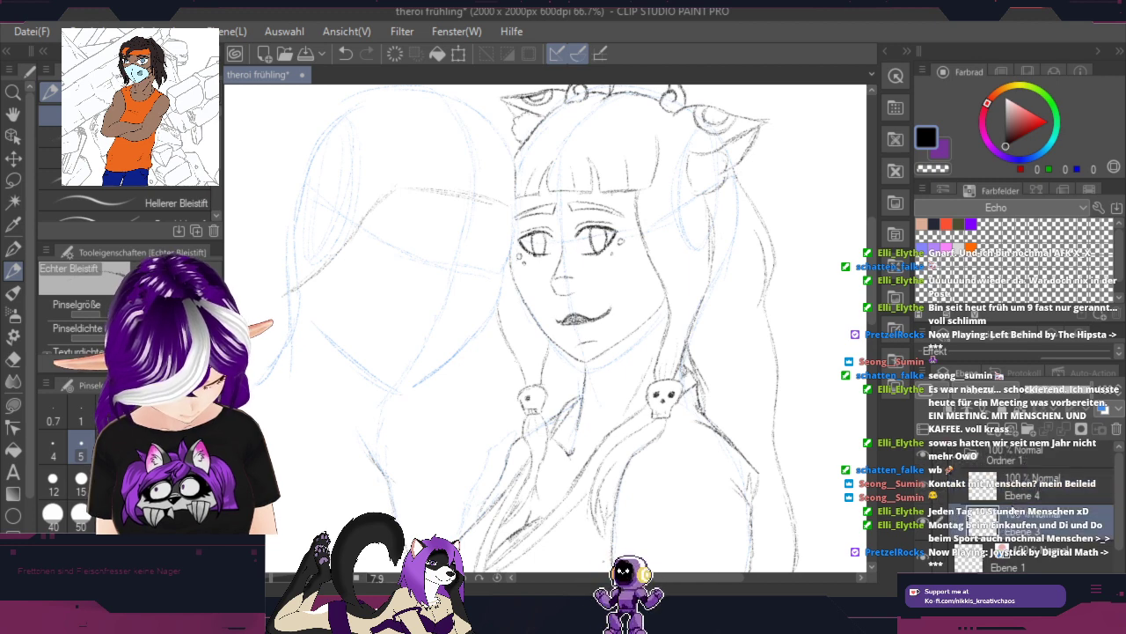
{"action": "left_click", "coordinate": [963, 463]}
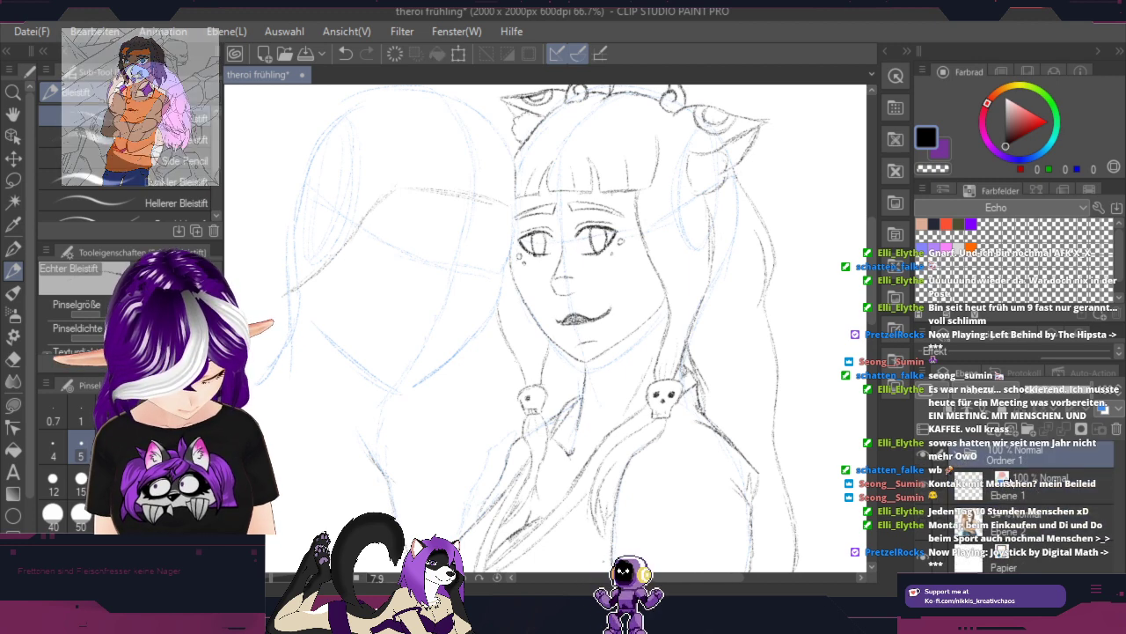
{"action": "left_click", "coordinate": [924, 459]}
{"action": "left_click", "coordinate": [923, 459]}
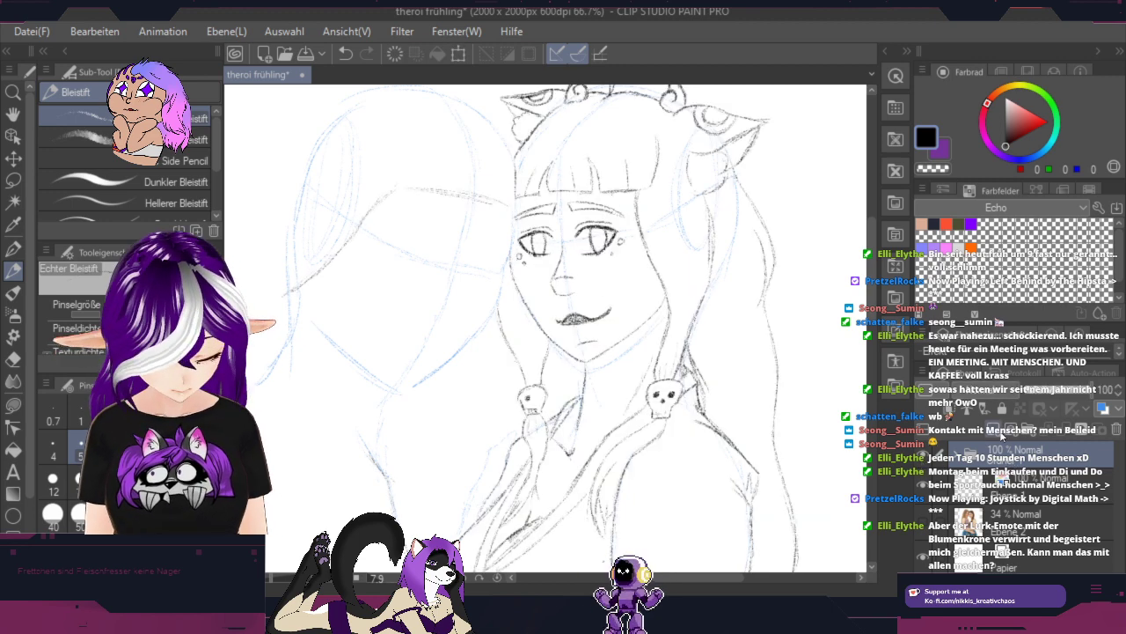
{"action": "left_click", "coordinate": [1003, 434]}
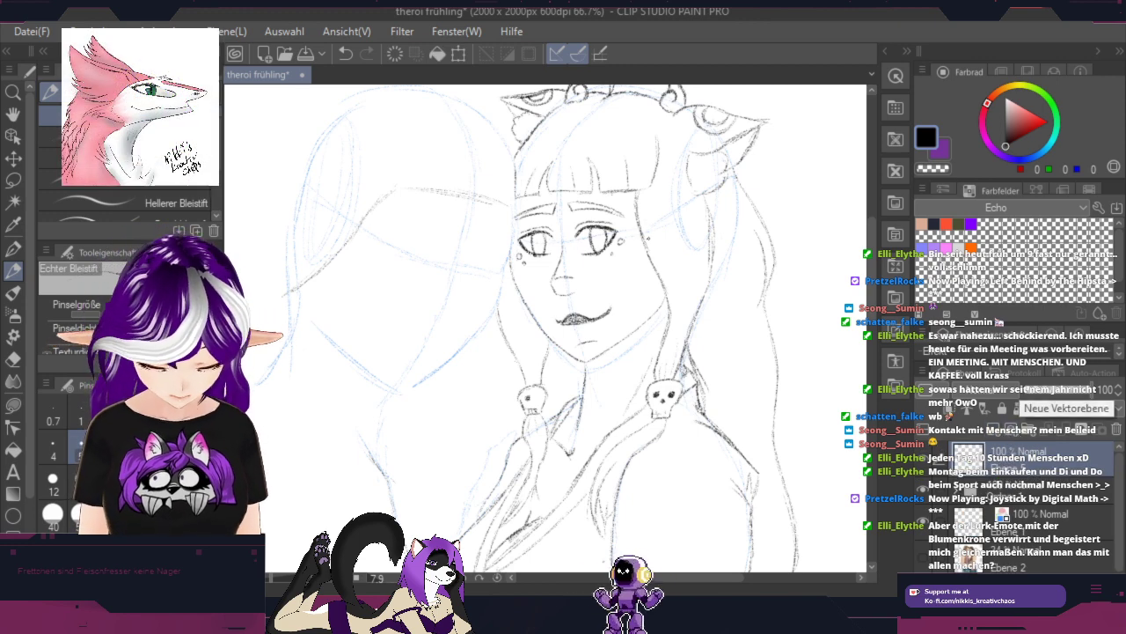
Step: Mirror the canvas view and draw the second character's first fringe strands in black, sweeping across the forehead from beside the horned character
{"action": "key", "text": "h"}
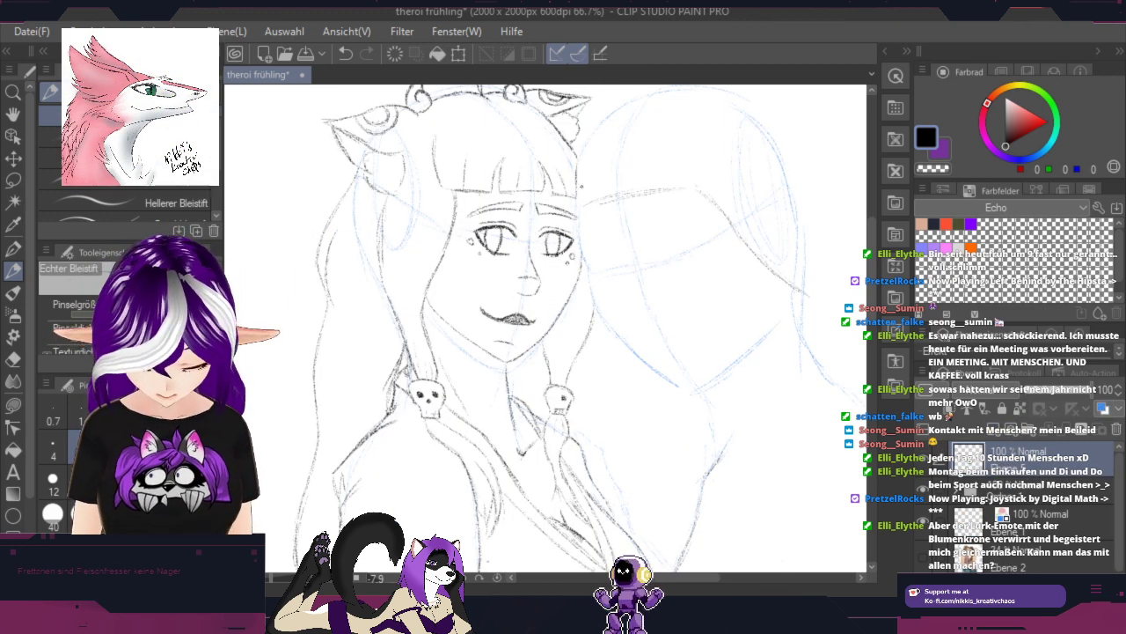
{"action": "scroll", "coordinate": [581, 186], "scroll_direction": "up", "scroll_amount": 3}
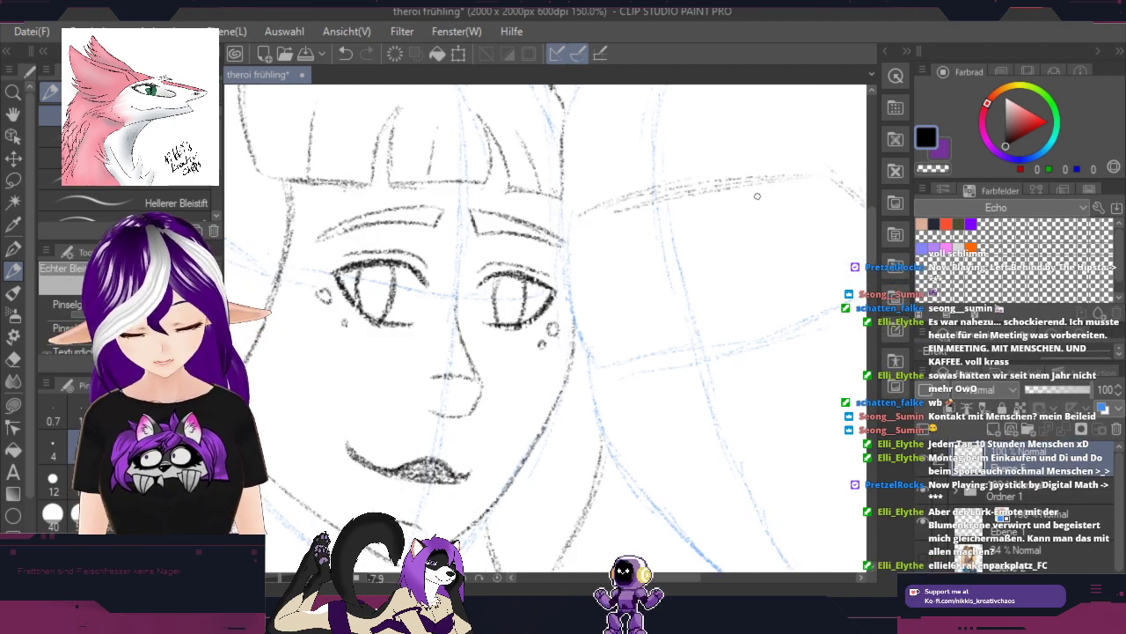
{"action": "left_click_drag", "start_coordinate": [761, 220], "coordinate": [634, 408]}
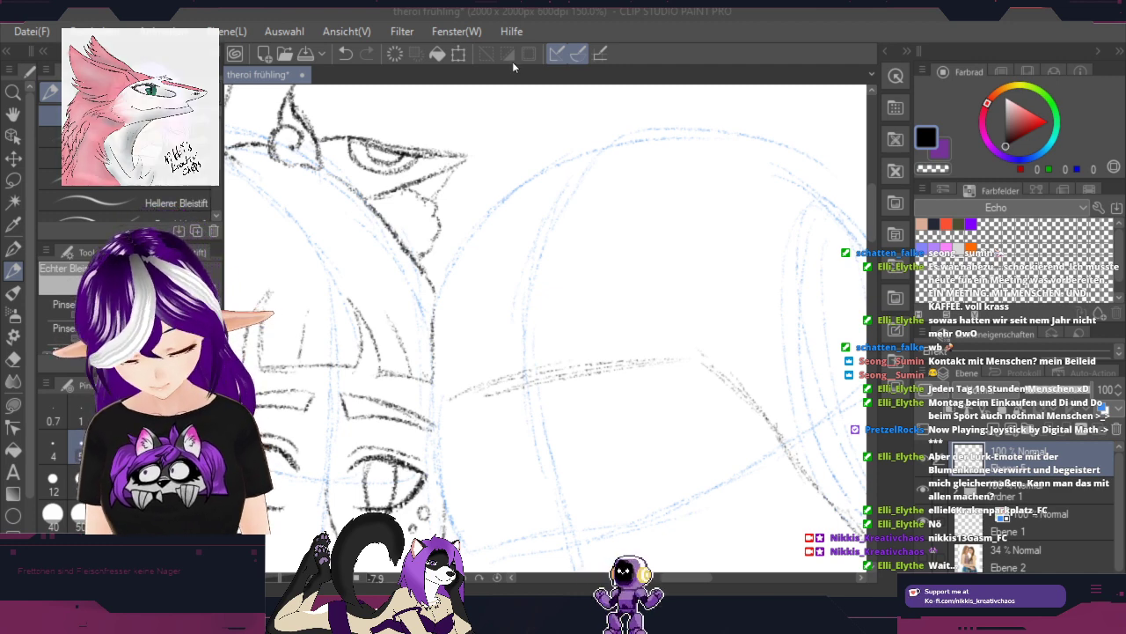
{"action": "left_click", "coordinate": [544, 19]}
{"action": "key", "text": "space"}
{"action": "mouse_move", "coordinate": [593, 314]}
{"action": "left_mouse_down"}
{"action": "mouse_move", "coordinate": [523, 191]}
{"action": "mouse_move", "coordinate": [714, 249]}
{"action": "mouse_move", "coordinate": [752, 304]}
{"action": "left_mouse_up"}
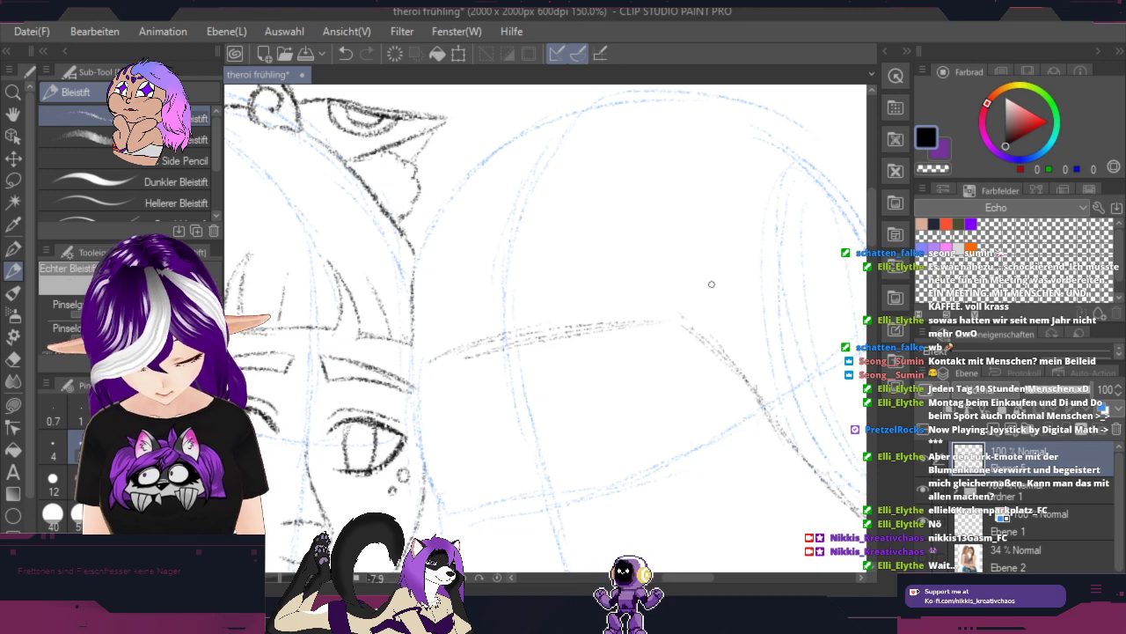
{"action": "scroll", "coordinate": [714, 284], "scroll_direction": "down", "scroll_amount": 1}
{"action": "key", "text": "shift+space"}
{"action": "left_click_drag", "start_coordinate": [763, 234], "coordinate": [558, 317]}
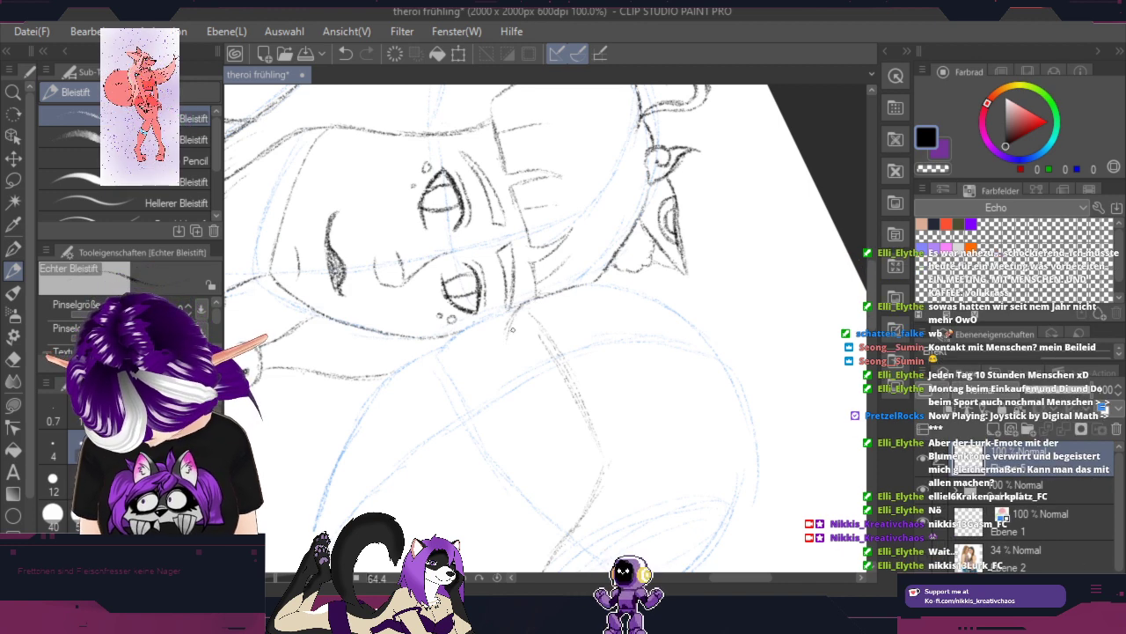
{"action": "mouse_move", "coordinate": [504, 346]}
{"action": "left_mouse_down"}
{"action": "mouse_move", "coordinate": [540, 325]}
{"action": "mouse_move", "coordinate": [510, 426]}
{"action": "left_mouse_up"}
{"action": "left_click_drag", "start_coordinate": [509, 381], "coordinate": [528, 457]}
{"action": "left_click_drag", "start_coordinate": [514, 409], "coordinate": [531, 473]}
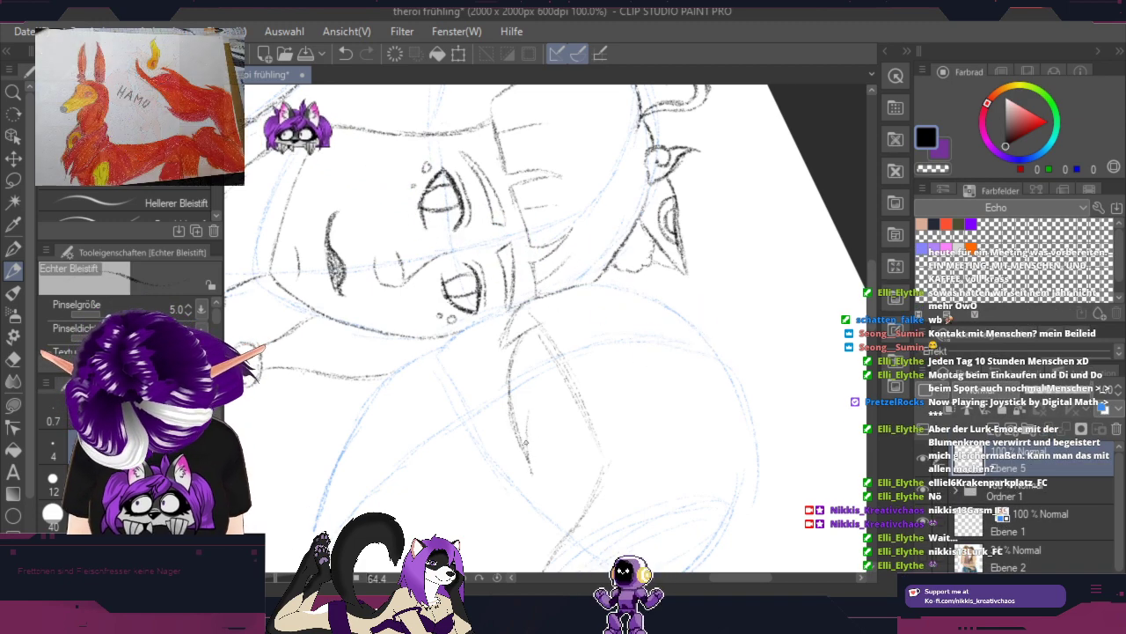
{"action": "left_click_drag", "start_coordinate": [528, 424], "coordinate": [541, 395]}
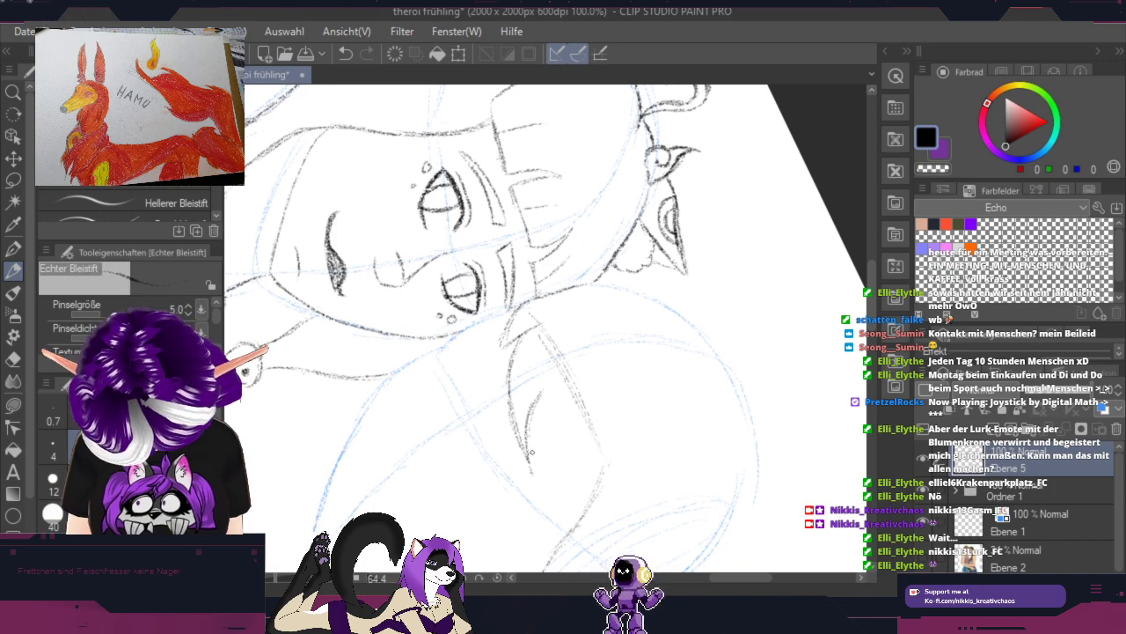
{"action": "left_click_drag", "start_coordinate": [540, 434], "coordinate": [537, 456]}
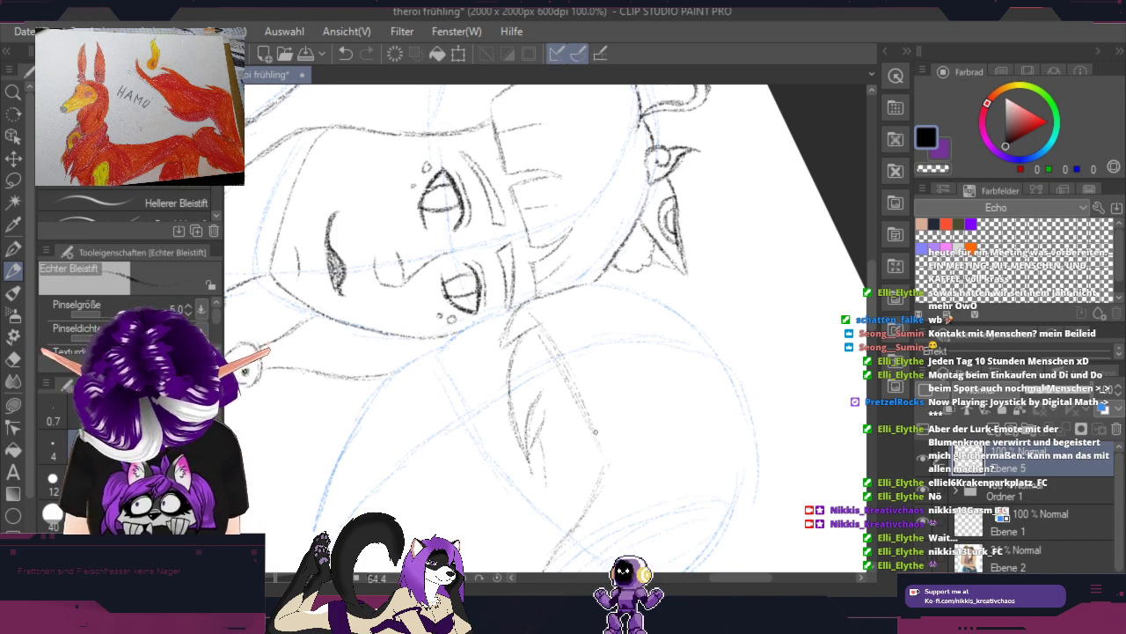
Step: Expand the folder Ordner 1 and make the layer Ebene 3 inside it active
{"action": "key", "text": "r"}
{"action": "mouse_move", "coordinate": [766, 463]}
{"action": "left_mouse_down"}
{"action": "mouse_move", "coordinate": [777, 396]}
{"action": "mouse_move", "coordinate": [627, 184]}
{"action": "mouse_move", "coordinate": [586, 196]}
{"action": "mouse_move", "coordinate": [734, 347]}
{"action": "mouse_move", "coordinate": [649, 367]}
{"action": "left_mouse_up"}
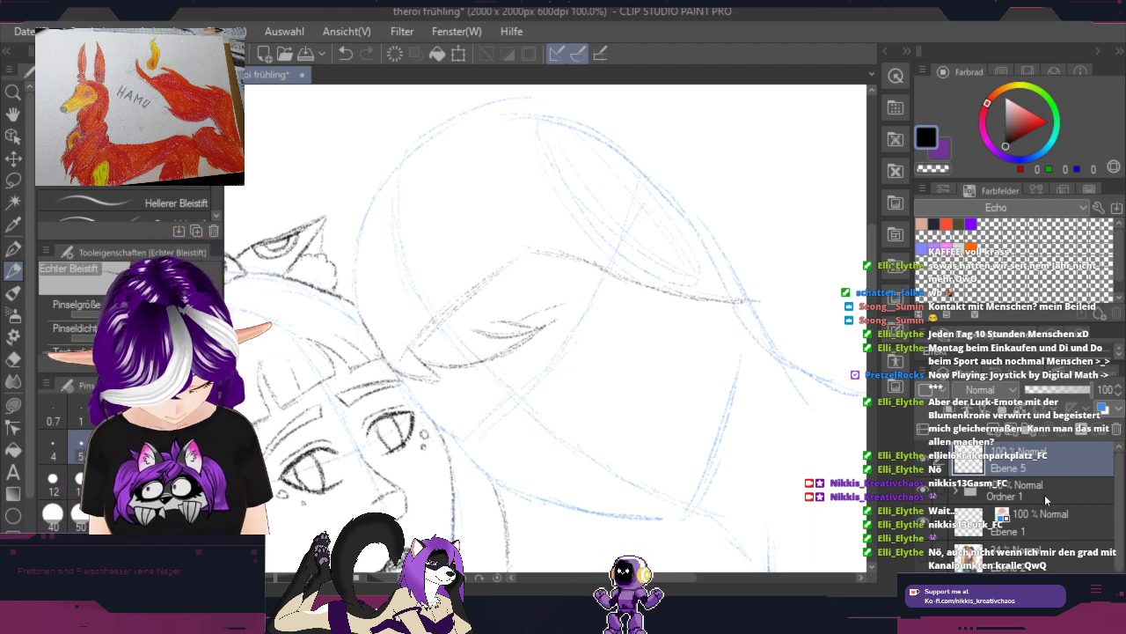
{"action": "left_click", "coordinate": [963, 491]}
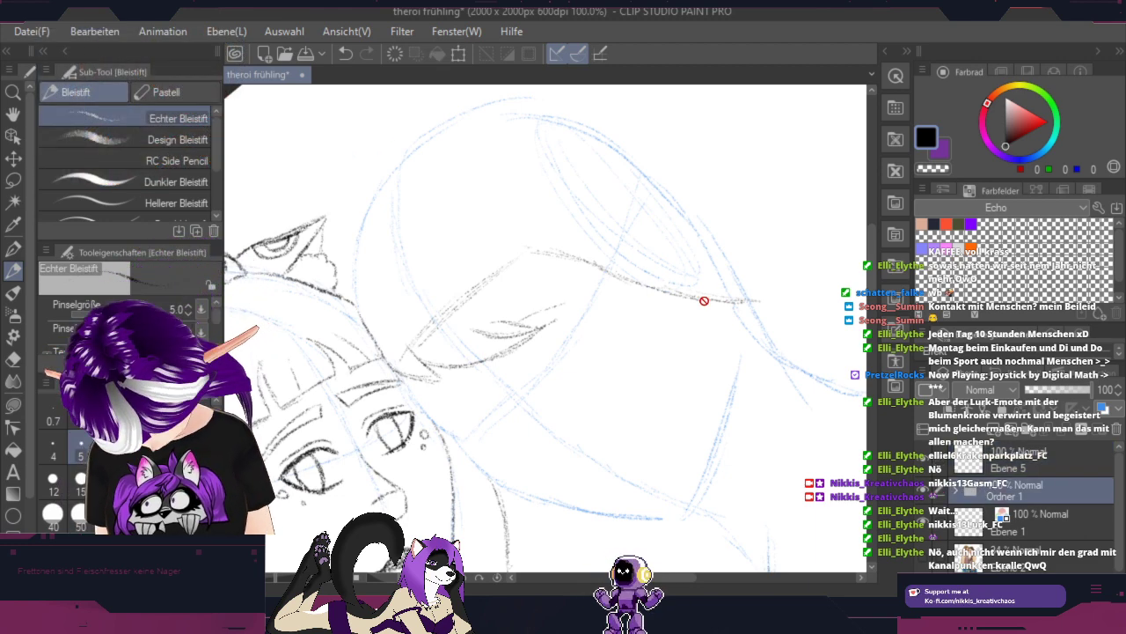
{"action": "left_click", "coordinate": [959, 492]}
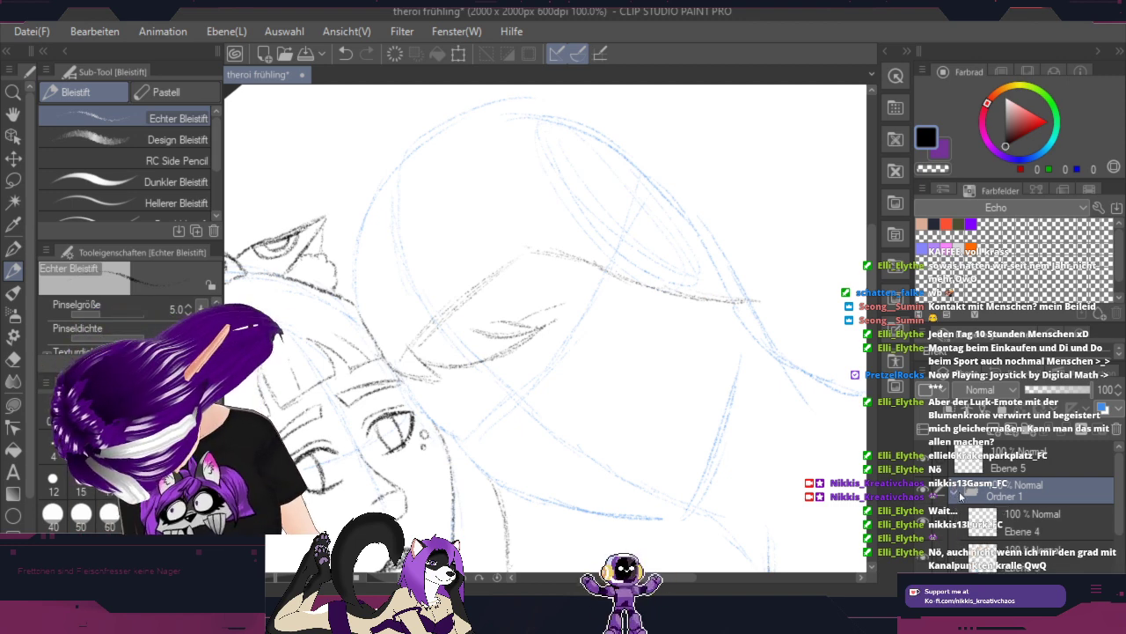
{"action": "left_click", "coordinate": [1019, 547]}
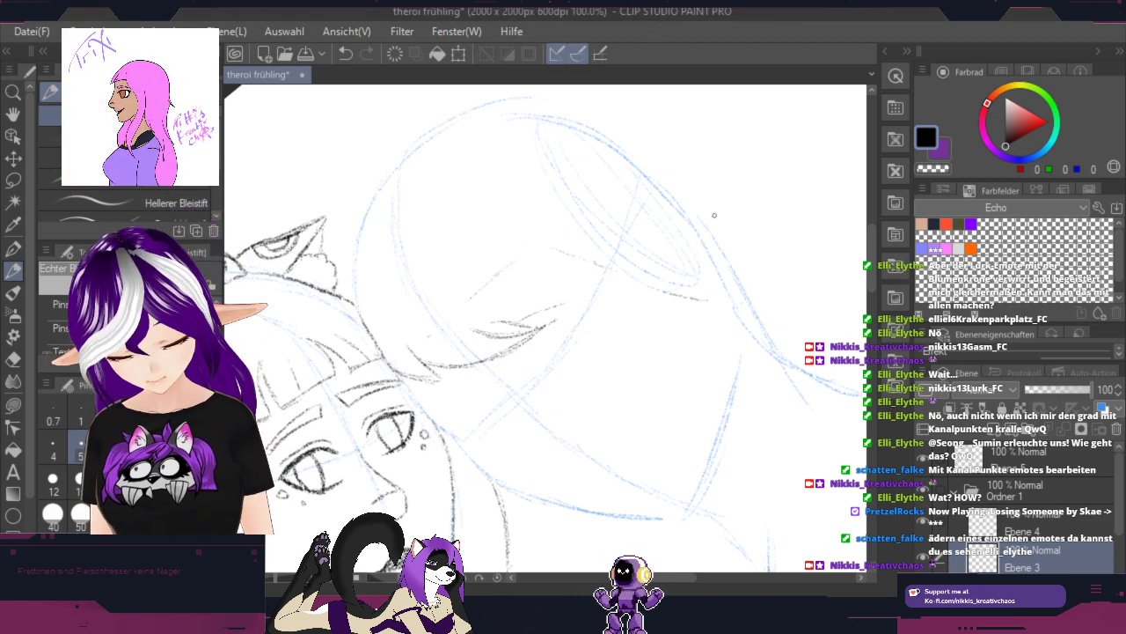
Step: Extend the second character's fringe with another pointed strand reaching toward the guide oval at the side of the head
{"action": "key", "text": "r"}
{"action": "mouse_move", "coordinate": [739, 206]}
{"action": "left_mouse_down"}
{"action": "mouse_move", "coordinate": [684, 382]}
{"action": "mouse_move", "coordinate": [600, 426]}
{"action": "left_mouse_up"}
{"action": "key", "text": "p"}
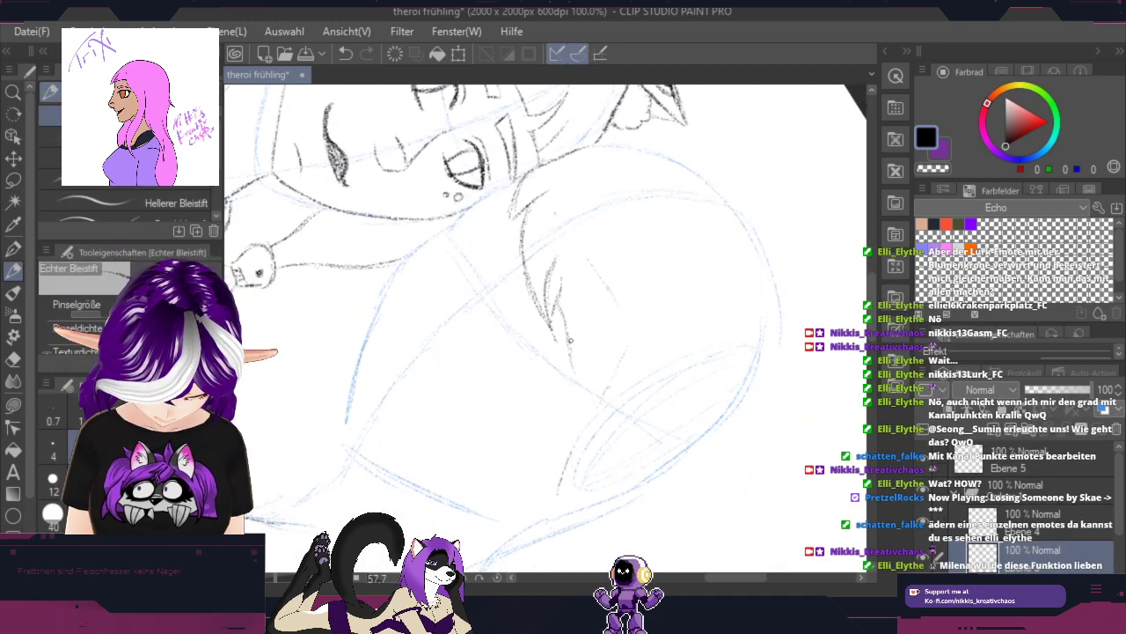
{"action": "mouse_move", "coordinate": [571, 356]}
{"action": "left_mouse_down"}
{"action": "mouse_move", "coordinate": [591, 426]}
{"action": "mouse_move", "coordinate": [595, 379]}
{"action": "left_mouse_up"}
{"action": "key", "text": "r"}
{"action": "mouse_move", "coordinate": [781, 410]}
{"action": "left_mouse_down"}
{"action": "mouse_move", "coordinate": [796, 331]}
{"action": "mouse_move", "coordinate": [662, 341]}
{"action": "left_mouse_up"}
{"action": "key", "text": "p"}
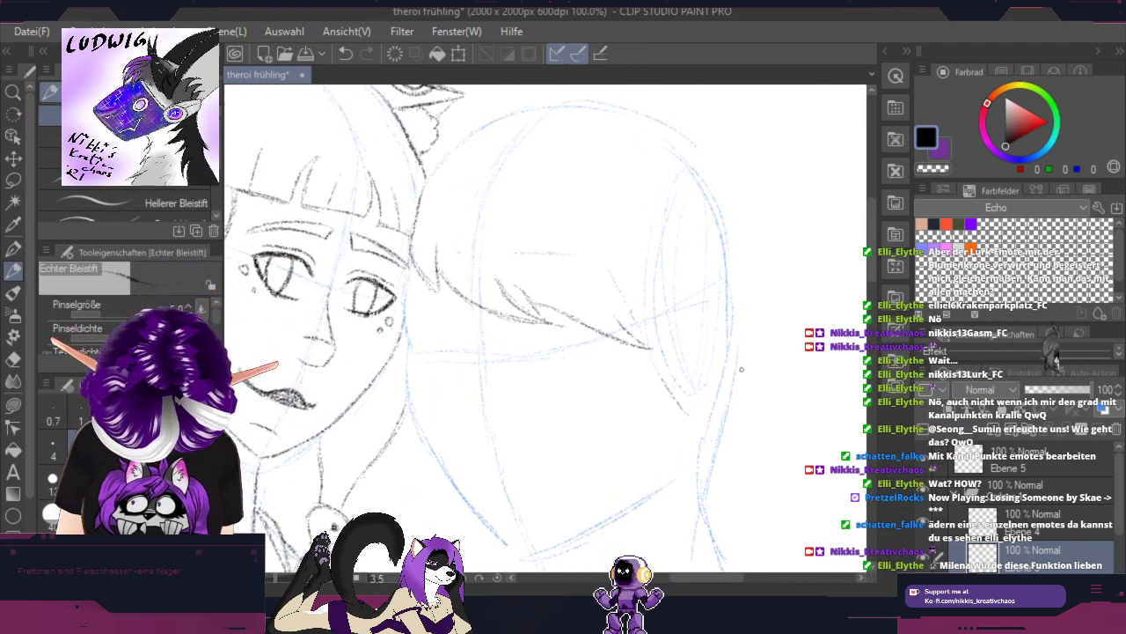
Step: Draw the second character's side hair falling from the fringe tip past the guide oval toward the neck
{"action": "key", "text": "r"}
{"action": "mouse_move", "coordinate": [742, 370]}
{"action": "left_mouse_down"}
{"action": "mouse_move", "coordinate": [764, 271]}
{"action": "mouse_move", "coordinate": [565, 275]}
{"action": "left_mouse_up"}
{"action": "key", "text": "p"}
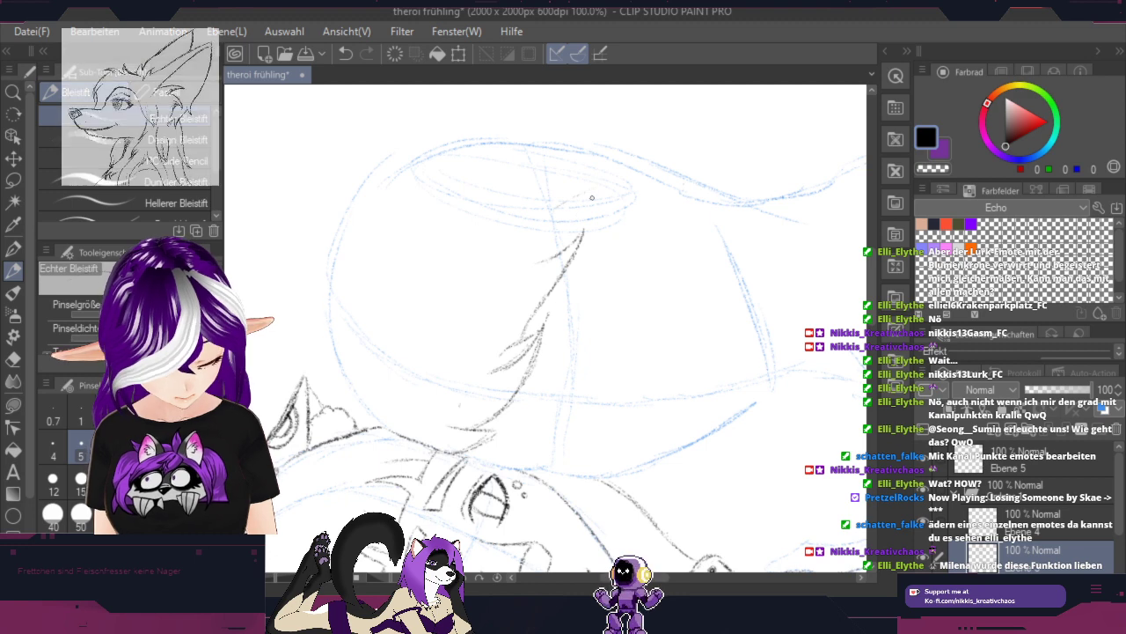
{"action": "left_click_drag", "start_coordinate": [605, 249], "coordinate": [720, 183]}
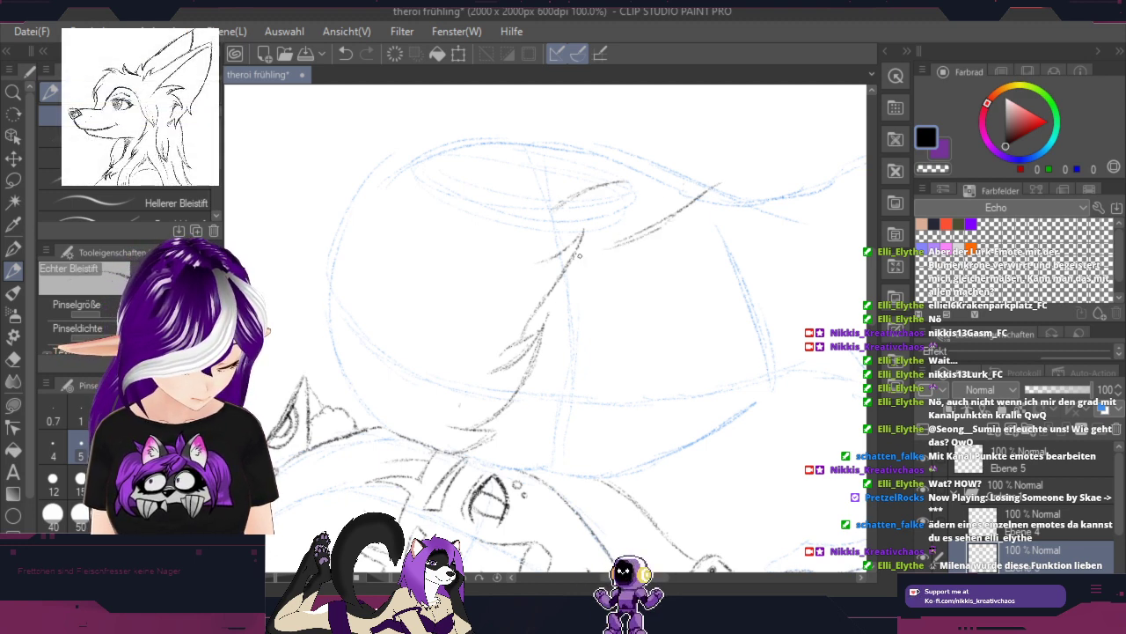
{"action": "mouse_move", "coordinate": [579, 255]}
{"action": "left_mouse_down"}
{"action": "mouse_move", "coordinate": [784, 178]}
{"action": "mouse_move", "coordinate": [682, 184]}
{"action": "left_mouse_up"}
Step: Trace the second character's head outline in black from the fringe base up to the crown
{"action": "key", "text": "r"}
{"action": "mouse_move", "coordinate": [671, 284]}
{"action": "left_mouse_down"}
{"action": "mouse_move", "coordinate": [668, 355]}
{"action": "mouse_move", "coordinate": [582, 423]}
{"action": "left_mouse_up"}
{"action": "key", "text": "space"}
{"action": "mouse_move", "coordinate": [753, 359]}
{"action": "left_mouse_down"}
{"action": "mouse_move", "coordinate": [736, 166]}
{"action": "mouse_move", "coordinate": [689, 202]}
{"action": "mouse_move", "coordinate": [742, 382]}
{"action": "left_mouse_up"}
{"action": "key", "text": "p"}
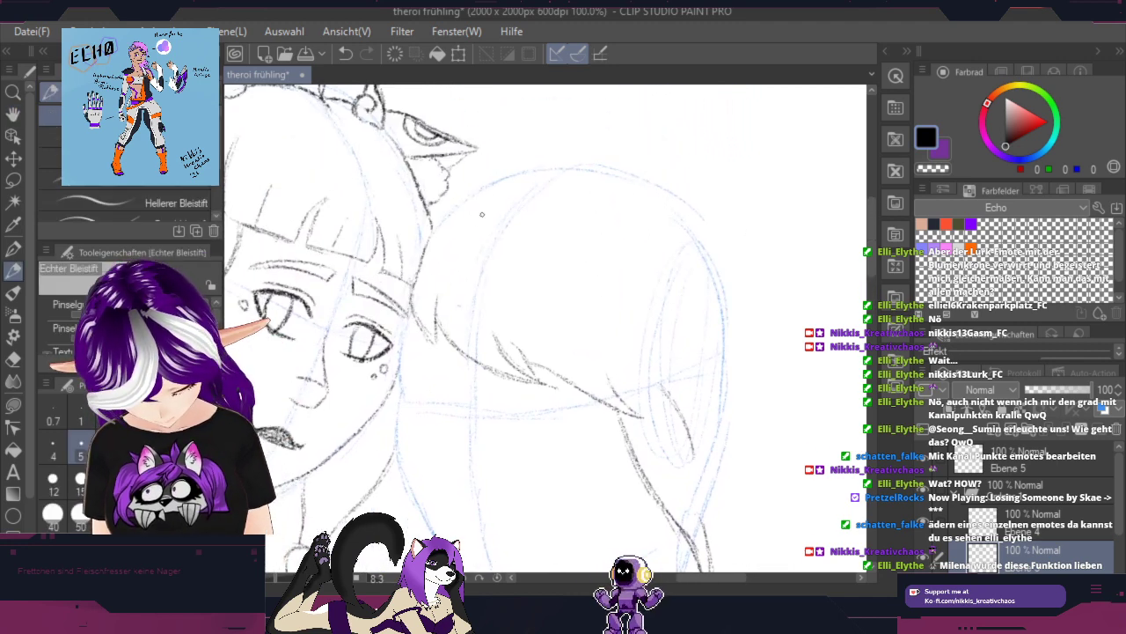
{"action": "mouse_move", "coordinate": [421, 253]}
{"action": "left_mouse_down"}
{"action": "mouse_move", "coordinate": [453, 206]}
{"action": "mouse_move", "coordinate": [491, 182]}
{"action": "left_mouse_up"}
{"action": "mouse_move", "coordinate": [427, 231]}
{"action": "left_mouse_down"}
{"action": "mouse_move", "coordinate": [524, 171]}
{"action": "mouse_move", "coordinate": [462, 204]}
{"action": "mouse_move", "coordinate": [546, 164]}
{"action": "mouse_move", "coordinate": [495, 185]}
{"action": "mouse_move", "coordinate": [569, 167]}
{"action": "left_mouse_up"}
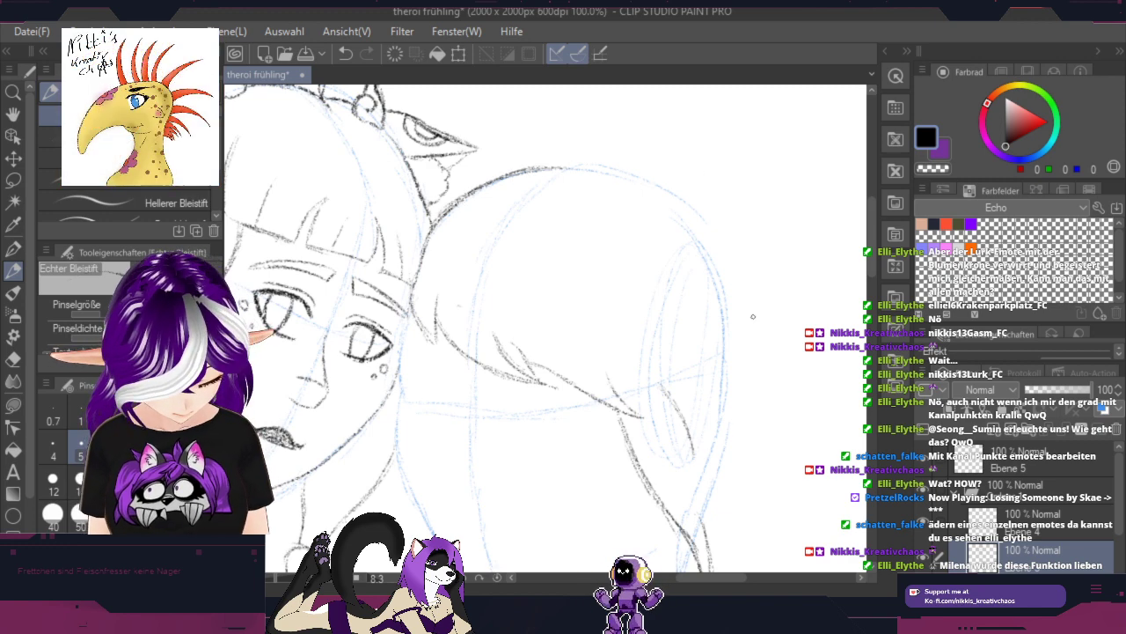
Step: Draw the upper part of the second character's pointed ear edge, on the side nearest the horned character
{"action": "key", "text": "space"}
{"action": "mouse_move", "coordinate": [733, 250]}
{"action": "left_mouse_down"}
{"action": "mouse_move", "coordinate": [745, 280]}
{"action": "mouse_move", "coordinate": [831, 363]}
{"action": "left_mouse_up"}
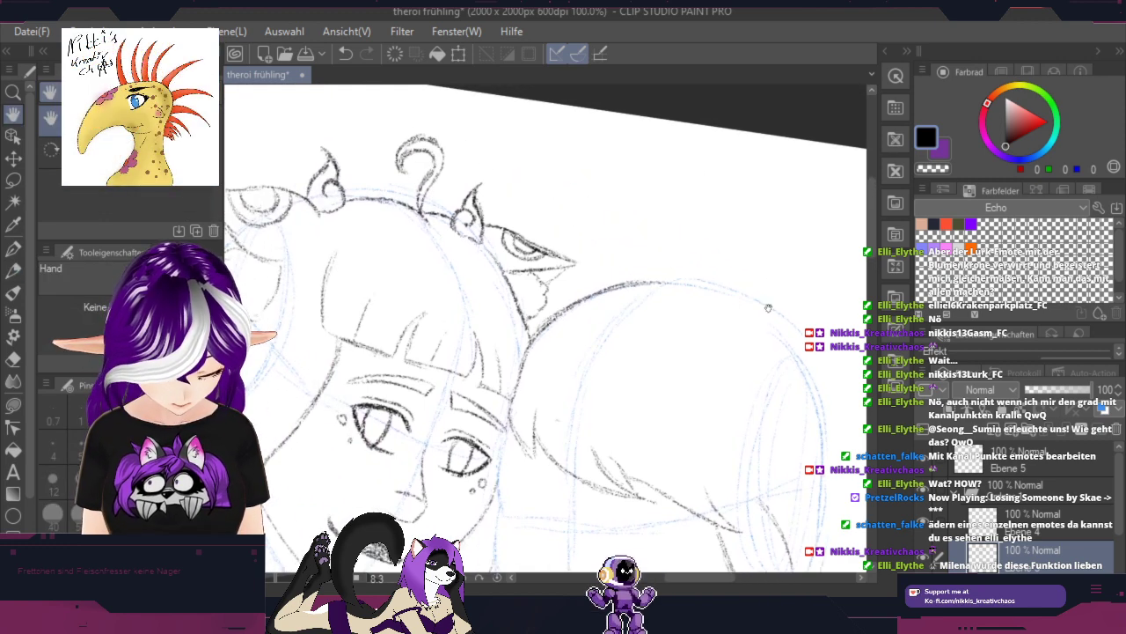
{"action": "left_click_drag", "start_coordinate": [566, 185], "coordinate": [572, 252]}
{"action": "right_click", "coordinate": [573, 206]}
{"action": "right_click", "coordinate": [572, 243]}
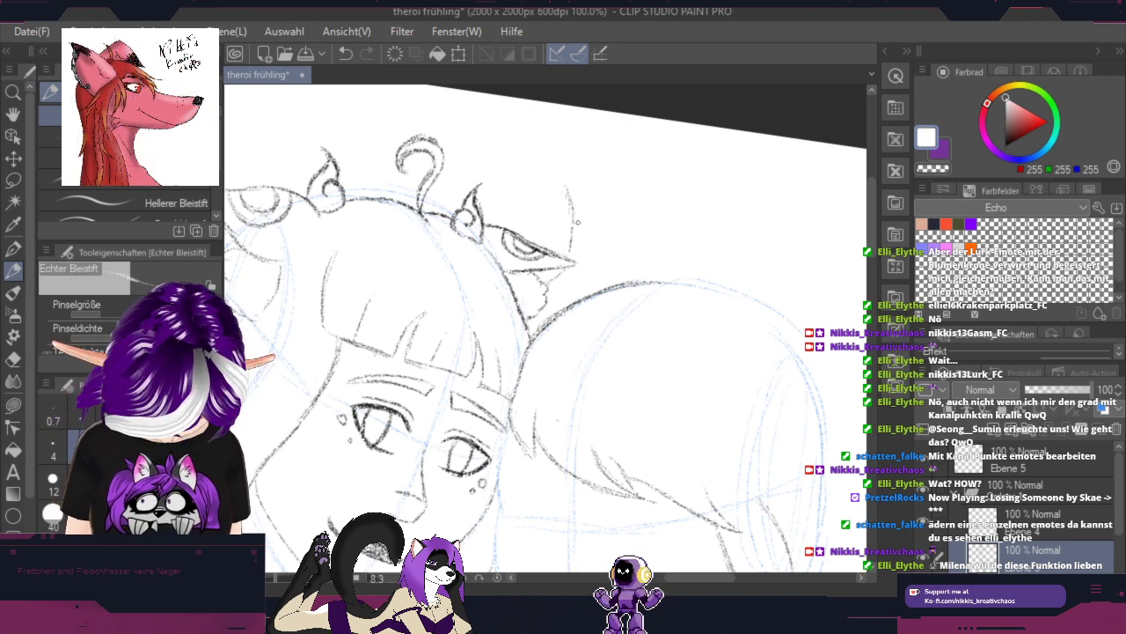
{"action": "left_click", "coordinate": [346, 54]}
{"action": "left_click", "coordinate": [346, 54]}
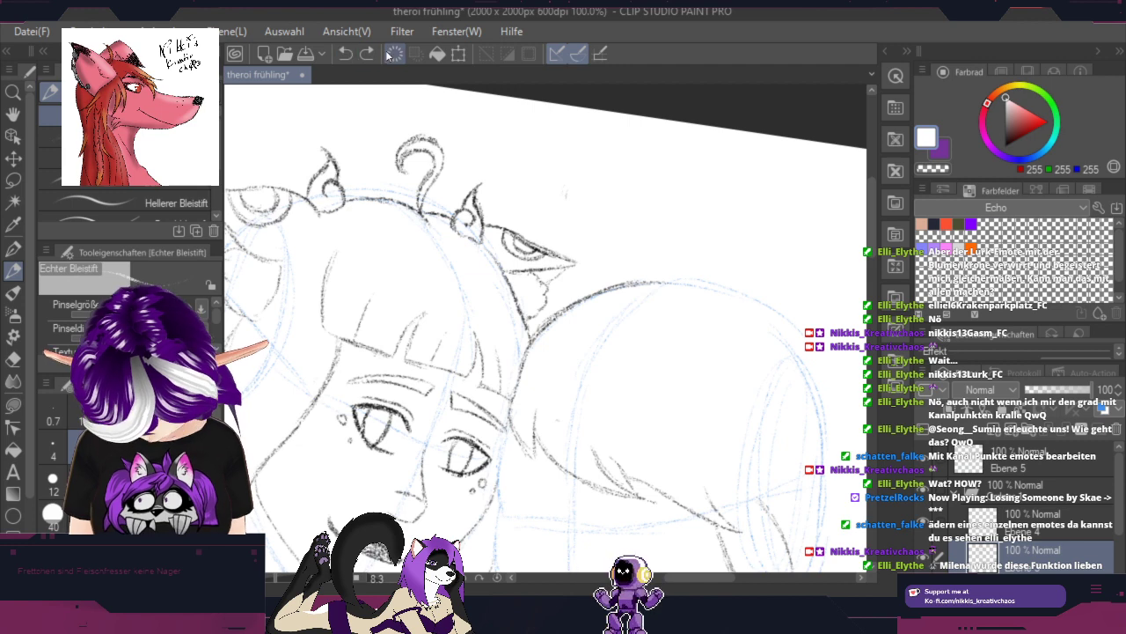
{"action": "left_click", "coordinate": [368, 51]}
{"action": "left_click_drag", "start_coordinate": [1006, 123], "coordinate": [1005, 148]}
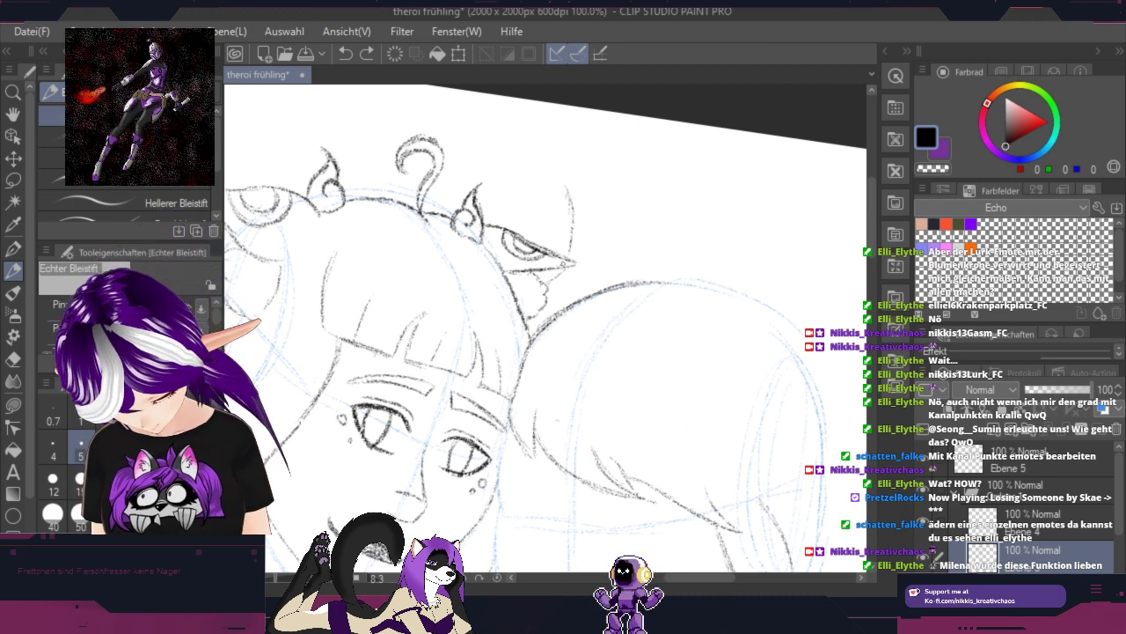
Step: Complete the pointed ear nearest the horned character with its lower edge, sloping outer edge and curved inner line
{"action": "left_click_drag", "start_coordinate": [573, 222], "coordinate": [575, 212]}
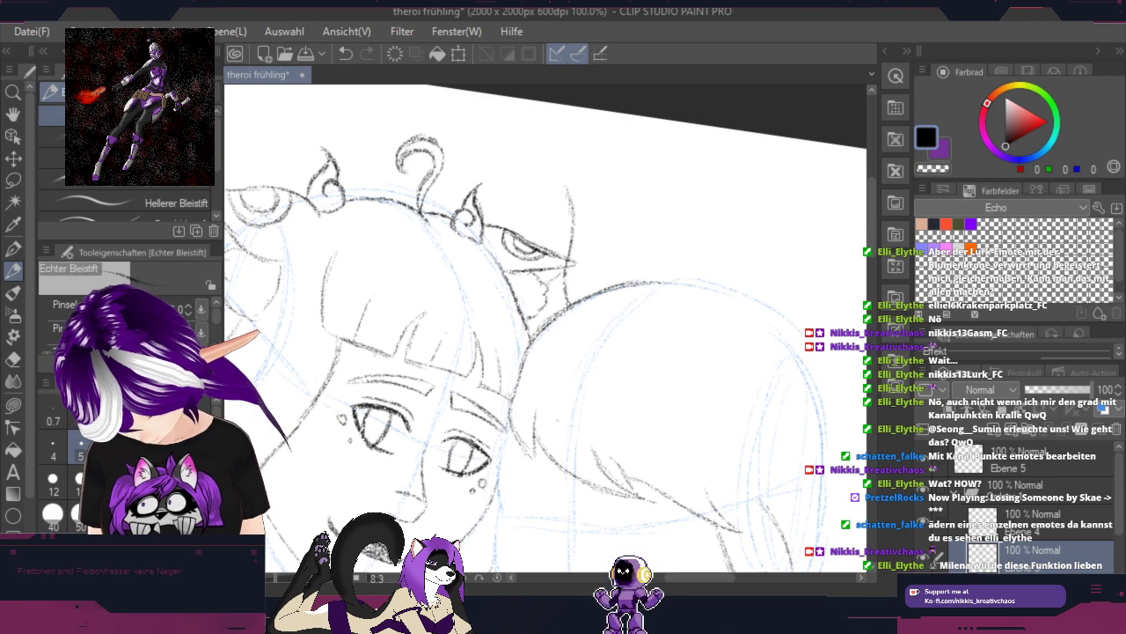
{"action": "left_click_drag", "start_coordinate": [572, 228], "coordinate": [569, 259]}
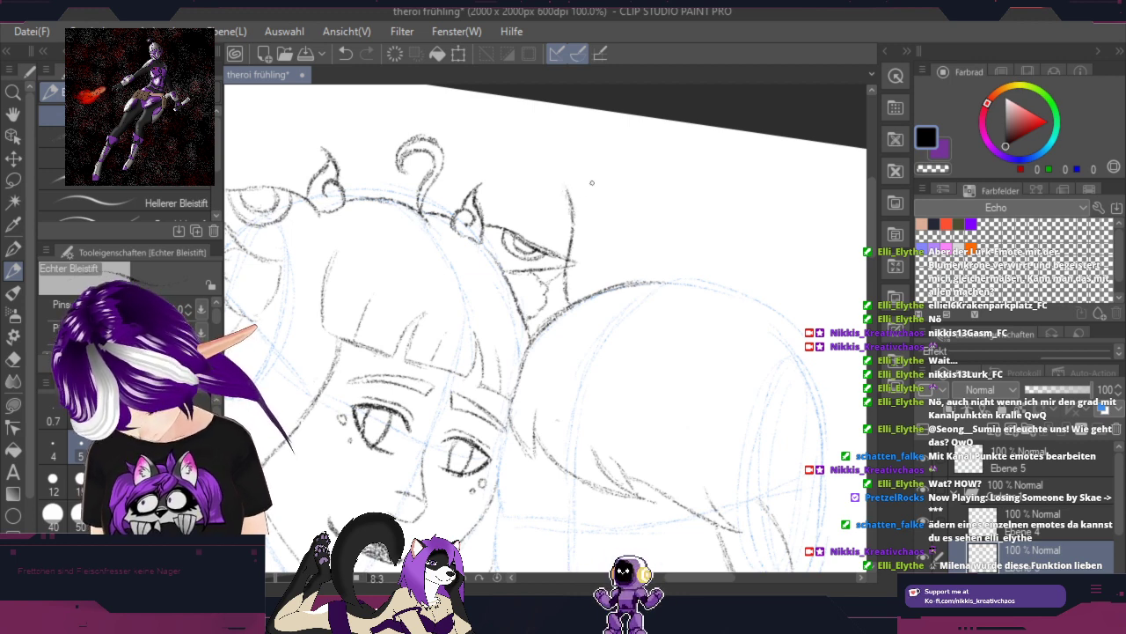
{"action": "left_click_drag", "start_coordinate": [568, 190], "coordinate": [648, 261]}
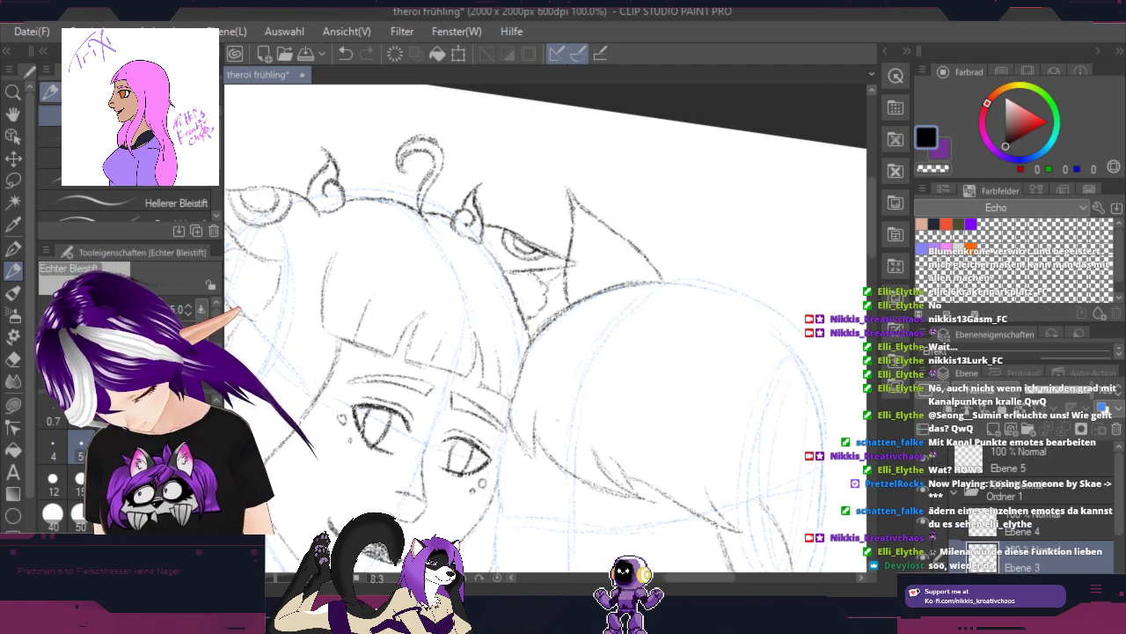
{"action": "left_click_drag", "start_coordinate": [574, 203], "coordinate": [613, 274]}
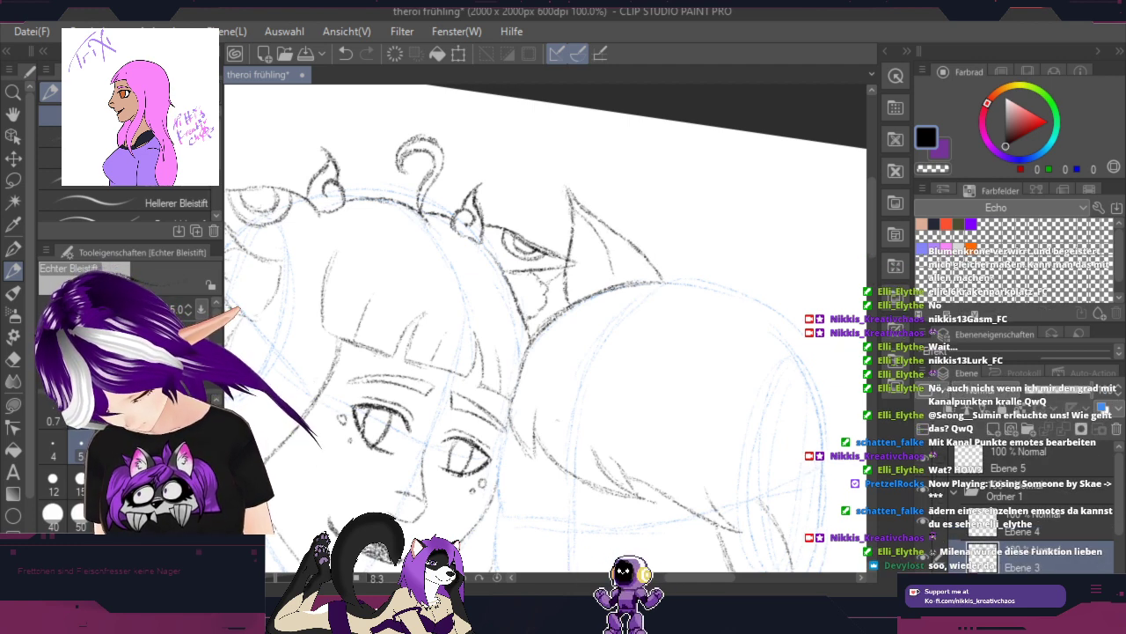
{"action": "left_click_drag", "start_coordinate": [585, 219], "coordinate": [613, 279]}
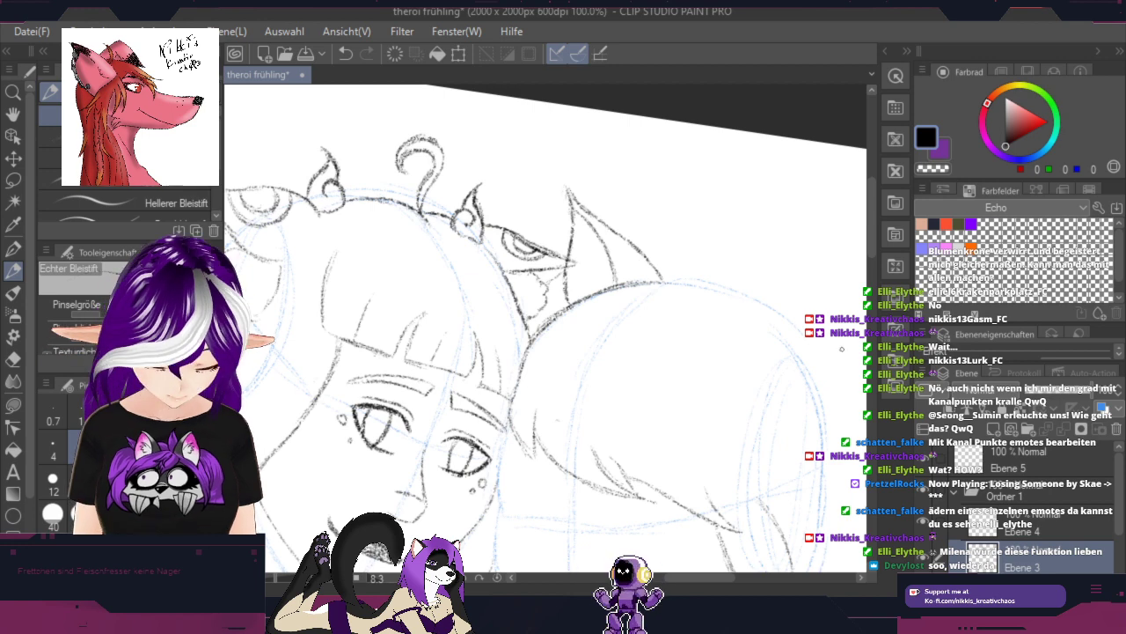
Step: Draw the second character's other, larger pointed ear above the guide oval, with both outer edges and an inner line
{"action": "key", "text": "space"}
{"action": "mouse_move", "coordinate": [825, 300]}
{"action": "left_mouse_down"}
{"action": "mouse_move", "coordinate": [770, 252]}
{"action": "mouse_move", "coordinate": [610, 241]}
{"action": "left_mouse_up"}
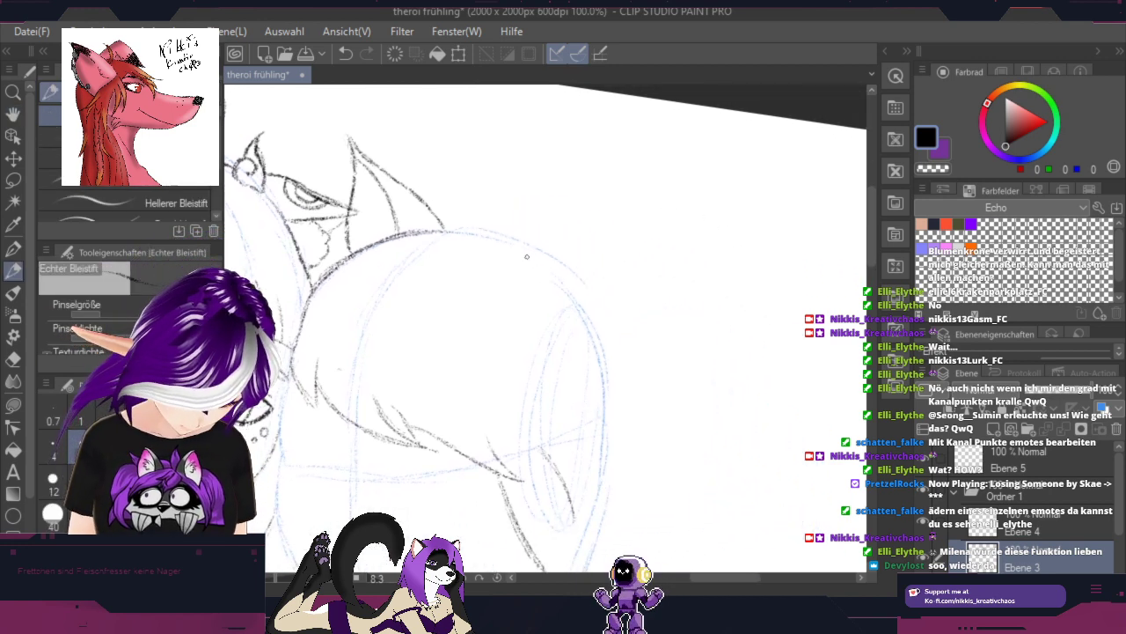
{"action": "left_click_drag", "start_coordinate": [527, 261], "coordinate": [629, 179]}
{"action": "mouse_move", "coordinate": [566, 220]}
{"action": "left_mouse_down"}
{"action": "mouse_move", "coordinate": [637, 167]}
{"action": "mouse_move", "coordinate": [645, 313]}
{"action": "mouse_move", "coordinate": [631, 382]}
{"action": "mouse_move", "coordinate": [607, 421]}
{"action": "left_mouse_up"}
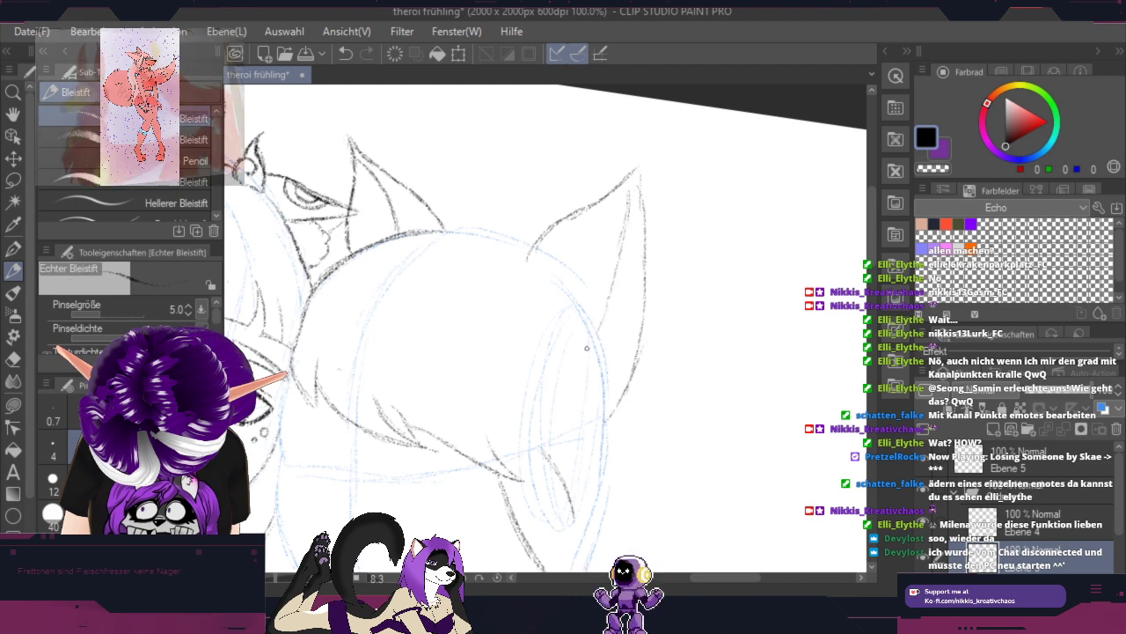
{"action": "mouse_move", "coordinate": [588, 348]}
{"action": "left_mouse_down"}
{"action": "mouse_move", "coordinate": [614, 298]}
{"action": "mouse_move", "coordinate": [631, 175]}
{"action": "mouse_move", "coordinate": [594, 329]}
{"action": "left_mouse_up"}
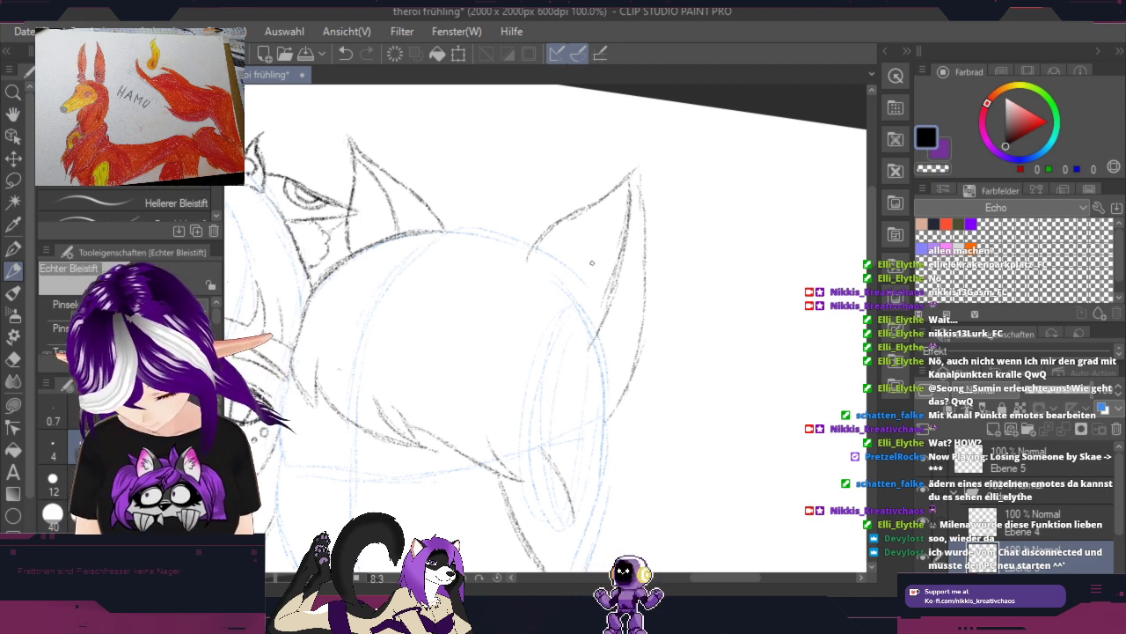
{"action": "left_click_drag", "start_coordinate": [758, 394], "coordinate": [673, 179]}
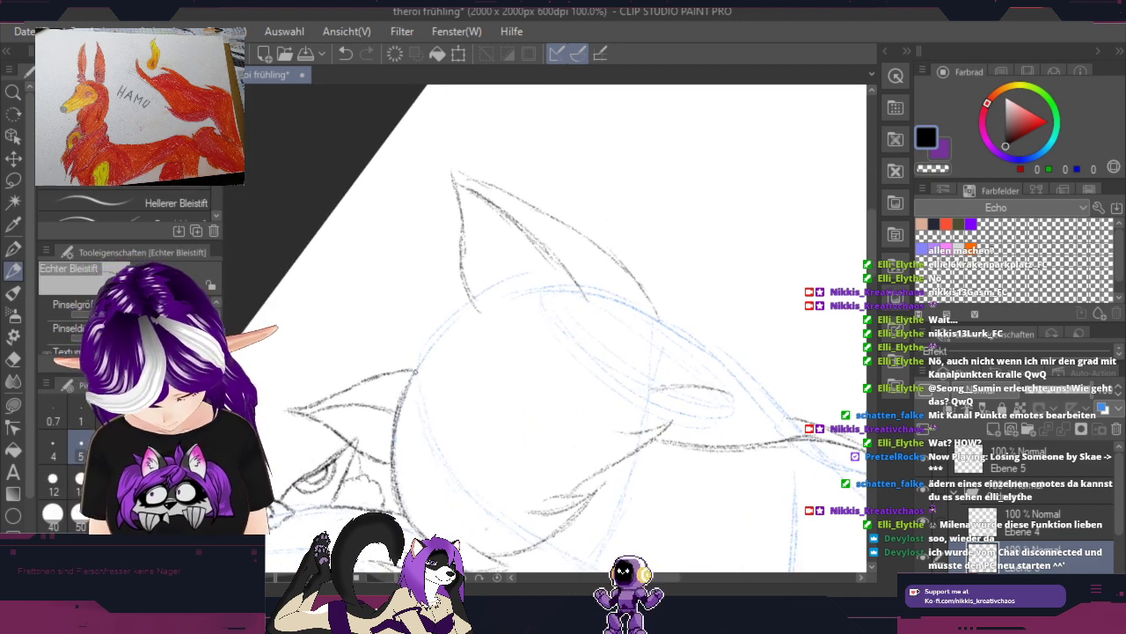
Step: Continue the second character's crown outline toward the larger ear and draw the hair edge from that ear's base down the side of the head
{"action": "mouse_move", "coordinate": [417, 372]}
{"action": "left_mouse_down"}
{"action": "mouse_move", "coordinate": [429, 338]}
{"action": "mouse_move", "coordinate": [469, 306]}
{"action": "mouse_move", "coordinate": [422, 366]}
{"action": "mouse_move", "coordinate": [463, 307]}
{"action": "left_mouse_up"}
{"action": "key", "text": "shift+space"}
{"action": "mouse_move", "coordinate": [784, 396]}
{"action": "left_mouse_down"}
{"action": "mouse_move", "coordinate": [739, 412]}
{"action": "mouse_move", "coordinate": [637, 388]}
{"action": "left_mouse_up"}
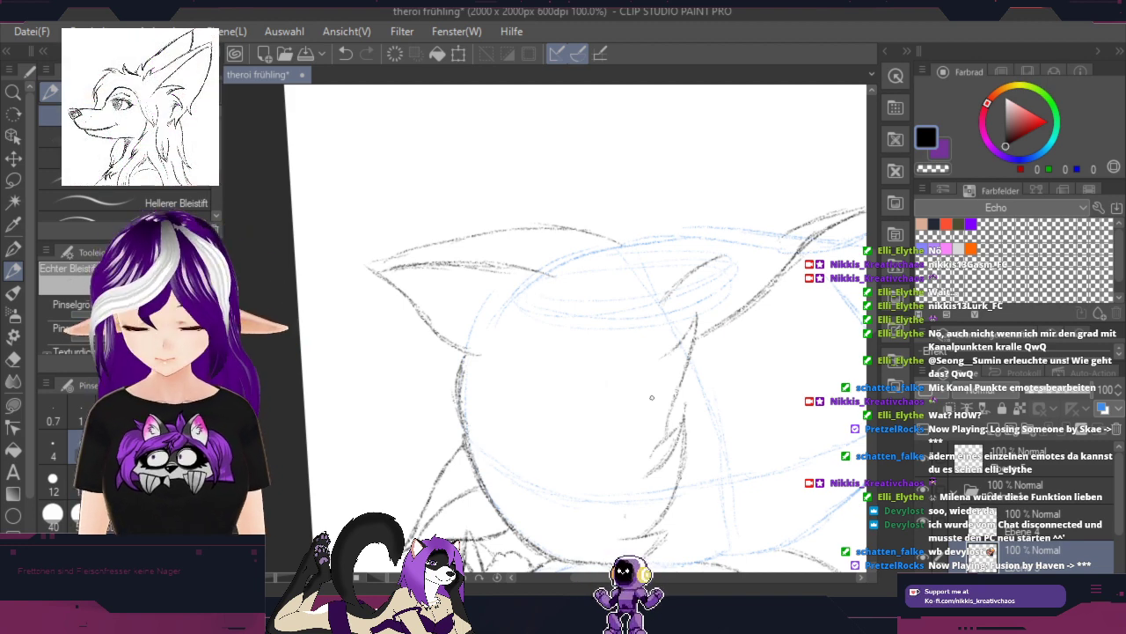
{"action": "key", "text": "r"}
{"action": "mouse_move", "coordinate": [774, 320]}
{"action": "left_mouse_down"}
{"action": "mouse_move", "coordinate": [772, 249]}
{"action": "mouse_move", "coordinate": [759, 225]}
{"action": "left_mouse_up"}
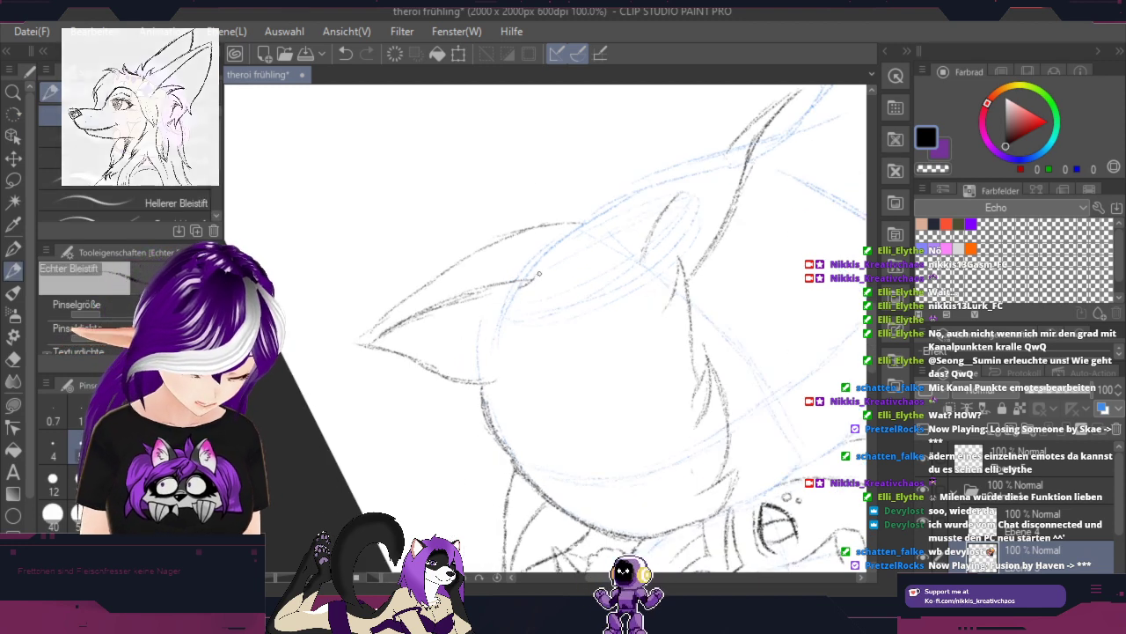
{"action": "mouse_move", "coordinate": [525, 283]}
{"action": "left_mouse_down"}
{"action": "mouse_move", "coordinate": [628, 170]}
{"action": "mouse_move", "coordinate": [604, 205]}
{"action": "mouse_move", "coordinate": [683, 153]}
{"action": "left_mouse_up"}
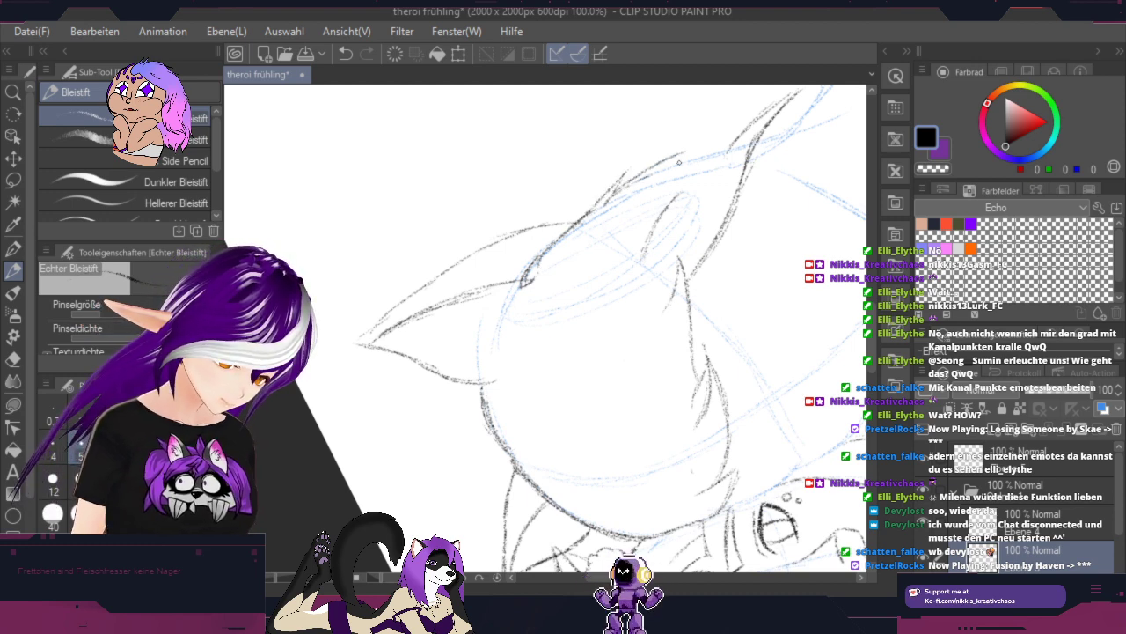
{"action": "mouse_move", "coordinate": [621, 192]}
{"action": "left_mouse_down"}
{"action": "mouse_move", "coordinate": [760, 112]}
{"action": "mouse_move", "coordinate": [748, 295]}
{"action": "mouse_move", "coordinate": [638, 467]}
{"action": "mouse_move", "coordinate": [572, 479]}
{"action": "mouse_move", "coordinate": [594, 457]}
{"action": "left_mouse_up"}
Step: Draw the second character's long hair strand falling from the jaw to the chest, on the side nearest the horned character
{"action": "key", "text": "shift+space"}
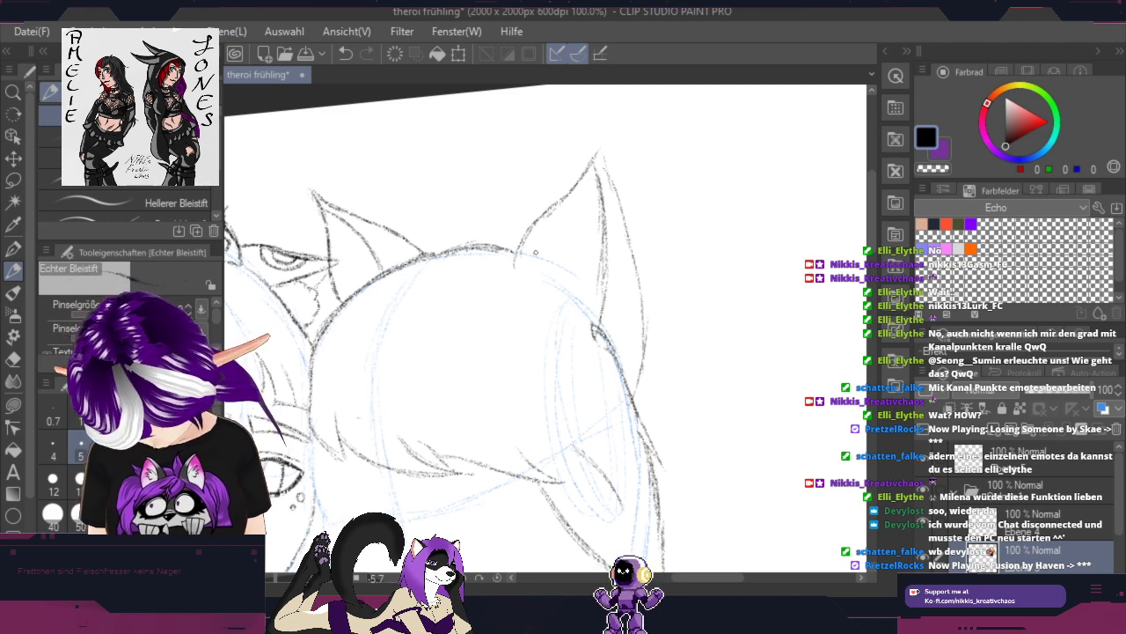
{"action": "key", "text": "space"}
{"action": "left_click_drag", "start_coordinate": [702, 419], "coordinate": [748, 309]}
{"action": "mouse_move", "coordinate": [742, 422]}
{"action": "left_mouse_down"}
{"action": "mouse_move", "coordinate": [689, 182]}
{"action": "mouse_move", "coordinate": [750, 134]}
{"action": "left_mouse_up"}
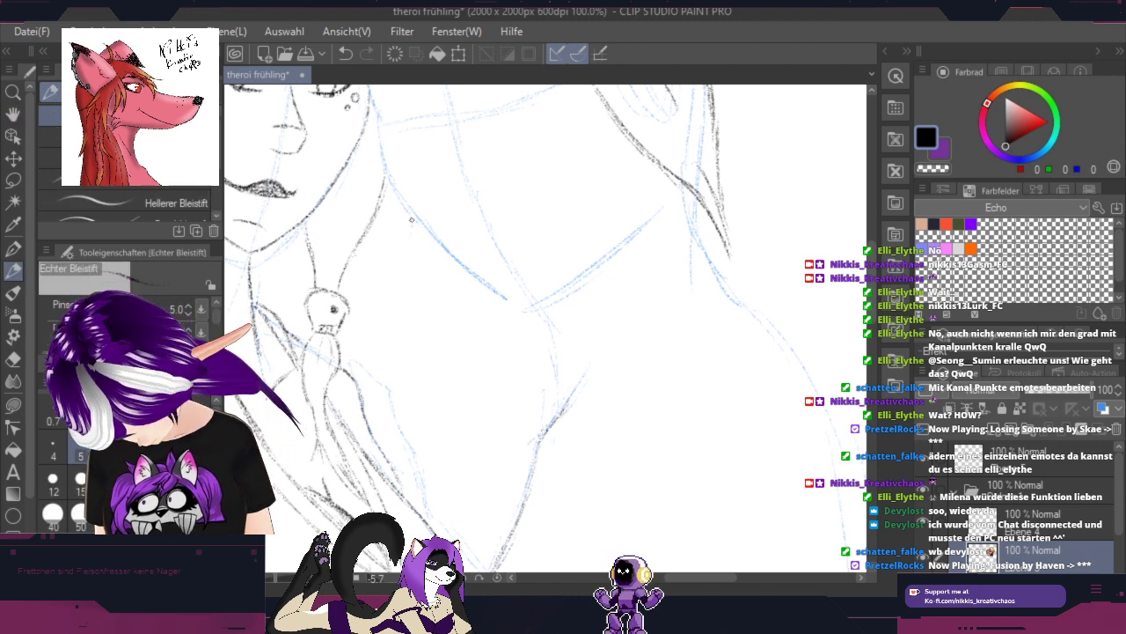
{"action": "mouse_move", "coordinate": [411, 218]}
{"action": "left_mouse_down"}
{"action": "mouse_move", "coordinate": [416, 285]}
{"action": "mouse_move", "coordinate": [456, 383]}
{"action": "left_mouse_up"}
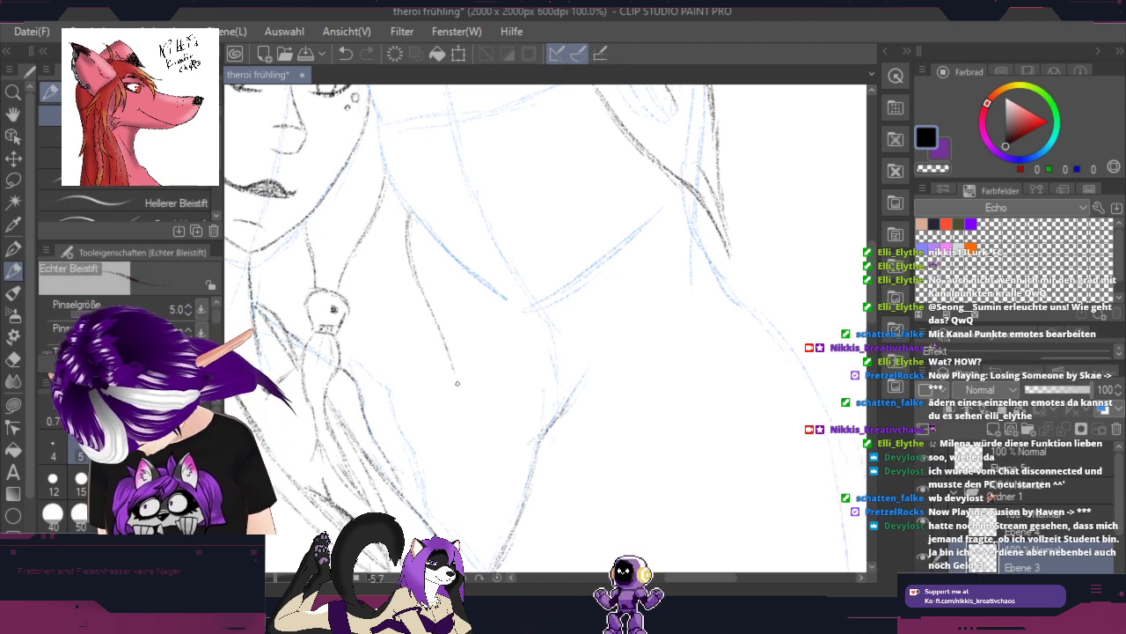
{"action": "left_click_drag", "start_coordinate": [448, 340], "coordinate": [454, 438]}
{"action": "left_click_drag", "start_coordinate": [456, 375], "coordinate": [454, 436]}
{"action": "left_click_drag", "start_coordinate": [459, 344], "coordinate": [456, 428]}
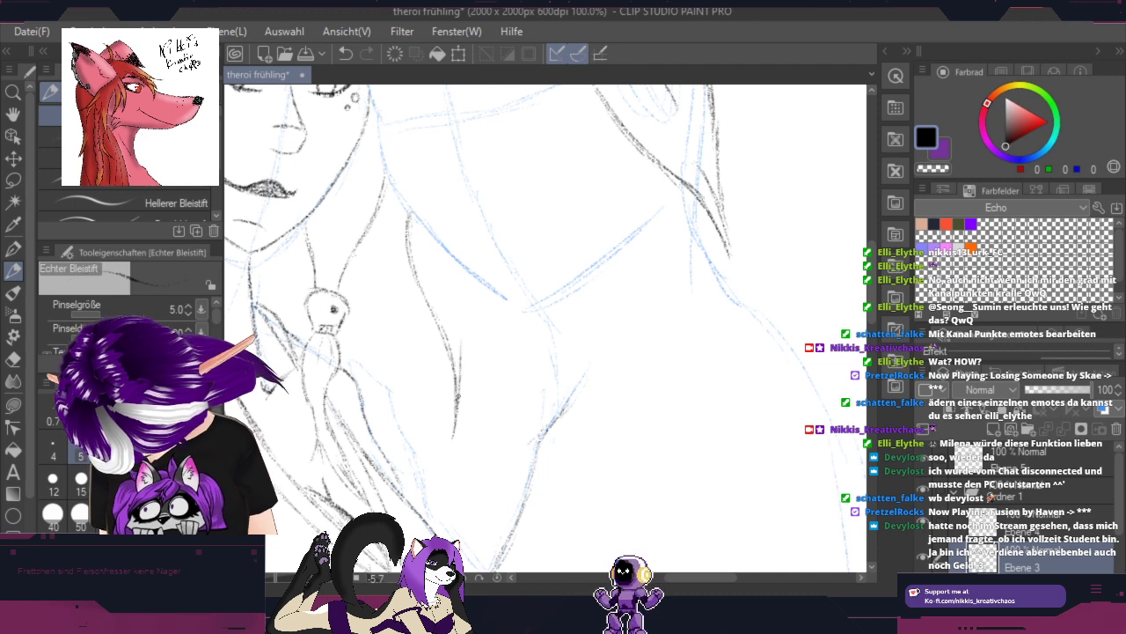
{"action": "mouse_move", "coordinate": [460, 324]}
{"action": "left_mouse_down"}
{"action": "mouse_move", "coordinate": [465, 408]}
{"action": "mouse_move", "coordinate": [495, 486]}
{"action": "left_mouse_up"}
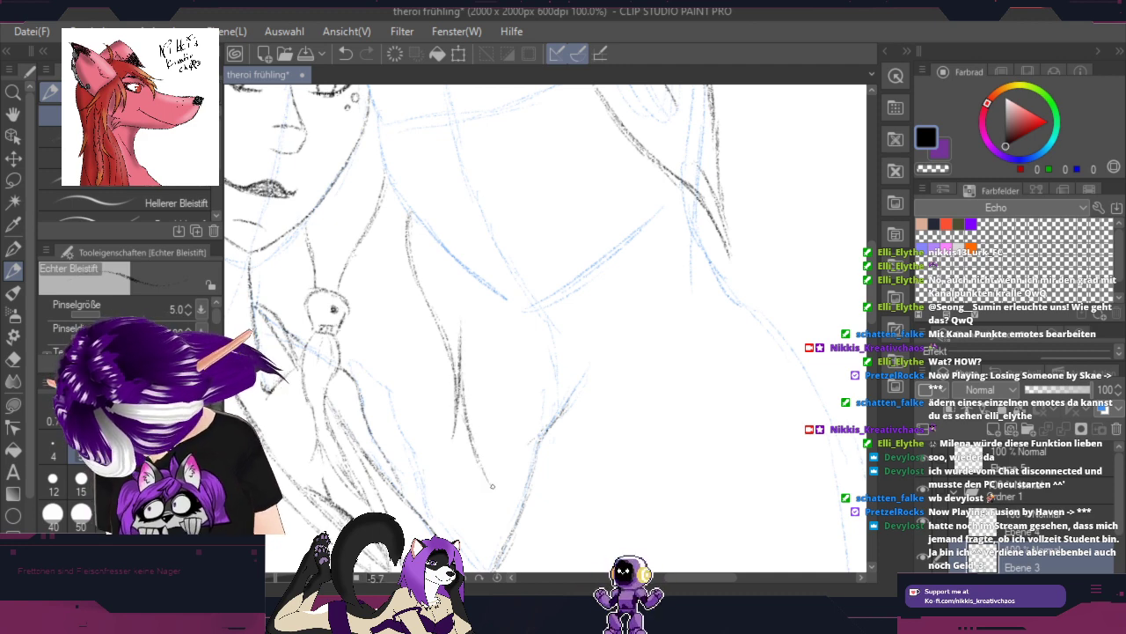
{"action": "left_click_drag", "start_coordinate": [473, 444], "coordinate": [508, 523]}
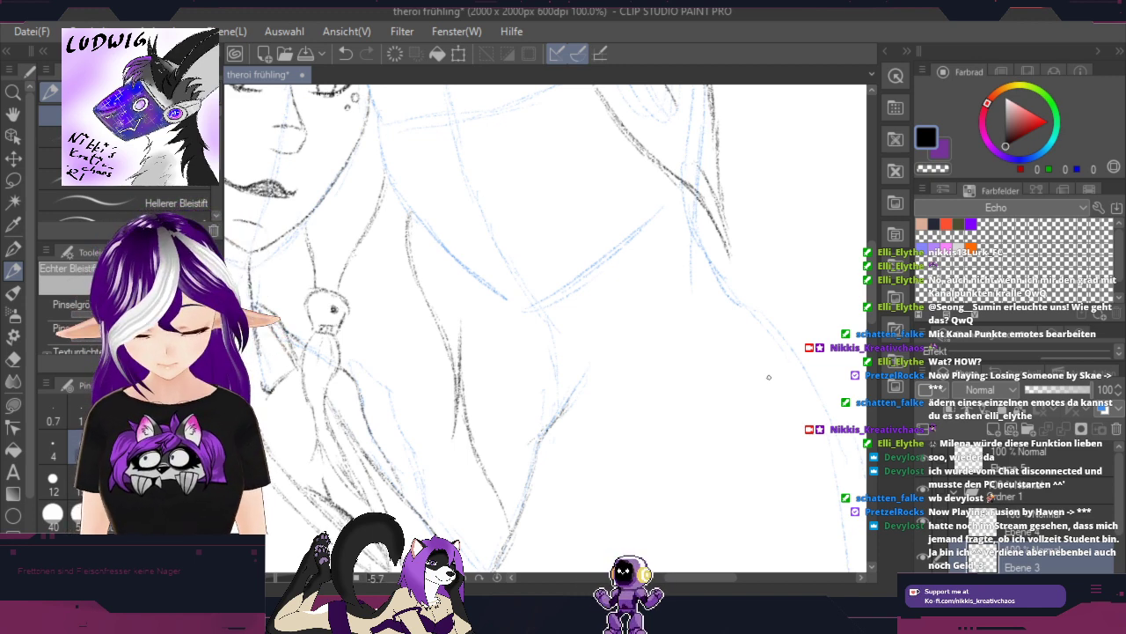
Step: Draw the upper outer contour of the second character's back hair, curving down from behind the larger ear
{"action": "key", "text": "space"}
{"action": "left_click_drag", "start_coordinate": [722, 154], "coordinate": [616, 349]}
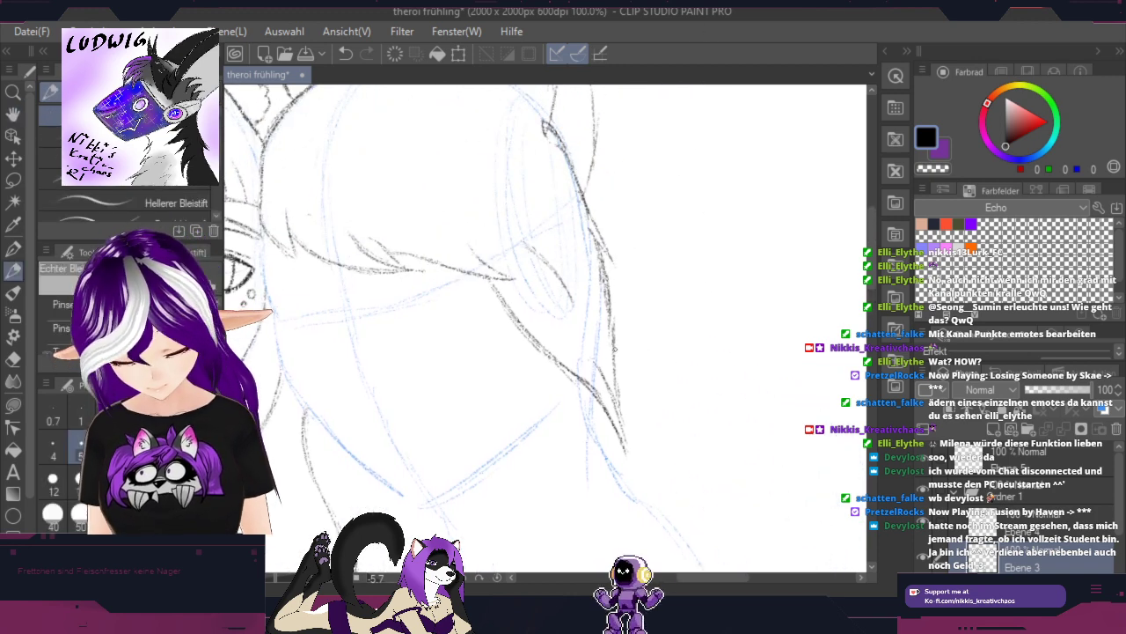
{"action": "key", "text": "h"}
{"action": "key", "text": "space"}
{"action": "left_click_drag", "start_coordinate": [633, 249], "coordinate": [581, 459]}
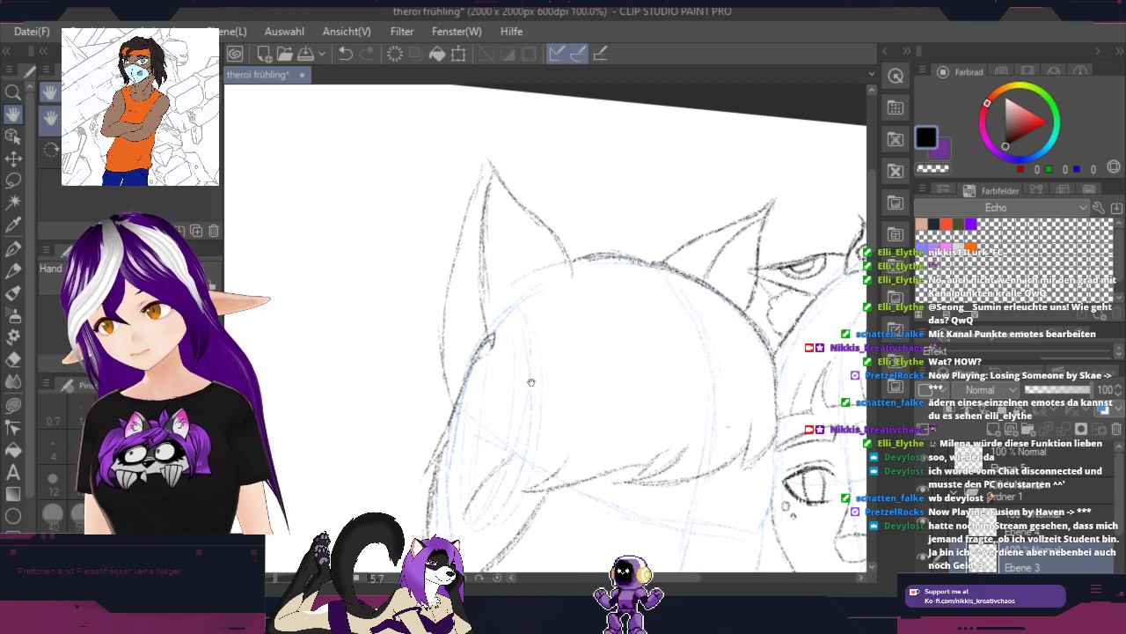
{"action": "left_click_drag", "start_coordinate": [532, 382], "coordinate": [660, 295]}
{"action": "key", "text": "p"}
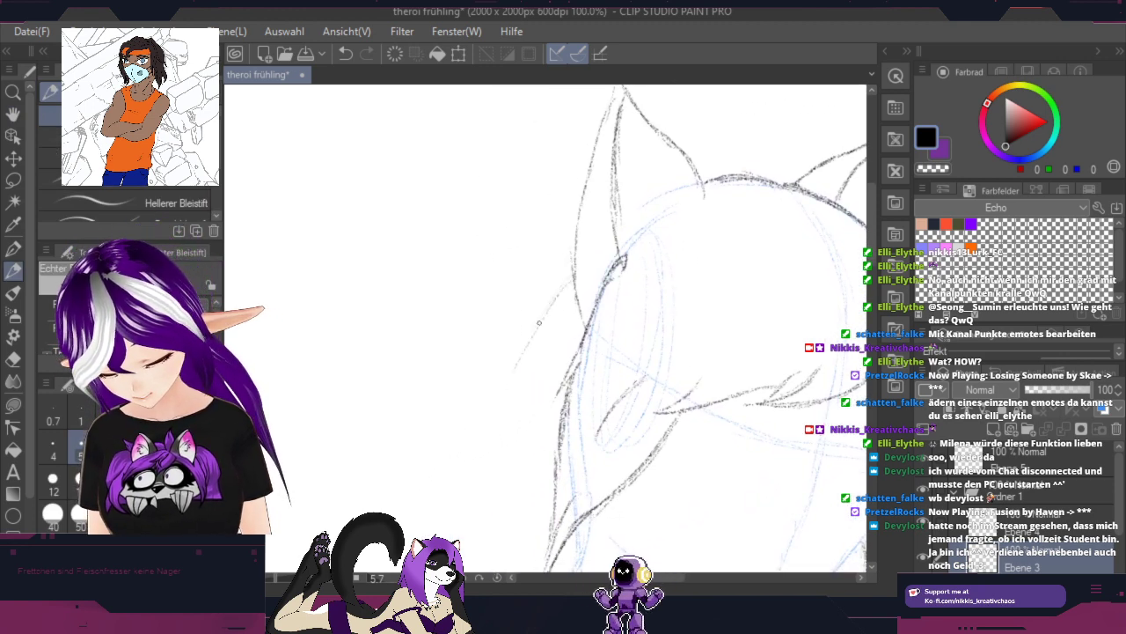
{"action": "mouse_move", "coordinate": [550, 308]}
{"action": "left_mouse_down"}
{"action": "mouse_move", "coordinate": [521, 359]}
{"action": "mouse_move", "coordinate": [511, 486]}
{"action": "left_mouse_up"}
{"action": "left_click_drag", "start_coordinate": [515, 373], "coordinate": [552, 320]}
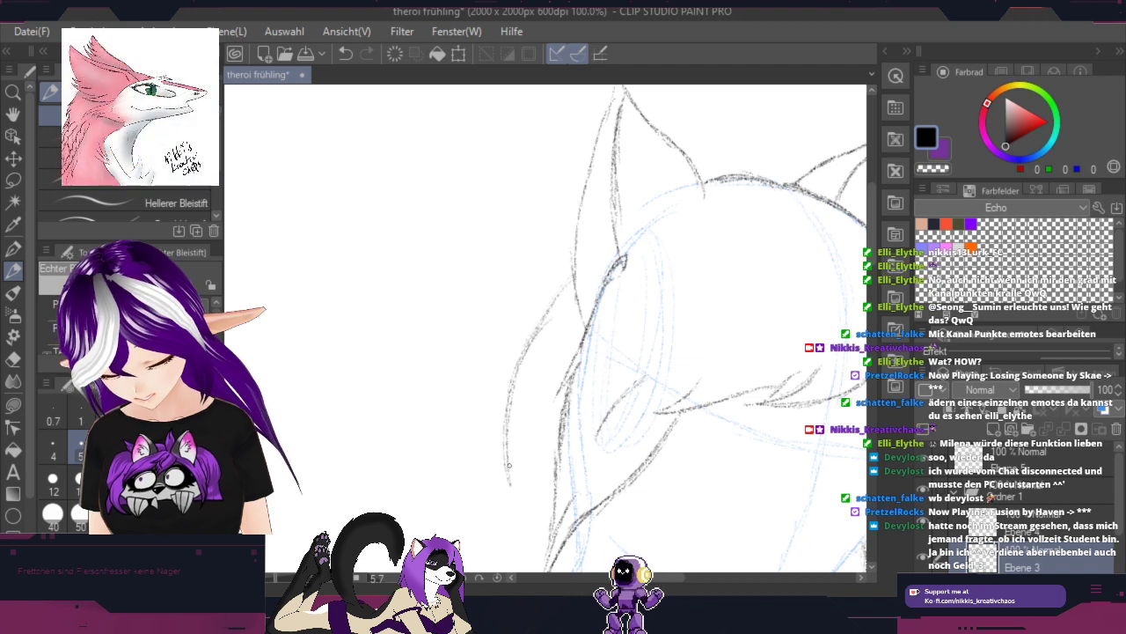
Step: Extend the second character's outer back-hair contour downward past the shoulder
{"action": "key", "text": "space"}
{"action": "mouse_move", "coordinate": [546, 457]}
{"action": "left_mouse_down"}
{"action": "mouse_move", "coordinate": [678, 167]}
{"action": "mouse_move", "coordinate": [620, 225]}
{"action": "mouse_move", "coordinate": [503, 401]}
{"action": "mouse_move", "coordinate": [500, 483]}
{"action": "mouse_move", "coordinate": [528, 359]}
{"action": "mouse_move", "coordinate": [641, 201]}
{"action": "left_mouse_up"}
{"action": "mouse_move", "coordinate": [682, 403]}
{"action": "left_mouse_down"}
{"action": "mouse_move", "coordinate": [762, 173]}
{"action": "mouse_move", "coordinate": [765, 108]}
{"action": "left_mouse_up"}
{"action": "left_click_drag", "start_coordinate": [583, 195], "coordinate": [569, 307]}
{"action": "key", "text": "space"}
{"action": "left_click_drag", "start_coordinate": [757, 255], "coordinate": [387, 560]}
{"action": "left_click_drag", "start_coordinate": [598, 343], "coordinate": [503, 471]}
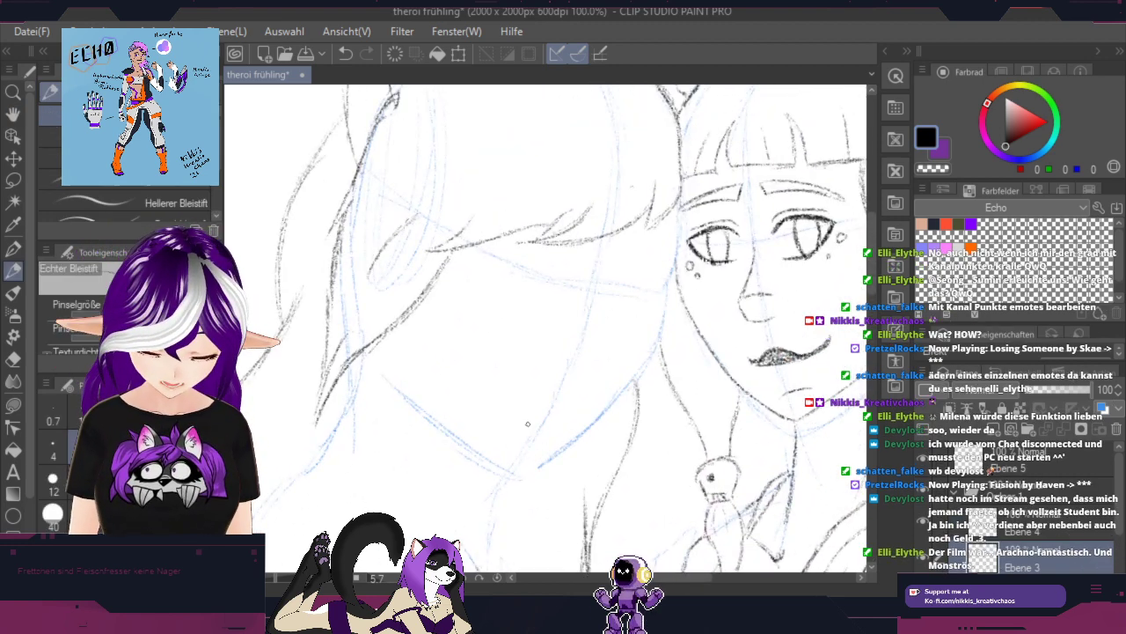
Step: Reinforce the tip and outer edge of the second character's larger ear with another pencil stroke
{"action": "key", "text": "space"}
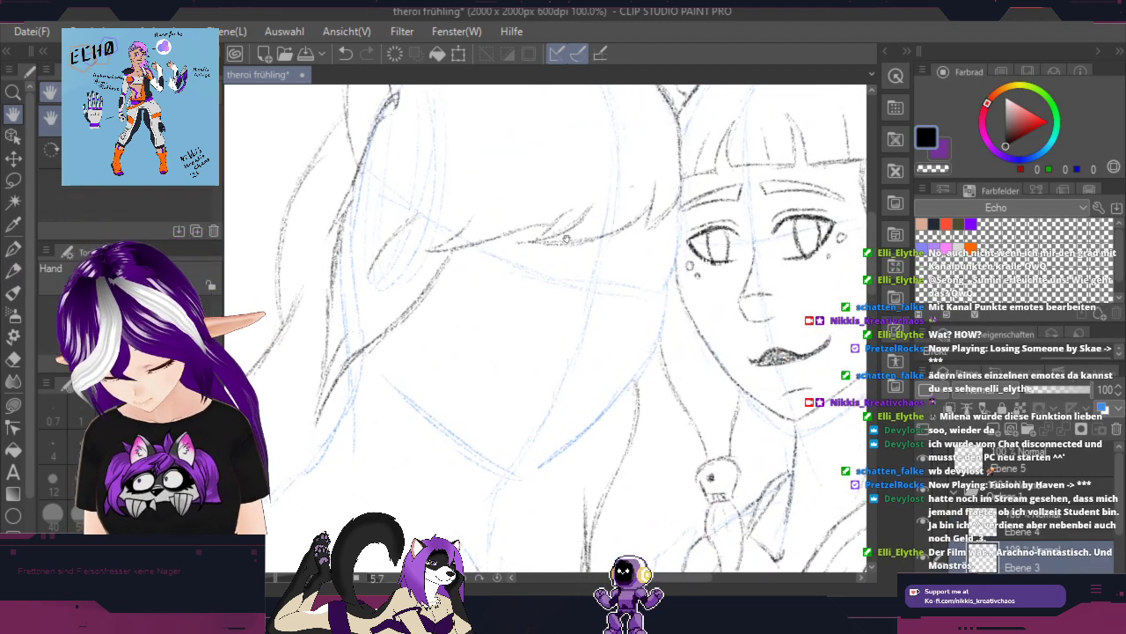
{"action": "left_click_drag", "start_coordinate": [567, 248], "coordinate": [448, 430]}
{"action": "left_click_drag", "start_coordinate": [758, 463], "coordinate": [640, 484]}
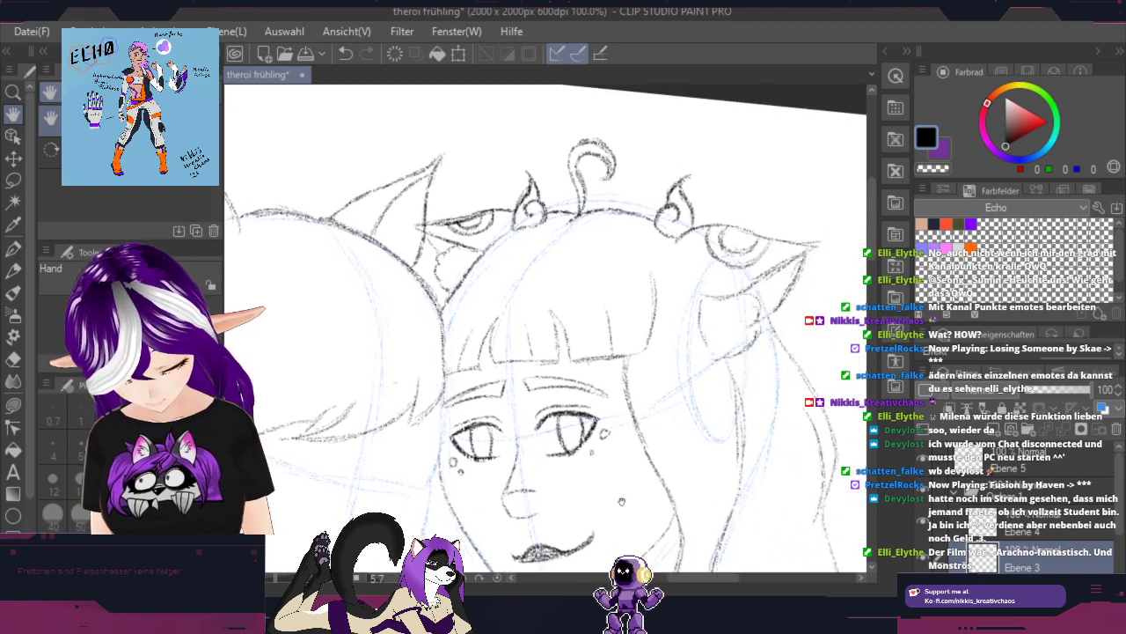
{"action": "left_click_drag", "start_coordinate": [507, 311], "coordinate": [726, 288]}
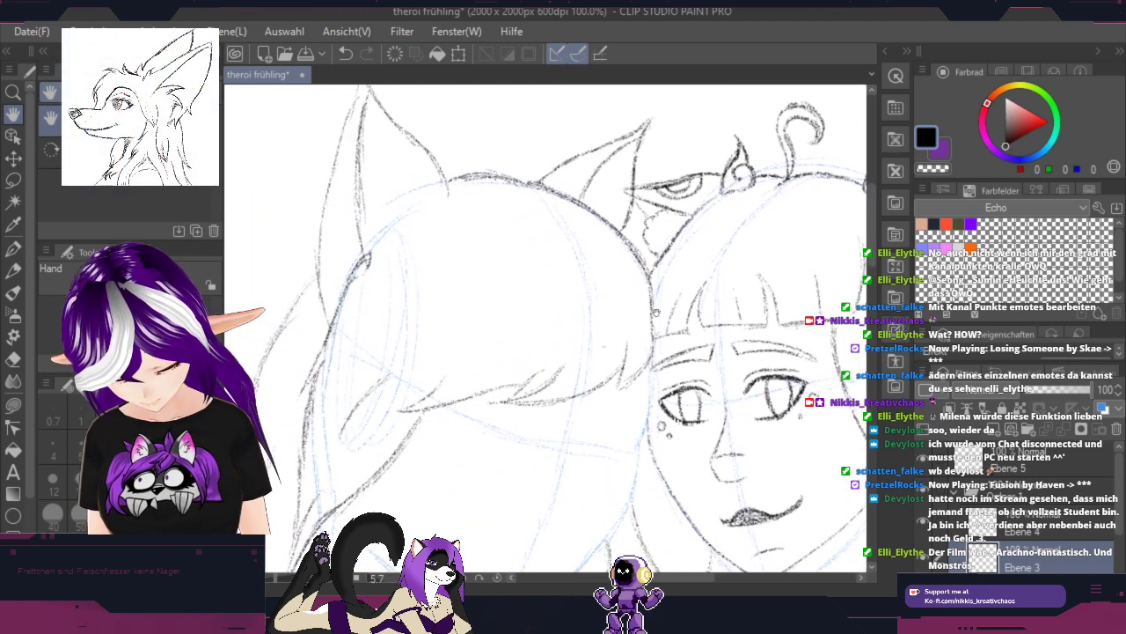
{"action": "left_click_drag", "start_coordinate": [565, 373], "coordinate": [621, 487]}
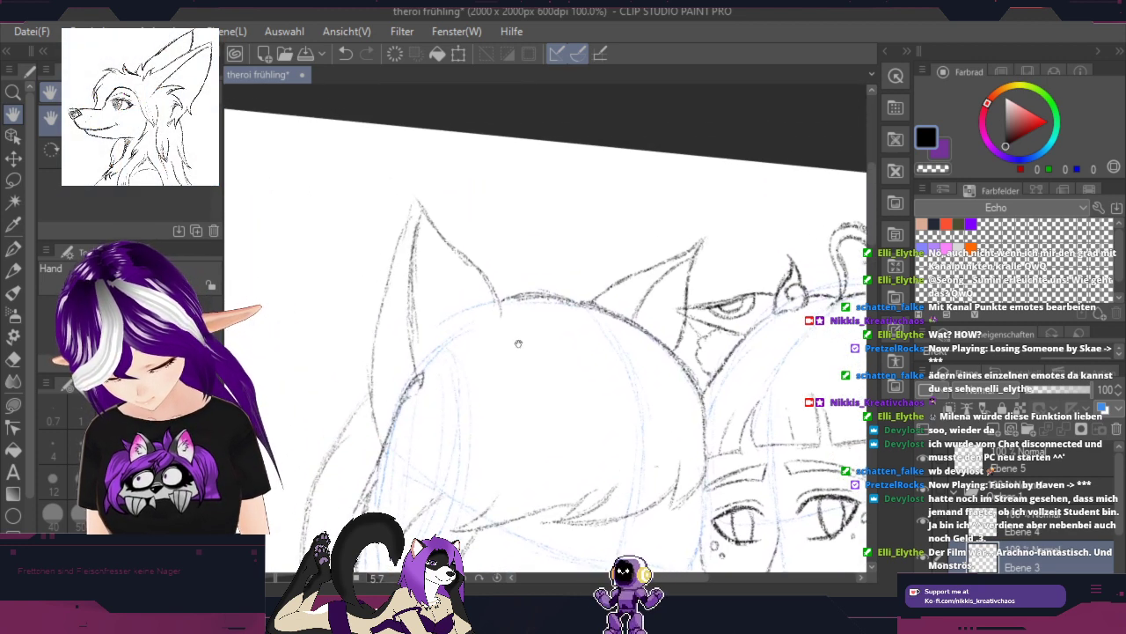
{"action": "key", "text": "p"}
{"action": "left_click_drag", "start_coordinate": [413, 193], "coordinate": [380, 302]}
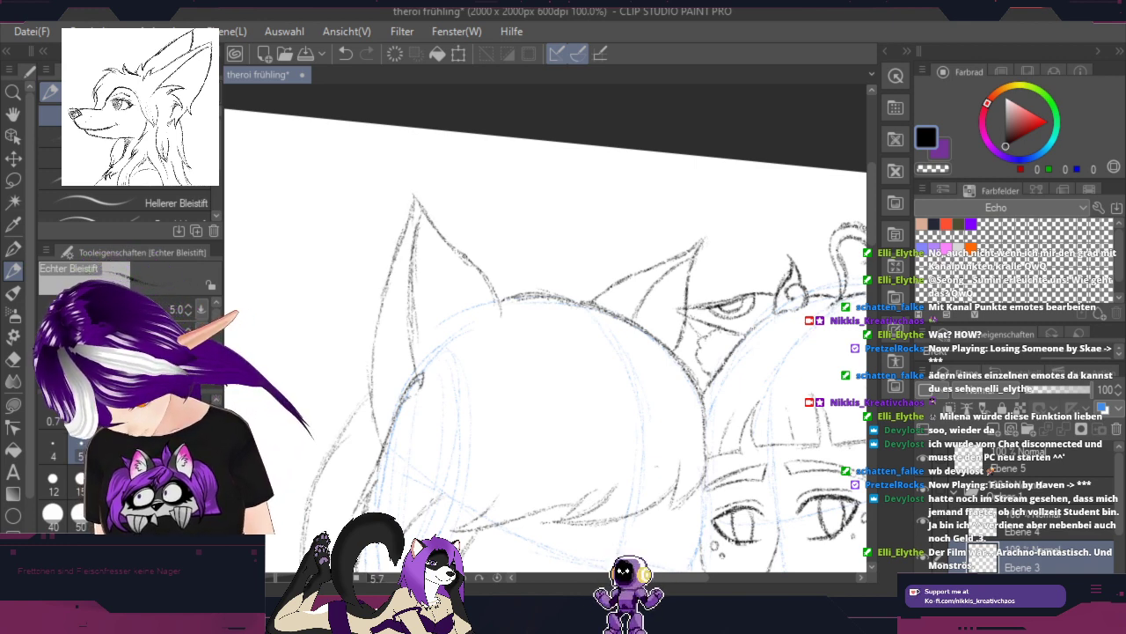
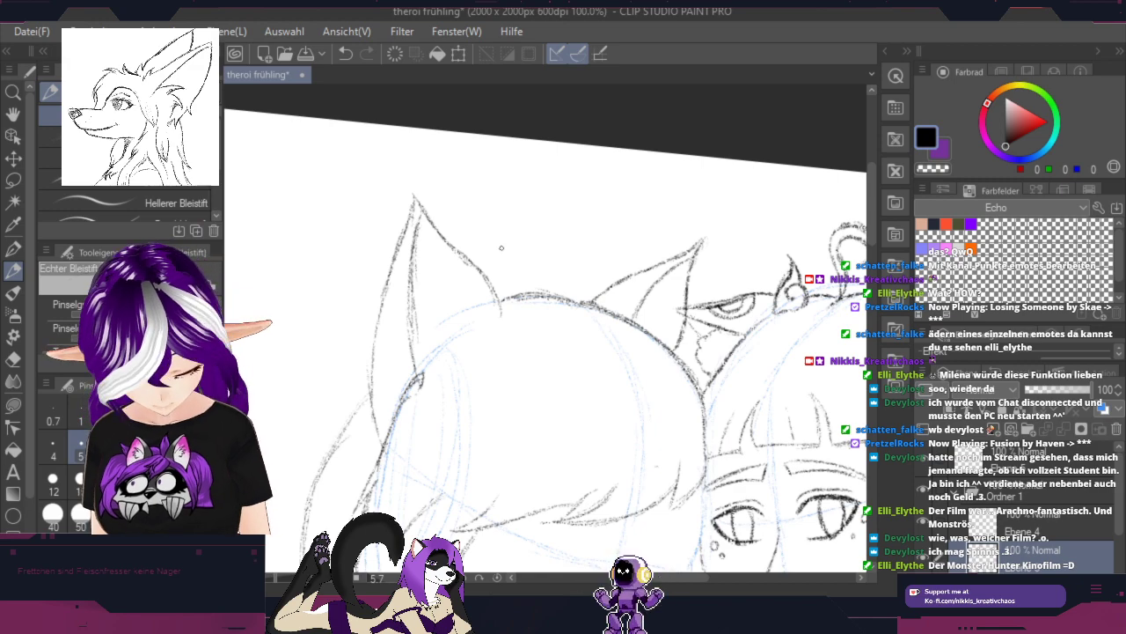
Step: Inspect the second character's traced head, hair and chest contours against the blue rough sketch
{"action": "key", "text": "r"}
{"action": "mouse_move", "coordinate": [715, 405]}
{"action": "left_mouse_down"}
{"action": "mouse_move", "coordinate": [693, 184]}
{"action": "mouse_move", "coordinate": [645, 147]}
{"action": "left_mouse_up"}
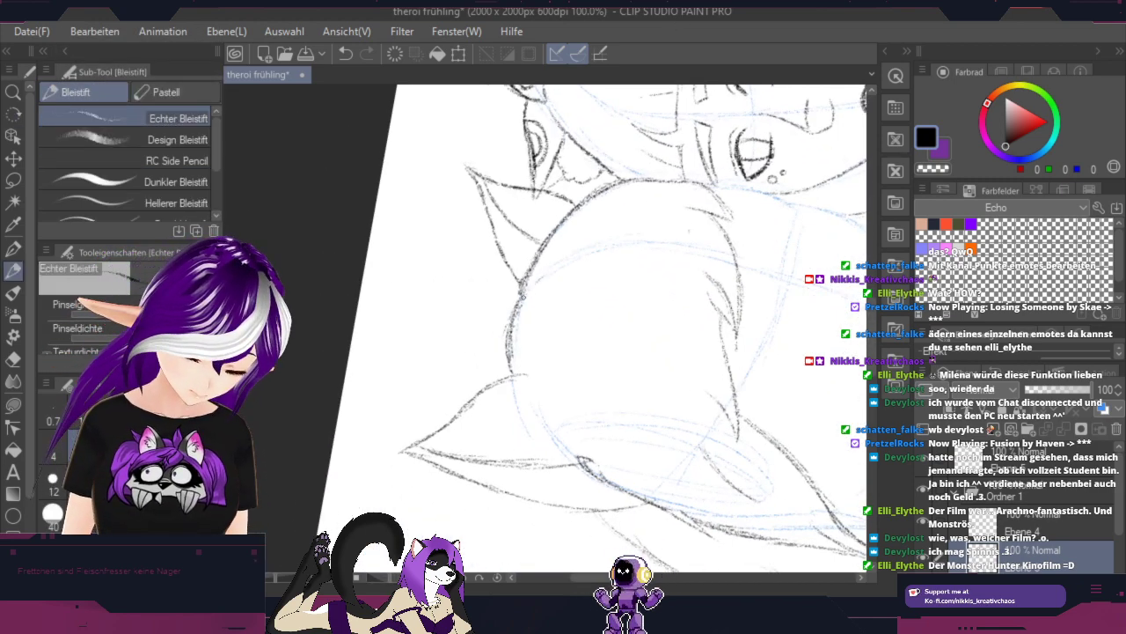
{"action": "key", "text": "r"}
{"action": "mouse_move", "coordinate": [795, 317]}
{"action": "left_mouse_down"}
{"action": "mouse_move", "coordinate": [783, 405]}
{"action": "mouse_move", "coordinate": [648, 503]}
{"action": "left_mouse_up"}
{"action": "key", "text": "space"}
{"action": "left_click_drag", "start_coordinate": [694, 448], "coordinate": [682, 122]}
{"action": "left_click_drag", "start_coordinate": [715, 429], "coordinate": [564, 354]}
{"action": "left_click_drag", "start_coordinate": [695, 433], "coordinate": [646, 108]}
{"action": "key", "text": "r"}
{"action": "left_click_drag", "start_coordinate": [760, 256], "coordinate": [751, 354]}
{"action": "key", "text": "space"}
{"action": "mouse_move", "coordinate": [679, 194]}
{"action": "left_mouse_down"}
{"action": "mouse_move", "coordinate": [732, 396]}
{"action": "mouse_move", "coordinate": [746, 350]}
{"action": "left_mouse_up"}
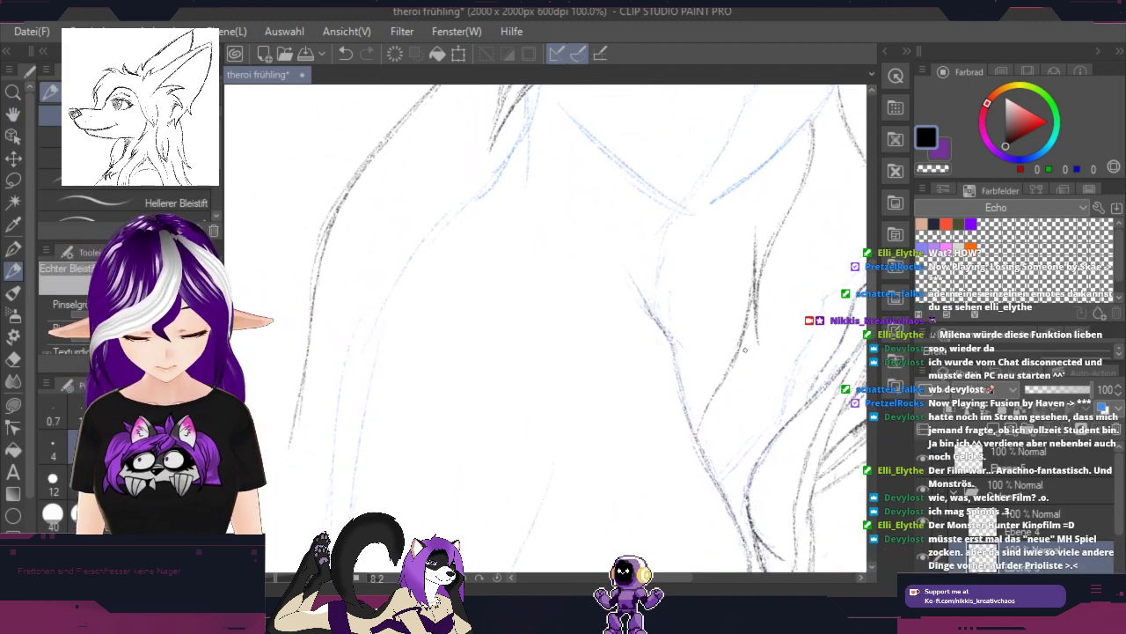
Step: Toggle the visibility of layer Ebene 3 to check which traced lines of both characters it holds
{"action": "scroll", "coordinate": [585, 195], "scroll_direction": "down", "scroll_amount": 4}
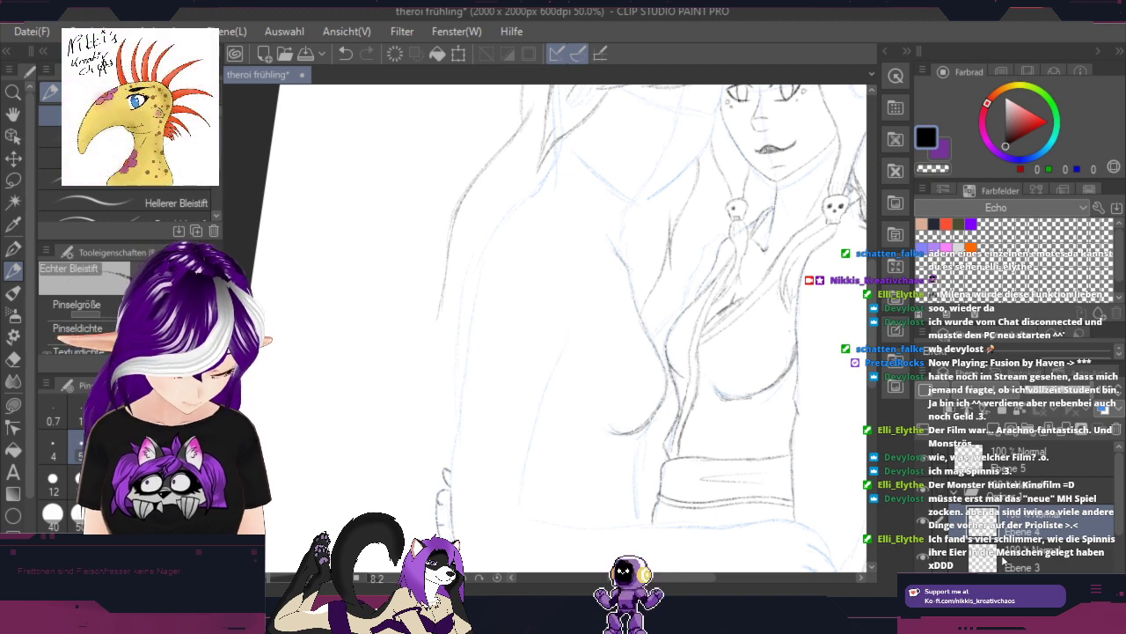
{"action": "left_click", "coordinate": [922, 556]}
{"action": "left_click", "coordinate": [922, 556]}
{"action": "key", "text": "space"}
{"action": "left_click_drag", "start_coordinate": [748, 307], "coordinate": [570, 483]}
{"action": "left_click", "coordinate": [922, 556]}
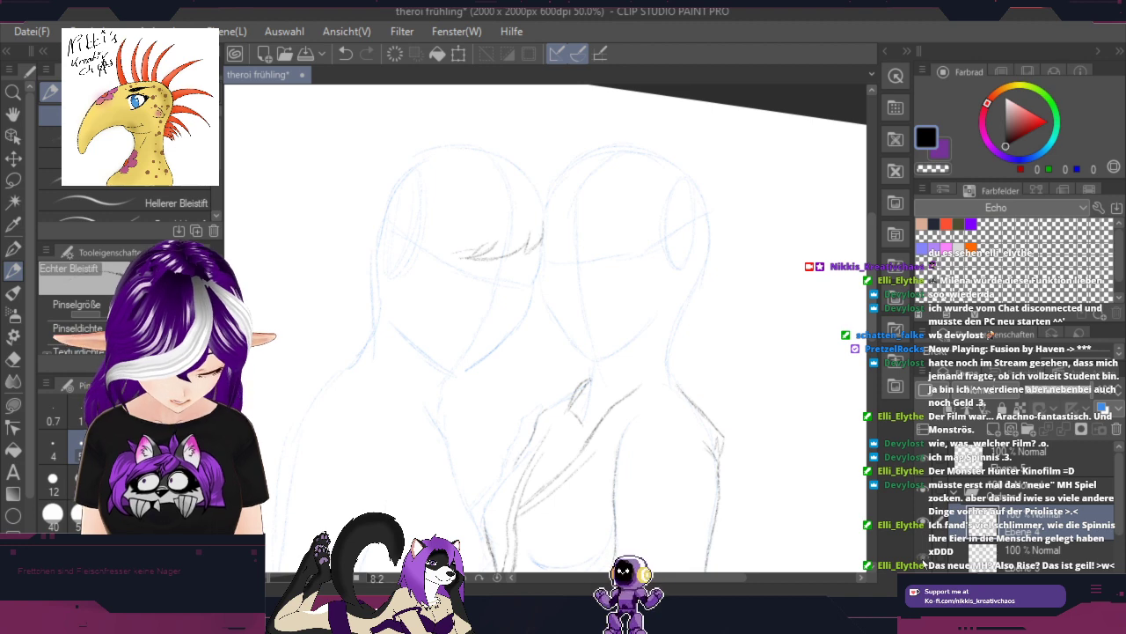
{"action": "left_click", "coordinate": [922, 564]}
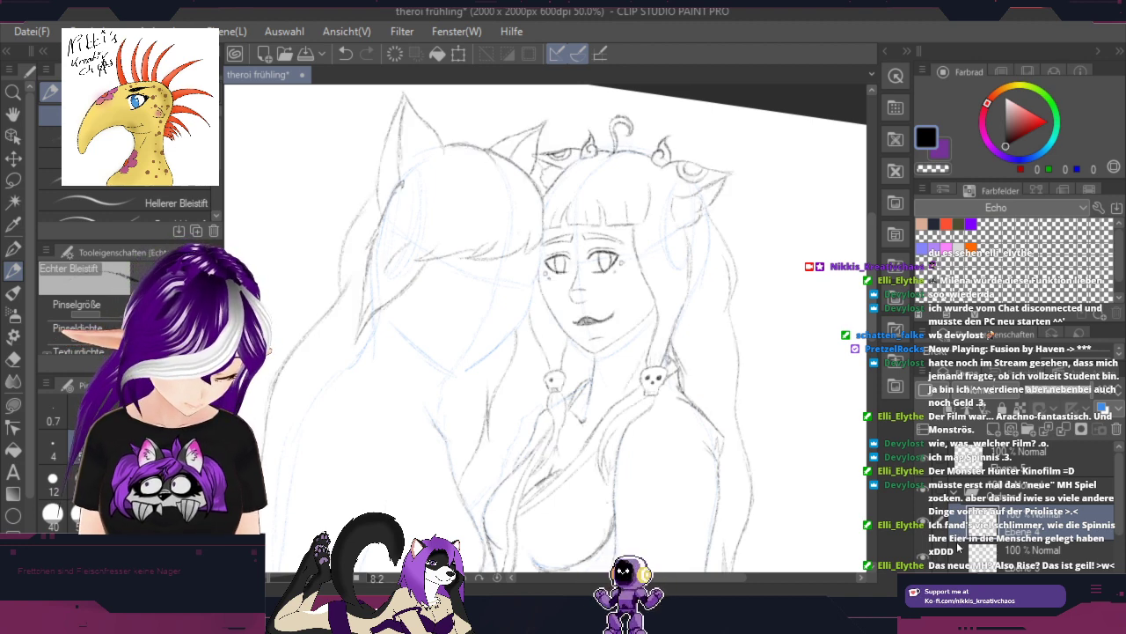
{"action": "left_click", "coordinate": [924, 563]}
{"action": "left_click", "coordinate": [924, 563]}
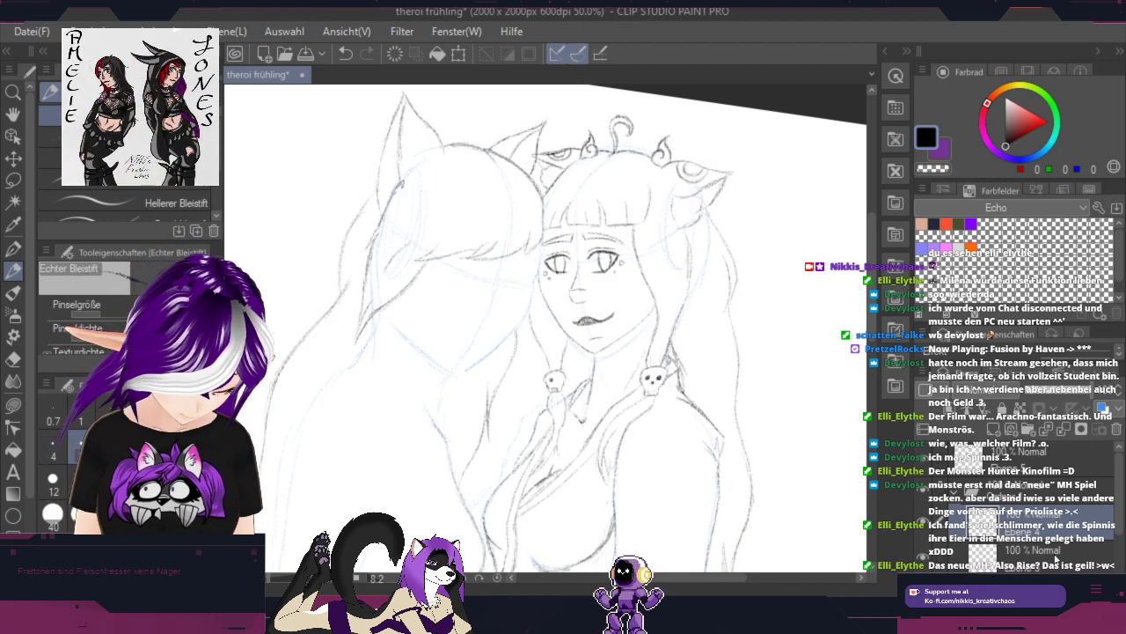
Step: Lasso the second character's ears, fringe and upper head on Ebene 3 and paste them onto a new layer above Ebene 5
{"action": "key", "text": "m"}
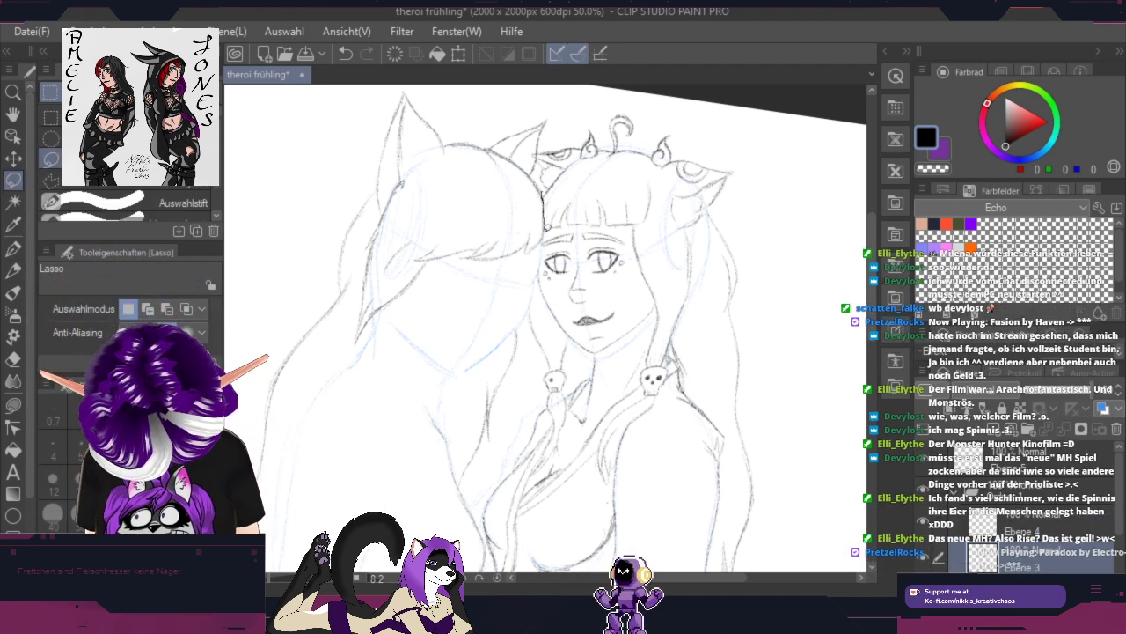
{"action": "mouse_move", "coordinate": [546, 227]}
{"action": "left_mouse_down"}
{"action": "mouse_move", "coordinate": [505, 273]}
{"action": "mouse_move", "coordinate": [446, 310]}
{"action": "mouse_move", "coordinate": [284, 501]}
{"action": "mouse_move", "coordinate": [260, 325]}
{"action": "mouse_move", "coordinate": [308, 174]}
{"action": "mouse_move", "coordinate": [352, 105]}
{"action": "mouse_move", "coordinate": [389, 79]}
{"action": "mouse_move", "coordinate": [413, 81]}
{"action": "mouse_move", "coordinate": [481, 121]}
{"action": "mouse_move", "coordinate": [557, 127]}
{"action": "mouse_move", "coordinate": [558, 162]}
{"action": "left_mouse_up"}
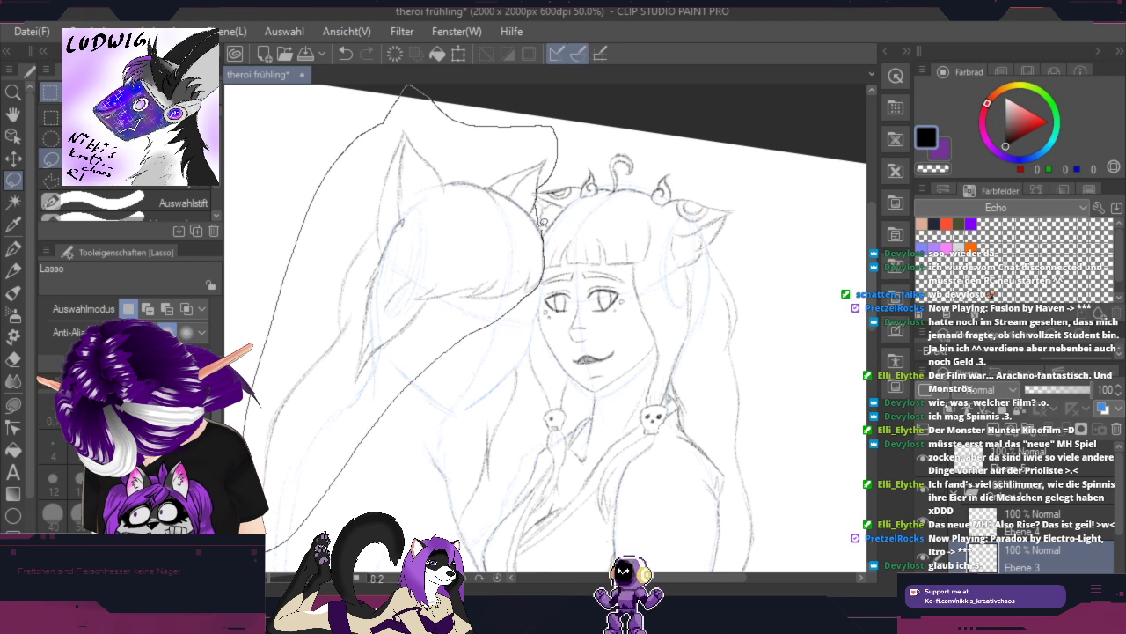
{"action": "left_click_drag", "start_coordinate": [544, 223], "coordinate": [547, 226]}
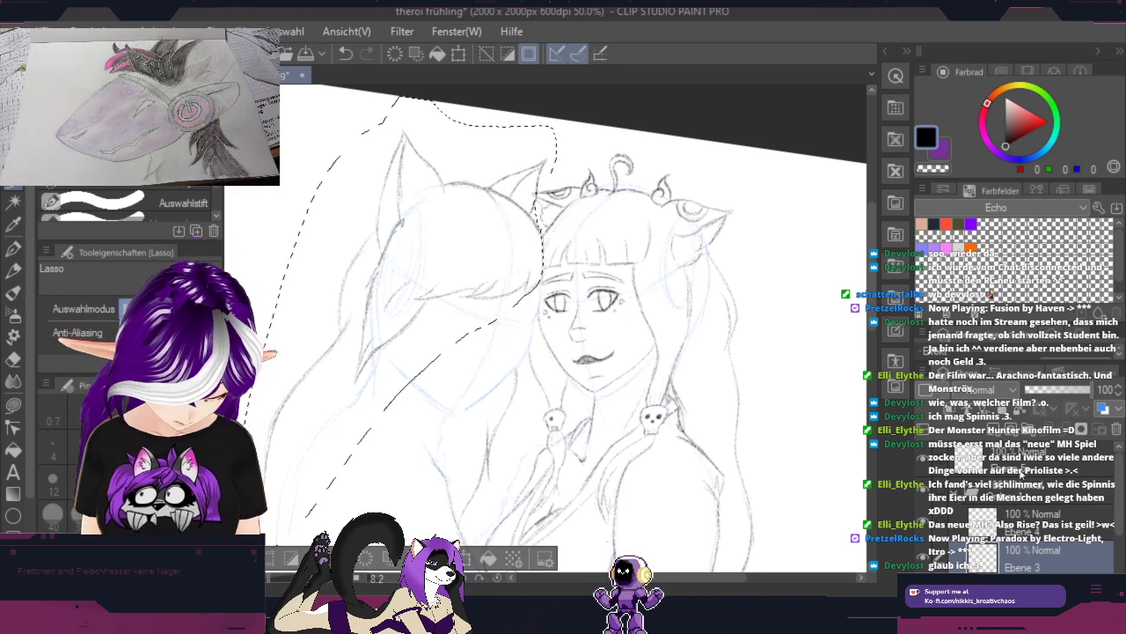
{"action": "left_click", "coordinate": [1046, 461]}
{"action": "key", "text": "ctrl+v"}
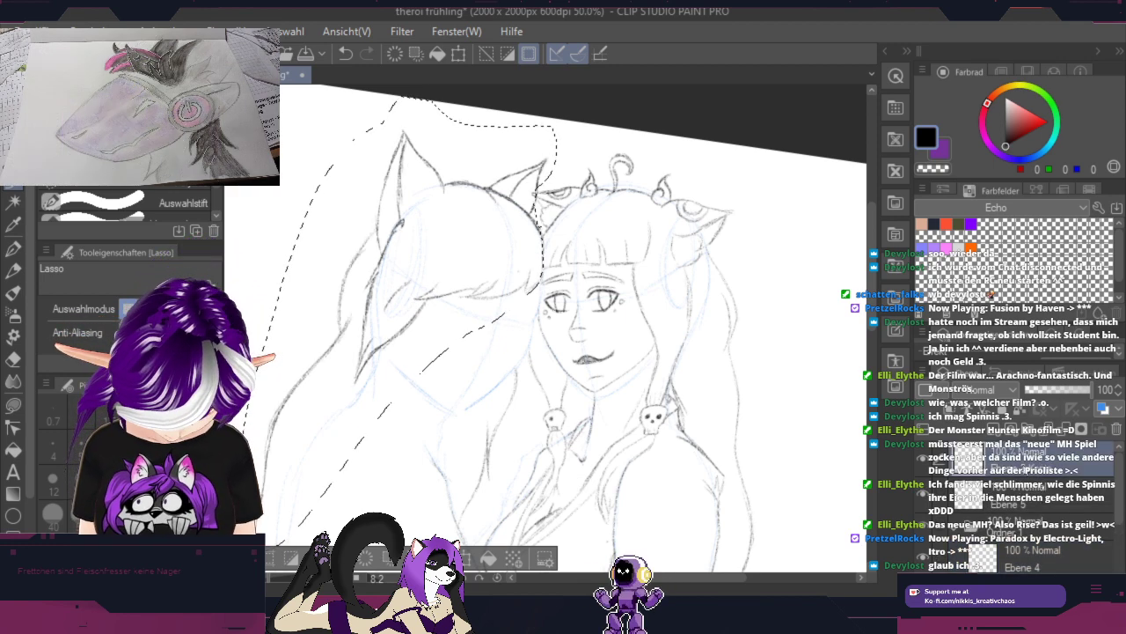
Step: Make the pasted head layer active after visiting Ebene 3, and clear the lasso selection
{"action": "left_click", "coordinate": [1021, 568]}
{"action": "left_click", "coordinate": [1025, 583]}
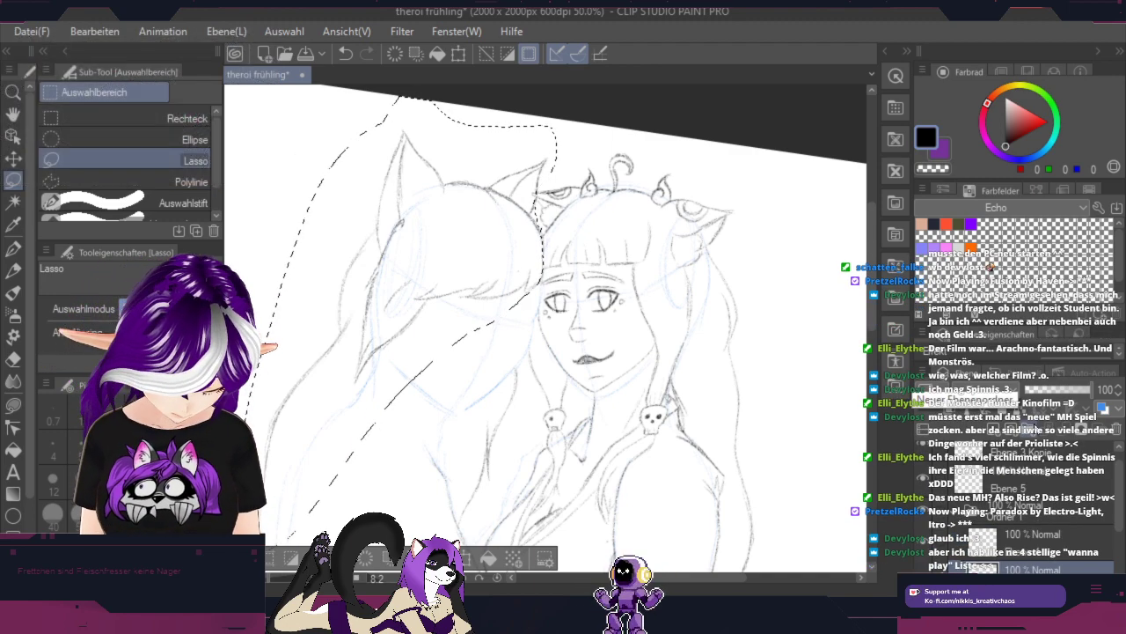
{"action": "left_click_drag", "start_coordinate": [1117, 495], "coordinate": [1117, 472]}
{"action": "left_click", "coordinate": [1043, 466]}
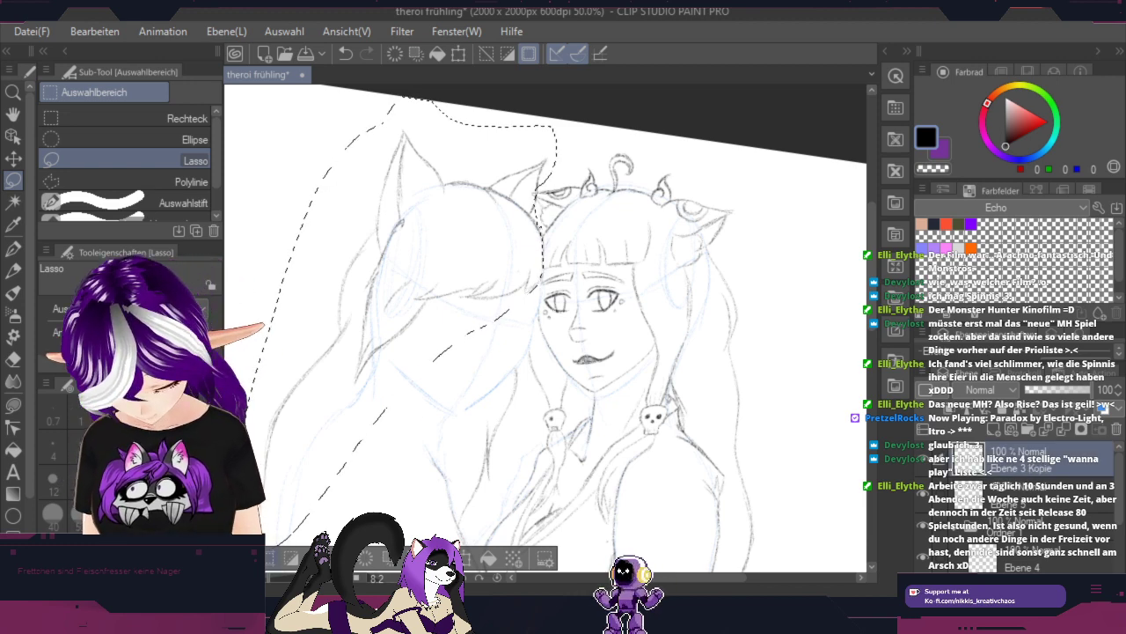
{"action": "key", "text": "ctrl+d"}
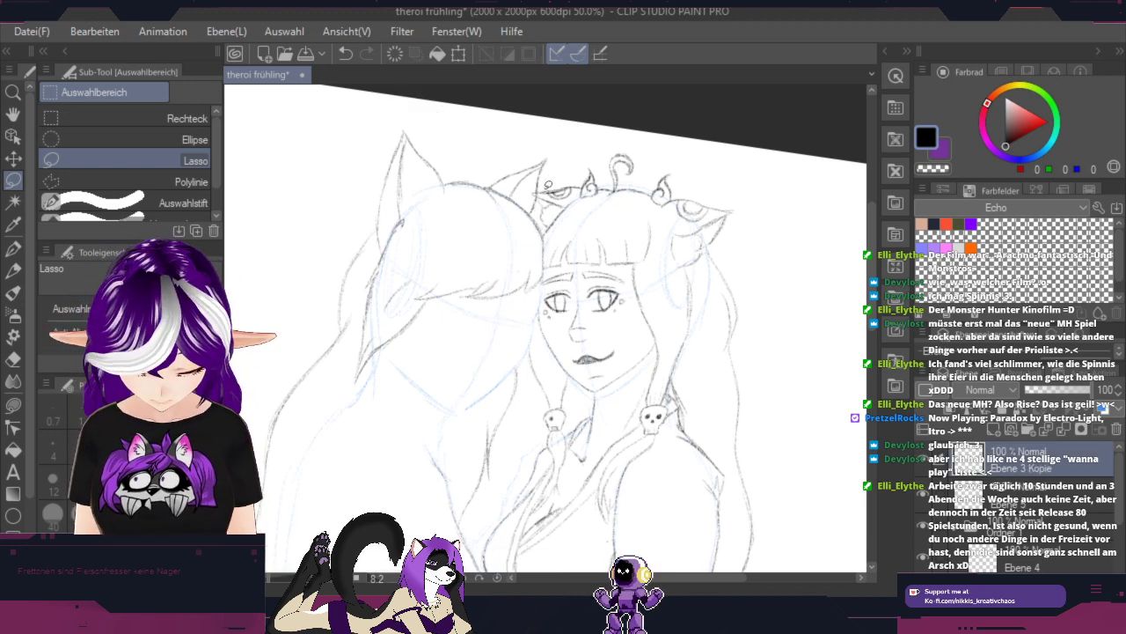
{"action": "left_click_drag", "start_coordinate": [777, 312], "coordinate": [625, 281]}
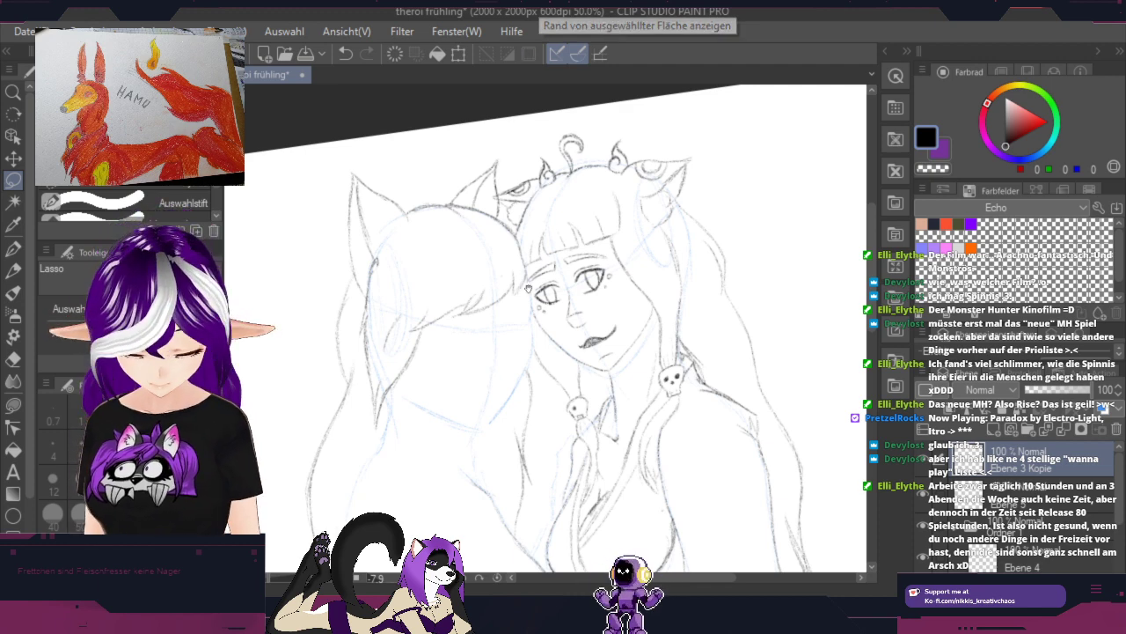
{"action": "key", "text": "space"}
{"action": "mouse_move", "coordinate": [618, 399]}
{"action": "left_mouse_down"}
{"action": "mouse_move", "coordinate": [637, 377]}
{"action": "mouse_move", "coordinate": [680, 232]}
{"action": "left_mouse_up"}
{"action": "key", "text": "m"}
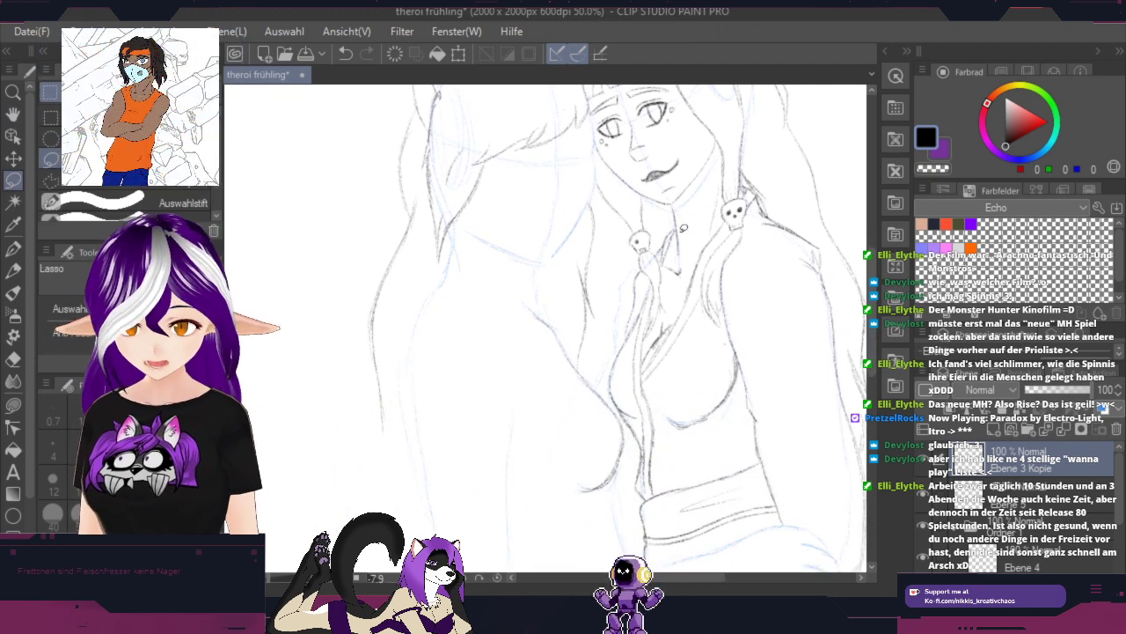
Step: Trace the second character's cheek, pointed chin and jawline in black pencil over the blue face sketch
{"action": "scroll", "coordinate": [473, 237], "scroll_direction": "up", "scroll_amount": 1}
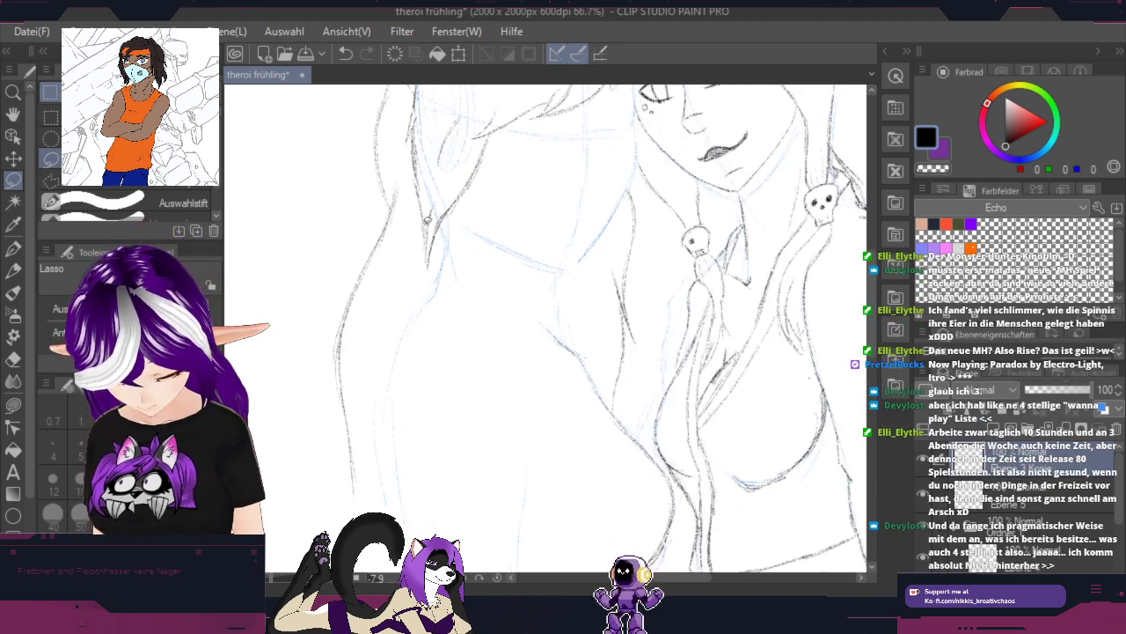
{"action": "left_click", "coordinate": [13, 270]}
{"action": "key", "text": "h"}
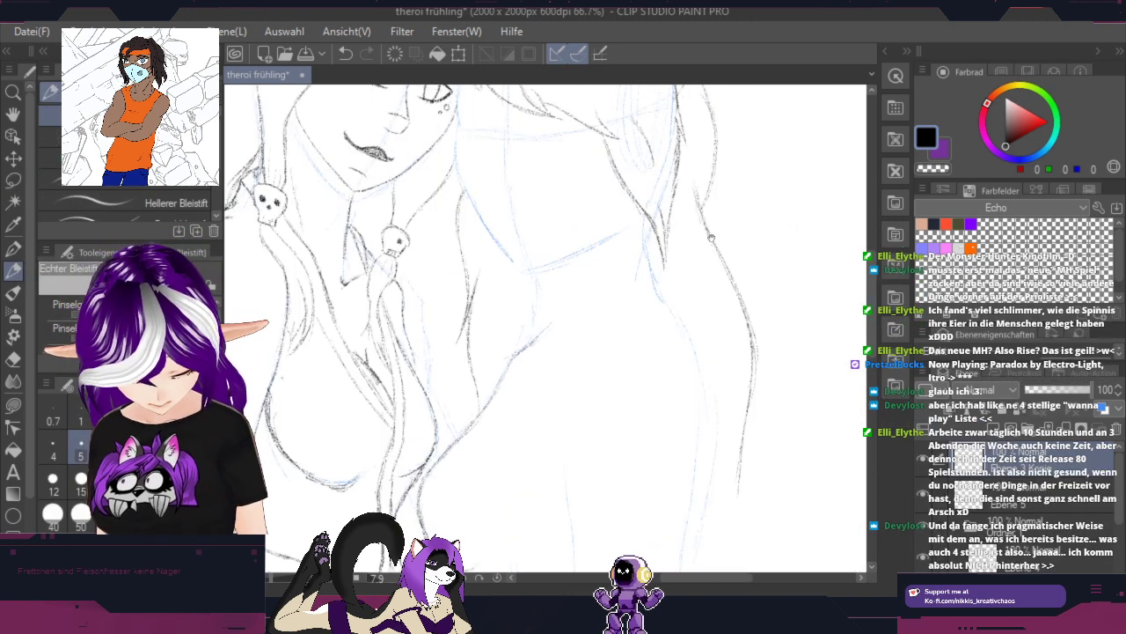
{"action": "key", "text": "space"}
{"action": "left_click_drag", "start_coordinate": [672, 261], "coordinate": [672, 420]}
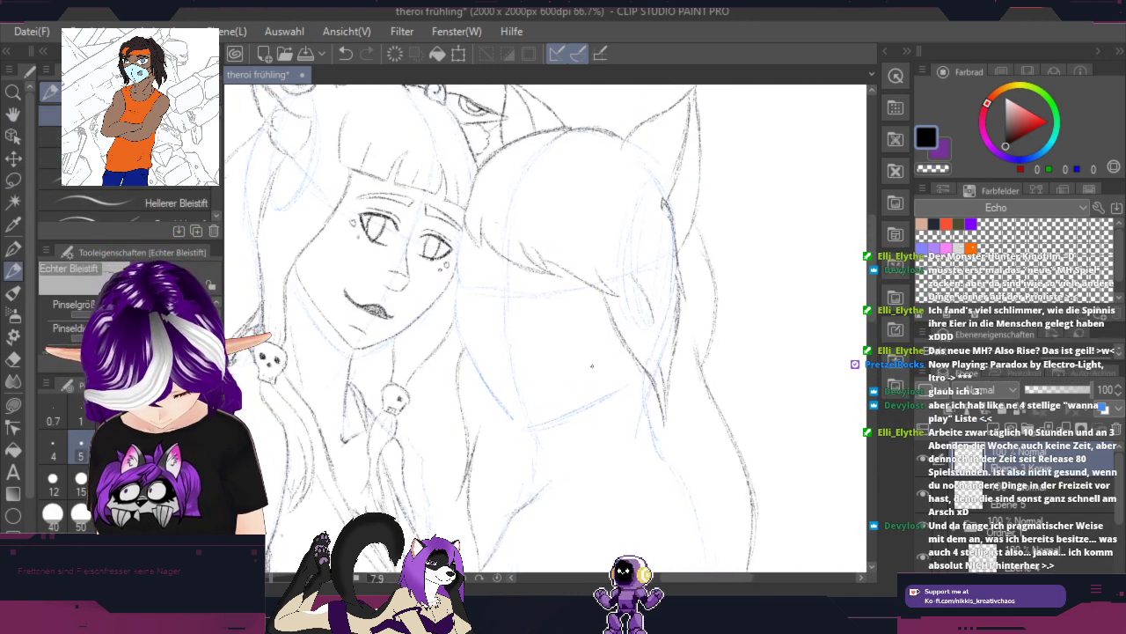
{"action": "scroll", "coordinate": [596, 355], "scroll_direction": "up", "scroll_amount": 1}
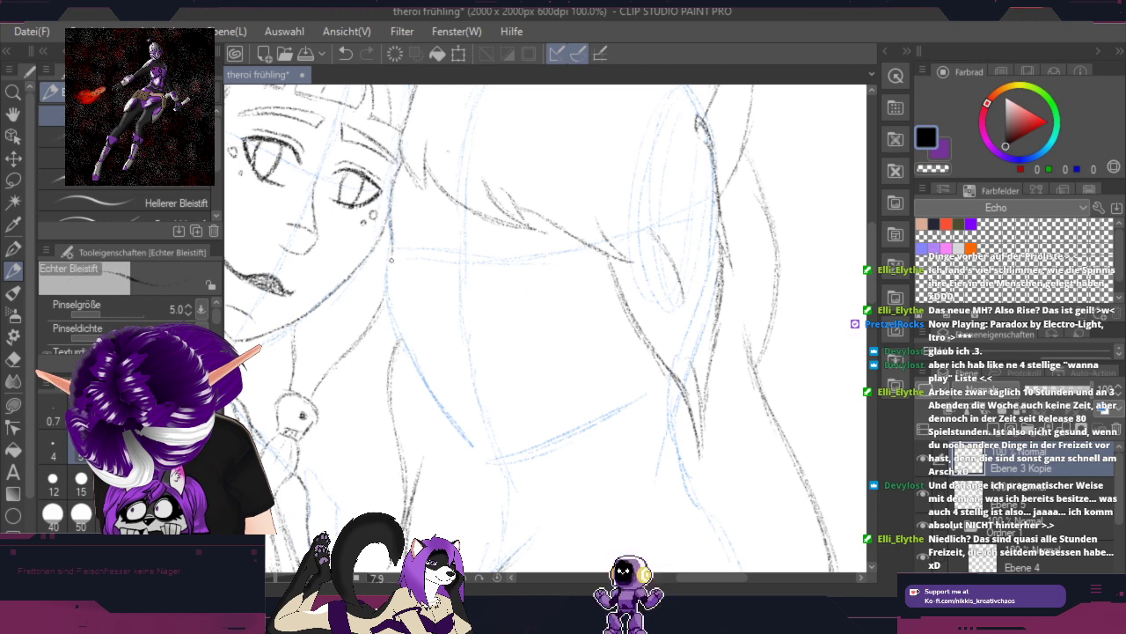
{"action": "left_click_drag", "start_coordinate": [387, 292], "coordinate": [451, 416]}
{"action": "mouse_move", "coordinate": [424, 379]}
{"action": "left_mouse_down"}
{"action": "mouse_move", "coordinate": [493, 467]}
{"action": "mouse_move", "coordinate": [423, 309]}
{"action": "mouse_move", "coordinate": [435, 271]}
{"action": "left_mouse_up"}
{"action": "key", "text": "h"}
{"action": "key", "text": "r"}
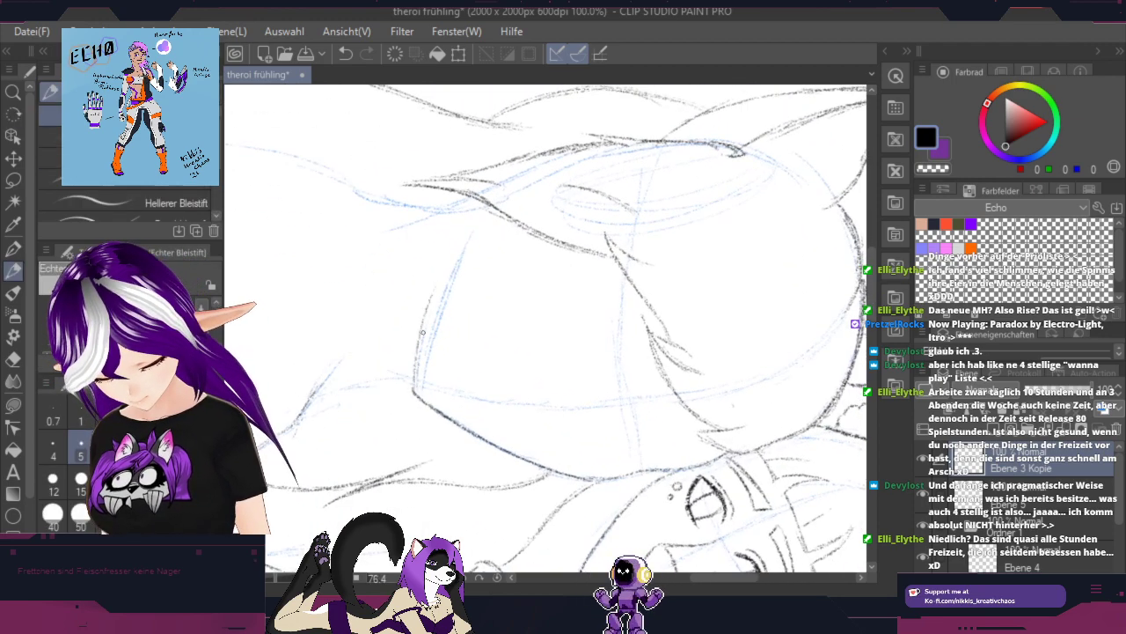
{"action": "mouse_move", "coordinate": [418, 387]}
{"action": "left_mouse_down"}
{"action": "mouse_move", "coordinate": [458, 246]}
{"action": "mouse_move", "coordinate": [423, 324]}
{"action": "mouse_move", "coordinate": [466, 235]}
{"action": "left_mouse_up"}
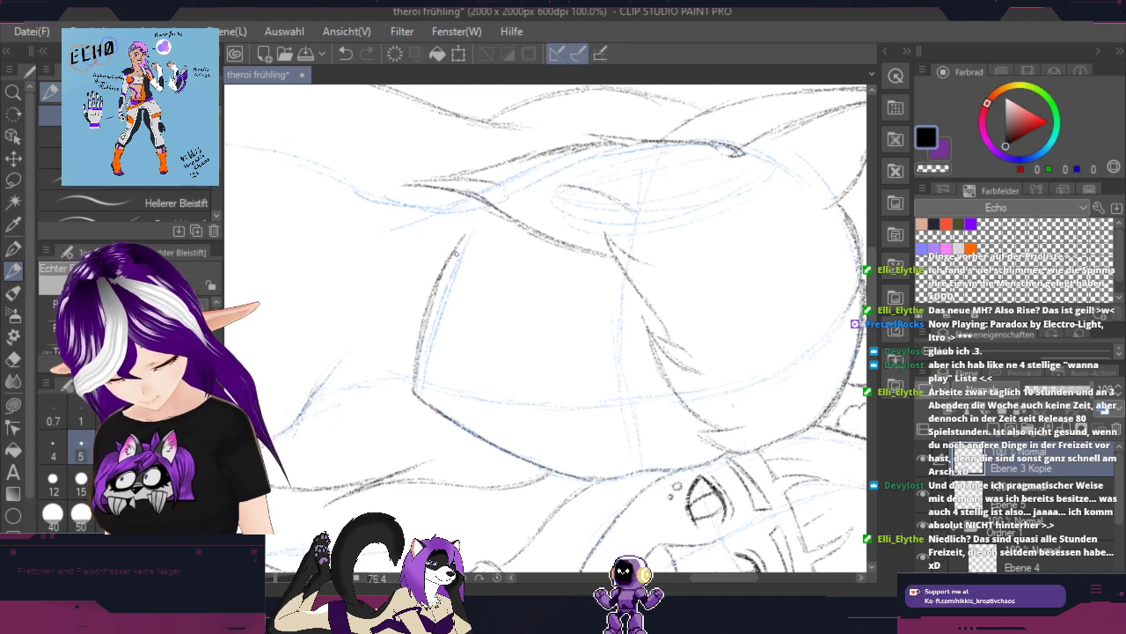
Step: Trace both sides of the second character's neck, from the chin and from behind the pointed hair lock
{"action": "key", "text": "r"}
{"action": "mouse_move", "coordinate": [741, 425]}
{"action": "left_mouse_down"}
{"action": "mouse_move", "coordinate": [663, 197]}
{"action": "mouse_move", "coordinate": [585, 157]}
{"action": "left_mouse_up"}
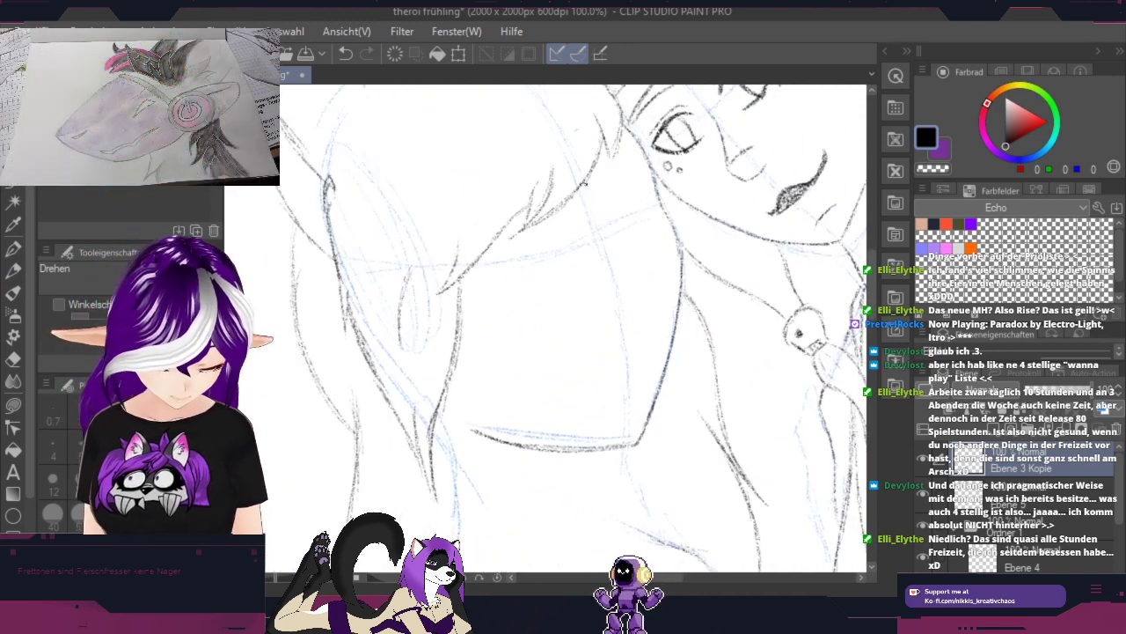
{"action": "key", "text": "space"}
{"action": "left_click_drag", "start_coordinate": [731, 458], "coordinate": [748, 239]}
{"action": "key", "text": "p"}
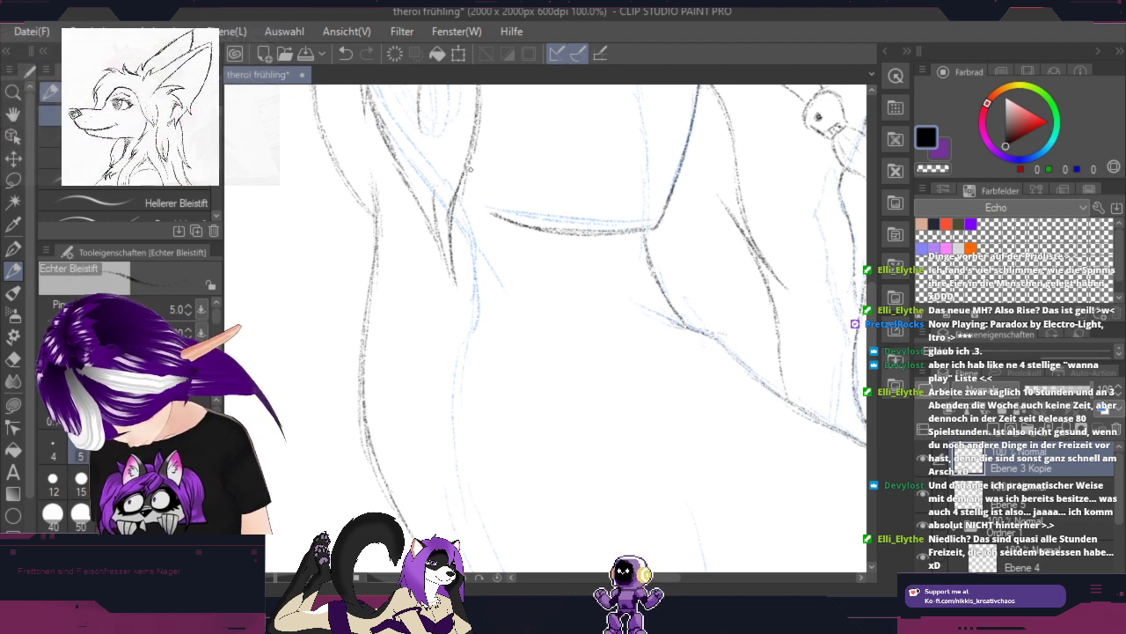
{"action": "mouse_move", "coordinate": [470, 180]}
{"action": "left_mouse_down"}
{"action": "mouse_move", "coordinate": [483, 208]}
{"action": "mouse_move", "coordinate": [462, 294]}
{"action": "mouse_move", "coordinate": [476, 236]}
{"action": "mouse_move", "coordinate": [465, 356]}
{"action": "left_mouse_up"}
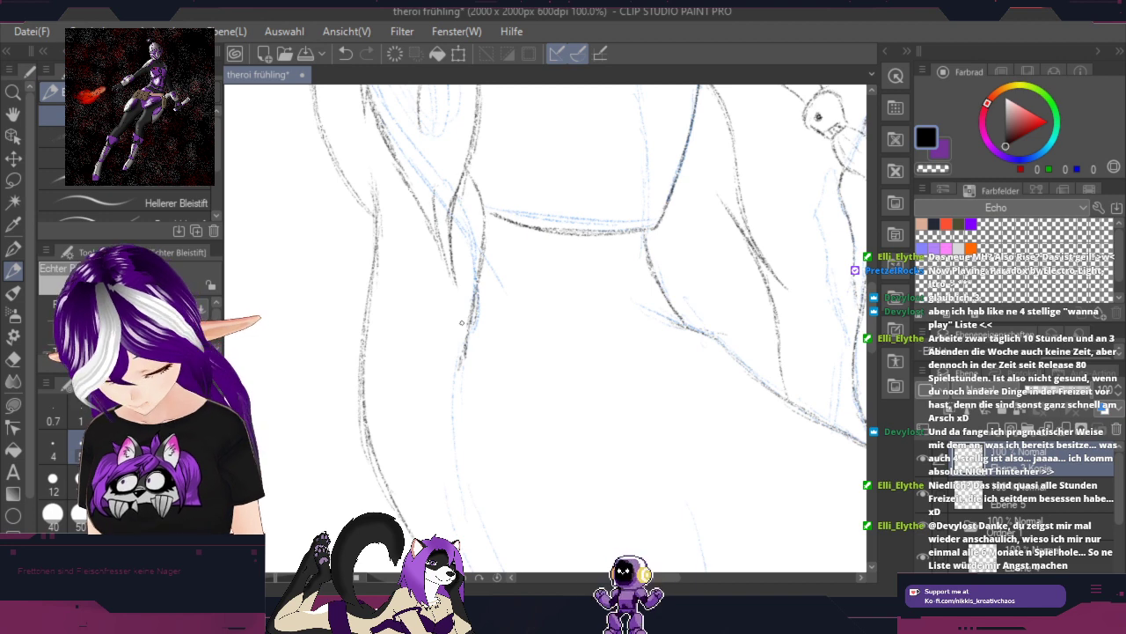
{"action": "left_click_drag", "start_coordinate": [469, 282], "coordinate": [464, 348]}
Step: Join the first character's loose hair strand to the second character's cheek line and clean up the overlapping pencil strokes
{"action": "key", "text": "space"}
{"action": "mouse_move", "coordinate": [787, 402]}
{"action": "left_mouse_down"}
{"action": "mouse_move", "coordinate": [749, 283]}
{"action": "mouse_move", "coordinate": [739, 171]}
{"action": "mouse_move", "coordinate": [770, 187]}
{"action": "left_mouse_up"}
{"action": "key", "text": "space"}
{"action": "left_click_drag", "start_coordinate": [705, 263], "coordinate": [483, 522]}
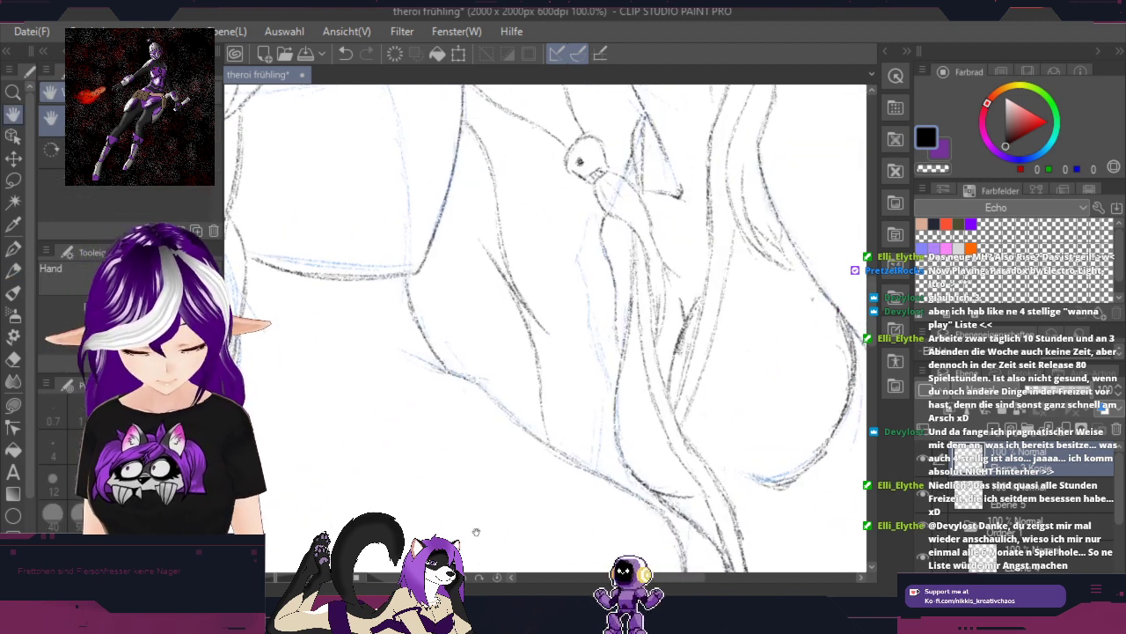
{"action": "mouse_move", "coordinate": [607, 209]}
{"action": "left_mouse_down"}
{"action": "mouse_move", "coordinate": [654, 278]}
{"action": "mouse_move", "coordinate": [713, 438]}
{"action": "mouse_move", "coordinate": [757, 327]}
{"action": "mouse_move", "coordinate": [745, 362]}
{"action": "mouse_move", "coordinate": [757, 411]}
{"action": "left_mouse_up"}
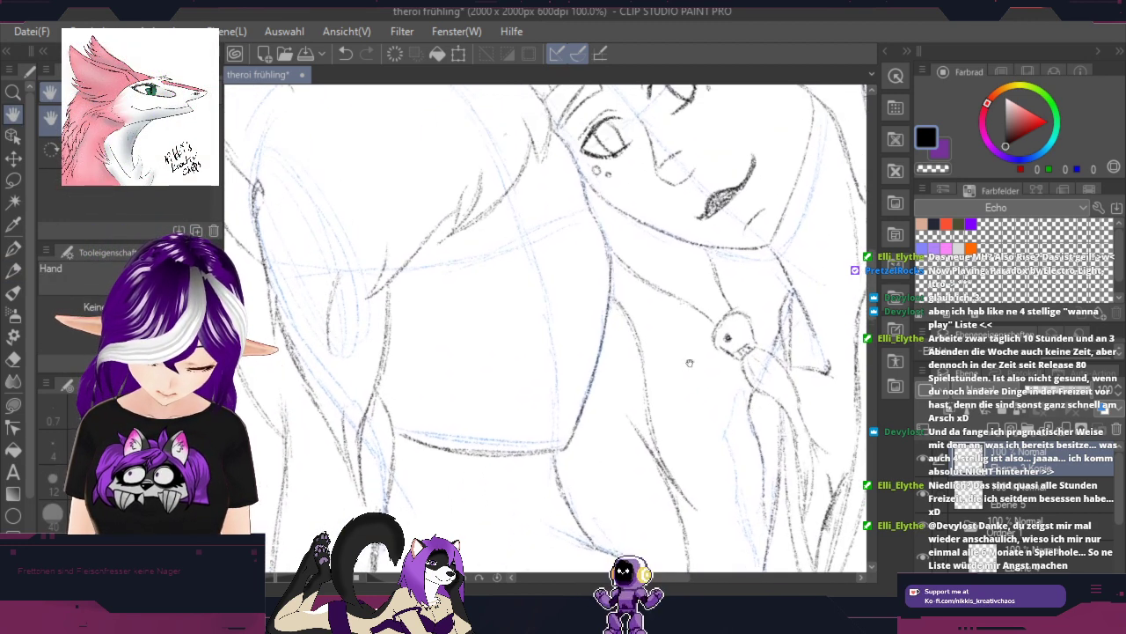
{"action": "left_click_drag", "start_coordinate": [615, 263], "coordinate": [637, 339]}
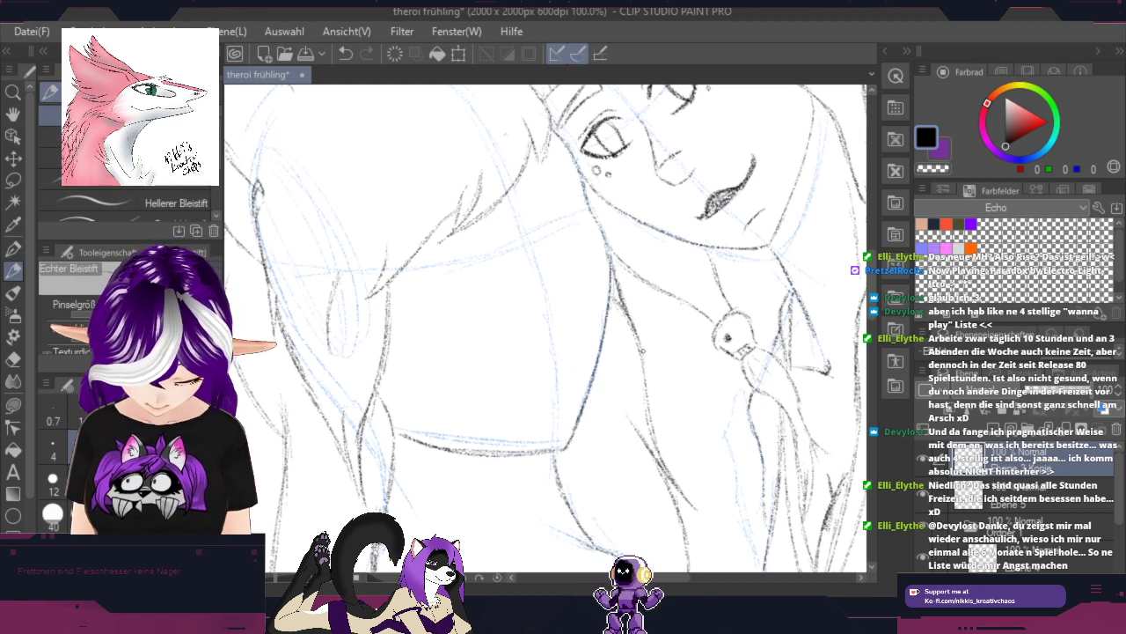
{"action": "left_click_drag", "start_coordinate": [613, 303], "coordinate": [613, 295]}
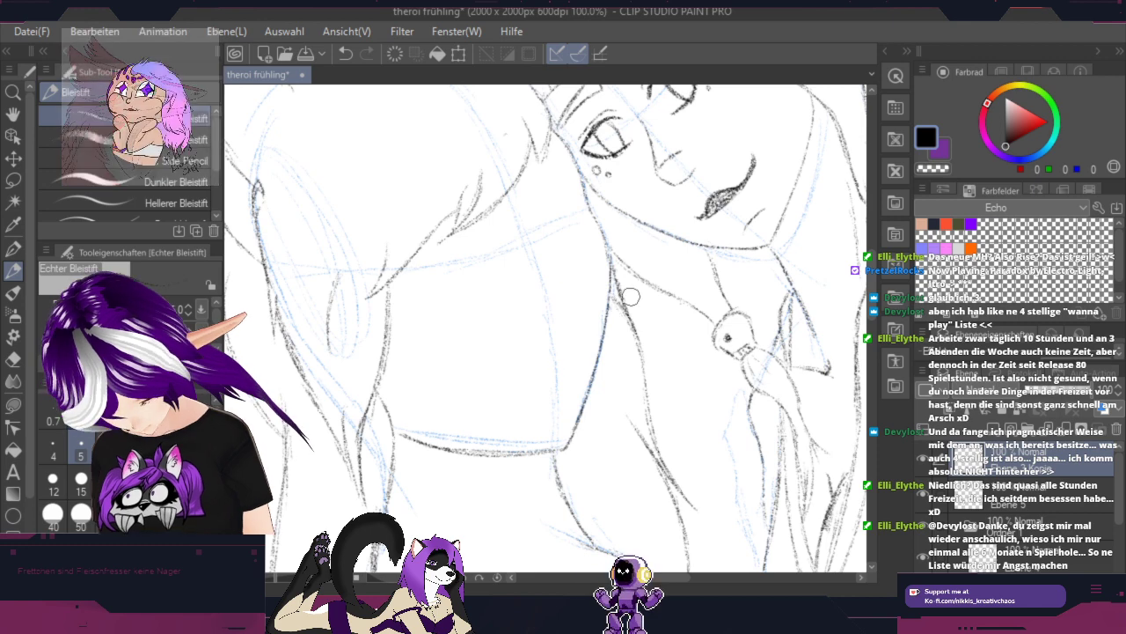
{"action": "left_click_drag", "start_coordinate": [617, 303], "coordinate": [619, 315]}
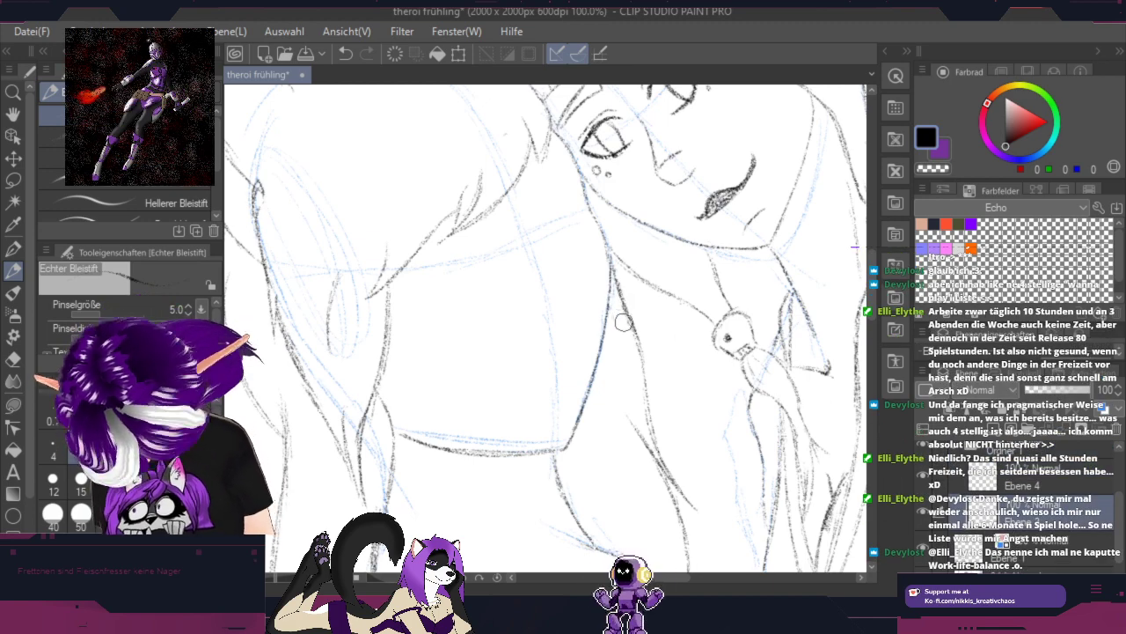
Step: Collapse the folder Ordner 1 and combine the pasted head layer Ebene 3 Kopie with Ebene 5
{"action": "left_click_drag", "start_coordinate": [1118, 507], "coordinate": [1108, 466]}
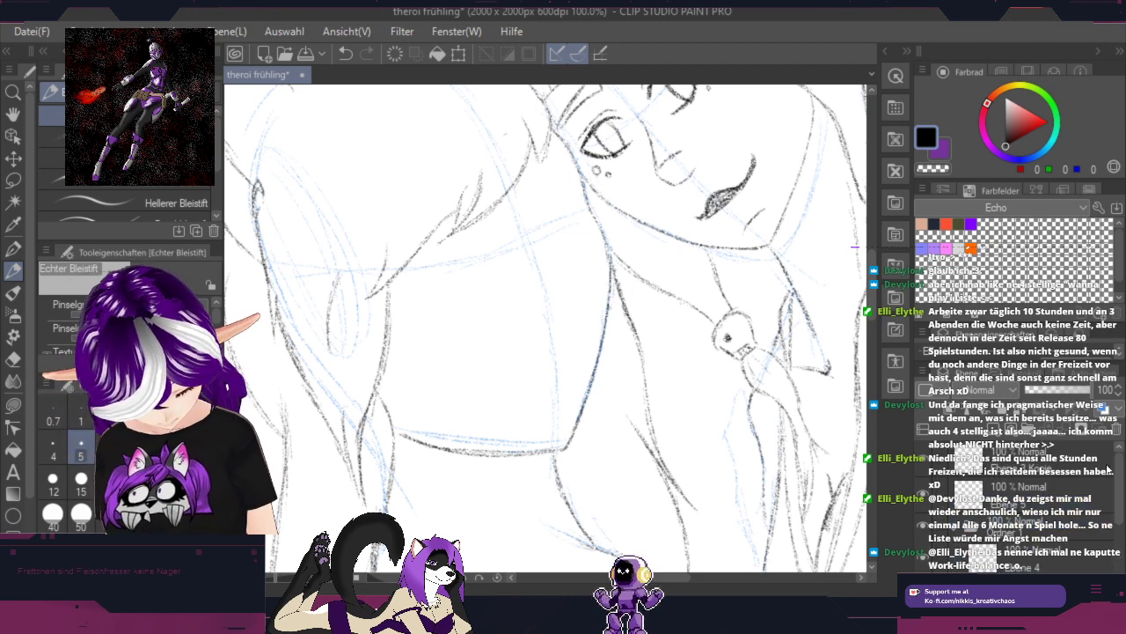
{"action": "left_click", "coordinate": [958, 528]}
{"action": "left_click", "coordinate": [1012, 503]}
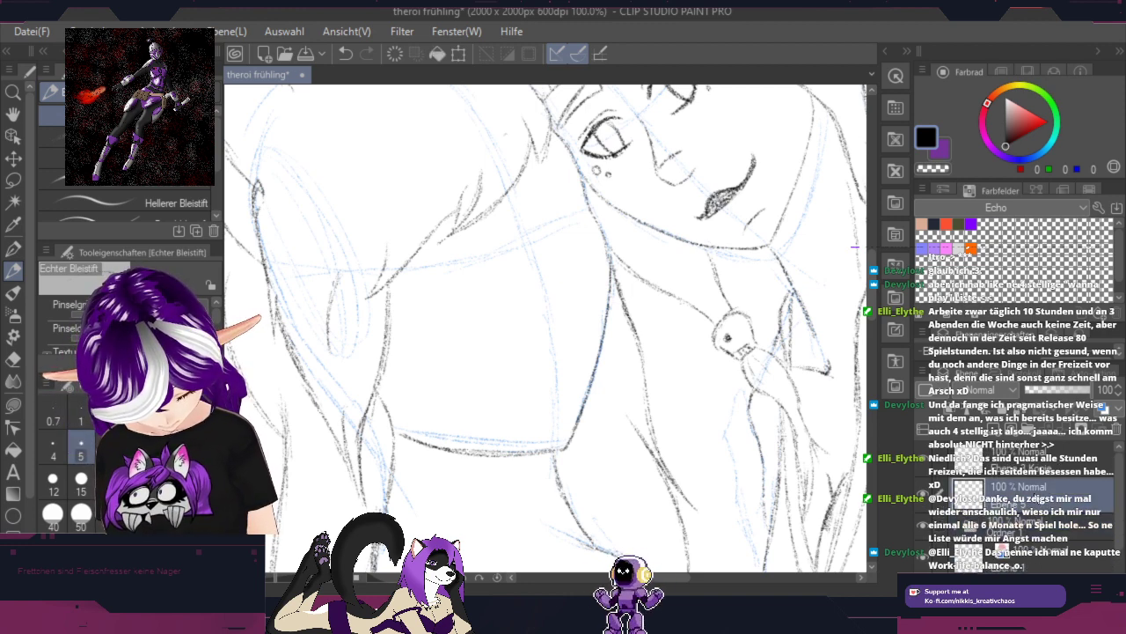
{"action": "left_click", "coordinate": [1016, 464]}
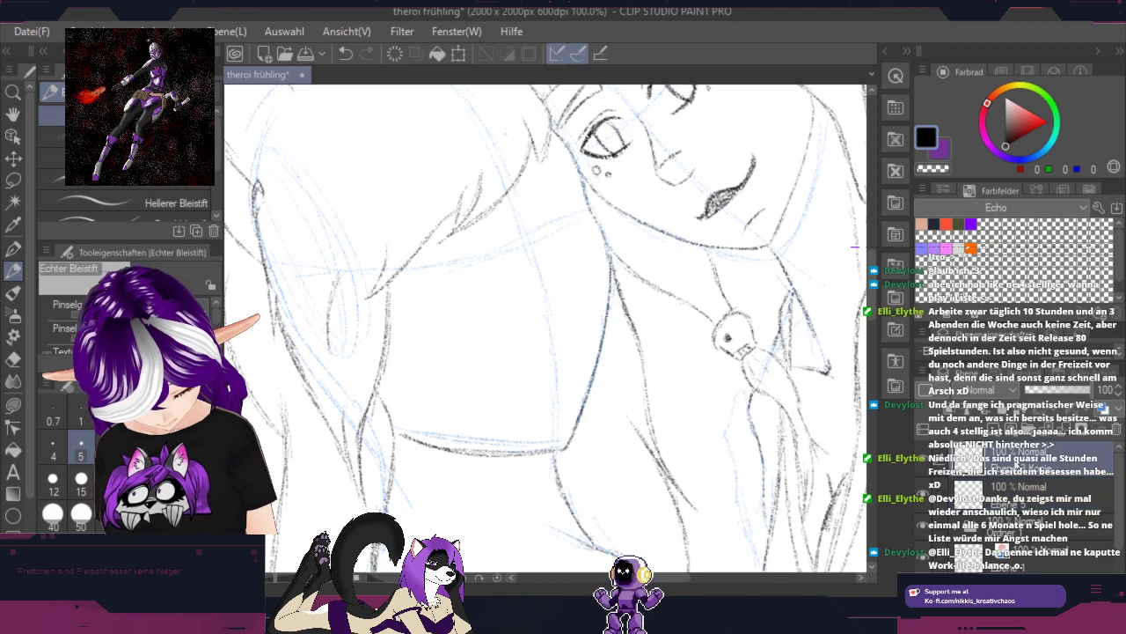
{"action": "left_click", "coordinate": [1117, 431]}
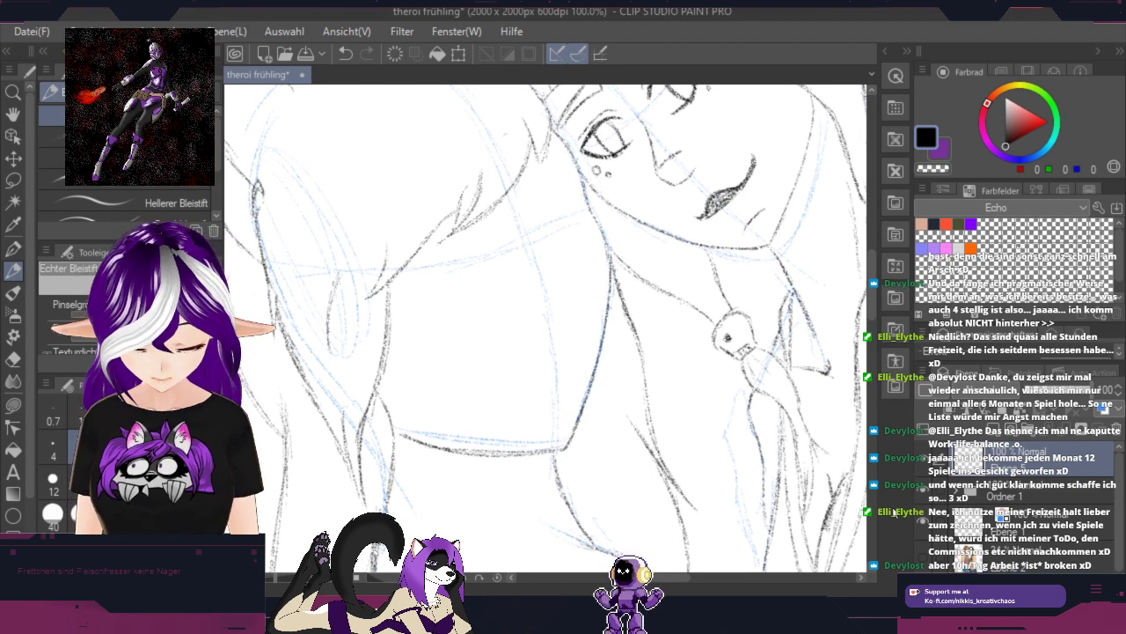
Step: Draw pointed hair strands where the second character's fringe meets the first character's face, and erase the surplus strokes between them
{"action": "key", "text": "space"}
{"action": "left_click_drag", "start_coordinate": [657, 162], "coordinate": [707, 329]}
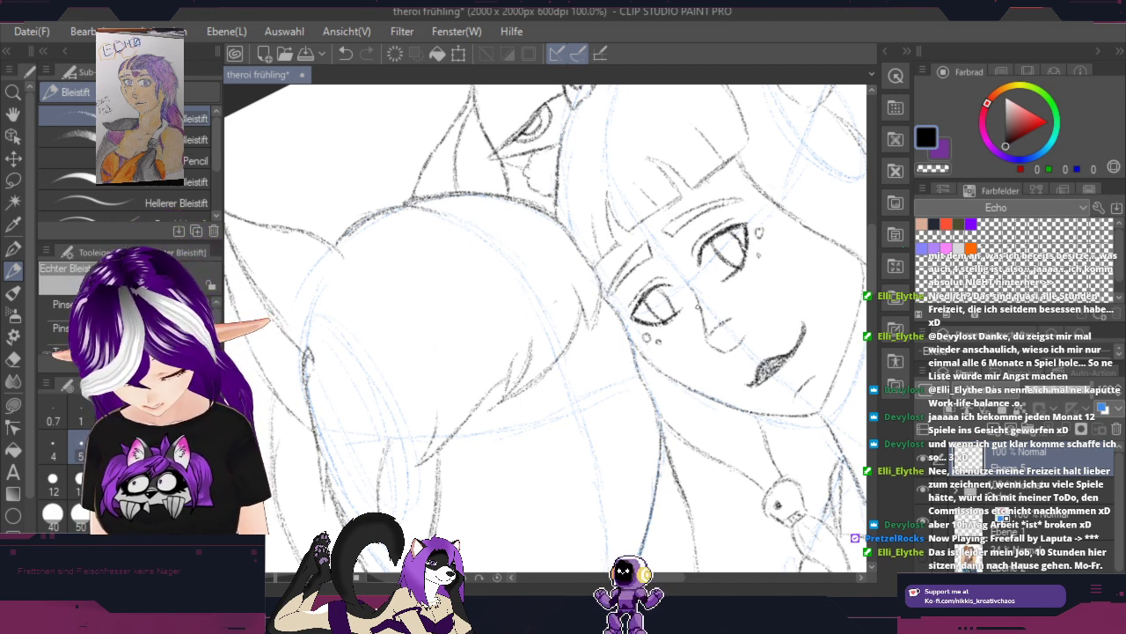
{"action": "key", "text": "space"}
{"action": "mouse_move", "coordinate": [747, 474]}
{"action": "left_mouse_down"}
{"action": "mouse_move", "coordinate": [700, 227]}
{"action": "mouse_move", "coordinate": [777, 450]}
{"action": "mouse_move", "coordinate": [748, 431]}
{"action": "left_mouse_up"}
{"action": "key", "text": "p"}
{"action": "scroll", "coordinate": [711, 343], "scroll_direction": "up", "scroll_amount": 2}
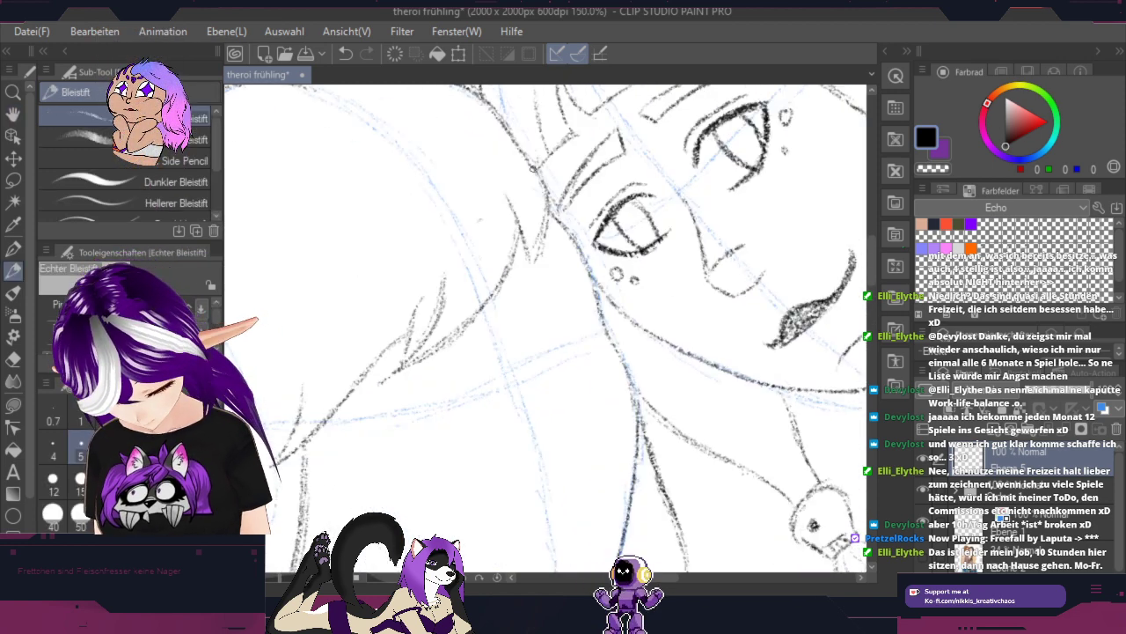
{"action": "left_click_drag", "start_coordinate": [546, 190], "coordinate": [558, 262]}
{"action": "left_click_drag", "start_coordinate": [555, 210], "coordinate": [553, 276]}
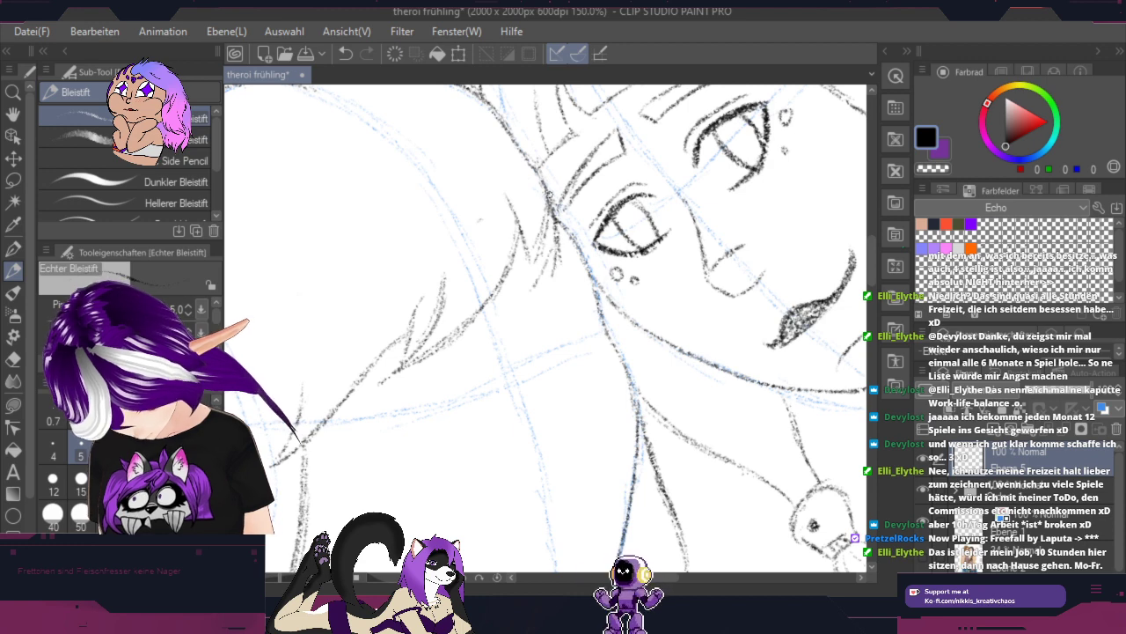
{"action": "left_click_drag", "start_coordinate": [550, 195], "coordinate": [530, 300]}
{"action": "left_click_drag", "start_coordinate": [553, 220], "coordinate": [528, 303]}
{"action": "mouse_move", "coordinate": [511, 200]}
{"action": "left_mouse_down"}
{"action": "mouse_move", "coordinate": [526, 303]}
{"action": "mouse_move", "coordinate": [552, 250]}
{"action": "mouse_move", "coordinate": [433, 349]}
{"action": "mouse_move", "coordinate": [515, 276]}
{"action": "left_mouse_up"}
{"action": "left_click_drag", "start_coordinate": [481, 315], "coordinate": [526, 273]}
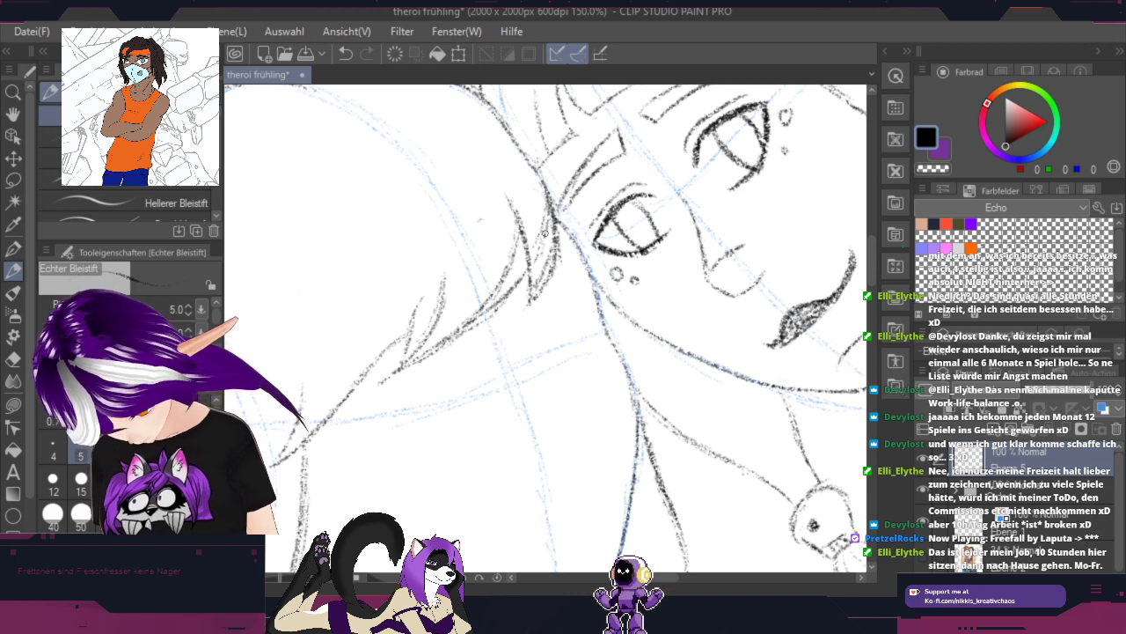
{"action": "mouse_move", "coordinate": [538, 215]}
{"action": "left_mouse_down"}
{"action": "mouse_move", "coordinate": [537, 255]}
{"action": "mouse_move", "coordinate": [543, 239]}
{"action": "left_mouse_up"}
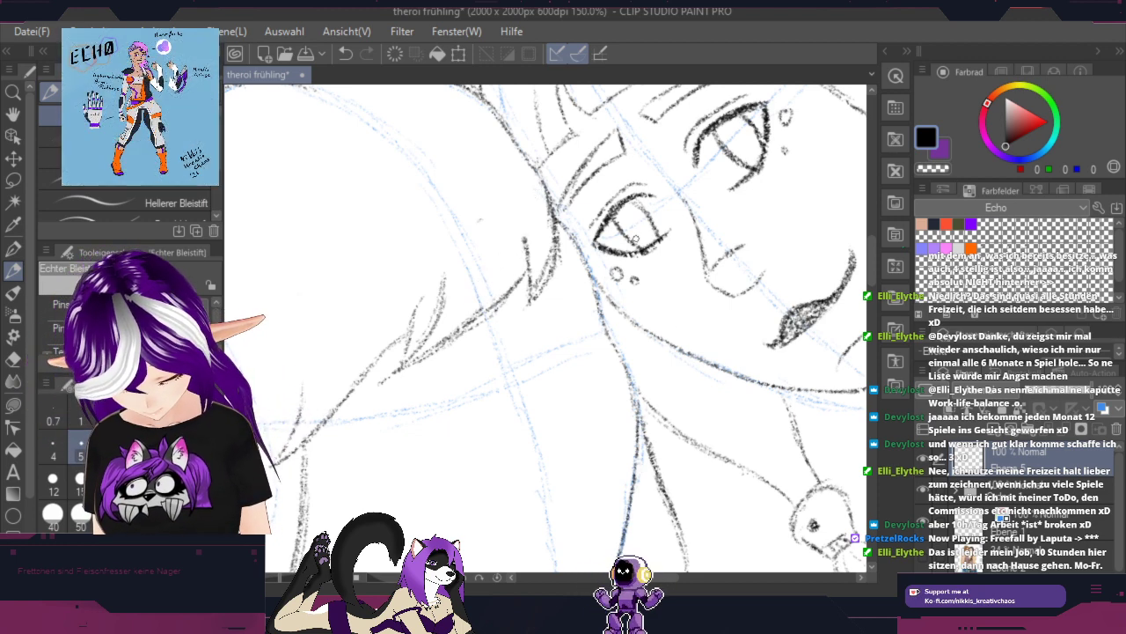
Step: Erase the strands and the piece of head contour where the second character's fringe touches the first character's face
{"action": "key", "text": "space"}
{"action": "mouse_move", "coordinate": [676, 335]}
{"action": "left_mouse_down"}
{"action": "mouse_move", "coordinate": [680, 413]}
{"action": "mouse_move", "coordinate": [715, 466]}
{"action": "mouse_move", "coordinate": [780, 331]}
{"action": "mouse_move", "coordinate": [785, 252]}
{"action": "mouse_move", "coordinate": [600, 449]}
{"action": "left_mouse_up"}
{"action": "scroll", "coordinate": [764, 250], "scroll_direction": "down", "scroll_amount": 1}
{"action": "key", "text": "space"}
{"action": "scroll", "coordinate": [600, 449], "scroll_direction": "up", "scroll_amount": 4}
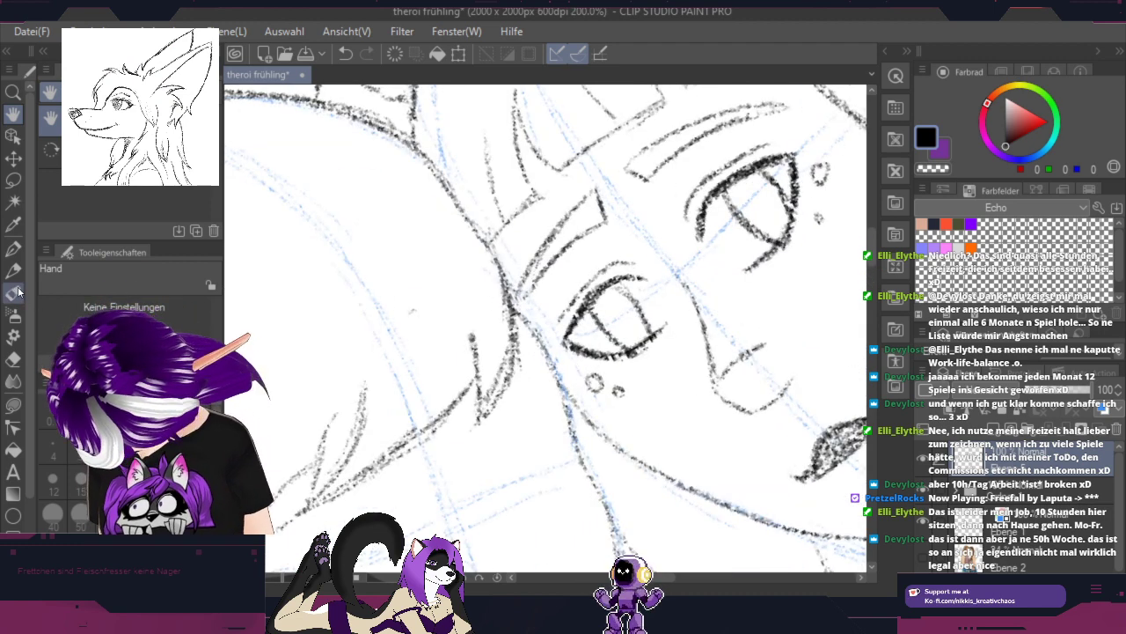
{"action": "left_click", "coordinate": [16, 252]}
{"action": "left_click", "coordinate": [16, 271]}
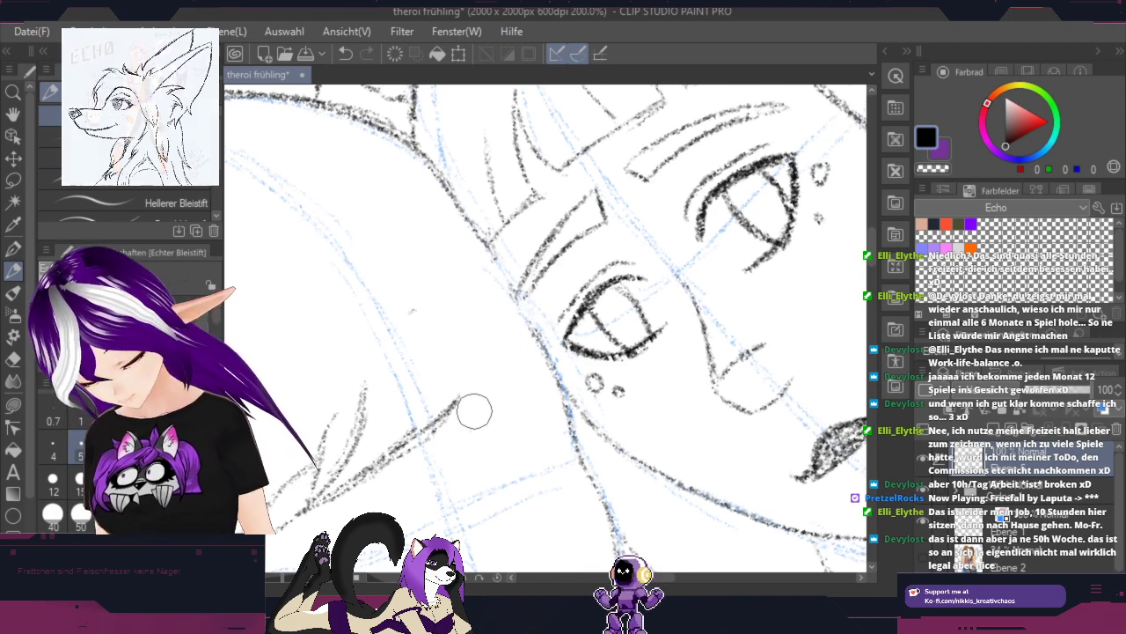
Step: Redraw the second character's head contour along the first character's face and curve it round into the fringe
{"action": "key", "text": "r"}
{"action": "mouse_move", "coordinate": [627, 367]}
{"action": "left_mouse_down"}
{"action": "mouse_move", "coordinate": [615, 302]}
{"action": "mouse_move", "coordinate": [505, 269]}
{"action": "left_mouse_up"}
{"action": "key", "text": "p"}
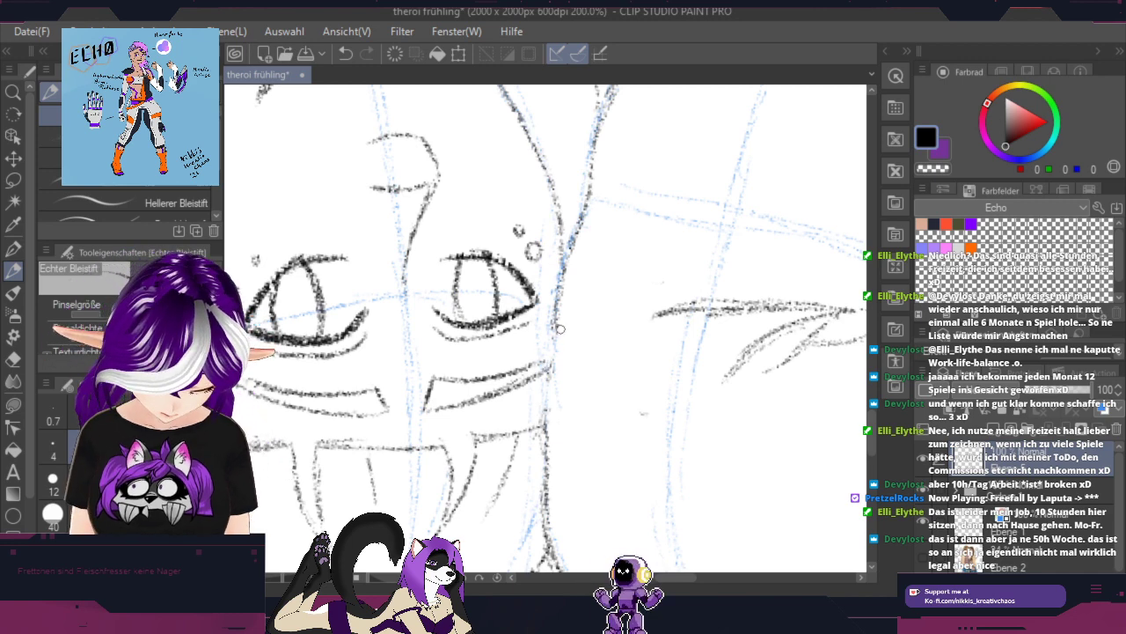
{"action": "left_click_drag", "start_coordinate": [560, 327], "coordinate": [543, 400]}
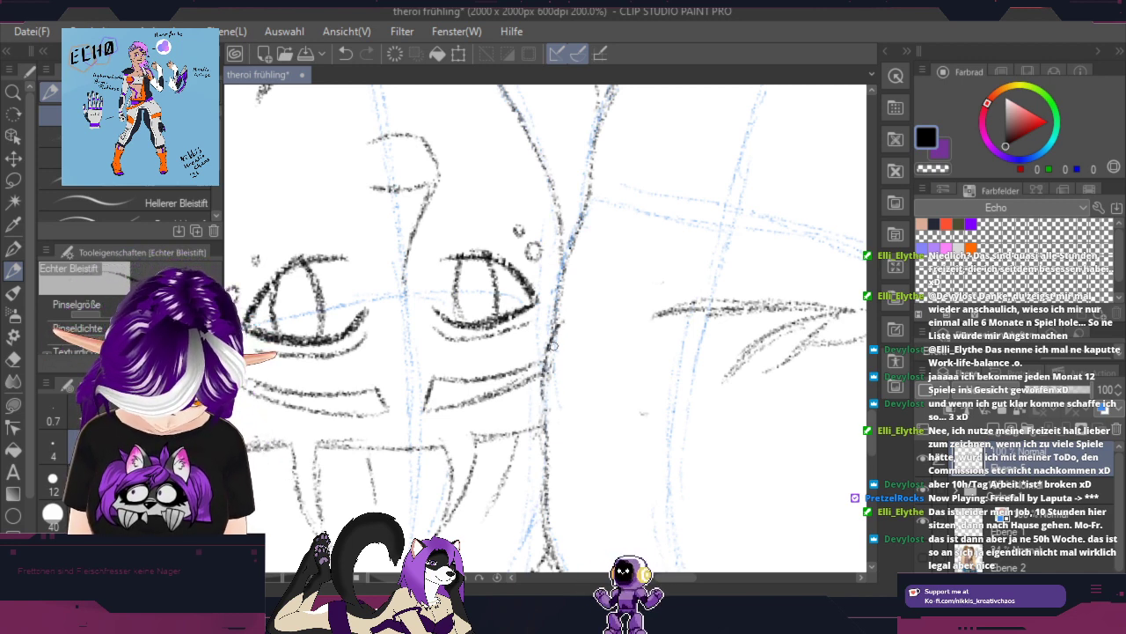
{"action": "mouse_move", "coordinate": [552, 346]}
{"action": "left_mouse_down"}
{"action": "mouse_move", "coordinate": [538, 421]}
{"action": "mouse_move", "coordinate": [544, 362]}
{"action": "mouse_move", "coordinate": [545, 458]}
{"action": "left_mouse_up"}
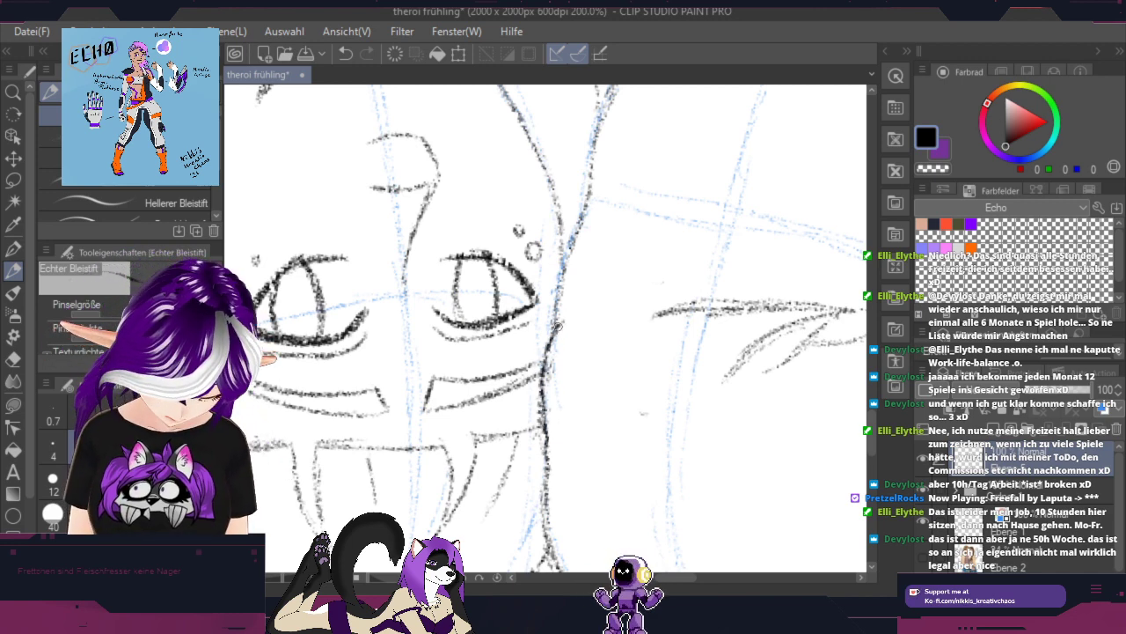
{"action": "mouse_move", "coordinate": [557, 325]}
{"action": "left_mouse_down"}
{"action": "mouse_move", "coordinate": [654, 271]}
{"action": "mouse_move", "coordinate": [688, 283]}
{"action": "mouse_move", "coordinate": [628, 287]}
{"action": "mouse_move", "coordinate": [744, 290]}
{"action": "mouse_move", "coordinate": [679, 279]}
{"action": "mouse_move", "coordinate": [766, 305]}
{"action": "left_mouse_up"}
{"action": "key", "text": "shift+space"}
{"action": "mouse_move", "coordinate": [840, 233]}
{"action": "left_mouse_down"}
{"action": "mouse_move", "coordinate": [845, 262]}
{"action": "mouse_move", "coordinate": [619, 526]}
{"action": "mouse_move", "coordinate": [480, 473]}
{"action": "left_mouse_up"}
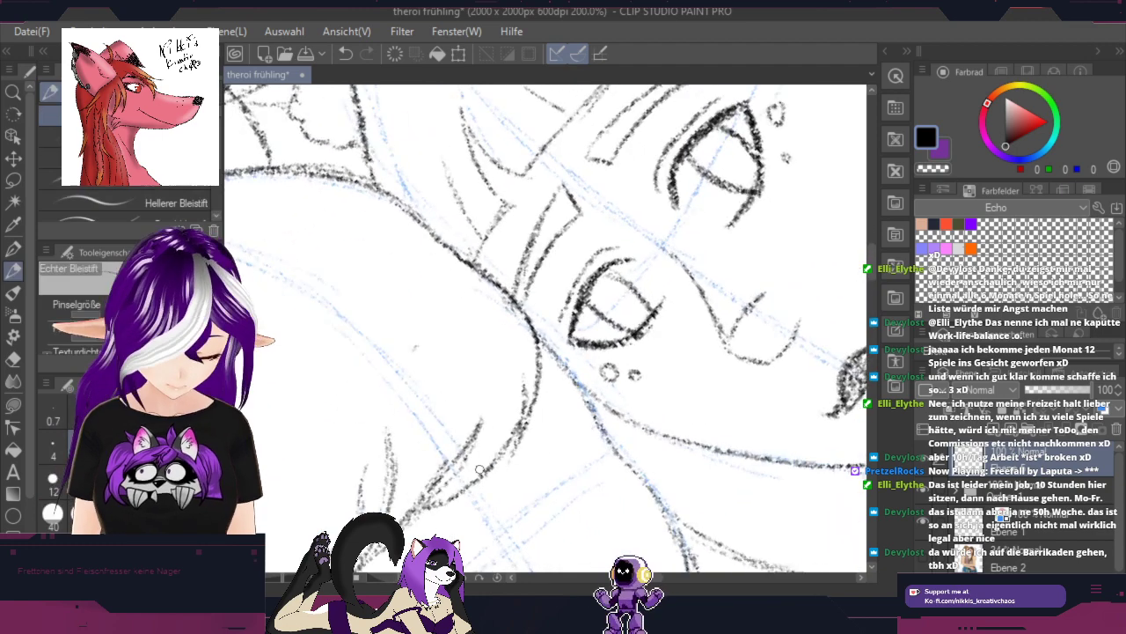
Step: Replace the fringe's curved end with a pointed strand and retrace the second character's face edge down past the first character's eye
{"action": "key", "text": "shift+space"}
{"action": "left_click_drag", "start_coordinate": [708, 397], "coordinate": [611, 493]}
{"action": "key", "text": "space"}
{"action": "left_click_drag", "start_coordinate": [617, 427], "coordinate": [801, 262]}
{"action": "key", "text": "shift+space"}
{"action": "left_click_drag", "start_coordinate": [716, 329], "coordinate": [602, 407]}
{"action": "scroll", "coordinate": [809, 371], "scroll_direction": "down", "scroll_amount": 1}
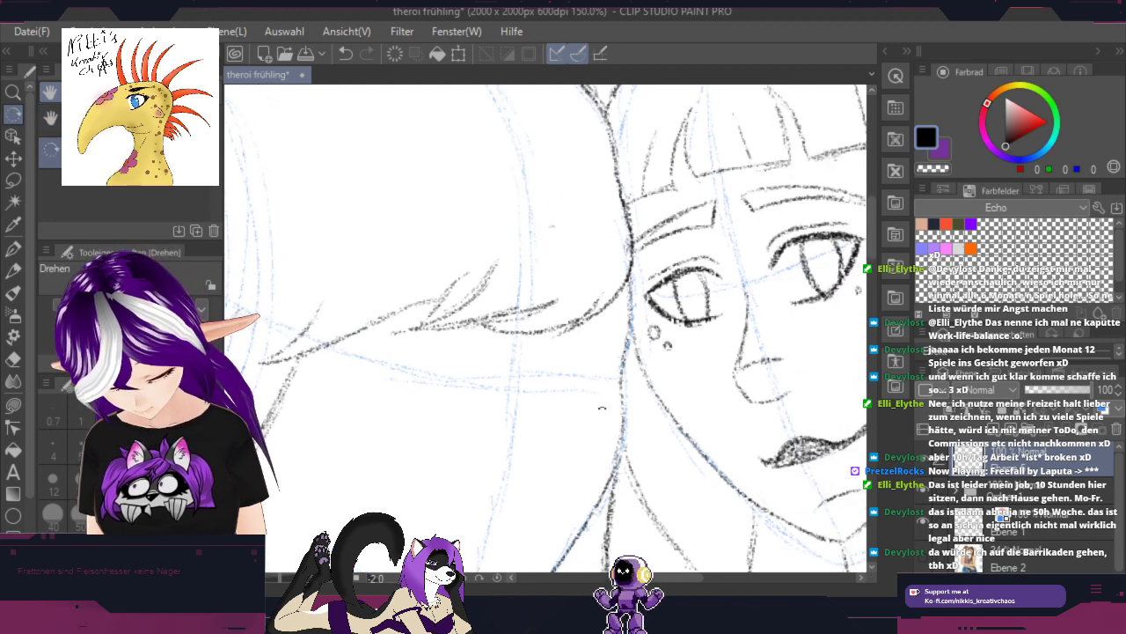
{"action": "left_click", "coordinate": [13, 270]}
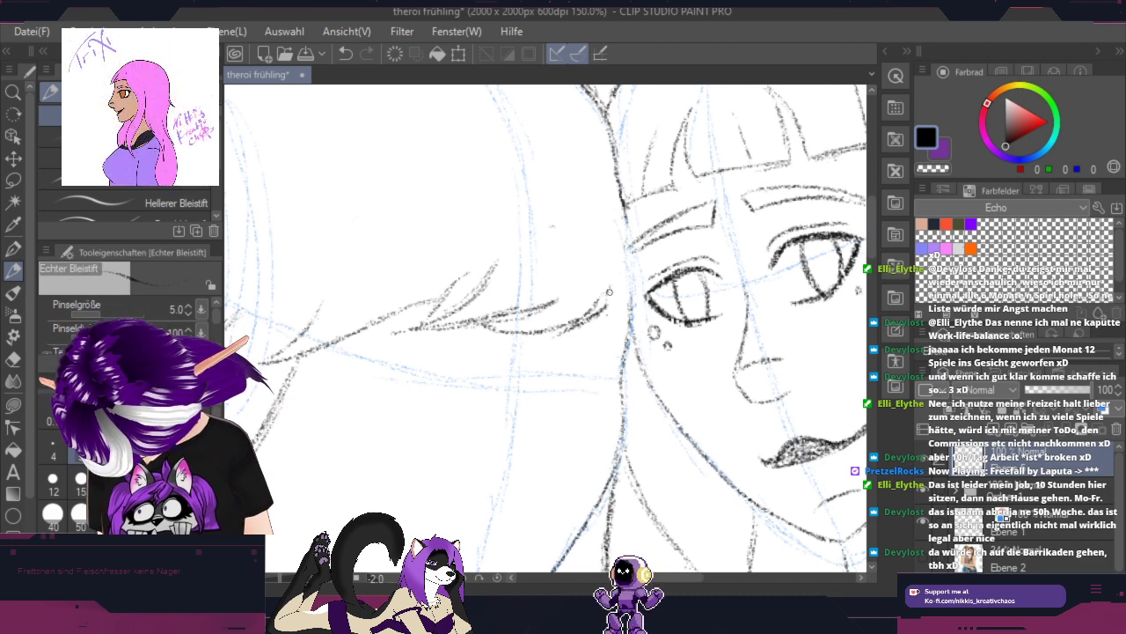
{"action": "left_click_drag", "start_coordinate": [609, 292], "coordinate": [624, 340]}
{"action": "left_click_drag", "start_coordinate": [629, 224], "coordinate": [626, 412]}
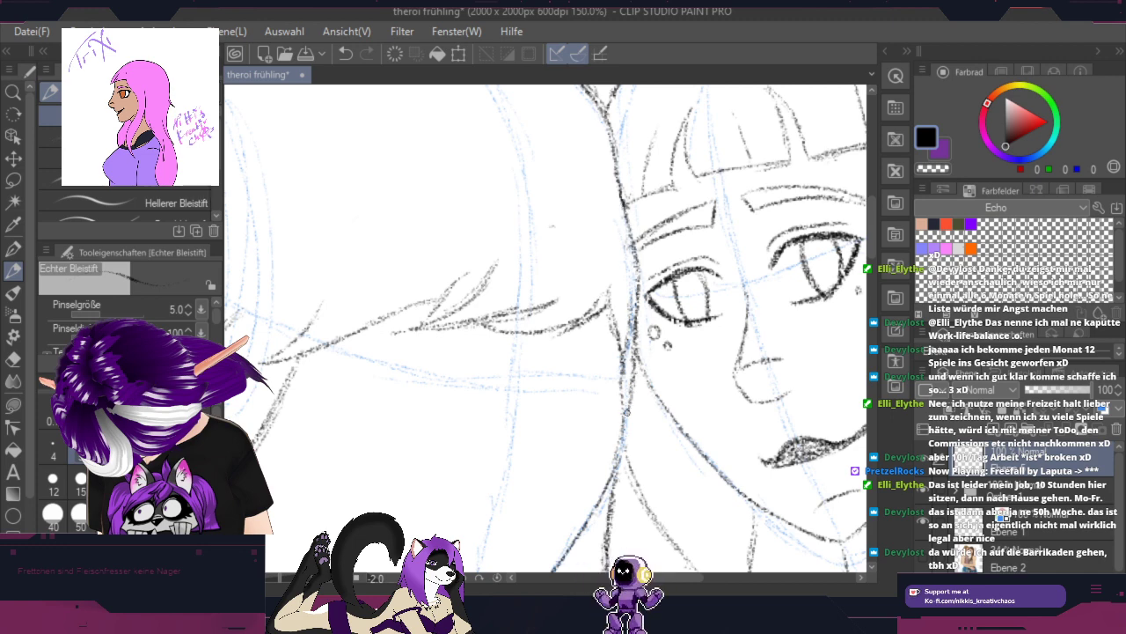
{"action": "mouse_move", "coordinate": [616, 328]}
{"action": "left_mouse_down"}
{"action": "mouse_move", "coordinate": [625, 384]}
{"action": "mouse_move", "coordinate": [624, 368]}
{"action": "left_mouse_up"}
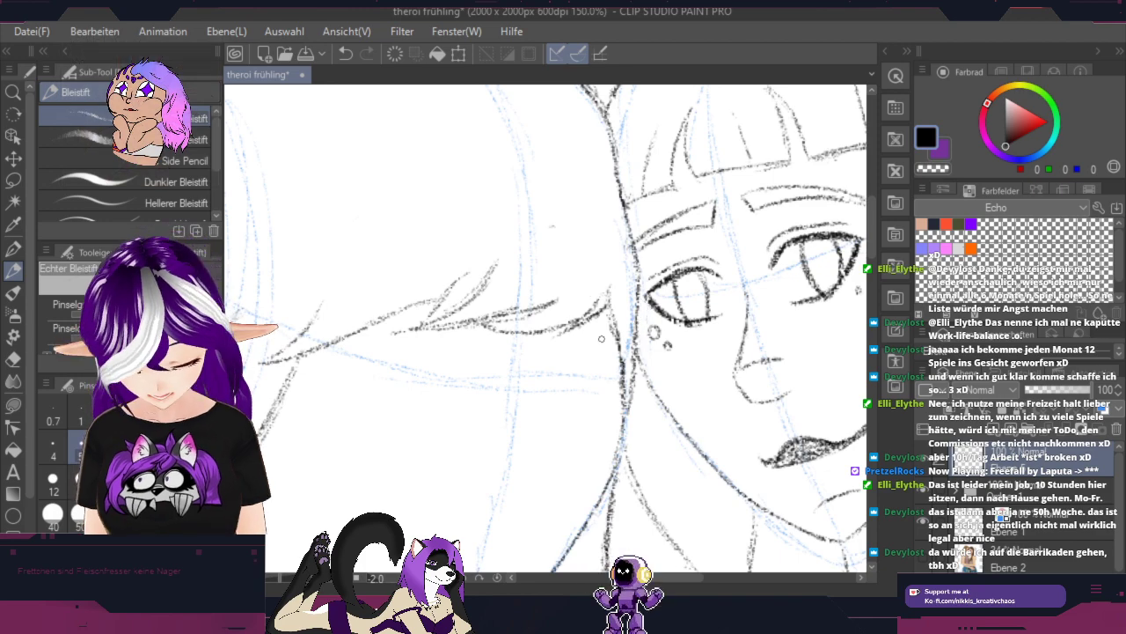
{"action": "left_click_drag", "start_coordinate": [605, 272], "coordinate": [621, 324]}
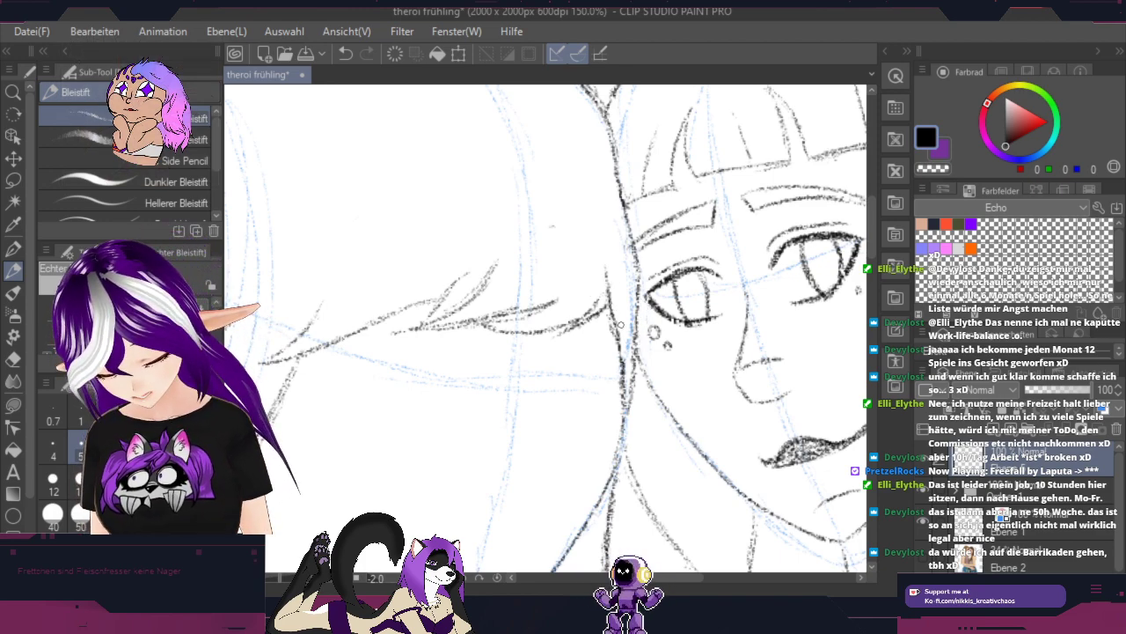
{"action": "key", "text": "space"}
{"action": "left_click_drag", "start_coordinate": [588, 428], "coordinate": [702, 331]}
{"action": "key", "text": "shift+space"}
{"action": "left_click_drag", "start_coordinate": [799, 459], "coordinate": [797, 357]}
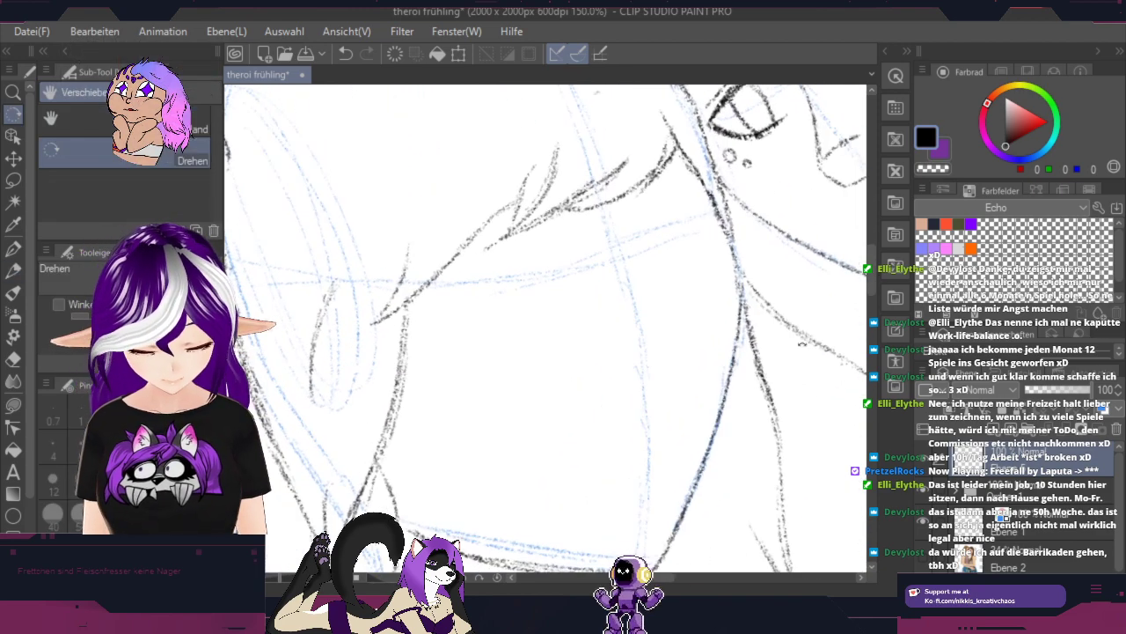
Step: Draw the outline of the second character's eye nearest the first character's face and thicken its upper lid
{"action": "key", "text": "space"}
{"action": "left_click_drag", "start_coordinate": [653, 303], "coordinate": [564, 464]}
{"action": "key", "text": "p"}
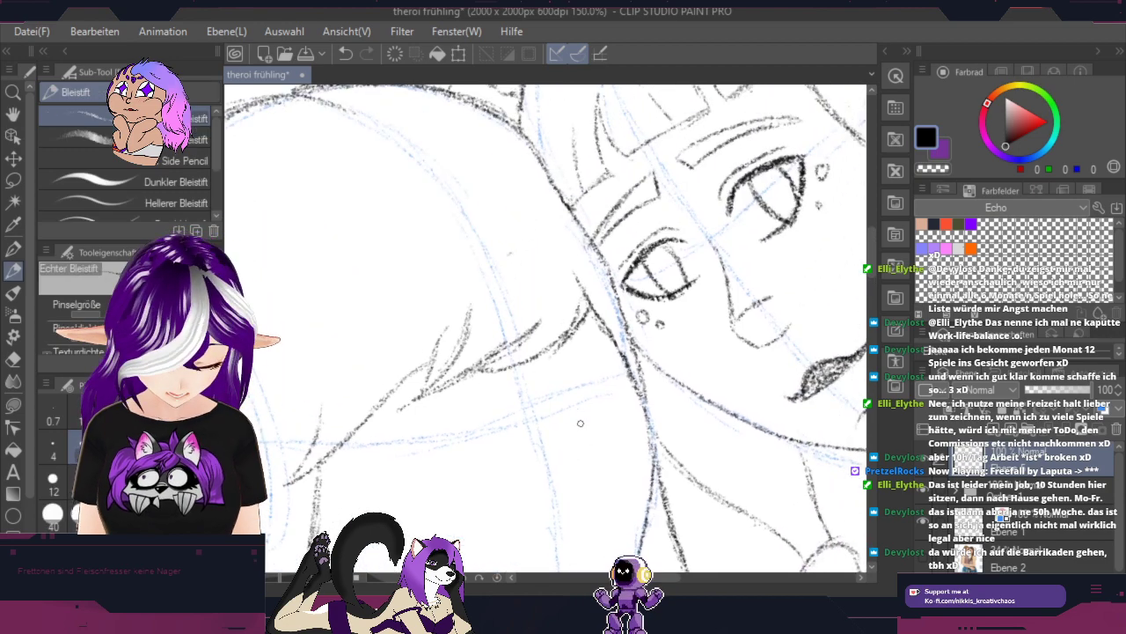
{"action": "scroll", "coordinate": [580, 413], "scroll_direction": "up", "scroll_amount": 4}
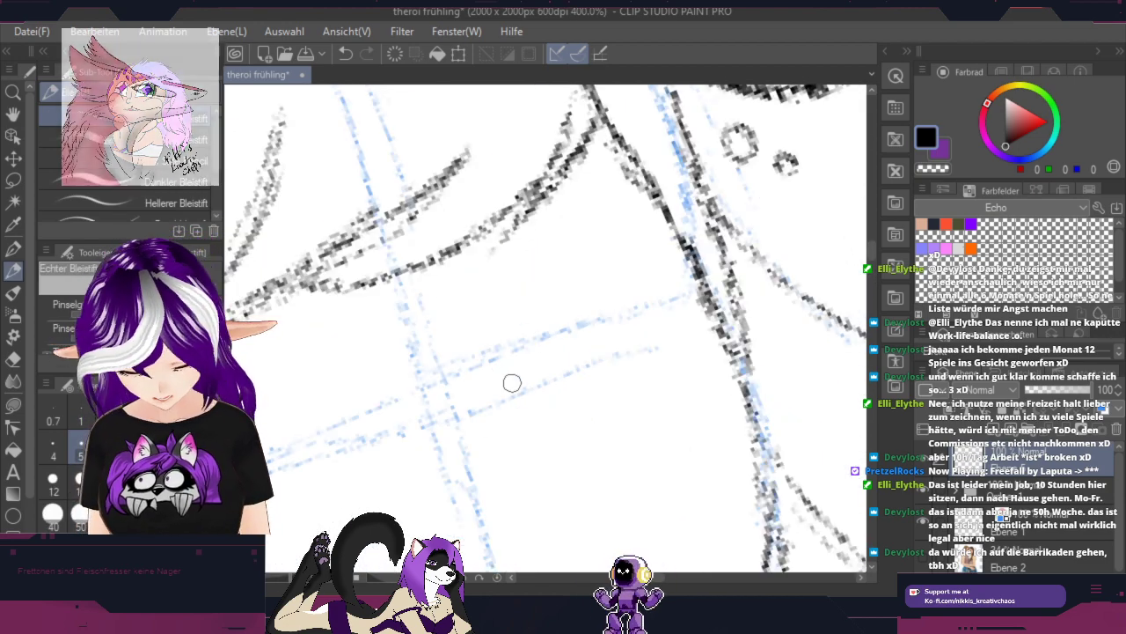
{"action": "left_click_drag", "start_coordinate": [491, 407], "coordinate": [523, 349]}
{"action": "key", "text": "shift+space"}
{"action": "mouse_move", "coordinate": [768, 419]}
{"action": "left_mouse_down"}
{"action": "mouse_move", "coordinate": [792, 340]}
{"action": "mouse_move", "coordinate": [772, 233]}
{"action": "left_mouse_up"}
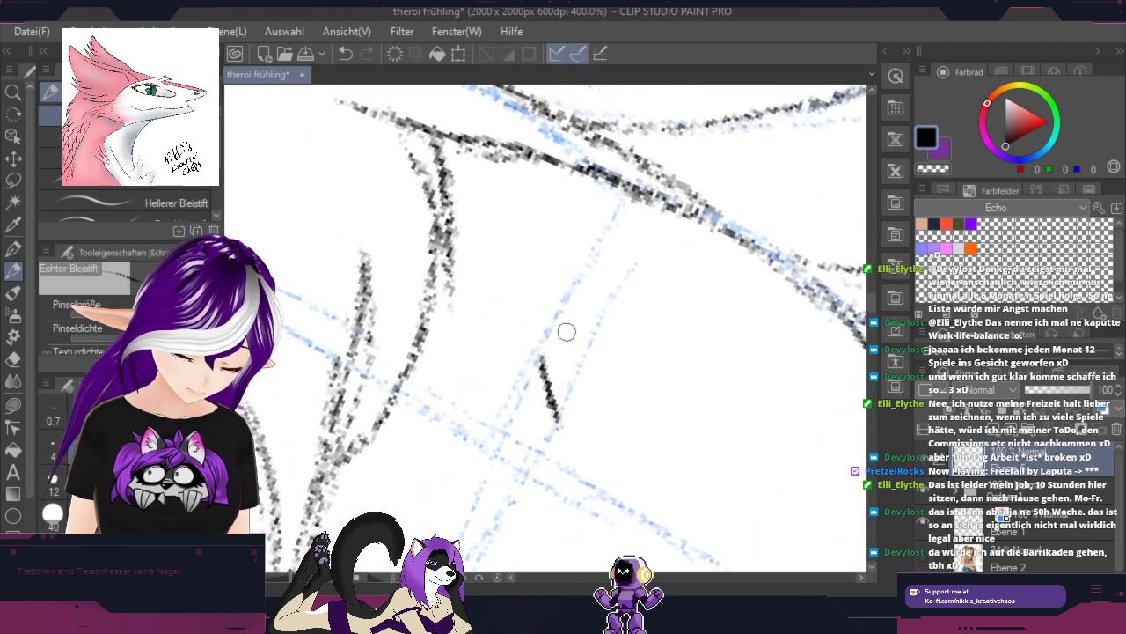
{"action": "mouse_move", "coordinate": [540, 359]}
{"action": "left_mouse_down"}
{"action": "mouse_move", "coordinate": [612, 271]}
{"action": "mouse_move", "coordinate": [666, 237]}
{"action": "mouse_move", "coordinate": [689, 348]}
{"action": "mouse_move", "coordinate": [642, 429]}
{"action": "left_mouse_up"}
{"action": "mouse_move", "coordinate": [655, 240]}
{"action": "left_mouse_down"}
{"action": "mouse_move", "coordinate": [672, 396]}
{"action": "mouse_move", "coordinate": [648, 433]}
{"action": "left_mouse_up"}
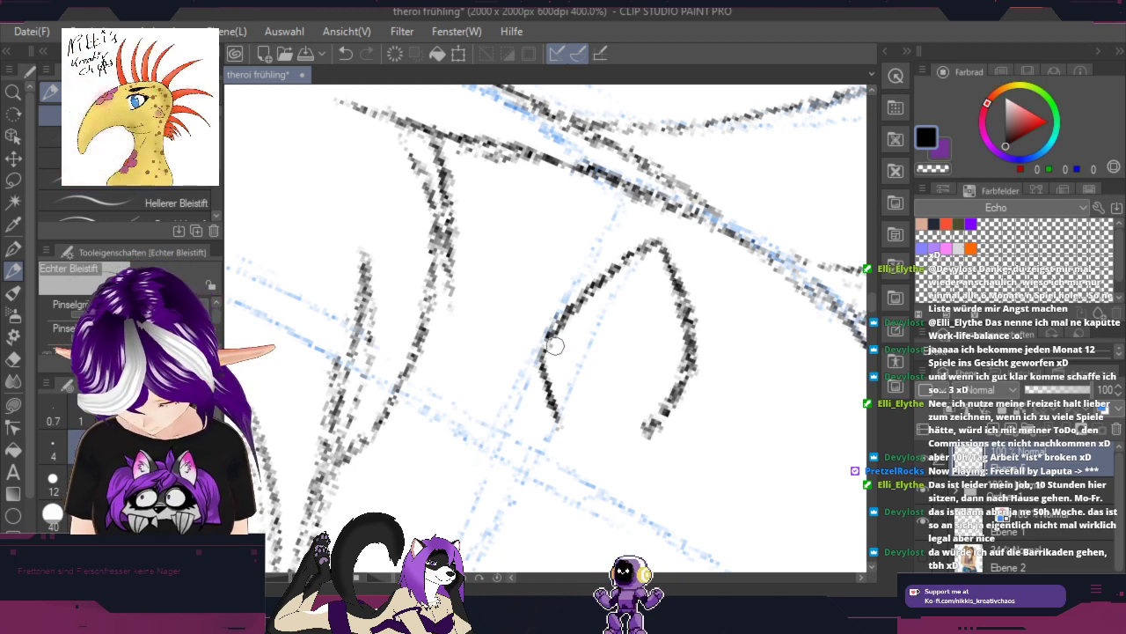
{"action": "mouse_move", "coordinate": [549, 346]}
{"action": "left_mouse_down"}
{"action": "mouse_move", "coordinate": [552, 414]}
{"action": "mouse_move", "coordinate": [546, 333]}
{"action": "mouse_move", "coordinate": [540, 352]}
{"action": "mouse_move", "coordinate": [595, 281]}
{"action": "mouse_move", "coordinate": [539, 335]}
{"action": "mouse_move", "coordinate": [638, 250]}
{"action": "mouse_move", "coordinate": [558, 303]}
{"action": "mouse_move", "coordinate": [660, 239]}
{"action": "mouse_move", "coordinate": [529, 332]}
{"action": "mouse_move", "coordinate": [540, 384]}
{"action": "mouse_move", "coordinate": [534, 370]}
{"action": "mouse_move", "coordinate": [563, 394]}
{"action": "left_mouse_up"}
Step: Draw a thin eyelid crease above the second character's eye and a short eyebrow tucked beneath the fringe
{"action": "key", "text": "r"}
{"action": "mouse_move", "coordinate": [770, 327]}
{"action": "left_mouse_down"}
{"action": "mouse_move", "coordinate": [668, 290]}
{"action": "mouse_move", "coordinate": [603, 315]}
{"action": "mouse_move", "coordinate": [570, 480]}
{"action": "mouse_move", "coordinate": [558, 284]}
{"action": "left_mouse_up"}
{"action": "key", "text": "space"}
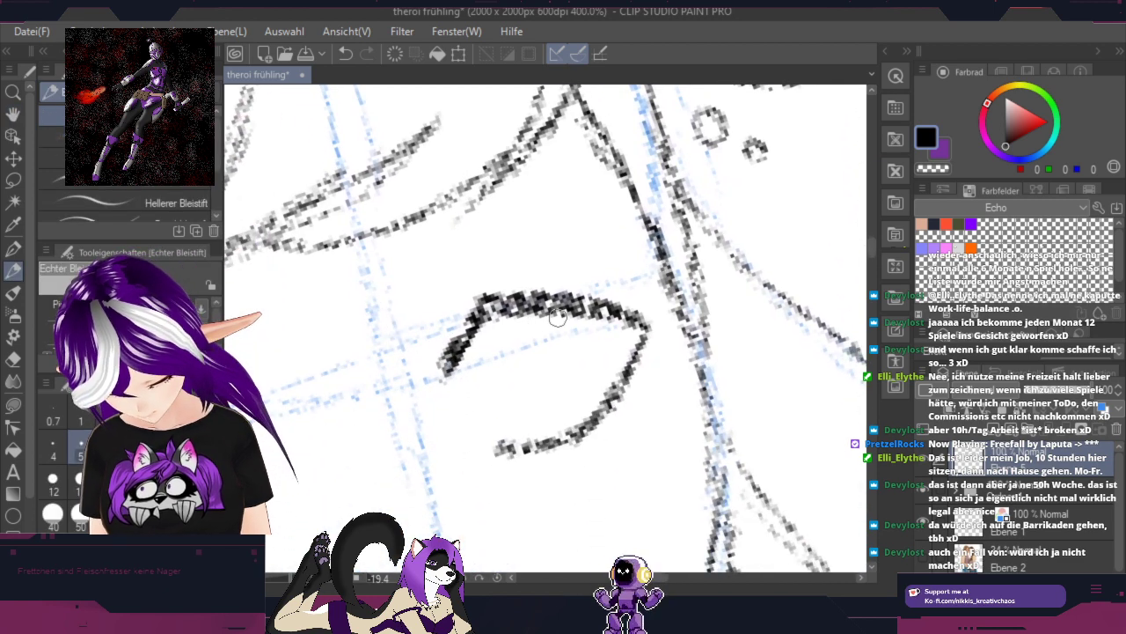
{"action": "scroll", "coordinate": [557, 317], "scroll_direction": "down", "scroll_amount": 3}
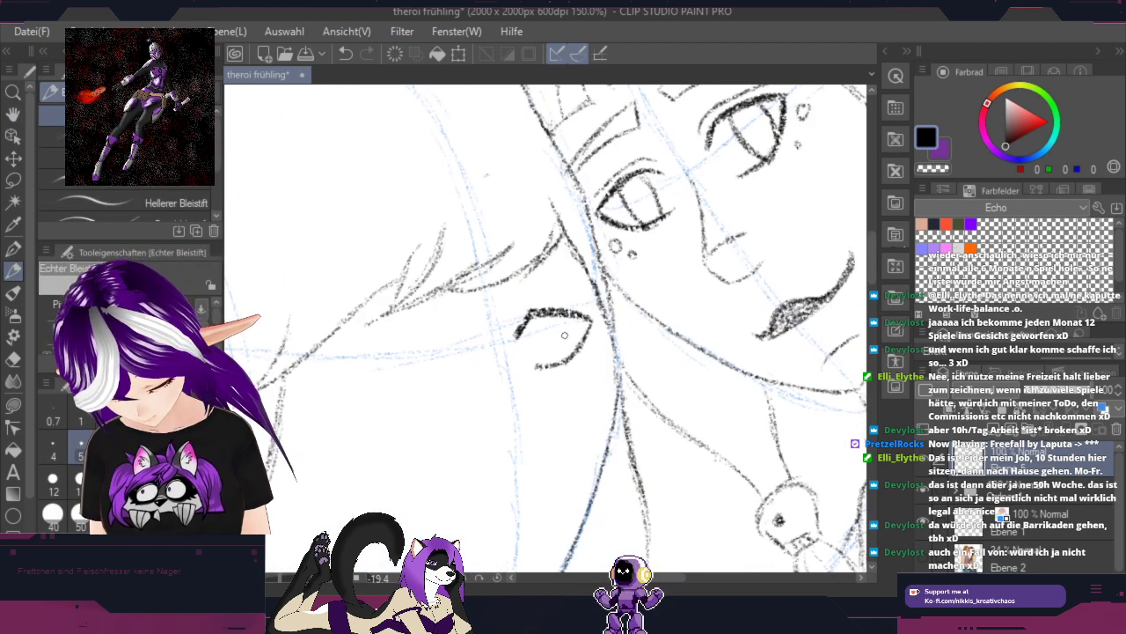
{"action": "scroll", "coordinate": [567, 337], "scroll_direction": "up", "scroll_amount": 5}
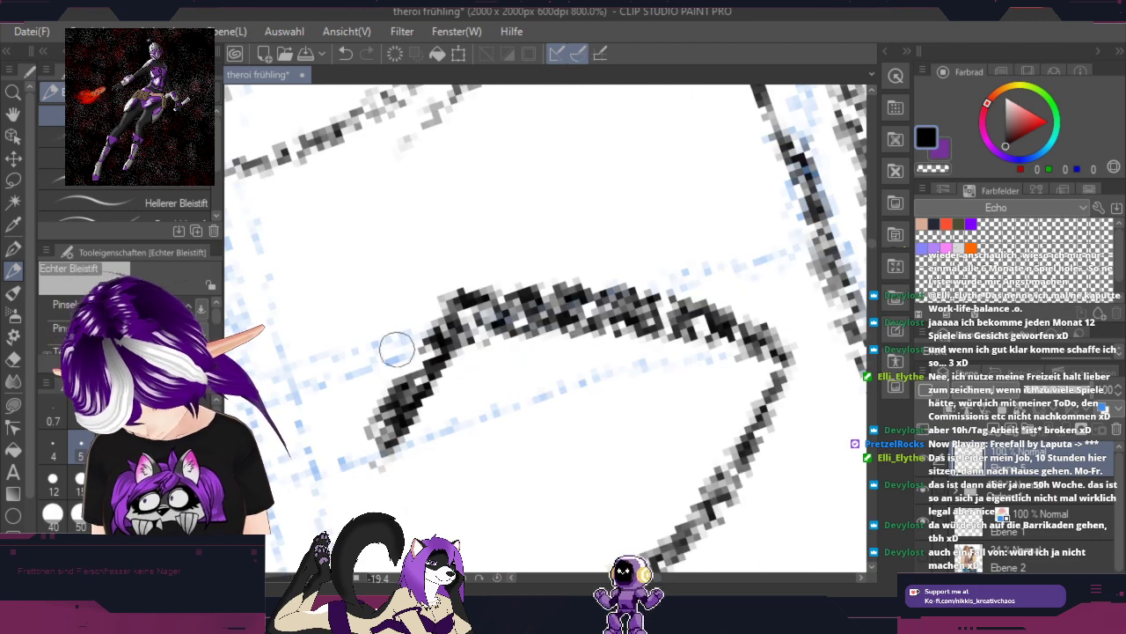
{"action": "left_click_drag", "start_coordinate": [599, 236], "coordinate": [739, 244]}
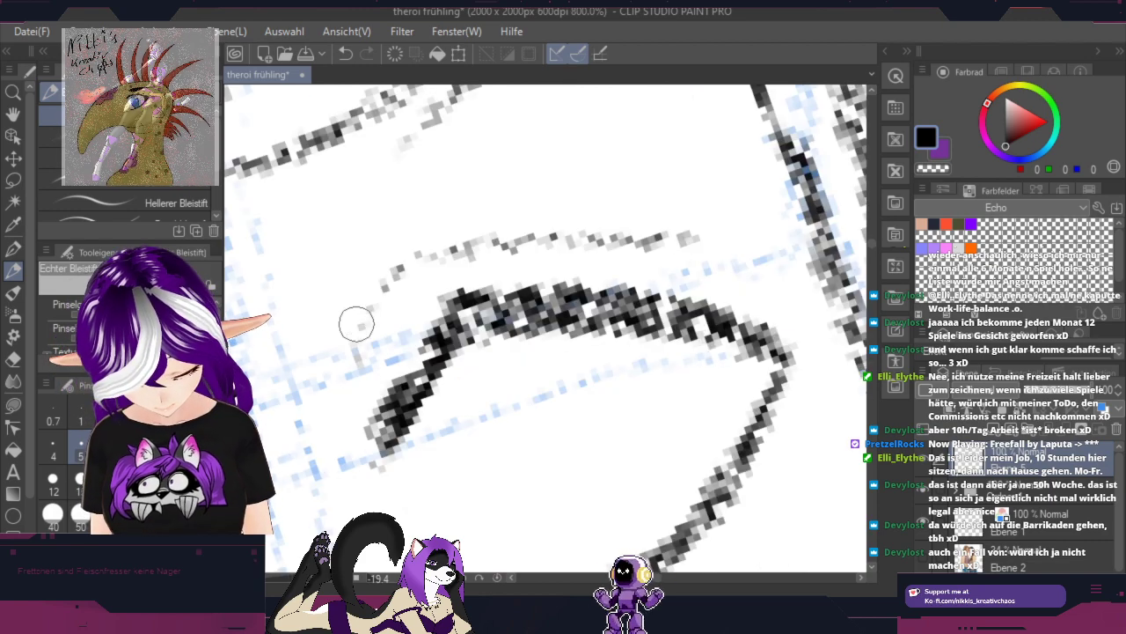
{"action": "mouse_move", "coordinate": [356, 322]}
{"action": "left_mouse_down"}
{"action": "mouse_move", "coordinate": [458, 248]}
{"action": "mouse_move", "coordinate": [742, 257]}
{"action": "left_mouse_up"}
{"action": "scroll", "coordinate": [618, 240], "scroll_direction": "down", "scroll_amount": 4}
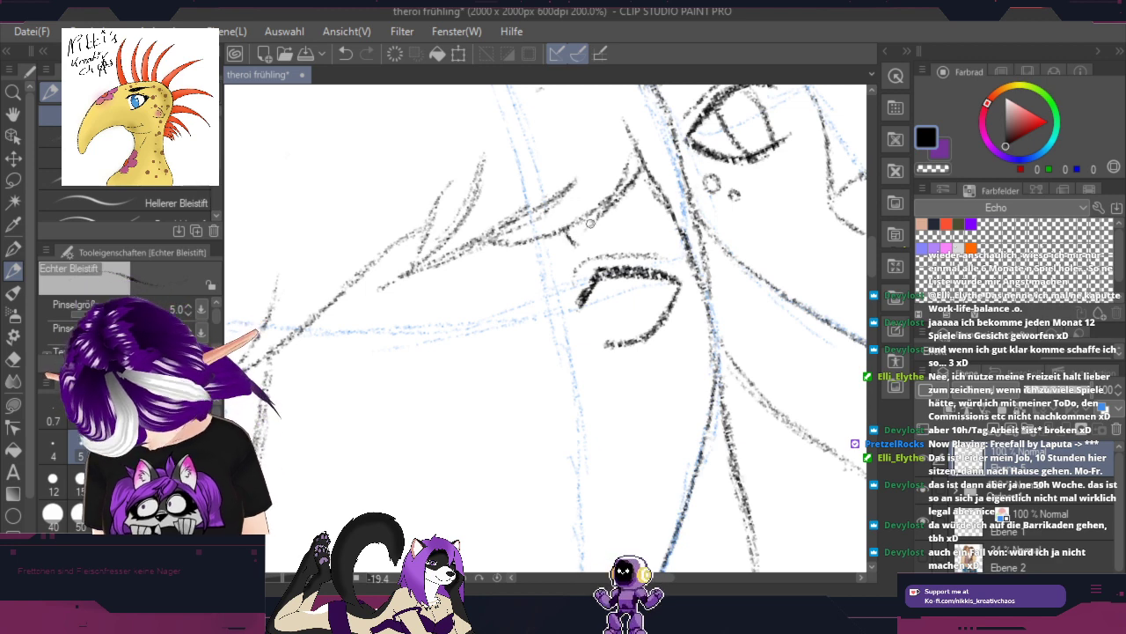
{"action": "mouse_move", "coordinate": [580, 245]}
{"action": "left_mouse_down"}
{"action": "mouse_move", "coordinate": [668, 208]}
{"action": "mouse_move", "coordinate": [630, 197]}
{"action": "mouse_move", "coordinate": [676, 201]}
{"action": "left_mouse_up"}
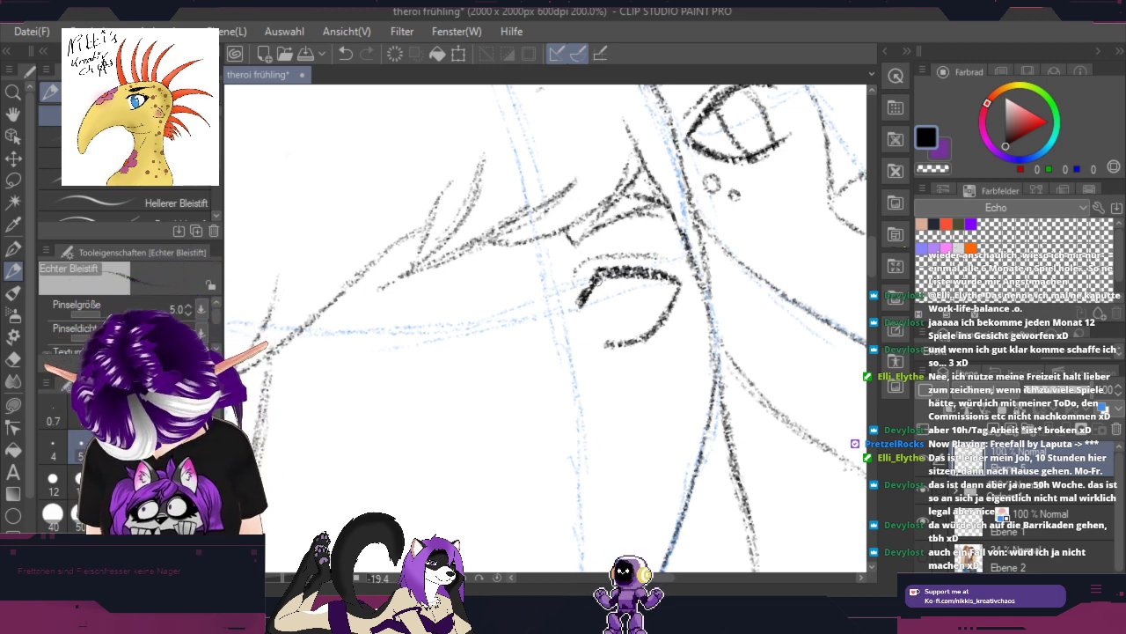
Step: Close the inner edge of the second character's eye and draw the curved line of its iris
{"action": "left_click_drag", "start_coordinate": [591, 285], "coordinate": [627, 341]}
{"action": "left_click_drag", "start_coordinate": [595, 294], "coordinate": [615, 327]}
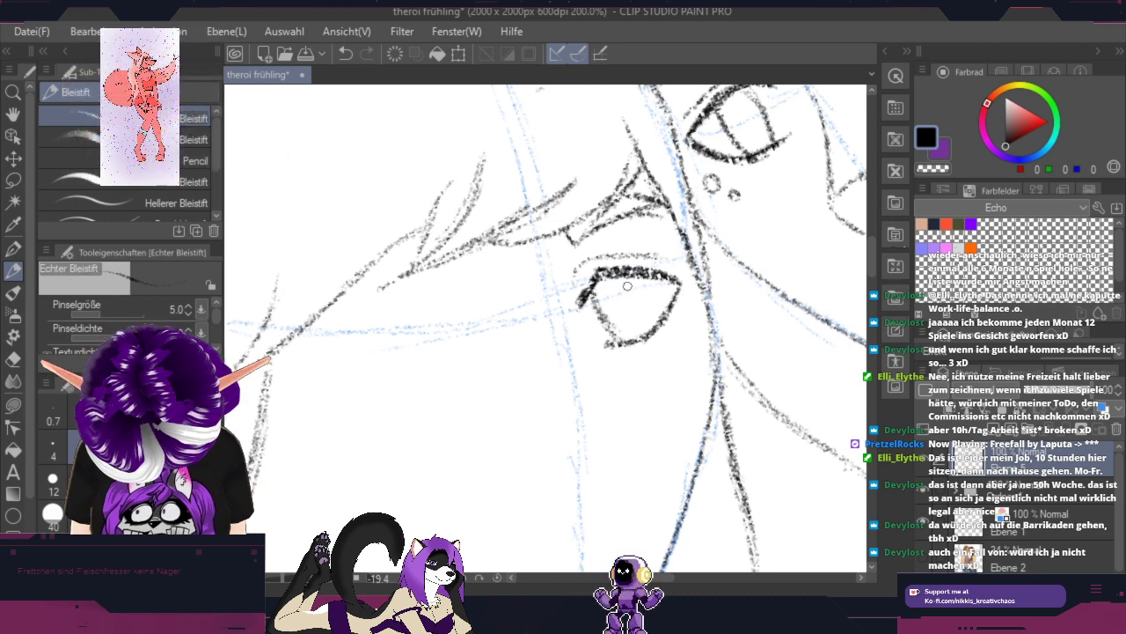
{"action": "left_click_drag", "start_coordinate": [632, 272], "coordinate": [644, 342]}
{"action": "left_click_drag", "start_coordinate": [638, 282], "coordinate": [646, 338]}
Step: Draw the almond-shaped outline of the second character's other eye and darken its outer corner and upper lid
{"action": "key", "text": "h"}
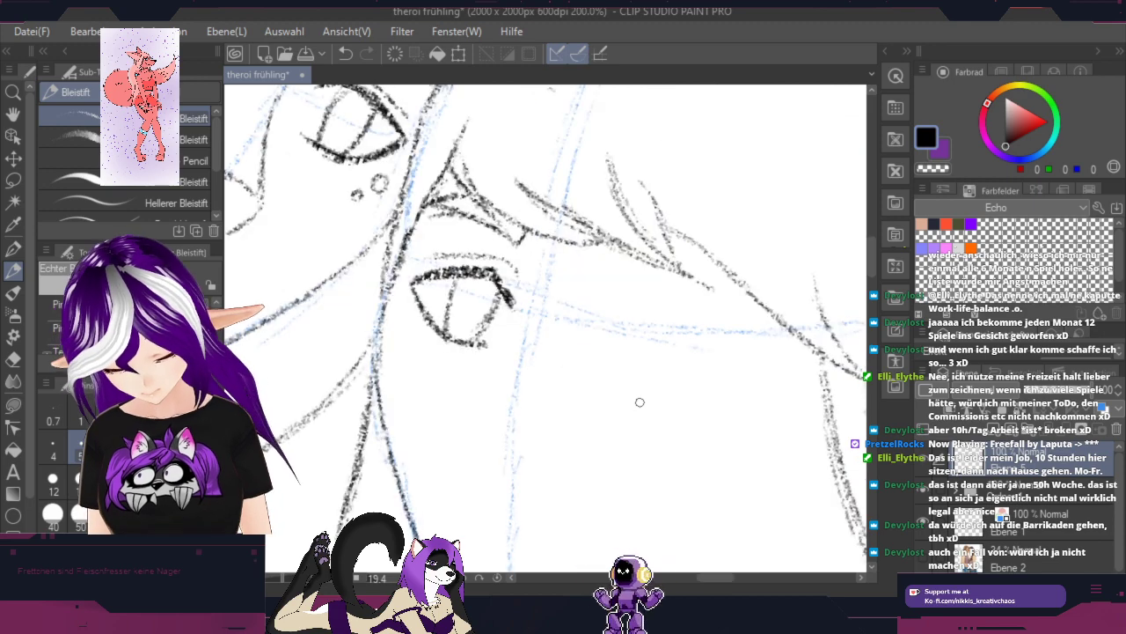
{"action": "key", "text": "shift+space"}
{"action": "left_click_drag", "start_coordinate": [793, 366], "coordinate": [705, 228]}
{"action": "mouse_move", "coordinate": [576, 300]}
{"action": "left_mouse_down"}
{"action": "mouse_move", "coordinate": [595, 258]}
{"action": "mouse_move", "coordinate": [574, 296]}
{"action": "mouse_move", "coordinate": [668, 217]}
{"action": "mouse_move", "coordinate": [611, 241]}
{"action": "mouse_move", "coordinate": [696, 209]}
{"action": "mouse_move", "coordinate": [694, 288]}
{"action": "mouse_move", "coordinate": [648, 323]}
{"action": "mouse_move", "coordinate": [692, 214]}
{"action": "mouse_move", "coordinate": [673, 295]}
{"action": "mouse_move", "coordinate": [688, 223]}
{"action": "mouse_move", "coordinate": [642, 336]}
{"action": "mouse_move", "coordinate": [692, 298]}
{"action": "left_mouse_up"}
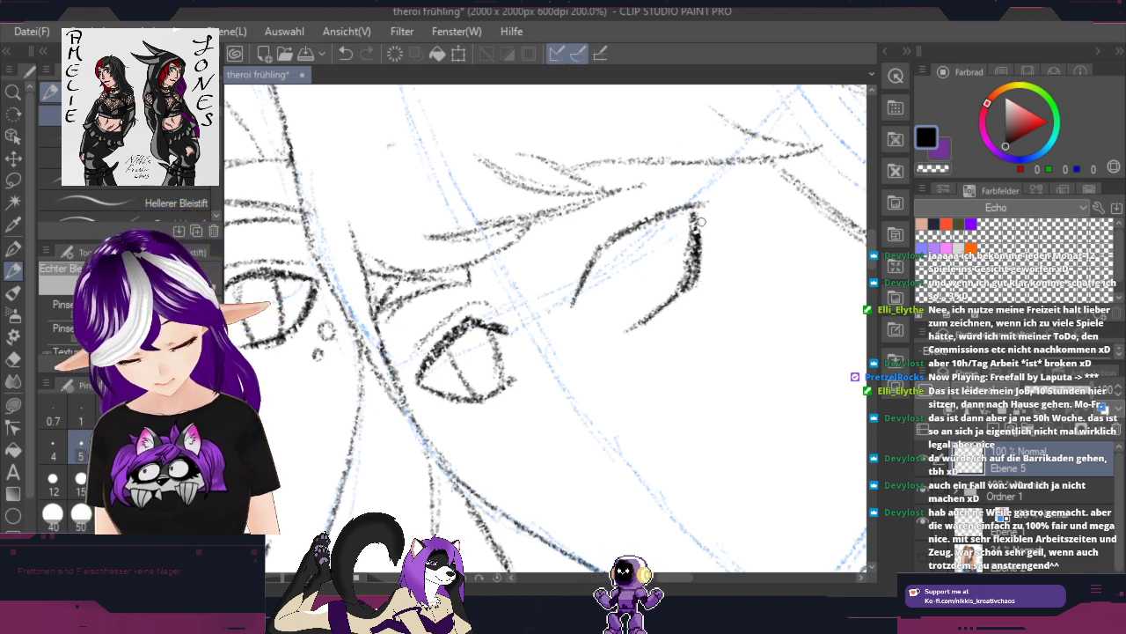
{"action": "mouse_move", "coordinate": [702, 222]}
{"action": "left_mouse_down"}
{"action": "mouse_move", "coordinate": [698, 213]}
{"action": "mouse_move", "coordinate": [698, 230]}
{"action": "left_mouse_up"}
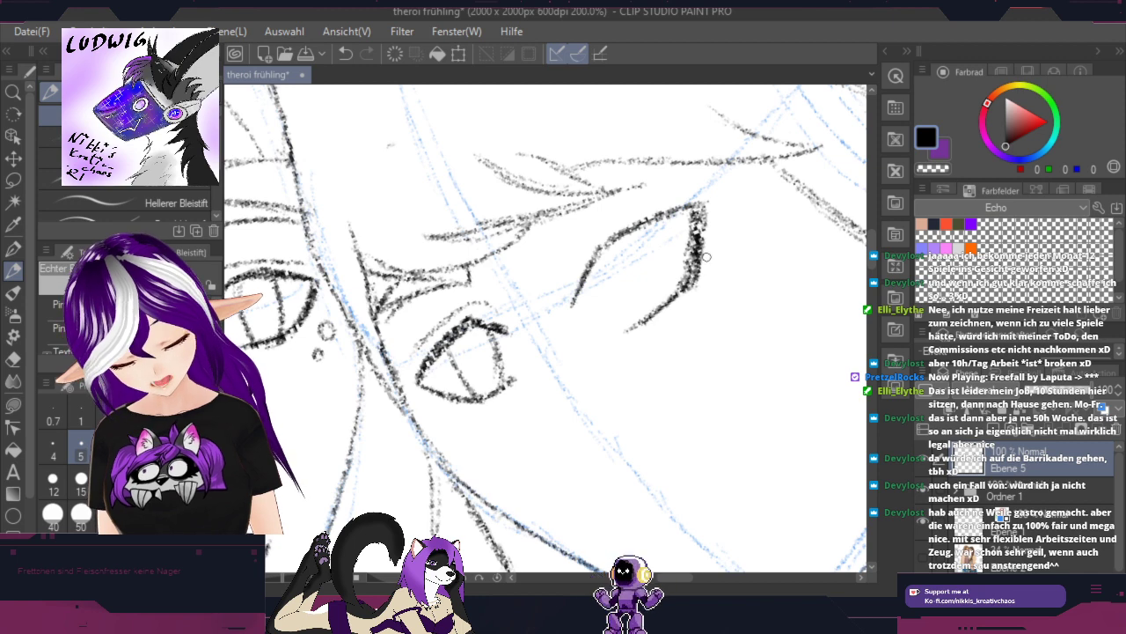
{"action": "mouse_move", "coordinate": [700, 283]}
{"action": "left_mouse_down"}
{"action": "mouse_move", "coordinate": [681, 303]}
{"action": "mouse_move", "coordinate": [703, 268]}
{"action": "left_mouse_up"}
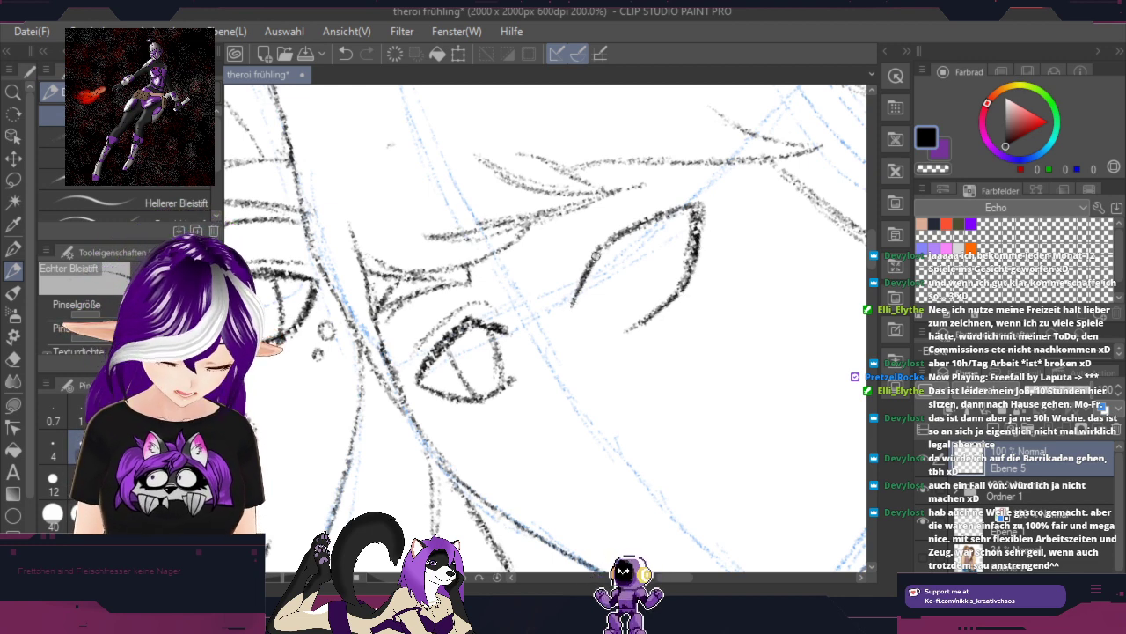
{"action": "mouse_move", "coordinate": [574, 301]}
{"action": "left_mouse_down"}
{"action": "mouse_move", "coordinate": [611, 242]}
{"action": "mouse_move", "coordinate": [691, 207]}
{"action": "left_mouse_up"}
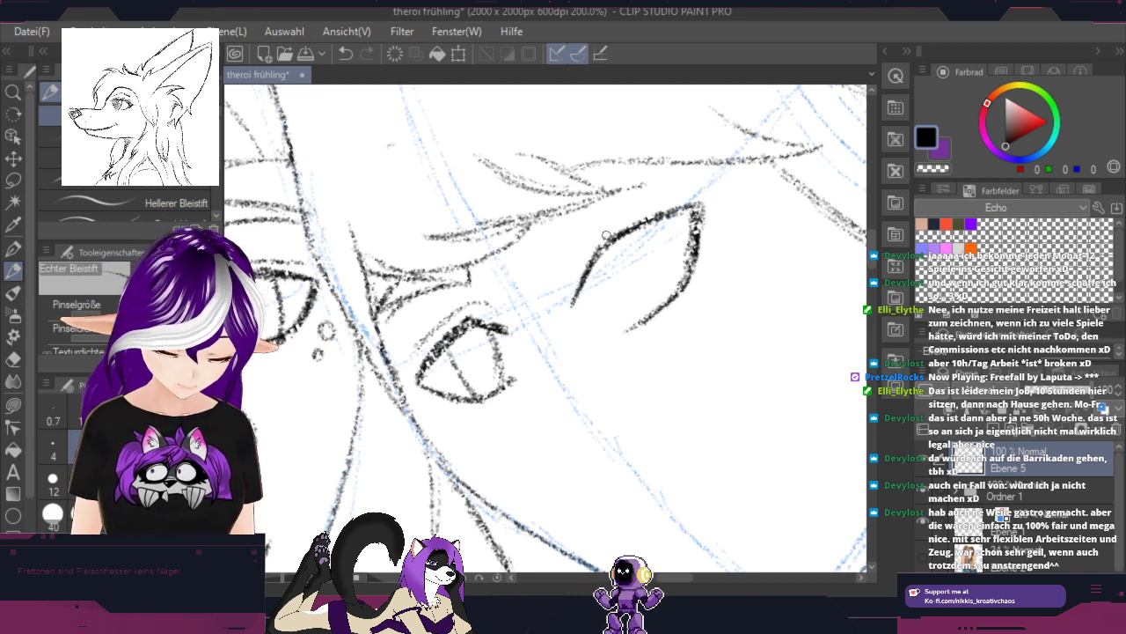
{"action": "left_click_drag", "start_coordinate": [605, 235], "coordinate": [697, 203]}
{"action": "left_click_drag", "start_coordinate": [631, 220], "coordinate": [702, 203]}
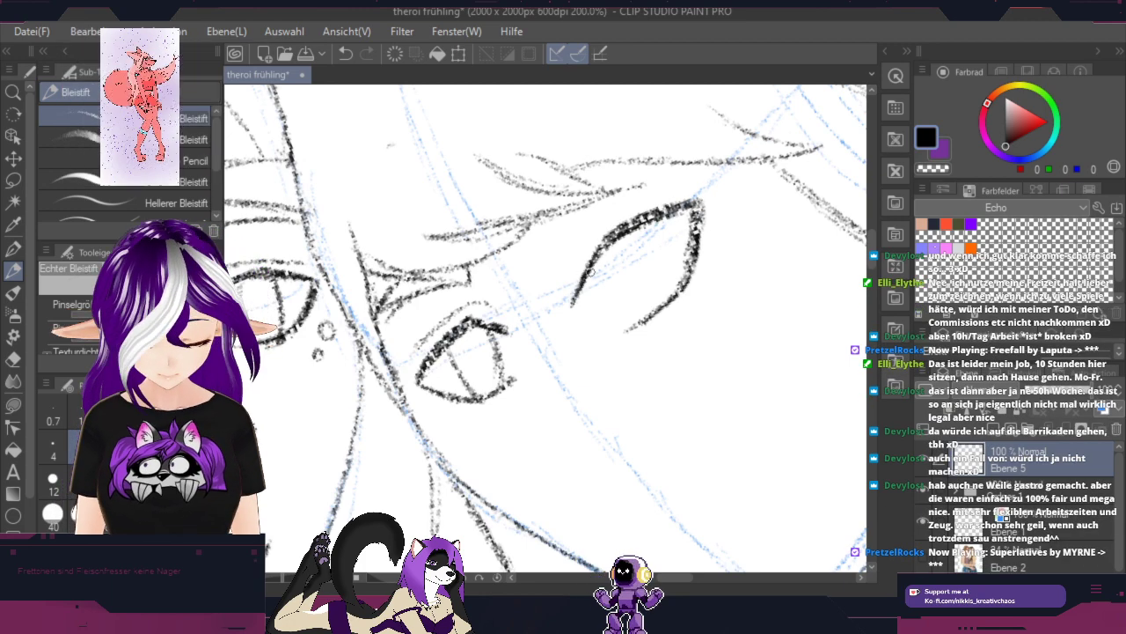
Step: Complete the second character's outer eye with both iris sides, a lid crease and an eyebrow along the fringe
{"action": "key", "text": "r"}
{"action": "mouse_move", "coordinate": [776, 266]}
{"action": "left_mouse_down"}
{"action": "mouse_move", "coordinate": [712, 420]}
{"action": "mouse_move", "coordinate": [718, 389]}
{"action": "left_mouse_up"}
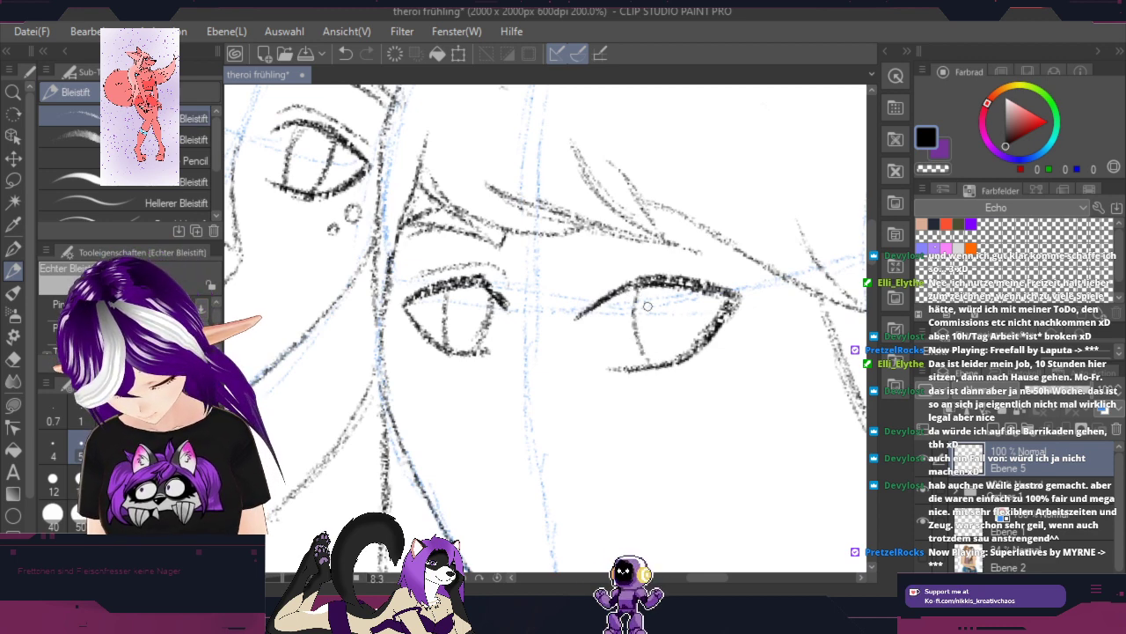
{"action": "left_click_drag", "start_coordinate": [636, 292], "coordinate": [641, 362]}
{"action": "left_click_drag", "start_coordinate": [694, 286], "coordinate": [688, 345]}
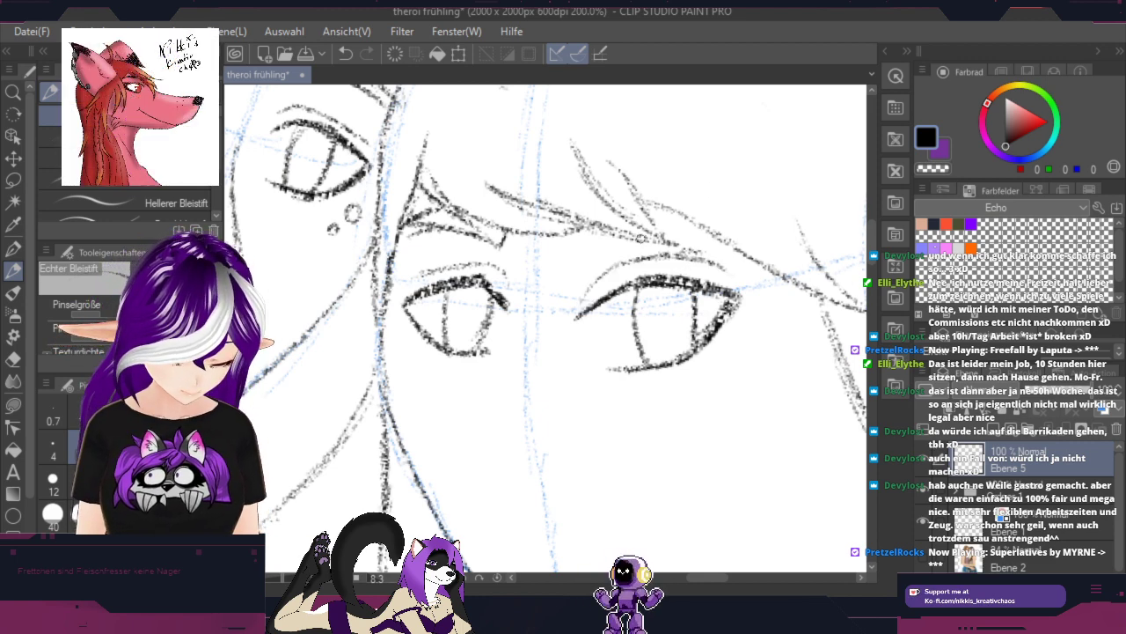
{"action": "mouse_move", "coordinate": [644, 238]}
{"action": "left_mouse_down"}
{"action": "mouse_move", "coordinate": [675, 234]}
{"action": "mouse_move", "coordinate": [722, 239]}
{"action": "left_mouse_up"}
{"action": "mouse_move", "coordinate": [606, 233]}
{"action": "left_mouse_down"}
{"action": "mouse_move", "coordinate": [731, 231]}
{"action": "mouse_move", "coordinate": [692, 227]}
{"action": "mouse_move", "coordinate": [736, 238]}
{"action": "left_mouse_up"}
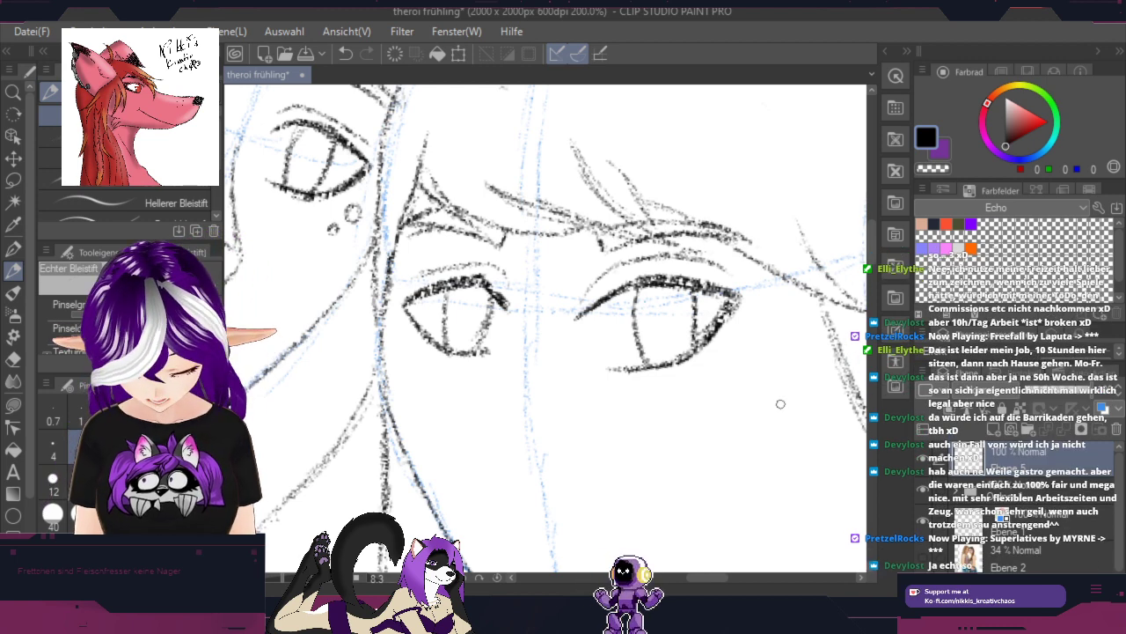
Step: Draw the second character's nose bridge, tip and nostril, and a smiling mouth with a shaded upper lip and a short line beneath
{"action": "scroll", "coordinate": [775, 403], "scroll_direction": "down", "scroll_amount": 2}
{"action": "left_click_drag", "start_coordinate": [788, 452], "coordinate": [779, 363]}
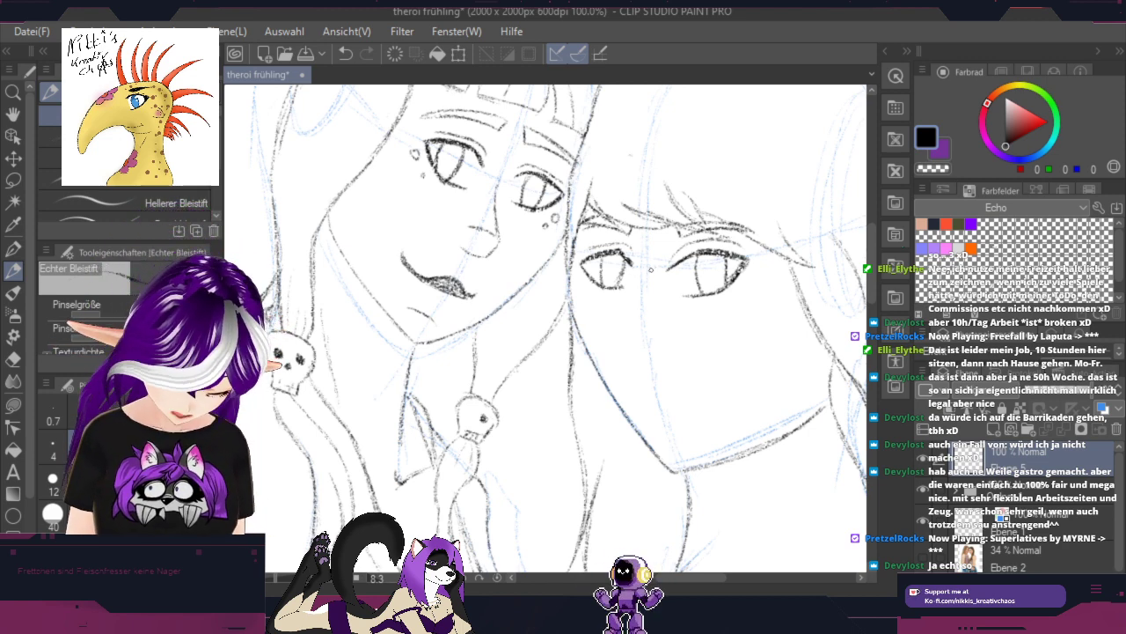
{"action": "scroll", "coordinate": [650, 278], "scroll_direction": "up", "scroll_amount": 1}
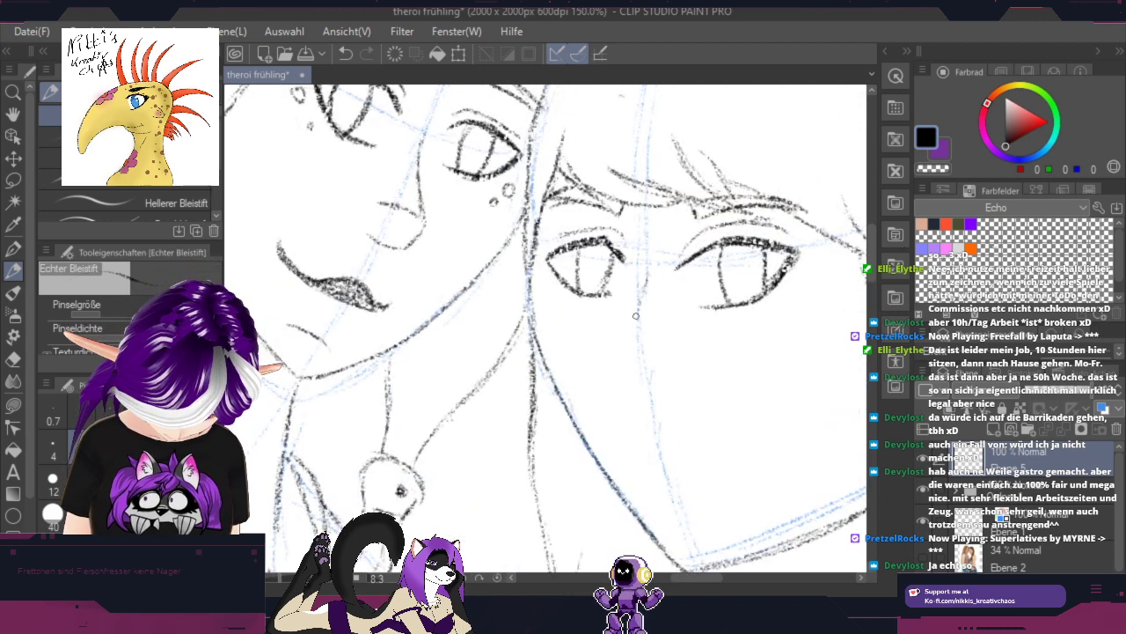
{"action": "mouse_move", "coordinate": [637, 308]}
{"action": "left_mouse_down"}
{"action": "mouse_move", "coordinate": [617, 364]}
{"action": "mouse_move", "coordinate": [653, 393]}
{"action": "left_mouse_up"}
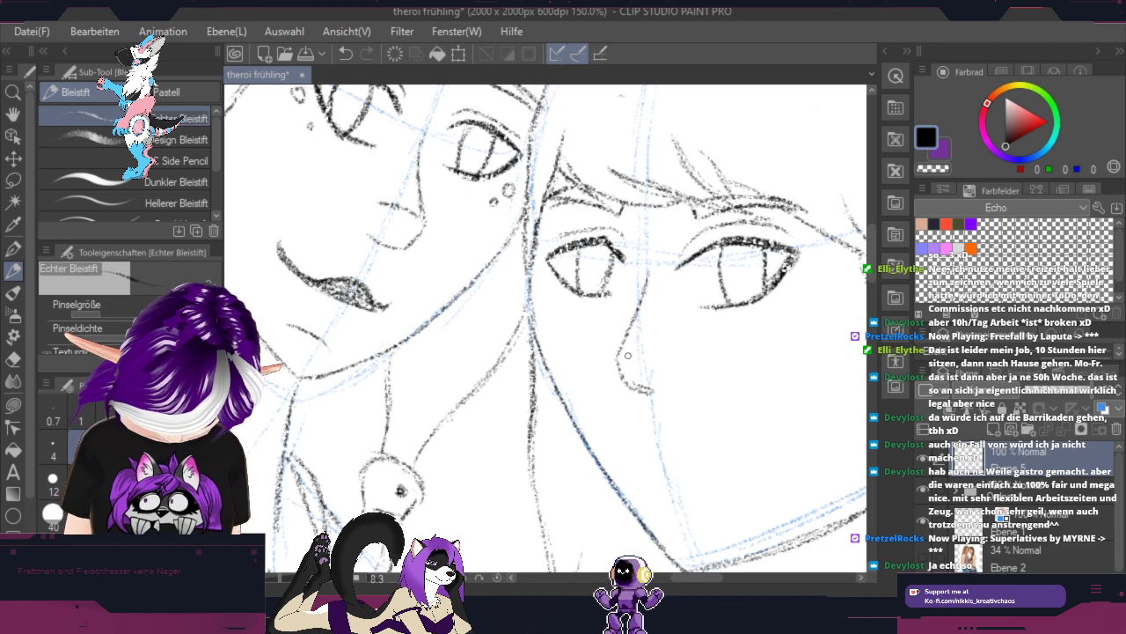
{"action": "mouse_move", "coordinate": [623, 358]}
{"action": "left_mouse_down"}
{"action": "mouse_move", "coordinate": [653, 354]}
{"action": "mouse_move", "coordinate": [651, 391]}
{"action": "left_mouse_up"}
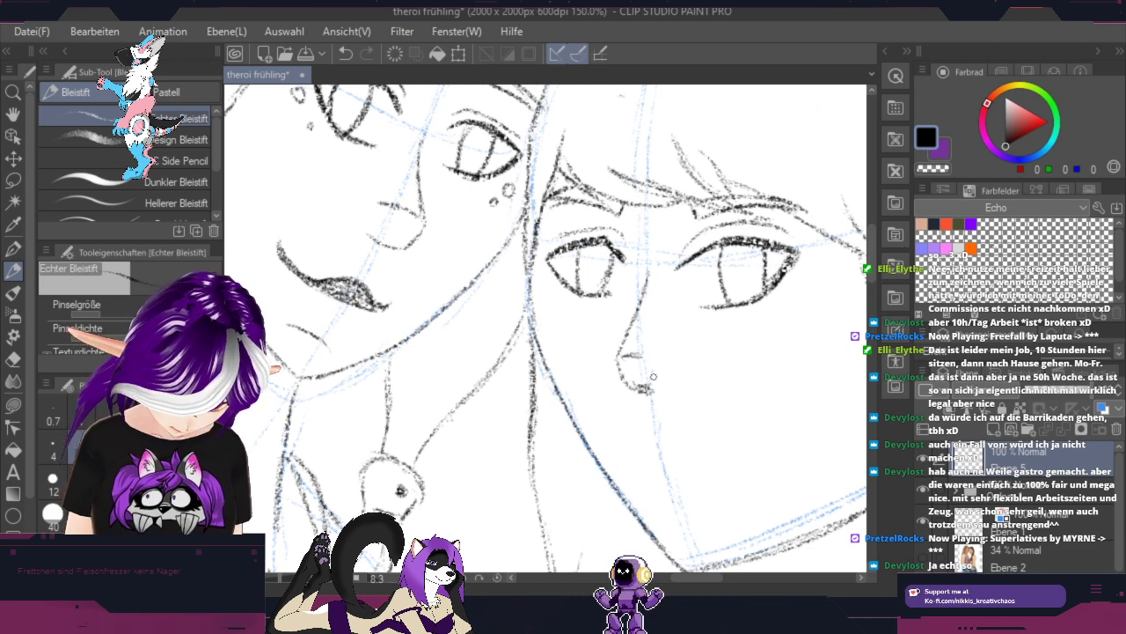
{"action": "left_click_drag", "start_coordinate": [800, 417], "coordinate": [777, 352]}
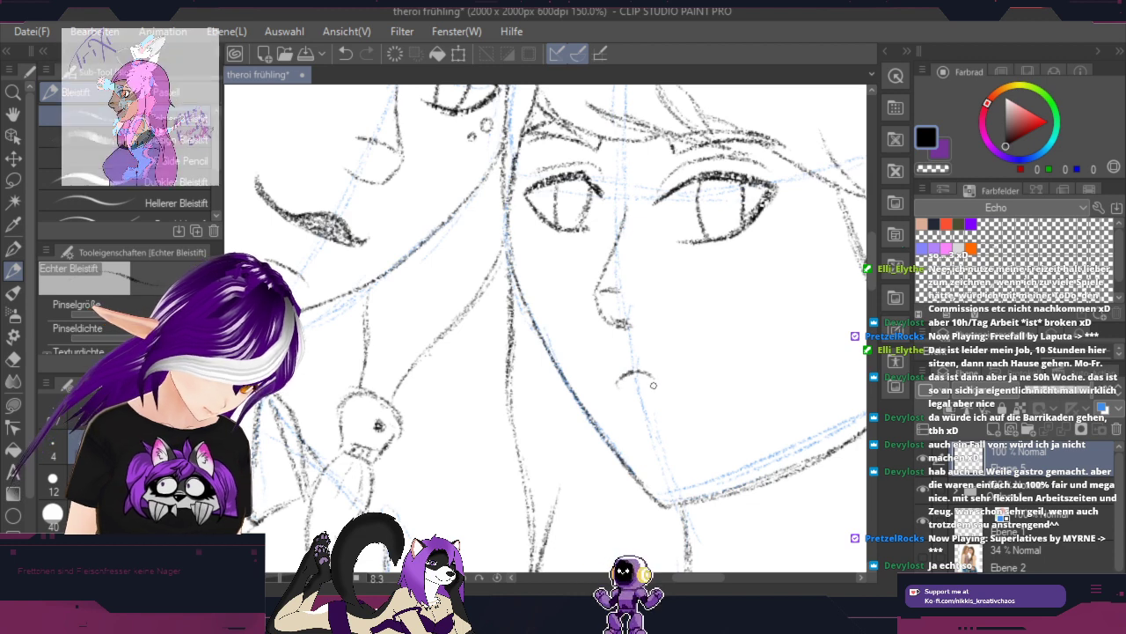
{"action": "mouse_move", "coordinate": [617, 383]}
{"action": "left_mouse_down"}
{"action": "mouse_move", "coordinate": [706, 365]}
{"action": "mouse_move", "coordinate": [673, 381]}
{"action": "mouse_move", "coordinate": [718, 361]}
{"action": "left_mouse_up"}
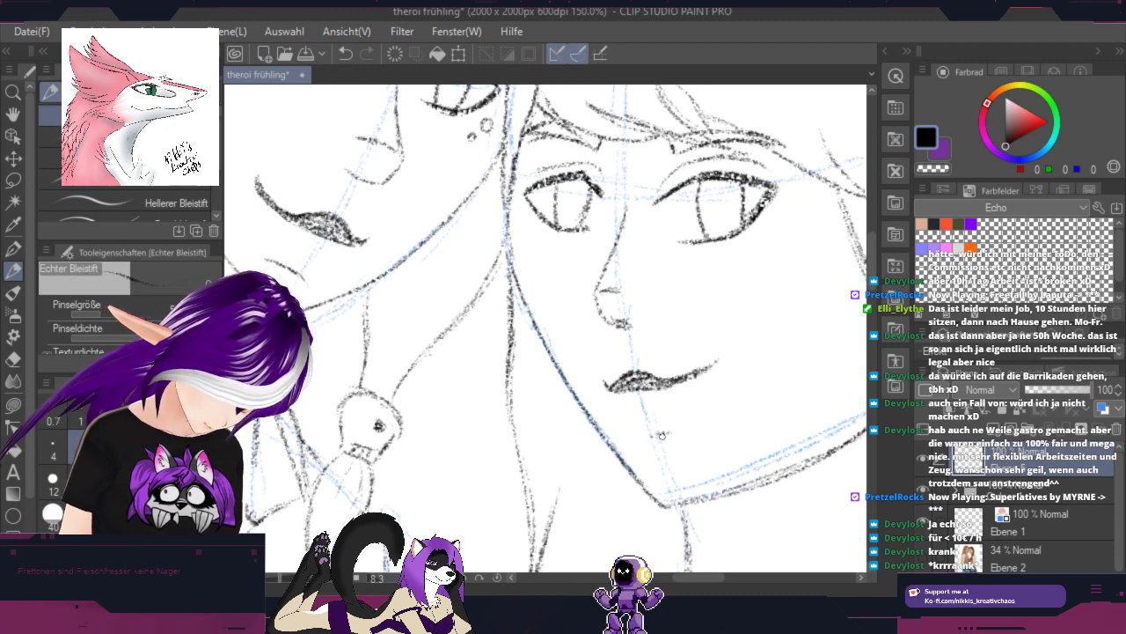
Step: Draw a small hair tuft at the inner base of the second character's outer ear and short strokes along the head contour there
{"action": "key", "text": "space"}
{"action": "mouse_move", "coordinate": [830, 339]}
{"action": "left_mouse_down"}
{"action": "mouse_move", "coordinate": [639, 488]}
{"action": "mouse_move", "coordinate": [629, 515]}
{"action": "left_mouse_up"}
{"action": "scroll", "coordinate": [726, 392], "scroll_direction": "down", "scroll_amount": 4}
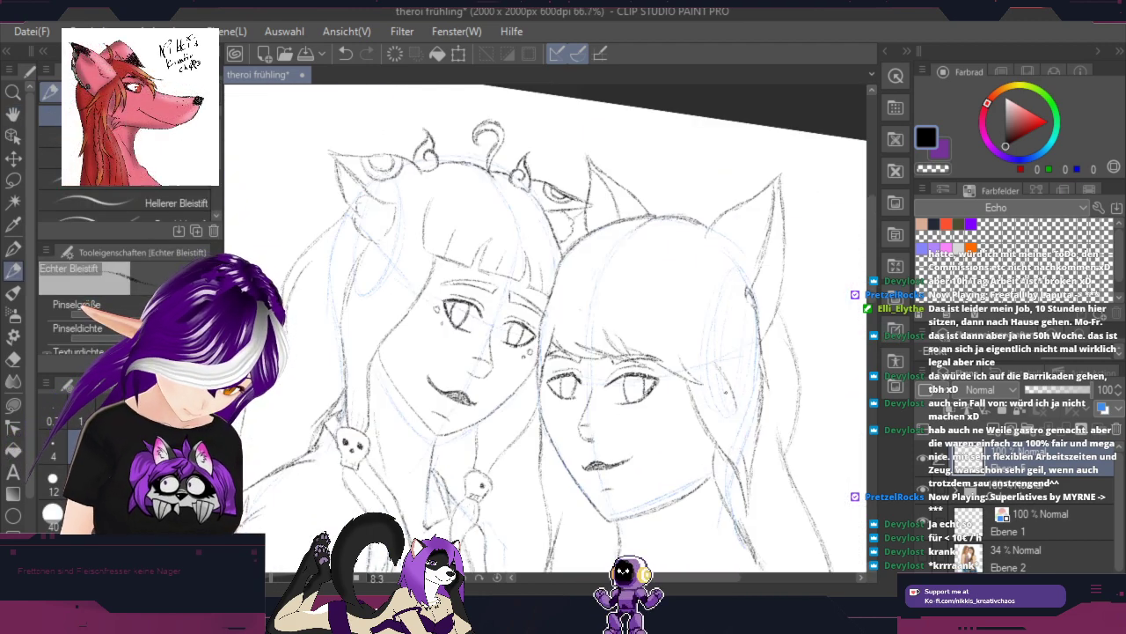
{"action": "scroll", "coordinate": [727, 251], "scroll_direction": "up", "scroll_amount": 4}
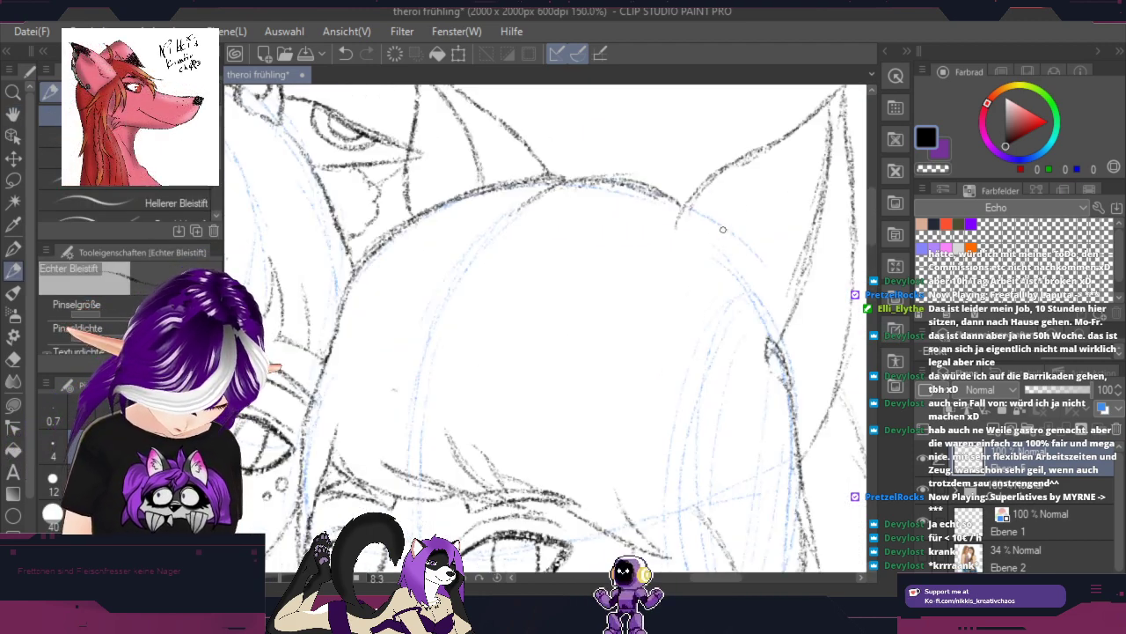
{"action": "scroll", "coordinate": [723, 229], "scroll_direction": "up", "scroll_amount": 1}
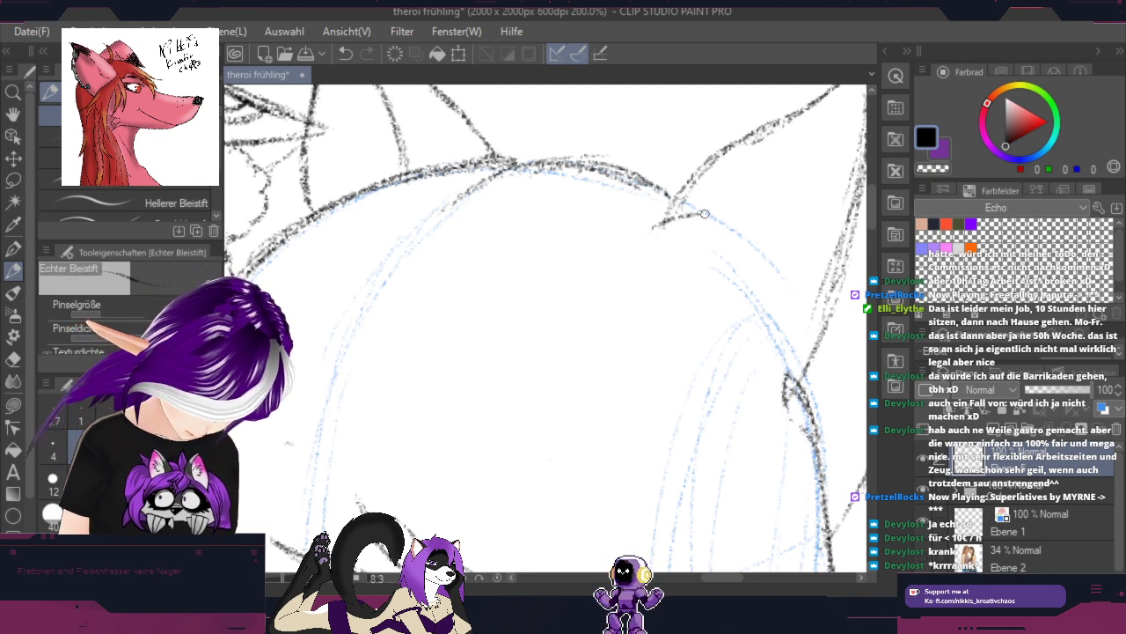
{"action": "mouse_move", "coordinate": [705, 213]}
{"action": "left_mouse_down"}
{"action": "mouse_move", "coordinate": [677, 227]}
{"action": "mouse_move", "coordinate": [715, 235]}
{"action": "left_mouse_up"}
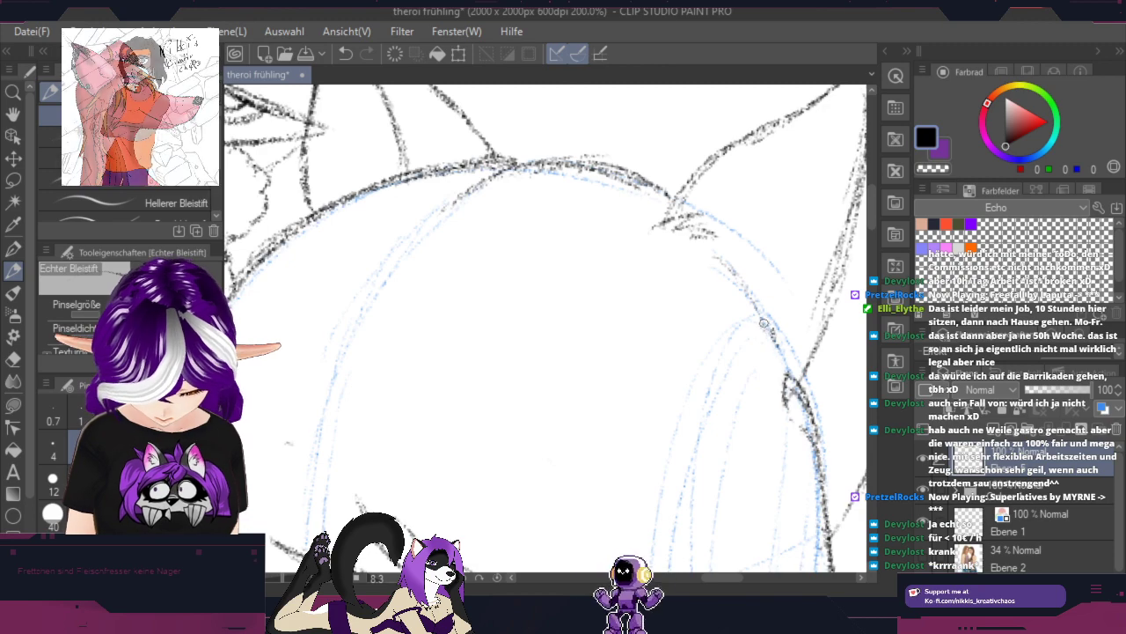
{"action": "scroll", "coordinate": [768, 343], "scroll_direction": "up", "scroll_amount": 5}
{"action": "scroll", "coordinate": [770, 357], "scroll_direction": "down", "scroll_amount": 3}
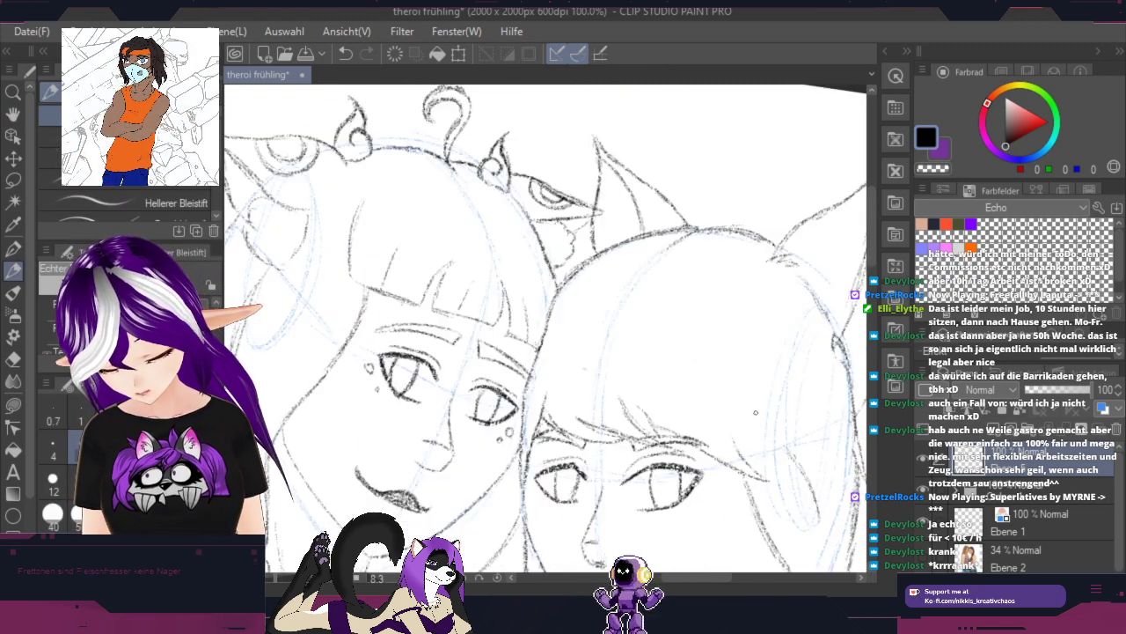
{"action": "left_click_drag", "start_coordinate": [765, 454], "coordinate": [749, 179]}
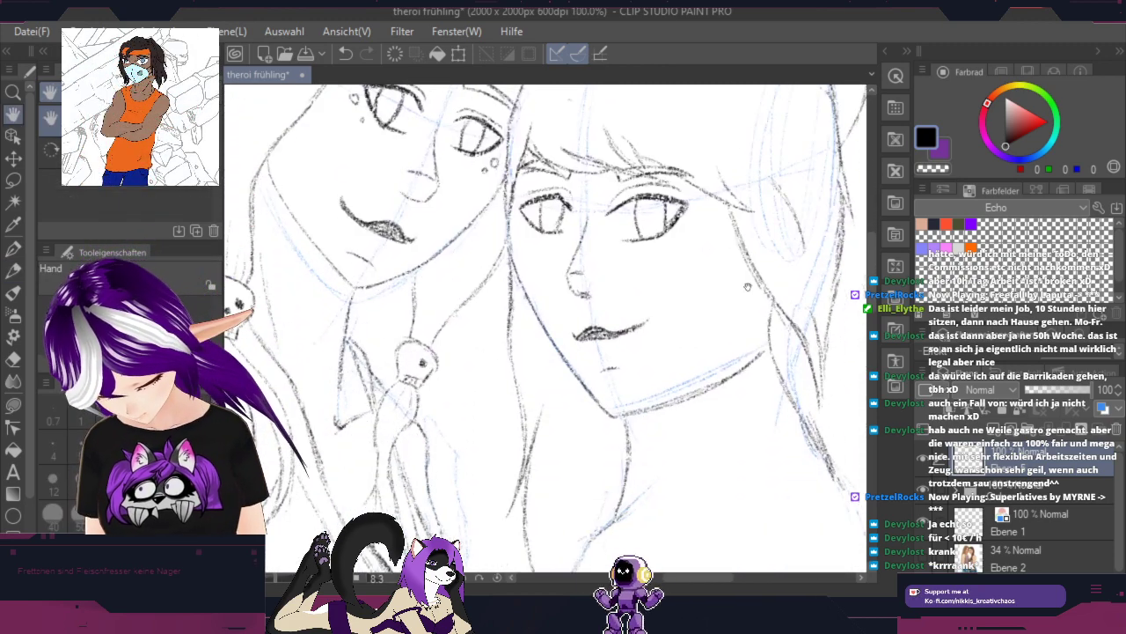
{"action": "left_click_drag", "start_coordinate": [773, 454], "coordinate": [774, 334]}
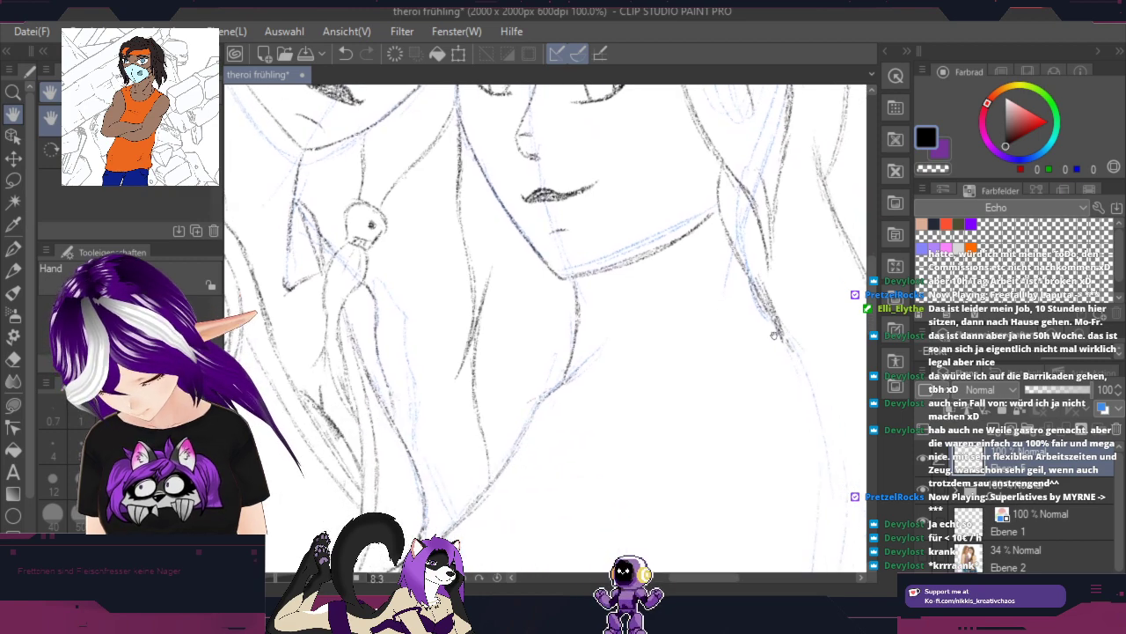
{"action": "key", "text": "space"}
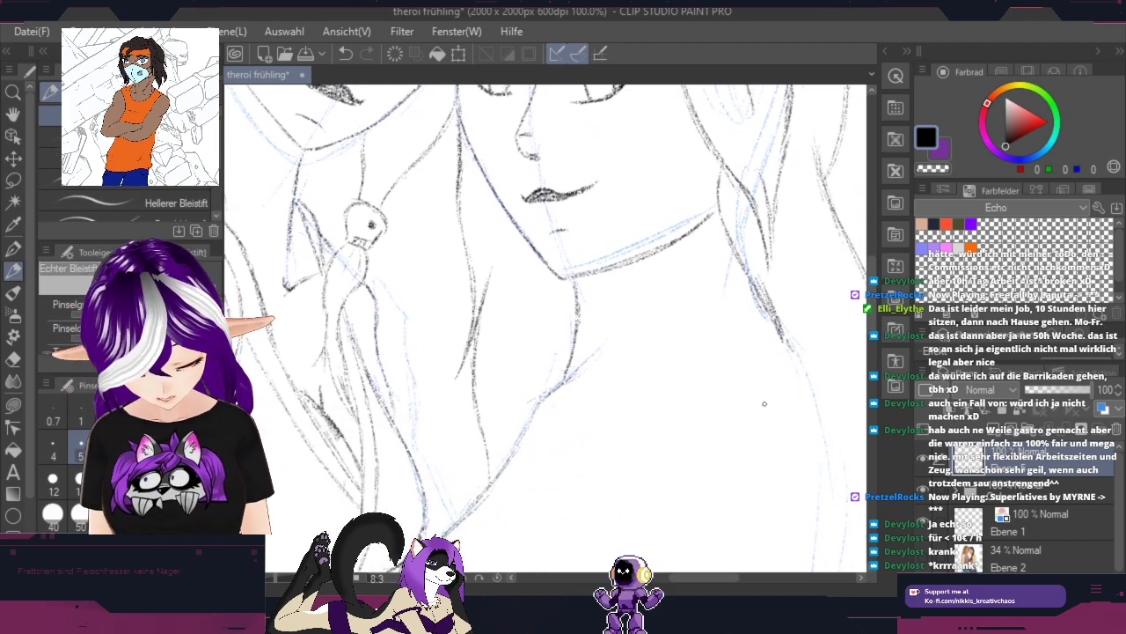
{"action": "key", "text": "space"}
{"action": "mouse_move", "coordinate": [781, 419]}
{"action": "left_mouse_down"}
{"action": "mouse_move", "coordinate": [842, 249]}
{"action": "mouse_move", "coordinate": [787, 299]}
{"action": "mouse_move", "coordinate": [813, 399]}
{"action": "left_mouse_up"}
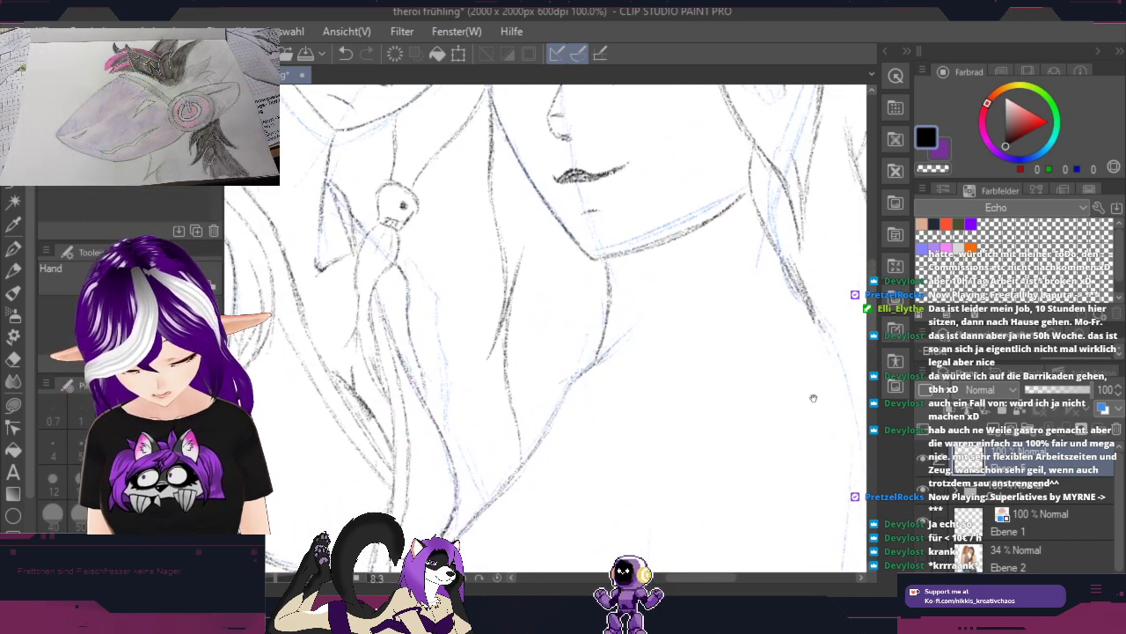
Step: Add a new raster layer above the current pencil layer for the second character's clothing and arm
{"action": "left_click_drag", "start_coordinate": [747, 377], "coordinate": [775, 339]}
{"action": "scroll", "coordinate": [794, 385], "scroll_direction": "down", "scroll_amount": 1}
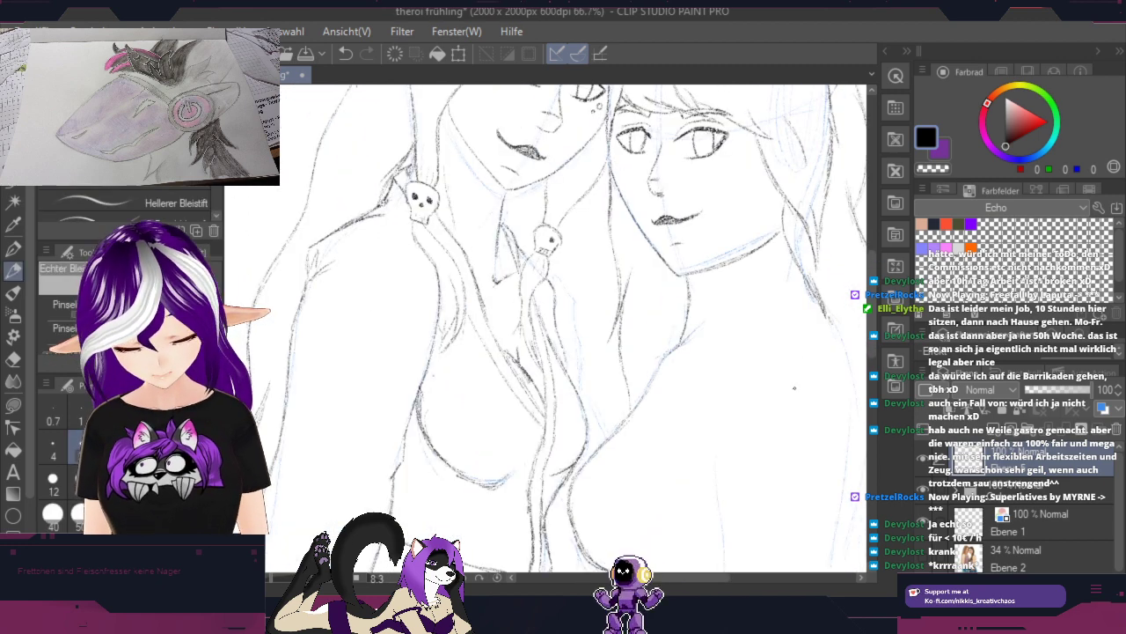
{"action": "key", "text": "space"}
{"action": "left_click_drag", "start_coordinate": [805, 447], "coordinate": [788, 207]}
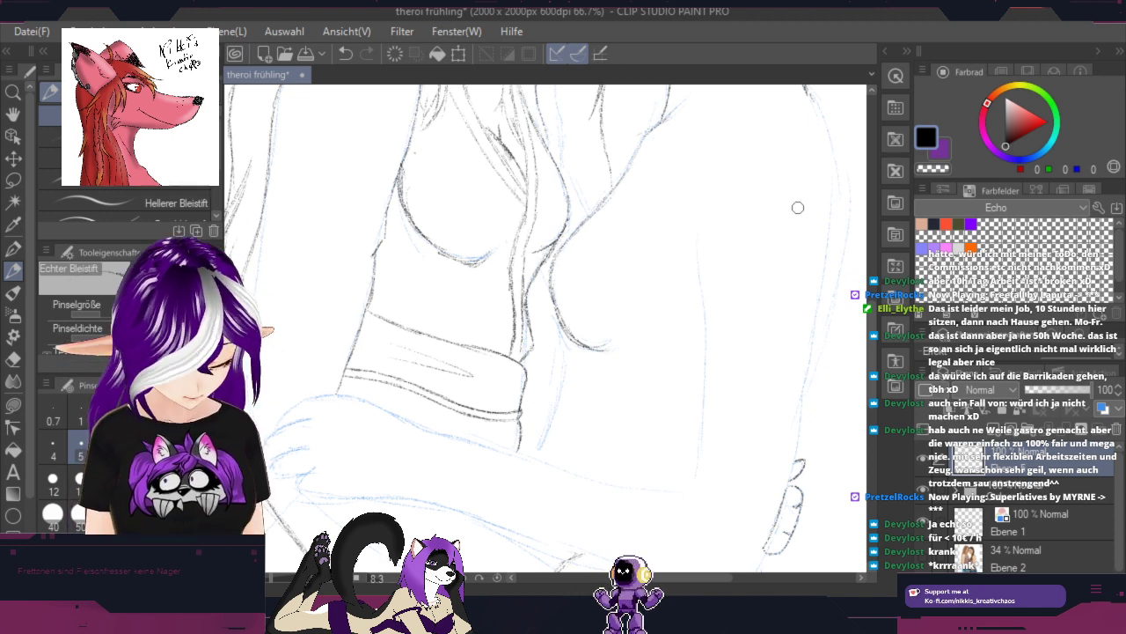
{"action": "key", "text": "space"}
{"action": "left_click_drag", "start_coordinate": [781, 194], "coordinate": [636, 339]}
{"action": "key", "text": "p"}
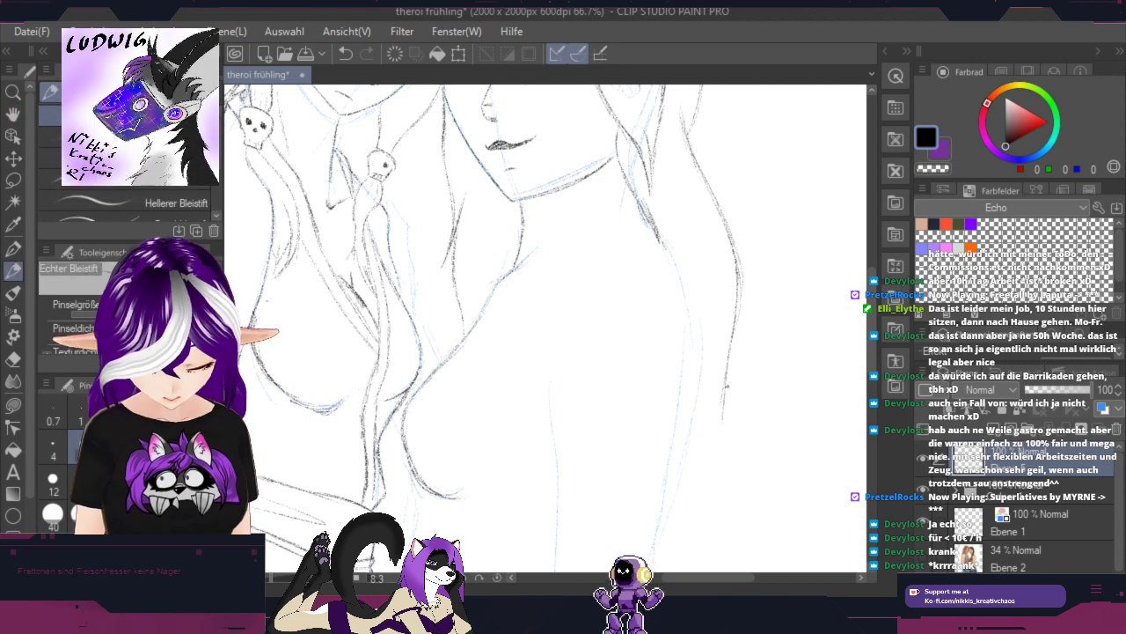
{"action": "scroll", "coordinate": [727, 385], "scroll_direction": "up", "scroll_amount": 2}
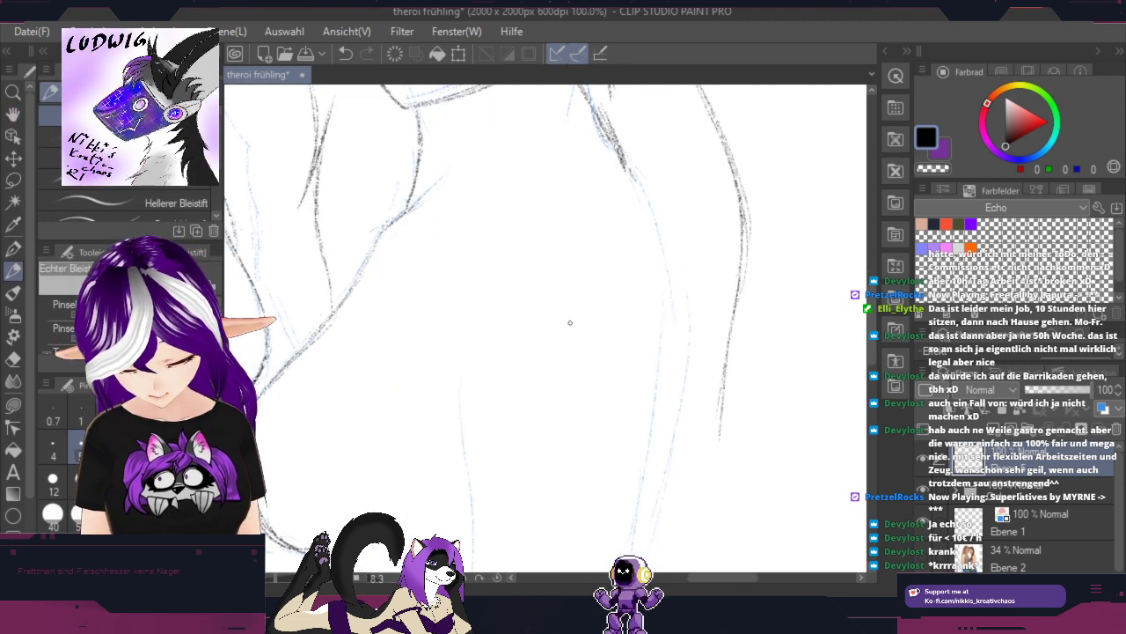
{"action": "key", "text": "h"}
{"action": "mouse_move", "coordinate": [570, 323]}
{"action": "left_mouse_down"}
{"action": "mouse_move", "coordinate": [636, 384]}
{"action": "mouse_move", "coordinate": [749, 402]}
{"action": "mouse_move", "coordinate": [744, 358]}
{"action": "left_mouse_up"}
{"action": "key", "text": "p"}
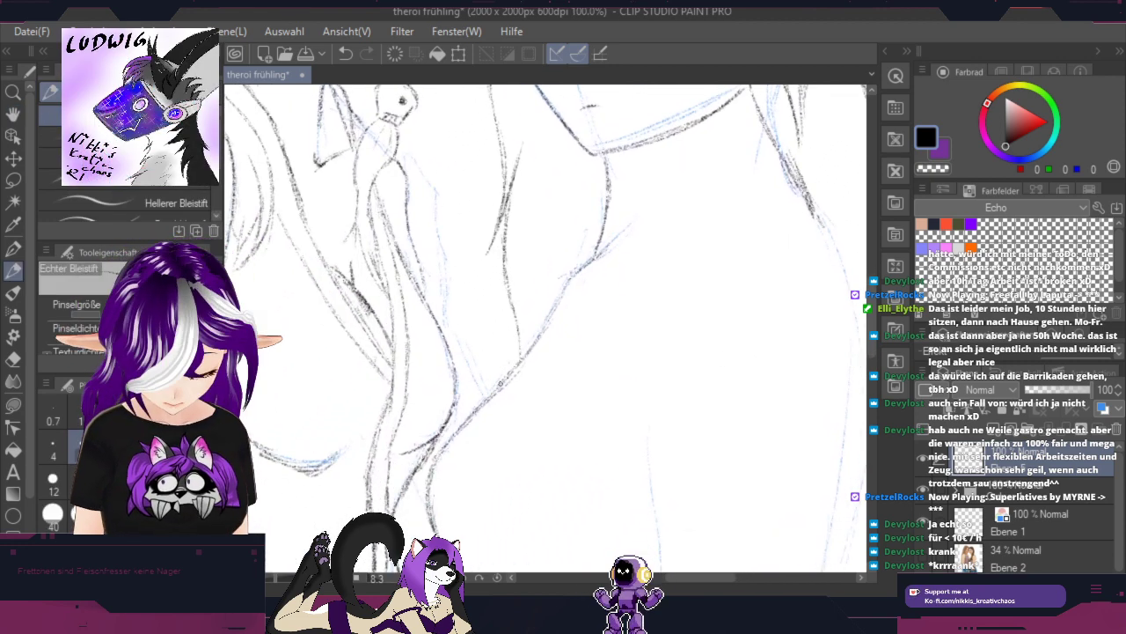
{"action": "left_click", "coordinate": [993, 432]}
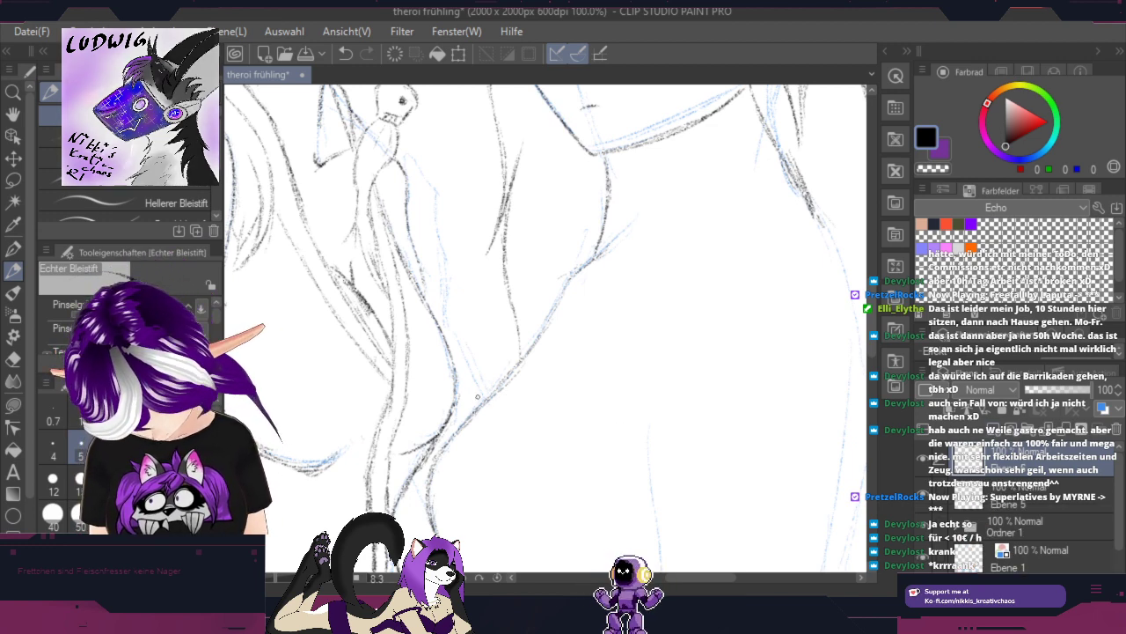
Step: Draw the second character's neckline as a double pencil line from the chest up to the shoulder, darkening its lower end and shoulder end
{"action": "left_click_drag", "start_coordinate": [468, 403], "coordinate": [526, 363]}
{"action": "mouse_move", "coordinate": [500, 380]}
{"action": "left_mouse_down"}
{"action": "mouse_move", "coordinate": [565, 331]}
{"action": "mouse_move", "coordinate": [492, 384]}
{"action": "mouse_move", "coordinate": [648, 265]}
{"action": "left_mouse_up"}
{"action": "left_click_drag", "start_coordinate": [558, 343], "coordinate": [664, 249]}
{"action": "mouse_move", "coordinate": [624, 297]}
{"action": "left_mouse_down"}
{"action": "mouse_move", "coordinate": [693, 221]}
{"action": "mouse_move", "coordinate": [775, 201]}
{"action": "left_mouse_up"}
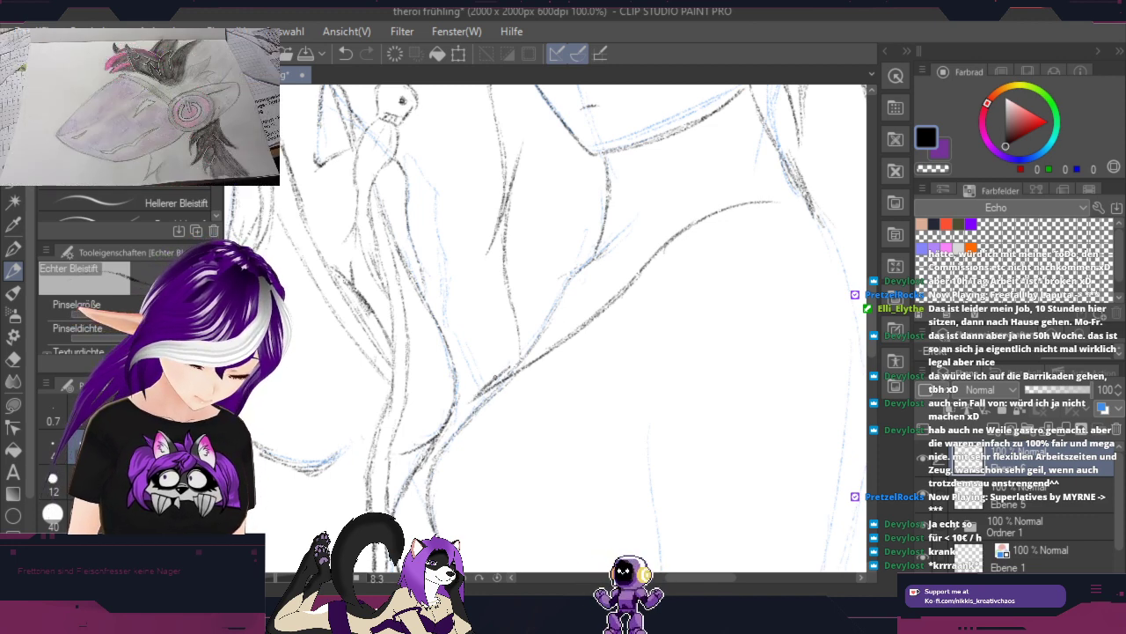
{"action": "mouse_move", "coordinate": [486, 386]}
{"action": "left_mouse_down"}
{"action": "mouse_move", "coordinate": [605, 292]}
{"action": "mouse_move", "coordinate": [684, 208]}
{"action": "left_mouse_up"}
{"action": "mouse_move", "coordinate": [637, 255]}
{"action": "left_mouse_down"}
{"action": "mouse_move", "coordinate": [777, 169]}
{"action": "mouse_move", "coordinate": [800, 141]}
{"action": "mouse_move", "coordinate": [807, 150]}
{"action": "mouse_move", "coordinate": [792, 159]}
{"action": "mouse_move", "coordinate": [822, 199]}
{"action": "mouse_move", "coordinate": [761, 204]}
{"action": "left_mouse_up"}
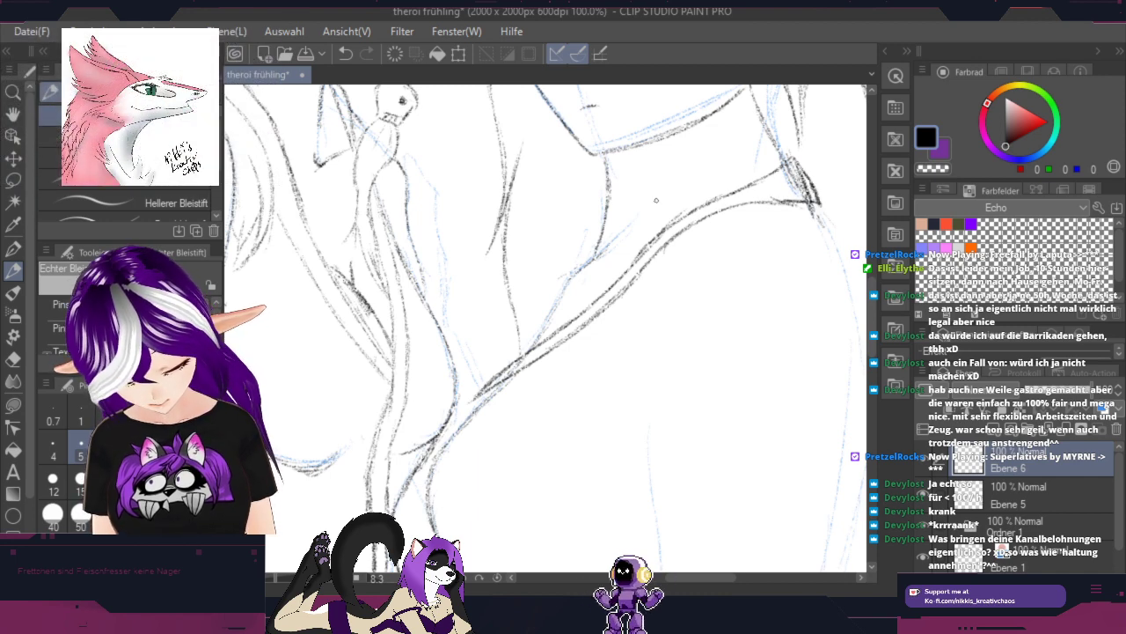
{"action": "left_click_drag", "start_coordinate": [479, 399], "coordinate": [430, 472]}
Step: Draw the second character's front torso line below the bust, the upper edge of the waistband and its short dark front edge
{"action": "key", "text": "space"}
{"action": "mouse_move", "coordinate": [685, 348]}
{"action": "left_mouse_down"}
{"action": "mouse_move", "coordinate": [760, 219]}
{"action": "mouse_move", "coordinate": [784, 105]}
{"action": "left_mouse_up"}
{"action": "key", "text": "p"}
{"action": "mouse_move", "coordinate": [534, 304]}
{"action": "left_mouse_down"}
{"action": "mouse_move", "coordinate": [543, 389]}
{"action": "mouse_move", "coordinate": [520, 419]}
{"action": "mouse_move", "coordinate": [522, 438]}
{"action": "mouse_move", "coordinate": [540, 419]}
{"action": "mouse_move", "coordinate": [549, 442]}
{"action": "left_mouse_up"}
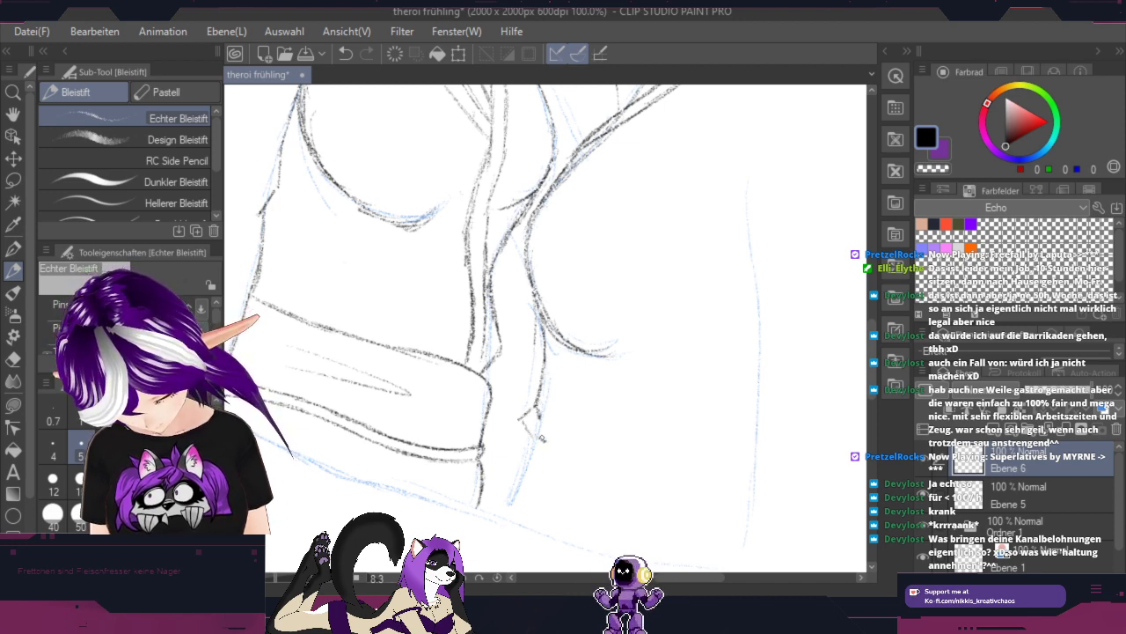
{"action": "key", "text": "r"}
{"action": "left_click_drag", "start_coordinate": [829, 480], "coordinate": [814, 310]}
{"action": "left_click_drag", "start_coordinate": [609, 427], "coordinate": [706, 385]}
{"action": "left_click_drag", "start_coordinate": [611, 426], "coordinate": [761, 361]}
{"action": "left_click_drag", "start_coordinate": [653, 408], "coordinate": [811, 349]}
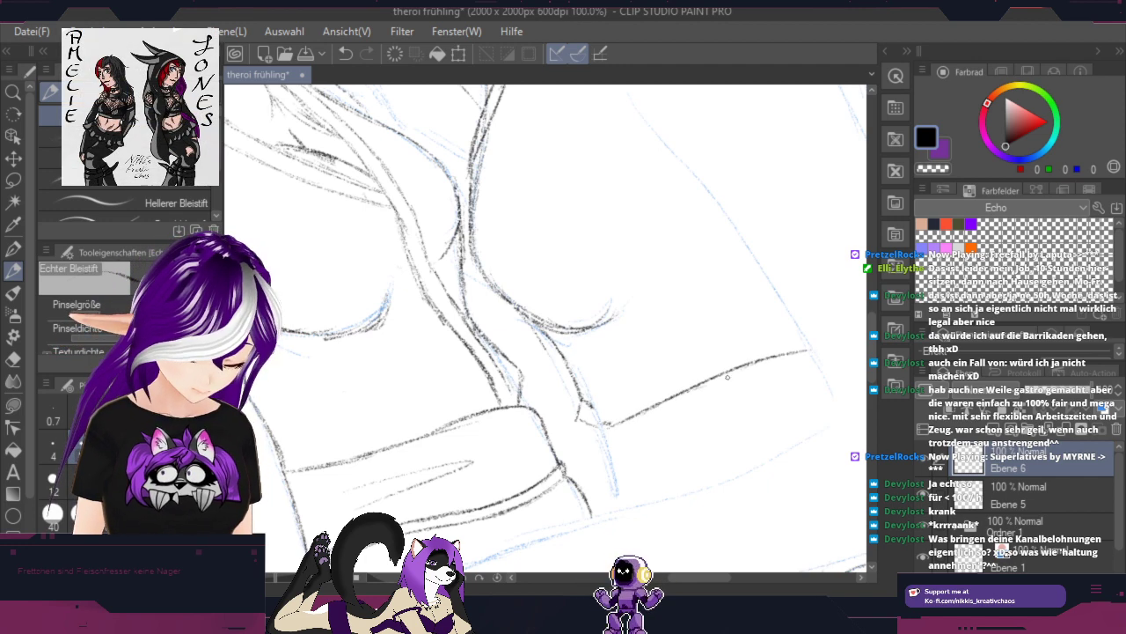
{"action": "mouse_move", "coordinate": [606, 426]}
{"action": "left_mouse_down"}
{"action": "mouse_move", "coordinate": [600, 456]}
{"action": "mouse_move", "coordinate": [621, 503]}
{"action": "left_mouse_up"}
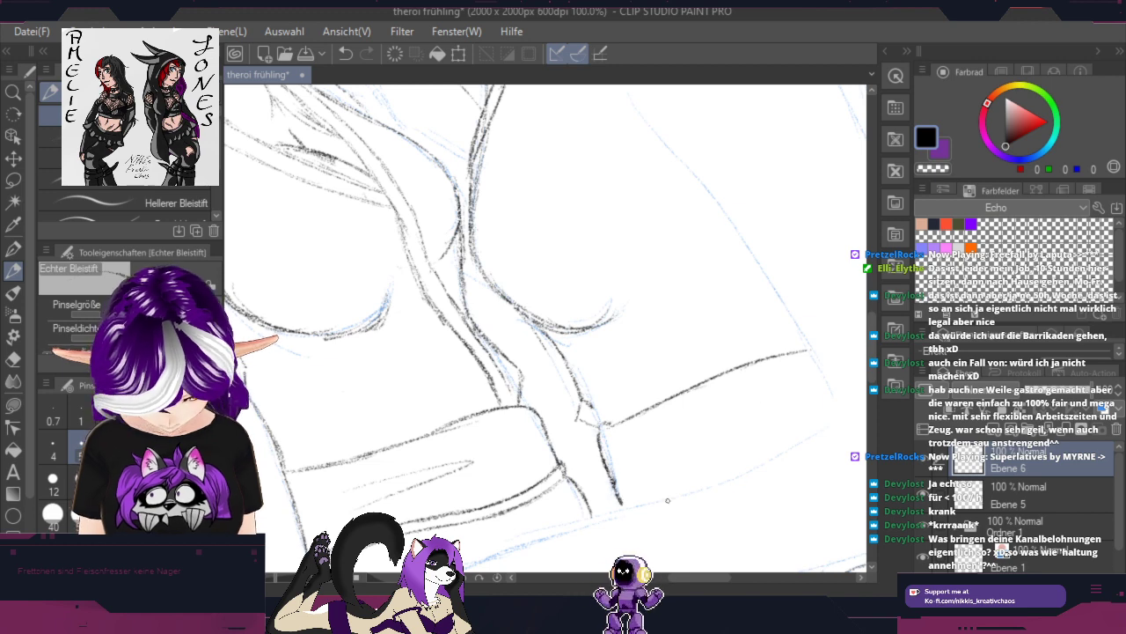
Step: Draw the lower edge of the second character's waistband with a doubled line and thin fold strokes inside it
{"action": "key", "text": "space"}
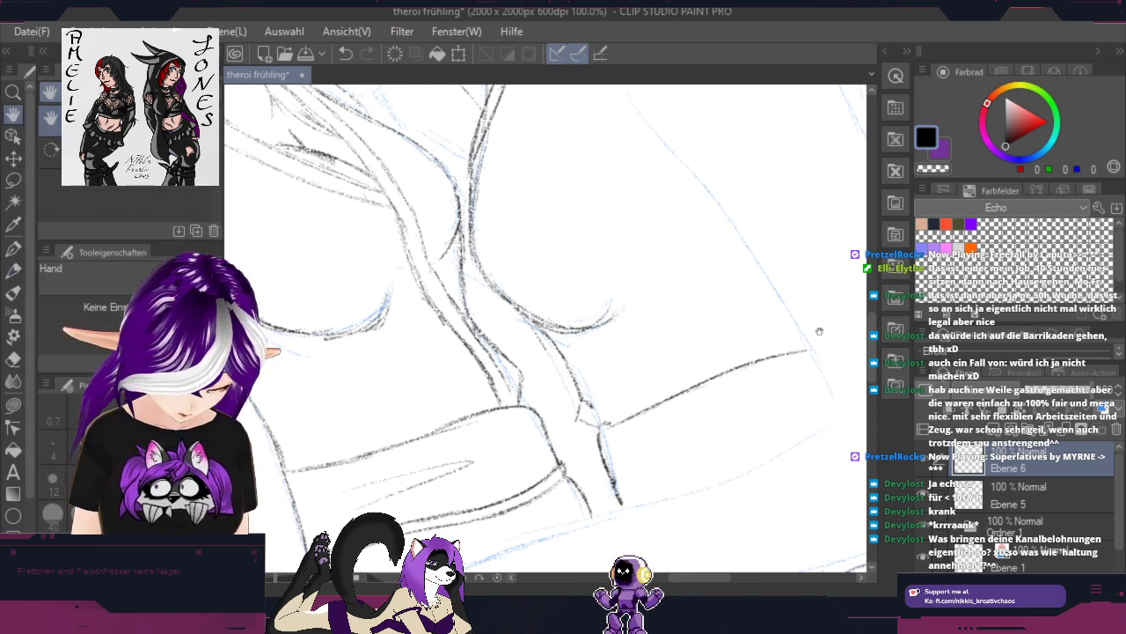
{"action": "mouse_move", "coordinate": [819, 328]}
{"action": "left_mouse_down"}
{"action": "mouse_move", "coordinate": [772, 443]}
{"action": "mouse_move", "coordinate": [783, 274]}
{"action": "left_mouse_up"}
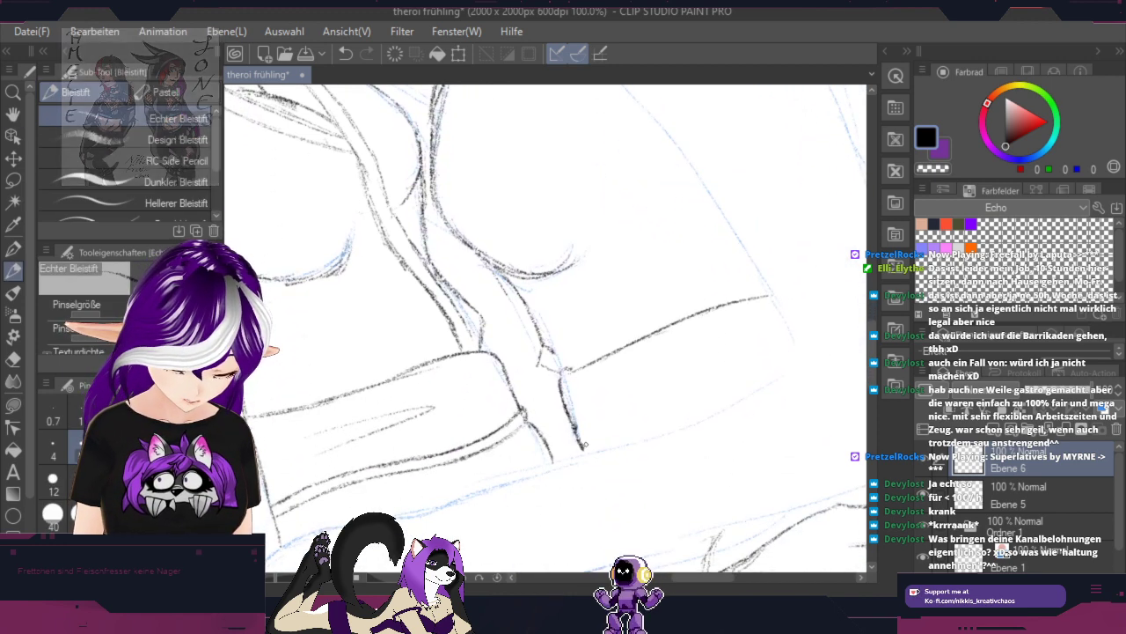
{"action": "mouse_move", "coordinate": [586, 446]}
{"action": "left_mouse_down"}
{"action": "mouse_move", "coordinate": [682, 372]}
{"action": "mouse_move", "coordinate": [666, 385]}
{"action": "mouse_move", "coordinate": [784, 331]}
{"action": "left_mouse_up"}
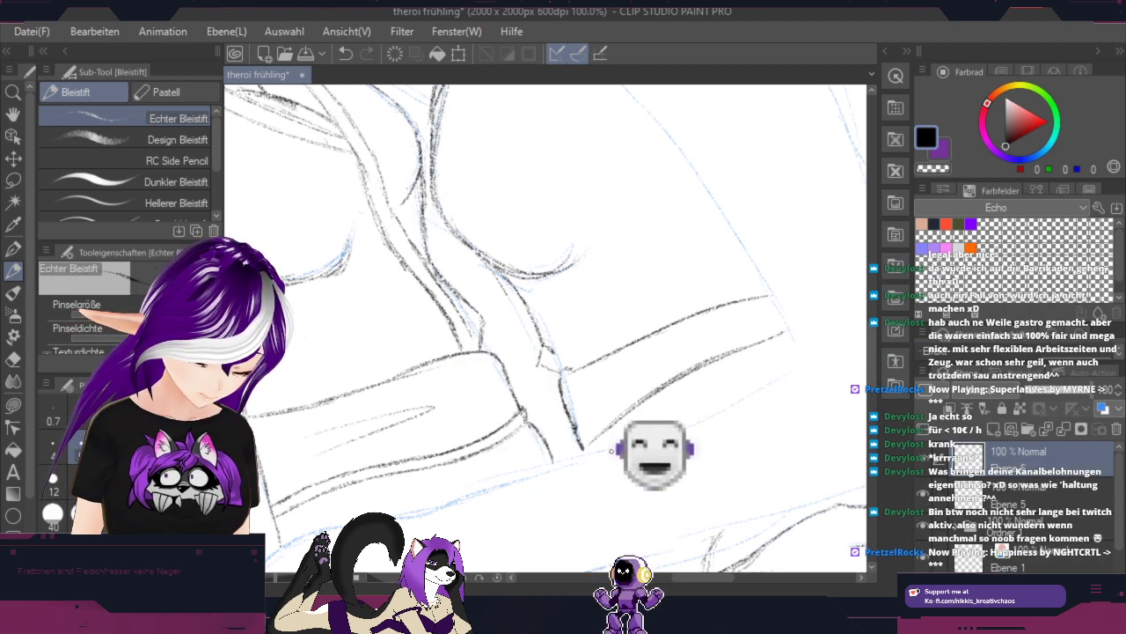
{"action": "mouse_move", "coordinate": [724, 370]}
{"action": "left_mouse_down"}
{"action": "mouse_move", "coordinate": [821, 332]}
{"action": "mouse_move", "coordinate": [781, 337]}
{"action": "mouse_move", "coordinate": [743, 322]}
{"action": "mouse_move", "coordinate": [693, 356]}
{"action": "mouse_move", "coordinate": [722, 344]}
{"action": "left_mouse_up"}
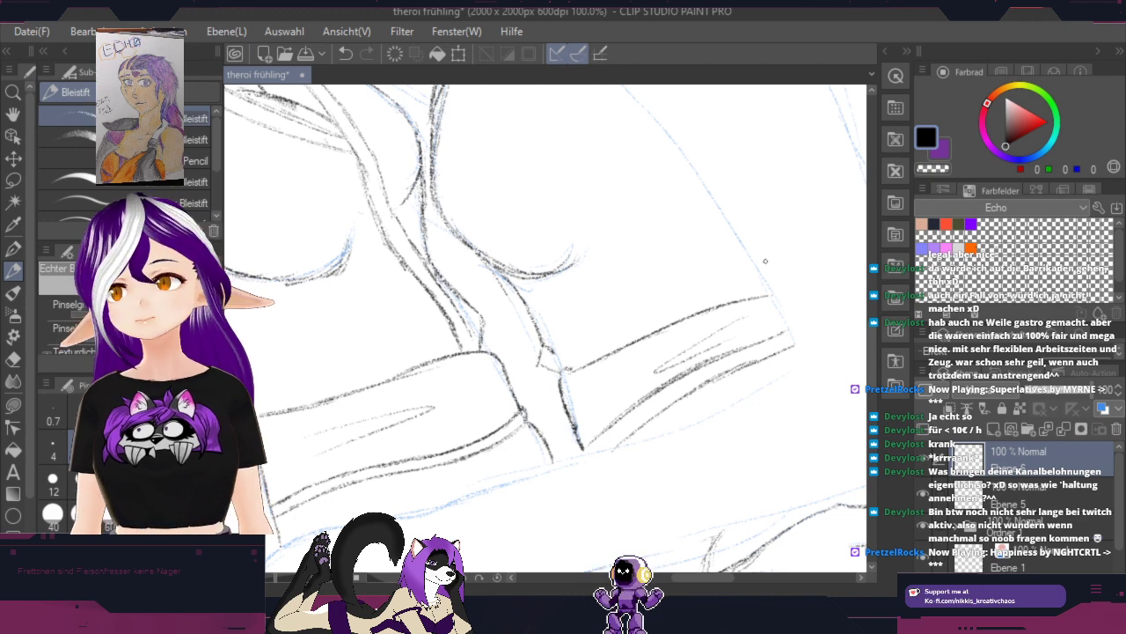
Step: Trace the outer contour of the second character's upper arm down from the shoulder with overlapping pencil strokes
{"action": "left_click", "coordinate": [127, 160]}
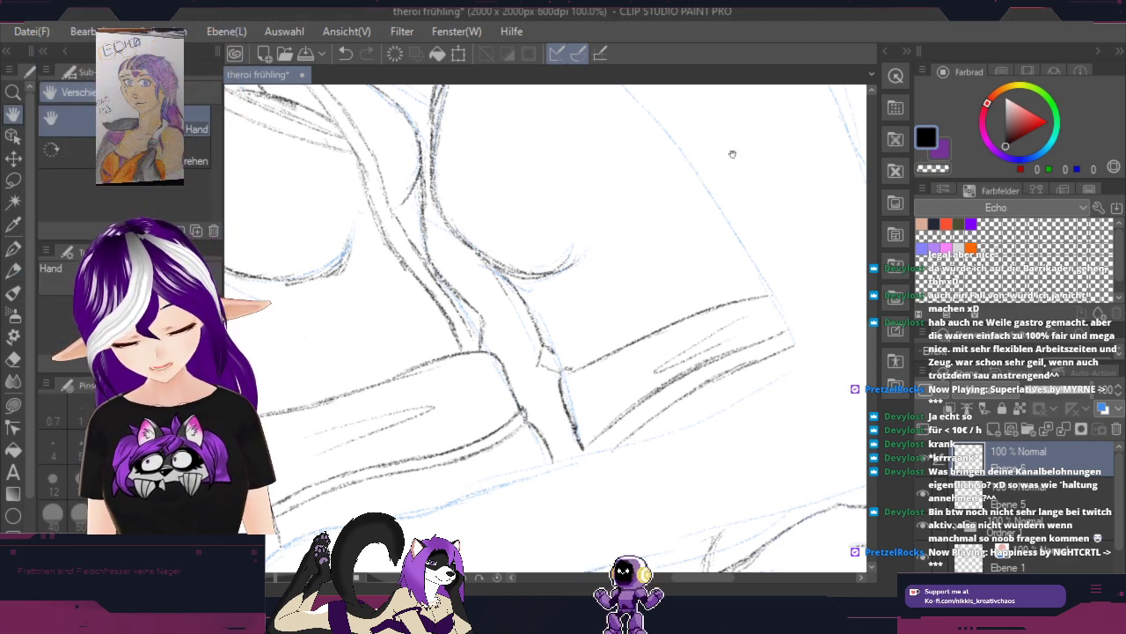
{"action": "left_click_drag", "start_coordinate": [724, 165], "coordinate": [685, 359]}
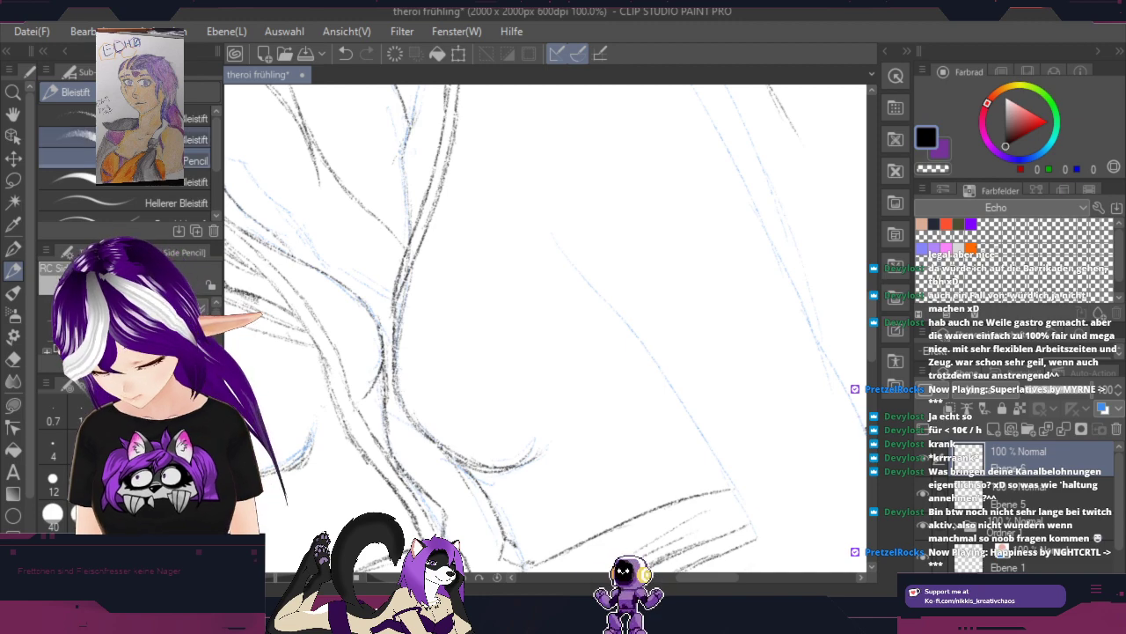
{"action": "key", "text": "space"}
{"action": "left_click_drag", "start_coordinate": [691, 260], "coordinate": [619, 481]}
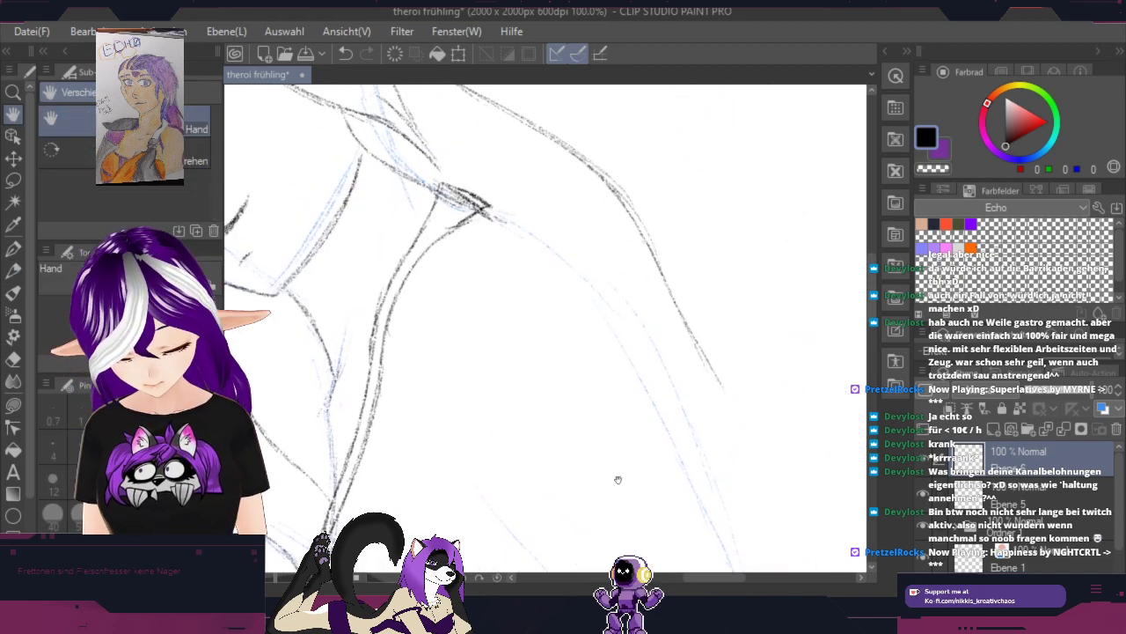
{"action": "key", "text": "shift+space"}
{"action": "mouse_move", "coordinate": [784, 448]}
{"action": "left_mouse_down"}
{"action": "mouse_move", "coordinate": [687, 161]}
{"action": "mouse_move", "coordinate": [515, 252]}
{"action": "left_mouse_up"}
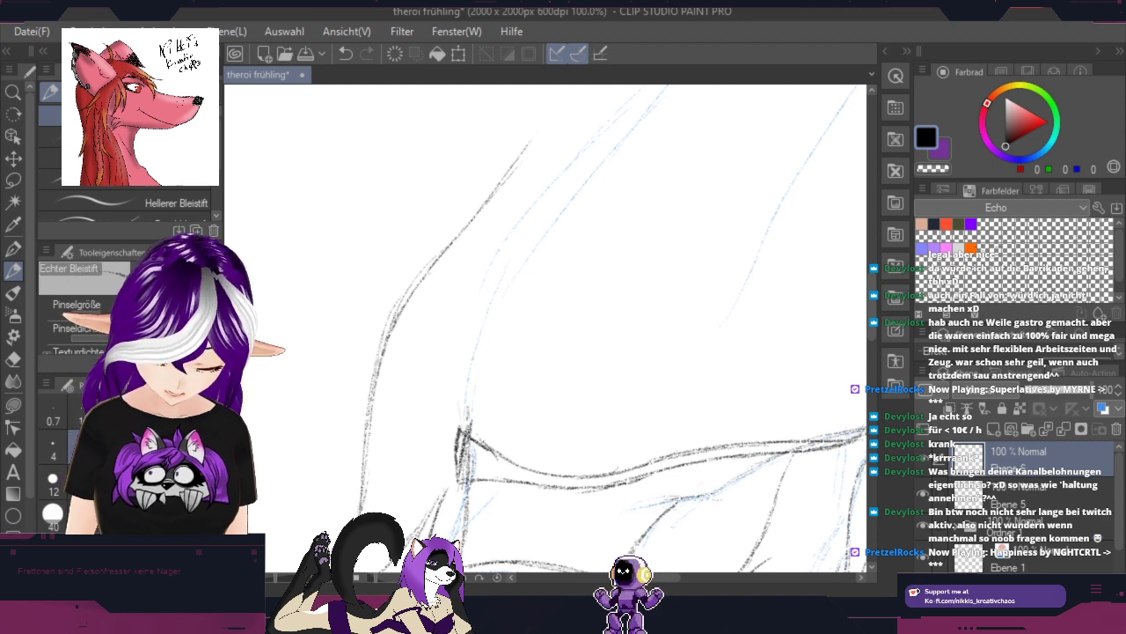
{"action": "mouse_move", "coordinate": [462, 419]}
{"action": "left_mouse_down"}
{"action": "mouse_move", "coordinate": [480, 325]}
{"action": "mouse_move", "coordinate": [516, 262]}
{"action": "left_mouse_up"}
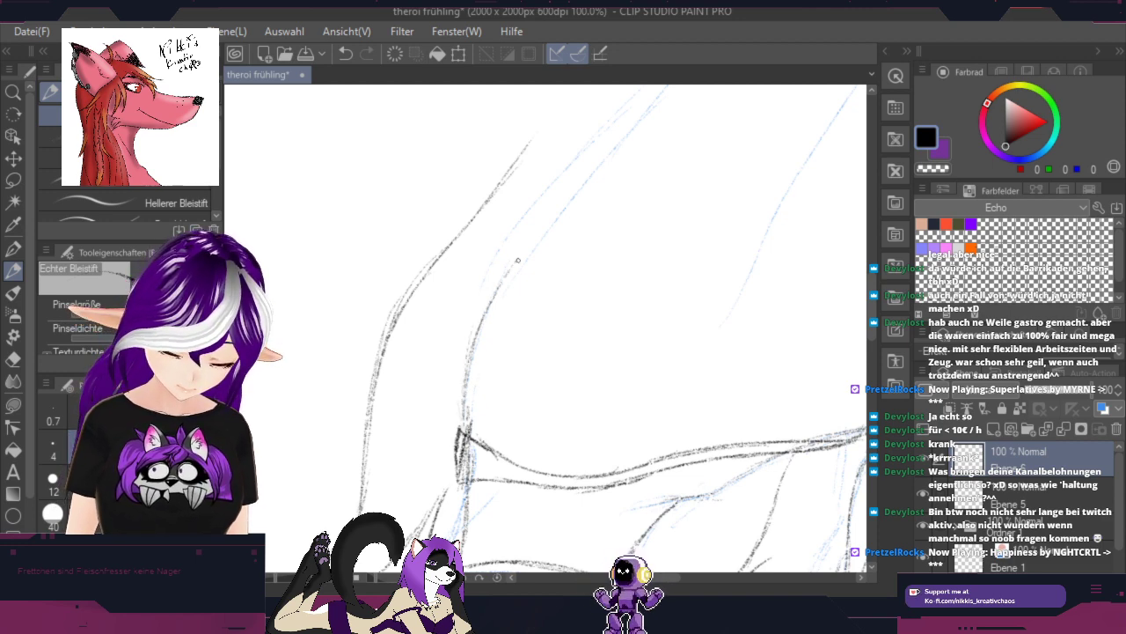
{"action": "left_click_drag", "start_coordinate": [466, 396], "coordinate": [535, 235]}
{"action": "left_click_drag", "start_coordinate": [489, 327], "coordinate": [572, 199]}
{"action": "left_click_drag", "start_coordinate": [514, 271], "coordinate": [606, 162]}
{"action": "left_click_drag", "start_coordinate": [565, 206], "coordinate": [599, 169]}
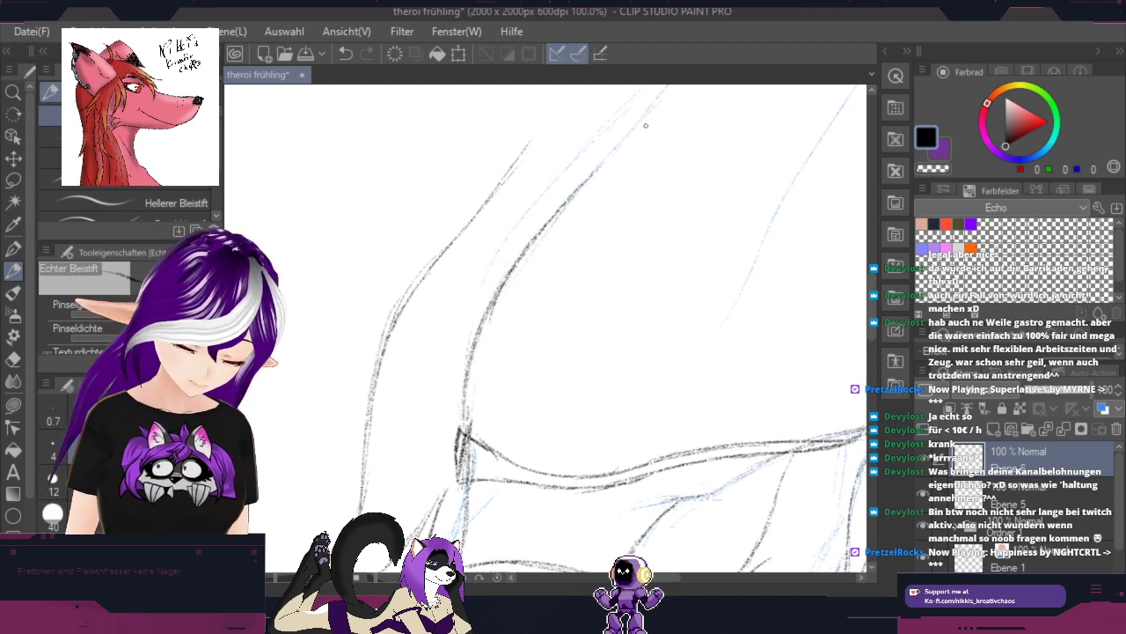
Step: Continue the second character's outer arm contour past the gripping fingers, round the elbow and down to the hand below
{"action": "key", "text": "space"}
{"action": "left_click_drag", "start_coordinate": [762, 152], "coordinate": [482, 449]}
{"action": "key", "text": "p"}
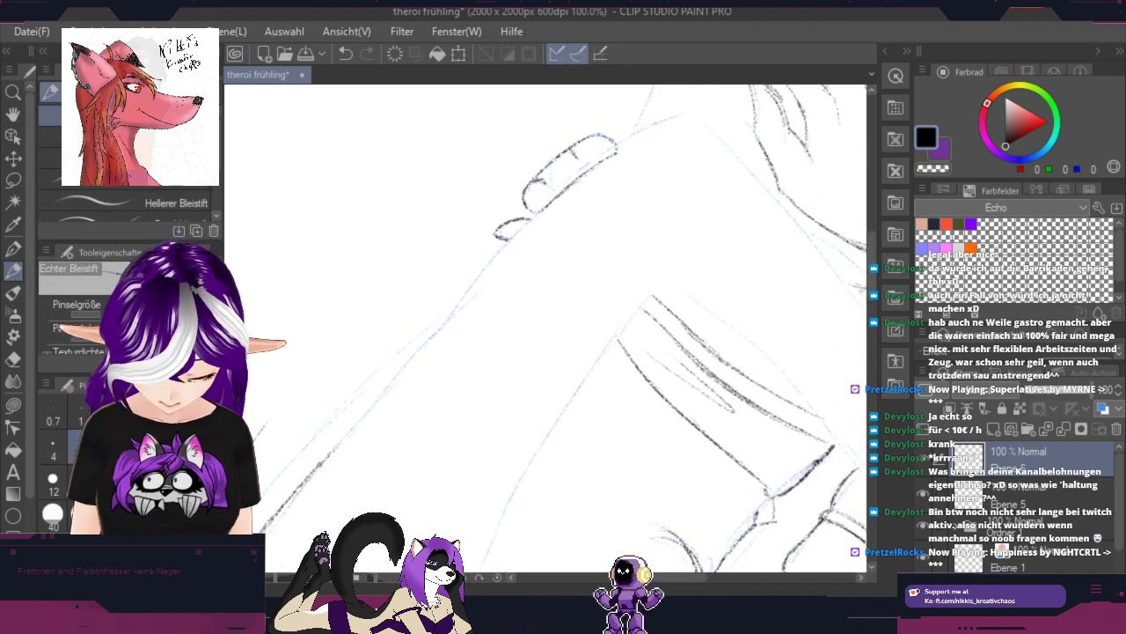
{"action": "left_click_drag", "start_coordinate": [349, 437], "coordinate": [428, 343]}
{"action": "left_click_drag", "start_coordinate": [395, 378], "coordinate": [452, 311]}
{"action": "mouse_move", "coordinate": [420, 354]}
{"action": "left_mouse_down"}
{"action": "mouse_move", "coordinate": [495, 243]}
{"action": "mouse_move", "coordinate": [516, 242]}
{"action": "mouse_move", "coordinate": [504, 246]}
{"action": "mouse_move", "coordinate": [640, 128]}
{"action": "mouse_move", "coordinate": [685, 118]}
{"action": "left_mouse_up"}
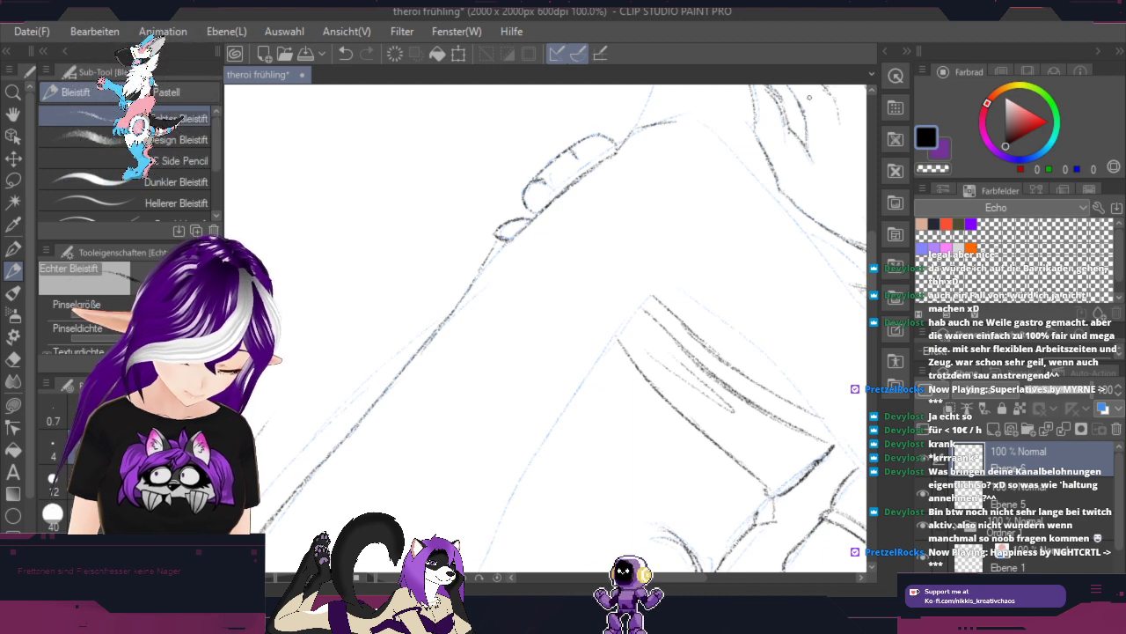
{"action": "key", "text": "space"}
{"action": "mouse_move", "coordinate": [780, 151]}
{"action": "left_mouse_down"}
{"action": "mouse_move", "coordinate": [662, 312]}
{"action": "mouse_move", "coordinate": [613, 488]}
{"action": "mouse_move", "coordinate": [609, 324]}
{"action": "mouse_move", "coordinate": [610, 387]}
{"action": "left_mouse_up"}
{"action": "key", "text": "shift+space"}
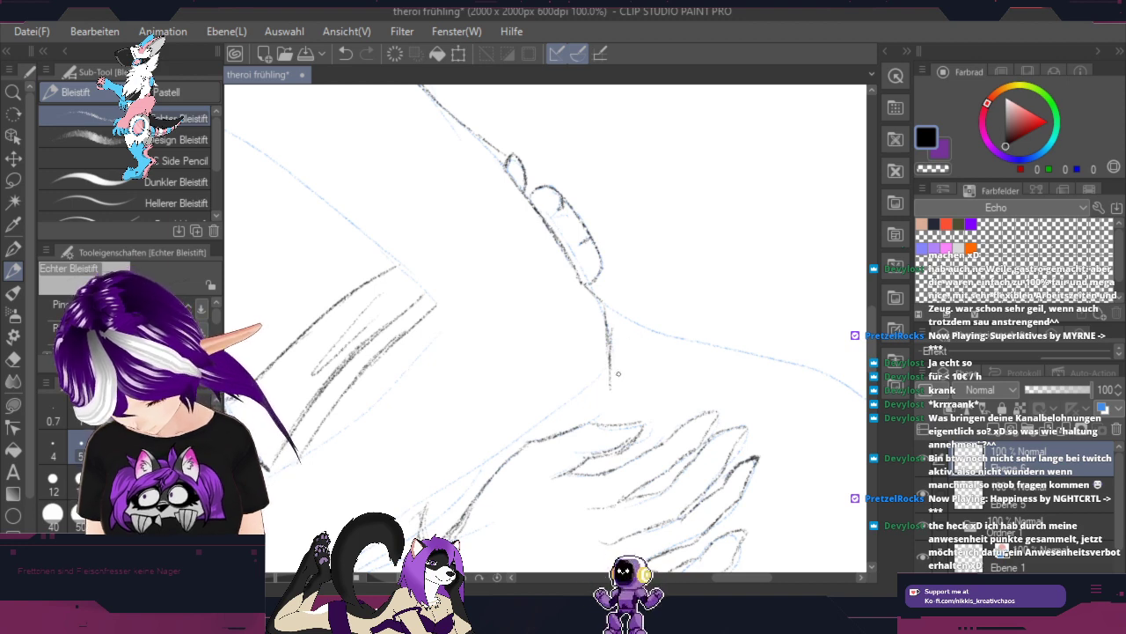
{"action": "left_click_drag", "start_coordinate": [611, 387], "coordinate": [613, 415]}
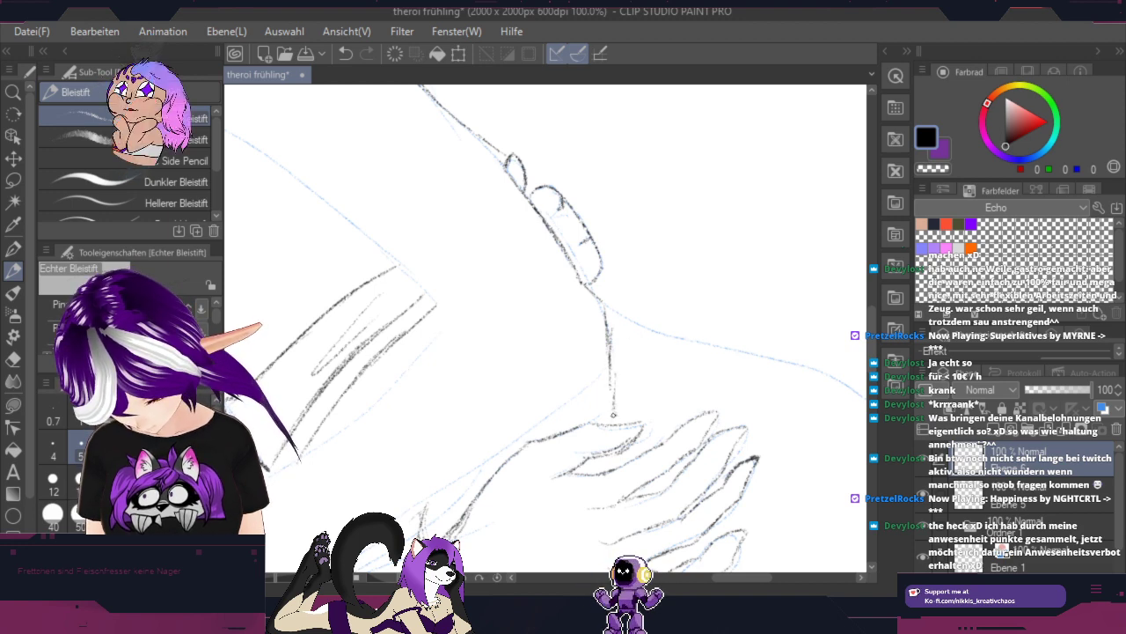
Step: Draw a short double edge below the outer side of the resting hand and a thin line running inward from its lower corner
{"action": "left_click_drag", "start_coordinate": [690, 405], "coordinate": [753, 163]}
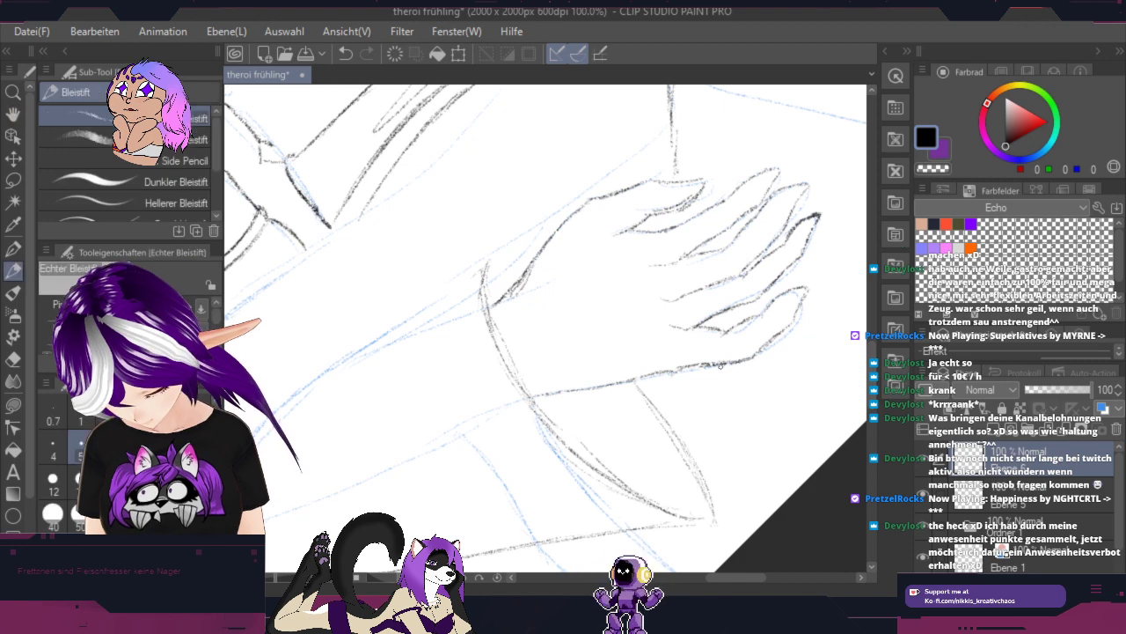
{"action": "left_click_drag", "start_coordinate": [719, 369], "coordinate": [755, 428]}
{"action": "left_click_drag", "start_coordinate": [724, 388], "coordinate": [748, 422]}
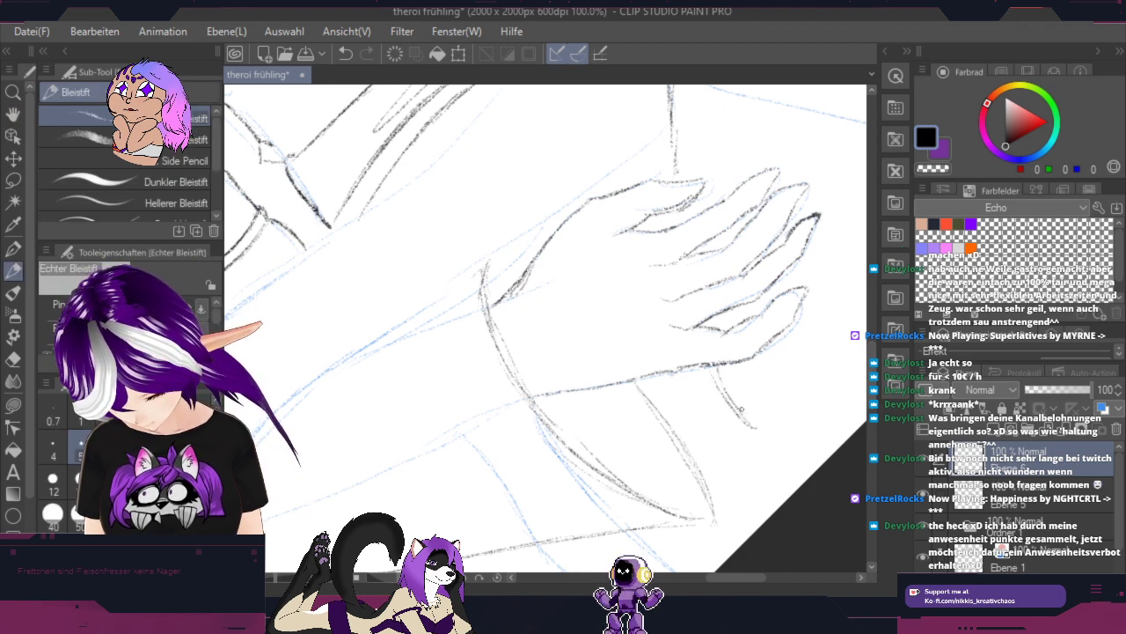
{"action": "left_click_drag", "start_coordinate": [721, 368], "coordinate": [751, 425]}
{"action": "left_click_drag", "start_coordinate": [687, 442], "coordinate": [753, 429]}
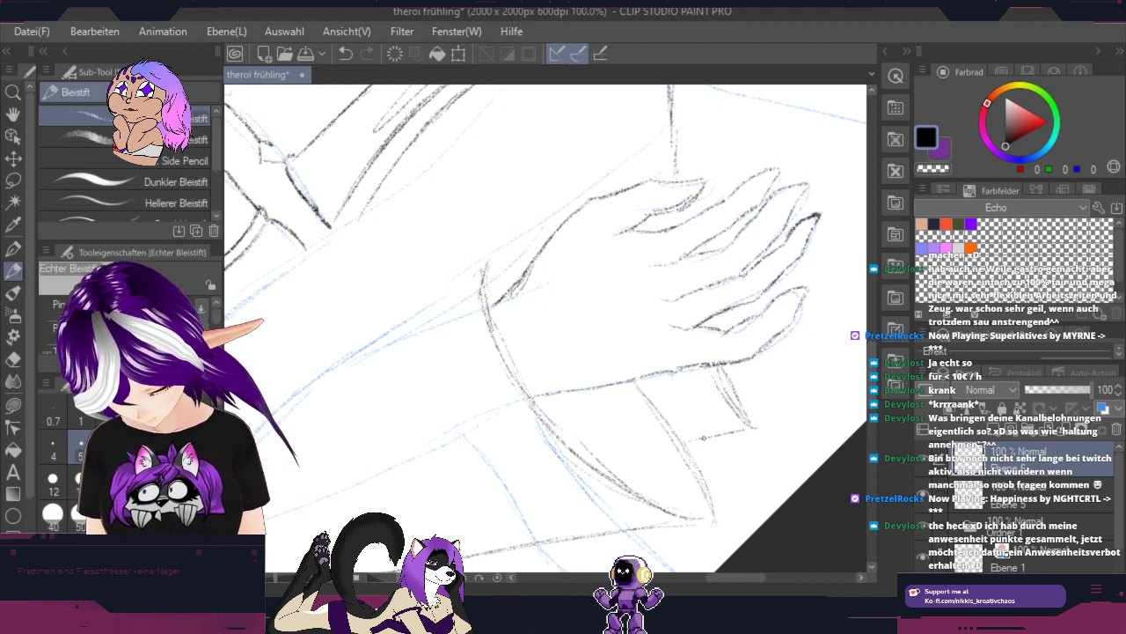
Step: Draw the second character's forearm with a curved cuff line, the long lower edge and the upper edge beneath the waistbands
{"action": "left_click_drag", "start_coordinate": [649, 319], "coordinate": [832, 376]}
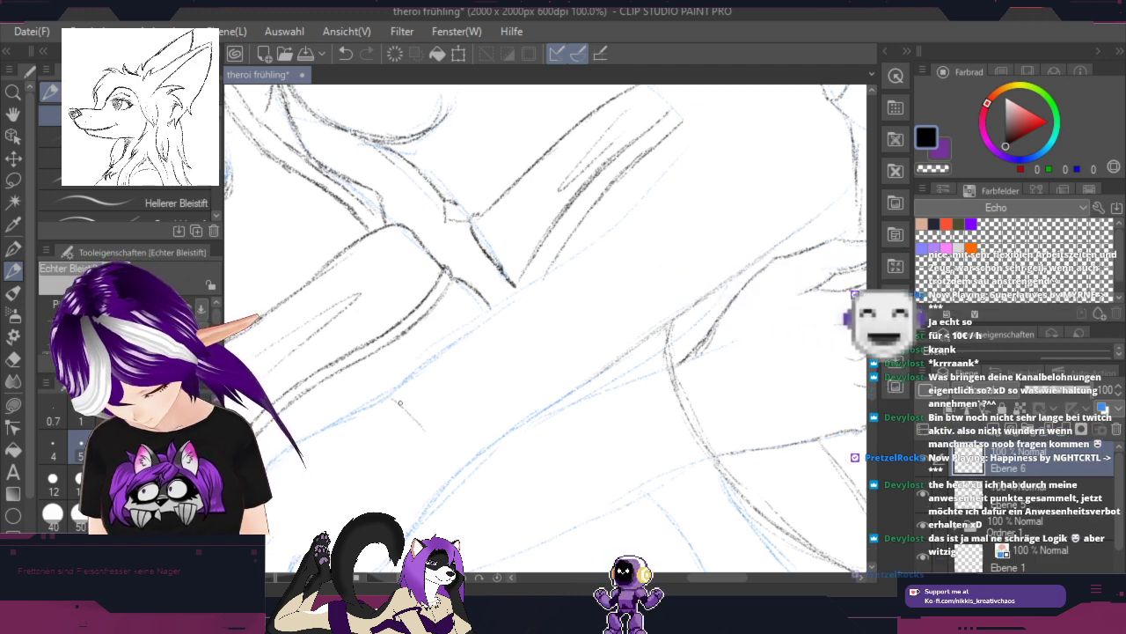
{"action": "mouse_move", "coordinate": [394, 401]}
{"action": "left_mouse_down"}
{"action": "mouse_move", "coordinate": [459, 481]}
{"action": "mouse_move", "coordinate": [569, 392]}
{"action": "left_mouse_up"}
{"action": "left_click_drag", "start_coordinate": [518, 429], "coordinate": [600, 367]}
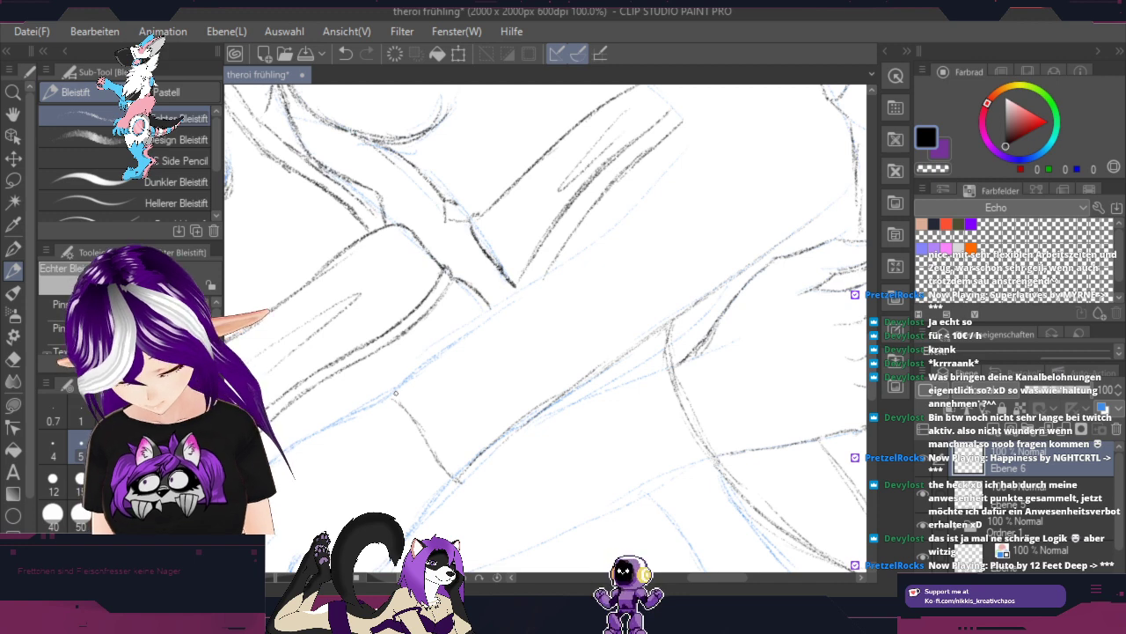
{"action": "left_click_drag", "start_coordinate": [403, 381], "coordinate": [533, 279]}
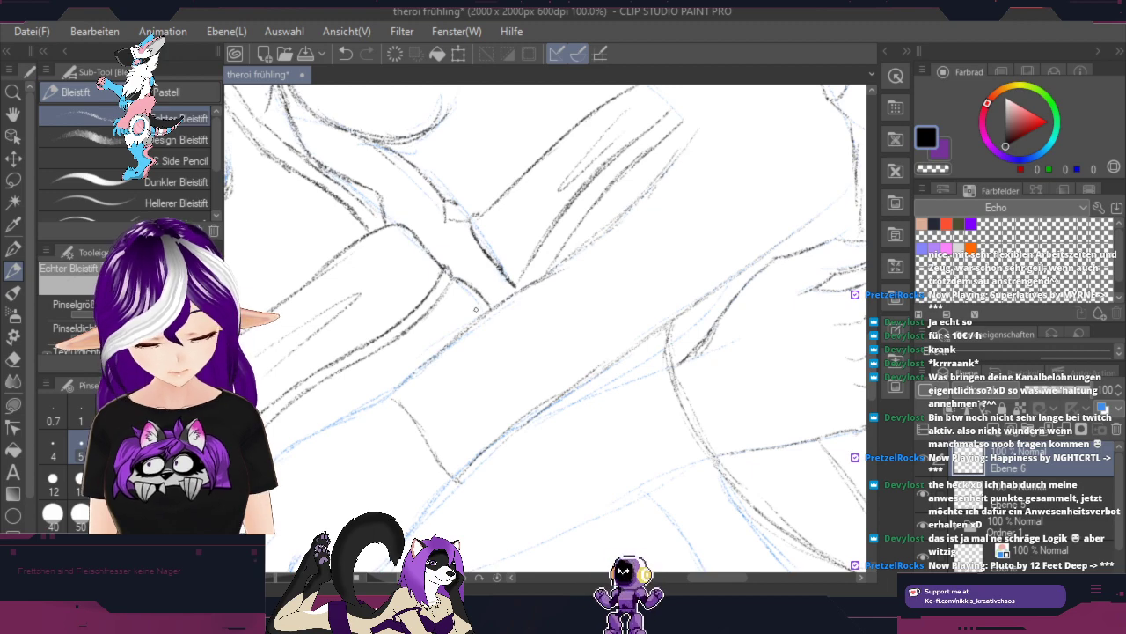
Step: Trace the inner contour of the second character's upper arm from the waistband up towards the armpit
{"action": "mouse_move", "coordinate": [764, 162]}
{"action": "left_mouse_down"}
{"action": "mouse_move", "coordinate": [747, 244]}
{"action": "mouse_move", "coordinate": [784, 410]}
{"action": "mouse_move", "coordinate": [749, 214]}
{"action": "mouse_move", "coordinate": [666, 182]}
{"action": "left_mouse_up"}
{"action": "key", "text": "r"}
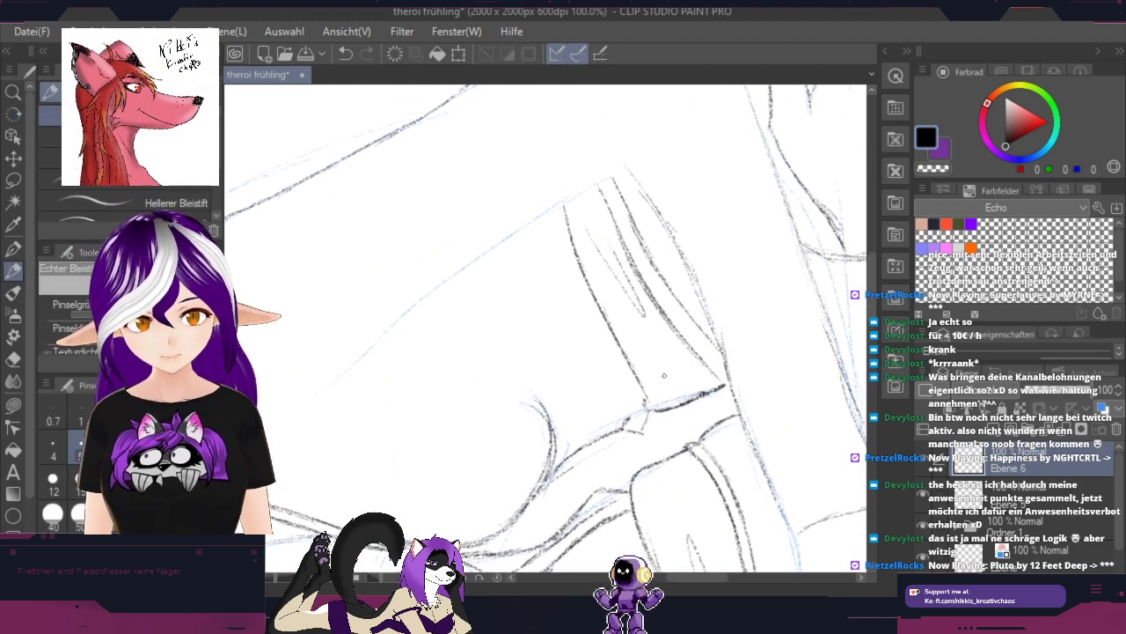
{"action": "key", "text": "space"}
{"action": "mouse_move", "coordinate": [626, 355]}
{"action": "left_mouse_down"}
{"action": "mouse_move", "coordinate": [644, 387]}
{"action": "mouse_move", "coordinate": [730, 380]}
{"action": "mouse_move", "coordinate": [770, 330]}
{"action": "left_mouse_up"}
{"action": "key", "text": "p"}
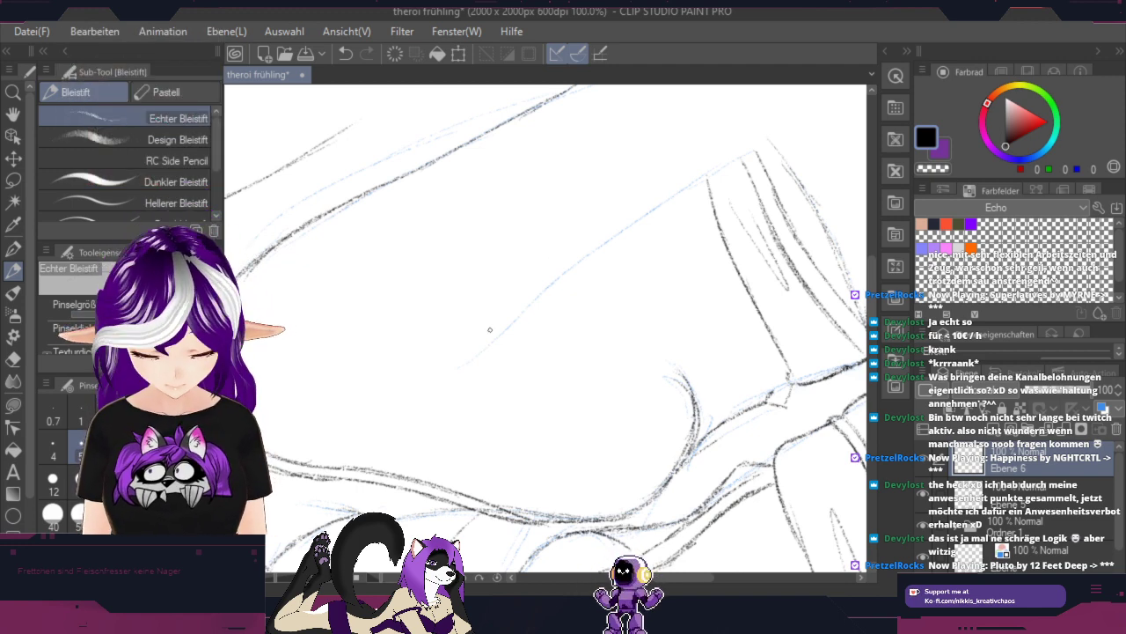
{"action": "mouse_move", "coordinate": [488, 351]}
{"action": "left_mouse_down"}
{"action": "mouse_move", "coordinate": [621, 224]}
{"action": "mouse_move", "coordinate": [655, 207]}
{"action": "mouse_move", "coordinate": [605, 243]}
{"action": "mouse_move", "coordinate": [671, 190]}
{"action": "mouse_move", "coordinate": [622, 230]}
{"action": "mouse_move", "coordinate": [772, 139]}
{"action": "mouse_move", "coordinate": [731, 156]}
{"action": "mouse_move", "coordinate": [529, 310]}
{"action": "left_mouse_up"}
{"action": "key", "text": "r"}
{"action": "left_click_drag", "start_coordinate": [786, 271], "coordinate": [575, 434]}
{"action": "mouse_move", "coordinate": [727, 423]}
{"action": "left_mouse_down"}
{"action": "mouse_move", "coordinate": [721, 444]}
{"action": "mouse_move", "coordinate": [666, 334]}
{"action": "mouse_move", "coordinate": [546, 422]}
{"action": "left_mouse_up"}
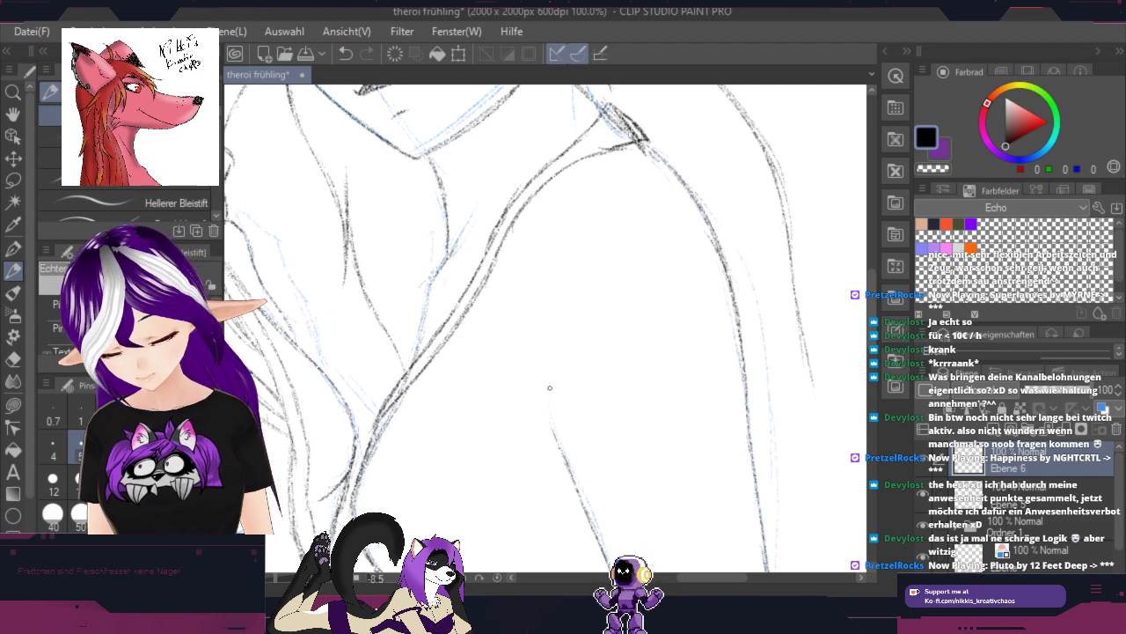
{"action": "key", "text": "space"}
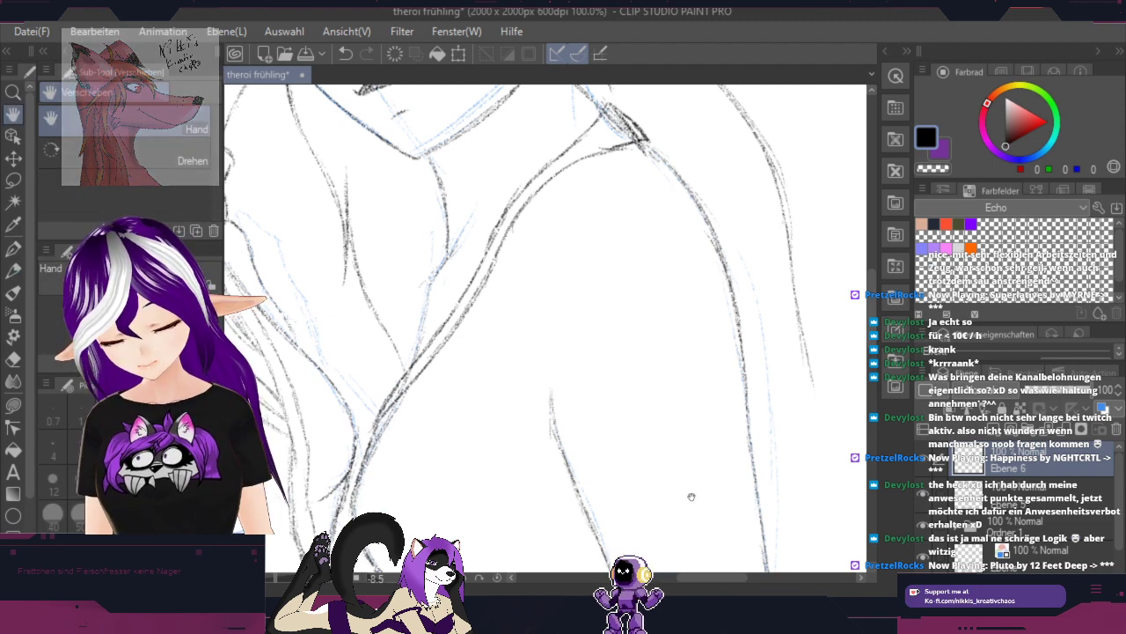
Step: Darken the lower edge of the second character's forearm from the cuff corner inward along the sleeve
{"action": "left_click_drag", "start_coordinate": [703, 521], "coordinate": [711, 545]}
{"action": "mouse_move", "coordinate": [655, 322]}
{"action": "left_mouse_down"}
{"action": "mouse_move", "coordinate": [679, 480]}
{"action": "mouse_move", "coordinate": [727, 319]}
{"action": "left_mouse_up"}
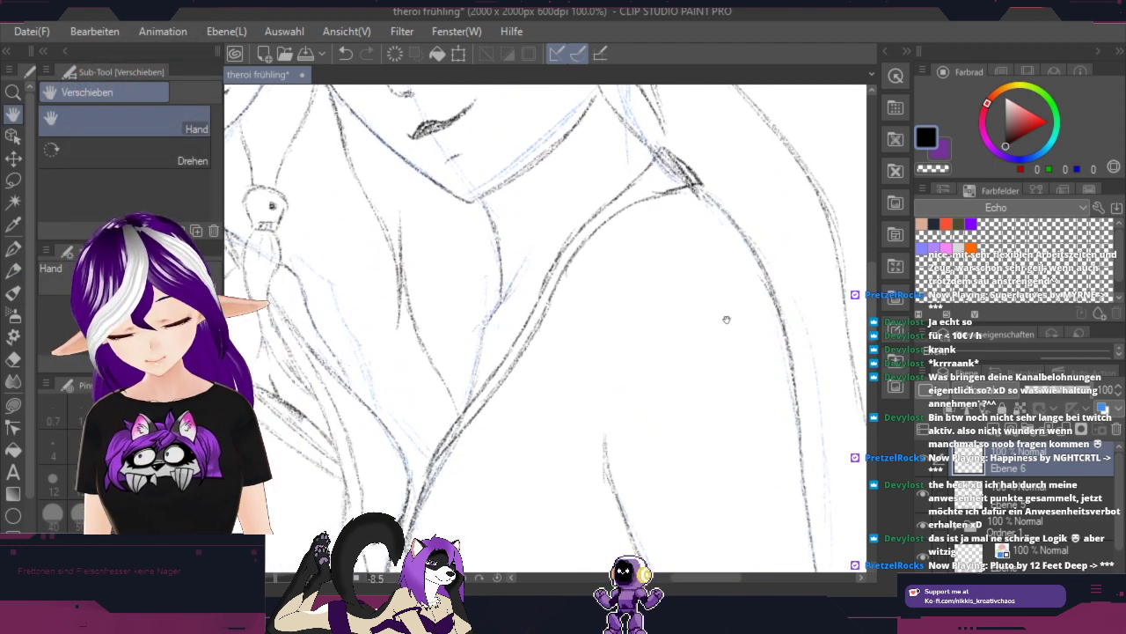
{"action": "mouse_move", "coordinate": [731, 481]}
{"action": "left_mouse_down"}
{"action": "mouse_move", "coordinate": [751, 220]}
{"action": "mouse_move", "coordinate": [751, 306]}
{"action": "left_mouse_up"}
{"action": "left_click_drag", "start_coordinate": [762, 429], "coordinate": [770, 232]}
{"action": "left_click_drag", "start_coordinate": [797, 424], "coordinate": [774, 244]}
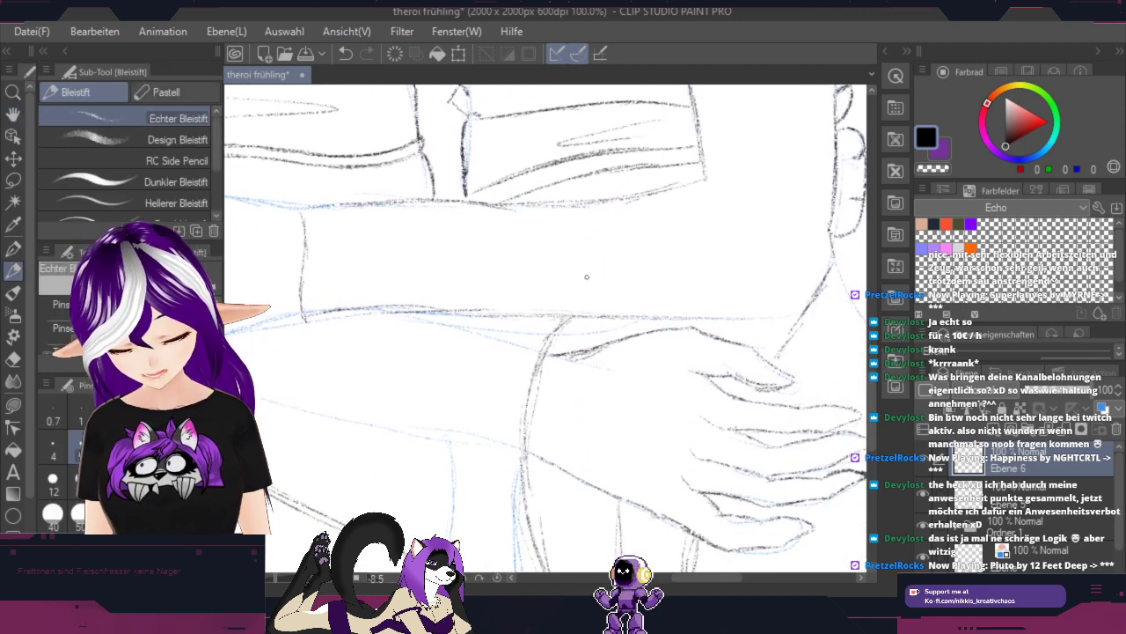
{"action": "key", "text": "shift+space"}
{"action": "mouse_move", "coordinate": [686, 304]}
{"action": "left_mouse_down"}
{"action": "mouse_move", "coordinate": [696, 256]}
{"action": "mouse_move", "coordinate": [671, 224]}
{"action": "left_mouse_up"}
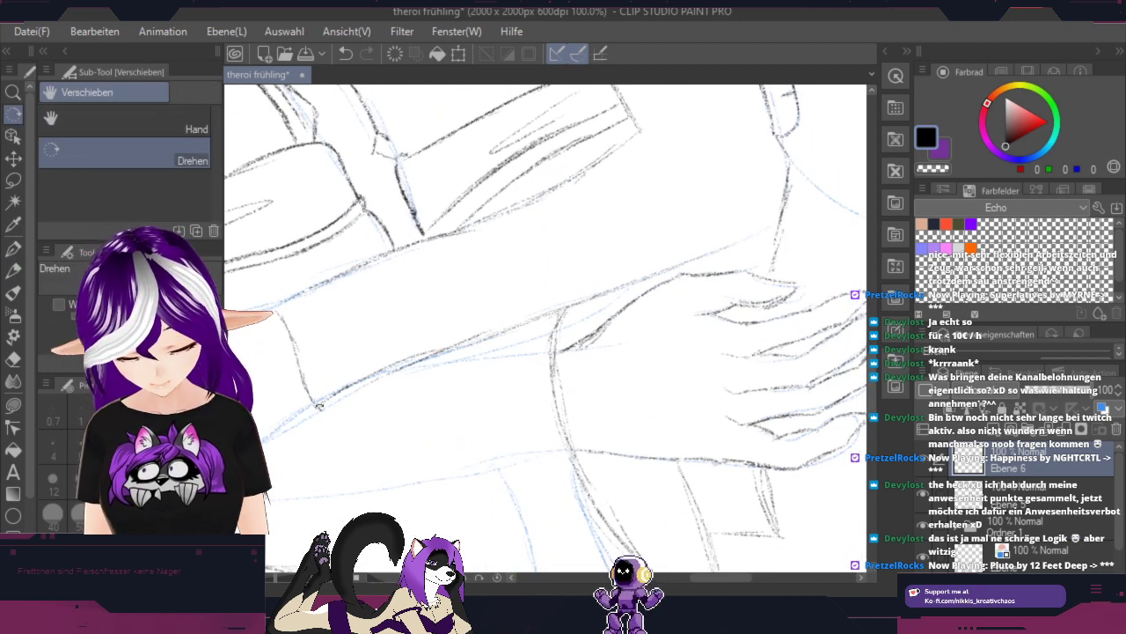
{"action": "left_click", "coordinate": [14, 271]}
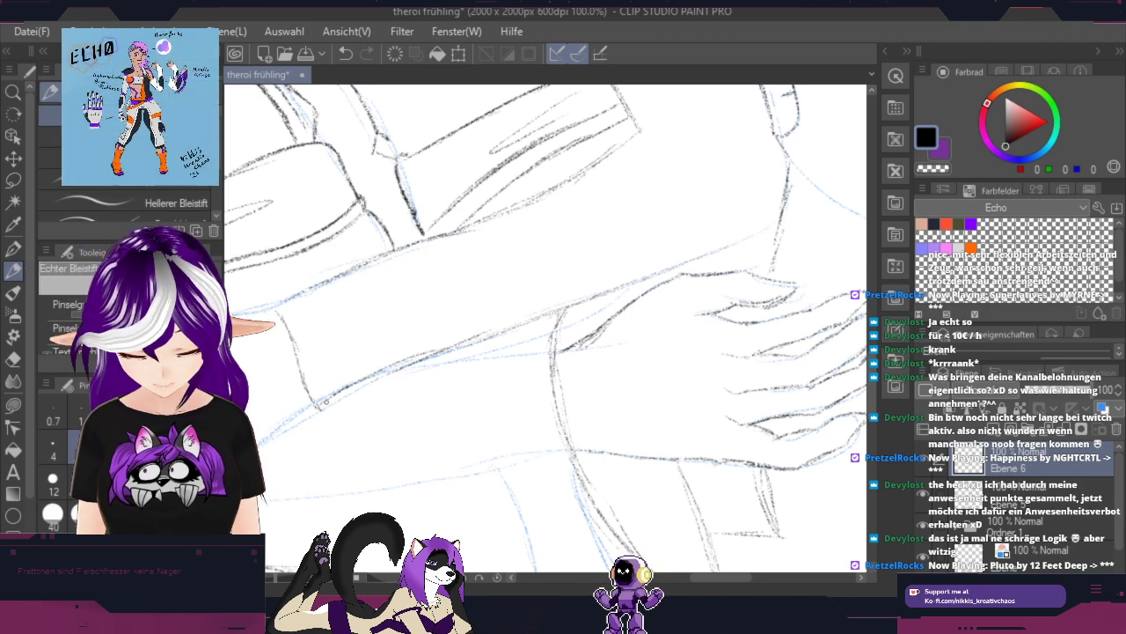
{"action": "left_click_drag", "start_coordinate": [341, 393], "coordinate": [508, 327]}
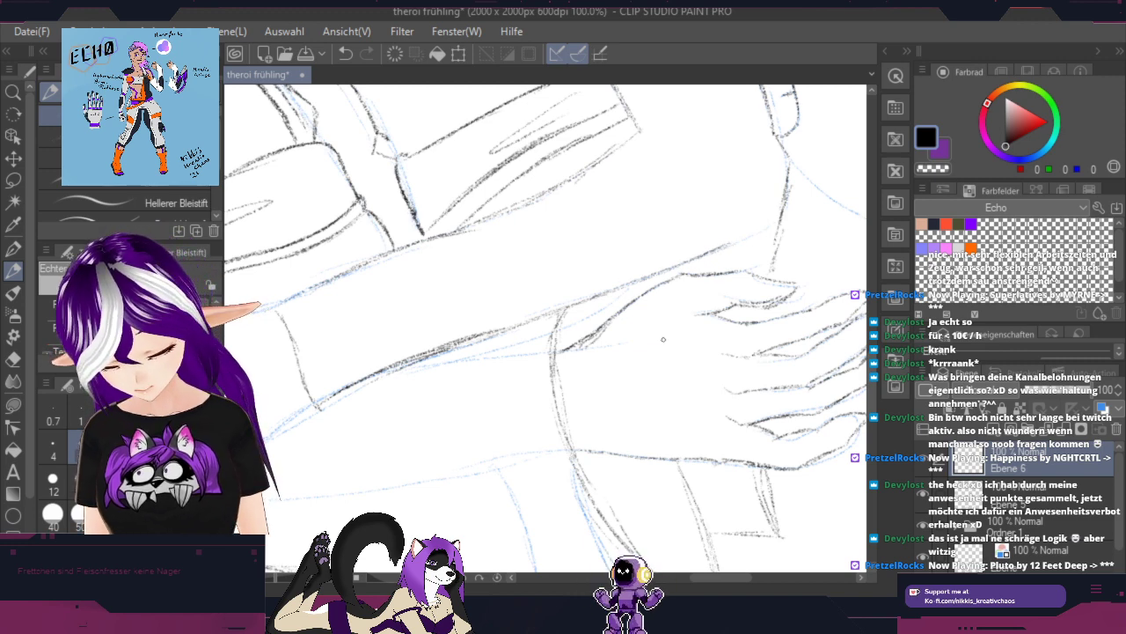
Step: Erase the short double edge and the thin inward line below the outer side of the resting hand
{"action": "key", "text": "space"}
{"action": "mouse_move", "coordinate": [492, 456]}
{"action": "left_mouse_down"}
{"action": "mouse_move", "coordinate": [699, 390]}
{"action": "mouse_move", "coordinate": [731, 294]}
{"action": "left_mouse_up"}
{"action": "mouse_move", "coordinate": [612, 324]}
{"action": "left_mouse_down"}
{"action": "mouse_move", "coordinate": [730, 480]}
{"action": "mouse_move", "coordinate": [733, 436]}
{"action": "left_mouse_up"}
{"action": "left_click_drag", "start_coordinate": [669, 401], "coordinate": [725, 464]}
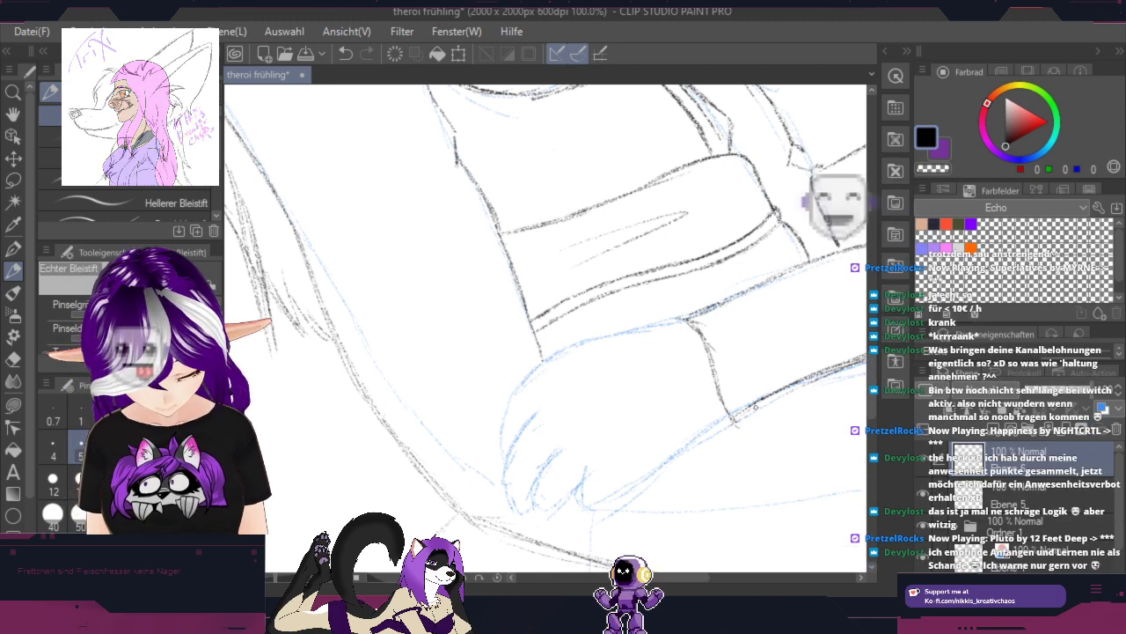
{"action": "key", "text": "space"}
{"action": "left_click_drag", "start_coordinate": [735, 361], "coordinate": [553, 526]}
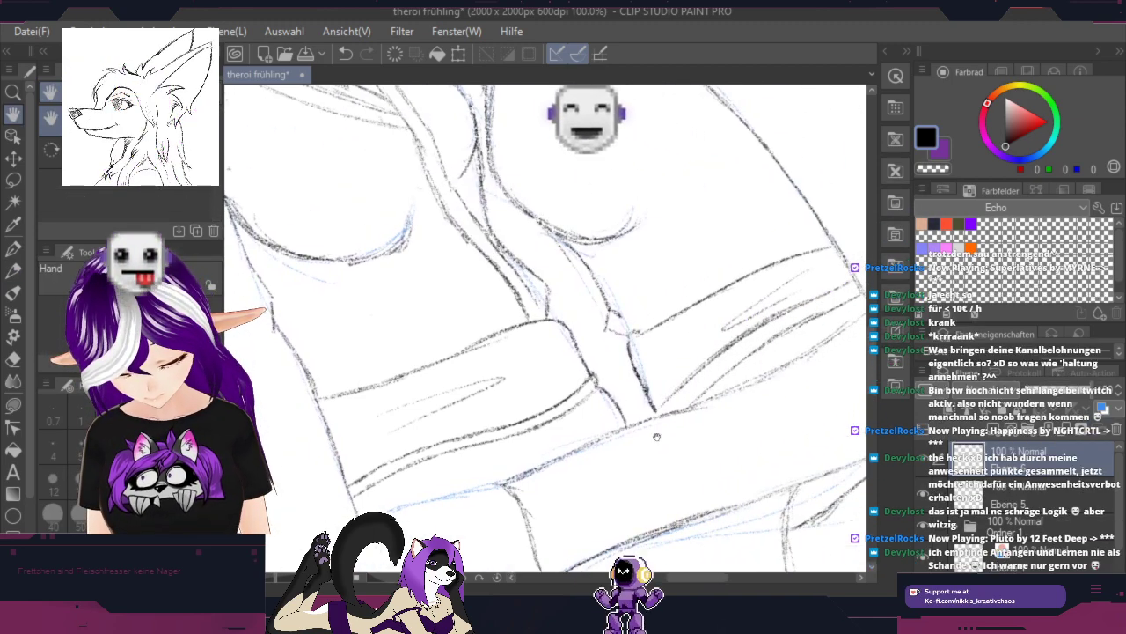
{"action": "left_click_drag", "start_coordinate": [668, 189], "coordinate": [633, 326]}
{"action": "left_click_drag", "start_coordinate": [674, 224], "coordinate": [692, 478]}
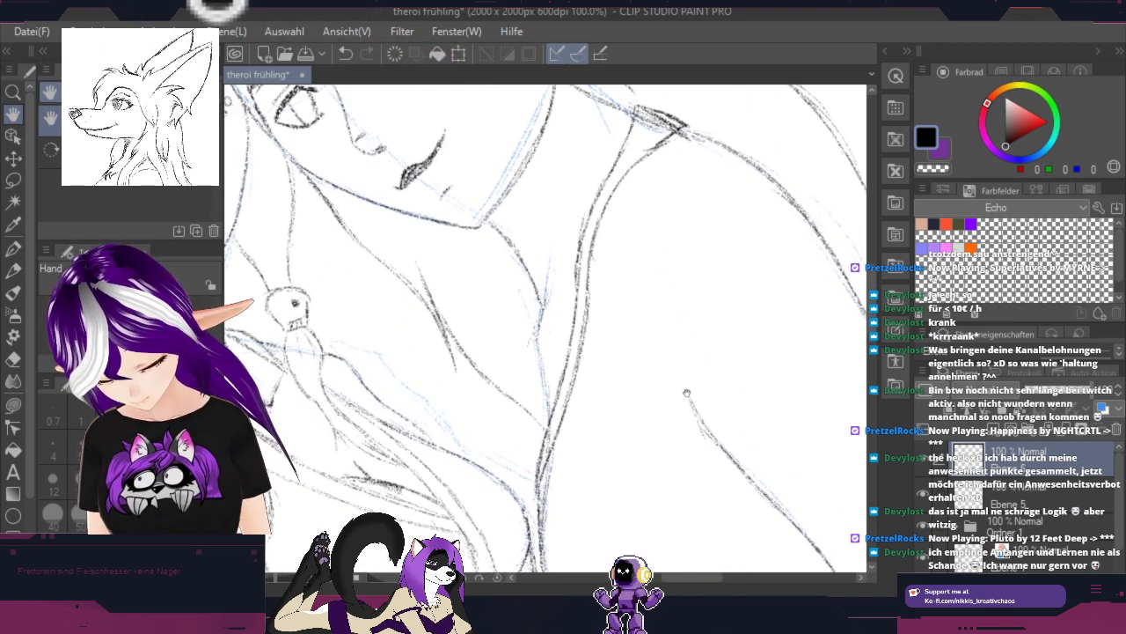
{"action": "left_click_drag", "start_coordinate": [690, 342], "coordinate": [678, 133]}
{"action": "mouse_move", "coordinate": [698, 339]}
{"action": "left_mouse_down"}
{"action": "mouse_move", "coordinate": [696, 300]}
{"action": "mouse_move", "coordinate": [564, 64]}
{"action": "left_mouse_up"}
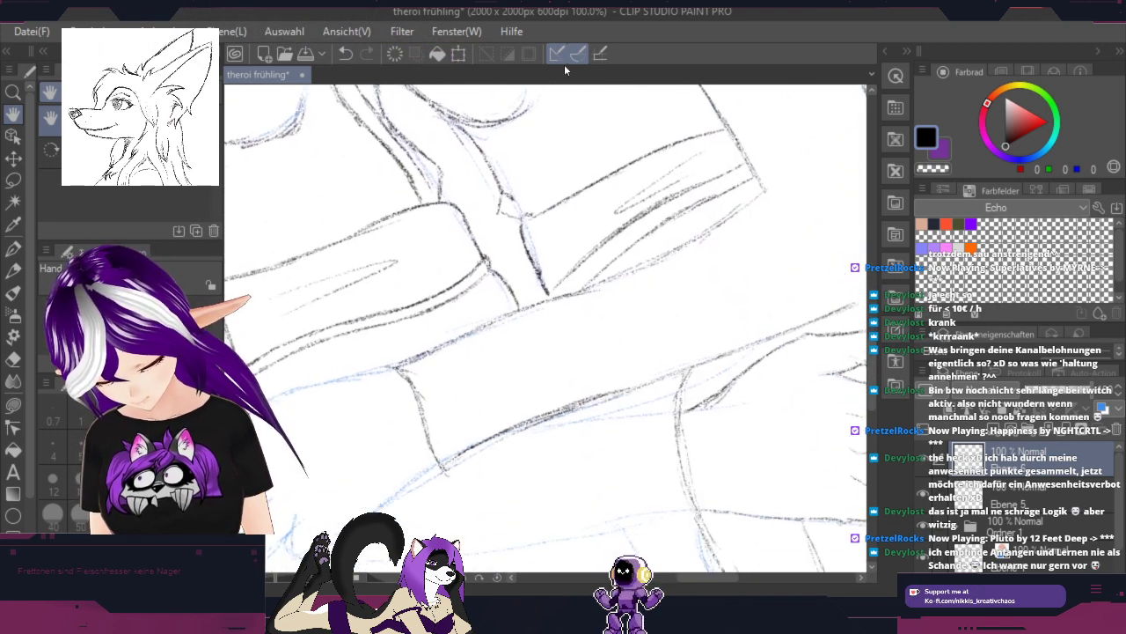
{"action": "mouse_move", "coordinate": [689, 362]}
{"action": "left_mouse_down"}
{"action": "mouse_move", "coordinate": [661, 327]}
{"action": "mouse_move", "coordinate": [590, 90]}
{"action": "left_mouse_up"}
{"action": "mouse_move", "coordinate": [767, 317]}
{"action": "left_mouse_down"}
{"action": "mouse_move", "coordinate": [638, 378]}
{"action": "mouse_move", "coordinate": [643, 391]}
{"action": "mouse_move", "coordinate": [682, 263]}
{"action": "mouse_move", "coordinate": [699, 280]}
{"action": "mouse_move", "coordinate": [692, 266]}
{"action": "mouse_move", "coordinate": [652, 331]}
{"action": "mouse_move", "coordinate": [665, 318]}
{"action": "mouse_move", "coordinate": [662, 342]}
{"action": "mouse_move", "coordinate": [697, 297]}
{"action": "mouse_move", "coordinate": [693, 327]}
{"action": "left_mouse_up"}
{"action": "key", "text": "p"}
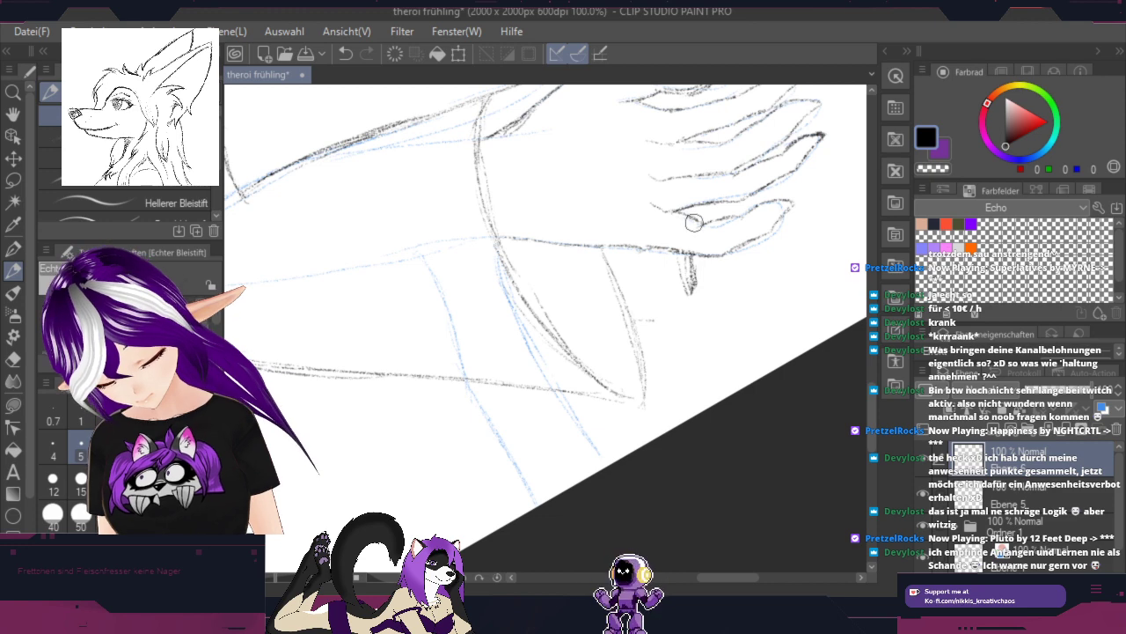
{"action": "key", "text": "ctrl+z"}
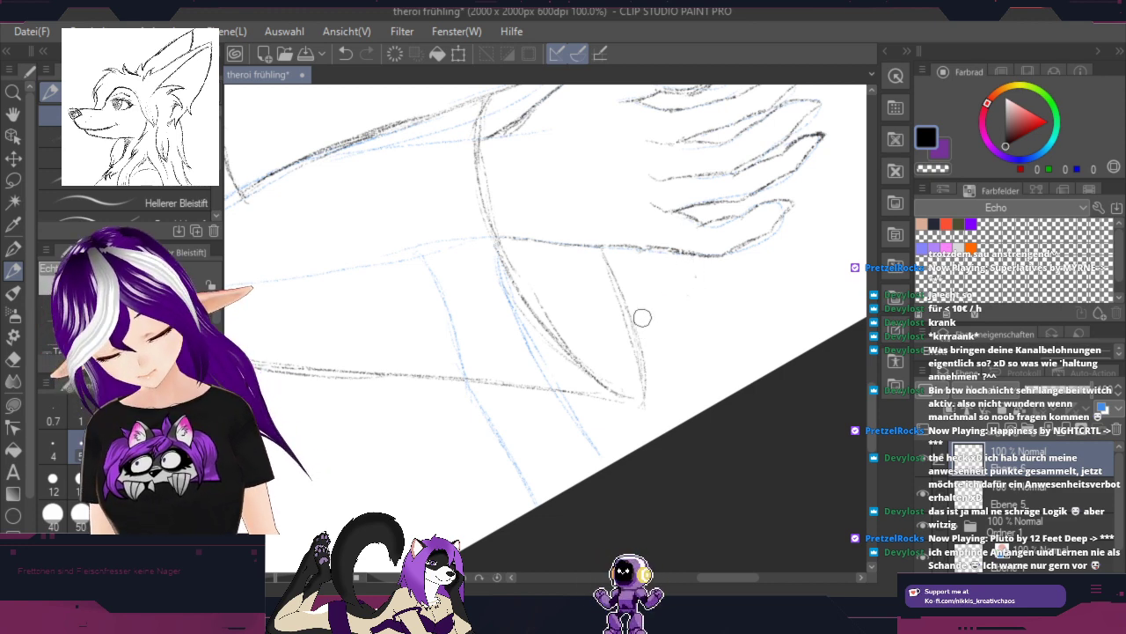
Step: Draw a small pointed corner below the gripping fingers, joining the contour that leads to the resting hand
{"action": "mouse_move", "coordinate": [660, 212]}
{"action": "left_mouse_down"}
{"action": "mouse_move", "coordinate": [755, 312]}
{"action": "mouse_move", "coordinate": [772, 308]}
{"action": "left_mouse_up"}
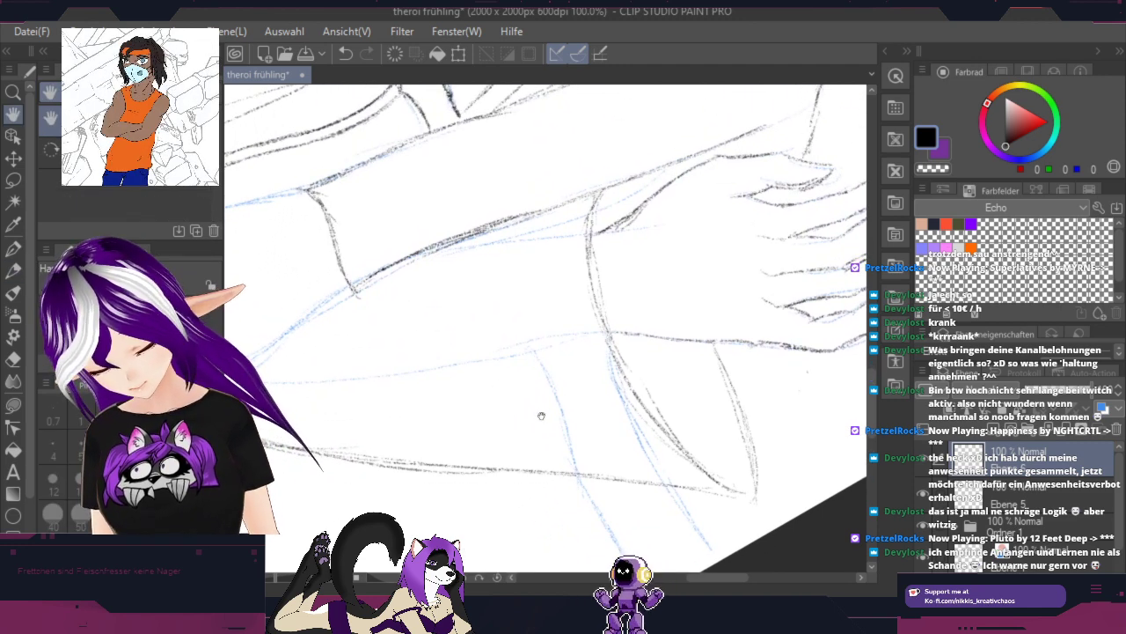
{"action": "left_click_drag", "start_coordinate": [540, 415], "coordinate": [730, 494]}
{"action": "mouse_move", "coordinate": [586, 375]}
{"action": "left_mouse_down"}
{"action": "mouse_move", "coordinate": [765, 361]}
{"action": "mouse_move", "coordinate": [634, 334]}
{"action": "mouse_move", "coordinate": [551, 367]}
{"action": "mouse_move", "coordinate": [678, 242]}
{"action": "left_mouse_up"}
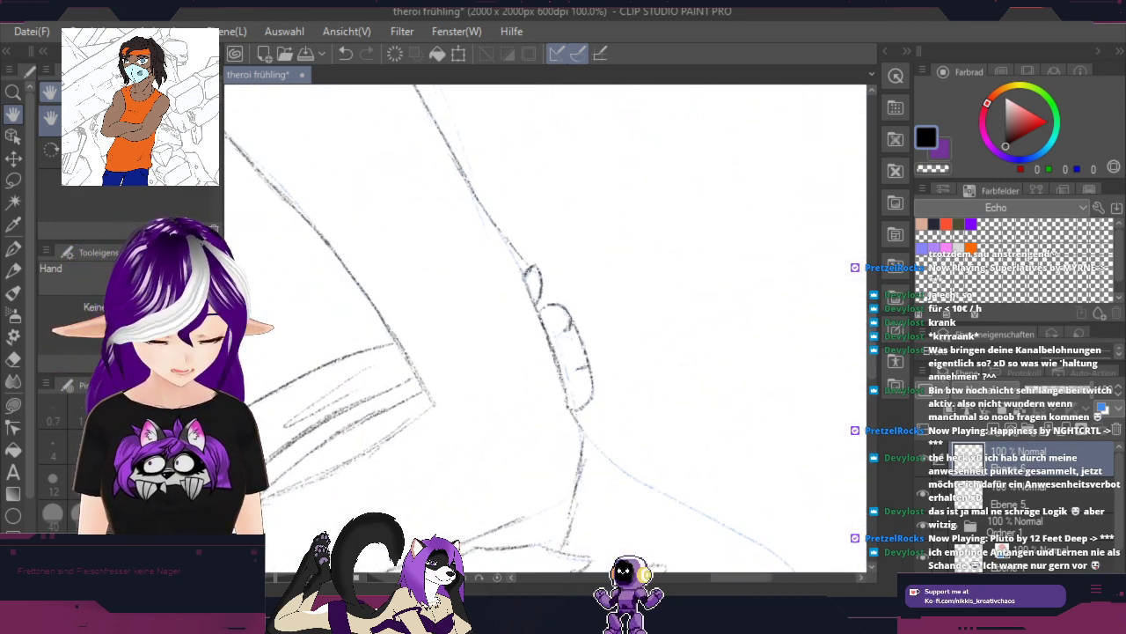
{"action": "left_click_drag", "start_coordinate": [683, 290], "coordinate": [593, 171]}
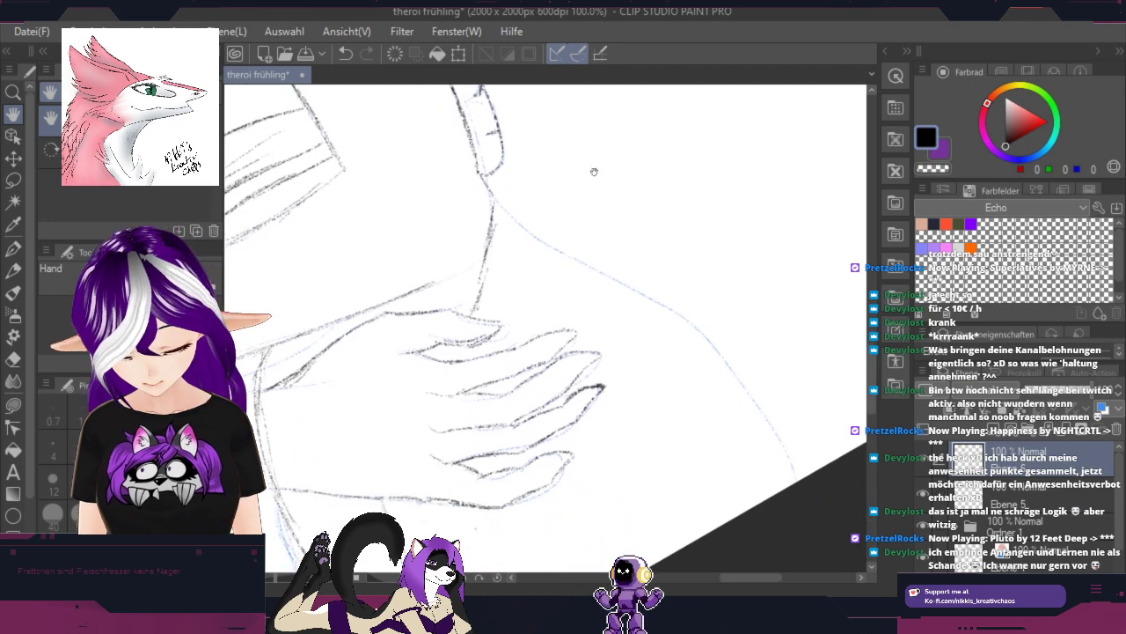
{"action": "left_click_drag", "start_coordinate": [737, 182], "coordinate": [741, 373]}
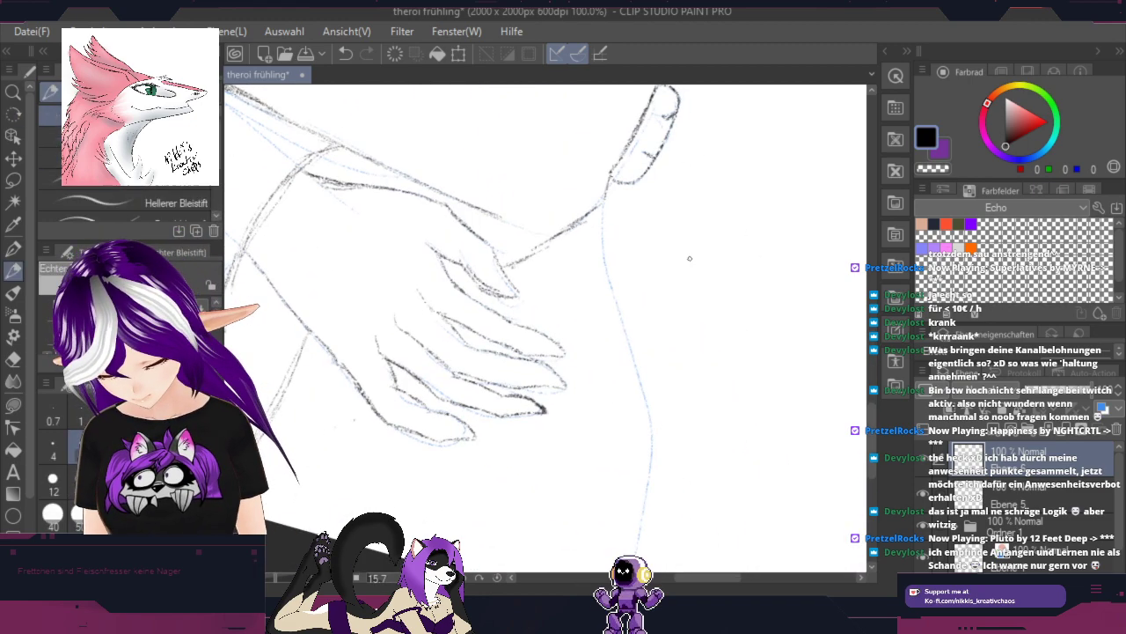
{"action": "left_click_drag", "start_coordinate": [673, 249], "coordinate": [720, 213]}
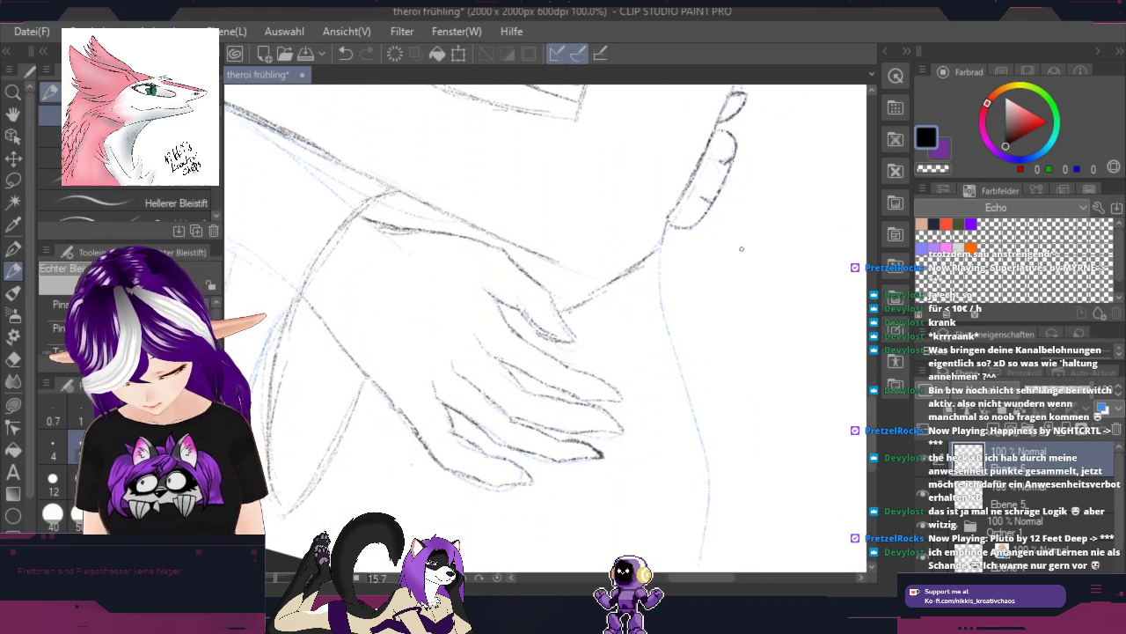
{"action": "mouse_move", "coordinate": [744, 286]}
{"action": "left_mouse_down"}
{"action": "mouse_move", "coordinate": [700, 453]}
{"action": "mouse_move", "coordinate": [546, 419]}
{"action": "left_mouse_up"}
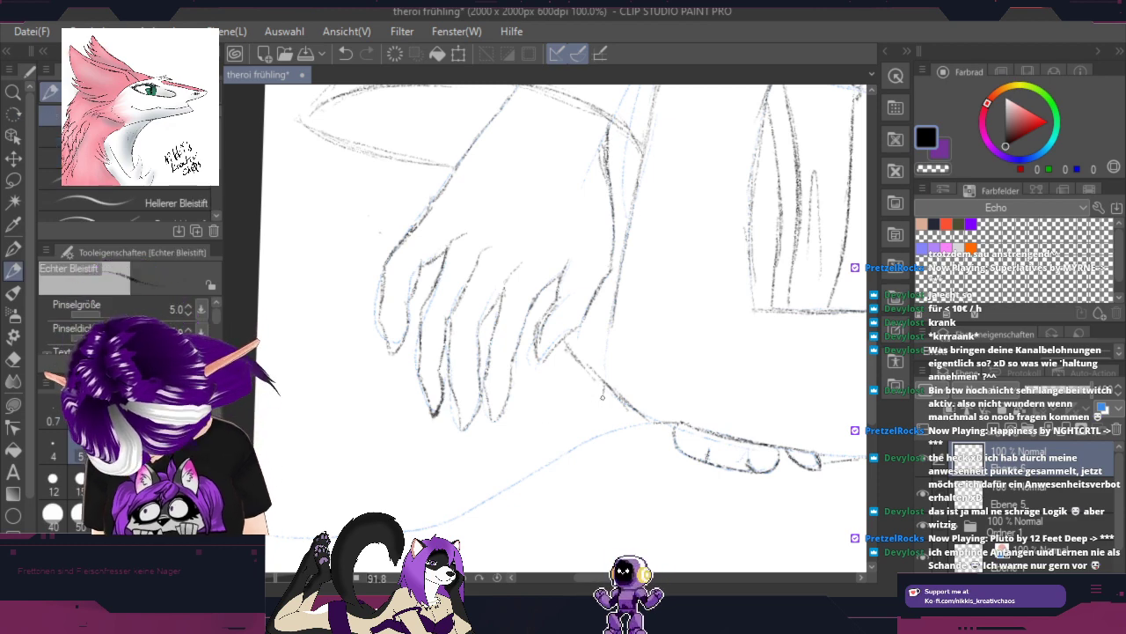
{"action": "mouse_move", "coordinate": [603, 386]}
{"action": "left_mouse_down"}
{"action": "mouse_move", "coordinate": [601, 440]}
{"action": "mouse_move", "coordinate": [674, 420]}
{"action": "left_mouse_up"}
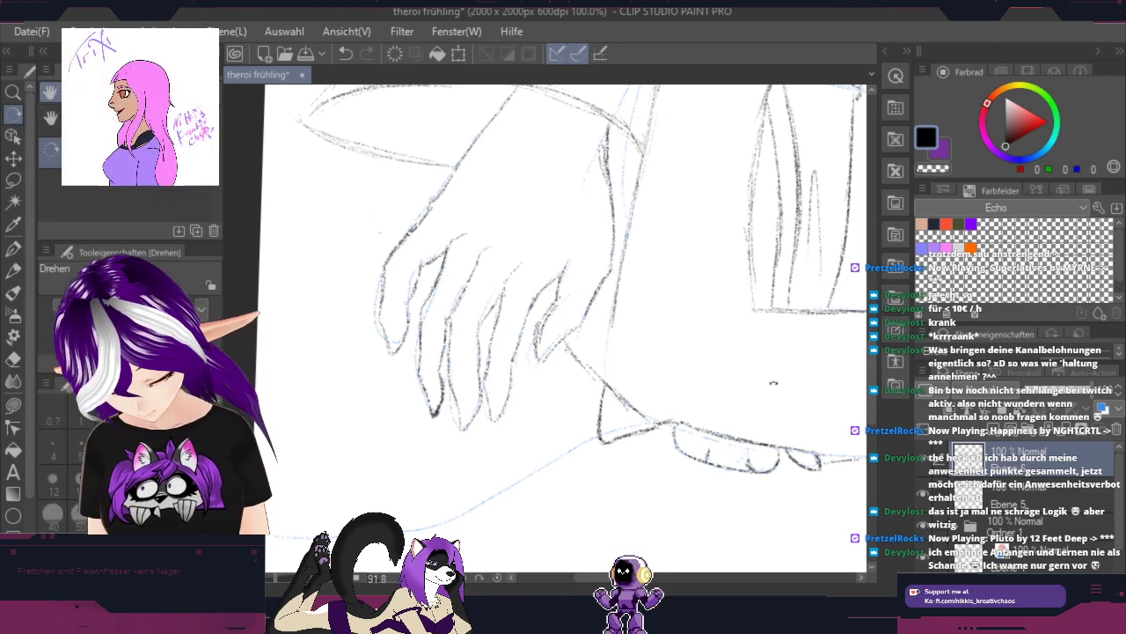
Step: Trace the second character's outer hip and thigh contour from the small pointed corner down to the canvas edge
{"action": "mouse_move", "coordinate": [774, 383]}
{"action": "left_mouse_down"}
{"action": "mouse_move", "coordinate": [698, 171]}
{"action": "mouse_move", "coordinate": [684, 162]}
{"action": "left_mouse_up"}
{"action": "left_click_drag", "start_coordinate": [667, 340], "coordinate": [659, 468]}
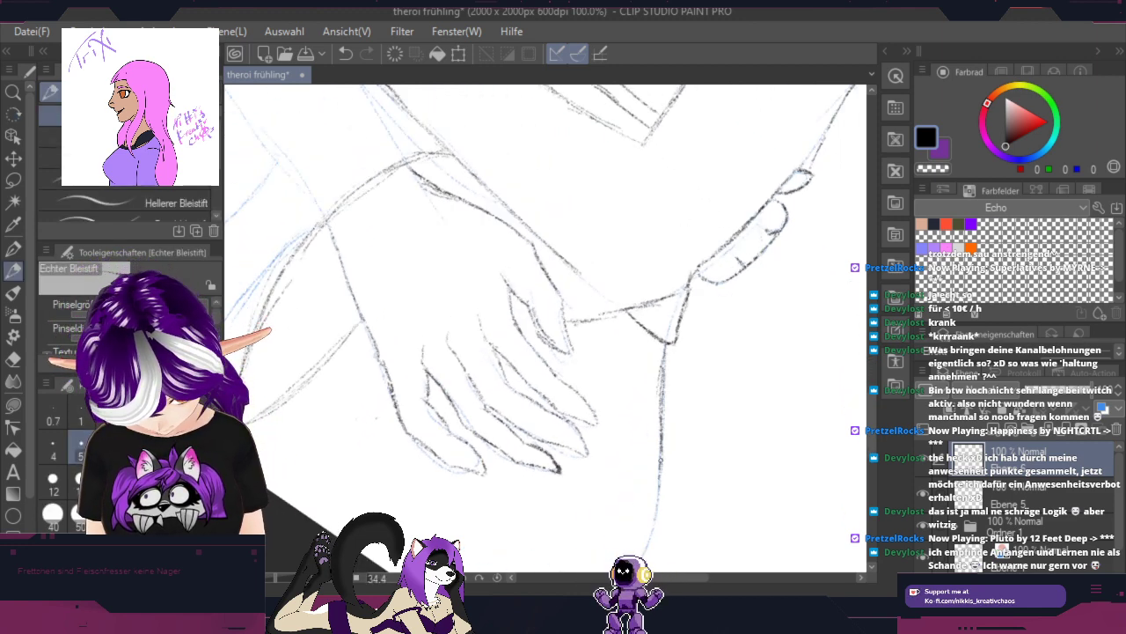
{"action": "scroll", "coordinate": [660, 460], "scroll_direction": "down", "scroll_amount": 5}
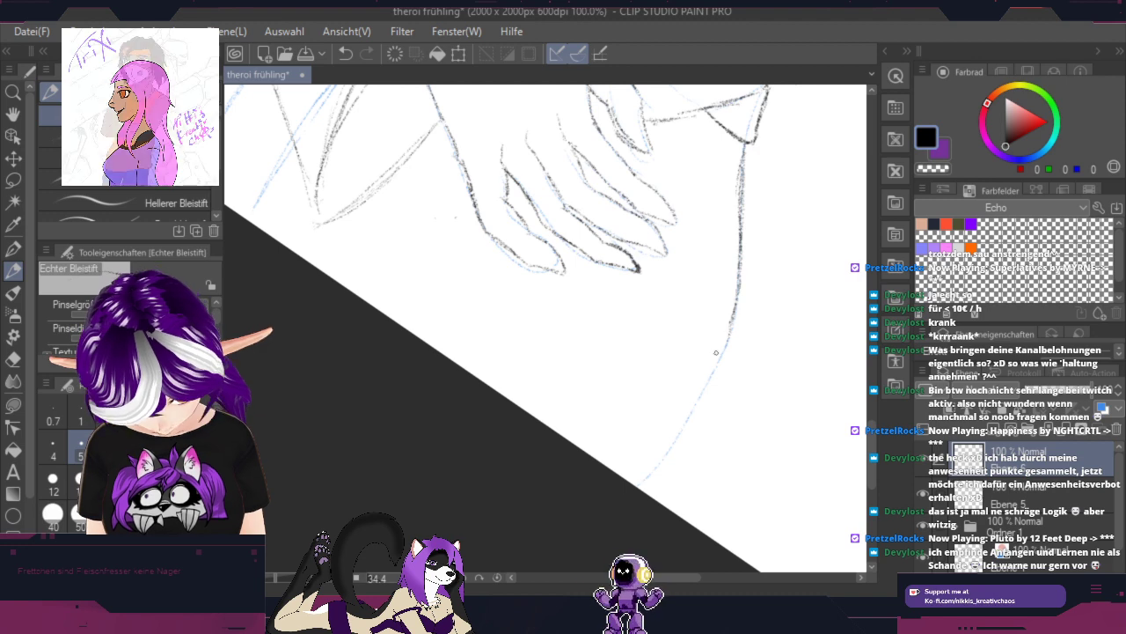
{"action": "left_click_drag", "start_coordinate": [727, 340], "coordinate": [679, 432]}
{"action": "mouse_move", "coordinate": [711, 389]}
{"action": "left_mouse_down"}
{"action": "mouse_move", "coordinate": [574, 514]}
{"action": "mouse_move", "coordinate": [666, 434]}
{"action": "left_mouse_up"}
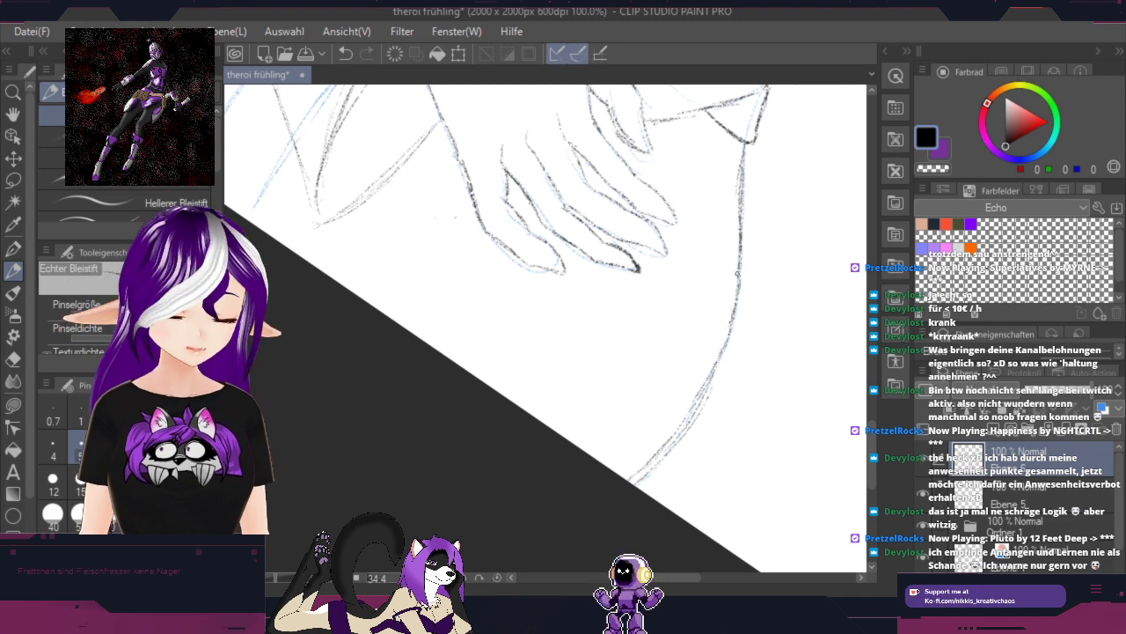
Step: Trace the second character's short inner leg line from the canvas edge up to the pointed hem
{"action": "key", "text": "space"}
{"action": "left_click_drag", "start_coordinate": [429, 162], "coordinate": [678, 380]}
{"action": "mouse_move", "coordinate": [559, 300]}
{"action": "left_mouse_down"}
{"action": "mouse_move", "coordinate": [577, 411]}
{"action": "mouse_move", "coordinate": [636, 378]}
{"action": "mouse_move", "coordinate": [645, 387]}
{"action": "mouse_move", "coordinate": [606, 215]}
{"action": "mouse_move", "coordinate": [633, 366]}
{"action": "mouse_move", "coordinate": [614, 278]}
{"action": "left_mouse_up"}
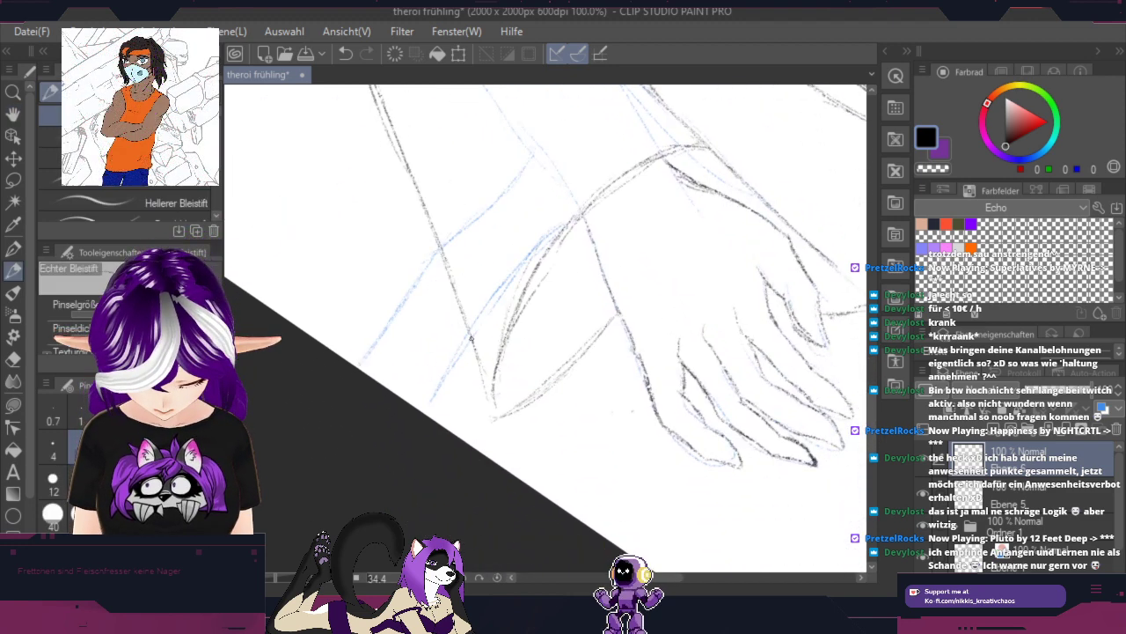
{"action": "left_click_drag", "start_coordinate": [429, 401], "coordinate": [466, 341]}
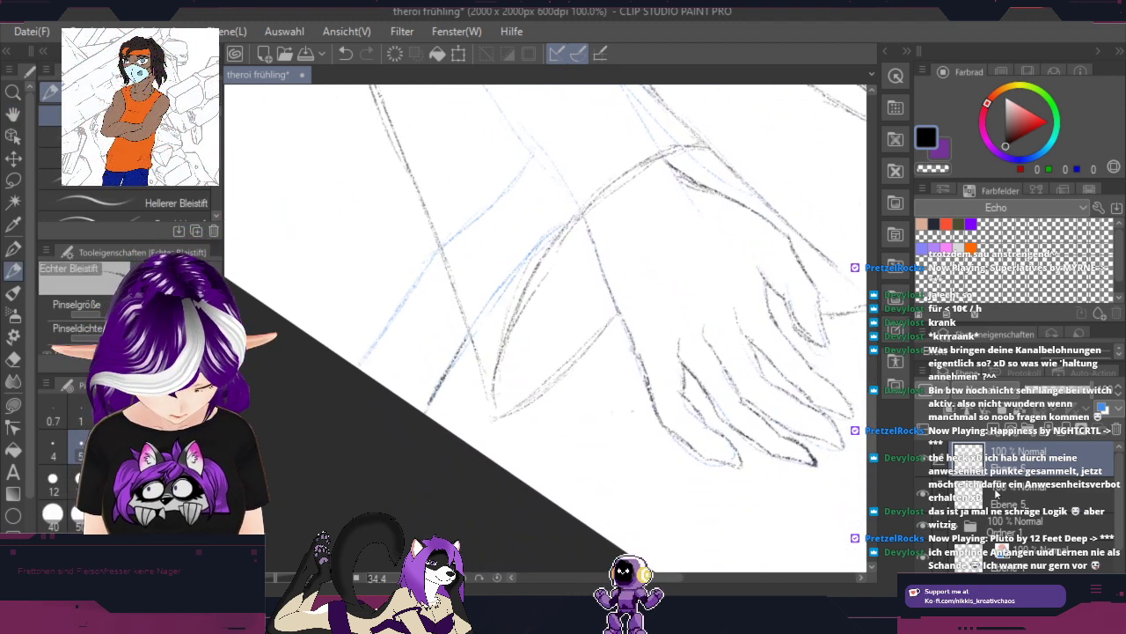
Step: Select the layer inside the folder and trace the other character's inner leg line from the hem to the canvas edge
{"action": "left_click", "coordinate": [1001, 557]}
{"action": "left_click_drag", "start_coordinate": [519, 301], "coordinate": [749, 416]}
{"action": "left_click_drag", "start_coordinate": [676, 368], "coordinate": [611, 460]}
{"action": "left_click_drag", "start_coordinate": [665, 389], "coordinate": [588, 486]}
Step: Trace the first character's outer hip curve from the canvas edge up to the long garment line near the sketched hand
{"action": "key", "text": "space"}
{"action": "left_click_drag", "start_coordinate": [621, 341], "coordinate": [665, 563]}
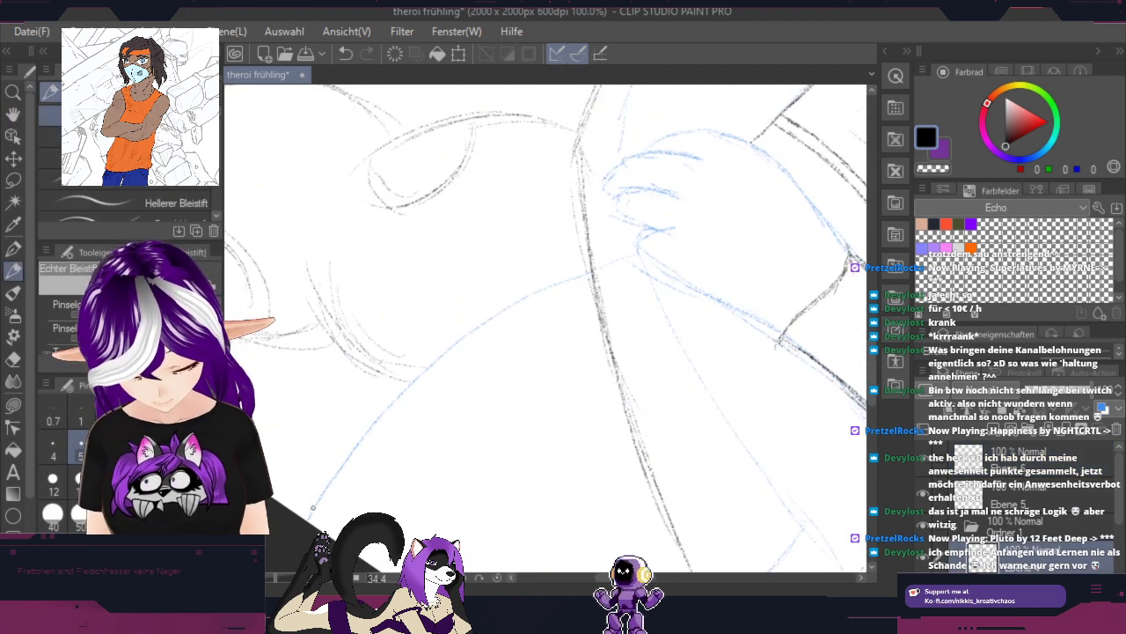
{"action": "left_click_drag", "start_coordinate": [310, 514], "coordinate": [421, 380]}
{"action": "left_click_drag", "start_coordinate": [364, 444], "coordinate": [505, 310]}
{"action": "left_click_drag", "start_coordinate": [421, 382], "coordinate": [505, 307]}
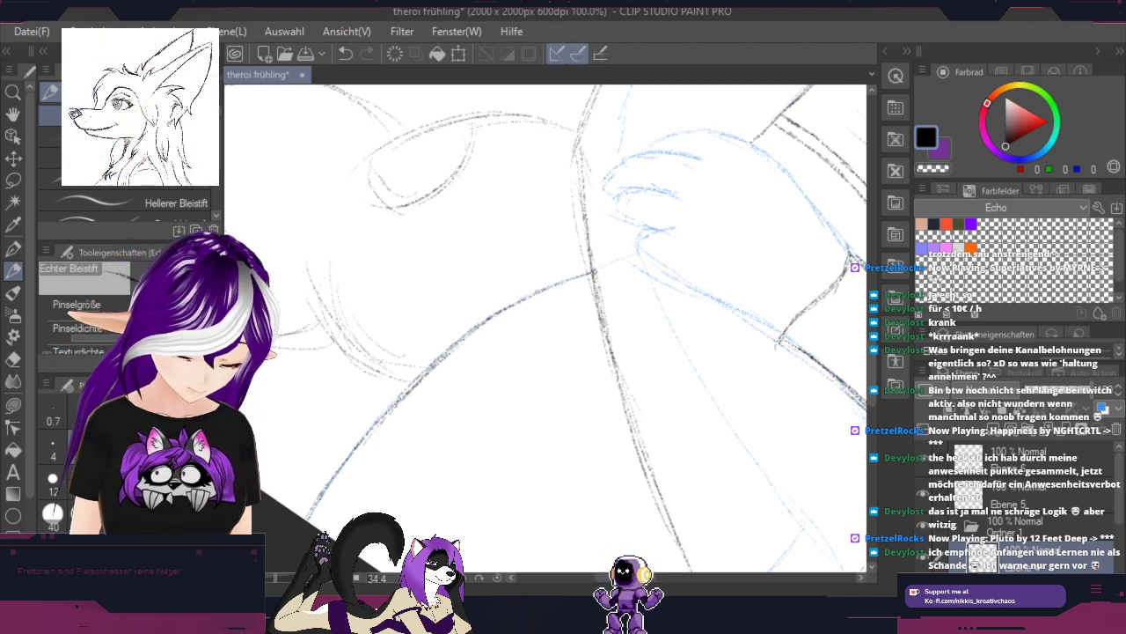
Step: Make layer Ebene 5 the active drawing layer
{"action": "left_click_drag", "start_coordinate": [758, 239], "coordinate": [416, 311]}
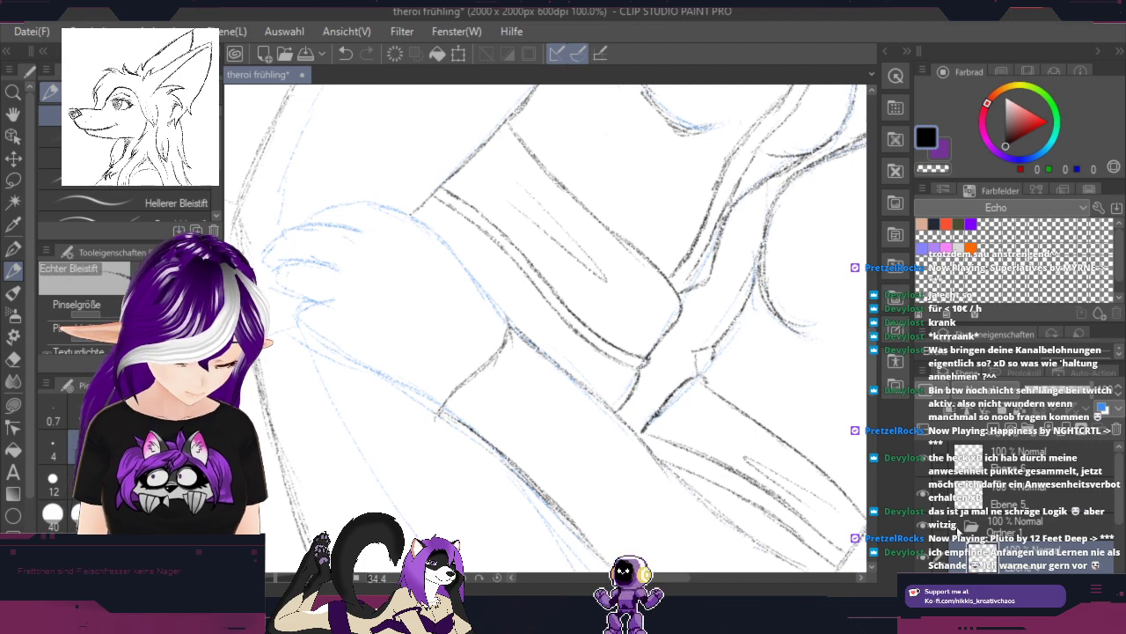
{"action": "left_click", "coordinate": [968, 522]}
{"action": "left_click", "coordinate": [1030, 459]}
{"action": "left_click_drag", "start_coordinate": [829, 370], "coordinate": [679, 429]}
{"action": "left_click", "coordinate": [1012, 504]}
{"action": "mouse_move", "coordinate": [738, 468]}
{"action": "left_mouse_down"}
{"action": "mouse_move", "coordinate": [784, 307]}
{"action": "mouse_move", "coordinate": [676, 440]}
{"action": "left_mouse_up"}
Step: Trace the back of the second character's hand from the upper cuff corner towards the first character's waist
{"action": "scroll", "coordinate": [786, 314], "scroll_direction": "down", "scroll_amount": 3}
{"action": "left_click_drag", "start_coordinate": [777, 402], "coordinate": [739, 152]}
{"action": "left_click_drag", "start_coordinate": [693, 323], "coordinate": [814, 326]}
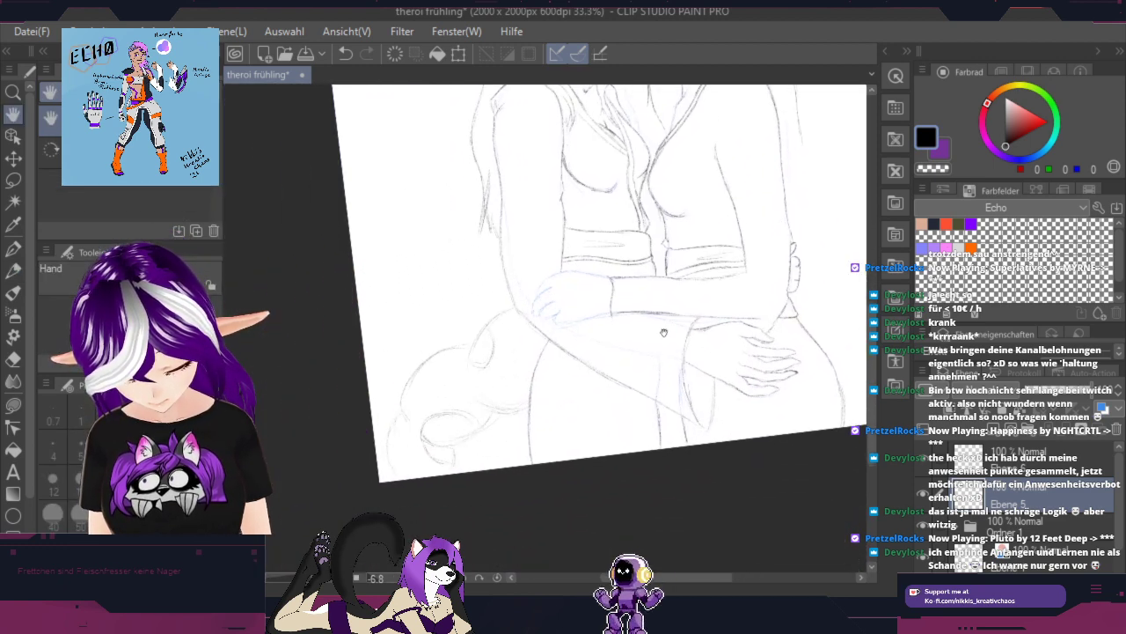
{"action": "key", "text": "space"}
{"action": "left_click_drag", "start_coordinate": [649, 315], "coordinate": [645, 388]}
{"action": "scroll", "coordinate": [633, 399], "scroll_direction": "up", "scroll_amount": 5}
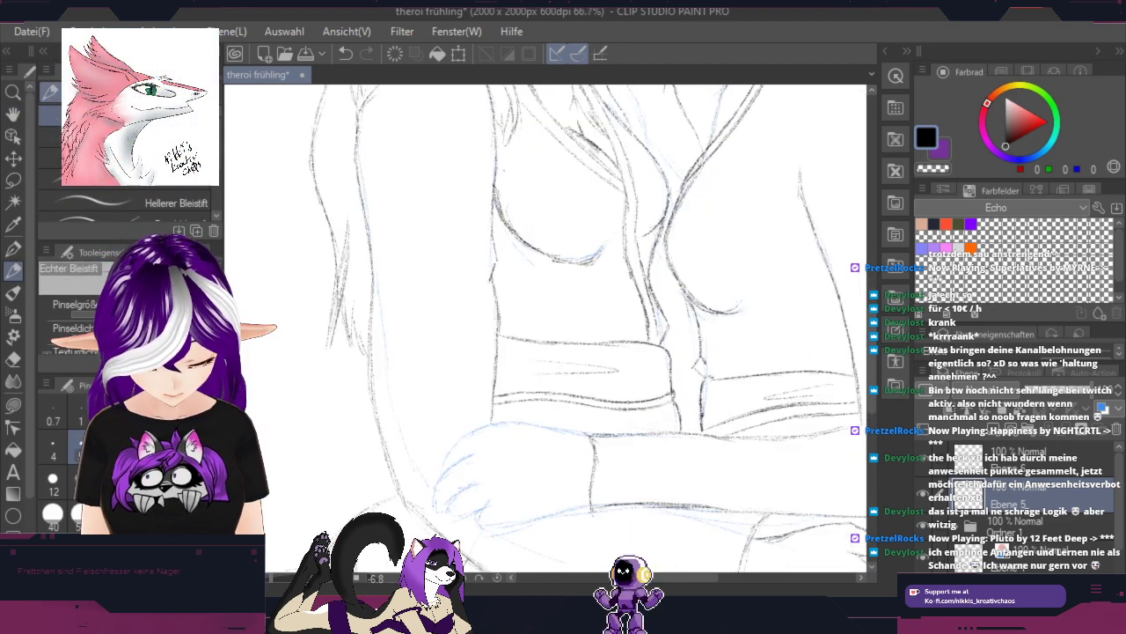
{"action": "key", "text": "space"}
{"action": "left_click_drag", "start_coordinate": [693, 432], "coordinate": [719, 303]}
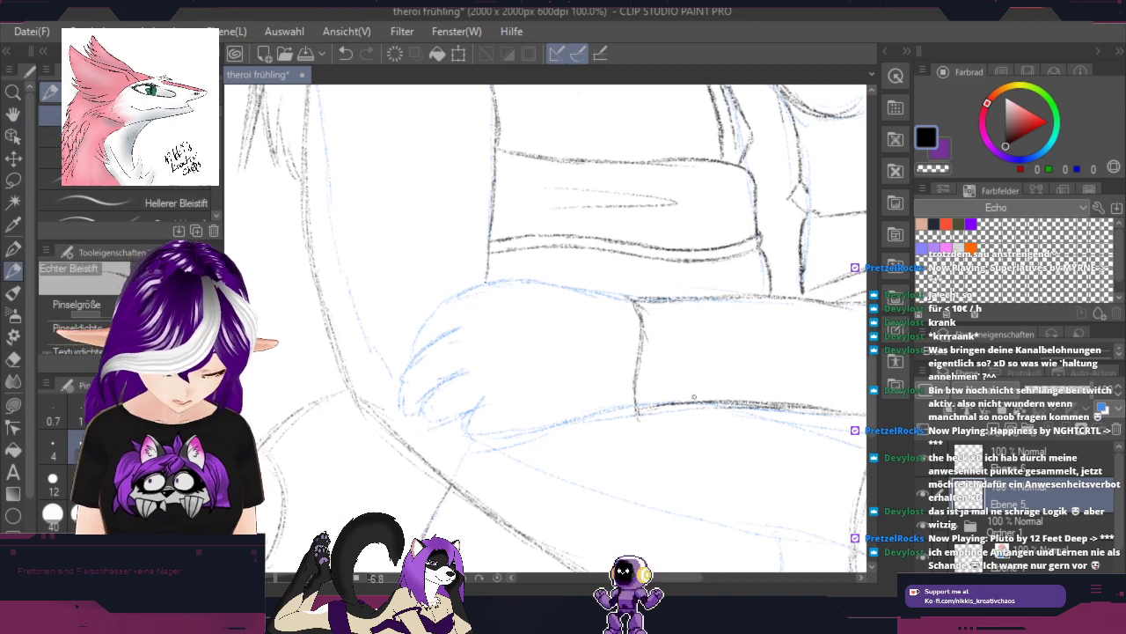
{"action": "key", "text": "shift+space"}
{"action": "mouse_move", "coordinate": [695, 447]}
{"action": "left_mouse_down"}
{"action": "mouse_move", "coordinate": [733, 373]}
{"action": "mouse_move", "coordinate": [731, 288]}
{"action": "left_mouse_up"}
{"action": "scroll", "coordinate": [584, 243], "scroll_direction": "up", "scroll_amount": 3}
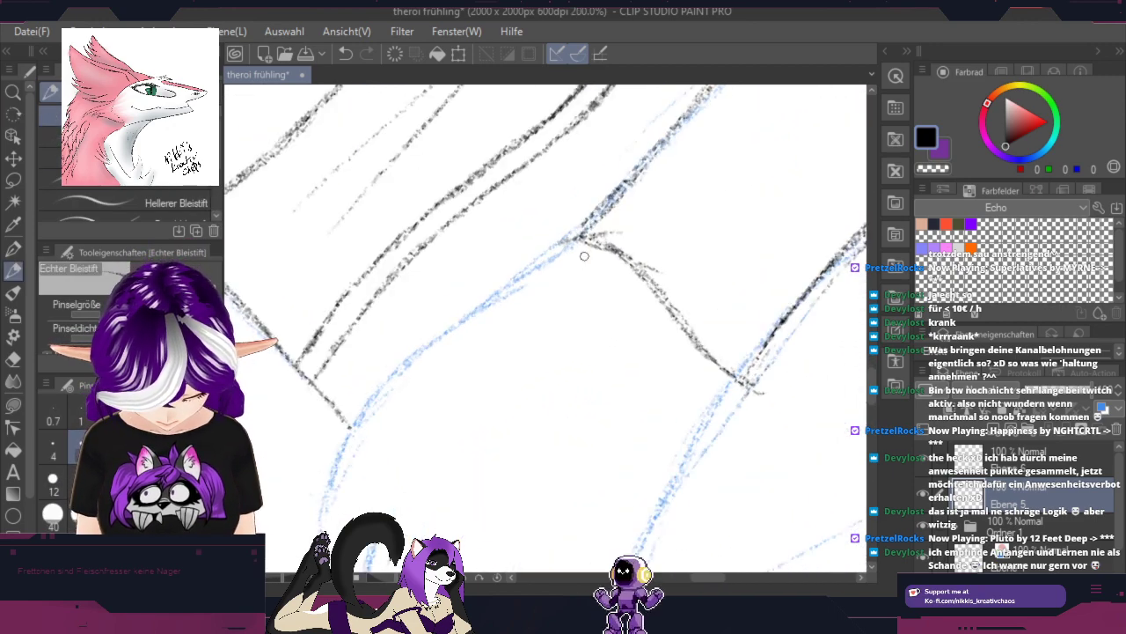
{"action": "left_click_drag", "start_coordinate": [578, 238], "coordinate": [365, 400]}
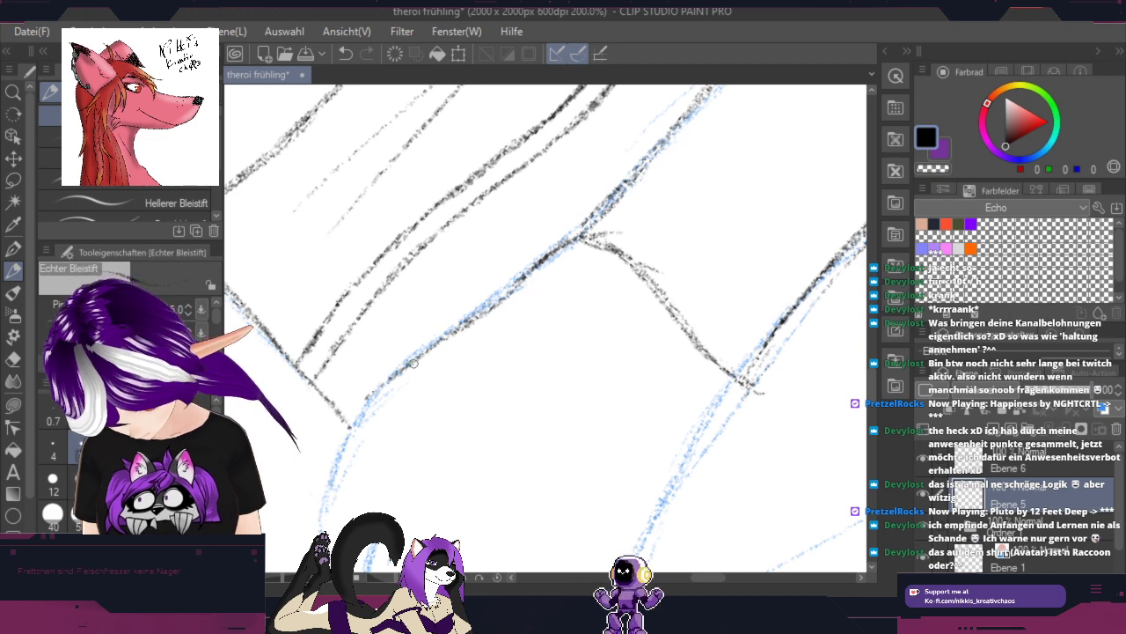
Step: Continue the hand's contour past the waist along the outer edge of the first finger and draw that finger's inner edge
{"action": "key", "text": "space"}
{"action": "mouse_move", "coordinate": [511, 367]}
{"action": "left_mouse_down"}
{"action": "mouse_move", "coordinate": [606, 274]}
{"action": "mouse_move", "coordinate": [766, 154]}
{"action": "left_mouse_up"}
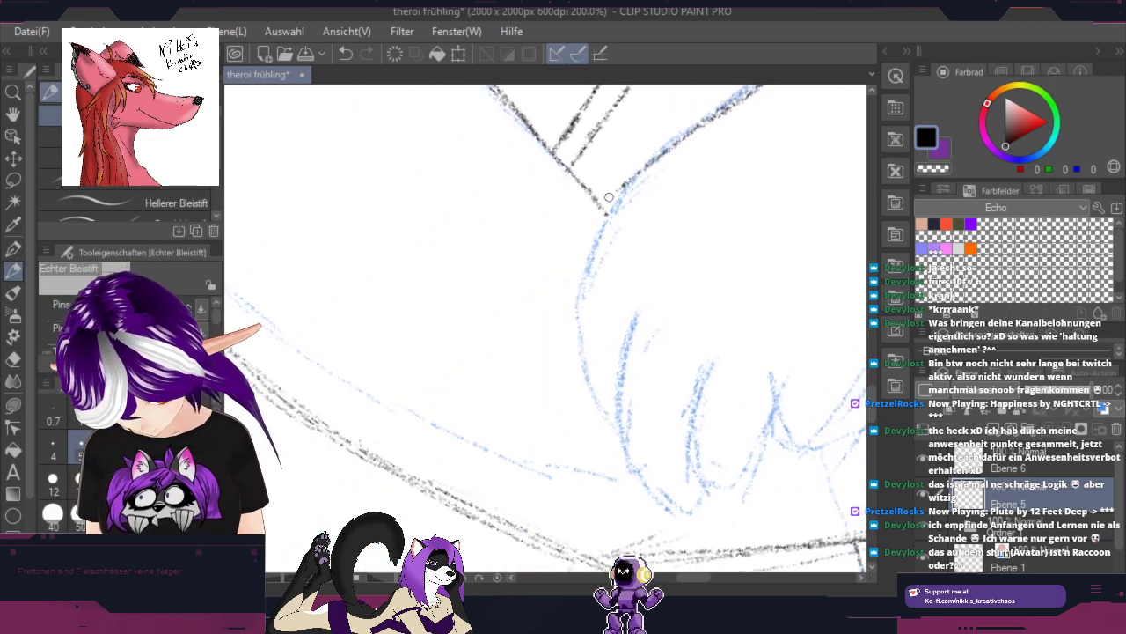
{"action": "mouse_move", "coordinate": [662, 156]}
{"action": "left_mouse_down"}
{"action": "mouse_move", "coordinate": [613, 192]}
{"action": "mouse_move", "coordinate": [581, 300]}
{"action": "mouse_move", "coordinate": [614, 393]}
{"action": "left_mouse_up"}
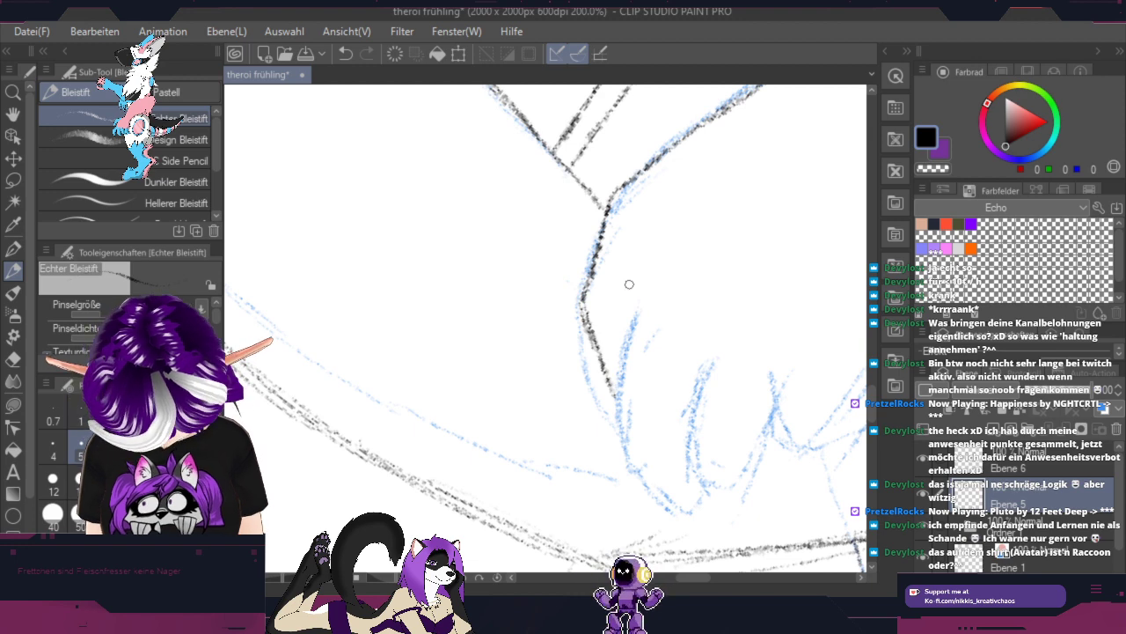
{"action": "mouse_move", "coordinate": [658, 225]}
{"action": "left_mouse_down"}
{"action": "mouse_move", "coordinate": [616, 398]}
{"action": "mouse_move", "coordinate": [641, 311]}
{"action": "left_mouse_up"}
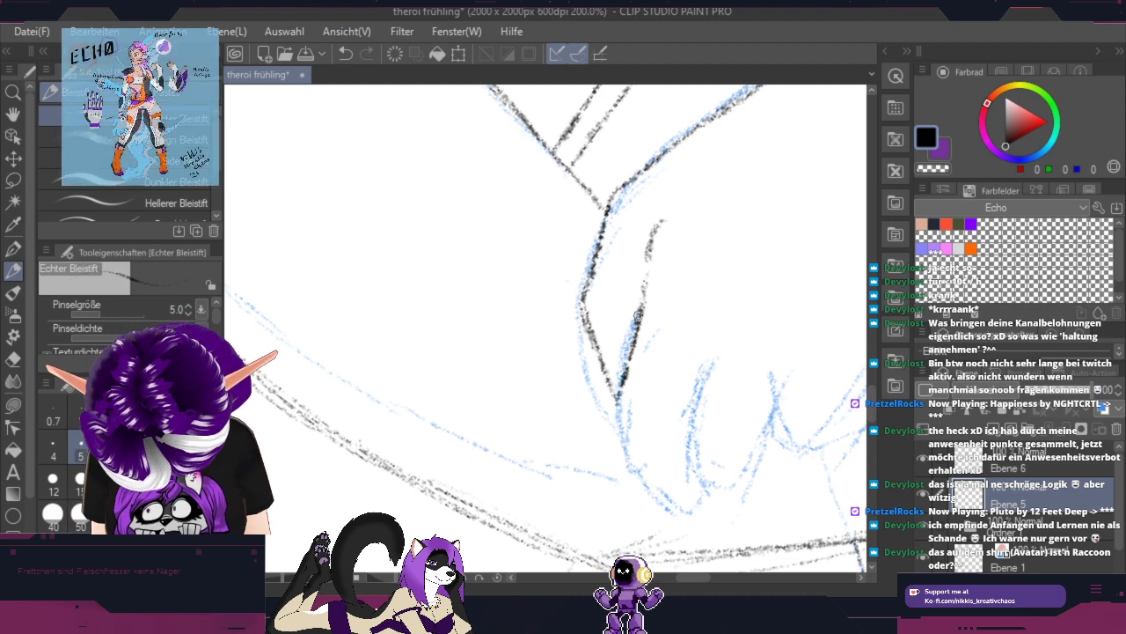
Step: Trace the neighbouring finger of the same hand, from its outer edge round the fingertip and back along its inner edge
{"action": "left_click_drag", "start_coordinate": [619, 408], "coordinate": [635, 461]}
{"action": "key", "text": "r"}
{"action": "mouse_move", "coordinate": [802, 330]}
{"action": "left_mouse_down"}
{"action": "mouse_move", "coordinate": [679, 536]}
{"action": "mouse_move", "coordinate": [648, 553]}
{"action": "left_mouse_up"}
{"action": "mouse_move", "coordinate": [452, 471]}
{"action": "left_mouse_down"}
{"action": "mouse_move", "coordinate": [439, 531]}
{"action": "mouse_move", "coordinate": [541, 450]}
{"action": "mouse_move", "coordinate": [612, 351]}
{"action": "left_mouse_up"}
{"action": "key", "text": "space"}
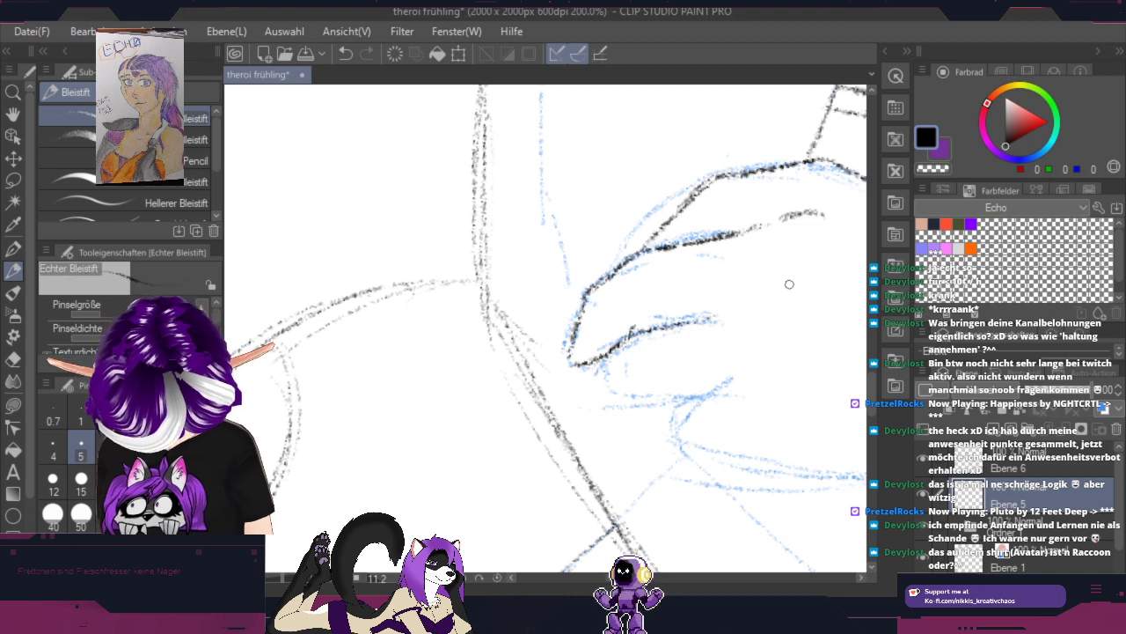
Step: Extend the second finger's inner edge towards the knuckles and trace the third finger round its tip and back along its underside
{"action": "left_click_drag", "start_coordinate": [784, 301], "coordinate": [715, 314]}
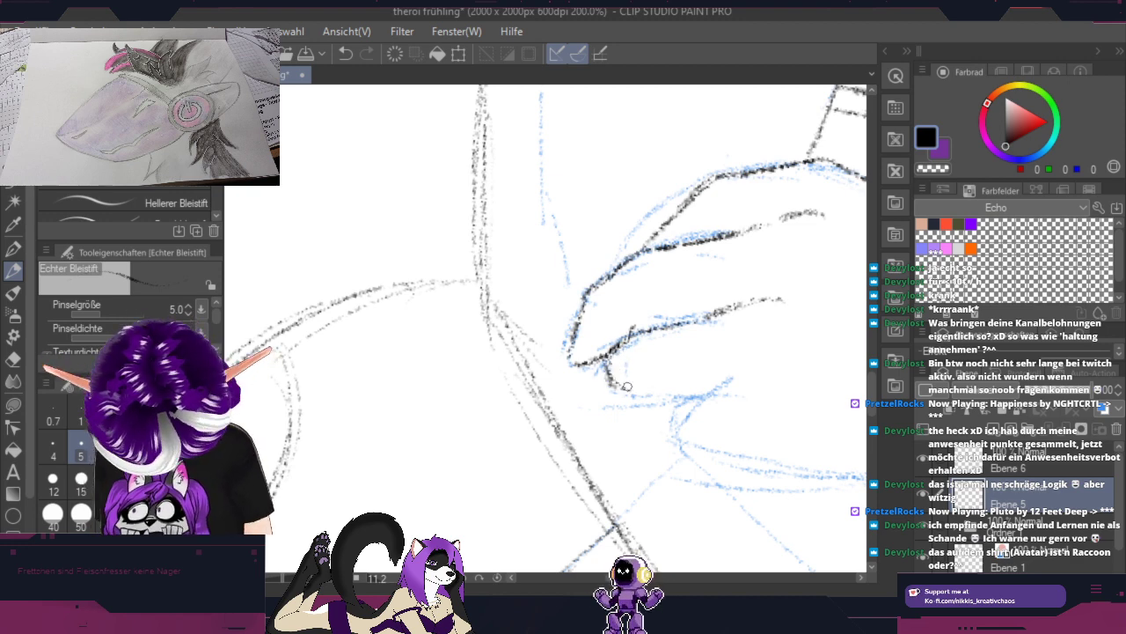
{"action": "left_click_drag", "start_coordinate": [627, 386], "coordinate": [703, 392]}
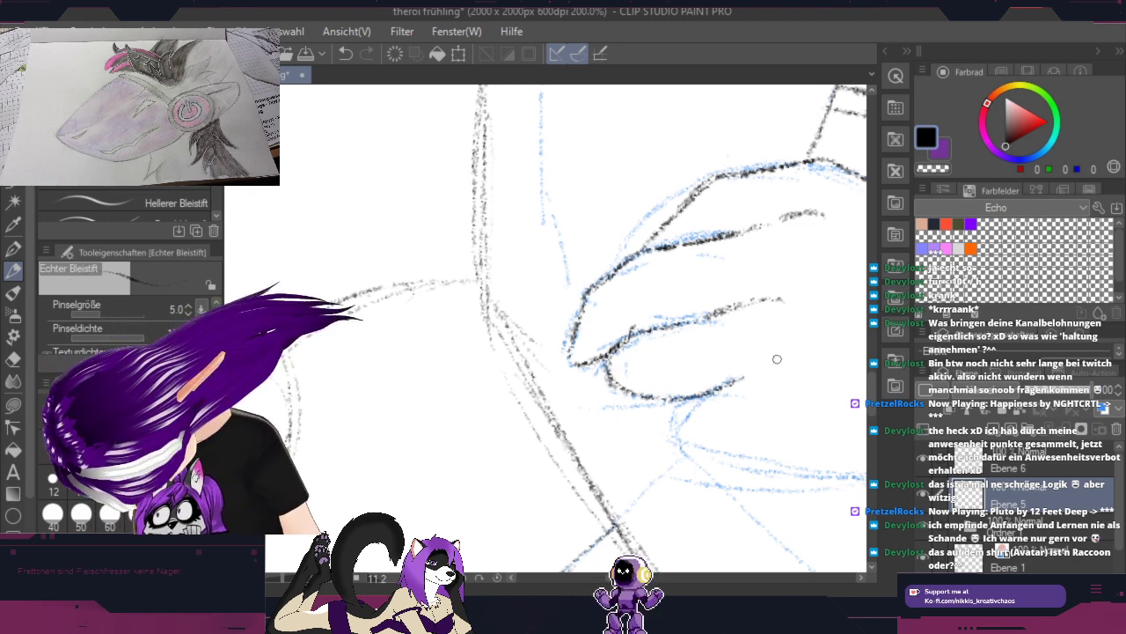
{"action": "mouse_move", "coordinate": [817, 350]}
{"action": "left_mouse_down"}
{"action": "mouse_move", "coordinate": [742, 297]}
{"action": "mouse_move", "coordinate": [635, 248]}
{"action": "left_mouse_up"}
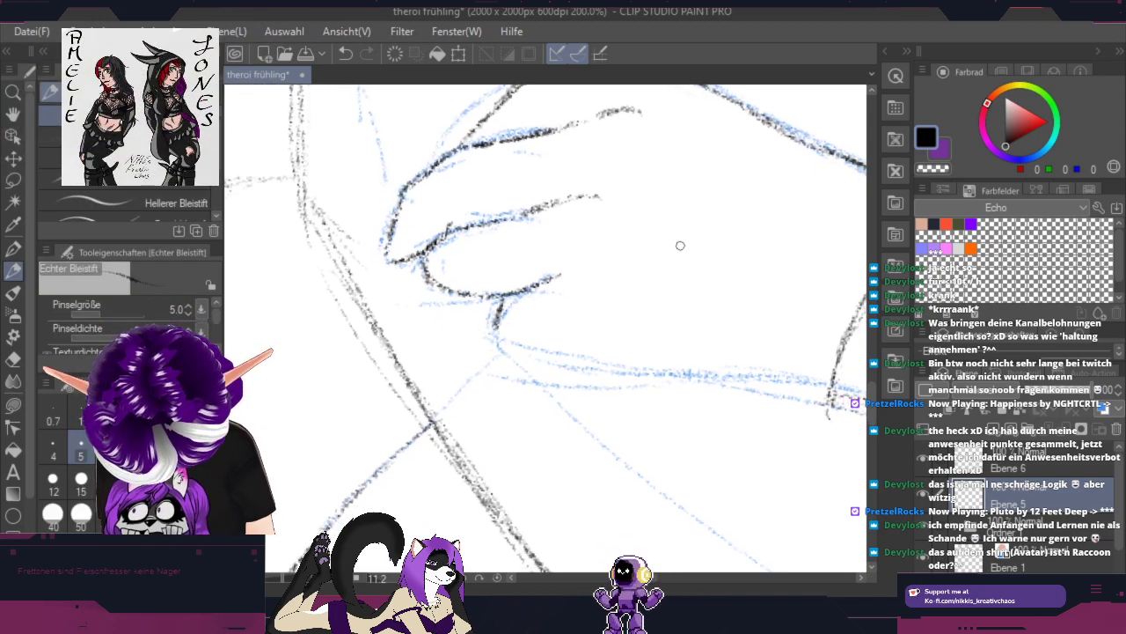
Step: Trace the last finger and the hand's lower edge, joining that edge to the lower corner of the cuff
{"action": "mouse_move", "coordinate": [682, 300]}
{"action": "left_mouse_down"}
{"action": "mouse_move", "coordinate": [671, 402]}
{"action": "mouse_move", "coordinate": [532, 453]}
{"action": "left_mouse_up"}
{"action": "left_click_drag", "start_coordinate": [553, 282], "coordinate": [493, 396]}
{"action": "left_click_drag", "start_coordinate": [507, 350], "coordinate": [486, 430]}
{"action": "mouse_move", "coordinate": [500, 373]}
{"action": "left_mouse_down"}
{"action": "mouse_move", "coordinate": [491, 475]}
{"action": "mouse_move", "coordinate": [526, 269]}
{"action": "left_mouse_up"}
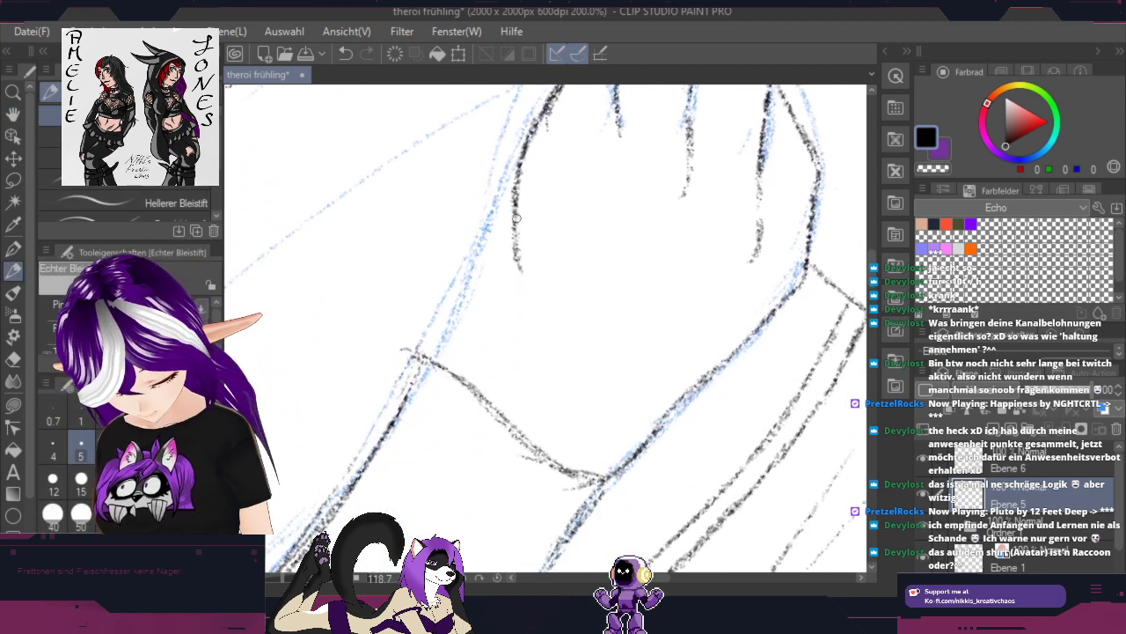
{"action": "left_click_drag", "start_coordinate": [500, 233], "coordinate": [436, 339]}
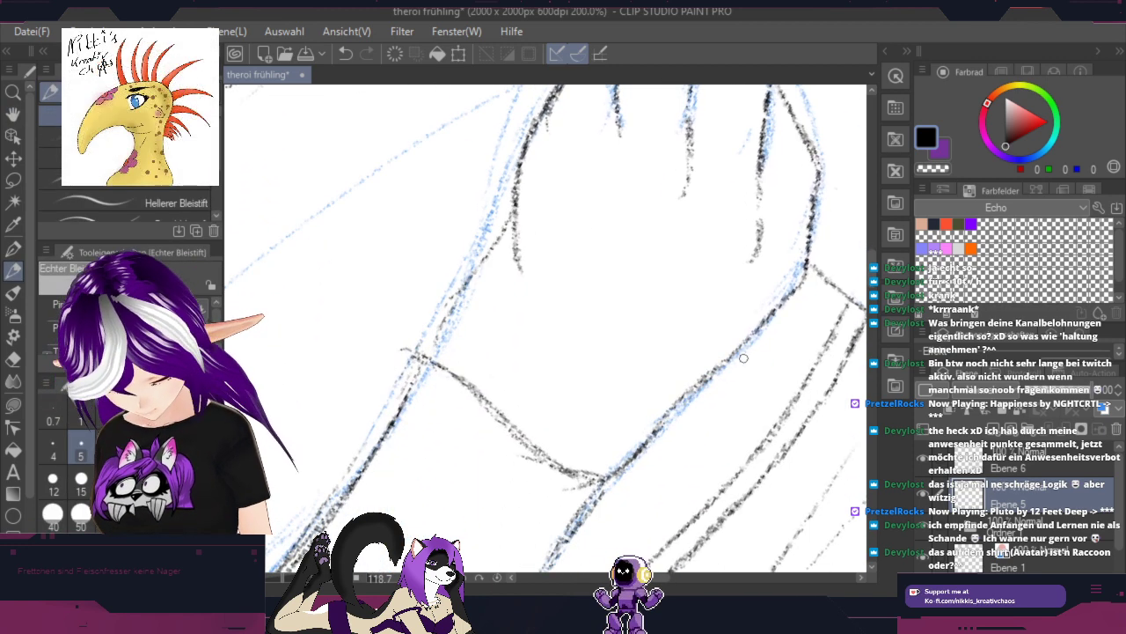
{"action": "key", "text": "shift+space"}
{"action": "mouse_move", "coordinate": [749, 405]}
{"action": "left_mouse_down"}
{"action": "mouse_move", "coordinate": [801, 314]}
{"action": "mouse_move", "coordinate": [607, 163]}
{"action": "mouse_move", "coordinate": [553, 159]}
{"action": "left_mouse_up"}
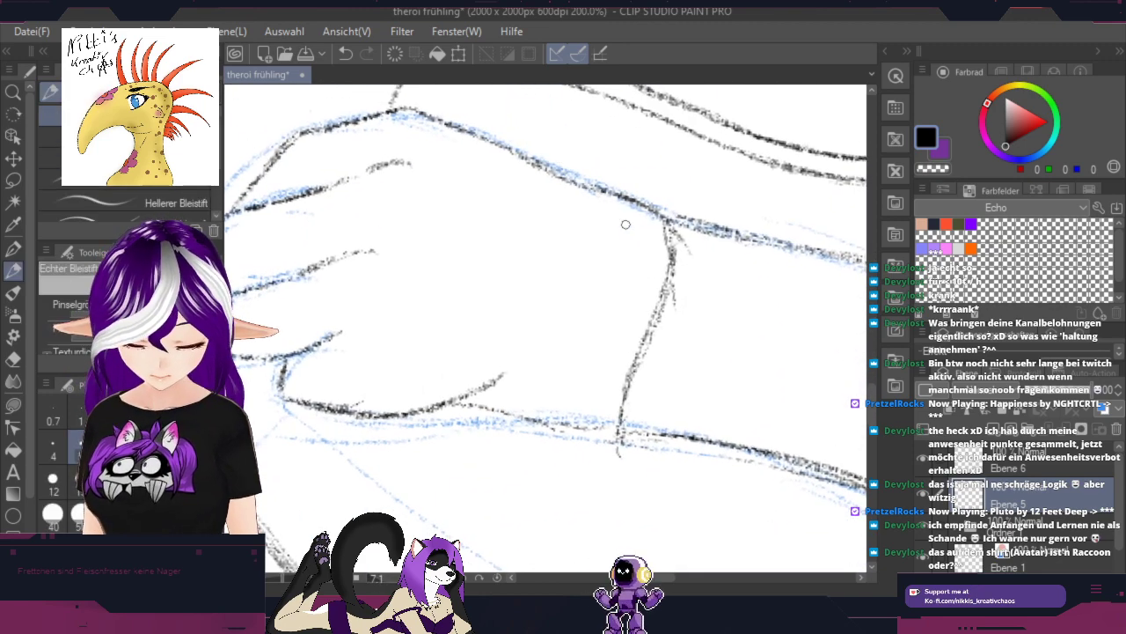
Step: Erase the first fingertip and the black outlines of the other fingers on the hand at the waist
{"action": "key", "text": "space"}
{"action": "mouse_move", "coordinate": [629, 267]}
{"action": "left_mouse_down"}
{"action": "mouse_move", "coordinate": [786, 303]}
{"action": "mouse_move", "coordinate": [776, 281]}
{"action": "mouse_move", "coordinate": [744, 326]}
{"action": "mouse_move", "coordinate": [555, 404]}
{"action": "left_mouse_up"}
{"action": "scroll", "coordinate": [775, 282], "scroll_direction": "down", "scroll_amount": 1}
{"action": "scroll", "coordinate": [779, 312], "scroll_direction": "down", "scroll_amount": 2}
{"action": "key", "text": "space"}
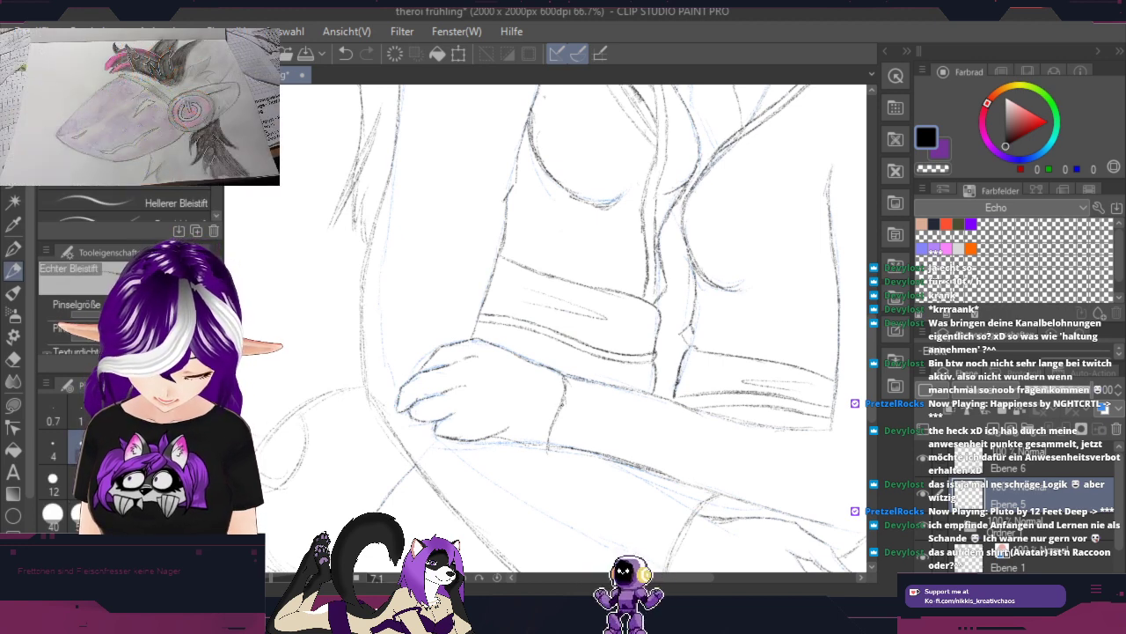
{"action": "scroll", "coordinate": [737, 341], "scroll_direction": "up", "scroll_amount": 2}
{"action": "scroll", "coordinate": [737, 341], "scroll_direction": "up", "scroll_amount": 1}
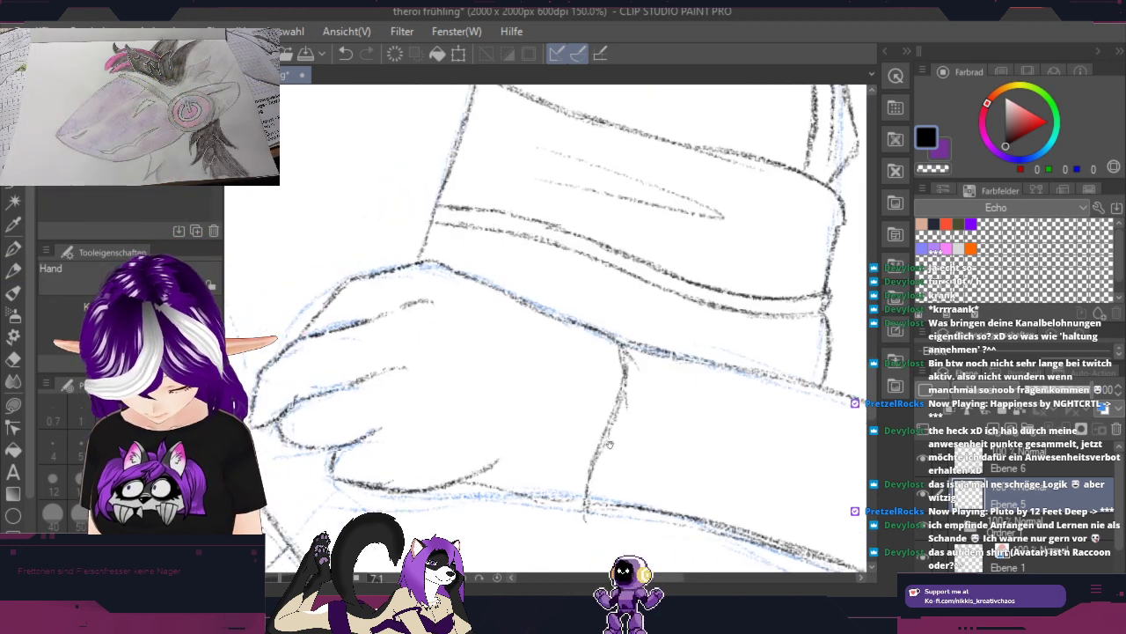
{"action": "scroll", "coordinate": [738, 340], "scroll_direction": "up", "scroll_amount": 1}
{"action": "left_click_drag", "start_coordinate": [573, 390], "coordinate": [658, 374]}
{"action": "left_click_drag", "start_coordinate": [482, 275], "coordinate": [496, 308]}
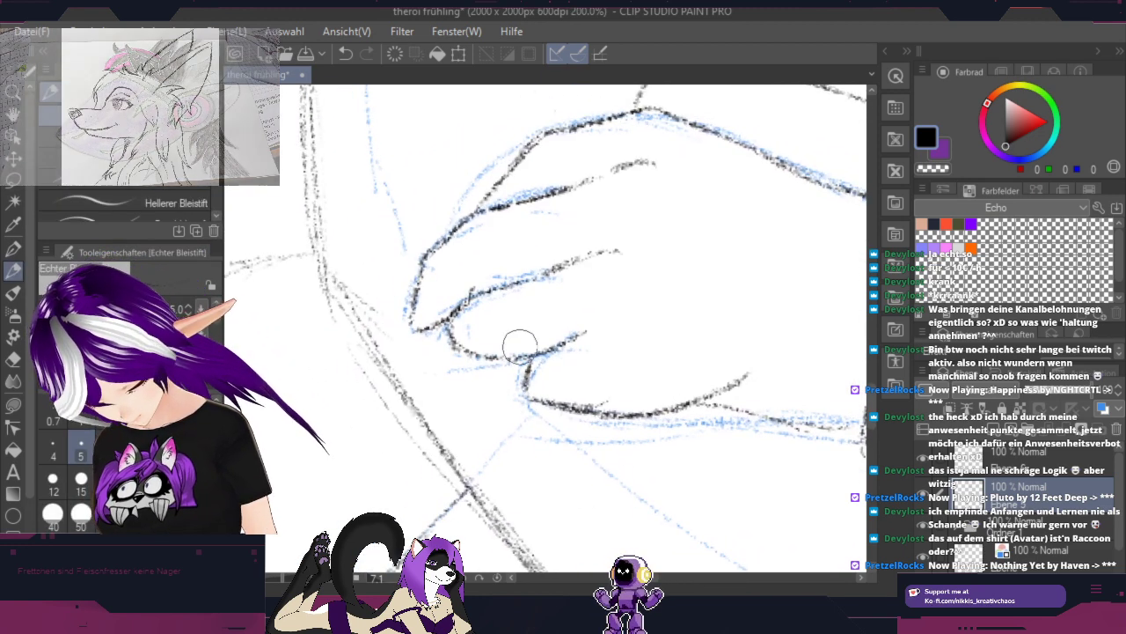
{"action": "mouse_move", "coordinate": [529, 374]}
{"action": "left_mouse_down"}
{"action": "mouse_move", "coordinate": [532, 409]}
{"action": "mouse_move", "coordinate": [551, 314]}
{"action": "mouse_move", "coordinate": [565, 320]}
{"action": "mouse_move", "coordinate": [613, 440]}
{"action": "mouse_move", "coordinate": [616, 394]}
{"action": "mouse_move", "coordinate": [580, 330]}
{"action": "mouse_move", "coordinate": [517, 344]}
{"action": "mouse_move", "coordinate": [500, 373]}
{"action": "mouse_move", "coordinate": [465, 337]}
{"action": "mouse_move", "coordinate": [442, 339]}
{"action": "mouse_move", "coordinate": [448, 315]}
{"action": "mouse_move", "coordinate": [609, 239]}
{"action": "mouse_move", "coordinate": [540, 289]}
{"action": "mouse_move", "coordinate": [461, 309]}
{"action": "mouse_move", "coordinate": [421, 337]}
{"action": "mouse_move", "coordinate": [437, 295]}
{"action": "left_mouse_up"}
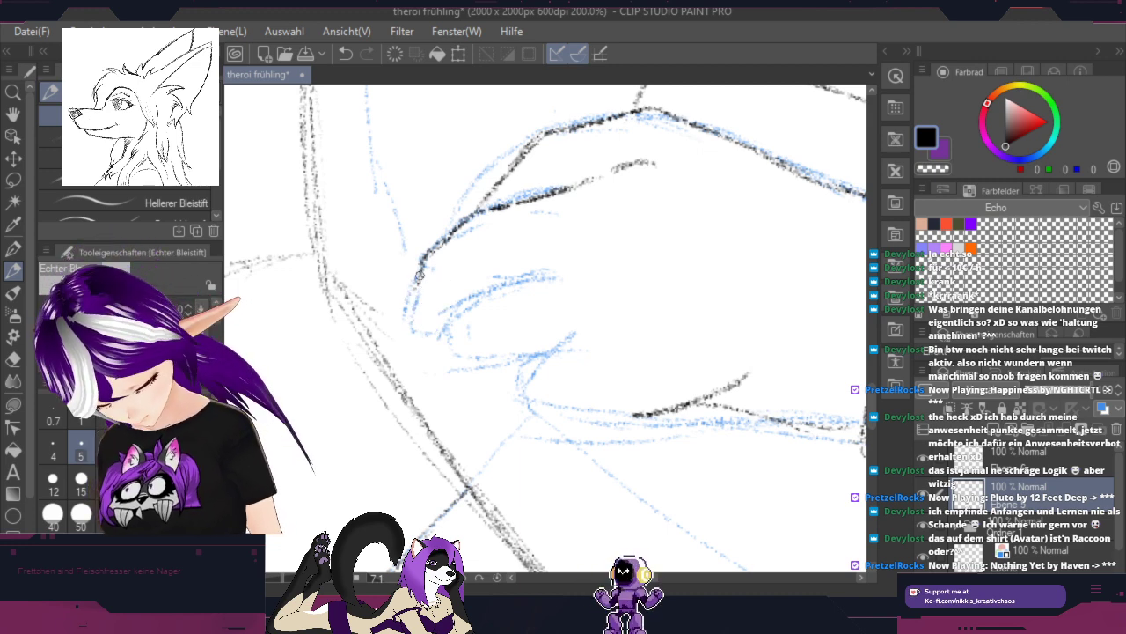
Step: Redraw the first two fingers with longer, pointed tips reaching the waist line, and extend the second finger's underside towards the knuckles
{"action": "mouse_move", "coordinate": [476, 214]}
{"action": "left_mouse_down"}
{"action": "mouse_move", "coordinate": [420, 264]}
{"action": "mouse_move", "coordinate": [390, 320]}
{"action": "mouse_move", "coordinate": [475, 284]}
{"action": "mouse_move", "coordinate": [597, 270]}
{"action": "left_mouse_up"}
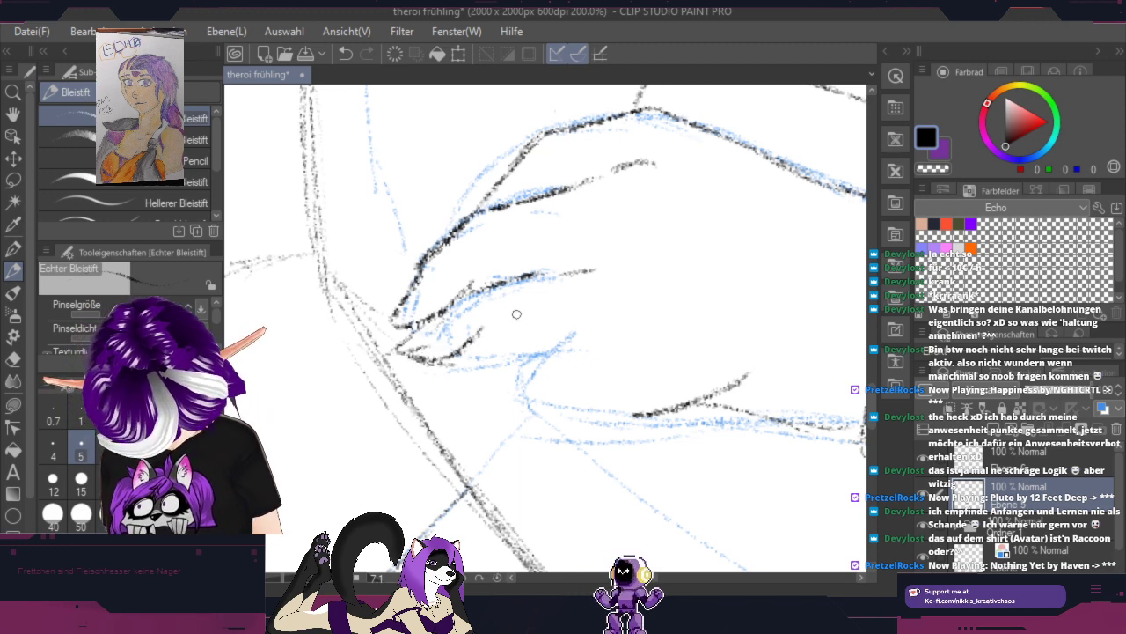
{"action": "left_click_drag", "start_coordinate": [471, 337], "coordinate": [594, 329]}
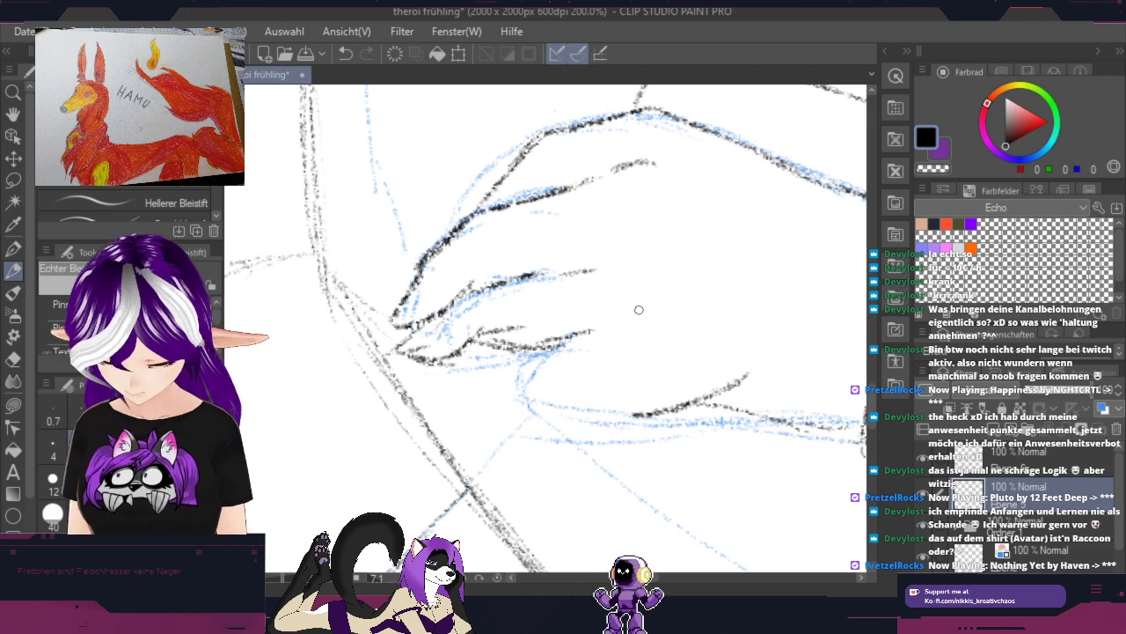
{"action": "mouse_move", "coordinate": [479, 326]}
{"action": "left_mouse_down"}
{"action": "mouse_move", "coordinate": [494, 336]}
{"action": "mouse_move", "coordinate": [494, 362]}
{"action": "mouse_move", "coordinate": [586, 336]}
{"action": "left_mouse_up"}
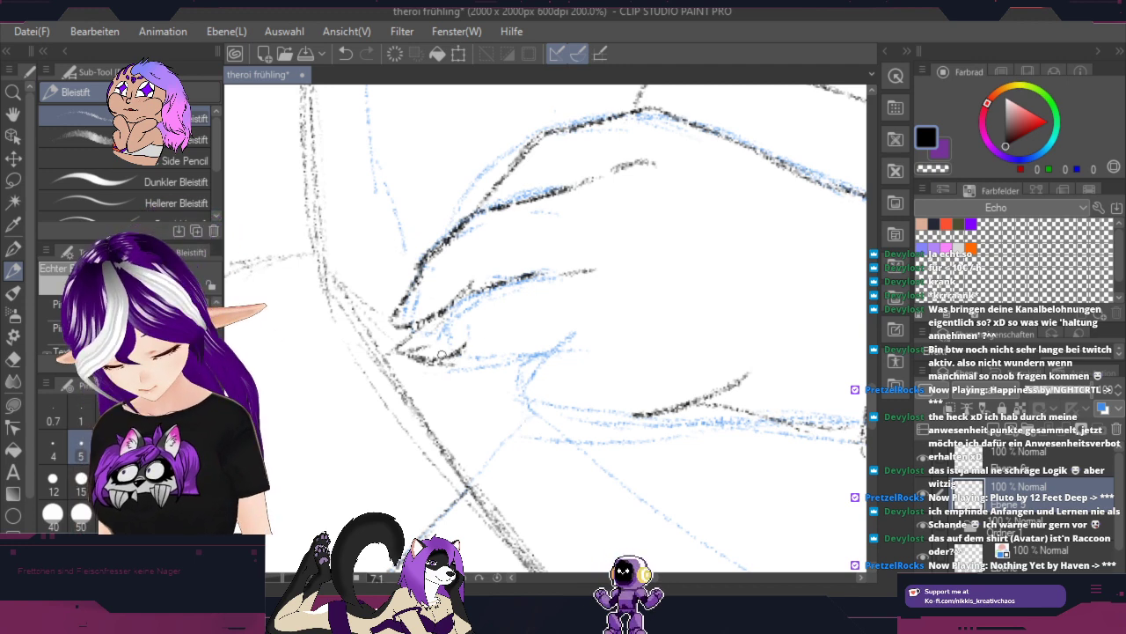
{"action": "left_click_drag", "start_coordinate": [467, 350], "coordinate": [599, 331]}
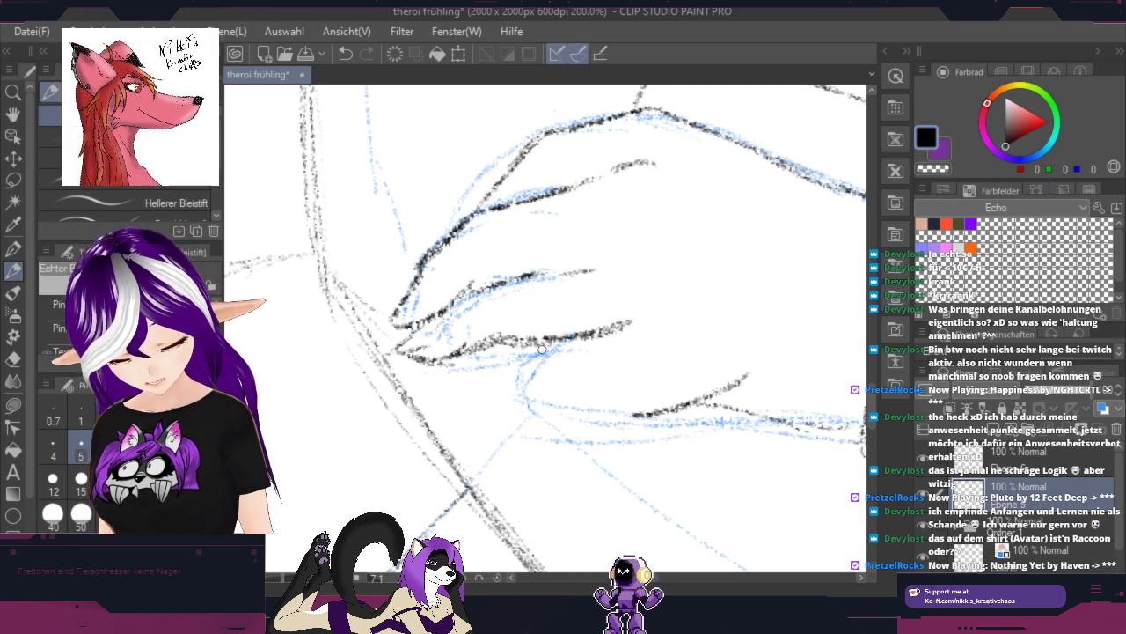
Step: Try a long, spread finger running diagonally from the palm down to the waist line, and erase it again
{"action": "left_click_drag", "start_coordinate": [555, 344], "coordinate": [448, 402]}
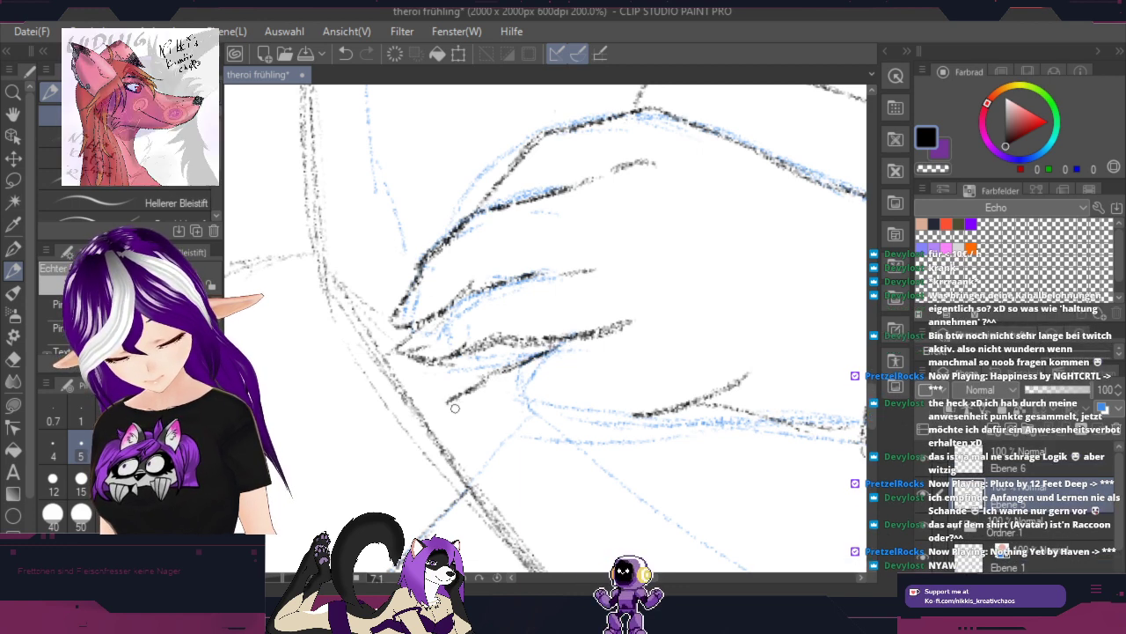
{"action": "mouse_move", "coordinate": [496, 373]}
{"action": "left_mouse_down"}
{"action": "mouse_move", "coordinate": [431, 415]}
{"action": "mouse_move", "coordinate": [479, 387]}
{"action": "mouse_move", "coordinate": [411, 449]}
{"action": "mouse_move", "coordinate": [425, 449]}
{"action": "left_mouse_up"}
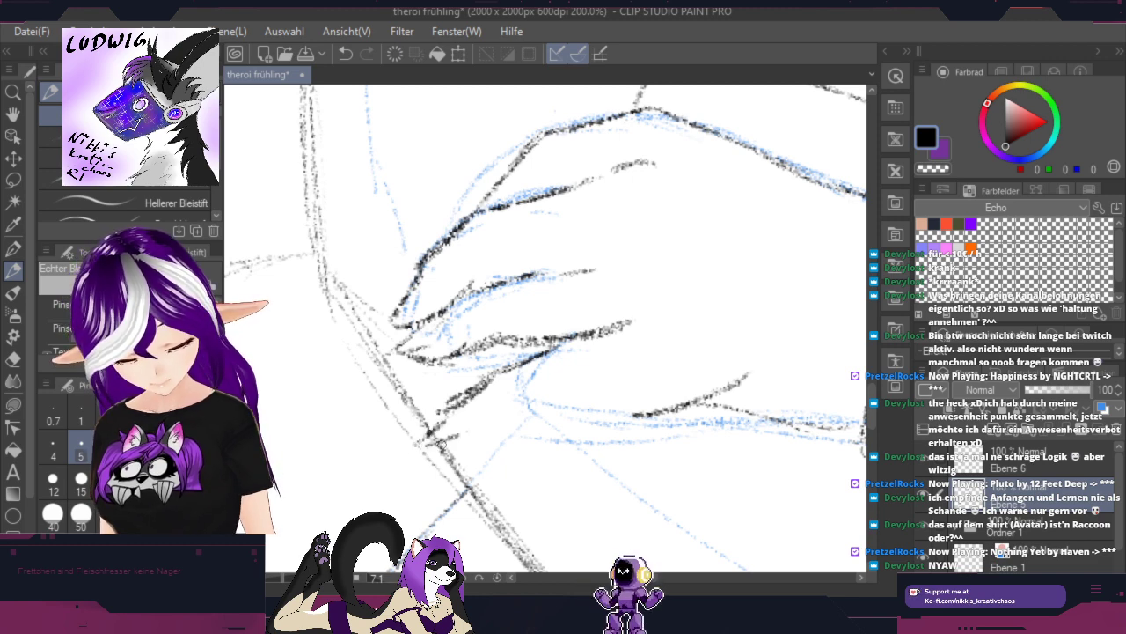
{"action": "left_click_drag", "start_coordinate": [495, 425], "coordinate": [429, 446]}
{"action": "mouse_move", "coordinate": [449, 445]}
{"action": "left_mouse_down"}
{"action": "mouse_move", "coordinate": [599, 379]}
{"action": "mouse_move", "coordinate": [727, 399]}
{"action": "left_mouse_up"}
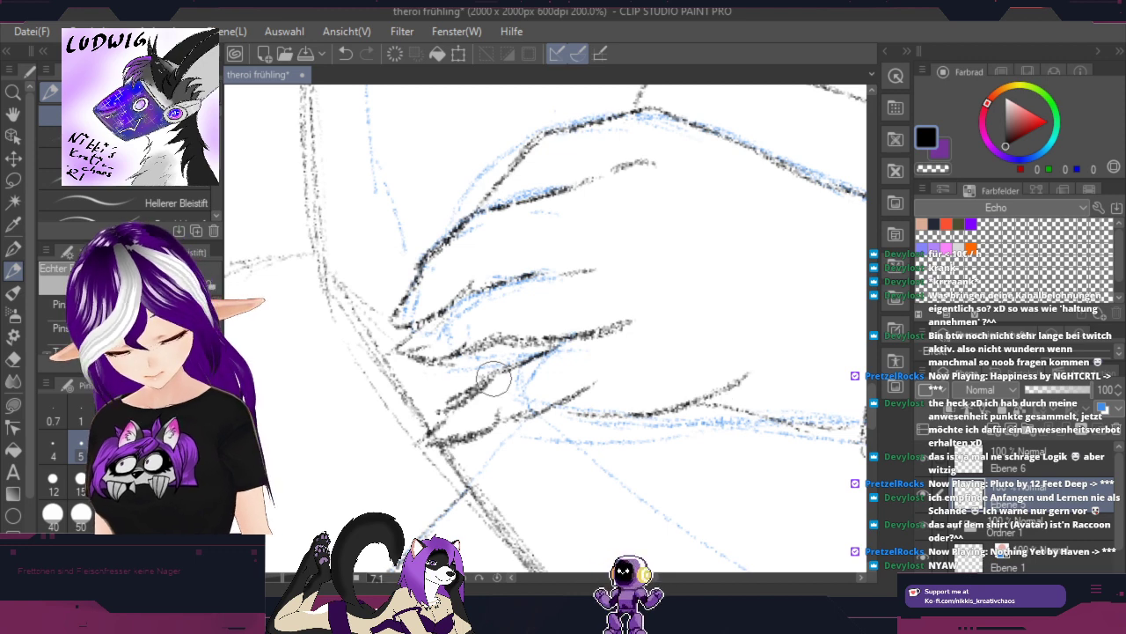
{"action": "mouse_move", "coordinate": [431, 438]}
{"action": "left_mouse_down"}
{"action": "mouse_move", "coordinate": [462, 425]}
{"action": "mouse_move", "coordinate": [516, 430]}
{"action": "left_mouse_up"}
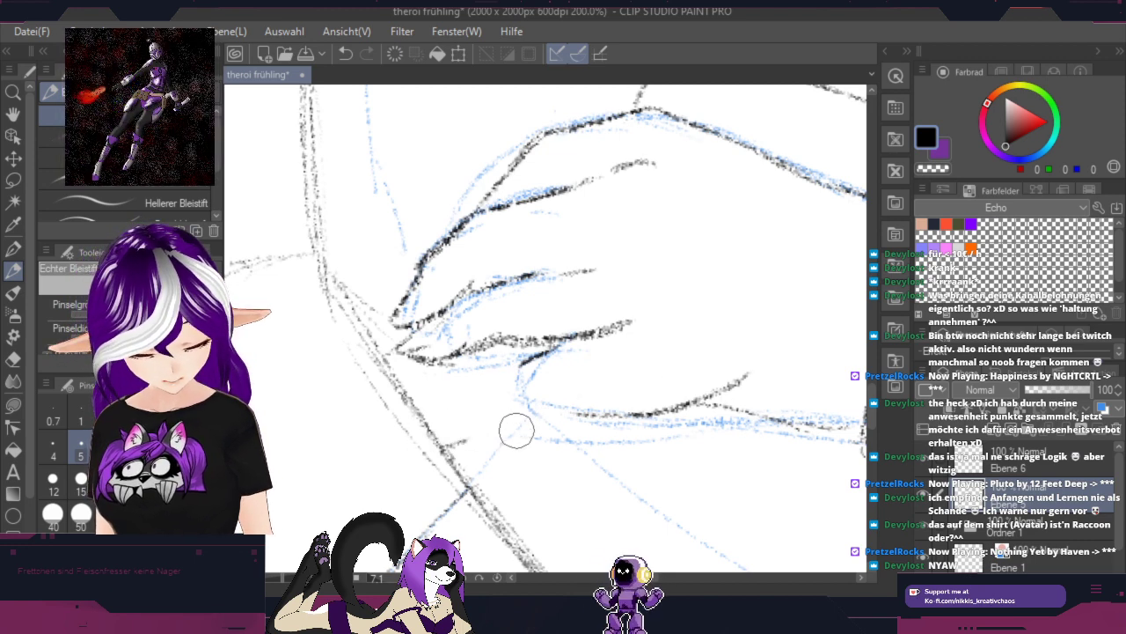
Step: Replace the old lower hand stroke with a short curled finger and a continuous palm edge, and add small knuckle marks
{"action": "left_click_drag", "start_coordinate": [607, 411], "coordinate": [736, 382]}
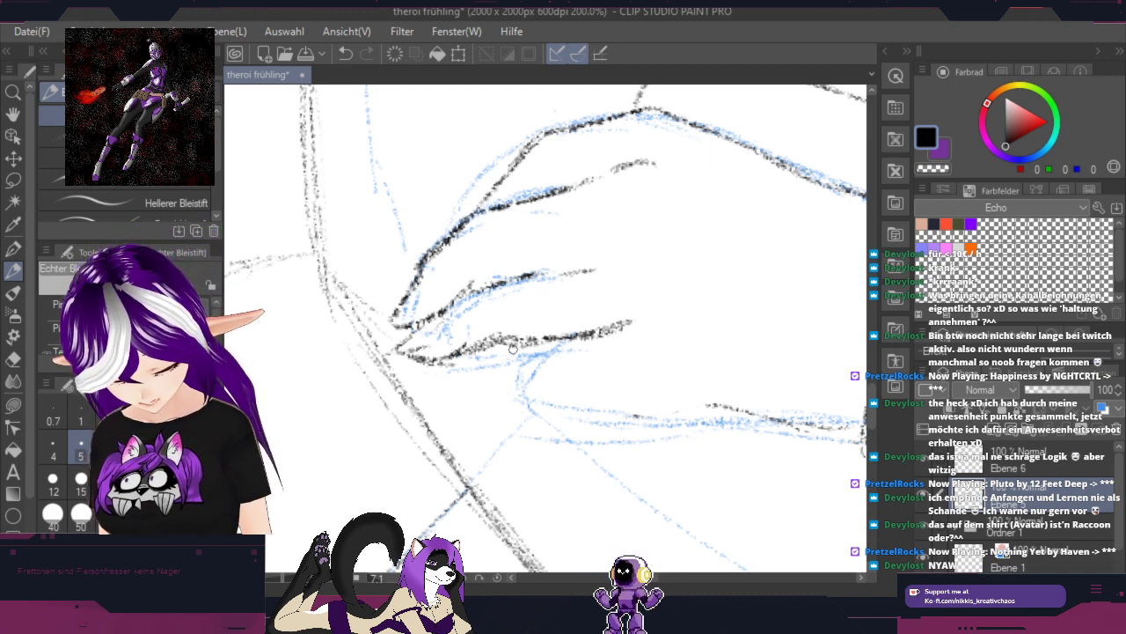
{"action": "mouse_move", "coordinate": [511, 352]}
{"action": "left_mouse_down"}
{"action": "mouse_move", "coordinate": [523, 403]}
{"action": "mouse_move", "coordinate": [510, 381]}
{"action": "mouse_move", "coordinate": [588, 389]}
{"action": "mouse_move", "coordinate": [556, 422]}
{"action": "mouse_move", "coordinate": [607, 394]}
{"action": "left_mouse_up"}
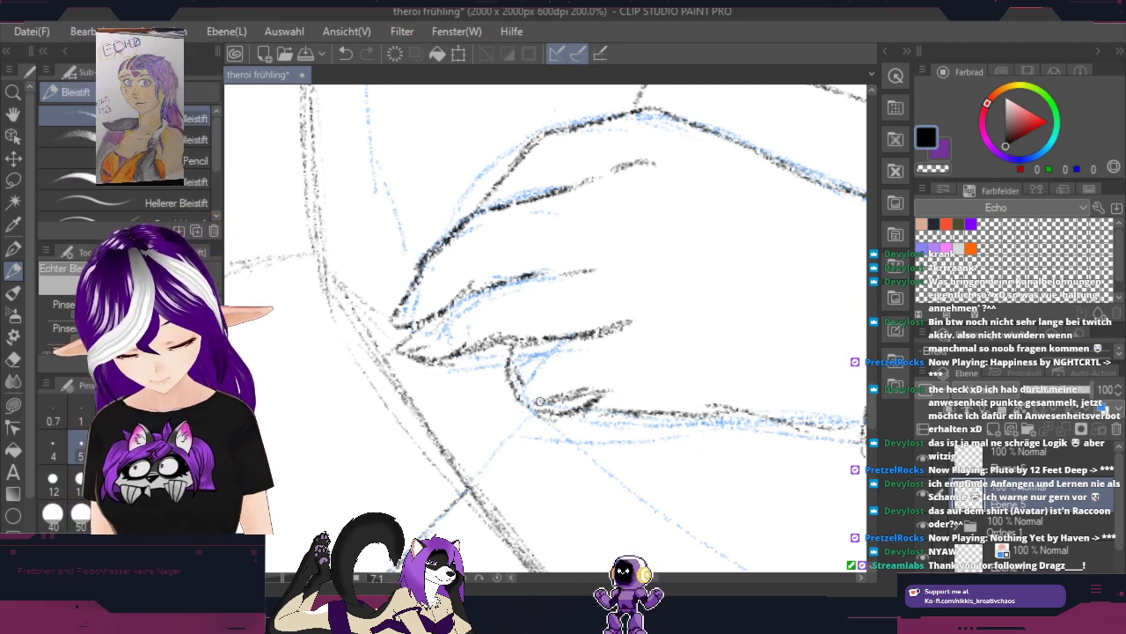
{"action": "key", "text": "space"}
{"action": "left_click_drag", "start_coordinate": [739, 358], "coordinate": [584, 442]}
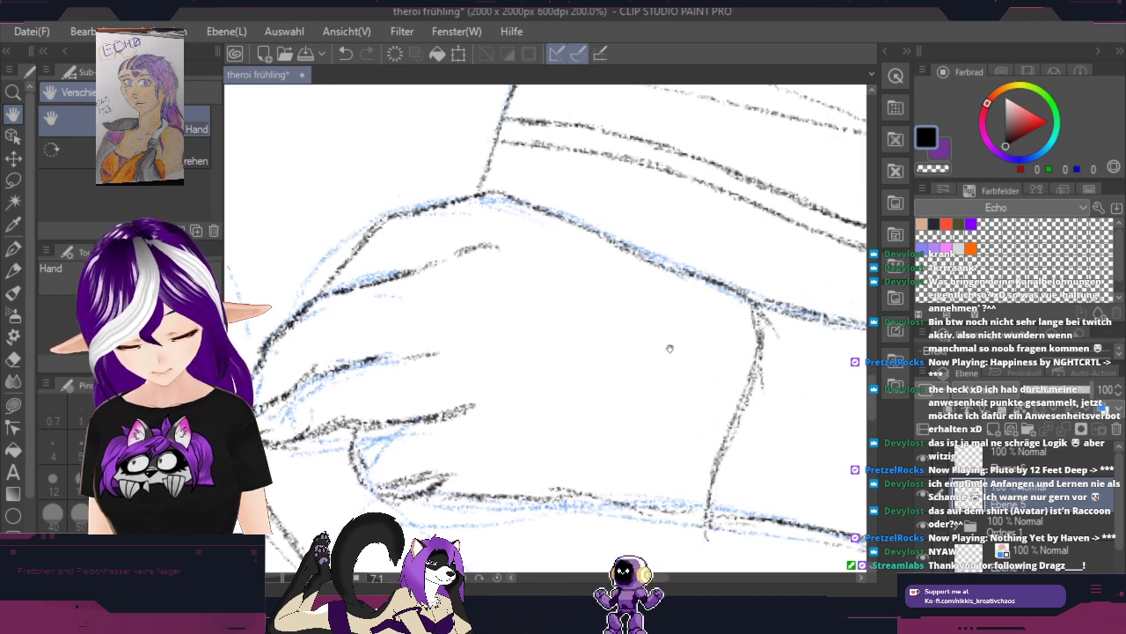
{"action": "mouse_move", "coordinate": [670, 348]}
{"action": "left_mouse_down"}
{"action": "mouse_move", "coordinate": [749, 455]}
{"action": "mouse_move", "coordinate": [764, 447]}
{"action": "left_mouse_up"}
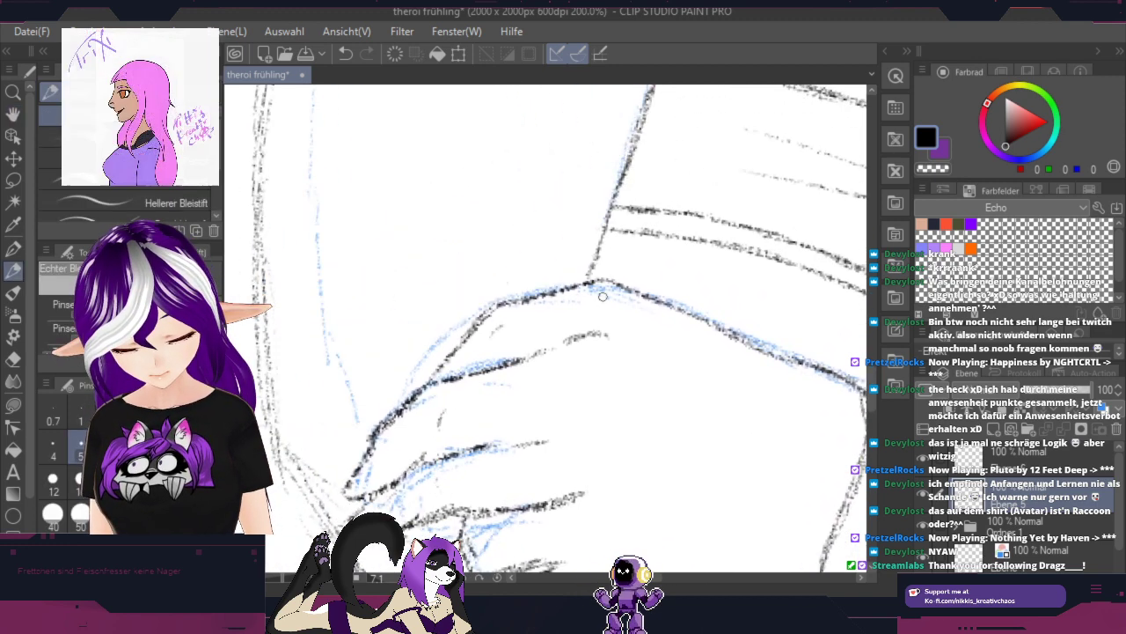
Step: Examine the traced hand, hips, torsos and long hair of both characters for missing lines
{"action": "key", "text": "space"}
{"action": "left_click_drag", "start_coordinate": [755, 289], "coordinate": [624, 379]}
{"action": "scroll", "coordinate": [695, 347], "scroll_direction": "down", "scroll_amount": 4}
{"action": "key", "text": "p"}
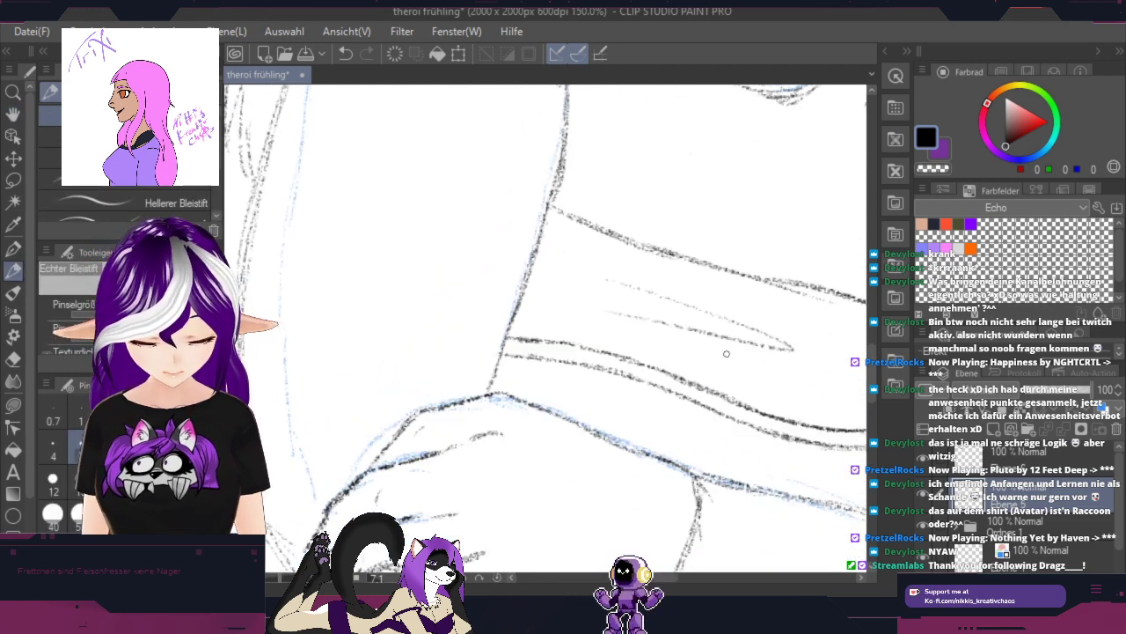
{"action": "key", "text": "h"}
{"action": "left_click_drag", "start_coordinate": [774, 384], "coordinate": [660, 331]}
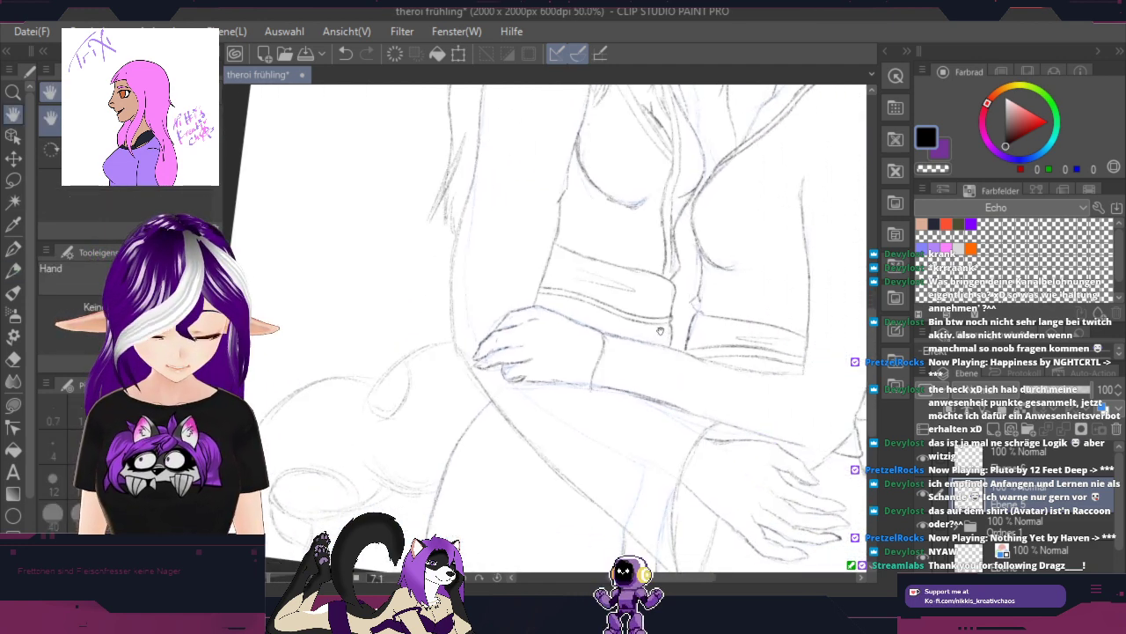
{"action": "left_click_drag", "start_coordinate": [811, 452], "coordinate": [576, 265]}
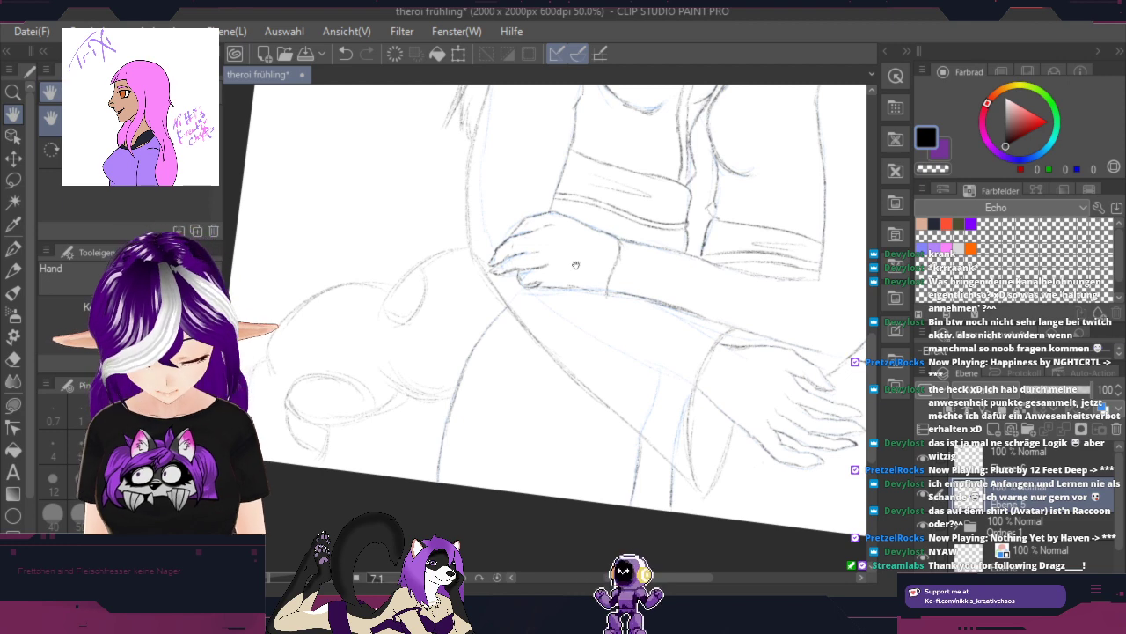
{"action": "left_click_drag", "start_coordinate": [841, 352], "coordinate": [558, 507]}
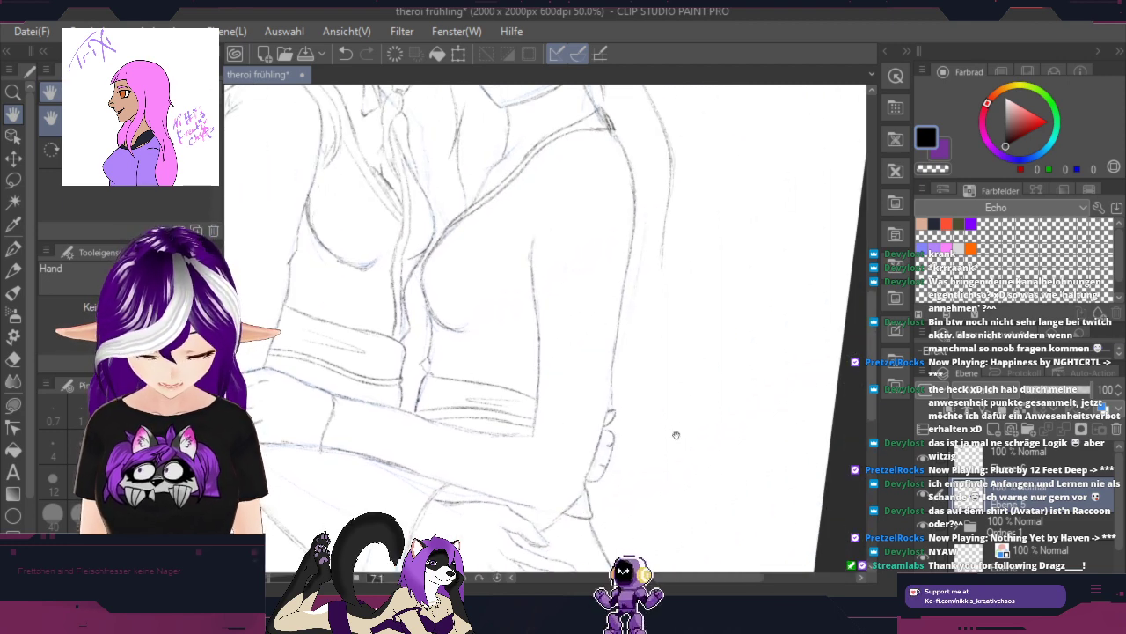
{"action": "left_click_drag", "start_coordinate": [664, 389], "coordinate": [639, 530]}
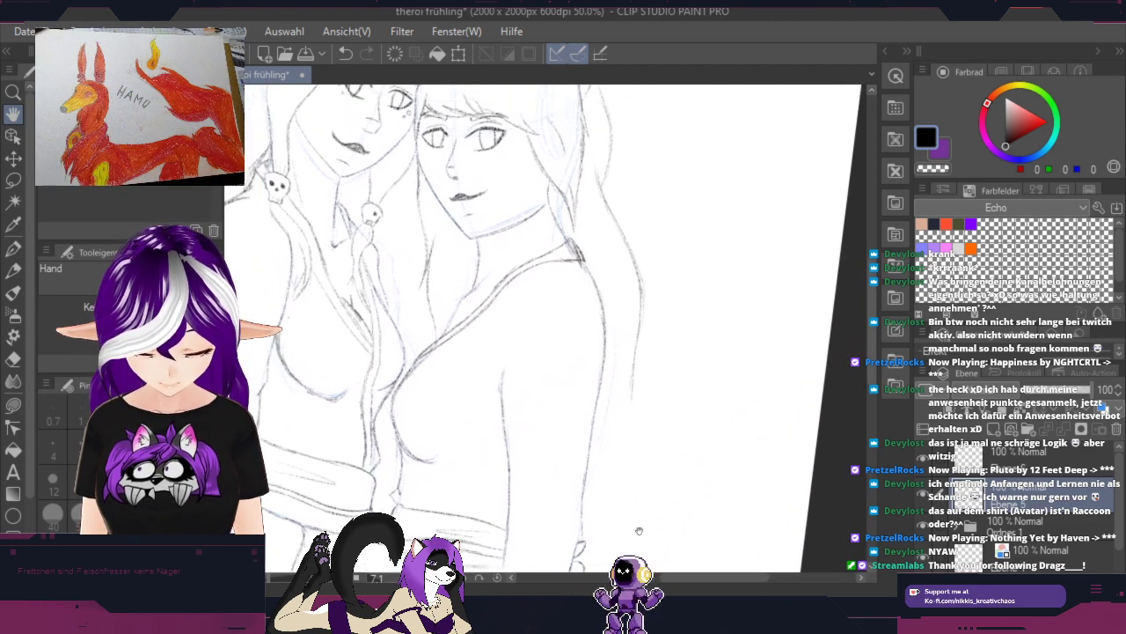
{"action": "left_click_drag", "start_coordinate": [669, 349], "coordinate": [629, 229]}
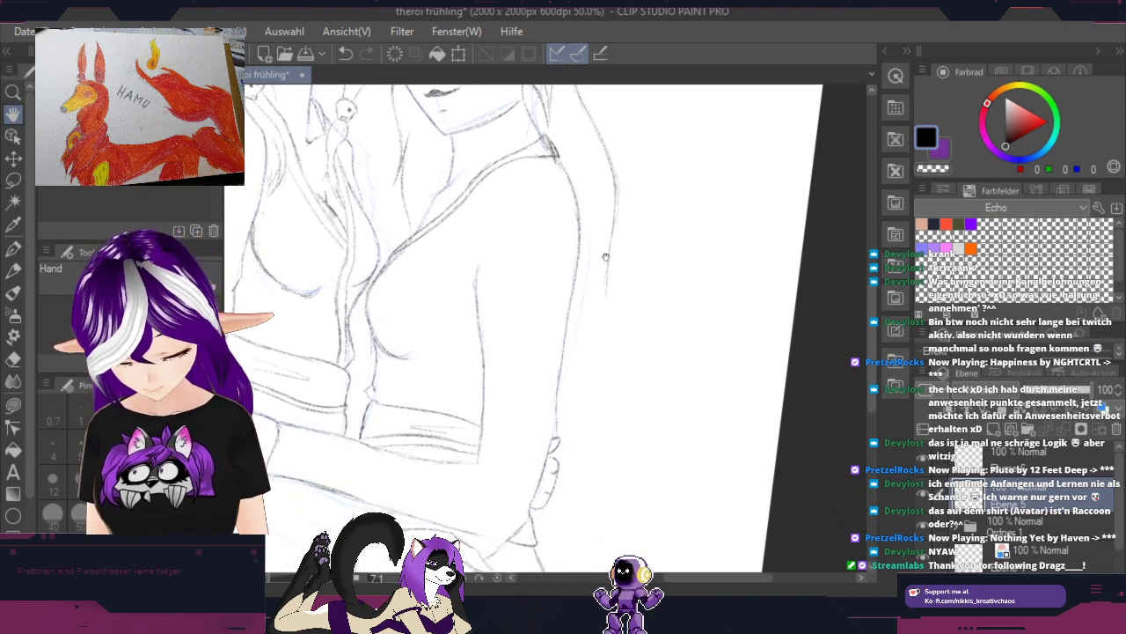
Step: Draw the inner edge of the long hair strand beside the right-hand character's arm and curve its end back to the arm
{"action": "scroll", "coordinate": [577, 265], "scroll_direction": "up", "scroll_amount": 2}
{"action": "left_click", "coordinate": [14, 272]}
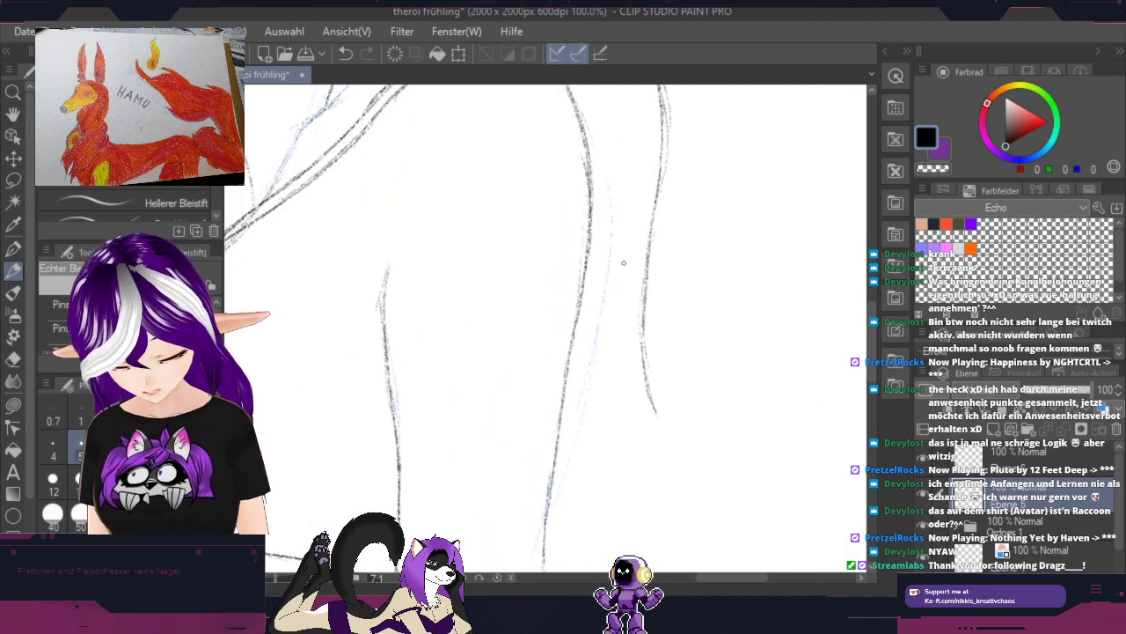
{"action": "left_click_drag", "start_coordinate": [625, 283], "coordinate": [635, 355]}
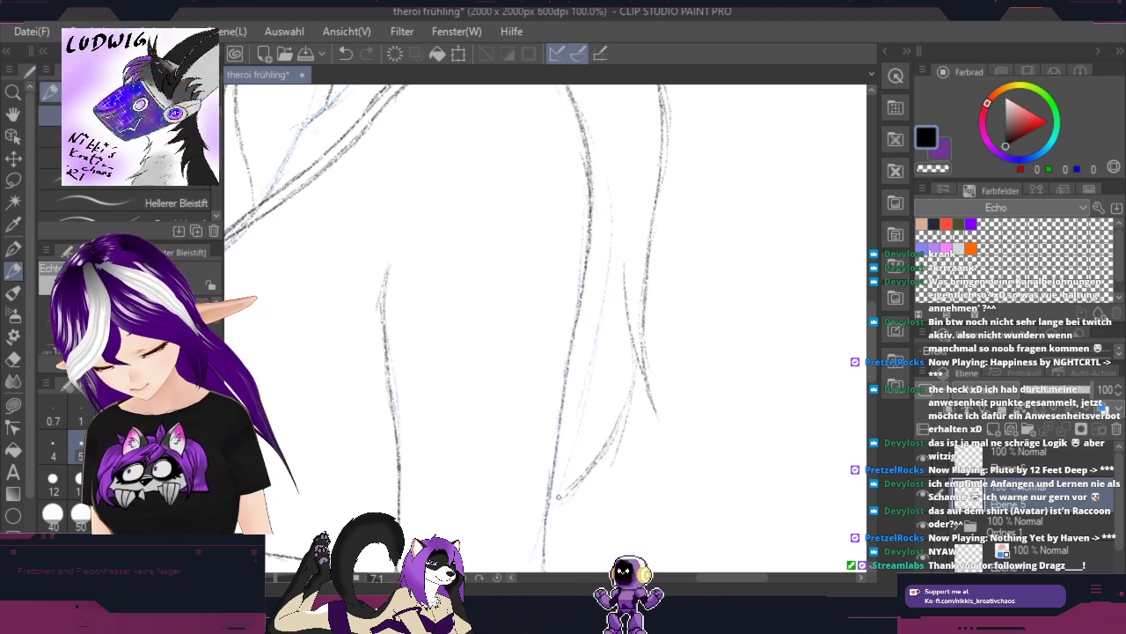
Step: Draw two long wavy contours sweeping outward from the right-hand character's hip below the cuff towards the canvas edge
{"action": "mouse_move", "coordinate": [700, 437]}
{"action": "left_mouse_down"}
{"action": "mouse_move", "coordinate": [596, 159]}
{"action": "mouse_move", "coordinate": [587, 104]}
{"action": "left_mouse_up"}
{"action": "left_click_drag", "start_coordinate": [619, 312], "coordinate": [681, 101]}
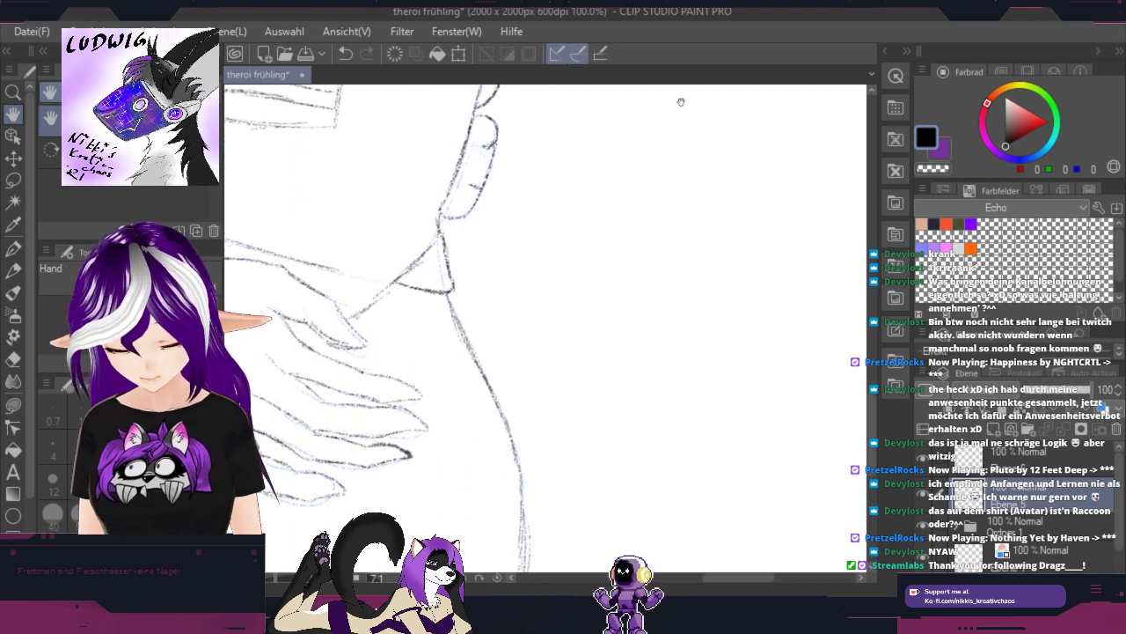
{"action": "key", "text": "shift+space"}
{"action": "mouse_move", "coordinate": [780, 226]}
{"action": "left_mouse_down"}
{"action": "mouse_move", "coordinate": [598, 493]}
{"action": "mouse_move", "coordinate": [480, 445]}
{"action": "left_mouse_up"}
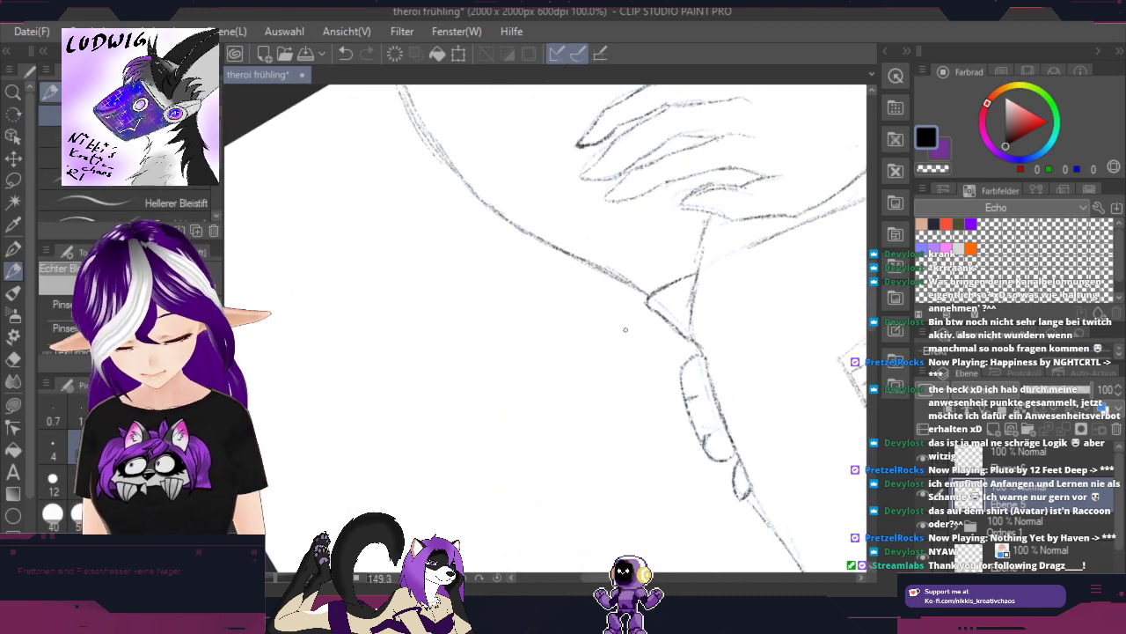
{"action": "left_click_drag", "start_coordinate": [626, 330], "coordinate": [771, 295]}
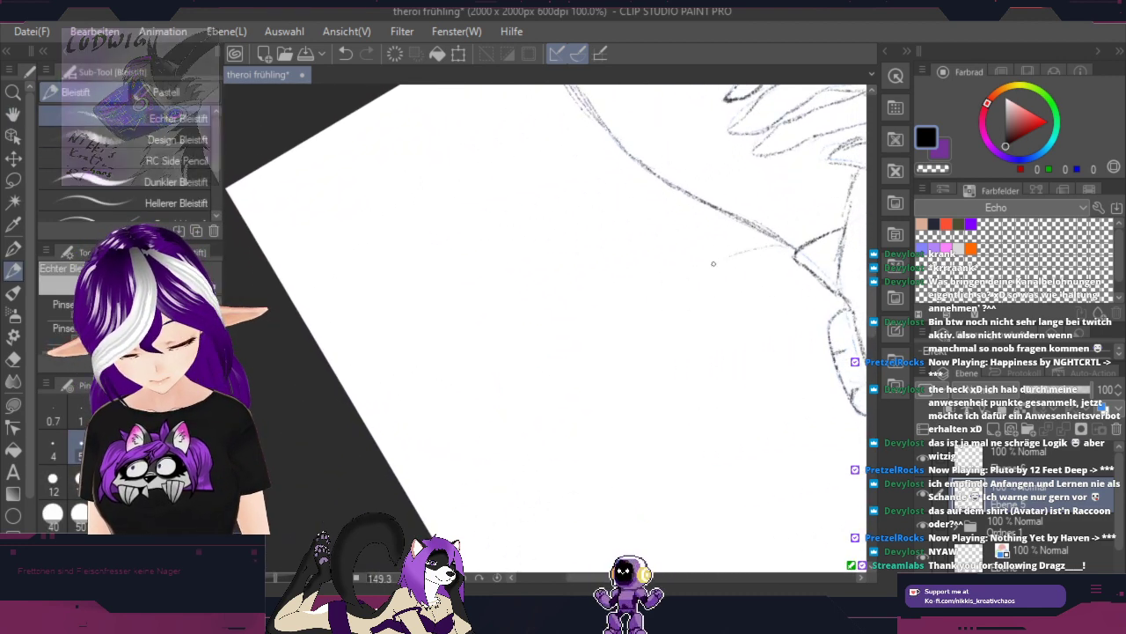
{"action": "left_click_drag", "start_coordinate": [750, 253], "coordinate": [661, 365]}
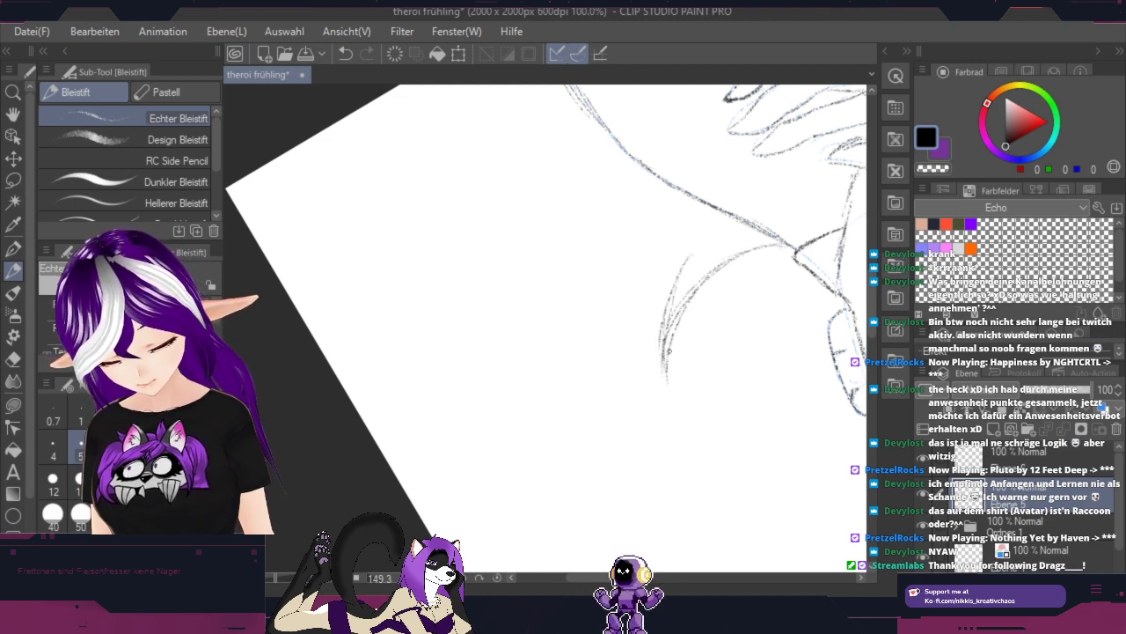
{"action": "mouse_move", "coordinate": [651, 392]}
{"action": "left_mouse_down"}
{"action": "mouse_move", "coordinate": [482, 524]}
{"action": "mouse_move", "coordinate": [606, 395]}
{"action": "left_mouse_up"}
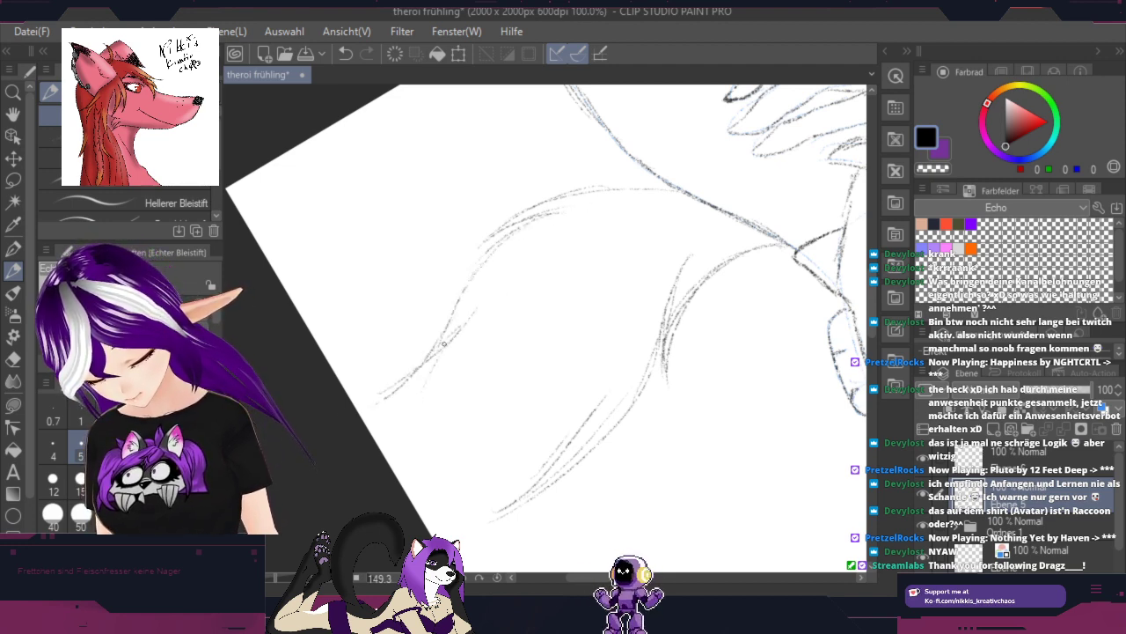
Step: Draw a nearly straight stroke from the outer wavy contour to the canvas edge beside the hip
{"action": "left_click_drag", "start_coordinate": [430, 380], "coordinate": [407, 482]}
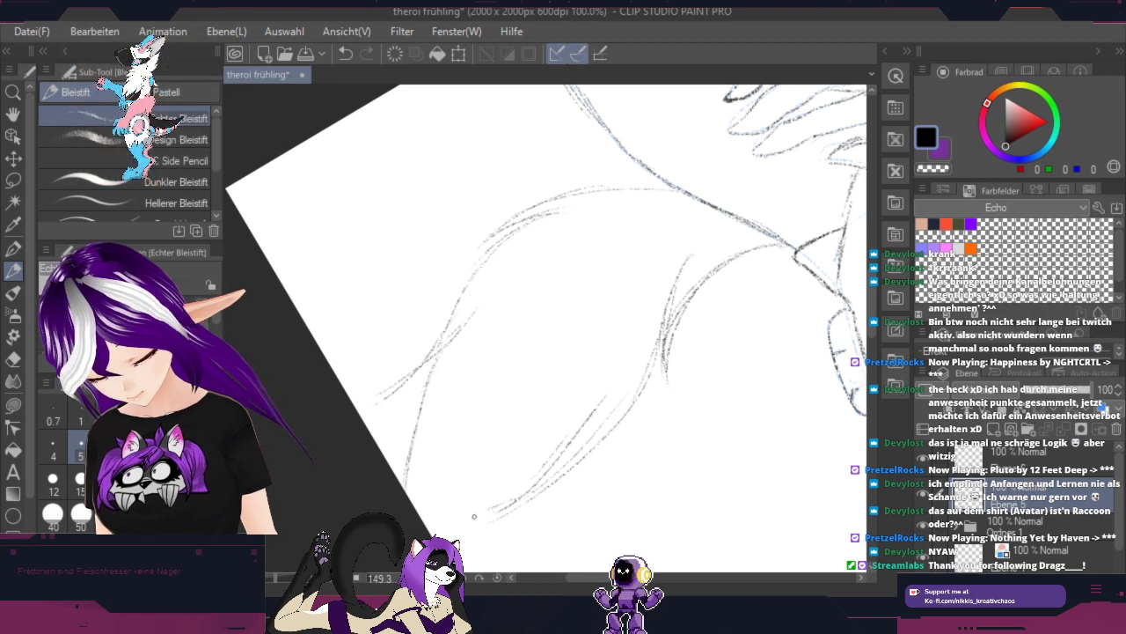
{"action": "scroll", "coordinate": [743, 474], "scroll_direction": "down", "scroll_amount": 10}
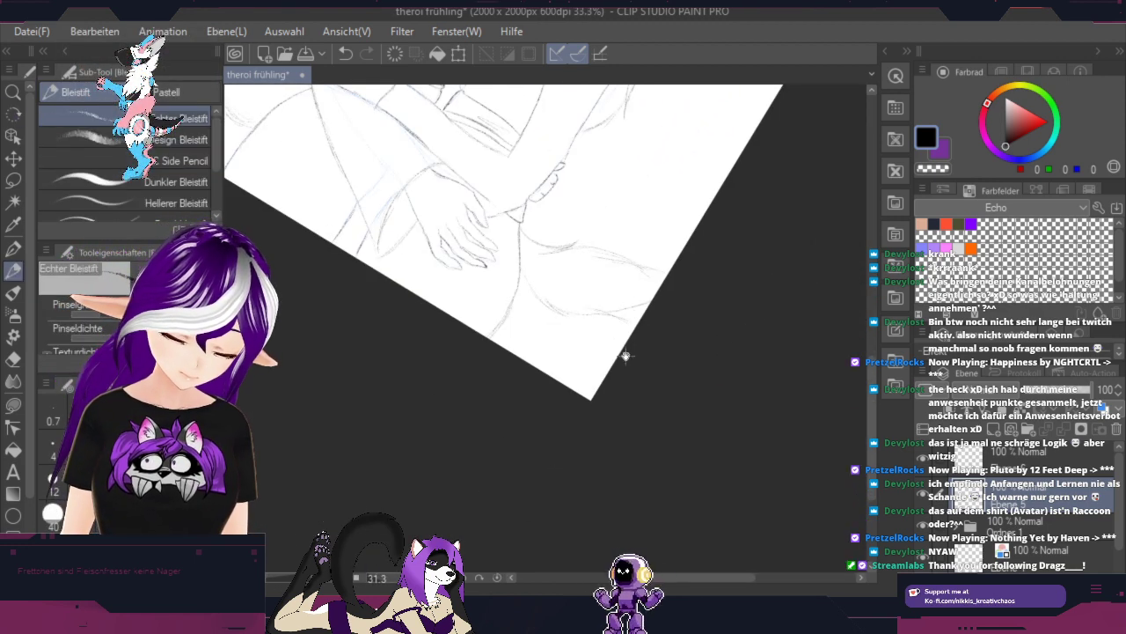
{"action": "left_click_drag", "start_coordinate": [626, 355], "coordinate": [702, 515]}
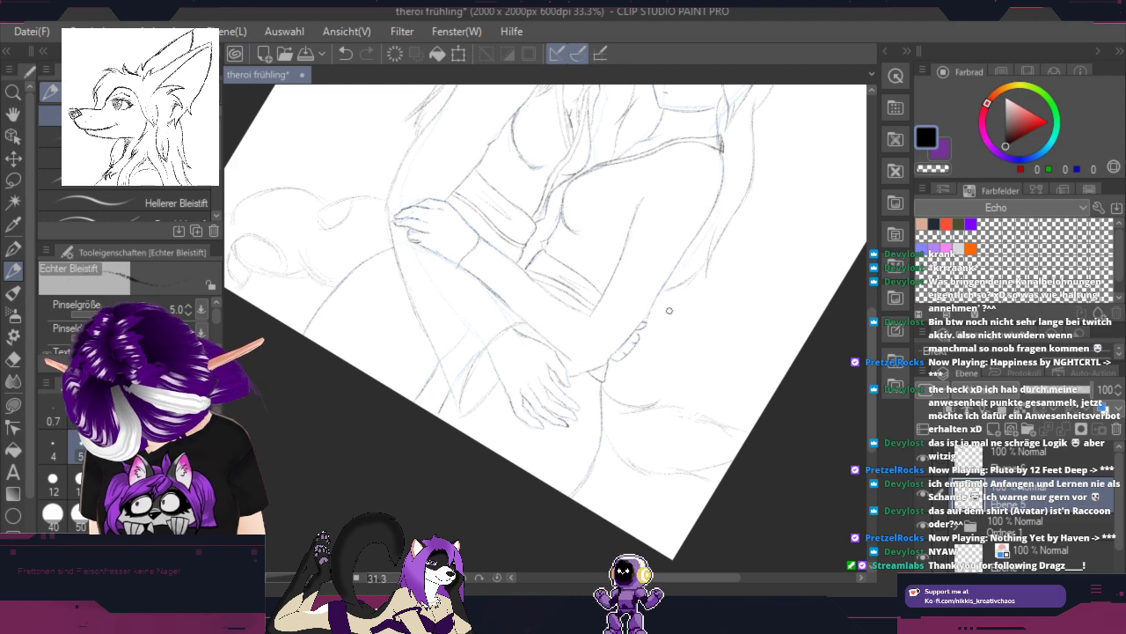
Step: Lasso the lower wavy contour beside the hip, rotate and move it closer to the canvas's lower corner, confirm the transformation and deselect it
{"action": "left_click", "coordinate": [13, 180]}
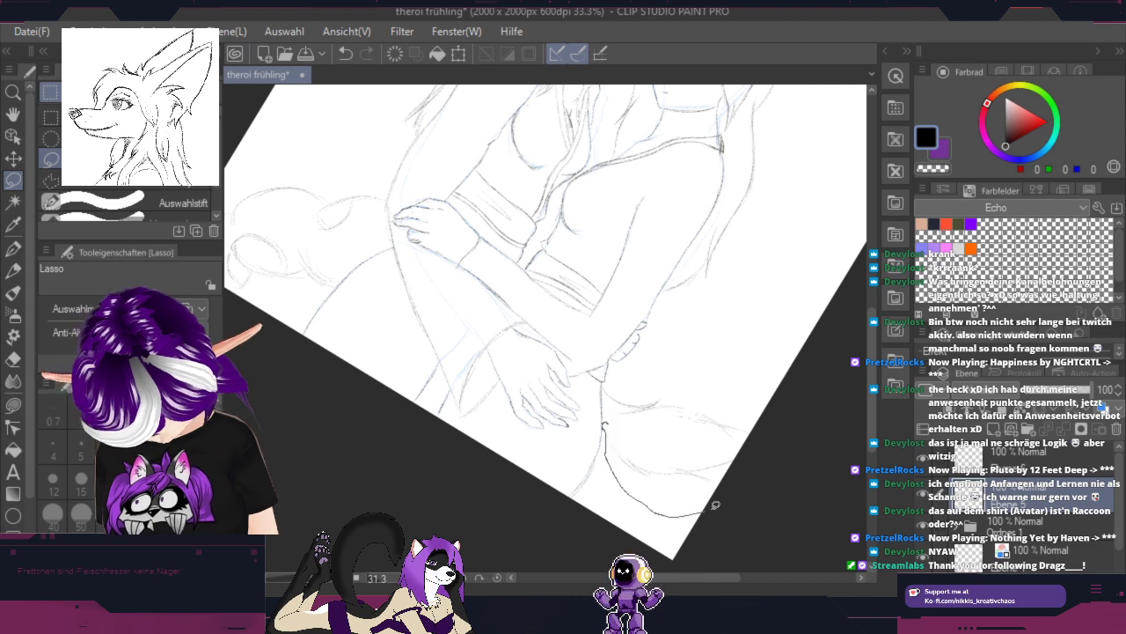
{"action": "mouse_move", "coordinate": [715, 505]}
{"action": "left_mouse_down"}
{"action": "mouse_move", "coordinate": [753, 484]}
{"action": "mouse_move", "coordinate": [752, 450]}
{"action": "mouse_move", "coordinate": [691, 444]}
{"action": "left_mouse_up"}
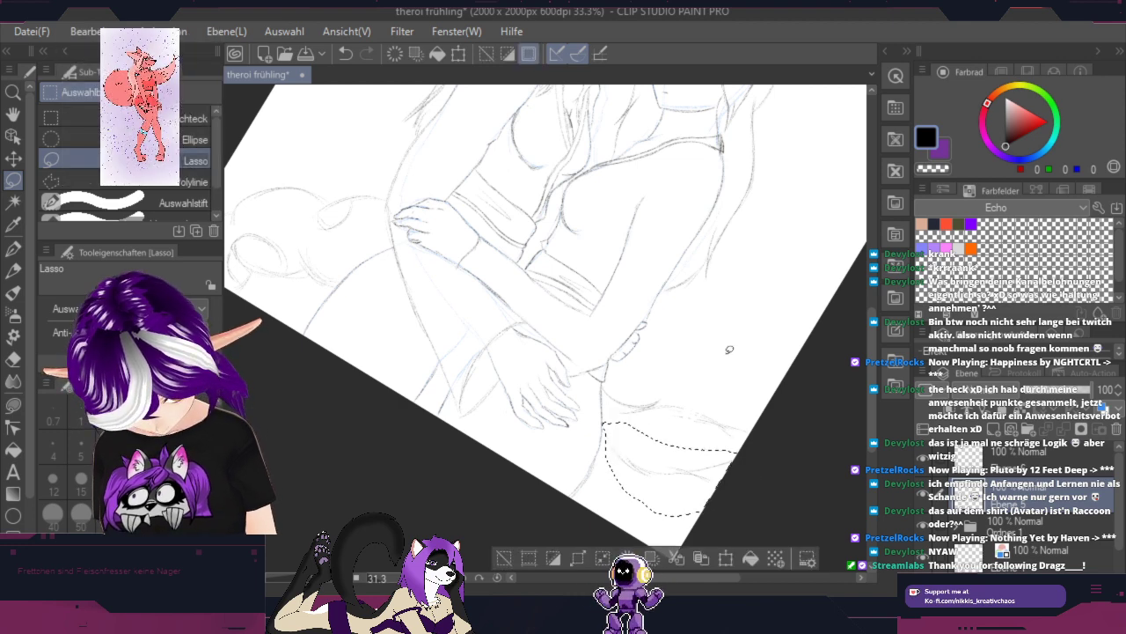
{"action": "left_click", "coordinate": [727, 556]}
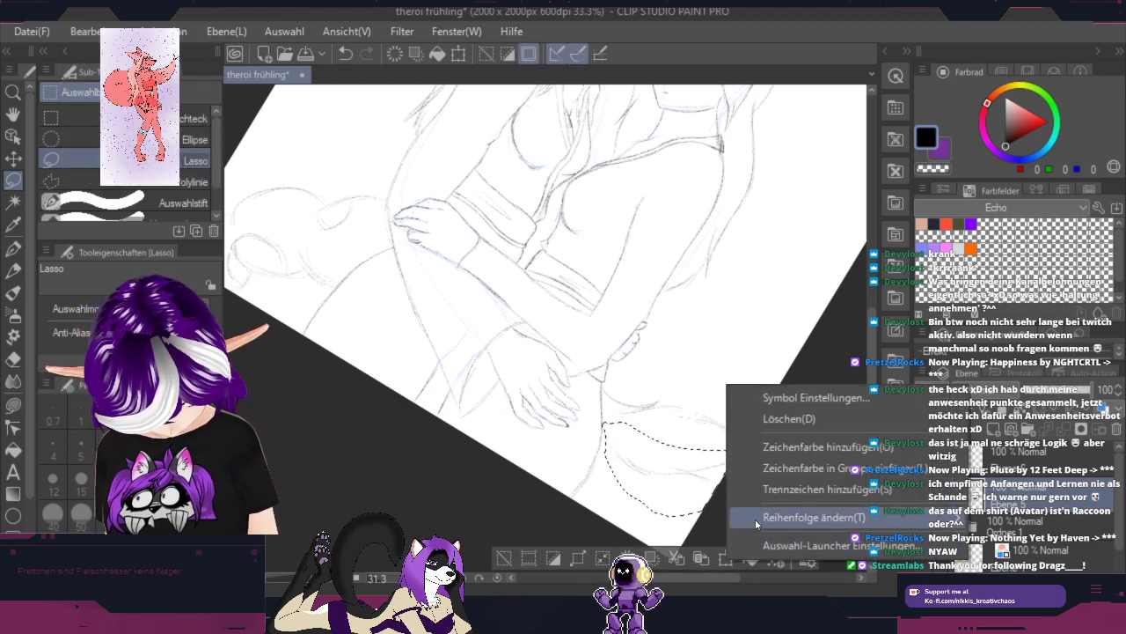
{"action": "left_click", "coordinate": [726, 561]}
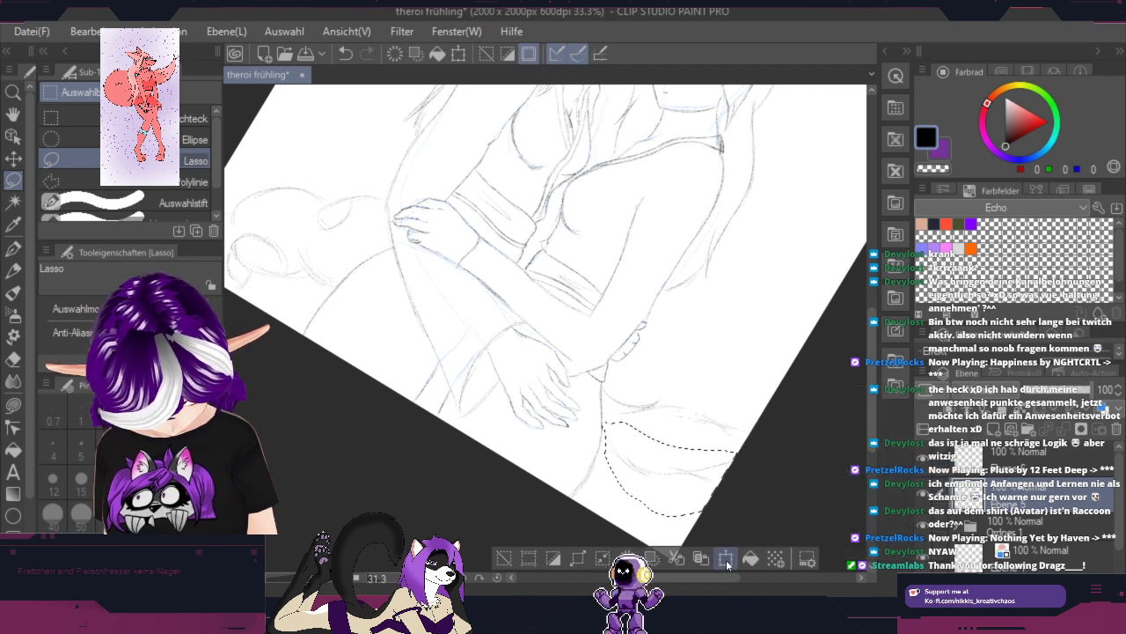
{"action": "left_click", "coordinate": [725, 558]}
{"action": "left_click_drag", "start_coordinate": [751, 453], "coordinate": [751, 492]}
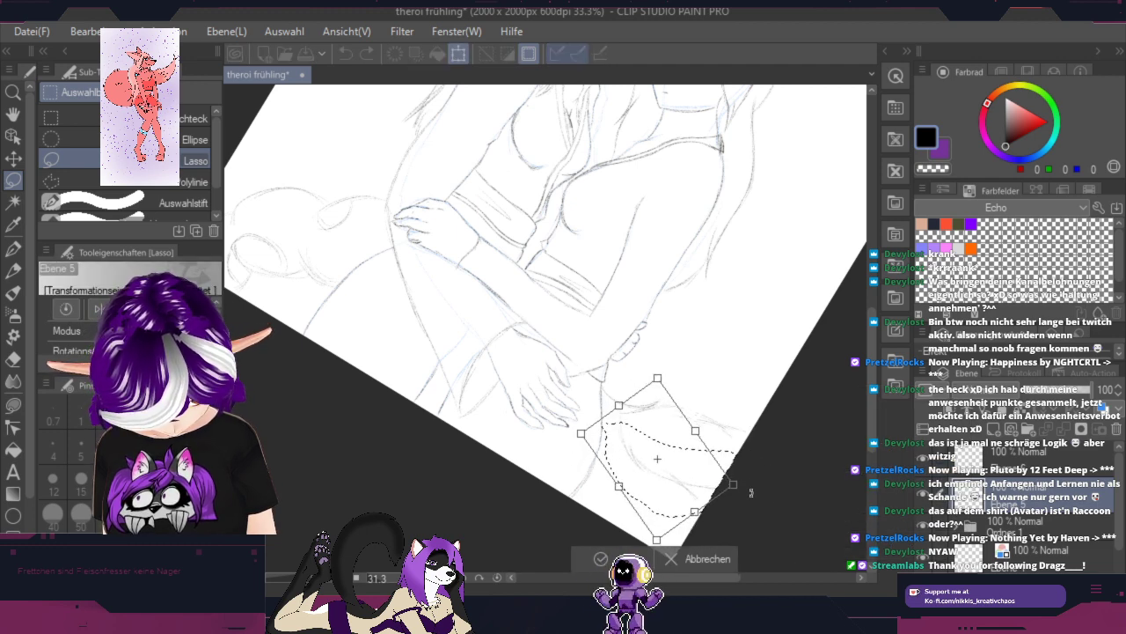
{"action": "left_click_drag", "start_coordinate": [686, 465], "coordinate": [665, 484]}
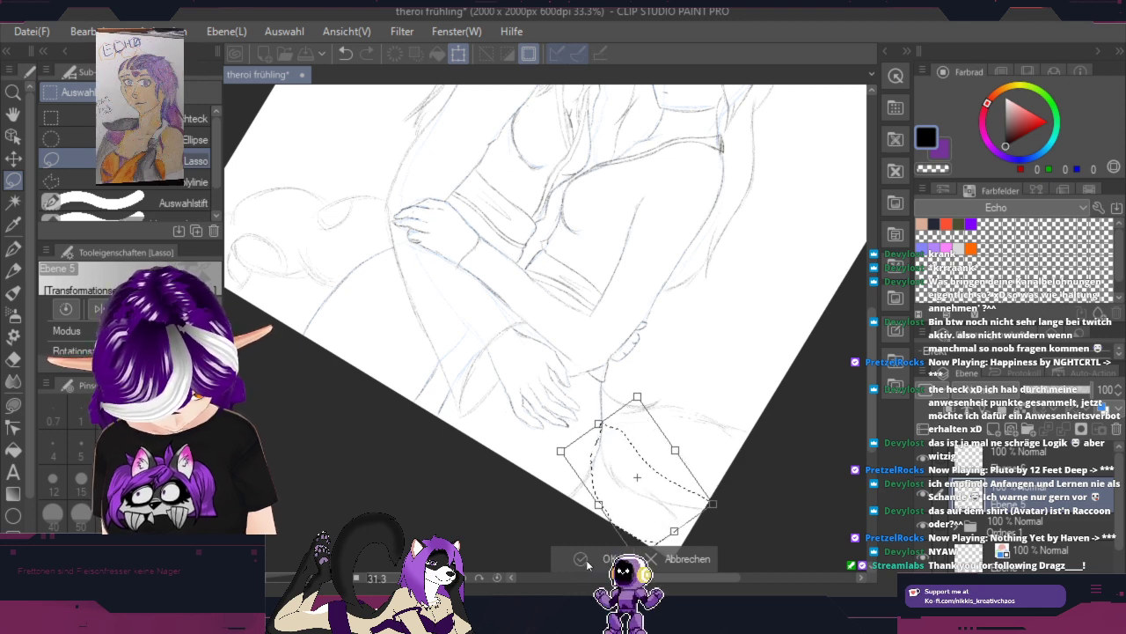
{"action": "key", "text": "Return"}
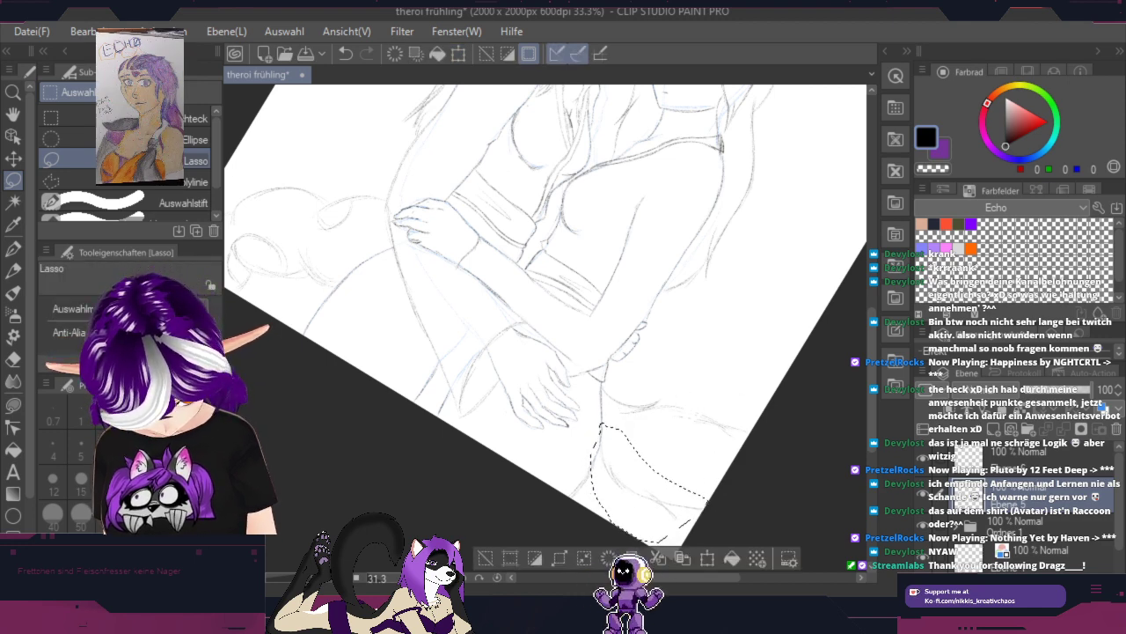
{"action": "key", "text": "p"}
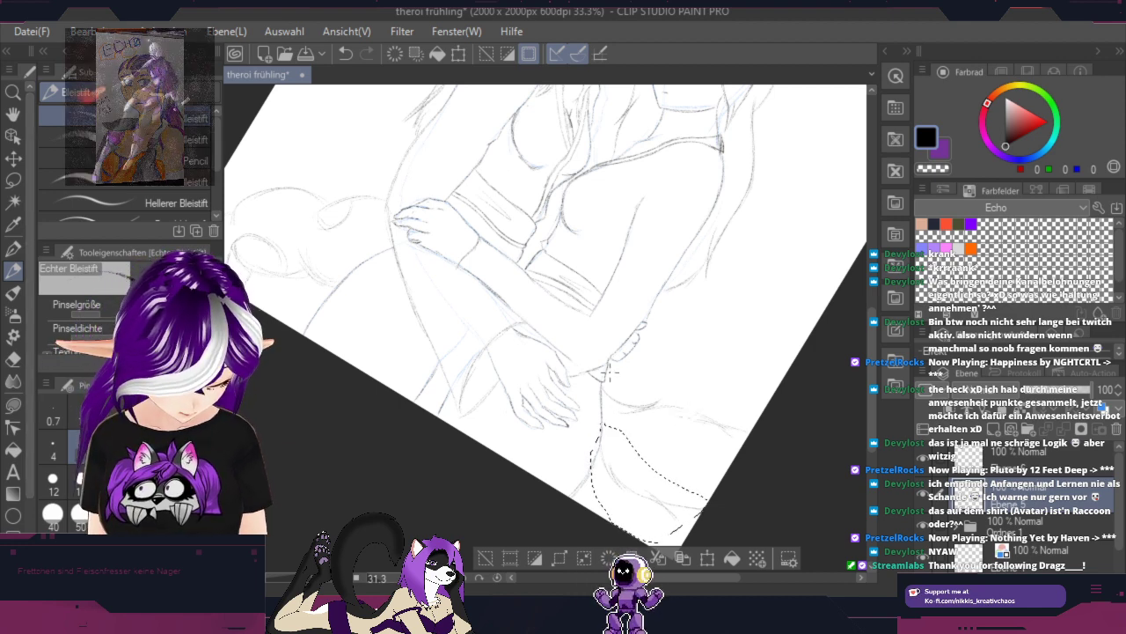
{"action": "key", "text": "ctrl+d"}
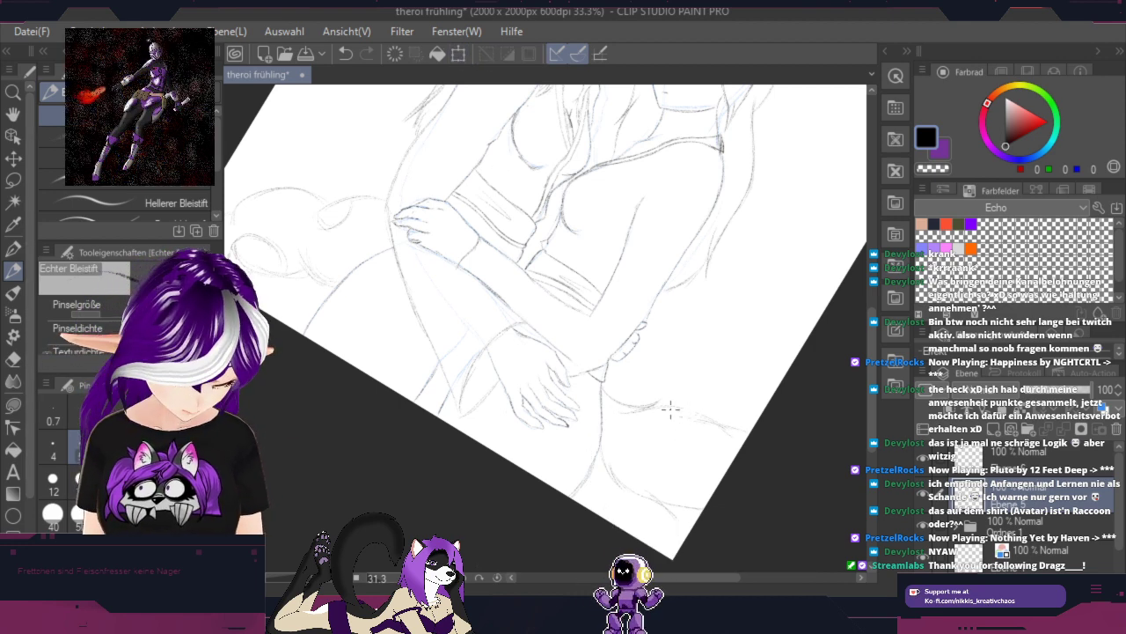
Step: Draw jagged fur strokes along the upper wavy contour running from the right-hand character's hip to the canvas edge
{"action": "mouse_move", "coordinate": [671, 408]}
{"action": "left_mouse_down"}
{"action": "mouse_move", "coordinate": [706, 411]}
{"action": "mouse_move", "coordinate": [677, 411]}
{"action": "mouse_move", "coordinate": [719, 410]}
{"action": "mouse_move", "coordinate": [687, 420]}
{"action": "mouse_move", "coordinate": [727, 424]}
{"action": "mouse_move", "coordinate": [701, 420]}
{"action": "mouse_move", "coordinate": [736, 411]}
{"action": "mouse_move", "coordinate": [719, 419]}
{"action": "mouse_move", "coordinate": [748, 437]}
{"action": "left_mouse_up"}
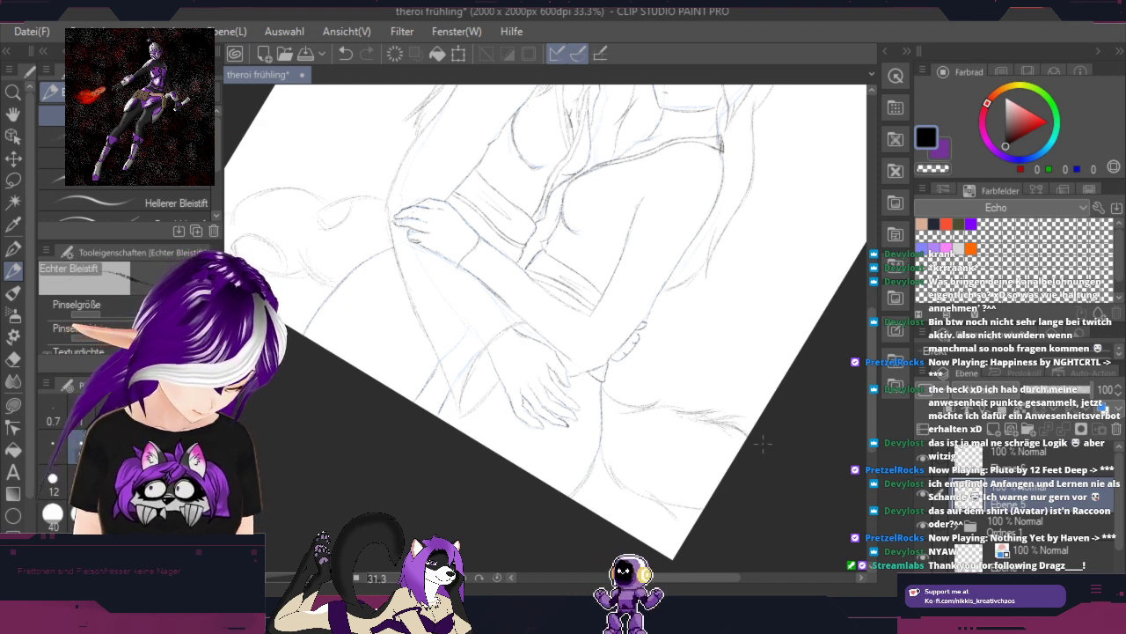
{"action": "key", "text": "space"}
{"action": "left_click_drag", "start_coordinate": [817, 344], "coordinate": [819, 432]}
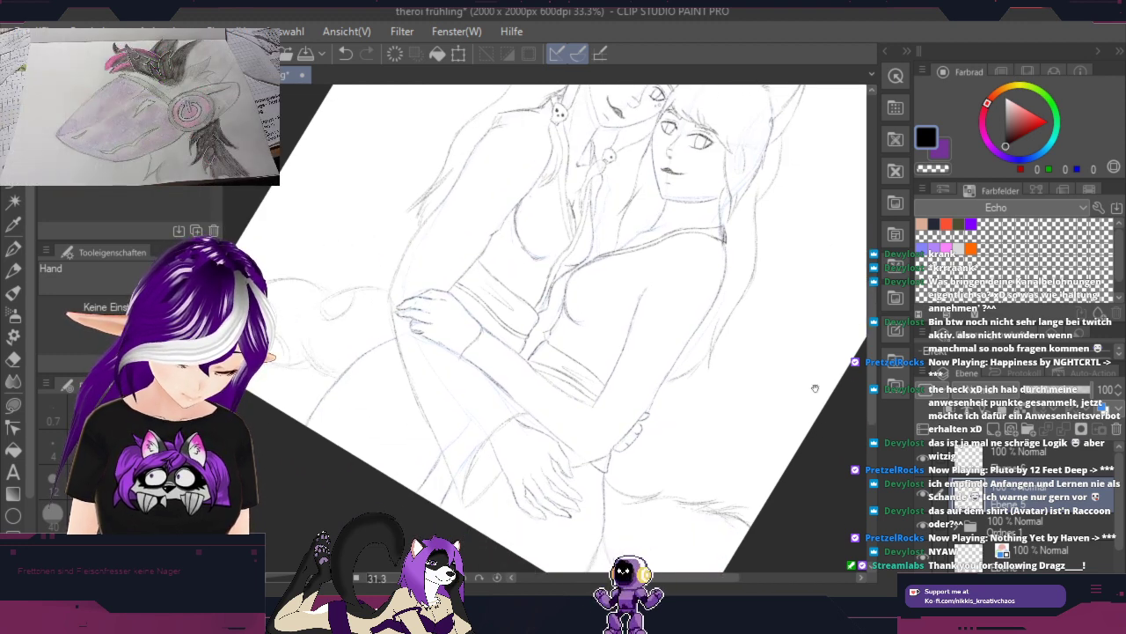
{"action": "left_click_drag", "start_coordinate": [797, 329], "coordinate": [701, 489]}
{"action": "key", "text": "shift+space"}
{"action": "left_click_drag", "start_coordinate": [757, 452], "coordinate": [756, 337]}
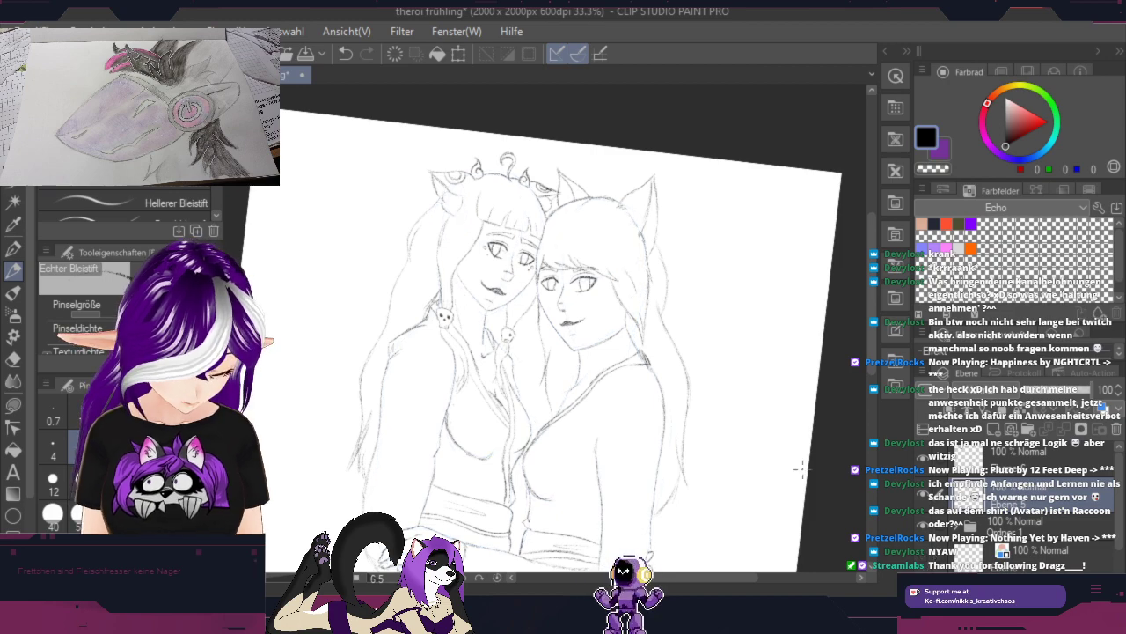
{"action": "key", "text": "shift+space"}
{"action": "left_click_drag", "start_coordinate": [799, 474], "coordinate": [803, 318]}
{"action": "key", "text": "space"}
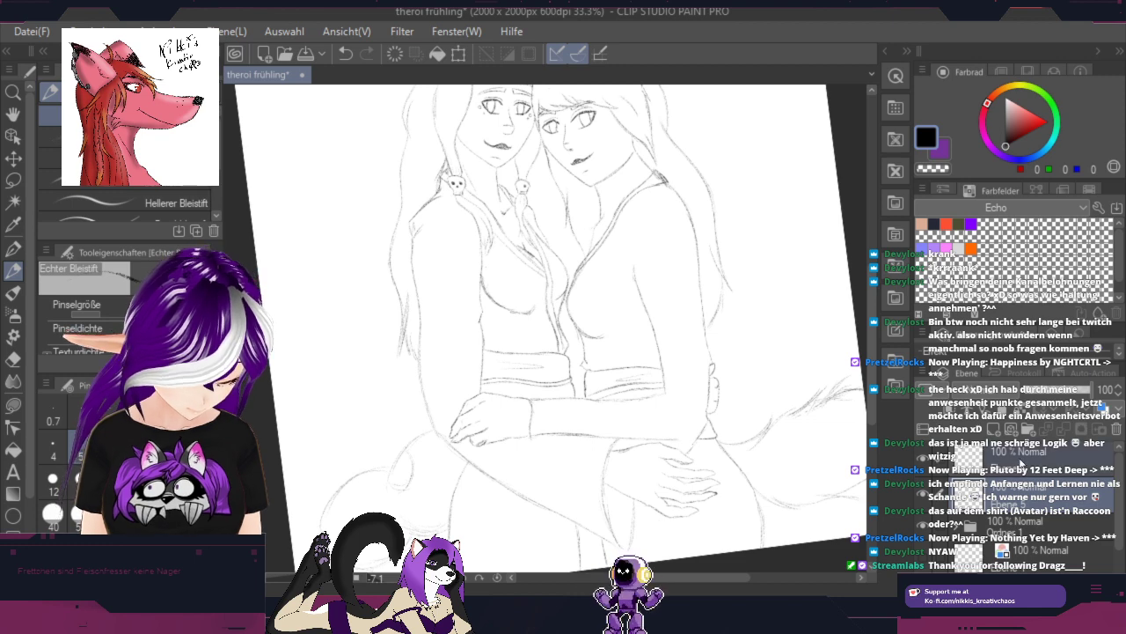
Step: Group the two selected line layers in a new folder, collapse it, and check both folders' contents by toggling their visibility
{"action": "left_click", "coordinate": [1028, 430]}
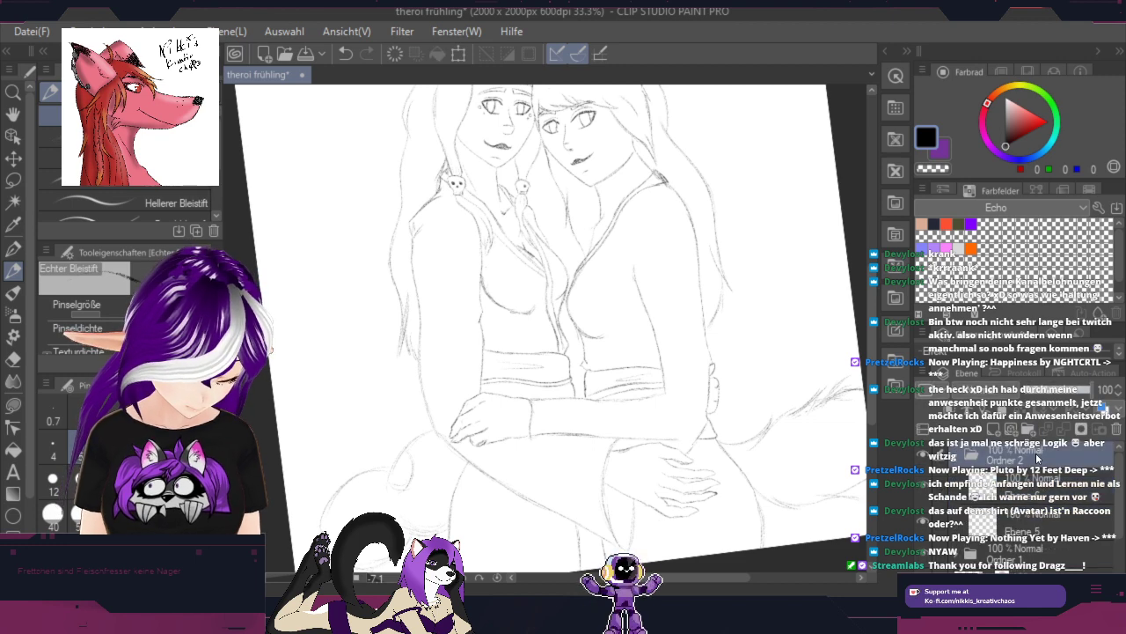
{"action": "left_click", "coordinate": [956, 460]}
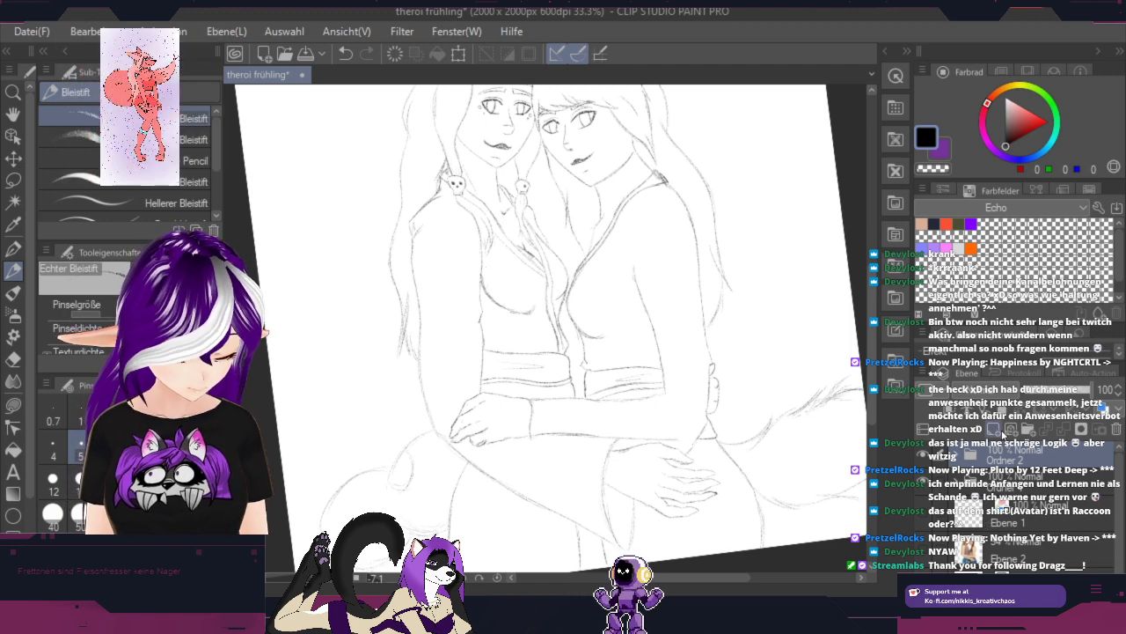
{"action": "left_click", "coordinate": [922, 487]}
{"action": "left_click", "coordinate": [922, 487]}
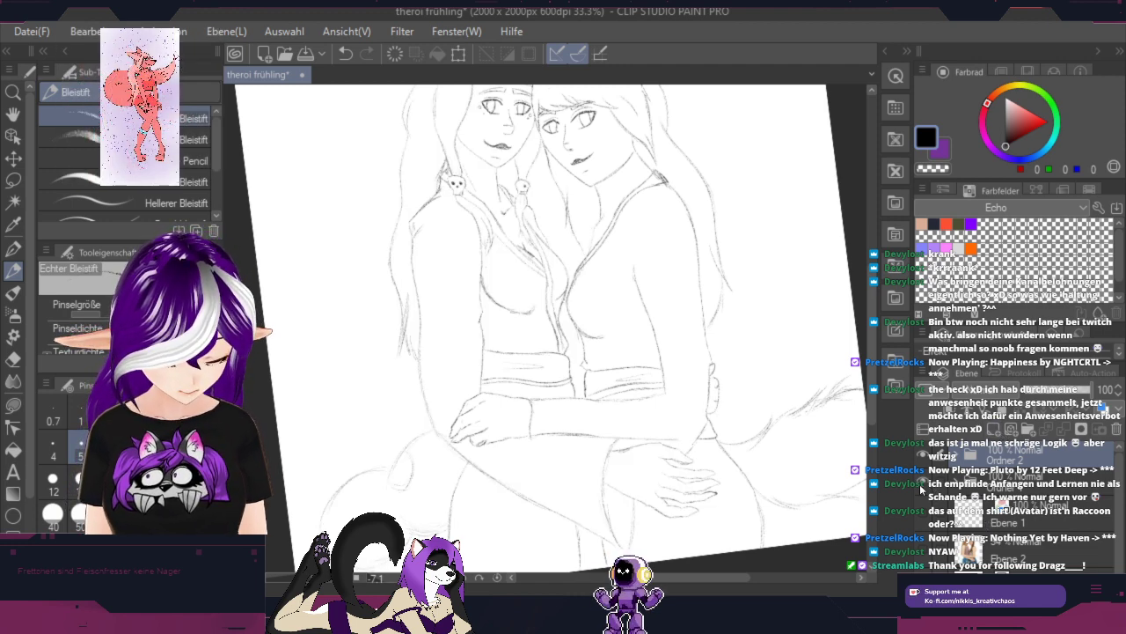
{"action": "left_click", "coordinate": [921, 456]}
{"action": "left_click", "coordinate": [922, 456]}
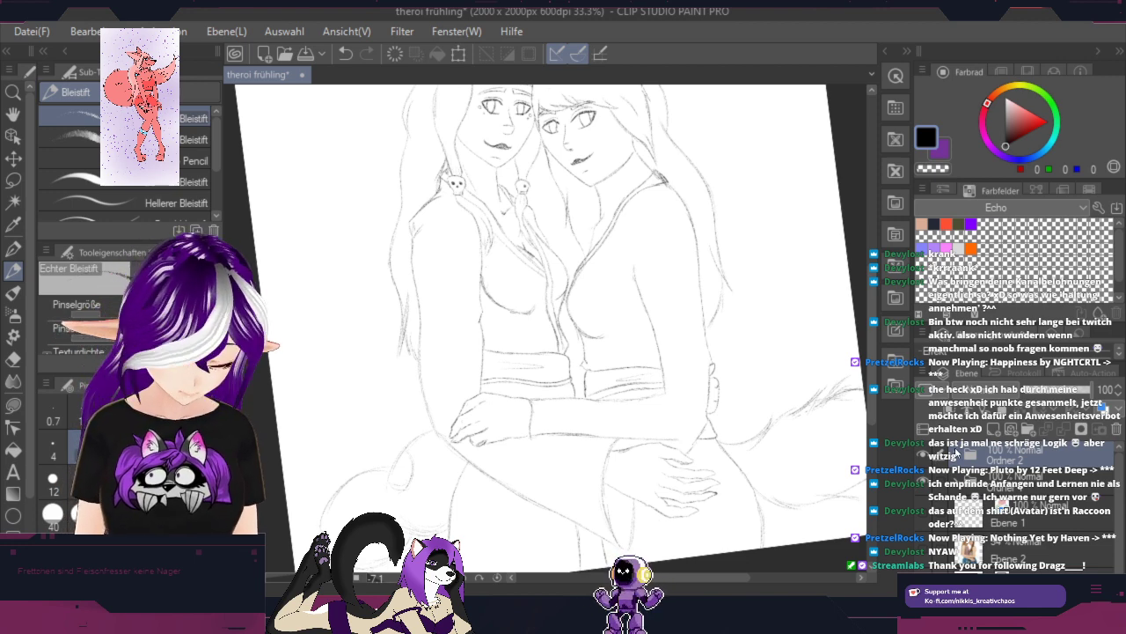
Step: Add a new layer above the folders and sketch a curved wrist band at the lower hand with an oblong pendant hanging from it
{"action": "key", "text": "space"}
{"action": "left_click_drag", "start_coordinate": [764, 194], "coordinate": [747, 305]}
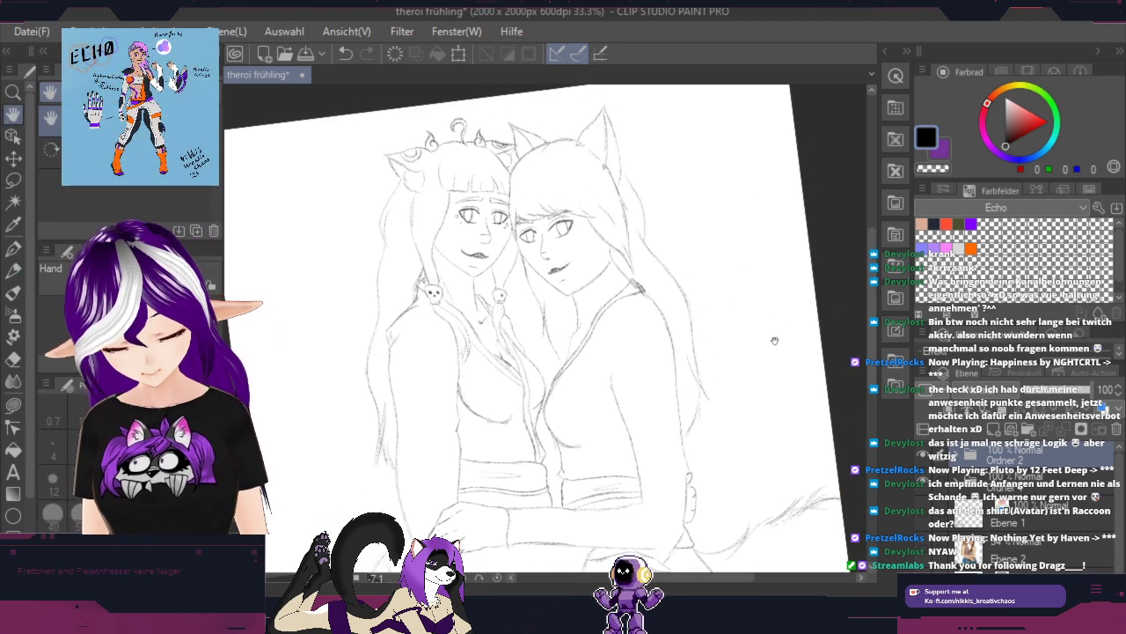
{"action": "mouse_move", "coordinate": [774, 340]}
{"action": "left_mouse_down"}
{"action": "mouse_move", "coordinate": [804, 243]}
{"action": "mouse_move", "coordinate": [765, 267]}
{"action": "mouse_move", "coordinate": [747, 232]}
{"action": "left_mouse_up"}
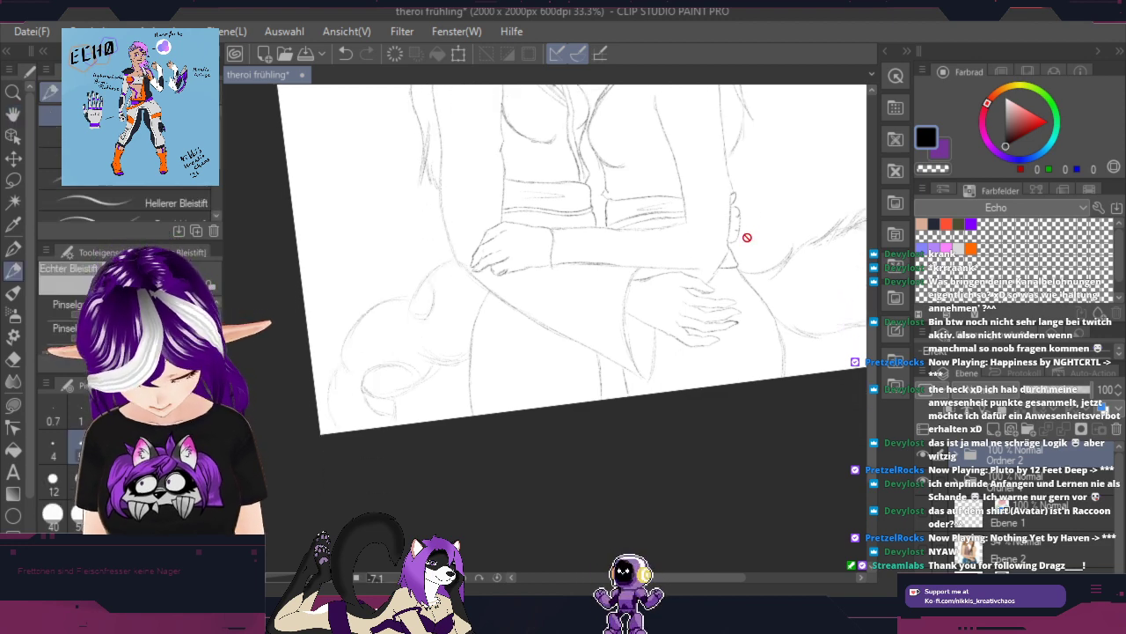
{"action": "scroll", "coordinate": [656, 319], "scroll_direction": "up", "scroll_amount": 1}
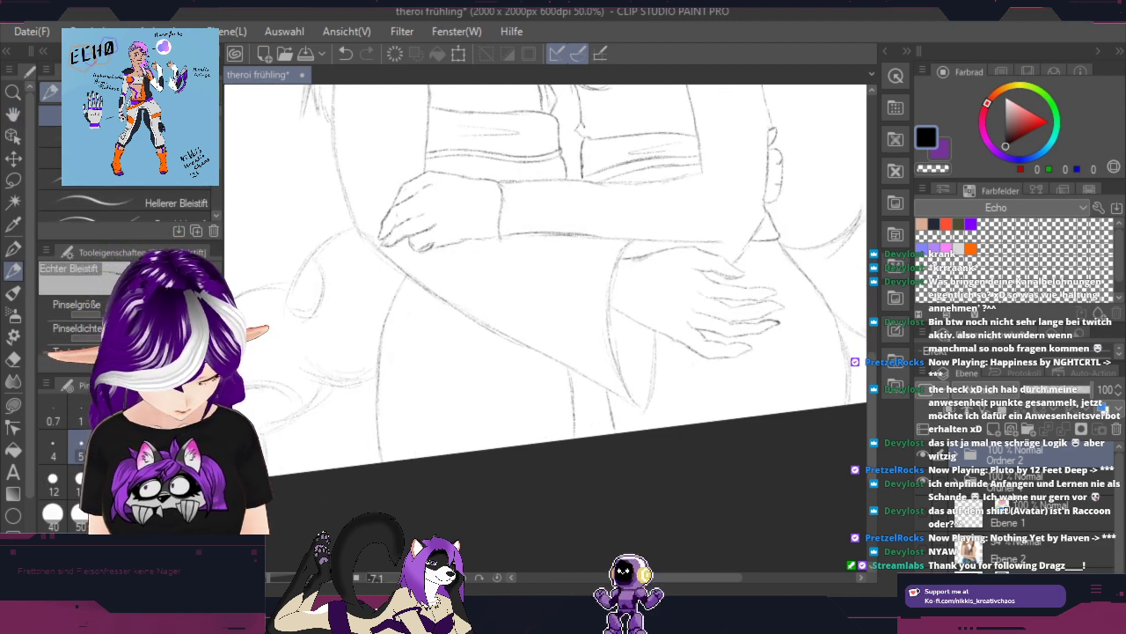
{"action": "left_click", "coordinate": [995, 429]}
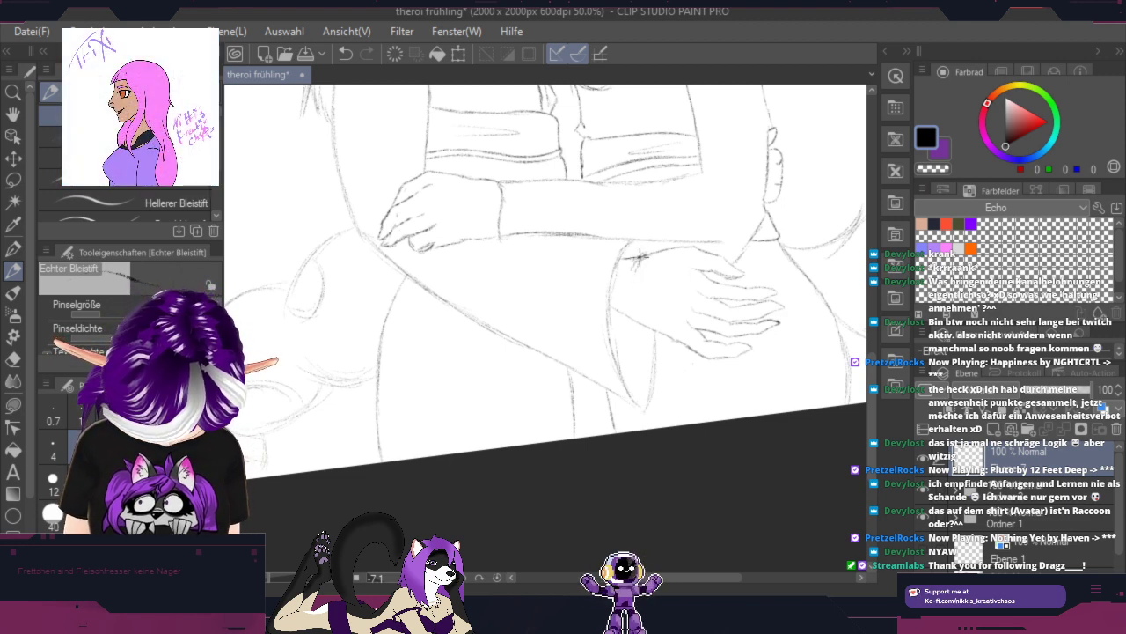
{"action": "mouse_move", "coordinate": [640, 256]}
{"action": "left_mouse_down"}
{"action": "mouse_move", "coordinate": [631, 299]}
{"action": "mouse_move", "coordinate": [637, 268]}
{"action": "mouse_move", "coordinate": [646, 318]}
{"action": "mouse_move", "coordinate": [637, 291]}
{"action": "mouse_move", "coordinate": [644, 324]}
{"action": "left_mouse_up"}
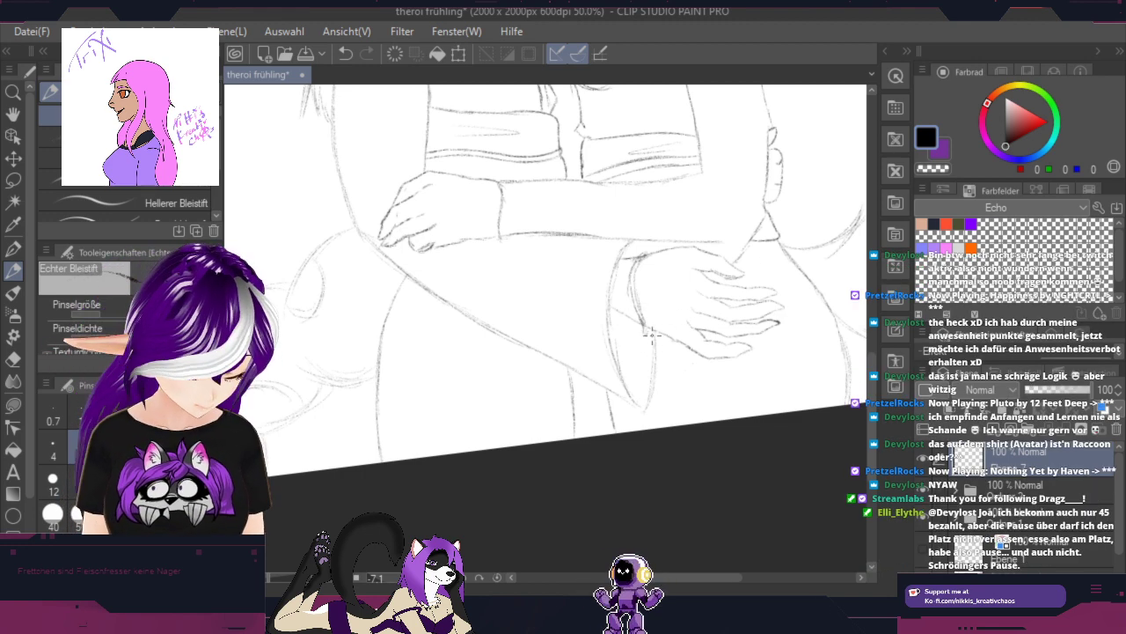
{"action": "left_click_drag", "start_coordinate": [644, 319], "coordinate": [647, 342]}
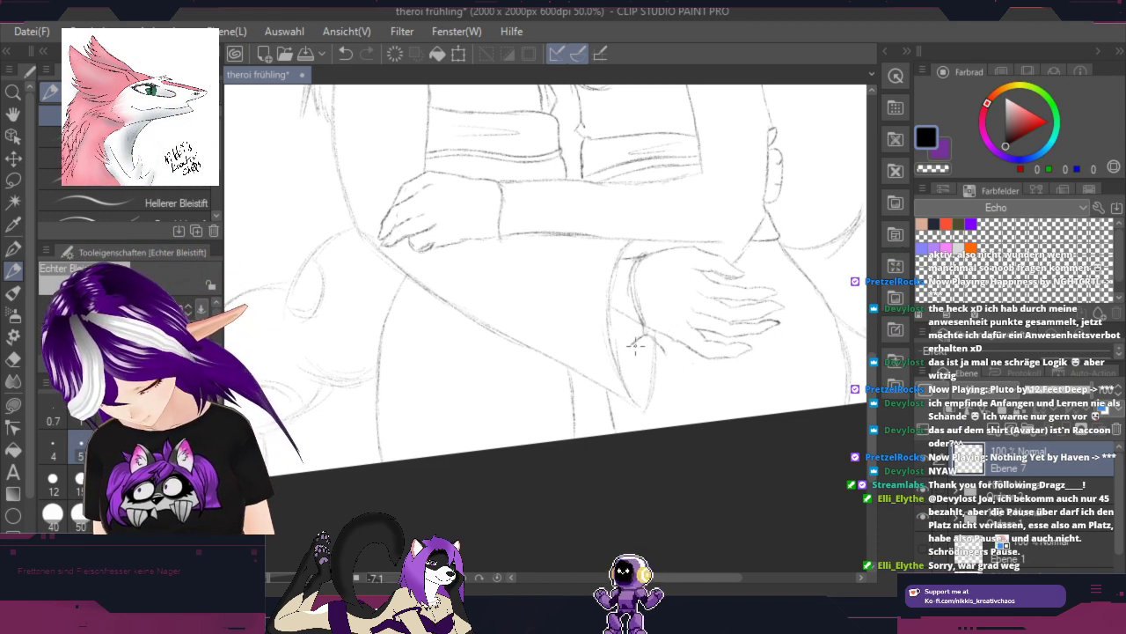
{"action": "mouse_move", "coordinate": [633, 350]}
{"action": "left_mouse_down"}
{"action": "mouse_move", "coordinate": [638, 403]}
{"action": "mouse_move", "coordinate": [661, 354]}
{"action": "mouse_move", "coordinate": [669, 360]}
{"action": "mouse_move", "coordinate": [646, 401]}
{"action": "mouse_move", "coordinate": [665, 397]}
{"action": "mouse_move", "coordinate": [666, 355]}
{"action": "mouse_move", "coordinate": [670, 371]}
{"action": "mouse_move", "coordinate": [660, 346]}
{"action": "left_mouse_up"}
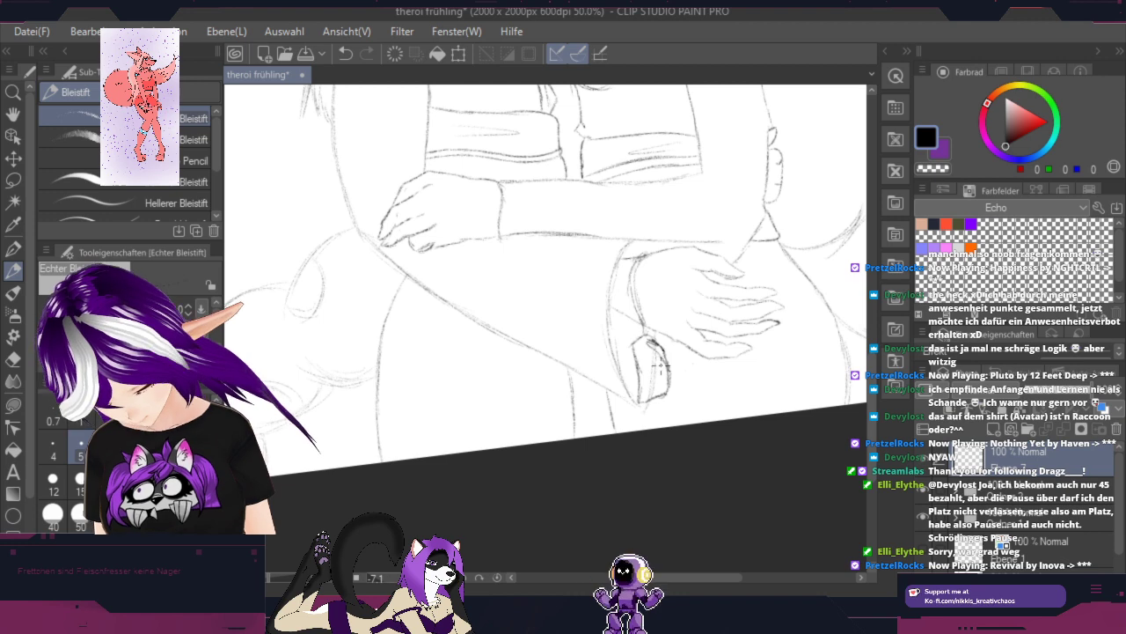
Step: Refine the pendant's outline and add an inner panel contour and small detail marks along its upper end and sides
{"action": "scroll", "coordinate": [658, 345], "scroll_direction": "up", "scroll_amount": 5}
{"action": "mouse_move", "coordinate": [647, 308]}
{"action": "left_mouse_down"}
{"action": "mouse_move", "coordinate": [672, 328]}
{"action": "mouse_move", "coordinate": [648, 294]}
{"action": "mouse_move", "coordinate": [696, 352]}
{"action": "mouse_move", "coordinate": [665, 323]}
{"action": "mouse_move", "coordinate": [663, 365]}
{"action": "mouse_move", "coordinate": [690, 317]}
{"action": "mouse_move", "coordinate": [685, 330]}
{"action": "mouse_move", "coordinate": [693, 322]}
{"action": "mouse_move", "coordinate": [711, 381]}
{"action": "left_mouse_up"}
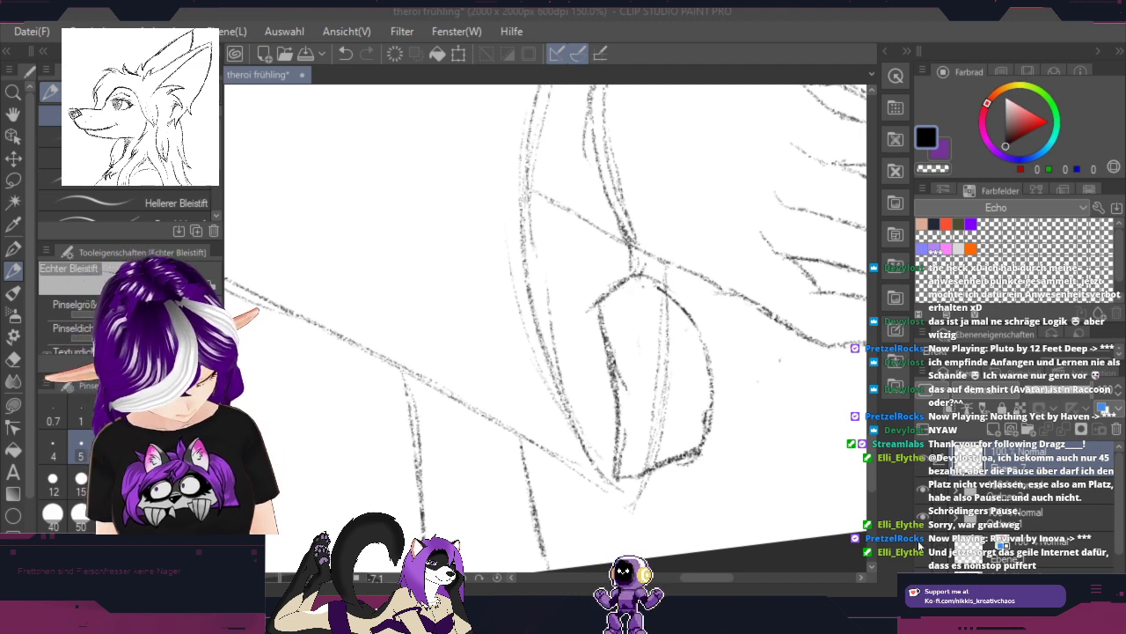
{"action": "mouse_move", "coordinate": [630, 329]}
{"action": "left_mouse_down"}
{"action": "mouse_move", "coordinate": [635, 438]}
{"action": "mouse_move", "coordinate": [673, 412]}
{"action": "mouse_move", "coordinate": [641, 434]}
{"action": "mouse_move", "coordinate": [686, 421]}
{"action": "mouse_move", "coordinate": [640, 433]}
{"action": "mouse_move", "coordinate": [685, 404]}
{"action": "mouse_move", "coordinate": [640, 329]}
{"action": "mouse_move", "coordinate": [677, 326]}
{"action": "mouse_move", "coordinate": [689, 361]}
{"action": "mouse_move", "coordinate": [685, 431]}
{"action": "left_mouse_up"}
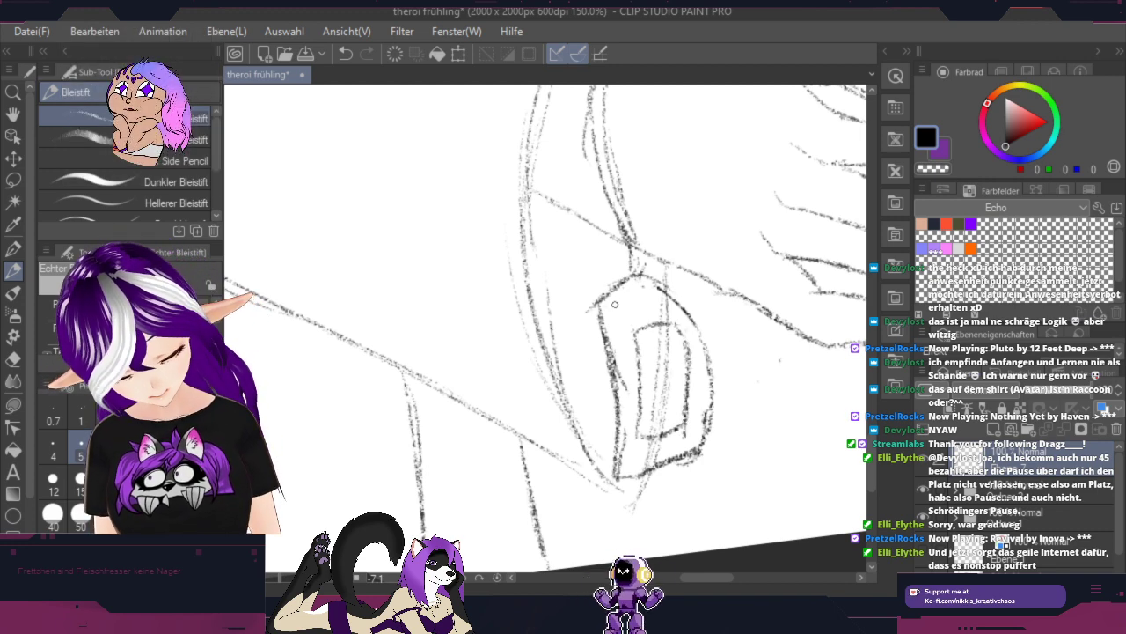
{"action": "mouse_move", "coordinate": [621, 314]}
{"action": "left_mouse_down"}
{"action": "mouse_move", "coordinate": [651, 284]}
{"action": "mouse_move", "coordinate": [678, 315]}
{"action": "left_mouse_up"}
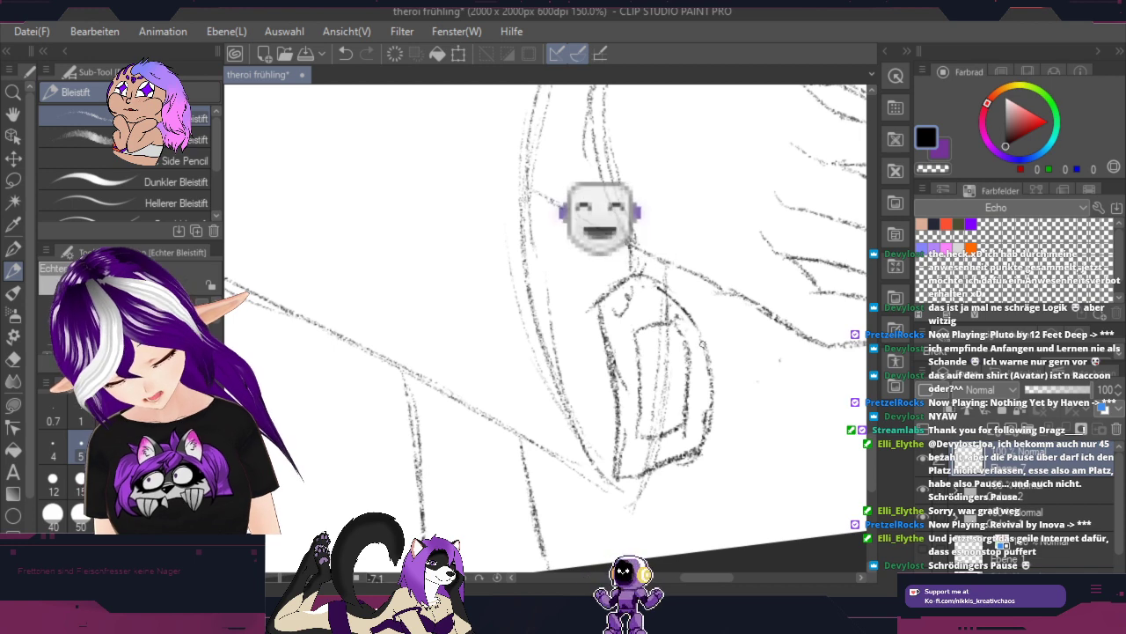
{"action": "left_click_drag", "start_coordinate": [703, 411], "coordinate": [691, 429]}
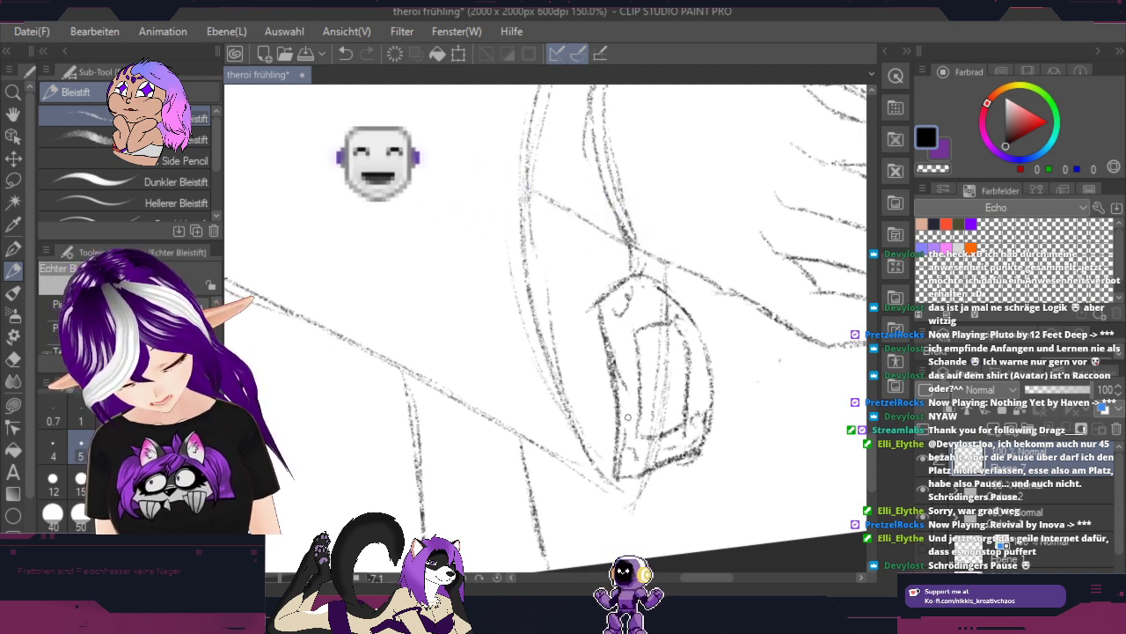
{"action": "left_click_drag", "start_coordinate": [613, 344], "coordinate": [623, 364]}
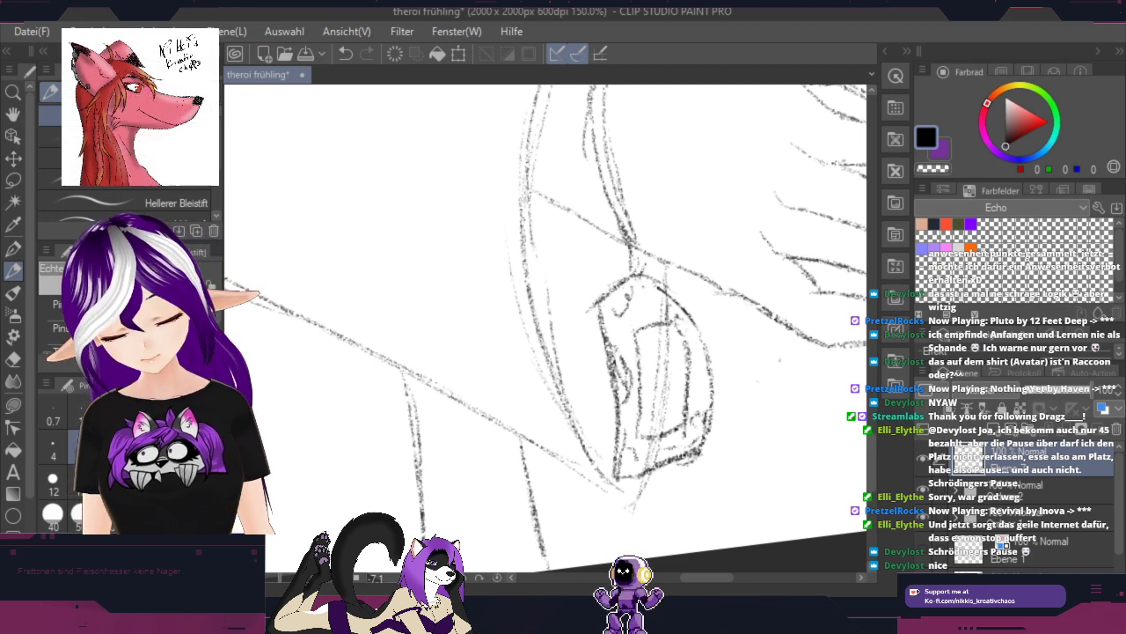
Step: Sketch a teardrop-shaped pendant on short straps hanging from the other hand, at the wrist edge over the hip line
{"action": "scroll", "coordinate": [685, 250], "scroll_direction": "down", "scroll_amount": 1}
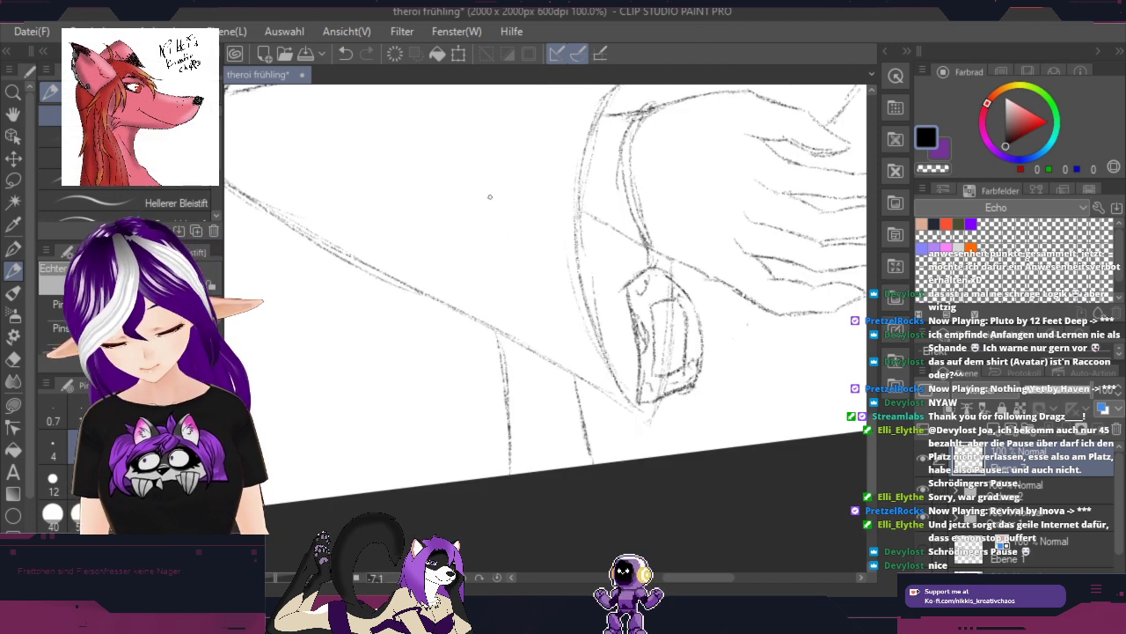
{"action": "left_click_drag", "start_coordinate": [490, 196], "coordinate": [668, 367]}
{"action": "left_click_drag", "start_coordinate": [536, 282], "coordinate": [669, 352]}
{"action": "scroll", "coordinate": [559, 324], "scroll_direction": "up", "scroll_amount": 2}
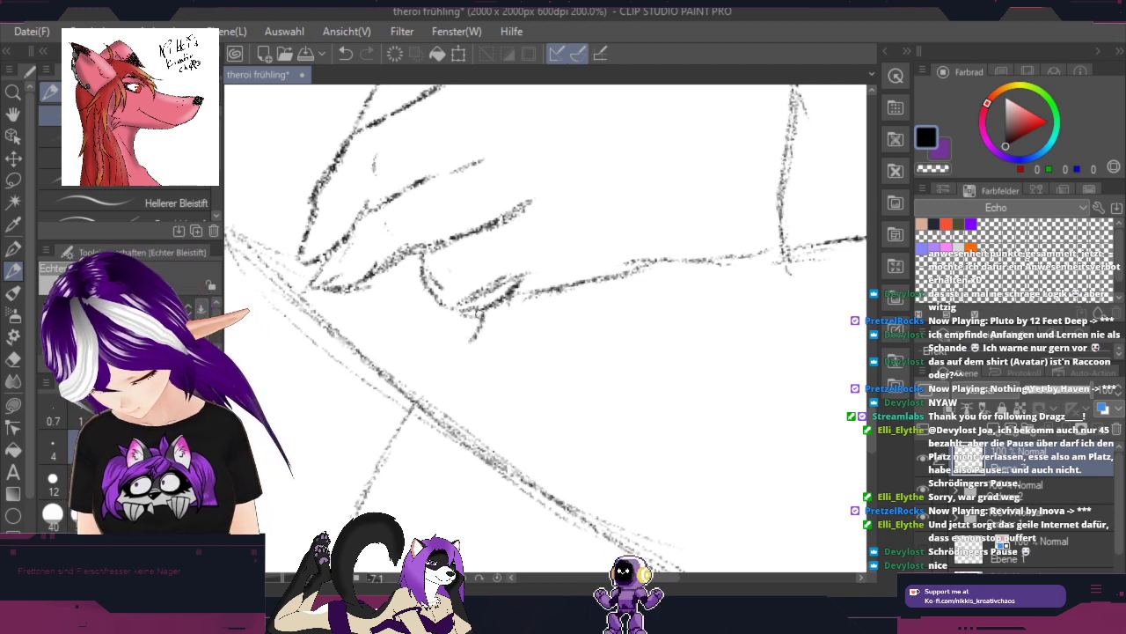
{"action": "left_click_drag", "start_coordinate": [482, 305], "coordinate": [458, 356]}
{"action": "left_click_drag", "start_coordinate": [504, 301], "coordinate": [527, 331]}
{"action": "key", "text": "space"}
{"action": "left_click_drag", "start_coordinate": [657, 345], "coordinate": [748, 149]}
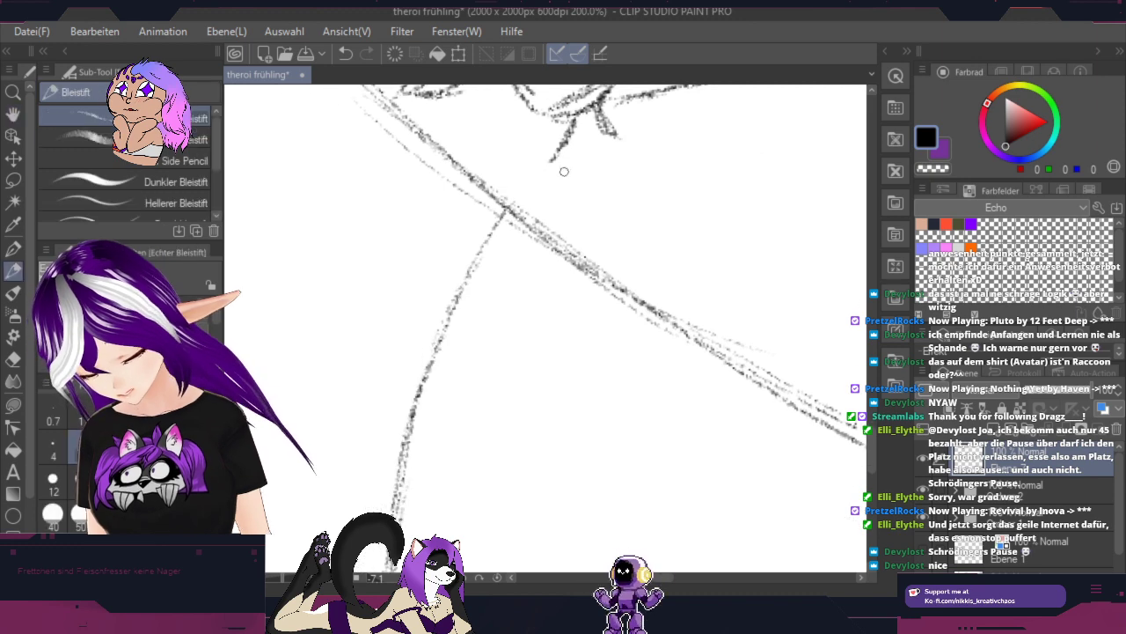
{"action": "mouse_move", "coordinate": [564, 142]}
{"action": "left_mouse_down"}
{"action": "mouse_move", "coordinate": [508, 203]}
{"action": "mouse_move", "coordinate": [486, 254]}
{"action": "left_mouse_up"}
{"action": "mouse_move", "coordinate": [552, 162]}
{"action": "left_mouse_down"}
{"action": "mouse_move", "coordinate": [531, 353]}
{"action": "mouse_move", "coordinate": [485, 242]}
{"action": "mouse_move", "coordinate": [700, 382]}
{"action": "left_mouse_up"}
{"action": "mouse_move", "coordinate": [521, 197]}
{"action": "left_mouse_down"}
{"action": "mouse_move", "coordinate": [511, 333]}
{"action": "mouse_move", "coordinate": [647, 402]}
{"action": "mouse_move", "coordinate": [742, 286]}
{"action": "left_mouse_up"}
{"action": "mouse_move", "coordinate": [625, 137]}
{"action": "left_mouse_down"}
{"action": "mouse_move", "coordinate": [734, 285]}
{"action": "mouse_move", "coordinate": [727, 349]}
{"action": "left_mouse_up"}
{"action": "mouse_move", "coordinate": [733, 274]}
{"action": "left_mouse_down"}
{"action": "mouse_move", "coordinate": [702, 385]}
{"action": "mouse_move", "coordinate": [667, 396]}
{"action": "left_mouse_up"}
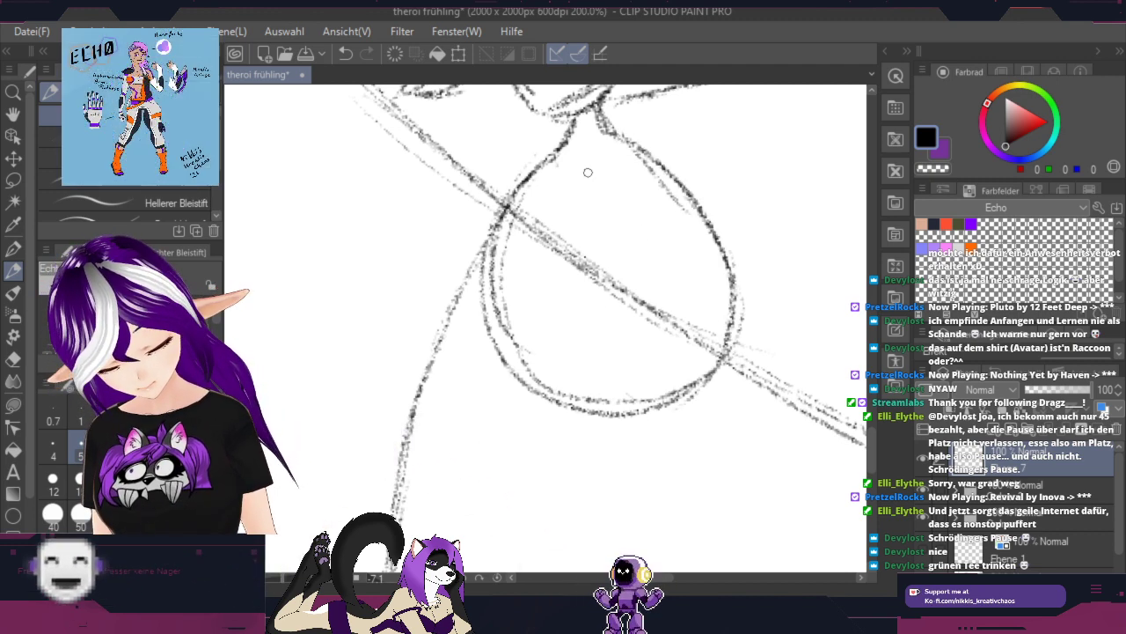
Step: Add a rounded inner contour, a curved flap across the middle and a small looped emblem inside the teardrop pendant
{"action": "mouse_move", "coordinate": [519, 302]}
{"action": "left_mouse_down"}
{"action": "mouse_move", "coordinate": [557, 354]}
{"action": "mouse_move", "coordinate": [572, 378]}
{"action": "left_mouse_up"}
{"action": "mouse_move", "coordinate": [525, 320]}
{"action": "left_mouse_down"}
{"action": "mouse_move", "coordinate": [598, 383]}
{"action": "mouse_move", "coordinate": [656, 379]}
{"action": "left_mouse_up"}
{"action": "mouse_move", "coordinate": [610, 384]}
{"action": "left_mouse_down"}
{"action": "mouse_move", "coordinate": [626, 361]}
{"action": "mouse_move", "coordinate": [648, 385]}
{"action": "mouse_move", "coordinate": [677, 350]}
{"action": "mouse_move", "coordinate": [709, 356]}
{"action": "left_mouse_up"}
{"action": "mouse_move", "coordinate": [664, 379]}
{"action": "left_mouse_down"}
{"action": "mouse_move", "coordinate": [716, 341]}
{"action": "mouse_move", "coordinate": [722, 317]}
{"action": "left_mouse_up"}
{"action": "left_click_drag", "start_coordinate": [717, 325], "coordinate": [711, 256]}
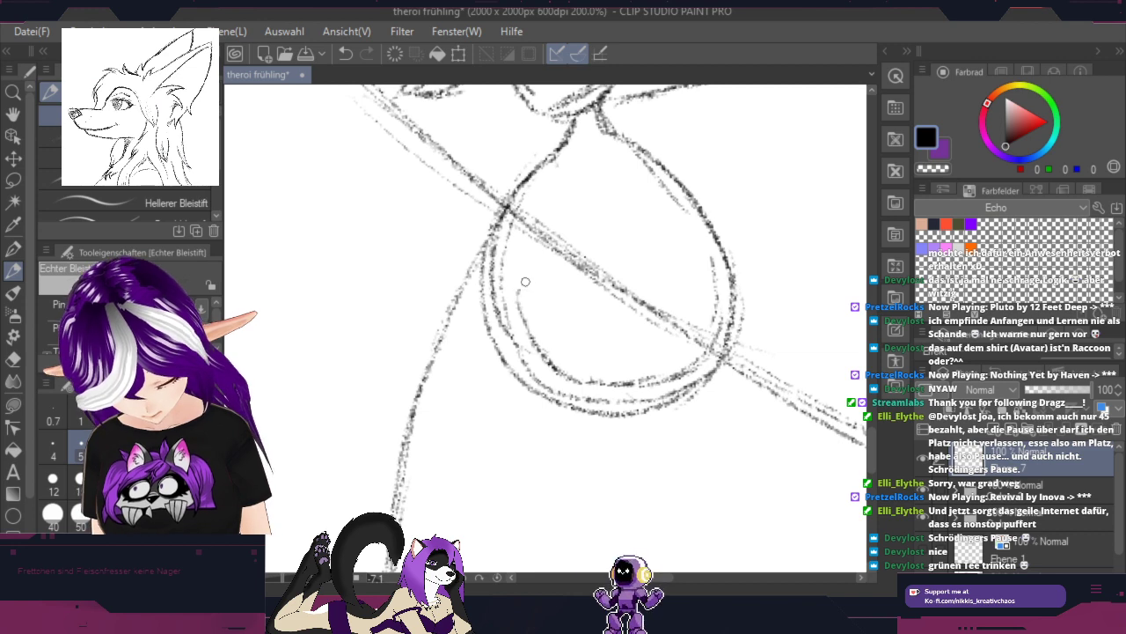
{"action": "left_click_drag", "start_coordinate": [544, 292], "coordinate": [607, 276]}
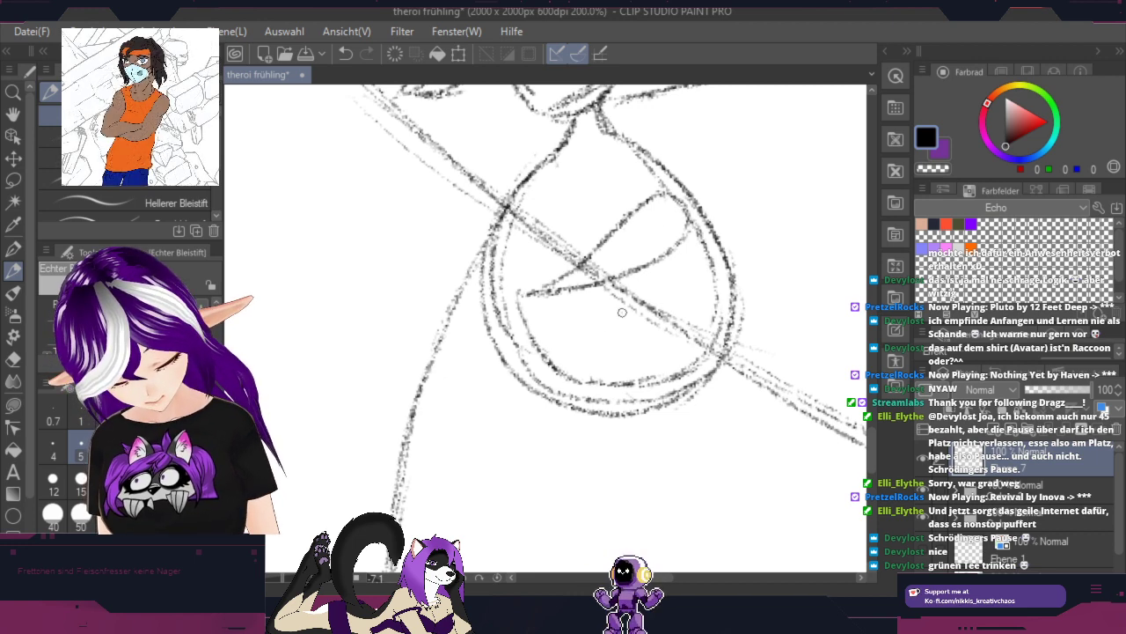
{"action": "left_click_drag", "start_coordinate": [585, 322], "coordinate": [618, 343]}
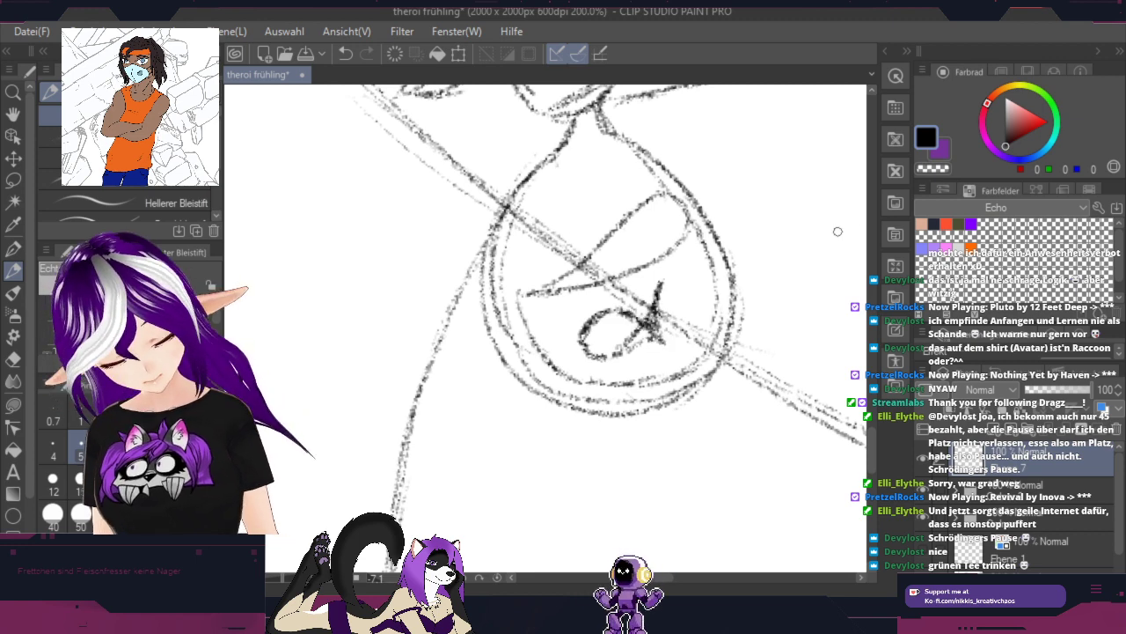
Step: Move the accessory layer into the folder below it and tint the line art of both folders blue with the layer colour effect
{"action": "scroll", "coordinate": [836, 232], "scroll_direction": "down", "scroll_amount": 5}
{"action": "left_click_drag", "start_coordinate": [814, 271], "coordinate": [522, 480]}
{"action": "scroll", "coordinate": [789, 335], "scroll_direction": "down", "scroll_amount": 2}
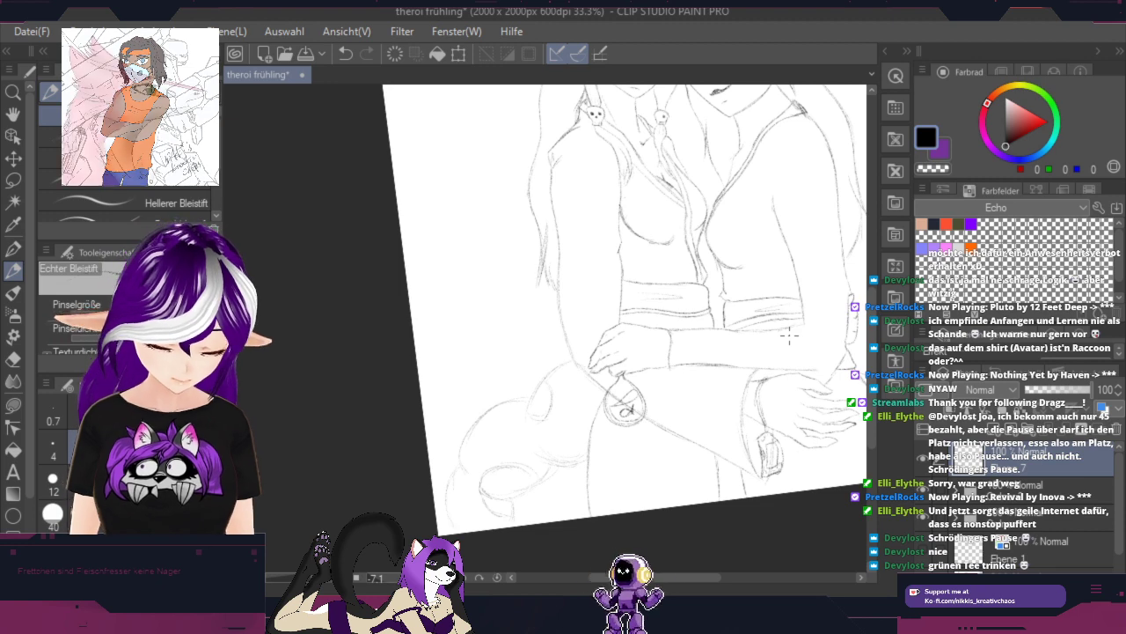
{"action": "left_click_drag", "start_coordinate": [790, 336], "coordinate": [619, 485]}
{"action": "left_click_drag", "start_coordinate": [720, 379], "coordinate": [787, 390]}
{"action": "key", "text": "p"}
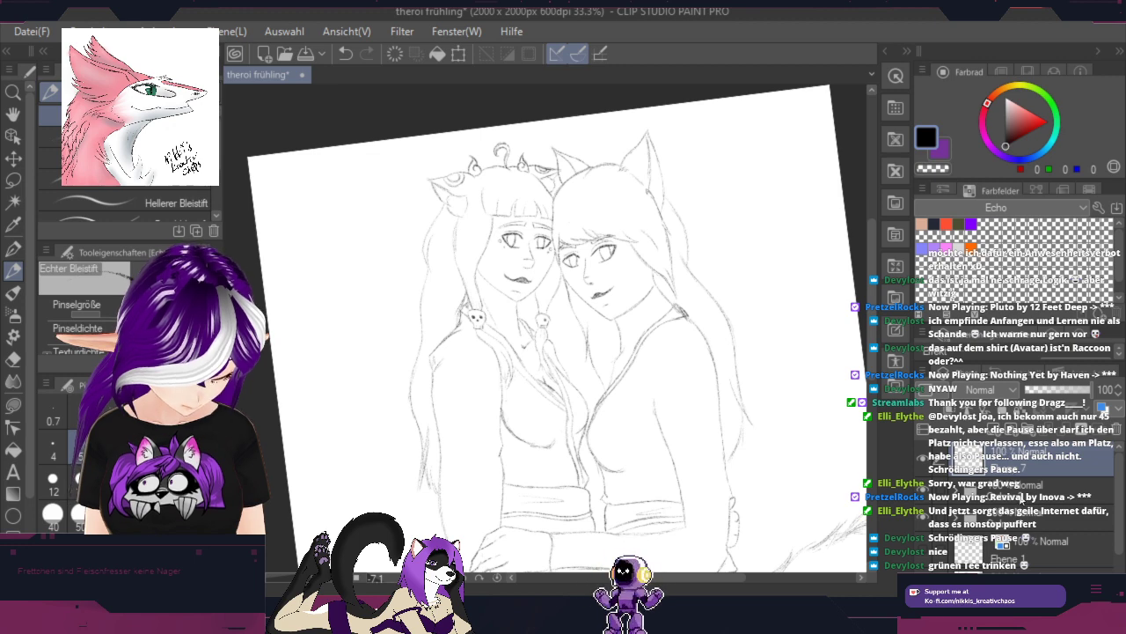
{"action": "left_click_drag", "start_coordinate": [1017, 464], "coordinate": [1023, 493]}
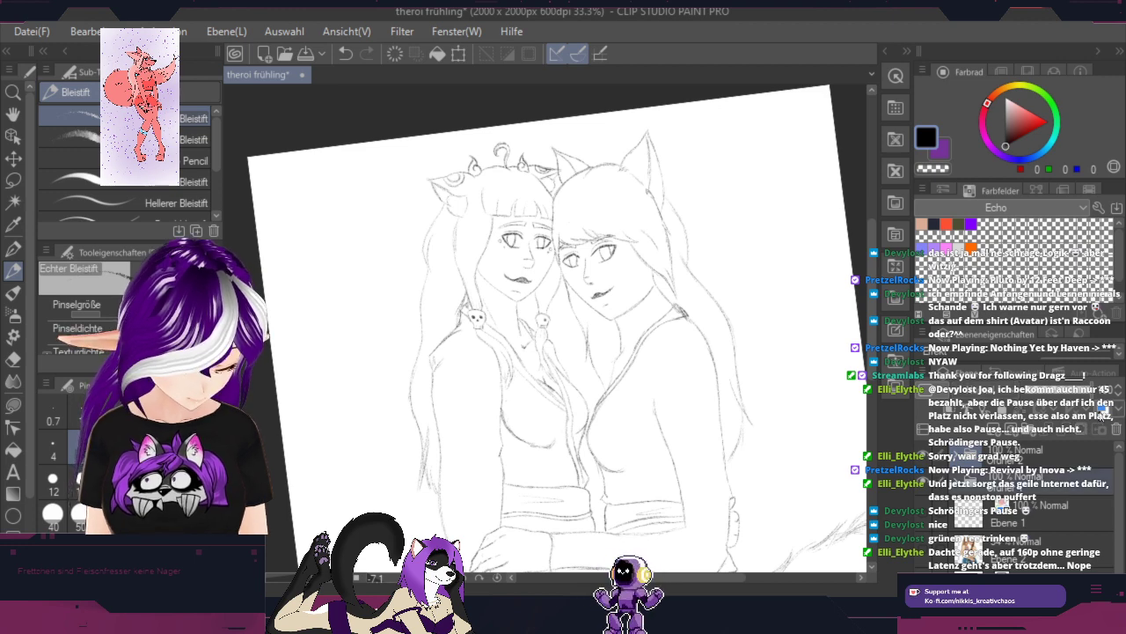
{"action": "left_click", "coordinate": [1103, 413]}
{"action": "left_click", "coordinate": [1066, 450]}
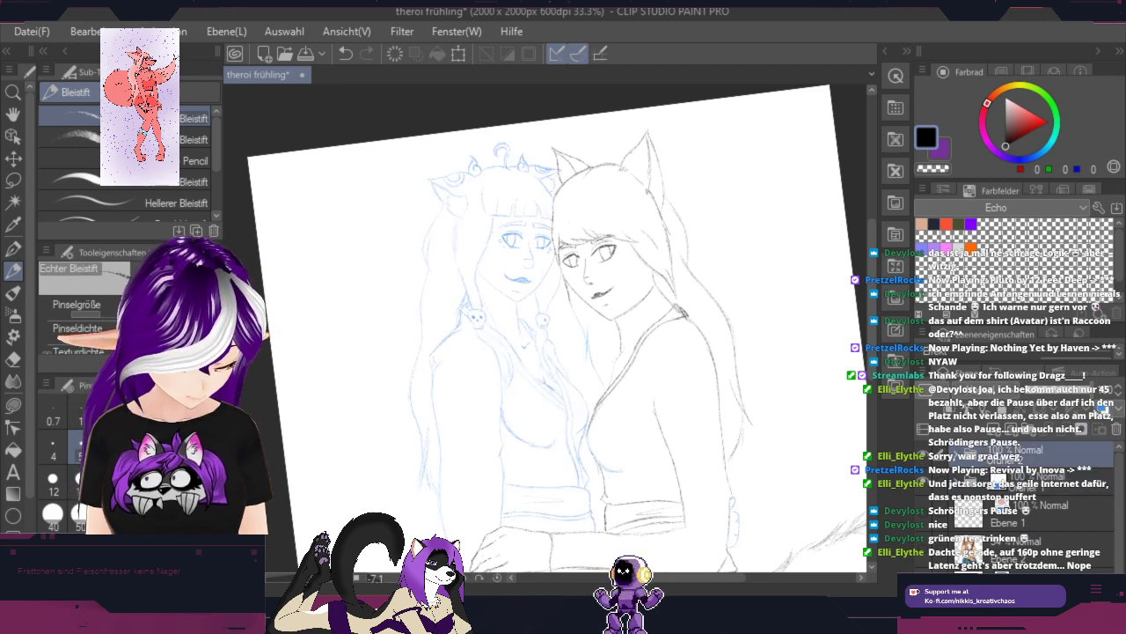
{"action": "left_click", "coordinate": [1104, 410]}
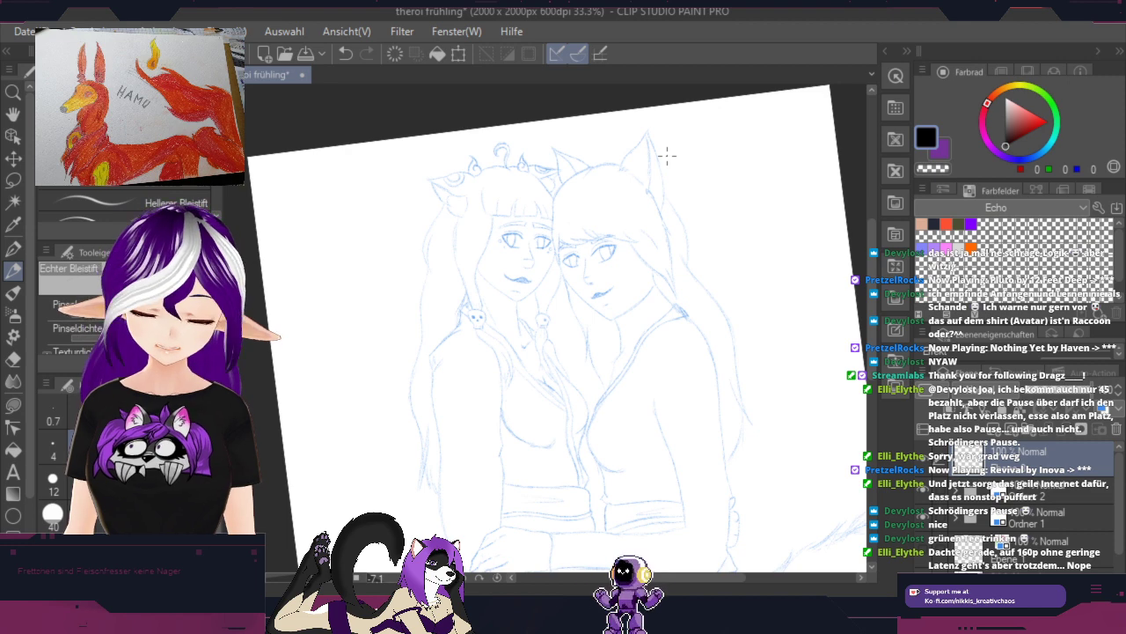
Step: Straighten the canvas on the empty new layer above the folders and switch from the pencil to the G-Pen for inking
{"action": "mouse_move", "coordinate": [672, 282]}
{"action": "left_mouse_down"}
{"action": "mouse_move", "coordinate": [681, 182]}
{"action": "mouse_move", "coordinate": [676, 238]}
{"action": "left_mouse_up"}
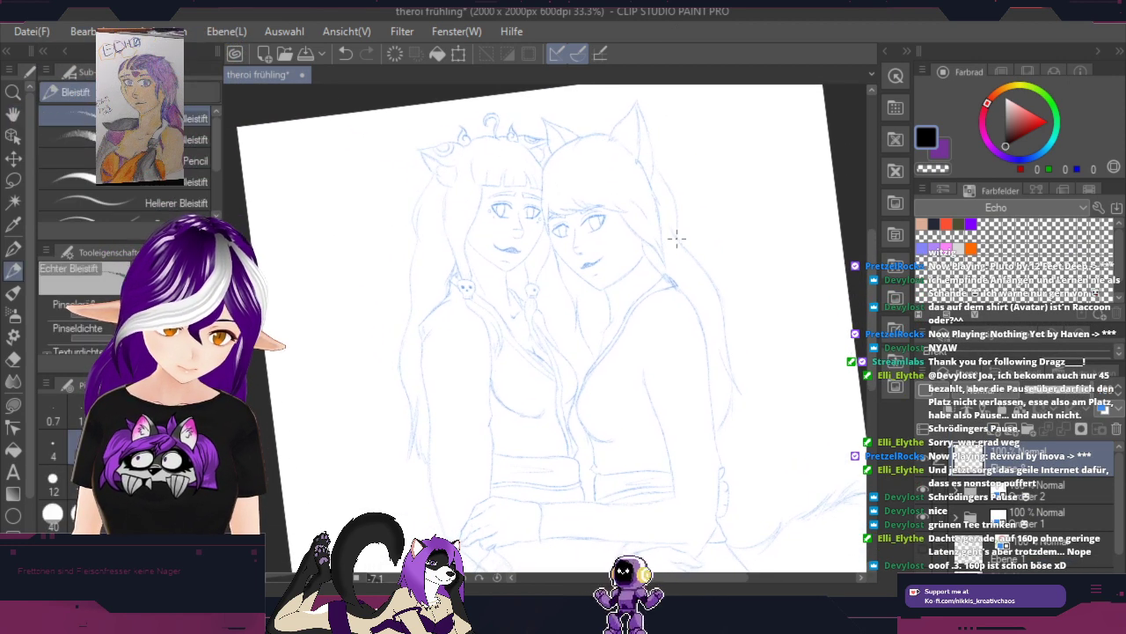
{"action": "left_click_drag", "start_coordinate": [722, 204], "coordinate": [720, 239]}
{"action": "mouse_move", "coordinate": [734, 383]}
{"action": "left_mouse_down"}
{"action": "mouse_move", "coordinate": [707, 425]}
{"action": "mouse_move", "coordinate": [722, 380]}
{"action": "left_mouse_up"}
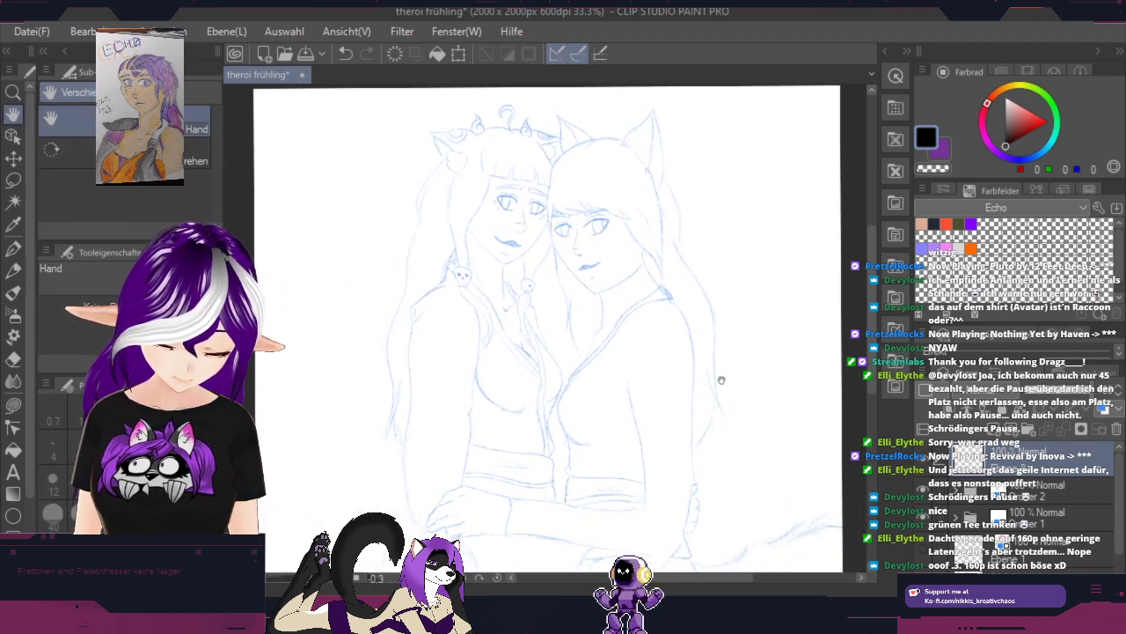
{"action": "scroll", "coordinate": [756, 364], "scroll_direction": "up", "scroll_amount": 1}
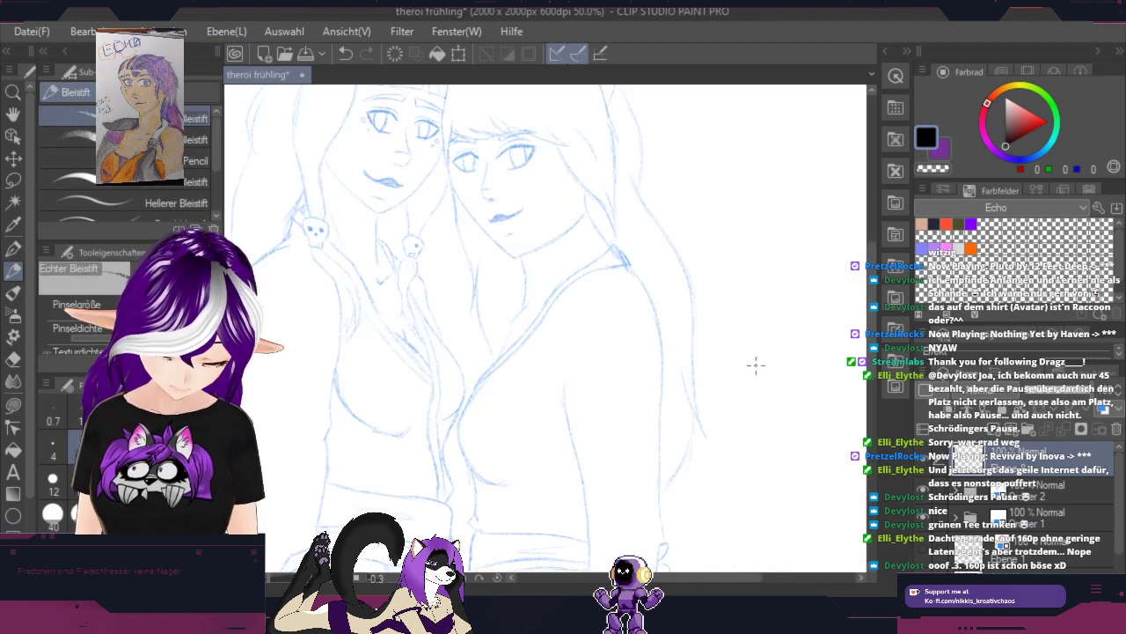
{"action": "mouse_move", "coordinate": [684, 339]}
{"action": "left_mouse_down"}
{"action": "mouse_move", "coordinate": [785, 424]}
{"action": "mouse_move", "coordinate": [820, 476]}
{"action": "left_mouse_up"}
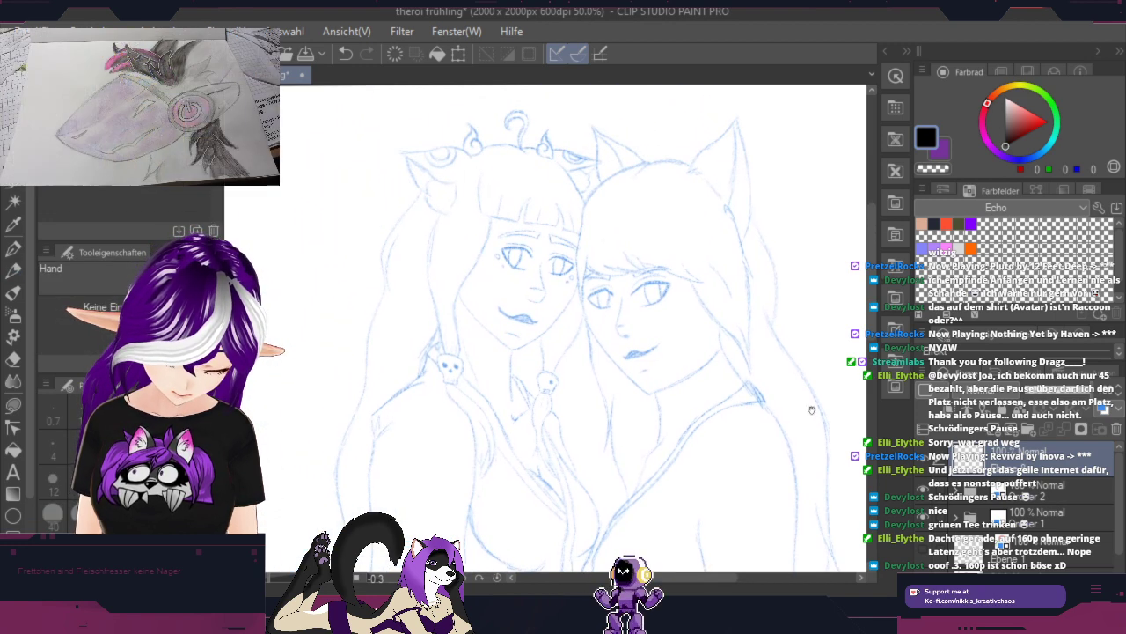
{"action": "scroll", "coordinate": [735, 201], "scroll_direction": "up", "scroll_amount": 2}
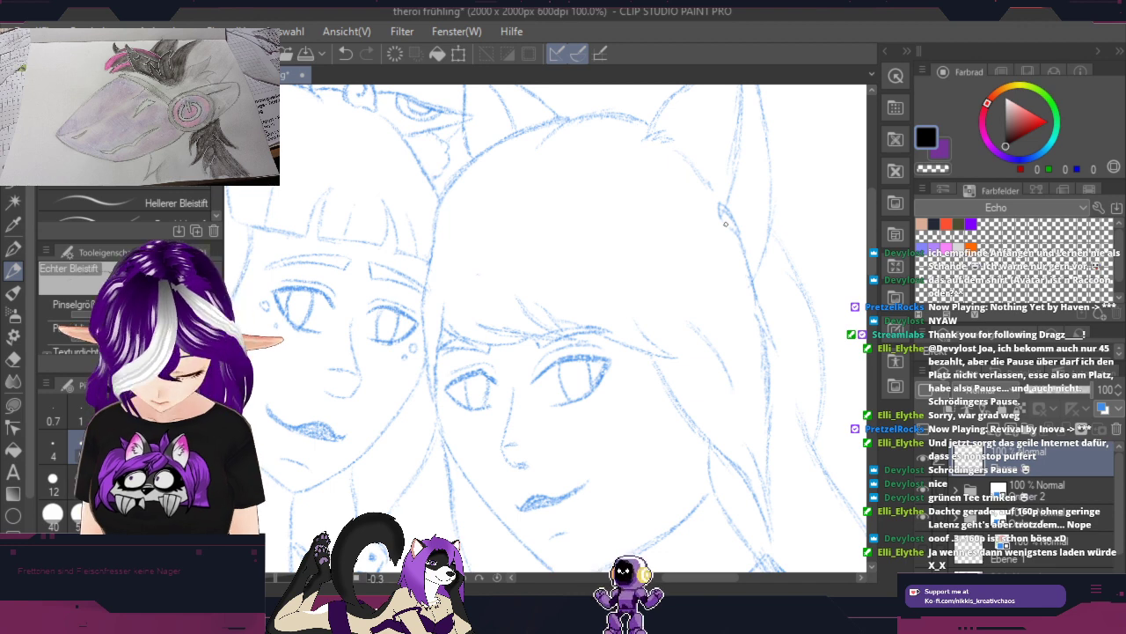
{"action": "left_click", "coordinate": [12, 249]}
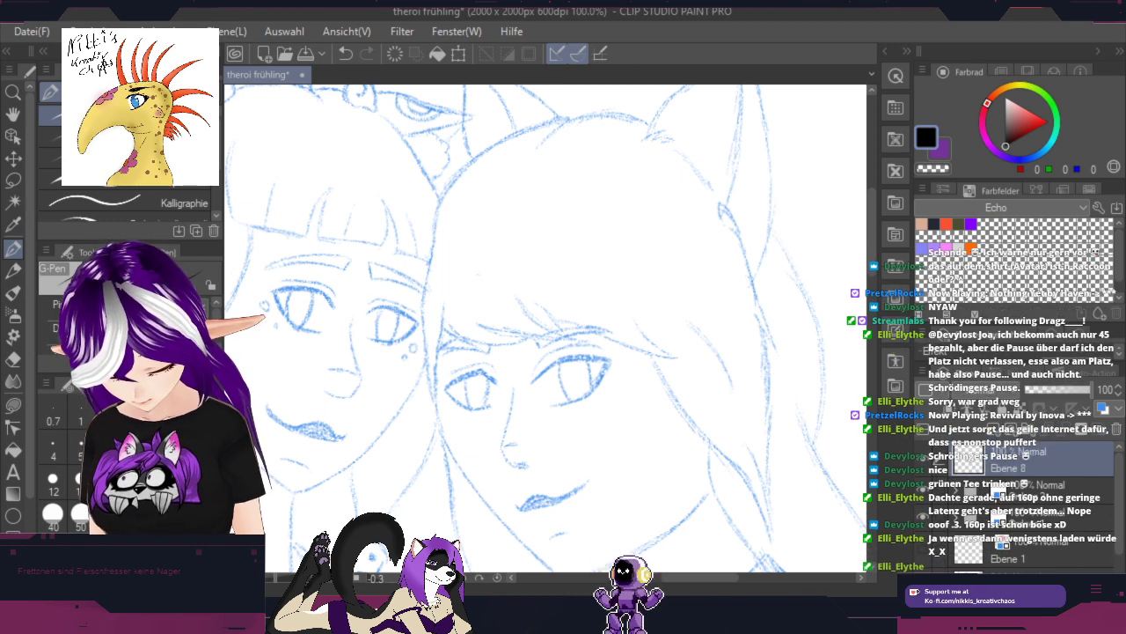
Step: Ink the outer edge of the left-hand character's inner-side ear in black, plus the two straight lines running down from its crossing point
{"action": "scroll", "coordinate": [445, 254], "scroll_direction": "up", "scroll_amount": 2}
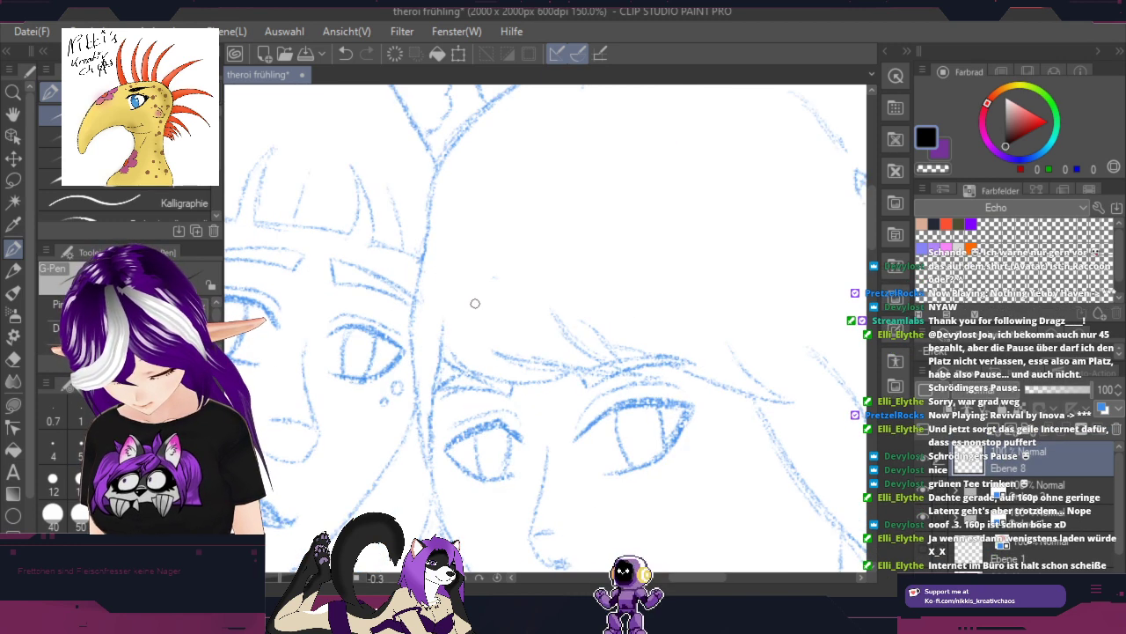
{"action": "key", "text": "space"}
{"action": "left_click_drag", "start_coordinate": [497, 182], "coordinate": [372, 450]}
{"action": "scroll", "coordinate": [350, 226], "scroll_direction": "up", "scroll_amount": 5}
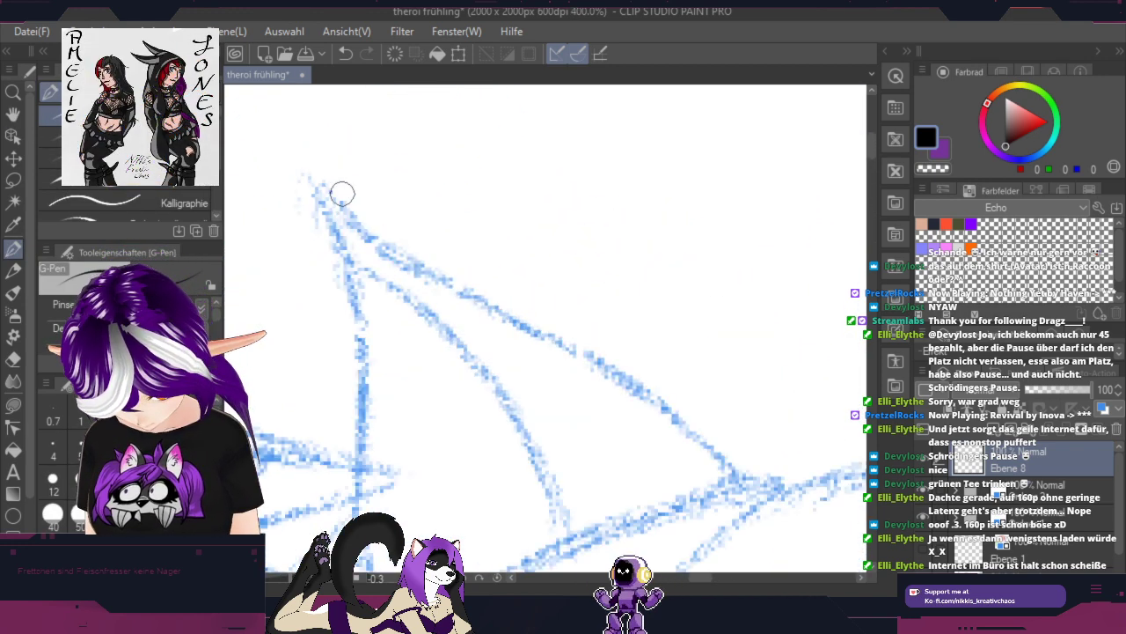
{"action": "mouse_move", "coordinate": [558, 246]}
{"action": "left_mouse_down"}
{"action": "mouse_move", "coordinate": [649, 143]}
{"action": "mouse_move", "coordinate": [736, 214]}
{"action": "mouse_move", "coordinate": [719, 181]}
{"action": "left_mouse_up"}
{"action": "key", "text": "shift+space"}
{"action": "left_click_drag", "start_coordinate": [637, 420], "coordinate": [674, 307]}
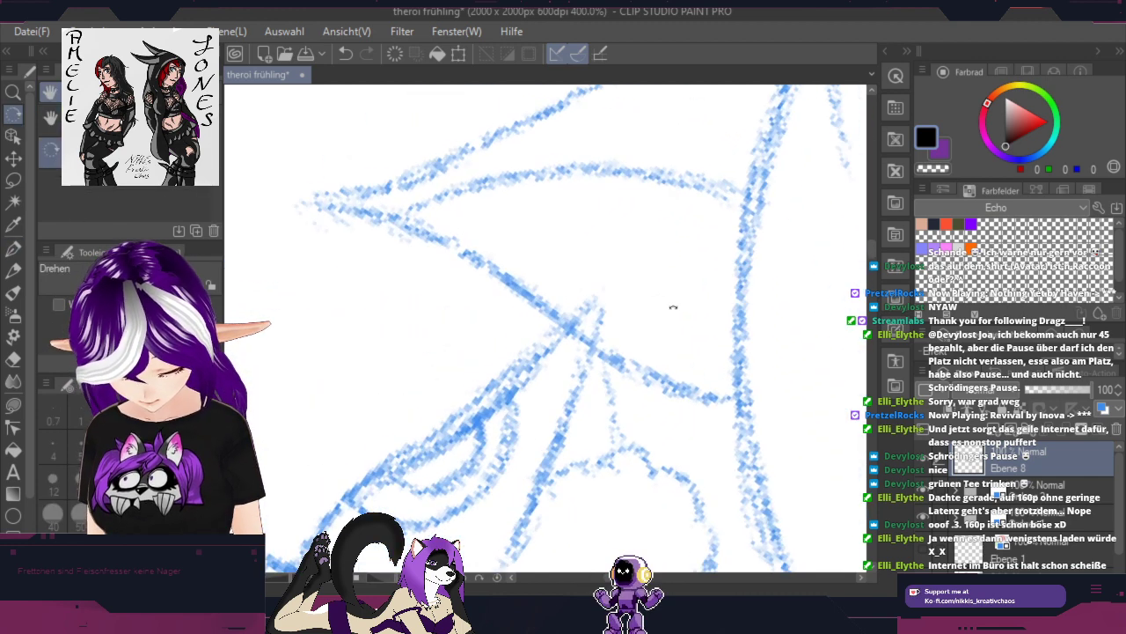
{"action": "key", "text": "space"}
{"action": "left_click_drag", "start_coordinate": [606, 431], "coordinate": [689, 302]}
{"action": "key", "text": "p"}
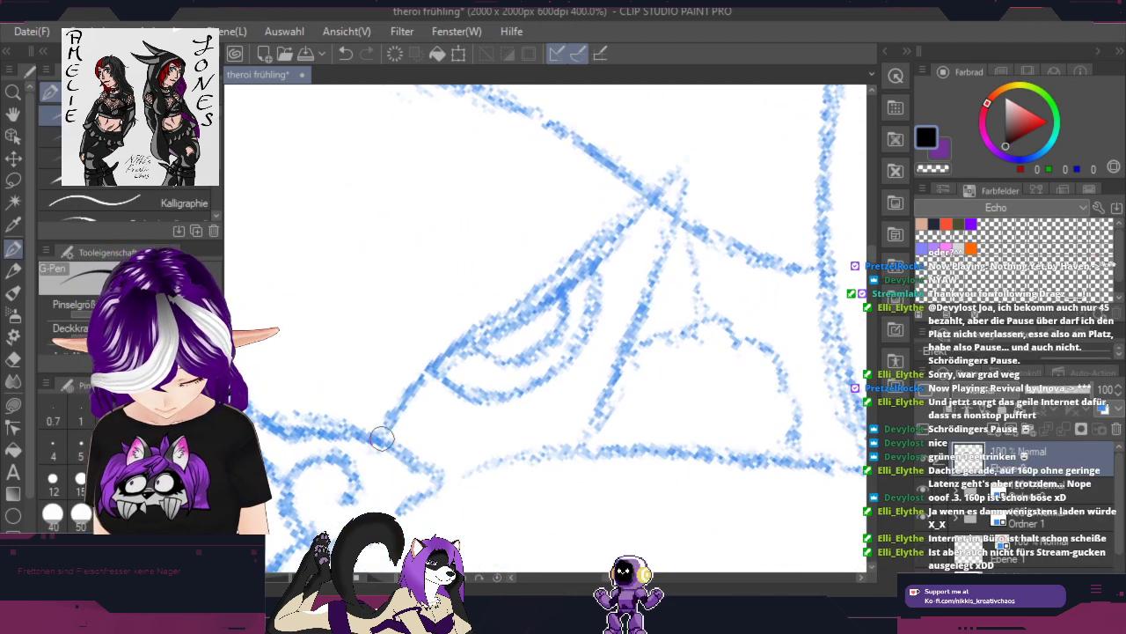
{"action": "mouse_move", "coordinate": [396, 407]}
{"action": "left_mouse_down"}
{"action": "mouse_move", "coordinate": [562, 278]}
{"action": "mouse_move", "coordinate": [639, 204]}
{"action": "left_mouse_up"}
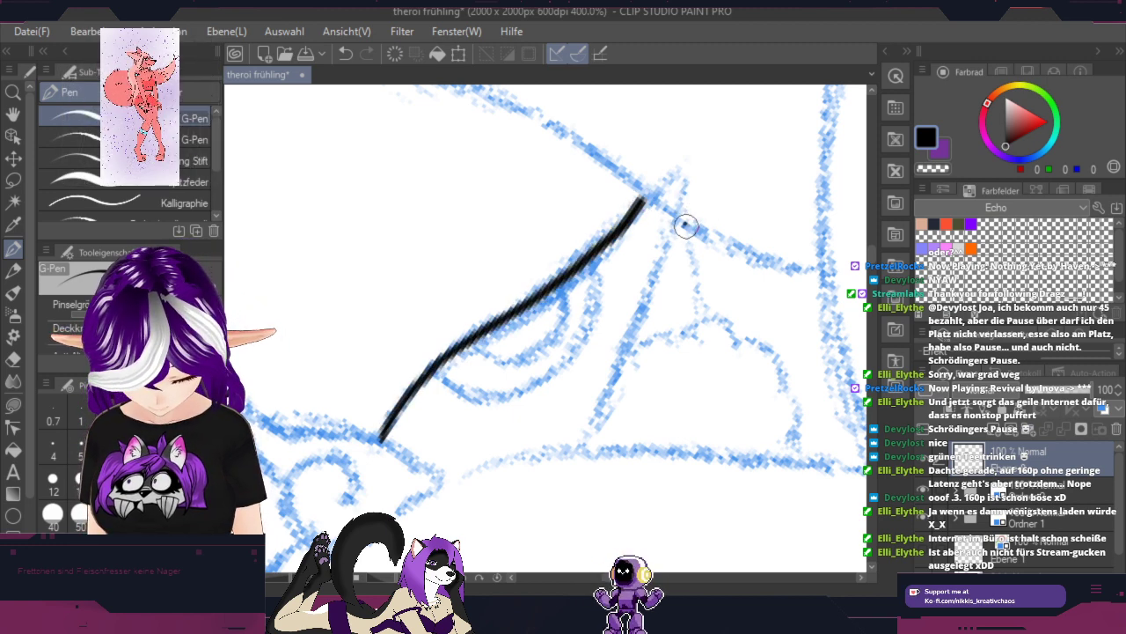
{"action": "left_click_drag", "start_coordinate": [687, 227], "coordinate": [704, 319]}
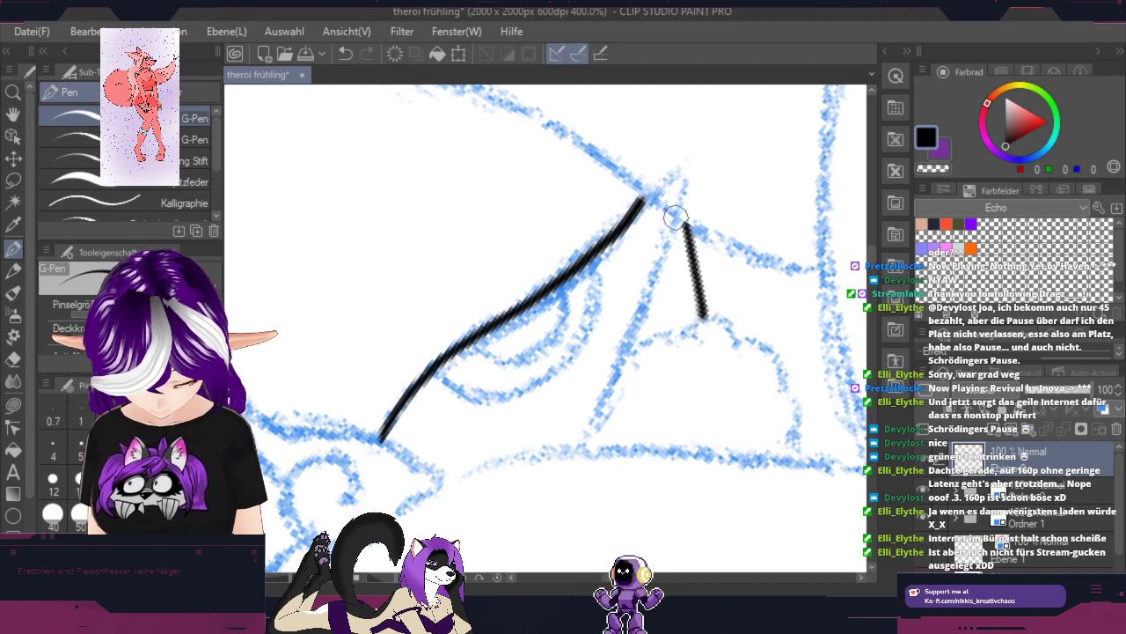
{"action": "left_click_drag", "start_coordinate": [675, 216], "coordinate": [663, 254]}
{"action": "left_click_drag", "start_coordinate": [647, 300], "coordinate": [579, 446]}
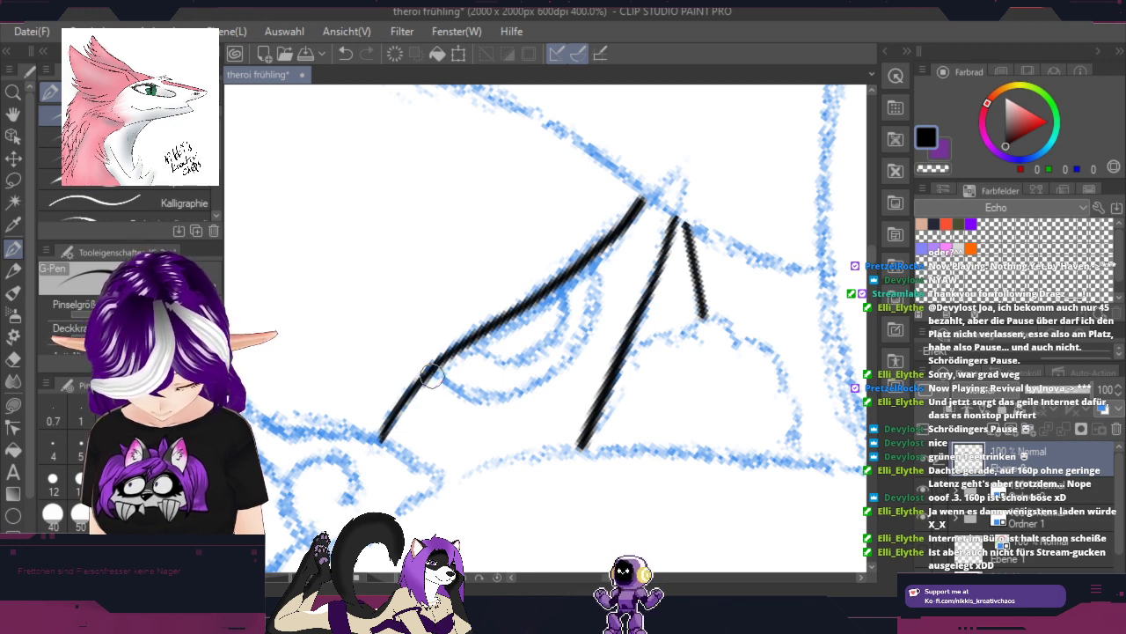
Step: Save the file and ink the two nested arcs on the ear's edge and the scalloped fluffy contour beside them
{"action": "left_click", "coordinate": [307, 58]}
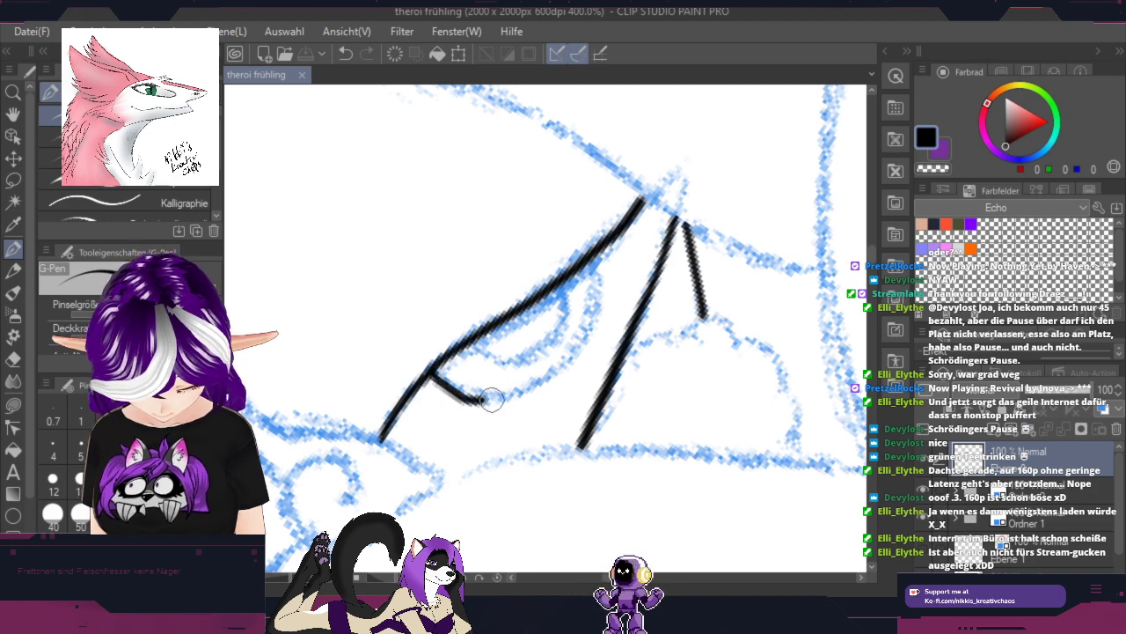
{"action": "mouse_move", "coordinate": [491, 400]}
{"action": "left_mouse_down"}
{"action": "mouse_move", "coordinate": [546, 381]}
{"action": "mouse_move", "coordinate": [581, 345]}
{"action": "mouse_move", "coordinate": [597, 304]}
{"action": "mouse_move", "coordinate": [594, 260]}
{"action": "mouse_move", "coordinate": [575, 278]}
{"action": "left_mouse_up"}
{"action": "mouse_move", "coordinate": [479, 350]}
{"action": "left_mouse_down"}
{"action": "mouse_move", "coordinate": [524, 349]}
{"action": "mouse_move", "coordinate": [561, 320]}
{"action": "left_mouse_up"}
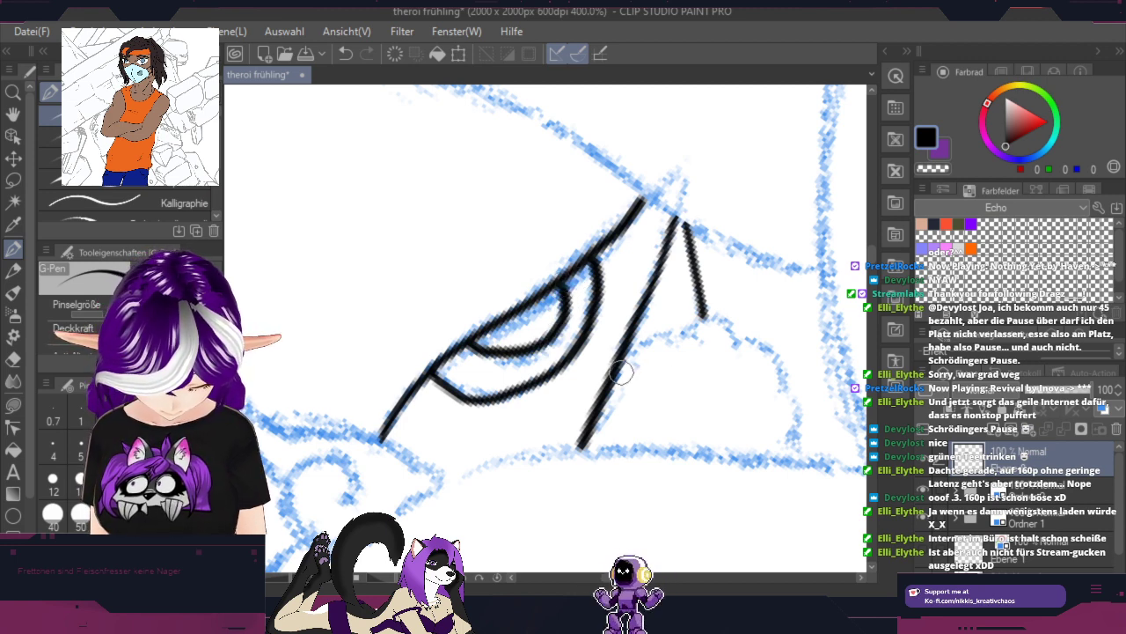
{"action": "mouse_move", "coordinate": [621, 373]}
{"action": "left_mouse_down"}
{"action": "mouse_move", "coordinate": [642, 344]}
{"action": "mouse_move", "coordinate": [690, 344]}
{"action": "mouse_move", "coordinate": [677, 337]}
{"action": "mouse_move", "coordinate": [710, 324]}
{"action": "mouse_move", "coordinate": [759, 341]}
{"action": "mouse_move", "coordinate": [794, 395]}
{"action": "mouse_move", "coordinate": [773, 441]}
{"action": "left_mouse_up"}
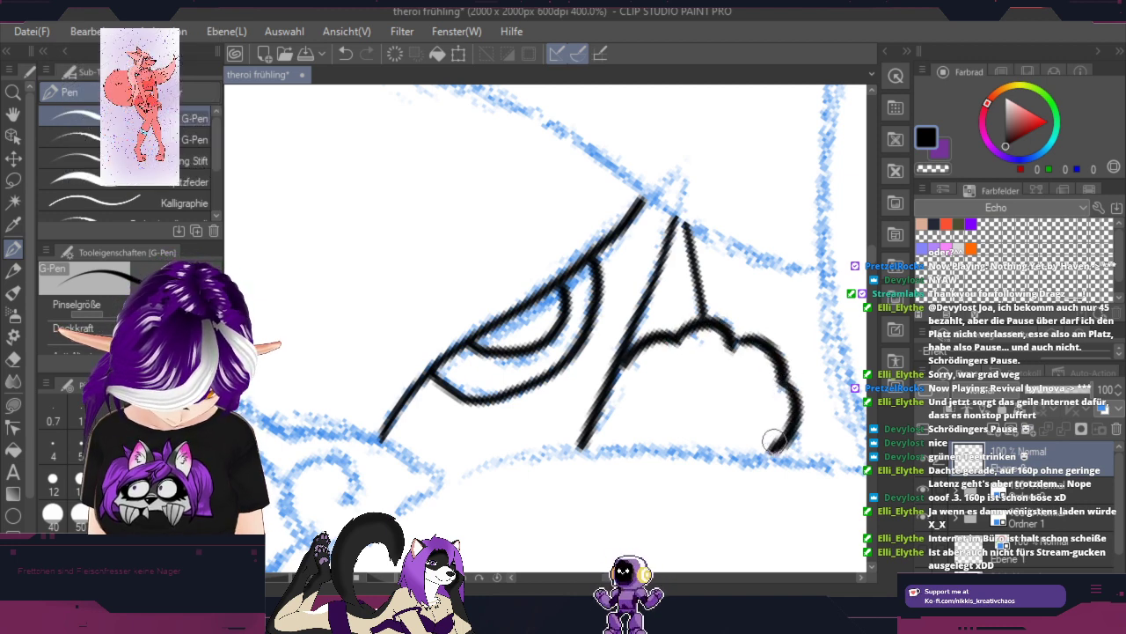
Step: Ink the flame-shaped headpiece ornament beside the ear, redrawing its spiral curl and closing the pointed tip
{"action": "key", "text": "space"}
{"action": "left_click_drag", "start_coordinate": [694, 444], "coordinate": [844, 337]}
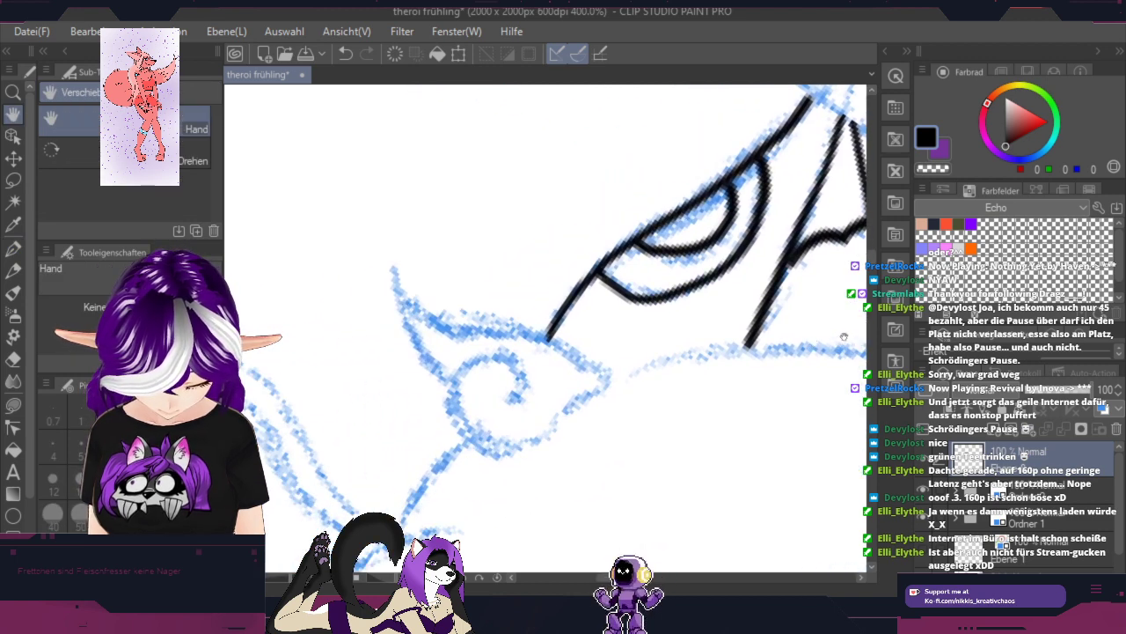
{"action": "left_click_drag", "start_coordinate": [672, 421], "coordinate": [709, 378]}
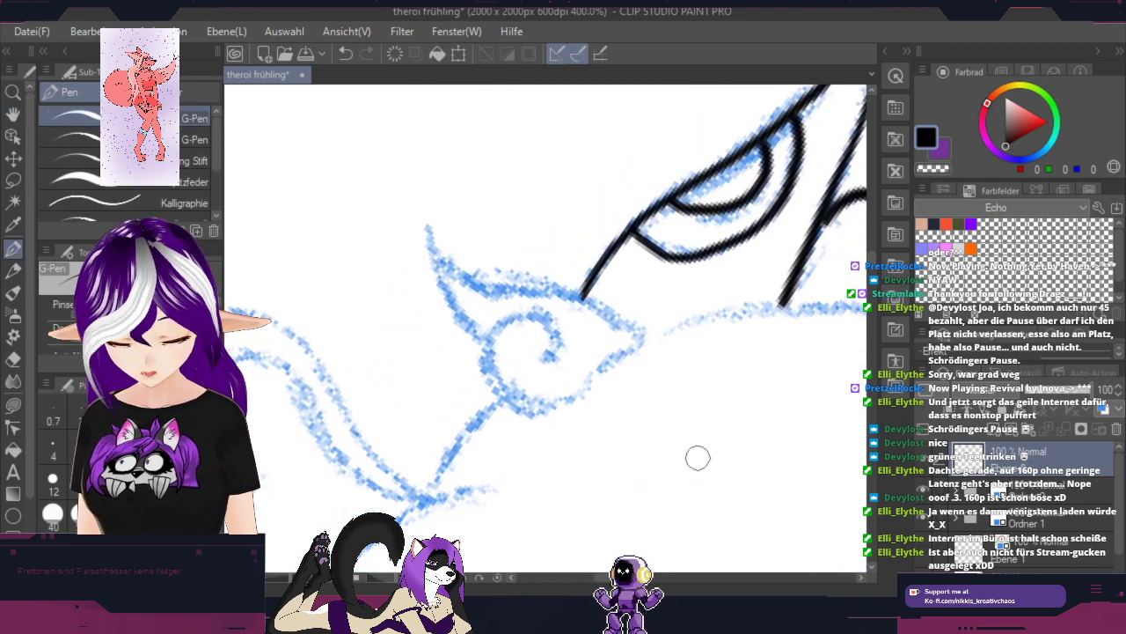
{"action": "key", "text": "shift+space"}
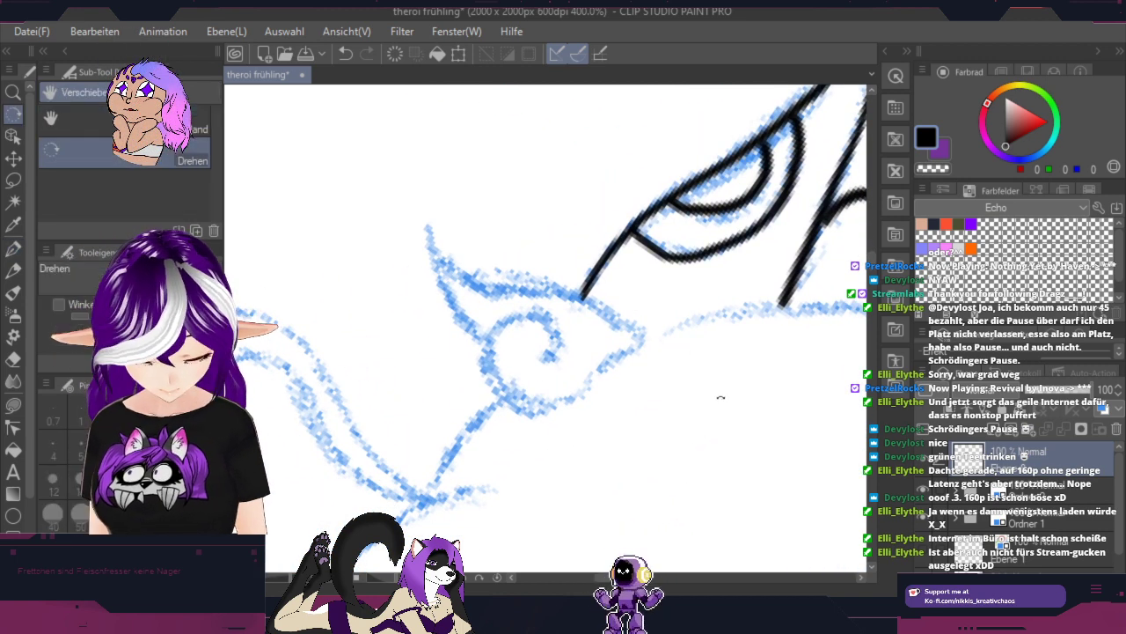
{"action": "left_click_drag", "start_coordinate": [722, 395], "coordinate": [692, 222]}
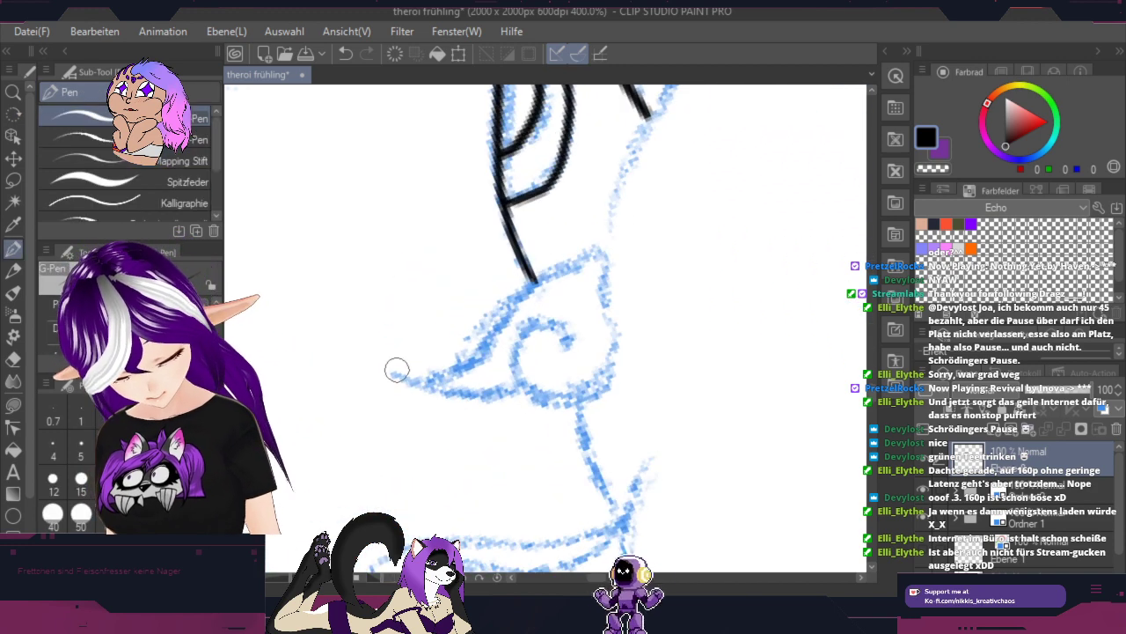
{"action": "mouse_move", "coordinate": [414, 376]}
{"action": "left_mouse_down"}
{"action": "mouse_move", "coordinate": [486, 345]}
{"action": "mouse_move", "coordinate": [564, 265]}
{"action": "mouse_move", "coordinate": [610, 257]}
{"action": "mouse_move", "coordinate": [604, 377]}
{"action": "mouse_move", "coordinate": [552, 392]}
{"action": "mouse_move", "coordinate": [531, 383]}
{"action": "mouse_move", "coordinate": [539, 337]}
{"action": "left_mouse_up"}
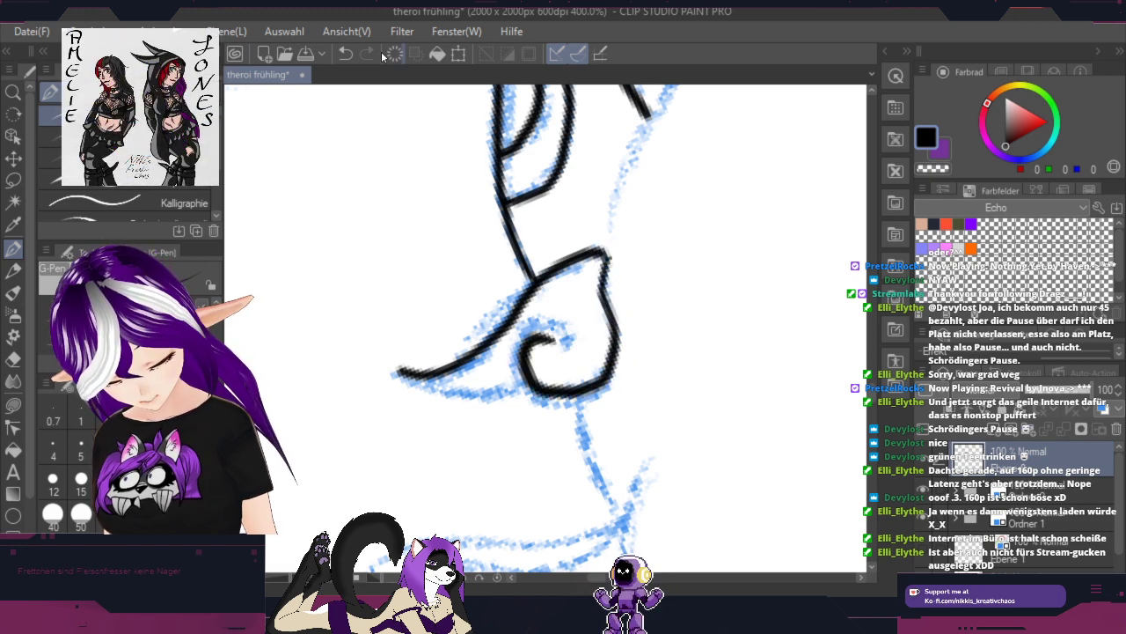
{"action": "left_click", "coordinate": [345, 54]}
{"action": "mouse_move", "coordinate": [570, 345]}
{"action": "left_mouse_down"}
{"action": "mouse_move", "coordinate": [530, 327]}
{"action": "mouse_move", "coordinate": [523, 389]}
{"action": "mouse_move", "coordinate": [579, 388]}
{"action": "mouse_move", "coordinate": [605, 338]}
{"action": "mouse_move", "coordinate": [608, 254]}
{"action": "left_mouse_up"}
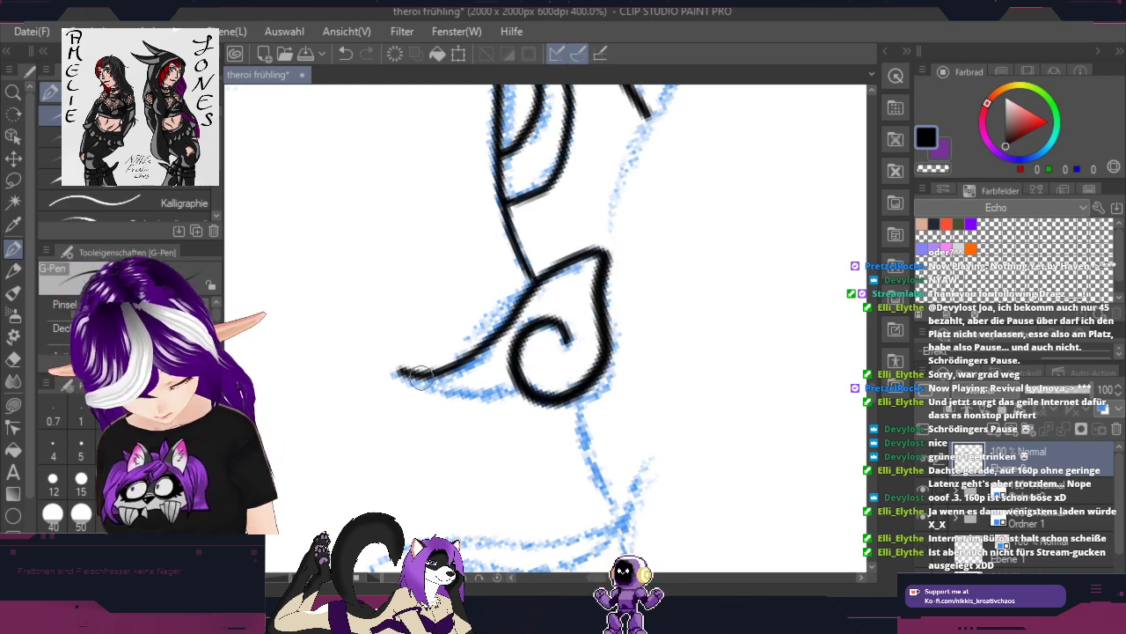
{"action": "left_click_drag", "start_coordinate": [407, 376], "coordinate": [533, 388]}
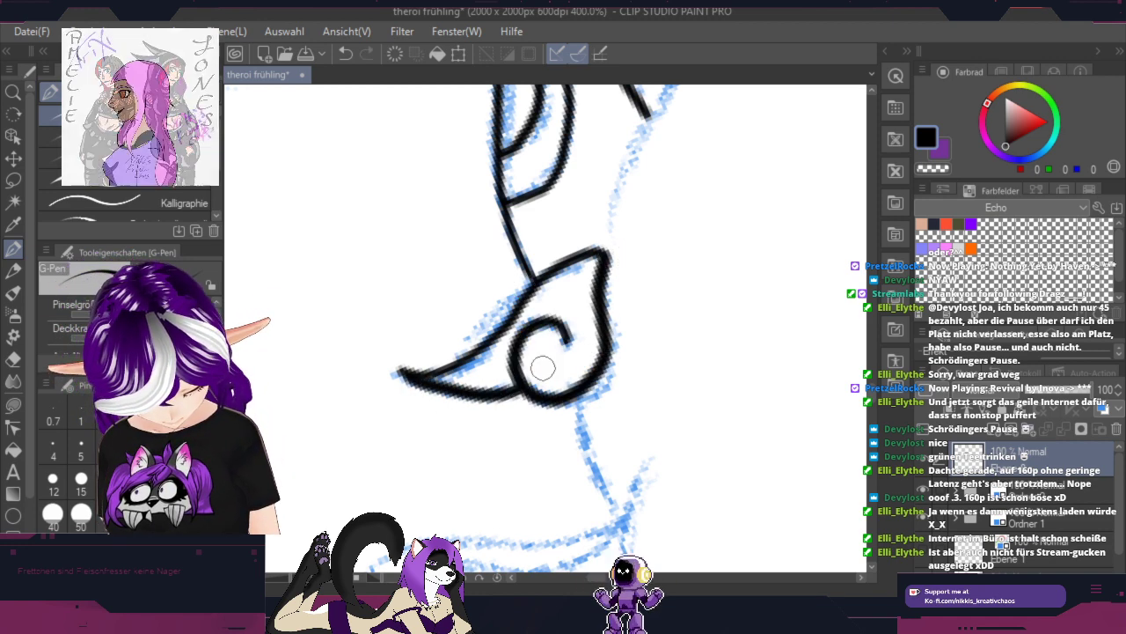
Step: Ink the short head-contour line from the spiral of the flame-shaped ornament to the base of the question-mark-shaped curl
{"action": "key", "text": "shift+space"}
{"action": "left_click_drag", "start_coordinate": [731, 268], "coordinate": [563, 493]}
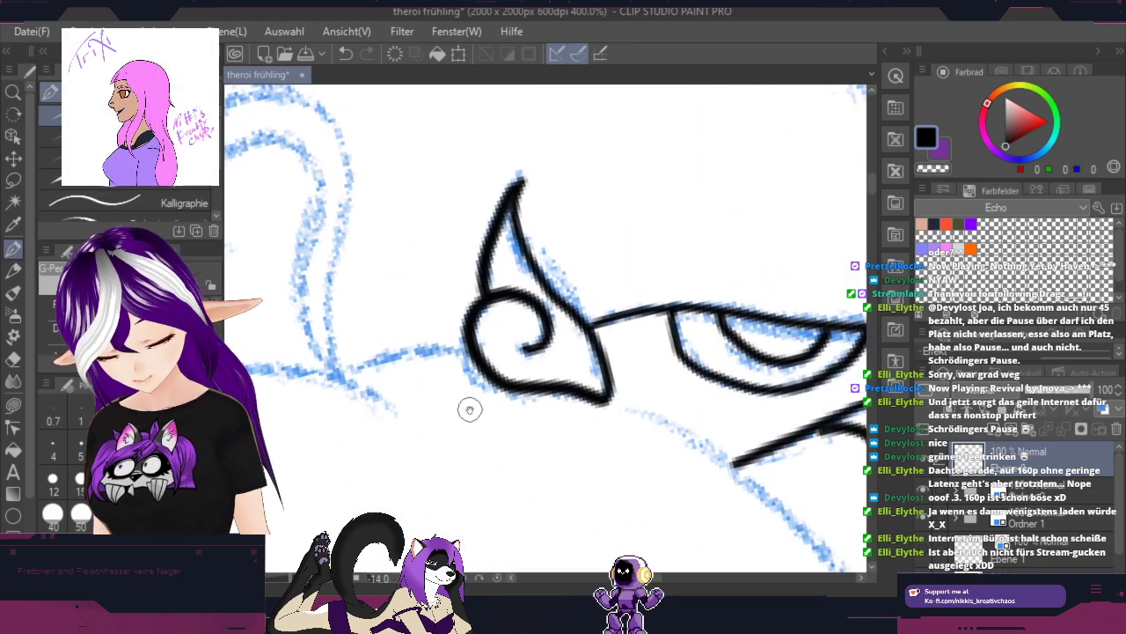
{"action": "key", "text": "space"}
{"action": "left_click_drag", "start_coordinate": [432, 423], "coordinate": [596, 425]}
{"action": "left_click_drag", "start_coordinate": [717, 475], "coordinate": [748, 453]}
{"action": "key", "text": "p"}
{"action": "left_click_drag", "start_coordinate": [557, 373], "coordinate": [683, 347]}
Step: Ink the long curved head contour between the second flame-shaped ornament and the base of the curl, running slightly past the base
{"action": "key", "text": "shift+space"}
{"action": "left_click_drag", "start_coordinate": [672, 449], "coordinate": [731, 355]}
{"action": "key", "text": "h"}
{"action": "left_click_drag", "start_coordinate": [530, 519], "coordinate": [558, 448]}
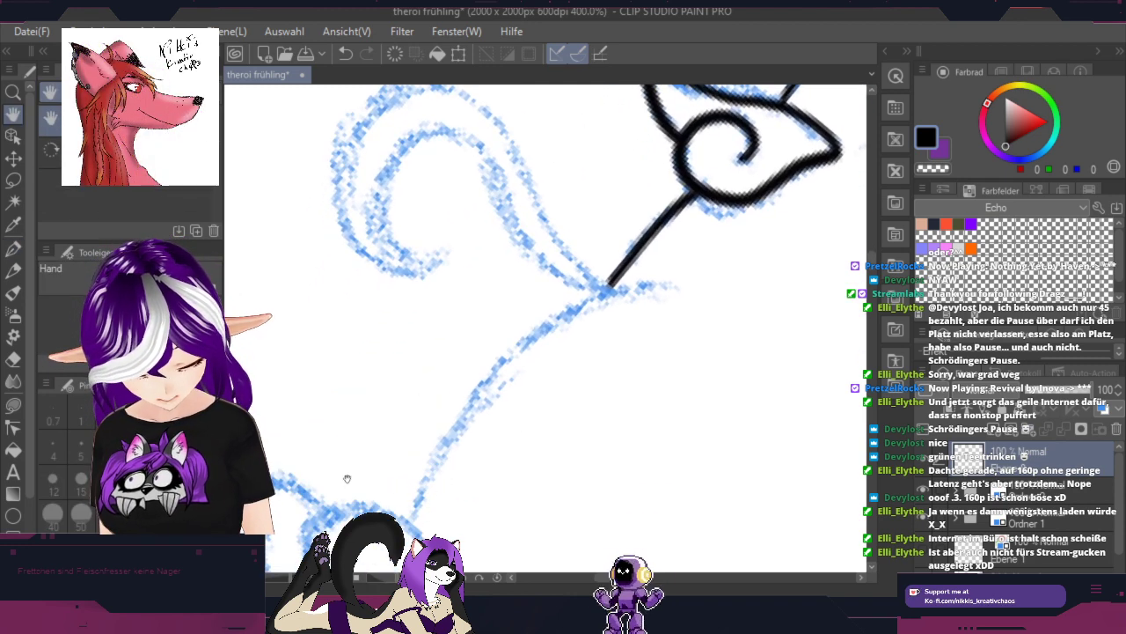
{"action": "key", "text": "p"}
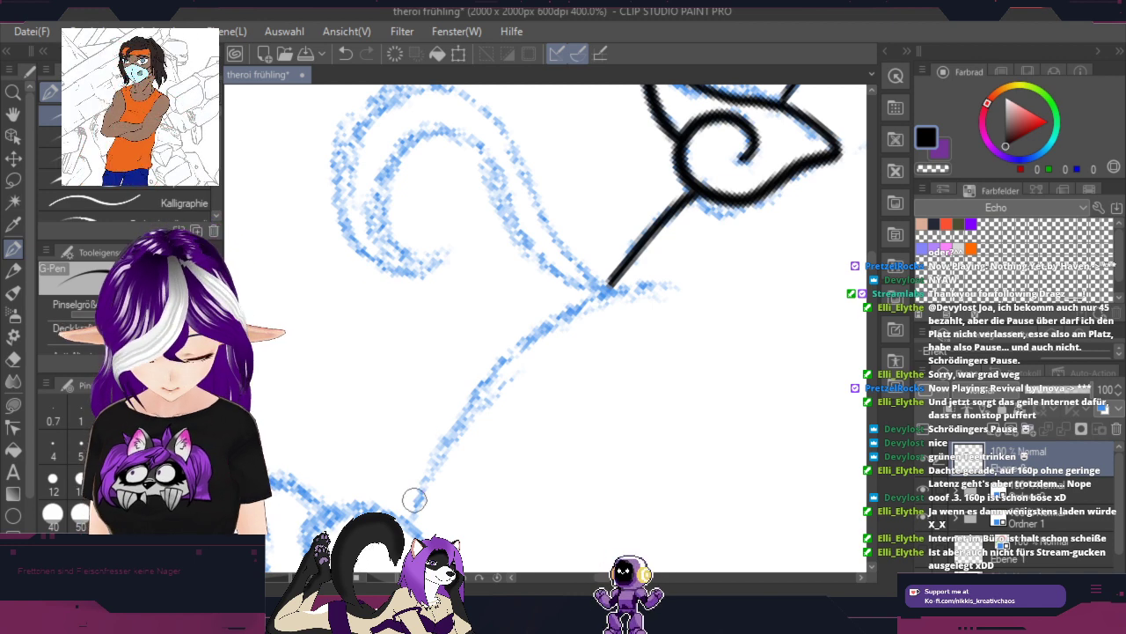
{"action": "mouse_move", "coordinate": [409, 522]}
{"action": "left_mouse_down"}
{"action": "mouse_move", "coordinate": [427, 467]}
{"action": "mouse_move", "coordinate": [503, 360]}
{"action": "mouse_move", "coordinate": [610, 294]}
{"action": "mouse_move", "coordinate": [661, 286]}
{"action": "mouse_move", "coordinate": [684, 392]}
{"action": "mouse_move", "coordinate": [658, 409]}
{"action": "mouse_move", "coordinate": [607, 503]}
{"action": "mouse_move", "coordinate": [613, 482]}
{"action": "left_mouse_up"}
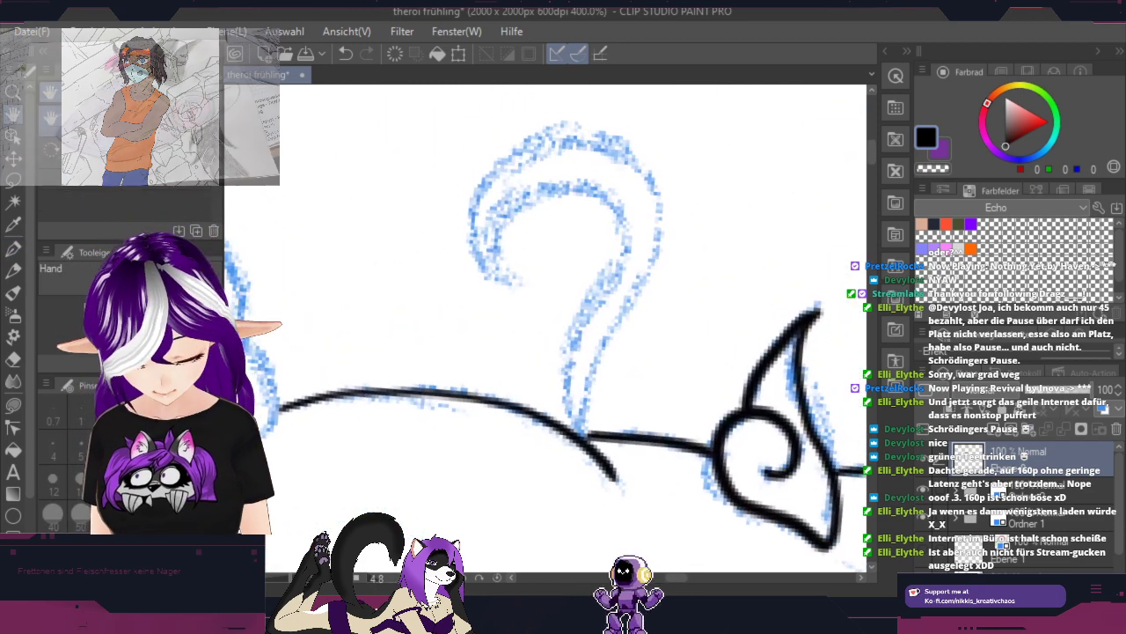
Step: Ink the inner and outer edges of the question-mark-shaped curl, joining them at its tip and at its base on the head contour
{"action": "key", "text": "p"}
{"action": "mouse_move", "coordinate": [505, 261]}
{"action": "left_mouse_down"}
{"action": "mouse_move", "coordinate": [546, 189]}
{"action": "mouse_move", "coordinate": [599, 202]}
{"action": "mouse_move", "coordinate": [599, 262]}
{"action": "mouse_move", "coordinate": [570, 325]}
{"action": "mouse_move", "coordinate": [580, 421]}
{"action": "left_mouse_up"}
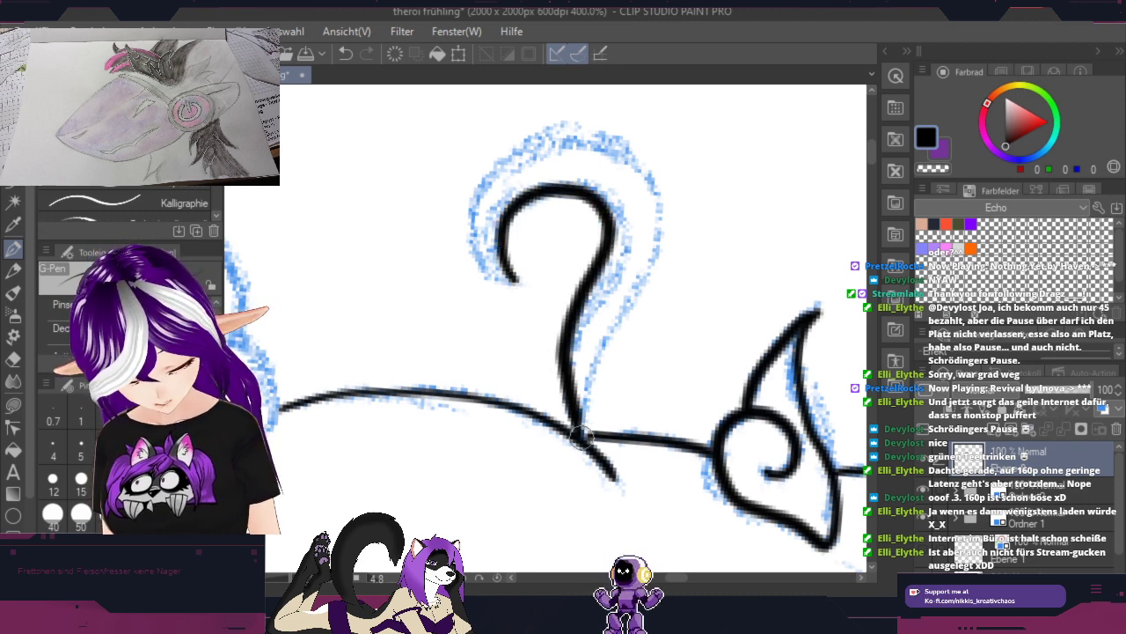
{"action": "mouse_move", "coordinate": [498, 275]}
{"action": "left_mouse_down"}
{"action": "mouse_move", "coordinate": [510, 155]}
{"action": "mouse_move", "coordinate": [594, 122]}
{"action": "mouse_move", "coordinate": [652, 171]}
{"action": "mouse_move", "coordinate": [651, 241]}
{"action": "mouse_move", "coordinate": [587, 361]}
{"action": "mouse_move", "coordinate": [581, 431]}
{"action": "left_mouse_up"}
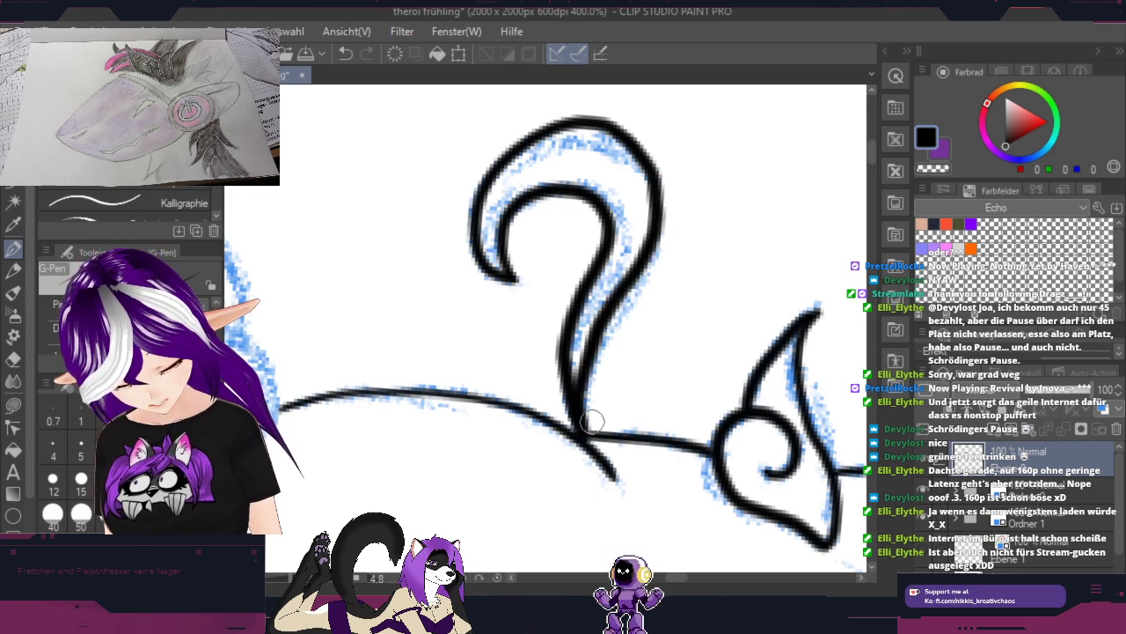
{"action": "scroll", "coordinate": [592, 422], "scroll_direction": "down", "scroll_amount": 2}
{"action": "key", "text": "space"}
{"action": "left_click_drag", "start_coordinate": [685, 411], "coordinate": [757, 195]}
{"action": "left_click_drag", "start_coordinate": [663, 315], "coordinate": [730, 334]}
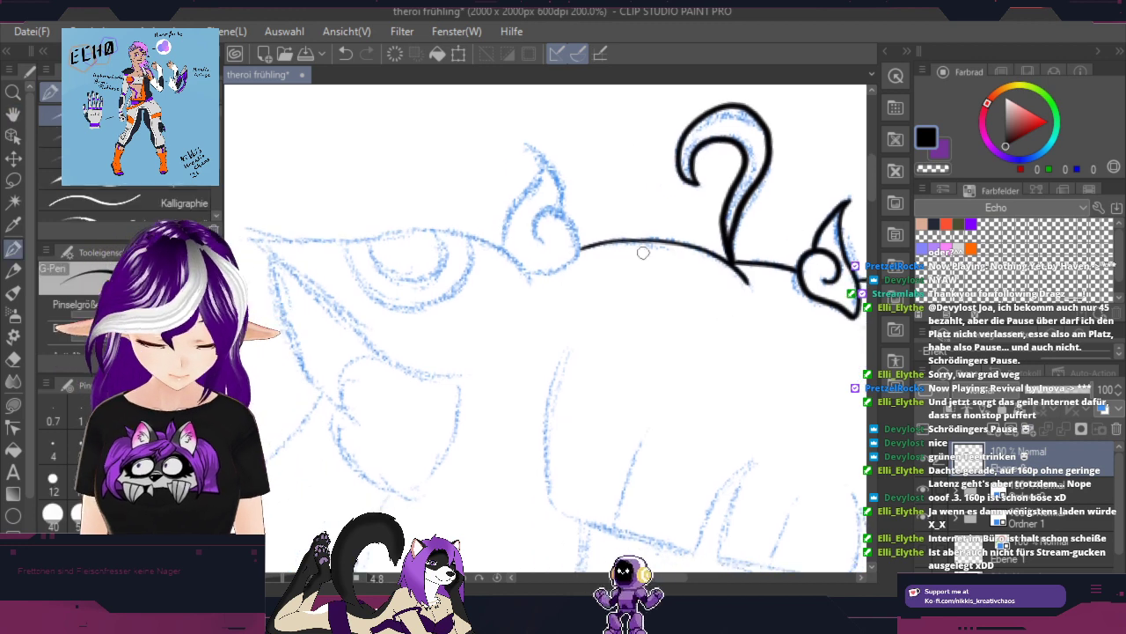
{"action": "scroll", "coordinate": [544, 195], "scroll_direction": "up", "scroll_amount": 2}
{"action": "scroll", "coordinate": [540, 211], "scroll_direction": "down", "scroll_amount": 2}
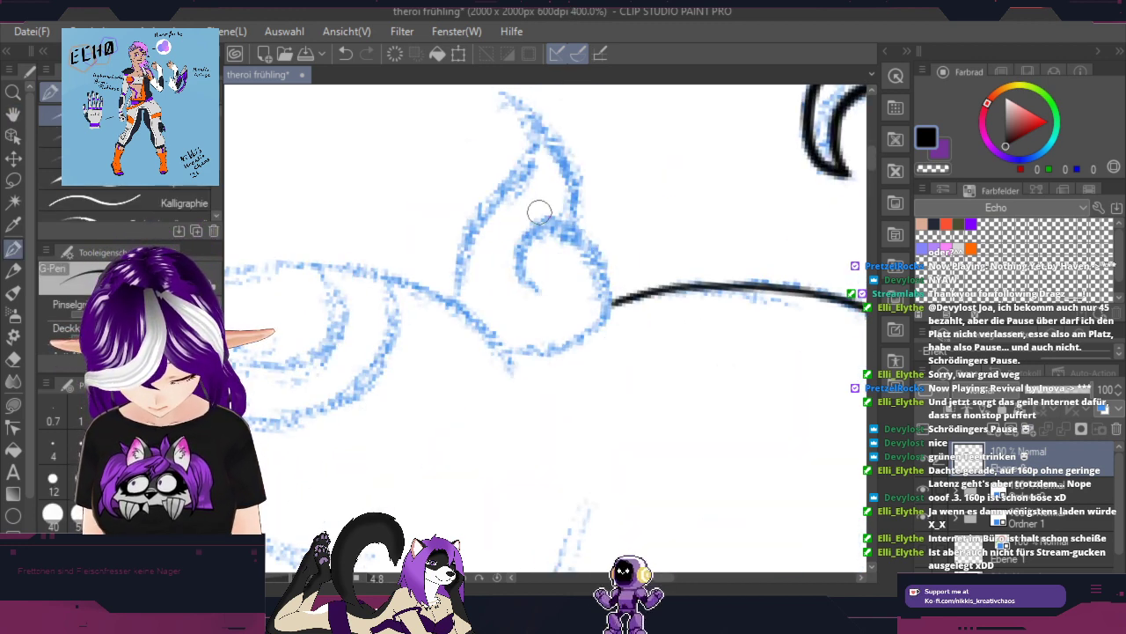
Step: Ink the spiral curl and the pointed flame shape rising above it in black along the blue sketch
{"action": "mouse_move", "coordinate": [542, 287]}
{"action": "left_mouse_down"}
{"action": "mouse_move", "coordinate": [518, 265]}
{"action": "mouse_move", "coordinate": [538, 229]}
{"action": "mouse_move", "coordinate": [590, 251]}
{"action": "mouse_move", "coordinate": [600, 304]}
{"action": "mouse_move", "coordinate": [576, 335]}
{"action": "mouse_move", "coordinate": [508, 356]}
{"action": "left_mouse_up"}
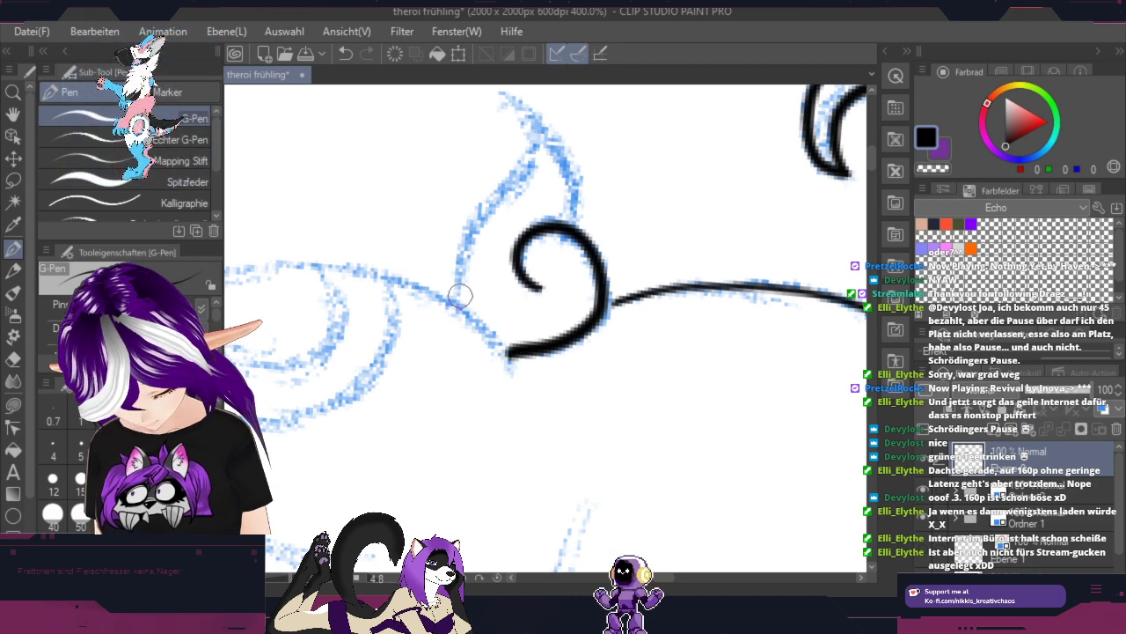
{"action": "mouse_move", "coordinate": [460, 300]}
{"action": "left_mouse_down"}
{"action": "mouse_move", "coordinate": [474, 230]}
{"action": "mouse_move", "coordinate": [514, 177]}
{"action": "mouse_move", "coordinate": [526, 112]}
{"action": "mouse_move", "coordinate": [559, 152]}
{"action": "mouse_move", "coordinate": [576, 205]}
{"action": "left_mouse_up"}
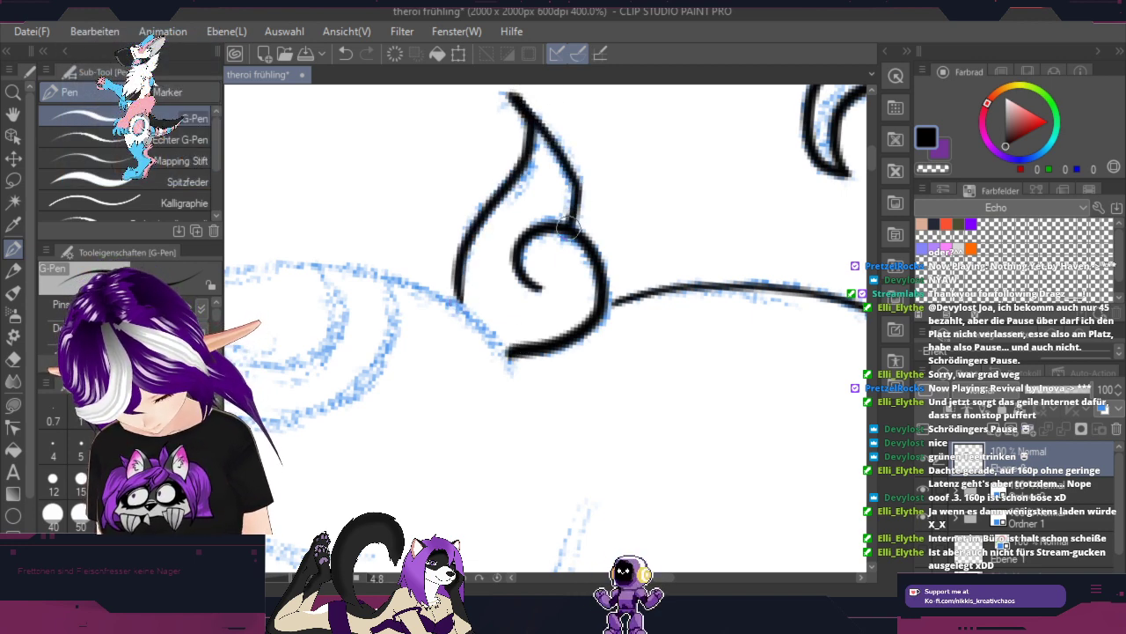
Step: Ink the ear's long upper edge from the base of the curl to the ear tip, plus the two nested arcs beneath it
{"action": "left_click_drag", "start_coordinate": [601, 384], "coordinate": [783, 355]}
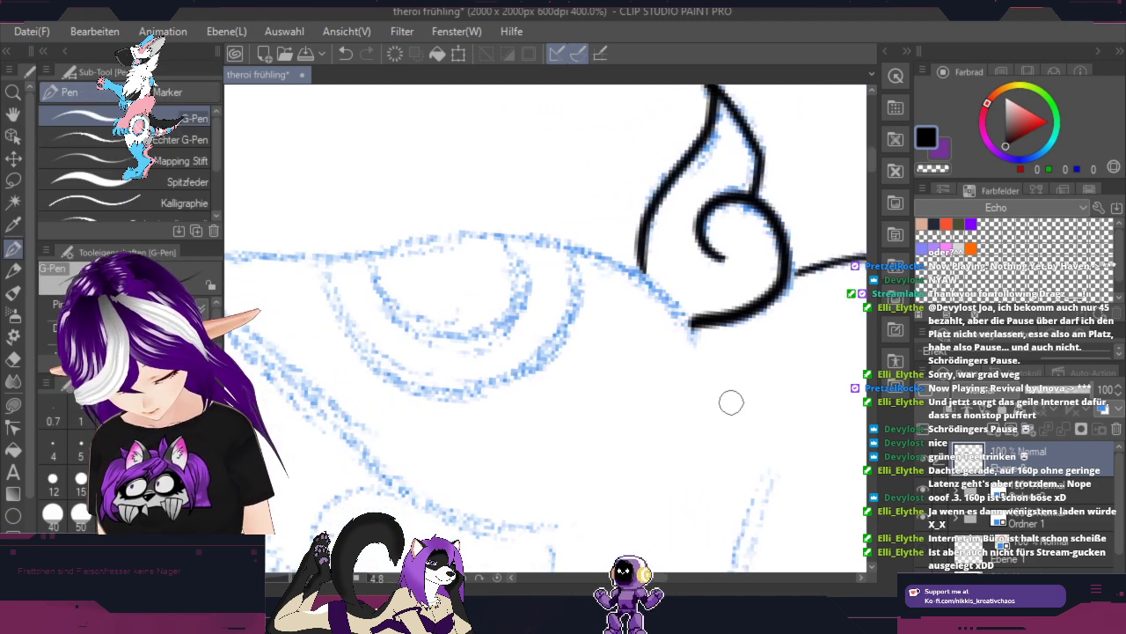
{"action": "left_click_drag", "start_coordinate": [727, 444], "coordinate": [735, 285]}
{"action": "left_click_drag", "start_coordinate": [611, 395], "coordinate": [721, 377]}
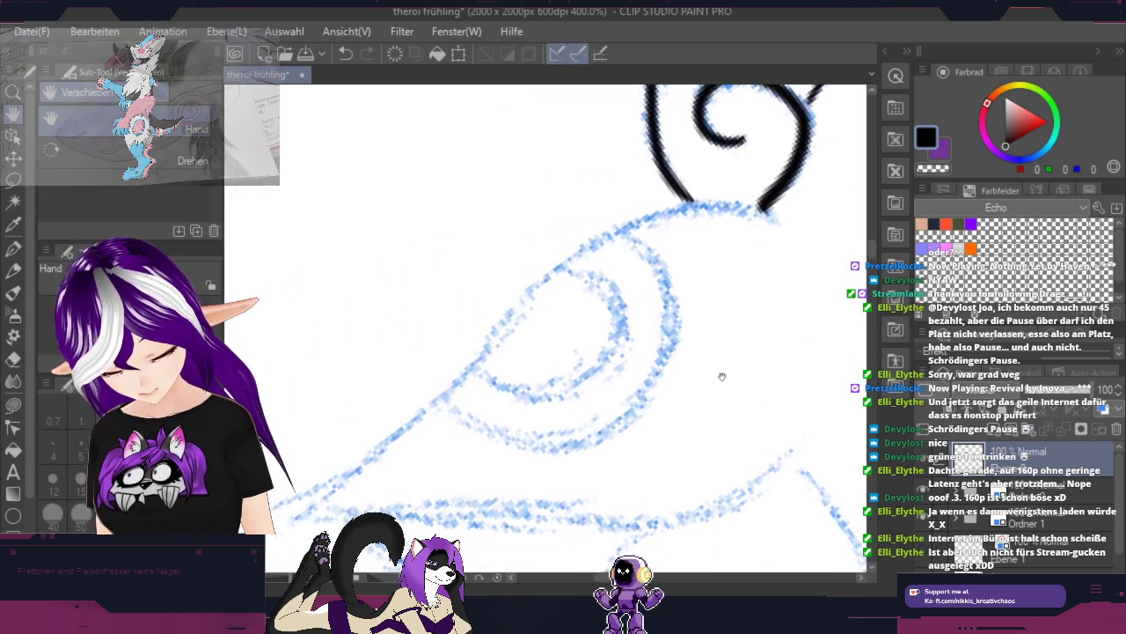
{"action": "mouse_move", "coordinate": [310, 513]}
{"action": "left_mouse_down"}
{"action": "mouse_move", "coordinate": [414, 429]}
{"action": "mouse_move", "coordinate": [559, 274]}
{"action": "mouse_move", "coordinate": [612, 239]}
{"action": "mouse_move", "coordinate": [672, 214]}
{"action": "mouse_move", "coordinate": [738, 206]}
{"action": "mouse_move", "coordinate": [774, 219]}
{"action": "left_mouse_up"}
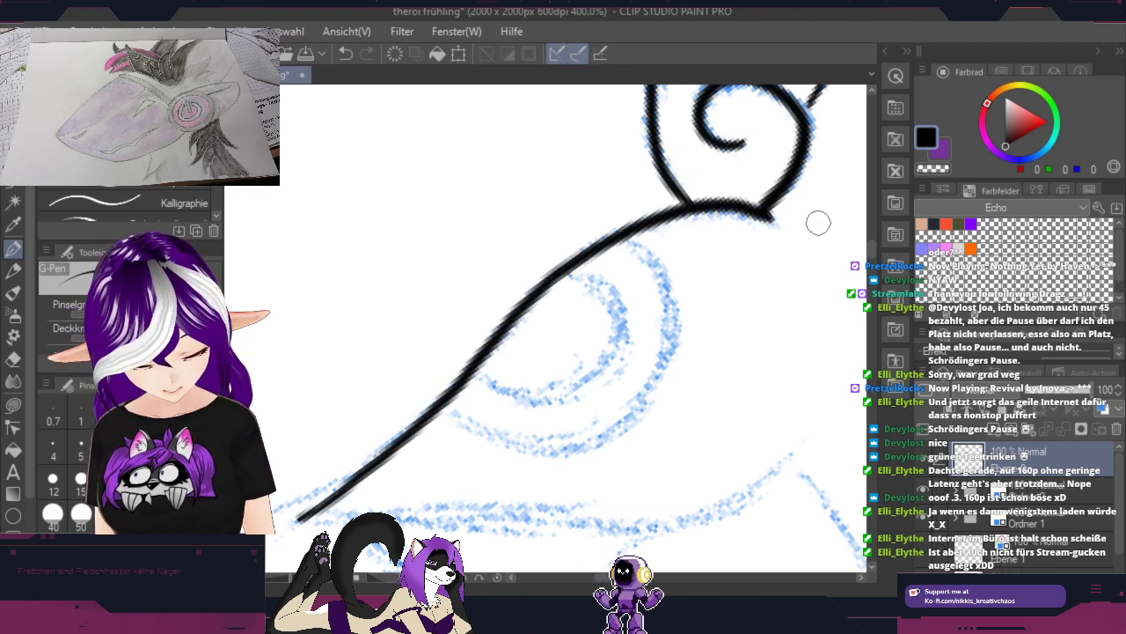
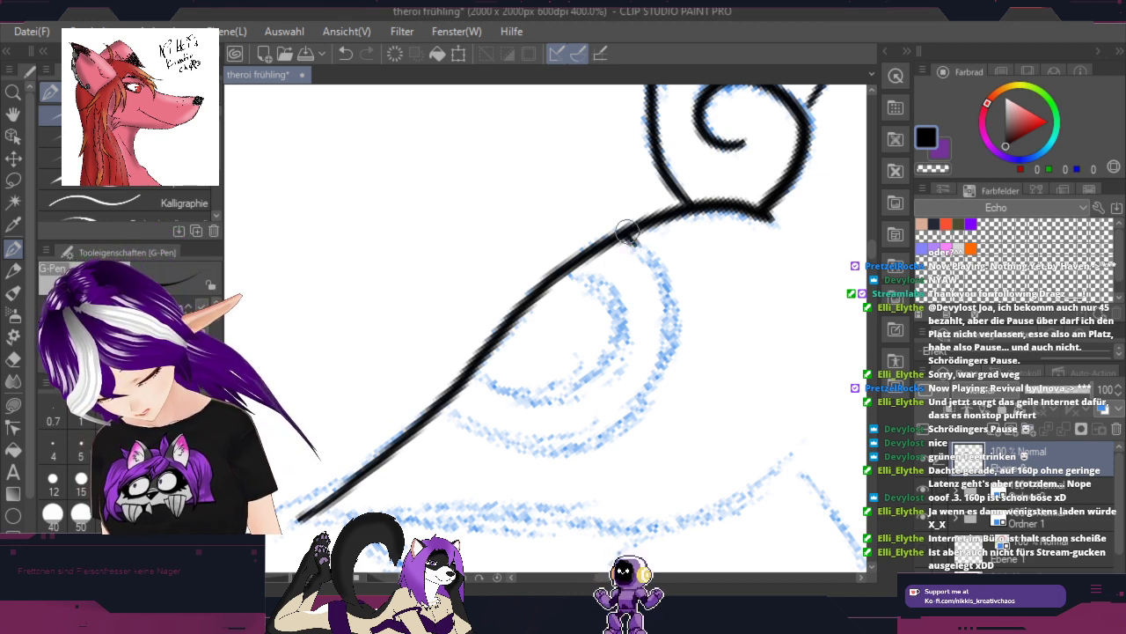
{"action": "mouse_move", "coordinate": [652, 268]}
{"action": "left_mouse_down"}
{"action": "mouse_move", "coordinate": [663, 332]}
{"action": "mouse_move", "coordinate": [653, 373]}
{"action": "mouse_move", "coordinate": [611, 420]}
{"action": "mouse_move", "coordinate": [531, 452]}
{"action": "mouse_move", "coordinate": [471, 436]}
{"action": "mouse_move", "coordinate": [448, 399]}
{"action": "mouse_move", "coordinate": [461, 378]}
{"action": "mouse_move", "coordinate": [529, 396]}
{"action": "mouse_move", "coordinate": [572, 387]}
{"action": "mouse_move", "coordinate": [614, 353]}
{"action": "mouse_move", "coordinate": [615, 294]}
{"action": "mouse_move", "coordinate": [568, 273]}
{"action": "left_mouse_up"}
Step: Ink the ear's curved outer edge from the sketched fluff up to the ear tip
{"action": "key", "text": "space"}
{"action": "left_click_drag", "start_coordinate": [705, 357], "coordinate": [746, 130]}
{"action": "key", "text": "shift+space"}
{"action": "mouse_move", "coordinate": [813, 352]}
{"action": "left_mouse_down"}
{"action": "mouse_move", "coordinate": [570, 550]}
{"action": "mouse_move", "coordinate": [380, 452]}
{"action": "left_mouse_up"}
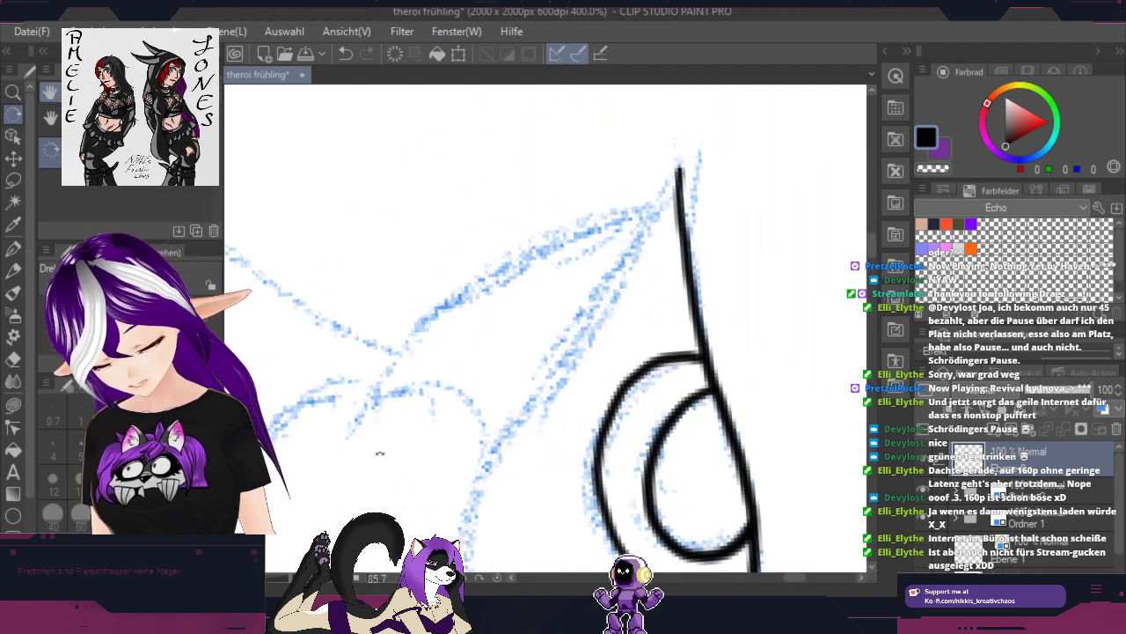
{"action": "mouse_move", "coordinate": [375, 397]}
{"action": "left_mouse_down"}
{"action": "mouse_move", "coordinate": [396, 355]}
{"action": "mouse_move", "coordinate": [528, 255]}
{"action": "mouse_move", "coordinate": [656, 189]}
{"action": "left_mouse_up"}
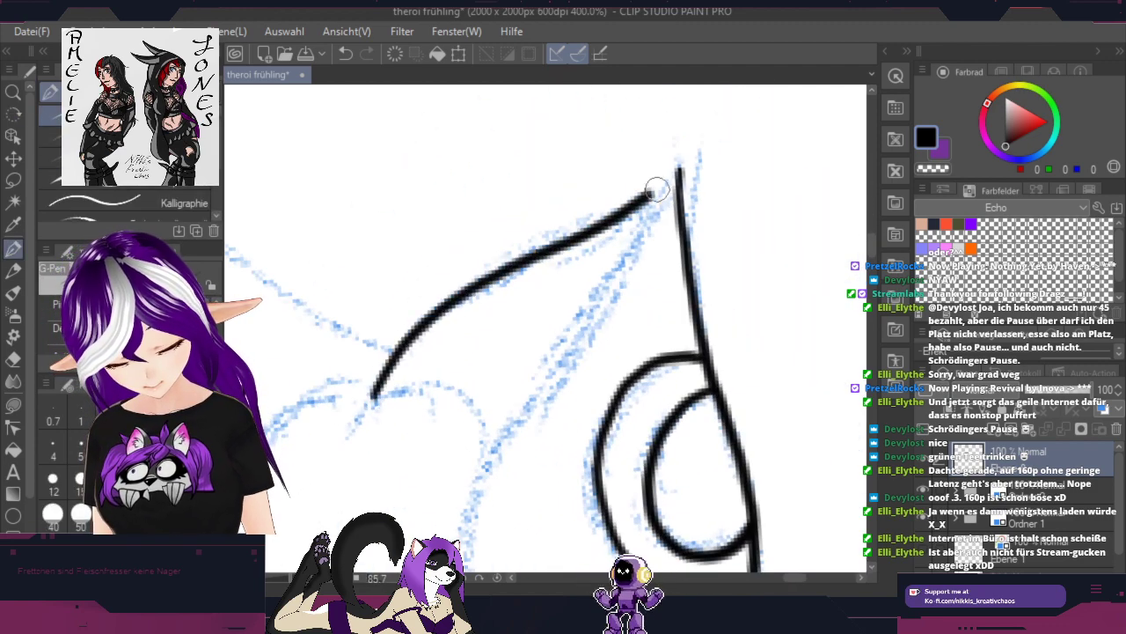
Step: Ink the ear's inner edge as a sweeping curve from beside the fluff up to the ear tip
{"action": "key", "text": "space"}
{"action": "left_click_drag", "start_coordinate": [672, 428], "coordinate": [786, 335]}
{"action": "key", "text": "p"}
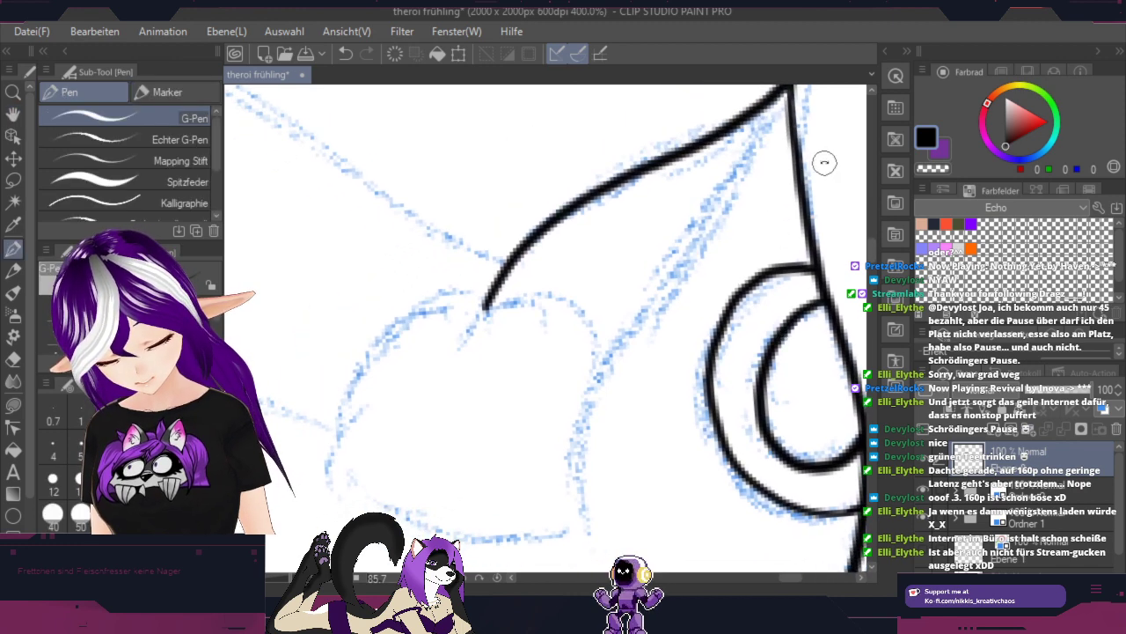
{"action": "key", "text": "shift+space"}
{"action": "left_click_drag", "start_coordinate": [825, 163], "coordinate": [823, 291]}
{"action": "key", "text": "space"}
{"action": "left_click_drag", "start_coordinate": [686, 455], "coordinate": [601, 403]}
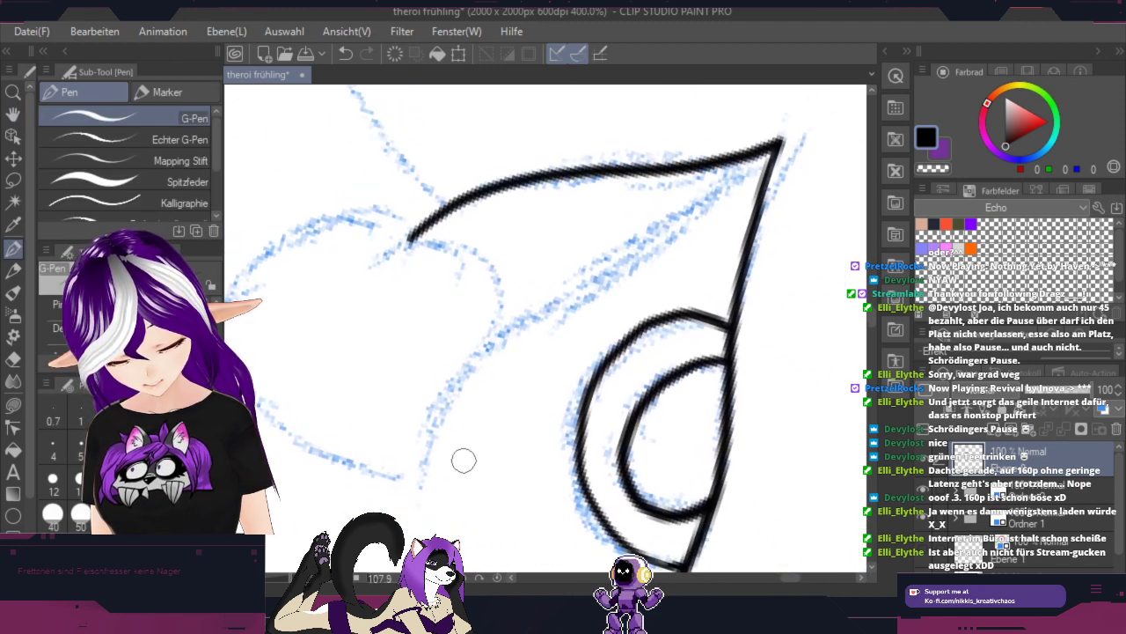
{"action": "mouse_move", "coordinate": [421, 509]}
{"action": "left_mouse_down"}
{"action": "mouse_move", "coordinate": [462, 382]}
{"action": "mouse_move", "coordinate": [541, 310]}
{"action": "mouse_move", "coordinate": [759, 153]}
{"action": "left_mouse_up"}
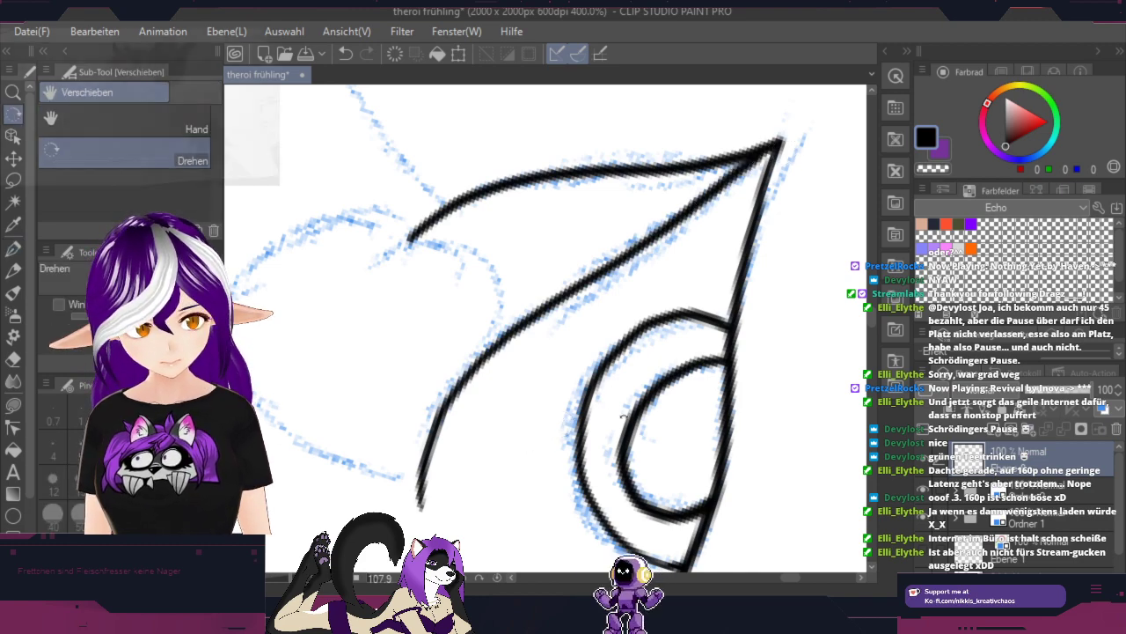
Step: Ink the scalloped outline of the fluff below the ear and close it with a smooth edge meeting at a point
{"action": "left_click_drag", "start_coordinate": [516, 437], "coordinate": [634, 392]}
{"action": "key", "text": "space"}
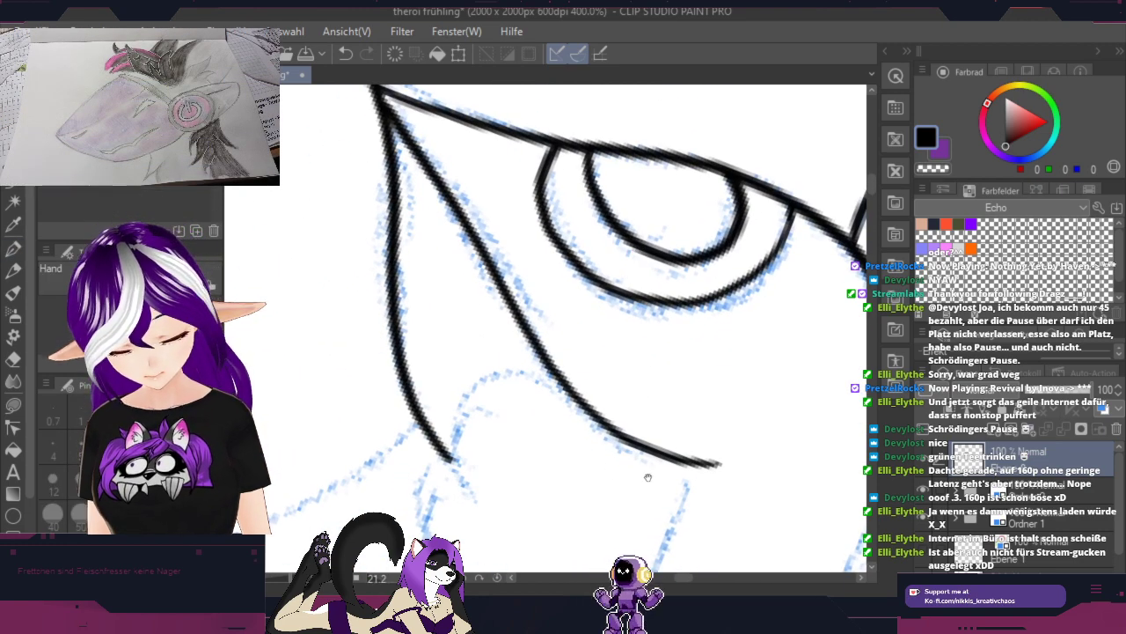
{"action": "left_click_drag", "start_coordinate": [648, 470], "coordinate": [699, 228]}
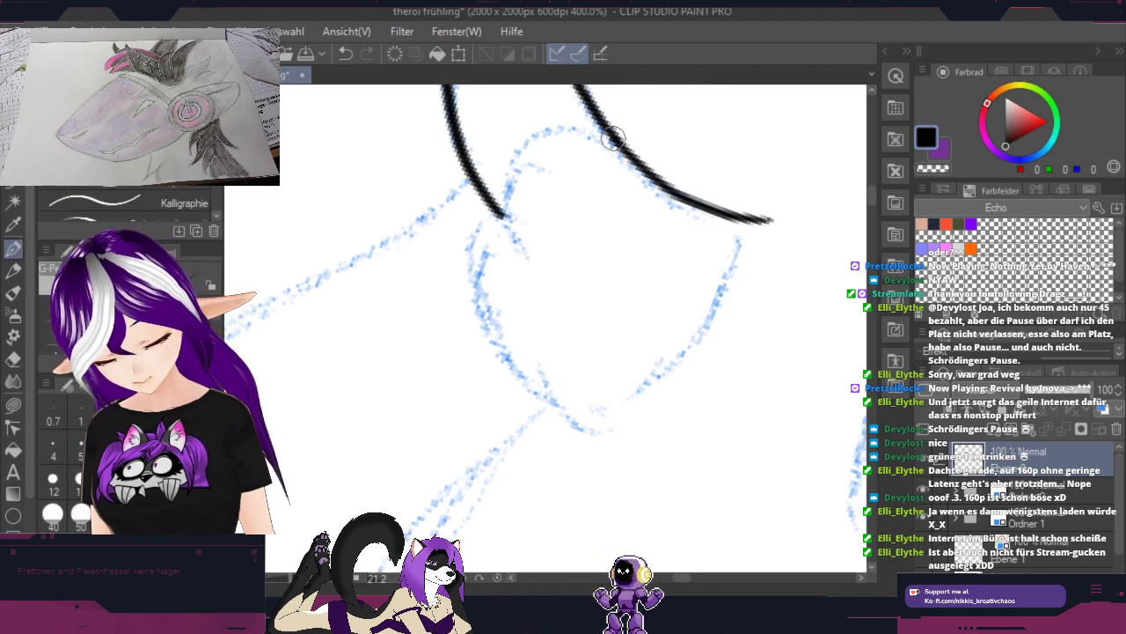
{"action": "mouse_move", "coordinate": [615, 138]}
{"action": "left_mouse_down"}
{"action": "mouse_move", "coordinate": [524, 169]}
{"action": "mouse_move", "coordinate": [498, 211]}
{"action": "mouse_move", "coordinate": [485, 293]}
{"action": "mouse_move", "coordinate": [512, 384]}
{"action": "mouse_move", "coordinate": [564, 394]}
{"action": "mouse_move", "coordinate": [549, 418]}
{"action": "mouse_move", "coordinate": [591, 443]}
{"action": "left_mouse_up"}
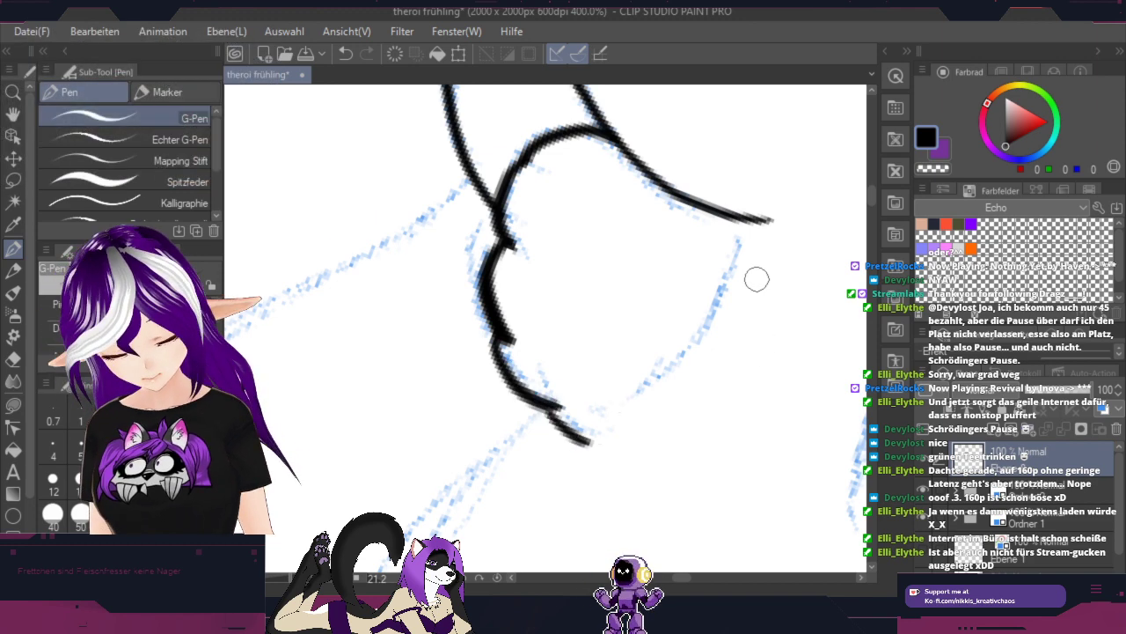
{"action": "mouse_move", "coordinate": [732, 266]}
{"action": "left_mouse_down"}
{"action": "mouse_move", "coordinate": [673, 368]}
{"action": "mouse_move", "coordinate": [612, 426]}
{"action": "left_mouse_up"}
Step: Ink the long curved outer side of the first fringe lock above the forehead
{"action": "key", "text": "space"}
{"action": "left_click_drag", "start_coordinate": [590, 279], "coordinate": [765, 345]}
{"action": "key", "text": "shift+space"}
{"action": "left_click_drag", "start_coordinate": [805, 415], "coordinate": [802, 332]}
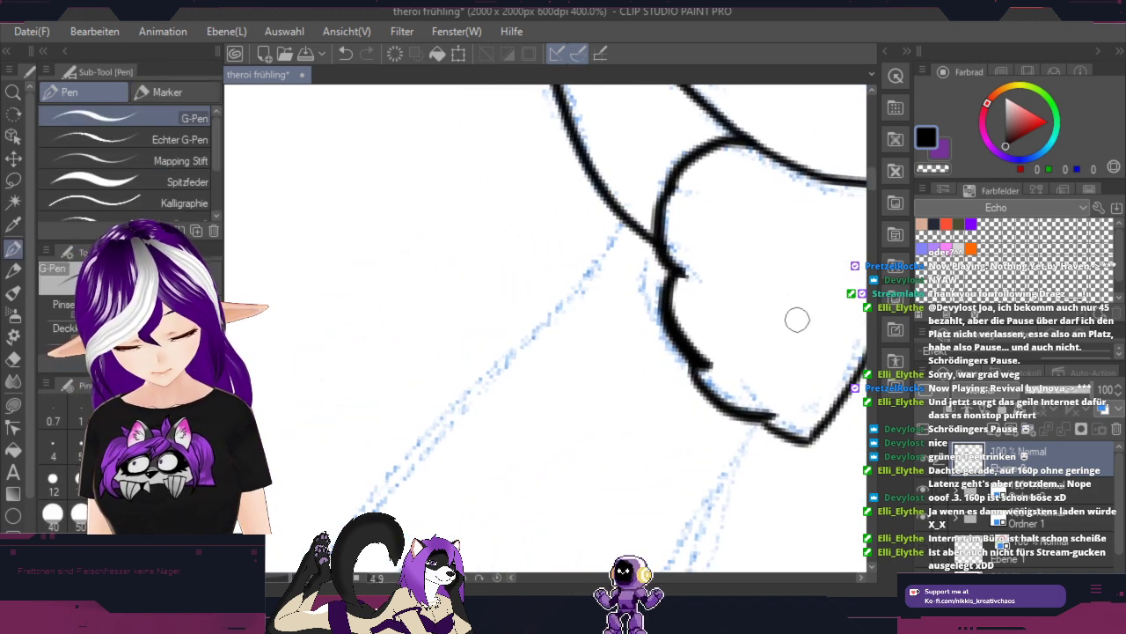
{"action": "key", "text": "space"}
{"action": "left_click_drag", "start_coordinate": [784, 266], "coordinate": [427, 482]}
{"action": "scroll", "coordinate": [427, 482], "scroll_direction": "down", "scroll_amount": 3}
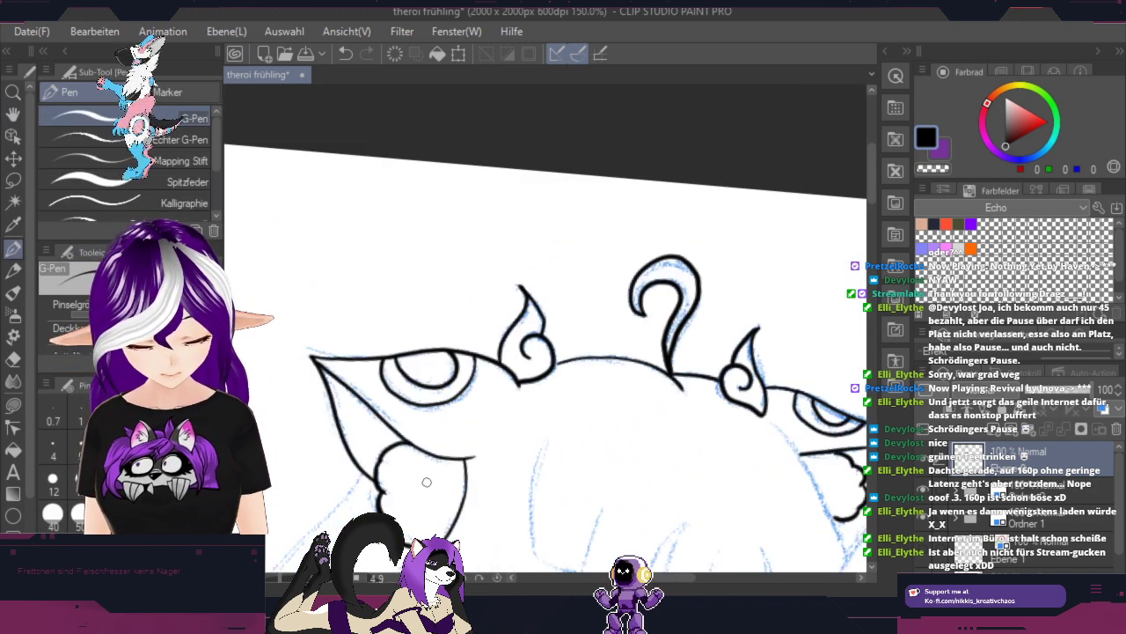
{"action": "key", "text": "space"}
{"action": "left_click_drag", "start_coordinate": [744, 475], "coordinate": [726, 246]}
{"action": "left_click_drag", "start_coordinate": [769, 349], "coordinate": [759, 221]}
{"action": "scroll", "coordinate": [612, 355], "scroll_direction": "up", "scroll_amount": 1}
{"action": "key", "text": "space"}
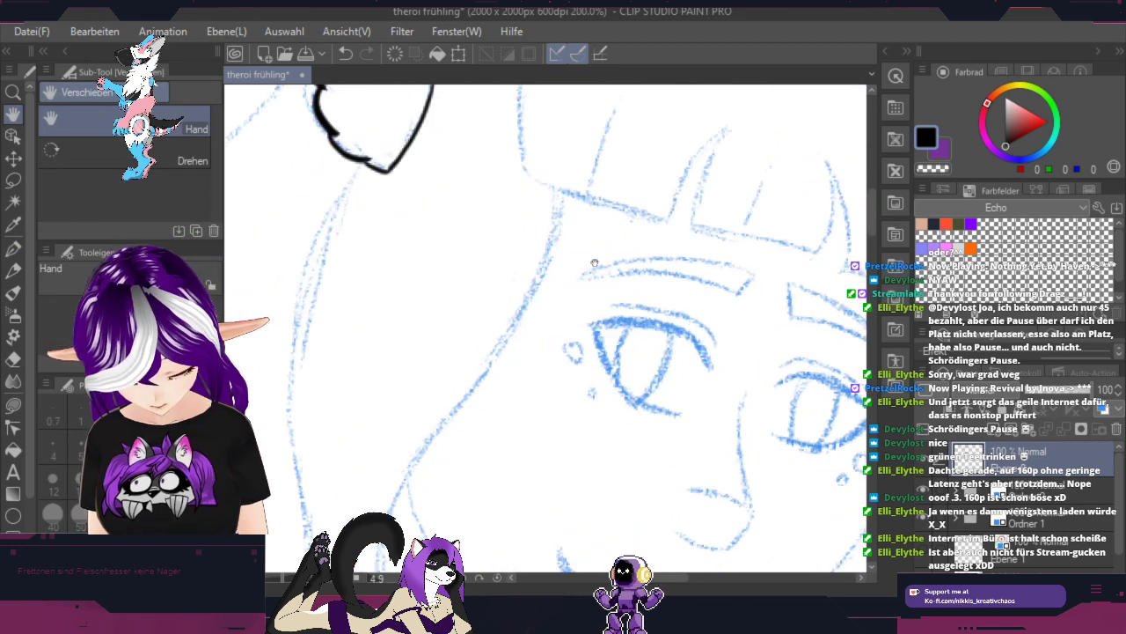
{"action": "left_click_drag", "start_coordinate": [596, 261], "coordinate": [476, 476]}
{"action": "scroll", "coordinate": [429, 275], "scroll_direction": "up", "scroll_amount": 2}
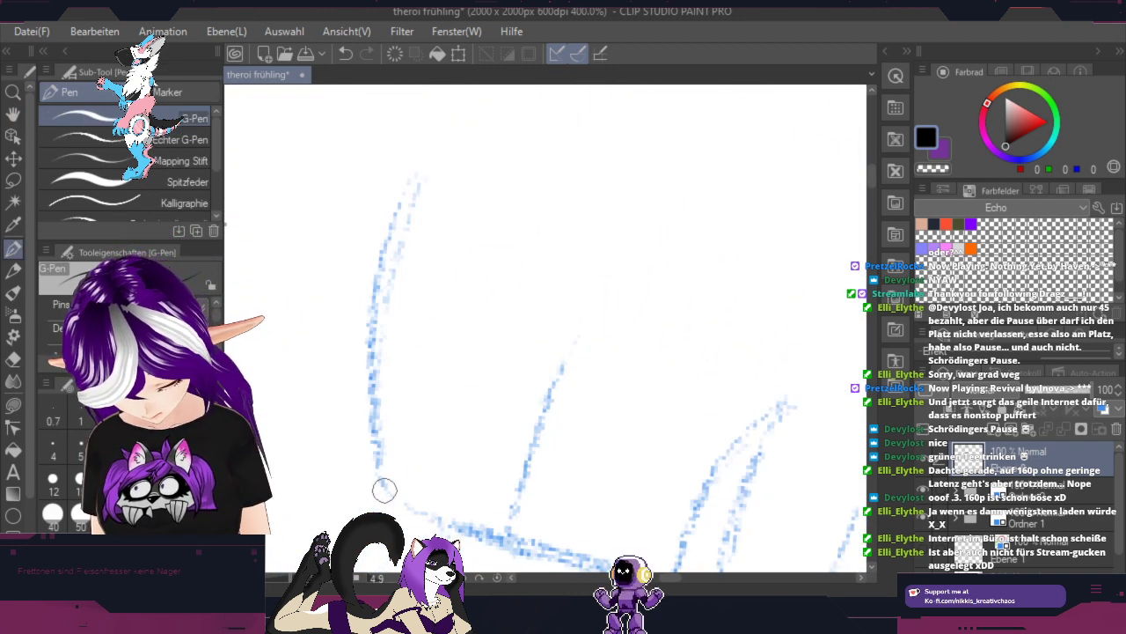
{"action": "mouse_move", "coordinate": [385, 489]}
{"action": "left_mouse_down"}
{"action": "mouse_move", "coordinate": [367, 419]}
{"action": "mouse_move", "coordinate": [419, 183]}
{"action": "left_mouse_up"}
Step: Ink the first fringe lock's straight tip edge, joining it to the lock's outer side line
{"action": "key", "text": "shift+space"}
{"action": "left_click_drag", "start_coordinate": [776, 314], "coordinate": [480, 493]}
{"action": "key", "text": "space"}
{"action": "left_click_drag", "start_coordinate": [424, 309], "coordinate": [498, 353]}
{"action": "scroll", "coordinate": [510, 356], "scroll_direction": "up", "scroll_amount": 1}
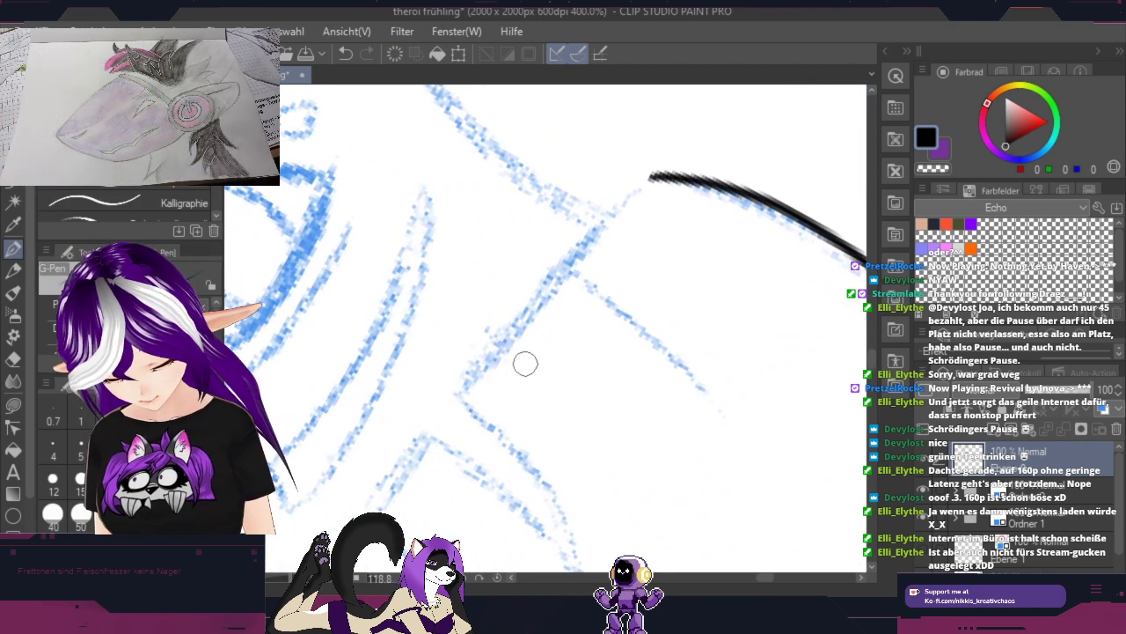
{"action": "mouse_move", "coordinate": [460, 393]}
{"action": "left_mouse_down"}
{"action": "mouse_move", "coordinate": [576, 248]}
{"action": "mouse_move", "coordinate": [658, 176]}
{"action": "left_mouse_up"}
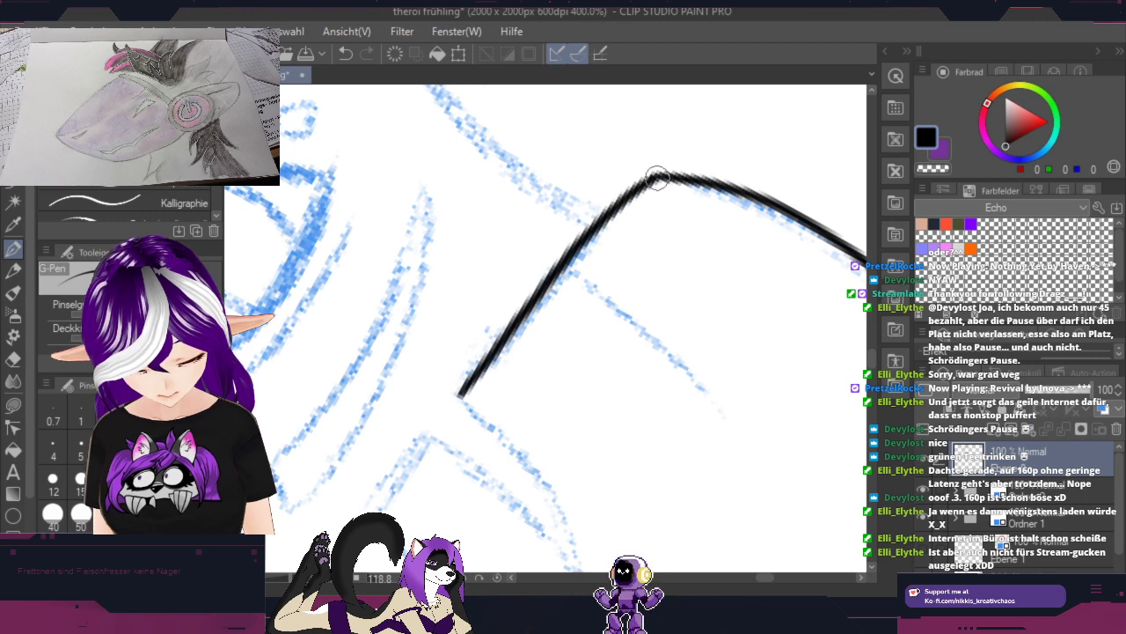
Step: Ink the pointed gap between the first and middle fringe locks and the strand line inside the first lock
{"action": "key", "text": "shift+space"}
{"action": "mouse_move", "coordinate": [777, 308]}
{"action": "left_mouse_down"}
{"action": "mouse_move", "coordinate": [772, 344]}
{"action": "mouse_move", "coordinate": [612, 483]}
{"action": "left_mouse_up"}
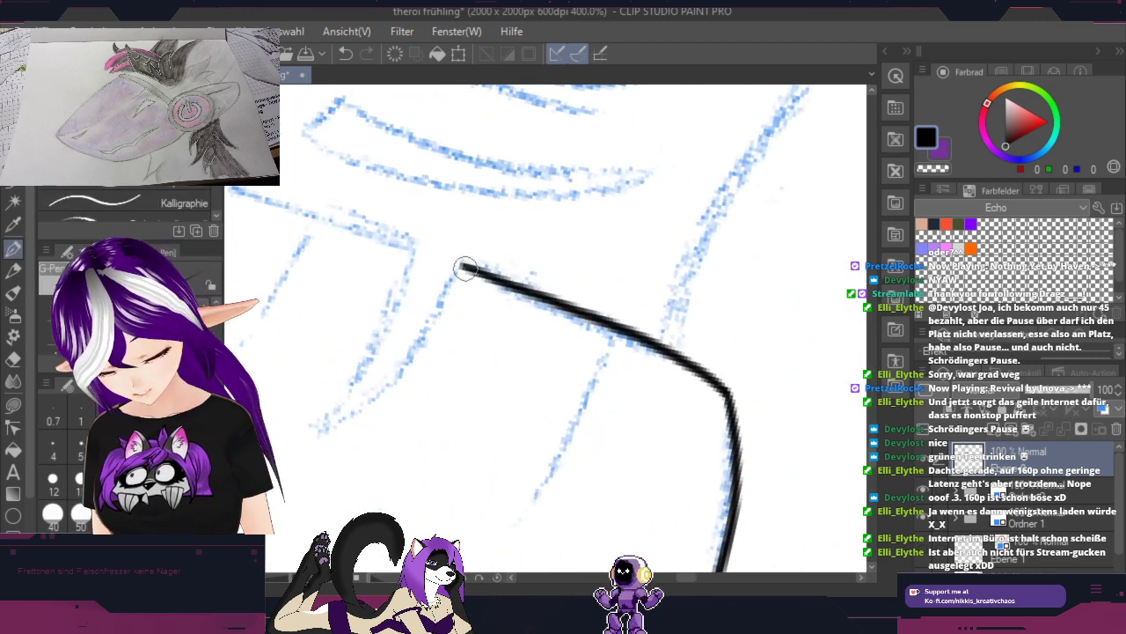
{"action": "mouse_move", "coordinate": [456, 282]}
{"action": "left_mouse_down"}
{"action": "mouse_move", "coordinate": [381, 380]}
{"action": "mouse_move", "coordinate": [309, 406]}
{"action": "mouse_move", "coordinate": [334, 400]}
{"action": "mouse_move", "coordinate": [317, 423]}
{"action": "mouse_move", "coordinate": [384, 313]}
{"action": "mouse_move", "coordinate": [410, 250]}
{"action": "left_mouse_up"}
{"action": "mouse_move", "coordinate": [614, 334]}
{"action": "left_mouse_down"}
{"action": "mouse_move", "coordinate": [599, 387]}
{"action": "mouse_move", "coordinate": [508, 483]}
{"action": "left_mouse_up"}
Step: Ink the curved far side of the middle fringe lock, replacing the first attempt at the stroke
{"action": "key", "text": "space"}
{"action": "mouse_move", "coordinate": [506, 330]}
{"action": "left_mouse_down"}
{"action": "mouse_move", "coordinate": [634, 412]}
{"action": "mouse_move", "coordinate": [597, 410]}
{"action": "left_mouse_up"}
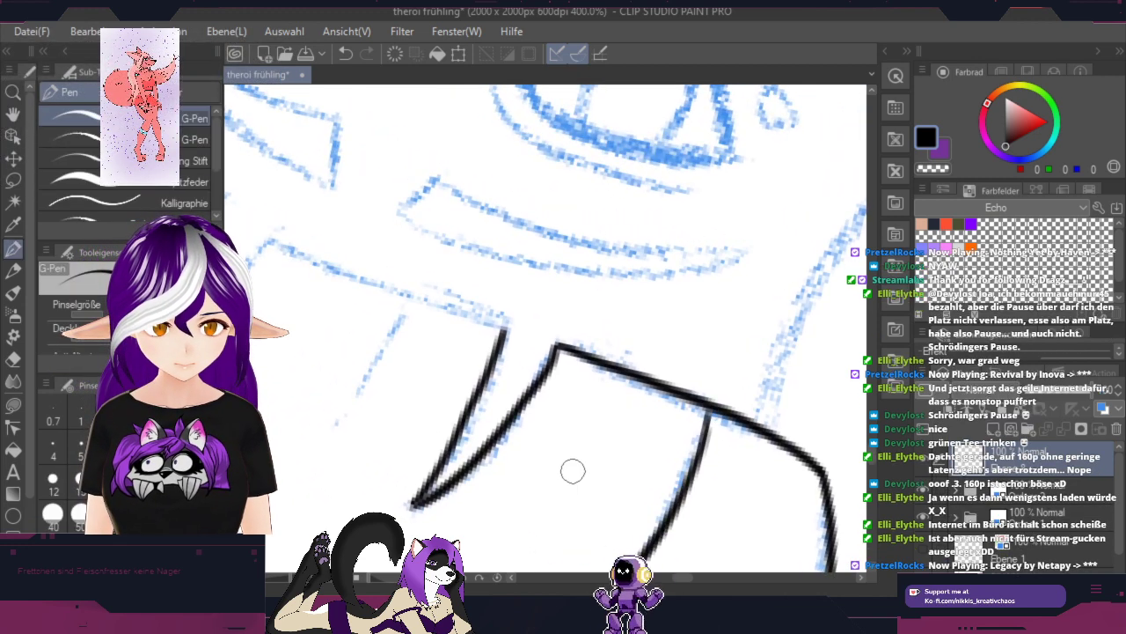
{"action": "key", "text": "space"}
{"action": "left_click_drag", "start_coordinate": [523, 405], "coordinate": [727, 425]}
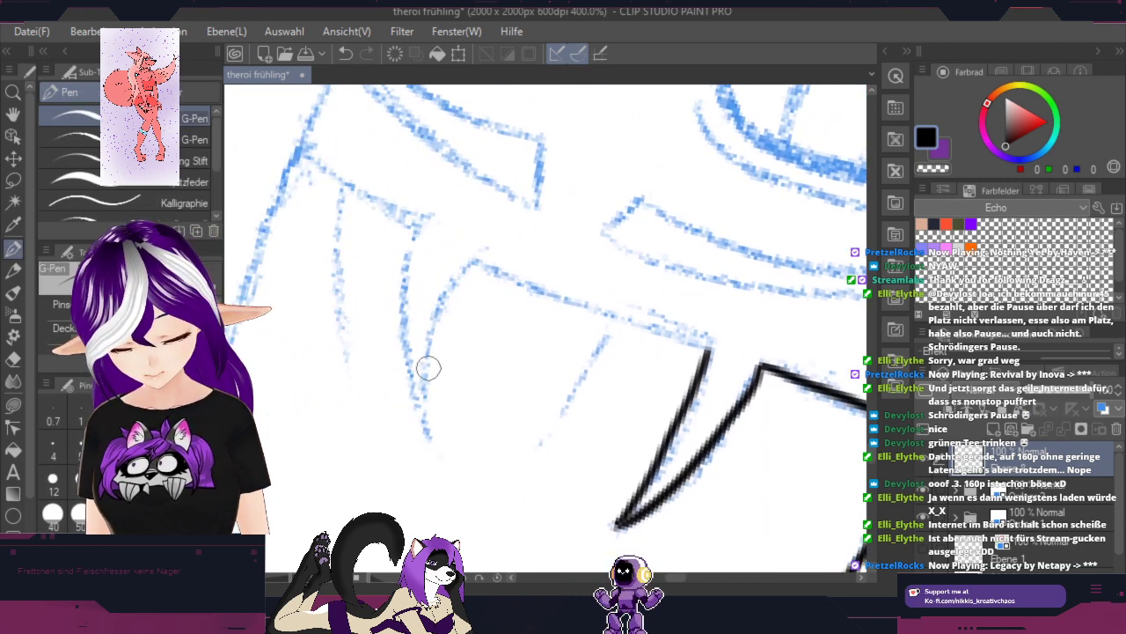
{"action": "left_click_drag", "start_coordinate": [481, 262], "coordinate": [446, 436]}
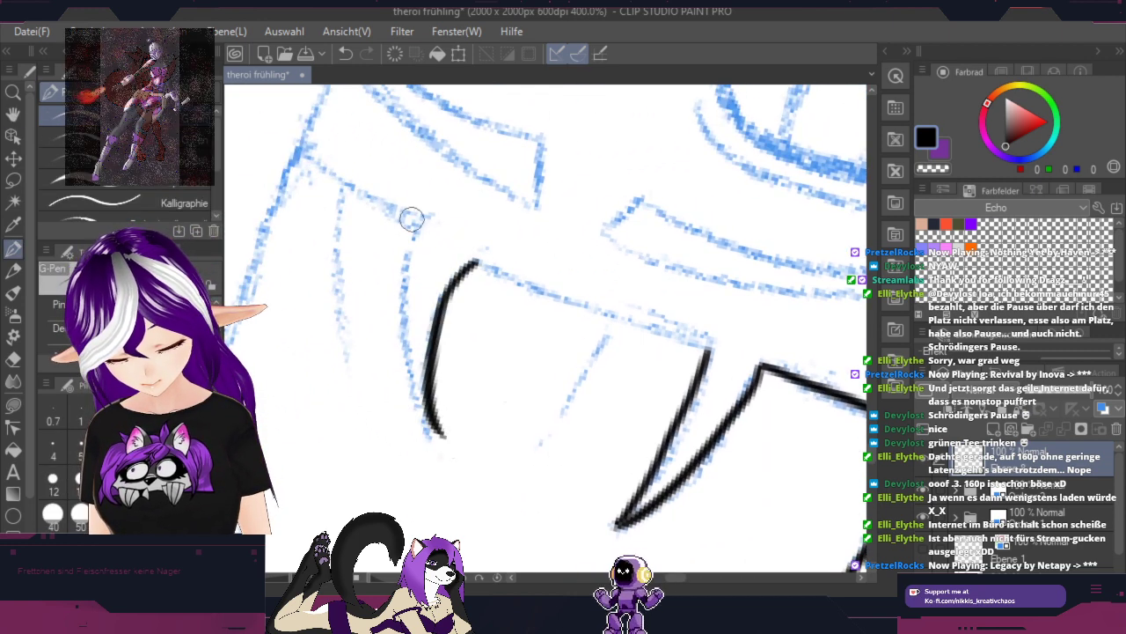
{"action": "left_click", "coordinate": [345, 54]}
{"action": "left_click_drag", "start_coordinate": [482, 262], "coordinate": [440, 427]}
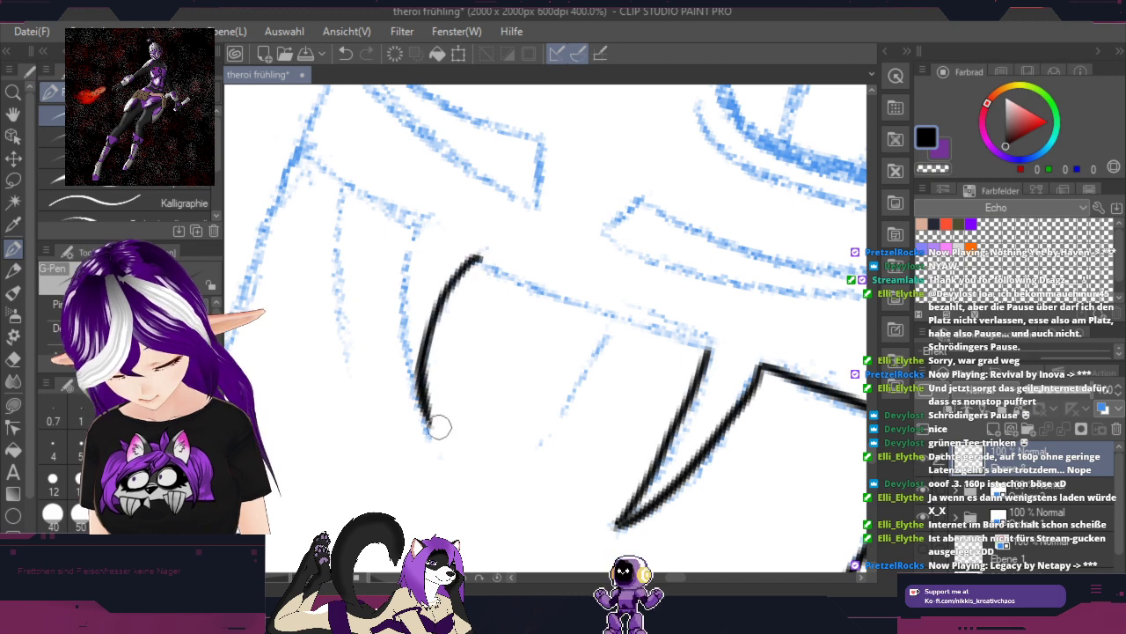
Step: Ink the middle fringe lock's straight tip edge and the short strand line inside it
{"action": "key", "text": "r"}
{"action": "left_click_drag", "start_coordinate": [766, 340], "coordinate": [560, 156]}
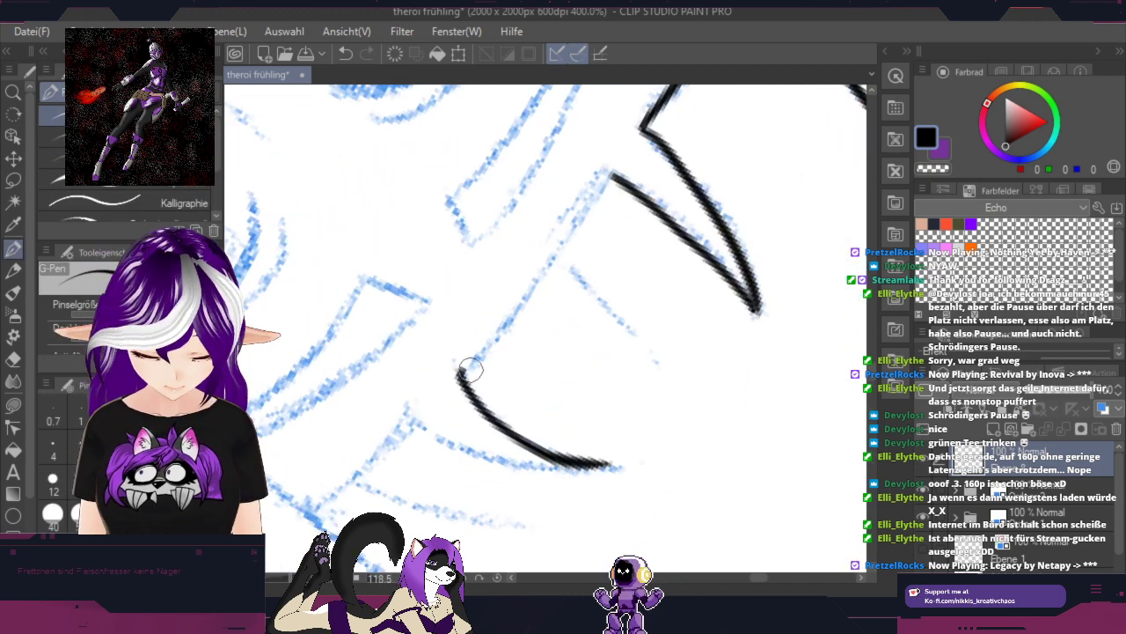
{"action": "left_click_drag", "start_coordinate": [466, 371], "coordinate": [607, 176]}
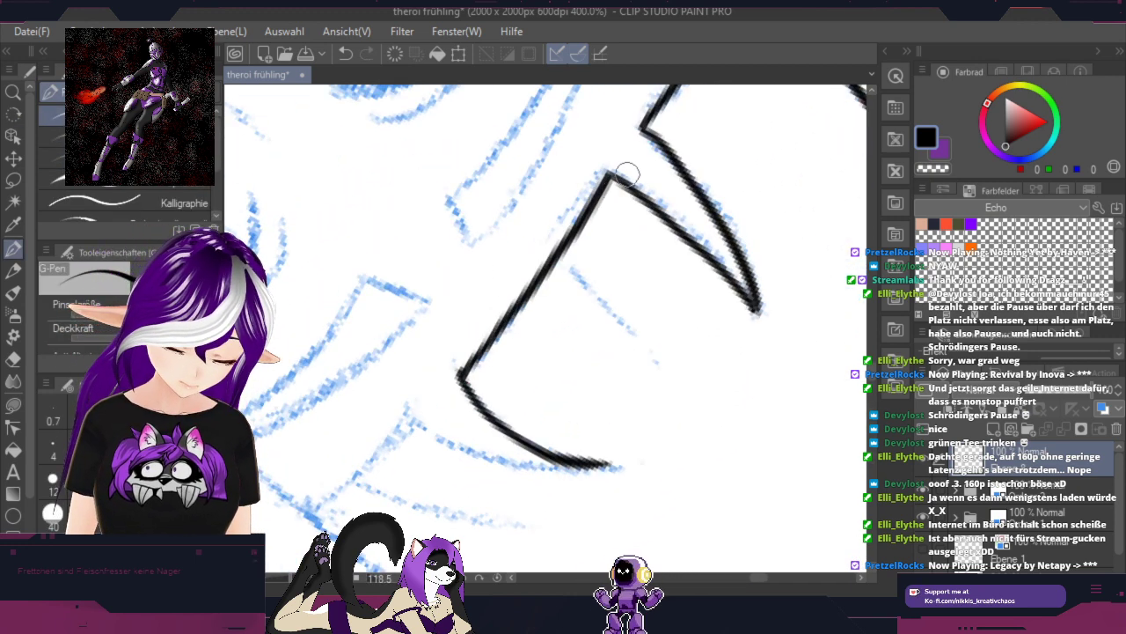
{"action": "left_click_drag", "start_coordinate": [582, 287], "coordinate": [660, 359]}
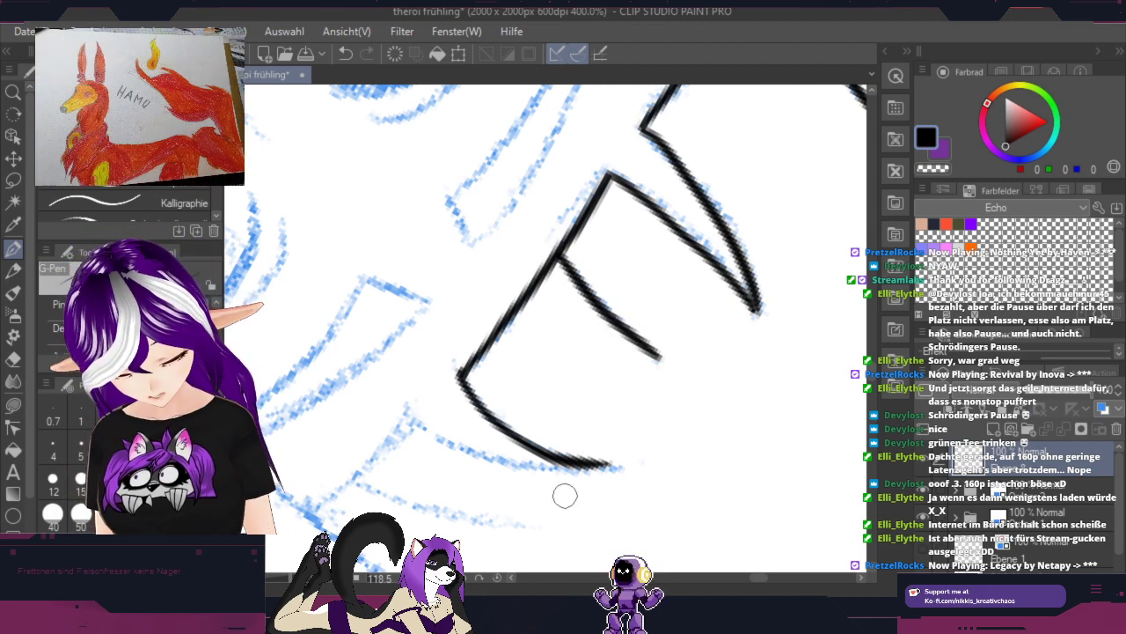
Step: Outline the last fringe lock with its curved side and short tip edge, and ink the strand line inside it
{"action": "key", "text": "r"}
{"action": "left_click_drag", "start_coordinate": [699, 411], "coordinate": [401, 389]}
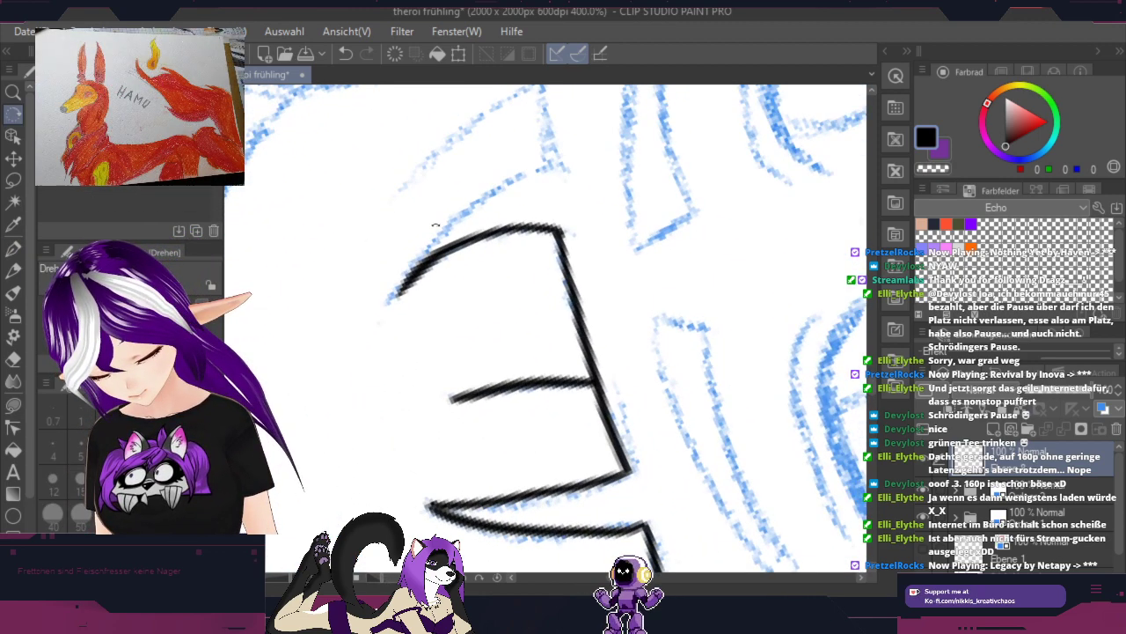
{"action": "mouse_move", "coordinate": [396, 291]}
{"action": "left_mouse_down"}
{"action": "mouse_move", "coordinate": [508, 177]}
{"action": "mouse_move", "coordinate": [568, 154]}
{"action": "left_mouse_up"}
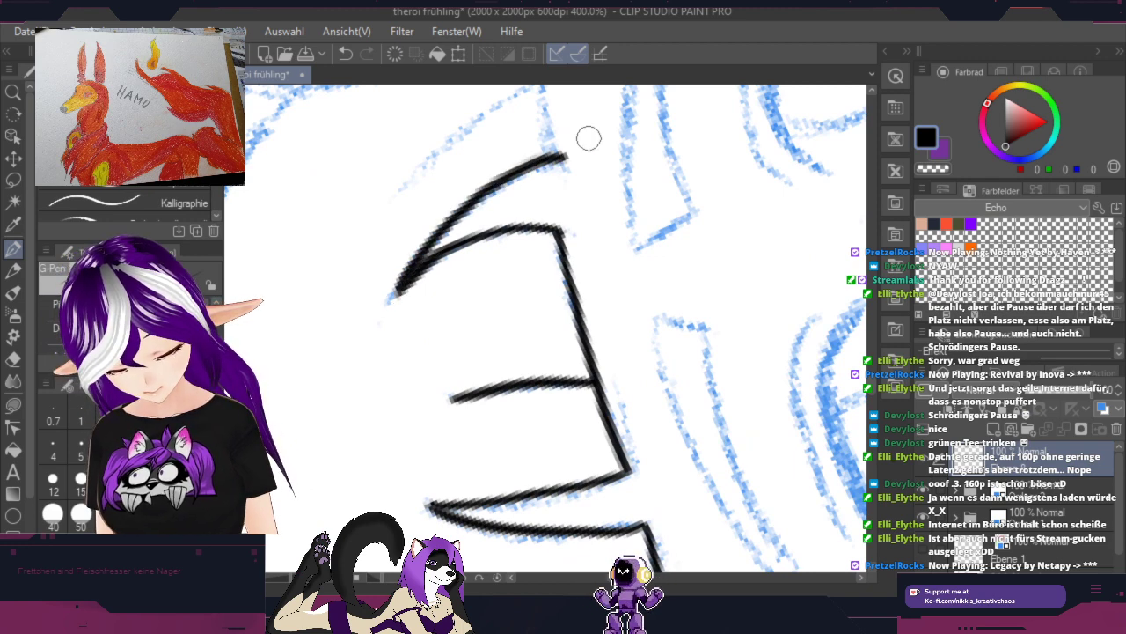
{"action": "left_click_drag", "start_coordinate": [704, 115], "coordinate": [625, 286]}
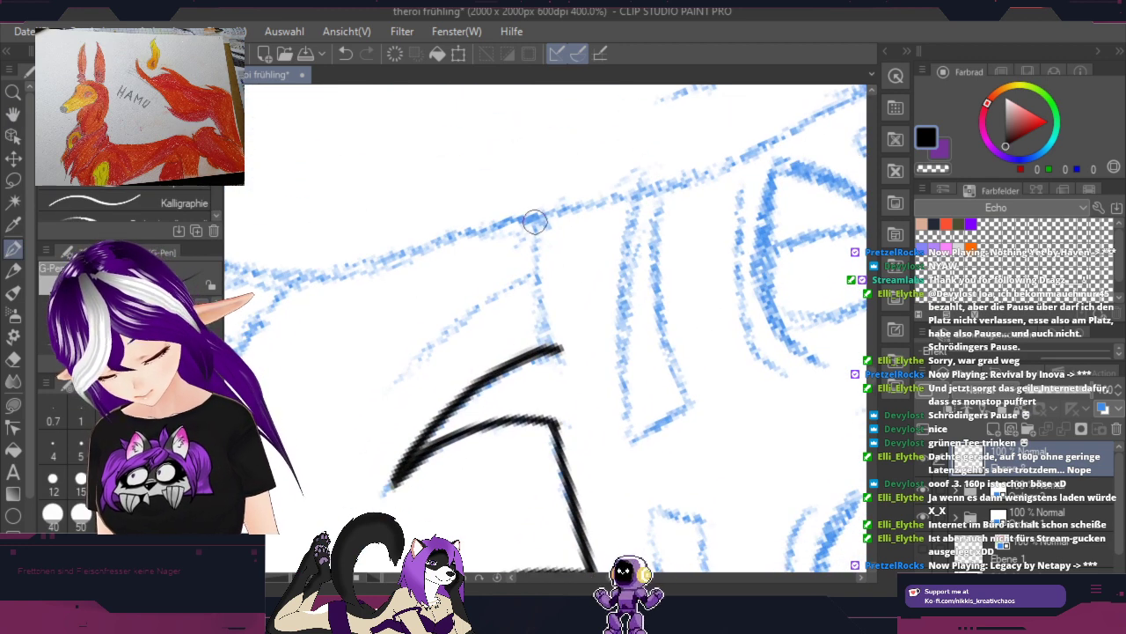
{"action": "mouse_move", "coordinate": [535, 222]}
{"action": "left_mouse_down"}
{"action": "mouse_move", "coordinate": [538, 286]}
{"action": "mouse_move", "coordinate": [559, 350]}
{"action": "left_mouse_up"}
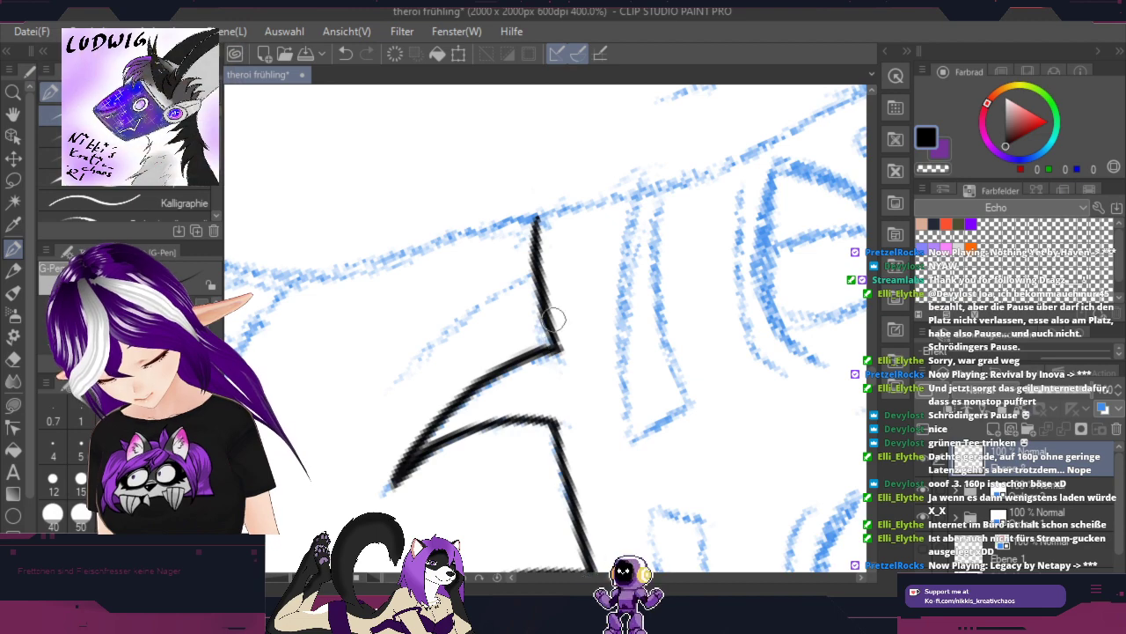
{"action": "mouse_move", "coordinate": [537, 269]}
{"action": "left_mouse_down"}
{"action": "mouse_move", "coordinate": [483, 297]}
{"action": "mouse_move", "coordinate": [396, 378]}
{"action": "left_mouse_up"}
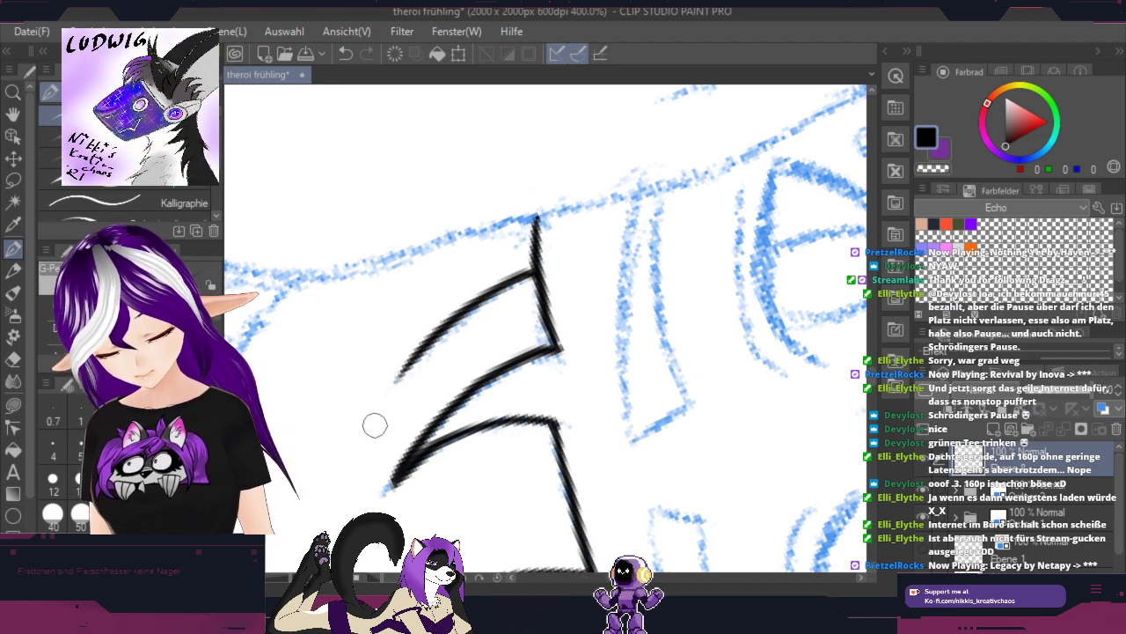
Step: Ink the long curved side contour of the head running past the opposite ear's edge and fluff
{"action": "key", "text": "space"}
{"action": "mouse_move", "coordinate": [375, 425]}
{"action": "left_mouse_down"}
{"action": "mouse_move", "coordinate": [636, 393]}
{"action": "mouse_move", "coordinate": [593, 246]}
{"action": "mouse_move", "coordinate": [576, 321]}
{"action": "left_mouse_up"}
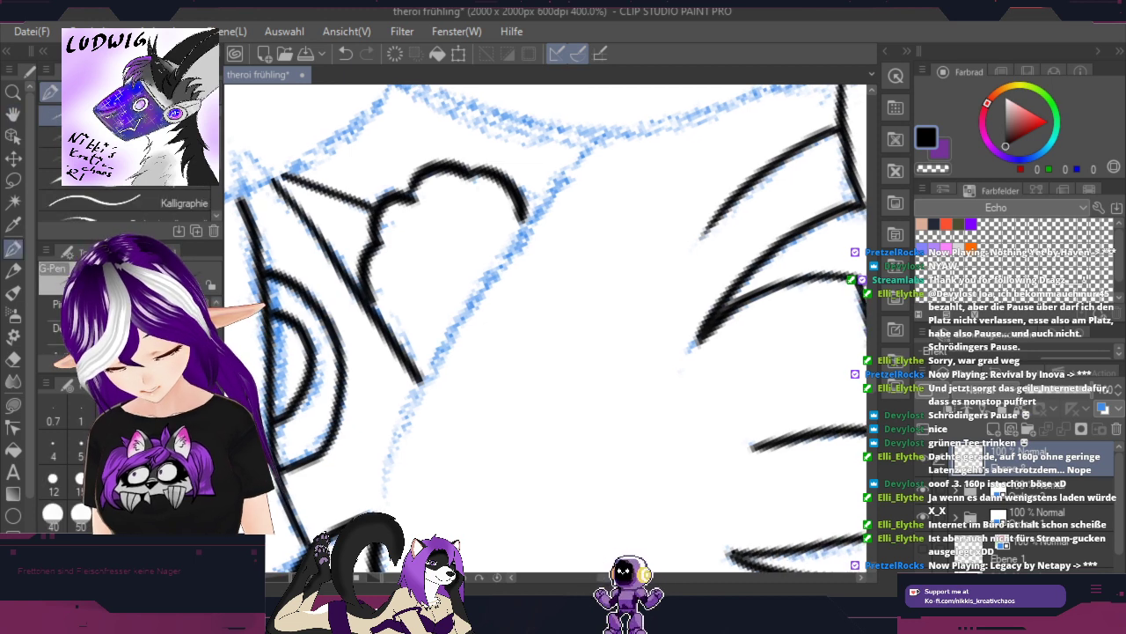
{"action": "mouse_move", "coordinate": [386, 495]}
{"action": "left_mouse_down"}
{"action": "mouse_move", "coordinate": [416, 382]}
{"action": "mouse_move", "coordinate": [587, 138]}
{"action": "left_mouse_up"}
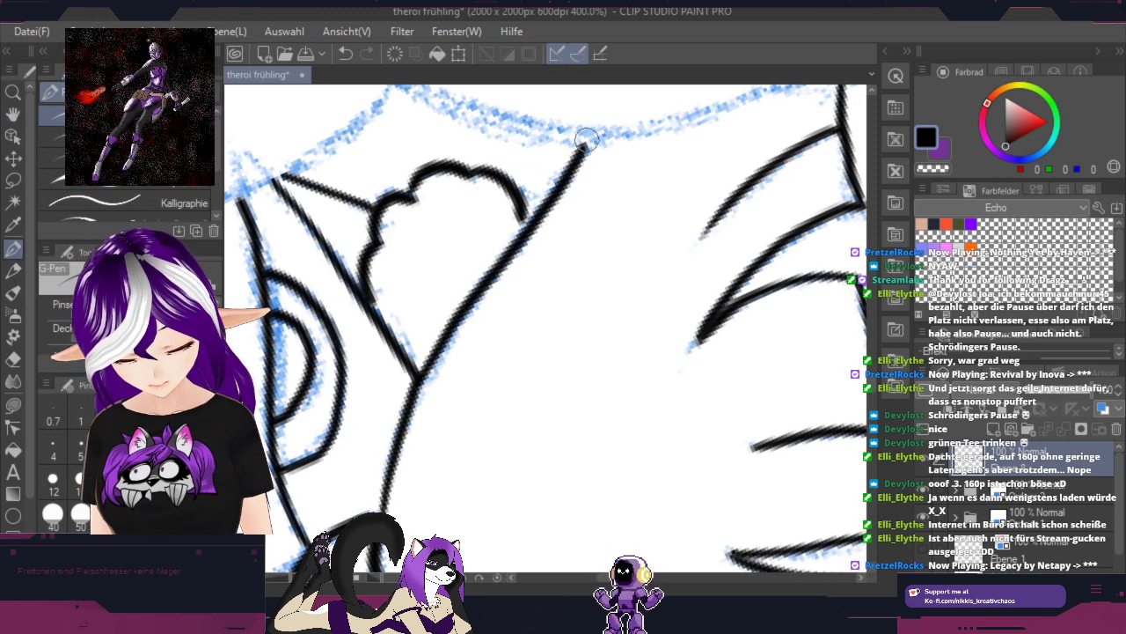
Step: Ink the first figure's head contour between the ear base and the tip of the last fringe lock
{"action": "key", "text": "r"}
{"action": "mouse_move", "coordinate": [770, 215]}
{"action": "left_mouse_down"}
{"action": "mouse_move", "coordinate": [772, 244]}
{"action": "mouse_move", "coordinate": [522, 501]}
{"action": "mouse_move", "coordinate": [510, 494]}
{"action": "mouse_move", "coordinate": [545, 433]}
{"action": "mouse_move", "coordinate": [598, 198]}
{"action": "mouse_move", "coordinate": [615, 181]}
{"action": "left_mouse_up"}
{"action": "scroll", "coordinate": [510, 494], "scroll_direction": "down", "scroll_amount": 2}
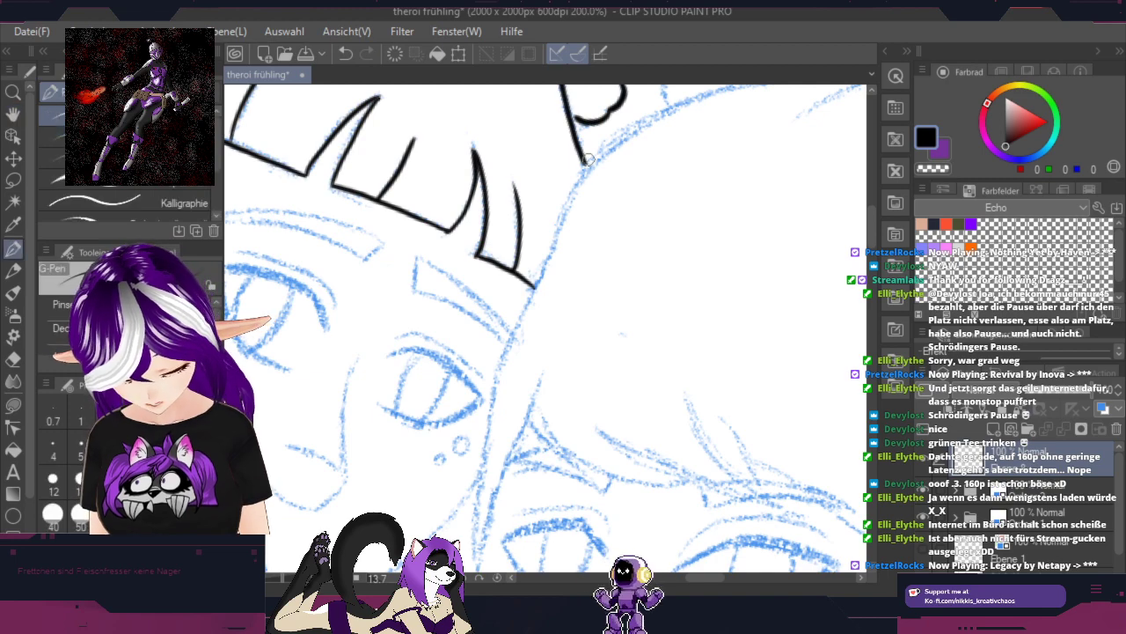
{"action": "scroll", "coordinate": [577, 189], "scroll_direction": "up", "scroll_amount": 2}
{"action": "left_click_drag", "start_coordinate": [615, 247], "coordinate": [504, 344]}
{"action": "left_click_drag", "start_coordinate": [678, 185], "coordinate": [692, 329]}
{"action": "left_click_drag", "start_coordinate": [507, 387], "coordinate": [608, 483]}
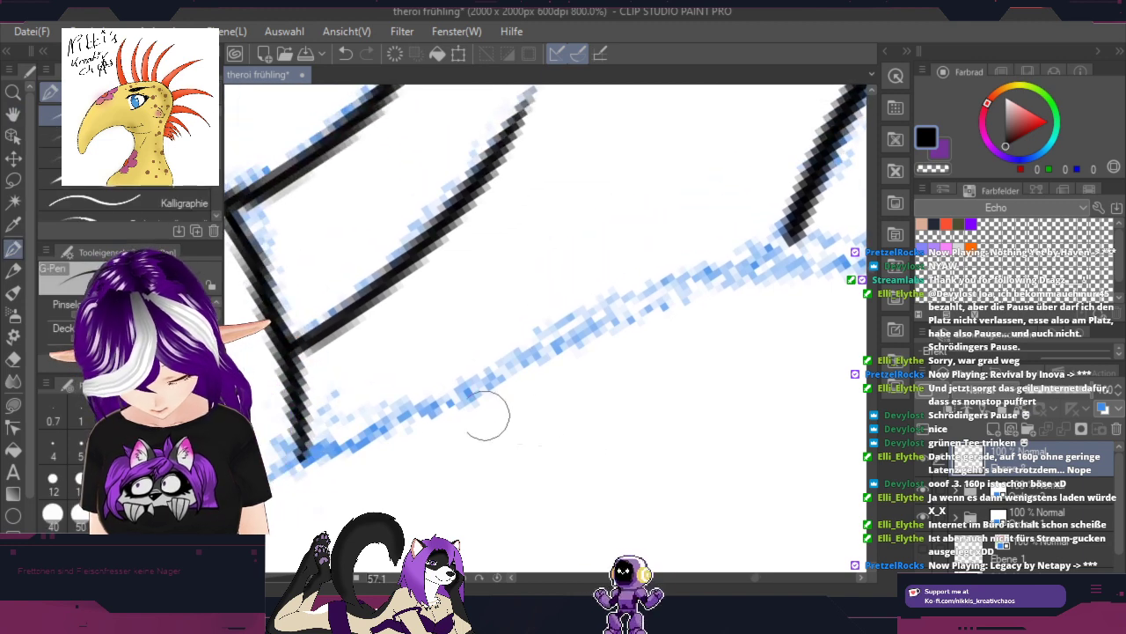
{"action": "mouse_move", "coordinate": [300, 454]}
{"action": "left_mouse_down"}
{"action": "mouse_move", "coordinate": [419, 414]}
{"action": "mouse_move", "coordinate": [718, 269]}
{"action": "mouse_move", "coordinate": [801, 241]}
{"action": "left_mouse_up"}
{"action": "left_click_drag", "start_coordinate": [588, 438], "coordinate": [854, 273]}
{"action": "left_click_drag", "start_coordinate": [591, 371], "coordinate": [827, 254]}
Step: Continue the first figure's side contour from the fringe tip past the cheek down to where the two faces meet
{"action": "key", "text": "r"}
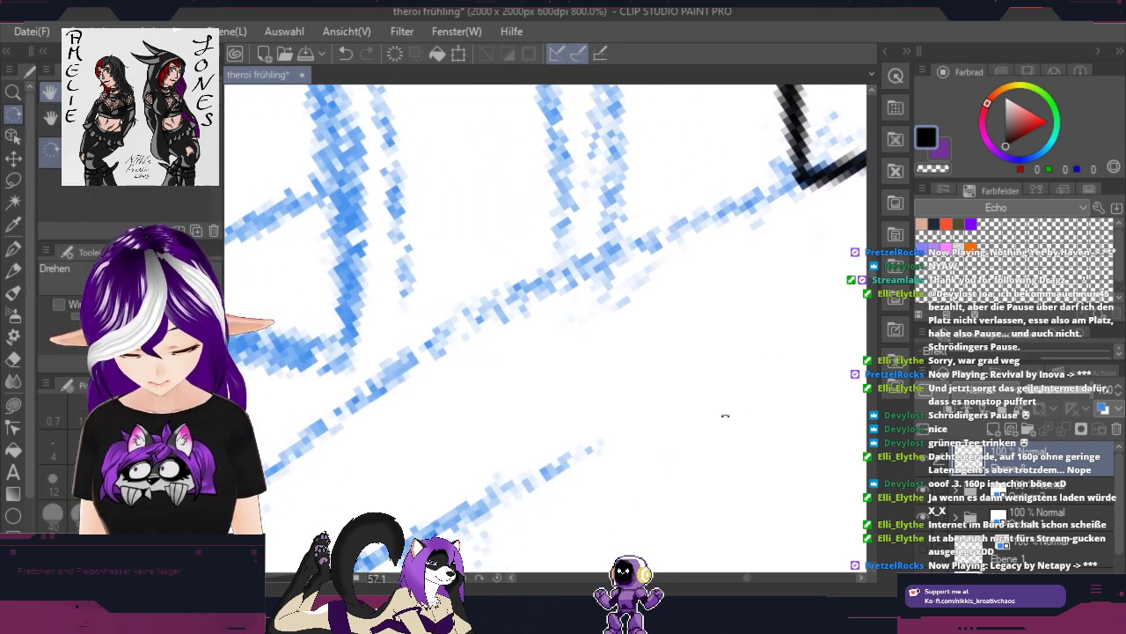
{"action": "left_click_drag", "start_coordinate": [727, 419], "coordinate": [731, 384]}
{"action": "scroll", "coordinate": [730, 385], "scroll_direction": "down", "scroll_amount": 2}
{"action": "key", "text": "h"}
{"action": "left_click_drag", "start_coordinate": [714, 347], "coordinate": [699, 219]}
{"action": "key", "text": "r"}
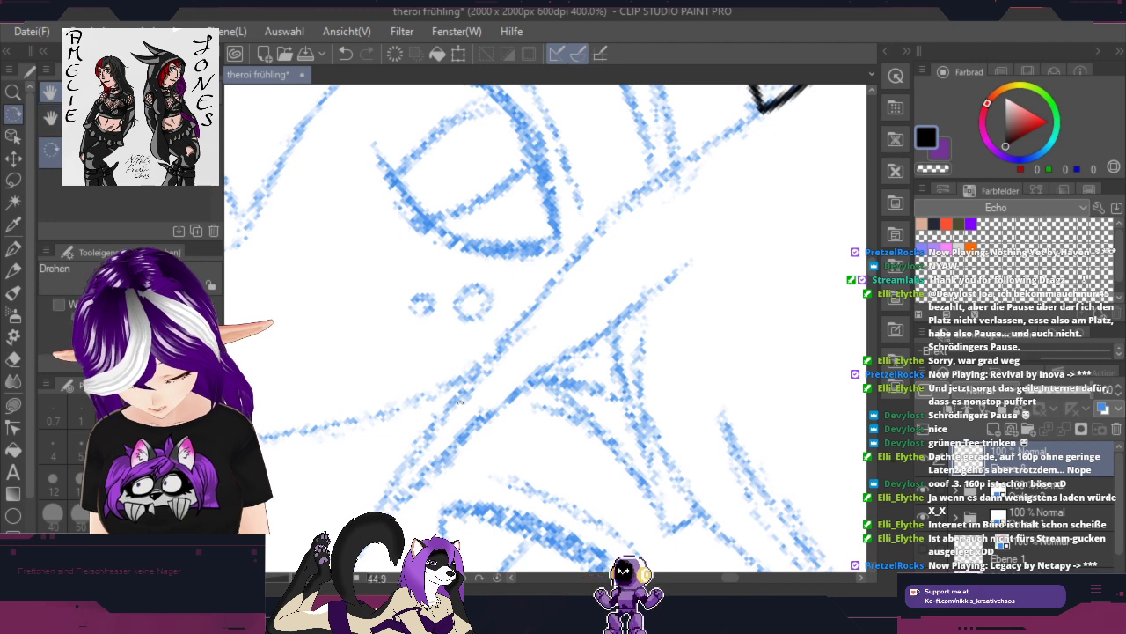
{"action": "key", "text": "p"}
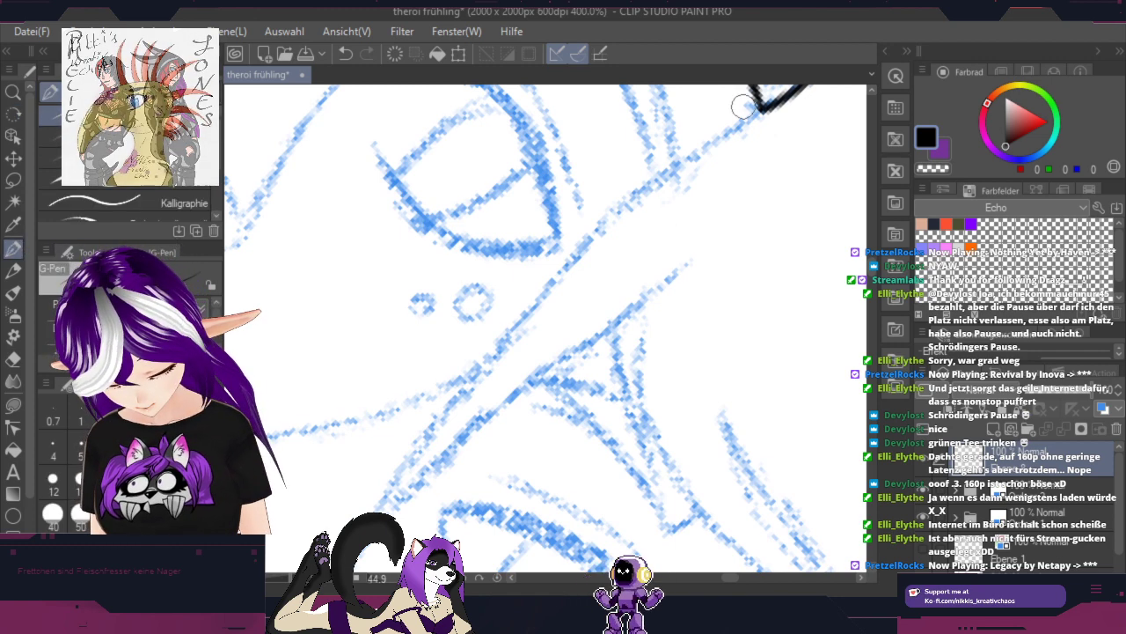
{"action": "scroll", "coordinate": [759, 116], "scroll_direction": "up", "scroll_amount": 1}
{"action": "key", "text": "space"}
{"action": "left_click_drag", "start_coordinate": [714, 211], "coordinate": [772, 247]}
{"action": "key", "text": "p"}
{"action": "mouse_move", "coordinate": [849, 128]}
{"action": "left_mouse_down"}
{"action": "mouse_move", "coordinate": [792, 176]}
{"action": "mouse_move", "coordinate": [590, 295]}
{"action": "mouse_move", "coordinate": [456, 434]}
{"action": "mouse_move", "coordinate": [365, 555]}
{"action": "left_mouse_up"}
{"action": "key", "text": "space"}
{"action": "left_click_drag", "start_coordinate": [524, 457], "coordinate": [794, 50]}
{"action": "mouse_move", "coordinate": [647, 133]}
{"action": "left_mouse_down"}
{"action": "mouse_move", "coordinate": [528, 264]}
{"action": "mouse_move", "coordinate": [352, 519]}
{"action": "left_mouse_up"}
{"action": "key", "text": "h"}
{"action": "mouse_move", "coordinate": [435, 445]}
{"action": "left_mouse_down"}
{"action": "mouse_move", "coordinate": [470, 393]}
{"action": "mouse_move", "coordinate": [480, 288]}
{"action": "left_mouse_up"}
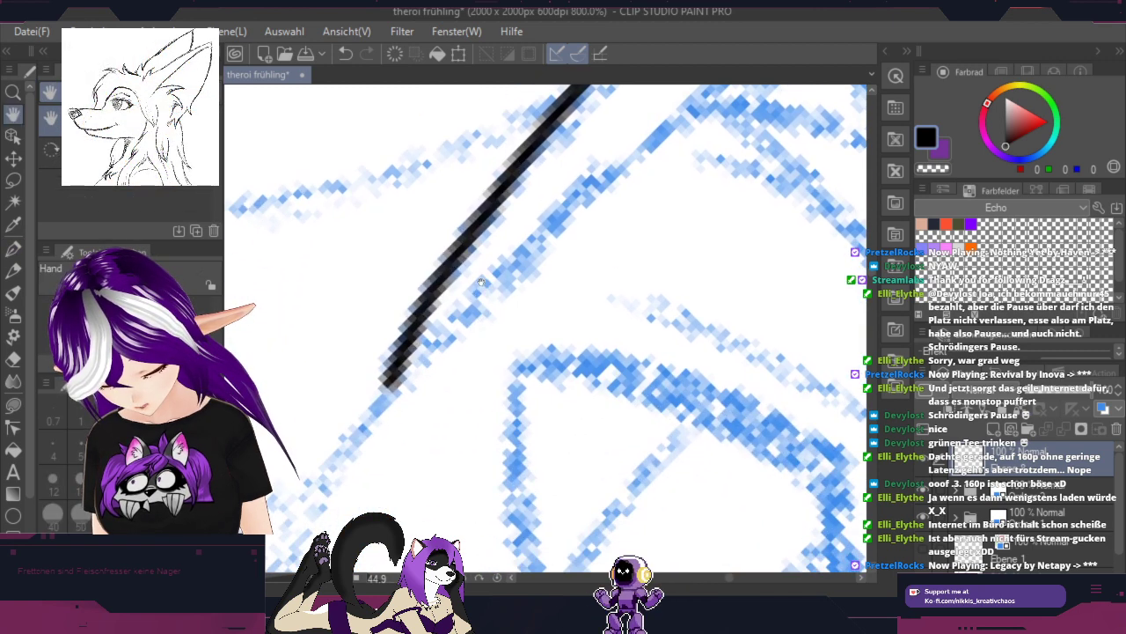
Step: Ink the second figure's hair edge rising from the pointed end of the long side contour between the two faces
{"action": "key", "text": "p"}
{"action": "mouse_move", "coordinate": [398, 347]}
{"action": "left_mouse_down"}
{"action": "mouse_move", "coordinate": [317, 482]}
{"action": "mouse_move", "coordinate": [515, 269]}
{"action": "mouse_move", "coordinate": [692, 117]}
{"action": "mouse_move", "coordinate": [545, 318]}
{"action": "mouse_move", "coordinate": [528, 368]}
{"action": "left_mouse_up"}
{"action": "key", "text": "h"}
{"action": "key", "text": "p"}
{"action": "mouse_move", "coordinate": [308, 462]}
{"action": "left_mouse_down"}
{"action": "mouse_move", "coordinate": [527, 344]}
{"action": "mouse_move", "coordinate": [699, 189]}
{"action": "left_mouse_up"}
{"action": "scroll", "coordinate": [737, 229], "scroll_direction": "down", "scroll_amount": 2}
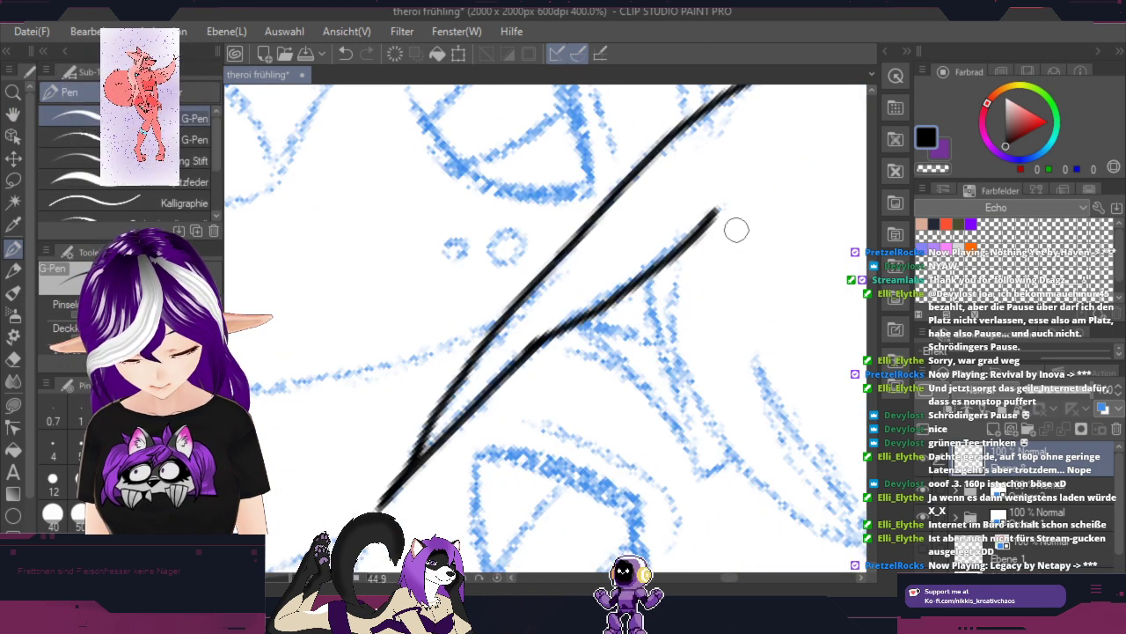
Step: Undo the upper part of the second figure's hair edge and ink it again along the sketch
{"action": "key", "text": "space"}
{"action": "left_click_drag", "start_coordinate": [737, 229], "coordinate": [528, 154]}
{"action": "key", "text": "p"}
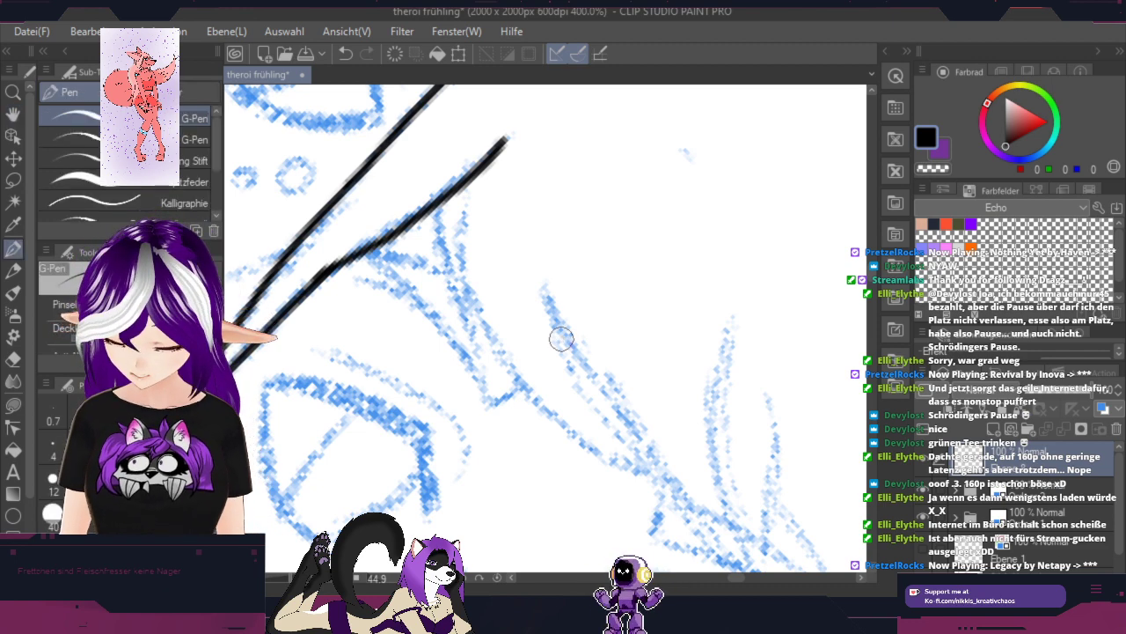
{"action": "scroll", "coordinate": [561, 339], "scroll_direction": "down", "scroll_amount": 2}
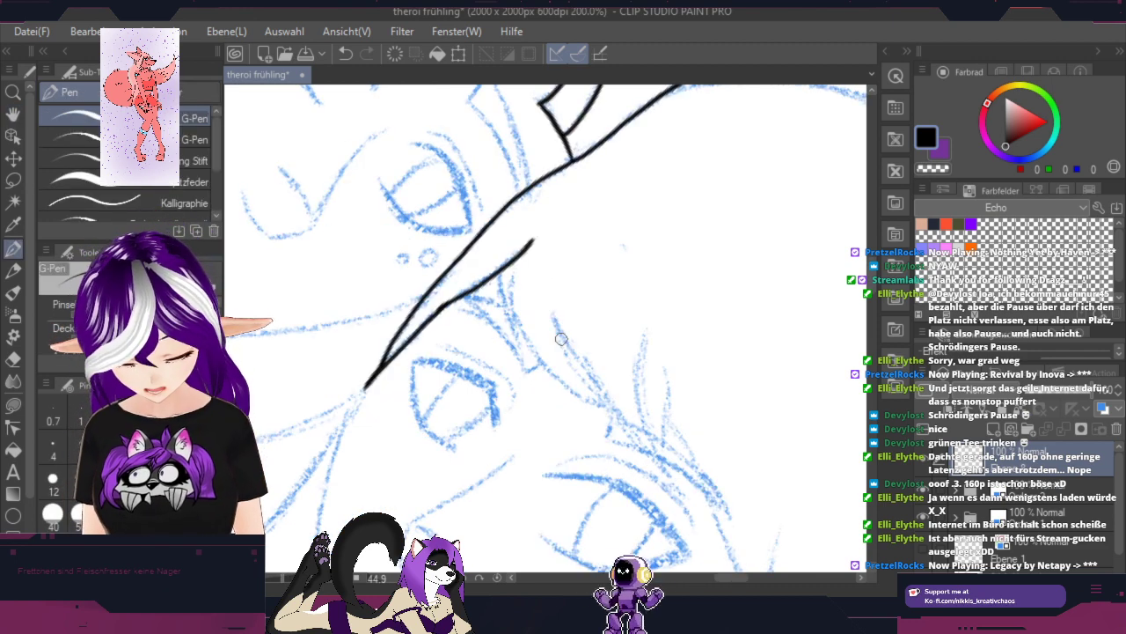
{"action": "scroll", "coordinate": [540, 203], "scroll_direction": "up", "scroll_amount": 2}
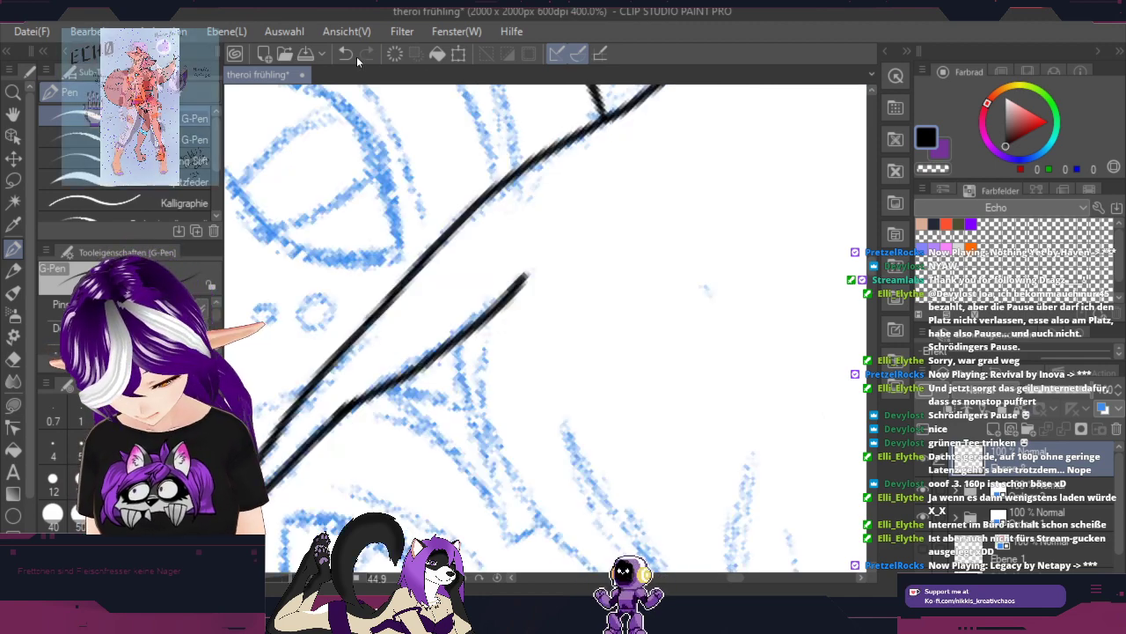
{"action": "scroll", "coordinate": [495, 322], "scroll_direction": "up", "scroll_amount": 2}
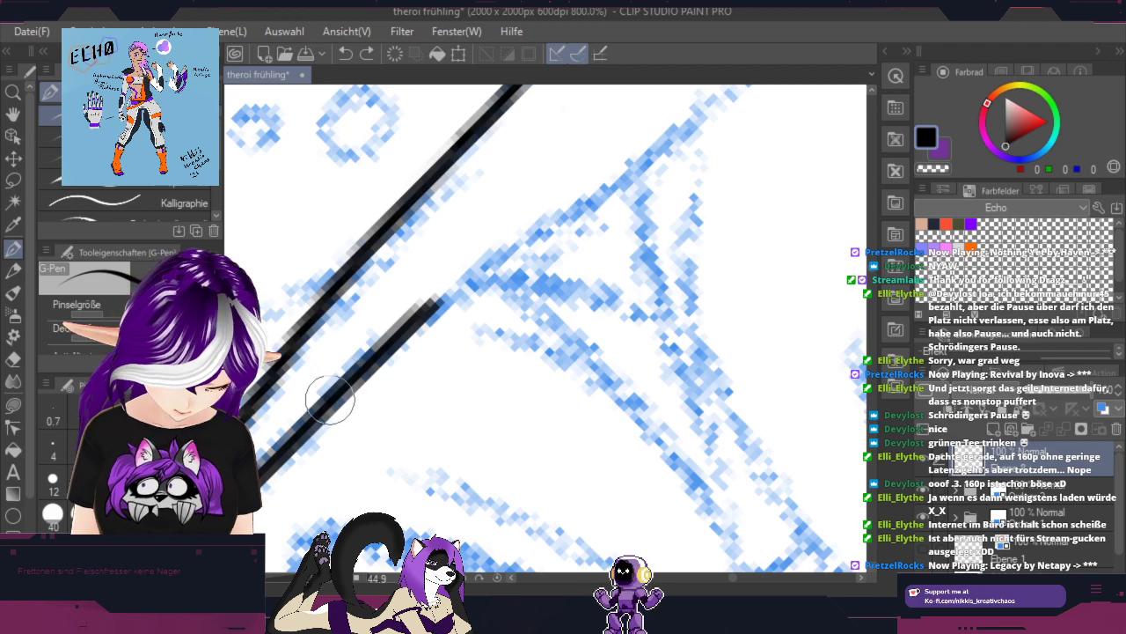
{"action": "mouse_move", "coordinate": [330, 400]}
{"action": "left_mouse_down"}
{"action": "mouse_move", "coordinate": [442, 278]}
{"action": "mouse_move", "coordinate": [722, 111]}
{"action": "left_mouse_up"}
Step: Ink the lower edge, squared tip and short inner line of the second figure's first fringe lock
{"action": "key", "text": "space"}
{"action": "mouse_move", "coordinate": [749, 150]}
{"action": "left_mouse_down"}
{"action": "mouse_move", "coordinate": [669, 282]}
{"action": "mouse_move", "coordinate": [684, 131]}
{"action": "left_mouse_up"}
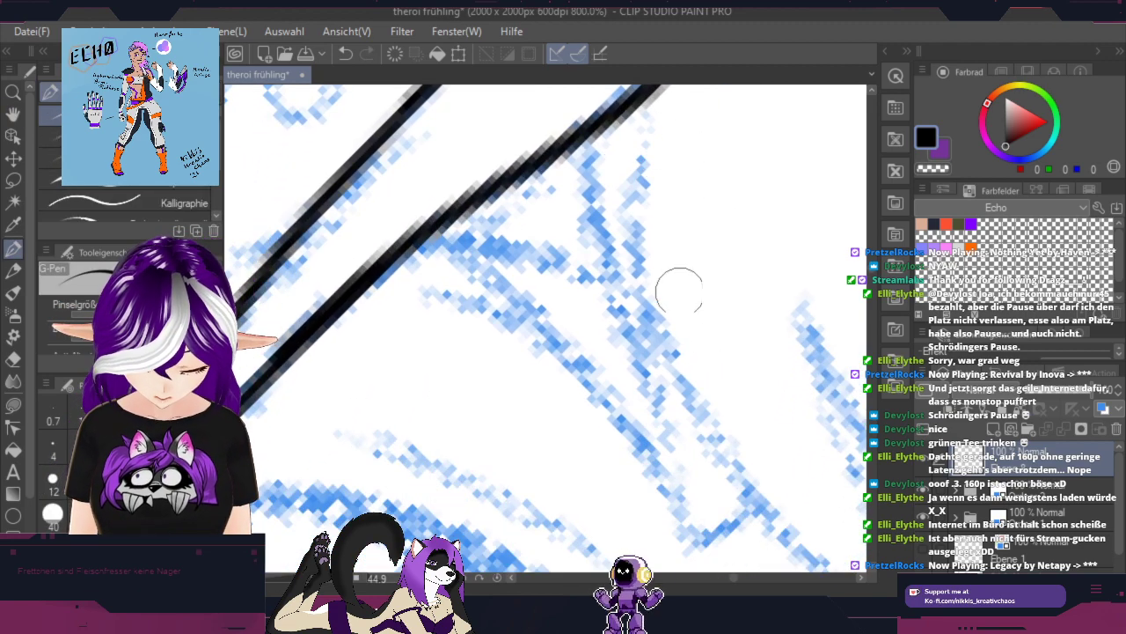
{"action": "key", "text": "shift+space"}
{"action": "left_click_drag", "start_coordinate": [755, 394], "coordinate": [570, 128]}
{"action": "key", "text": "space"}
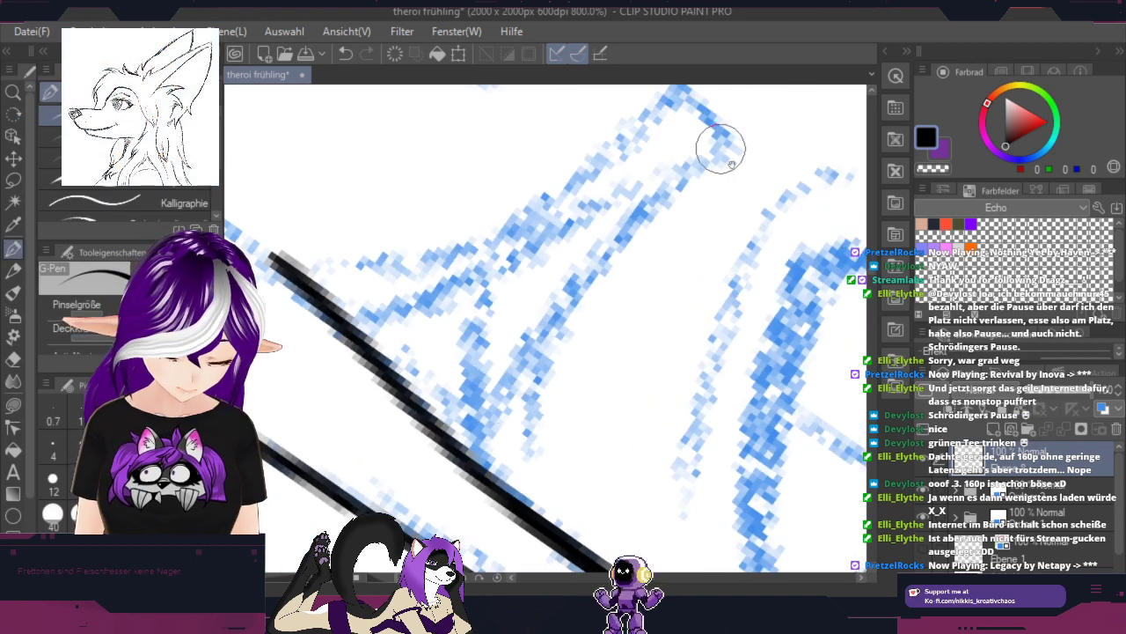
{"action": "key", "text": "space"}
{"action": "mouse_move", "coordinate": [721, 150]}
{"action": "left_mouse_down"}
{"action": "mouse_move", "coordinate": [625, 220]}
{"action": "mouse_move", "coordinate": [659, 253]}
{"action": "left_mouse_up"}
{"action": "mouse_move", "coordinate": [391, 559]}
{"action": "left_mouse_down"}
{"action": "mouse_move", "coordinate": [492, 423]}
{"action": "mouse_move", "coordinate": [660, 254]}
{"action": "left_mouse_up"}
{"action": "left_click_drag", "start_coordinate": [380, 563], "coordinate": [412, 403]}
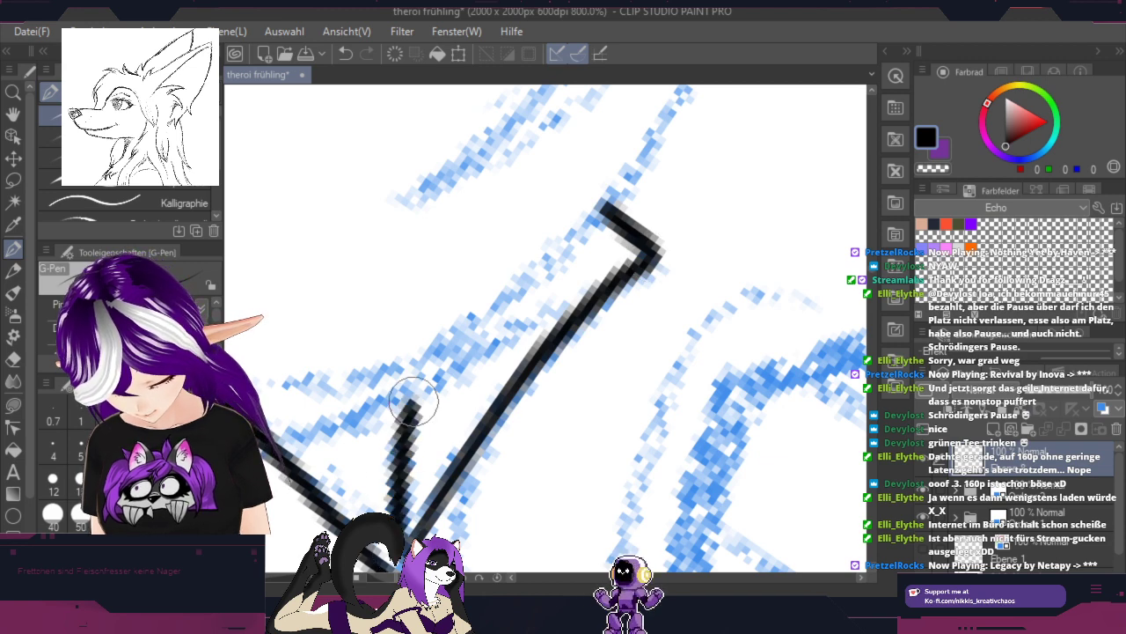
Step: Ink the upper edge of the second figure's first fringe lock and extend its curve towards the next lock
{"action": "mouse_move", "coordinate": [304, 440]}
{"action": "left_mouse_down"}
{"action": "mouse_move", "coordinate": [515, 304]}
{"action": "mouse_move", "coordinate": [682, 103]}
{"action": "left_mouse_up"}
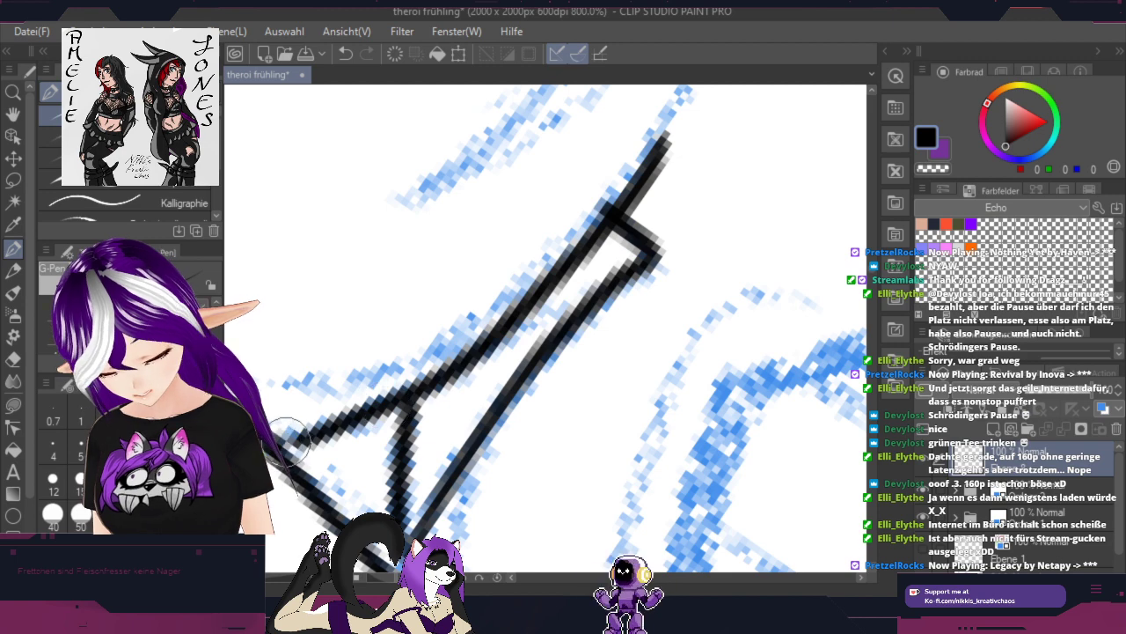
{"action": "mouse_move", "coordinate": [756, 239]}
{"action": "left_mouse_down"}
{"action": "mouse_move", "coordinate": [590, 476]}
{"action": "mouse_move", "coordinate": [497, 569]}
{"action": "left_mouse_up"}
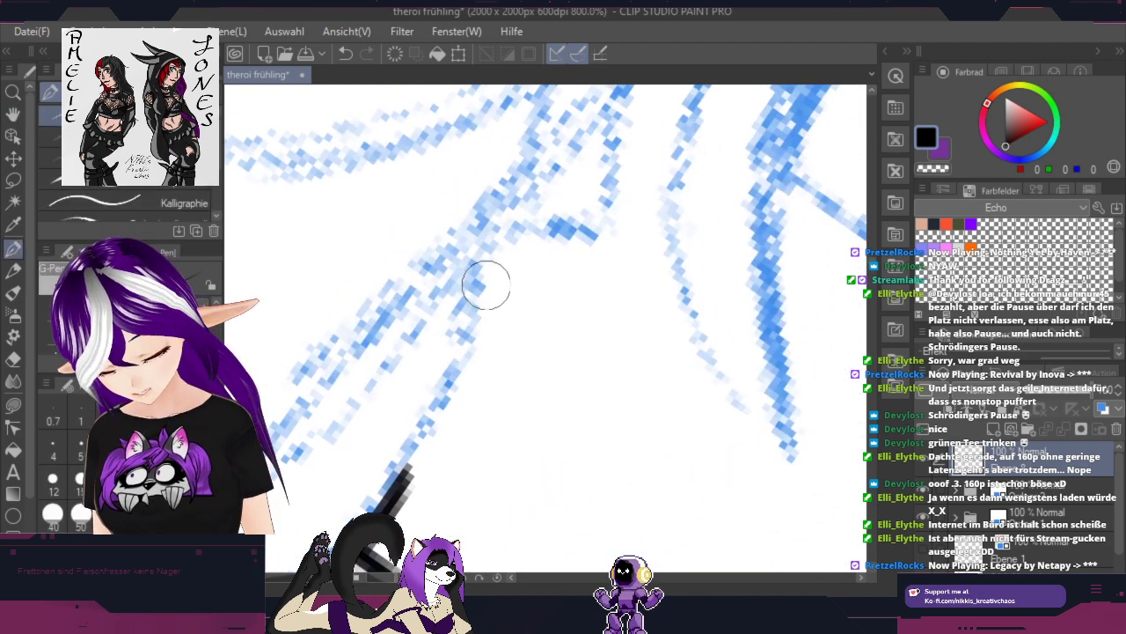
{"action": "mouse_move", "coordinate": [484, 262]}
{"action": "left_mouse_down"}
{"action": "mouse_move", "coordinate": [453, 372]}
{"action": "mouse_move", "coordinate": [374, 488]}
{"action": "left_mouse_up"}
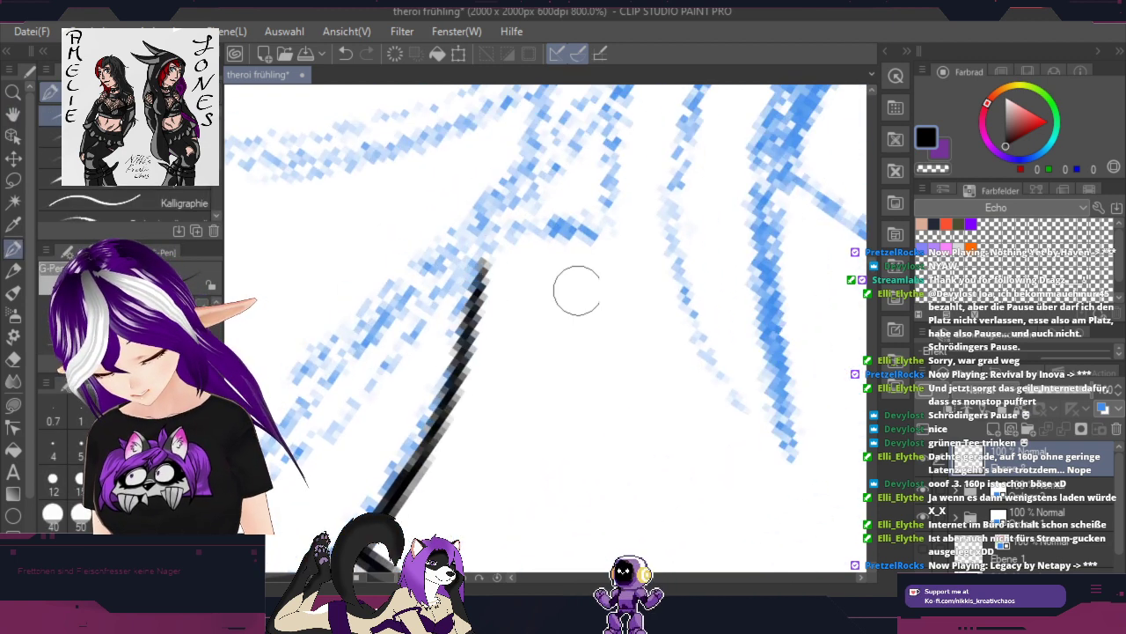
{"action": "scroll", "coordinate": [577, 291], "scroll_direction": "down", "scroll_amount": 2}
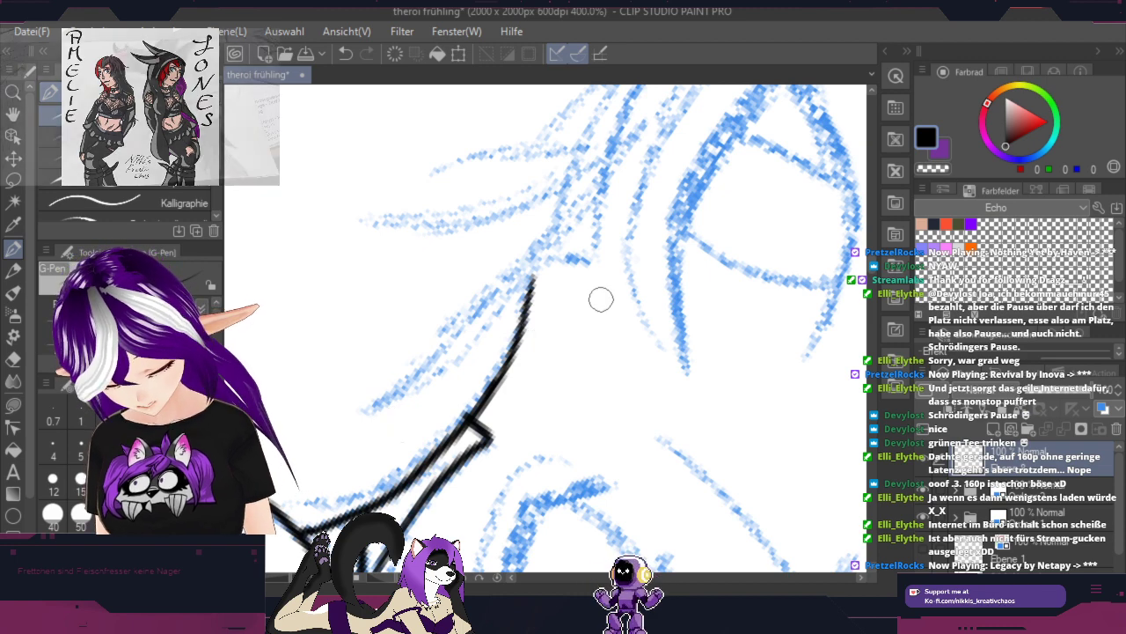
Step: Ink the next fringe lock's long edge and two curved strands fanning out from its end
{"action": "mouse_move", "coordinate": [367, 407]}
{"action": "left_mouse_down"}
{"action": "mouse_move", "coordinate": [488, 314]}
{"action": "mouse_move", "coordinate": [607, 187]}
{"action": "mouse_move", "coordinate": [646, 121]}
{"action": "left_mouse_up"}
{"action": "mouse_move", "coordinate": [692, 166]}
{"action": "left_mouse_down"}
{"action": "mouse_move", "coordinate": [687, 201]}
{"action": "mouse_move", "coordinate": [761, 350]}
{"action": "left_mouse_up"}
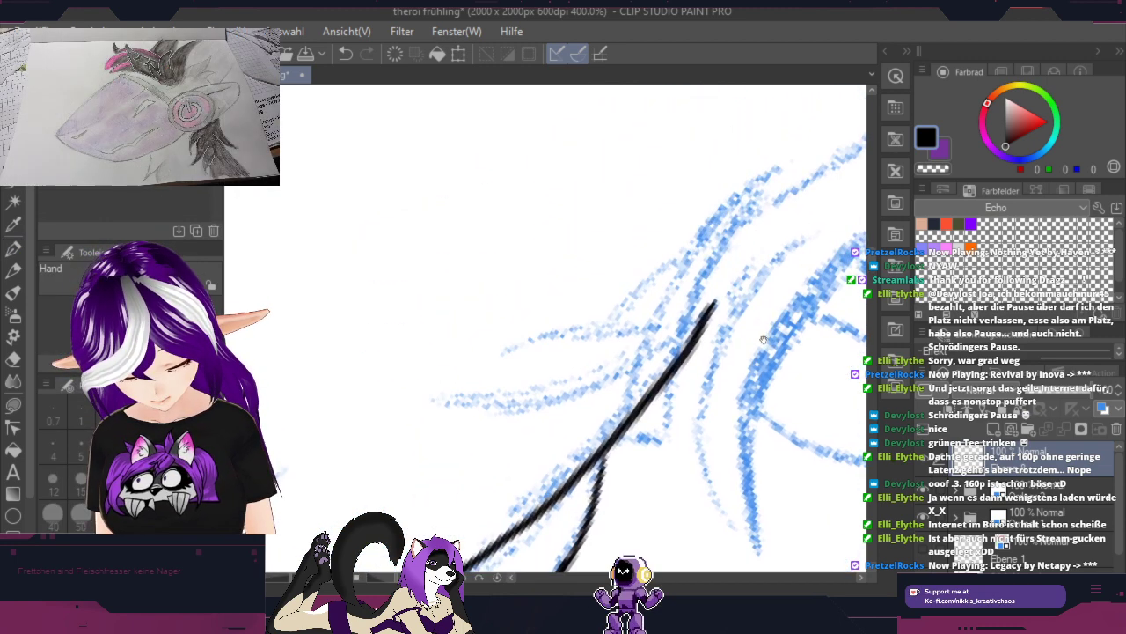
{"action": "left_click_drag", "start_coordinate": [714, 314], "coordinate": [482, 411]}
{"action": "left_click_drag", "start_coordinate": [682, 336], "coordinate": [503, 351]}
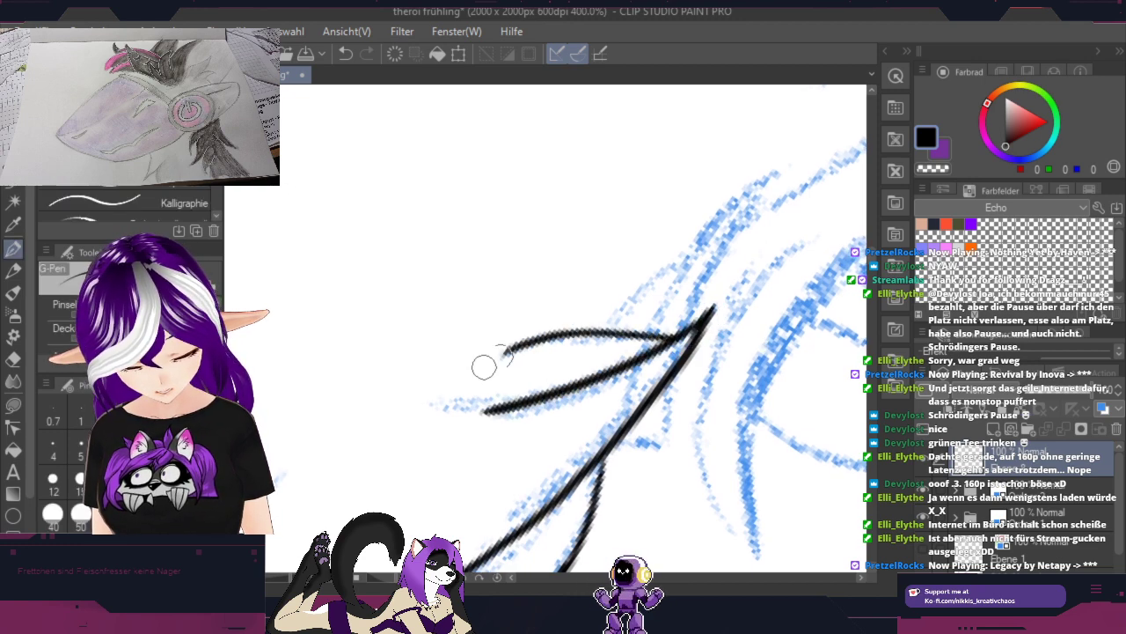
Step: Ink the long wavy fringe edge above the second figure's larger eye, replacing the short first attempt
{"action": "left_click_drag", "start_coordinate": [642, 282], "coordinate": [692, 246]}
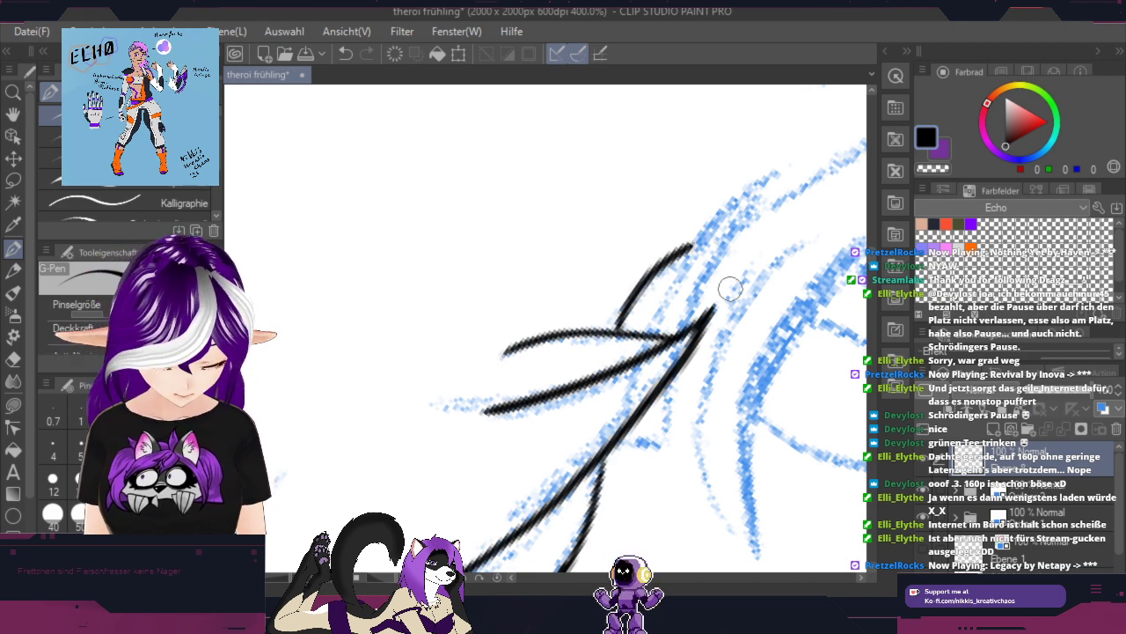
{"action": "left_click", "coordinate": [347, 55]}
{"action": "left_click_drag", "start_coordinate": [786, 246], "coordinate": [500, 395]}
{"action": "mouse_move", "coordinate": [324, 480]}
{"action": "left_mouse_down"}
{"action": "mouse_move", "coordinate": [554, 327]}
{"action": "mouse_move", "coordinate": [702, 192]}
{"action": "left_mouse_up"}
{"action": "left_click_drag", "start_coordinate": [496, 429], "coordinate": [674, 181]}
{"action": "scroll", "coordinate": [519, 348], "scroll_direction": "up", "scroll_amount": 1}
{"action": "mouse_move", "coordinate": [522, 352]}
{"action": "left_mouse_down"}
{"action": "mouse_move", "coordinate": [616, 322]}
{"action": "mouse_move", "coordinate": [610, 294]}
{"action": "mouse_move", "coordinate": [642, 221]}
{"action": "mouse_move", "coordinate": [704, 169]}
{"action": "left_mouse_up"}
{"action": "key", "text": "space"}
{"action": "left_click_drag", "start_coordinate": [704, 169], "coordinate": [465, 530]}
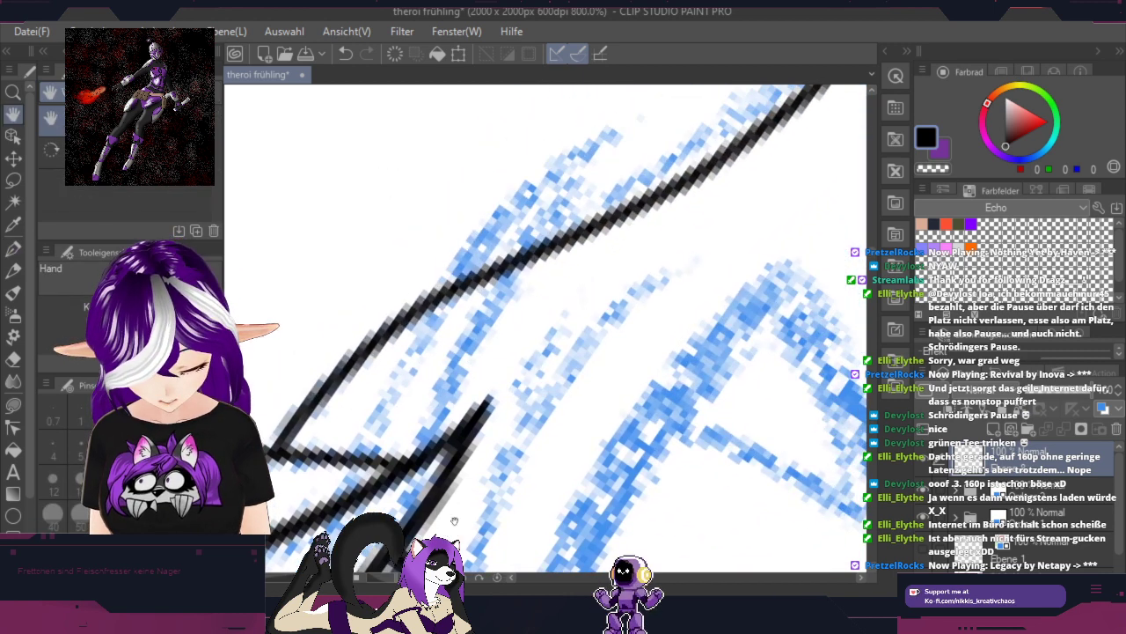
Step: Add two short strand lines beneath the wavy fringe edge and a curved strand meeting its far end
{"action": "mouse_move", "coordinate": [417, 451]}
{"action": "left_mouse_down"}
{"action": "mouse_move", "coordinate": [494, 304]}
{"action": "mouse_move", "coordinate": [523, 273]}
{"action": "left_mouse_up"}
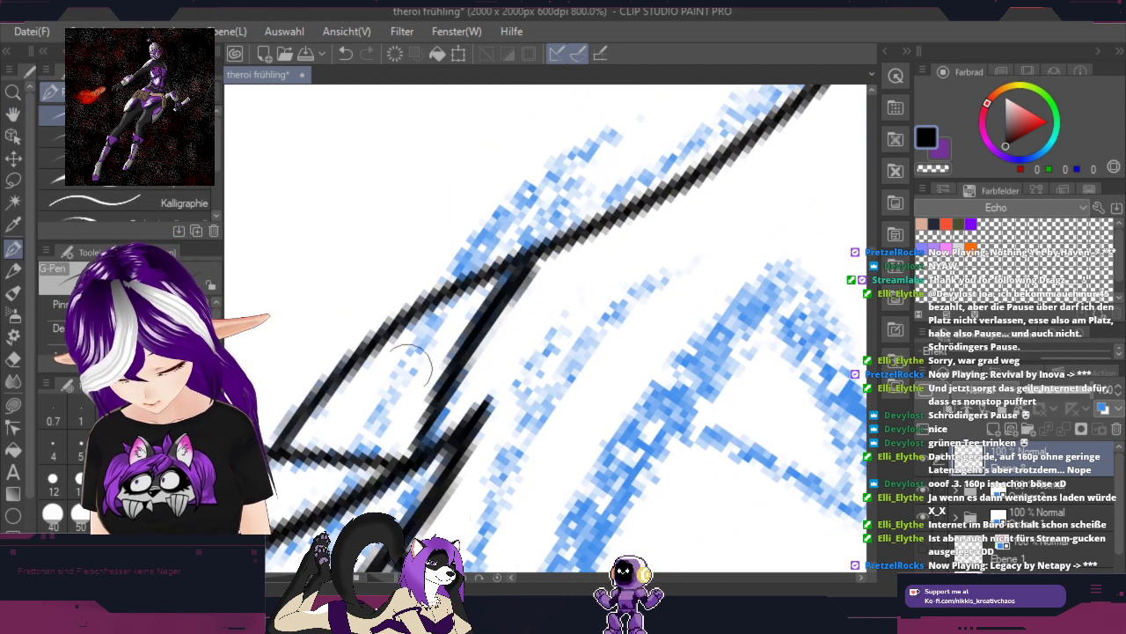
{"action": "mouse_move", "coordinate": [361, 440]}
{"action": "left_mouse_down"}
{"action": "mouse_move", "coordinate": [419, 331]}
{"action": "mouse_move", "coordinate": [452, 299]}
{"action": "left_mouse_up"}
{"action": "scroll", "coordinate": [645, 223], "scroll_direction": "down", "scroll_amount": 4}
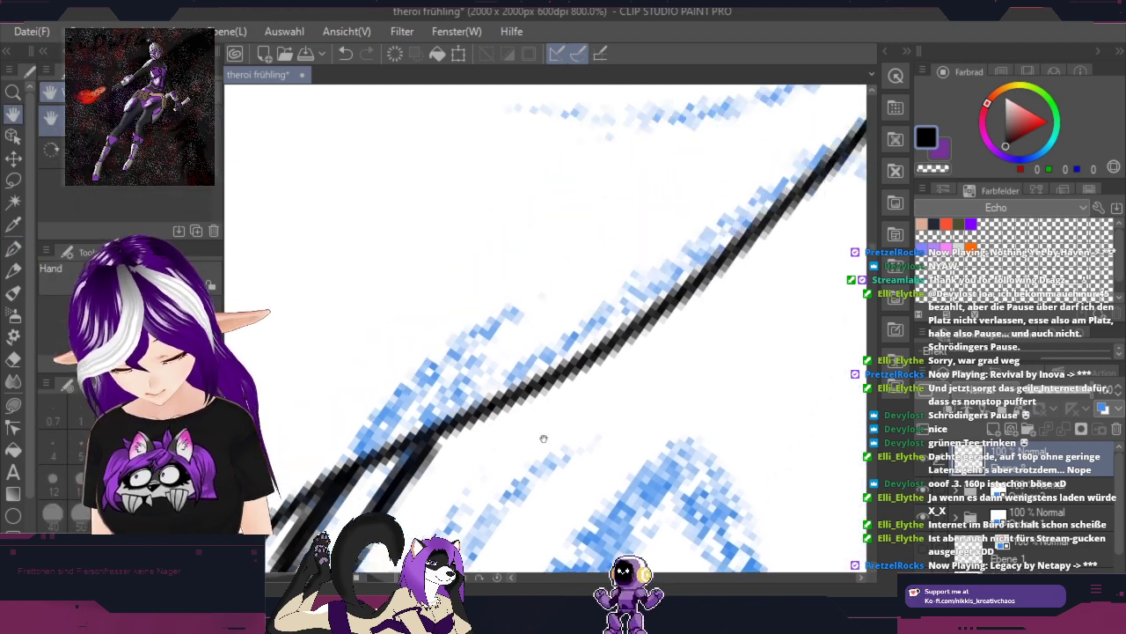
{"action": "mouse_move", "coordinate": [765, 233]}
{"action": "left_mouse_down"}
{"action": "mouse_move", "coordinate": [640, 282]}
{"action": "mouse_move", "coordinate": [556, 290]}
{"action": "left_mouse_up"}
{"action": "mouse_move", "coordinate": [786, 296]}
{"action": "left_mouse_down"}
{"action": "mouse_move", "coordinate": [775, 373]}
{"action": "mouse_move", "coordinate": [695, 466]}
{"action": "left_mouse_up"}
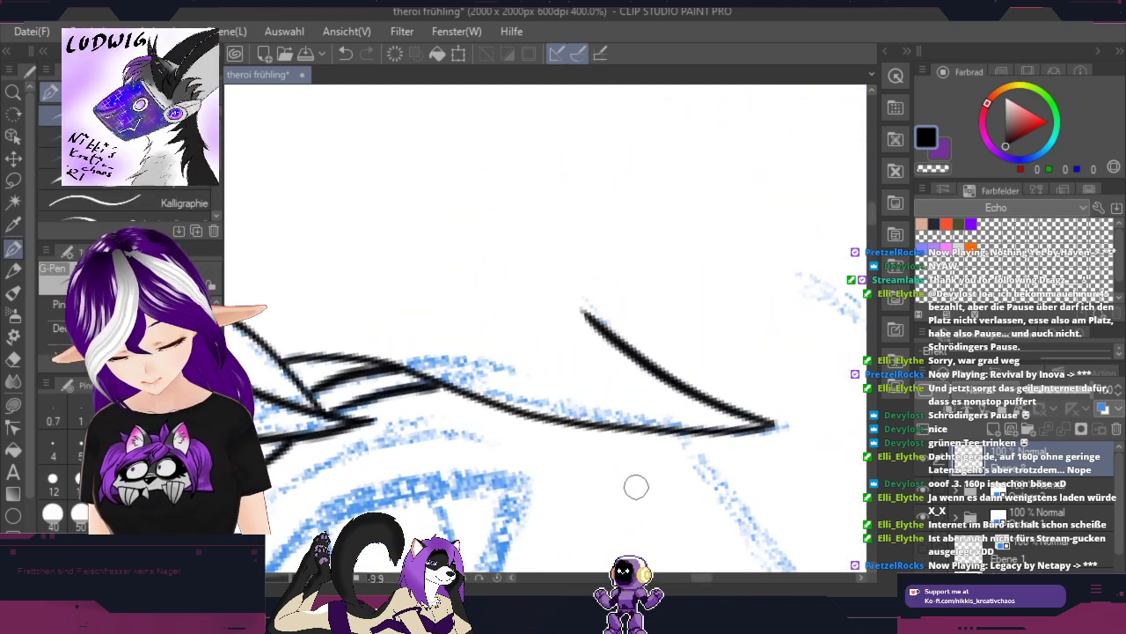
{"action": "mouse_move", "coordinate": [572, 504]}
{"action": "left_mouse_down"}
{"action": "mouse_move", "coordinate": [639, 425]}
{"action": "mouse_move", "coordinate": [742, 253]}
{"action": "mouse_move", "coordinate": [806, 313]}
{"action": "left_mouse_up"}
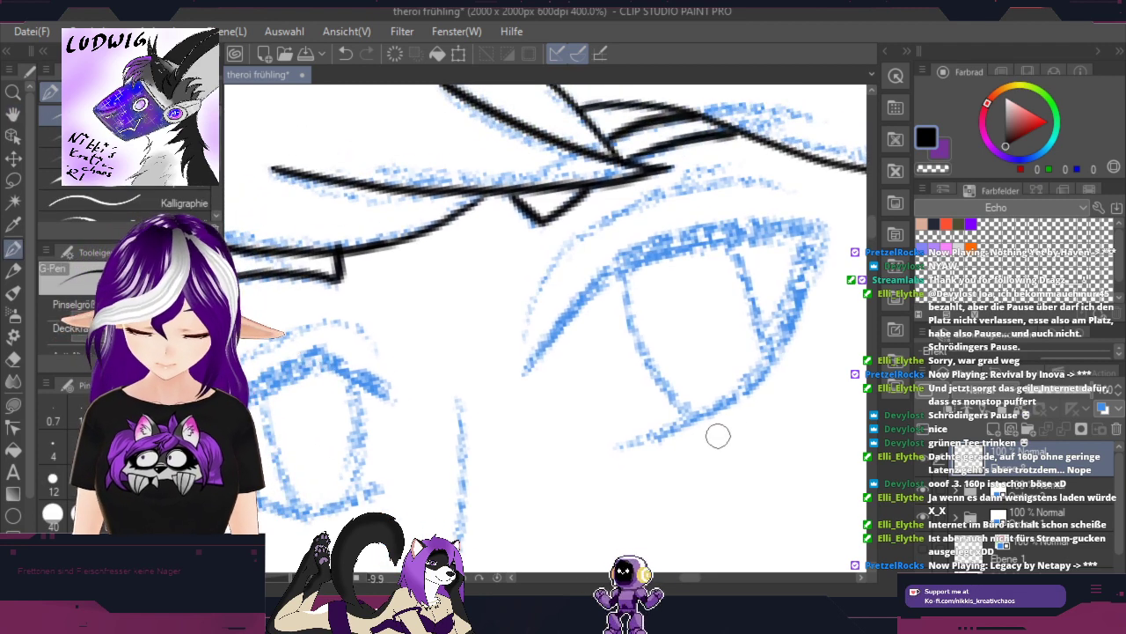
Step: Outline both of the first figure's eyebrows with curved edges and short straight inner ends
{"action": "scroll", "coordinate": [718, 435], "scroll_direction": "down", "scroll_amount": 3}
{"action": "key", "text": "space"}
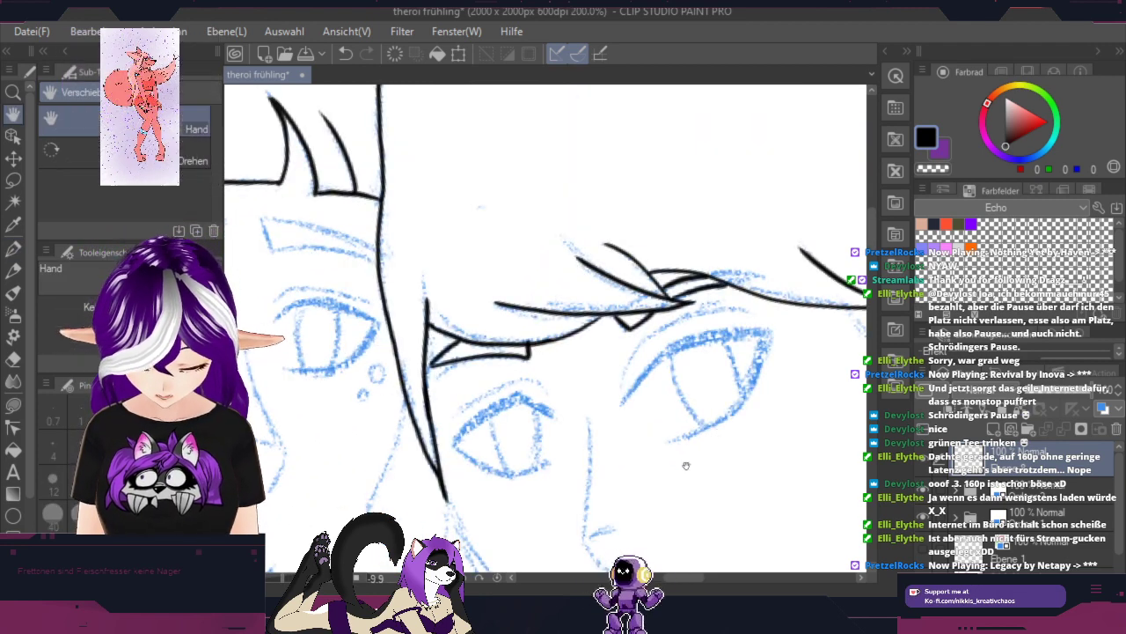
{"action": "left_click_drag", "start_coordinate": [770, 367], "coordinate": [747, 470]}
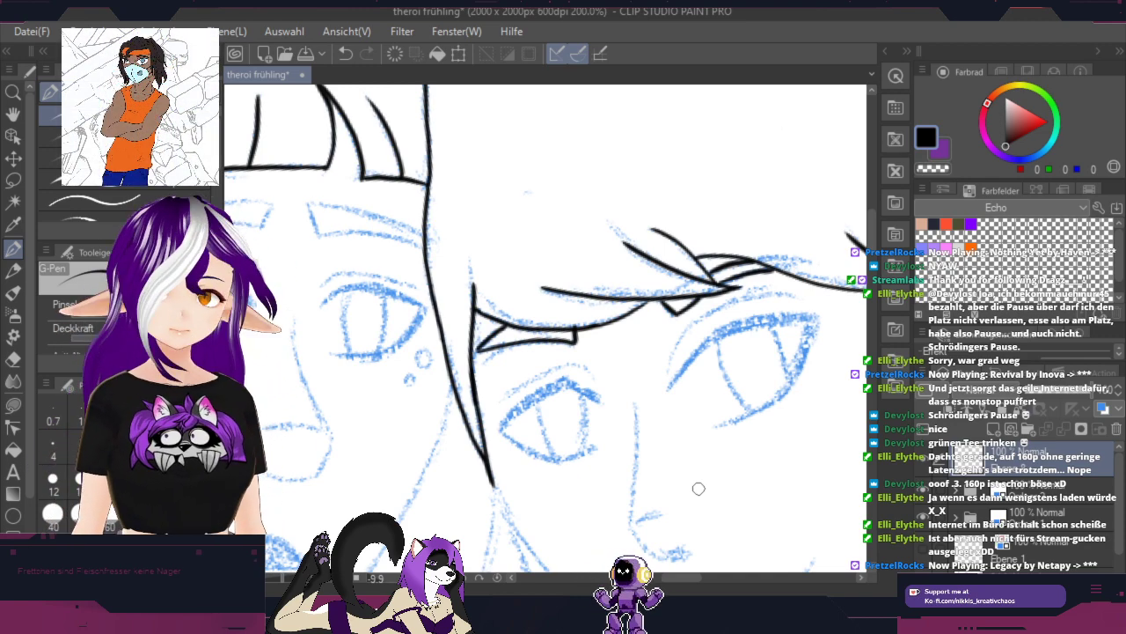
{"action": "left_click_drag", "start_coordinate": [443, 281], "coordinate": [763, 357]}
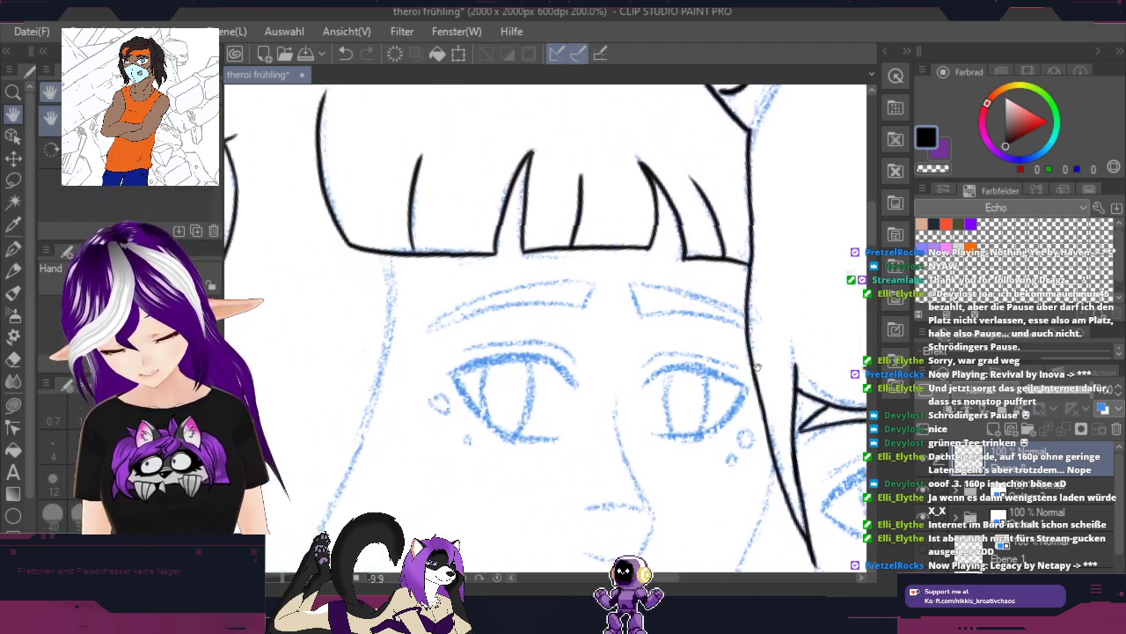
{"action": "left_click_drag", "start_coordinate": [780, 403], "coordinate": [771, 276]}
{"action": "scroll", "coordinate": [660, 273], "scroll_direction": "up", "scroll_amount": 2}
{"action": "key", "text": "p"}
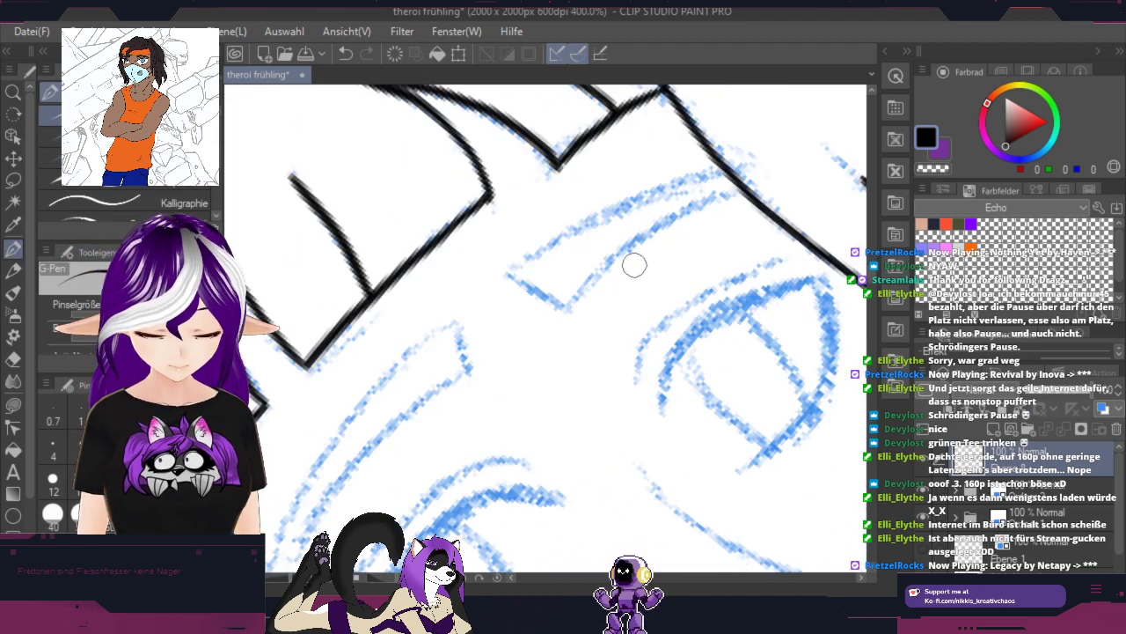
{"action": "mouse_move", "coordinate": [569, 310]}
{"action": "left_mouse_down"}
{"action": "mouse_move", "coordinate": [634, 241]}
{"action": "mouse_move", "coordinate": [750, 186]}
{"action": "left_mouse_up"}
{"action": "mouse_move", "coordinate": [519, 263]}
{"action": "left_mouse_down"}
{"action": "mouse_move", "coordinate": [630, 199]}
{"action": "mouse_move", "coordinate": [717, 173]}
{"action": "left_mouse_up"}
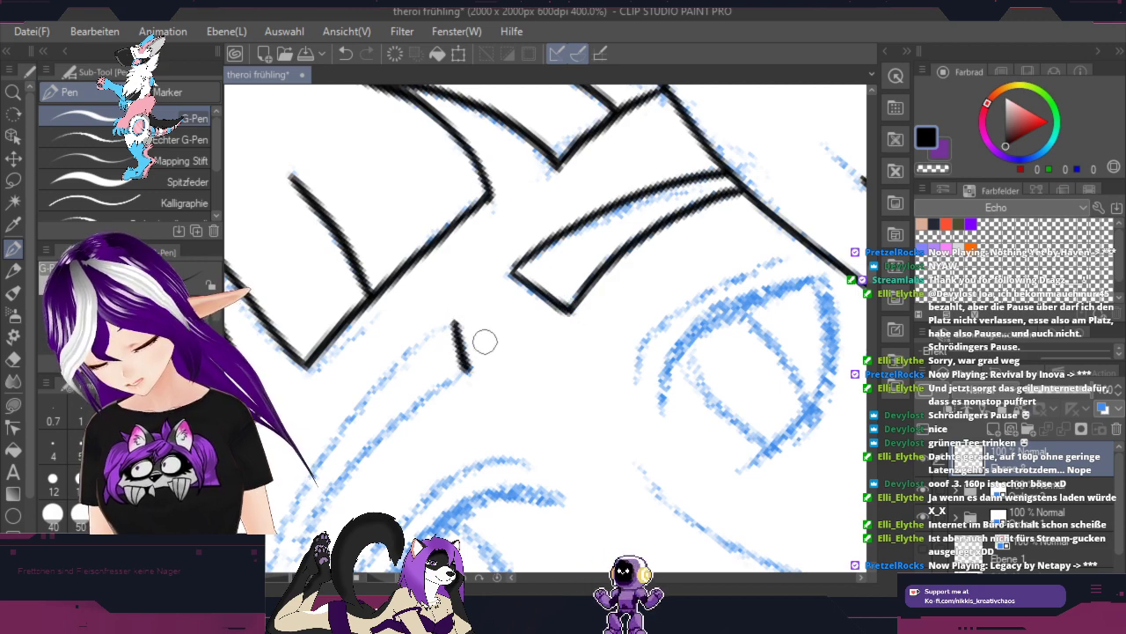
{"action": "left_click_drag", "start_coordinate": [572, 392], "coordinate": [796, 210]}
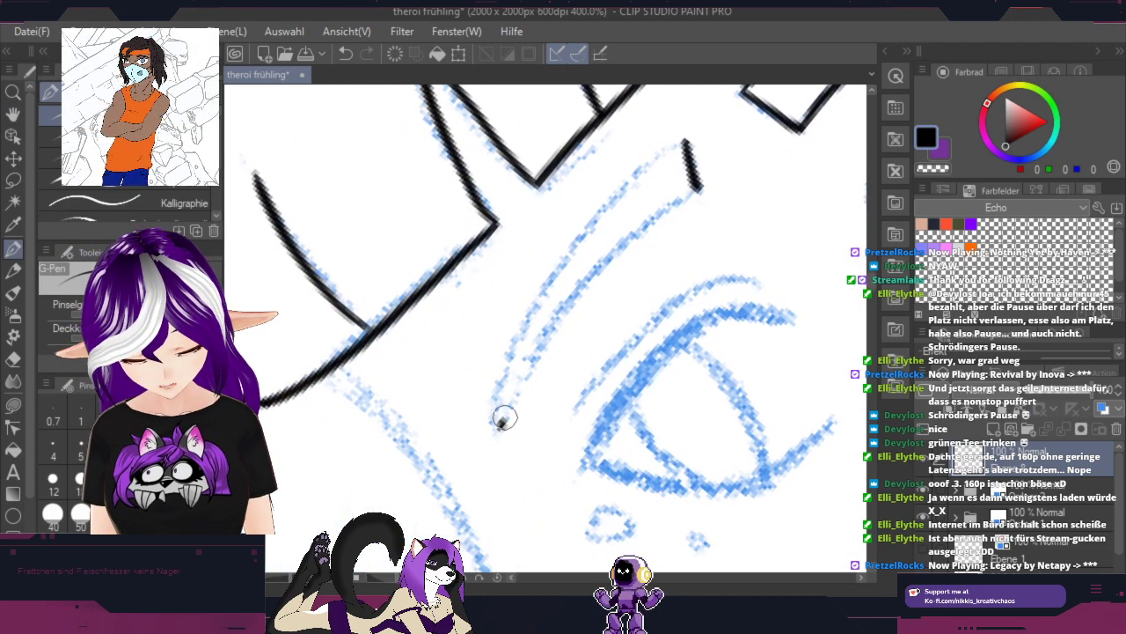
{"action": "mouse_move", "coordinate": [501, 422]}
{"action": "left_mouse_down"}
{"action": "mouse_move", "coordinate": [608, 261]}
{"action": "mouse_move", "coordinate": [697, 189]}
{"action": "mouse_move", "coordinate": [688, 141]}
{"action": "mouse_move", "coordinate": [605, 208]}
{"action": "mouse_move", "coordinate": [561, 267]}
{"action": "mouse_move", "coordinate": [510, 375]}
{"action": "left_mouse_up"}
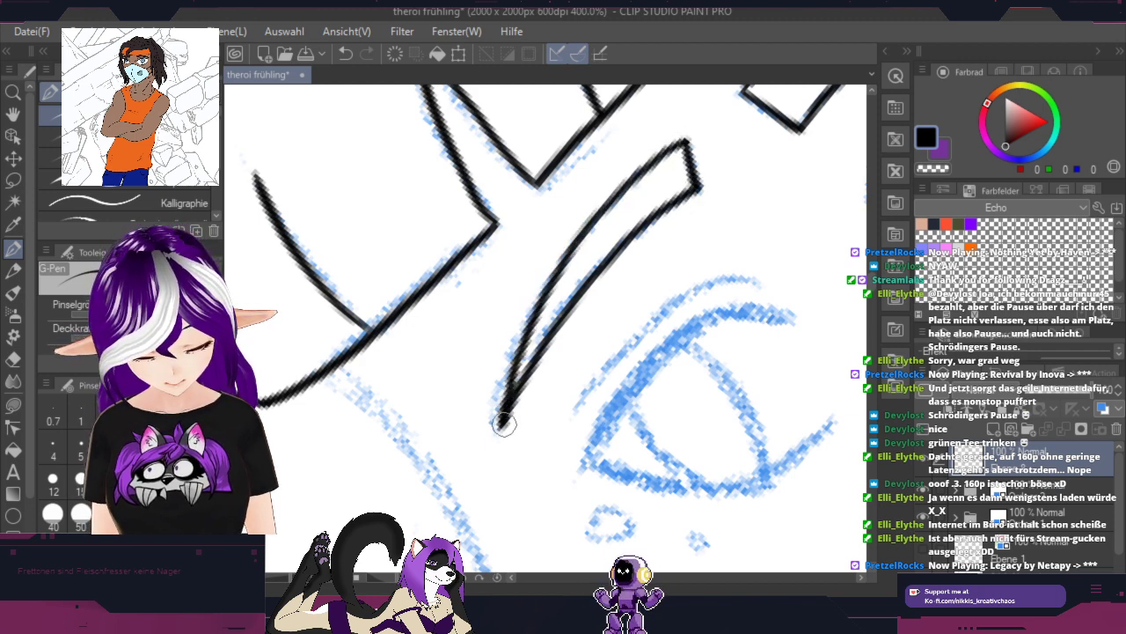
Step: Ink the eyelid crease and a thick, tapered upper lash line on the first figure's eye nearest the long hair contour
{"action": "left_click_drag", "start_coordinate": [812, 249], "coordinate": [430, 351]}
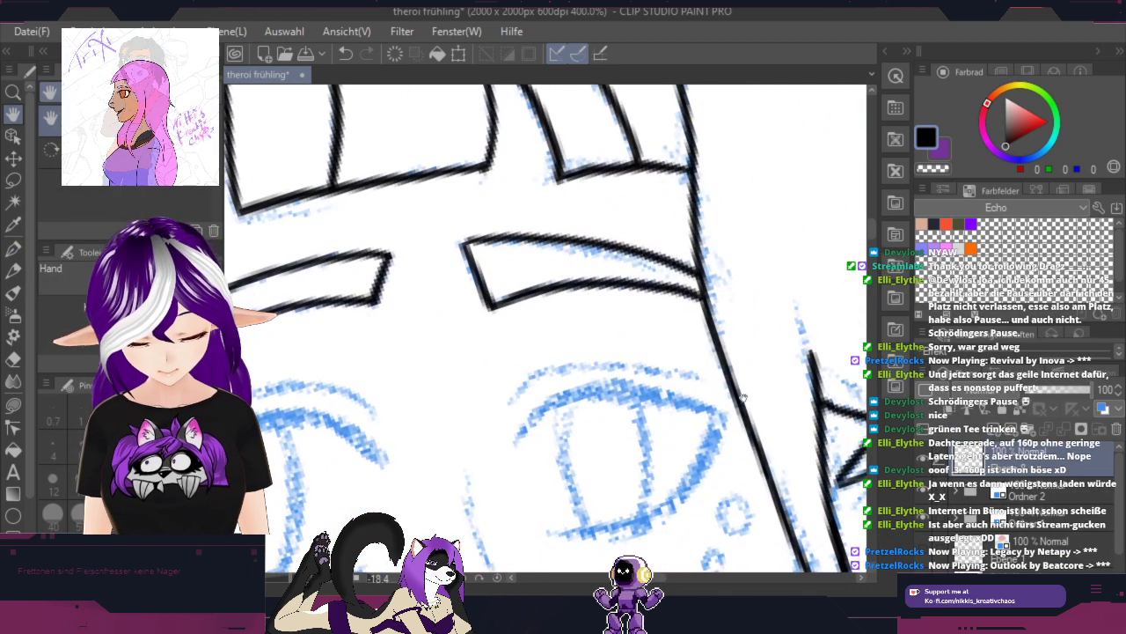
{"action": "left_click_drag", "start_coordinate": [551, 371], "coordinate": [594, 329]}
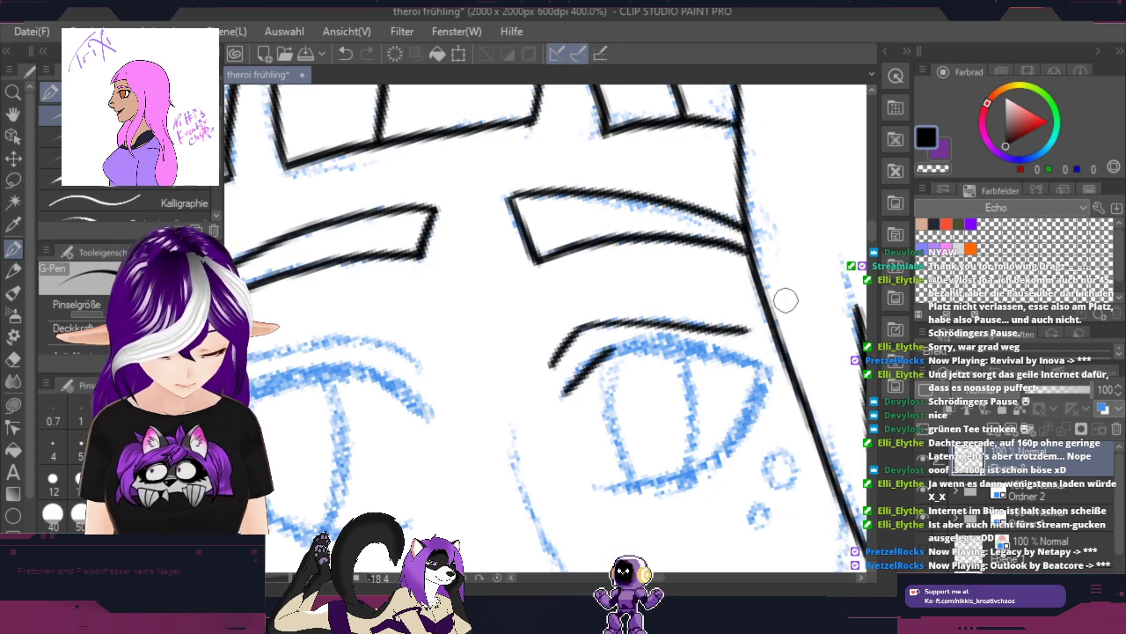
{"action": "left_click_drag", "start_coordinate": [818, 352], "coordinate": [793, 213]}
{"action": "scroll", "coordinate": [671, 289], "scroll_direction": "up", "scroll_amount": 2}
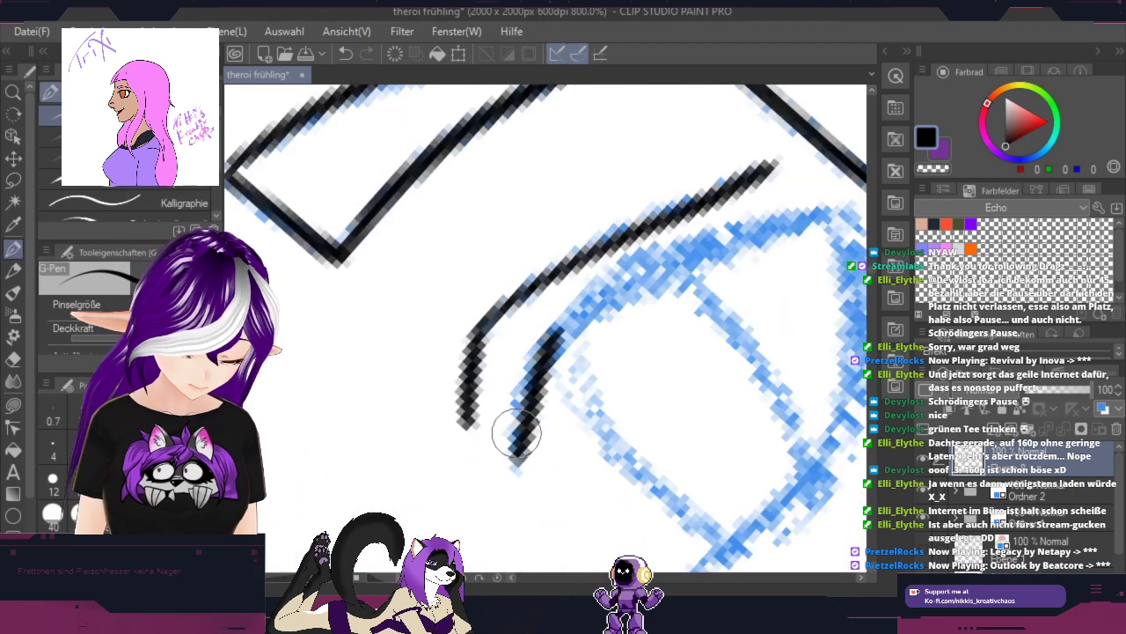
{"action": "mouse_move", "coordinate": [517, 432]}
{"action": "left_mouse_down"}
{"action": "mouse_move", "coordinate": [531, 363]}
{"action": "mouse_move", "coordinate": [519, 413]}
{"action": "mouse_move", "coordinate": [549, 344]}
{"action": "mouse_move", "coordinate": [542, 386]}
{"action": "mouse_move", "coordinate": [570, 339]}
{"action": "mouse_move", "coordinate": [644, 291]}
{"action": "mouse_move", "coordinate": [844, 214]}
{"action": "left_mouse_up"}
{"action": "mouse_move", "coordinate": [568, 332]}
{"action": "left_mouse_down"}
{"action": "mouse_move", "coordinate": [590, 292]}
{"action": "mouse_move", "coordinate": [638, 264]}
{"action": "mouse_move", "coordinate": [594, 290]}
{"action": "mouse_move", "coordinate": [673, 249]}
{"action": "mouse_move", "coordinate": [849, 198]}
{"action": "left_mouse_up"}
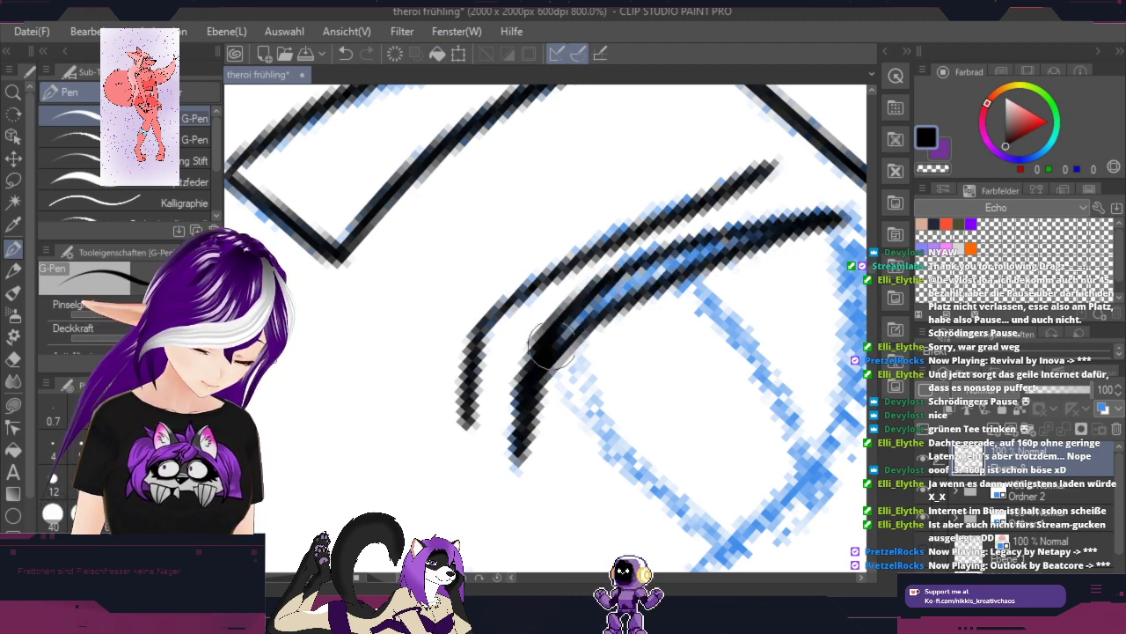
{"action": "mouse_move", "coordinate": [550, 347]}
{"action": "left_mouse_down"}
{"action": "mouse_move", "coordinate": [688, 261]}
{"action": "mouse_move", "coordinate": [578, 314]}
{"action": "mouse_move", "coordinate": [719, 248]}
{"action": "mouse_move", "coordinate": [619, 278]}
{"action": "mouse_move", "coordinate": [833, 212]}
{"action": "left_mouse_up"}
Step: Ink the same eye's outer edge and lower lash line as a double contour and fill it solid black
{"action": "key", "text": "space"}
{"action": "mouse_move", "coordinate": [816, 418]}
{"action": "left_mouse_down"}
{"action": "mouse_move", "coordinate": [731, 390]}
{"action": "mouse_move", "coordinate": [685, 351]}
{"action": "left_mouse_up"}
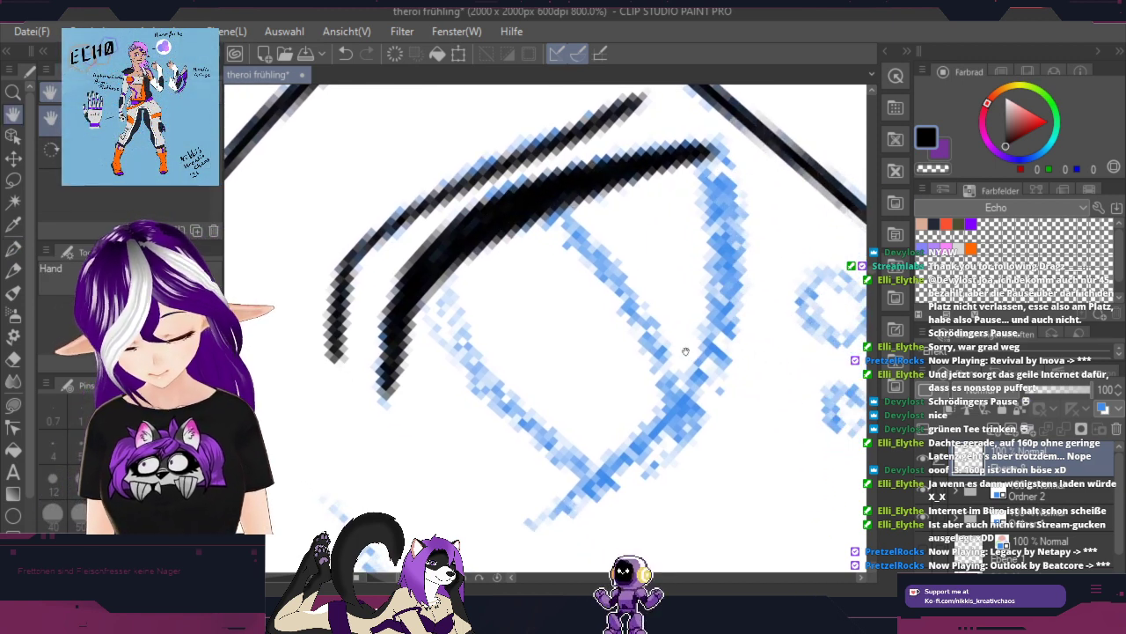
{"action": "key", "text": "p"}
{"action": "mouse_move", "coordinate": [704, 156]}
{"action": "left_mouse_down"}
{"action": "mouse_move", "coordinate": [711, 292]}
{"action": "mouse_move", "coordinate": [666, 410]}
{"action": "mouse_move", "coordinate": [538, 528]}
{"action": "left_mouse_up"}
{"action": "mouse_move", "coordinate": [704, 152]}
{"action": "left_mouse_down"}
{"action": "mouse_move", "coordinate": [720, 187]}
{"action": "mouse_move", "coordinate": [731, 296]}
{"action": "mouse_move", "coordinate": [711, 388]}
{"action": "mouse_move", "coordinate": [630, 476]}
{"action": "mouse_move", "coordinate": [554, 526]}
{"action": "left_mouse_up"}
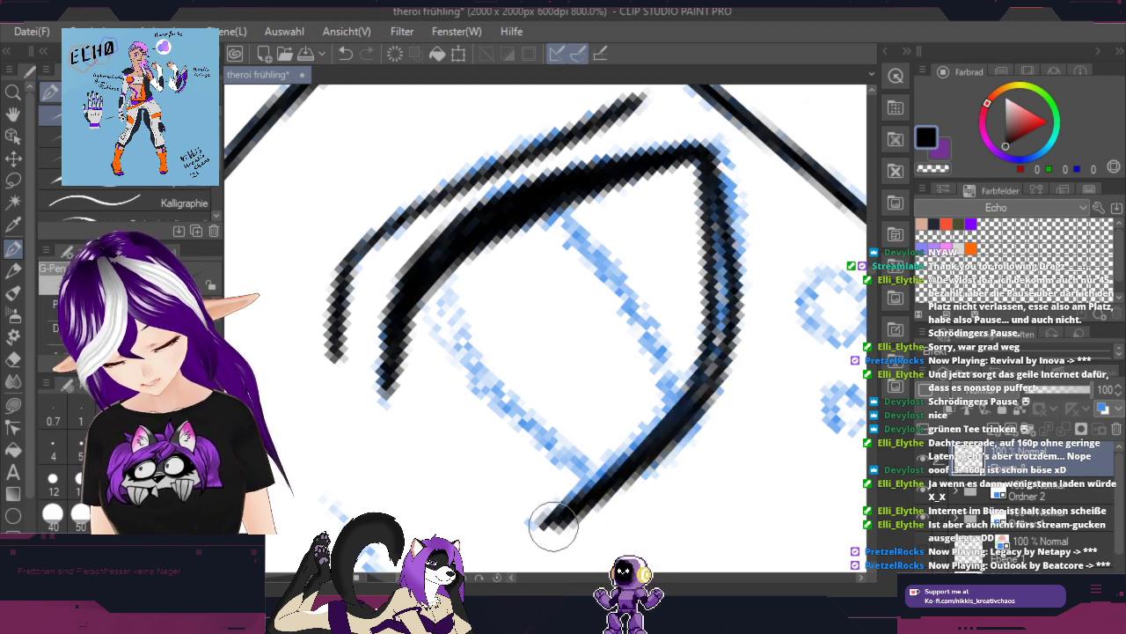
{"action": "left_click_drag", "start_coordinate": [709, 163], "coordinate": [714, 318]}
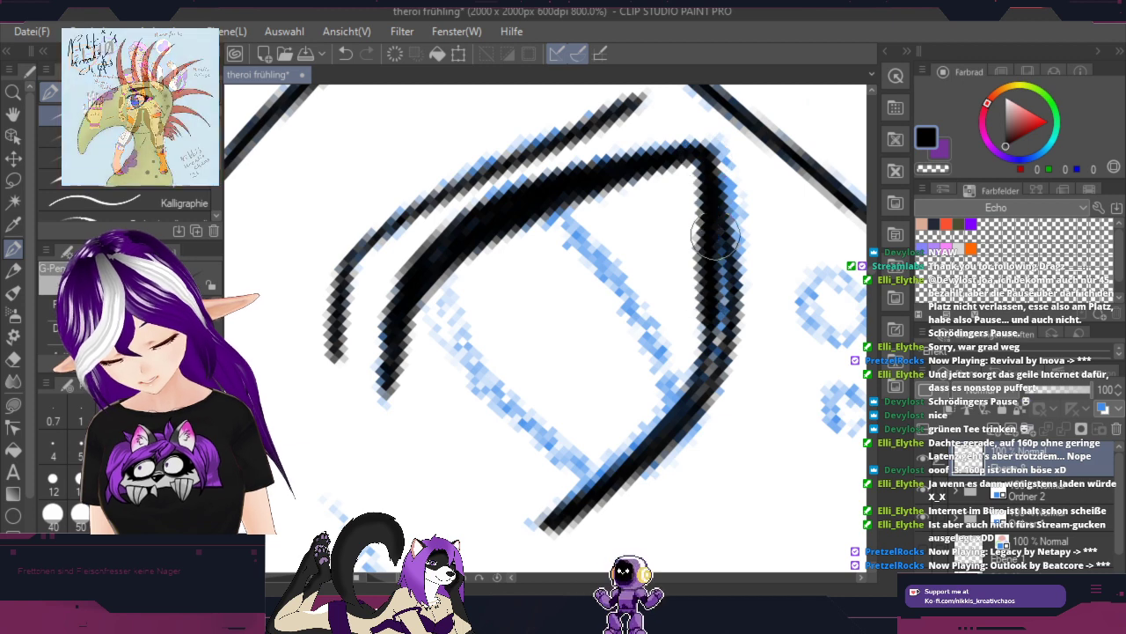
{"action": "left_click_drag", "start_coordinate": [716, 238], "coordinate": [718, 346]}
{"action": "mouse_move", "coordinate": [720, 295]}
{"action": "left_mouse_down"}
{"action": "mouse_move", "coordinate": [708, 374]}
{"action": "mouse_move", "coordinate": [657, 430]}
{"action": "left_mouse_up"}
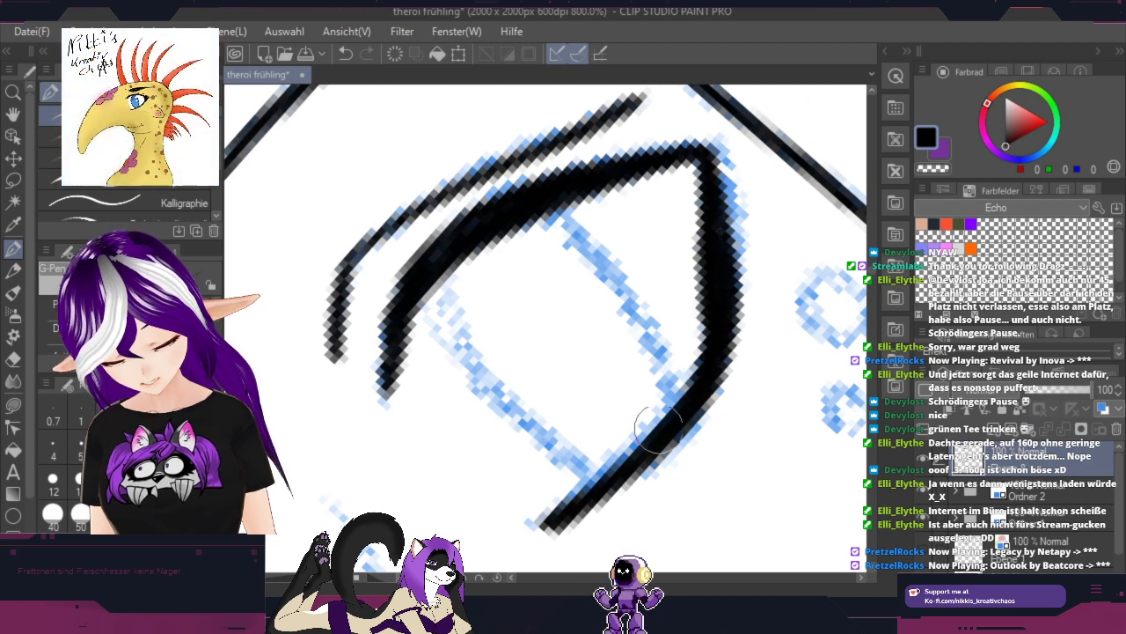
Step: Draw the two curved iris edges between that eye's upper and lower lash lines
{"action": "key", "text": "shift+space"}
{"action": "left_click_drag", "start_coordinate": [782, 272], "coordinate": [725, 421]}
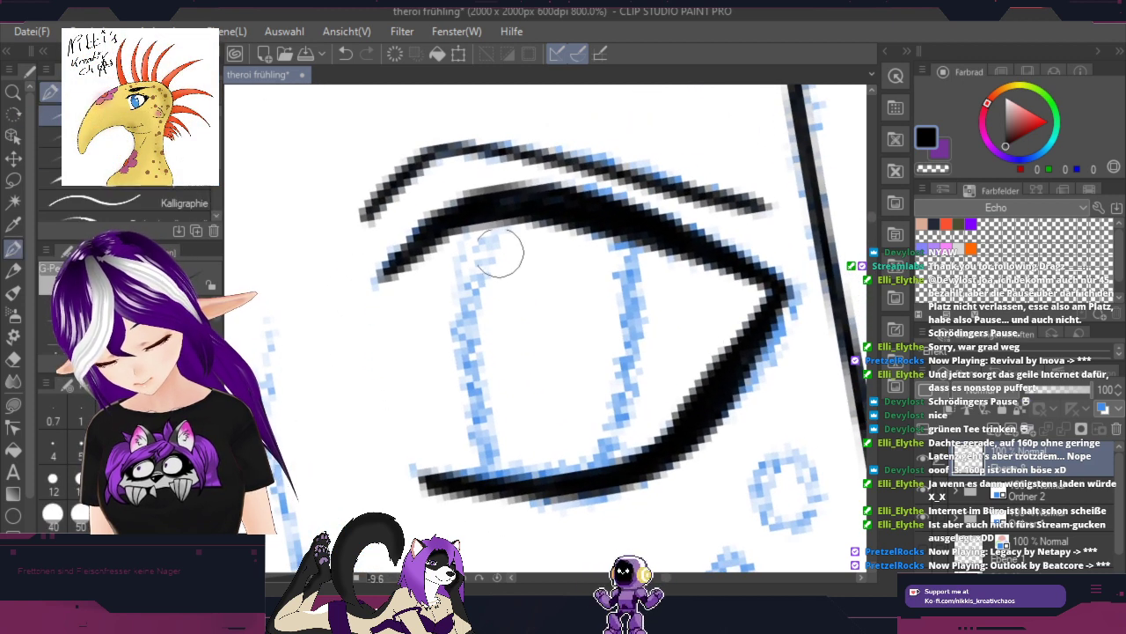
{"action": "mouse_move", "coordinate": [472, 226]}
{"action": "left_mouse_down"}
{"action": "mouse_move", "coordinate": [453, 317]}
{"action": "mouse_move", "coordinate": [480, 444]}
{"action": "mouse_move", "coordinate": [500, 475]}
{"action": "left_mouse_up"}
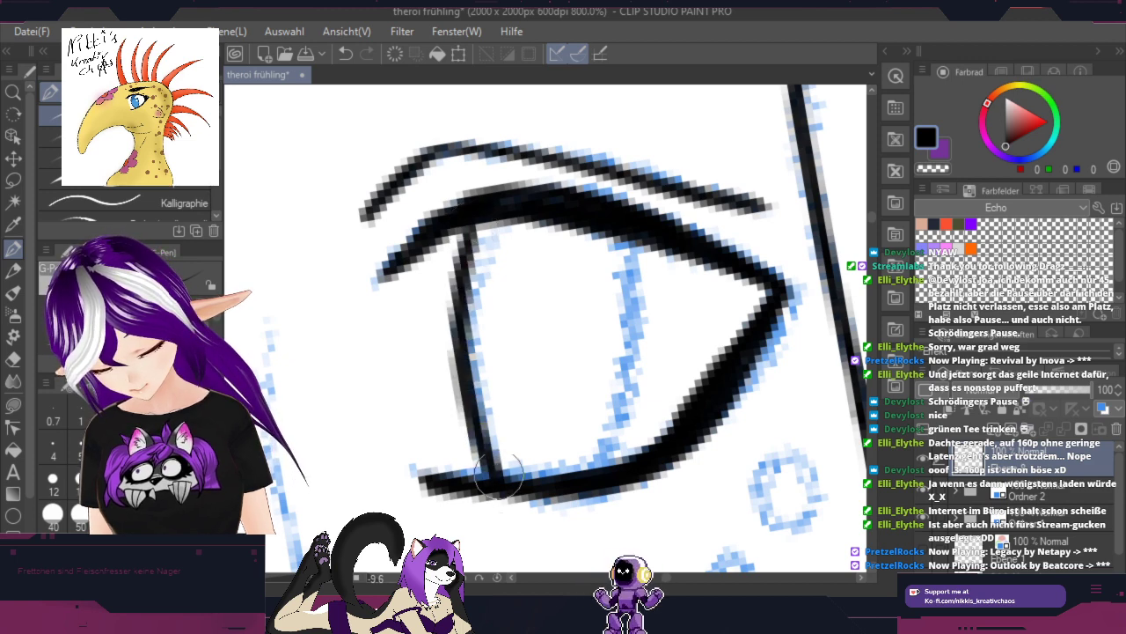
{"action": "mouse_move", "coordinate": [621, 227]}
{"action": "left_mouse_down"}
{"action": "mouse_move", "coordinate": [635, 328]}
{"action": "mouse_move", "coordinate": [580, 482]}
{"action": "left_mouse_up"}
{"action": "scroll", "coordinate": [601, 429], "scroll_direction": "down", "scroll_amount": 2}
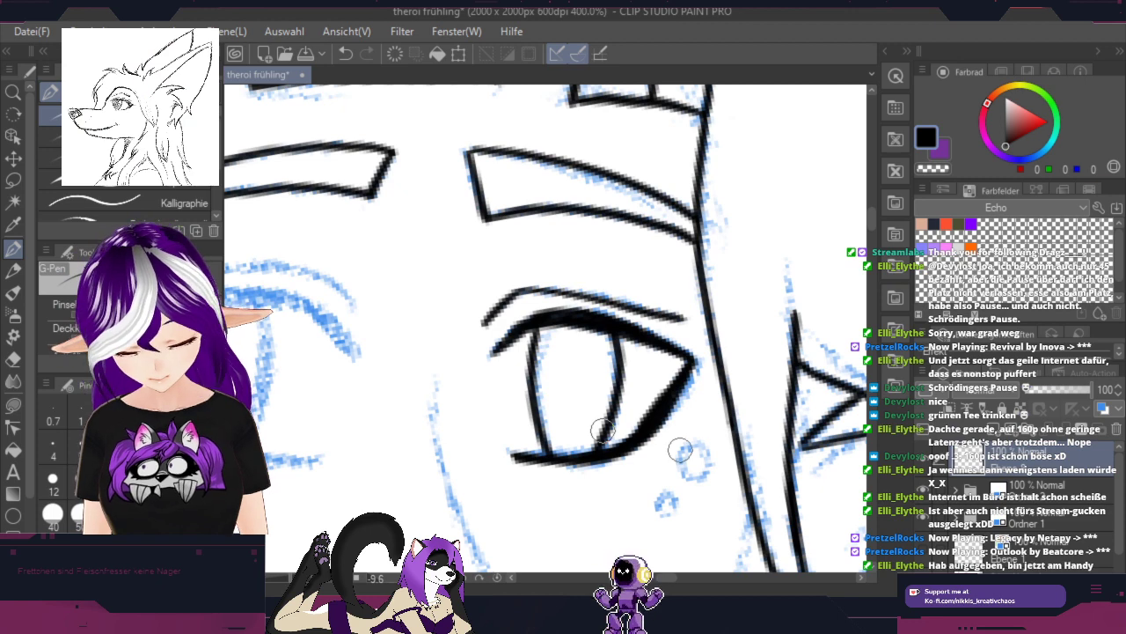
Step: Ink the larger and the smaller oval mark below that eye's outer corner
{"action": "scroll", "coordinate": [695, 456], "scroll_direction": "up", "scroll_amount": 2}
{"action": "mouse_move", "coordinate": [717, 454]}
{"action": "left_mouse_down"}
{"action": "mouse_move", "coordinate": [740, 298]}
{"action": "mouse_move", "coordinate": [755, 290]}
{"action": "mouse_move", "coordinate": [729, 282]}
{"action": "mouse_move", "coordinate": [699, 308]}
{"action": "mouse_move", "coordinate": [726, 350]}
{"action": "mouse_move", "coordinate": [755, 317]}
{"action": "mouse_move", "coordinate": [717, 275]}
{"action": "left_mouse_up"}
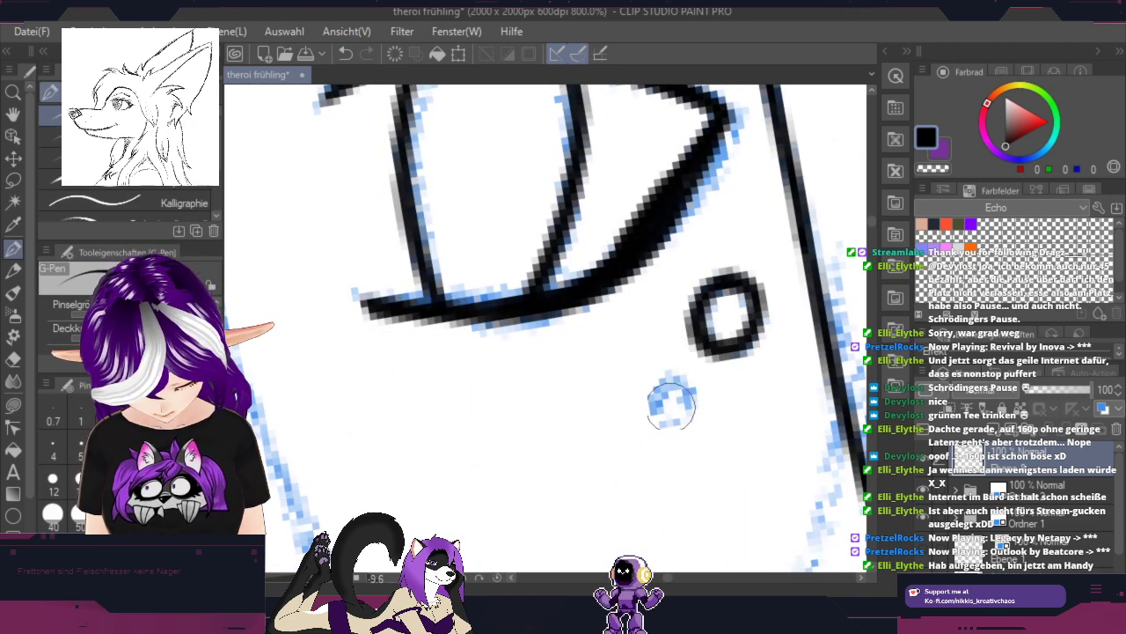
{"action": "mouse_move", "coordinate": [665, 385]}
{"action": "left_mouse_down"}
{"action": "mouse_move", "coordinate": [657, 425]}
{"action": "mouse_move", "coordinate": [687, 411]}
{"action": "mouse_move", "coordinate": [669, 387]}
{"action": "left_mouse_up"}
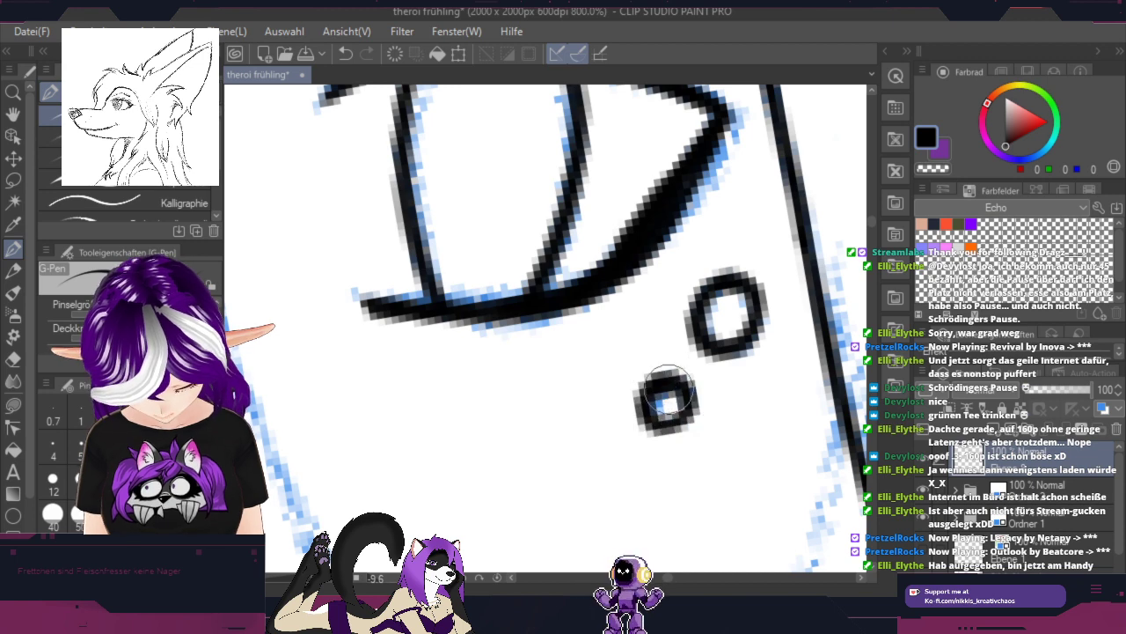
{"action": "left_click_drag", "start_coordinate": [602, 394], "coordinate": [754, 469]}
{"action": "scroll", "coordinate": [760, 402], "scroll_direction": "down", "scroll_amount": 2}
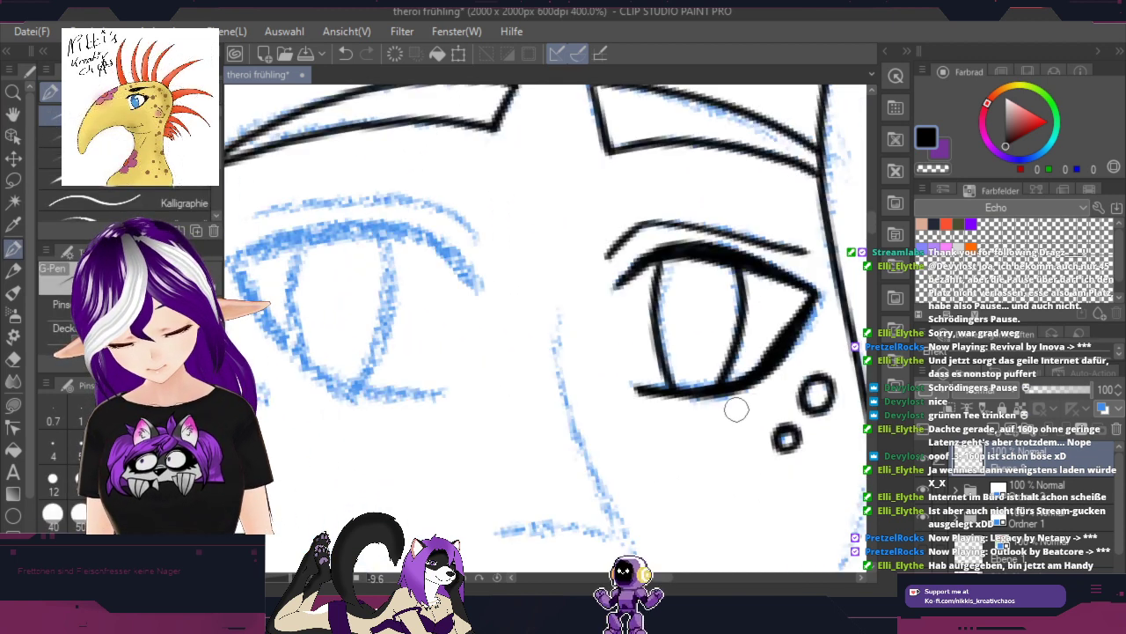
Step: Ink the eyelid crease and a thick solid upper lash line on the first figure's other eye
{"action": "left_click_drag", "start_coordinate": [588, 391], "coordinate": [708, 454]}
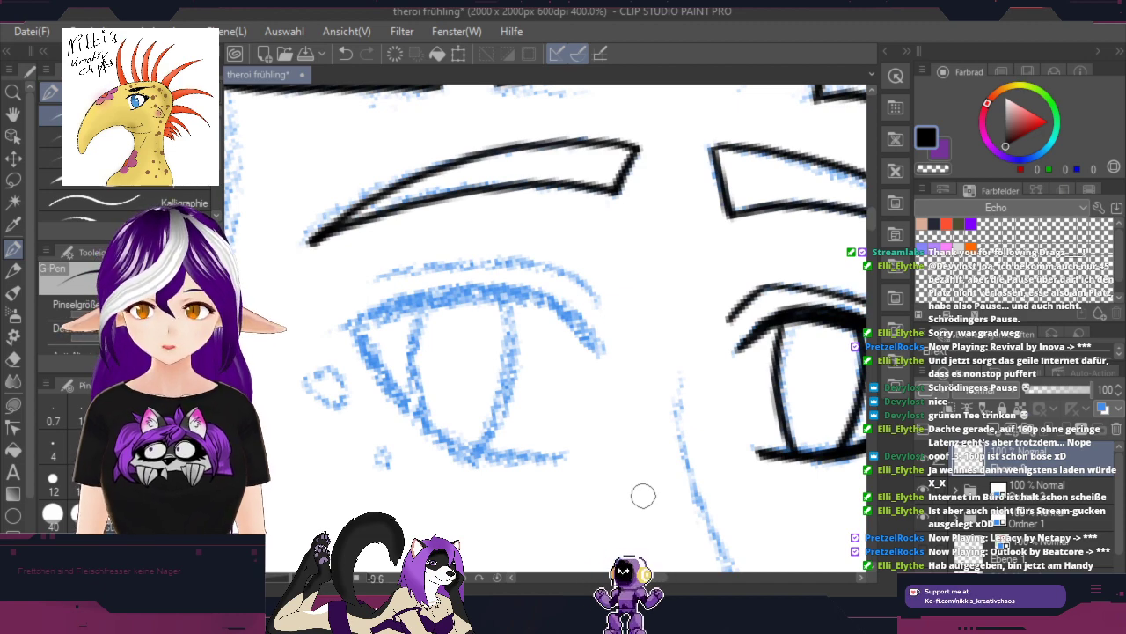
{"action": "mouse_move", "coordinate": [651, 326]}
{"action": "left_mouse_down"}
{"action": "mouse_move", "coordinate": [637, 289]}
{"action": "mouse_move", "coordinate": [516, 285]}
{"action": "mouse_move", "coordinate": [433, 466]}
{"action": "left_mouse_up"}
{"action": "scroll", "coordinate": [644, 331], "scroll_direction": "up", "scroll_amount": 2}
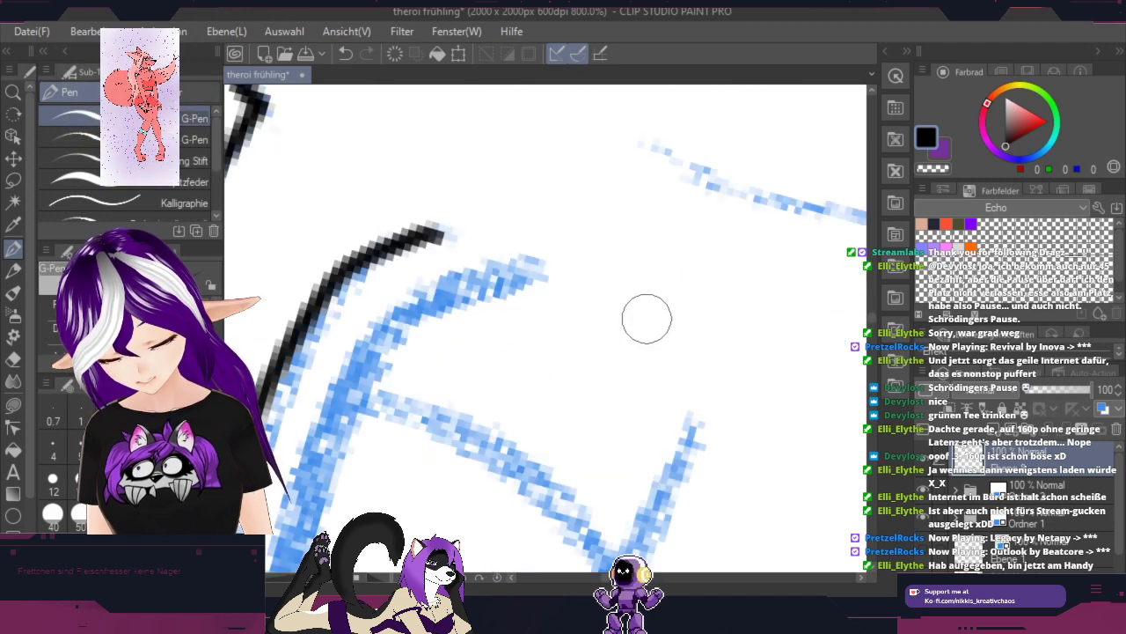
{"action": "mouse_move", "coordinate": [490, 401]}
{"action": "left_mouse_down"}
{"action": "mouse_move", "coordinate": [747, 307]}
{"action": "mouse_move", "coordinate": [787, 134]}
{"action": "left_mouse_up"}
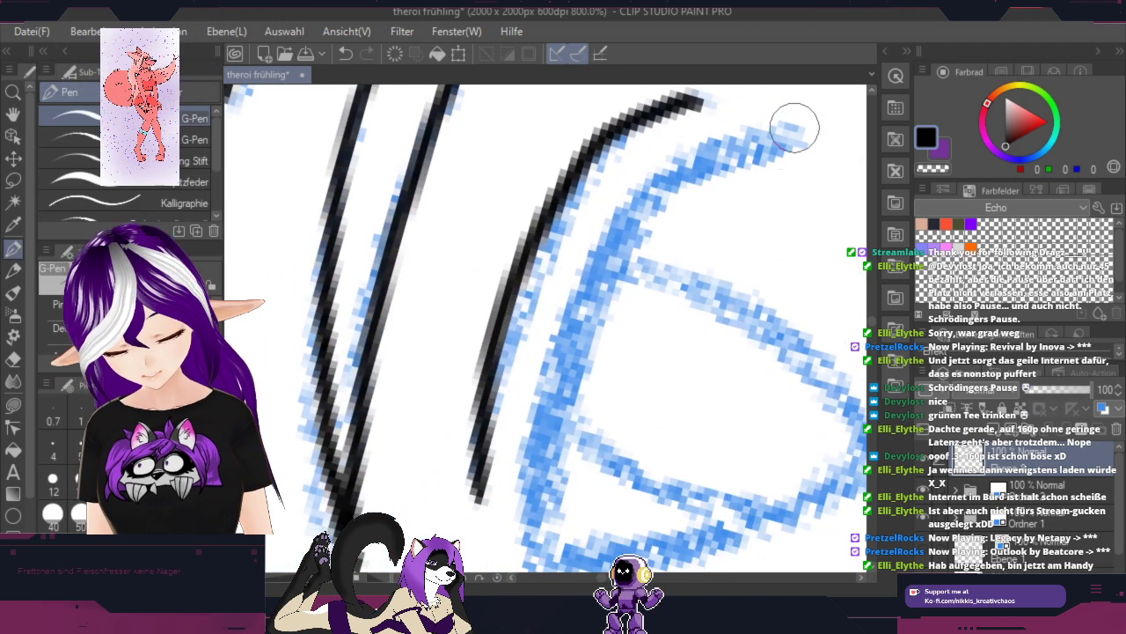
{"action": "left_click_drag", "start_coordinate": [655, 184], "coordinate": [792, 137]}
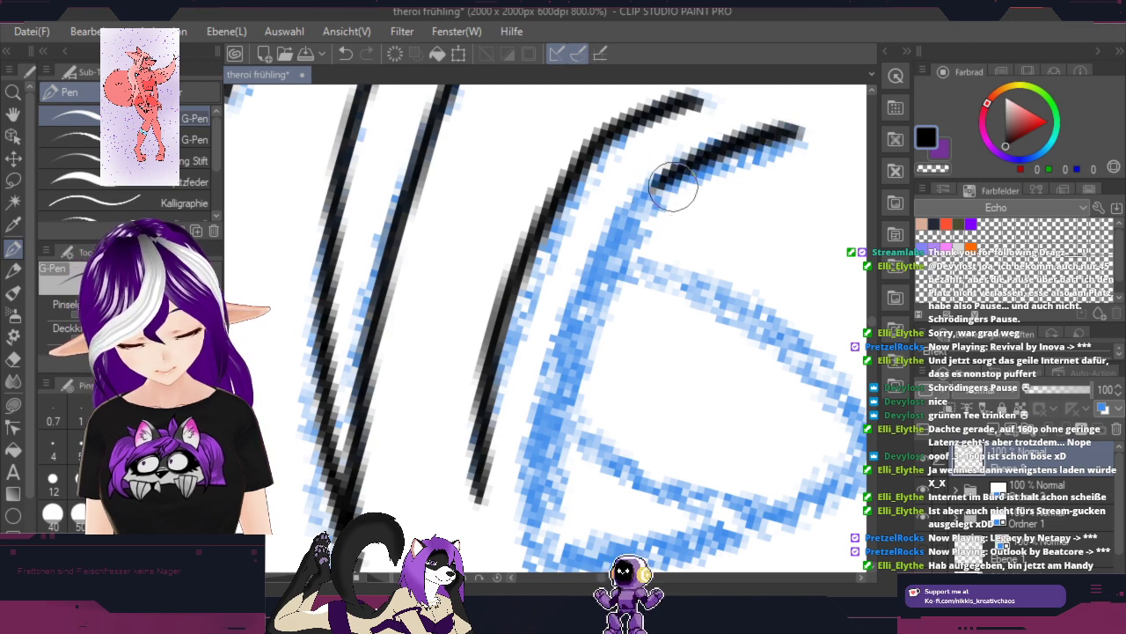
{"action": "left_click_drag", "start_coordinate": [674, 186], "coordinate": [792, 134]}
{"action": "left_click_drag", "start_coordinate": [706, 257], "coordinate": [795, 171]}
{"action": "mouse_move", "coordinate": [742, 102]}
{"action": "left_mouse_down"}
{"action": "mouse_move", "coordinate": [671, 197]}
{"action": "mouse_move", "coordinate": [612, 410]}
{"action": "mouse_move", "coordinate": [623, 475]}
{"action": "left_mouse_up"}
{"action": "mouse_move", "coordinate": [764, 106]}
{"action": "left_mouse_down"}
{"action": "mouse_move", "coordinate": [704, 187]}
{"action": "mouse_move", "coordinate": [645, 342]}
{"action": "mouse_move", "coordinate": [635, 478]}
{"action": "mouse_move", "coordinate": [620, 486]}
{"action": "mouse_move", "coordinate": [632, 469]}
{"action": "mouse_move", "coordinate": [622, 483]}
{"action": "mouse_move", "coordinate": [624, 368]}
{"action": "mouse_move", "coordinate": [617, 455]}
{"action": "mouse_move", "coordinate": [656, 278]}
{"action": "mouse_move", "coordinate": [631, 350]}
{"action": "mouse_move", "coordinate": [683, 208]}
{"action": "mouse_move", "coordinate": [665, 242]}
{"action": "mouse_move", "coordinate": [741, 111]}
{"action": "mouse_move", "coordinate": [722, 136]}
{"action": "left_mouse_up"}
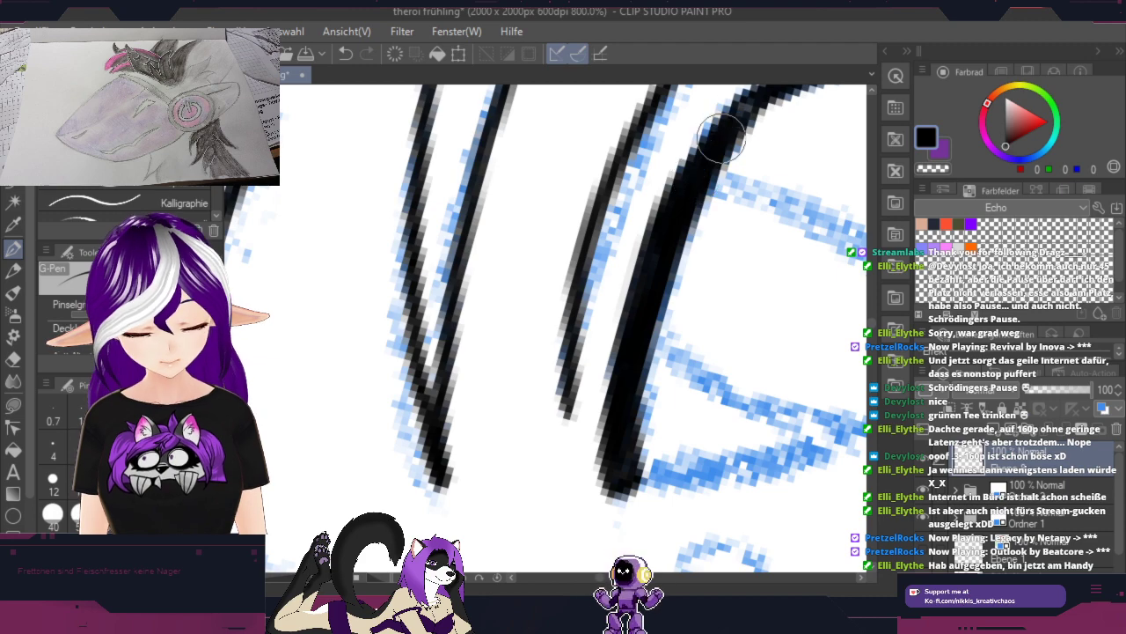
Step: Outline the second eye's outer edge and lower lash line with two curves and fill between them in black
{"action": "key", "text": "shift+space"}
{"action": "mouse_move", "coordinate": [825, 259]}
{"action": "left_mouse_down"}
{"action": "mouse_move", "coordinate": [724, 448]}
{"action": "mouse_move", "coordinate": [630, 483]}
{"action": "mouse_move", "coordinate": [517, 161]}
{"action": "left_mouse_up"}
{"action": "key", "text": "space"}
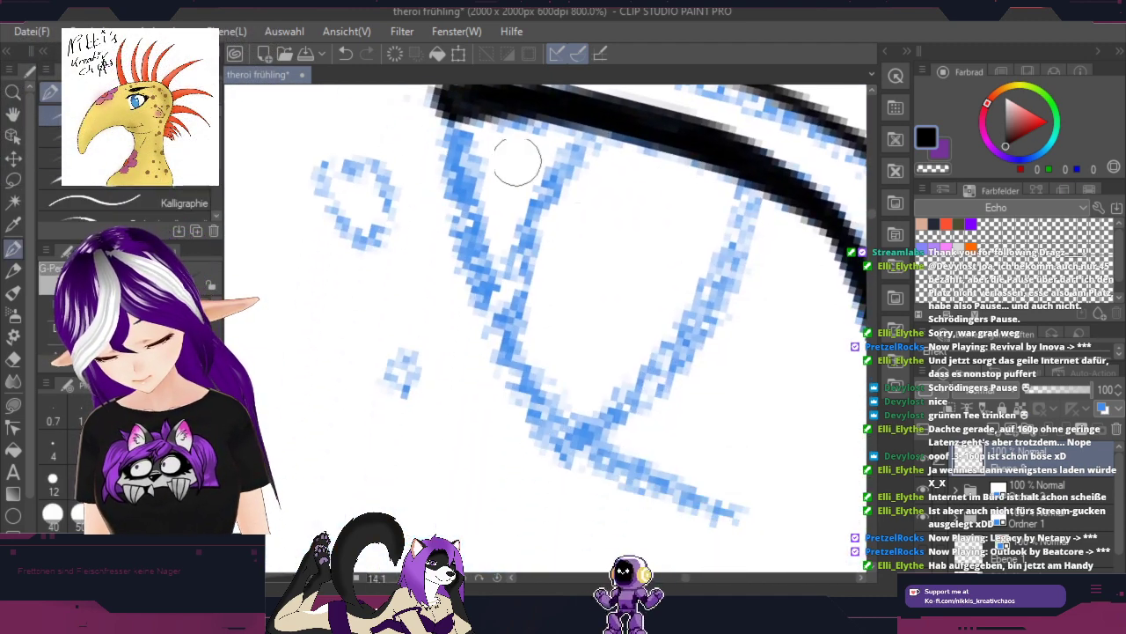
{"action": "mouse_move", "coordinate": [445, 128]}
{"action": "left_mouse_down"}
{"action": "mouse_move", "coordinate": [480, 308]}
{"action": "mouse_move", "coordinate": [550, 432]}
{"action": "mouse_move", "coordinate": [728, 508]}
{"action": "left_mouse_up"}
{"action": "mouse_move", "coordinate": [464, 112]}
{"action": "left_mouse_down"}
{"action": "mouse_move", "coordinate": [537, 376]}
{"action": "mouse_move", "coordinate": [598, 453]}
{"action": "mouse_move", "coordinate": [717, 510]}
{"action": "left_mouse_up"}
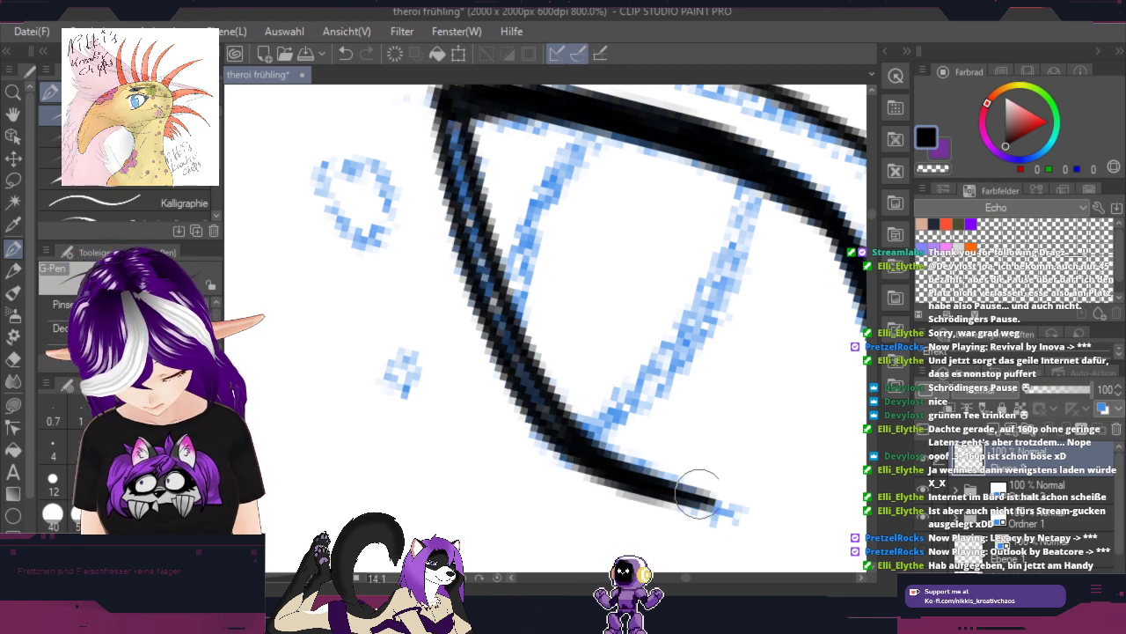
{"action": "mouse_move", "coordinate": [457, 107]}
{"action": "left_mouse_down"}
{"action": "mouse_move", "coordinate": [475, 230]}
{"action": "mouse_move", "coordinate": [513, 339]}
{"action": "mouse_move", "coordinate": [581, 448]}
{"action": "left_mouse_up"}
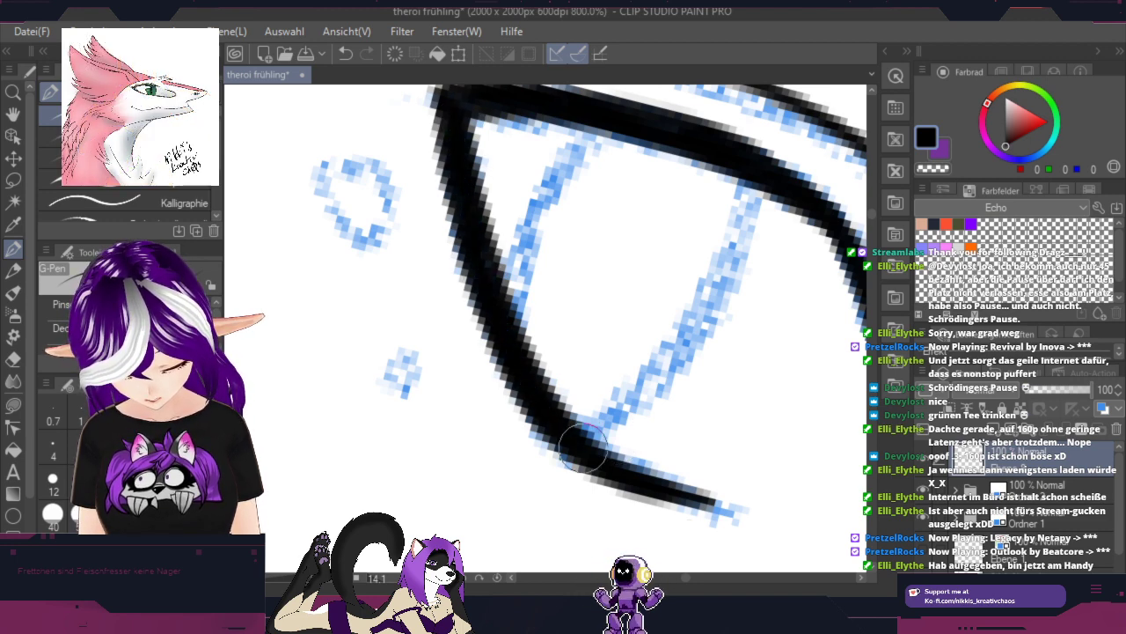
Step: Draw the second eye's two curved iris edges and the two small oval marks beside its outer corner
{"action": "mouse_move", "coordinate": [749, 173]}
{"action": "left_mouse_down"}
{"action": "mouse_move", "coordinate": [704, 317]}
{"action": "mouse_move", "coordinate": [591, 437]}
{"action": "left_mouse_up"}
{"action": "mouse_move", "coordinate": [520, 347]}
{"action": "left_mouse_down"}
{"action": "mouse_move", "coordinate": [563, 189]}
{"action": "mouse_move", "coordinate": [603, 128]}
{"action": "left_mouse_up"}
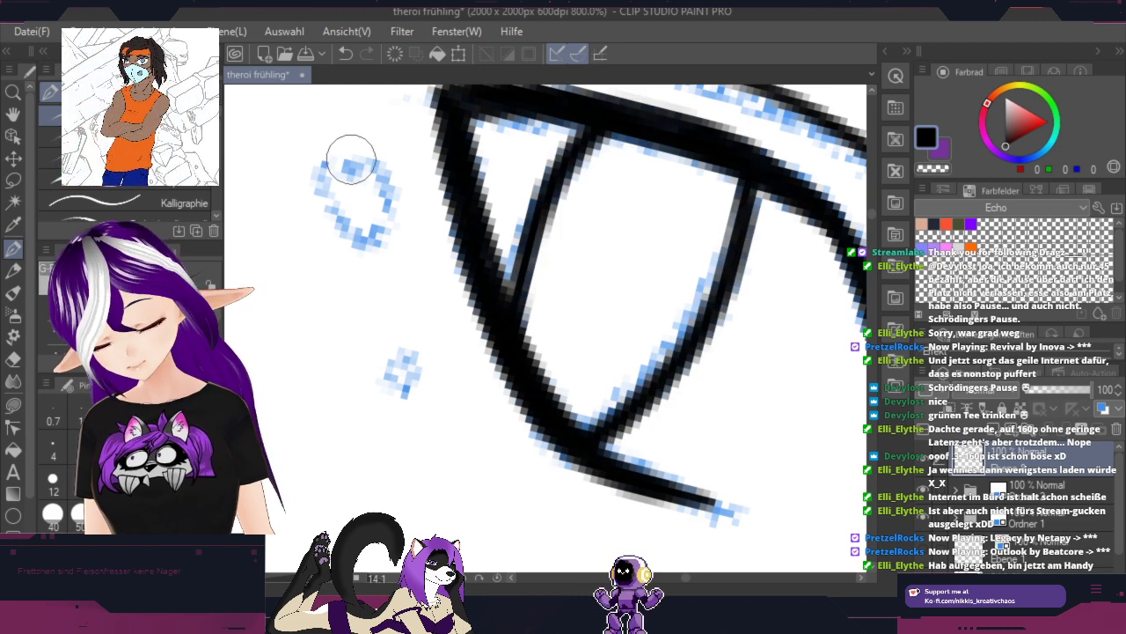
{"action": "mouse_move", "coordinate": [351, 158]}
{"action": "left_mouse_down"}
{"action": "mouse_move", "coordinate": [327, 207]}
{"action": "mouse_move", "coordinate": [390, 171]}
{"action": "mouse_move", "coordinate": [341, 158]}
{"action": "left_mouse_up"}
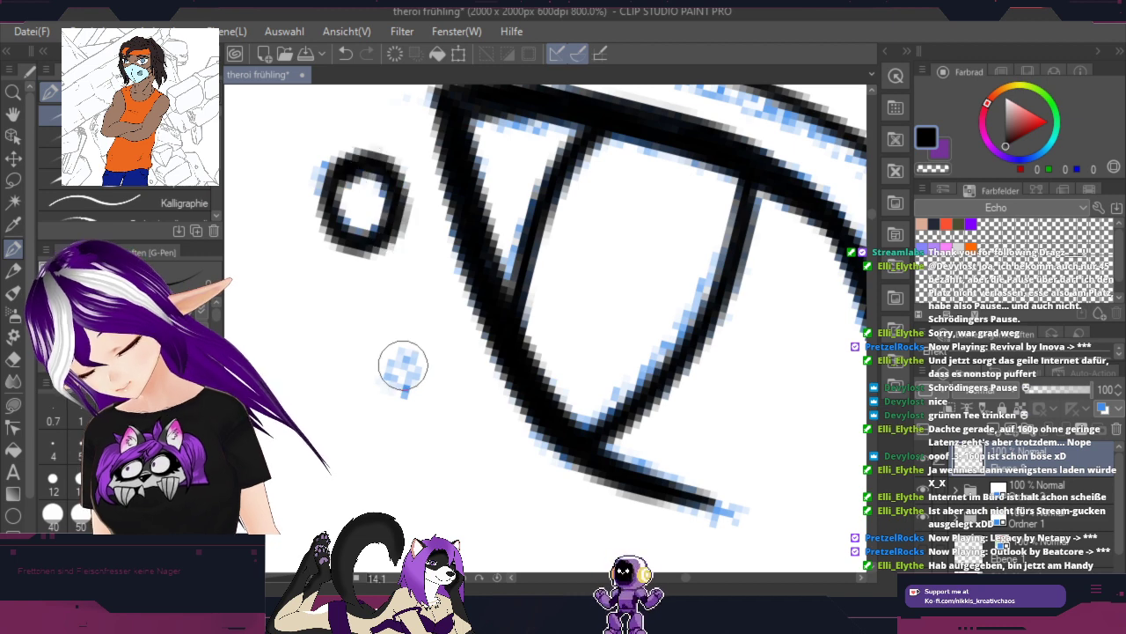
{"action": "mouse_move", "coordinate": [403, 365]}
{"action": "left_mouse_down"}
{"action": "mouse_move", "coordinate": [402, 382]}
{"action": "mouse_move", "coordinate": [413, 361]}
{"action": "left_mouse_up"}
{"action": "scroll", "coordinate": [775, 370], "scroll_direction": "down", "scroll_amount": 6}
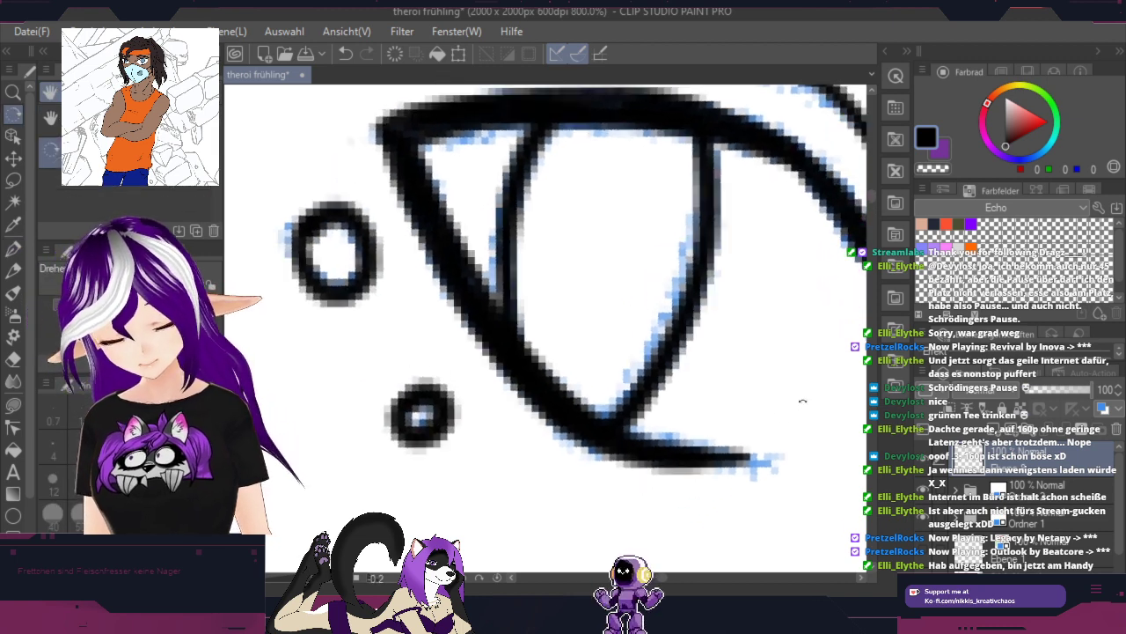
Step: Ink the first figure's nose bridge with the G-Pen, running down around the pointed nose tip
{"action": "left_click_drag", "start_coordinate": [832, 389], "coordinate": [560, 283]}
{"action": "scroll", "coordinate": [564, 204], "scroll_direction": "up", "scroll_amount": 3}
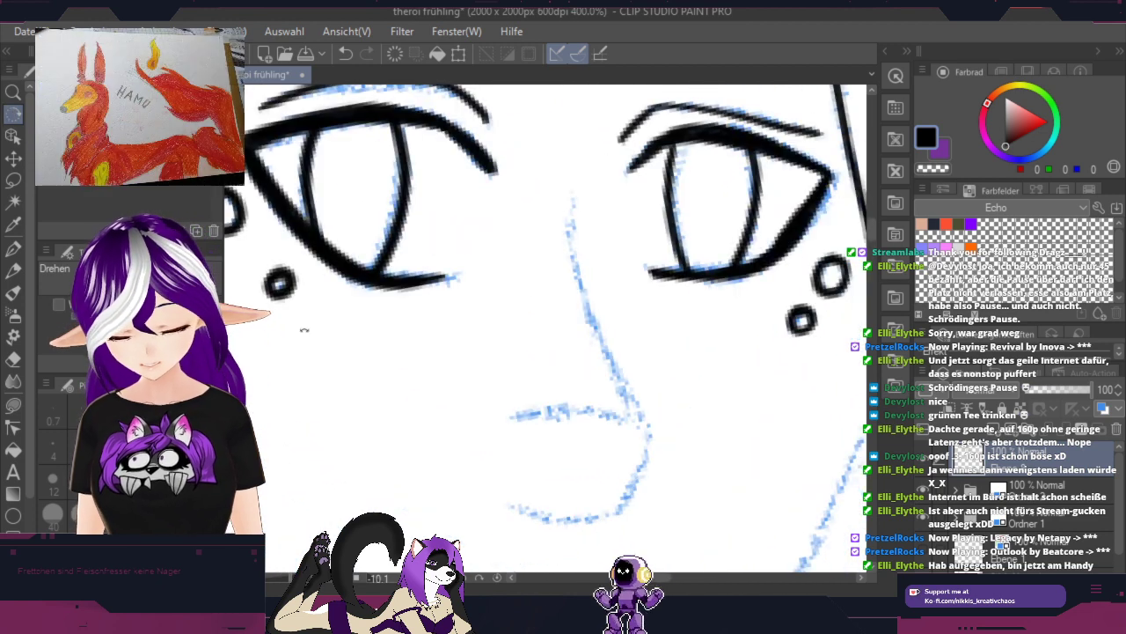
{"action": "left_click", "coordinate": [16, 250]}
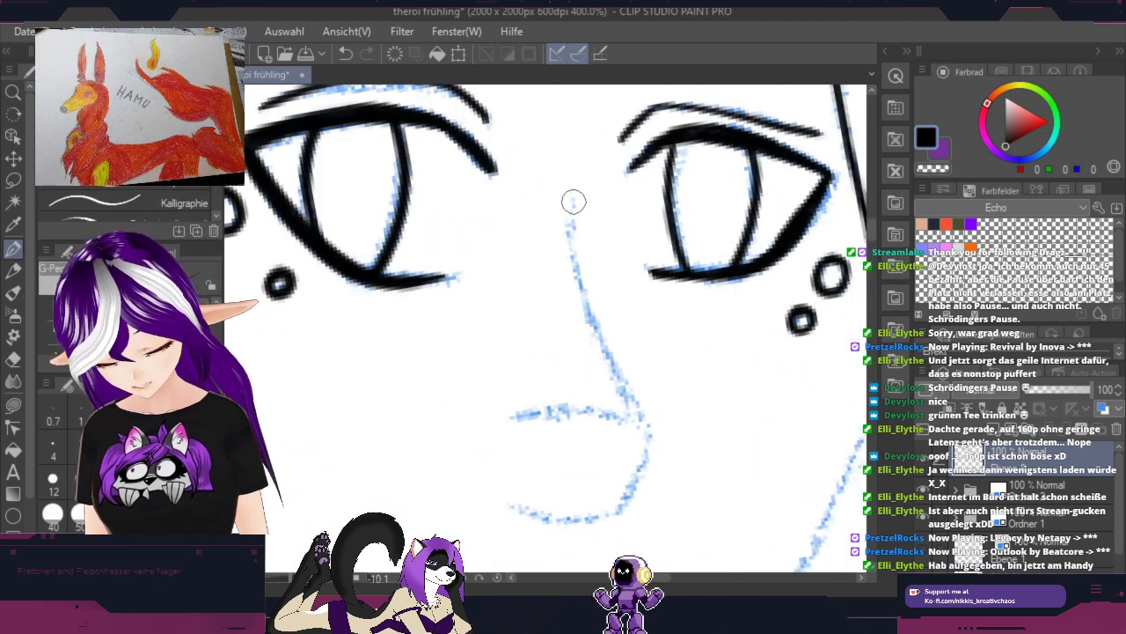
{"action": "mouse_move", "coordinate": [573, 202]}
{"action": "left_mouse_down"}
{"action": "mouse_move", "coordinate": [581, 290]}
{"action": "mouse_move", "coordinate": [651, 431]}
{"action": "mouse_move", "coordinate": [602, 507]}
{"action": "left_mouse_up"}
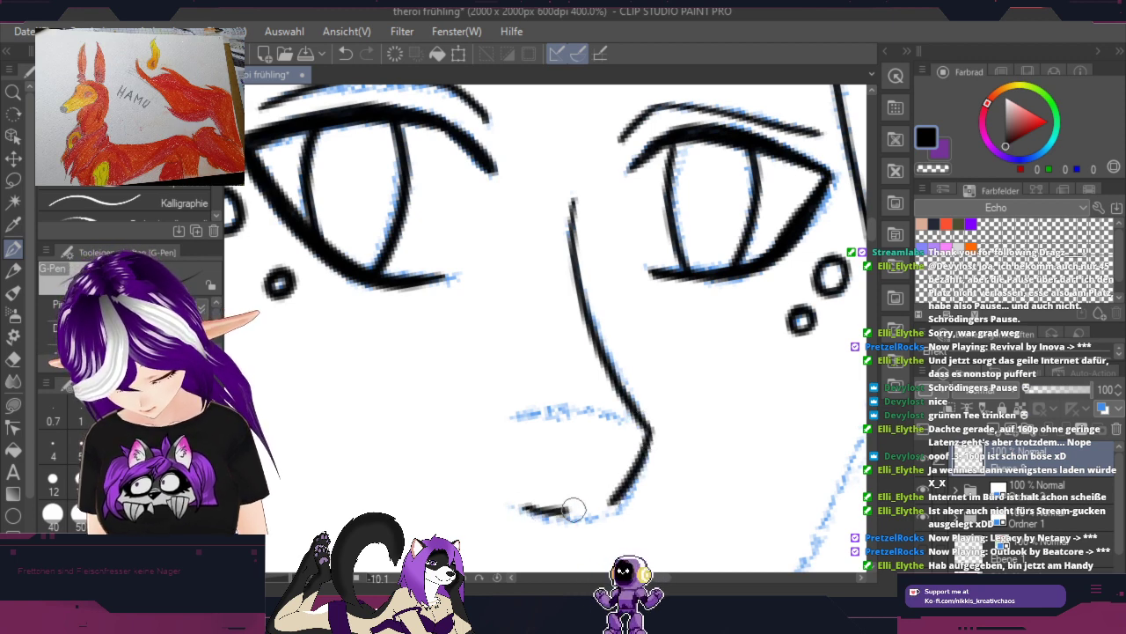
{"action": "left_click_drag", "start_coordinate": [604, 406], "coordinate": [511, 413]}
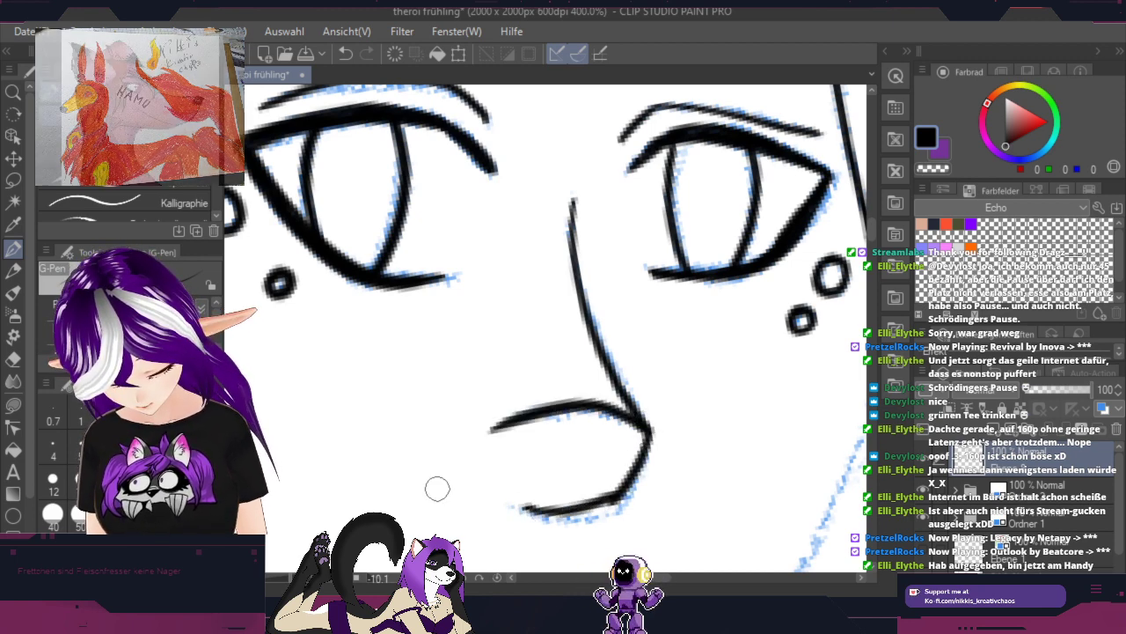
{"action": "left_click", "coordinate": [345, 55]}
{"action": "left_click", "coordinate": [345, 55]}
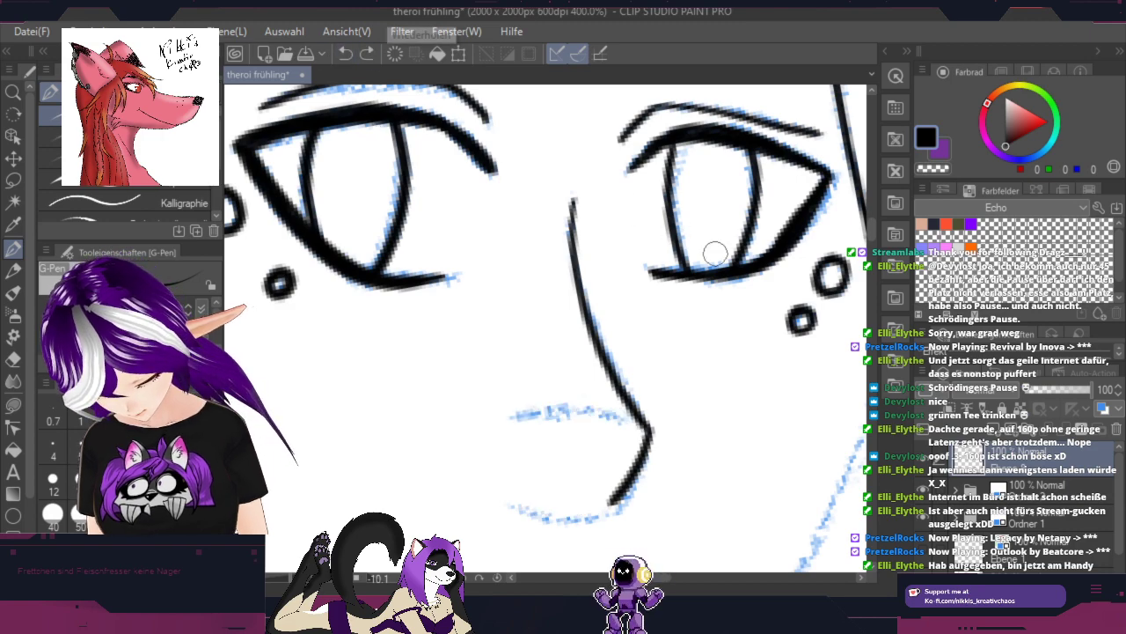
Step: Ink the curved underside of the nose and the short curve running back from the nose tip
{"action": "mouse_move", "coordinate": [717, 252]}
{"action": "left_mouse_down"}
{"action": "mouse_move", "coordinate": [594, 508]}
{"action": "mouse_move", "coordinate": [549, 515]}
{"action": "left_mouse_up"}
{"action": "left_click_drag", "start_coordinate": [367, 302], "coordinate": [412, 225]}
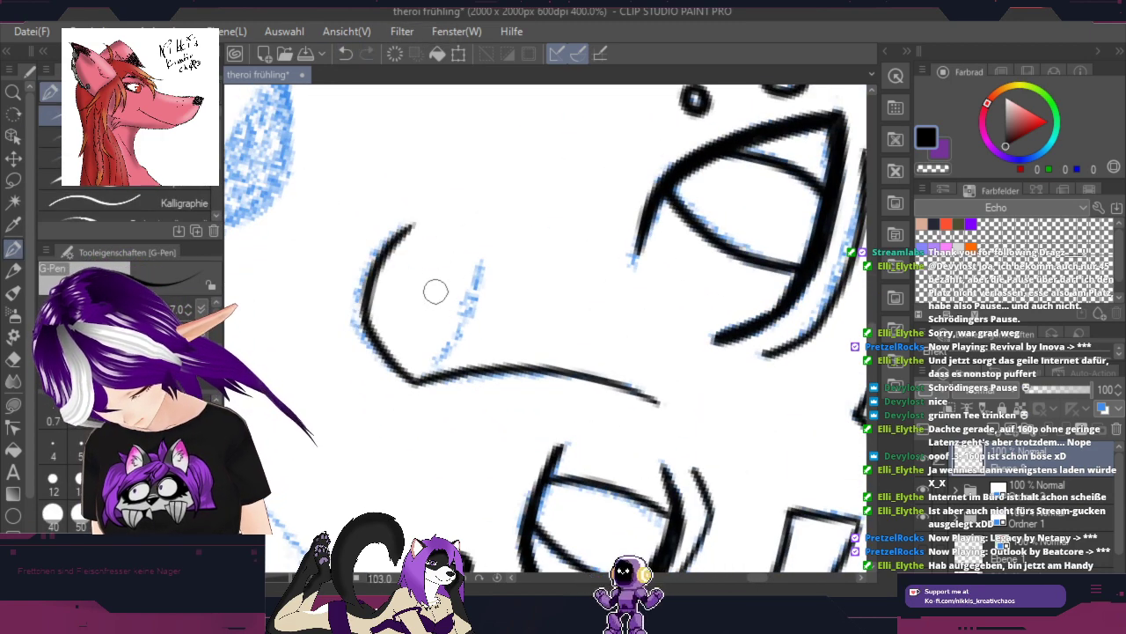
{"action": "left_click_drag", "start_coordinate": [417, 380], "coordinate": [480, 262]}
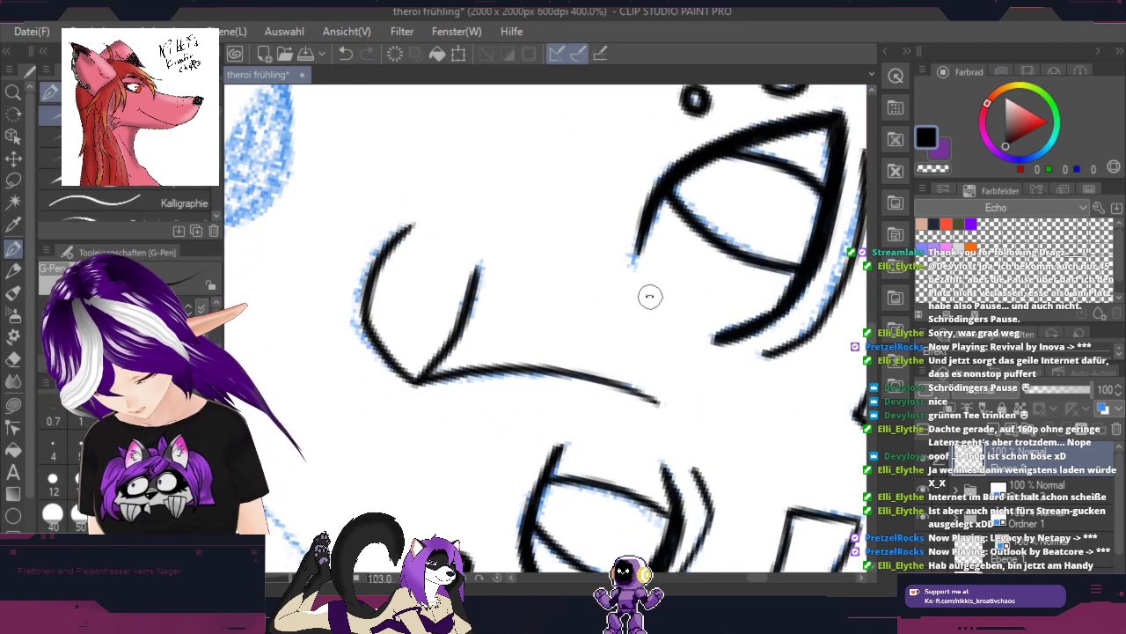
Step: Ink the upper edge of the first figure's mouth with the G-Pen, over the bulging lip and out to the far corner
{"action": "mouse_move", "coordinate": [690, 362]}
{"action": "left_mouse_down"}
{"action": "mouse_move", "coordinate": [684, 211]}
{"action": "mouse_move", "coordinate": [563, 164]}
{"action": "left_mouse_up"}
{"action": "left_click_drag", "start_coordinate": [732, 472], "coordinate": [811, 143]}
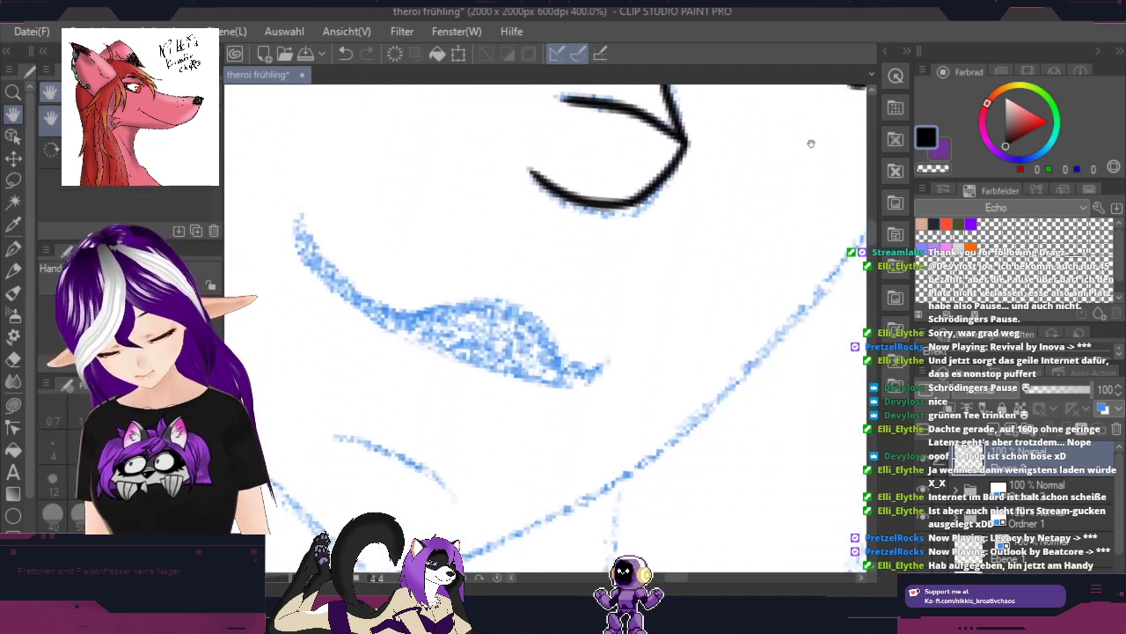
{"action": "left_click_drag", "start_coordinate": [662, 385], "coordinate": [779, 375]}
{"action": "left_click_drag", "start_coordinate": [762, 413], "coordinate": [757, 194]}
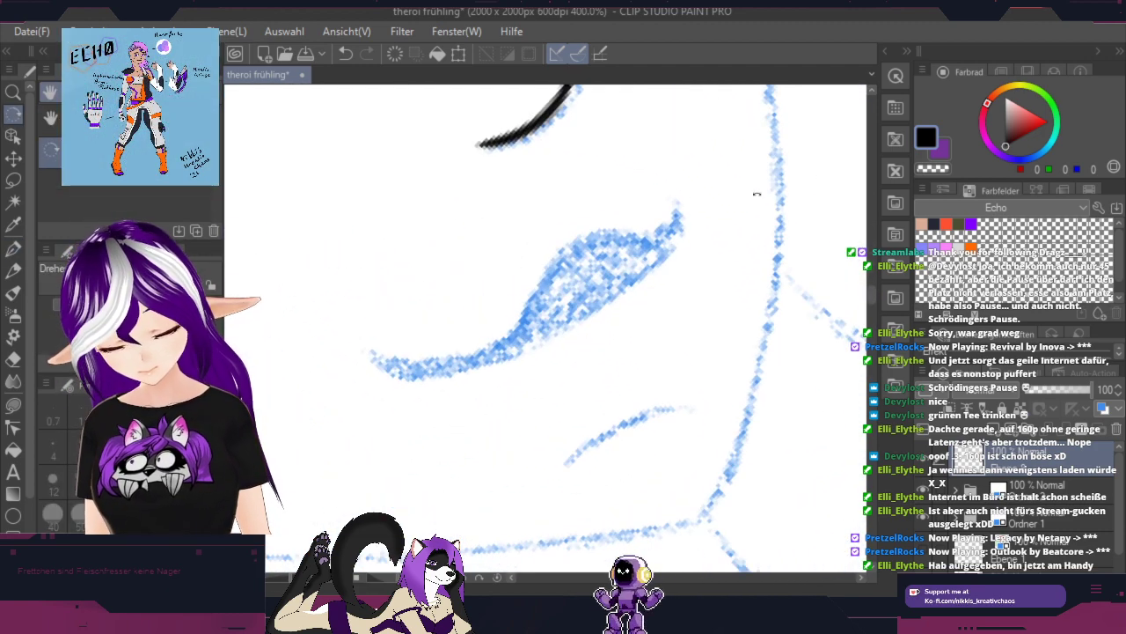
{"action": "key", "text": "h"}
{"action": "scroll", "coordinate": [608, 395], "scroll_direction": "up", "scroll_amount": 3}
{"action": "left_click_drag", "start_coordinate": [609, 395], "coordinate": [696, 360]}
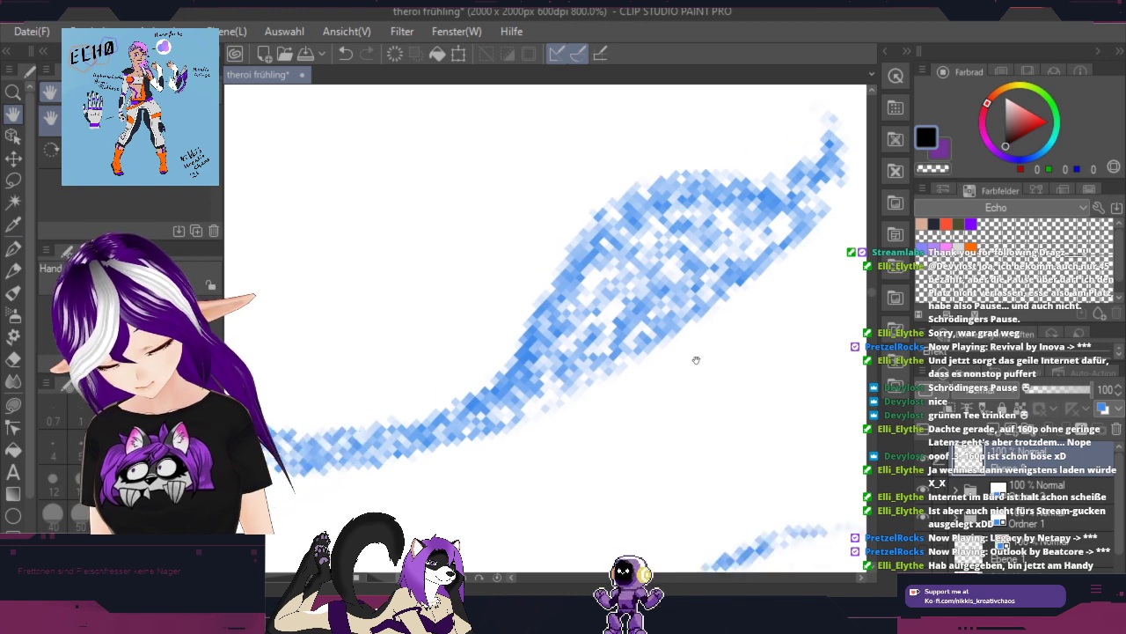
{"action": "key", "text": "p"}
{"action": "mouse_move", "coordinate": [825, 119]}
{"action": "left_mouse_down"}
{"action": "mouse_move", "coordinate": [817, 157]}
{"action": "mouse_move", "coordinate": [695, 181]}
{"action": "mouse_move", "coordinate": [547, 255]}
{"action": "mouse_move", "coordinate": [363, 413]}
{"action": "mouse_move", "coordinate": [298, 418]}
{"action": "left_mouse_up"}
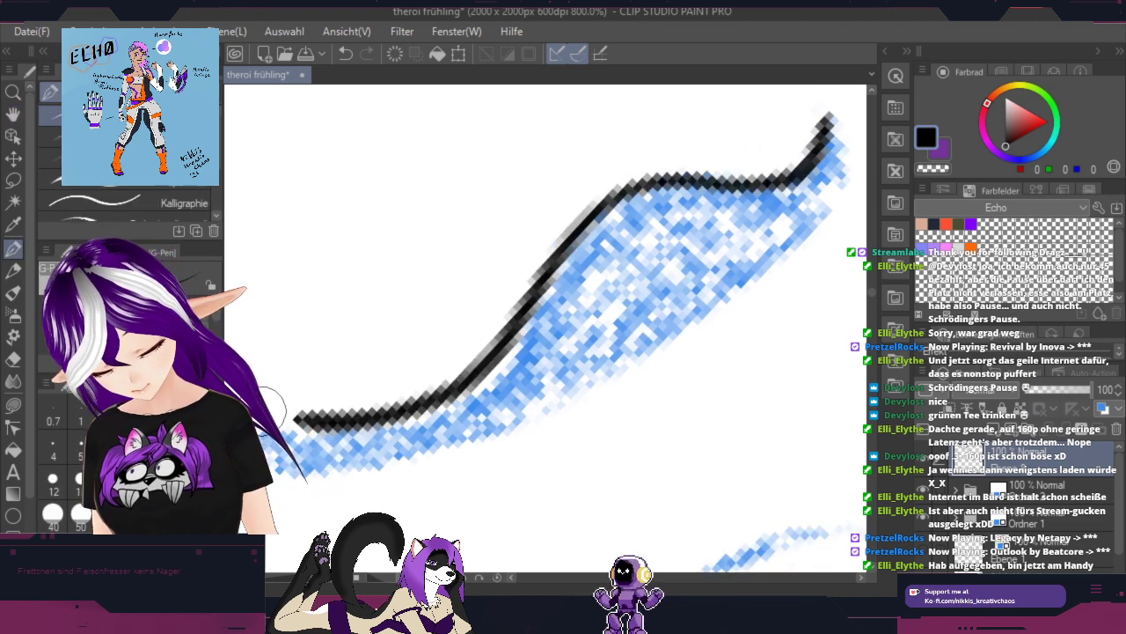
{"action": "key", "text": "space"}
{"action": "left_click_drag", "start_coordinate": [433, 484], "coordinate": [687, 439]}
{"action": "left_click_drag", "start_coordinate": [480, 367], "coordinate": [552, 374]}
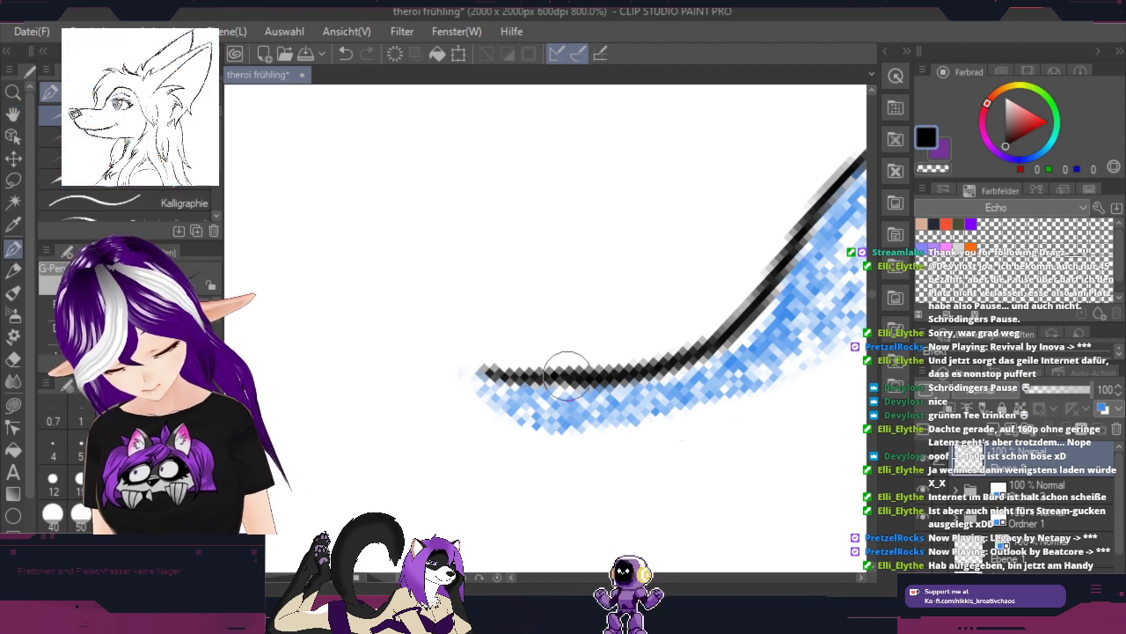
Step: Ink the lower edge of the mouth, starting at the thin corner and following the sketch toward the other end
{"action": "key", "text": "shift+space"}
{"action": "left_click_drag", "start_coordinate": [799, 309], "coordinate": [466, 440]}
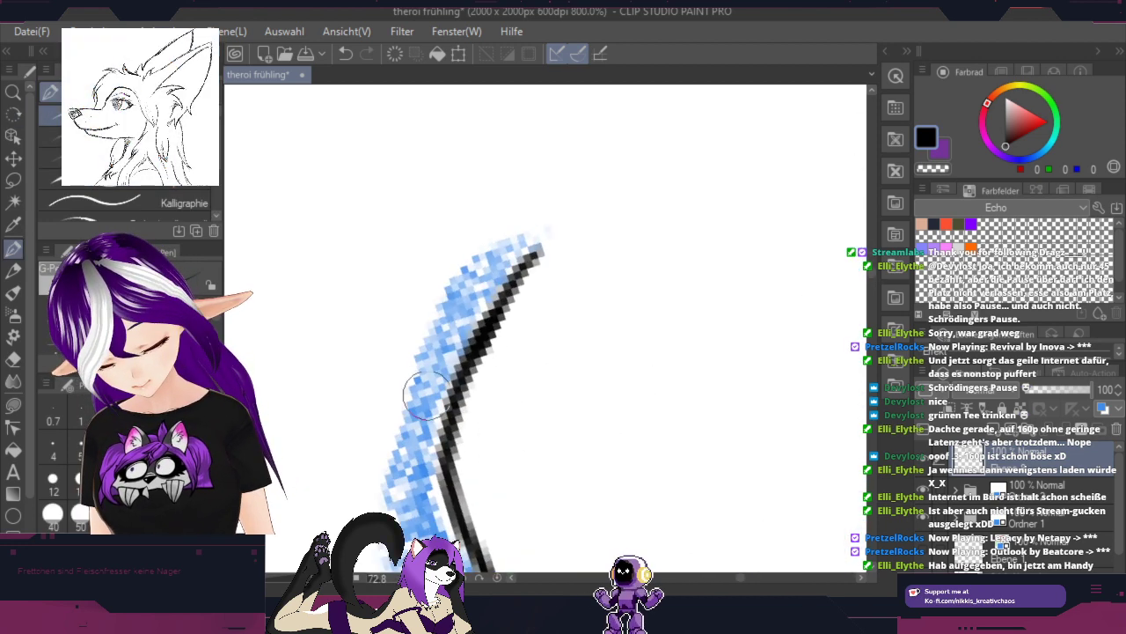
{"action": "left_click_drag", "start_coordinate": [508, 267], "coordinate": [401, 442]}
{"action": "key", "text": "space"}
{"action": "mouse_move", "coordinate": [519, 389]}
{"action": "left_mouse_down"}
{"action": "mouse_move", "coordinate": [578, 332]}
{"action": "mouse_move", "coordinate": [673, 83]}
{"action": "left_mouse_up"}
{"action": "mouse_move", "coordinate": [554, 128]}
{"action": "left_mouse_down"}
{"action": "mouse_move", "coordinate": [525, 235]}
{"action": "mouse_move", "coordinate": [558, 503]}
{"action": "left_mouse_up"}
{"action": "left_click_drag", "start_coordinate": [698, 470], "coordinate": [744, 242]}
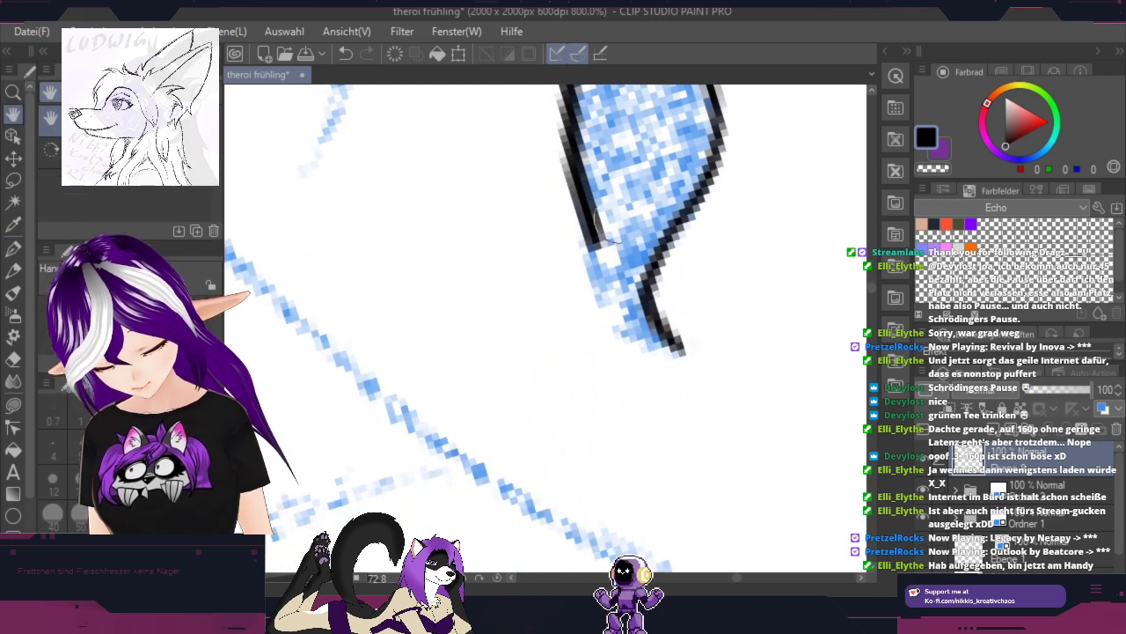
Step: Close the mouth's lower outline and fill the shape between both edges in solid black, including the tapered ends
{"action": "mouse_move", "coordinate": [556, 186]}
{"action": "left_mouse_down"}
{"action": "mouse_move", "coordinate": [609, 248]}
{"action": "mouse_move", "coordinate": [627, 322]}
{"action": "mouse_move", "coordinate": [676, 350]}
{"action": "left_mouse_up"}
{"action": "left_click_drag", "start_coordinate": [676, 350], "coordinate": [609, 228]}
{"action": "left_click_drag", "start_coordinate": [632, 303], "coordinate": [606, 195]}
{"action": "mouse_move", "coordinate": [608, 285]}
{"action": "left_mouse_down"}
{"action": "mouse_move", "coordinate": [599, 191]}
{"action": "mouse_move", "coordinate": [655, 339]}
{"action": "mouse_move", "coordinate": [616, 264]}
{"action": "left_mouse_up"}
{"action": "left_click_drag", "start_coordinate": [616, 150], "coordinate": [638, 290]}
{"action": "mouse_move", "coordinate": [669, 194]}
{"action": "left_mouse_down"}
{"action": "mouse_move", "coordinate": [642, 255]}
{"action": "mouse_move", "coordinate": [692, 156]}
{"action": "left_mouse_up"}
{"action": "left_click_drag", "start_coordinate": [666, 89], "coordinate": [567, 352]}
{"action": "mouse_move", "coordinate": [501, 273]}
{"action": "left_mouse_down"}
{"action": "mouse_move", "coordinate": [489, 388]}
{"action": "mouse_move", "coordinate": [515, 355]}
{"action": "left_mouse_up"}
{"action": "mouse_move", "coordinate": [551, 400]}
{"action": "left_mouse_down"}
{"action": "mouse_move", "coordinate": [587, 422]}
{"action": "mouse_move", "coordinate": [587, 467]}
{"action": "mouse_move", "coordinate": [611, 409]}
{"action": "mouse_move", "coordinate": [606, 373]}
{"action": "mouse_move", "coordinate": [516, 160]}
{"action": "mouse_move", "coordinate": [572, 352]}
{"action": "mouse_move", "coordinate": [542, 254]}
{"action": "mouse_move", "coordinate": [524, 262]}
{"action": "mouse_move", "coordinate": [508, 317]}
{"action": "mouse_move", "coordinate": [506, 181]}
{"action": "mouse_move", "coordinate": [488, 212]}
{"action": "mouse_move", "coordinate": [520, 144]}
{"action": "left_mouse_up"}
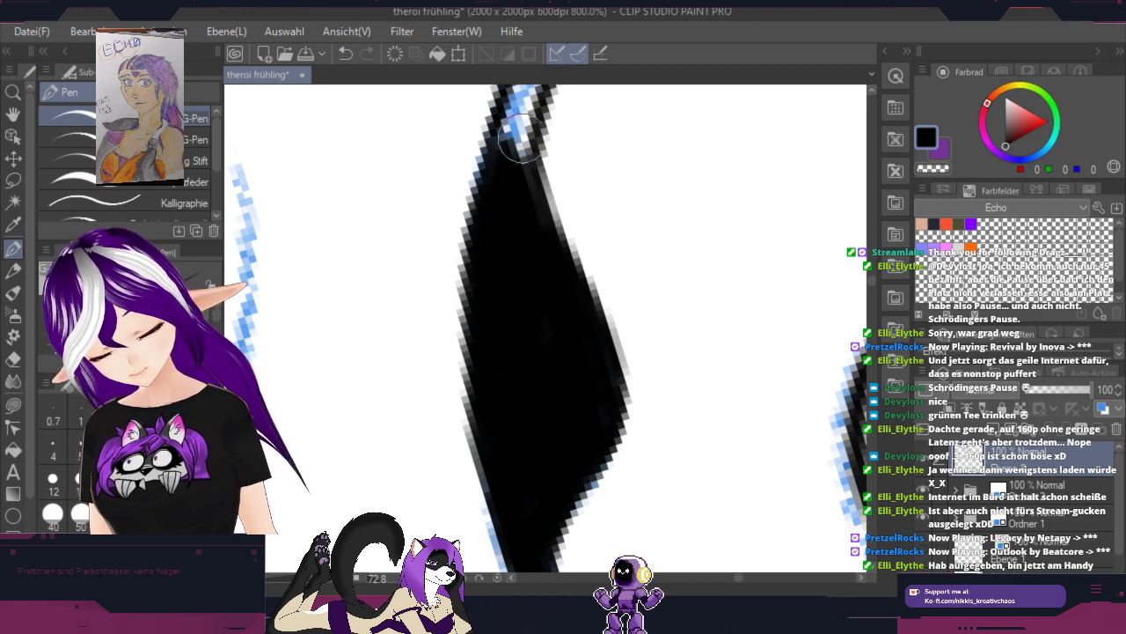
{"action": "key", "text": "space"}
{"action": "mouse_move", "coordinate": [576, 181]}
{"action": "left_mouse_down"}
{"action": "mouse_move", "coordinate": [533, 307]}
{"action": "mouse_move", "coordinate": [521, 433]}
{"action": "mouse_move", "coordinate": [483, 326]}
{"action": "mouse_move", "coordinate": [448, 382]}
{"action": "mouse_move", "coordinate": [542, 236]}
{"action": "mouse_move", "coordinate": [493, 312]}
{"action": "mouse_move", "coordinate": [465, 409]}
{"action": "left_mouse_up"}
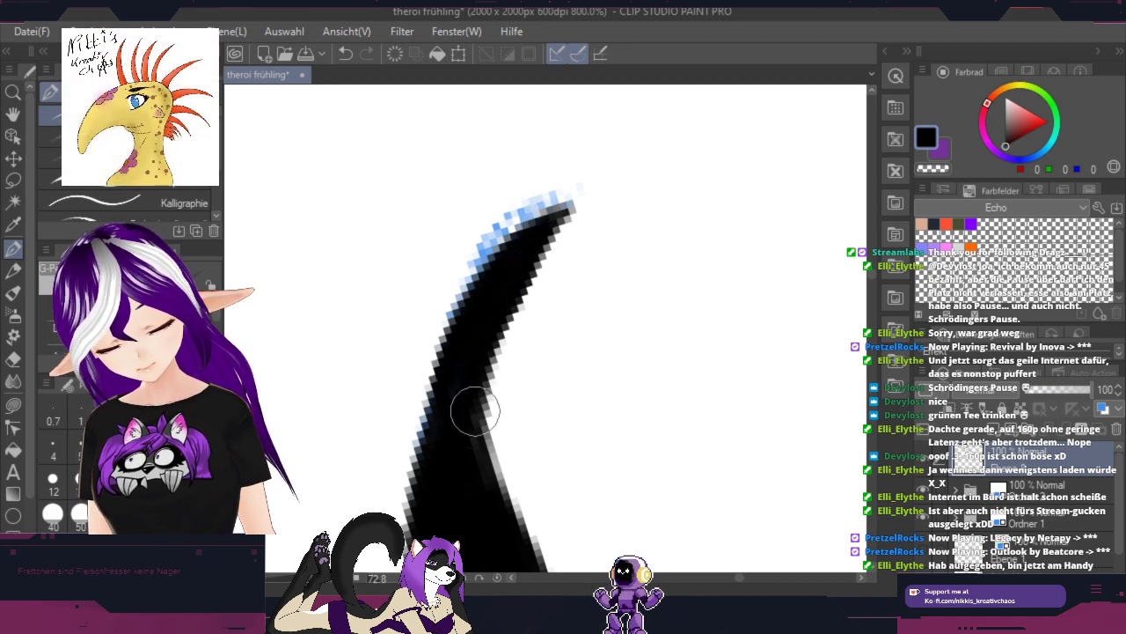
Step: Ink the short curved line beneath the mouth
{"action": "key", "text": "shift+space"}
{"action": "left_click_drag", "start_coordinate": [681, 401], "coordinate": [684, 218]}
{"action": "scroll", "coordinate": [684, 217], "scroll_direction": "down", "scroll_amount": 2}
{"action": "key", "text": "space"}
{"action": "left_click_drag", "start_coordinate": [779, 444], "coordinate": [781, 297]}
{"action": "key", "text": "shift+space"}
{"action": "left_click_drag", "start_coordinate": [806, 412], "coordinate": [797, 215]}
{"action": "left_click_drag", "start_coordinate": [590, 282], "coordinate": [716, 236]}
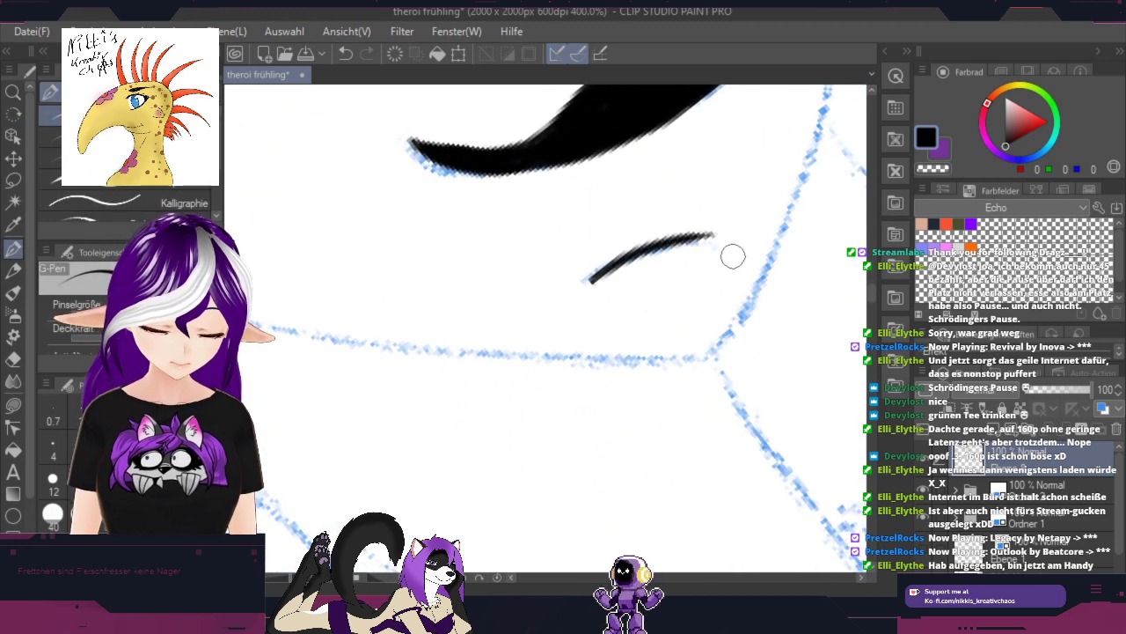
Step: Ink two long curves running down from the hair beside the face, one along the cheek and one farther out
{"action": "key", "text": "space"}
{"action": "left_click_drag", "start_coordinate": [812, 214], "coordinate": [677, 525]}
{"action": "left_click_drag", "start_coordinate": [704, 340], "coordinate": [706, 536]}
{"action": "left_click_drag", "start_coordinate": [720, 310], "coordinate": [709, 405]}
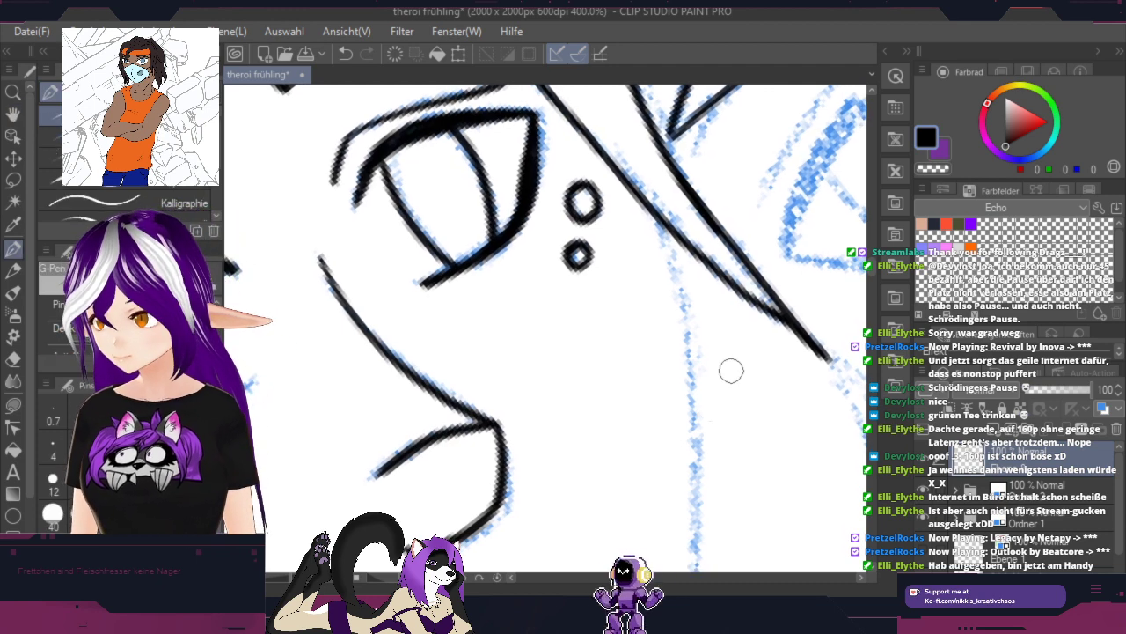
{"action": "scroll", "coordinate": [731, 370], "scroll_direction": "down", "scroll_amount": 2}
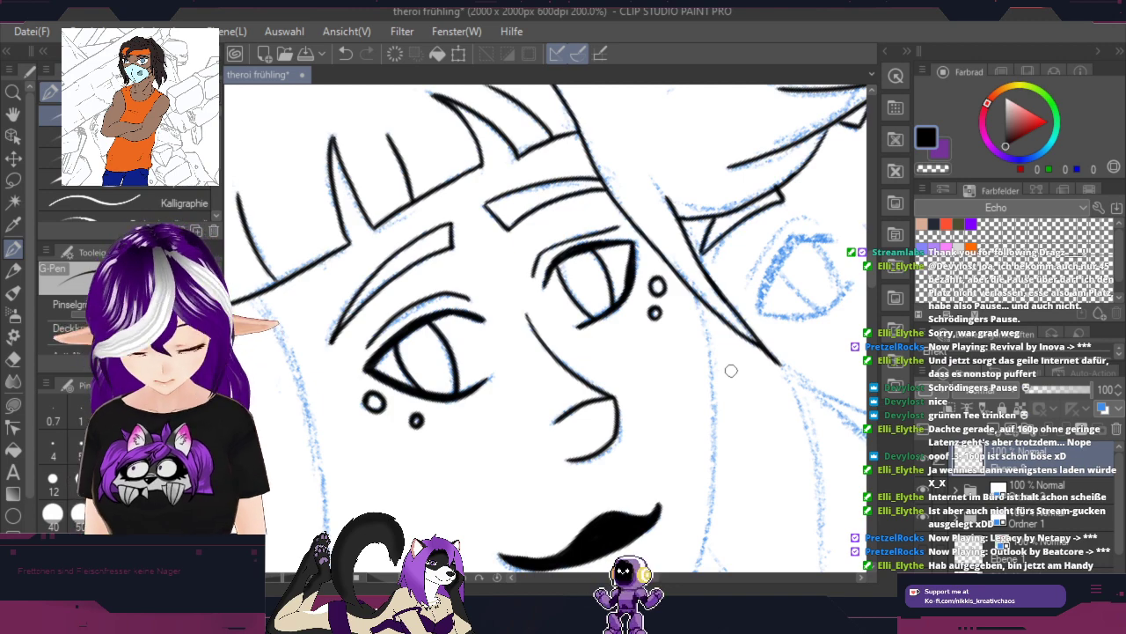
{"action": "key", "text": "space"}
{"action": "left_click_drag", "start_coordinate": [693, 373], "coordinate": [848, 156]}
{"action": "left_click_drag", "start_coordinate": [669, 325], "coordinate": [859, 312]}
{"action": "left_click_drag", "start_coordinate": [764, 321], "coordinate": [620, 303]}
{"action": "left_click_drag", "start_coordinate": [752, 197], "coordinate": [722, 300]}
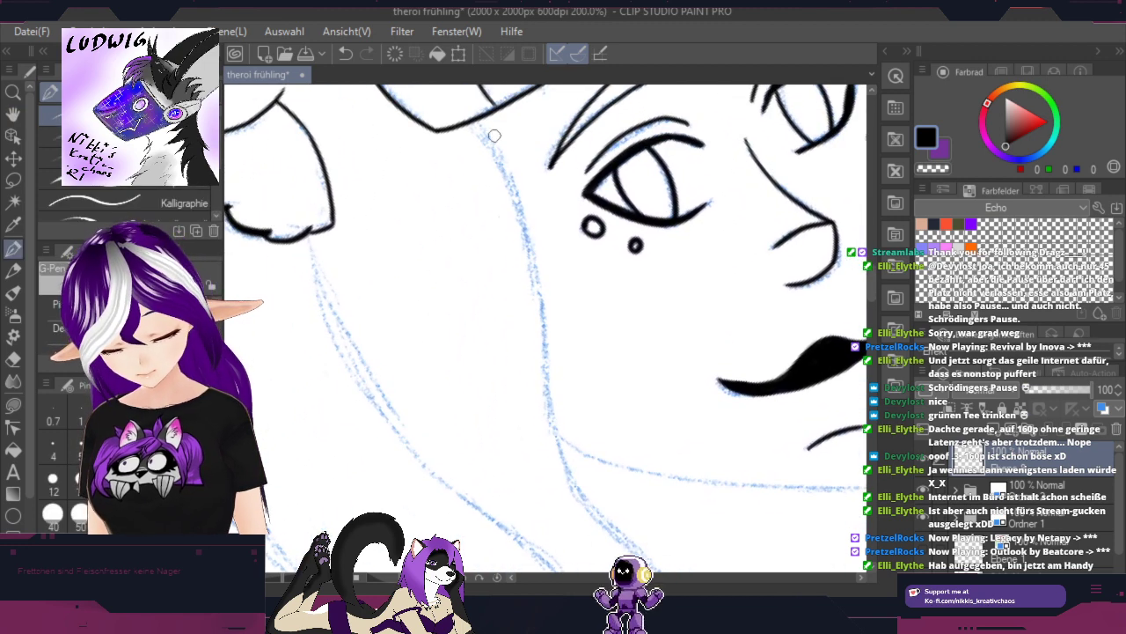
{"action": "mouse_move", "coordinate": [495, 144]}
{"action": "left_mouse_down"}
{"action": "mouse_move", "coordinate": [546, 292]}
{"action": "mouse_move", "coordinate": [557, 438]}
{"action": "left_mouse_up"}
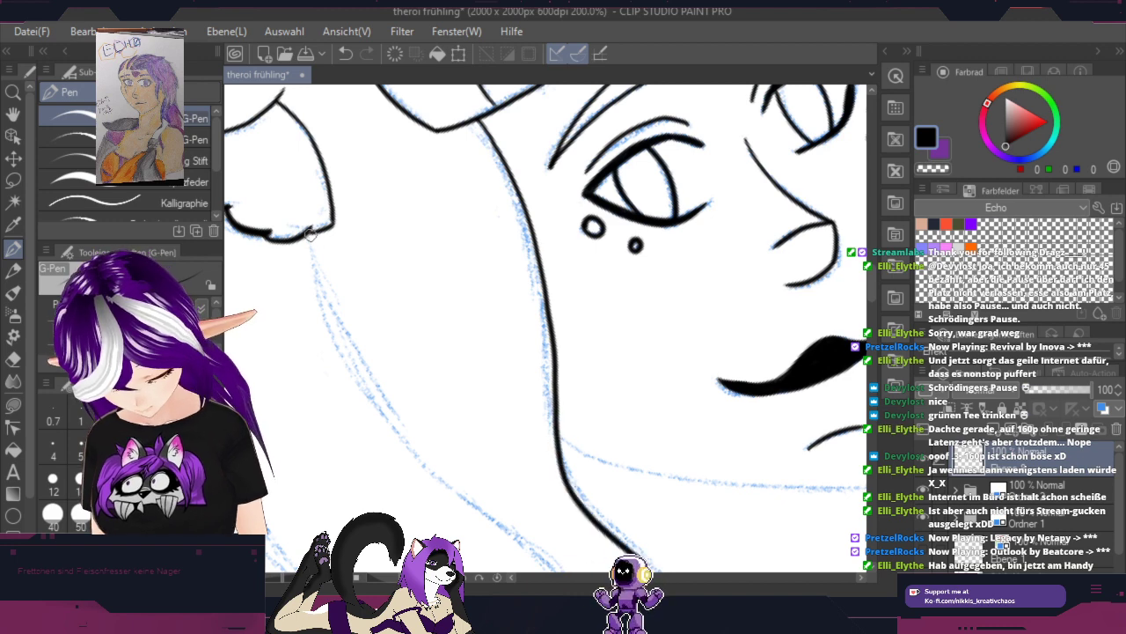
{"action": "mouse_move", "coordinate": [321, 294]}
{"action": "left_mouse_down"}
{"action": "mouse_move", "coordinate": [350, 367]}
{"action": "mouse_move", "coordinate": [402, 438]}
{"action": "left_mouse_up"}
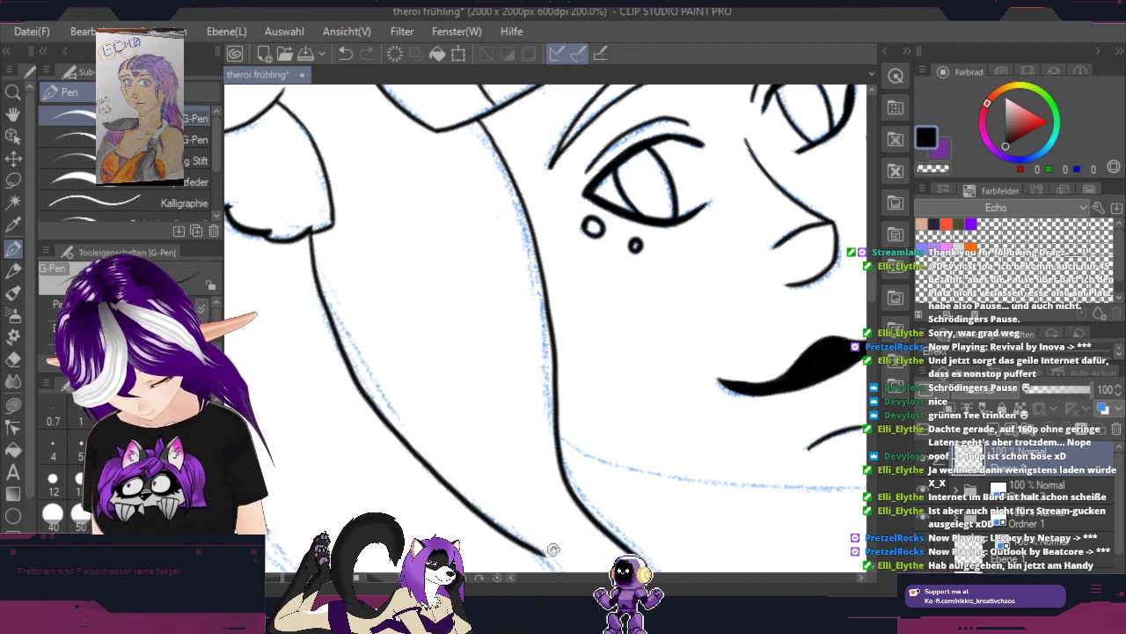
Step: Extend both long curves down along the sketch until they reach the skull ornament
{"action": "left_click_drag", "start_coordinate": [707, 469], "coordinate": [685, 211]}
{"action": "left_click_drag", "start_coordinate": [757, 309], "coordinate": [550, 503]}
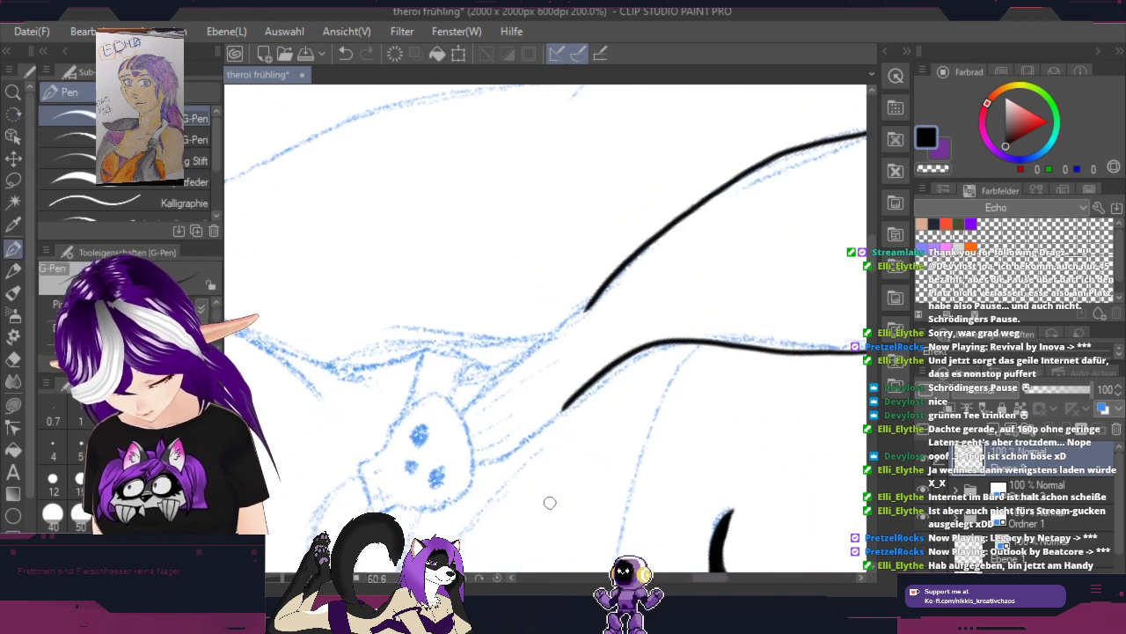
{"action": "scroll", "coordinate": [544, 467], "scroll_direction": "up", "scroll_amount": 3}
{"action": "mouse_move", "coordinate": [408, 461]}
{"action": "left_mouse_down"}
{"action": "mouse_move", "coordinate": [524, 400]}
{"action": "mouse_move", "coordinate": [599, 341]}
{"action": "mouse_move", "coordinate": [704, 223]}
{"action": "left_mouse_up"}
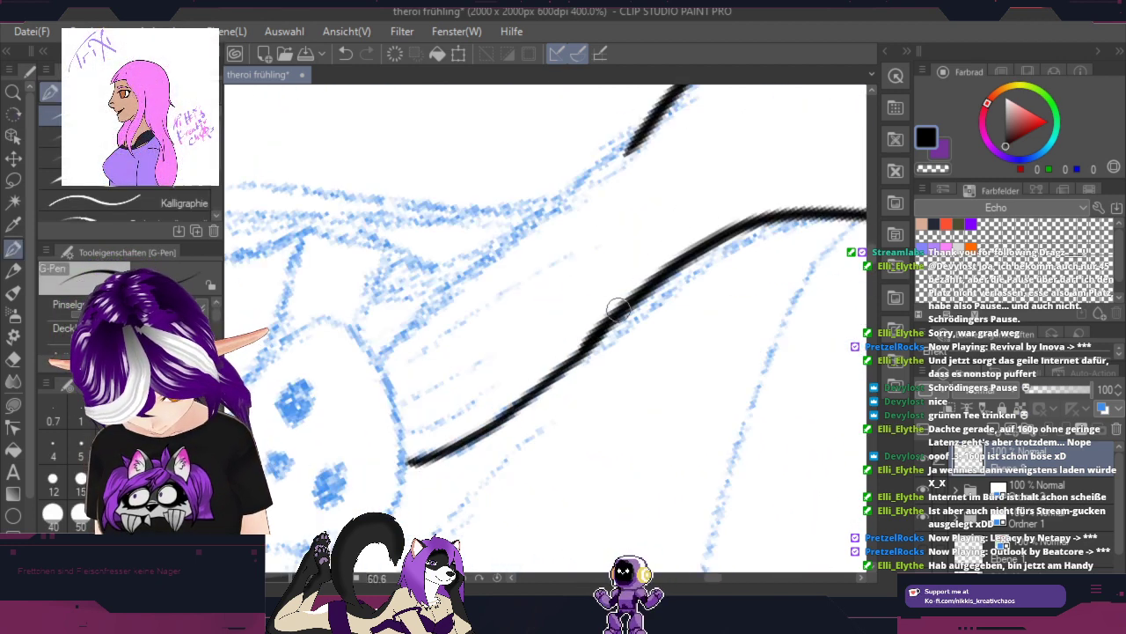
{"action": "left_click_drag", "start_coordinate": [563, 373], "coordinate": [491, 424]}
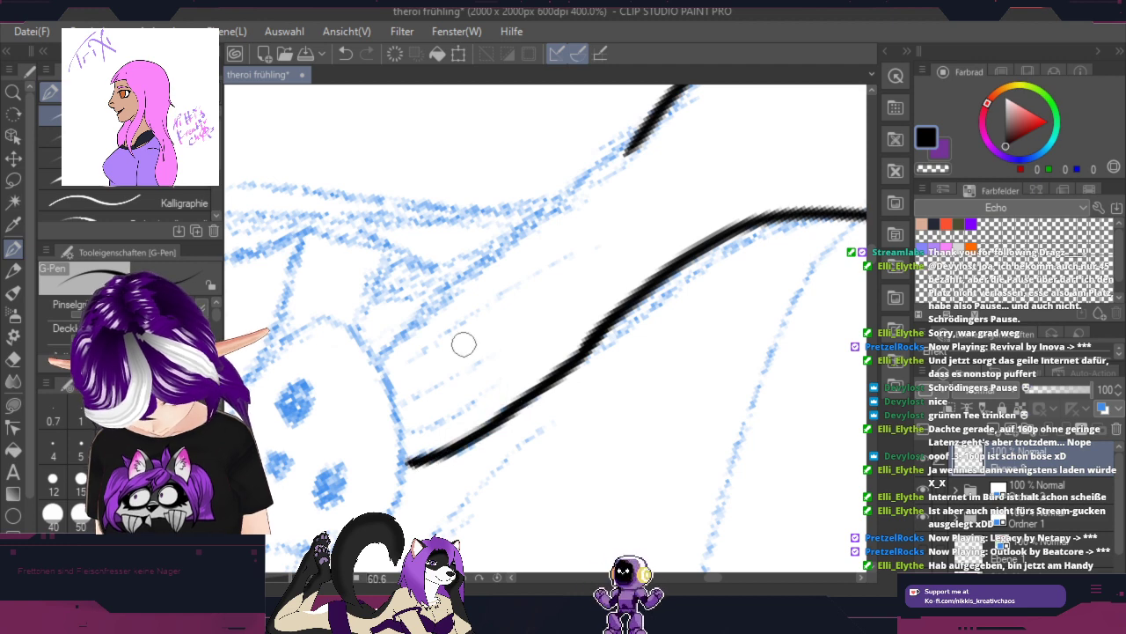
{"action": "left_click_drag", "start_coordinate": [640, 129], "coordinate": [413, 323]}
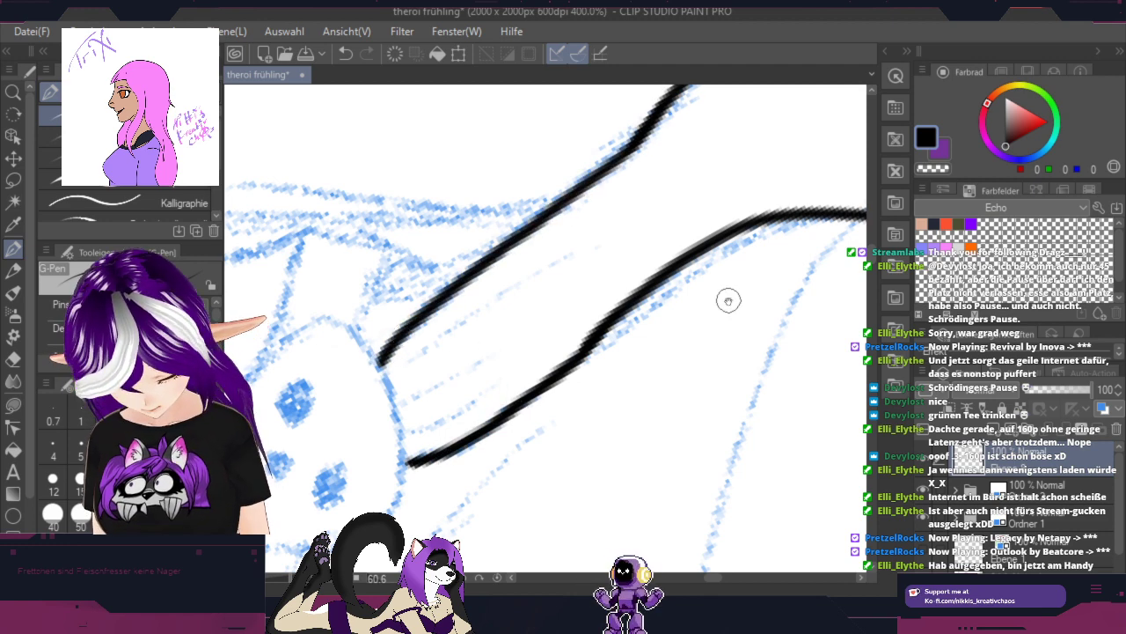
Step: Touch up the upper long curve from its bend down toward the skull ornament
{"action": "left_click_drag", "start_coordinate": [729, 300], "coordinate": [466, 501]}
{"action": "left_click_drag", "start_coordinate": [577, 359], "coordinate": [689, 455]}
{"action": "left_click_drag", "start_coordinate": [604, 424], "coordinate": [783, 368]}
{"action": "key", "text": "p"}
{"action": "mouse_move", "coordinate": [636, 370]}
{"action": "left_mouse_down"}
{"action": "mouse_move", "coordinate": [486, 471]}
{"action": "mouse_move", "coordinate": [422, 538]}
{"action": "mouse_move", "coordinate": [508, 493]}
{"action": "left_mouse_up"}
{"action": "left_click_drag", "start_coordinate": [471, 528], "coordinate": [541, 470]}
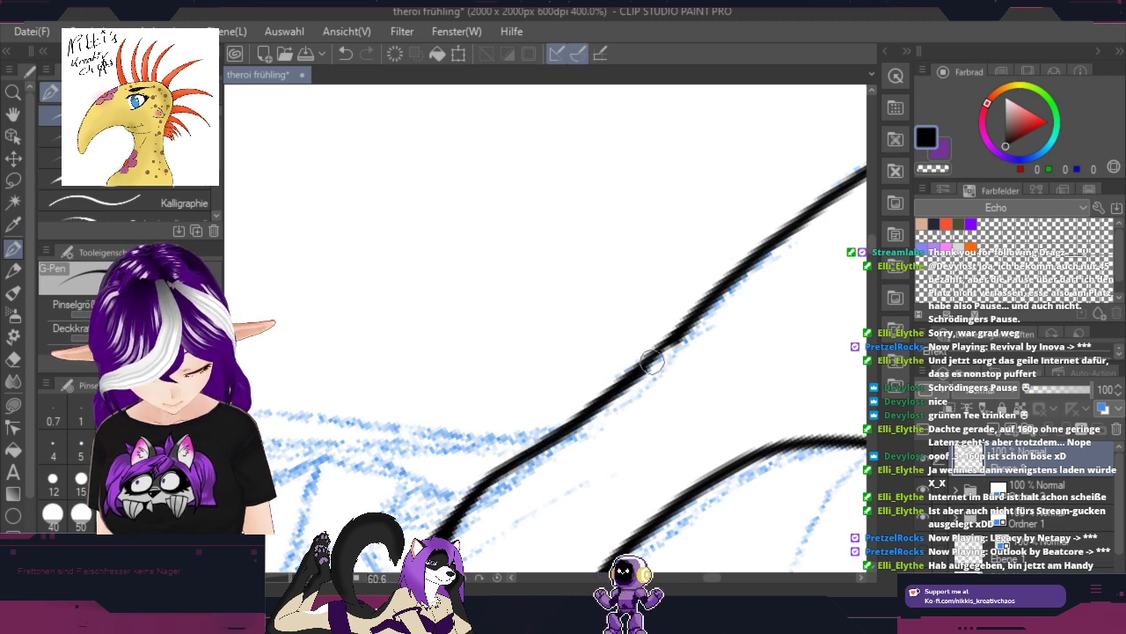
Step: Ink the skull ornament's outline, with its rounded cranium, tapering sides and straight jaw edge
{"action": "mouse_move", "coordinate": [812, 395]}
{"action": "left_mouse_down"}
{"action": "mouse_move", "coordinate": [798, 221]}
{"action": "mouse_move", "coordinate": [641, 276]}
{"action": "left_mouse_up"}
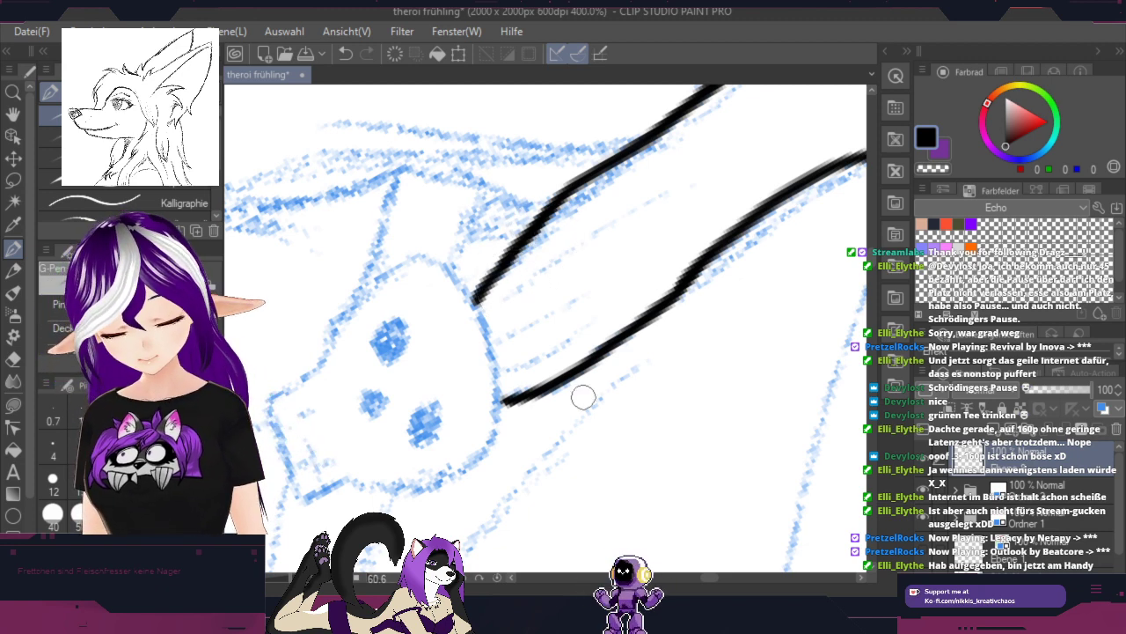
{"action": "left_click_drag", "start_coordinate": [598, 413], "coordinate": [507, 301]}
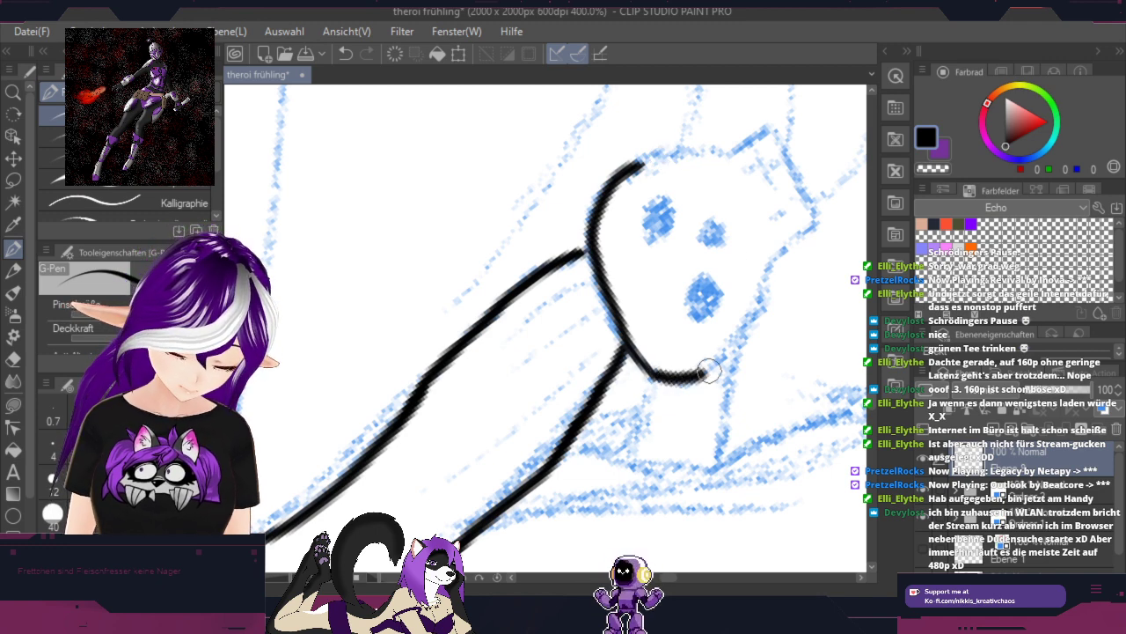
{"action": "mouse_move", "coordinate": [735, 350]}
{"action": "left_mouse_down"}
{"action": "mouse_move", "coordinate": [749, 302]}
{"action": "mouse_move", "coordinate": [822, 222]}
{"action": "left_mouse_up"}
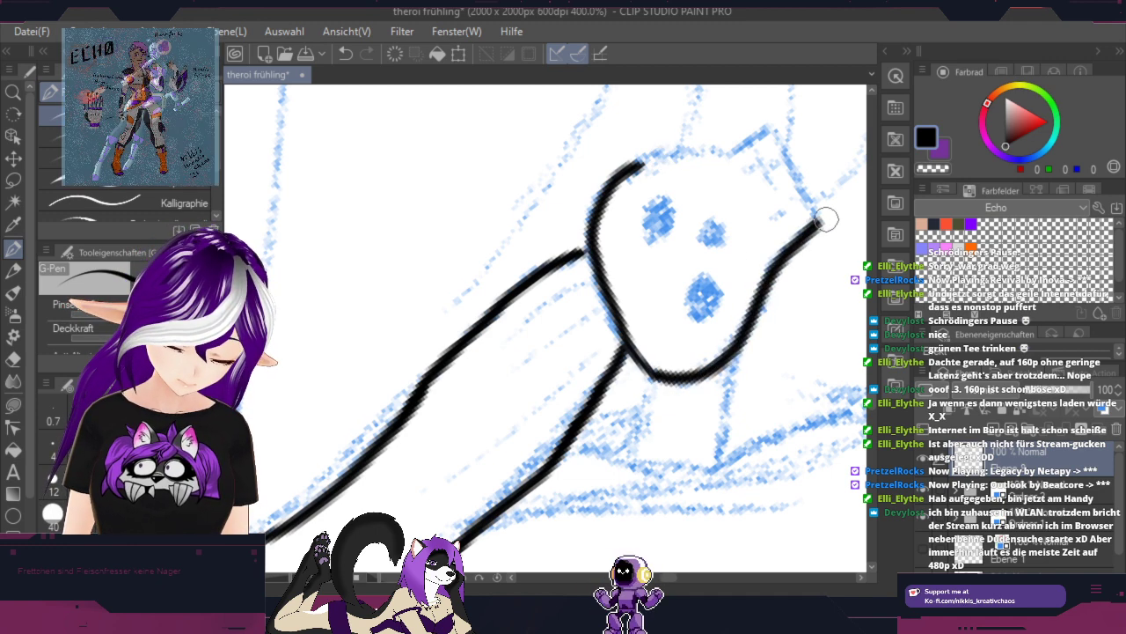
{"action": "left_click_drag", "start_coordinate": [825, 264], "coordinate": [608, 410]}
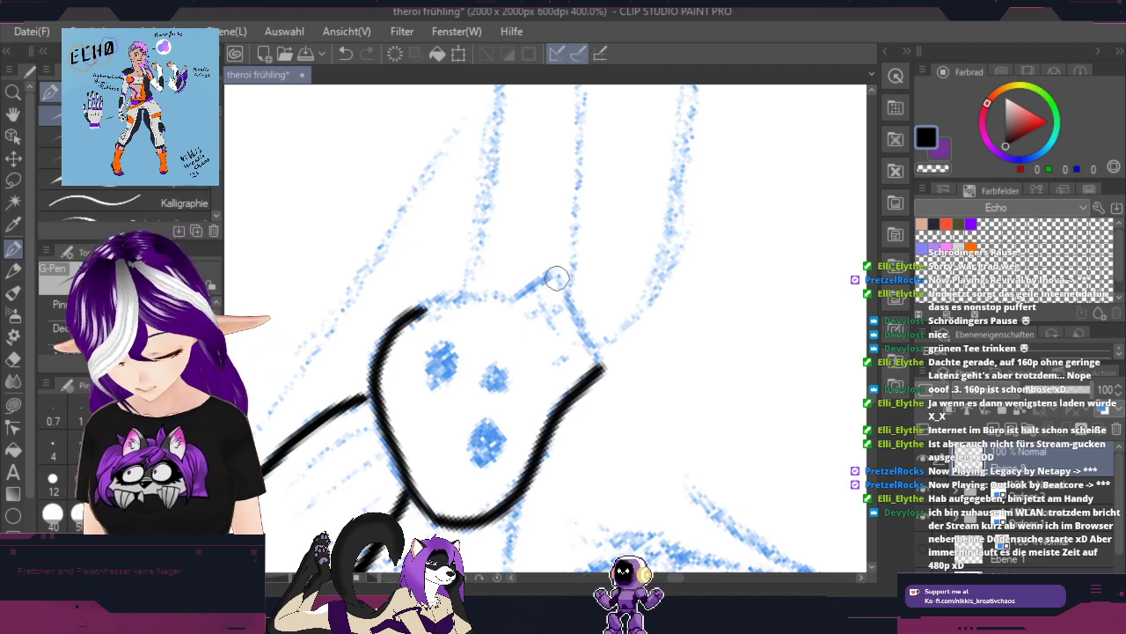
{"action": "left_click_drag", "start_coordinate": [556, 278], "coordinate": [596, 348]}
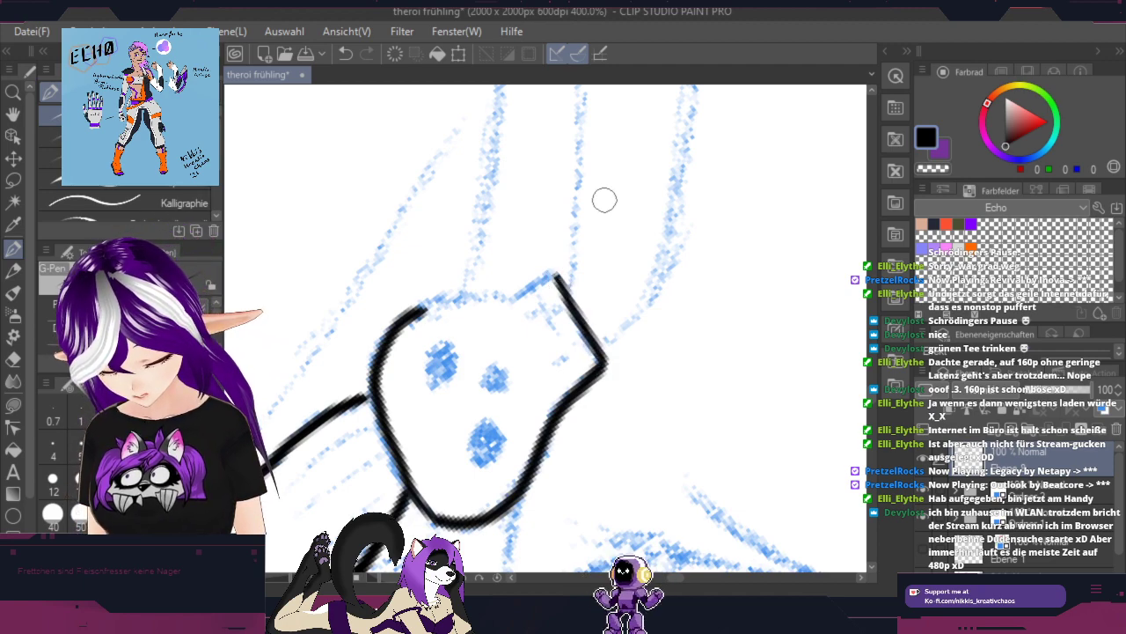
{"action": "mouse_move", "coordinate": [604, 200]}
{"action": "left_mouse_down"}
{"action": "mouse_move", "coordinate": [646, 264]}
{"action": "mouse_move", "coordinate": [568, 434]}
{"action": "mouse_move", "coordinate": [590, 430]}
{"action": "left_mouse_up"}
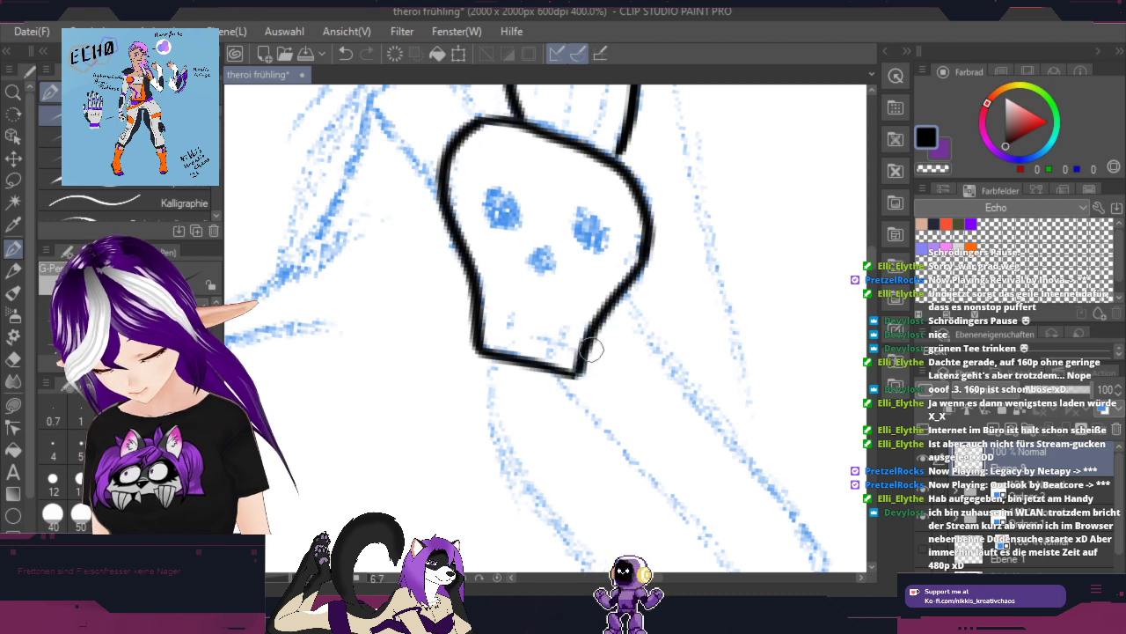
Step: Redo the slanted line on one side of the skull's cranium so that it joins the top edge cleanly
{"action": "left_click_drag", "start_coordinate": [446, 176], "coordinate": [495, 128]}
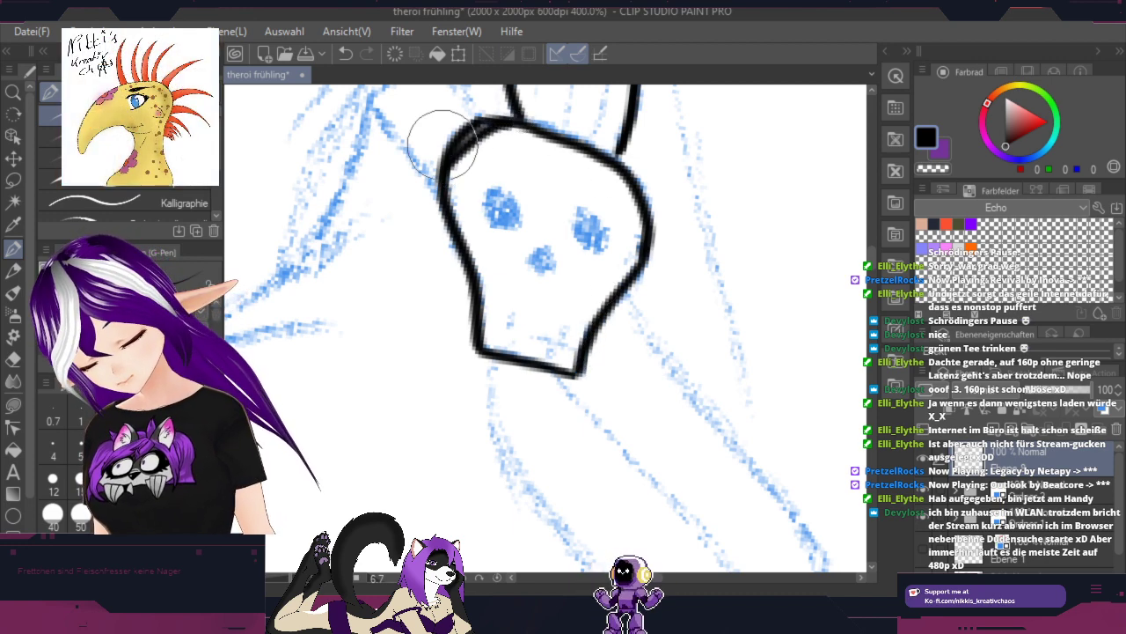
{"action": "key", "text": "ctrl+z"}
{"action": "left_click_drag", "start_coordinate": [443, 161], "coordinate": [492, 117]}
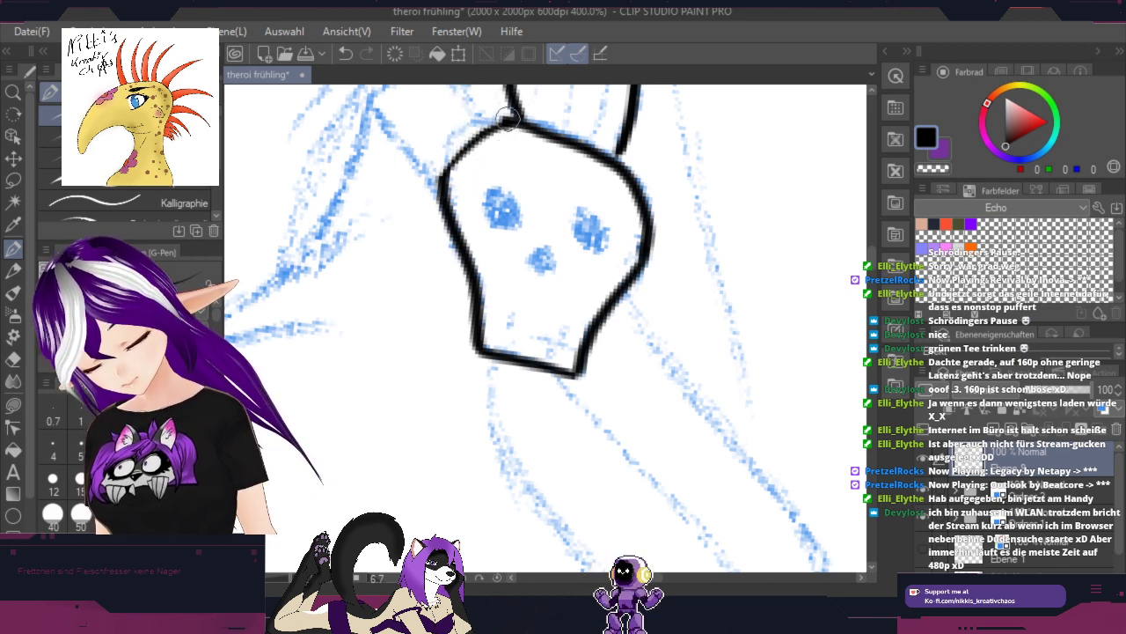
{"action": "left_click_drag", "start_coordinate": [475, 139], "coordinate": [444, 173]}
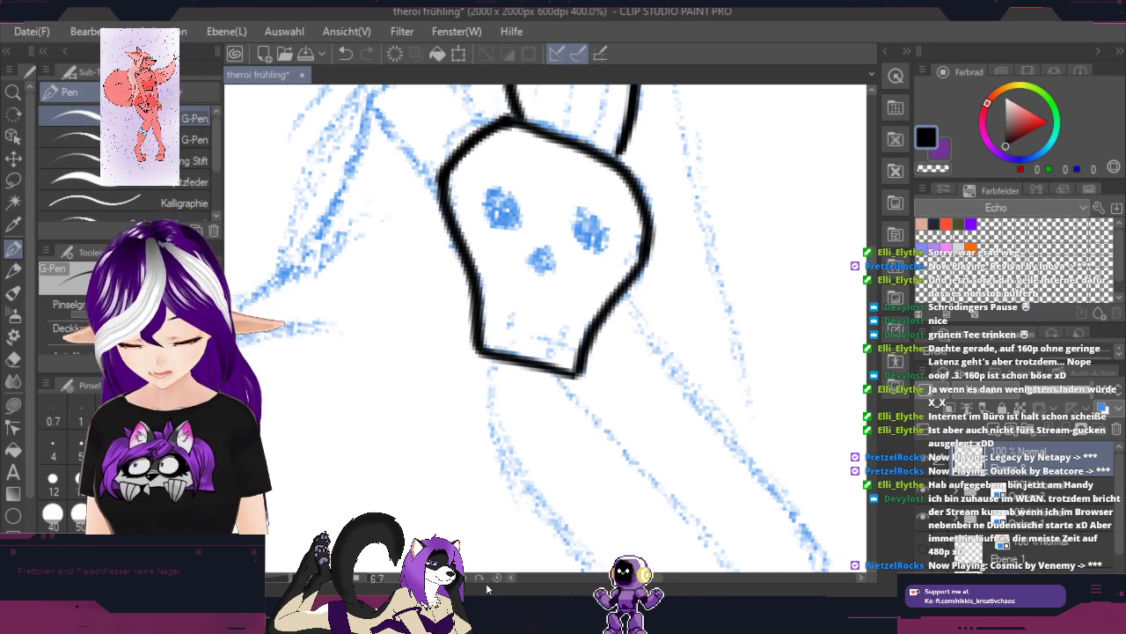
Step: Fill the skull's two oval eye sockets and its small nose hole in black
{"action": "left_click_drag", "start_coordinate": [586, 224], "coordinate": [595, 236]}
{"action": "left_click_drag", "start_coordinate": [498, 204], "coordinate": [509, 210]}
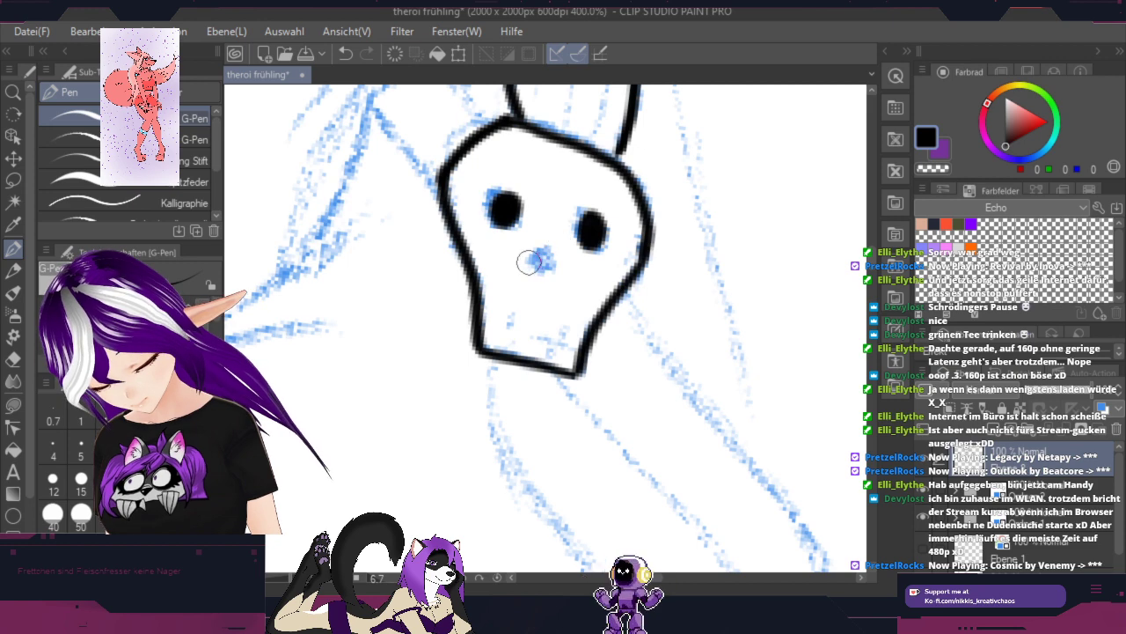
{"action": "mouse_move", "coordinate": [548, 255]}
{"action": "left_mouse_down"}
{"action": "mouse_move", "coordinate": [537, 257]}
{"action": "mouse_move", "coordinate": [545, 260]}
{"action": "left_mouse_up"}
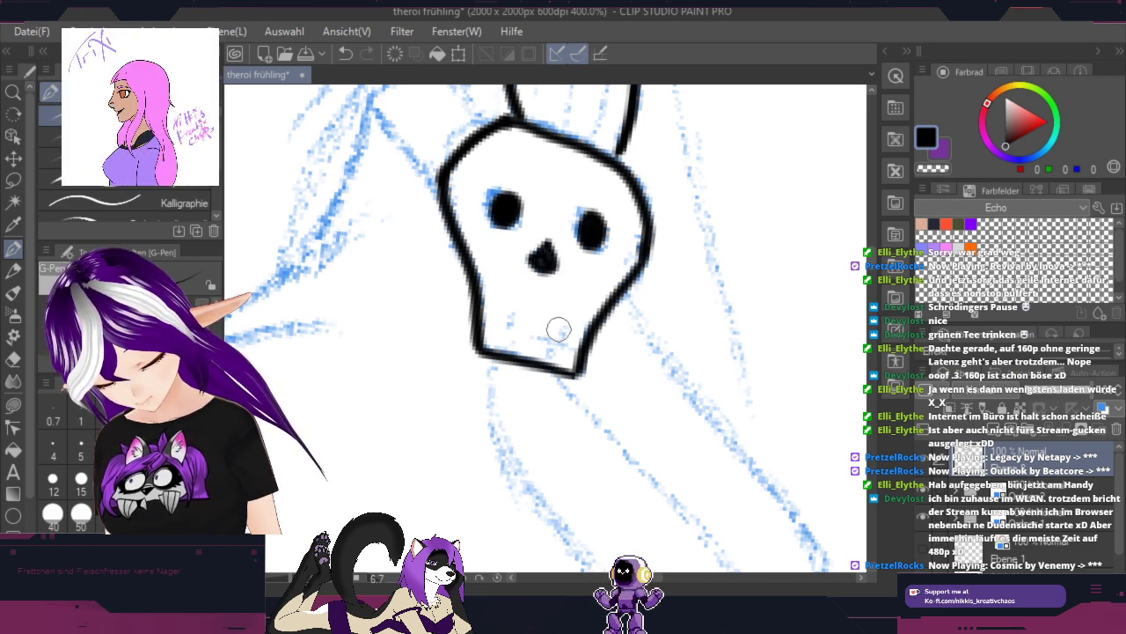
Step: Ink the skull ornament's teeth as short lines along and across its jaw edge
{"action": "left_click_drag", "start_coordinate": [691, 327], "coordinate": [505, 420]}
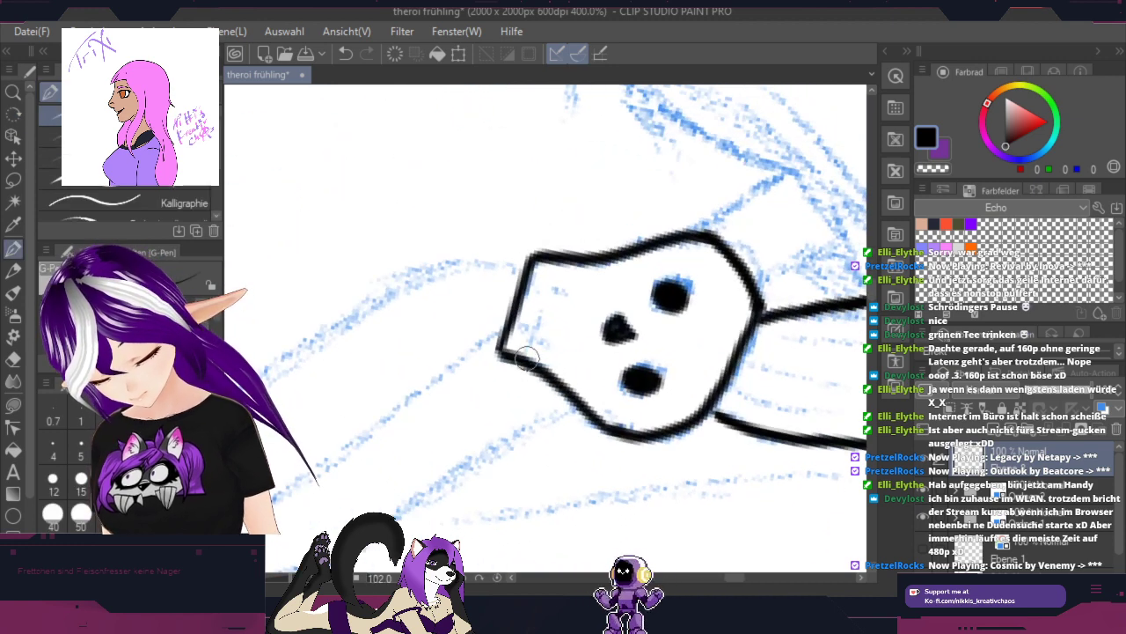
{"action": "left_click_drag", "start_coordinate": [526, 357], "coordinate": [538, 311]}
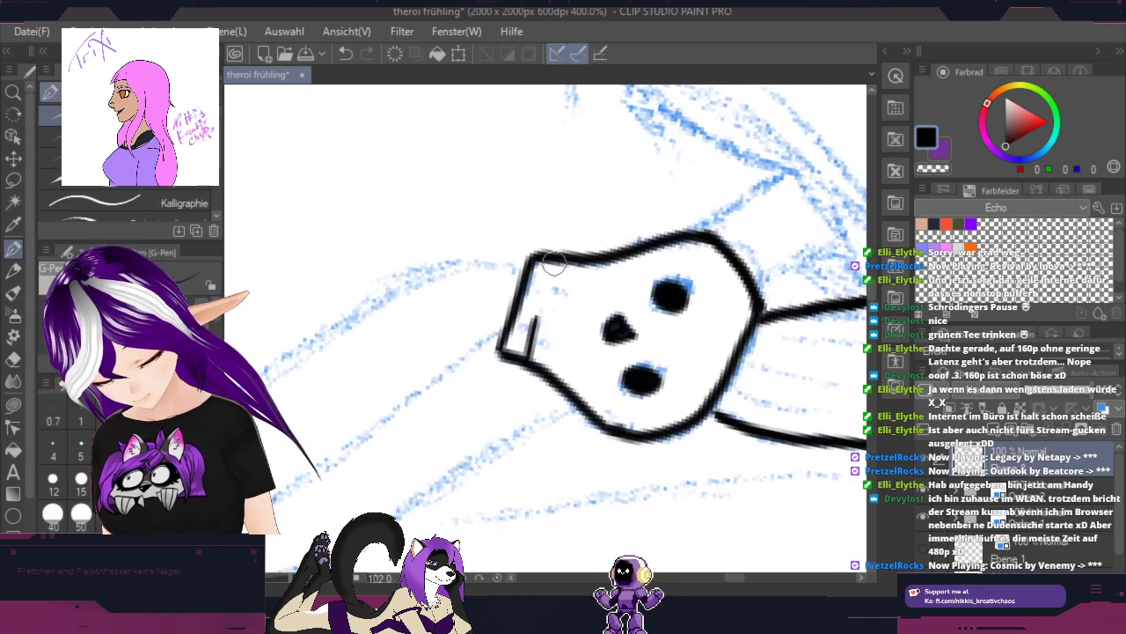
{"action": "mouse_move", "coordinate": [554, 261]}
{"action": "left_mouse_down"}
{"action": "mouse_move", "coordinate": [551, 289]}
{"action": "mouse_move", "coordinate": [572, 288]}
{"action": "left_mouse_up"}
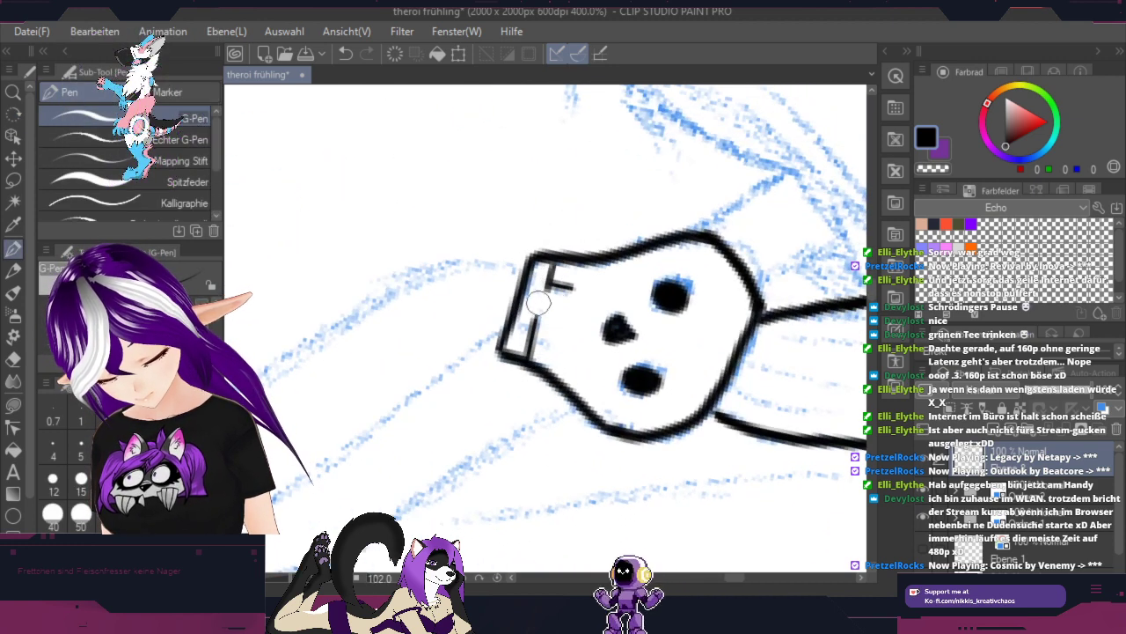
{"action": "mouse_move", "coordinate": [513, 330]}
{"action": "left_mouse_down"}
{"action": "mouse_move", "coordinate": [543, 316]}
{"action": "mouse_move", "coordinate": [525, 296]}
{"action": "mouse_move", "coordinate": [565, 281]}
{"action": "mouse_move", "coordinate": [551, 331]}
{"action": "left_mouse_up"}
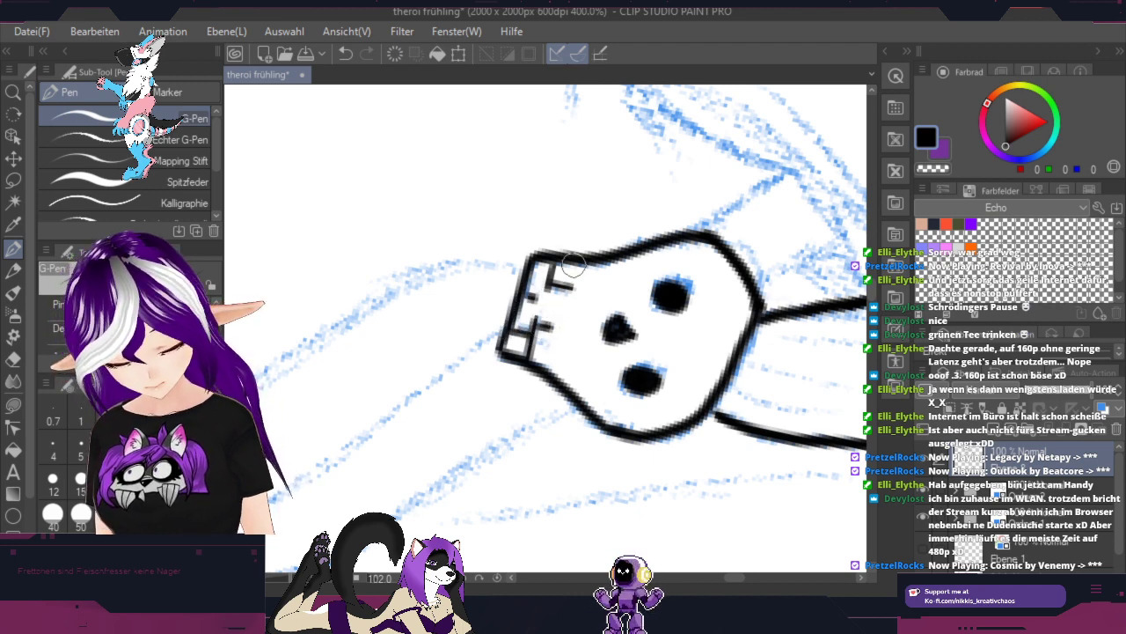
{"action": "key", "text": "r"}
{"action": "mouse_move", "coordinate": [731, 434]}
{"action": "left_mouse_down"}
{"action": "mouse_move", "coordinate": [684, 199]}
{"action": "mouse_move", "coordinate": [644, 165]}
{"action": "left_mouse_up"}
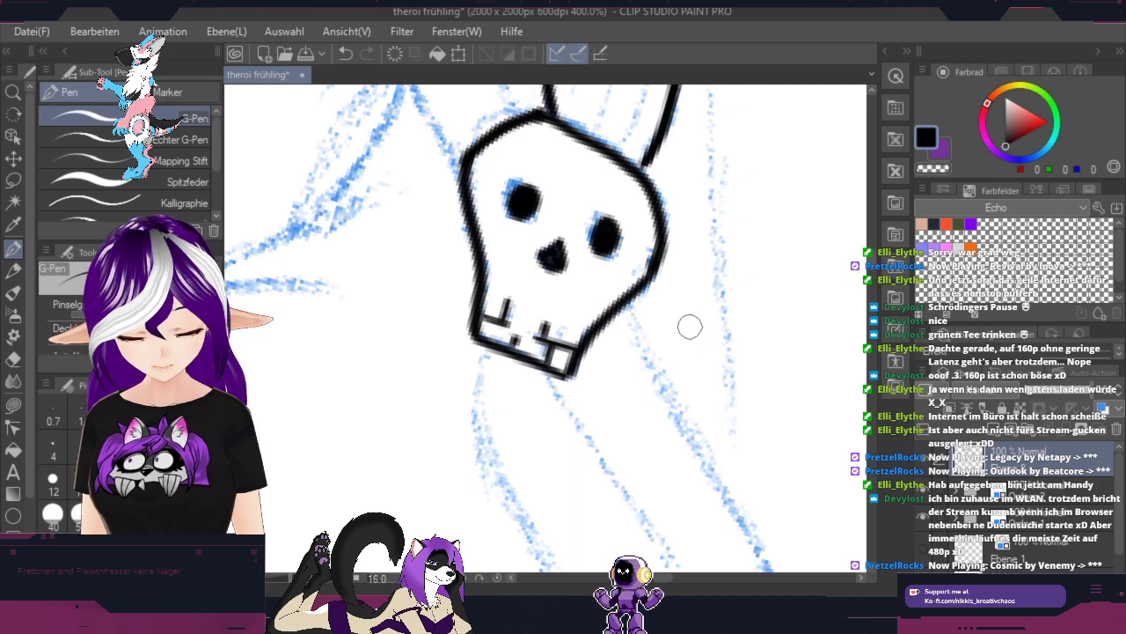
{"action": "key", "text": "space"}
{"action": "left_click_drag", "start_coordinate": [661, 351], "coordinate": [679, 72]}
{"action": "scroll", "coordinate": [746, 171], "scroll_direction": "down", "scroll_amount": 2}
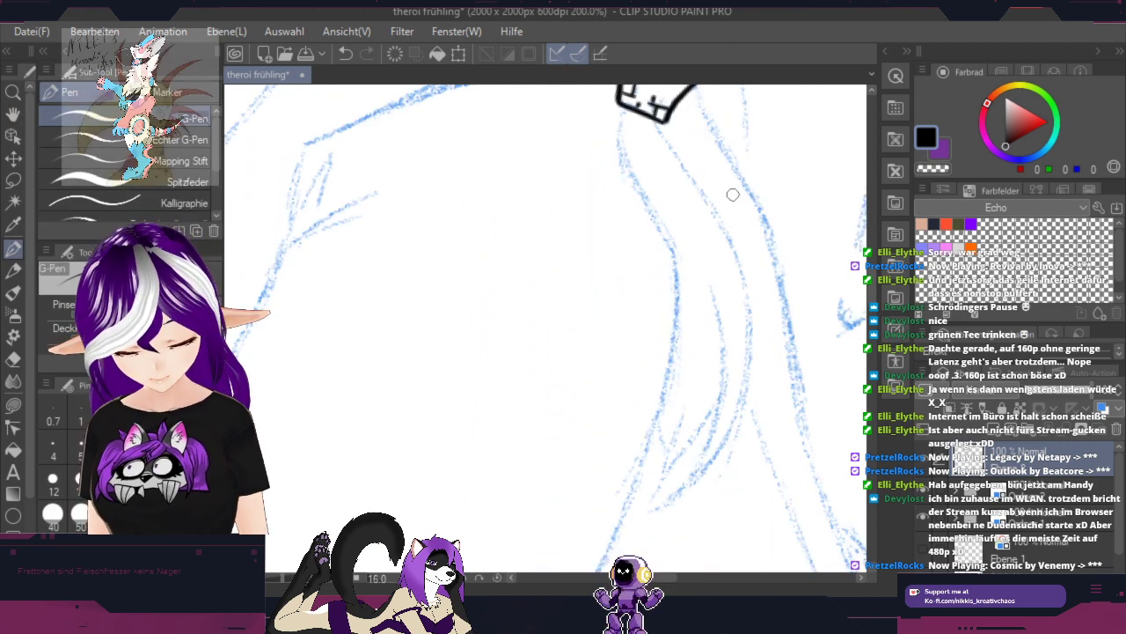
{"action": "key", "text": "space"}
{"action": "left_click_drag", "start_coordinate": [635, 266], "coordinate": [631, 490]}
{"action": "left_click_drag", "start_coordinate": [603, 315], "coordinate": [631, 472]}
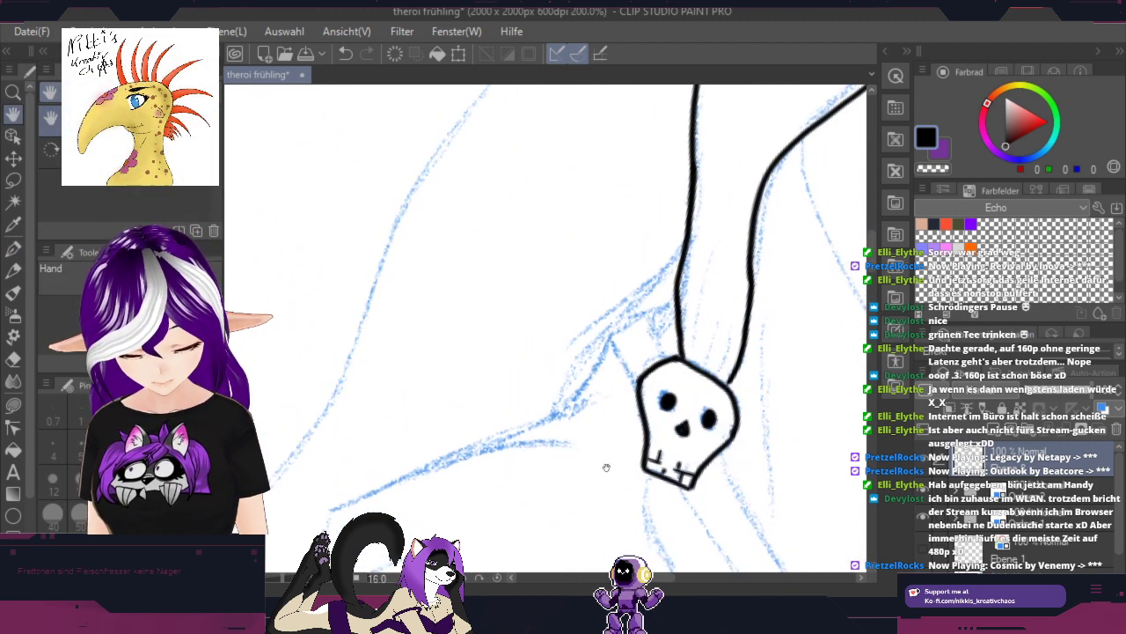
{"action": "key", "text": "p"}
{"action": "scroll", "coordinate": [694, 294], "scroll_direction": "up", "scroll_amount": 2}
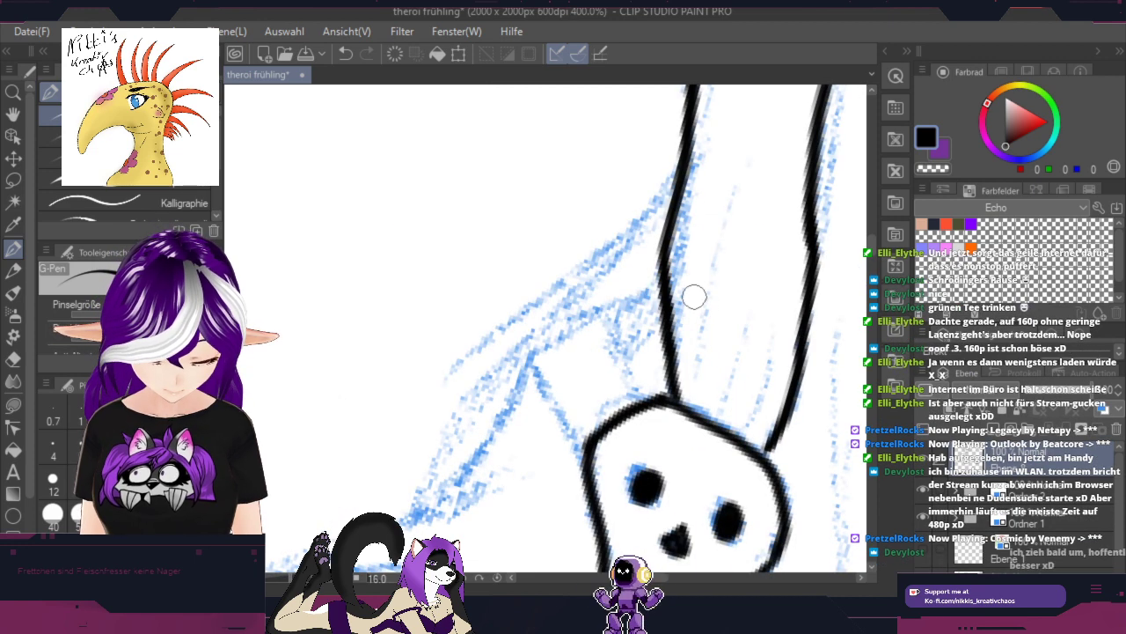
{"action": "mouse_move", "coordinate": [418, 513]}
{"action": "left_mouse_down"}
{"action": "mouse_move", "coordinate": [572, 324]}
{"action": "mouse_move", "coordinate": [654, 279]}
{"action": "left_mouse_up"}
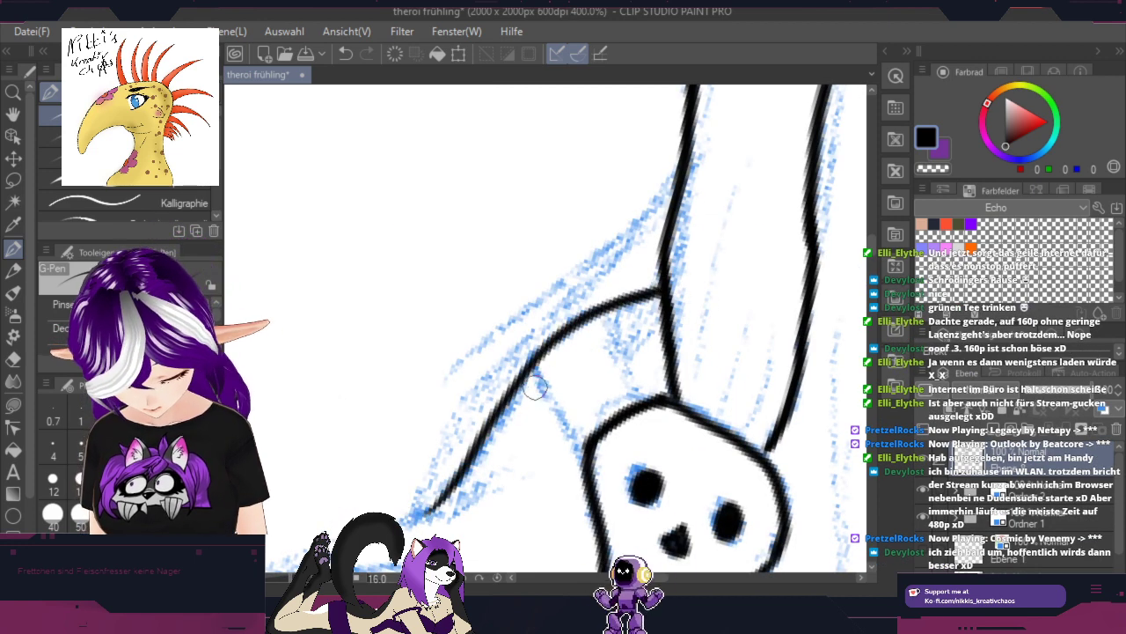
{"action": "left_click_drag", "start_coordinate": [532, 365], "coordinate": [584, 443]}
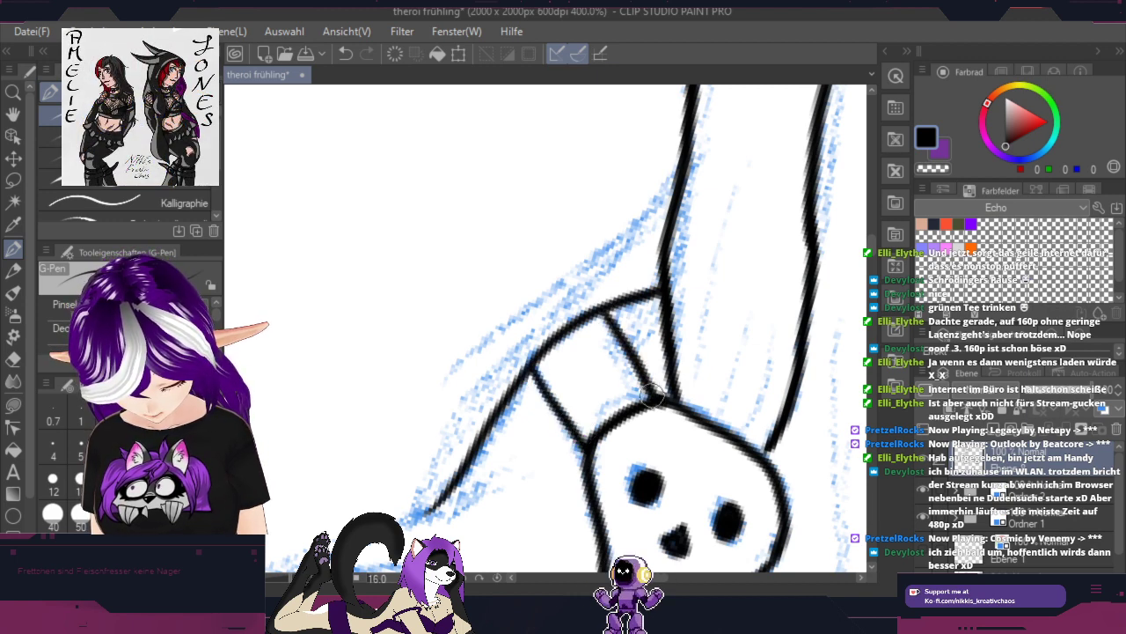
{"action": "scroll", "coordinate": [650, 395], "scroll_direction": "down", "scroll_amount": 5}
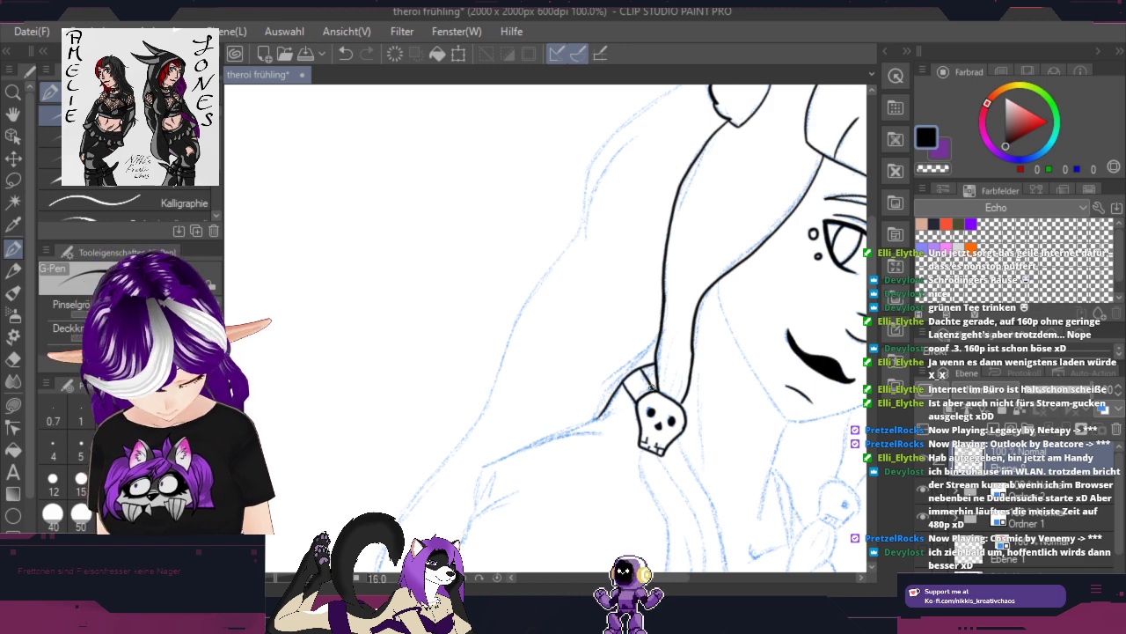
{"action": "scroll", "coordinate": [652, 387], "scroll_direction": "up", "scroll_amount": 2}
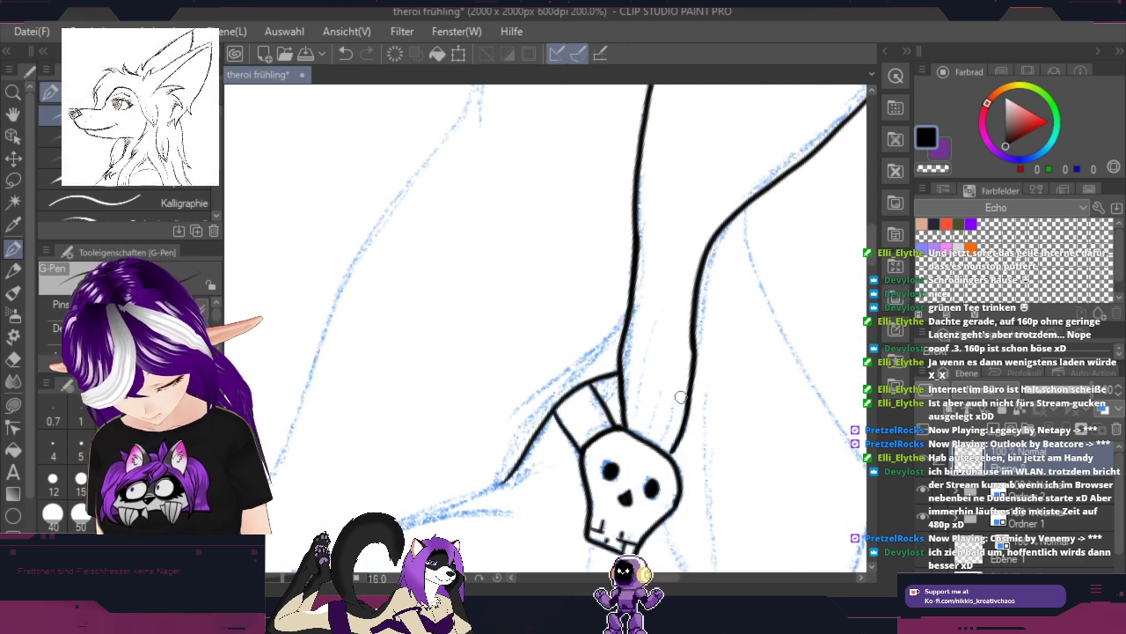
{"action": "left_click", "coordinate": [346, 57]}
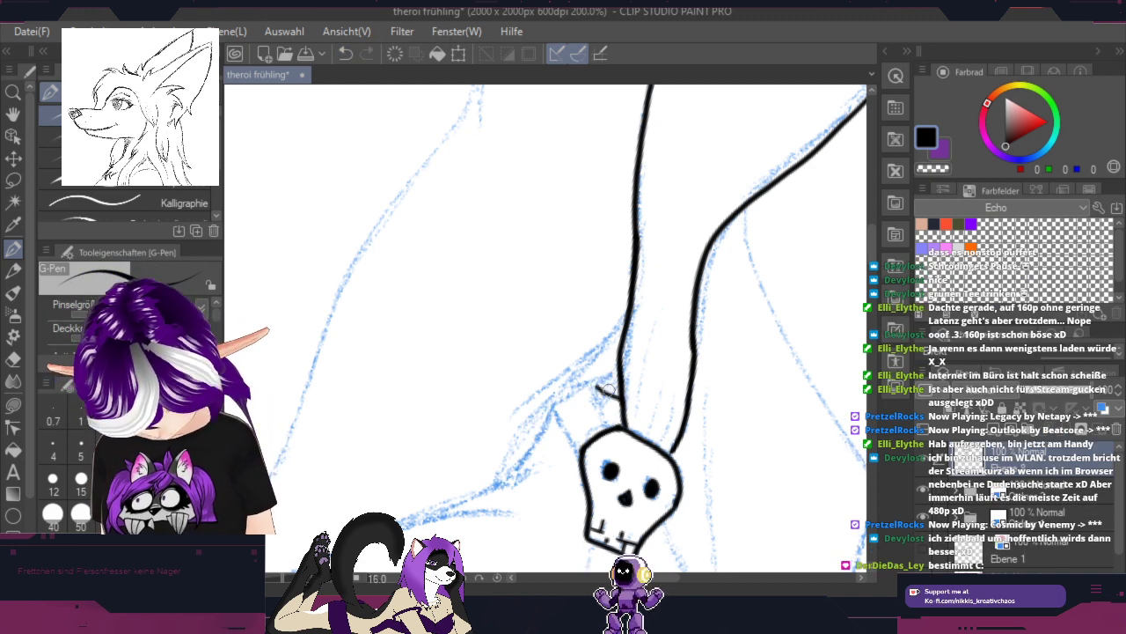
Step: Ink the band between the hair strand and the skull's cranium, with its bent outer edge and two slanted side lines
{"action": "scroll", "coordinate": [608, 390], "scroll_direction": "up", "scroll_amount": 4}
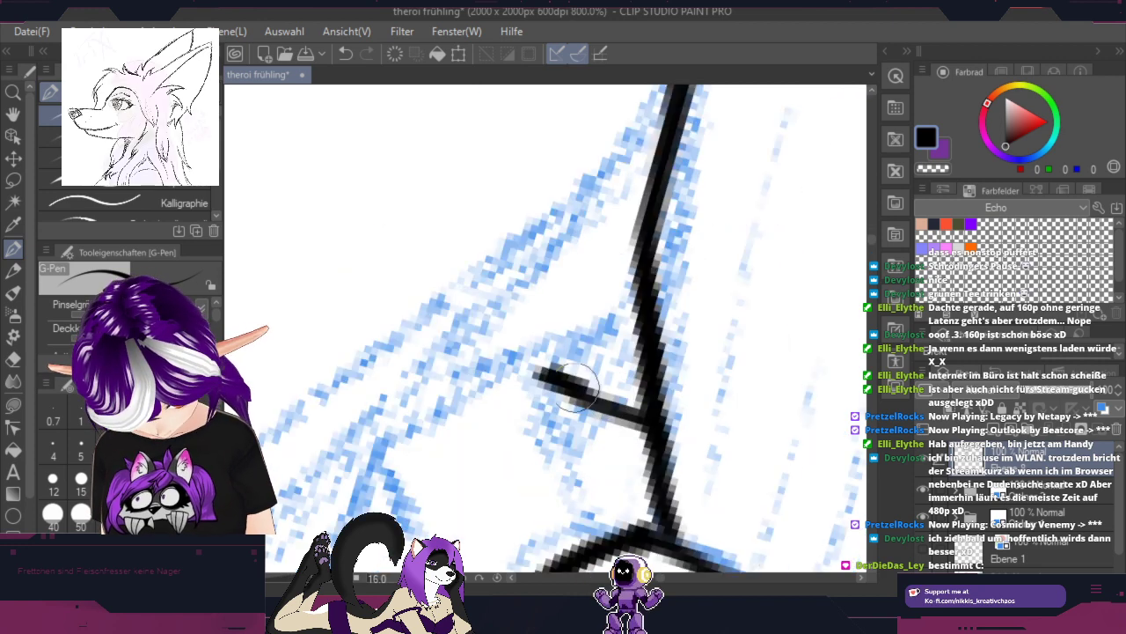
{"action": "key", "text": "space"}
{"action": "left_click_drag", "start_coordinate": [608, 390], "coordinate": [749, 155]}
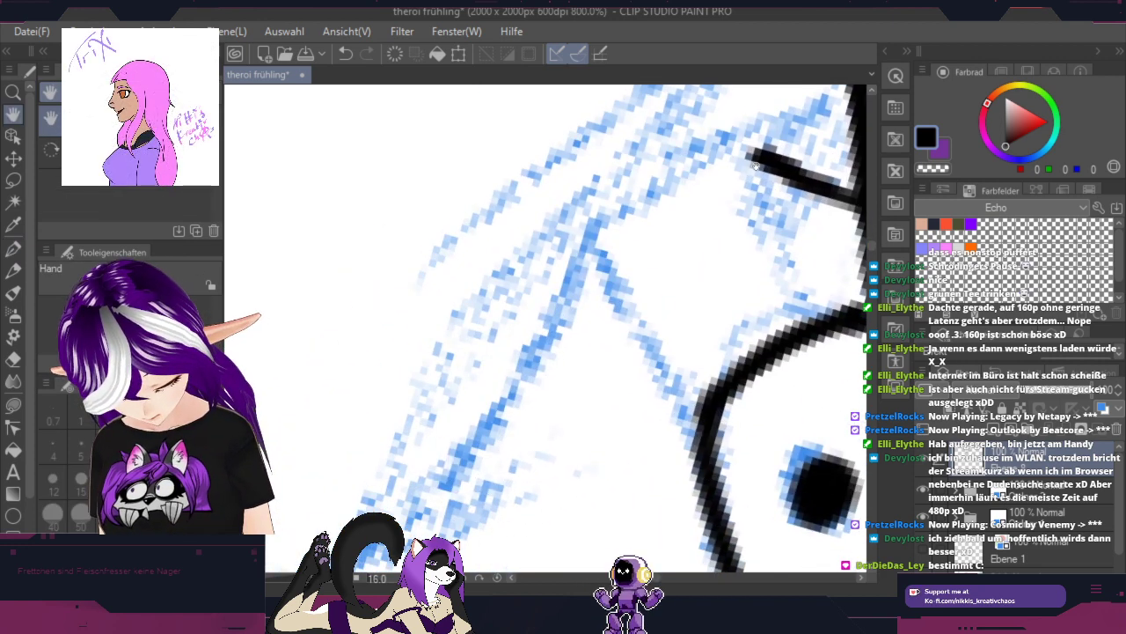
{"action": "left_click_drag", "start_coordinate": [767, 216], "coordinate": [808, 317]}
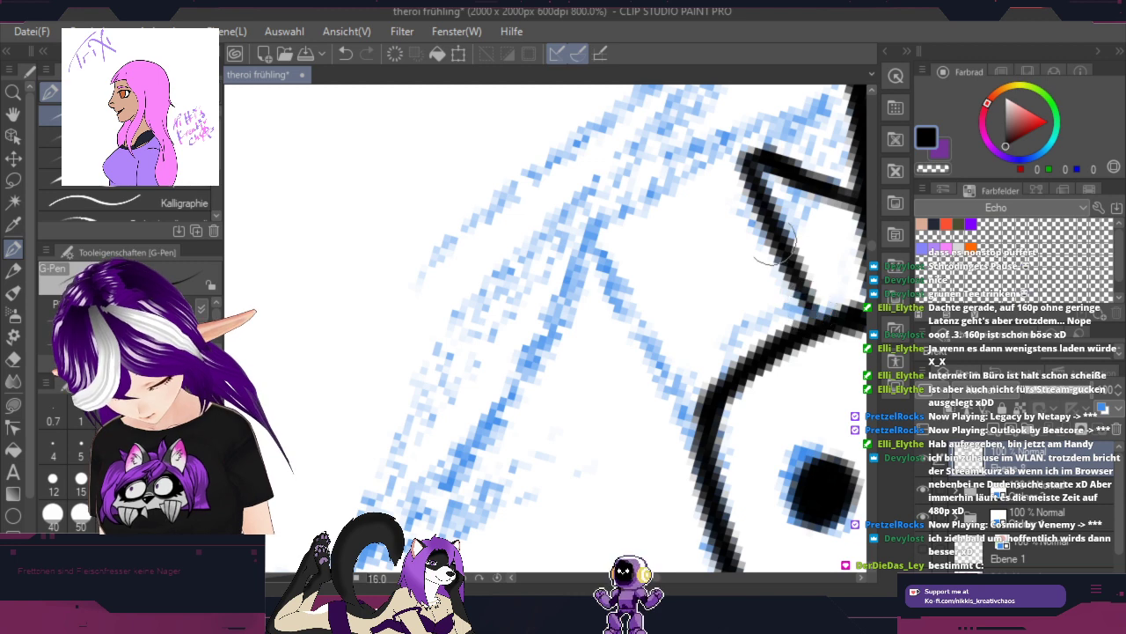
{"action": "left_click_drag", "start_coordinate": [598, 227], "coordinate": [764, 145]}
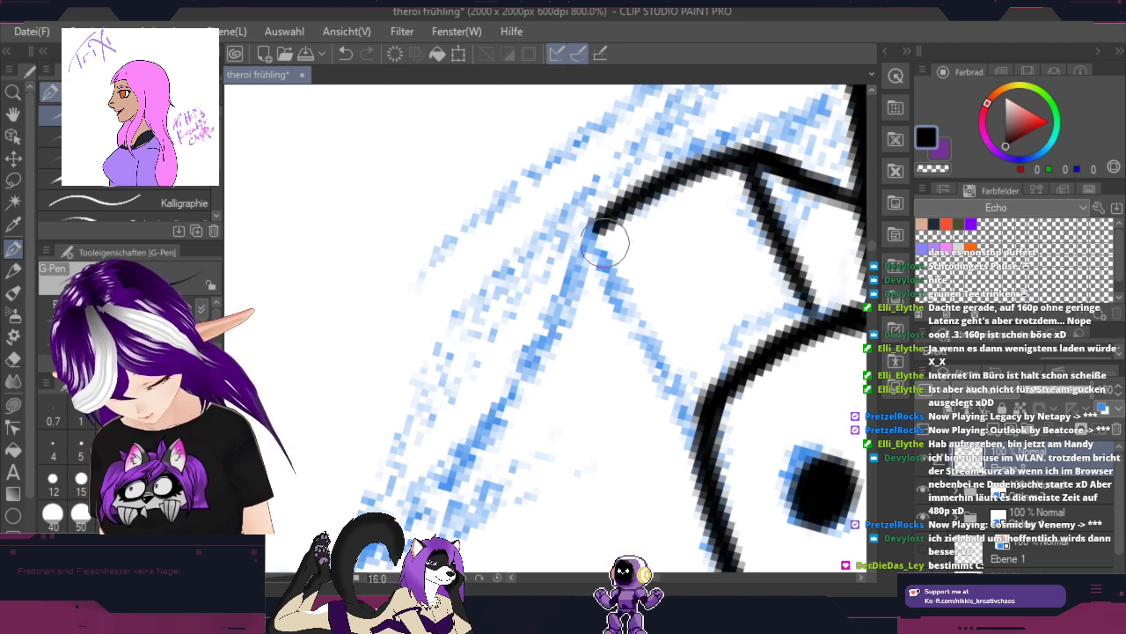
{"action": "left_click_drag", "start_coordinate": [598, 231], "coordinate": [697, 444]}
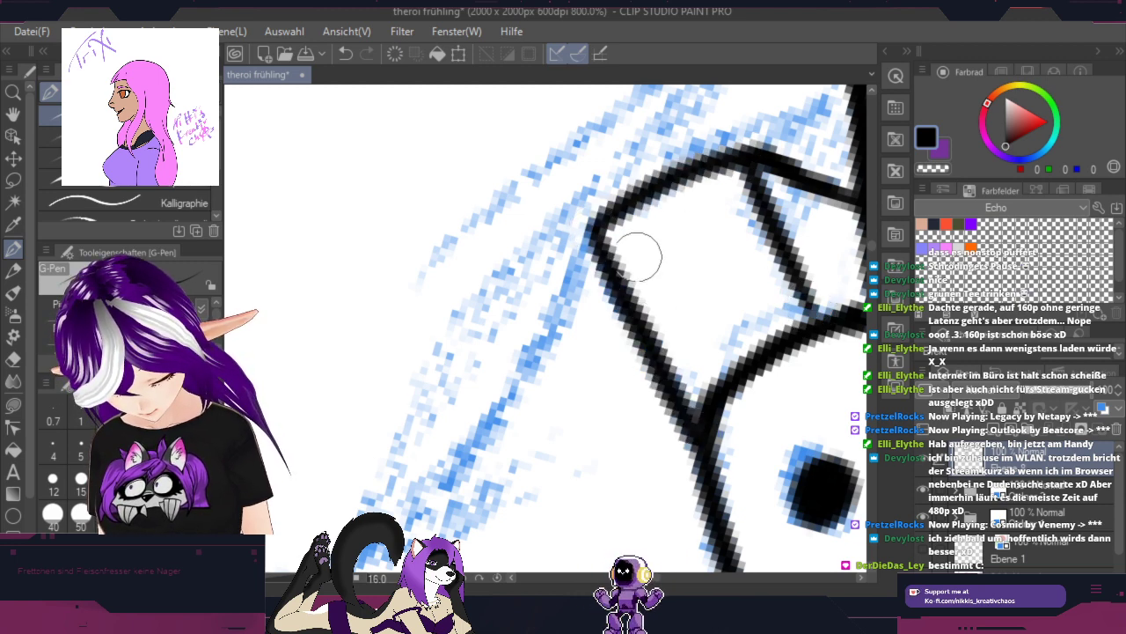
Step: Ink the long curve sweeping away from the band's outer corner along the sketch, with a short line branching off it
{"action": "scroll", "coordinate": [618, 253], "scroll_direction": "down", "scroll_amount": 2}
{"action": "key", "text": "space"}
{"action": "left_click_drag", "start_coordinate": [652, 357], "coordinate": [831, 285]}
{"action": "key", "text": "p"}
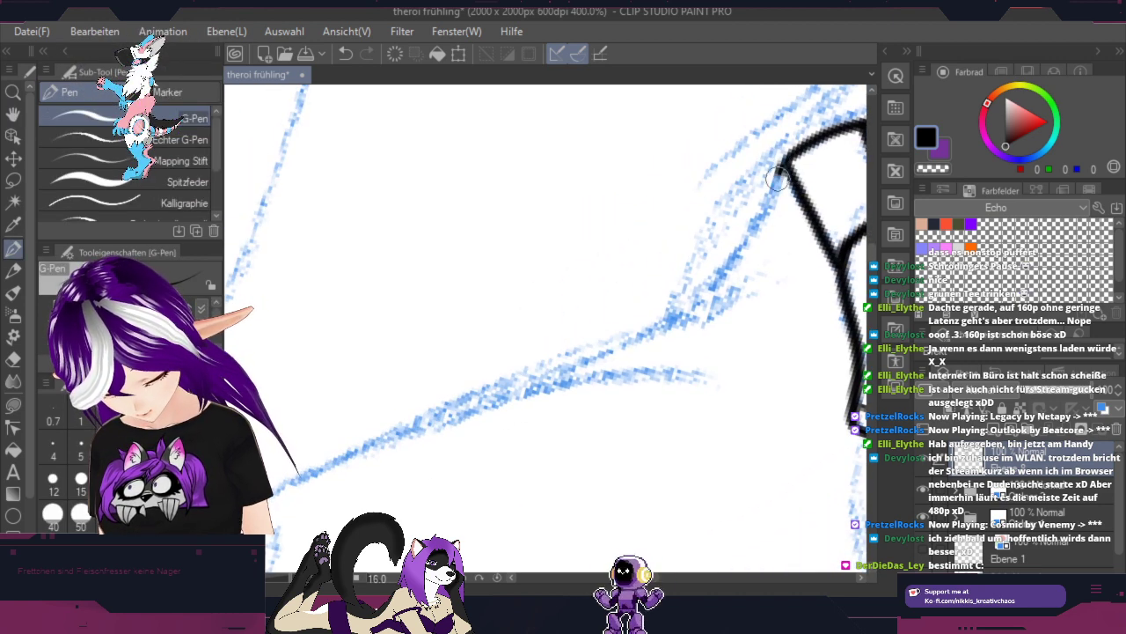
{"action": "mouse_move", "coordinate": [776, 179]}
{"action": "left_mouse_down"}
{"action": "mouse_move", "coordinate": [683, 319]}
{"action": "mouse_move", "coordinate": [541, 385]}
{"action": "left_mouse_up"}
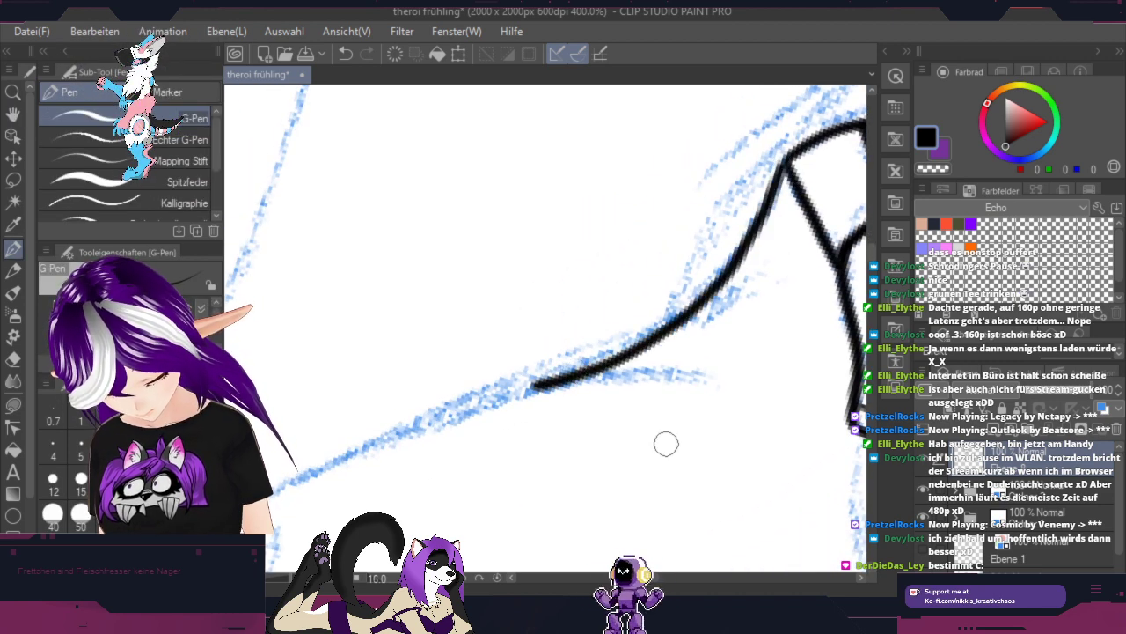
{"action": "key", "text": "space"}
{"action": "left_click_drag", "start_coordinate": [564, 466], "coordinate": [493, 392]}
{"action": "key", "text": "shift+space"}
{"action": "key", "text": "p"}
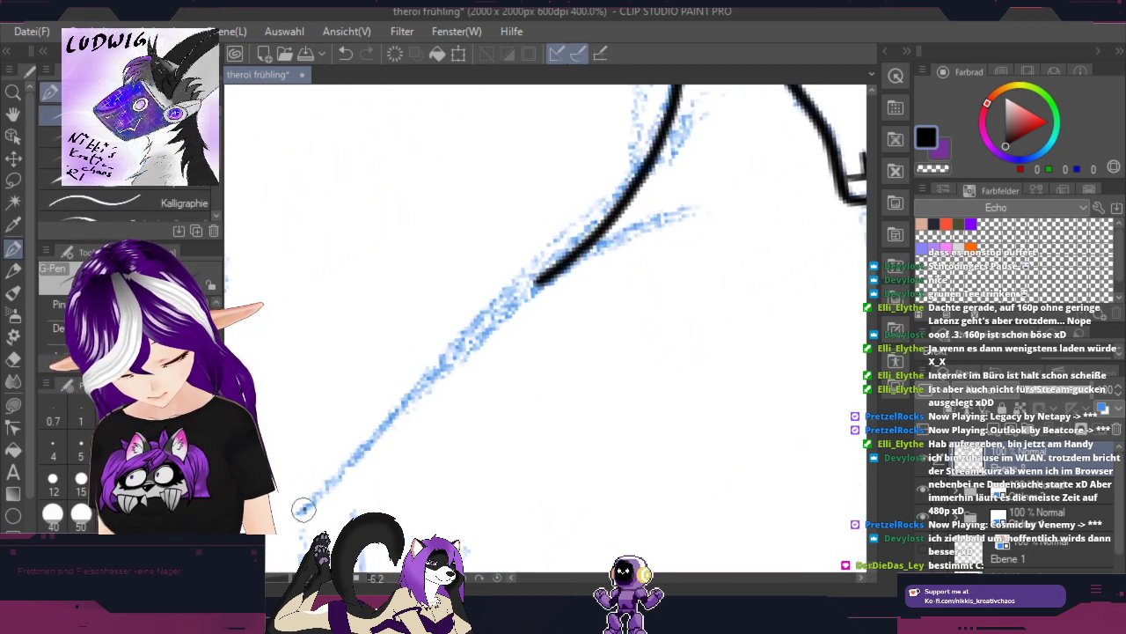
{"action": "mouse_move", "coordinate": [303, 509]}
{"action": "left_mouse_down"}
{"action": "mouse_move", "coordinate": [498, 322]}
{"action": "mouse_move", "coordinate": [616, 231]}
{"action": "mouse_move", "coordinate": [704, 209]}
{"action": "left_mouse_up"}
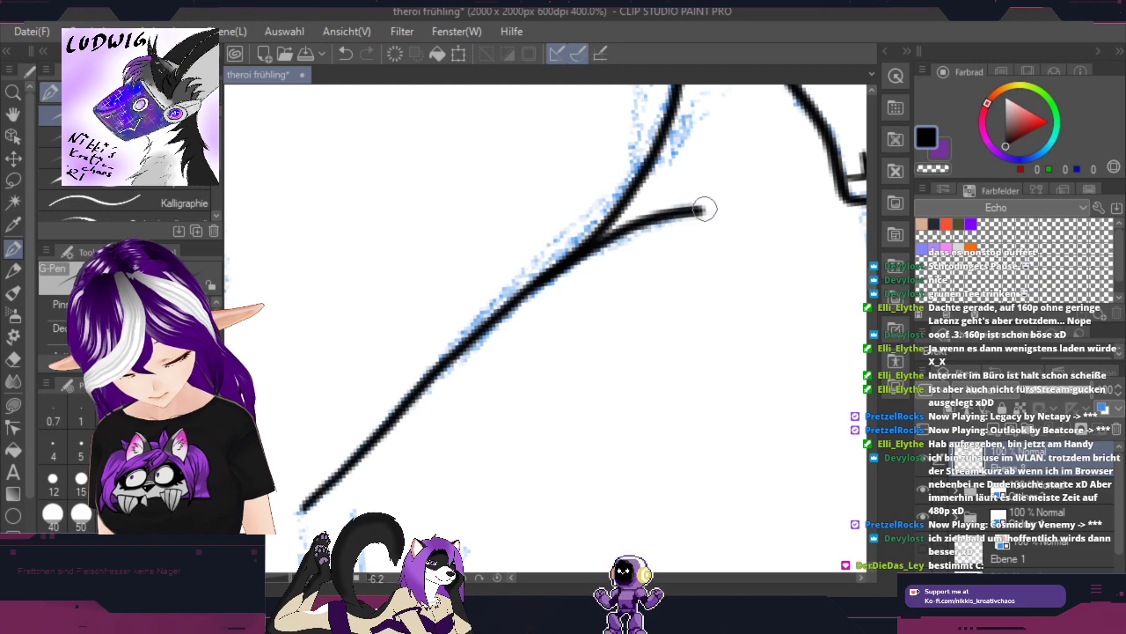
Step: Ink the jawline from the chin's corner up to the hair strand that carries the skull ornament
{"action": "key", "text": "shift+space"}
{"action": "mouse_move", "coordinate": [800, 300]}
{"action": "left_mouse_down"}
{"action": "mouse_move", "coordinate": [744, 412]}
{"action": "mouse_move", "coordinate": [460, 438]}
{"action": "left_mouse_up"}
{"action": "scroll", "coordinate": [745, 413], "scroll_direction": "down", "scroll_amount": 2}
{"action": "key", "text": "space"}
{"action": "mouse_move", "coordinate": [804, 350]}
{"action": "left_mouse_down"}
{"action": "mouse_move", "coordinate": [749, 379]}
{"action": "mouse_move", "coordinate": [634, 317]}
{"action": "left_mouse_up"}
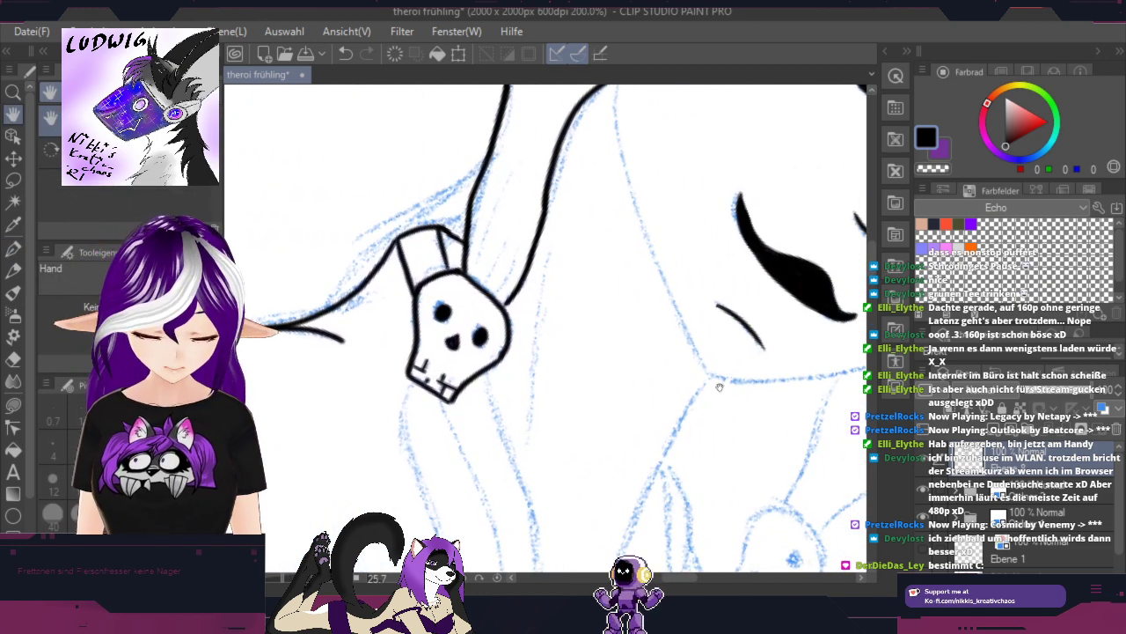
{"action": "left_click_drag", "start_coordinate": [720, 387], "coordinate": [599, 491]}
{"action": "left_click_drag", "start_coordinate": [749, 411], "coordinate": [615, 532]}
{"action": "left_click_drag", "start_coordinate": [685, 460], "coordinate": [615, 443]}
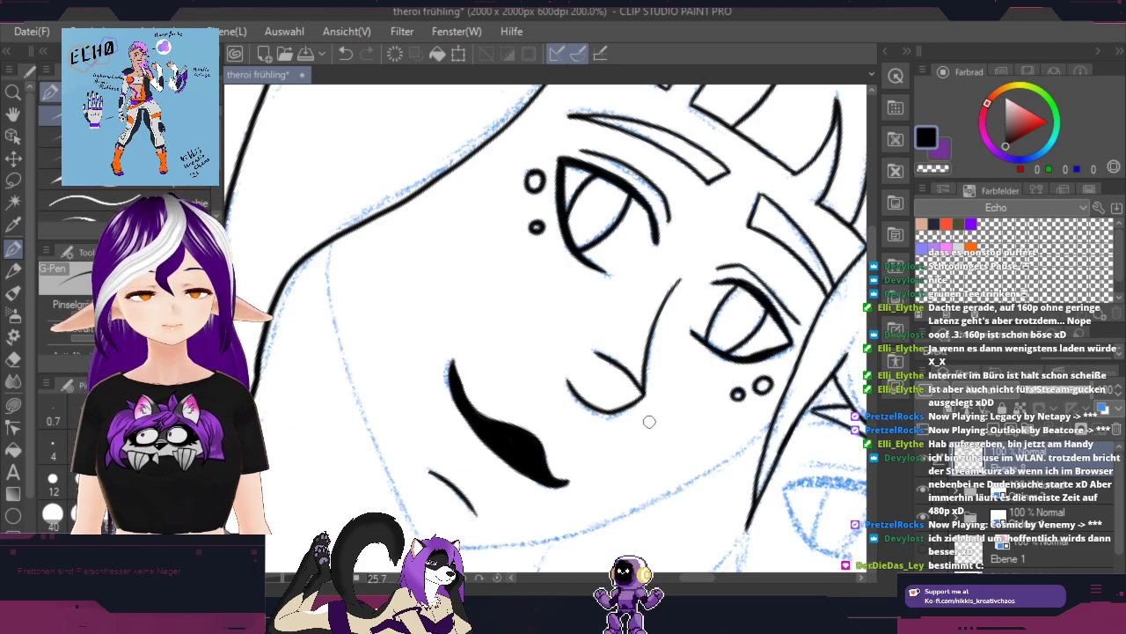
{"action": "key", "text": "r"}
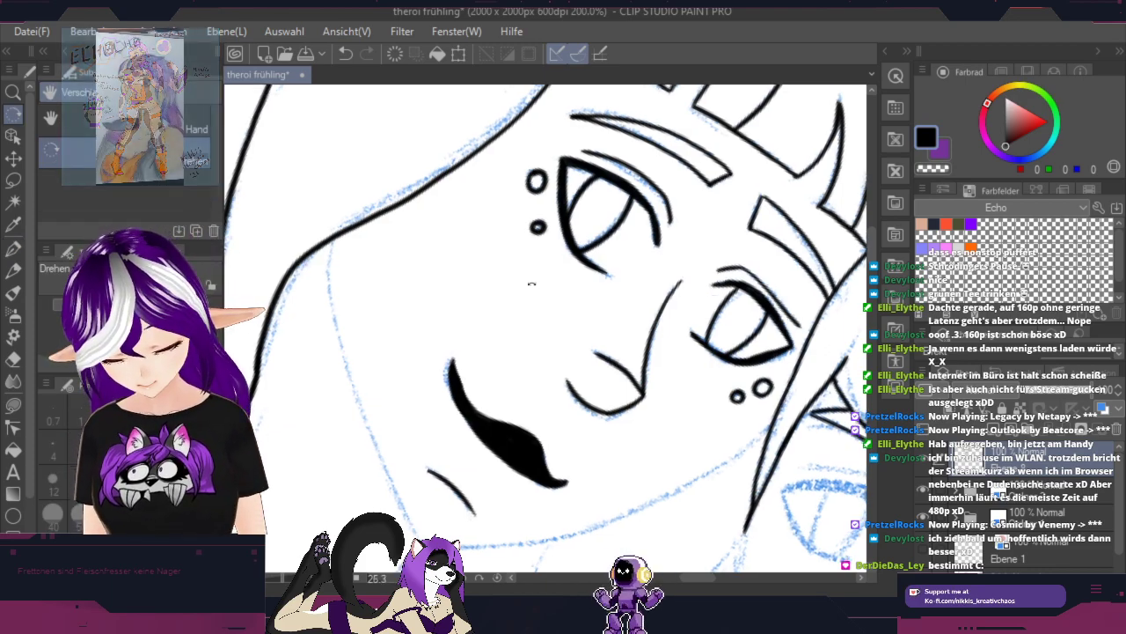
{"action": "left_click_drag", "start_coordinate": [531, 282], "coordinate": [572, 323]}
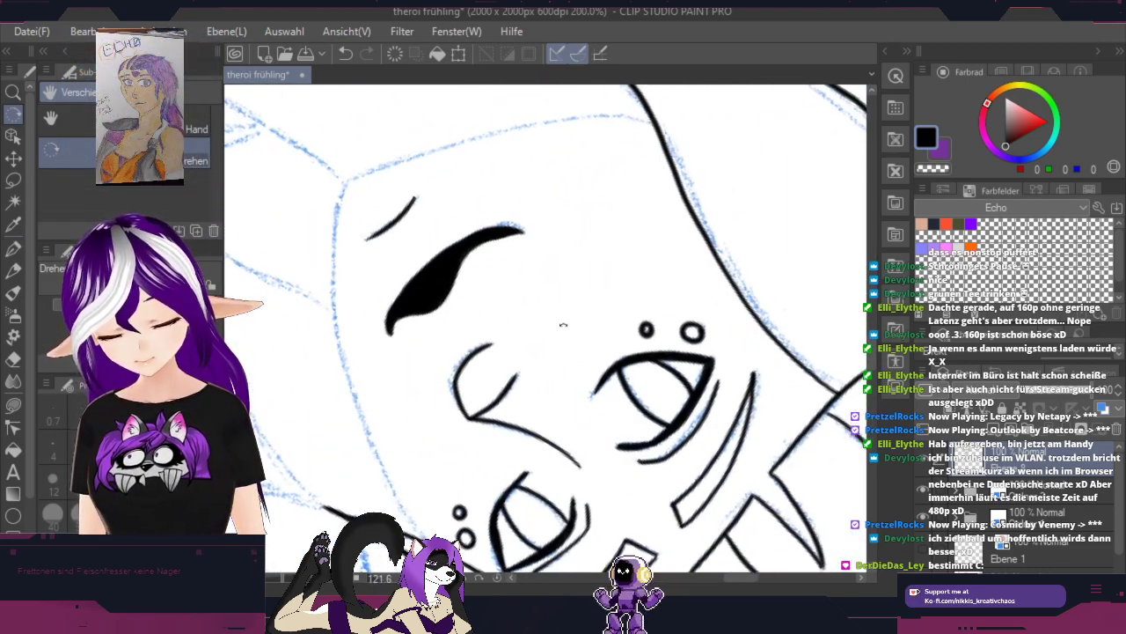
{"action": "key", "text": "space"}
{"action": "left_click_drag", "start_coordinate": [517, 300], "coordinate": [656, 485]}
{"action": "key", "text": "r"}
{"action": "left_click_drag", "start_coordinate": [755, 417], "coordinate": [704, 309]}
{"action": "scroll", "coordinate": [550, 380], "scroll_direction": "up", "scroll_amount": 2}
{"action": "key", "text": "space"}
{"action": "left_click_drag", "start_coordinate": [672, 265], "coordinate": [554, 357]}
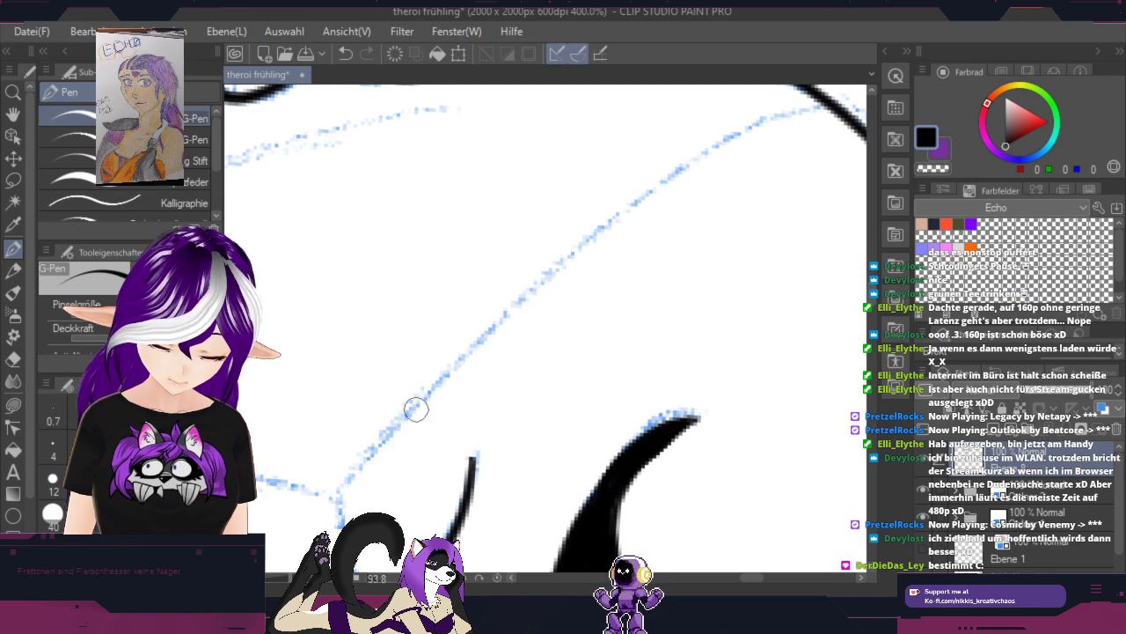
{"action": "mouse_move", "coordinate": [340, 486]}
{"action": "left_mouse_down"}
{"action": "mouse_move", "coordinate": [528, 293]}
{"action": "mouse_move", "coordinate": [620, 219]}
{"action": "mouse_move", "coordinate": [736, 138]}
{"action": "mouse_move", "coordinate": [814, 111]}
{"action": "left_mouse_up"}
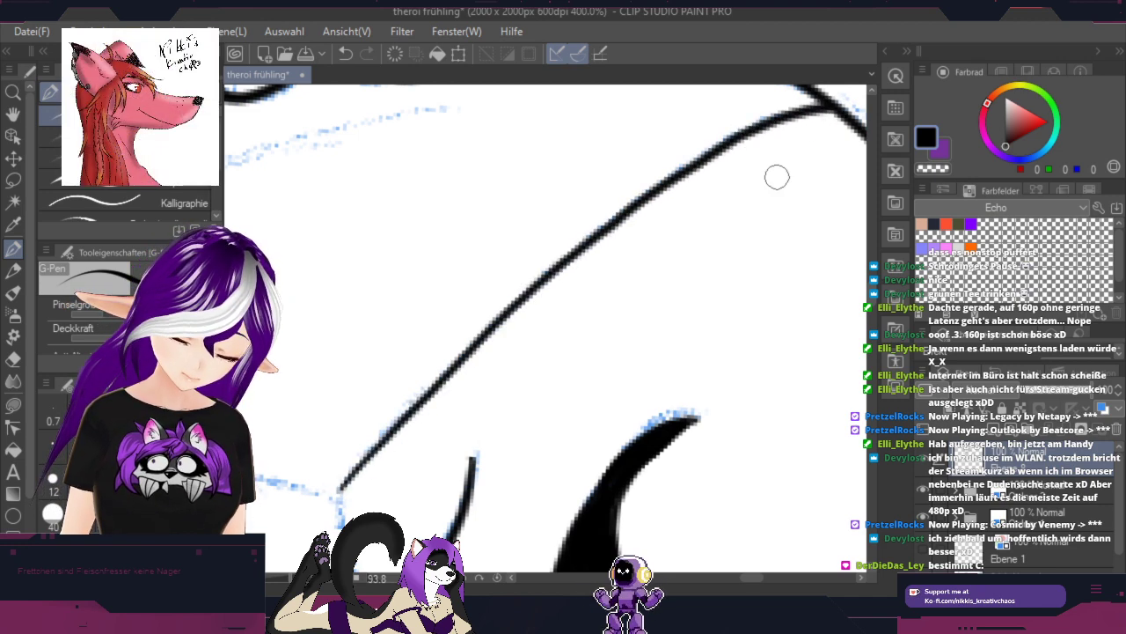
Step: Ink the other side of the jaw from the chin to the hair strand beside the eye dots, redoing its final stretch
{"action": "left_click_drag", "start_coordinate": [755, 222], "coordinate": [636, 467]}
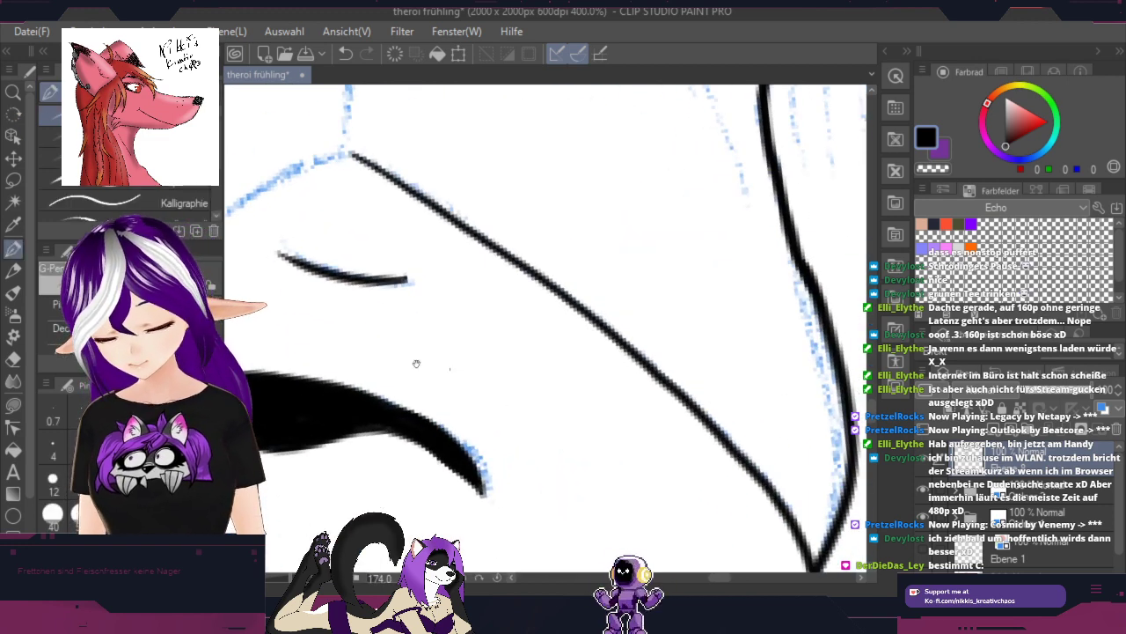
{"action": "left_click_drag", "start_coordinate": [427, 363], "coordinate": [814, 361]}
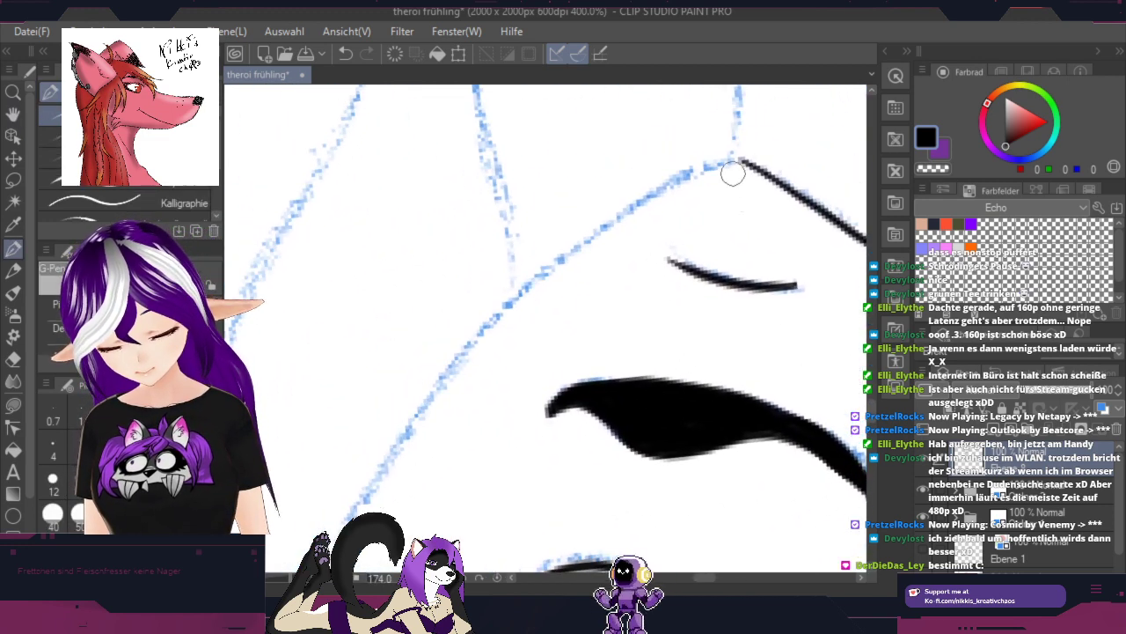
{"action": "mouse_move", "coordinate": [742, 162]}
{"action": "left_mouse_down"}
{"action": "mouse_move", "coordinate": [606, 225]}
{"action": "mouse_move", "coordinate": [532, 285]}
{"action": "mouse_move", "coordinate": [456, 358]}
{"action": "mouse_move", "coordinate": [338, 524]}
{"action": "mouse_move", "coordinate": [538, 289]}
{"action": "mouse_move", "coordinate": [599, 182]}
{"action": "mouse_move", "coordinate": [519, 207]}
{"action": "mouse_move", "coordinate": [457, 374]}
{"action": "left_mouse_up"}
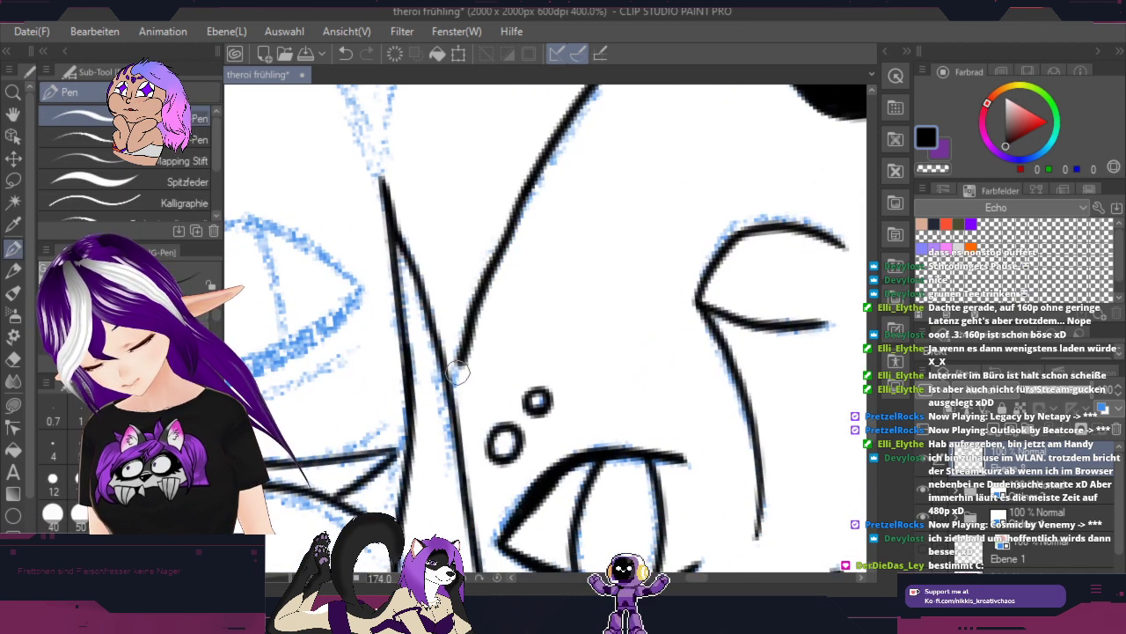
{"action": "left_click", "coordinate": [349, 58]}
{"action": "left_click_drag", "start_coordinate": [621, 259], "coordinate": [649, 309]}
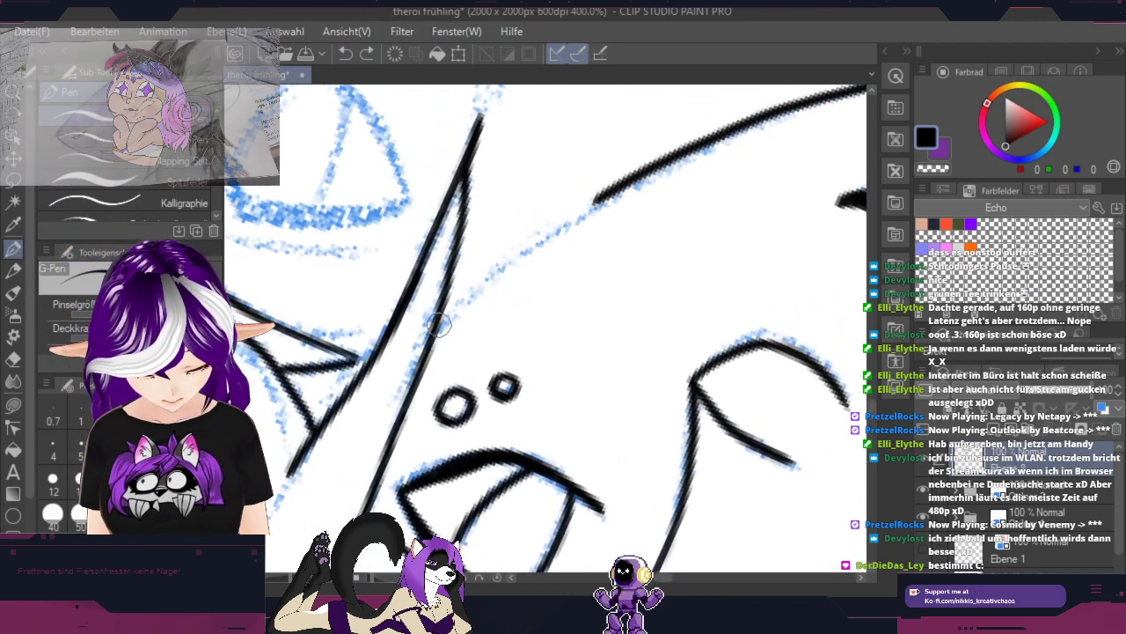
{"action": "mouse_move", "coordinate": [439, 326]}
{"action": "left_mouse_down"}
{"action": "mouse_move", "coordinate": [501, 268]}
{"action": "mouse_move", "coordinate": [623, 187]}
{"action": "left_mouse_up"}
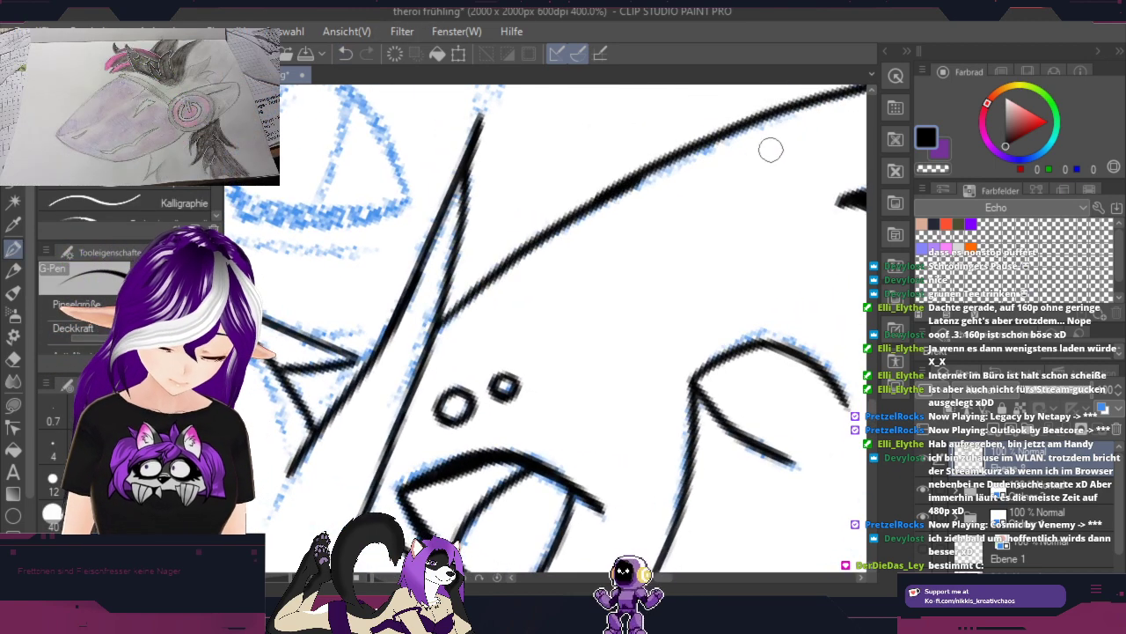
Step: Redo the short uneven stretch of jawline near the hair strand beside the eye dots with a smoother black stroke
{"action": "mouse_move", "coordinate": [744, 220]}
{"action": "left_mouse_down"}
{"action": "mouse_move", "coordinate": [737, 275]}
{"action": "mouse_move", "coordinate": [549, 449]}
{"action": "mouse_move", "coordinate": [604, 500]}
{"action": "left_mouse_up"}
{"action": "scroll", "coordinate": [644, 498], "scroll_direction": "up", "scroll_amount": 1}
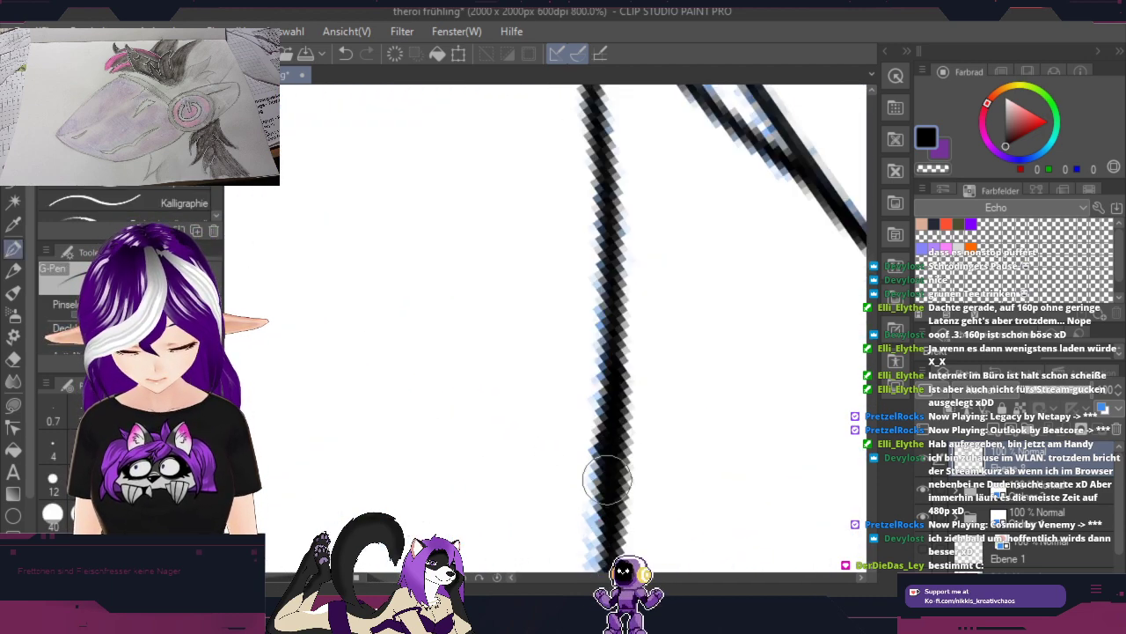
{"action": "mouse_move", "coordinate": [605, 494]}
{"action": "left_mouse_down"}
{"action": "mouse_move", "coordinate": [634, 294]}
{"action": "mouse_move", "coordinate": [616, 341]}
{"action": "mouse_move", "coordinate": [622, 511]}
{"action": "left_mouse_up"}
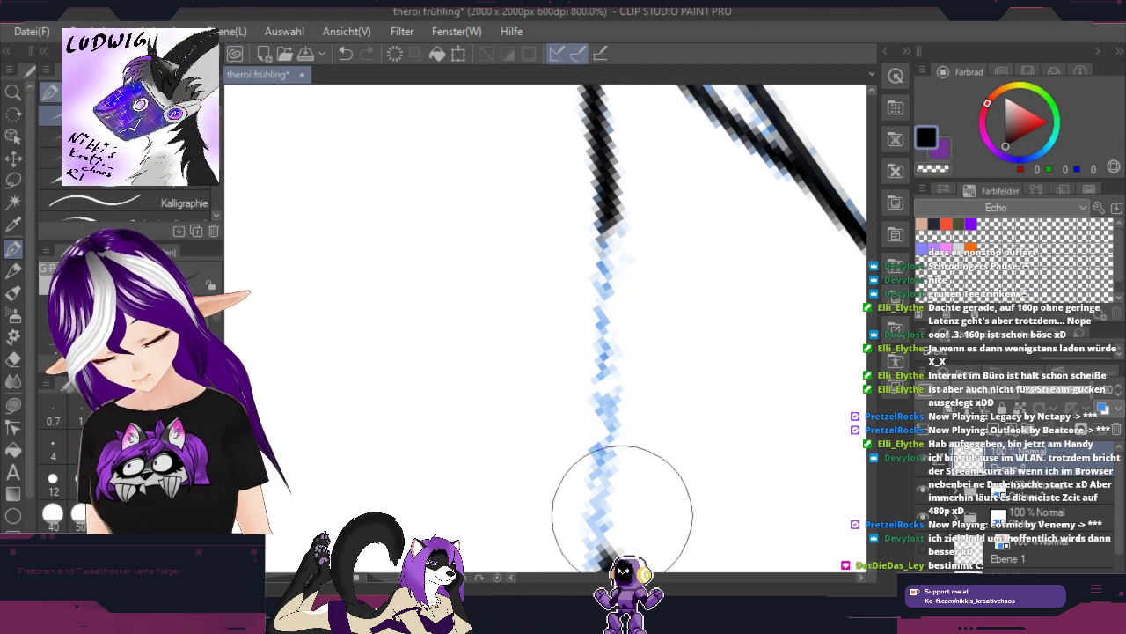
{"action": "key", "text": "h"}
{"action": "left_click_drag", "start_coordinate": [528, 387], "coordinate": [597, 308]}
{"action": "mouse_move", "coordinate": [670, 253]}
{"action": "left_mouse_down"}
{"action": "mouse_move", "coordinate": [692, 379]}
{"action": "mouse_move", "coordinate": [546, 348]}
{"action": "left_mouse_up"}
{"action": "mouse_move", "coordinate": [372, 449]}
{"action": "left_mouse_down"}
{"action": "mouse_move", "coordinate": [502, 340]}
{"action": "mouse_move", "coordinate": [695, 229]}
{"action": "mouse_move", "coordinate": [845, 161]}
{"action": "left_mouse_up"}
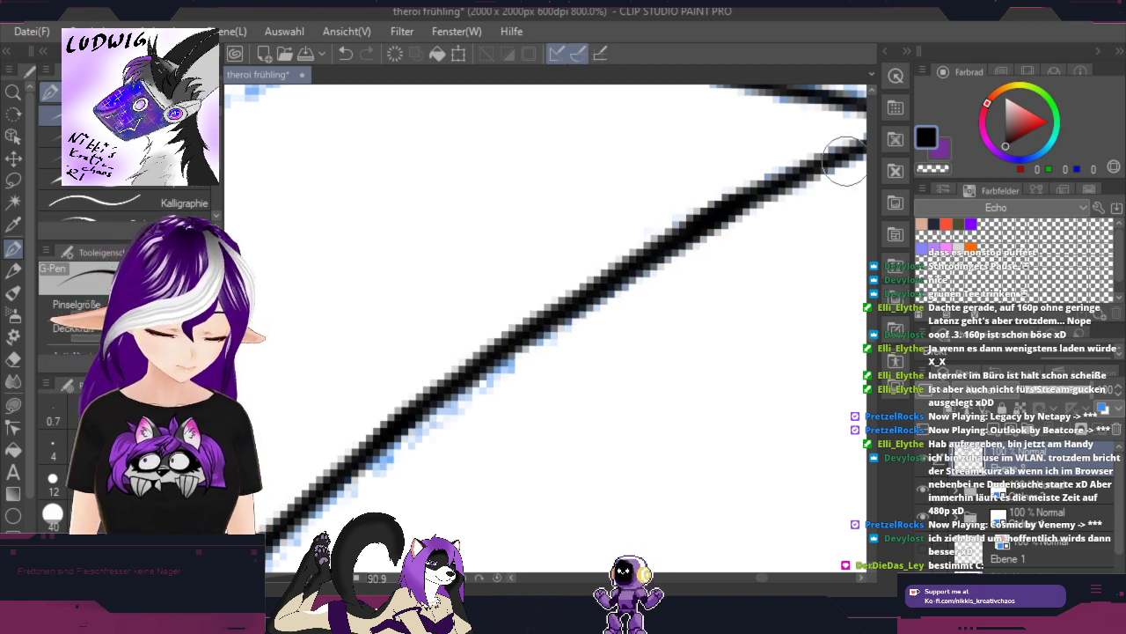
Step: Ink the lower edge of the second character's small pointed ear, from the head past the first character's ear tip to the point
{"action": "left_click_drag", "start_coordinate": [799, 387], "coordinate": [794, 249]}
{"action": "scroll", "coordinate": [767, 301], "scroll_direction": "down", "scroll_amount": 4}
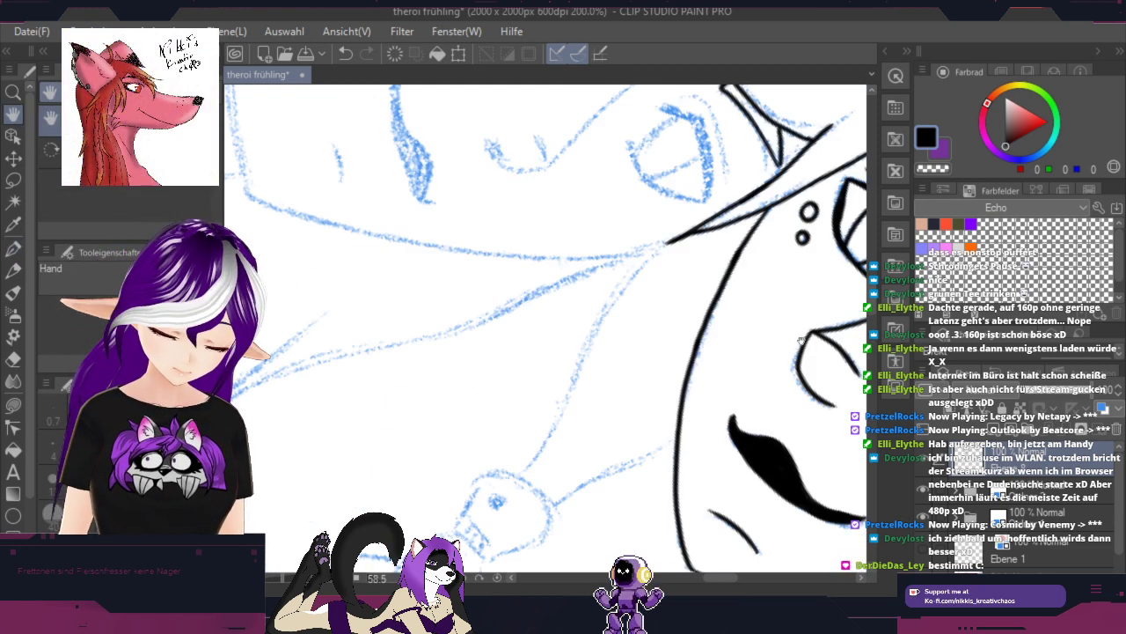
{"action": "left_click_drag", "start_coordinate": [801, 341], "coordinate": [548, 372]}
{"action": "left_click_drag", "start_coordinate": [765, 416], "coordinate": [666, 260]}
{"action": "scroll", "coordinate": [667, 261], "scroll_direction": "down", "scroll_amount": 1}
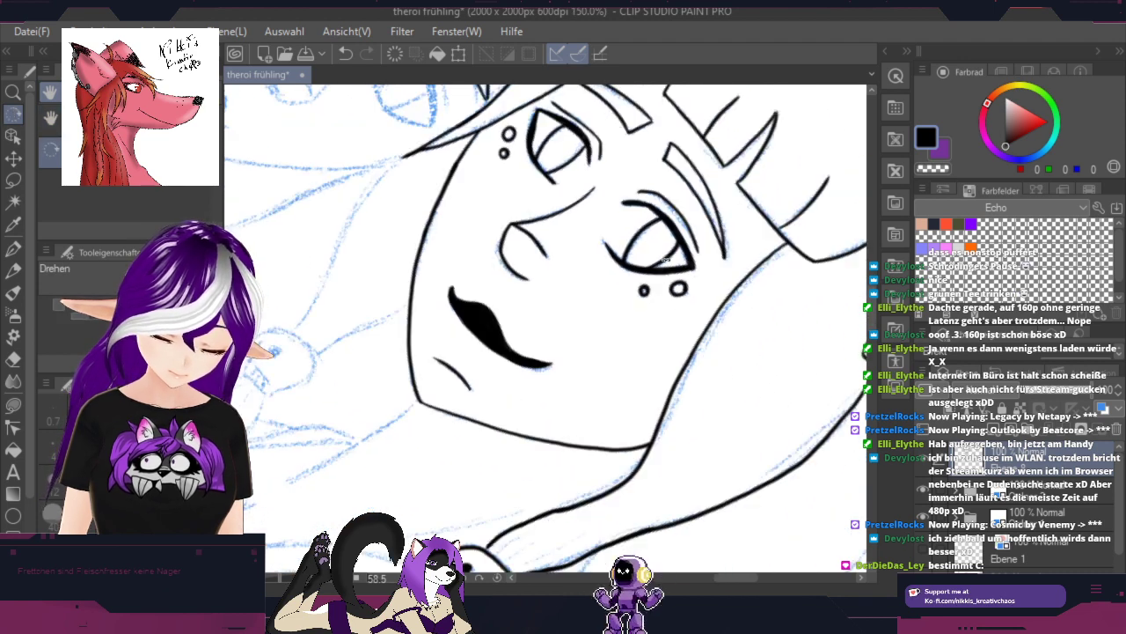
{"action": "scroll", "coordinate": [666, 258], "scroll_direction": "down", "scroll_amount": 1}
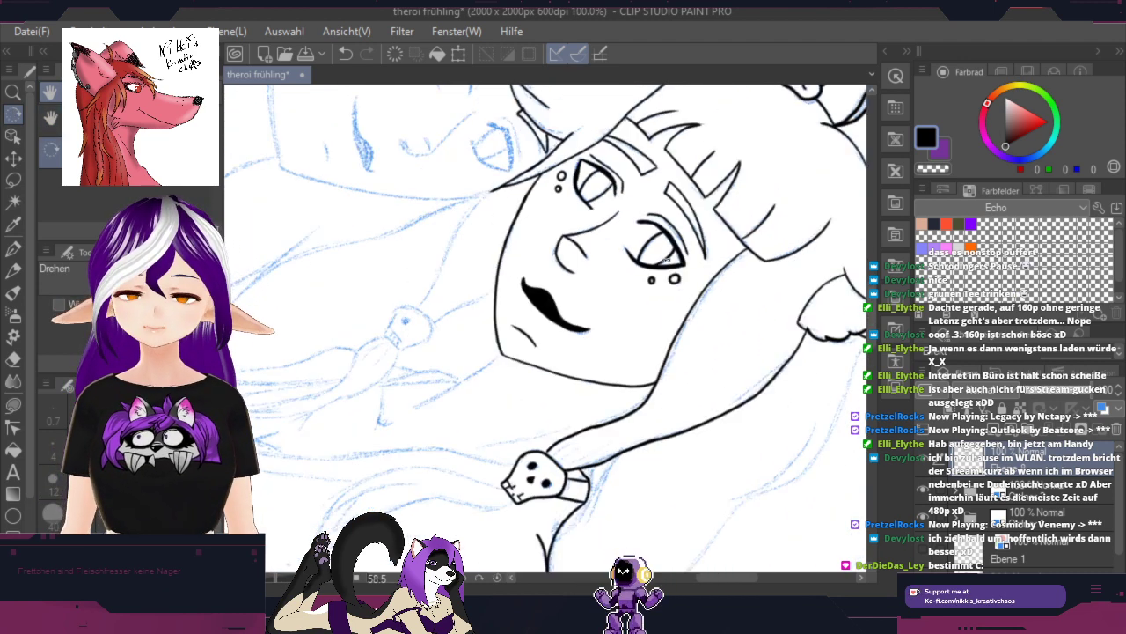
{"action": "left_click_drag", "start_coordinate": [743, 374], "coordinate": [796, 385]}
{"action": "mouse_move", "coordinate": [730, 402]}
{"action": "left_mouse_down"}
{"action": "mouse_move", "coordinate": [734, 352]}
{"action": "mouse_move", "coordinate": [770, 373]}
{"action": "mouse_move", "coordinate": [774, 402]}
{"action": "mouse_move", "coordinate": [680, 499]}
{"action": "left_mouse_up"}
{"action": "left_click_drag", "start_coordinate": [743, 380], "coordinate": [669, 438]}
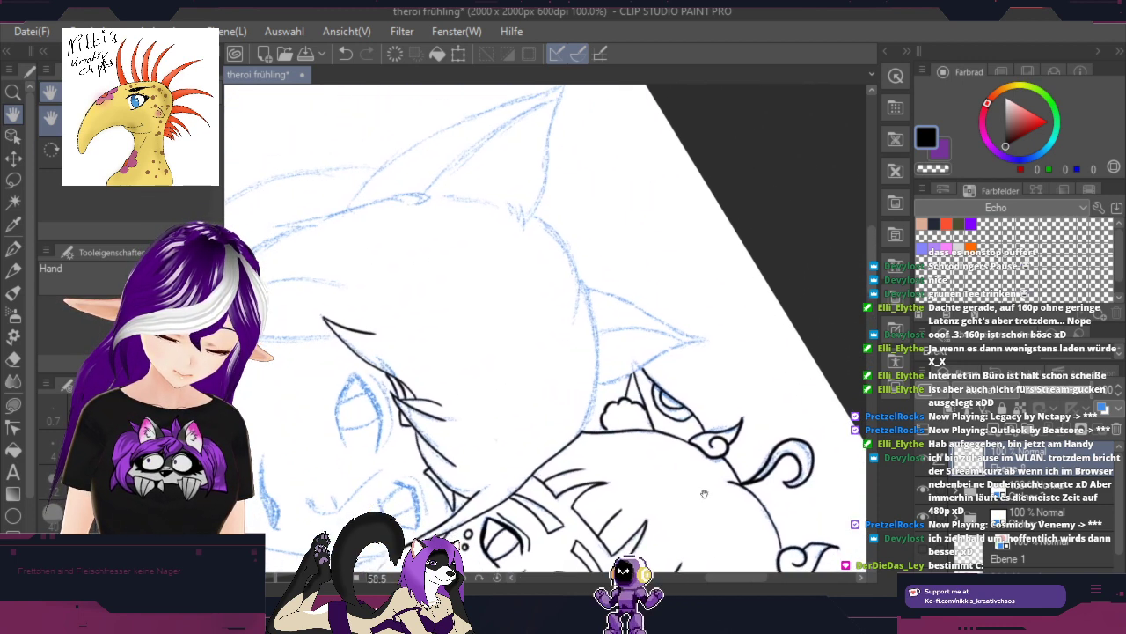
{"action": "key", "text": "r"}
{"action": "scroll", "coordinate": [728, 405], "scroll_direction": "up", "scroll_amount": 2}
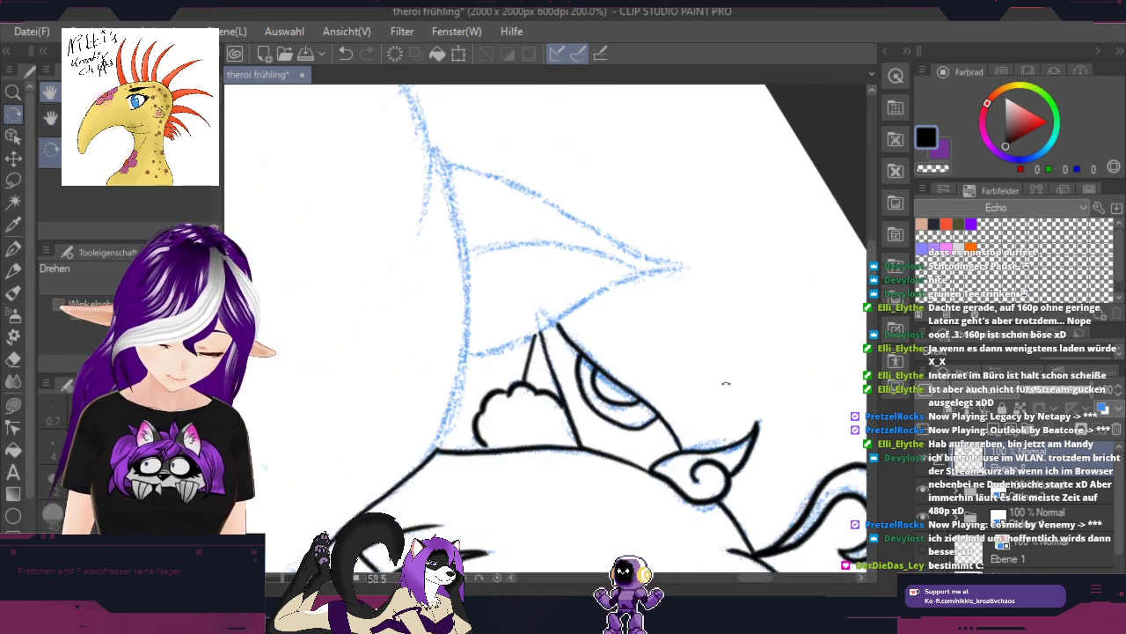
{"action": "left_click_drag", "start_coordinate": [698, 362], "coordinate": [705, 335]}
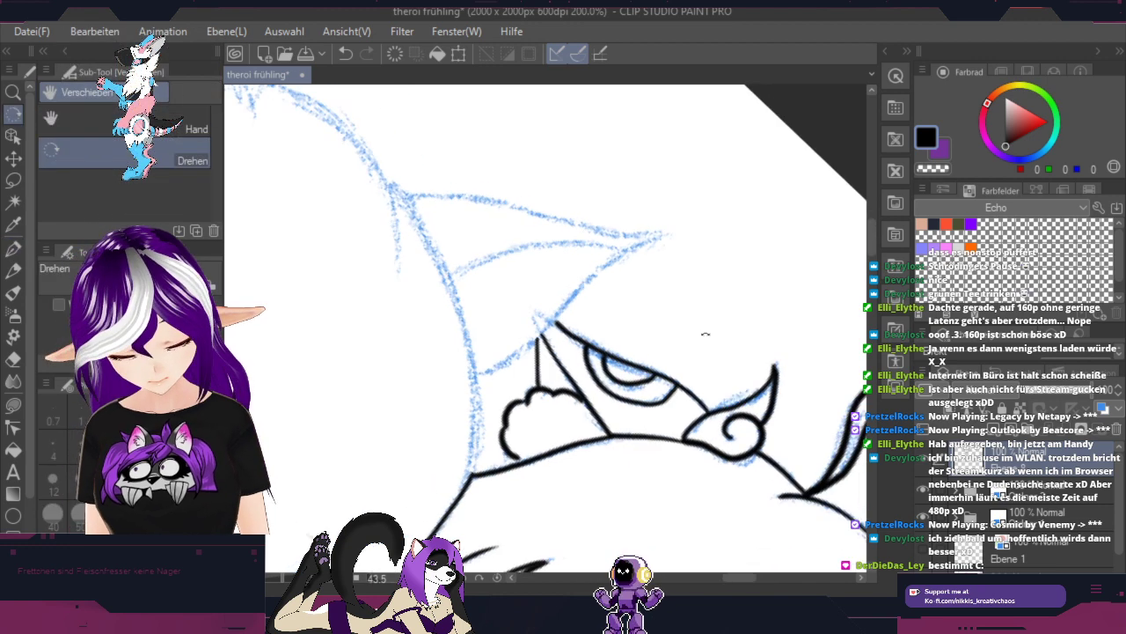
{"action": "scroll", "coordinate": [569, 364], "scroll_direction": "up", "scroll_amount": 2}
{"action": "left_click", "coordinate": [13, 249]}
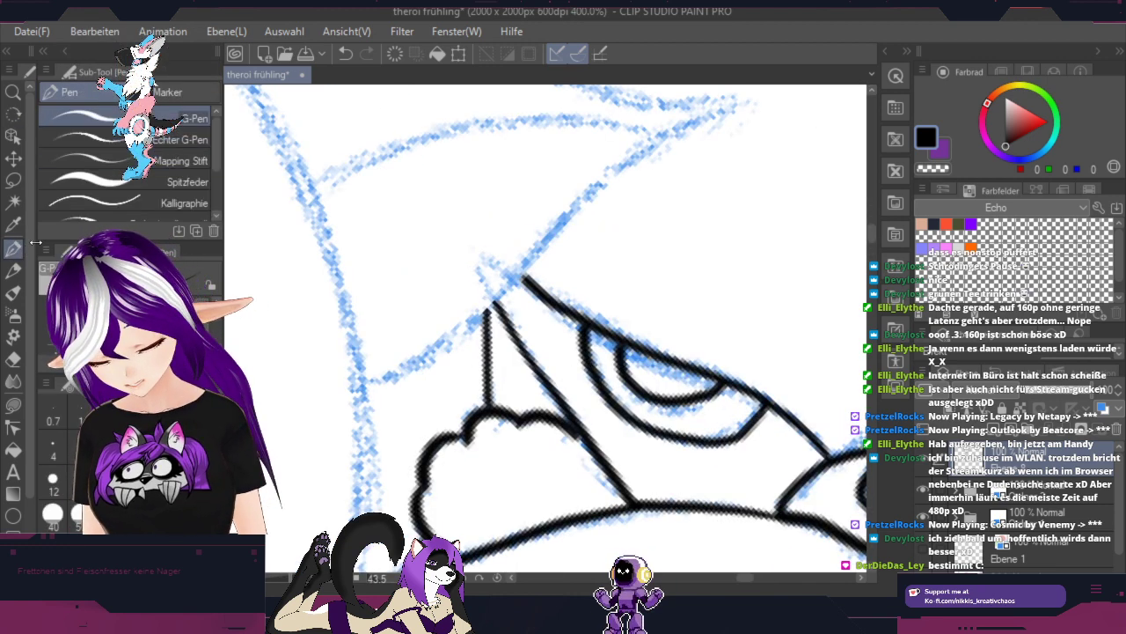
{"action": "left_click_drag", "start_coordinate": [653, 275], "coordinate": [604, 411]}
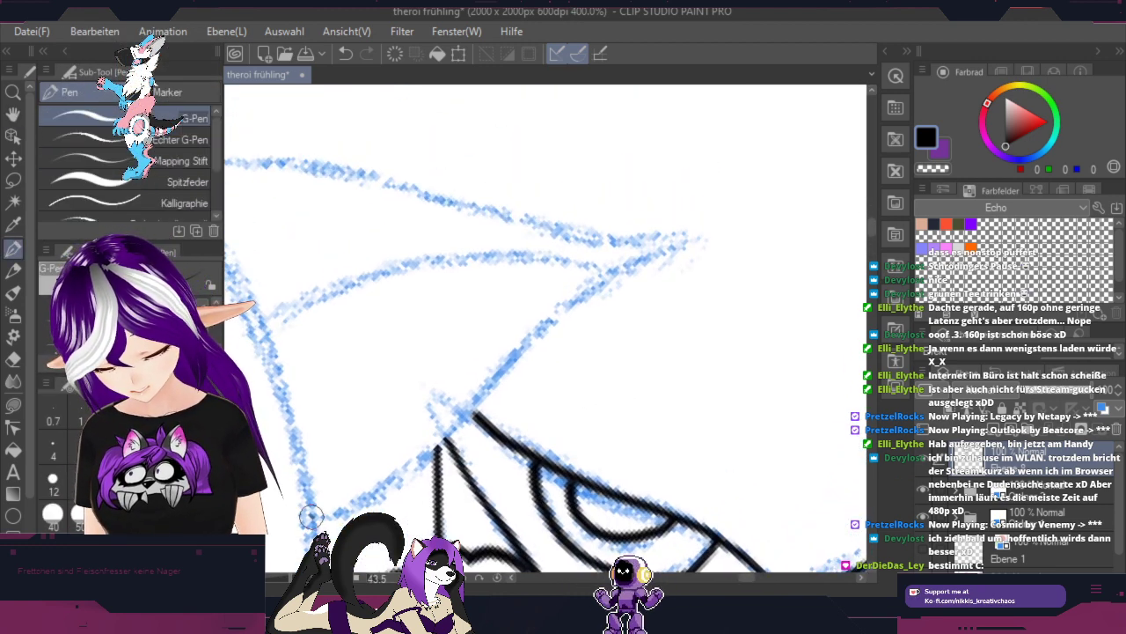
{"action": "mouse_move", "coordinate": [365, 498]}
{"action": "left_mouse_down"}
{"action": "mouse_move", "coordinate": [442, 443]}
{"action": "mouse_move", "coordinate": [595, 278]}
{"action": "mouse_move", "coordinate": [658, 246]}
{"action": "left_mouse_up"}
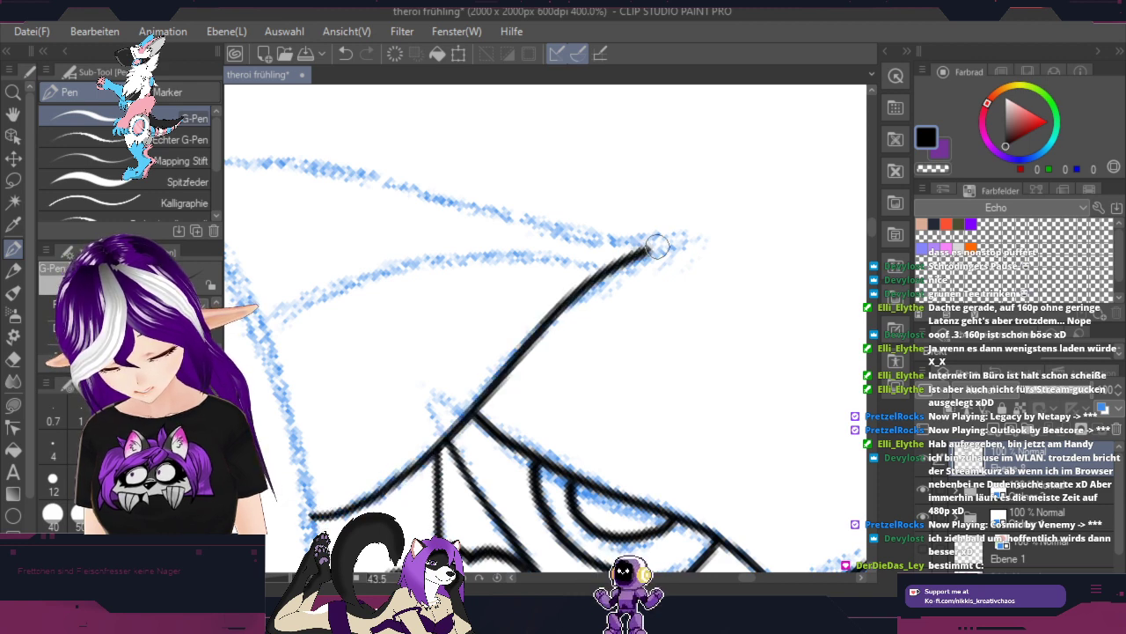
Step: Ink the small ear's long upper edge down to the head and the curved inner-ear line inside it
{"action": "left_click_drag", "start_coordinate": [647, 341], "coordinate": [821, 368]}
{"action": "key", "text": "p"}
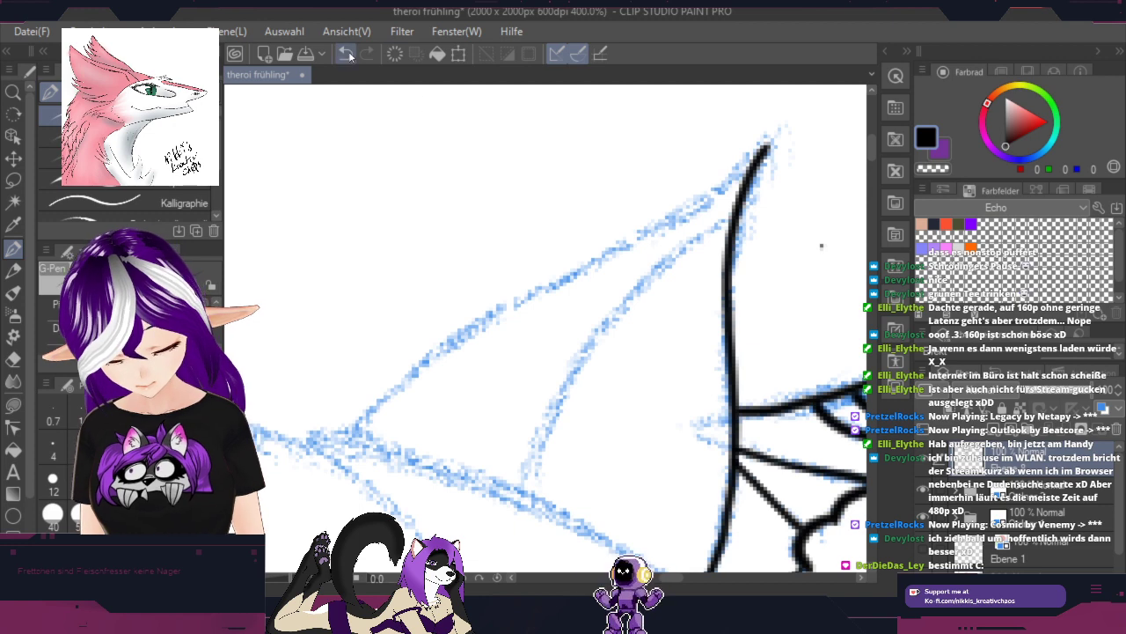
{"action": "mouse_move", "coordinate": [337, 439]}
{"action": "left_mouse_down"}
{"action": "mouse_move", "coordinate": [454, 340]}
{"action": "mouse_move", "coordinate": [617, 251]}
{"action": "mouse_move", "coordinate": [750, 154]}
{"action": "left_mouse_up"}
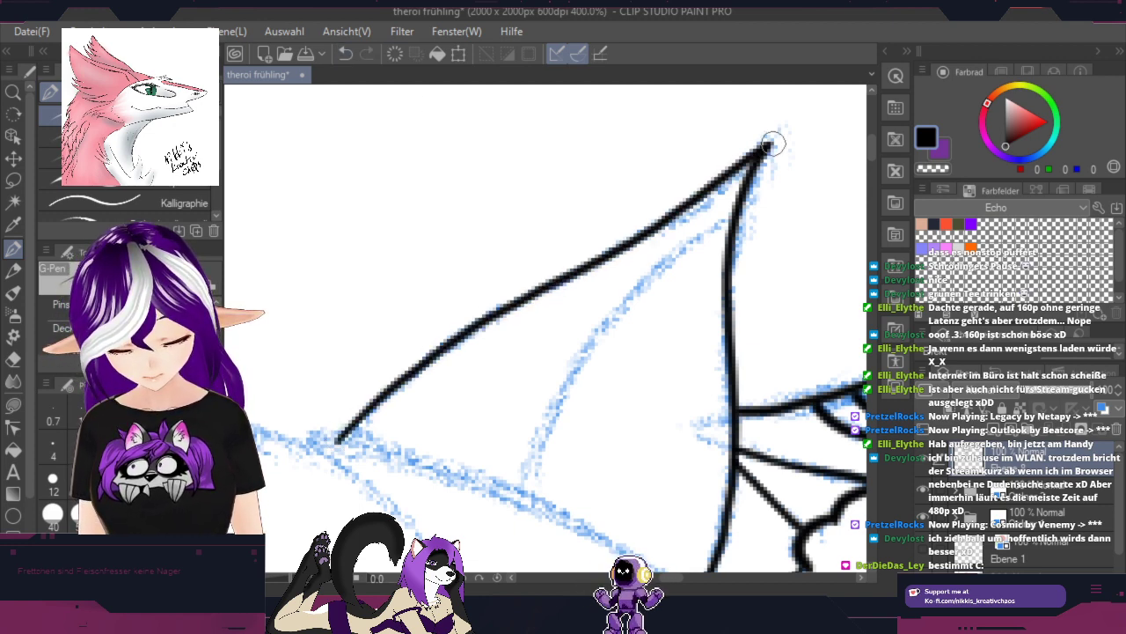
{"action": "mouse_move", "coordinate": [734, 222]}
{"action": "left_mouse_down"}
{"action": "mouse_move", "coordinate": [676, 250]}
{"action": "mouse_move", "coordinate": [588, 347]}
{"action": "mouse_move", "coordinate": [553, 412]}
{"action": "mouse_move", "coordinate": [534, 502]}
{"action": "left_mouse_up"}
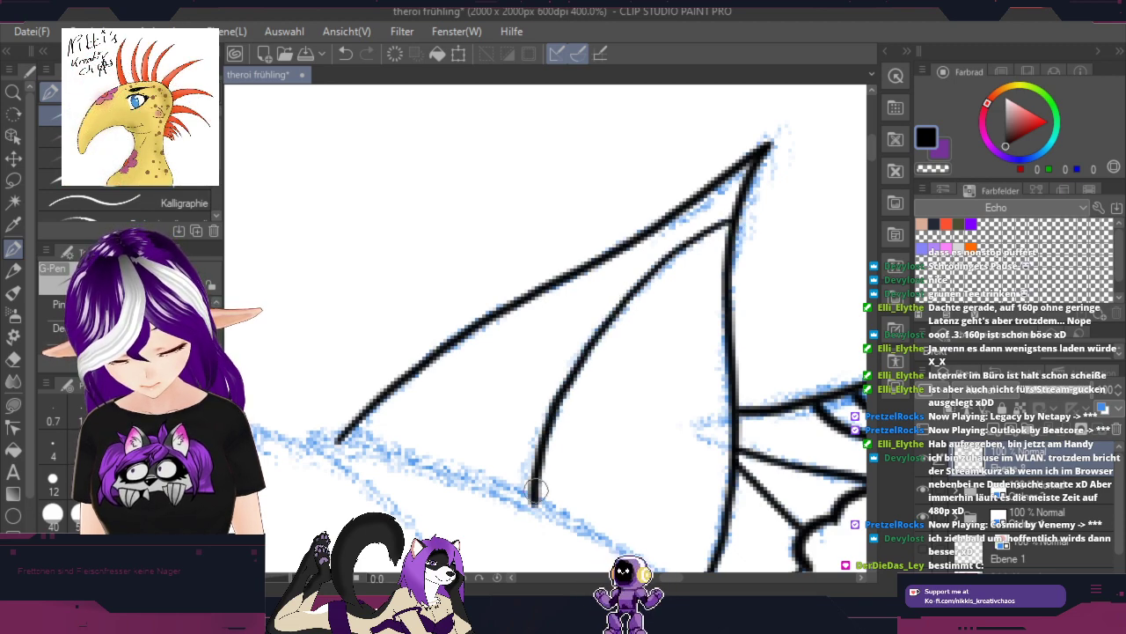
Step: Ink the second character's head outline along the small ear's base and on to the first character's head outline
{"action": "mouse_move", "coordinate": [791, 343]}
{"action": "left_mouse_down"}
{"action": "mouse_move", "coordinate": [786, 372]}
{"action": "mouse_move", "coordinate": [661, 502]}
{"action": "mouse_move", "coordinate": [699, 258]}
{"action": "mouse_move", "coordinate": [626, 242]}
{"action": "left_mouse_up"}
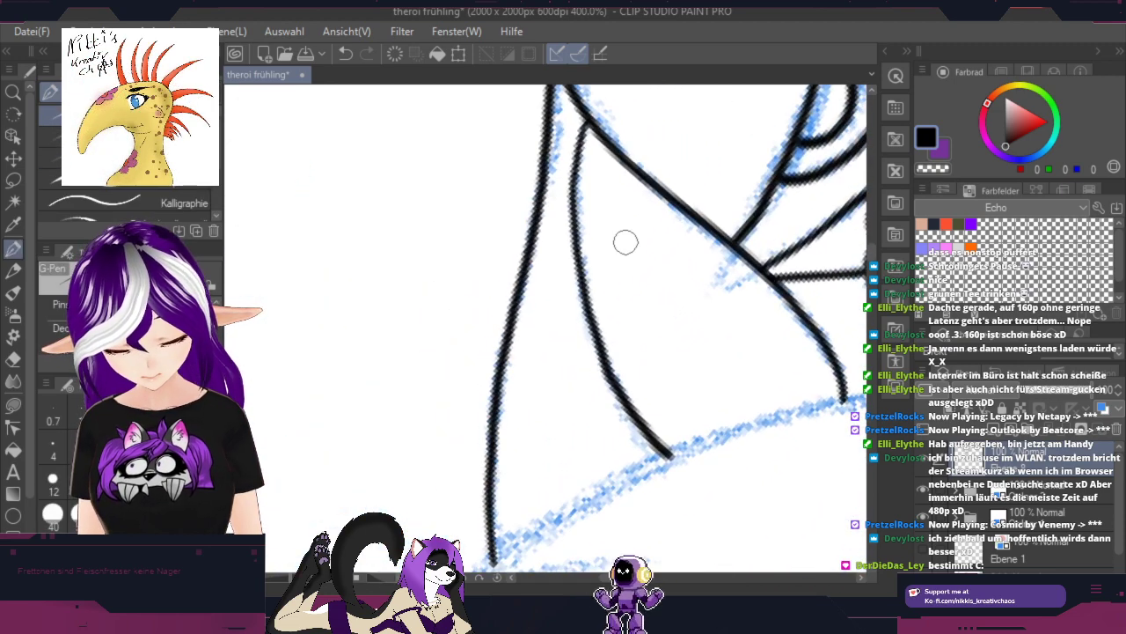
{"action": "mouse_move", "coordinate": [780, 434]}
{"action": "left_mouse_down"}
{"action": "mouse_move", "coordinate": [773, 411]}
{"action": "mouse_move", "coordinate": [690, 324]}
{"action": "left_mouse_up"}
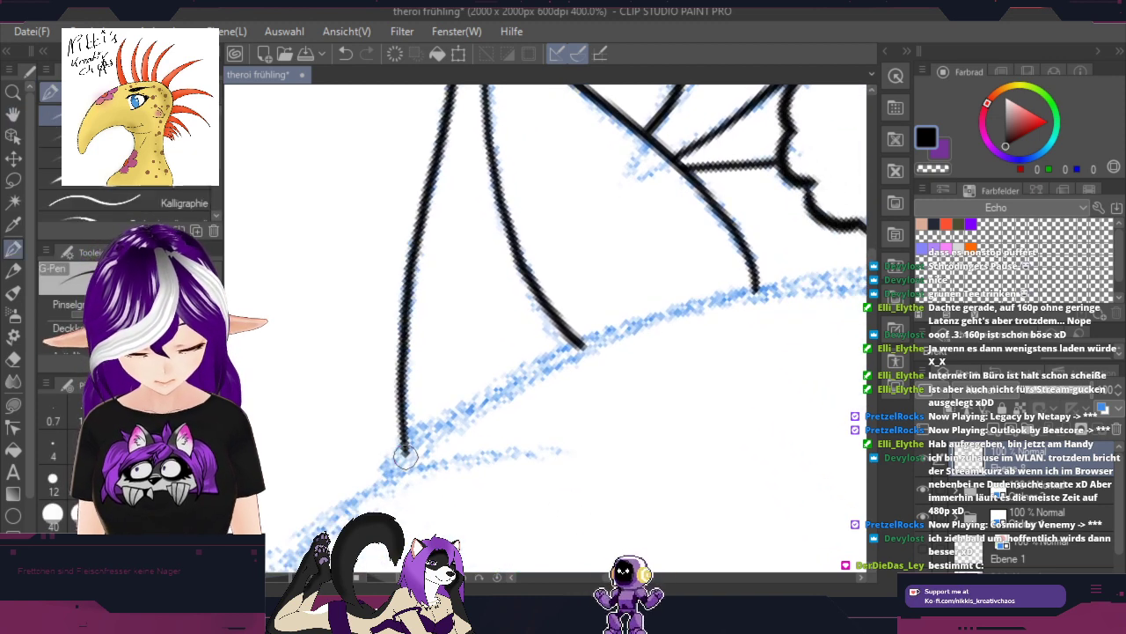
{"action": "mouse_move", "coordinate": [405, 456]}
{"action": "left_mouse_down"}
{"action": "mouse_move", "coordinate": [466, 408]}
{"action": "mouse_move", "coordinate": [634, 327]}
{"action": "mouse_move", "coordinate": [758, 293]}
{"action": "mouse_move", "coordinate": [778, 316]}
{"action": "mouse_move", "coordinate": [472, 400]}
{"action": "left_mouse_up"}
{"action": "mouse_move", "coordinate": [665, 461]}
{"action": "left_mouse_down"}
{"action": "mouse_move", "coordinate": [704, 372]}
{"action": "mouse_move", "coordinate": [515, 424]}
{"action": "left_mouse_up"}
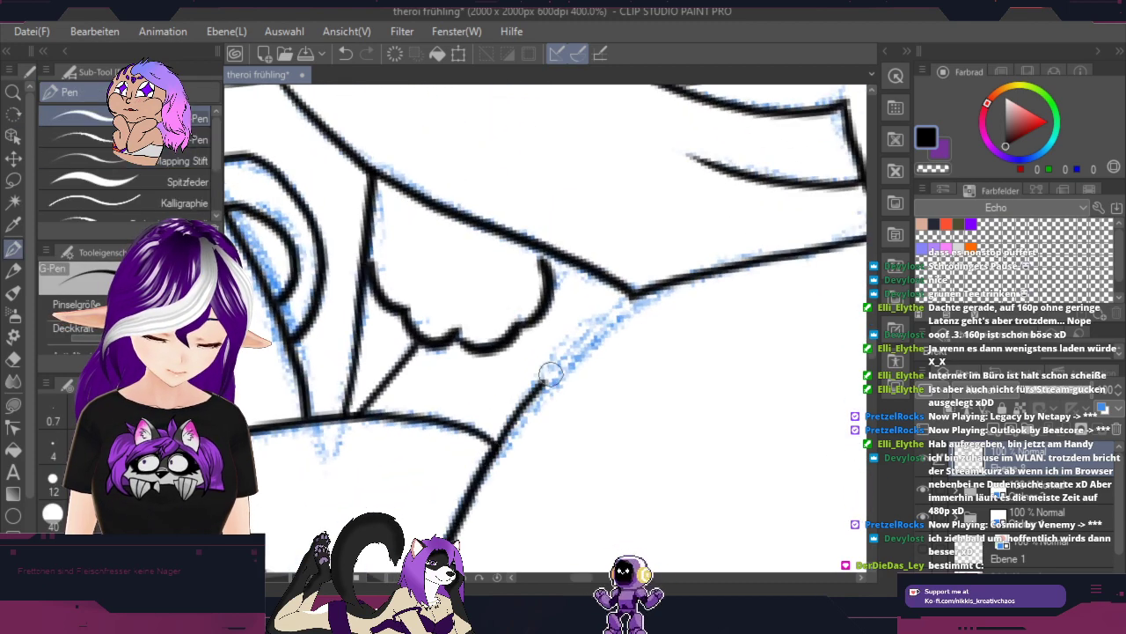
{"action": "left_click_drag", "start_coordinate": [551, 373], "coordinate": [614, 315]}
Step: Ink the head outline from the small ear towards the large ear, with a short curved line branching off beside the small ear
{"action": "key", "text": "r"}
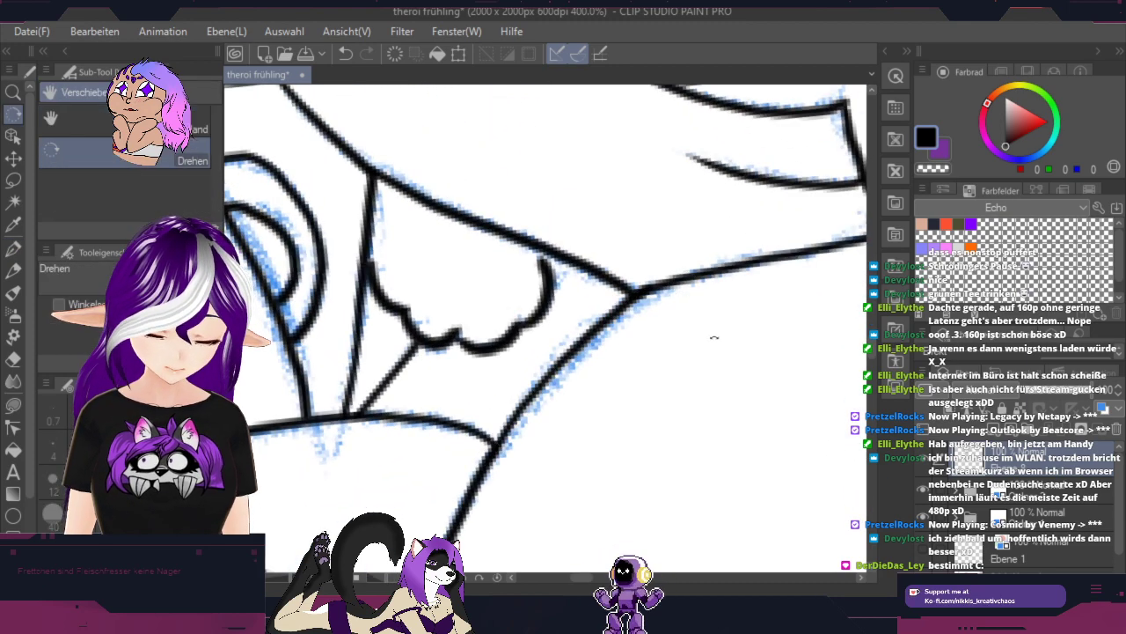
{"action": "mouse_move", "coordinate": [714, 337]}
{"action": "left_mouse_down"}
{"action": "mouse_move", "coordinate": [552, 508]}
{"action": "mouse_move", "coordinate": [534, 511]}
{"action": "mouse_move", "coordinate": [508, 463]}
{"action": "mouse_move", "coordinate": [731, 455]}
{"action": "mouse_move", "coordinate": [711, 337]}
{"action": "left_mouse_up"}
{"action": "scroll", "coordinate": [531, 520], "scroll_direction": "down", "scroll_amount": 2}
{"action": "scroll", "coordinate": [653, 304], "scroll_direction": "up", "scroll_amount": 2}
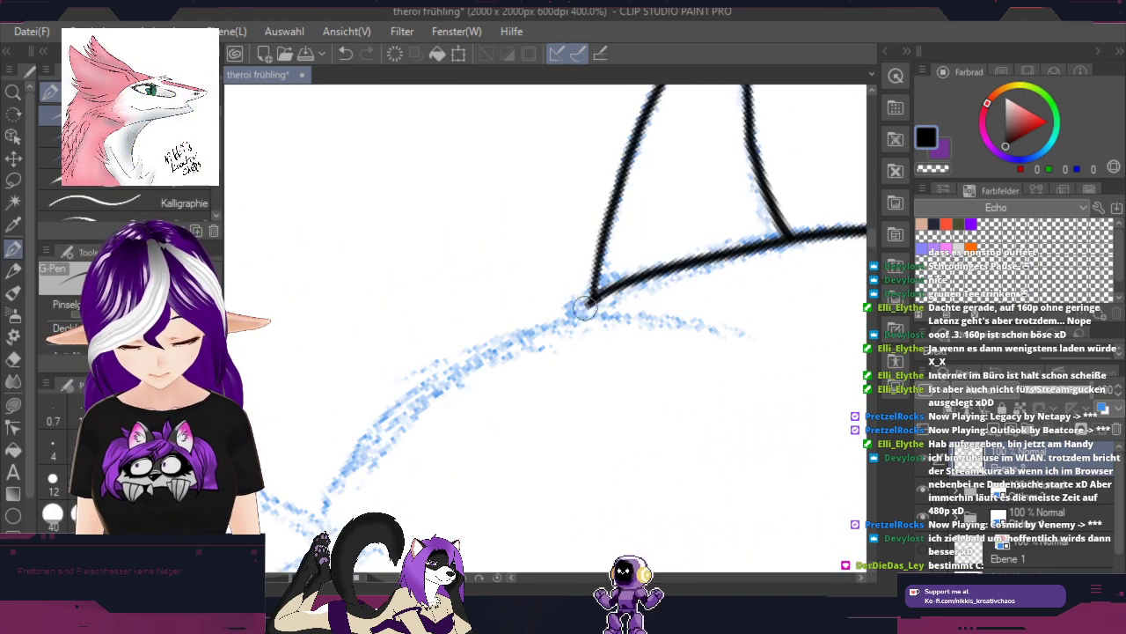
{"action": "mouse_move", "coordinate": [320, 513]}
{"action": "left_mouse_down"}
{"action": "mouse_move", "coordinate": [392, 414]}
{"action": "mouse_move", "coordinate": [526, 337]}
{"action": "mouse_move", "coordinate": [575, 321]}
{"action": "mouse_move", "coordinate": [699, 334]}
{"action": "left_mouse_up"}
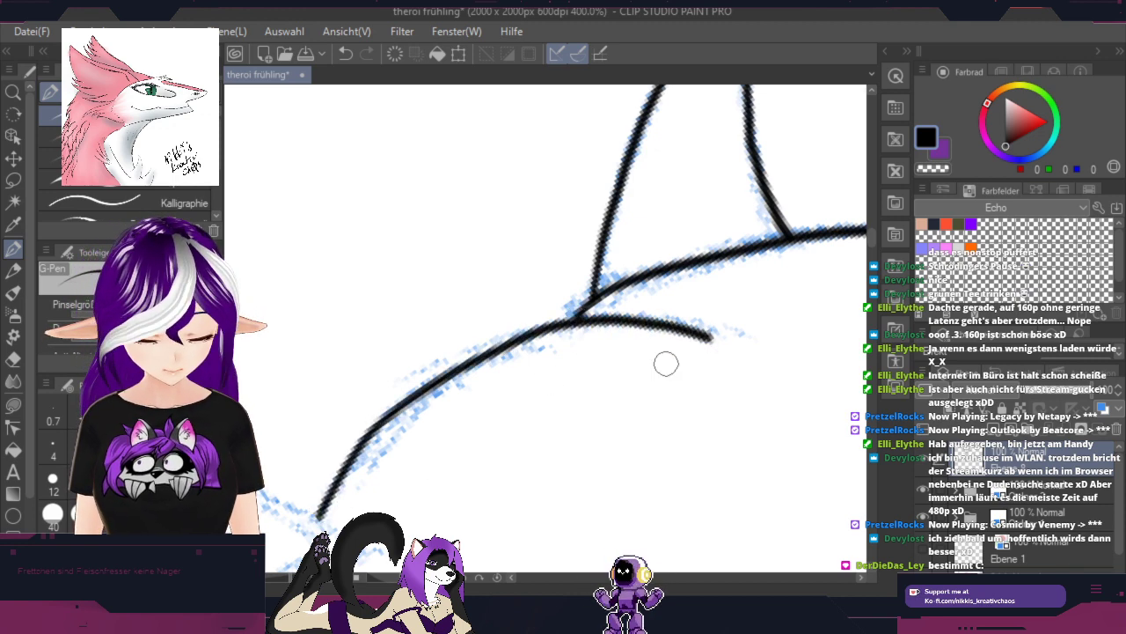
Step: Ink the zigzag fur tuft at the large ear's base, beside the end of the head outline
{"action": "left_click_drag", "start_coordinate": [519, 475], "coordinate": [872, 176]}
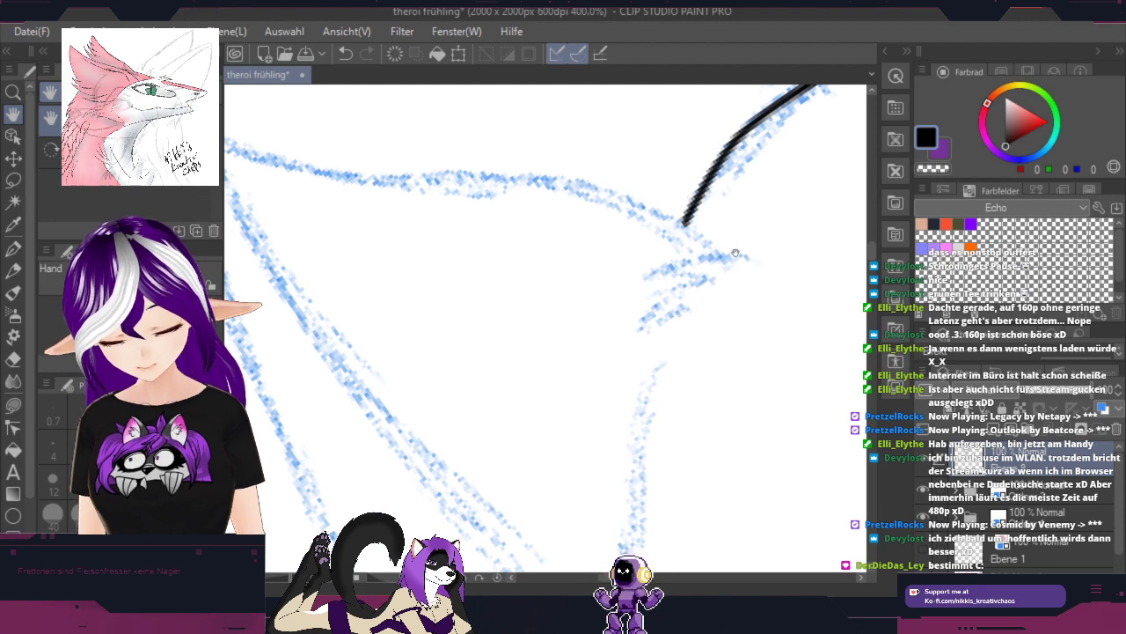
{"action": "left_click_drag", "start_coordinate": [660, 278], "coordinate": [759, 254]}
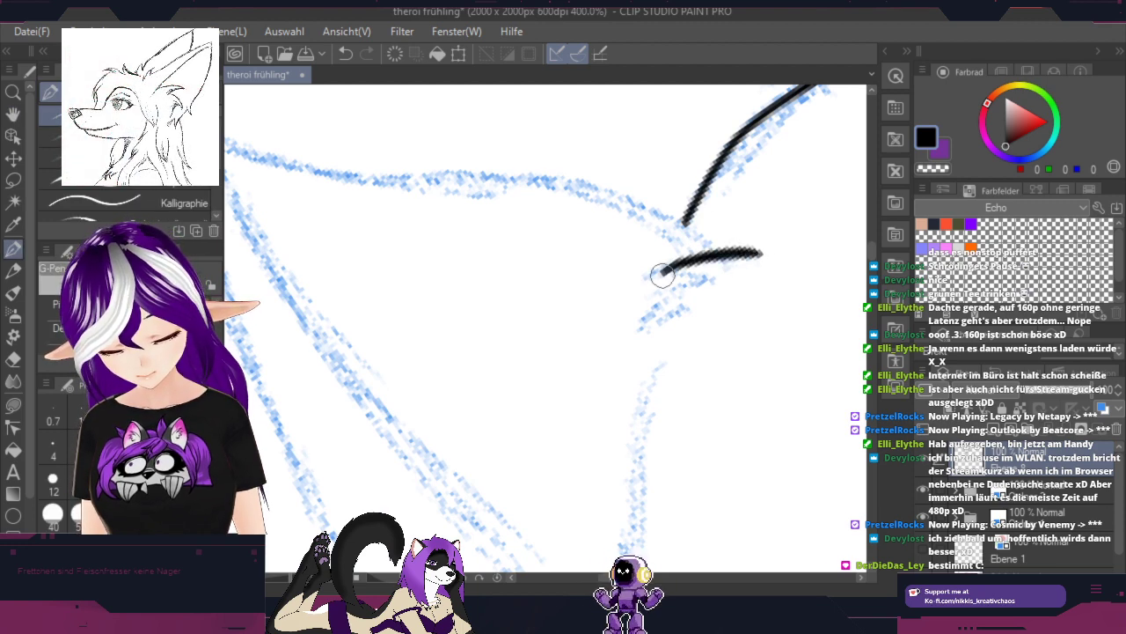
{"action": "mouse_move", "coordinate": [663, 274]}
{"action": "left_mouse_down"}
{"action": "mouse_move", "coordinate": [717, 285]}
{"action": "mouse_move", "coordinate": [686, 288]}
{"action": "mouse_move", "coordinate": [652, 337]}
{"action": "mouse_move", "coordinate": [678, 310]}
{"action": "mouse_move", "coordinate": [717, 300]}
{"action": "left_mouse_up"}
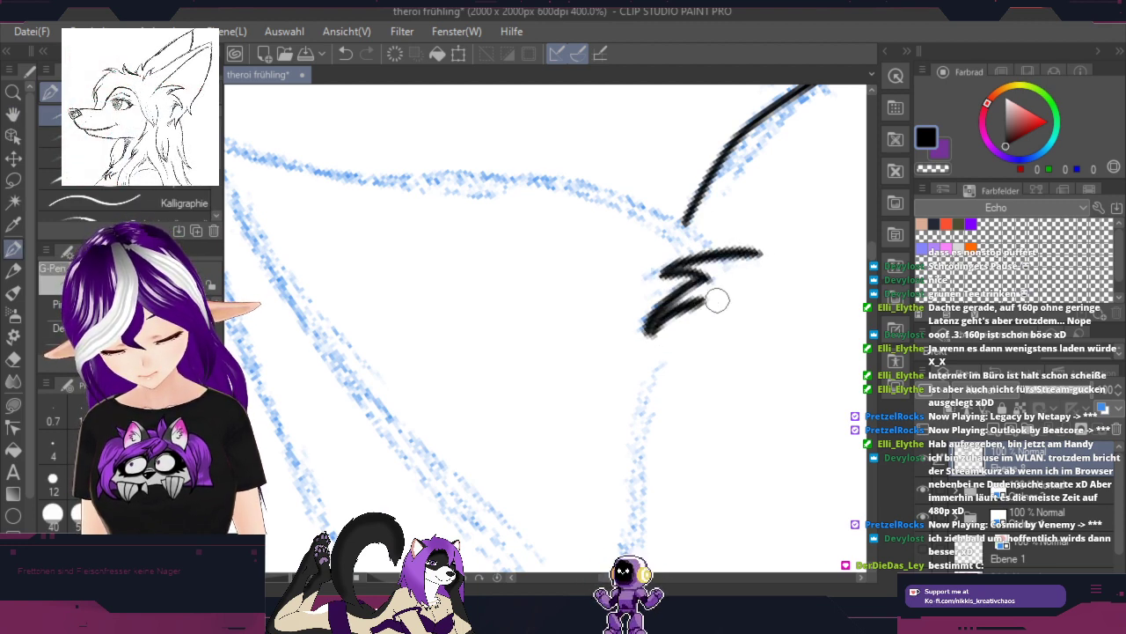
Step: Ink the large ear's near edge from its pointed tip down to the fur tuft at the base
{"action": "key", "text": "space"}
{"action": "left_click_drag", "start_coordinate": [630, 312], "coordinate": [757, 443]}
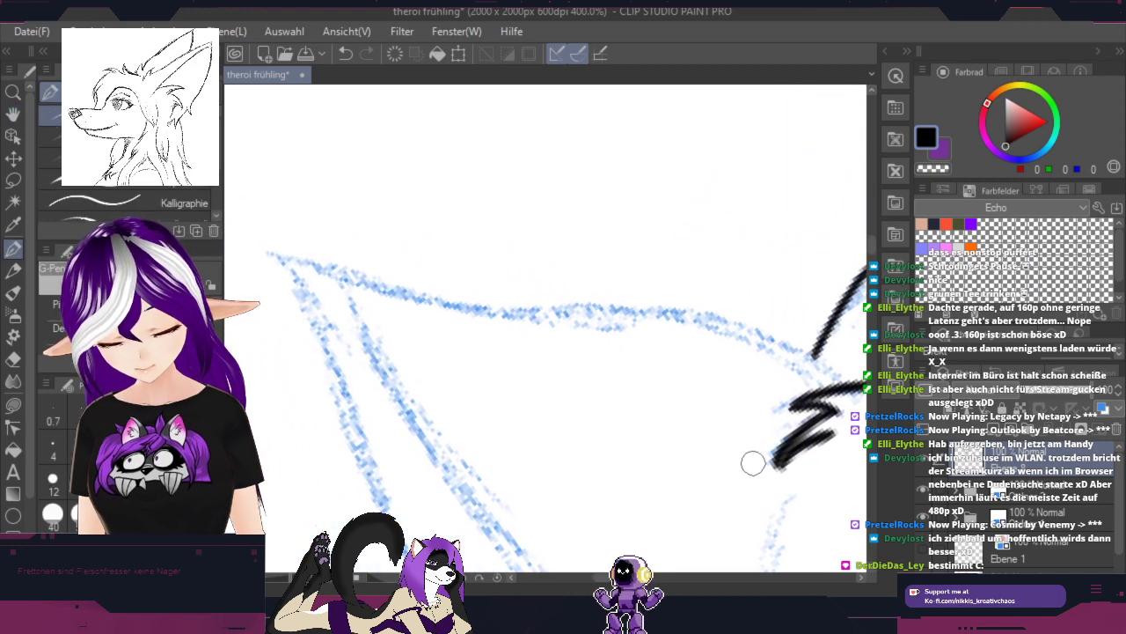
{"action": "key", "text": "shift+space"}
{"action": "left_click_drag", "start_coordinate": [771, 485], "coordinate": [805, 315]}
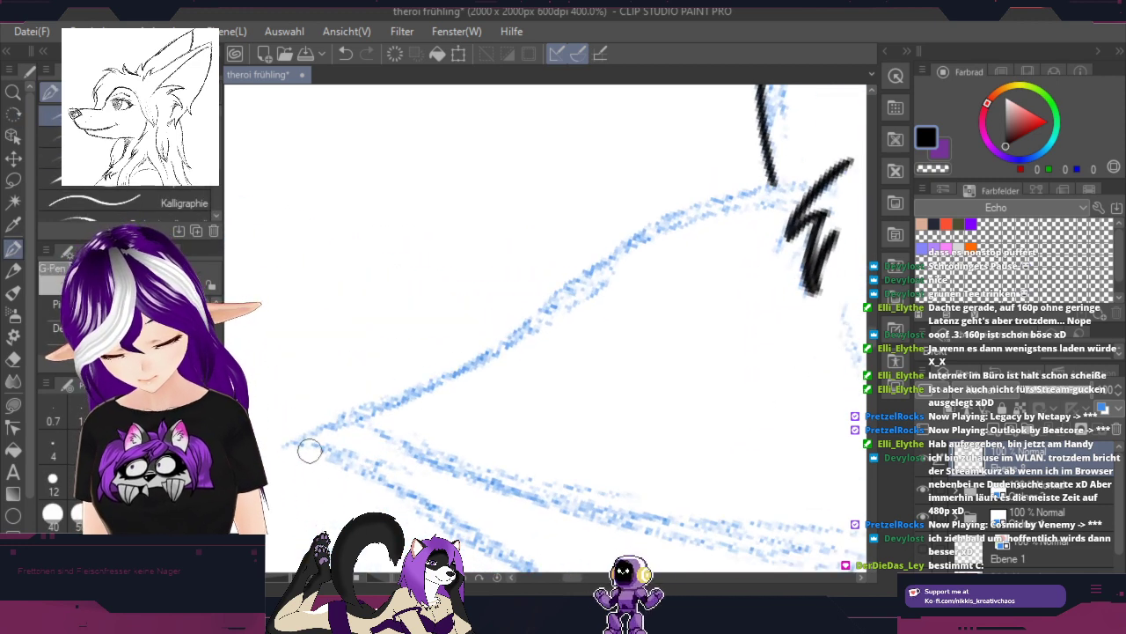
{"action": "mouse_move", "coordinate": [292, 443]}
{"action": "left_mouse_down"}
{"action": "mouse_move", "coordinate": [484, 350]}
{"action": "mouse_move", "coordinate": [646, 231]}
{"action": "mouse_move", "coordinate": [755, 189]}
{"action": "mouse_move", "coordinate": [816, 190]}
{"action": "left_mouse_up"}
Step: Ink the large ear's long inner line from the head up to the inked edge just short of the tip
{"action": "left_click_drag", "start_coordinate": [649, 359], "coordinate": [670, 210]}
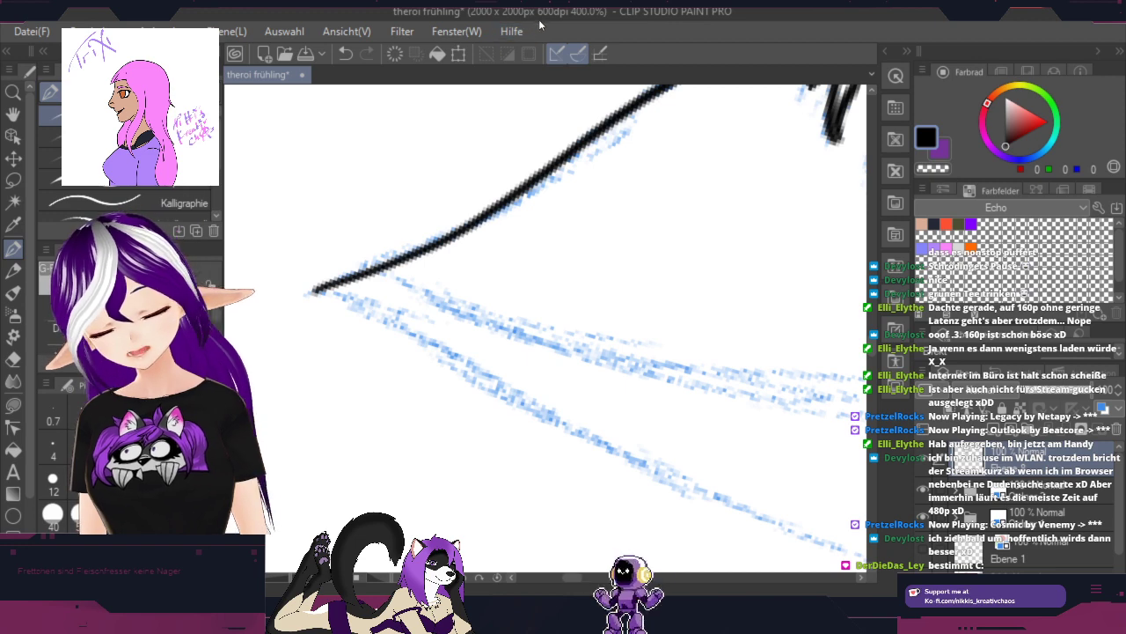
{"action": "left_click_drag", "start_coordinate": [749, 256], "coordinate": [560, 410]}
{"action": "mouse_move", "coordinate": [264, 466]}
{"action": "left_mouse_down"}
{"action": "mouse_move", "coordinate": [410, 379]}
{"action": "mouse_move", "coordinate": [660, 276]}
{"action": "mouse_move", "coordinate": [808, 247]}
{"action": "mouse_move", "coordinate": [757, 278]}
{"action": "mouse_move", "coordinate": [786, 294]}
{"action": "mouse_move", "coordinate": [775, 188]}
{"action": "left_mouse_up"}
{"action": "left_click_drag", "start_coordinate": [614, 417], "coordinate": [669, 431]}
{"action": "left_click_drag", "start_coordinate": [558, 425], "coordinate": [591, 455]}
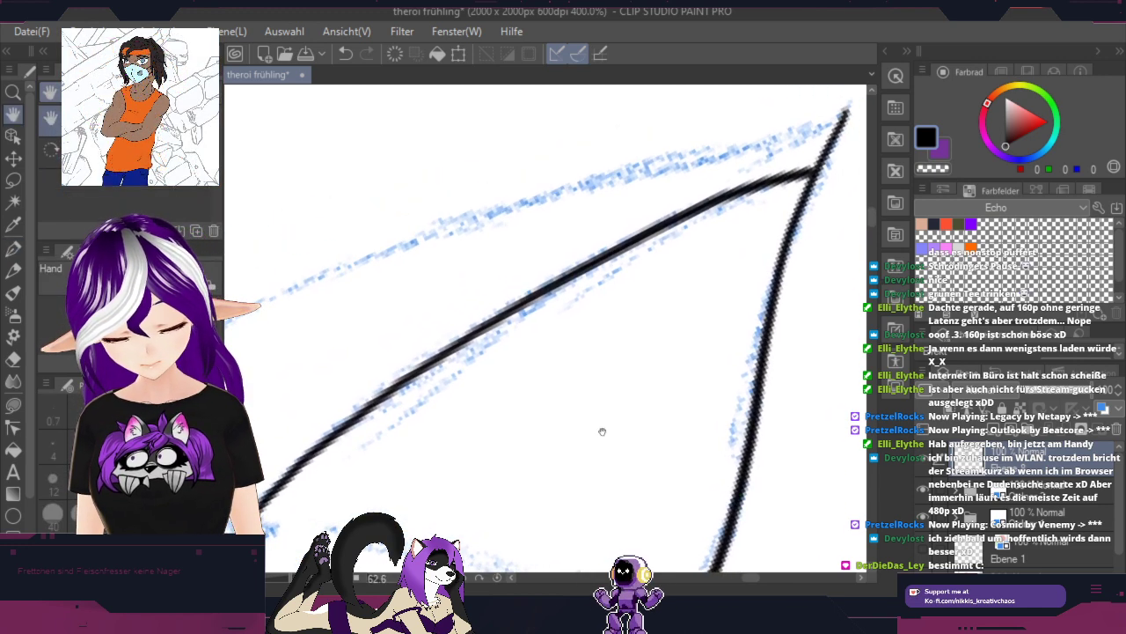
{"action": "mouse_move", "coordinate": [798, 135]}
{"action": "left_mouse_down"}
{"action": "mouse_move", "coordinate": [390, 232]}
{"action": "mouse_move", "coordinate": [231, 318]}
{"action": "left_mouse_up"}
{"action": "key", "text": "h"}
{"action": "mouse_move", "coordinate": [348, 394]}
{"action": "left_mouse_down"}
{"action": "mouse_move", "coordinate": [701, 334]}
{"action": "mouse_move", "coordinate": [781, 257]}
{"action": "left_mouse_up"}
{"action": "mouse_move", "coordinate": [411, 423]}
{"action": "left_mouse_down"}
{"action": "mouse_move", "coordinate": [476, 343]}
{"action": "mouse_move", "coordinate": [614, 234]}
{"action": "mouse_move", "coordinate": [764, 149]}
{"action": "mouse_move", "coordinate": [554, 332]}
{"action": "left_mouse_up"}
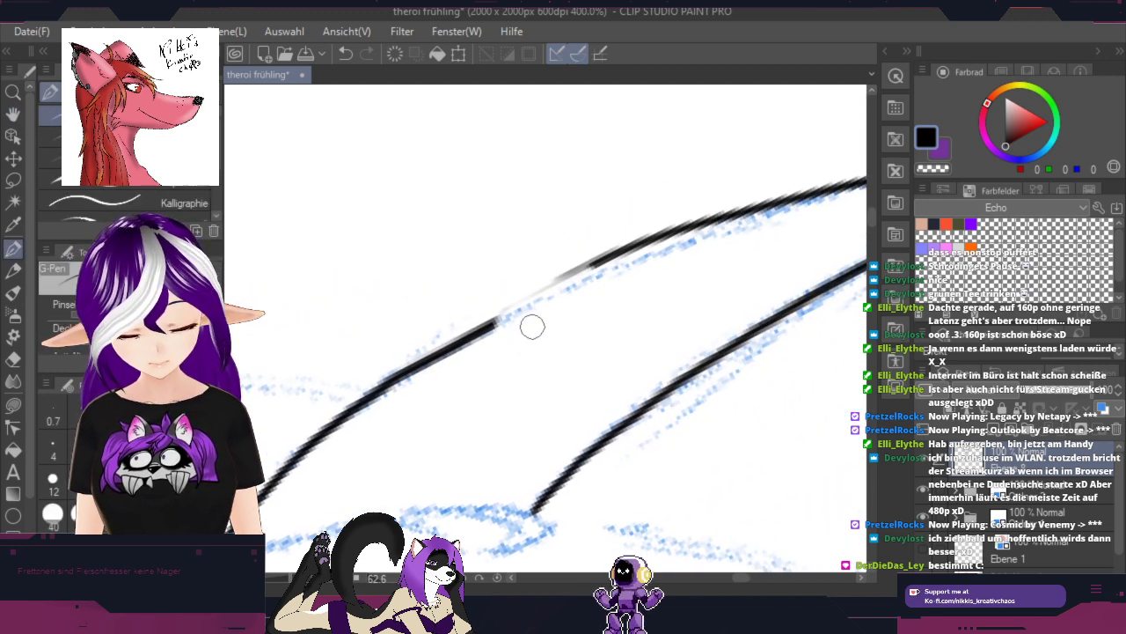
{"action": "scroll", "coordinate": [538, 318], "scroll_direction": "up", "scroll_amount": 1}
{"action": "left_click_drag", "start_coordinate": [440, 337], "coordinate": [827, 158]}
{"action": "scroll", "coordinate": [772, 287], "scroll_direction": "down", "scroll_amount": 4}
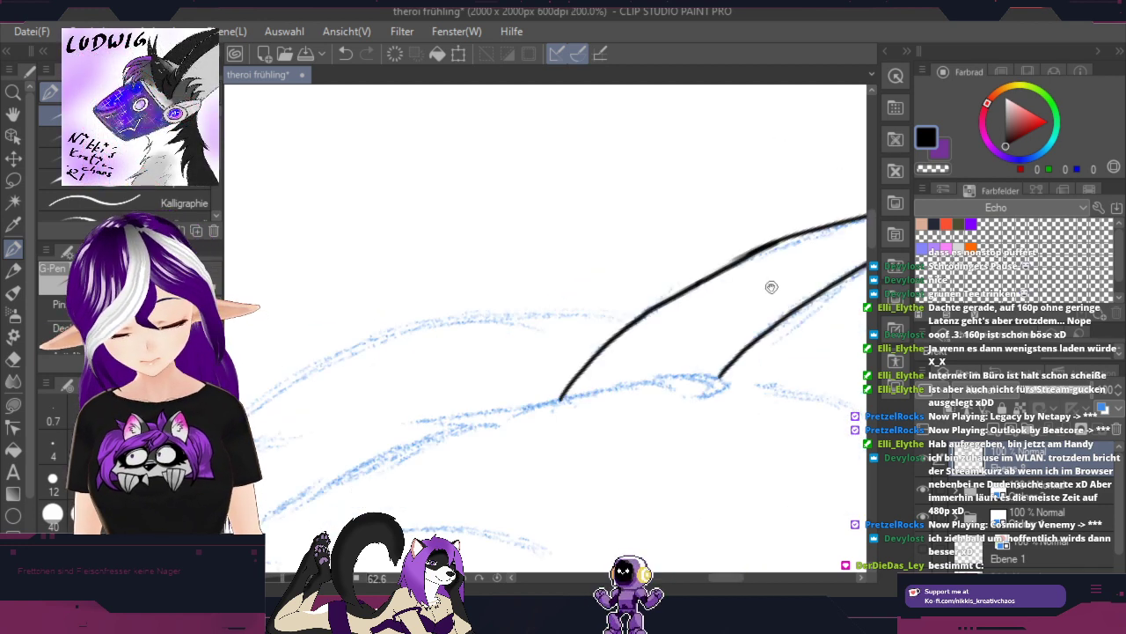
{"action": "left_click_drag", "start_coordinate": [762, 437], "coordinate": [598, 373]}
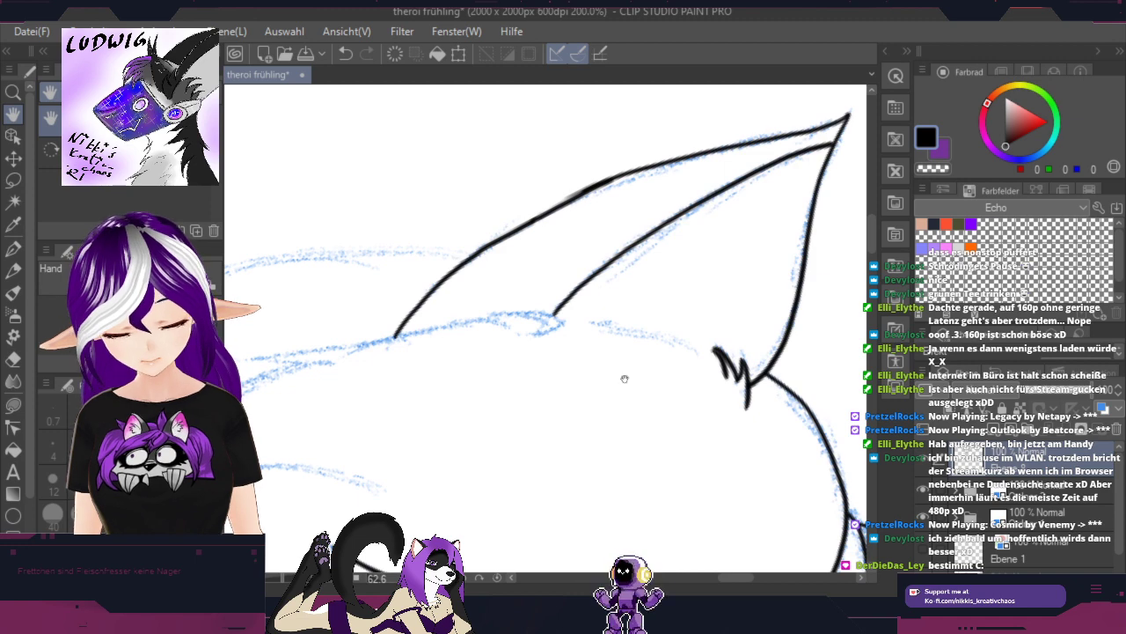
{"action": "key", "text": "p"}
{"action": "left_click", "coordinate": [346, 55]}
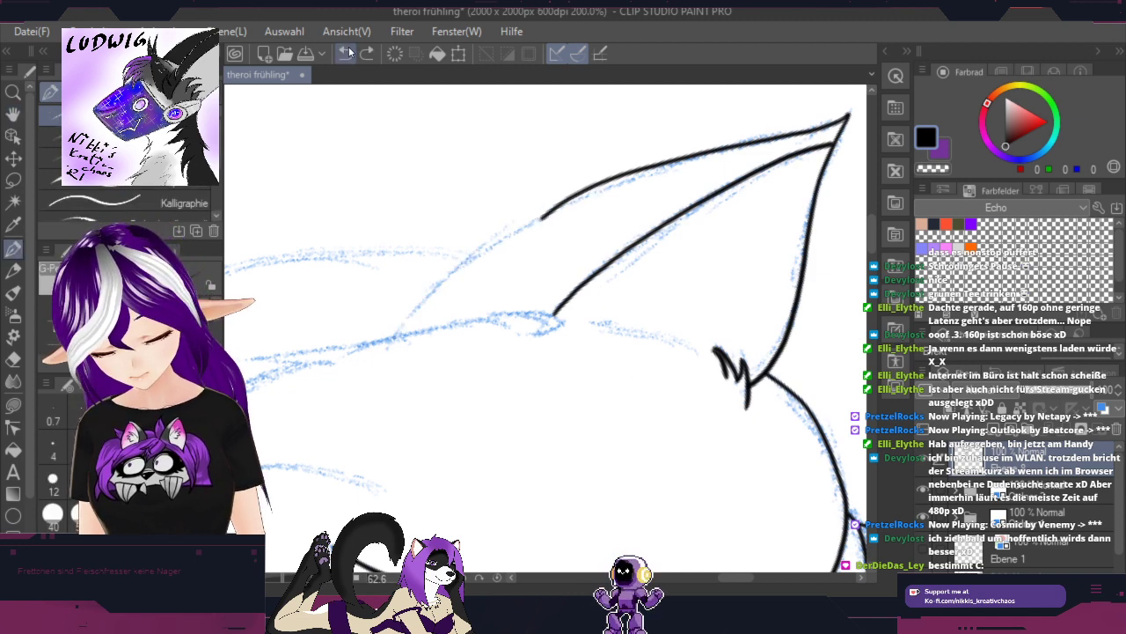
{"action": "left_click", "coordinate": [348, 56]}
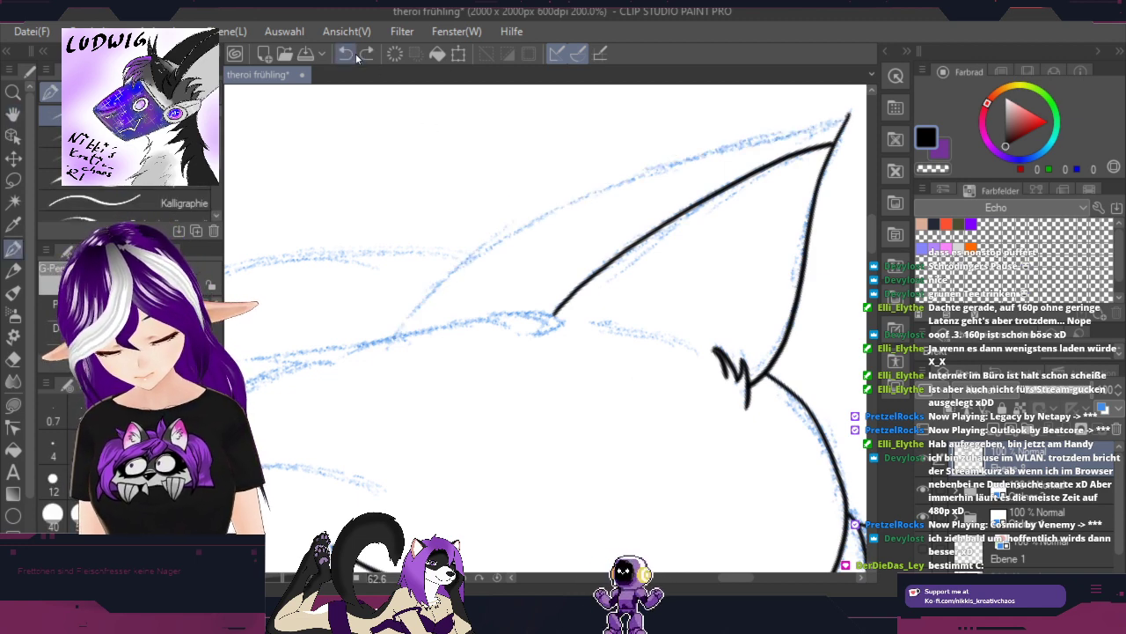
Step: Ink the large ear's far outer edge in one sweeping stroke from the head outline to the tip
{"action": "mouse_move", "coordinate": [676, 229]}
{"action": "left_mouse_down"}
{"action": "mouse_move", "coordinate": [649, 247]}
{"action": "mouse_move", "coordinate": [626, 345]}
{"action": "left_mouse_up"}
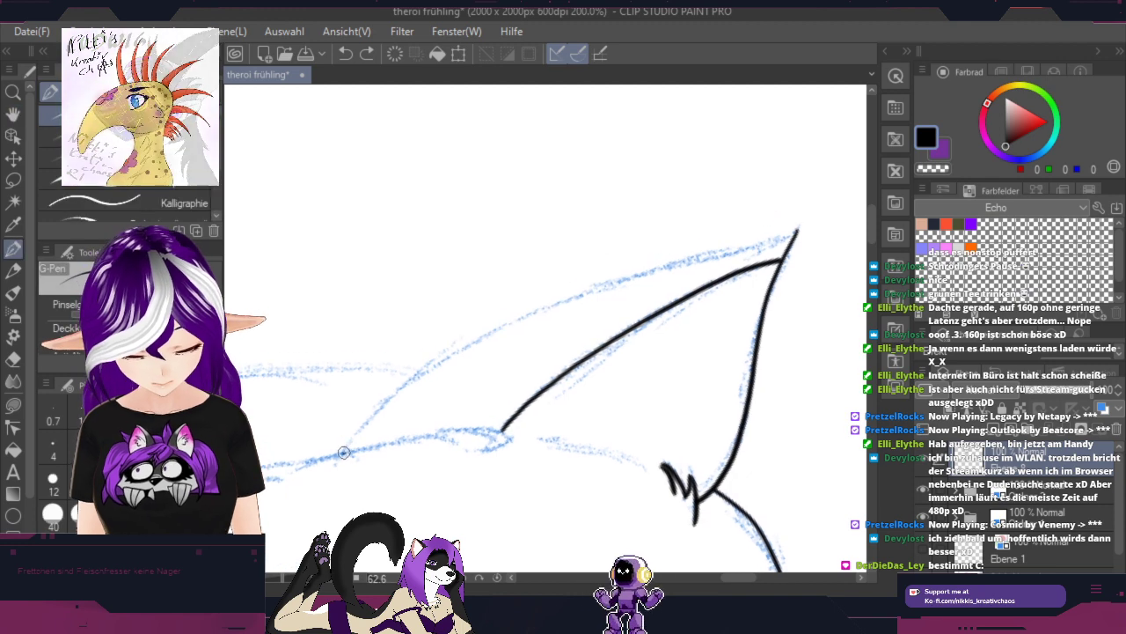
{"action": "left_click_drag", "start_coordinate": [344, 452], "coordinate": [465, 349]}
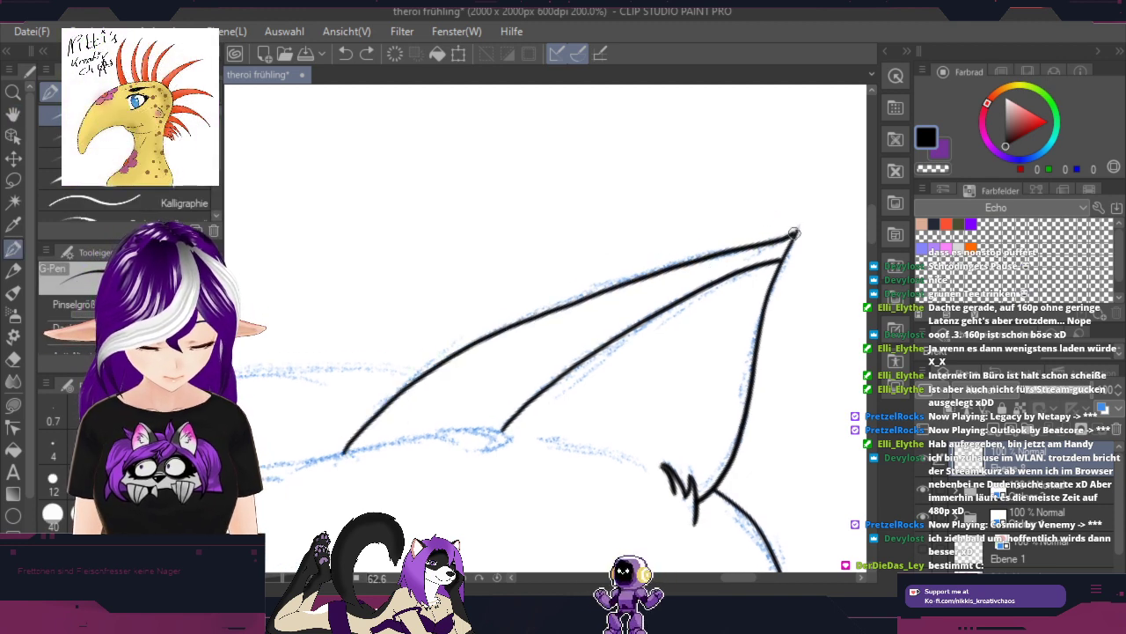
Step: Ink the small hooked fur tuft at the base of the large ear's inner line and join it down to the ear's outer edge
{"action": "left_click_drag", "start_coordinate": [539, 447], "coordinate": [663, 264]}
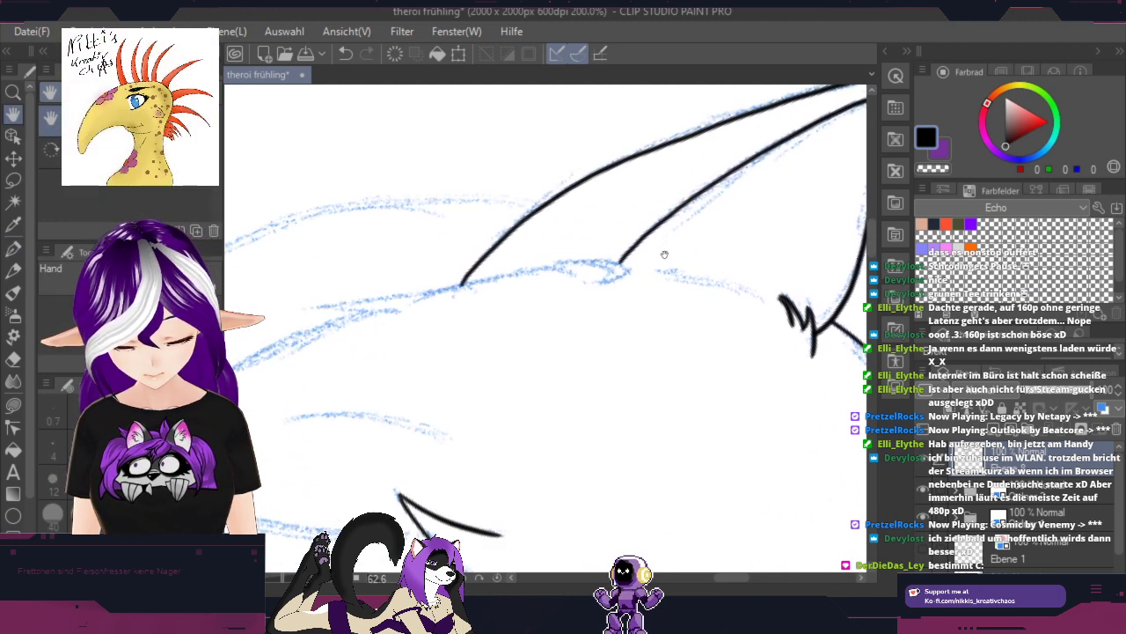
{"action": "left_click_drag", "start_coordinate": [767, 447], "coordinate": [757, 192]}
{"action": "scroll", "coordinate": [526, 261], "scroll_direction": "up", "scroll_amount": 3}
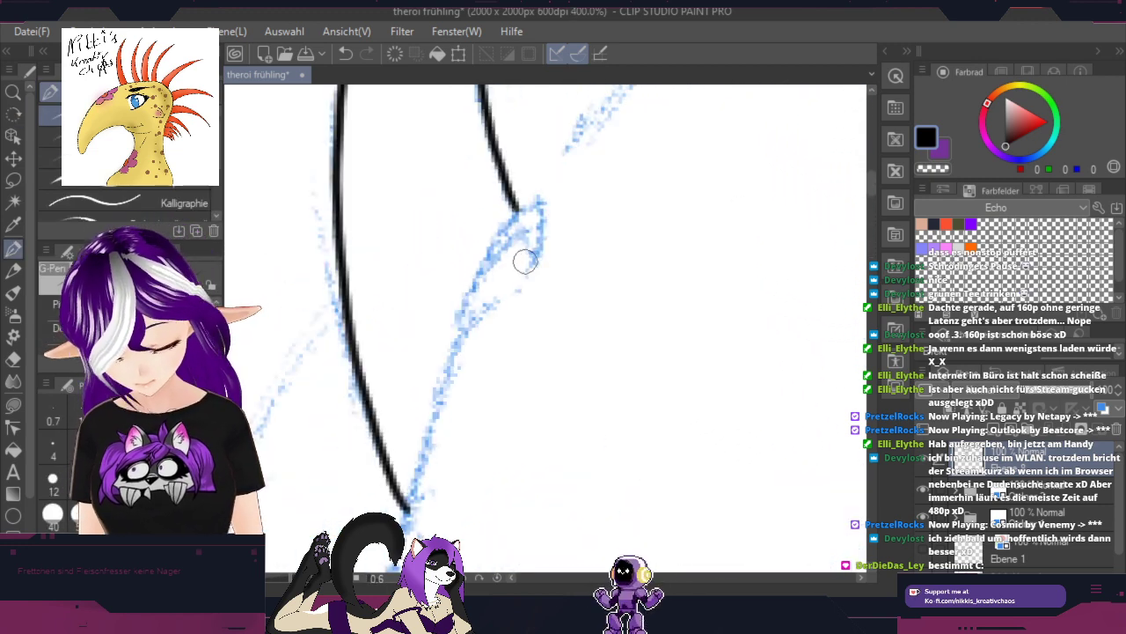
{"action": "mouse_move", "coordinate": [536, 261]}
{"action": "left_mouse_down"}
{"action": "mouse_move", "coordinate": [539, 198]}
{"action": "mouse_move", "coordinate": [489, 260]}
{"action": "mouse_move", "coordinate": [485, 297]}
{"action": "left_mouse_up"}
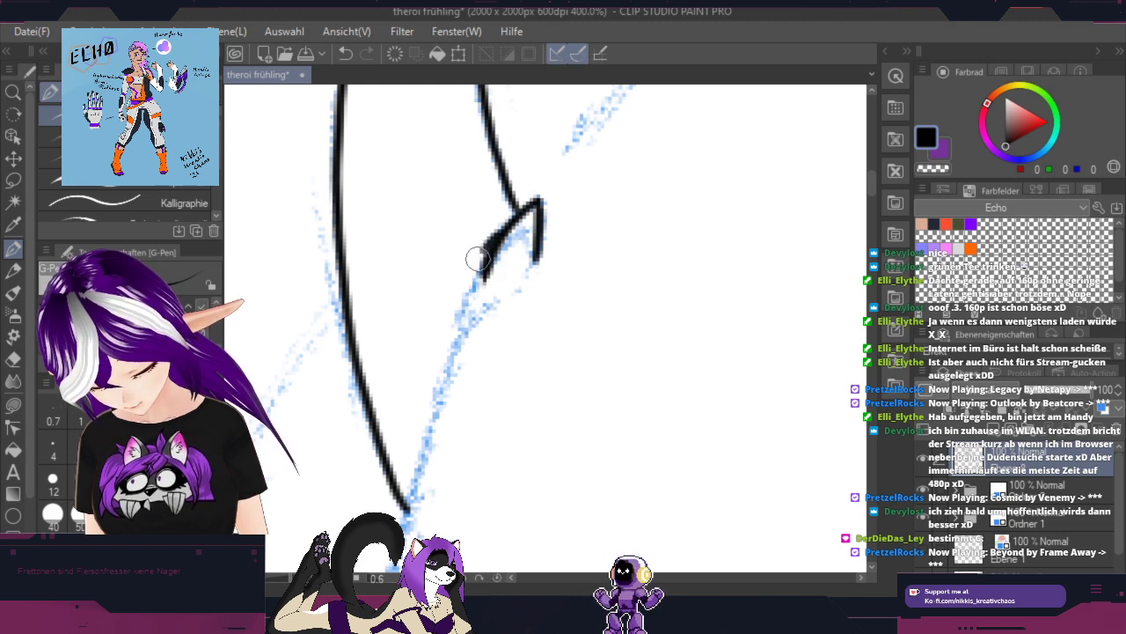
{"action": "left_click_drag", "start_coordinate": [456, 336], "coordinate": [403, 524]}
{"action": "key", "text": "space"}
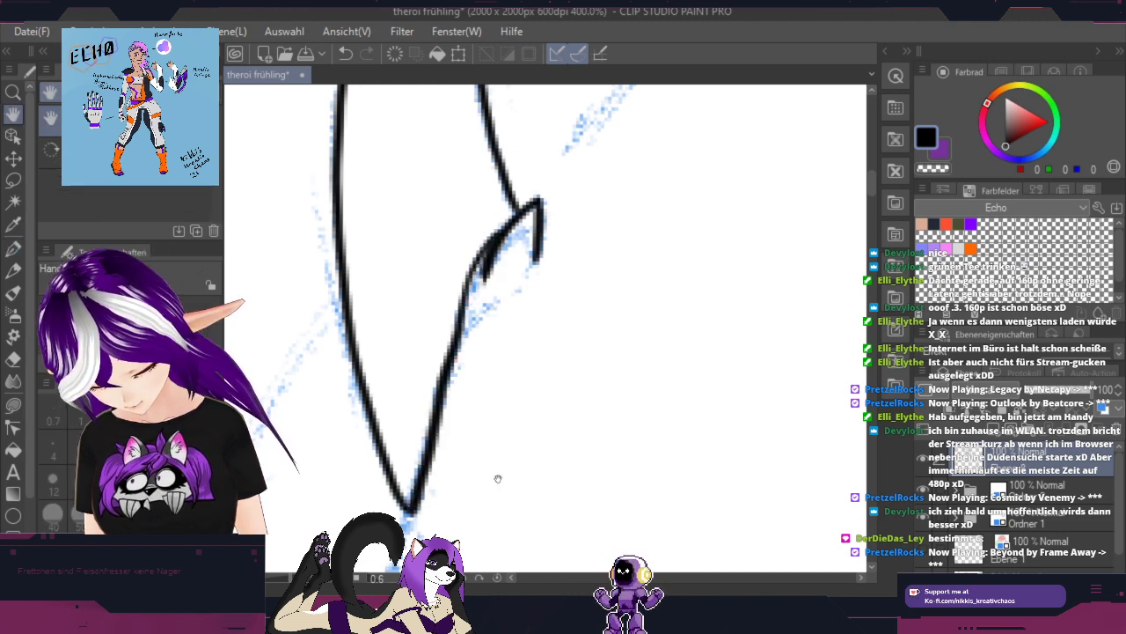
Step: Ink the side hair outline downward from the large ear's base, with a pointed strand tip breaking off before the long lower line
{"action": "mouse_move", "coordinate": [515, 475]}
{"action": "left_mouse_down"}
{"action": "mouse_move", "coordinate": [625, 214]}
{"action": "mouse_move", "coordinate": [700, 75]}
{"action": "mouse_move", "coordinate": [739, 101]}
{"action": "left_mouse_up"}
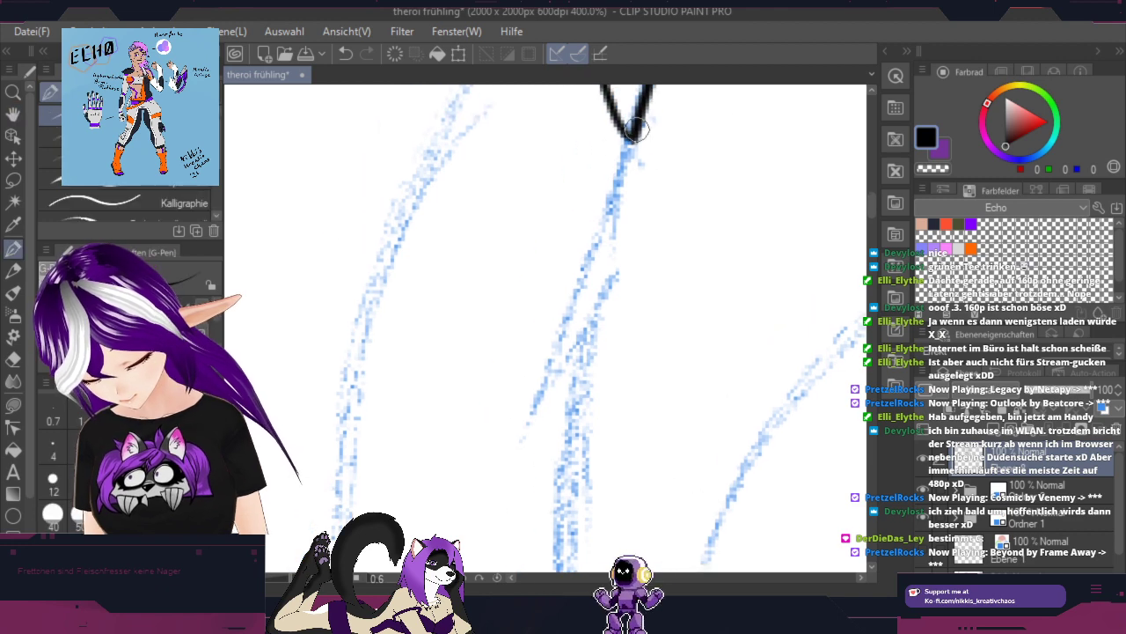
{"action": "left_click_drag", "start_coordinate": [624, 170], "coordinate": [560, 327]}
{"action": "mouse_move", "coordinate": [546, 428]}
{"action": "left_mouse_down"}
{"action": "mouse_move", "coordinate": [562, 347]}
{"action": "mouse_move", "coordinate": [604, 274]}
{"action": "left_mouse_up"}
{"action": "key", "text": "space"}
{"action": "mouse_move", "coordinate": [683, 345]}
{"action": "left_mouse_down"}
{"action": "mouse_move", "coordinate": [687, 288]}
{"action": "mouse_move", "coordinate": [550, 196]}
{"action": "left_mouse_up"}
{"action": "mouse_move", "coordinate": [482, 128]}
{"action": "left_mouse_down"}
{"action": "mouse_move", "coordinate": [433, 310]}
{"action": "mouse_move", "coordinate": [453, 540]}
{"action": "left_mouse_up"}
Step: Continue the side hair outline to its lower pointed tip and ink the short return stroke that forms the V
{"action": "key", "text": "space"}
{"action": "left_click_drag", "start_coordinate": [541, 470], "coordinate": [683, 85]}
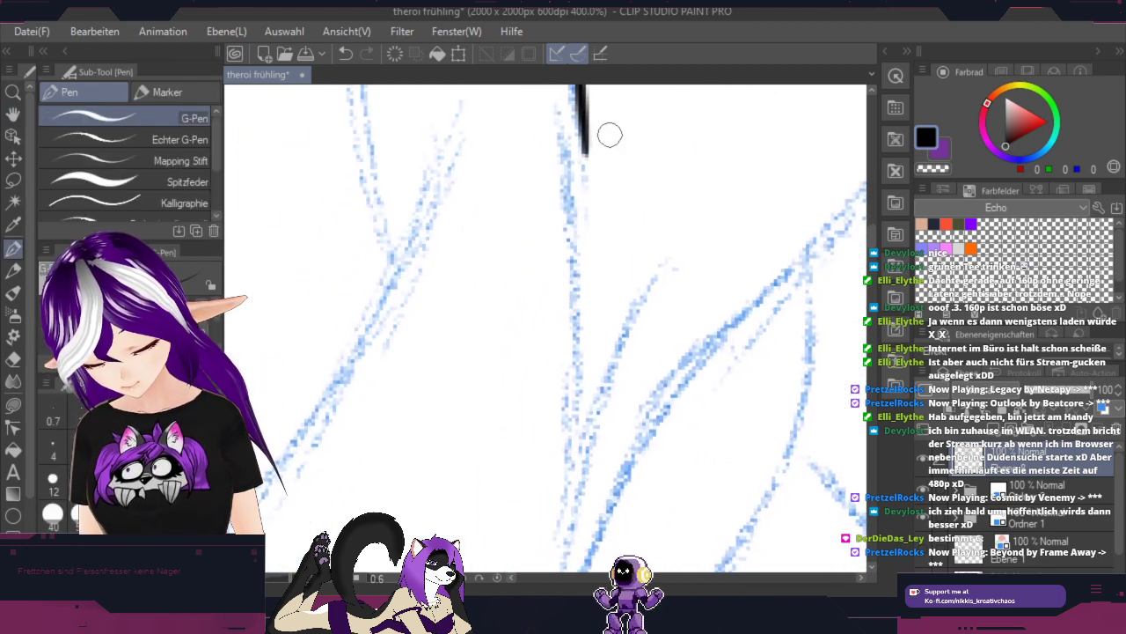
{"action": "mouse_move", "coordinate": [583, 121]}
{"action": "left_mouse_down"}
{"action": "mouse_move", "coordinate": [575, 409]}
{"action": "mouse_move", "coordinate": [546, 531]}
{"action": "mouse_move", "coordinate": [661, 257]}
{"action": "left_mouse_up"}
Step: Ink the second lower strand tip and the hair's long inner edge from that tip up to the fringe beside the face
{"action": "key", "text": "space"}
{"action": "left_click_drag", "start_coordinate": [734, 269], "coordinate": [663, 78]}
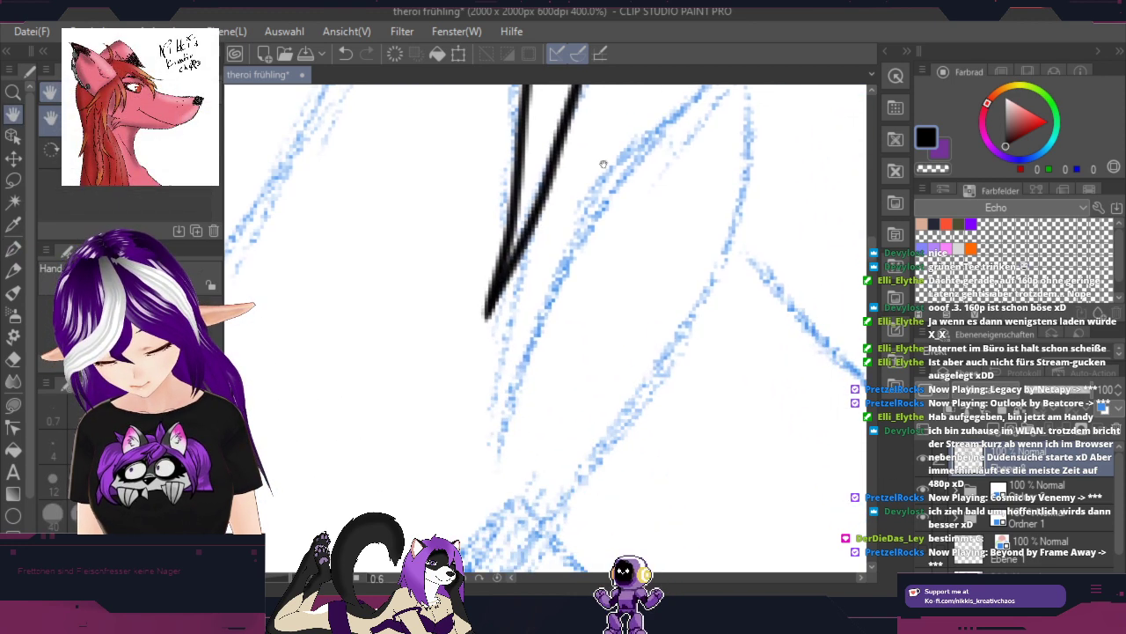
{"action": "scroll", "coordinate": [546, 258], "scroll_direction": "down", "scroll_amount": 2}
{"action": "scroll", "coordinate": [710, 322], "scroll_direction": "down", "scroll_amount": 1}
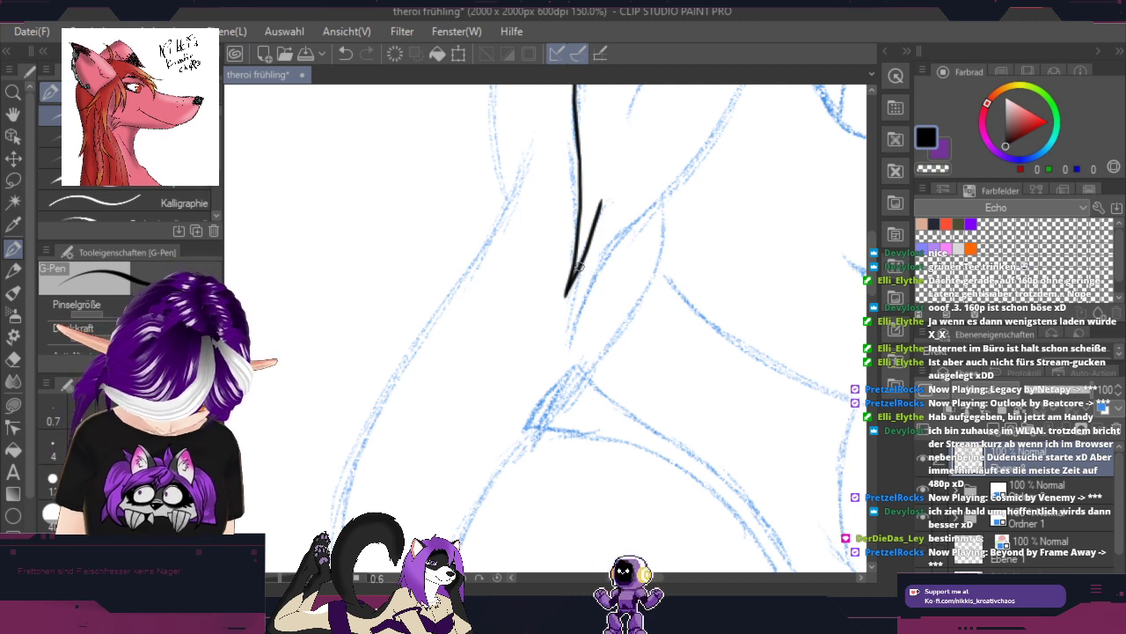
{"action": "left_click_drag", "start_coordinate": [581, 266], "coordinate": [578, 331]}
{"action": "left_click_drag", "start_coordinate": [740, 266], "coordinate": [508, 439]}
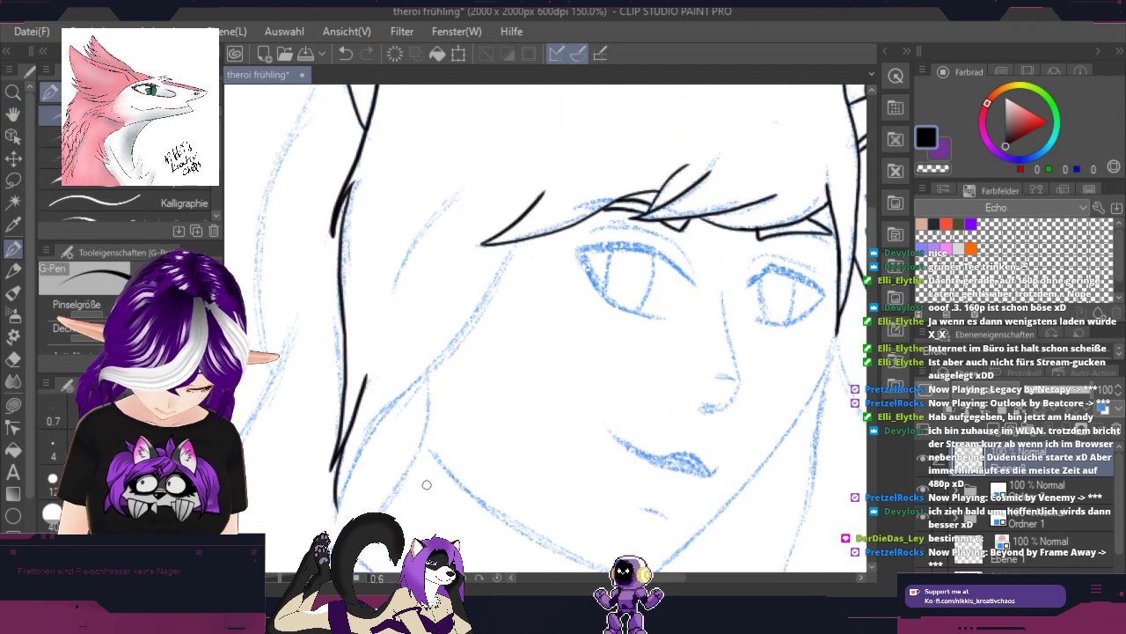
{"action": "mouse_move", "coordinate": [337, 509]}
{"action": "left_mouse_down"}
{"action": "mouse_move", "coordinate": [356, 457]}
{"action": "mouse_move", "coordinate": [440, 360]}
{"action": "mouse_move", "coordinate": [518, 239]}
{"action": "left_mouse_up"}
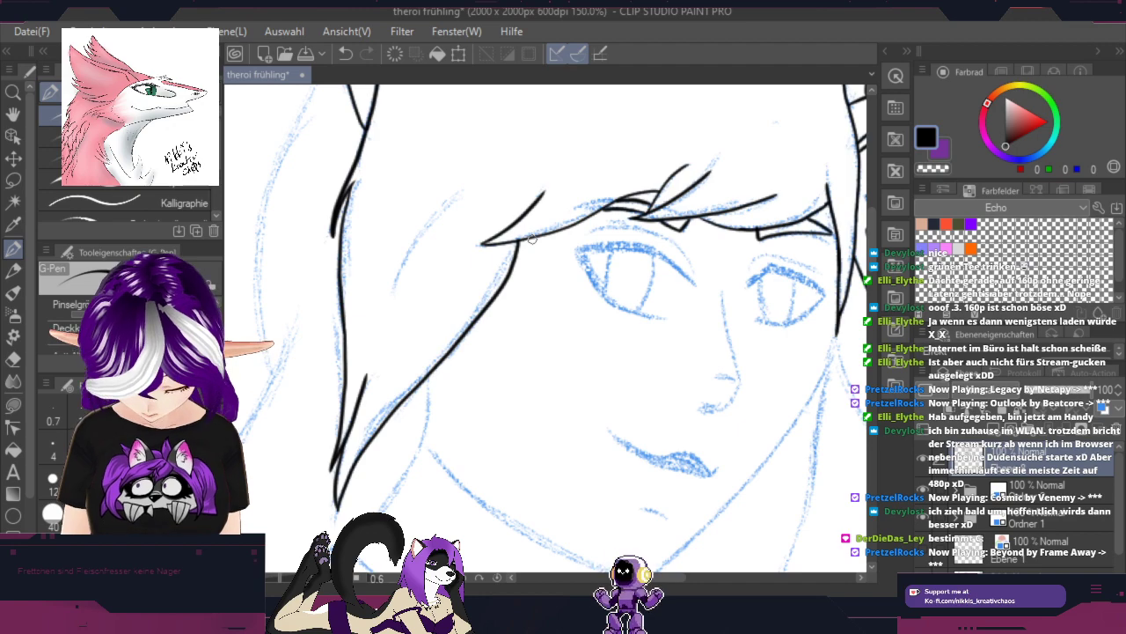
Step: Save the drawing
{"action": "left_click_drag", "start_coordinate": [856, 244], "coordinate": [679, 430]}
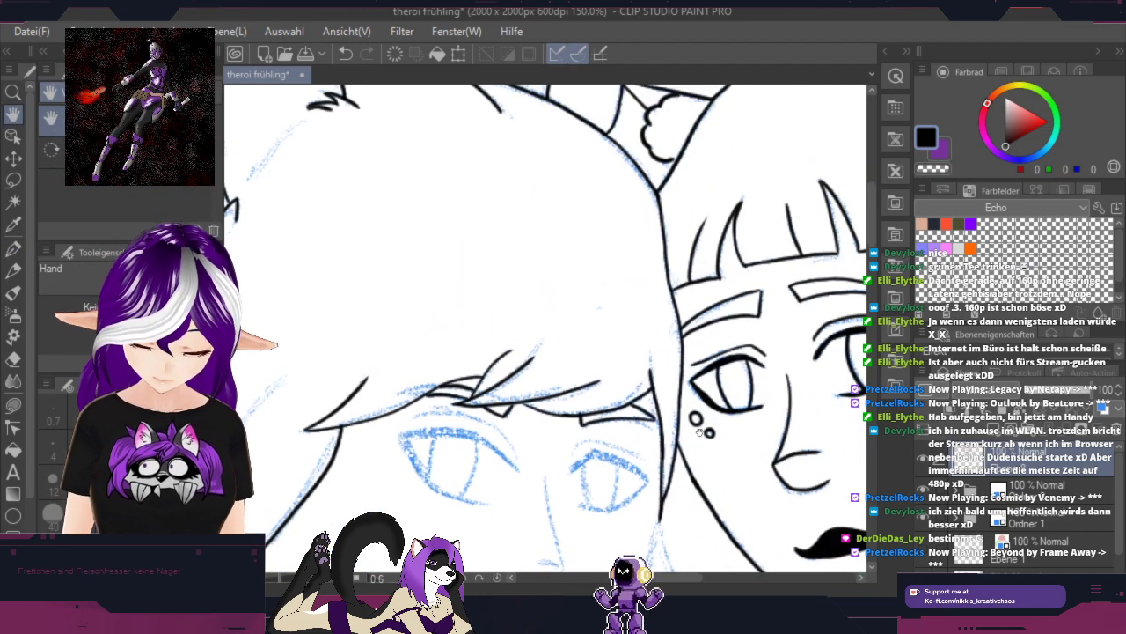
{"action": "left_click_drag", "start_coordinate": [724, 329], "coordinate": [801, 447]}
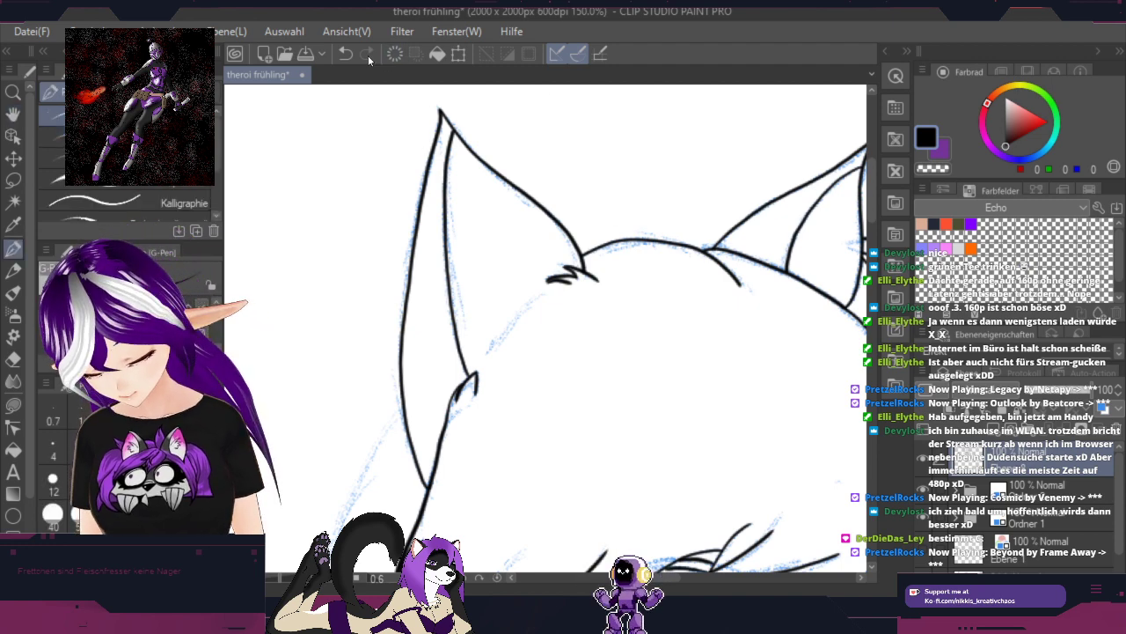
{"action": "left_click", "coordinate": [308, 54]}
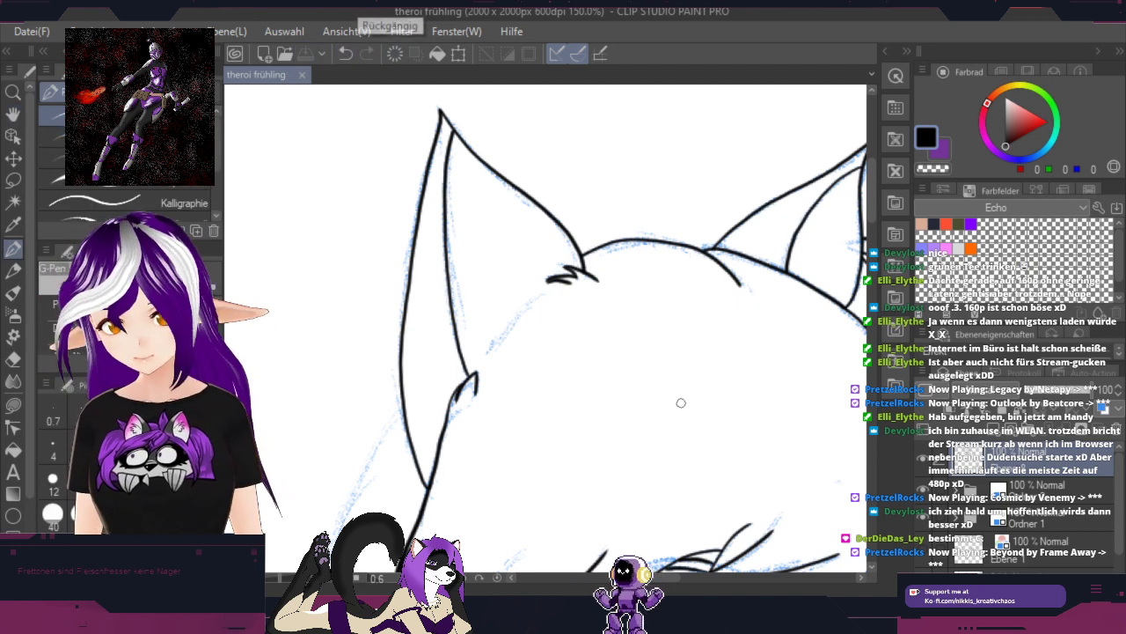
Step: Ink the eyelid crease above the second character's far eye, just below the fringe
{"action": "left_click_drag", "start_coordinate": [696, 422], "coordinate": [624, 313]}
{"action": "left_click_drag", "start_coordinate": [760, 393], "coordinate": [685, 228]}
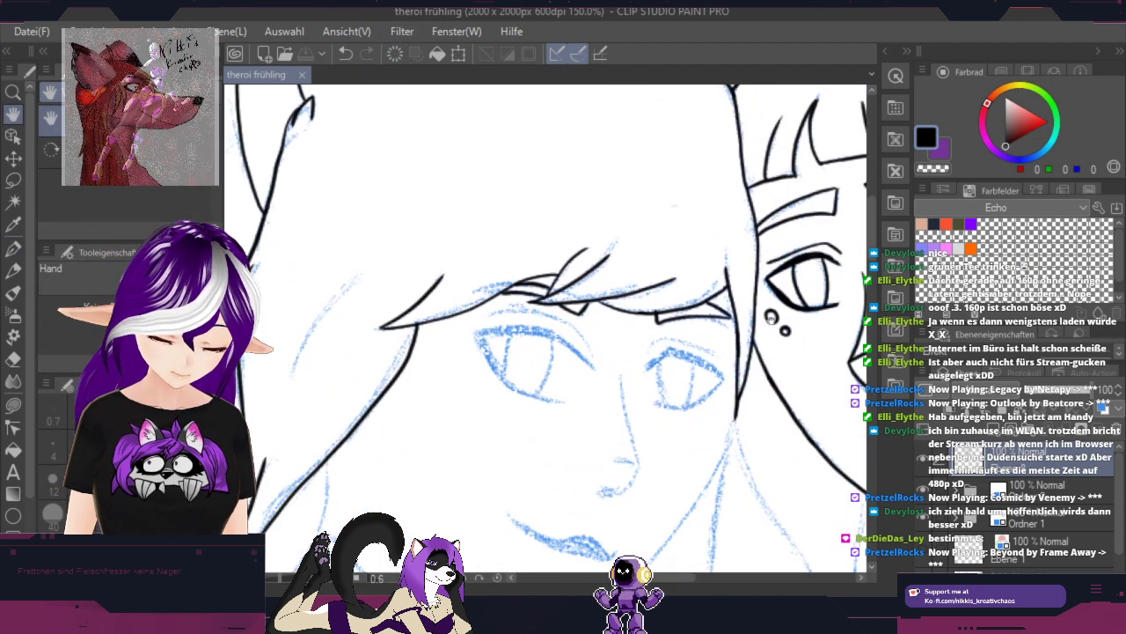
{"action": "left_click_drag", "start_coordinate": [784, 420], "coordinate": [777, 304]}
{"action": "scroll", "coordinate": [667, 342], "scroll_direction": "up", "scroll_amount": 4}
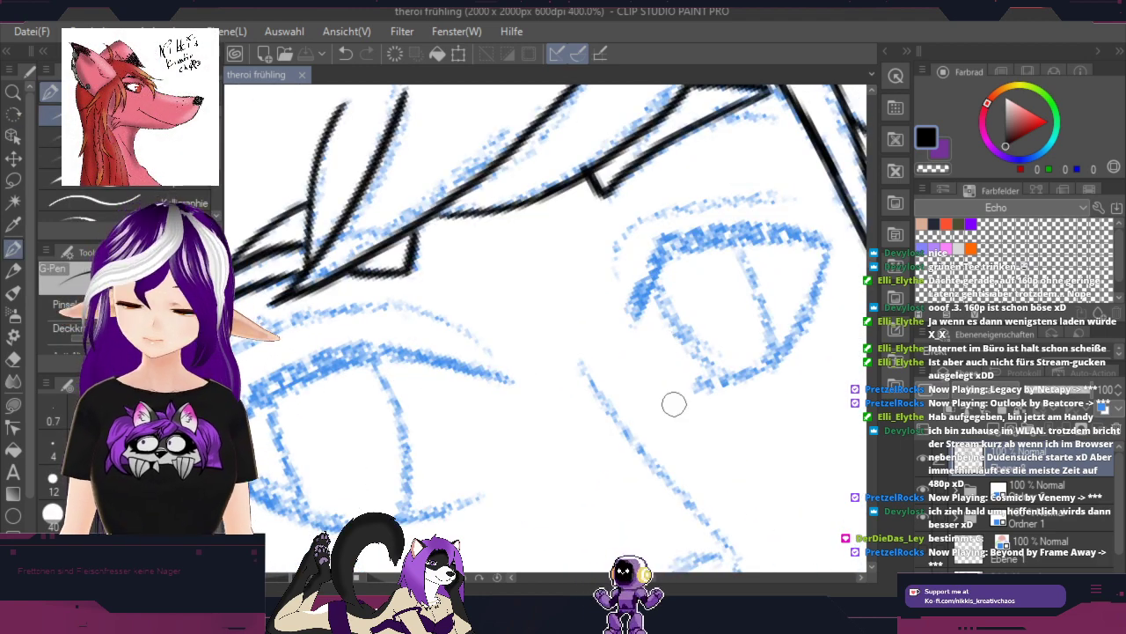
{"action": "mouse_move", "coordinate": [612, 278]}
{"action": "left_mouse_down"}
{"action": "mouse_move", "coordinate": [627, 235]}
{"action": "mouse_move", "coordinate": [642, 227]}
{"action": "mouse_move", "coordinate": [788, 216]}
{"action": "left_mouse_up"}
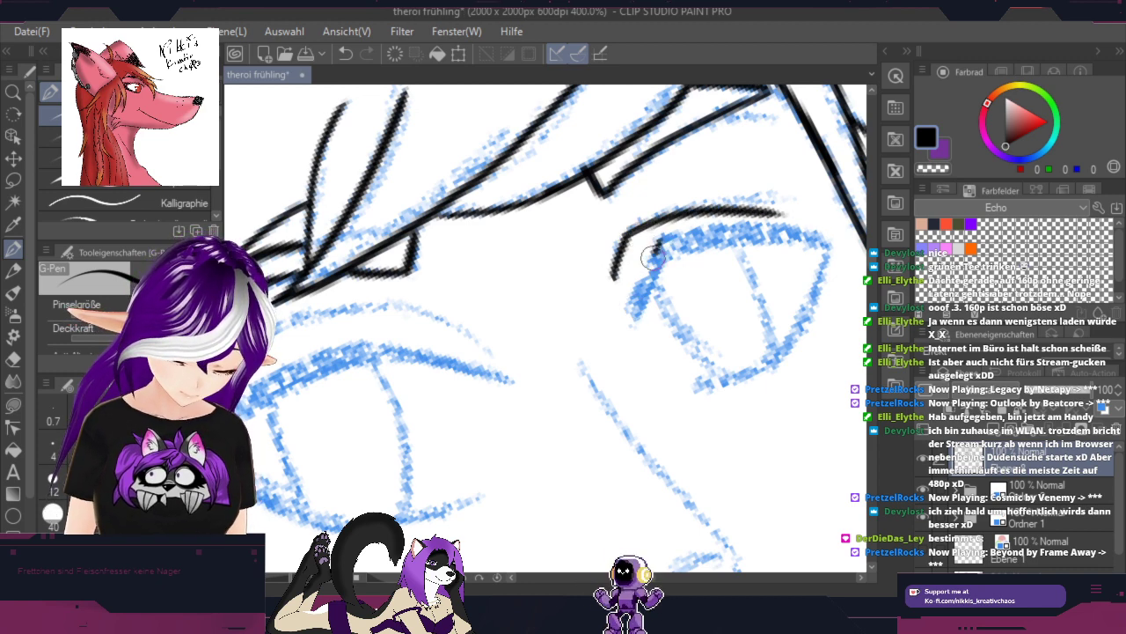
Step: Ink the far eye's upper lash line from the inner corner to the outer point and thicken it into a solid black shape
{"action": "mouse_move", "coordinate": [652, 257]}
{"action": "left_mouse_down"}
{"action": "mouse_move", "coordinate": [639, 309]}
{"action": "mouse_move", "coordinate": [663, 249]}
{"action": "left_mouse_up"}
{"action": "key", "text": "r"}
{"action": "mouse_move", "coordinate": [755, 266]}
{"action": "left_mouse_down"}
{"action": "mouse_move", "coordinate": [767, 351]}
{"action": "mouse_move", "coordinate": [697, 167]}
{"action": "left_mouse_up"}
{"action": "key", "text": "space"}
{"action": "left_click_drag", "start_coordinate": [718, 208], "coordinate": [597, 393]}
{"action": "scroll", "coordinate": [558, 361], "scroll_direction": "up", "scroll_amount": 2}
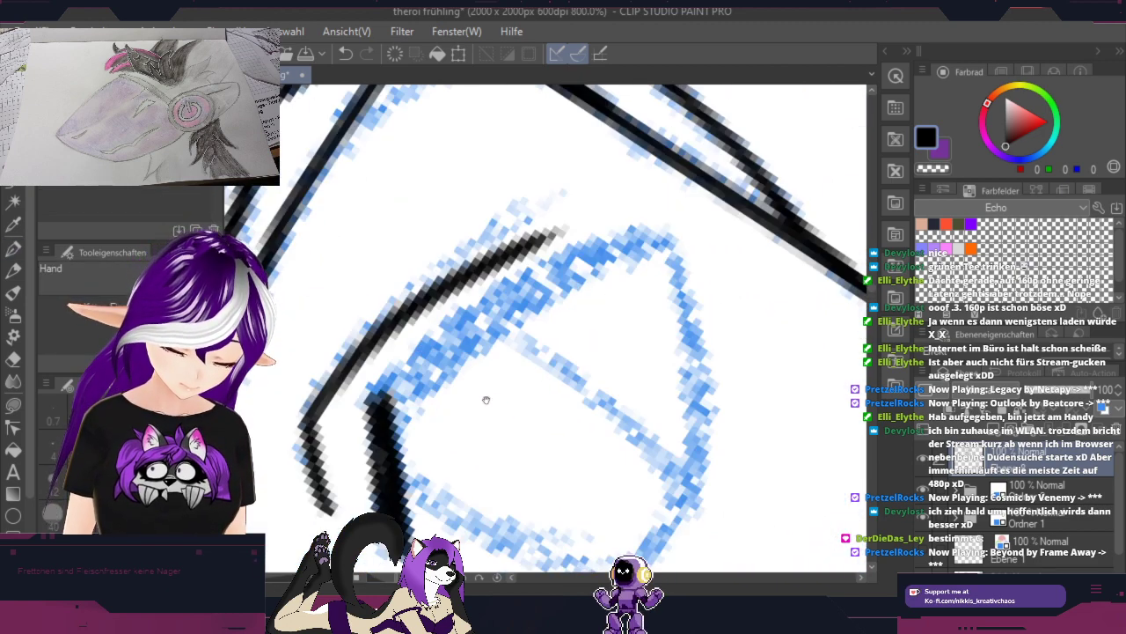
{"action": "left_click", "coordinate": [13, 249]}
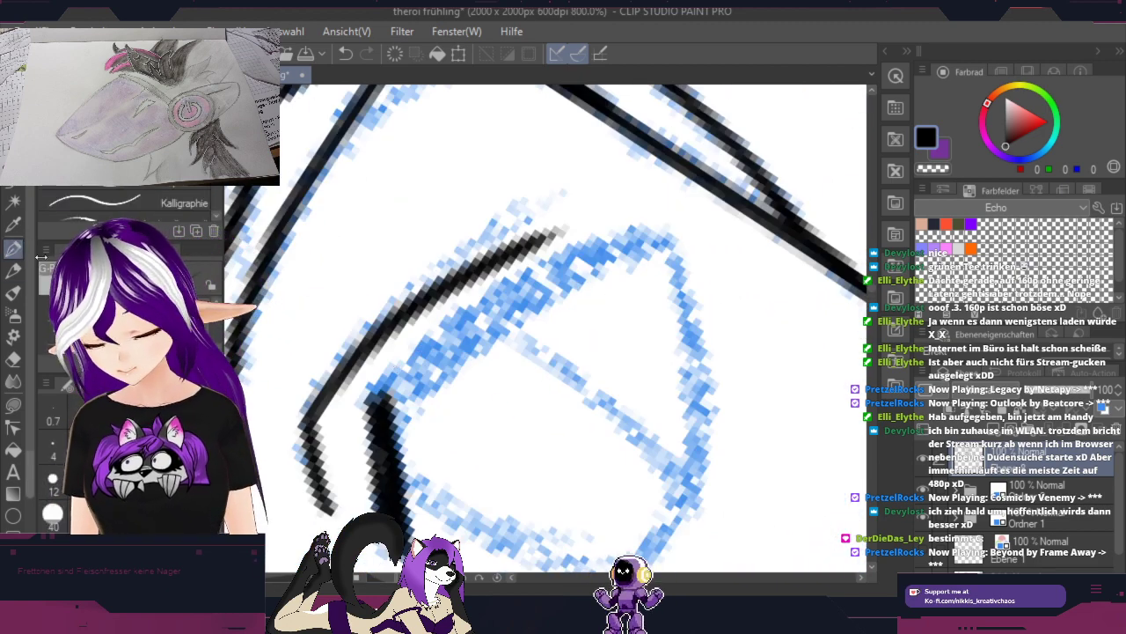
{"action": "mouse_move", "coordinate": [380, 402]}
{"action": "left_mouse_down"}
{"action": "mouse_move", "coordinate": [415, 358]}
{"action": "mouse_move", "coordinate": [565, 264]}
{"action": "mouse_move", "coordinate": [667, 232]}
{"action": "left_mouse_up"}
{"action": "mouse_move", "coordinate": [387, 440]}
{"action": "left_mouse_down"}
{"action": "mouse_move", "coordinate": [438, 389]}
{"action": "mouse_move", "coordinate": [660, 240]}
{"action": "mouse_move", "coordinate": [458, 355]}
{"action": "left_mouse_up"}
{"action": "mouse_move", "coordinate": [631, 249]}
{"action": "left_mouse_down"}
{"action": "mouse_move", "coordinate": [557, 279]}
{"action": "mouse_move", "coordinate": [441, 362]}
{"action": "left_mouse_up"}
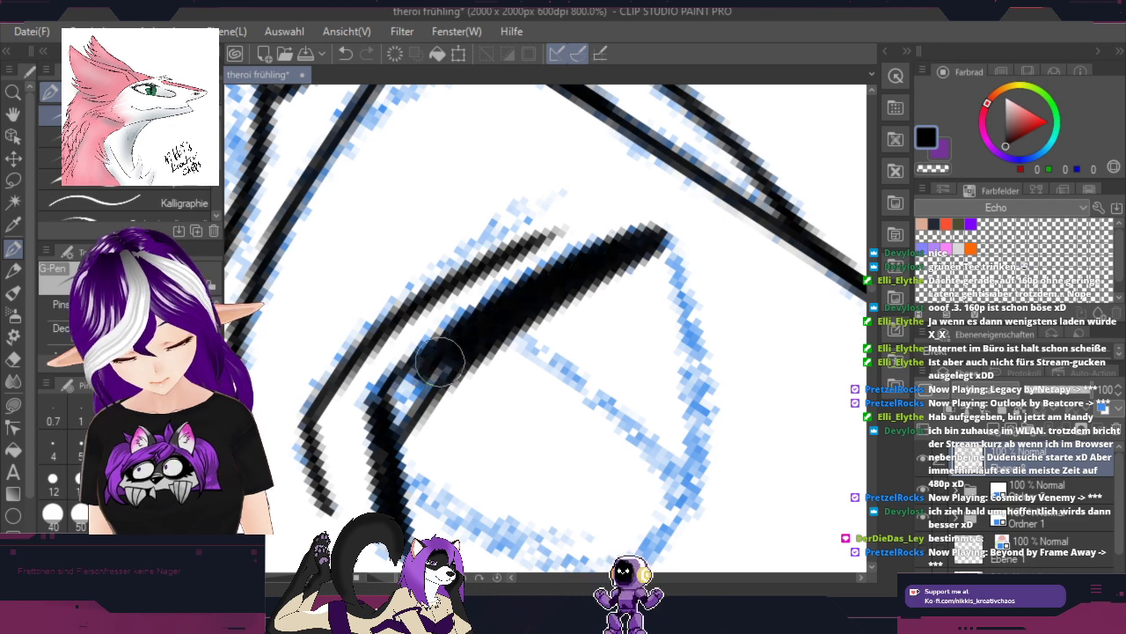
{"action": "mouse_move", "coordinate": [556, 292]}
{"action": "left_mouse_down"}
{"action": "mouse_move", "coordinate": [403, 390]}
{"action": "mouse_move", "coordinate": [429, 361]}
{"action": "mouse_move", "coordinate": [380, 428]}
{"action": "mouse_move", "coordinate": [428, 374]}
{"action": "mouse_move", "coordinate": [411, 419]}
{"action": "left_mouse_up"}
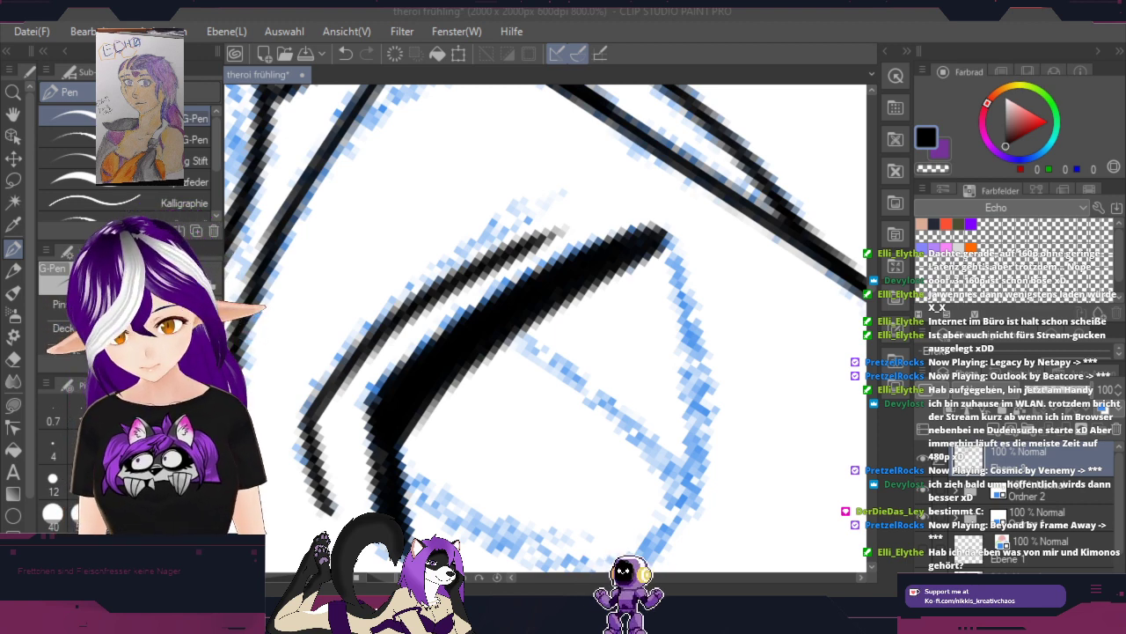
Step: Undo the stray stroke beside the far eye's outer corner and ink the lower lid from that corner around to its inner end
{"action": "left_click_drag", "start_coordinate": [686, 348], "coordinate": [713, 245]}
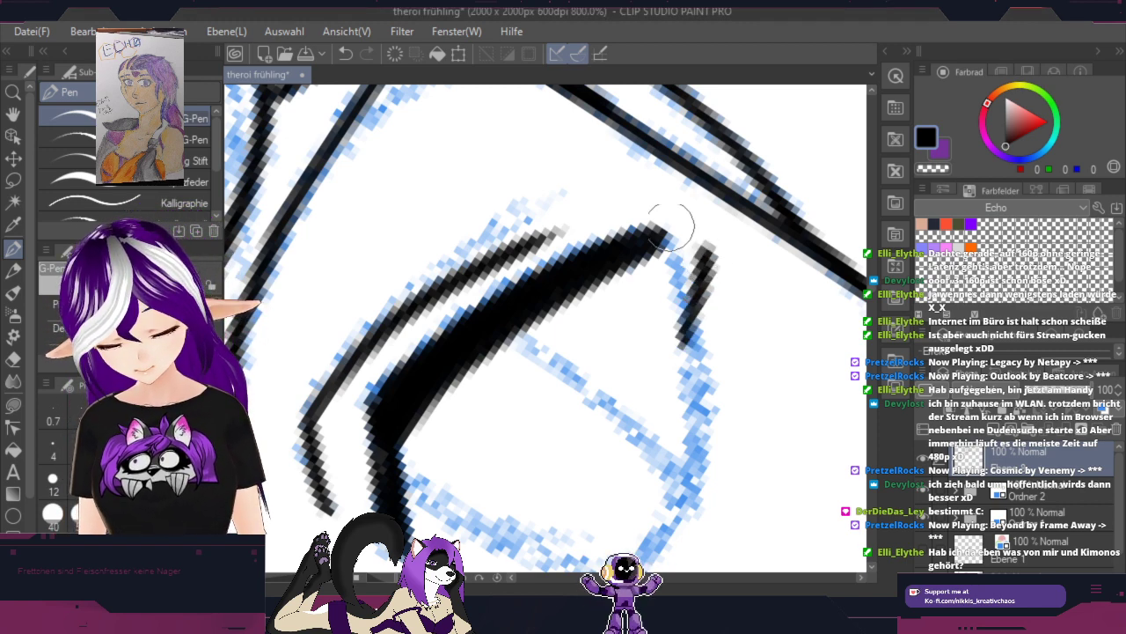
{"action": "left_click", "coordinate": [353, 54]}
{"action": "key", "text": "space"}
{"action": "left_click_drag", "start_coordinate": [757, 321], "coordinate": [678, 244]}
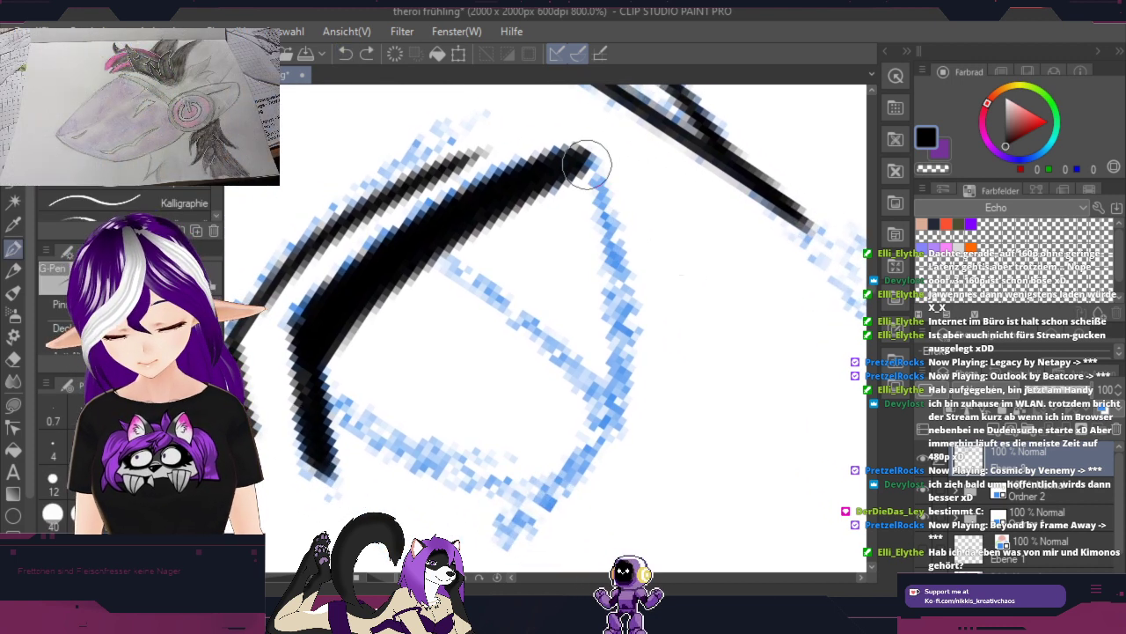
{"action": "mouse_move", "coordinate": [587, 160]}
{"action": "left_mouse_down"}
{"action": "mouse_move", "coordinate": [616, 296]}
{"action": "mouse_move", "coordinate": [614, 396]}
{"action": "mouse_move", "coordinate": [590, 449]}
{"action": "mouse_move", "coordinate": [504, 542]}
{"action": "left_mouse_up"}
Step: Ink the two sides of the far eye's iris between the upper lash line and the lower lid
{"action": "key", "text": "shift+space"}
{"action": "left_click_drag", "start_coordinate": [717, 287], "coordinate": [628, 488]}
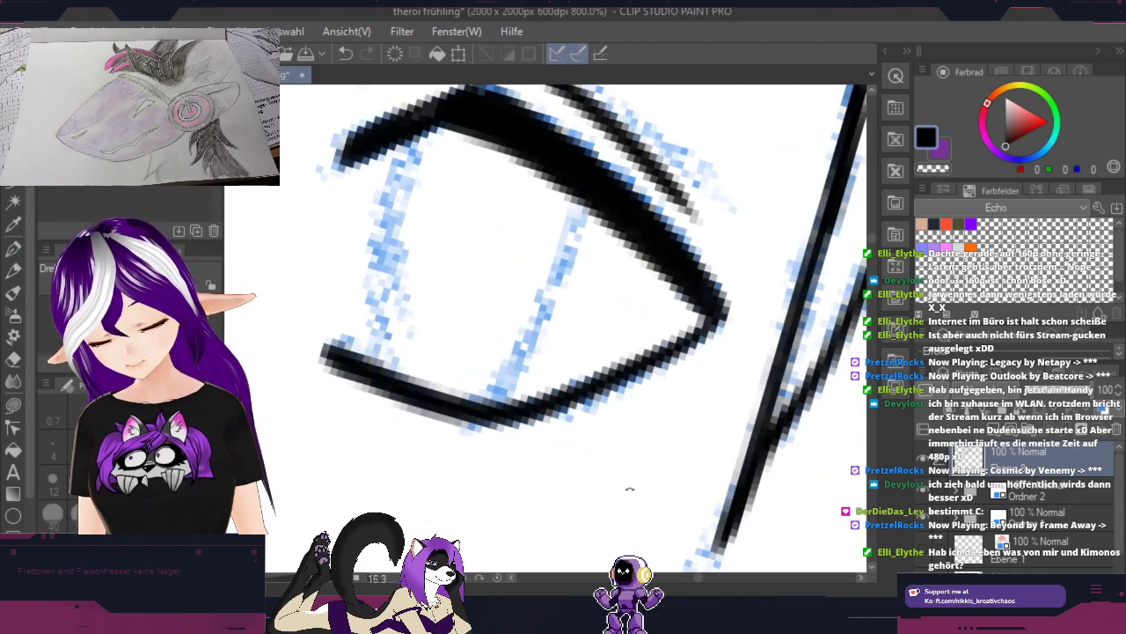
{"action": "key", "text": "space"}
{"action": "left_click_drag", "start_coordinate": [518, 299], "coordinate": [699, 443]}
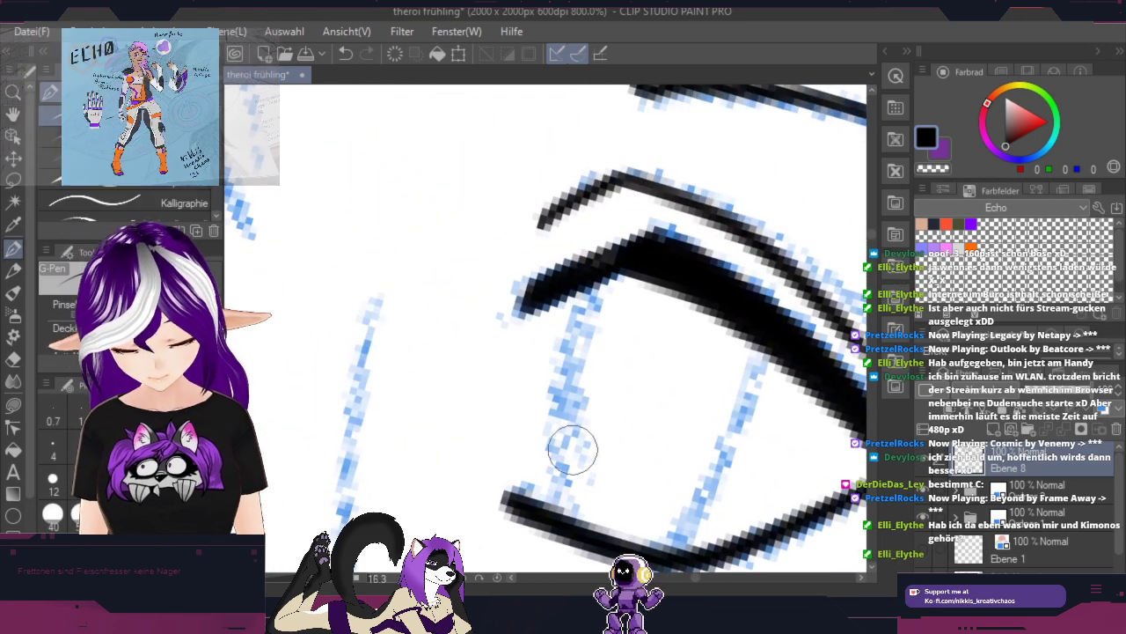
{"action": "mouse_move", "coordinate": [553, 519]}
{"action": "left_mouse_down"}
{"action": "mouse_move", "coordinate": [551, 425]}
{"action": "mouse_move", "coordinate": [588, 285]}
{"action": "mouse_move", "coordinate": [686, 256]}
{"action": "mouse_move", "coordinate": [771, 340]}
{"action": "mouse_move", "coordinate": [695, 505]}
{"action": "mouse_move", "coordinate": [658, 551]}
{"action": "mouse_move", "coordinate": [662, 510]}
{"action": "left_mouse_up"}
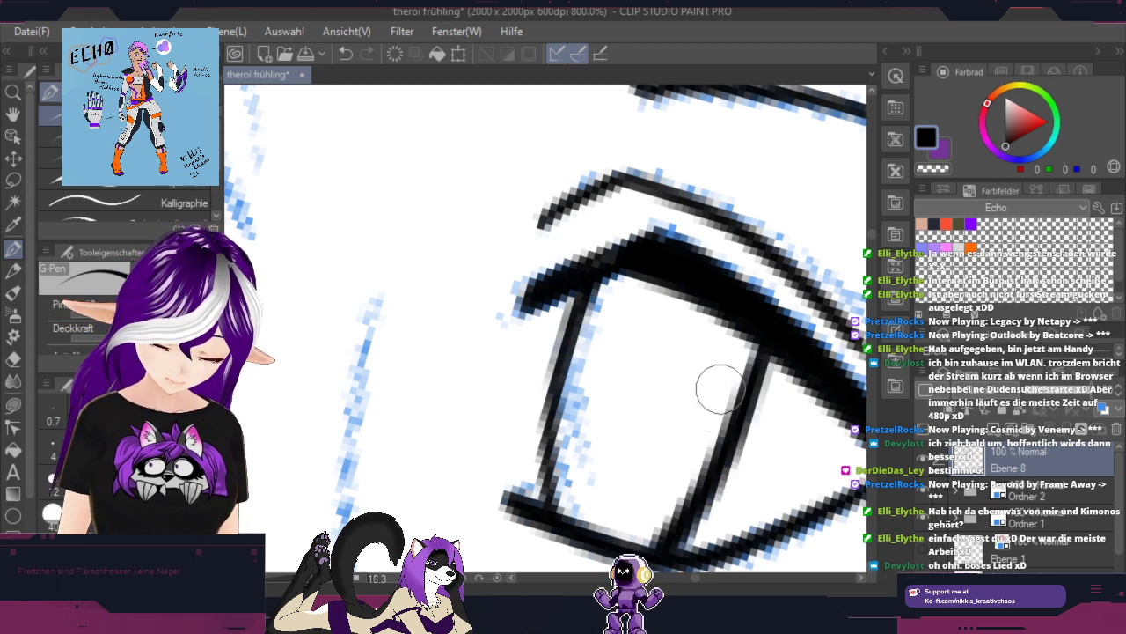
Step: Ink the nose in one line from the bridge around the tip to the underside, and add the short nostril stroke
{"action": "scroll", "coordinate": [797, 300], "scroll_direction": "down", "scroll_amount": 2}
{"action": "key", "text": "space"}
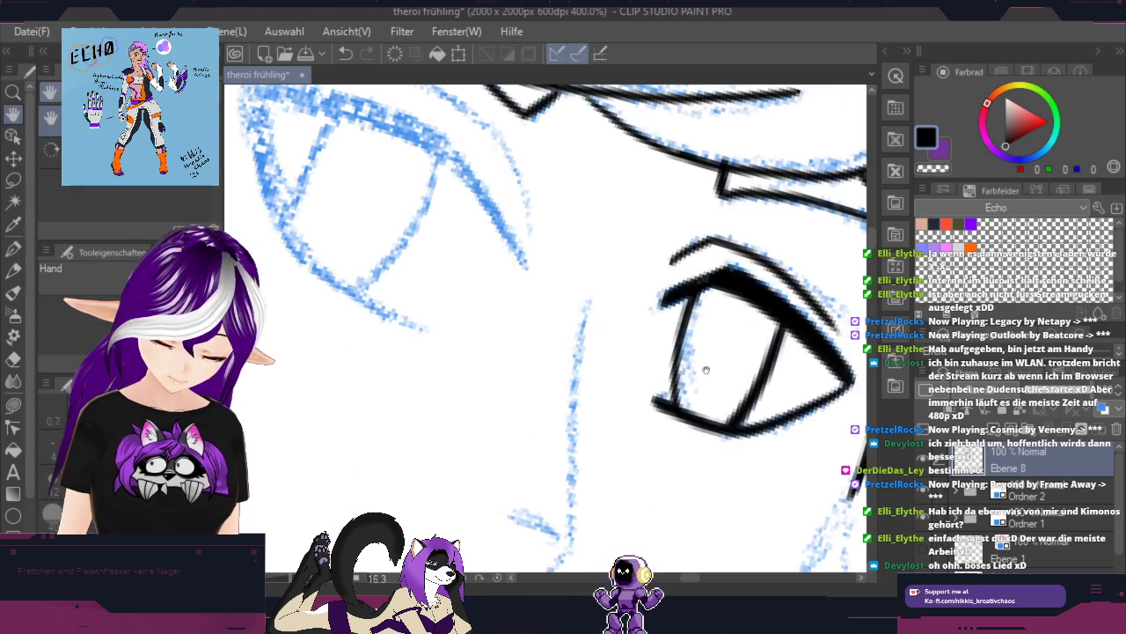
{"action": "mouse_move", "coordinate": [663, 418]}
{"action": "left_mouse_down"}
{"action": "mouse_move", "coordinate": [739, 410]}
{"action": "mouse_move", "coordinate": [770, 318]}
{"action": "left_mouse_up"}
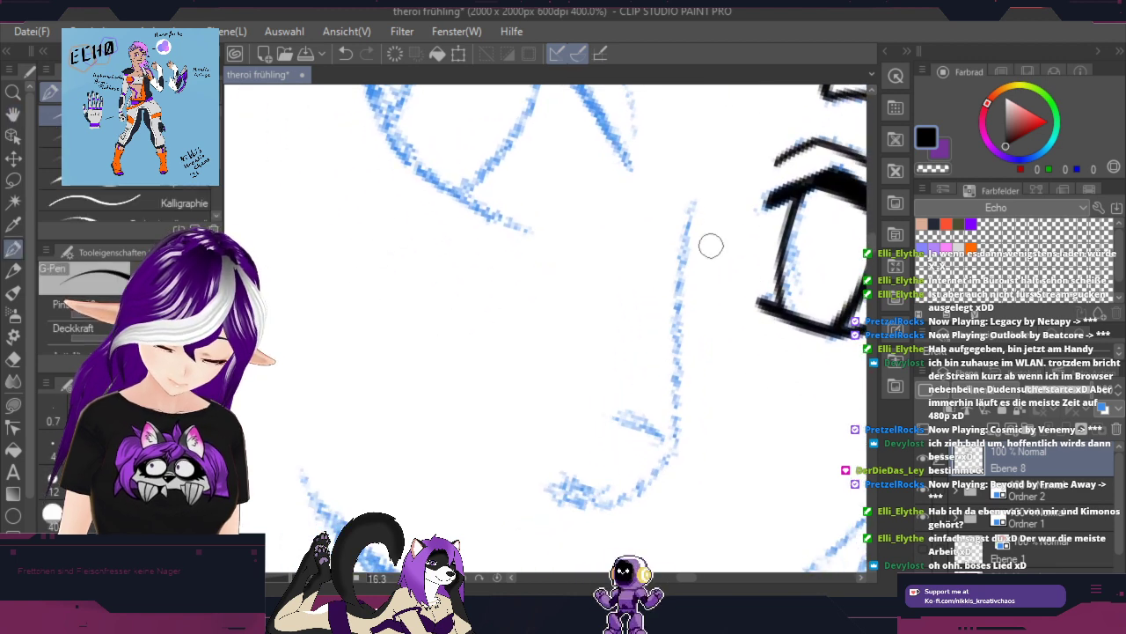
{"action": "mouse_move", "coordinate": [694, 205]}
{"action": "left_mouse_down"}
{"action": "mouse_move", "coordinate": [672, 426]}
{"action": "mouse_move", "coordinate": [640, 491]}
{"action": "mouse_move", "coordinate": [598, 509]}
{"action": "mouse_move", "coordinate": [556, 498]}
{"action": "left_mouse_up"}
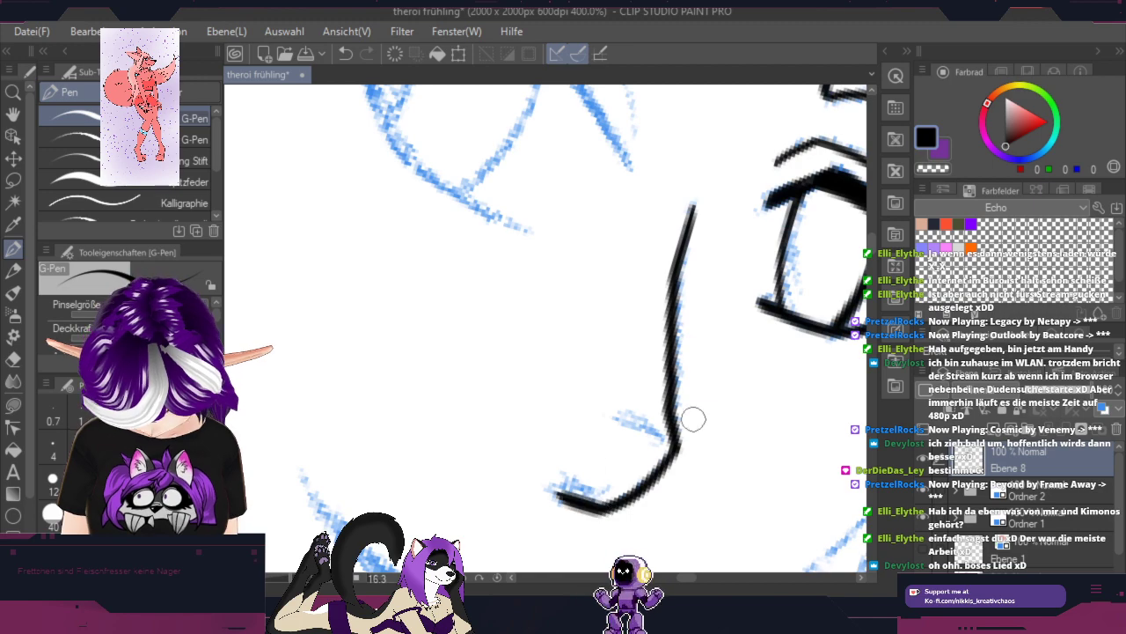
{"action": "left_click_drag", "start_coordinate": [676, 447], "coordinate": [609, 412]}
Step: Ink the curved eyelid crease above the second character's near eye
{"action": "key", "text": "space"}
{"action": "left_click_drag", "start_coordinate": [634, 368], "coordinate": [716, 539]}
{"action": "left_click_drag", "start_coordinate": [688, 363], "coordinate": [684, 476]}
{"action": "key", "text": "shift+space"}
{"action": "mouse_move", "coordinate": [836, 441]}
{"action": "left_mouse_down"}
{"action": "mouse_move", "coordinate": [833, 260]}
{"action": "mouse_move", "coordinate": [594, 182]}
{"action": "left_mouse_up"}
{"action": "mouse_move", "coordinate": [591, 135]}
{"action": "left_mouse_down"}
{"action": "mouse_move", "coordinate": [530, 167]}
{"action": "mouse_move", "coordinate": [499, 204]}
{"action": "mouse_move", "coordinate": [510, 429]}
{"action": "left_mouse_up"}
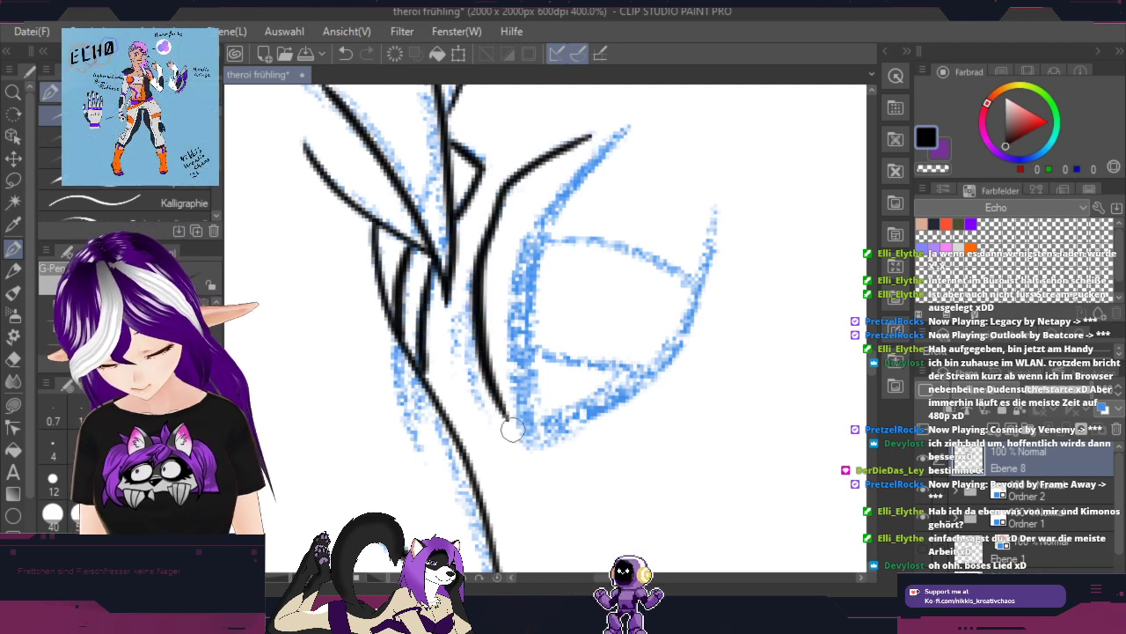
{"action": "key", "text": "space"}
{"action": "mouse_move", "coordinate": [662, 172]}
{"action": "left_mouse_down"}
{"action": "mouse_move", "coordinate": [611, 256]}
{"action": "mouse_move", "coordinate": [603, 426]}
{"action": "left_mouse_up"}
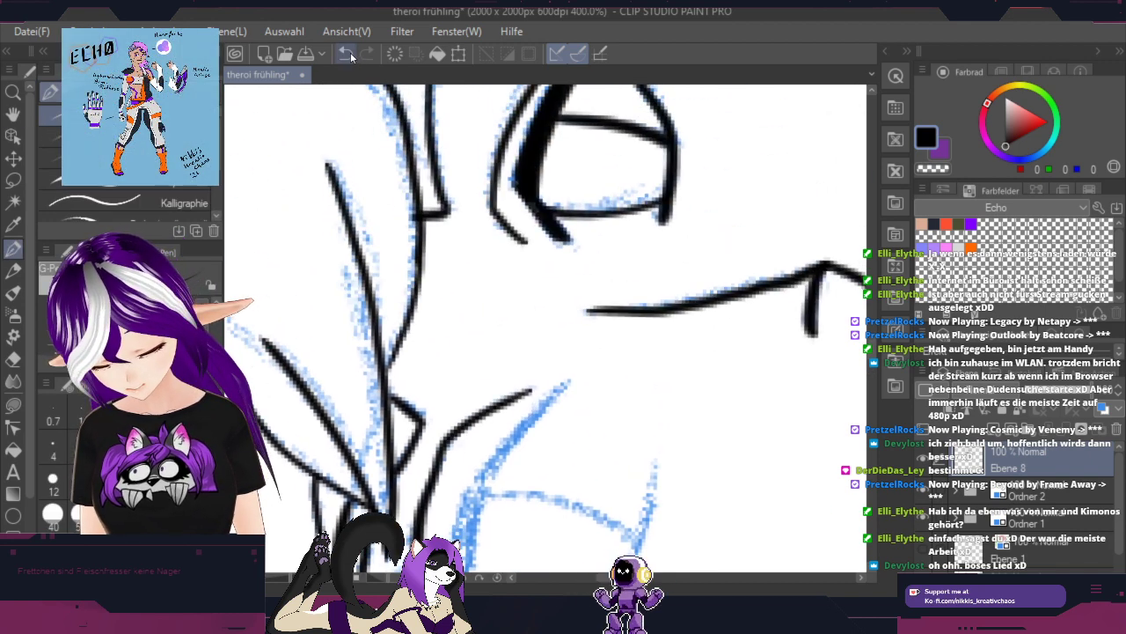
{"action": "key", "text": "space"}
{"action": "mouse_move", "coordinate": [541, 392]}
{"action": "left_mouse_down"}
{"action": "mouse_move", "coordinate": [656, 313]}
{"action": "mouse_move", "coordinate": [586, 338]}
{"action": "mouse_move", "coordinate": [553, 533]}
{"action": "left_mouse_up"}
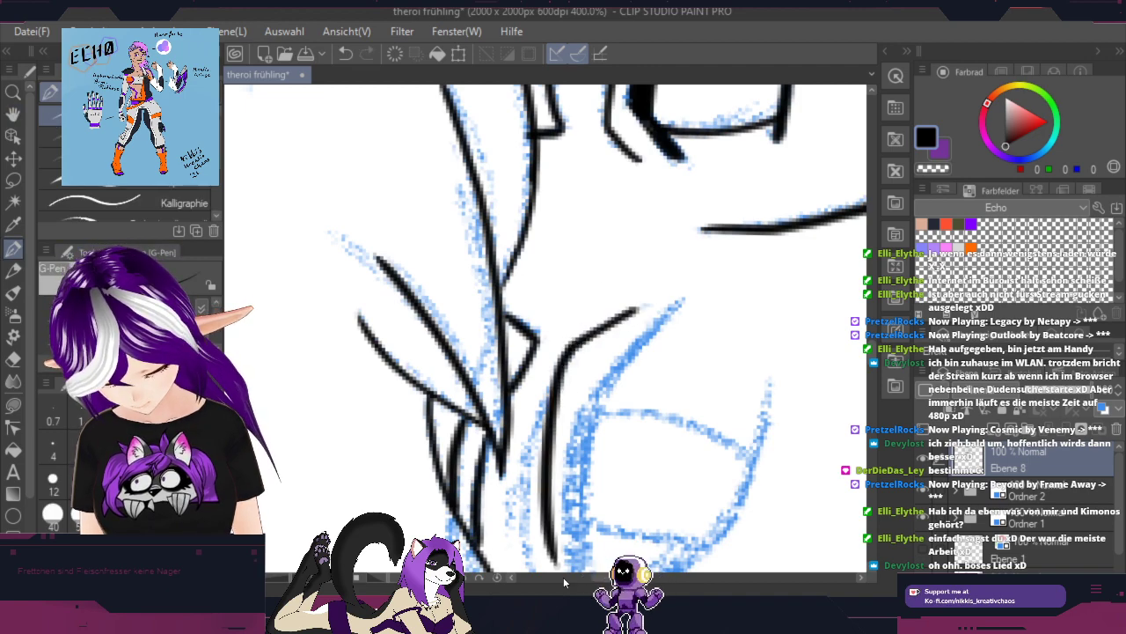
Step: Ink the upper lash line of the second character's near eye from its inner tip down to the outer corner
{"action": "key", "text": "space"}
{"action": "left_click_drag", "start_coordinate": [675, 335], "coordinate": [566, 297]}
{"action": "scroll", "coordinate": [564, 293], "scroll_direction": "up", "scroll_amount": 2}
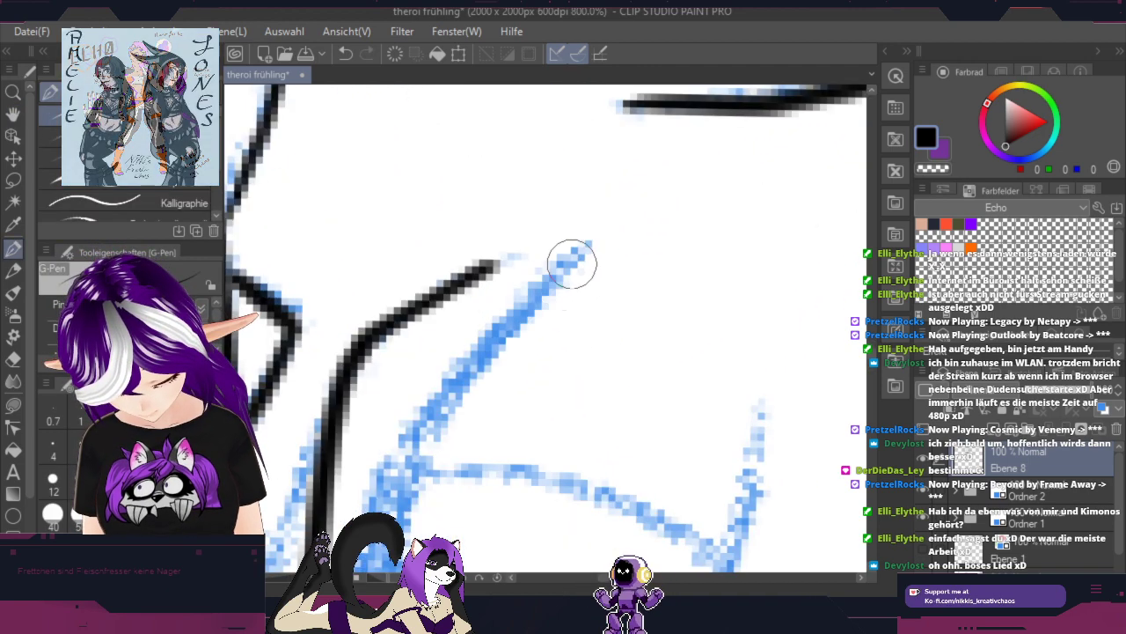
{"action": "key", "text": "space"}
{"action": "left_click_drag", "start_coordinate": [601, 383], "coordinate": [759, 262]}
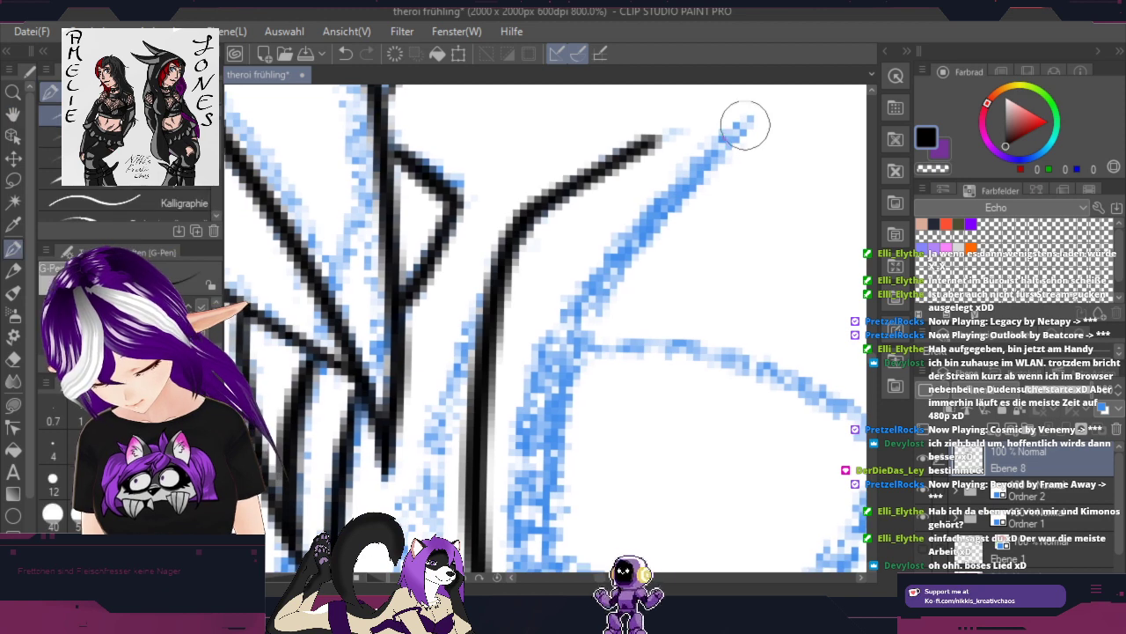
{"action": "mouse_move", "coordinate": [746, 121]}
{"action": "left_mouse_down"}
{"action": "mouse_move", "coordinate": [648, 223]}
{"action": "mouse_move", "coordinate": [567, 329]}
{"action": "left_mouse_up"}
{"action": "key", "text": "space"}
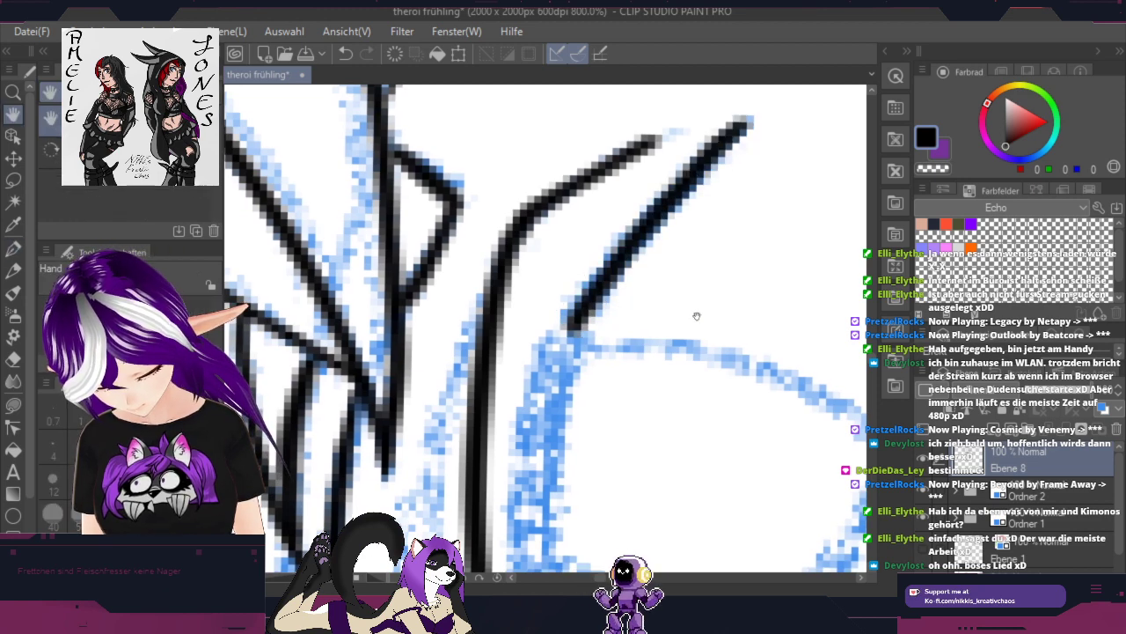
{"action": "left_click_drag", "start_coordinate": [607, 280], "coordinate": [621, 96]}
{"action": "mouse_move", "coordinate": [588, 130]}
{"action": "left_mouse_down"}
{"action": "mouse_move", "coordinate": [551, 182]}
{"action": "mouse_move", "coordinate": [531, 397]}
{"action": "mouse_move", "coordinate": [561, 520]}
{"action": "mouse_move", "coordinate": [586, 541]}
{"action": "left_mouse_up"}
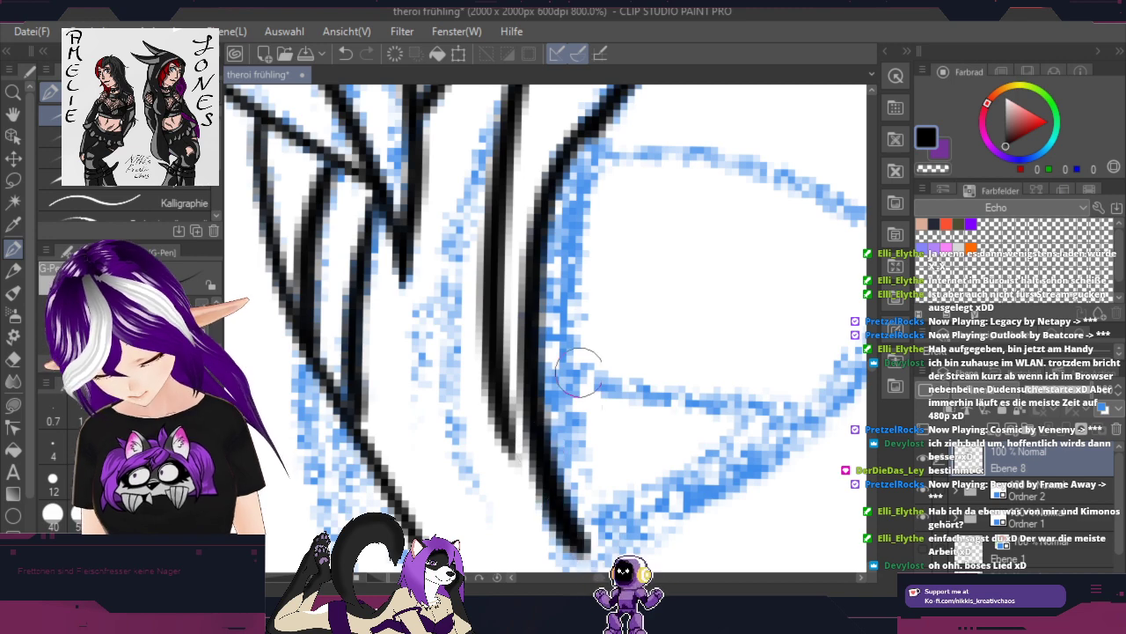
Step: Thicken the near eye's upper lash line into a heavy, solid black band tapering at the inner tip
{"action": "mouse_move", "coordinate": [613, 113]}
{"action": "left_mouse_down"}
{"action": "mouse_move", "coordinate": [570, 332]}
{"action": "mouse_move", "coordinate": [576, 456]}
{"action": "mouse_move", "coordinate": [601, 553]}
{"action": "mouse_move", "coordinate": [582, 521]}
{"action": "mouse_move", "coordinate": [554, 374]}
{"action": "mouse_move", "coordinate": [555, 297]}
{"action": "mouse_move", "coordinate": [558, 436]}
{"action": "mouse_move", "coordinate": [552, 300]}
{"action": "mouse_move", "coordinate": [589, 135]}
{"action": "mouse_move", "coordinate": [550, 249]}
{"action": "mouse_move", "coordinate": [561, 330]}
{"action": "left_mouse_up"}
{"action": "left_click_drag", "start_coordinate": [651, 466], "coordinate": [609, 319]}
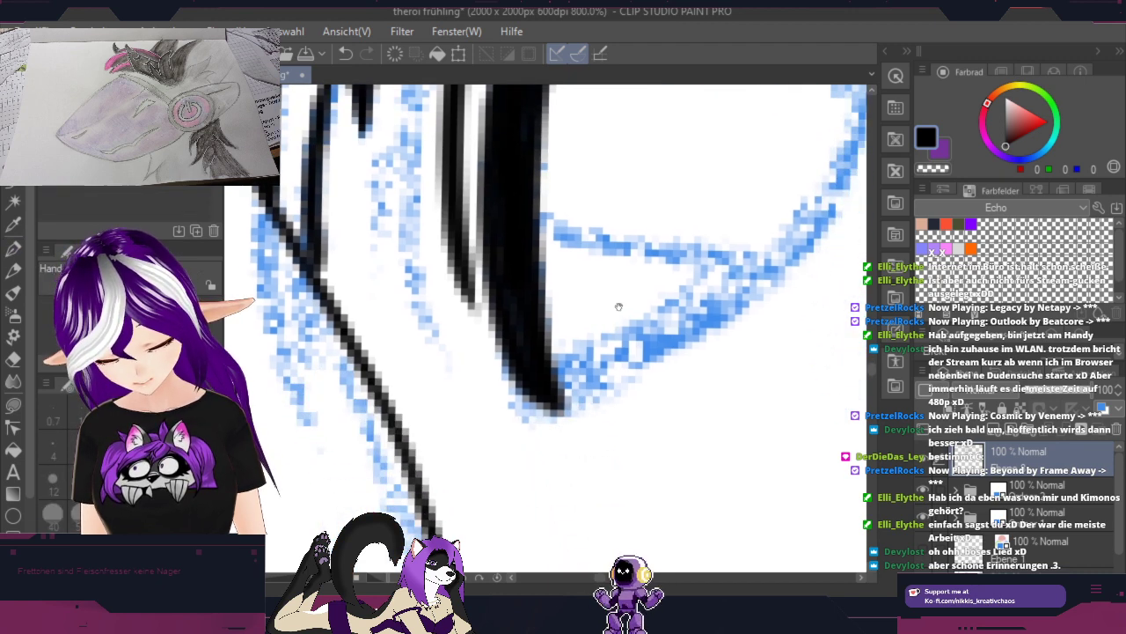
{"action": "mouse_move", "coordinate": [640, 132]}
{"action": "left_mouse_down"}
{"action": "mouse_move", "coordinate": [564, 375]}
{"action": "mouse_move", "coordinate": [450, 473]}
{"action": "left_mouse_up"}
{"action": "mouse_move", "coordinate": [342, 413]}
{"action": "left_mouse_down"}
{"action": "mouse_move", "coordinate": [402, 325]}
{"action": "mouse_move", "coordinate": [470, 259]}
{"action": "left_mouse_up"}
{"action": "left_click_drag", "start_coordinate": [356, 390], "coordinate": [447, 273]}
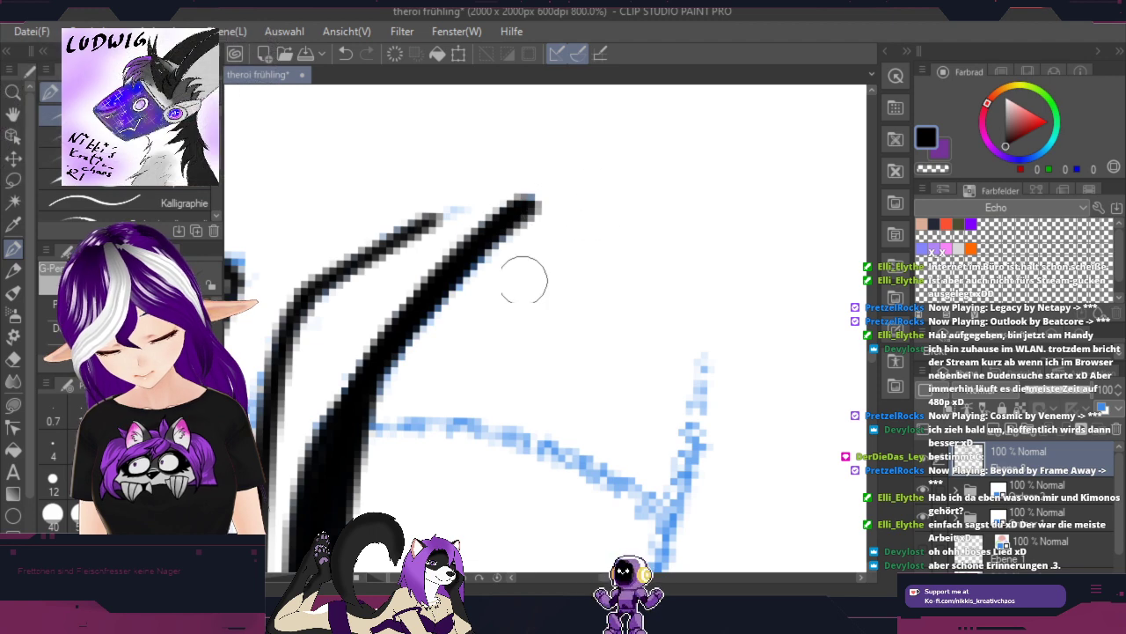
{"action": "mouse_move", "coordinate": [348, 462]}
{"action": "left_mouse_down"}
{"action": "mouse_move", "coordinate": [398, 371]}
{"action": "mouse_move", "coordinate": [533, 201]}
{"action": "left_mouse_up"}
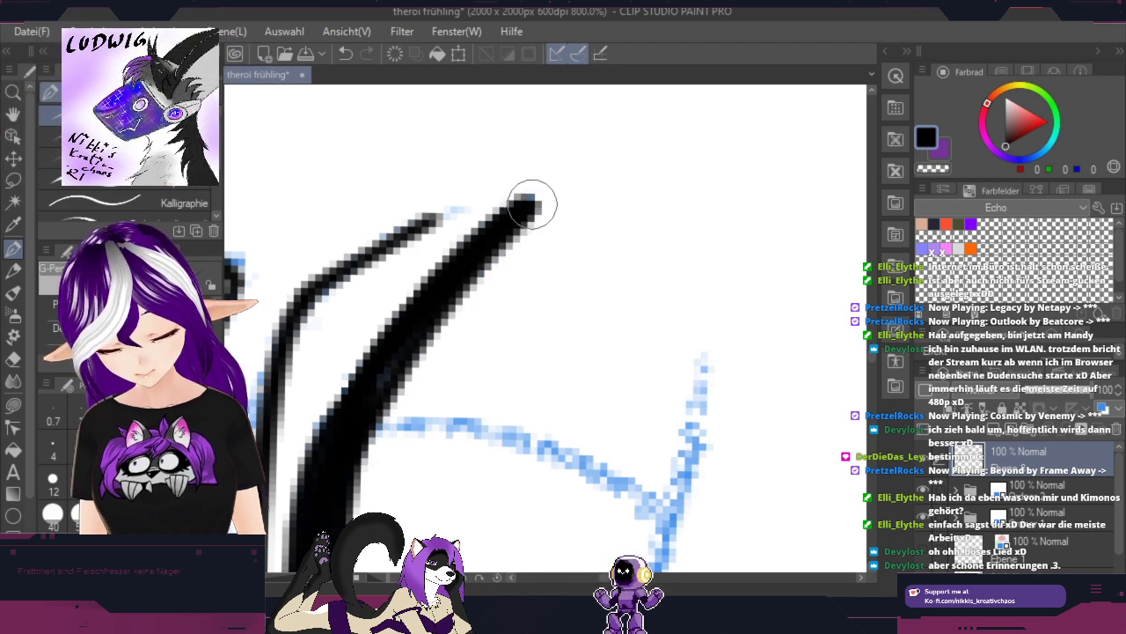
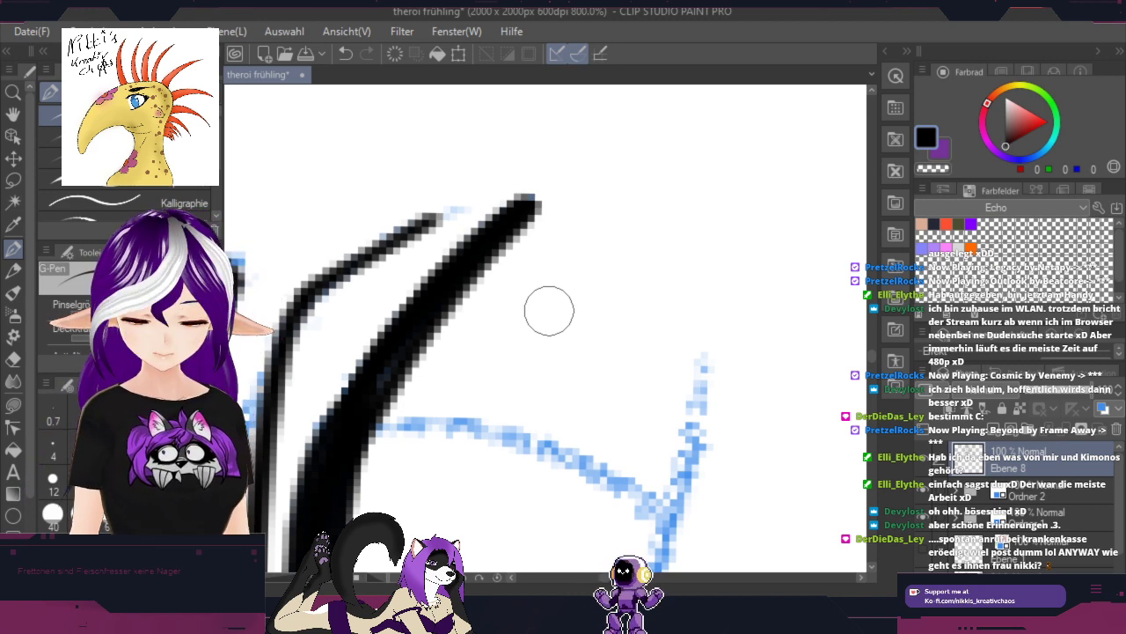
Step: Ink the thick outer part of the near eye's lower lid, starting from the outer corner
{"action": "key", "text": "space"}
{"action": "left_click_drag", "start_coordinate": [750, 360], "coordinate": [782, 246]}
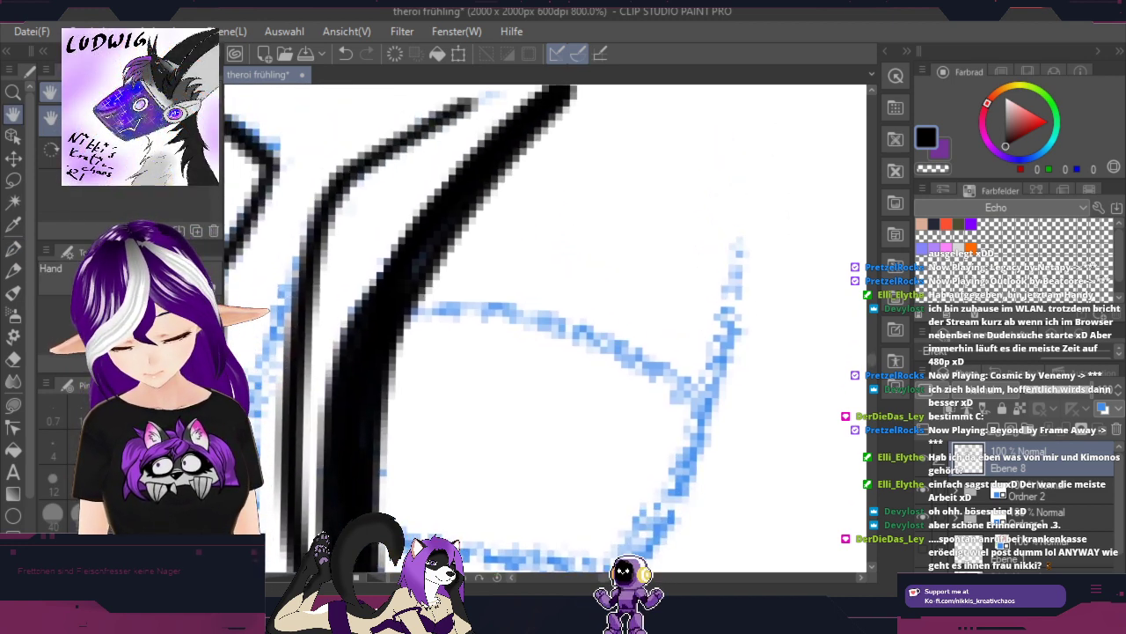
{"action": "mouse_move", "coordinate": [754, 326]}
{"action": "left_mouse_down"}
{"action": "mouse_move", "coordinate": [703, 134]}
{"action": "mouse_move", "coordinate": [708, 103]}
{"action": "left_mouse_up"}
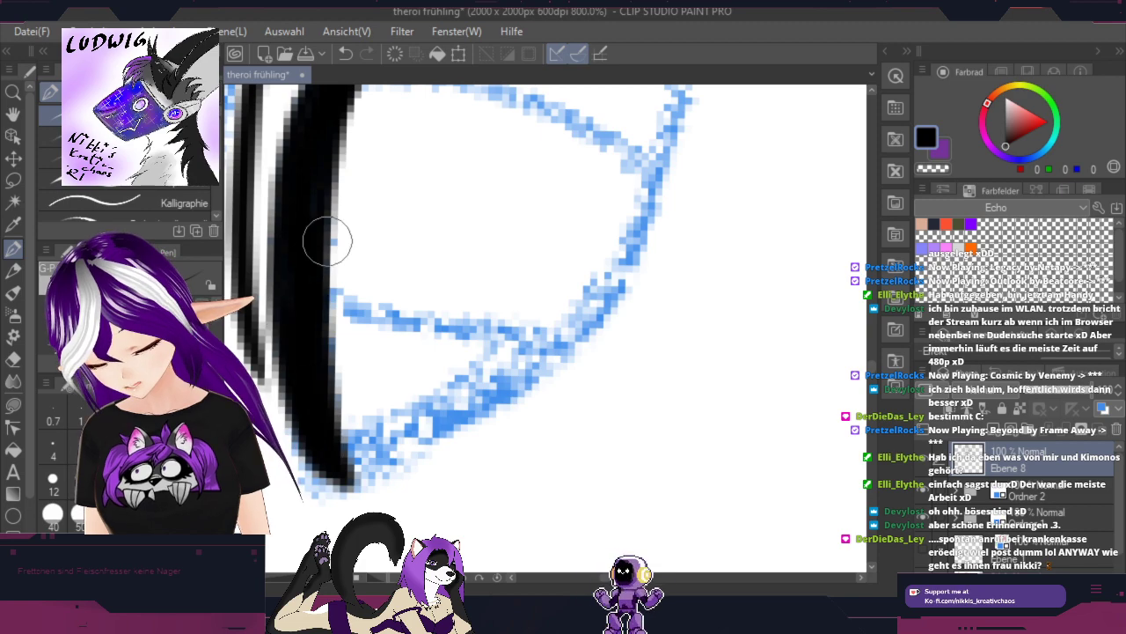
{"action": "key", "text": "shift+space"}
{"action": "mouse_move", "coordinate": [680, 194]}
{"action": "left_mouse_down"}
{"action": "mouse_move", "coordinate": [701, 216]}
{"action": "mouse_move", "coordinate": [482, 440]}
{"action": "mouse_move", "coordinate": [471, 436]}
{"action": "left_mouse_up"}
{"action": "key", "text": "space"}
{"action": "mouse_move", "coordinate": [586, 382]}
{"action": "left_mouse_down"}
{"action": "mouse_move", "coordinate": [593, 352]}
{"action": "mouse_move", "coordinate": [577, 249]}
{"action": "mouse_move", "coordinate": [513, 364]}
{"action": "left_mouse_up"}
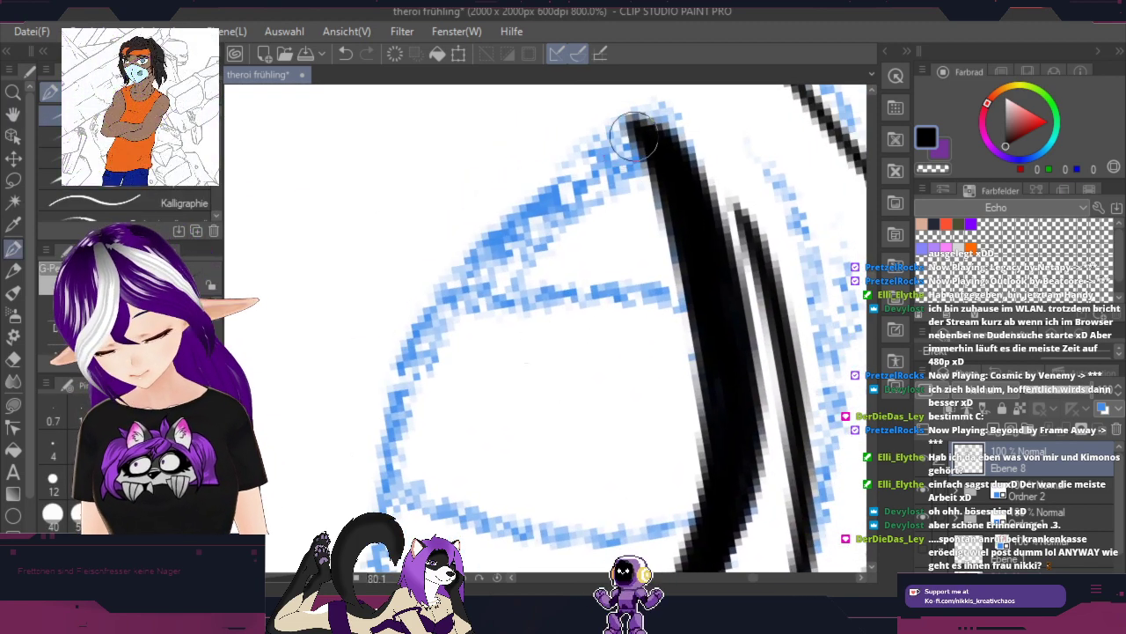
{"action": "mouse_move", "coordinate": [628, 132]}
{"action": "left_mouse_down"}
{"action": "mouse_move", "coordinate": [550, 194]}
{"action": "mouse_move", "coordinate": [453, 304]}
{"action": "left_mouse_up"}
{"action": "mouse_move", "coordinate": [646, 159]}
{"action": "left_mouse_down"}
{"action": "mouse_move", "coordinate": [484, 284]}
{"action": "mouse_move", "coordinate": [638, 142]}
{"action": "mouse_move", "coordinate": [589, 177]}
{"action": "left_mouse_up"}
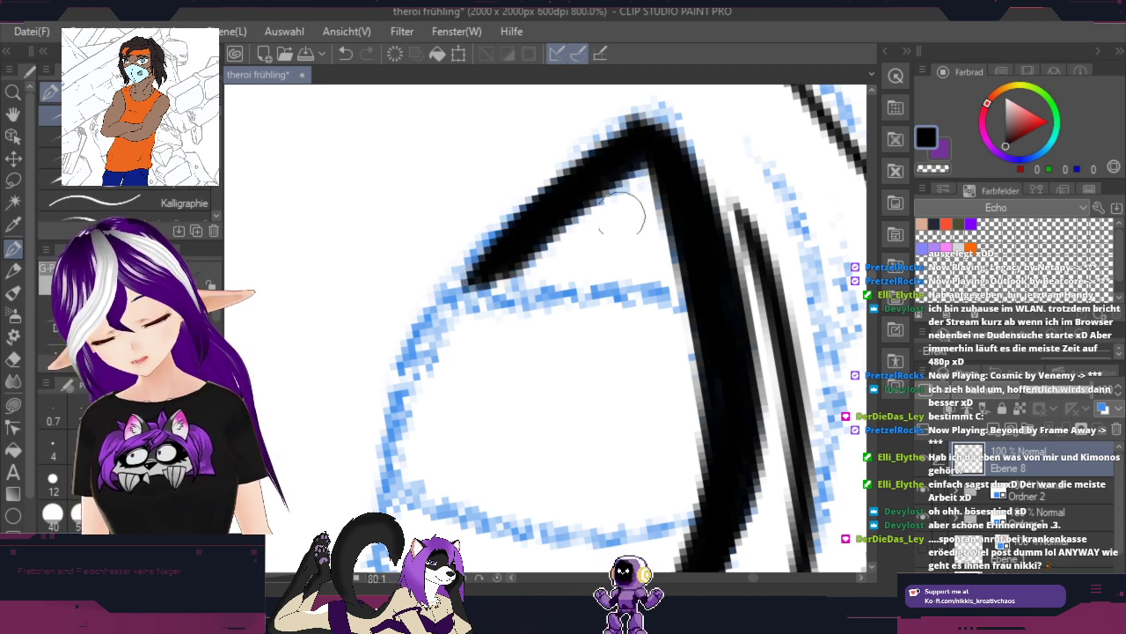
Step: Continue the near eye's lower lid in a thinner line to its inner end and thicken that line
{"action": "key", "text": "space"}
{"action": "mouse_move", "coordinate": [601, 303]}
{"action": "left_mouse_down"}
{"action": "mouse_move", "coordinate": [704, 206]}
{"action": "mouse_move", "coordinate": [773, 113]}
{"action": "left_mouse_up"}
{"action": "key", "text": "space"}
{"action": "left_click_drag", "start_coordinate": [677, 166], "coordinate": [692, 221]}
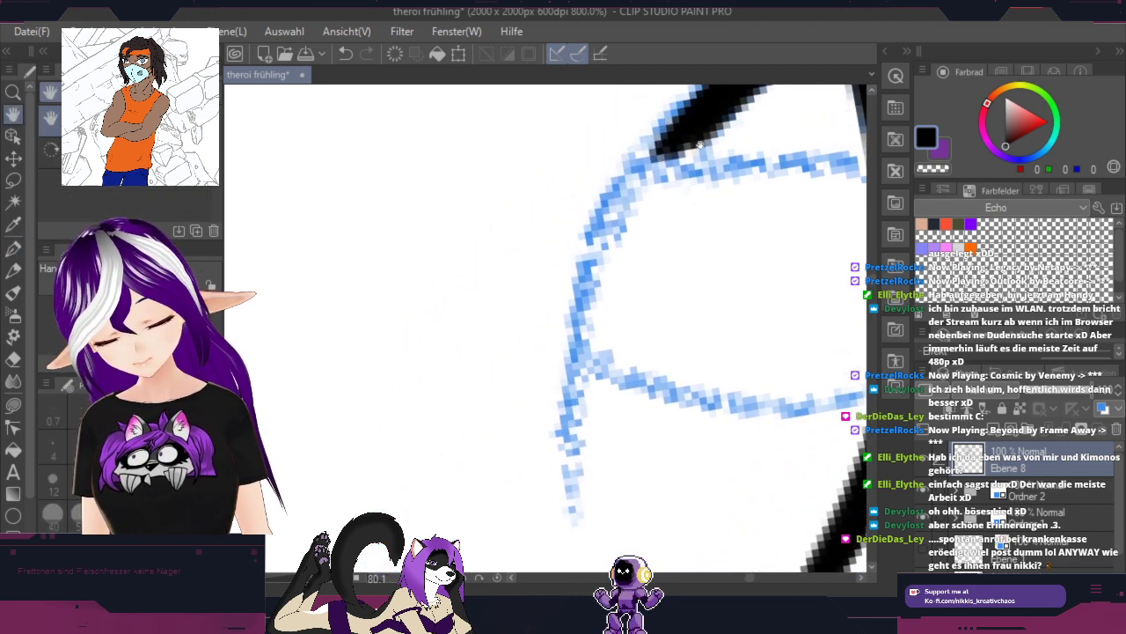
{"action": "key", "text": "p"}
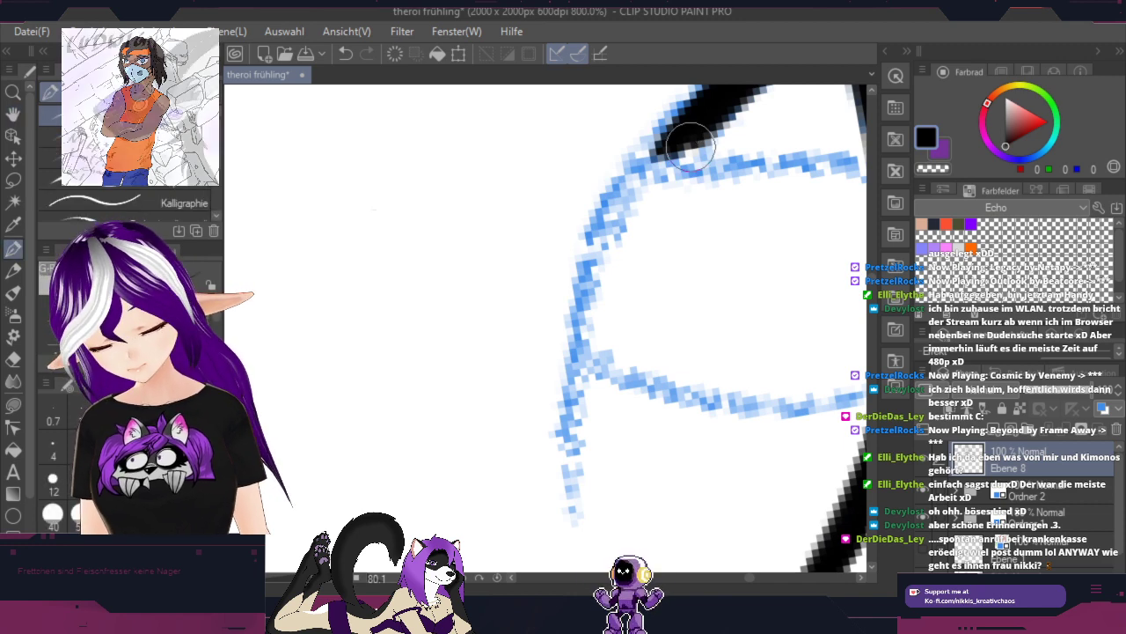
{"action": "mouse_move", "coordinate": [700, 136]}
{"action": "left_mouse_down"}
{"action": "mouse_move", "coordinate": [642, 183]}
{"action": "mouse_move", "coordinate": [596, 269]}
{"action": "mouse_move", "coordinate": [576, 506]}
{"action": "left_mouse_up"}
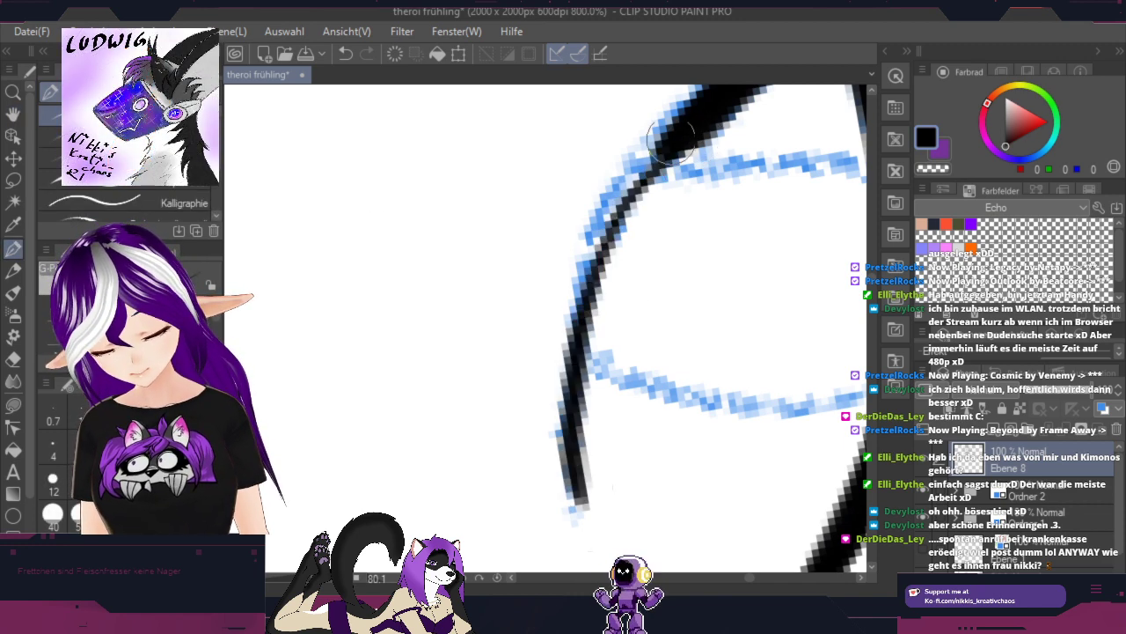
{"action": "mouse_move", "coordinate": [649, 161]}
{"action": "left_mouse_down"}
{"action": "mouse_move", "coordinate": [601, 251]}
{"action": "mouse_move", "coordinate": [559, 405]}
{"action": "mouse_move", "coordinate": [577, 506]}
{"action": "left_mouse_up"}
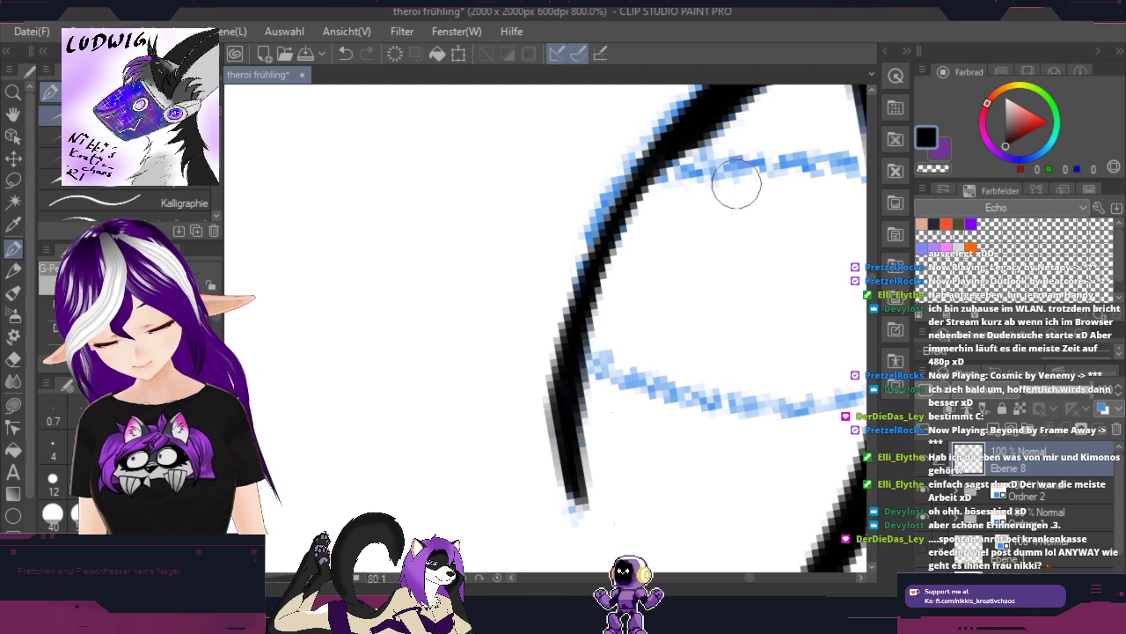
Step: Ink the two curved sides of the near eye's iris between the upper lash line and the lower lid
{"action": "key", "text": "r"}
{"action": "left_click_drag", "start_coordinate": [783, 451], "coordinate": [774, 123]}
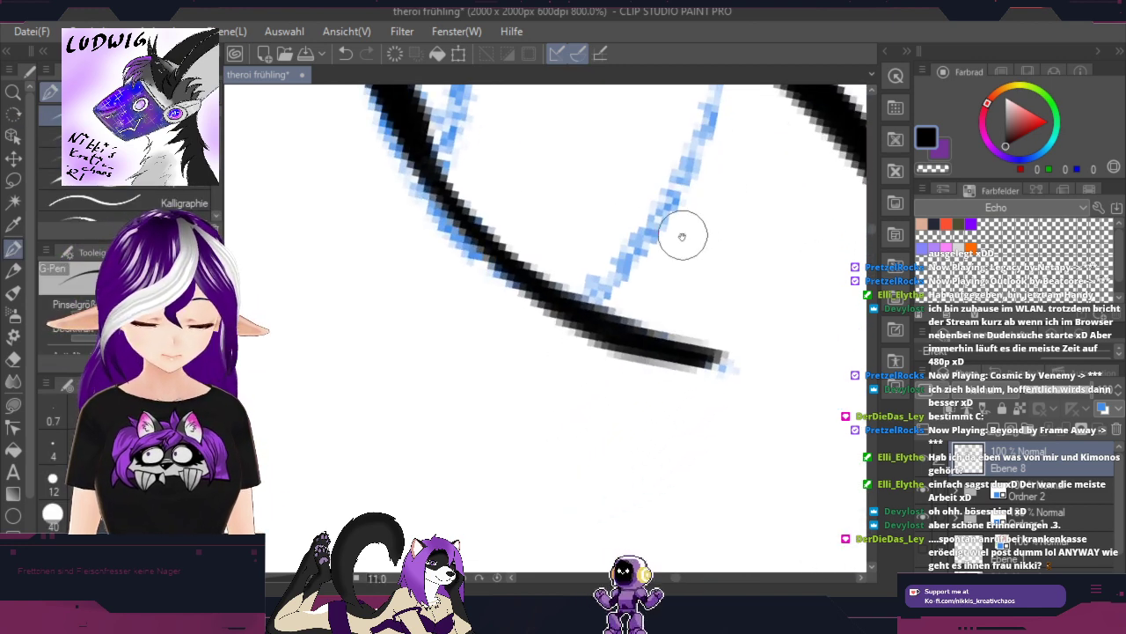
{"action": "mouse_move", "coordinate": [683, 236]}
{"action": "left_mouse_down"}
{"action": "mouse_move", "coordinate": [618, 455]}
{"action": "mouse_move", "coordinate": [624, 484]}
{"action": "left_mouse_up"}
{"action": "mouse_move", "coordinate": [455, 201]}
{"action": "left_mouse_down"}
{"action": "mouse_move", "coordinate": [400, 319]}
{"action": "mouse_move", "coordinate": [390, 400]}
{"action": "mouse_move", "coordinate": [410, 427]}
{"action": "left_mouse_up"}
{"action": "mouse_move", "coordinate": [534, 528]}
{"action": "left_mouse_down"}
{"action": "mouse_move", "coordinate": [594, 478]}
{"action": "mouse_move", "coordinate": [636, 383]}
{"action": "mouse_move", "coordinate": [654, 246]}
{"action": "mouse_move", "coordinate": [681, 231]}
{"action": "left_mouse_up"}
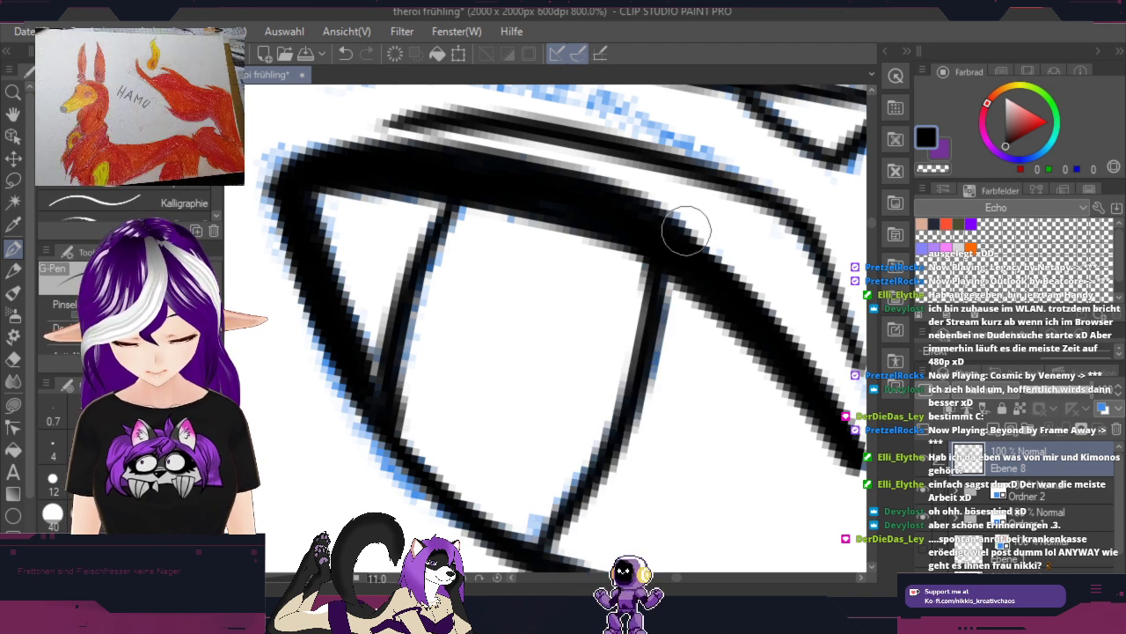
Step: Ink the outline of the second character's mouth with its upturned corner and fill the shape solid black
{"action": "scroll", "coordinate": [687, 230], "scroll_direction": "down", "scroll_amount": 5}
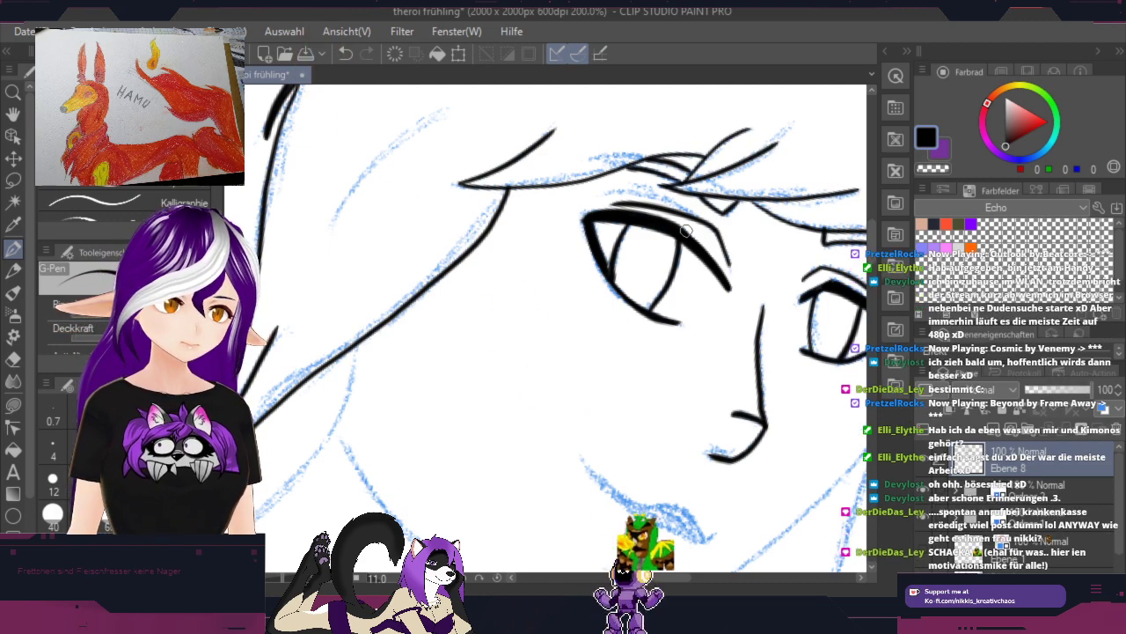
{"action": "key", "text": "r"}
{"action": "left_click_drag", "start_coordinate": [687, 230], "coordinate": [676, 252]}
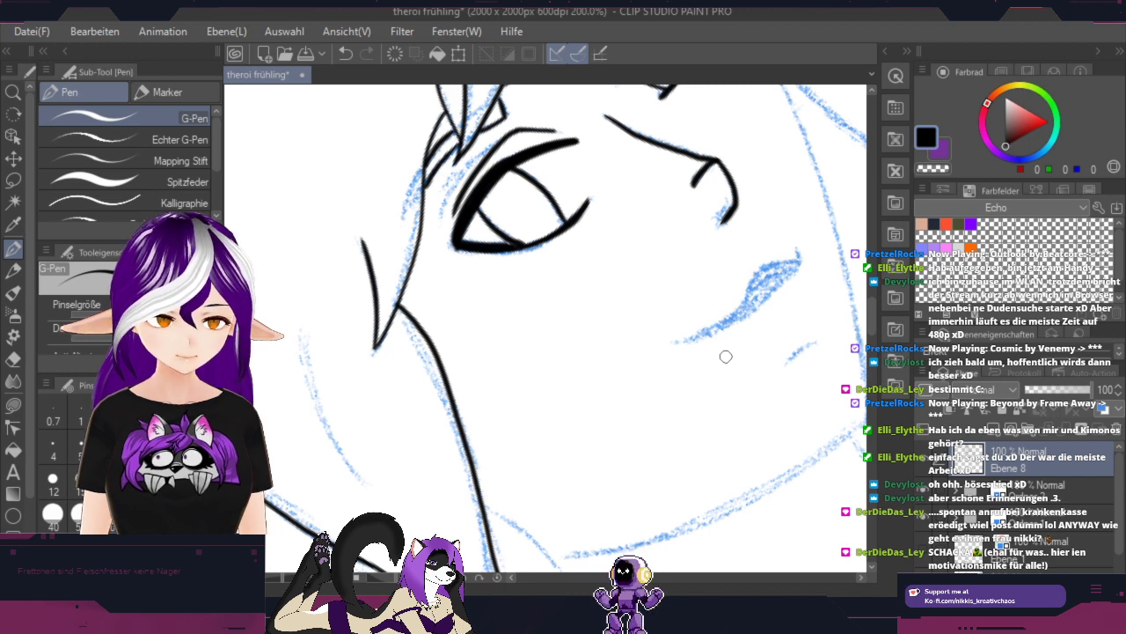
{"action": "scroll", "coordinate": [764, 290], "scroll_direction": "up", "scroll_amount": 4}
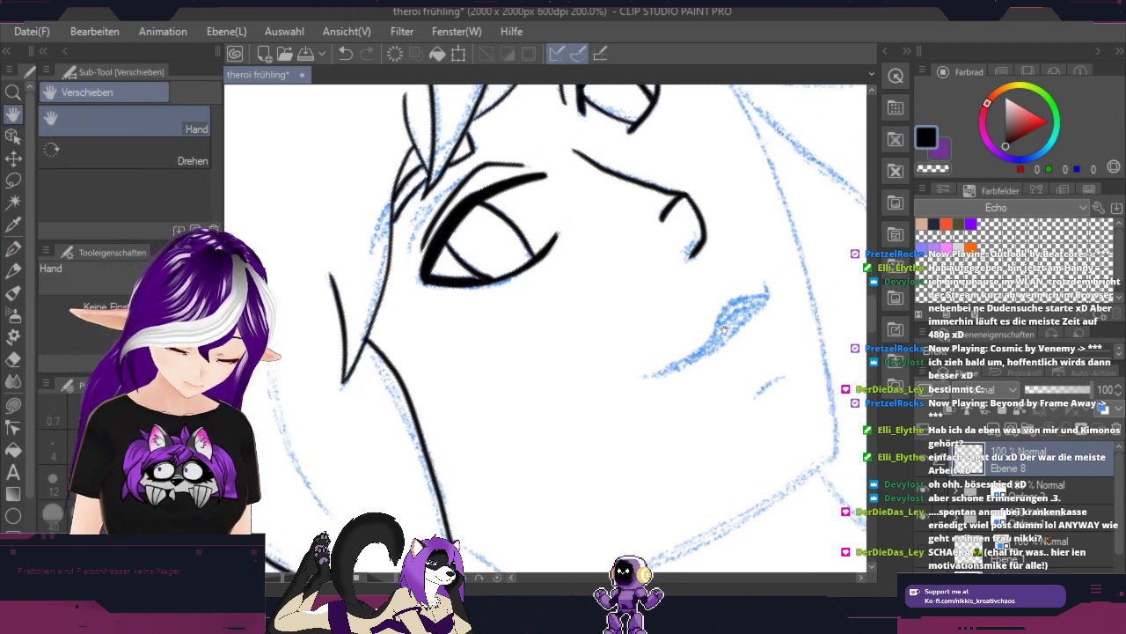
{"action": "scroll", "coordinate": [655, 349], "scroll_direction": "up", "scroll_amount": 3}
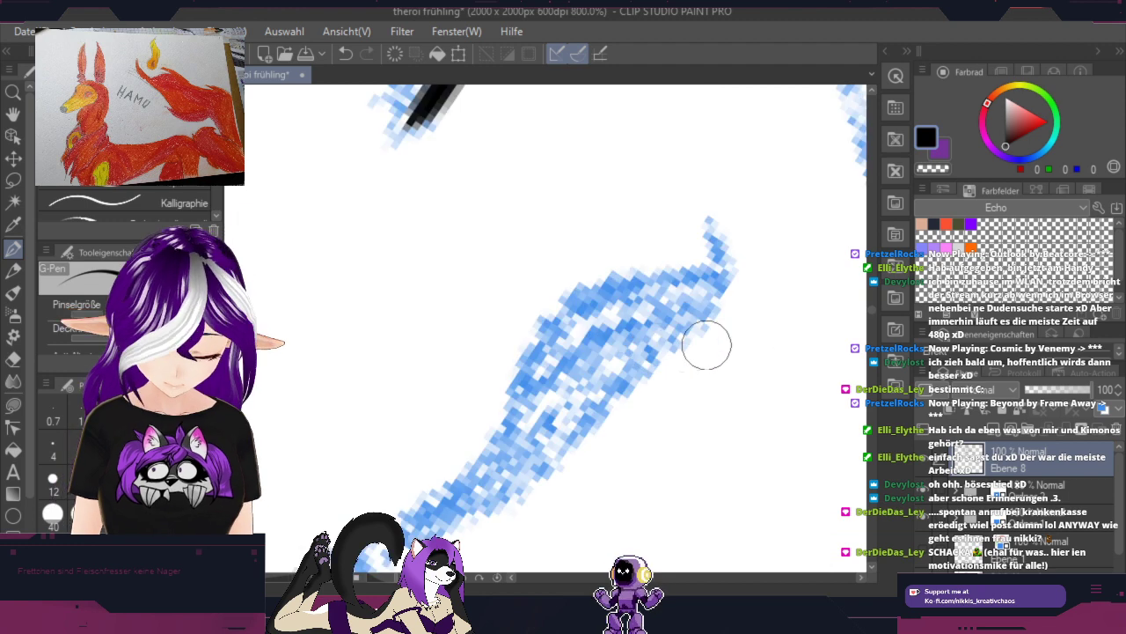
{"action": "key", "text": "space"}
{"action": "mouse_move", "coordinate": [737, 351]}
{"action": "left_mouse_down"}
{"action": "mouse_move", "coordinate": [830, 249]}
{"action": "mouse_move", "coordinate": [821, 292]}
{"action": "mouse_move", "coordinate": [833, 275]}
{"action": "left_mouse_up"}
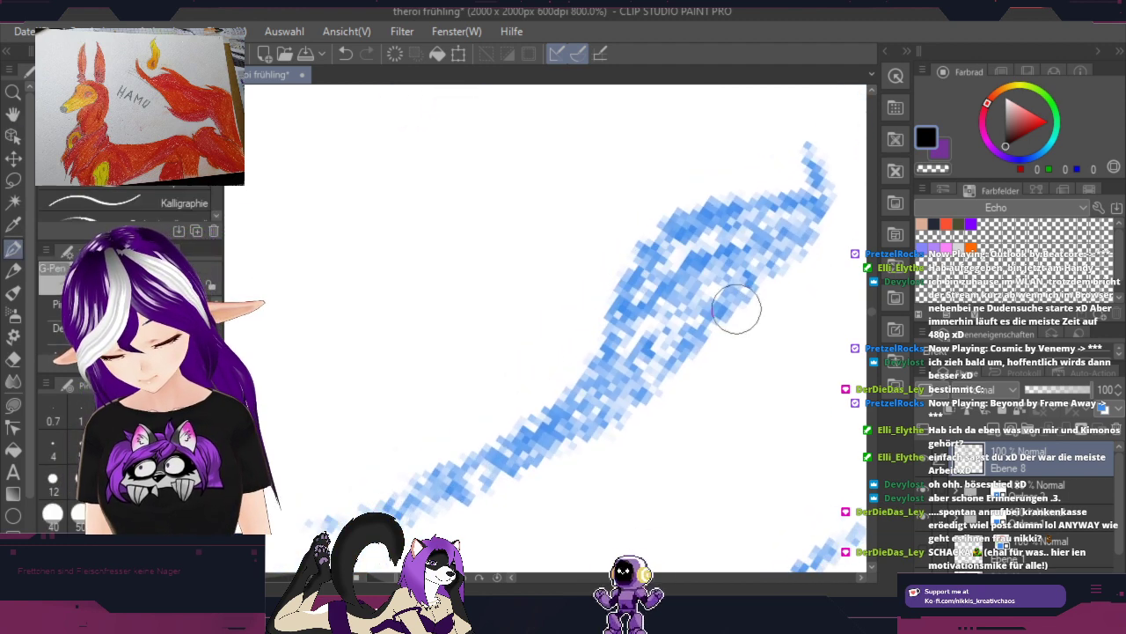
{"action": "mouse_move", "coordinate": [361, 509]}
{"action": "left_mouse_down"}
{"action": "mouse_move", "coordinate": [554, 385]}
{"action": "mouse_move", "coordinate": [650, 263]}
{"action": "mouse_move", "coordinate": [731, 201]}
{"action": "mouse_move", "coordinate": [799, 201]}
{"action": "mouse_move", "coordinate": [824, 151]}
{"action": "mouse_move", "coordinate": [812, 218]}
{"action": "mouse_move", "coordinate": [777, 270]}
{"action": "mouse_move", "coordinate": [622, 411]}
{"action": "mouse_move", "coordinate": [460, 488]}
{"action": "mouse_move", "coordinate": [362, 514]}
{"action": "left_mouse_up"}
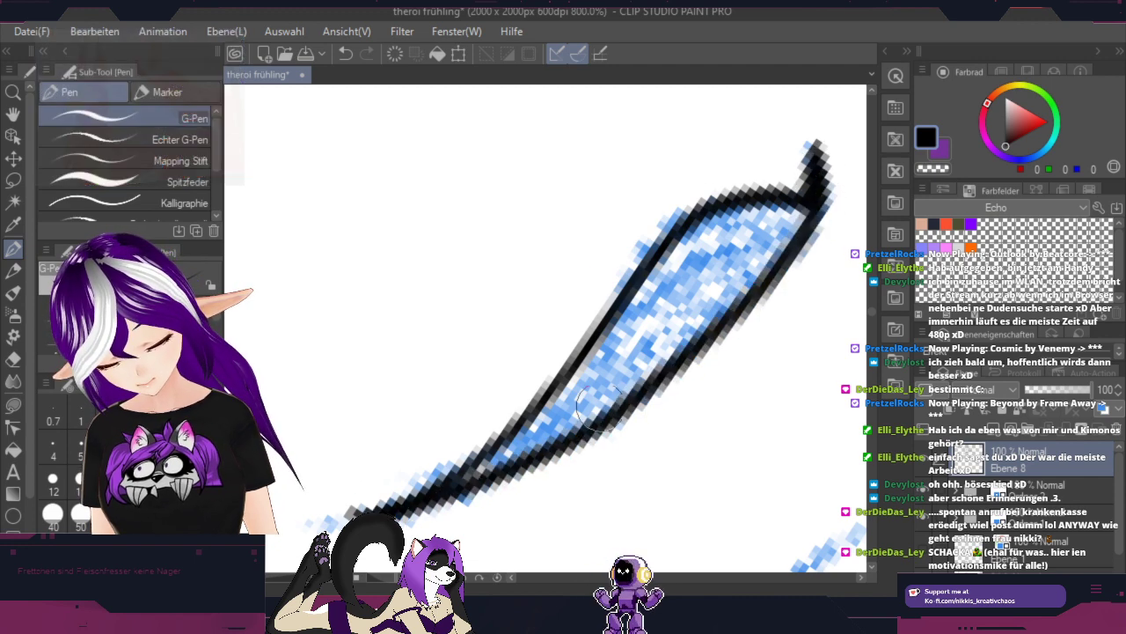
{"action": "mouse_move", "coordinate": [434, 498]}
{"action": "left_mouse_down"}
{"action": "mouse_move", "coordinate": [602, 399]}
{"action": "mouse_move", "coordinate": [651, 346]}
{"action": "left_mouse_up"}
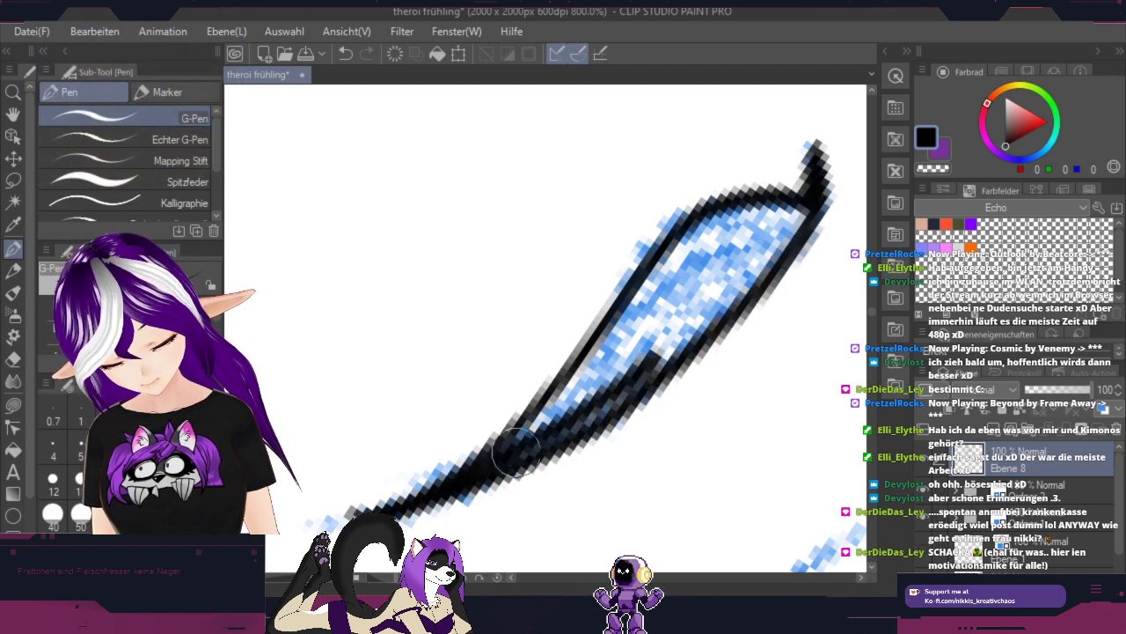
{"action": "mouse_move", "coordinate": [515, 451]}
{"action": "left_mouse_down"}
{"action": "mouse_move", "coordinate": [608, 396]}
{"action": "mouse_move", "coordinate": [669, 330]}
{"action": "mouse_move", "coordinate": [591, 401]}
{"action": "mouse_move", "coordinate": [640, 374]}
{"action": "mouse_move", "coordinate": [708, 302]}
{"action": "mouse_move", "coordinate": [687, 329]}
{"action": "mouse_move", "coordinate": [706, 319]}
{"action": "mouse_move", "coordinate": [800, 210]}
{"action": "mouse_move", "coordinate": [749, 275]}
{"action": "mouse_move", "coordinate": [789, 221]}
{"action": "mouse_move", "coordinate": [733, 211]}
{"action": "mouse_move", "coordinate": [649, 282]}
{"action": "mouse_move", "coordinate": [737, 232]}
{"action": "mouse_move", "coordinate": [710, 236]}
{"action": "mouse_move", "coordinate": [618, 340]}
{"action": "mouse_move", "coordinate": [676, 284]}
{"action": "mouse_move", "coordinate": [676, 260]}
{"action": "mouse_move", "coordinate": [544, 421]}
{"action": "mouse_move", "coordinate": [597, 359]}
{"action": "mouse_move", "coordinate": [496, 457]}
{"action": "mouse_move", "coordinate": [718, 257]}
{"action": "mouse_move", "coordinate": [591, 392]}
{"action": "mouse_move", "coordinate": [682, 310]}
{"action": "mouse_move", "coordinate": [641, 349]}
{"action": "mouse_move", "coordinate": [771, 210]}
{"action": "mouse_move", "coordinate": [708, 259]}
{"action": "left_mouse_up"}
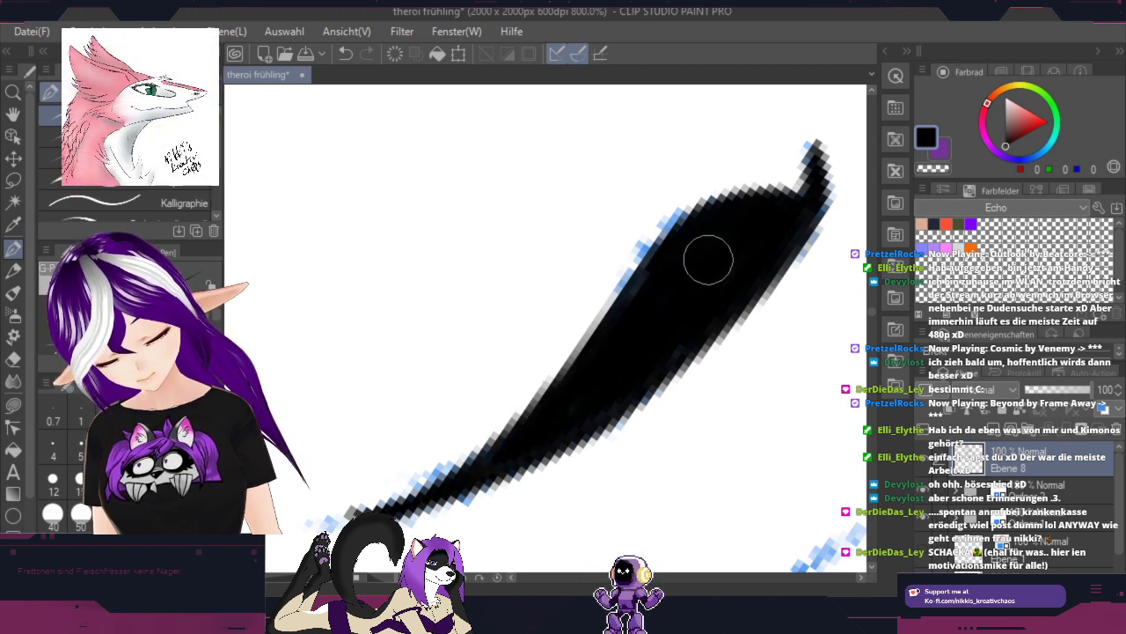
Step: Ink the short curved lower-lip line beneath the second character's mouth
{"action": "key", "text": "r"}
{"action": "left_click_drag", "start_coordinate": [799, 230], "coordinate": [751, 460]}
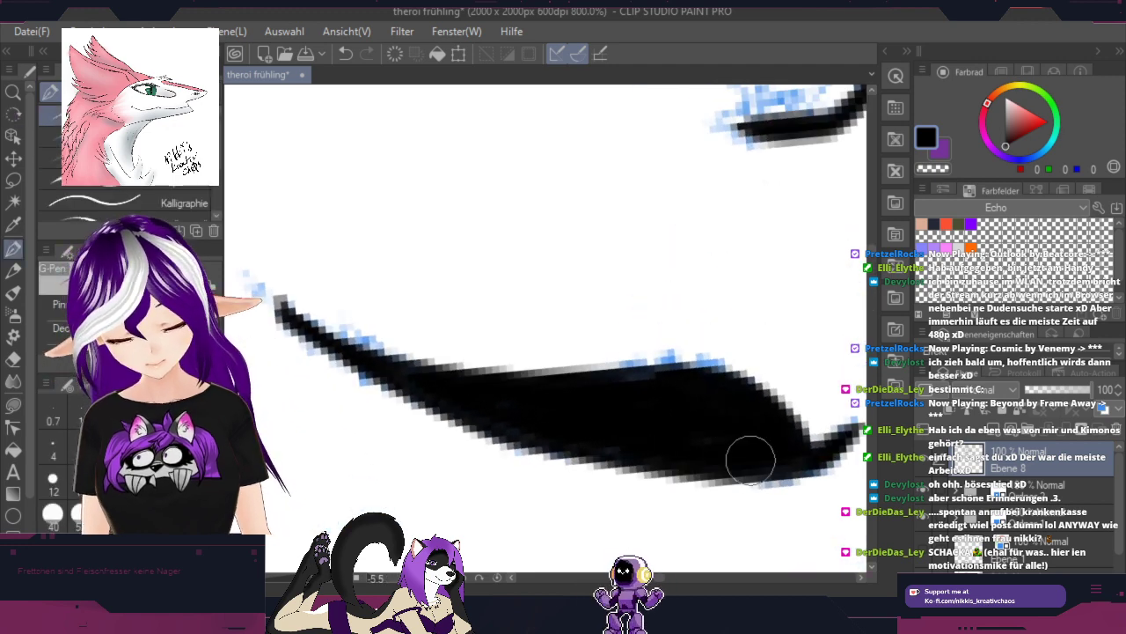
{"action": "scroll", "coordinate": [751, 460], "scroll_direction": "down", "scroll_amount": 5}
{"action": "key", "text": "space"}
{"action": "left_click_drag", "start_coordinate": [793, 530], "coordinate": [743, 407]}
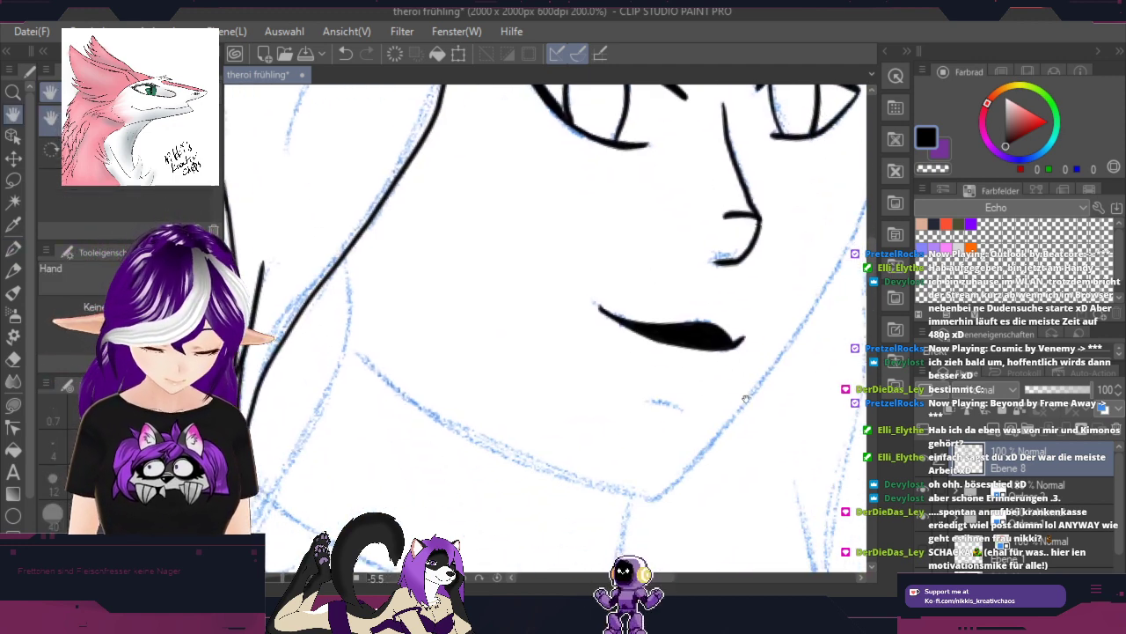
{"action": "key", "text": "r"}
{"action": "left_click_drag", "start_coordinate": [769, 487], "coordinate": [698, 500]}
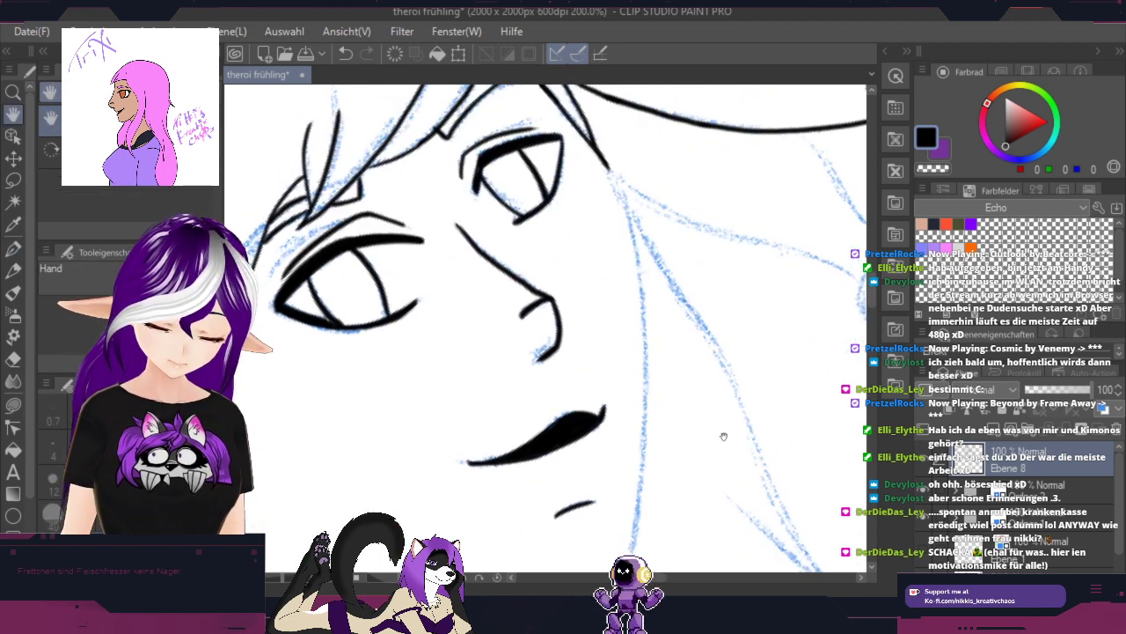
Step: Ink the hair strand line running from the first character's jaw down to the small skull bead between the two characters
{"action": "left_click_drag", "start_coordinate": [741, 420], "coordinate": [712, 469]}
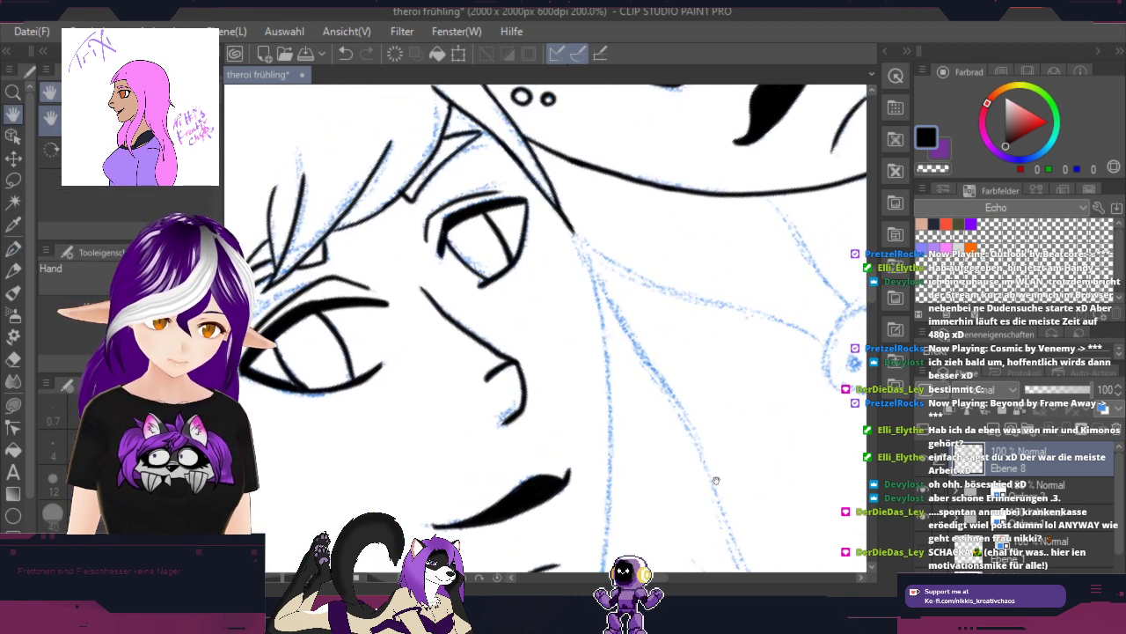
{"action": "key", "text": "p"}
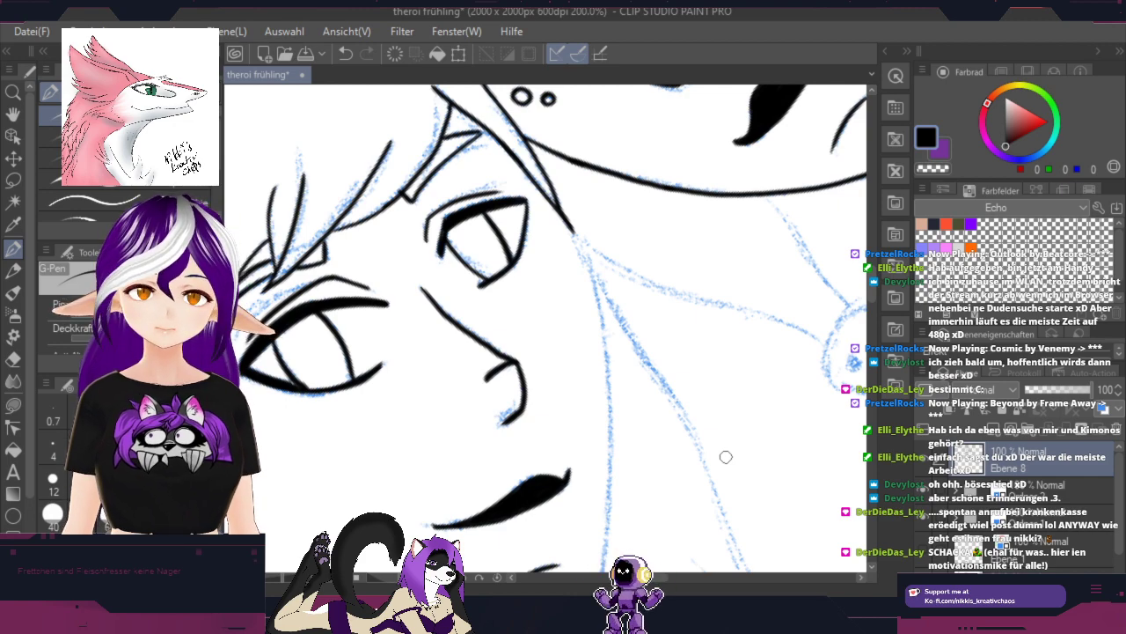
{"action": "key", "text": "space"}
{"action": "left_click_drag", "start_coordinate": [737, 336], "coordinate": [626, 488]}
{"action": "left_click_drag", "start_coordinate": [786, 476], "coordinate": [591, 369]}
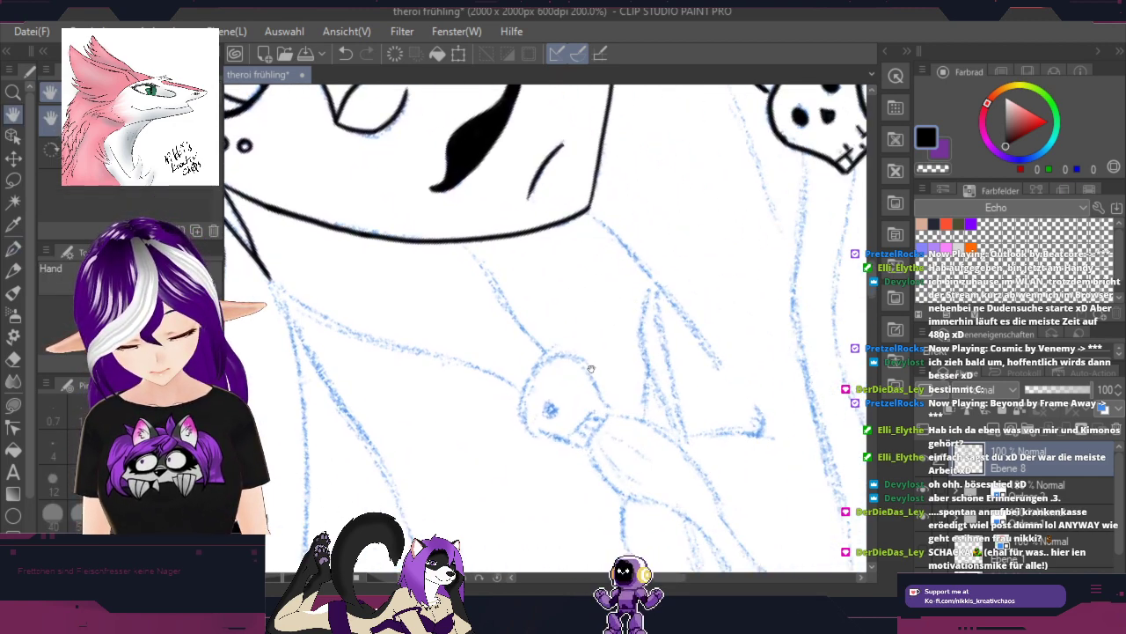
{"action": "key", "text": "shift+space"}
{"action": "left_click_drag", "start_coordinate": [707, 330], "coordinate": [644, 466]}
{"action": "scroll", "coordinate": [487, 357], "scroll_direction": "up", "scroll_amount": 2}
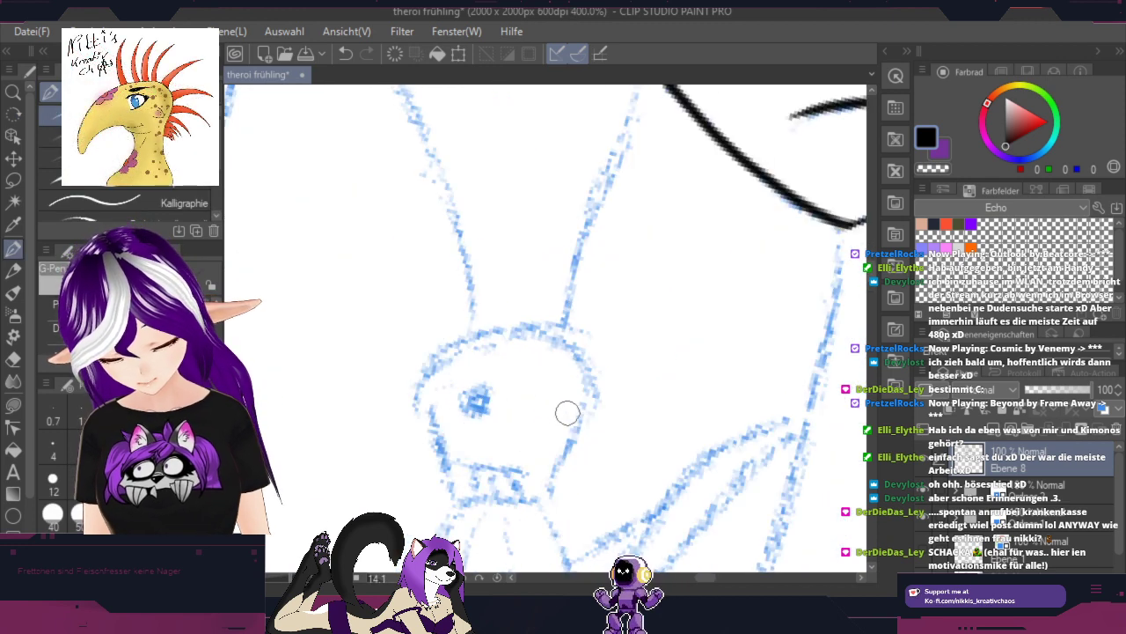
{"action": "mouse_move", "coordinate": [567, 413]}
{"action": "left_mouse_down"}
{"action": "mouse_move", "coordinate": [533, 414]}
{"action": "mouse_move", "coordinate": [586, 325]}
{"action": "mouse_move", "coordinate": [576, 334]}
{"action": "left_mouse_up"}
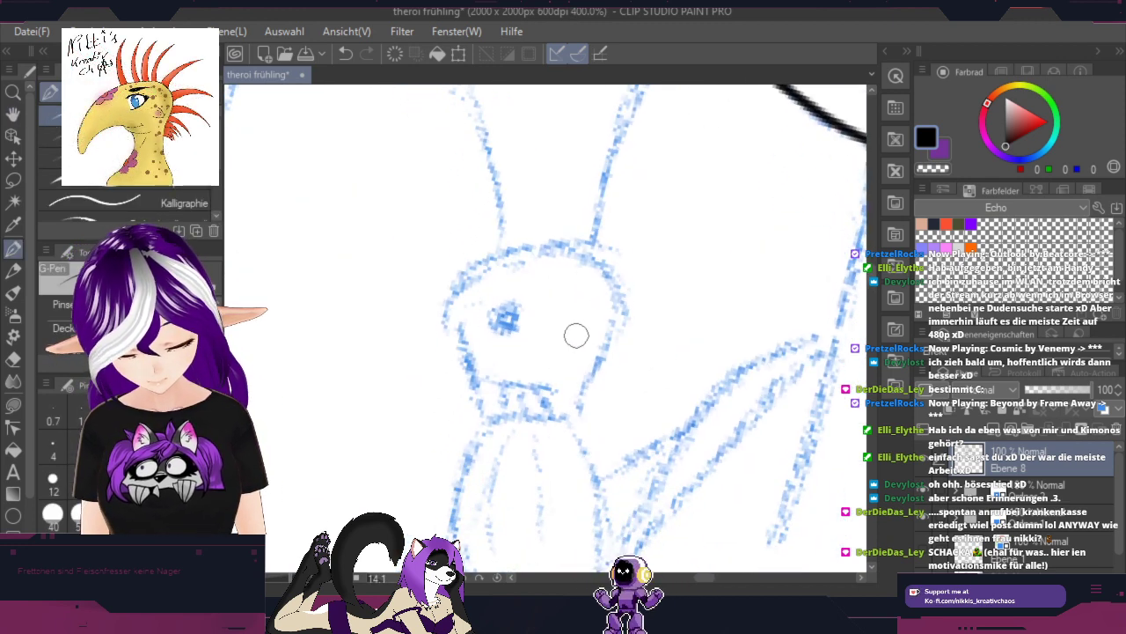
{"action": "mouse_move", "coordinate": [665, 242]}
{"action": "left_mouse_down"}
{"action": "mouse_move", "coordinate": [616, 329]}
{"action": "mouse_move", "coordinate": [470, 486]}
{"action": "mouse_move", "coordinate": [581, 420]}
{"action": "left_mouse_up"}
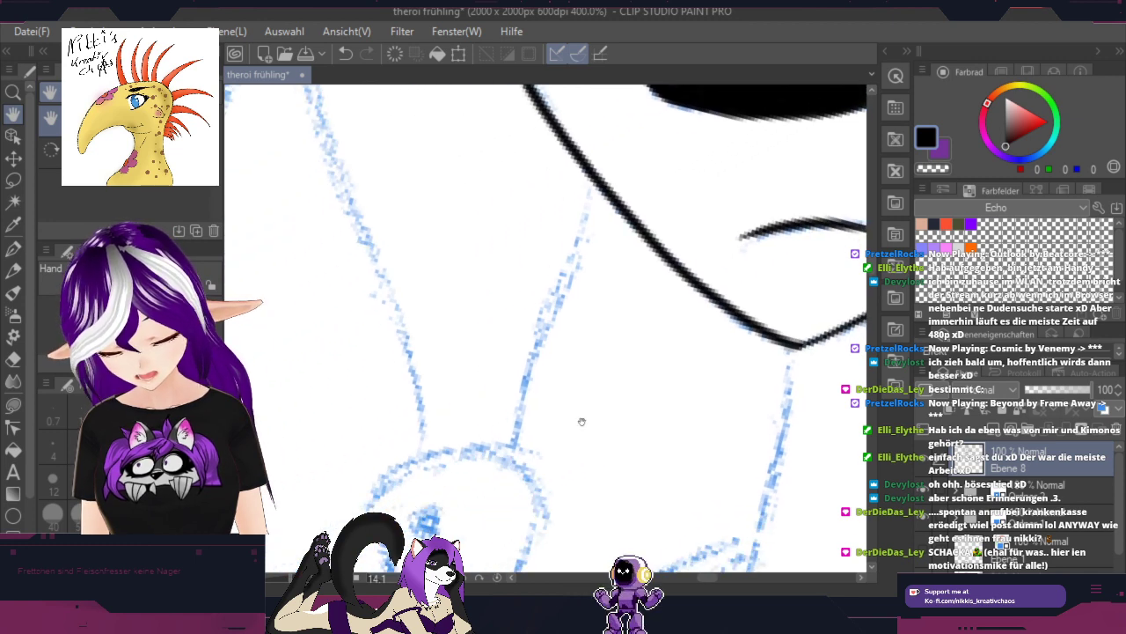
{"action": "mouse_move", "coordinate": [594, 171]}
{"action": "left_mouse_down"}
{"action": "mouse_move", "coordinate": [563, 296]}
{"action": "mouse_move", "coordinate": [517, 382]}
{"action": "mouse_move", "coordinate": [498, 460]}
{"action": "left_mouse_up"}
Step: Ink the opposite side of the hair strand down to the skull bead and thicken its lower part
{"action": "key", "text": "space"}
{"action": "left_click_drag", "start_coordinate": [528, 305], "coordinate": [676, 518]}
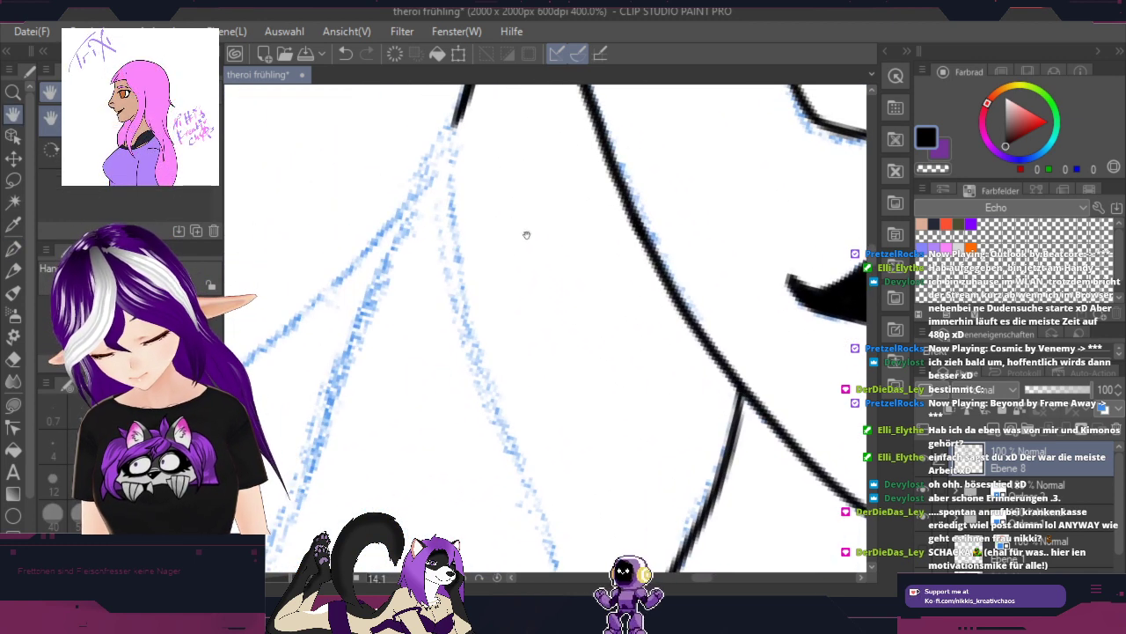
{"action": "mouse_move", "coordinate": [458, 113]}
{"action": "left_mouse_down"}
{"action": "mouse_move", "coordinate": [446, 175]}
{"action": "mouse_move", "coordinate": [496, 397]}
{"action": "mouse_move", "coordinate": [541, 532]}
{"action": "mouse_move", "coordinate": [524, 225]}
{"action": "left_mouse_up"}
{"action": "key", "text": "space"}
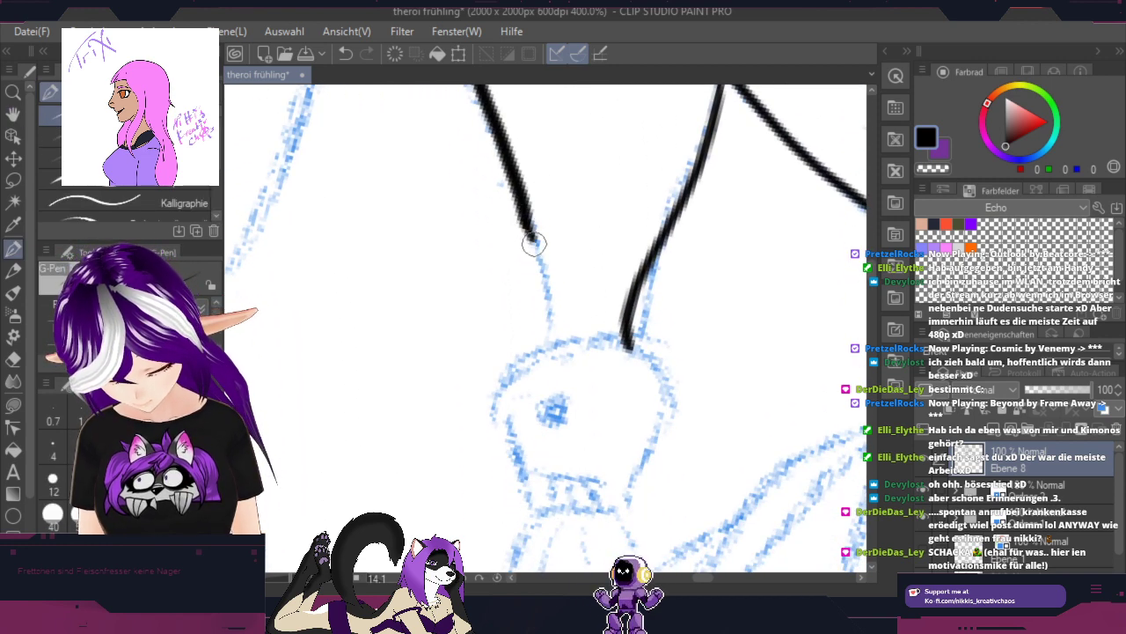
{"action": "left_click_drag", "start_coordinate": [540, 271], "coordinate": [553, 342]}
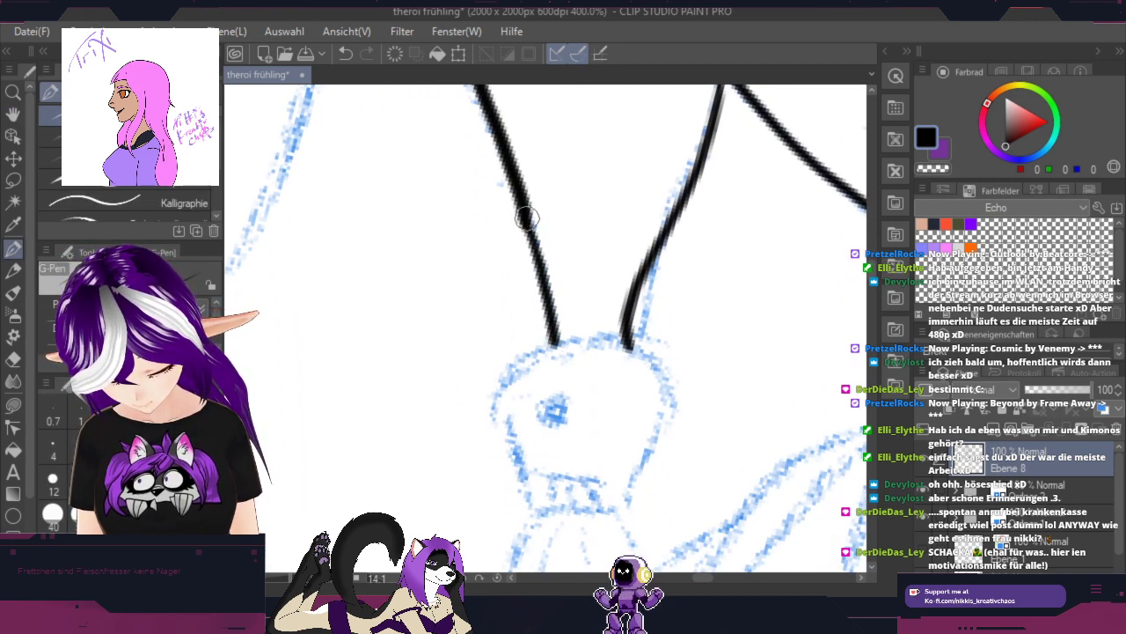
{"action": "left_click_drag", "start_coordinate": [526, 218], "coordinate": [560, 333]}
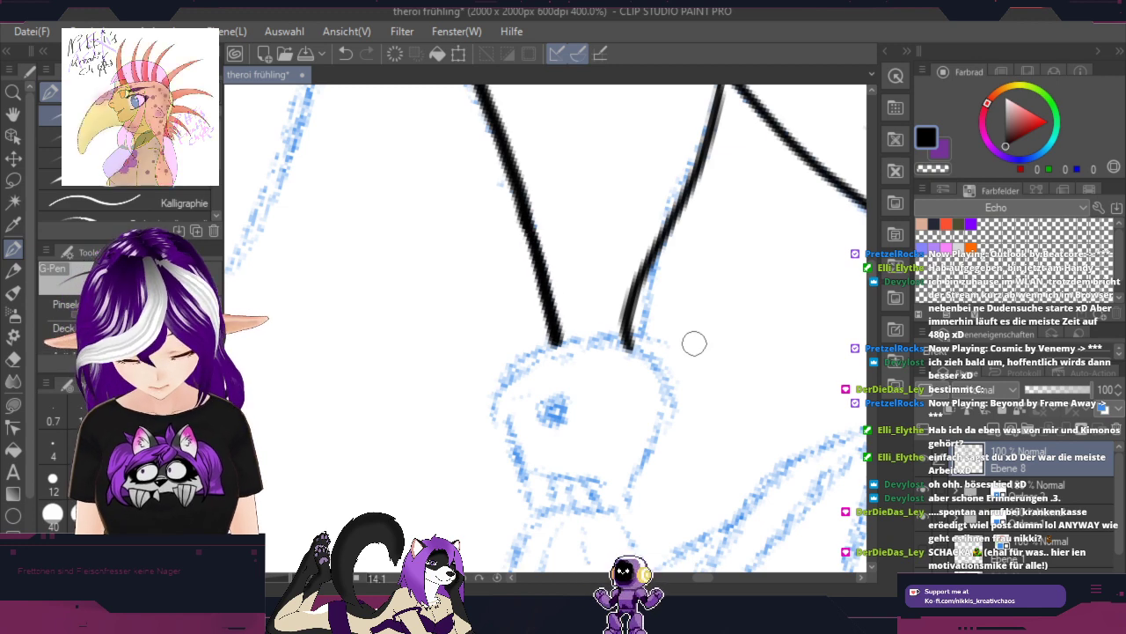
Step: Ink the closed outline of the skull bead, from its rounded top to the narrow jaw
{"action": "scroll", "coordinate": [693, 343], "scroll_direction": "up", "scroll_amount": 1}
{"action": "key", "text": "space"}
{"action": "left_click_drag", "start_coordinate": [669, 403], "coordinate": [780, 209]}
{"action": "key", "text": "p"}
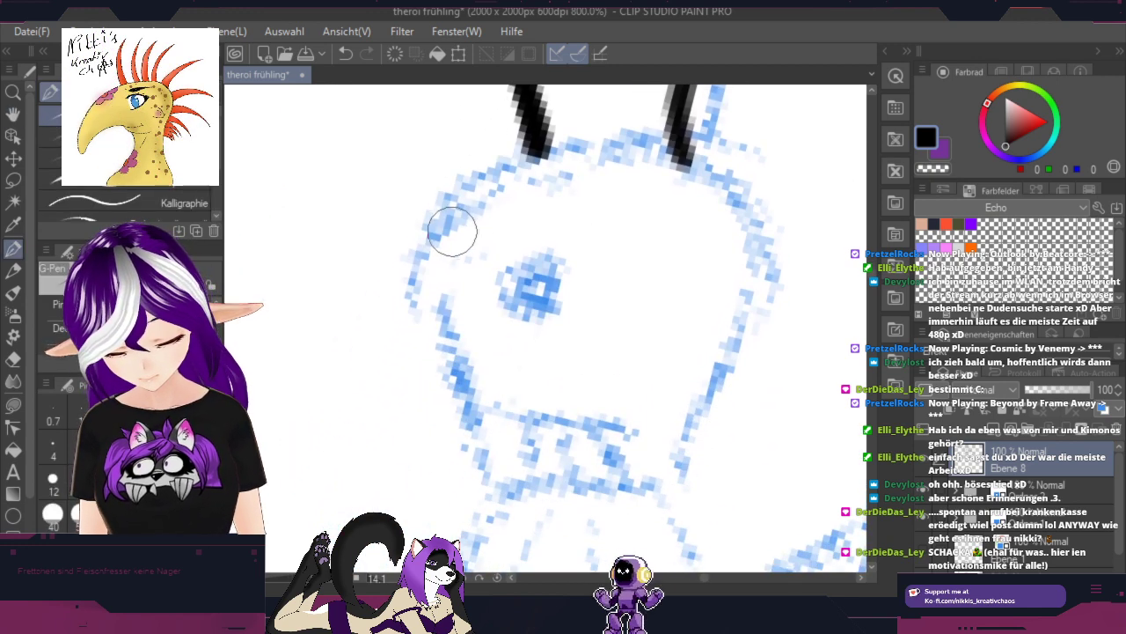
{"action": "mouse_move", "coordinate": [449, 220]}
{"action": "left_mouse_down"}
{"action": "mouse_move", "coordinate": [457, 202]}
{"action": "mouse_move", "coordinate": [558, 155]}
{"action": "mouse_move", "coordinate": [684, 169]}
{"action": "mouse_move", "coordinate": [752, 198]}
{"action": "mouse_move", "coordinate": [763, 268]}
{"action": "mouse_move", "coordinate": [723, 351]}
{"action": "mouse_move", "coordinate": [674, 395]}
{"action": "mouse_move", "coordinate": [641, 458]}
{"action": "left_mouse_up"}
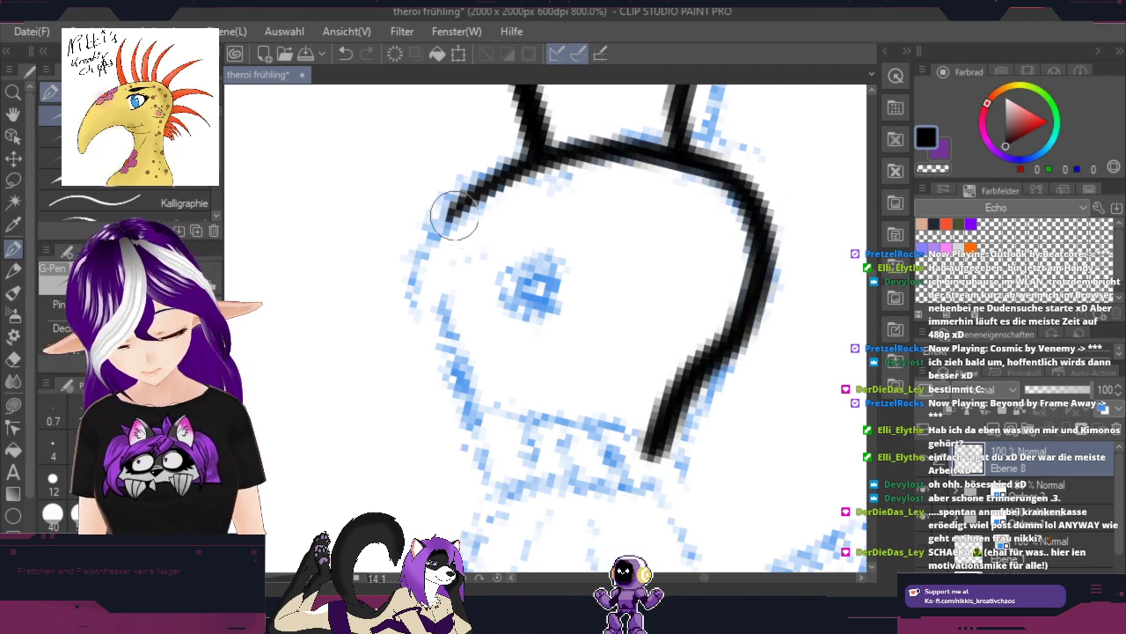
{"action": "mouse_move", "coordinate": [456, 213]}
{"action": "left_mouse_down"}
{"action": "mouse_move", "coordinate": [449, 293]}
{"action": "mouse_move", "coordinate": [510, 475]}
{"action": "mouse_move", "coordinate": [515, 461]}
{"action": "mouse_move", "coordinate": [532, 484]}
{"action": "mouse_move", "coordinate": [651, 450]}
{"action": "left_mouse_up"}
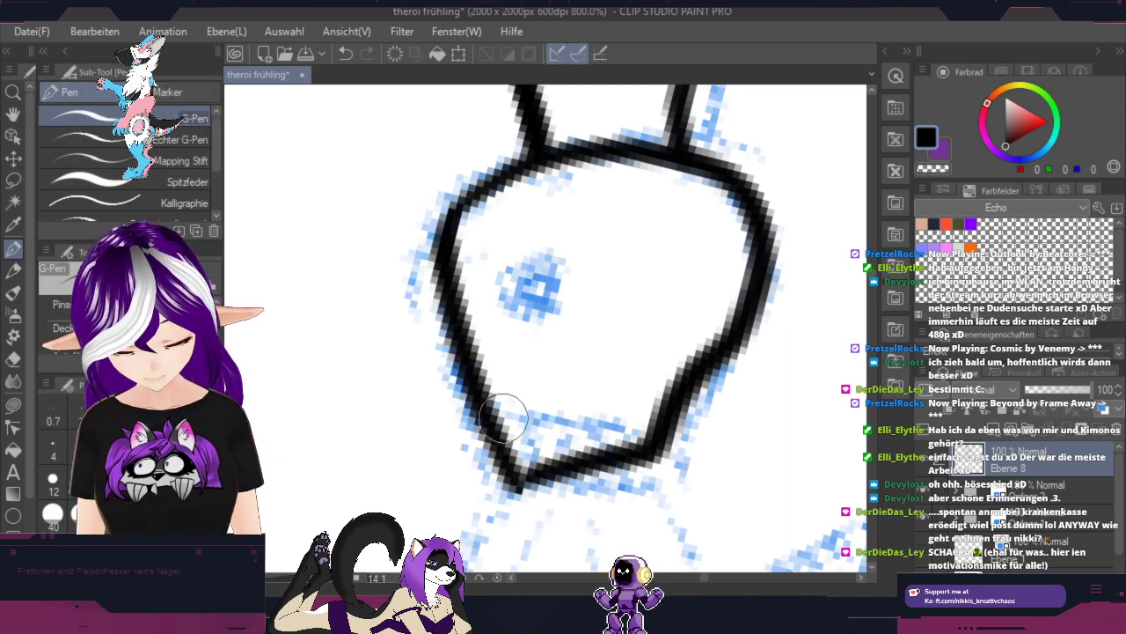
Step: Ink the skull bead's mouth line and teeth and fill its eye socket solid black
{"action": "mouse_move", "coordinate": [504, 419]}
{"action": "left_mouse_down"}
{"action": "mouse_move", "coordinate": [587, 399]}
{"action": "mouse_move", "coordinate": [553, 438]}
{"action": "mouse_move", "coordinate": [590, 443]}
{"action": "left_mouse_up"}
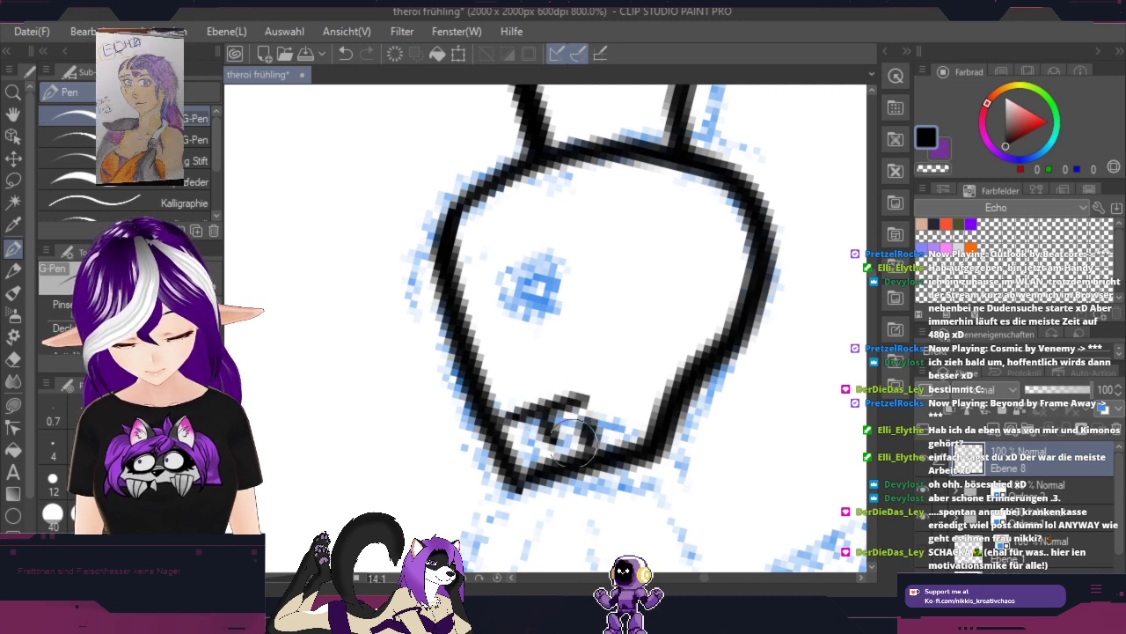
{"action": "mouse_move", "coordinate": [533, 261]}
{"action": "left_mouse_down"}
{"action": "mouse_move", "coordinate": [502, 299]}
{"action": "mouse_move", "coordinate": [533, 310]}
{"action": "mouse_move", "coordinate": [541, 263]}
{"action": "mouse_move", "coordinate": [510, 294]}
{"action": "mouse_move", "coordinate": [538, 282]}
{"action": "left_mouse_up"}
{"action": "scroll", "coordinate": [740, 339], "scroll_direction": "down", "scroll_amount": 3}
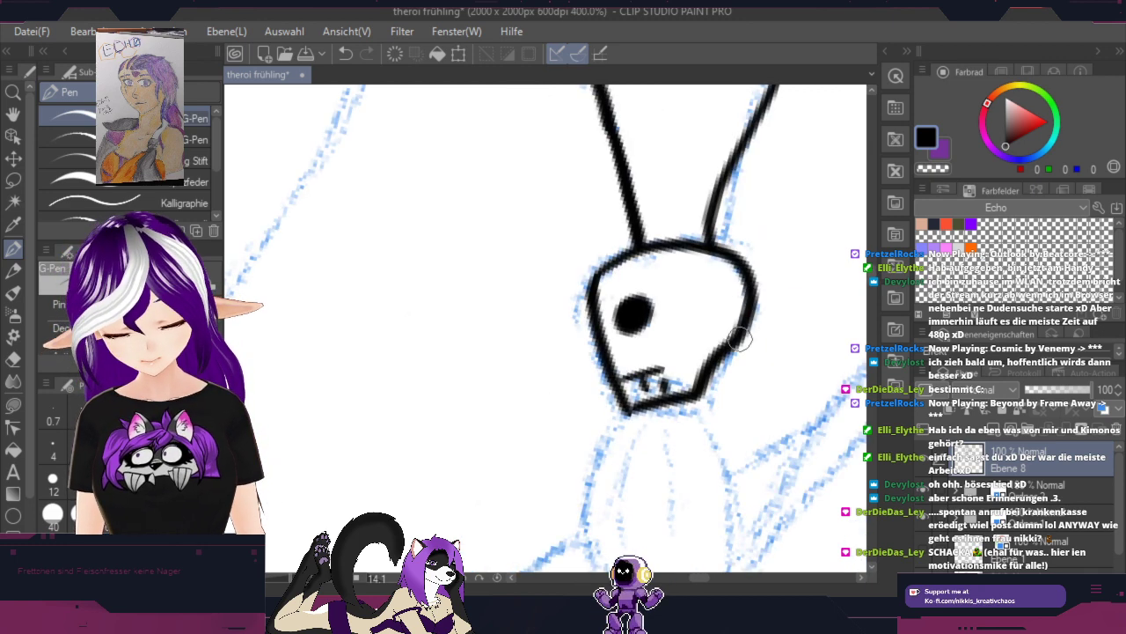
Step: Ink the two neck lines beneath the first character's jaw, one starting at the tip of the chin
{"action": "left_click_drag", "start_coordinate": [793, 420], "coordinate": [729, 241]}
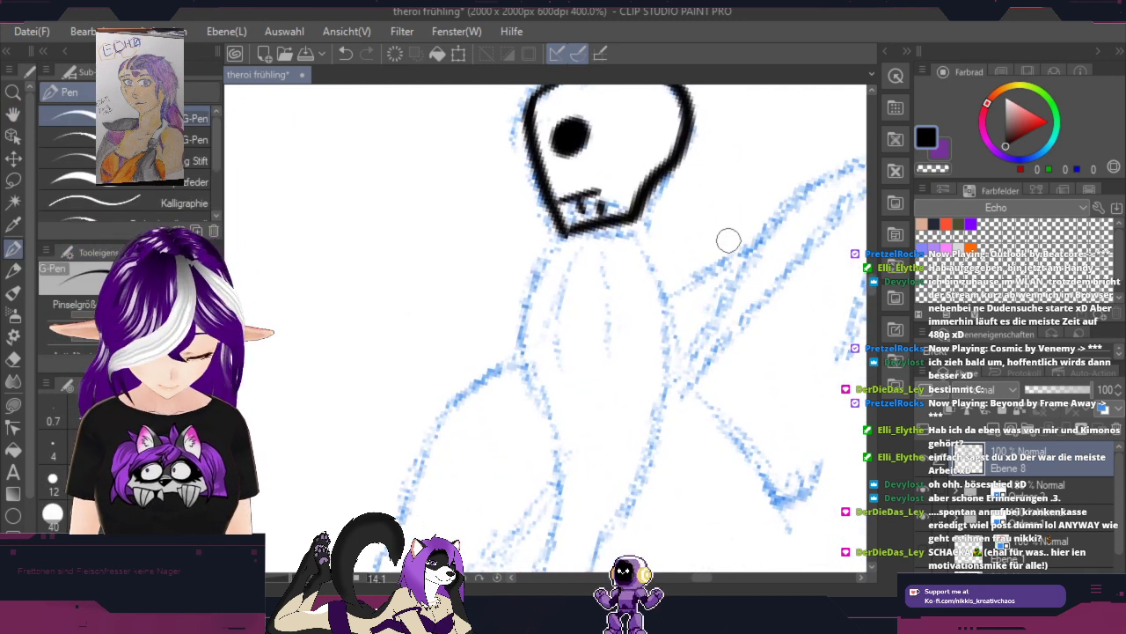
{"action": "scroll", "coordinate": [734, 461], "scroll_direction": "down", "scroll_amount": 3}
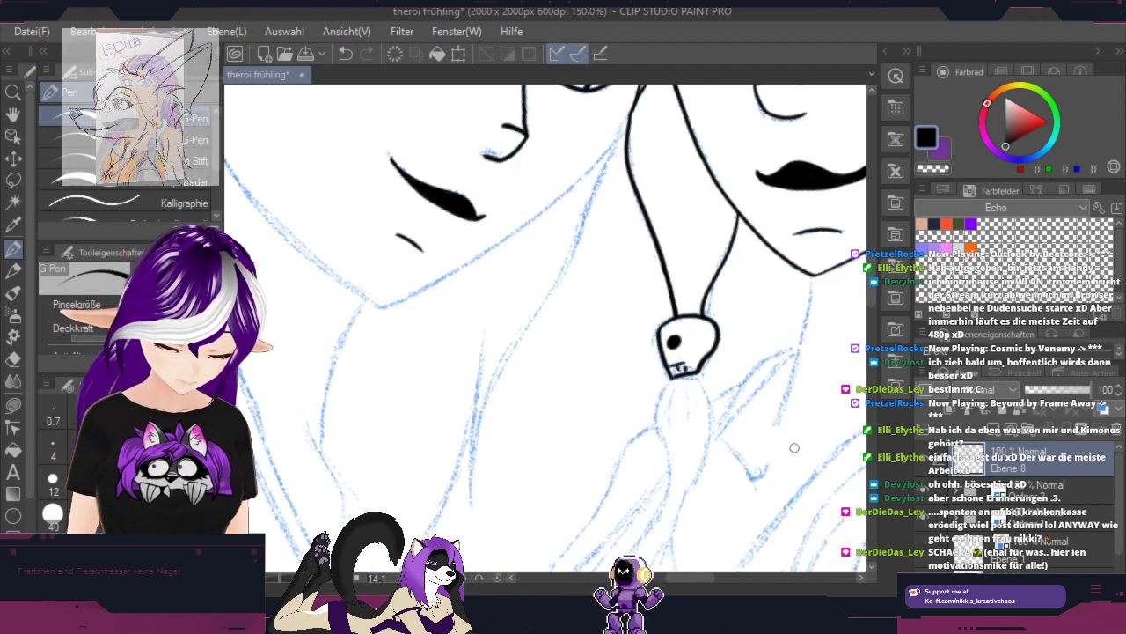
{"action": "left_click_drag", "start_coordinate": [752, 457], "coordinate": [546, 437]}
{"action": "left_click_drag", "start_coordinate": [758, 492], "coordinate": [732, 506]}
{"action": "mouse_move", "coordinate": [744, 461]}
{"action": "left_mouse_down"}
{"action": "mouse_move", "coordinate": [760, 501]}
{"action": "mouse_move", "coordinate": [754, 463]}
{"action": "mouse_move", "coordinate": [782, 396]}
{"action": "left_mouse_up"}
{"action": "key", "text": "p"}
{"action": "left_click_drag", "start_coordinate": [747, 253], "coordinate": [673, 345]}
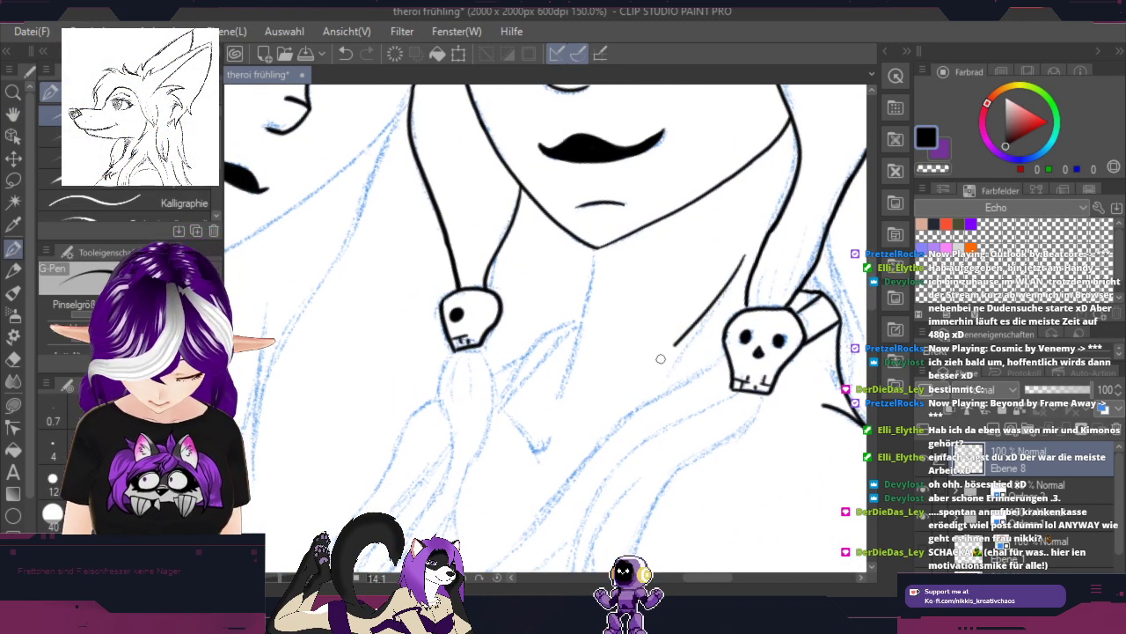
{"action": "scroll", "coordinate": [602, 286], "scroll_direction": "up", "scroll_amount": 1}
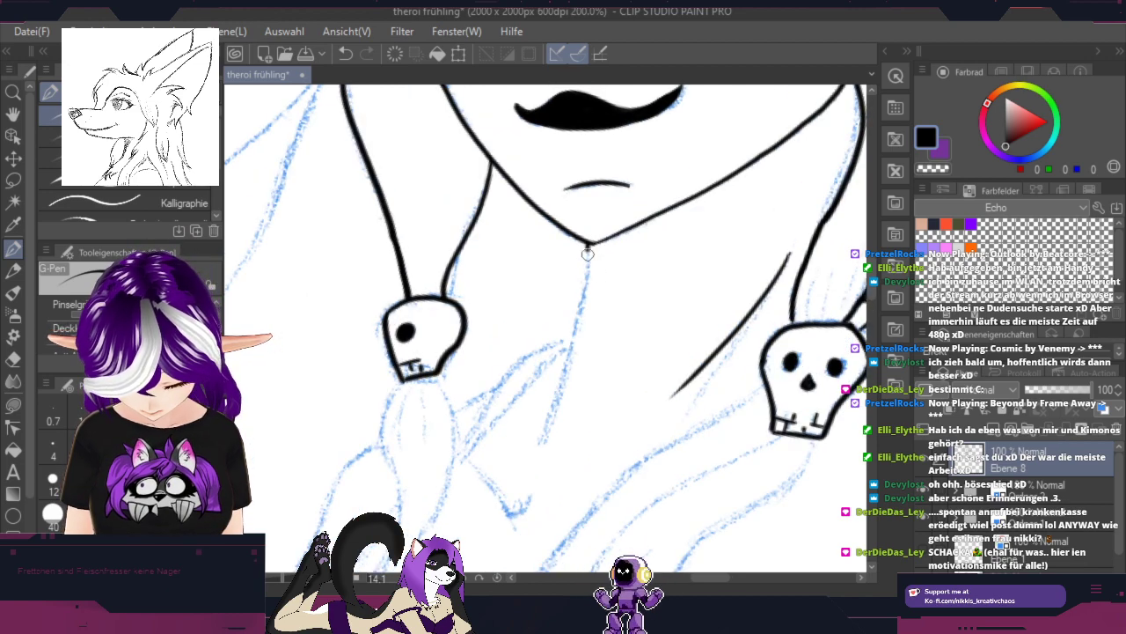
{"action": "left_click_drag", "start_coordinate": [587, 254], "coordinate": [540, 417]}
Step: Ink the two curved lines running from the first character's neck line down toward the hair below the skull bead
{"action": "scroll", "coordinate": [594, 437], "scroll_direction": "up", "scroll_amount": 2}
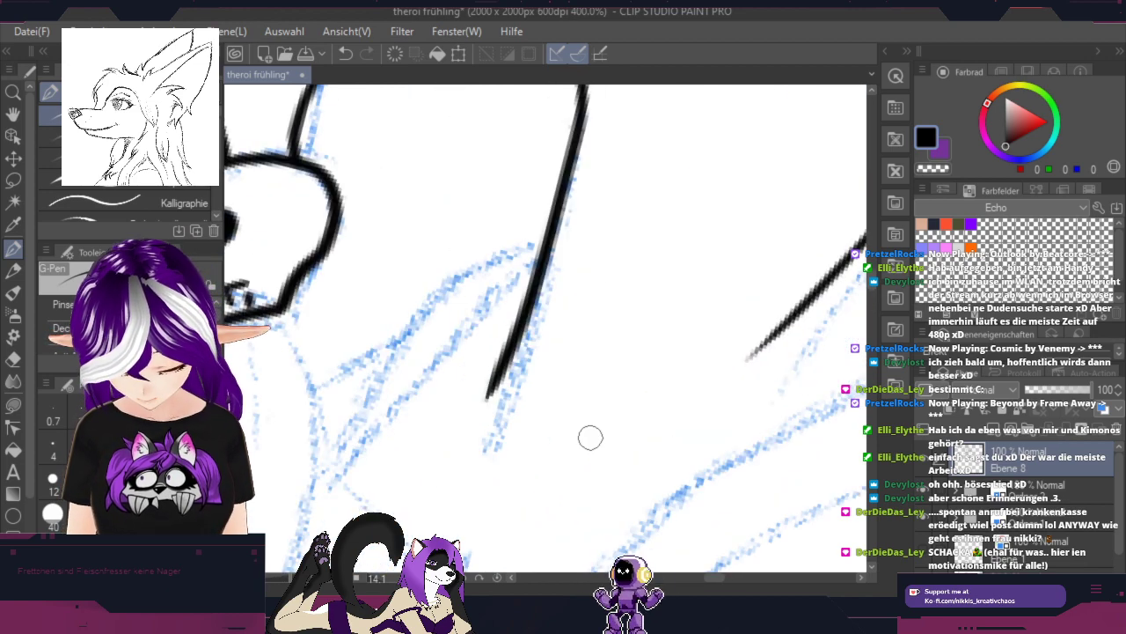
{"action": "key", "text": "space"}
{"action": "left_click_drag", "start_coordinate": [604, 369], "coordinate": [695, 412]}
{"action": "key", "text": "p"}
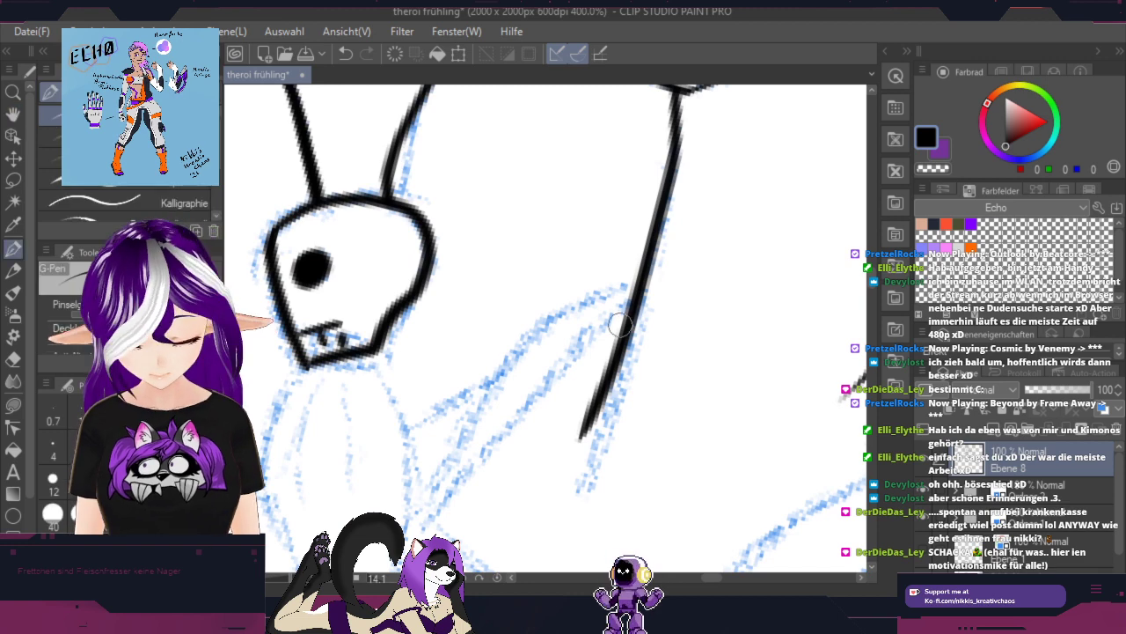
{"action": "mouse_move", "coordinate": [419, 503]}
{"action": "left_mouse_down"}
{"action": "mouse_move", "coordinate": [563, 306]}
{"action": "mouse_move", "coordinate": [634, 286]}
{"action": "left_mouse_up"}
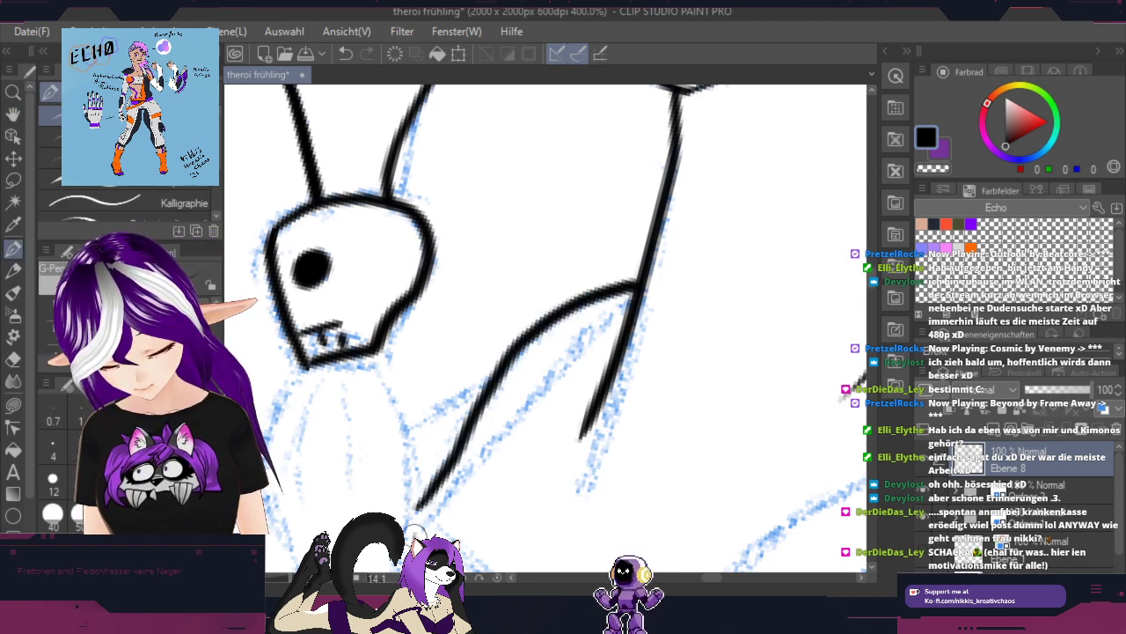
{"action": "left_click_drag", "start_coordinate": [421, 526], "coordinate": [625, 309]}
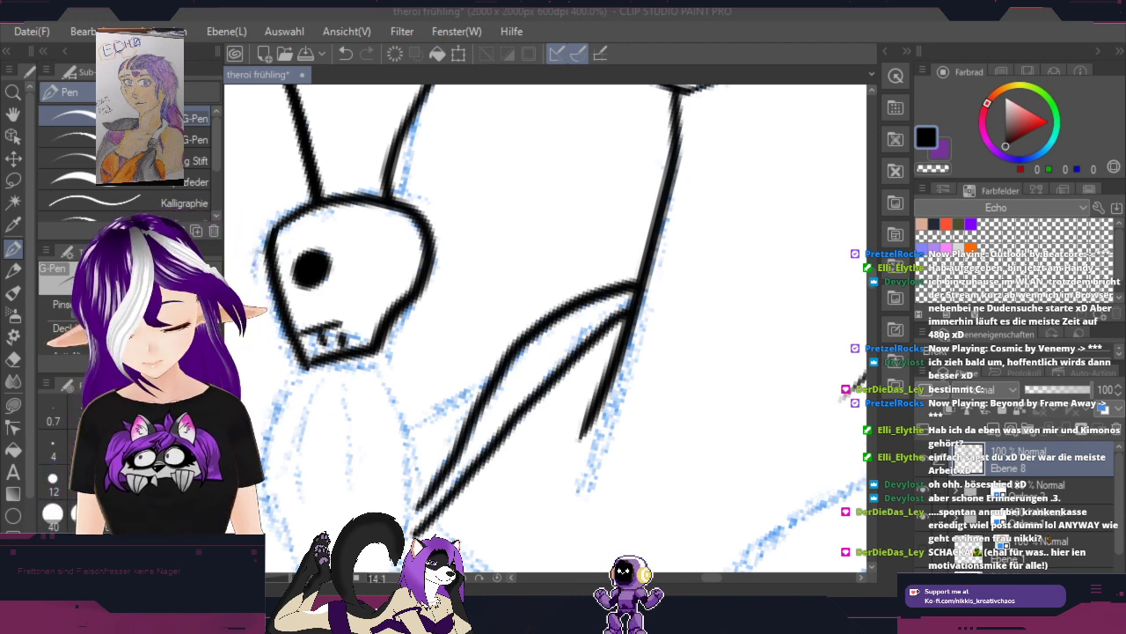
Step: Undo the short stroke at the neck line's end and ink the short line branching from the upper curve toward the hair
{"action": "left_click_drag", "start_coordinate": [536, 469], "coordinate": [588, 452]}
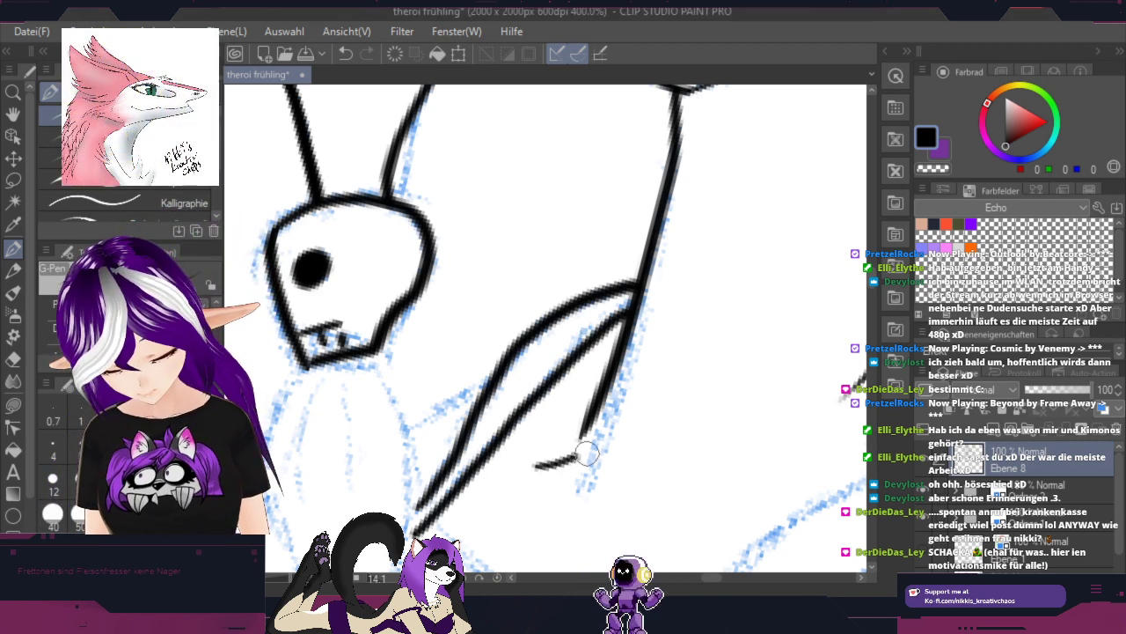
{"action": "left_click", "coordinate": [349, 55]}
{"action": "mouse_move", "coordinate": [523, 475]}
{"action": "left_mouse_down"}
{"action": "mouse_move", "coordinate": [591, 485]}
{"action": "mouse_move", "coordinate": [666, 364]}
{"action": "left_mouse_up"}
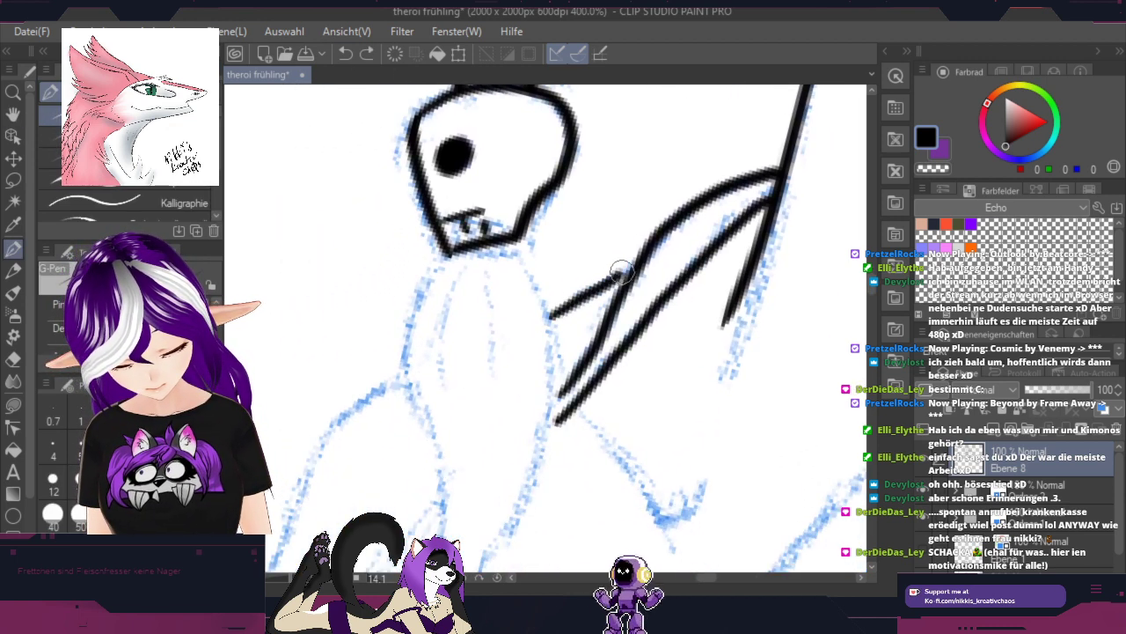
Step: Ink both bulging sides of the hair section hanging directly below the skull bead
{"action": "left_click_drag", "start_coordinate": [678, 427], "coordinate": [709, 354]}
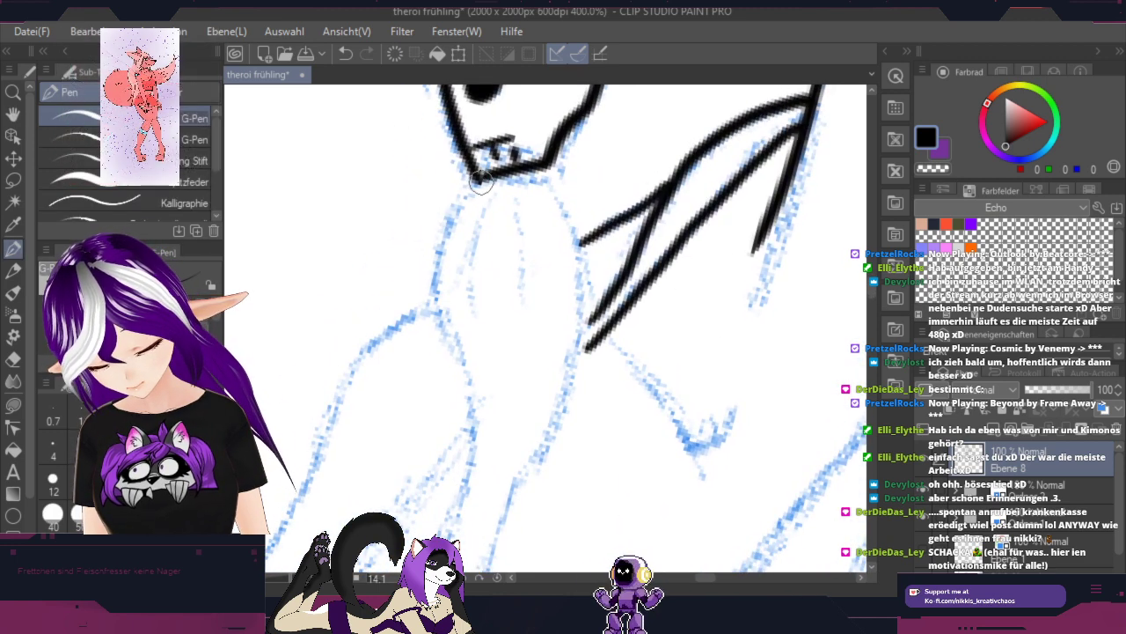
{"action": "mouse_move", "coordinate": [471, 186]}
{"action": "left_mouse_down"}
{"action": "mouse_move", "coordinate": [442, 246]}
{"action": "mouse_move", "coordinate": [475, 533]}
{"action": "left_mouse_up"}
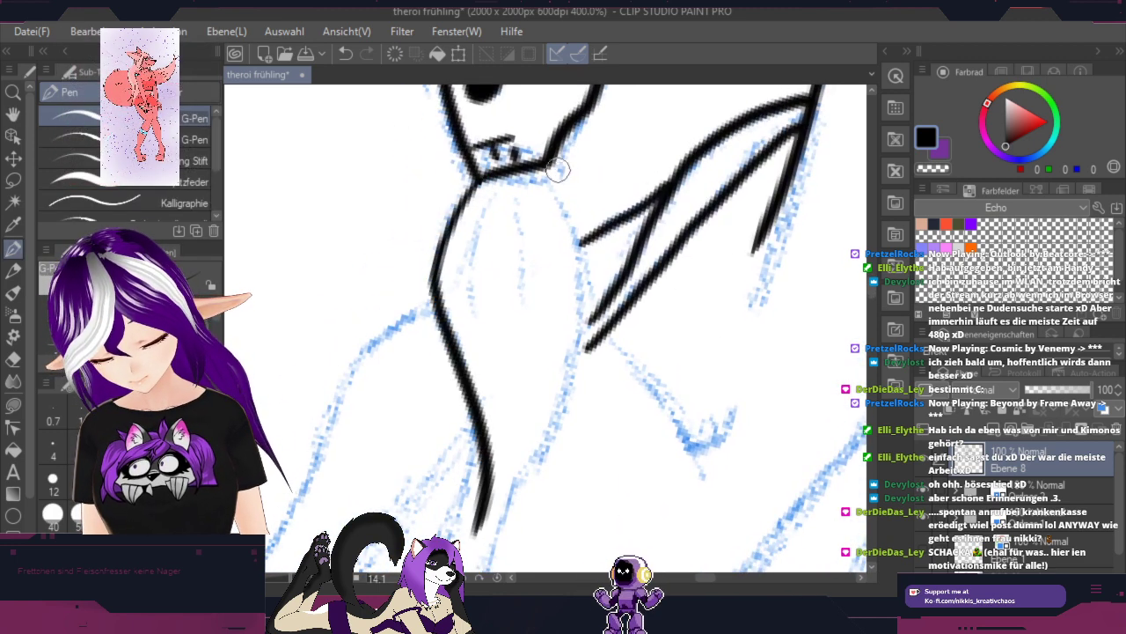
{"action": "mouse_move", "coordinate": [546, 175]}
{"action": "left_mouse_down"}
{"action": "mouse_move", "coordinate": [571, 231]}
{"action": "mouse_move", "coordinate": [584, 342]}
{"action": "mouse_move", "coordinate": [498, 517]}
{"action": "left_mouse_up"}
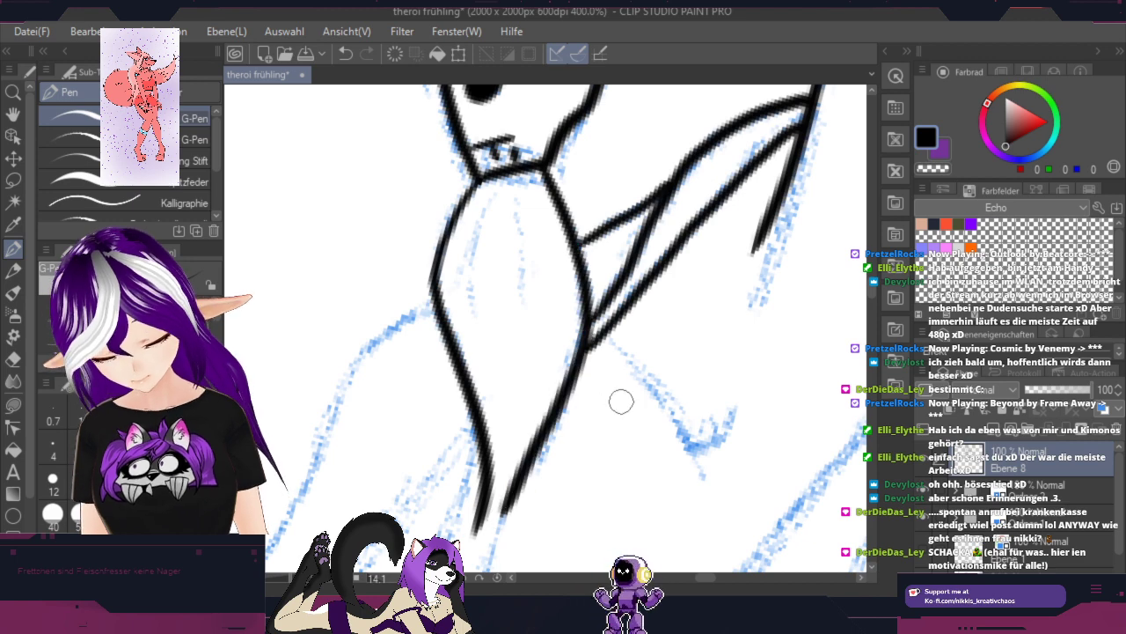
Step: Extend both sides of the hair section into pointed tips and join the tips with a curved lower line
{"action": "left_click_drag", "start_coordinate": [639, 469], "coordinate": [822, 168]}
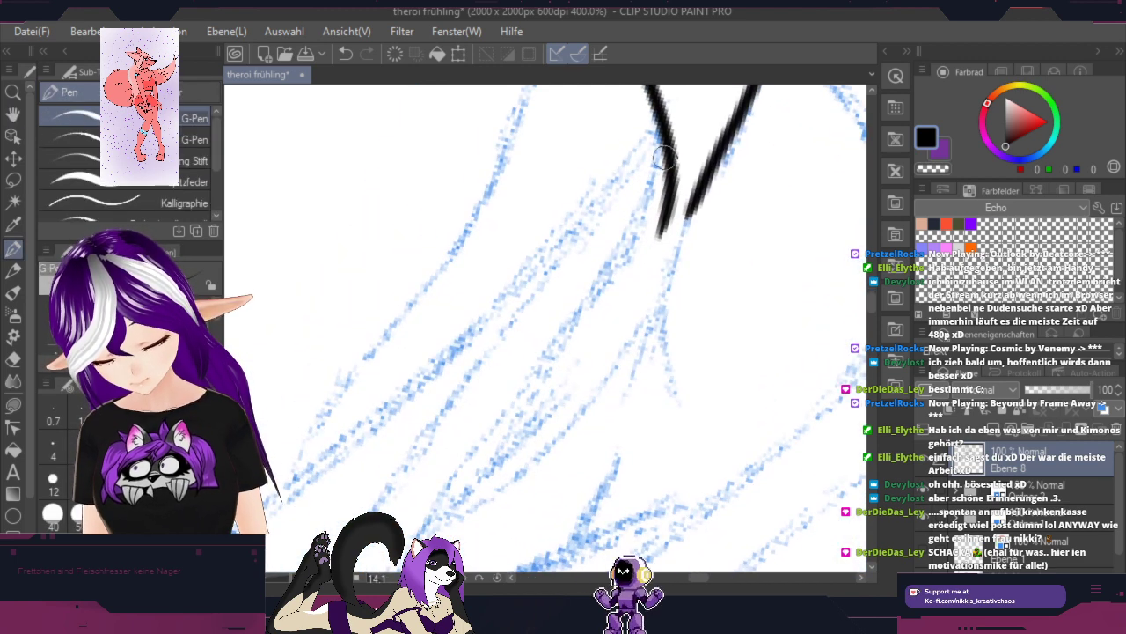
{"action": "mouse_move", "coordinate": [665, 139]}
{"action": "left_mouse_down"}
{"action": "mouse_move", "coordinate": [586, 299]}
{"action": "mouse_move", "coordinate": [453, 514]}
{"action": "mouse_move", "coordinate": [517, 417]}
{"action": "left_mouse_up"}
{"action": "mouse_move", "coordinate": [704, 183]}
{"action": "left_mouse_down"}
{"action": "mouse_move", "coordinate": [668, 292]}
{"action": "mouse_move", "coordinate": [677, 403]}
{"action": "left_mouse_up"}
{"action": "left_click_drag", "start_coordinate": [646, 323], "coordinate": [673, 400]}
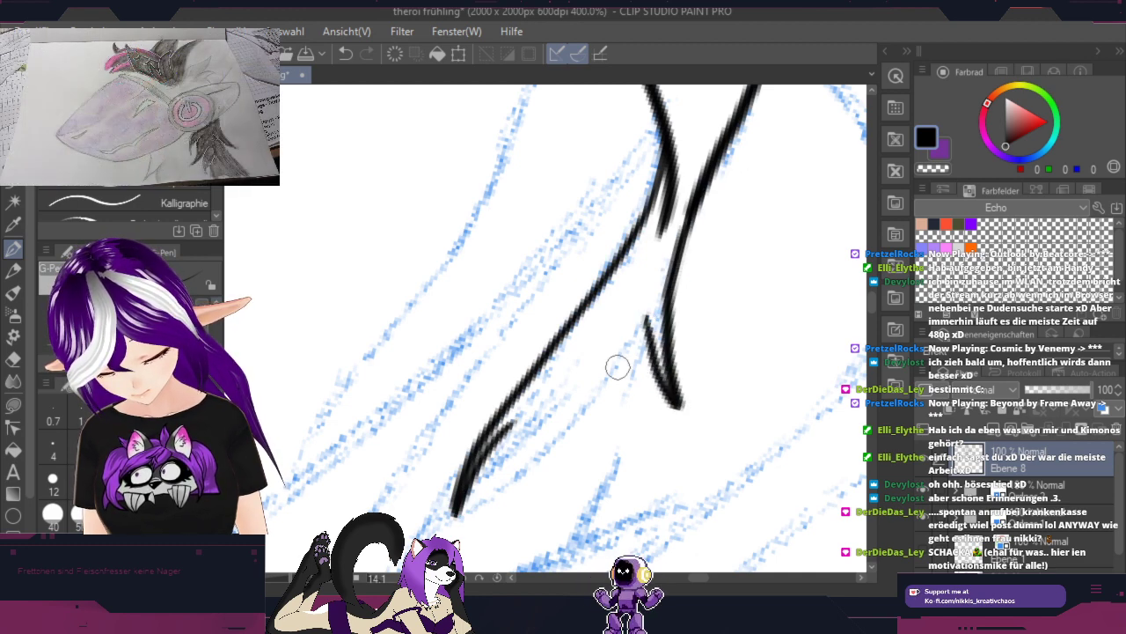
{"action": "mouse_move", "coordinate": [474, 474]}
{"action": "left_mouse_down"}
{"action": "mouse_move", "coordinate": [555, 428]}
{"action": "mouse_move", "coordinate": [638, 339]}
{"action": "left_mouse_up"}
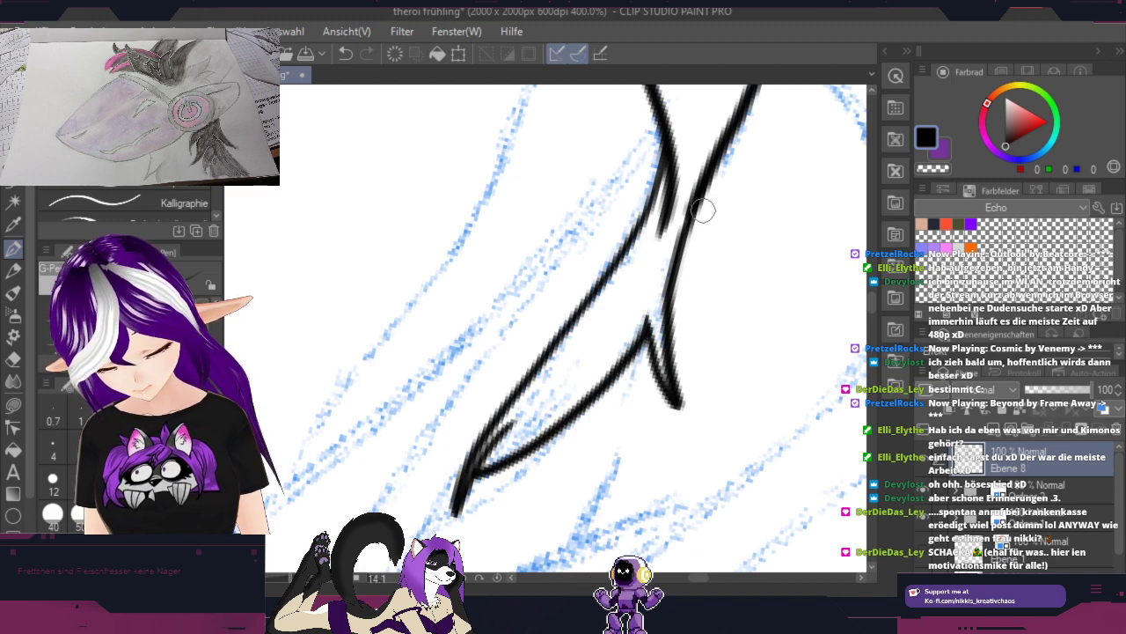
Step: Ink the long outer line running from the left edge of the hanging hair section down past its pointed tips
{"action": "key", "text": "space"}
{"action": "left_click_drag", "start_coordinate": [799, 351], "coordinate": [817, 67]}
{"action": "mouse_move", "coordinate": [658, 190]}
{"action": "left_mouse_down"}
{"action": "mouse_move", "coordinate": [658, 205]}
{"action": "mouse_move", "coordinate": [810, 308]}
{"action": "mouse_move", "coordinate": [666, 462]}
{"action": "left_mouse_up"}
{"action": "key", "text": "p"}
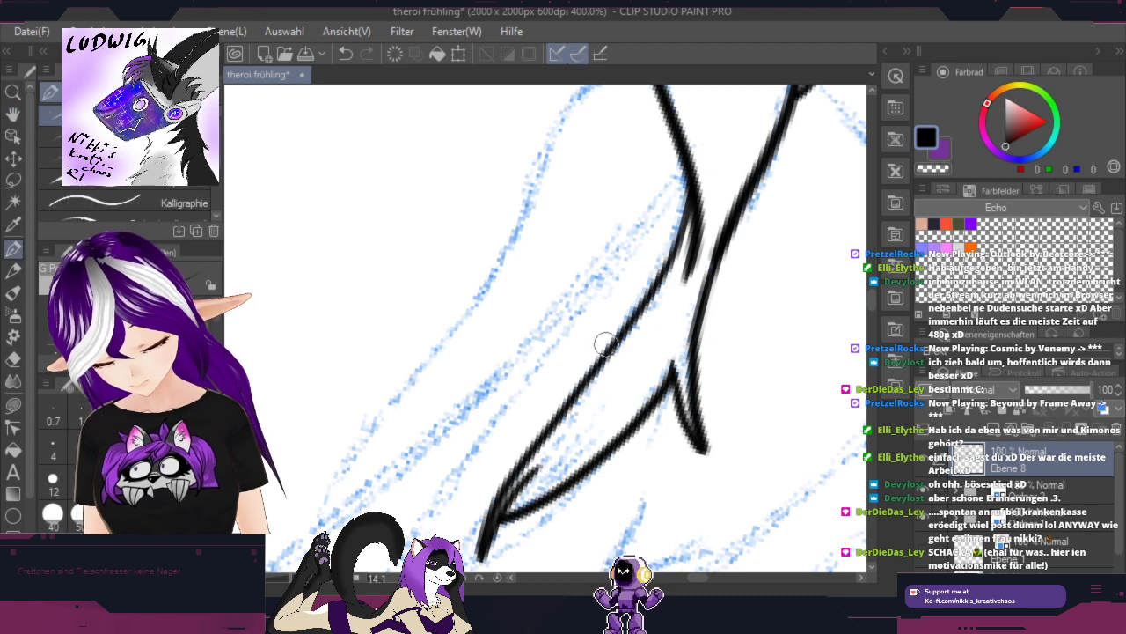
{"action": "left_click_drag", "start_coordinate": [686, 169], "coordinate": [409, 537]}
{"action": "key", "text": "space"}
{"action": "left_click_drag", "start_coordinate": [530, 457], "coordinate": [807, 79]}
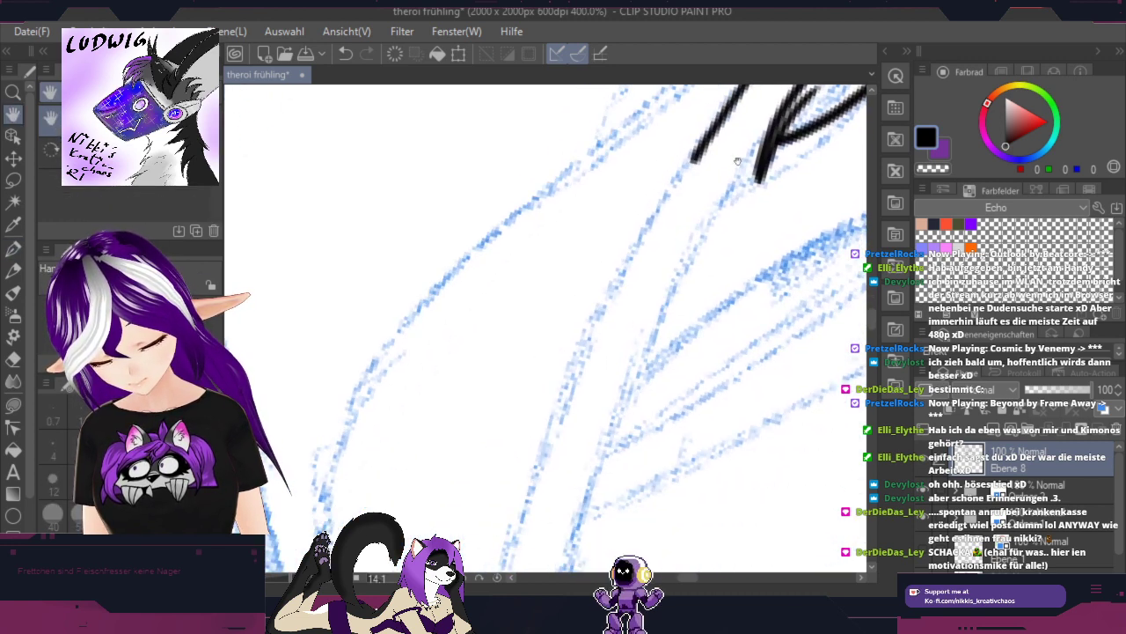
{"action": "mouse_move", "coordinate": [692, 164]}
{"action": "left_mouse_down"}
{"action": "mouse_move", "coordinate": [582, 348]}
{"action": "mouse_move", "coordinate": [500, 572]}
{"action": "left_mouse_up"}
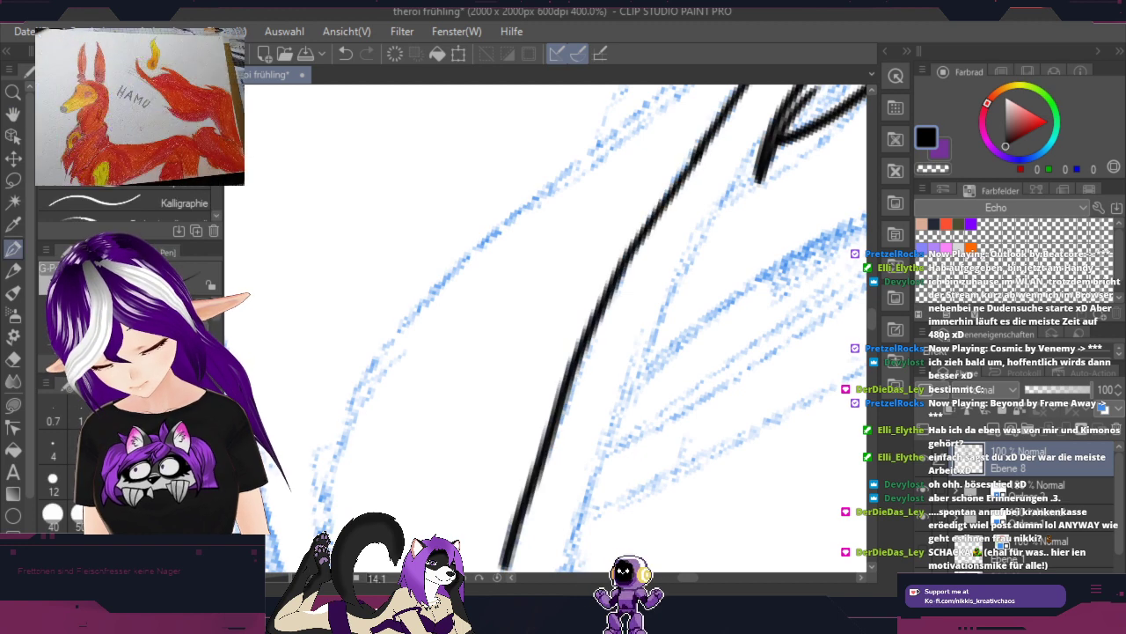
{"action": "key", "text": "space"}
{"action": "left_click_drag", "start_coordinate": [650, 457], "coordinate": [665, 82]}
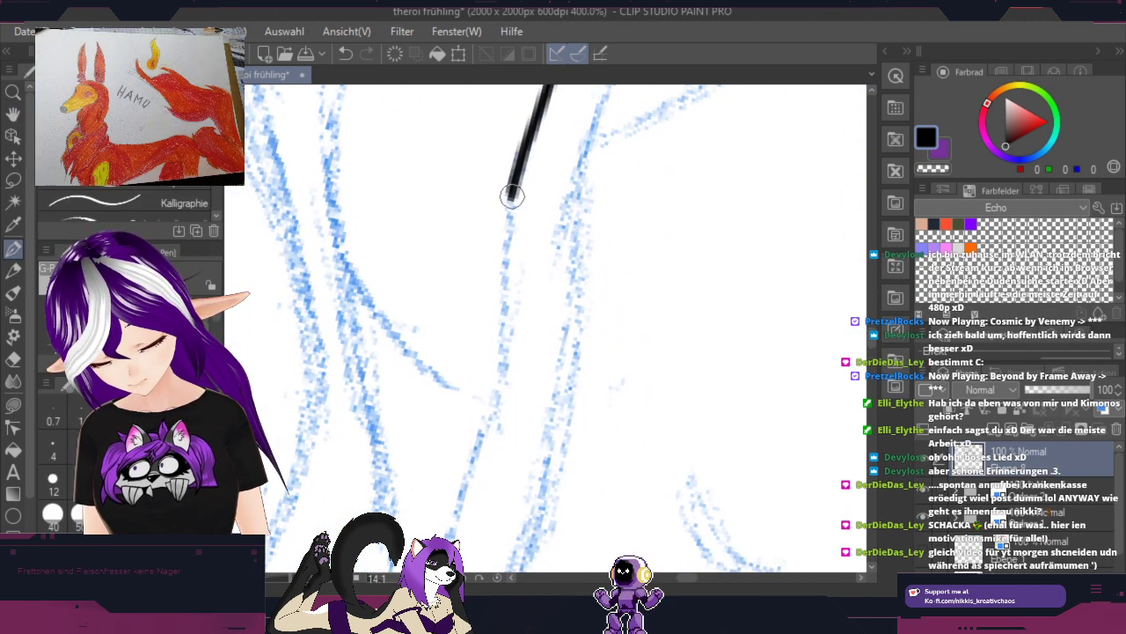
{"action": "mouse_move", "coordinate": [514, 220]}
{"action": "left_mouse_down"}
{"action": "mouse_move", "coordinate": [497, 367]}
{"action": "mouse_move", "coordinate": [447, 539]}
{"action": "left_mouse_up"}
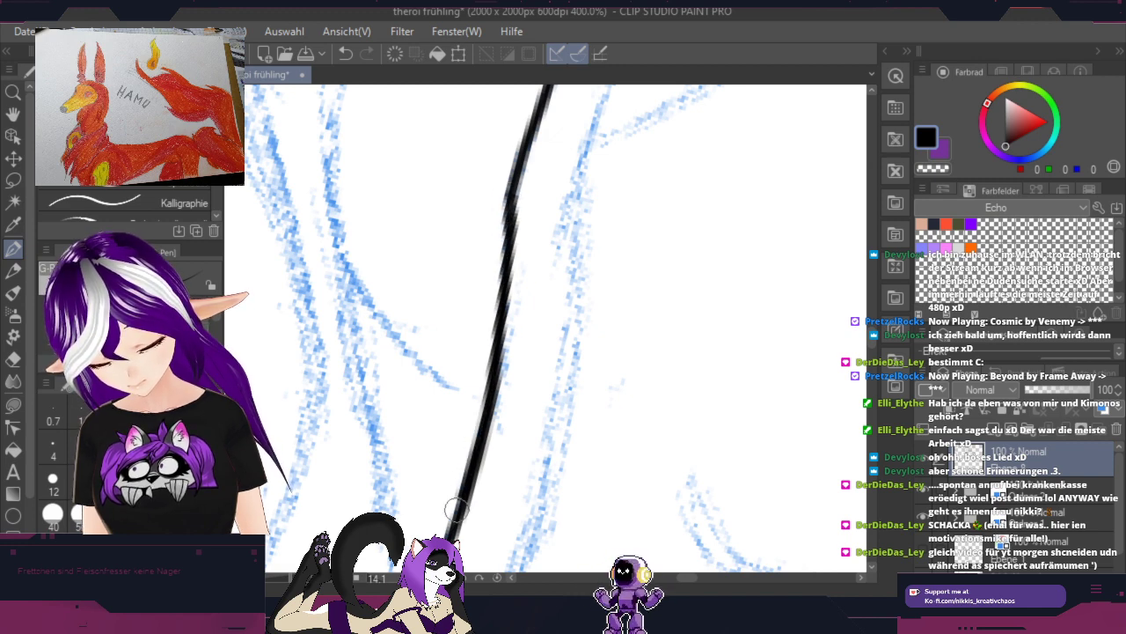
Step: Ink a second long line parallel to the outer one, starting at the lower hair tip and following the sketch downward
{"action": "key", "text": "space"}
{"action": "left_click_drag", "start_coordinate": [691, 281], "coordinate": [571, 430]}
{"action": "left_click_drag", "start_coordinate": [555, 334], "coordinate": [501, 499]}
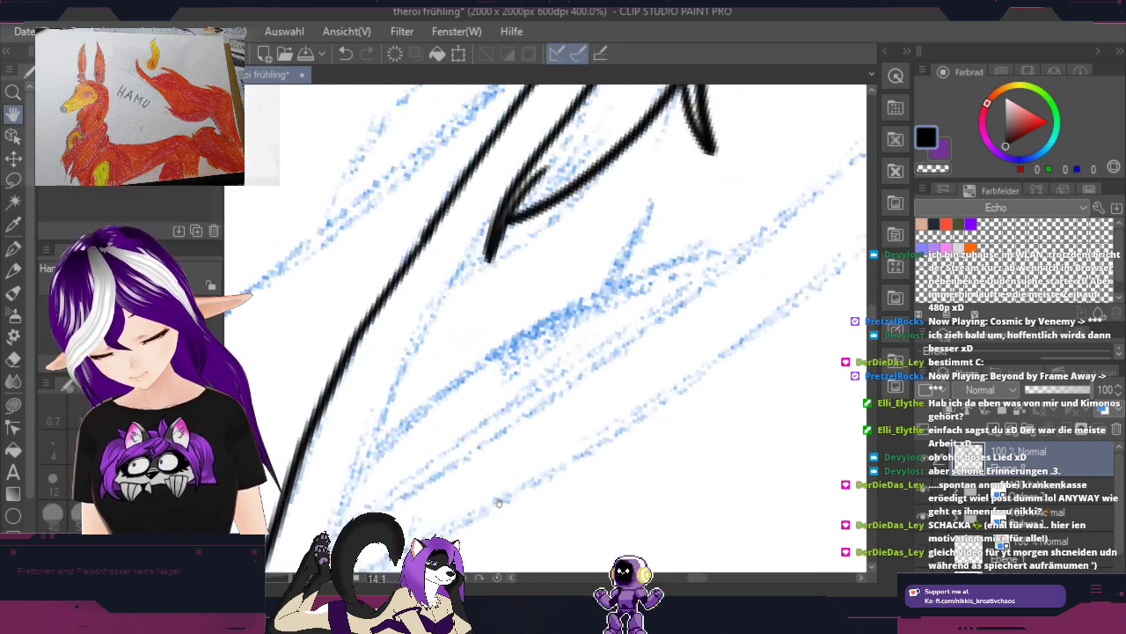
{"action": "mouse_move", "coordinate": [488, 305]}
{"action": "left_mouse_down"}
{"action": "mouse_move", "coordinate": [744, 209]}
{"action": "mouse_move", "coordinate": [631, 312]}
{"action": "mouse_move", "coordinate": [552, 528]}
{"action": "mouse_move", "coordinate": [676, 315]}
{"action": "mouse_move", "coordinate": [661, 84]}
{"action": "left_mouse_up"}
{"action": "key", "text": "space"}
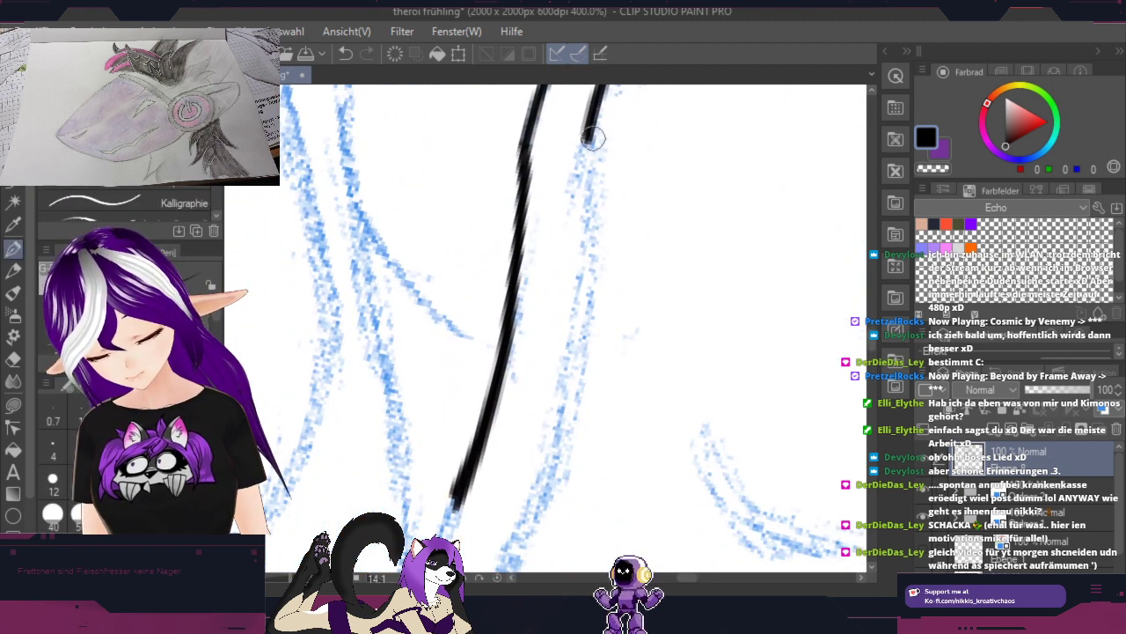
{"action": "mouse_move", "coordinate": [589, 132]}
{"action": "left_mouse_down"}
{"action": "mouse_move", "coordinate": [556, 432]}
{"action": "mouse_move", "coordinate": [509, 554]}
{"action": "left_mouse_up"}
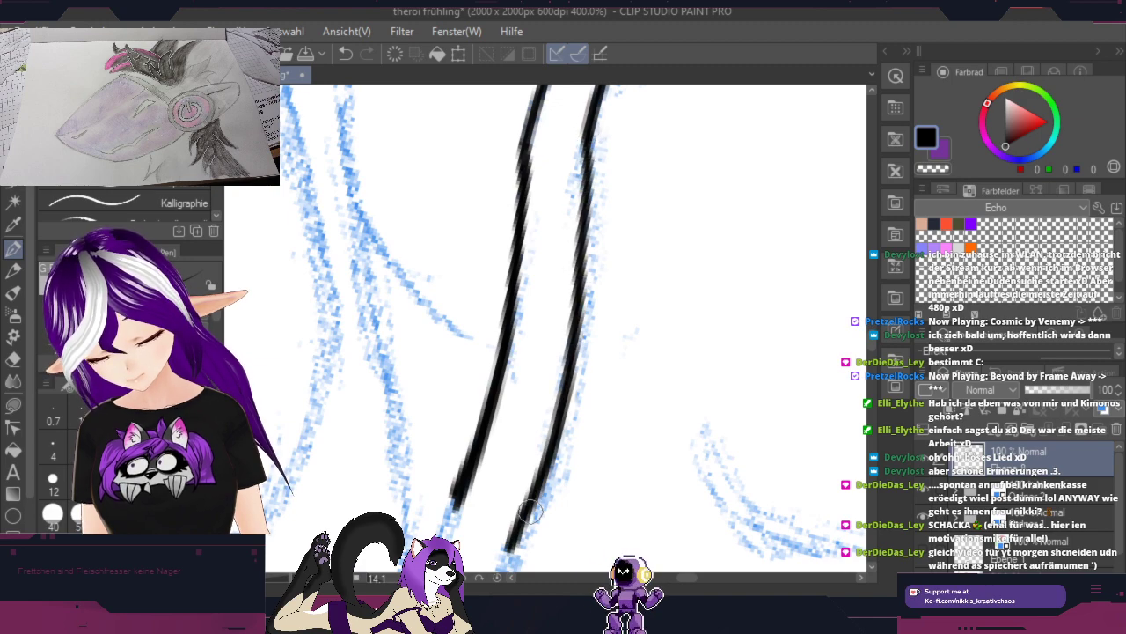
Step: Ink the line branching off the inner strand line below the hair tips and add a short spur near its end
{"action": "key", "text": "space"}
{"action": "left_click_drag", "start_coordinate": [614, 431], "coordinate": [737, 108]}
{"action": "left_click_drag", "start_coordinate": [715, 182], "coordinate": [439, 524]}
{"action": "left_click_drag", "start_coordinate": [579, 281], "coordinate": [475, 503]}
{"action": "left_click_drag", "start_coordinate": [587, 333], "coordinate": [554, 392]}
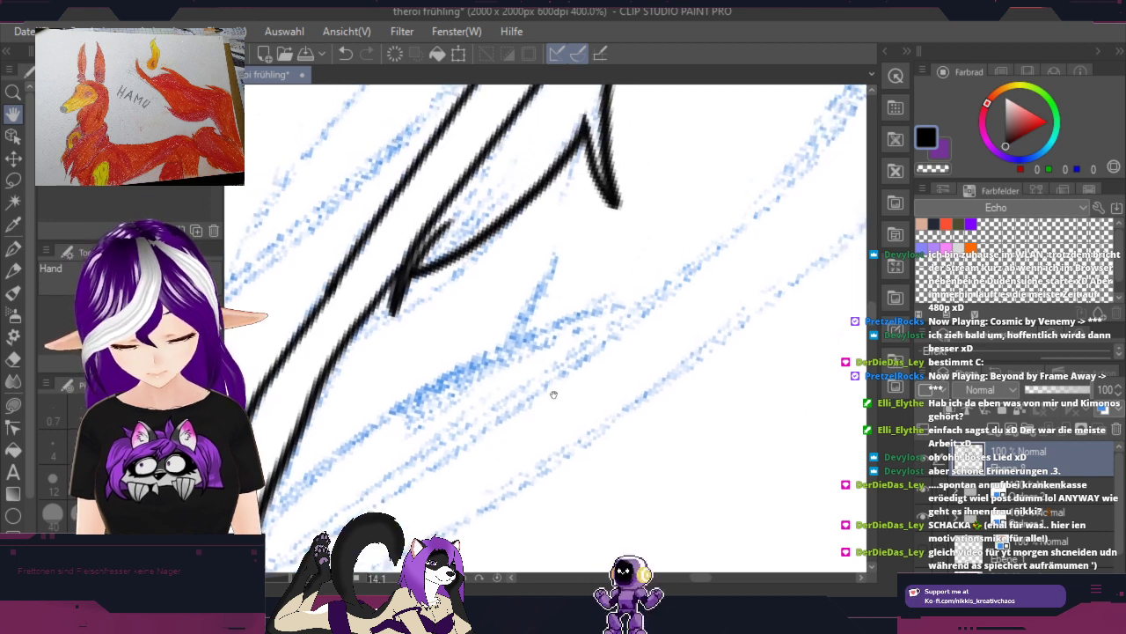
{"action": "left_click_drag", "start_coordinate": [466, 363], "coordinate": [506, 308]}
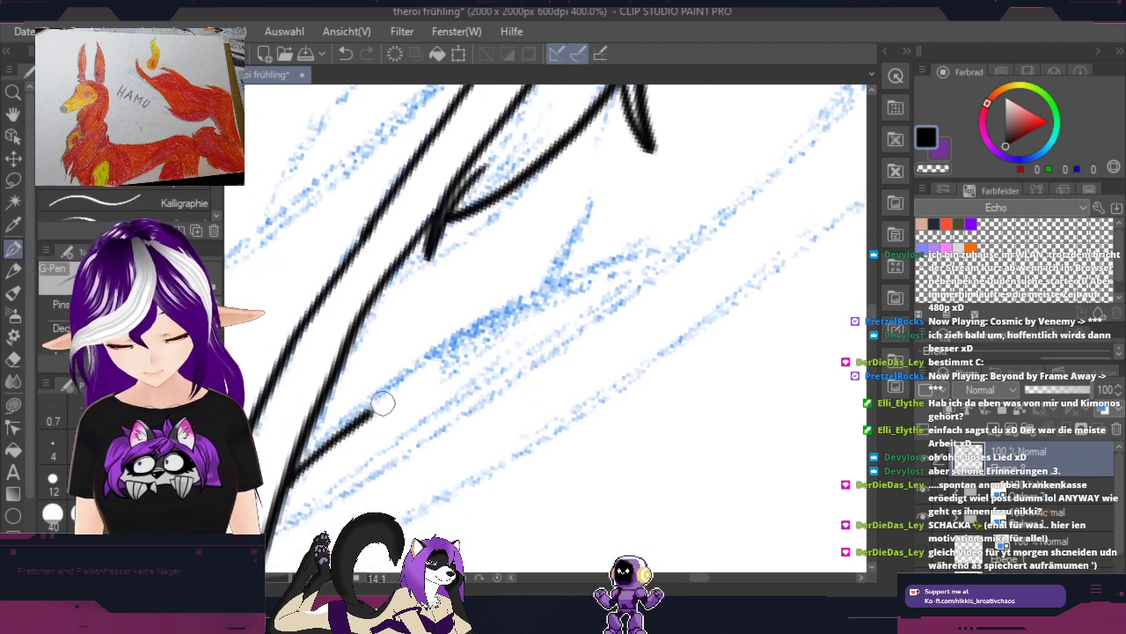
{"action": "mouse_move", "coordinate": [383, 403]}
{"action": "left_mouse_down"}
{"action": "mouse_move", "coordinate": [466, 345]}
{"action": "mouse_move", "coordinate": [648, 255]}
{"action": "left_mouse_up"}
{"action": "left_click_drag", "start_coordinate": [541, 296], "coordinate": [584, 199]}
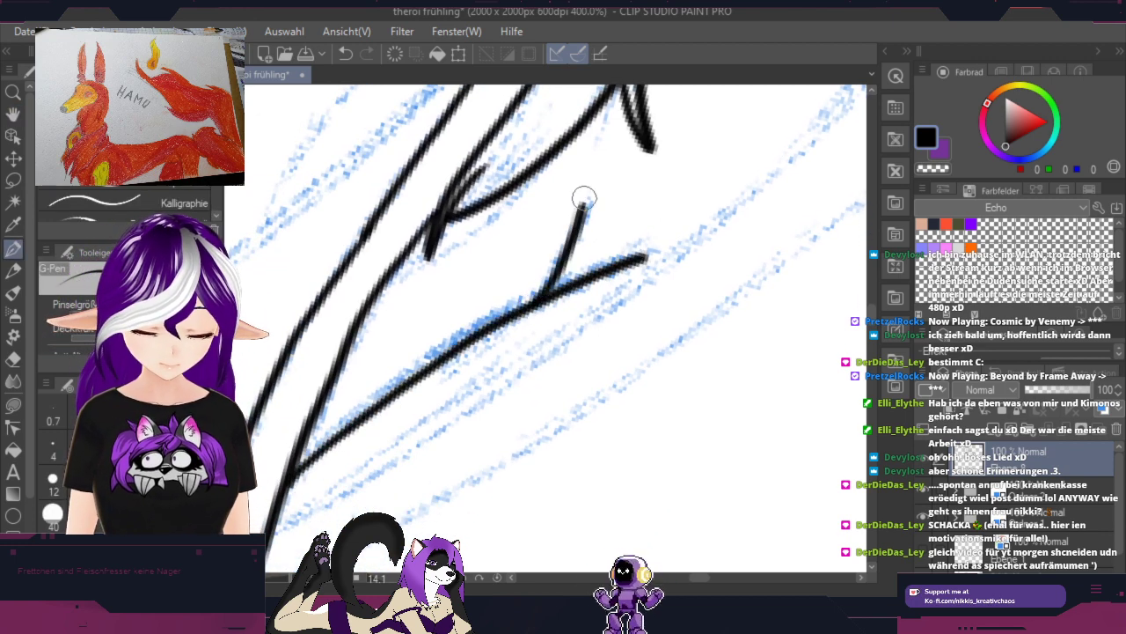
Step: Rotate the canvas and ink the long line running beside the new branch and joining the inner strand line
{"action": "key", "text": "r"}
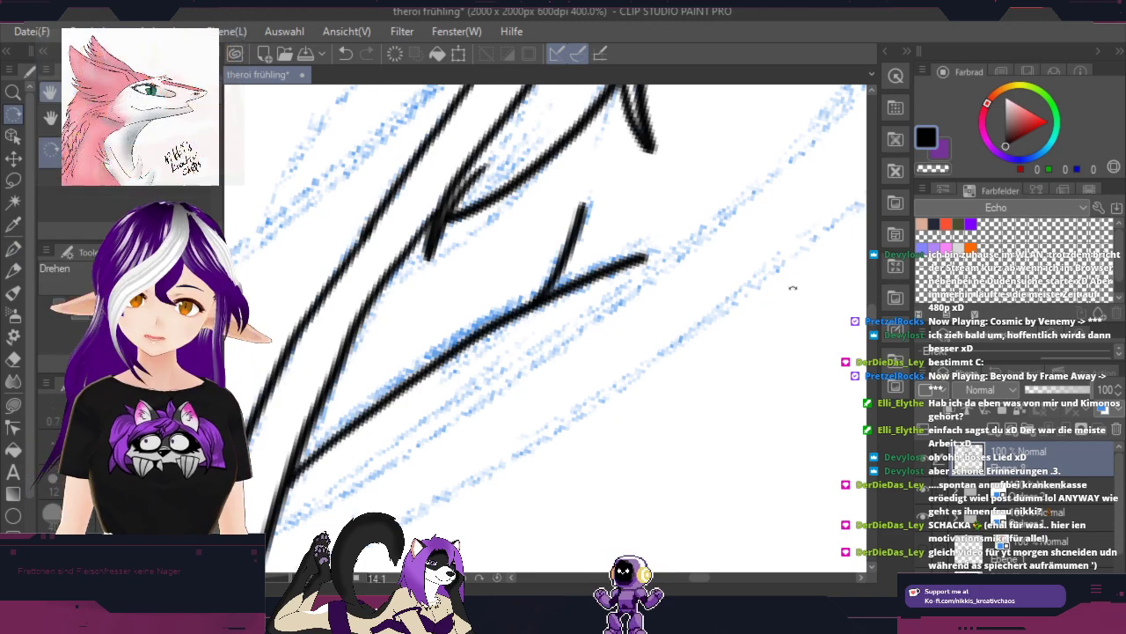
{"action": "mouse_move", "coordinate": [792, 288]}
{"action": "left_mouse_down"}
{"action": "mouse_move", "coordinate": [574, 464]}
{"action": "mouse_move", "coordinate": [382, 386]}
{"action": "mouse_move", "coordinate": [370, 291]}
{"action": "left_mouse_up"}
{"action": "key", "text": "p"}
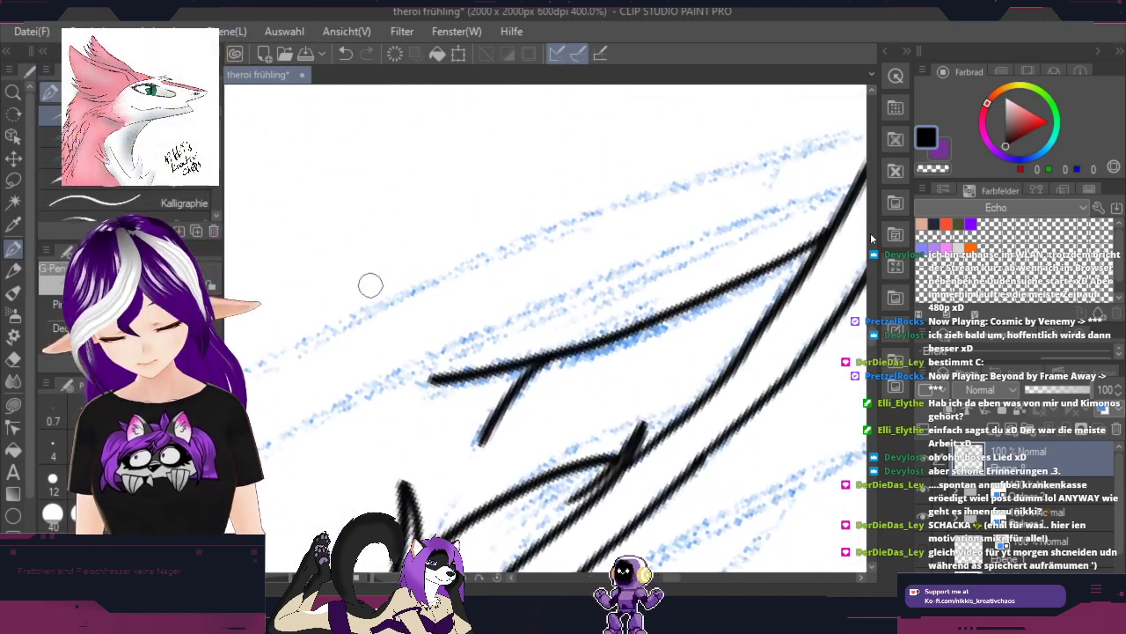
{"action": "key", "text": "space"}
{"action": "left_click_drag", "start_coordinate": [636, 349], "coordinate": [673, 327]}
{"action": "key", "text": "r"}
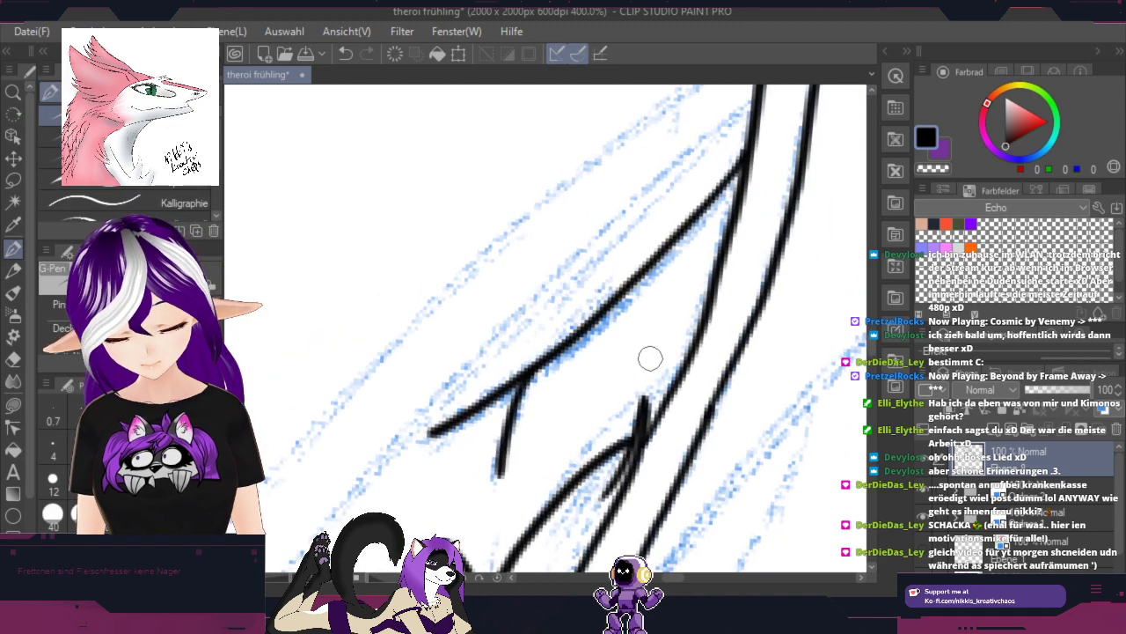
{"action": "key", "text": "space"}
{"action": "left_click_drag", "start_coordinate": [620, 381], "coordinate": [660, 370]}
{"action": "key", "text": "r"}
{"action": "left_click_drag", "start_coordinate": [753, 324], "coordinate": [743, 361]}
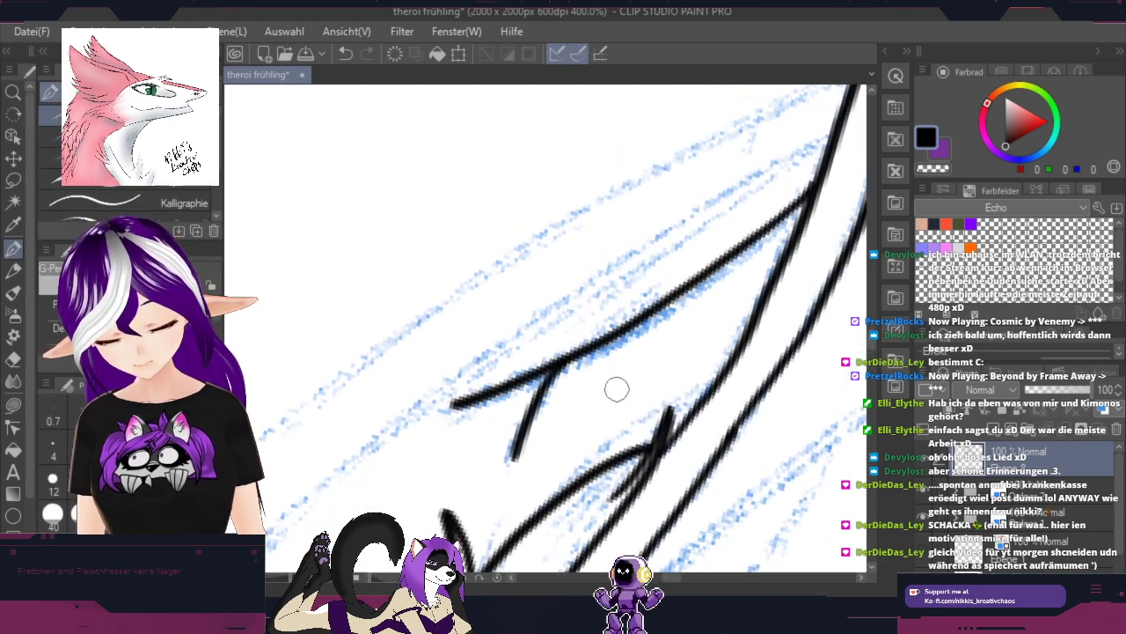
{"action": "mouse_move", "coordinate": [293, 517]}
{"action": "left_mouse_down"}
{"action": "mouse_move", "coordinate": [467, 376]}
{"action": "mouse_move", "coordinate": [828, 130]}
{"action": "left_mouse_up"}
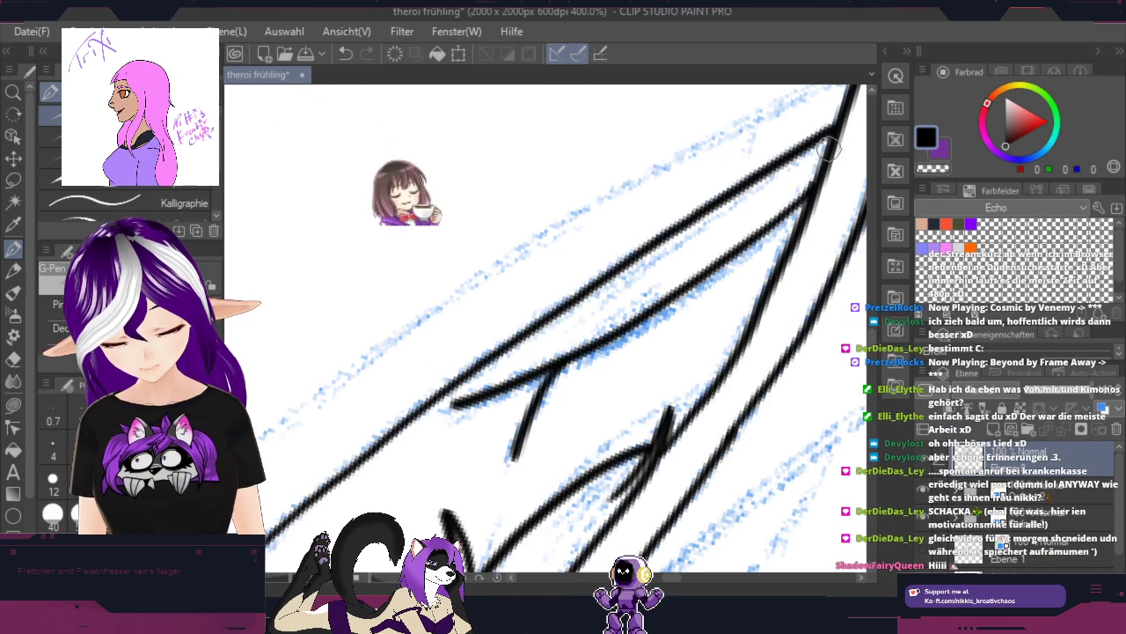
Step: Extend the long line along the sketch until it meets the side of the other skull bead
{"action": "key", "text": "space"}
{"action": "mouse_move", "coordinate": [563, 407]}
{"action": "left_mouse_down"}
{"action": "mouse_move", "coordinate": [628, 347]}
{"action": "mouse_move", "coordinate": [807, 115]}
{"action": "left_mouse_up"}
{"action": "mouse_move", "coordinate": [594, 319]}
{"action": "left_mouse_down"}
{"action": "mouse_move", "coordinate": [700, 210]}
{"action": "mouse_move", "coordinate": [772, 108]}
{"action": "mouse_move", "coordinate": [832, 202]}
{"action": "left_mouse_up"}
{"action": "mouse_move", "coordinate": [768, 125]}
{"action": "left_mouse_down"}
{"action": "mouse_move", "coordinate": [474, 444]}
{"action": "mouse_move", "coordinate": [331, 526]}
{"action": "mouse_move", "coordinate": [289, 528]}
{"action": "left_mouse_up"}
{"action": "key", "text": "space"}
{"action": "mouse_move", "coordinate": [586, 420]}
{"action": "left_mouse_down"}
{"action": "mouse_move", "coordinate": [604, 393]}
{"action": "mouse_move", "coordinate": [912, 172]}
{"action": "left_mouse_up"}
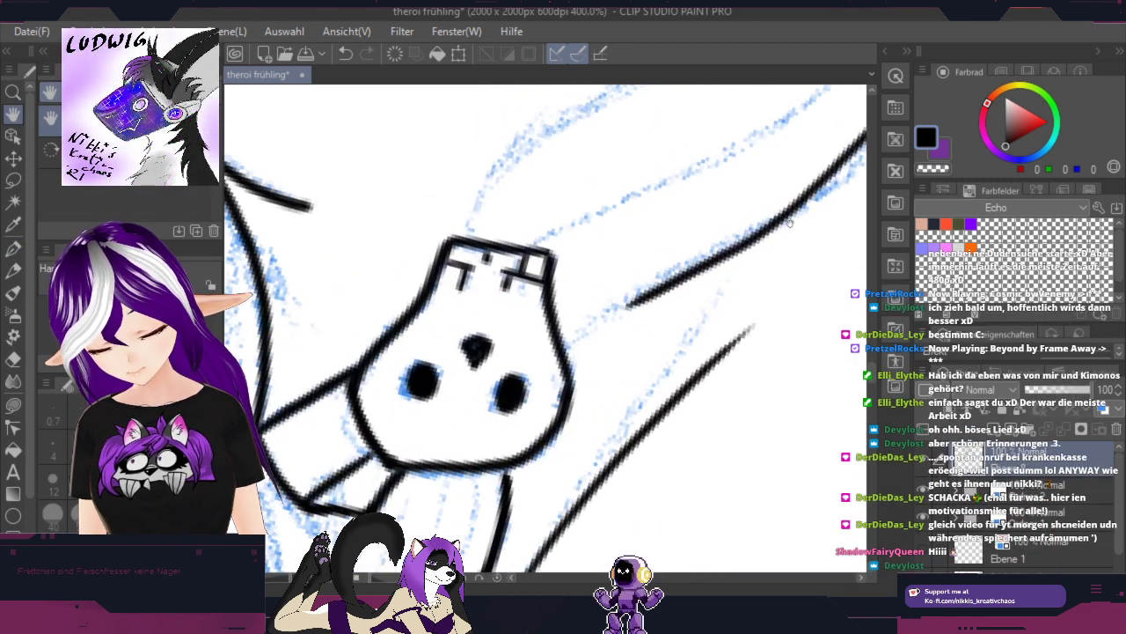
{"action": "left_click_drag", "start_coordinate": [572, 343], "coordinate": [686, 269]}
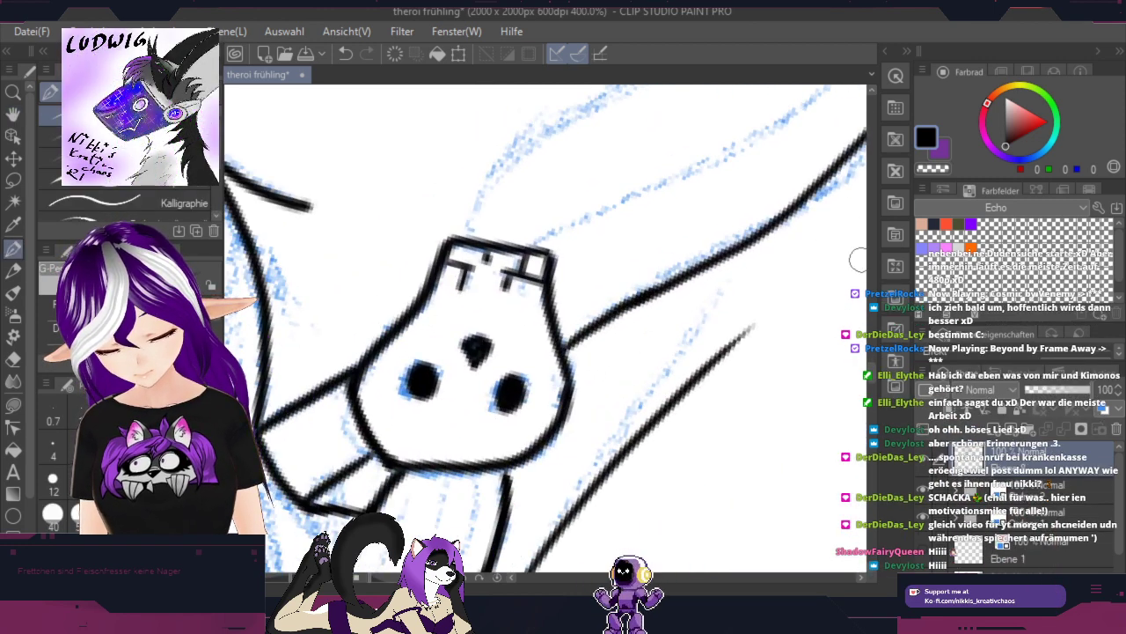
Step: Ink the small line beside the first skull bead's hair section, ending it in an upturned hook
{"action": "key", "text": "space"}
{"action": "left_click_drag", "start_coordinate": [839, 261], "coordinate": [413, 531]}
{"action": "left_click_drag", "start_coordinate": [777, 407], "coordinate": [625, 437]}
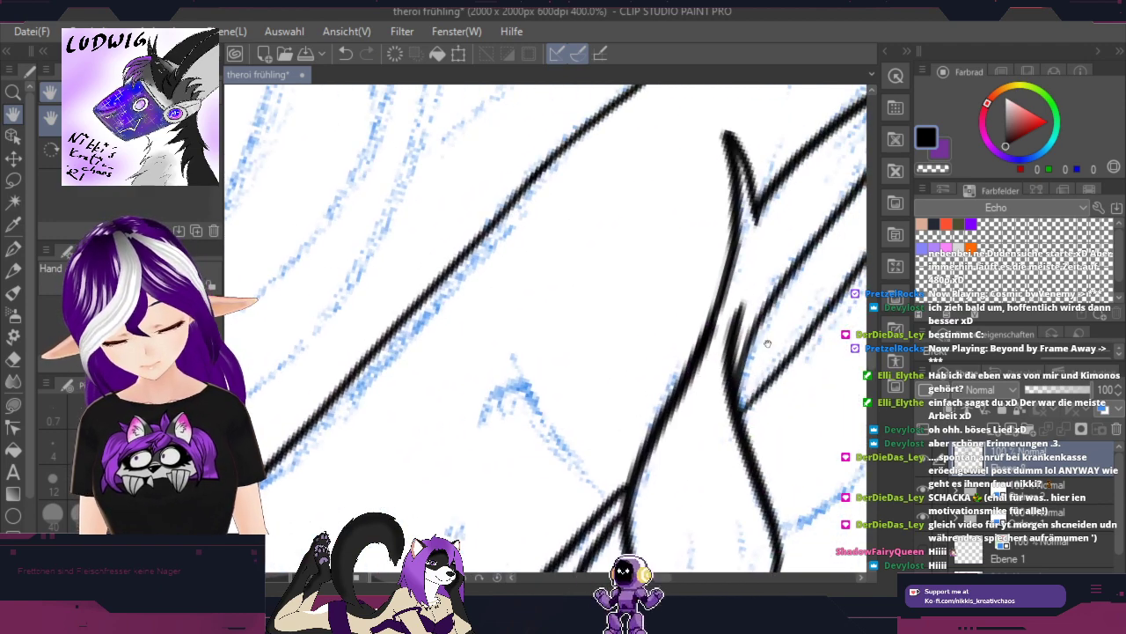
{"action": "key", "text": "shift+space"}
{"action": "left_click_drag", "start_coordinate": [782, 308], "coordinate": [500, 447]}
{"action": "key", "text": "space"}
{"action": "left_click_drag", "start_coordinate": [499, 361], "coordinate": [663, 523]}
{"action": "scroll", "coordinate": [689, 510], "scroll_direction": "down", "scroll_amount": 3}
{"action": "scroll", "coordinate": [671, 509], "scroll_direction": "up", "scroll_amount": 3}
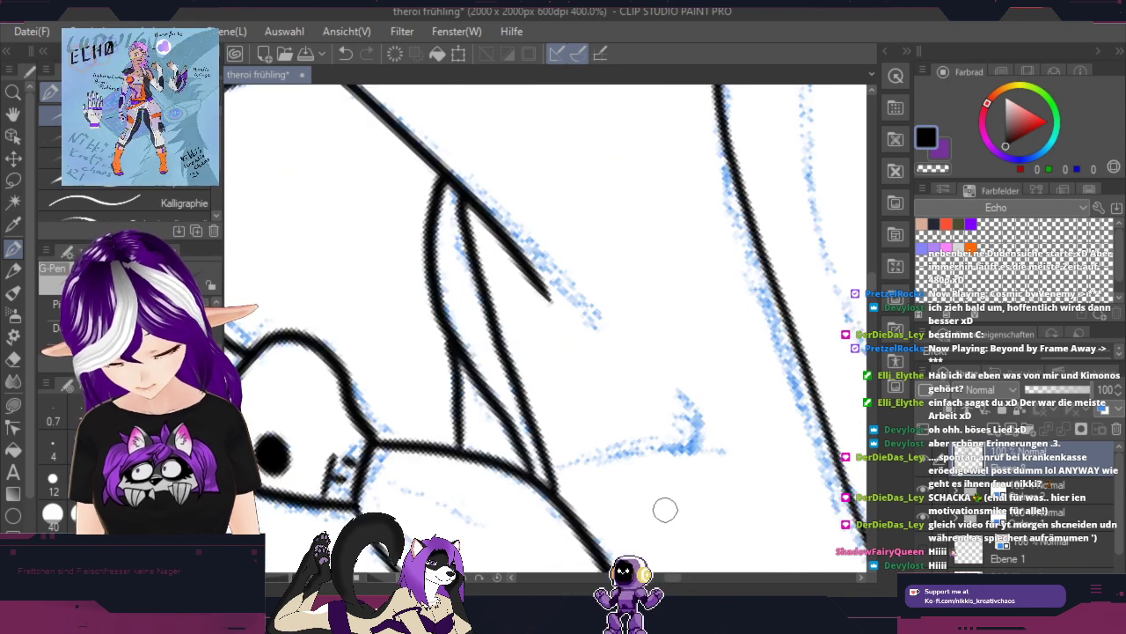
{"action": "scroll", "coordinate": [665, 509], "scroll_direction": "up", "scroll_amount": 2}
{"action": "mouse_move", "coordinate": [449, 439]}
{"action": "left_mouse_down"}
{"action": "mouse_move", "coordinate": [639, 405]}
{"action": "mouse_move", "coordinate": [740, 356]}
{"action": "mouse_move", "coordinate": [709, 305]}
{"action": "left_mouse_up"}
{"action": "key", "text": "h"}
{"action": "left_click_drag", "start_coordinate": [707, 225], "coordinate": [767, 422]}
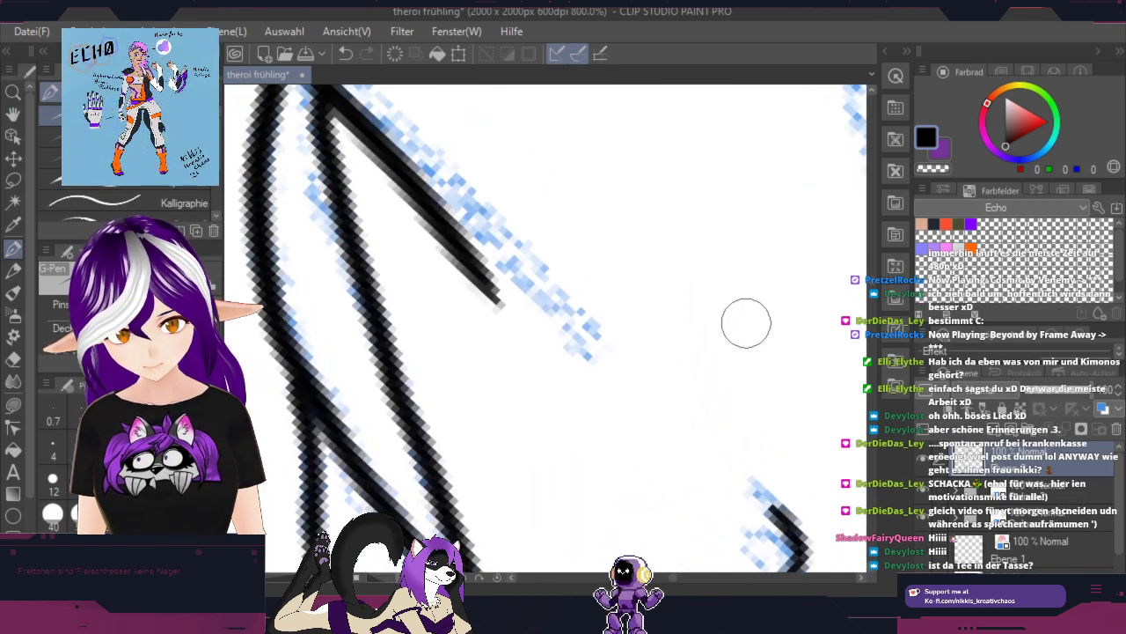
Step: Ink the long curve from the second skull bead's jaw down into a tip, plus the inner curves of that hair section
{"action": "key", "text": "shift+space"}
{"action": "left_click_drag", "start_coordinate": [752, 285], "coordinate": [730, 436]}
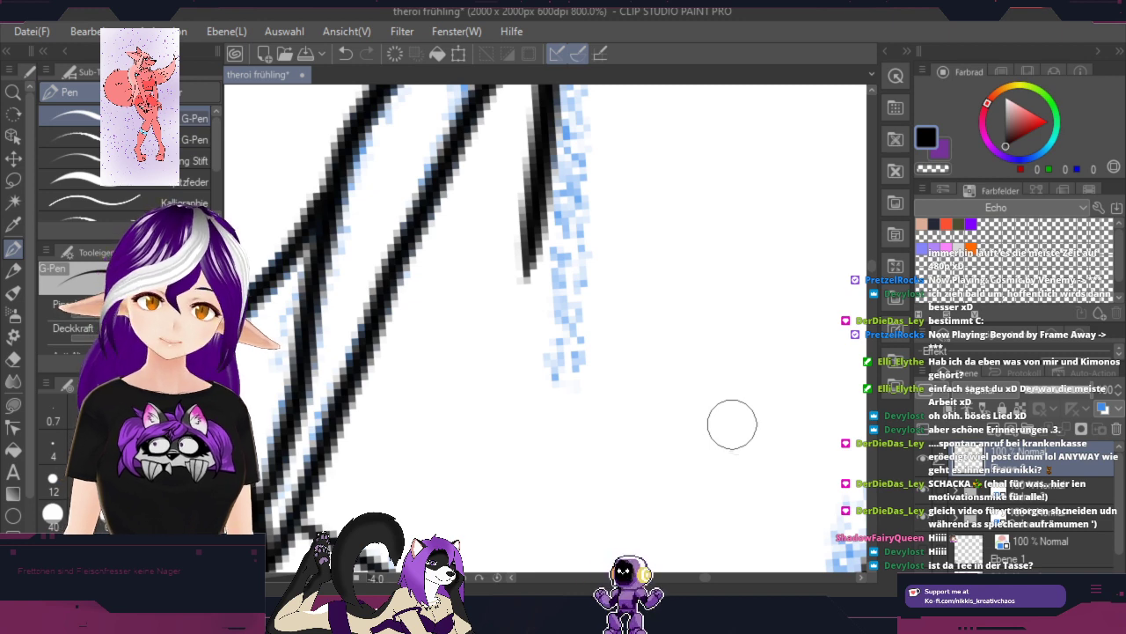
{"action": "left_click_drag", "start_coordinate": [616, 269], "coordinate": [535, 510]}
{"action": "scroll", "coordinate": [536, 511], "scroll_direction": "down", "scroll_amount": 2}
{"action": "left_click_drag", "start_coordinate": [616, 463], "coordinate": [685, 112]}
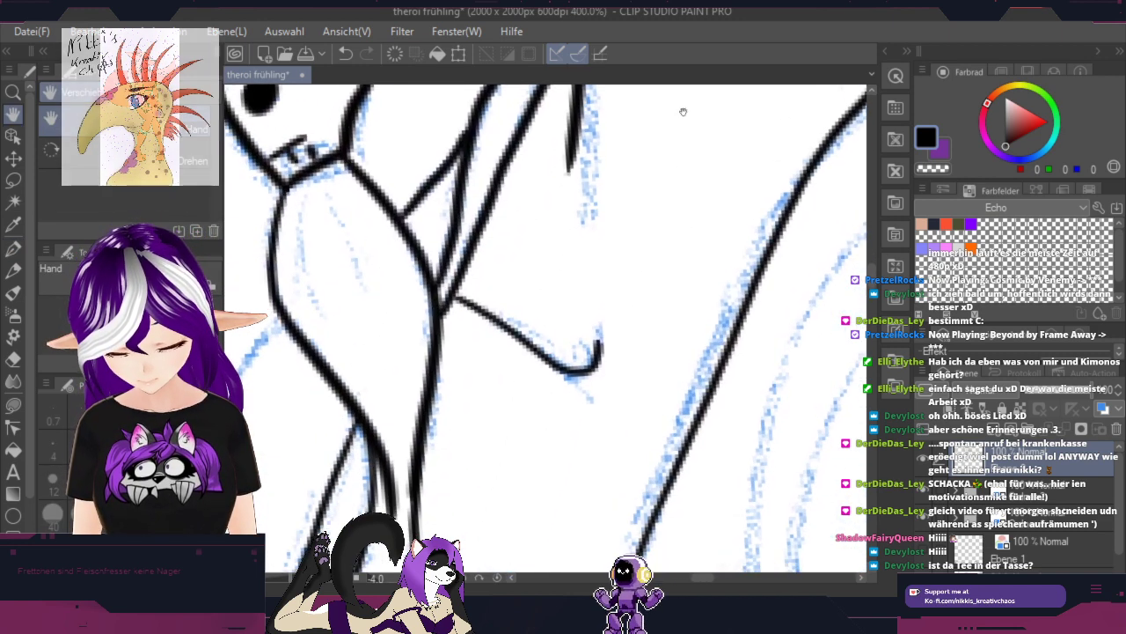
{"action": "key", "text": "p"}
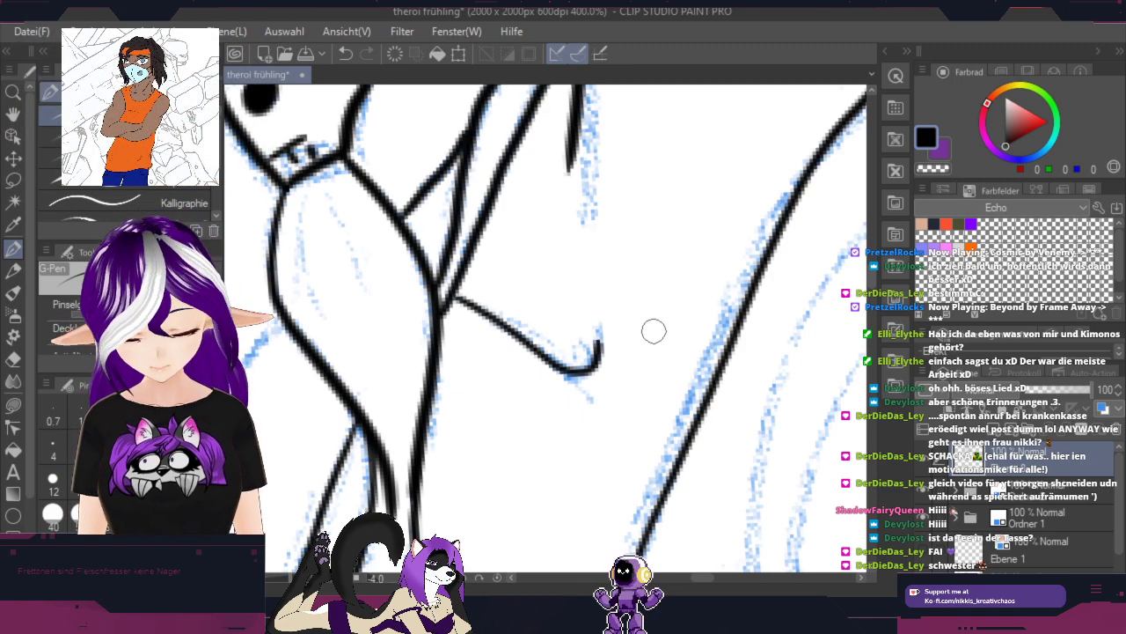
{"action": "scroll", "coordinate": [601, 295], "scroll_direction": "down", "scroll_amount": 3}
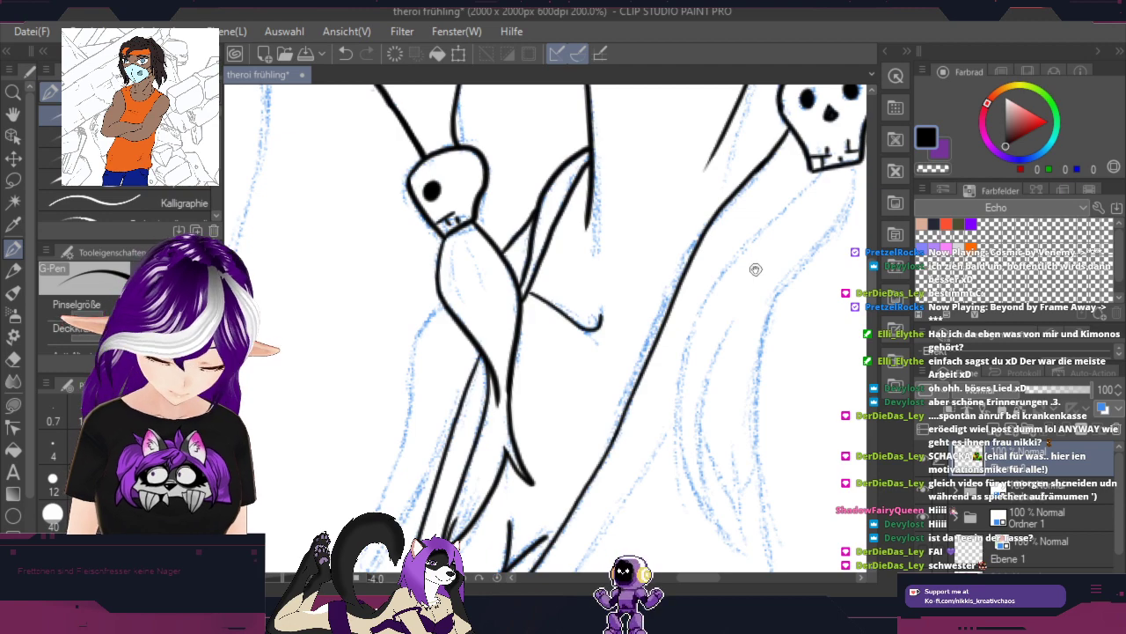
{"action": "left_click_drag", "start_coordinate": [755, 270], "coordinate": [531, 259]}
{"action": "left_click_drag", "start_coordinate": [575, 368], "coordinate": [623, 319]}
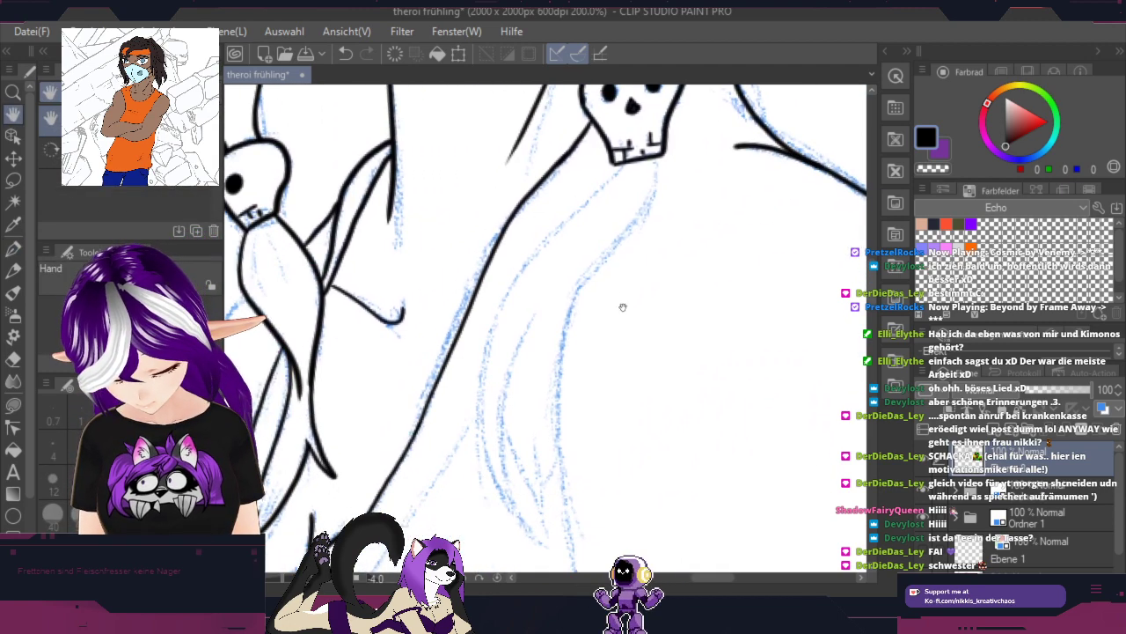
{"action": "key", "text": "p"}
{"action": "mouse_move", "coordinate": [606, 187]}
{"action": "left_mouse_down"}
{"action": "mouse_move", "coordinate": [480, 339]}
{"action": "mouse_move", "coordinate": [526, 492]}
{"action": "left_mouse_up"}
{"action": "mouse_move", "coordinate": [526, 315]}
{"action": "left_mouse_down"}
{"action": "mouse_move", "coordinate": [490, 444]}
{"action": "mouse_move", "coordinate": [557, 524]}
{"action": "left_mouse_up"}
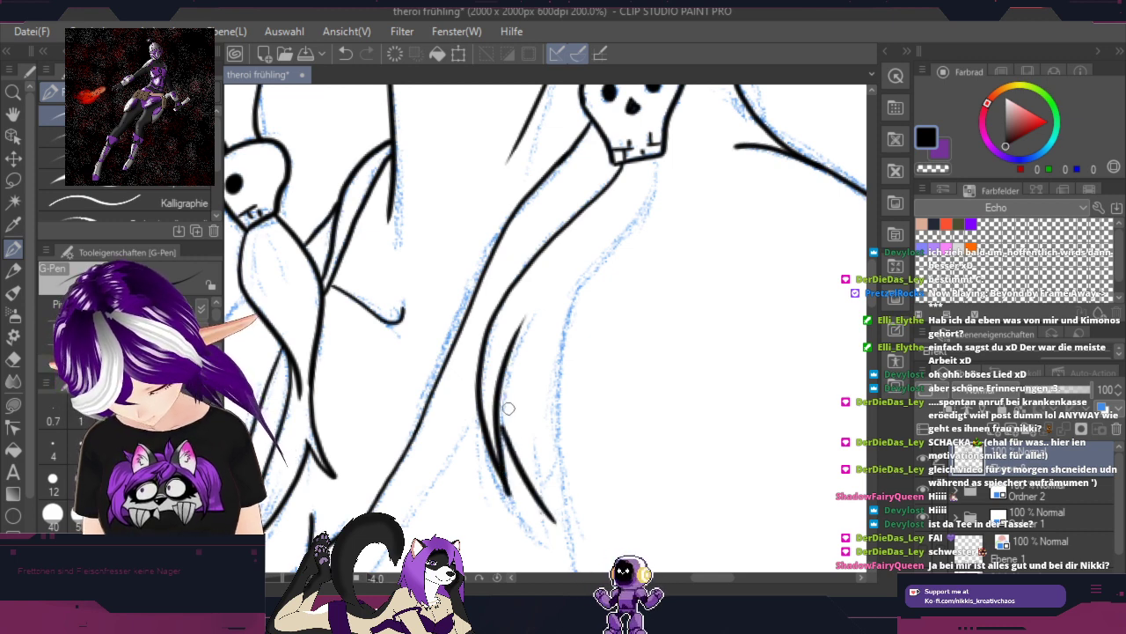
Step: Undo the last inner hair stroke and re-ink it as a shorter pointed tip with a short line rising from it
{"action": "left_click", "coordinate": [347, 55]}
{"action": "scroll", "coordinate": [418, 151], "scroll_direction": "up", "scroll_amount": 2}
{"action": "key", "text": "space"}
{"action": "left_click_drag", "start_coordinate": [648, 505], "coordinate": [532, 105]}
{"action": "key", "text": "p"}
{"action": "mouse_move", "coordinate": [465, 271]}
{"action": "left_mouse_down"}
{"action": "mouse_move", "coordinate": [531, 477]}
{"action": "mouse_move", "coordinate": [554, 295]}
{"action": "left_mouse_up"}
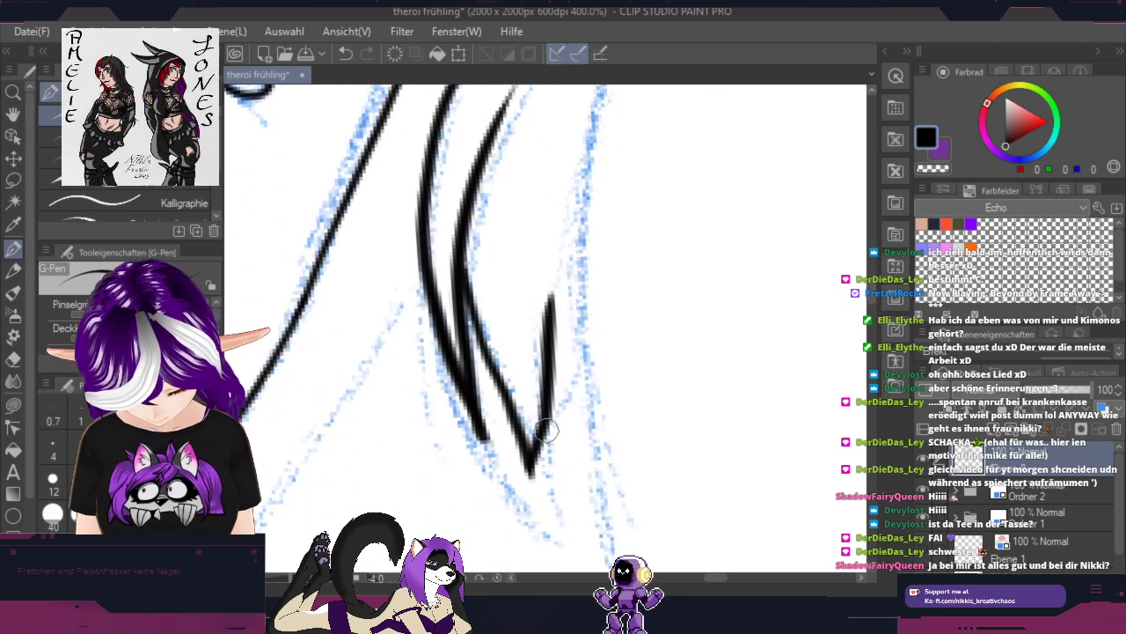
Step: Ink the outer edge of the second skull bead's hair section between the jaw and the pointed tip
{"action": "key", "text": "h"}
{"action": "left_click_drag", "start_coordinate": [674, 282], "coordinate": [442, 455]}
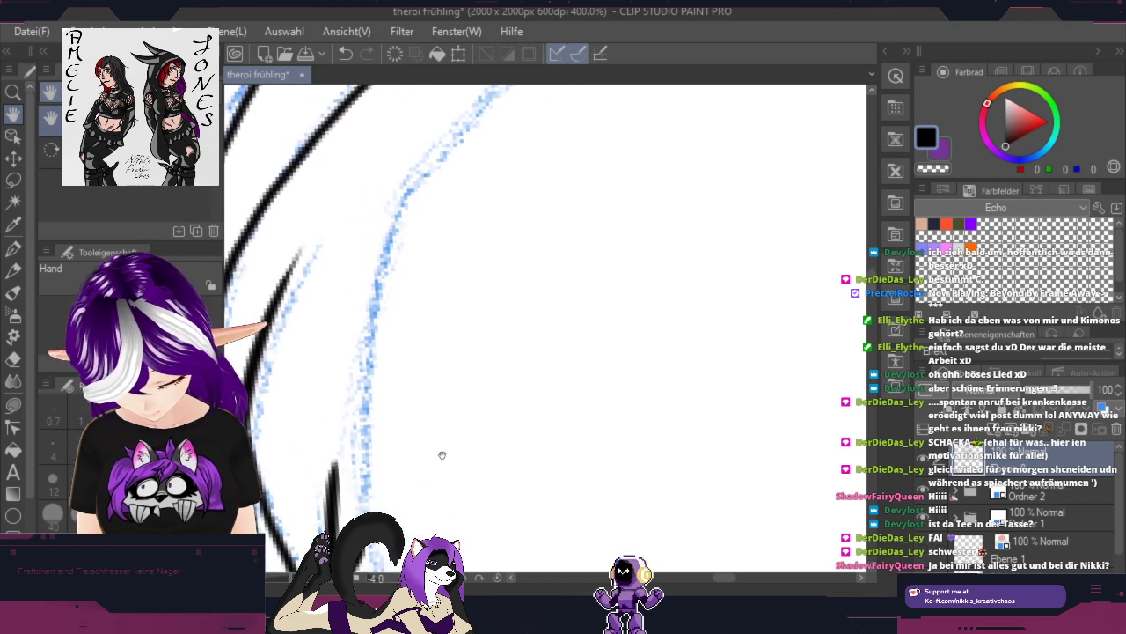
{"action": "key", "text": "p"}
{"action": "mouse_move", "coordinate": [365, 489]}
{"action": "left_mouse_down"}
{"action": "mouse_move", "coordinate": [397, 235]}
{"action": "mouse_move", "coordinate": [488, 114]}
{"action": "mouse_move", "coordinate": [496, 309]}
{"action": "mouse_move", "coordinate": [453, 452]}
{"action": "left_mouse_up"}
{"action": "key", "text": "h"}
{"action": "key", "text": "p"}
{"action": "mouse_move", "coordinate": [347, 497]}
{"action": "left_mouse_down"}
{"action": "mouse_move", "coordinate": [461, 320]}
{"action": "mouse_move", "coordinate": [476, 265]}
{"action": "left_mouse_up"}
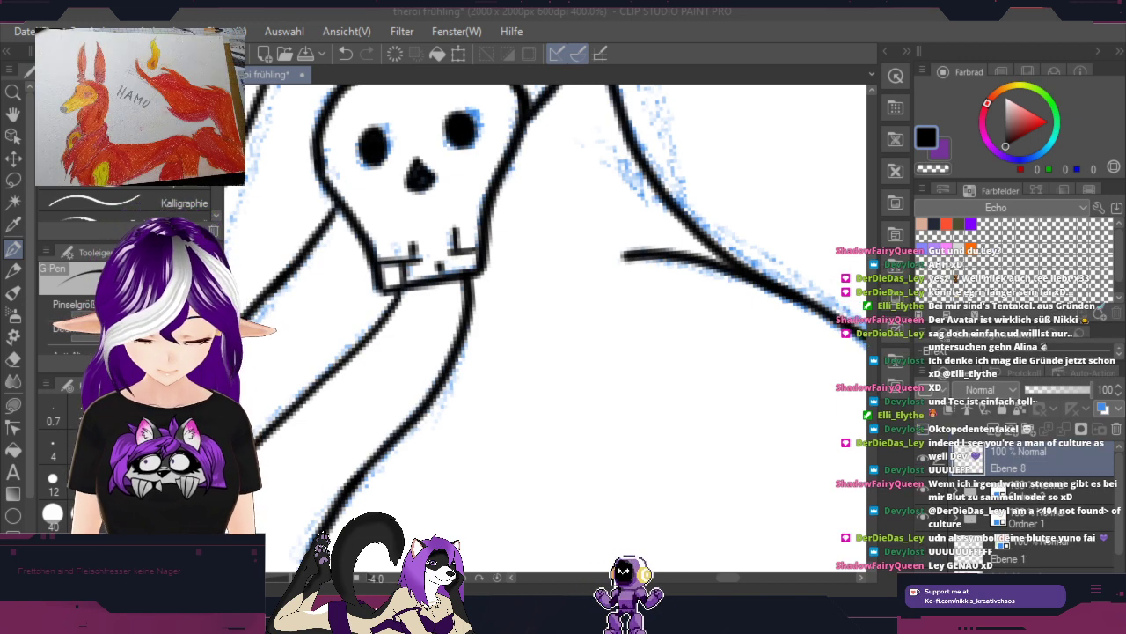
{"action": "key", "text": "space"}
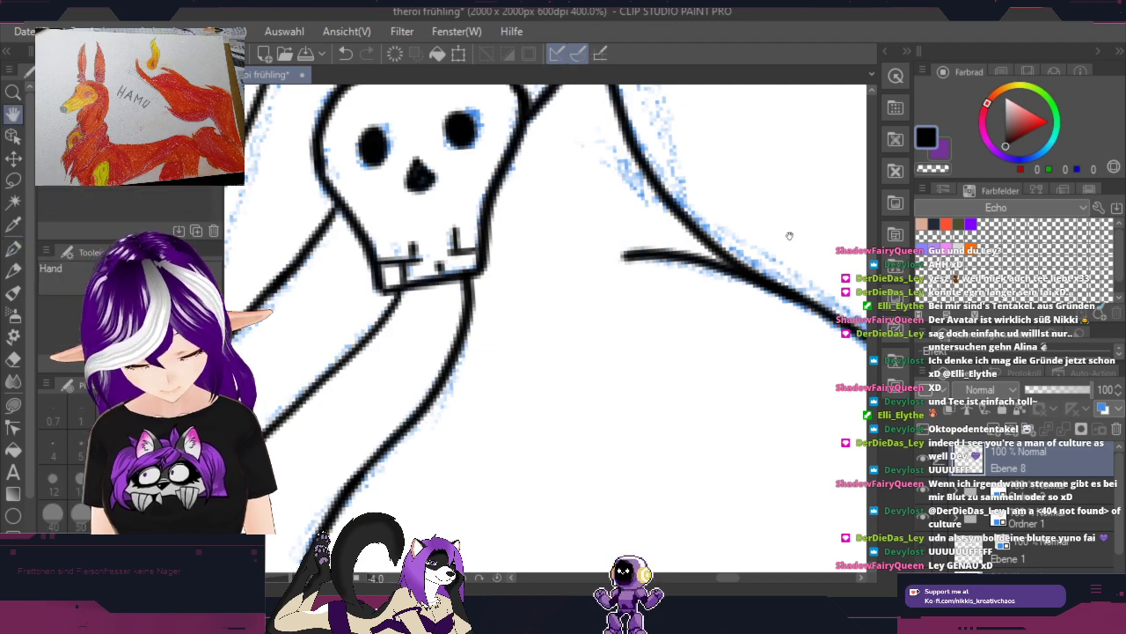
{"action": "left_click_drag", "start_coordinate": [716, 115], "coordinate": [627, 344]}
{"action": "left_click_drag", "start_coordinate": [530, 356], "coordinate": [817, 170]}
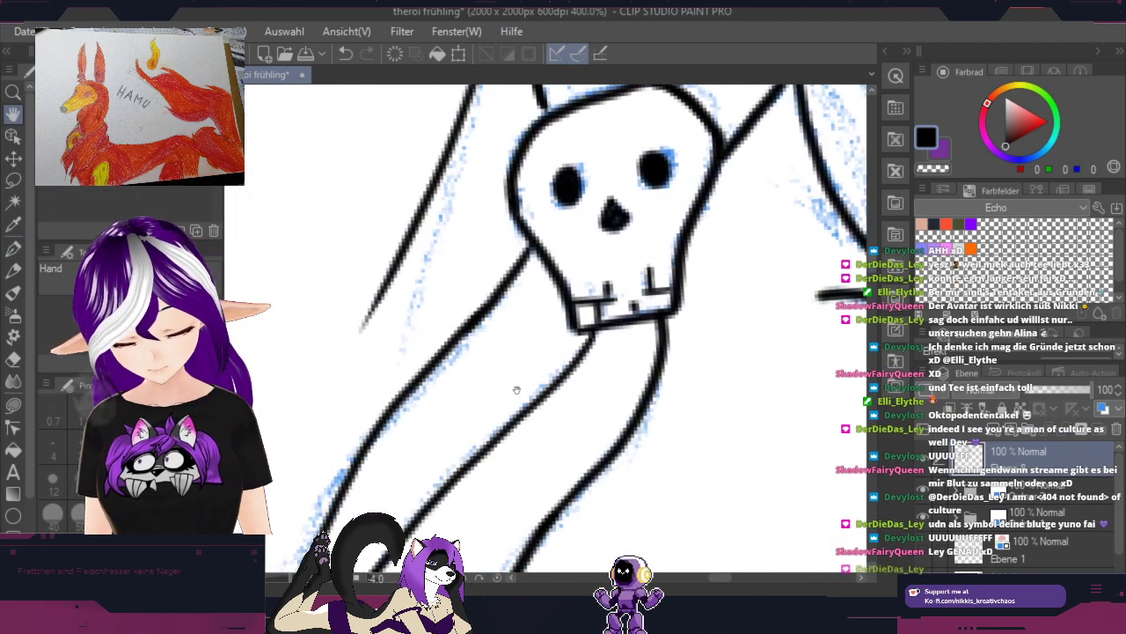
{"action": "left_click_drag", "start_coordinate": [517, 390], "coordinate": [760, 138]}
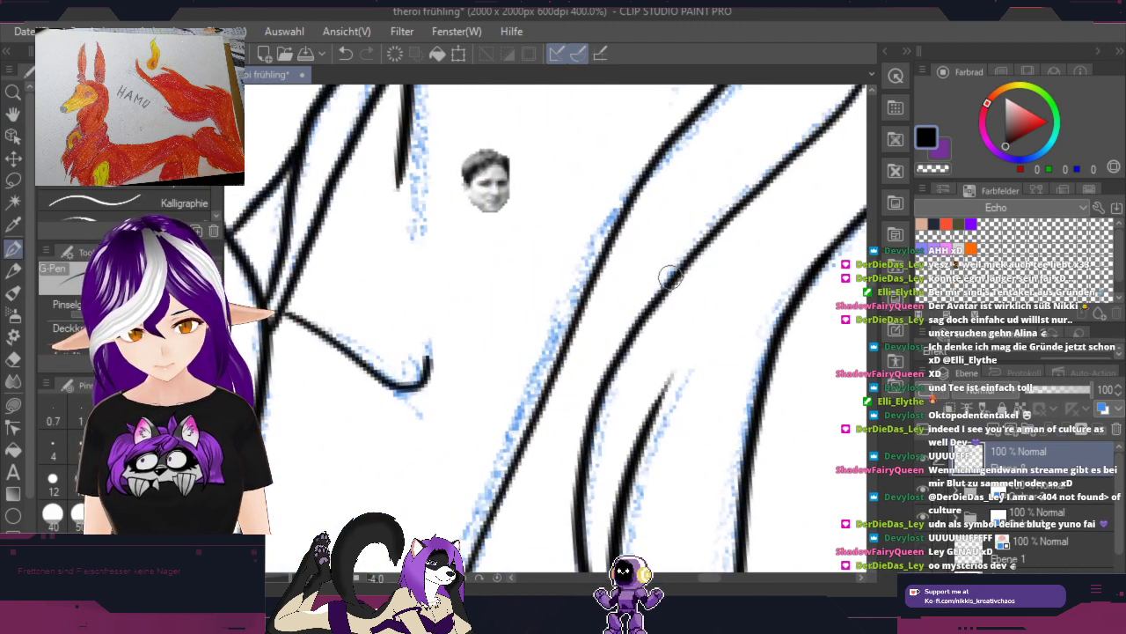
{"action": "scroll", "coordinate": [666, 274], "scroll_direction": "down", "scroll_amount": 2}
{"action": "key", "text": "space"}
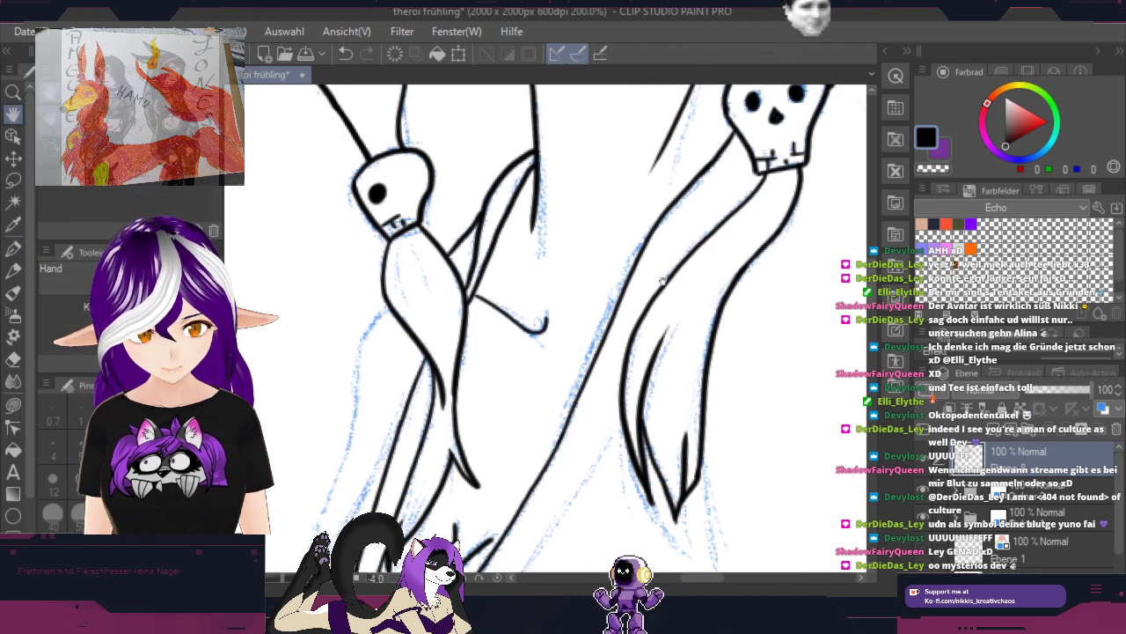
{"action": "mouse_move", "coordinate": [666, 282]}
{"action": "left_mouse_down"}
{"action": "mouse_move", "coordinate": [599, 431]}
{"action": "mouse_move", "coordinate": [615, 427]}
{"action": "mouse_move", "coordinate": [591, 336]}
{"action": "mouse_move", "coordinate": [639, 257]}
{"action": "left_mouse_up"}
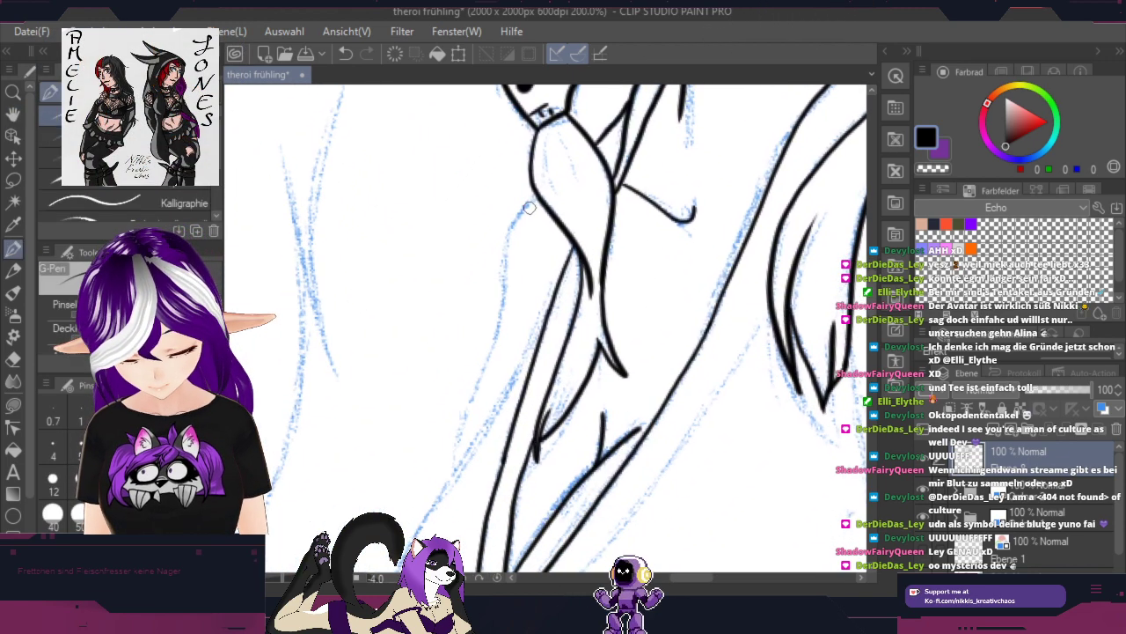
Step: Ink the outer line running down from the side of the first skull bead's hair section, alongside the long strap
{"action": "left_click_drag", "start_coordinate": [522, 206], "coordinate": [461, 459]}
{"action": "left_click_drag", "start_coordinate": [562, 257], "coordinate": [572, 484]}
{"action": "scroll", "coordinate": [707, 379], "scroll_direction": "down", "scroll_amount": 1}
{"action": "scroll", "coordinate": [706, 379], "scroll_direction": "down", "scroll_amount": 1}
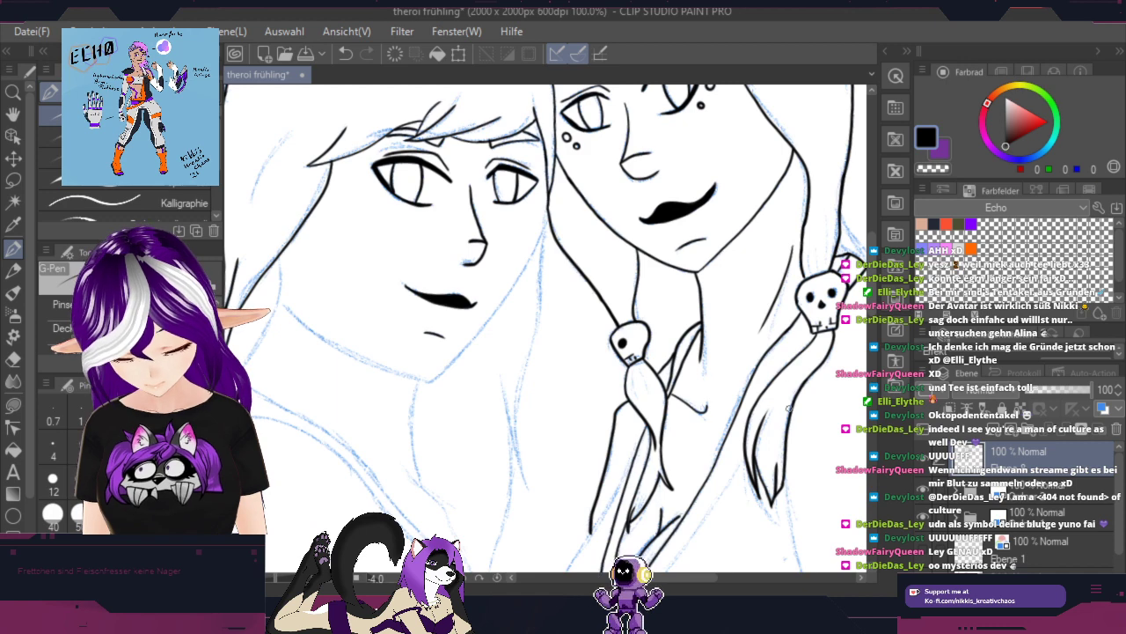
{"action": "left_click_drag", "start_coordinate": [790, 408], "coordinate": [696, 185]}
{"action": "scroll", "coordinate": [711, 187], "scroll_direction": "down", "scroll_amount": 1}
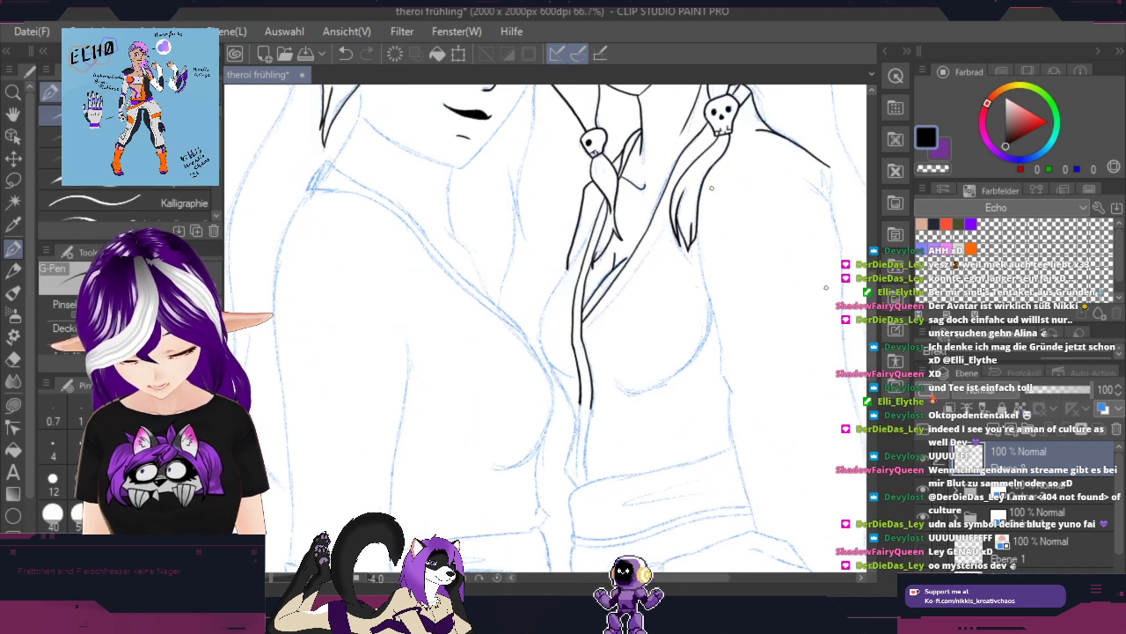
{"action": "key", "text": "space"}
{"action": "left_click_drag", "start_coordinate": [787, 317], "coordinate": [744, 375]}
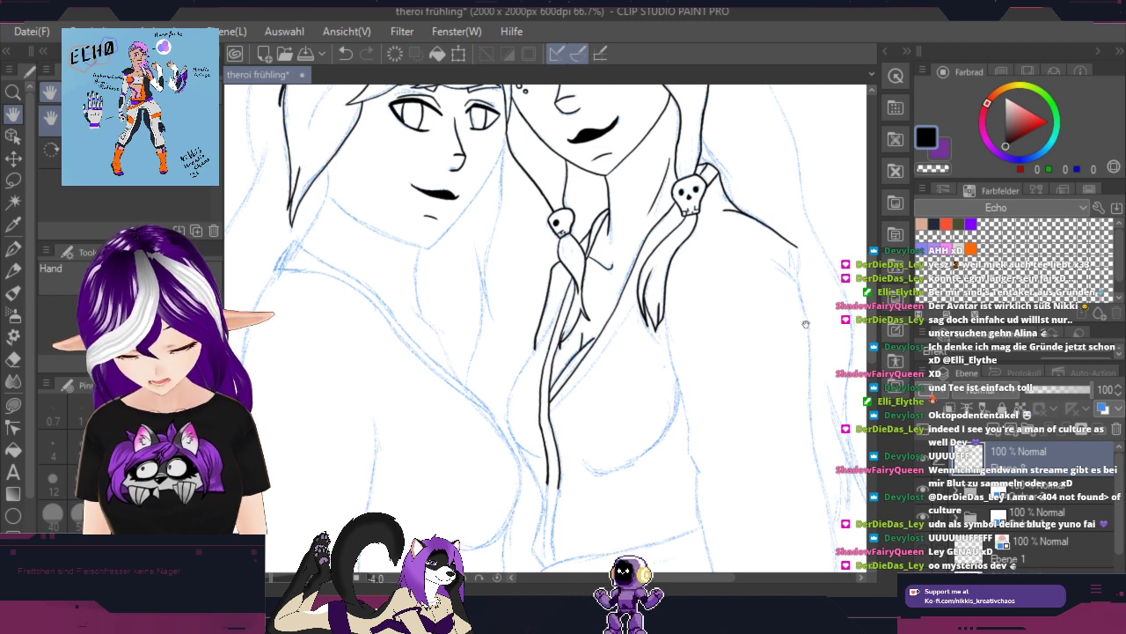
{"action": "scroll", "coordinate": [570, 352], "scroll_direction": "up", "scroll_amount": 4}
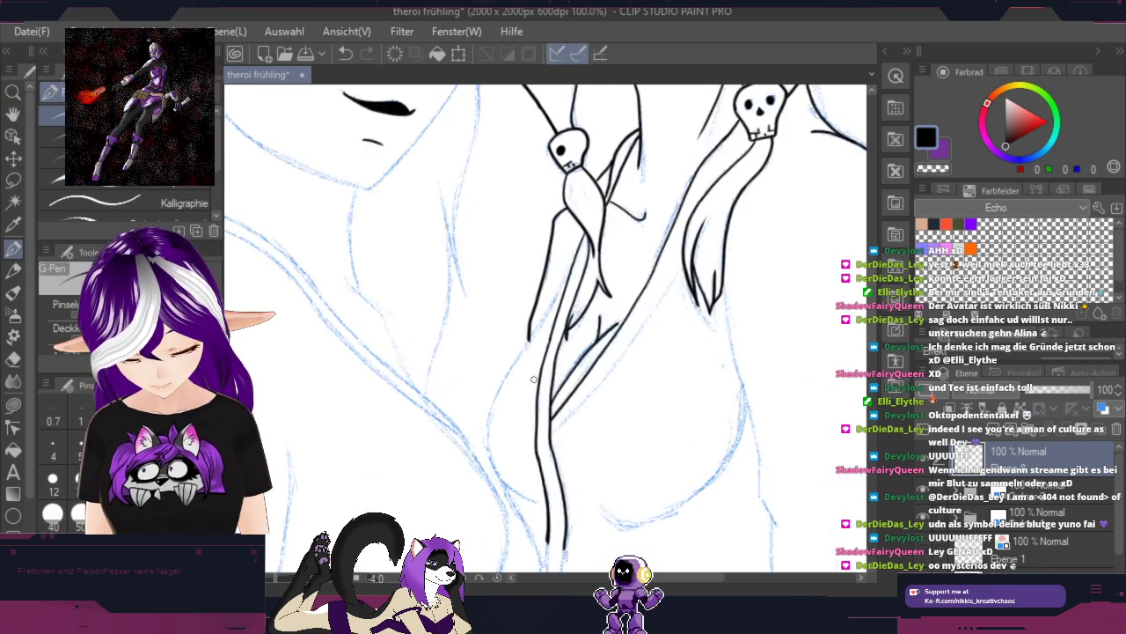
{"action": "scroll", "coordinate": [550, 281], "scroll_direction": "up", "scroll_amount": 1}
{"action": "left_click_drag", "start_coordinate": [596, 338], "coordinate": [785, 280]}
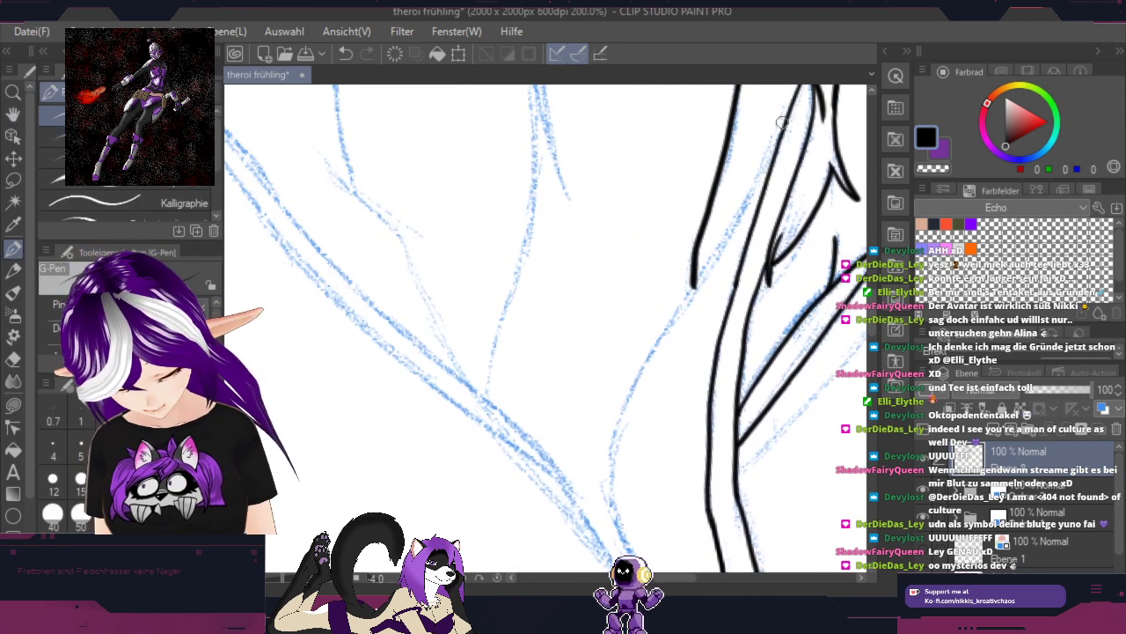
{"action": "mouse_move", "coordinate": [779, 132]}
{"action": "left_mouse_down"}
{"action": "mouse_move", "coordinate": [651, 361]}
{"action": "mouse_move", "coordinate": [623, 500]}
{"action": "left_mouse_up"}
{"action": "mouse_move", "coordinate": [801, 420]}
{"action": "left_mouse_down"}
{"action": "mouse_move", "coordinate": [712, 215]}
{"action": "mouse_move", "coordinate": [742, 329]}
{"action": "mouse_move", "coordinate": [675, 477]}
{"action": "mouse_move", "coordinate": [683, 457]}
{"action": "left_mouse_up"}
{"action": "left_click", "coordinate": [347, 53]}
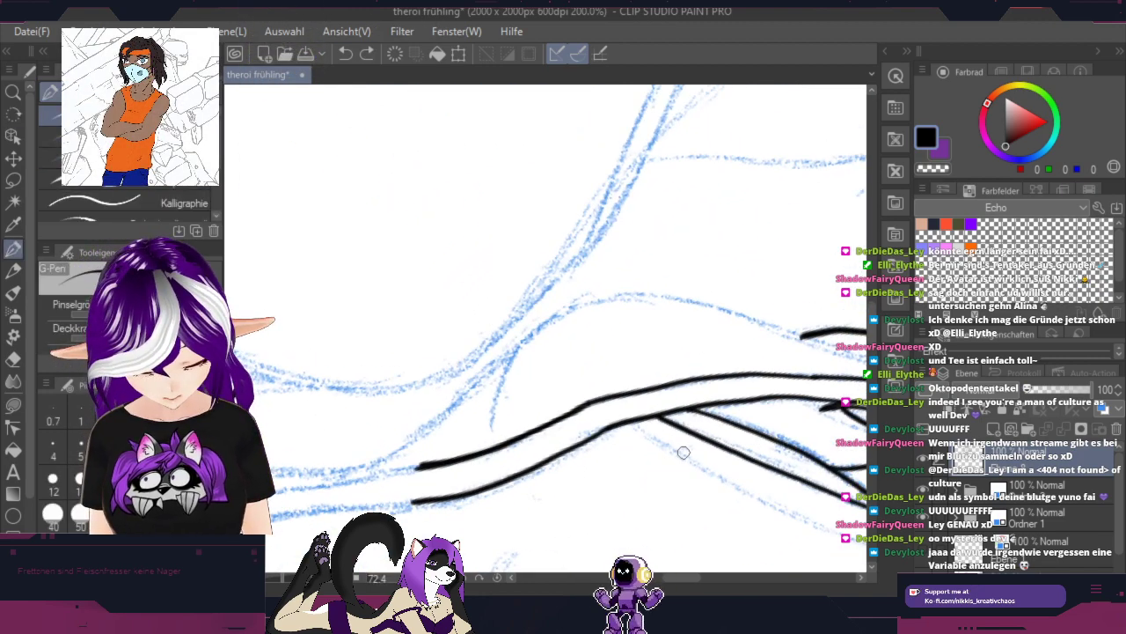
{"action": "mouse_move", "coordinate": [575, 389]}
{"action": "left_mouse_down"}
{"action": "mouse_move", "coordinate": [403, 421]}
{"action": "mouse_move", "coordinate": [348, 404]}
{"action": "mouse_move", "coordinate": [386, 358]}
{"action": "mouse_move", "coordinate": [444, 333]}
{"action": "mouse_move", "coordinate": [503, 330]}
{"action": "mouse_move", "coordinate": [614, 359]}
{"action": "left_mouse_up"}
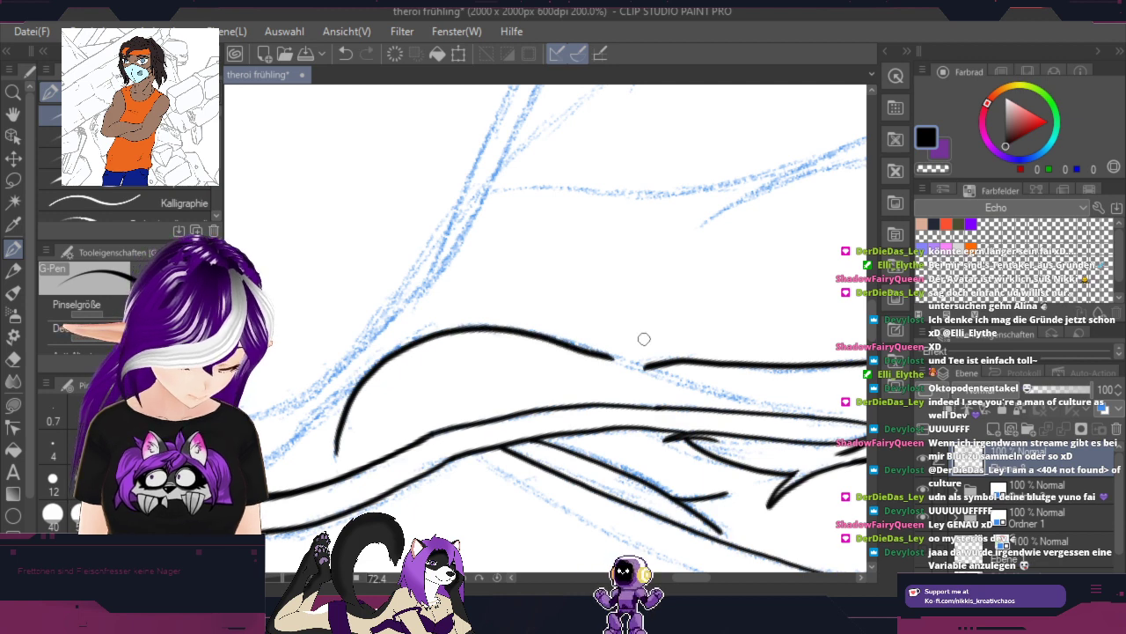
{"action": "left_click", "coordinate": [350, 56]}
{"action": "key", "text": "h"}
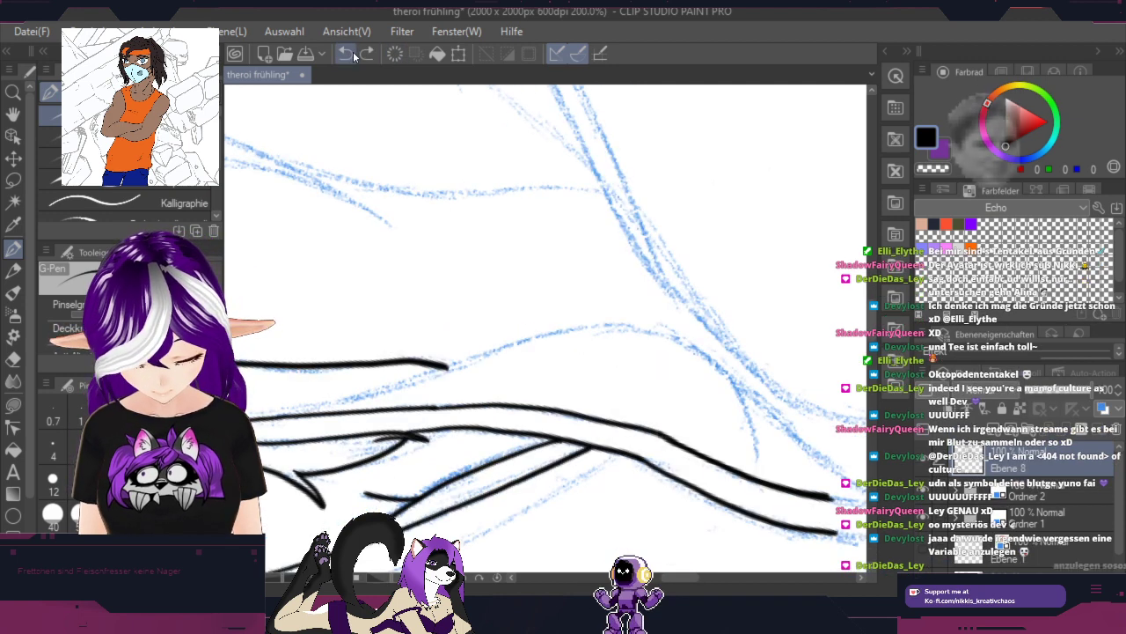
{"action": "mouse_move", "coordinate": [262, 418]}
{"action": "left_mouse_down"}
{"action": "mouse_move", "coordinate": [553, 343]}
{"action": "mouse_move", "coordinate": [685, 349]}
{"action": "left_mouse_up"}
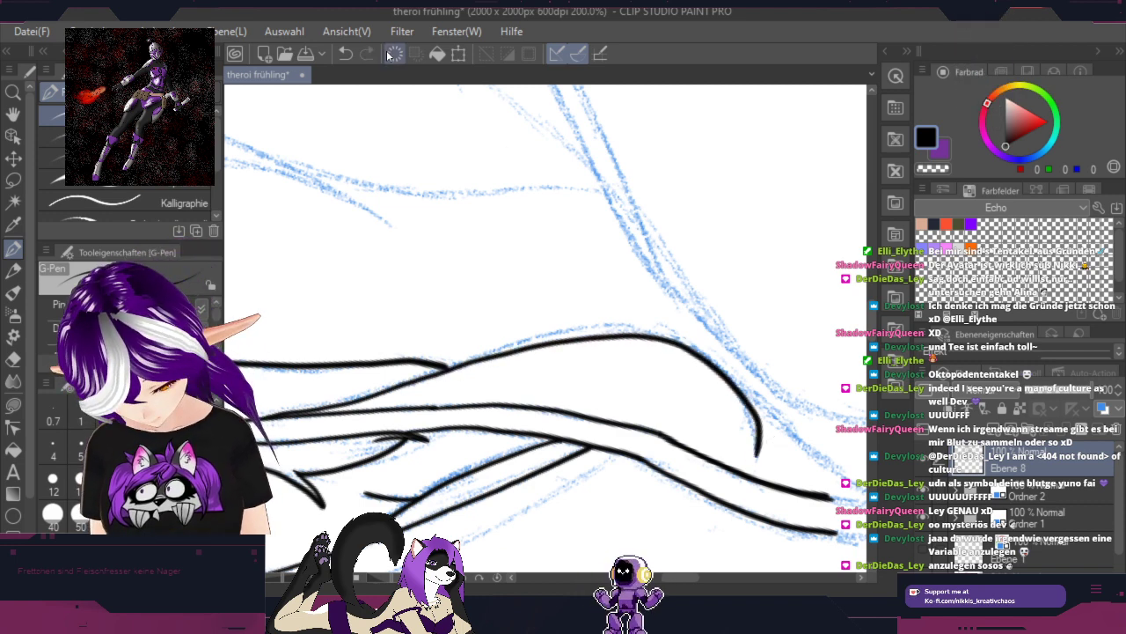
{"action": "left_click", "coordinate": [346, 54]}
Step: Ink the chest contour as one long curve from the strap beside the first bead's hair around to a hooked lower end
{"action": "key", "text": "r"}
{"action": "left_click_drag", "start_coordinate": [772, 212], "coordinate": [526, 458]}
{"action": "key", "text": "space"}
{"action": "left_click_drag", "start_coordinate": [638, 278], "coordinate": [654, 329]}
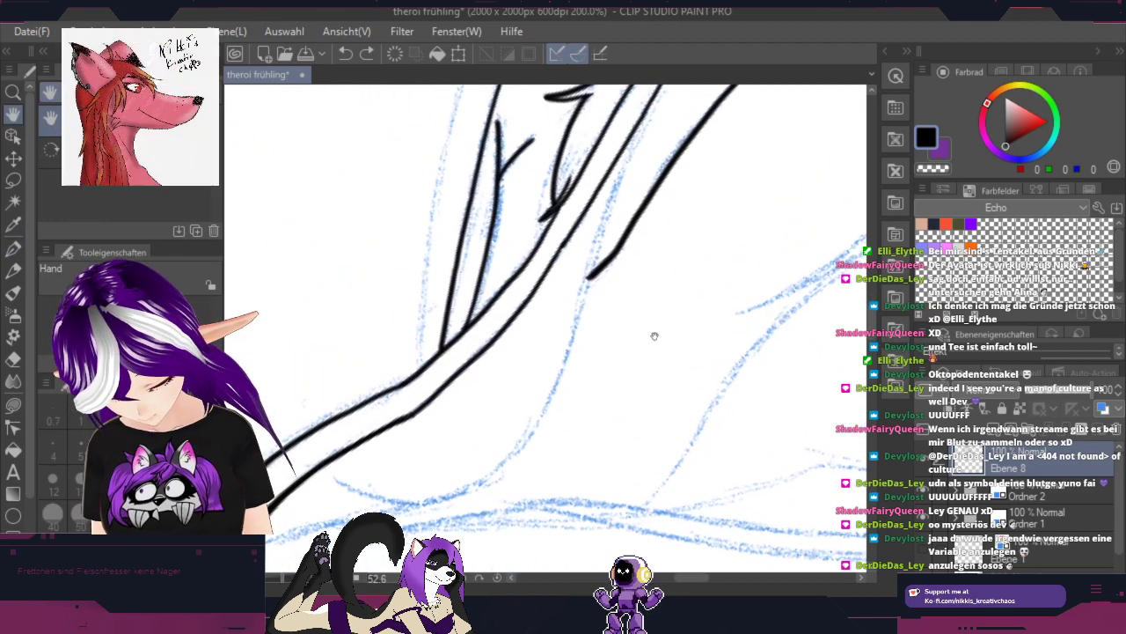
{"action": "key", "text": "p"}
{"action": "mouse_move", "coordinate": [343, 481]}
{"action": "left_mouse_down"}
{"action": "mouse_move", "coordinate": [405, 502]}
{"action": "mouse_move", "coordinate": [484, 483]}
{"action": "mouse_move", "coordinate": [545, 411]}
{"action": "mouse_move", "coordinate": [630, 153]}
{"action": "left_mouse_up"}
{"action": "left_click", "coordinate": [345, 53]}
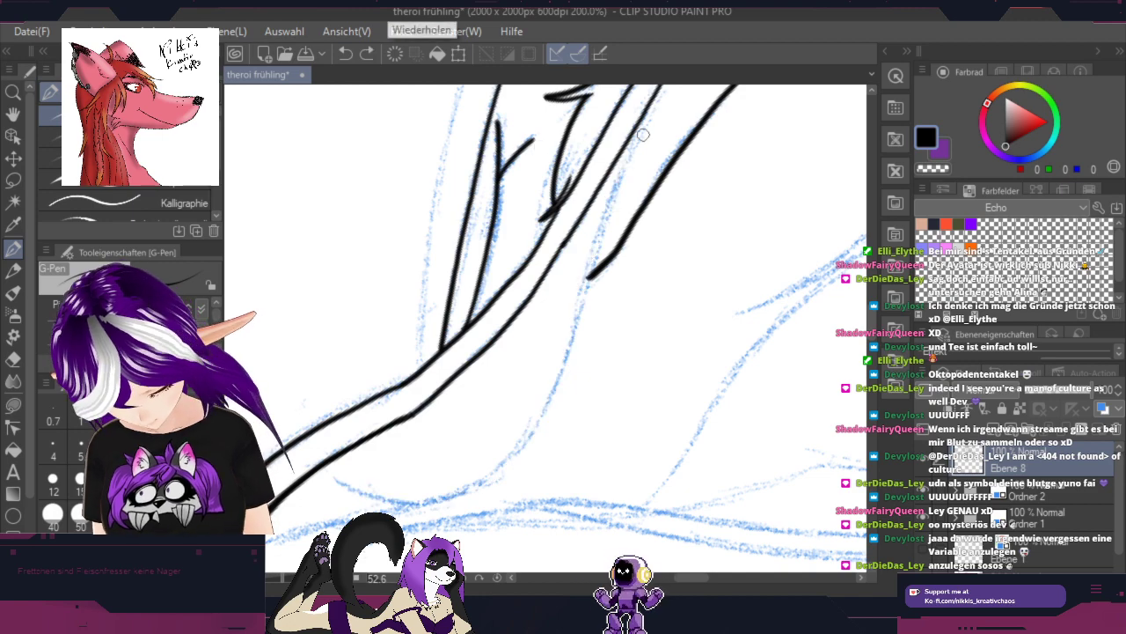
{"action": "mouse_move", "coordinate": [649, 104]}
{"action": "left_mouse_down"}
{"action": "mouse_move", "coordinate": [542, 410]}
{"action": "mouse_move", "coordinate": [485, 471]}
{"action": "mouse_move", "coordinate": [387, 500]}
{"action": "mouse_move", "coordinate": [348, 460]}
{"action": "left_mouse_up"}
Step: Ink the torso's side line branching off the lower part of the chest contour and running down toward the waist
{"action": "key", "text": "shift+space"}
{"action": "left_click_drag", "start_coordinate": [740, 404], "coordinate": [588, 132]}
{"action": "key", "text": "space"}
{"action": "left_click_drag", "start_coordinate": [845, 476], "coordinate": [625, 254]}
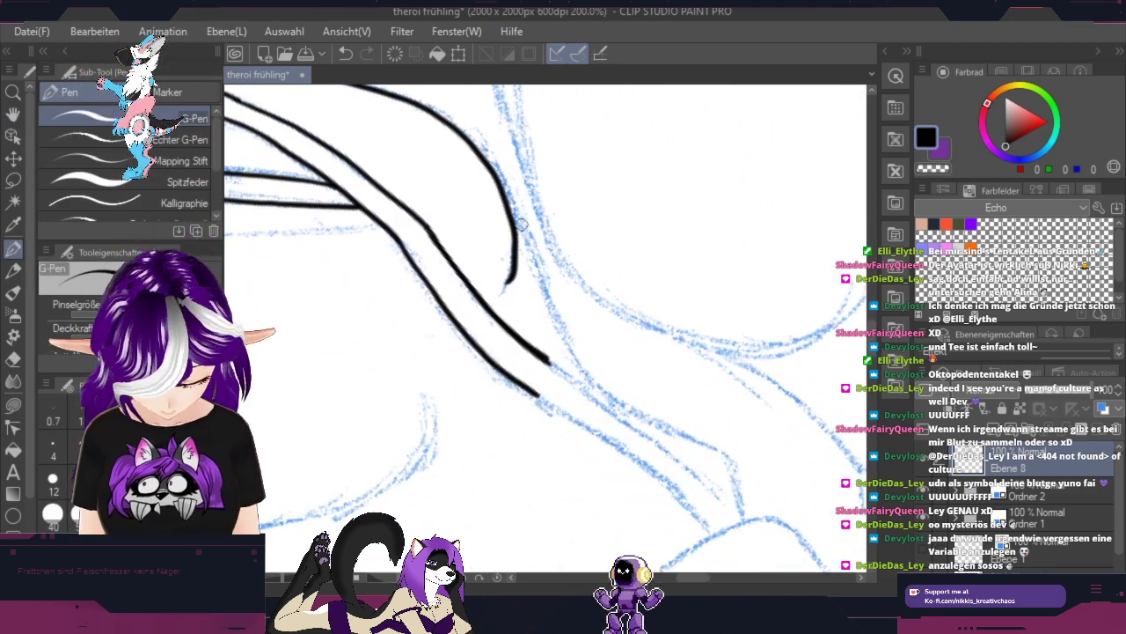
{"action": "mouse_move", "coordinate": [508, 205]}
{"action": "left_mouse_down"}
{"action": "mouse_move", "coordinate": [563, 330]}
{"action": "mouse_move", "coordinate": [630, 404]}
{"action": "left_mouse_up"}
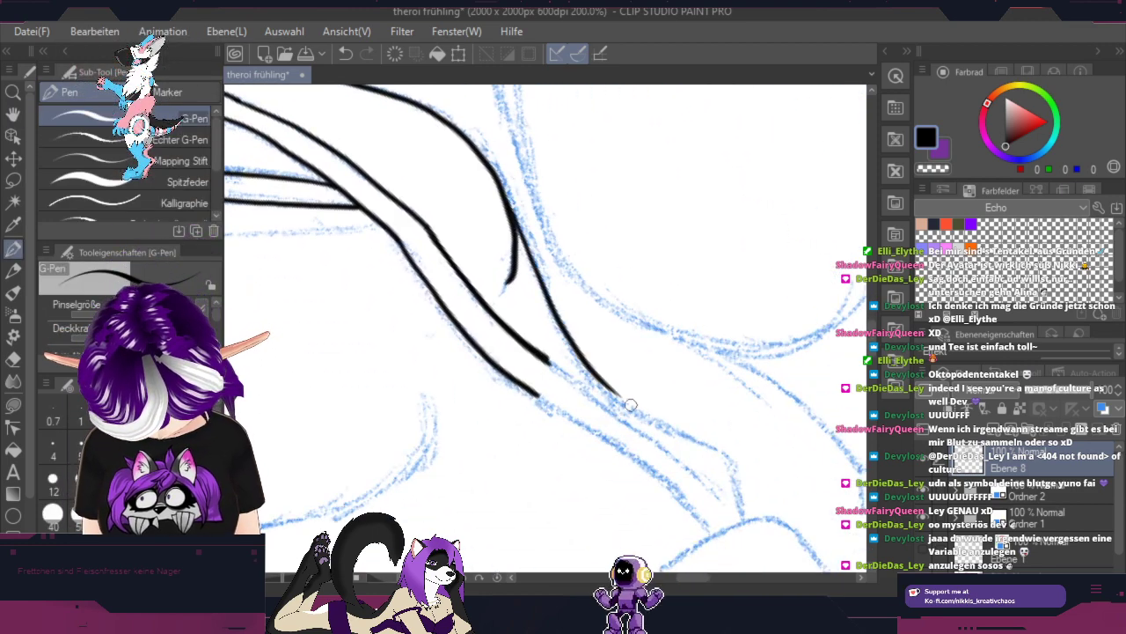
Step: Extend the torso's side line down in a gentle curve and bend it back to meet the sketched waistband edge
{"action": "left_click_drag", "start_coordinate": [640, 318], "coordinate": [636, 275]}
{"action": "key", "text": "space"}
{"action": "scroll", "coordinate": [565, 247], "scroll_direction": "up", "scroll_amount": 2}
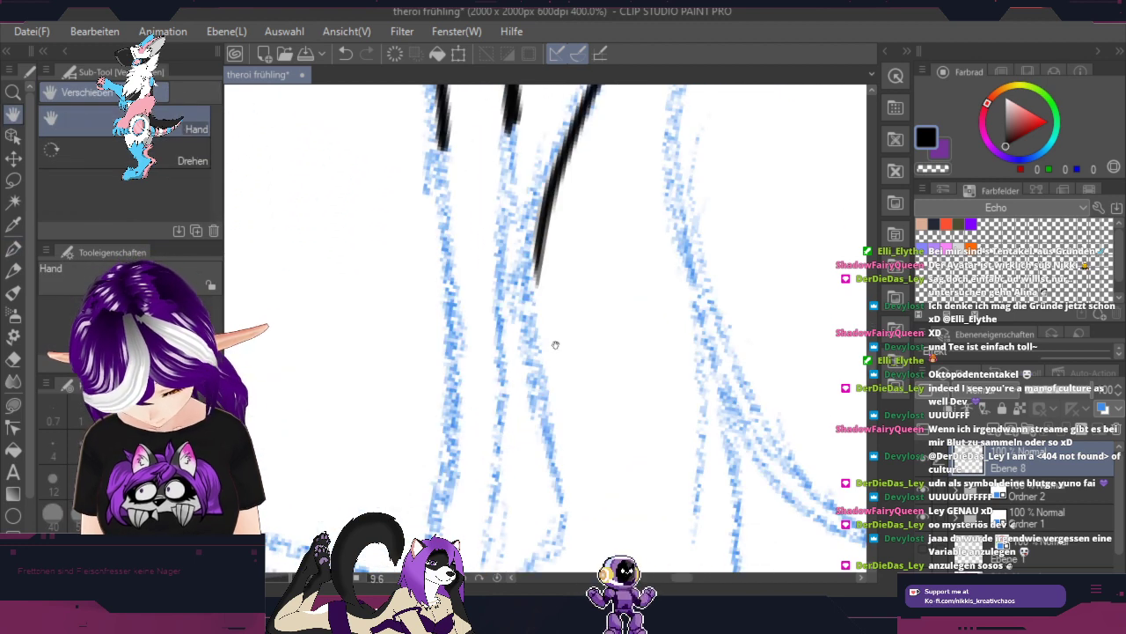
{"action": "left_click", "coordinate": [15, 249]}
{"action": "mouse_move", "coordinate": [545, 237]}
{"action": "left_mouse_down"}
{"action": "mouse_move", "coordinate": [541, 444]}
{"action": "mouse_move", "coordinate": [560, 509]}
{"action": "left_mouse_up"}
{"action": "left_click", "coordinate": [345, 53]}
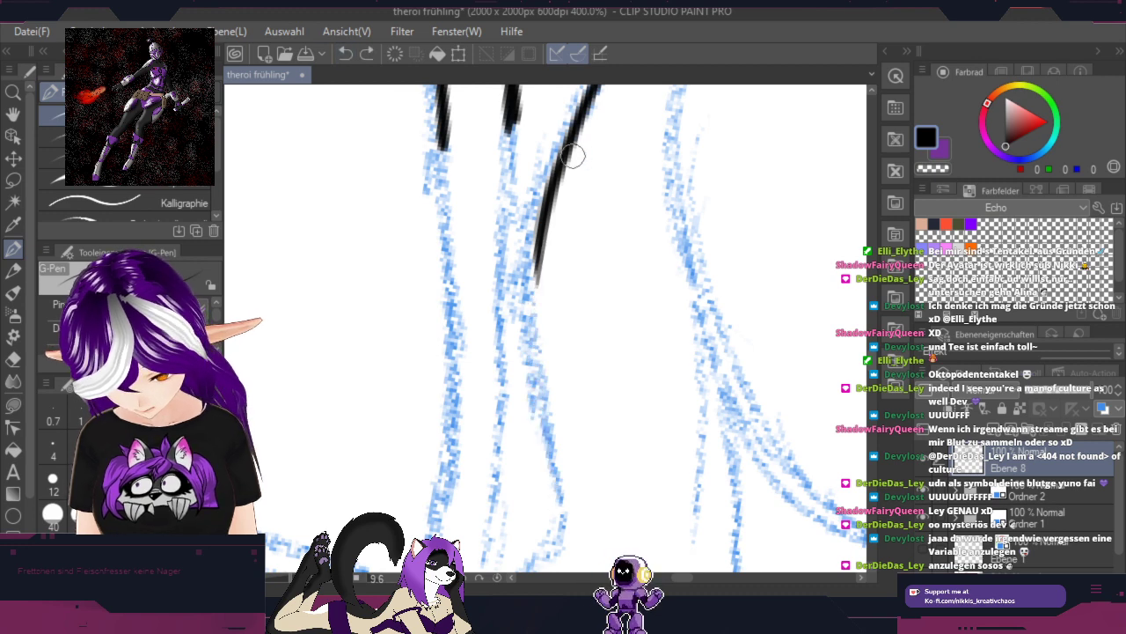
{"action": "mouse_move", "coordinate": [539, 255]}
{"action": "left_mouse_down"}
{"action": "mouse_move", "coordinate": [534, 342]}
{"action": "mouse_move", "coordinate": [569, 514]}
{"action": "left_mouse_up"}
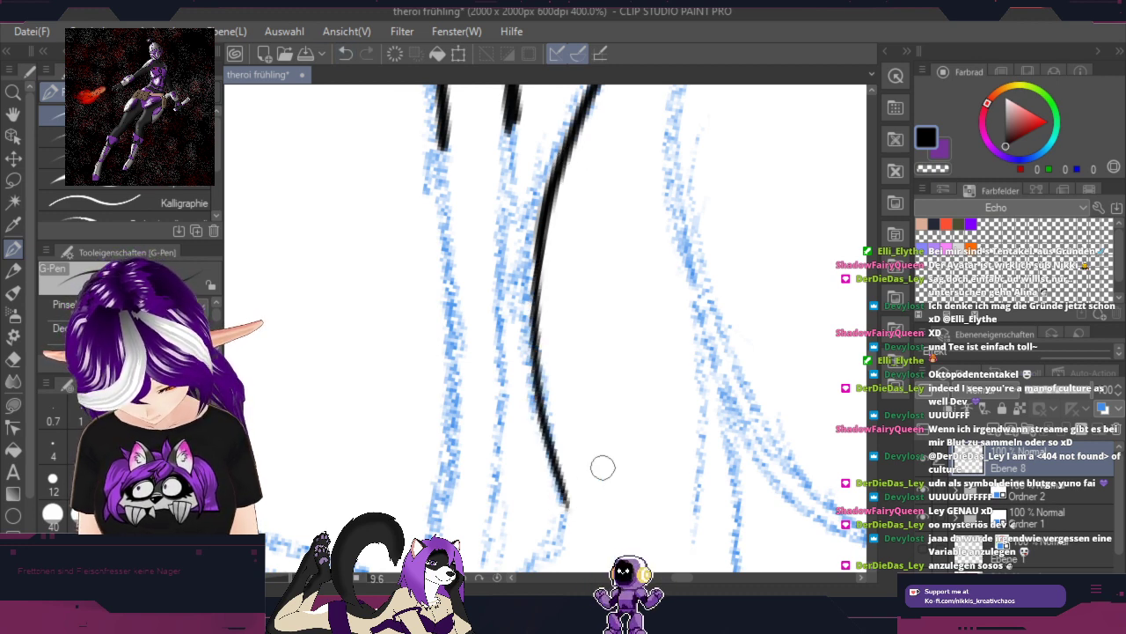
{"action": "left_click_drag", "start_coordinate": [633, 449], "coordinate": [668, 185]}
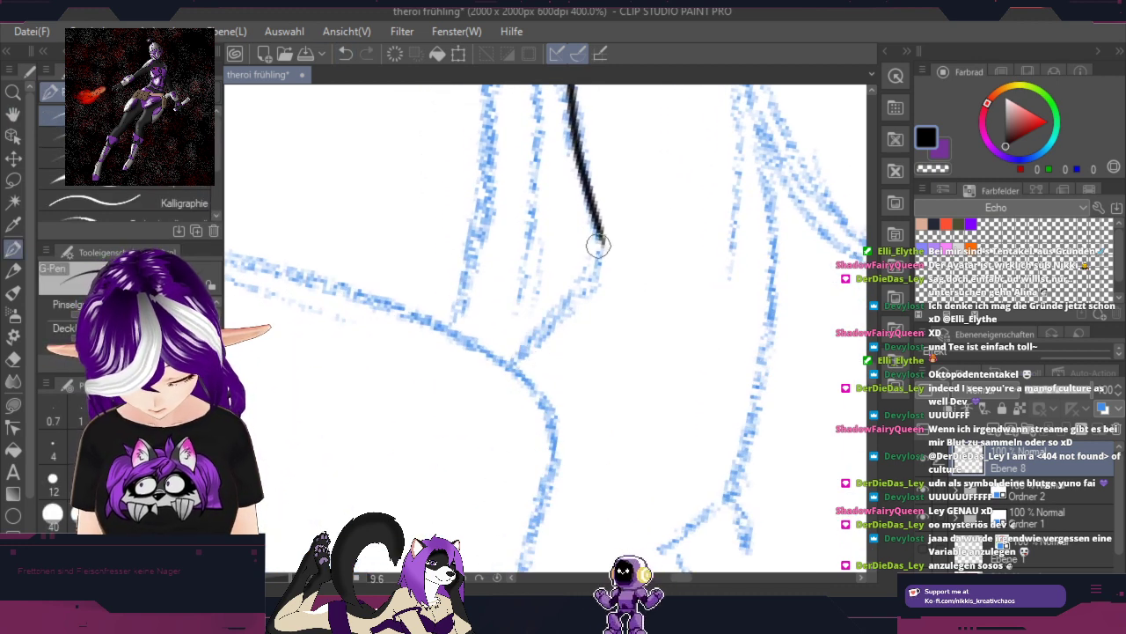
{"action": "left_click_drag", "start_coordinate": [599, 247], "coordinate": [507, 367]}
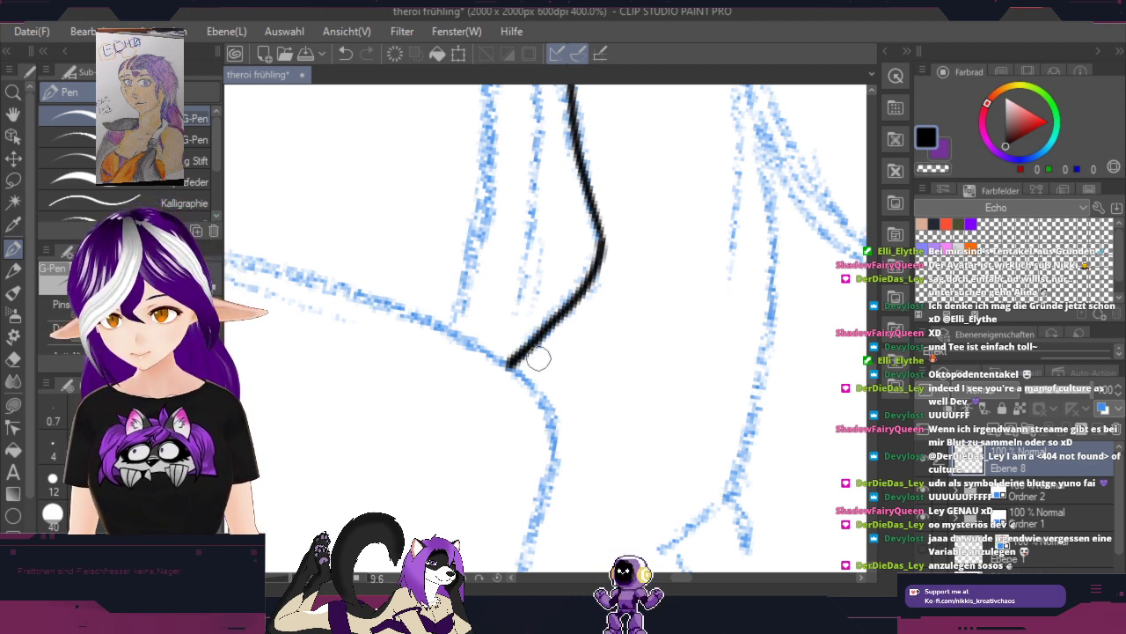
Step: Extend both lines of the long hanging strap down along the sketch to the waistband edge
{"action": "scroll", "coordinate": [539, 358], "scroll_direction": "up", "scroll_amount": 10}
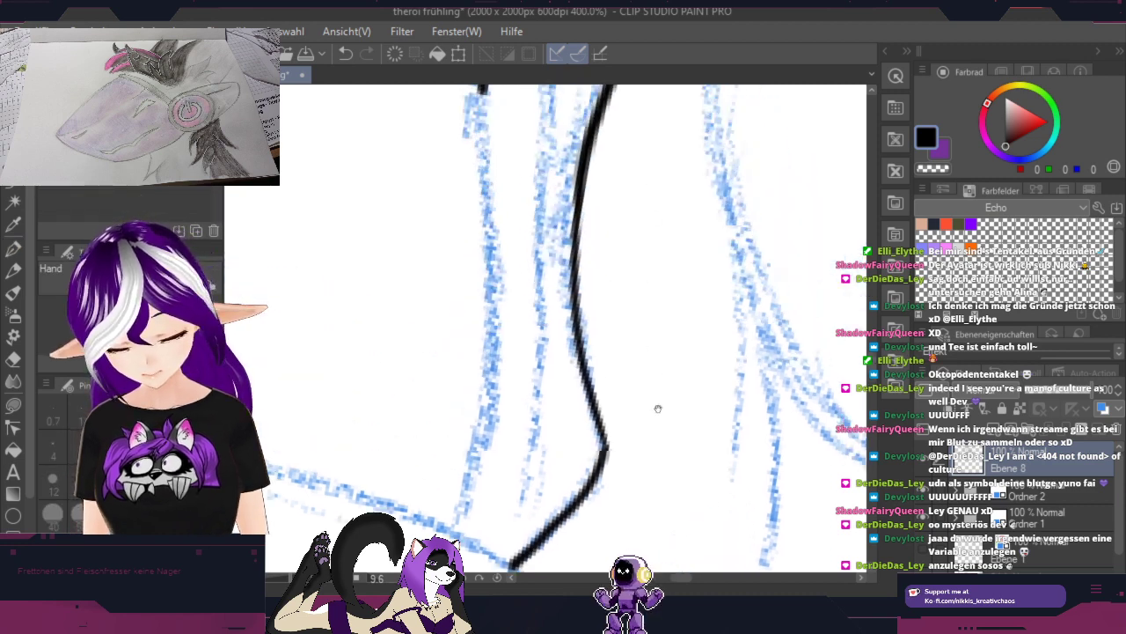
{"action": "left_click_drag", "start_coordinate": [579, 152], "coordinate": [556, 537]}
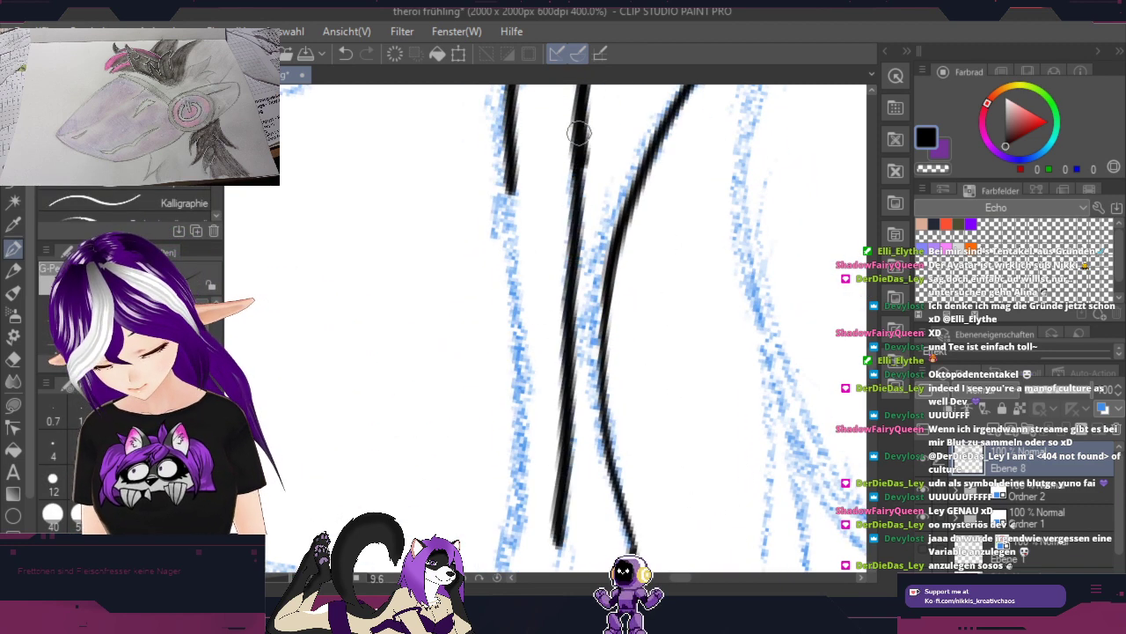
{"action": "mouse_move", "coordinate": [510, 172]}
{"action": "left_mouse_down"}
{"action": "mouse_move", "coordinate": [528, 356]}
{"action": "mouse_move", "coordinate": [528, 444]}
{"action": "mouse_move", "coordinate": [511, 526]}
{"action": "left_mouse_up"}
{"action": "left_click_drag", "start_coordinate": [651, 456], "coordinate": [732, 149]}
{"action": "left_click_drag", "start_coordinate": [596, 211], "coordinate": [568, 332]}
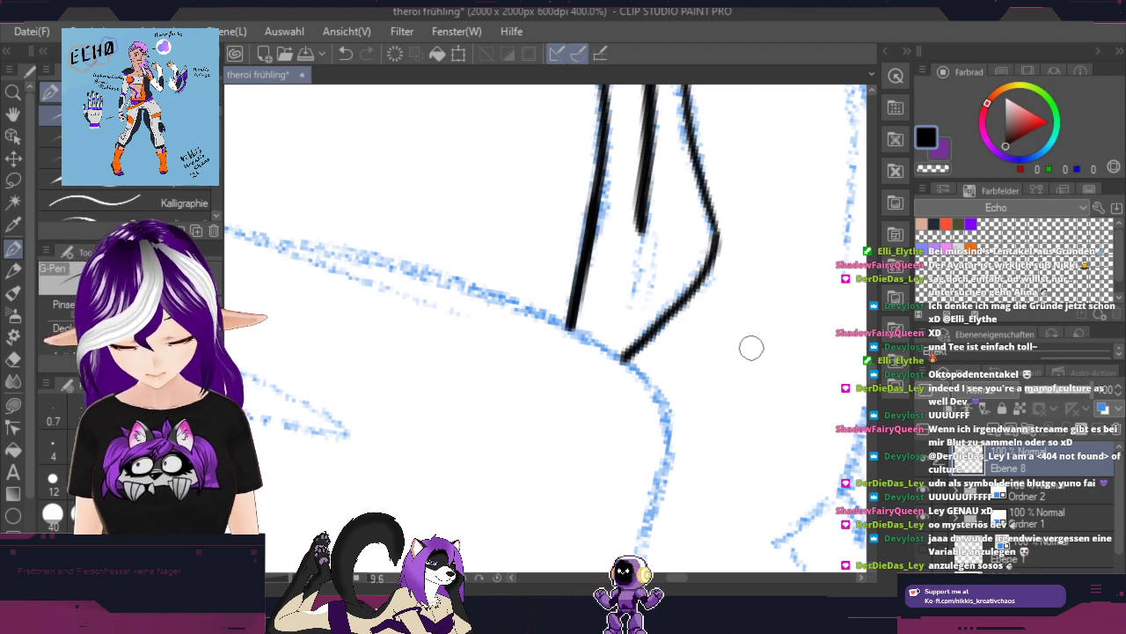
{"action": "scroll", "coordinate": [741, 415], "scroll_direction": "down", "scroll_amount": 2}
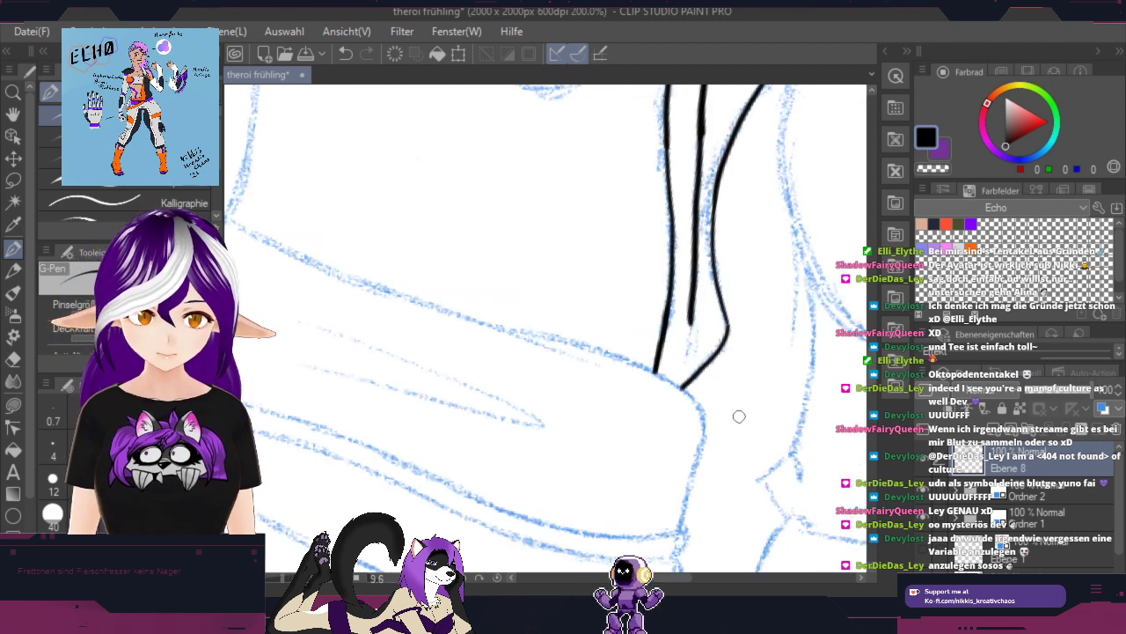
{"action": "scroll", "coordinate": [738, 418], "scroll_direction": "down", "scroll_amount": 2}
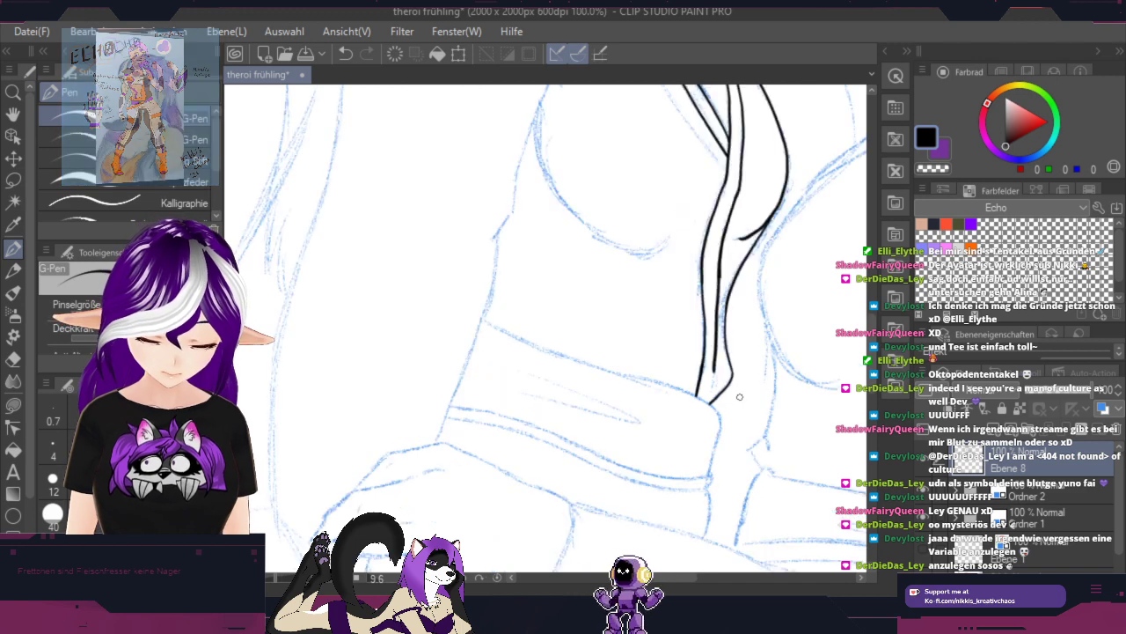
{"action": "scroll", "coordinate": [705, 381], "scroll_direction": "up", "scroll_amount": 1}
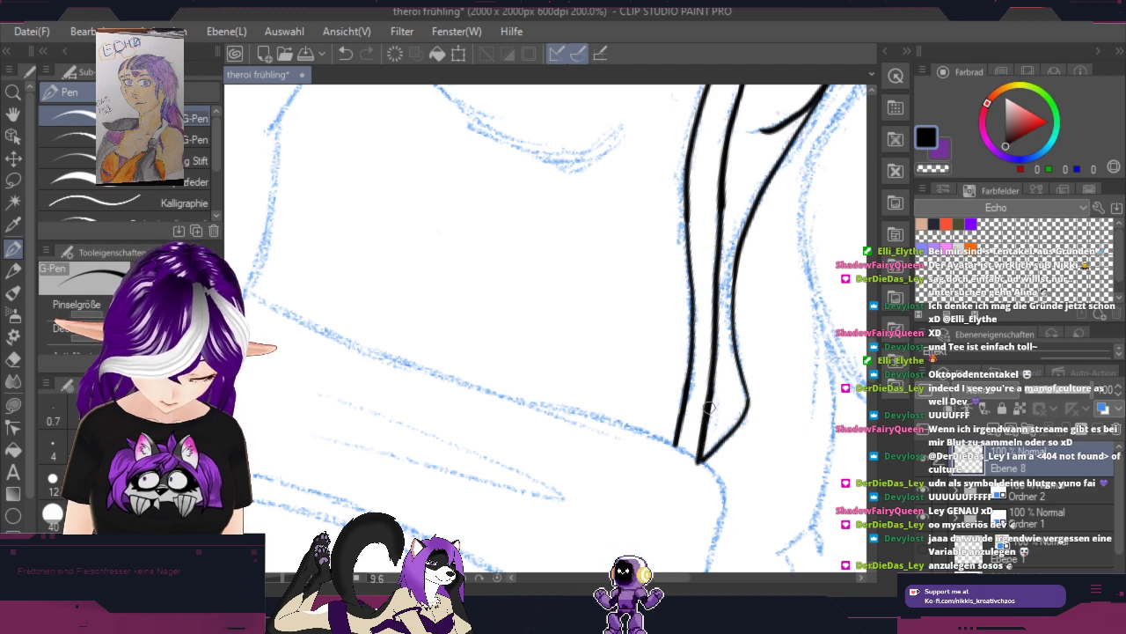
Step: Ink the second neckline edge parallel to the first, from the long strap up to the second skull bead's hair section
{"action": "key", "text": "space"}
{"action": "left_click_drag", "start_coordinate": [732, 208], "coordinate": [682, 577]}
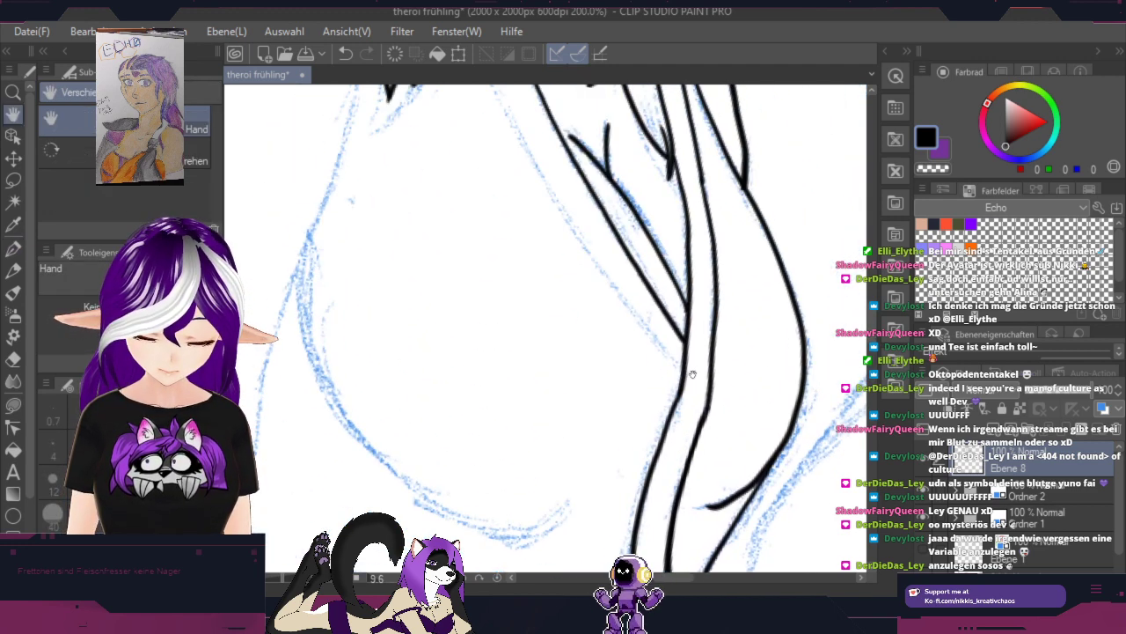
{"action": "left_click_drag", "start_coordinate": [692, 375], "coordinate": [775, 526]}
{"action": "key", "text": "shift+space"}
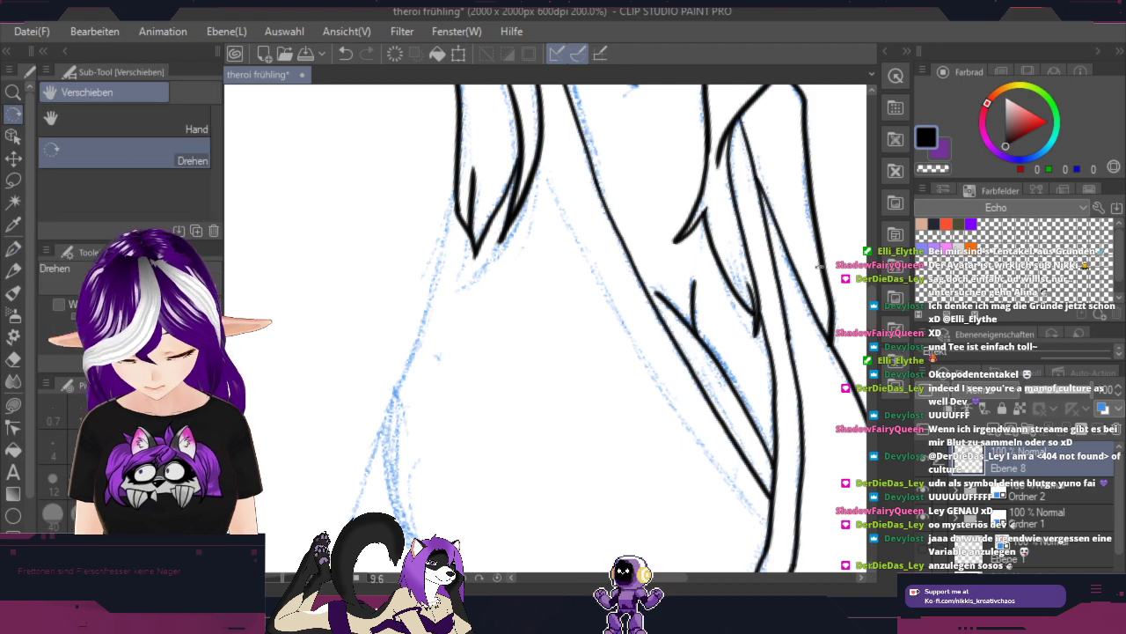
{"action": "left_click_drag", "start_coordinate": [695, 314], "coordinate": [561, 527]}
{"action": "key", "text": "space"}
{"action": "left_click_drag", "start_coordinate": [610, 458], "coordinate": [631, 403]}
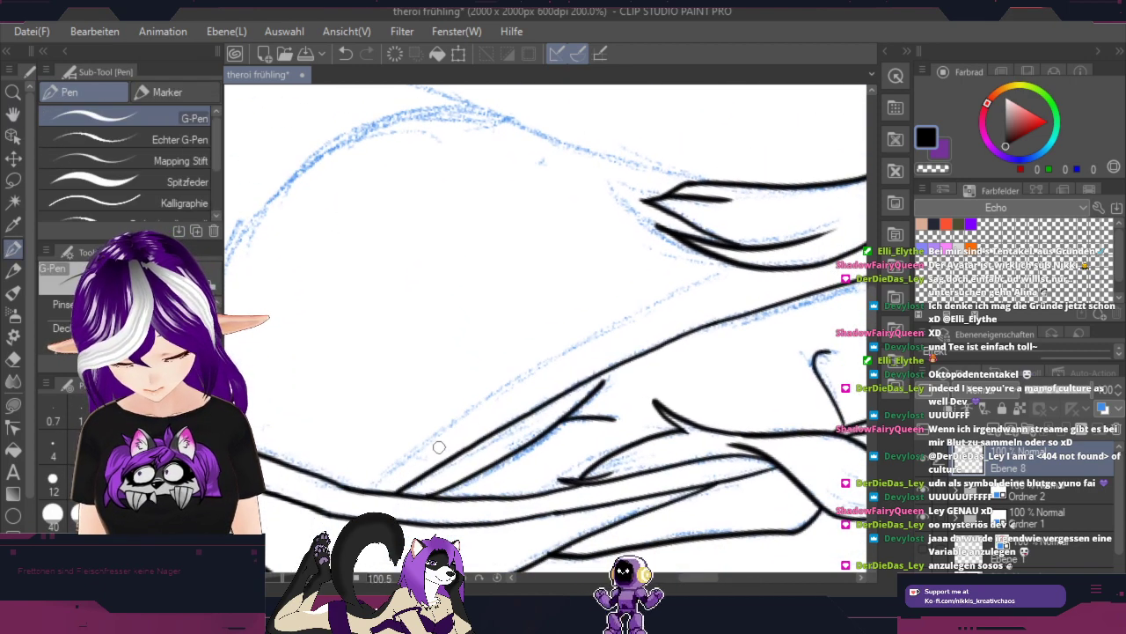
{"action": "scroll", "coordinate": [420, 463], "scroll_direction": "up", "scroll_amount": 2}
{"action": "left_click_drag", "start_coordinate": [318, 514], "coordinate": [804, 185]}
{"action": "key", "text": "space"}
{"action": "mouse_move", "coordinate": [804, 186]}
{"action": "left_mouse_down"}
{"action": "mouse_move", "coordinate": [759, 252]}
{"action": "mouse_move", "coordinate": [358, 477]}
{"action": "left_mouse_up"}
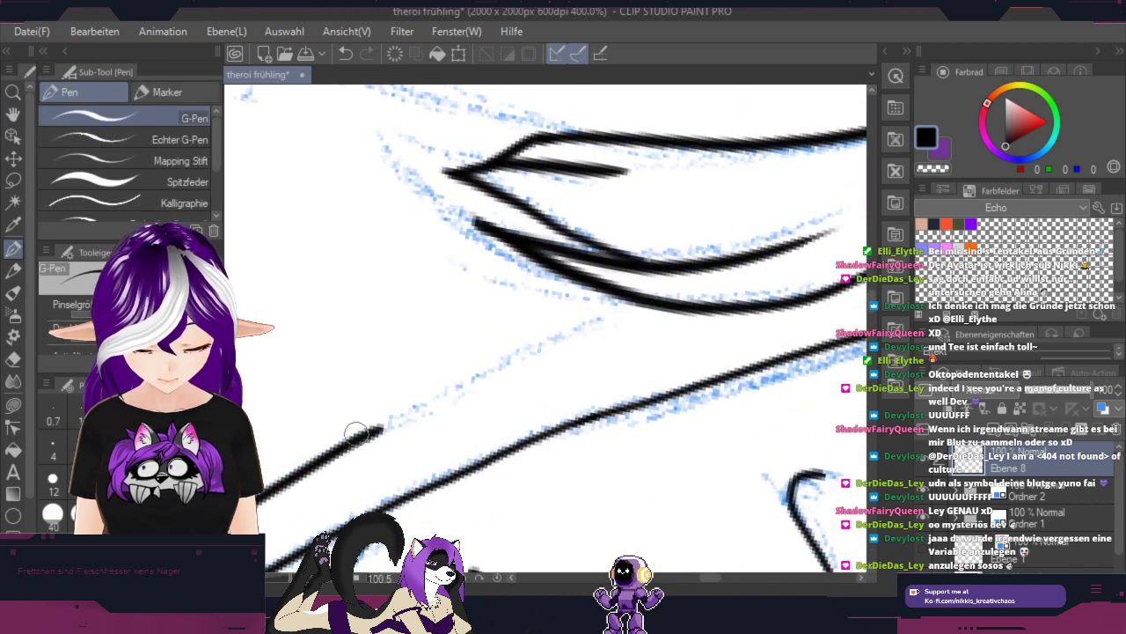
{"action": "mouse_move", "coordinate": [374, 428]}
{"action": "left_mouse_down"}
{"action": "mouse_move", "coordinate": [648, 305]}
{"action": "mouse_move", "coordinate": [683, 306]}
{"action": "left_mouse_up"}
{"action": "scroll", "coordinate": [683, 307], "scroll_direction": "down", "scroll_amount": 2}
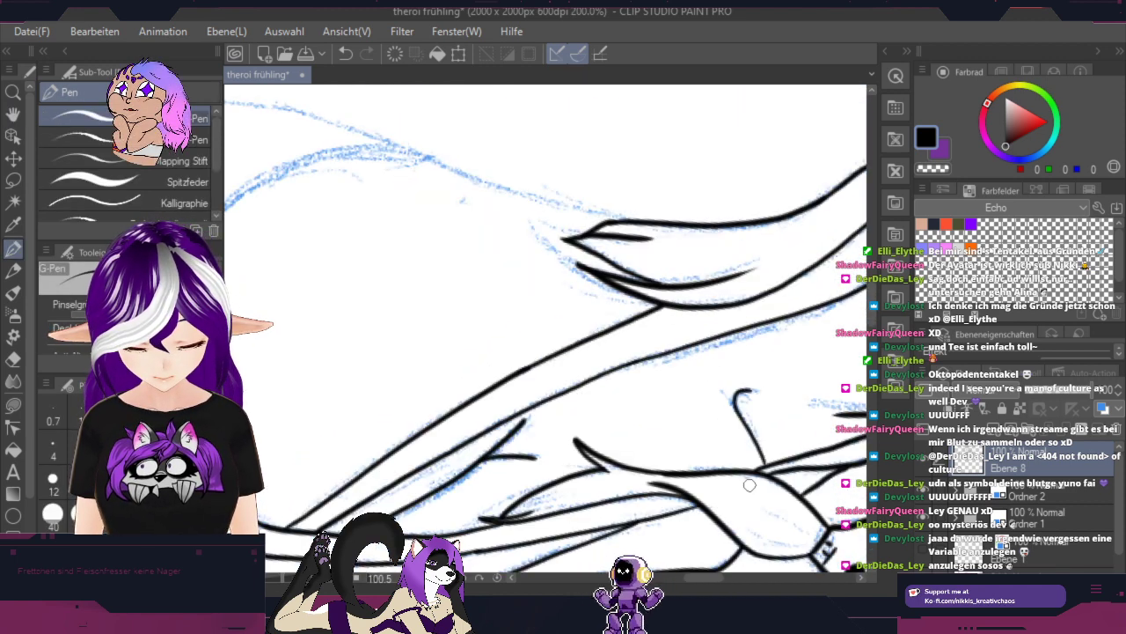
Step: Try to ink the rounded chest outline of the front character over the blue sketch, and undo the stroke
{"action": "key", "text": "space"}
{"action": "left_click_drag", "start_coordinate": [496, 327], "coordinate": [796, 403]}
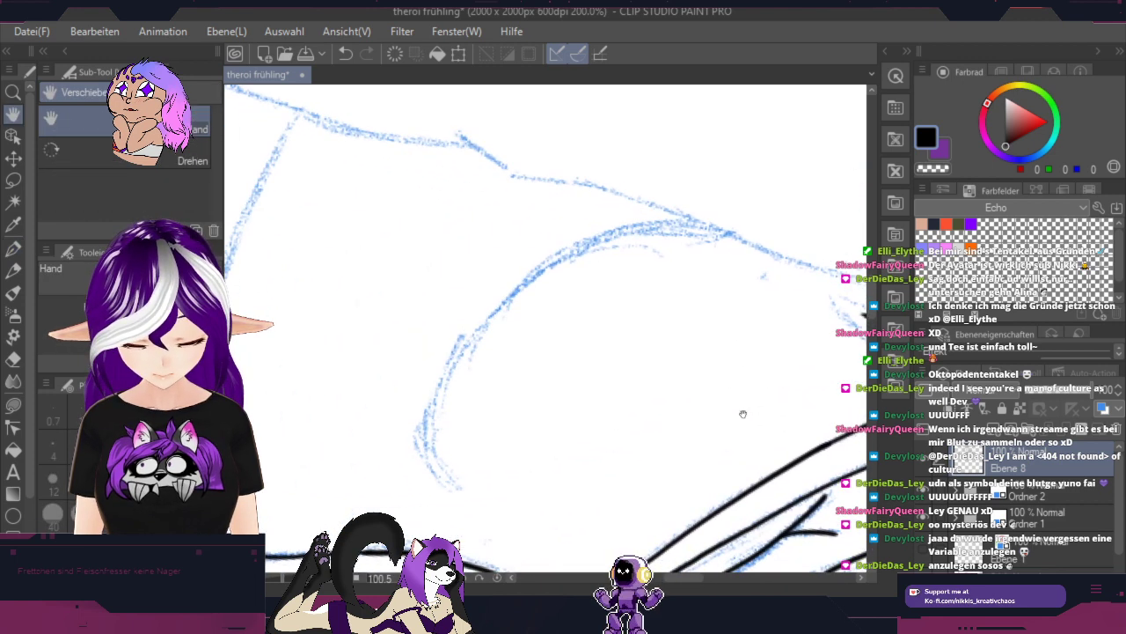
{"action": "mouse_move", "coordinate": [454, 482]}
{"action": "left_mouse_down"}
{"action": "mouse_move", "coordinate": [427, 395]}
{"action": "mouse_move", "coordinate": [521, 287]}
{"action": "mouse_move", "coordinate": [687, 236]}
{"action": "left_mouse_up"}
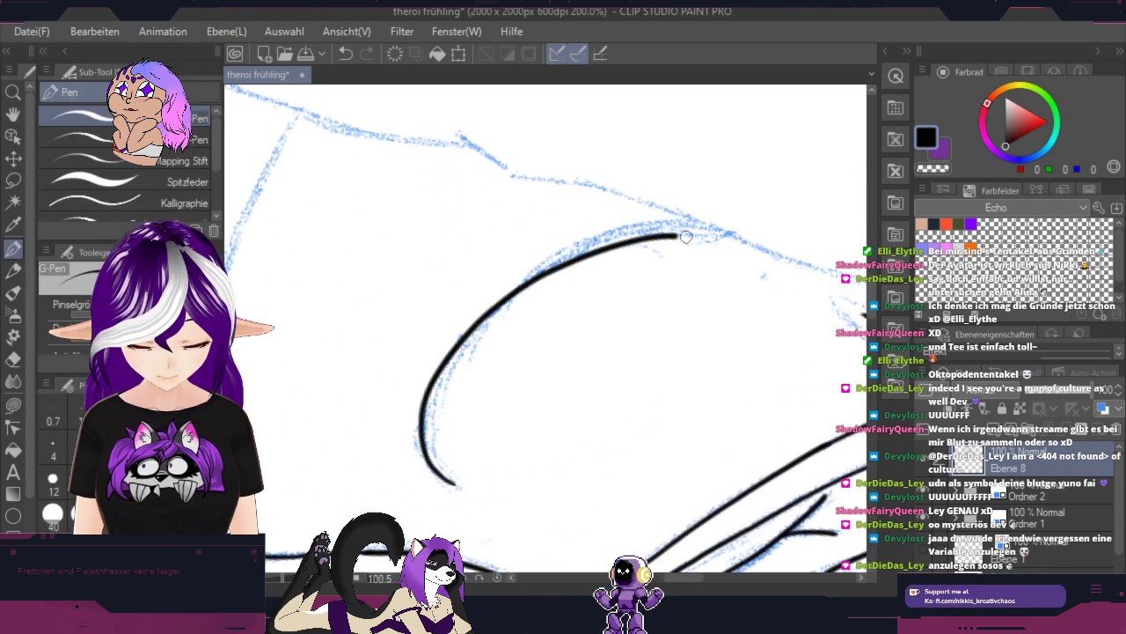
{"action": "left_click", "coordinate": [346, 54]}
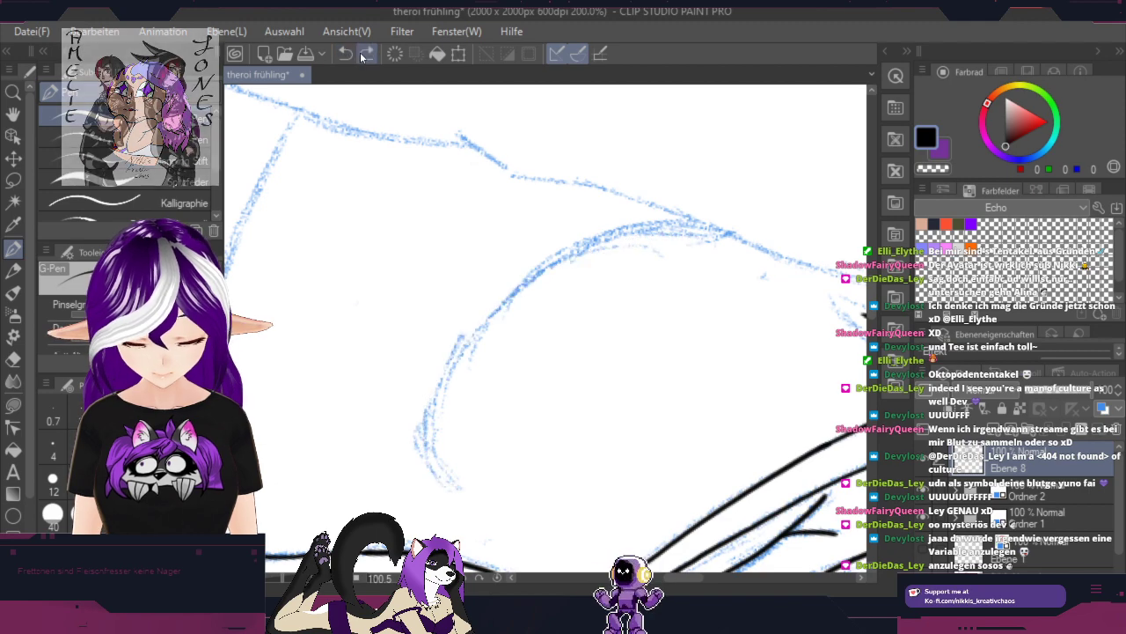
Step: Ink the front character's rounded chest outline with the G-Pen as one curved stroke along the blue sketch
{"action": "key", "text": "shift+space"}
{"action": "left_click_drag", "start_coordinate": [760, 388], "coordinate": [746, 240]}
{"action": "scroll", "coordinate": [686, 279], "scroll_direction": "down", "scroll_amount": 2}
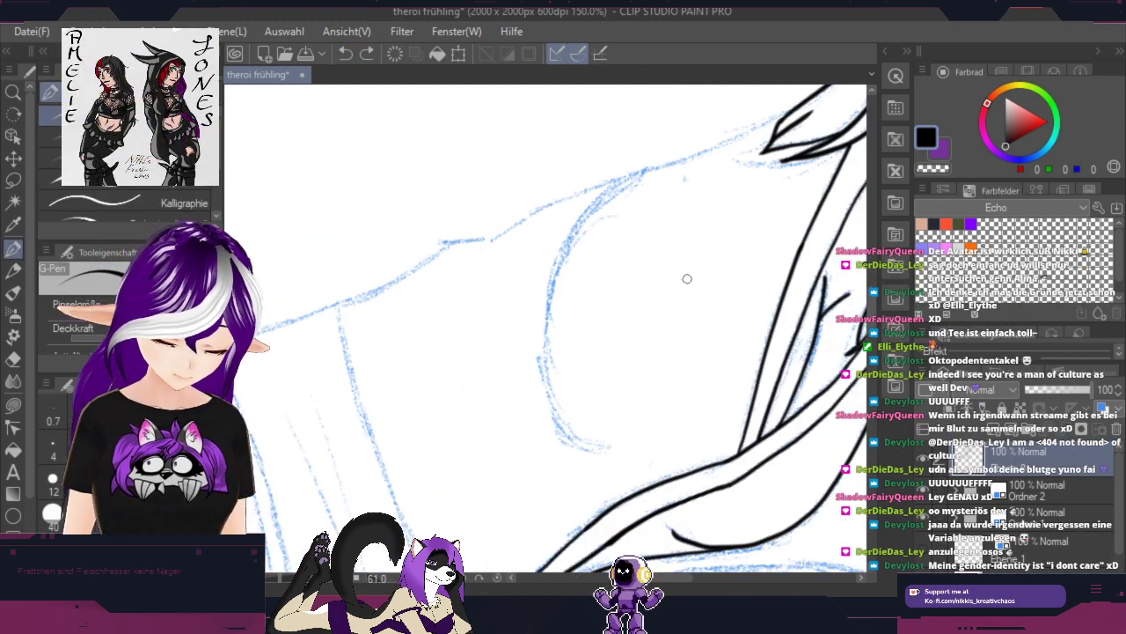
{"action": "key", "text": "space"}
{"action": "scroll", "coordinate": [589, 340], "scroll_direction": "up", "scroll_amount": 2}
{"action": "key", "text": "p"}
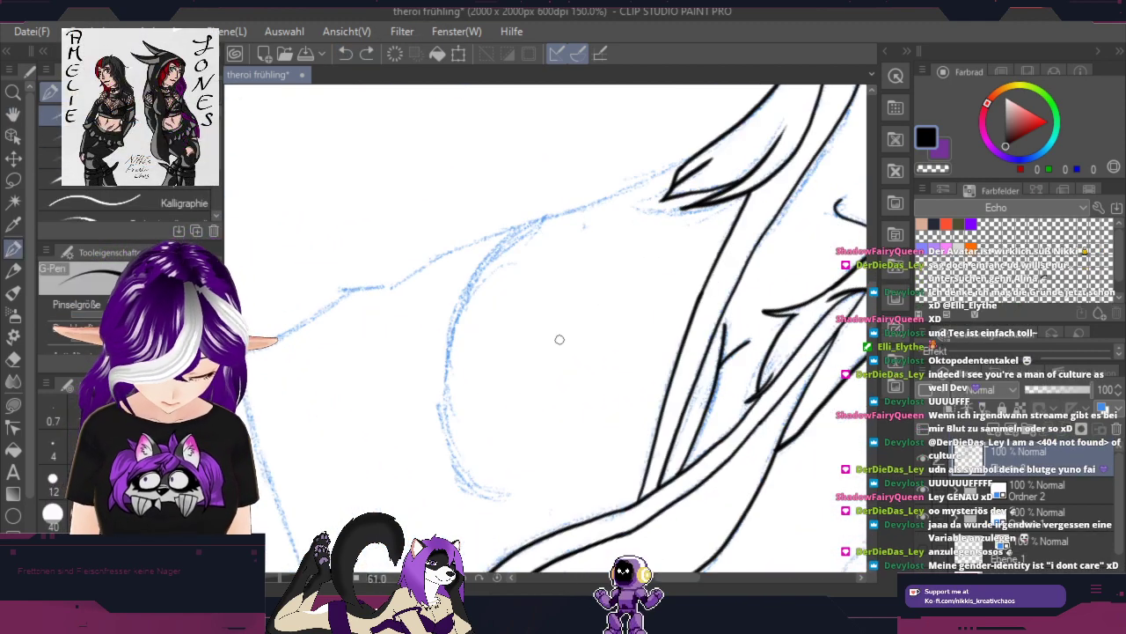
{"action": "mouse_move", "coordinate": [533, 222]}
{"action": "left_mouse_down"}
{"action": "mouse_move", "coordinate": [443, 339]}
{"action": "mouse_move", "coordinate": [484, 479]}
{"action": "left_mouse_up"}
{"action": "left_click", "coordinate": [345, 55]}
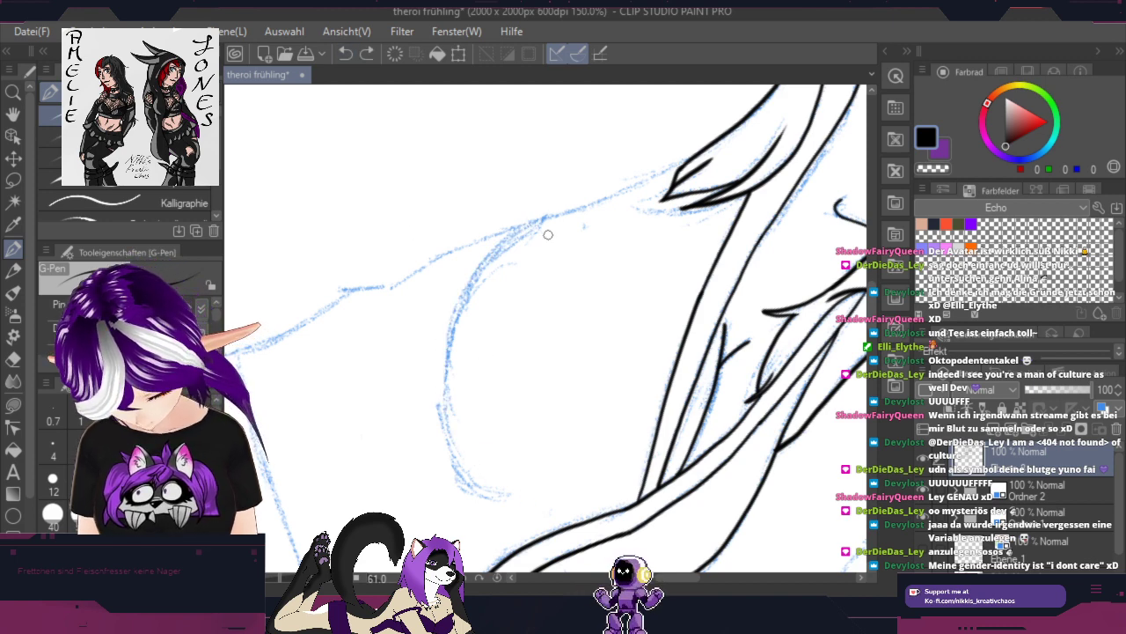
{"action": "left_click_drag", "start_coordinate": [533, 221], "coordinate": [513, 499]}
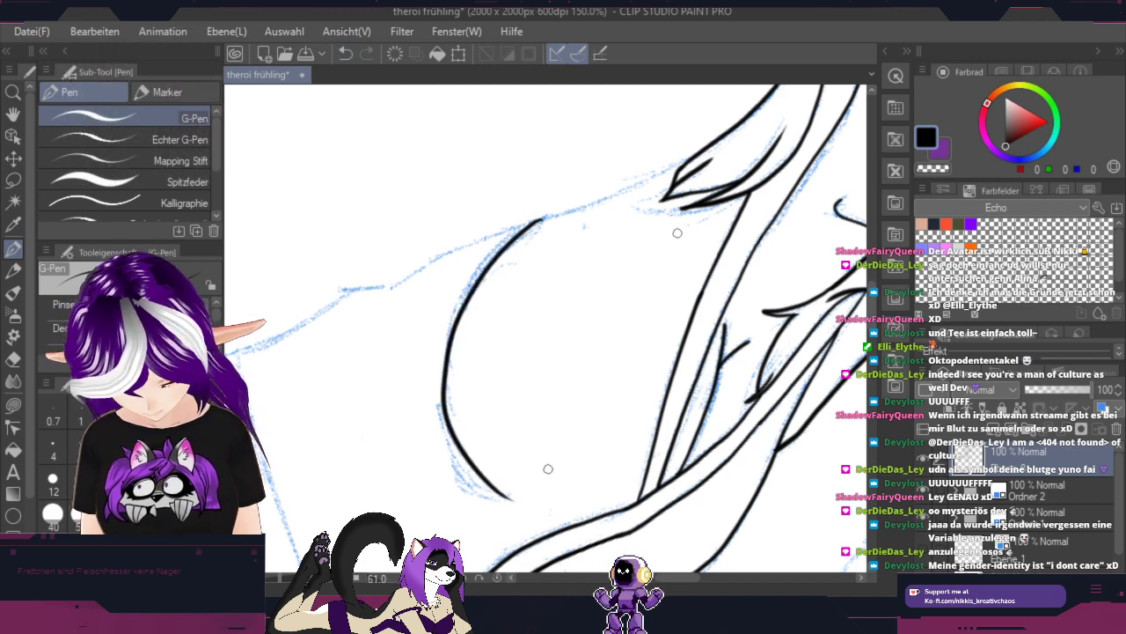
Step: Ink the connecting line between the tip of the inked hair strand and the upper end of the chest curve
{"action": "key", "text": "space"}
{"action": "left_click_drag", "start_coordinate": [600, 251], "coordinate": [486, 356]}
{"action": "scroll", "coordinate": [515, 327], "scroll_direction": "up", "scroll_amount": 1}
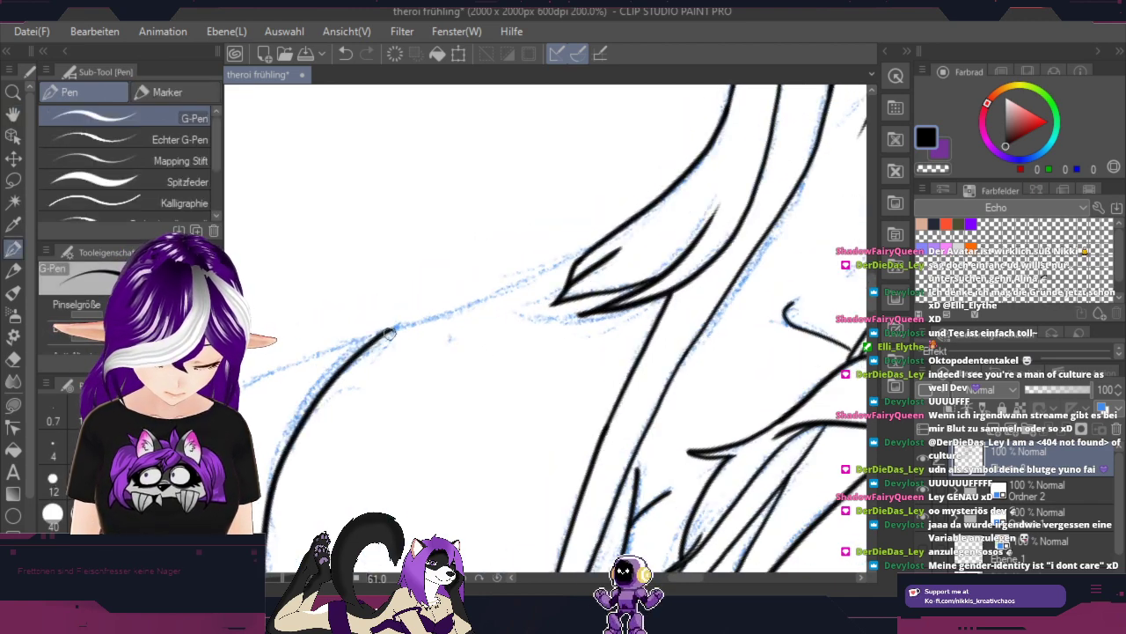
{"action": "scroll", "coordinate": [390, 333], "scroll_direction": "up", "scroll_amount": 2}
{"action": "key", "text": "shift+space"}
{"action": "left_click_drag", "start_coordinate": [725, 295], "coordinate": [378, 400]}
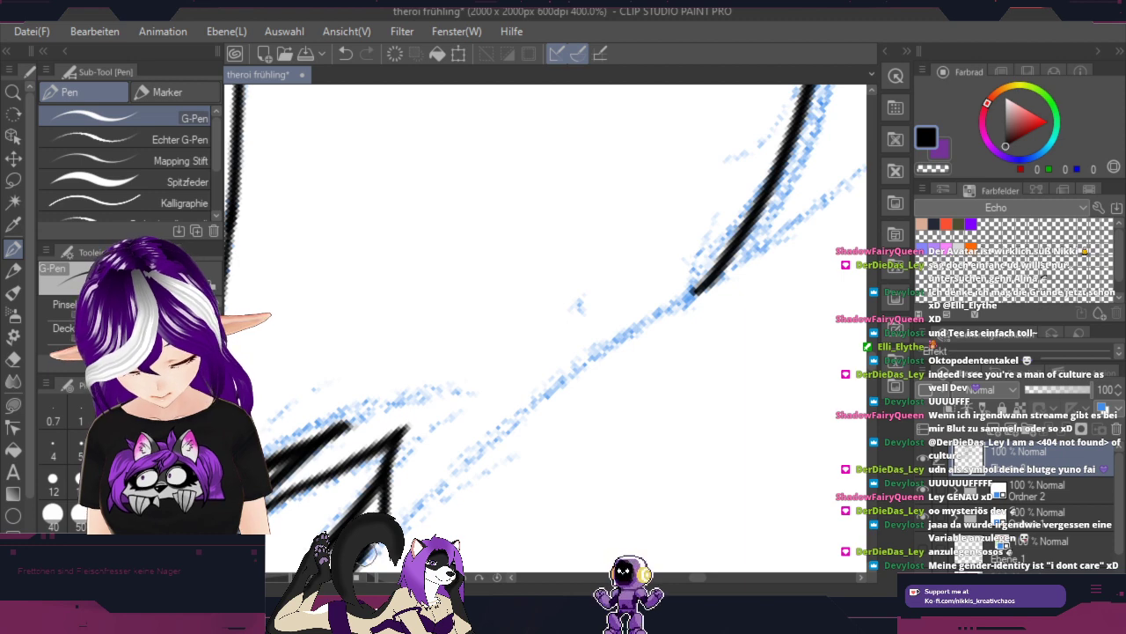
{"action": "mouse_move", "coordinate": [361, 559]}
{"action": "left_mouse_down"}
{"action": "mouse_move", "coordinate": [475, 444]}
{"action": "mouse_move", "coordinate": [621, 330]}
{"action": "mouse_move", "coordinate": [709, 281]}
{"action": "mouse_move", "coordinate": [673, 409]}
{"action": "left_mouse_up"}
{"action": "left_click_drag", "start_coordinate": [733, 377], "coordinate": [675, 339]}
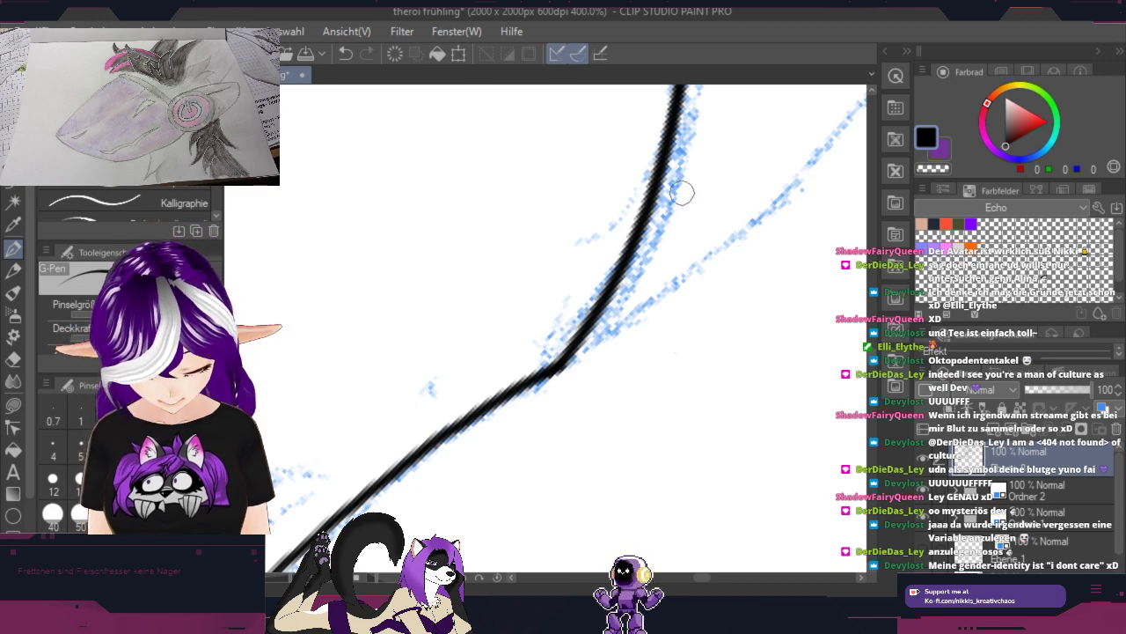
Step: Ink the torso's side line from the chest curve down to the waist, ending in the short kink of the sketch
{"action": "scroll", "coordinate": [683, 194], "scroll_direction": "down", "scroll_amount": 5}
{"action": "key", "text": "space"}
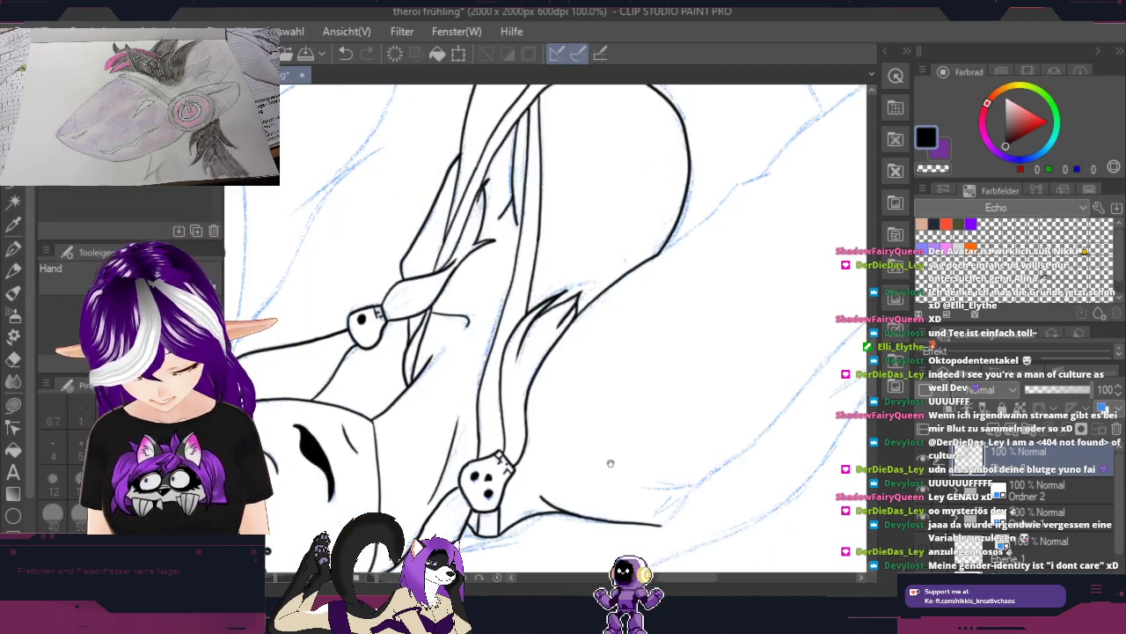
{"action": "left_click_drag", "start_coordinate": [608, 463], "coordinate": [575, 329]}
{"action": "left_click_drag", "start_coordinate": [673, 191], "coordinate": [561, 408]}
{"action": "left_click_drag", "start_coordinate": [641, 317], "coordinate": [528, 423]}
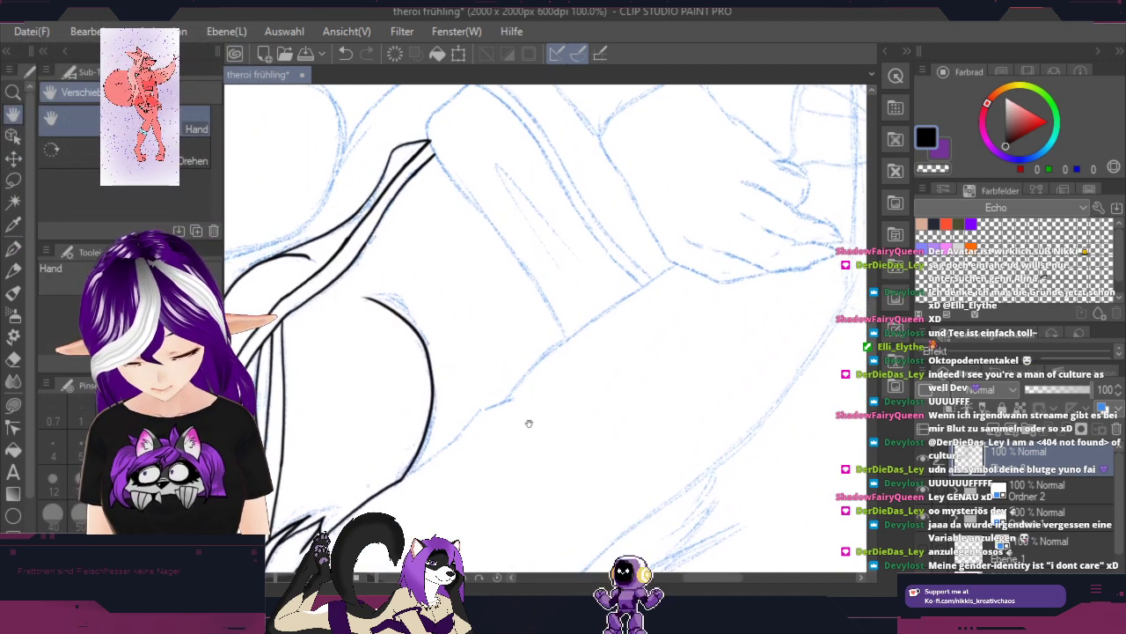
{"action": "scroll", "coordinate": [422, 480], "scroll_direction": "up", "scroll_amount": 2}
{"action": "scroll", "coordinate": [456, 428], "scroll_direction": "up", "scroll_amount": 2}
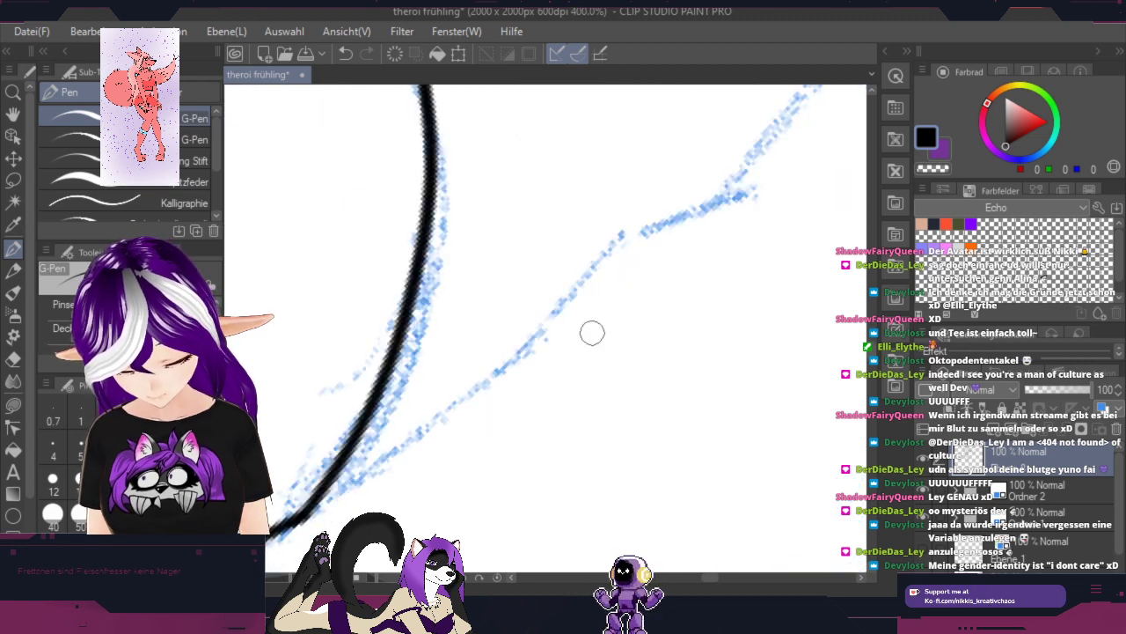
{"action": "key", "text": "r"}
{"action": "left_click_drag", "start_coordinate": [734, 245], "coordinate": [310, 371]}
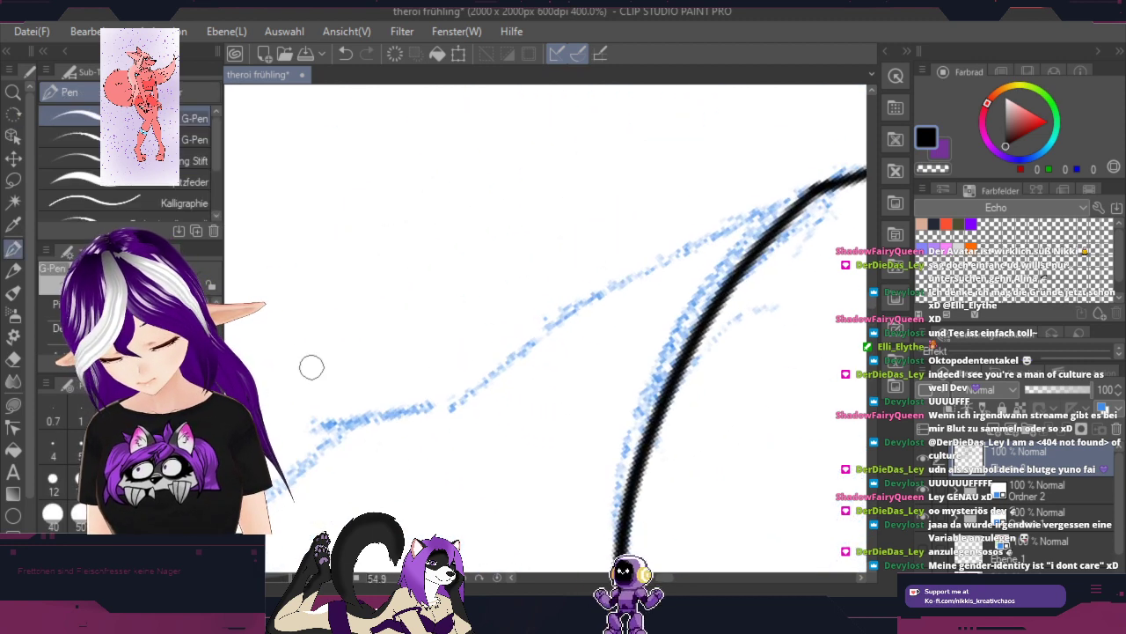
{"action": "key", "text": "space"}
{"action": "left_click_drag", "start_coordinate": [599, 337], "coordinate": [551, 359]}
{"action": "key", "text": "p"}
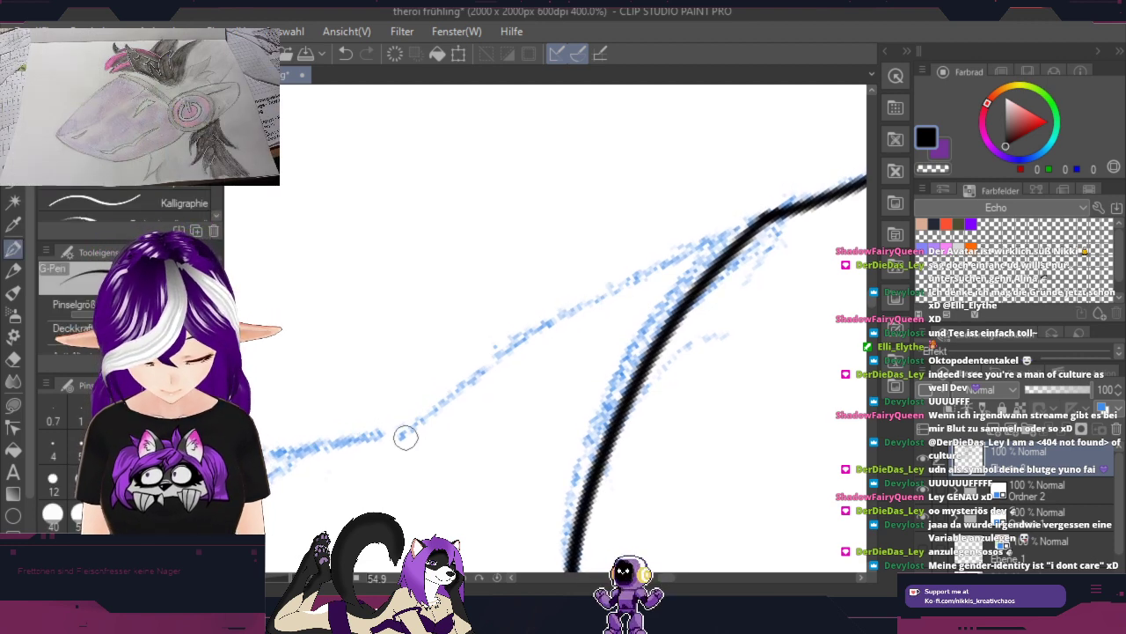
{"action": "mouse_move", "coordinate": [405, 437]}
{"action": "left_mouse_down"}
{"action": "mouse_move", "coordinate": [617, 279]}
{"action": "mouse_move", "coordinate": [770, 220]}
{"action": "left_mouse_up"}
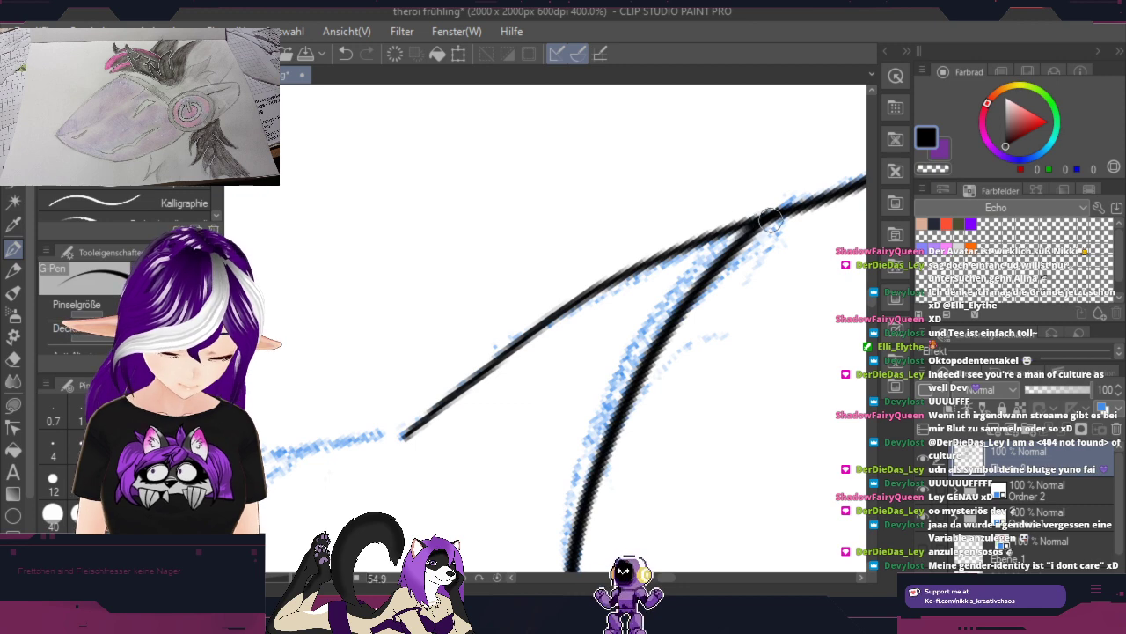
{"action": "mouse_move", "coordinate": [490, 457]}
{"action": "left_mouse_down"}
{"action": "mouse_move", "coordinate": [740, 337]}
{"action": "mouse_move", "coordinate": [626, 324]}
{"action": "mouse_move", "coordinate": [571, 339]}
{"action": "left_mouse_up"}
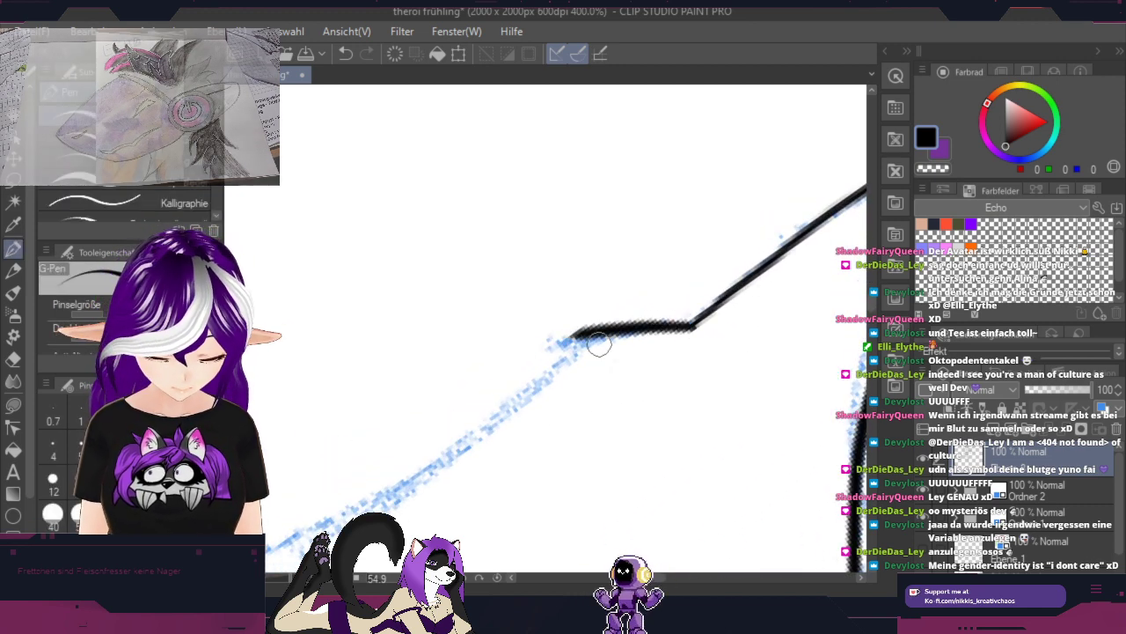
Step: Try to ink the waist contour from the kink to the first sketched arm line, and undo the stroke
{"action": "key", "text": "r"}
{"action": "mouse_move", "coordinate": [602, 410]}
{"action": "left_mouse_down"}
{"action": "mouse_move", "coordinate": [697, 374]}
{"action": "mouse_move", "coordinate": [350, 437]}
{"action": "mouse_move", "coordinate": [272, 296]}
{"action": "left_mouse_up"}
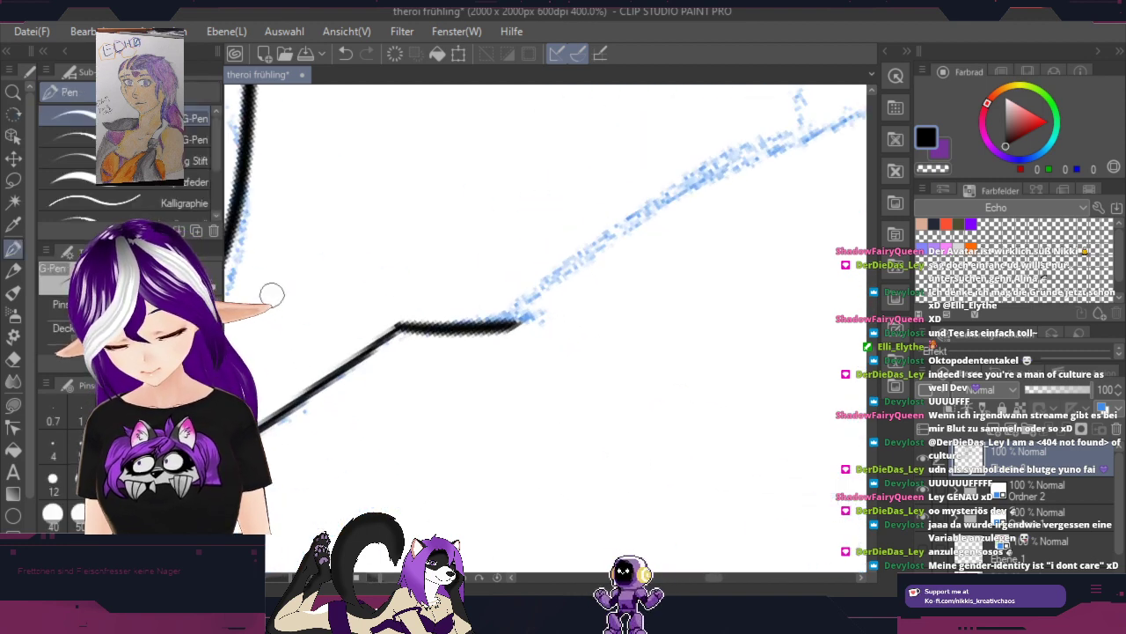
{"action": "key", "text": "space"}
{"action": "left_click_drag", "start_coordinate": [646, 329], "coordinate": [443, 501]}
{"action": "key", "text": "p"}
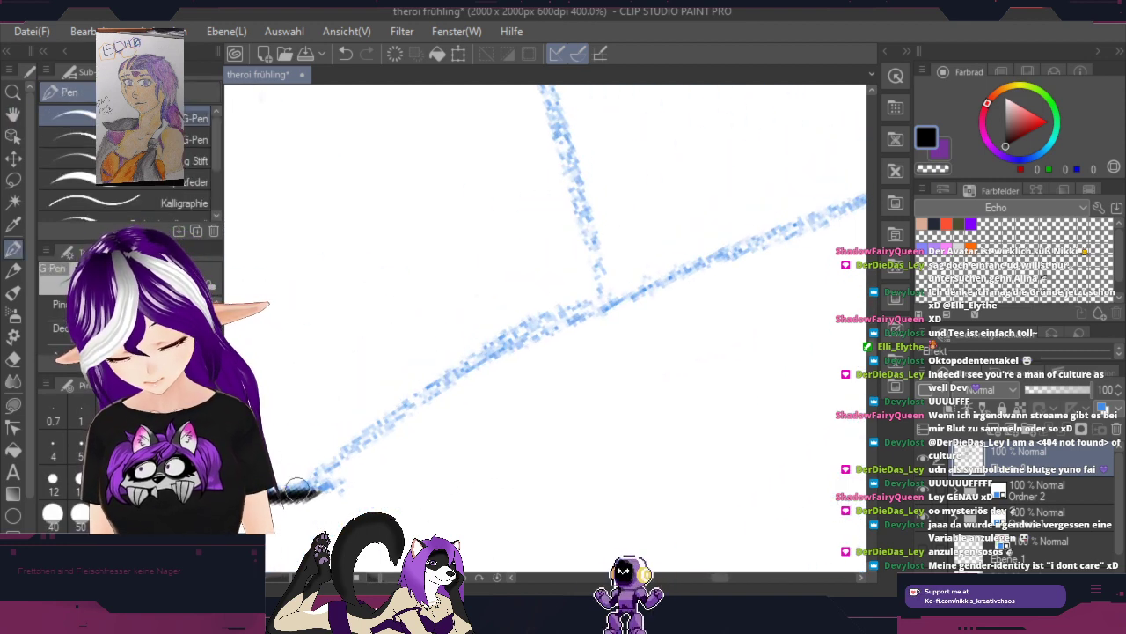
{"action": "mouse_move", "coordinate": [299, 494]}
{"action": "left_mouse_down"}
{"action": "mouse_move", "coordinate": [382, 415]}
{"action": "mouse_move", "coordinate": [616, 294]}
{"action": "left_mouse_up"}
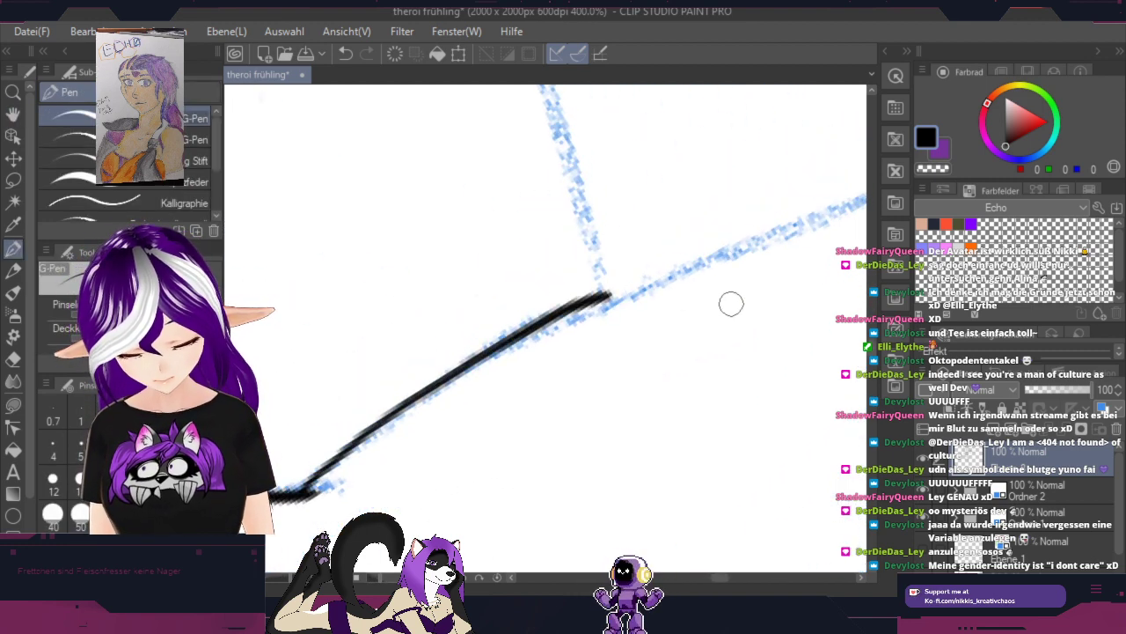
{"action": "key", "text": "space"}
{"action": "left_click_drag", "start_coordinate": [736, 311], "coordinate": [553, 435]}
{"action": "scroll", "coordinate": [554, 436], "scroll_direction": "down", "scroll_amount": 2}
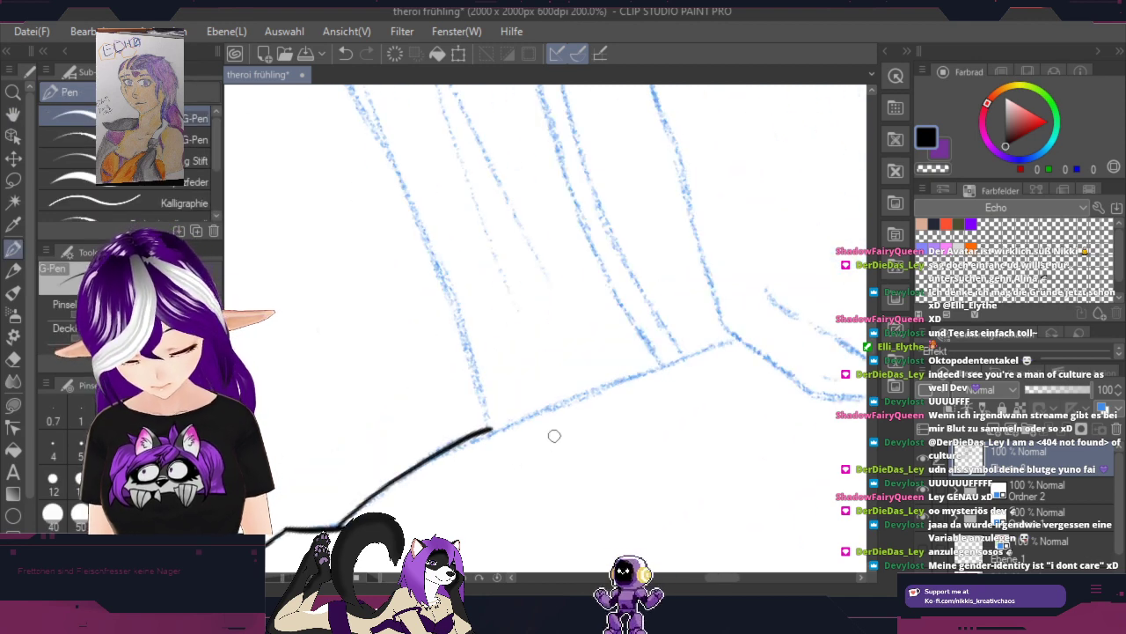
{"action": "key", "text": "shift+space"}
{"action": "left_click_drag", "start_coordinate": [703, 316], "coordinate": [554, 445]}
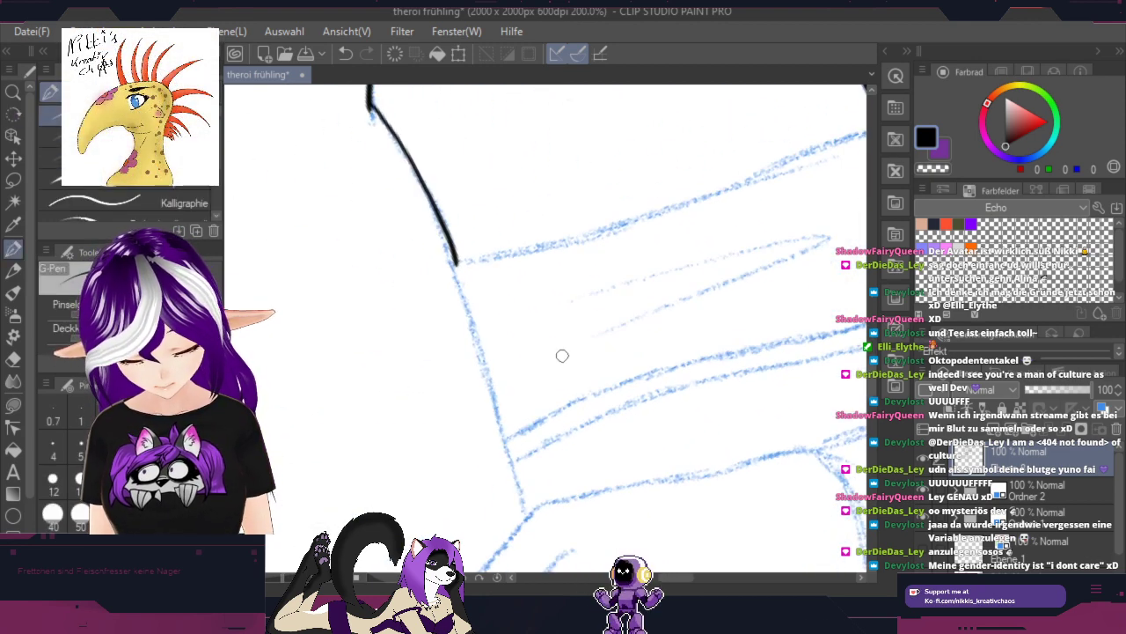
{"action": "left_click", "coordinate": [346, 54]}
Step: Ink the waist contour from the kink past the sketched arm lines to the corner at the hand, redoing the first stroke
{"action": "key", "text": "shift+space"}
{"action": "mouse_move", "coordinate": [711, 453]}
{"action": "left_mouse_down"}
{"action": "mouse_move", "coordinate": [681, 214]}
{"action": "mouse_move", "coordinate": [634, 180]}
{"action": "left_mouse_up"}
{"action": "key", "text": "p"}
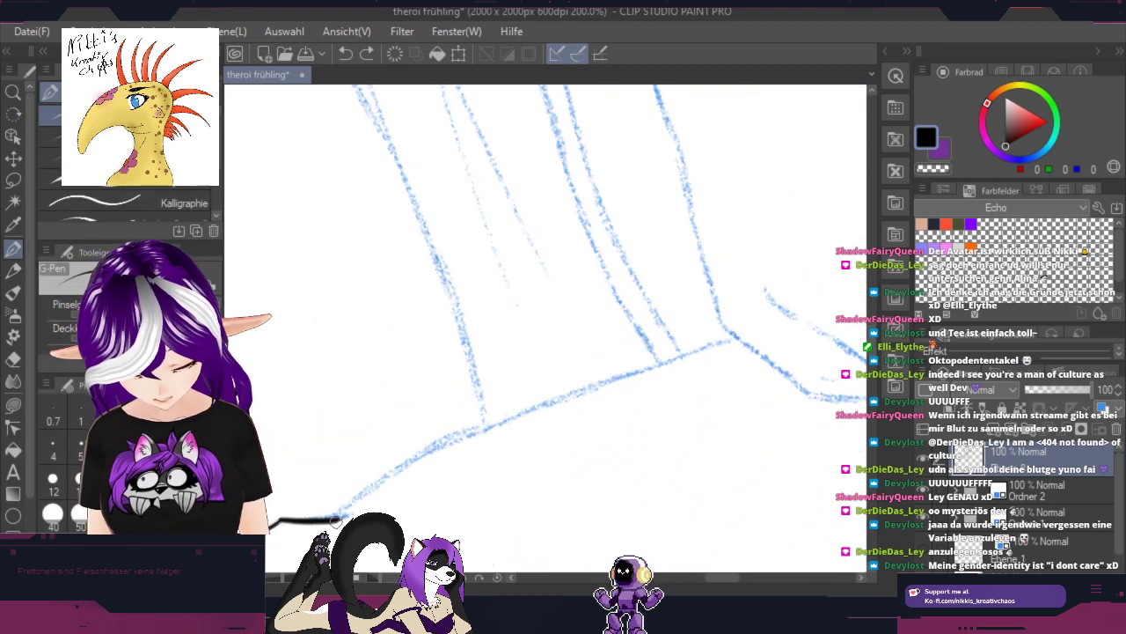
{"action": "mouse_move", "coordinate": [335, 519]}
{"action": "left_mouse_down"}
{"action": "mouse_move", "coordinate": [418, 457]}
{"action": "mouse_move", "coordinate": [729, 345]}
{"action": "left_mouse_up"}
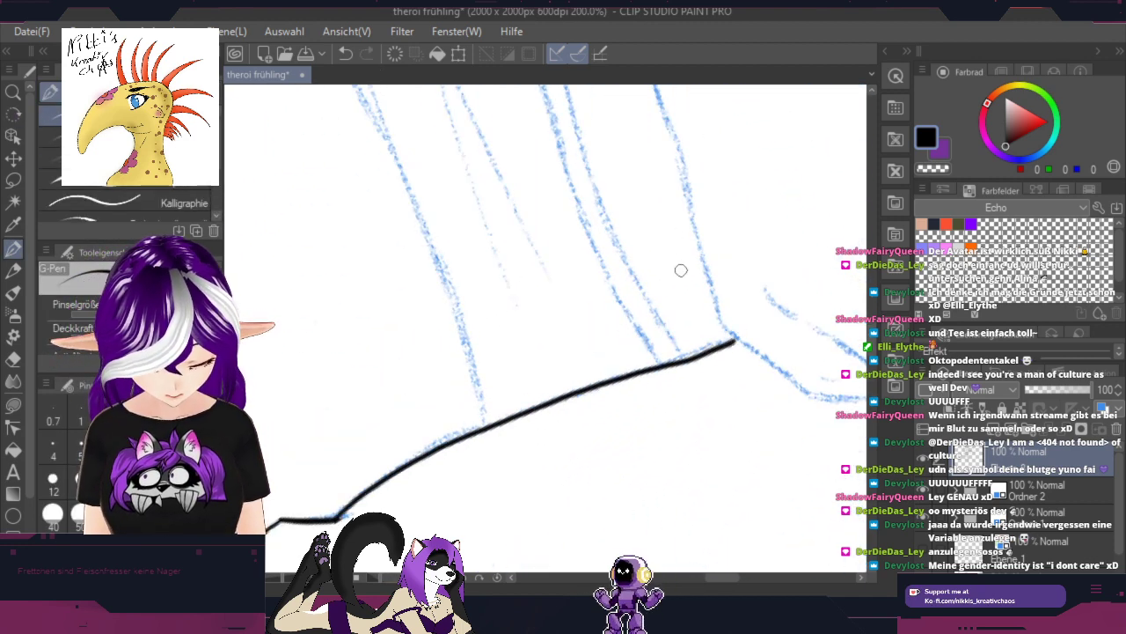
{"action": "left_click", "coordinate": [346, 54]}
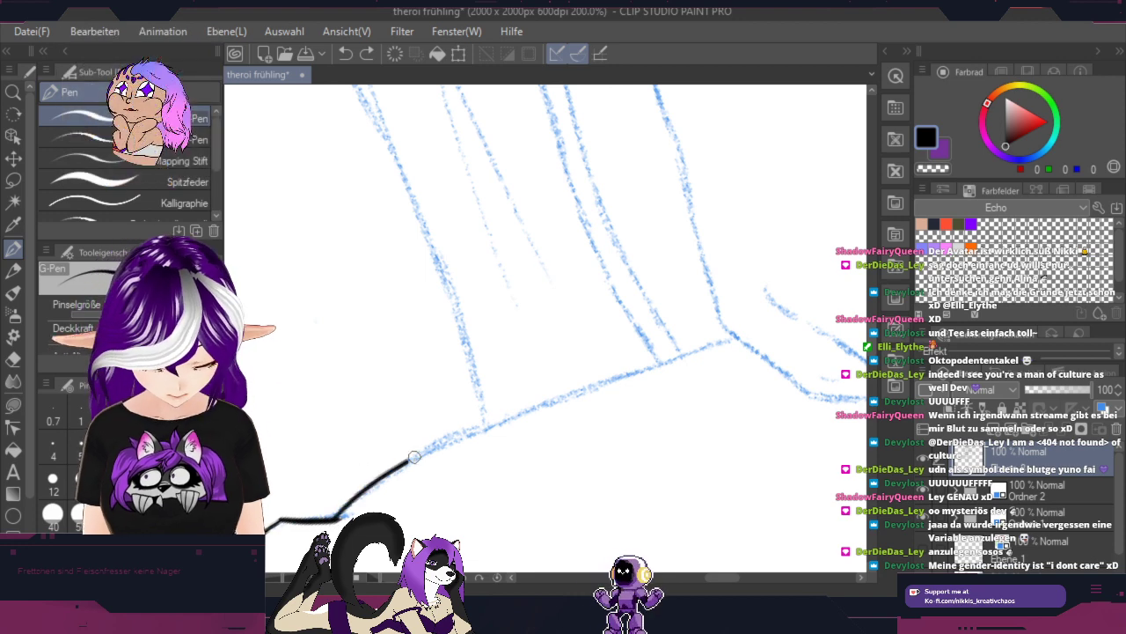
{"action": "left_click_drag", "start_coordinate": [414, 457], "coordinate": [723, 343]}
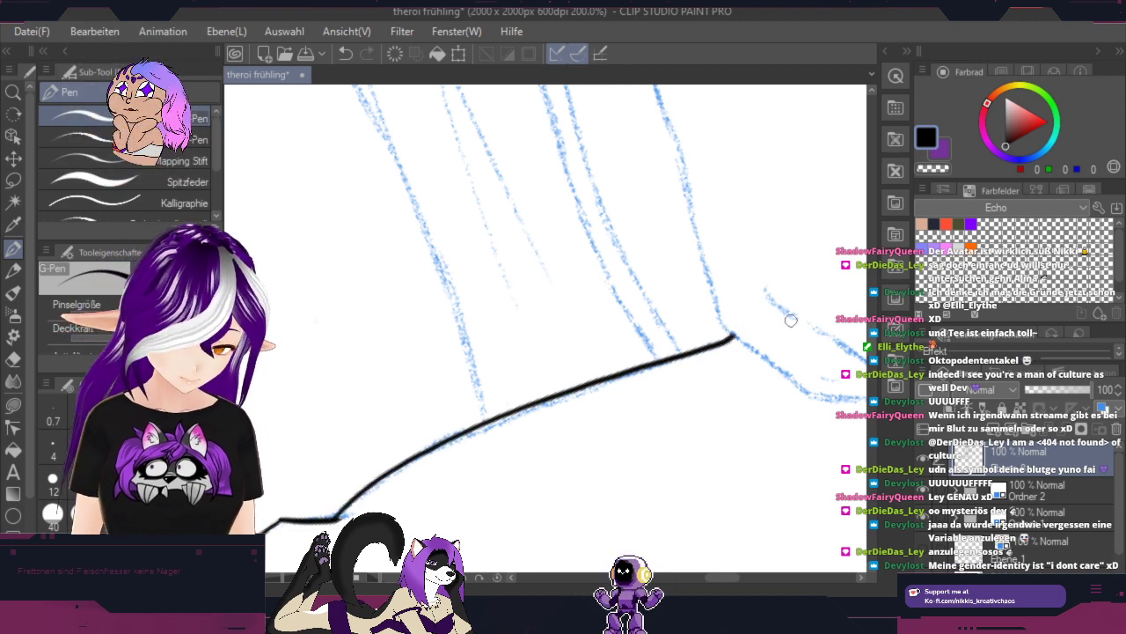
{"action": "left_click_drag", "start_coordinate": [767, 244], "coordinate": [741, 337]}
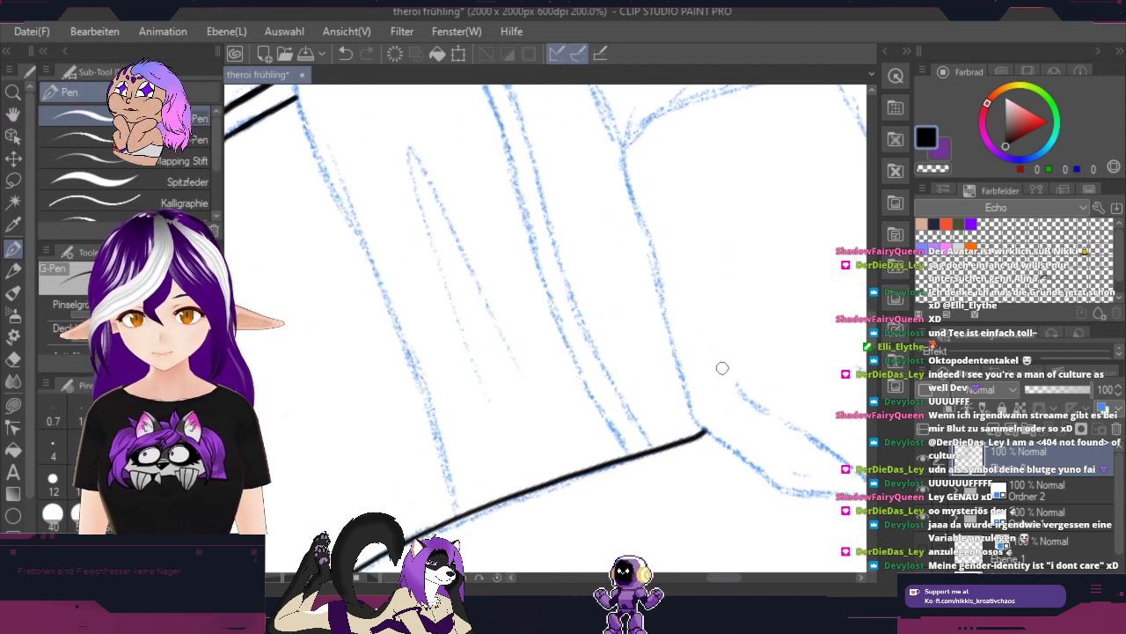
{"action": "left_click_drag", "start_coordinate": [760, 282], "coordinate": [623, 497]}
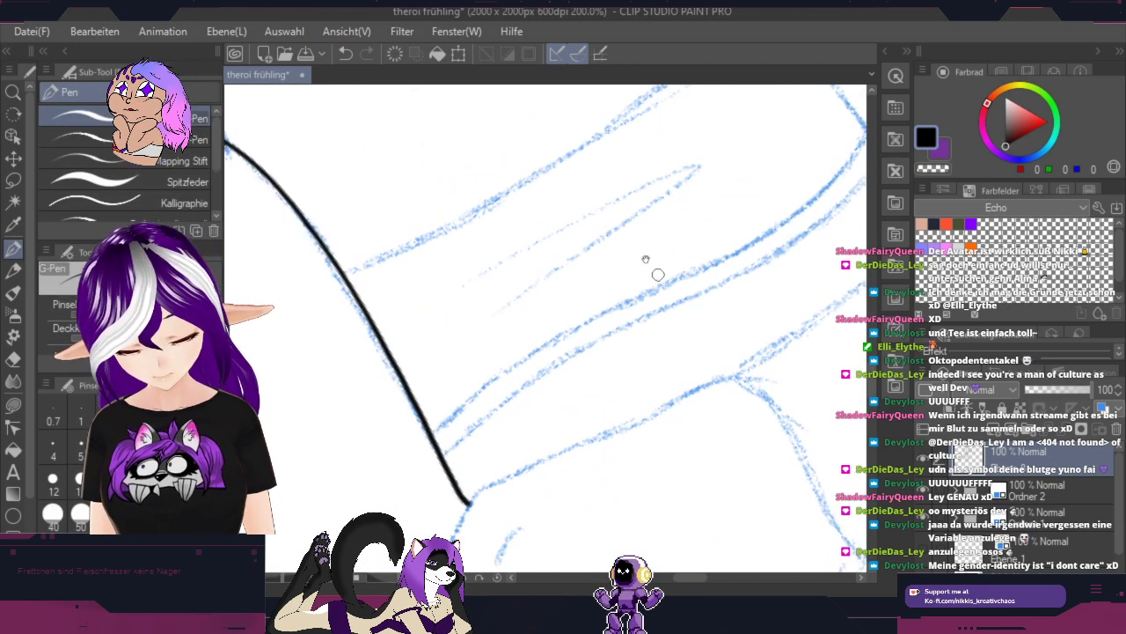
{"action": "left_click_drag", "start_coordinate": [635, 263], "coordinate": [601, 466]}
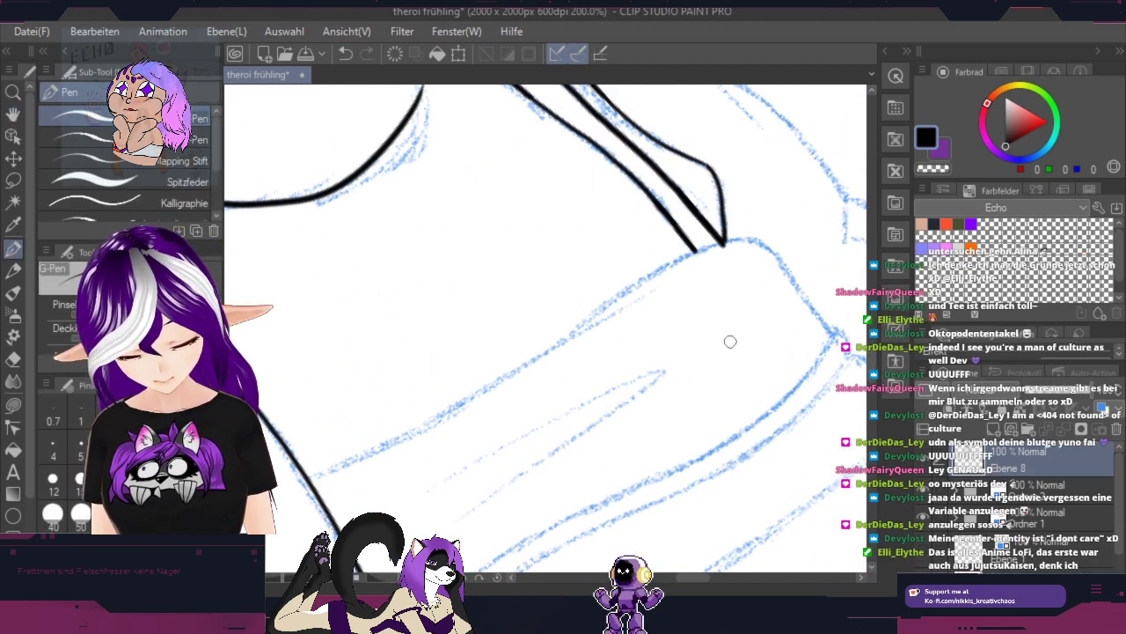
{"action": "scroll", "coordinate": [726, 349], "scroll_direction": "down", "scroll_amount": 2}
{"action": "scroll", "coordinate": [726, 349], "scroll_direction": "down", "scroll_amount": 6}
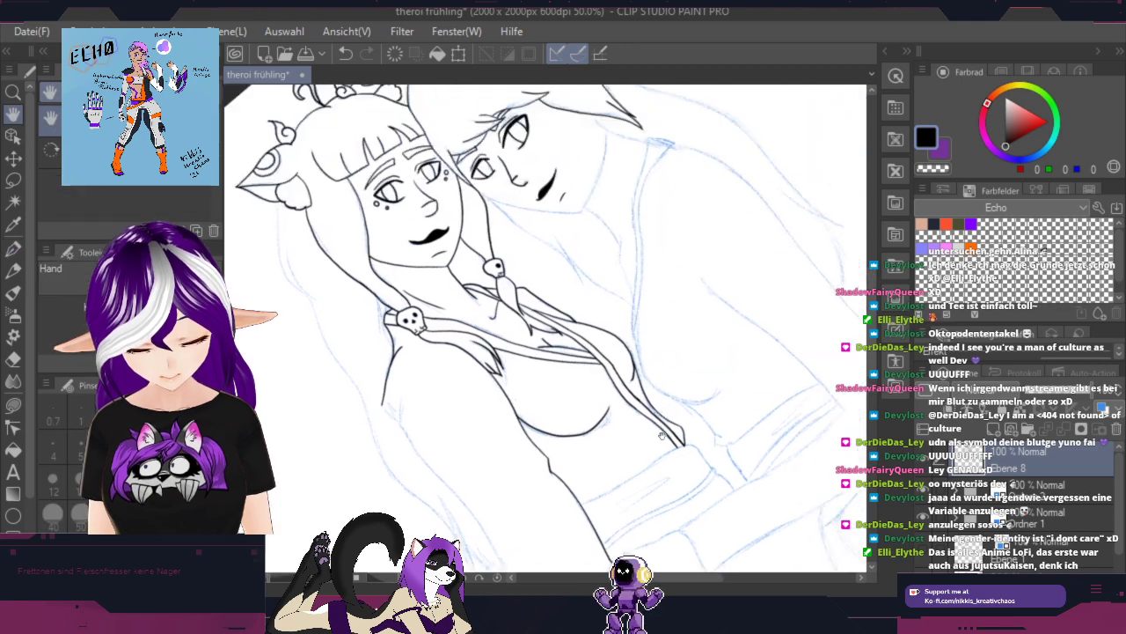
{"action": "left_click_drag", "start_coordinate": [677, 346], "coordinate": [705, 360]}
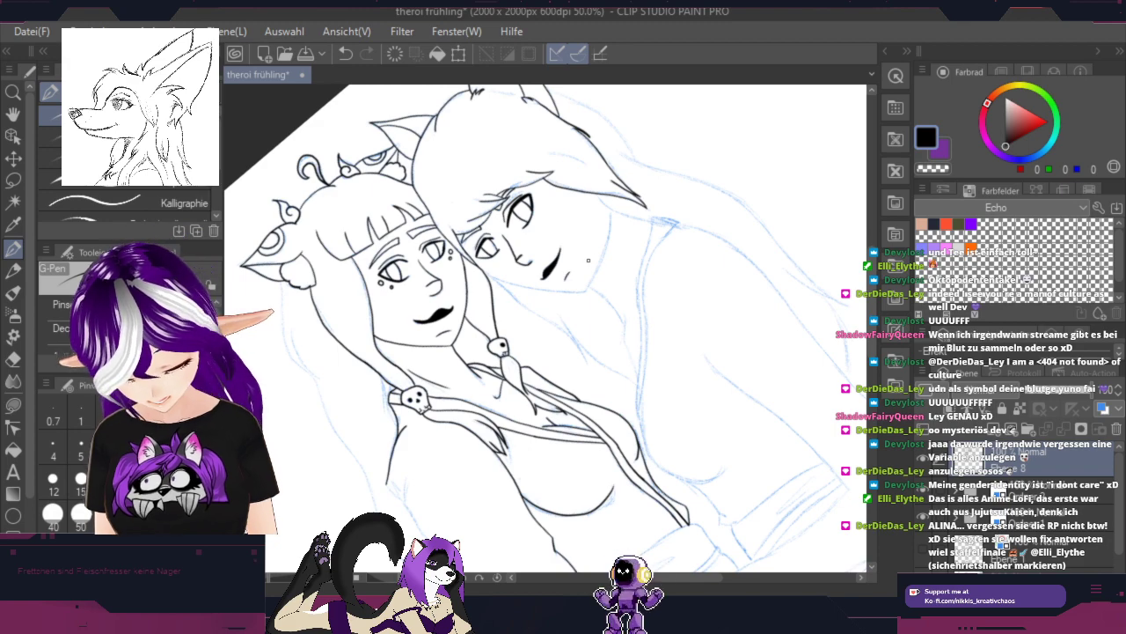
Step: Try to ink the second character's jawline from the chin up to the other character's face, and undo the stroke
{"action": "key", "text": "r"}
{"action": "left_click_drag", "start_coordinate": [545, 206], "coordinate": [655, 286]}
{"action": "scroll", "coordinate": [618, 298], "scroll_direction": "up", "scroll_amount": 1}
{"action": "scroll", "coordinate": [617, 298], "scroll_direction": "up", "scroll_amount": 1}
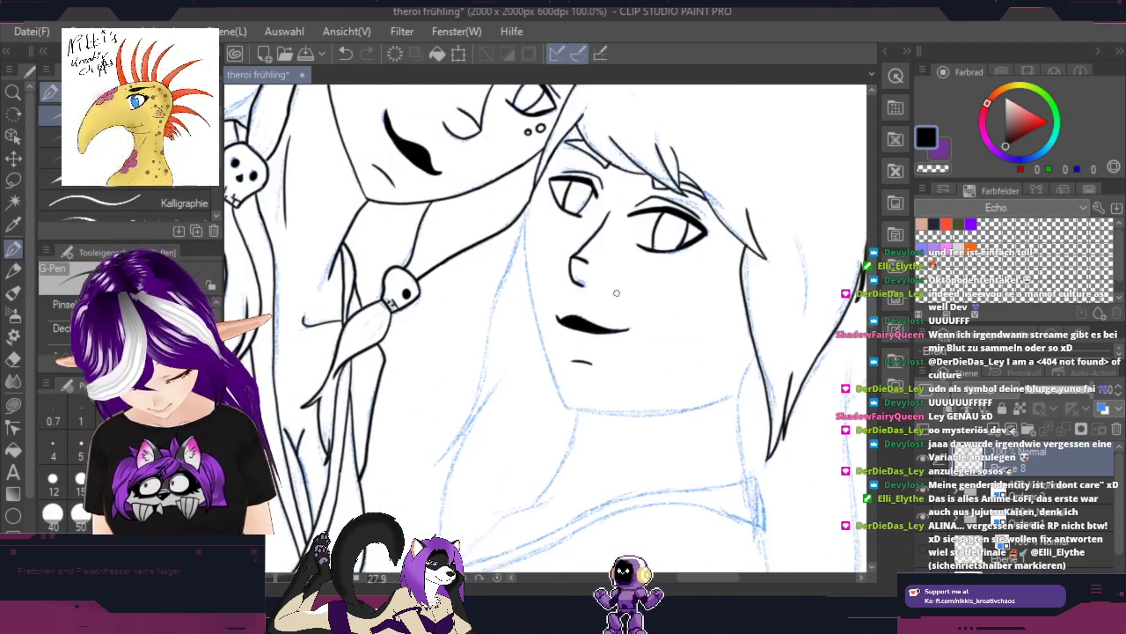
{"action": "scroll", "coordinate": [617, 292], "scroll_direction": "up", "scroll_amount": 1}
{"action": "key", "text": "r"}
{"action": "left_click_drag", "start_coordinate": [534, 295], "coordinate": [624, 415]}
{"action": "key", "text": "space"}
{"action": "mouse_move", "coordinate": [638, 328]}
{"action": "left_mouse_down"}
{"action": "mouse_move", "coordinate": [652, 336]}
{"action": "mouse_move", "coordinate": [662, 303]}
{"action": "mouse_move", "coordinate": [652, 256]}
{"action": "mouse_move", "coordinate": [641, 316]}
{"action": "left_mouse_up"}
{"action": "scroll", "coordinate": [652, 336], "scroll_direction": "up", "scroll_amount": 1}
{"action": "key", "text": "r"}
{"action": "key", "text": "space"}
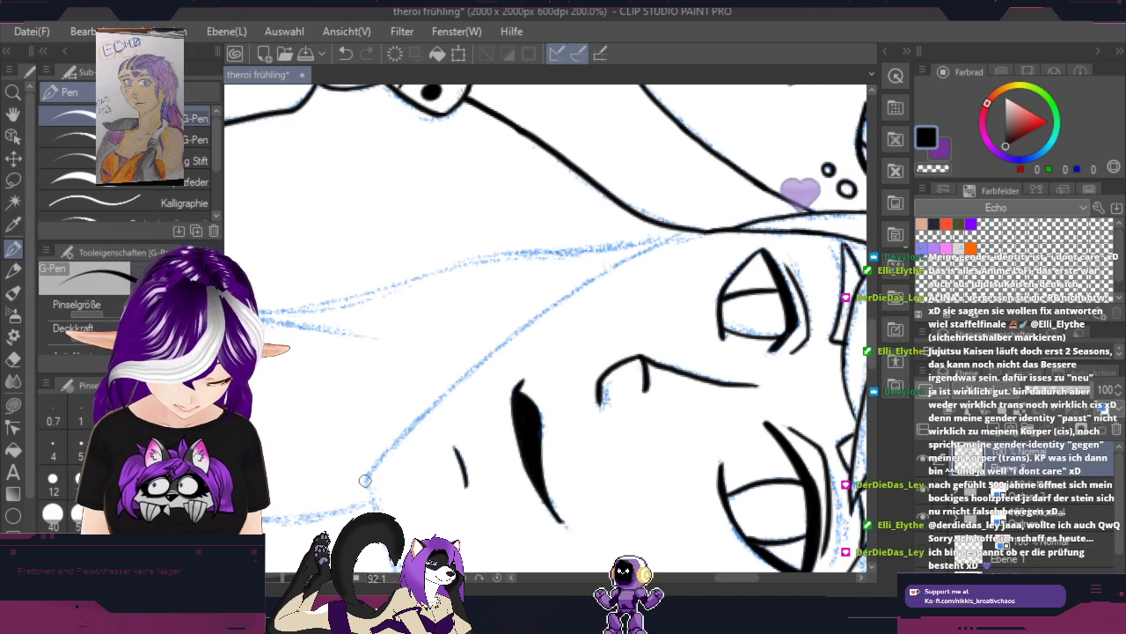
{"action": "mouse_move", "coordinate": [369, 481]}
{"action": "left_mouse_down"}
{"action": "mouse_move", "coordinate": [438, 399]}
{"action": "mouse_move", "coordinate": [590, 283]}
{"action": "mouse_move", "coordinate": [722, 221]}
{"action": "left_mouse_up"}
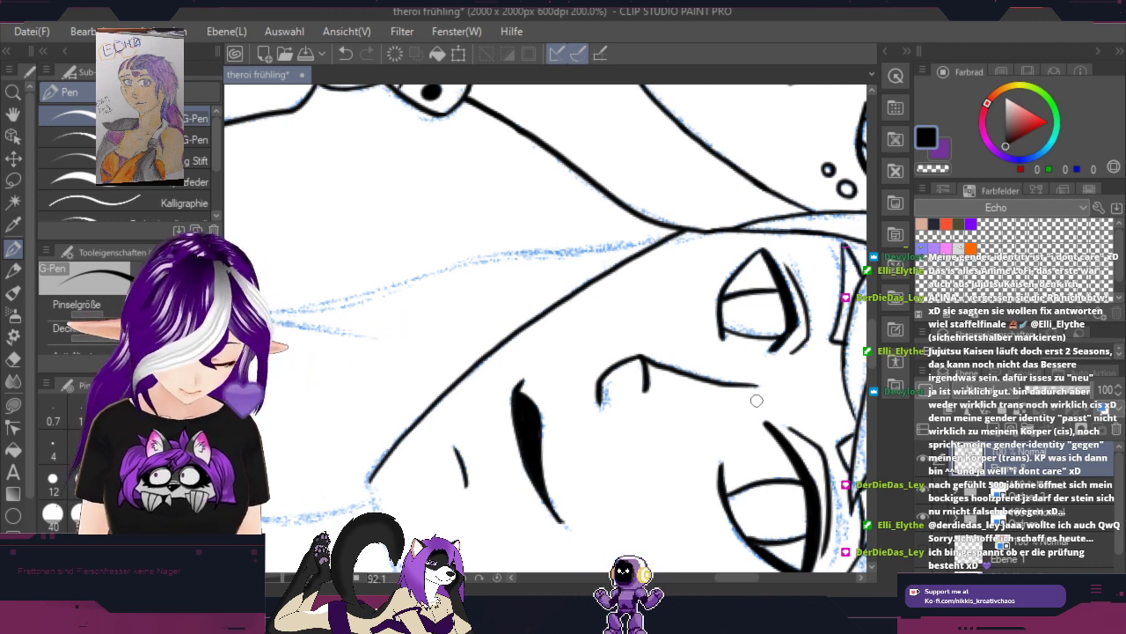
{"action": "left_click", "coordinate": [346, 53]}
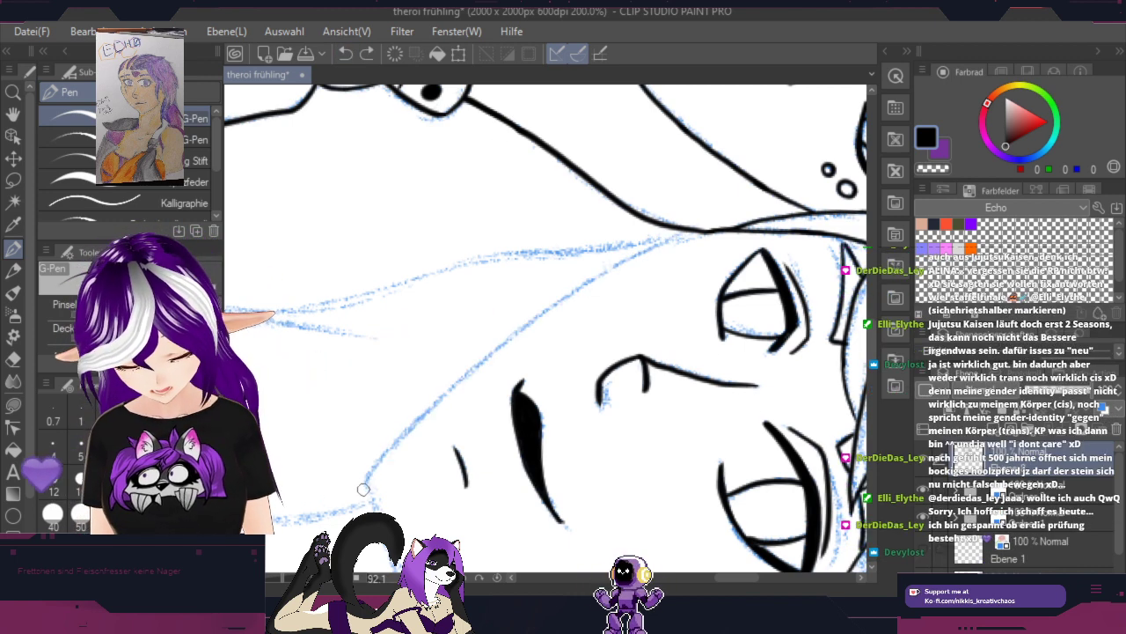
Step: Ink the second character's face contour between the chin and the other character's face, and the lower jaw from the chin, redoing the jaw stroke
{"action": "mouse_move", "coordinate": [368, 482]}
{"action": "left_mouse_down"}
{"action": "mouse_move", "coordinate": [392, 445]}
{"action": "mouse_move", "coordinate": [542, 322]}
{"action": "mouse_move", "coordinate": [701, 234]}
{"action": "left_mouse_up"}
{"action": "key", "text": "r"}
{"action": "left_click_drag", "start_coordinate": [752, 458], "coordinate": [779, 252]}
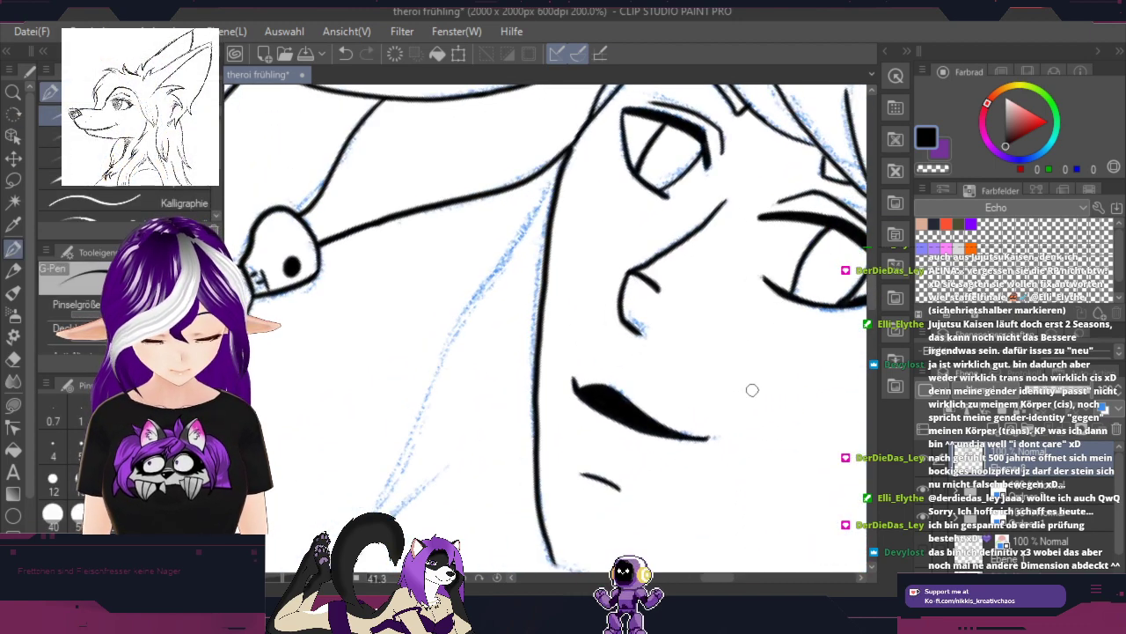
{"action": "key", "text": "space"}
{"action": "left_click_drag", "start_coordinate": [729, 417], "coordinate": [618, 202]}
{"action": "key", "text": "r"}
{"action": "left_click_drag", "start_coordinate": [826, 335], "coordinate": [394, 410]}
{"action": "mouse_move", "coordinate": [615, 257]}
{"action": "left_mouse_down"}
{"action": "mouse_move", "coordinate": [543, 278]}
{"action": "mouse_move", "coordinate": [345, 392]}
{"action": "left_mouse_up"}
{"action": "left_click", "coordinate": [349, 56]}
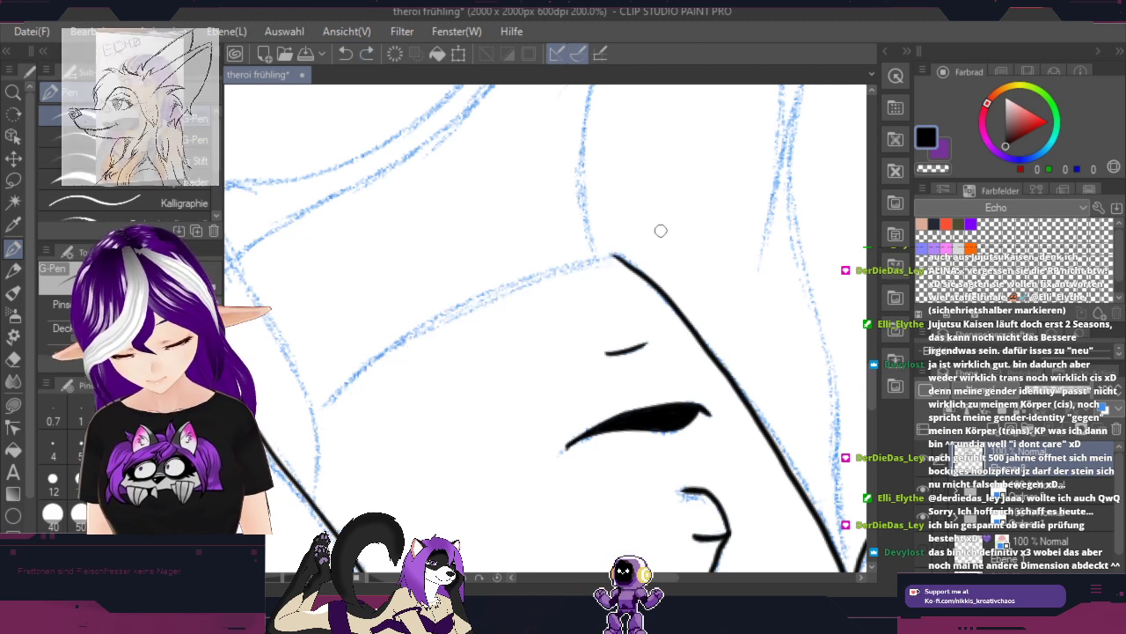
{"action": "mouse_move", "coordinate": [616, 256]}
{"action": "left_mouse_down"}
{"action": "mouse_move", "coordinate": [574, 264]}
{"action": "mouse_move", "coordinate": [355, 390]}
{"action": "mouse_move", "coordinate": [325, 427]}
{"action": "left_mouse_up"}
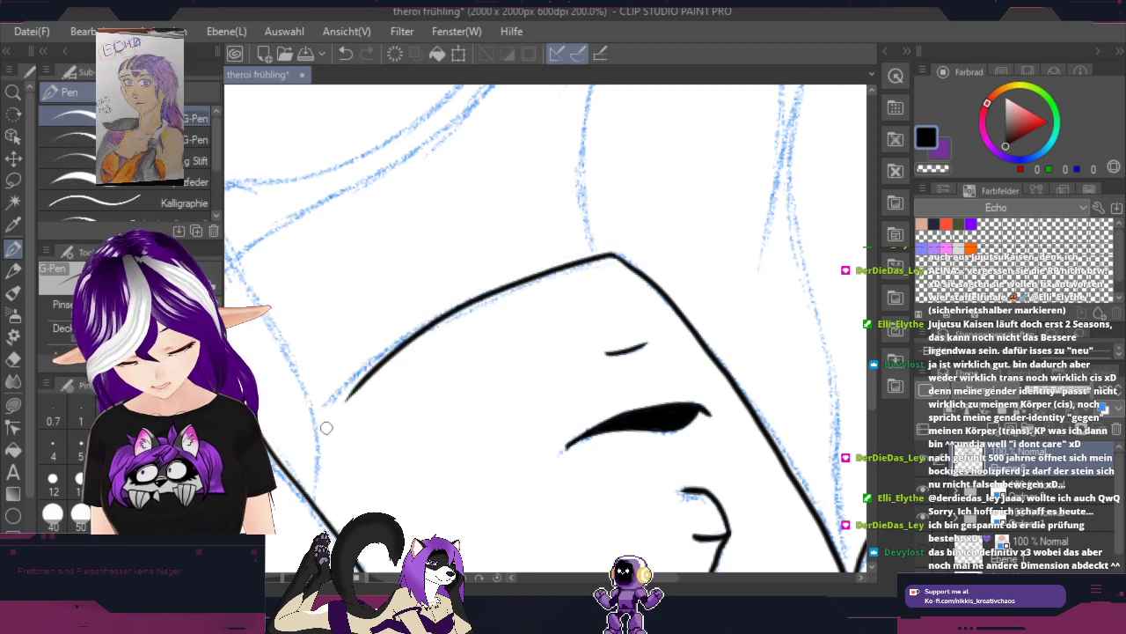
Step: Ink the front neck line from the chin to the collarbone kink and on to the sketched shoulder lines
{"action": "key", "text": "r"}
{"action": "left_click_drag", "start_coordinate": [692, 298], "coordinate": [383, 332]}
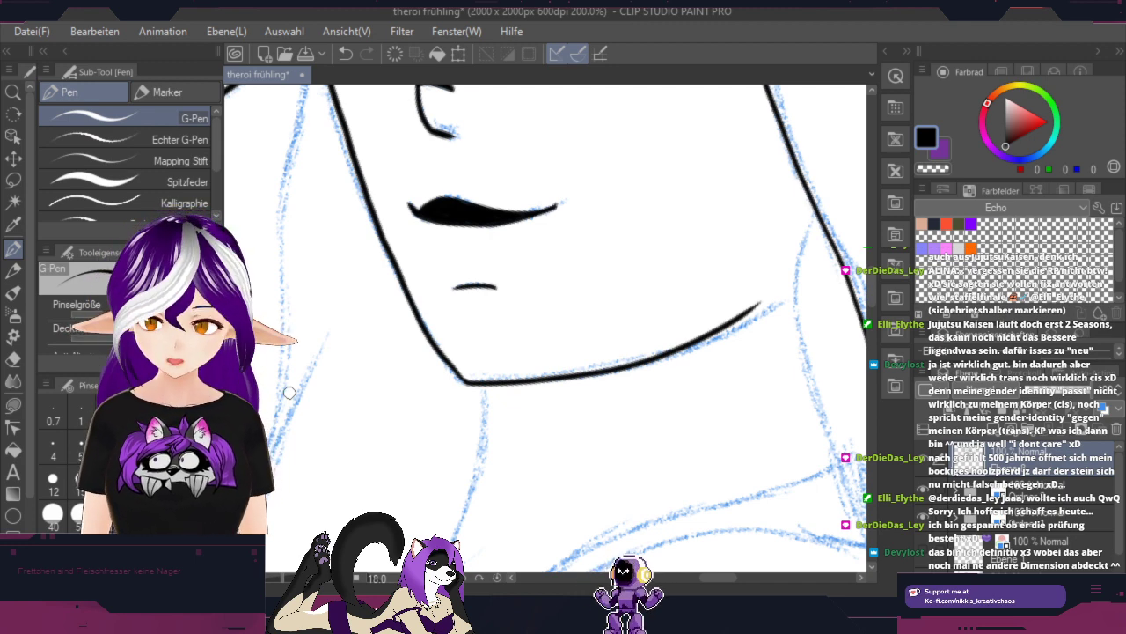
{"action": "key", "text": "space"}
{"action": "left_click_drag", "start_coordinate": [528, 407], "coordinate": [675, 212]}
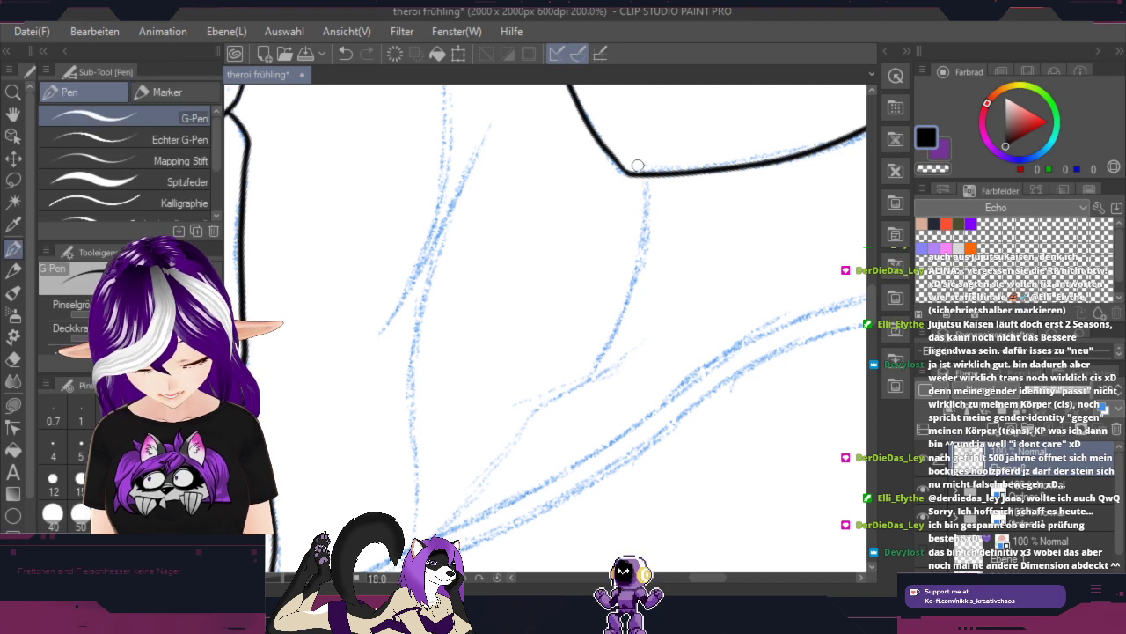
{"action": "key", "text": "h"}
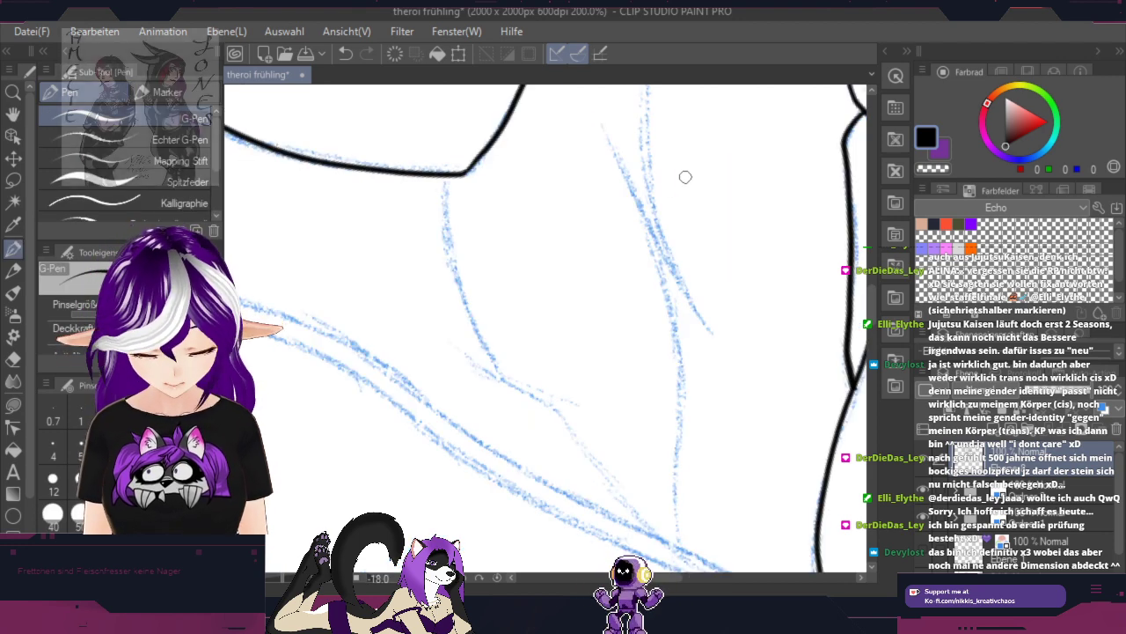
{"action": "left_click_drag", "start_coordinate": [445, 177], "coordinate": [466, 314]}
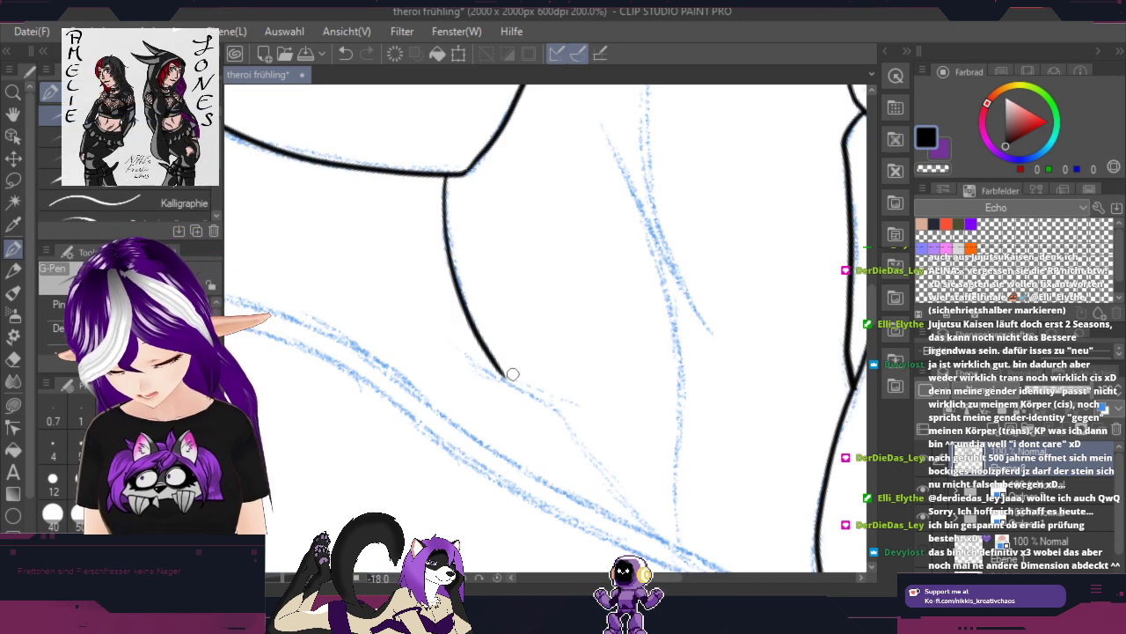
{"action": "key", "text": "shift+space"}
{"action": "left_click_drag", "start_coordinate": [747, 404], "coordinate": [665, 231]}
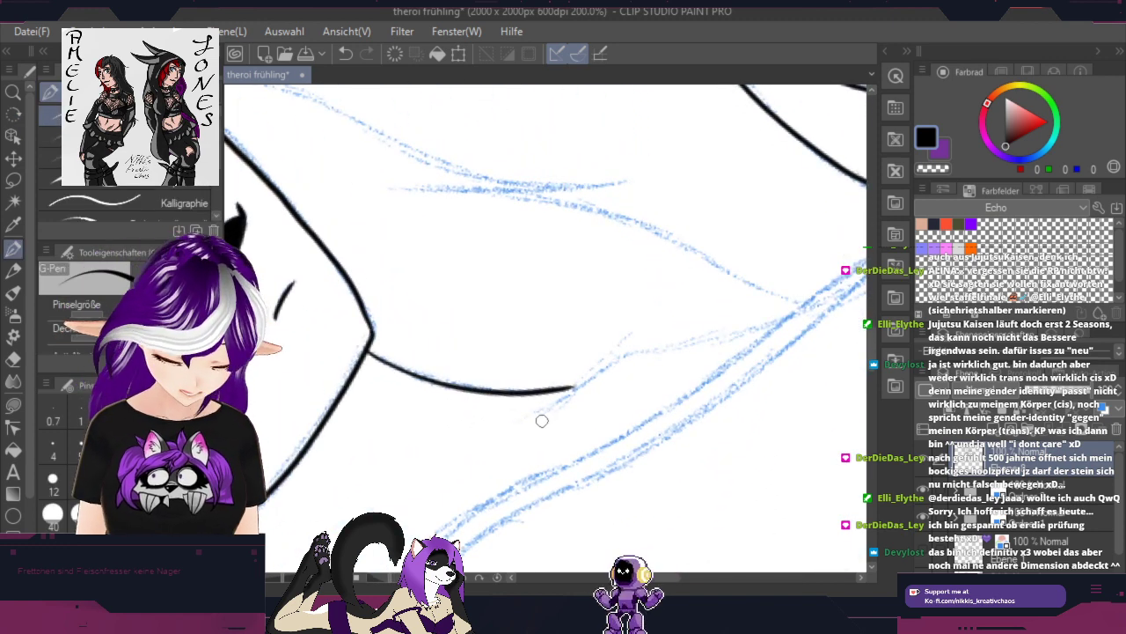
{"action": "mouse_move", "coordinate": [558, 402]}
{"action": "left_mouse_down"}
{"action": "mouse_move", "coordinate": [606, 366]}
{"action": "mouse_move", "coordinate": [775, 323]}
{"action": "left_mouse_up"}
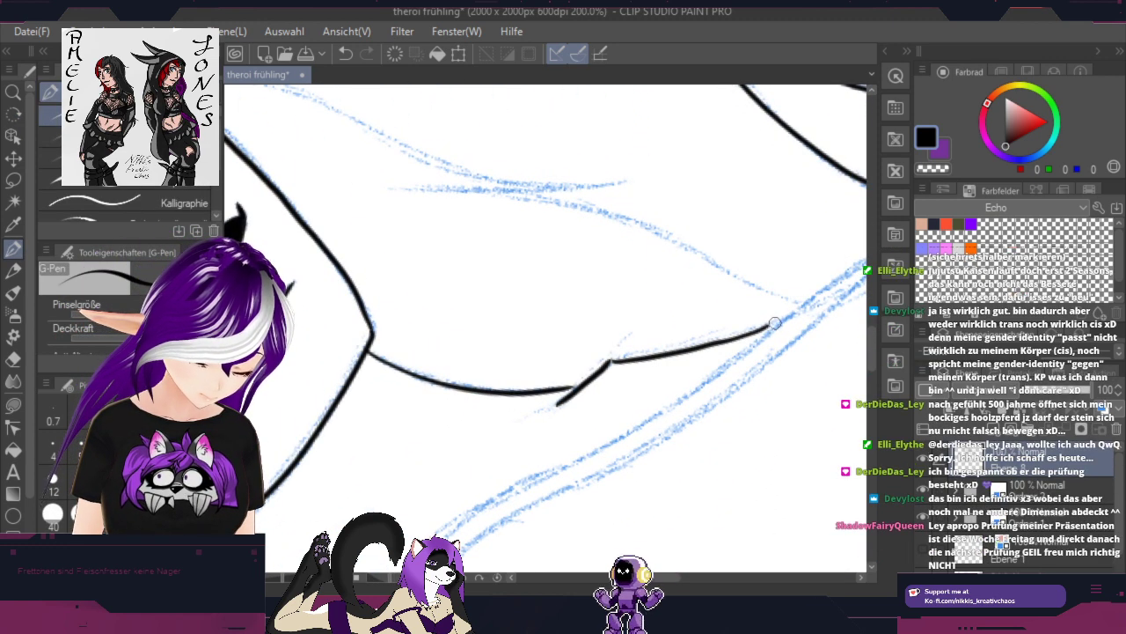
Step: Ink the back neck line from the side of the face past the hair tips to the sketched collar
{"action": "key", "text": "shift+space"}
{"action": "mouse_move", "coordinate": [847, 295]}
{"action": "left_mouse_down"}
{"action": "mouse_move", "coordinate": [646, 422]}
{"action": "mouse_move", "coordinate": [471, 483]}
{"action": "mouse_move", "coordinate": [418, 484]}
{"action": "mouse_move", "coordinate": [449, 389]}
{"action": "mouse_move", "coordinate": [394, 508]}
{"action": "mouse_move", "coordinate": [444, 379]}
{"action": "mouse_move", "coordinate": [532, 227]}
{"action": "left_mouse_up"}
{"action": "scroll", "coordinate": [398, 509], "scroll_direction": "up", "scroll_amount": 2}
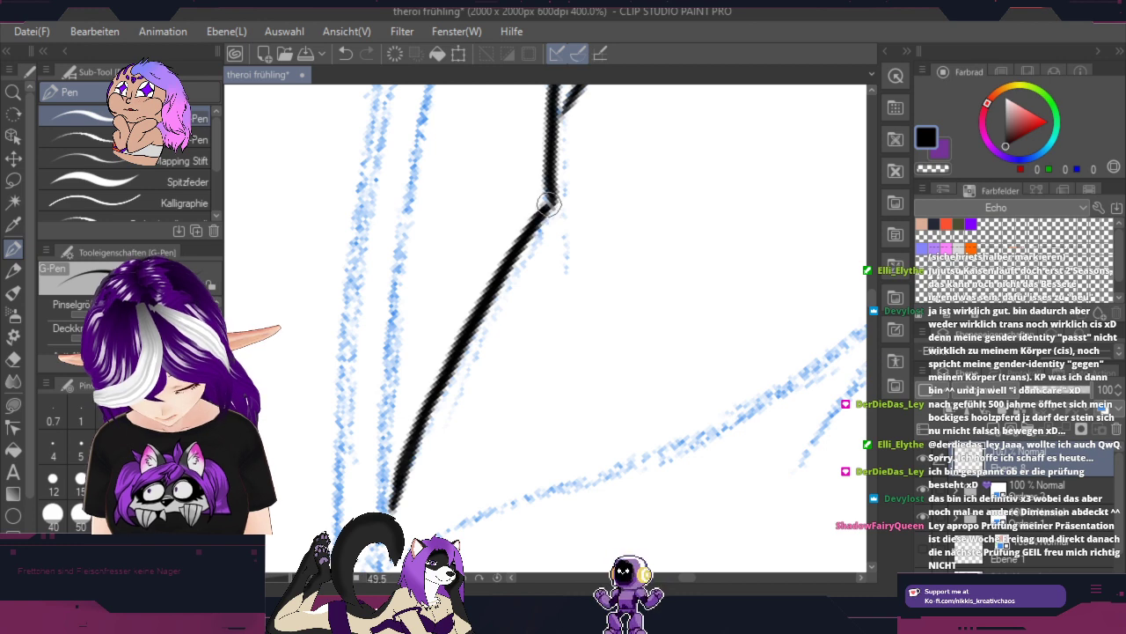
{"action": "key", "text": "space"}
{"action": "left_click_drag", "start_coordinate": [614, 219], "coordinate": [709, 378]}
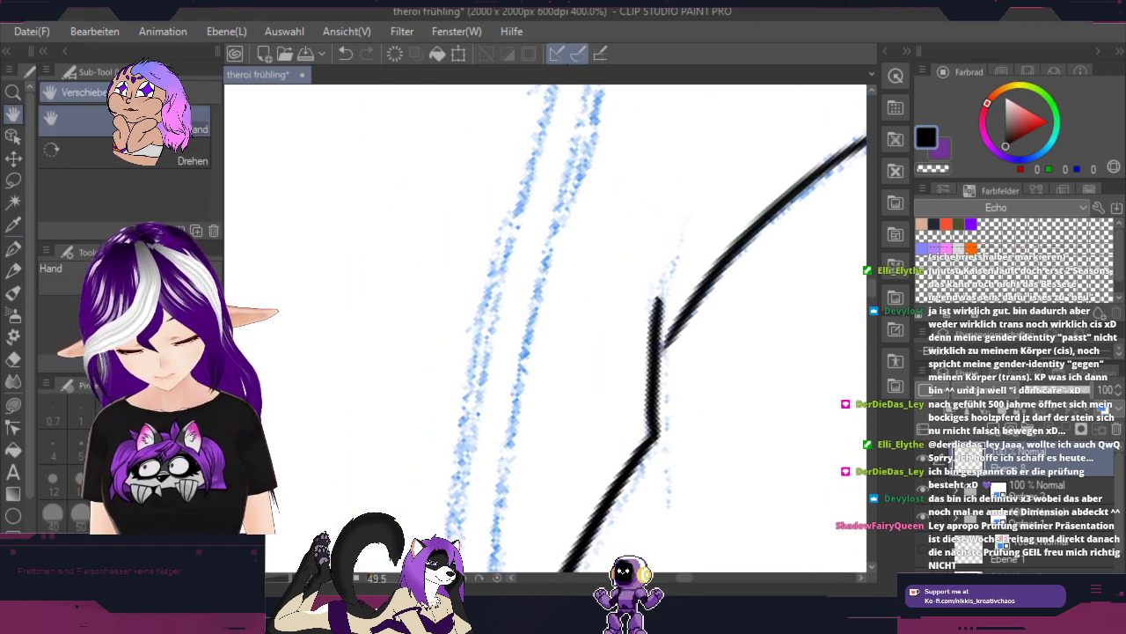
{"action": "scroll", "coordinate": [710, 380], "scroll_direction": "down", "scroll_amount": 3}
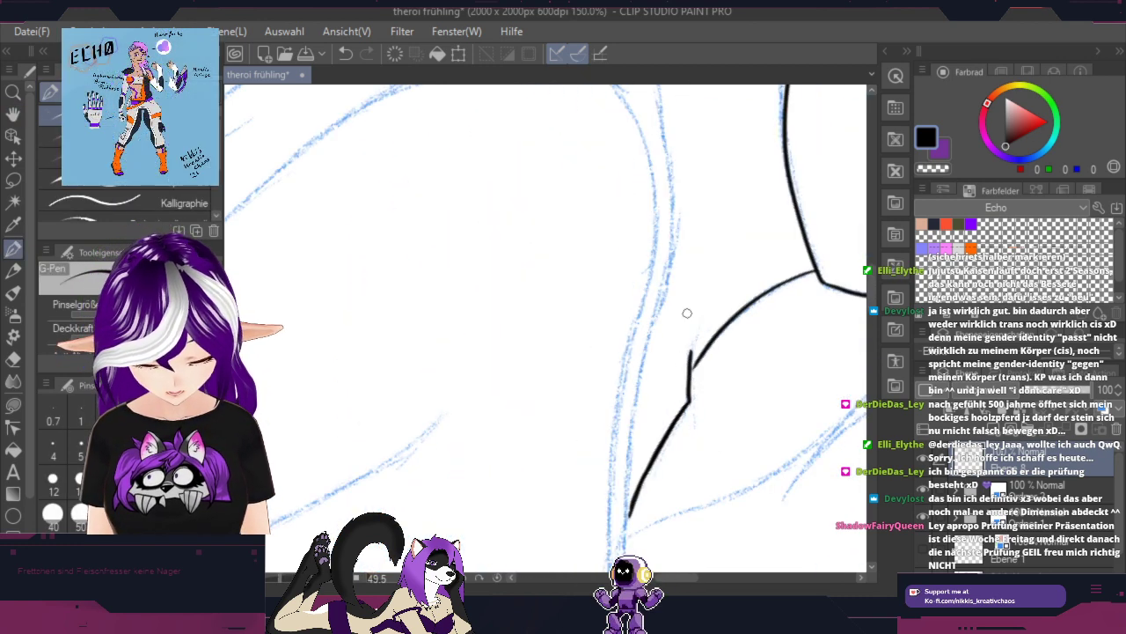
{"action": "key", "text": "space"}
{"action": "left_click_drag", "start_coordinate": [712, 181], "coordinate": [669, 417]}
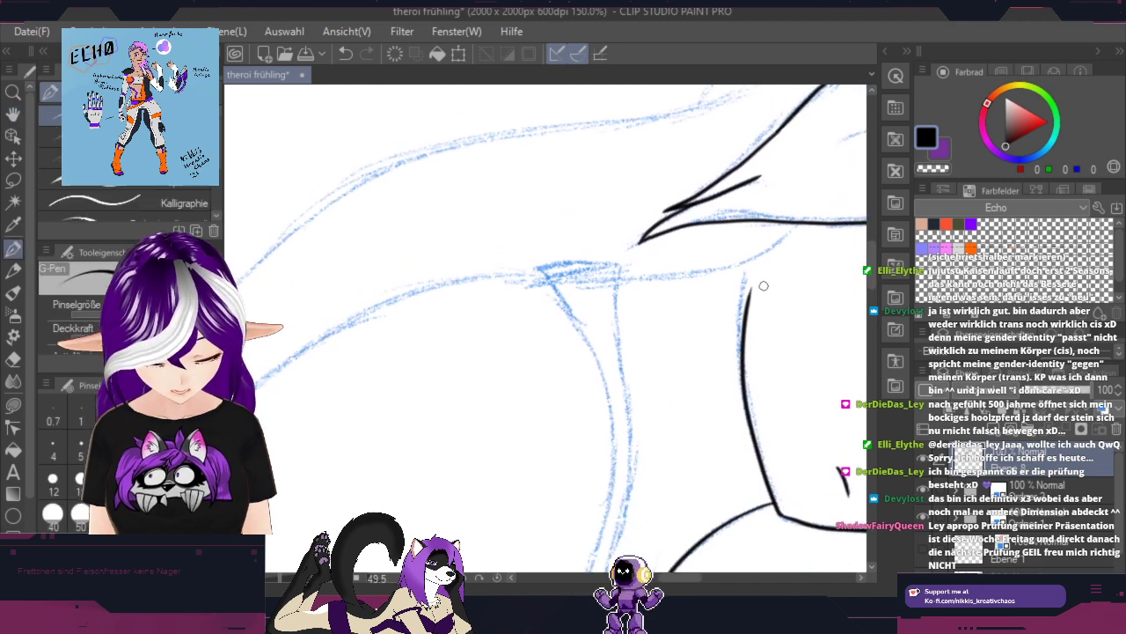
{"action": "key", "text": "shift+space"}
{"action": "left_click_drag", "start_coordinate": [798, 298], "coordinate": [460, 377]}
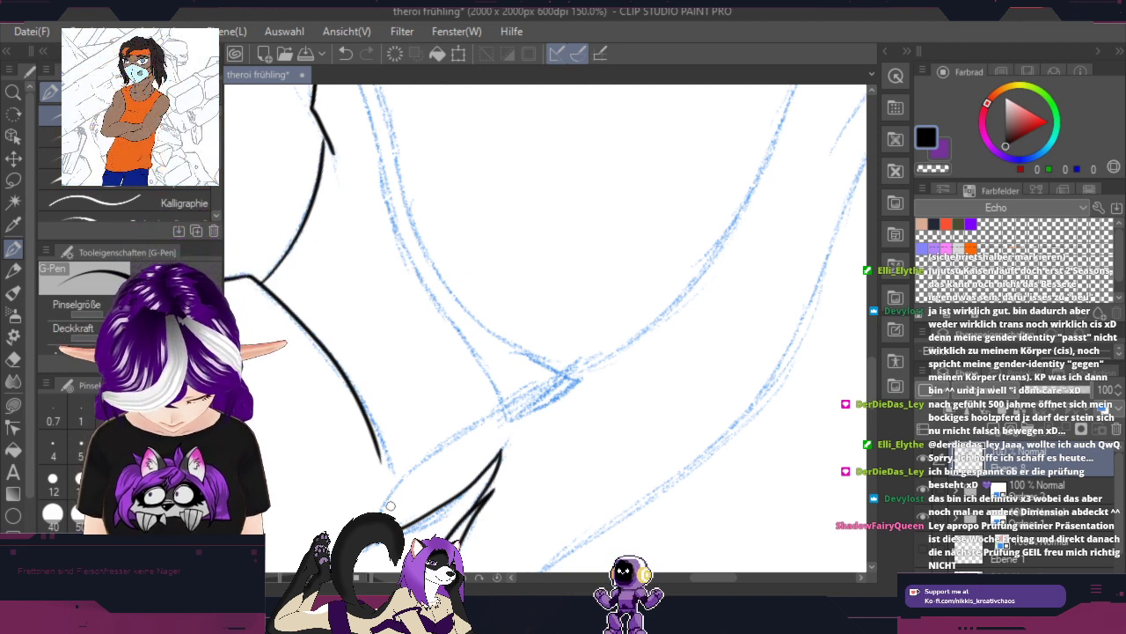
{"action": "scroll", "coordinate": [392, 506], "scroll_direction": "up", "scroll_amount": 1}
{"action": "mouse_move", "coordinate": [365, 562]}
{"action": "left_mouse_down"}
{"action": "mouse_move", "coordinate": [386, 507]}
{"action": "mouse_move", "coordinate": [480, 407]}
{"action": "mouse_move", "coordinate": [536, 374]}
{"action": "left_mouse_up"}
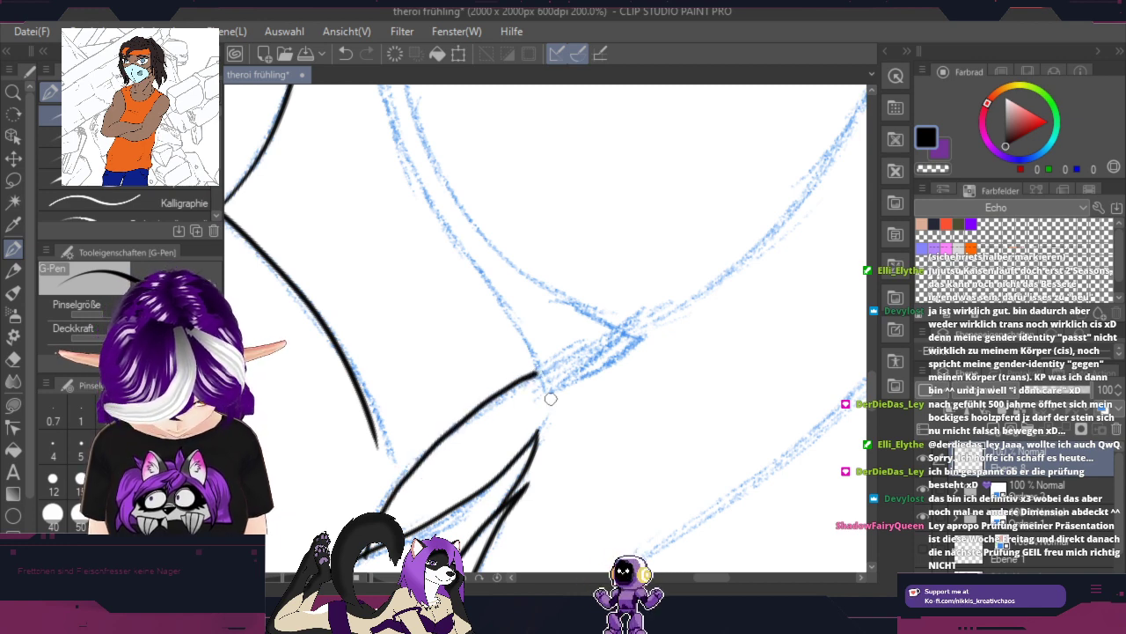
Step: Ink the short edge at the base of the neck and the curved end of the shoulder band down to the lower sketch line
{"action": "scroll", "coordinate": [719, 324], "scroll_direction": "down", "scroll_amount": 2}
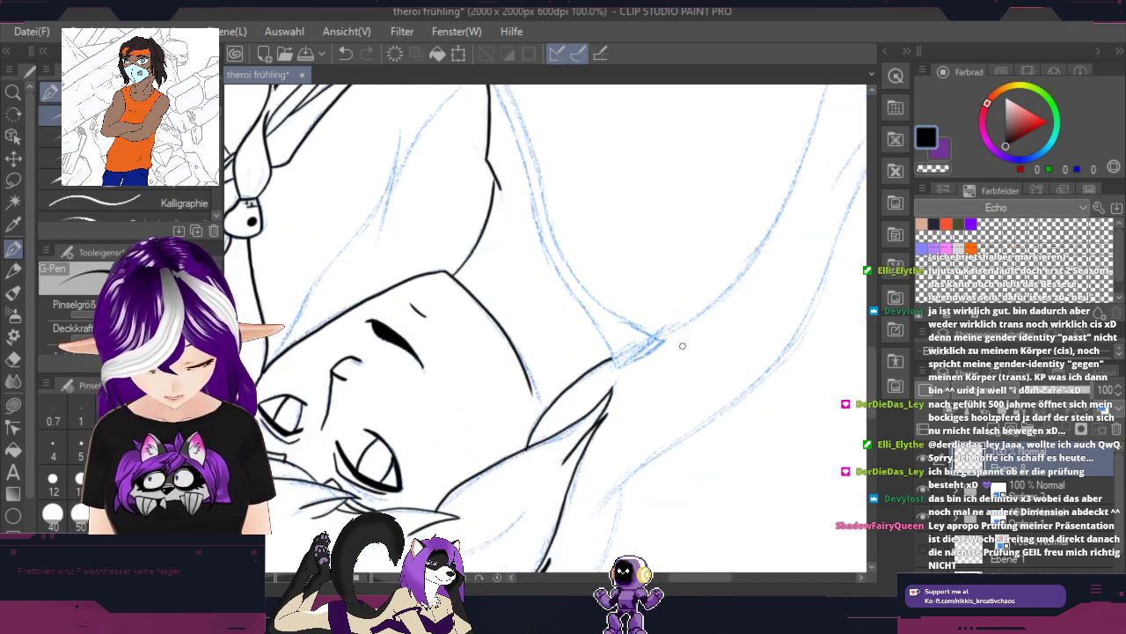
{"action": "key", "text": "r"}
{"action": "left_click_drag", "start_coordinate": [735, 331], "coordinate": [484, 380]}
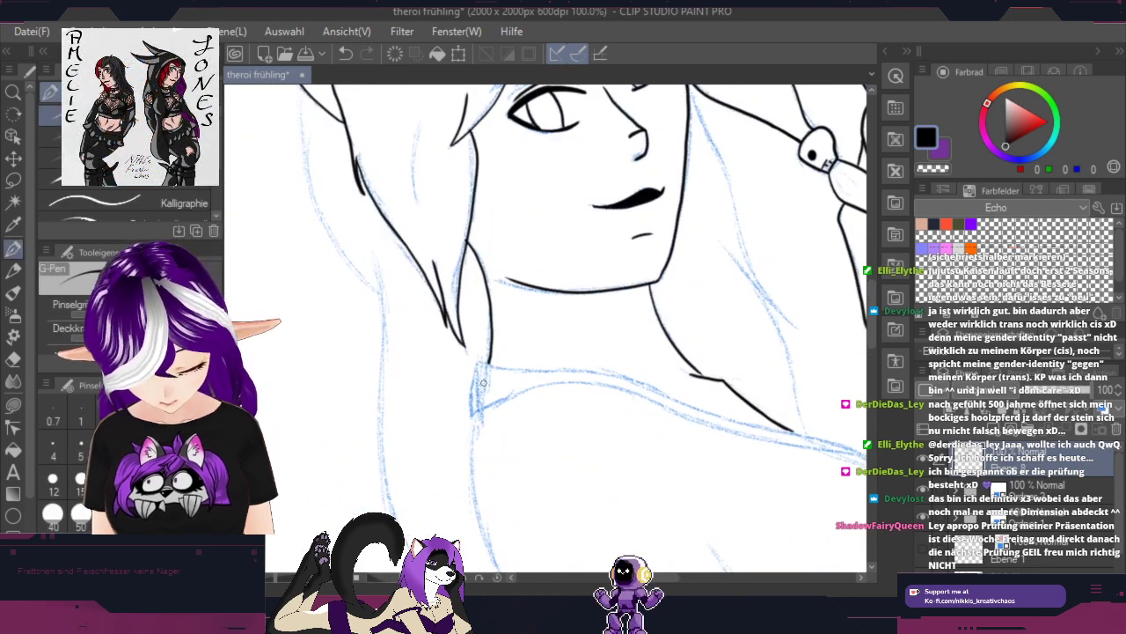
{"action": "scroll", "coordinate": [487, 378], "scroll_direction": "up", "scroll_amount": 2}
{"action": "scroll", "coordinate": [487, 365], "scroll_direction": "up", "scroll_amount": 2}
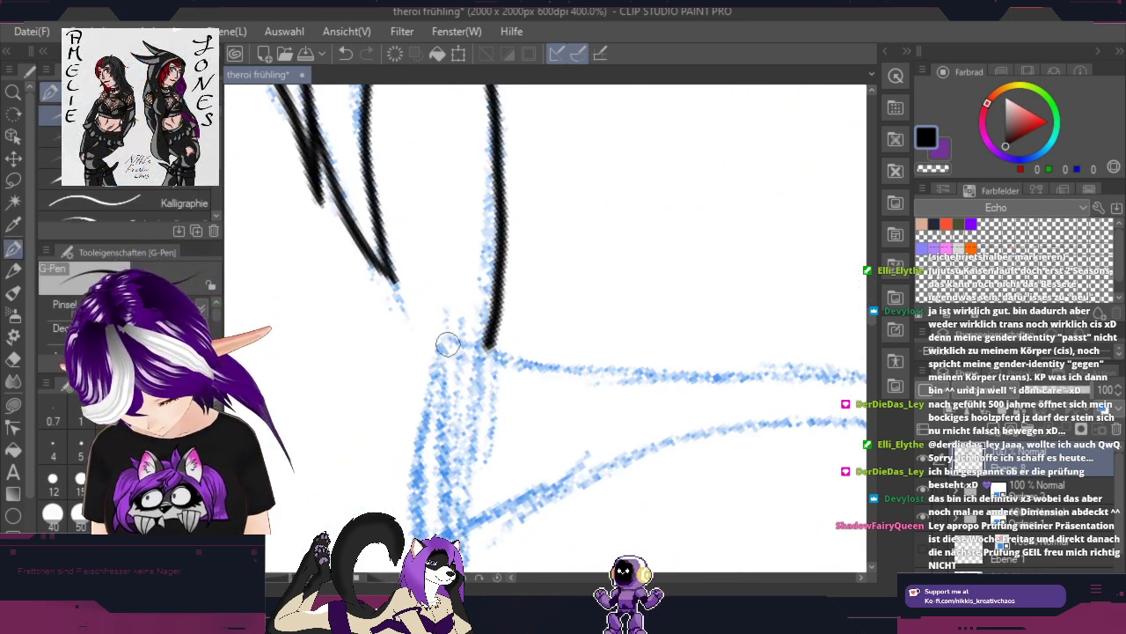
{"action": "mouse_move", "coordinate": [445, 340]}
{"action": "left_mouse_down"}
{"action": "mouse_move", "coordinate": [485, 345]}
{"action": "mouse_move", "coordinate": [440, 341]}
{"action": "mouse_move", "coordinate": [420, 389]}
{"action": "mouse_move", "coordinate": [406, 493]}
{"action": "mouse_move", "coordinate": [413, 535]}
{"action": "left_mouse_up"}
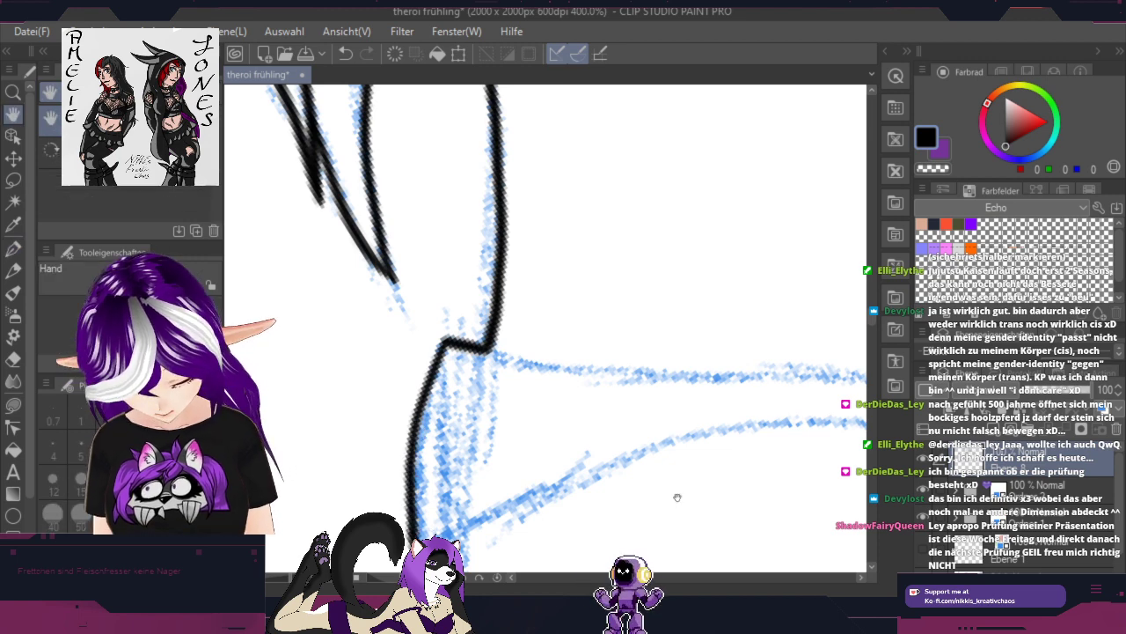
{"action": "left_click_drag", "start_coordinate": [676, 497], "coordinate": [673, 396]}
{"action": "left_click_drag", "start_coordinate": [728, 431], "coordinate": [740, 369]}
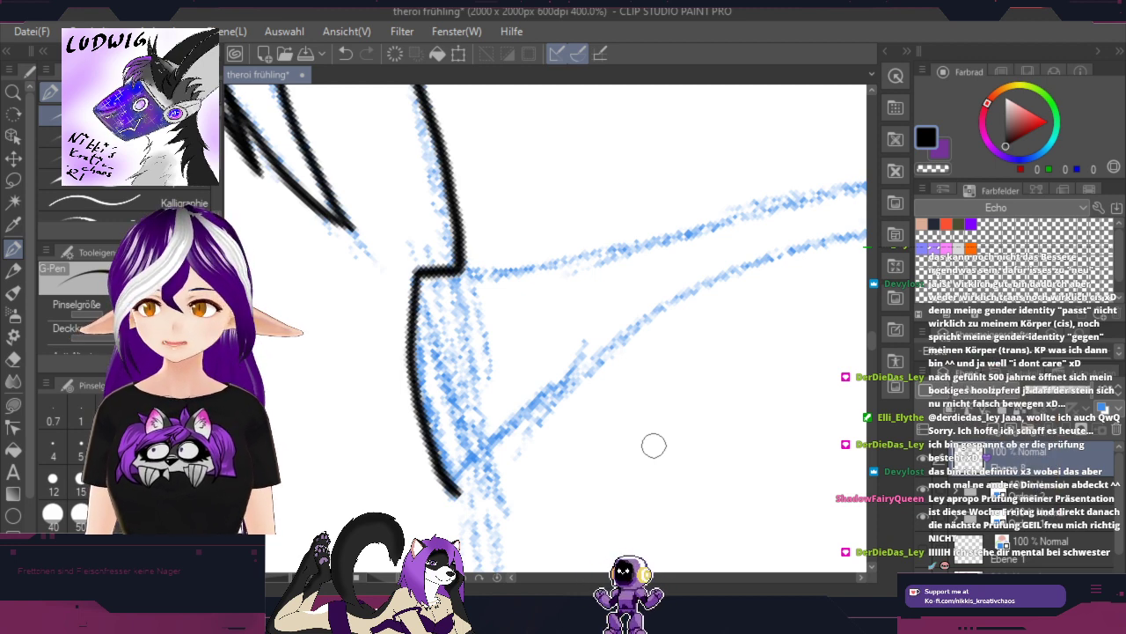
Step: Ink the upper of the two sketched shoulder lines from the neck corner past the collarbone and alongside the neighbouring outline
{"action": "key", "text": "r"}
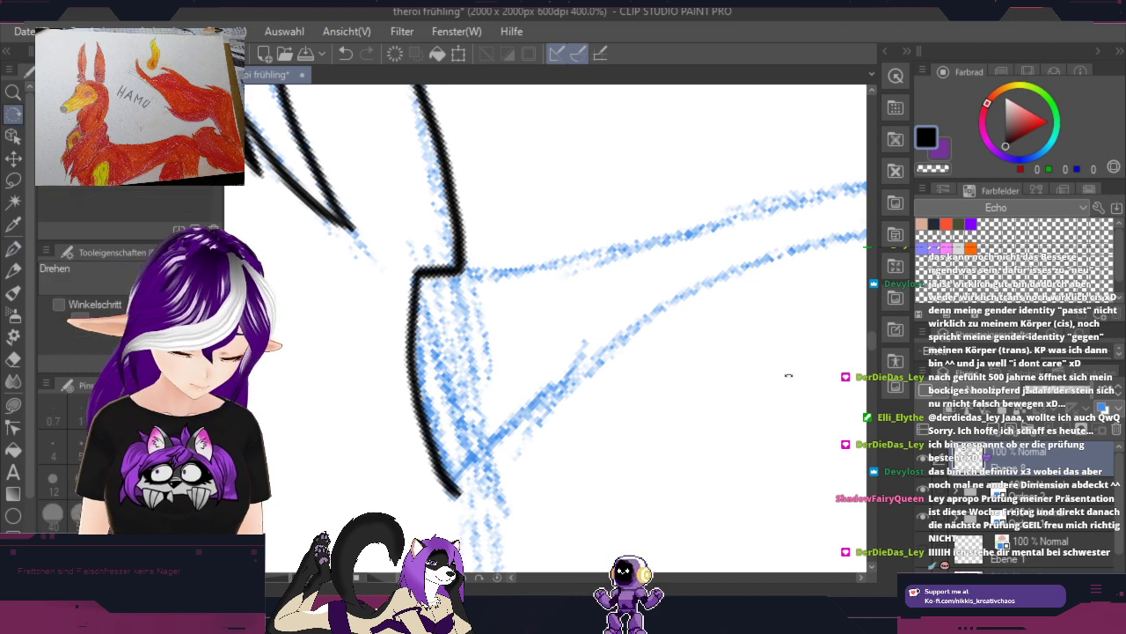
{"action": "mouse_move", "coordinate": [654, 446]}
{"action": "left_mouse_down"}
{"action": "mouse_move", "coordinate": [769, 267]}
{"action": "mouse_move", "coordinate": [566, 314]}
{"action": "mouse_move", "coordinate": [558, 378]}
{"action": "mouse_move", "coordinate": [418, 405]}
{"action": "left_mouse_up"}
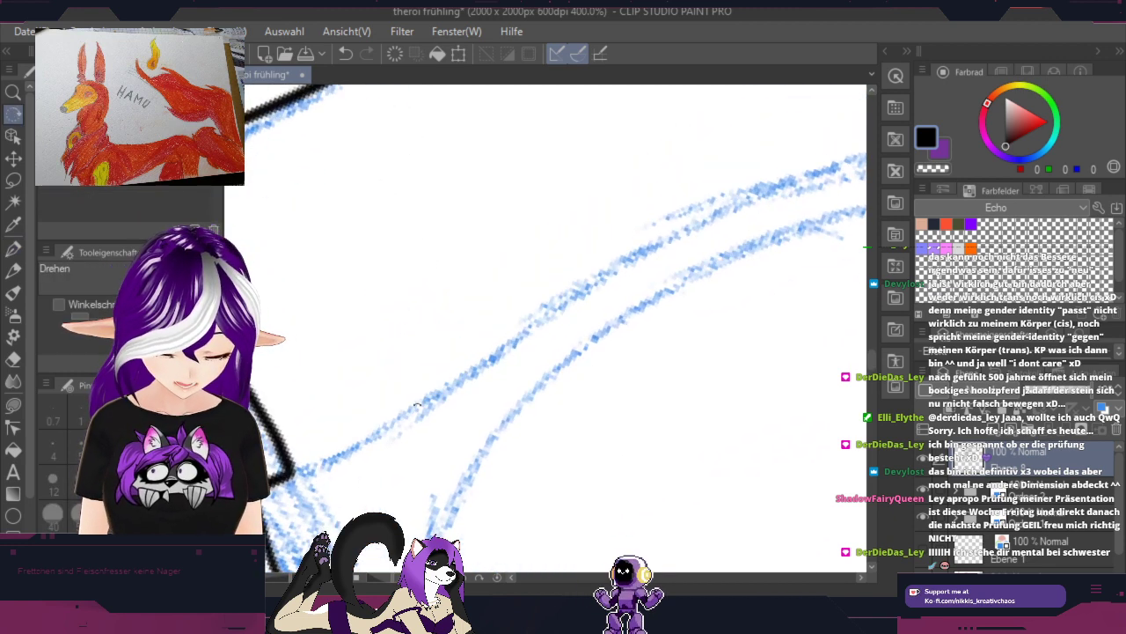
{"action": "key", "text": "p"}
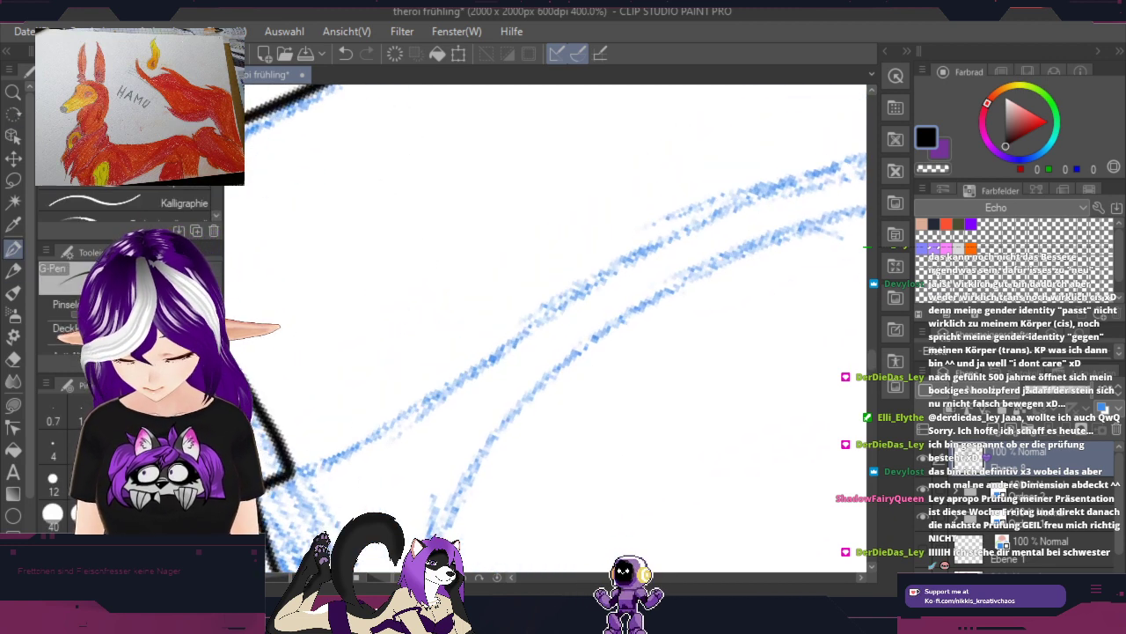
{"action": "mouse_move", "coordinate": [275, 476]}
{"action": "left_mouse_down"}
{"action": "mouse_move", "coordinate": [347, 449]}
{"action": "mouse_move", "coordinate": [660, 247]}
{"action": "mouse_move", "coordinate": [842, 170]}
{"action": "left_mouse_up"}
{"action": "left_click_drag", "start_coordinate": [565, 347], "coordinate": [285, 455]}
{"action": "mouse_move", "coordinate": [316, 380]}
{"action": "left_mouse_down"}
{"action": "mouse_move", "coordinate": [548, 338]}
{"action": "mouse_move", "coordinate": [770, 249]}
{"action": "mouse_move", "coordinate": [733, 286]}
{"action": "mouse_move", "coordinate": [548, 370]}
{"action": "mouse_move", "coordinate": [545, 355]}
{"action": "mouse_move", "coordinate": [858, 218]}
{"action": "left_mouse_up"}
{"action": "key", "text": "space"}
{"action": "left_click_drag", "start_coordinate": [831, 268], "coordinate": [436, 462]}
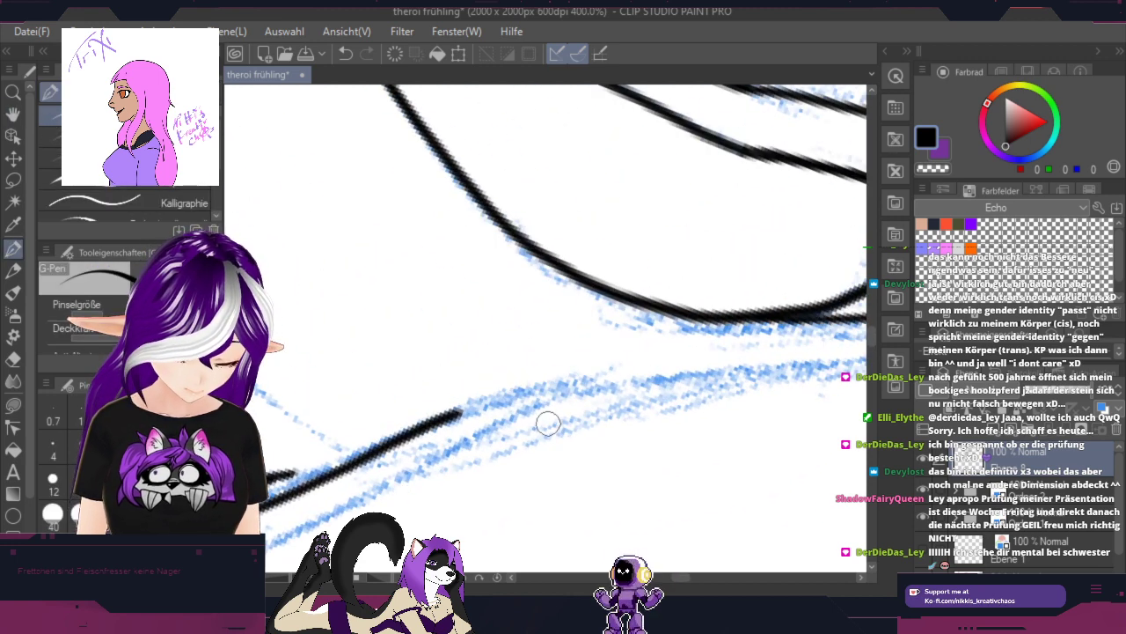
{"action": "key", "text": "shift+space"}
{"action": "mouse_move", "coordinate": [729, 387]}
{"action": "left_mouse_down"}
{"action": "mouse_move", "coordinate": [475, 534]}
{"action": "mouse_move", "coordinate": [312, 397]}
{"action": "left_mouse_up"}
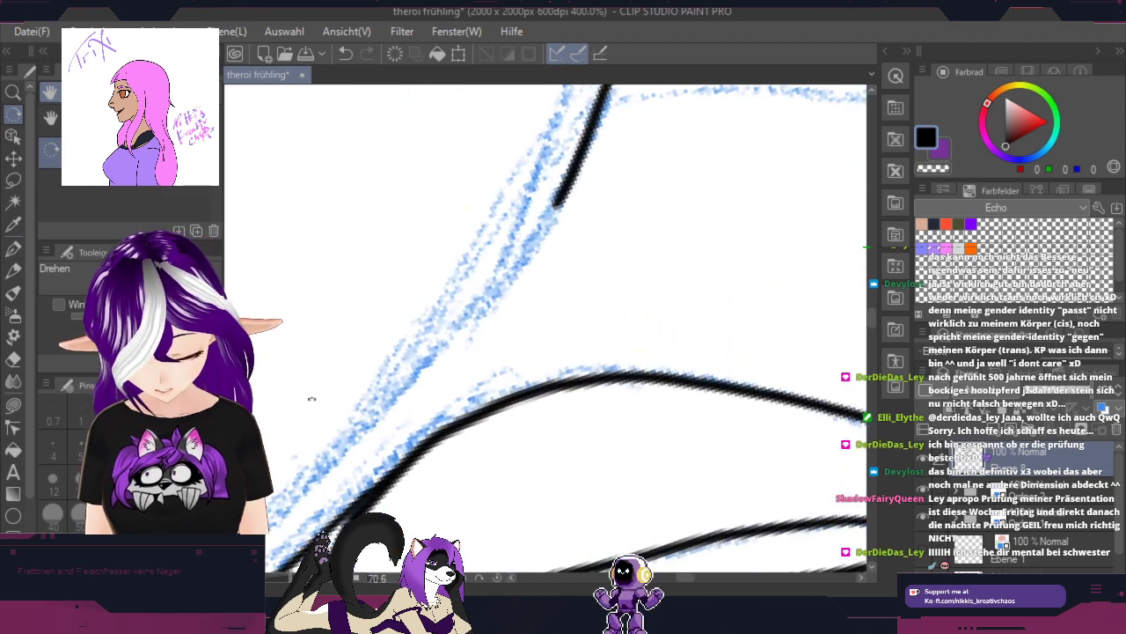
{"action": "left_click_drag", "start_coordinate": [561, 203], "coordinate": [338, 486]}
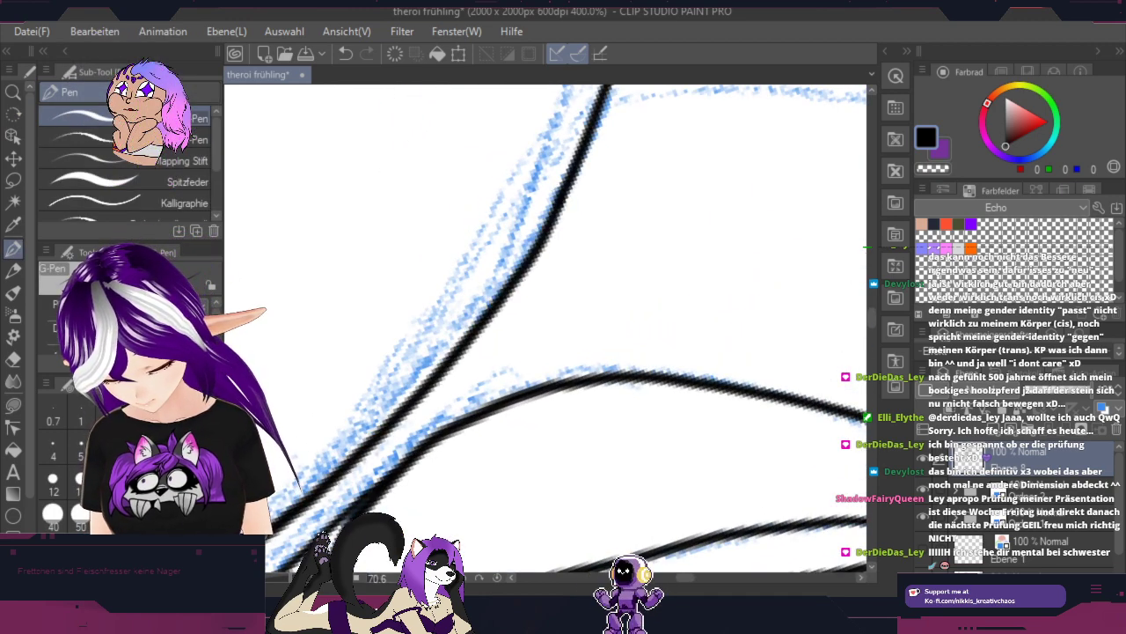
Step: Continue the shoulder contour to its bent end, adding the small curl at the bend and the short closing edge
{"action": "key", "text": "space"}
{"action": "mouse_move", "coordinate": [616, 352]}
{"action": "left_mouse_down"}
{"action": "mouse_move", "coordinate": [803, 119]}
{"action": "mouse_move", "coordinate": [828, 105]}
{"action": "left_mouse_up"}
{"action": "left_click_drag", "start_coordinate": [515, 354], "coordinate": [764, 315]}
{"action": "key", "text": "shift+space"}
{"action": "mouse_move", "coordinate": [763, 188]}
{"action": "left_mouse_down"}
{"action": "mouse_move", "coordinate": [585, 339]}
{"action": "mouse_move", "coordinate": [344, 497]}
{"action": "mouse_move", "coordinate": [334, 527]}
{"action": "left_mouse_up"}
{"action": "key", "text": "space"}
{"action": "left_click_drag", "start_coordinate": [487, 462], "coordinate": [791, 185]}
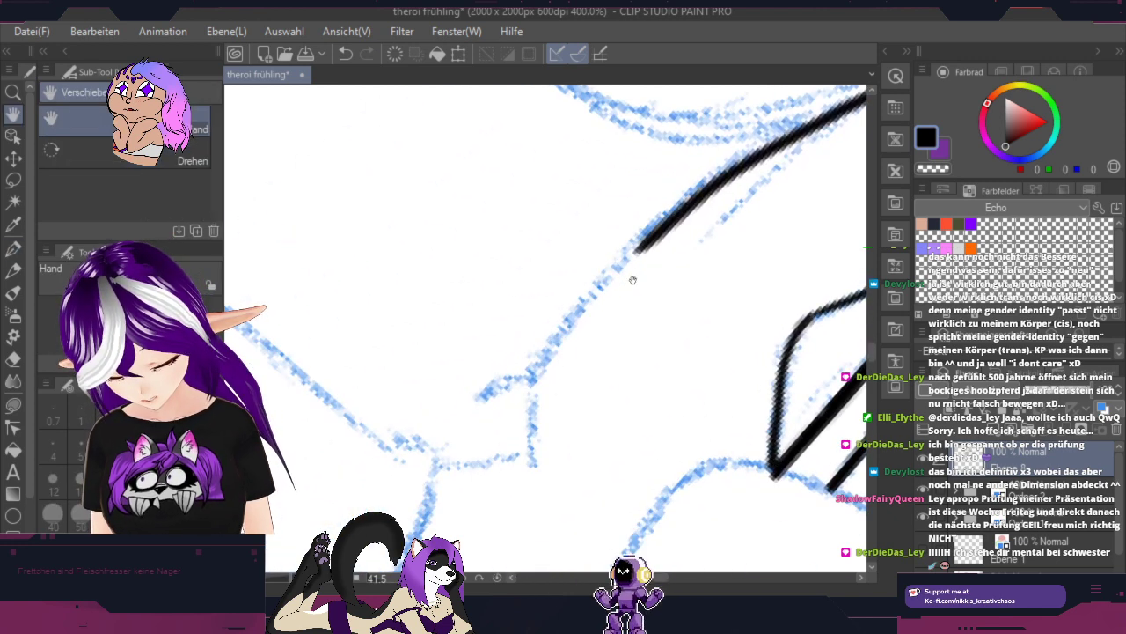
{"action": "mouse_move", "coordinate": [649, 238]}
{"action": "left_mouse_down"}
{"action": "mouse_move", "coordinate": [549, 345]}
{"action": "mouse_move", "coordinate": [535, 444]}
{"action": "left_mouse_up"}
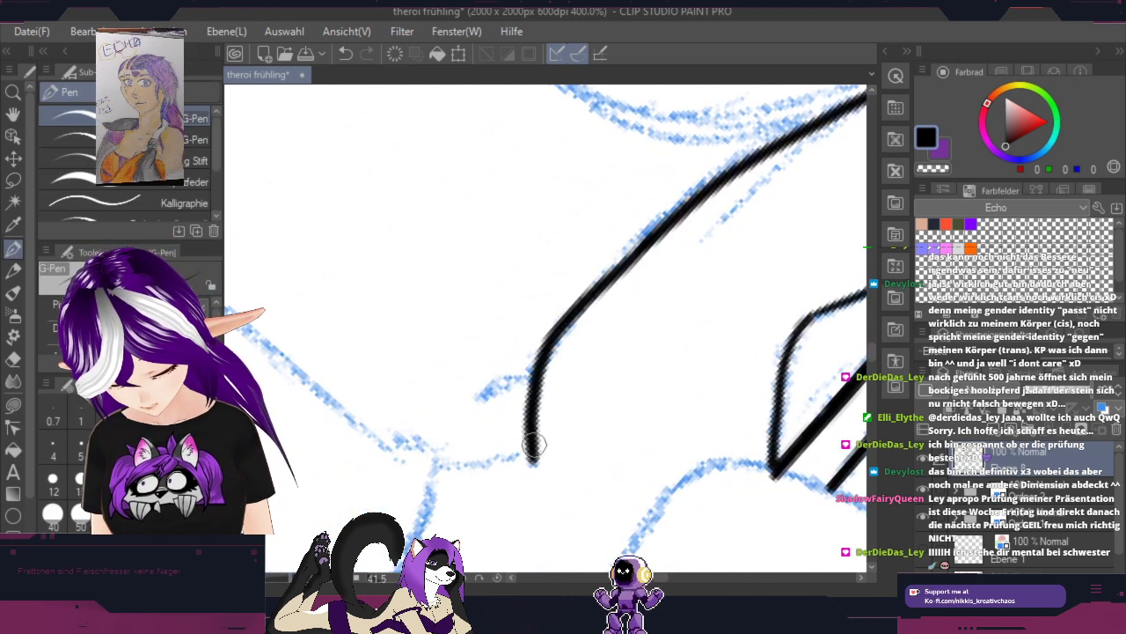
{"action": "left_click_drag", "start_coordinate": [530, 377], "coordinate": [485, 395]}
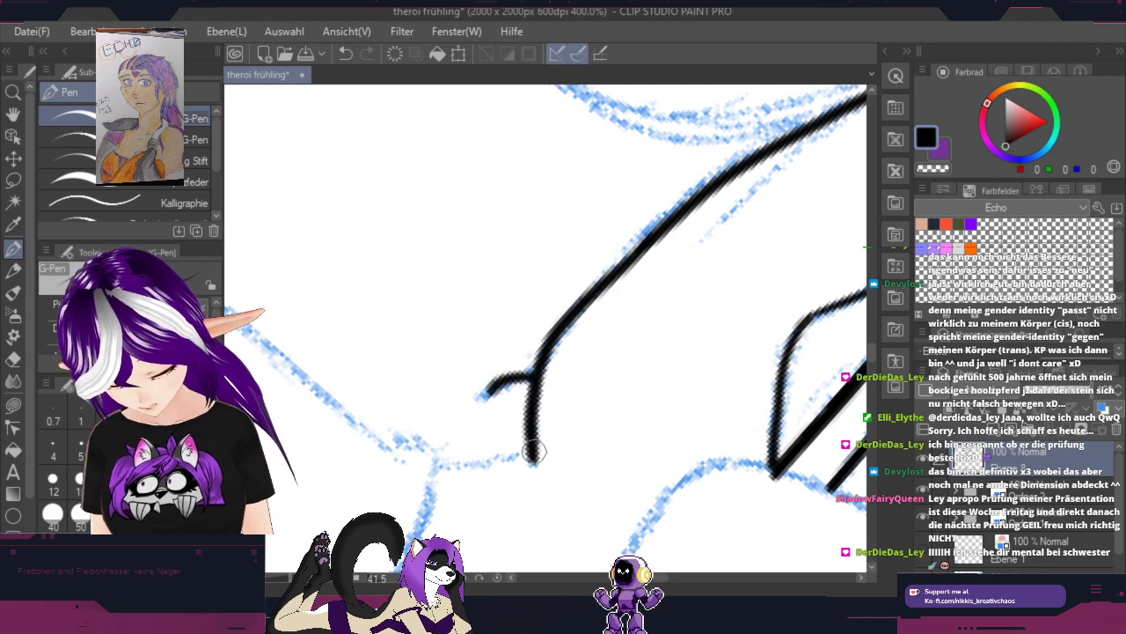
{"action": "left_click_drag", "start_coordinate": [534, 461], "coordinate": [432, 465]}
Step: Undo the last stroke and ink the short sketched arc branching off the newly inked contour
{"action": "scroll", "coordinate": [714, 331], "scroll_direction": "down", "scroll_amount": 2}
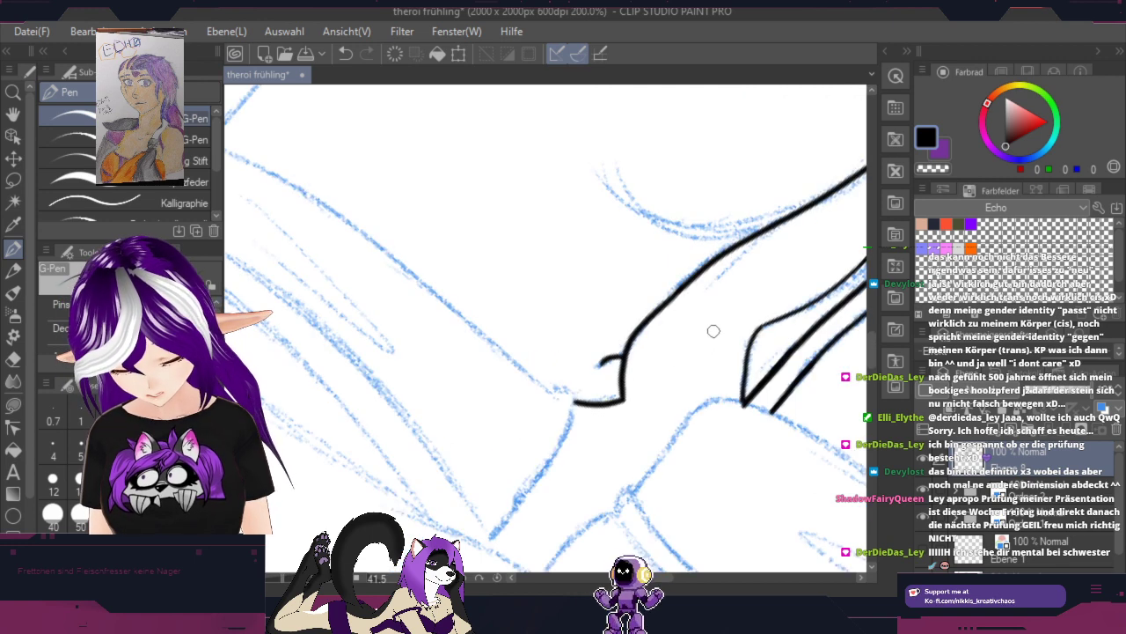
{"action": "key", "text": "space"}
{"action": "left_click_drag", "start_coordinate": [754, 313], "coordinate": [493, 513]}
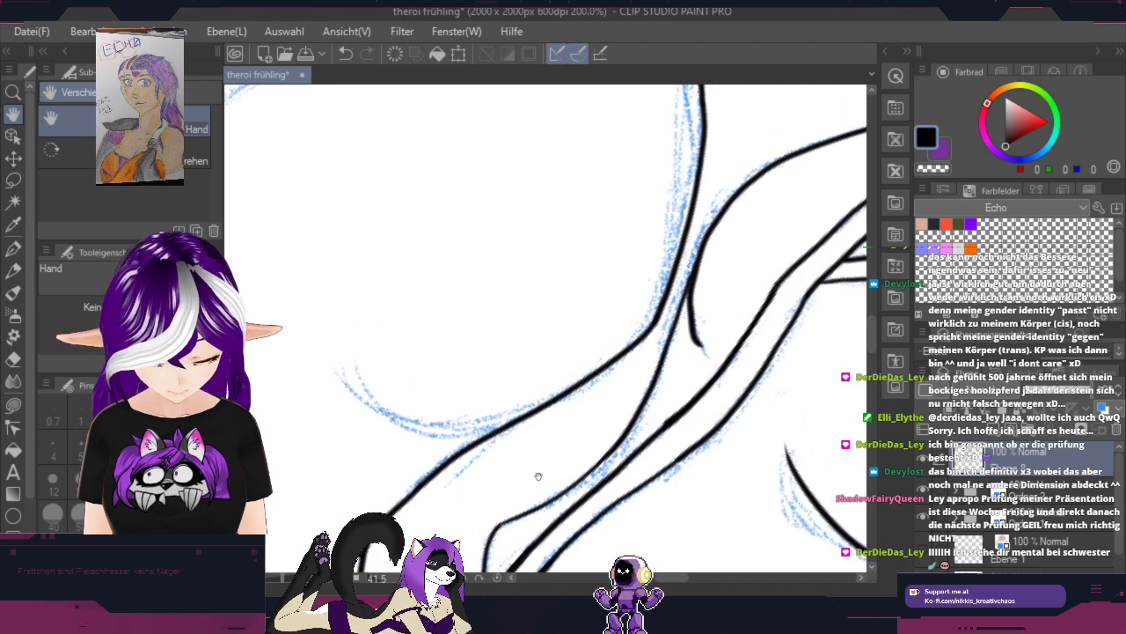
{"action": "key", "text": "shift+space"}
{"action": "mouse_move", "coordinate": [660, 400]}
{"action": "left_mouse_down"}
{"action": "mouse_move", "coordinate": [566, 469]}
{"action": "mouse_move", "coordinate": [400, 512]}
{"action": "mouse_move", "coordinate": [294, 415]}
{"action": "mouse_move", "coordinate": [291, 360]}
{"action": "mouse_move", "coordinate": [442, 293]}
{"action": "mouse_move", "coordinate": [507, 178]}
{"action": "mouse_move", "coordinate": [703, 128]}
{"action": "left_mouse_up"}
{"action": "scroll", "coordinate": [546, 217], "scroll_direction": "up", "scroll_amount": 2}
{"action": "key", "text": "ctrl+z"}
{"action": "mouse_move", "coordinate": [466, 267]}
{"action": "left_mouse_down"}
{"action": "mouse_move", "coordinate": [431, 444]}
{"action": "mouse_move", "coordinate": [586, 304]}
{"action": "mouse_move", "coordinate": [722, 378]}
{"action": "left_mouse_up"}
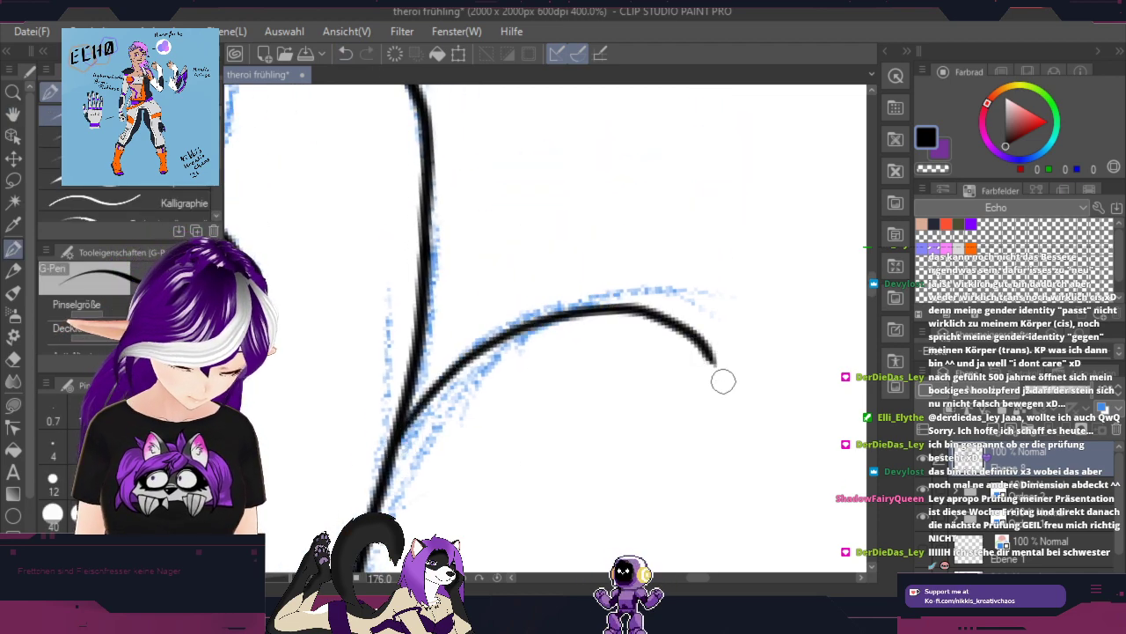
Step: Save the illustration with the newly inked neck and shoulder lines
{"action": "scroll", "coordinate": [814, 380], "scroll_direction": "down", "scroll_amount": 3}
{"action": "left_click_drag", "start_coordinate": [798, 499], "coordinate": [457, 238]}
{"action": "left_click_drag", "start_coordinate": [592, 252], "coordinate": [735, 539]}
{"action": "left_click_drag", "start_coordinate": [655, 337], "coordinate": [767, 519]}
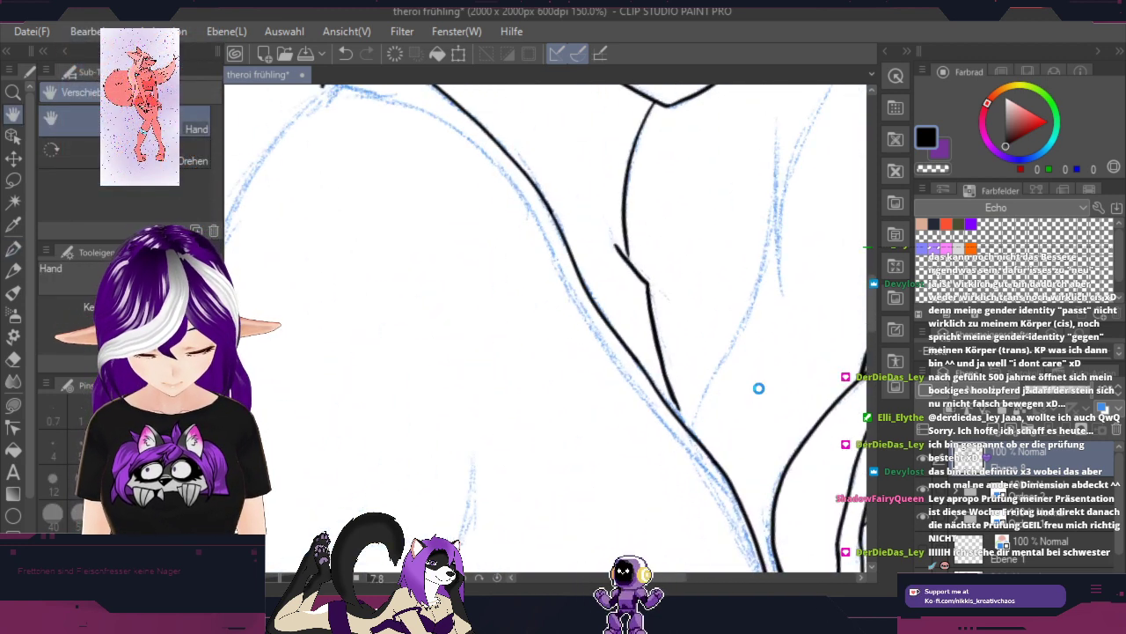
{"action": "key", "text": "p"}
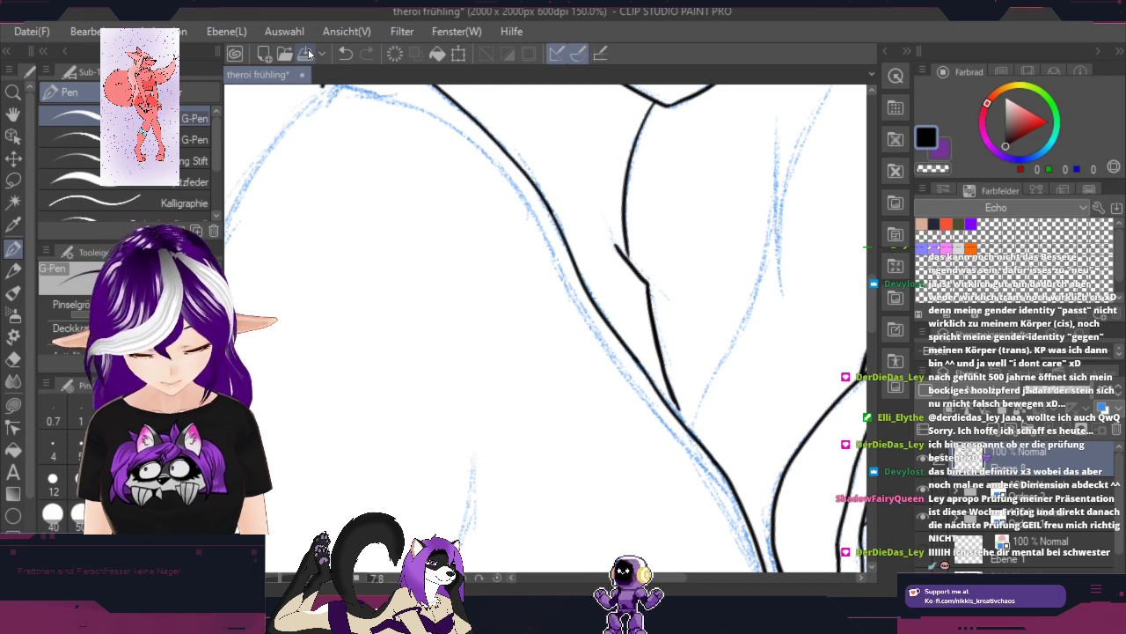
{"action": "left_click", "coordinate": [306, 54]}
{"action": "left_click_drag", "start_coordinate": [659, 269], "coordinate": [751, 329]}
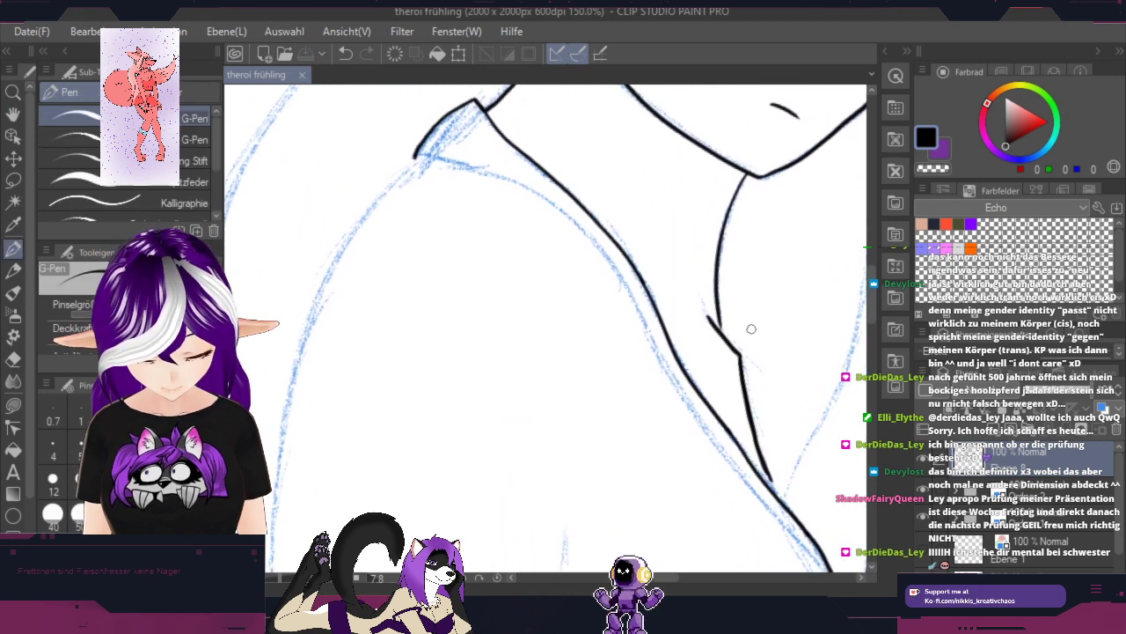
Step: Ink the second sketched edge of the left character's neckline trim, starting at the collar tip and running parallel to the inked line
{"action": "key", "text": "shift+space"}
{"action": "left_click_drag", "start_coordinate": [772, 447], "coordinate": [710, 133]}
{"action": "scroll", "coordinate": [368, 422], "scroll_direction": "up", "scroll_amount": 1}
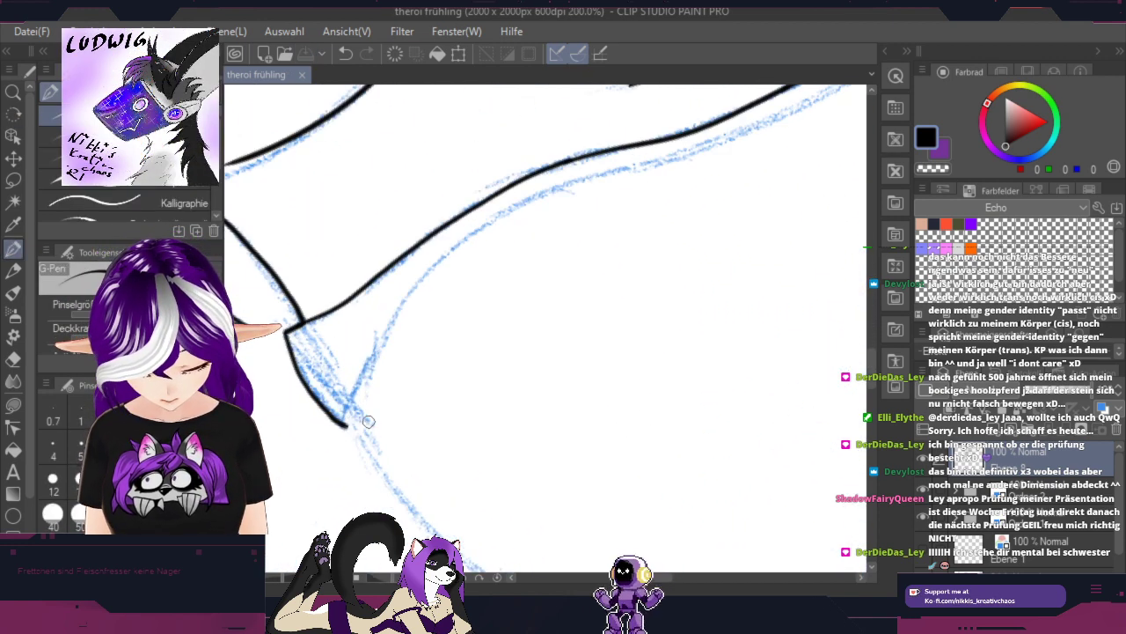
{"action": "mouse_move", "coordinate": [354, 392]}
{"action": "left_mouse_down"}
{"action": "mouse_move", "coordinate": [427, 275]}
{"action": "mouse_move", "coordinate": [489, 229]}
{"action": "mouse_move", "coordinate": [826, 100]}
{"action": "left_mouse_up"}
{"action": "left_click_drag", "start_coordinate": [847, 139], "coordinate": [551, 385]}
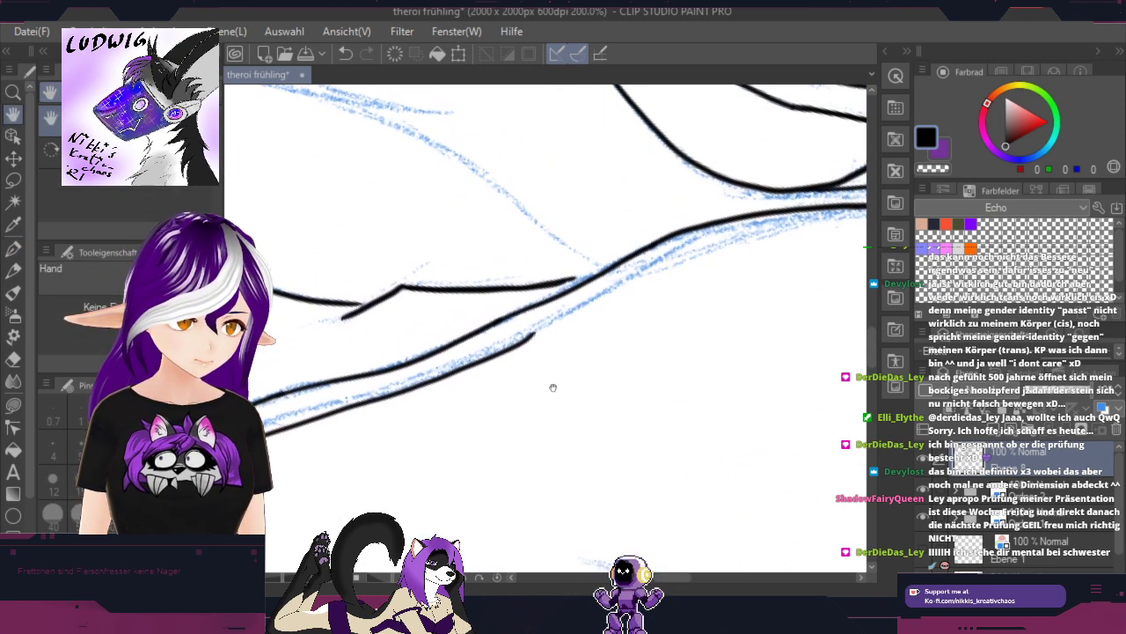
Step: Try extending the second neckline edge until it merges with the first, and undo that stroke
{"action": "scroll", "coordinate": [573, 372], "scroll_direction": "up", "scroll_amount": 2}
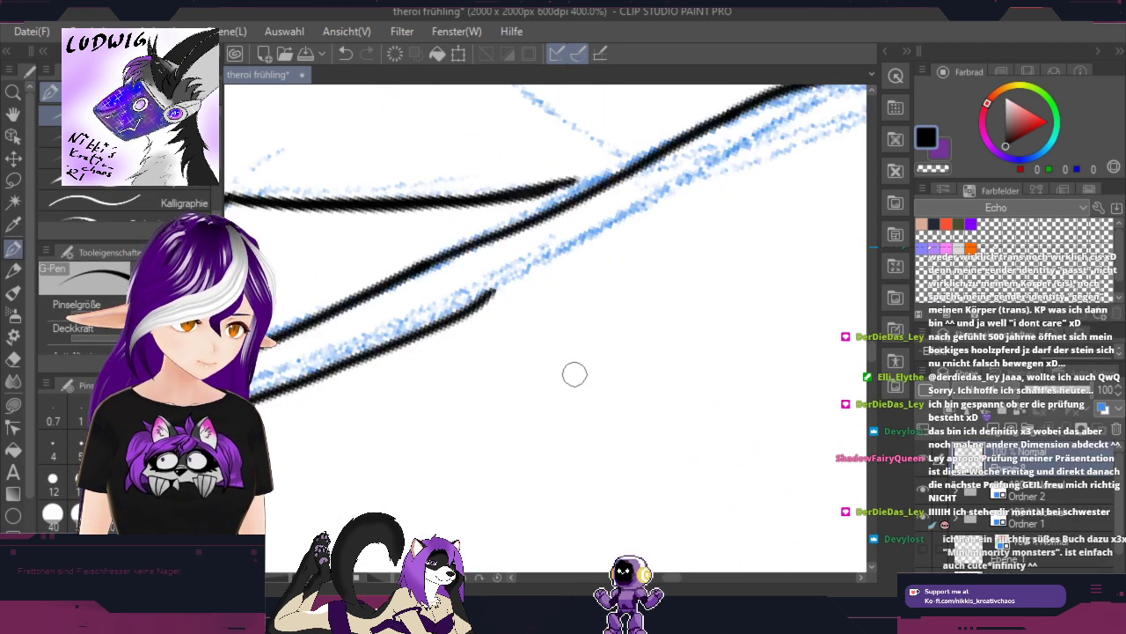
{"action": "mouse_move", "coordinate": [465, 317]}
{"action": "left_mouse_down"}
{"action": "mouse_move", "coordinate": [785, 117]}
{"action": "mouse_move", "coordinate": [649, 257]}
{"action": "mouse_move", "coordinate": [503, 363]}
{"action": "mouse_move", "coordinate": [485, 325]}
{"action": "mouse_move", "coordinate": [603, 272]}
{"action": "mouse_move", "coordinate": [715, 247]}
{"action": "left_mouse_up"}
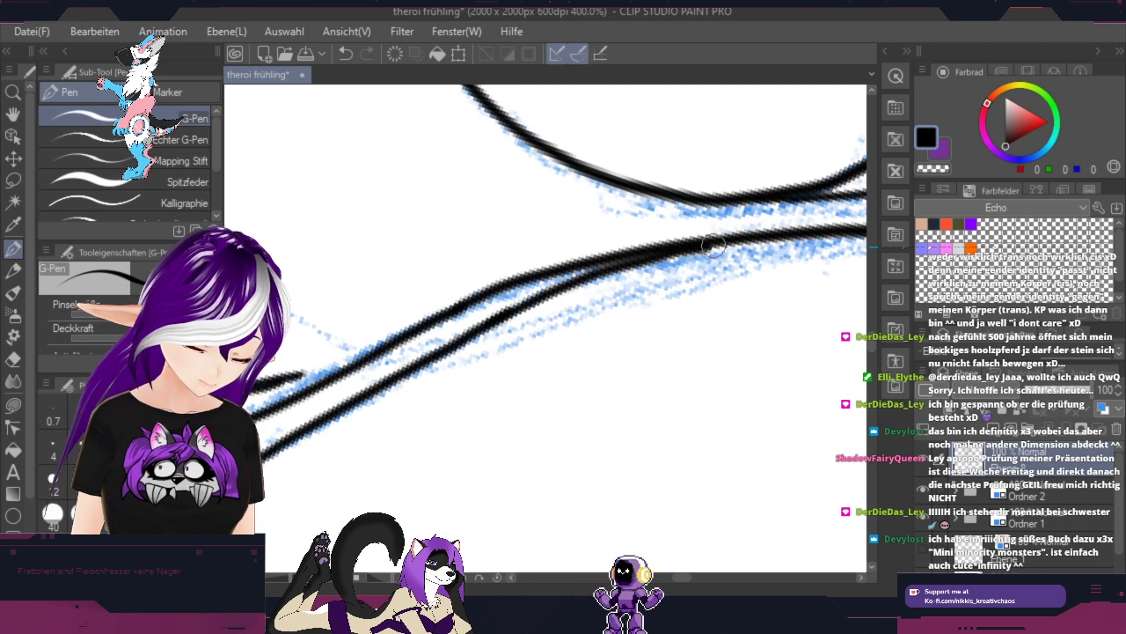
{"action": "scroll", "coordinate": [730, 314], "scroll_direction": "down", "scroll_amount": 5}
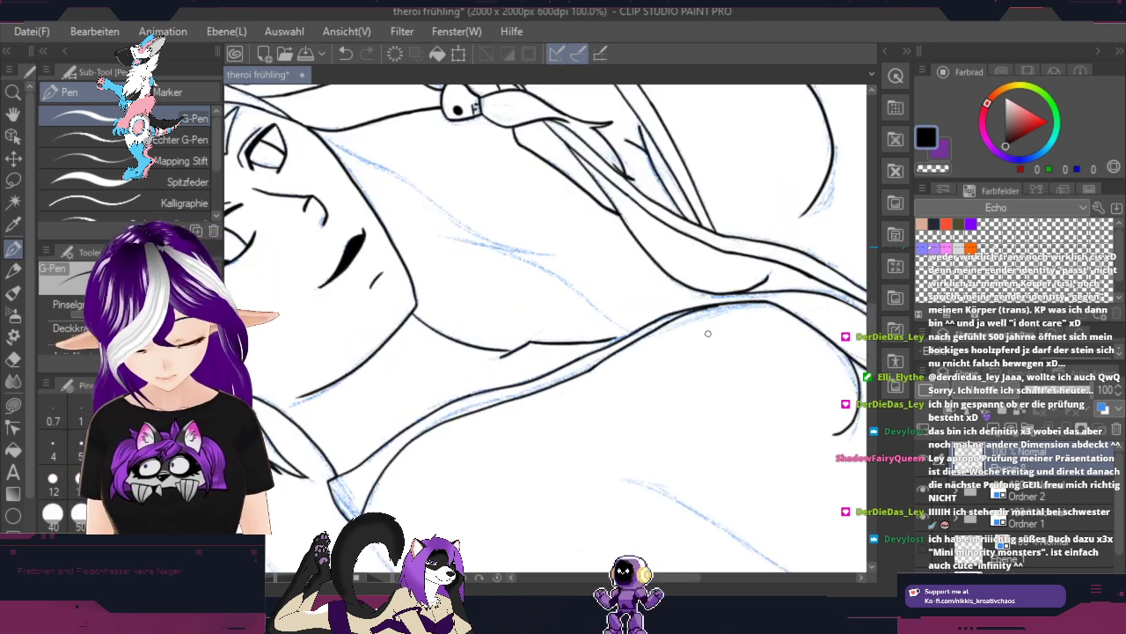
{"action": "scroll", "coordinate": [708, 333], "scroll_direction": "down", "scroll_amount": 1}
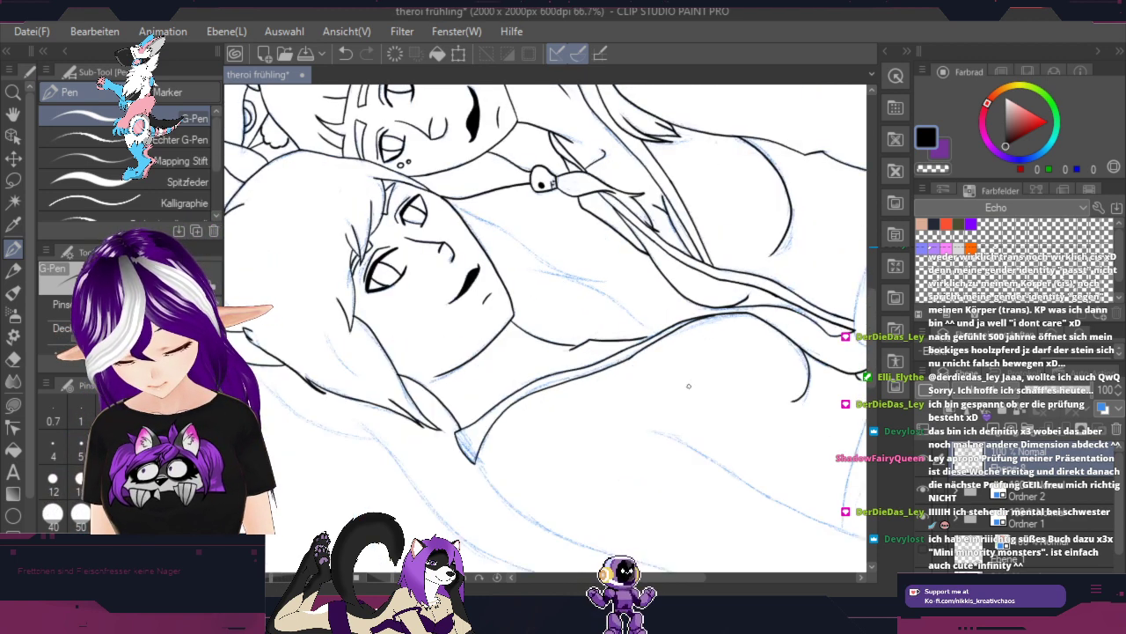
{"action": "left_click", "coordinate": [346, 55]}
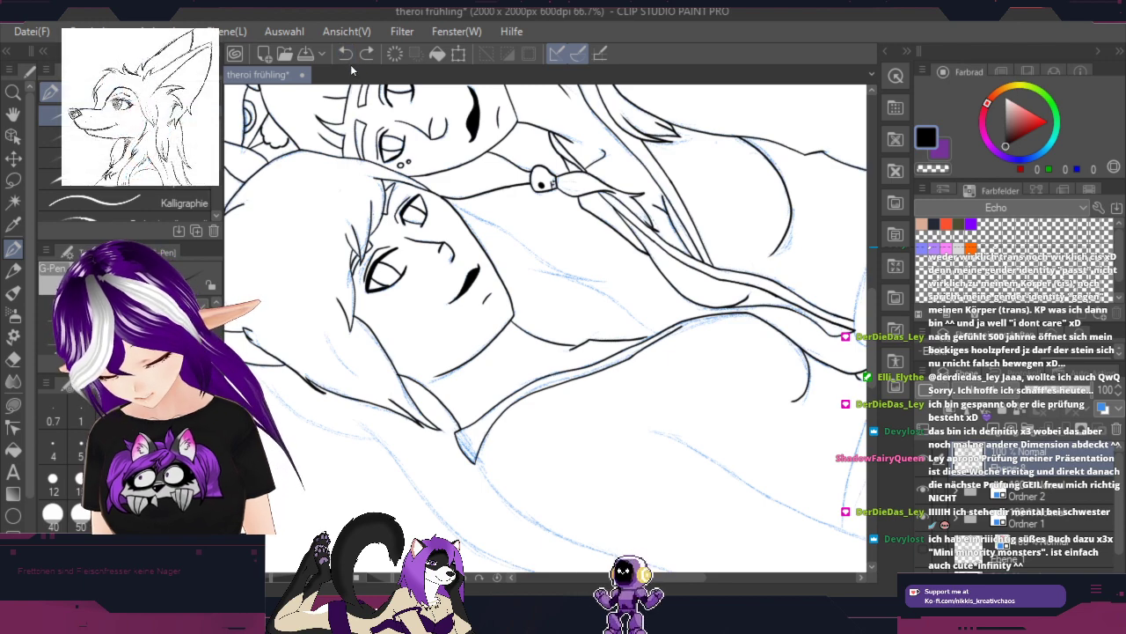
Step: Ink the remaining stretch of the second neckline edge along the sketch so it tapers into the first line over the chest
{"action": "scroll", "coordinate": [755, 382], "scroll_direction": "up", "scroll_amount": 6}
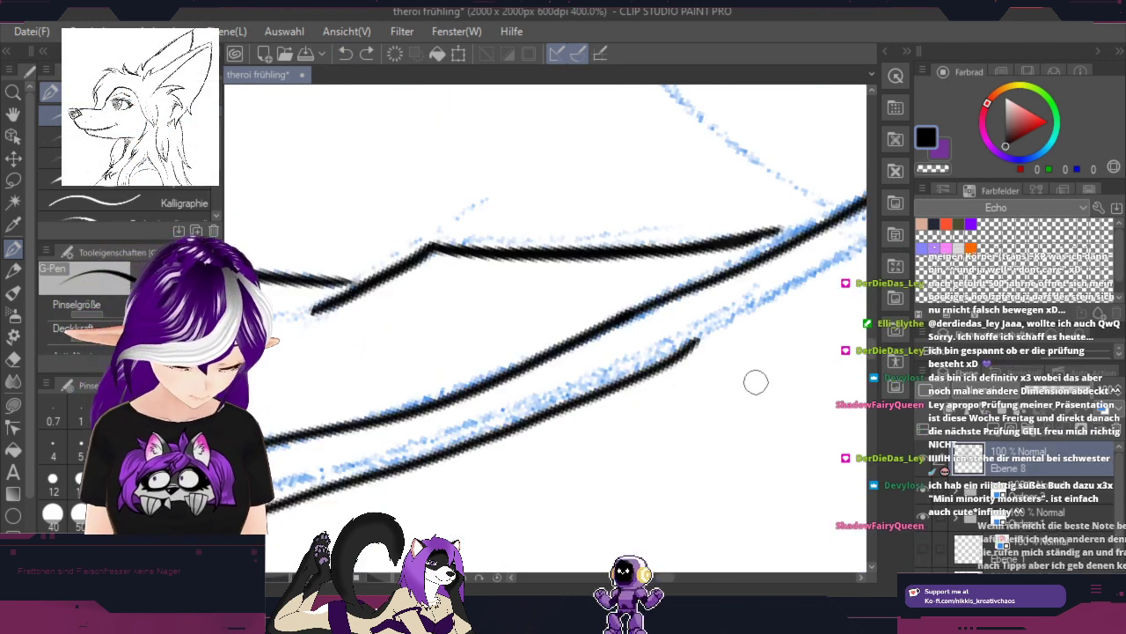
{"action": "mouse_move", "coordinate": [756, 382]}
{"action": "left_mouse_down"}
{"action": "mouse_move", "coordinate": [498, 425]}
{"action": "mouse_move", "coordinate": [428, 428]}
{"action": "left_mouse_up"}
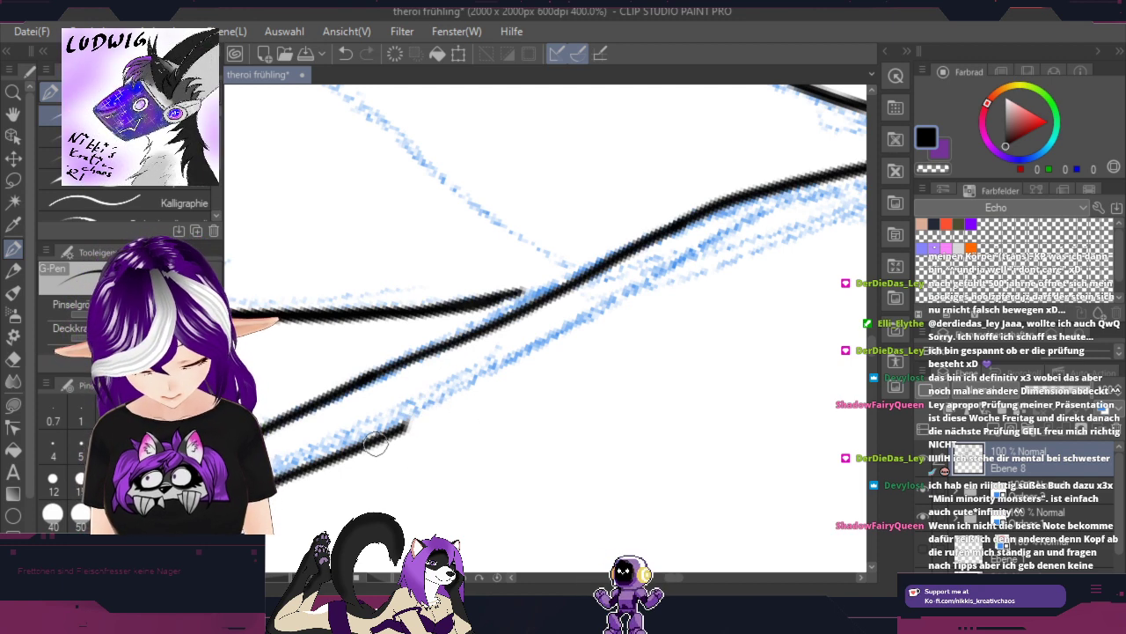
{"action": "mouse_move", "coordinate": [381, 437]}
{"action": "left_mouse_down"}
{"action": "mouse_move", "coordinate": [486, 384]}
{"action": "mouse_move", "coordinate": [668, 257]}
{"action": "mouse_move", "coordinate": [831, 174]}
{"action": "left_mouse_up"}
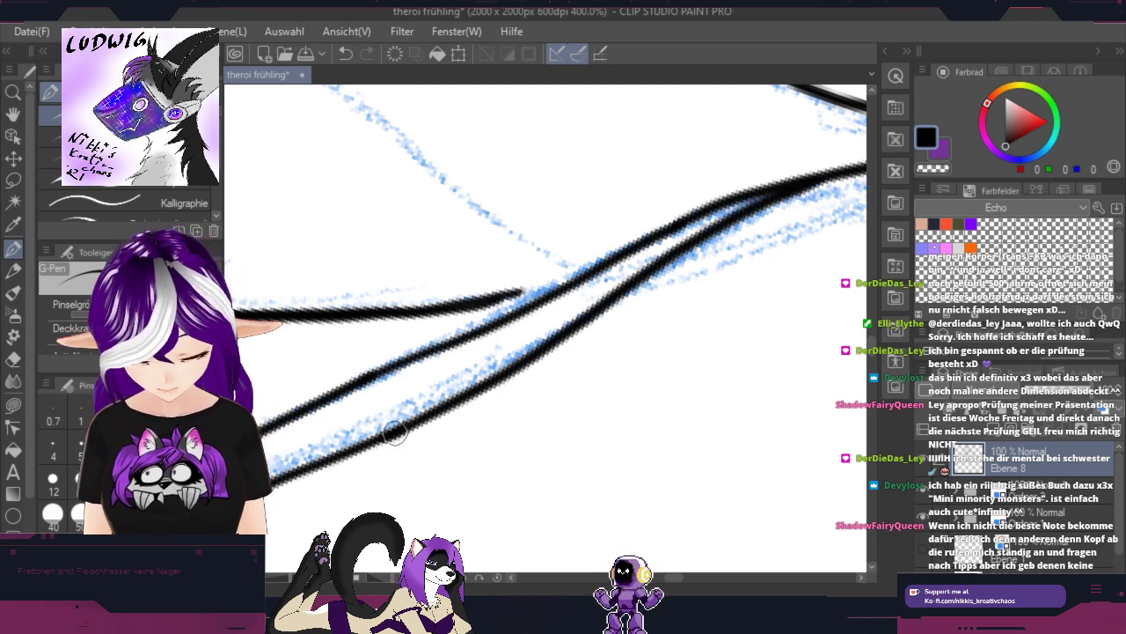
{"action": "scroll", "coordinate": [325, 466], "scroll_direction": "down", "scroll_amount": 4}
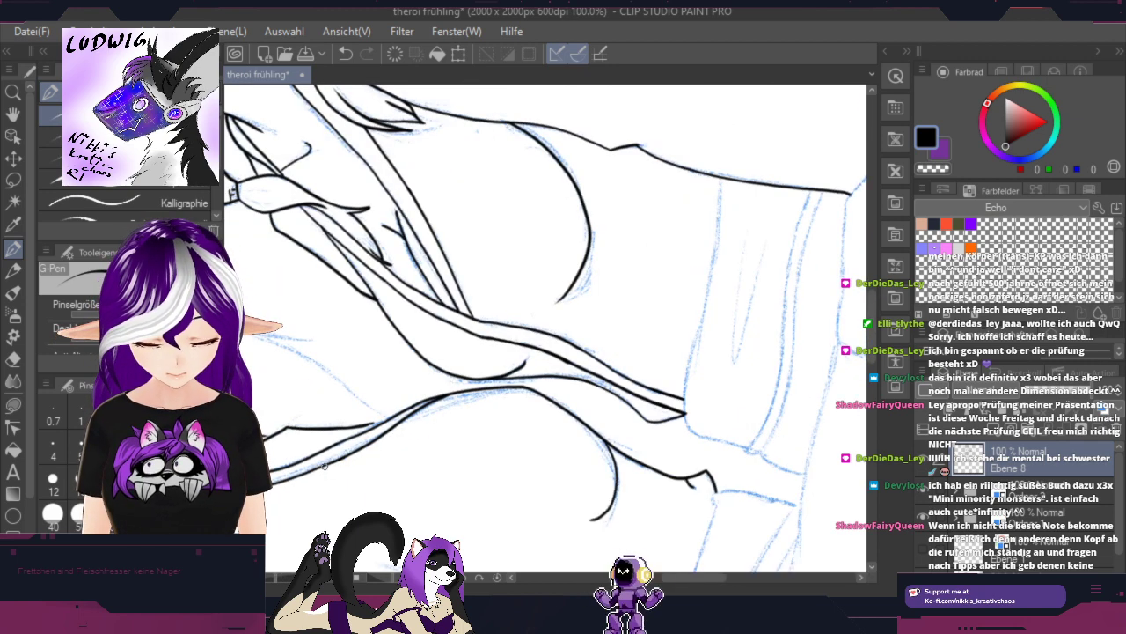
{"action": "key", "text": "r"}
{"action": "left_click_drag", "start_coordinate": [815, 354], "coordinate": [675, 554]}
{"action": "key", "text": "p"}
{"action": "scroll", "coordinate": [675, 552], "scroll_direction": "down", "scroll_amount": 5}
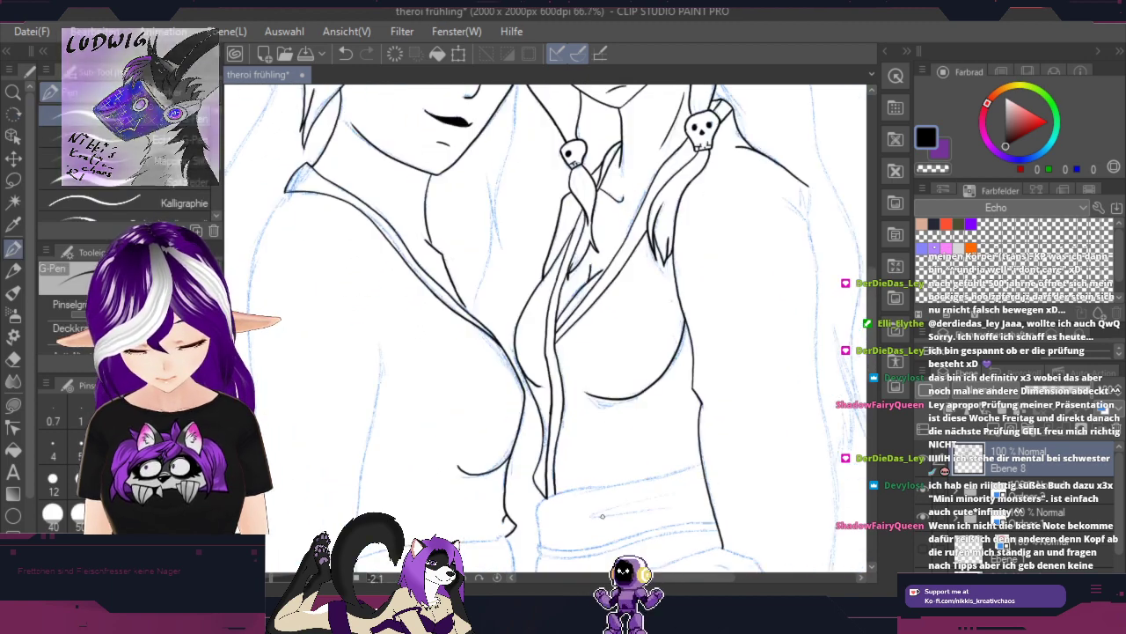
{"action": "key", "text": "h"}
{"action": "left_click_drag", "start_coordinate": [678, 482], "coordinate": [695, 298]}
{"action": "left_click_drag", "start_coordinate": [711, 455], "coordinate": [661, 467]}
{"action": "key", "text": "p"}
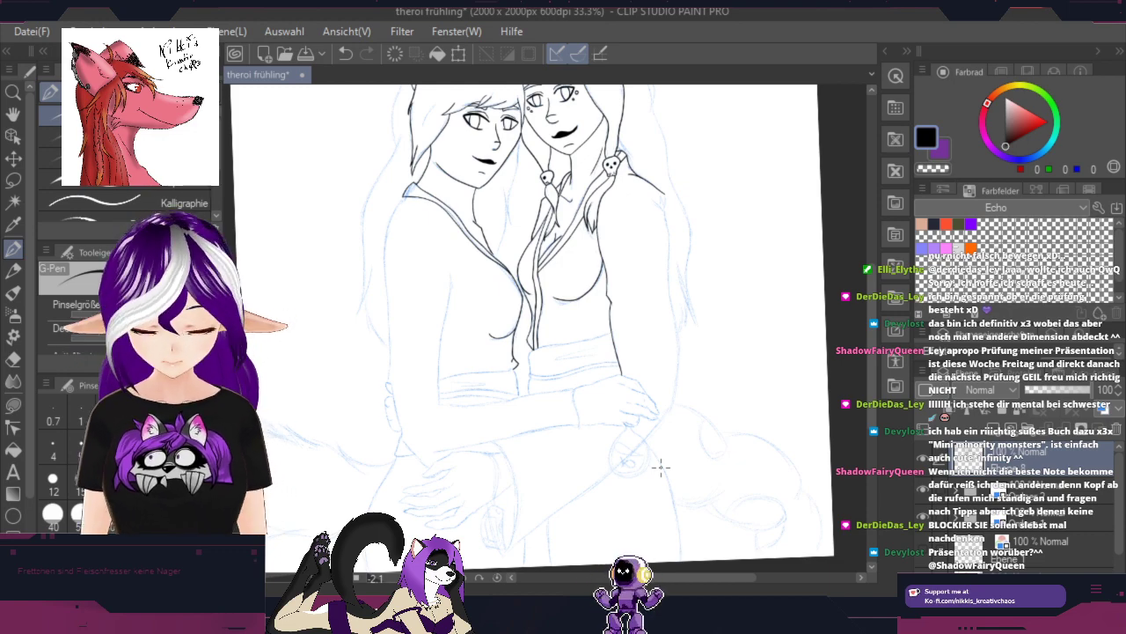
{"action": "mouse_move", "coordinate": [649, 12]}
{"action": "left_mouse_down"}
{"action": "mouse_move", "coordinate": [603, 7]}
{"action": "mouse_move", "coordinate": [647, 18]}
{"action": "left_mouse_up"}
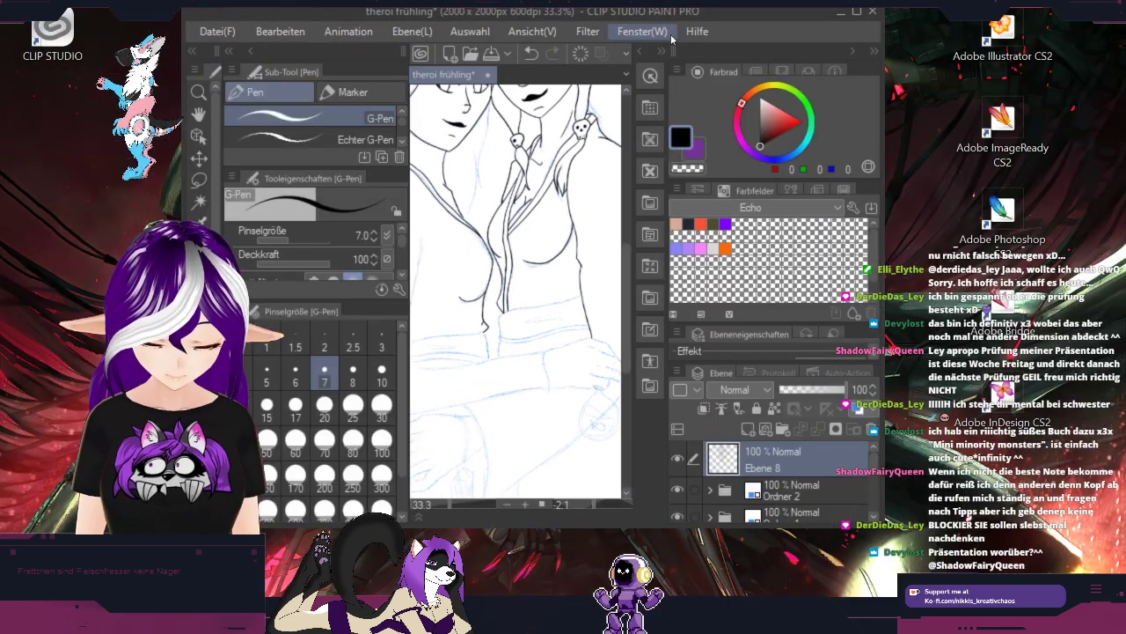
{"action": "left_click", "coordinate": [858, 13]}
Step: Ink the top edge of the right character's waistband from the side contour to the lower end of the inked strap
{"action": "key", "text": "ctrl+plus"}
{"action": "key", "text": "ctrl+plus"}
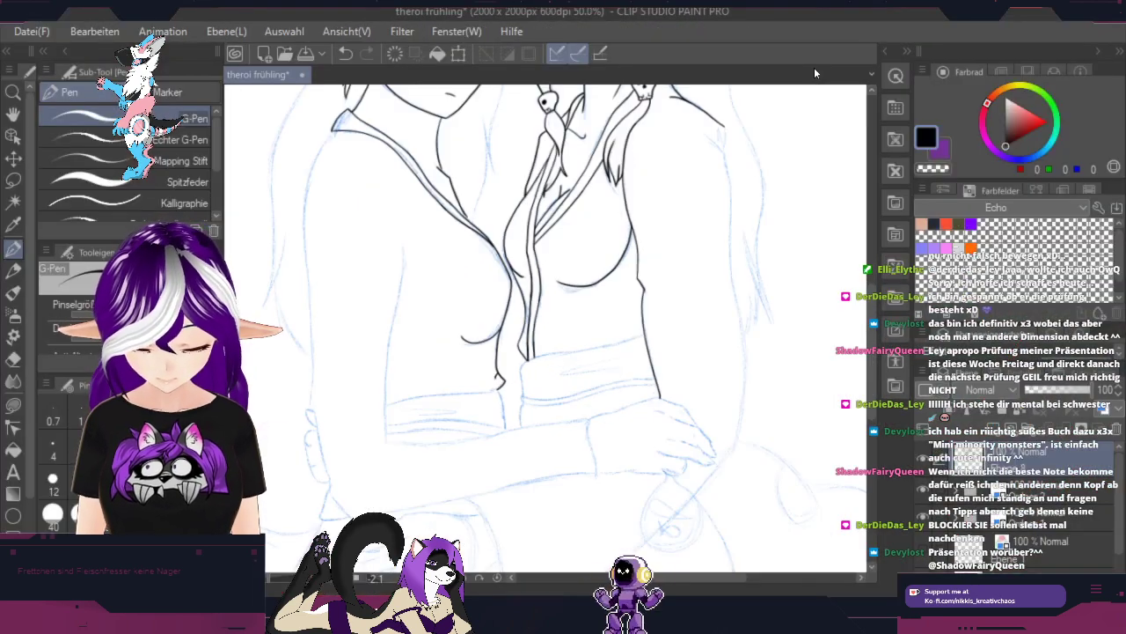
{"action": "key", "text": "ctrl+plus"}
{"action": "key", "text": "ctrl+plus"}
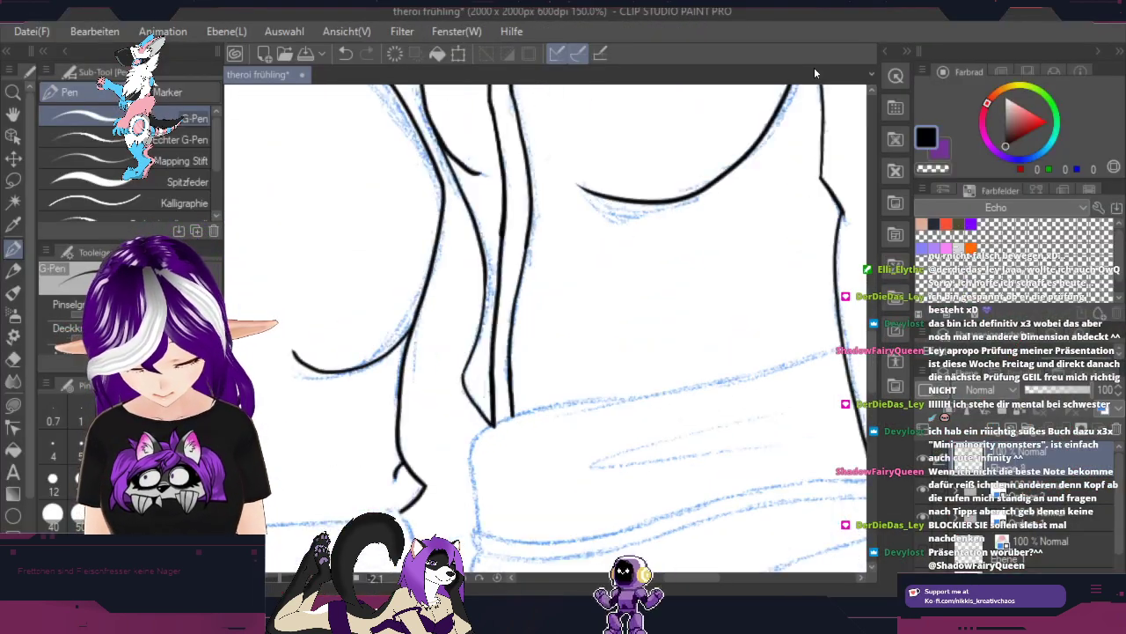
{"action": "key", "text": "space"}
{"action": "left_click_drag", "start_coordinate": [790, 421], "coordinate": [723, 357]}
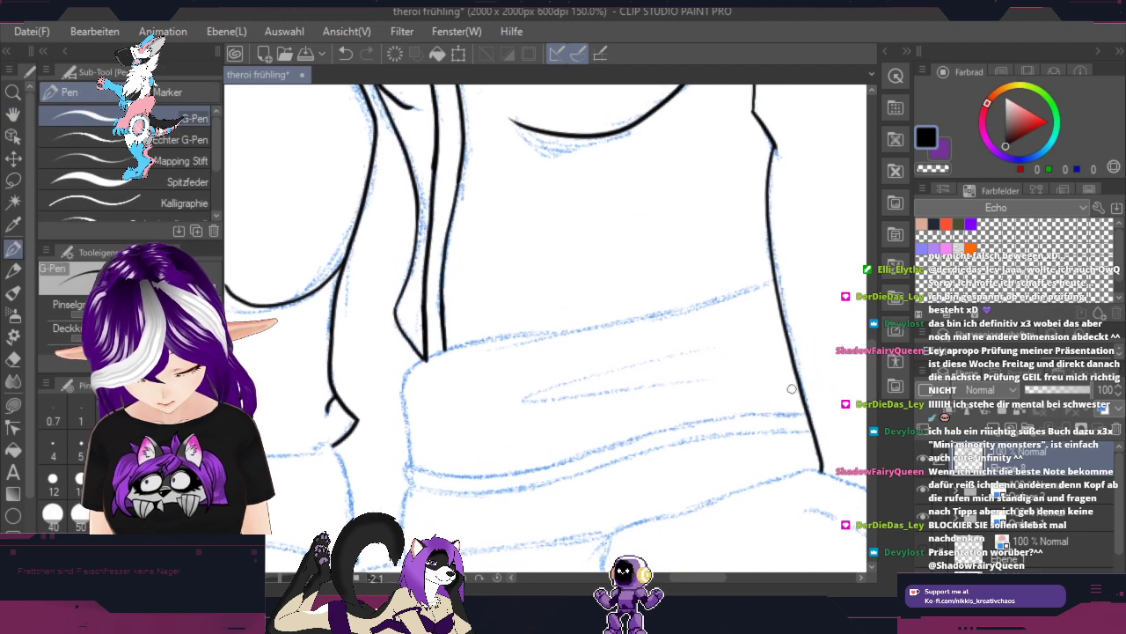
{"action": "key", "text": "shift+space"}
{"action": "left_click_drag", "start_coordinate": [793, 398], "coordinate": [712, 234]}
{"action": "key", "text": "ctrl+plus"}
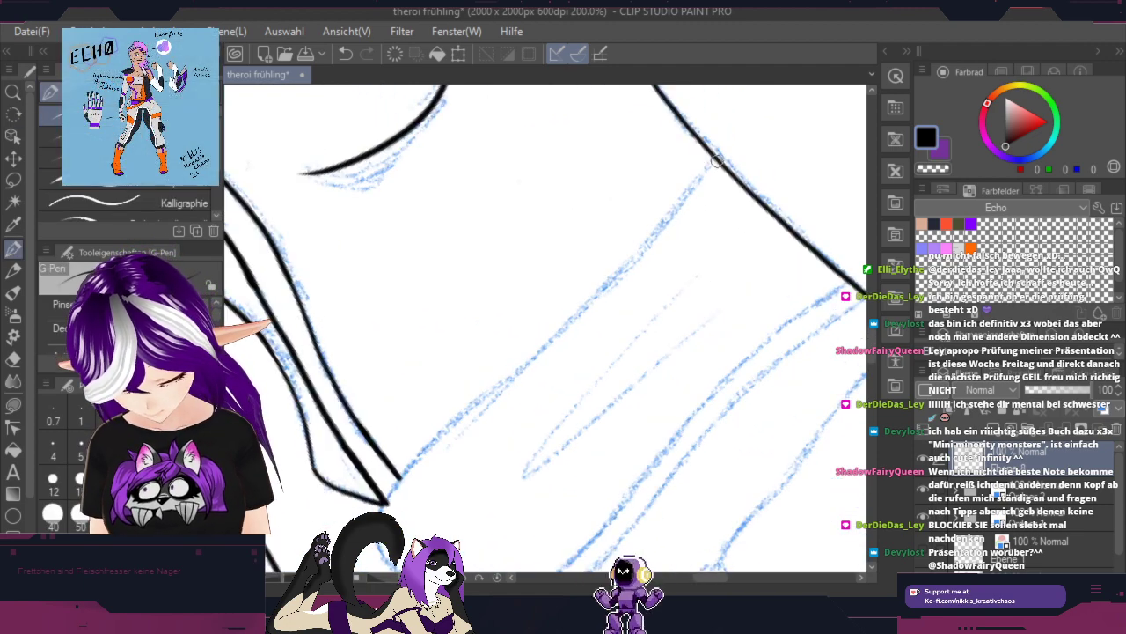
{"action": "mouse_move", "coordinate": [717, 157]}
{"action": "left_mouse_down"}
{"action": "mouse_move", "coordinate": [616, 285]}
{"action": "mouse_move", "coordinate": [390, 498]}
{"action": "left_mouse_up"}
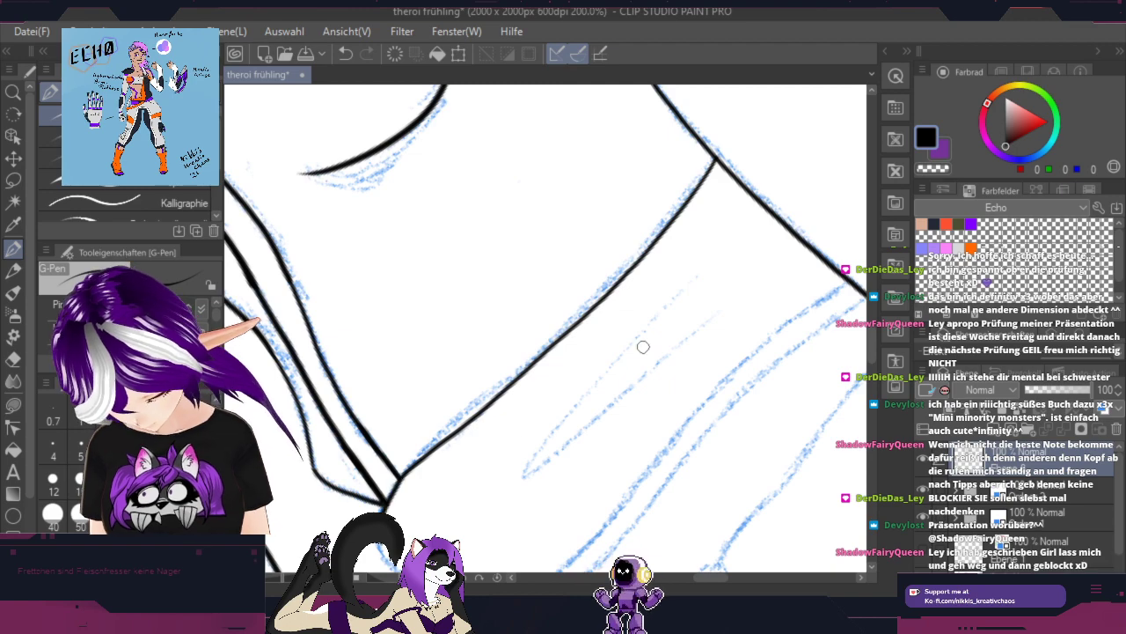
Step: Ink the rounded inner side of the right character's waistband and the short sketched arc just below it
{"action": "key", "text": "shift+space"}
{"action": "left_click_drag", "start_coordinate": [666, 341], "coordinate": [581, 492]}
{"action": "key", "text": "space"}
{"action": "left_click_drag", "start_coordinate": [432, 432], "coordinate": [680, 506]}
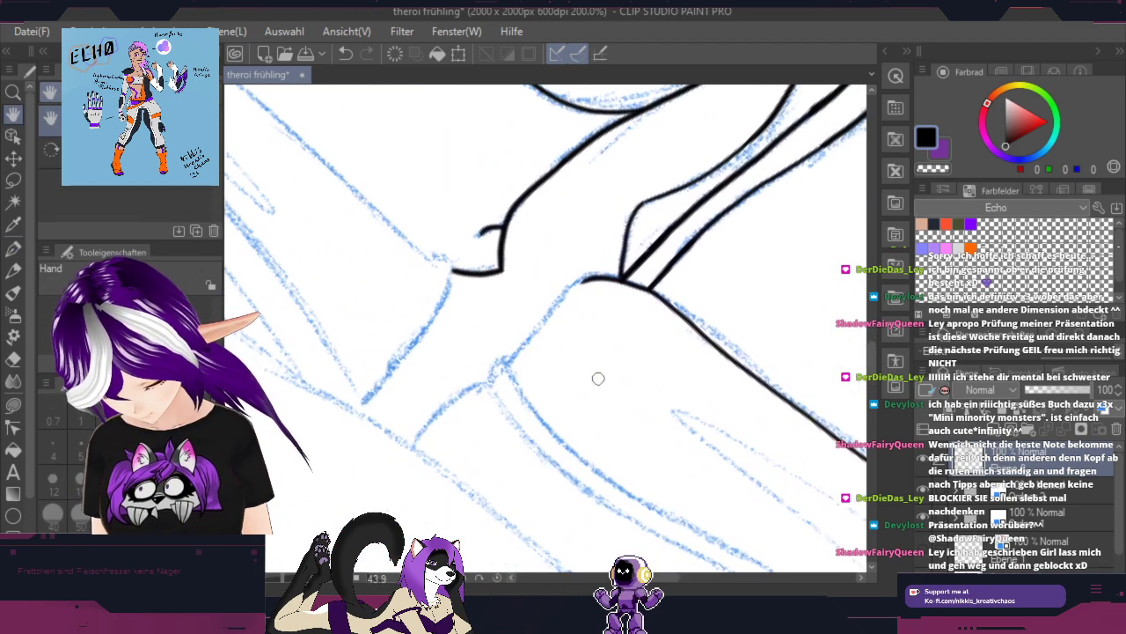
{"action": "left_click_drag", "start_coordinate": [545, 314], "coordinate": [599, 279]}
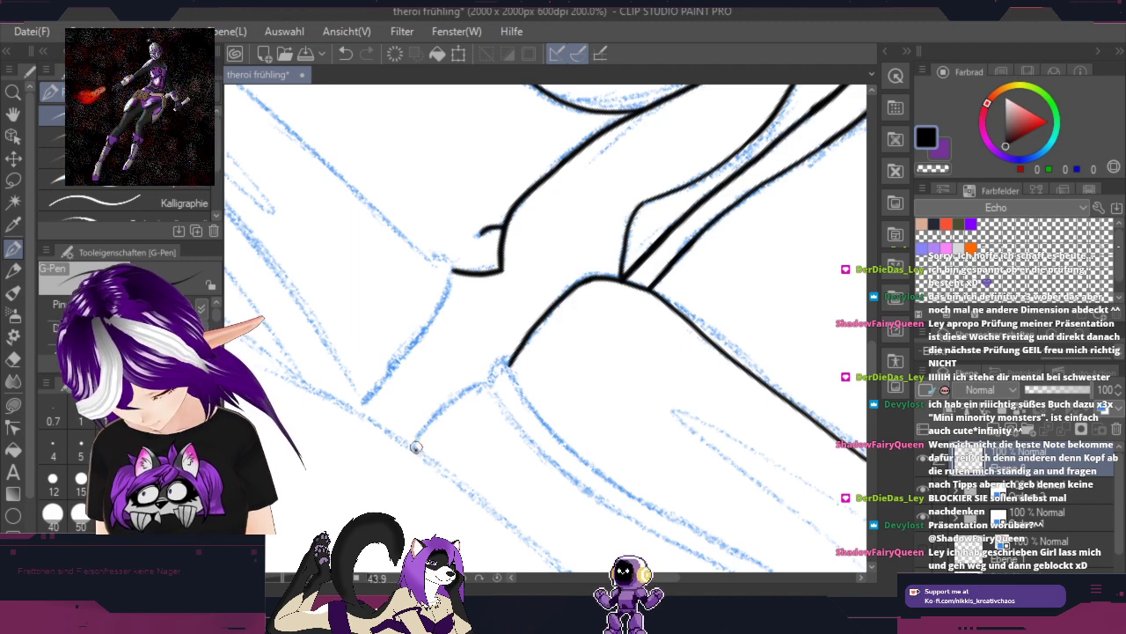
{"action": "left_click_drag", "start_coordinate": [416, 448], "coordinate": [485, 385]}
Step: Ink the two parallel lower edges of the right character's waistband and join them with a rounded inner end
{"action": "key", "text": "shift+space"}
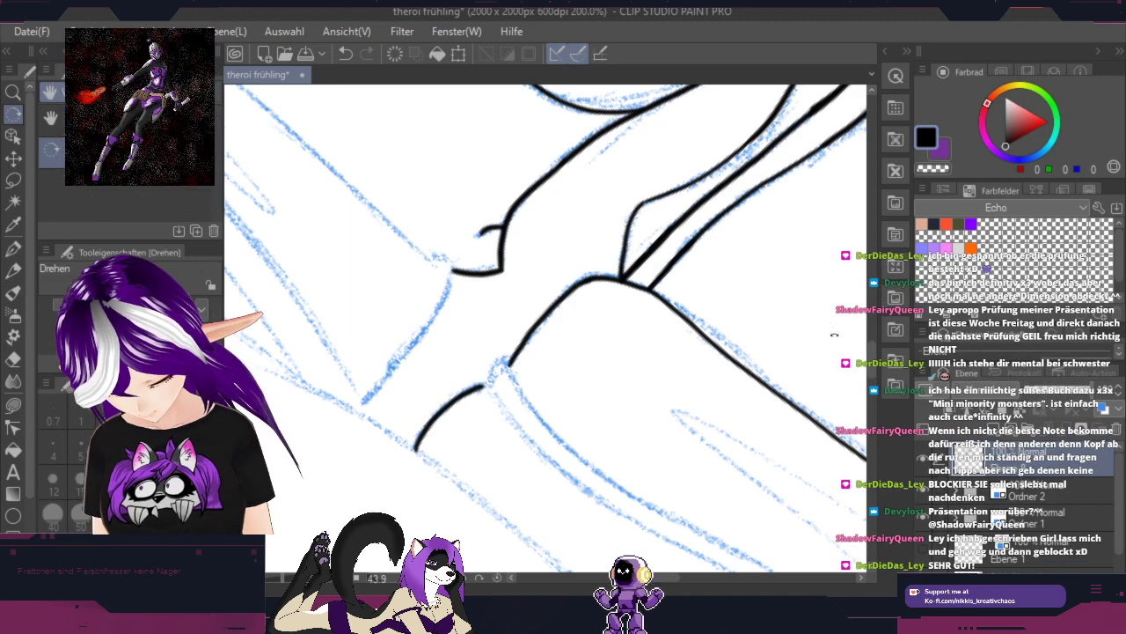
{"action": "left_click_drag", "start_coordinate": [834, 335], "coordinate": [480, 515]}
{"action": "key", "text": "space"}
{"action": "left_click_drag", "start_coordinate": [380, 452], "coordinate": [642, 361]}
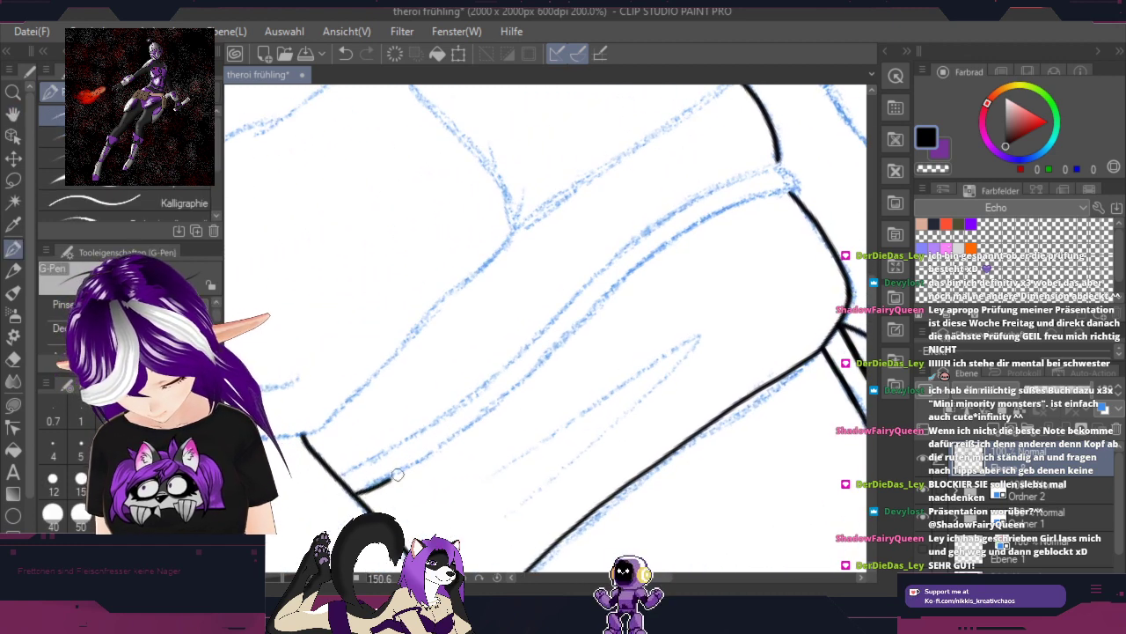
{"action": "mouse_move", "coordinate": [398, 475]}
{"action": "left_mouse_down"}
{"action": "mouse_move", "coordinate": [695, 231]}
{"action": "mouse_move", "coordinate": [793, 188]}
{"action": "mouse_move", "coordinate": [786, 175]}
{"action": "mouse_move", "coordinate": [740, 179]}
{"action": "mouse_move", "coordinate": [646, 233]}
{"action": "mouse_move", "coordinate": [421, 435]}
{"action": "mouse_move", "coordinate": [354, 469]}
{"action": "left_mouse_up"}
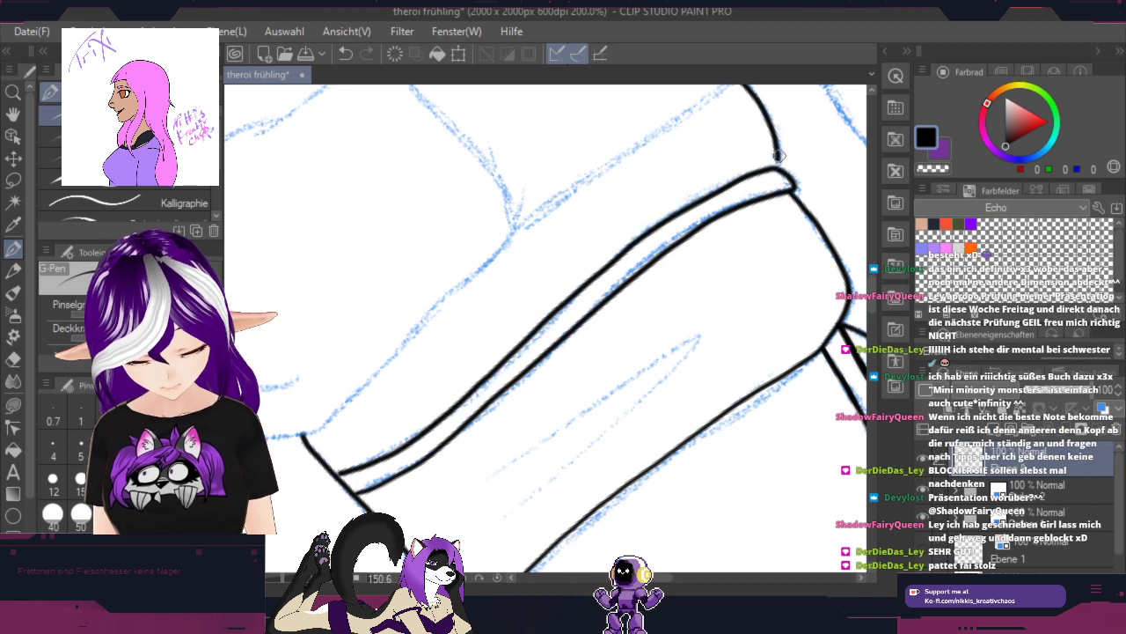
Step: Connect the short arc to the waistband's lower inner corner and ink the narrow pointed fold inside the band
{"action": "scroll", "coordinate": [778, 154], "scroll_direction": "up", "scroll_amount": 2}
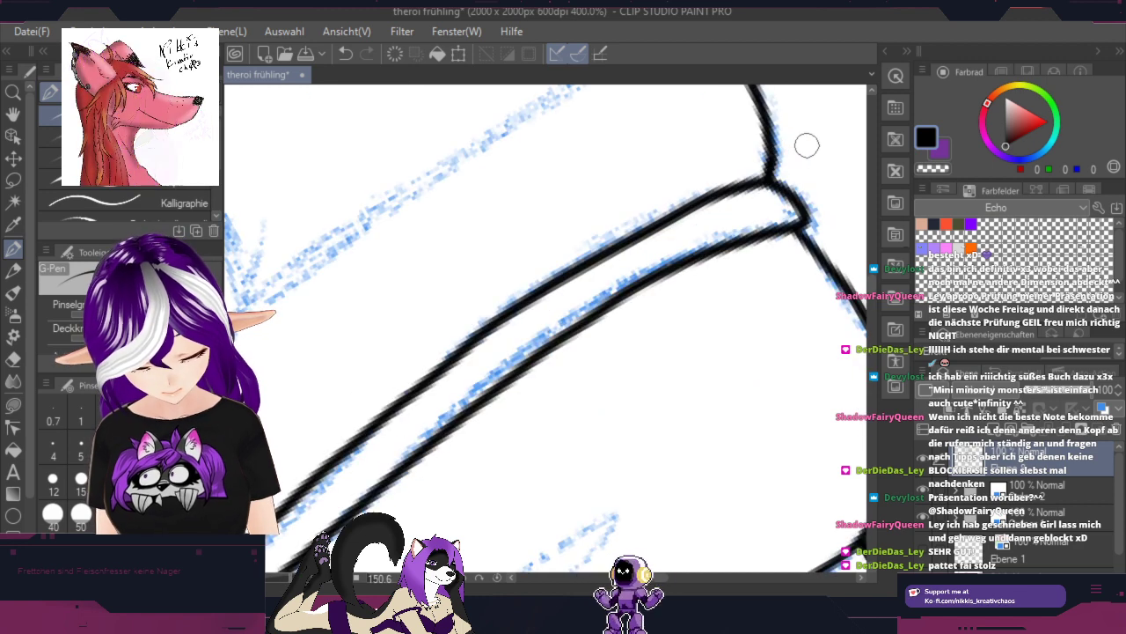
{"action": "scroll", "coordinate": [790, 163], "scroll_direction": "down", "scroll_amount": 2}
{"action": "mouse_move", "coordinate": [526, 458]}
{"action": "left_mouse_down"}
{"action": "mouse_move", "coordinate": [717, 321]}
{"action": "mouse_move", "coordinate": [592, 444]}
{"action": "mouse_move", "coordinate": [515, 498]}
{"action": "left_mouse_up"}
{"action": "left_click_drag", "start_coordinate": [590, 310], "coordinate": [686, 396]}
{"action": "left_click_drag", "start_coordinate": [784, 379], "coordinate": [513, 231]}
Step: Ink the upper of the sketched lower waistband lines on the left character, from the outer side to the inner corner
{"action": "scroll", "coordinate": [513, 292], "scroll_direction": "down", "scroll_amount": 2}
{"action": "left_click_drag", "start_coordinate": [602, 341], "coordinate": [617, 541]}
{"action": "left_click_drag", "start_coordinate": [532, 380], "coordinate": [762, 431]}
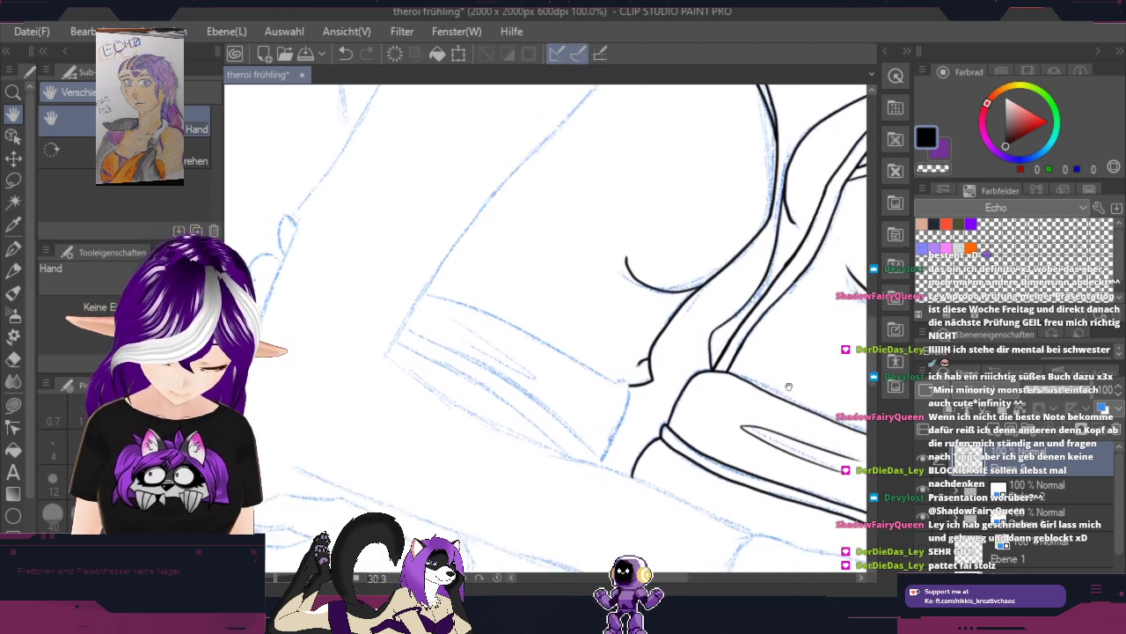
{"action": "scroll", "coordinate": [627, 419], "scroll_direction": "up", "scroll_amount": 2}
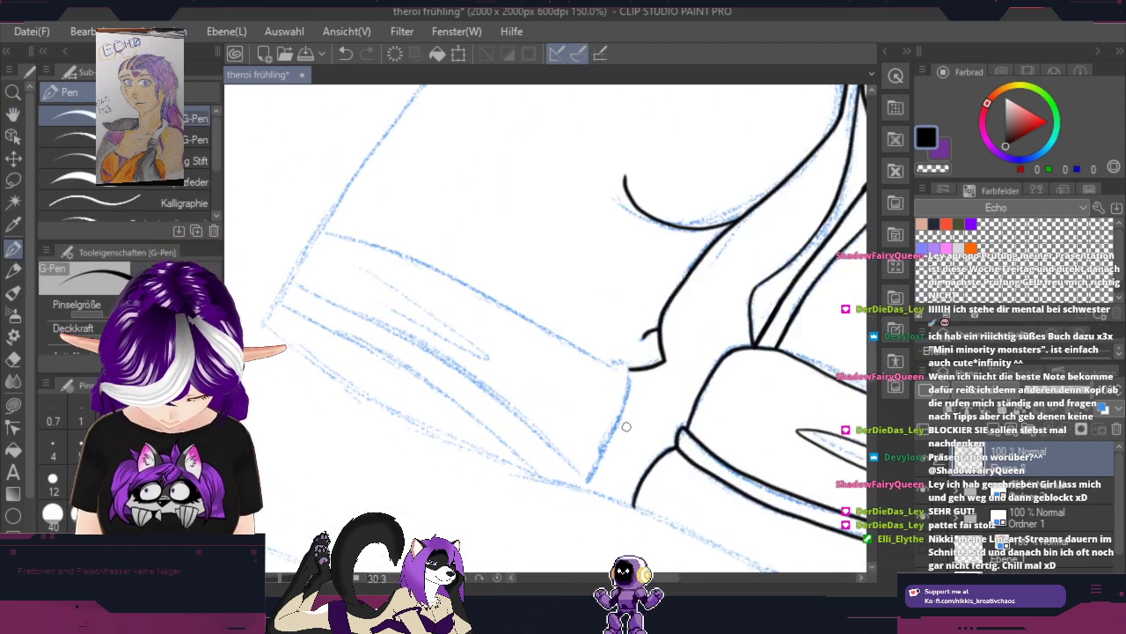
{"action": "scroll", "coordinate": [627, 426], "scroll_direction": "up", "scroll_amount": 1}
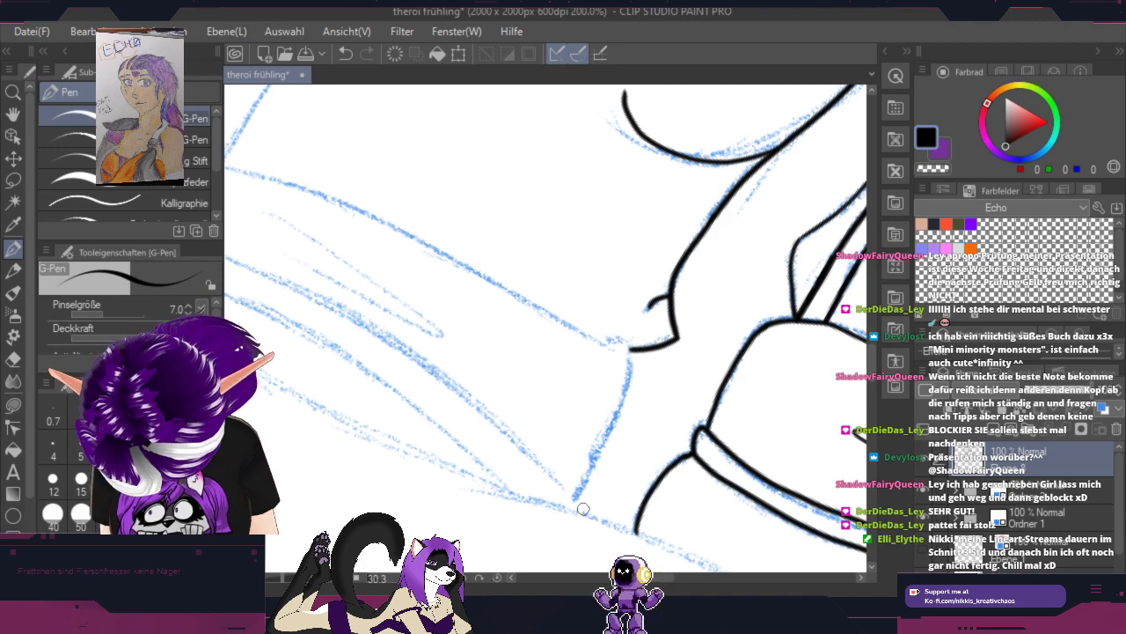
{"action": "left_click_drag", "start_coordinate": [617, 421], "coordinate": [543, 272]}
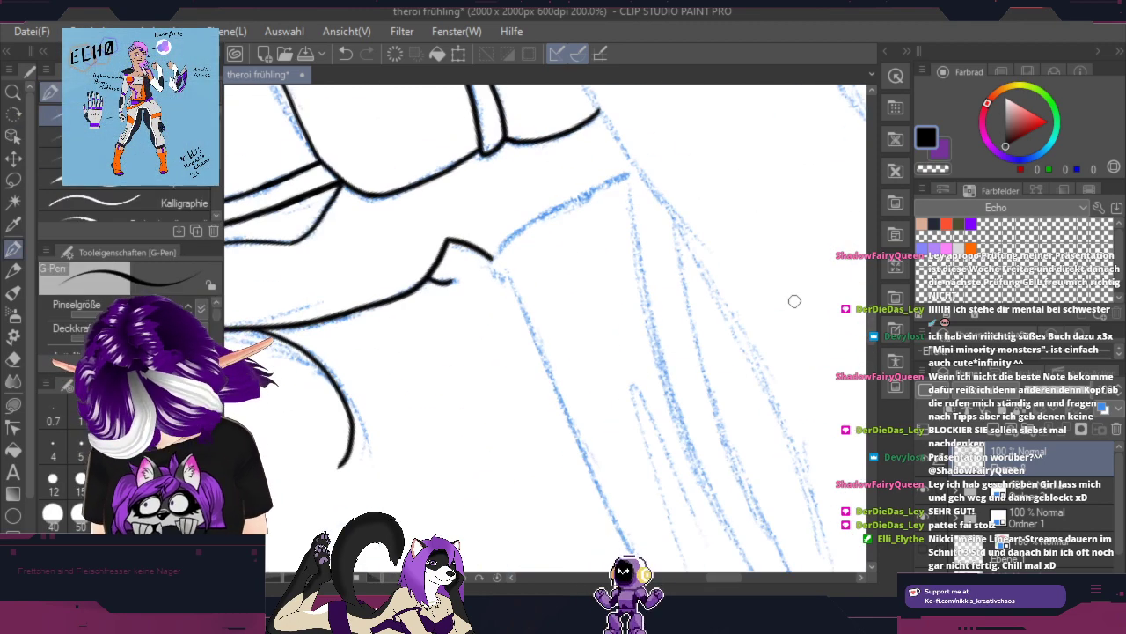
{"action": "left_click_drag", "start_coordinate": [763, 347], "coordinate": [566, 275]}
{"action": "left_click_drag", "start_coordinate": [672, 239], "coordinate": [704, 447]}
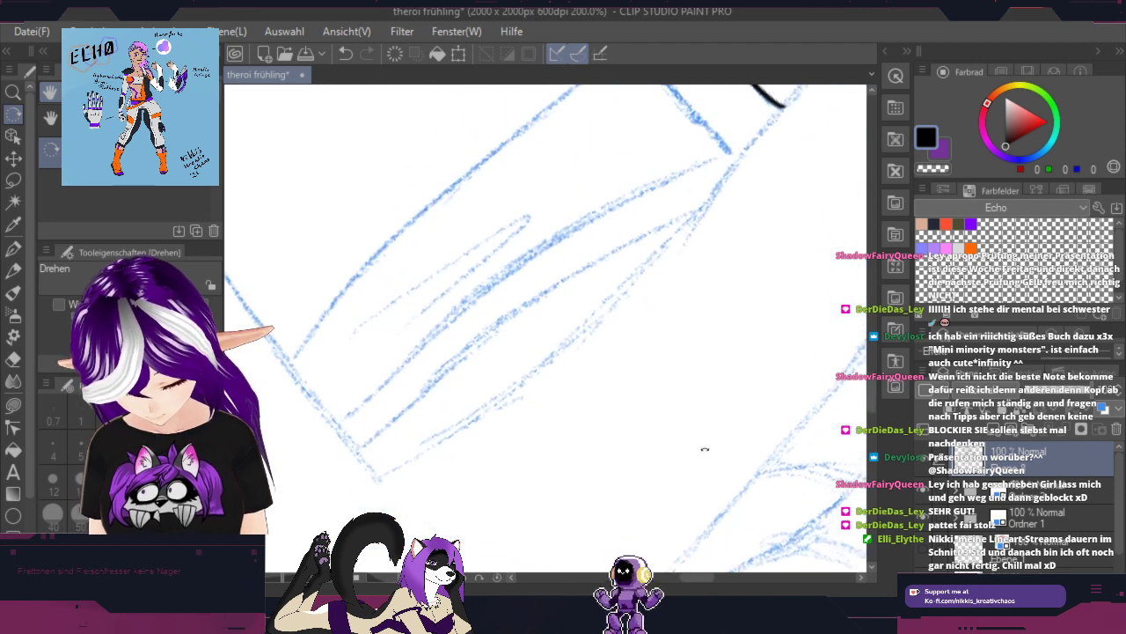
{"action": "left_click_drag", "start_coordinate": [641, 323], "coordinate": [661, 440]}
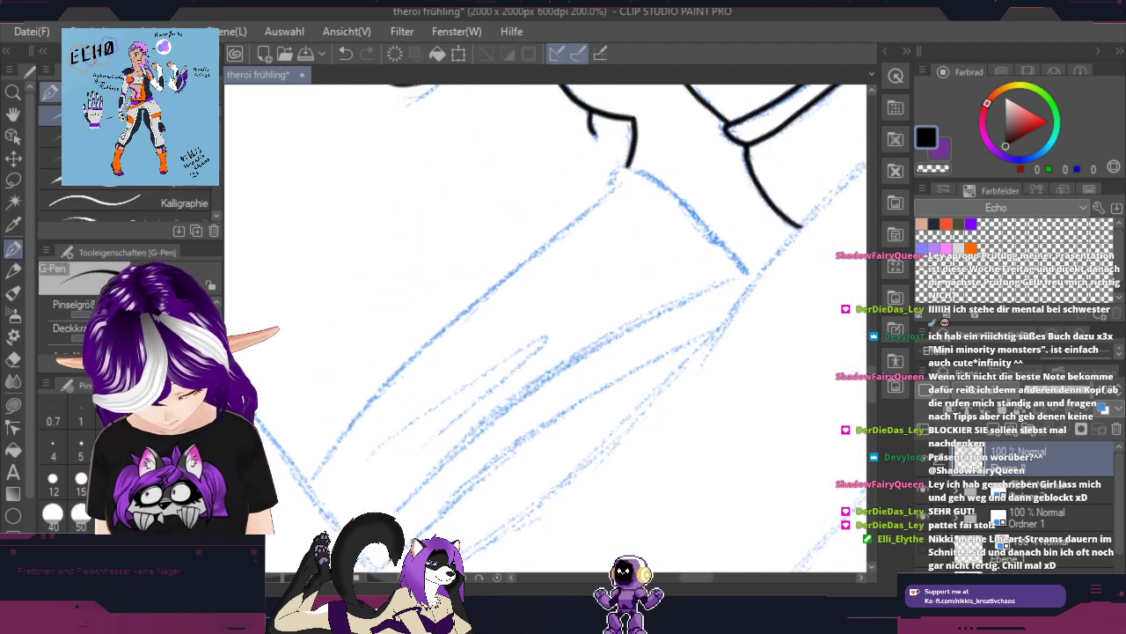
{"action": "mouse_move", "coordinate": [392, 518]}
{"action": "left_mouse_down"}
{"action": "mouse_move", "coordinate": [491, 424]}
{"action": "mouse_move", "coordinate": [751, 265]}
{"action": "left_mouse_up"}
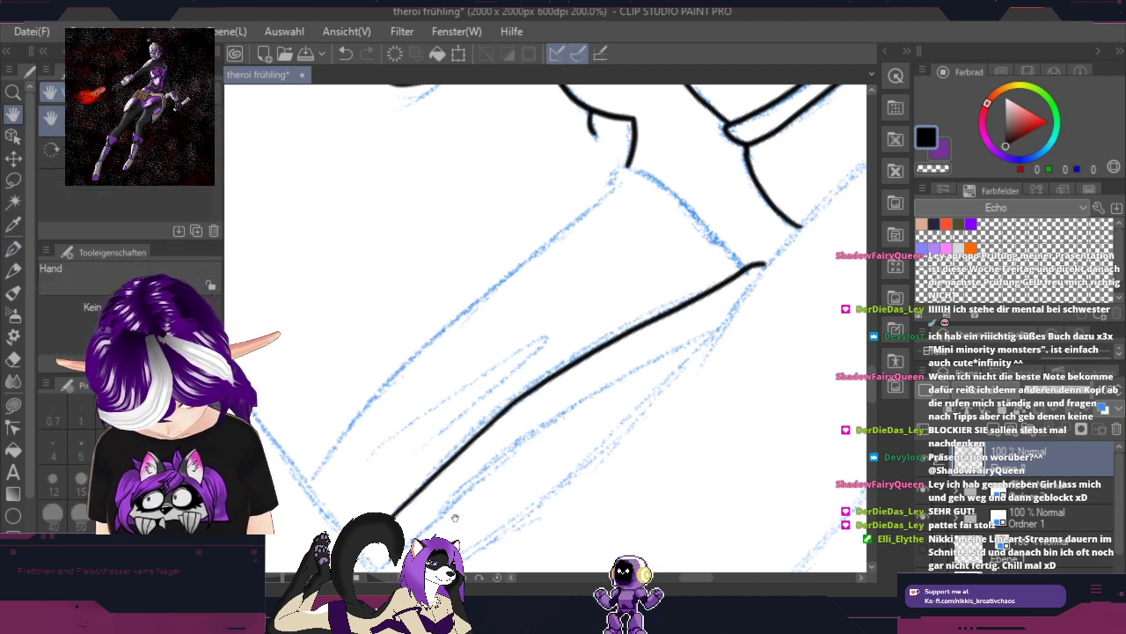
Step: Ink the second, parallel line just beneath it along the lower edge of the left character's waistband
{"action": "left_click_drag", "start_coordinate": [546, 352], "coordinate": [497, 333]}
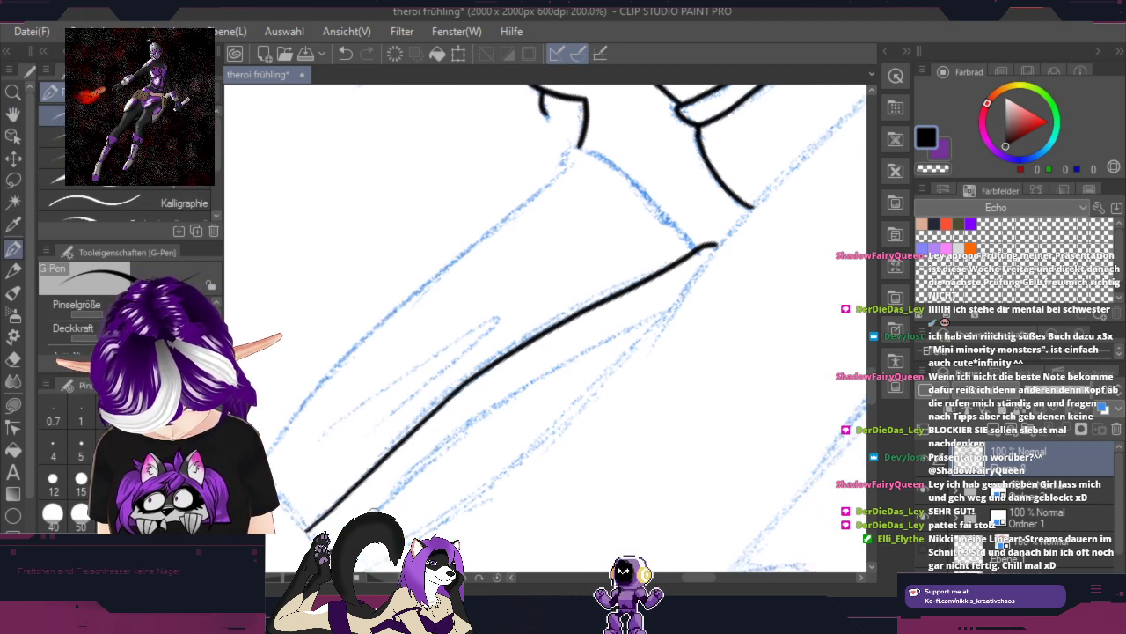
{"action": "mouse_move", "coordinate": [369, 513]}
{"action": "left_mouse_down"}
{"action": "mouse_move", "coordinate": [528, 373]}
{"action": "mouse_move", "coordinate": [594, 337]}
{"action": "left_mouse_up"}
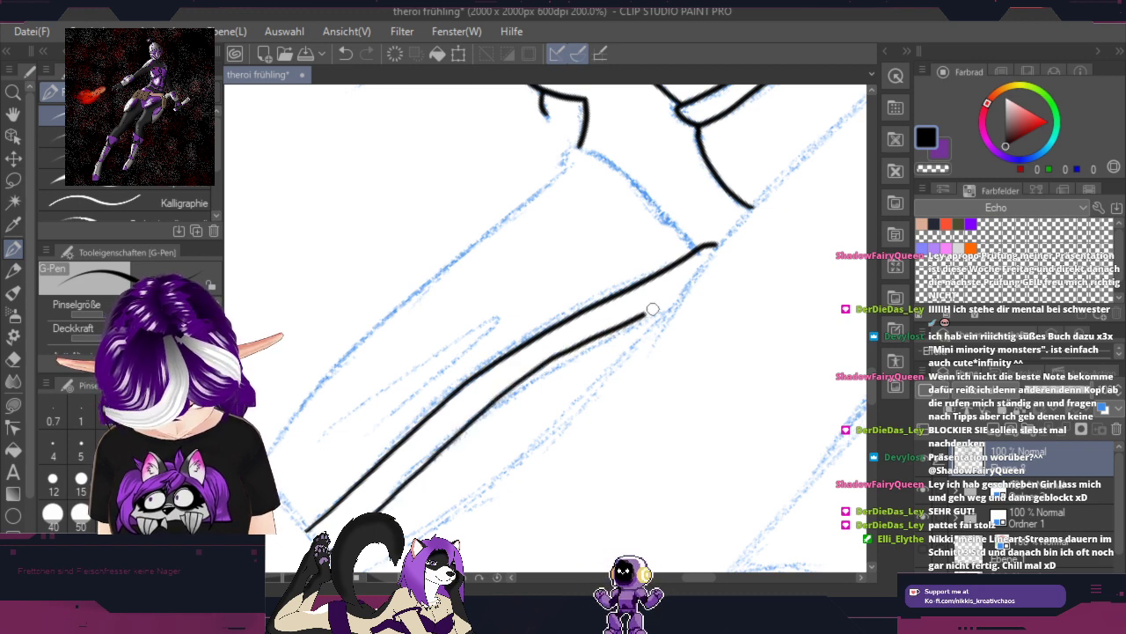
{"action": "left_click_drag", "start_coordinate": [652, 309], "coordinate": [689, 288]}
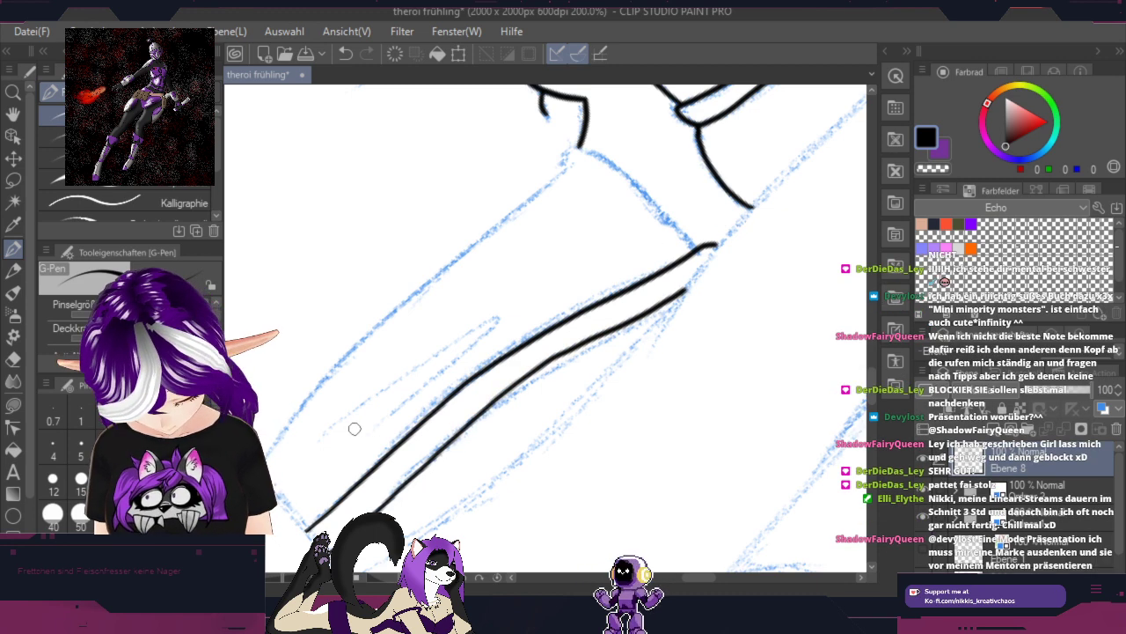
Step: Ink the narrow pointed fold inside the left character's waistband and the long upper edge of the band
{"action": "mouse_move", "coordinate": [338, 437]}
{"action": "left_mouse_down"}
{"action": "mouse_move", "coordinate": [498, 304]}
{"action": "mouse_move", "coordinate": [367, 435]}
{"action": "left_mouse_up"}
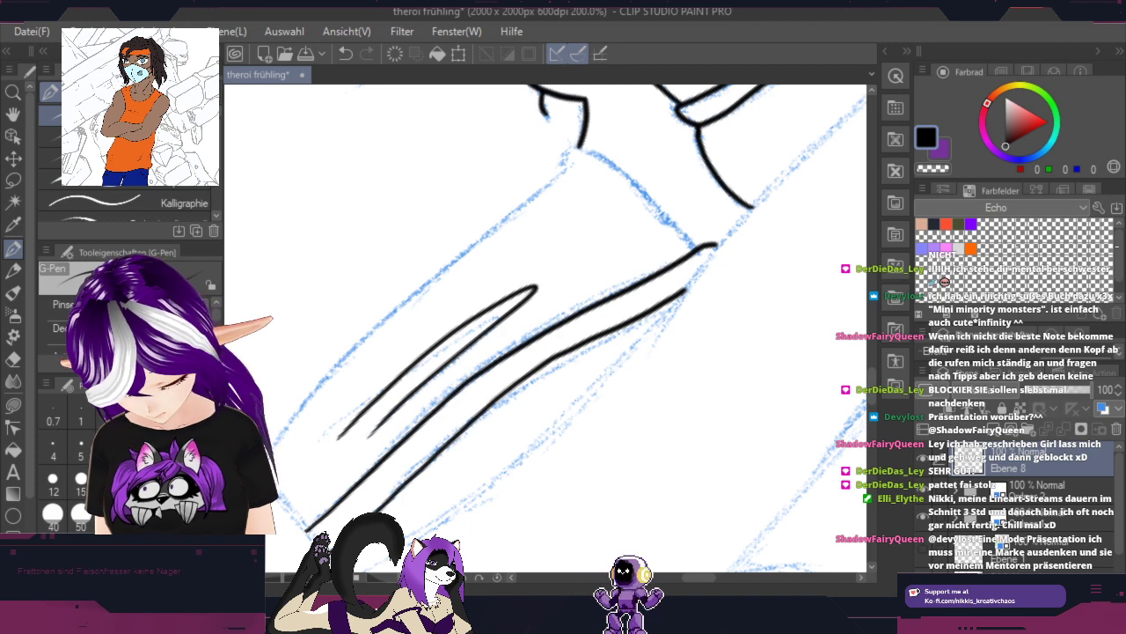
{"action": "left_click_drag", "start_coordinate": [319, 385], "coordinate": [555, 180]}
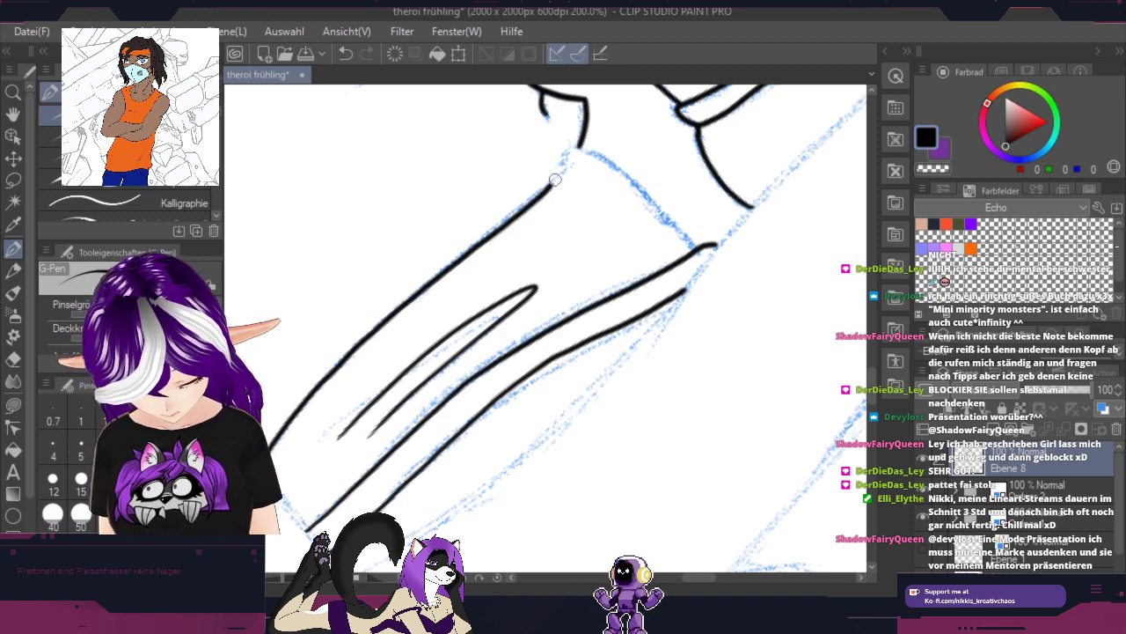
Step: Join the waistband's upper edge to the inner corner and ink the curved inner end across to the lower band line
{"action": "key", "text": "r"}
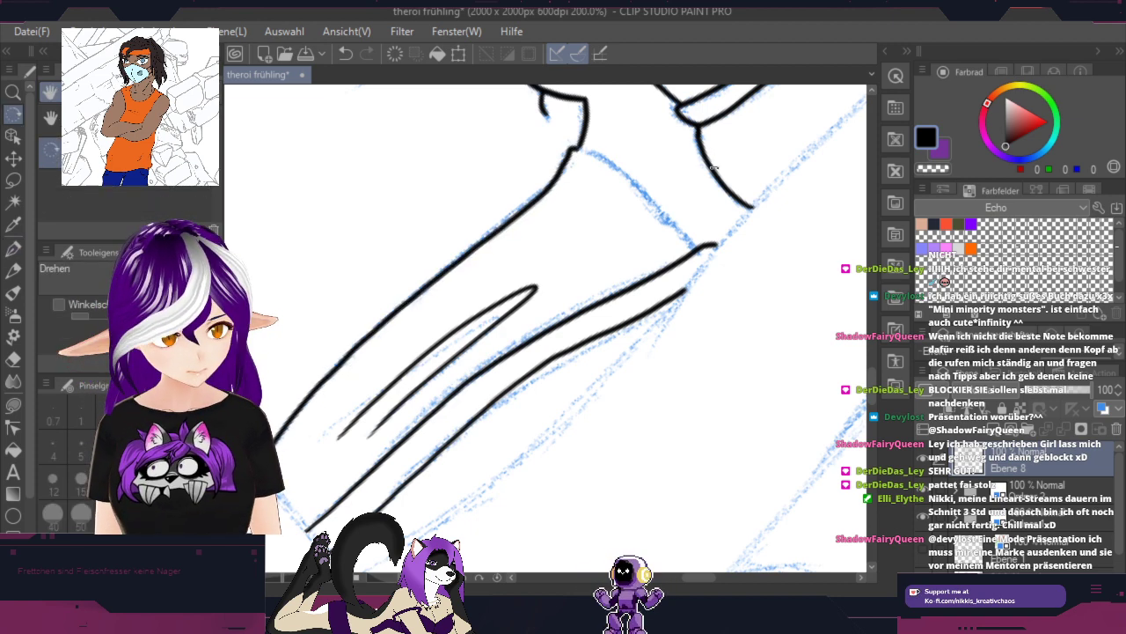
{"action": "mouse_move", "coordinate": [609, 142]}
{"action": "left_mouse_down"}
{"action": "mouse_move", "coordinate": [693, 263]}
{"action": "mouse_move", "coordinate": [593, 113]}
{"action": "mouse_move", "coordinate": [563, 176]}
{"action": "left_mouse_up"}
{"action": "key", "text": "p"}
{"action": "scroll", "coordinate": [520, 220], "scroll_direction": "up", "scroll_amount": 3}
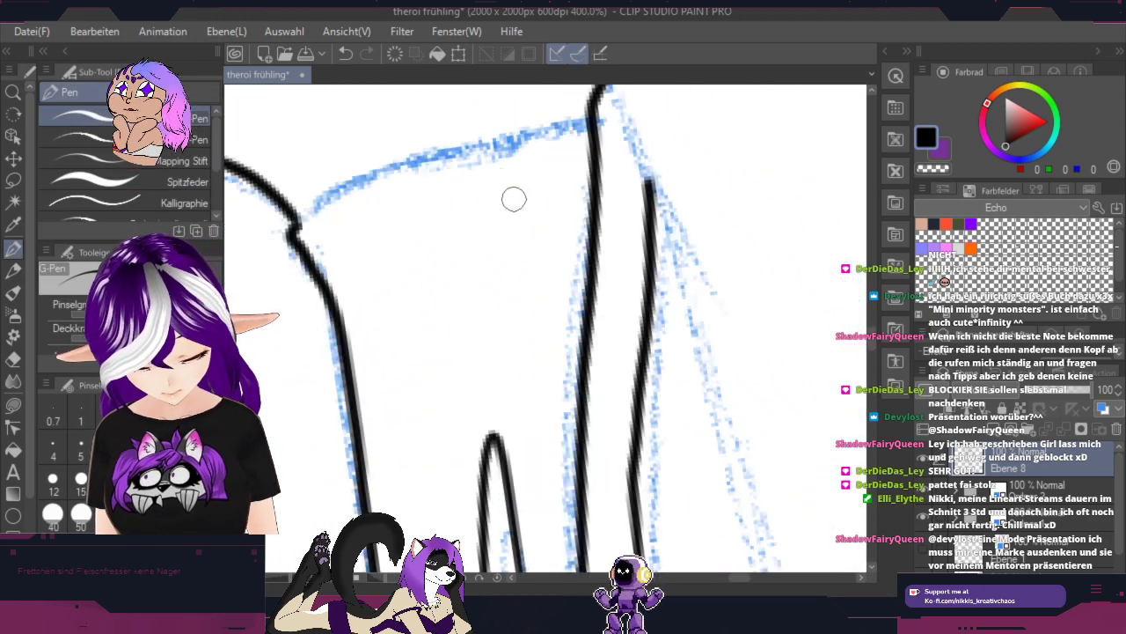
{"action": "key", "text": "space"}
{"action": "left_click_drag", "start_coordinate": [468, 266], "coordinate": [538, 411]}
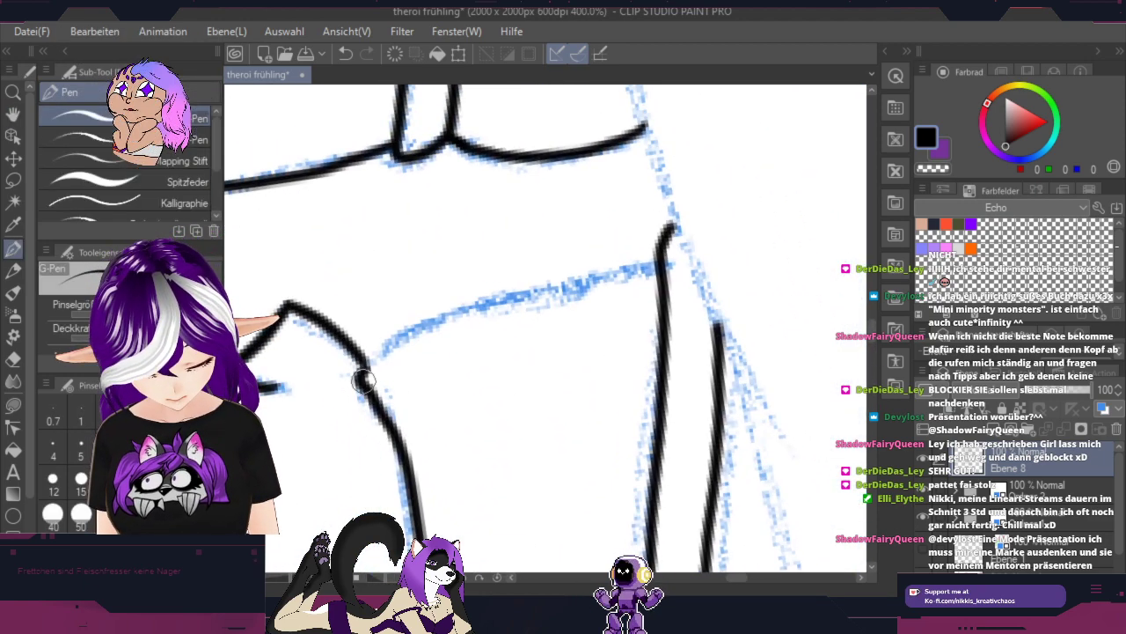
{"action": "mouse_move", "coordinate": [362, 381]}
{"action": "left_mouse_down"}
{"action": "mouse_move", "coordinate": [431, 321]}
{"action": "mouse_move", "coordinate": [528, 286]}
{"action": "mouse_move", "coordinate": [657, 265]}
{"action": "left_mouse_up"}
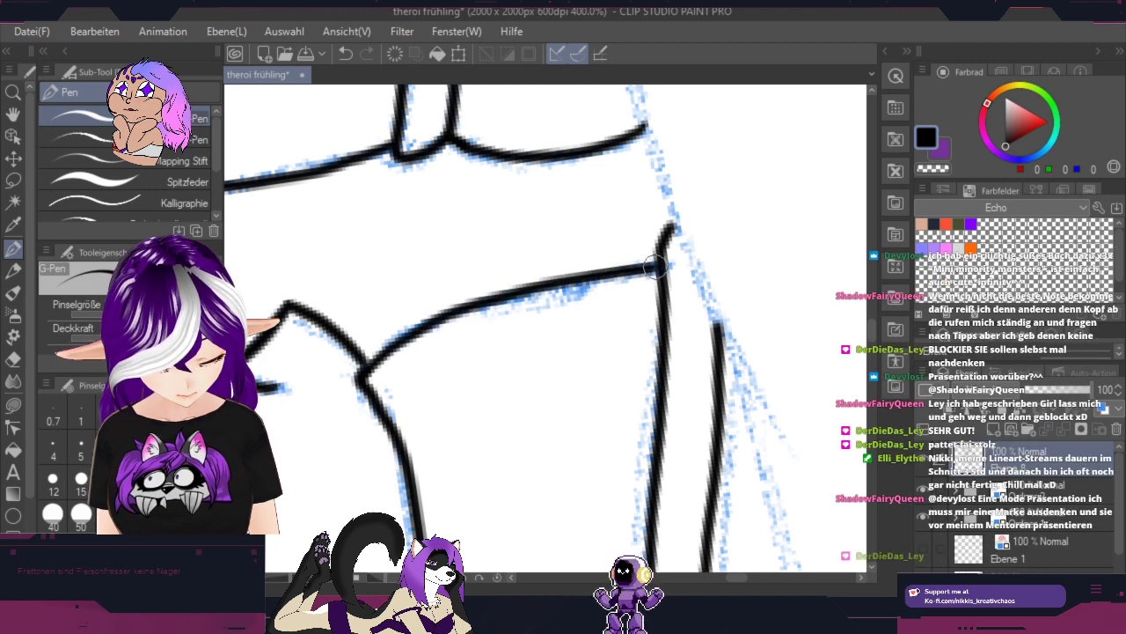
Step: Ink the left character's outer torso side as one long curve running down past the outer end of the waistband
{"action": "scroll", "coordinate": [772, 259], "scroll_direction": "down", "scroll_amount": 4}
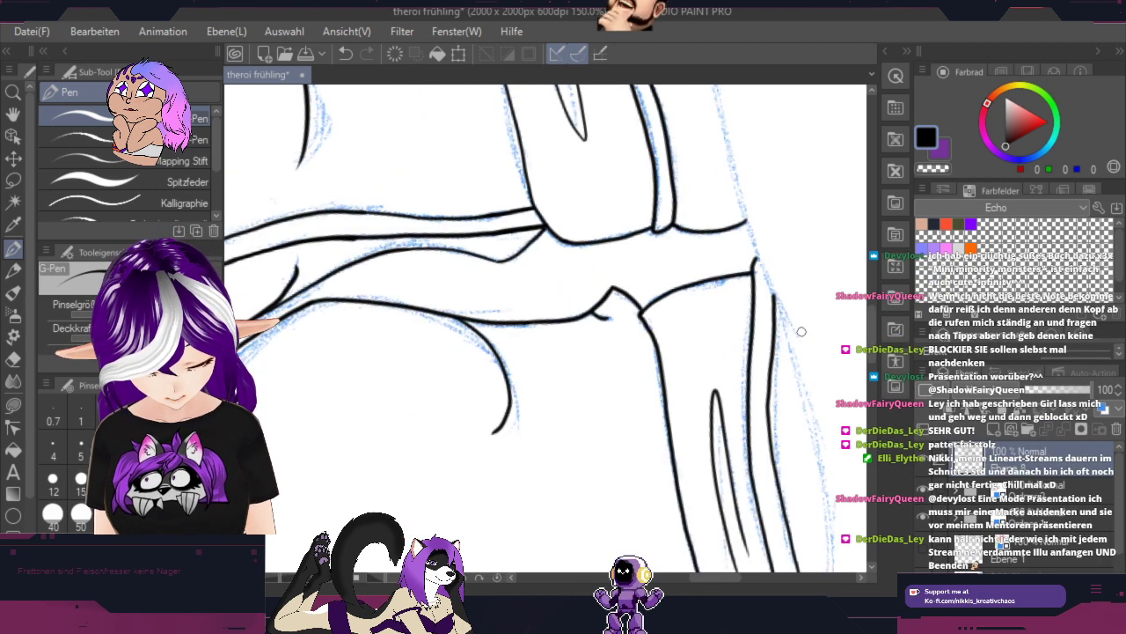
{"action": "left_click_drag", "start_coordinate": [807, 400], "coordinate": [643, 458]}
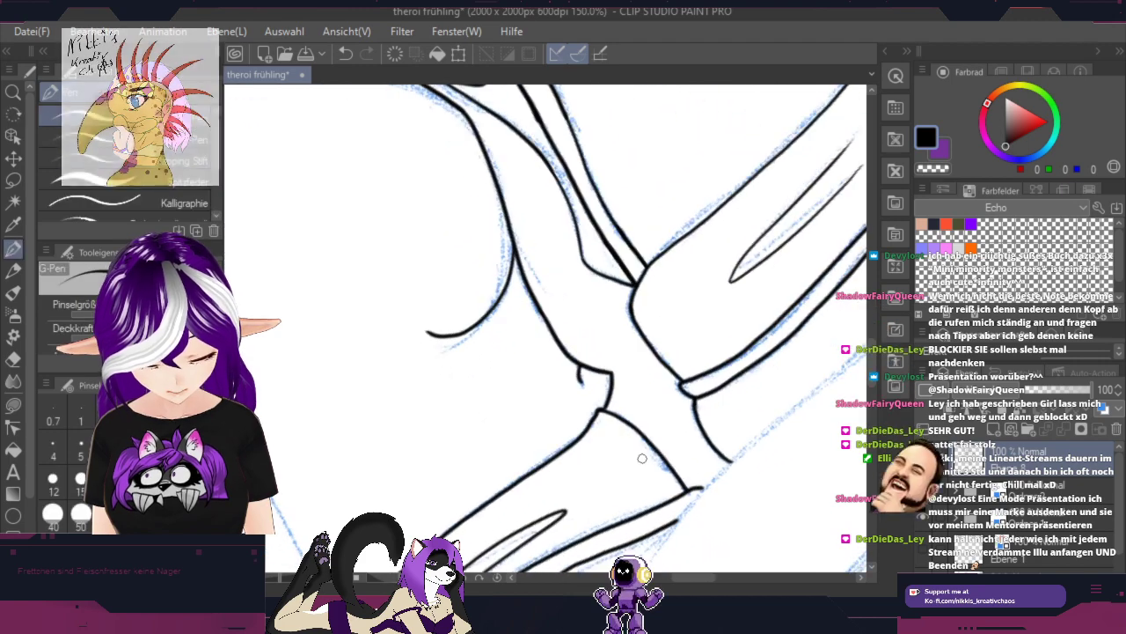
{"action": "scroll", "coordinate": [684, 414], "scroll_direction": "down", "scroll_amount": 3}
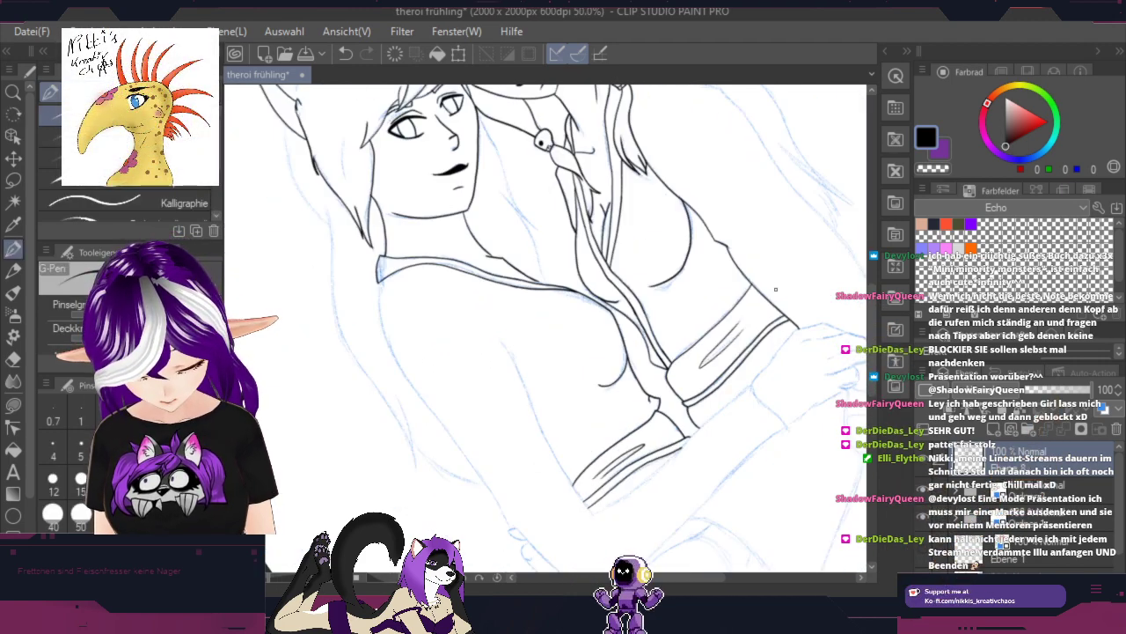
{"action": "left_click_drag", "start_coordinate": [777, 287], "coordinate": [752, 433]}
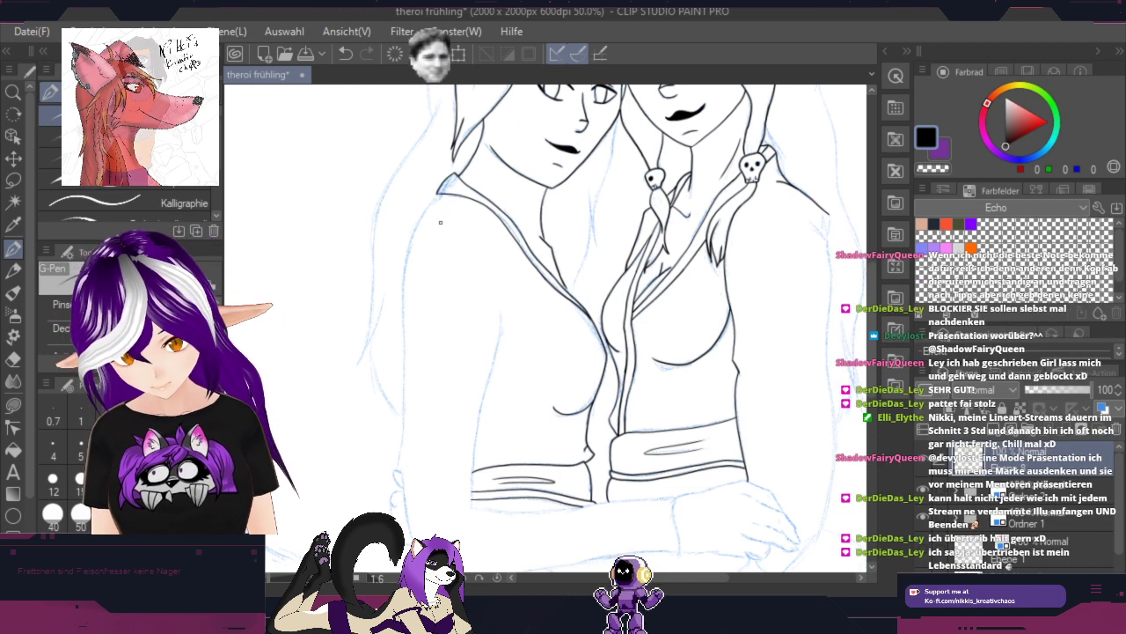
{"action": "key", "text": "space"}
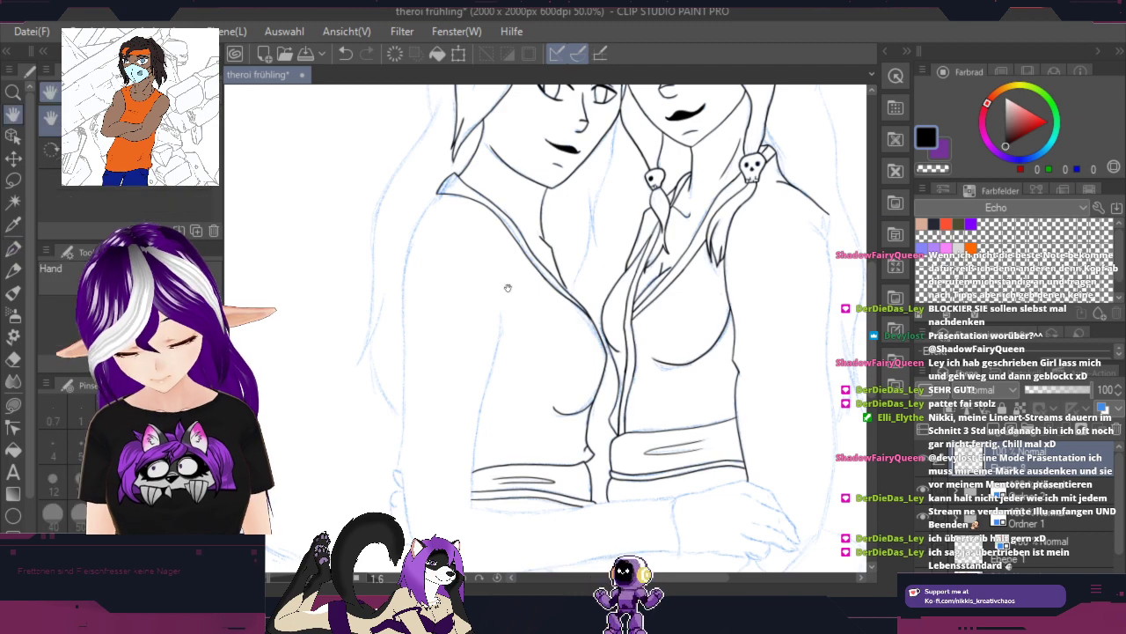
{"action": "left_click_drag", "start_coordinate": [505, 287], "coordinate": [476, 117]}
{"action": "scroll", "coordinate": [494, 229], "scroll_direction": "up", "scroll_amount": 1}
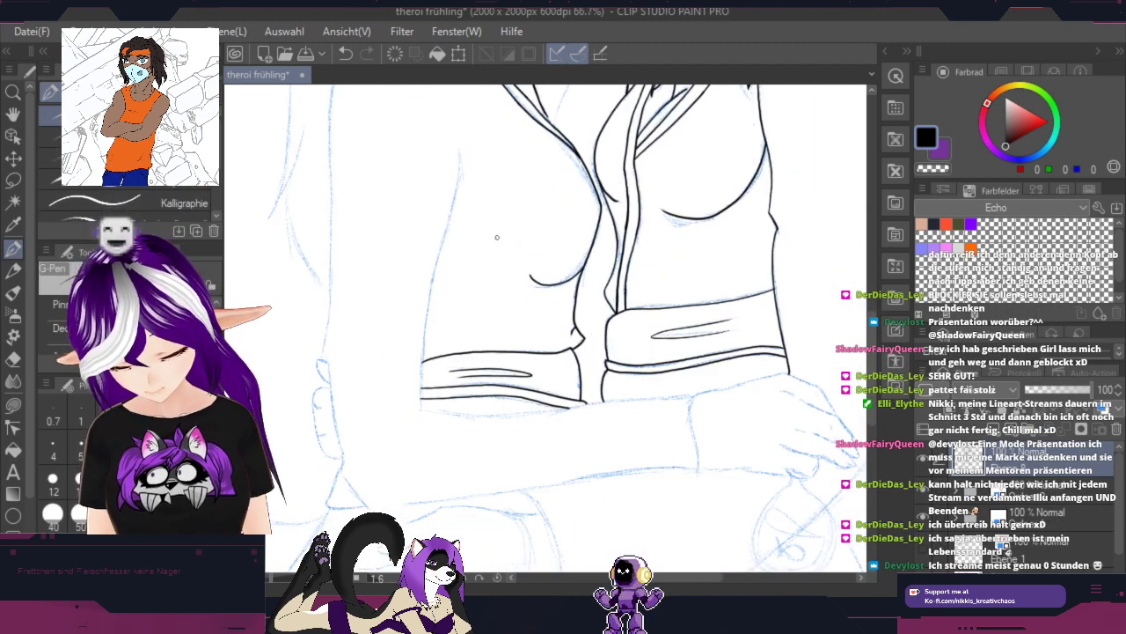
{"action": "scroll", "coordinate": [495, 277], "scroll_direction": "up", "scroll_amount": 1}
{"action": "key", "text": "shift+space"}
{"action": "left_click_drag", "start_coordinate": [700, 429], "coordinate": [546, 122]}
{"action": "key", "text": "space"}
{"action": "left_click_drag", "start_coordinate": [817, 451], "coordinate": [754, 335]}
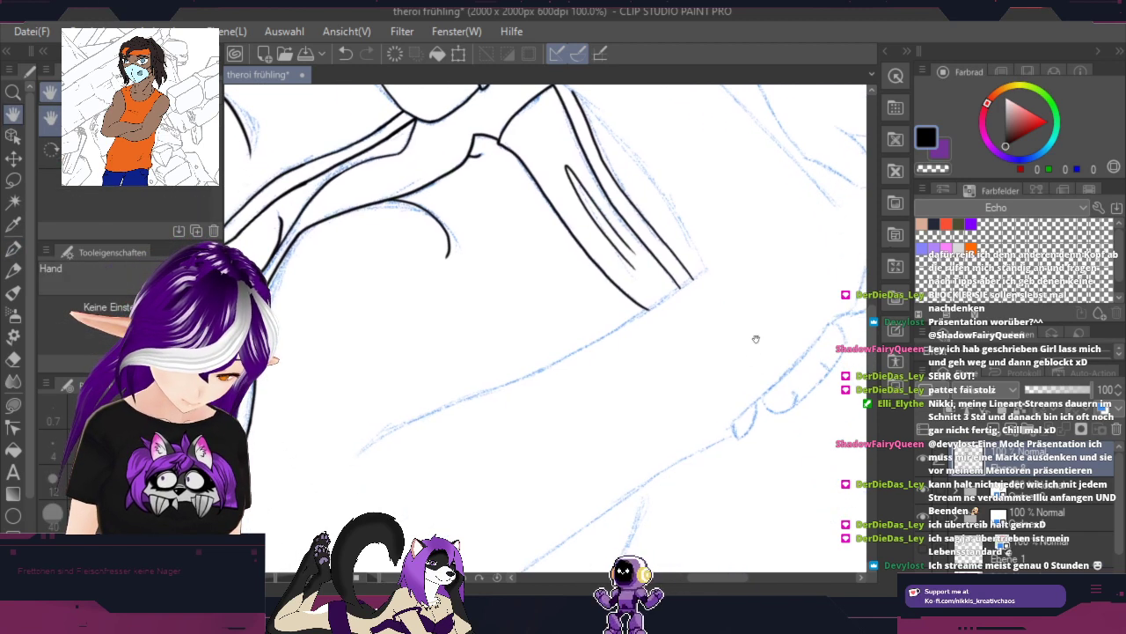
{"action": "mouse_move", "coordinate": [360, 457]}
{"action": "left_mouse_down"}
{"action": "mouse_move", "coordinate": [594, 353]}
{"action": "mouse_move", "coordinate": [703, 271]}
{"action": "left_mouse_up"}
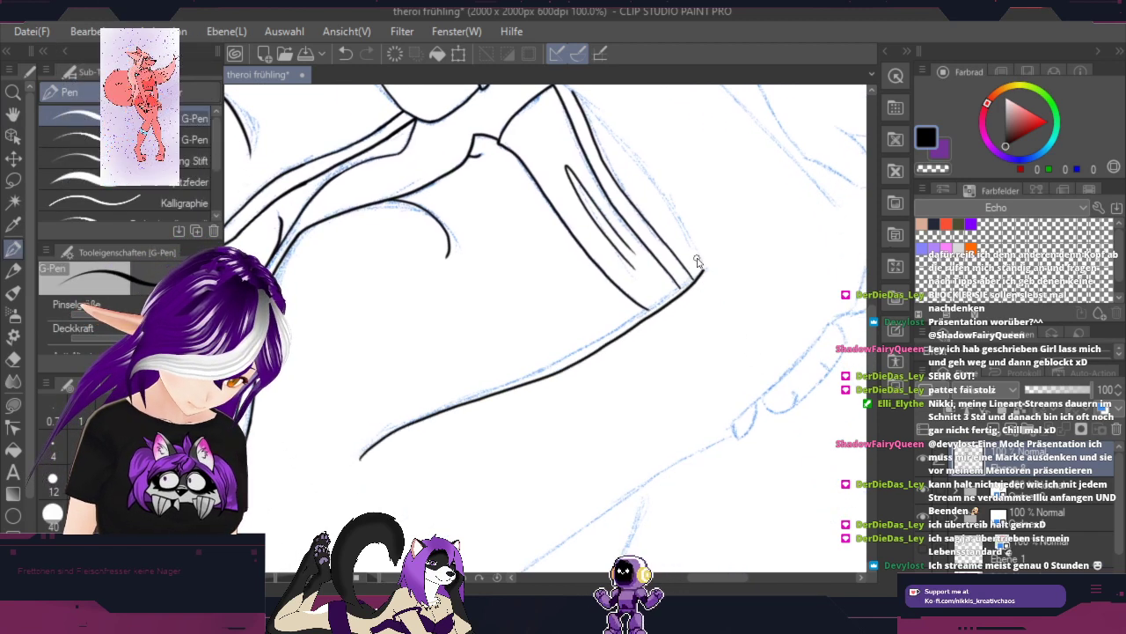
Step: Extend the outer ends of the left waistband's lines so they meet the inked torso side
{"action": "scroll", "coordinate": [704, 273], "scroll_direction": "up", "scroll_amount": 3}
{"action": "key", "text": "shift+space"}
{"action": "left_click_drag", "start_coordinate": [803, 246], "coordinate": [533, 498]}
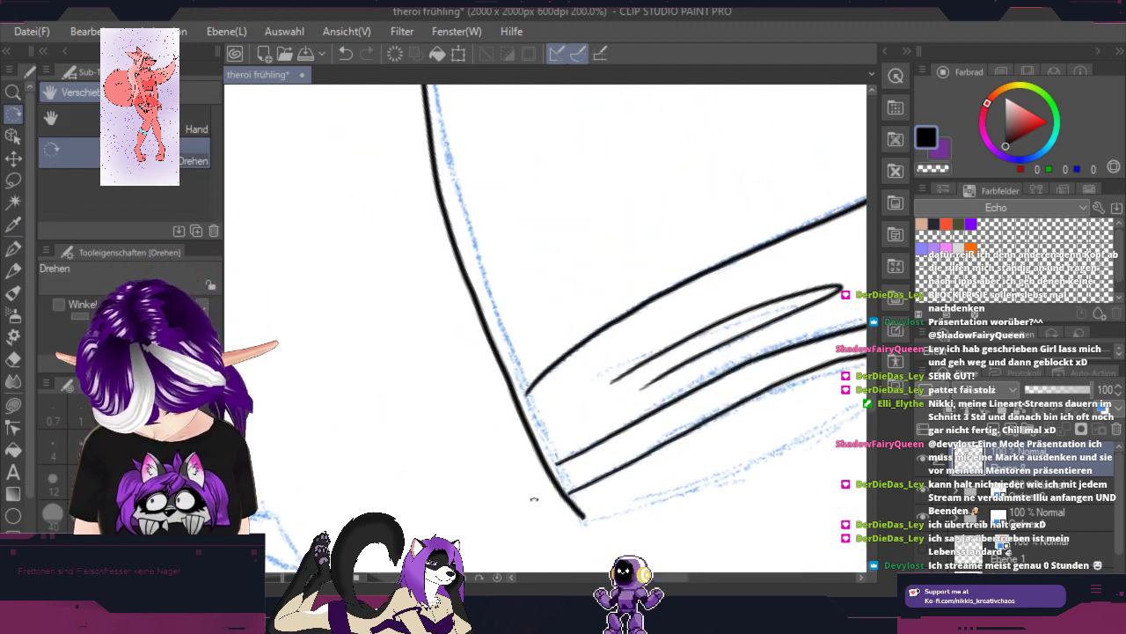
{"action": "scroll", "coordinate": [514, 410], "scroll_direction": "up", "scroll_amount": 2}
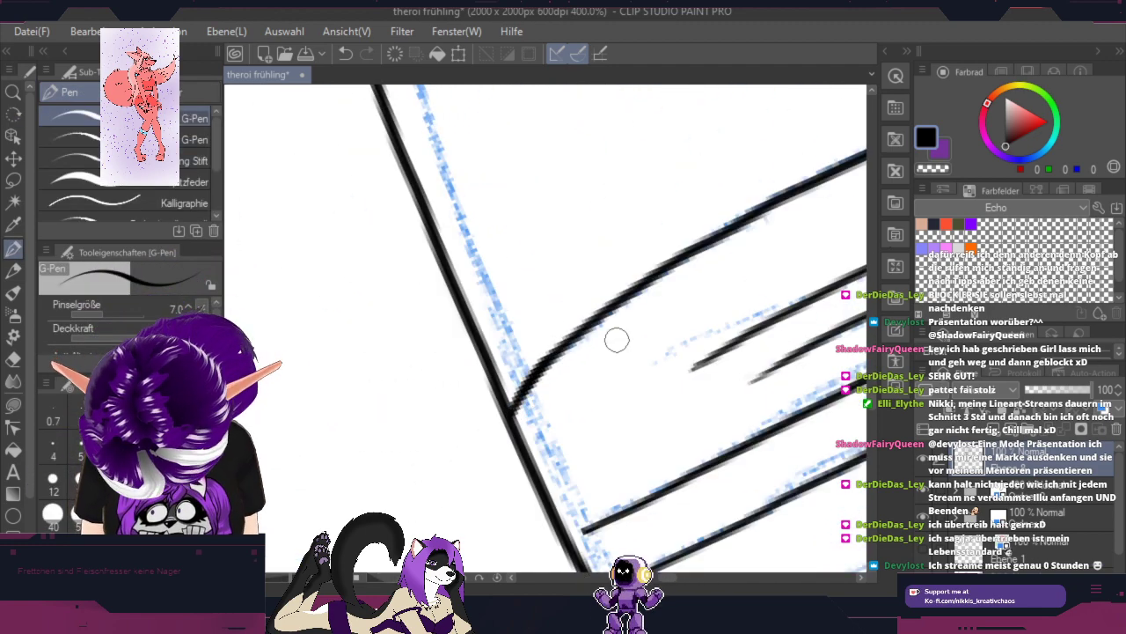
{"action": "left_click_drag", "start_coordinate": [691, 475], "coordinate": [653, 297]}
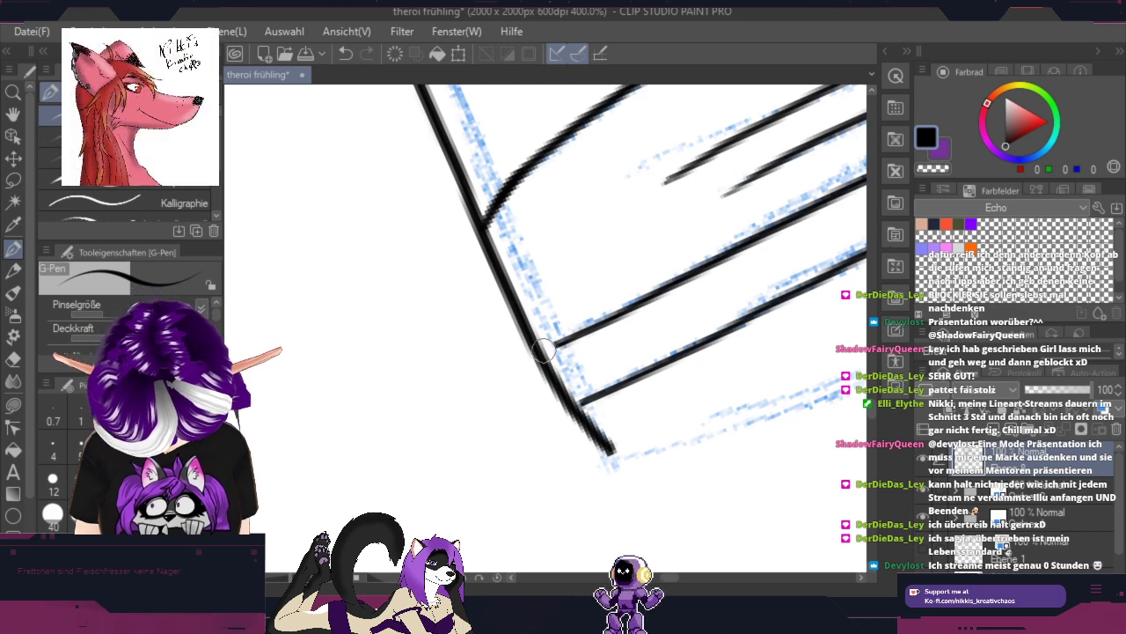
{"action": "left_click_drag", "start_coordinate": [541, 352], "coordinate": [685, 285]}
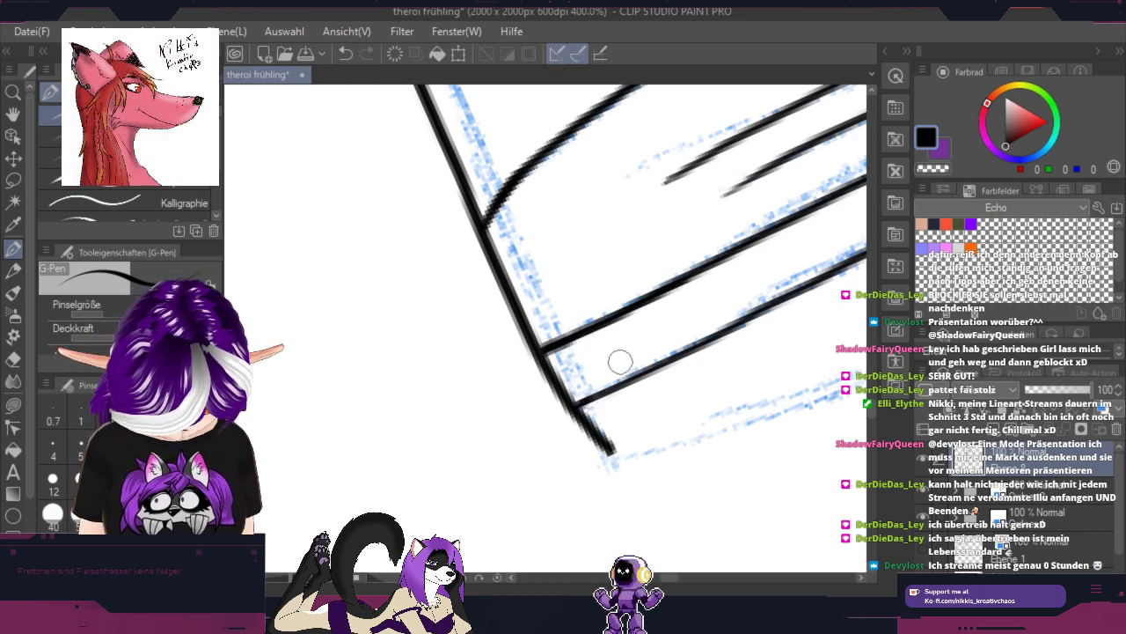
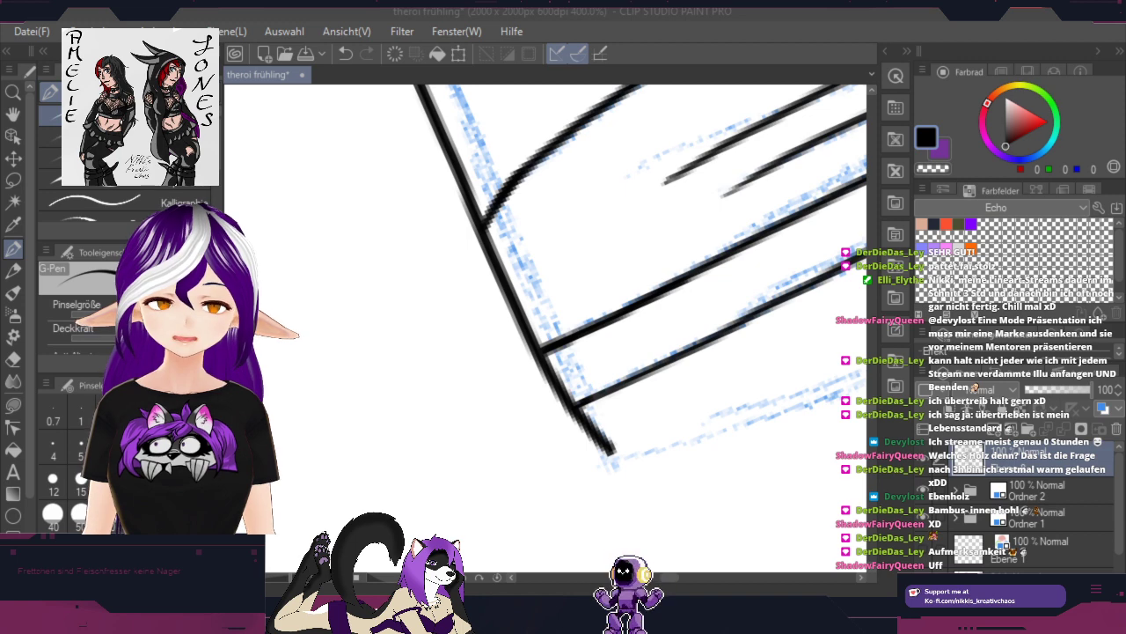
{"action": "key", "text": "ctrl+shift+n"}
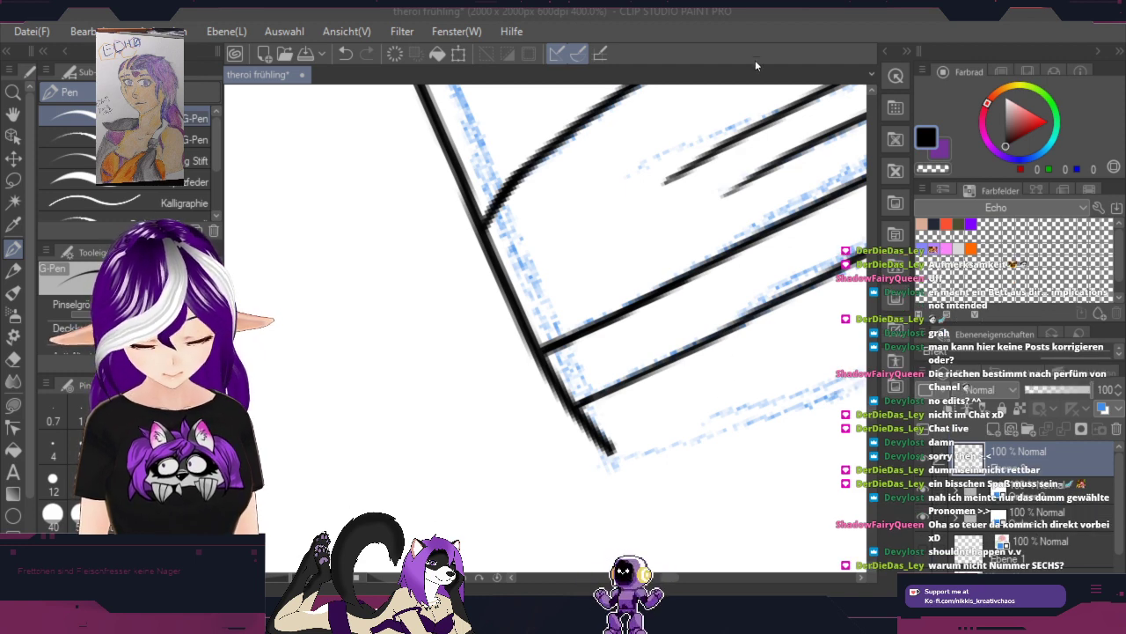
{"action": "left_click", "coordinate": [751, 12]}
{"action": "scroll", "coordinate": [750, 200], "scroll_direction": "down", "scroll_amount": 2}
{"action": "key", "text": "space"}
{"action": "left_click_drag", "start_coordinate": [754, 358], "coordinate": [405, 421]}
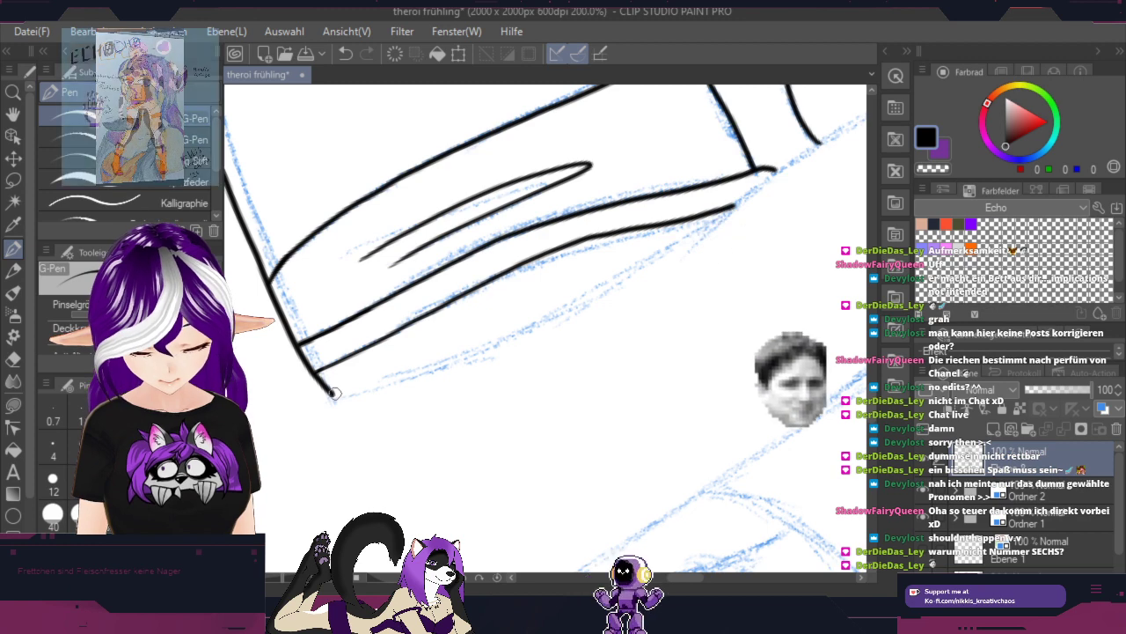
{"action": "mouse_move", "coordinate": [334, 396]}
{"action": "left_mouse_down"}
{"action": "mouse_move", "coordinate": [577, 301]}
{"action": "mouse_move", "coordinate": [669, 249]}
{"action": "mouse_move", "coordinate": [662, 272]}
{"action": "left_mouse_up"}
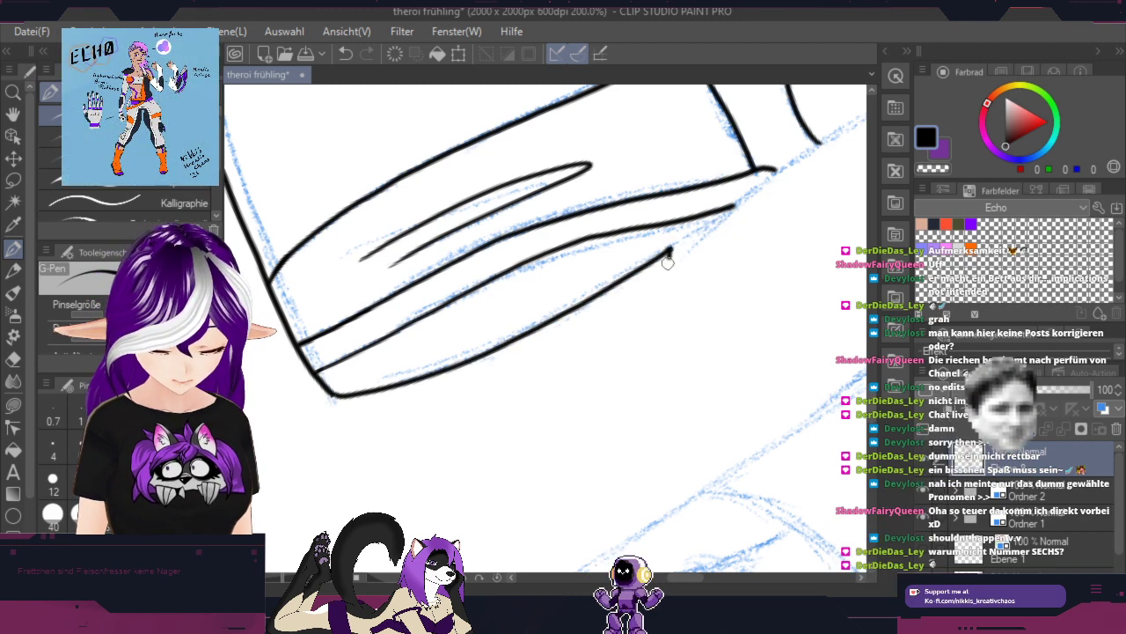
{"action": "left_click", "coordinate": [346, 54]}
{"action": "left_click", "coordinate": [346, 54]}
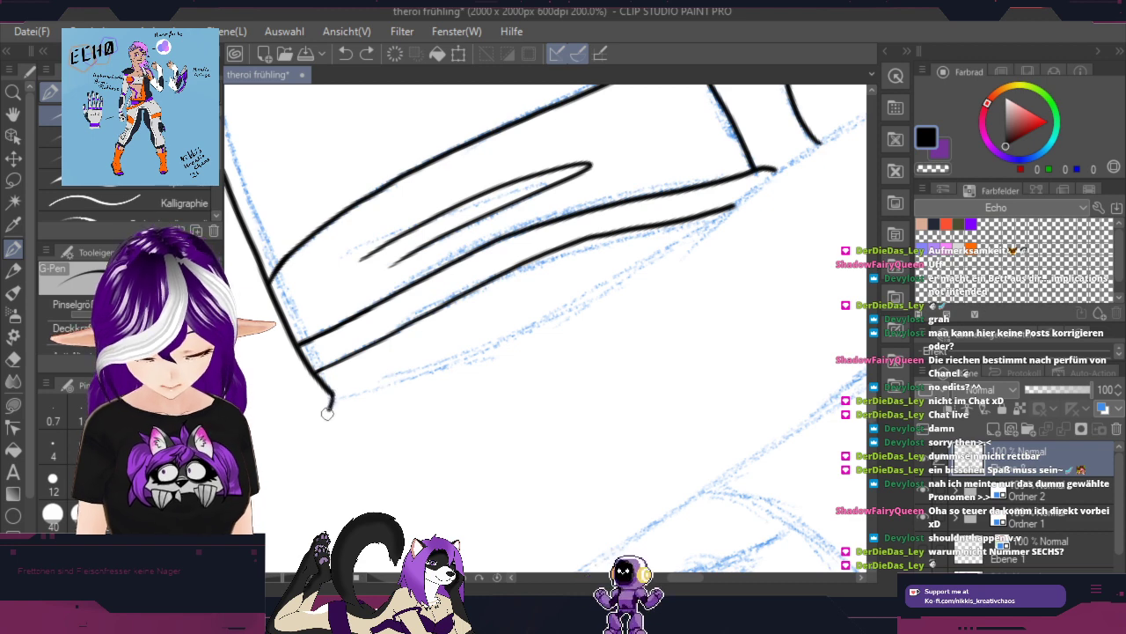
Step: Ink the forearm's upper edge beneath both waistbands, from the left character's side to the sketched wrist
{"action": "mouse_move", "coordinate": [327, 411]}
{"action": "left_mouse_down"}
{"action": "mouse_move", "coordinate": [568, 312]}
{"action": "mouse_move", "coordinate": [666, 261]}
{"action": "mouse_move", "coordinate": [761, 191]}
{"action": "left_mouse_up"}
{"action": "key", "text": "space"}
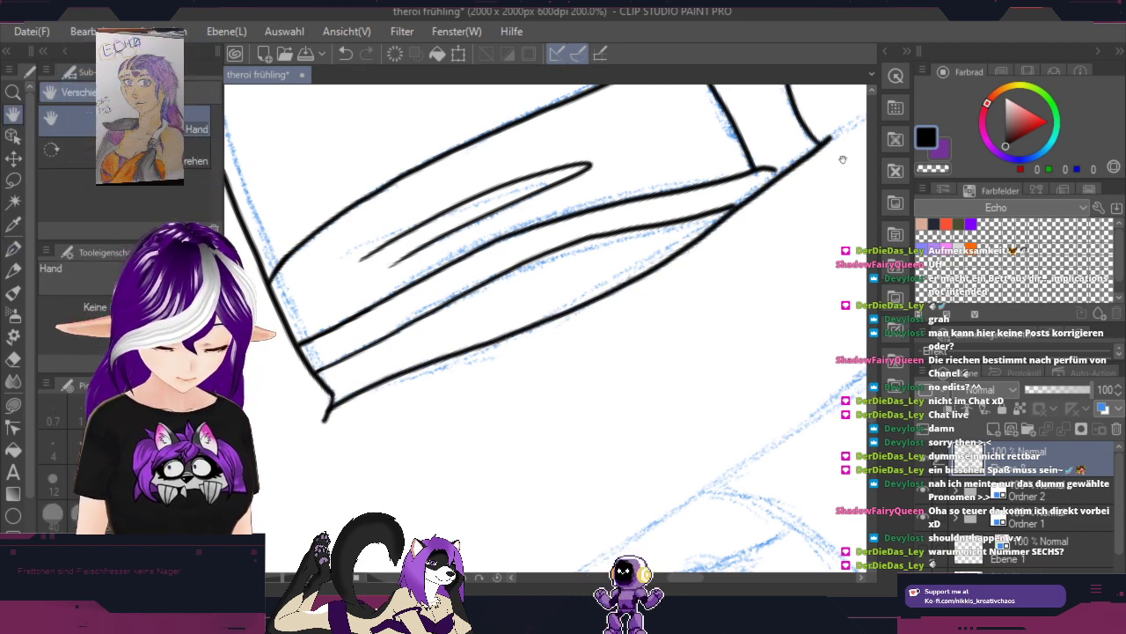
{"action": "mouse_move", "coordinate": [834, 141]}
{"action": "left_mouse_down"}
{"action": "mouse_move", "coordinate": [492, 367]}
{"action": "mouse_move", "coordinate": [414, 401]}
{"action": "mouse_move", "coordinate": [392, 387]}
{"action": "mouse_move", "coordinate": [595, 278]}
{"action": "left_mouse_up"}
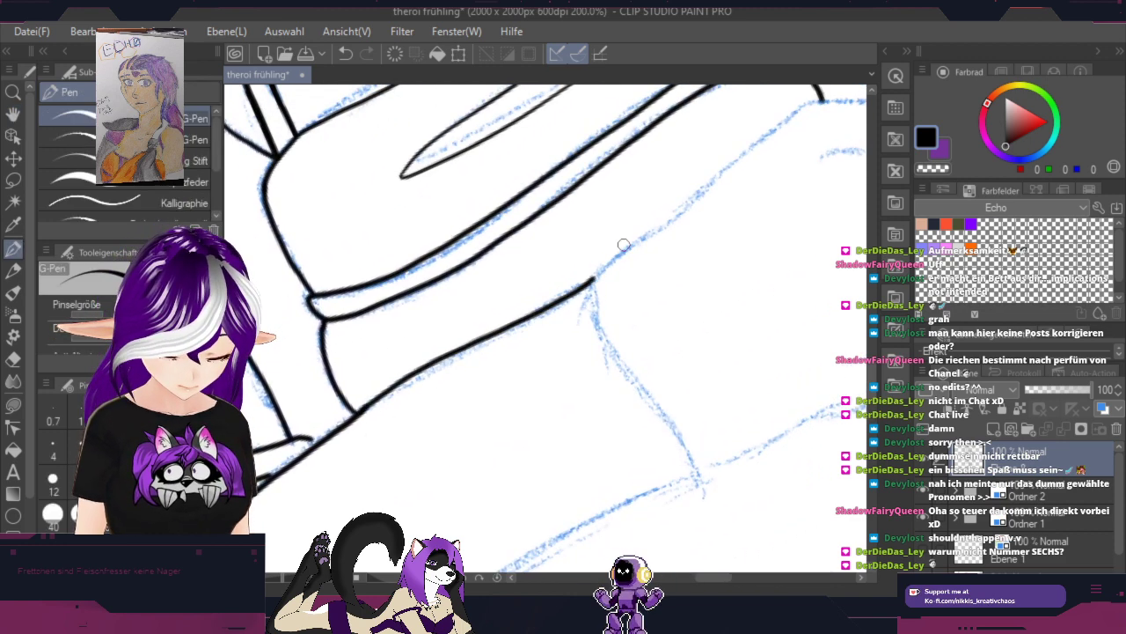
Step: Ink the curved cuff line across the wrist, ending in a small rounded hook at the forearm's lower edge
{"action": "key", "text": "space"}
{"action": "mouse_move", "coordinate": [646, 215]}
{"action": "left_mouse_down"}
{"action": "mouse_move", "coordinate": [754, 450]}
{"action": "mouse_move", "coordinate": [713, 480]}
{"action": "left_mouse_up"}
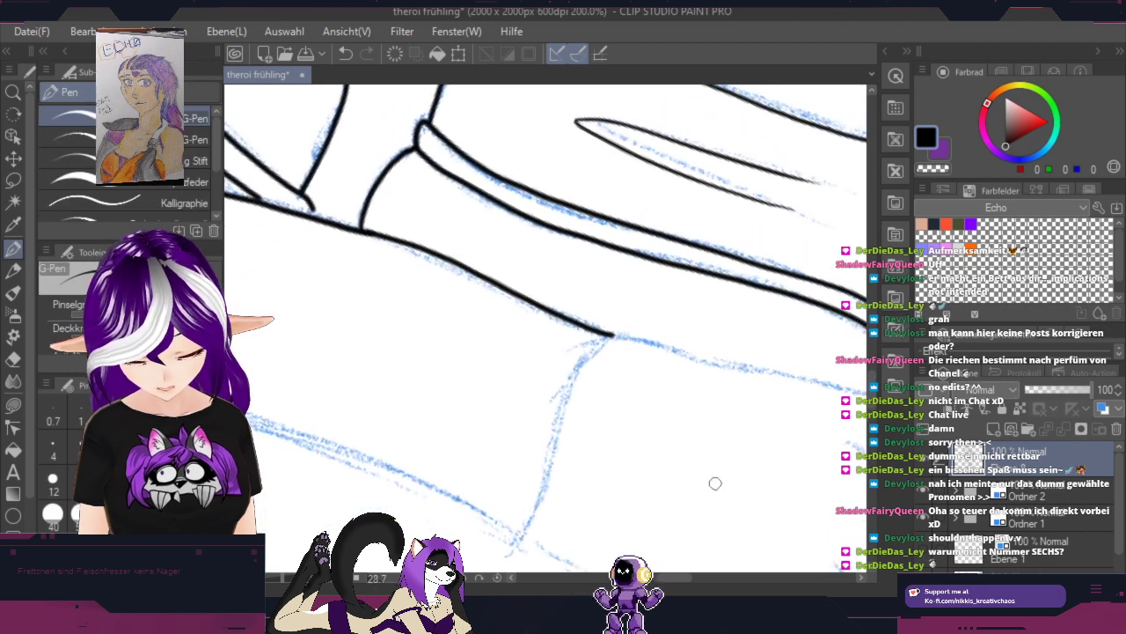
{"action": "mouse_move", "coordinate": [669, 408]}
{"action": "left_mouse_down"}
{"action": "mouse_move", "coordinate": [671, 326]}
{"action": "mouse_move", "coordinate": [706, 223]}
{"action": "left_mouse_up"}
{"action": "mouse_move", "coordinate": [646, 162]}
{"action": "left_mouse_down"}
{"action": "mouse_move", "coordinate": [609, 199]}
{"action": "mouse_move", "coordinate": [571, 304]}
{"action": "mouse_move", "coordinate": [558, 374]}
{"action": "mouse_move", "coordinate": [580, 374]}
{"action": "mouse_move", "coordinate": [562, 360]}
{"action": "mouse_move", "coordinate": [585, 372]}
{"action": "left_mouse_up"}
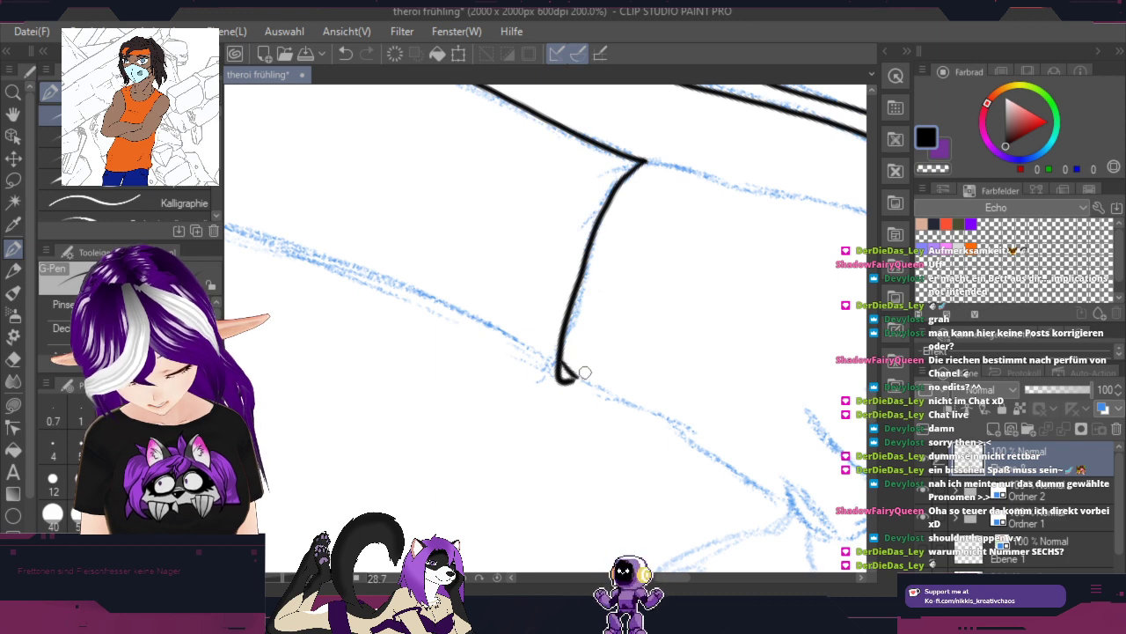
Step: Ink the short finger contours beside the sketched round face and the long hand edge running from them to the cuff
{"action": "left_click_drag", "start_coordinate": [739, 310], "coordinate": [701, 397]}
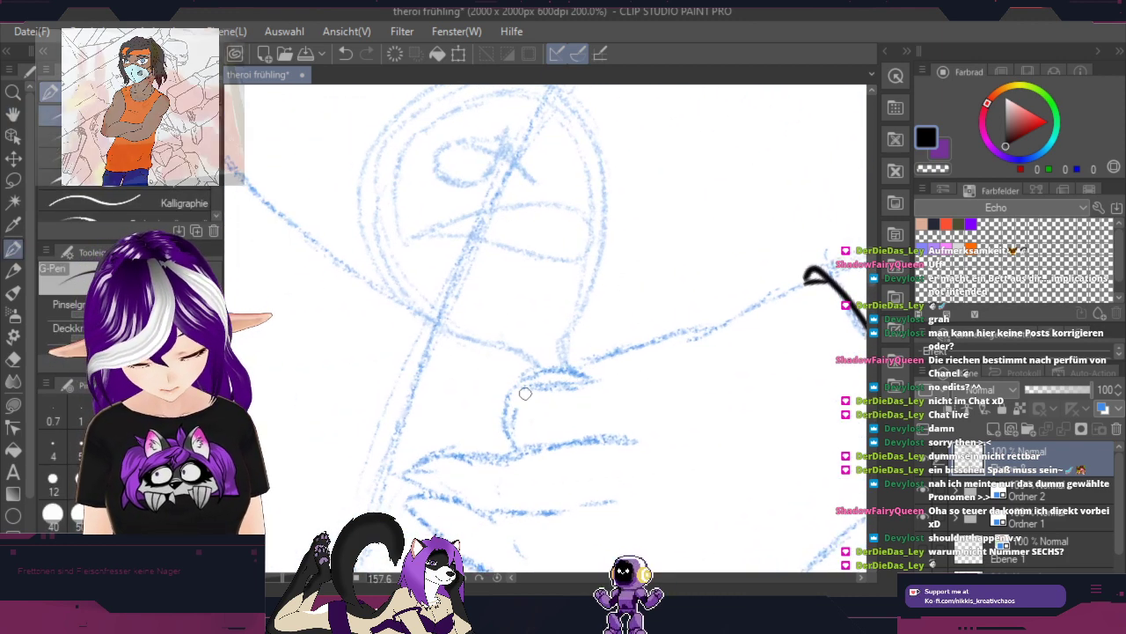
{"action": "mouse_move", "coordinate": [527, 363]}
{"action": "left_mouse_down"}
{"action": "mouse_move", "coordinate": [507, 406]}
{"action": "mouse_move", "coordinate": [515, 447]}
{"action": "left_mouse_up"}
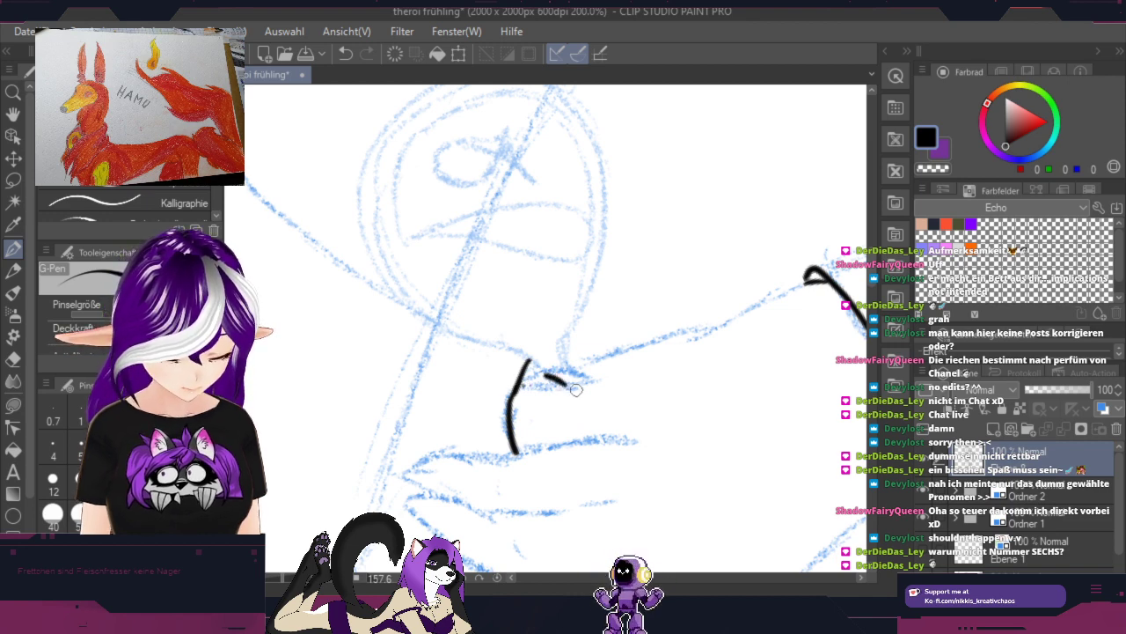
{"action": "left_click_drag", "start_coordinate": [570, 383], "coordinate": [594, 352]}
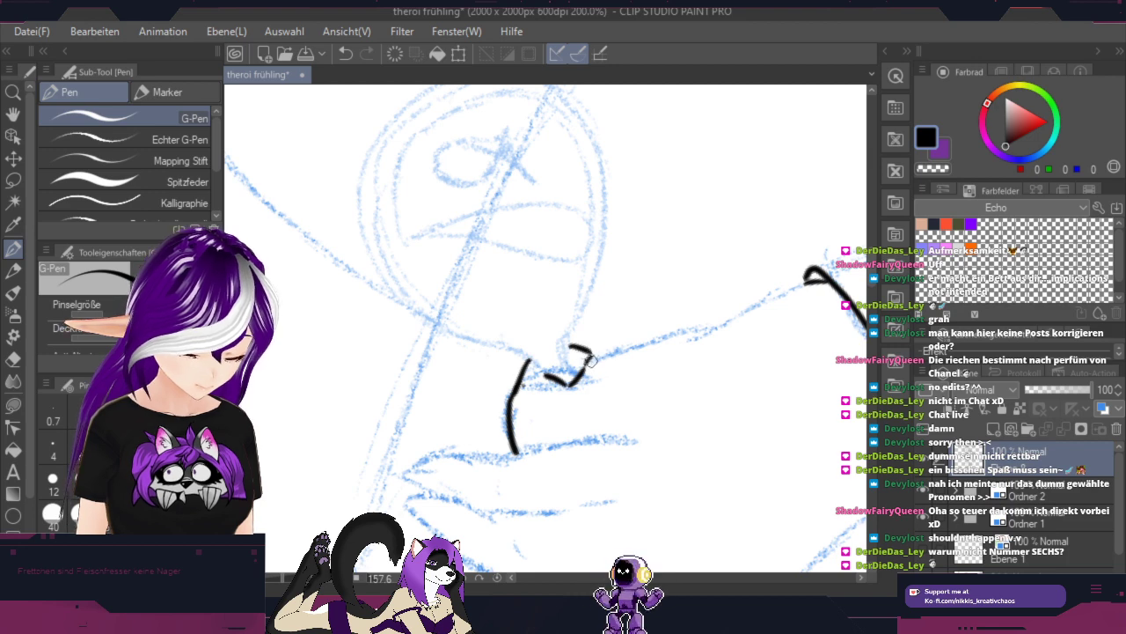
{"action": "left_click_drag", "start_coordinate": [588, 360], "coordinate": [817, 282]}
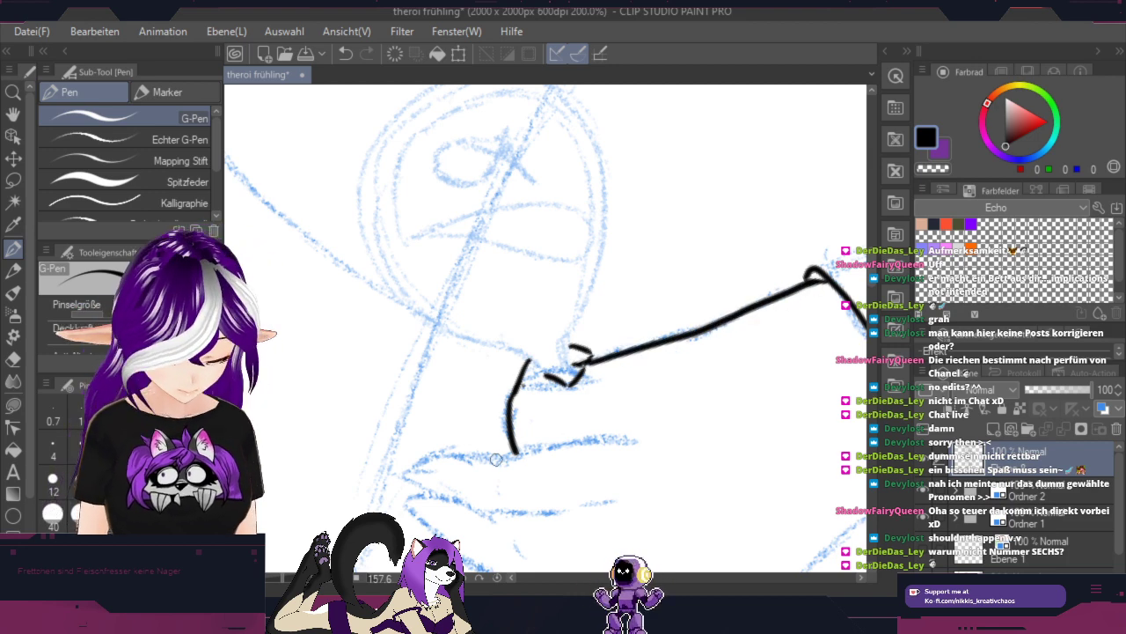
Step: Connect the short finger strokes near the sketched round face with a thick curve ending in a pointed corner
{"action": "key", "text": "shift+space"}
{"action": "left_click_drag", "start_coordinate": [771, 402], "coordinate": [396, 429]}
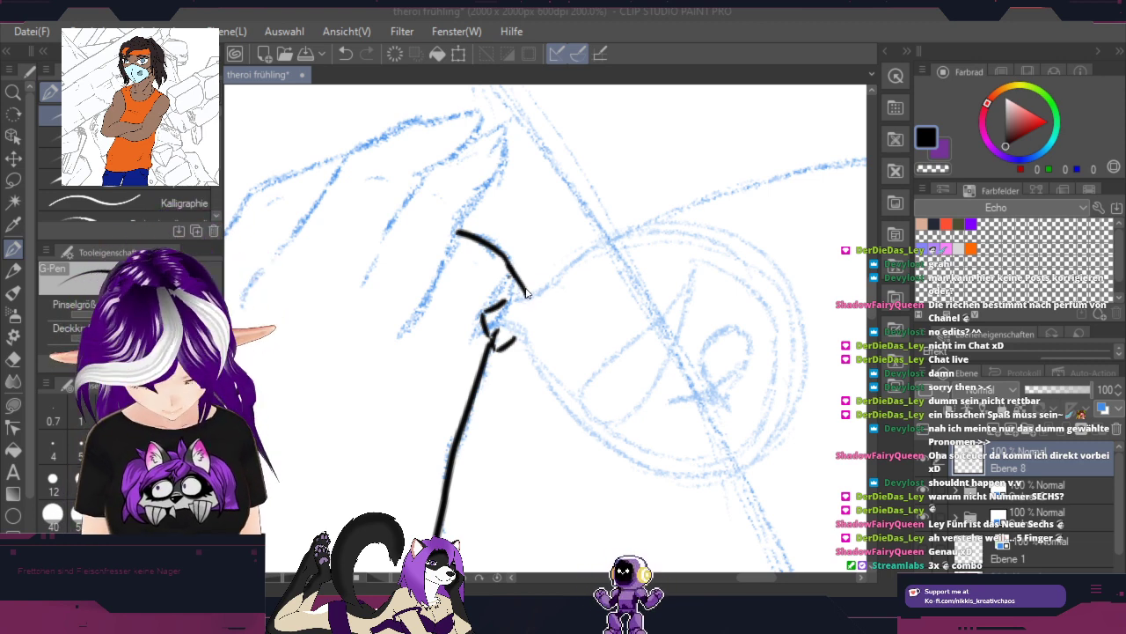
{"action": "scroll", "coordinate": [526, 293], "scroll_direction": "up", "scroll_amount": 2}
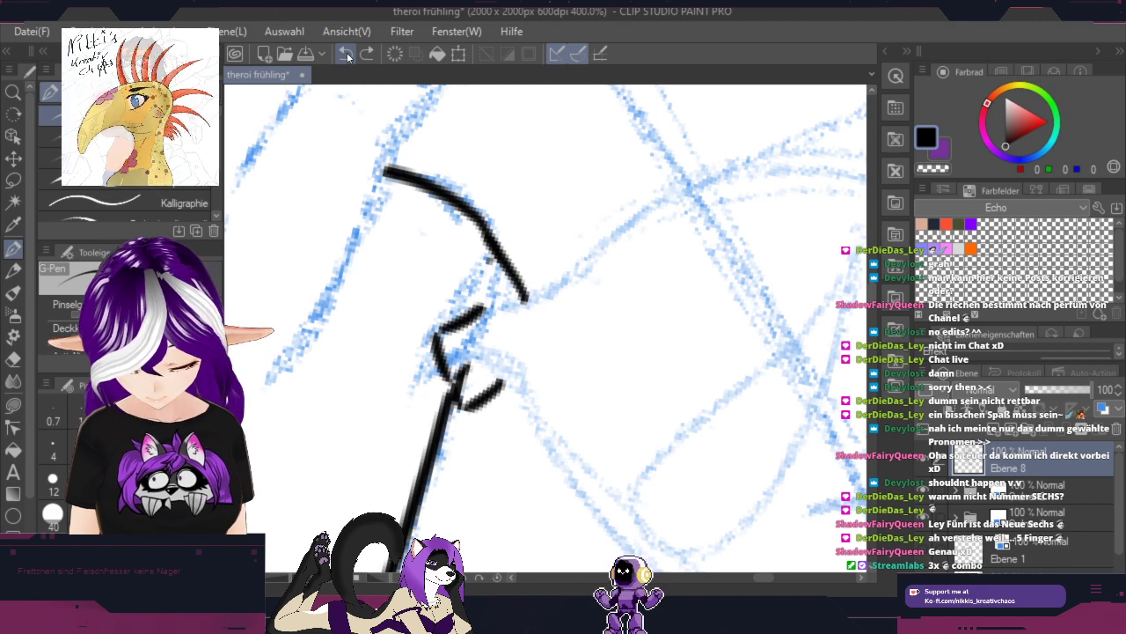
{"action": "scroll", "coordinate": [565, 272], "scroll_direction": "up", "scroll_amount": 2}
{"action": "scroll", "coordinate": [543, 316], "scroll_direction": "down", "scroll_amount": 2}
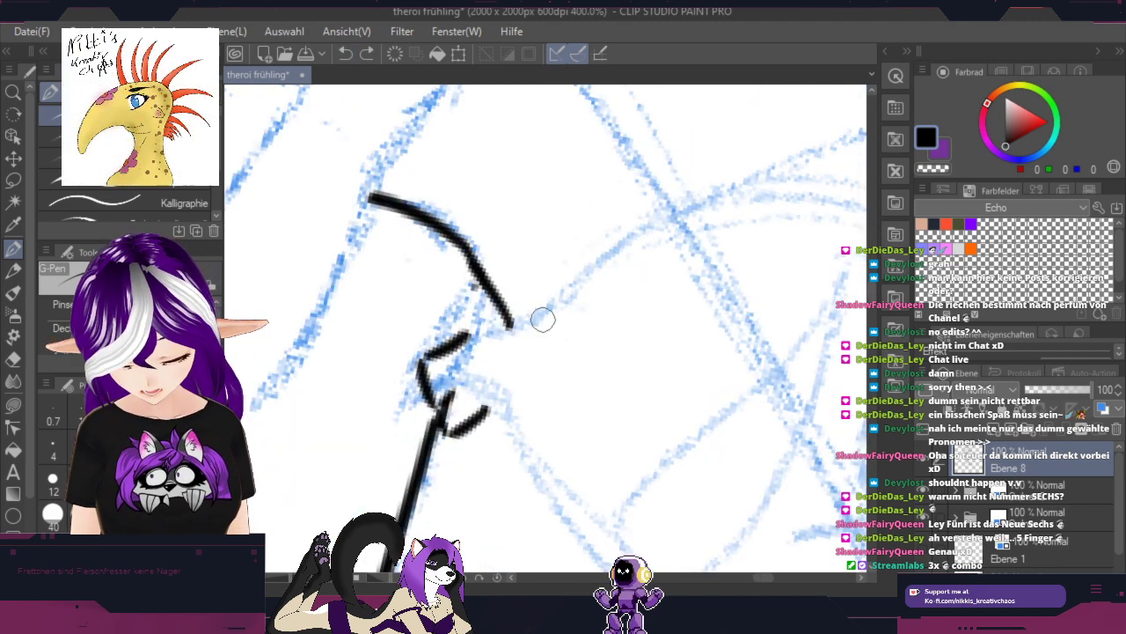
{"action": "mouse_move", "coordinate": [442, 425]}
{"action": "left_mouse_down"}
{"action": "mouse_move", "coordinate": [461, 348]}
{"action": "mouse_move", "coordinate": [431, 381]}
{"action": "mouse_move", "coordinate": [435, 358]}
{"action": "mouse_move", "coordinate": [429, 375]}
{"action": "mouse_move", "coordinate": [436, 357]}
{"action": "mouse_move", "coordinate": [465, 349]}
{"action": "mouse_move", "coordinate": [442, 350]}
{"action": "mouse_move", "coordinate": [510, 327]}
{"action": "left_mouse_up"}
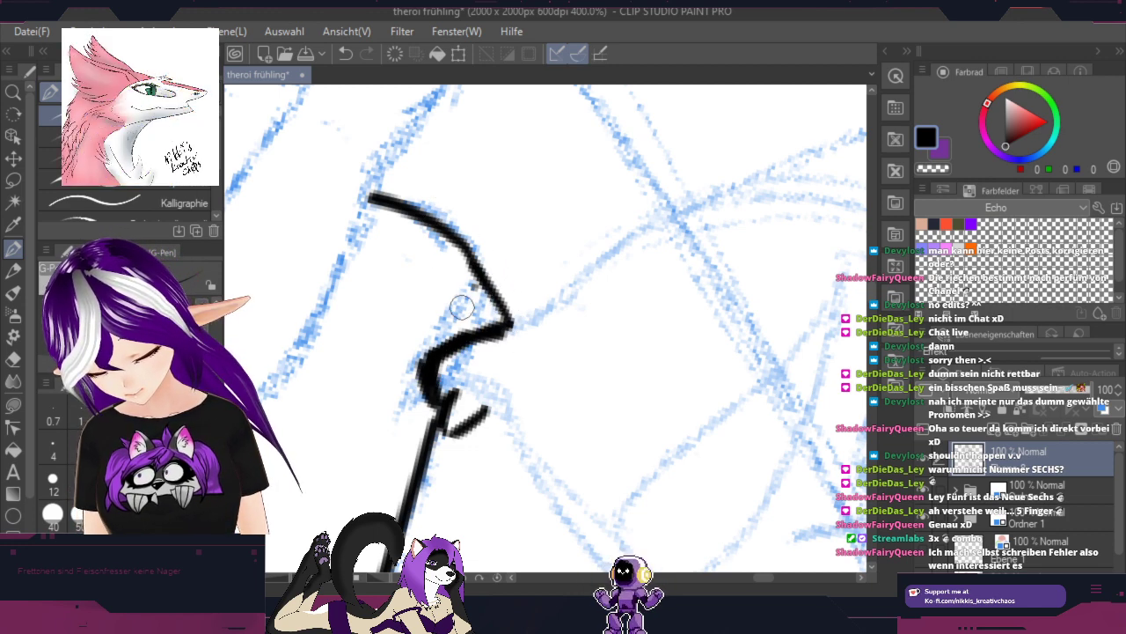
Step: Ink a short crease on the lowest finger and a straight edge running back from its inked fingertip curve
{"action": "left_click_drag", "start_coordinate": [372, 270], "coordinate": [411, 284]}
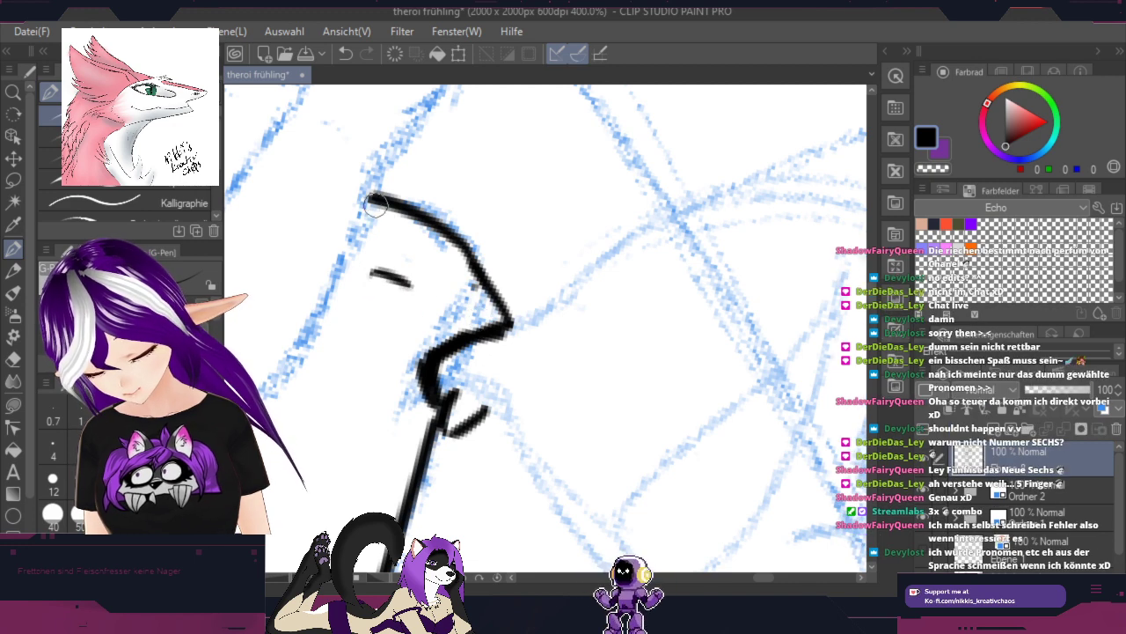
{"action": "mouse_move", "coordinate": [376, 205]}
{"action": "left_mouse_down"}
{"action": "mouse_move", "coordinate": [363, 210]}
{"action": "mouse_move", "coordinate": [264, 392]}
{"action": "left_mouse_up"}
{"action": "scroll", "coordinate": [582, 264], "scroll_direction": "down", "scroll_amount": 3}
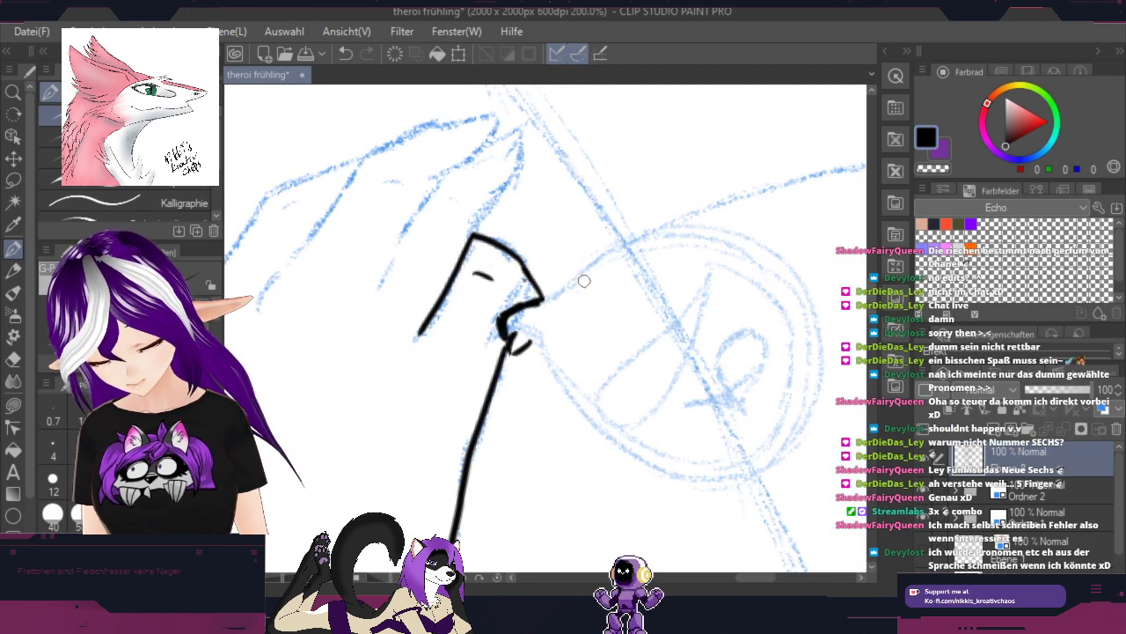
Step: Ink the next finger over the sketch, from its lower edge around the pointed tip and back along the wavy upper edge
{"action": "key", "text": "r"}
{"action": "left_click_drag", "start_coordinate": [656, 211], "coordinate": [638, 345]}
{"action": "key", "text": "p"}
{"action": "scroll", "coordinate": [640, 249], "scroll_direction": "up", "scroll_amount": 1}
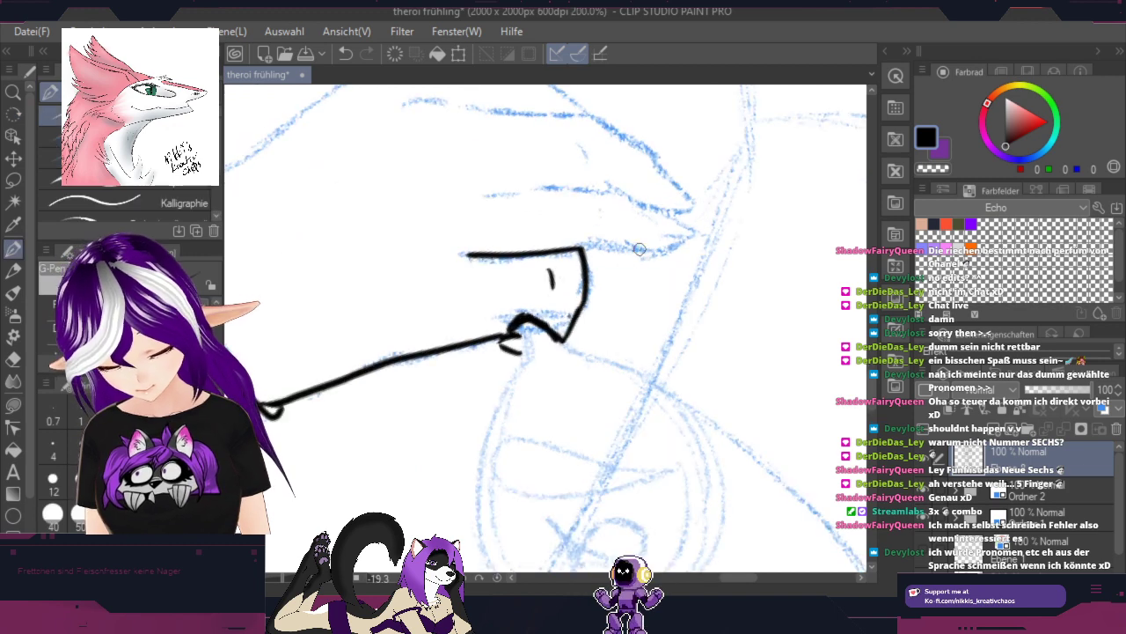
{"action": "left_click_drag", "start_coordinate": [607, 278], "coordinate": [576, 415]}
{"action": "scroll", "coordinate": [674, 401], "scroll_direction": "up", "scroll_amount": 2}
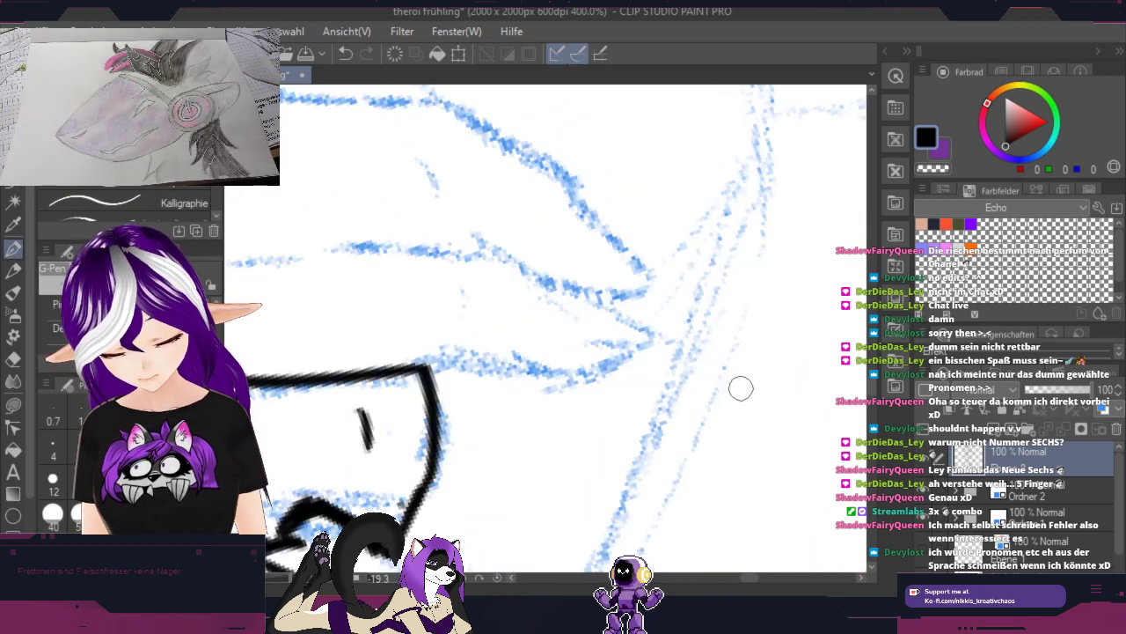
{"action": "mouse_move", "coordinate": [426, 371]}
{"action": "left_mouse_down"}
{"action": "mouse_move", "coordinate": [459, 353]}
{"action": "mouse_move", "coordinate": [566, 370]}
{"action": "mouse_move", "coordinate": [638, 357]}
{"action": "mouse_move", "coordinate": [658, 338]}
{"action": "mouse_move", "coordinate": [517, 265]}
{"action": "mouse_move", "coordinate": [460, 255]}
{"action": "left_mouse_up"}
{"action": "left_click_drag", "start_coordinate": [393, 304], "coordinate": [595, 332]}
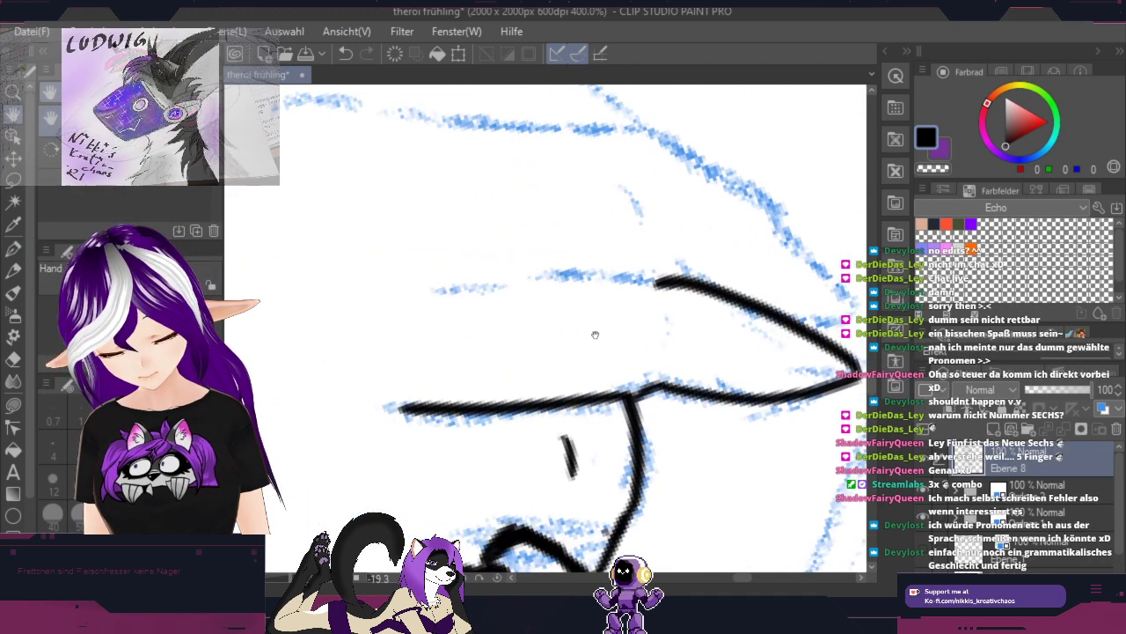
{"action": "mouse_move", "coordinate": [658, 280]}
{"action": "left_mouse_down"}
{"action": "mouse_move", "coordinate": [510, 278]}
{"action": "mouse_move", "coordinate": [431, 295]}
{"action": "mouse_move", "coordinate": [347, 296]}
{"action": "left_mouse_up"}
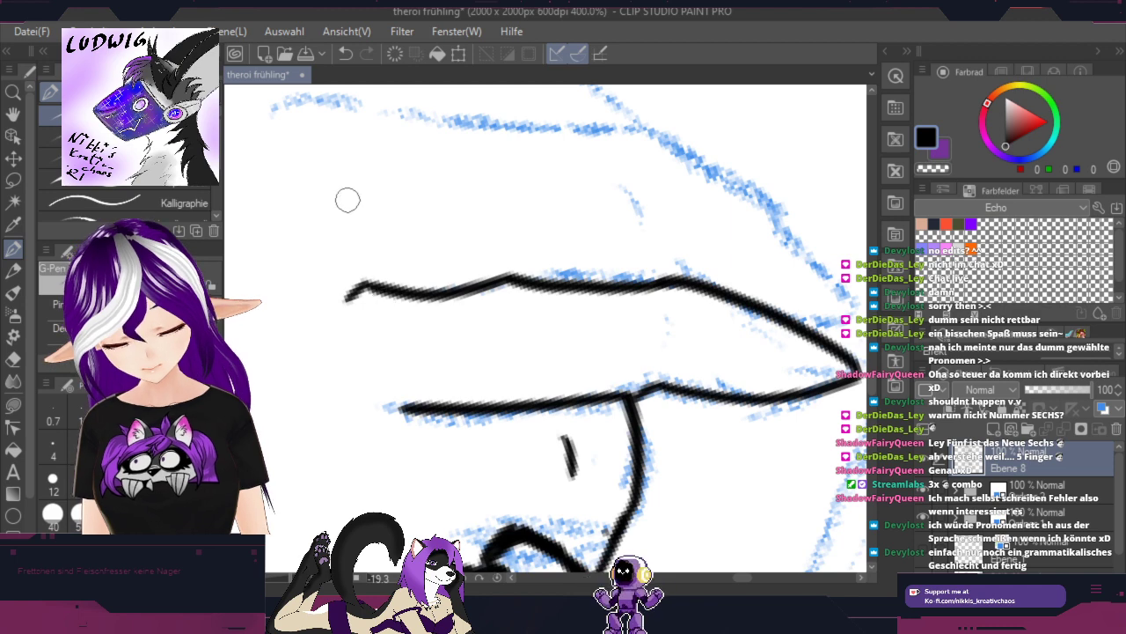
Step: Ink the following finger's upper contour from the back of the hand to its angular tip, meeting the finger below
{"action": "key", "text": "space"}
{"action": "left_click_drag", "start_coordinate": [624, 330], "coordinate": [763, 404]}
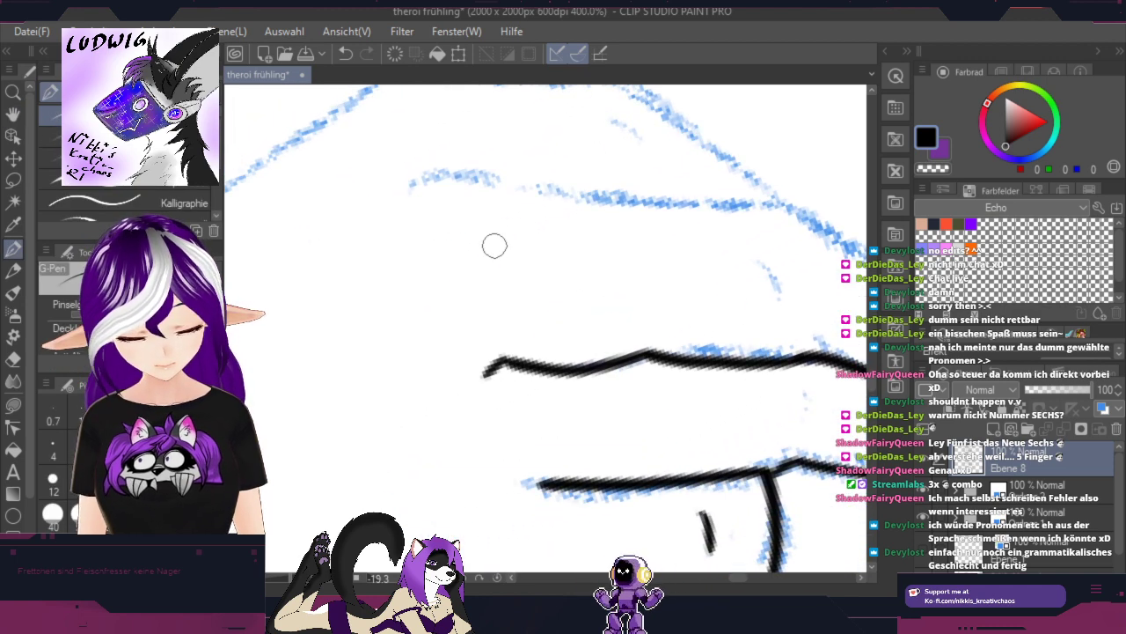
{"action": "mouse_move", "coordinate": [421, 222]}
{"action": "left_mouse_down"}
{"action": "mouse_move", "coordinate": [485, 182]}
{"action": "mouse_move", "coordinate": [582, 205]}
{"action": "mouse_move", "coordinate": [741, 208]}
{"action": "left_mouse_up"}
{"action": "mouse_move", "coordinate": [841, 298]}
{"action": "left_mouse_down"}
{"action": "mouse_move", "coordinate": [629, 317]}
{"action": "mouse_move", "coordinate": [554, 272]}
{"action": "left_mouse_up"}
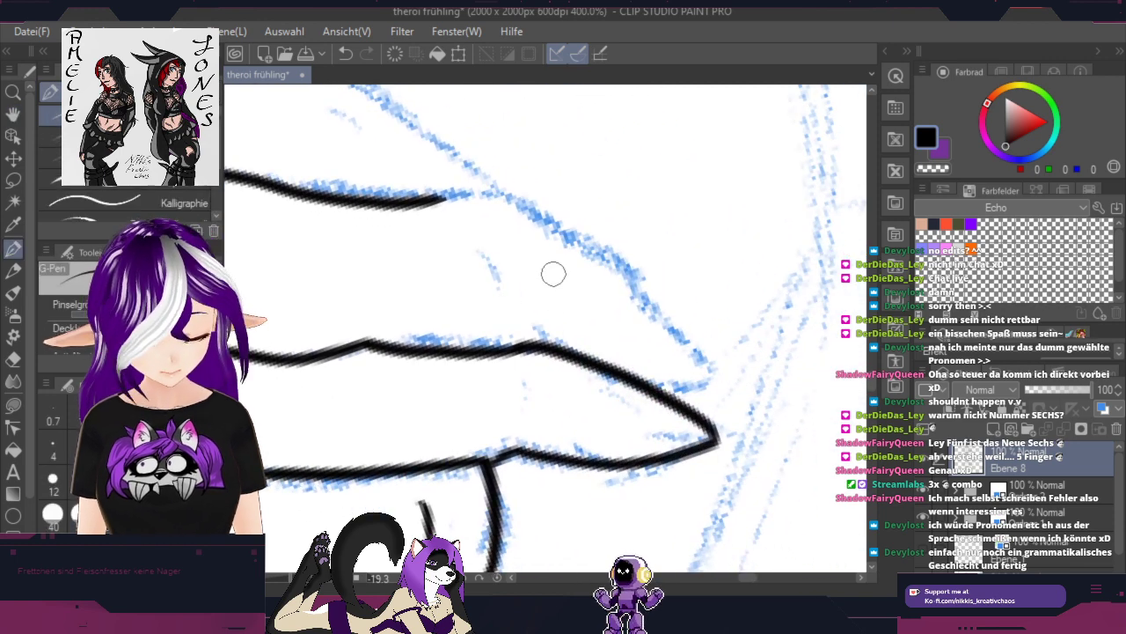
{"action": "mouse_move", "coordinate": [447, 198]}
{"action": "left_mouse_down"}
{"action": "mouse_move", "coordinate": [514, 231]}
{"action": "mouse_move", "coordinate": [611, 252]}
{"action": "mouse_move", "coordinate": [604, 244]}
{"action": "mouse_move", "coordinate": [703, 362]}
{"action": "mouse_move", "coordinate": [694, 355]}
{"action": "mouse_move", "coordinate": [657, 379]}
{"action": "left_mouse_up"}
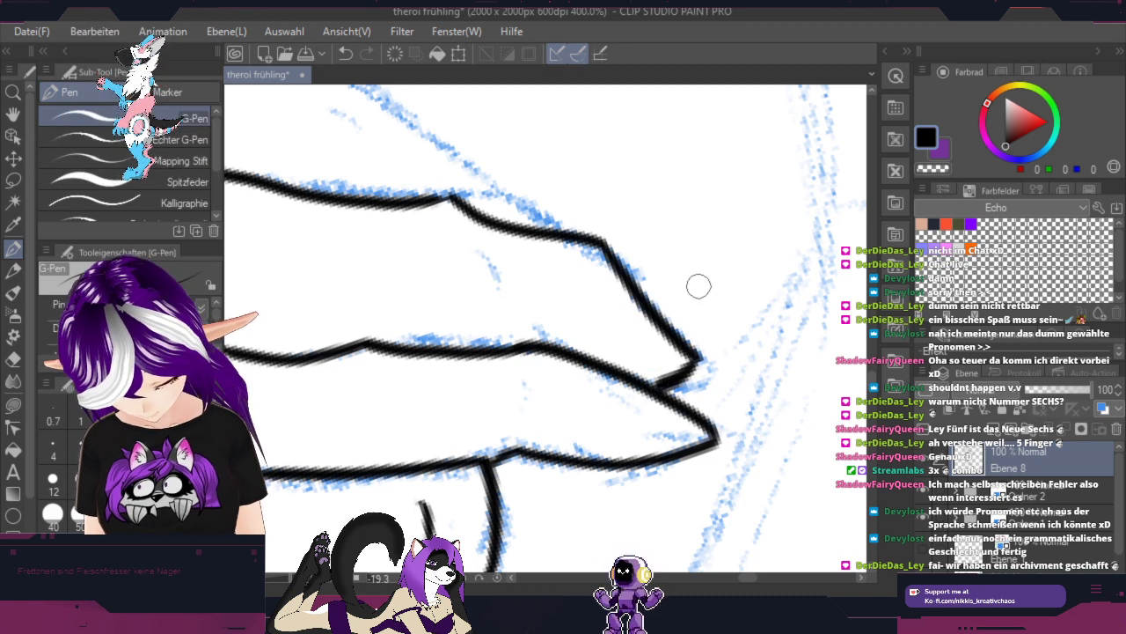
{"action": "key", "text": "space"}
{"action": "mouse_move", "coordinate": [657, 318]}
{"action": "left_mouse_down"}
{"action": "mouse_move", "coordinate": [703, 357]}
{"action": "mouse_move", "coordinate": [819, 392]}
{"action": "left_mouse_up"}
{"action": "left_click_drag", "start_coordinate": [633, 289], "coordinate": [549, 269]}
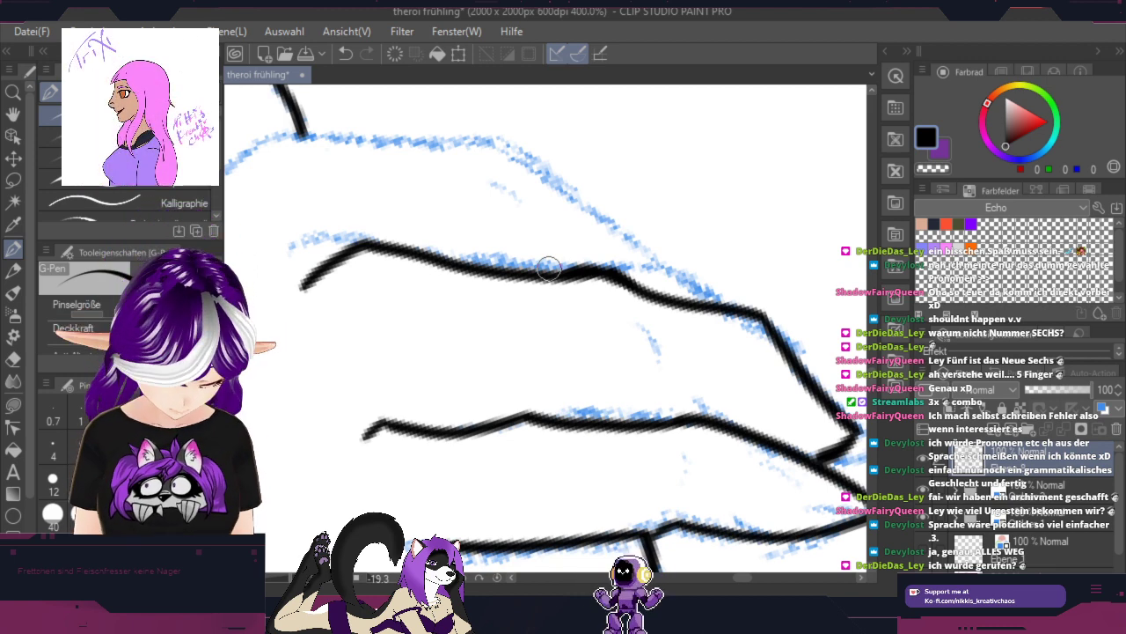
Step: Ink the hand's top contour from the waistband's side edge over the knuckle to the finger below, and reinforce the knuckle corner
{"action": "key", "text": "ctrl+minus"}
{"action": "key", "text": "ctrl+minus"}
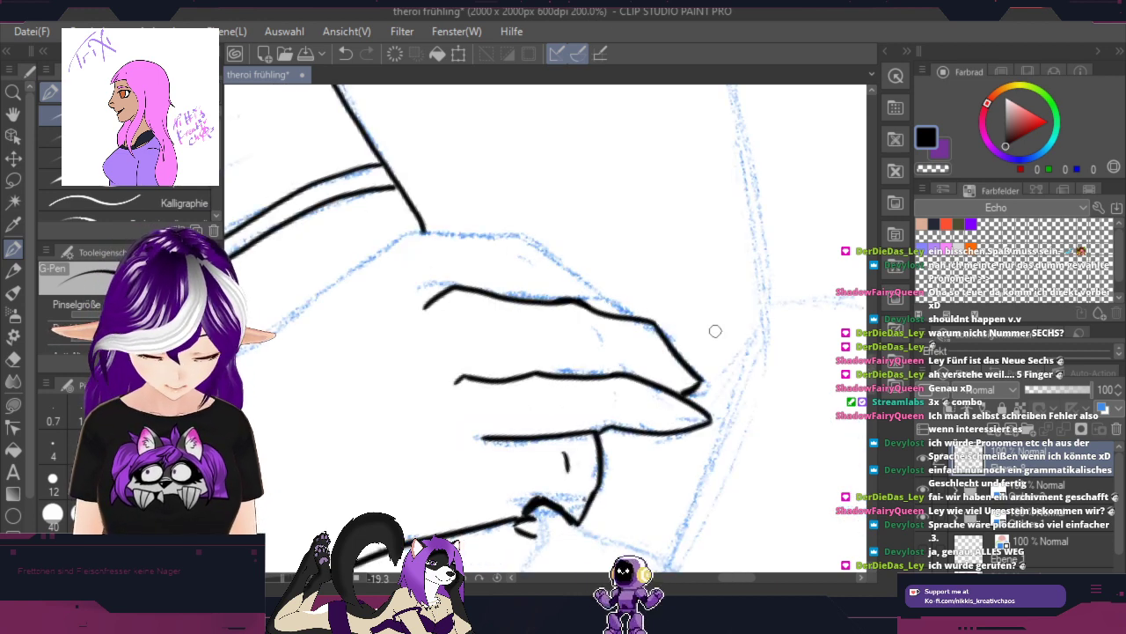
{"action": "mouse_move", "coordinate": [418, 231]}
{"action": "left_mouse_down"}
{"action": "mouse_move", "coordinate": [535, 248]}
{"action": "mouse_move", "coordinate": [596, 286]}
{"action": "mouse_move", "coordinate": [613, 312]}
{"action": "left_mouse_up"}
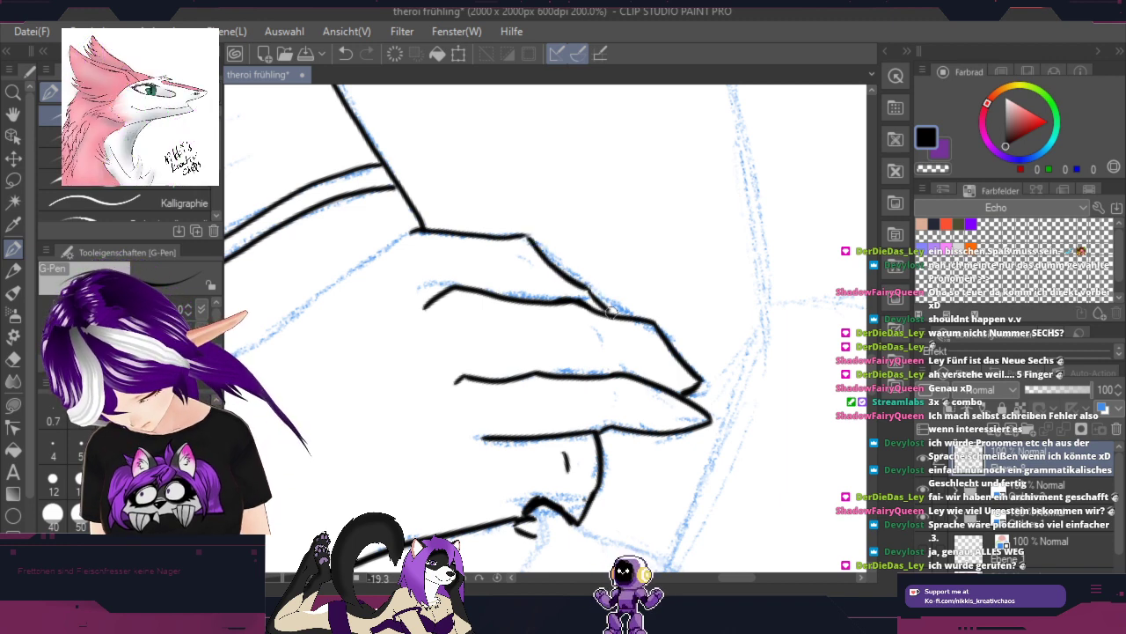
{"action": "left_click_drag", "start_coordinate": [518, 236], "coordinate": [557, 261]}
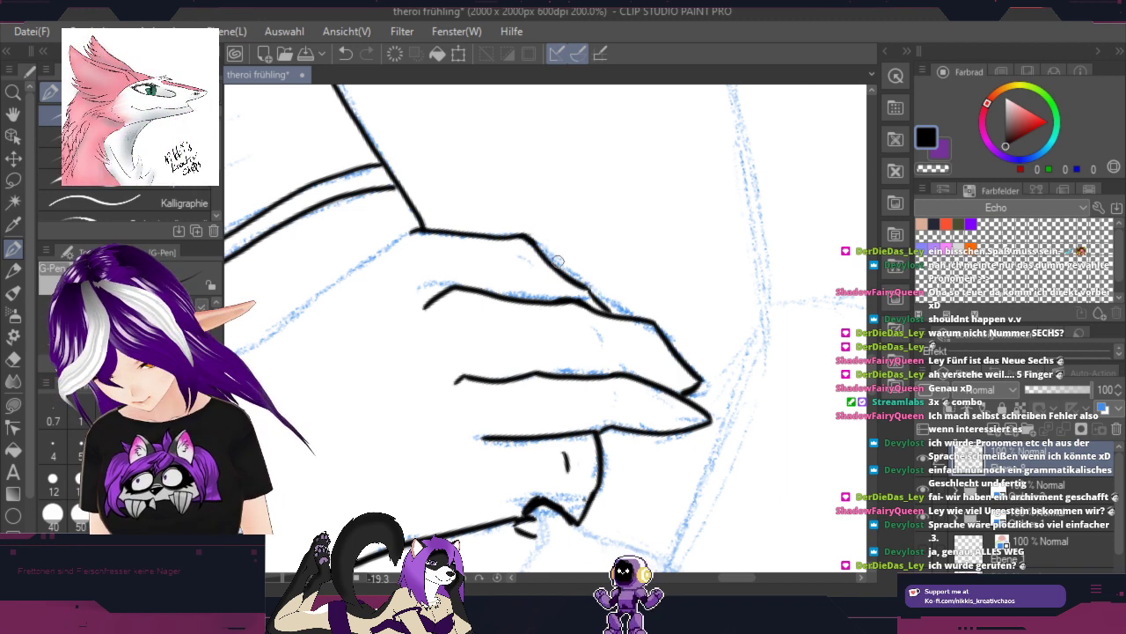
Step: Ink the edge along the back of the hand, joining the cuff's upper corner to the end of the top contour
{"action": "left_click_drag", "start_coordinate": [354, 331], "coordinate": [570, 263]}
{"action": "scroll", "coordinate": [501, 297], "scroll_direction": "up", "scroll_amount": 3}
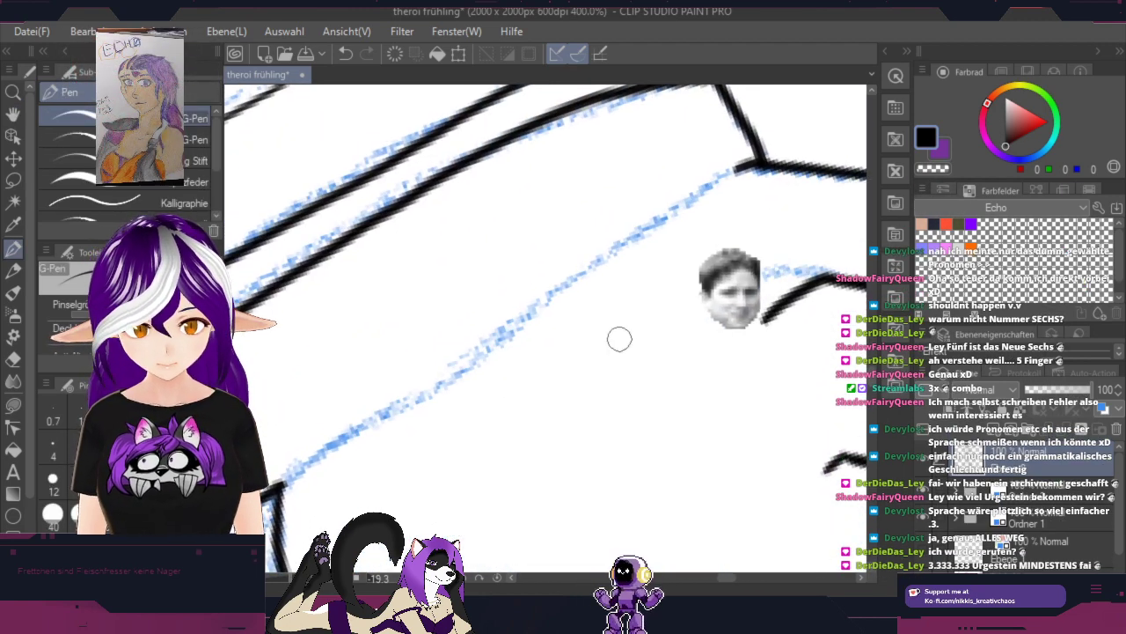
{"action": "key", "text": "r"}
{"action": "left_click_drag", "start_coordinate": [617, 349], "coordinate": [632, 370]}
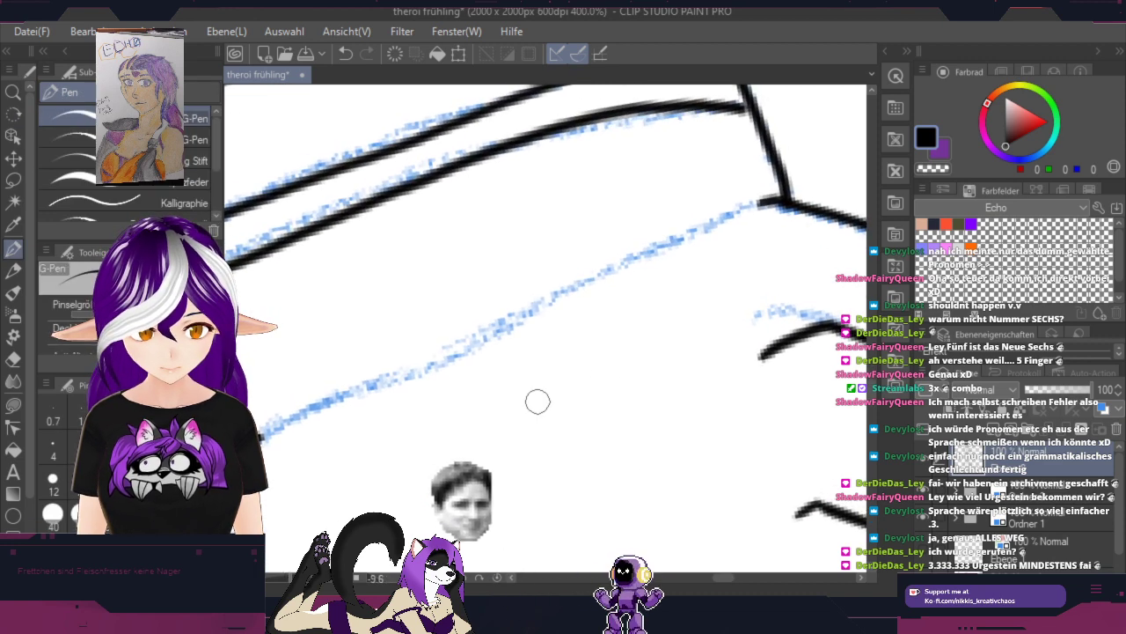
{"action": "key", "text": "space"}
{"action": "left_click_drag", "start_coordinate": [548, 399], "coordinate": [546, 370]}
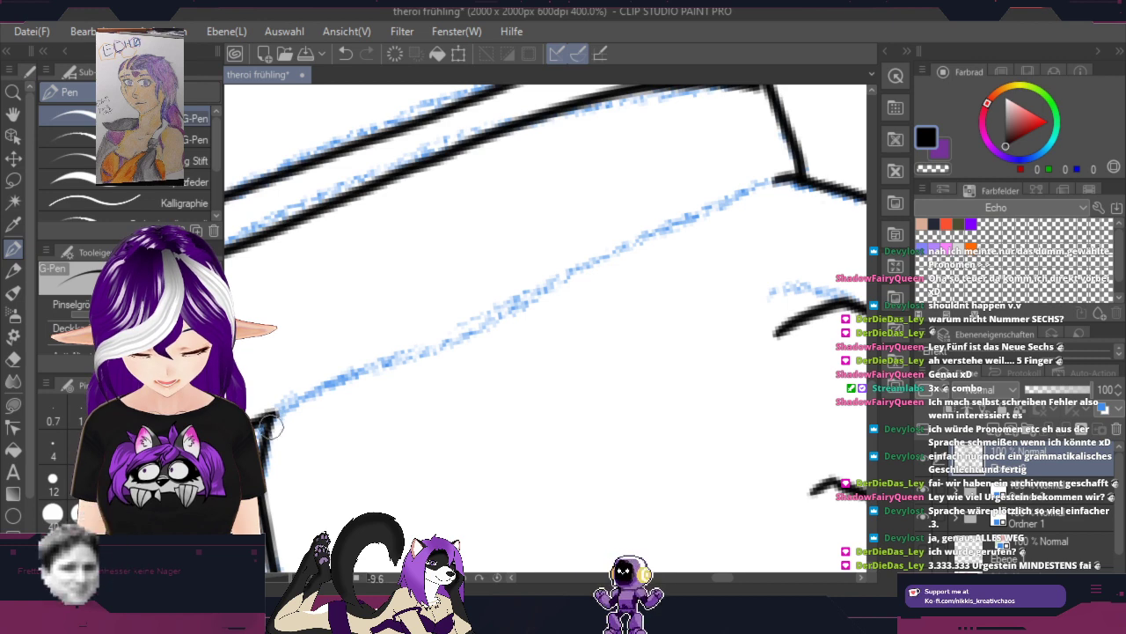
{"action": "mouse_move", "coordinate": [273, 420]}
{"action": "left_mouse_down"}
{"action": "mouse_move", "coordinate": [395, 352]}
{"action": "mouse_move", "coordinate": [784, 180]}
{"action": "mouse_move", "coordinate": [365, 364]}
{"action": "mouse_move", "coordinate": [298, 398]}
{"action": "mouse_move", "coordinate": [271, 429]}
{"action": "left_mouse_up"}
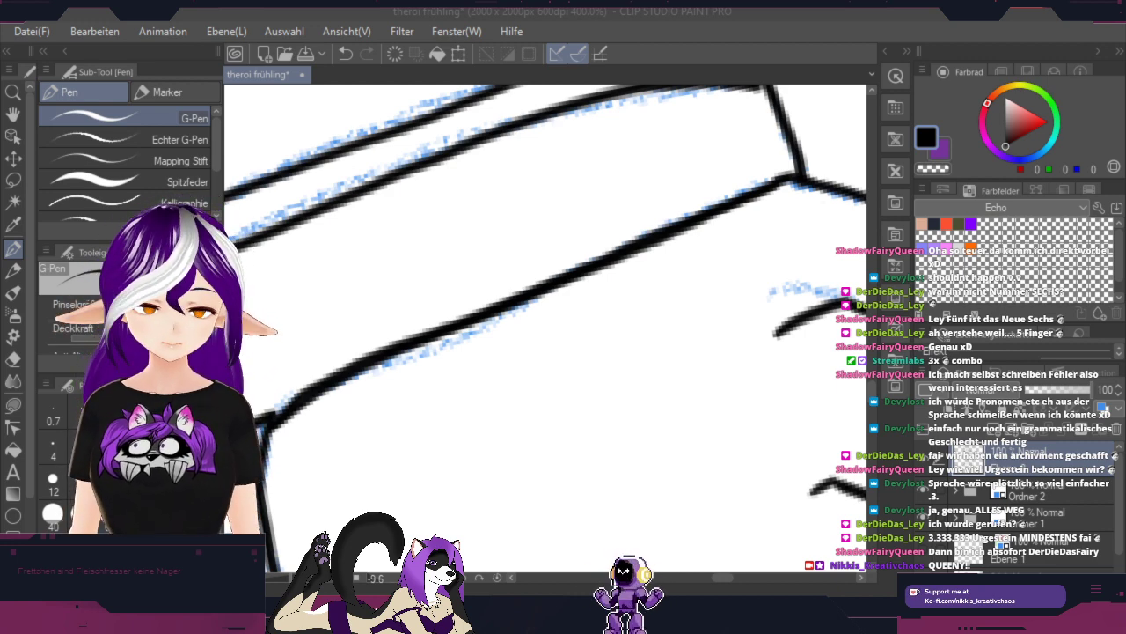
Step: Lasso the line separating the two middle fingers, rotate it slightly and shift it upward, apply the transformation and clear the selection
{"action": "left_click", "coordinate": [620, 24]}
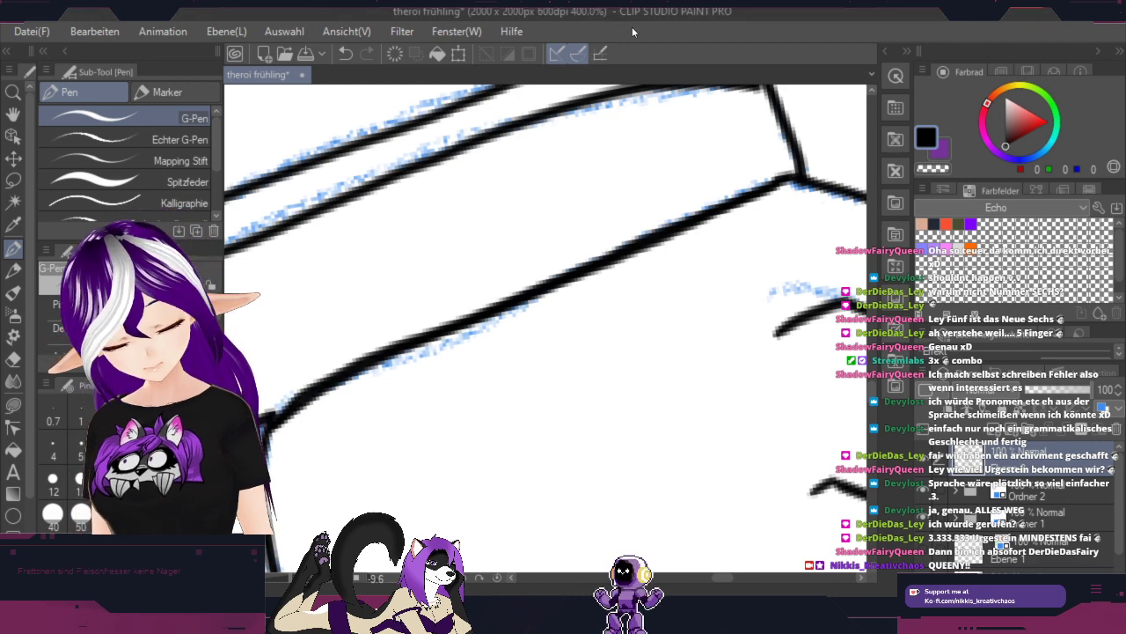
{"action": "scroll", "coordinate": [626, 264], "scroll_direction": "down", "scroll_amount": 4}
{"action": "scroll", "coordinate": [676, 326], "scroll_direction": "down", "scroll_amount": 1}
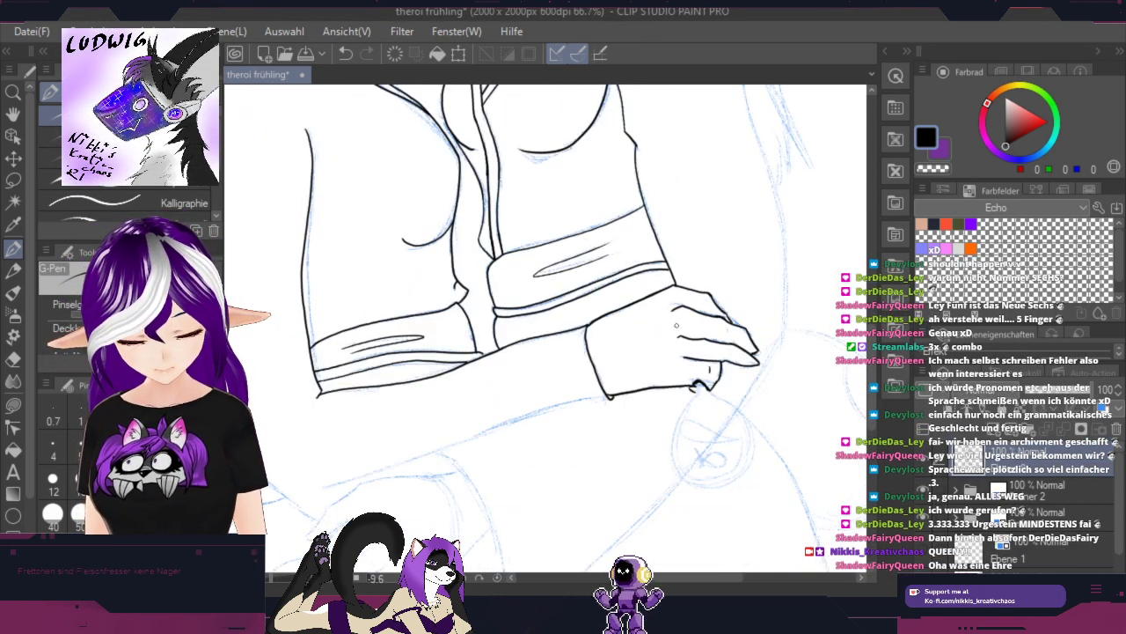
{"action": "scroll", "coordinate": [672, 302], "scroll_direction": "up", "scroll_amount": 3}
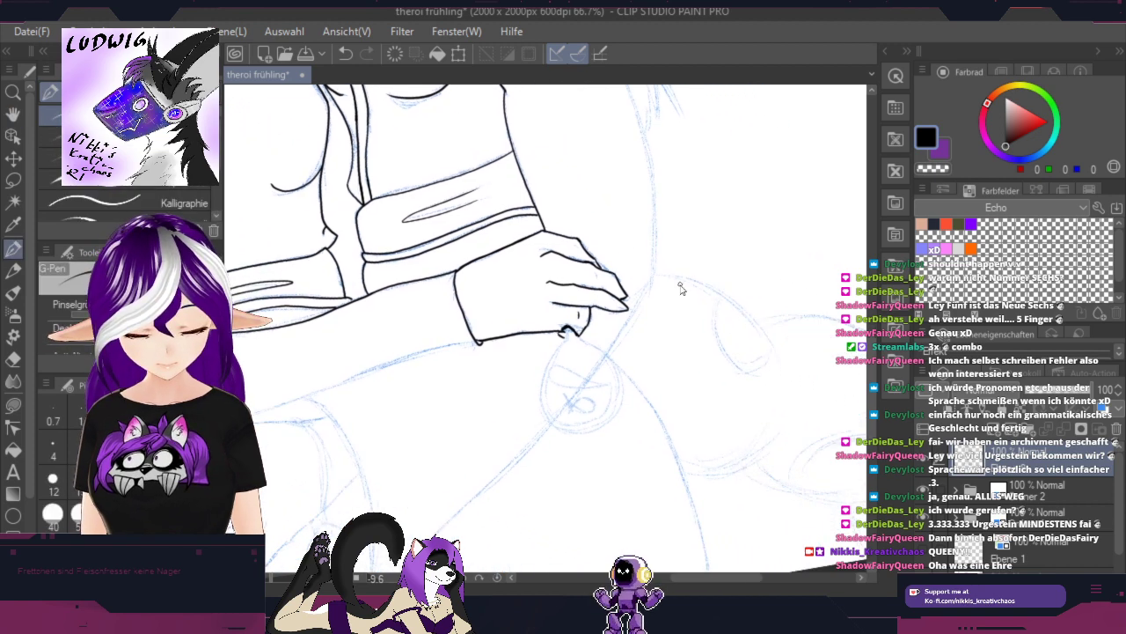
{"action": "key", "text": "space"}
{"action": "left_click_drag", "start_coordinate": [539, 298], "coordinate": [761, 385]}
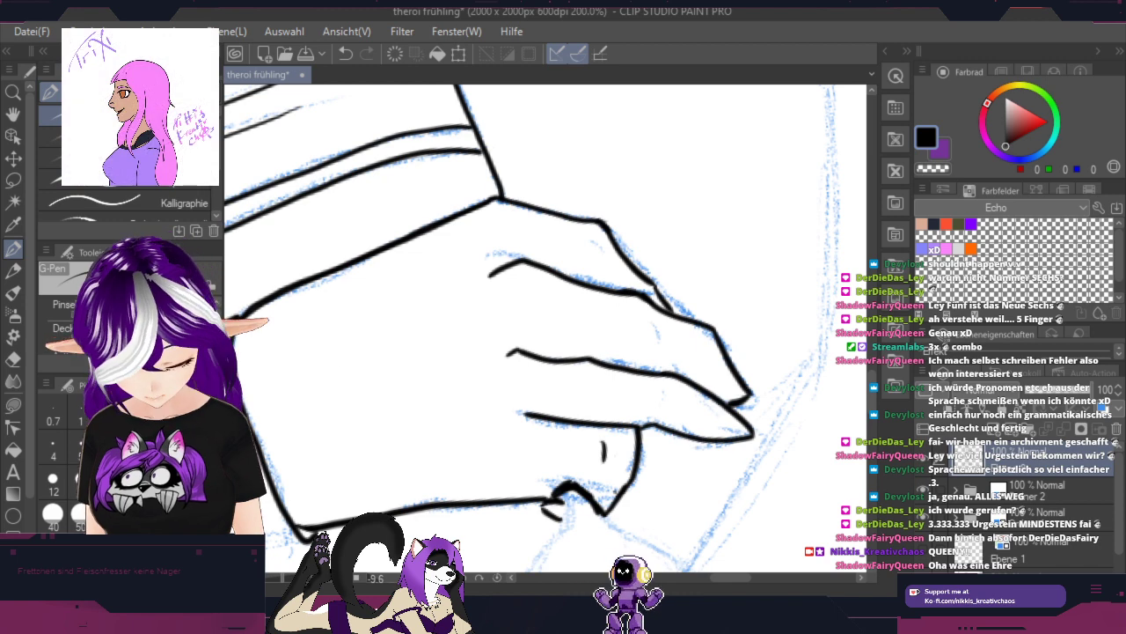
{"action": "left_click", "coordinate": [13, 181]}
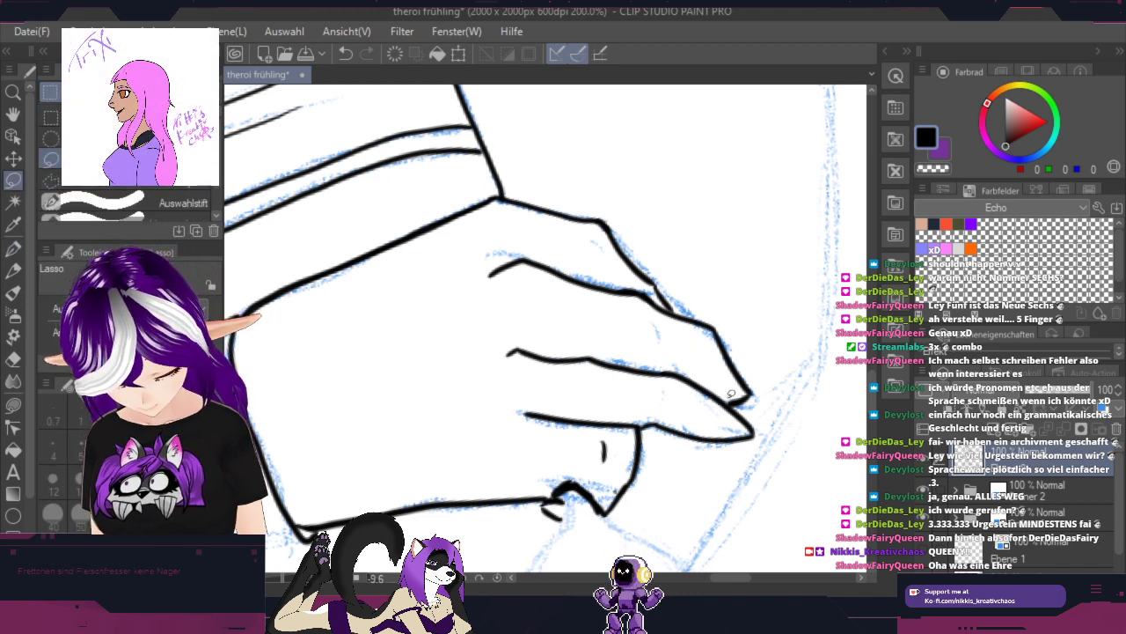
{"action": "mouse_move", "coordinate": [757, 429]}
{"action": "left_mouse_down"}
{"action": "mouse_move", "coordinate": [493, 369]}
{"action": "mouse_move", "coordinate": [567, 324]}
{"action": "mouse_move", "coordinate": [689, 336]}
{"action": "mouse_move", "coordinate": [724, 392]}
{"action": "mouse_move", "coordinate": [762, 433]}
{"action": "left_mouse_up"}
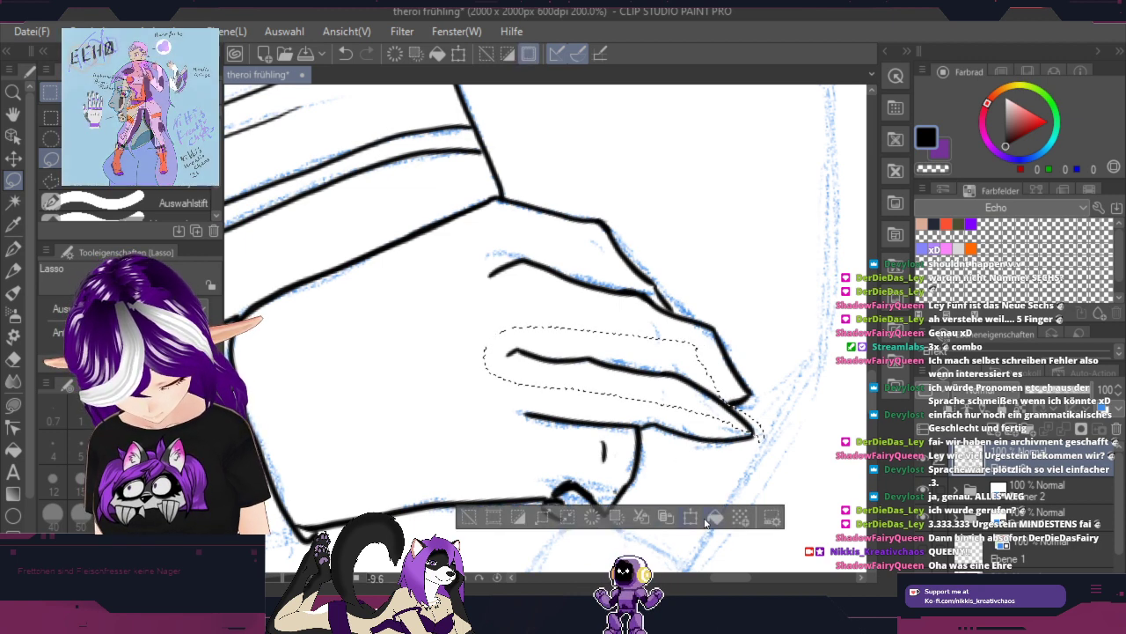
{"action": "key", "text": "ctrl+t"}
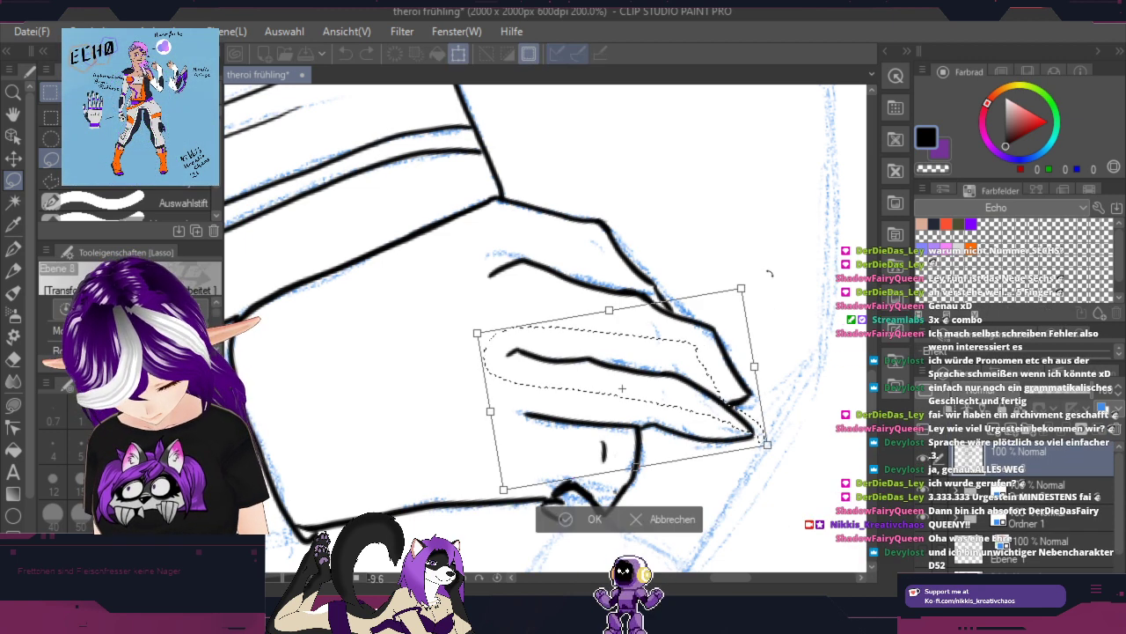
{"action": "left_click_drag", "start_coordinate": [770, 271], "coordinate": [782, 287]}
{"action": "left_click_drag", "start_coordinate": [733, 345], "coordinate": [736, 338]}
{"action": "left_click_drag", "start_coordinate": [665, 438], "coordinate": [666, 437]}
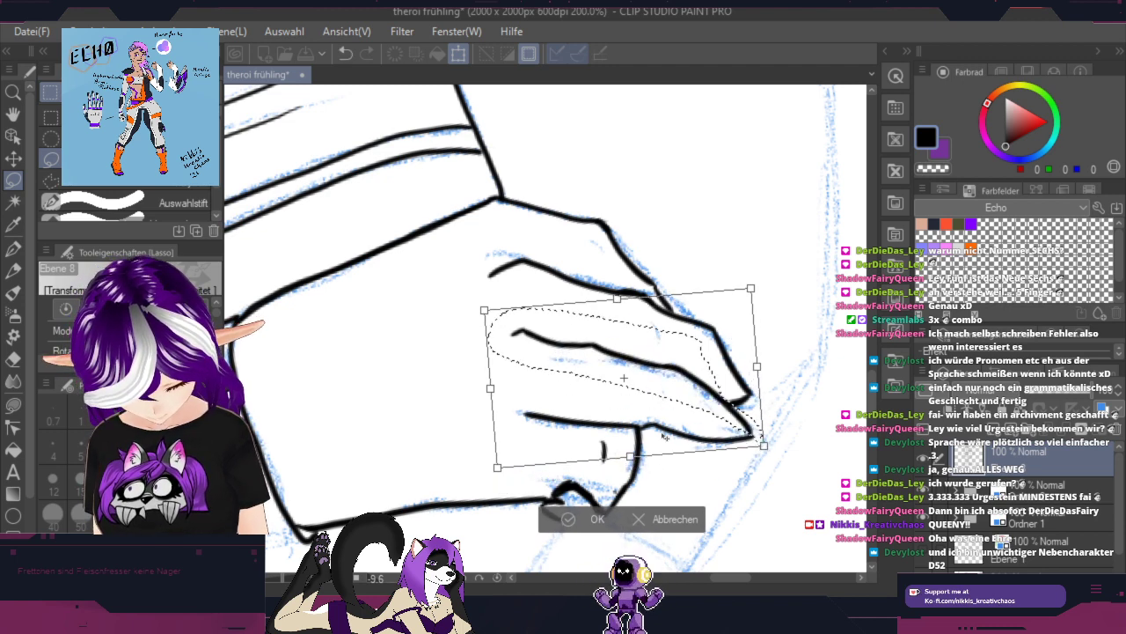
{"action": "left_click", "coordinate": [597, 518]}
{"action": "left_click", "coordinate": [471, 517]}
Step: Return to the G-Pen for inking the left character's sketched outer arm
{"action": "scroll", "coordinate": [475, 515], "scroll_direction": "down", "scroll_amount": 1}
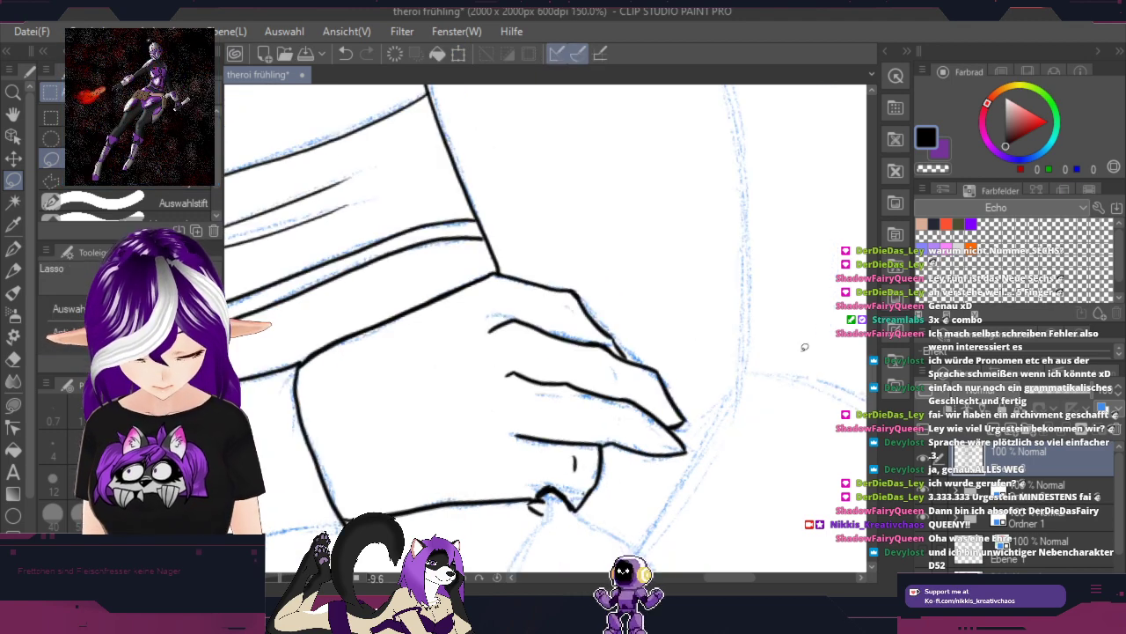
{"action": "scroll", "coordinate": [796, 365], "scroll_direction": "down", "scroll_amount": 1}
{"action": "scroll", "coordinate": [791, 374], "scroll_direction": "down", "scroll_amount": 3}
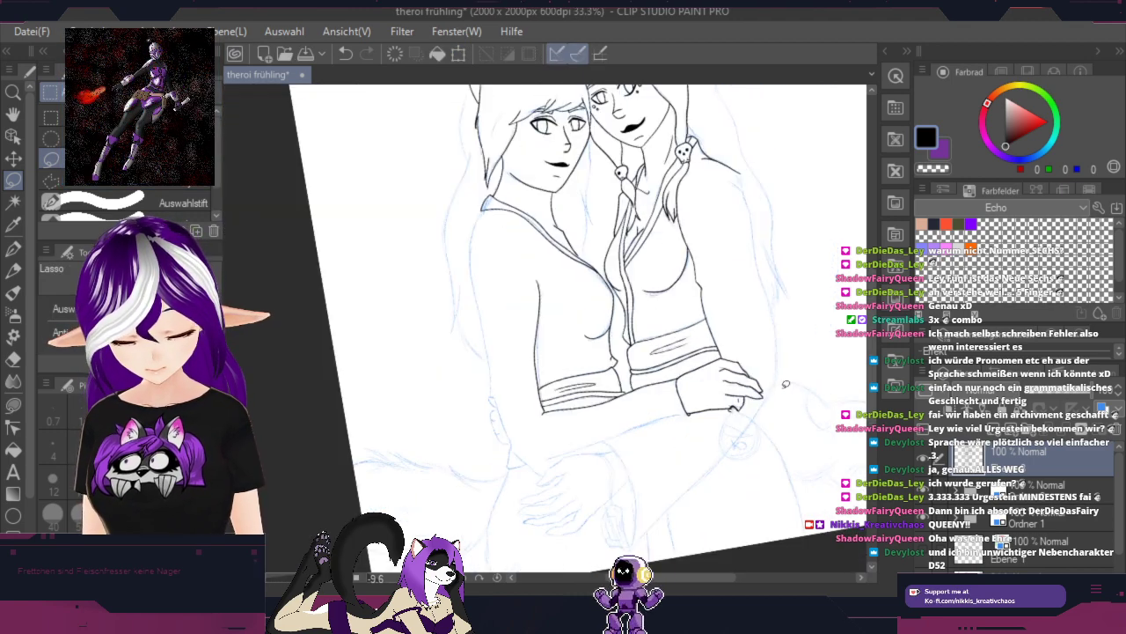
{"action": "left_click_drag", "start_coordinate": [656, 421], "coordinate": [763, 435]}
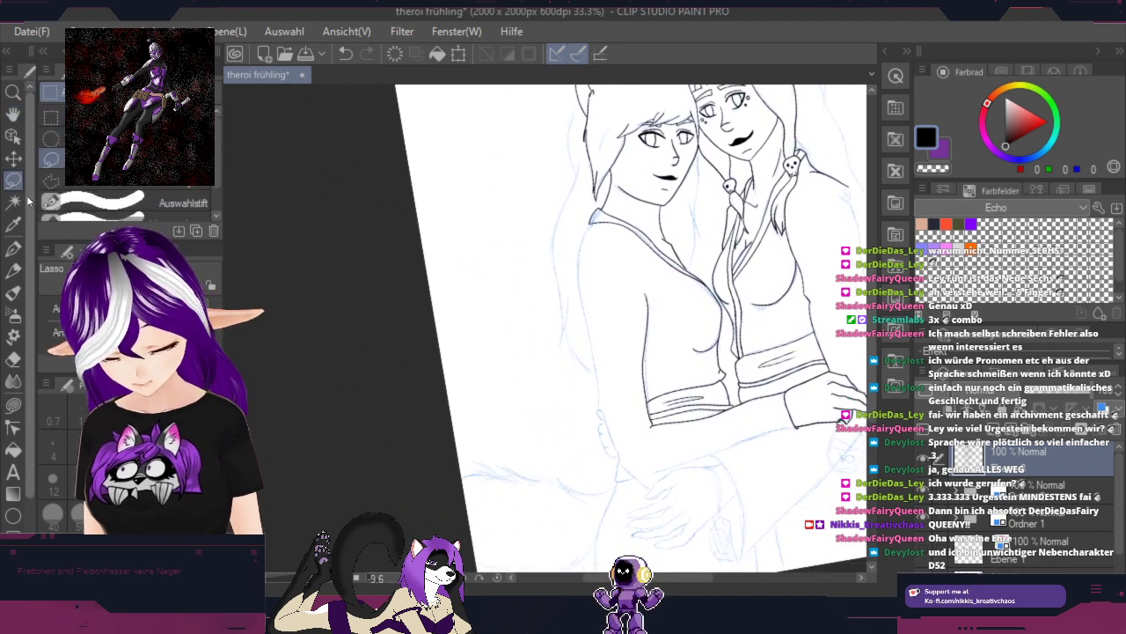
{"action": "left_click", "coordinate": [14, 249]}
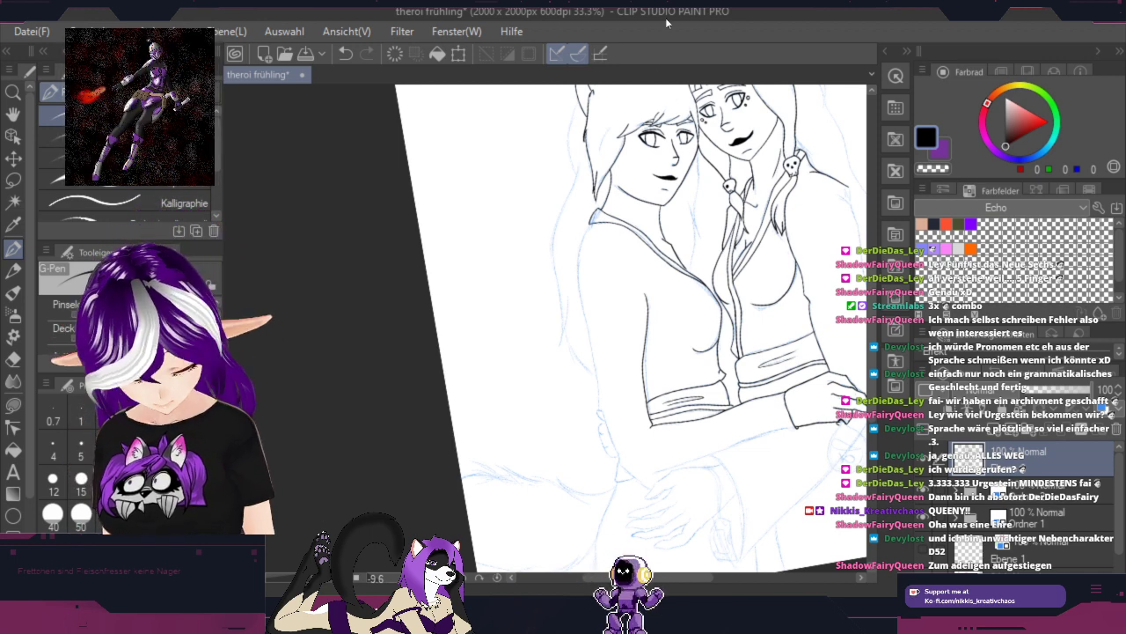
{"action": "scroll", "coordinate": [616, 253], "scroll_direction": "up", "scroll_amount": 2}
{"action": "scroll", "coordinate": [592, 324], "scroll_direction": "up", "scroll_amount": 1}
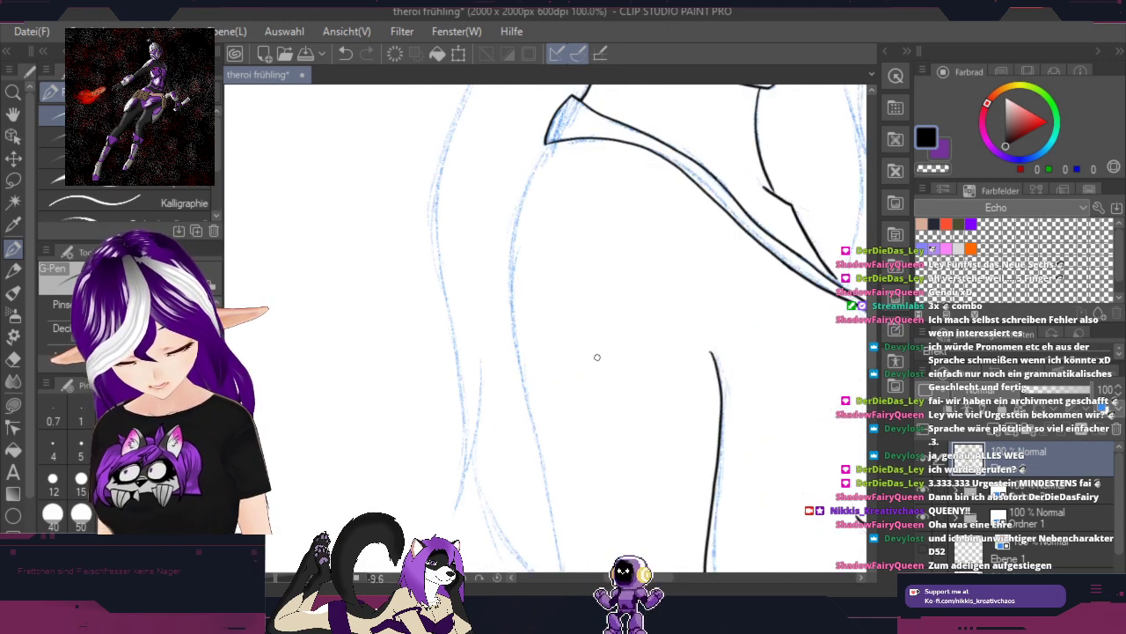
{"action": "key", "text": "space"}
{"action": "left_click_drag", "start_coordinate": [660, 444], "coordinate": [619, 400]}
{"action": "scroll", "coordinate": [620, 401], "scroll_direction": "down", "scroll_amount": 1}
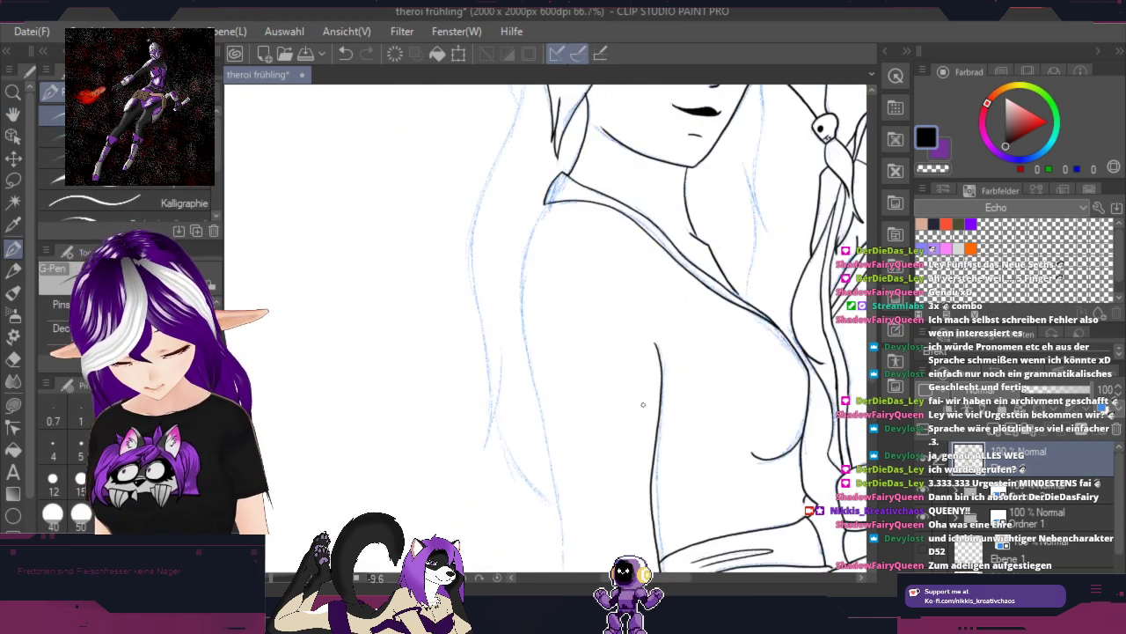
{"action": "left_click_drag", "start_coordinate": [733, 310], "coordinate": [658, 458]}
{"action": "left_click_drag", "start_coordinate": [539, 450], "coordinate": [583, 383]}
{"action": "mouse_move", "coordinate": [401, 421]}
{"action": "left_mouse_down"}
{"action": "mouse_move", "coordinate": [596, 241]}
{"action": "mouse_move", "coordinate": [691, 196]}
{"action": "left_mouse_up"}
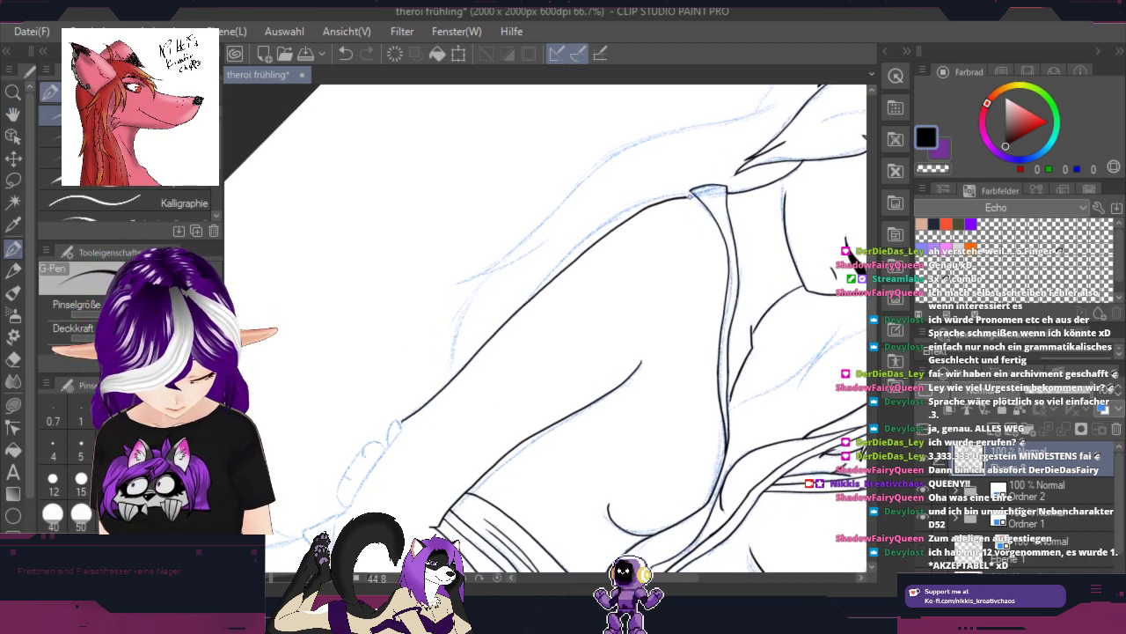
{"action": "scroll", "coordinate": [707, 193], "scroll_direction": "up", "scroll_amount": 4}
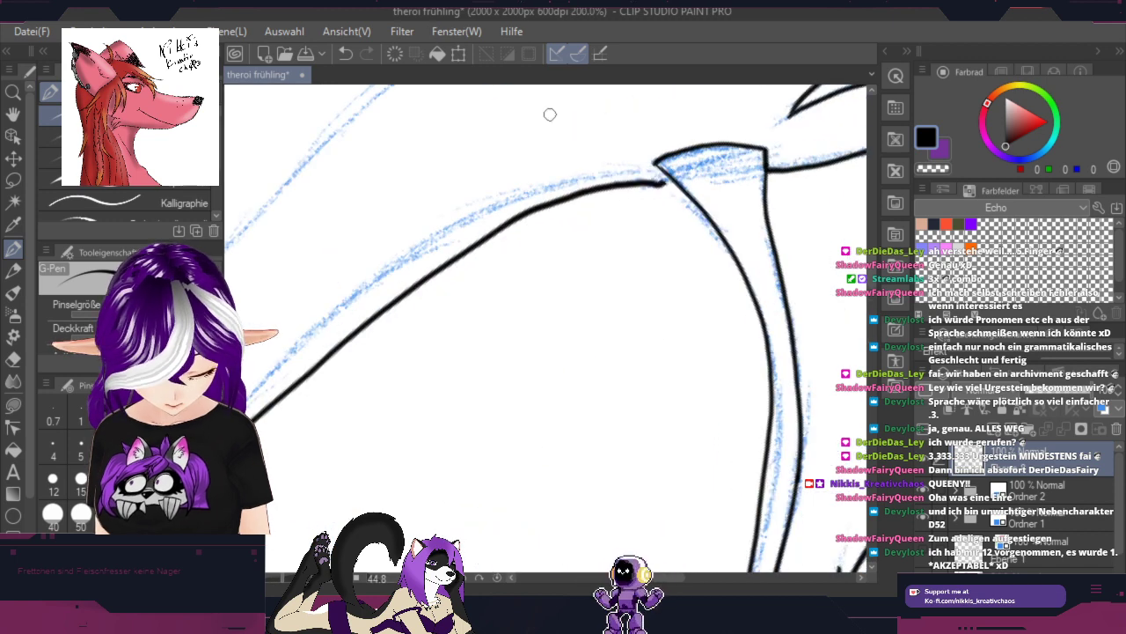
{"action": "left_click", "coordinate": [342, 57]}
Step: Ink the left character's outer arm contour in one long curve along the sketch, starting at the pointed corner of the narrow band
{"action": "key", "text": "ctrl+minus"}
{"action": "key", "text": "space"}
{"action": "mouse_move", "coordinate": [448, 425]}
{"action": "left_mouse_down"}
{"action": "mouse_move", "coordinate": [693, 249]}
{"action": "mouse_move", "coordinate": [688, 275]}
{"action": "left_mouse_up"}
{"action": "key", "text": "space"}
{"action": "left_click_drag", "start_coordinate": [672, 206], "coordinate": [508, 352]}
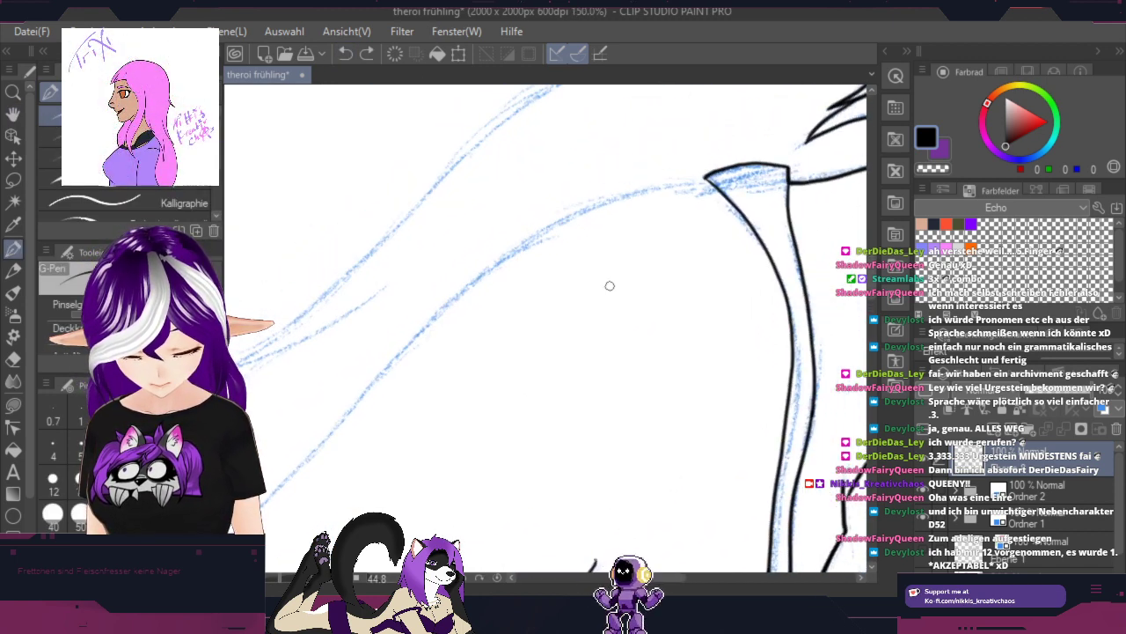
{"action": "mouse_move", "coordinate": [713, 181]}
{"action": "left_mouse_down"}
{"action": "mouse_move", "coordinate": [638, 192]}
{"action": "mouse_move", "coordinate": [508, 251]}
{"action": "mouse_move", "coordinate": [387, 354]}
{"action": "mouse_move", "coordinate": [268, 493]}
{"action": "left_mouse_up"}
Step: Extend the outer arm contour to the small rounded tip, replacing the first attempt with a smoother stroke, and ink the tip's curved outline
{"action": "key", "text": "space"}
{"action": "left_click_drag", "start_coordinate": [400, 454], "coordinate": [757, 170]}
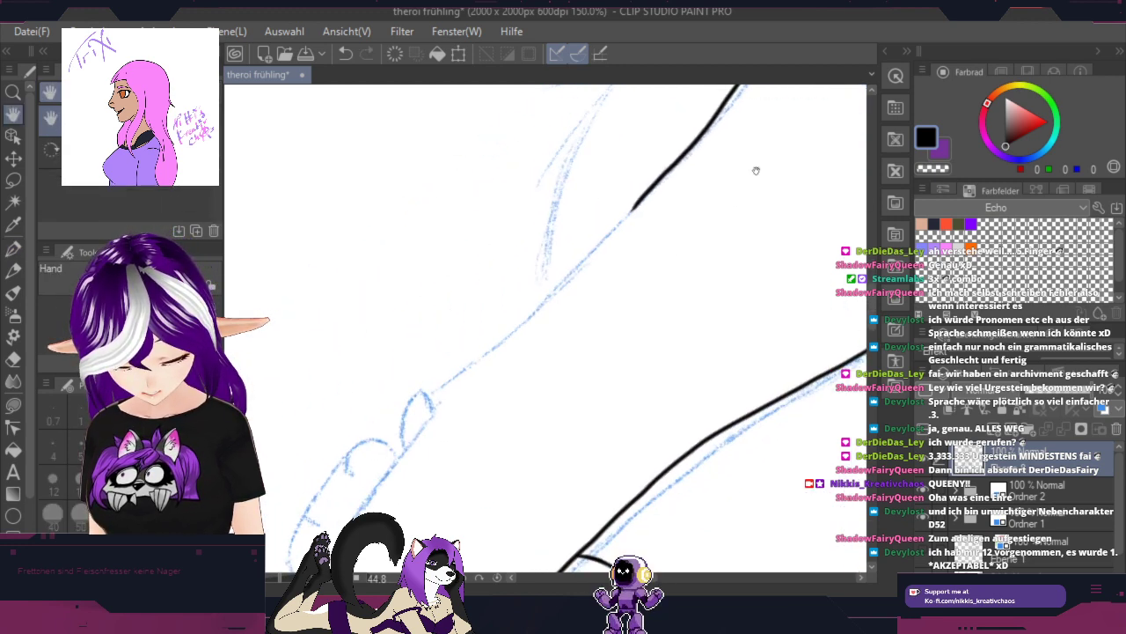
{"action": "key", "text": "ctrl+plus"}
{"action": "left_click_drag", "start_coordinate": [686, 145], "coordinate": [410, 408]}
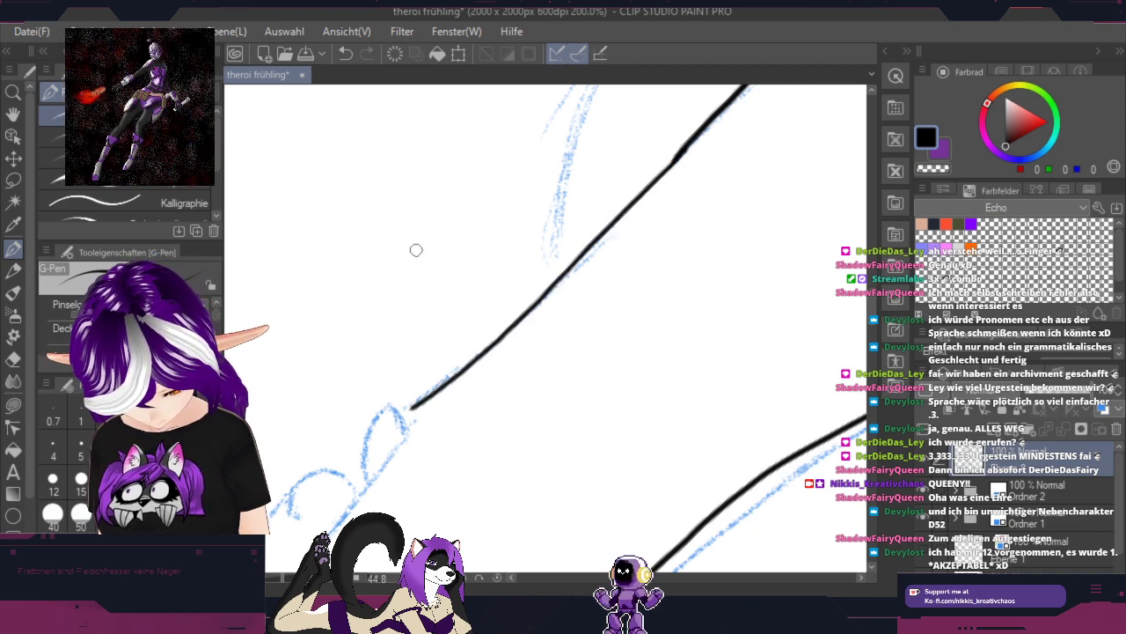
{"action": "left_click", "coordinate": [344, 54]}
{"action": "mouse_move", "coordinate": [696, 134]}
{"action": "left_mouse_down"}
{"action": "mouse_move", "coordinate": [458, 372]}
{"action": "mouse_move", "coordinate": [410, 395]}
{"action": "mouse_move", "coordinate": [396, 418]}
{"action": "mouse_move", "coordinate": [380, 413]}
{"action": "mouse_move", "coordinate": [363, 470]}
{"action": "left_mouse_up"}
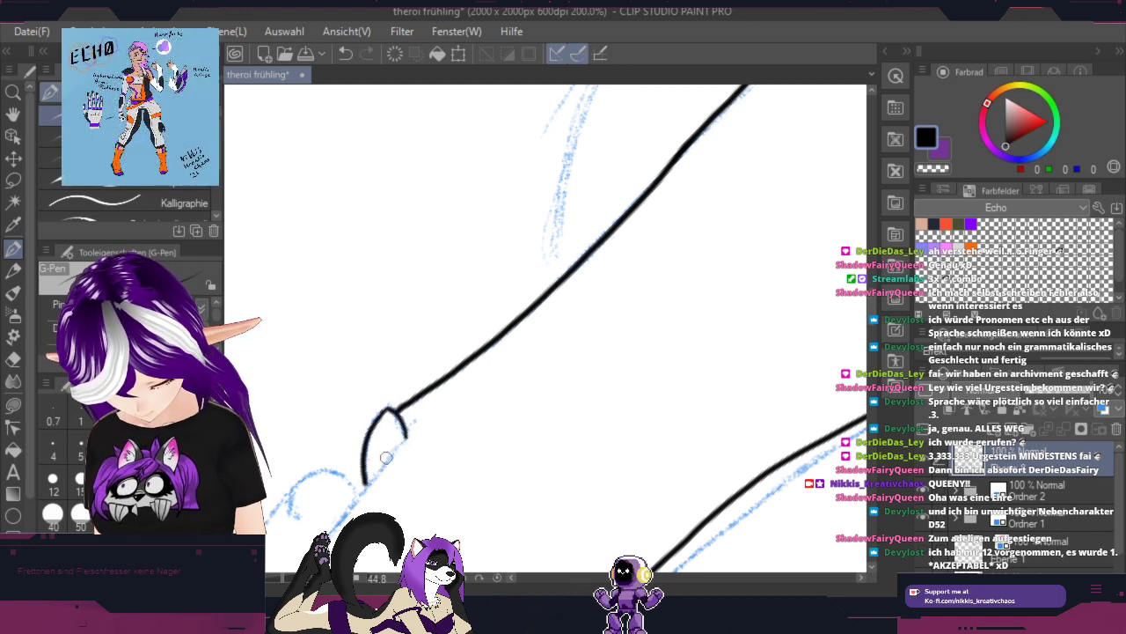
Step: Ink the tip's base line and the adjoining elongated rounded shape, and add the two short marks inside its upper edge
{"action": "key", "text": "space"}
{"action": "left_click_drag", "start_coordinate": [501, 415], "coordinate": [704, 322]}
{"action": "scroll", "coordinate": [452, 423], "scroll_direction": "up", "scroll_amount": 2}
{"action": "key", "text": "shift+space"}
{"action": "key", "text": "space"}
{"action": "left_click_drag", "start_coordinate": [569, 331], "coordinate": [533, 447]}
{"action": "key", "text": "shift+space"}
{"action": "left_click_drag", "start_coordinate": [711, 425], "coordinate": [740, 393]}
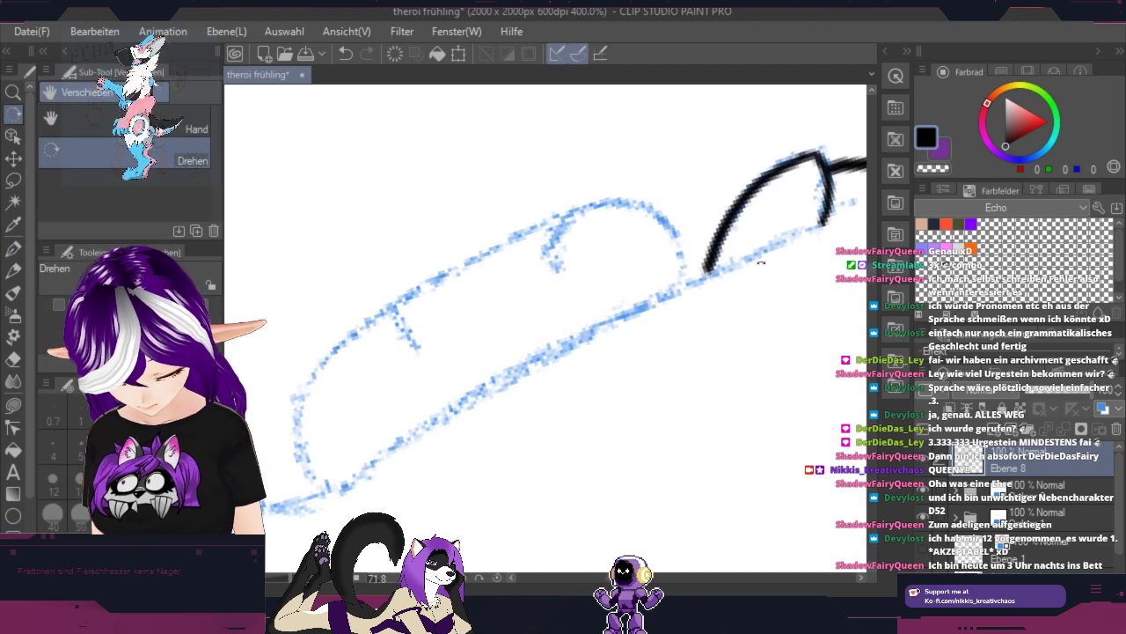
{"action": "key", "text": "p"}
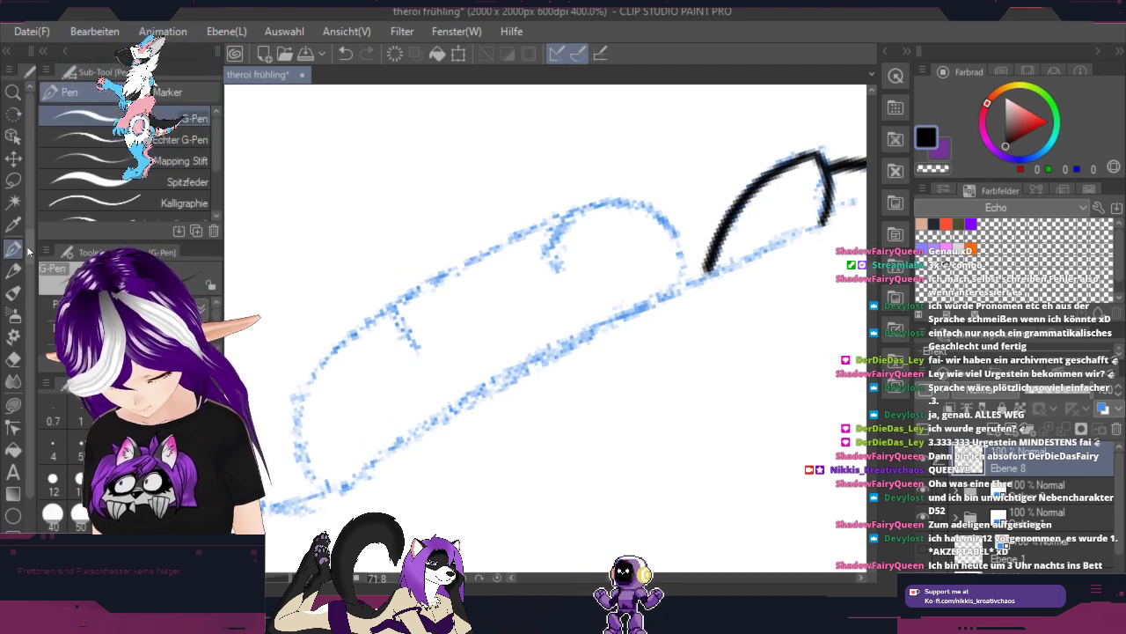
{"action": "mouse_move", "coordinate": [817, 224]}
{"action": "left_mouse_down"}
{"action": "mouse_move", "coordinate": [591, 332]}
{"action": "mouse_move", "coordinate": [339, 496]}
{"action": "mouse_move", "coordinate": [299, 473]}
{"action": "mouse_move", "coordinate": [290, 428]}
{"action": "mouse_move", "coordinate": [305, 383]}
{"action": "mouse_move", "coordinate": [355, 335]}
{"action": "mouse_move", "coordinate": [494, 246]}
{"action": "mouse_move", "coordinate": [633, 196]}
{"action": "mouse_move", "coordinate": [661, 208]}
{"action": "mouse_move", "coordinate": [684, 283]}
{"action": "left_mouse_up"}
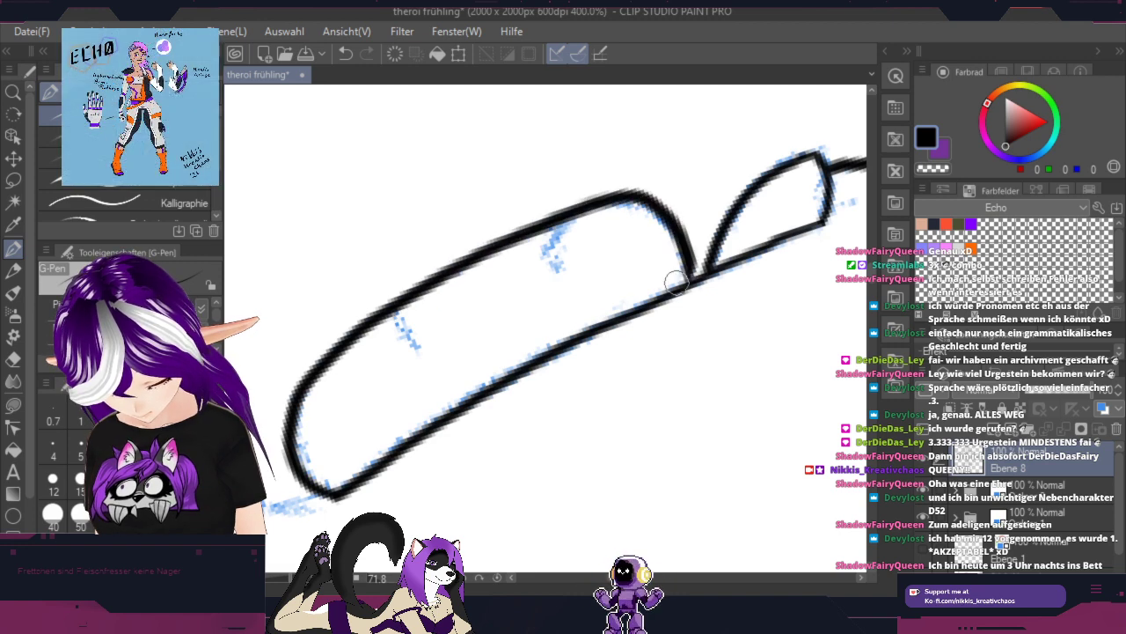
{"action": "mouse_move", "coordinate": [565, 216]}
{"action": "left_mouse_down"}
{"action": "mouse_move", "coordinate": [559, 268]}
{"action": "mouse_move", "coordinate": [548, 252]}
{"action": "mouse_move", "coordinate": [563, 229]}
{"action": "mouse_move", "coordinate": [551, 237]}
{"action": "left_mouse_up"}
{"action": "left_click_drag", "start_coordinate": [396, 309], "coordinate": [411, 345]}
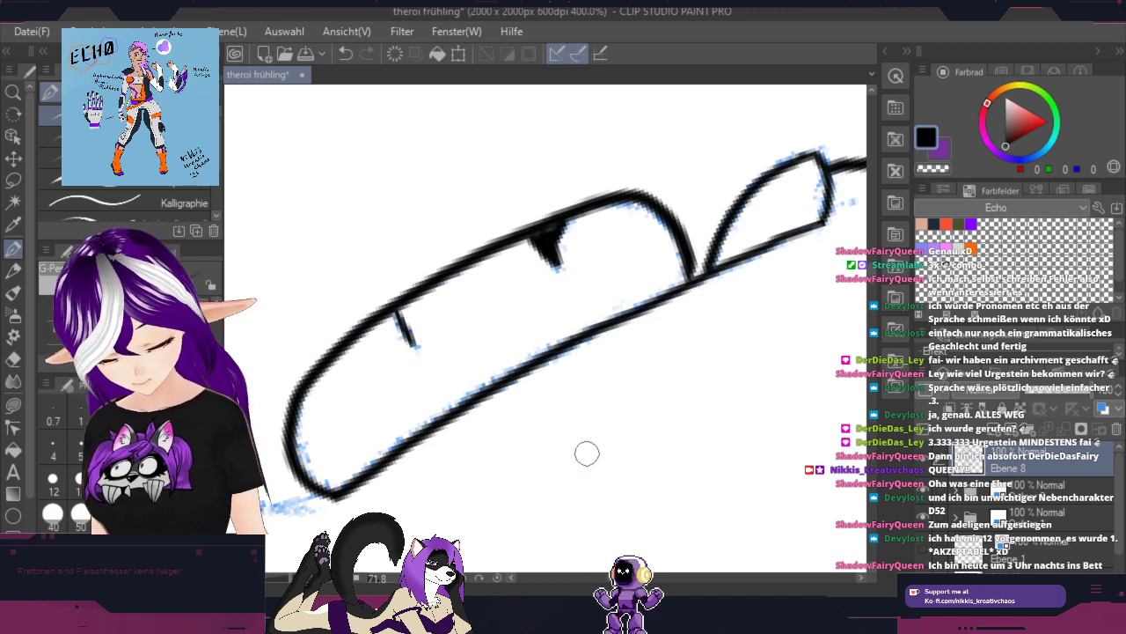
Step: Ink the outer side and top edge of the sketched triangle adjoining the elongated rounded shape
{"action": "key", "text": "space"}
{"action": "mouse_move", "coordinate": [586, 453]}
{"action": "left_mouse_down"}
{"action": "mouse_move", "coordinate": [725, 410]}
{"action": "mouse_move", "coordinate": [839, 294]}
{"action": "left_mouse_up"}
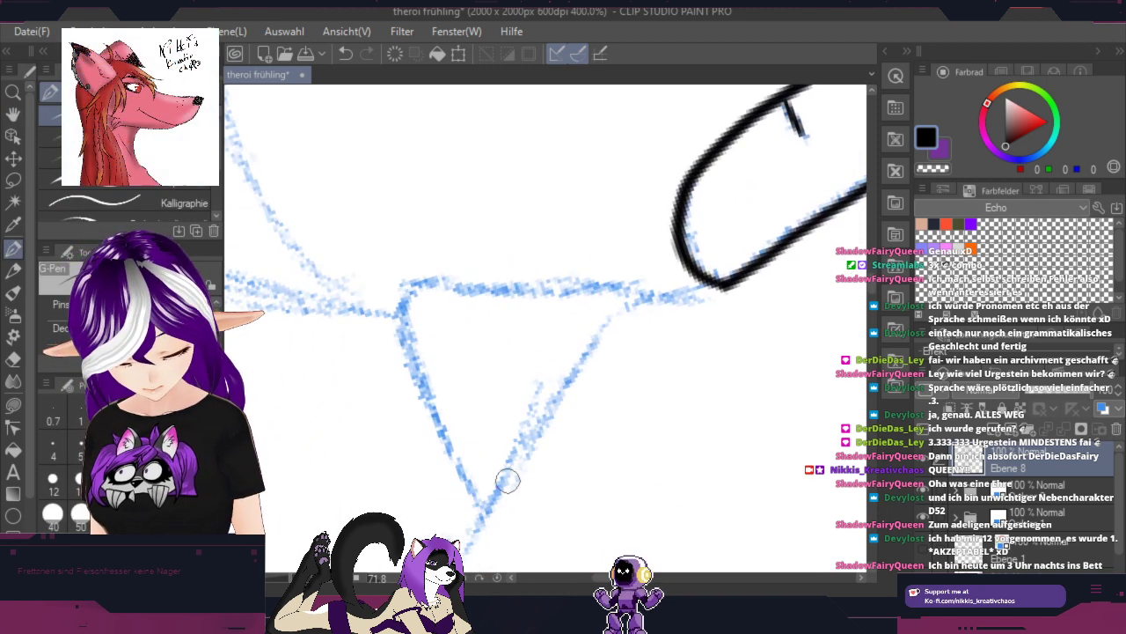
{"action": "mouse_move", "coordinate": [403, 283]}
{"action": "left_mouse_down"}
{"action": "mouse_move", "coordinate": [434, 429]}
{"action": "mouse_move", "coordinate": [494, 510]}
{"action": "left_mouse_up"}
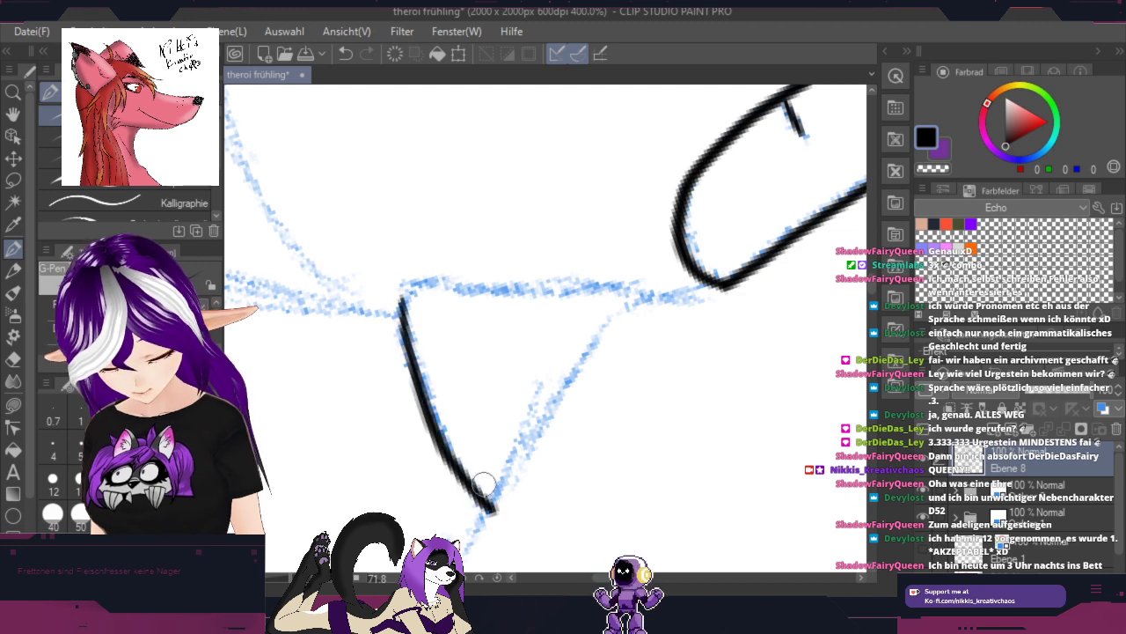
{"action": "mouse_move", "coordinate": [402, 283]}
{"action": "left_mouse_down"}
{"action": "mouse_move", "coordinate": [556, 303]}
{"action": "mouse_move", "coordinate": [715, 283]}
{"action": "left_mouse_up"}
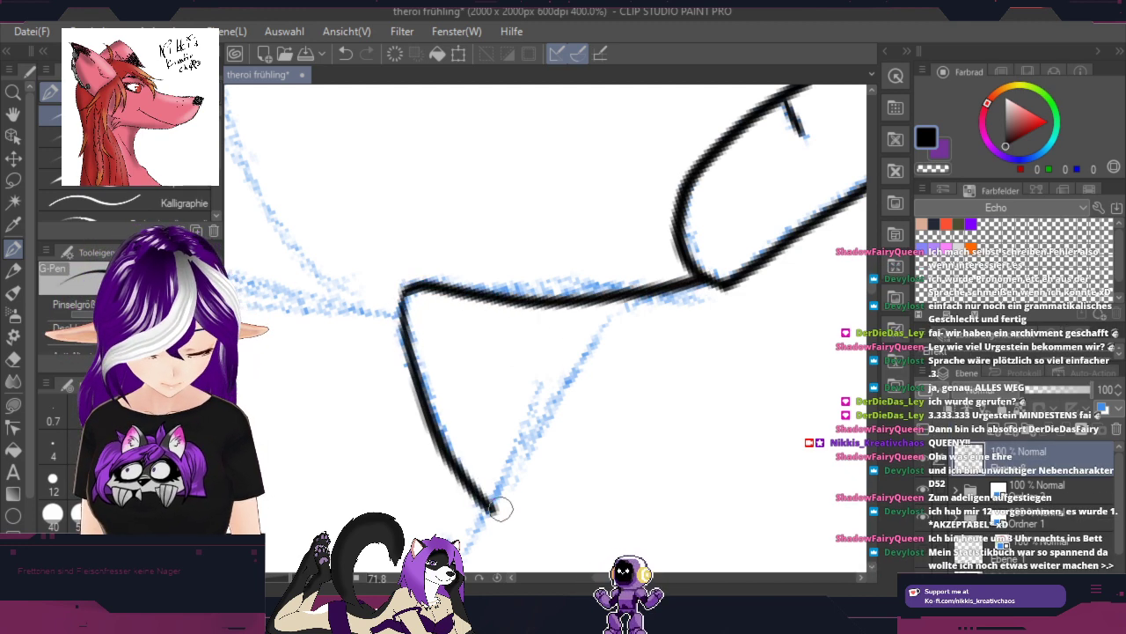
Step: Ink the triangle's remaining side and continue the line past its corner to the sketched hand
{"action": "scroll", "coordinate": [563, 466], "scroll_direction": "down", "scroll_amount": 3}
{"action": "left_click_drag", "start_coordinate": [669, 463], "coordinate": [732, 286]}
{"action": "scroll", "coordinate": [810, 282], "scroll_direction": "down", "scroll_amount": 2}
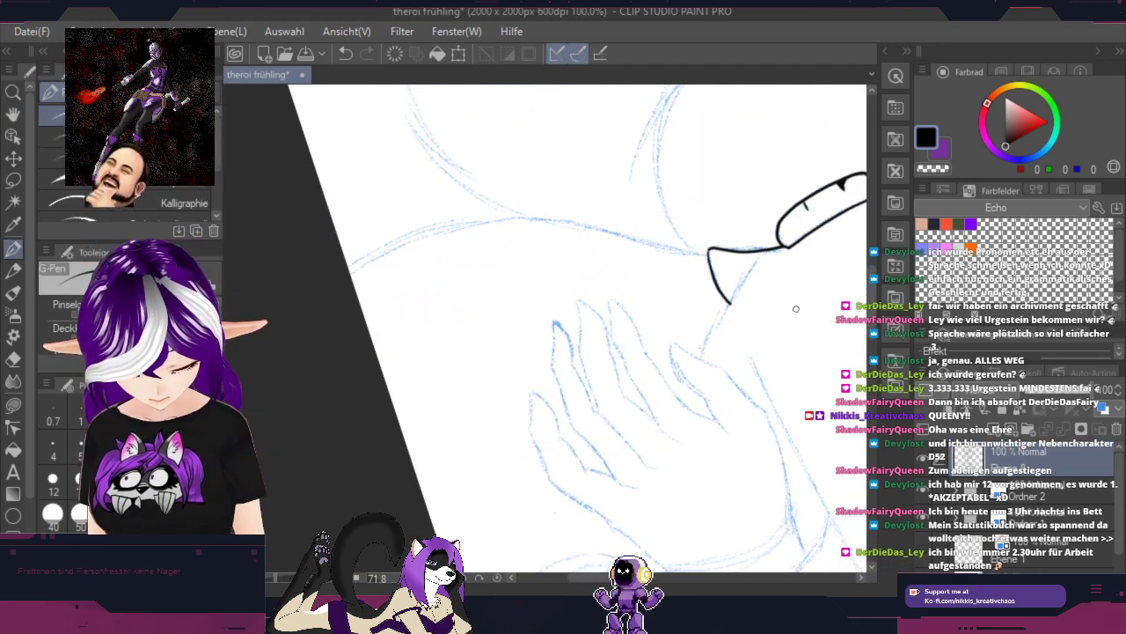
{"action": "left_click_drag", "start_coordinate": [820, 309], "coordinate": [592, 307]}
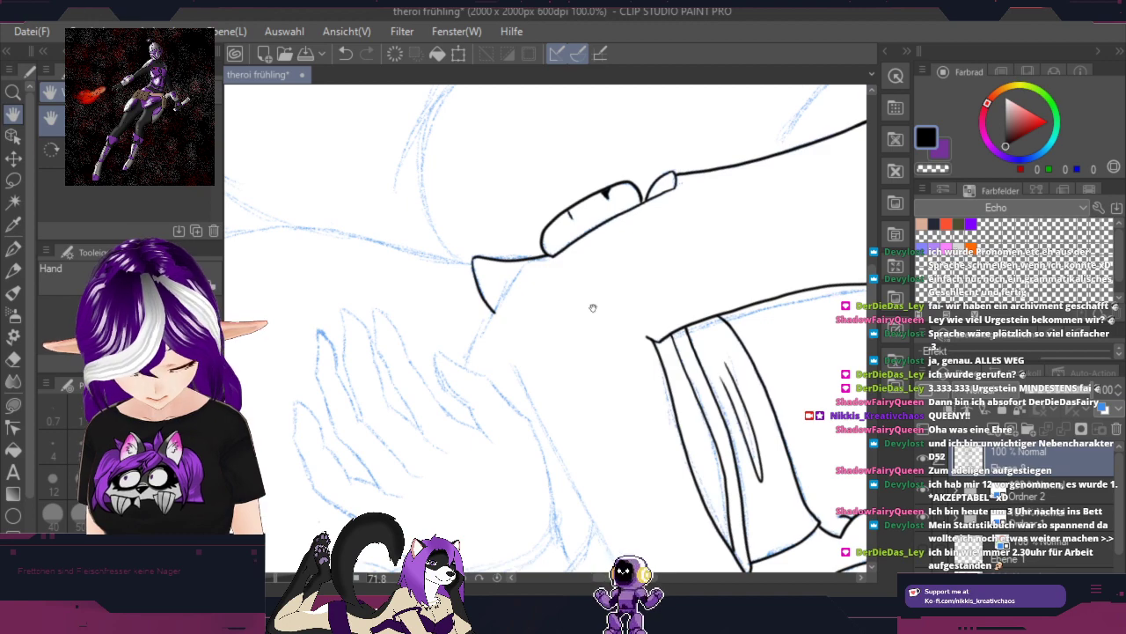
{"action": "key", "text": "p"}
{"action": "left_click_drag", "start_coordinate": [780, 476], "coordinate": [757, 178]}
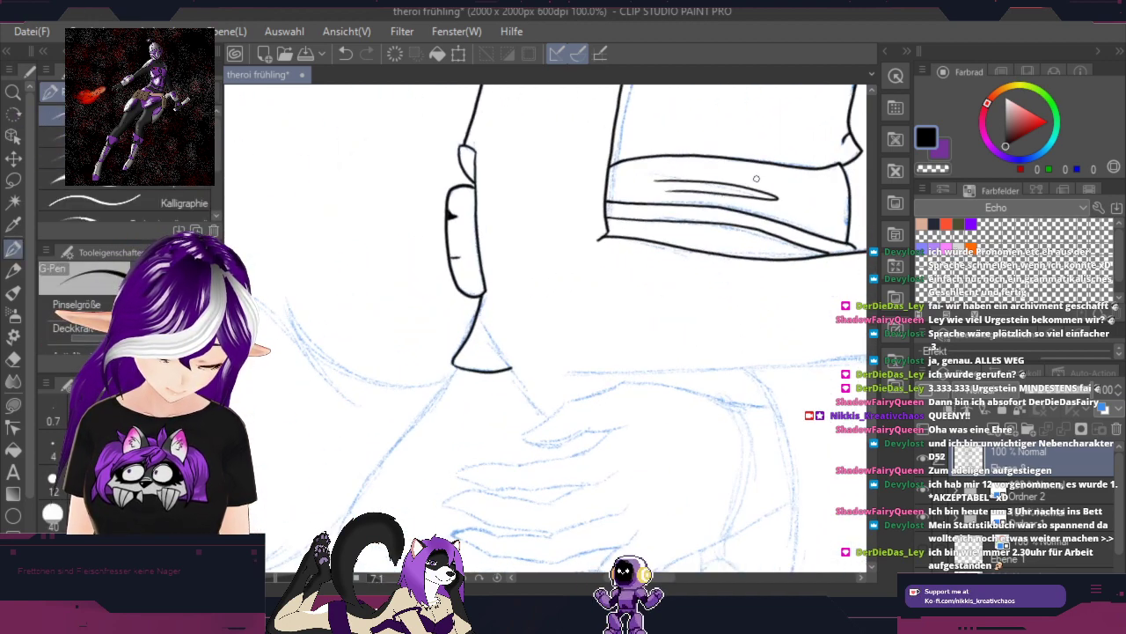
{"action": "scroll", "coordinate": [498, 337], "scroll_direction": "up", "scroll_amount": 2}
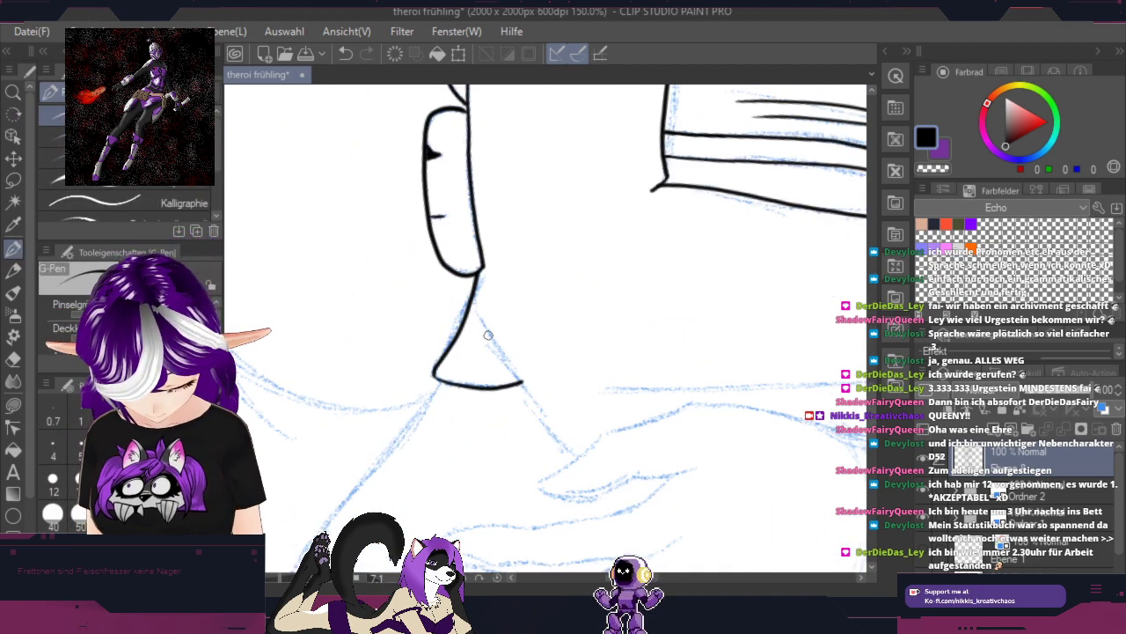
{"action": "mouse_move", "coordinate": [469, 293]}
{"action": "left_mouse_down"}
{"action": "mouse_move", "coordinate": [541, 431]}
{"action": "mouse_move", "coordinate": [614, 503]}
{"action": "left_mouse_up"}
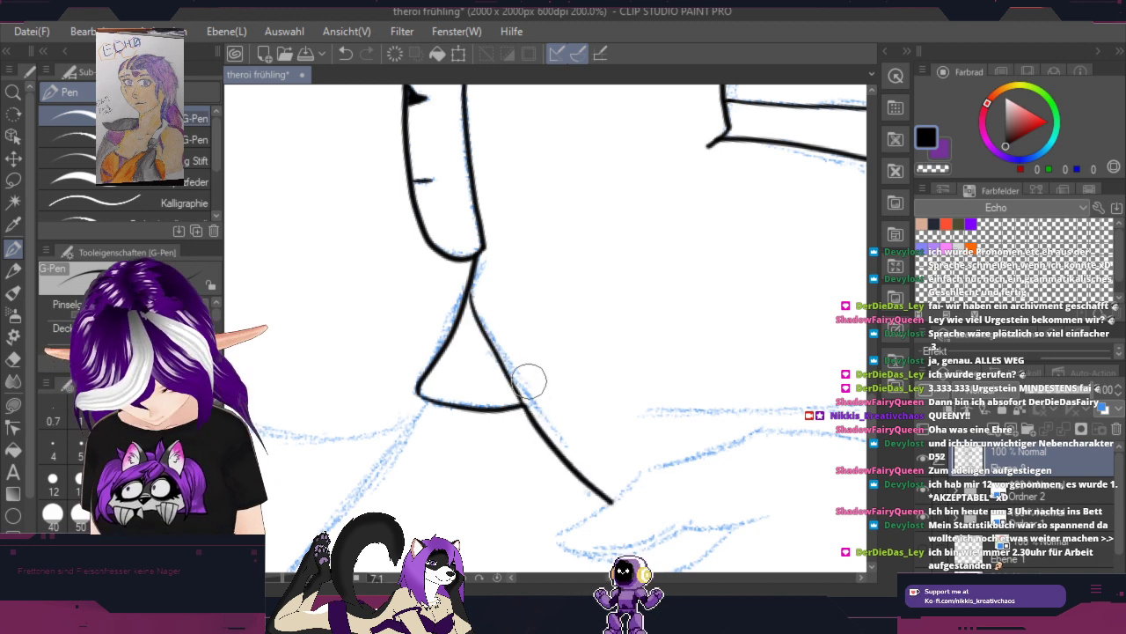
Step: Touch up the joint where the triangle's two long sides meet just below the elongated rounded shape
{"action": "scroll", "coordinate": [529, 380], "scroll_direction": "up", "scroll_amount": 3}
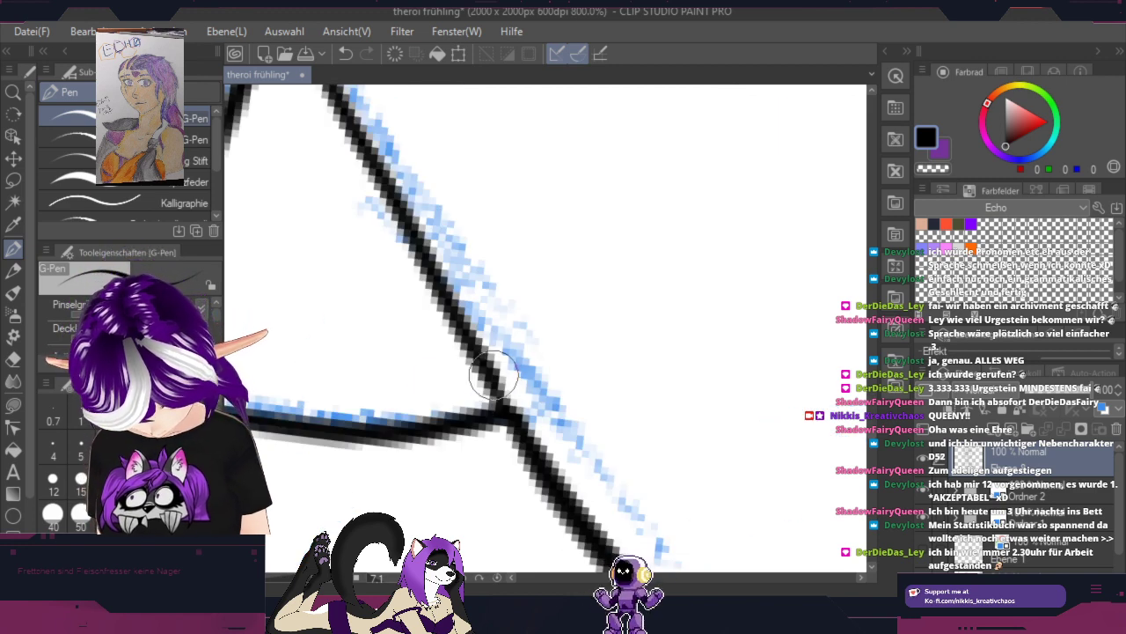
{"action": "scroll", "coordinate": [503, 401], "scroll_direction": "down", "scroll_amount": 3}
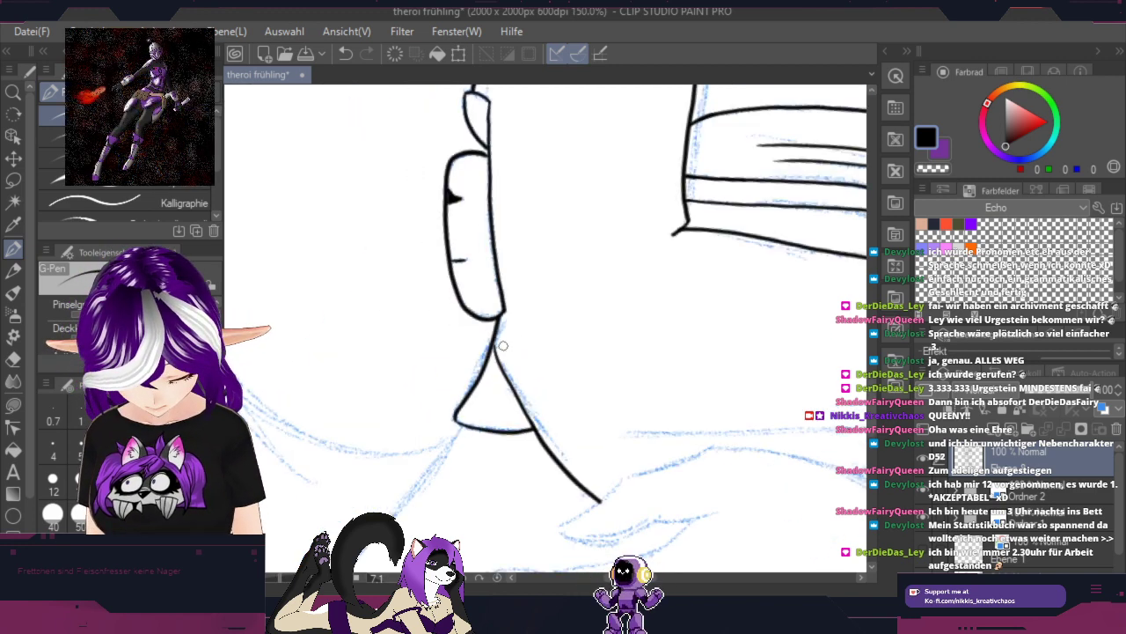
{"action": "scroll", "coordinate": [489, 350], "scroll_direction": "up", "scroll_amount": 3}
{"action": "mouse_move", "coordinate": [494, 347]}
{"action": "left_mouse_down"}
{"action": "mouse_move", "coordinate": [498, 425]}
{"action": "mouse_move", "coordinate": [491, 355]}
{"action": "mouse_move", "coordinate": [521, 474]}
{"action": "left_mouse_up"}
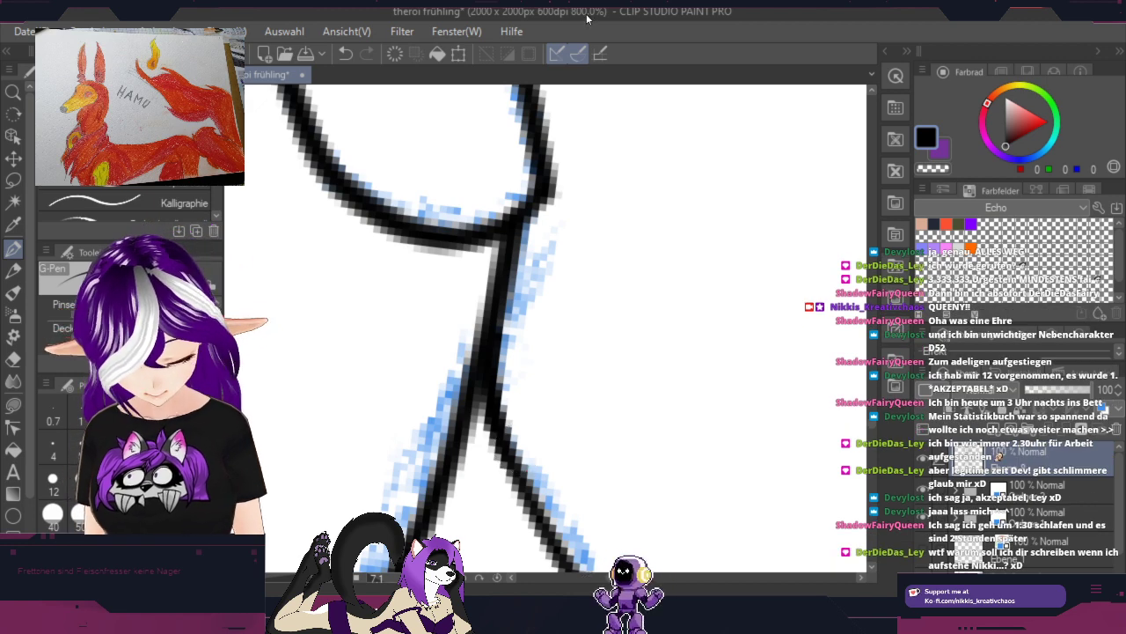
{"action": "scroll", "coordinate": [612, 325], "scroll_direction": "down", "scroll_amount": 5}
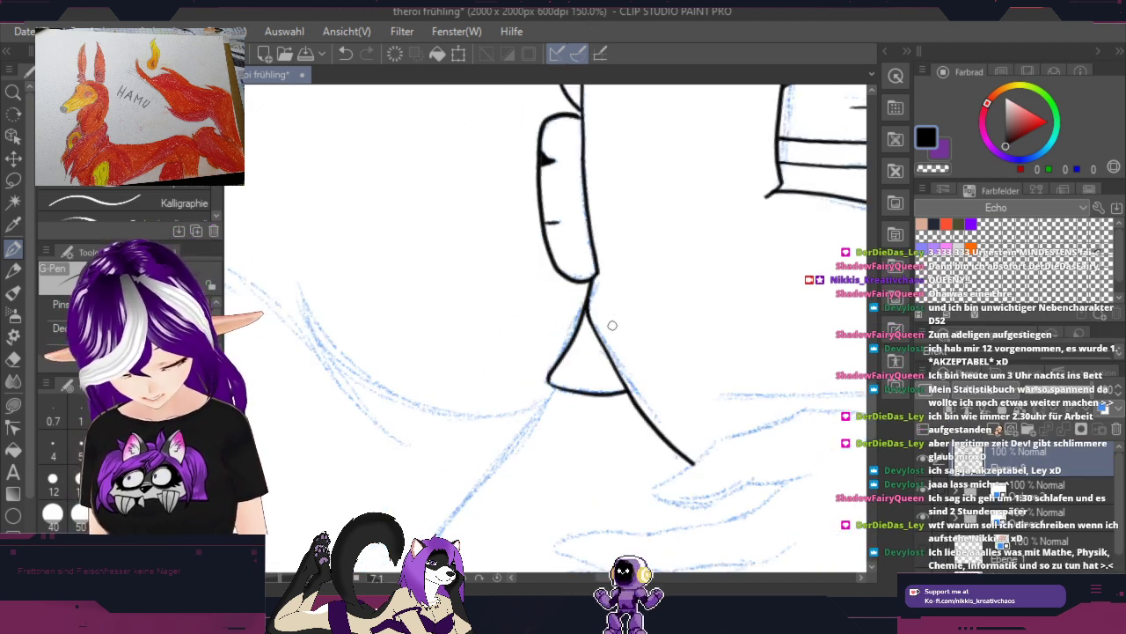
Step: Ink the first part of the sketched diagonal edge above the hand, up to where the curved outline branches off
{"action": "key", "text": "space"}
{"action": "left_click_drag", "start_coordinate": [803, 455], "coordinate": [429, 400]}
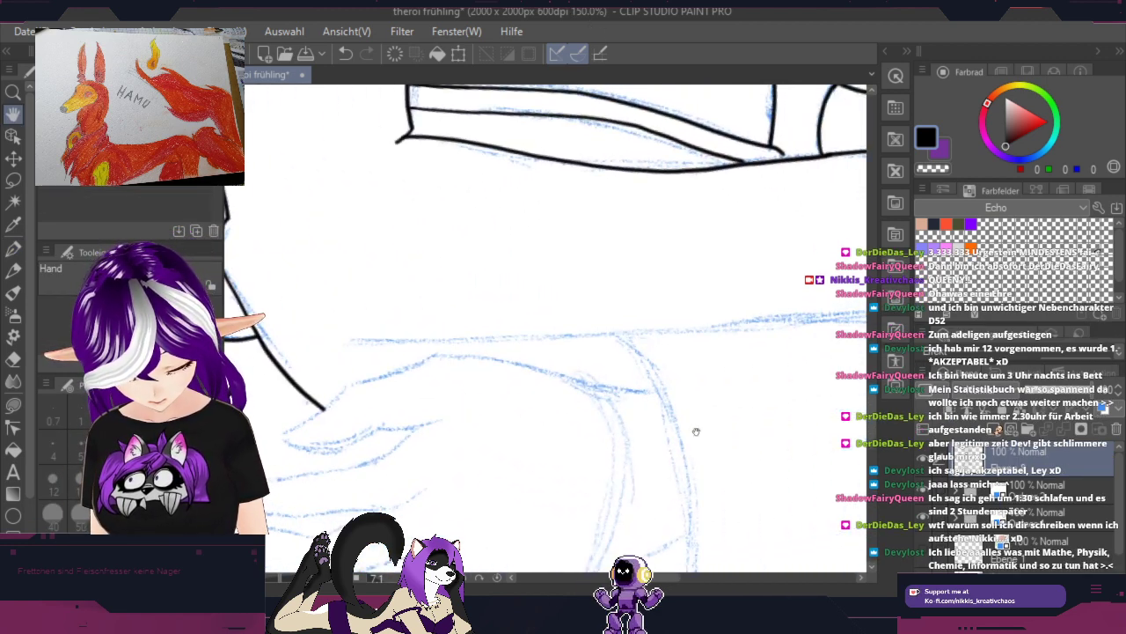
{"action": "key", "text": "shift+space"}
{"action": "left_click_drag", "start_coordinate": [720, 443], "coordinate": [756, 322]}
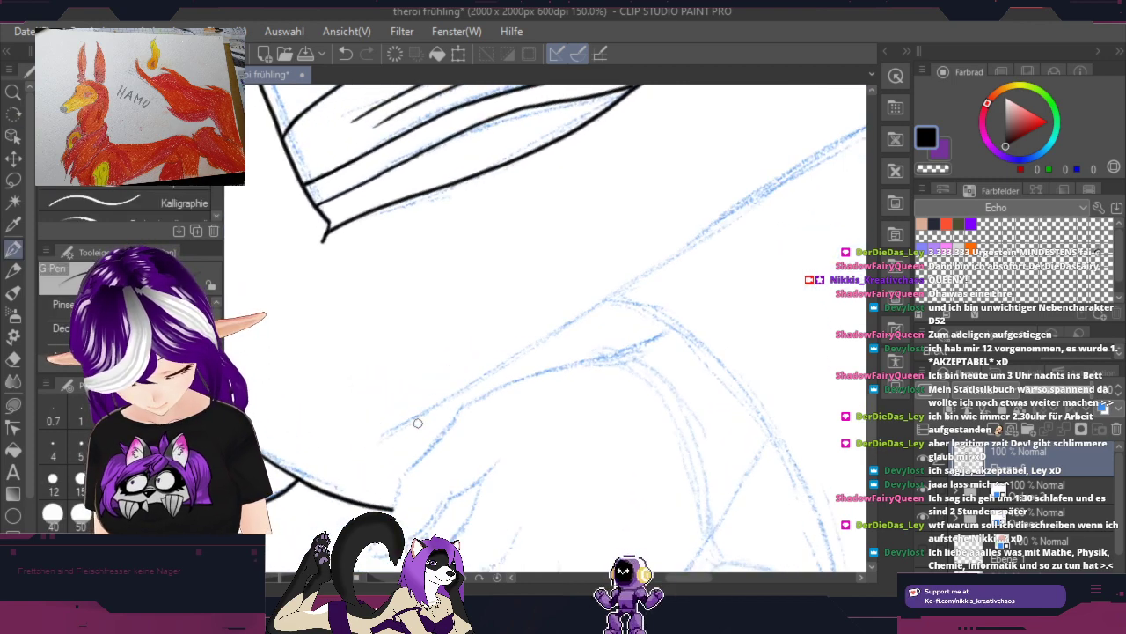
{"action": "scroll", "coordinate": [418, 422], "scroll_direction": "up", "scroll_amount": 4}
{"action": "mouse_move", "coordinate": [676, 244]}
{"action": "left_mouse_down"}
{"action": "mouse_move", "coordinate": [350, 443]}
{"action": "mouse_move", "coordinate": [715, 292]}
{"action": "mouse_move", "coordinate": [807, 237]}
{"action": "mouse_move", "coordinate": [637, 293]}
{"action": "mouse_move", "coordinate": [391, 430]}
{"action": "left_mouse_up"}
{"action": "key", "text": "space"}
{"action": "key", "text": "space"}
{"action": "left_click_drag", "start_coordinate": [759, 269], "coordinate": [301, 515]}
{"action": "mouse_move", "coordinate": [670, 311]}
{"action": "left_mouse_down"}
{"action": "mouse_move", "coordinate": [395, 448]}
{"action": "mouse_move", "coordinate": [397, 483]}
{"action": "mouse_move", "coordinate": [435, 472]}
{"action": "mouse_move", "coordinate": [487, 359]}
{"action": "left_mouse_up"}
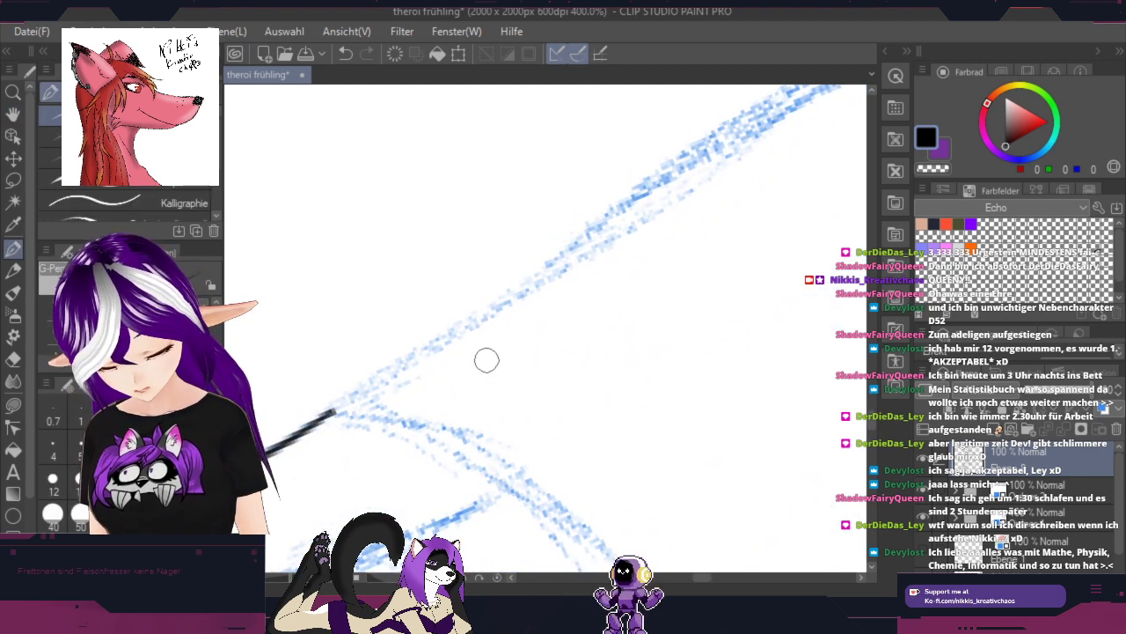
Step: Ink the rest of the diagonal edge from the existing inked corner back to the branching point, ending in a slight bend
{"action": "scroll", "coordinate": [487, 360], "scroll_direction": "down", "scroll_amount": 2}
{"action": "key", "text": "space"}
{"action": "mouse_move", "coordinate": [673, 457]}
{"action": "left_mouse_down"}
{"action": "mouse_move", "coordinate": [646, 410]}
{"action": "mouse_move", "coordinate": [589, 185]}
{"action": "mouse_move", "coordinate": [684, 234]}
{"action": "mouse_move", "coordinate": [733, 241]}
{"action": "left_mouse_up"}
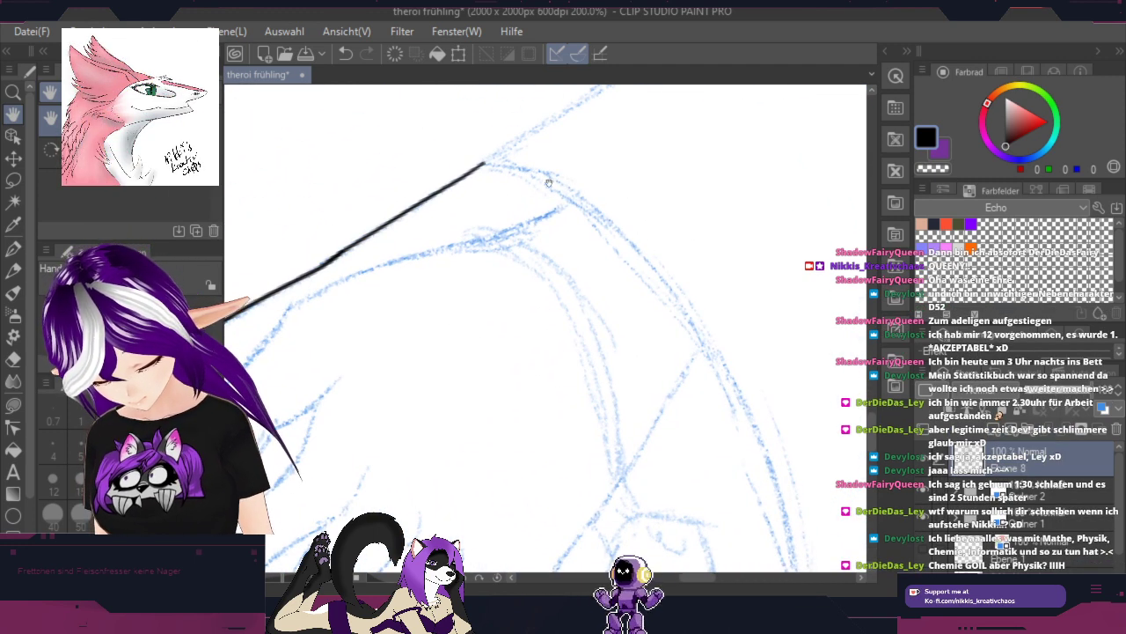
{"action": "left_click_drag", "start_coordinate": [666, 163], "coordinate": [422, 438]}
{"action": "left_click_drag", "start_coordinate": [521, 427], "coordinate": [696, 309]}
{"action": "scroll", "coordinate": [713, 311], "scroll_direction": "down", "scroll_amount": 1}
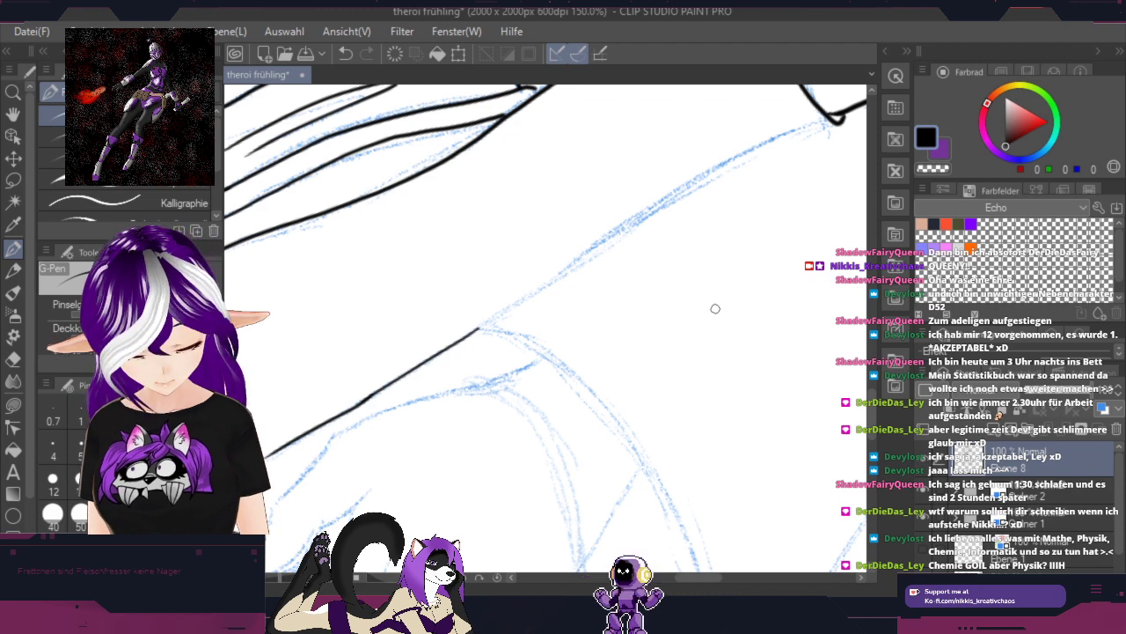
{"action": "mouse_move", "coordinate": [840, 121]}
{"action": "left_mouse_down"}
{"action": "mouse_move", "coordinate": [574, 268]}
{"action": "mouse_move", "coordinate": [508, 327]}
{"action": "mouse_move", "coordinate": [472, 332]}
{"action": "left_mouse_up"}
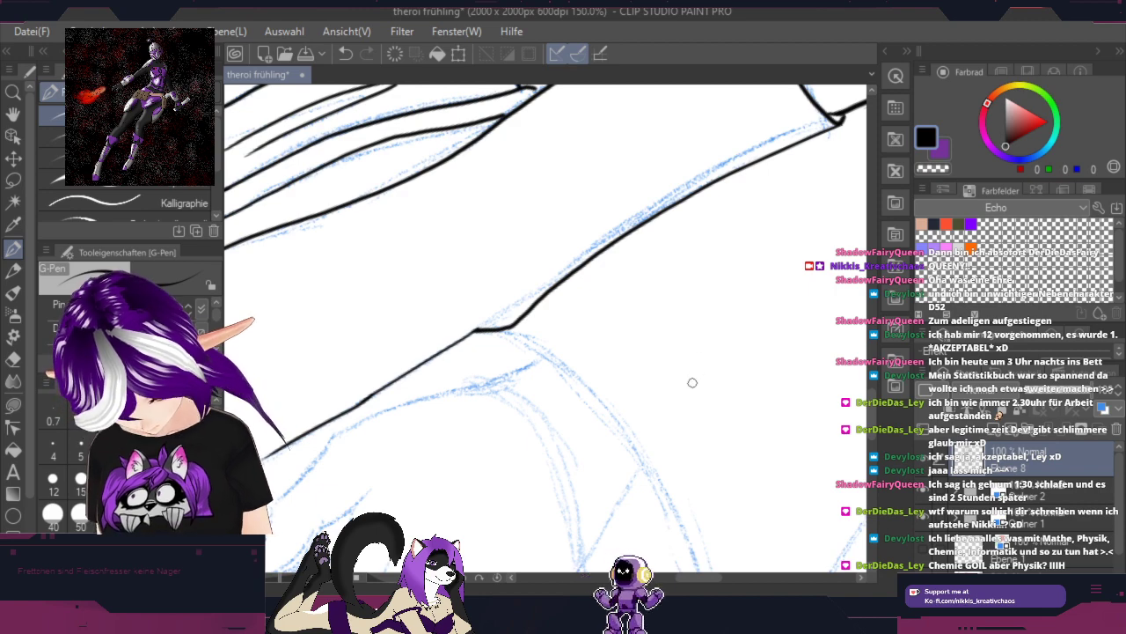
{"action": "key", "text": "r"}
{"action": "left_click_drag", "start_coordinate": [712, 375], "coordinate": [493, 498]}
{"action": "key", "text": "space"}
{"action": "left_click_drag", "start_coordinate": [467, 433], "coordinate": [684, 410]}
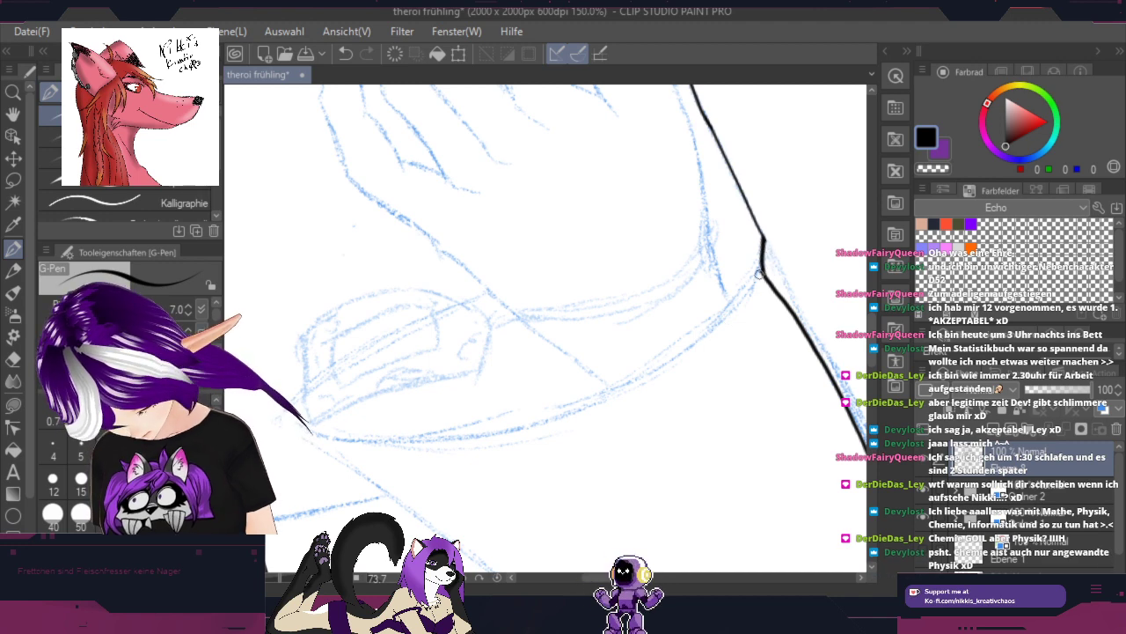
{"action": "mouse_move", "coordinate": [758, 274]}
{"action": "left_mouse_down"}
{"action": "mouse_move", "coordinate": [606, 382]}
{"action": "mouse_move", "coordinate": [494, 419]}
{"action": "mouse_move", "coordinate": [386, 433]}
{"action": "mouse_move", "coordinate": [300, 406]}
{"action": "left_mouse_up"}
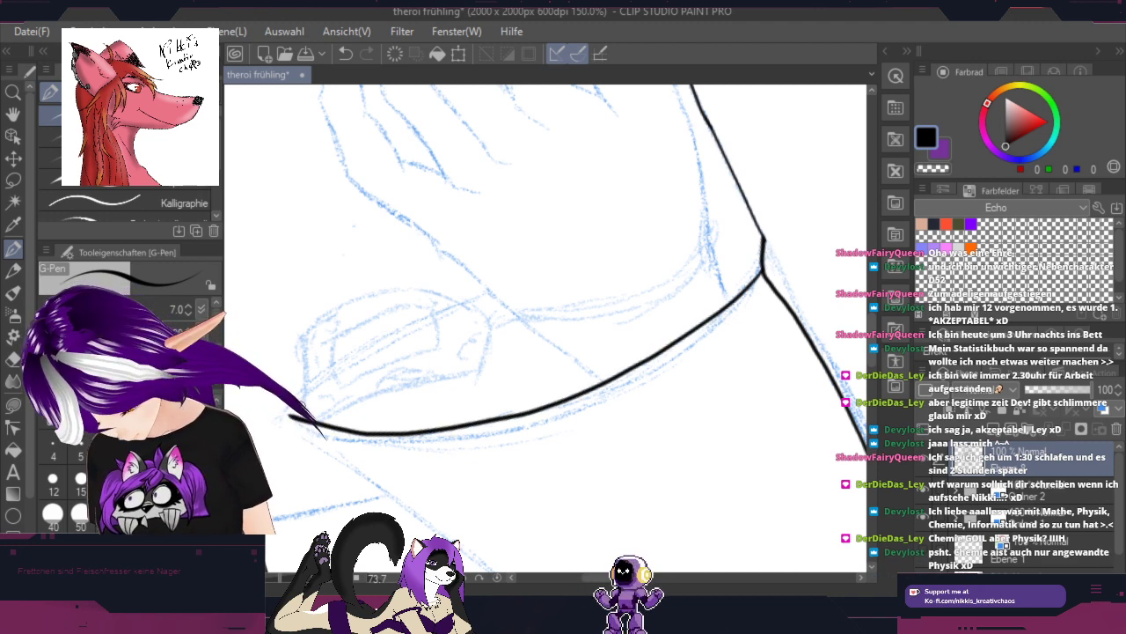
{"action": "left_click", "coordinate": [345, 54]}
Step: Ink the long curved outline from the bend to the pointed end beside the sketched banded shape, and add a short edge turning back there
{"action": "key", "text": "shift+space"}
{"action": "mouse_move", "coordinate": [736, 216]}
{"action": "left_mouse_down"}
{"action": "mouse_move", "coordinate": [751, 261]}
{"action": "mouse_move", "coordinate": [305, 458]}
{"action": "mouse_move", "coordinate": [327, 493]}
{"action": "left_mouse_up"}
{"action": "mouse_move", "coordinate": [329, 433]}
{"action": "left_mouse_down"}
{"action": "mouse_move", "coordinate": [617, 212]}
{"action": "mouse_move", "coordinate": [796, 211]}
{"action": "left_mouse_up"}
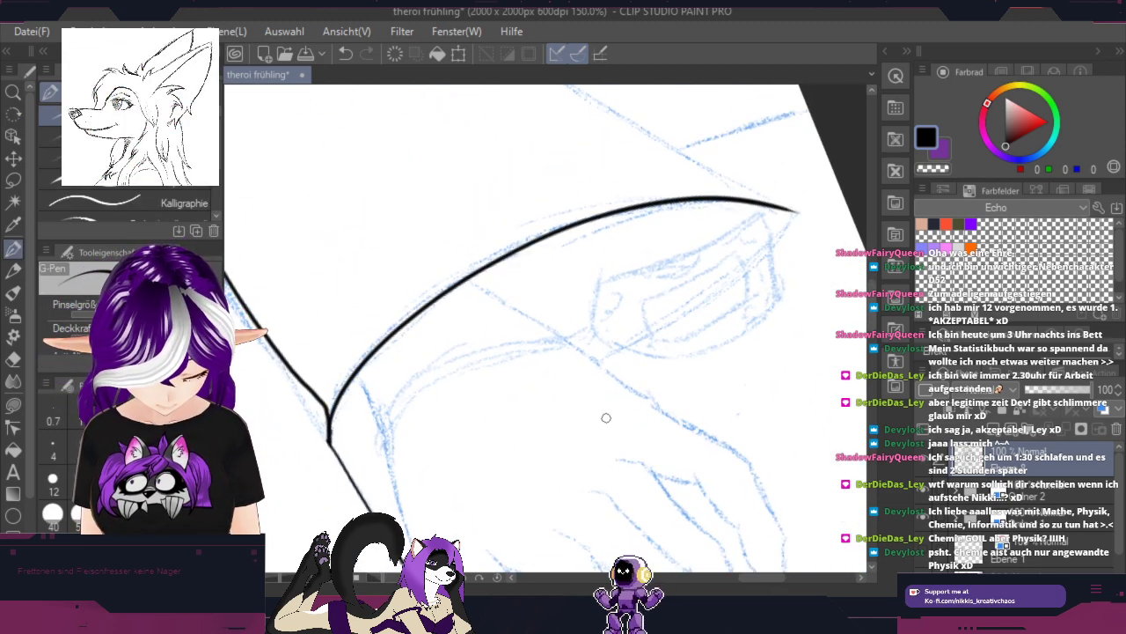
{"action": "key", "text": "space"}
{"action": "left_click_drag", "start_coordinate": [761, 330], "coordinate": [618, 406]}
{"action": "scroll", "coordinate": [669, 305], "scroll_direction": "up", "scroll_amount": 1}
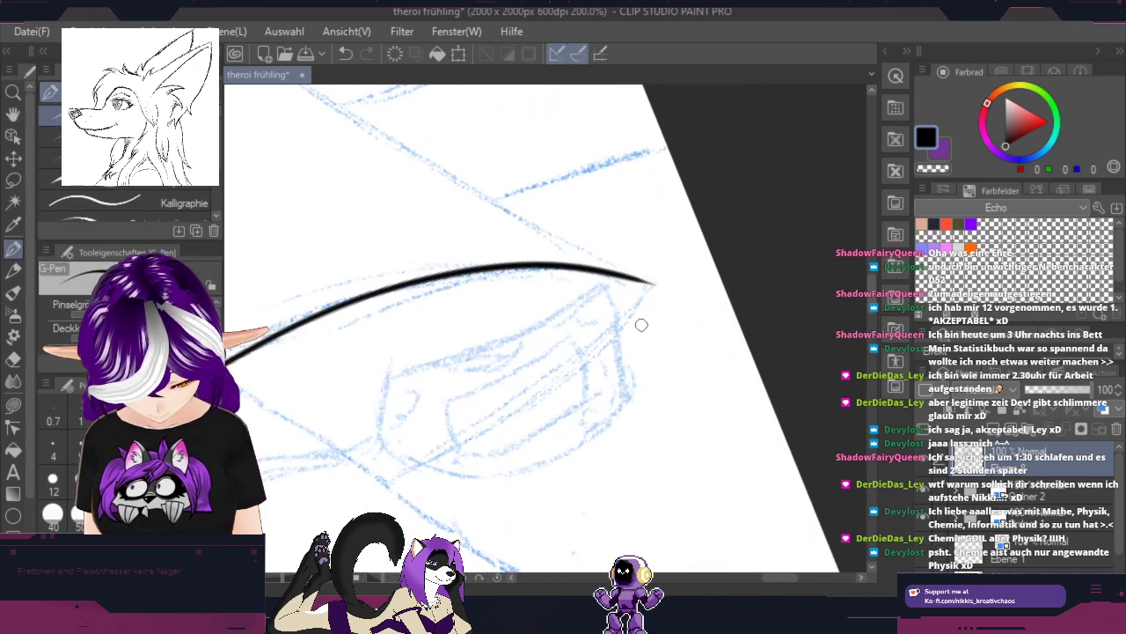
{"action": "scroll", "coordinate": [642, 325], "scroll_direction": "up", "scroll_amount": 2}
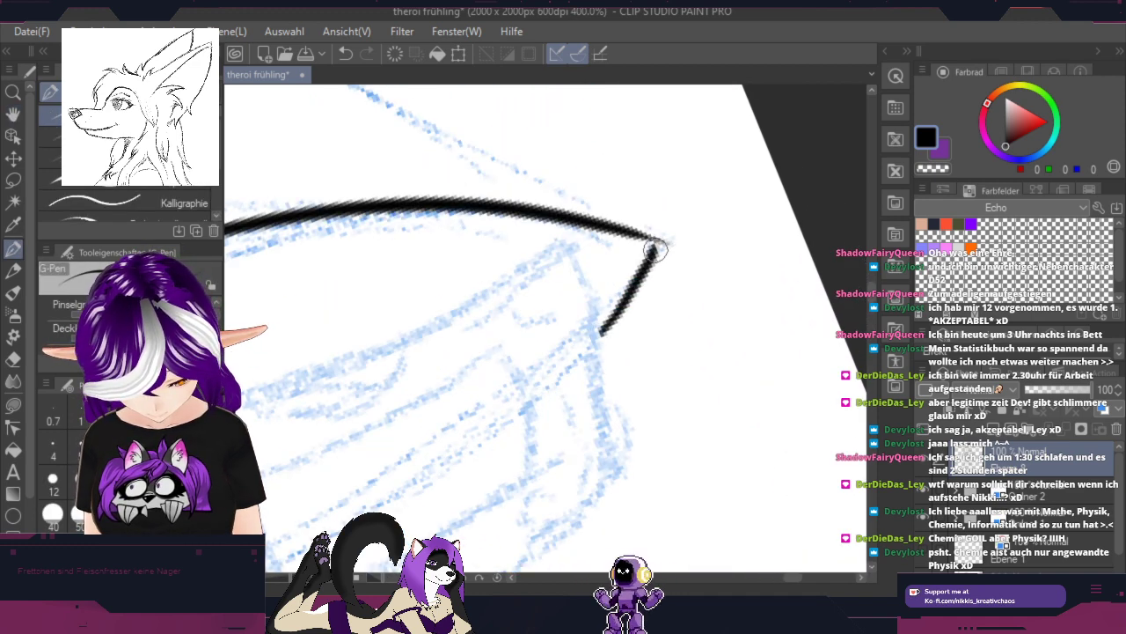
Step: Ink a short straight line at the corner where the sketched hanging tag meets the diagonal sketch line
{"action": "key", "text": "space"}
{"action": "left_click_drag", "start_coordinate": [507, 486], "coordinate": [849, 207]}
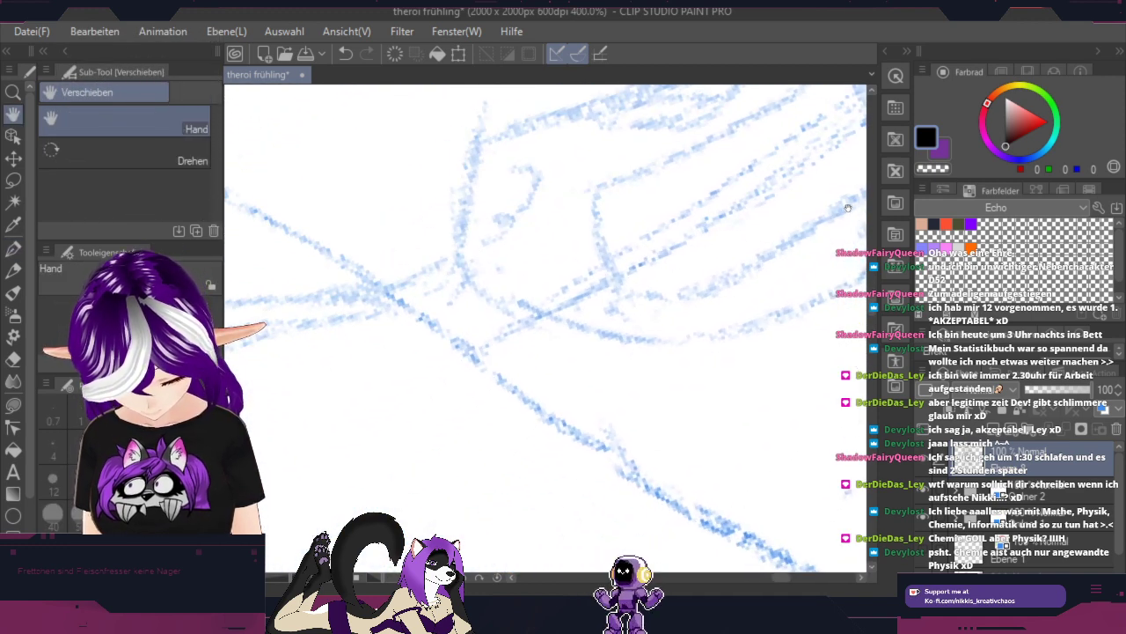
{"action": "key", "text": "p"}
{"action": "left_click_drag", "start_coordinate": [473, 348], "coordinate": [545, 313]}
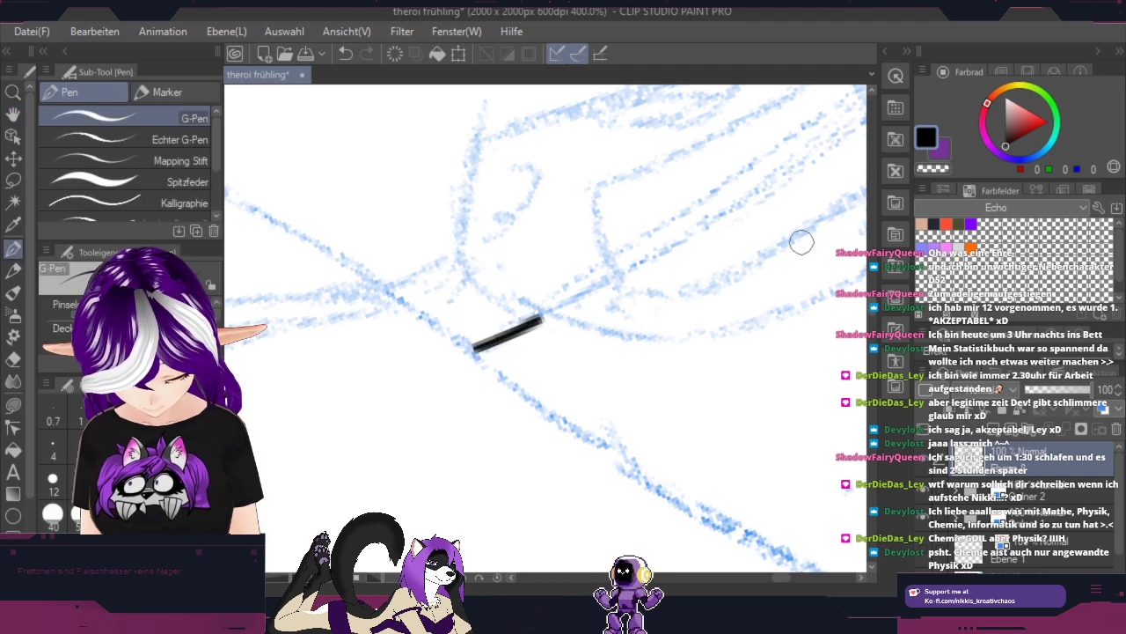
Step: Ink the short edge from the long outline to the strap's rounded upper tip and the strap's two long curved sides
{"action": "key", "text": "shift+space"}
{"action": "left_click_drag", "start_coordinate": [802, 242], "coordinate": [535, 453]}
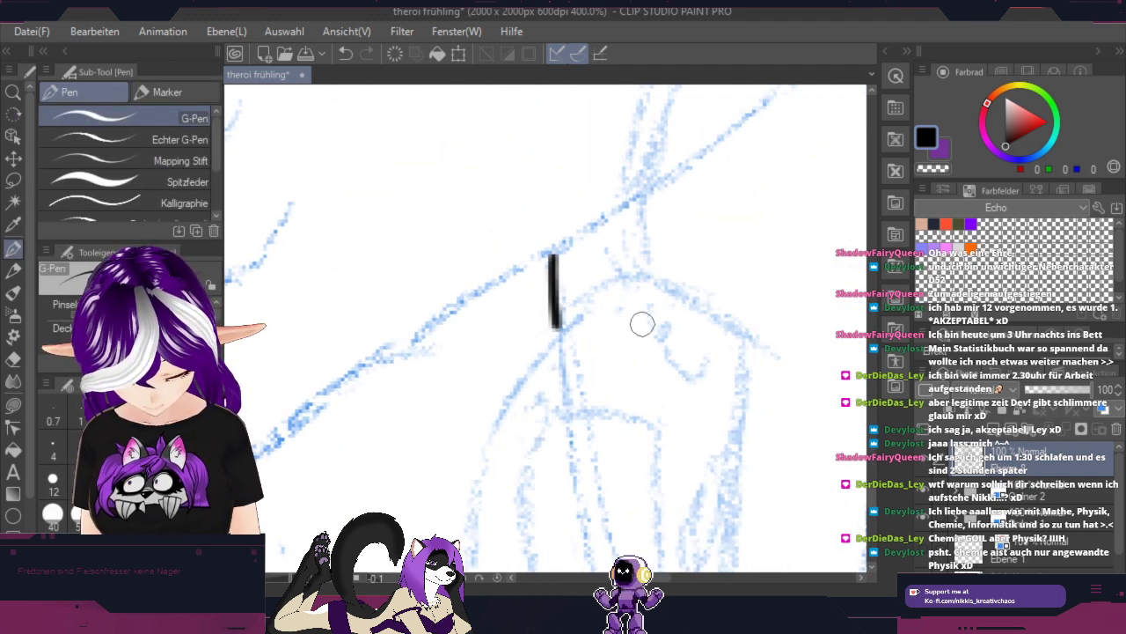
{"action": "scroll", "coordinate": [642, 324], "scroll_direction": "down", "scroll_amount": 3}
{"action": "key", "text": "space"}
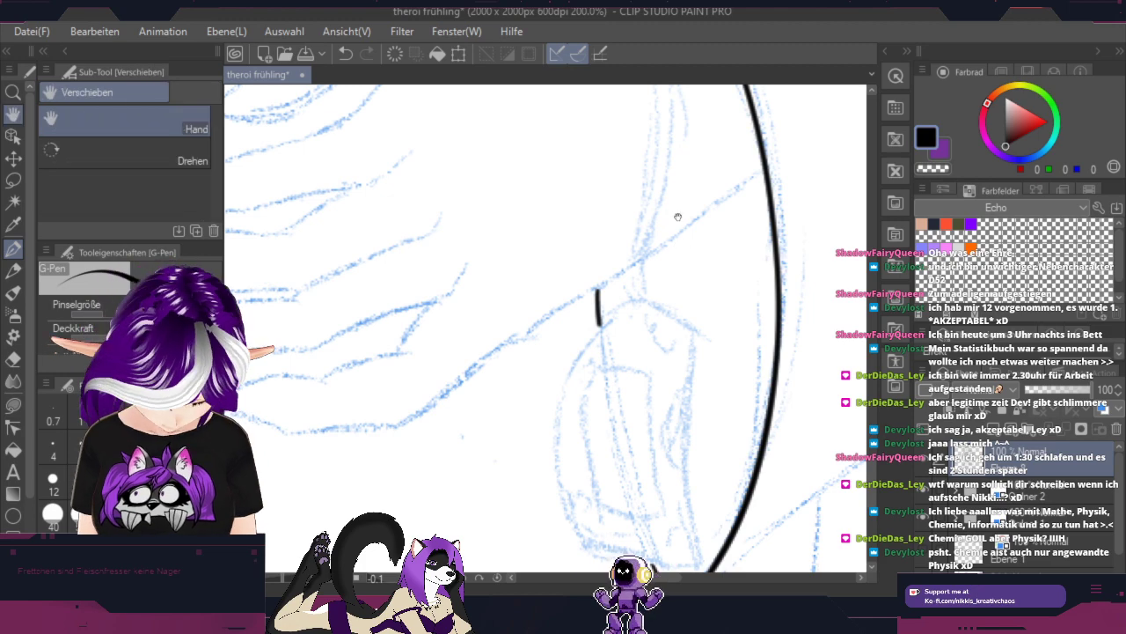
{"action": "left_click_drag", "start_coordinate": [677, 214], "coordinate": [726, 464]}
{"action": "key", "text": "p"}
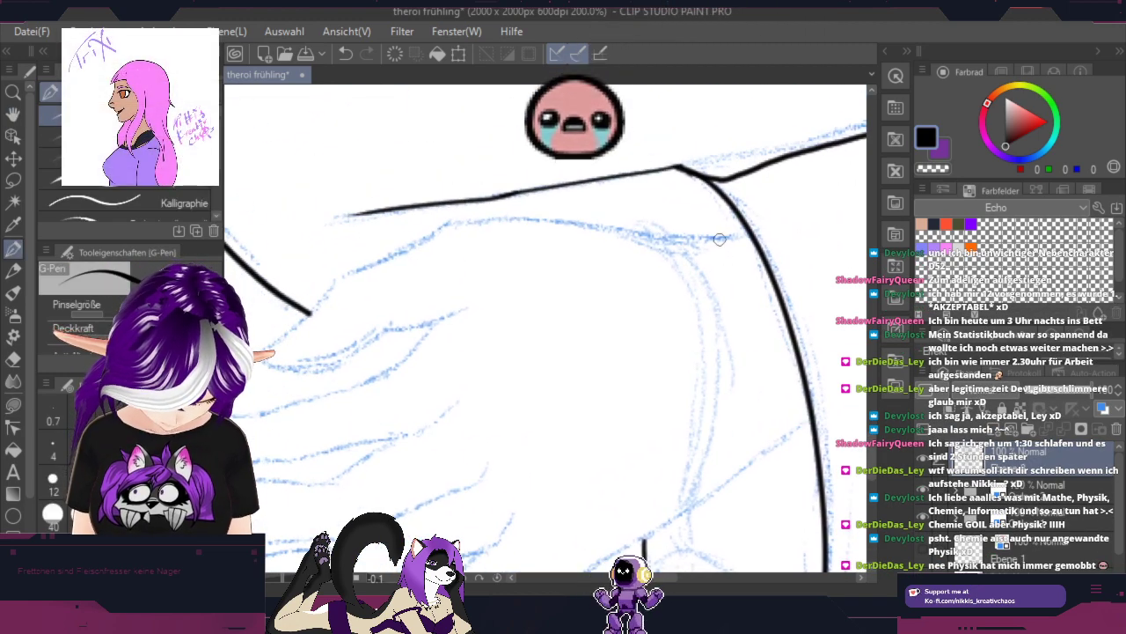
{"action": "left_click_drag", "start_coordinate": [680, 238], "coordinate": [754, 235]}
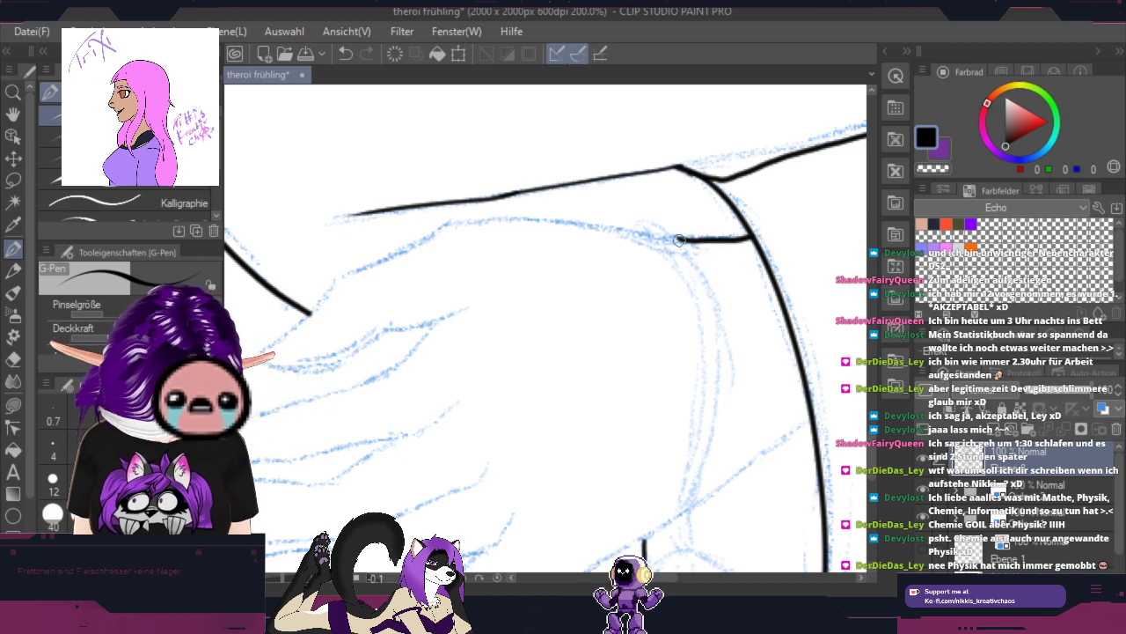
{"action": "left_click_drag", "start_coordinate": [661, 234], "coordinate": [665, 235]}
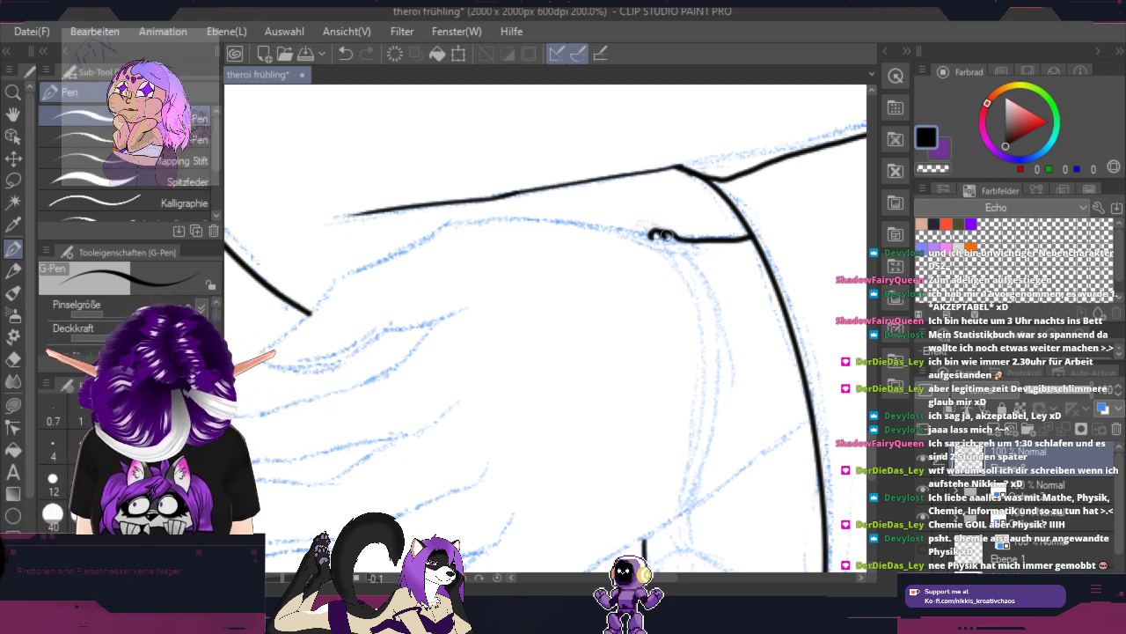
{"action": "mouse_move", "coordinate": [670, 270]}
{"action": "left_mouse_down"}
{"action": "mouse_move", "coordinate": [699, 371]}
{"action": "mouse_move", "coordinate": [682, 479]}
{"action": "left_mouse_up"}
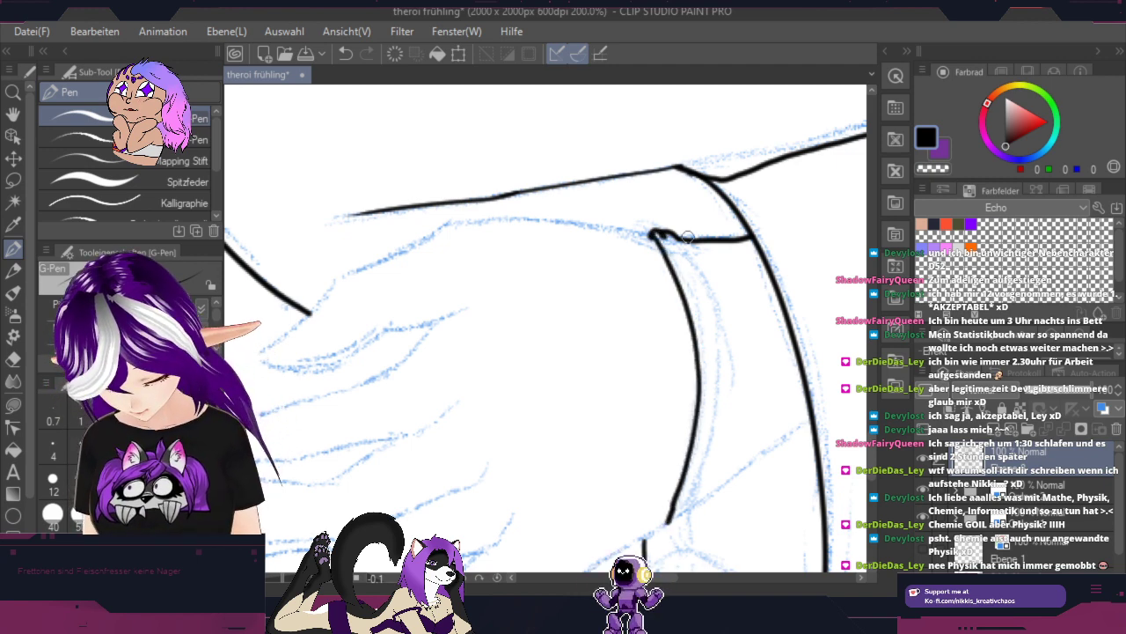
{"action": "mouse_move", "coordinate": [697, 280]}
{"action": "left_mouse_down"}
{"action": "mouse_move", "coordinate": [717, 378]}
{"action": "mouse_move", "coordinate": [700, 480]}
{"action": "left_mouse_up"}
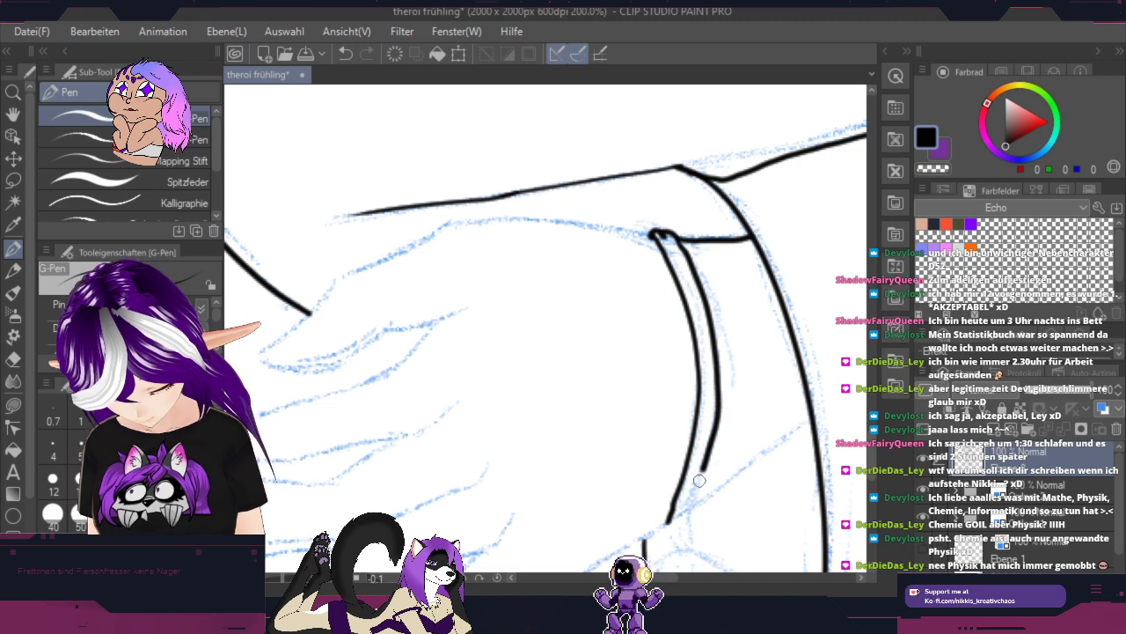
{"action": "left_click_drag", "start_coordinate": [684, 272], "coordinate": [702, 335]}
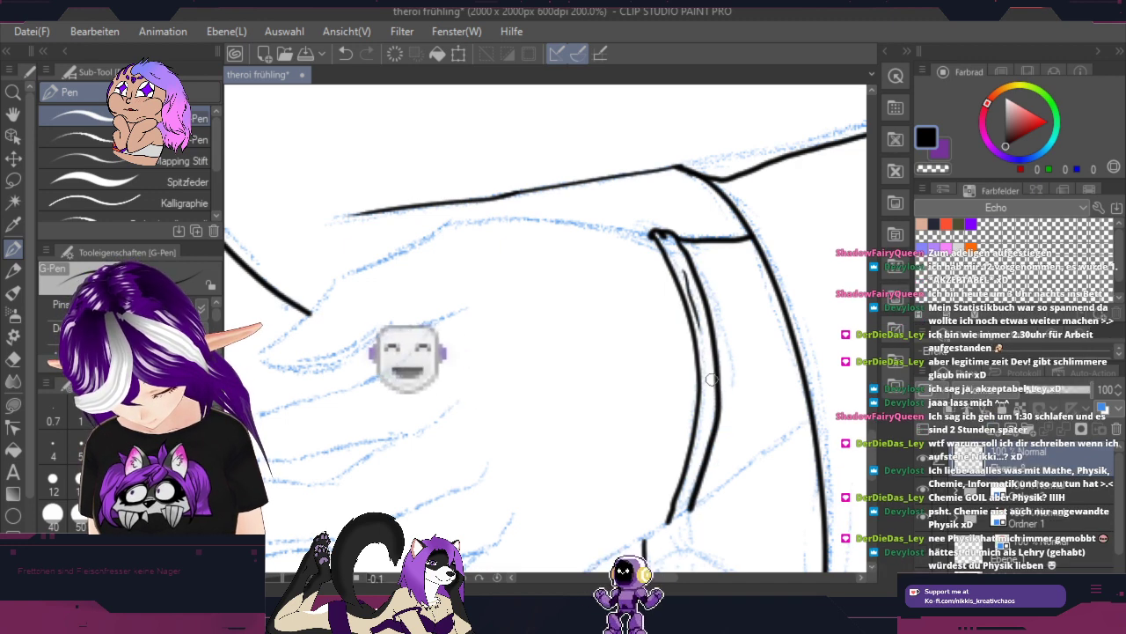
{"action": "left_click_drag", "start_coordinate": [709, 418], "coordinate": [689, 515]}
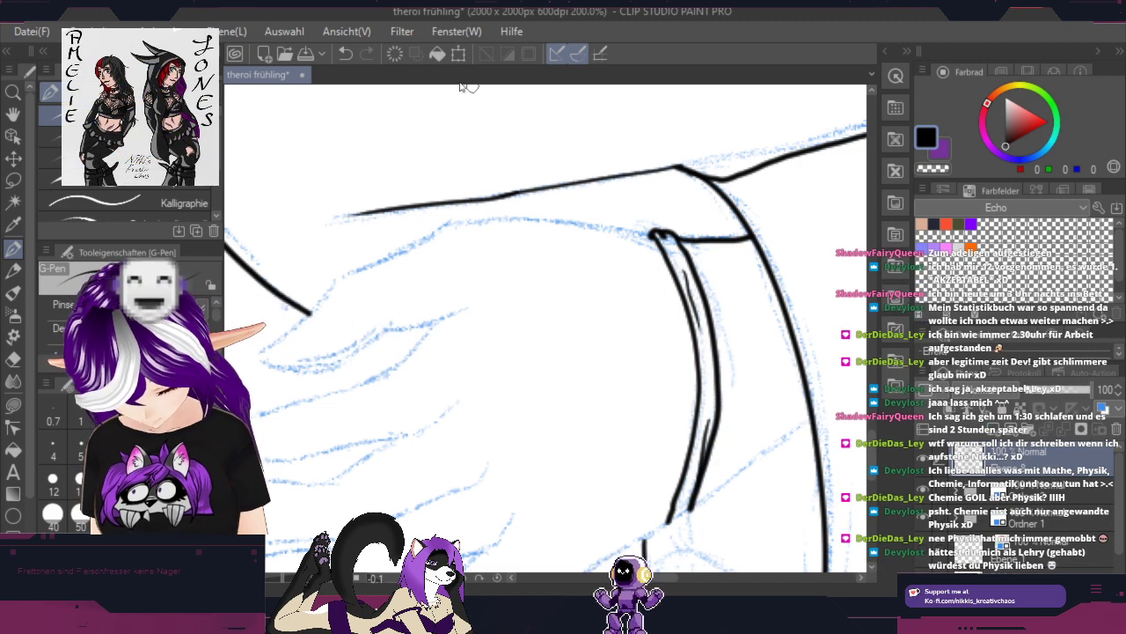
{"action": "left_click", "coordinate": [346, 55]}
{"action": "left_click", "coordinate": [346, 55]}
Step: Ink the upper portion of a thin broken line running lengthwise inside the curved strap
{"action": "mouse_move", "coordinate": [770, 420]}
{"action": "left_mouse_down"}
{"action": "mouse_move", "coordinate": [787, 350]}
{"action": "mouse_move", "coordinate": [628, 117]}
{"action": "left_mouse_up"}
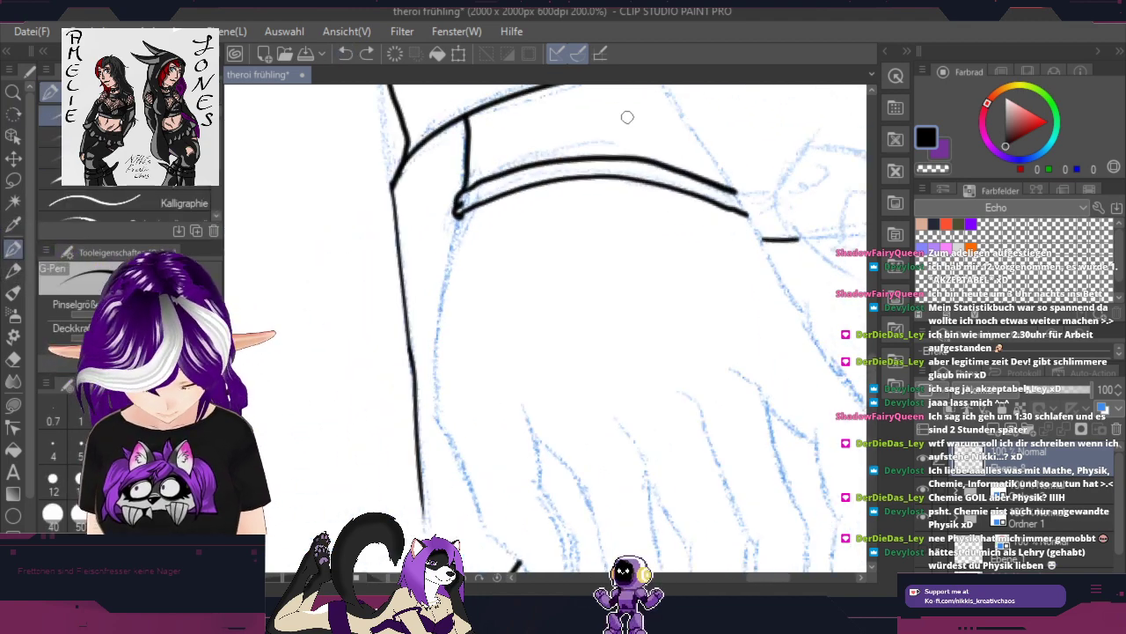
{"action": "scroll", "coordinate": [563, 176], "scroll_direction": "up", "scroll_amount": 3}
{"action": "left_click_drag", "start_coordinate": [616, 306], "coordinate": [604, 278]}
{"action": "mouse_move", "coordinate": [455, 351]}
{"action": "left_mouse_down"}
{"action": "mouse_move", "coordinate": [514, 354]}
{"action": "mouse_move", "coordinate": [344, 406]}
{"action": "mouse_move", "coordinate": [478, 238]}
{"action": "mouse_move", "coordinate": [714, 93]}
{"action": "mouse_move", "coordinate": [321, 385]}
{"action": "left_mouse_up"}
{"action": "key", "text": "r"}
{"action": "left_click", "coordinate": [15, 251]}
{"action": "key", "text": "space"}
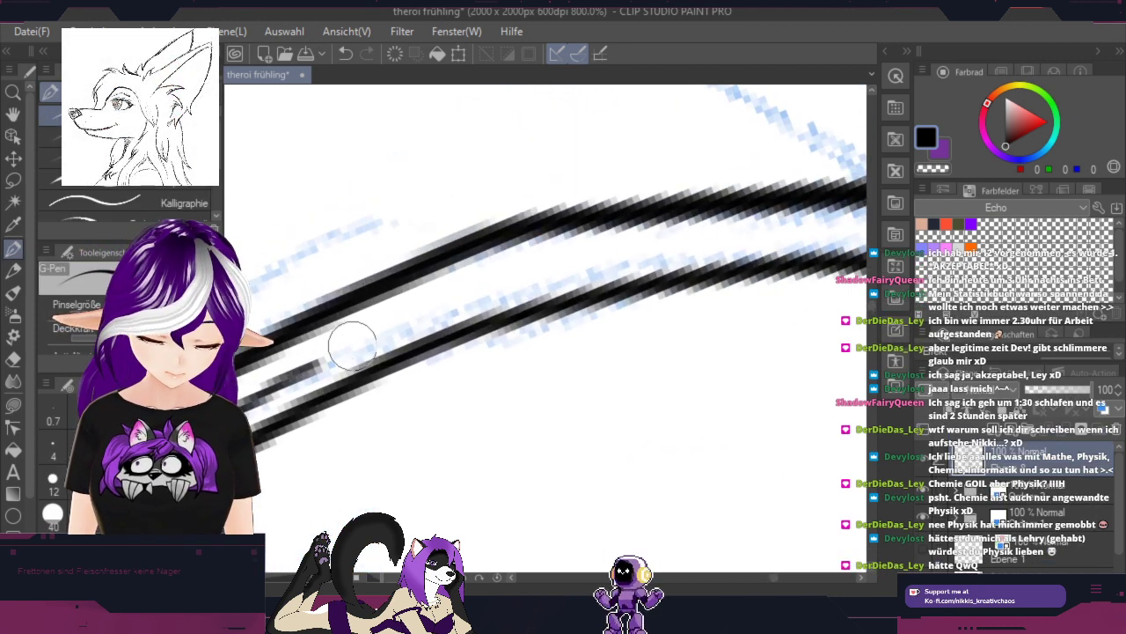
{"action": "left_click_drag", "start_coordinate": [356, 346], "coordinate": [594, 255]}
Step: Continue the broken inner line towards the strap's lower end and close that end with a short edge
{"action": "key", "text": "shift+space"}
{"action": "mouse_move", "coordinate": [837, 341]}
{"action": "left_mouse_down"}
{"action": "mouse_move", "coordinate": [796, 202]}
{"action": "mouse_move", "coordinate": [540, 395]}
{"action": "left_mouse_up"}
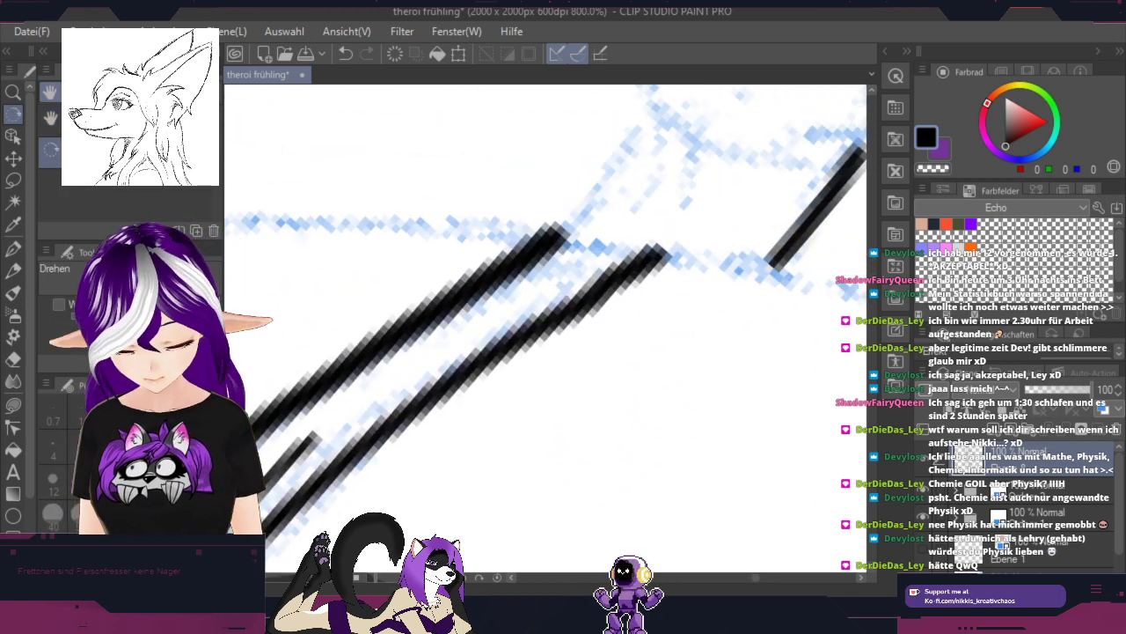
{"action": "key", "text": "p"}
{"action": "mouse_move", "coordinate": [360, 397]}
{"action": "left_mouse_down"}
{"action": "mouse_move", "coordinate": [579, 266]}
{"action": "mouse_move", "coordinate": [592, 248]}
{"action": "mouse_move", "coordinate": [560, 232]}
{"action": "mouse_move", "coordinate": [604, 235]}
{"action": "mouse_move", "coordinate": [584, 258]}
{"action": "mouse_move", "coordinate": [599, 236]}
{"action": "mouse_move", "coordinate": [631, 236]}
{"action": "mouse_move", "coordinate": [653, 251]}
{"action": "left_mouse_up"}
{"action": "key", "text": "shift+space"}
{"action": "mouse_move", "coordinate": [781, 246]}
{"action": "left_mouse_down"}
{"action": "mouse_move", "coordinate": [654, 372]}
{"action": "mouse_move", "coordinate": [489, 415]}
{"action": "left_mouse_up"}
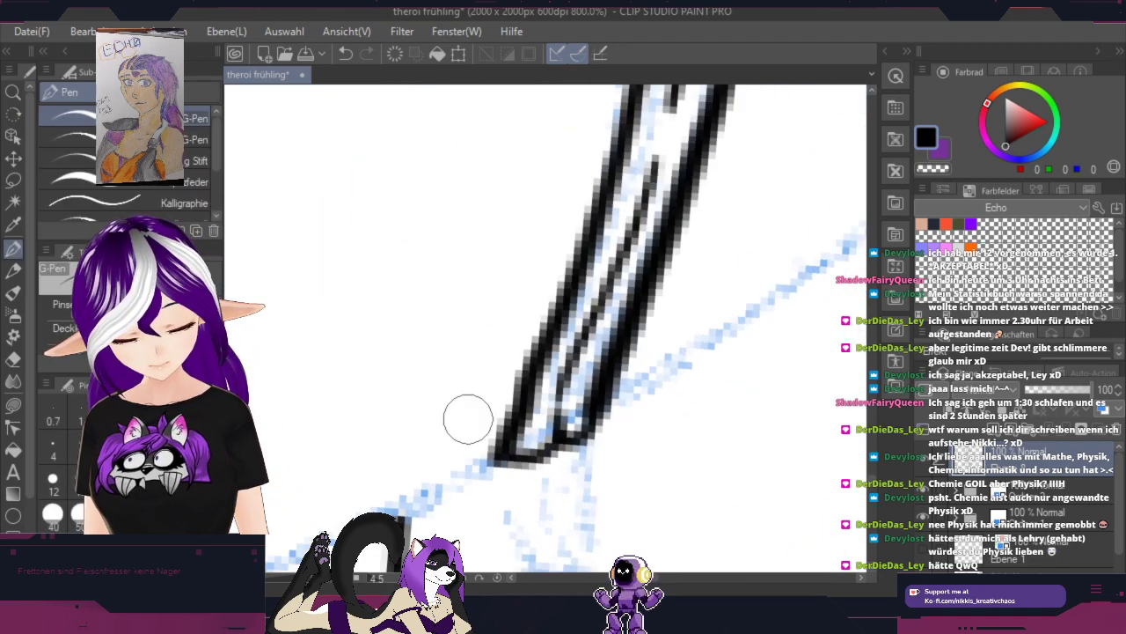
Step: Ink a thick diagonal line from the strap's lower end to the long outline, and join the strap to the short line below
{"action": "scroll", "coordinate": [674, 345], "scroll_direction": "down", "scroll_amount": 4}
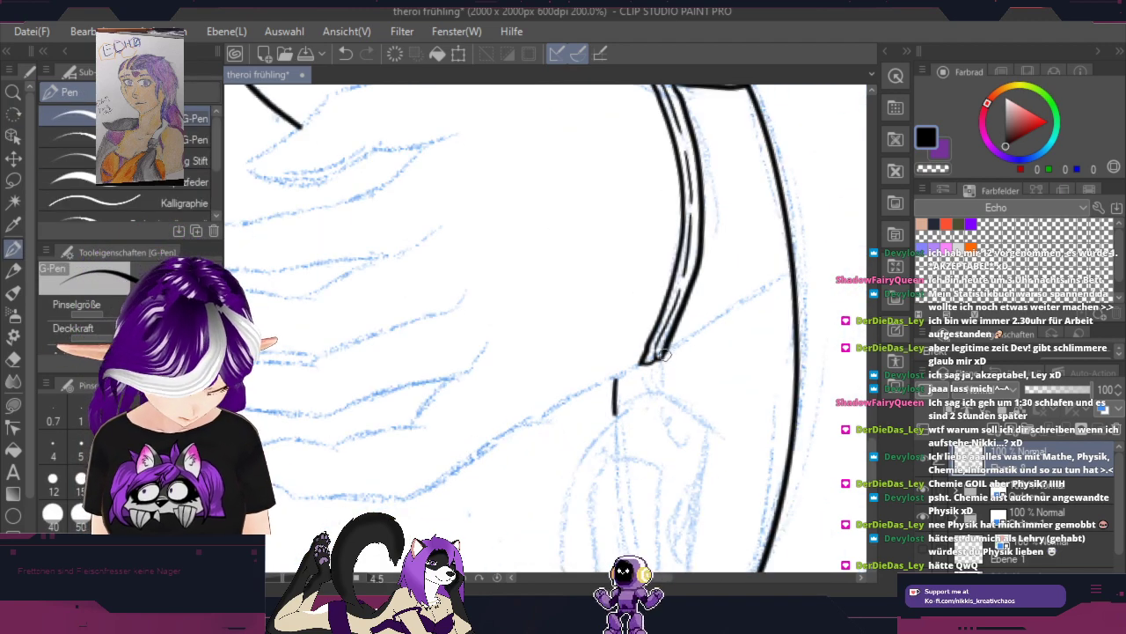
{"action": "left_click_drag", "start_coordinate": [667, 354], "coordinate": [744, 302]}
{"action": "scroll", "coordinate": [792, 271], "scroll_direction": "up", "scroll_amount": 2}
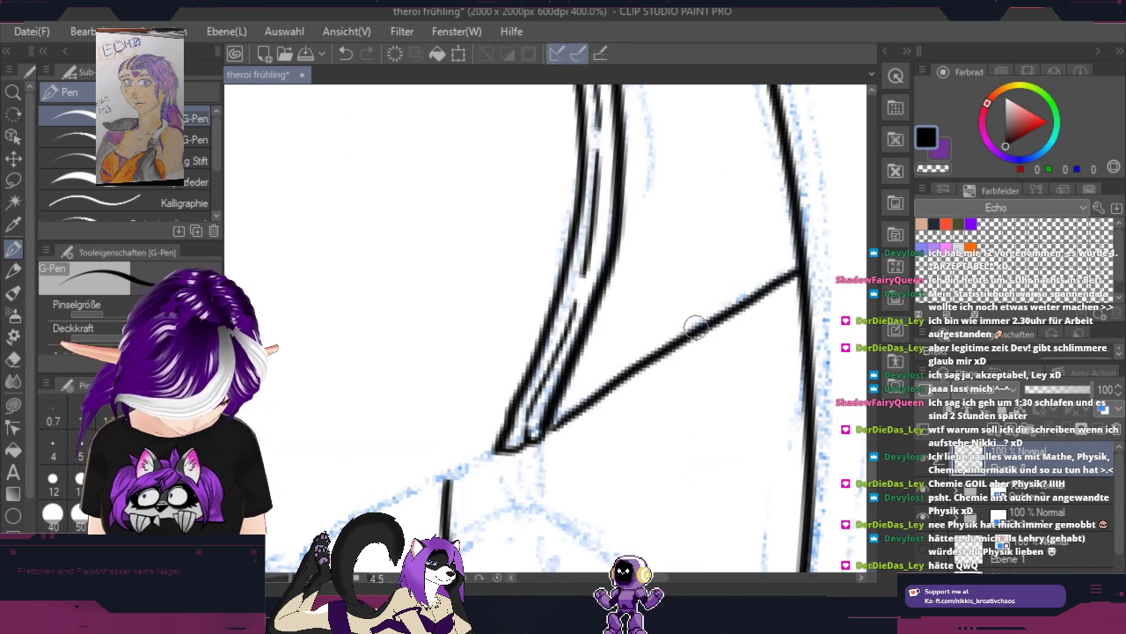
{"action": "left_click_drag", "start_coordinate": [550, 431], "coordinate": [789, 271]}
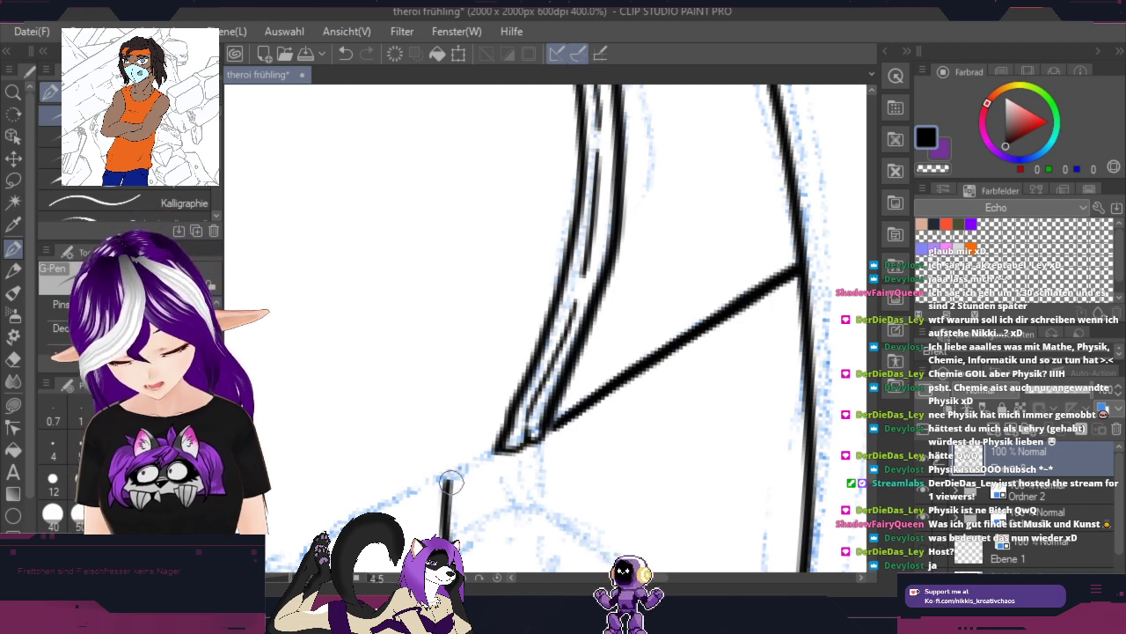
{"action": "left_click_drag", "start_coordinate": [451, 481], "coordinate": [499, 448]}
Step: Save the drawing and ink the hanging tag's peaked upper edge with a small ring at its tip
{"action": "key", "text": "space"}
{"action": "left_click_drag", "start_coordinate": [690, 492], "coordinate": [750, 125]}
{"action": "scroll", "coordinate": [720, 217], "scroll_direction": "down", "scroll_amount": 2}
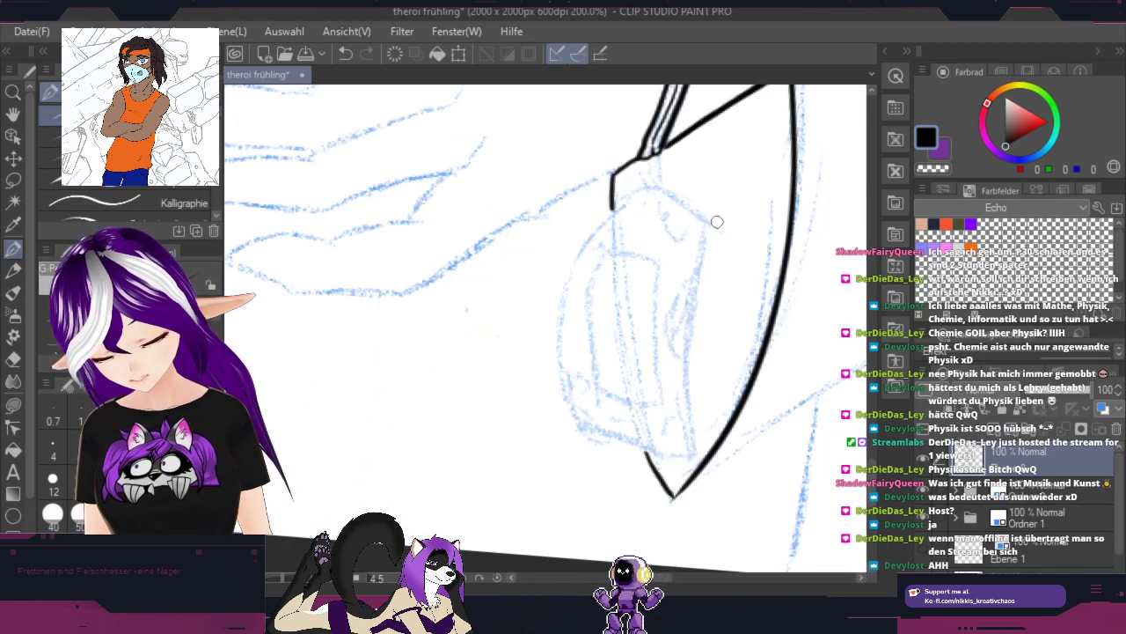
{"action": "scroll", "coordinate": [733, 238], "scroll_direction": "up", "scroll_amount": 2}
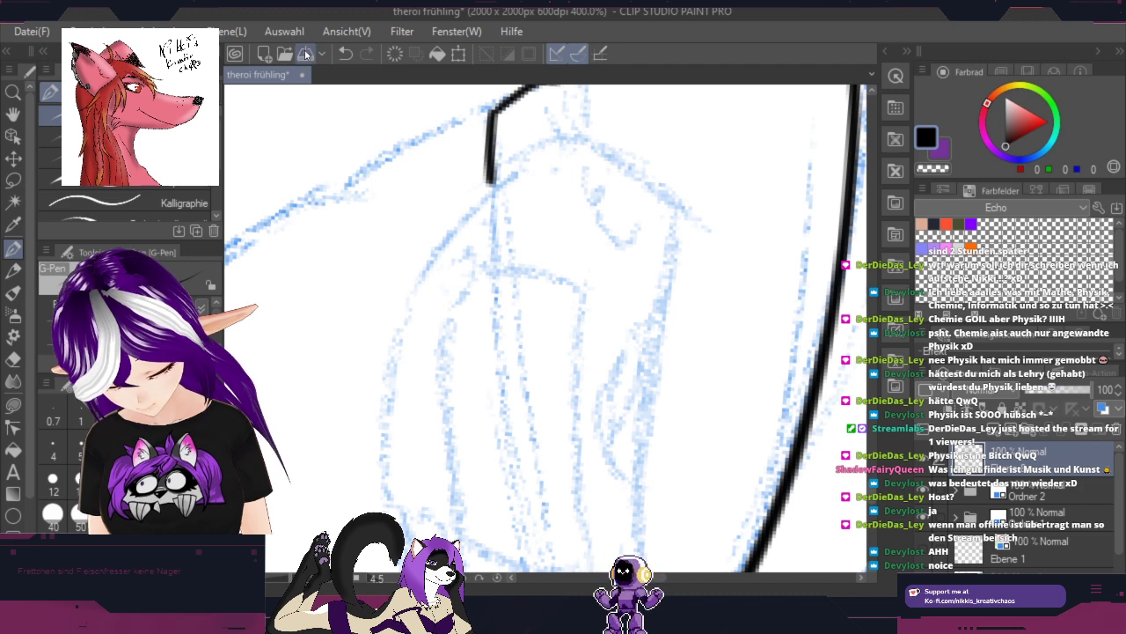
{"action": "left_click", "coordinate": [306, 55]}
{"action": "left_click_drag", "start_coordinate": [426, 263], "coordinate": [543, 152]}
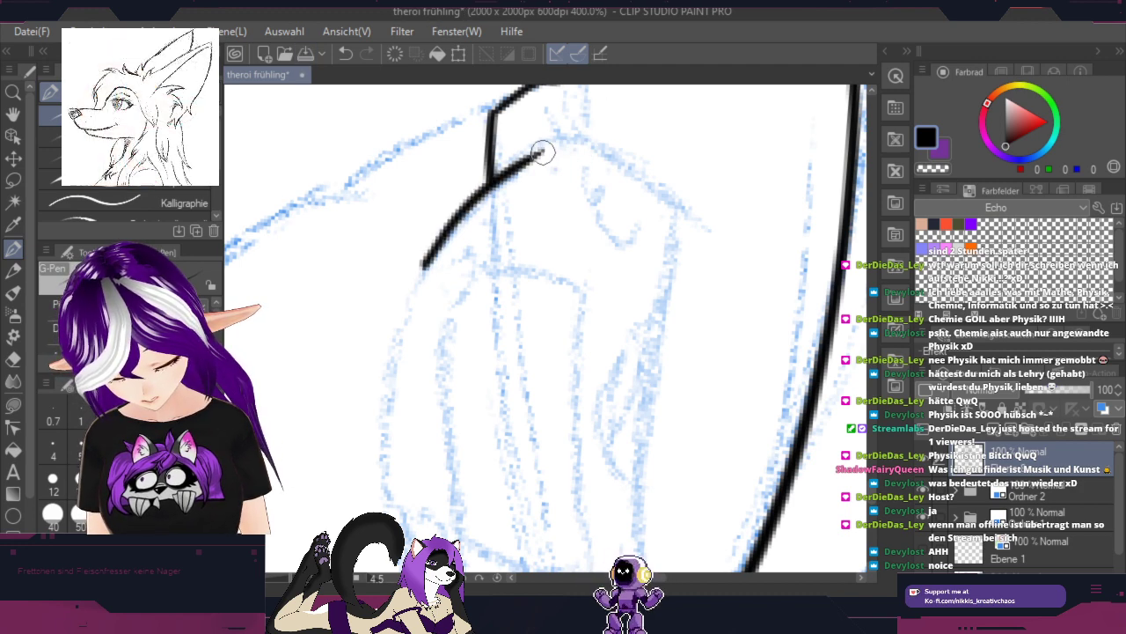
{"action": "mouse_move", "coordinate": [540, 149]}
{"action": "left_mouse_down"}
{"action": "mouse_move", "coordinate": [588, 108]}
{"action": "mouse_move", "coordinate": [591, 129]}
{"action": "mouse_move", "coordinate": [531, 161]}
{"action": "mouse_move", "coordinate": [579, 134]}
{"action": "mouse_move", "coordinate": [679, 206]}
{"action": "left_mouse_up"}
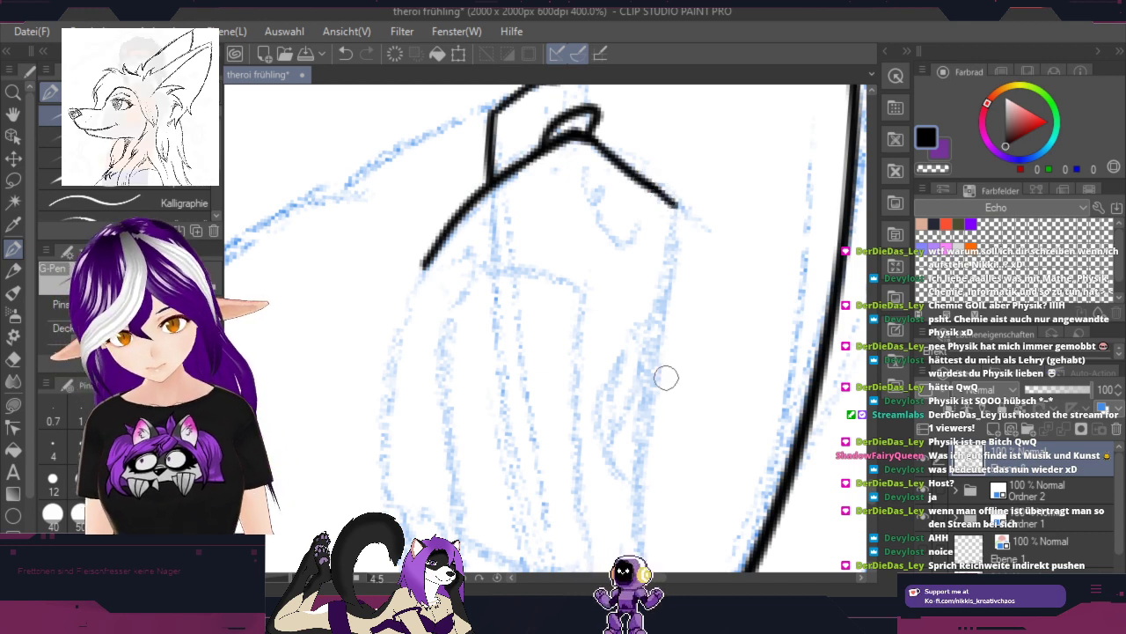
Step: Ink the tag's curved outer side, its opposite long side and the lower edge, closing the tag outline
{"action": "key", "text": "space"}
{"action": "mouse_move", "coordinate": [699, 389]}
{"action": "left_mouse_down"}
{"action": "mouse_move", "coordinate": [707, 252]}
{"action": "mouse_move", "coordinate": [736, 267]}
{"action": "left_mouse_up"}
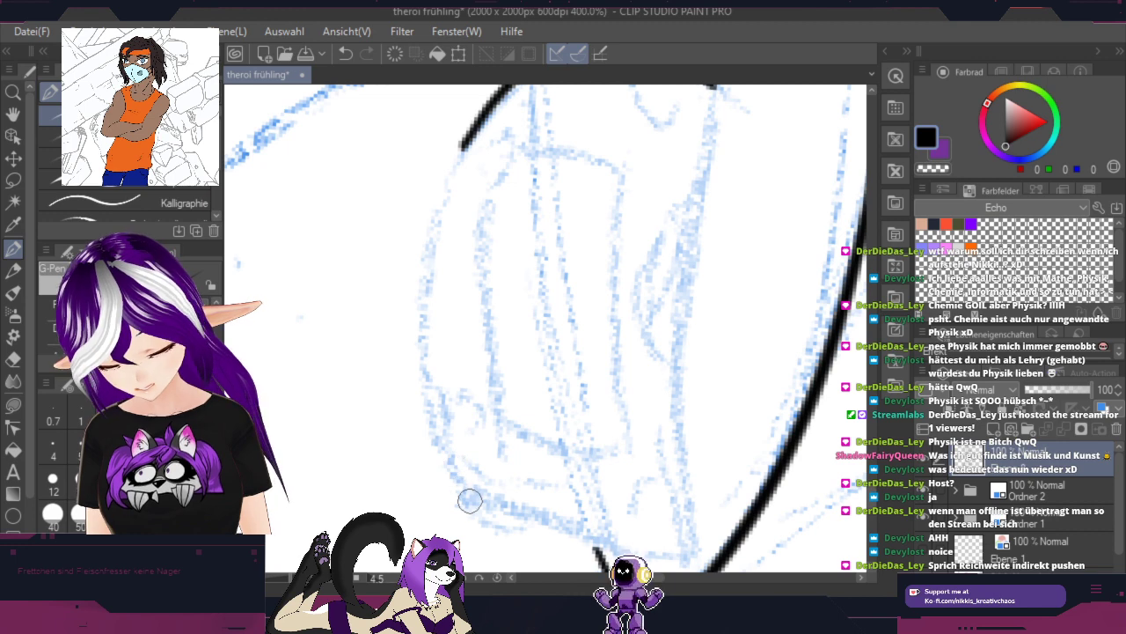
{"action": "mouse_move", "coordinate": [472, 504]}
{"action": "left_mouse_down"}
{"action": "mouse_move", "coordinate": [443, 379]}
{"action": "mouse_move", "coordinate": [478, 131]}
{"action": "mouse_move", "coordinate": [523, 91]}
{"action": "left_mouse_up"}
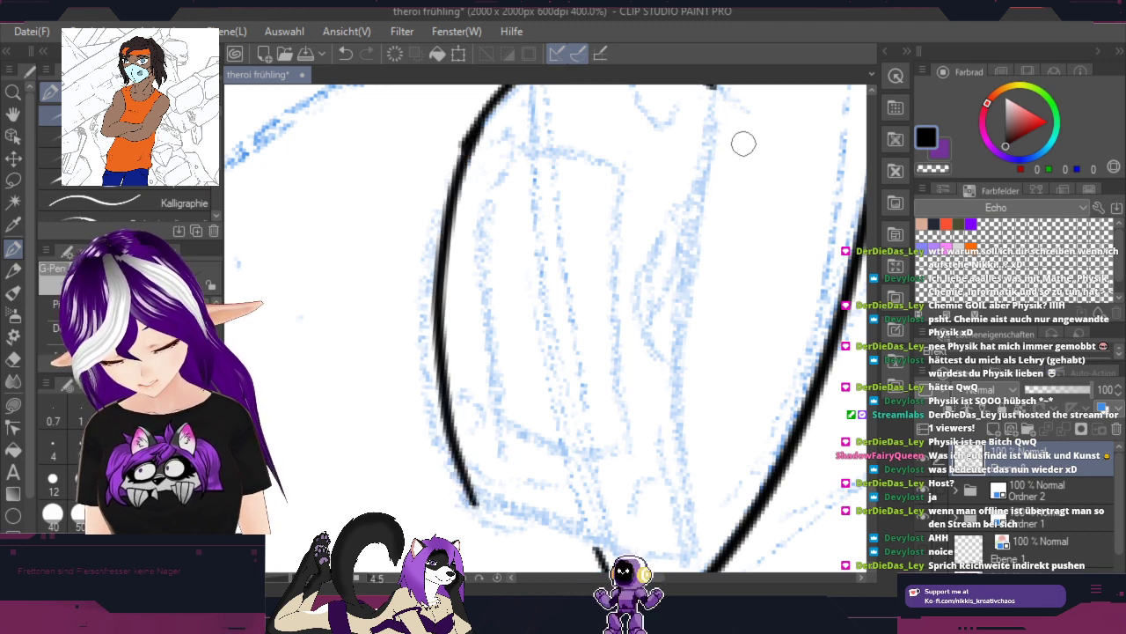
{"action": "mouse_move", "coordinate": [744, 144]}
{"action": "left_mouse_down"}
{"action": "mouse_move", "coordinate": [674, 193]}
{"action": "mouse_move", "coordinate": [674, 150]}
{"action": "left_mouse_up"}
{"action": "mouse_move", "coordinate": [653, 88]}
{"action": "left_mouse_down"}
{"action": "mouse_move", "coordinate": [622, 249]}
{"action": "mouse_move", "coordinate": [623, 547]}
{"action": "left_mouse_up"}
{"action": "key", "text": "r"}
{"action": "left_click_drag", "start_coordinate": [700, 356], "coordinate": [507, 547]}
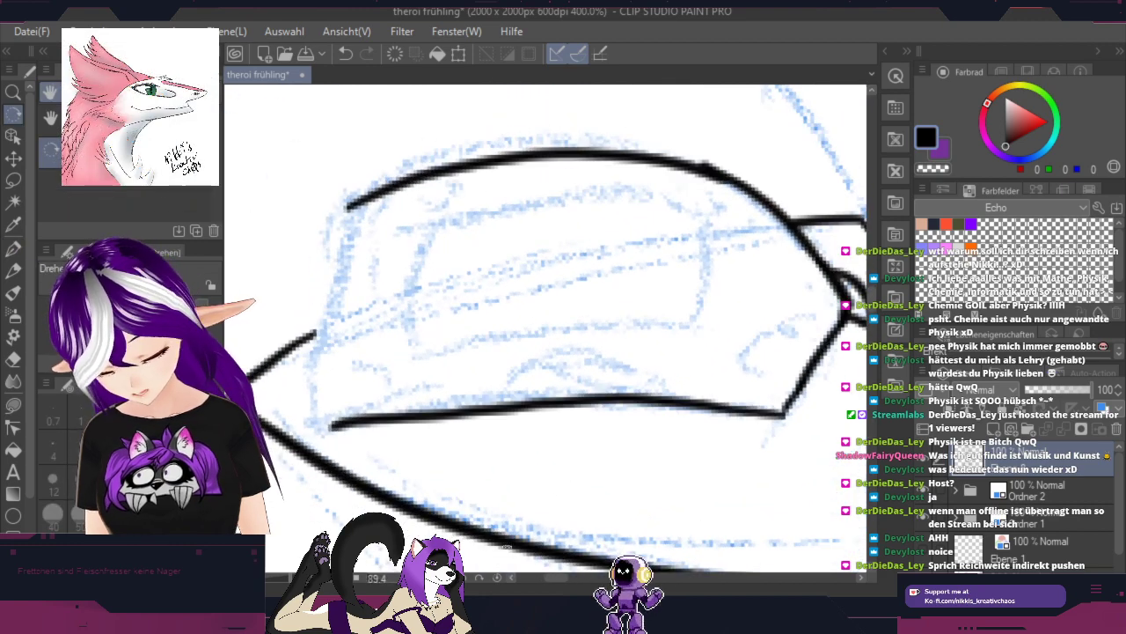
{"action": "key", "text": "p"}
{"action": "mouse_move", "coordinate": [330, 425]}
{"action": "left_mouse_down"}
{"action": "mouse_move", "coordinate": [325, 264]}
{"action": "mouse_move", "coordinate": [348, 203]}
{"action": "mouse_move", "coordinate": [374, 187]}
{"action": "left_mouse_up"}
Step: Ink the narrow four-sided panel inside the tag along the sketched inner shape
{"action": "key", "text": "r"}
{"action": "left_click_drag", "start_coordinate": [772, 365], "coordinate": [718, 163]}
{"action": "key", "text": "space"}
{"action": "mouse_move", "coordinate": [645, 248]}
{"action": "left_mouse_down"}
{"action": "mouse_move", "coordinate": [649, 271]}
{"action": "mouse_move", "coordinate": [670, 252]}
{"action": "left_mouse_up"}
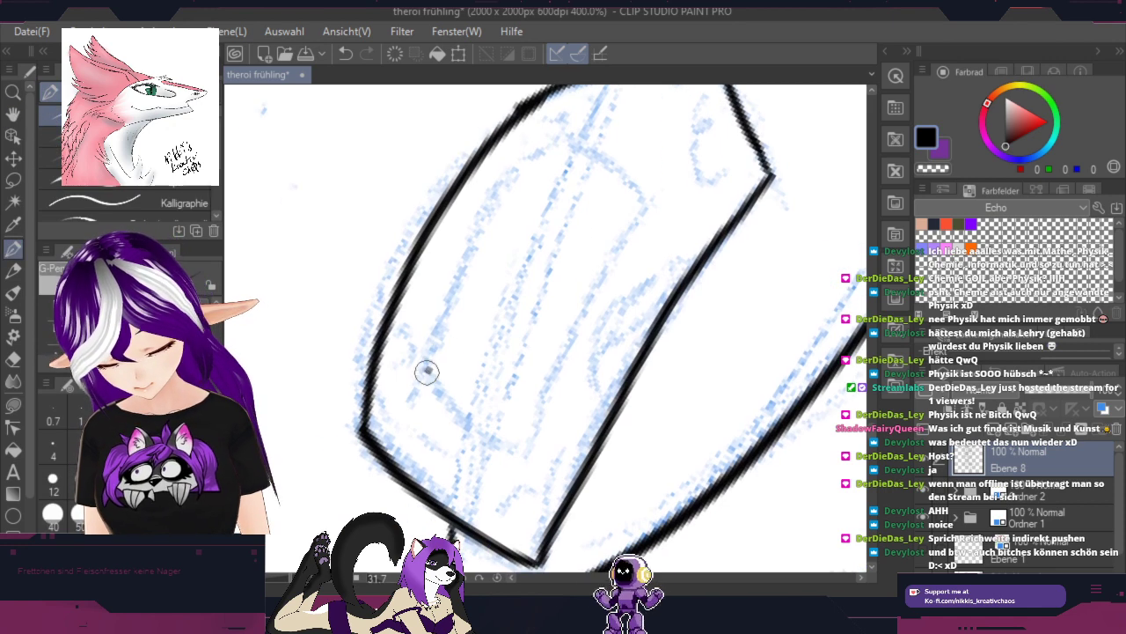
{"action": "mouse_move", "coordinate": [426, 371]}
{"action": "left_mouse_down"}
{"action": "mouse_move", "coordinate": [581, 134]}
{"action": "mouse_move", "coordinate": [654, 177]}
{"action": "mouse_move", "coordinate": [495, 428]}
{"action": "left_mouse_up"}
{"action": "left_click_drag", "start_coordinate": [427, 374], "coordinate": [499, 436]}
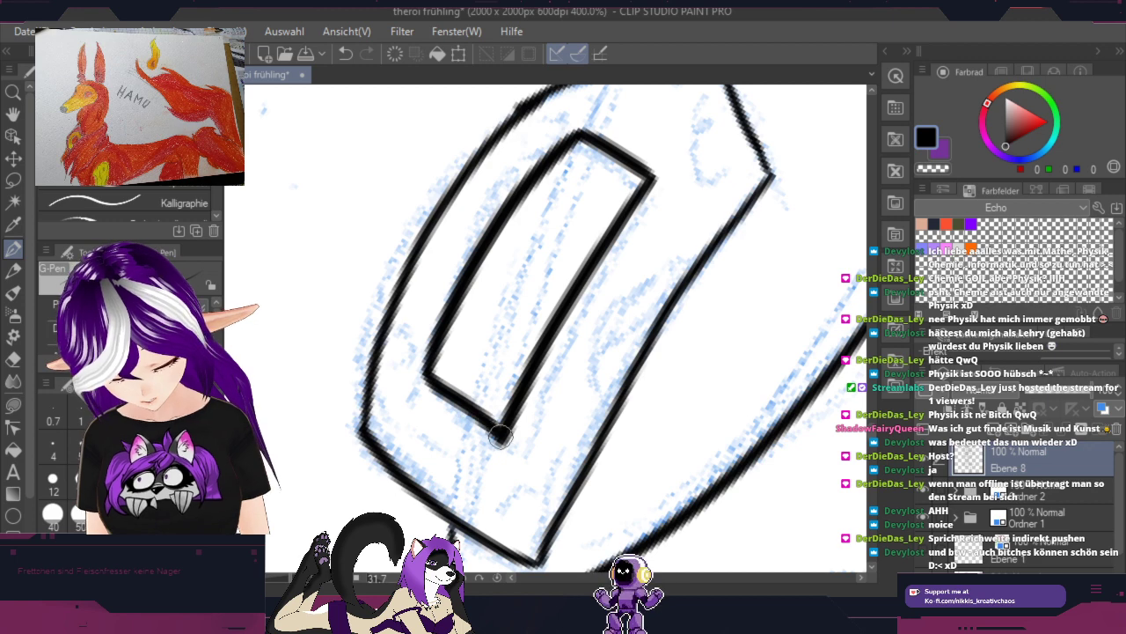
Step: Ink a small link connecting the ring on top of the tag to the strap's lower end
{"action": "left_click_drag", "start_coordinate": [729, 244], "coordinate": [624, 426]}
{"action": "key", "text": "p"}
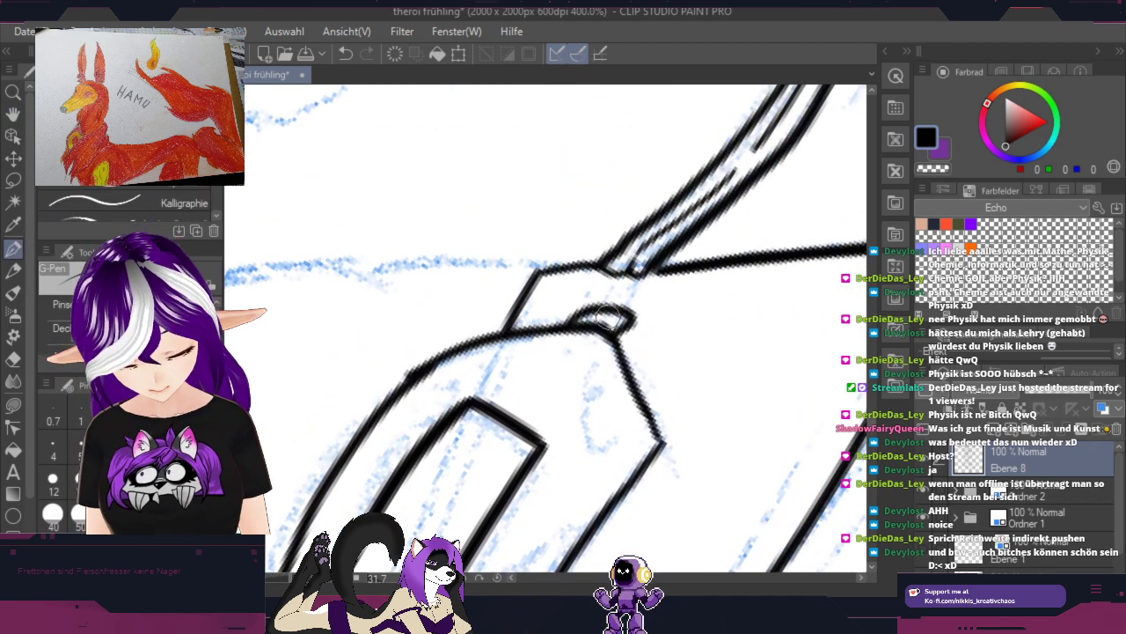
{"action": "mouse_move", "coordinate": [607, 318]}
{"action": "left_mouse_down"}
{"action": "mouse_move", "coordinate": [623, 275]}
{"action": "mouse_move", "coordinate": [614, 314]}
{"action": "mouse_move", "coordinate": [648, 274]}
{"action": "left_mouse_up"}
Step: Ink the bent edge from the uppermost sketched point, past the end of the inked curve, up to the long upper contour
{"action": "key", "text": "r"}
{"action": "left_click_drag", "start_coordinate": [750, 482], "coordinate": [784, 346]}
{"action": "key", "text": "p"}
{"action": "scroll", "coordinate": [717, 371], "scroll_direction": "down", "scroll_amount": 2}
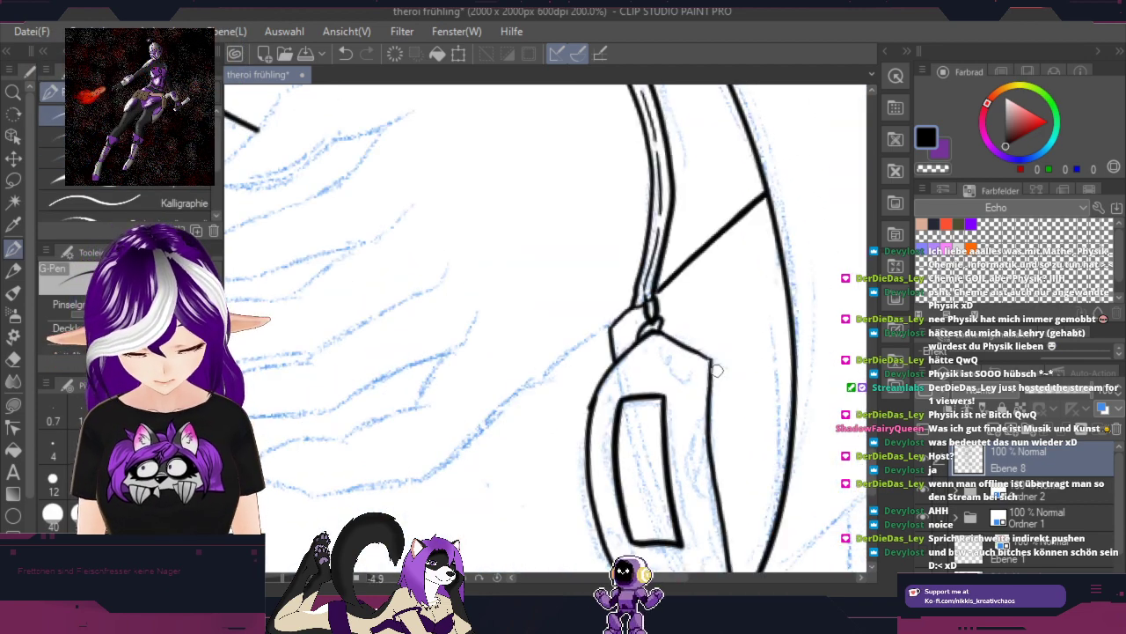
{"action": "scroll", "coordinate": [716, 371], "scroll_direction": "down", "scroll_amount": 1}
{"action": "key", "text": "space"}
{"action": "left_click_drag", "start_coordinate": [739, 367], "coordinate": [774, 465]}
{"action": "left_click_drag", "start_coordinate": [652, 332], "coordinate": [730, 425]}
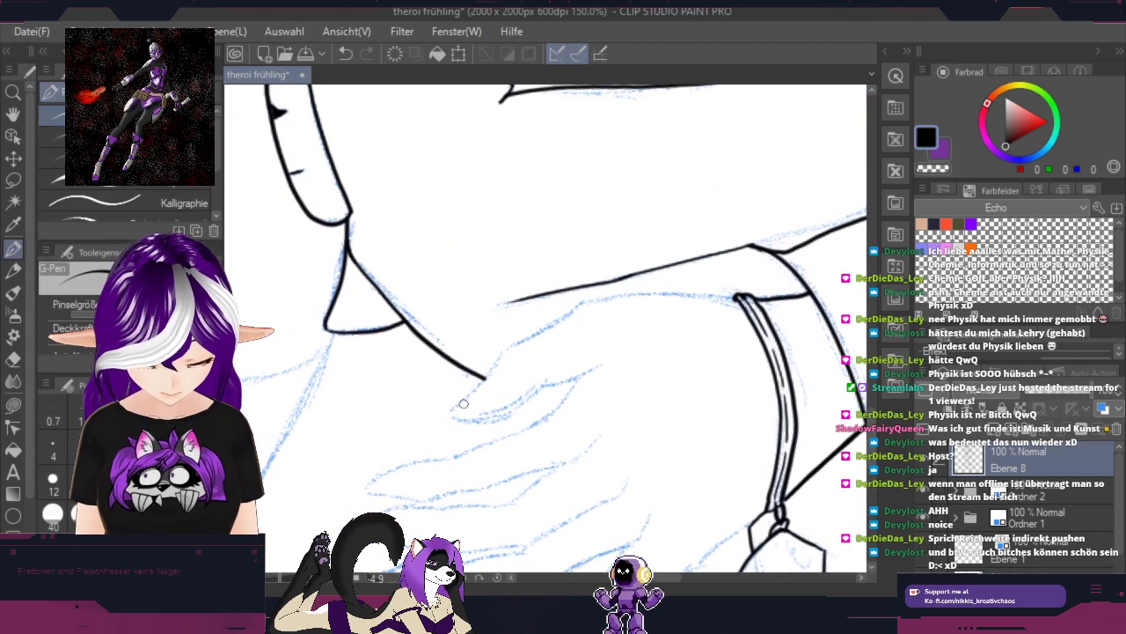
{"action": "scroll", "coordinate": [479, 405], "scroll_direction": "up", "scroll_amount": 1}
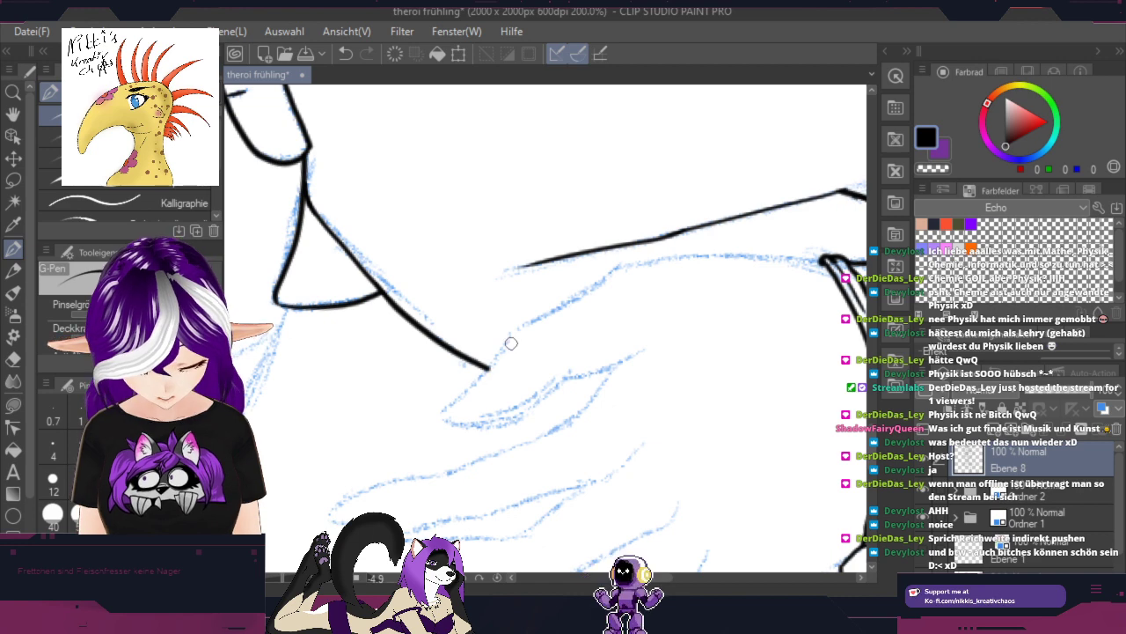
{"action": "mouse_move", "coordinate": [444, 412]}
{"action": "left_mouse_down"}
{"action": "mouse_move", "coordinate": [509, 335]}
{"action": "mouse_move", "coordinate": [625, 266]}
{"action": "left_mouse_up"}
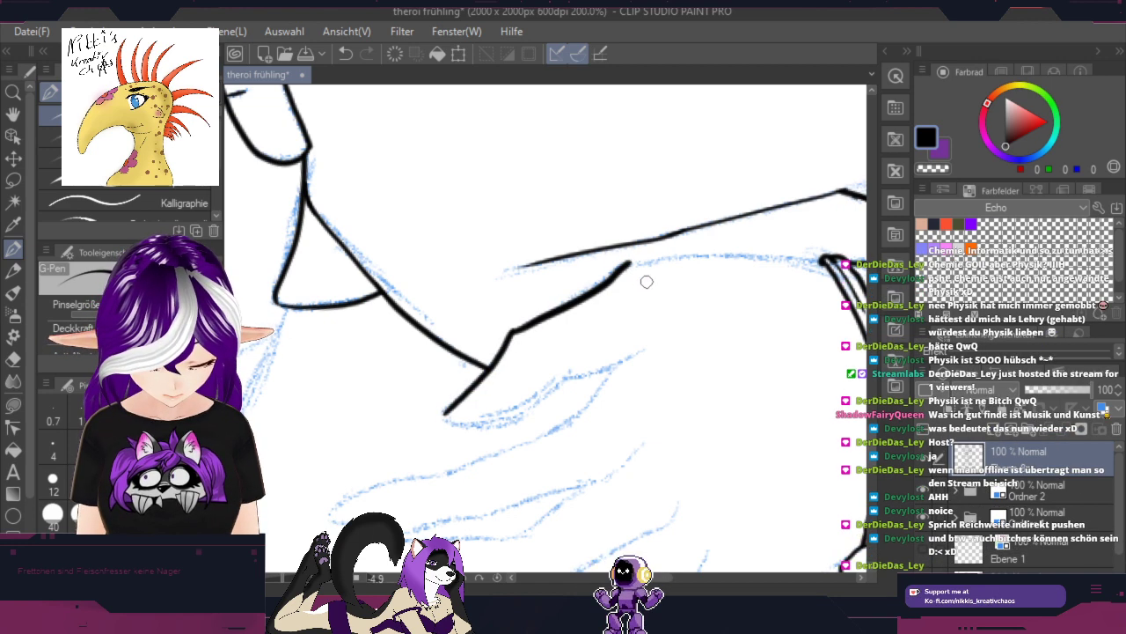
Step: Ink the gently curved line from the end of the bent edge to the strap's rounded upper tip
{"action": "key", "text": "r"}
{"action": "left_click_drag", "start_coordinate": [810, 362], "coordinate": [571, 322]}
{"action": "key", "text": "space"}
{"action": "scroll", "coordinate": [449, 312], "scroll_direction": "up", "scroll_amount": 2}
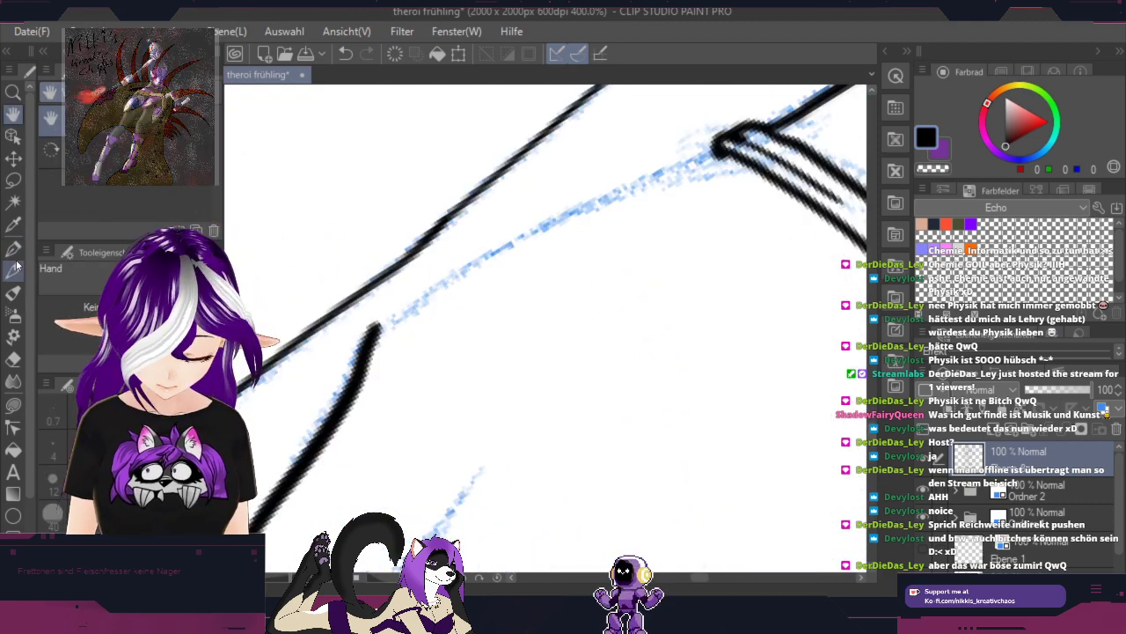
{"action": "key", "text": "p"}
{"action": "mouse_move", "coordinate": [392, 314]}
{"action": "left_mouse_down"}
{"action": "mouse_move", "coordinate": [485, 260]}
{"action": "mouse_move", "coordinate": [740, 143]}
{"action": "left_mouse_up"}
Step: Ink both edges of the sketched pointed tip beside the end of the bent edge, continuing into the neighbouring shape's long edge
{"action": "key", "text": "h"}
{"action": "left_click_drag", "start_coordinate": [600, 458], "coordinate": [822, 98]}
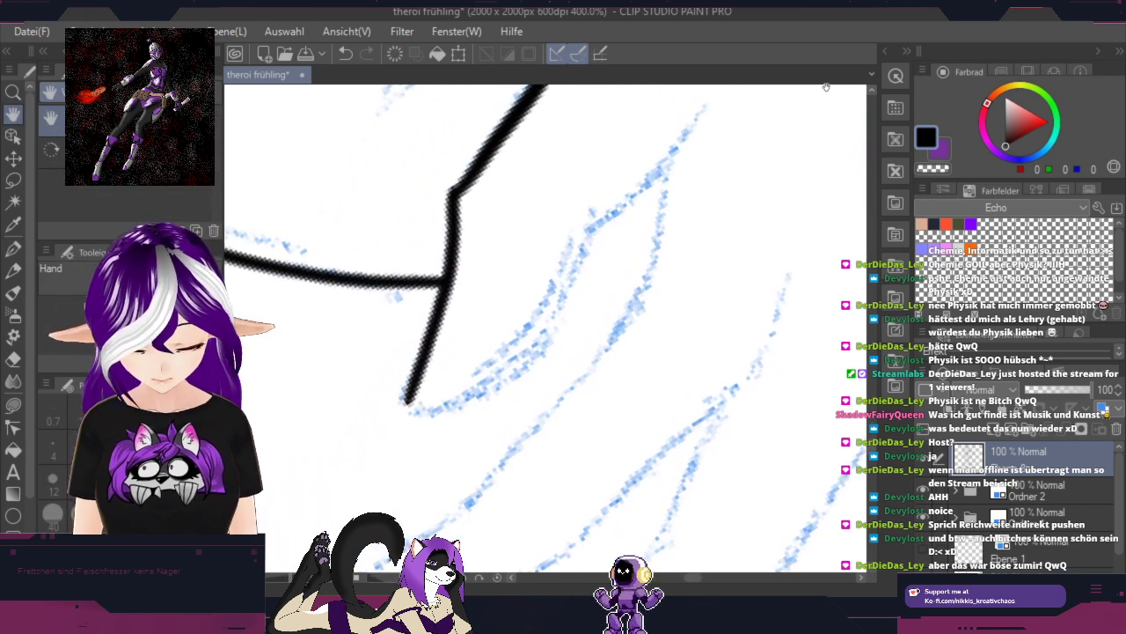
{"action": "key", "text": "p"}
{"action": "mouse_move", "coordinate": [411, 400]}
{"action": "left_mouse_down"}
{"action": "mouse_move", "coordinate": [466, 392]}
{"action": "mouse_move", "coordinate": [550, 319]}
{"action": "mouse_move", "coordinate": [595, 210]}
{"action": "mouse_move", "coordinate": [704, 112]}
{"action": "left_mouse_up"}
{"action": "mouse_move", "coordinate": [680, 149]}
{"action": "left_mouse_down"}
{"action": "mouse_move", "coordinate": [646, 264]}
{"action": "mouse_move", "coordinate": [594, 364]}
{"action": "mouse_move", "coordinate": [483, 482]}
{"action": "left_mouse_up"}
Step: Ink the next long pointed shape down to its tip and back up along its bent lower edge
{"action": "key", "text": "space"}
{"action": "mouse_move", "coordinate": [605, 421]}
{"action": "left_mouse_down"}
{"action": "mouse_move", "coordinate": [760, 265]}
{"action": "mouse_move", "coordinate": [810, 201]}
{"action": "left_mouse_up"}
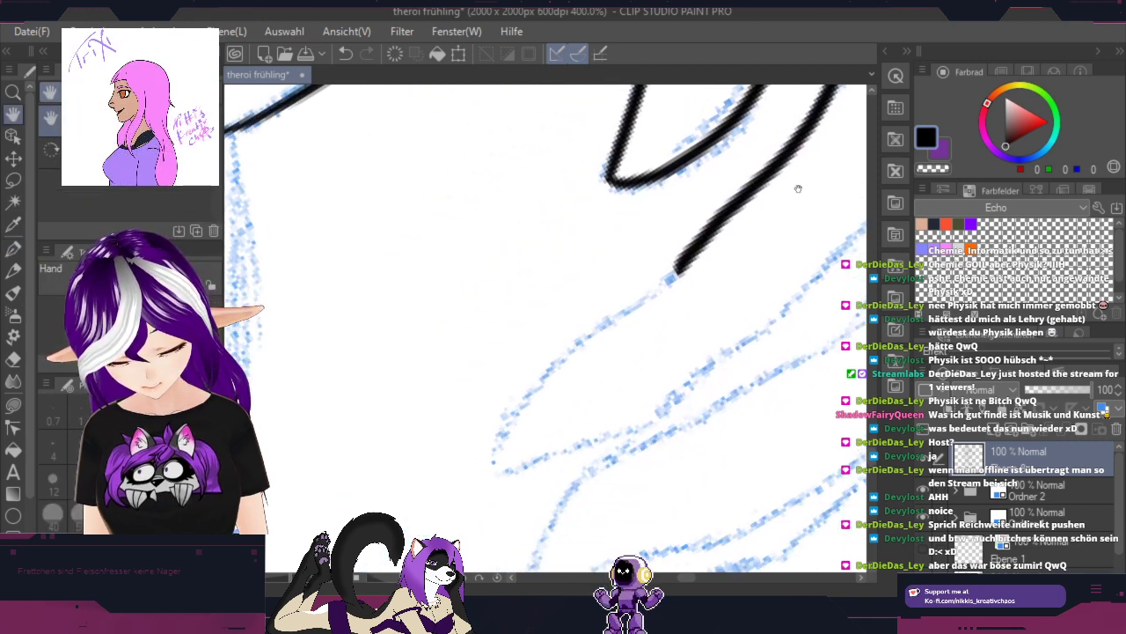
{"action": "mouse_move", "coordinate": [500, 475]}
{"action": "left_mouse_down"}
{"action": "mouse_move", "coordinate": [539, 390]}
{"action": "mouse_move", "coordinate": [691, 257]}
{"action": "left_mouse_up"}
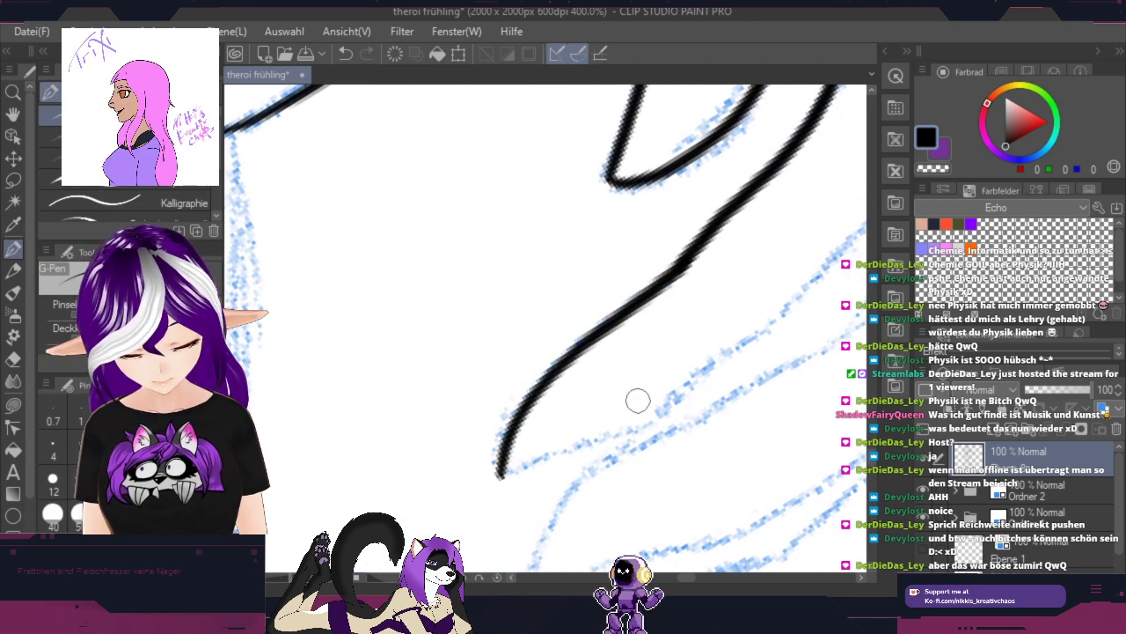
{"action": "mouse_move", "coordinate": [507, 475]}
{"action": "left_mouse_down"}
{"action": "mouse_move", "coordinate": [658, 420]}
{"action": "mouse_move", "coordinate": [784, 324]}
{"action": "left_mouse_up"}
{"action": "key", "text": "space"}
{"action": "mouse_move", "coordinate": [809, 328]}
{"action": "left_mouse_down"}
{"action": "mouse_move", "coordinate": [716, 371]}
{"action": "mouse_move", "coordinate": [559, 418]}
{"action": "mouse_move", "coordinate": [517, 414]}
{"action": "mouse_move", "coordinate": [524, 361]}
{"action": "mouse_move", "coordinate": [670, 204]}
{"action": "mouse_move", "coordinate": [700, 130]}
{"action": "left_mouse_up"}
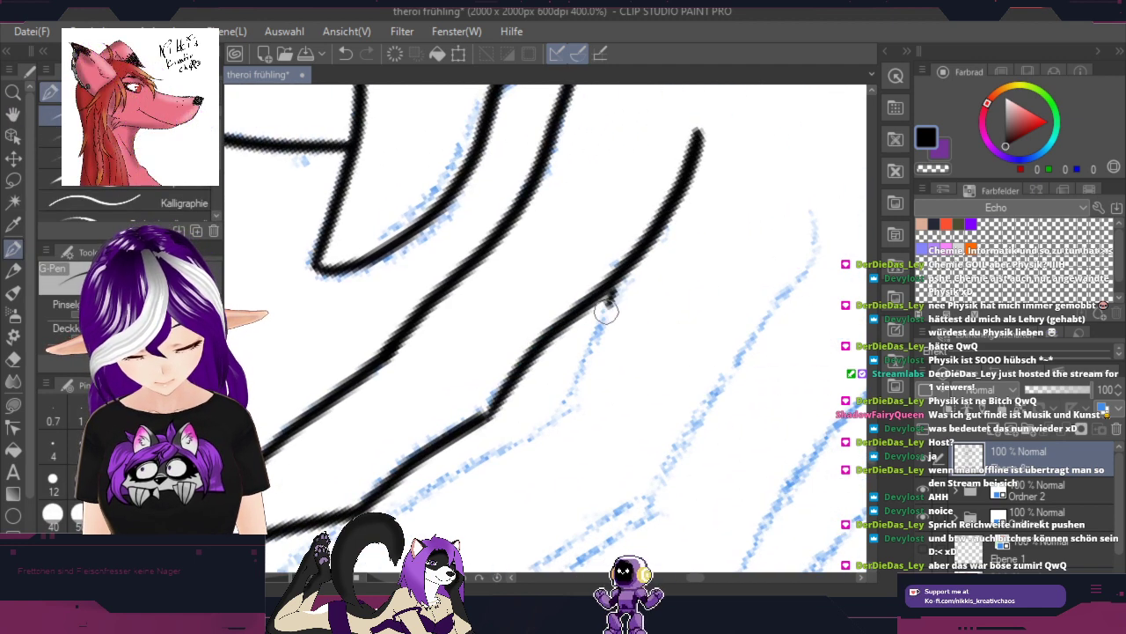
Step: Ink the short line branching off that lower edge and both edges of the following pointed shape
{"action": "mouse_move", "coordinate": [616, 287]}
{"action": "left_mouse_down"}
{"action": "mouse_move", "coordinate": [555, 414]}
{"action": "mouse_move", "coordinate": [786, 220]}
{"action": "mouse_move", "coordinate": [778, 236]}
{"action": "left_mouse_up"}
{"action": "key", "text": "space"}
{"action": "mouse_move", "coordinate": [421, 498]}
{"action": "left_mouse_down"}
{"action": "mouse_move", "coordinate": [478, 373]}
{"action": "mouse_move", "coordinate": [583, 329]}
{"action": "mouse_move", "coordinate": [765, 222]}
{"action": "left_mouse_up"}
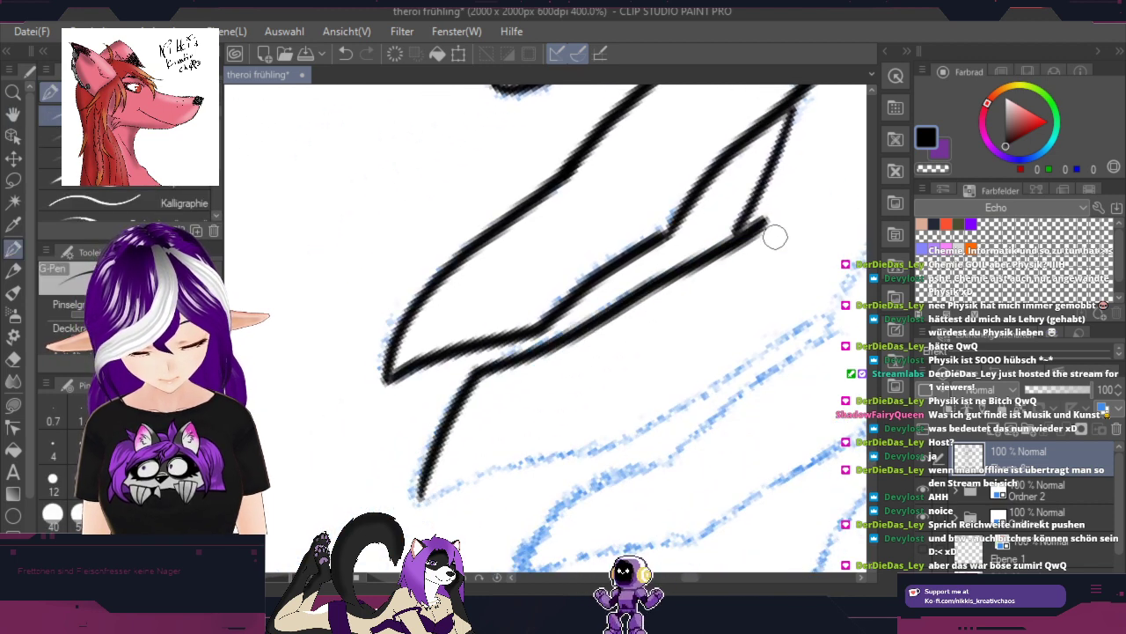
{"action": "mouse_move", "coordinate": [428, 498]}
{"action": "left_mouse_down"}
{"action": "mouse_move", "coordinate": [627, 451]}
{"action": "mouse_move", "coordinate": [824, 322]}
{"action": "mouse_move", "coordinate": [786, 350]}
{"action": "mouse_move", "coordinate": [523, 451]}
{"action": "mouse_move", "coordinate": [683, 212]}
{"action": "mouse_move", "coordinate": [691, 151]}
{"action": "left_mouse_up"}
Step: Remove the overshooting ends where the short branching line meets the shape below and redraw them as one clean corner
{"action": "key", "text": "space"}
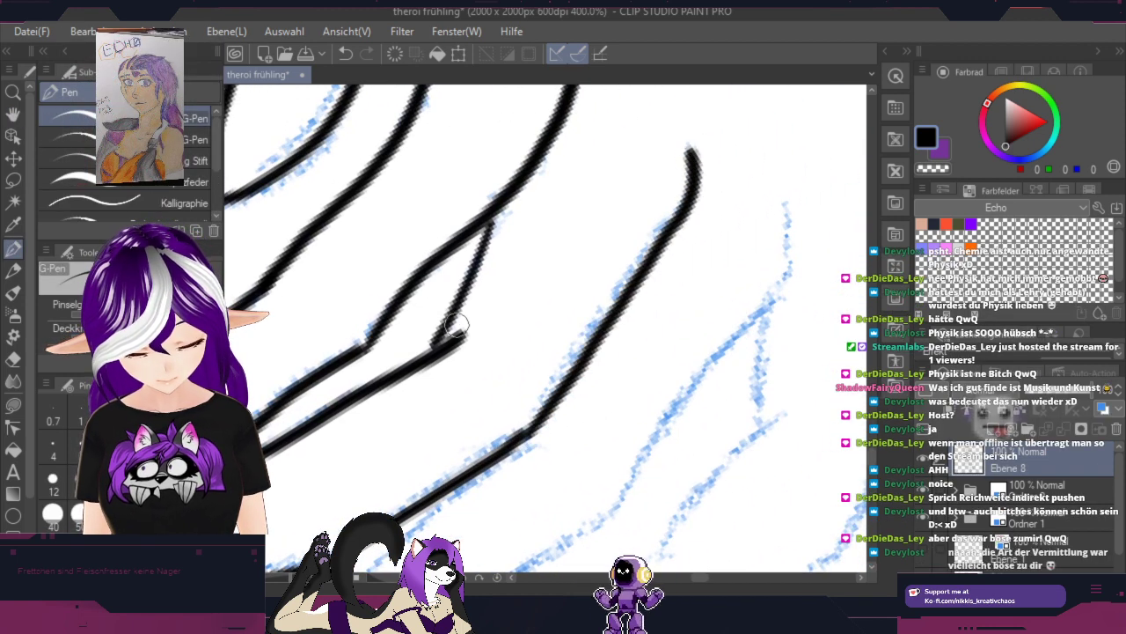
{"action": "left_click_drag", "start_coordinate": [464, 334], "coordinate": [437, 355]}
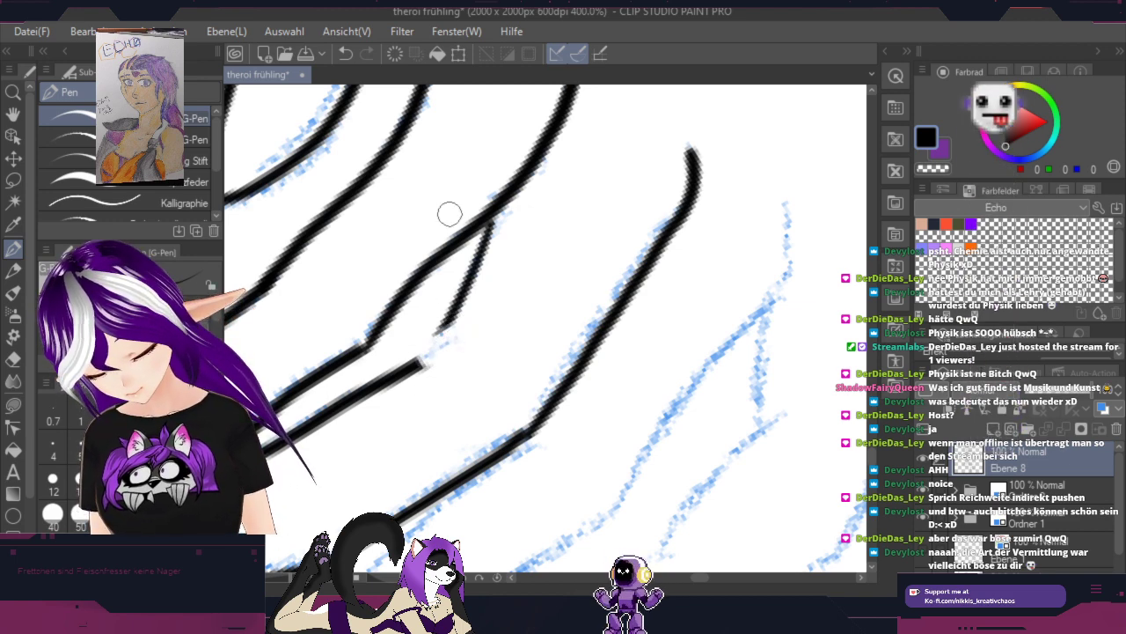
{"action": "left_click_drag", "start_coordinate": [419, 361], "coordinate": [433, 344]}
{"action": "left_click_drag", "start_coordinate": [472, 286], "coordinate": [421, 363]}
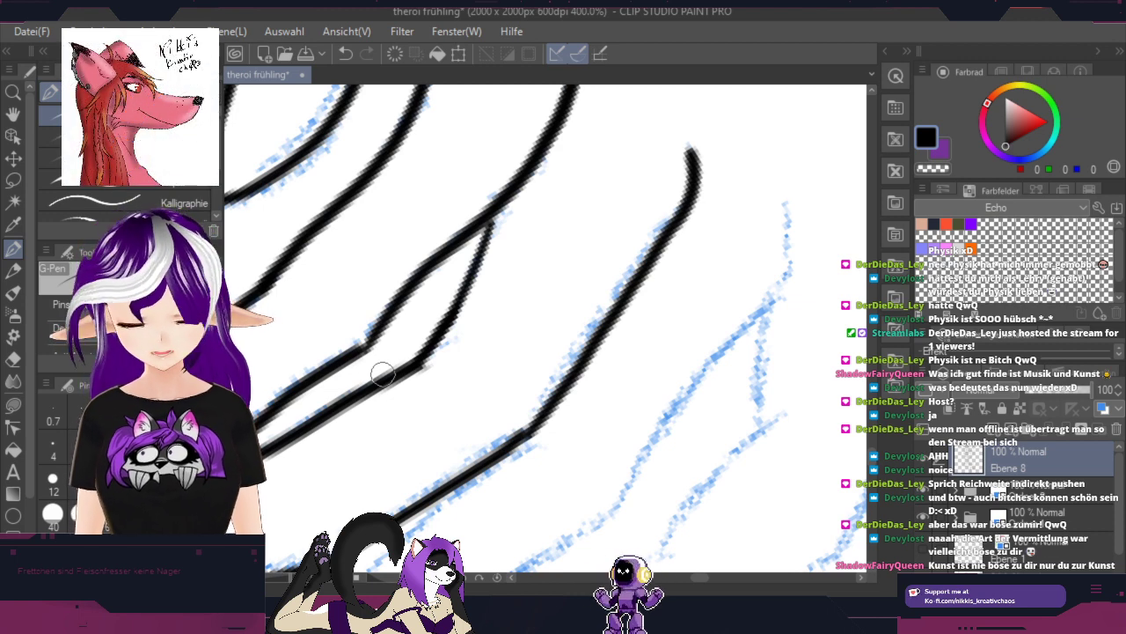
Step: Ink the next sketched pointed shape from its curved upper end down to the tip and back to the edge above
{"action": "mouse_move", "coordinate": [784, 217]}
{"action": "left_mouse_down"}
{"action": "mouse_move", "coordinate": [810, 280]}
{"action": "mouse_move", "coordinate": [822, 178]}
{"action": "mouse_move", "coordinate": [793, 108]}
{"action": "mouse_move", "coordinate": [782, 180]}
{"action": "mouse_move", "coordinate": [724, 237]}
{"action": "mouse_move", "coordinate": [616, 414]}
{"action": "left_mouse_up"}
{"action": "scroll", "coordinate": [726, 431], "scroll_direction": "down", "scroll_amount": 3}
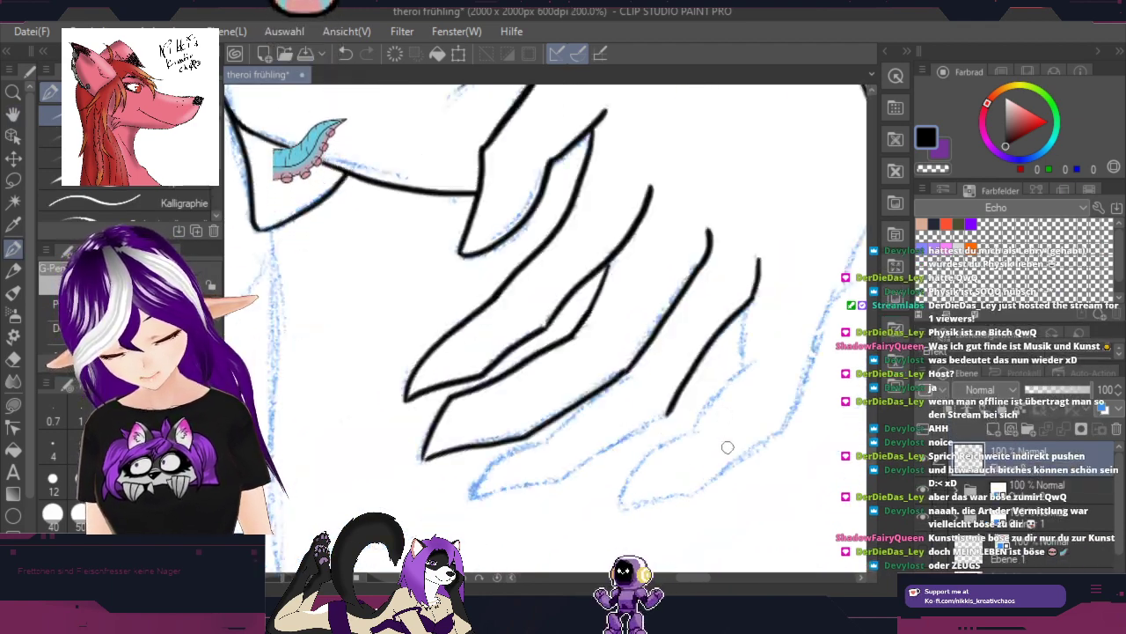
{"action": "scroll", "coordinate": [726, 443], "scroll_direction": "up", "scroll_amount": 4}
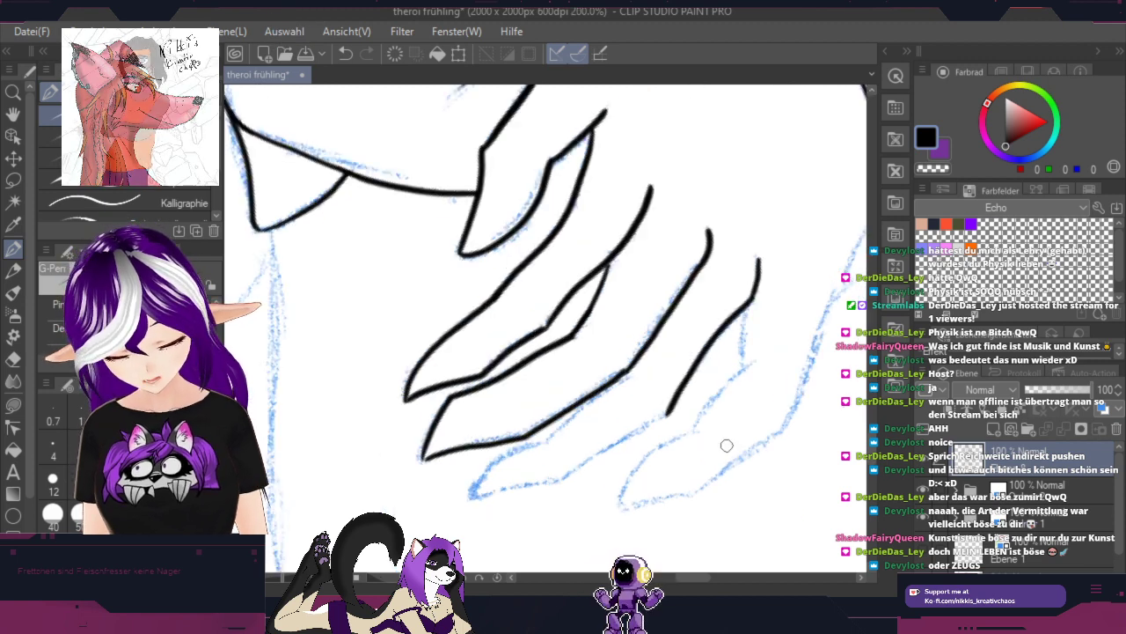
{"action": "left_click_drag", "start_coordinate": [627, 464], "coordinate": [778, 375]}
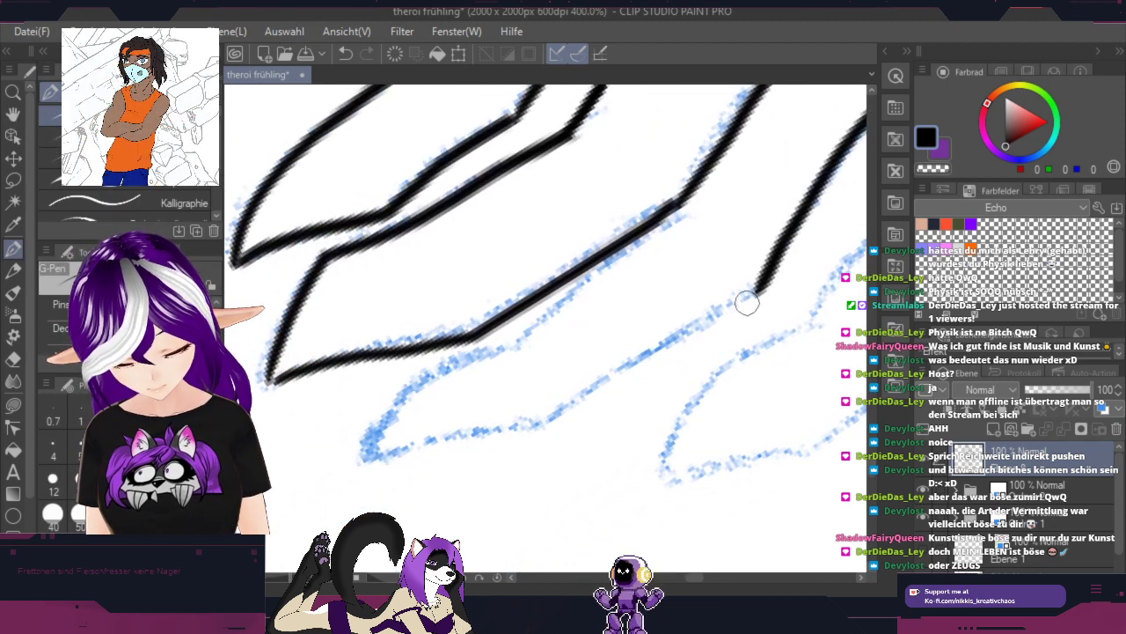
{"action": "mouse_move", "coordinate": [758, 291]}
{"action": "left_mouse_down"}
{"action": "mouse_move", "coordinate": [606, 372]}
{"action": "mouse_move", "coordinate": [536, 428]}
{"action": "mouse_move", "coordinate": [551, 412]}
{"action": "mouse_move", "coordinate": [371, 454]}
{"action": "mouse_move", "coordinate": [387, 409]}
{"action": "mouse_move", "coordinate": [454, 365]}
{"action": "left_mouse_up"}
{"action": "mouse_move", "coordinate": [360, 461]}
{"action": "left_mouse_down"}
{"action": "mouse_move", "coordinate": [414, 389]}
{"action": "mouse_move", "coordinate": [491, 344]}
{"action": "mouse_move", "coordinate": [518, 350]}
{"action": "mouse_move", "coordinate": [464, 359]}
{"action": "mouse_move", "coordinate": [528, 340]}
{"action": "mouse_move", "coordinate": [602, 263]}
{"action": "mouse_move", "coordinate": [574, 316]}
{"action": "left_mouse_up"}
Step: Ink the last pointed shape in the row and extend its outer edge up to the small piece beside the hanging tag
{"action": "scroll", "coordinate": [575, 316], "scroll_direction": "down", "scroll_amount": 2}
{"action": "left_click_drag", "start_coordinate": [788, 333], "coordinate": [680, 380]}
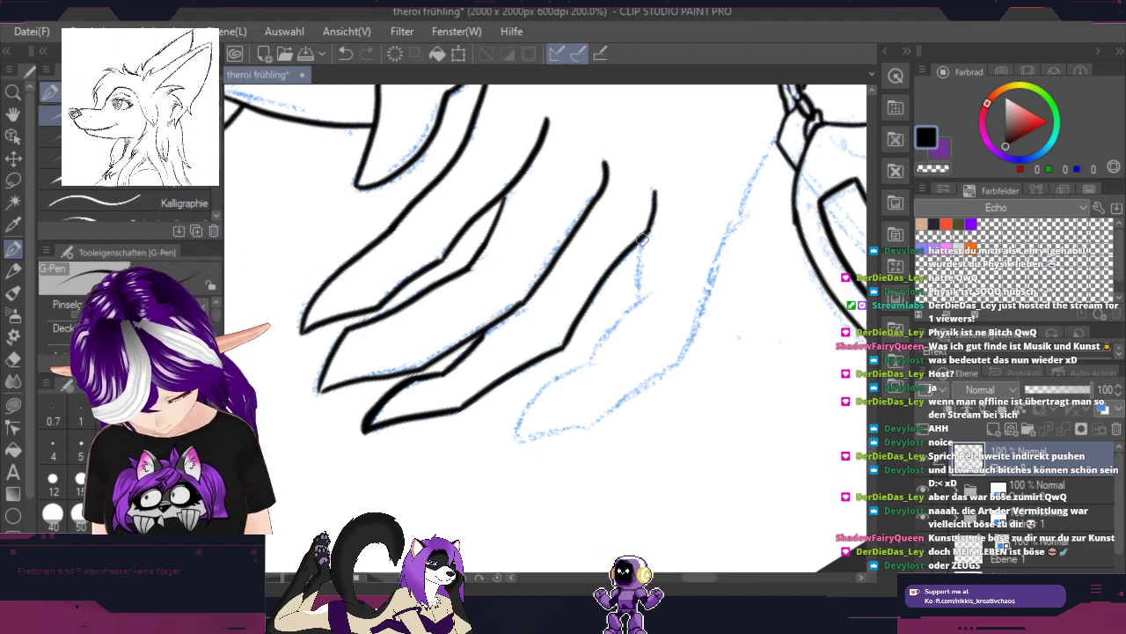
{"action": "mouse_move", "coordinate": [643, 239]}
{"action": "left_mouse_down"}
{"action": "mouse_move", "coordinate": [642, 296]}
{"action": "mouse_move", "coordinate": [525, 432]}
{"action": "mouse_move", "coordinate": [591, 415]}
{"action": "mouse_move", "coordinate": [582, 425]}
{"action": "mouse_move", "coordinate": [683, 356]}
{"action": "left_mouse_up"}
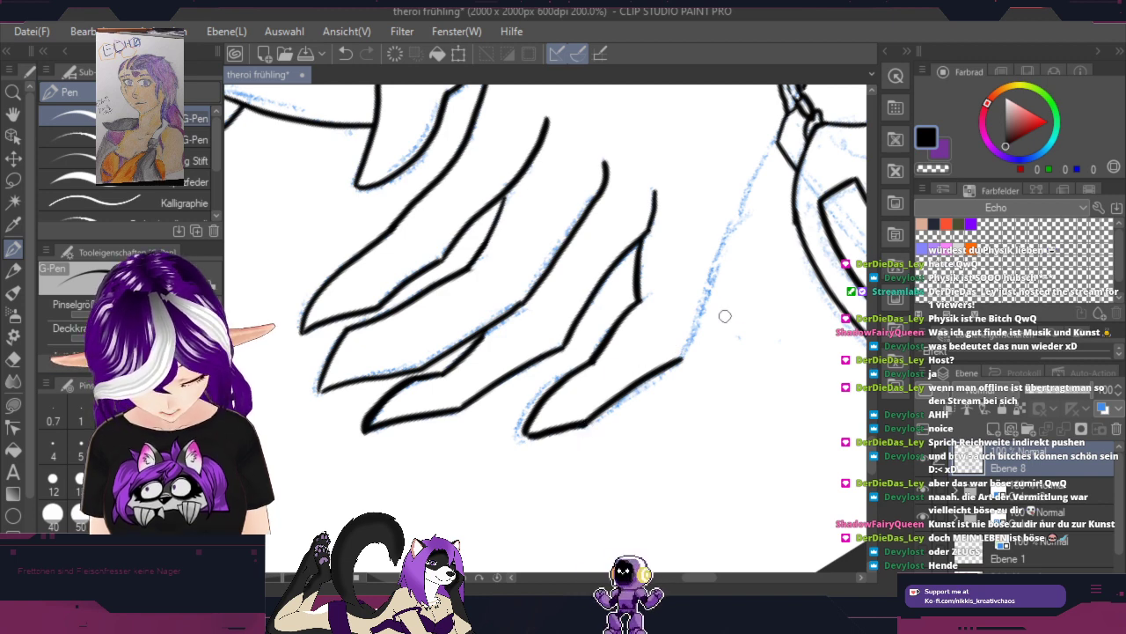
{"action": "mouse_move", "coordinate": [724, 316]}
{"action": "left_mouse_down"}
{"action": "mouse_move", "coordinate": [490, 479]}
{"action": "mouse_move", "coordinate": [458, 480]}
{"action": "mouse_move", "coordinate": [514, 427]}
{"action": "mouse_move", "coordinate": [454, 503]}
{"action": "mouse_move", "coordinate": [523, 337]}
{"action": "left_mouse_up"}
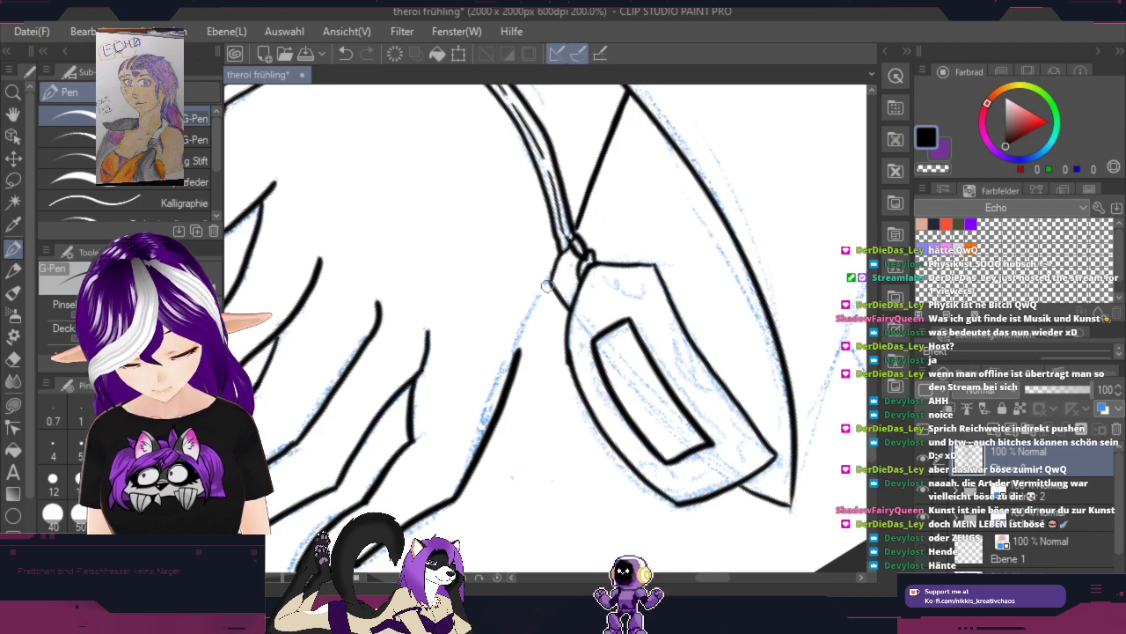
{"action": "left_click_drag", "start_coordinate": [556, 274], "coordinate": [515, 368]}
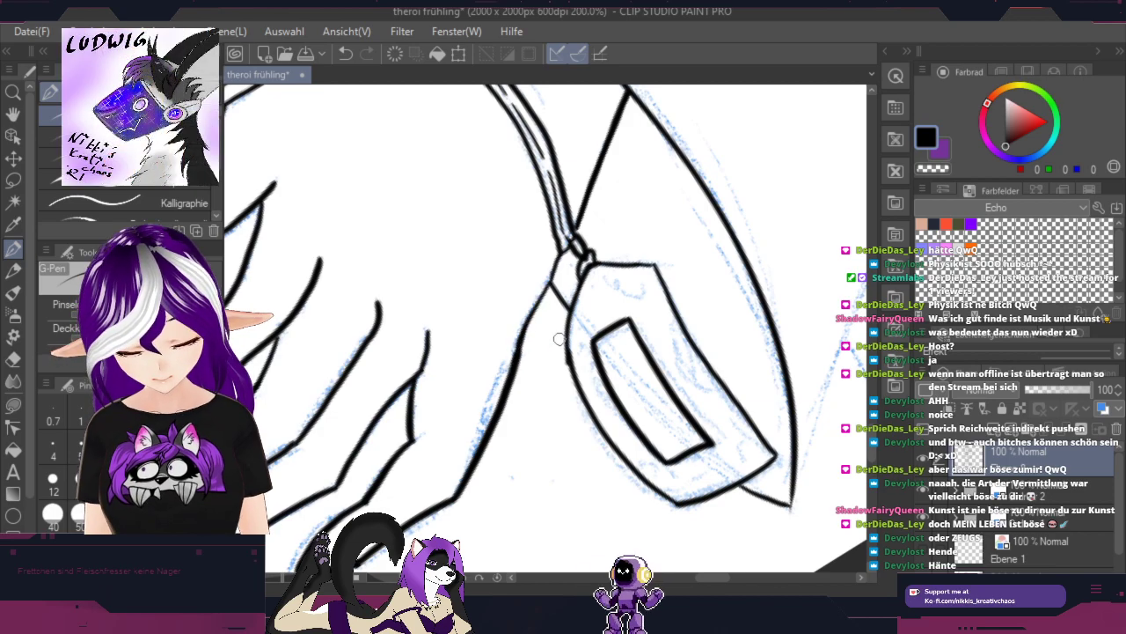
{"action": "key", "text": "r"}
{"action": "mouse_move", "coordinate": [613, 401]}
{"action": "left_mouse_down"}
{"action": "mouse_move", "coordinate": [685, 270]}
{"action": "mouse_move", "coordinate": [682, 392]}
{"action": "mouse_move", "coordinate": [539, 481]}
{"action": "left_mouse_up"}
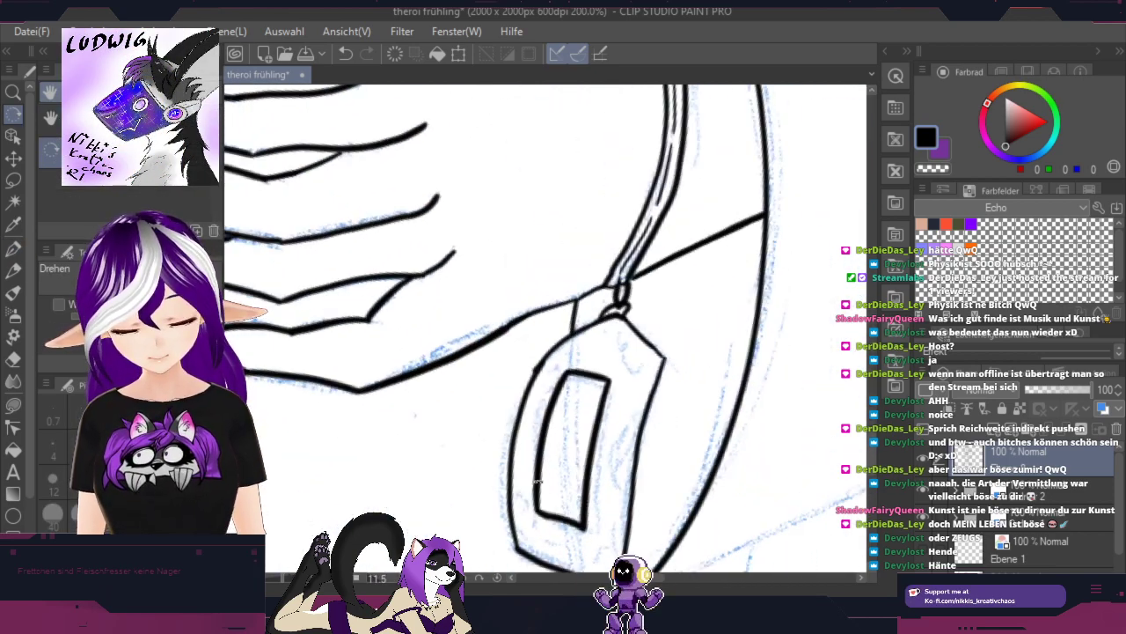
{"action": "key", "text": "p"}
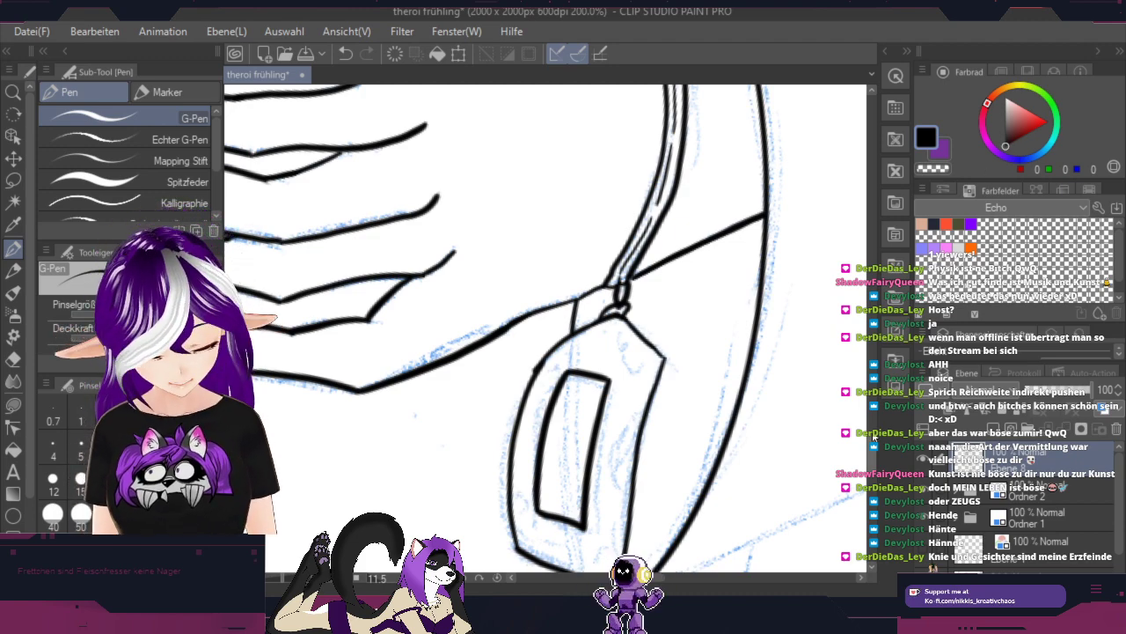
{"action": "left_click_drag", "start_coordinate": [873, 438], "coordinate": [880, 259]}
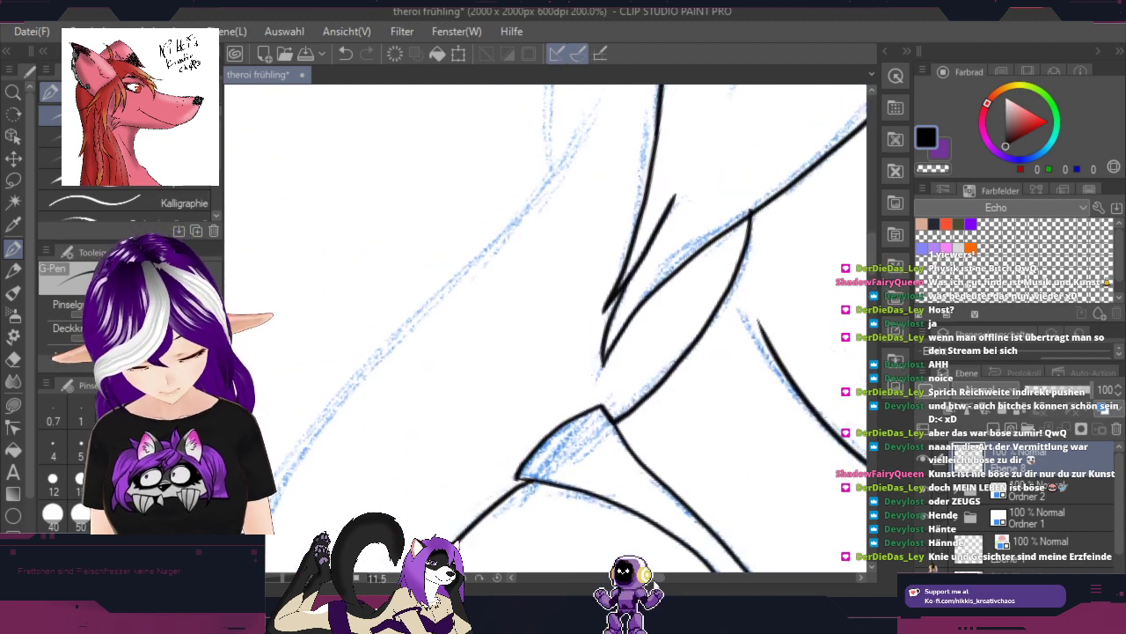
{"action": "left_click_drag", "start_coordinate": [639, 577], "coordinate": [695, 574]}
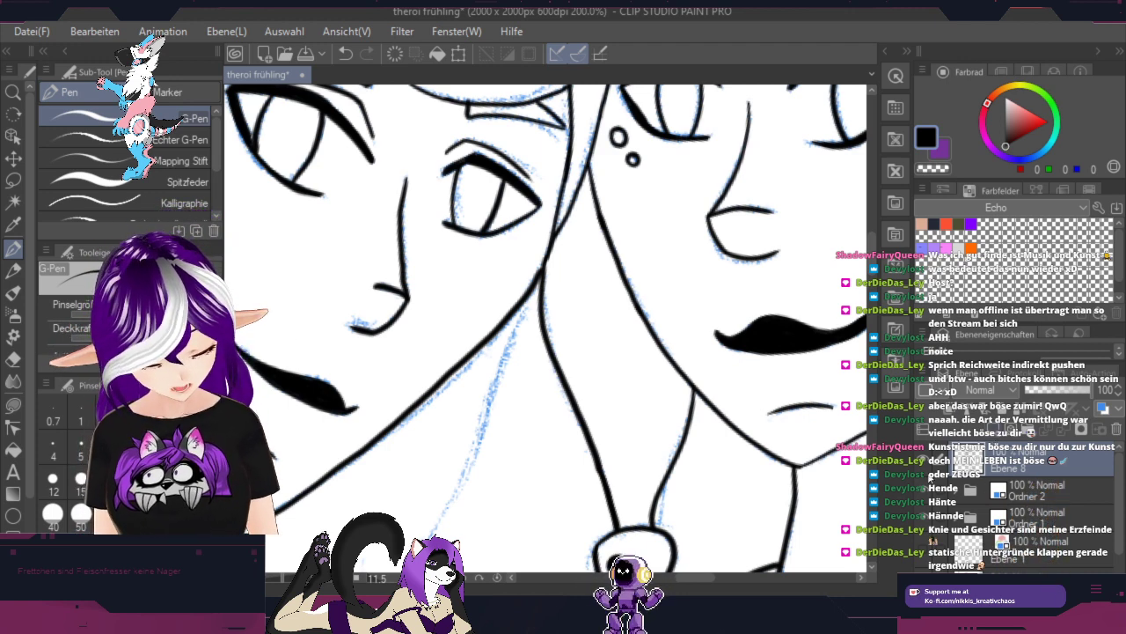
Step: Hide the line-art layer and both folders and add a new empty layer for a doodle
{"action": "left_click", "coordinate": [924, 460]}
{"action": "left_click", "coordinate": [926, 490]}
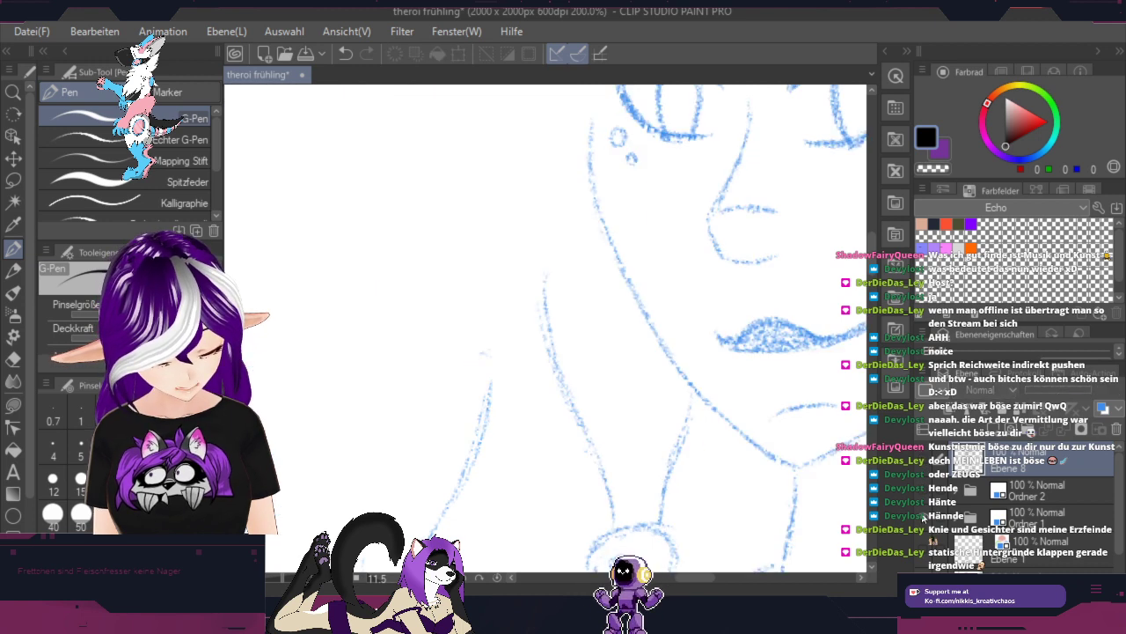
{"action": "left_click", "coordinate": [929, 512]}
{"action": "left_click", "coordinate": [992, 428]}
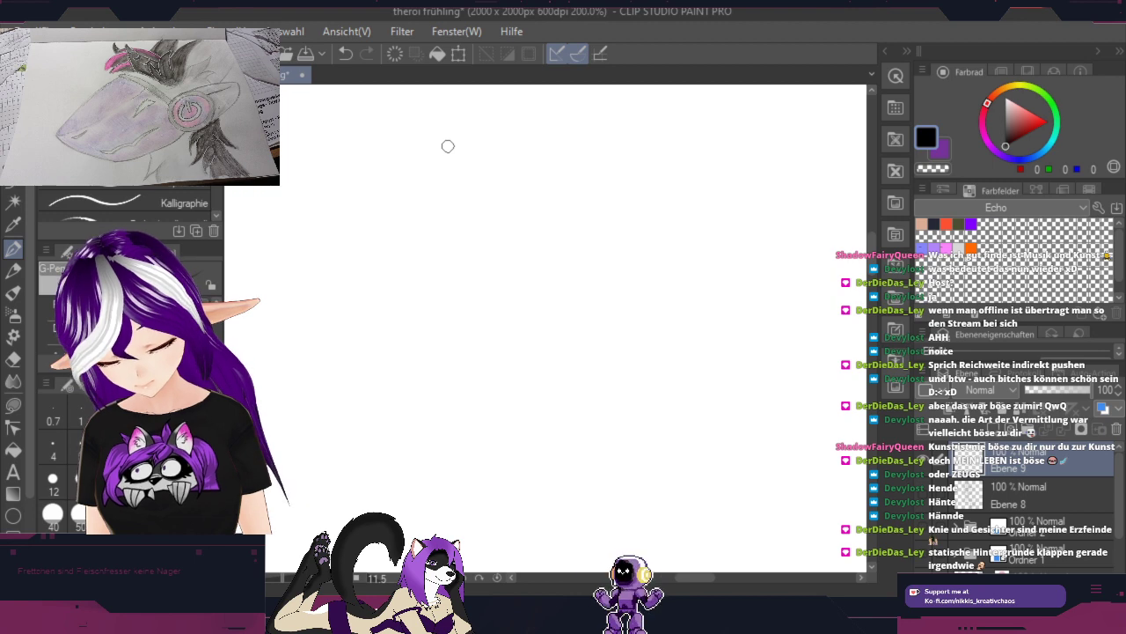
Step: Doodle a cartoon face outline with a large rounded cheek, a jagged fringe and a long pointed side lock
{"action": "mouse_move", "coordinate": [448, 146]}
{"action": "left_mouse_down"}
{"action": "mouse_move", "coordinate": [423, 210]}
{"action": "mouse_move", "coordinate": [352, 252]}
{"action": "mouse_move", "coordinate": [629, 357]}
{"action": "left_mouse_up"}
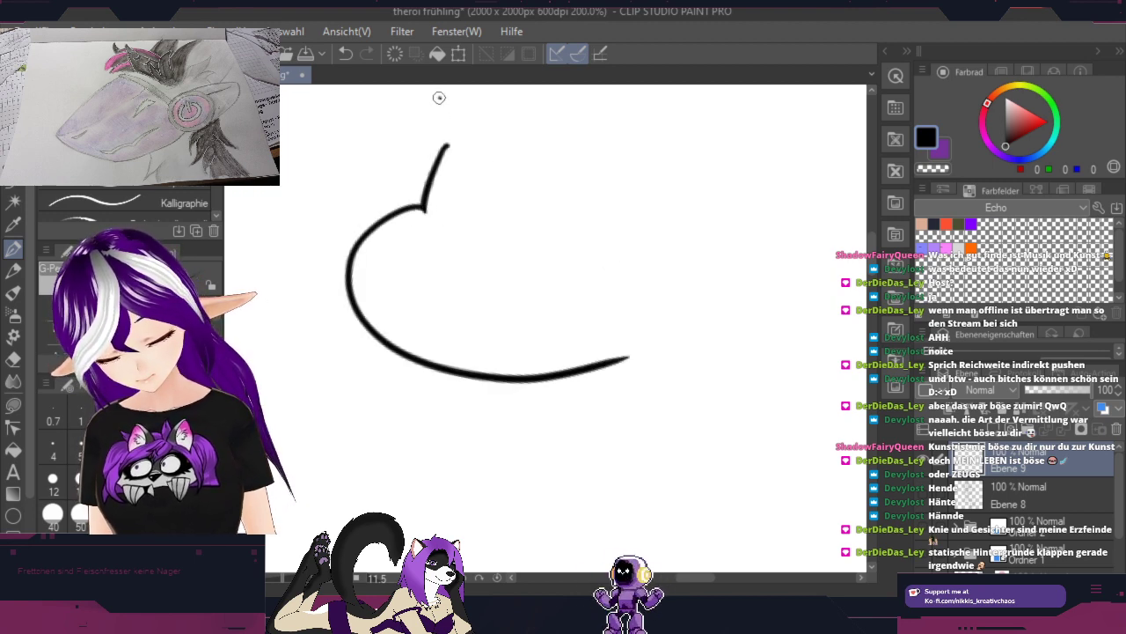
{"action": "mouse_move", "coordinate": [440, 98]}
{"action": "left_mouse_down"}
{"action": "mouse_move", "coordinate": [396, 170]}
{"action": "mouse_move", "coordinate": [531, 139]}
{"action": "mouse_move", "coordinate": [522, 214]}
{"action": "mouse_move", "coordinate": [576, 146]}
{"action": "mouse_move", "coordinate": [592, 216]}
{"action": "left_mouse_up"}
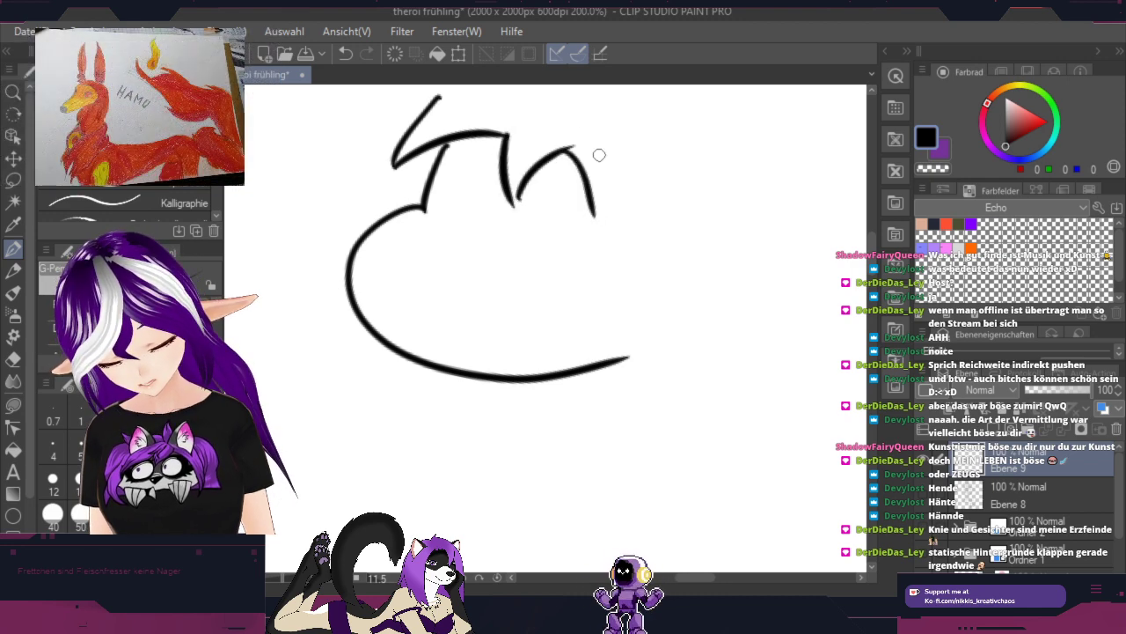
{"action": "left_click_drag", "start_coordinate": [602, 132], "coordinate": [586, 220]}
{"action": "mouse_move", "coordinate": [603, 161]}
{"action": "left_mouse_down"}
{"action": "mouse_move", "coordinate": [610, 262]}
{"action": "mouse_move", "coordinate": [702, 408]}
{"action": "mouse_move", "coordinate": [673, 245]}
{"action": "left_mouse_up"}
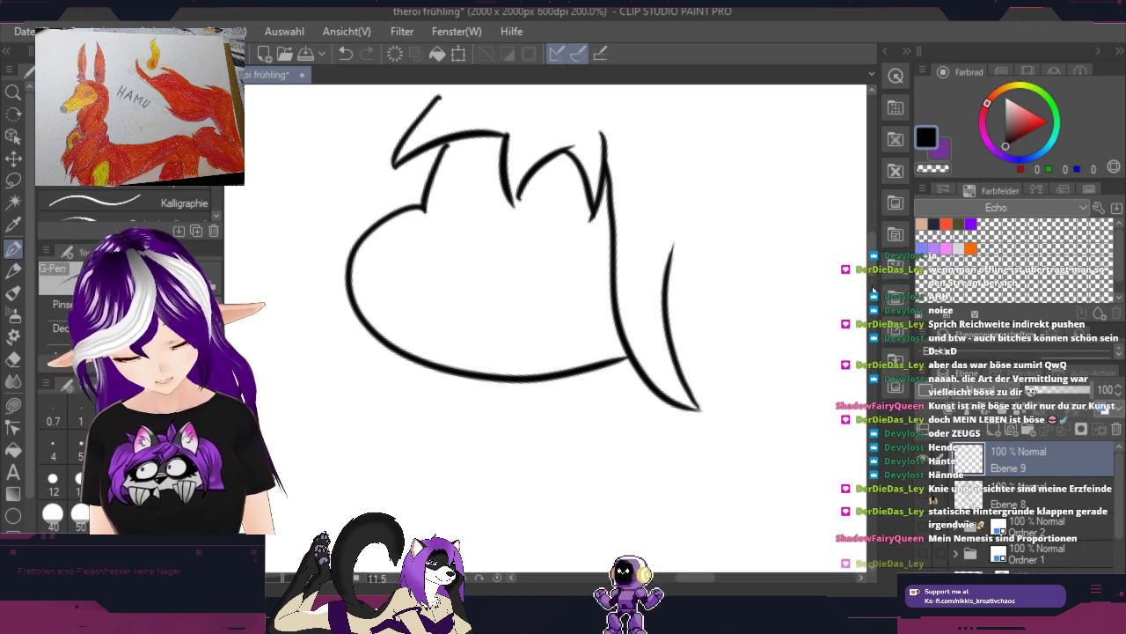
Step: Draw the curved top and back of the doodle's hair and add two pointed ears
{"action": "scroll", "coordinate": [564, 361], "scroll_direction": "up", "scroll_amount": 5}
{"action": "mouse_move", "coordinate": [432, 415]}
{"action": "left_mouse_down"}
{"action": "mouse_move", "coordinate": [462, 394]}
{"action": "mouse_move", "coordinate": [658, 402]}
{"action": "mouse_move", "coordinate": [700, 495]}
{"action": "left_mouse_up"}
{"action": "scroll", "coordinate": [873, 235], "scroll_direction": "down", "scroll_amount": 2}
{"action": "scroll", "coordinate": [873, 235], "scroll_direction": "down", "scroll_amount": 4}
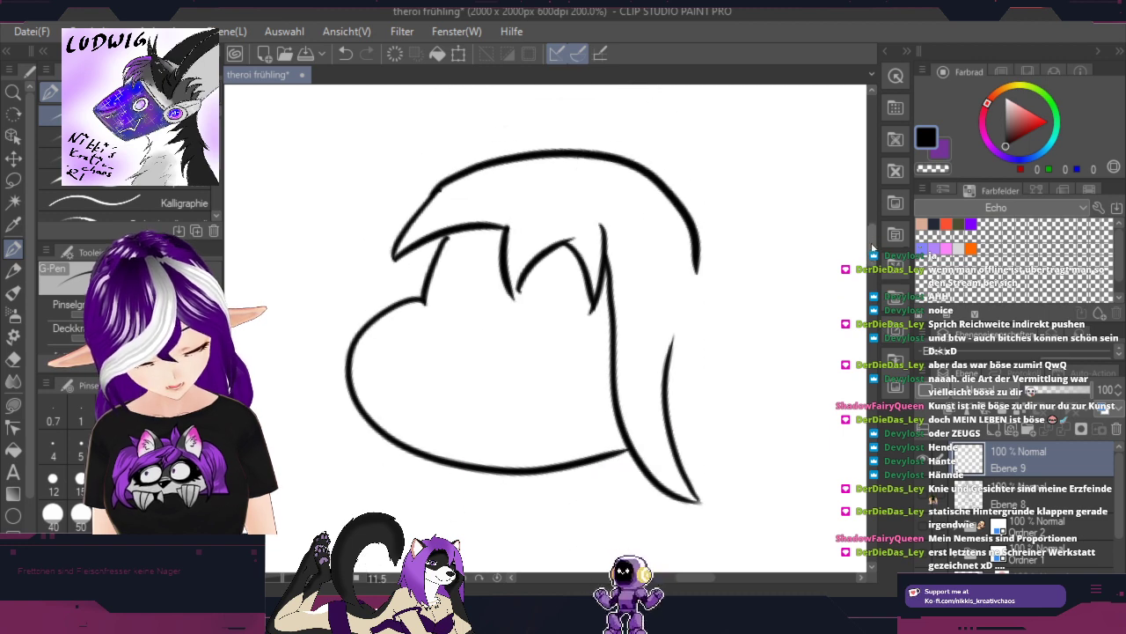
{"action": "left_click_drag", "start_coordinate": [692, 271], "coordinate": [664, 368]}
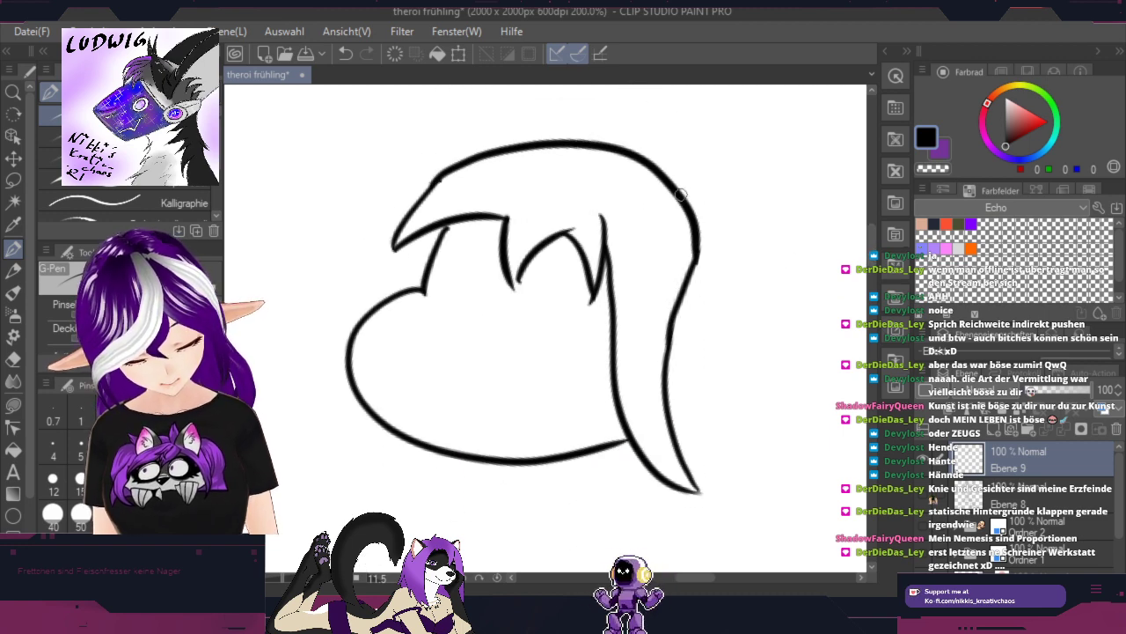
{"action": "mouse_move", "coordinate": [680, 193]}
{"action": "left_mouse_down"}
{"action": "mouse_move", "coordinate": [749, 128]}
{"action": "mouse_move", "coordinate": [695, 238]}
{"action": "left_mouse_up"}
{"action": "mouse_move", "coordinate": [499, 143]}
{"action": "left_mouse_down"}
{"action": "mouse_move", "coordinate": [547, 89]}
{"action": "mouse_move", "coordinate": [546, 137]}
{"action": "left_mouse_up"}
Step: Add two eyes, a nose and a small wavy mouth to the doodle, redrawing the nose once
{"action": "mouse_move", "coordinate": [494, 261]}
{"action": "left_mouse_down"}
{"action": "mouse_move", "coordinate": [452, 268]}
{"action": "mouse_move", "coordinate": [484, 263]}
{"action": "left_mouse_up"}
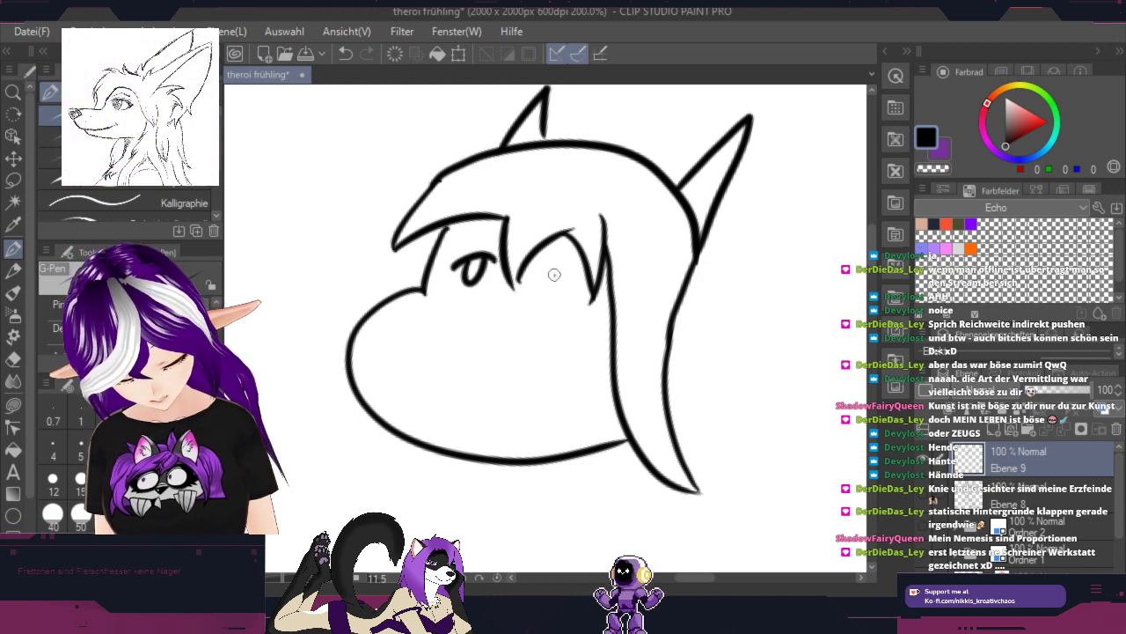
{"action": "mouse_move", "coordinate": [553, 271]}
{"action": "left_mouse_down"}
{"action": "mouse_move", "coordinate": [581, 304]}
{"action": "mouse_move", "coordinate": [574, 298]}
{"action": "left_mouse_up"}
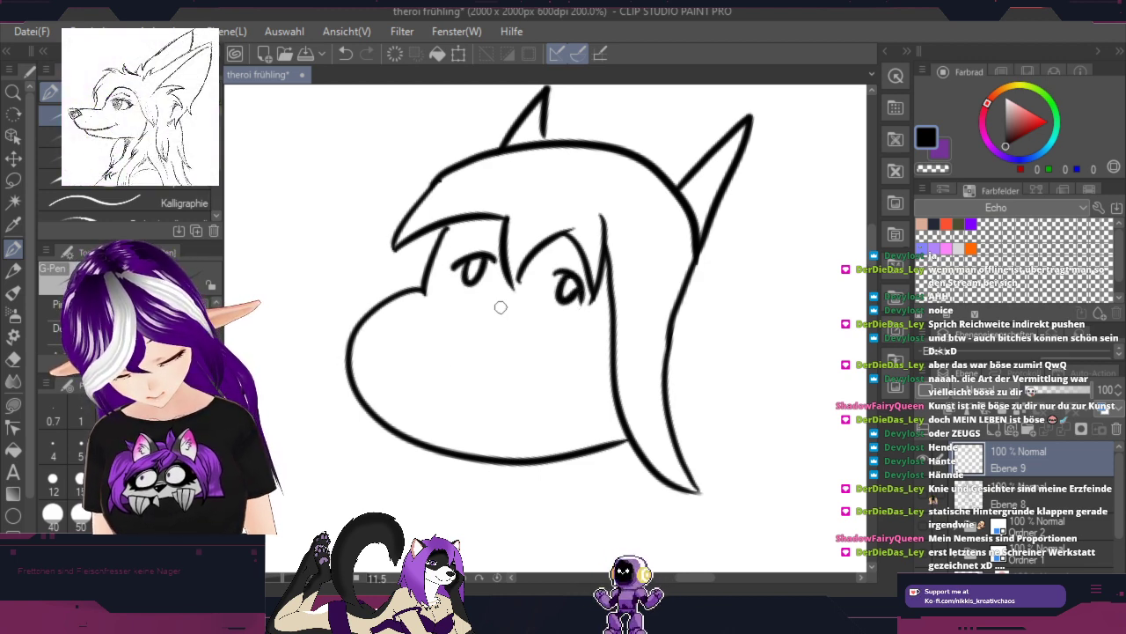
{"action": "mouse_move", "coordinate": [503, 303]}
{"action": "left_mouse_down"}
{"action": "mouse_move", "coordinate": [467, 329]}
{"action": "mouse_move", "coordinate": [466, 356]}
{"action": "left_mouse_up"}
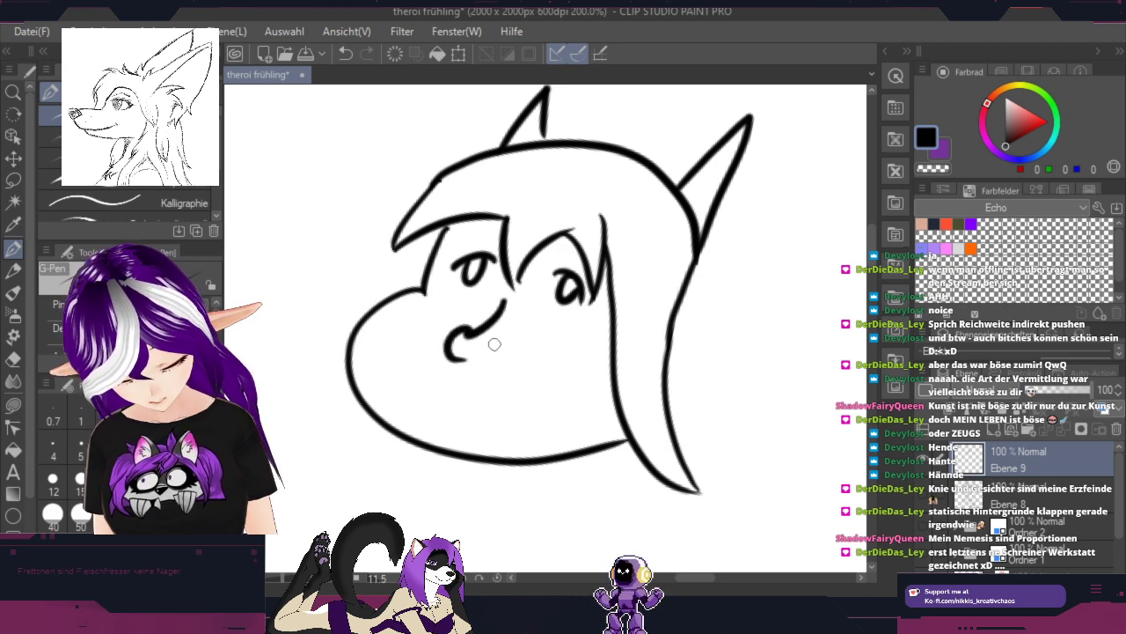
{"action": "left_click", "coordinate": [347, 57]}
{"action": "left_click_drag", "start_coordinate": [499, 300], "coordinate": [472, 346]}
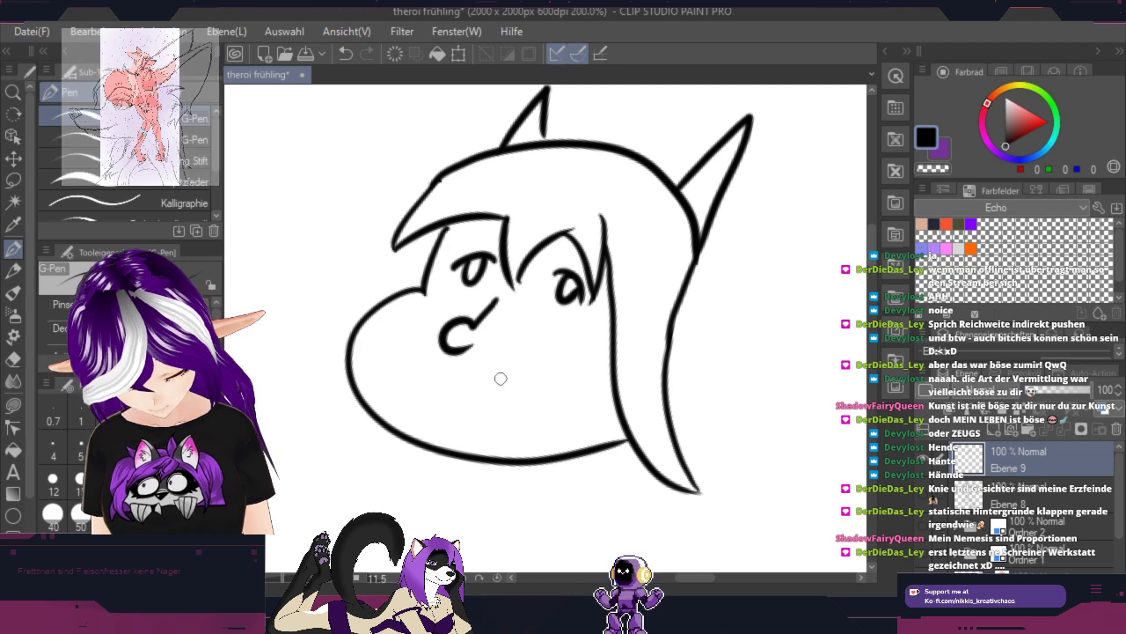
{"action": "left_click_drag", "start_coordinate": [426, 379], "coordinate": [476, 385]}
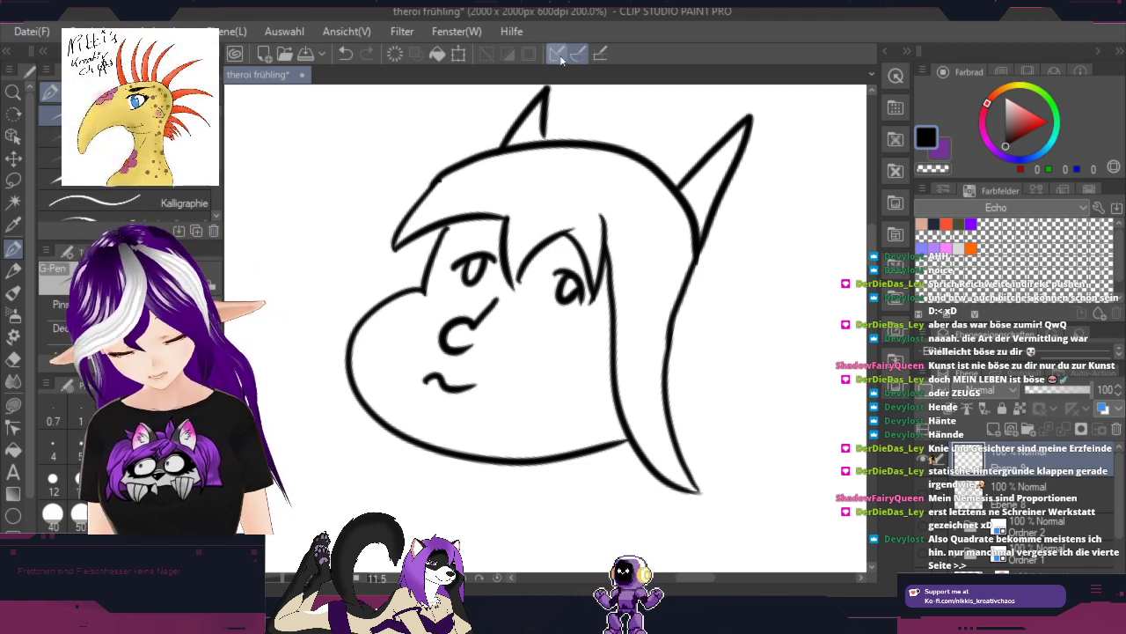
Step: Delete the doodle layer and show the line-art layer and both folders again
{"action": "left_click", "coordinate": [1102, 435]}
{"action": "left_click", "coordinate": [923, 462]}
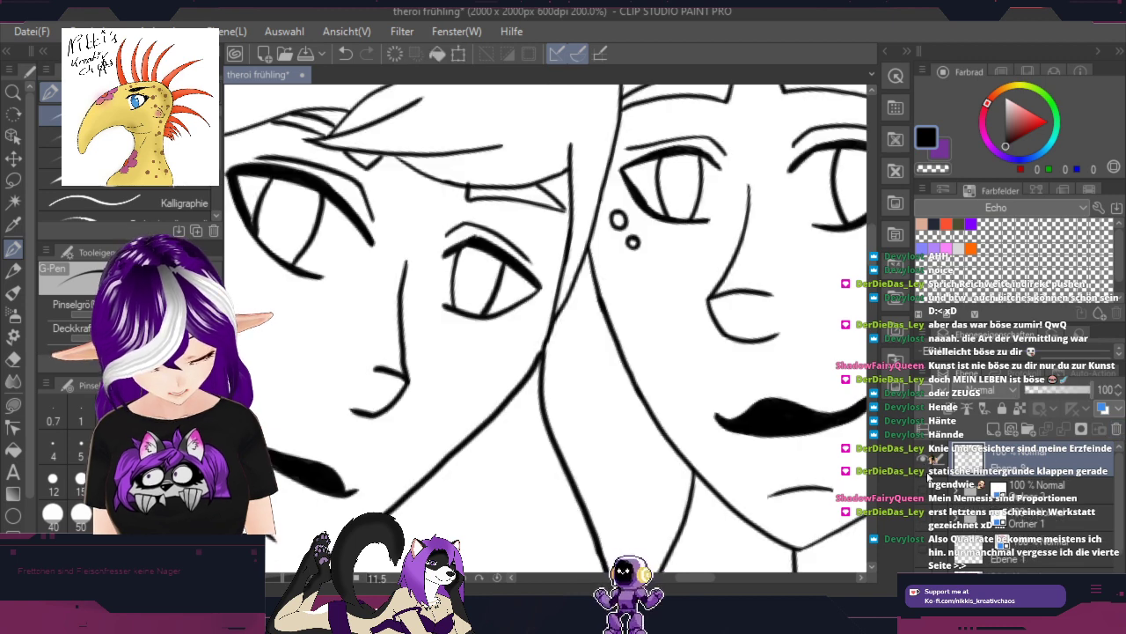
{"action": "left_click", "coordinate": [924, 488]}
{"action": "left_click", "coordinate": [924, 515]}
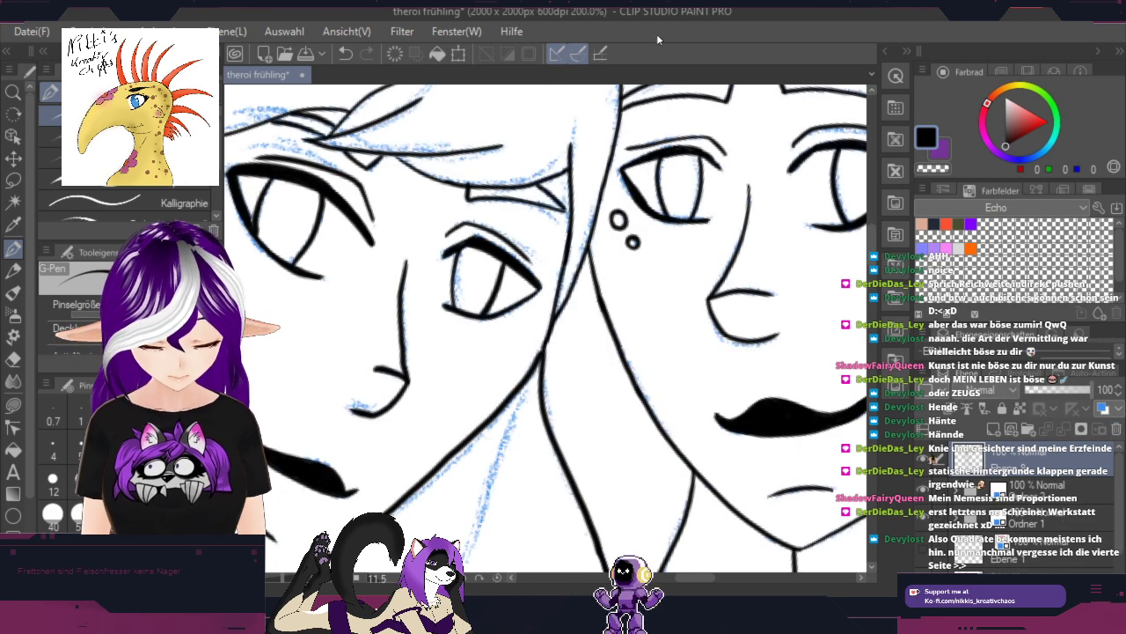
Step: Ink the two tapering strand lines running from the side of the right character's face down to the collar
{"action": "scroll", "coordinate": [603, 334], "scroll_direction": "down", "scroll_amount": 1}
{"action": "key", "text": "space"}
{"action": "left_click_drag", "start_coordinate": [567, 486], "coordinate": [665, 142]}
{"action": "key", "text": "h"}
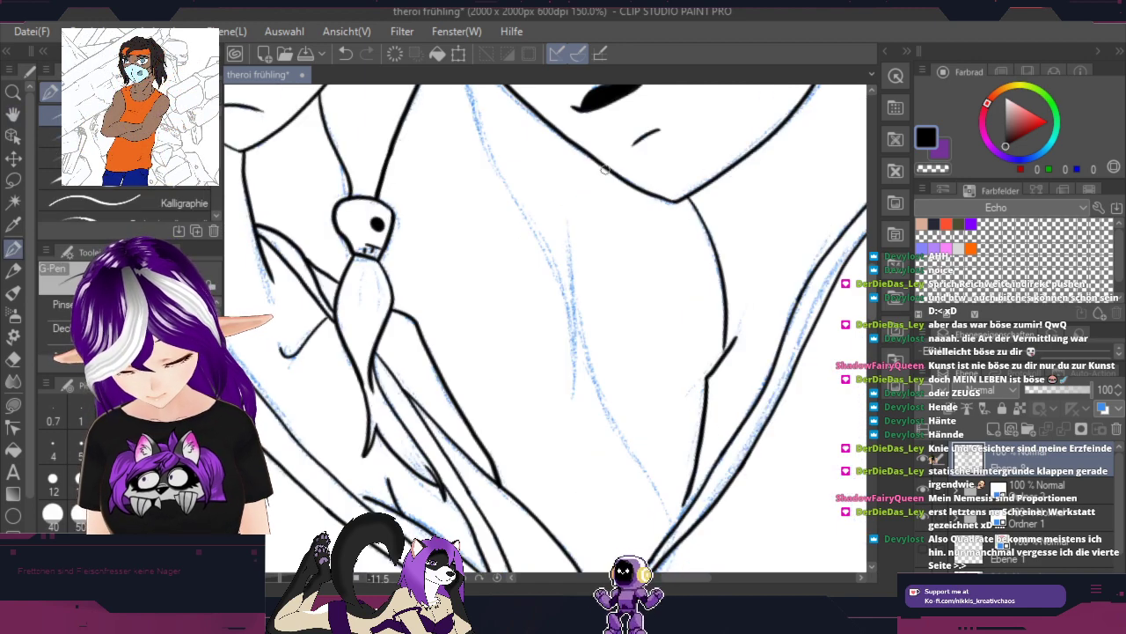
{"action": "left_click_drag", "start_coordinate": [604, 170], "coordinate": [640, 384]}
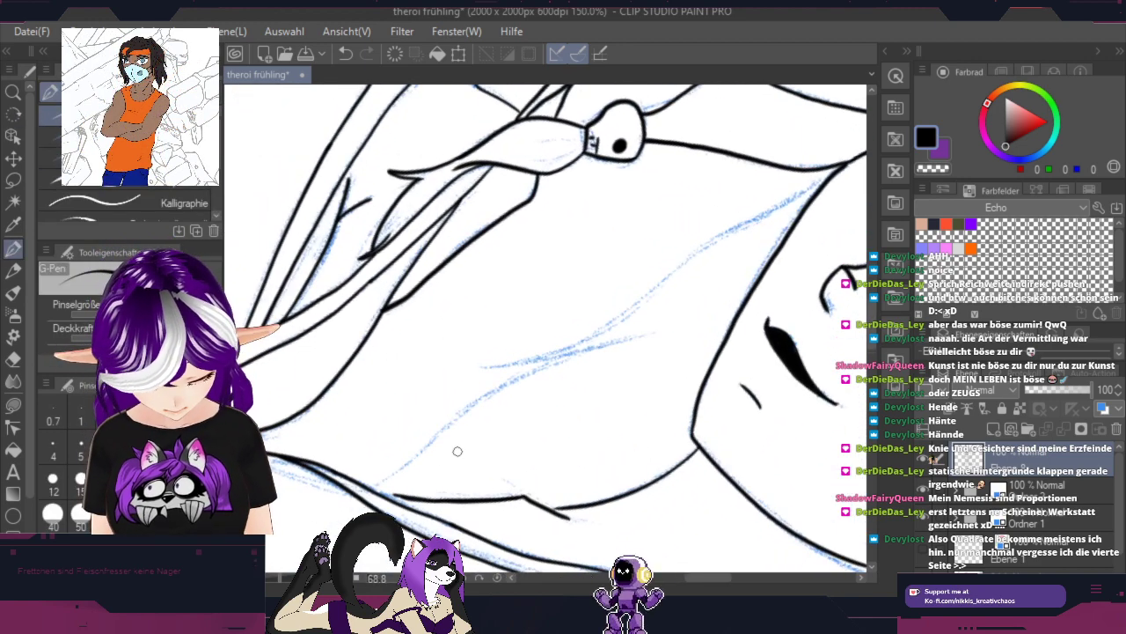
{"action": "mouse_move", "coordinate": [828, 177]}
{"action": "left_mouse_down"}
{"action": "mouse_move", "coordinate": [499, 360]}
{"action": "mouse_move", "coordinate": [630, 330]}
{"action": "left_mouse_up"}
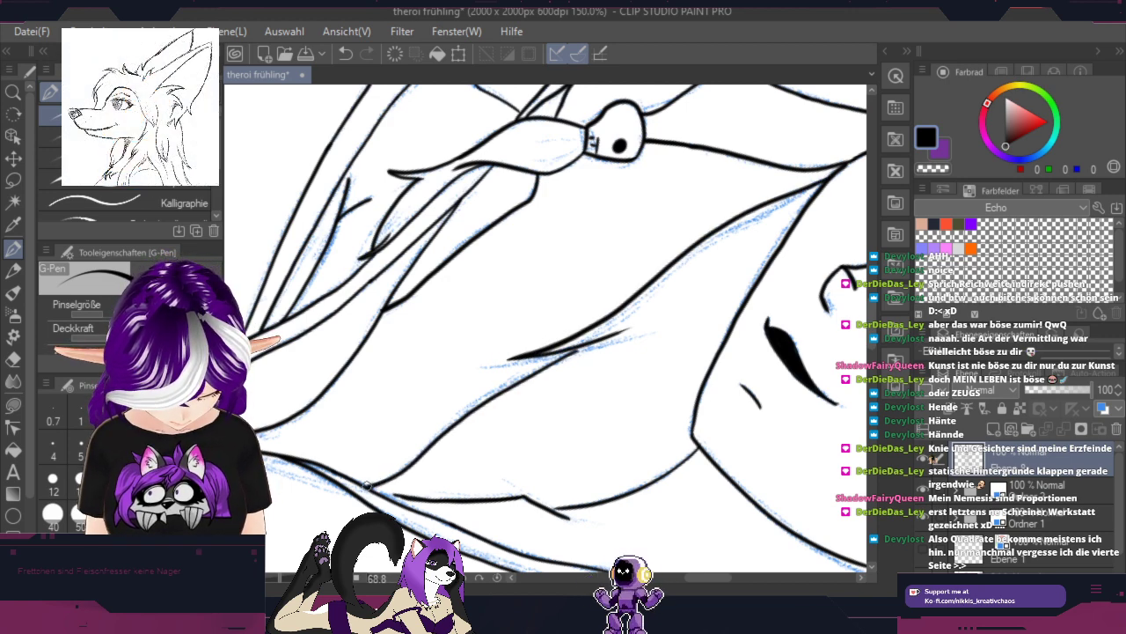
{"action": "scroll", "coordinate": [368, 486], "scroll_direction": "up", "scroll_amount": 6}
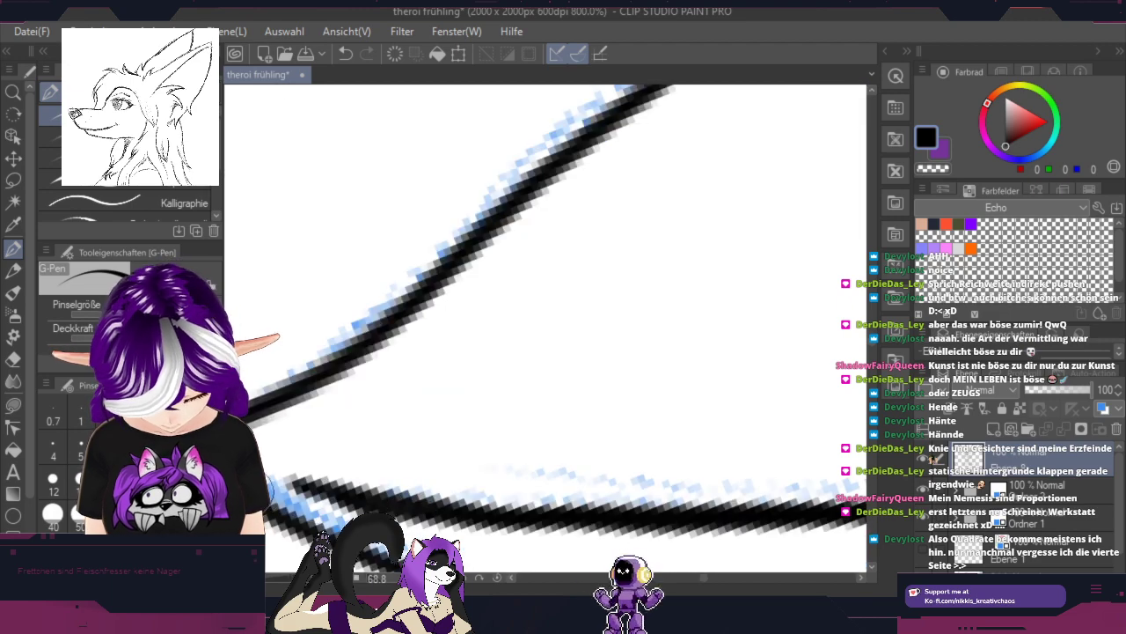
{"action": "scroll", "coordinate": [364, 484], "scroll_direction": "down", "scroll_amount": 6}
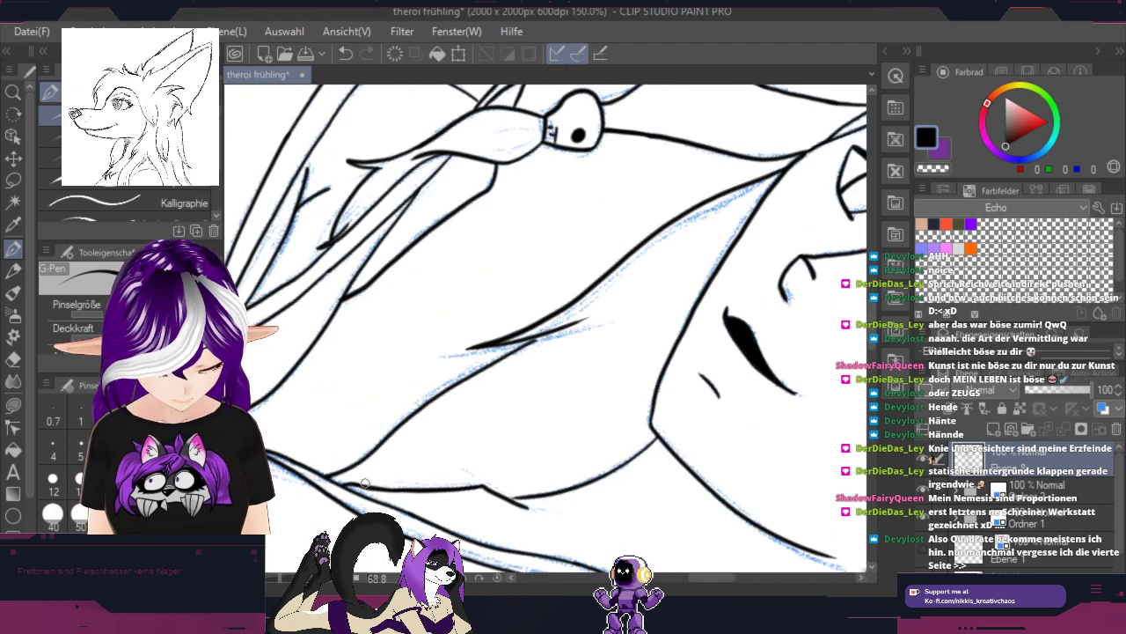
Step: Draw two small star shapes with the G-Pen above the inner rectangle of the tag hanging from the wrist
{"action": "key", "text": "r"}
{"action": "left_click_drag", "start_coordinate": [734, 409], "coordinate": [749, 301]}
{"action": "scroll", "coordinate": [751, 306], "scroll_direction": "down", "scroll_amount": 3}
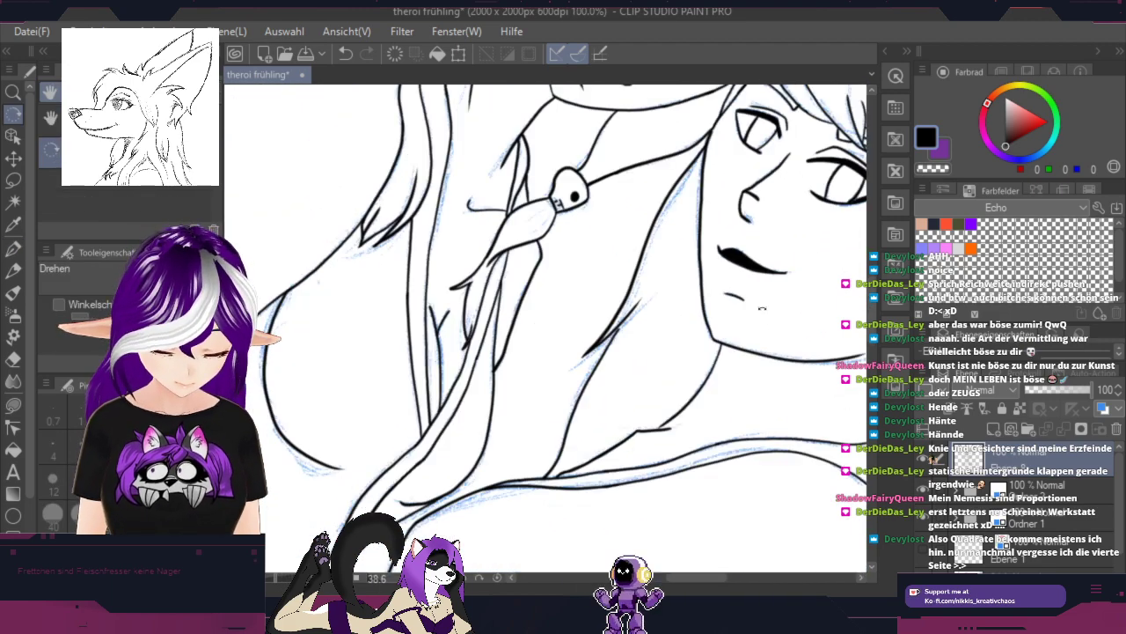
{"action": "key", "text": "space"}
{"action": "left_click_drag", "start_coordinate": [797, 473], "coordinate": [607, 145]}
{"action": "left_click_drag", "start_coordinate": [625, 337], "coordinate": [782, 276]}
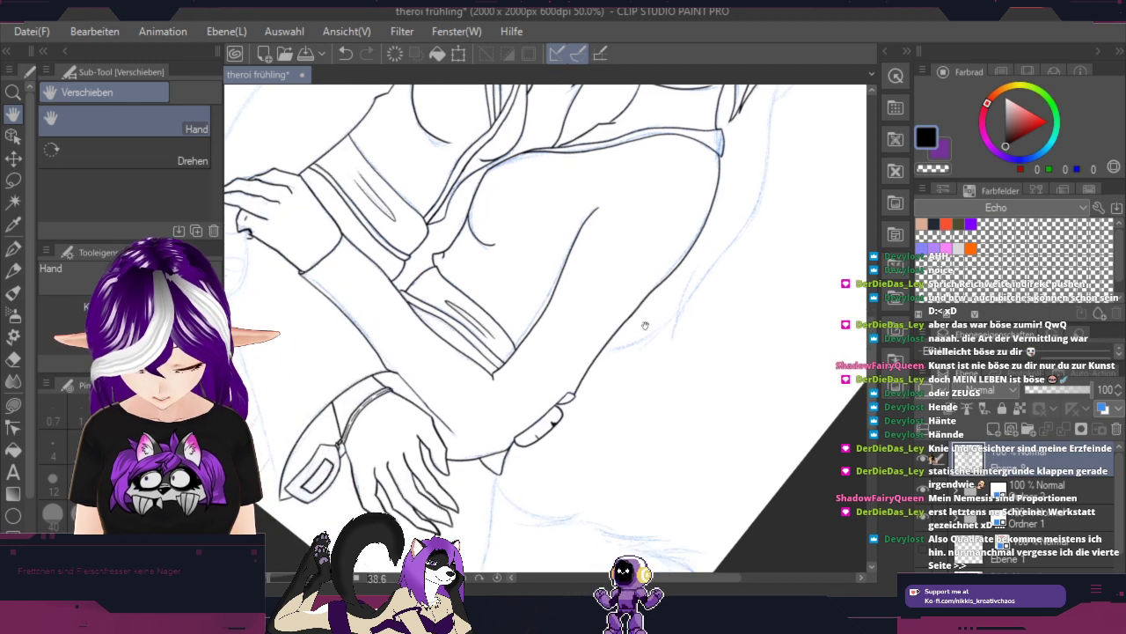
{"action": "mouse_move", "coordinate": [571, 389]}
{"action": "left_mouse_down"}
{"action": "mouse_move", "coordinate": [606, 411]}
{"action": "mouse_move", "coordinate": [655, 387]}
{"action": "mouse_move", "coordinate": [668, 344]}
{"action": "mouse_move", "coordinate": [730, 308]}
{"action": "mouse_move", "coordinate": [781, 405]}
{"action": "mouse_move", "coordinate": [774, 339]}
{"action": "left_mouse_up"}
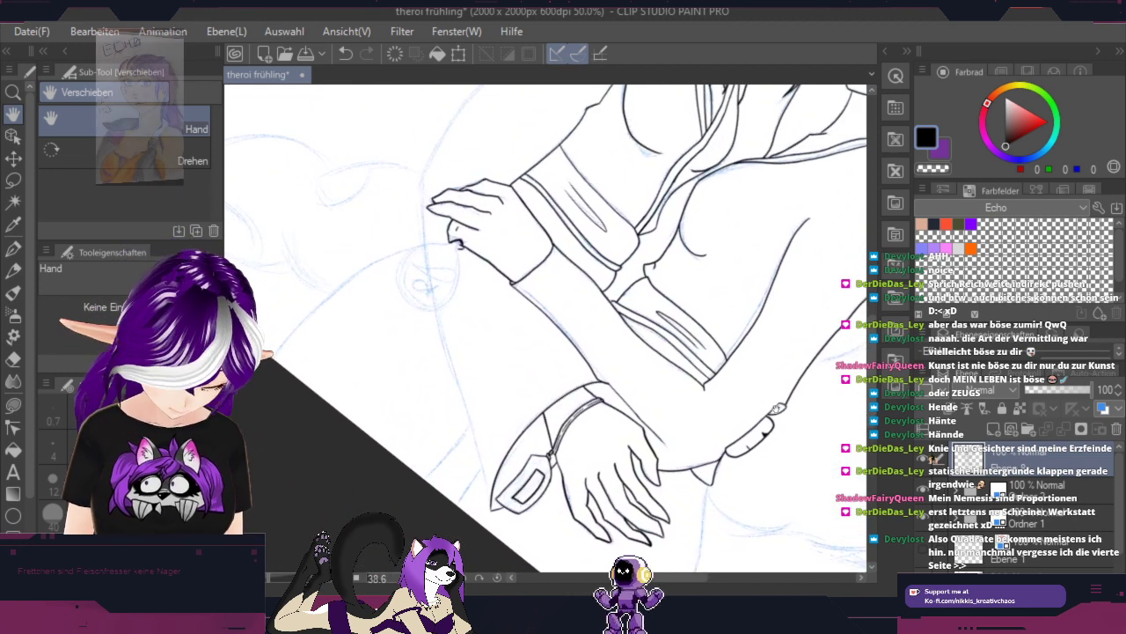
{"action": "left_click_drag", "start_coordinate": [699, 347], "coordinate": [693, 315]}
{"action": "key", "text": "r"}
{"action": "left_click_drag", "start_coordinate": [652, 459], "coordinate": [683, 397]}
{"action": "scroll", "coordinate": [560, 383], "scroll_direction": "up", "scroll_amount": 1}
{"action": "scroll", "coordinate": [557, 398], "scroll_direction": "up", "scroll_amount": 4}
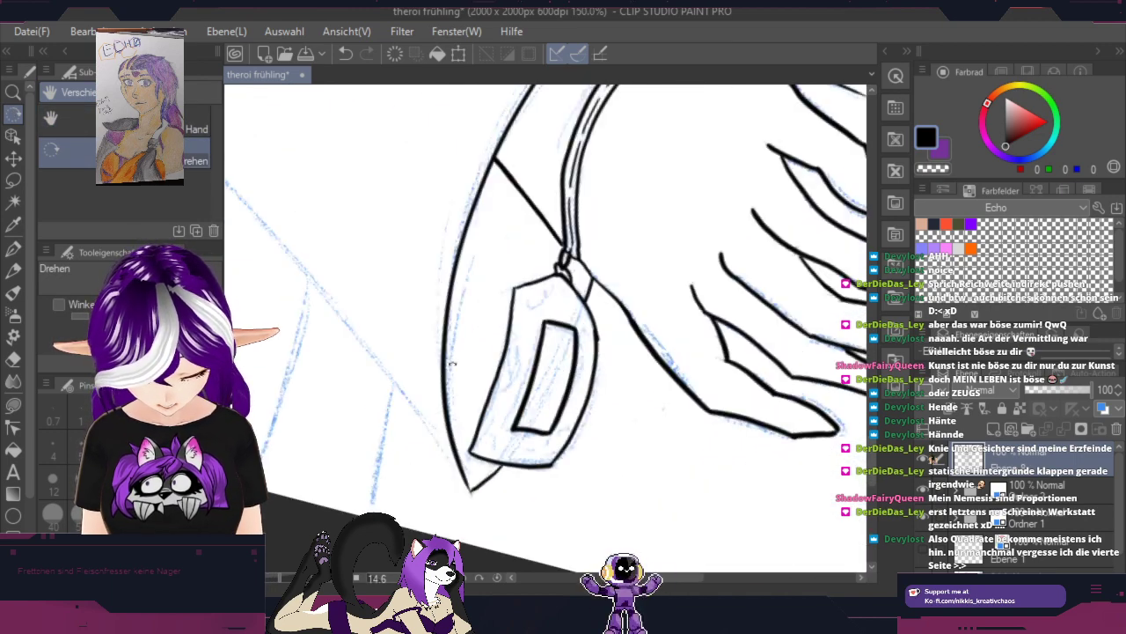
{"action": "left_click", "coordinate": [14, 248]}
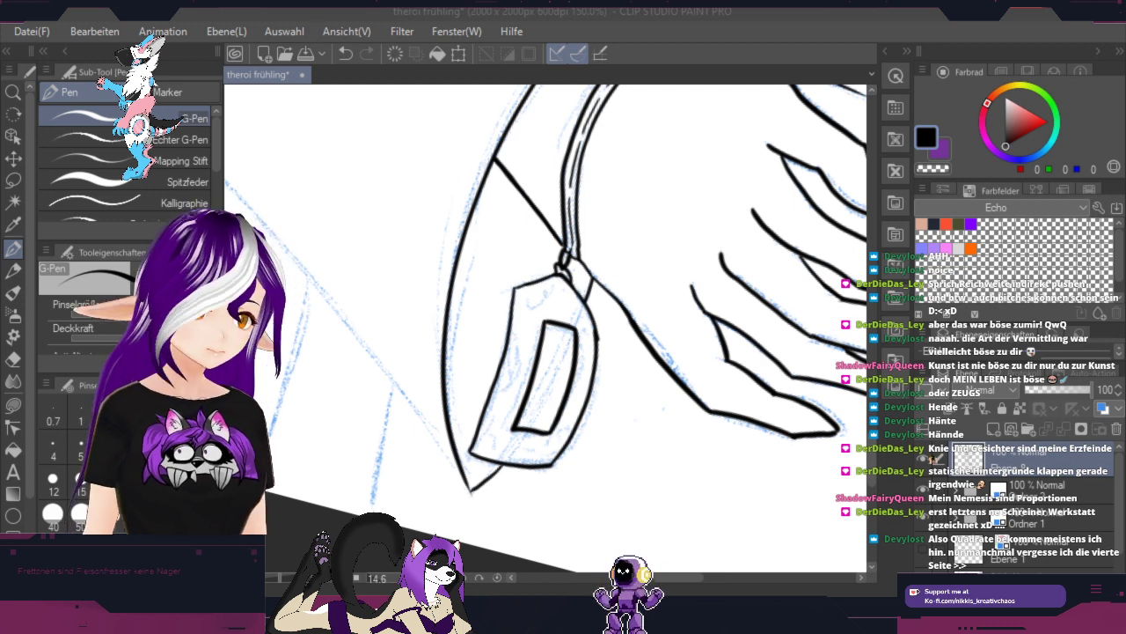
{"action": "left_click", "coordinate": [641, 16]}
{"action": "scroll", "coordinate": [546, 290], "scroll_direction": "up", "scroll_amount": 5}
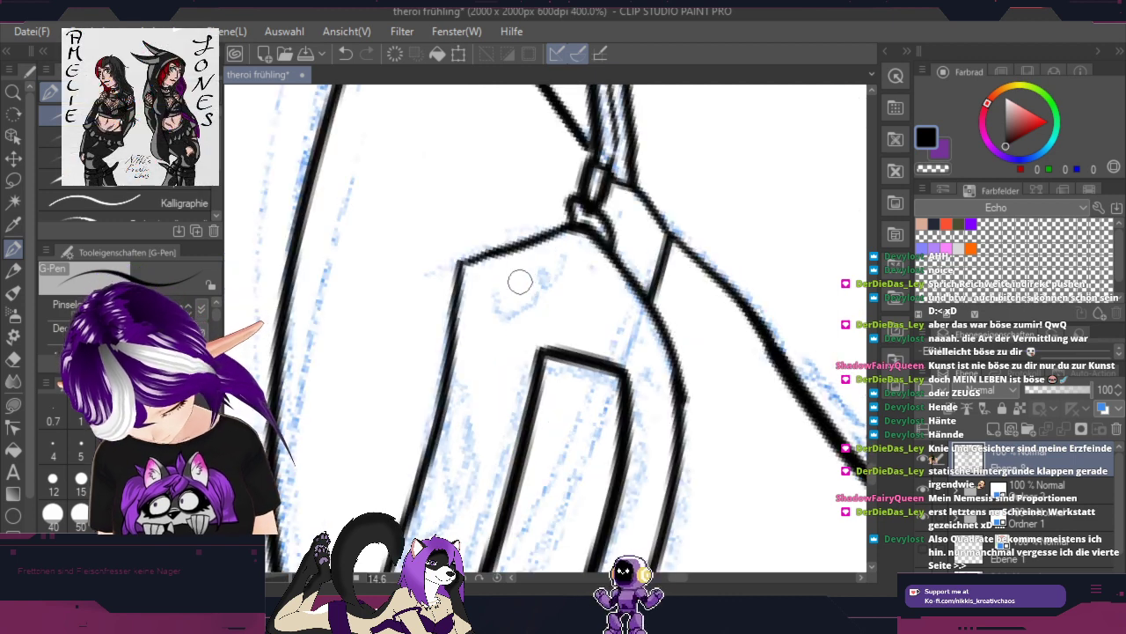
{"action": "mouse_move", "coordinate": [524, 265]}
{"action": "left_mouse_down"}
{"action": "mouse_move", "coordinate": [535, 296]}
{"action": "mouse_move", "coordinate": [516, 324]}
{"action": "mouse_move", "coordinate": [556, 309]}
{"action": "mouse_move", "coordinate": [555, 270]}
{"action": "left_mouse_up"}
{"action": "mouse_move", "coordinate": [622, 301]}
{"action": "left_mouse_down"}
{"action": "mouse_move", "coordinate": [608, 347]}
{"action": "mouse_move", "coordinate": [621, 345]}
{"action": "mouse_move", "coordinate": [621, 355]}
{"action": "mouse_move", "coordinate": [629, 335]}
{"action": "mouse_move", "coordinate": [649, 354]}
{"action": "left_mouse_up"}
Step: Draw three more small stars down the tag's long edge beside the inner rectangle
{"action": "mouse_move", "coordinate": [578, 430]}
{"action": "left_mouse_down"}
{"action": "mouse_move", "coordinate": [681, 369]}
{"action": "mouse_move", "coordinate": [767, 252]}
{"action": "left_mouse_up"}
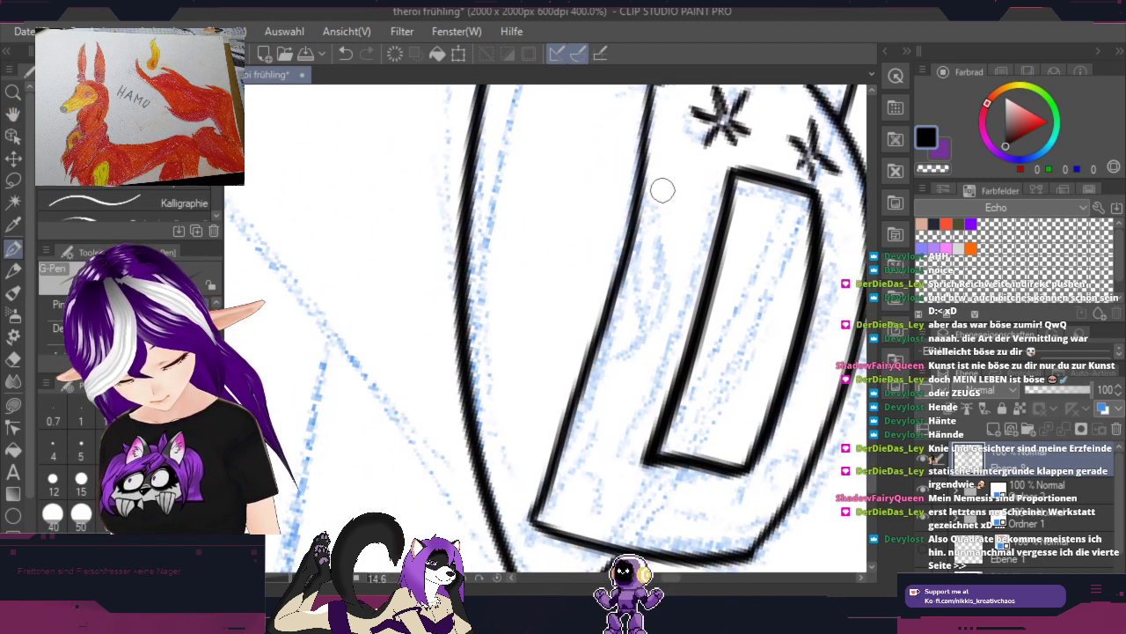
{"action": "mouse_move", "coordinate": [664, 191]}
{"action": "left_mouse_down"}
{"action": "mouse_move", "coordinate": [678, 218]}
{"action": "mouse_move", "coordinate": [690, 191]}
{"action": "mouse_move", "coordinate": [704, 242]}
{"action": "mouse_move", "coordinate": [661, 268]}
{"action": "left_mouse_up"}
{"action": "mouse_move", "coordinate": [682, 224]}
{"action": "left_mouse_down"}
{"action": "mouse_move", "coordinate": [660, 264]}
{"action": "mouse_move", "coordinate": [649, 252]}
{"action": "left_mouse_up"}
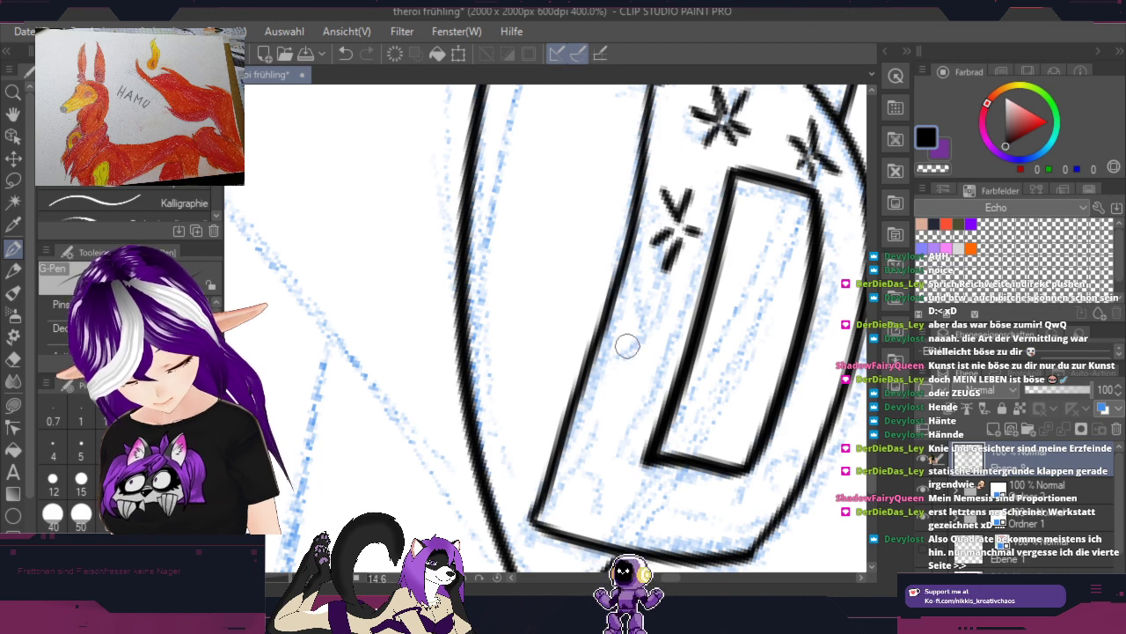
{"action": "mouse_move", "coordinate": [635, 315]}
{"action": "left_mouse_down"}
{"action": "mouse_move", "coordinate": [636, 347]}
{"action": "mouse_move", "coordinate": [658, 316]}
{"action": "left_mouse_up"}
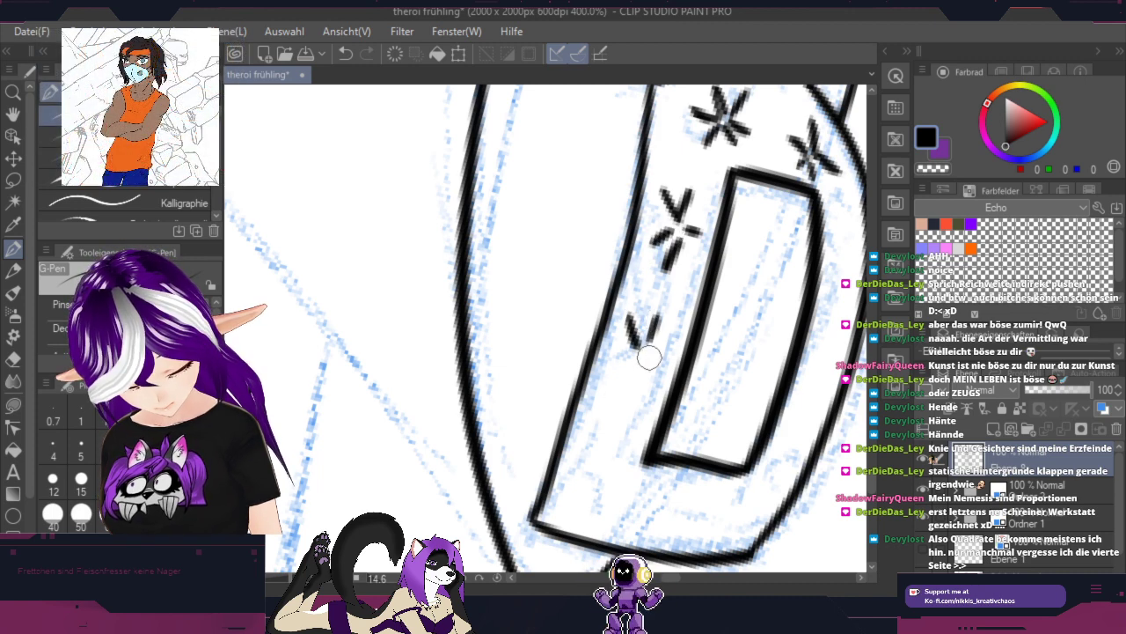
{"action": "mouse_move", "coordinate": [650, 357]}
{"action": "left_mouse_down"}
{"action": "mouse_move", "coordinate": [667, 348]}
{"action": "mouse_move", "coordinate": [649, 393]}
{"action": "mouse_move", "coordinate": [614, 390]}
{"action": "left_mouse_up"}
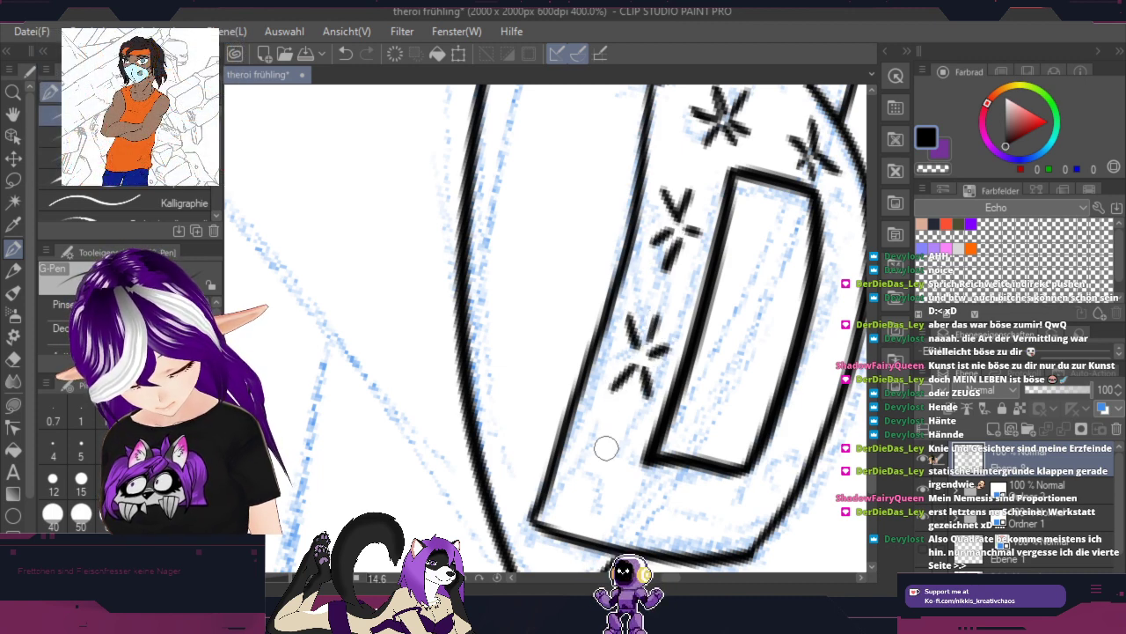
{"action": "left_click_drag", "start_coordinate": [624, 453], "coordinate": [587, 475]}
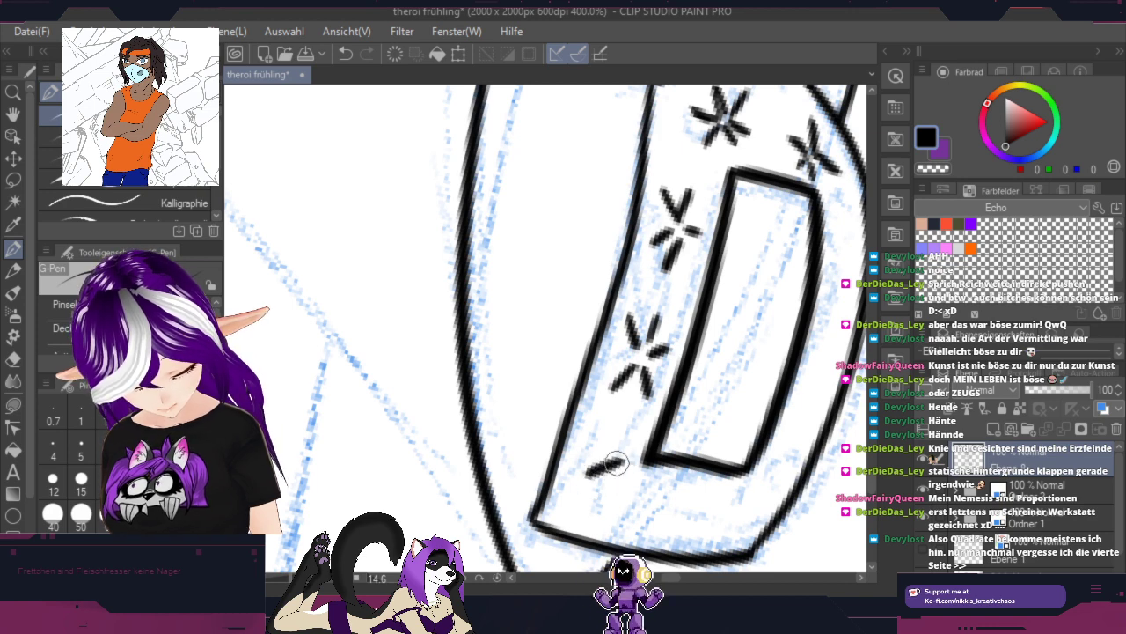
{"action": "mouse_move", "coordinate": [622, 437]}
{"action": "left_mouse_down"}
{"action": "mouse_move", "coordinate": [632, 473]}
{"action": "mouse_move", "coordinate": [652, 485]}
{"action": "mouse_move", "coordinate": [616, 495]}
{"action": "left_mouse_up"}
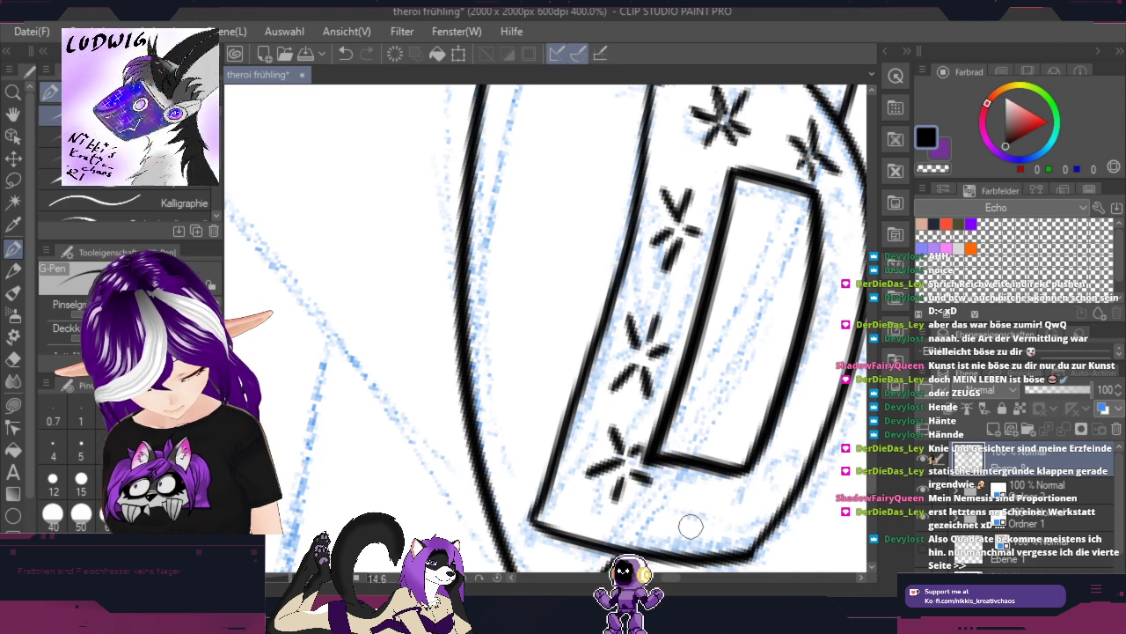
Step: Add a star below the tag's inner rectangle and more stars up its curved edge
{"action": "left_click_drag", "start_coordinate": [681, 520], "coordinate": [693, 525]}
{"action": "mouse_move", "coordinate": [703, 530]}
{"action": "left_mouse_down"}
{"action": "mouse_move", "coordinate": [712, 543]}
{"action": "mouse_move", "coordinate": [717, 518]}
{"action": "left_mouse_up"}
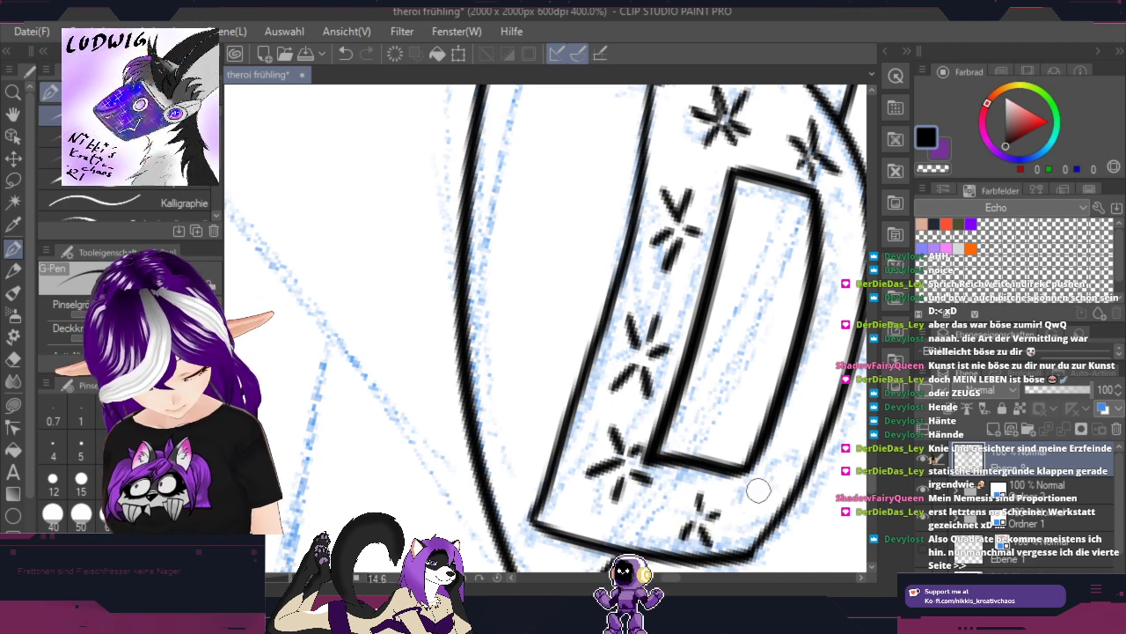
{"action": "key", "text": "space"}
{"action": "left_click_drag", "start_coordinate": [773, 445], "coordinate": [587, 459]}
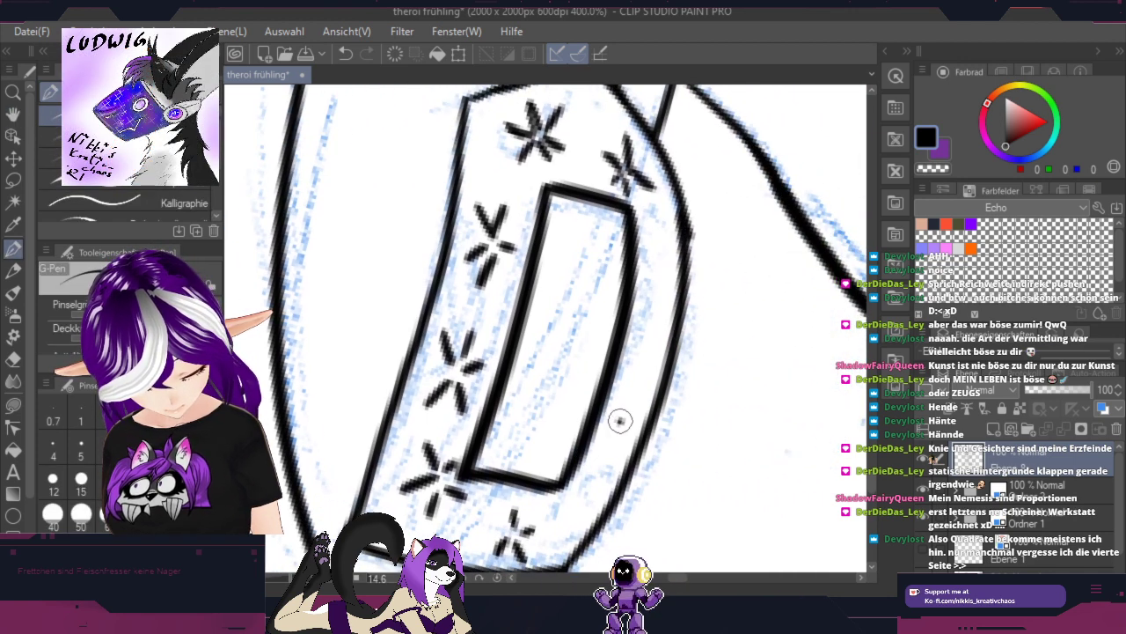
{"action": "mouse_move", "coordinate": [619, 421]}
{"action": "left_mouse_down"}
{"action": "mouse_move", "coordinate": [639, 408]}
{"action": "mouse_move", "coordinate": [599, 444]}
{"action": "left_mouse_up"}
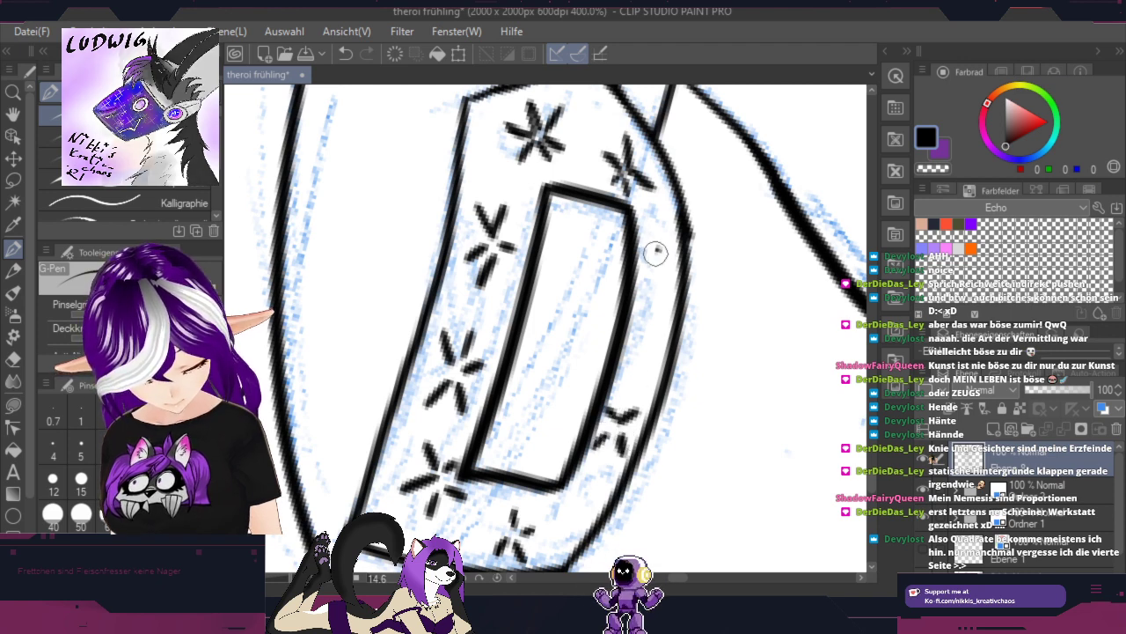
{"action": "mouse_move", "coordinate": [654, 253]}
{"action": "left_mouse_down"}
{"action": "mouse_move", "coordinate": [637, 277]}
{"action": "mouse_move", "coordinate": [650, 222]}
{"action": "mouse_move", "coordinate": [675, 237]}
{"action": "mouse_move", "coordinate": [676, 263]}
{"action": "left_mouse_up"}
{"action": "mouse_move", "coordinate": [646, 299]}
{"action": "left_mouse_down"}
{"action": "mouse_move", "coordinate": [641, 348]}
{"action": "mouse_move", "coordinate": [663, 331]}
{"action": "mouse_move", "coordinate": [662, 300]}
{"action": "mouse_move", "coordinate": [646, 310]}
{"action": "mouse_move", "coordinate": [694, 339]}
{"action": "mouse_move", "coordinate": [696, 262]}
{"action": "left_mouse_up"}
Step: Letter "#THEORI" vertically inside the tag's inner rectangle
{"action": "key", "text": "r"}
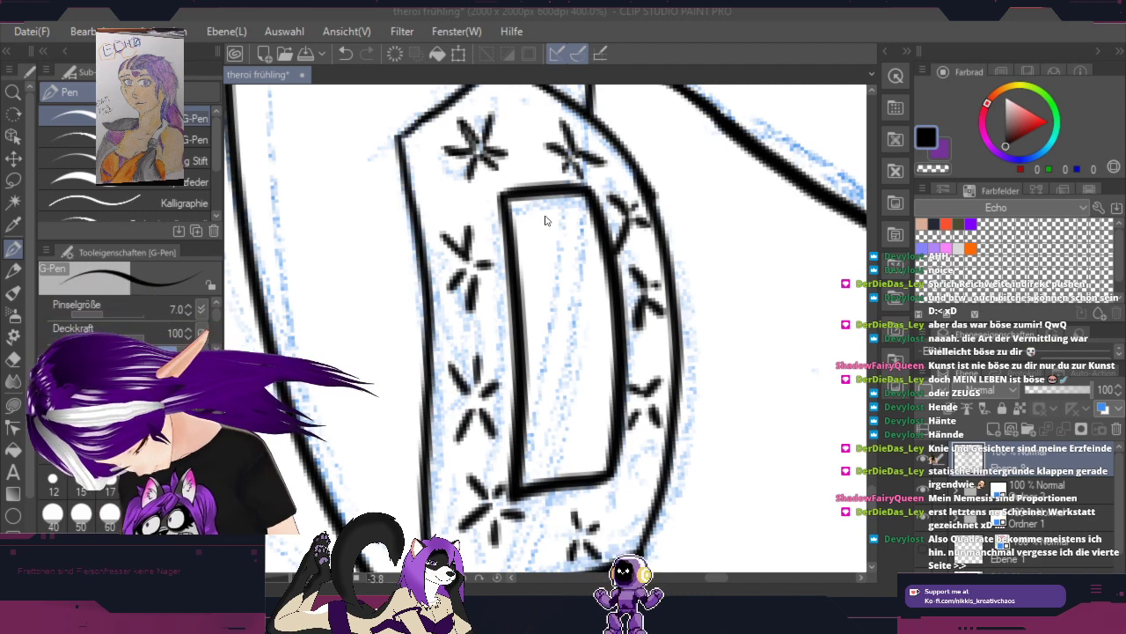
{"action": "mouse_move", "coordinate": [545, 211]}
{"action": "left_mouse_down"}
{"action": "mouse_move", "coordinate": [546, 238]}
{"action": "mouse_move", "coordinate": [567, 220]}
{"action": "mouse_move", "coordinate": [553, 231]}
{"action": "mouse_move", "coordinate": [565, 228]}
{"action": "mouse_move", "coordinate": [552, 276]}
{"action": "mouse_move", "coordinate": [564, 255]}
{"action": "left_mouse_up"}
{"action": "mouse_move", "coordinate": [549, 297]}
{"action": "left_mouse_down"}
{"action": "mouse_move", "coordinate": [549, 323]}
{"action": "mouse_move", "coordinate": [568, 324]}
{"action": "mouse_move", "coordinate": [571, 308]}
{"action": "mouse_move", "coordinate": [553, 349]}
{"action": "mouse_move", "coordinate": [569, 358]}
{"action": "mouse_move", "coordinate": [568, 334]}
{"action": "left_mouse_up"}
{"action": "mouse_move", "coordinate": [551, 348]}
{"action": "left_mouse_down"}
{"action": "mouse_move", "coordinate": [565, 347]}
{"action": "mouse_move", "coordinate": [553, 428]}
{"action": "mouse_move", "coordinate": [578, 416]}
{"action": "mouse_move", "coordinate": [554, 468]}
{"action": "mouse_move", "coordinate": [560, 451]}
{"action": "left_mouse_up"}
{"action": "left_click", "coordinate": [560, 378]}
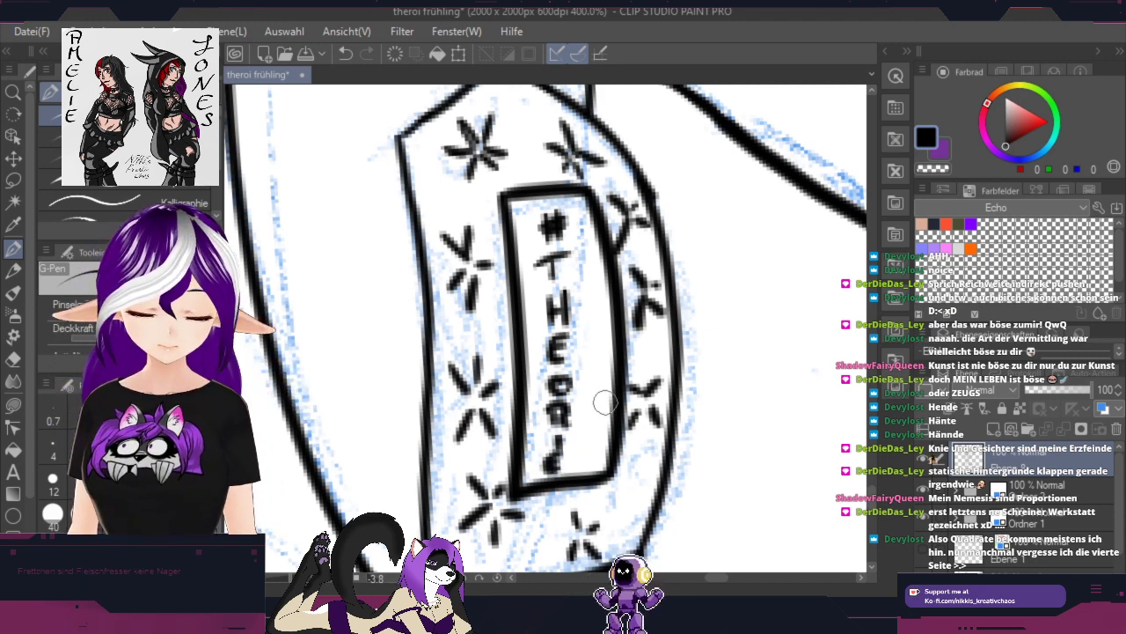
Step: Ink the long sketched body line from the tip of the lower sleeve up past the other hand's fingertips
{"action": "scroll", "coordinate": [605, 402], "scroll_direction": "down", "scroll_amount": 5}
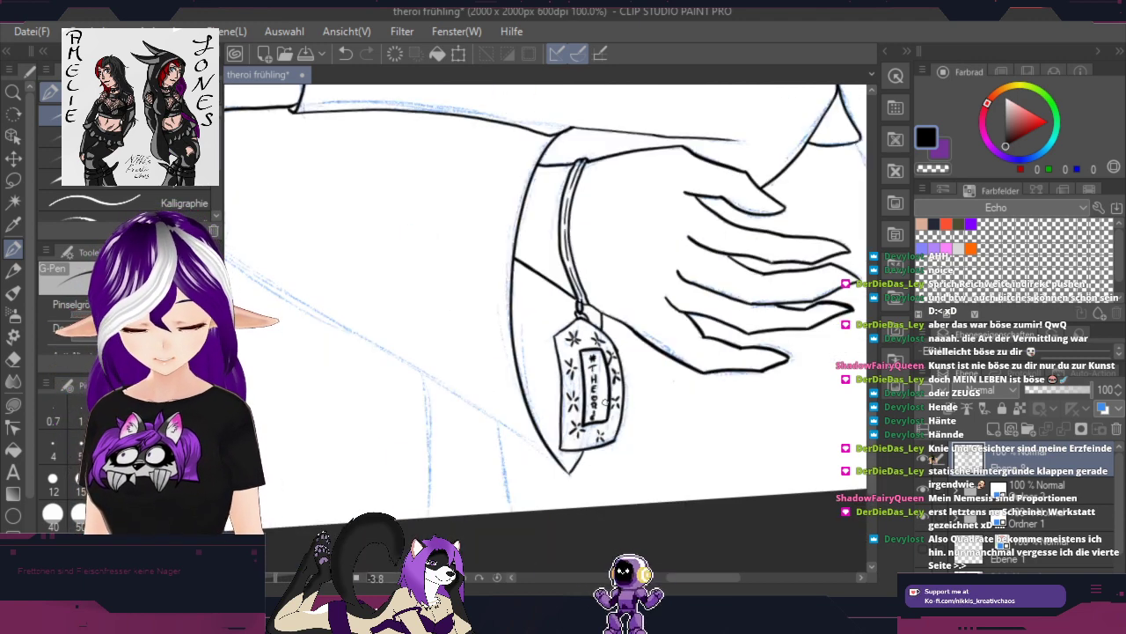
{"action": "scroll", "coordinate": [678, 343], "scroll_direction": "down", "scroll_amount": 2}
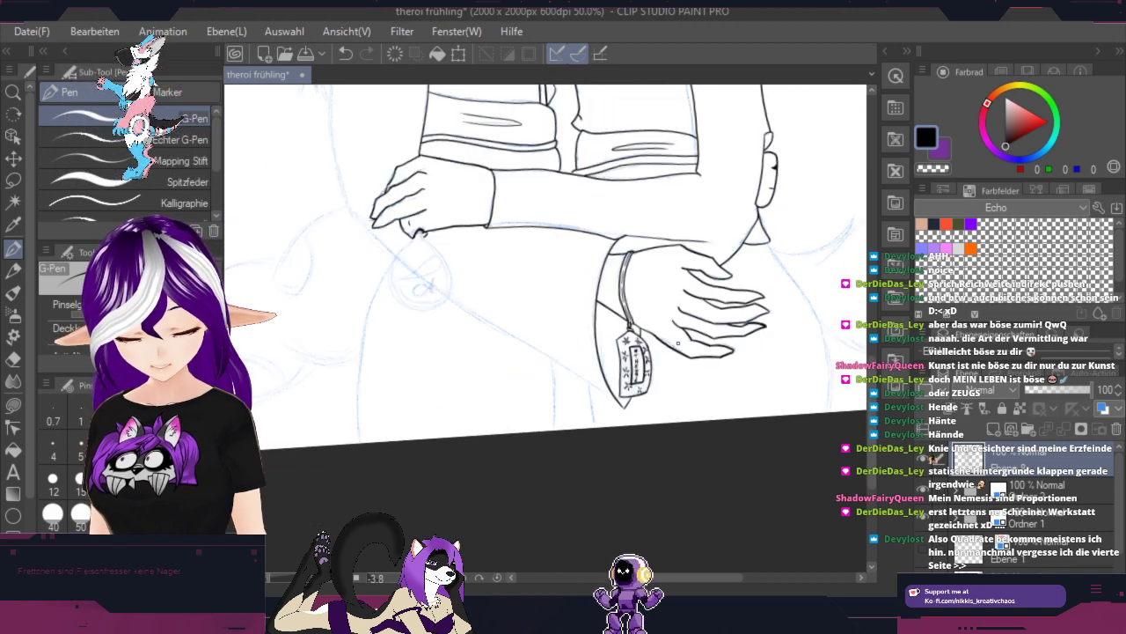
{"action": "key", "text": "space"}
{"action": "left_click_drag", "start_coordinate": [715, 241], "coordinate": [792, 345]}
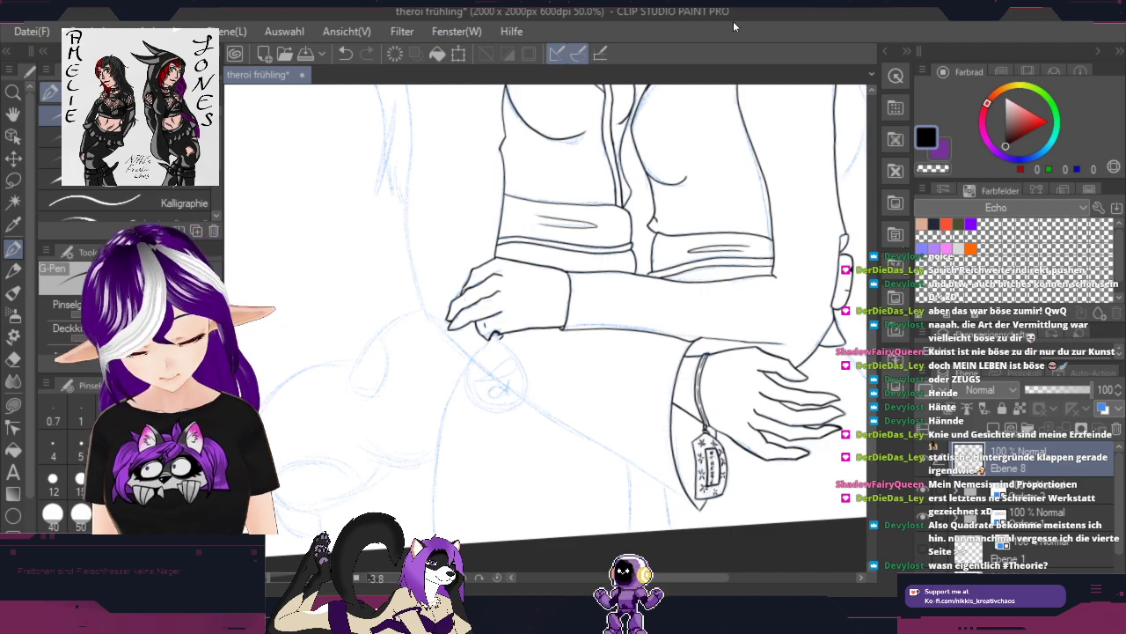
{"action": "key", "text": "r"}
{"action": "left_click_drag", "start_coordinate": [664, 404], "coordinate": [413, 404]}
{"action": "scroll", "coordinate": [423, 398], "scroll_direction": "up", "scroll_amount": 2}
{"action": "scroll", "coordinate": [414, 405], "scroll_direction": "up", "scroll_amount": 2}
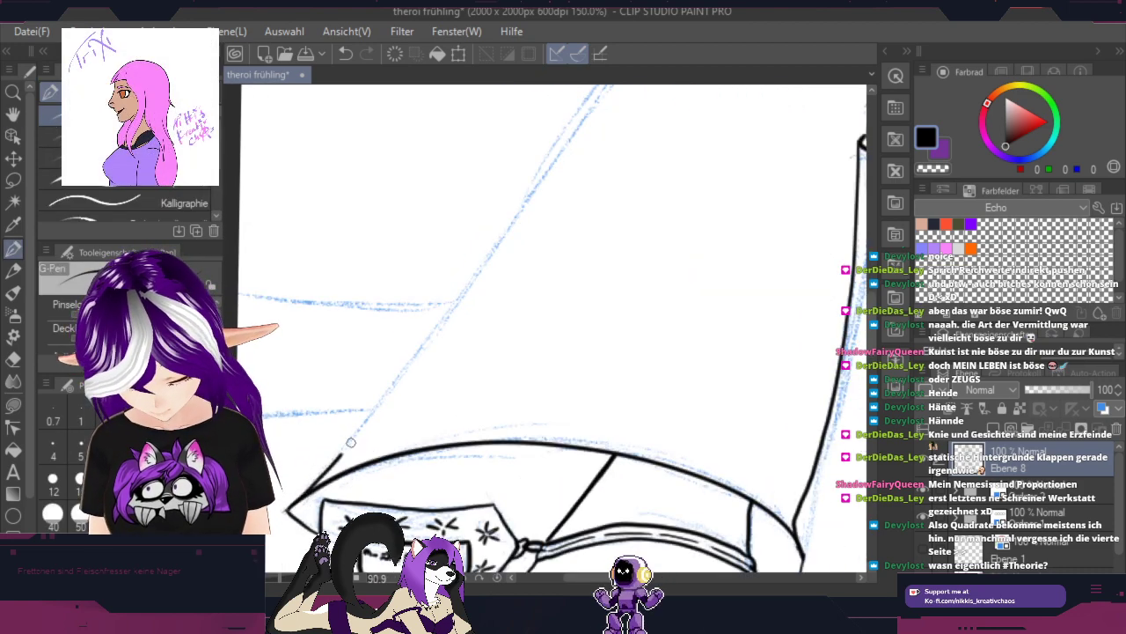
{"action": "key", "text": "space"}
{"action": "mouse_move", "coordinate": [658, 134]}
{"action": "left_mouse_down"}
{"action": "mouse_move", "coordinate": [404, 465]}
{"action": "mouse_move", "coordinate": [375, 535]}
{"action": "left_mouse_up"}
{"action": "mouse_move", "coordinate": [284, 502]}
{"action": "left_mouse_down"}
{"action": "mouse_move", "coordinate": [453, 289]}
{"action": "mouse_move", "coordinate": [594, 159]}
{"action": "mouse_move", "coordinate": [667, 113]}
{"action": "left_mouse_up"}
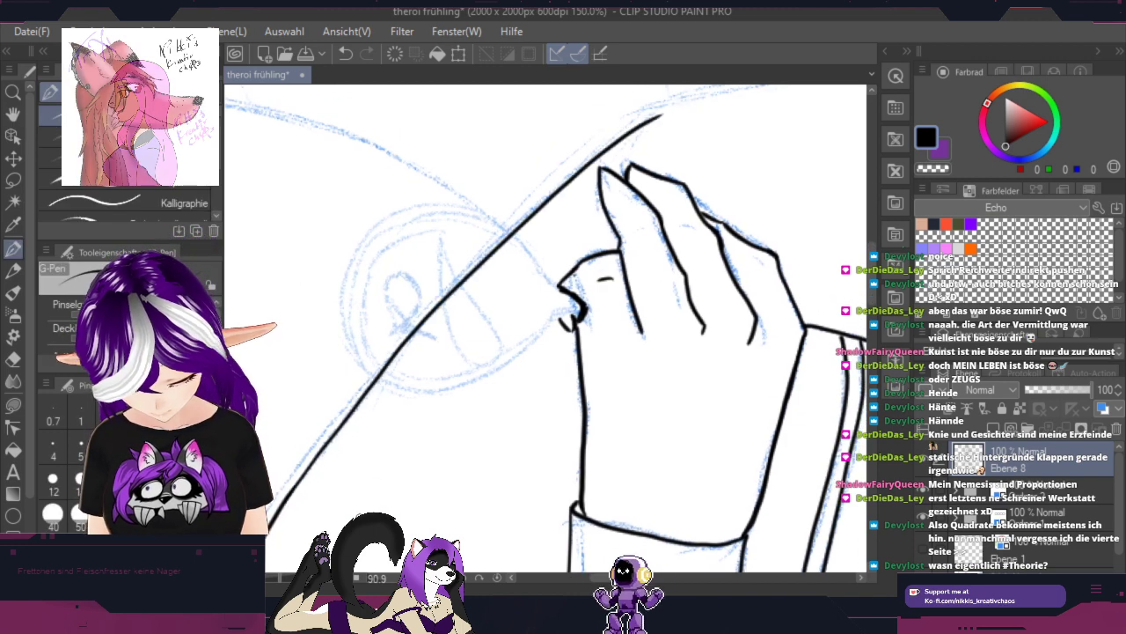
Step: Continue the long body line beyond the fingertips along the sketch and finish it with a forked crease
{"action": "key", "text": "space"}
{"action": "left_click_drag", "start_coordinate": [778, 171], "coordinate": [397, 341]}
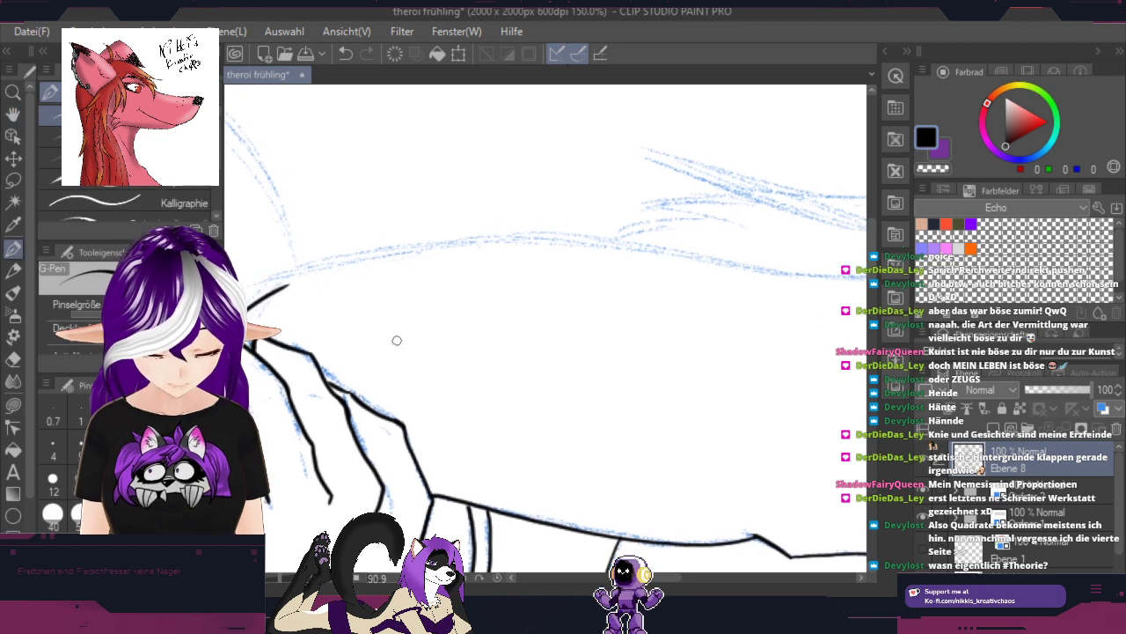
{"action": "key", "text": "shift+space"}
{"action": "left_click_drag", "start_coordinate": [754, 437], "coordinate": [780, 334]}
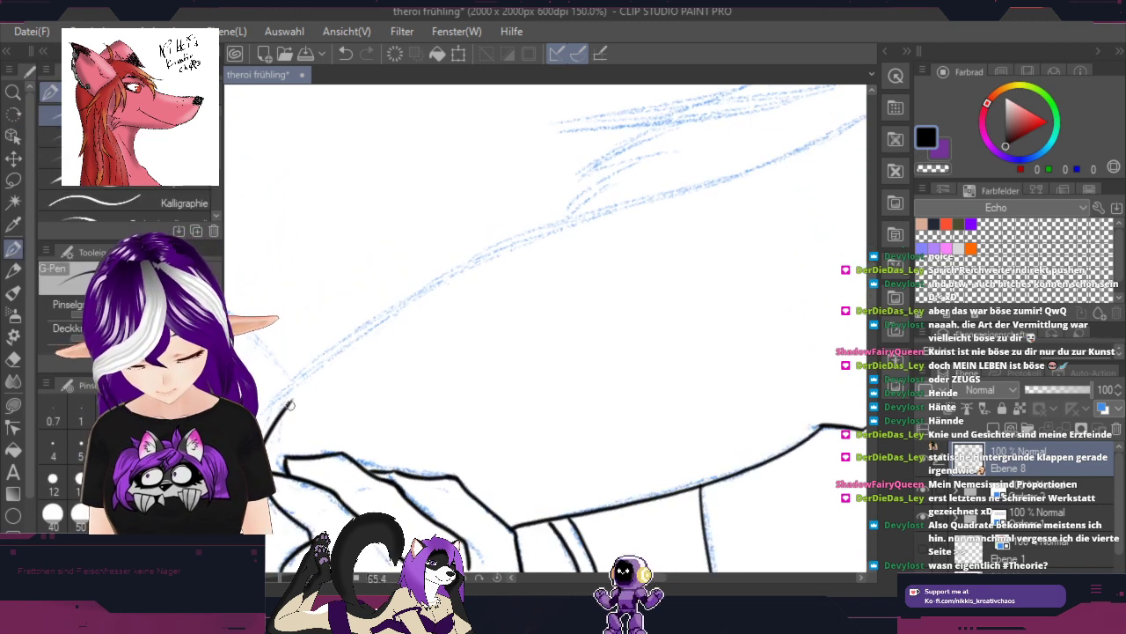
{"action": "mouse_move", "coordinate": [290, 405]}
{"action": "left_mouse_down"}
{"action": "mouse_move", "coordinate": [433, 298]}
{"action": "mouse_move", "coordinate": [843, 111]}
{"action": "mouse_move", "coordinate": [822, 154]}
{"action": "mouse_move", "coordinate": [354, 422]}
{"action": "left_mouse_up"}
{"action": "key", "text": "space"}
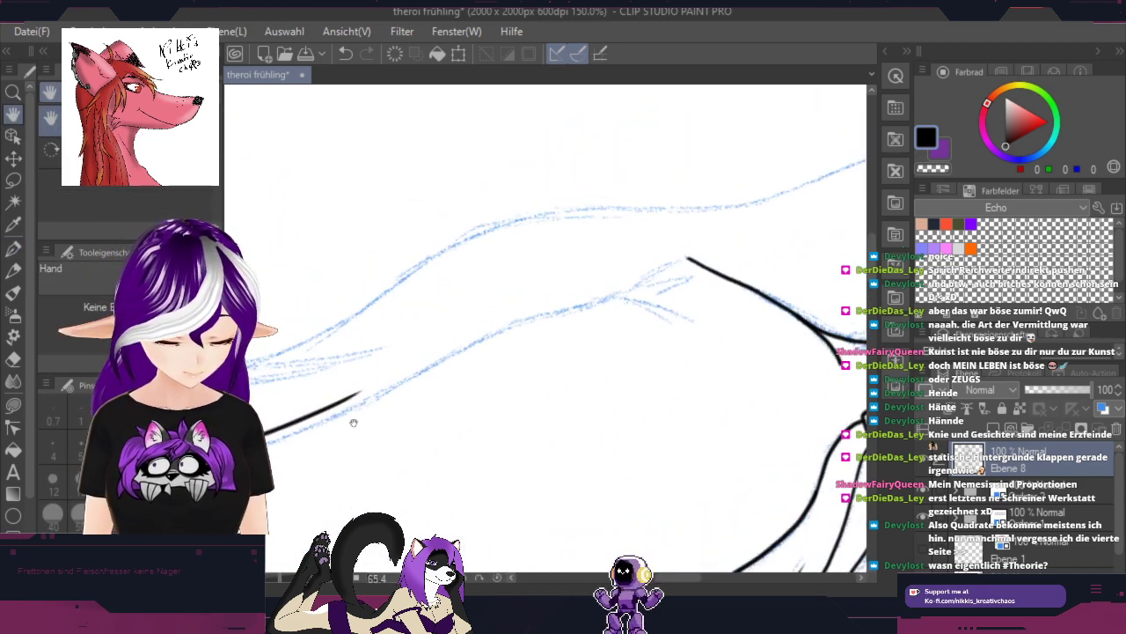
{"action": "key", "text": "shift+space"}
{"action": "left_click_drag", "start_coordinate": [671, 435], "coordinate": [537, 389]}
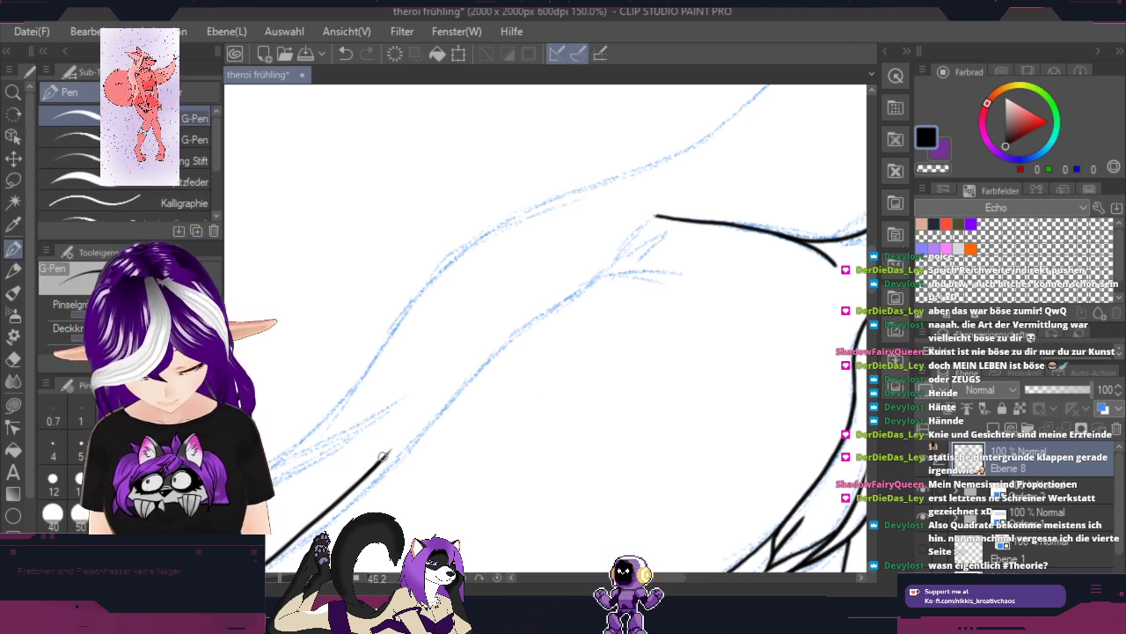
{"action": "mouse_move", "coordinate": [384, 456]}
{"action": "left_mouse_down"}
{"action": "mouse_move", "coordinate": [515, 334]}
{"action": "mouse_move", "coordinate": [649, 270]}
{"action": "left_mouse_up"}
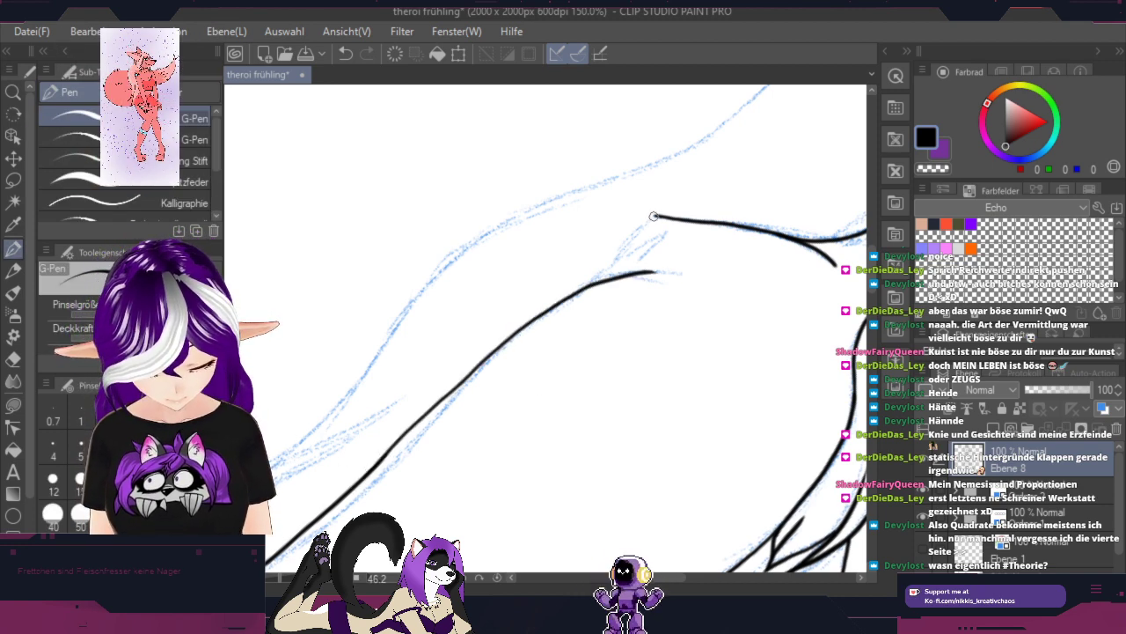
{"action": "left_click_drag", "start_coordinate": [653, 216], "coordinate": [602, 275]}
Step: Add a new layer and ink the teardrop outline of the round pendant hanging from the hand
{"action": "left_click_drag", "start_coordinate": [505, 463], "coordinate": [814, 243]}
{"action": "left_click_drag", "start_coordinate": [604, 447], "coordinate": [741, 108]}
{"action": "left_click_drag", "start_coordinate": [590, 470], "coordinate": [716, 203]}
{"action": "left_click_drag", "start_coordinate": [689, 478], "coordinate": [743, 300]}
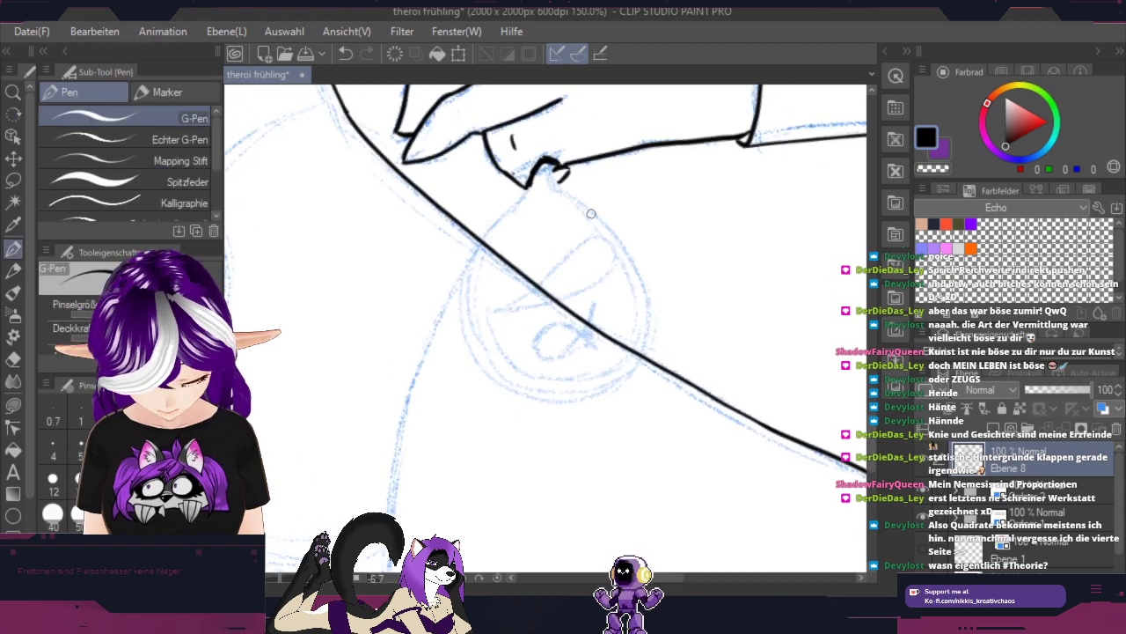
{"action": "left_click", "coordinate": [994, 429]}
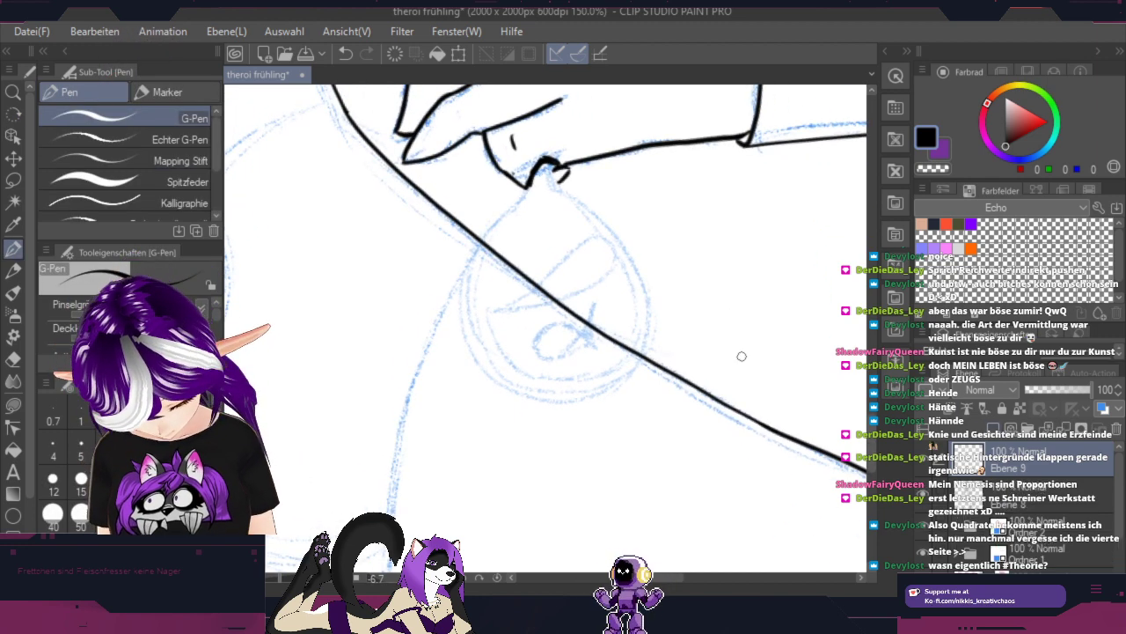
{"action": "mouse_move", "coordinate": [526, 181]}
{"action": "left_mouse_down"}
{"action": "mouse_move", "coordinate": [484, 233]}
{"action": "mouse_move", "coordinate": [537, 398]}
{"action": "mouse_move", "coordinate": [656, 311]}
{"action": "mouse_move", "coordinate": [563, 183]}
{"action": "mouse_move", "coordinate": [577, 168]}
{"action": "left_mouse_up"}
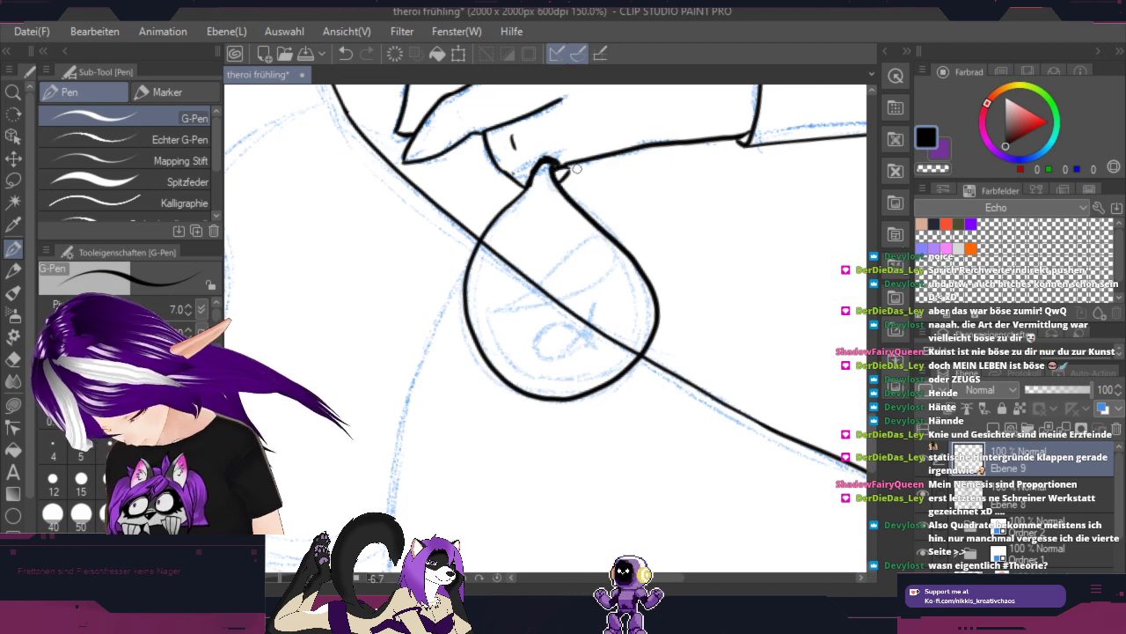
{"action": "scroll", "coordinate": [590, 384], "scroll_direction": "up", "scroll_amount": 1}
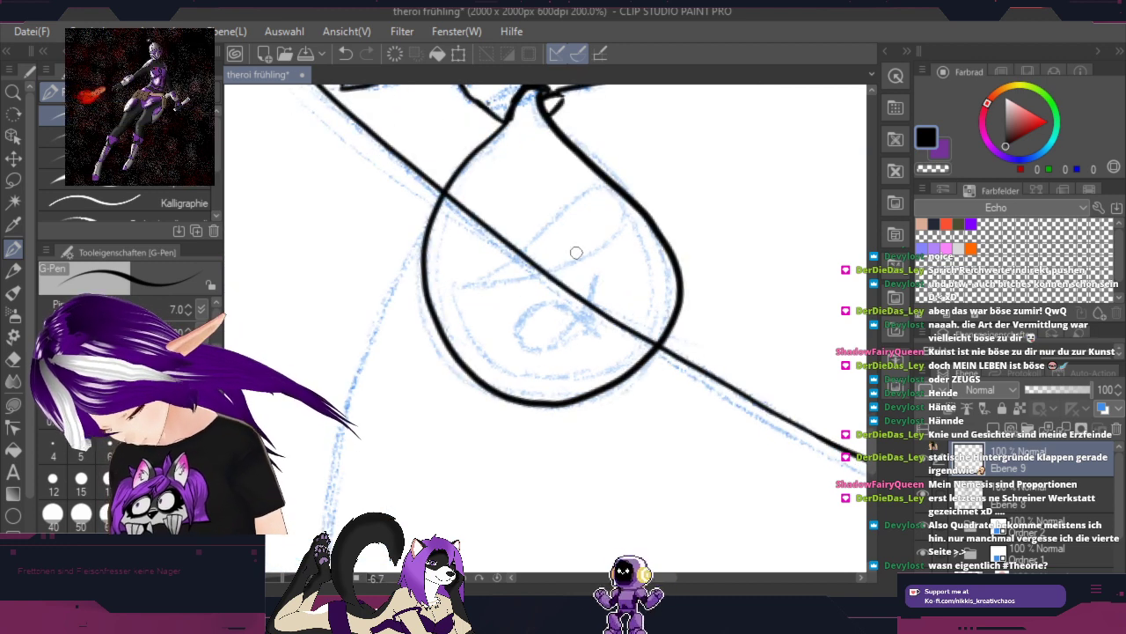
{"action": "mouse_move", "coordinate": [633, 225]}
{"action": "left_mouse_down"}
{"action": "mouse_move", "coordinate": [649, 322]}
{"action": "mouse_move", "coordinate": [559, 385]}
{"action": "mouse_move", "coordinate": [472, 338]}
{"action": "mouse_move", "coordinate": [463, 286]}
{"action": "mouse_move", "coordinate": [556, 273]}
{"action": "mouse_move", "coordinate": [608, 231]}
{"action": "left_mouse_up"}
{"action": "mouse_move", "coordinate": [580, 191]}
{"action": "left_mouse_down"}
{"action": "mouse_move", "coordinate": [521, 258]}
{"action": "mouse_move", "coordinate": [463, 287]}
{"action": "left_mouse_up"}
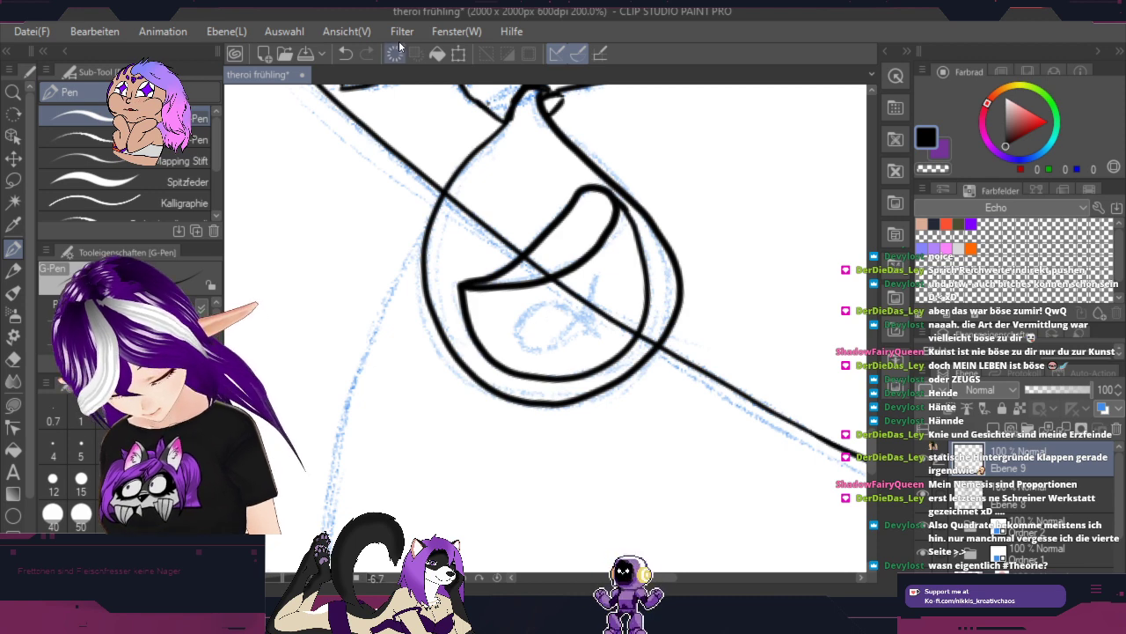
{"action": "left_click", "coordinate": [345, 55]}
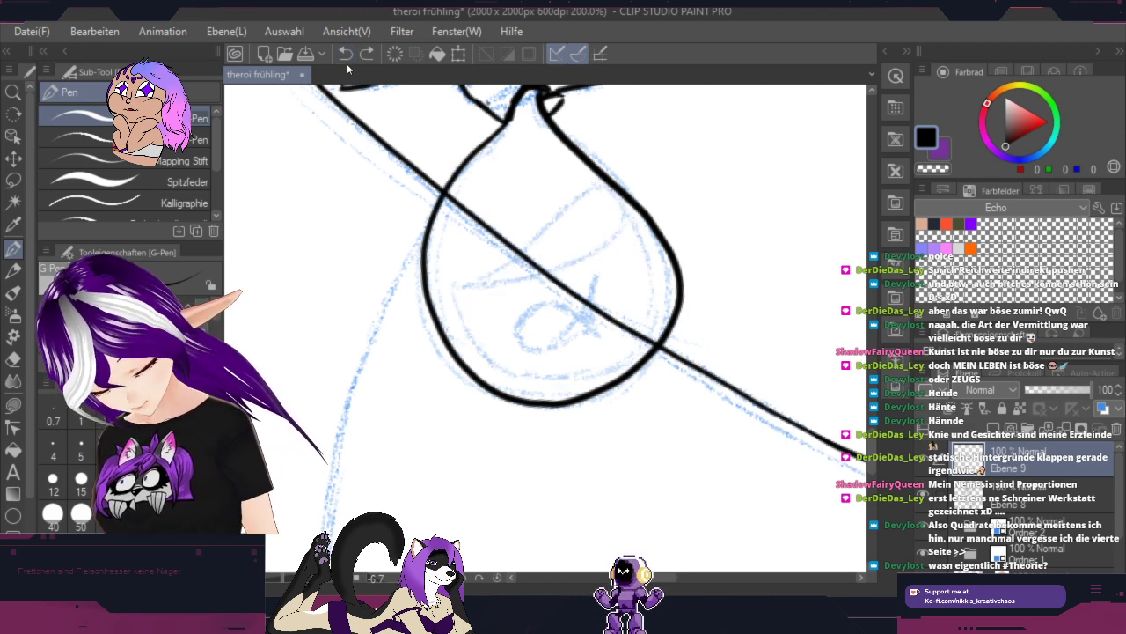
Step: Ink an inner contour line just inside the round bag's outline, following its rounded bottom
{"action": "key", "text": "r"}
{"action": "left_click_drag", "start_coordinate": [731, 276], "coordinate": [676, 419]}
{"action": "key", "text": "p"}
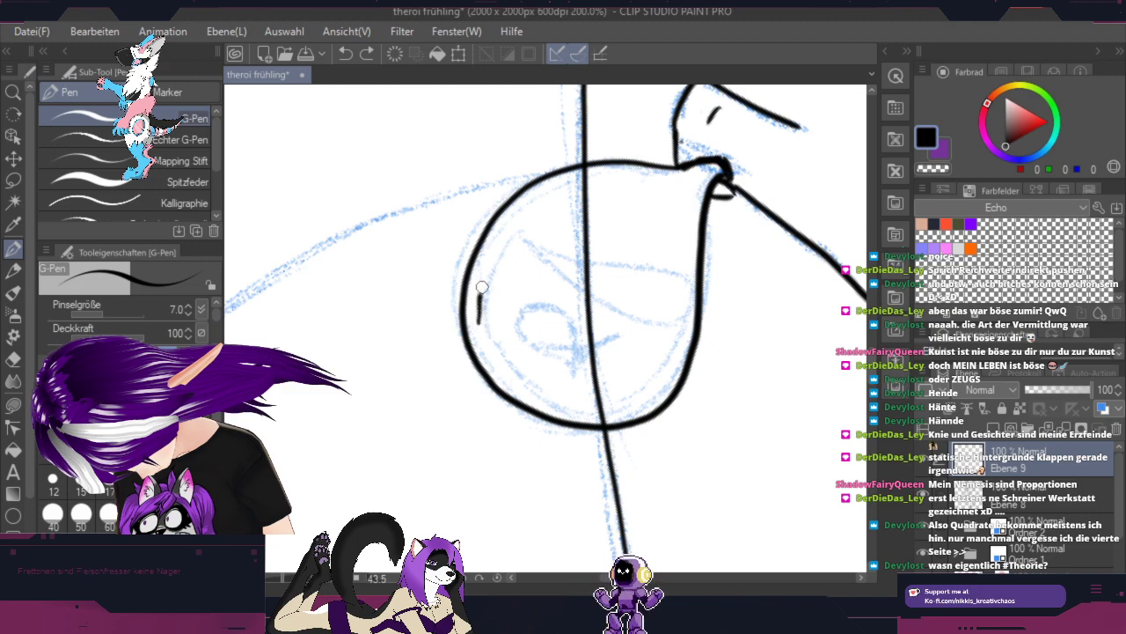
{"action": "key", "text": "shift+space"}
{"action": "left_click_drag", "start_coordinate": [707, 240], "coordinate": [542, 492]}
{"action": "scroll", "coordinate": [501, 337], "scroll_direction": "up", "scroll_amount": 2}
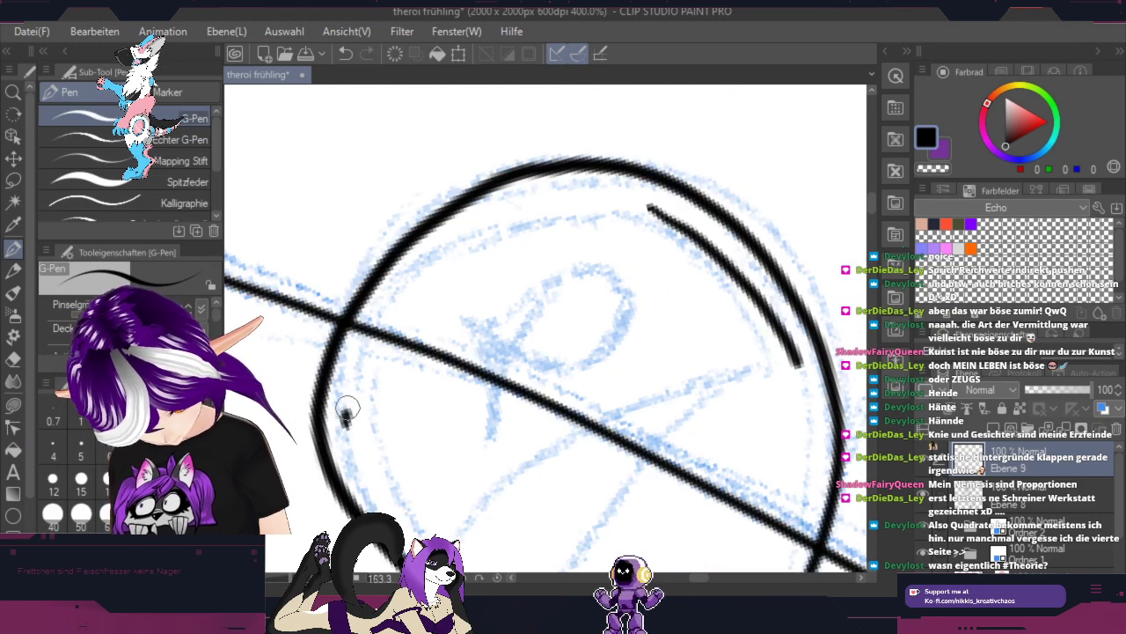
{"action": "mouse_move", "coordinate": [346, 406]}
{"action": "left_mouse_down"}
{"action": "mouse_move", "coordinate": [381, 312]}
{"action": "mouse_move", "coordinate": [473, 223]}
{"action": "mouse_move", "coordinate": [547, 201]}
{"action": "mouse_move", "coordinate": [628, 205]}
{"action": "mouse_move", "coordinate": [701, 248]}
{"action": "left_mouse_up"}
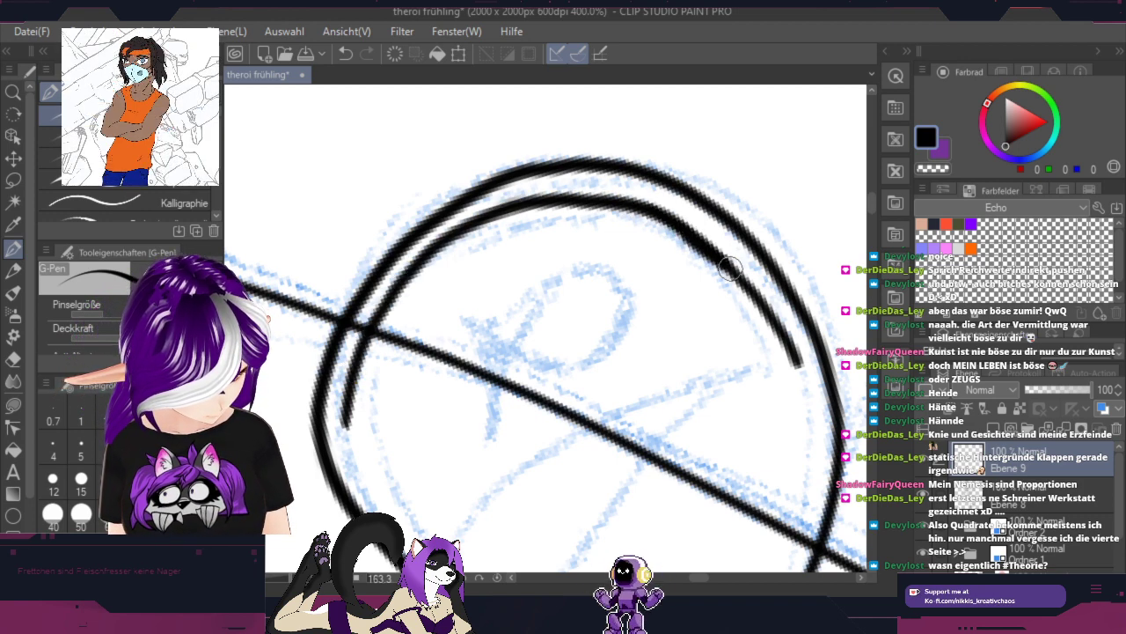
Step: Extend the bag's inner contour up along both sides and smooth its joins into one continuous curve
{"action": "key", "text": "shift+space"}
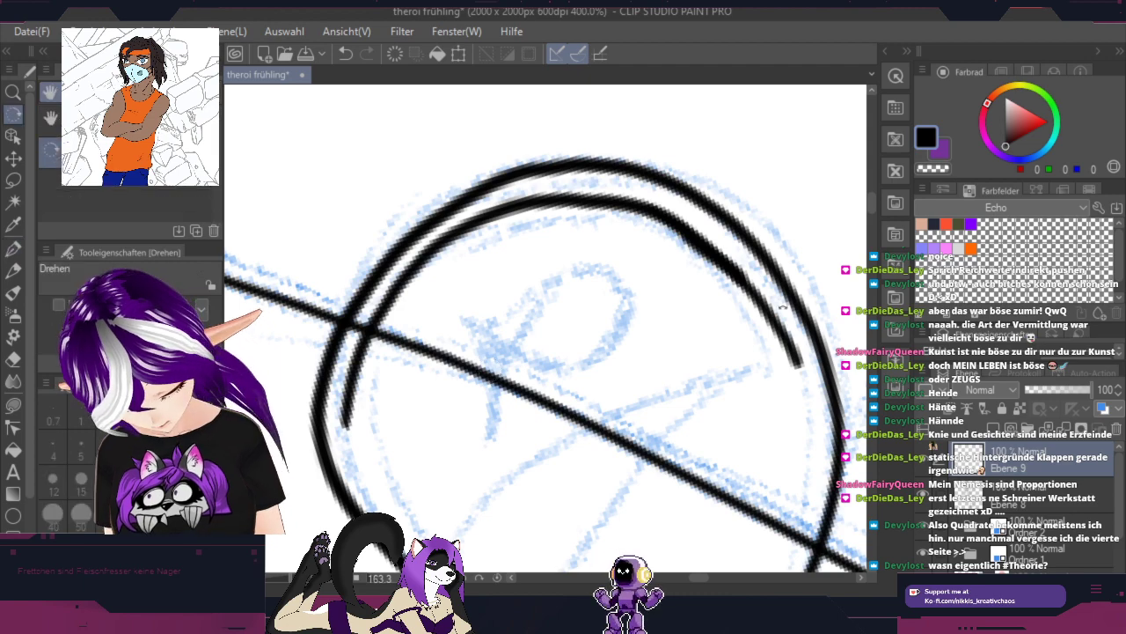
{"action": "left_click_drag", "start_coordinate": [588, 431], "coordinate": [447, 437]}
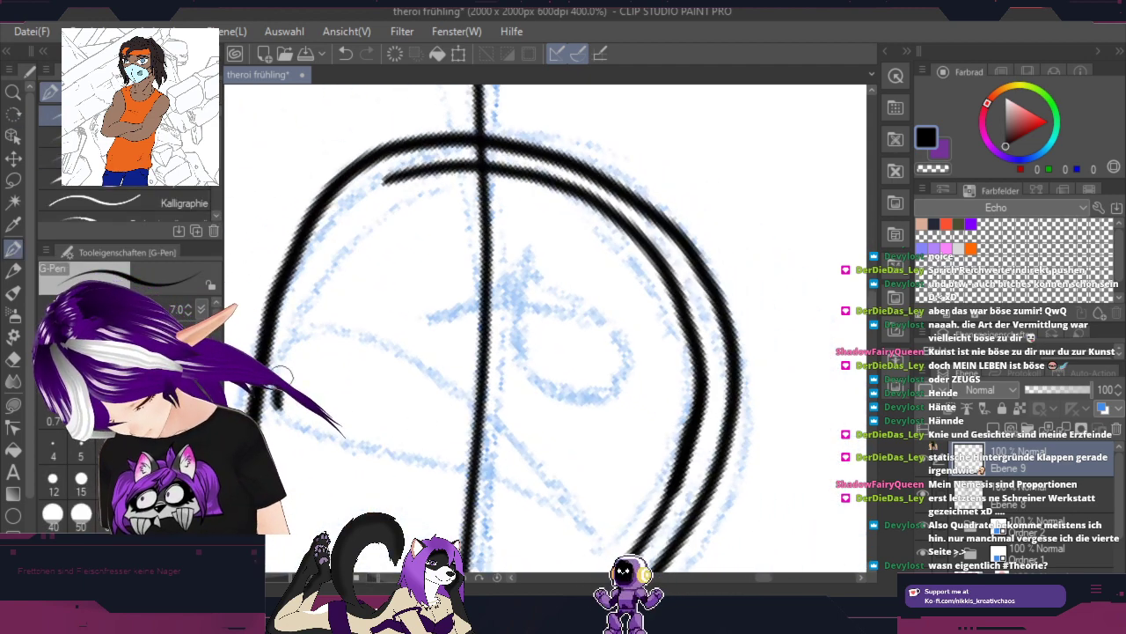
{"action": "mouse_move", "coordinate": [282, 374]}
{"action": "left_mouse_down"}
{"action": "mouse_move", "coordinate": [326, 248]}
{"action": "mouse_move", "coordinate": [356, 207]}
{"action": "mouse_move", "coordinate": [421, 164]}
{"action": "left_mouse_up"}
{"action": "key", "text": "r"}
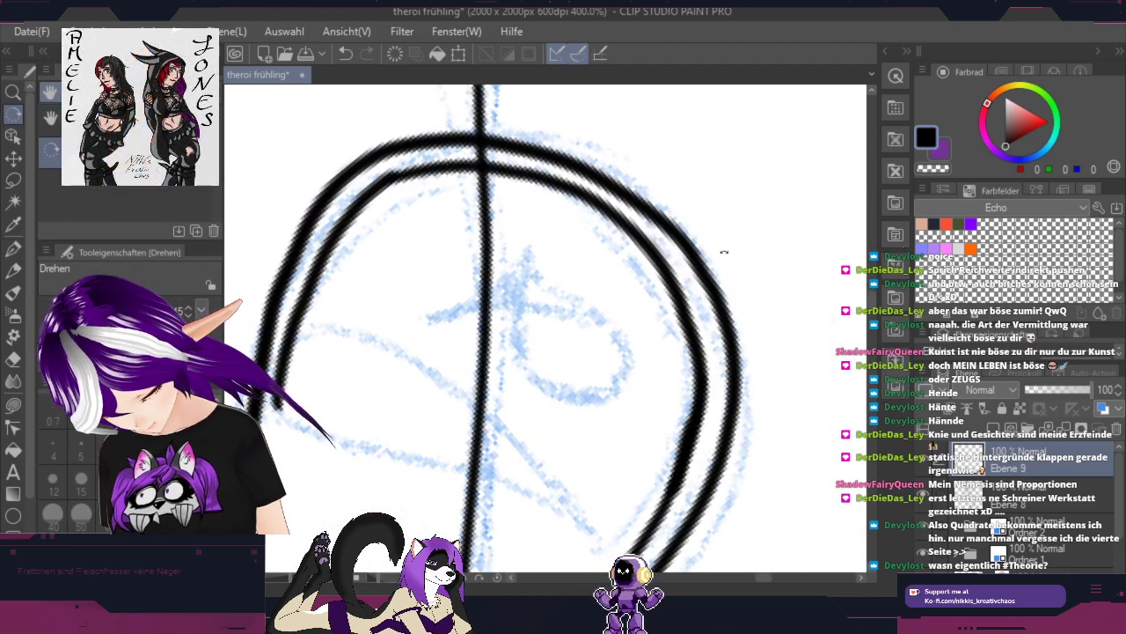
{"action": "left_click_drag", "start_coordinate": [725, 252], "coordinate": [671, 370]}
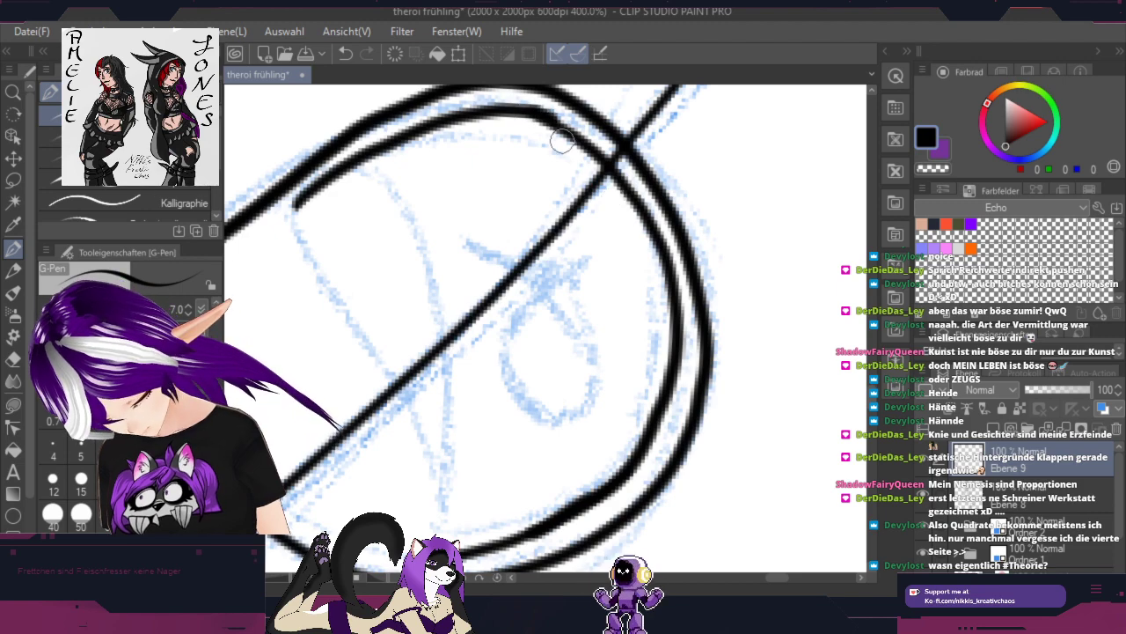
{"action": "key", "text": "r"}
{"action": "left_click_drag", "start_coordinate": [715, 196], "coordinate": [752, 345]}
{"action": "left_click_drag", "start_coordinate": [682, 162], "coordinate": [700, 217]}
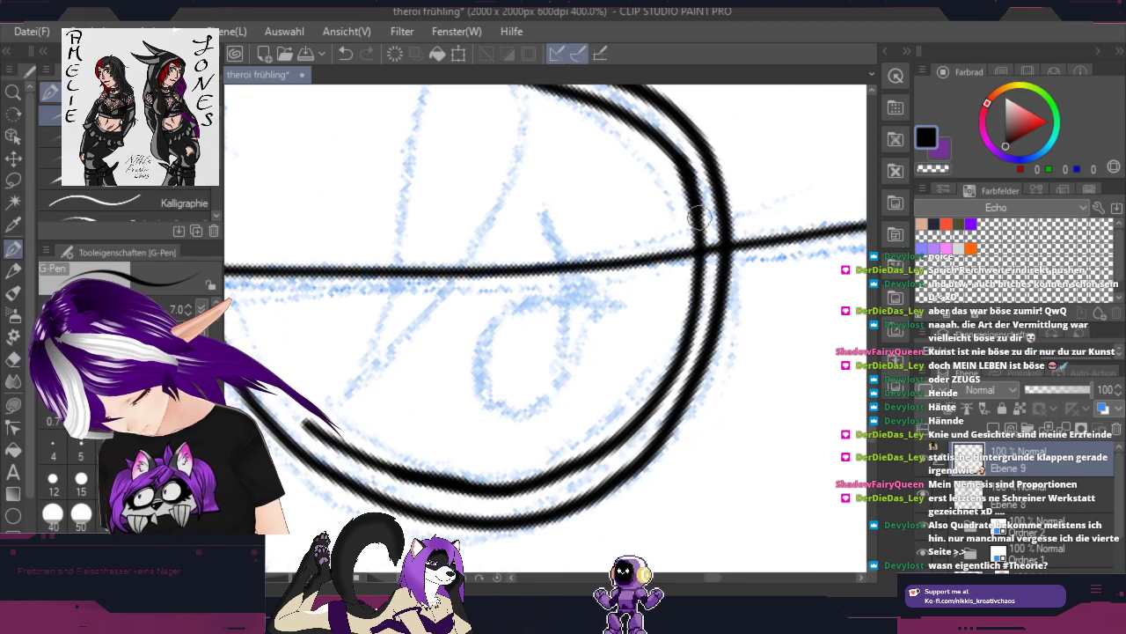
Step: Ink the water surface in the bag as two curved edges joining the ends of the inner contour
{"action": "key", "text": "space"}
{"action": "left_click_drag", "start_coordinate": [546, 246], "coordinate": [617, 303]}
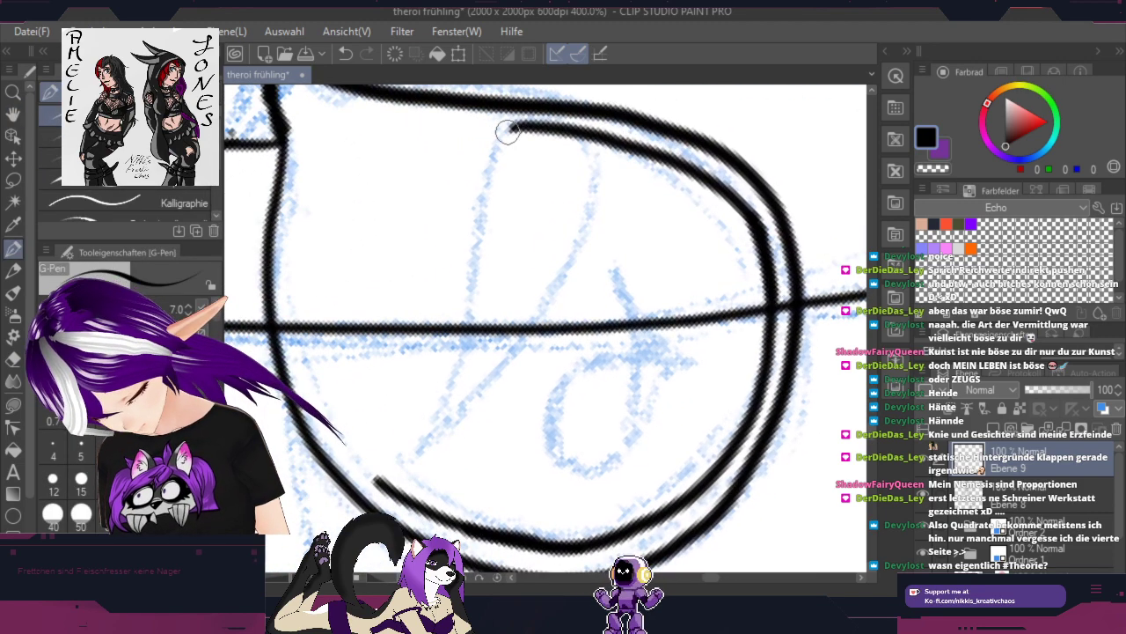
{"action": "mouse_move", "coordinate": [508, 128]}
{"action": "left_mouse_down"}
{"action": "mouse_move", "coordinate": [484, 333]}
{"action": "mouse_move", "coordinate": [467, 378]}
{"action": "mouse_move", "coordinate": [389, 463]}
{"action": "left_mouse_up"}
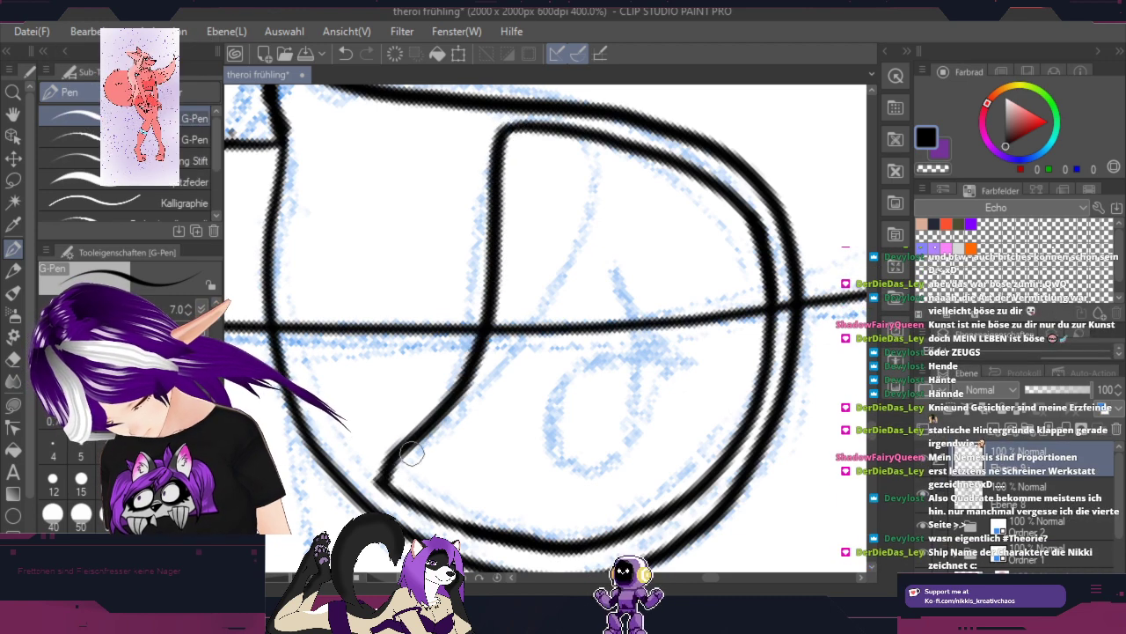
{"action": "mouse_move", "coordinate": [506, 138]}
{"action": "left_mouse_down"}
{"action": "mouse_move", "coordinate": [571, 134]}
{"action": "mouse_move", "coordinate": [598, 164]}
{"action": "mouse_move", "coordinate": [602, 206]}
{"action": "mouse_move", "coordinate": [560, 293]}
{"action": "mouse_move", "coordinate": [379, 480]}
{"action": "left_mouse_up"}
{"action": "key", "text": "r"}
{"action": "left_click_drag", "start_coordinate": [783, 249], "coordinate": [714, 415]}
{"action": "key", "text": "p"}
{"action": "scroll", "coordinate": [713, 415], "scroll_direction": "down", "scroll_amount": 2}
Step: On layer Ebene 8, erase the body line where it crosses the bag and redraw it there as thin broken strokes
{"action": "left_click", "coordinate": [1009, 487]}
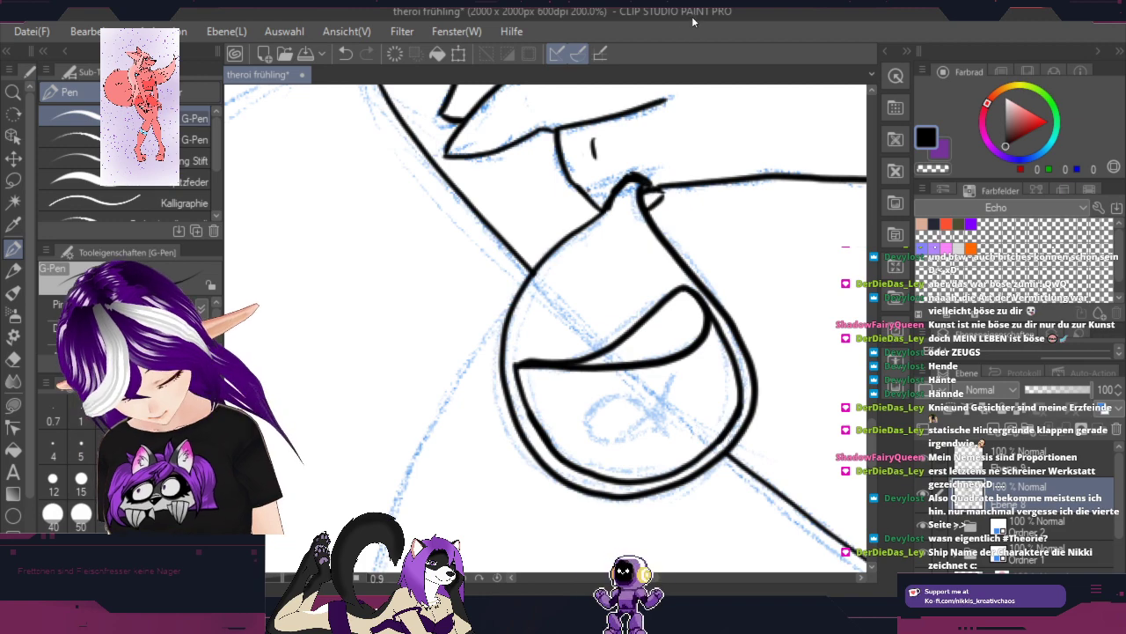
{"action": "left_click_drag", "start_coordinate": [770, 216], "coordinate": [559, 476]}
{"action": "scroll", "coordinate": [522, 387], "scroll_direction": "up", "scroll_amount": 2}
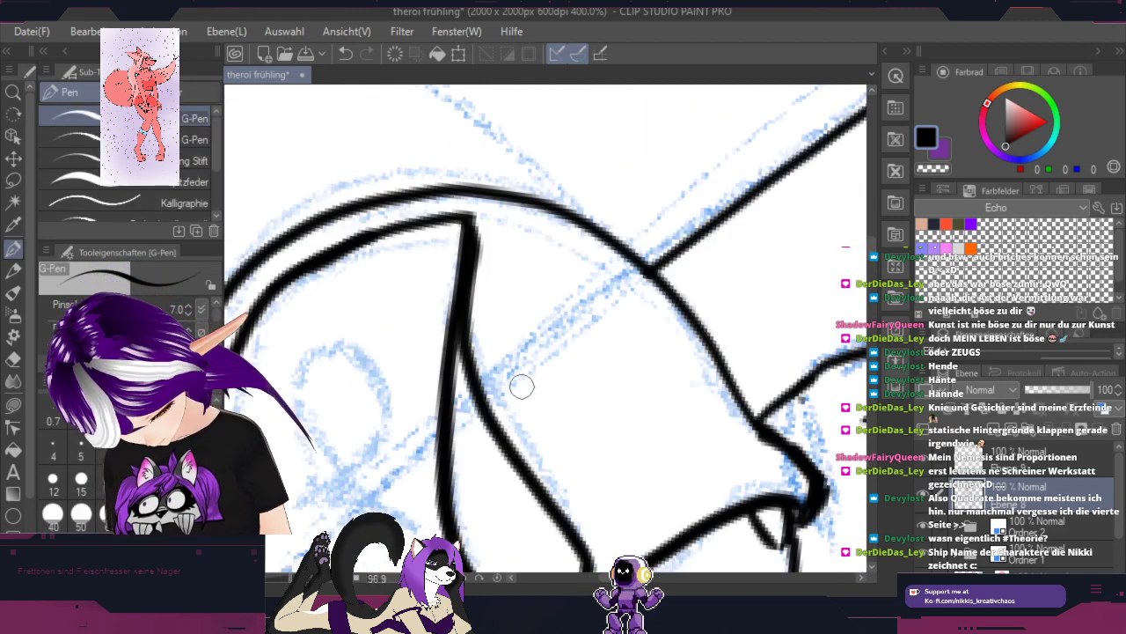
{"action": "left_click_drag", "start_coordinate": [511, 377], "coordinate": [623, 291]}
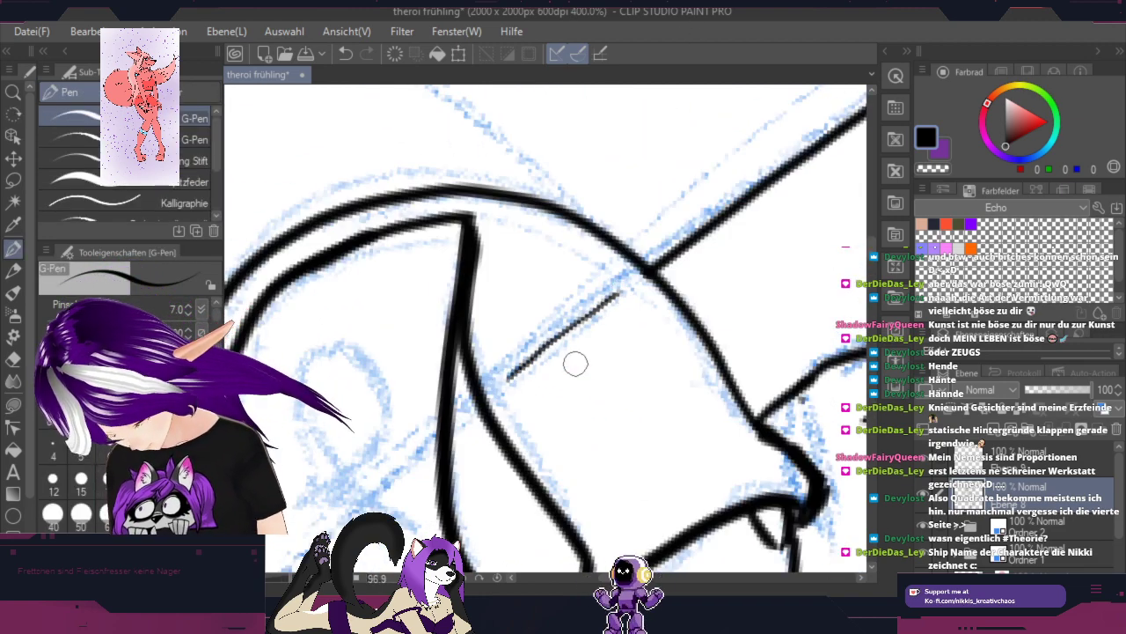
{"action": "key", "text": "space"}
{"action": "mouse_move", "coordinate": [582, 419]}
{"action": "left_mouse_down"}
{"action": "mouse_move", "coordinate": [663, 361]}
{"action": "mouse_move", "coordinate": [741, 275]}
{"action": "left_mouse_up"}
{"action": "left_click_drag", "start_coordinate": [454, 423], "coordinate": [508, 381]}
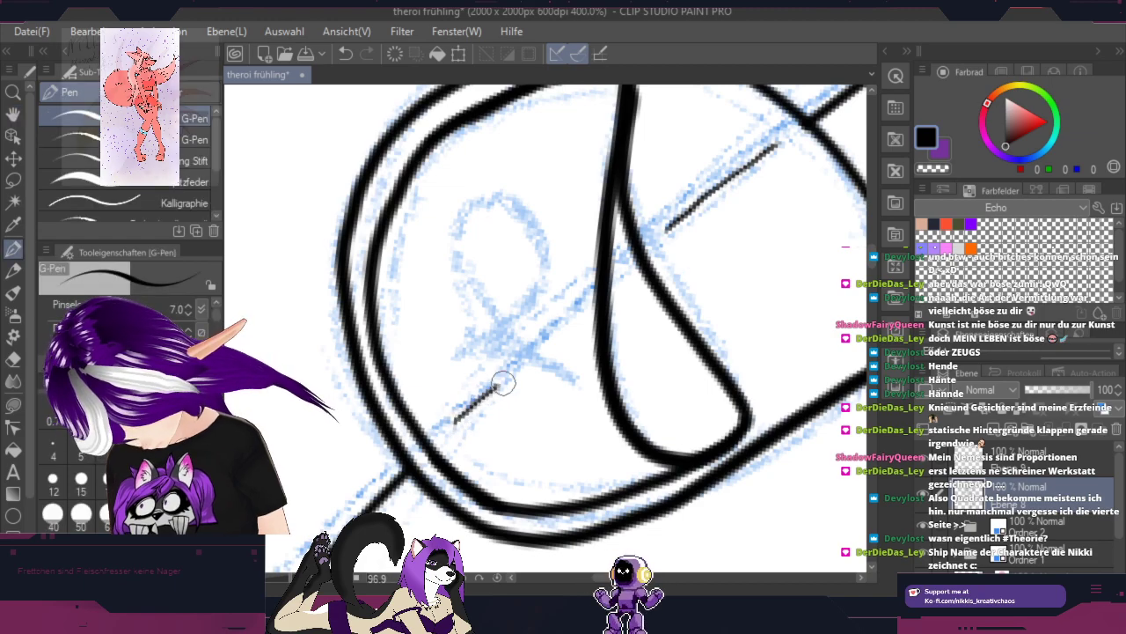
{"action": "left_click_drag", "start_coordinate": [552, 336], "coordinate": [584, 301]}
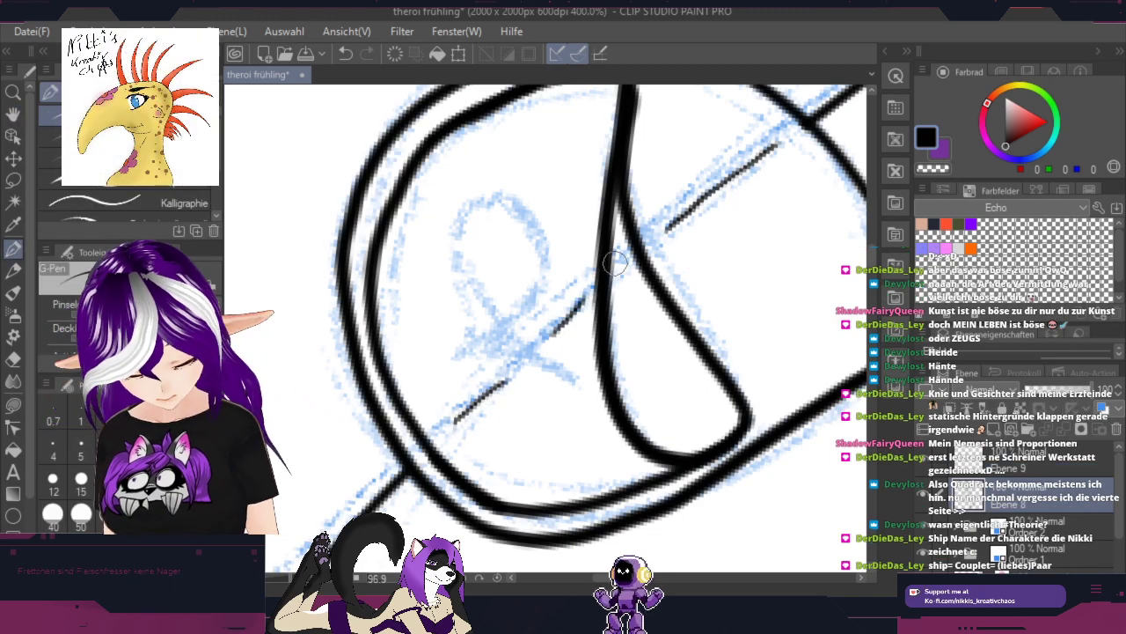
{"action": "left_click_drag", "start_coordinate": [616, 263], "coordinate": [624, 258]}
Step: Ink the outlines of two large bulging eyes for a small fish inside the water
{"action": "key", "text": "shift+space"}
{"action": "left_click_drag", "start_coordinate": [780, 353], "coordinate": [461, 169]}
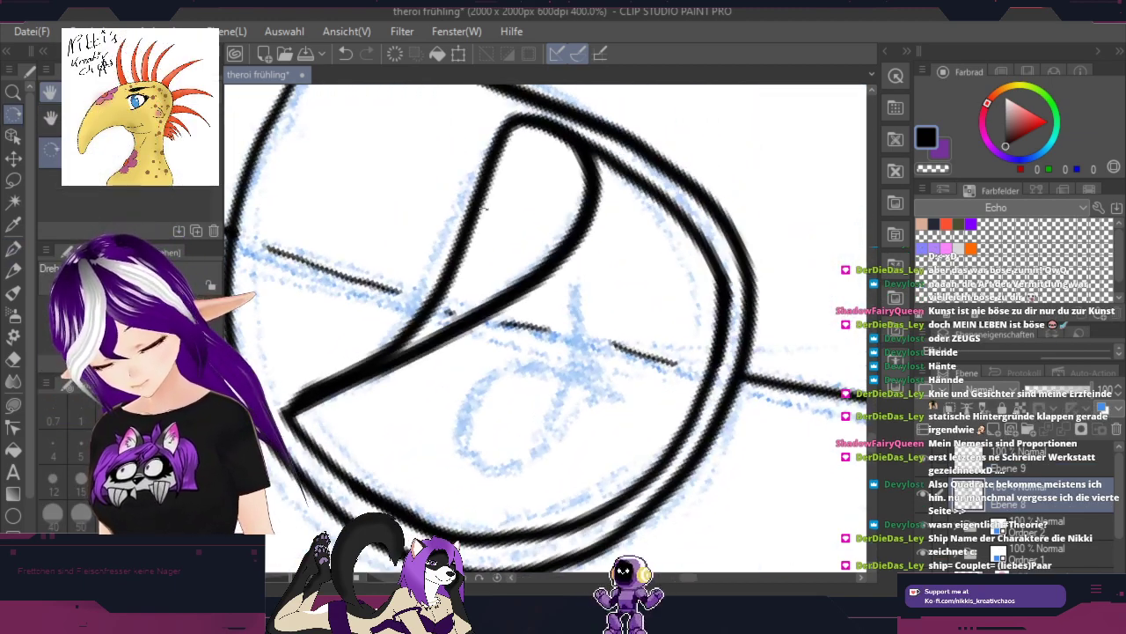
{"action": "scroll", "coordinate": [522, 438], "scroll_direction": "up", "scroll_amount": 2}
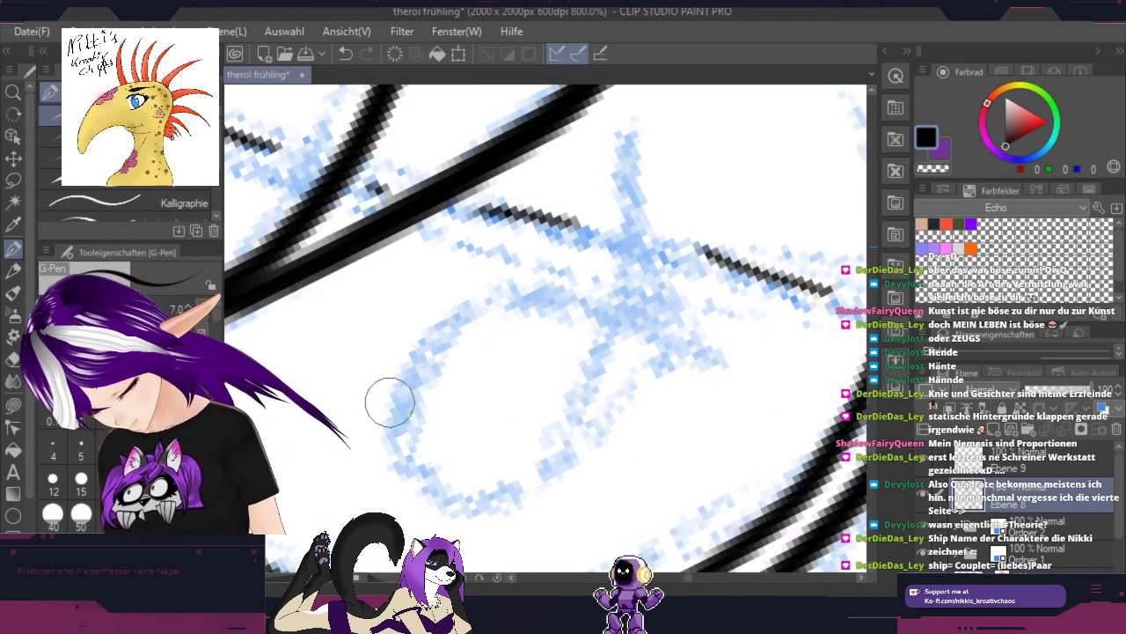
{"action": "mouse_move", "coordinate": [384, 389]}
{"action": "left_mouse_down"}
{"action": "mouse_move", "coordinate": [401, 358]}
{"action": "mouse_move", "coordinate": [442, 337]}
{"action": "mouse_move", "coordinate": [487, 363]}
{"action": "mouse_move", "coordinate": [476, 428]}
{"action": "mouse_move", "coordinate": [400, 451]}
{"action": "left_mouse_up"}
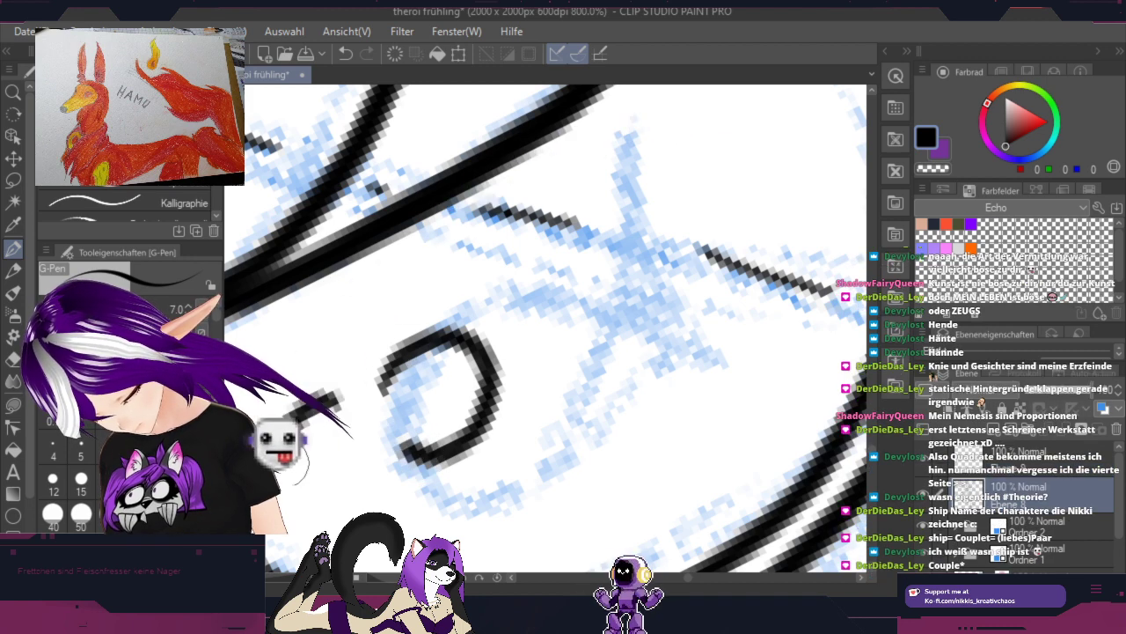
{"action": "mouse_move", "coordinate": [295, 418]}
{"action": "left_mouse_down"}
{"action": "mouse_move", "coordinate": [340, 499]}
{"action": "mouse_move", "coordinate": [388, 485]}
{"action": "left_mouse_up"}
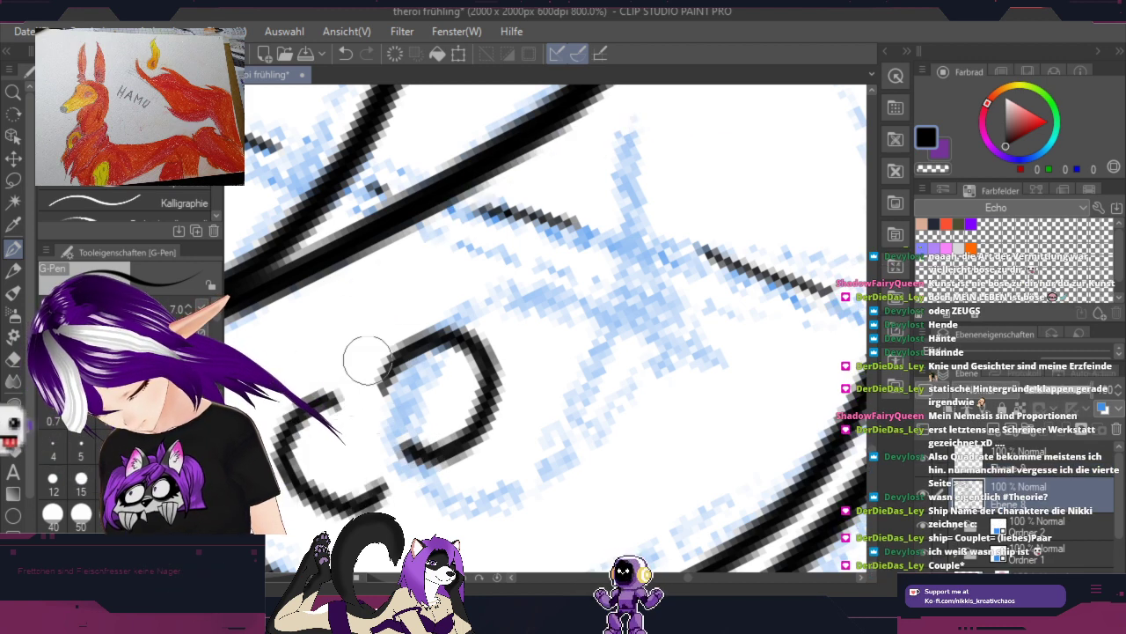
Step: Ink the fish's upper and lower body lines from the eyes to the tail and close the tail's end edge
{"action": "mouse_move", "coordinate": [337, 432]}
{"action": "left_mouse_down"}
{"action": "mouse_move", "coordinate": [359, 353]}
{"action": "mouse_move", "coordinate": [389, 323]}
{"action": "mouse_move", "coordinate": [506, 299]}
{"action": "mouse_move", "coordinate": [584, 257]}
{"action": "mouse_move", "coordinate": [616, 209]}
{"action": "mouse_move", "coordinate": [626, 157]}
{"action": "left_mouse_up"}
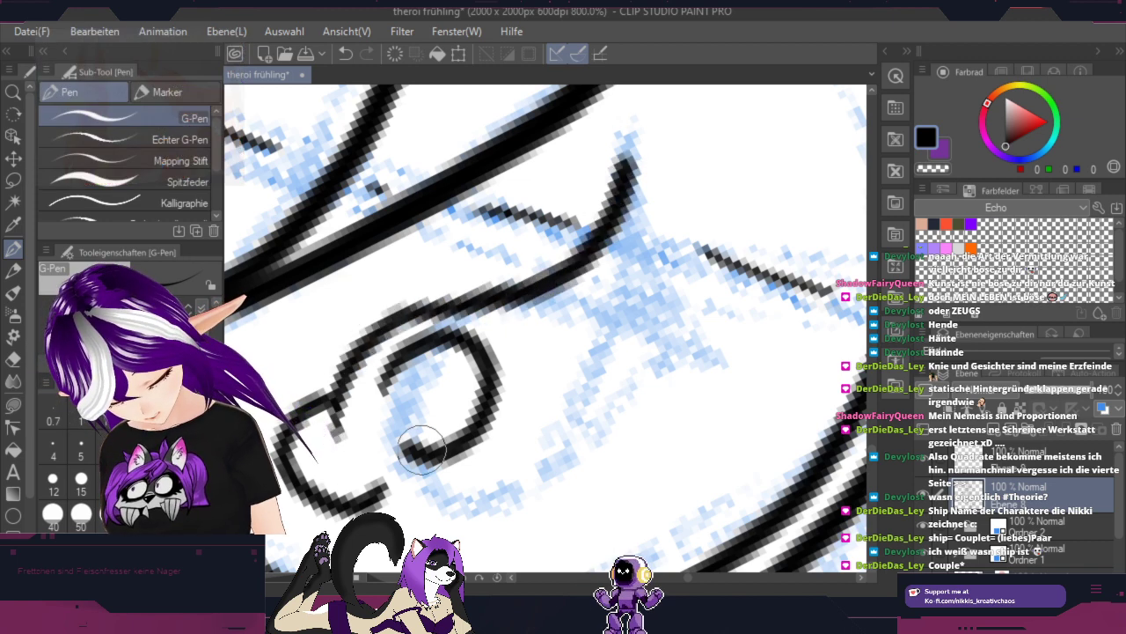
{"action": "mouse_move", "coordinate": [378, 482]}
{"action": "left_mouse_down"}
{"action": "mouse_move", "coordinate": [414, 495]}
{"action": "mouse_move", "coordinate": [474, 481]}
{"action": "mouse_move", "coordinate": [531, 444]}
{"action": "mouse_move", "coordinate": [634, 302]}
{"action": "mouse_move", "coordinate": [695, 277]}
{"action": "left_mouse_up"}
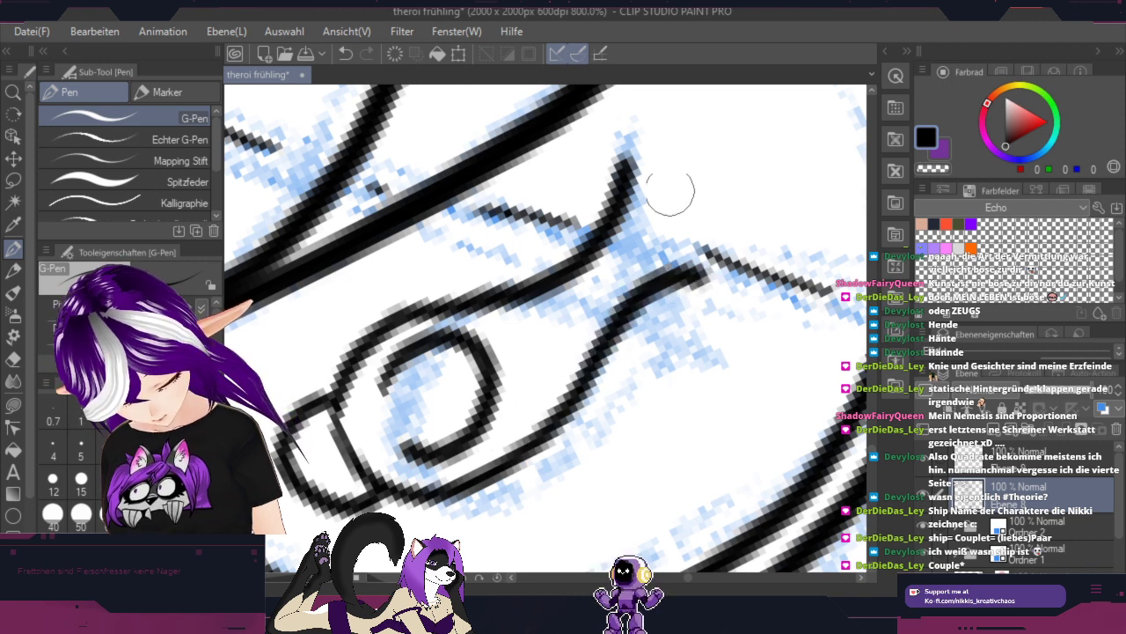
{"action": "mouse_move", "coordinate": [633, 164]}
{"action": "left_mouse_down"}
{"action": "mouse_move", "coordinate": [655, 227]}
{"action": "mouse_move", "coordinate": [698, 274]}
{"action": "left_mouse_up"}
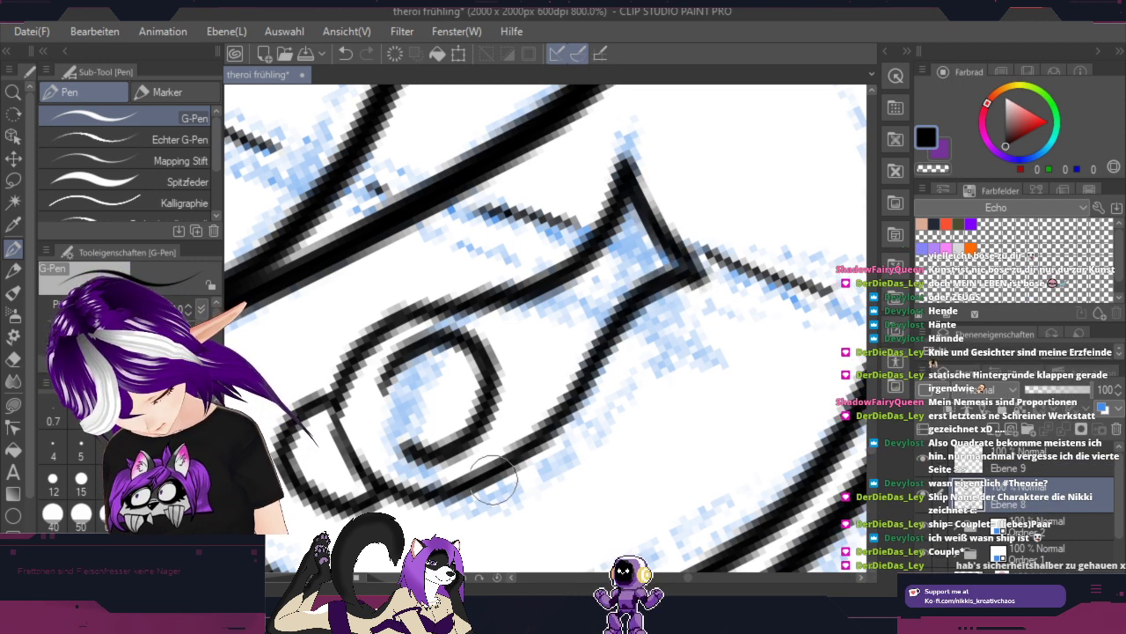
Step: Add pointed fins above and below the fish's body and dot a pupil in each eye
{"action": "mouse_move", "coordinate": [368, 319]}
{"action": "left_mouse_down"}
{"action": "mouse_move", "coordinate": [460, 232]}
{"action": "mouse_move", "coordinate": [481, 265]}
{"action": "mouse_move", "coordinate": [577, 302]}
{"action": "left_mouse_up"}
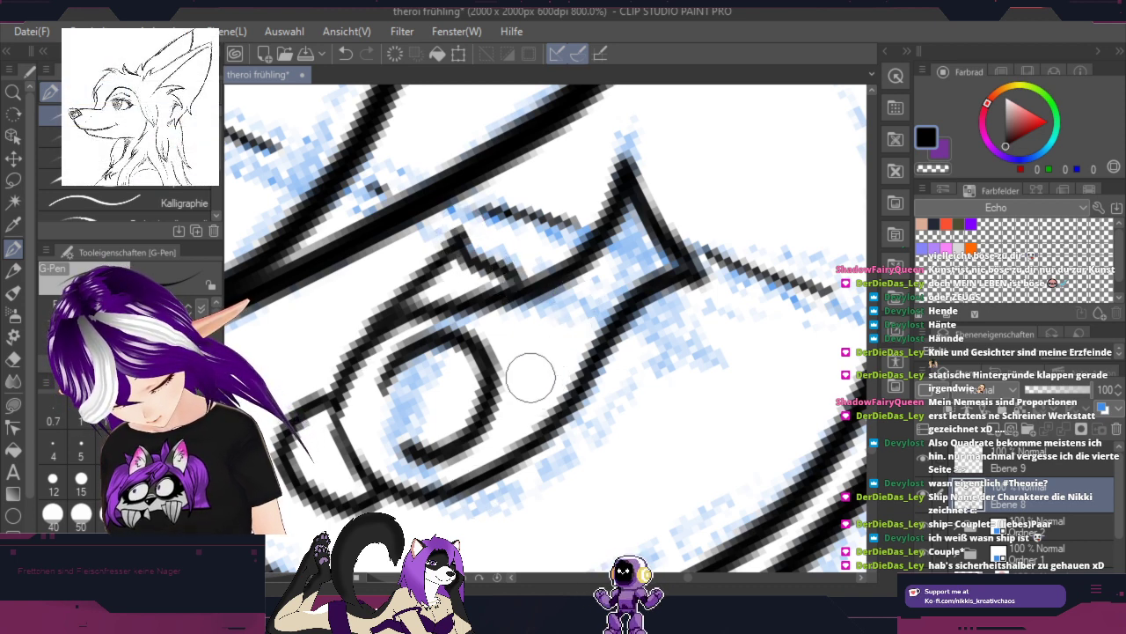
{"action": "mouse_move", "coordinate": [566, 405]}
{"action": "left_mouse_down"}
{"action": "mouse_move", "coordinate": [581, 385]}
{"action": "mouse_move", "coordinate": [565, 413]}
{"action": "mouse_move", "coordinate": [536, 423]}
{"action": "mouse_move", "coordinate": [603, 435]}
{"action": "mouse_move", "coordinate": [659, 382]}
{"action": "mouse_move", "coordinate": [666, 347]}
{"action": "mouse_move", "coordinate": [593, 390]}
{"action": "mouse_move", "coordinate": [568, 331]}
{"action": "mouse_move", "coordinate": [583, 357]}
{"action": "left_mouse_up"}
{"action": "mouse_move", "coordinate": [519, 465]}
{"action": "left_mouse_down"}
{"action": "mouse_move", "coordinate": [577, 461]}
{"action": "mouse_move", "coordinate": [595, 438]}
{"action": "left_mouse_up"}
{"action": "key", "text": "space"}
{"action": "mouse_move", "coordinate": [642, 350]}
{"action": "left_mouse_down"}
{"action": "mouse_move", "coordinate": [763, 328]}
{"action": "mouse_move", "coordinate": [803, 305]}
{"action": "left_mouse_up"}
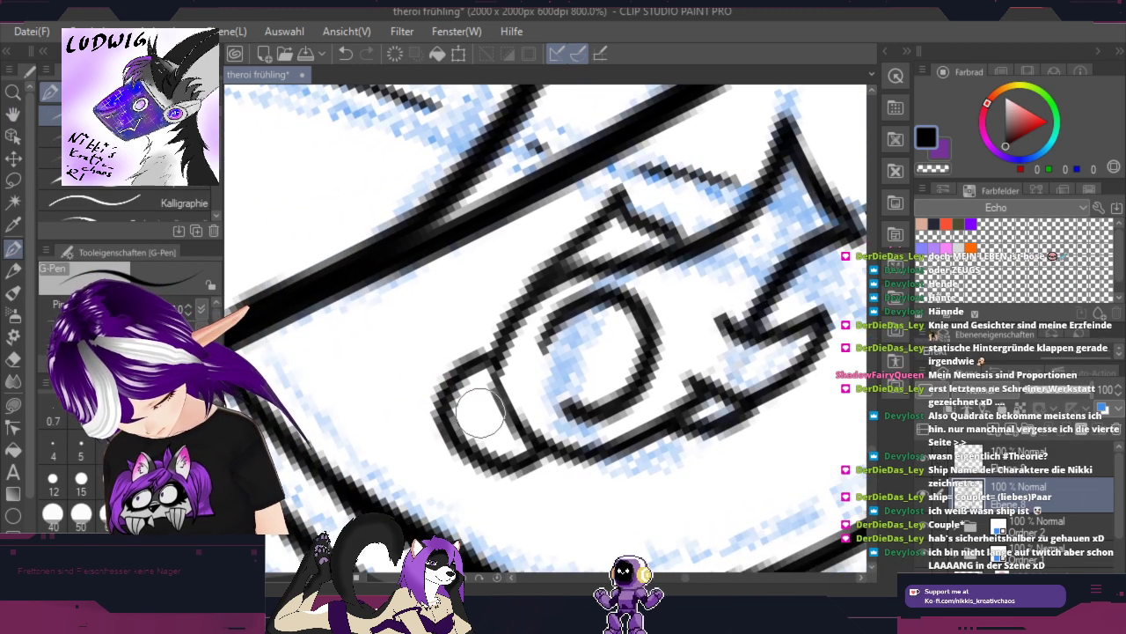
{"action": "left_click_drag", "start_coordinate": [478, 422], "coordinate": [480, 411]}
{"action": "left_click_drag", "start_coordinate": [596, 347], "coordinate": [608, 350]}
Step: Erase the fish's short triangular tail fin
{"action": "scroll", "coordinate": [841, 273], "scroll_direction": "down", "scroll_amount": 6}
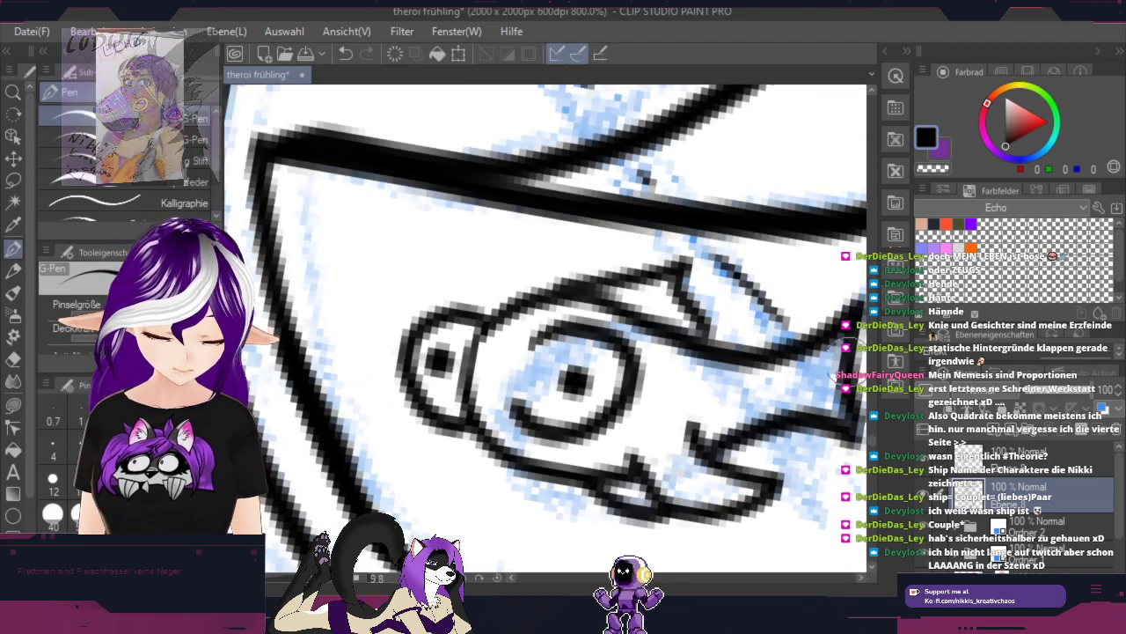
{"action": "left_click_drag", "start_coordinate": [811, 446], "coordinate": [487, 497]}
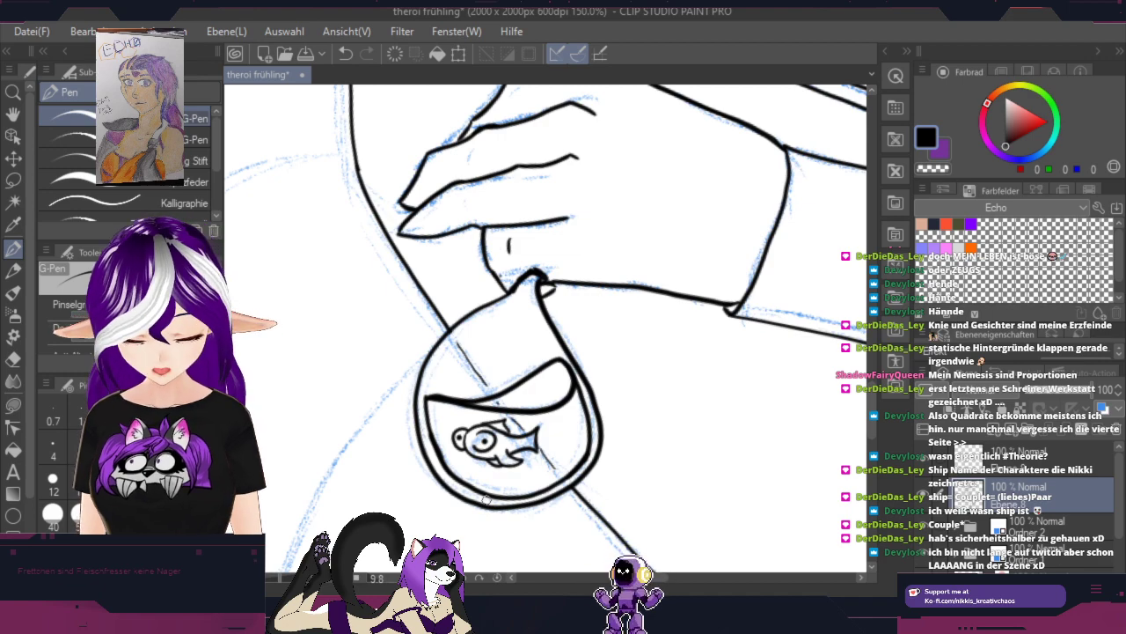
{"action": "scroll", "coordinate": [577, 368], "scroll_direction": "up", "scroll_amount": 8}
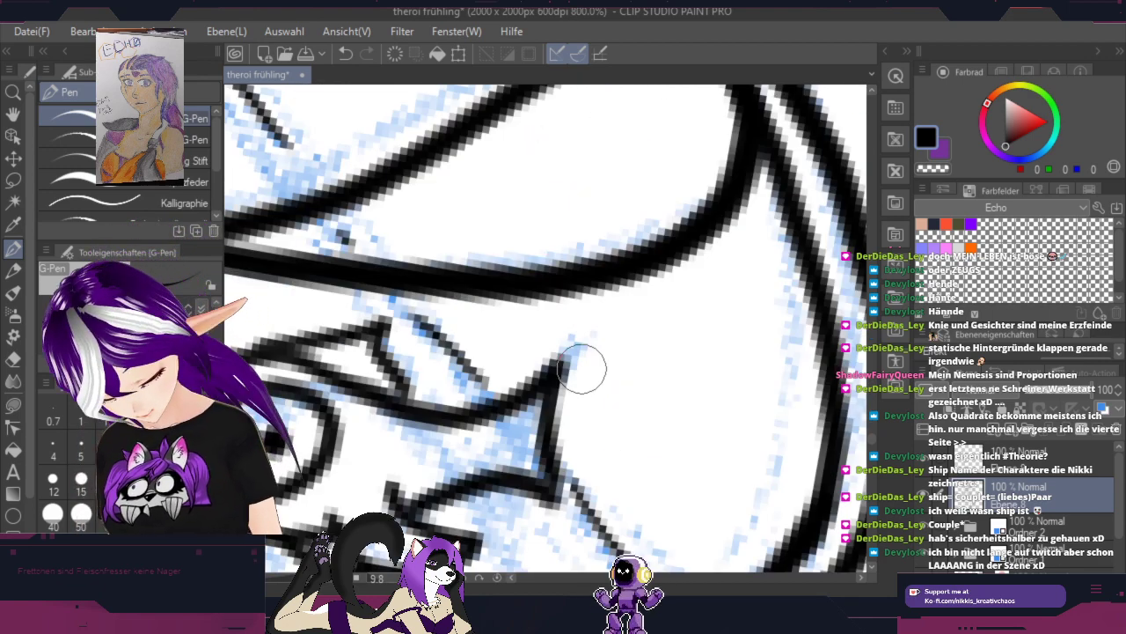
{"action": "mouse_move", "coordinate": [526, 383]}
{"action": "left_mouse_down"}
{"action": "mouse_move", "coordinate": [575, 367]}
{"action": "mouse_move", "coordinate": [531, 389]}
{"action": "mouse_move", "coordinate": [583, 410]}
{"action": "mouse_move", "coordinate": [551, 438]}
{"action": "left_mouse_up"}
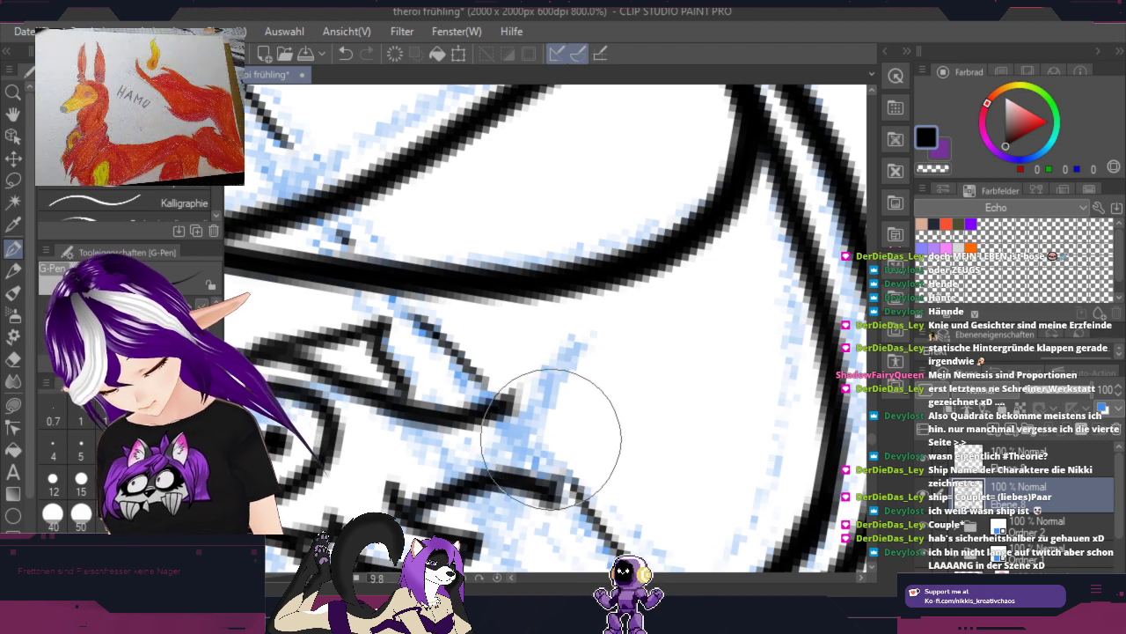
Step: Ink a larger forked tail fin on the fish with a thin curved detail line at its base
{"action": "mouse_move", "coordinate": [483, 412]}
{"action": "left_mouse_down"}
{"action": "mouse_move", "coordinate": [573, 339]}
{"action": "mouse_move", "coordinate": [720, 271]}
{"action": "left_mouse_up"}
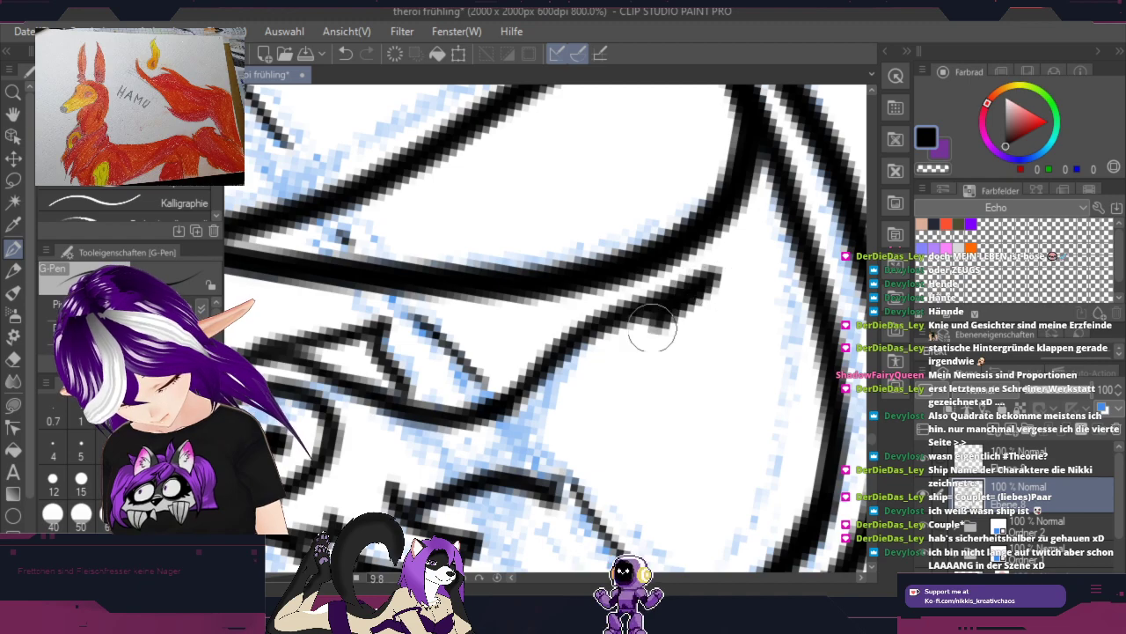
{"action": "mouse_move", "coordinate": [651, 329]}
{"action": "left_mouse_down"}
{"action": "mouse_move", "coordinate": [628, 371]}
{"action": "mouse_move", "coordinate": [635, 434]}
{"action": "mouse_move", "coordinate": [701, 513]}
{"action": "mouse_move", "coordinate": [713, 563]}
{"action": "left_mouse_up"}
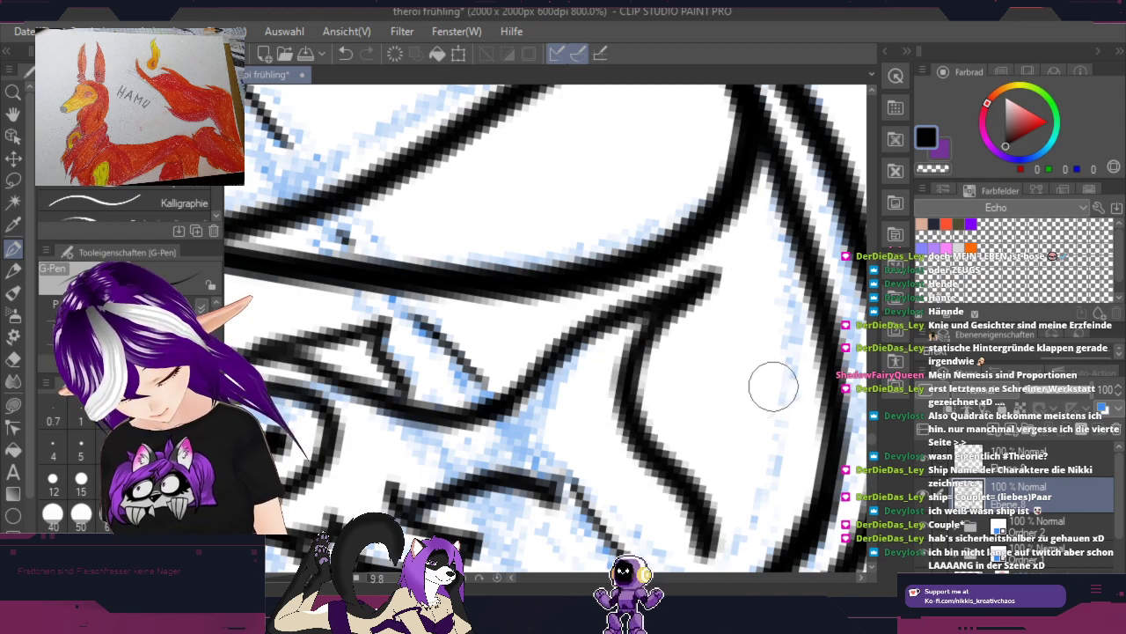
{"action": "mouse_move", "coordinate": [774, 386]}
{"action": "left_mouse_down"}
{"action": "mouse_move", "coordinate": [586, 559]}
{"action": "mouse_move", "coordinate": [524, 563]}
{"action": "left_mouse_up"}
{"action": "mouse_move", "coordinate": [388, 354]}
{"action": "left_mouse_down"}
{"action": "mouse_move", "coordinate": [386, 392]}
{"action": "mouse_move", "coordinate": [349, 487]}
{"action": "mouse_move", "coordinate": [374, 500]}
{"action": "left_mouse_up"}
{"action": "mouse_move", "coordinate": [706, 455]}
{"action": "left_mouse_down"}
{"action": "mouse_move", "coordinate": [699, 226]}
{"action": "mouse_move", "coordinate": [659, 204]}
{"action": "left_mouse_up"}
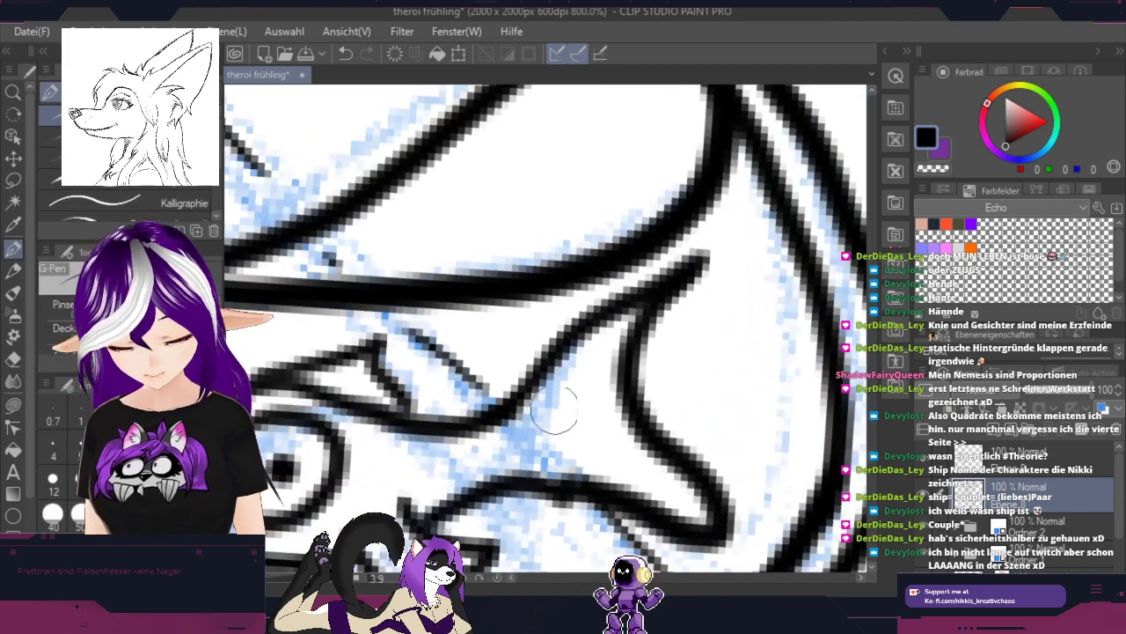
{"action": "left_click_drag", "start_coordinate": [543, 401], "coordinate": [560, 454]}
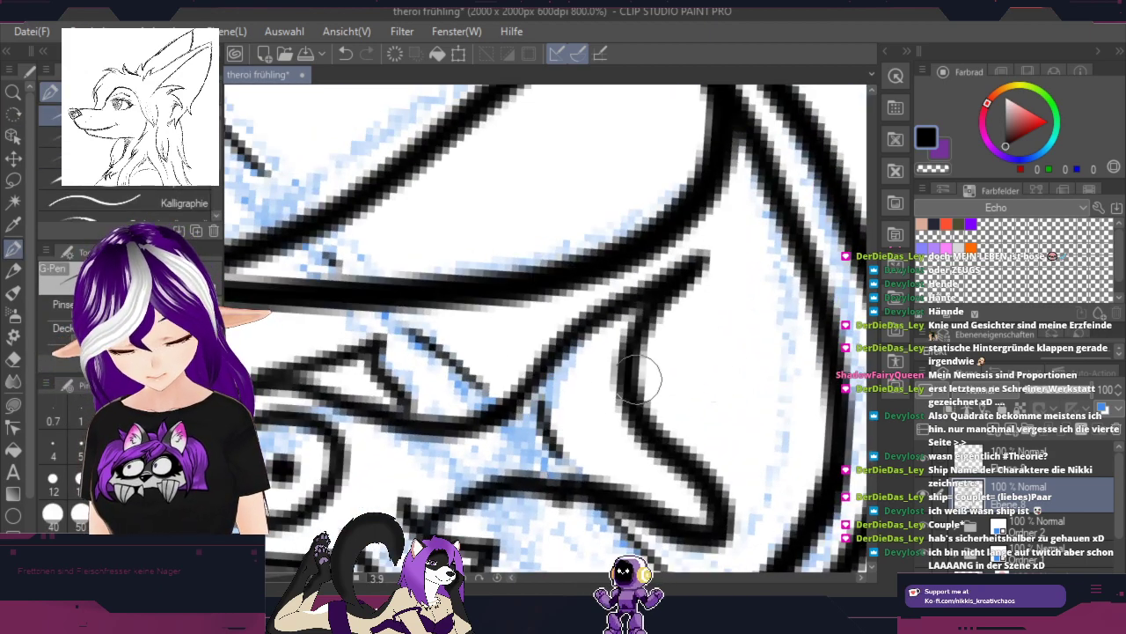
Step: Add short detail strokes inside the fish's forked tail fin
{"action": "left_click_drag", "start_coordinate": [575, 395], "coordinate": [602, 365]}
{"action": "mouse_move", "coordinate": [588, 417]}
{"action": "left_mouse_down"}
{"action": "mouse_move", "coordinate": [629, 424]}
{"action": "mouse_move", "coordinate": [638, 470]}
{"action": "left_mouse_up"}
{"action": "scroll", "coordinate": [694, 394], "scroll_direction": "down", "scroll_amount": 1}
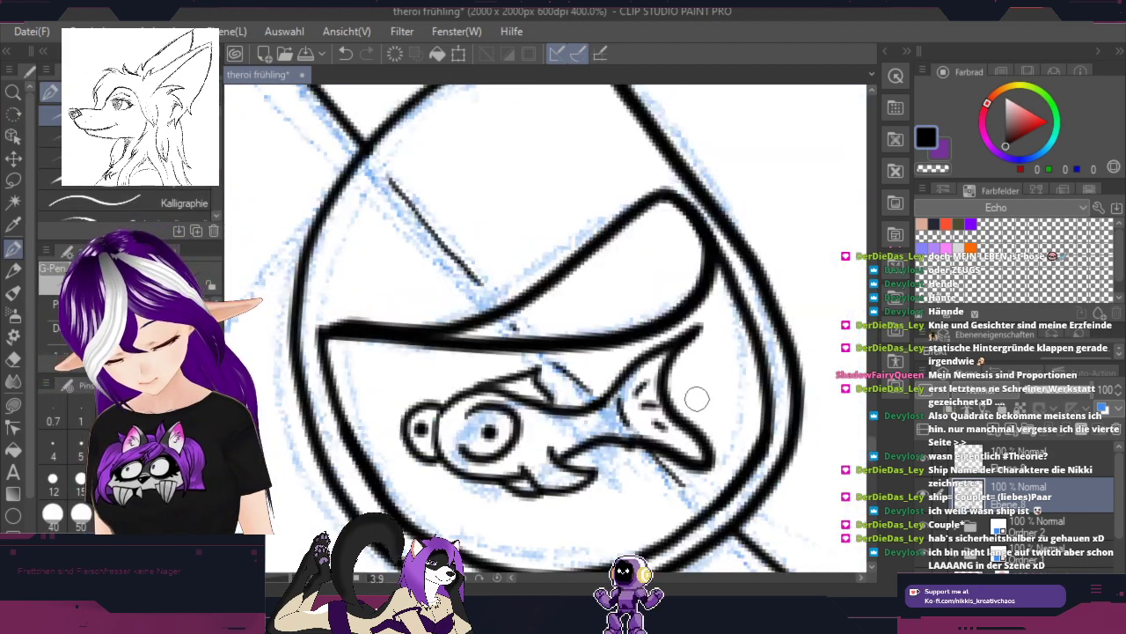
{"action": "scroll", "coordinate": [686, 431], "scroll_direction": "down", "scroll_amount": 1}
Step: Ink the long curved contour from the water bag's left side down to the canvas's lower edge, following the blue sketch
{"action": "left_click_drag", "start_coordinate": [774, 372], "coordinate": [670, 406]}
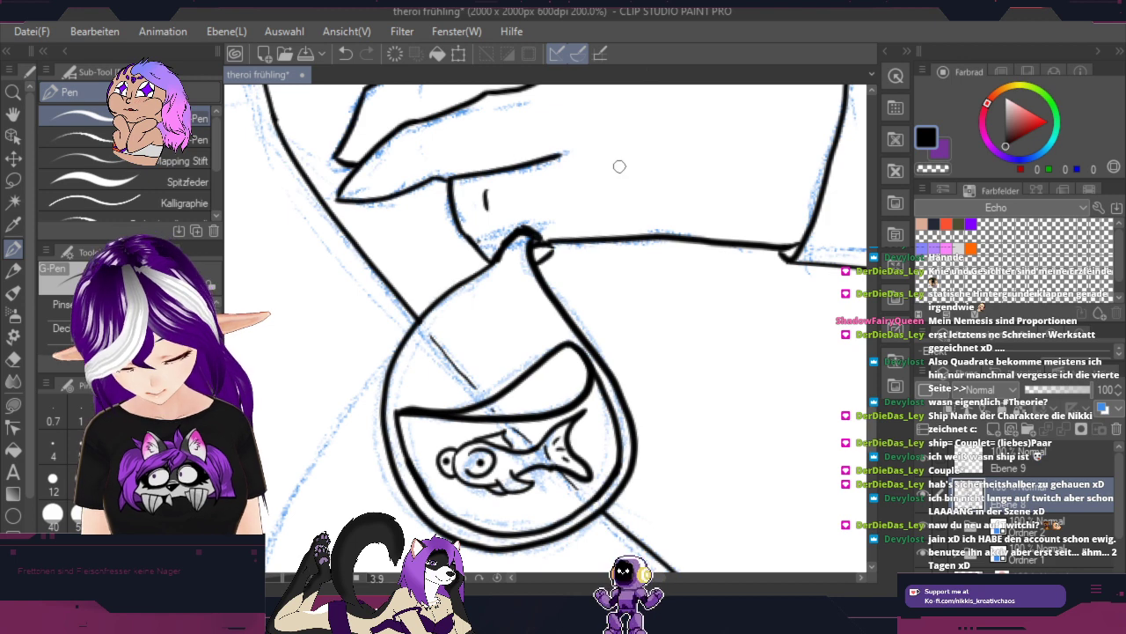
{"action": "left_click_drag", "start_coordinate": [619, 166], "coordinate": [552, 347]}
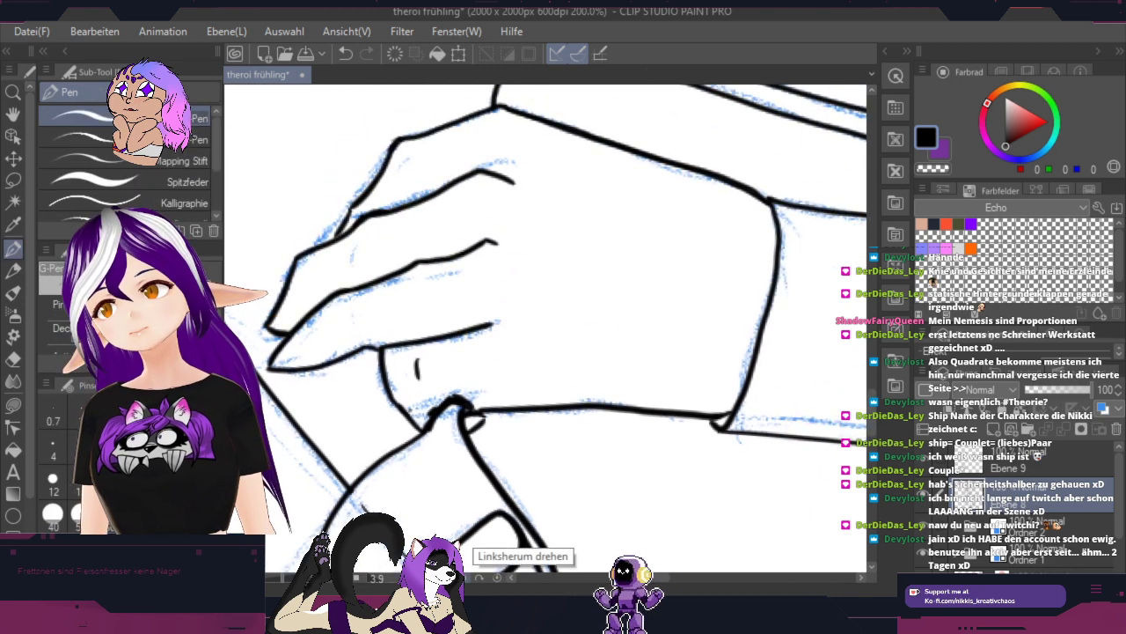
{"action": "key", "text": "ctrl+minus"}
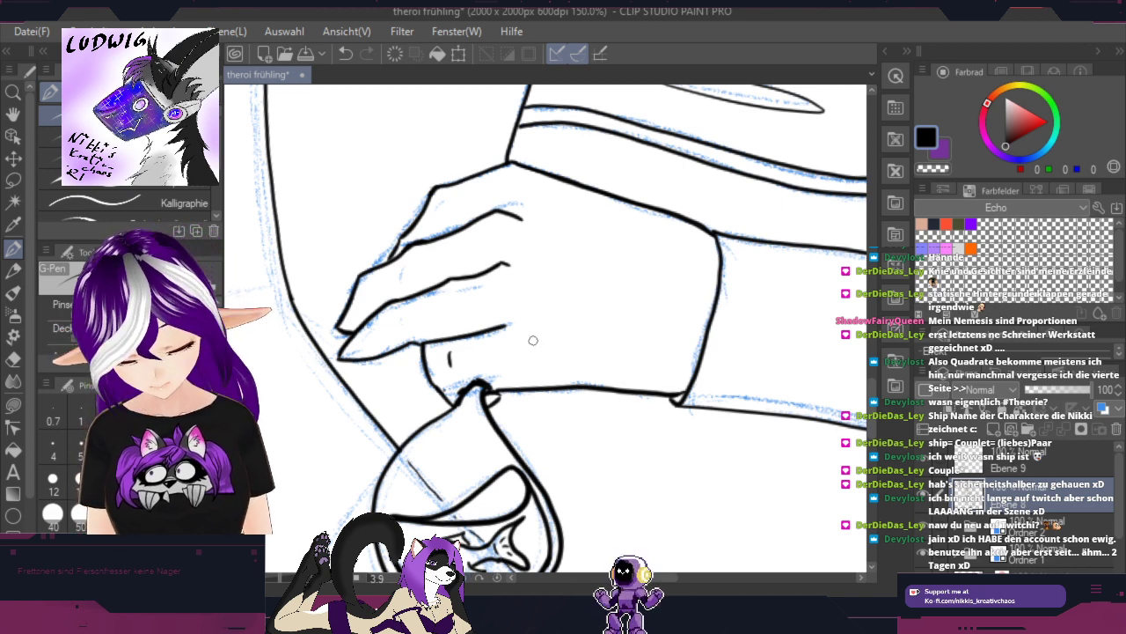
{"action": "key", "text": "space"}
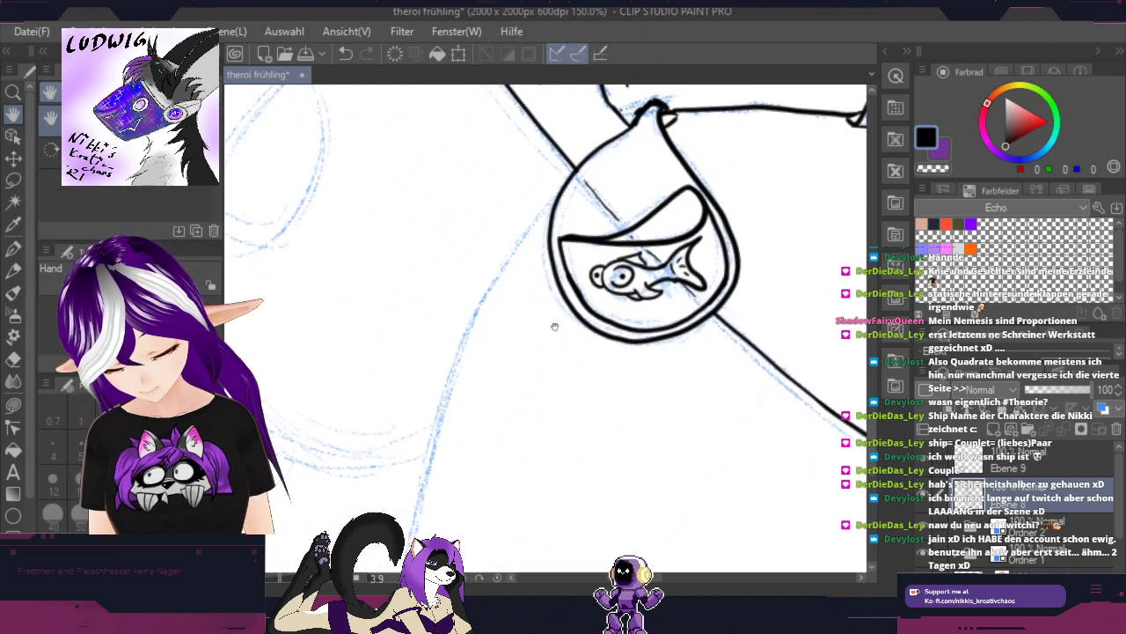
{"action": "left_click_drag", "start_coordinate": [555, 328], "coordinate": [702, 242]}
{"action": "scroll", "coordinate": [698, 234], "scroll_direction": "down", "scroll_amount": 1}
{"action": "left_click_drag", "start_coordinate": [737, 334], "coordinate": [621, 326]}
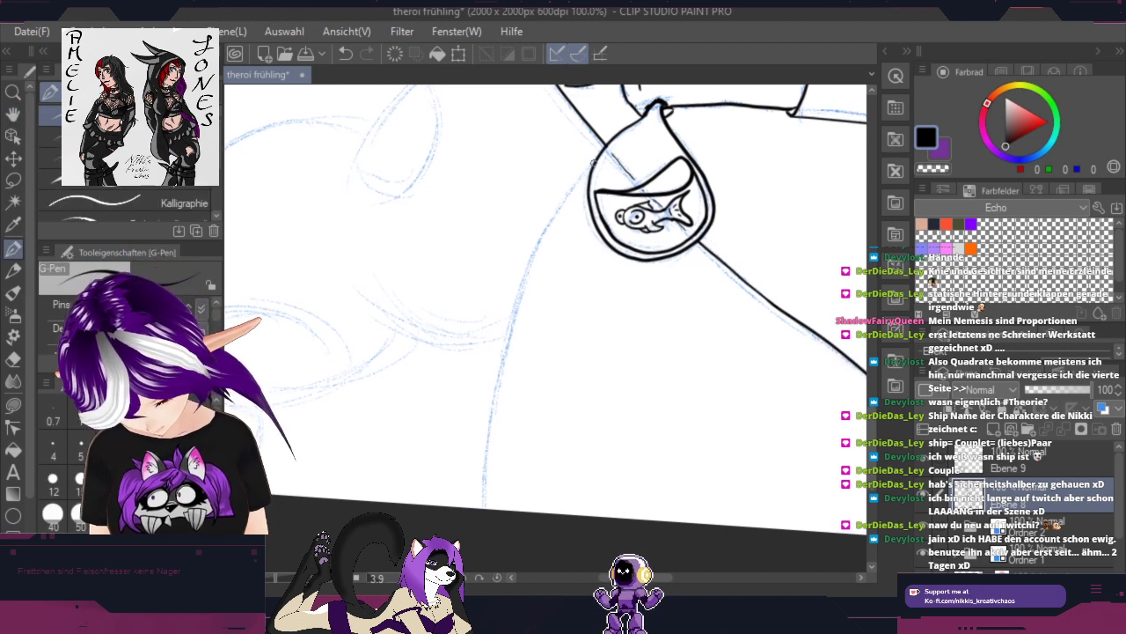
{"action": "mouse_move", "coordinate": [596, 162]}
{"action": "left_mouse_down"}
{"action": "mouse_move", "coordinate": [510, 359]}
{"action": "mouse_move", "coordinate": [507, 510]}
{"action": "left_mouse_up"}
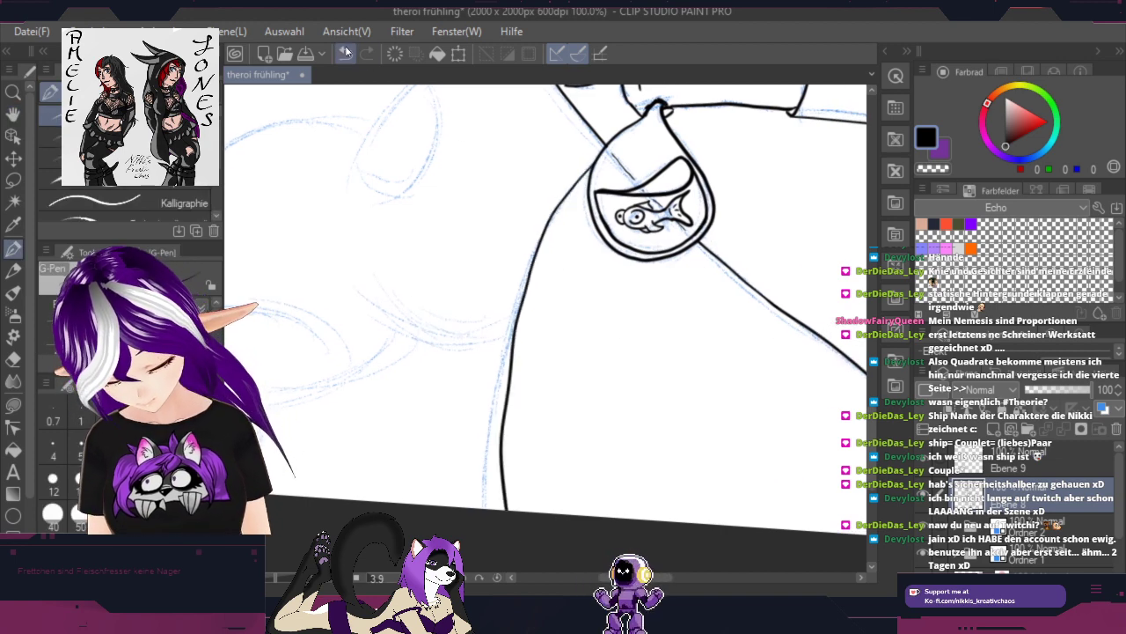
{"action": "key", "text": "ctrl+z"}
{"action": "left_click_drag", "start_coordinate": [604, 147], "coordinate": [482, 509]}
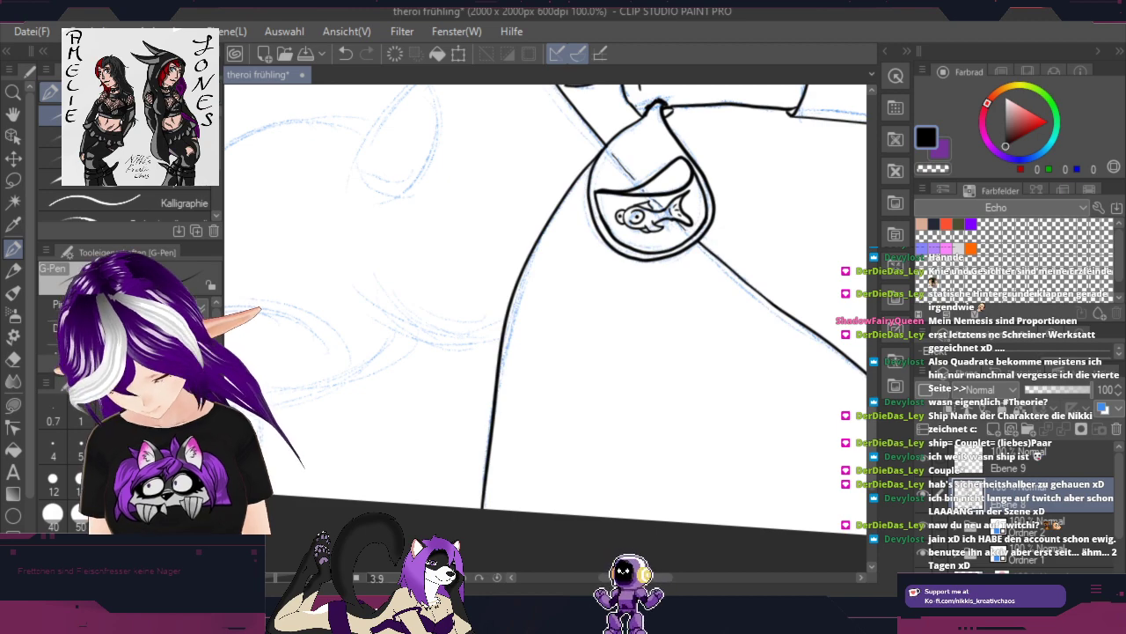
Step: Ink a short vertical line from the diagonal garment edge beside the #THEORI tag down to the canvas's lower edge
{"action": "key", "text": "space"}
{"action": "left_click_drag", "start_coordinate": [730, 337], "coordinate": [337, 460]}
{"action": "mouse_move", "coordinate": [713, 471]}
{"action": "left_mouse_down"}
{"action": "mouse_move", "coordinate": [637, 433]}
{"action": "mouse_move", "coordinate": [461, 259]}
{"action": "mouse_move", "coordinate": [631, 246]}
{"action": "left_mouse_up"}
{"action": "scroll", "coordinate": [507, 289], "scroll_direction": "up", "scroll_amount": 1}
{"action": "left_click_drag", "start_coordinate": [513, 259], "coordinate": [521, 451]}
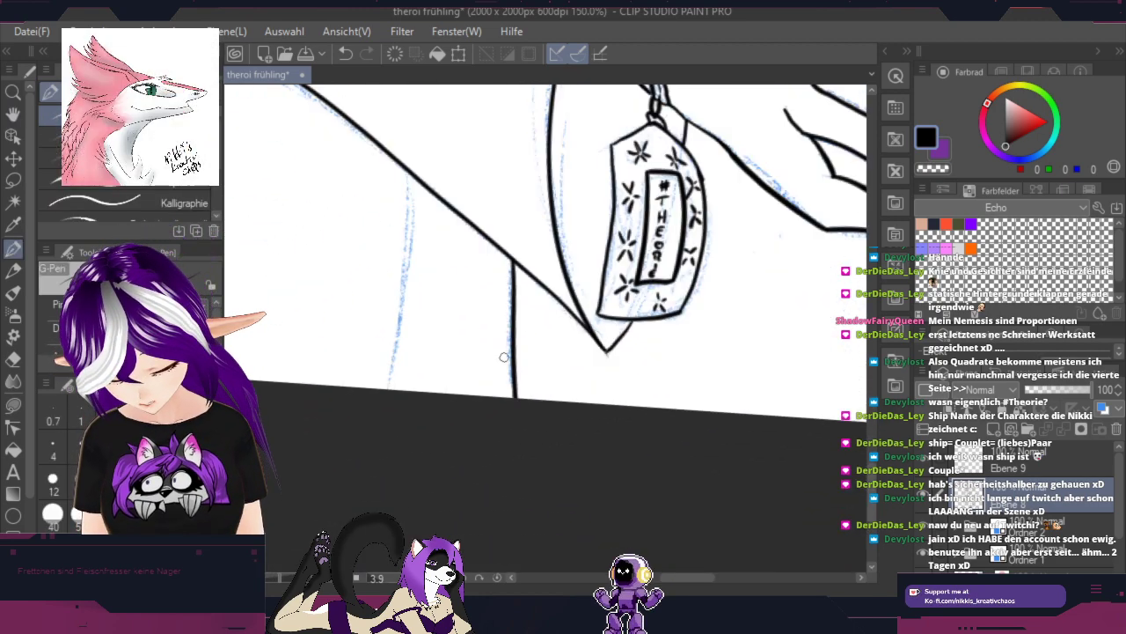
Step: Ink a second, slightly curved line left of the vertical one from the diagonal edge to the canvas's lower edge, redrawing it along the sketch
{"action": "mouse_move", "coordinate": [408, 167]}
{"action": "left_mouse_down"}
{"action": "mouse_move", "coordinate": [414, 217]}
{"action": "mouse_move", "coordinate": [389, 391]}
{"action": "left_mouse_up"}
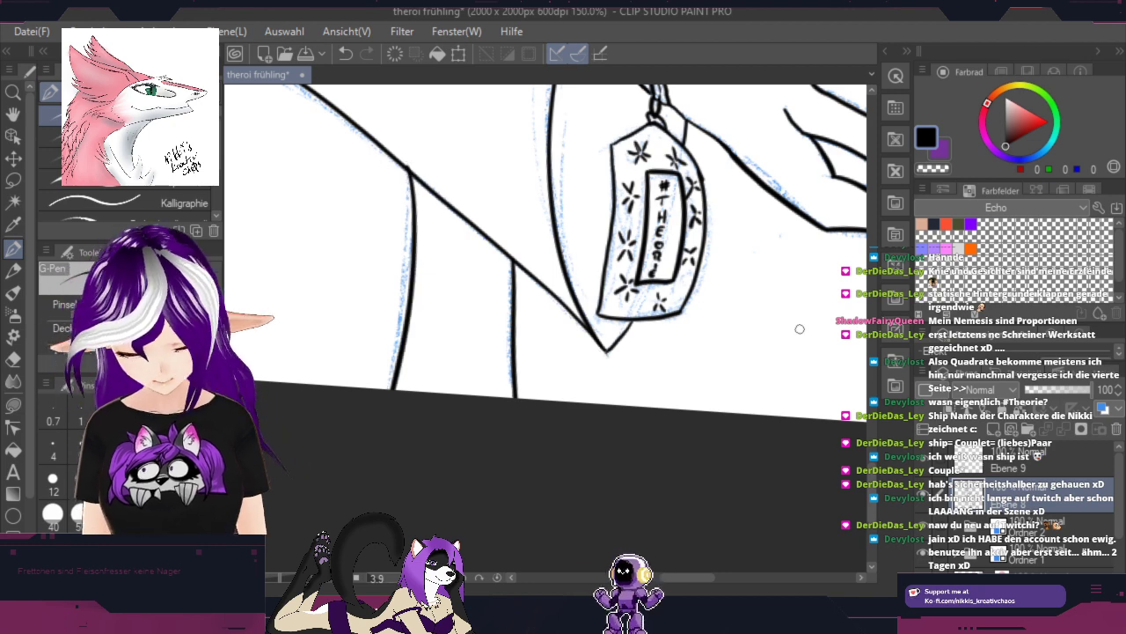
{"action": "left_click_drag", "start_coordinate": [800, 328], "coordinate": [794, 462]}
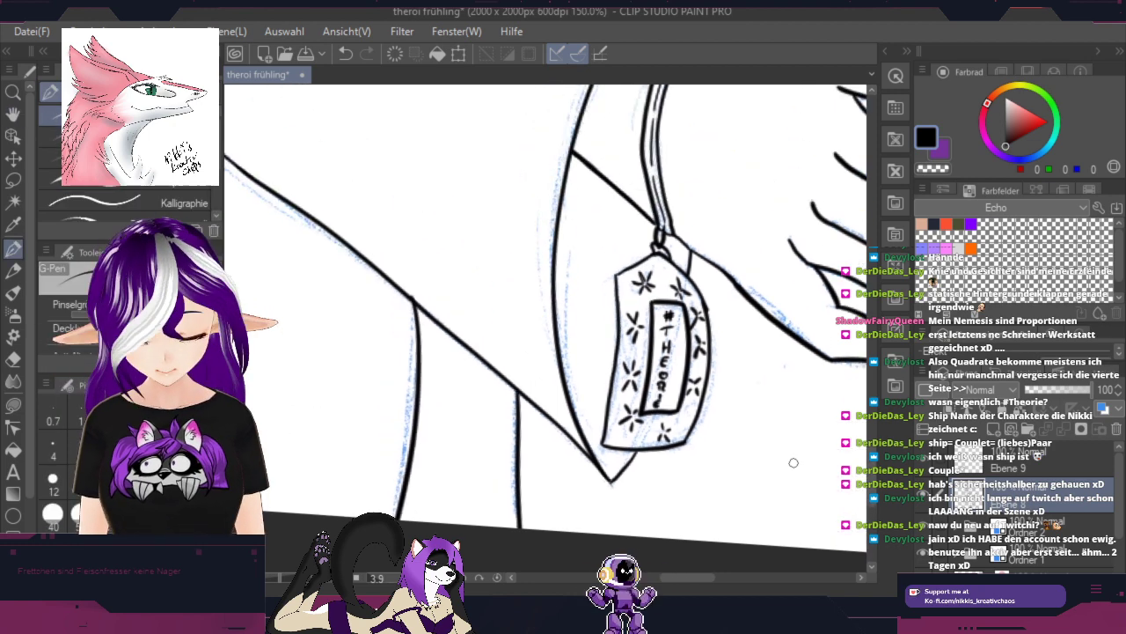
{"action": "left_click", "coordinate": [343, 55]}
{"action": "scroll", "coordinate": [386, 309], "scroll_direction": "up", "scroll_amount": 1}
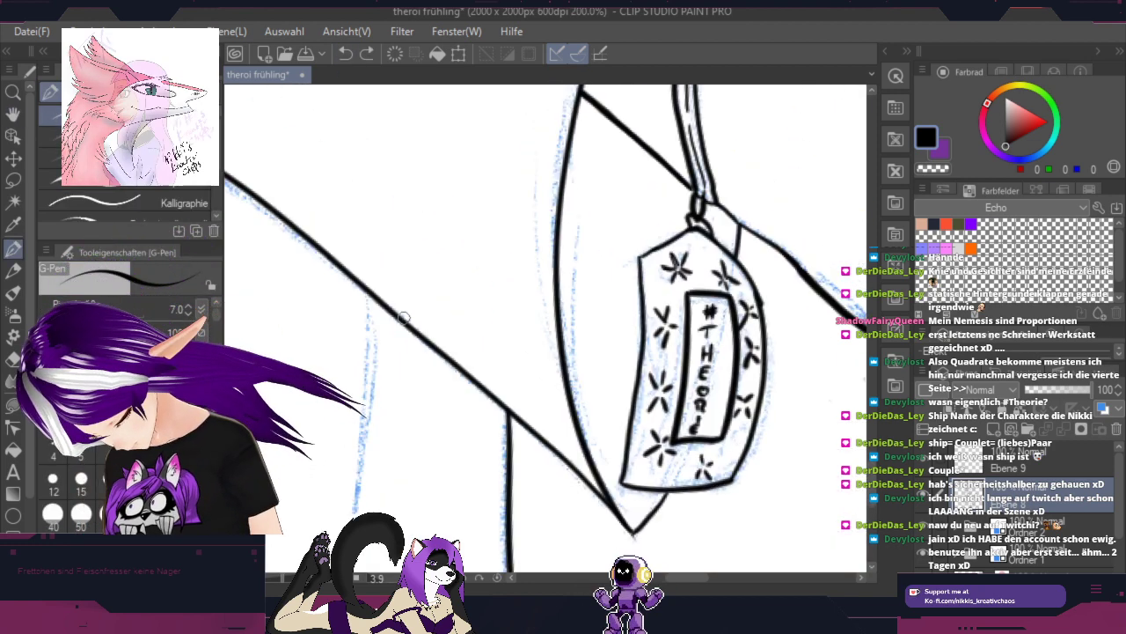
{"action": "mouse_move", "coordinate": [388, 310]}
{"action": "left_mouse_down"}
{"action": "mouse_move", "coordinate": [519, 200]}
{"action": "mouse_move", "coordinate": [462, 470]}
{"action": "left_mouse_up"}
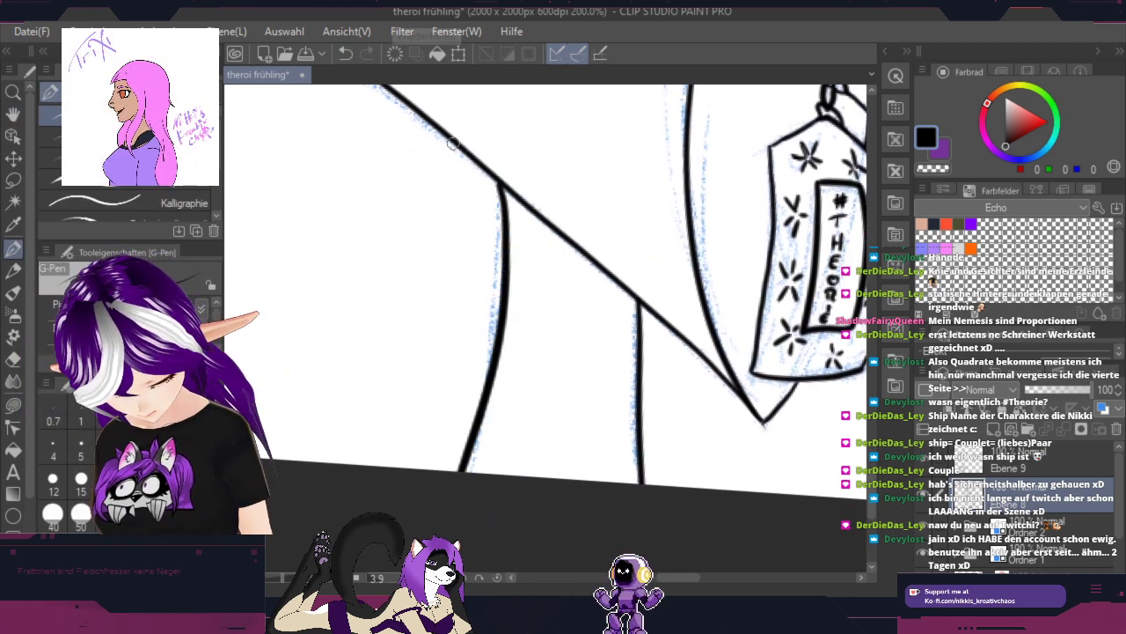
{"action": "left_click", "coordinate": [345, 53]}
{"action": "mouse_move", "coordinate": [498, 180]}
{"action": "left_mouse_down"}
{"action": "mouse_move", "coordinate": [503, 344]}
{"action": "mouse_move", "coordinate": [475, 468]}
{"action": "left_mouse_up"}
{"action": "left_click_drag", "start_coordinate": [832, 433], "coordinate": [402, 489]}
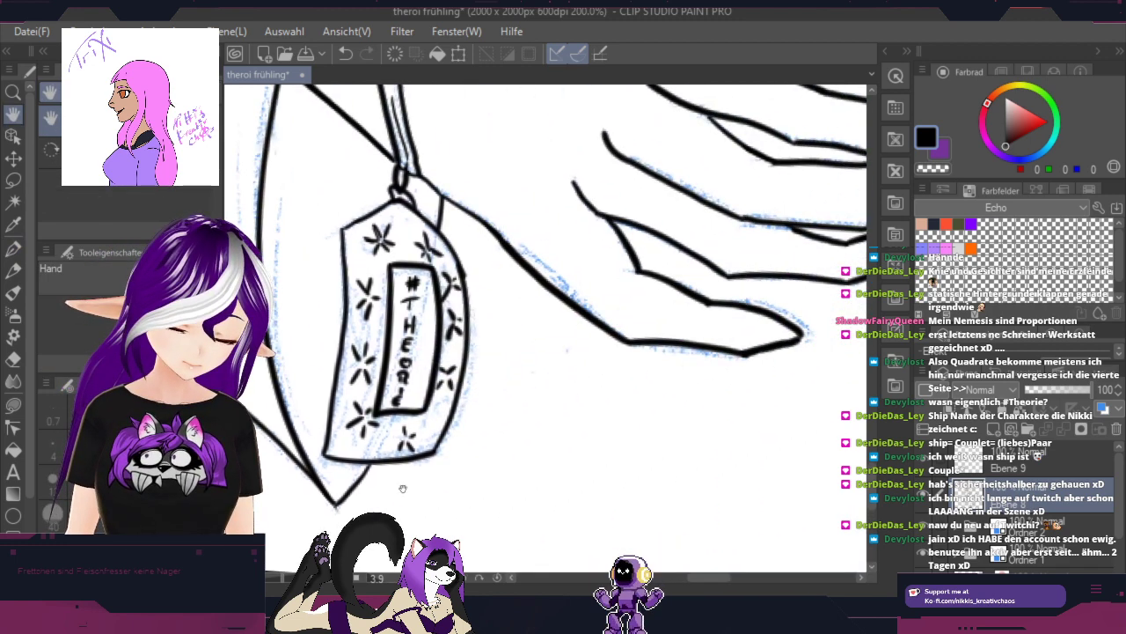
{"action": "left_click_drag", "start_coordinate": [743, 442], "coordinate": [613, 415]}
{"action": "scroll", "coordinate": [639, 401], "scroll_direction": "down", "scroll_amount": 1}
{"action": "scroll", "coordinate": [639, 401], "scroll_direction": "down", "scroll_amount": 2}
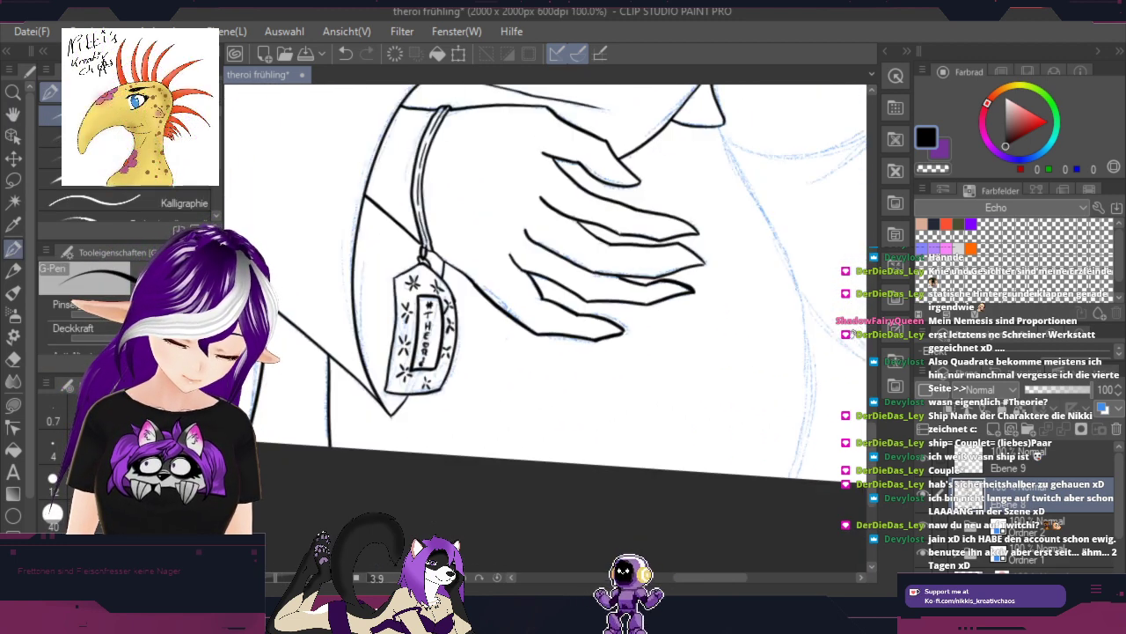
Step: Ink the right figure's outer hip and thigh line over the sketch, from the jacket hem to the canvas's lower edge
{"action": "left_click_drag", "start_coordinate": [812, 377], "coordinate": [597, 449]}
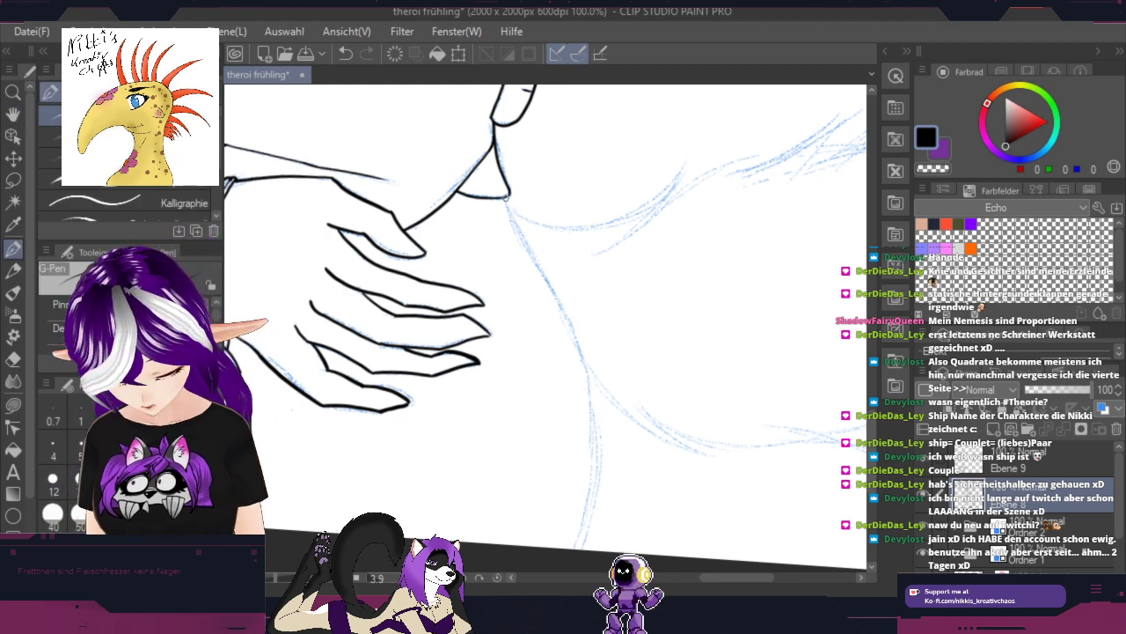
{"action": "left_click_drag", "start_coordinate": [506, 198], "coordinate": [584, 546]}
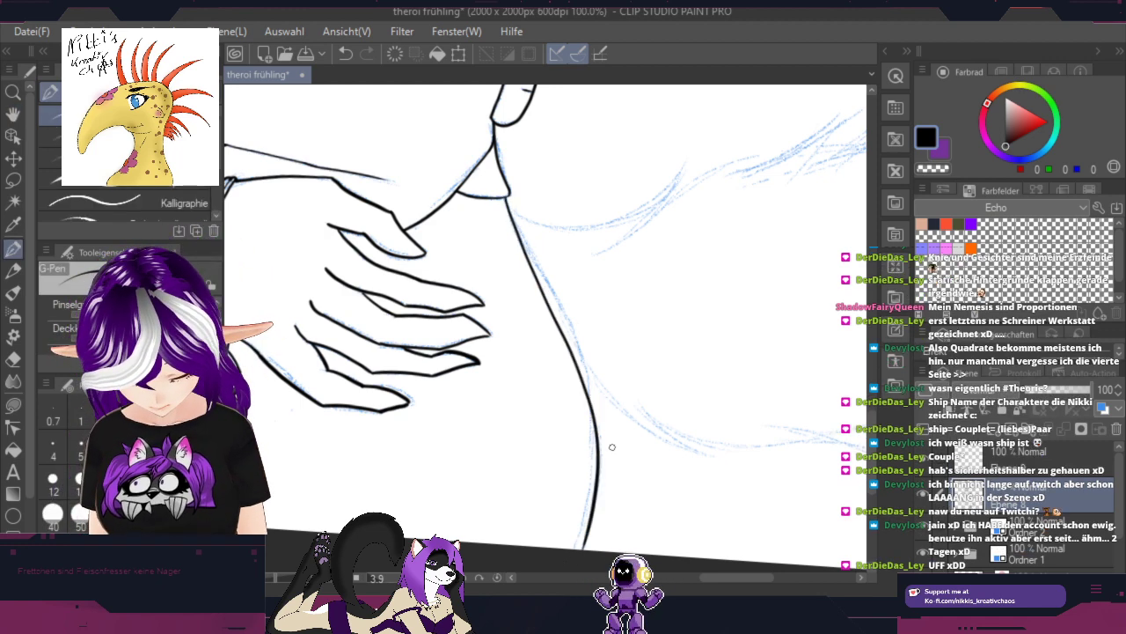
{"action": "left_click_drag", "start_coordinate": [725, 316], "coordinate": [513, 462]}
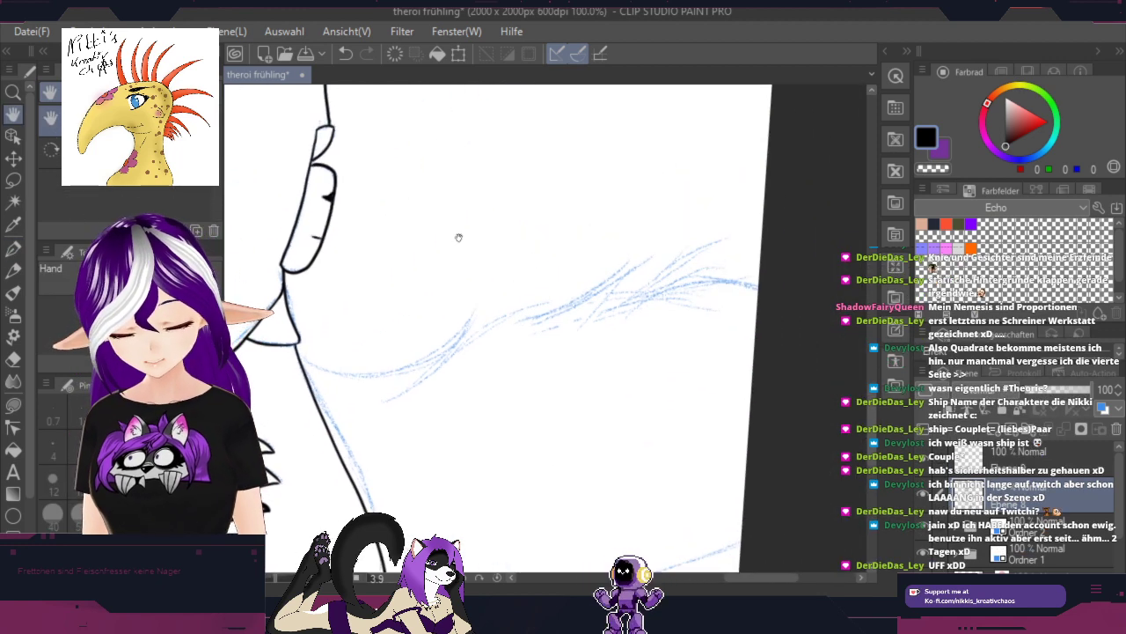
Step: Examine the inked couple as a whole and the uninked tail sketches beside their hips
{"action": "left_click_drag", "start_coordinate": [458, 237], "coordinate": [741, 410]}
{"action": "scroll", "coordinate": [675, 444], "scroll_direction": "down", "scroll_amount": 1}
{"action": "scroll", "coordinate": [675, 443], "scroll_direction": "down", "scroll_amount": 2}
{"action": "key", "text": "space"}
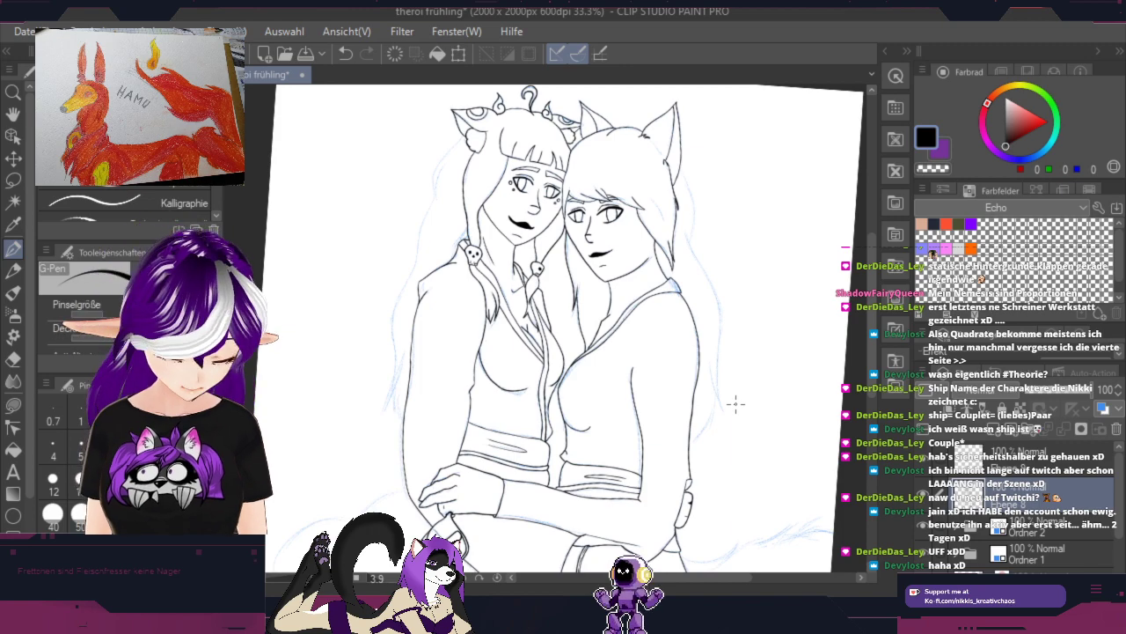
{"action": "key", "text": "space"}
{"action": "left_click_drag", "start_coordinate": [725, 319], "coordinate": [851, 175]}
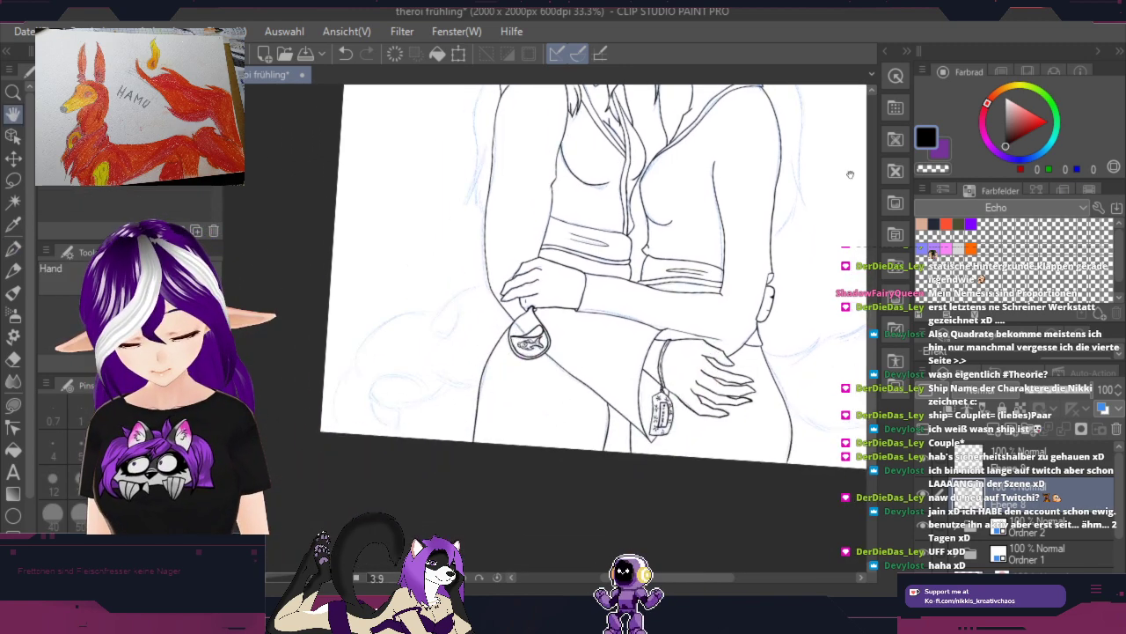
{"action": "left_click_drag", "start_coordinate": [715, 365], "coordinate": [738, 347]}
{"action": "key", "text": "r"}
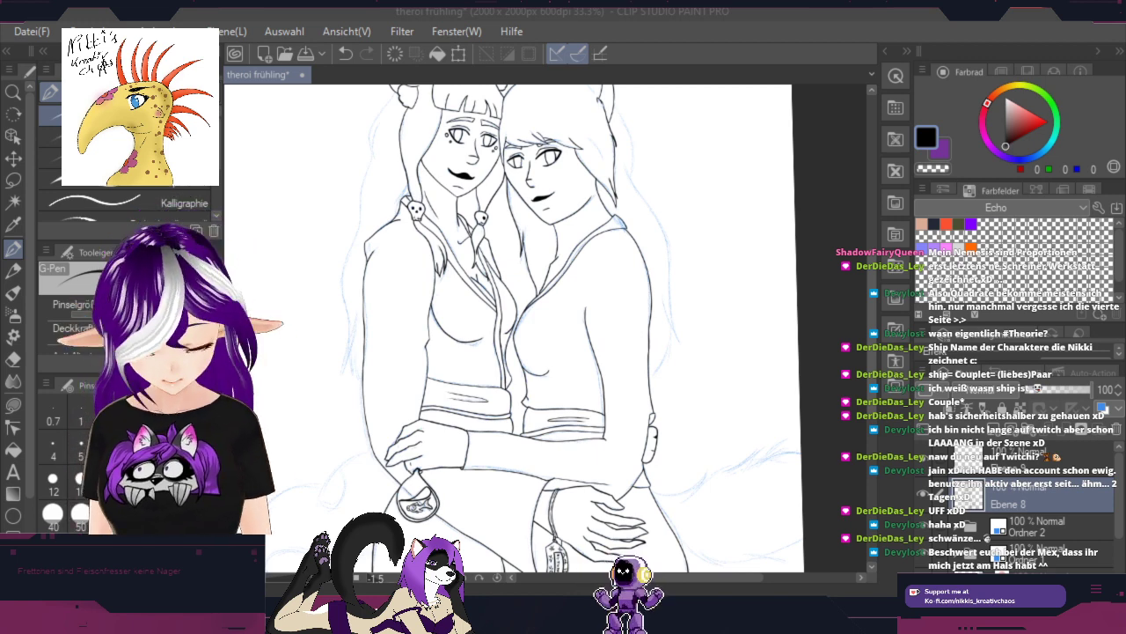
Step: Ink the first curved lobe of the tail's upper outline, starting at the left figure's sleeve
{"action": "key", "text": "space"}
{"action": "left_click_drag", "start_coordinate": [734, 359], "coordinate": [644, 192]}
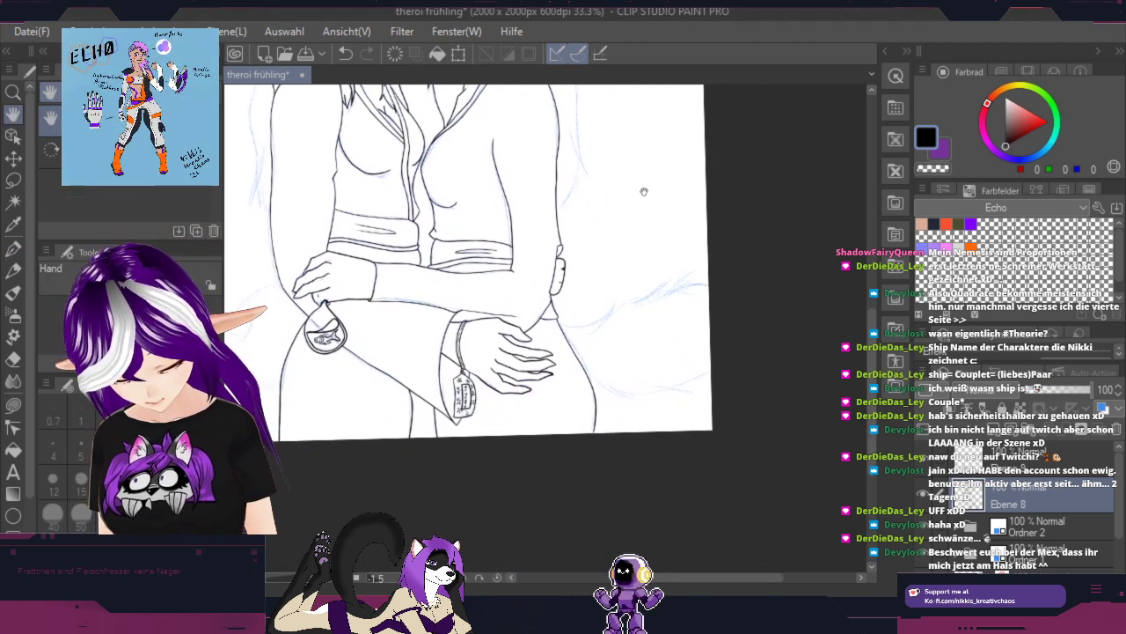
{"action": "key", "text": "space"}
{"action": "left_click_drag", "start_coordinate": [417, 375], "coordinate": [680, 495]}
{"action": "scroll", "coordinate": [542, 449], "scroll_direction": "up", "scroll_amount": 3}
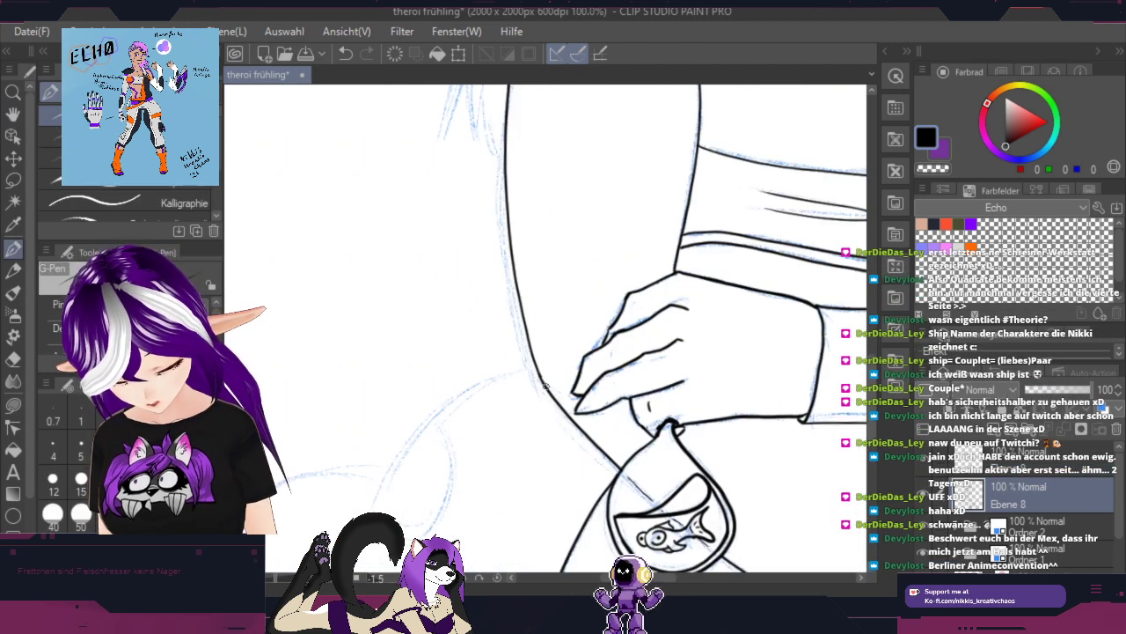
{"action": "scroll", "coordinate": [545, 385], "scroll_direction": "up", "scroll_amount": 4}
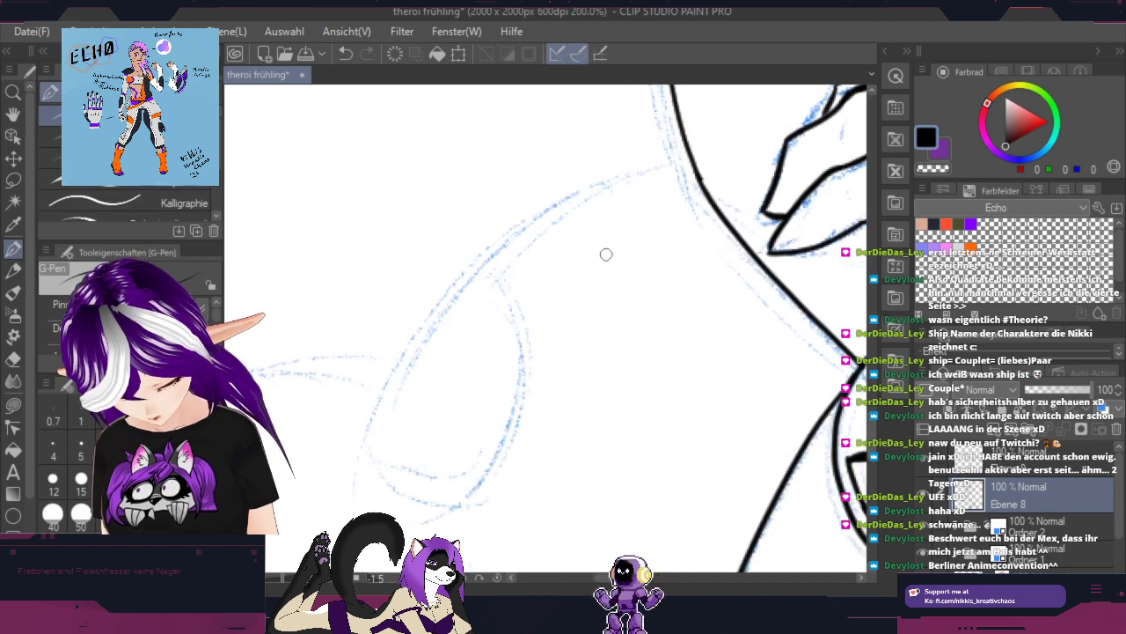
{"action": "mouse_move", "coordinate": [691, 163]}
{"action": "left_mouse_down"}
{"action": "mouse_move", "coordinate": [575, 197]}
{"action": "mouse_move", "coordinate": [378, 432]}
{"action": "left_mouse_up"}
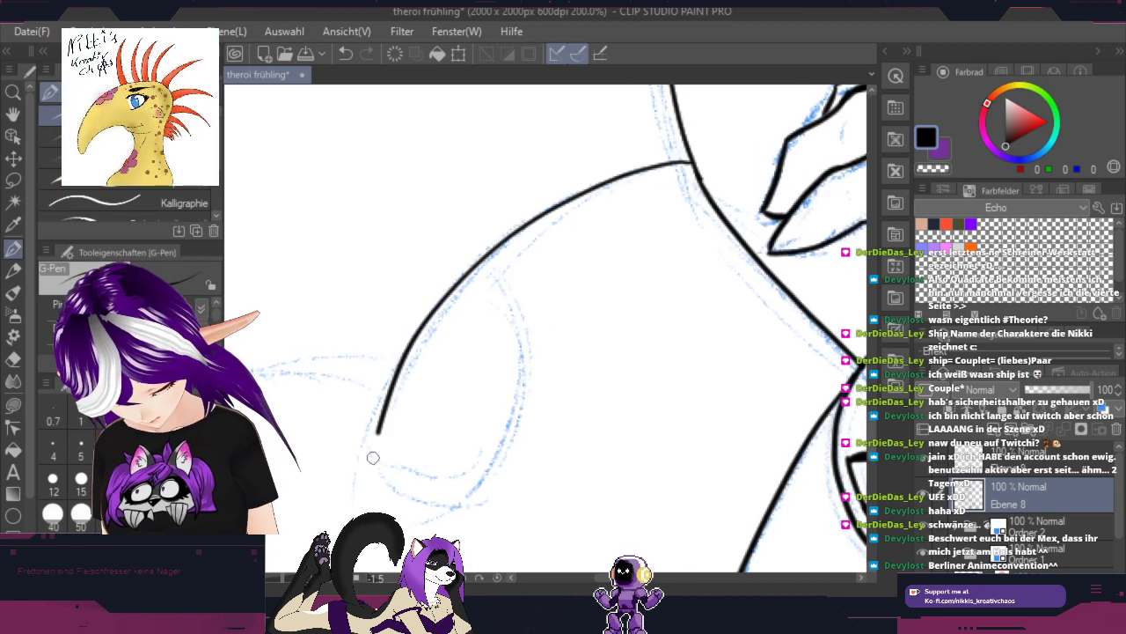
Step: Ink the tail's second and third outer lobes, continuing the outline down to the canvas's lower edge
{"action": "mouse_move", "coordinate": [389, 483]}
{"action": "left_mouse_down"}
{"action": "mouse_move", "coordinate": [546, 422]}
{"action": "mouse_move", "coordinate": [879, 197]}
{"action": "mouse_move", "coordinate": [861, 170]}
{"action": "mouse_move", "coordinate": [872, 176]}
{"action": "left_mouse_up"}
{"action": "mouse_move", "coordinate": [799, 146]}
{"action": "left_mouse_down"}
{"action": "mouse_move", "coordinate": [777, 135]}
{"action": "mouse_move", "coordinate": [355, 362]}
{"action": "mouse_move", "coordinate": [370, 550]}
{"action": "left_mouse_up"}
{"action": "key", "text": "h"}
{"action": "mouse_move", "coordinate": [473, 476]}
{"action": "left_mouse_down"}
{"action": "mouse_move", "coordinate": [576, 304]}
{"action": "mouse_move", "coordinate": [718, 140]}
{"action": "left_mouse_up"}
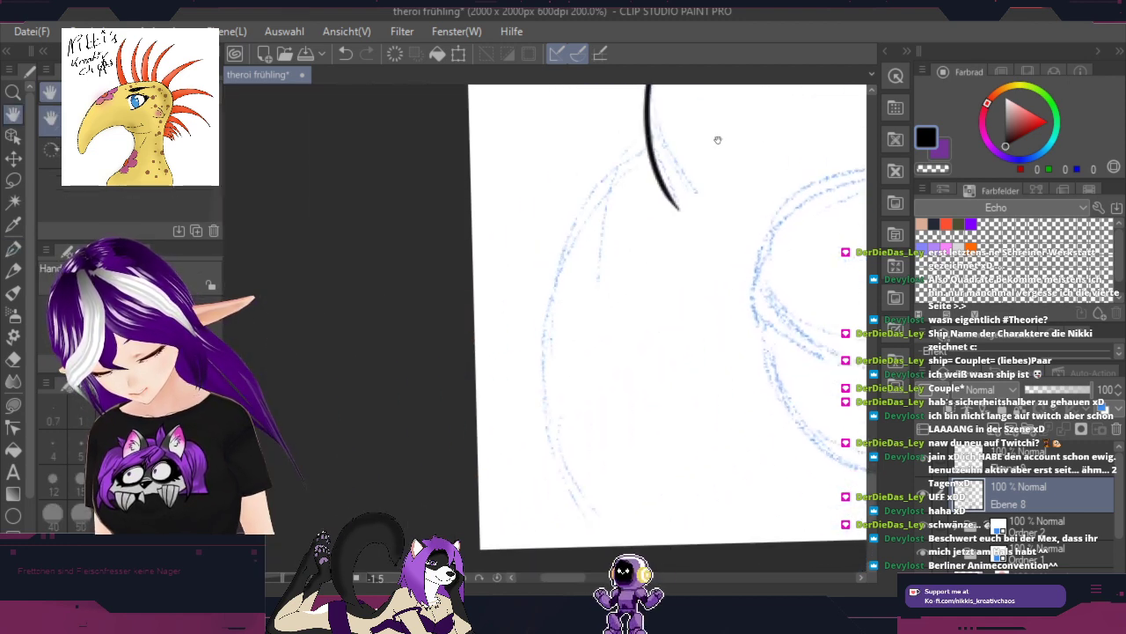
{"action": "key", "text": "p"}
{"action": "mouse_move", "coordinate": [651, 148]}
{"action": "left_mouse_down"}
{"action": "mouse_move", "coordinate": [553, 229]}
{"action": "mouse_move", "coordinate": [588, 547]}
{"action": "left_mouse_up"}
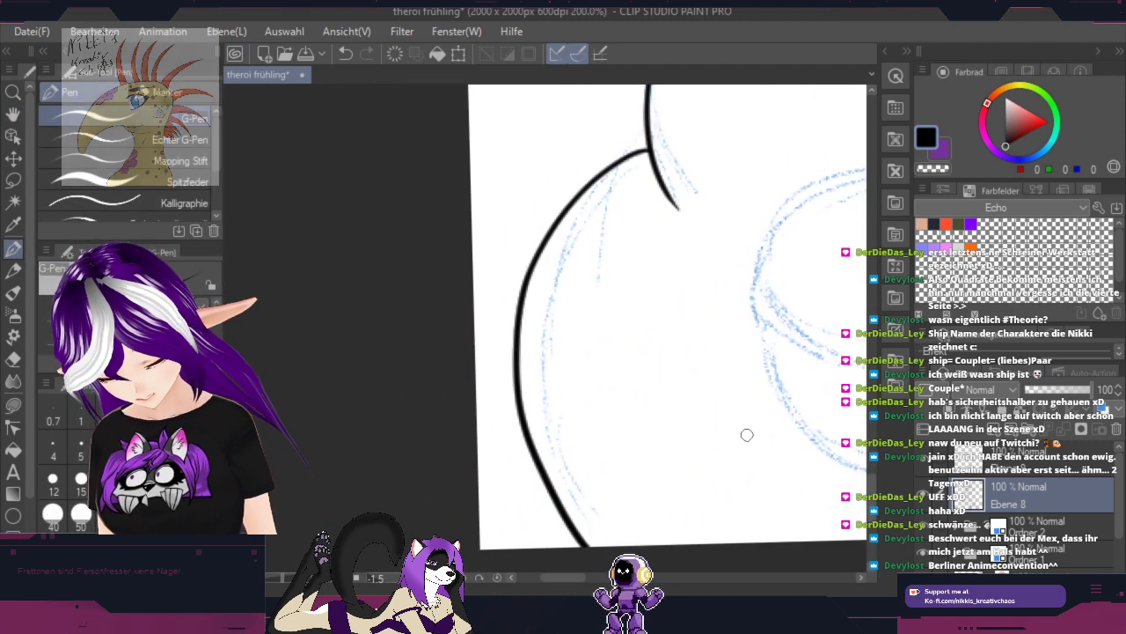
{"action": "key", "text": "h"}
{"action": "left_click_drag", "start_coordinate": [706, 377], "coordinate": [471, 332]}
{"action": "key", "text": "p"}
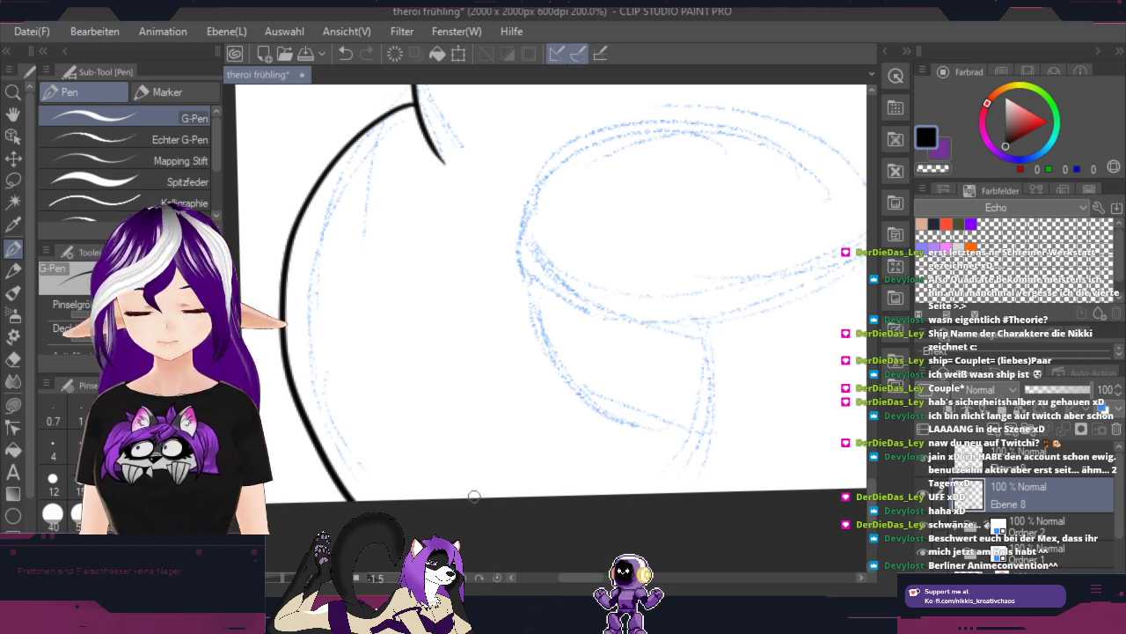
{"action": "key", "text": "space"}
{"action": "mouse_move", "coordinate": [713, 291]}
{"action": "left_mouse_down"}
{"action": "mouse_move", "coordinate": [680, 296]}
{"action": "mouse_move", "coordinate": [598, 279]}
{"action": "mouse_move", "coordinate": [541, 511]}
{"action": "left_mouse_up"}
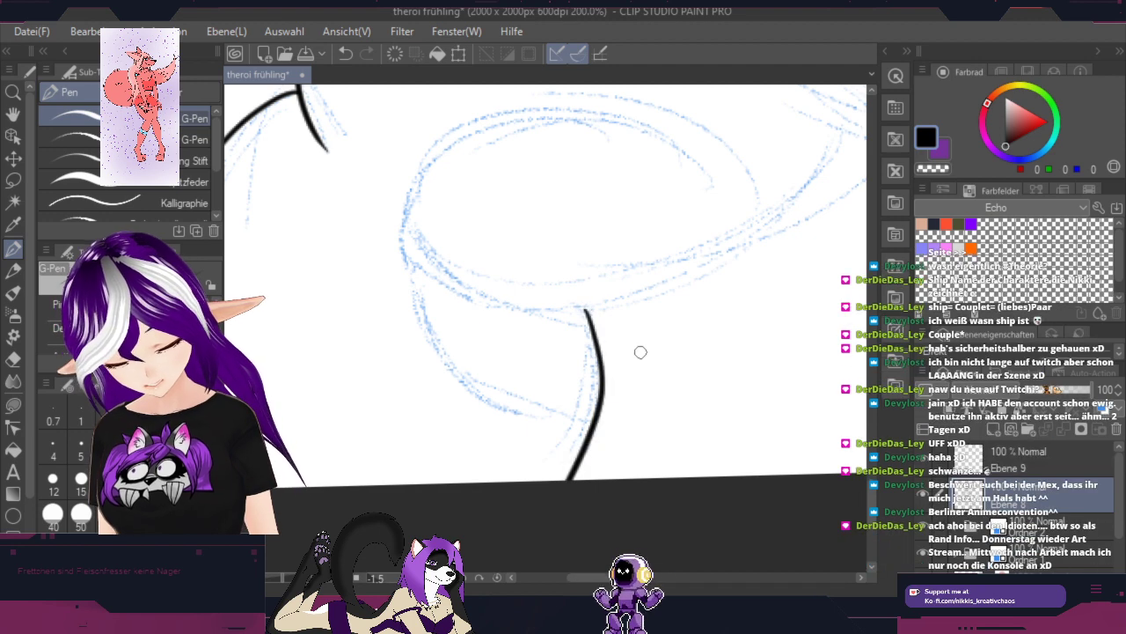
{"action": "left_click", "coordinate": [346, 54]}
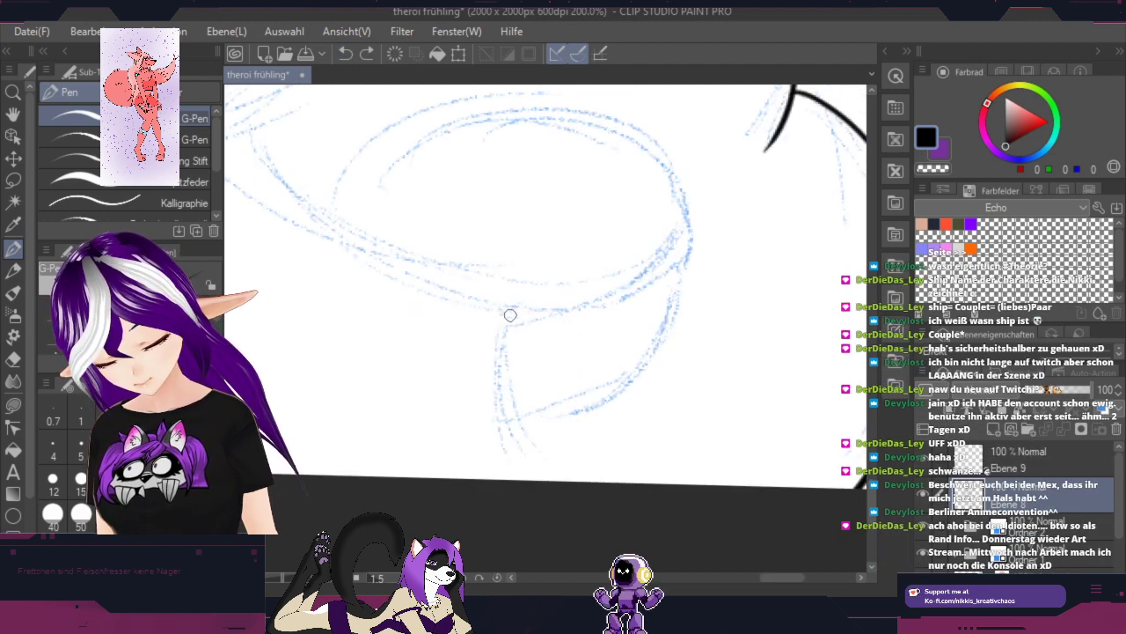
Step: Ink the underside of the left figure's tail as curved strokes running from the canvas's lower edge up to the leg
{"action": "mouse_move", "coordinate": [504, 308]}
{"action": "left_mouse_down"}
{"action": "mouse_move", "coordinate": [500, 348]}
{"action": "mouse_move", "coordinate": [525, 480]}
{"action": "left_mouse_up"}
{"action": "key", "text": "space"}
{"action": "left_click_drag", "start_coordinate": [654, 306], "coordinate": [748, 425]}
{"action": "key", "text": "shift+space"}
{"action": "left_click_drag", "start_coordinate": [753, 291], "coordinate": [552, 364]}
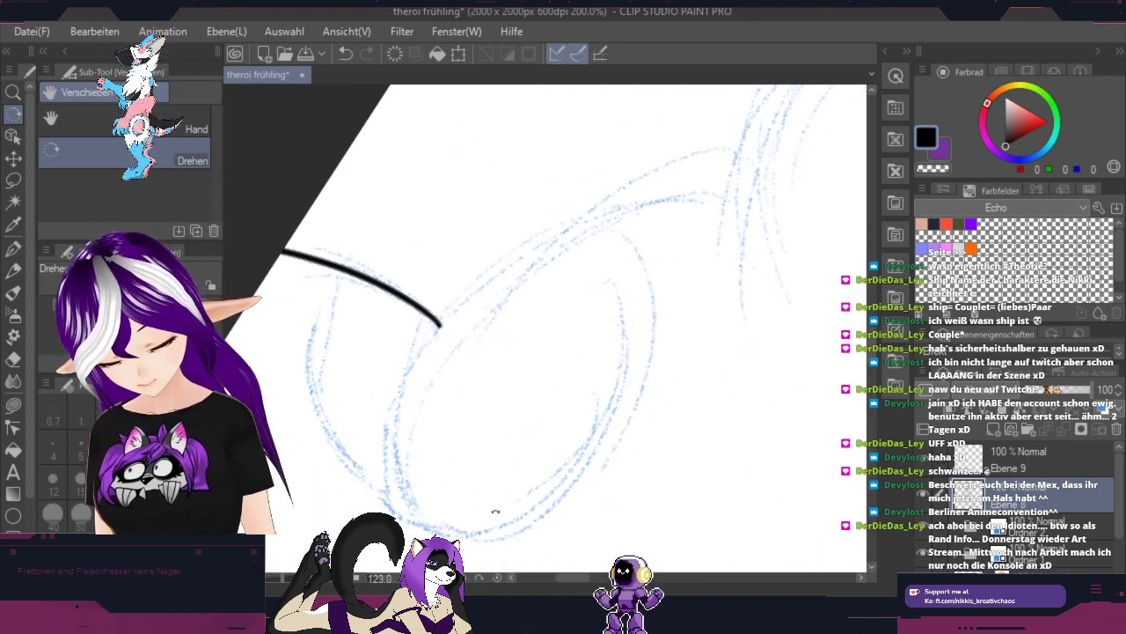
{"action": "mouse_move", "coordinate": [397, 411]}
{"action": "left_mouse_down"}
{"action": "mouse_move", "coordinate": [675, 151]}
{"action": "mouse_move", "coordinate": [765, 152]}
{"action": "mouse_move", "coordinate": [631, 310]}
{"action": "mouse_move", "coordinate": [484, 453]}
{"action": "left_mouse_up"}
{"action": "key", "text": "space"}
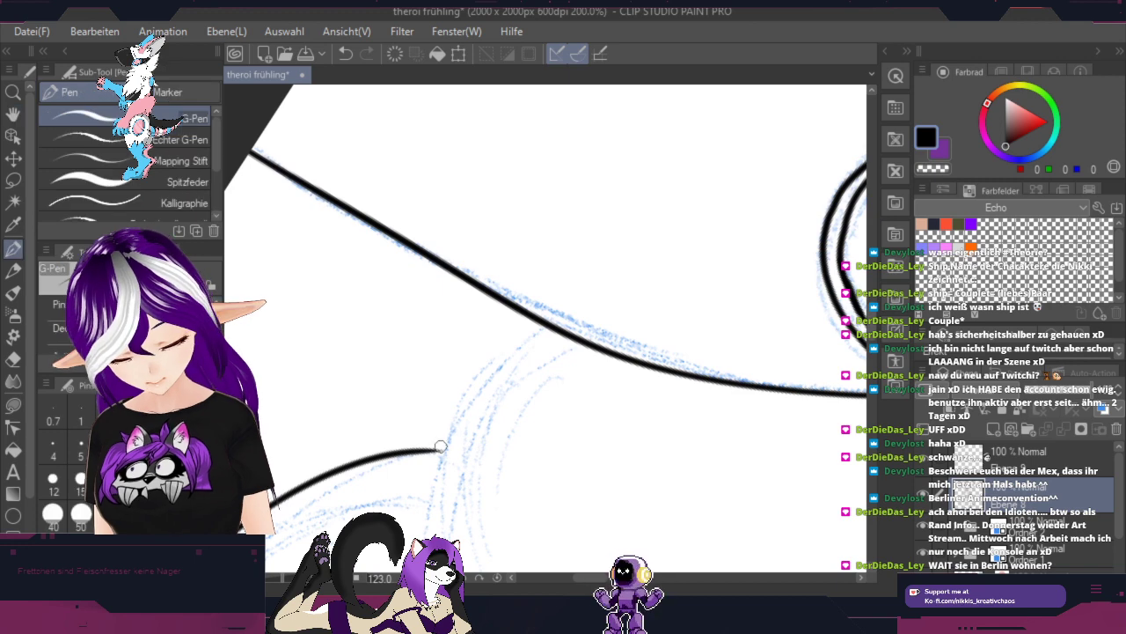
{"action": "mouse_move", "coordinate": [431, 533]}
{"action": "left_mouse_down"}
{"action": "mouse_move", "coordinate": [454, 431]}
{"action": "mouse_move", "coordinate": [539, 324]}
{"action": "left_mouse_up"}
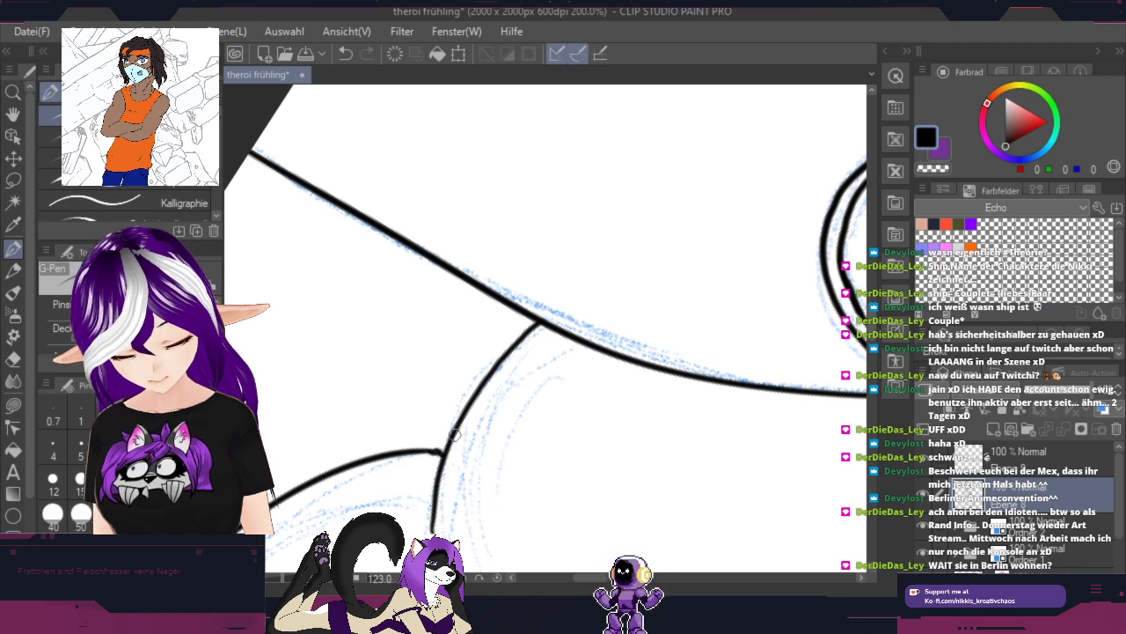
Step: Undo the last touch-up on the tail's underside and join its two curves cleanly at their meeting point
{"action": "left_click", "coordinate": [345, 58]}
{"action": "left_click", "coordinate": [346, 56]}
{"action": "scroll", "coordinate": [422, 259], "scroll_direction": "up", "scroll_amount": 1}
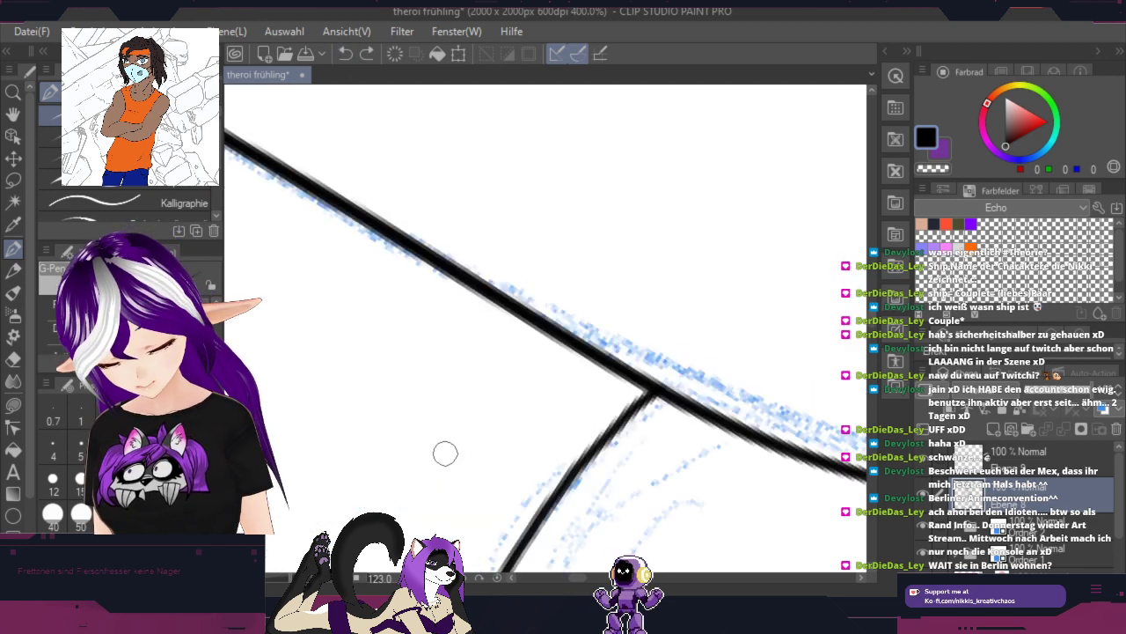
{"action": "key", "text": "space"}
{"action": "left_click_drag", "start_coordinate": [551, 458], "coordinate": [760, 137]}
{"action": "key", "text": "shift+space"}
{"action": "left_click_drag", "start_coordinate": [737, 400], "coordinate": [644, 233]}
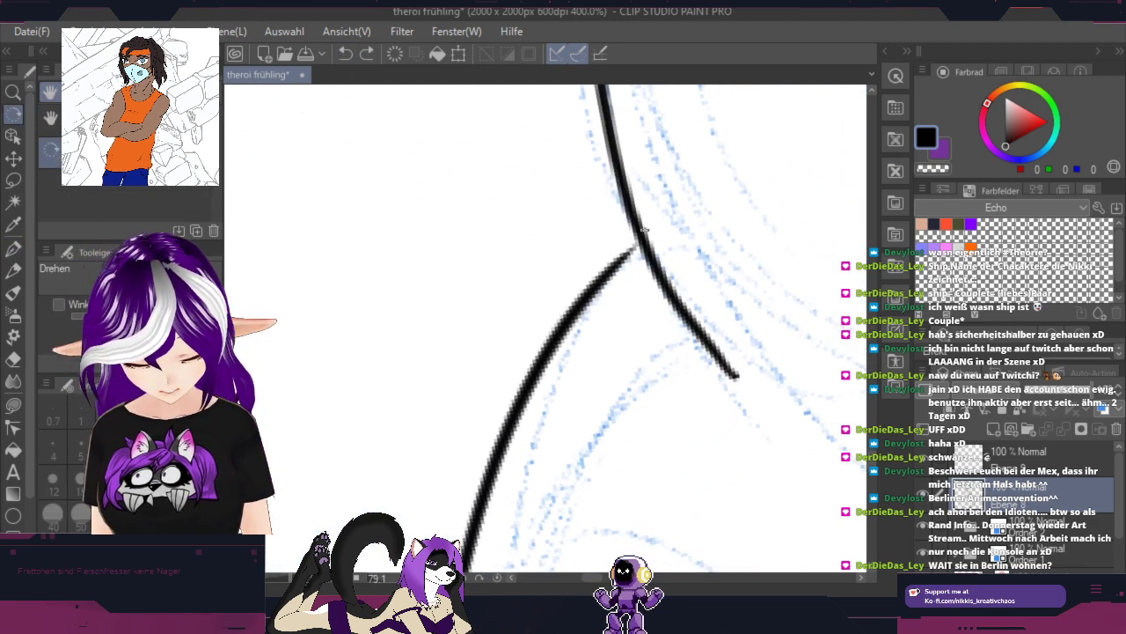
{"action": "scroll", "coordinate": [622, 263], "scroll_direction": "up", "scroll_amount": 1}
{"action": "key", "text": "p"}
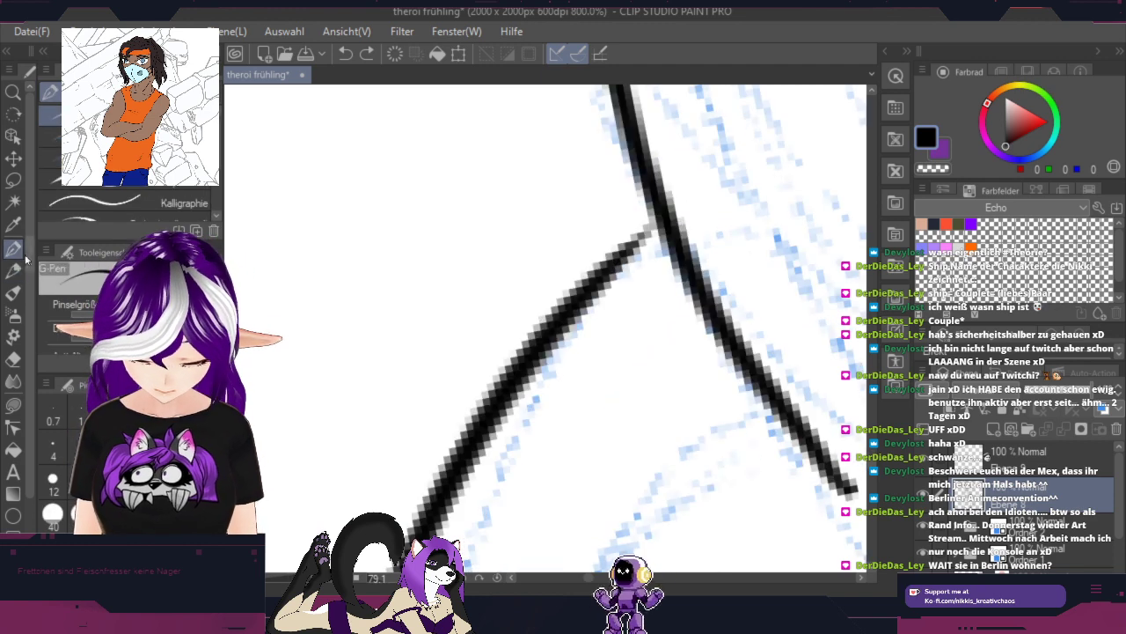
{"action": "scroll", "coordinate": [611, 268], "scroll_direction": "down", "scroll_amount": 4}
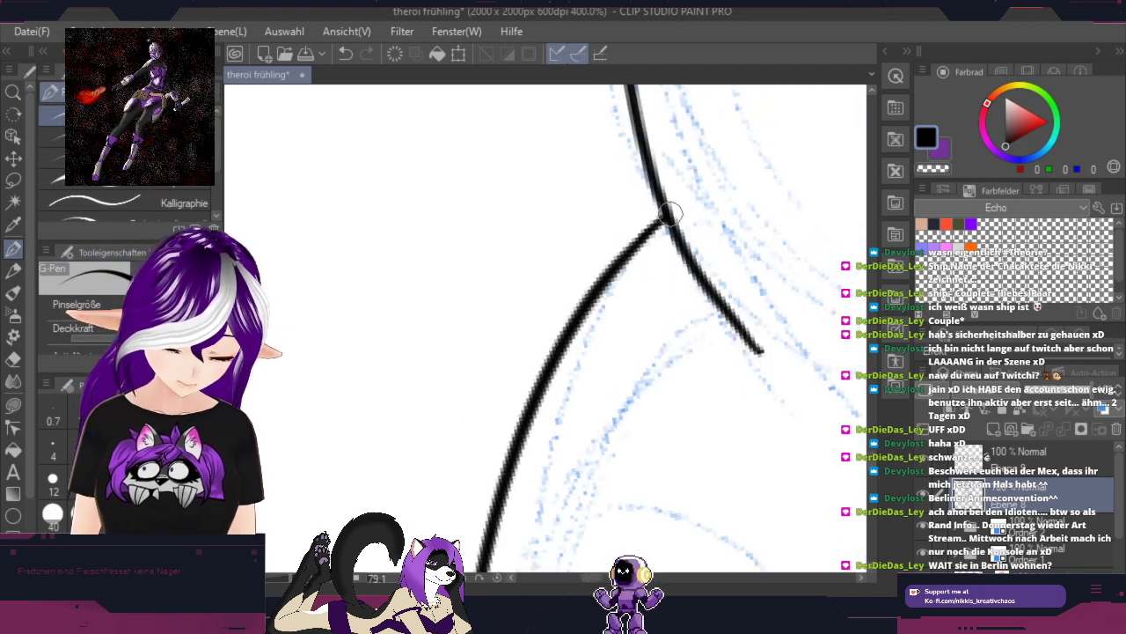
{"action": "key", "text": "r"}
{"action": "left_click_drag", "start_coordinate": [729, 377], "coordinate": [606, 200]}
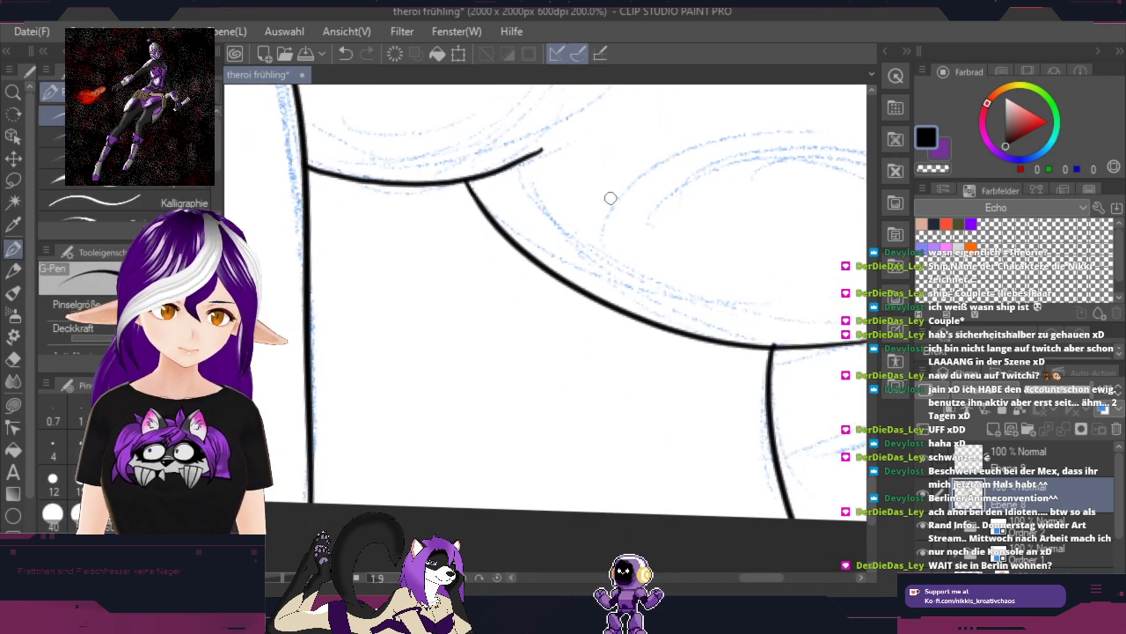
{"action": "key", "text": "space"}
{"action": "left_click_drag", "start_coordinate": [692, 279], "coordinate": [588, 380]}
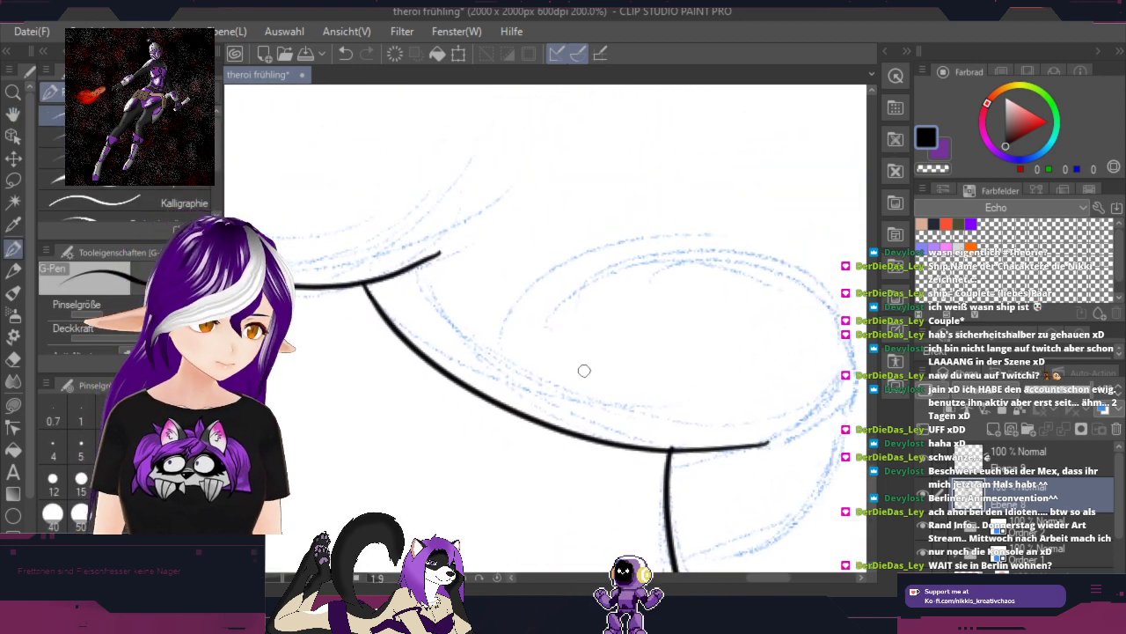
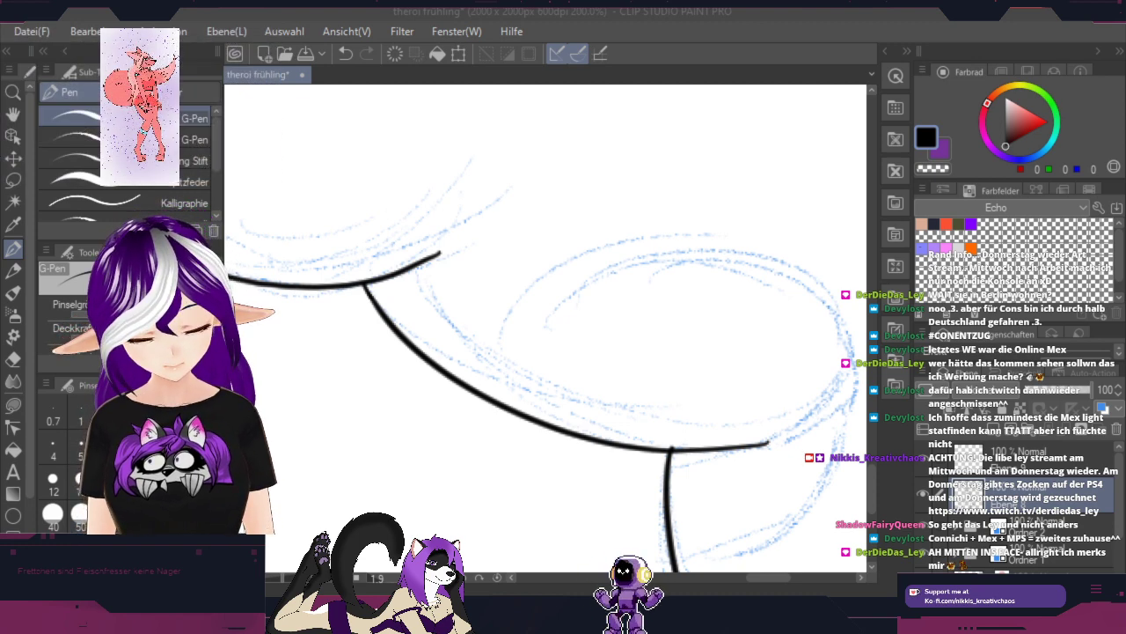
{"action": "left_click_drag", "start_coordinate": [780, 350], "coordinate": [593, 454]}
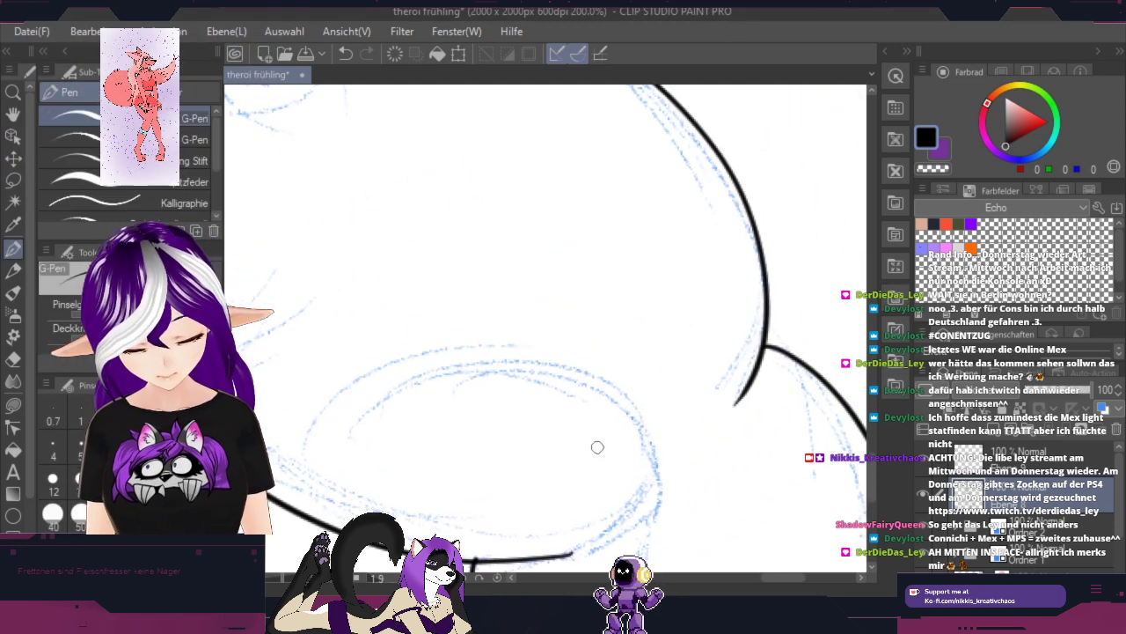
{"action": "scroll", "coordinate": [791, 353], "scroll_direction": "down", "scroll_amount": 2}
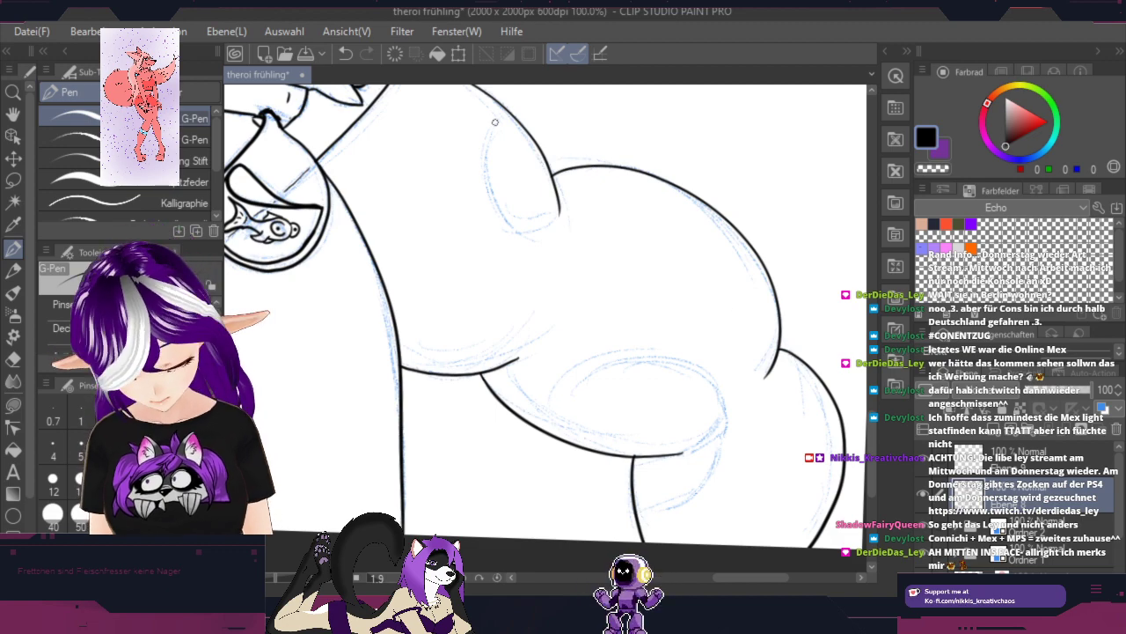
{"action": "left_click_drag", "start_coordinate": [504, 106], "coordinate": [490, 138]}
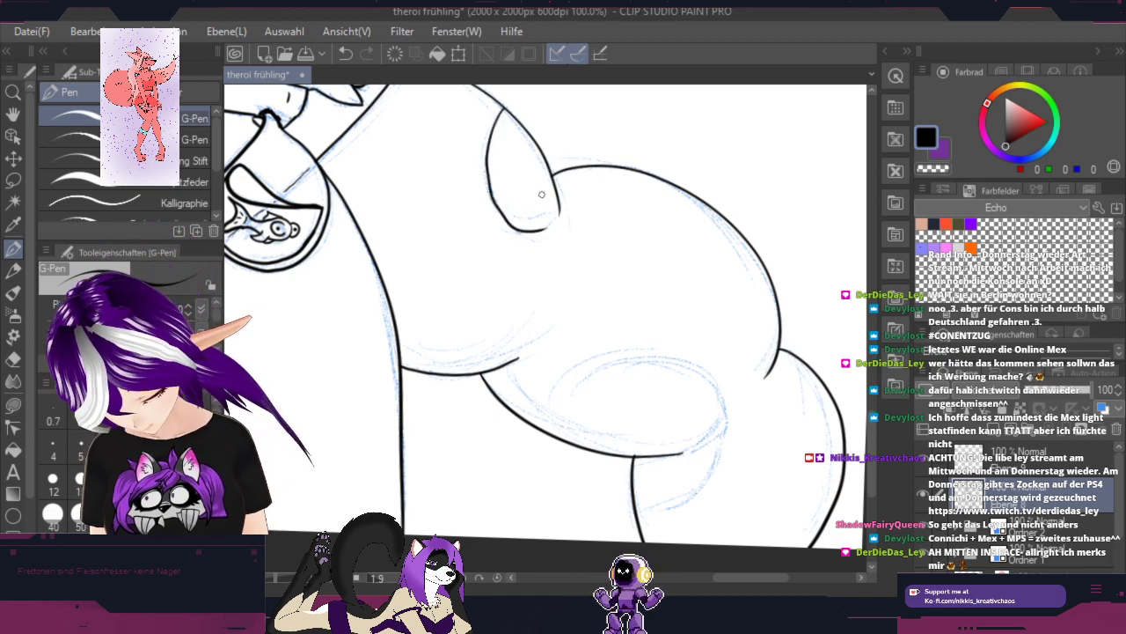
{"action": "left_click", "coordinate": [346, 54]}
Step: Ink the rounded curl at the inner end of the tail's first lobe, closing it against the outer outline
{"action": "key", "text": "r"}
{"action": "mouse_move", "coordinate": [630, 176]}
{"action": "left_mouse_down"}
{"action": "mouse_move", "coordinate": [536, 413]}
{"action": "mouse_move", "coordinate": [587, 386]}
{"action": "left_mouse_up"}
{"action": "key", "text": "space"}
{"action": "left_click_drag", "start_coordinate": [748, 395], "coordinate": [656, 323]}
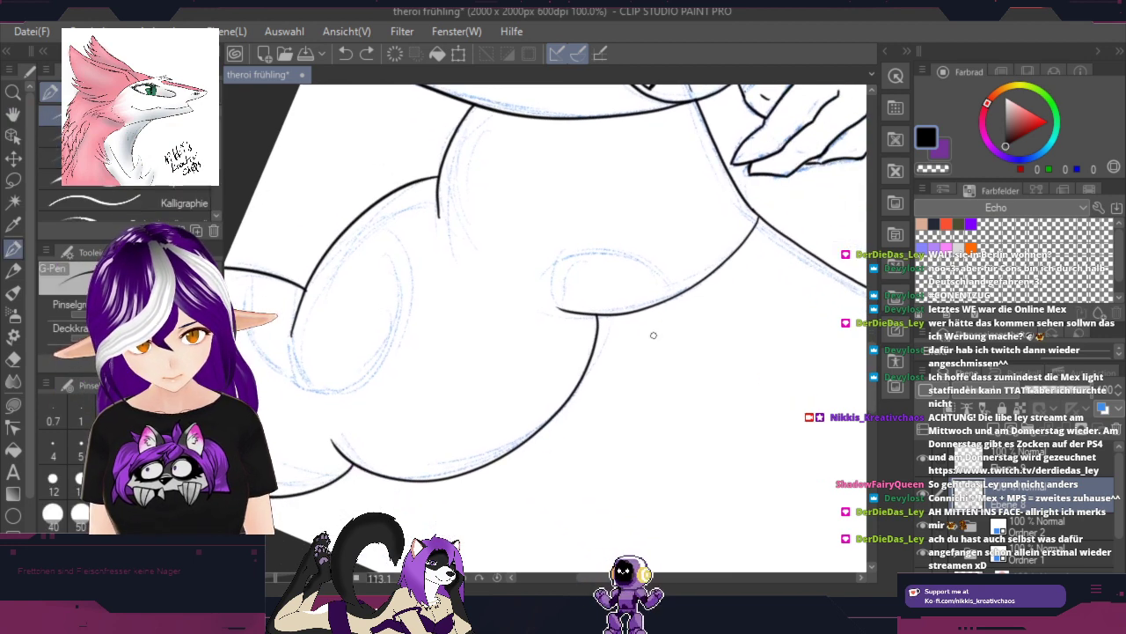
{"action": "scroll", "coordinate": [653, 335], "scroll_direction": "up", "scroll_amount": 1}
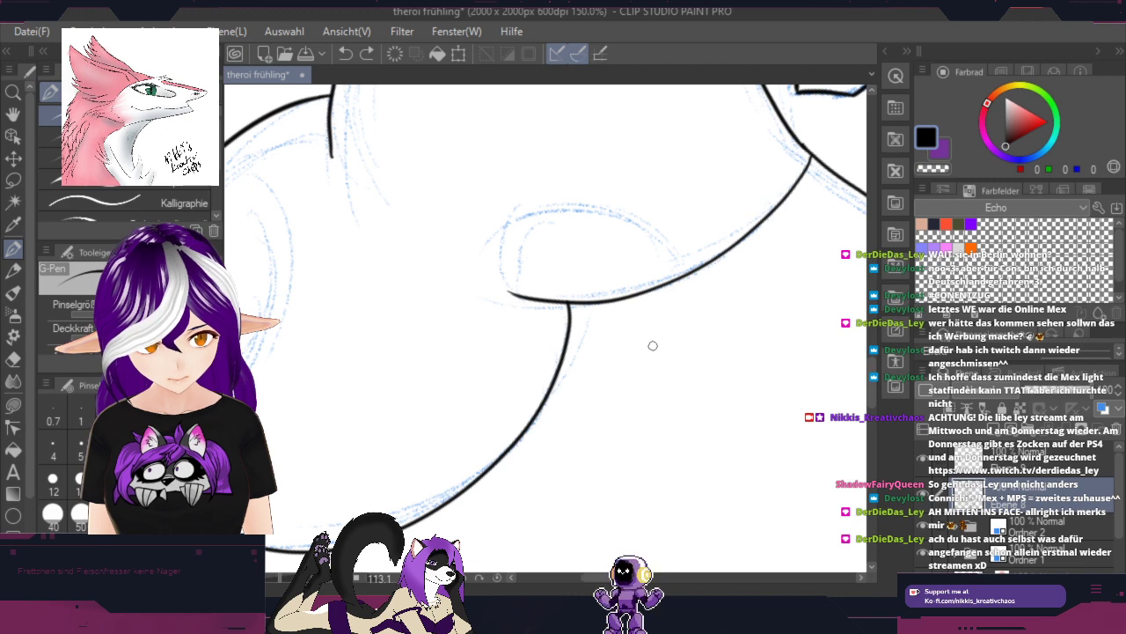
{"action": "scroll", "coordinate": [653, 345], "scroll_direction": "up", "scroll_amount": 1}
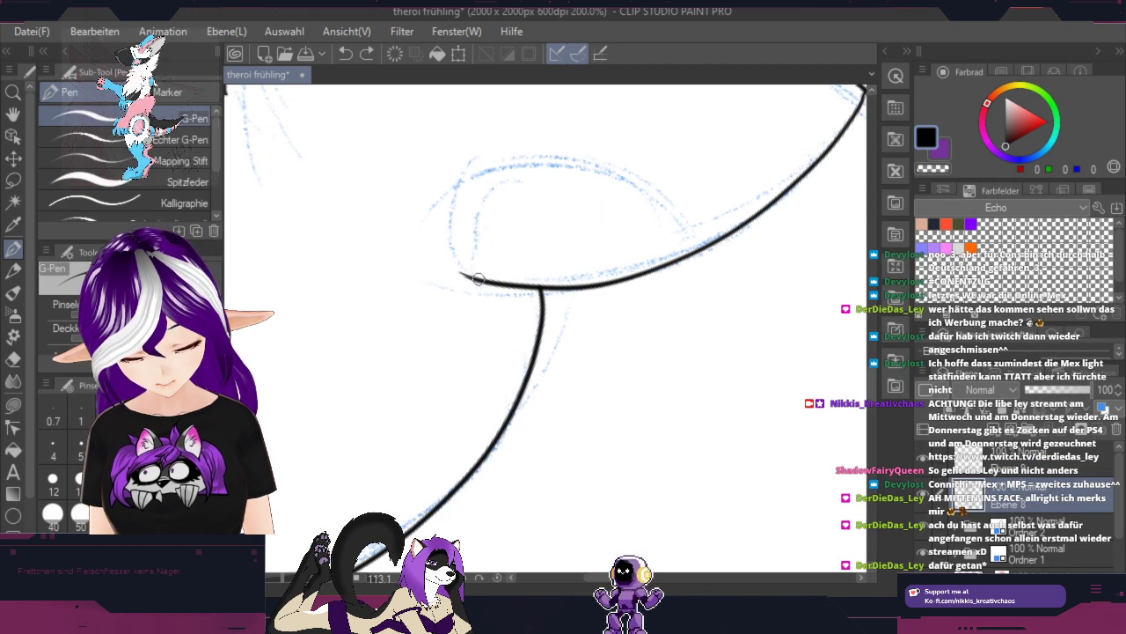
{"action": "mouse_move", "coordinate": [478, 279]}
{"action": "left_mouse_down"}
{"action": "mouse_move", "coordinate": [513, 176]}
{"action": "mouse_move", "coordinate": [665, 183]}
{"action": "mouse_move", "coordinate": [688, 247]}
{"action": "left_mouse_up"}
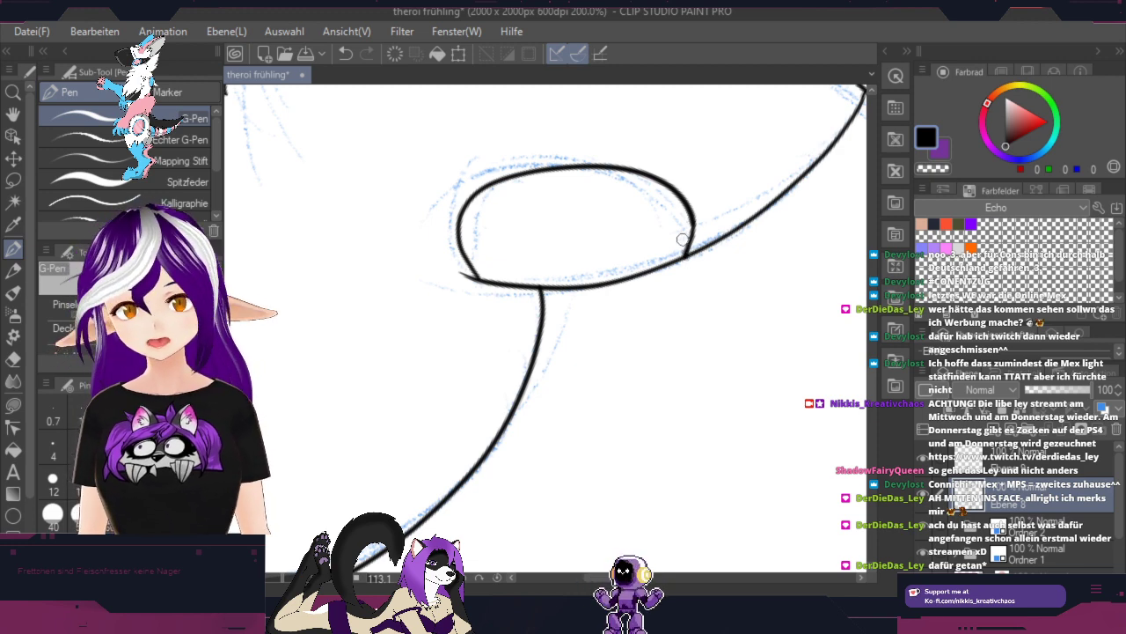
Step: Ink the larger oval curl inside the tail's underside and close its pointed lower end
{"action": "scroll", "coordinate": [618, 244], "scroll_direction": "down", "scroll_amount": 2}
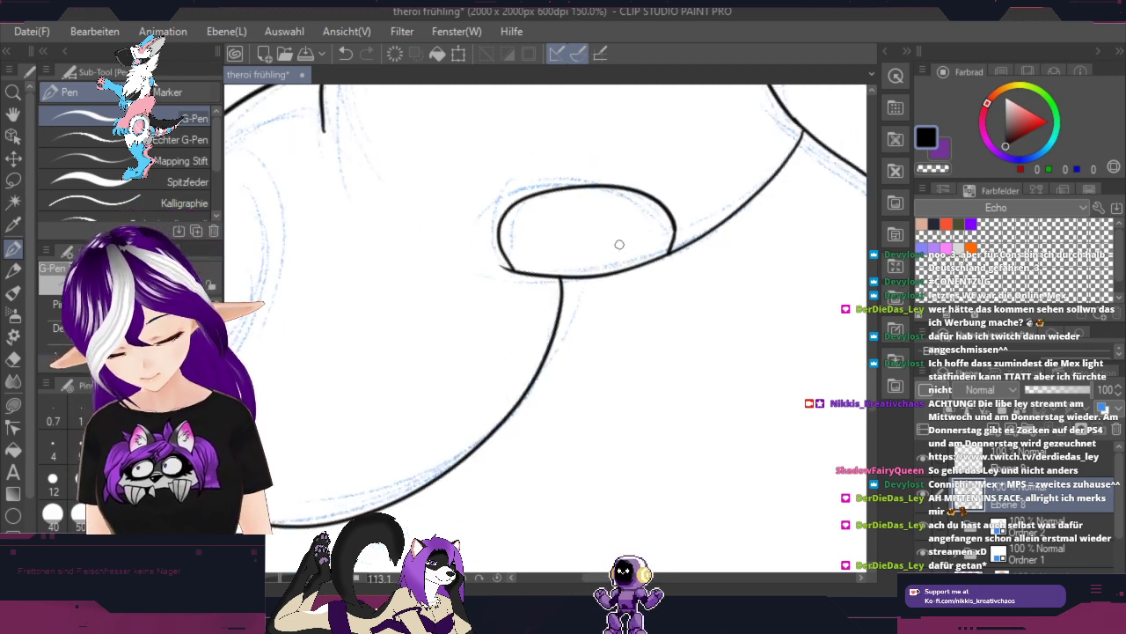
{"action": "key", "text": "space"}
{"action": "left_click_drag", "start_coordinate": [465, 370], "coordinate": [728, 358]}
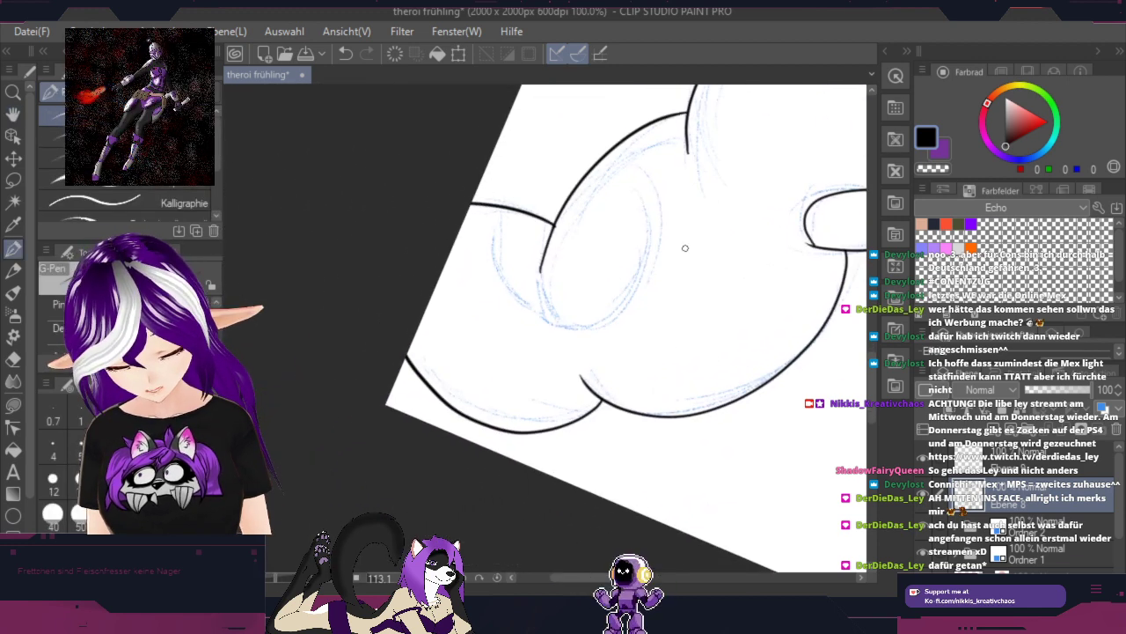
{"action": "scroll", "coordinate": [665, 201], "scroll_direction": "up", "scroll_amount": 1}
{"action": "mouse_move", "coordinate": [595, 132]}
{"action": "left_mouse_down"}
{"action": "mouse_move", "coordinate": [636, 211]}
{"action": "mouse_move", "coordinate": [585, 358]}
{"action": "mouse_move", "coordinate": [477, 352]}
{"action": "left_mouse_up"}
{"action": "left_click_drag", "start_coordinate": [479, 305], "coordinate": [474, 360]}
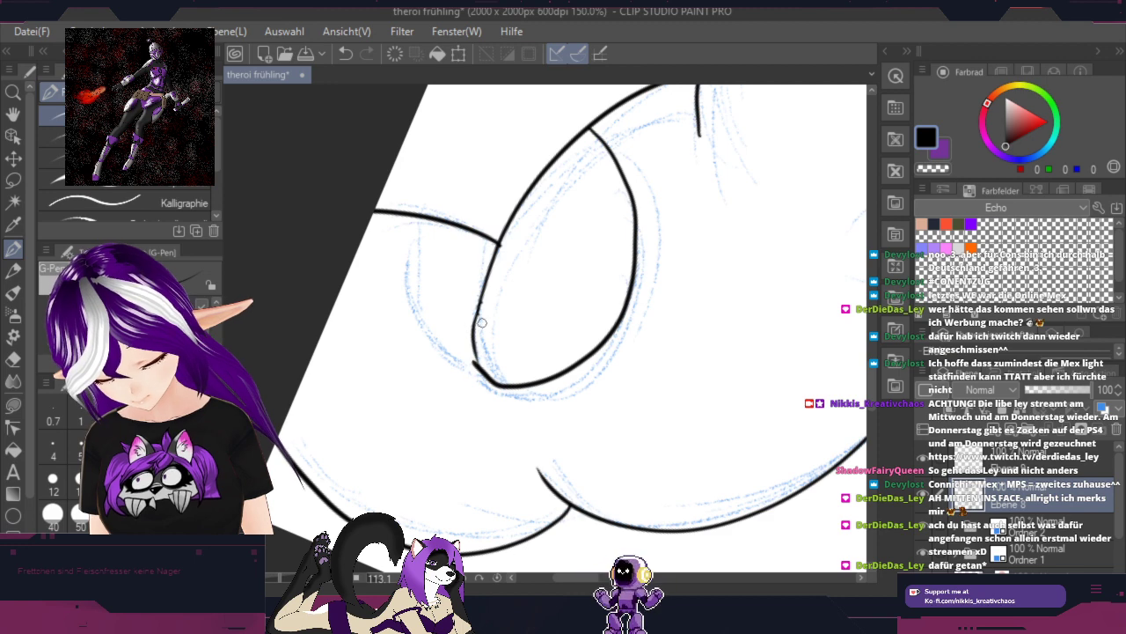
Step: Undo the last strokes of the oval curl inside the tail's underside
{"action": "left_click", "coordinate": [345, 53]}
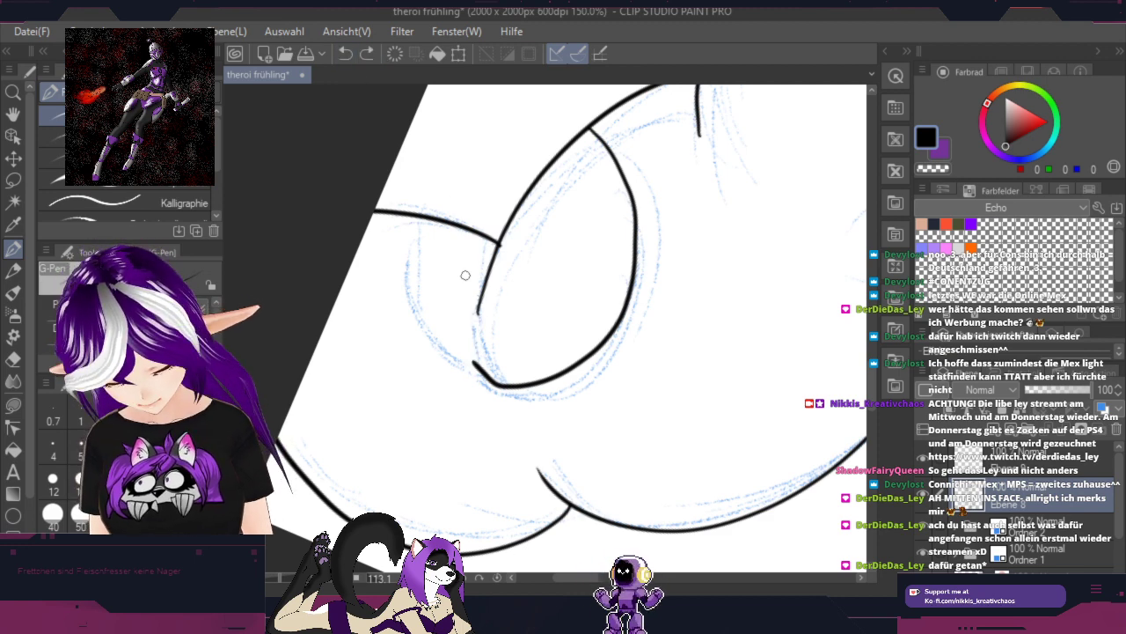
{"action": "left_click", "coordinate": [345, 55]}
{"action": "scroll", "coordinate": [502, 268], "scroll_direction": "up", "scroll_amount": 3}
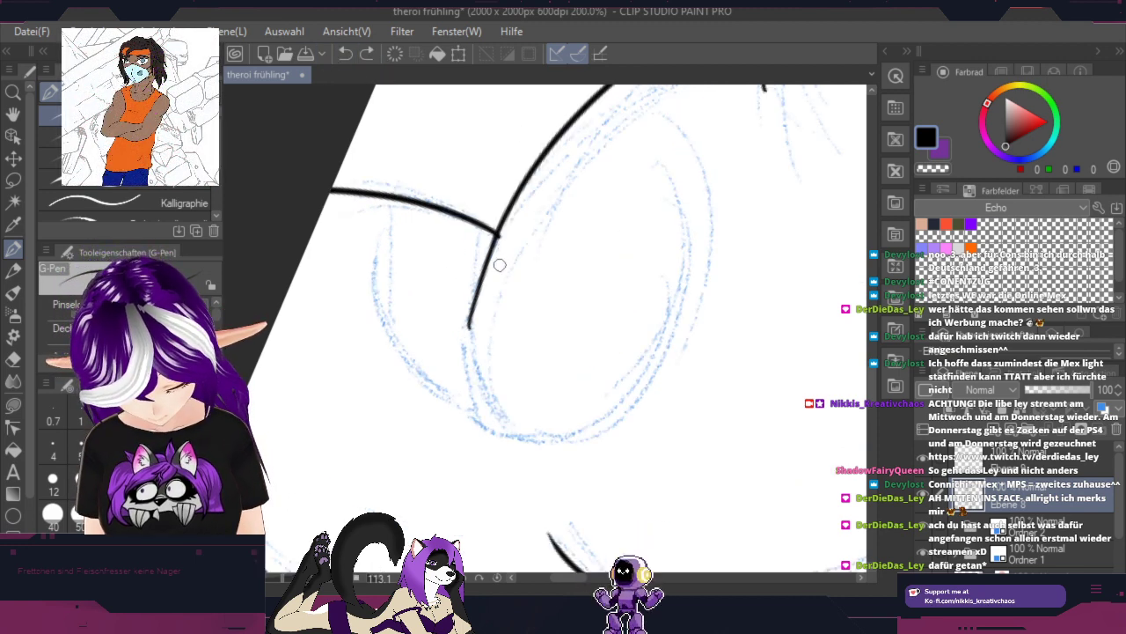
{"action": "mouse_move", "coordinate": [505, 201]}
{"action": "left_mouse_down"}
{"action": "mouse_move", "coordinate": [444, 384]}
{"action": "mouse_move", "coordinate": [452, 478]}
{"action": "mouse_move", "coordinate": [473, 539]}
{"action": "left_mouse_up"}
{"action": "left_click_drag", "start_coordinate": [500, 204], "coordinate": [533, 141]}
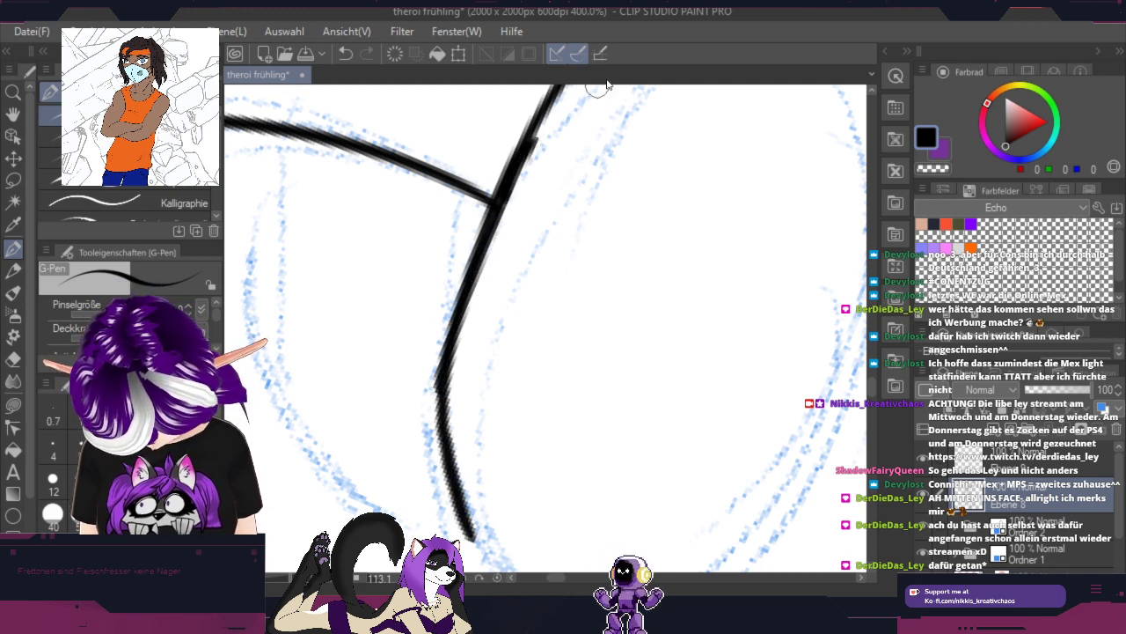
{"action": "key", "text": "ctrl+minus"}
{"action": "key", "text": "ctrl+minus"}
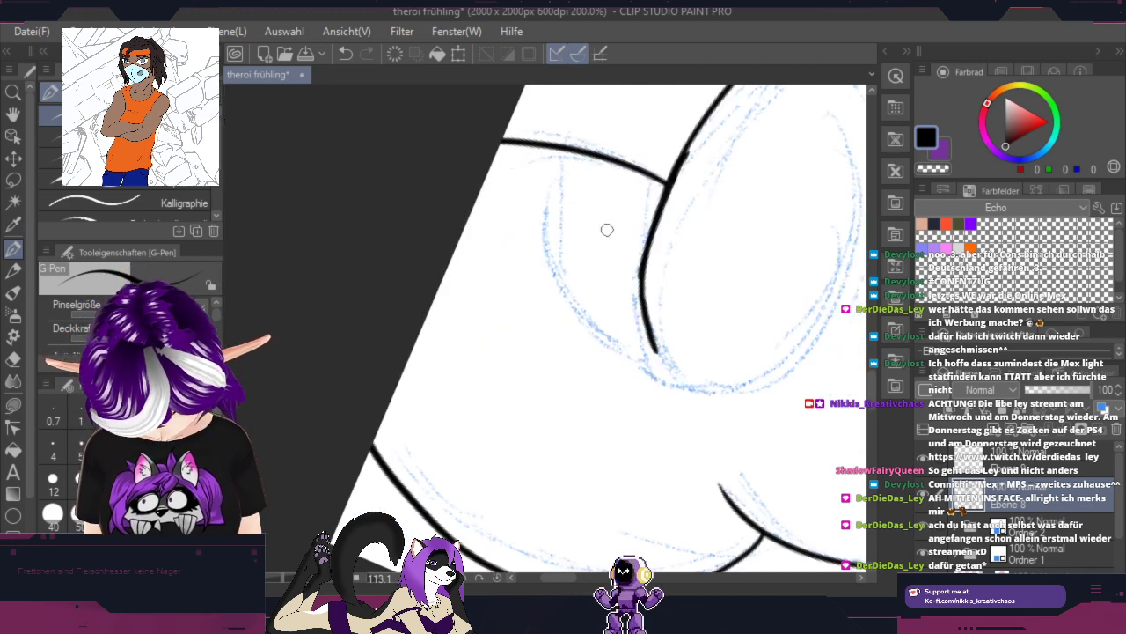
{"action": "left_click", "coordinate": [346, 54]}
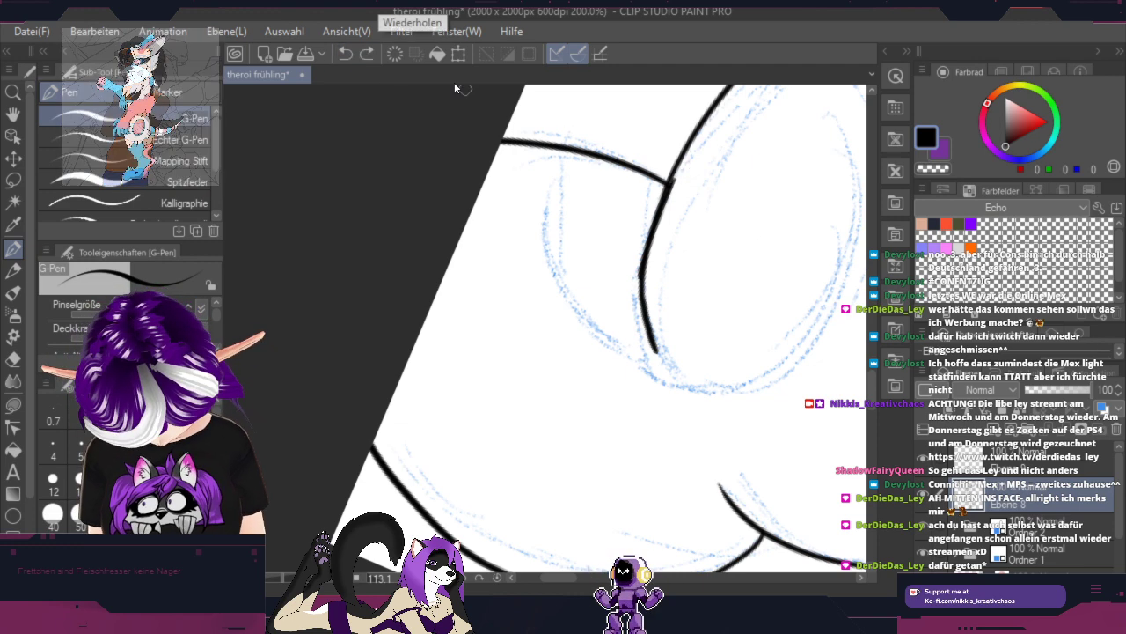
{"action": "left_click", "coordinate": [347, 53]}
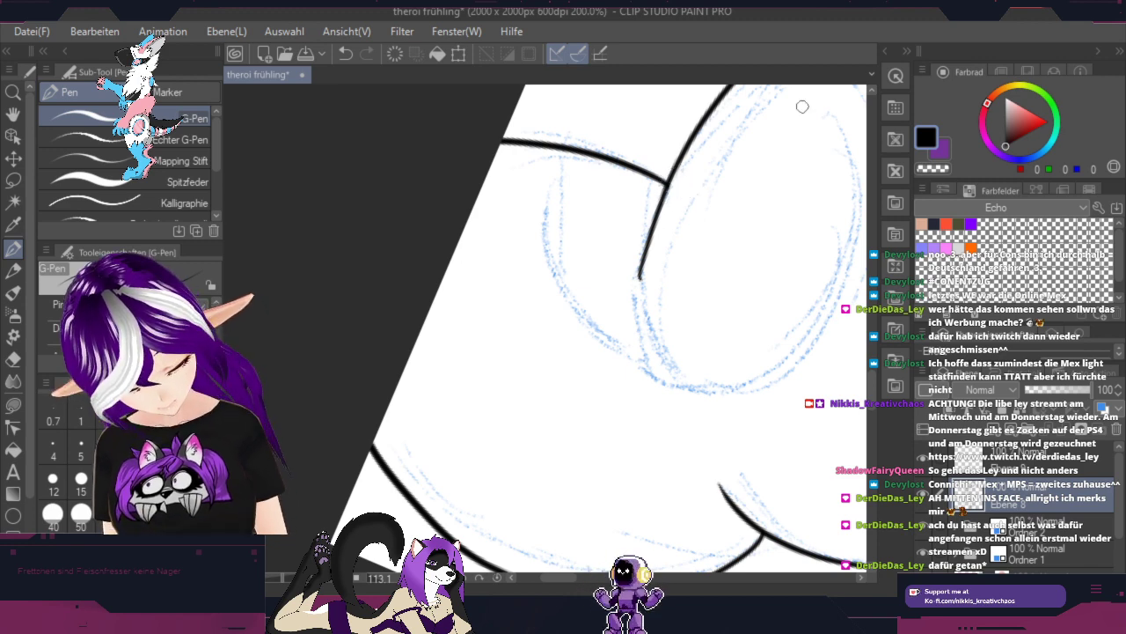
{"action": "mouse_move", "coordinate": [666, 192]}
{"action": "left_mouse_down"}
{"action": "mouse_move", "coordinate": [678, 370]}
{"action": "mouse_move", "coordinate": [800, 321]}
{"action": "mouse_move", "coordinate": [781, 169]}
{"action": "mouse_move", "coordinate": [717, 130]}
{"action": "left_mouse_up"}
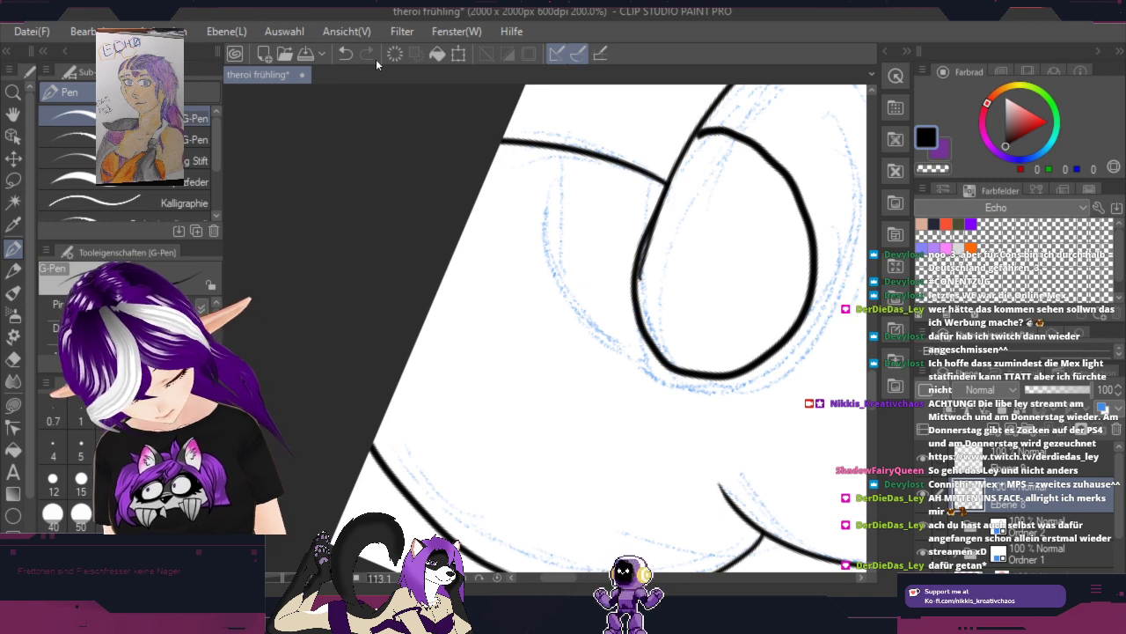
{"action": "left_click", "coordinate": [346, 51]}
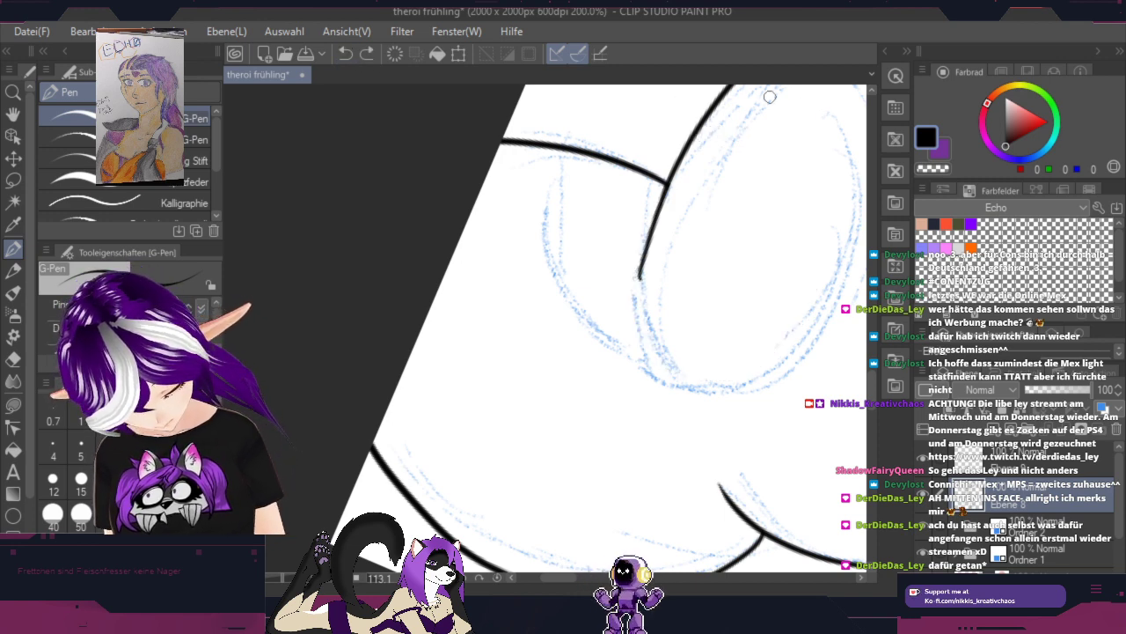
Step: Ink the large oval curl and the smaller curl beside it inside the tail's underside, and close their pointed meeting point
{"action": "key", "text": "space"}
{"action": "left_click_drag", "start_coordinate": [802, 164], "coordinate": [671, 224]}
{"action": "mouse_move", "coordinate": [640, 105]}
{"action": "left_mouse_down"}
{"action": "mouse_move", "coordinate": [721, 197]}
{"action": "mouse_move", "coordinate": [659, 401]}
{"action": "mouse_move", "coordinate": [529, 427]}
{"action": "mouse_move", "coordinate": [510, 398]}
{"action": "mouse_move", "coordinate": [507, 410]}
{"action": "mouse_move", "coordinate": [466, 378]}
{"action": "mouse_move", "coordinate": [444, 314]}
{"action": "mouse_move", "coordinate": [488, 218]}
{"action": "left_mouse_up"}
{"action": "key", "text": "r"}
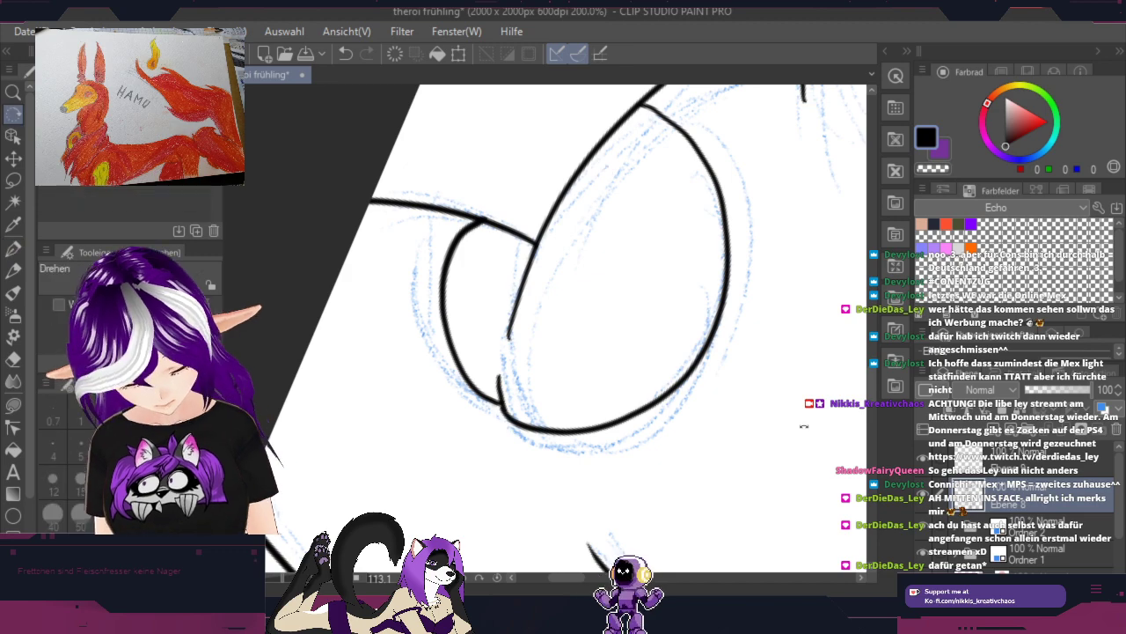
{"action": "left_click_drag", "start_coordinate": [777, 402], "coordinate": [780, 193]}
{"action": "scroll", "coordinate": [782, 196], "scroll_direction": "down", "scroll_amount": 1}
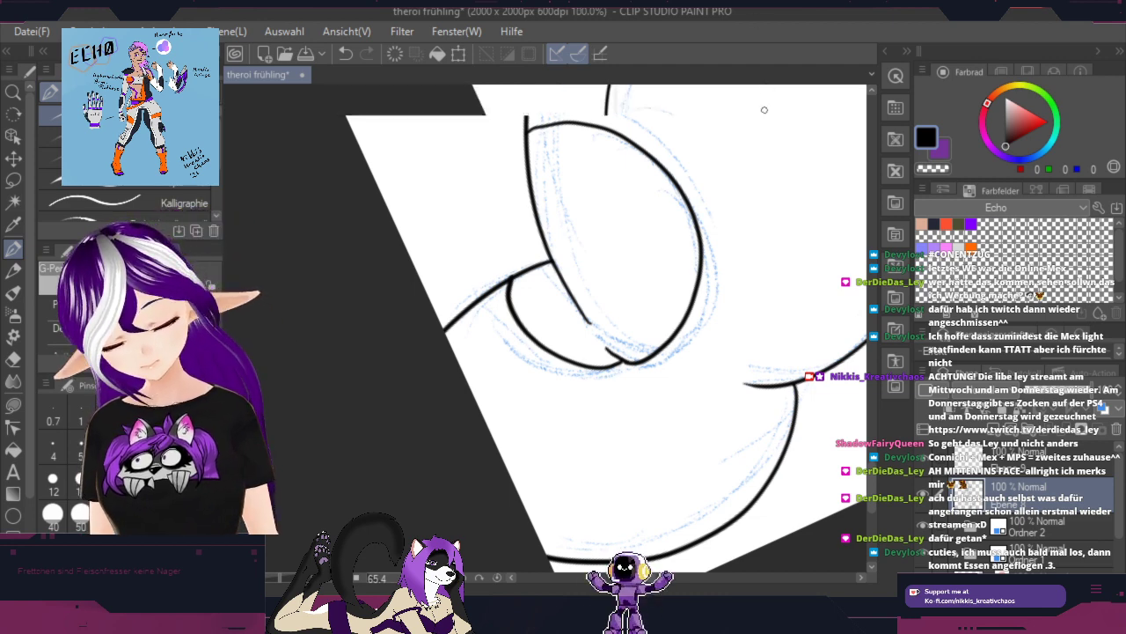
{"action": "scroll", "coordinate": [764, 114], "scroll_direction": "down", "scroll_amount": 1}
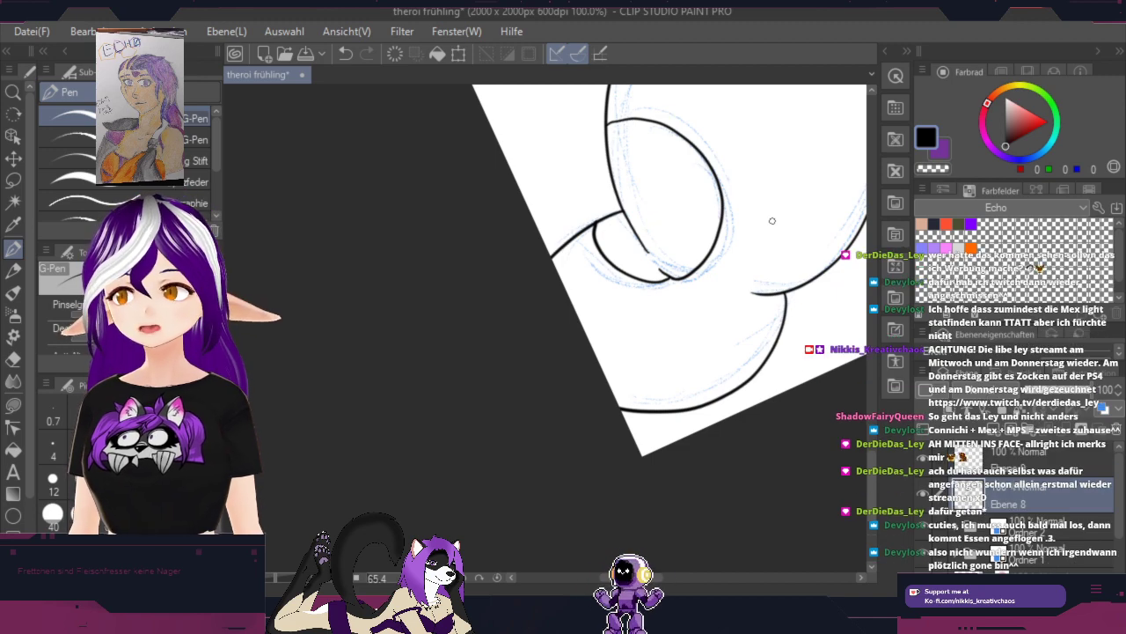
Step: Ink the tufted edge of the other fluffy tail from the hip line beside the hand up to the canvas edge
{"action": "key", "text": "space"}
{"action": "left_click_drag", "start_coordinate": [774, 266], "coordinate": [475, 499]}
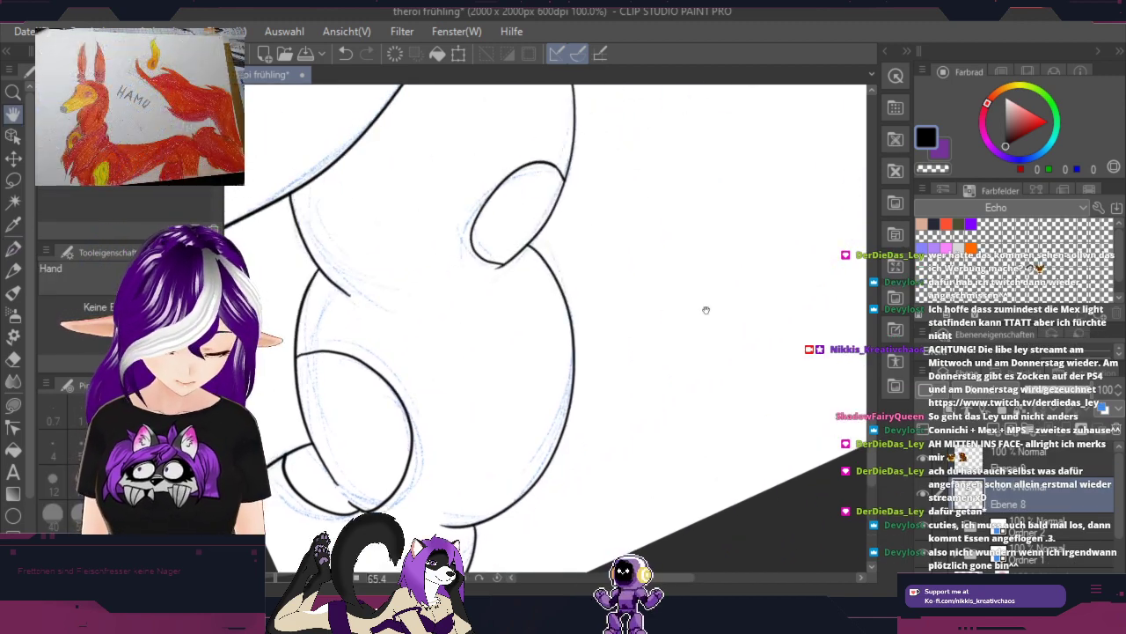
{"action": "mouse_move", "coordinate": [650, 132]}
{"action": "left_mouse_down"}
{"action": "mouse_move", "coordinate": [633, 334]}
{"action": "mouse_move", "coordinate": [750, 456]}
{"action": "left_mouse_up"}
{"action": "left_click_drag", "start_coordinate": [657, 272], "coordinate": [729, 465]}
{"action": "left_click_drag", "start_coordinate": [562, 324], "coordinate": [681, 322]}
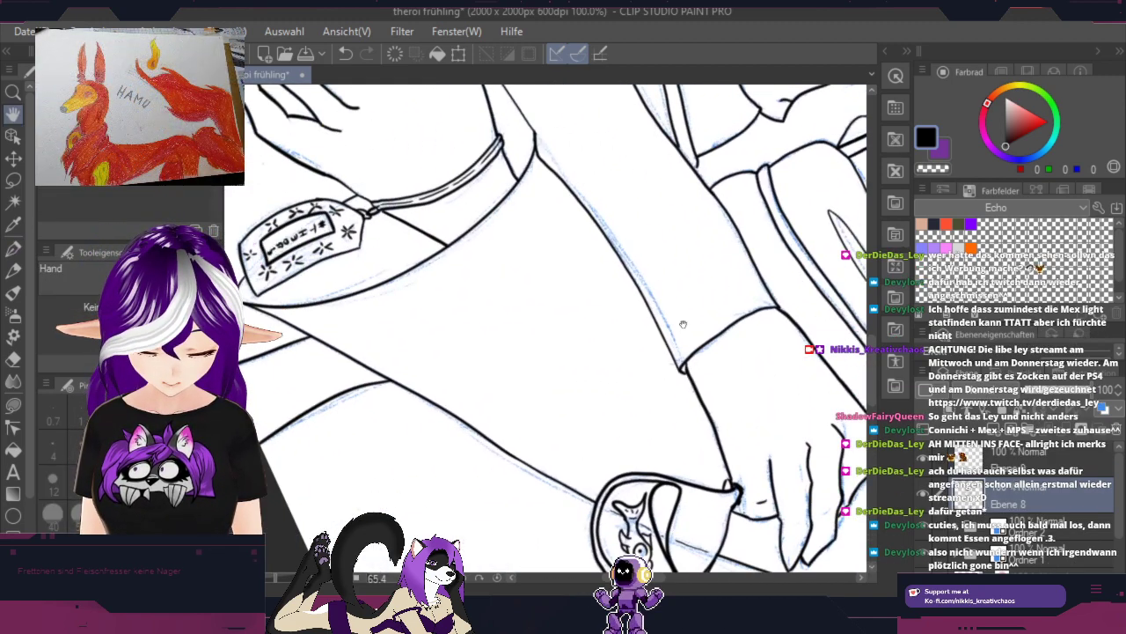
{"action": "left_click_drag", "start_coordinate": [547, 267], "coordinate": [657, 461]}
{"action": "left_click_drag", "start_coordinate": [616, 322], "coordinate": [704, 521]}
{"action": "mouse_move", "coordinate": [562, 169]}
{"action": "left_mouse_down"}
{"action": "mouse_move", "coordinate": [713, 358]}
{"action": "mouse_move", "coordinate": [784, 302]}
{"action": "mouse_move", "coordinate": [742, 403]}
{"action": "mouse_move", "coordinate": [755, 376]}
{"action": "mouse_move", "coordinate": [669, 308]}
{"action": "mouse_move", "coordinate": [578, 290]}
{"action": "mouse_move", "coordinate": [639, 287]}
{"action": "left_mouse_up"}
{"action": "key", "text": "r"}
{"action": "key", "text": "h"}
{"action": "key", "text": "p"}
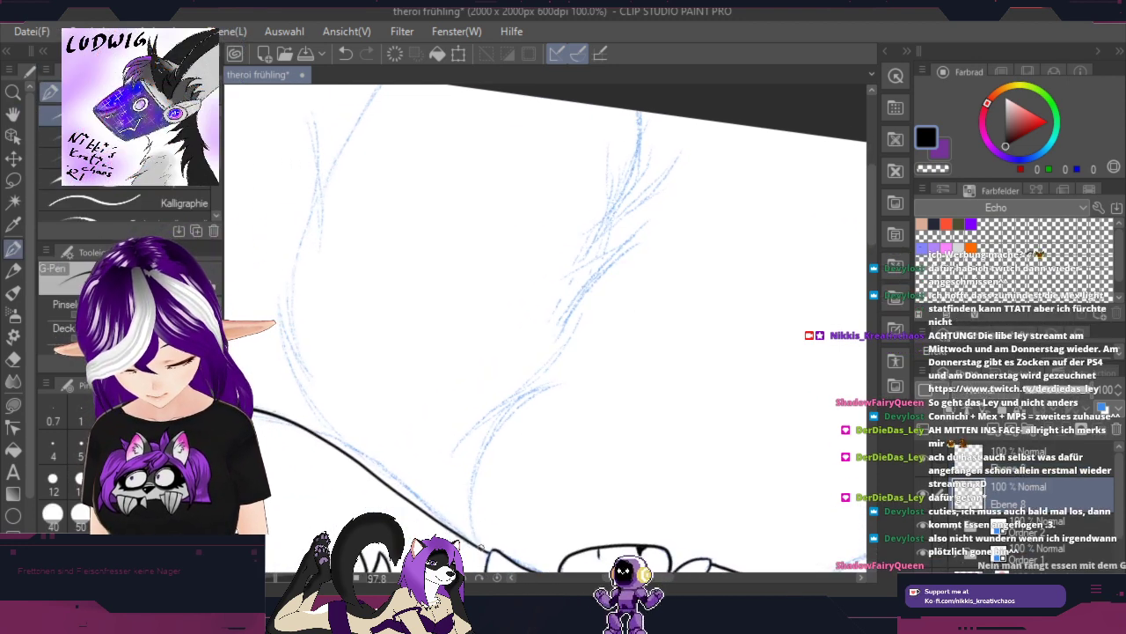
{"action": "mouse_move", "coordinate": [480, 551]}
{"action": "left_mouse_down"}
{"action": "mouse_move", "coordinate": [493, 438]}
{"action": "mouse_move", "coordinate": [553, 372]}
{"action": "left_mouse_up"}
{"action": "scroll", "coordinate": [571, 370], "scroll_direction": "up", "scroll_amount": 2}
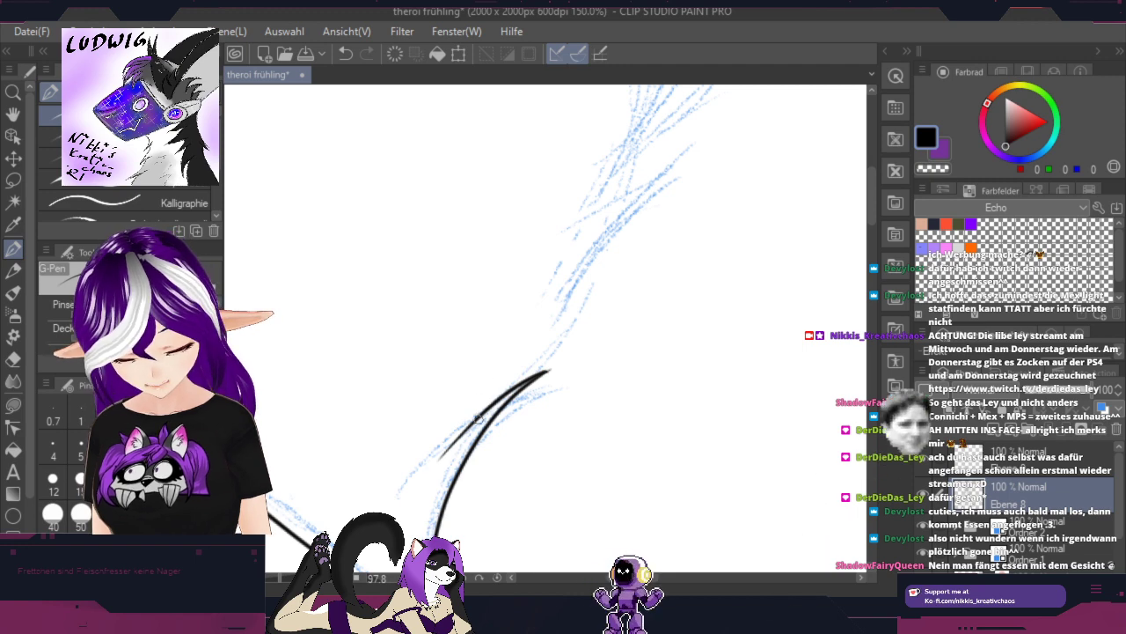
{"action": "mouse_move", "coordinate": [477, 420]}
{"action": "left_mouse_down"}
{"action": "mouse_move", "coordinate": [689, 122]}
{"action": "mouse_move", "coordinate": [534, 278]}
{"action": "left_mouse_up"}
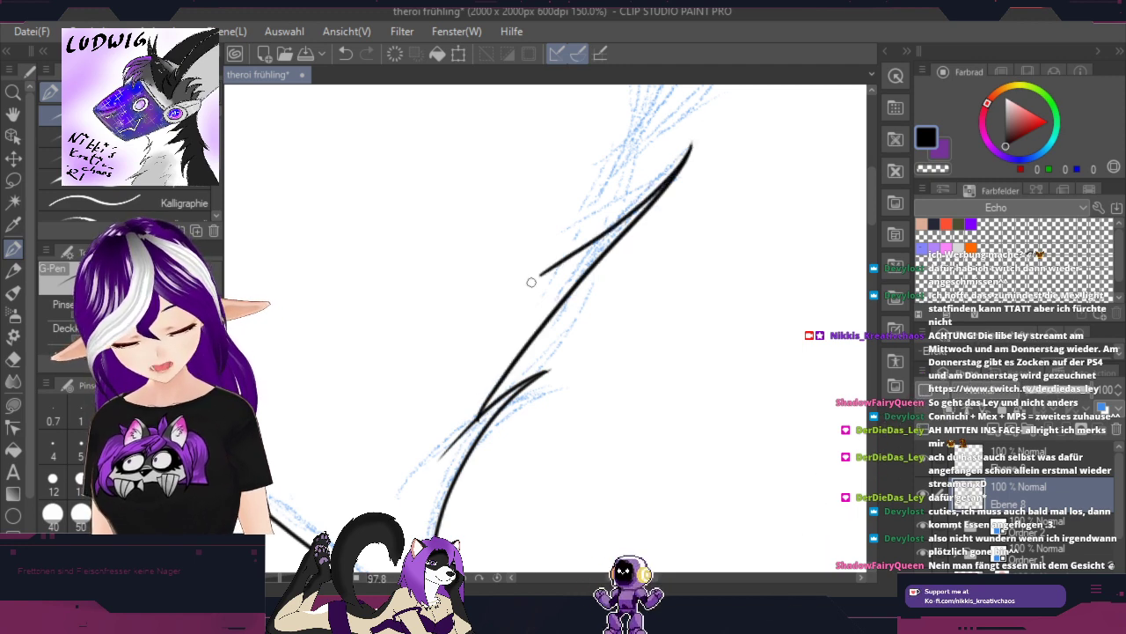
{"action": "key", "text": "h"}
{"action": "left_click_drag", "start_coordinate": [693, 226], "coordinate": [514, 416]}
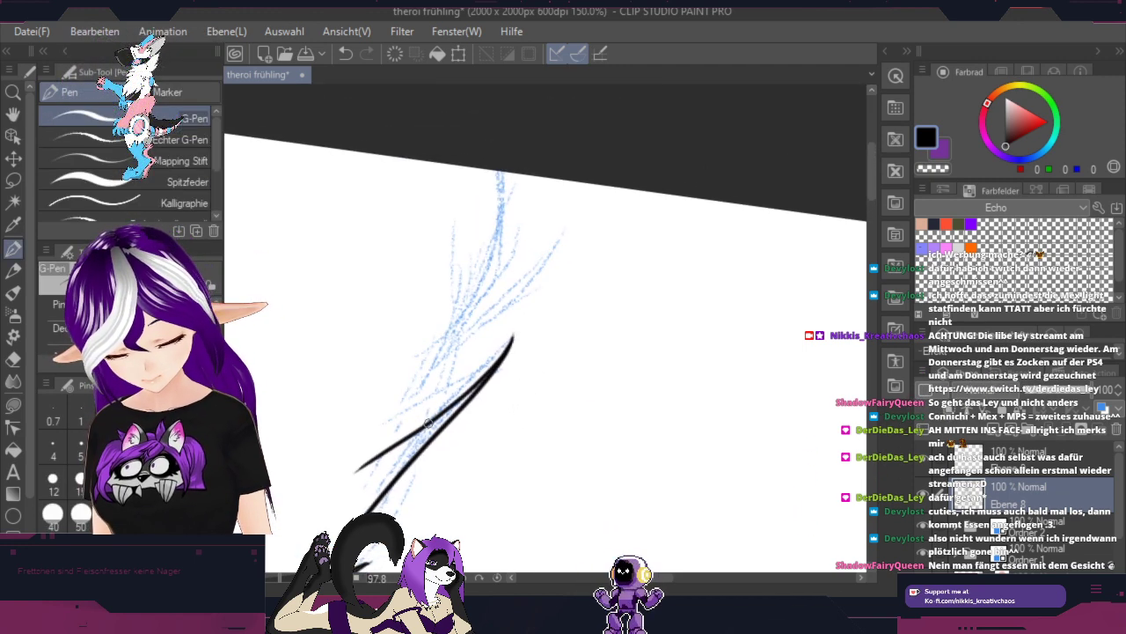
{"action": "left_click_drag", "start_coordinate": [429, 422], "coordinate": [523, 176]}
Step: Ink the opposite edge of the same tail from the hip line to the canvas edge, with short fur tufts
{"action": "key", "text": "space"}
{"action": "left_click_drag", "start_coordinate": [358, 317], "coordinate": [801, 225]}
{"action": "key", "text": "space"}
{"action": "left_click_drag", "start_coordinate": [495, 467], "coordinate": [423, 369]}
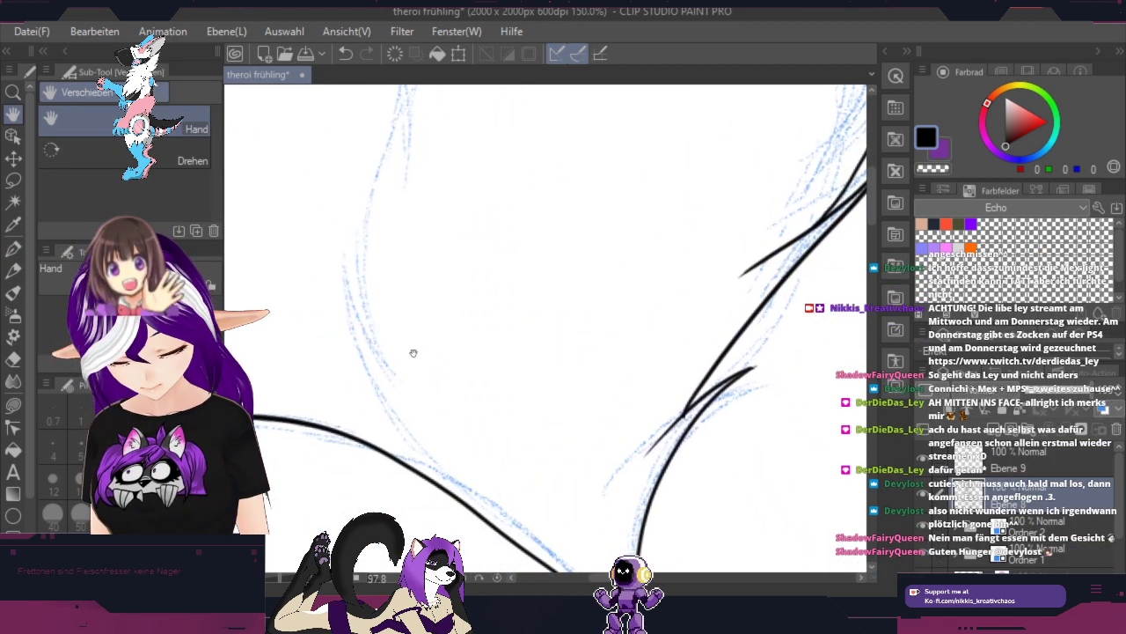
{"action": "key", "text": "p"}
{"action": "mouse_move", "coordinate": [412, 470]}
{"action": "left_mouse_down"}
{"action": "mouse_move", "coordinate": [350, 195]}
{"action": "mouse_move", "coordinate": [366, 351]}
{"action": "mouse_move", "coordinate": [356, 271]}
{"action": "mouse_move", "coordinate": [405, 83]}
{"action": "left_mouse_up"}
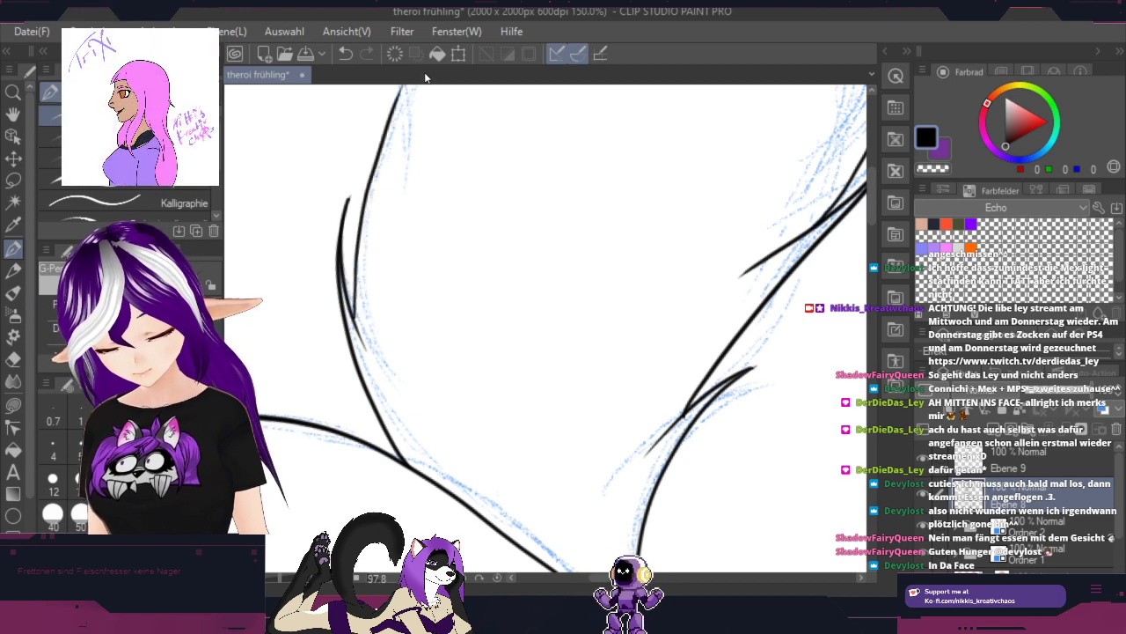
{"action": "key", "text": "space"}
{"action": "mouse_move", "coordinate": [436, 151]}
{"action": "left_mouse_down"}
{"action": "mouse_move", "coordinate": [417, 302]}
{"action": "mouse_move", "coordinate": [378, 405]}
{"action": "left_mouse_up"}
{"action": "mouse_move", "coordinate": [344, 345]}
{"action": "left_mouse_down"}
{"action": "mouse_move", "coordinate": [318, 444]}
{"action": "mouse_move", "coordinate": [347, 363]}
{"action": "mouse_move", "coordinate": [449, 179]}
{"action": "left_mouse_up"}
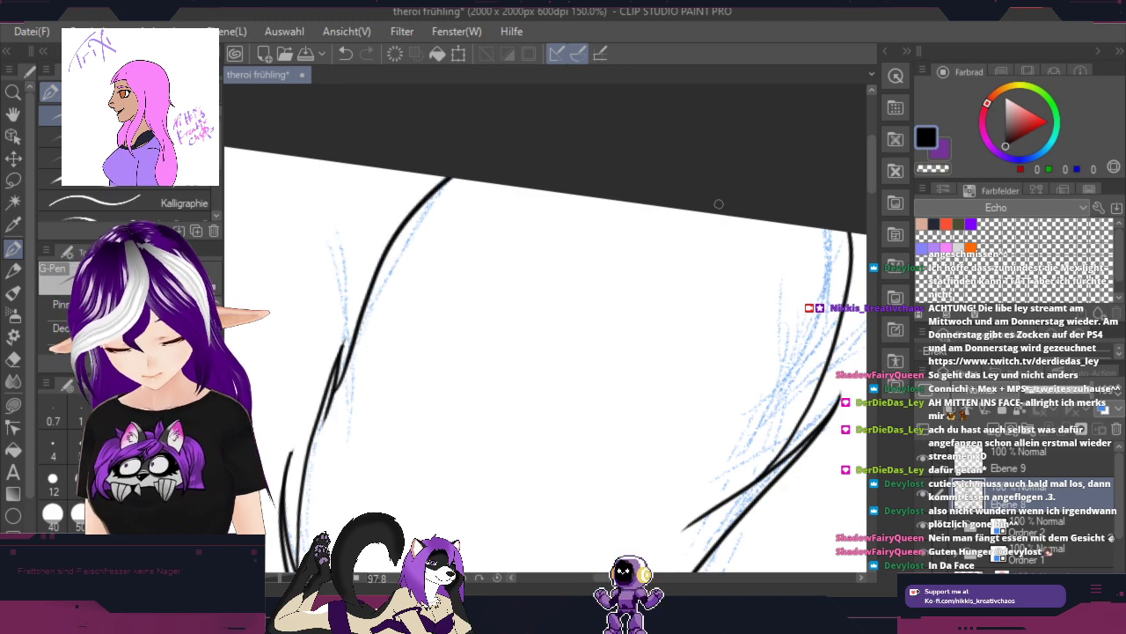
Step: Ink the outer outline of the left figure's long back hair from the base of the ear down behind the shoulder
{"action": "key", "text": "r"}
{"action": "left_click_drag", "start_coordinate": [760, 378], "coordinate": [697, 161]}
{"action": "scroll", "coordinate": [696, 161], "scroll_direction": "down", "scroll_amount": 3}
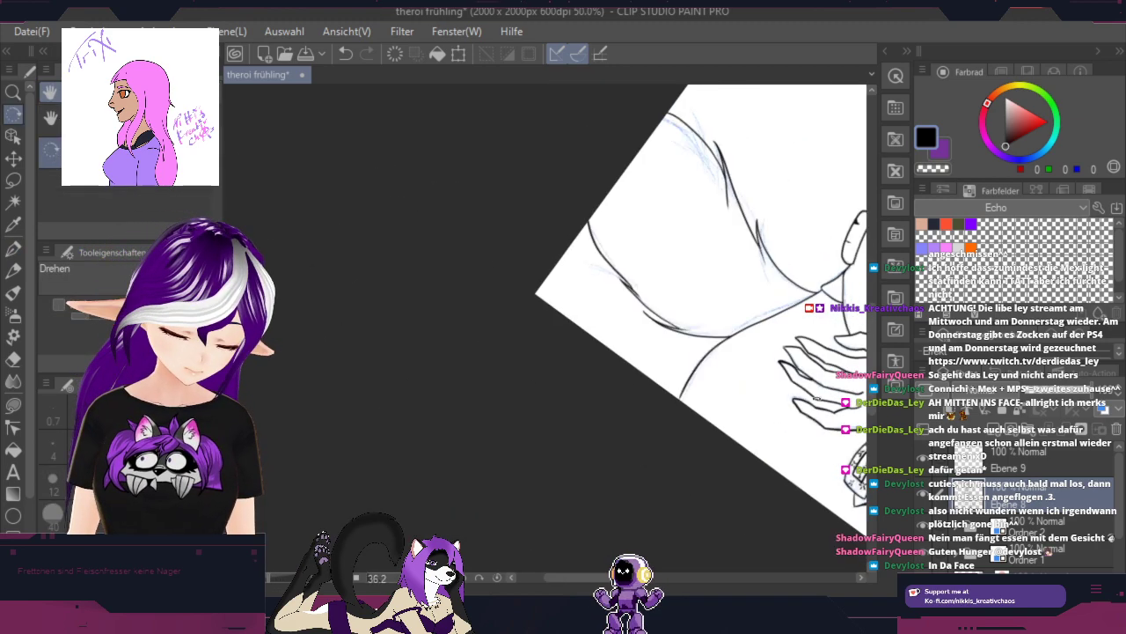
{"action": "key", "text": "space"}
{"action": "left_click_drag", "start_coordinate": [782, 420], "coordinate": [423, 493]}
{"action": "left_click_drag", "start_coordinate": [845, 378], "coordinate": [702, 484]}
{"action": "key", "text": "r"}
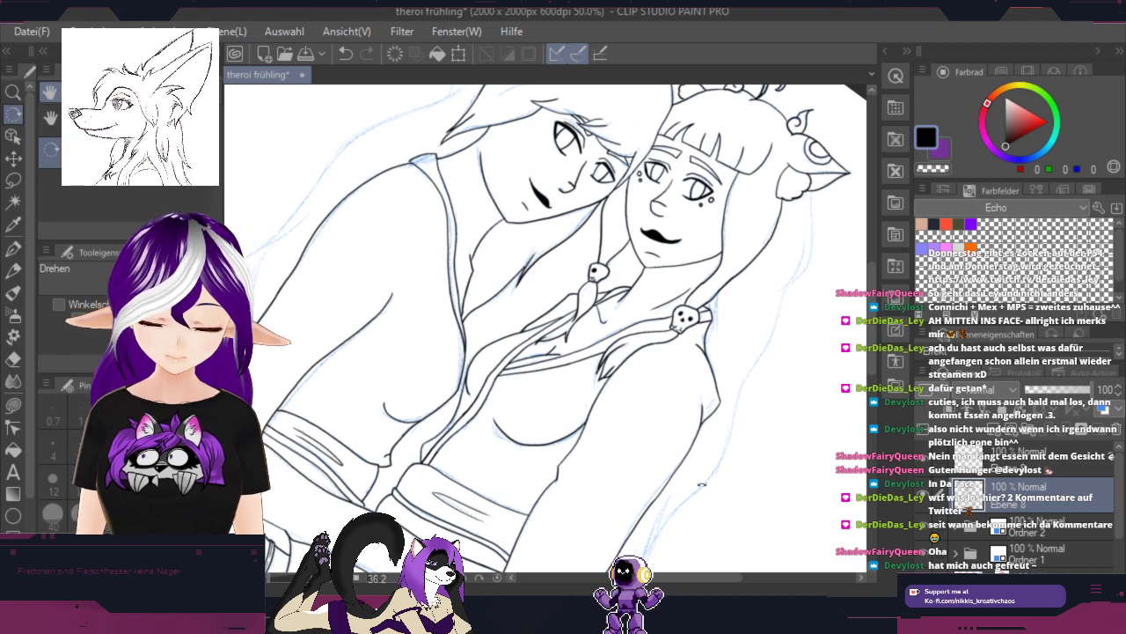
{"action": "key", "text": "space"}
{"action": "left_click_drag", "start_coordinate": [529, 143], "coordinate": [706, 264]}
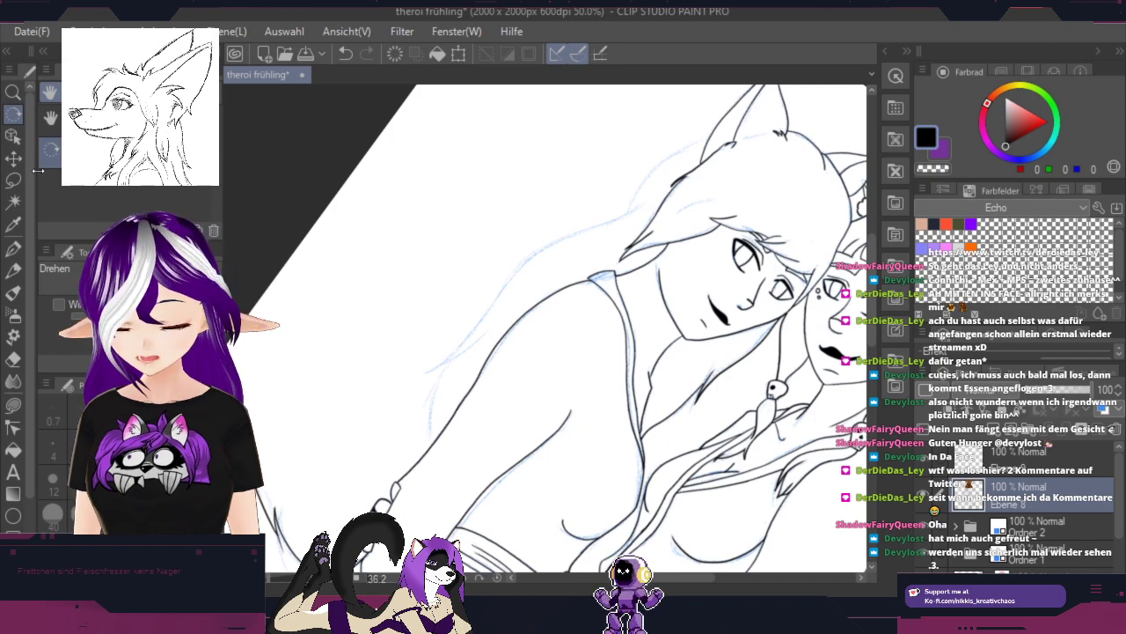
{"action": "key", "text": "p"}
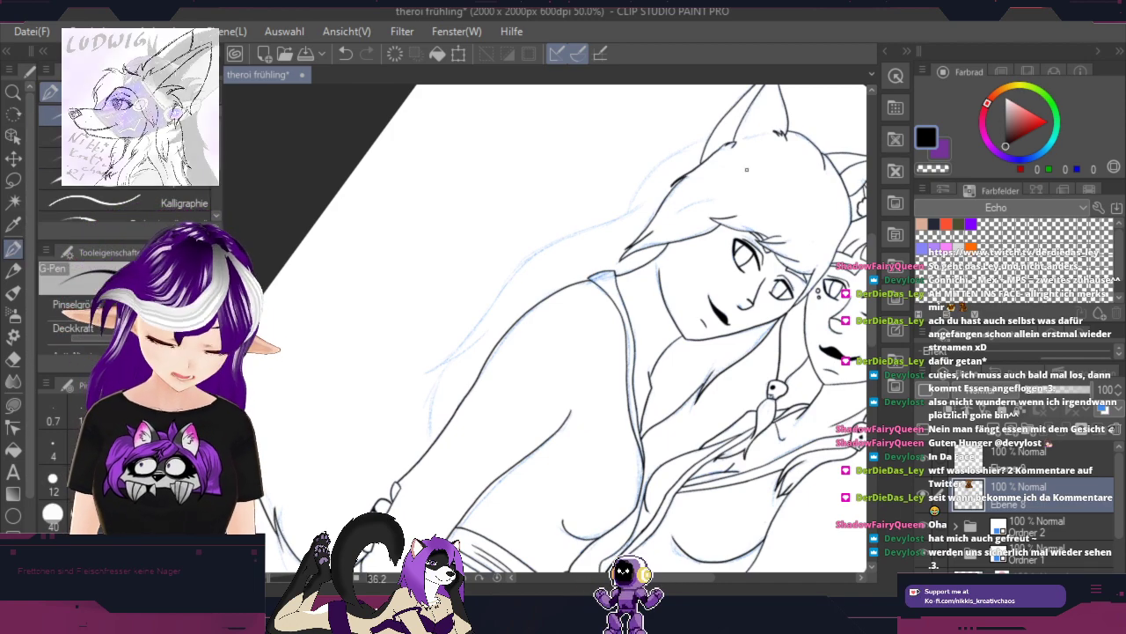
{"action": "scroll", "coordinate": [526, 313], "scroll_direction": "up", "scroll_amount": 1}
{"action": "key", "text": "h"}
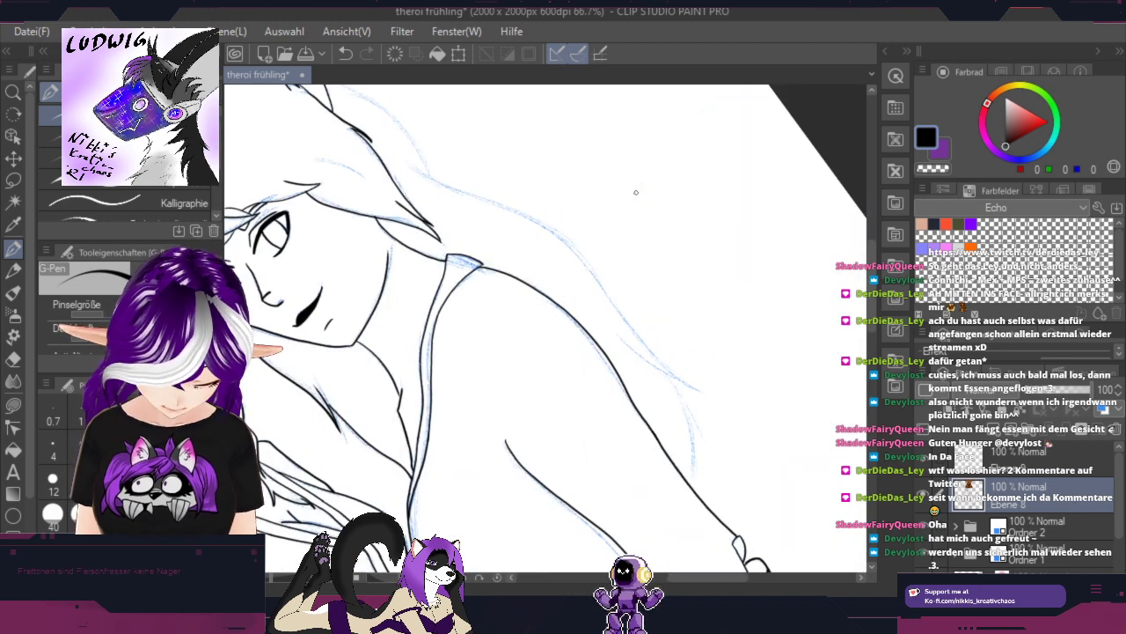
{"action": "key", "text": "h"}
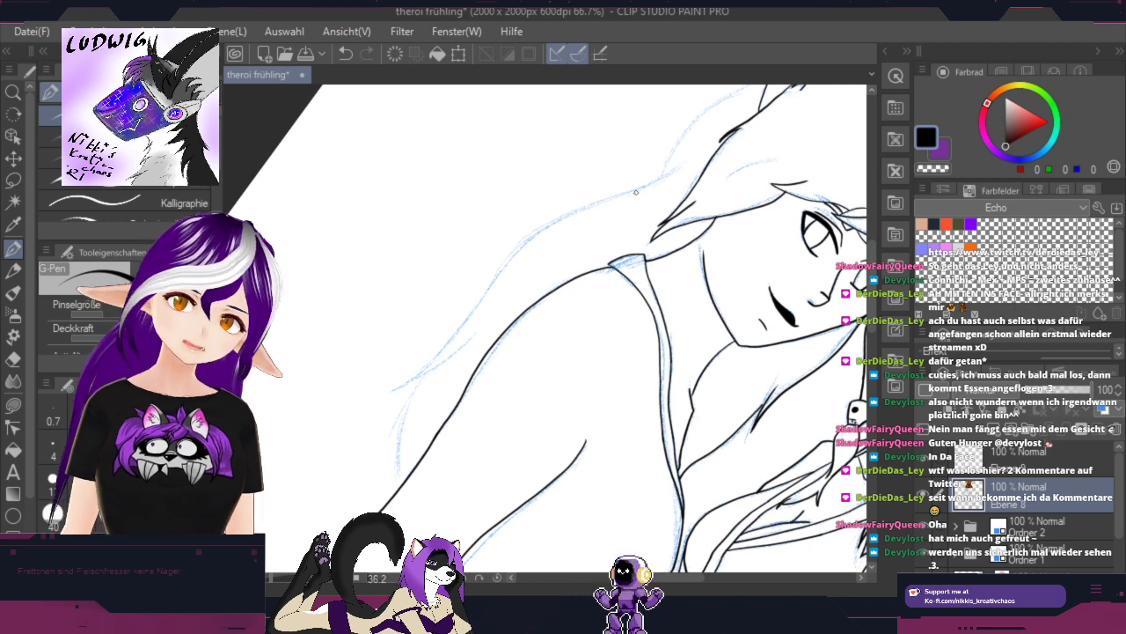
{"action": "scroll", "coordinate": [635, 191], "scroll_direction": "up", "scroll_amount": 2}
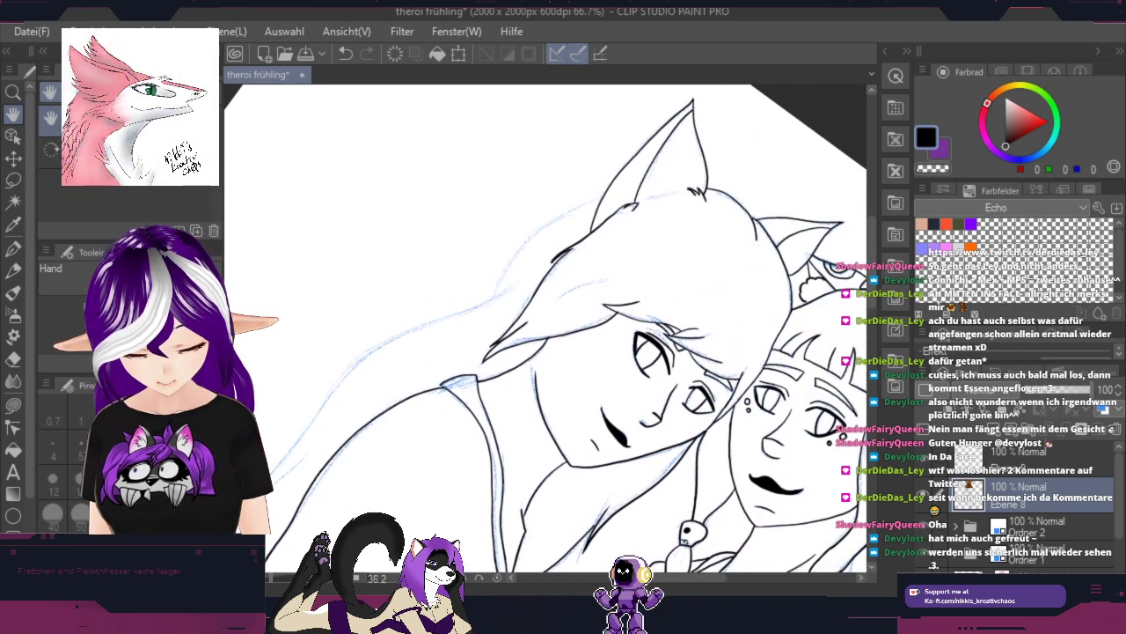
{"action": "scroll", "coordinate": [564, 230], "scroll_direction": "up", "scroll_amount": 1}
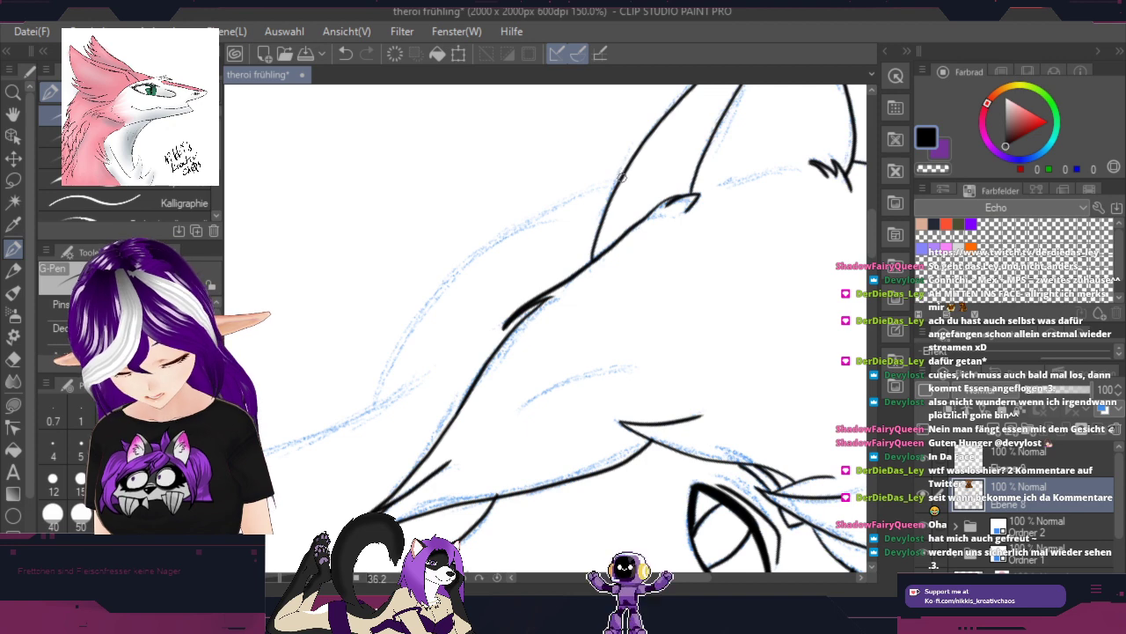
{"action": "mouse_move", "coordinate": [620, 176]}
{"action": "left_mouse_down"}
{"action": "mouse_move", "coordinate": [533, 213]}
{"action": "mouse_move", "coordinate": [367, 420]}
{"action": "left_mouse_up"}
{"action": "left_click_drag", "start_coordinate": [485, 419], "coordinate": [786, 175]}
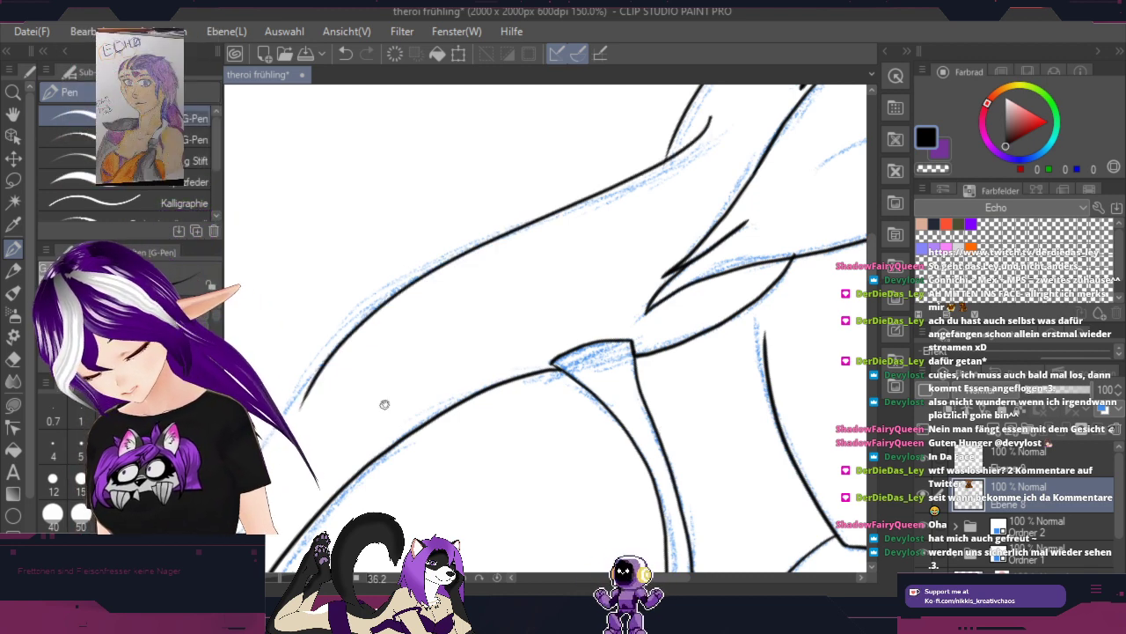
Step: Ink the pointed lower tips of the left figure's back hair as two tapering strands above the arm
{"action": "mouse_move", "coordinate": [382, 402]}
{"action": "left_mouse_down"}
{"action": "mouse_move", "coordinate": [631, 221]}
{"action": "mouse_move", "coordinate": [656, 143]}
{"action": "mouse_move", "coordinate": [553, 246]}
{"action": "mouse_move", "coordinate": [352, 395]}
{"action": "mouse_move", "coordinate": [640, 234]}
{"action": "left_mouse_up"}
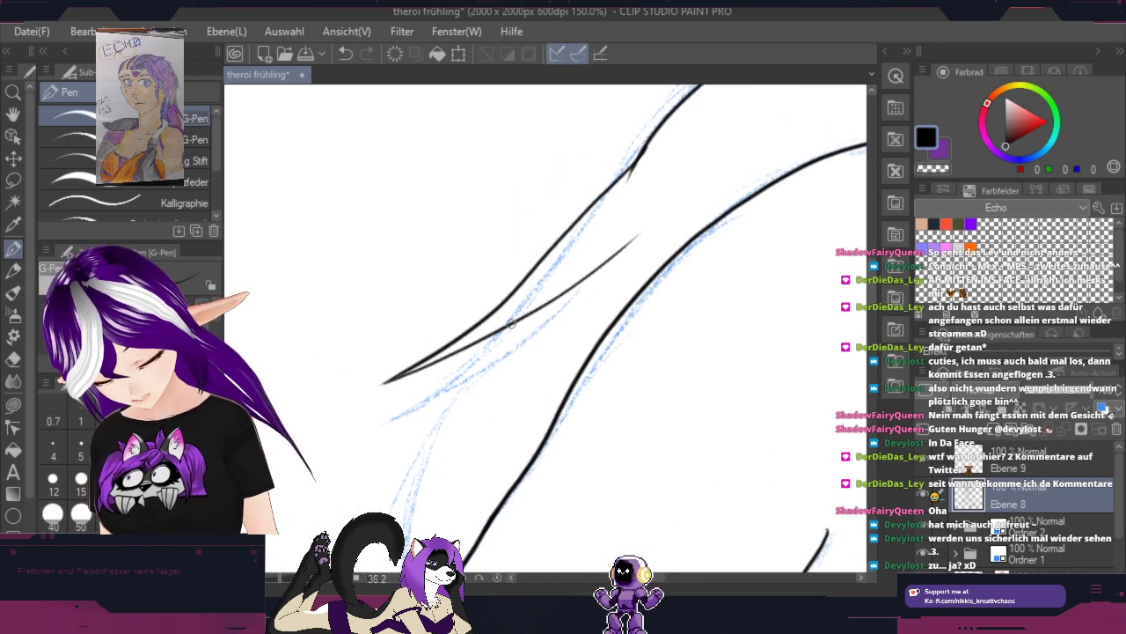
{"action": "key", "text": "space"}
{"action": "mouse_move", "coordinate": [530, 374]}
{"action": "left_mouse_down"}
{"action": "mouse_move", "coordinate": [603, 282]}
{"action": "mouse_move", "coordinate": [648, 158]}
{"action": "left_mouse_up"}
{"action": "key", "text": "p"}
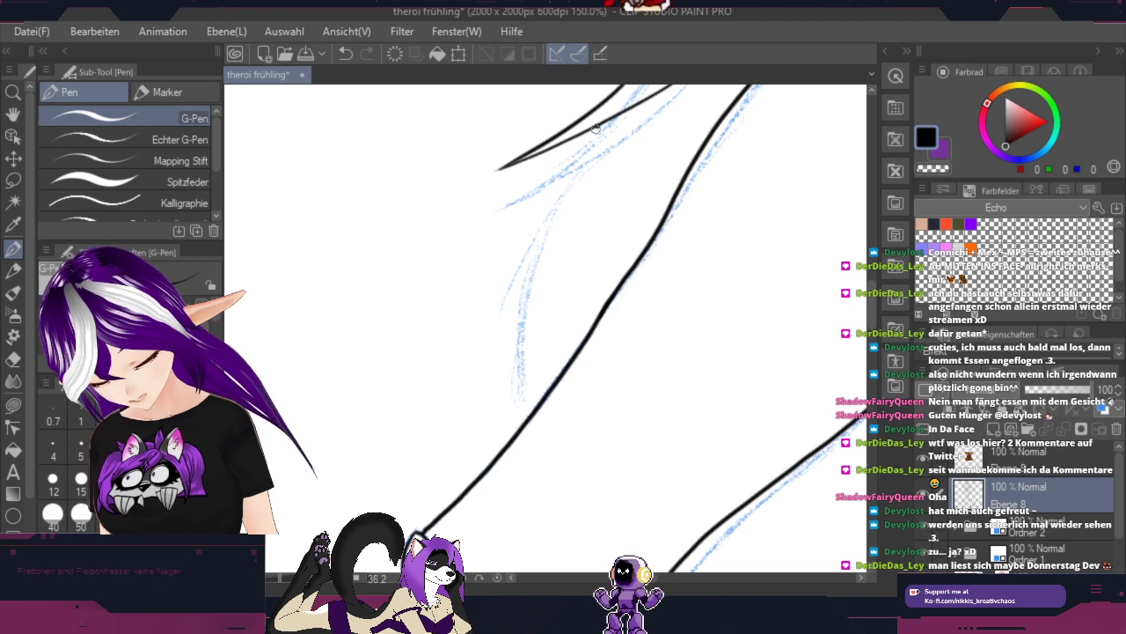
{"action": "mouse_move", "coordinate": [602, 123]}
{"action": "left_mouse_down"}
{"action": "mouse_move", "coordinate": [505, 394]}
{"action": "mouse_move", "coordinate": [571, 273]}
{"action": "left_mouse_up"}
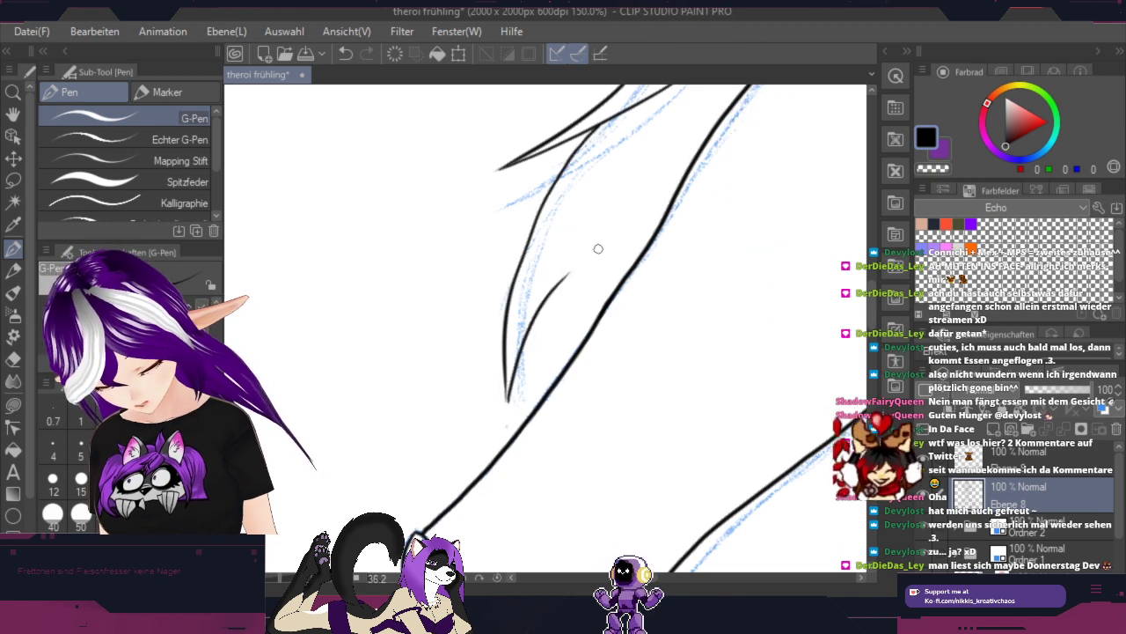
Step: Connect the lowest hair strand to the arm outline with a short stroke, redrawing it as a smoother curve
{"action": "left_click_drag", "start_coordinate": [526, 337], "coordinate": [514, 433]}
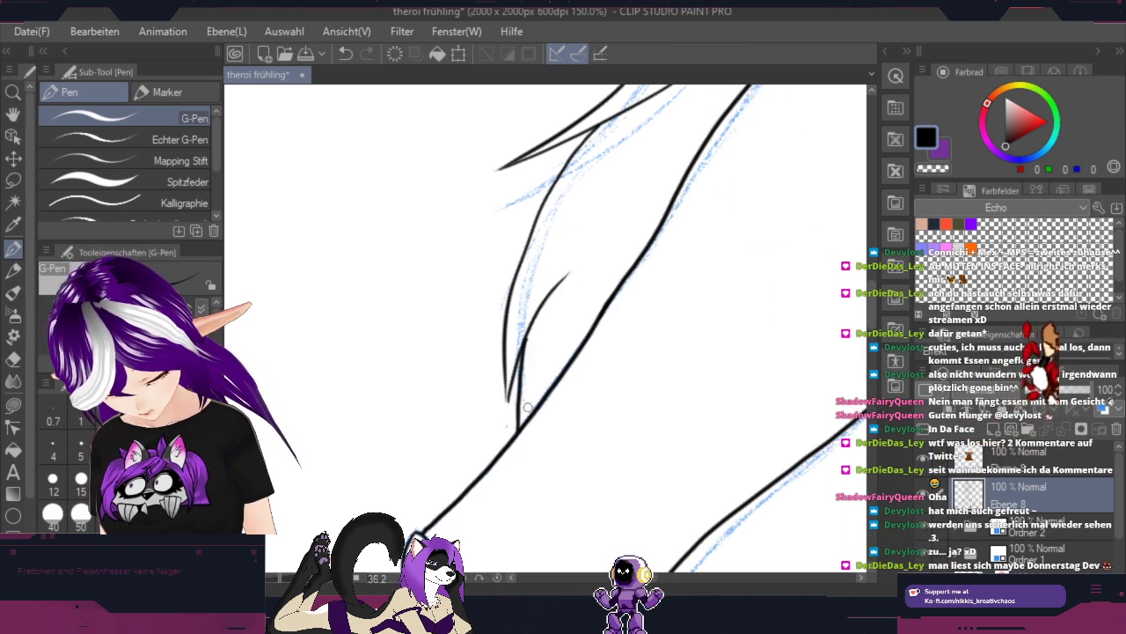
{"action": "scroll", "coordinate": [545, 372], "scroll_direction": "up", "scroll_amount": 1}
{"action": "scroll", "coordinate": [534, 375], "scroll_direction": "up", "scroll_amount": 2}
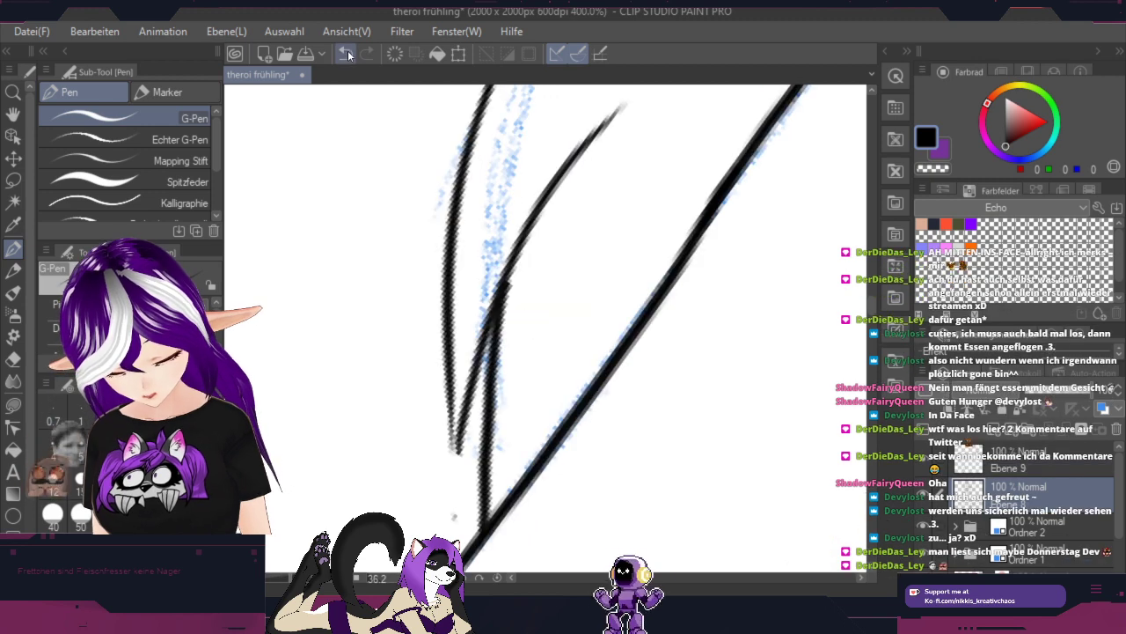
{"action": "left_click_drag", "start_coordinate": [499, 512], "coordinate": [509, 290]}
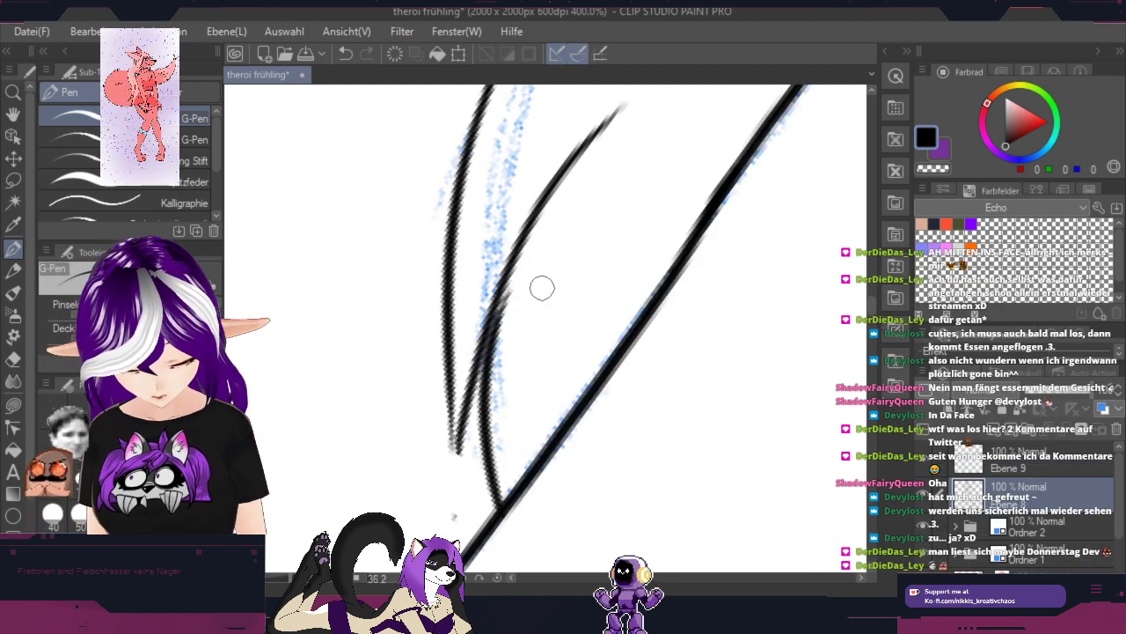
Step: Mirror the canvas view horizontally and return to the G-Pen for inking
{"action": "mouse_move", "coordinate": [493, 342]}
{"action": "left_mouse_down"}
{"action": "mouse_move", "coordinate": [519, 251]}
{"action": "mouse_move", "coordinate": [567, 165]}
{"action": "left_mouse_up"}
{"action": "scroll", "coordinate": [799, 103], "scroll_direction": "down", "scroll_amount": 4}
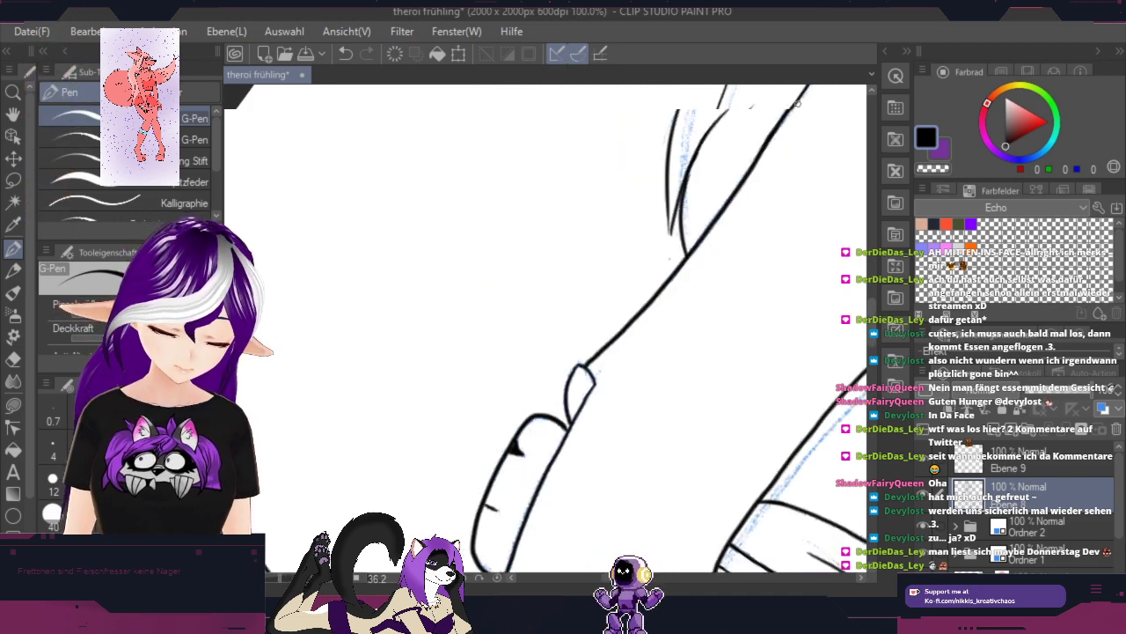
{"action": "left_click_drag", "start_coordinate": [827, 276], "coordinate": [400, 509]}
{"action": "left_click_drag", "start_coordinate": [708, 360], "coordinate": [558, 442]}
{"action": "scroll", "coordinate": [705, 299], "scroll_direction": "down", "scroll_amount": 2}
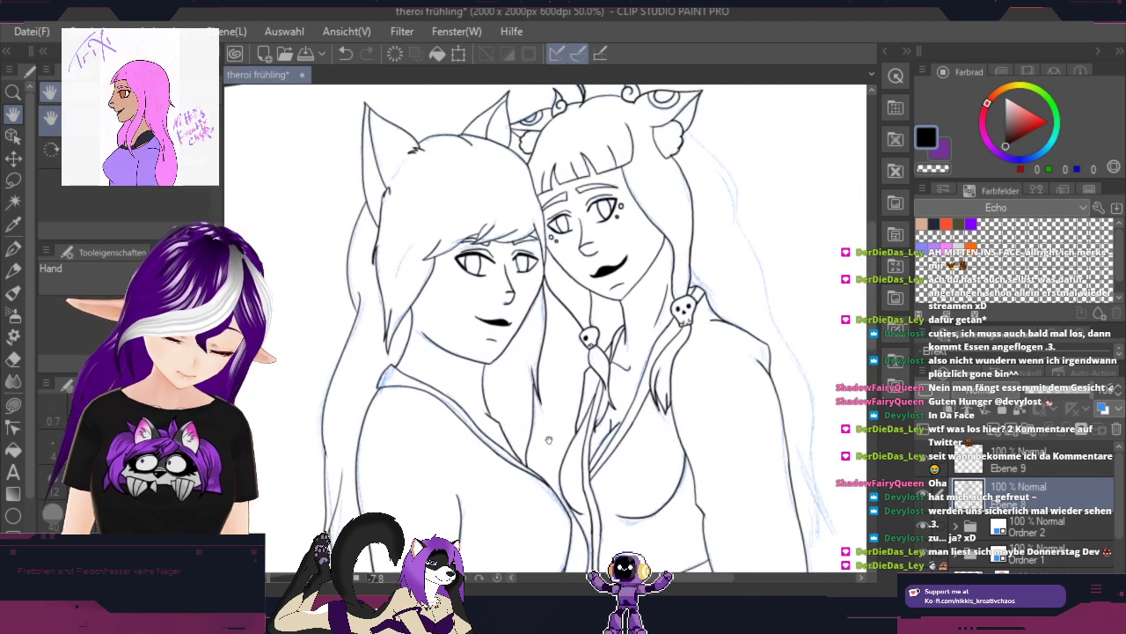
{"action": "key", "text": "r"}
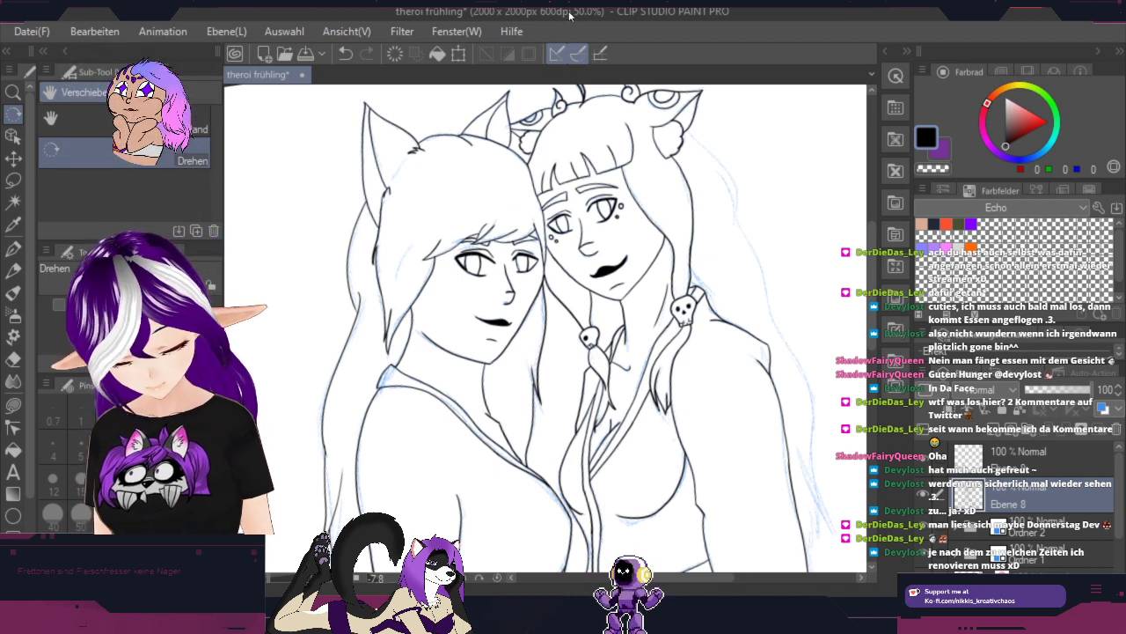
{"action": "left_click", "coordinate": [619, 231]}
{"action": "key", "text": "h"}
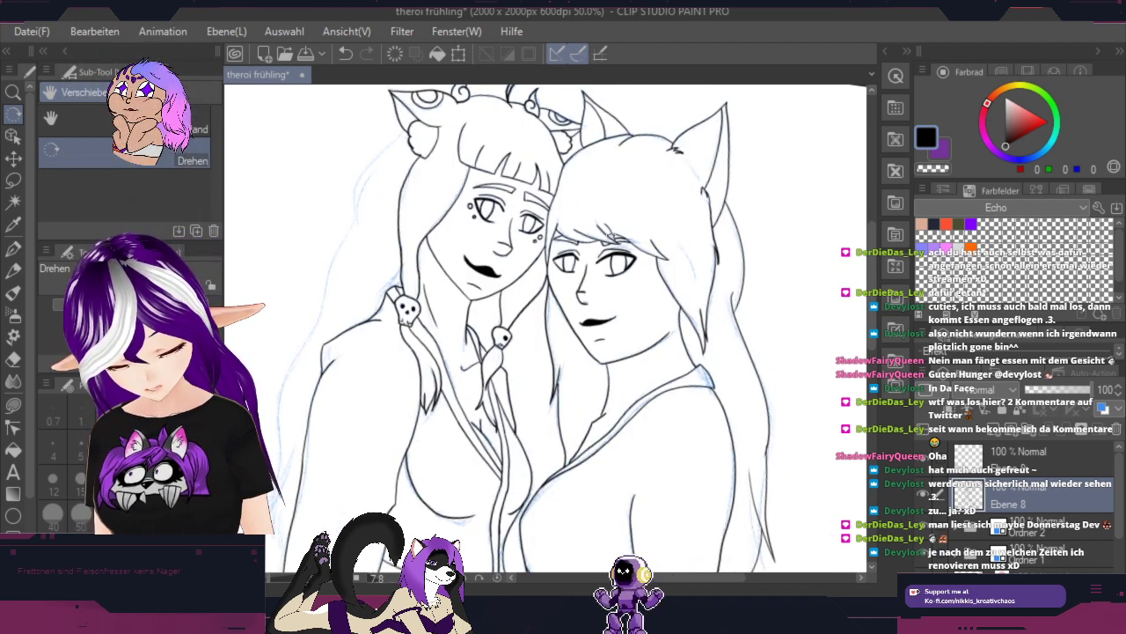
{"action": "left_click", "coordinate": [15, 251]}
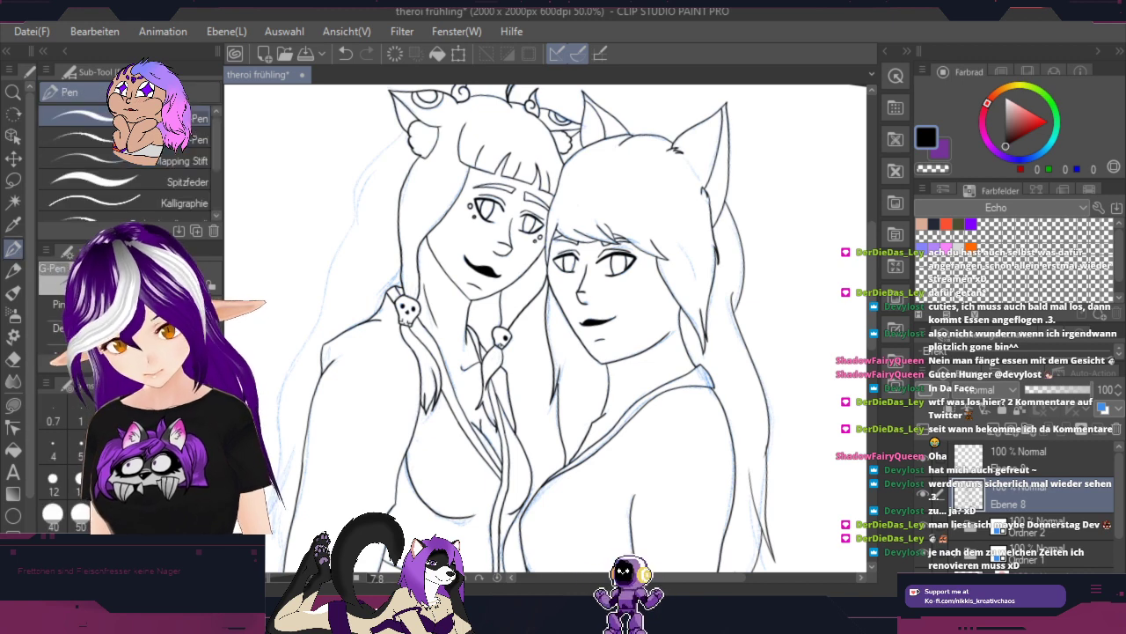
Step: Ink the outer back hair of the figure with skull hair ties from below the ear to a pointed tip beside the shoulder
{"action": "key", "text": "space"}
{"action": "left_click_drag", "start_coordinate": [456, 256], "coordinate": [579, 312]}
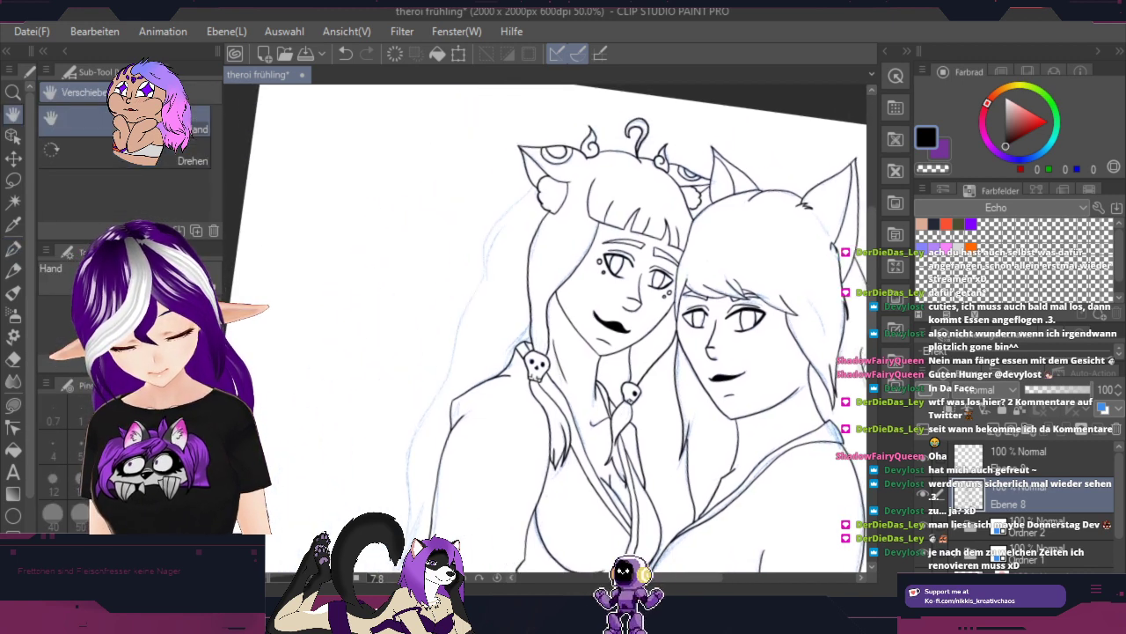
{"action": "scroll", "coordinate": [520, 194], "scroll_direction": "up", "scroll_amount": 3}
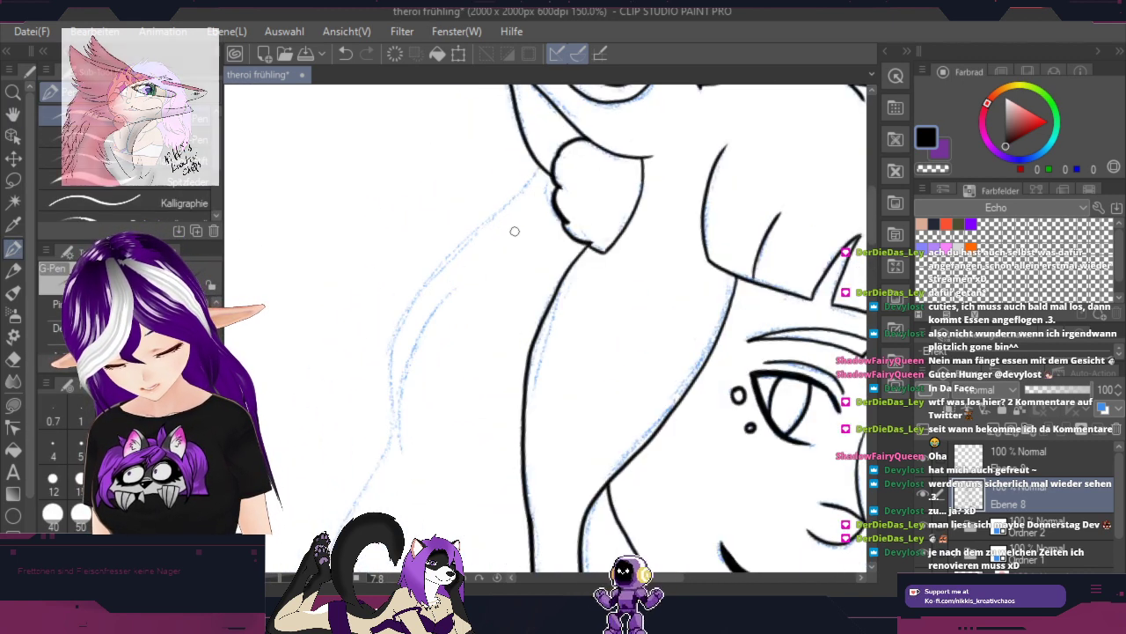
{"action": "left_click_drag", "start_coordinate": [540, 169], "coordinate": [384, 449]}
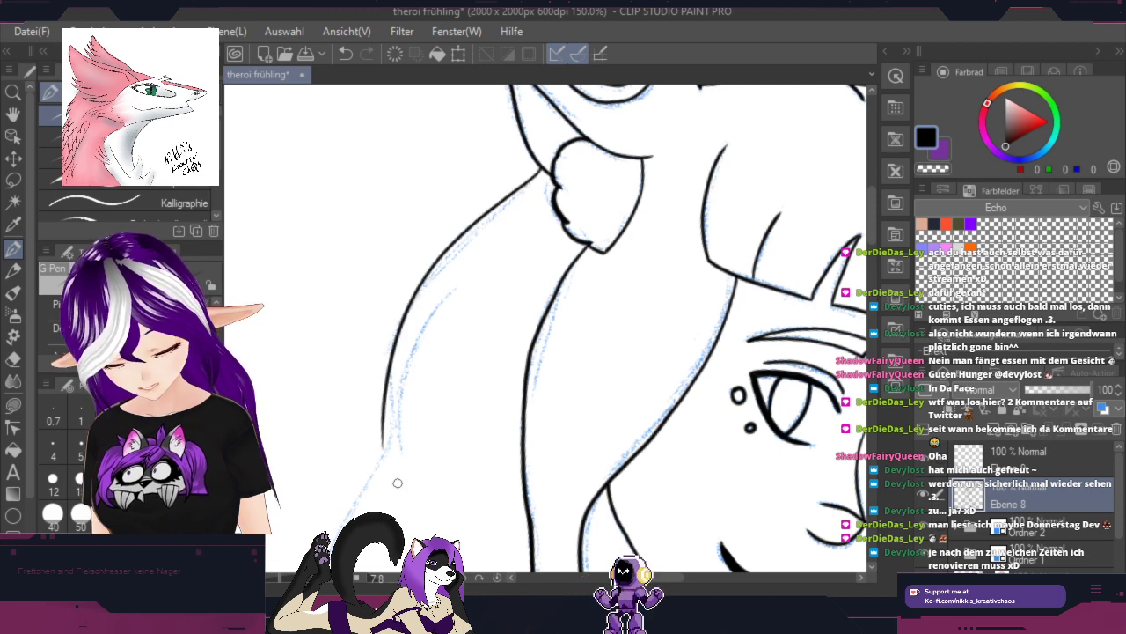
{"action": "left_click_drag", "start_coordinate": [461, 294], "coordinate": [386, 438]}
{"action": "left_click_drag", "start_coordinate": [512, 374], "coordinate": [780, 98]}
{"action": "left_click_drag", "start_coordinate": [660, 138], "coordinate": [519, 498]}
{"action": "mouse_move", "coordinate": [569, 465]}
{"action": "left_mouse_down"}
{"action": "mouse_move", "coordinate": [584, 277]}
{"action": "mouse_move", "coordinate": [452, 218]}
{"action": "left_mouse_up"}
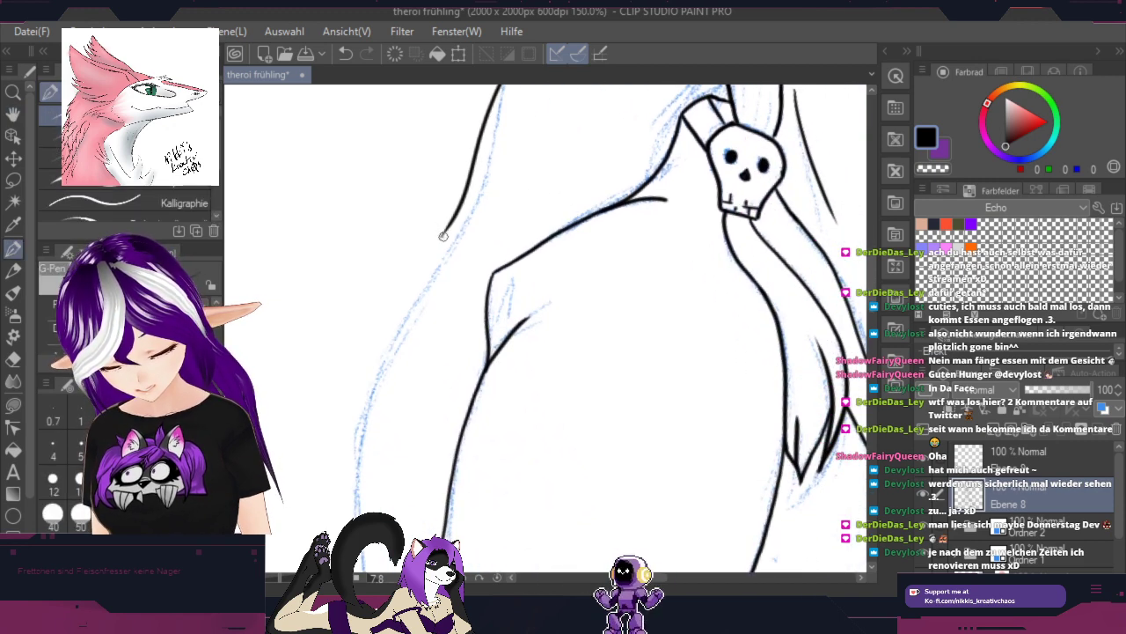
{"action": "left_click_drag", "start_coordinate": [519, 130], "coordinate": [443, 234]}
Step: Ink the lower back hair of the same figure as tapering pointed strands running down to the arm outline
{"action": "mouse_move", "coordinate": [481, 196]}
{"action": "left_mouse_down"}
{"action": "mouse_move", "coordinate": [351, 371]}
{"action": "mouse_move", "coordinate": [321, 537]}
{"action": "left_mouse_up"}
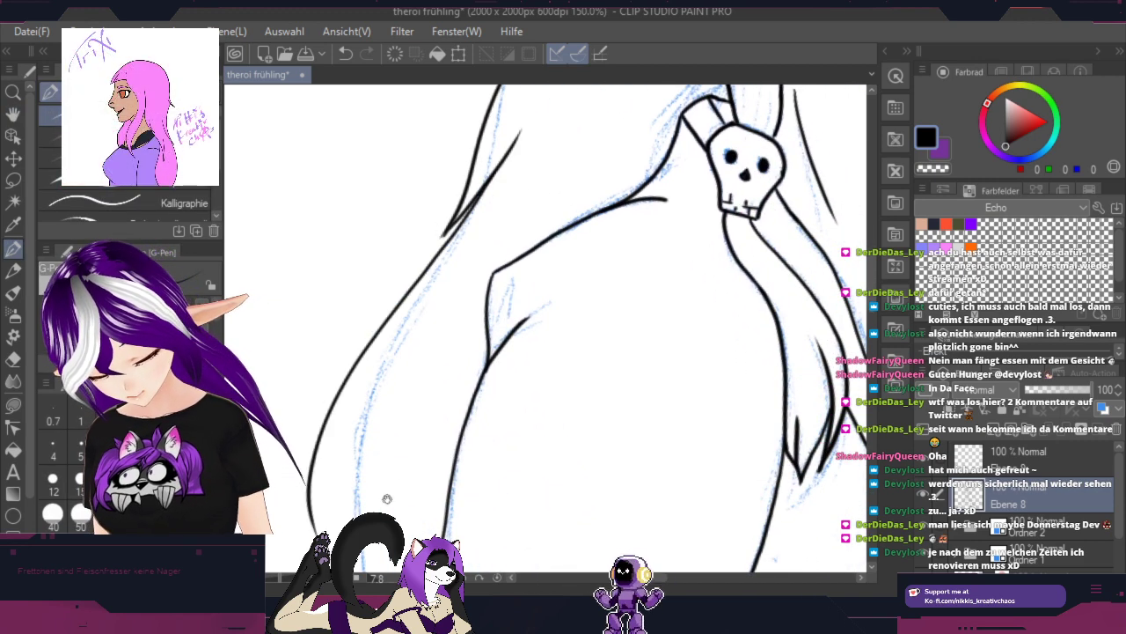
{"action": "left_click_drag", "start_coordinate": [397, 466], "coordinate": [491, 110]}
{"action": "mouse_move", "coordinate": [412, 184]}
{"action": "left_mouse_down"}
{"action": "mouse_move", "coordinate": [436, 100]}
{"action": "mouse_move", "coordinate": [448, 103]}
{"action": "mouse_move", "coordinate": [445, 231]}
{"action": "mouse_move", "coordinate": [344, 508]}
{"action": "mouse_move", "coordinate": [411, 426]}
{"action": "mouse_move", "coordinate": [516, 193]}
{"action": "left_mouse_up"}
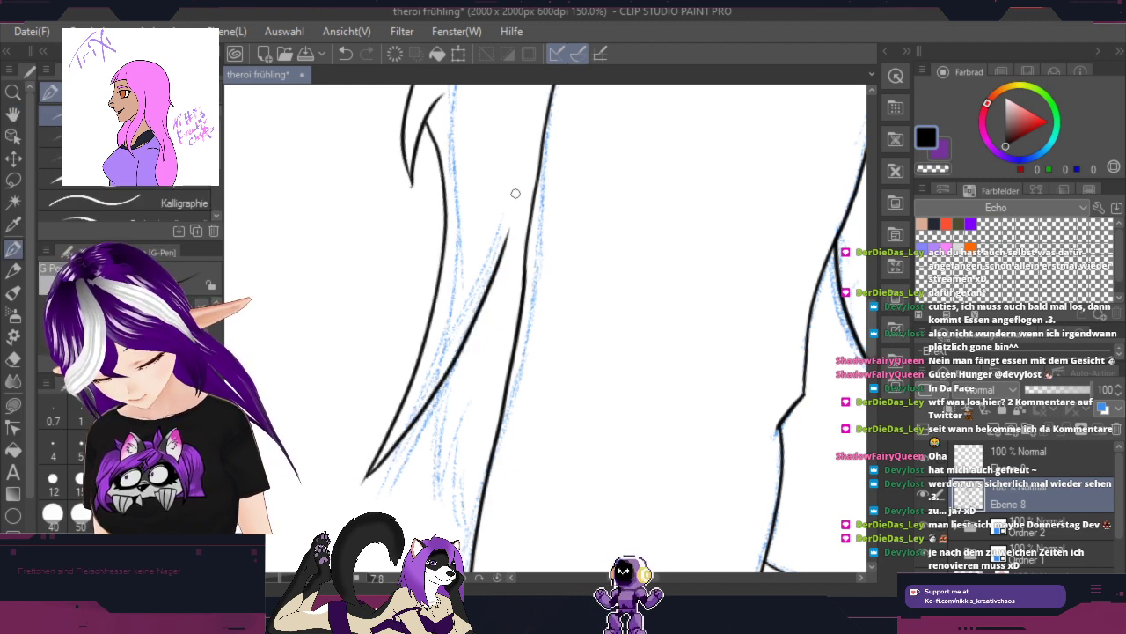
{"action": "mouse_move", "coordinate": [445, 372]}
{"action": "left_mouse_down"}
{"action": "mouse_move", "coordinate": [472, 521]}
{"action": "mouse_move", "coordinate": [489, 357]}
{"action": "left_mouse_up"}
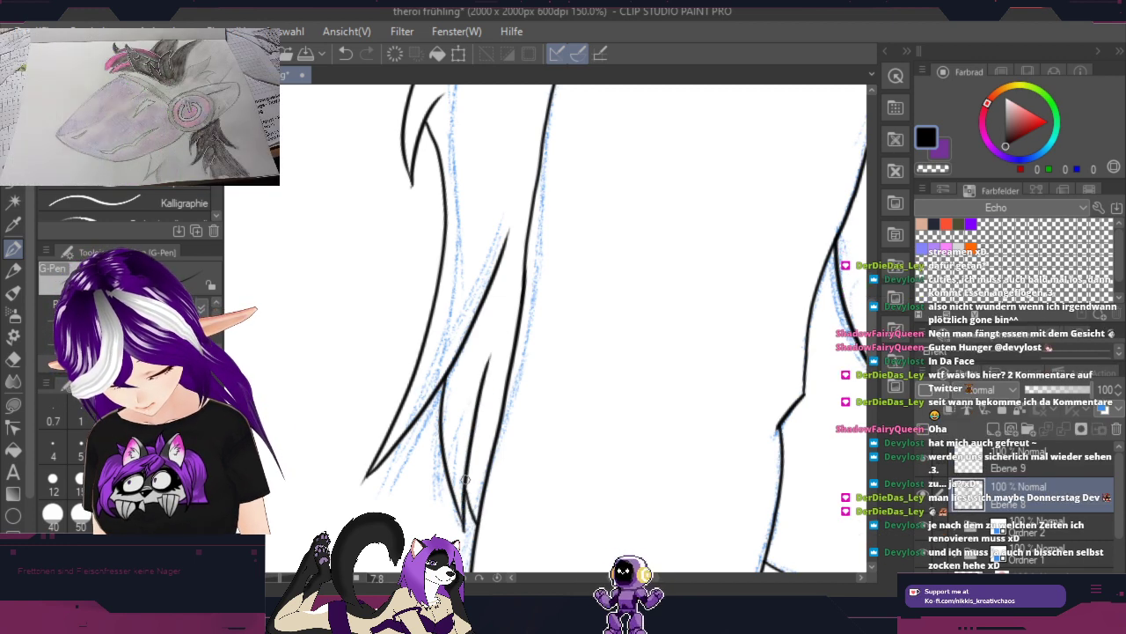
Step: Rotate the canvas view to 0 degrees and frame the small hand wrapped around the other figure's arm
{"action": "scroll", "coordinate": [692, 323], "scroll_direction": "down", "scroll_amount": 2}
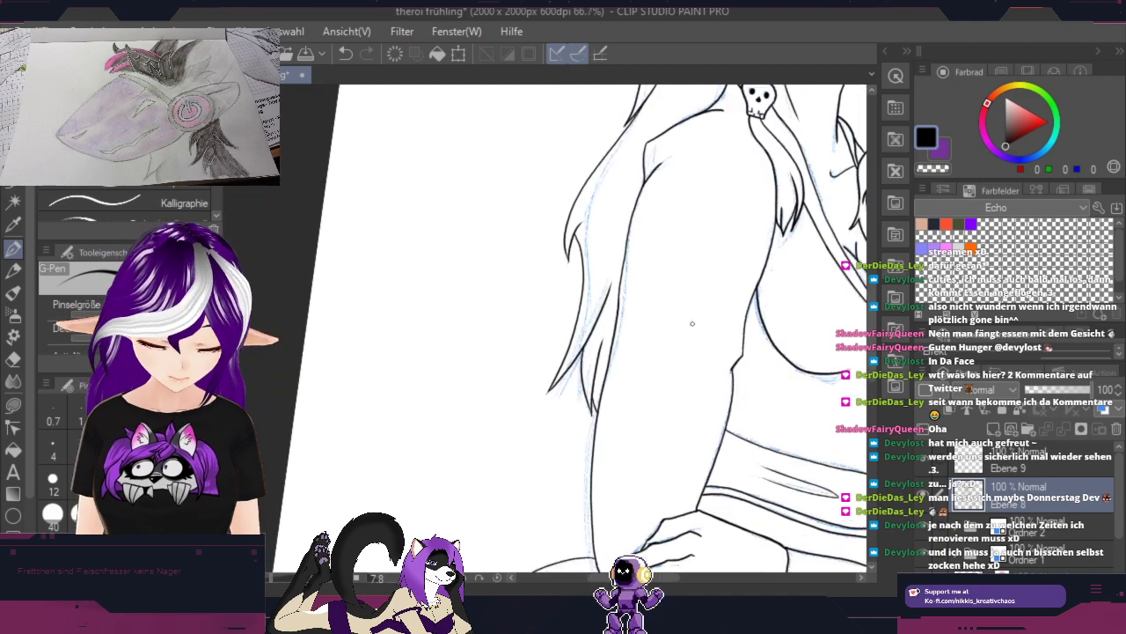
{"action": "mouse_move", "coordinate": [817, 257]}
{"action": "left_mouse_down"}
{"action": "mouse_move", "coordinate": [683, 337]}
{"action": "mouse_move", "coordinate": [529, 461]}
{"action": "left_mouse_up"}
{"action": "left_click_drag", "start_coordinate": [746, 339], "coordinate": [618, 426]}
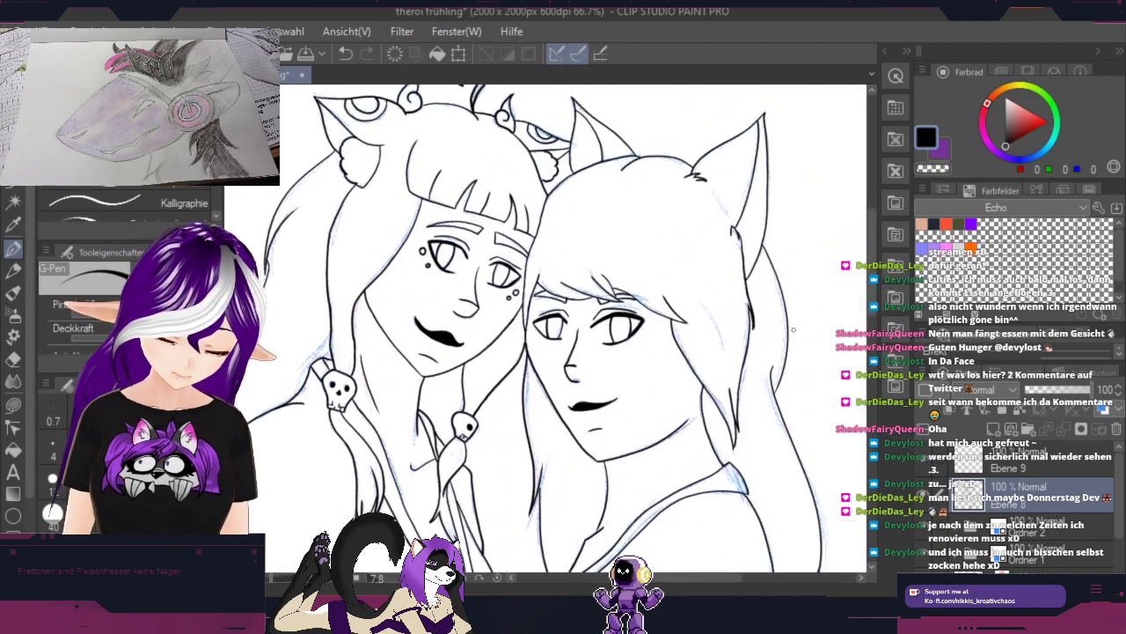
{"action": "scroll", "coordinate": [767, 393], "scroll_direction": "down", "scroll_amount": 1}
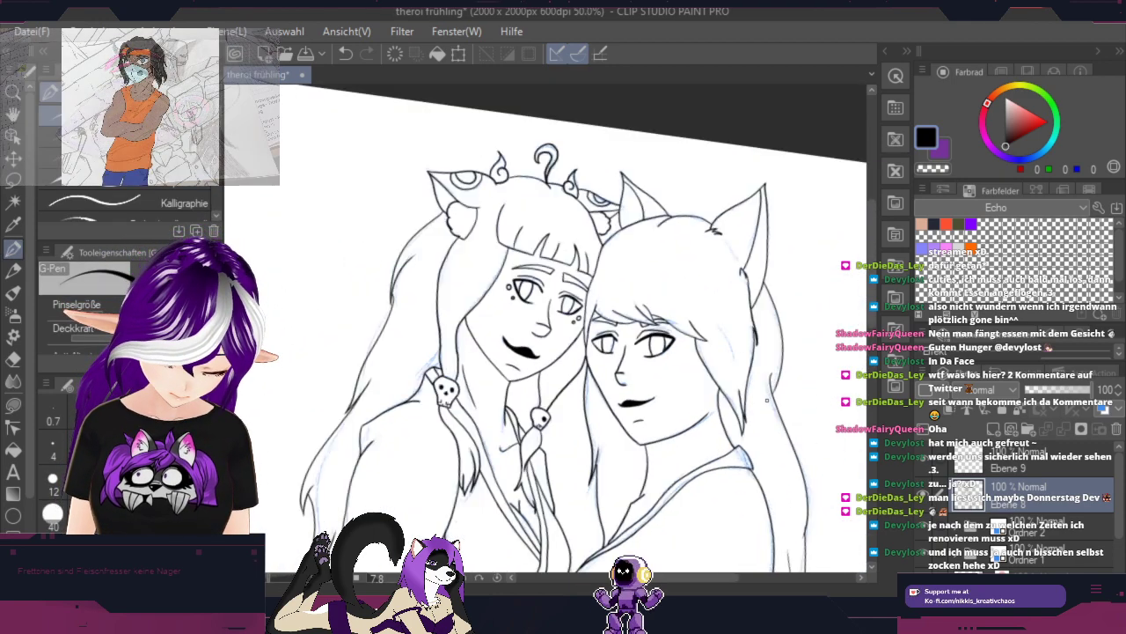
{"action": "left_click_drag", "start_coordinate": [798, 484], "coordinate": [739, 295]}
{"action": "left_click_drag", "start_coordinate": [782, 384], "coordinate": [762, 309]}
{"action": "left_click_drag", "start_coordinate": [830, 368], "coordinate": [890, 300]}
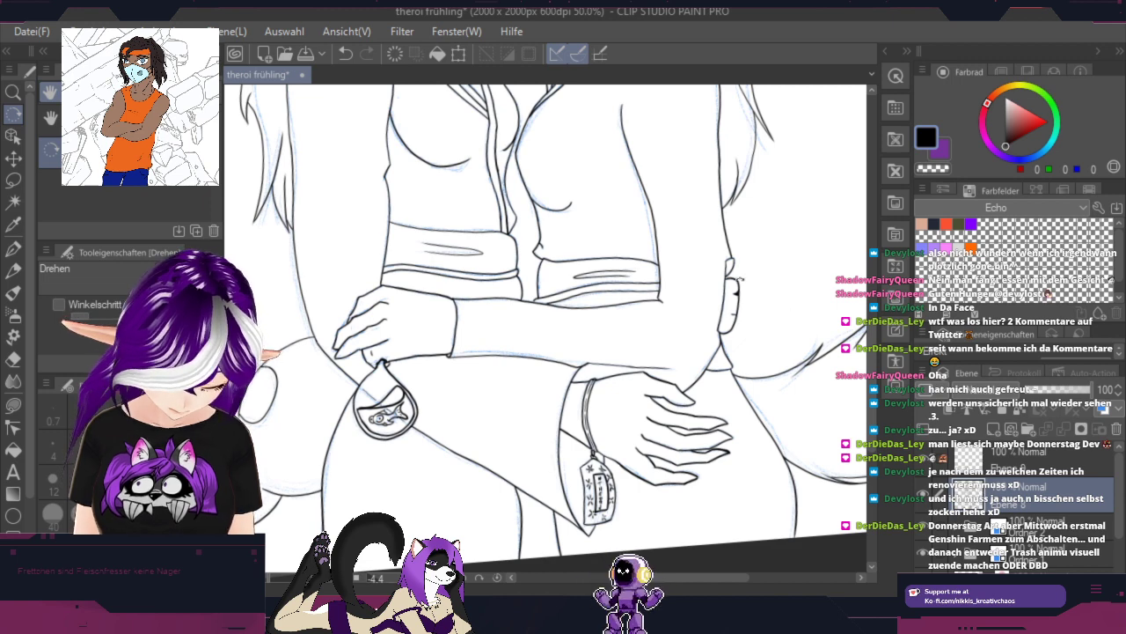
{"action": "scroll", "coordinate": [740, 283], "scroll_direction": "up", "scroll_amount": 6}
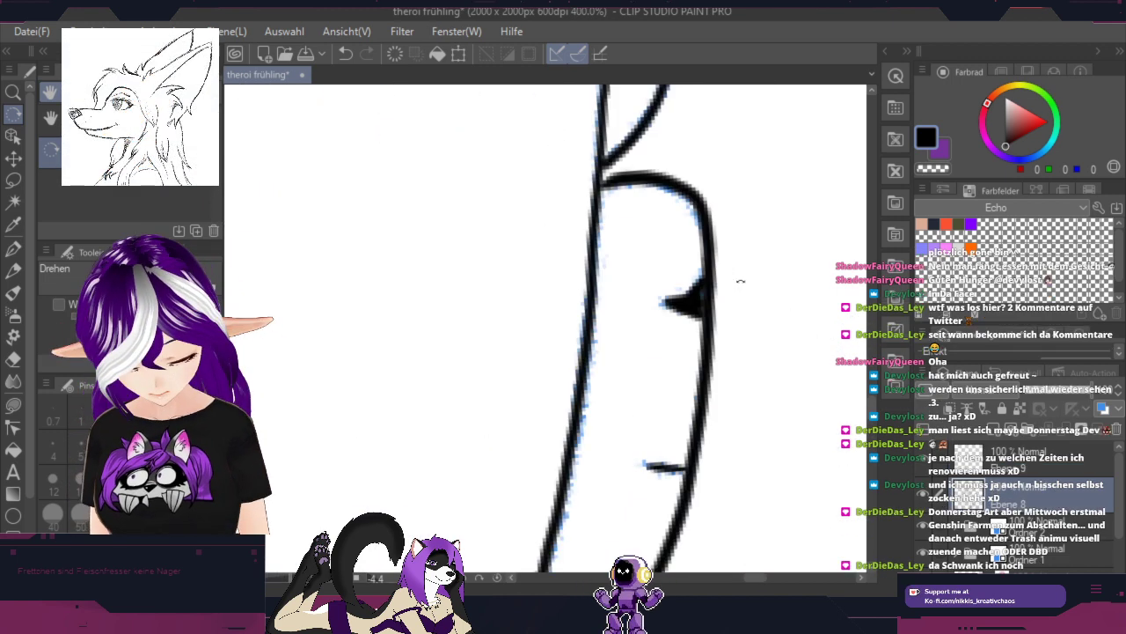
{"action": "left_click_drag", "start_coordinate": [709, 318], "coordinate": [716, 239]}
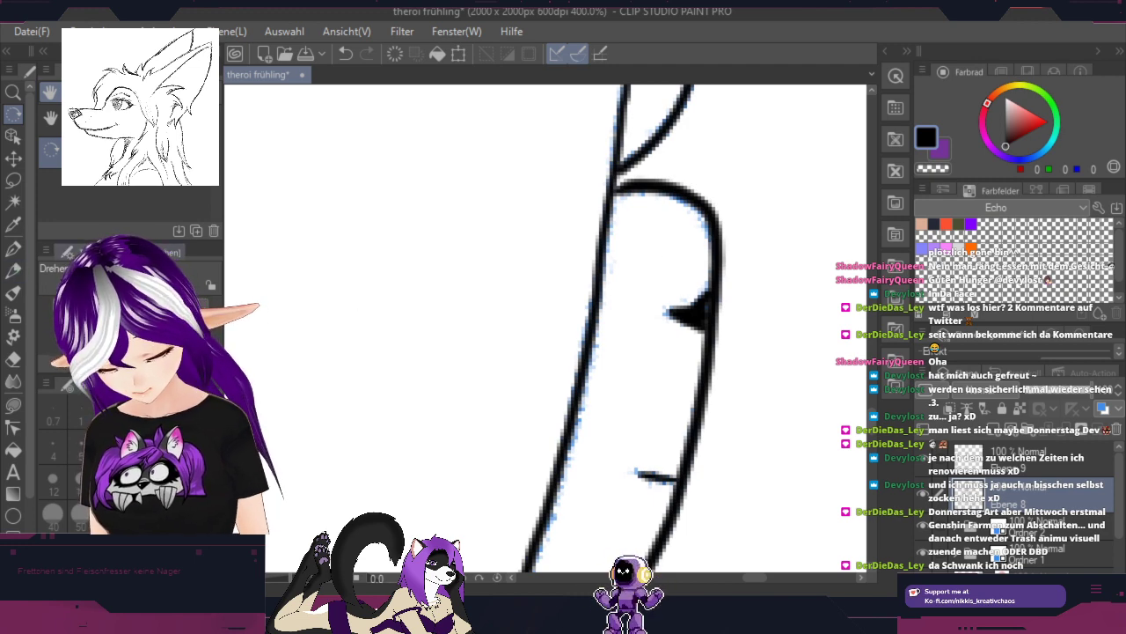
Step: Erase the dark notch and outer edge of the small hand's upper part and redraw them as separate rounded fingers
{"action": "left_click", "coordinate": [13, 249]}
{"action": "mouse_move", "coordinate": [730, 294]}
{"action": "left_mouse_down"}
{"action": "mouse_move", "coordinate": [697, 312]}
{"action": "mouse_move", "coordinate": [696, 365]}
{"action": "left_mouse_up"}
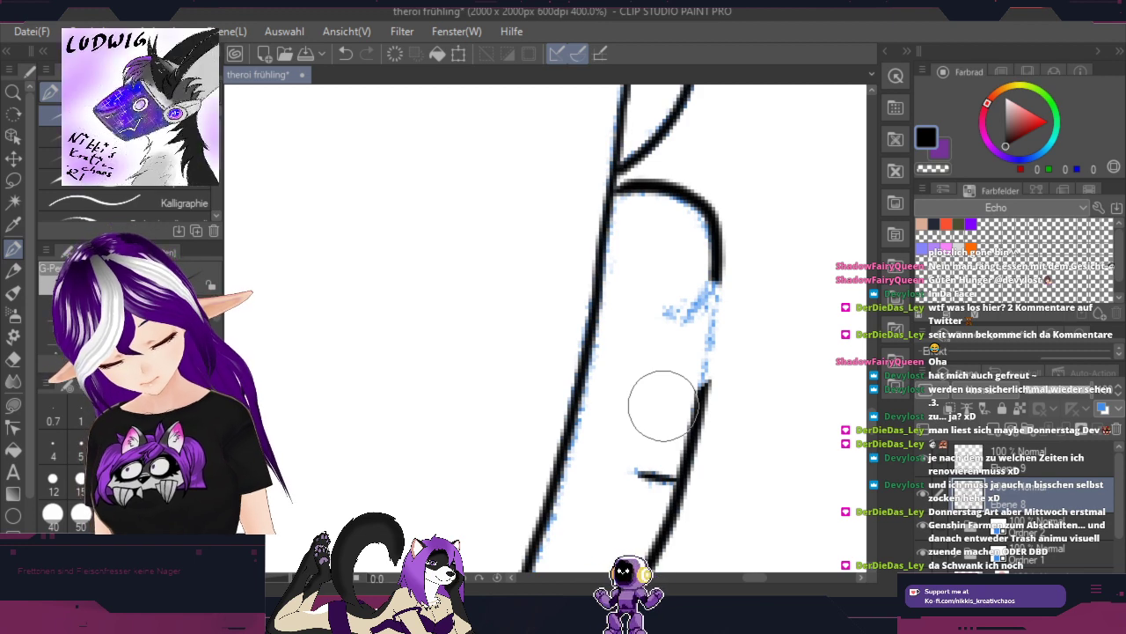
{"action": "mouse_move", "coordinate": [714, 280]}
{"action": "left_mouse_down"}
{"action": "mouse_move", "coordinate": [653, 307]}
{"action": "mouse_move", "coordinate": [611, 299]}
{"action": "mouse_move", "coordinate": [671, 298]}
{"action": "mouse_move", "coordinate": [714, 280]}
{"action": "mouse_move", "coordinate": [705, 284]}
{"action": "mouse_move", "coordinate": [731, 249]}
{"action": "left_mouse_up"}
{"action": "mouse_move", "coordinate": [694, 295]}
{"action": "left_mouse_down"}
{"action": "mouse_move", "coordinate": [717, 364]}
{"action": "mouse_move", "coordinate": [700, 414]}
{"action": "left_mouse_up"}
{"action": "mouse_move", "coordinate": [720, 356]}
{"action": "left_mouse_down"}
{"action": "mouse_move", "coordinate": [688, 429]}
{"action": "mouse_move", "coordinate": [598, 415]}
{"action": "mouse_move", "coordinate": [692, 424]}
{"action": "left_mouse_up"}
{"action": "mouse_move", "coordinate": [750, 393]}
{"action": "left_mouse_down"}
{"action": "mouse_move", "coordinate": [798, 282]}
{"action": "mouse_move", "coordinate": [811, 203]}
{"action": "left_mouse_up"}
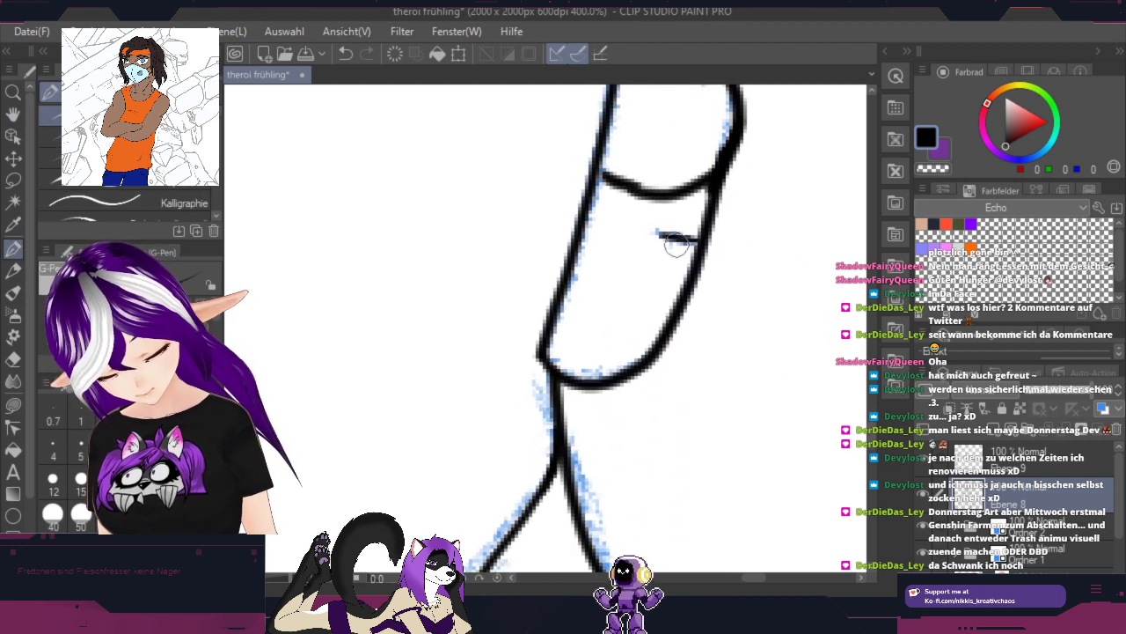
Step: Erase the hand's lower outer edge and short crease, and redraw the section as two rounded fingers
{"action": "left_click_drag", "start_coordinate": [701, 218], "coordinate": [724, 185]}
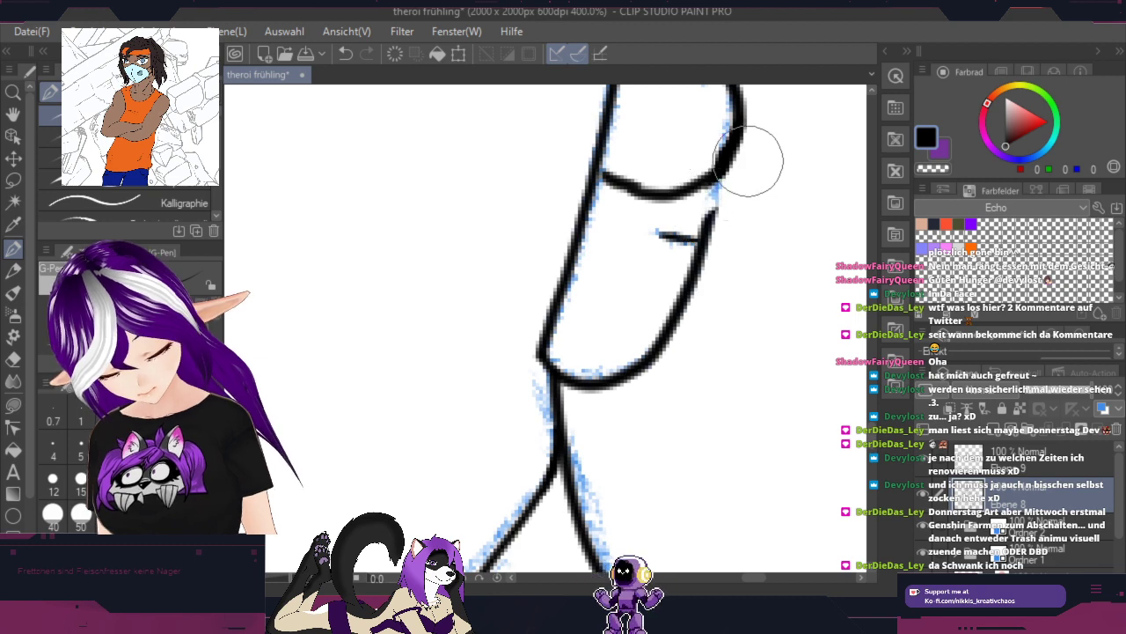
{"action": "key", "text": "ctrl+z"}
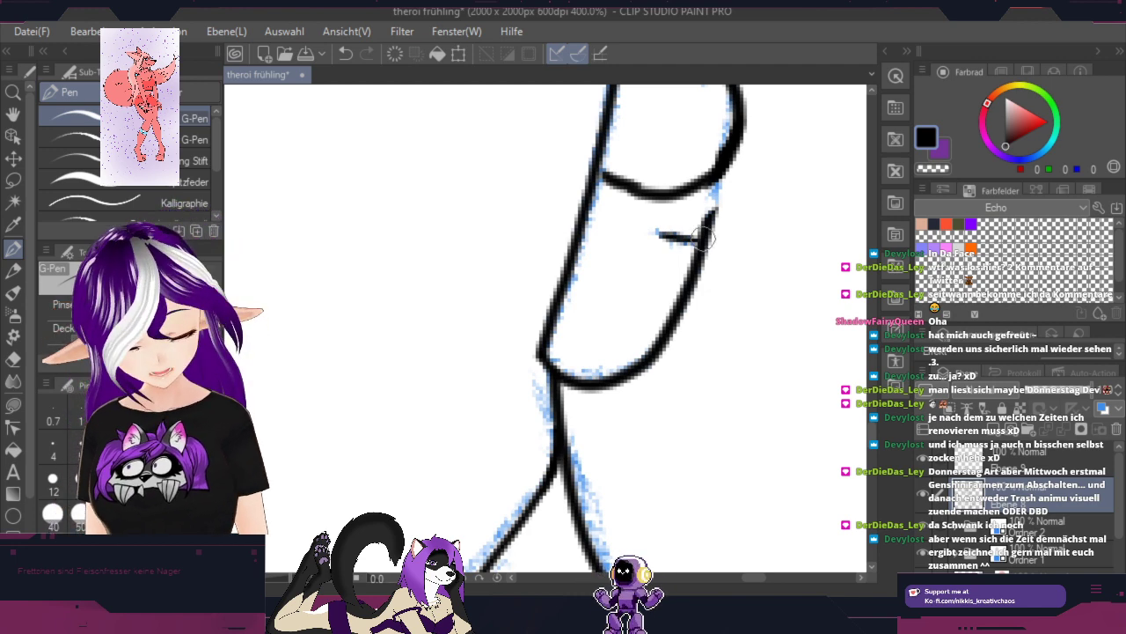
{"action": "mouse_move", "coordinate": [726, 209]}
{"action": "left_mouse_down"}
{"action": "mouse_move", "coordinate": [664, 263]}
{"action": "mouse_move", "coordinate": [700, 212]}
{"action": "mouse_move", "coordinate": [749, 220]}
{"action": "mouse_move", "coordinate": [699, 257]}
{"action": "mouse_move", "coordinate": [659, 325]}
{"action": "left_mouse_up"}
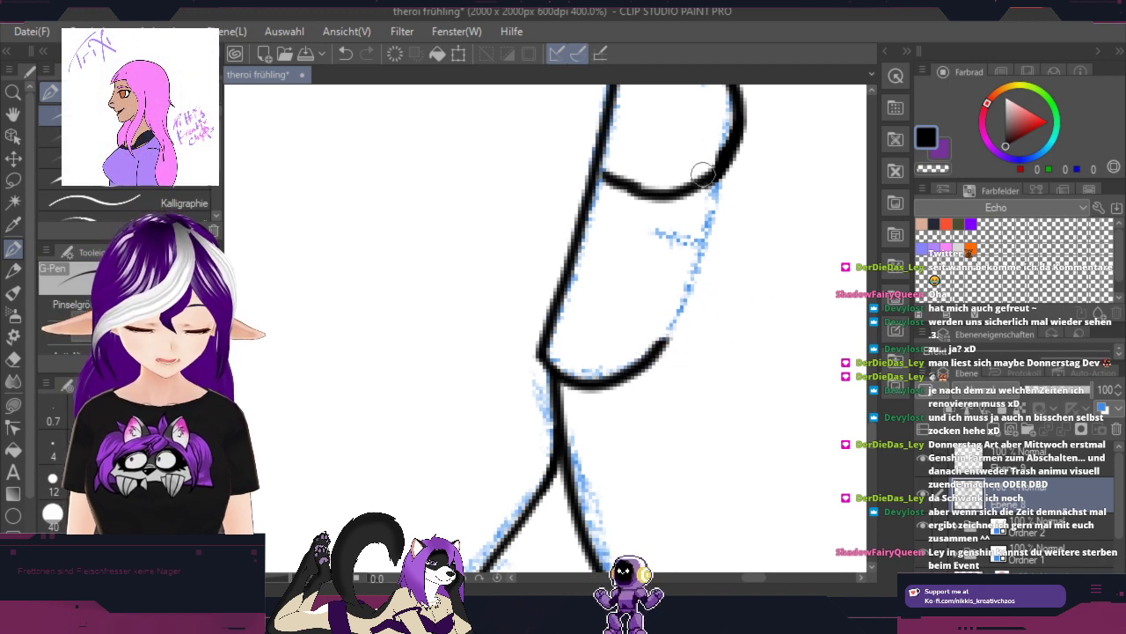
{"action": "mouse_move", "coordinate": [713, 185]}
{"action": "left_mouse_down"}
{"action": "mouse_move", "coordinate": [715, 213]}
{"action": "mouse_move", "coordinate": [677, 273]}
{"action": "mouse_move", "coordinate": [581, 263]}
{"action": "mouse_move", "coordinate": [678, 304]}
{"action": "mouse_move", "coordinate": [663, 352]}
{"action": "mouse_move", "coordinate": [632, 371]}
{"action": "left_mouse_up"}
{"action": "scroll", "coordinate": [853, 392], "scroll_direction": "down", "scroll_amount": 5}
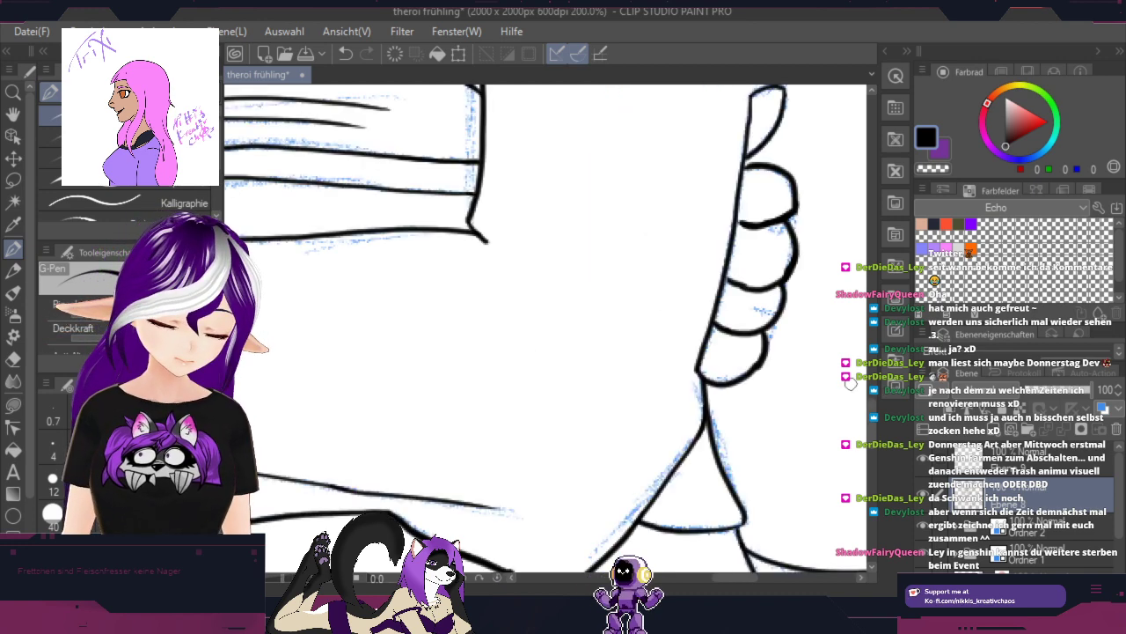
Step: Check the line art across both figures' hair, torsos and tails, and flip the mirrored canvas view back
{"action": "scroll", "coordinate": [843, 369], "scroll_direction": "down", "scroll_amount": 3}
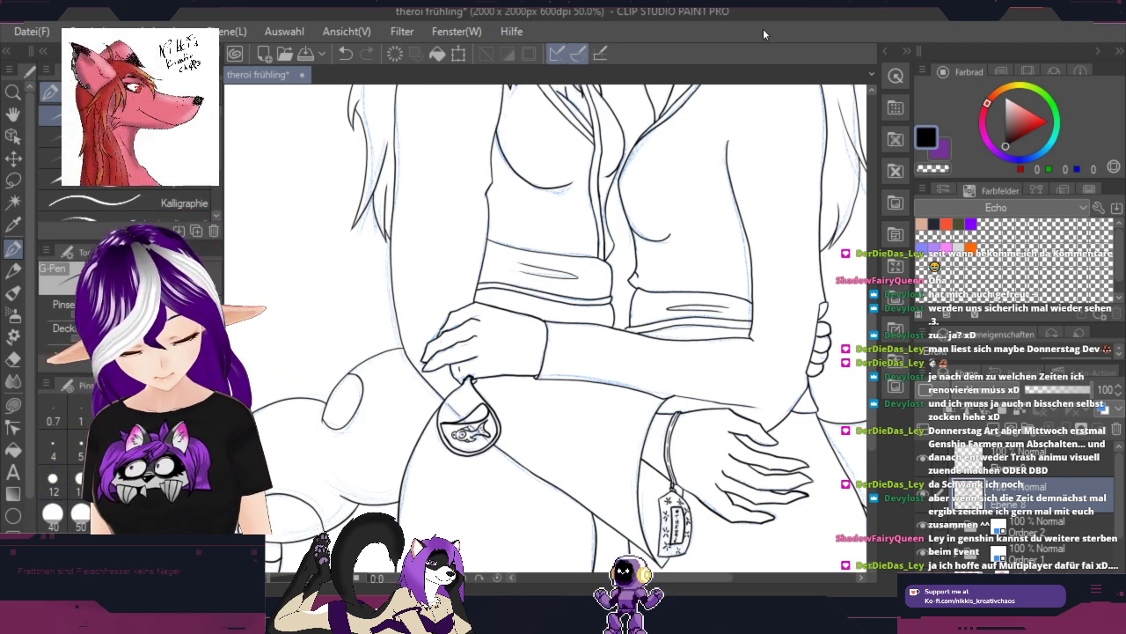
{"action": "left_click_drag", "start_coordinate": [815, 244], "coordinate": [671, 204]}
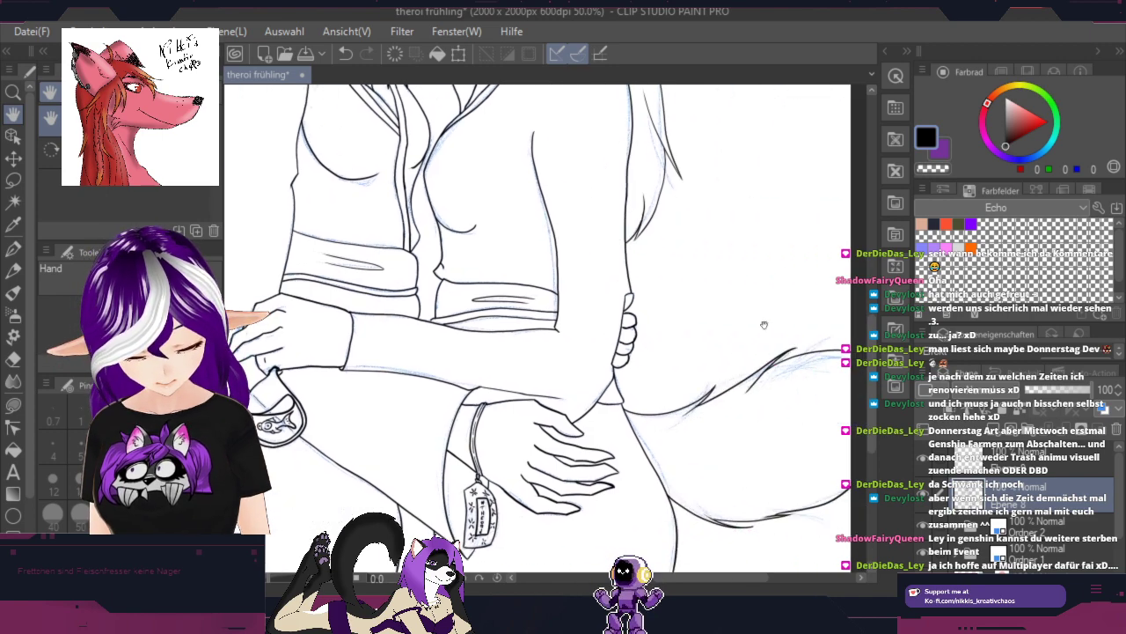
{"action": "left_click_drag", "start_coordinate": [742, 399], "coordinate": [717, 193]}
{"action": "left_click_drag", "start_coordinate": [704, 159], "coordinate": [766, 500]}
{"action": "left_click_drag", "start_coordinate": [727, 332], "coordinate": [735, 529]}
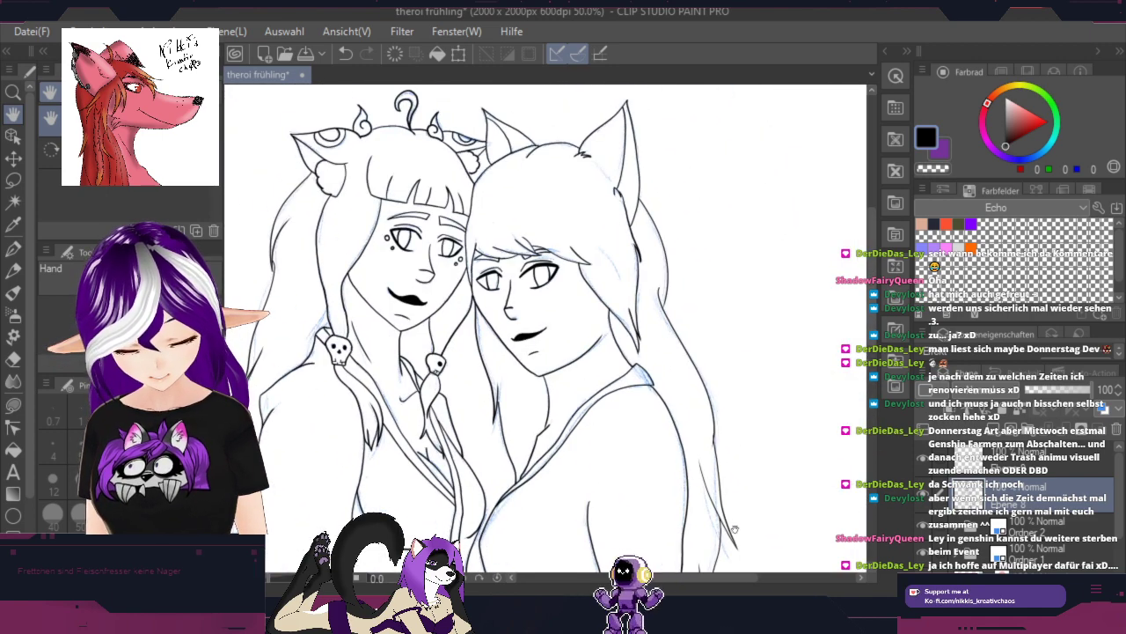
{"action": "left_click_drag", "start_coordinate": [716, 420], "coordinate": [794, 128]}
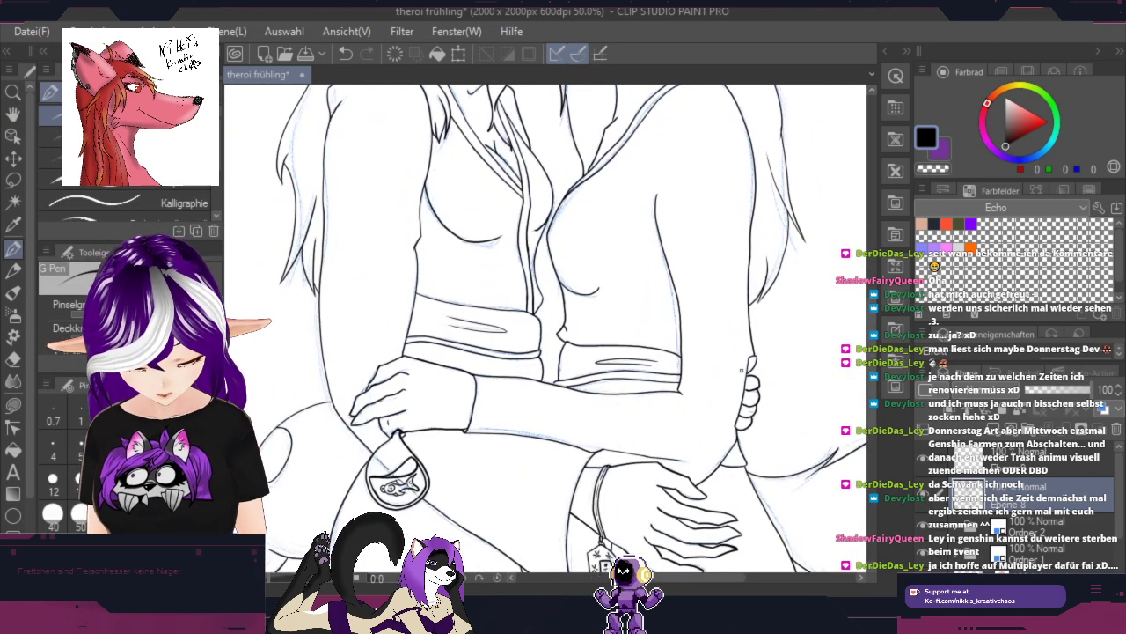
{"action": "left_click_drag", "start_coordinate": [708, 306], "coordinate": [745, 258]}
{"action": "key", "text": "h"}
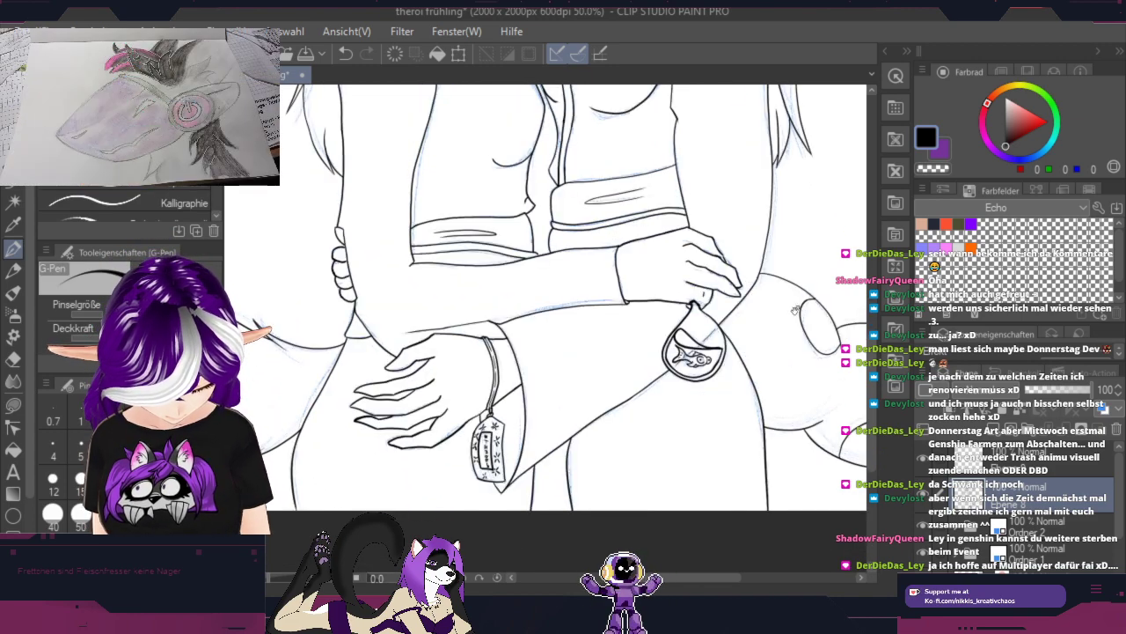
{"action": "left_click_drag", "start_coordinate": [796, 310], "coordinate": [752, 514]}
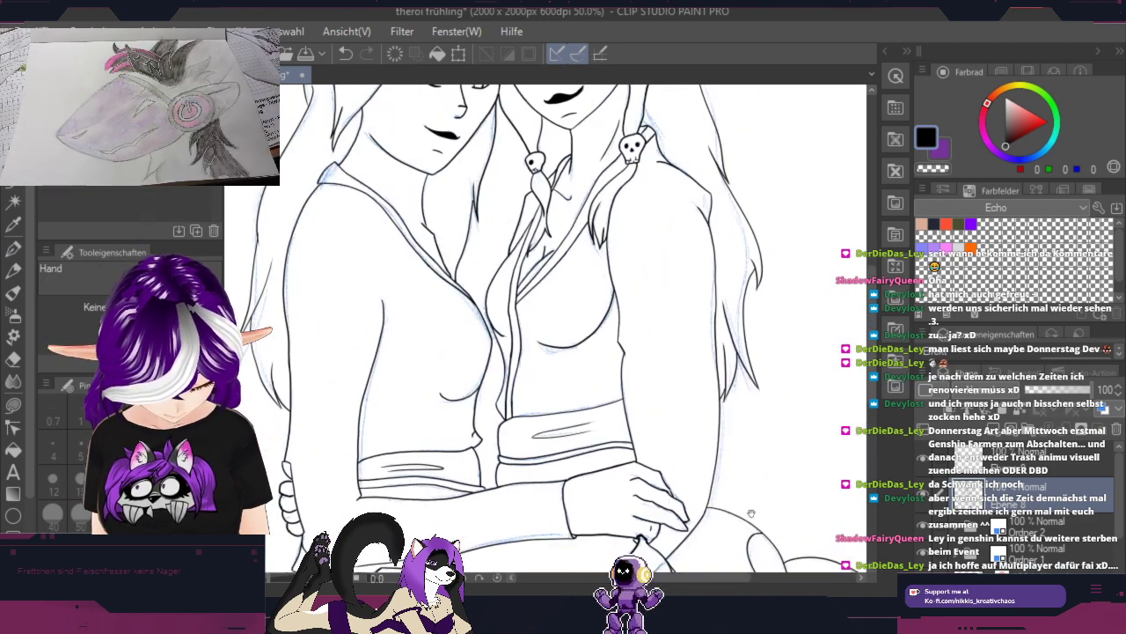
{"action": "mouse_move", "coordinate": [779, 328]}
{"action": "left_mouse_down"}
{"action": "mouse_move", "coordinate": [766, 511]}
{"action": "mouse_move", "coordinate": [710, 120]}
{"action": "left_mouse_up"}
{"action": "left_click_drag", "start_coordinate": [784, 375], "coordinate": [741, 239]}
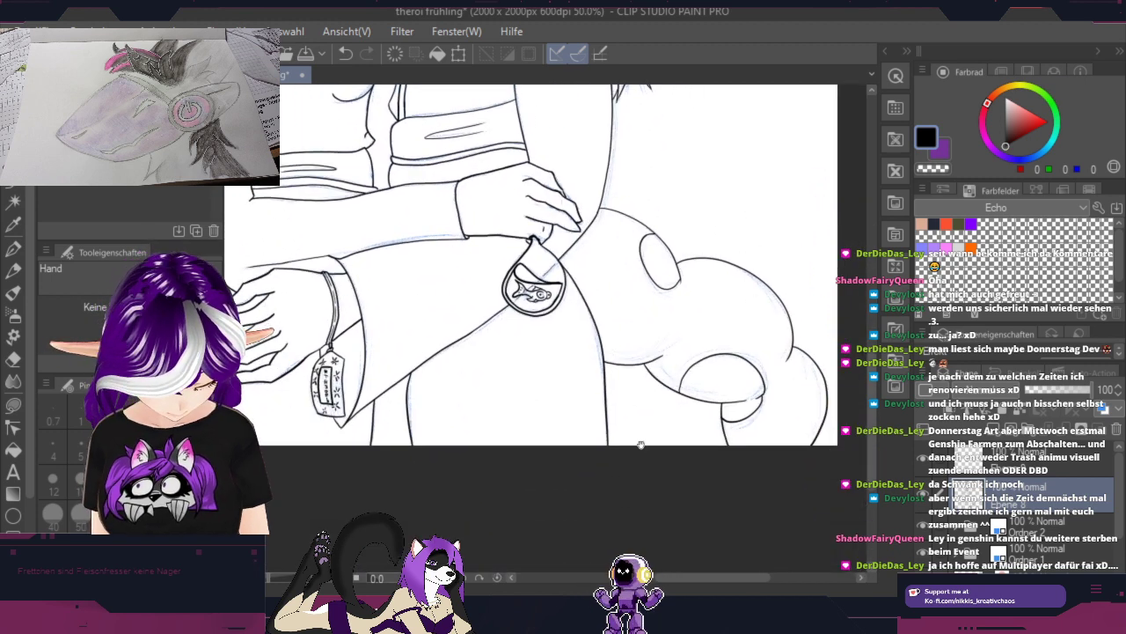
Step: Erase the tag's vertical lettering below the # sign and re-ink the letters as bolder, clearer capitals
{"action": "key", "text": "p"}
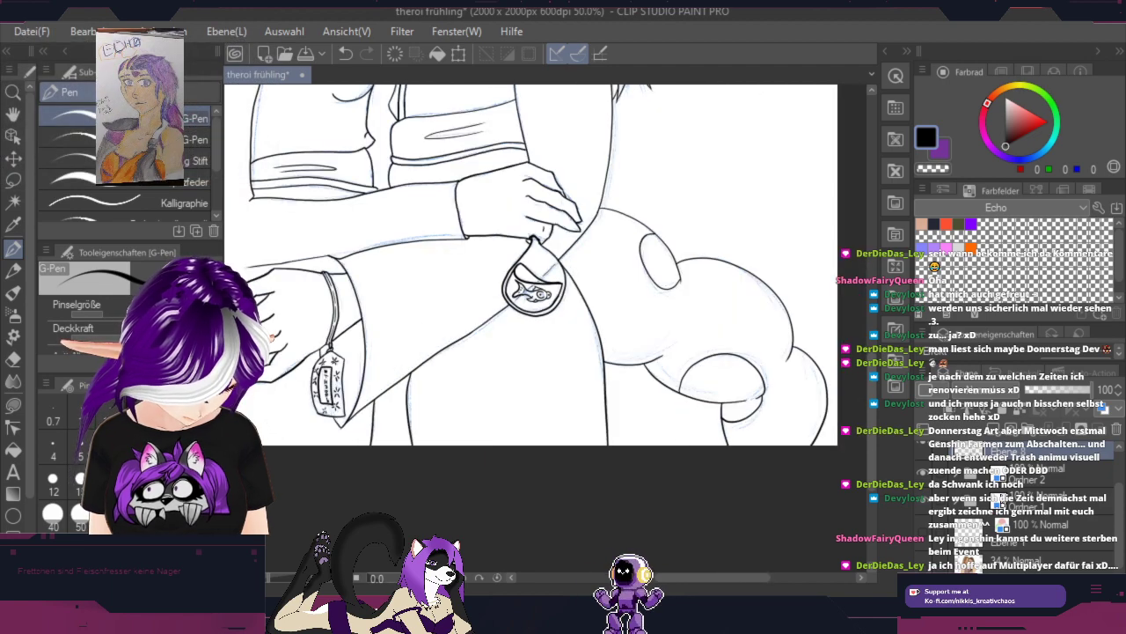
{"action": "scroll", "coordinate": [499, 374], "scroll_direction": "up", "scroll_amount": 5}
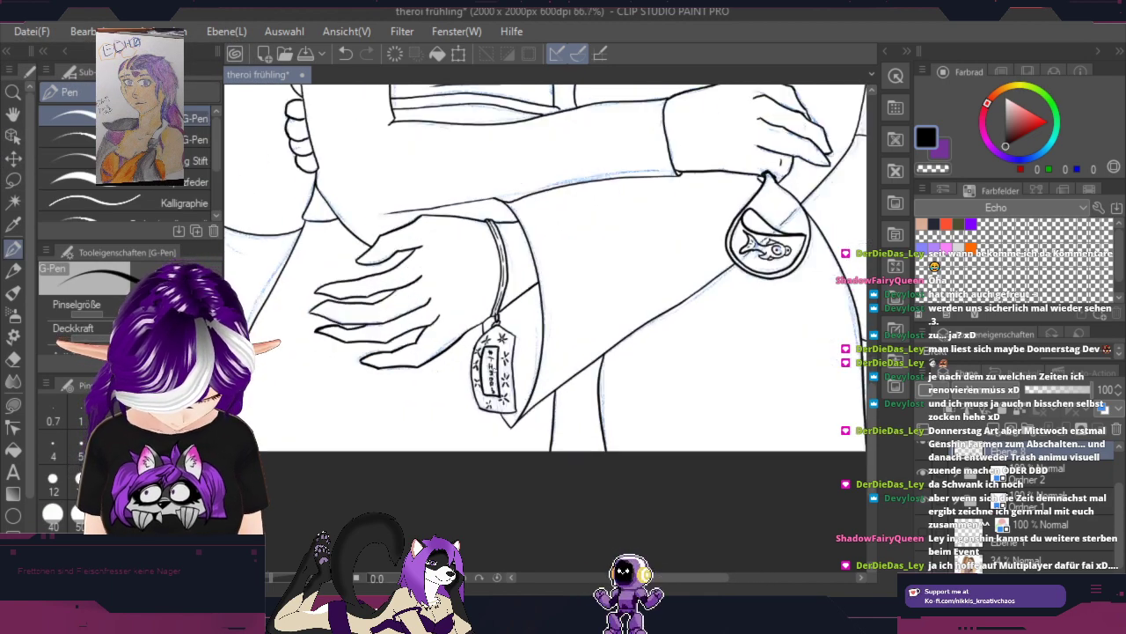
{"action": "scroll", "coordinate": [498, 374], "scroll_direction": "up", "scroll_amount": 3}
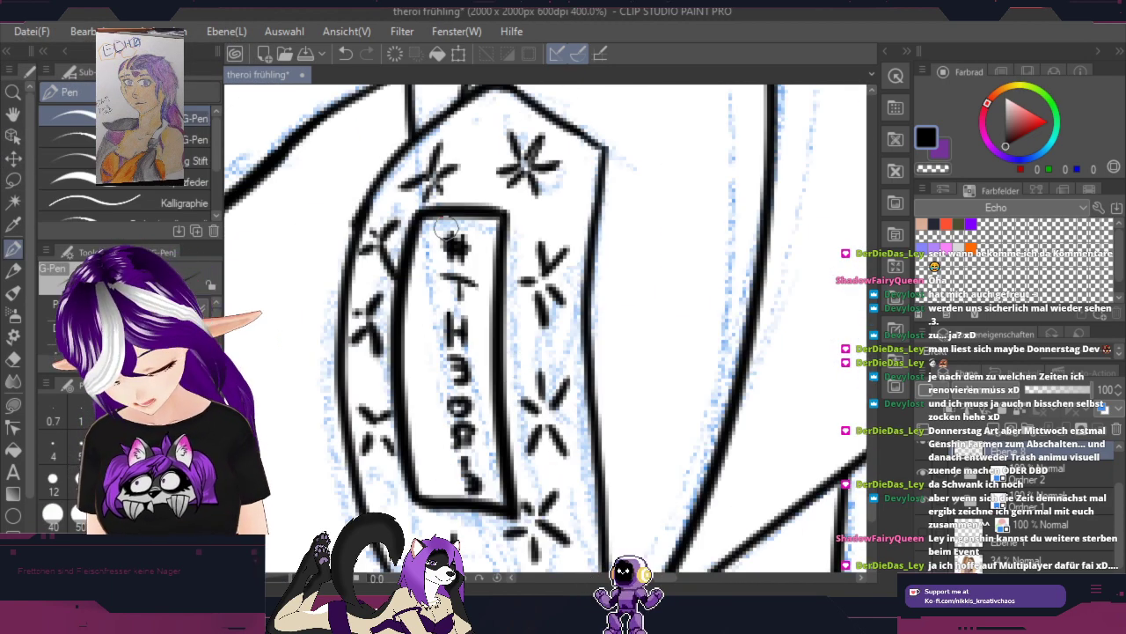
{"action": "mouse_move", "coordinate": [459, 284]}
{"action": "left_mouse_down"}
{"action": "mouse_move", "coordinate": [445, 285]}
{"action": "mouse_move", "coordinate": [467, 285]}
{"action": "mouse_move", "coordinate": [452, 422]}
{"action": "mouse_move", "coordinate": [476, 480]}
{"action": "left_mouse_up"}
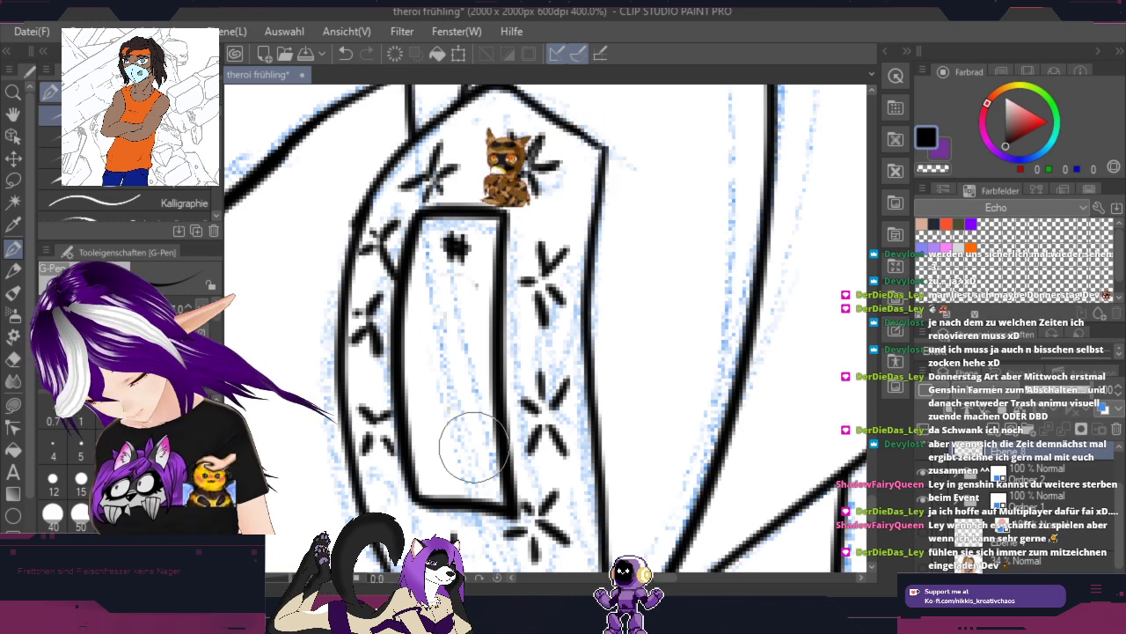
{"action": "mouse_move", "coordinate": [431, 270]}
{"action": "left_mouse_down"}
{"action": "mouse_move", "coordinate": [451, 268]}
{"action": "mouse_move", "coordinate": [437, 299]}
{"action": "mouse_move", "coordinate": [455, 331]}
{"action": "mouse_move", "coordinate": [443, 352]}
{"action": "mouse_move", "coordinate": [453, 373]}
{"action": "mouse_move", "coordinate": [438, 447]}
{"action": "mouse_move", "coordinate": [442, 433]}
{"action": "mouse_move", "coordinate": [453, 450]}
{"action": "mouse_move", "coordinate": [440, 487]}
{"action": "mouse_move", "coordinate": [452, 474]}
{"action": "left_mouse_up"}
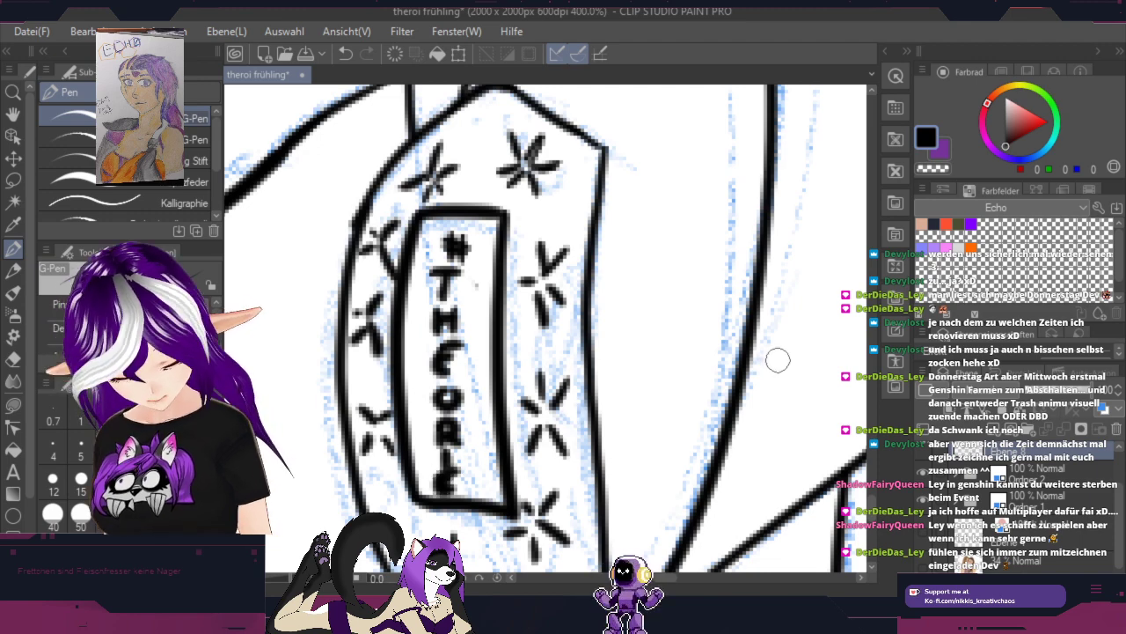
{"action": "scroll", "coordinate": [778, 359], "scroll_direction": "down", "scroll_amount": 7}
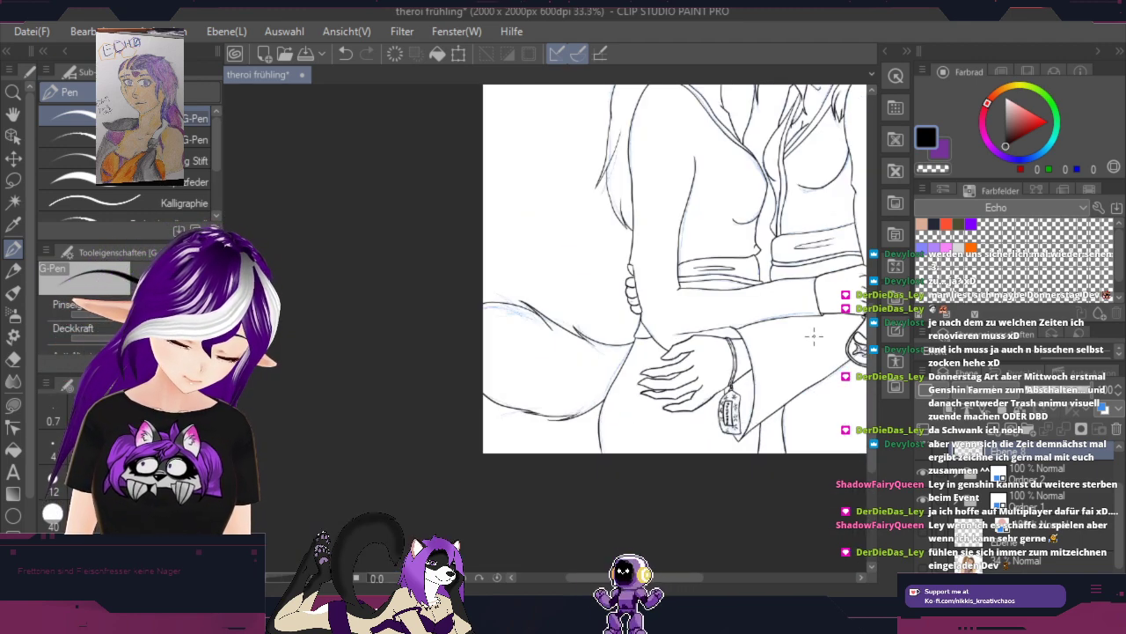
Step: Bring both figures' heads and torsos into view and save the illustration
{"action": "key", "text": "space"}
{"action": "left_click_drag", "start_coordinate": [830, 326], "coordinate": [570, 481]}
{"action": "left_click_drag", "start_coordinate": [698, 390], "coordinate": [737, 341]}
{"action": "key", "text": "p"}
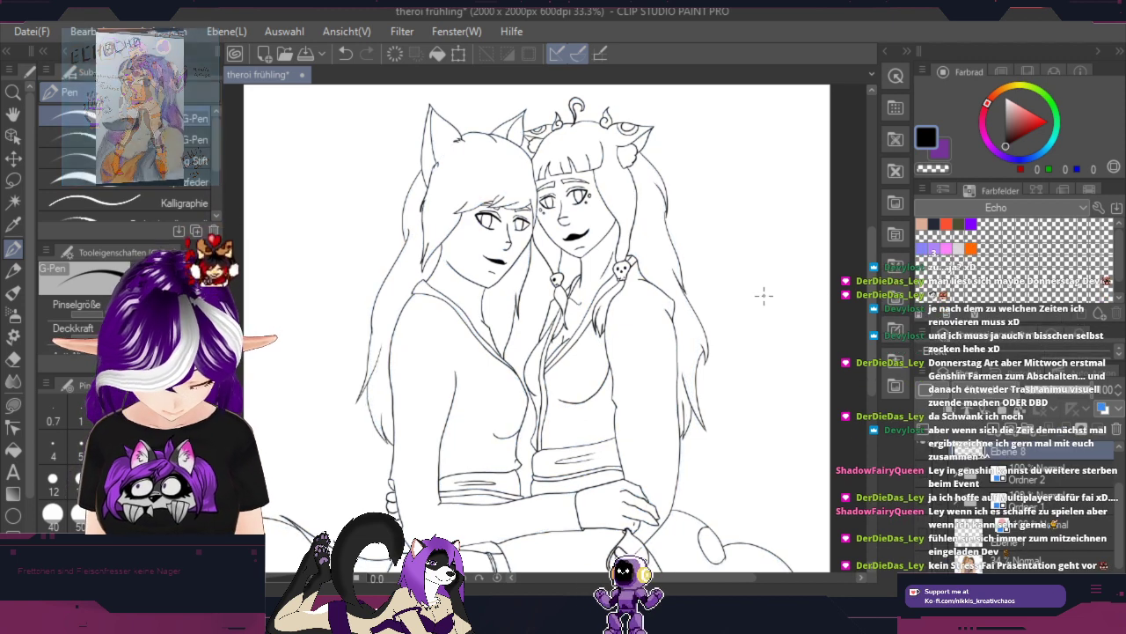
{"action": "key", "text": "h"}
{"action": "left_click_drag", "start_coordinate": [766, 409], "coordinate": [742, 395]}
{"action": "key", "text": "p"}
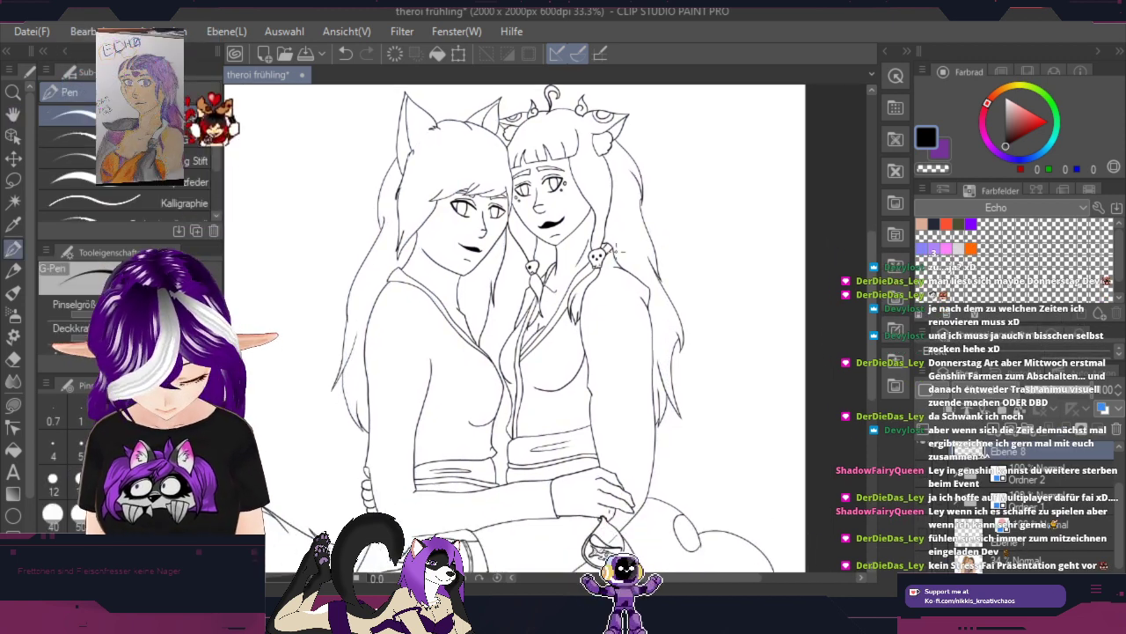
{"action": "left_click", "coordinate": [300, 61]}
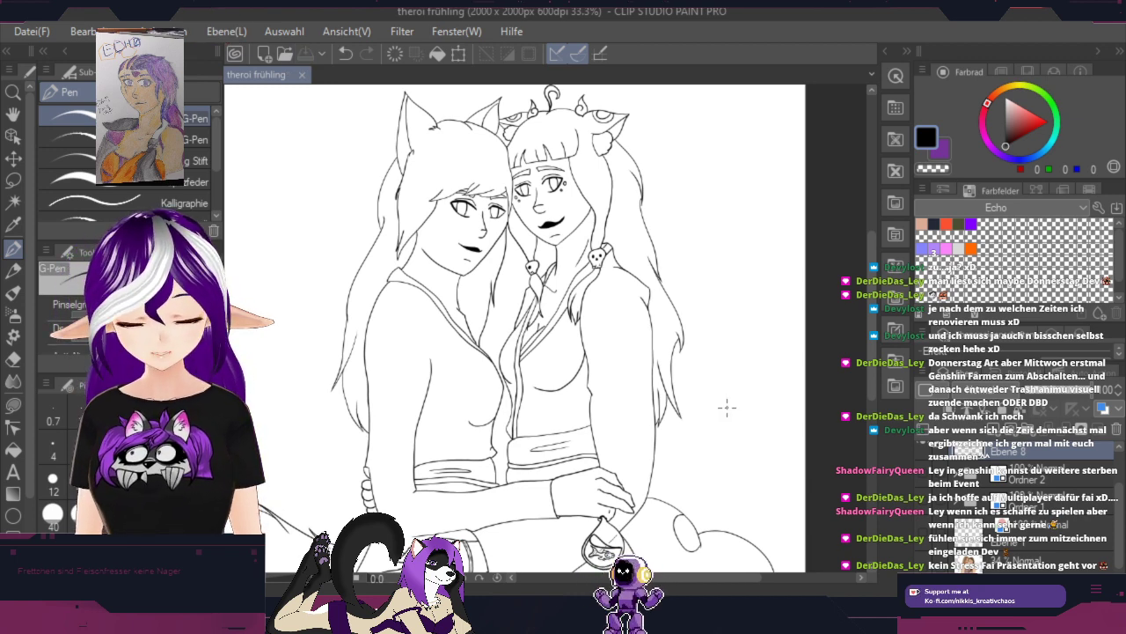
Step: Look over the whole inked couple from the ears and hair down to the hands, tags and tails
{"action": "key", "text": "h"}
{"action": "left_click_drag", "start_coordinate": [747, 422], "coordinate": [765, 386]}
{"action": "key", "text": "p"}
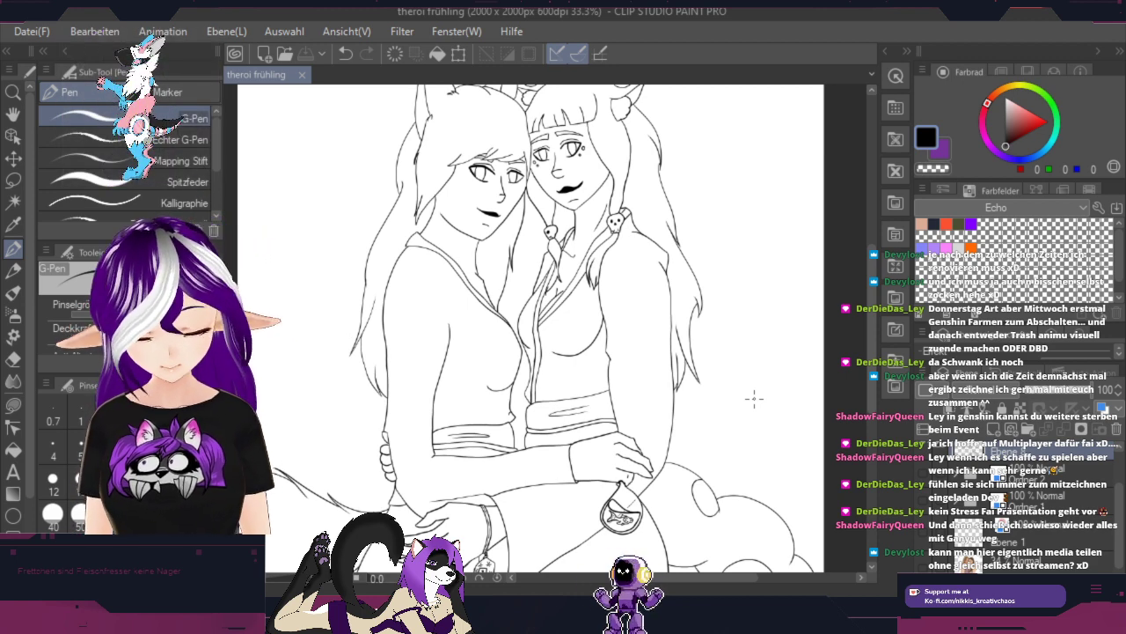
{"action": "key", "text": "space"}
{"action": "left_click_drag", "start_coordinate": [682, 160], "coordinate": [710, 211]}
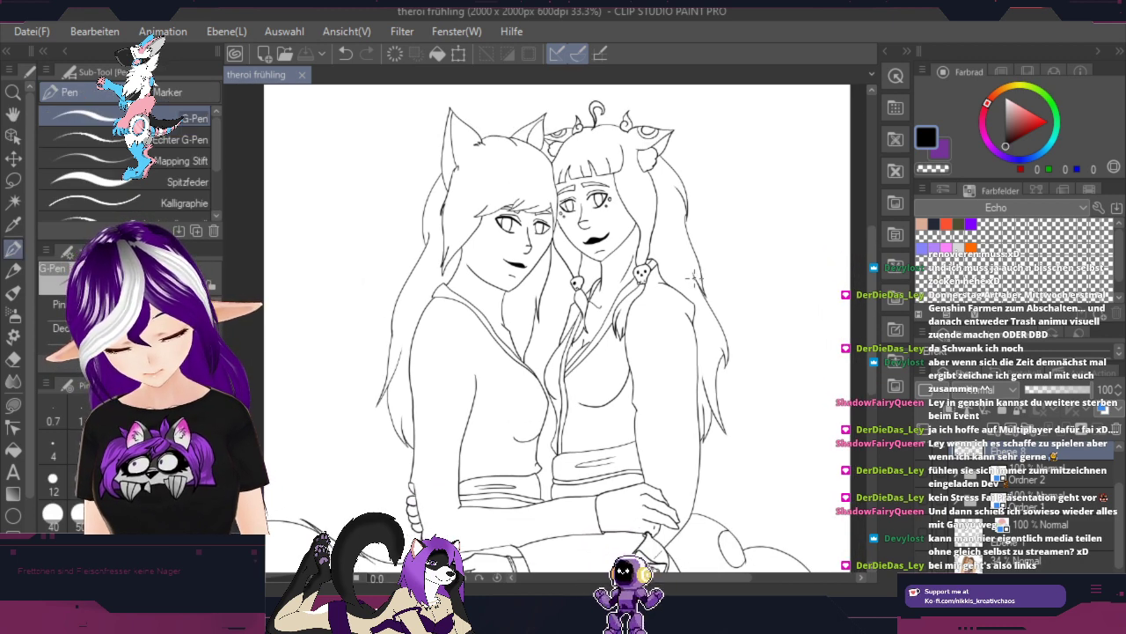
{"action": "scroll", "coordinate": [695, 279], "scroll_direction": "down", "scroll_amount": 1}
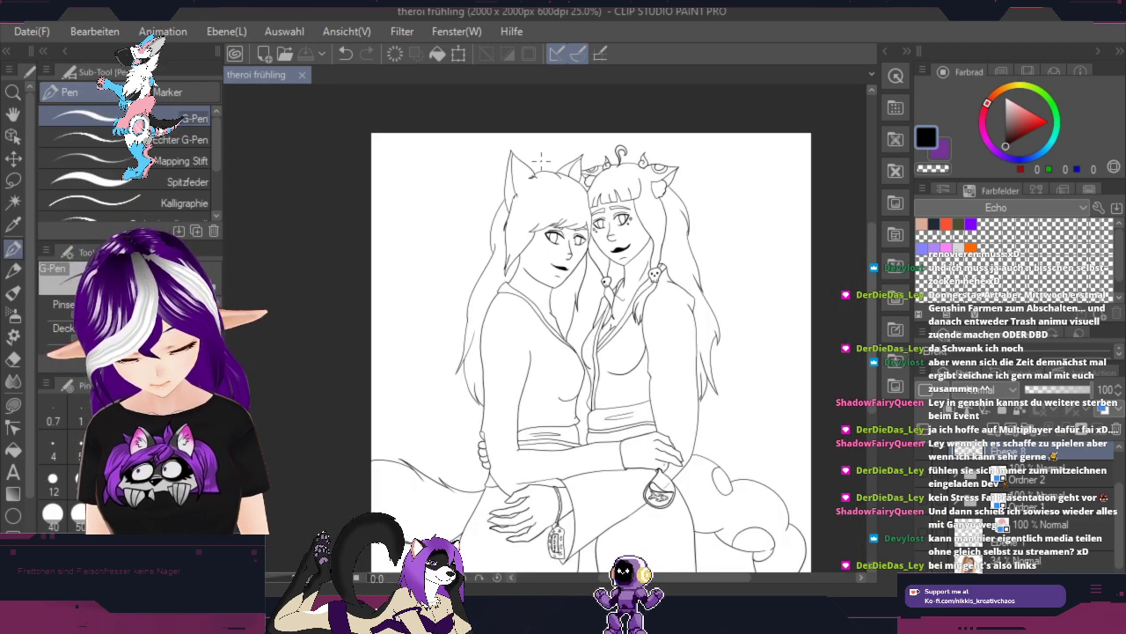
{"action": "key", "text": "space"}
{"action": "left_click_drag", "start_coordinate": [547, 154], "coordinate": [562, 201]}
Step: Try a curved connecting line near the tip of the wolf-eared figure's larger ear and erase the pointed end of its inner line
{"action": "scroll", "coordinate": [561, 201], "scroll_direction": "up", "scroll_amount": 4}
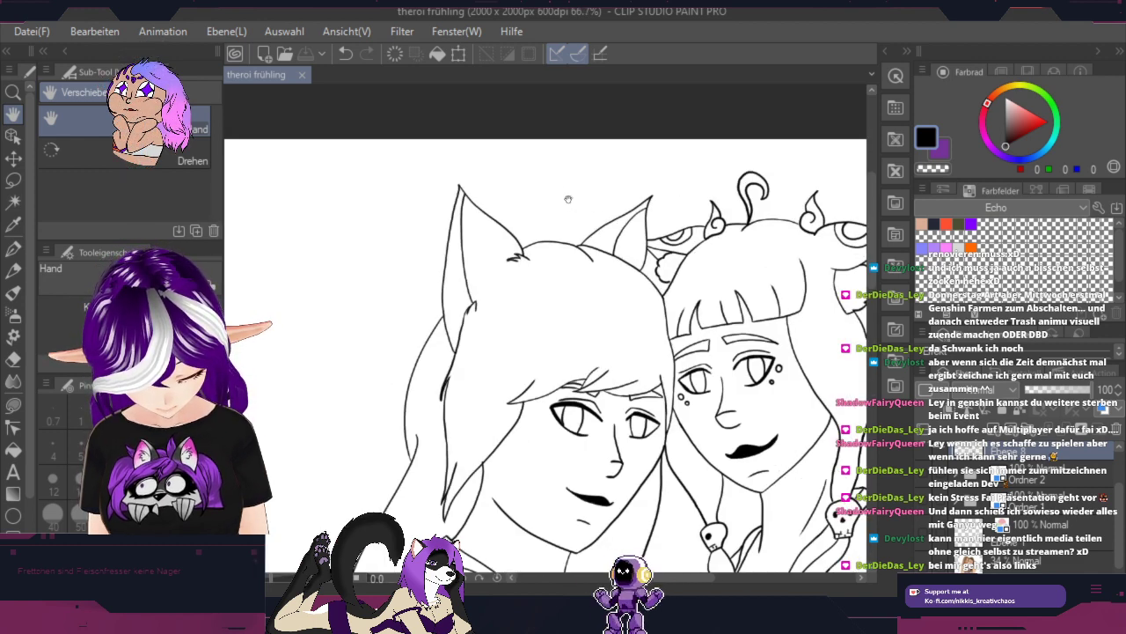
{"action": "scroll", "coordinate": [569, 199], "scroll_direction": "up", "scroll_amount": 1}
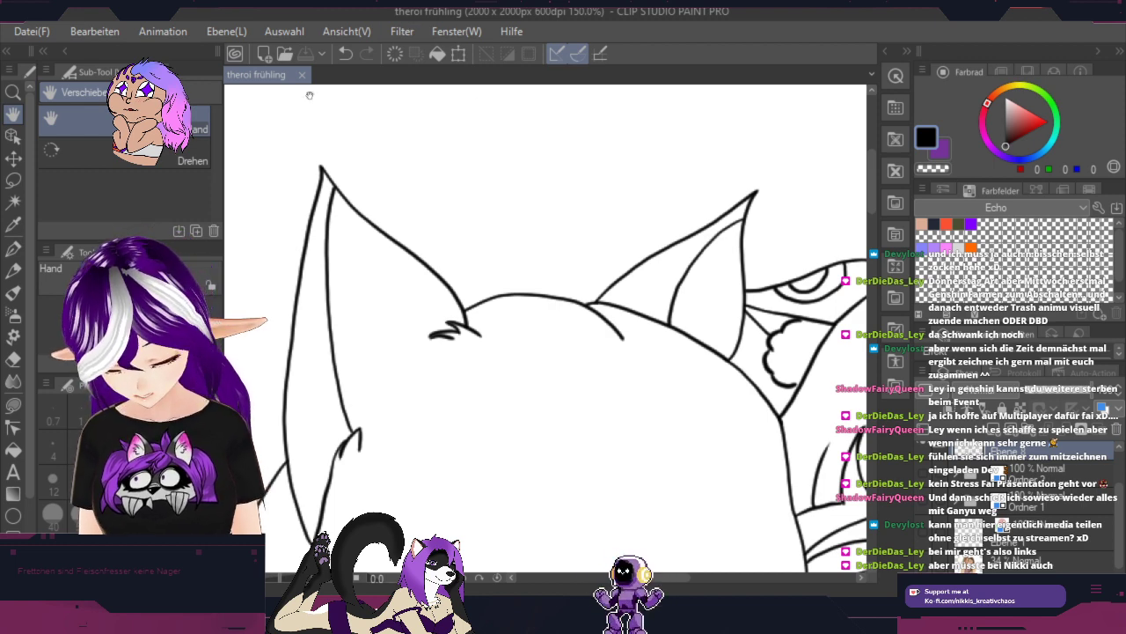
{"action": "key", "text": "shift+space"}
{"action": "left_click_drag", "start_coordinate": [576, 346], "coordinate": [593, 291]}
{"action": "scroll", "coordinate": [612, 411], "scroll_direction": "up", "scroll_amount": 1}
{"action": "scroll", "coordinate": [612, 411], "scroll_direction": "up", "scroll_amount": 2}
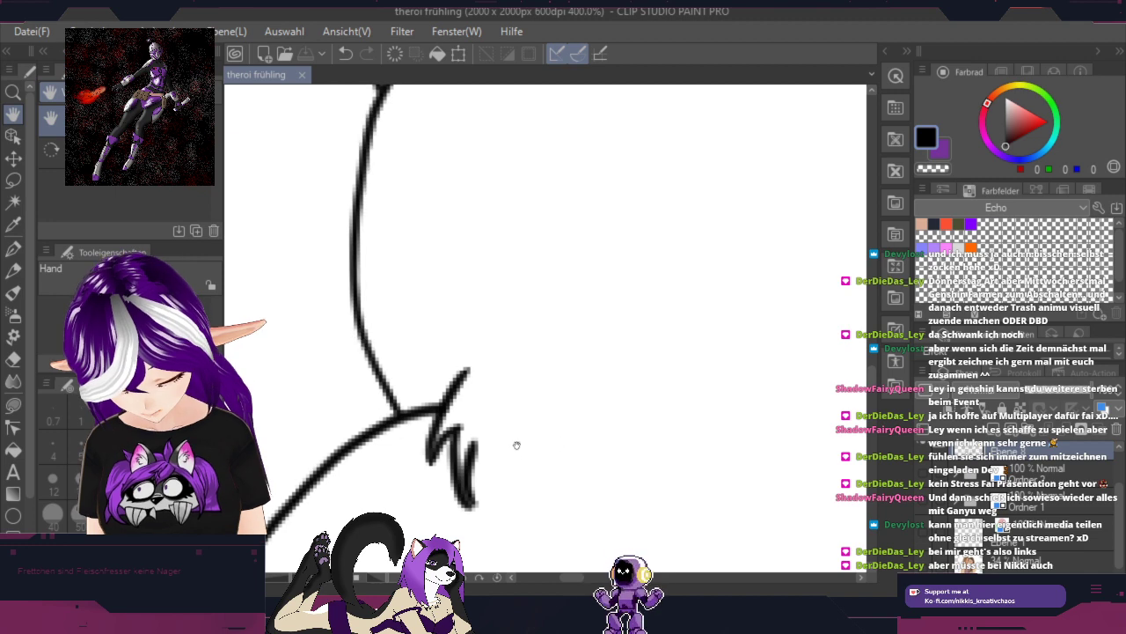
{"action": "left_click_drag", "start_coordinate": [516, 446], "coordinate": [768, 80]}
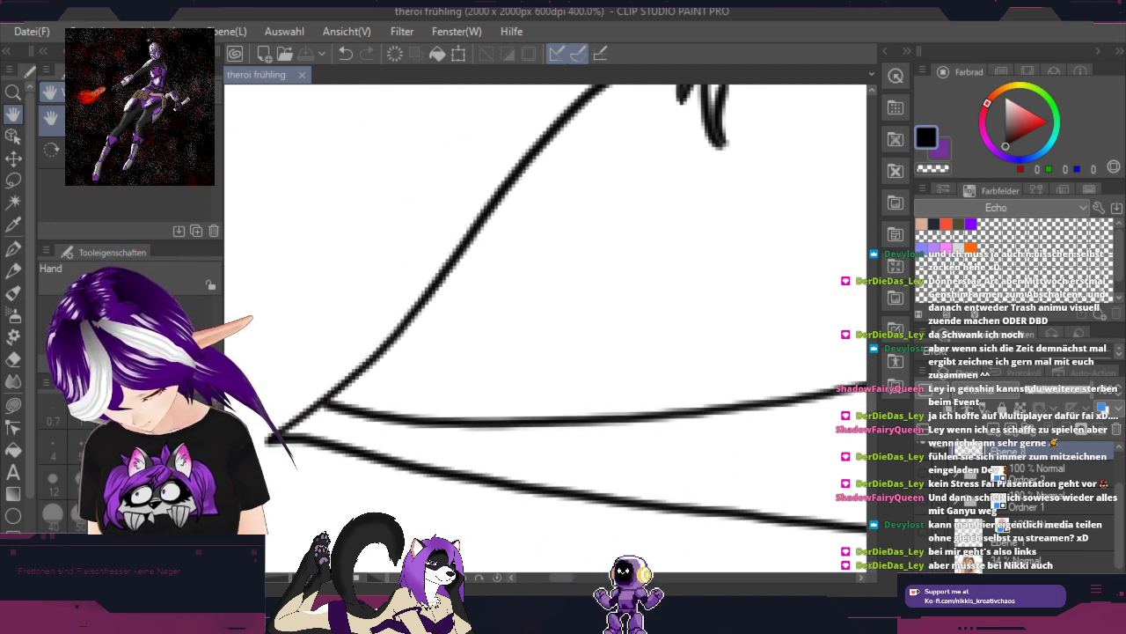
{"action": "key", "text": "p"}
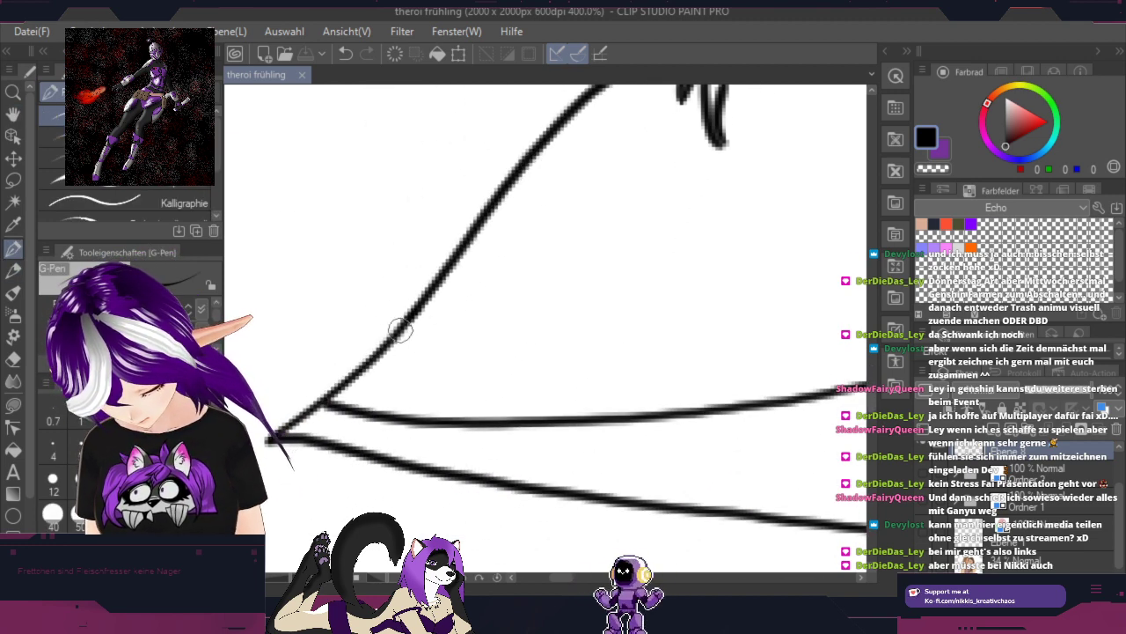
{"action": "mouse_move", "coordinate": [391, 345]}
{"action": "left_mouse_down"}
{"action": "mouse_move", "coordinate": [390, 390]}
{"action": "mouse_move", "coordinate": [427, 419]}
{"action": "left_mouse_up"}
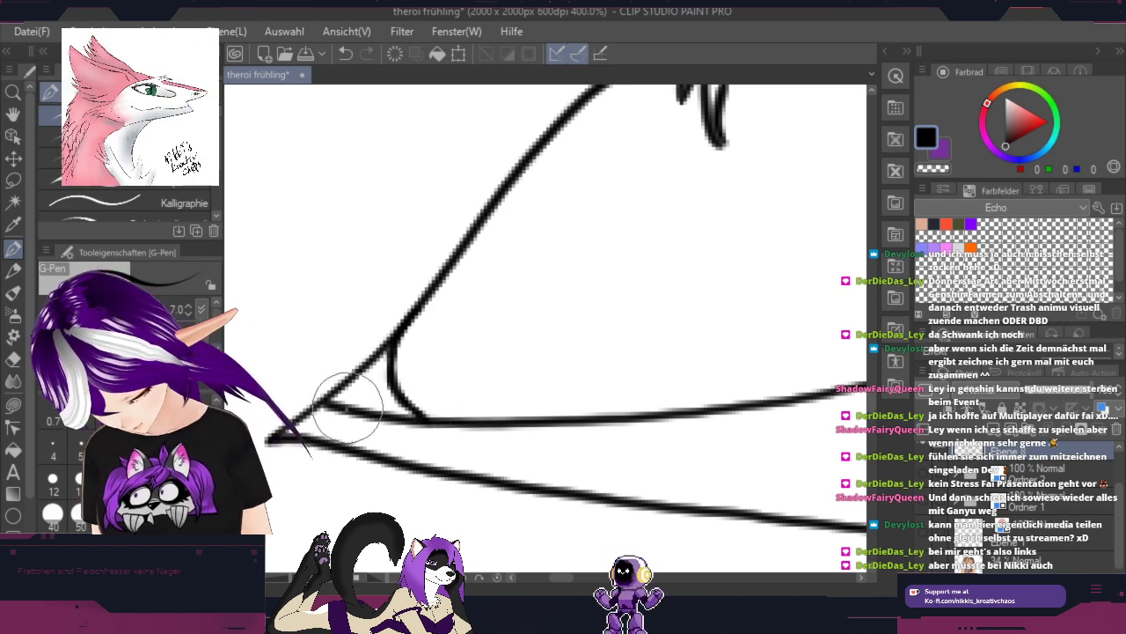
{"action": "mouse_move", "coordinate": [350, 410]}
{"action": "left_mouse_down"}
{"action": "mouse_move", "coordinate": [399, 430]}
{"action": "mouse_move", "coordinate": [354, 413]}
{"action": "mouse_move", "coordinate": [414, 429]}
{"action": "left_mouse_up"}
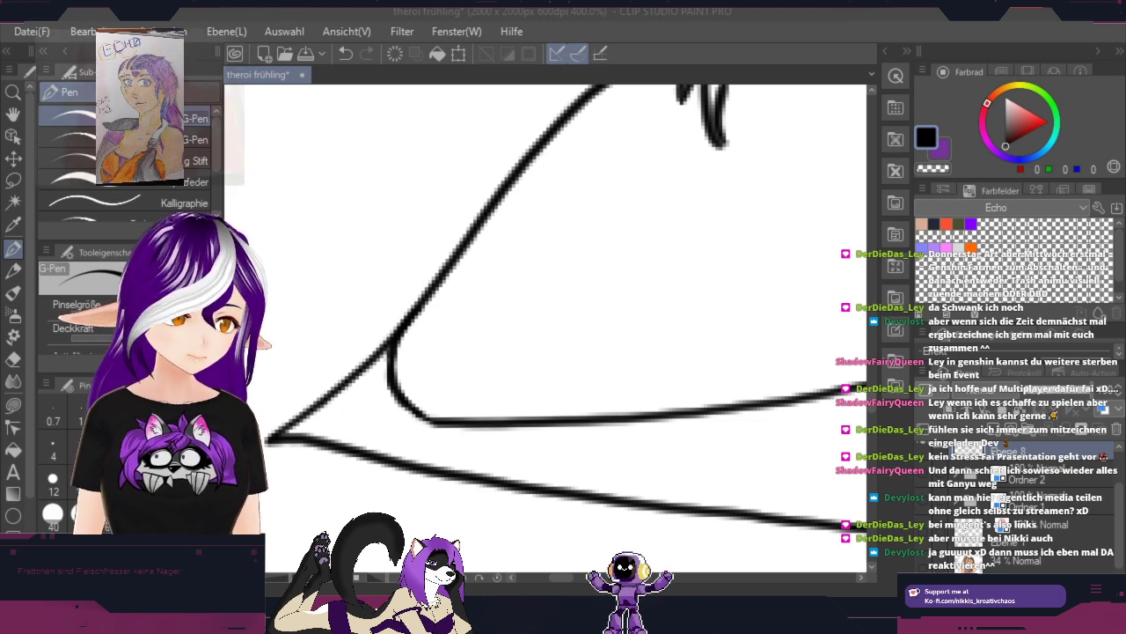
Step: Erase the entire inner line of the wolf-eared figure's larger ear from the tip down to the lower fur tuft
{"action": "left_click", "coordinate": [651, 19]}
{"action": "left_click_drag", "start_coordinate": [788, 146], "coordinate": [609, 433]}
{"action": "scroll", "coordinate": [609, 433], "scroll_direction": "down", "scroll_amount": 3}
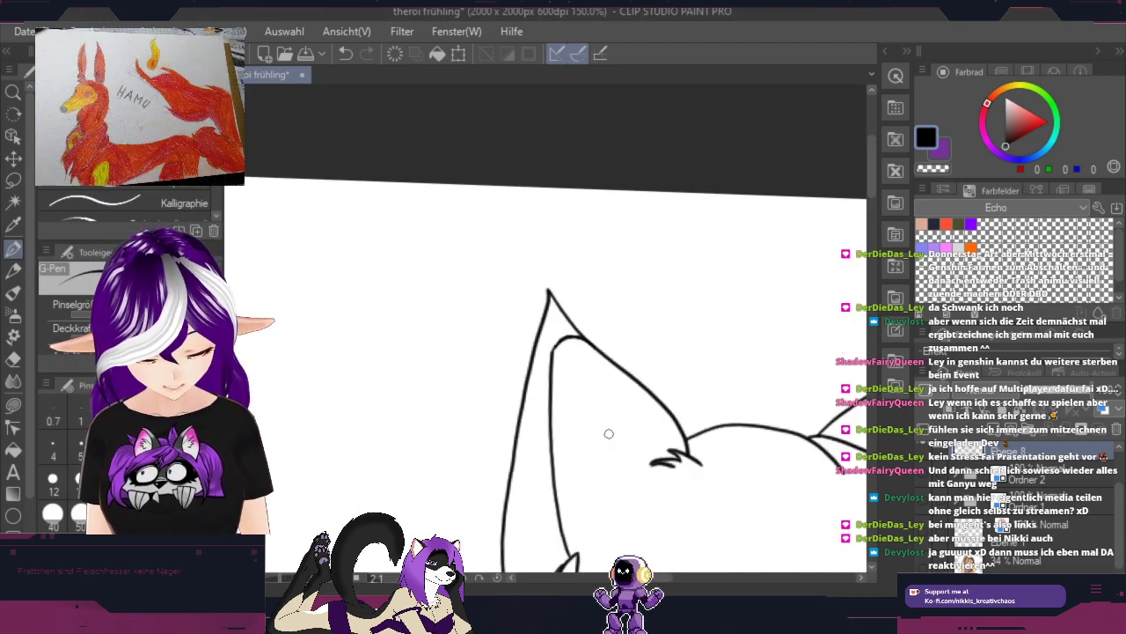
{"action": "key", "text": "space"}
{"action": "left_click_drag", "start_coordinate": [786, 467], "coordinate": [756, 270]}
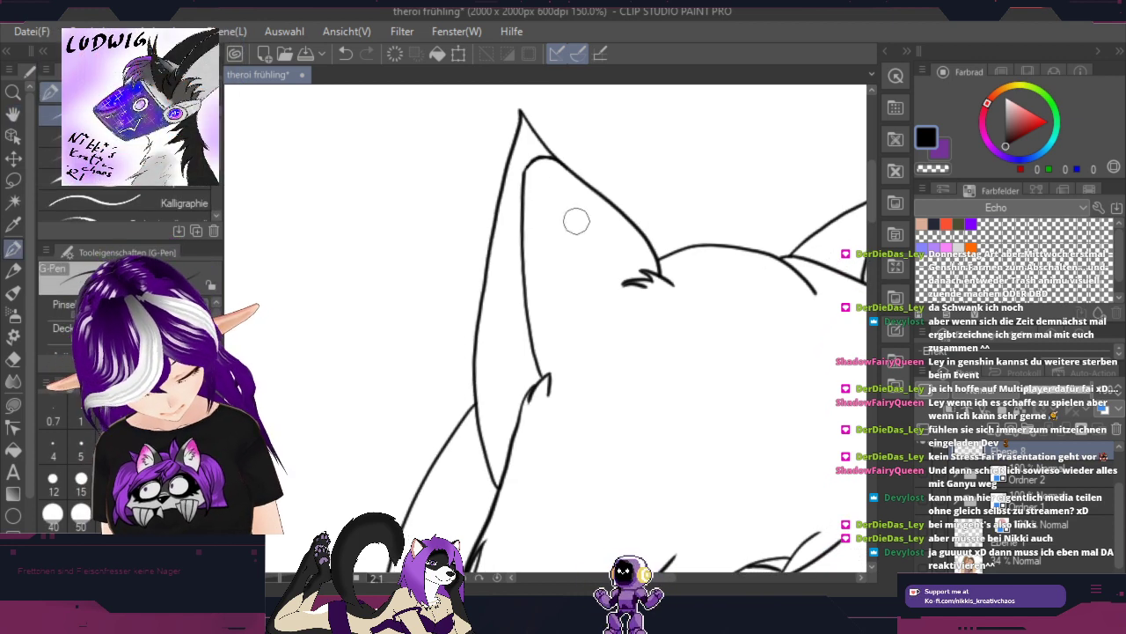
{"action": "mouse_move", "coordinate": [528, 178]}
{"action": "left_mouse_down"}
{"action": "mouse_move", "coordinate": [543, 161]}
{"action": "mouse_move", "coordinate": [522, 264]}
{"action": "mouse_move", "coordinate": [541, 368]}
{"action": "left_mouse_up"}
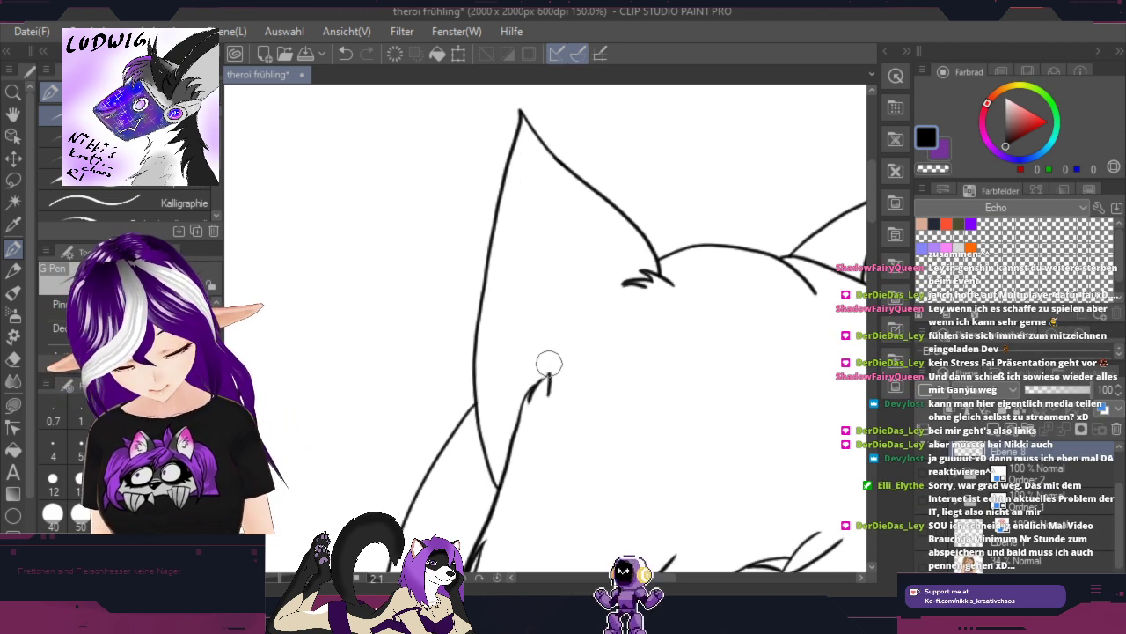
Step: Try several new inner-ear lines from the ear's outer edge toward the upper fur tuft, undoing each attempt
{"action": "left_click_drag", "start_coordinate": [771, 382], "coordinate": [650, 101]}
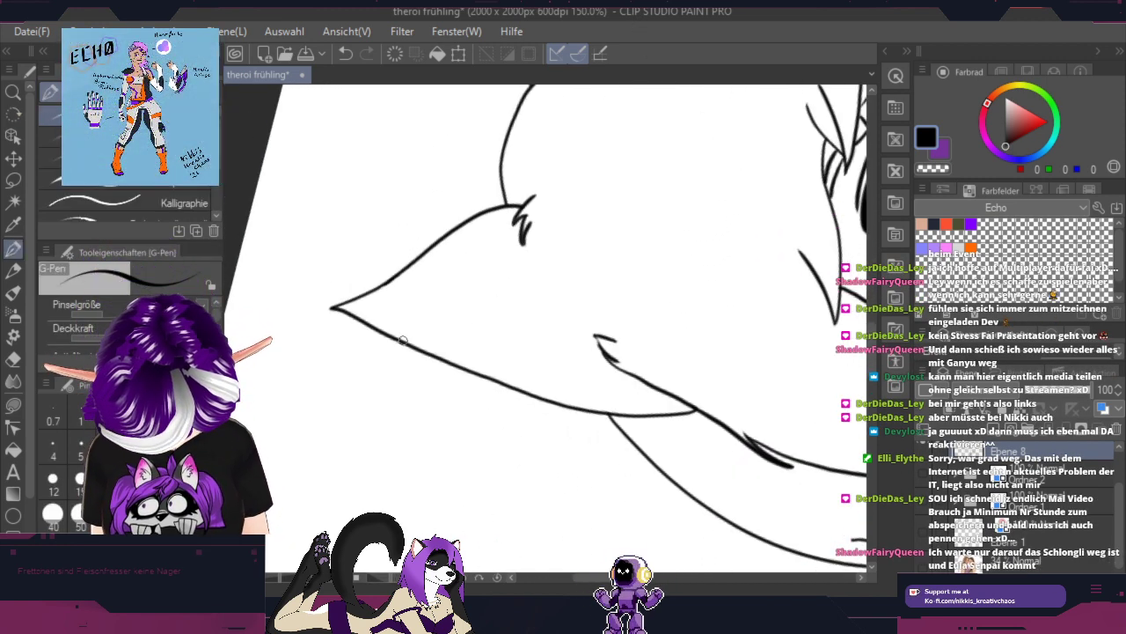
{"action": "left_click_drag", "start_coordinate": [403, 340], "coordinate": [420, 314]}
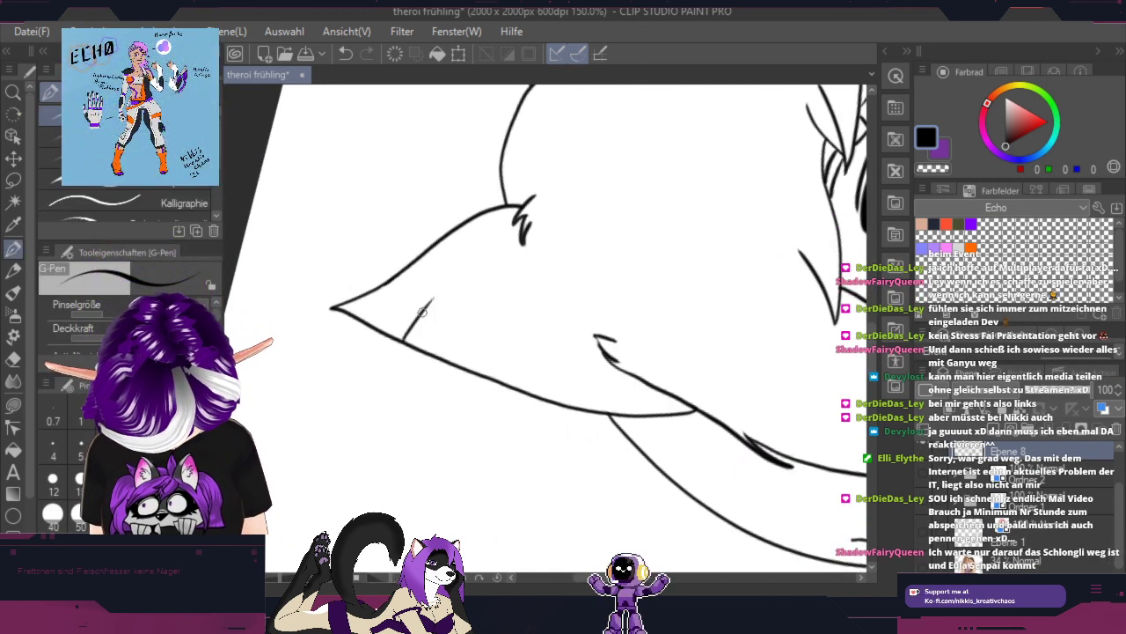
{"action": "left_click", "coordinate": [345, 53]}
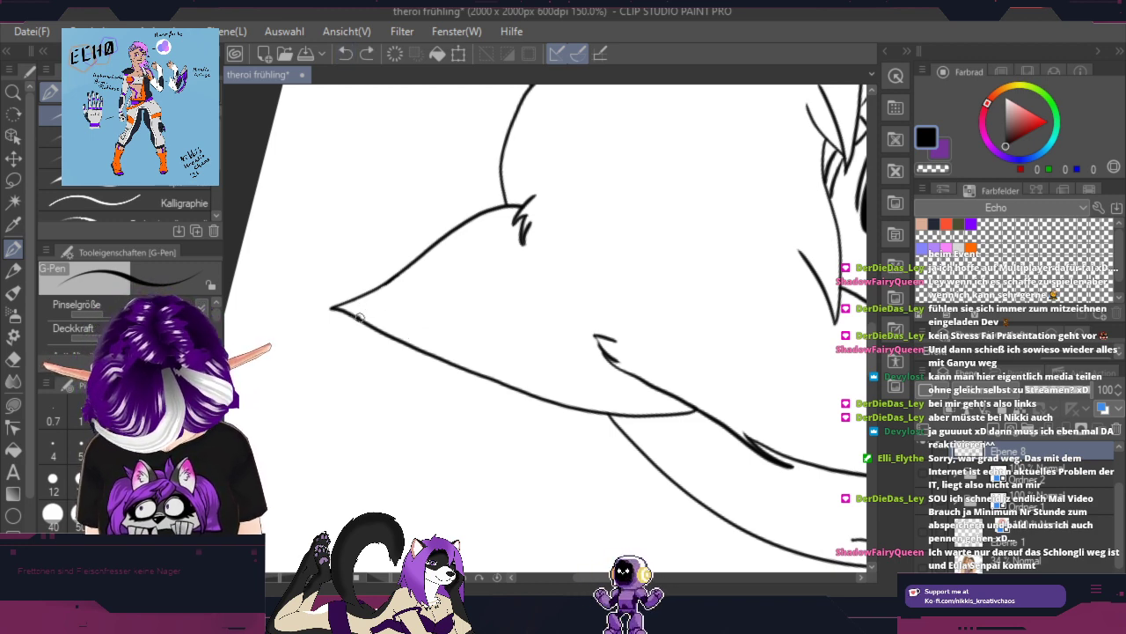
{"action": "mouse_move", "coordinate": [356, 316]}
{"action": "left_mouse_down"}
{"action": "mouse_move", "coordinate": [420, 297]}
{"action": "mouse_move", "coordinate": [528, 217]}
{"action": "left_mouse_up"}
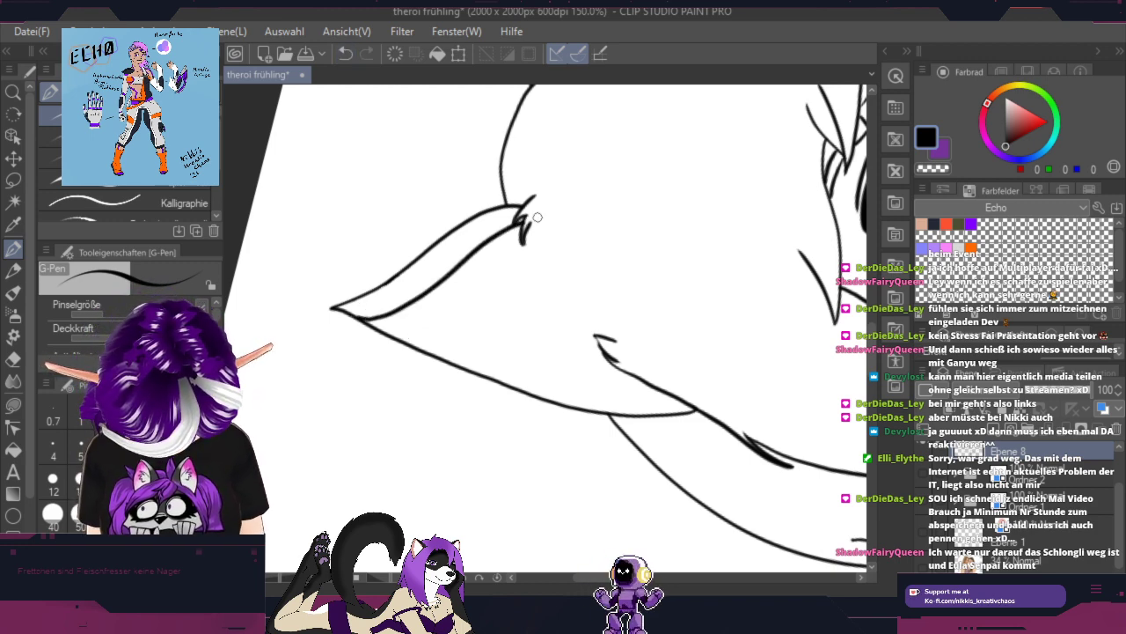
{"action": "key", "text": "r"}
{"action": "left_click_drag", "start_coordinate": [711, 243], "coordinate": [670, 468]}
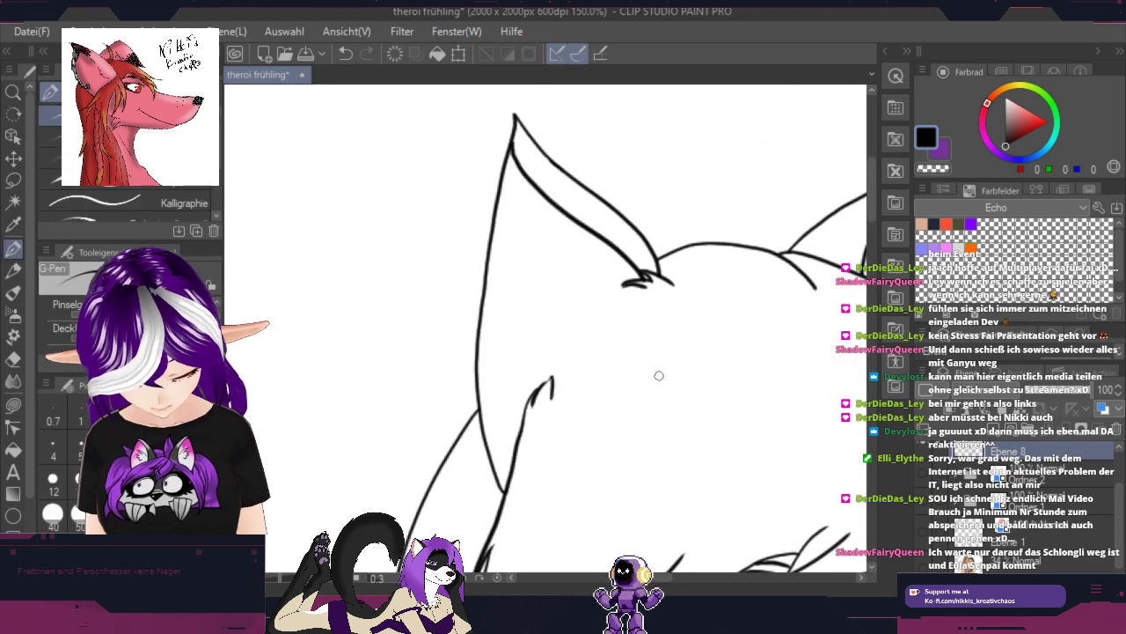
{"action": "left_click", "coordinate": [344, 54]}
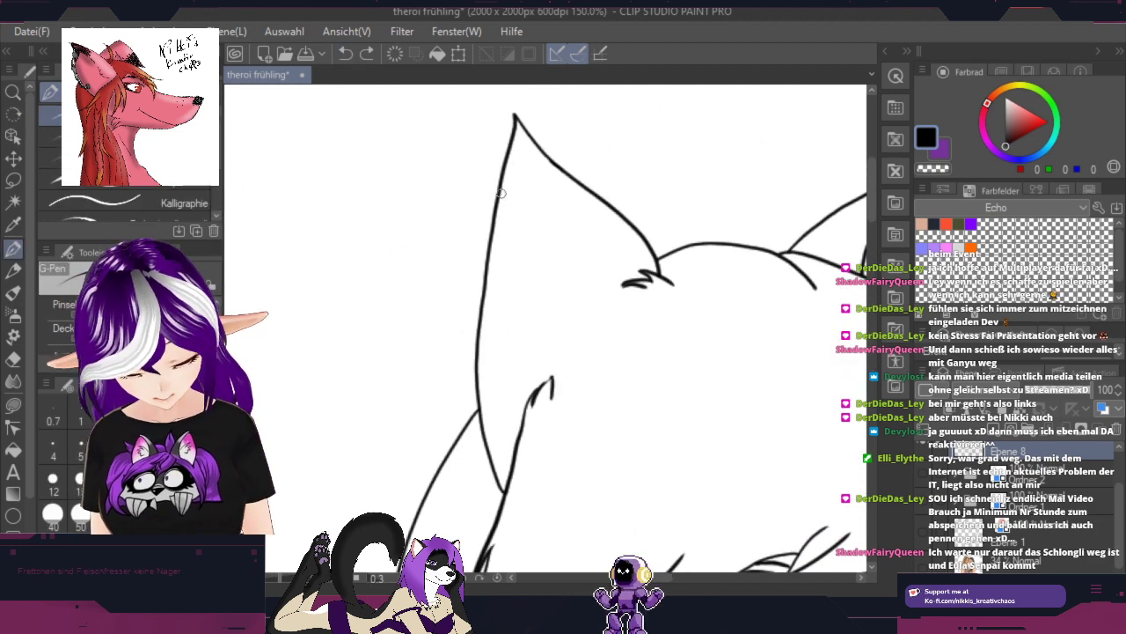
{"action": "mouse_move", "coordinate": [495, 220]}
{"action": "left_mouse_down"}
{"action": "mouse_move", "coordinate": [514, 185]}
{"action": "mouse_move", "coordinate": [539, 186]}
{"action": "mouse_move", "coordinate": [646, 276]}
{"action": "left_mouse_up"}
{"action": "left_click", "coordinate": [350, 55]}
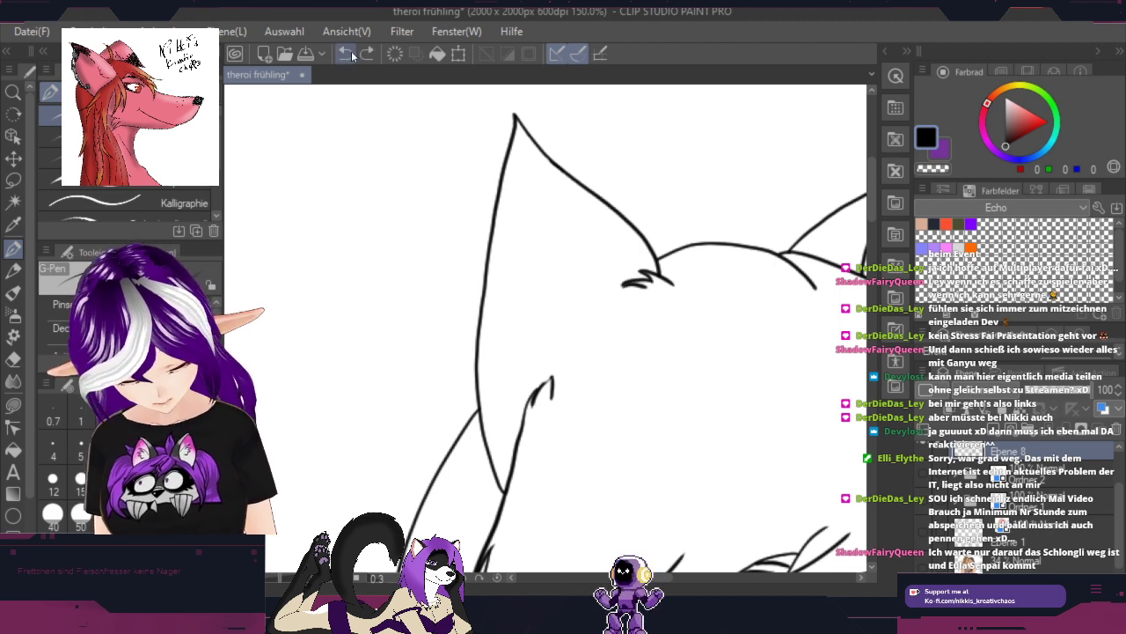
Step: Ink a new inner-ear line from the upper fur tuft toward the ear tip, bending it back to meet the outer edge
{"action": "key", "text": "r"}
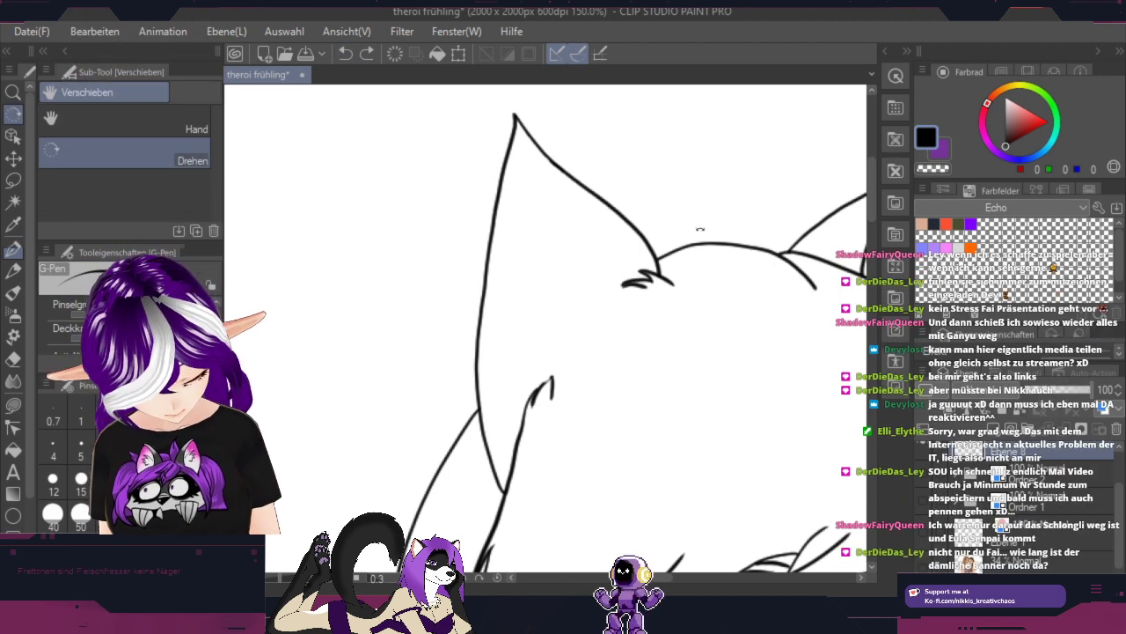
{"action": "left_click_drag", "start_coordinate": [702, 228], "coordinate": [576, 431]}
{"action": "key", "text": "p"}
{"action": "scroll", "coordinate": [631, 397], "scroll_direction": "up", "scroll_amount": 3}
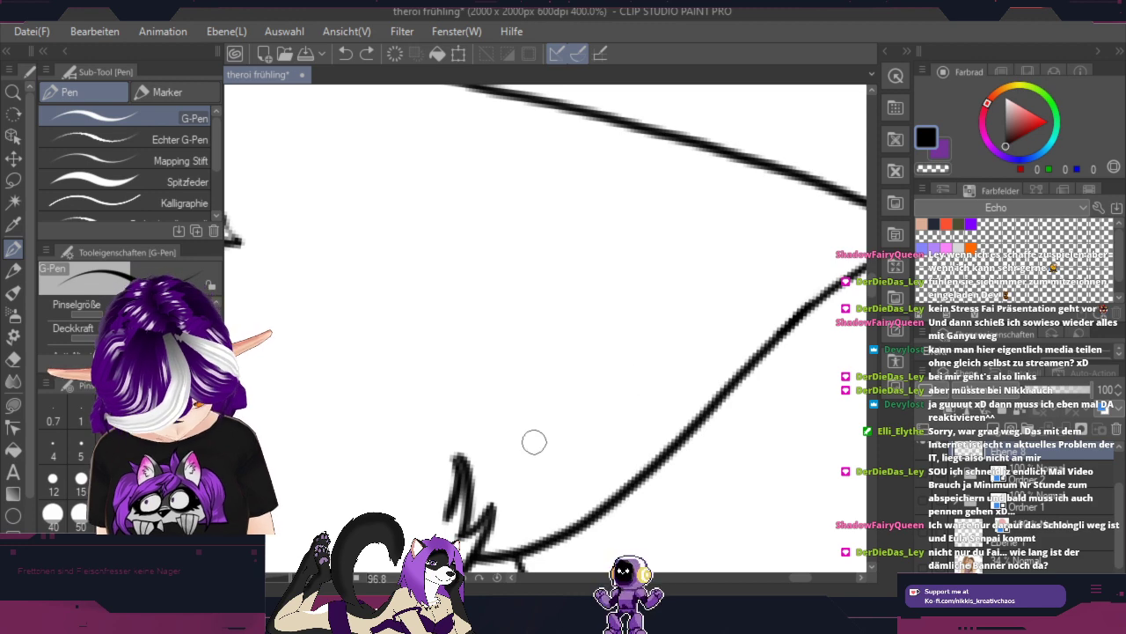
{"action": "mouse_move", "coordinate": [468, 483]}
{"action": "left_mouse_down"}
{"action": "mouse_move", "coordinate": [753, 262]}
{"action": "mouse_move", "coordinate": [746, 232]}
{"action": "mouse_move", "coordinate": [711, 189]}
{"action": "mouse_move", "coordinate": [651, 149]}
{"action": "mouse_move", "coordinate": [528, 102]}
{"action": "left_mouse_up"}
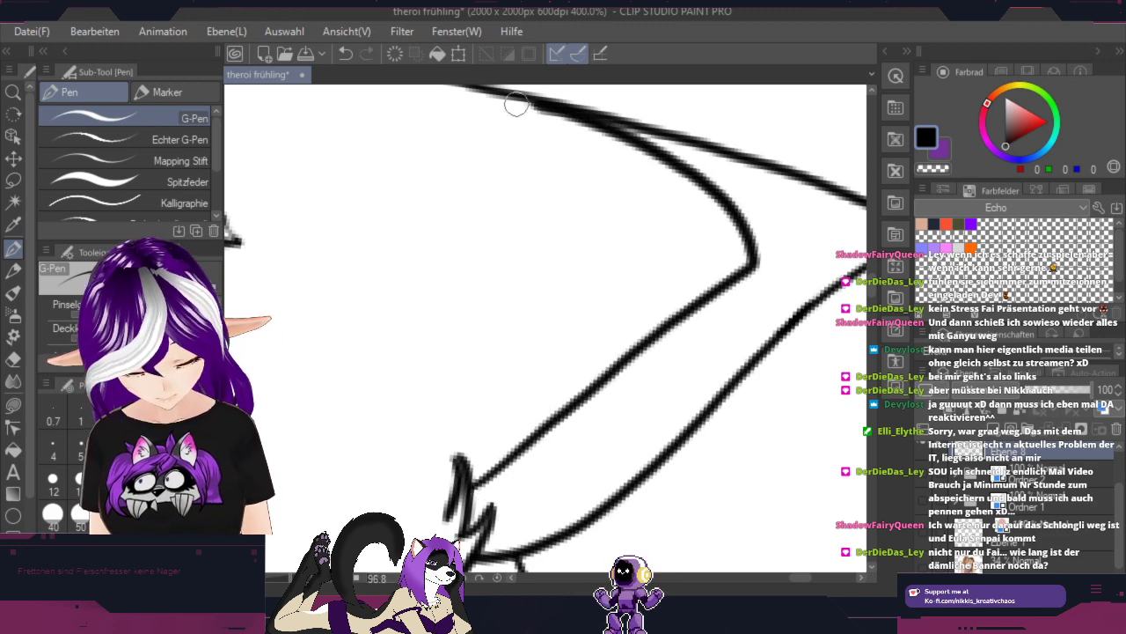
Step: Check the larger ear's new inner line, the second ear and both figures' fringes and eyes
{"action": "scroll", "coordinate": [737, 398], "scroll_direction": "down", "scroll_amount": 4}
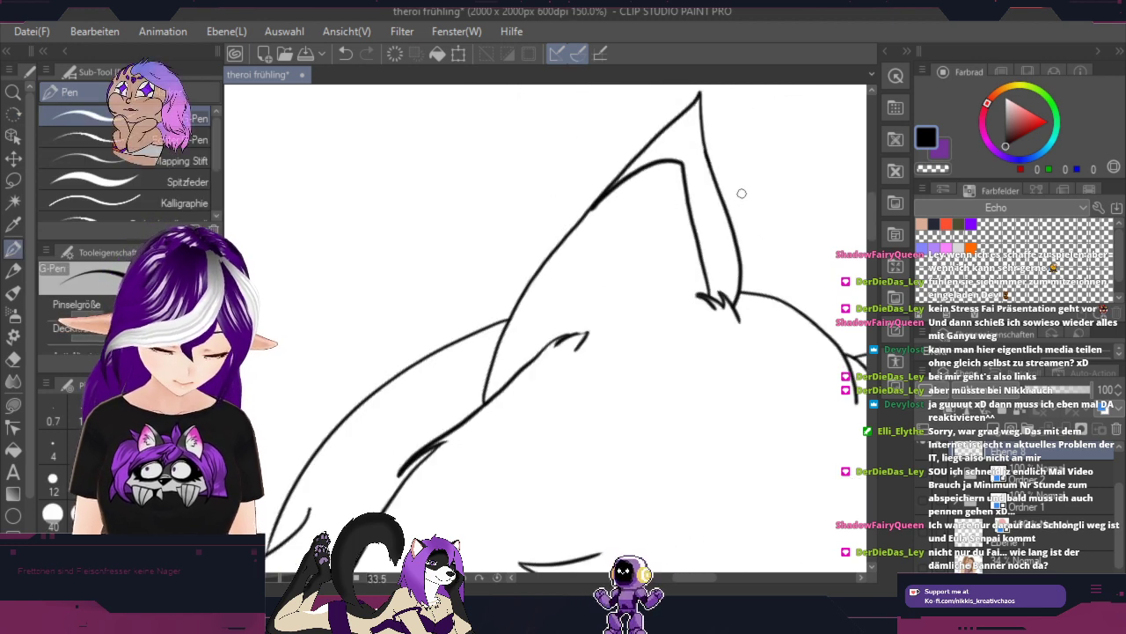
{"action": "left_click_drag", "start_coordinate": [779, 409], "coordinate": [486, 452]}
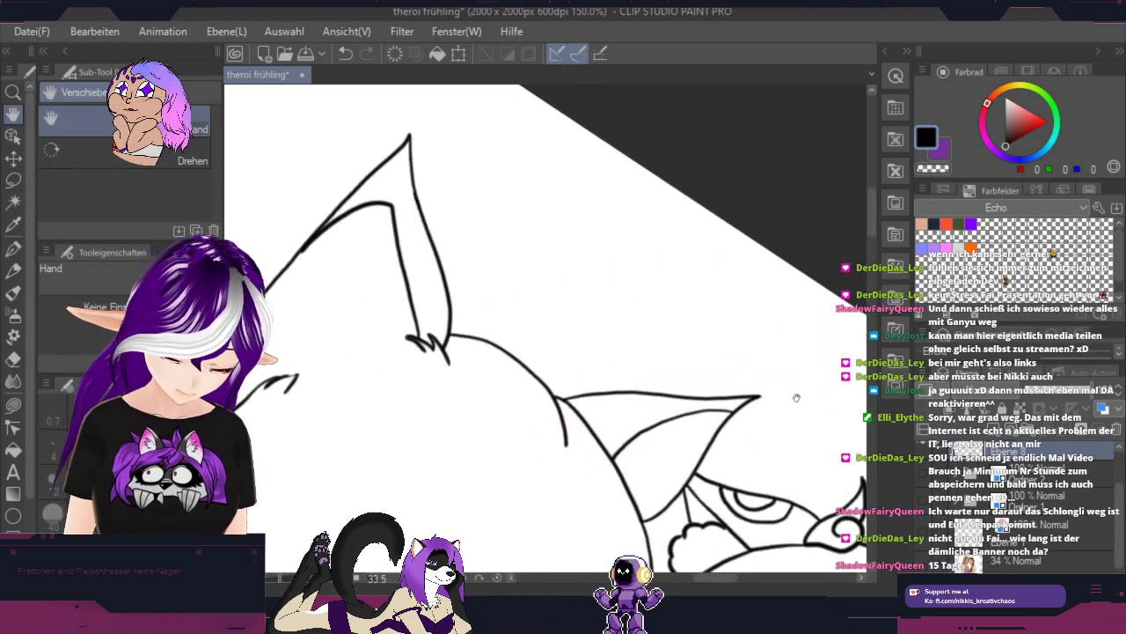
{"action": "left_click_drag", "start_coordinate": [734, 432], "coordinate": [806, 297]}
{"action": "left_click_drag", "start_coordinate": [666, 383], "coordinate": [655, 146]}
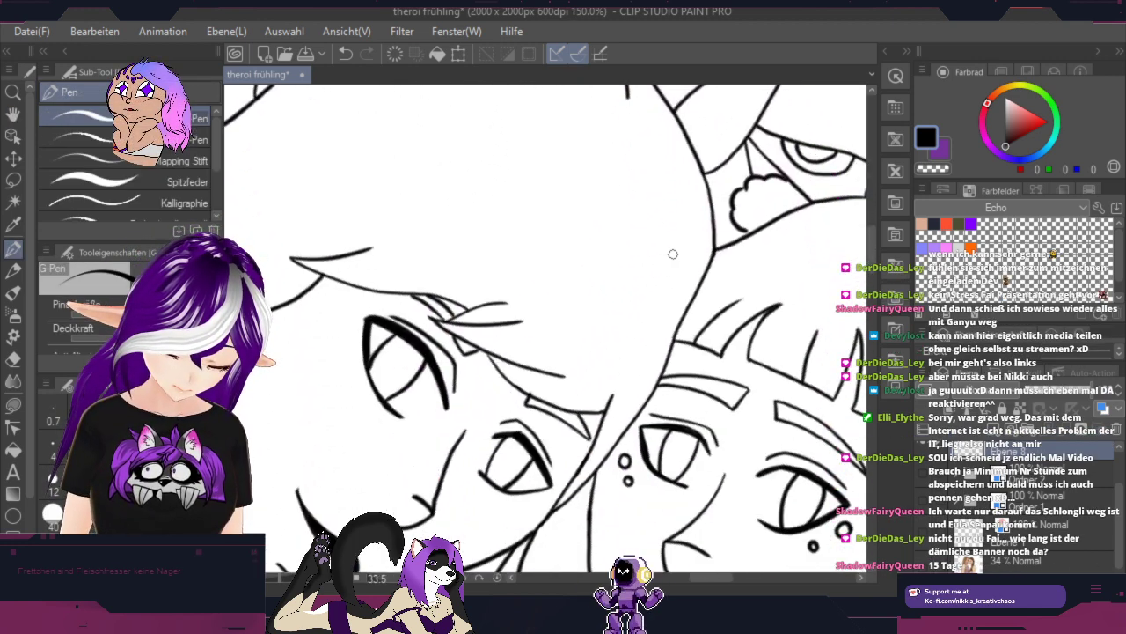
Step: Look over the line art of both figures' torsos, sleeves, hands and hanging accessories, then their faces and hair
{"action": "scroll", "coordinate": [674, 254], "scroll_direction": "down", "scroll_amount": 2}
{"action": "scroll", "coordinate": [673, 254], "scroll_direction": "down", "scroll_amount": 1}
{"action": "left_click_drag", "start_coordinate": [761, 457], "coordinate": [798, 325]}
{"action": "left_click_drag", "start_coordinate": [821, 453], "coordinate": [791, 251]}
{"action": "left_click_drag", "start_coordinate": [754, 394], "coordinate": [766, 294]}
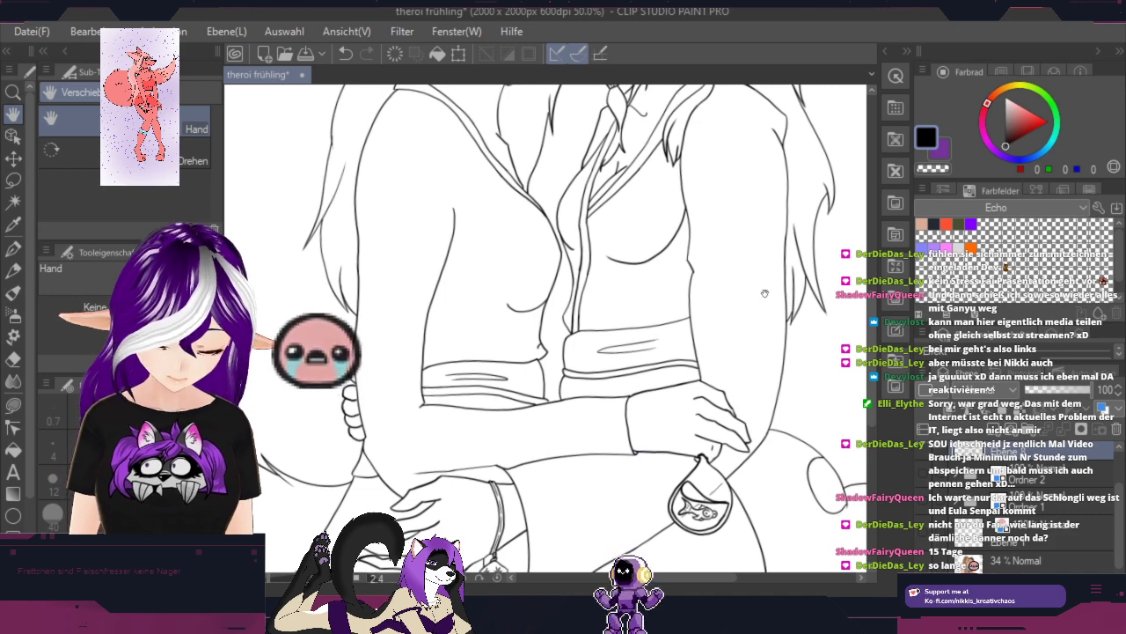
{"action": "mouse_move", "coordinate": [764, 480]}
{"action": "left_mouse_down"}
{"action": "mouse_move", "coordinate": [797, 340]}
{"action": "mouse_move", "coordinate": [805, 240]}
{"action": "mouse_move", "coordinate": [747, 424]}
{"action": "left_mouse_up"}
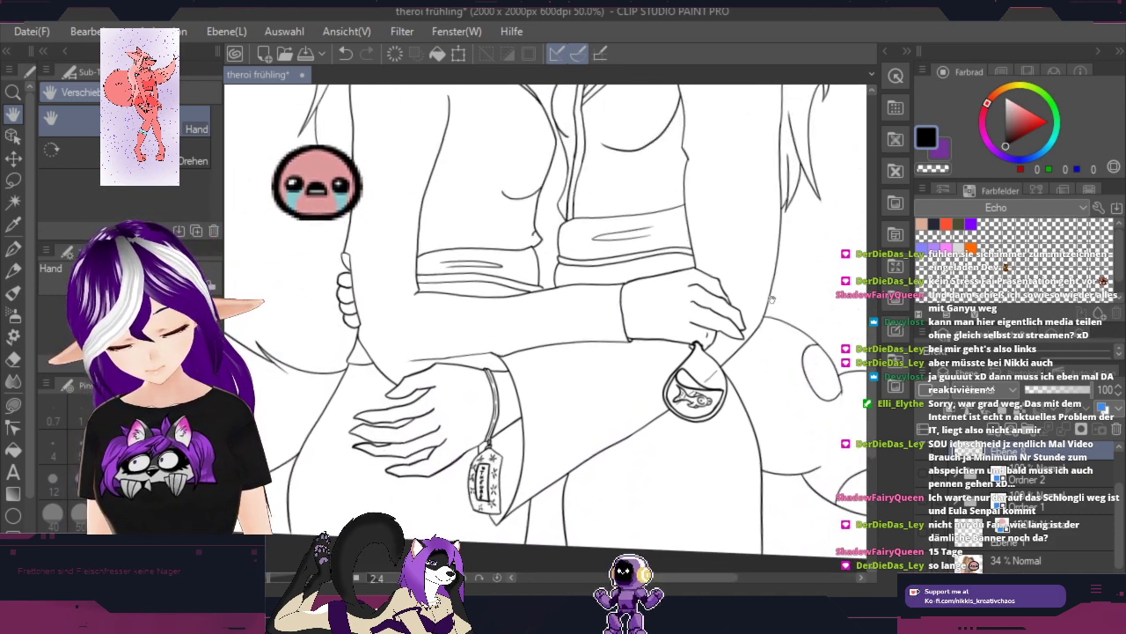
{"action": "left_click_drag", "start_coordinate": [769, 266], "coordinate": [727, 428]}
{"action": "left_click_drag", "start_coordinate": [739, 341], "coordinate": [731, 452]}
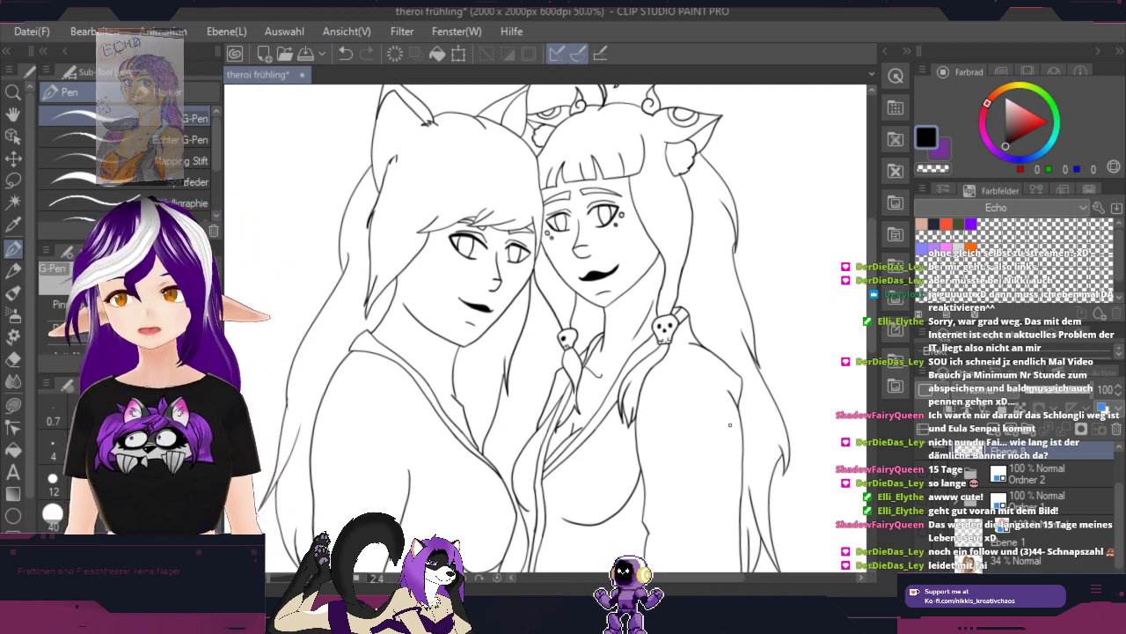
Step: Examine the goldfish bag hanging from the hand up close, then the surrounding hands and robes
{"action": "scroll", "coordinate": [733, 328], "scroll_direction": "down", "scroll_amount": 10}
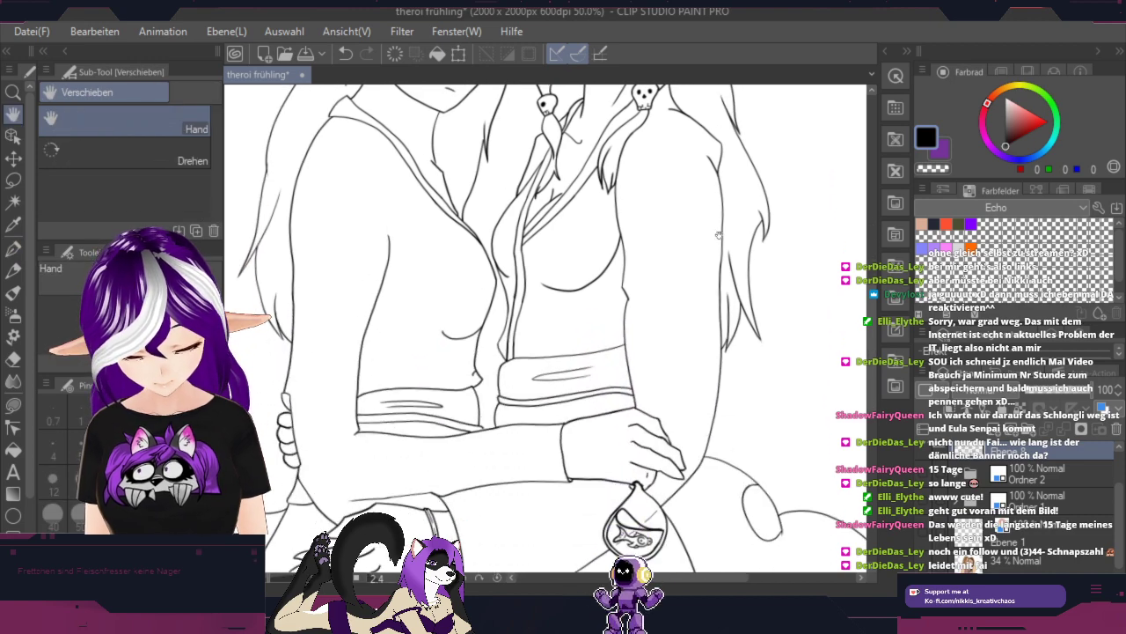
{"action": "scroll", "coordinate": [605, 392], "scroll_direction": "up", "scroll_amount": 8}
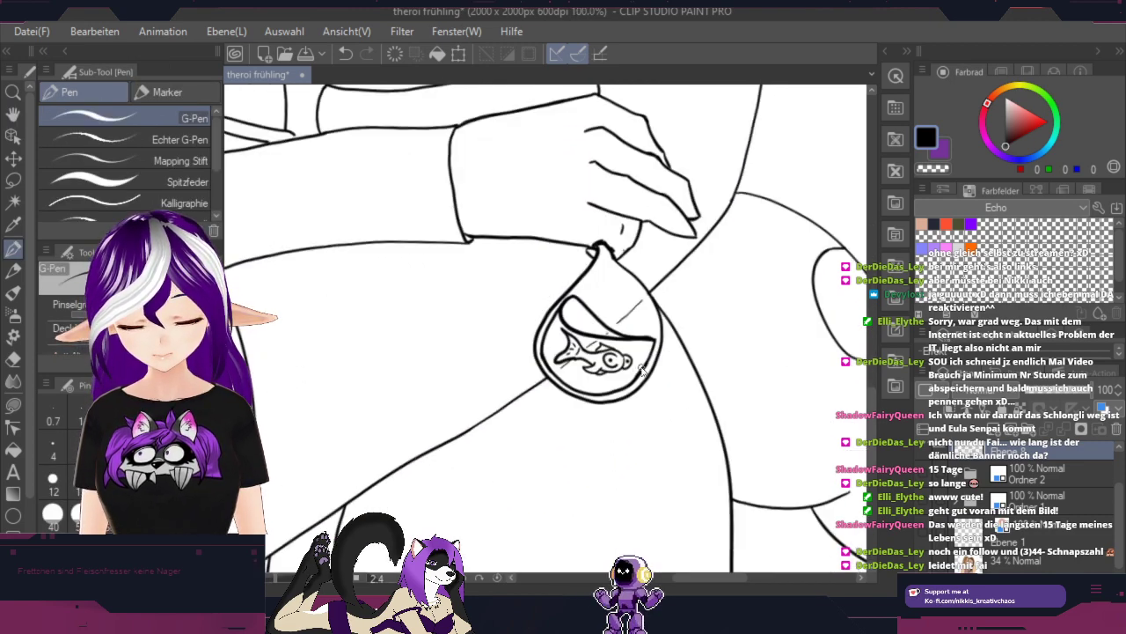
{"action": "left_click_drag", "start_coordinate": [559, 411], "coordinate": [784, 444]}
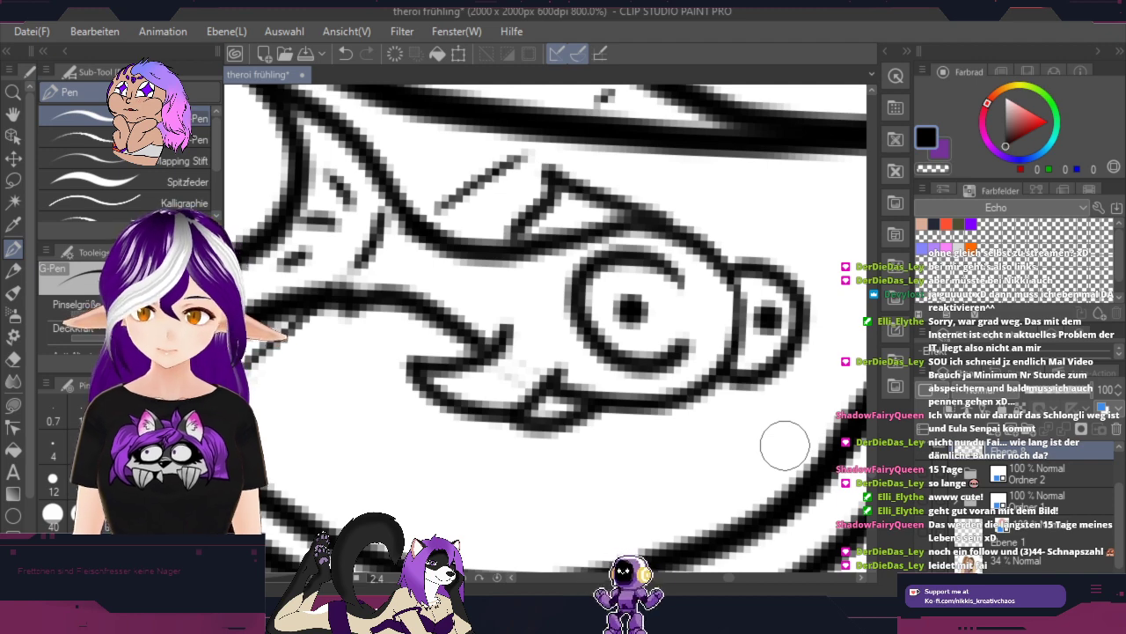
{"action": "scroll", "coordinate": [785, 445], "scroll_direction": "down", "scroll_amount": 9}
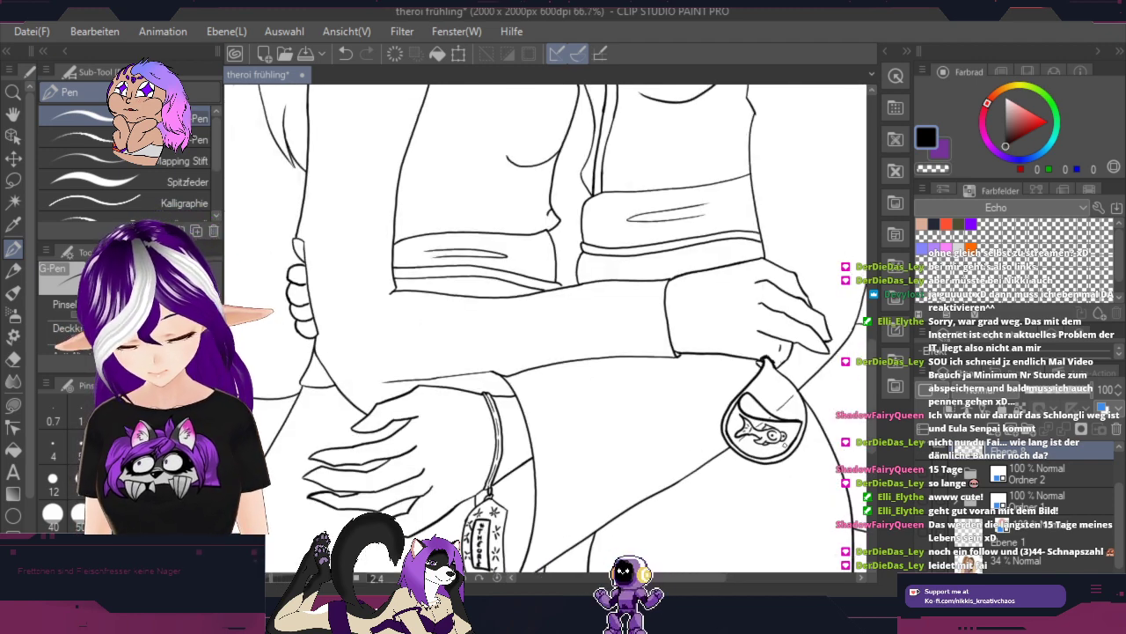
{"action": "left_click_drag", "start_coordinate": [785, 445], "coordinate": [644, 454]}
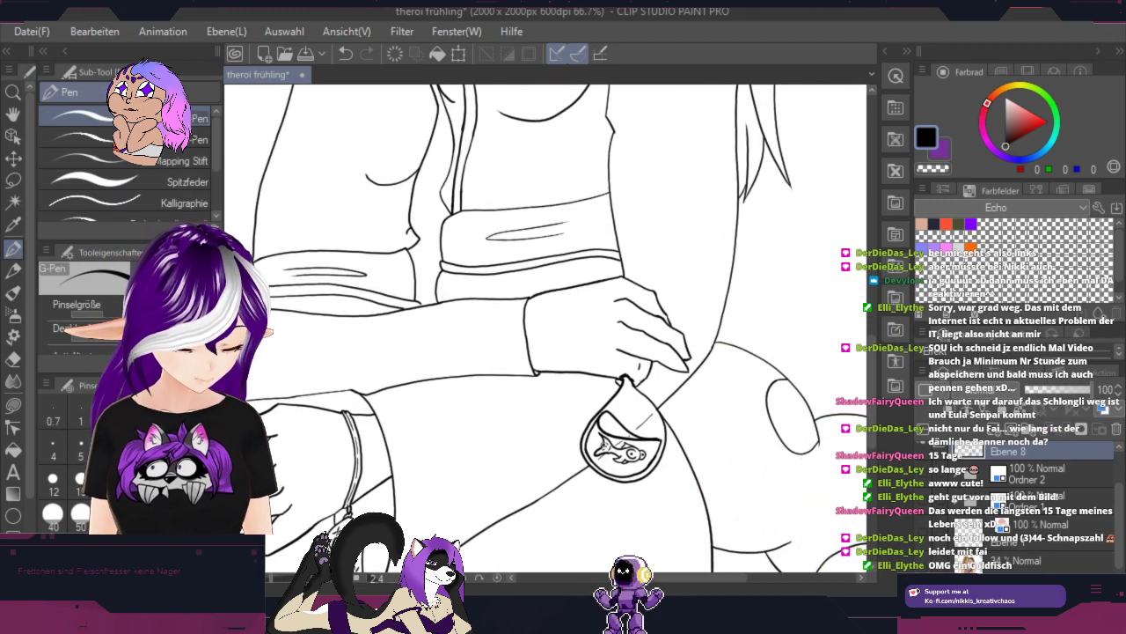
{"action": "scroll", "coordinate": [621, 445], "scroll_direction": "down", "scroll_amount": 2}
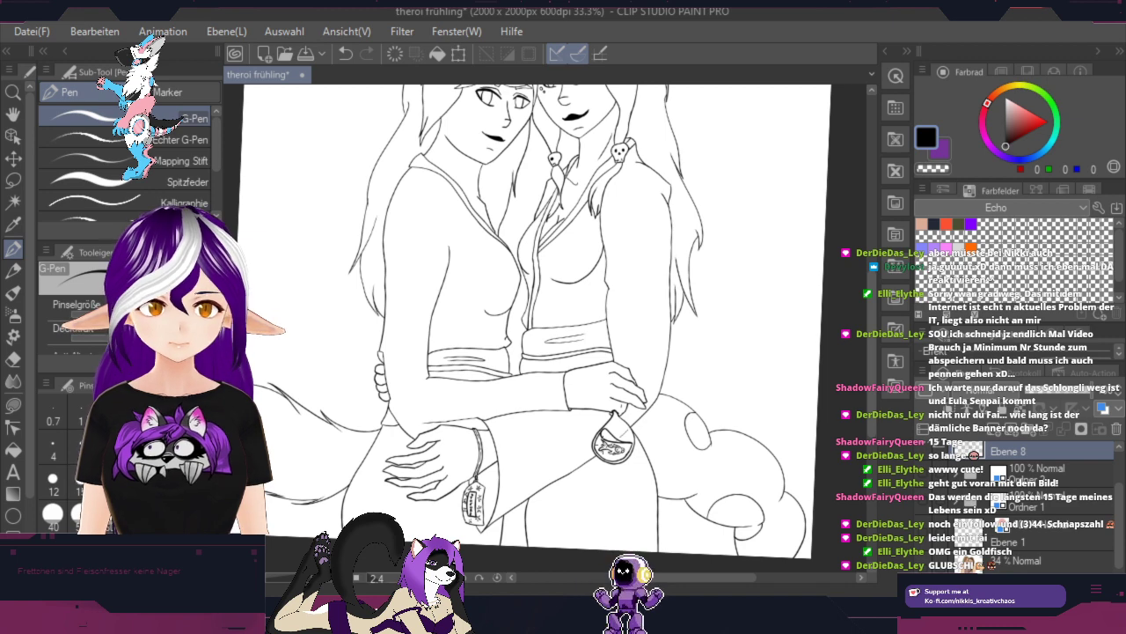
{"action": "scroll", "coordinate": [649, 428], "scroll_direction": "up", "scroll_amount": 1}
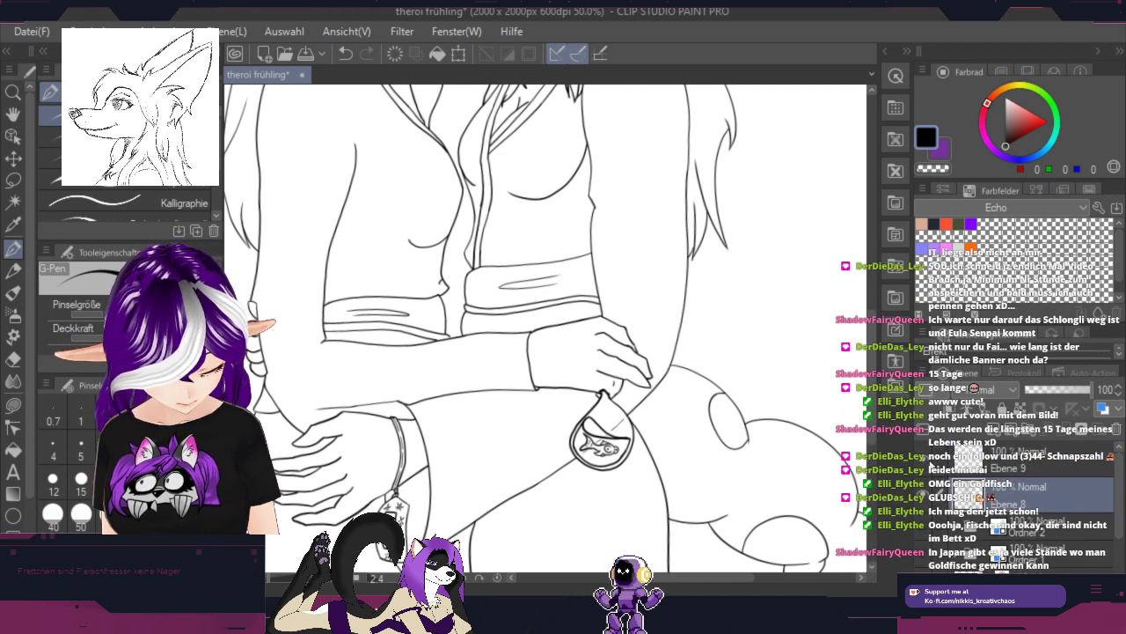
Step: Place layer Ebene 9 below the line art layer Ebene 8 and make Ebene 9 the active layer
{"action": "left_click", "coordinate": [1041, 451]}
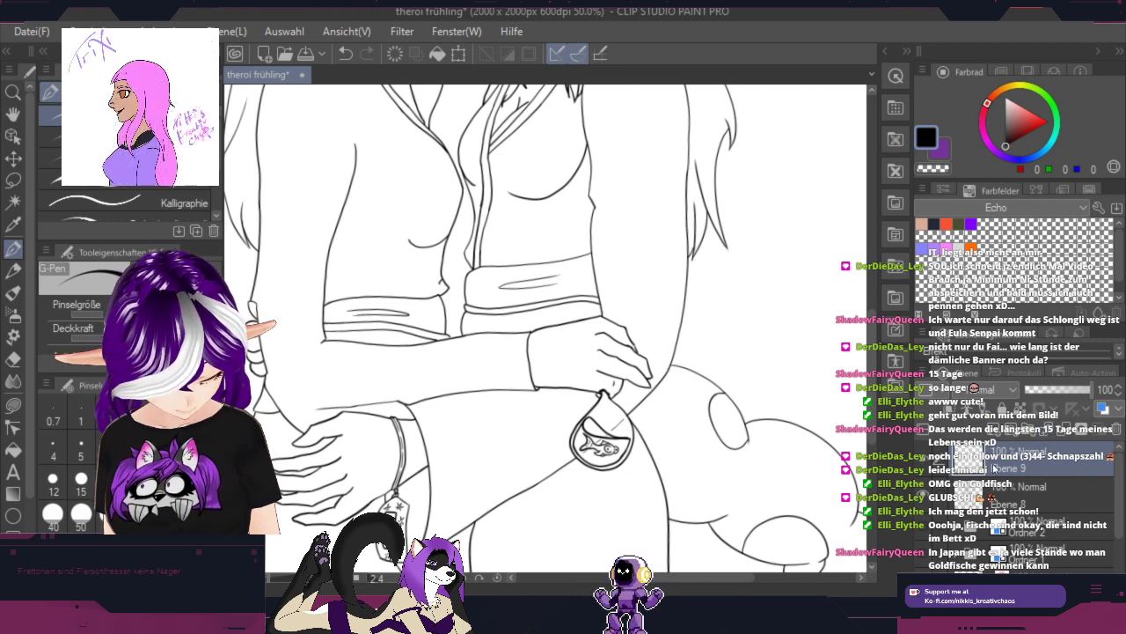
{"action": "left_click_drag", "start_coordinate": [1042, 490], "coordinate": [1054, 462]}
{"action": "left_click", "coordinate": [994, 492]}
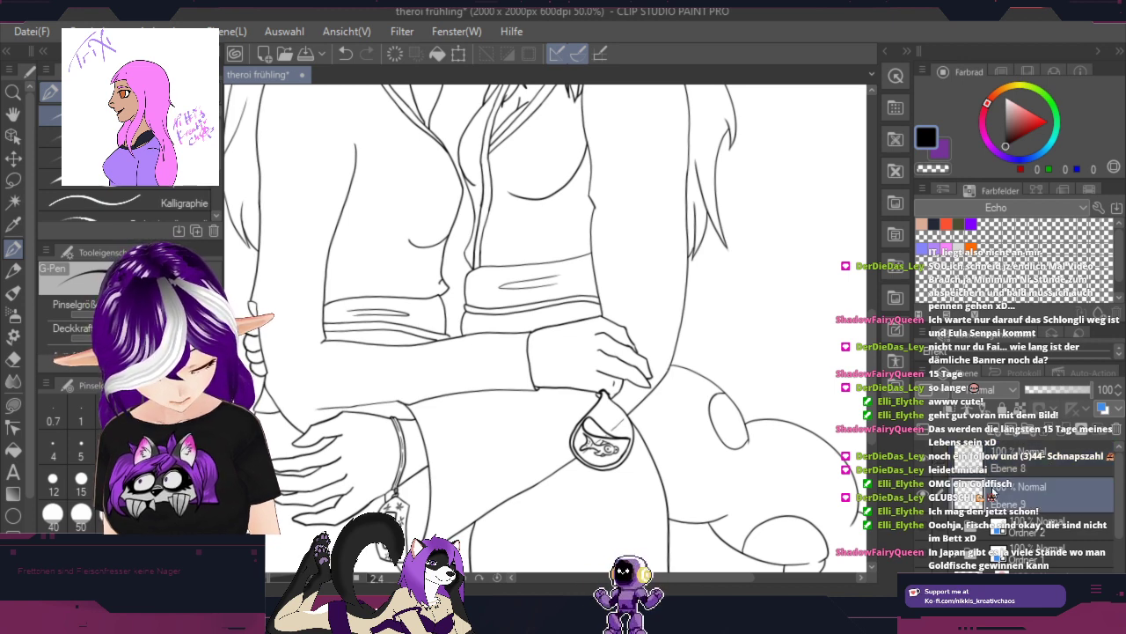
Step: Load the Thelia colour set and choose its dark green swatch (RGB 23, 68, 48) as the drawing colour
{"action": "scroll", "coordinate": [790, 313], "scroll_direction": "down", "scroll_amount": 1}
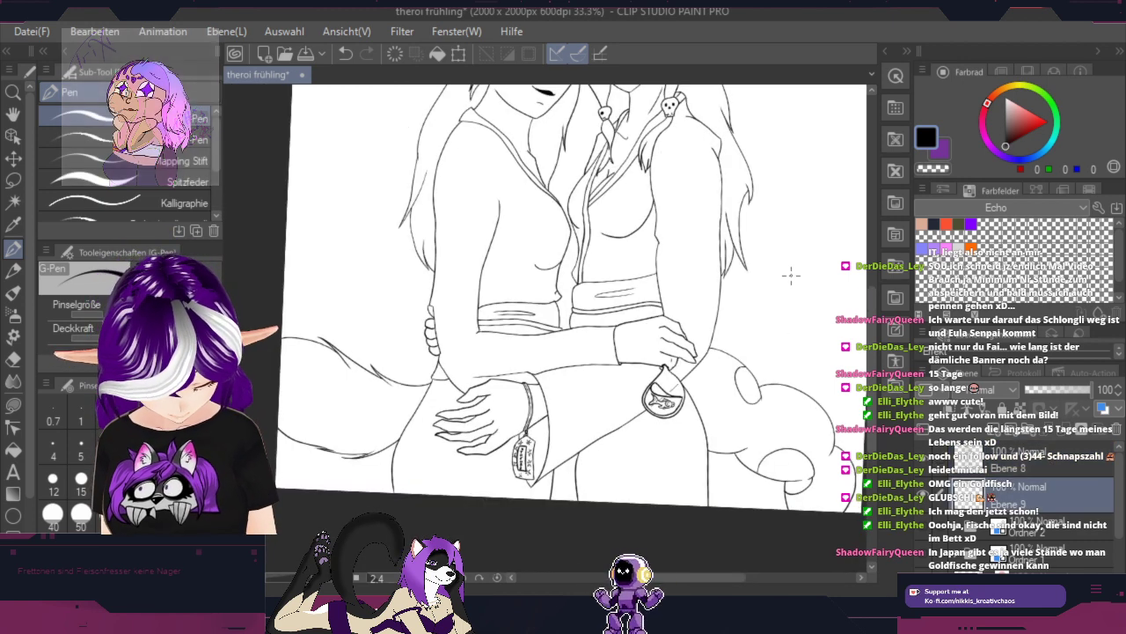
{"action": "mouse_move", "coordinate": [1120, 483]}
{"action": "left_mouse_down"}
{"action": "mouse_move", "coordinate": [1120, 509]}
{"action": "mouse_move", "coordinate": [1119, 482]}
{"action": "left_mouse_up"}
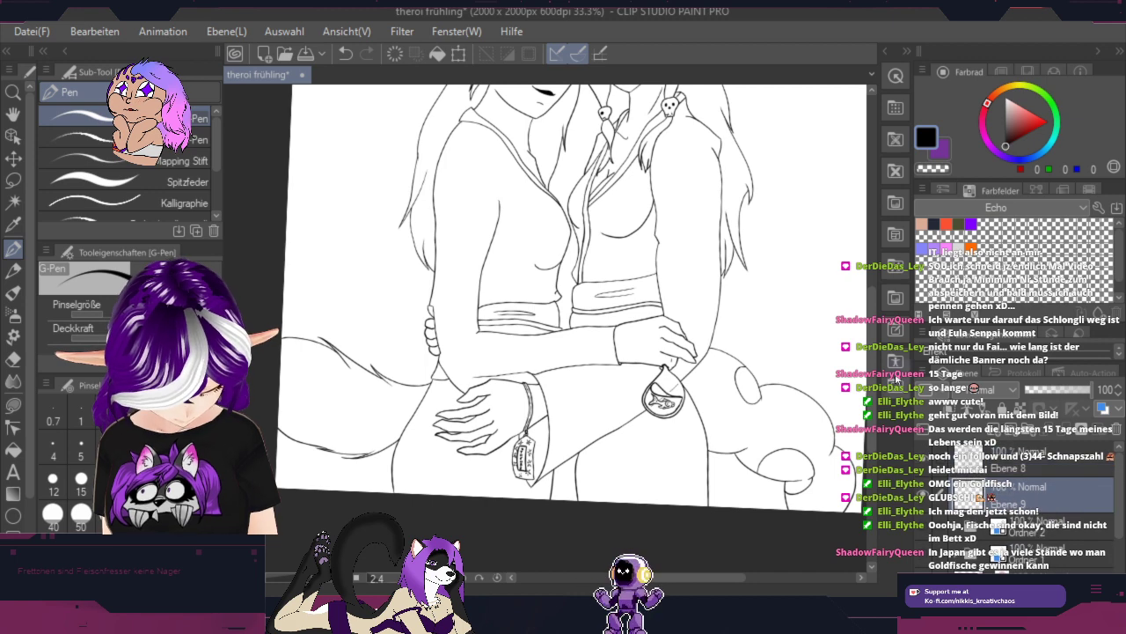
{"action": "key", "text": "space"}
{"action": "left_click_drag", "start_coordinate": [782, 253], "coordinate": [784, 402]}
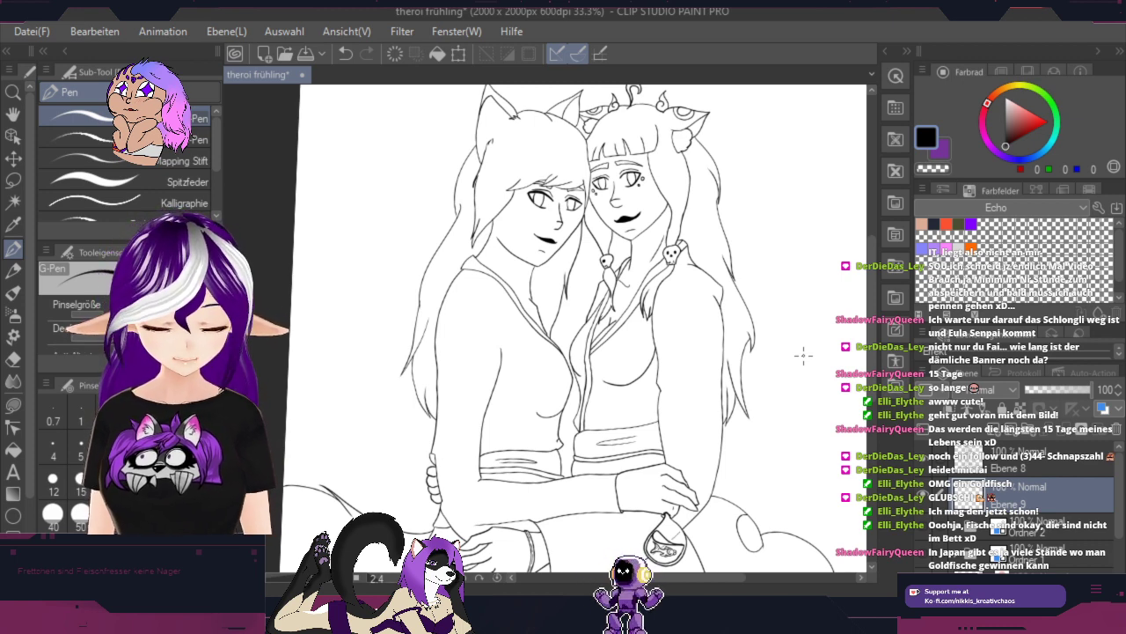
{"action": "left_click", "coordinate": [1056, 204]}
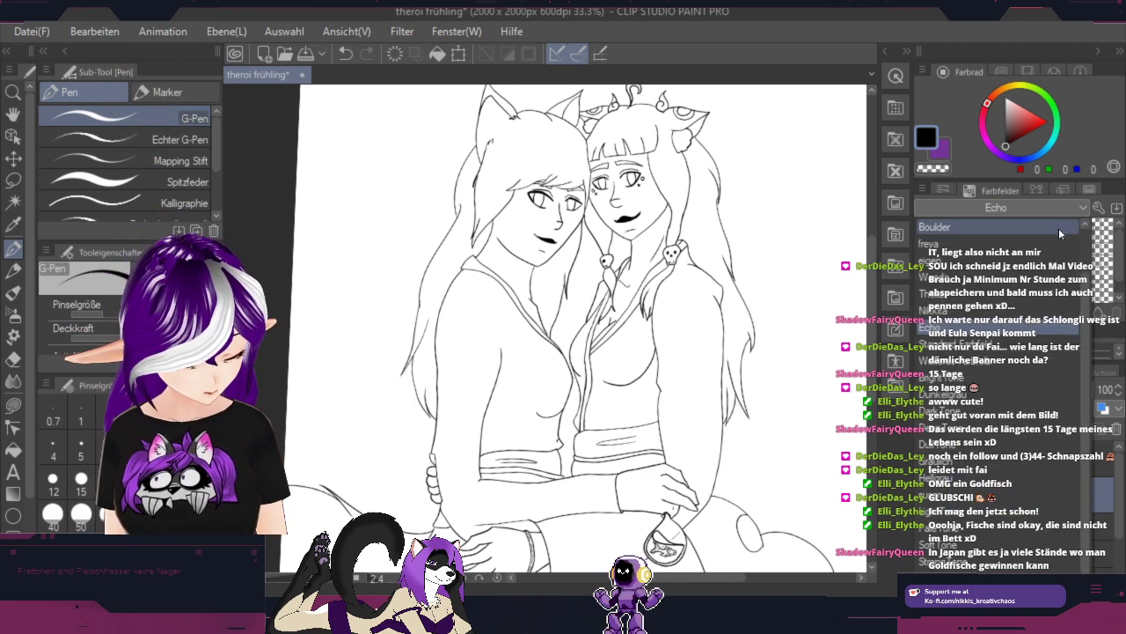
{"action": "left_click", "coordinate": [978, 302]}
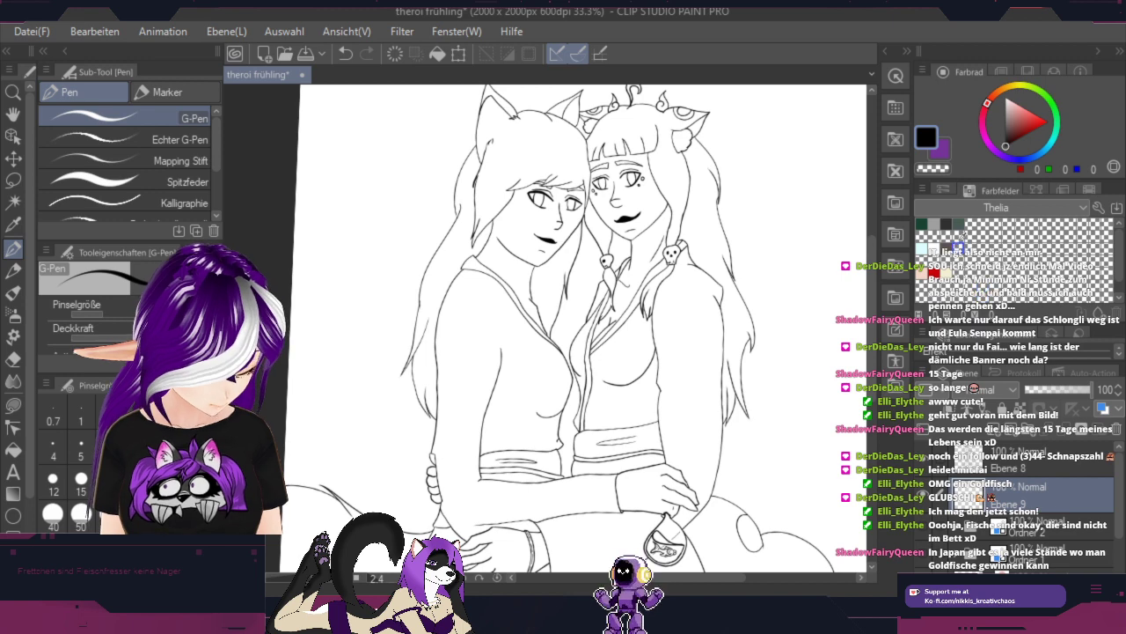
{"action": "left_click", "coordinate": [929, 223]}
{"action": "left_click", "coordinate": [921, 224]}
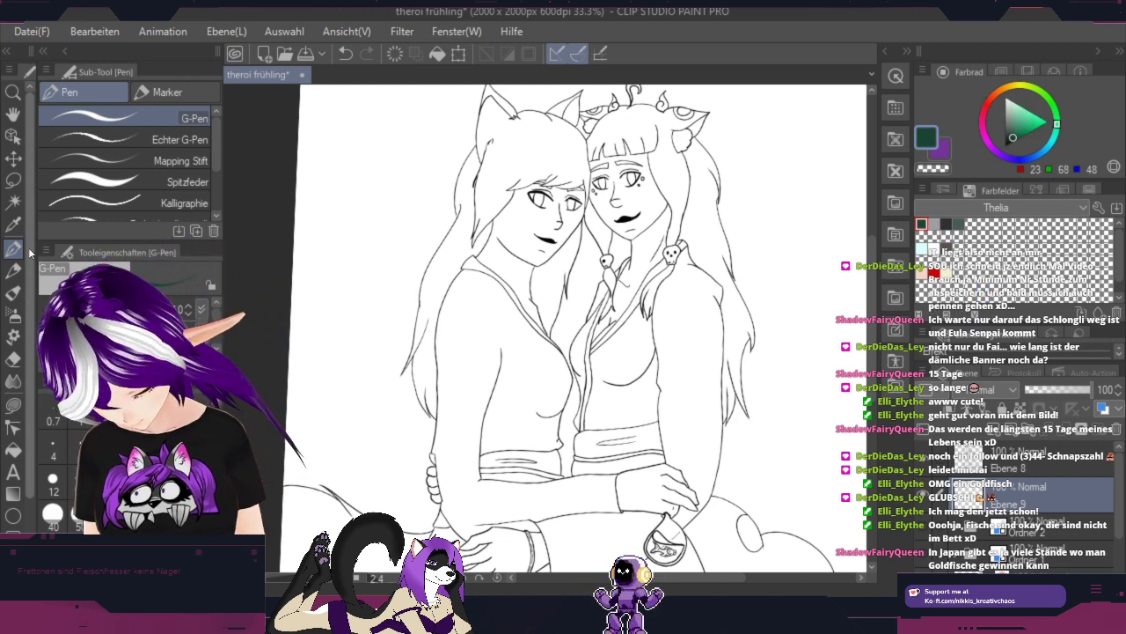
Step: Fill the wolf-eared figure's robe with dark green, covering the upper body and sleeve as well as the skirt part
{"action": "left_click", "coordinate": [13, 450]}
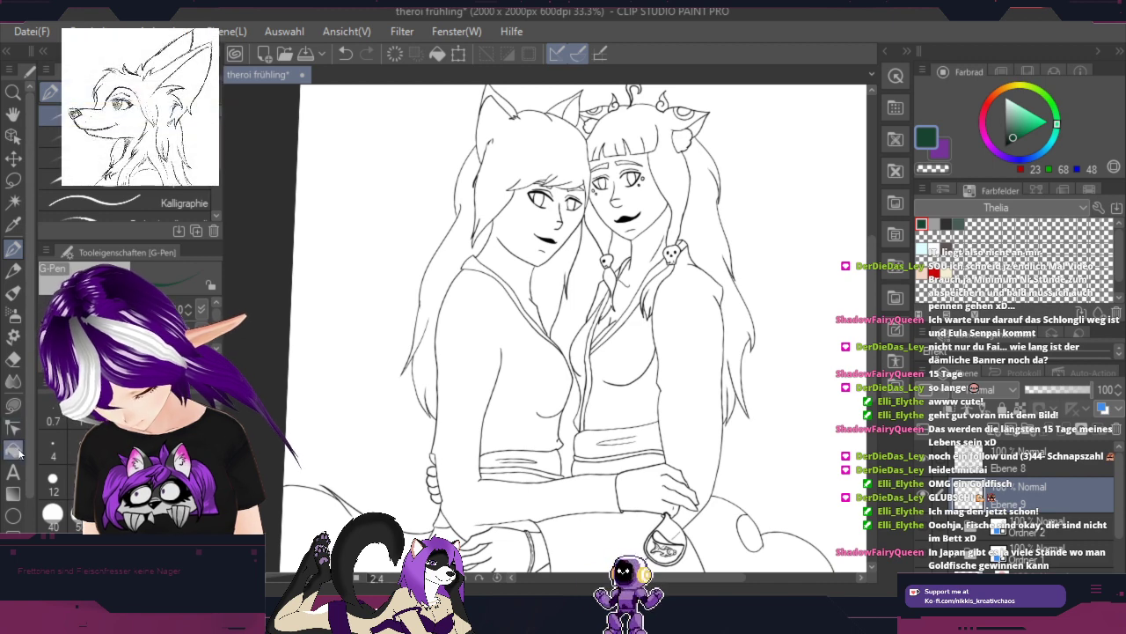
{"action": "left_click", "coordinate": [543, 378]}
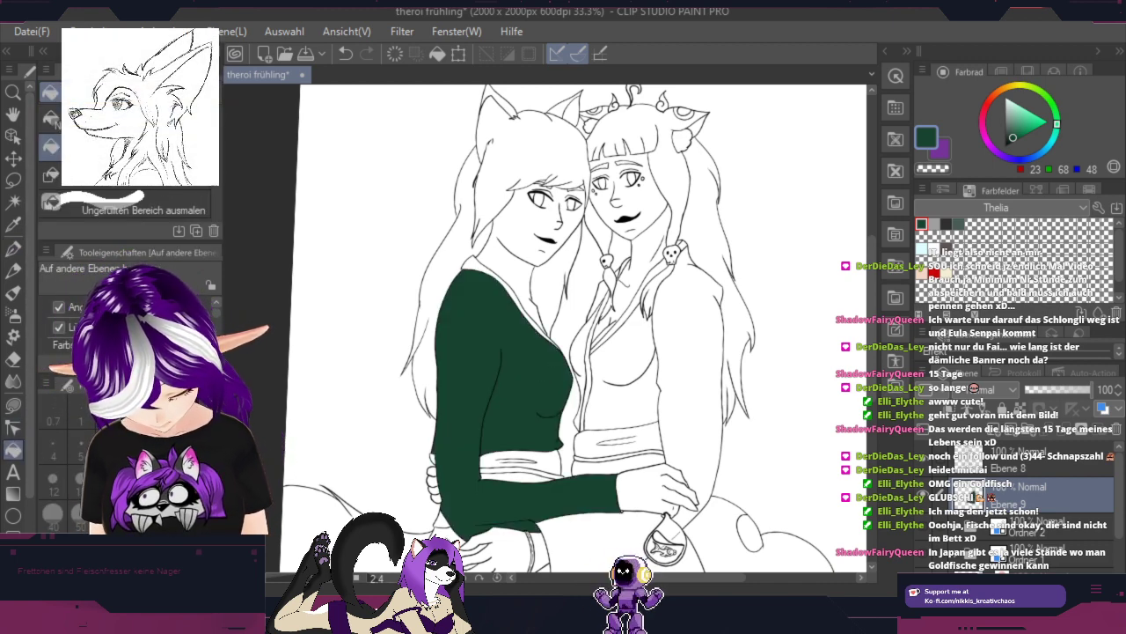
{"action": "left_click", "coordinate": [471, 548]}
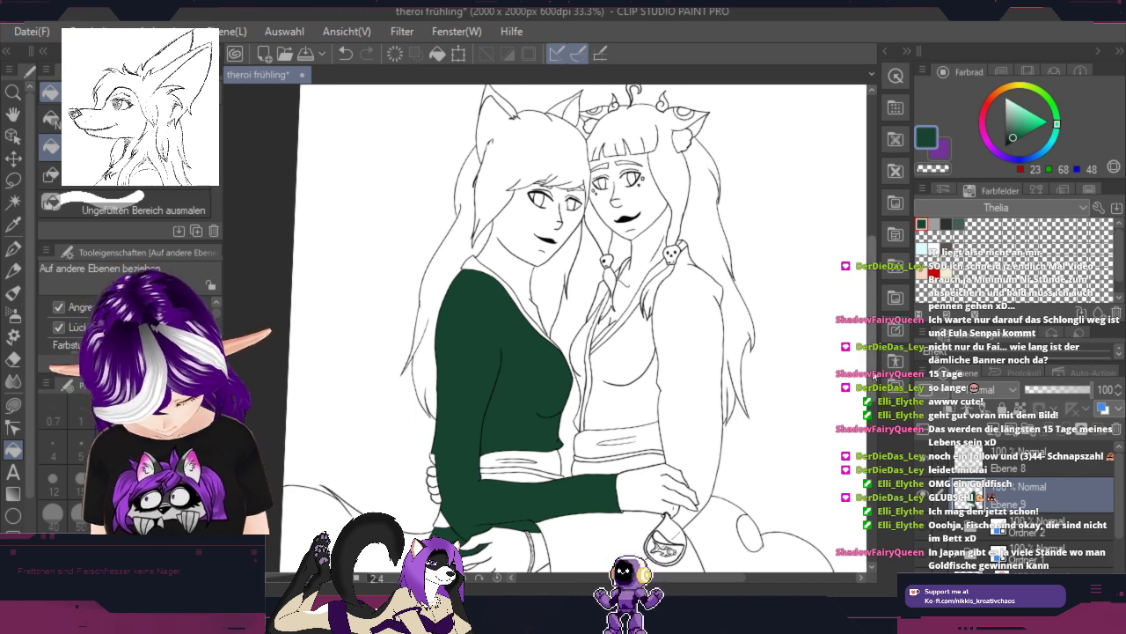
{"action": "left_click_drag", "start_coordinate": [872, 399], "coordinate": [872, 410]}
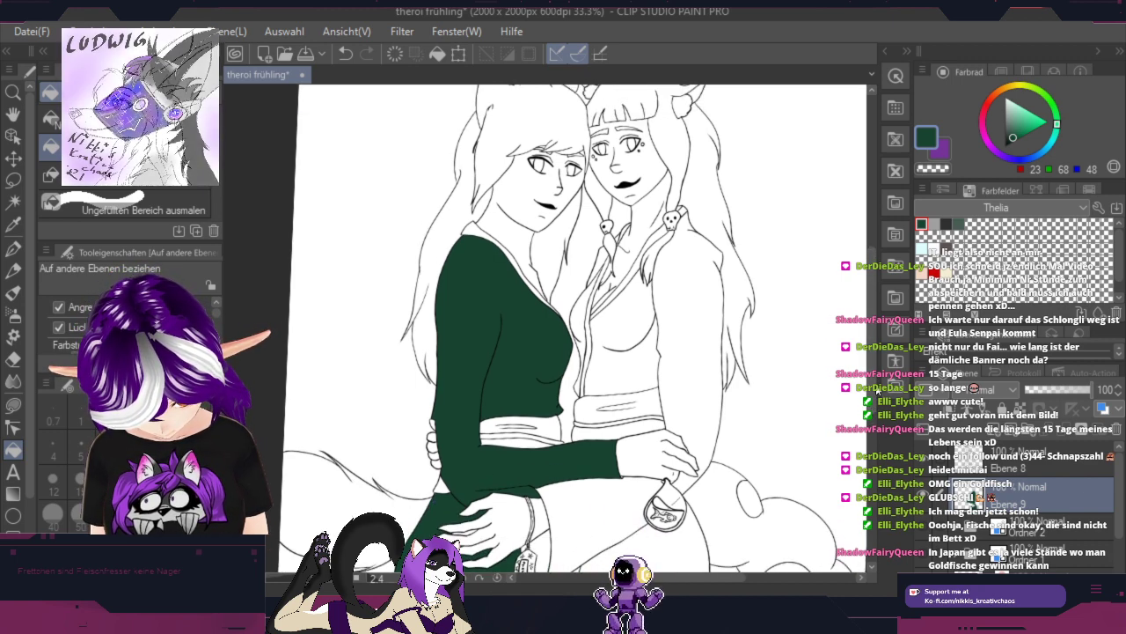
Step: Touch up the unfilled specks in the narrow gaps between the fingers on the robe with the dark green G-Pen
{"action": "mouse_move", "coordinate": [511, 475]}
{"action": "left_mouse_down"}
{"action": "mouse_move", "coordinate": [553, 408]}
{"action": "mouse_move", "coordinate": [558, 292]}
{"action": "left_mouse_up"}
{"action": "scroll", "coordinate": [557, 291], "scroll_direction": "up", "scroll_amount": 1}
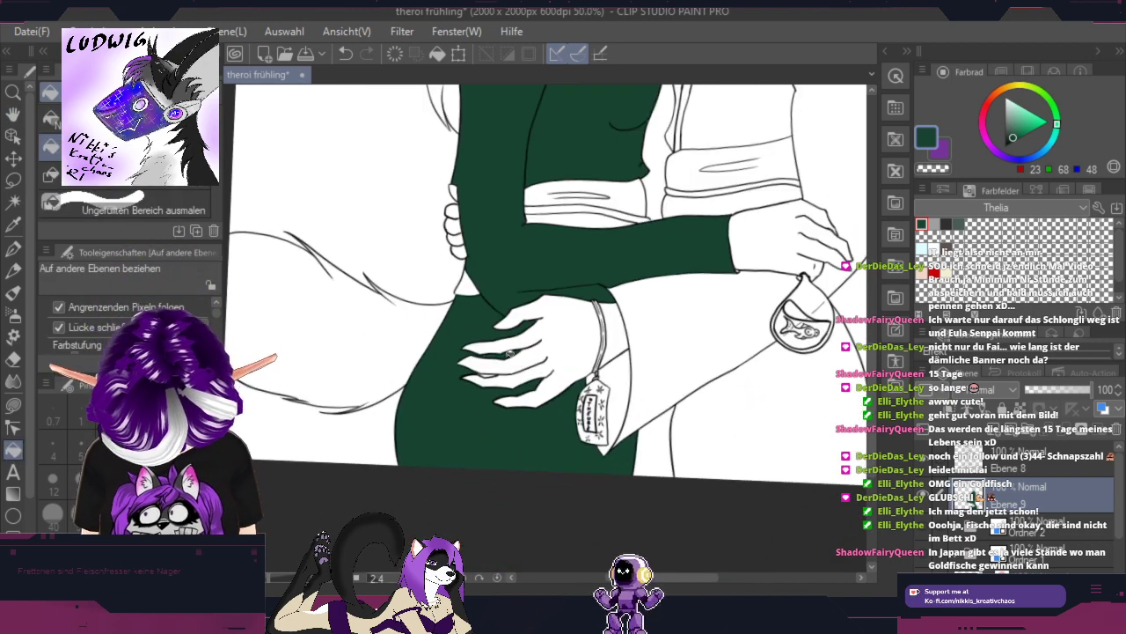
{"action": "scroll", "coordinate": [491, 373], "scroll_direction": "up", "scroll_amount": 4}
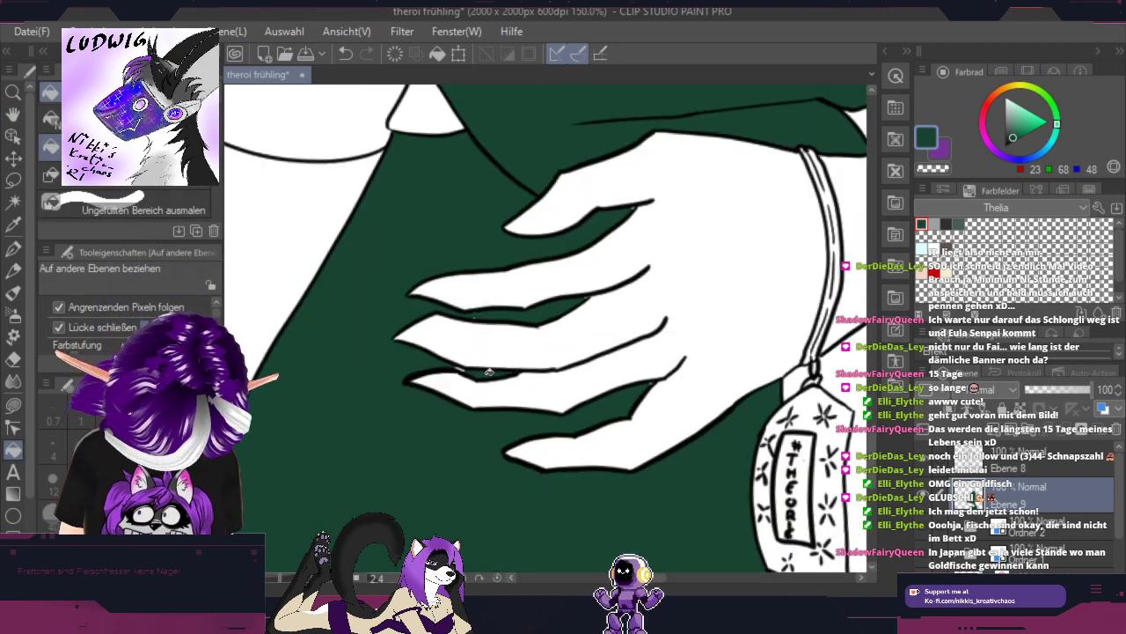
{"action": "left_click", "coordinate": [14, 249]}
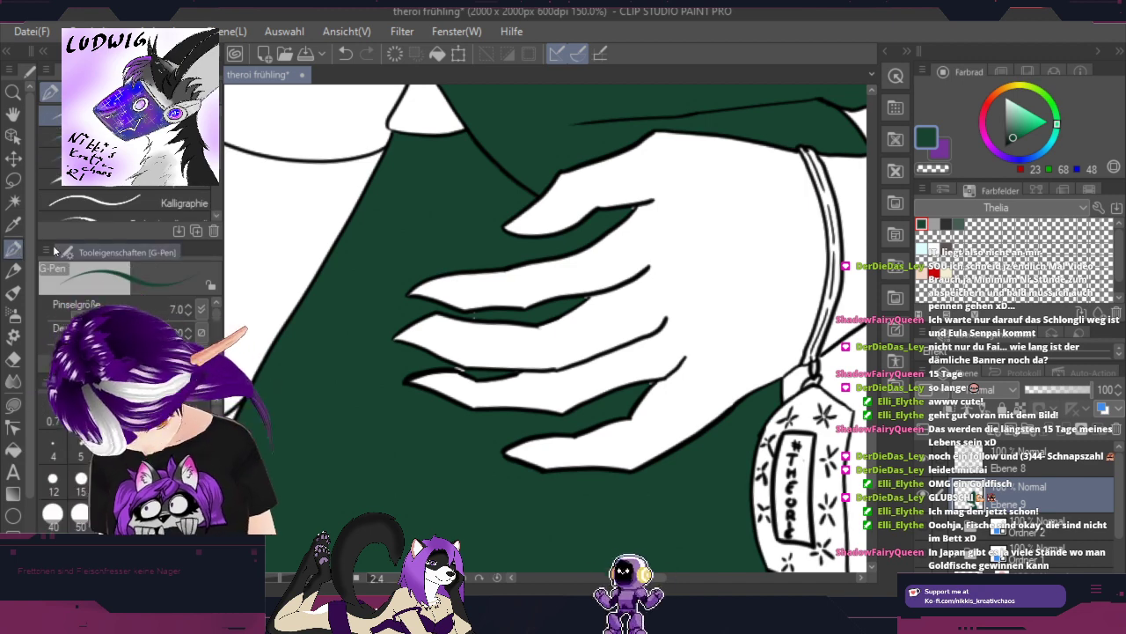
{"action": "scroll", "coordinate": [494, 327], "scroll_direction": "up", "scroll_amount": 5}
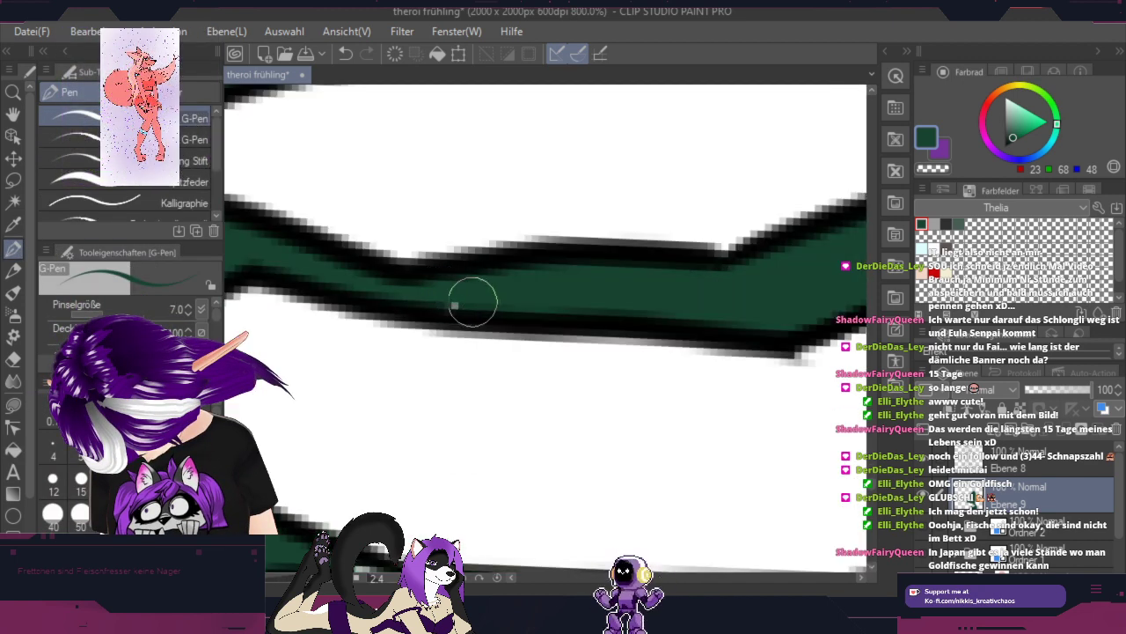
{"action": "key", "text": "h"}
{"action": "left_click_drag", "start_coordinate": [533, 452], "coordinate": [578, 221]}
{"action": "key", "text": "p"}
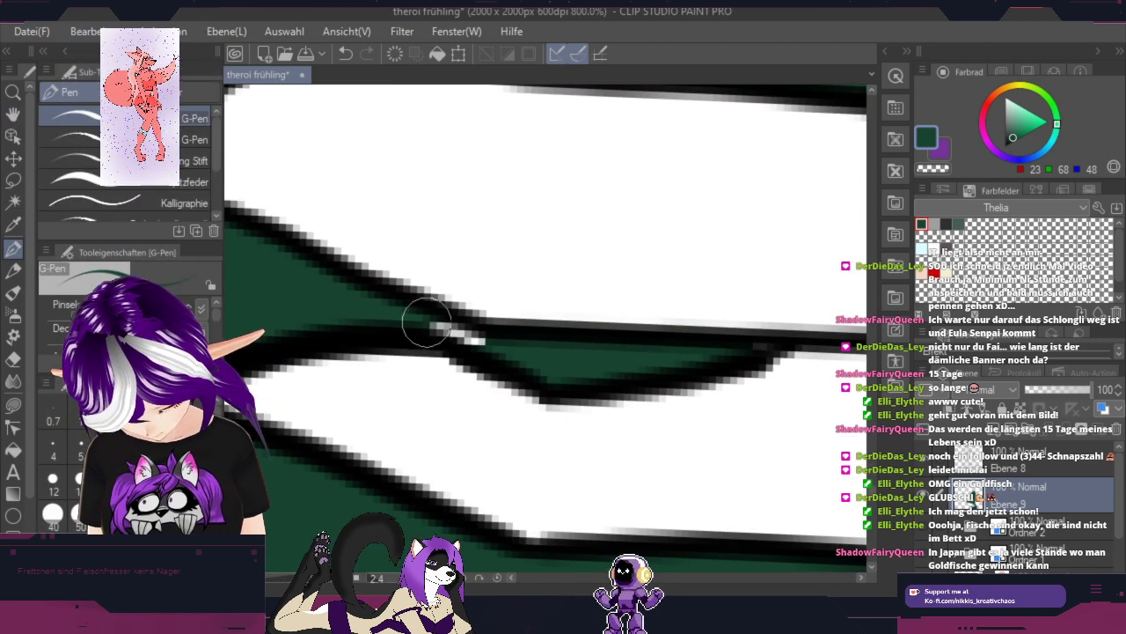
{"action": "scroll", "coordinate": [551, 343], "scroll_direction": "down", "scroll_amount": 7}
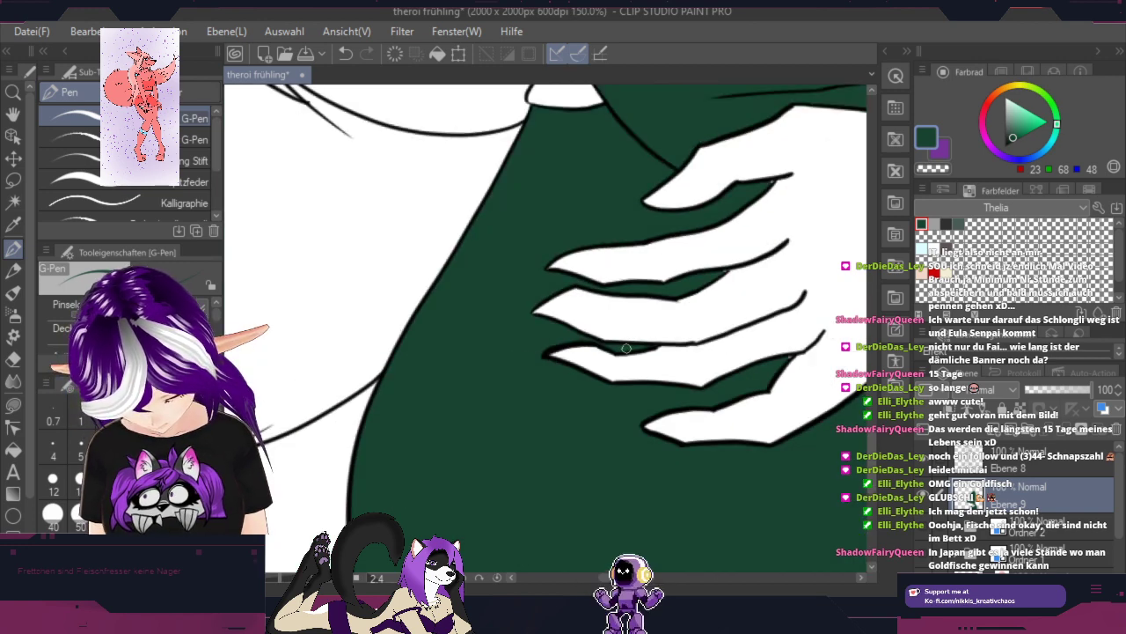
{"action": "key", "text": "h"}
{"action": "left_click_drag", "start_coordinate": [657, 326], "coordinate": [481, 445]}
{"action": "left_click_drag", "start_coordinate": [816, 314], "coordinate": [630, 273]}
{"action": "left_click_drag", "start_coordinate": [618, 184], "coordinate": [435, 461]}
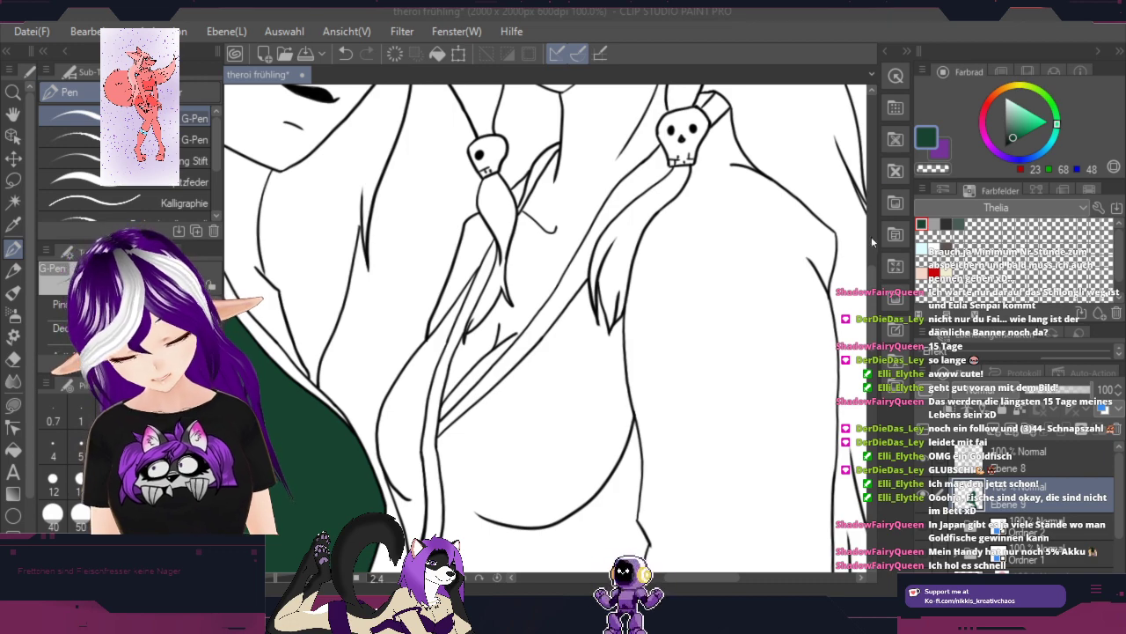
{"action": "mouse_move", "coordinate": [875, 278]}
{"action": "left_mouse_down"}
{"action": "mouse_move", "coordinate": [872, 205]}
{"action": "mouse_move", "coordinate": [870, 270]}
{"action": "mouse_move", "coordinate": [874, 230]}
{"action": "left_mouse_up"}
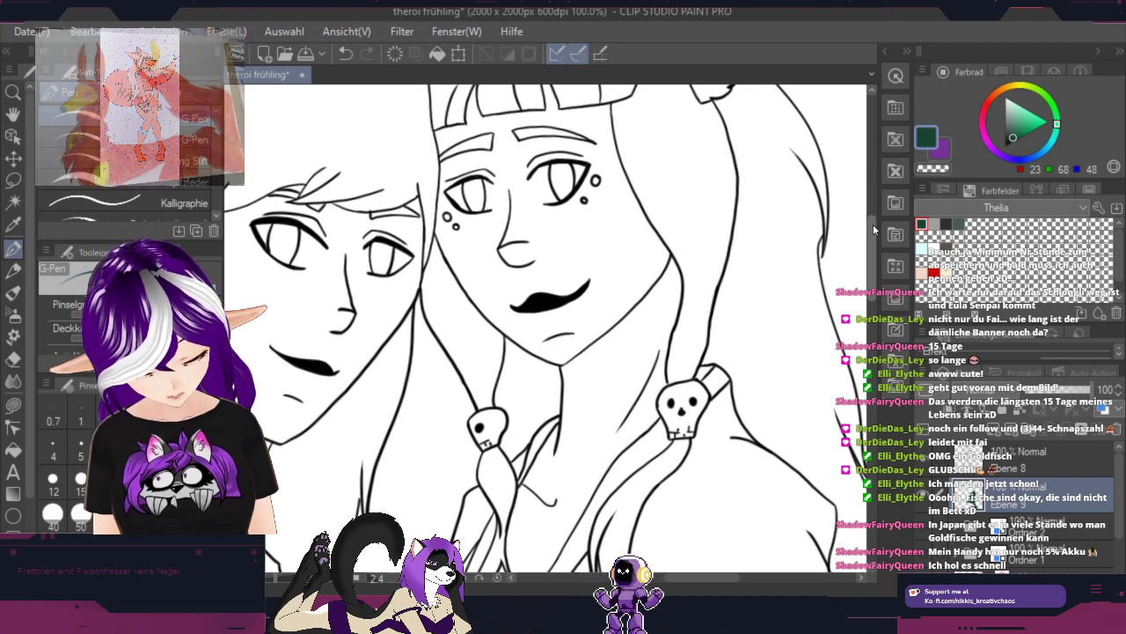
{"action": "left_click", "coordinate": [1008, 208]}
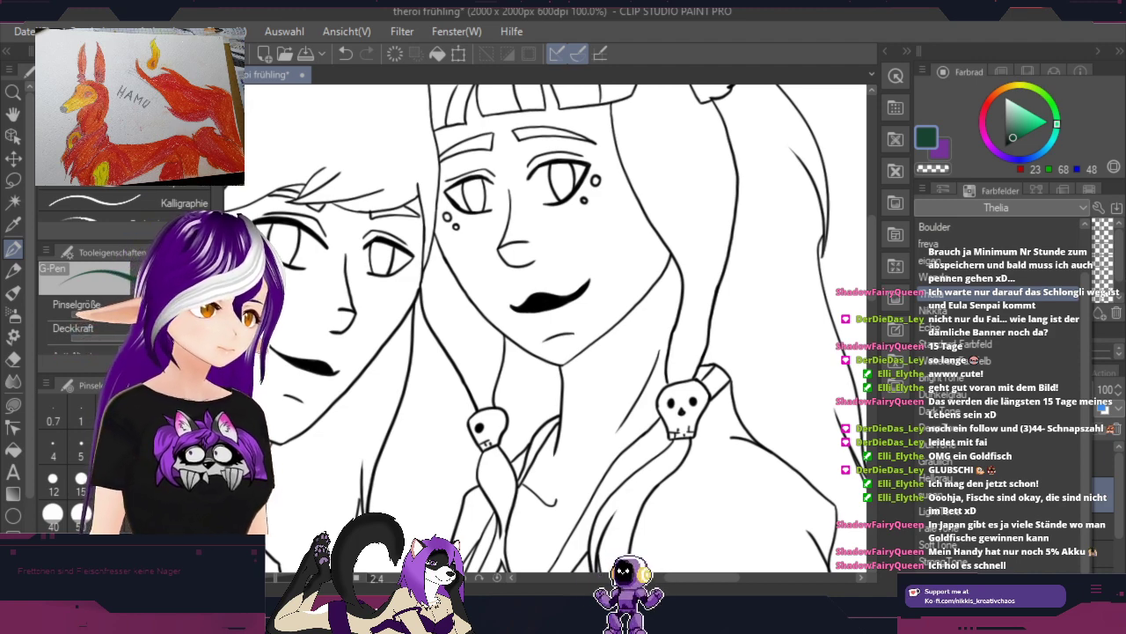
{"action": "key", "text": "Escape"}
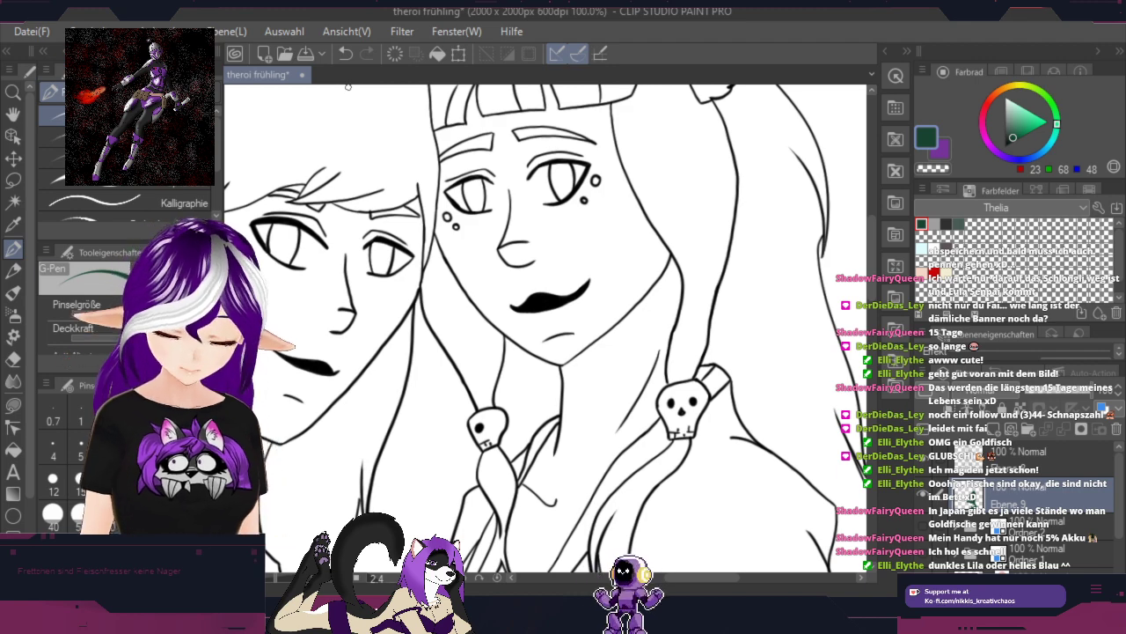
Step: Create a new 2000 × 2000 px illustration at 600 dpi and paste the copied character reference sheet into it
{"action": "left_click", "coordinate": [261, 54]}
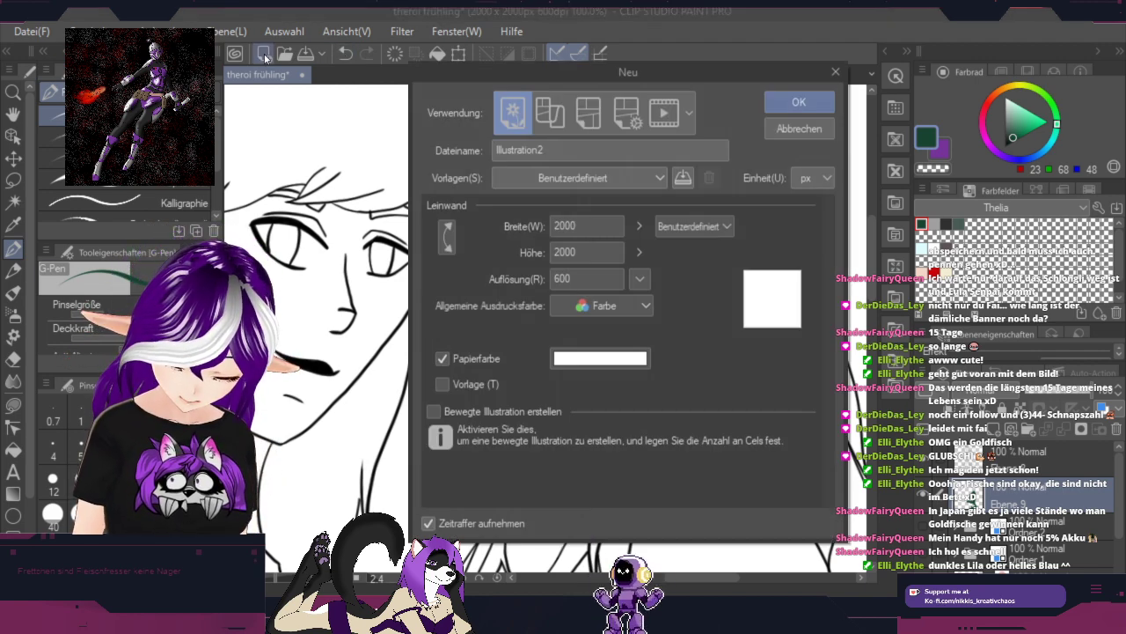
{"action": "left_click", "coordinate": [799, 103]}
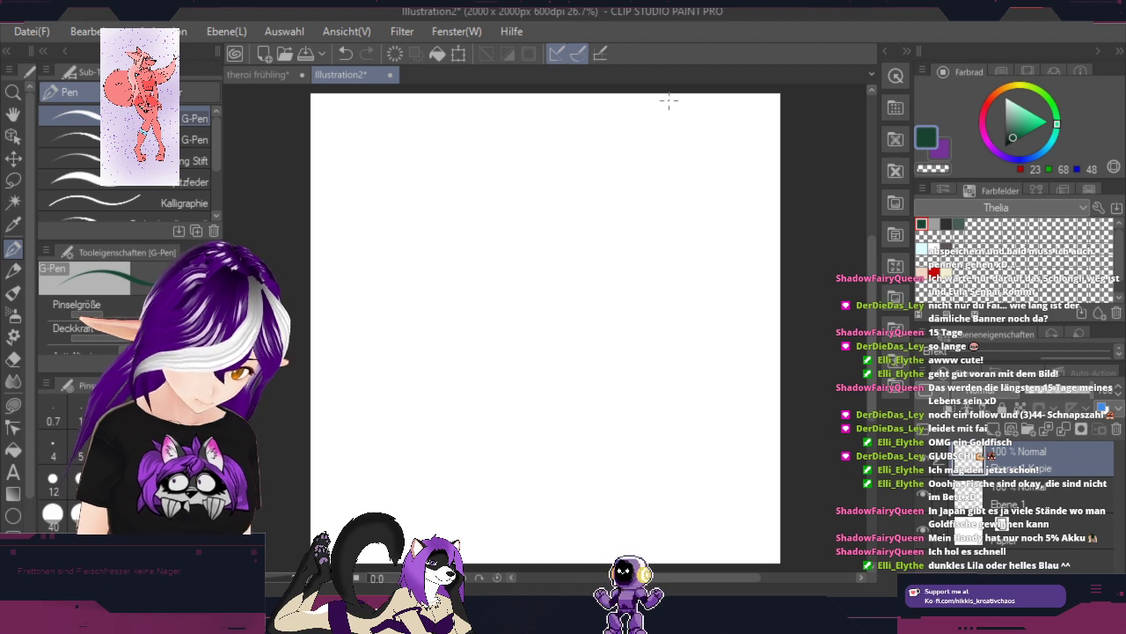
{"action": "key", "text": "ctrl+v"}
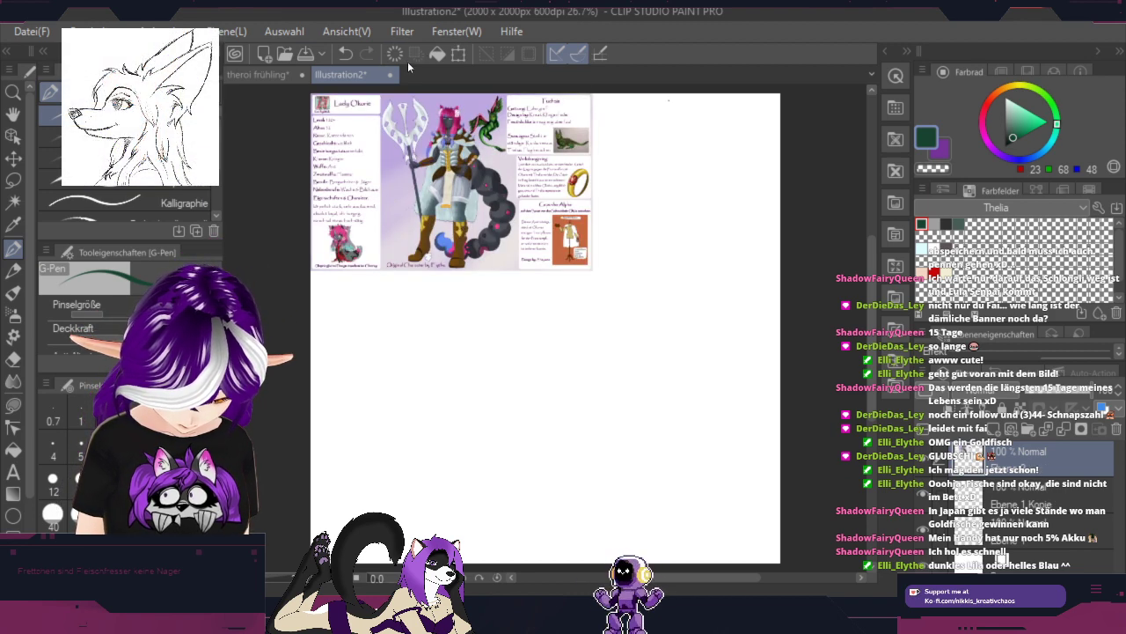
Step: Enlarge the pasted reference sheet to nearly the canvas width, apply the transformation, and sample the character's dark grey skin colour (RGB 80, 83, 90)
{"action": "left_click", "coordinate": [458, 54]}
{"action": "left_click_drag", "start_coordinate": [593, 270], "coordinate": [778, 499]}
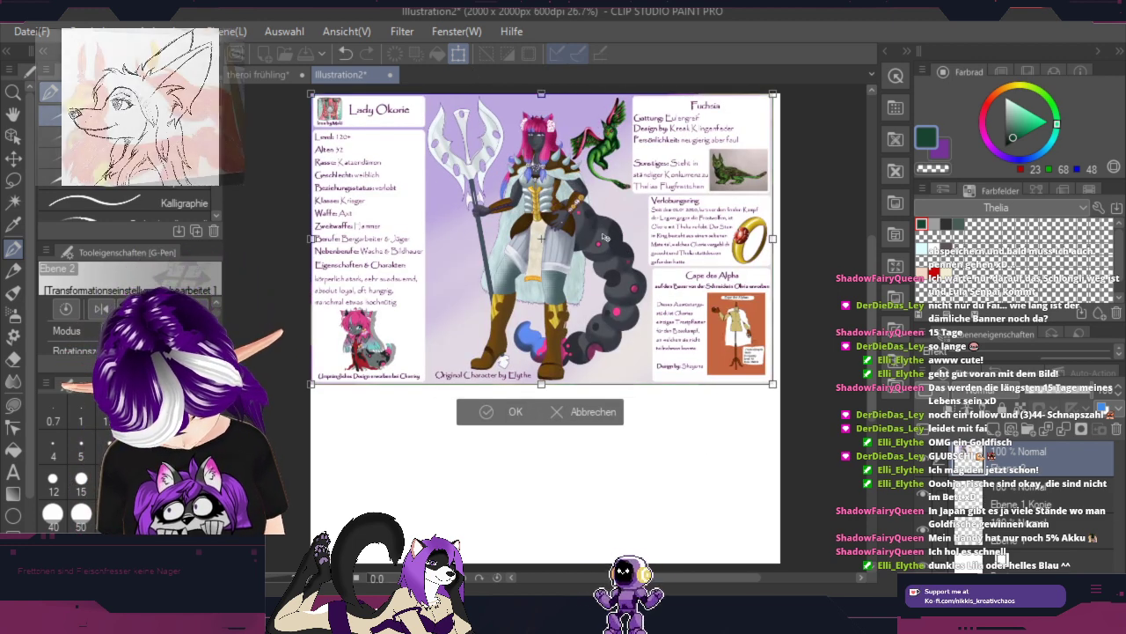
{"action": "left_click", "coordinate": [13, 251]}
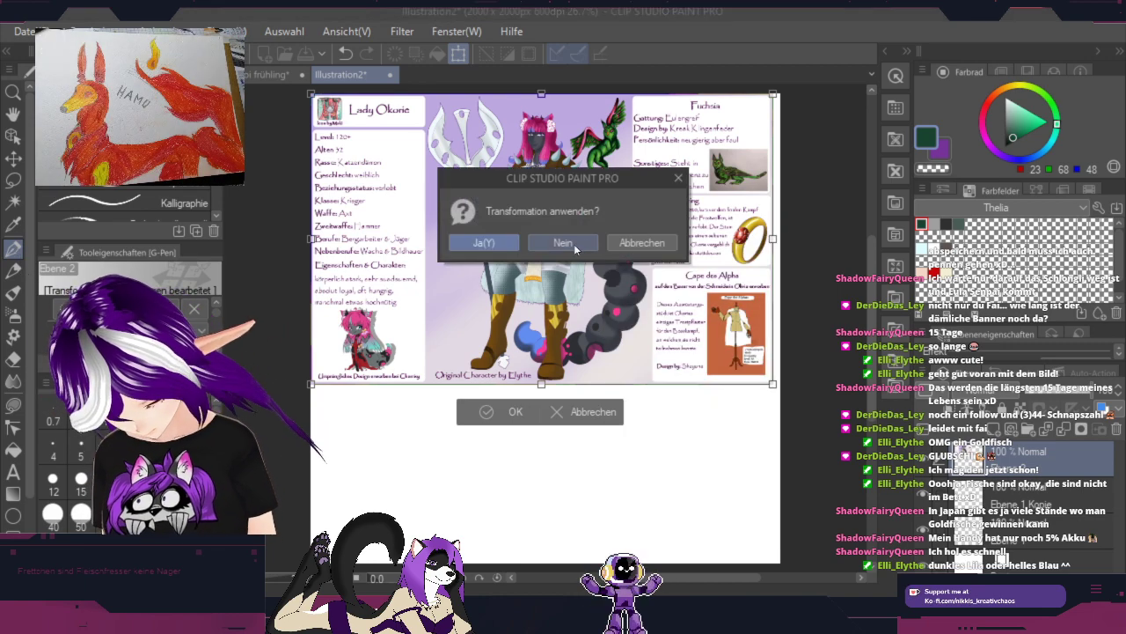
{"action": "left_click", "coordinate": [484, 242]}
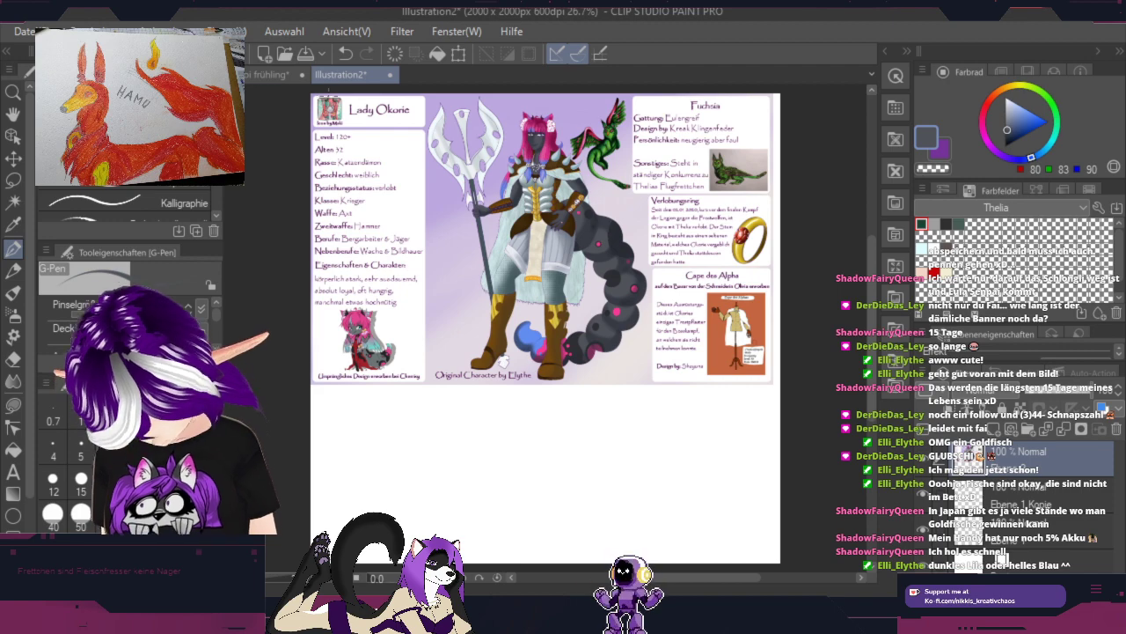
Step: In the theroi frühling drawing, fill the face and neck of the figure with skull hair beads with the dark grey
{"action": "left_click", "coordinate": [293, 75]}
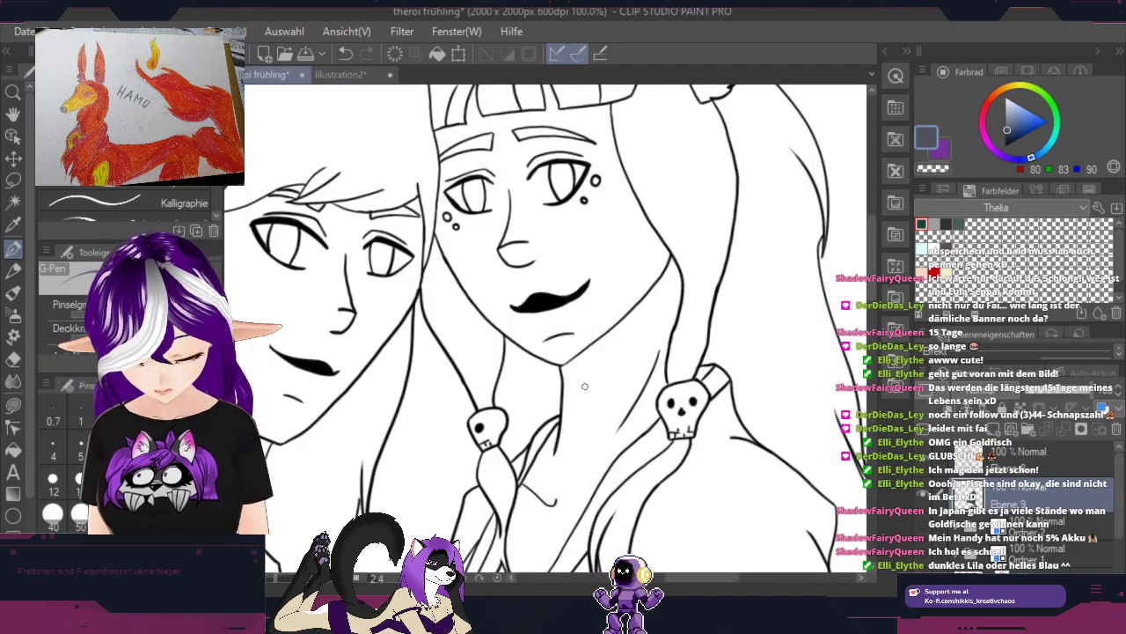
{"action": "left_click", "coordinate": [13, 448]}
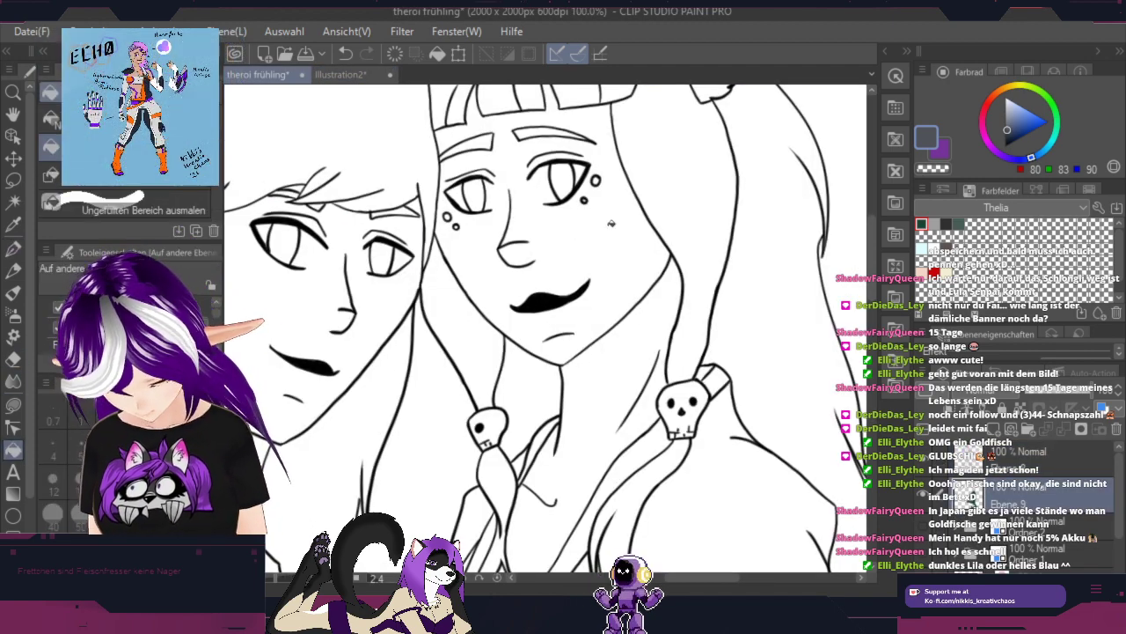
{"action": "left_click", "coordinate": [626, 252]}
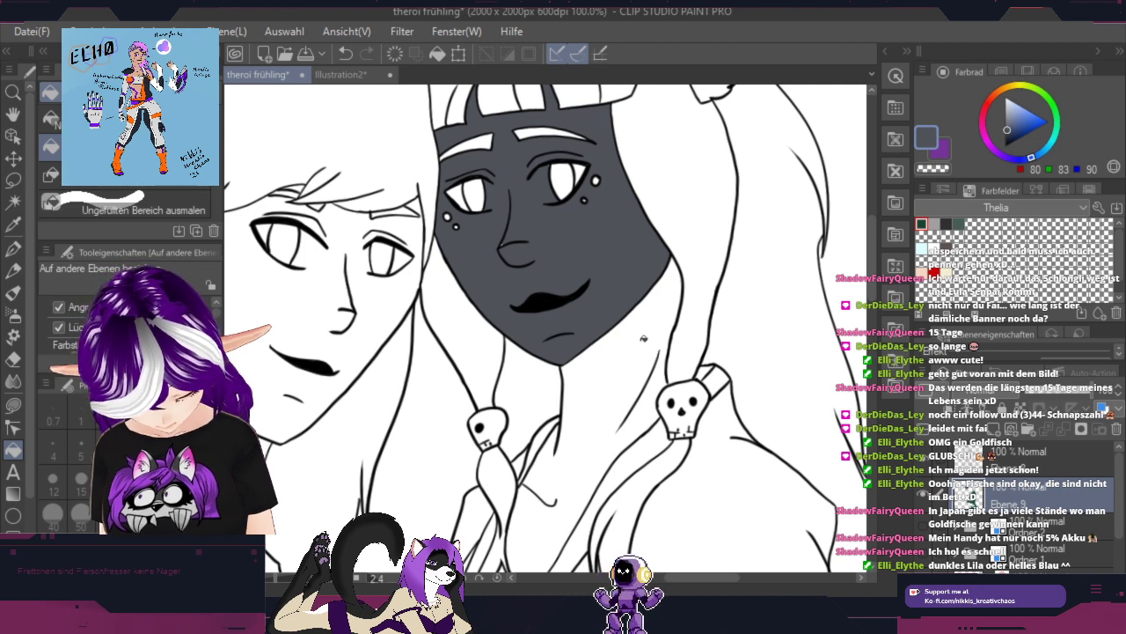
{"action": "left_click", "coordinate": [648, 336]}
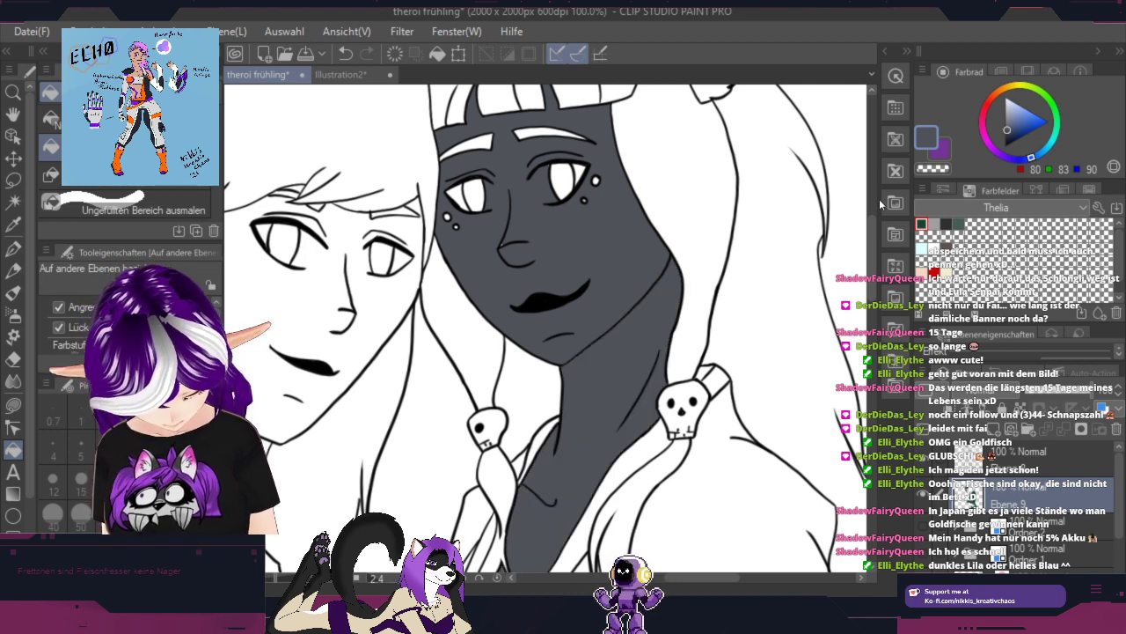
Step: Fill the segmented tail behind the robe with the dark grey, leaving its oval markings unfilled
{"action": "scroll", "coordinate": [874, 258], "scroll_direction": "down", "scroll_amount": 3}
{"action": "scroll", "coordinate": [874, 258], "scroll_direction": "down", "scroll_amount": 3}
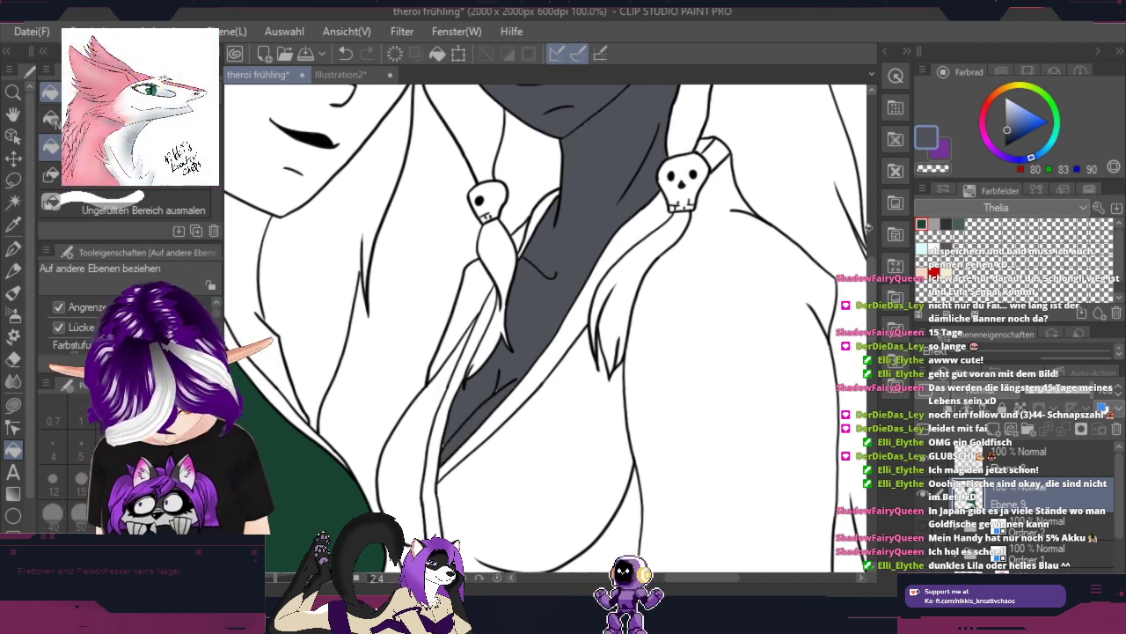
{"action": "scroll", "coordinate": [872, 296], "scroll_direction": "down", "scroll_amount": 3}
{"action": "scroll", "coordinate": [872, 296], "scroll_direction": "down", "scroll_amount": 5}
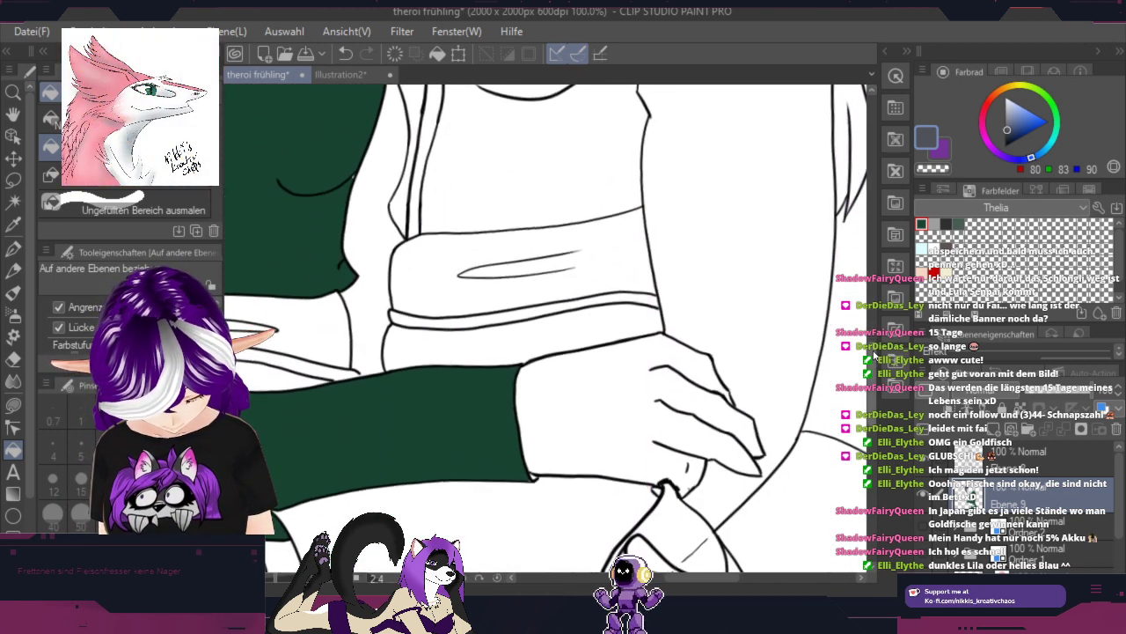
{"action": "scroll", "coordinate": [720, 576], "scroll_direction": "up", "scroll_amount": 5}
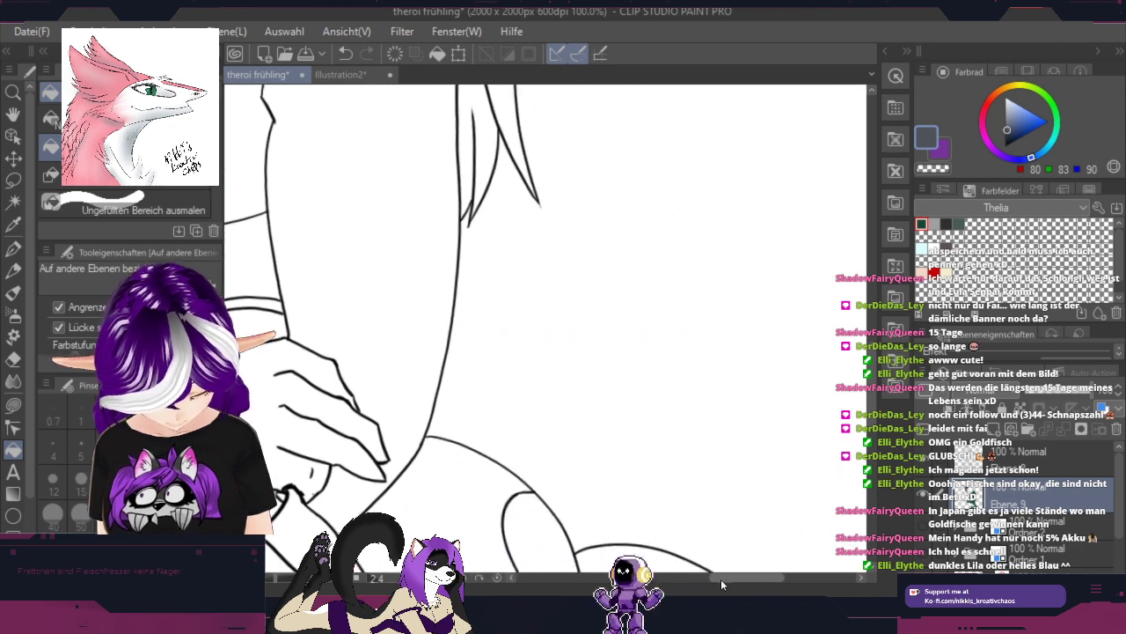
{"action": "scroll", "coordinate": [818, 353], "scroll_direction": "down", "scroll_amount": 5}
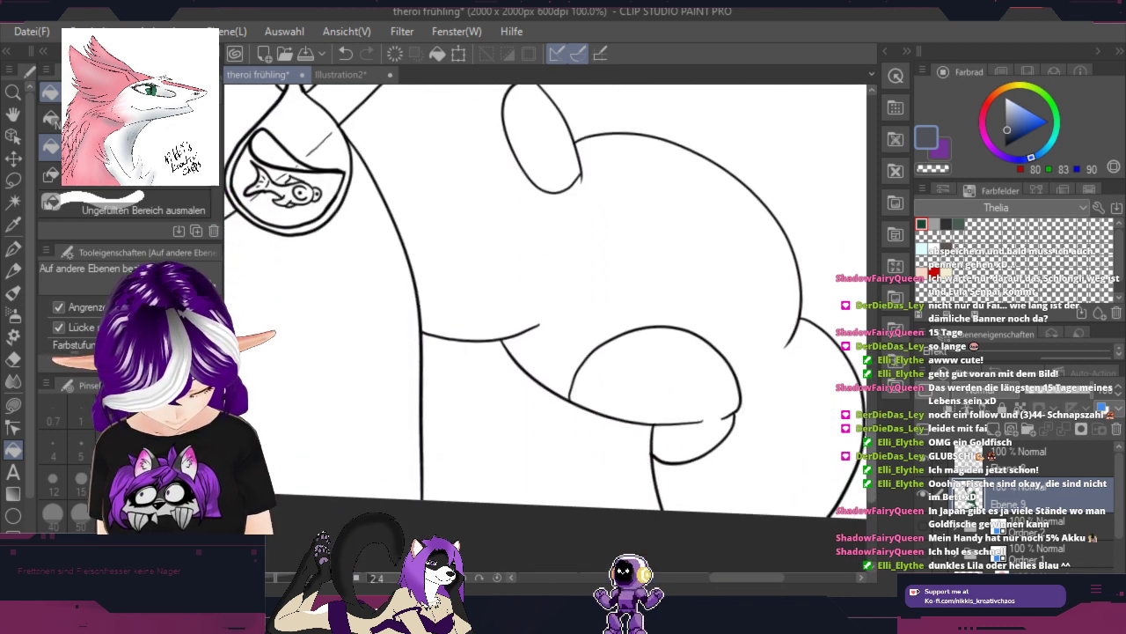
{"action": "left_click", "coordinate": [775, 409]}
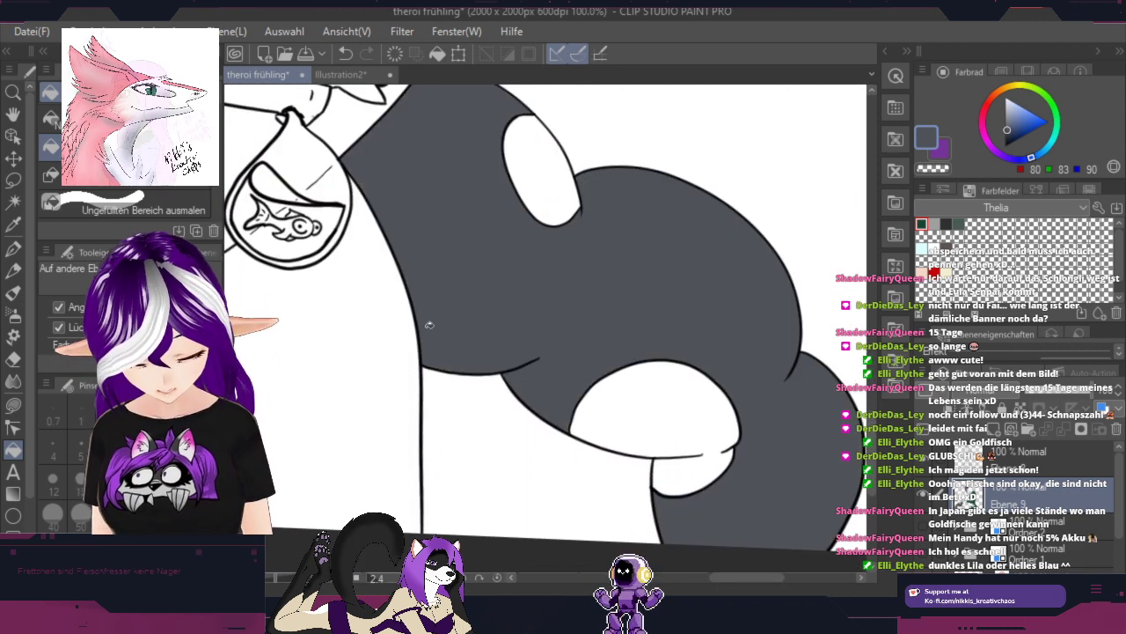
Step: Fill the hand resting on the green robe and its wrist behind the charm cord with the dark grey
{"action": "left_click_drag", "start_coordinate": [302, 307], "coordinate": [836, 225]}
{"action": "left_click_drag", "start_coordinate": [502, 304], "coordinate": [773, 468]}
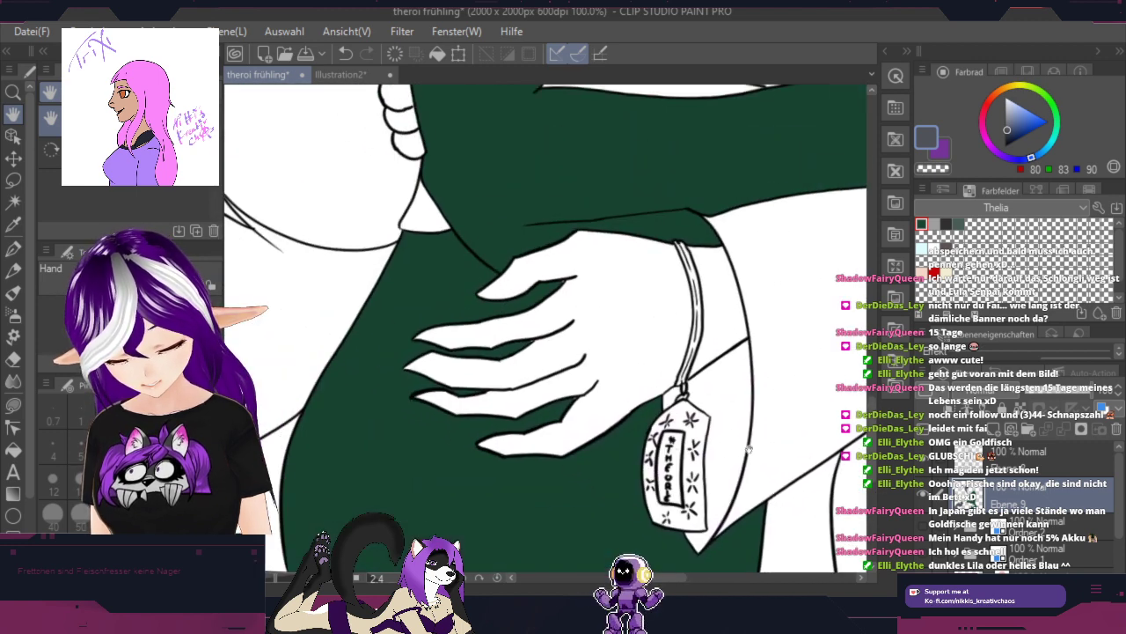
{"action": "left_click", "coordinate": [721, 297]}
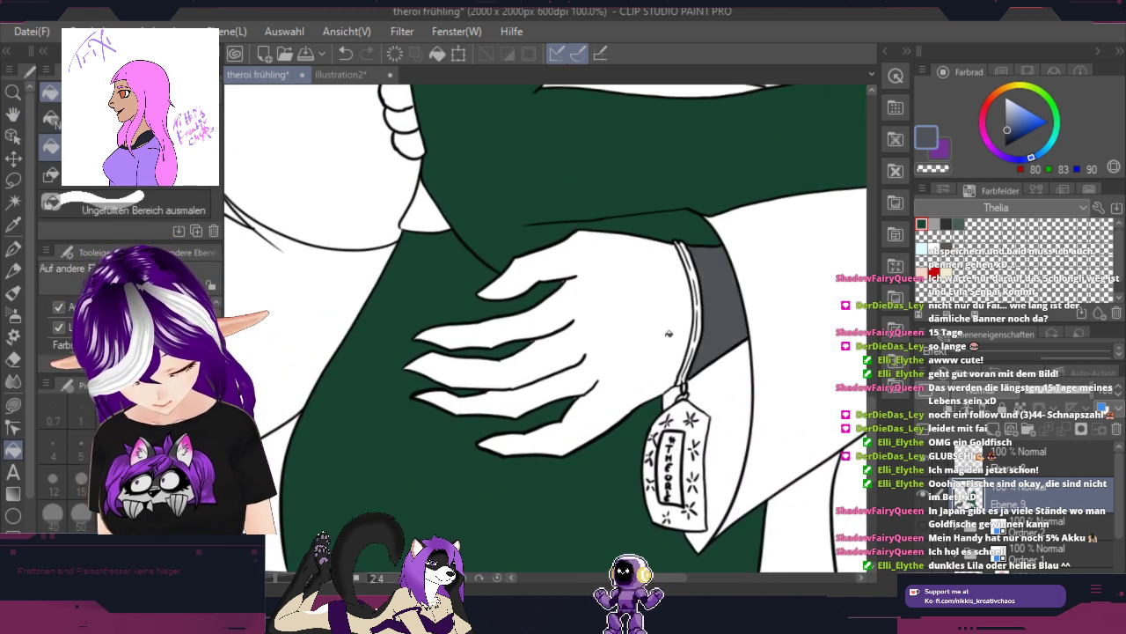
{"action": "left_click", "coordinate": [670, 334]}
Step: Clear the grey from the open inner corner of the grey-skinned figure's eye beneath the longer brow, using the G-Pen
{"action": "scroll", "coordinate": [633, 260], "scroll_direction": "up", "scroll_amount": 8}
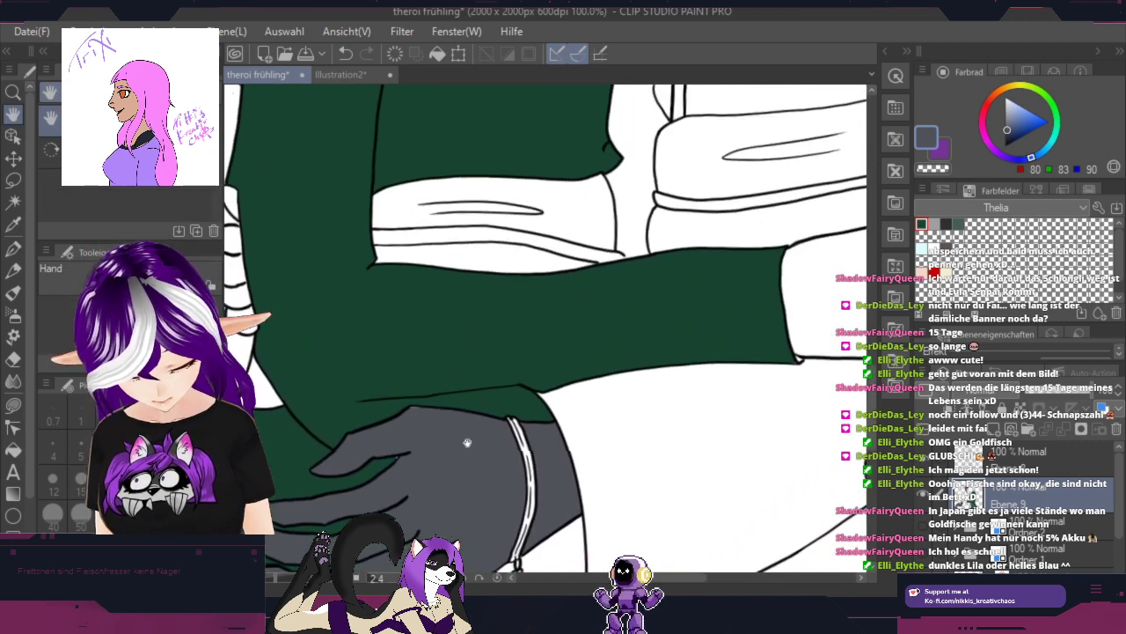
{"action": "mouse_move", "coordinate": [321, 395]}
{"action": "left_mouse_down"}
{"action": "mouse_move", "coordinate": [333, 431]}
{"action": "mouse_move", "coordinate": [318, 334]}
{"action": "mouse_move", "coordinate": [380, 291]}
{"action": "left_mouse_up"}
{"action": "key", "text": "space"}
{"action": "left_click_drag", "start_coordinate": [731, 261], "coordinate": [701, 440]}
{"action": "left_click_drag", "start_coordinate": [719, 292], "coordinate": [467, 543]}
{"action": "left_click_drag", "start_coordinate": [616, 356], "coordinate": [467, 538]}
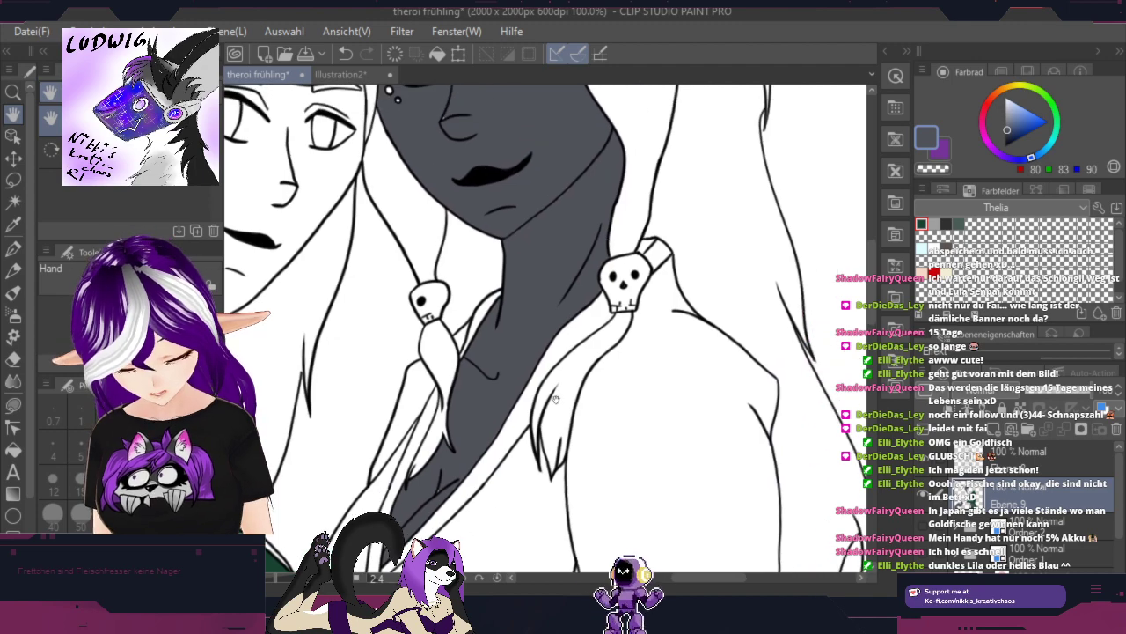
{"action": "left_click_drag", "start_coordinate": [556, 387], "coordinate": [463, 551]}
{"action": "mouse_move", "coordinate": [493, 373]}
{"action": "left_mouse_down"}
{"action": "mouse_move", "coordinate": [500, 389]}
{"action": "mouse_move", "coordinate": [644, 390]}
{"action": "left_mouse_up"}
{"action": "mouse_move", "coordinate": [609, 337]}
{"action": "left_mouse_down"}
{"action": "mouse_move", "coordinate": [604, 344]}
{"action": "mouse_move", "coordinate": [587, 314]}
{"action": "left_mouse_up"}
{"action": "left_click_drag", "start_coordinate": [634, 451], "coordinate": [575, 183]}
{"action": "mouse_move", "coordinate": [595, 312]}
{"action": "left_mouse_down"}
{"action": "mouse_move", "coordinate": [628, 229]}
{"action": "mouse_move", "coordinate": [651, 405]}
{"action": "left_mouse_up"}
{"action": "left_click_drag", "start_coordinate": [619, 195], "coordinate": [679, 357]}
{"action": "scroll", "coordinate": [628, 264], "scroll_direction": "up", "scroll_amount": 5}
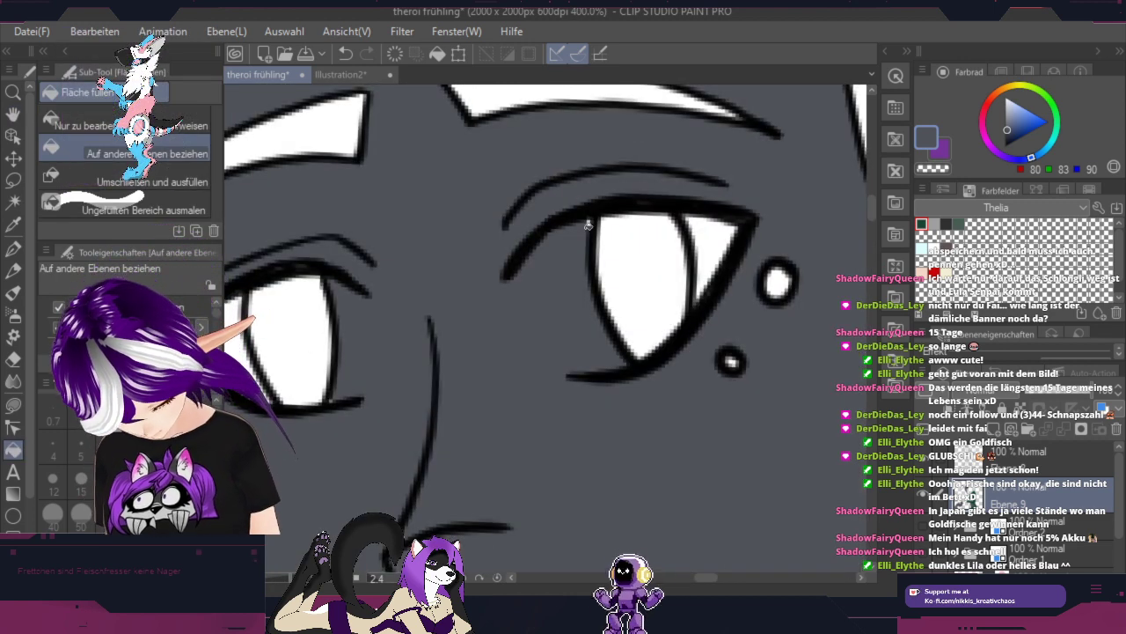
{"action": "left_click", "coordinate": [13, 250]}
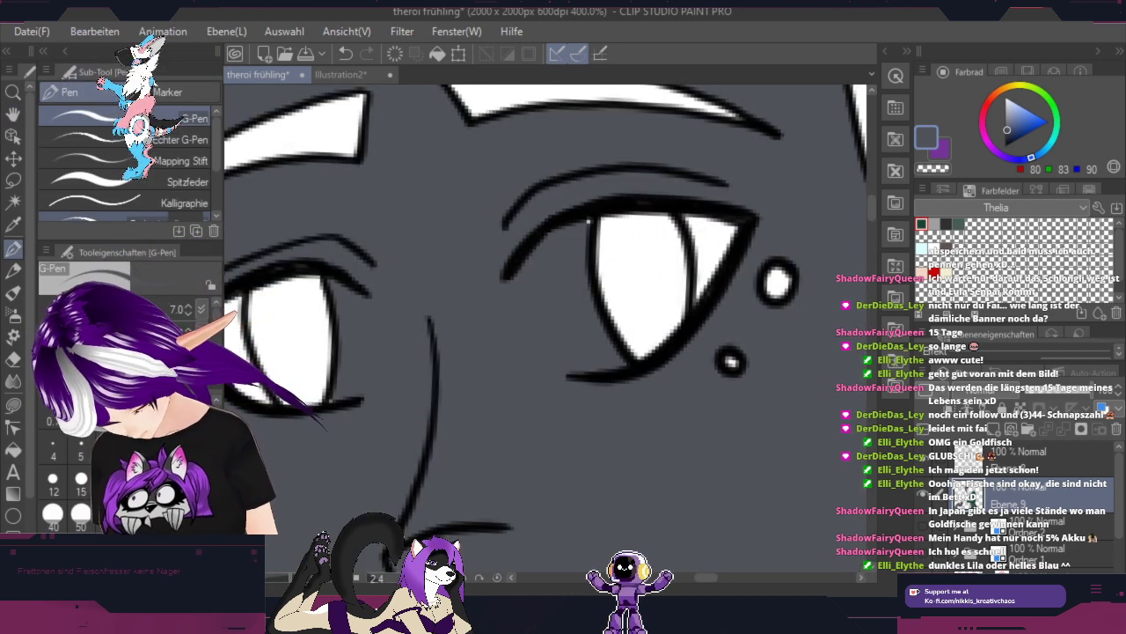
{"action": "mouse_move", "coordinate": [581, 225]}
{"action": "left_mouse_down"}
{"action": "mouse_move", "coordinate": [518, 281]}
{"action": "mouse_move", "coordinate": [542, 305]}
{"action": "mouse_move", "coordinate": [515, 277]}
{"action": "mouse_move", "coordinate": [577, 373]}
{"action": "mouse_move", "coordinate": [610, 376]}
{"action": "mouse_move", "coordinate": [529, 282]}
{"action": "mouse_move", "coordinate": [551, 288]}
{"action": "mouse_move", "coordinate": [558, 268]}
{"action": "mouse_move", "coordinate": [546, 271]}
{"action": "mouse_move", "coordinate": [581, 238]}
{"action": "mouse_move", "coordinate": [583, 294]}
{"action": "mouse_move", "coordinate": [568, 269]}
{"action": "mouse_move", "coordinate": [568, 287]}
{"action": "mouse_move", "coordinate": [601, 348]}
{"action": "mouse_move", "coordinate": [576, 349]}
{"action": "mouse_move", "coordinate": [629, 356]}
{"action": "mouse_move", "coordinate": [595, 340]}
{"action": "mouse_move", "coordinate": [610, 410]}
{"action": "left_mouse_up"}
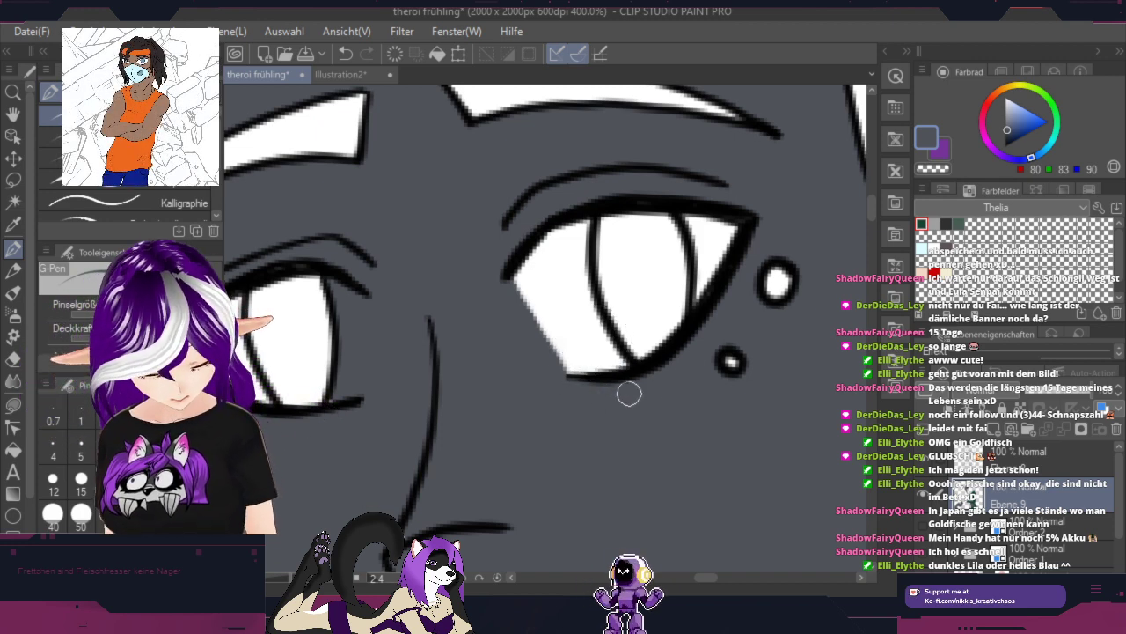
Step: Clear the grey from the inner corner of the figure's other eye with an enlarged G-Pen tip
{"action": "key", "text": "space"}
{"action": "left_click_drag", "start_coordinate": [492, 432], "coordinate": [643, 376]}
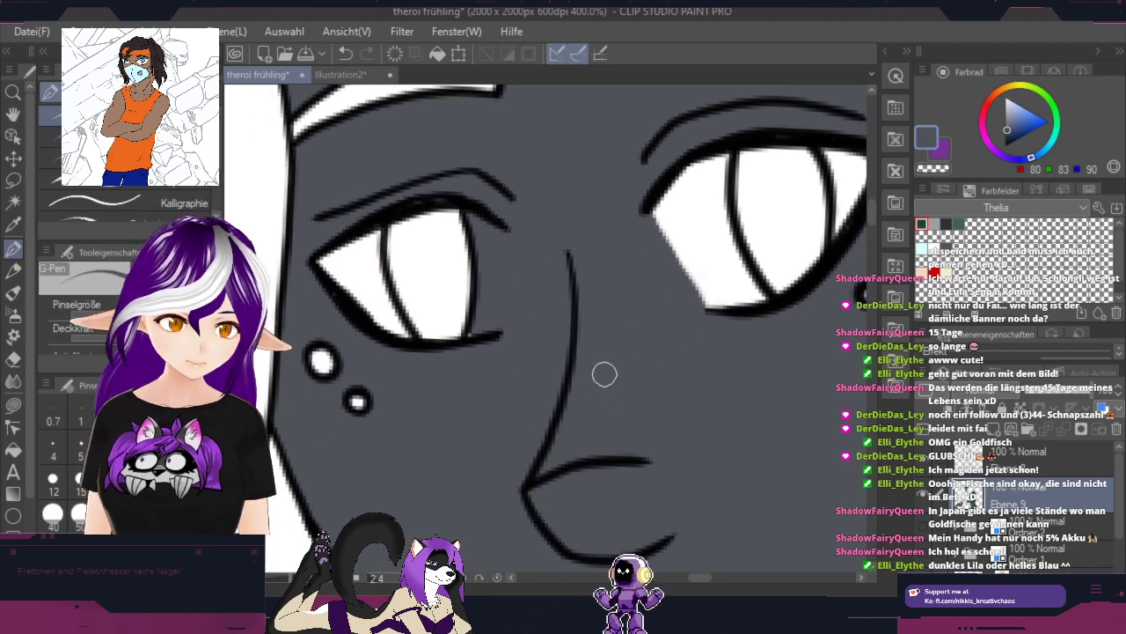
{"action": "key", "text": "bracketright"}
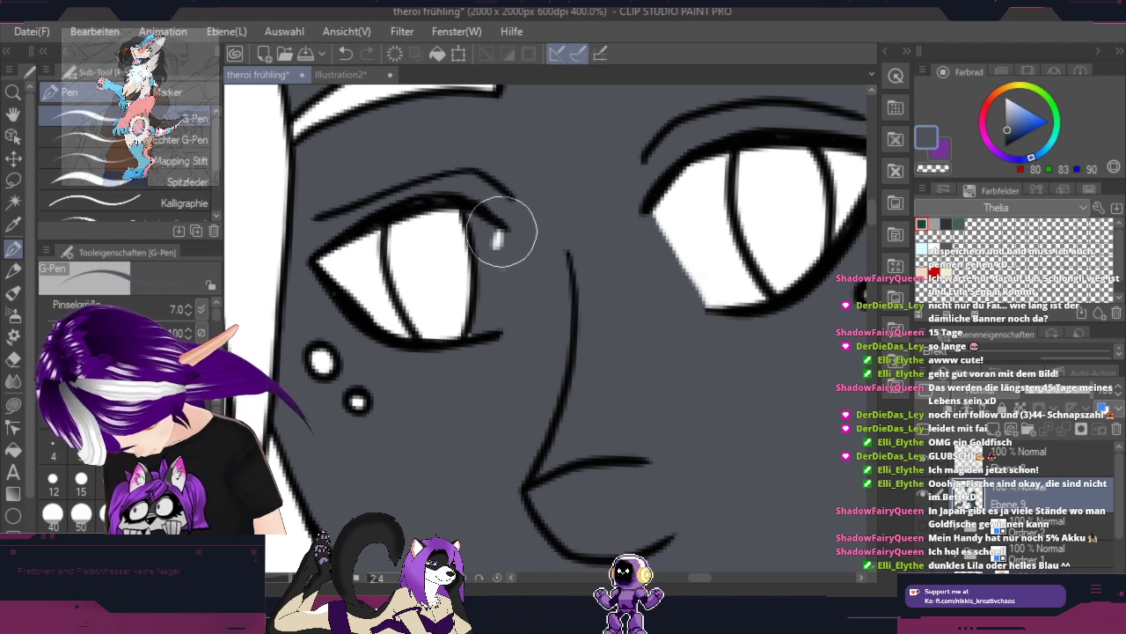
{"action": "mouse_move", "coordinate": [503, 230]}
{"action": "left_mouse_down"}
{"action": "mouse_move", "coordinate": [485, 267]}
{"action": "mouse_move", "coordinate": [495, 322]}
{"action": "mouse_move", "coordinate": [477, 326]}
{"action": "mouse_move", "coordinate": [467, 308]}
{"action": "mouse_move", "coordinate": [481, 244]}
{"action": "mouse_move", "coordinate": [485, 303]}
{"action": "mouse_move", "coordinate": [489, 228]}
{"action": "mouse_move", "coordinate": [458, 214]}
{"action": "mouse_move", "coordinate": [458, 280]}
{"action": "left_mouse_up"}
{"action": "scroll", "coordinate": [457, 278], "scroll_direction": "down", "scroll_amount": 5}
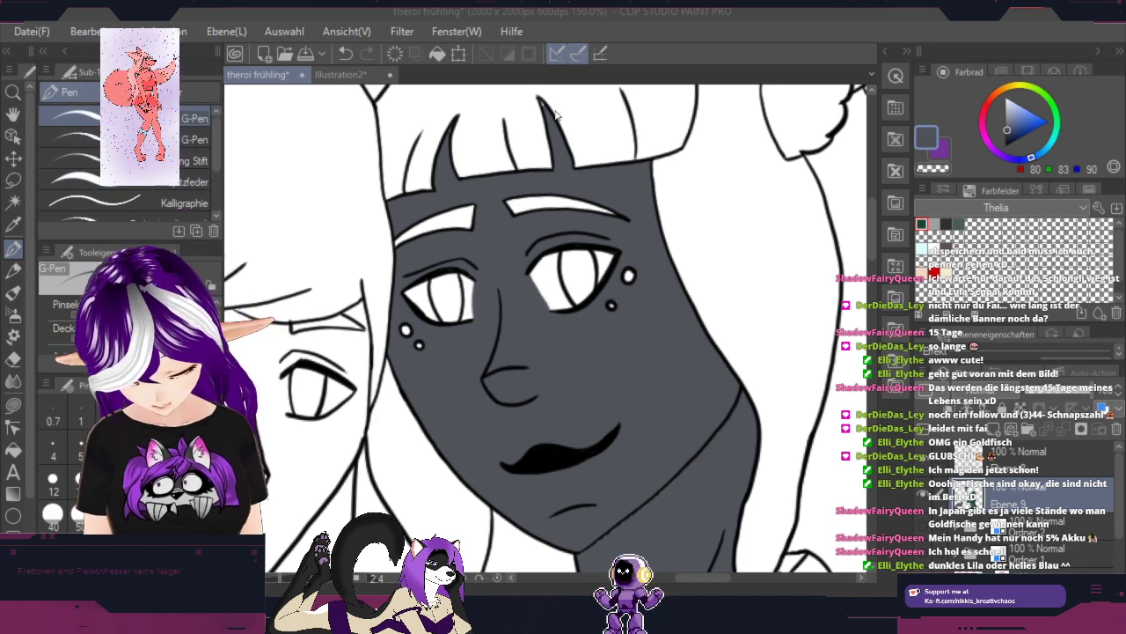
Step: Touch up the grey skin at the narrow tips of the gaps between the bangs with the G-Pen
{"action": "scroll", "coordinate": [546, 114], "scroll_direction": "up", "scroll_amount": 5}
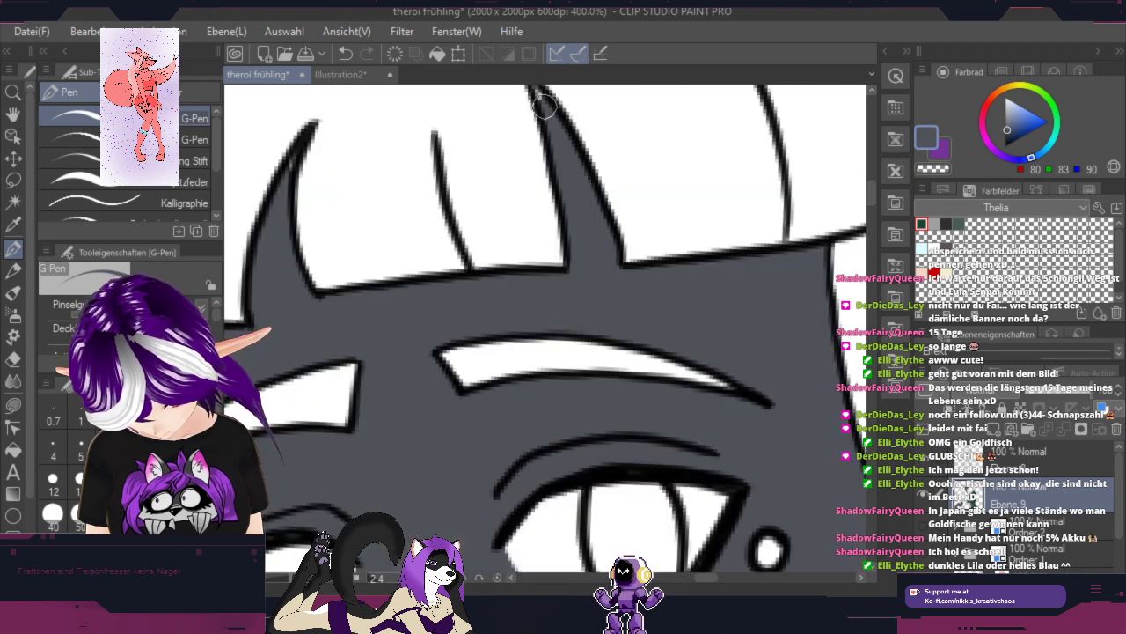
{"action": "left_click_drag", "start_coordinate": [566, 144], "coordinate": [607, 255]}
{"action": "key", "text": "p"}
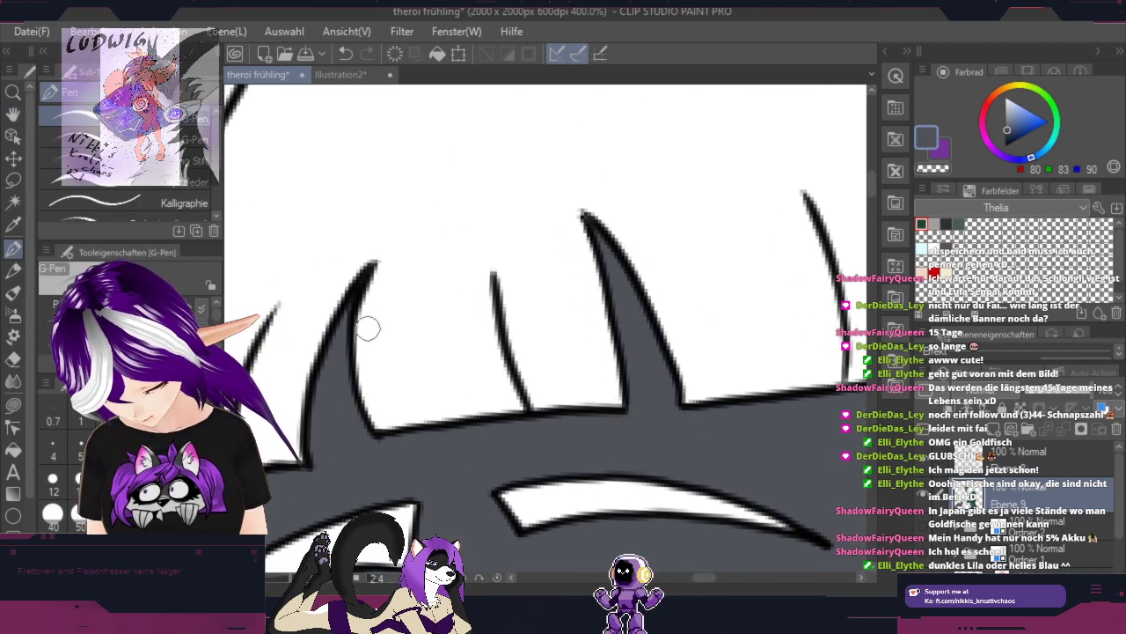
{"action": "key", "text": "space"}
{"action": "left_click_drag", "start_coordinate": [368, 405], "coordinate": [297, 309]}
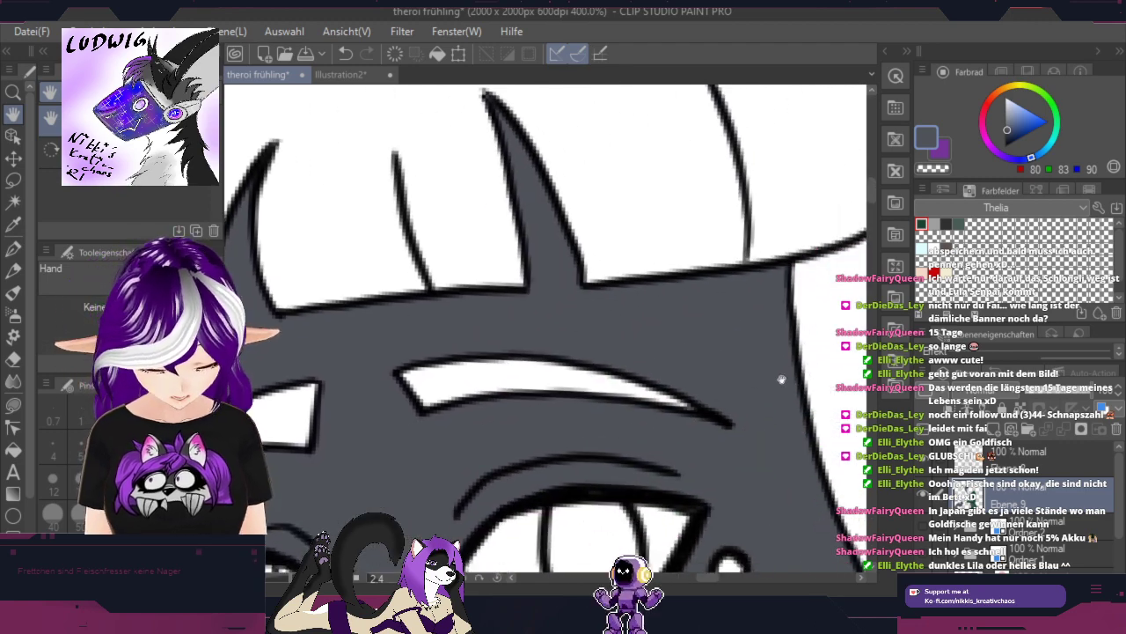
Step: Examine the grey fill along the brows, chin, neck and neckline for unfilled spots
{"action": "scroll", "coordinate": [604, 382], "scroll_direction": "down", "scroll_amount": 2}
{"action": "key", "text": "p"}
{"action": "key", "text": "h"}
{"action": "left_click_drag", "start_coordinate": [676, 496], "coordinate": [804, 169]}
{"action": "key", "text": "p"}
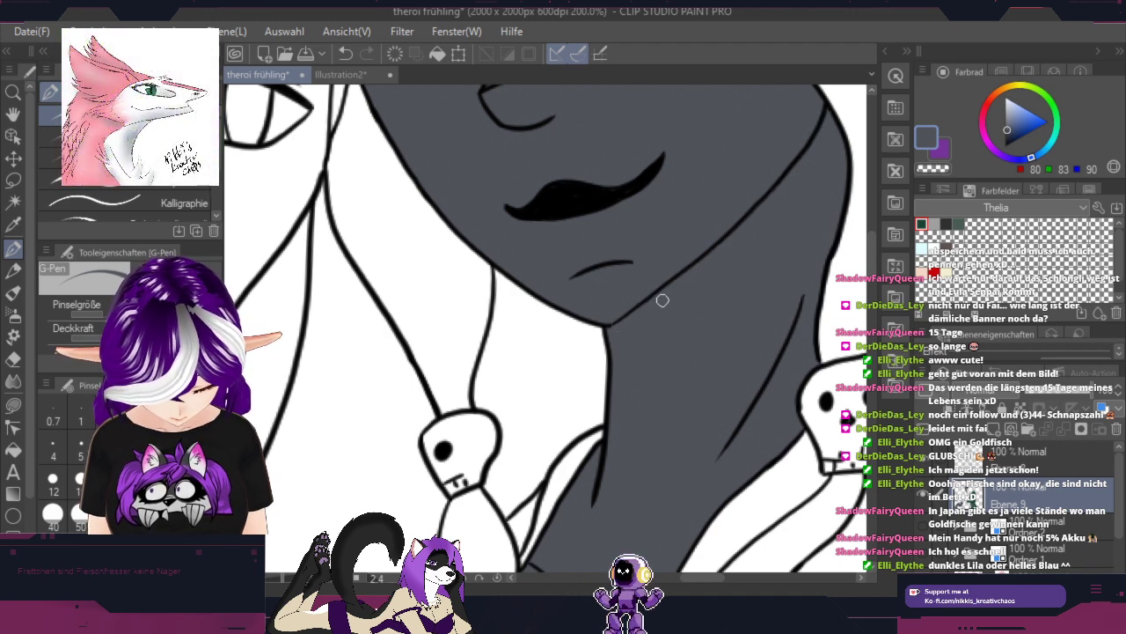
{"action": "key", "text": "h"}
{"action": "left_click_drag", "start_coordinate": [789, 399], "coordinate": [728, 185]}
{"action": "left_click_drag", "start_coordinate": [701, 422], "coordinate": [800, 185]}
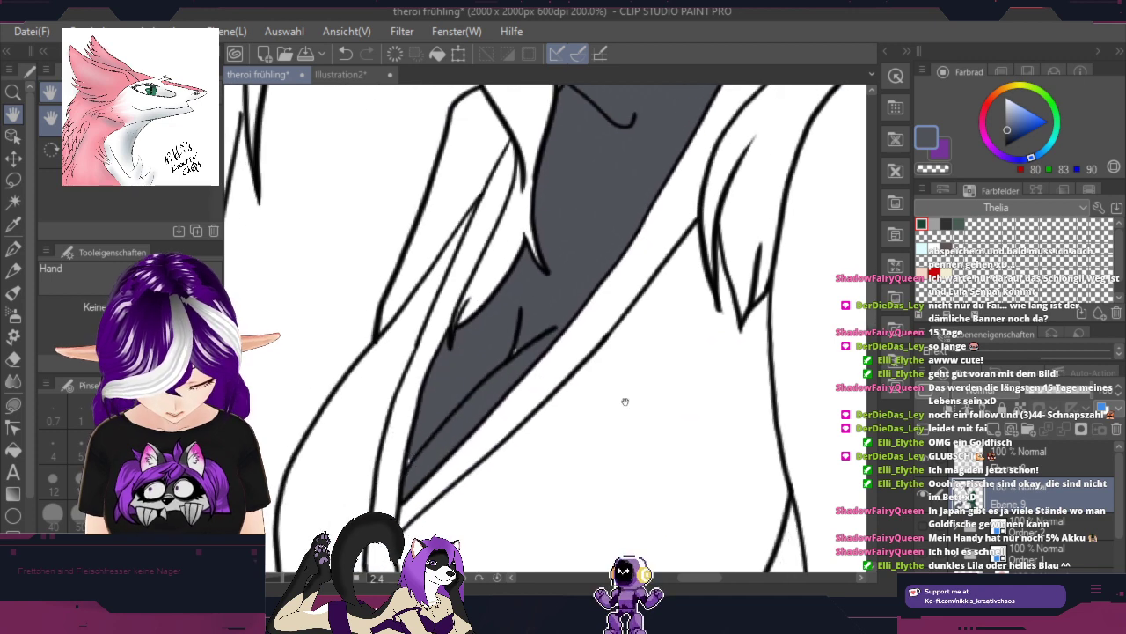
{"action": "key", "text": "p"}
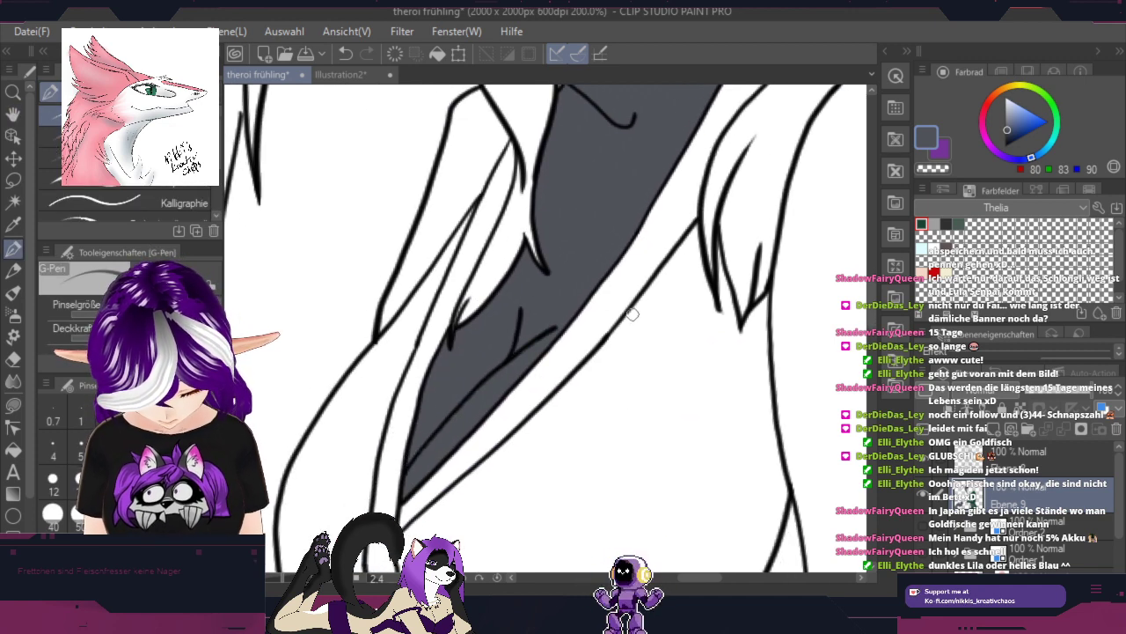
Step: Examine the grey fill on the tail and on the hand over the green robe for missed spots at the outlines
{"action": "scroll", "coordinate": [632, 314], "scroll_direction": "down", "scroll_amount": 5}
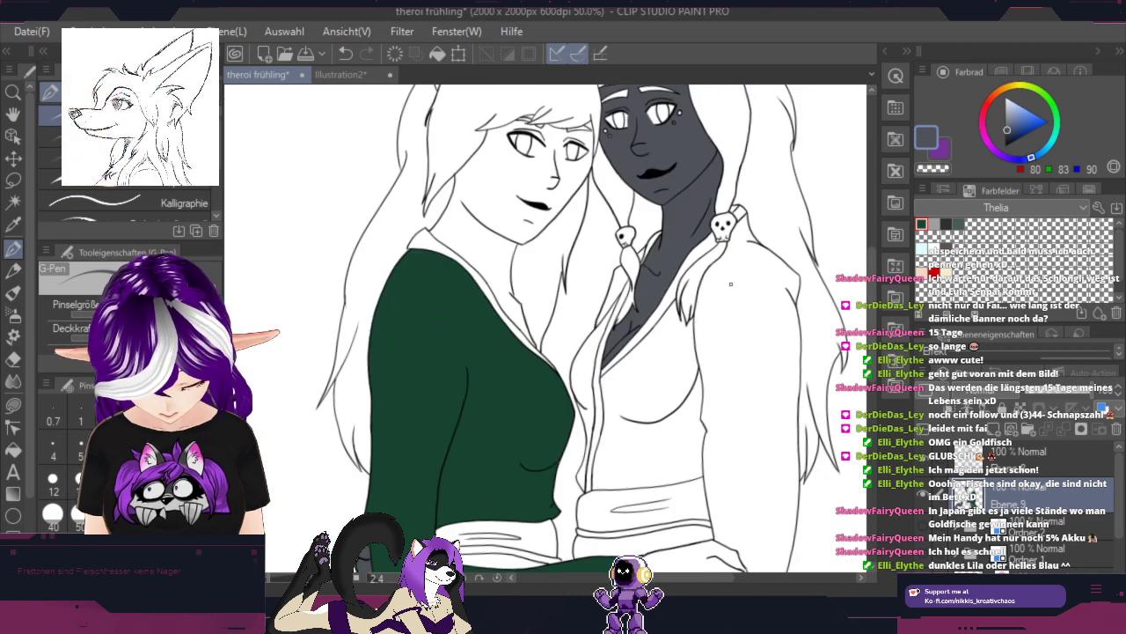
{"action": "key", "text": "h"}
{"action": "left_click_drag", "start_coordinate": [814, 520], "coordinate": [678, 261]}
{"action": "scroll", "coordinate": [792, 397], "scroll_direction": "up", "scroll_amount": 3}
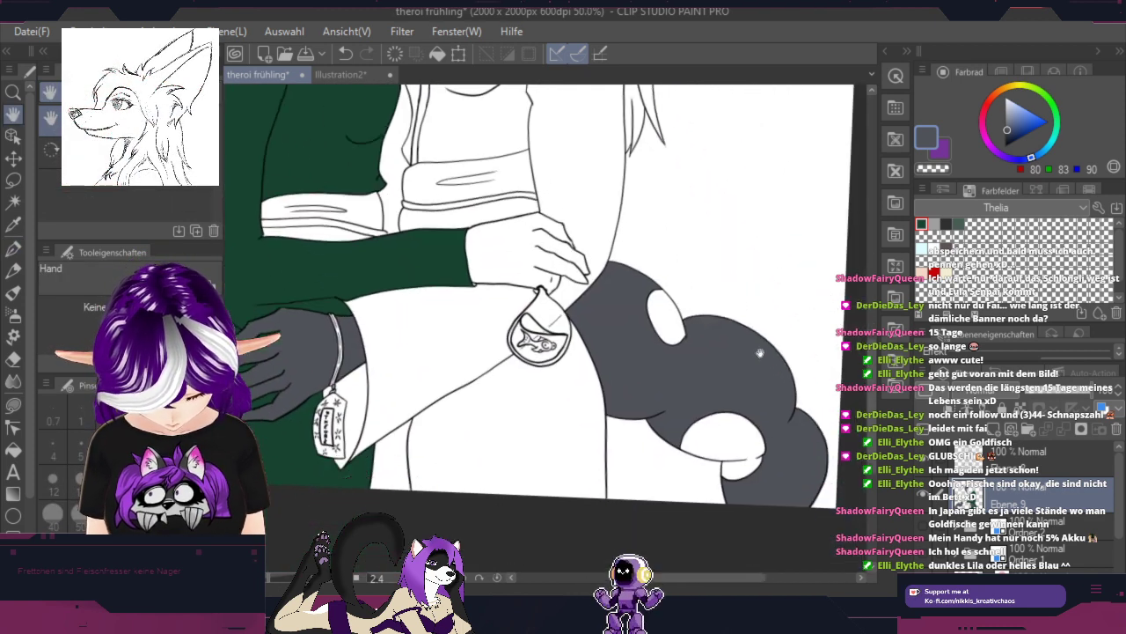
{"action": "key", "text": "p"}
{"action": "scroll", "coordinate": [757, 361], "scroll_direction": "up", "scroll_amount": 3}
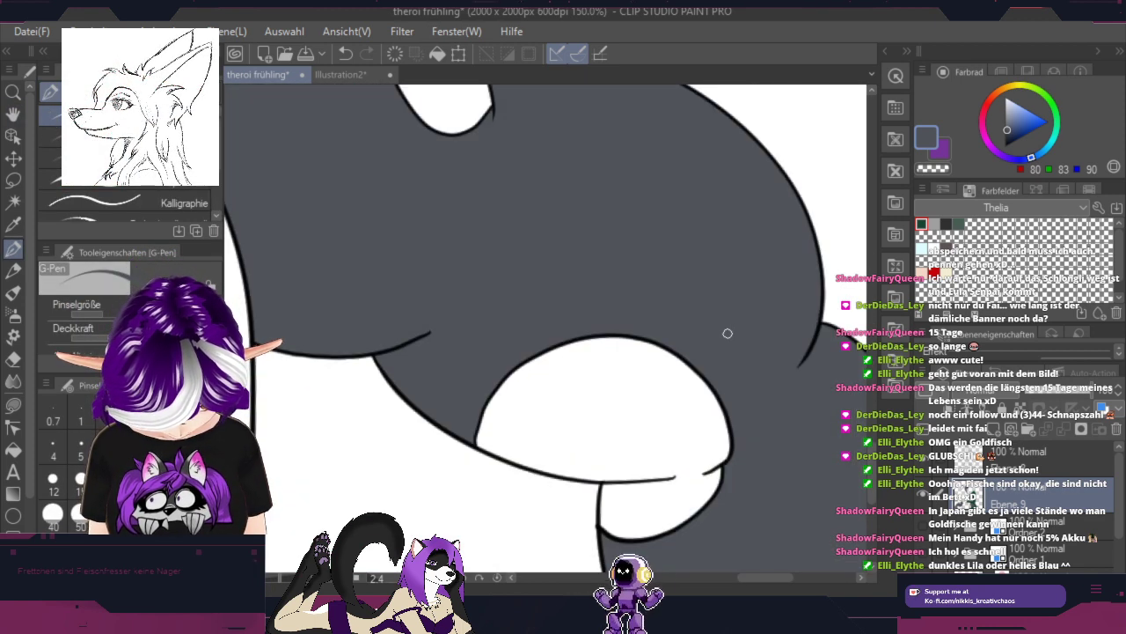
{"action": "scroll", "coordinate": [730, 339], "scroll_direction": "down", "scroll_amount": 1}
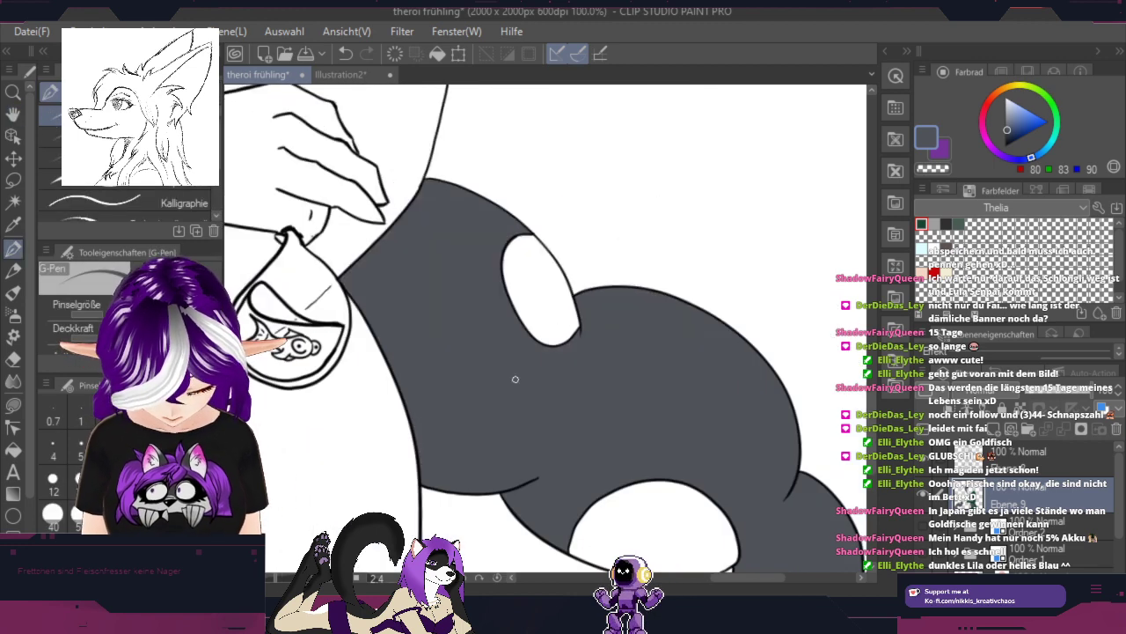
{"action": "scroll", "coordinate": [450, 394], "scroll_direction": "up", "scroll_amount": 1}
{"action": "key", "text": "space"}
{"action": "left_click_drag", "start_coordinate": [456, 409], "coordinate": [850, 392]}
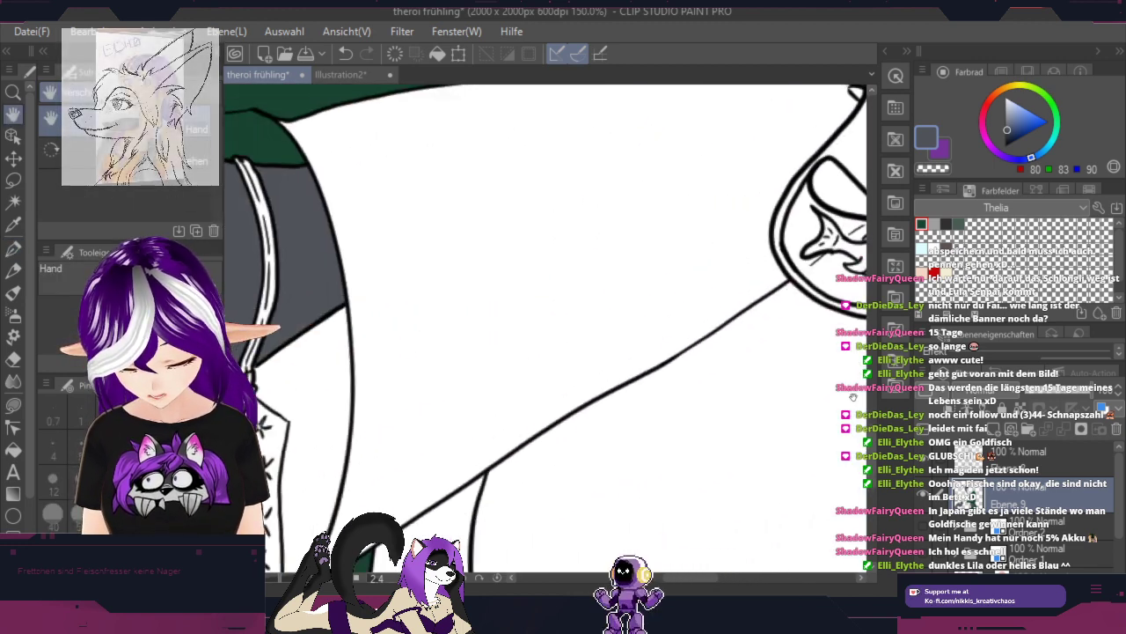
{"action": "left_click_drag", "start_coordinate": [564, 386], "coordinate": [768, 348]}
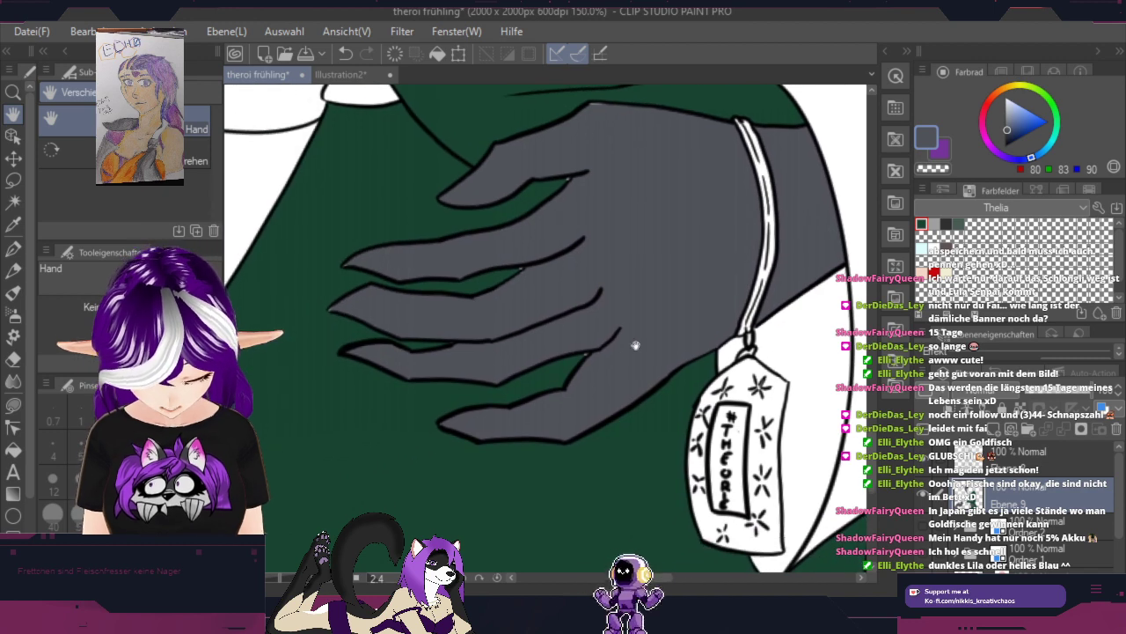
{"action": "left_click_drag", "start_coordinate": [591, 357], "coordinate": [582, 410]}
{"action": "key", "text": "p"}
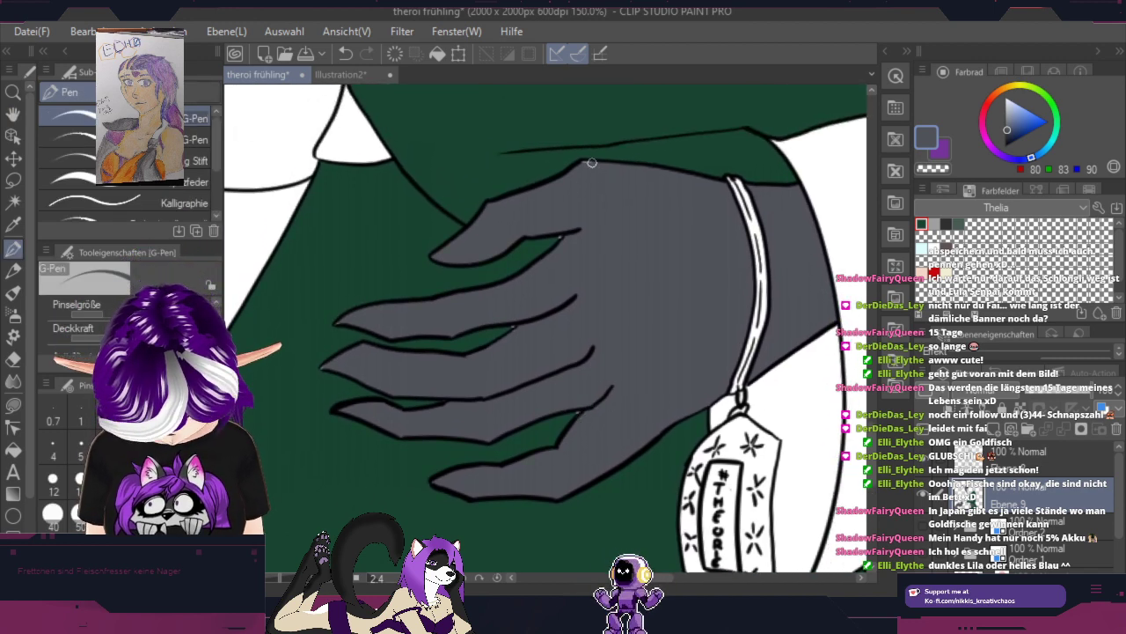
Step: Touch up the dark green and grey fills in the narrow gaps between the hand's fingers with the G-Pen
{"action": "left_click", "coordinate": [547, 240], "text": "alt"}
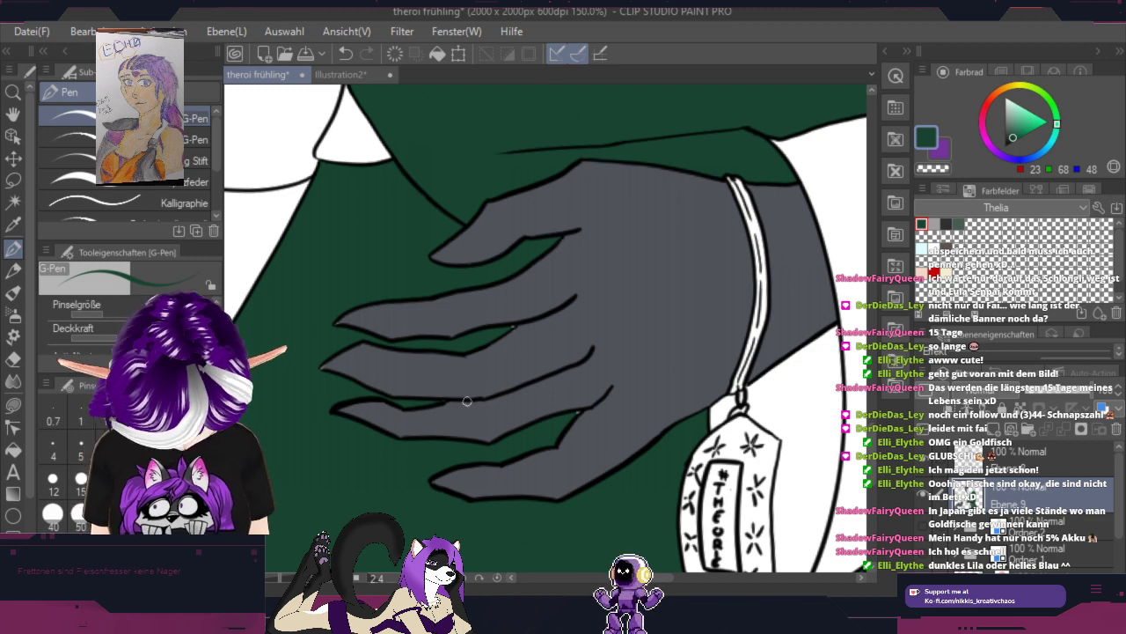
{"action": "scroll", "coordinate": [467, 400], "scroll_direction": "up", "scroll_amount": 1}
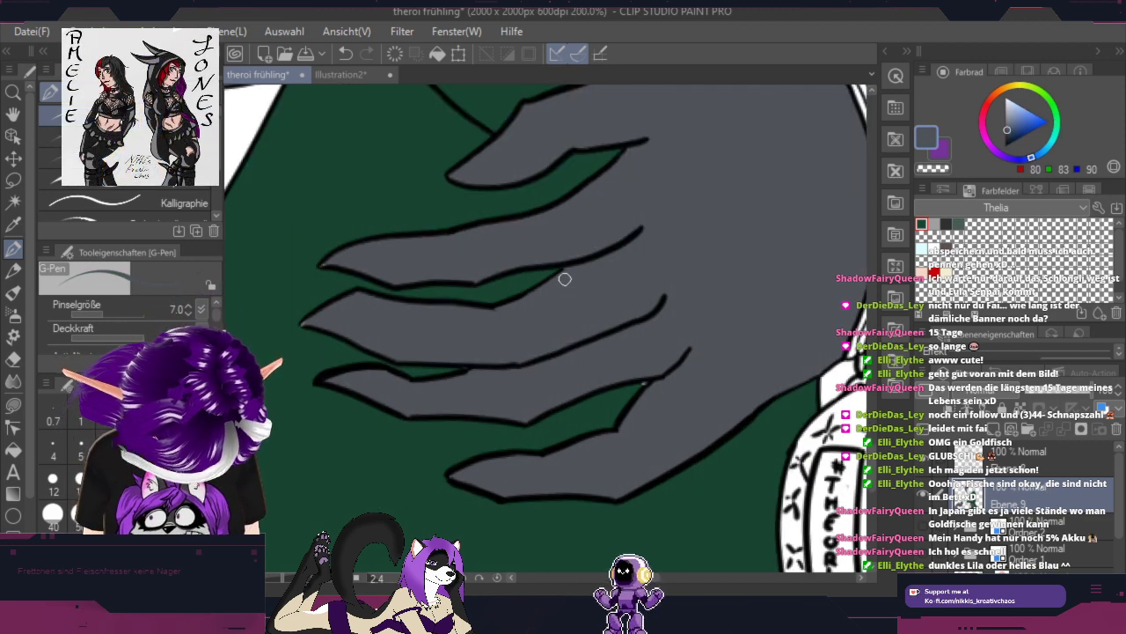
{"action": "left_click", "coordinate": [623, 397], "text": "alt"}
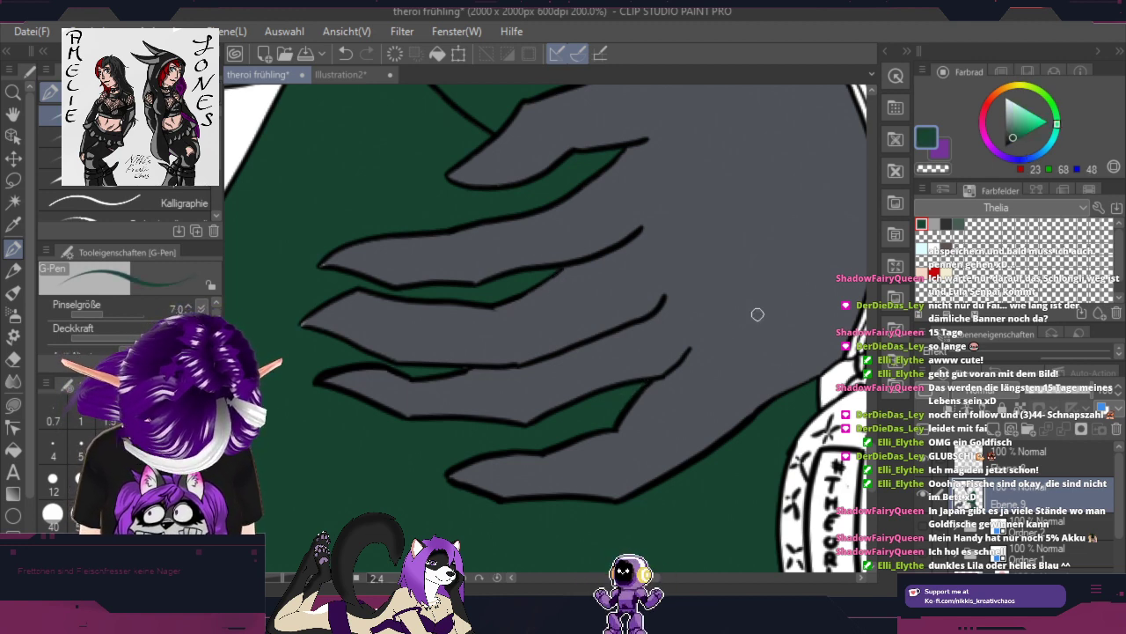
{"action": "scroll", "coordinate": [799, 342], "scroll_direction": "down", "scroll_amount": 2}
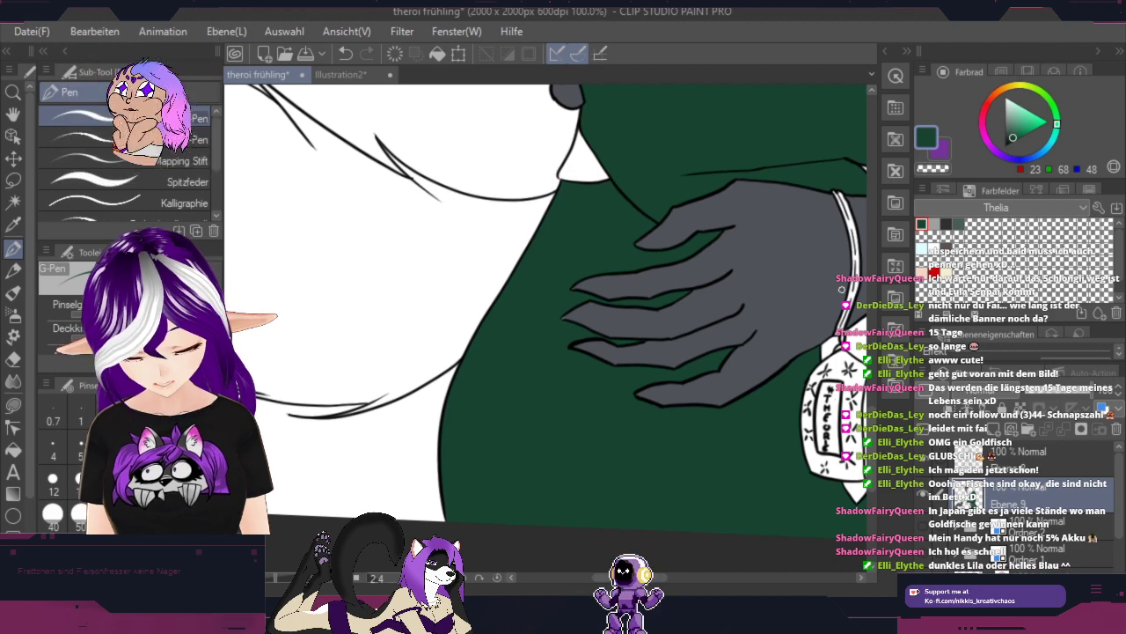
Step: Fill the green-robed figure's face and neck with the light skin colour RGB 243, 214, 199 from the Thelia palette
{"action": "key", "text": "space"}
{"action": "left_click_drag", "start_coordinate": [817, 240], "coordinate": [573, 568]}
{"action": "left_click_drag", "start_coordinate": [684, 367], "coordinate": [493, 545]}
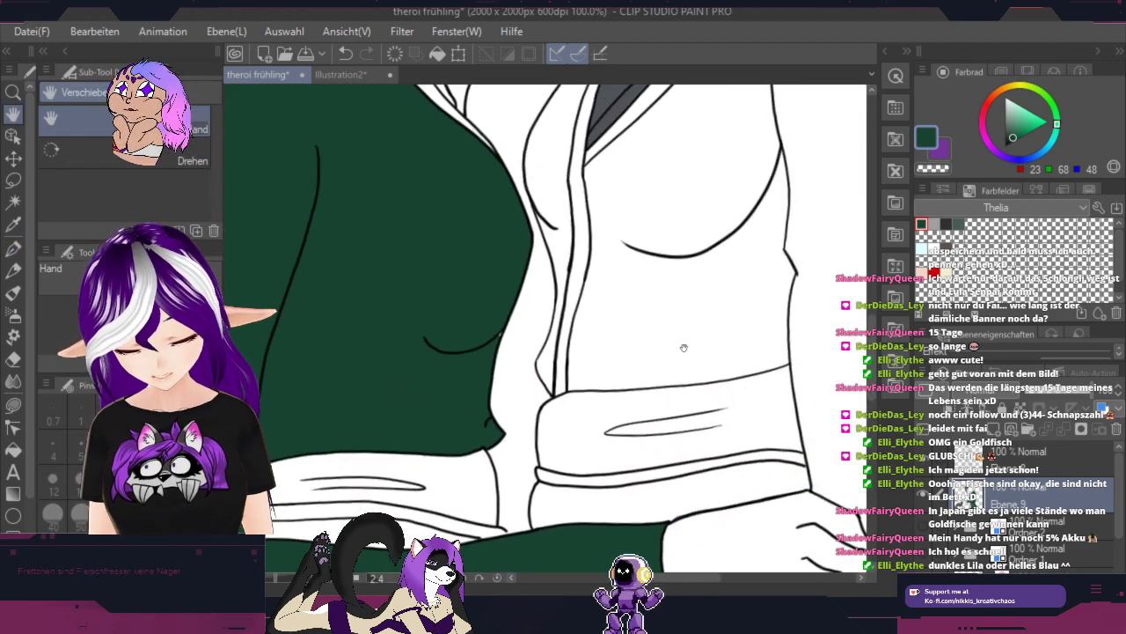
{"action": "left_click_drag", "start_coordinate": [704, 330], "coordinate": [521, 509]}
{"action": "left_click_drag", "start_coordinate": [681, 307], "coordinate": [737, 442]}
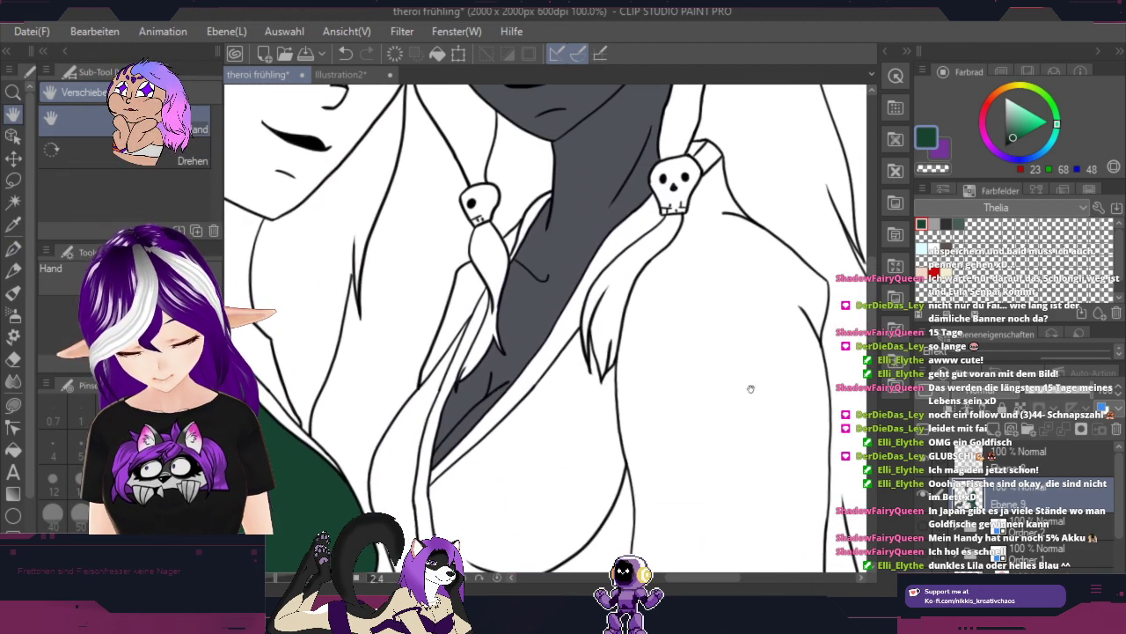
{"action": "scroll", "coordinate": [765, 349], "scroll_direction": "down", "scroll_amount": 1}
{"action": "left_click_drag", "start_coordinate": [783, 383], "coordinate": [881, 446]}
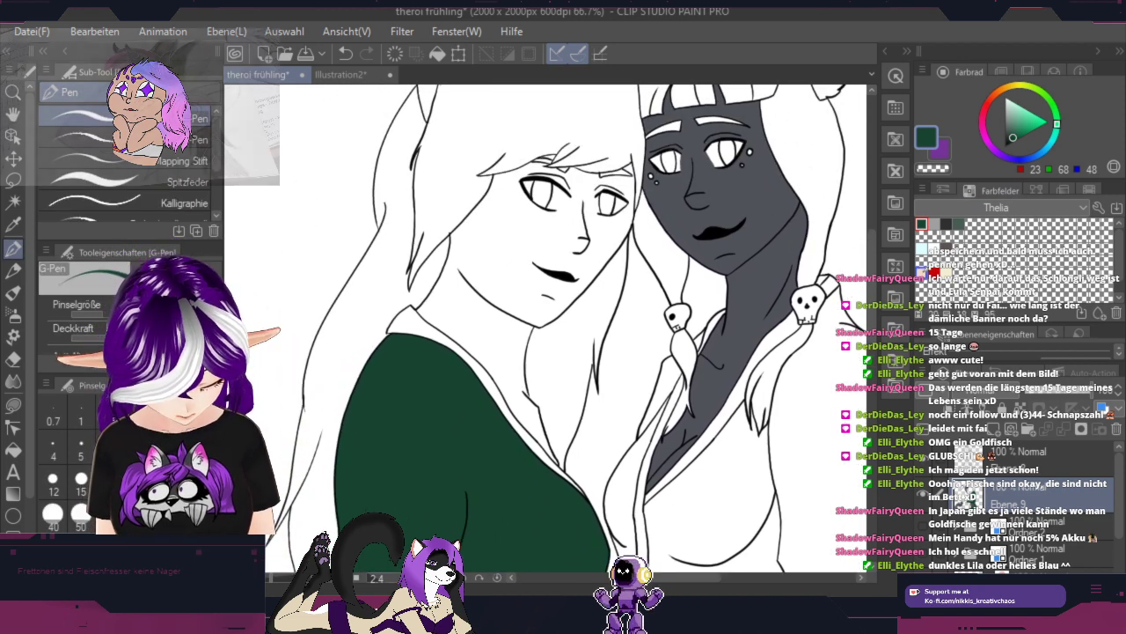
{"action": "left_click", "coordinate": [922, 272]}
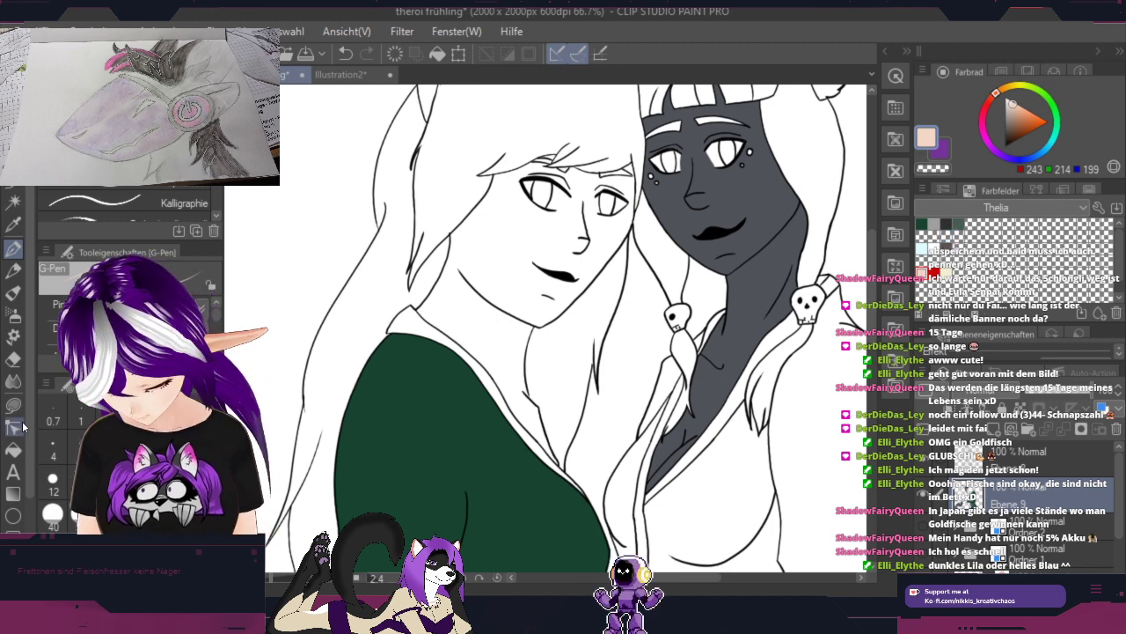
{"action": "left_click", "coordinate": [14, 448]}
{"action": "left_click", "coordinate": [532, 222]}
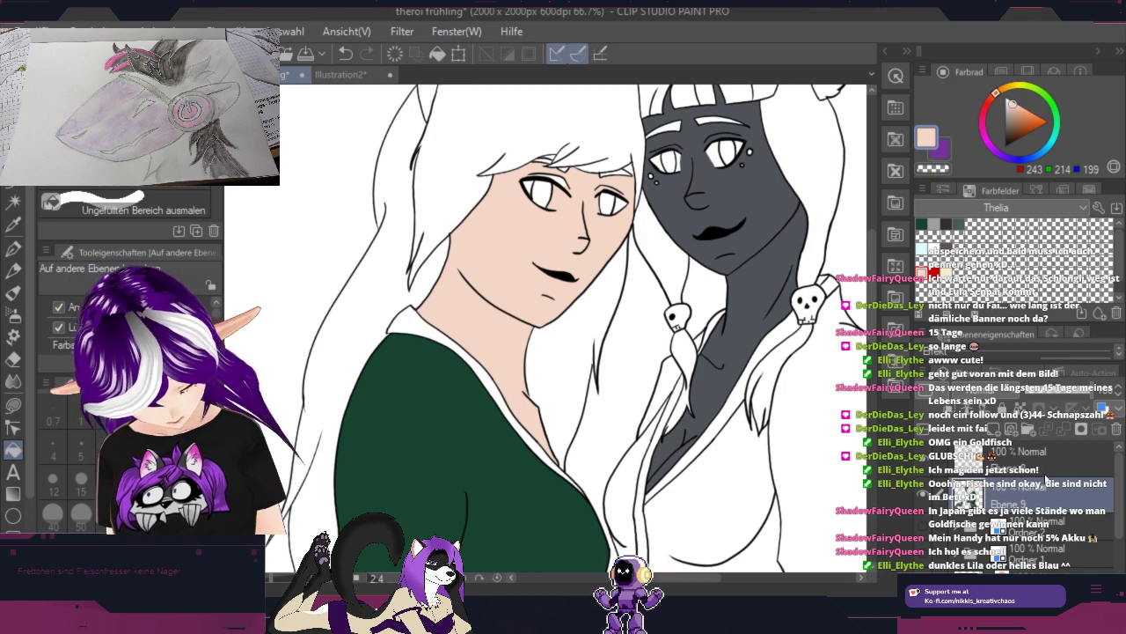
Step: Clean up the line junction where the hair strand meets the cheek on the line art layer with the G-Pen
{"action": "scroll", "coordinate": [445, 233], "scroll_direction": "up", "scroll_amount": 5}
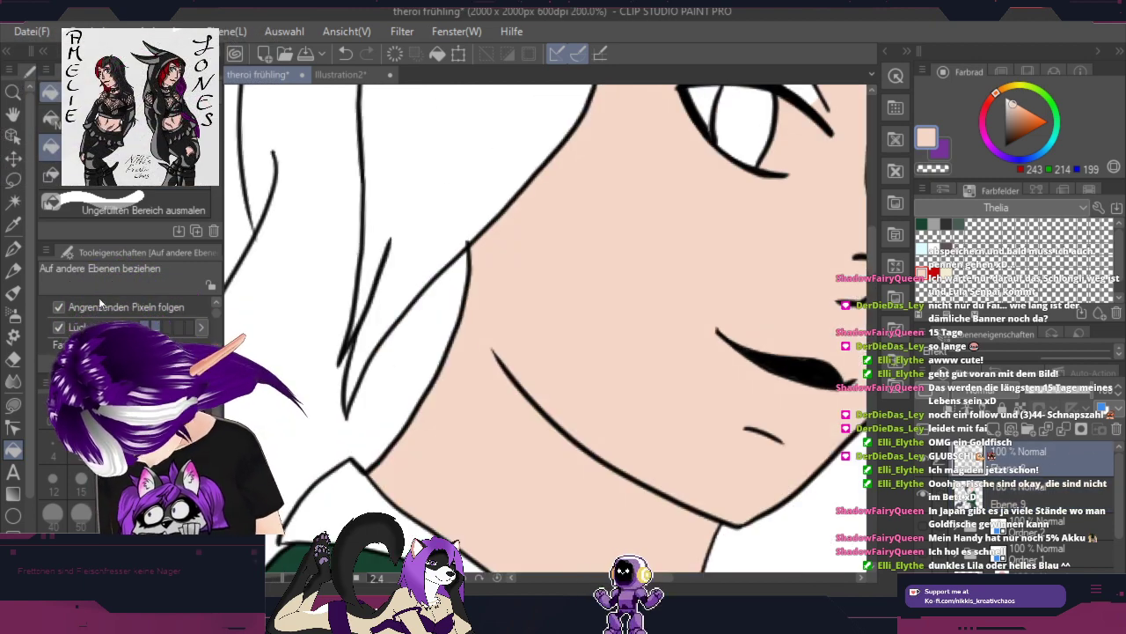
{"action": "key", "text": "p"}
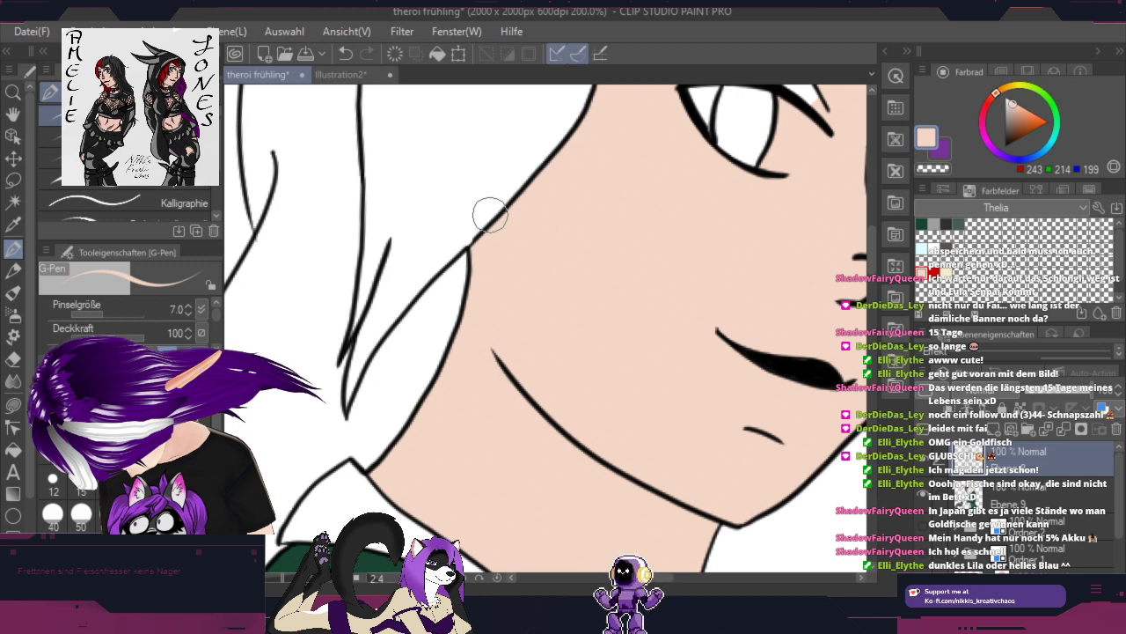
{"action": "scroll", "coordinate": [471, 253], "scroll_direction": "up", "scroll_amount": 4}
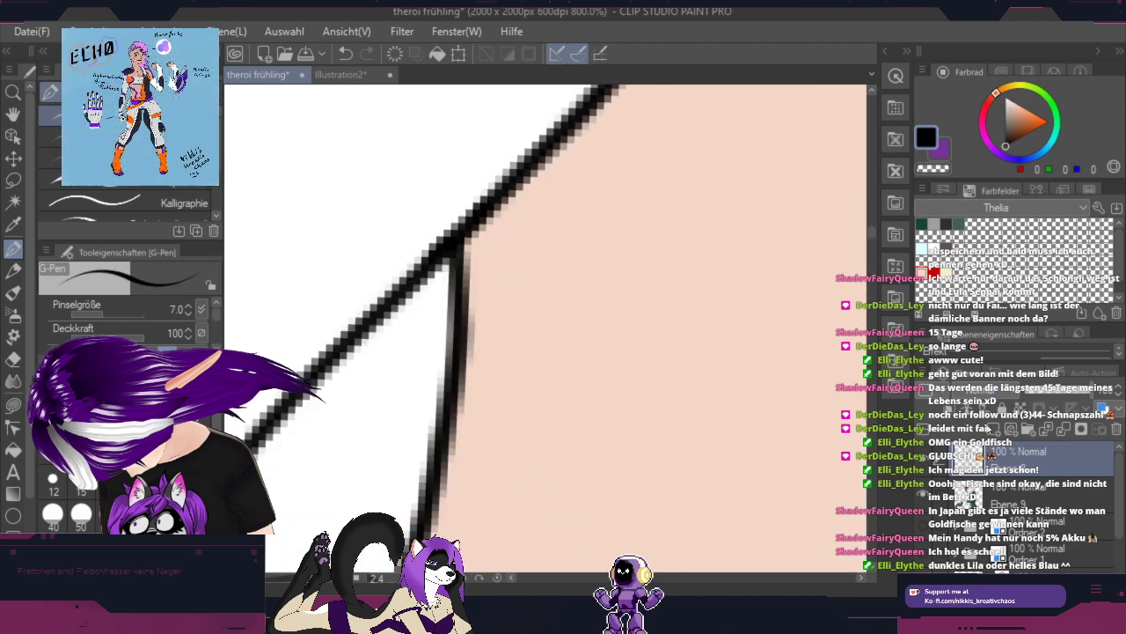
{"action": "scroll", "coordinate": [770, 343], "scroll_direction": "down", "scroll_amount": 5}
{"action": "scroll", "coordinate": [784, 295], "scroll_direction": "down", "scroll_amount": 1}
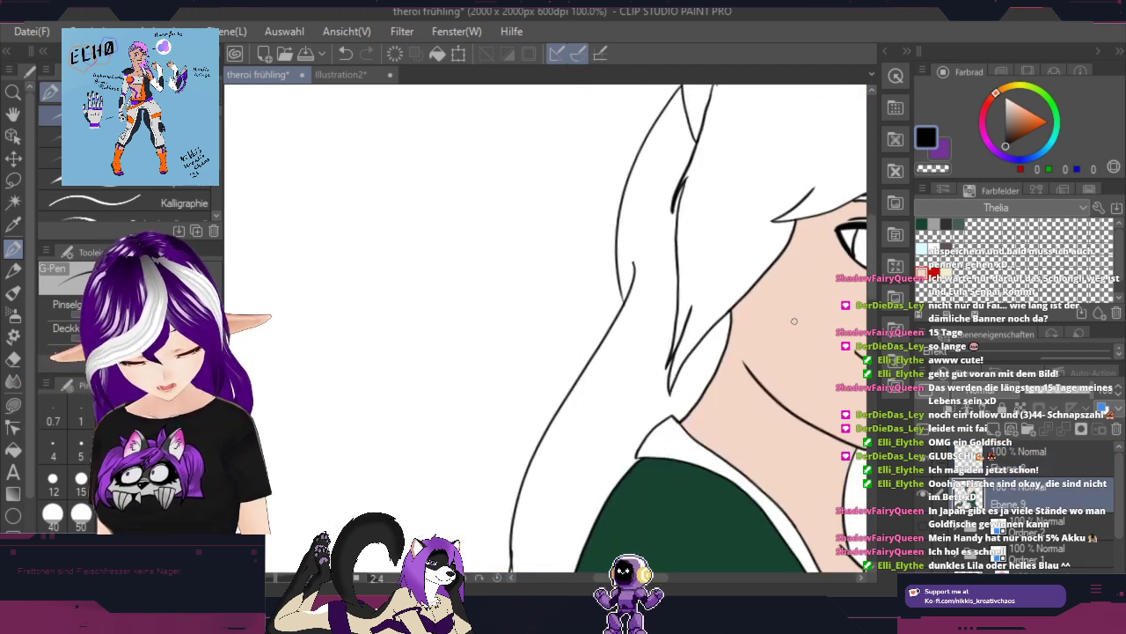
Step: Trim the brow line that pokes into the light-skinned figure's bangs on the line art layer with the G-Pen
{"action": "key", "text": "space"}
{"action": "left_click_drag", "start_coordinate": [808, 359], "coordinate": [437, 374]}
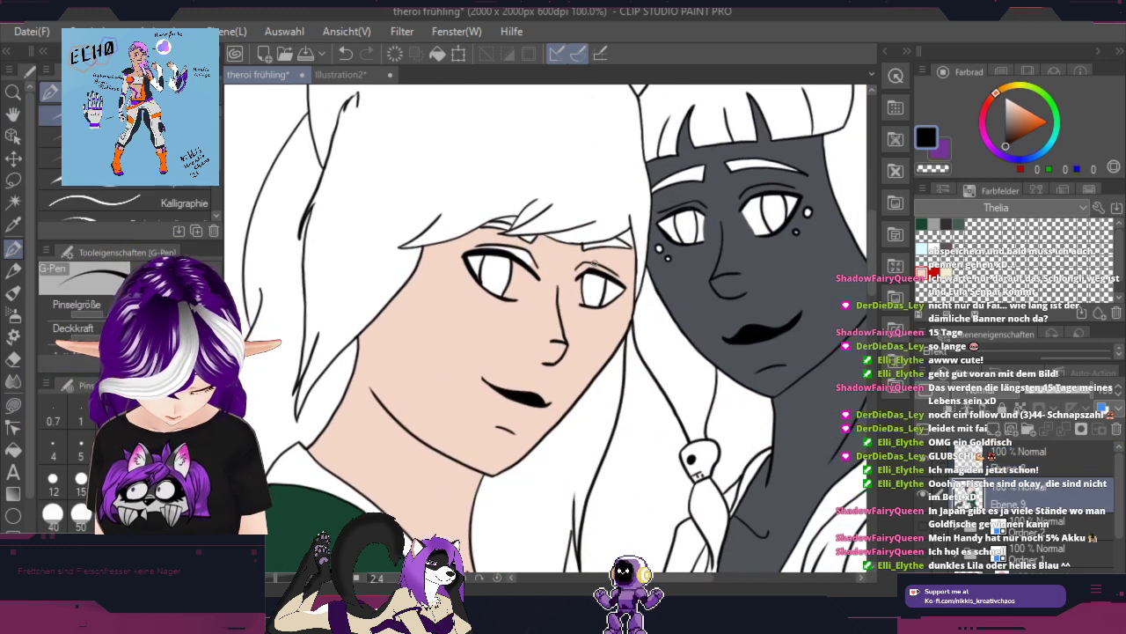
{"action": "left_click", "coordinate": [616, 255], "text": "alt"}
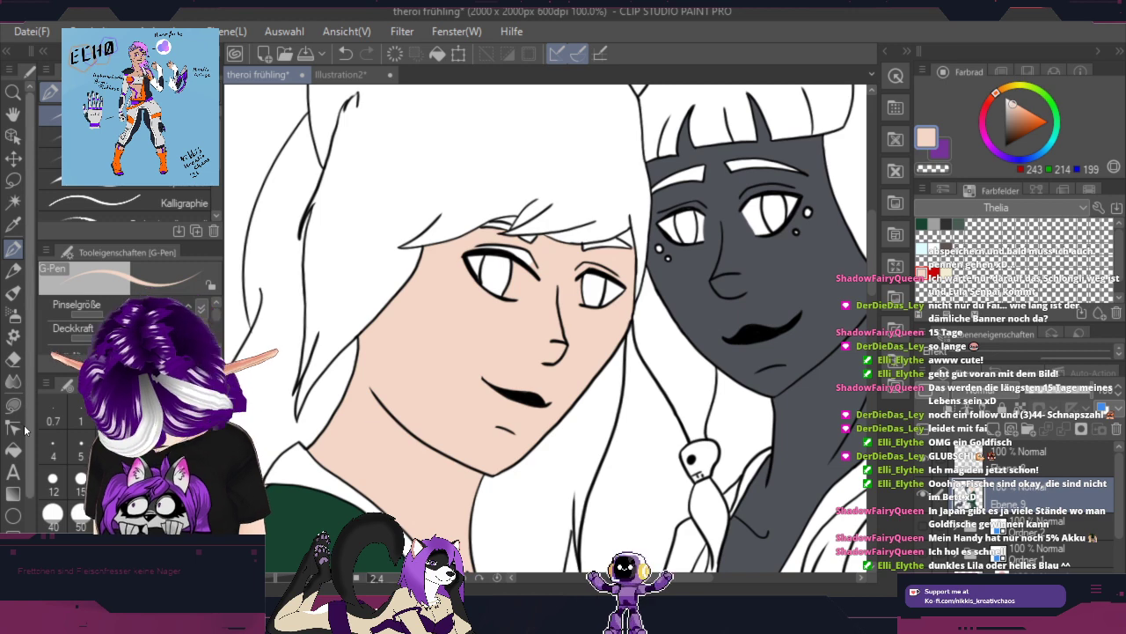
{"action": "key", "text": "g"}
{"action": "key", "text": "ctrl+plus"}
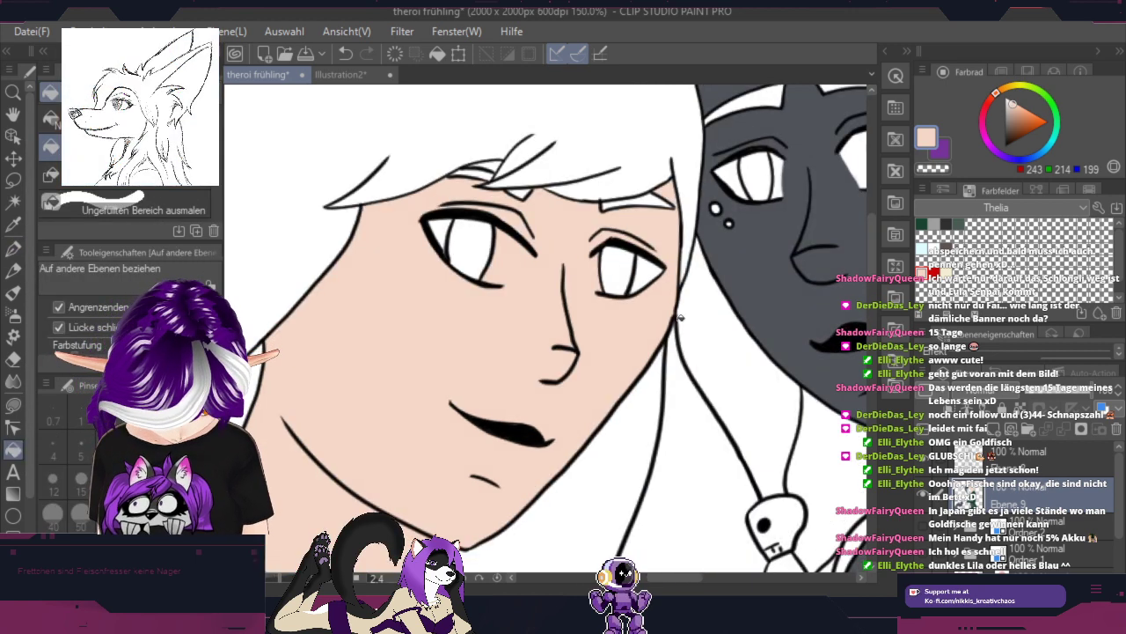
{"action": "key", "text": "space"}
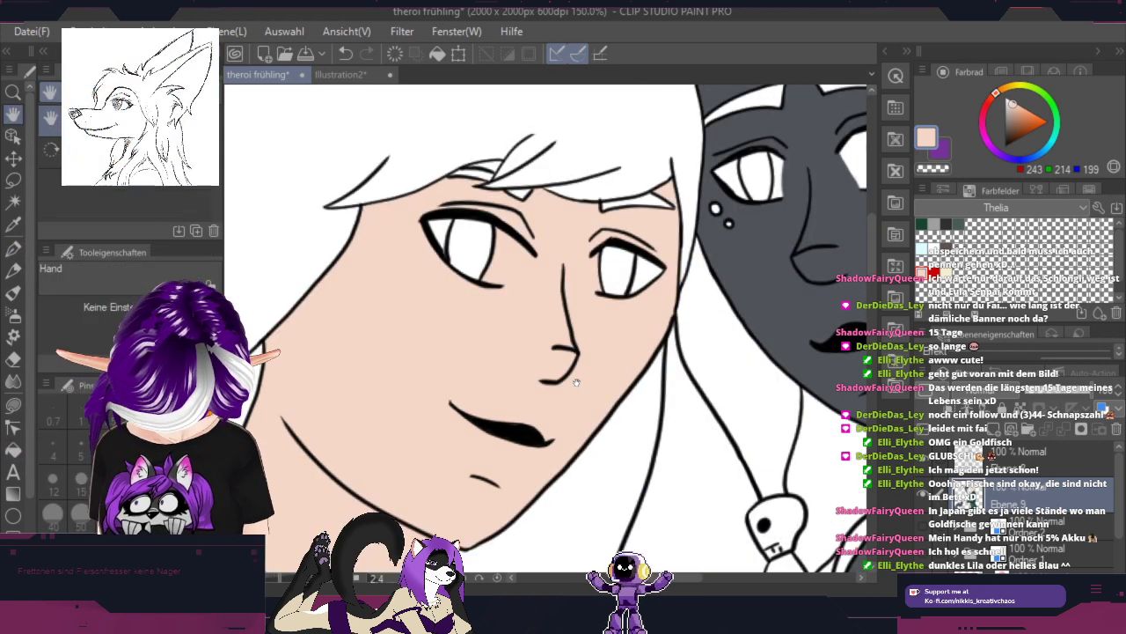
{"action": "left_click_drag", "start_coordinate": [586, 332], "coordinate": [602, 415]}
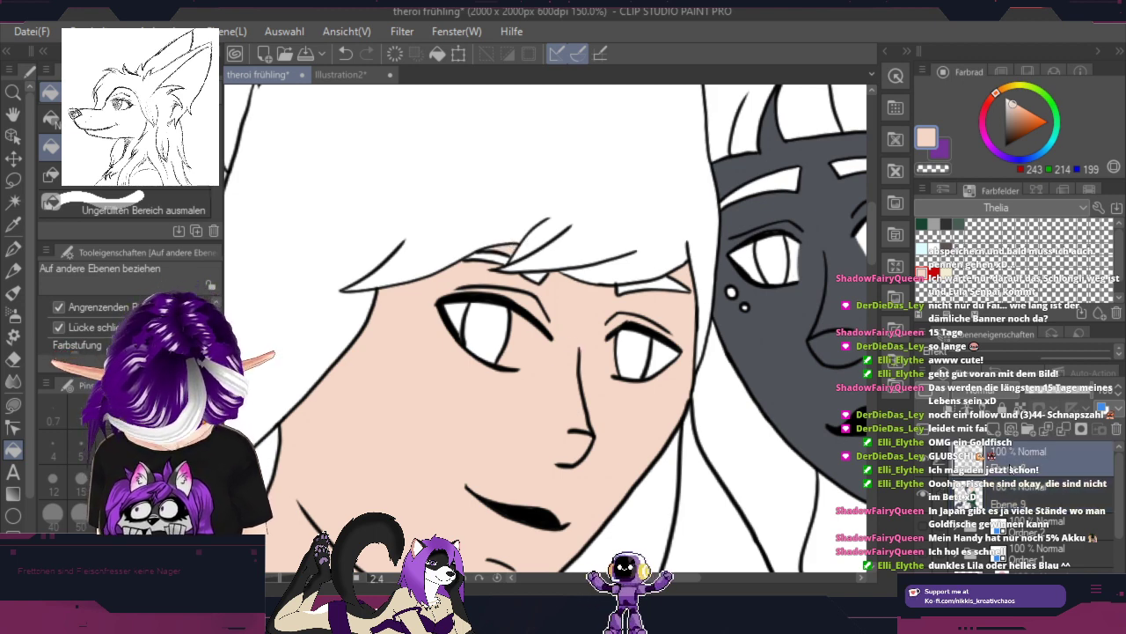
{"action": "scroll", "coordinate": [609, 285], "scroll_direction": "up", "scroll_amount": 6}
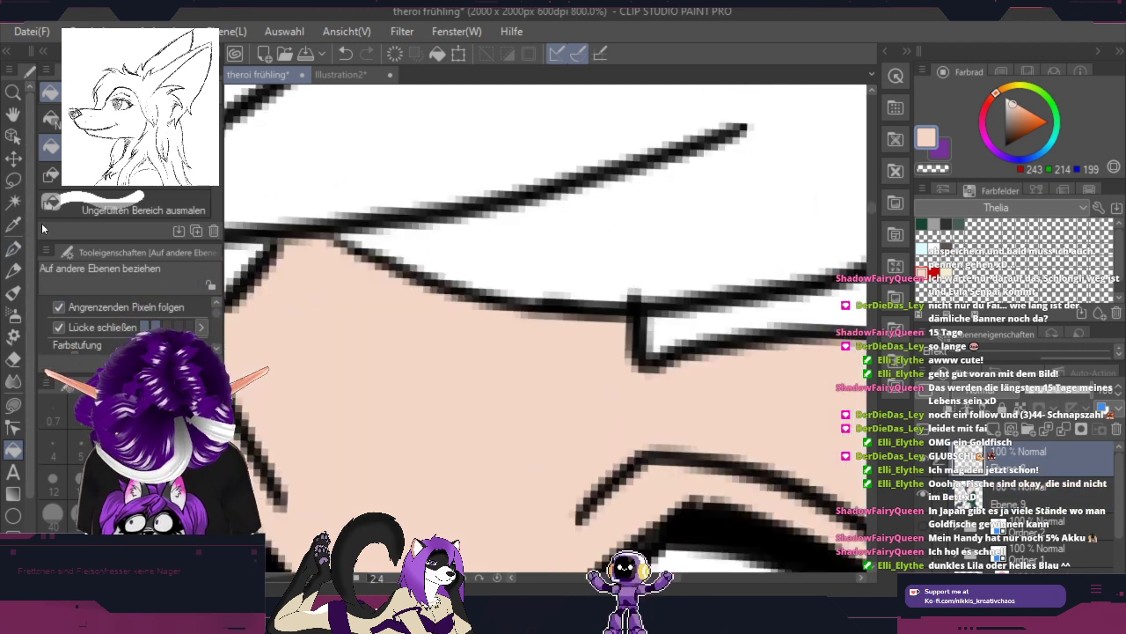
{"action": "left_click", "coordinate": [14, 248]}
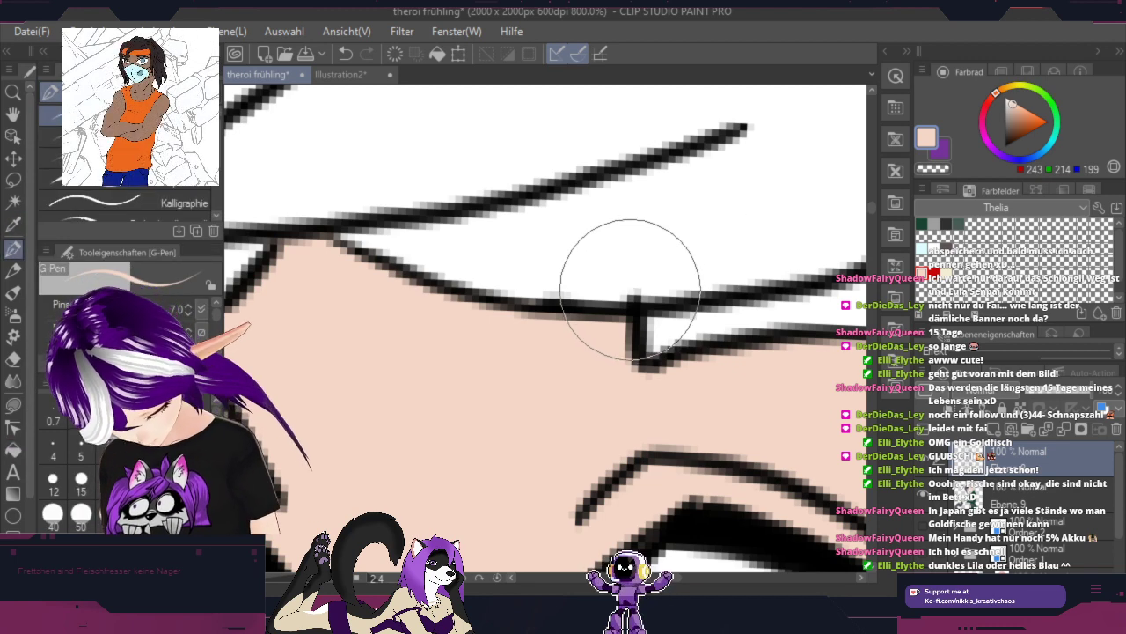
{"action": "left_click_drag", "start_coordinate": [628, 290], "coordinate": [634, 291]}
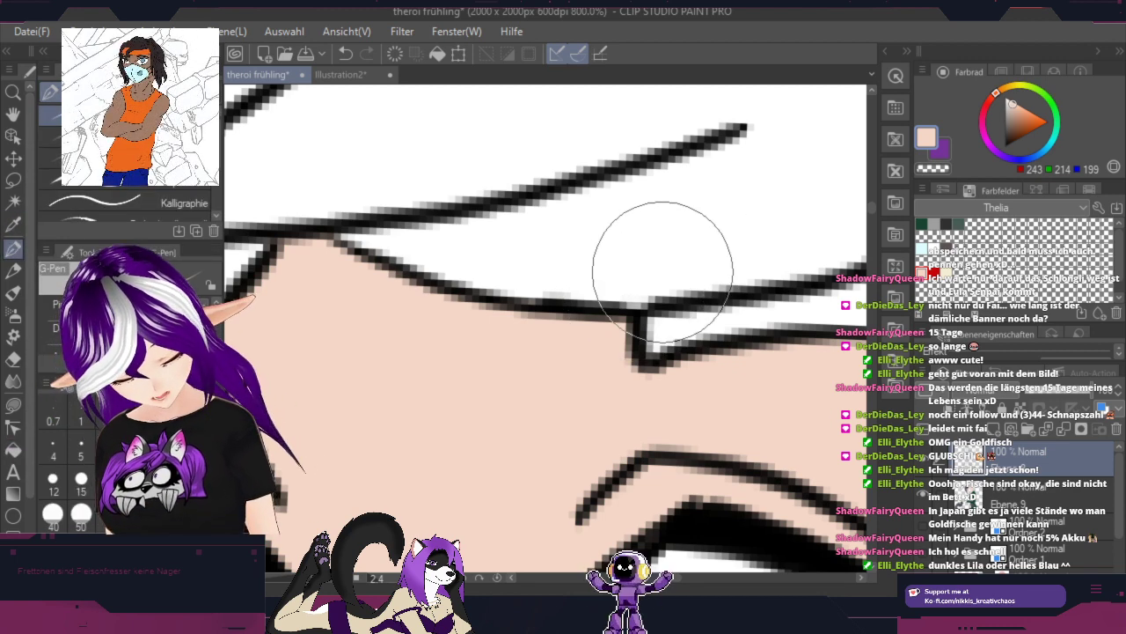
{"action": "left_click", "coordinate": [747, 286], "text": "alt"}
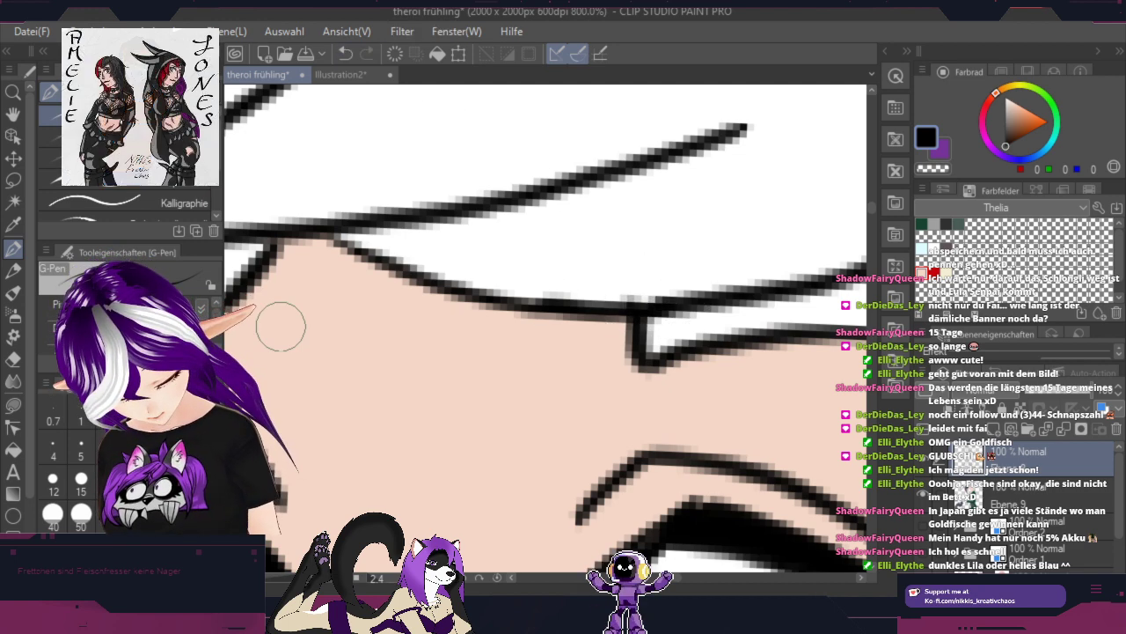
Step: Fill the hand holding the goldfish bag with the light skin colour on layer Ebene 9
{"action": "left_click", "coordinate": [13, 449]}
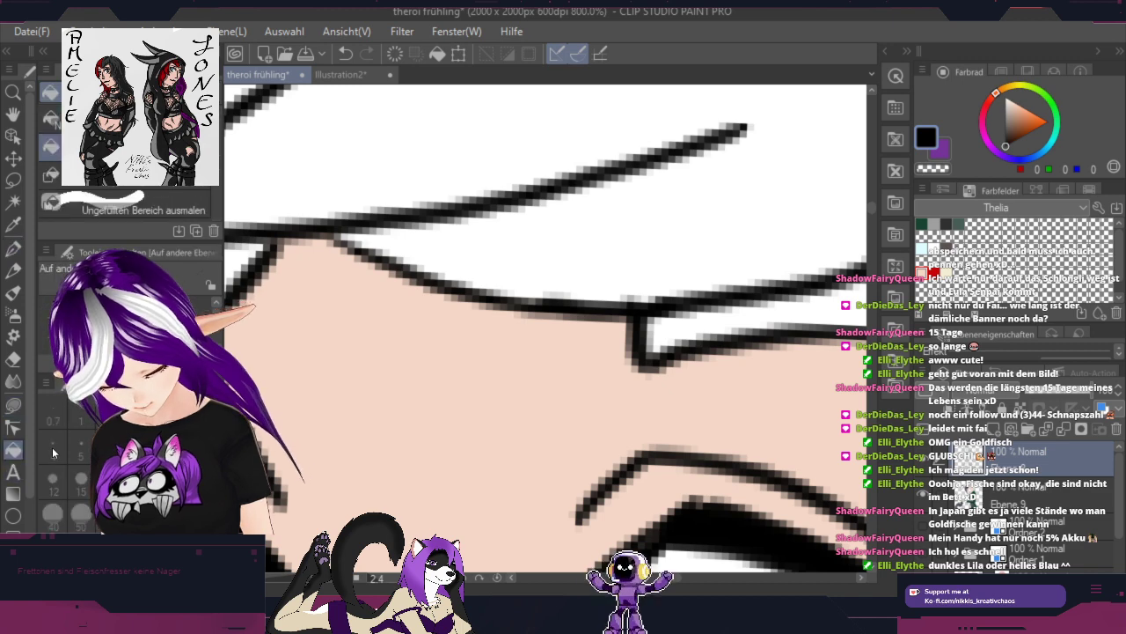
{"action": "key", "text": "ctrl+minus"}
{"action": "key", "text": "ctrl+minus"}
{"action": "key", "text": "ctrl+minus"}
{"action": "key", "text": "ctrl+minus"}
{"action": "key", "text": "ctrl+minus"}
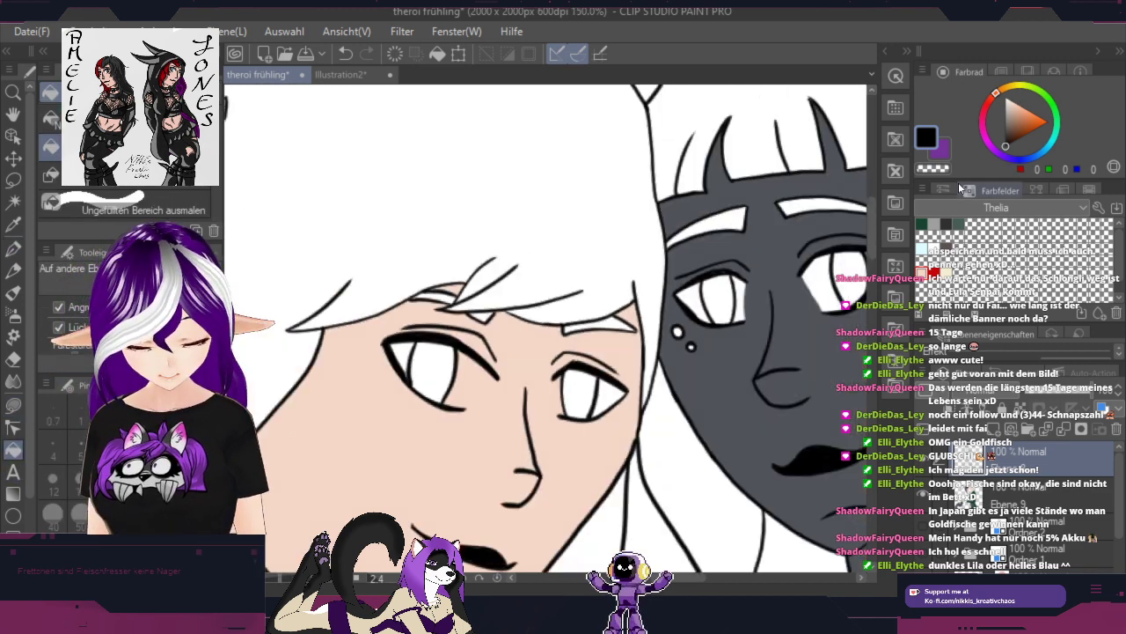
{"action": "right_click", "coordinate": [442, 422]}
{"action": "key", "text": "space"}
{"action": "mouse_move", "coordinate": [640, 480]}
{"action": "left_mouse_down"}
{"action": "mouse_move", "coordinate": [696, 319]}
{"action": "mouse_move", "coordinate": [737, 119]}
{"action": "mouse_move", "coordinate": [659, 164]}
{"action": "left_mouse_up"}
{"action": "scroll", "coordinate": [683, 380], "scroll_direction": "down", "scroll_amount": 5}
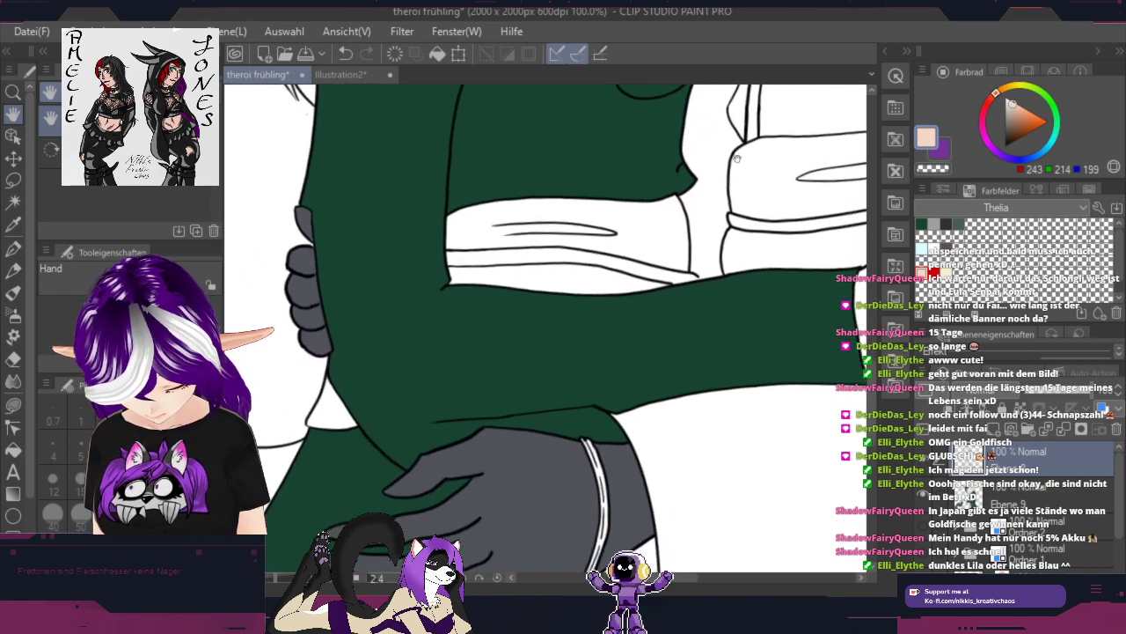
{"action": "key", "text": "g"}
{"action": "left_click", "coordinate": [600, 336]}
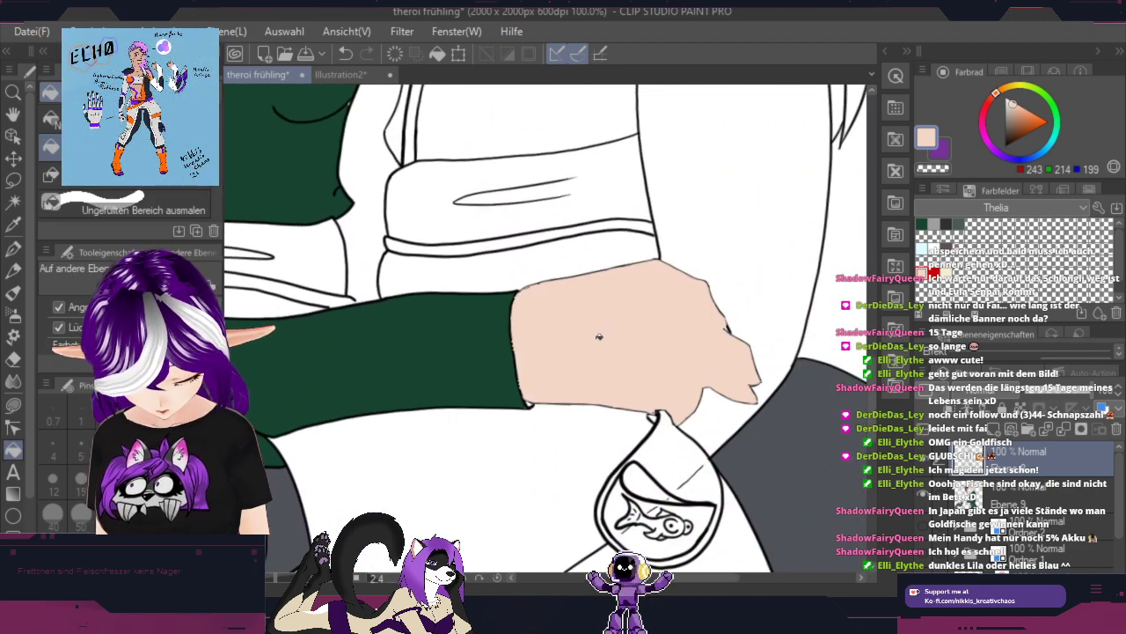
{"action": "left_click", "coordinate": [343, 54]}
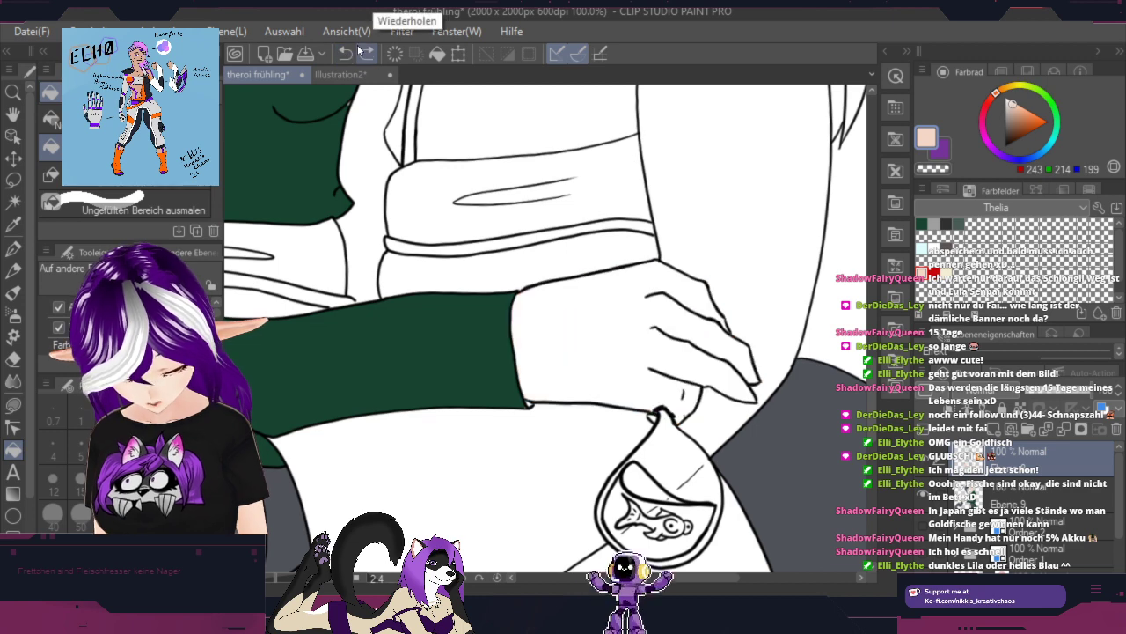
{"action": "left_click", "coordinate": [627, 332]}
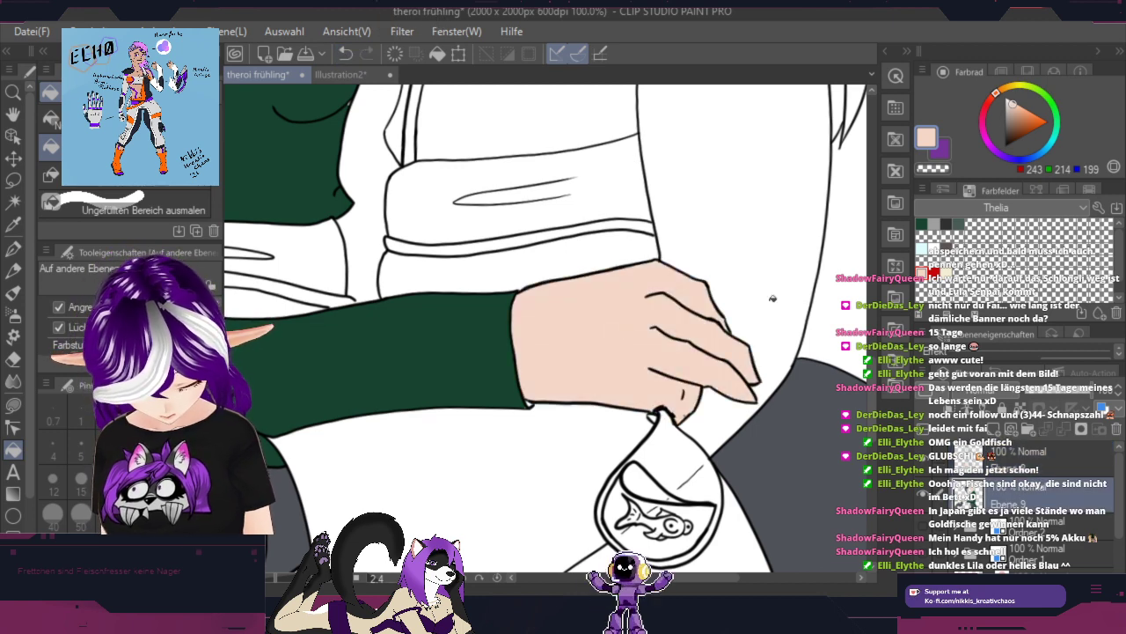
Step: Touch up the skin colour in the narrow finger tips of the hand holding the goldfish bag with the G-Pen
{"action": "scroll", "coordinate": [655, 415], "scroll_direction": "up", "scroll_amount": 3}
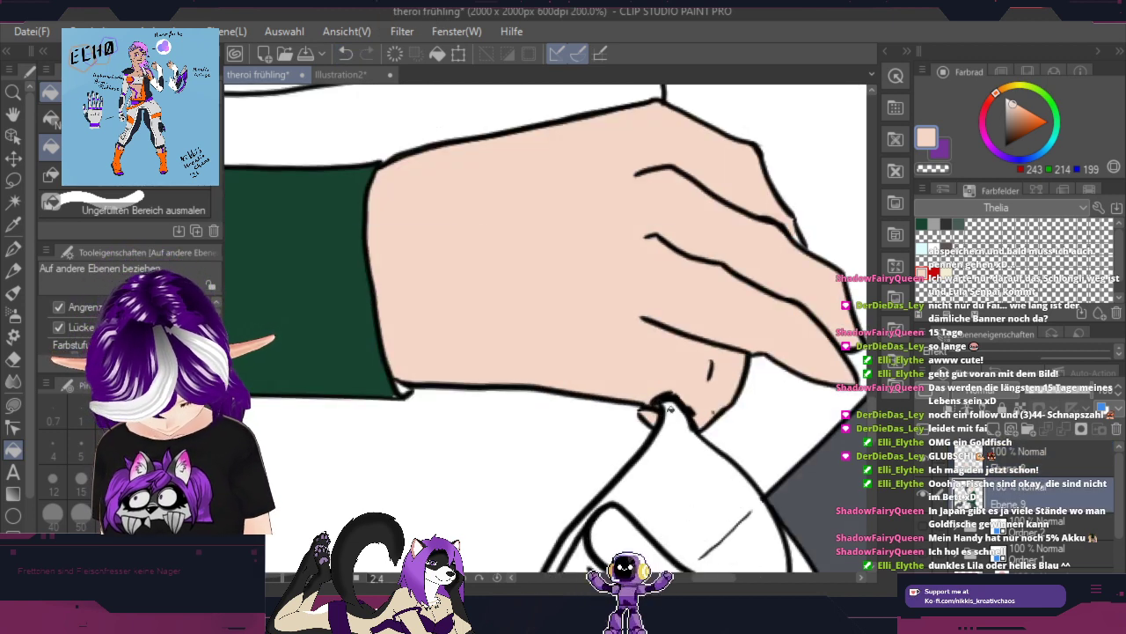
{"action": "key", "text": "p"}
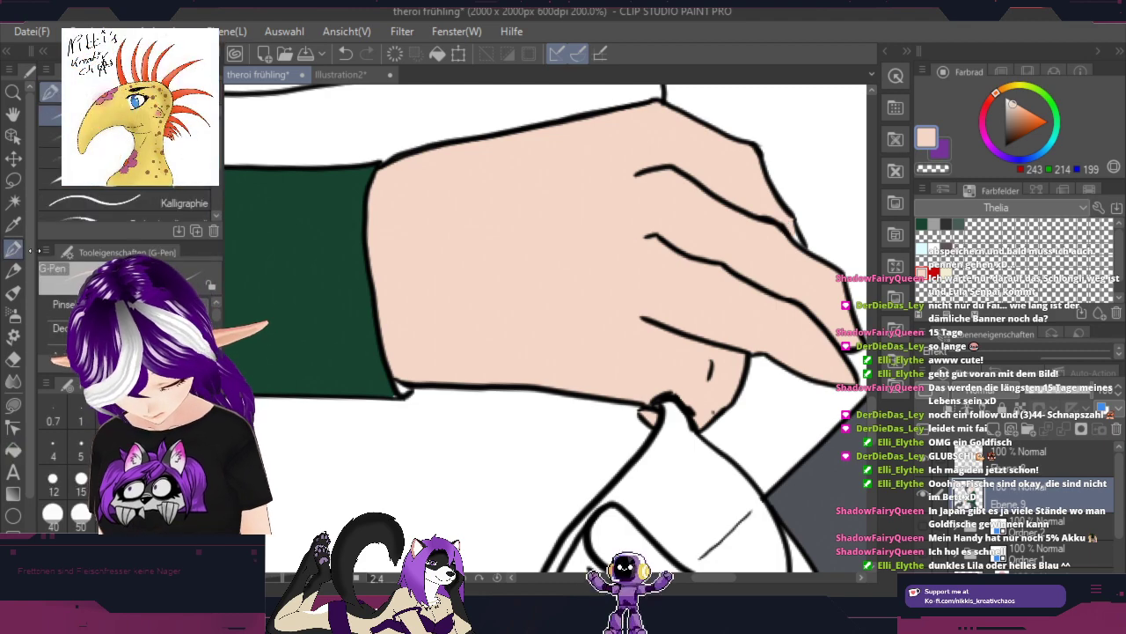
{"action": "scroll", "coordinate": [781, 229], "scroll_direction": "up", "scroll_amount": 3}
{"action": "scroll", "coordinate": [781, 229], "scroll_direction": "up", "scroll_amount": 2}
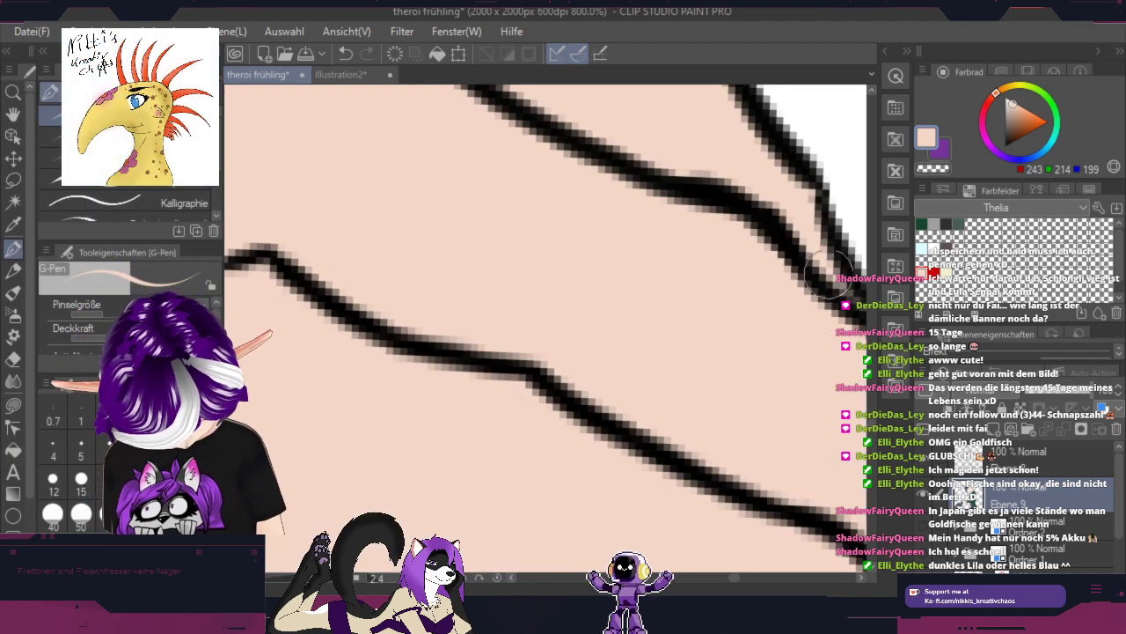
{"action": "scroll", "coordinate": [823, 264], "scroll_direction": "down", "scroll_amount": 6}
Step: Clear the skin colour from the inner corner of the light-skinned figure's eye nearest the dark-skinned figure with the G-Pen
{"action": "left_click_drag", "start_coordinate": [751, 337], "coordinate": [605, 162]}
{"action": "scroll", "coordinate": [760, 151], "scroll_direction": "down", "scroll_amount": 1}
{"action": "scroll", "coordinate": [784, 243], "scroll_direction": "down", "scroll_amount": 1}
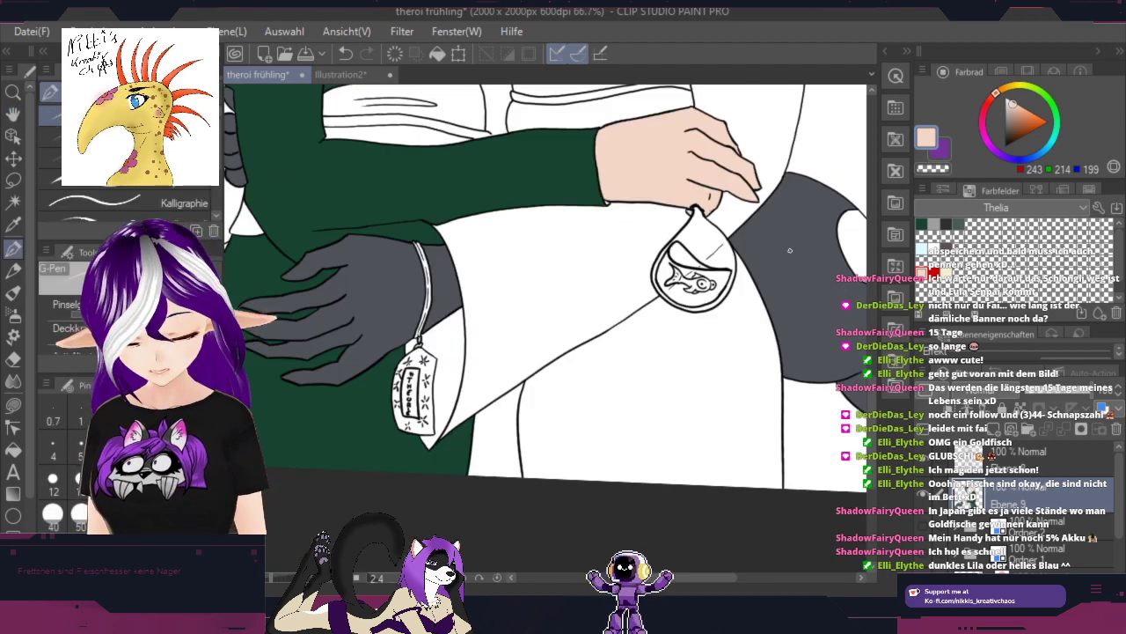
{"action": "left_click_drag", "start_coordinate": [787, 249], "coordinate": [699, 480]}
{"action": "left_click_drag", "start_coordinate": [731, 210], "coordinate": [764, 412]}
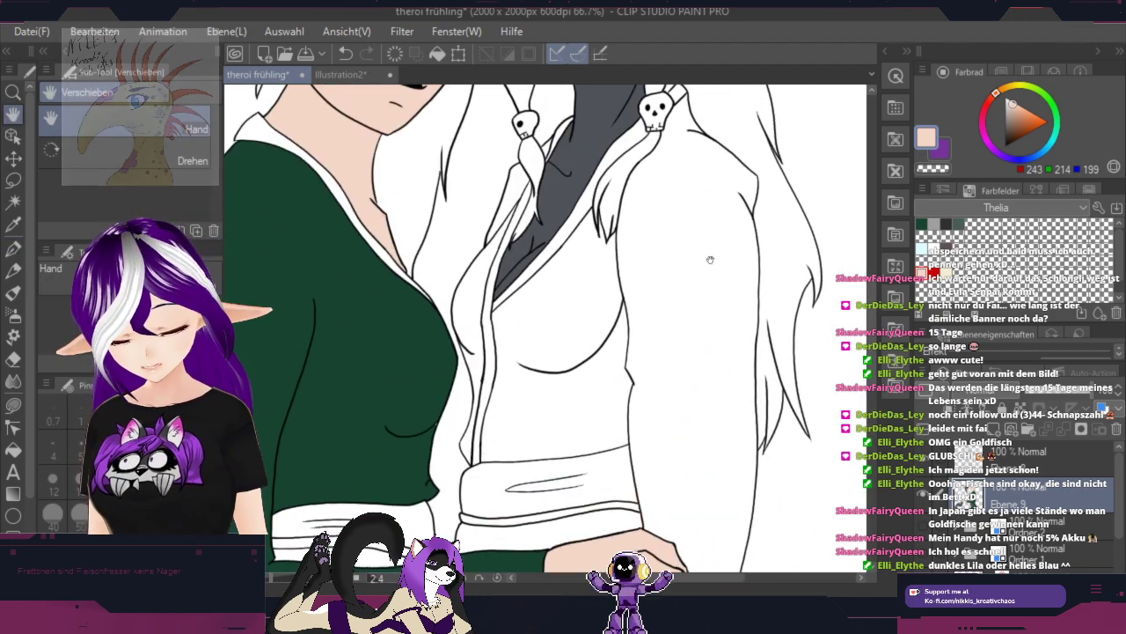
{"action": "left_click_drag", "start_coordinate": [672, 99], "coordinate": [758, 327]}
{"action": "key", "text": "p"}
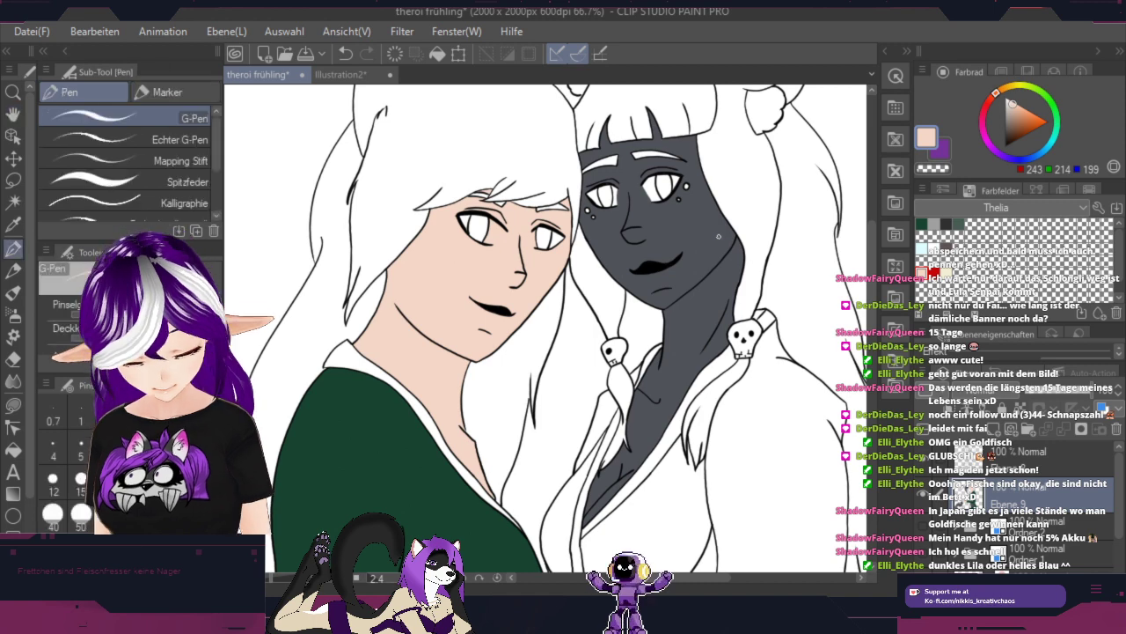
{"action": "scroll", "coordinate": [519, 242], "scroll_direction": "up", "scroll_amount": 5}
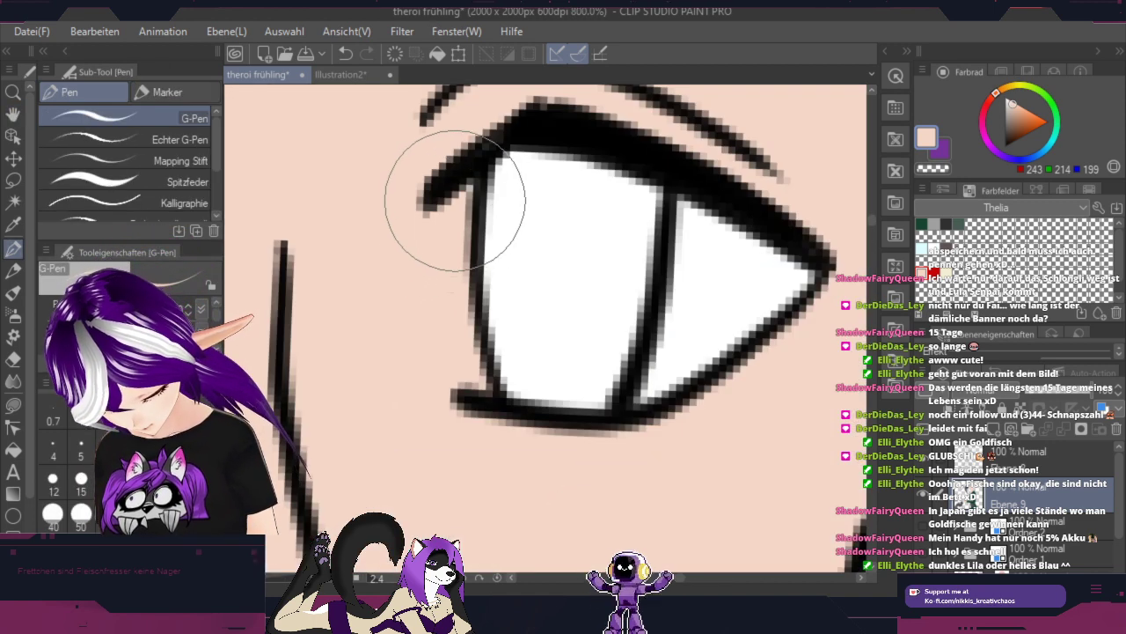
{"action": "mouse_move", "coordinate": [468, 190]}
{"action": "left_mouse_down"}
{"action": "mouse_move", "coordinate": [450, 225]}
{"action": "mouse_move", "coordinate": [452, 191]}
{"action": "mouse_move", "coordinate": [456, 264]}
{"action": "mouse_move", "coordinate": [444, 202]}
{"action": "mouse_move", "coordinate": [482, 372]}
{"action": "left_mouse_up"}
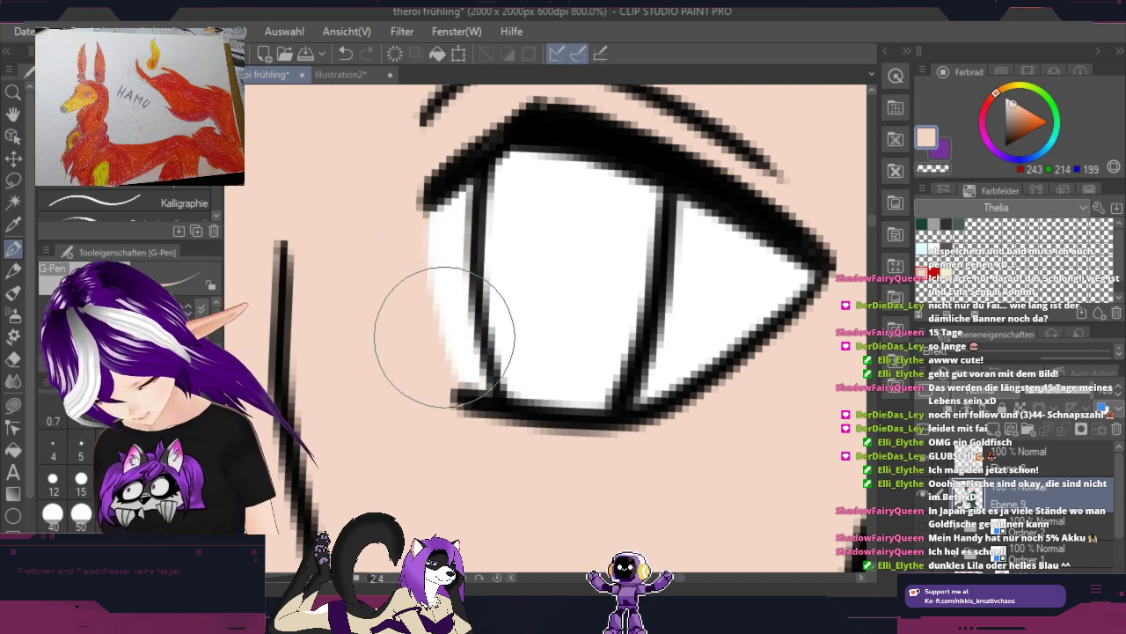
Step: Clear the skin colour from the inner corner of the light-skinned figure's other eye, up to the lash line, with the G-Pen
{"action": "mouse_move", "coordinate": [682, 583]}
{"action": "left_mouse_down"}
{"action": "mouse_move", "coordinate": [643, 582]}
{"action": "mouse_move", "coordinate": [686, 582]}
{"action": "mouse_move", "coordinate": [659, 579]}
{"action": "left_mouse_up"}
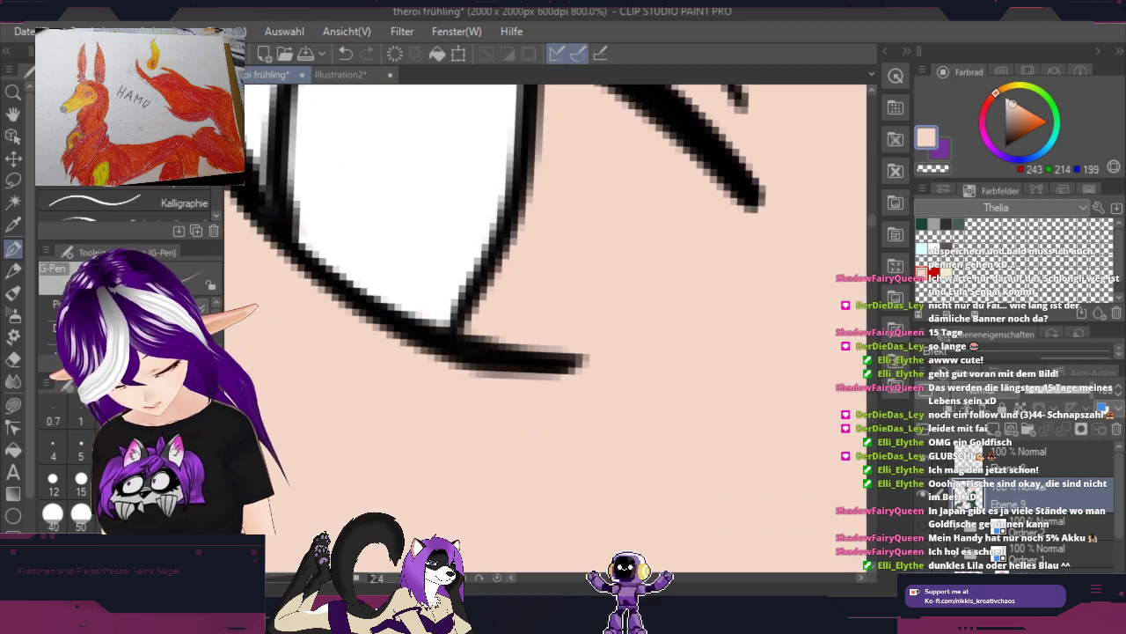
{"action": "left_click", "coordinate": [872, 93]}
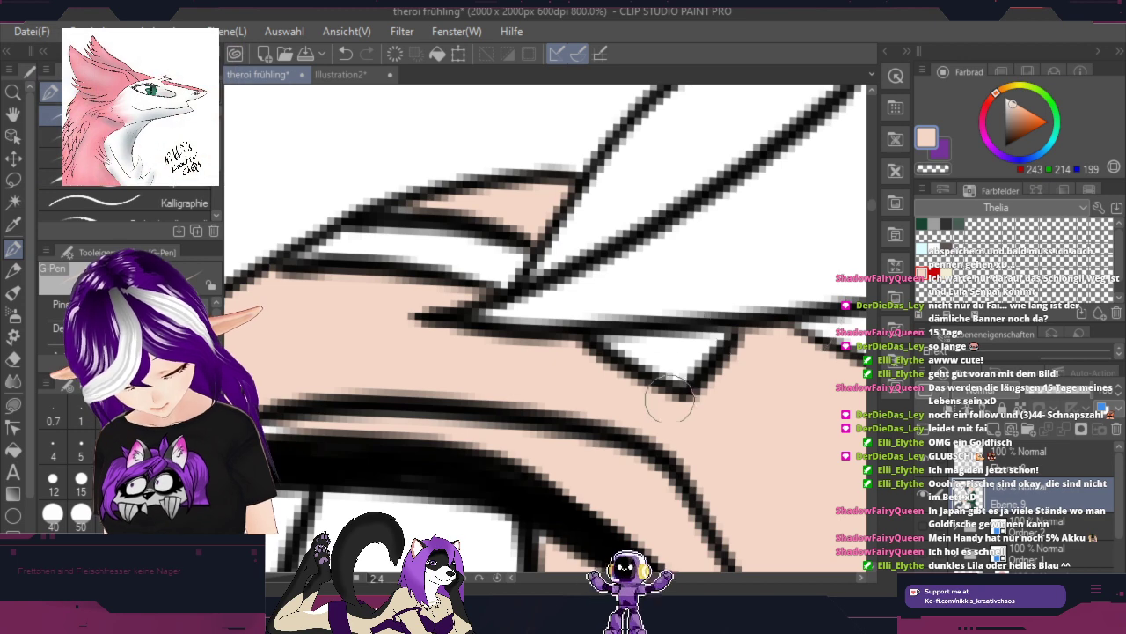
{"action": "key", "text": "space"}
{"action": "left_click_drag", "start_coordinate": [669, 400], "coordinate": [570, 91]}
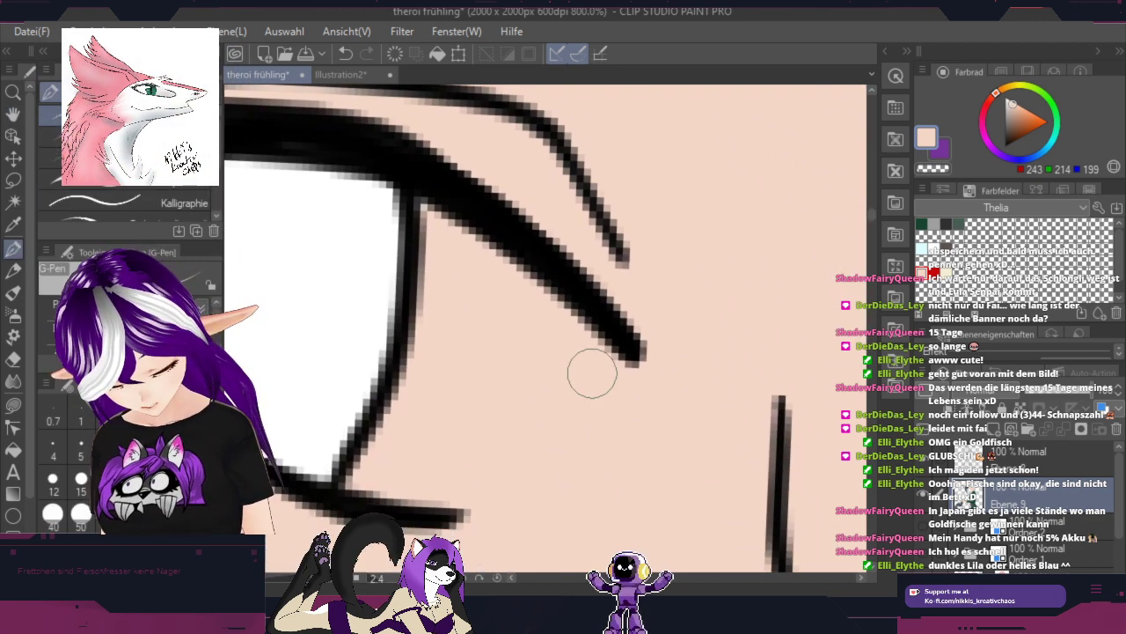
{"action": "mouse_move", "coordinate": [454, 500]}
{"action": "left_mouse_down"}
{"action": "mouse_move", "coordinate": [502, 425]}
{"action": "mouse_move", "coordinate": [544, 386]}
{"action": "mouse_move", "coordinate": [611, 355]}
{"action": "mouse_move", "coordinate": [462, 229]}
{"action": "mouse_move", "coordinate": [411, 201]}
{"action": "mouse_move", "coordinate": [435, 216]}
{"action": "mouse_move", "coordinate": [420, 215]}
{"action": "mouse_move", "coordinate": [426, 349]}
{"action": "mouse_move", "coordinate": [448, 221]}
{"action": "mouse_move", "coordinate": [502, 363]}
{"action": "mouse_move", "coordinate": [543, 361]}
{"action": "mouse_move", "coordinate": [455, 440]}
{"action": "mouse_move", "coordinate": [432, 482]}
{"action": "mouse_move", "coordinate": [439, 506]}
{"action": "mouse_move", "coordinate": [432, 494]}
{"action": "mouse_move", "coordinate": [360, 495]}
{"action": "mouse_move", "coordinate": [372, 437]}
{"action": "mouse_move", "coordinate": [433, 354]}
{"action": "mouse_move", "coordinate": [389, 442]}
{"action": "mouse_move", "coordinate": [440, 396]}
{"action": "left_mouse_up"}
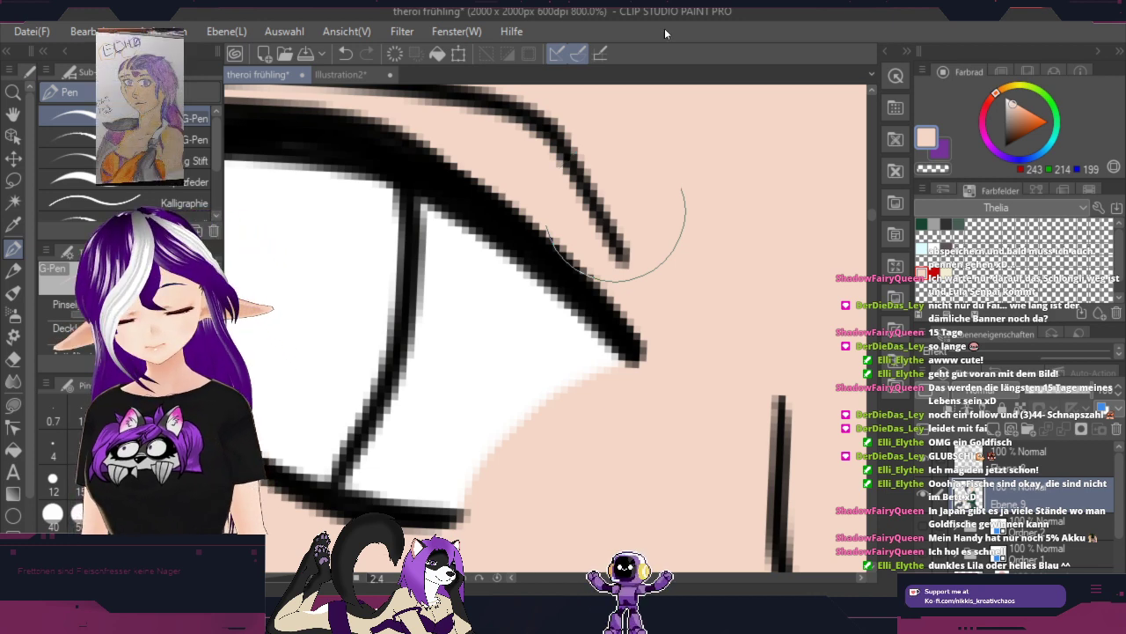
{"action": "key", "text": "ctrl+minus"}
{"action": "key", "text": "ctrl+minus"}
{"action": "key", "text": "ctrl+minus"}
{"action": "key", "text": "ctrl+minus"}
{"action": "key", "text": "ctrl+minus"}
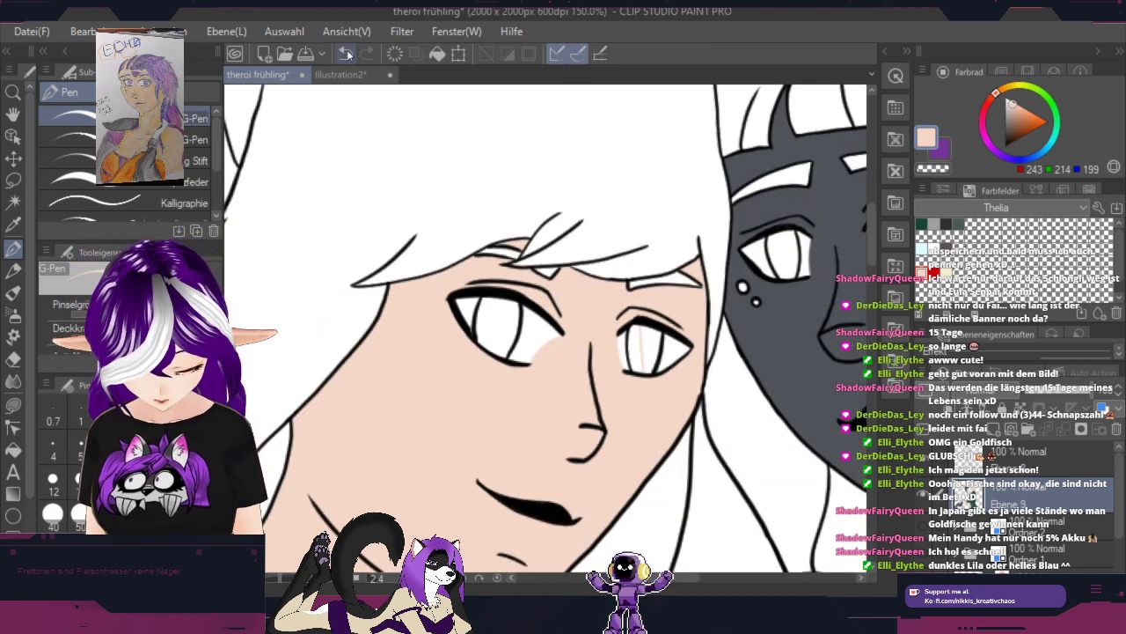
{"action": "scroll", "coordinate": [535, 259], "scroll_direction": "up", "scroll_amount": 3}
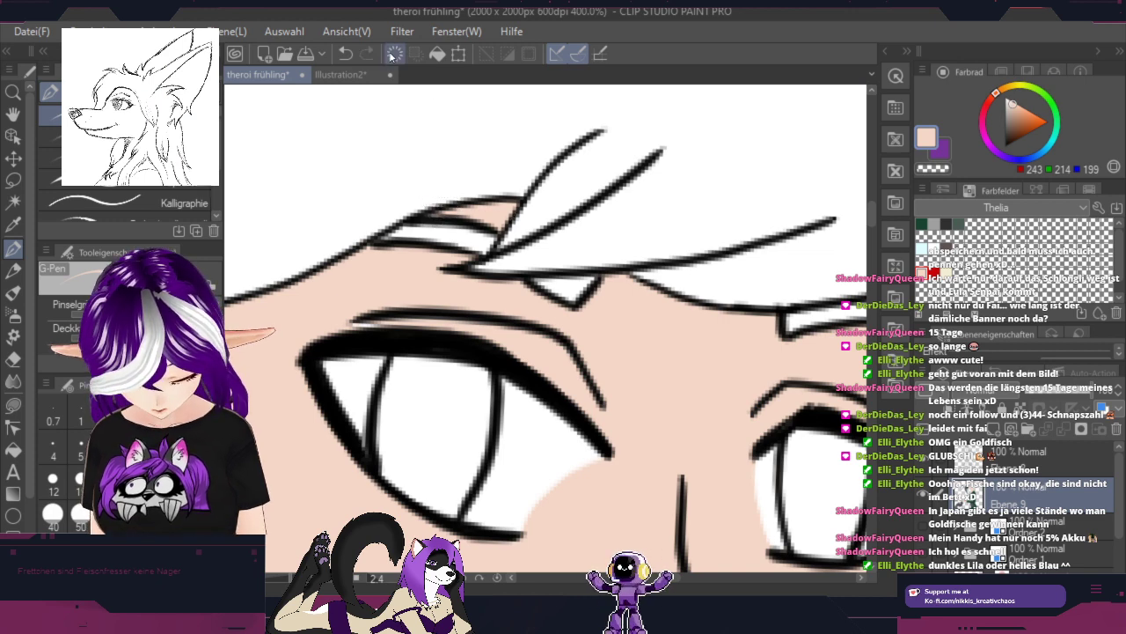
{"action": "left_click", "coordinate": [346, 55]}
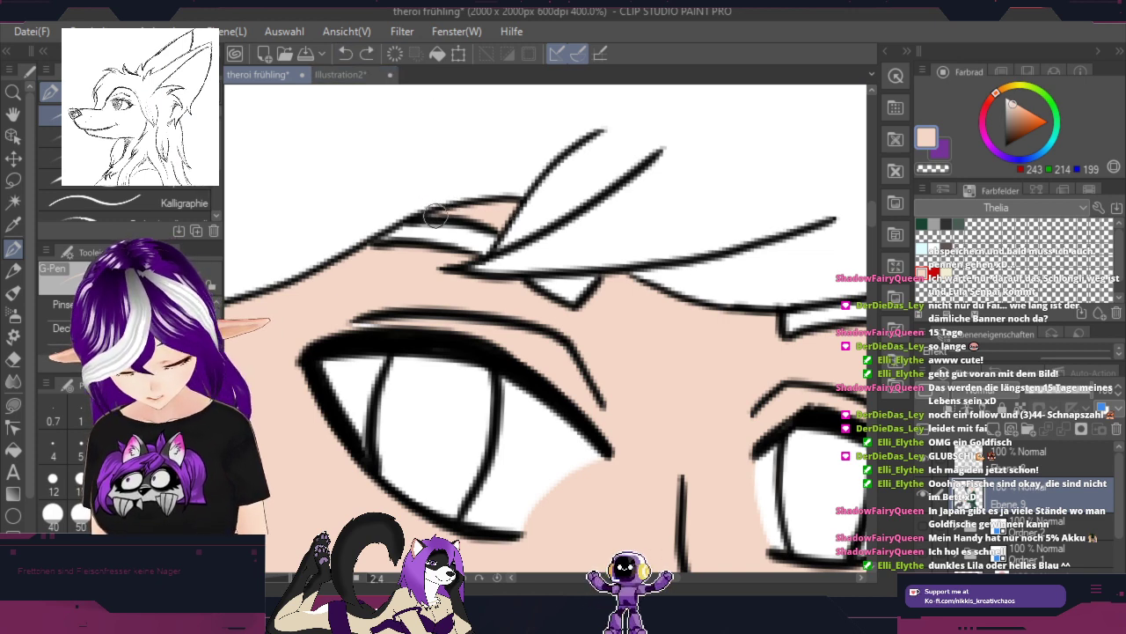
Step: Fill both sides of the dark-skinned figure's kimono collar with purple (RGB 117, 51, 153) on layer Ebene 9
{"action": "scroll", "coordinate": [394, 247], "scroll_direction": "down", "scroll_amount": 4}
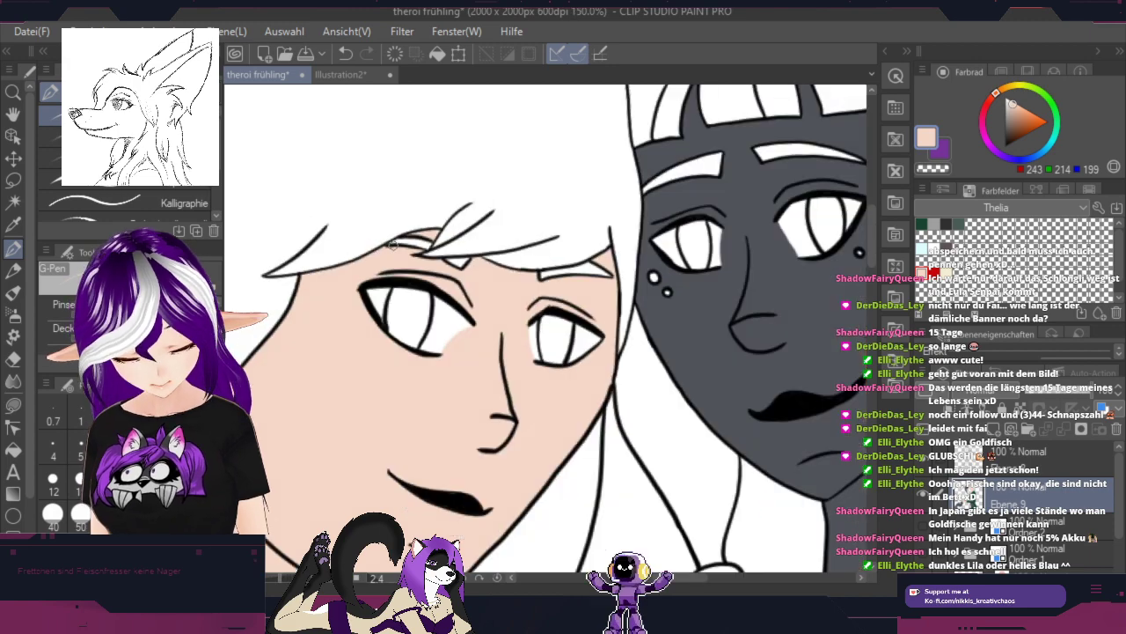
{"action": "key", "text": "space"}
{"action": "left_click_drag", "start_coordinate": [739, 428], "coordinate": [701, 180]}
{"action": "scroll", "coordinate": [706, 190], "scroll_direction": "down", "scroll_amount": 1}
{"action": "scroll", "coordinate": [705, 189], "scroll_direction": "down", "scroll_amount": 1}
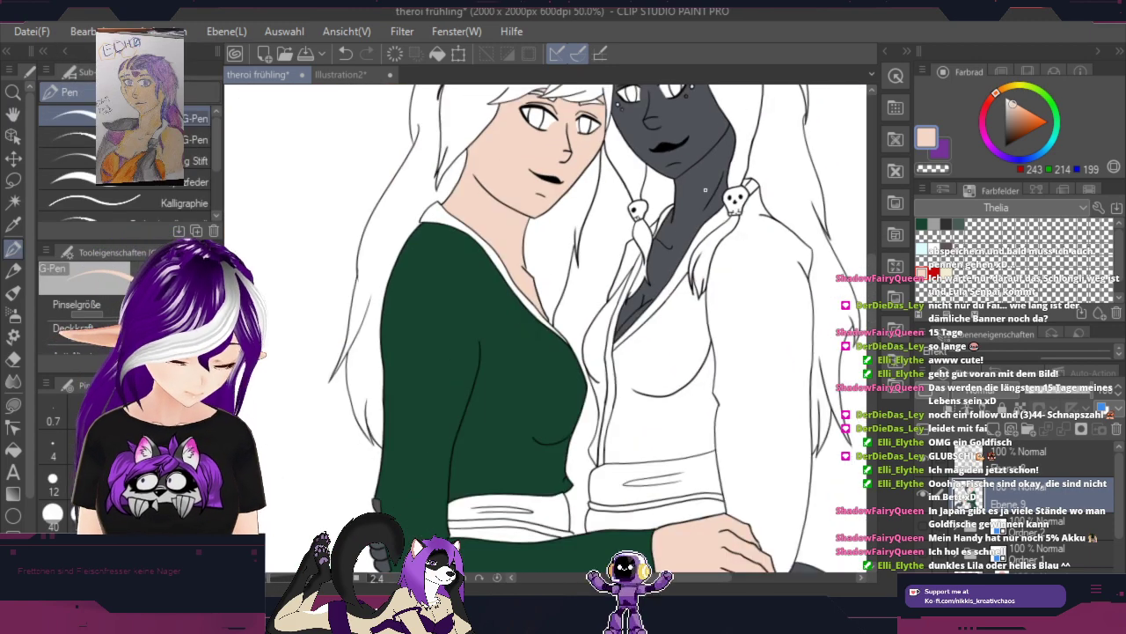
{"action": "key", "text": "space"}
{"action": "left_click_drag", "start_coordinate": [739, 239], "coordinate": [735, 154]}
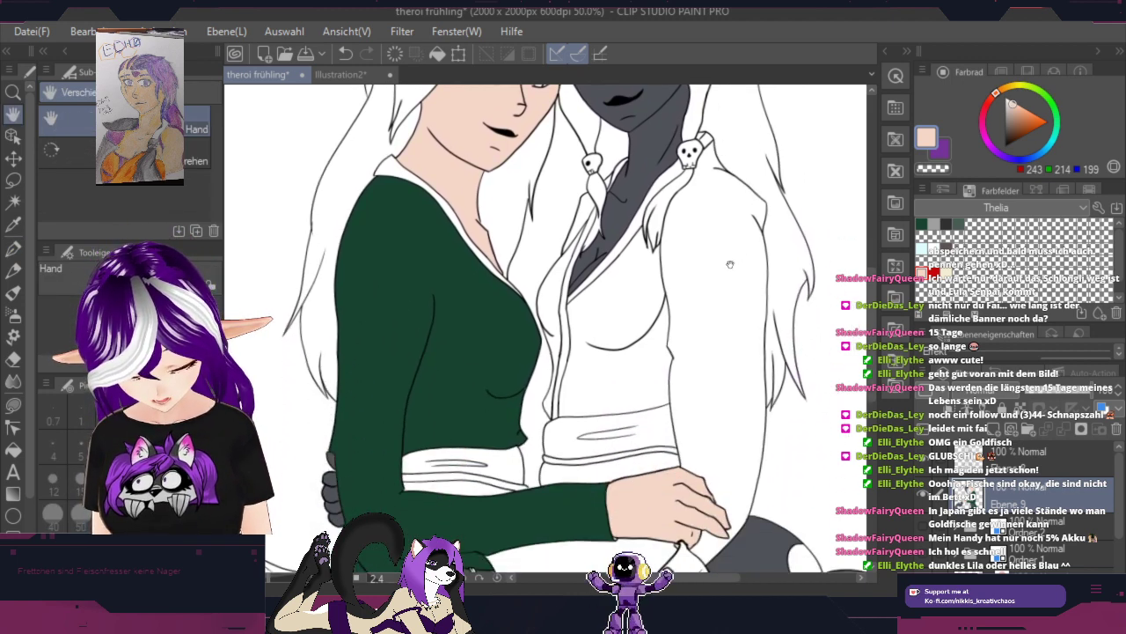
{"action": "left_click", "coordinate": [944, 153]}
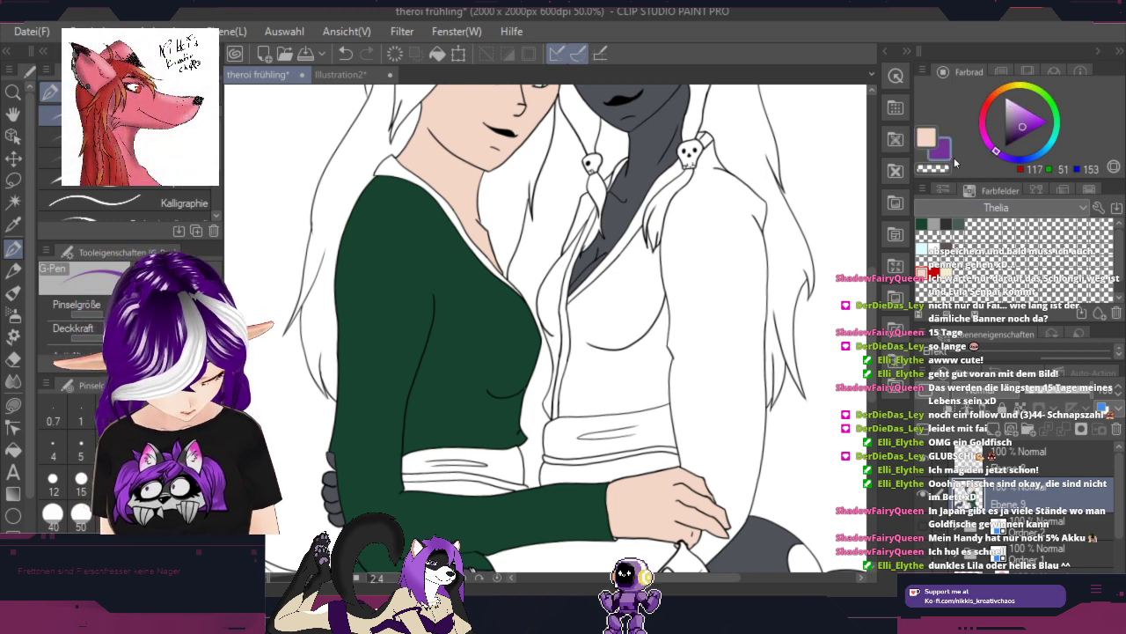
{"action": "left_click", "coordinate": [14, 449]}
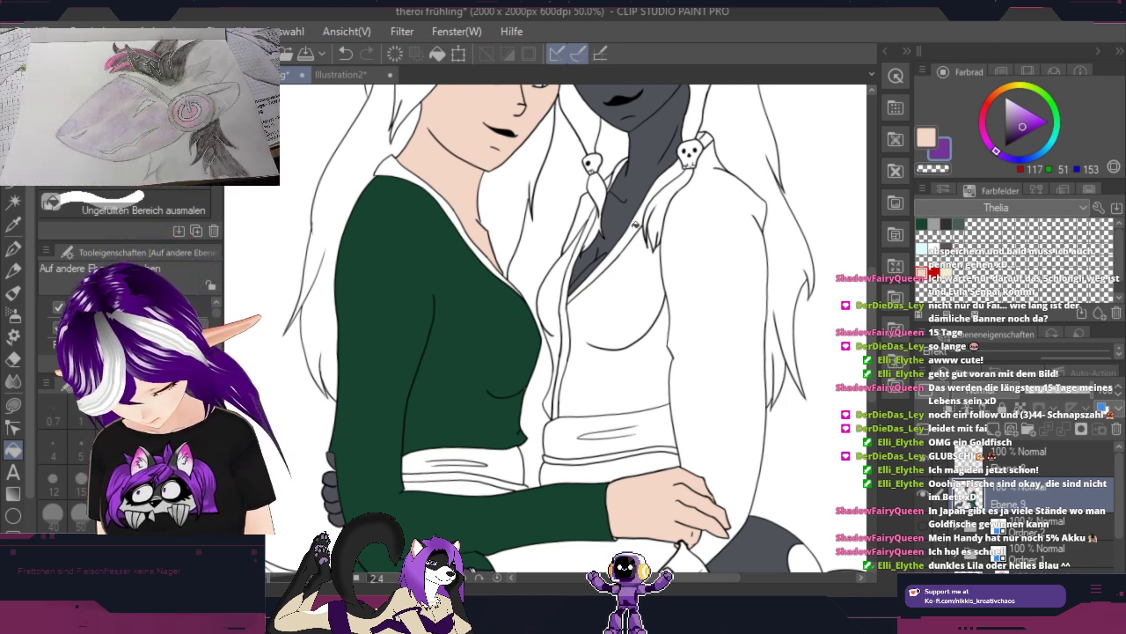
{"action": "left_click", "coordinate": [632, 228]}
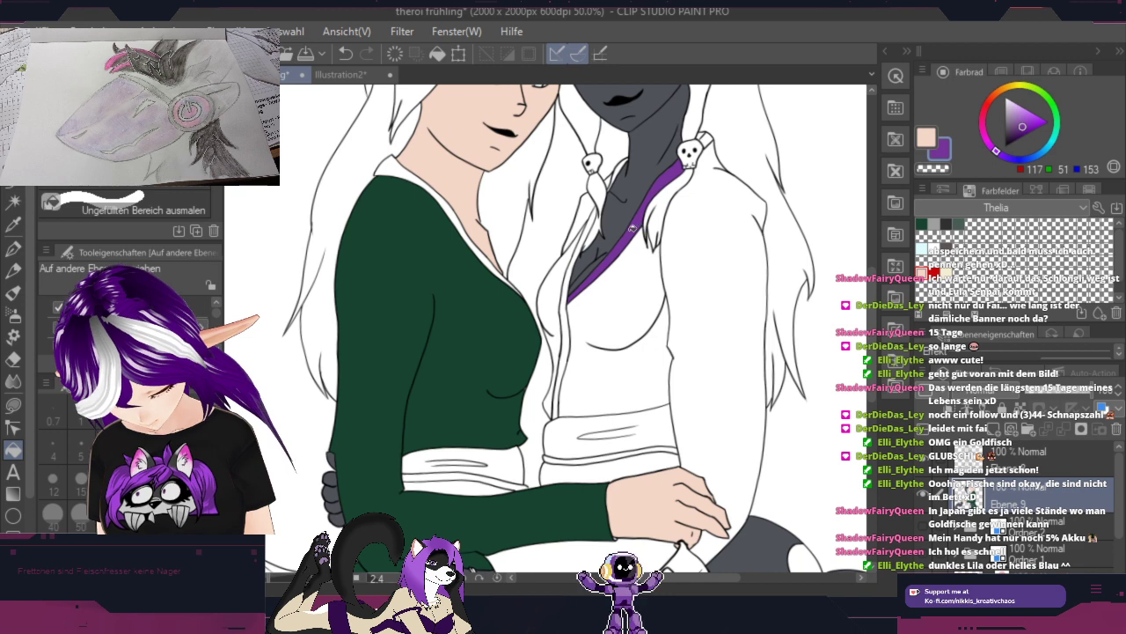
{"action": "left_click", "coordinate": [572, 277]}
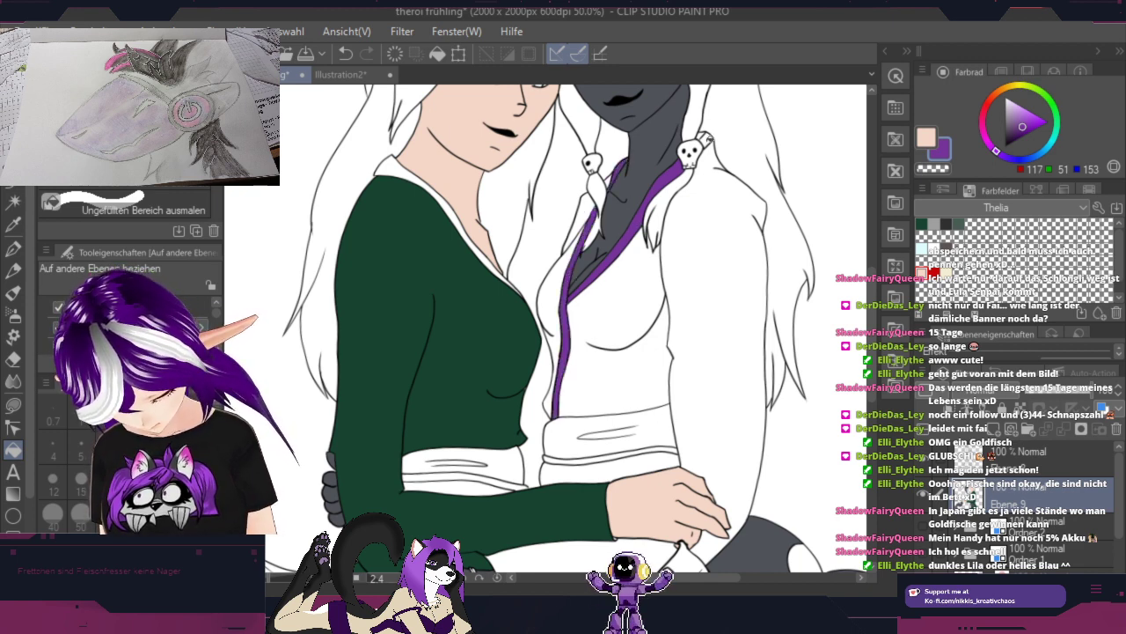
Step: Fill the upper and lower sash sections and the sleeve lining of the dark-skinned figure's kimono with the same purple
{"action": "left_click", "coordinate": [661, 429]}
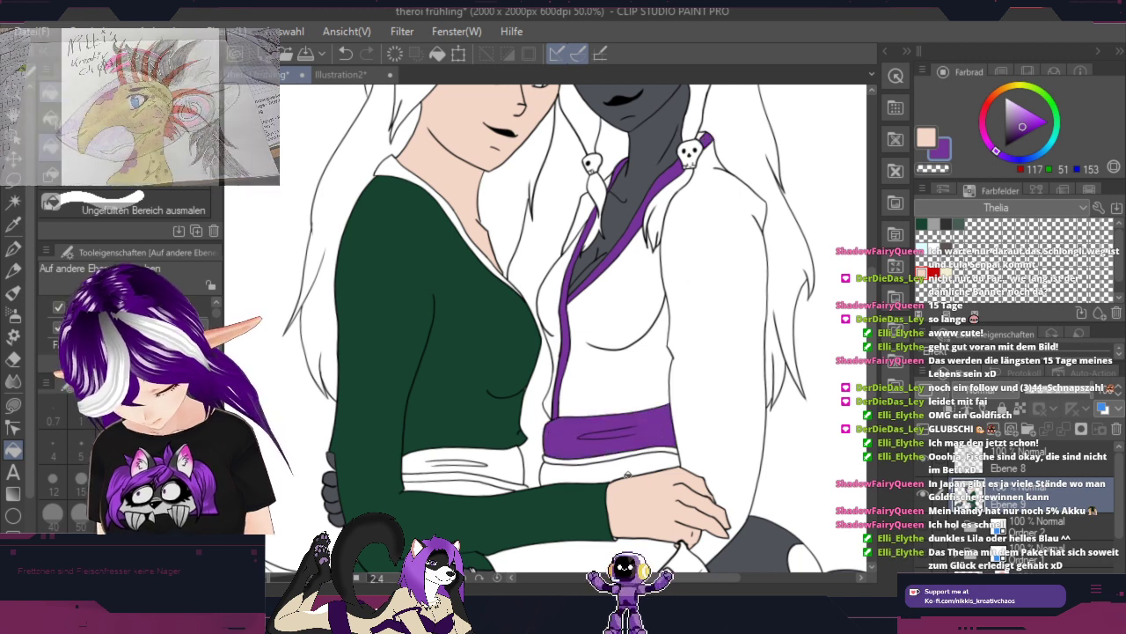
{"action": "left_click", "coordinate": [632, 467]}
{"action": "key", "text": "space"}
{"action": "left_click_drag", "start_coordinate": [711, 424], "coordinate": [791, 237]}
{"action": "left_click", "coordinate": [495, 463]}
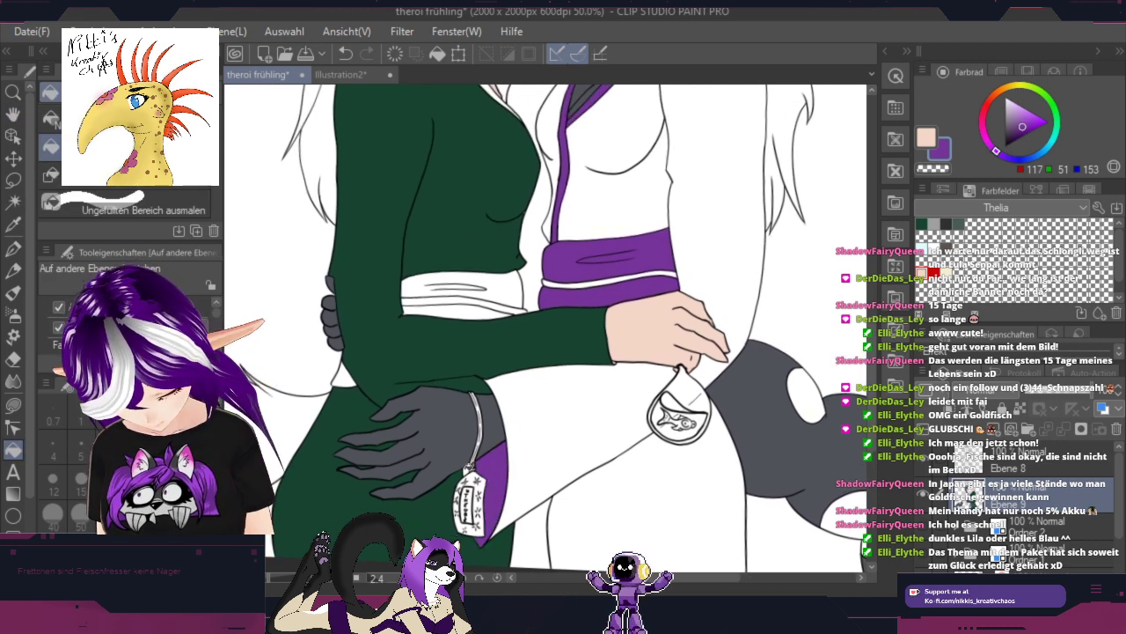
Step: Test blue and teal shades on the dark-skinned figure's kimono sleeve and fill it with turquoise (RGB 56, 208, 204)
{"action": "key", "text": "space"}
{"action": "left_click_drag", "start_coordinate": [739, 239], "coordinate": [694, 403]}
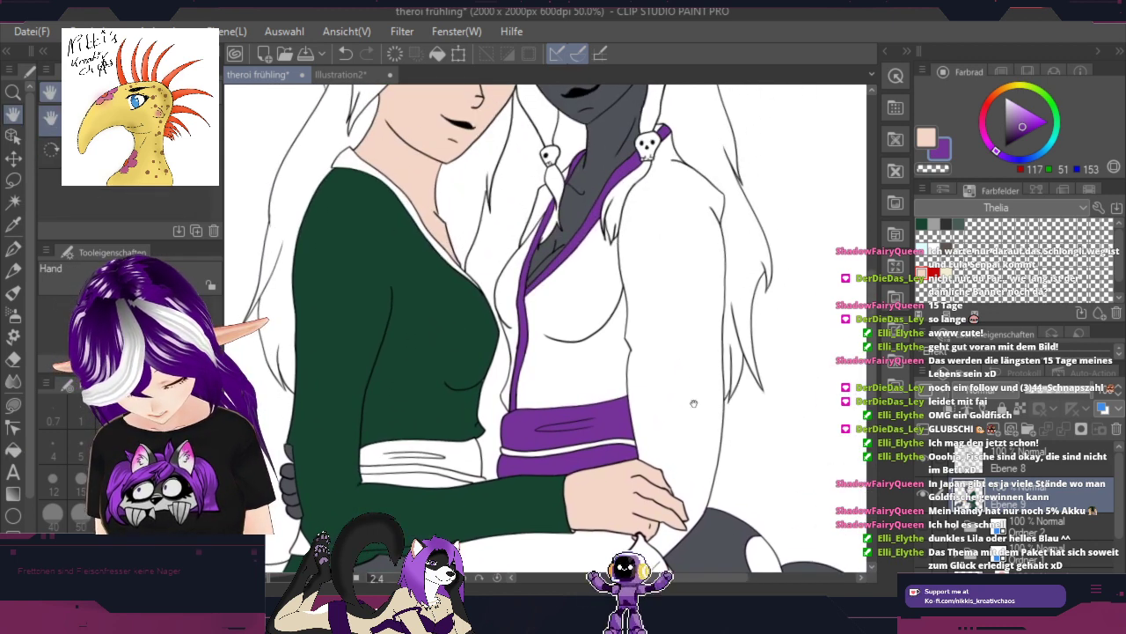
{"action": "left_click_drag", "start_coordinate": [698, 297], "coordinate": [693, 429]}
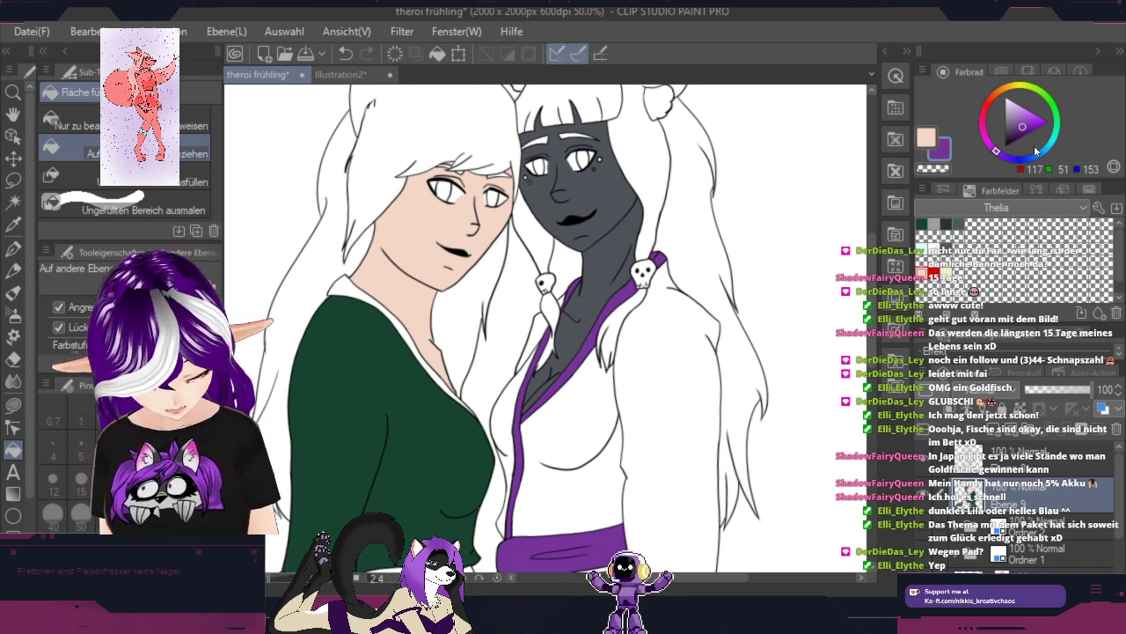
{"action": "left_click_drag", "start_coordinate": [1037, 156], "coordinate": [1049, 146]}
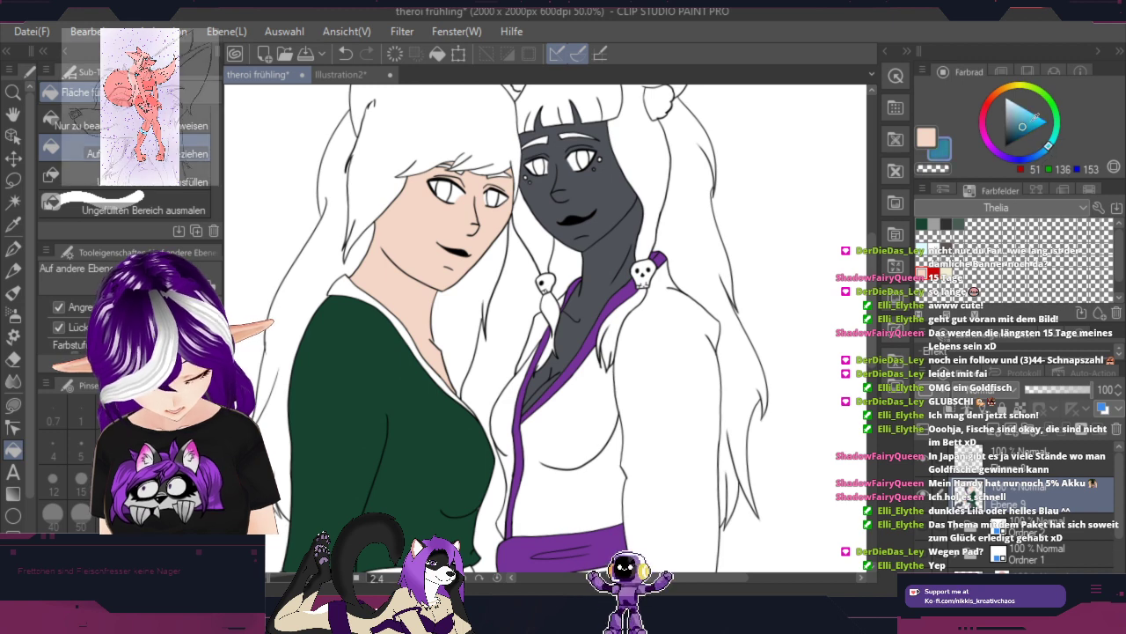
{"action": "left_click", "coordinate": [689, 346]}
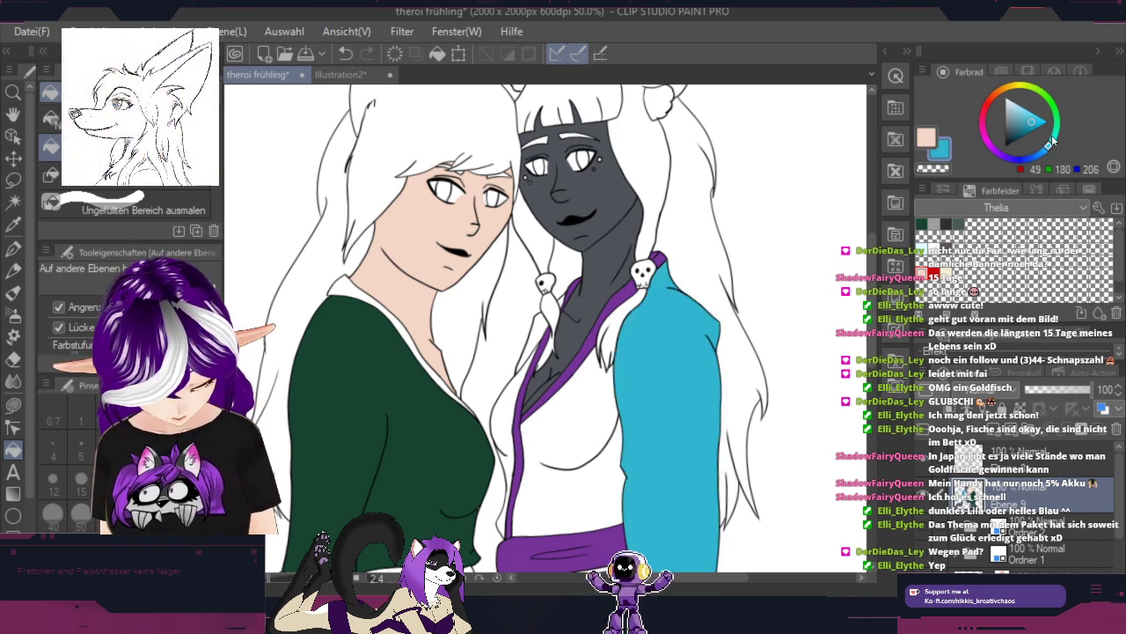
{"action": "left_click_drag", "start_coordinate": [1052, 139], "coordinate": [1028, 117]}
{"action": "left_click", "coordinate": [682, 328]}
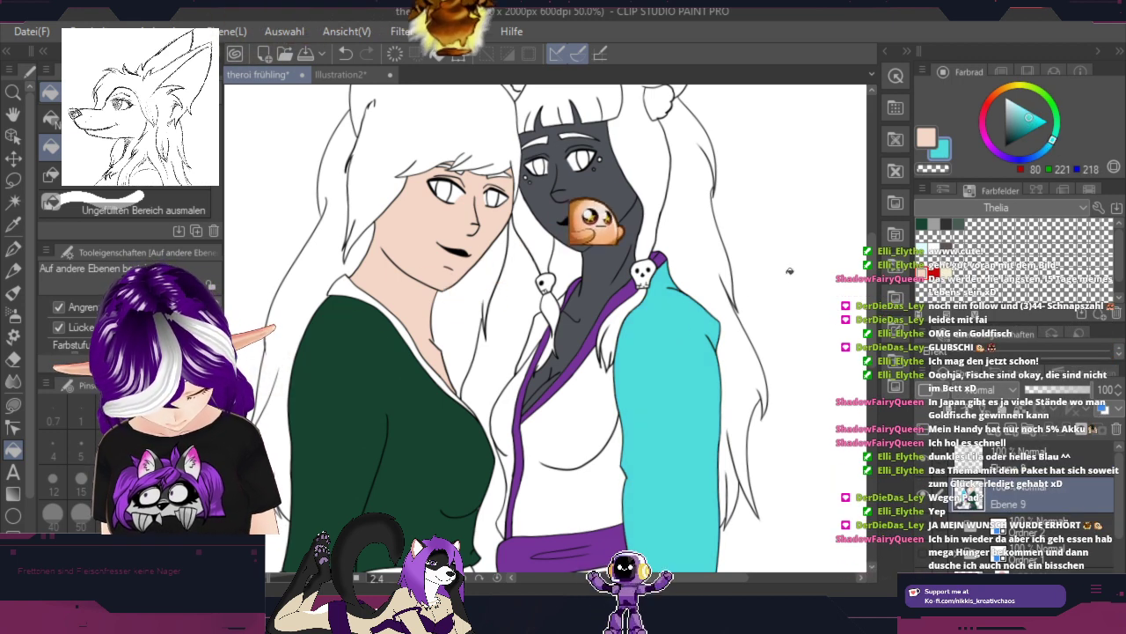
{"action": "left_click", "coordinate": [1027, 128]}
{"action": "left_click", "coordinate": [693, 333]}
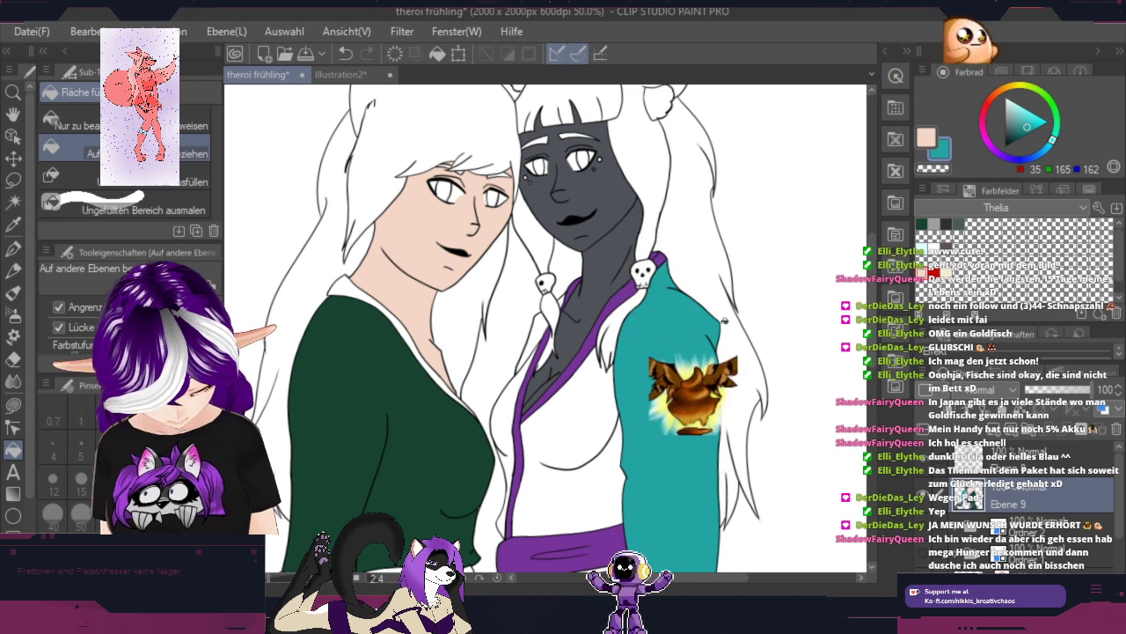
{"action": "left_click", "coordinate": [1033, 121]}
{"action": "left_click", "coordinate": [678, 360]}
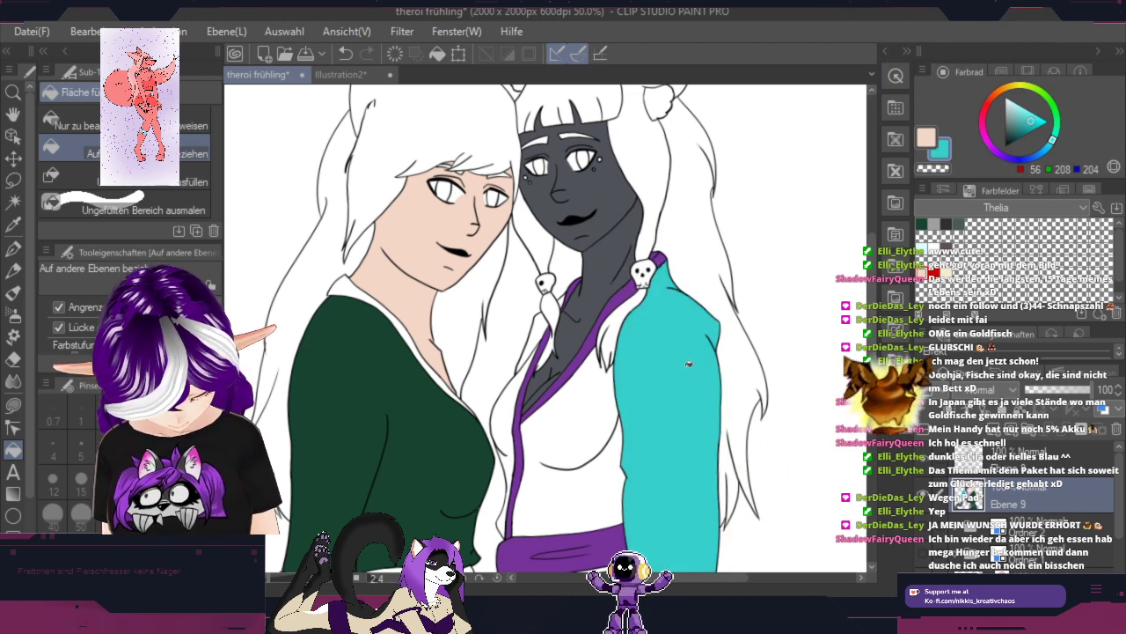
Step: Fill the dark-skinned figure's kimono chest, sash stripe, forward sleeve and skirt with the same turquoise
{"action": "left_click", "coordinate": [598, 410]}
{"action": "left_click", "coordinate": [507, 410]}
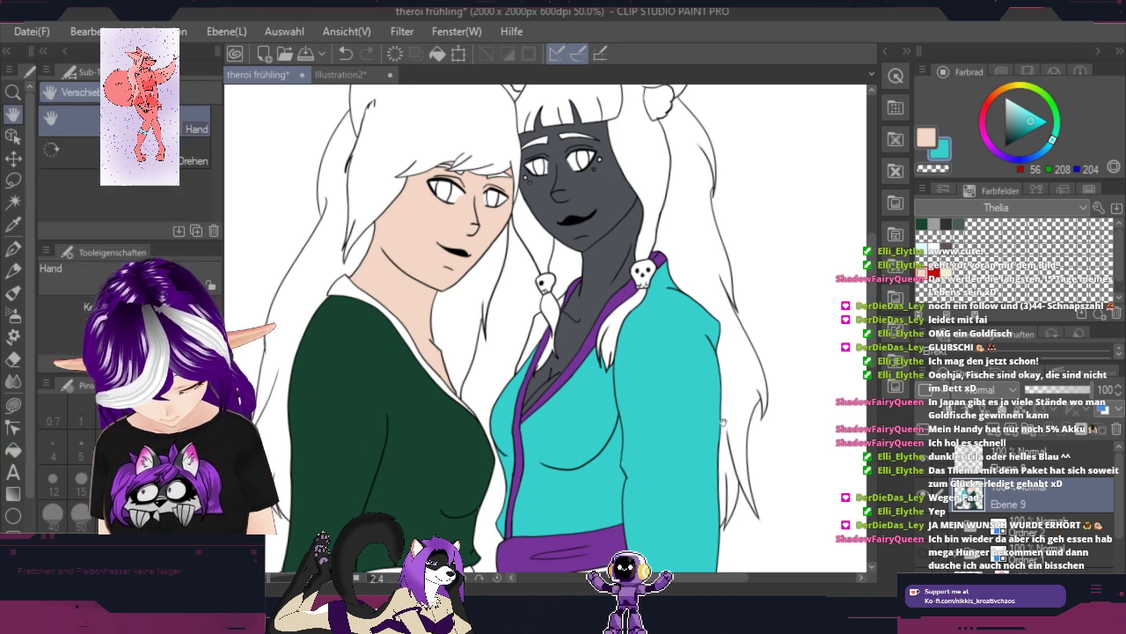
{"action": "scroll", "coordinate": [720, 401], "scroll_direction": "down", "scroll_amount": 5}
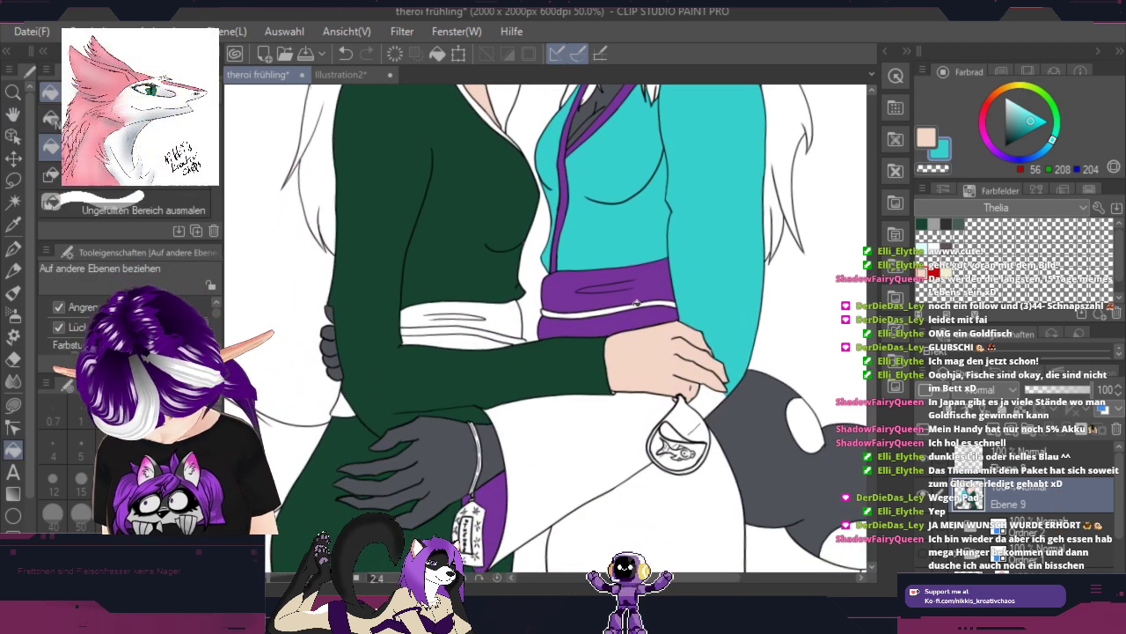
{"action": "left_click", "coordinate": [638, 304]}
{"action": "left_click", "coordinate": [608, 417]}
{"action": "left_click", "coordinate": [730, 435]}
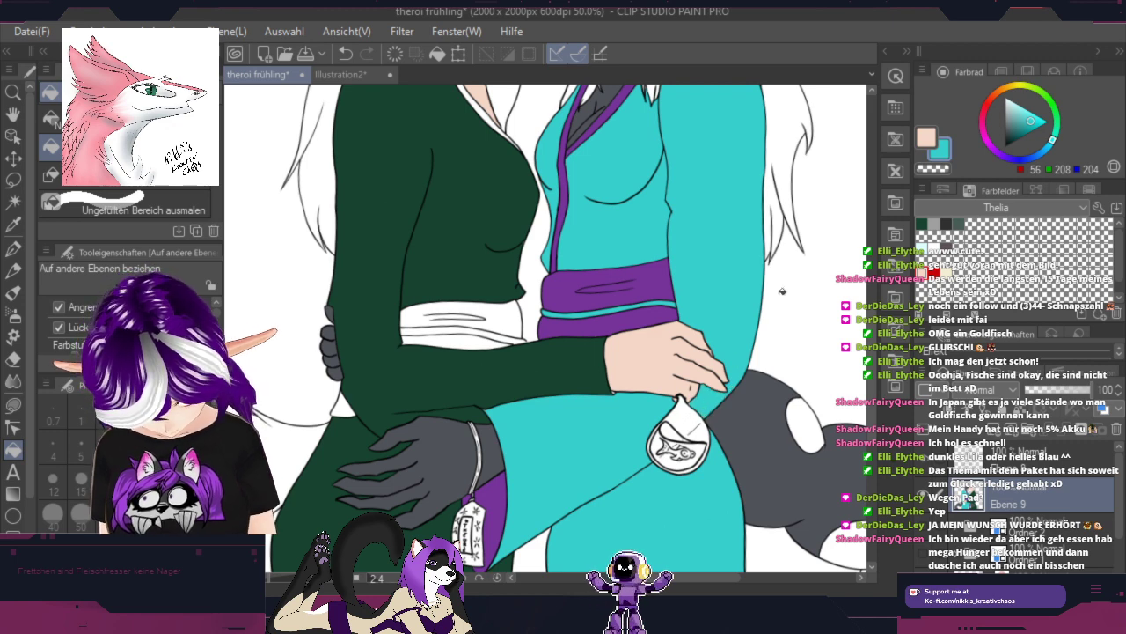
Step: Fill the light-skinned figure's kimono collar and sash with orange (RGB 229, 143, 72) on layer Ebene 9
{"action": "scroll", "coordinate": [803, 268], "scroll_direction": "down", "scroll_amount": 2}
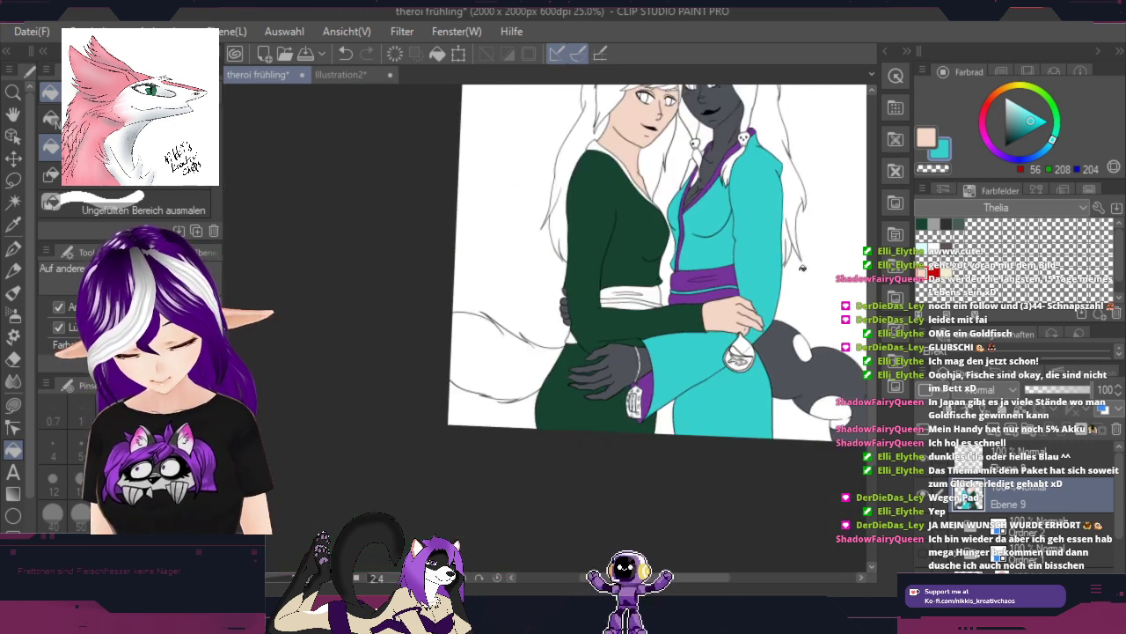
{"action": "left_click_drag", "start_coordinate": [803, 268], "coordinate": [704, 404]}
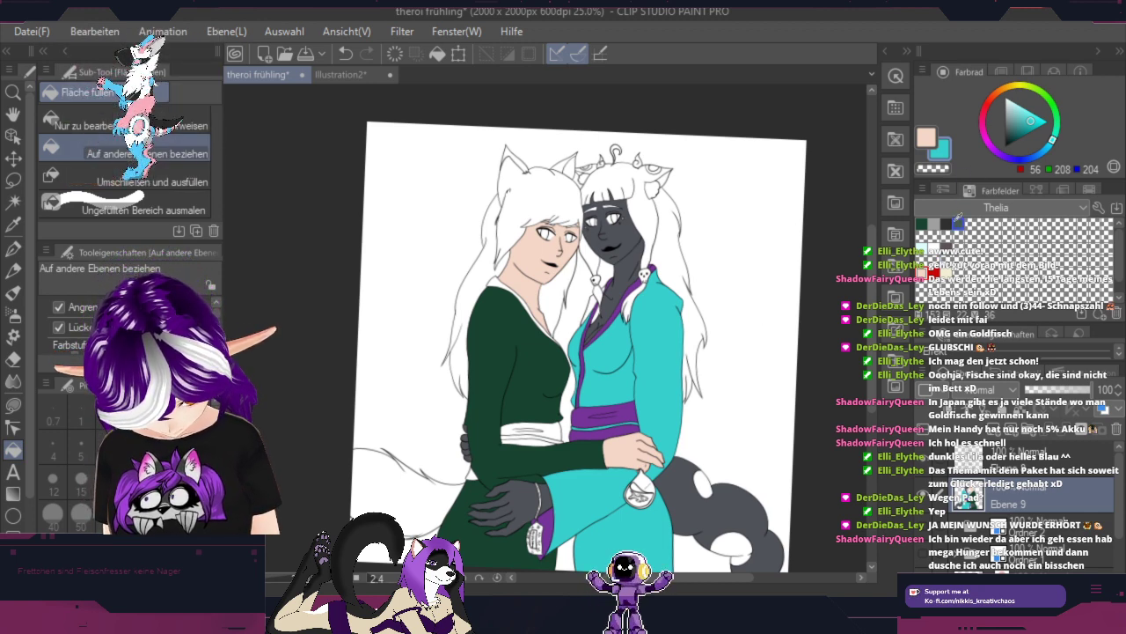
{"action": "left_click", "coordinate": [936, 273]}
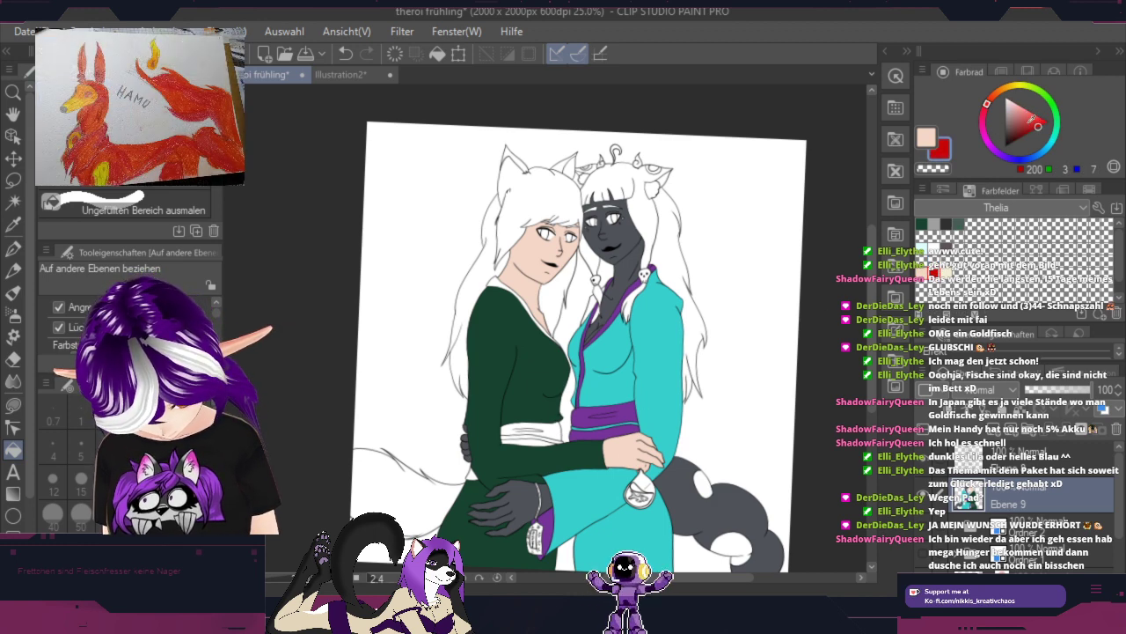
{"action": "left_click", "coordinate": [1001, 95]}
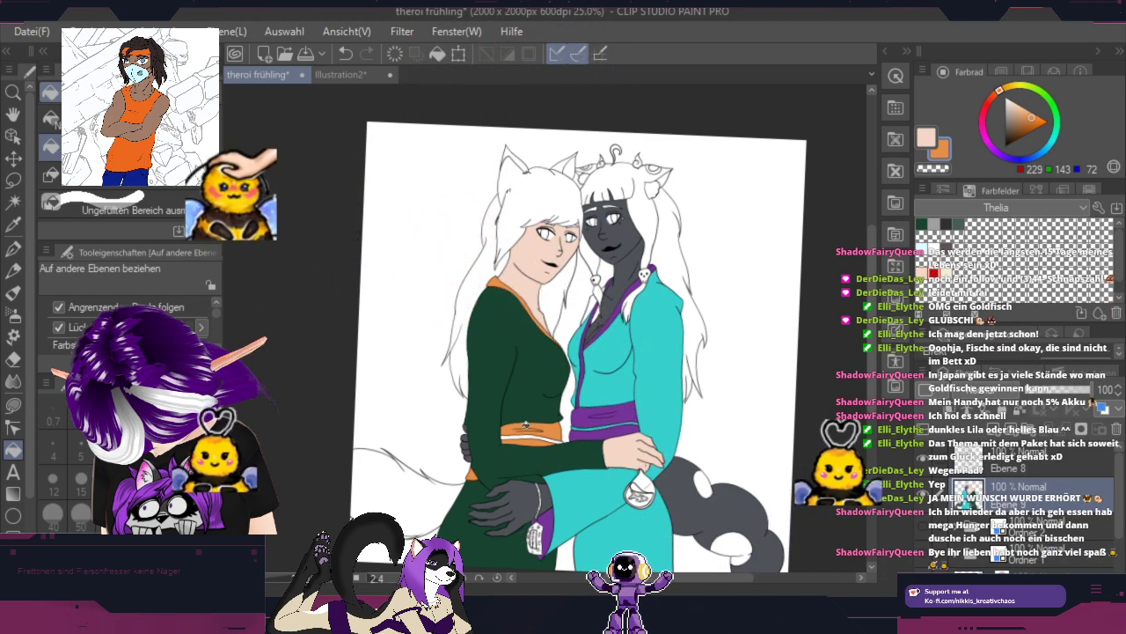
Step: Fill the white stripe in the light-skinned figure's orange sash with the kimono's dark green (RGB 23, 68, 48)
{"action": "scroll", "coordinate": [540, 464], "scroll_direction": "up", "scroll_amount": 2}
{"action": "scroll", "coordinate": [531, 432], "scroll_direction": "up", "scroll_amount": 1}
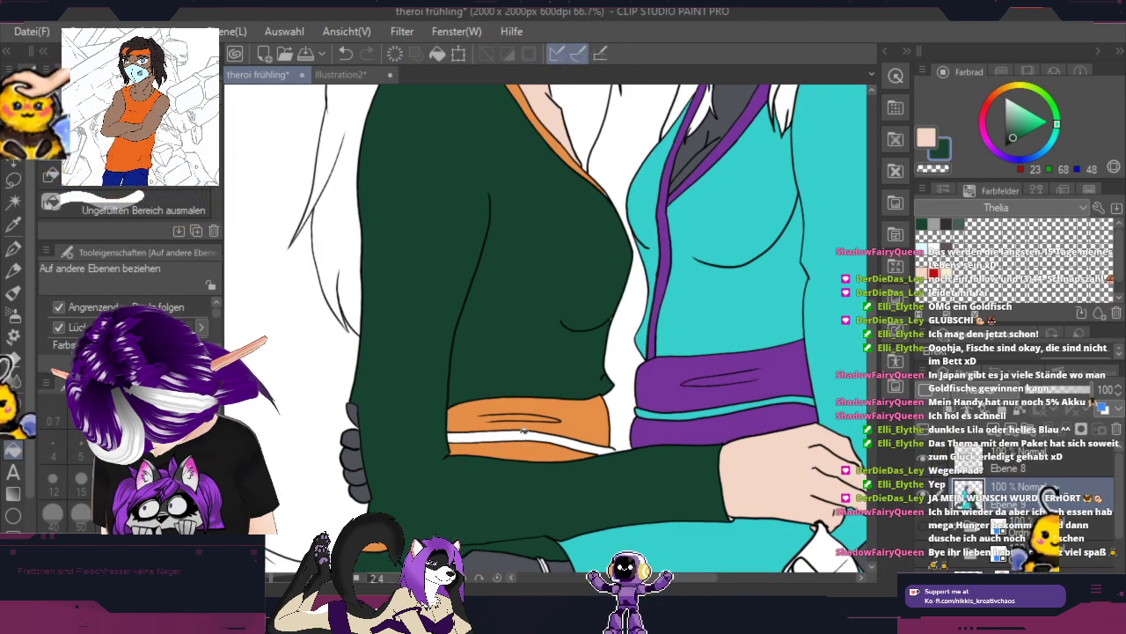
{"action": "scroll", "coordinate": [540, 422], "scroll_direction": "down", "scroll_amount": 3}
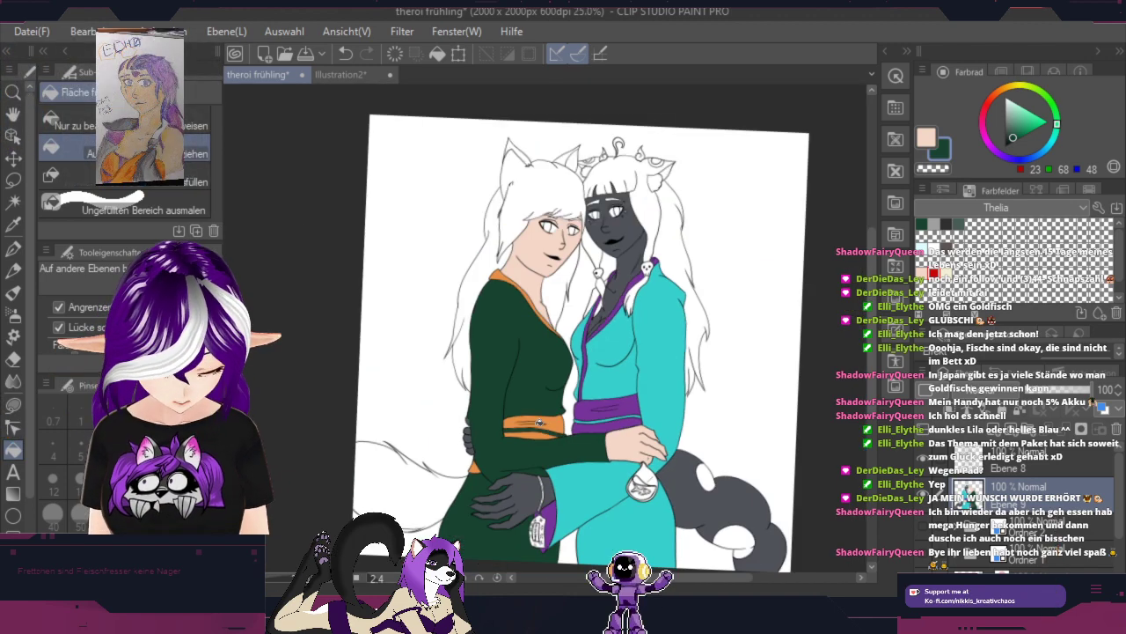
{"action": "scroll", "coordinate": [668, 349], "scroll_direction": "up", "scroll_amount": 2}
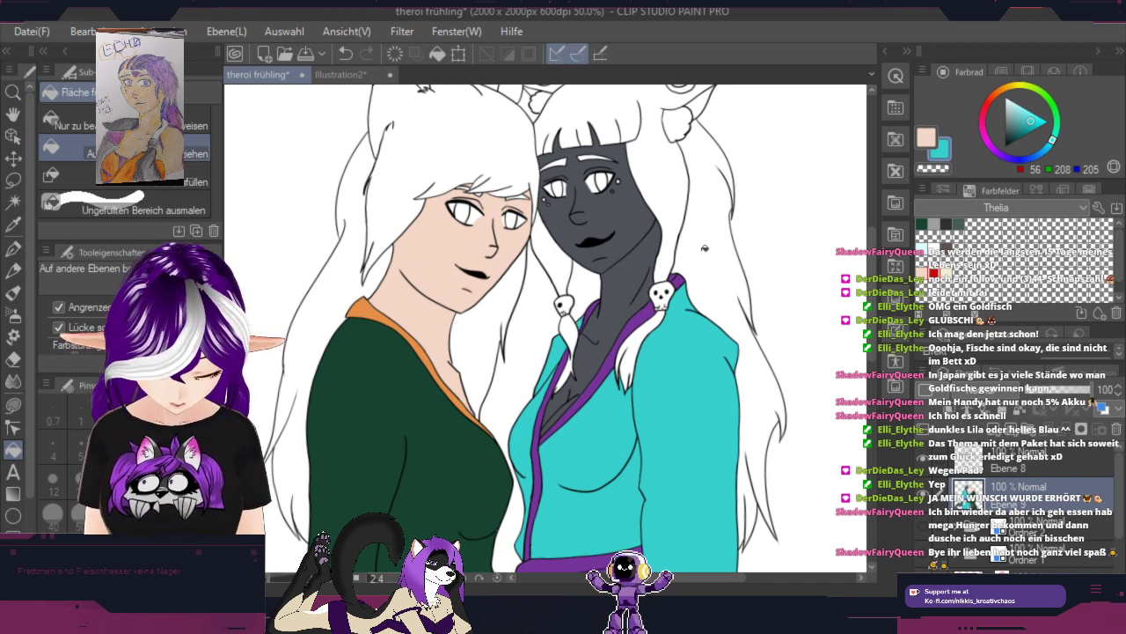
{"action": "scroll", "coordinate": [693, 260], "scroll_direction": "down", "scroll_amount": 1}
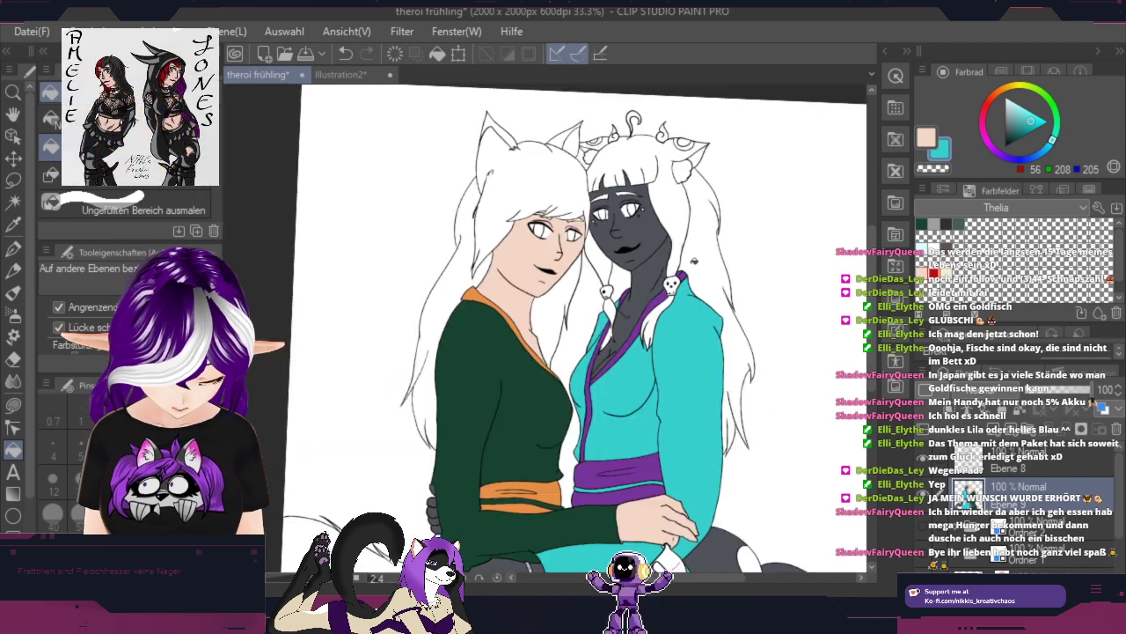
{"action": "key", "text": "space"}
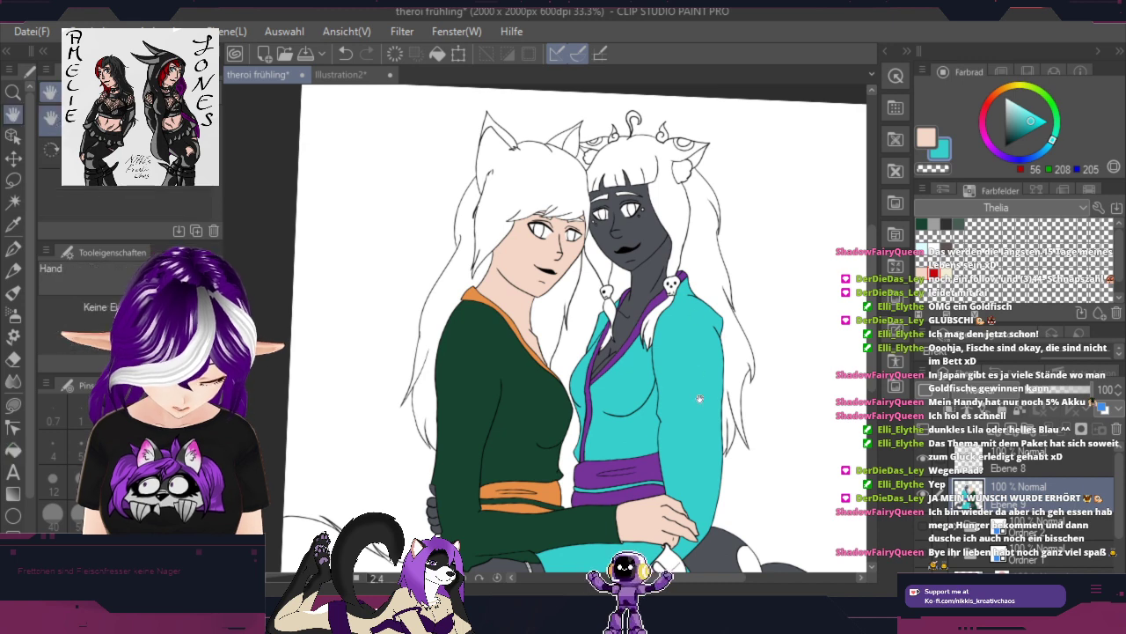
{"action": "left_click_drag", "start_coordinate": [711, 416], "coordinate": [683, 260]}
{"action": "left_click_drag", "start_coordinate": [733, 333], "coordinate": [704, 254]}
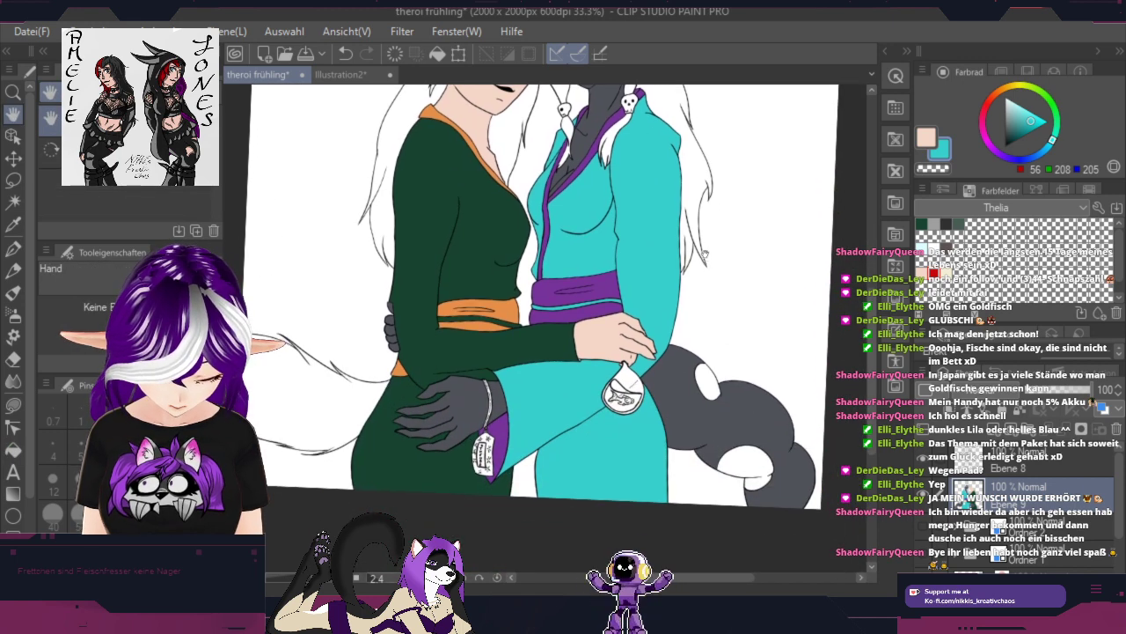
{"action": "left_click_drag", "start_coordinate": [696, 345], "coordinate": [725, 298]}
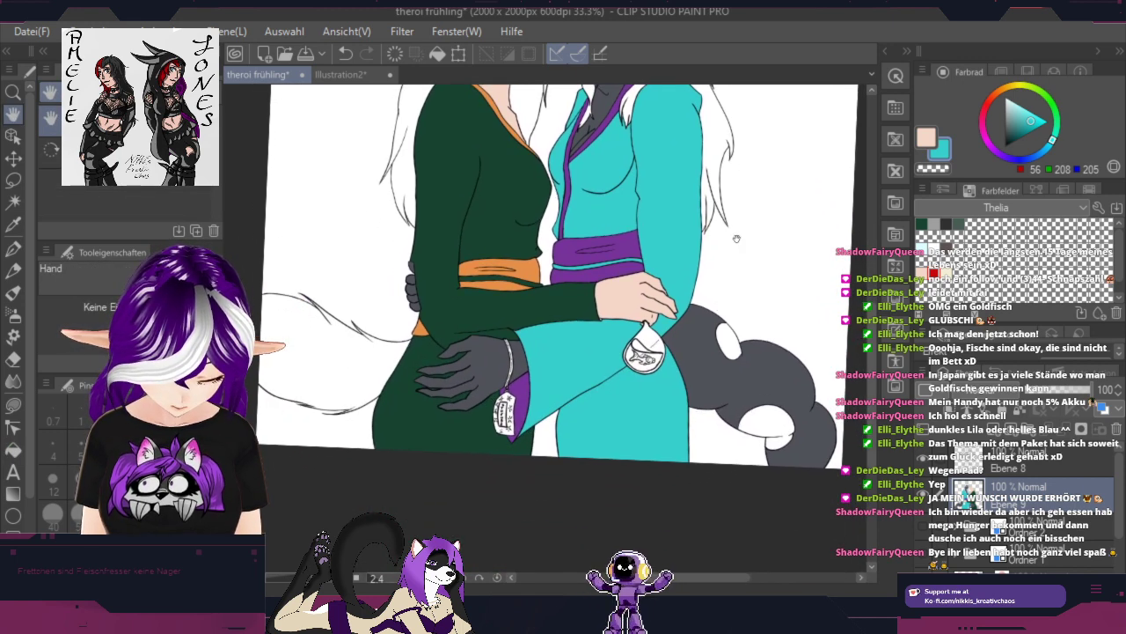
{"action": "left_click_drag", "start_coordinate": [737, 218], "coordinate": [702, 379]}
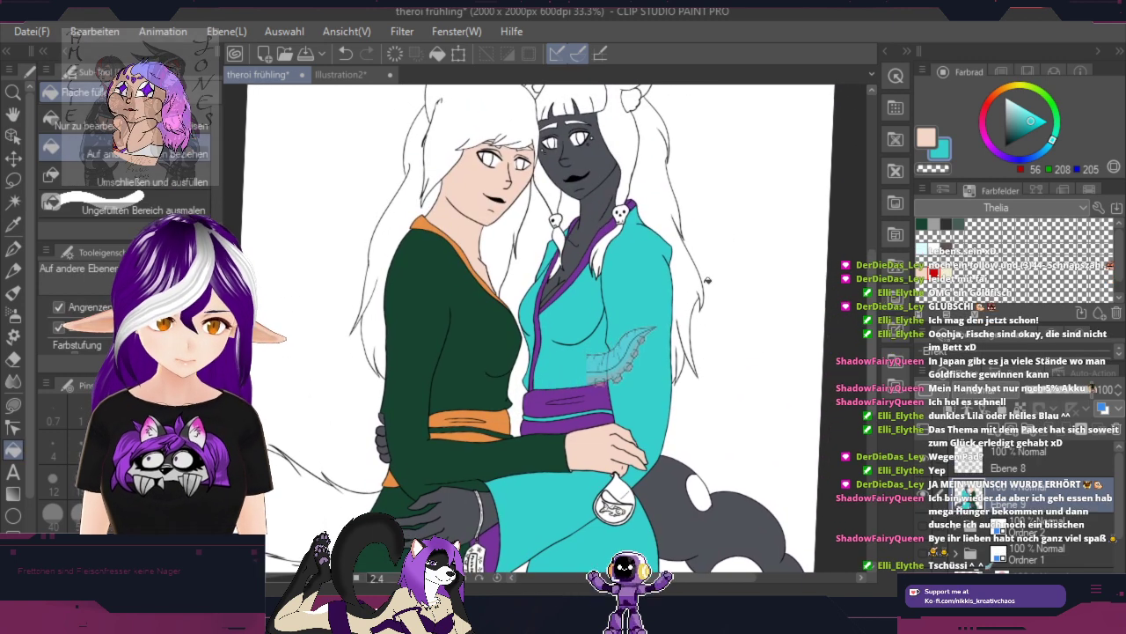
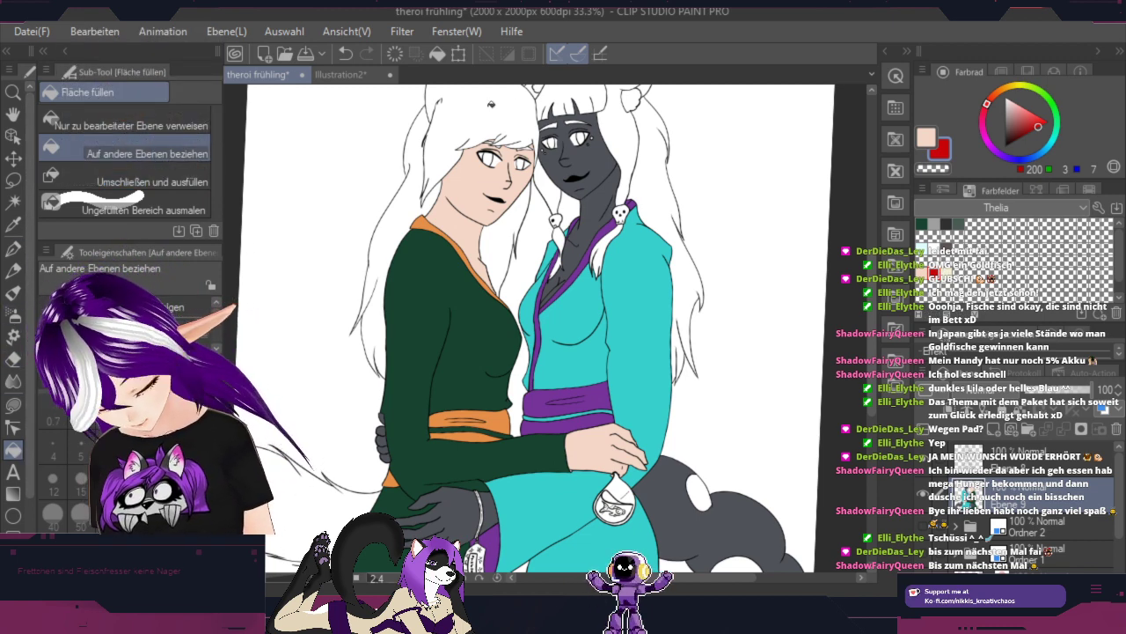
Step: Fill the light-skinned figure's hair, fringe, back strands and tail with red (RGB 200, 3, 7)
{"action": "left_click", "coordinate": [504, 143]}
{"action": "left_click", "coordinate": [512, 224]}
{"action": "left_click", "coordinate": [430, 201]}
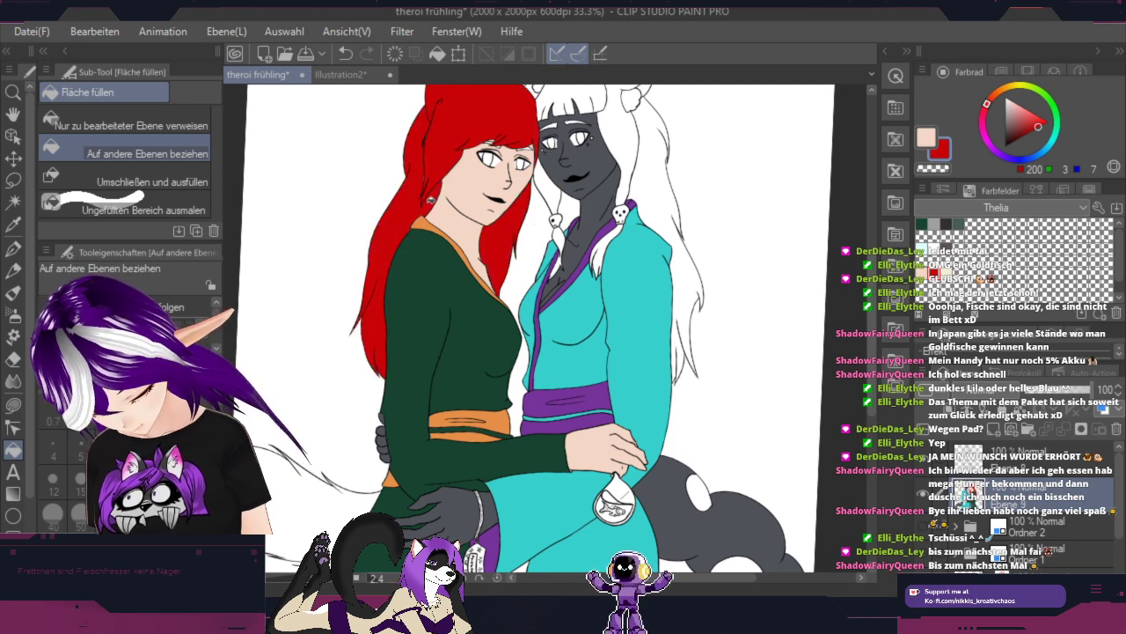
{"action": "left_click", "coordinate": [347, 507]}
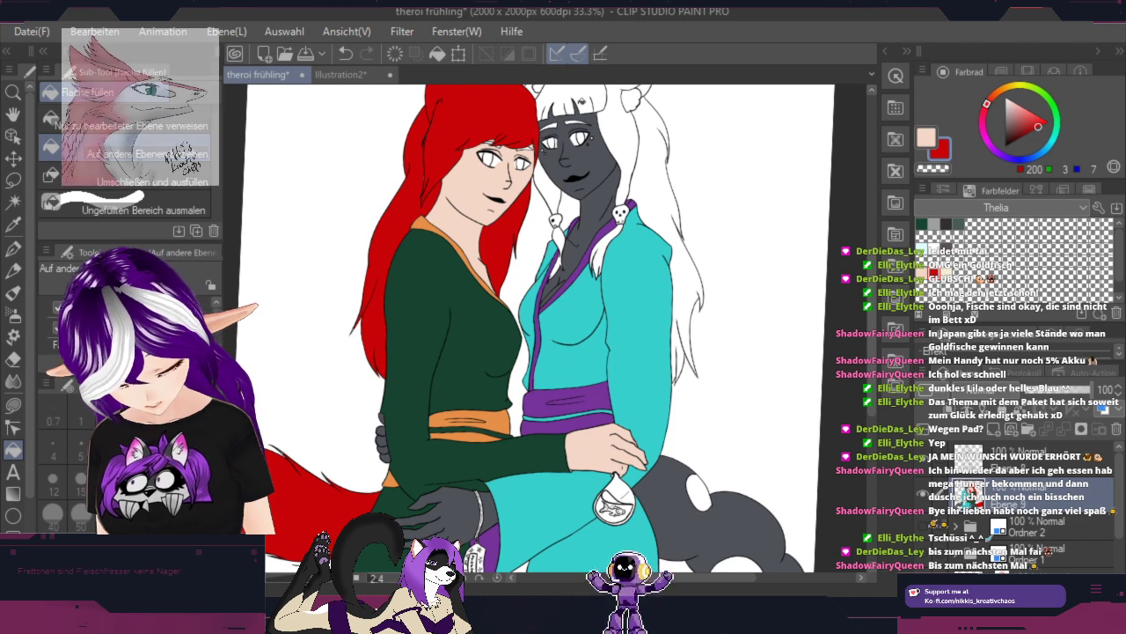
Step: Touch up small unfilled gaps around the light-skinned figure's fox ears with the G-Pen in the same red
{"action": "key", "text": "space"}
{"action": "left_click_drag", "start_coordinate": [549, 122], "coordinate": [591, 288]}
{"action": "key", "text": "g"}
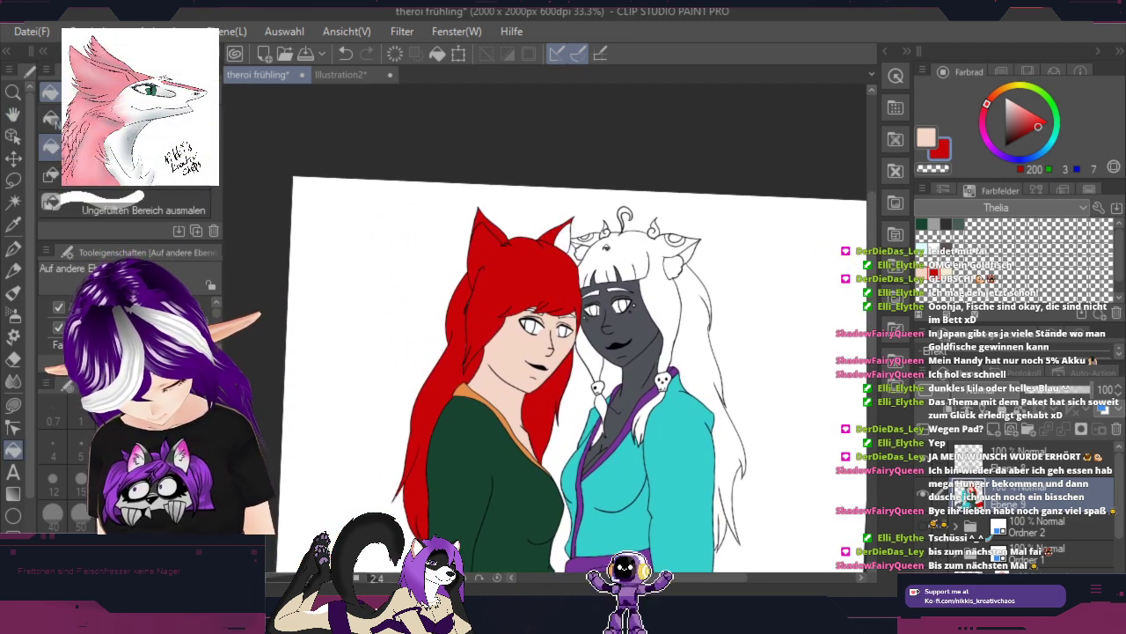
{"action": "scroll", "coordinate": [606, 247], "scroll_direction": "up", "scroll_amount": 4}
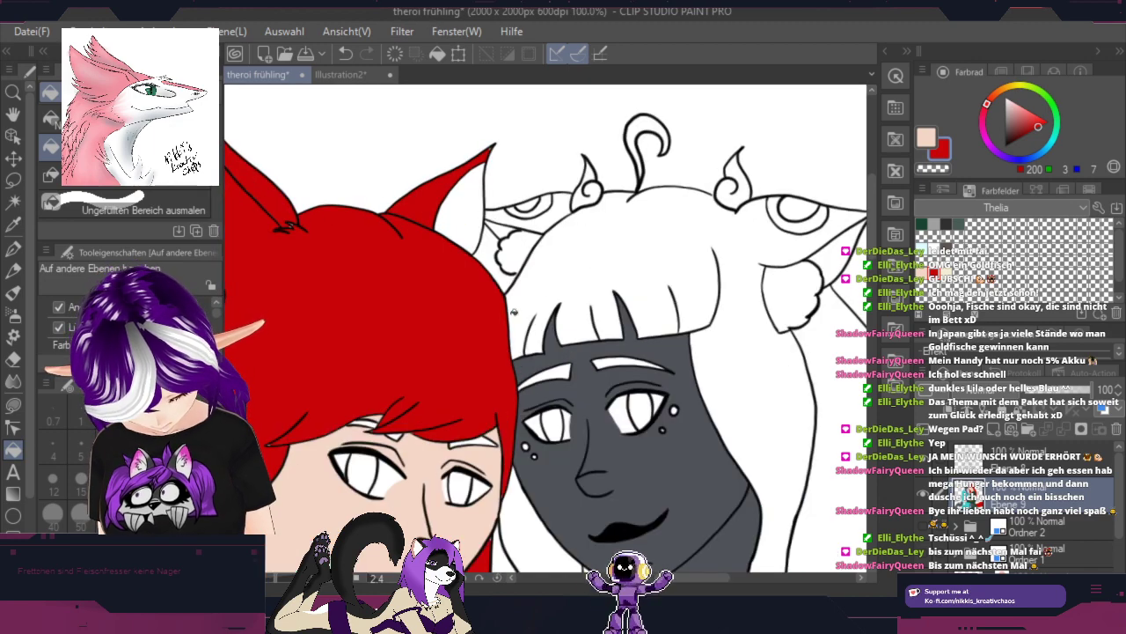
{"action": "key", "text": "h"}
{"action": "left_click_drag", "start_coordinate": [514, 312], "coordinate": [558, 267]}
{"action": "key", "text": "g"}
{"action": "left_click", "coordinate": [26, 250]}
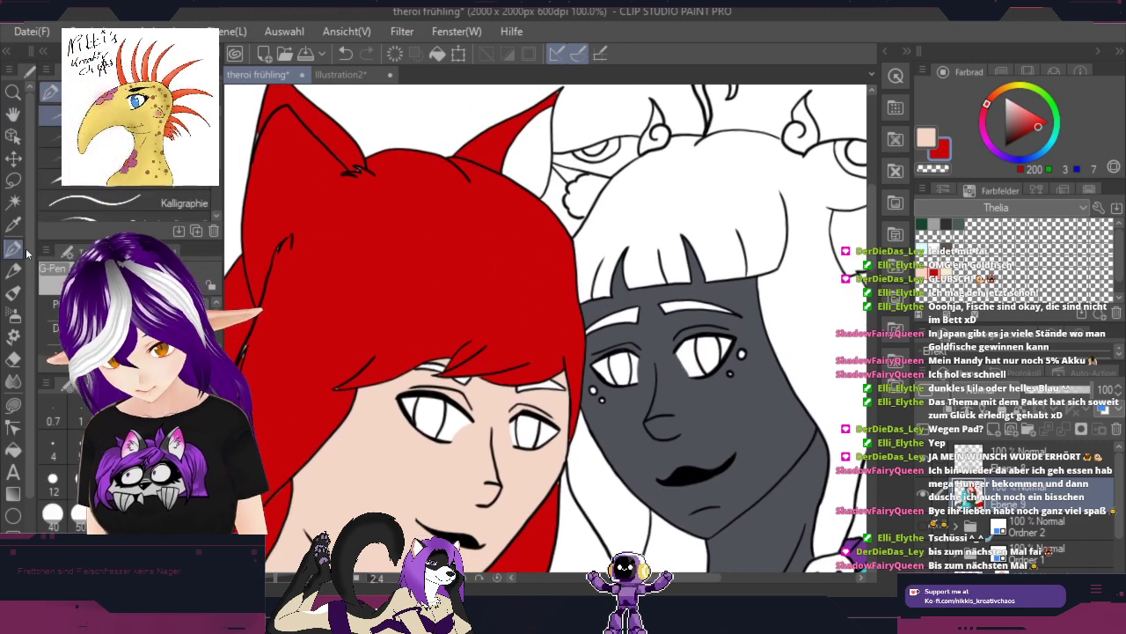
{"action": "key", "text": "space"}
{"action": "left_click_drag", "start_coordinate": [428, 240], "coordinate": [561, 324]}
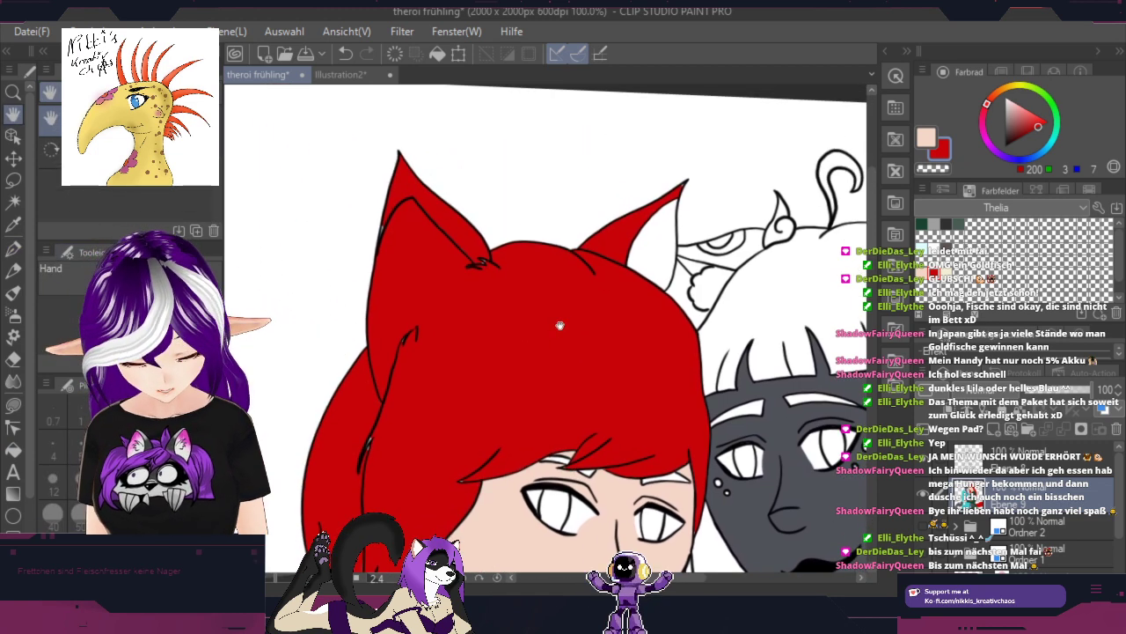
{"action": "scroll", "coordinate": [656, 234], "scroll_direction": "up", "scroll_amount": 2}
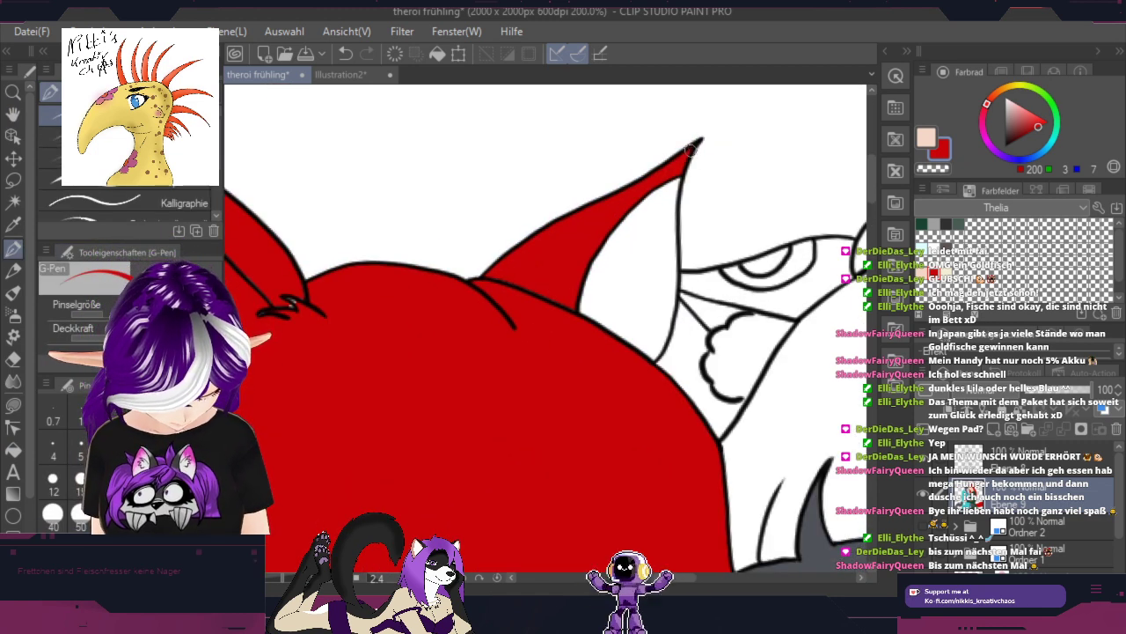
{"action": "key", "text": "space"}
{"action": "left_click_drag", "start_coordinate": [520, 312], "coordinate": [827, 344]}
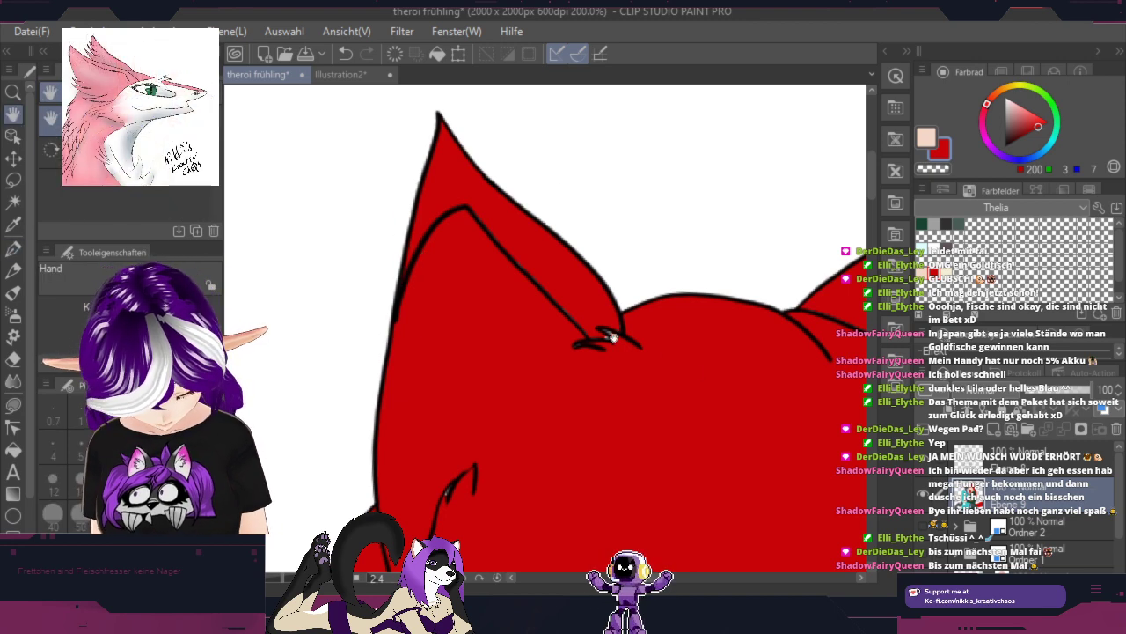
{"action": "left_click_drag", "start_coordinate": [614, 338], "coordinate": [581, 217]}
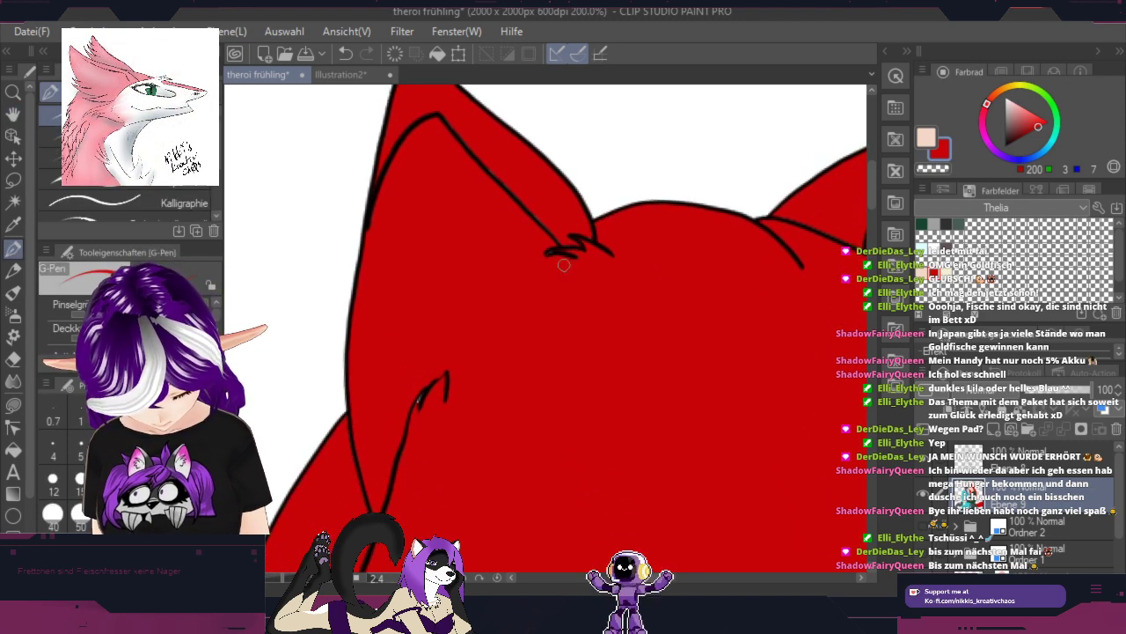
Step: Paint the remaining unfilled gaps and tips of the light-skinned figure's outer back hair strands red with the G-Pen
{"action": "left_click_drag", "start_coordinate": [449, 368], "coordinate": [640, 143]}
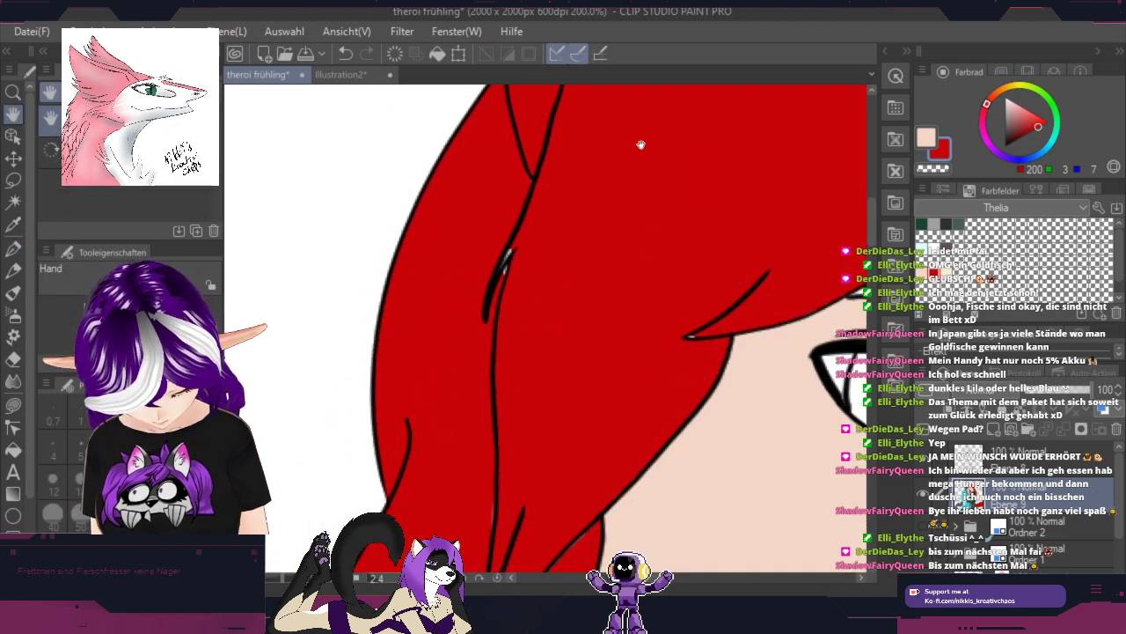
{"action": "left_click_drag", "start_coordinate": [636, 344], "coordinate": [743, 108]}
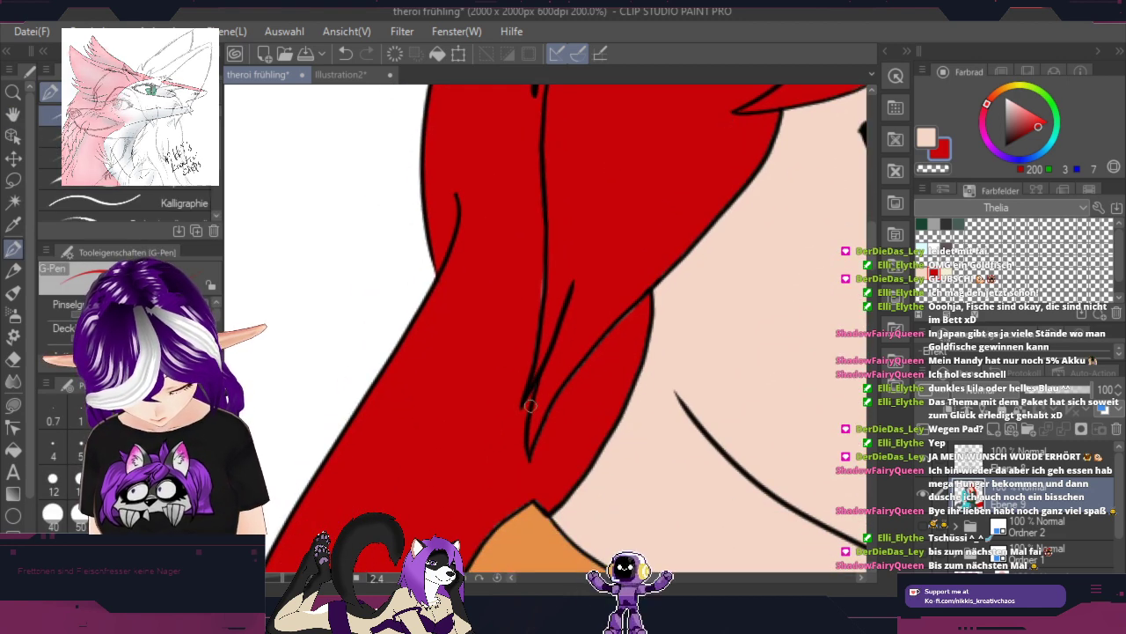
{"action": "left_click_drag", "start_coordinate": [532, 374], "coordinate": [628, 53]}
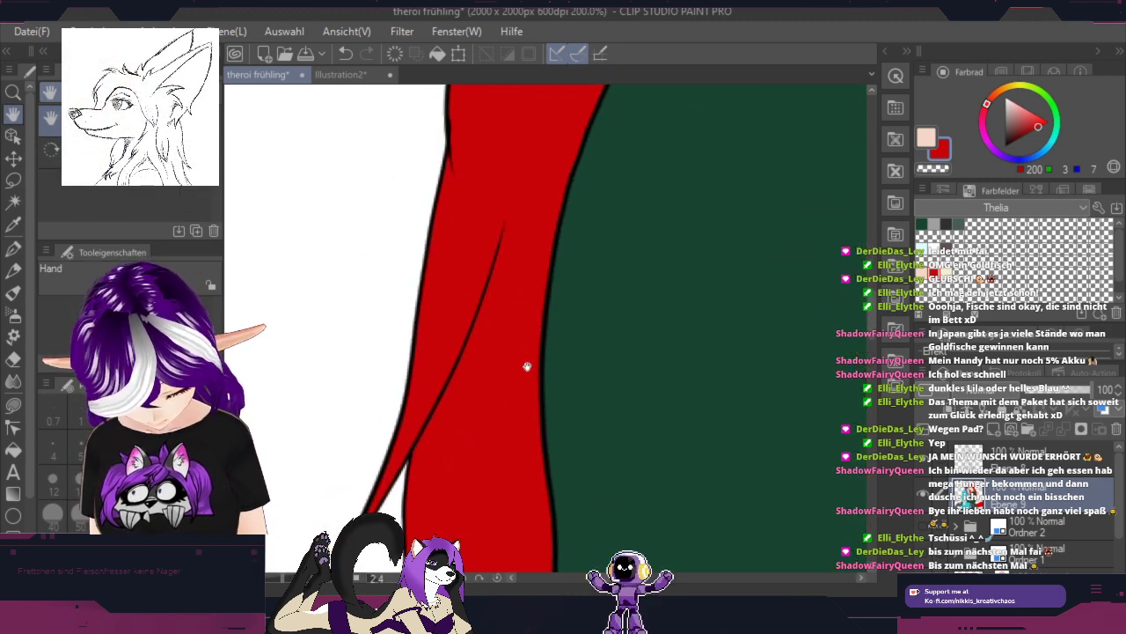
{"action": "left_click_drag", "start_coordinate": [528, 365], "coordinate": [520, 209]}
{"action": "key", "text": "p"}
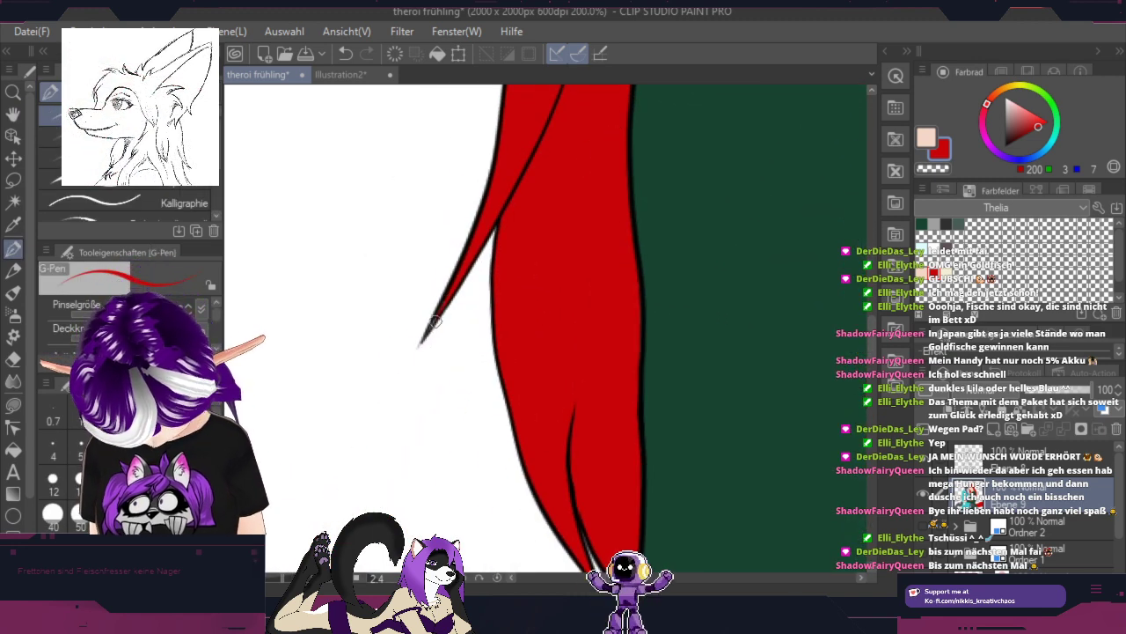
{"action": "left_click_drag", "start_coordinate": [619, 460], "coordinate": [526, 402]}
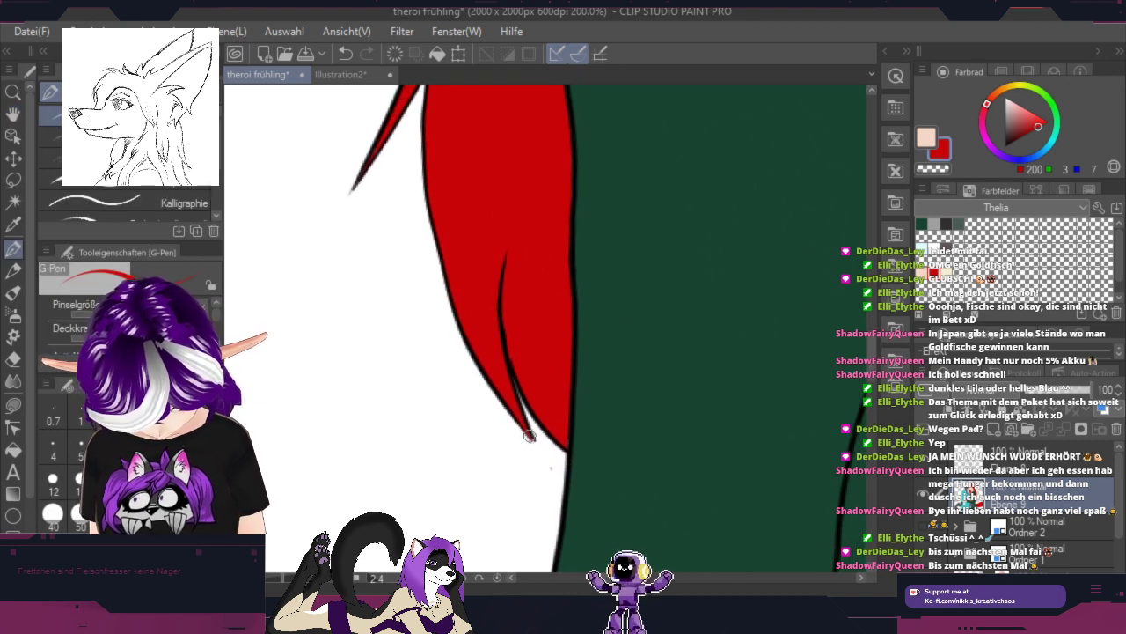
Step: Touch up the narrow lower tip of the light-skinned figure's kimono collar with orange (RGB 229, 143, 72) using the G-Pen
{"action": "key", "text": "h"}
{"action": "left_click_drag", "start_coordinate": [624, 227], "coordinate": [423, 500]}
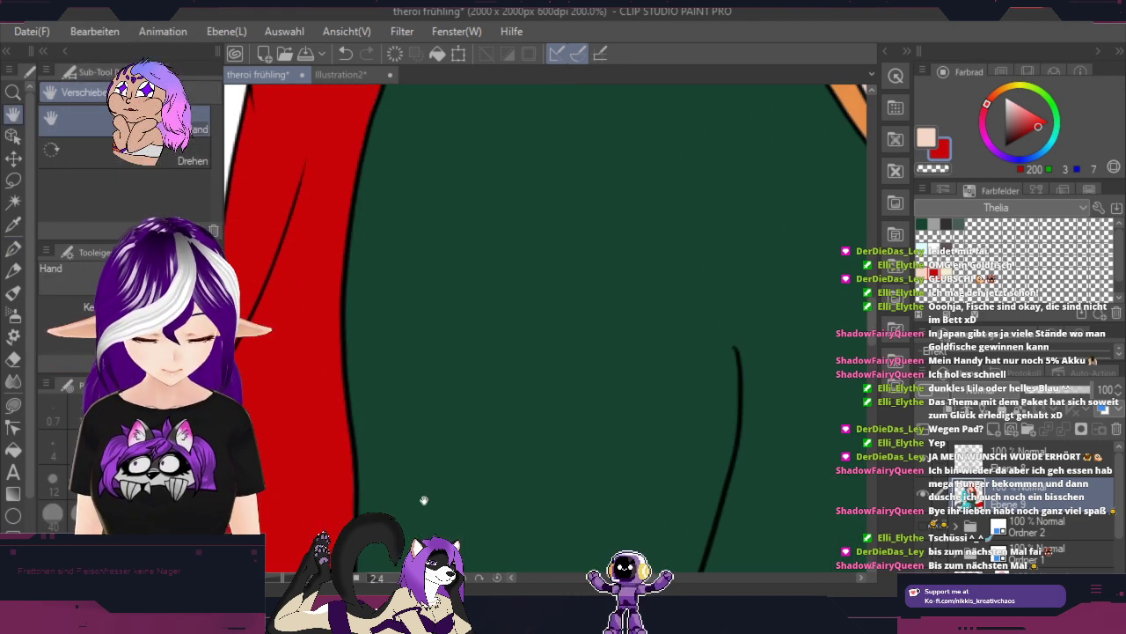
{"action": "left_click_drag", "start_coordinate": [539, 261], "coordinate": [430, 493]}
{"action": "left_click_drag", "start_coordinate": [528, 295], "coordinate": [392, 477]}
{"action": "left_click_drag", "start_coordinate": [724, 435], "coordinate": [526, 78]}
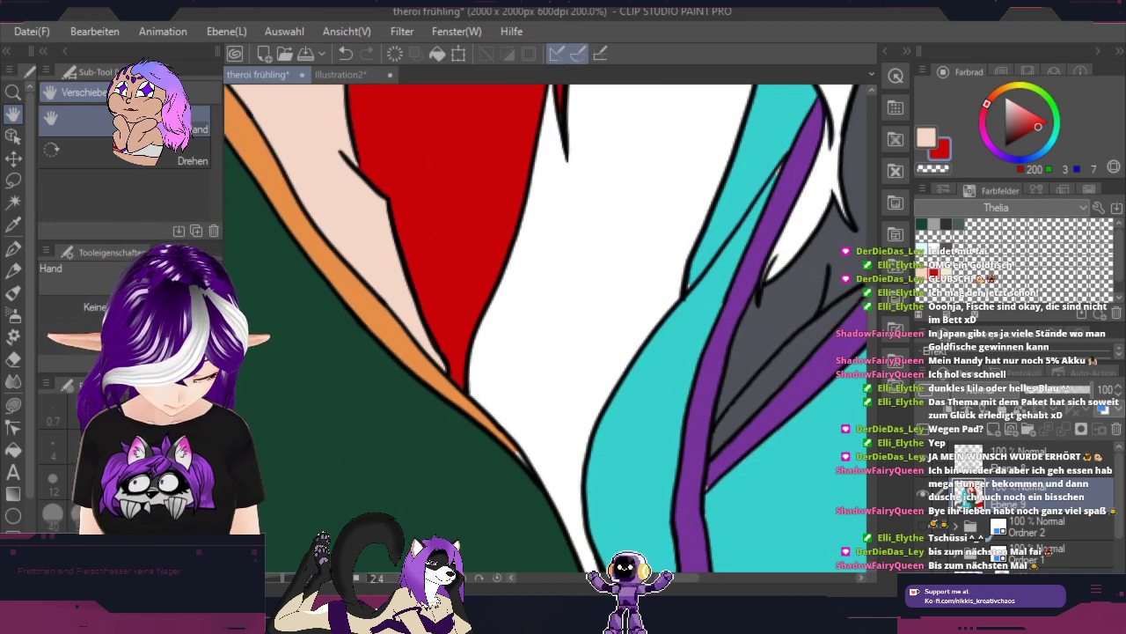
{"action": "key", "text": "p"}
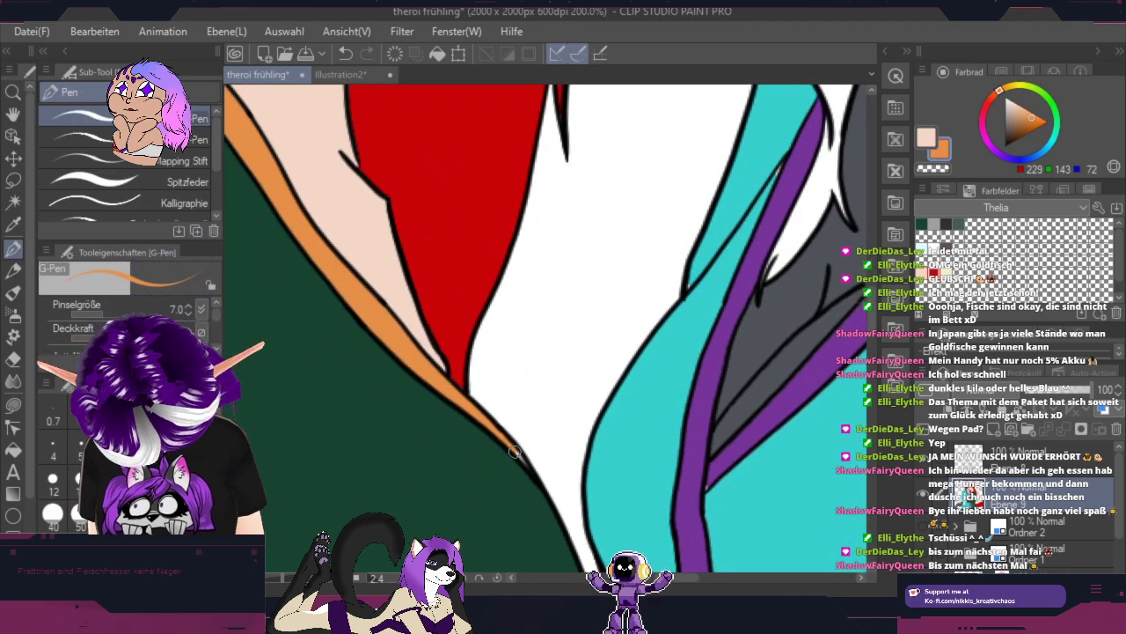
Step: Touch up the thin hair strand between the two faces with the hair's red (RGB 200, 3, 7)
{"action": "left_click", "coordinate": [468, 252], "text": "alt"}
{"action": "key", "text": "space"}
{"action": "mouse_move", "coordinate": [466, 201]}
{"action": "left_mouse_down"}
{"action": "mouse_move", "coordinate": [403, 432]}
{"action": "mouse_move", "coordinate": [407, 573]}
{"action": "left_mouse_up"}
{"action": "left_click_drag", "start_coordinate": [572, 210], "coordinate": [455, 428]}
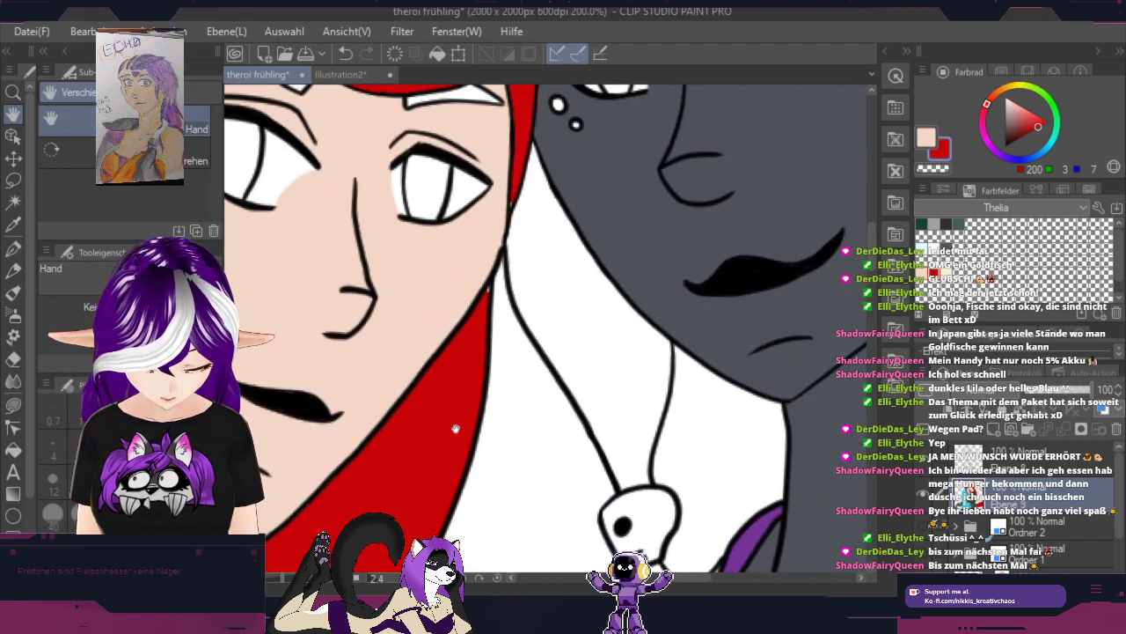
{"action": "left_click_drag", "start_coordinate": [511, 321], "coordinate": [517, 435]}
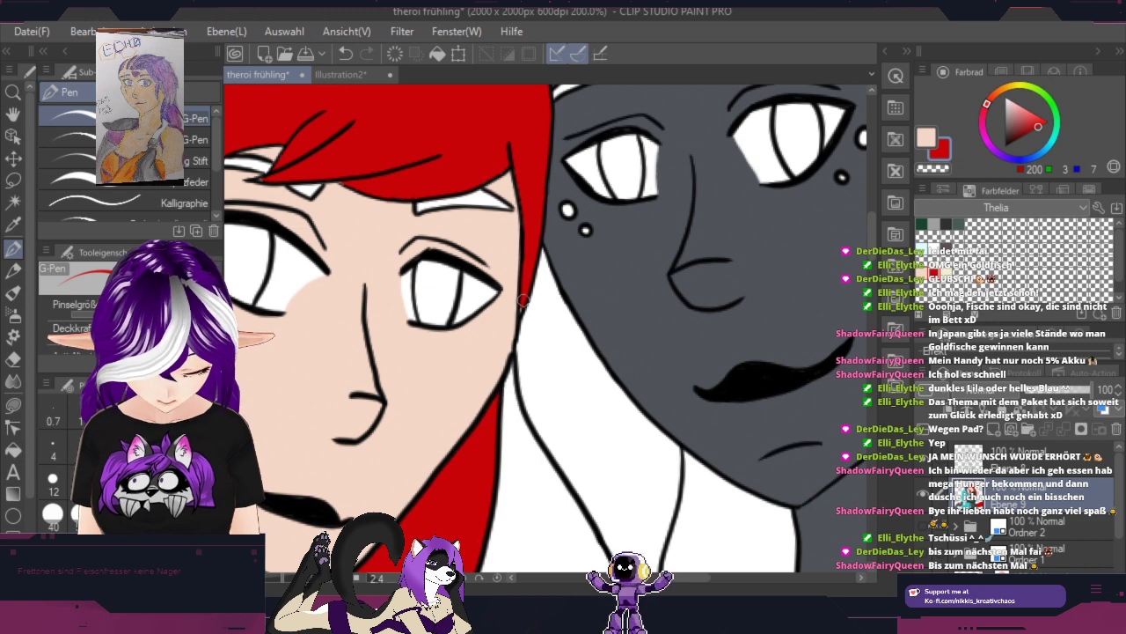
Step: Fill the inside of the fox ear nearest the dark-skinned figure with the cream swatch schwanzspitze (RGB 243, 237, 211)
{"action": "key", "text": "h"}
{"action": "left_click_drag", "start_coordinate": [518, 114], "coordinate": [680, 430]}
{"action": "left_click_drag", "start_coordinate": [678, 330], "coordinate": [759, 455]}
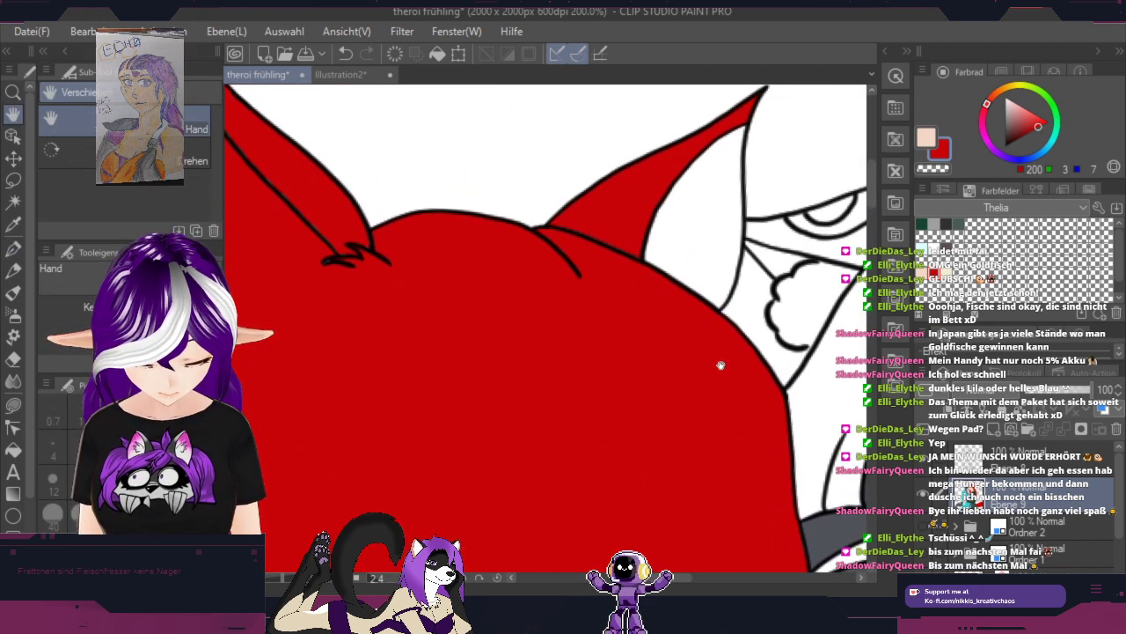
{"action": "left_click_drag", "start_coordinate": [689, 388], "coordinate": [773, 468]}
{"action": "key", "text": "p"}
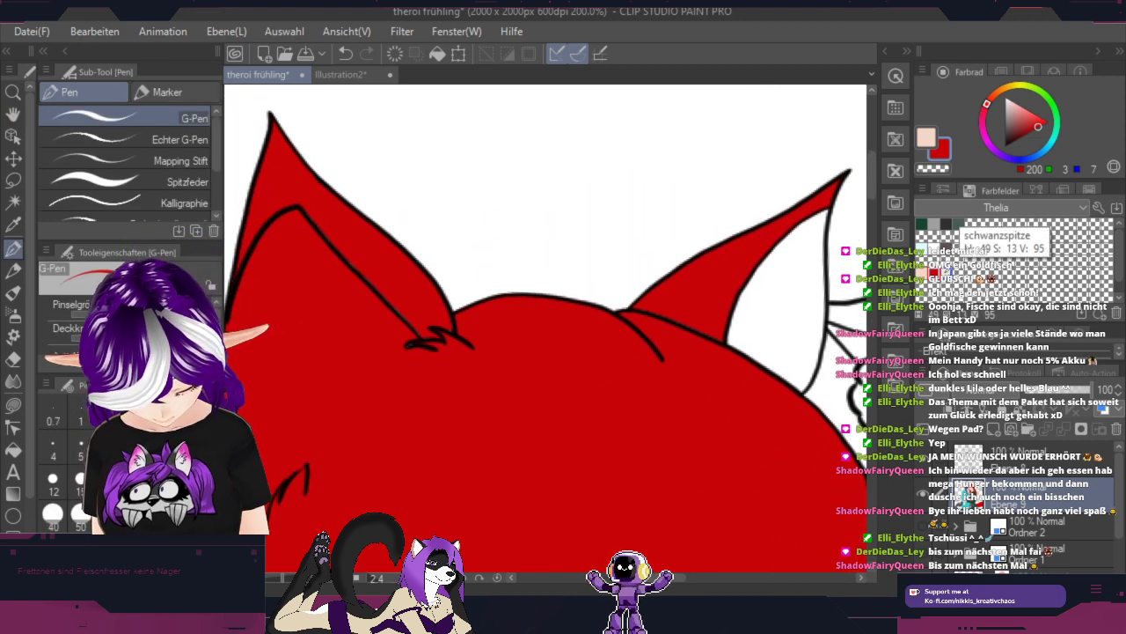
{"action": "left_click", "coordinate": [959, 226]}
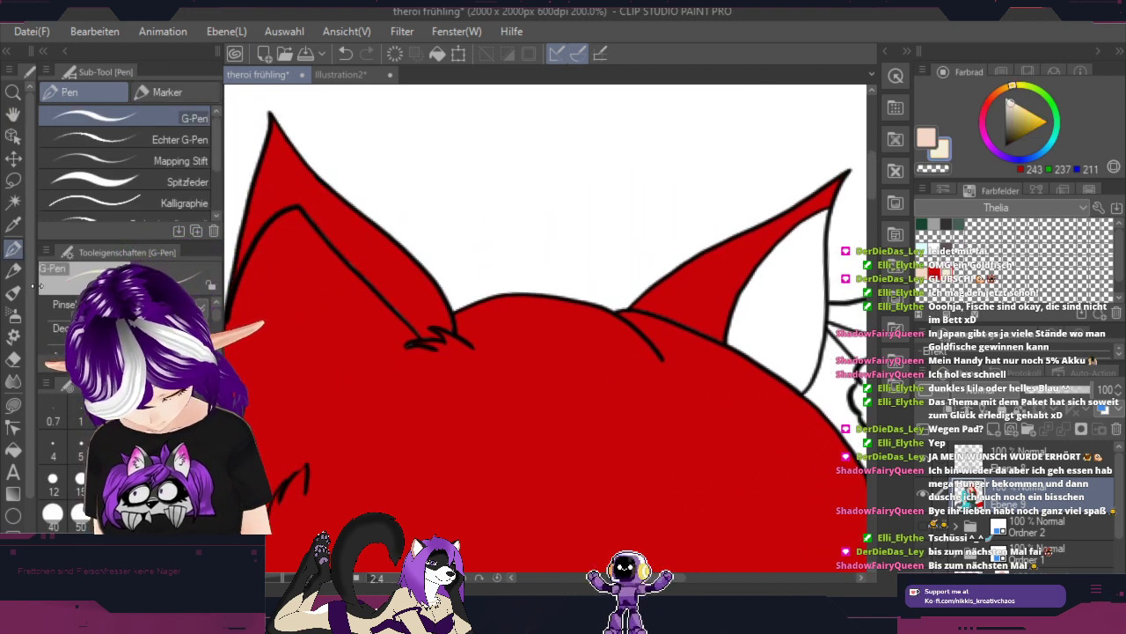
{"action": "left_click", "coordinate": [13, 448]}
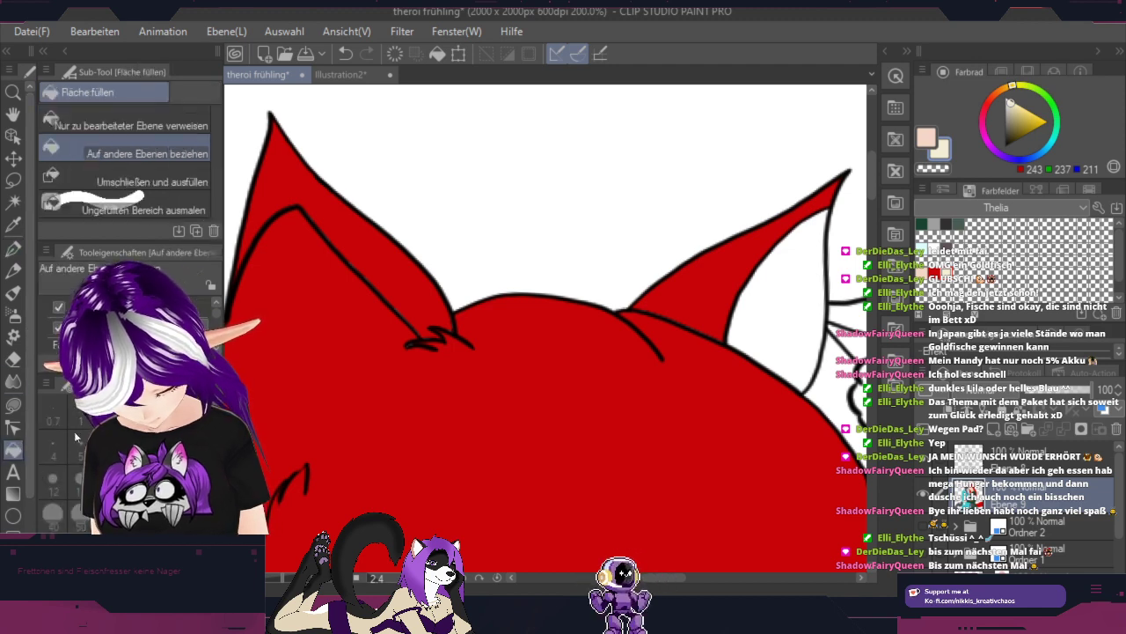
{"action": "left_click", "coordinate": [779, 294]}
Step: Draw a cream G-Pen line joining the two hair tufts at the base of the other fox ear to close its inner area
{"action": "left_click", "coordinate": [13, 250]}
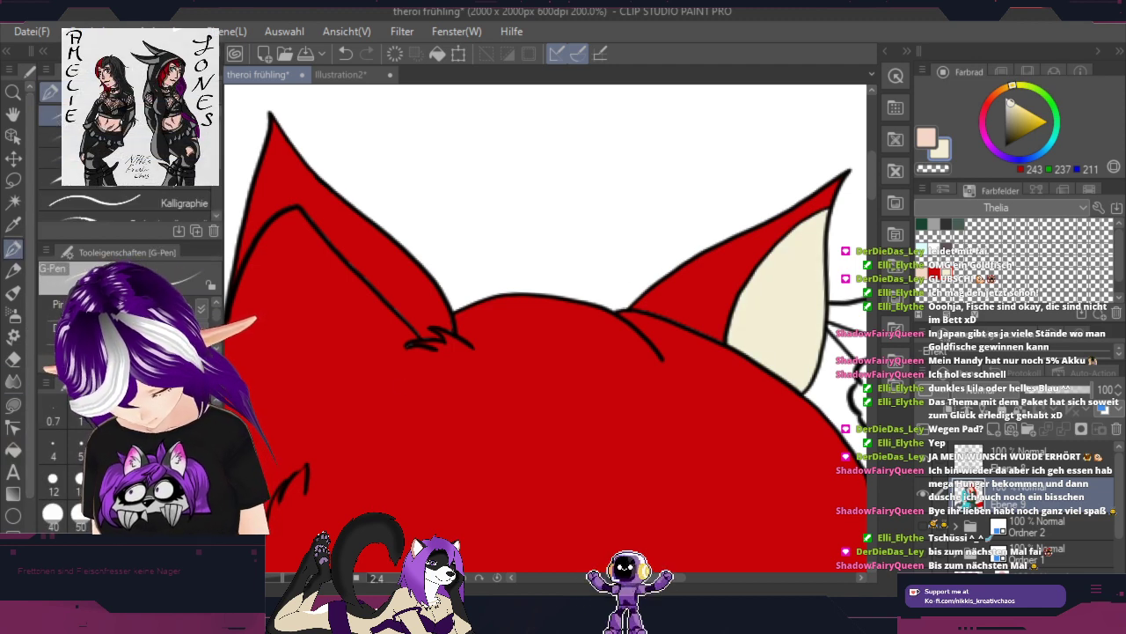
{"action": "key", "text": "space"}
{"action": "left_click_drag", "start_coordinate": [522, 414], "coordinate": [746, 339]}
{"action": "key", "text": "p"}
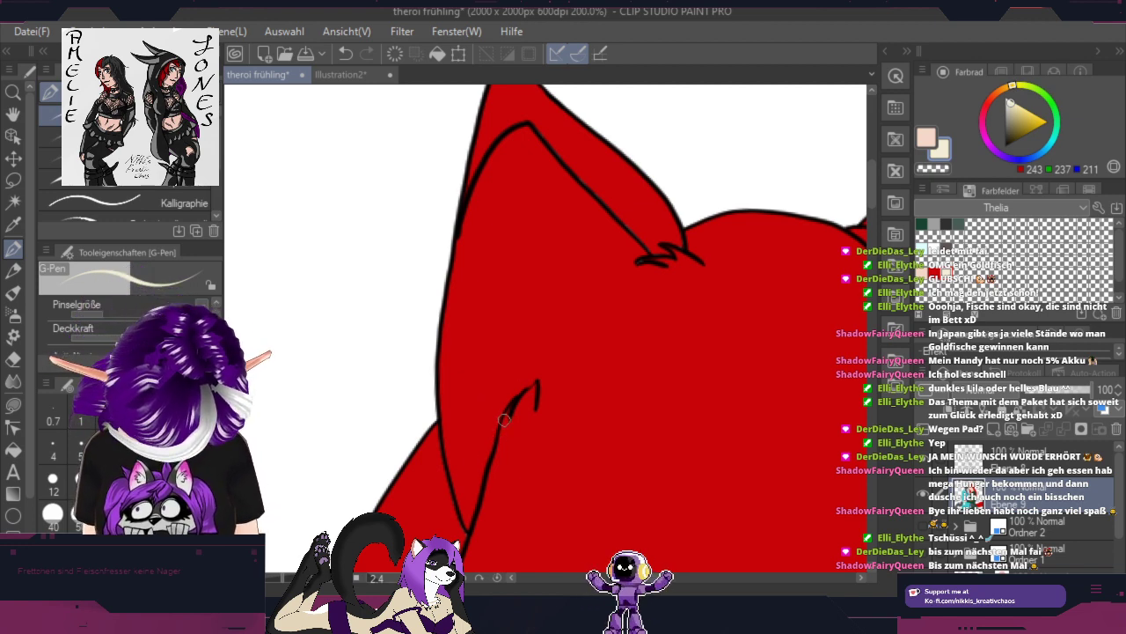
{"action": "mouse_move", "coordinate": [515, 396]}
{"action": "left_mouse_down"}
{"action": "mouse_move", "coordinate": [632, 277]}
{"action": "mouse_move", "coordinate": [616, 305]}
{"action": "left_mouse_up"}
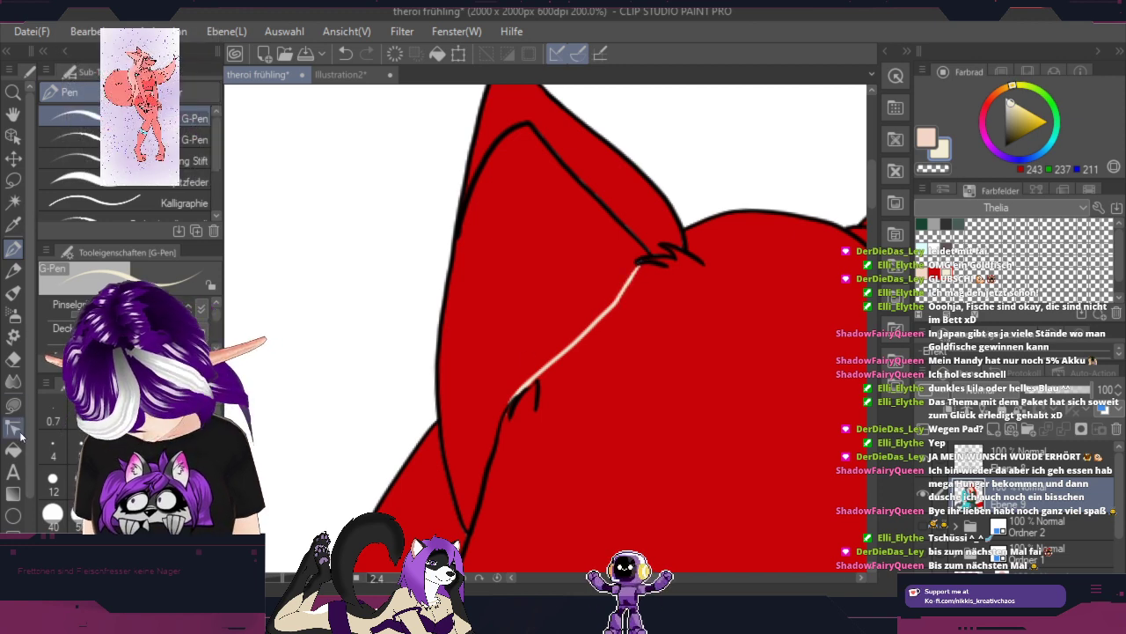
Step: Fill the inside of the second fox ear with cream (RGB 243, 237, 211) and smooth its lower edge with the G-Pen
{"action": "key", "text": "g"}
{"action": "left_click", "coordinate": [554, 299]}
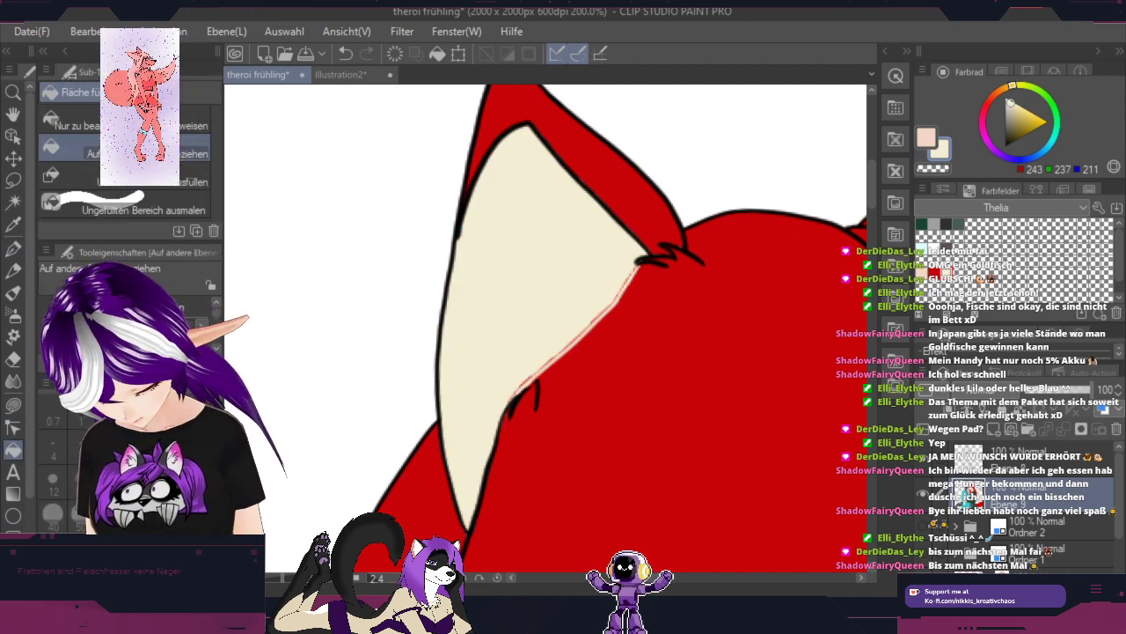
{"action": "left_click", "coordinate": [13, 249]}
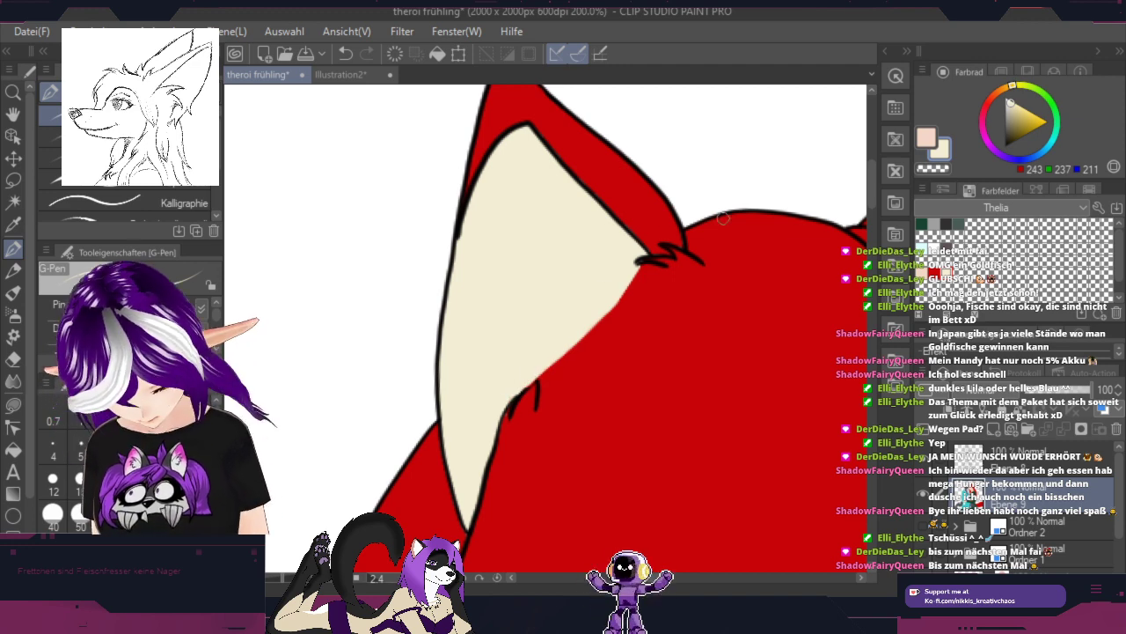
Step: Fill both eyebrows of the light-skinned figure with the hair's red (RGB 200, 3, 7)
{"action": "scroll", "coordinate": [726, 222], "scroll_direction": "down", "scroll_amount": 1}
{"action": "key", "text": "space"}
{"action": "left_click_drag", "start_coordinate": [817, 380], "coordinate": [507, 402]}
{"action": "left_click_drag", "start_coordinate": [645, 445], "coordinate": [691, 196]}
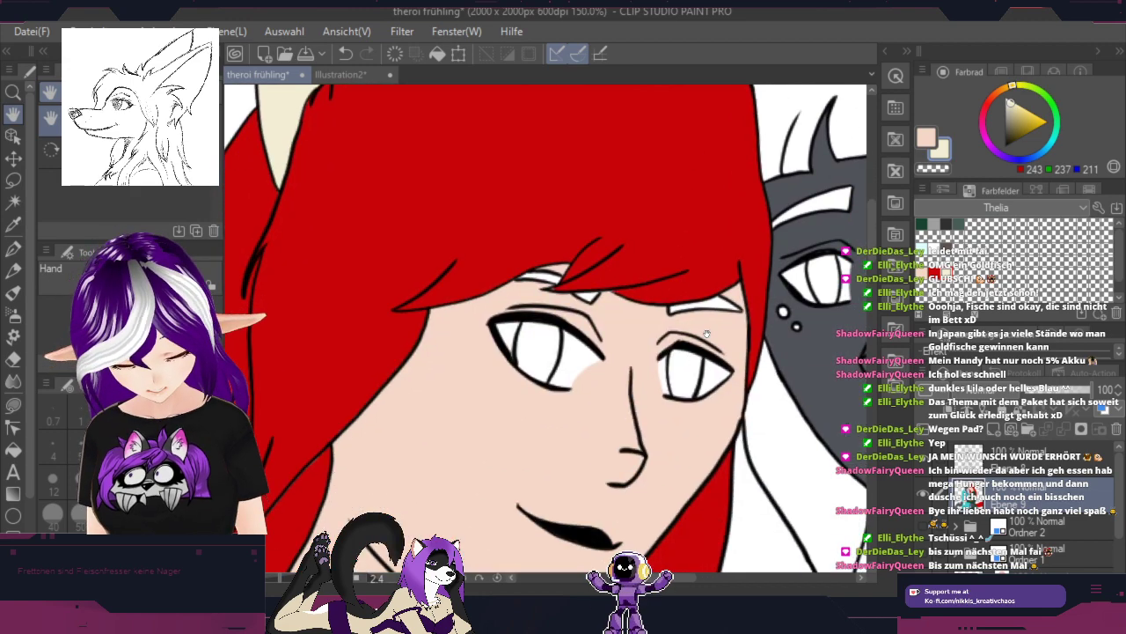
{"action": "key", "text": "p"}
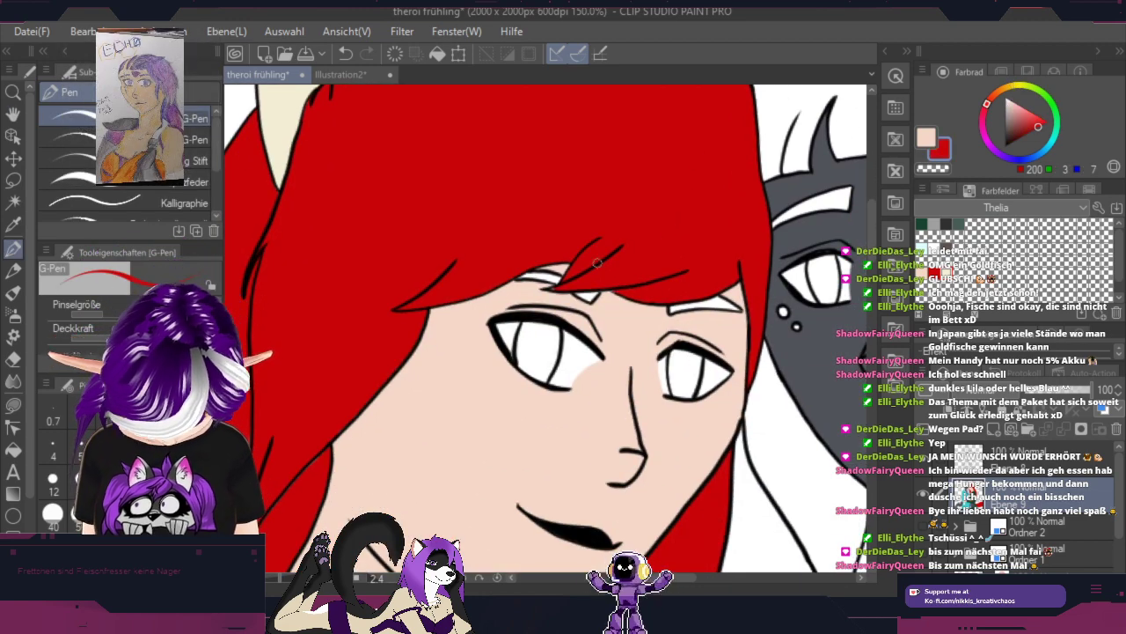
{"action": "left_click", "coordinate": [20, 450]}
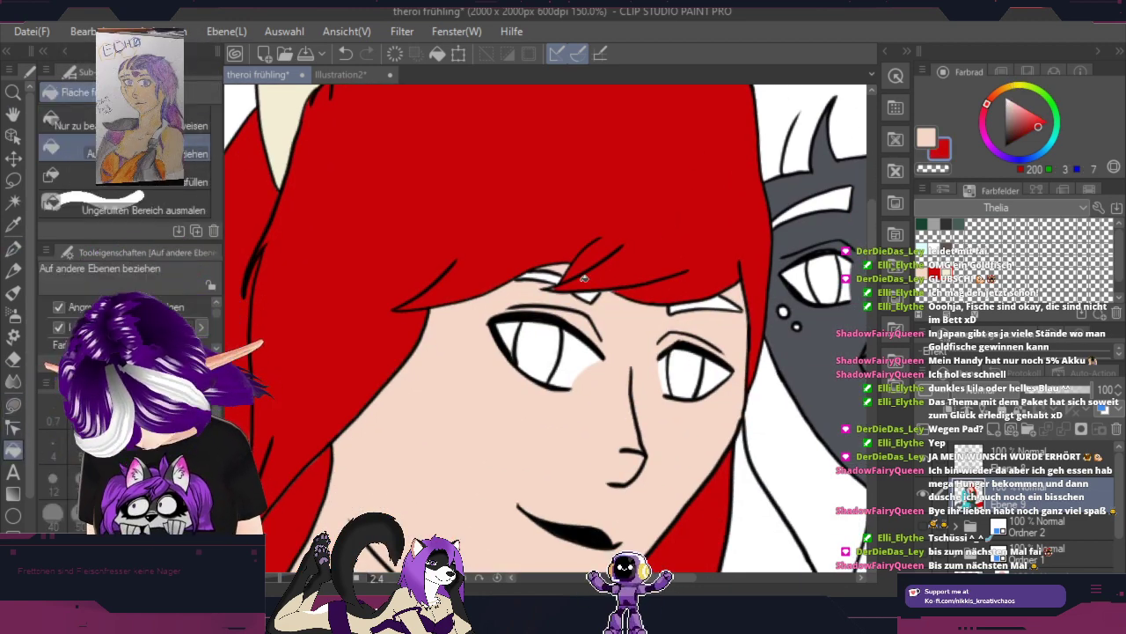
{"action": "scroll", "coordinate": [584, 278], "scroll_direction": "up", "scroll_amount": 5}
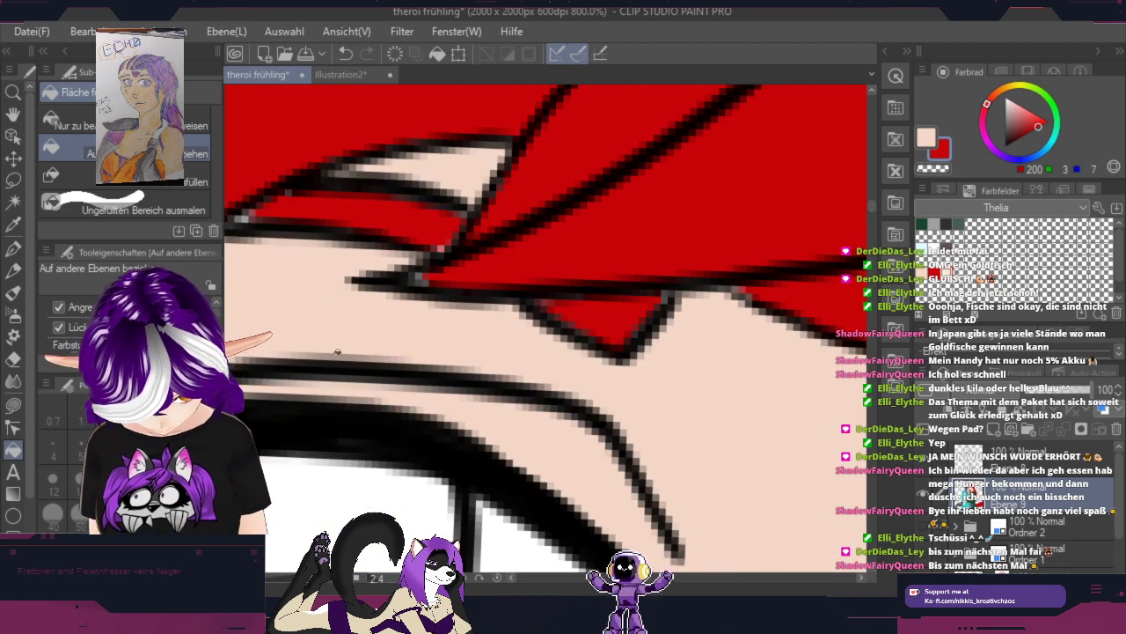
{"action": "left_click_drag", "start_coordinate": [751, 422], "coordinate": [363, 375]}
{"action": "left_click", "coordinate": [690, 325]}
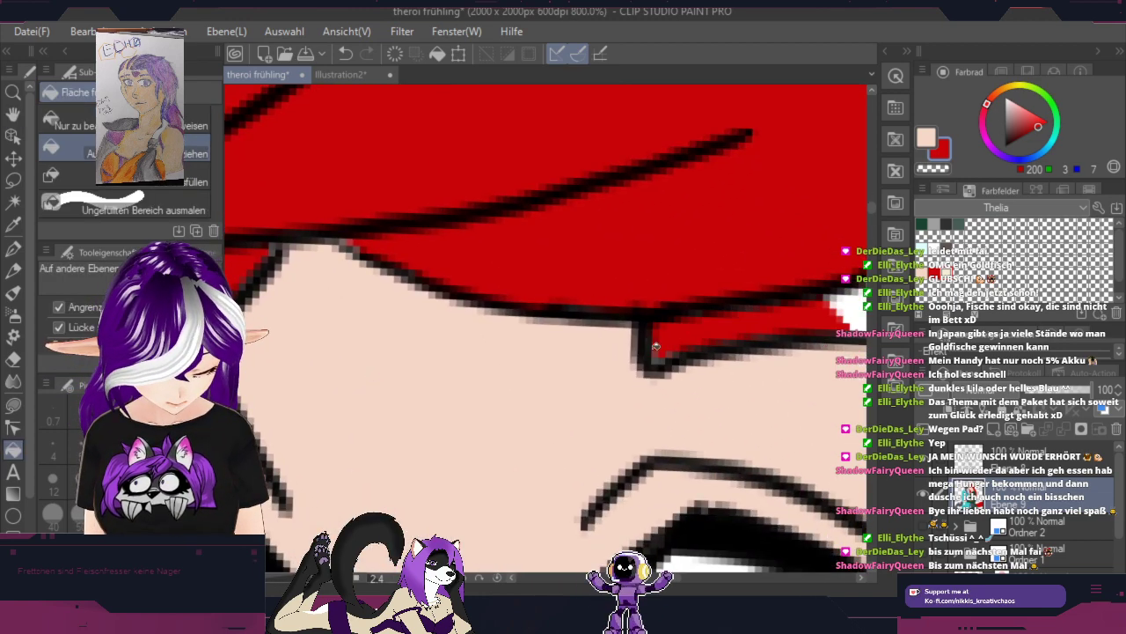
{"action": "left_click_drag", "start_coordinate": [449, 365], "coordinate": [290, 422]}
{"action": "left_click", "coordinate": [736, 372]}
{"action": "left_click_drag", "start_coordinate": [461, 427], "coordinate": [867, 414]}
Step: Touch up the unfilled corners of the red eyebrows with the G-Pen and save the file
{"action": "left_click", "coordinate": [13, 249]}
{"action": "mouse_move", "coordinate": [454, 340]}
{"action": "left_mouse_down"}
{"action": "mouse_move", "coordinate": [481, 350]}
{"action": "mouse_move", "coordinate": [598, 322]}
{"action": "left_mouse_up"}
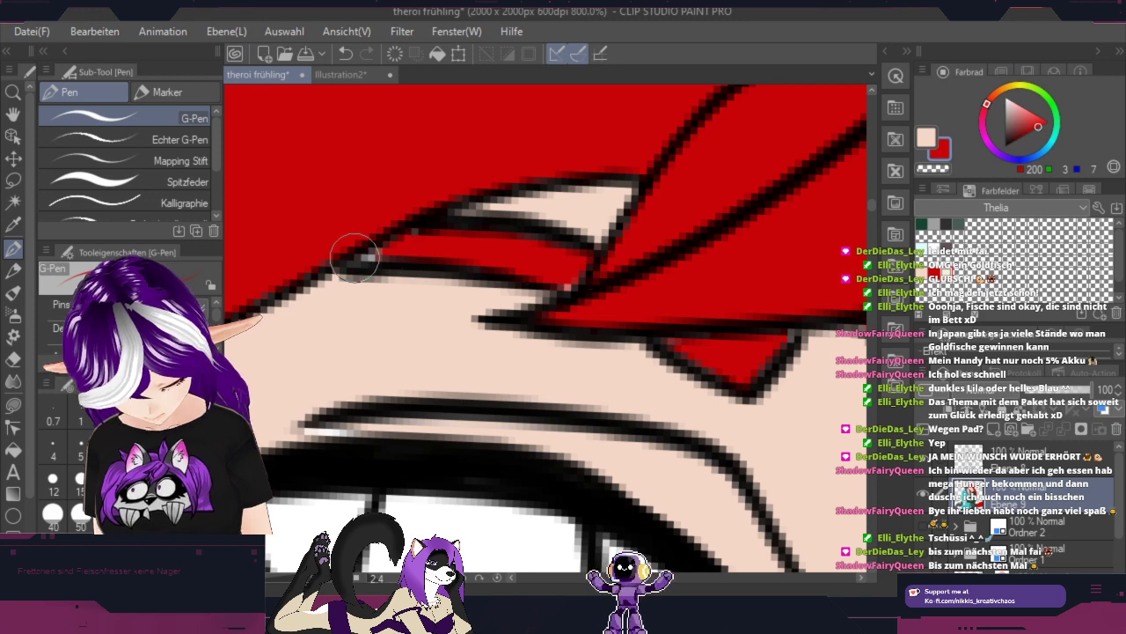
{"action": "left_click", "coordinate": [304, 55]}
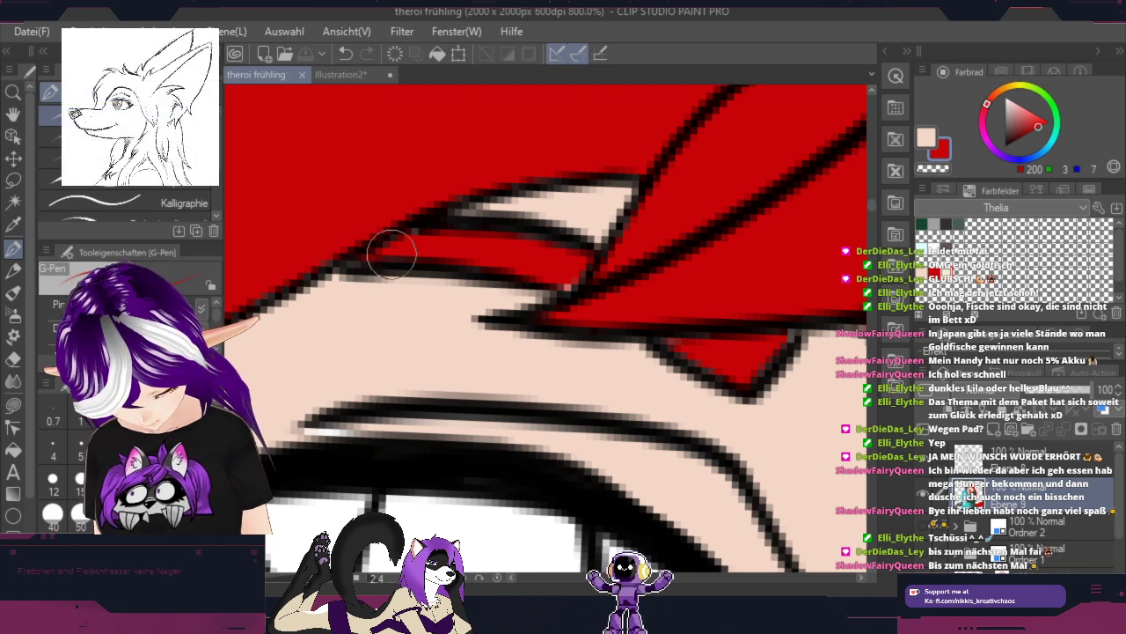
{"action": "left_click_drag", "start_coordinate": [374, 247], "coordinate": [444, 236]}
{"action": "left_click_drag", "start_coordinate": [698, 328], "coordinate": [514, 234]}
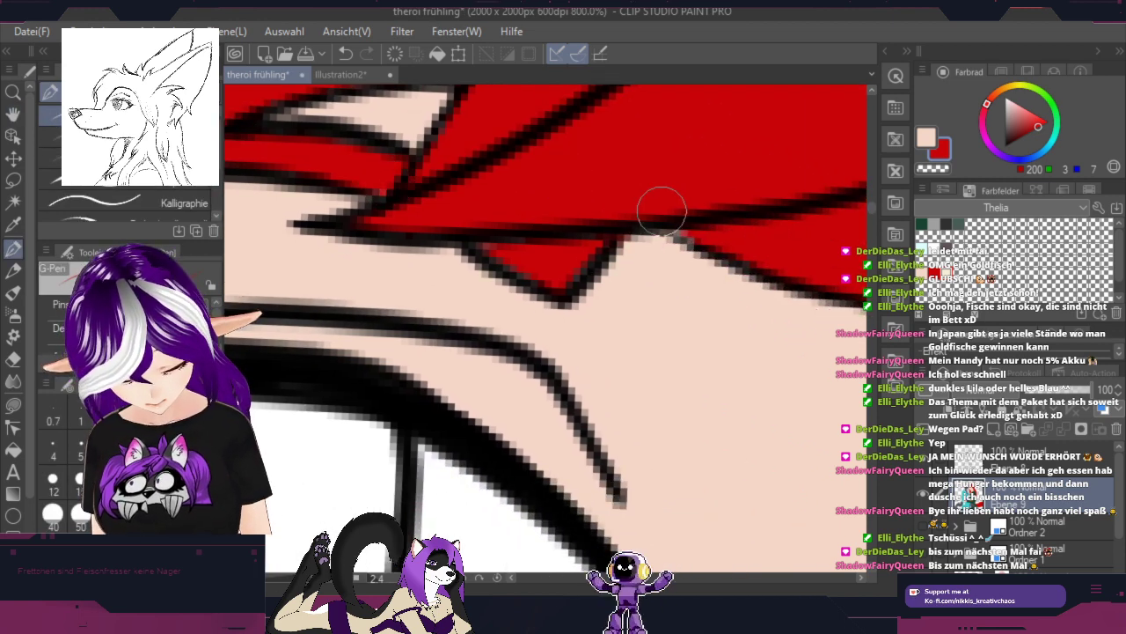
{"action": "left_click", "coordinate": [346, 54]}
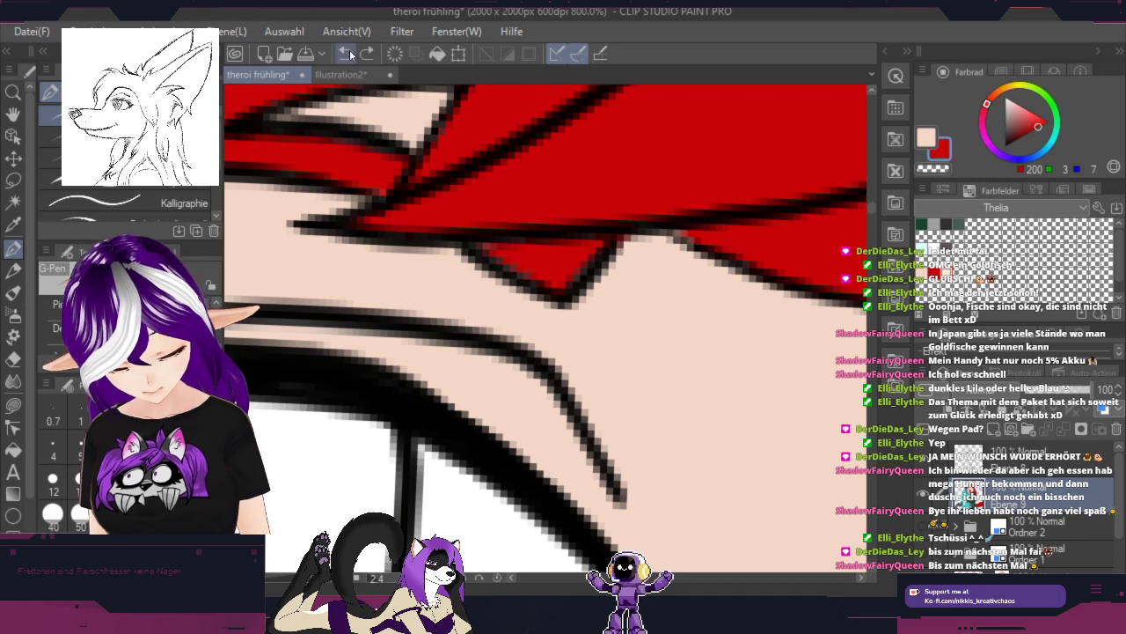
{"action": "left_click", "coordinate": [346, 54]}
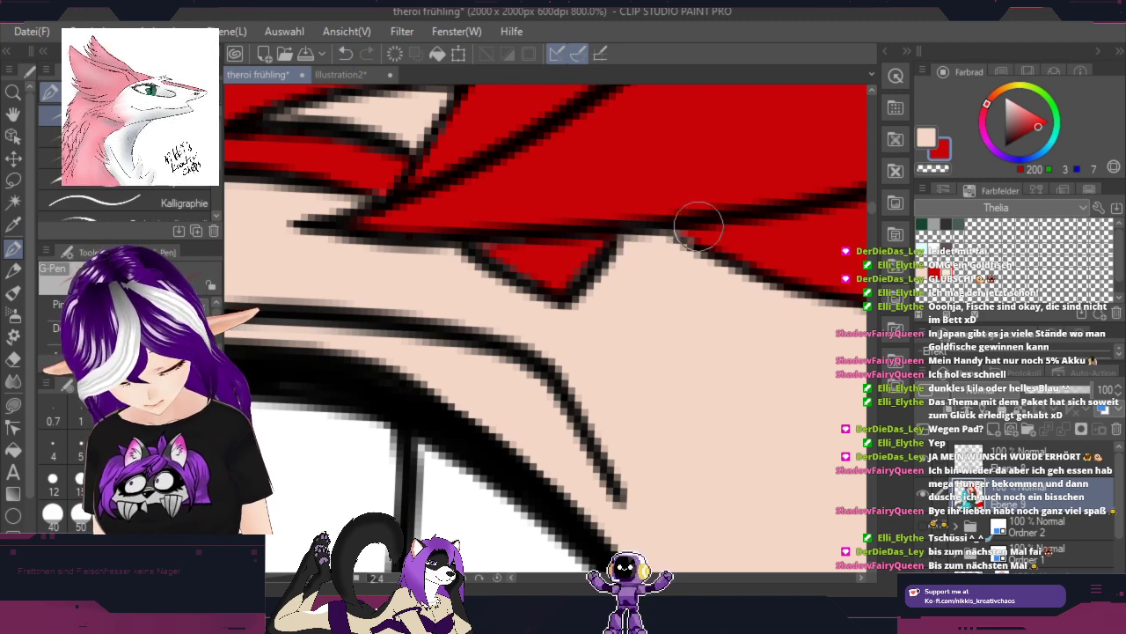
{"action": "scroll", "coordinate": [720, 251], "scroll_direction": "down", "scroll_amount": 8}
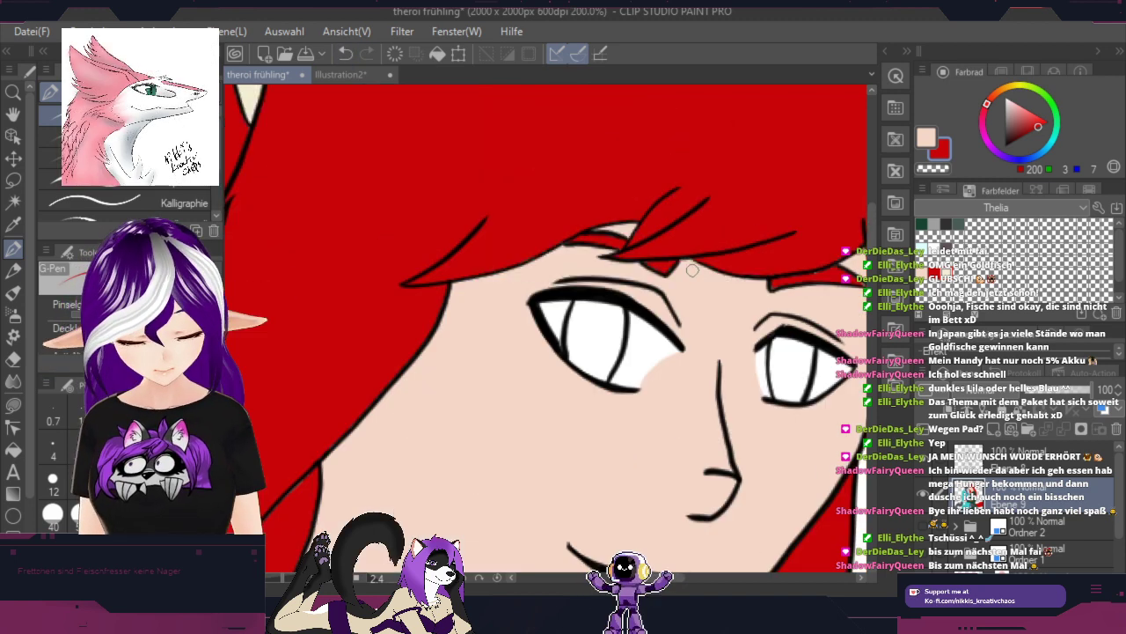
{"action": "scroll", "coordinate": [827, 281], "scroll_direction": "up", "scroll_amount": 8}
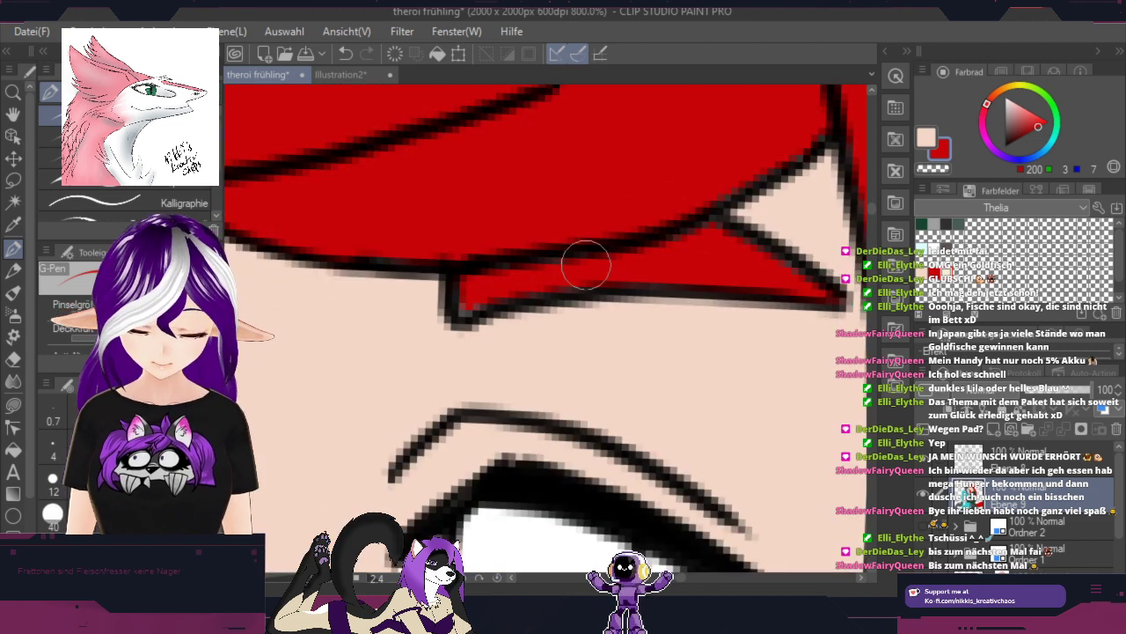
{"action": "scroll", "coordinate": [554, 238], "scroll_direction": "down", "scroll_amount": 8}
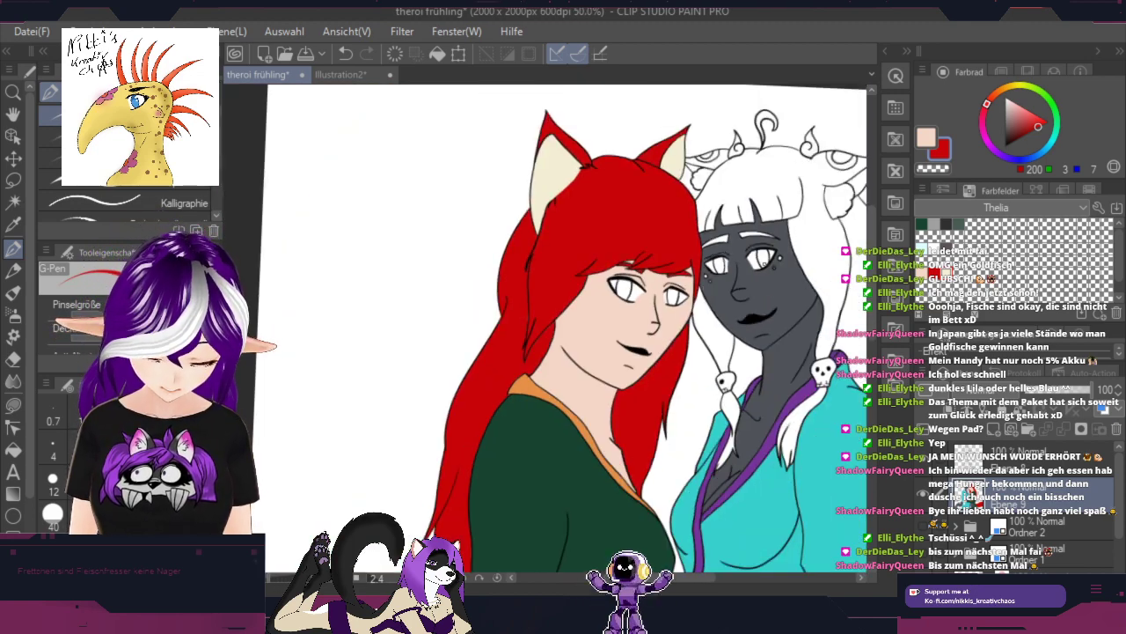
Step: Fill the outer part of the hanging goldfish bag with a pale greyish teal (RGB 165, 210, 209) derived from the turquoise kimono
{"action": "key", "text": "space"}
{"action": "left_click_drag", "start_coordinate": [764, 474], "coordinate": [660, 326]}
{"action": "left_click_drag", "start_coordinate": [678, 502], "coordinate": [692, 333]}
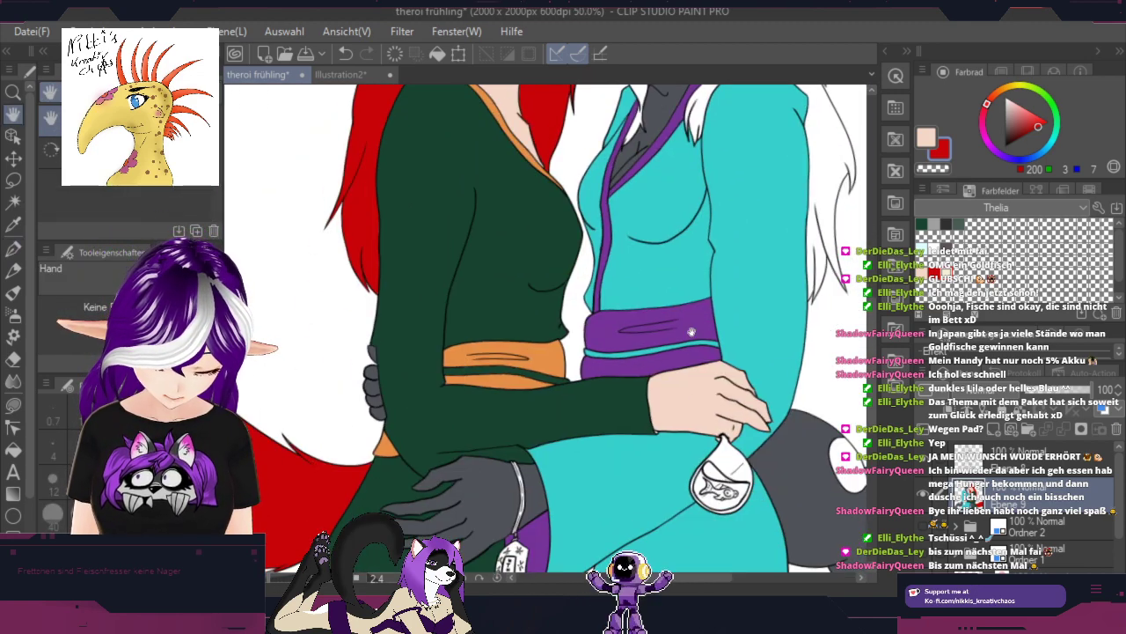
{"action": "mouse_move", "coordinate": [696, 420]}
{"action": "left_mouse_down"}
{"action": "mouse_move", "coordinate": [671, 367]}
{"action": "mouse_move", "coordinate": [678, 308]}
{"action": "mouse_move", "coordinate": [629, 232]}
{"action": "left_mouse_up"}
{"action": "key", "text": "p"}
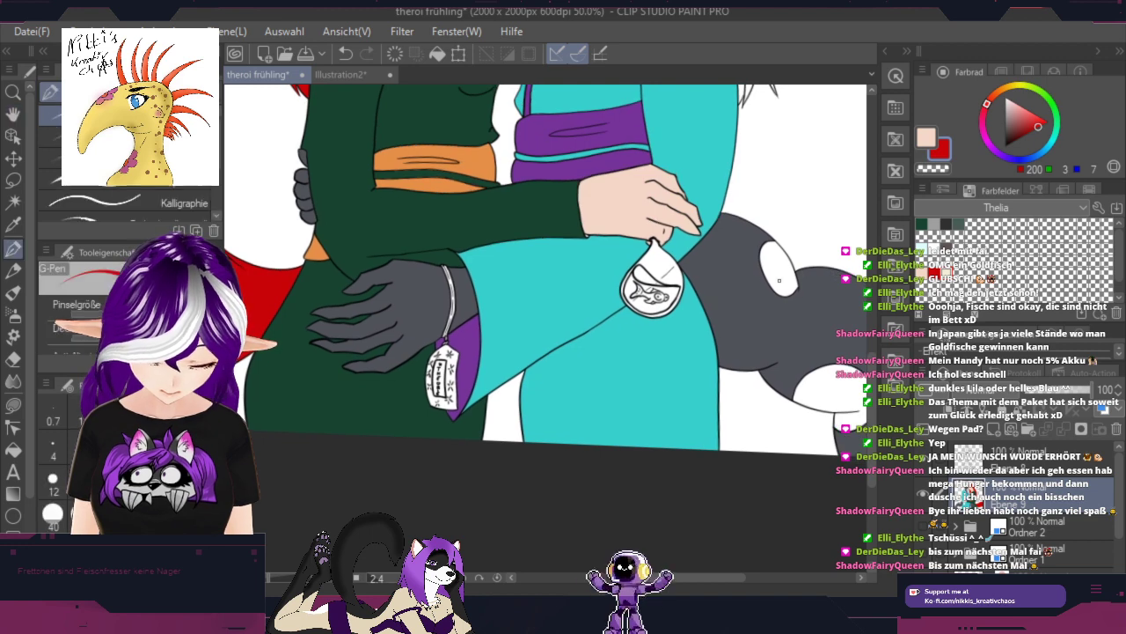
{"action": "scroll", "coordinate": [694, 342], "scroll_direction": "up", "scroll_amount": 1}
{"action": "scroll", "coordinate": [695, 341], "scroll_direction": "up", "scroll_amount": 3}
{"action": "key", "text": "h"}
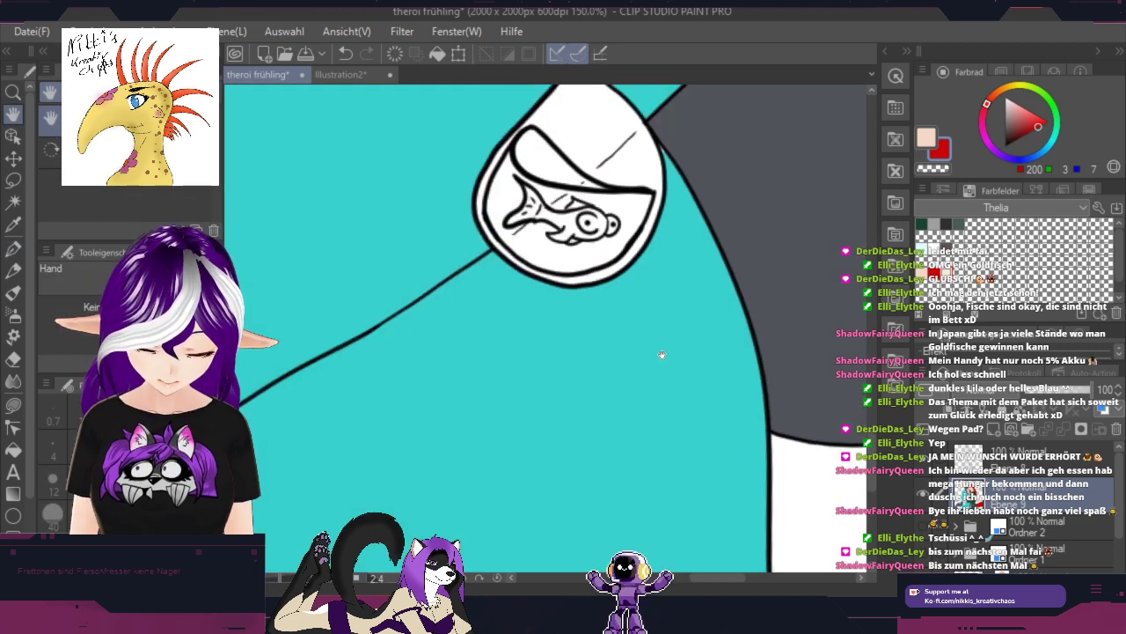
{"action": "left_click_drag", "start_coordinate": [665, 280], "coordinate": [677, 518]}
{"action": "key", "text": "p"}
{"action": "scroll", "coordinate": [664, 327], "scroll_direction": "up", "scroll_amount": 1}
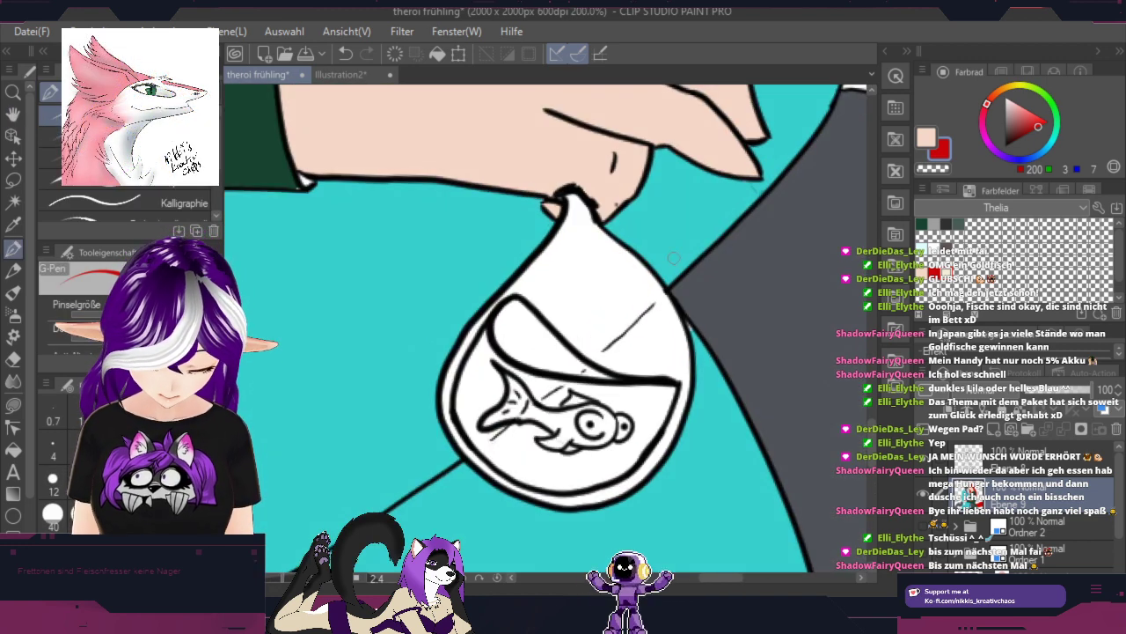
{"action": "left_click", "coordinate": [688, 207], "text": "alt"}
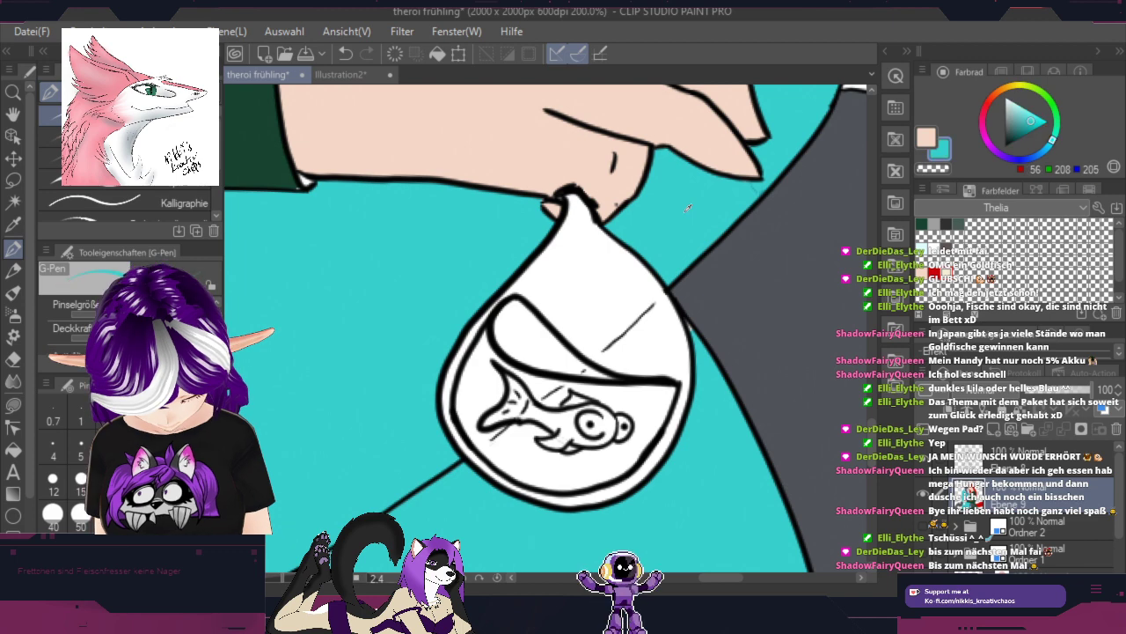
{"action": "left_click", "coordinate": [1027, 111]}
{"action": "left_click_drag", "start_coordinate": [1022, 112], "coordinate": [1015, 107]}
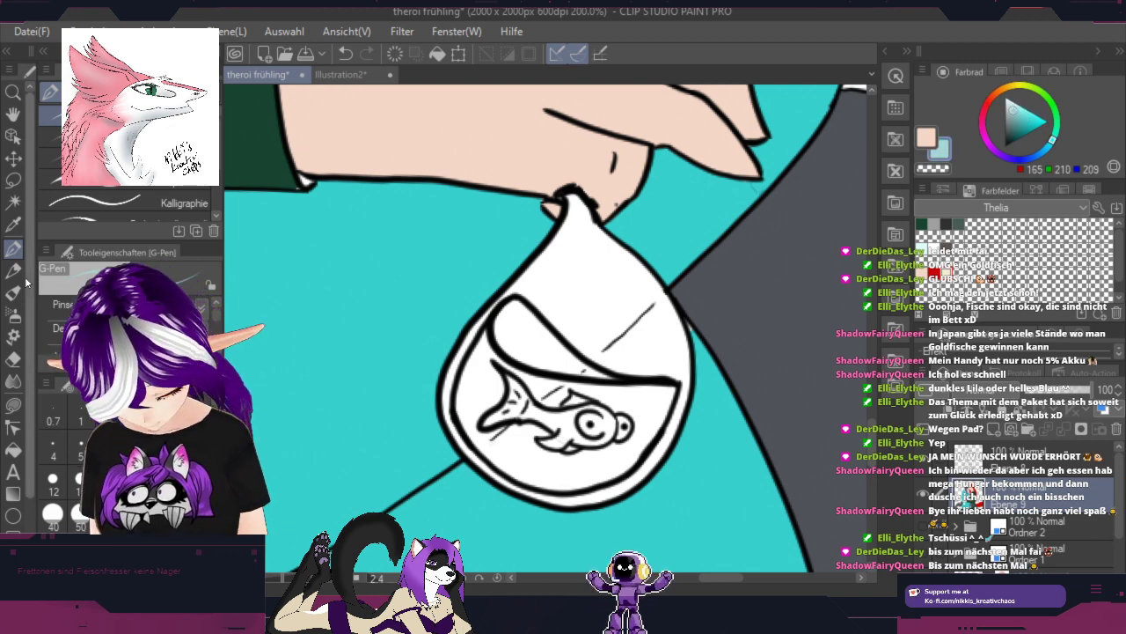
{"action": "left_click", "coordinate": [13, 449]}
{"action": "left_click", "coordinate": [658, 338]}
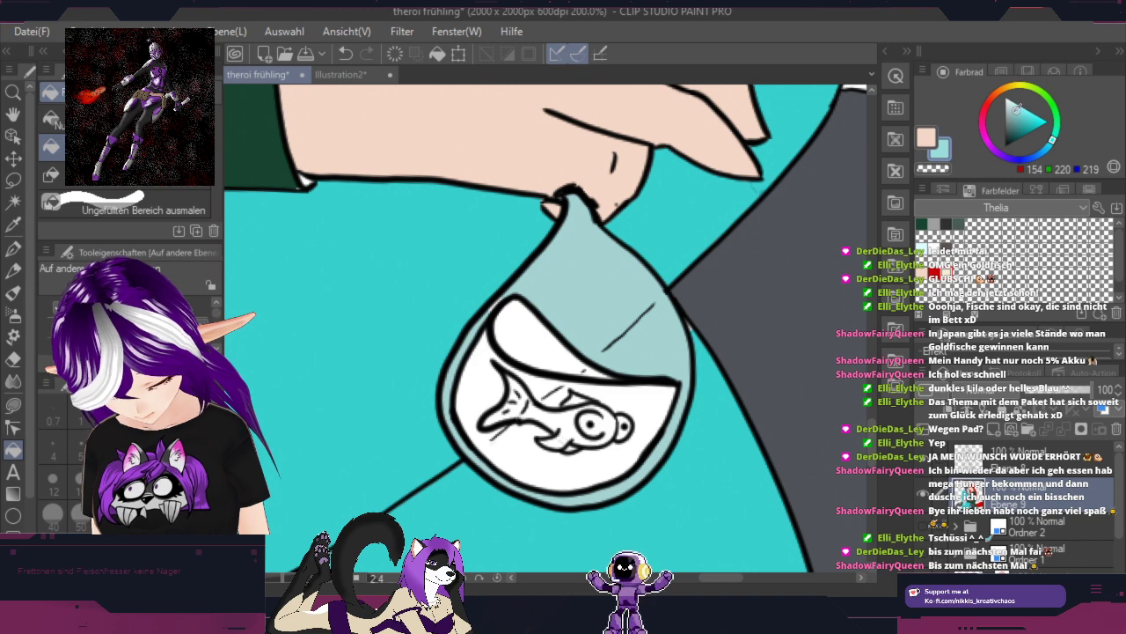
Step: Fill the water and its surface inside the goldfish bag with light aqua (RGB 154, 220, 219)
{"action": "left_click", "coordinate": [652, 397]}
{"action": "left_click", "coordinate": [536, 344]}
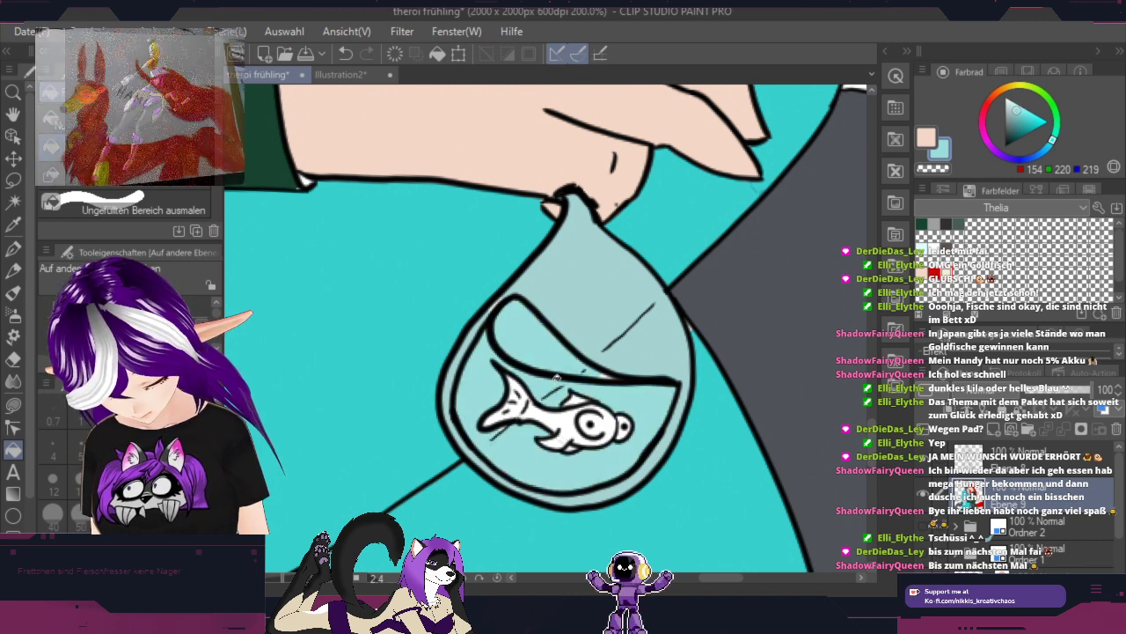
{"action": "left_click", "coordinate": [13, 249]}
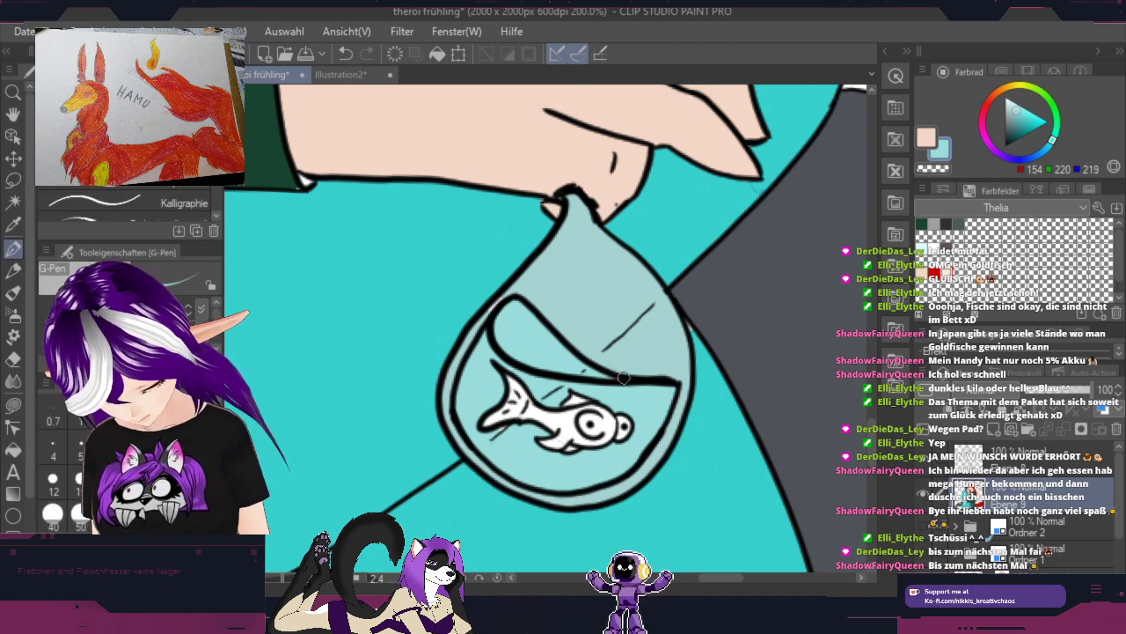
Step: Fill the goldfish's head, eyes, body, fins and tail with golden orange (RGB 255, 188, 67)
{"action": "left_click", "coordinate": [1042, 113]}
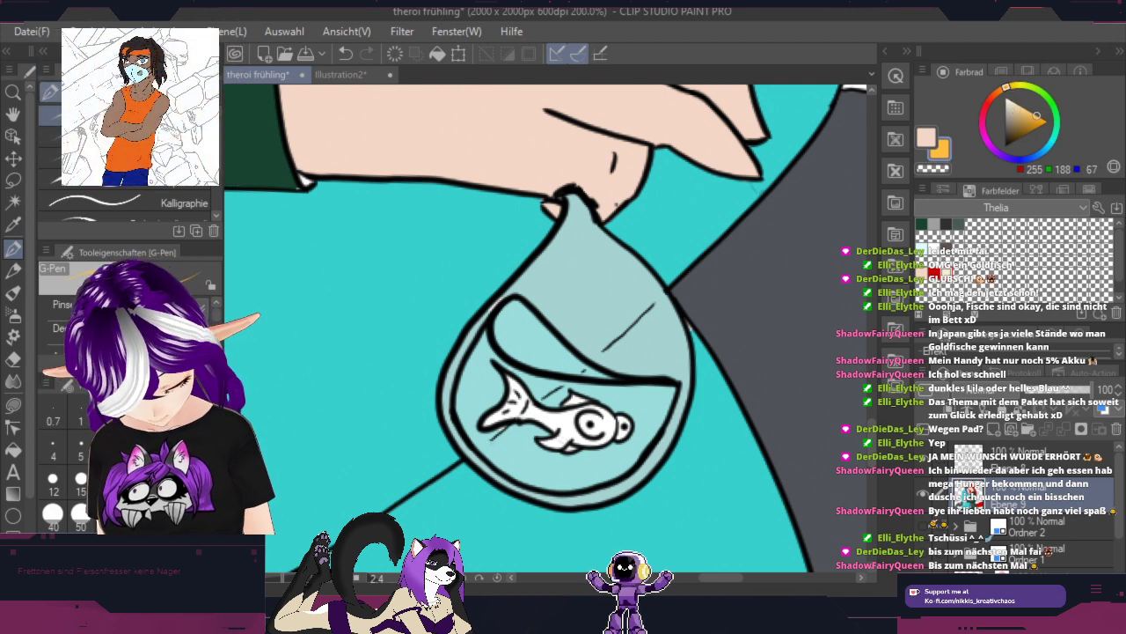
{"action": "left_click", "coordinate": [14, 448]}
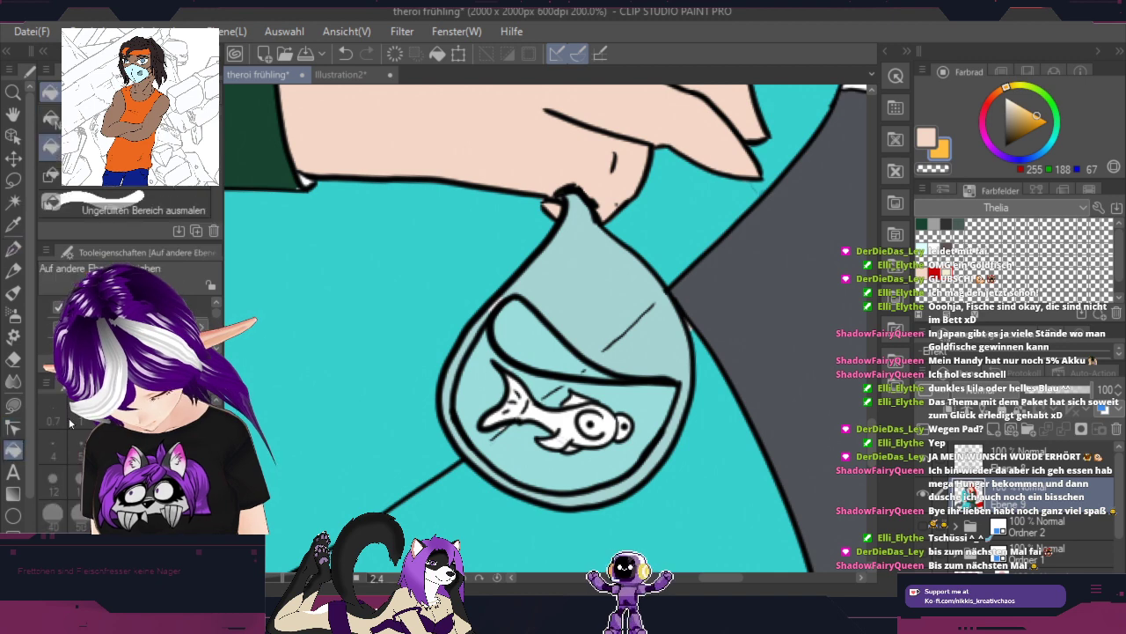
{"action": "scroll", "coordinate": [609, 411], "scroll_direction": "up", "scroll_amount": 4}
{"action": "left_click", "coordinate": [634, 404]}
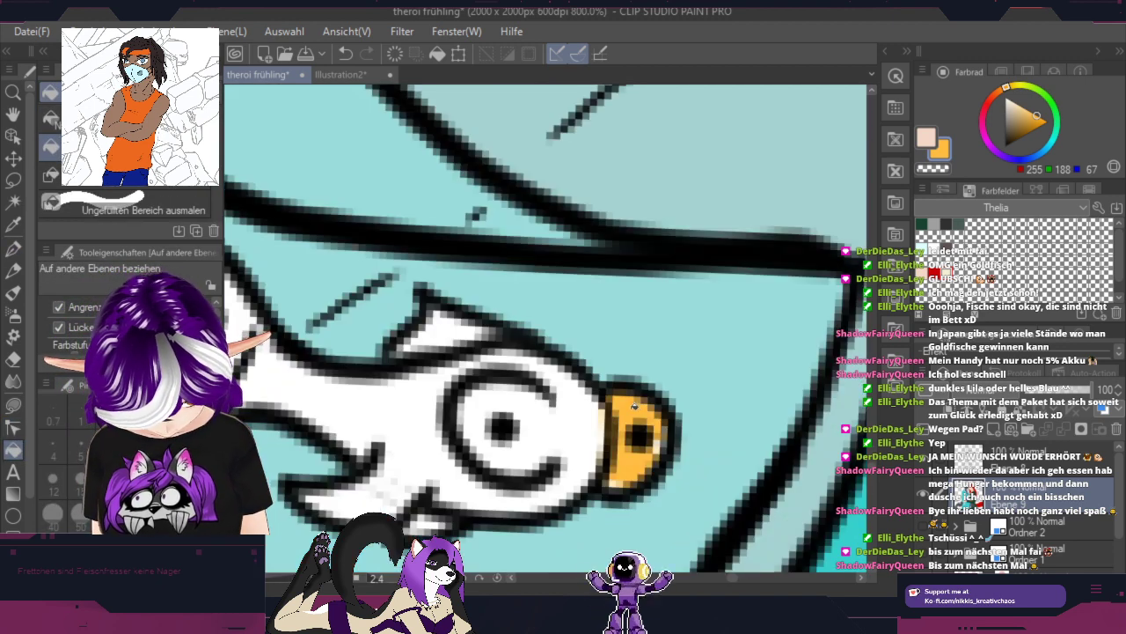
{"action": "left_click", "coordinate": [585, 427]}
{"action": "left_click", "coordinate": [448, 326]}
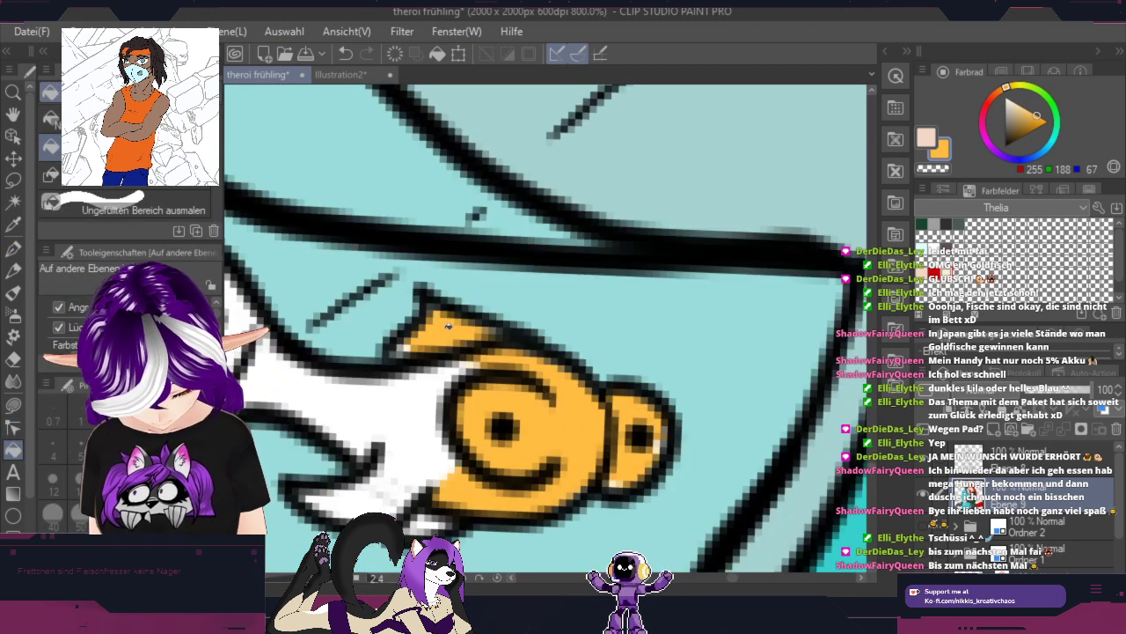
{"action": "left_click", "coordinate": [415, 441]}
{"action": "left_click_drag", "start_coordinate": [331, 391], "coordinate": [520, 433]}
{"action": "left_click", "coordinate": [404, 405]}
{"action": "left_click", "coordinate": [379, 292]}
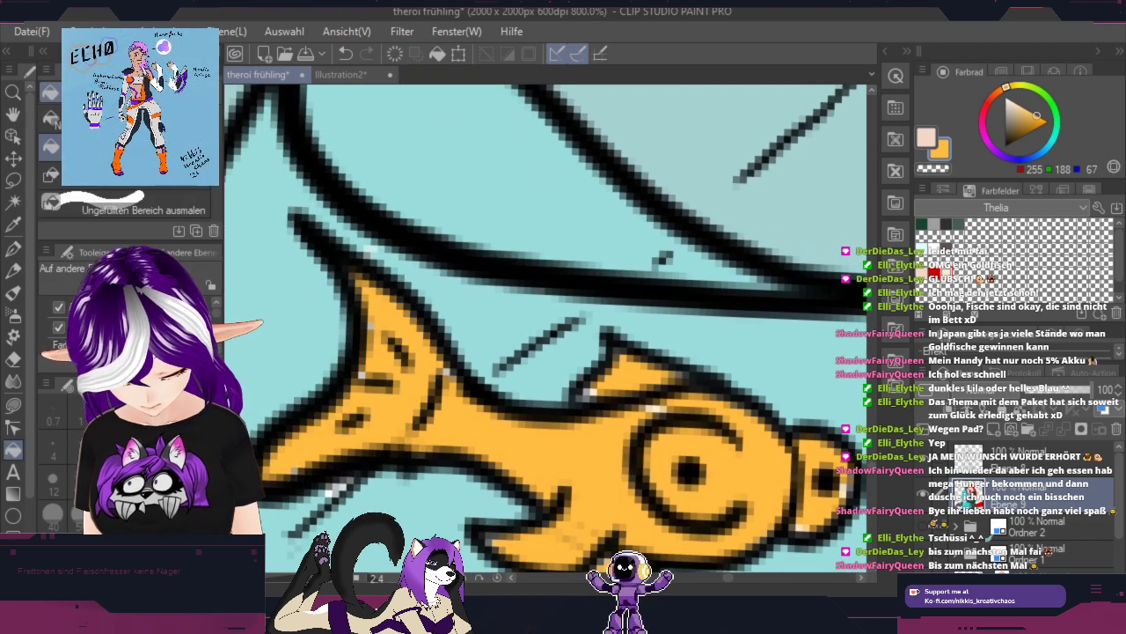
Step: Touch up the pale specks on the goldfish's tail and above its large eye with golden-orange G-Pen strokes
{"action": "left_click", "coordinate": [13, 249]}
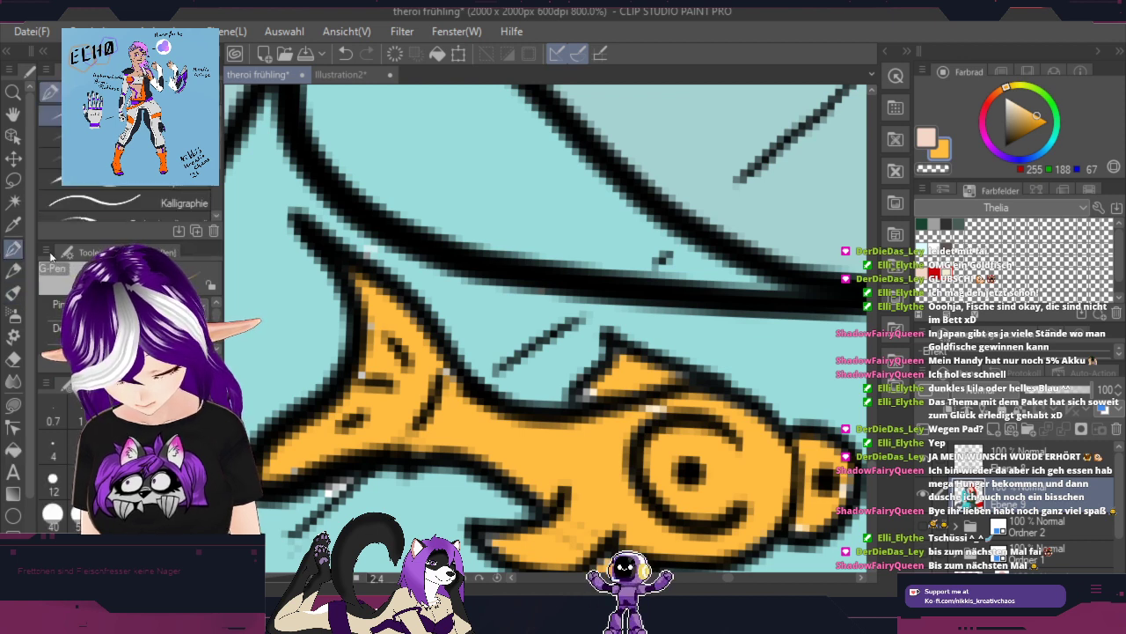
{"action": "mouse_move", "coordinate": [373, 313]}
{"action": "left_mouse_down"}
{"action": "mouse_move", "coordinate": [371, 379]}
{"action": "mouse_move", "coordinate": [378, 361]}
{"action": "mouse_move", "coordinate": [311, 460]}
{"action": "mouse_move", "coordinate": [283, 471]}
{"action": "mouse_move", "coordinate": [433, 393]}
{"action": "left_mouse_up"}
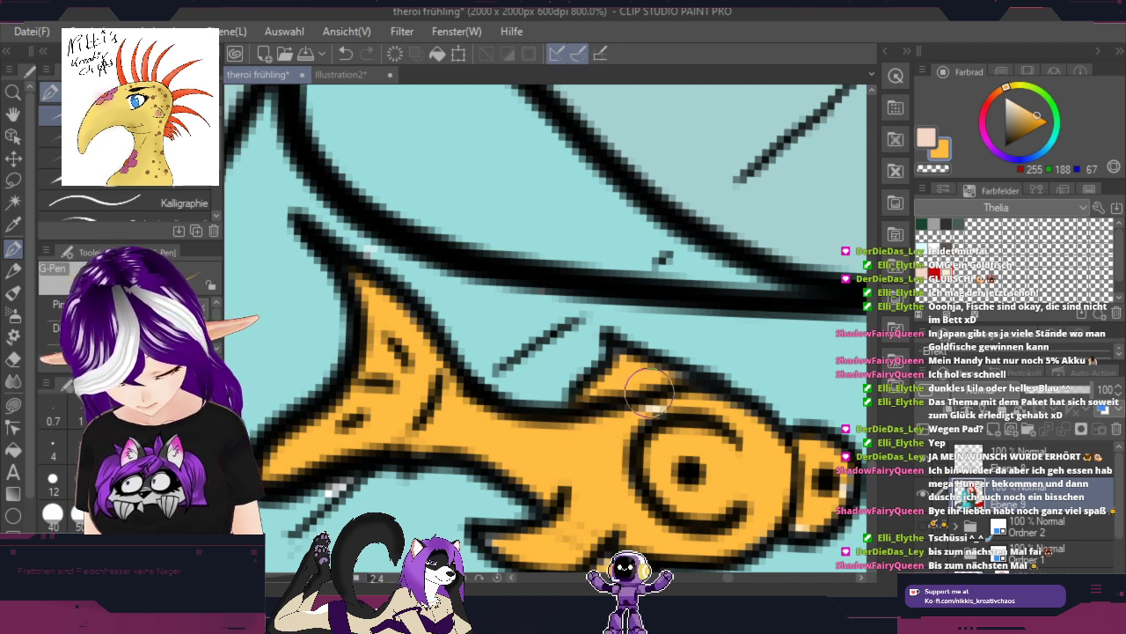
{"action": "left_click_drag", "start_coordinate": [651, 403], "coordinate": [676, 403]}
Step: Turn both of the goldfish's eyes white with broad G-Pen strokes over the orange fill
{"action": "mouse_move", "coordinate": [785, 507]}
{"action": "left_mouse_down"}
{"action": "mouse_move", "coordinate": [627, 418]}
{"action": "mouse_move", "coordinate": [570, 415]}
{"action": "left_mouse_up"}
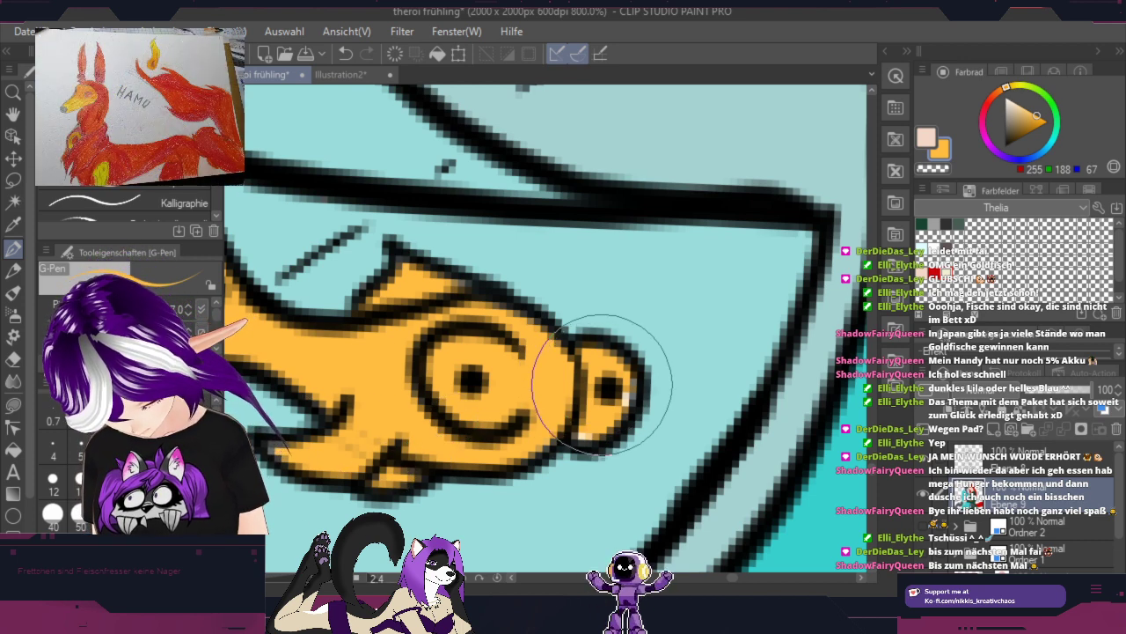
{"action": "mouse_move", "coordinate": [604, 378]}
{"action": "left_mouse_down"}
{"action": "mouse_move", "coordinate": [578, 364]}
{"action": "mouse_move", "coordinate": [616, 396]}
{"action": "mouse_move", "coordinate": [598, 407]}
{"action": "mouse_move", "coordinate": [590, 374]}
{"action": "left_mouse_up"}
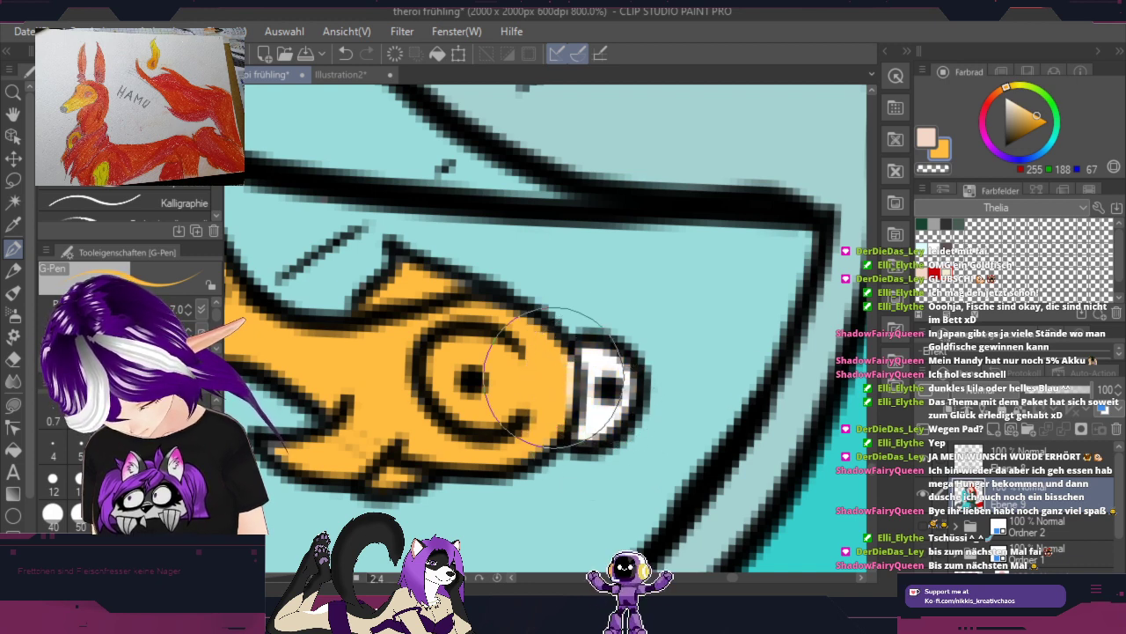
{"action": "mouse_move", "coordinate": [456, 351]}
{"action": "left_mouse_down"}
{"action": "mouse_move", "coordinate": [451, 386]}
{"action": "mouse_move", "coordinate": [484, 400]}
{"action": "mouse_move", "coordinate": [492, 376]}
{"action": "mouse_move", "coordinate": [476, 353]}
{"action": "mouse_move", "coordinate": [510, 387]}
{"action": "left_mouse_up"}
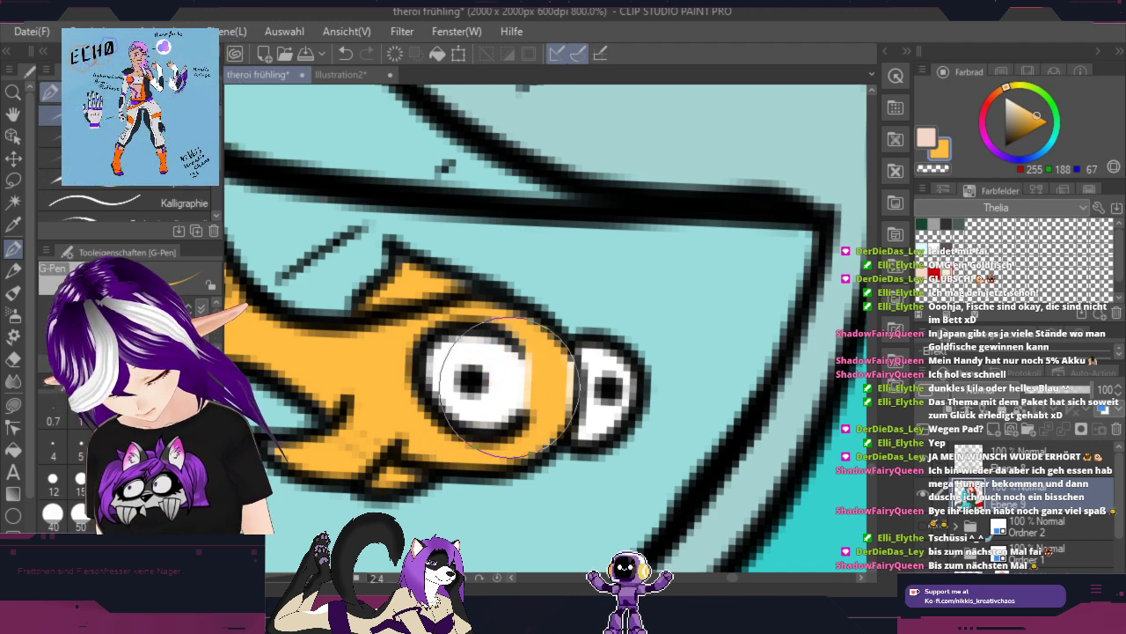
Step: Reduce the G-Pen brush size for fine orange touch-ups around the goldfish's large eye
{"action": "key", "text": "["}
{"action": "key", "text": "["}
{"action": "key", "text": "["}
{"action": "key", "text": "["}
{"action": "key", "text": "["}
{"action": "key", "text": "["}
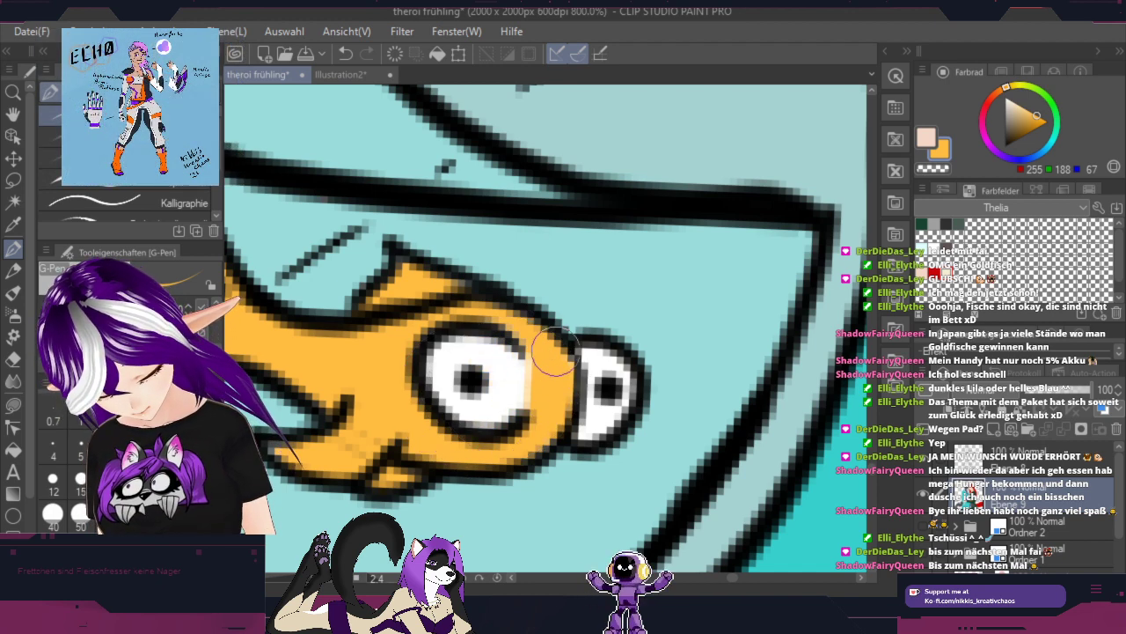
Step: Fill the white cord hanging from the grey hand above the charm with red (RGB 200, 3, 7)
{"action": "scroll", "coordinate": [737, 400], "scroll_direction": "down", "scroll_amount": 8}
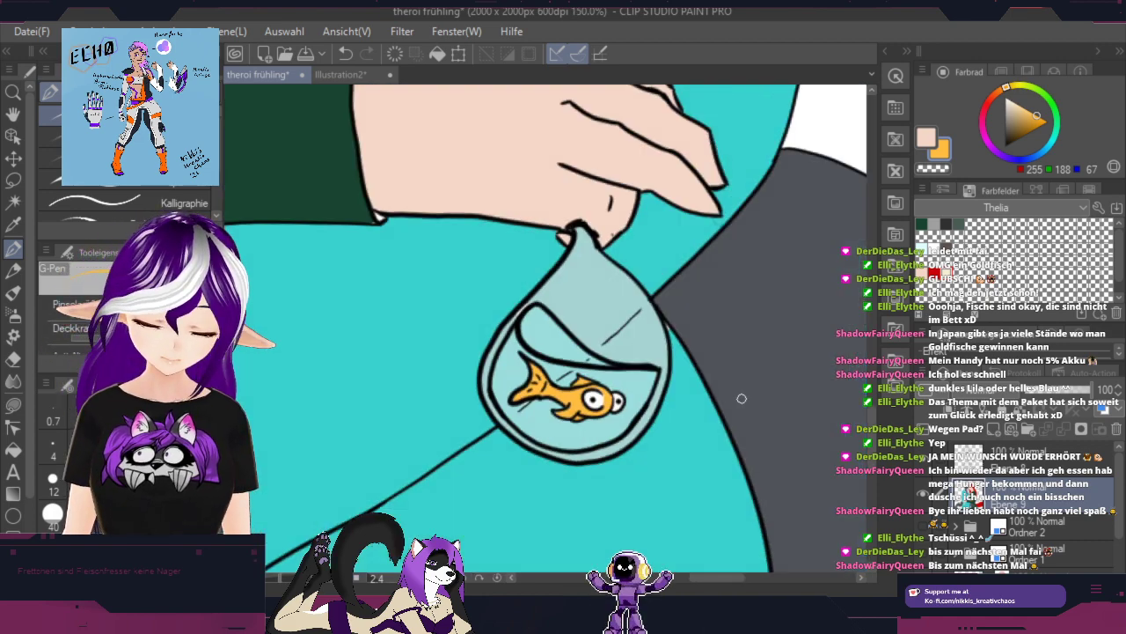
{"action": "scroll", "coordinate": [737, 400], "scroll_direction": "down", "scroll_amount": 1}
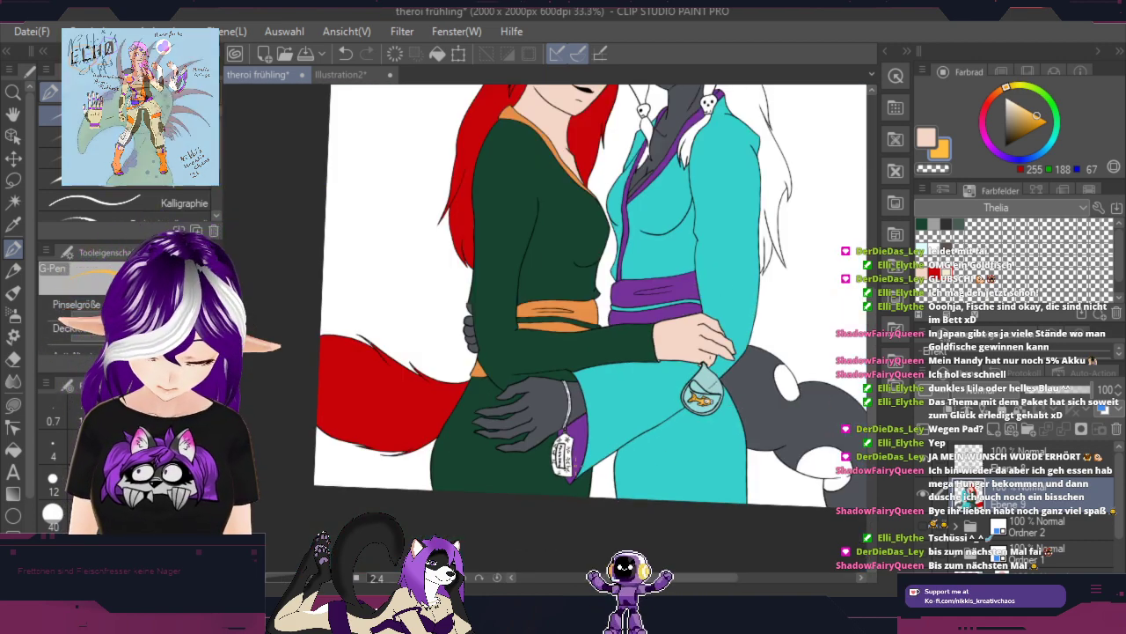
{"action": "scroll", "coordinate": [566, 451], "scroll_direction": "up", "scroll_amount": 4}
{"action": "scroll", "coordinate": [569, 448], "scroll_direction": "up", "scroll_amount": 2}
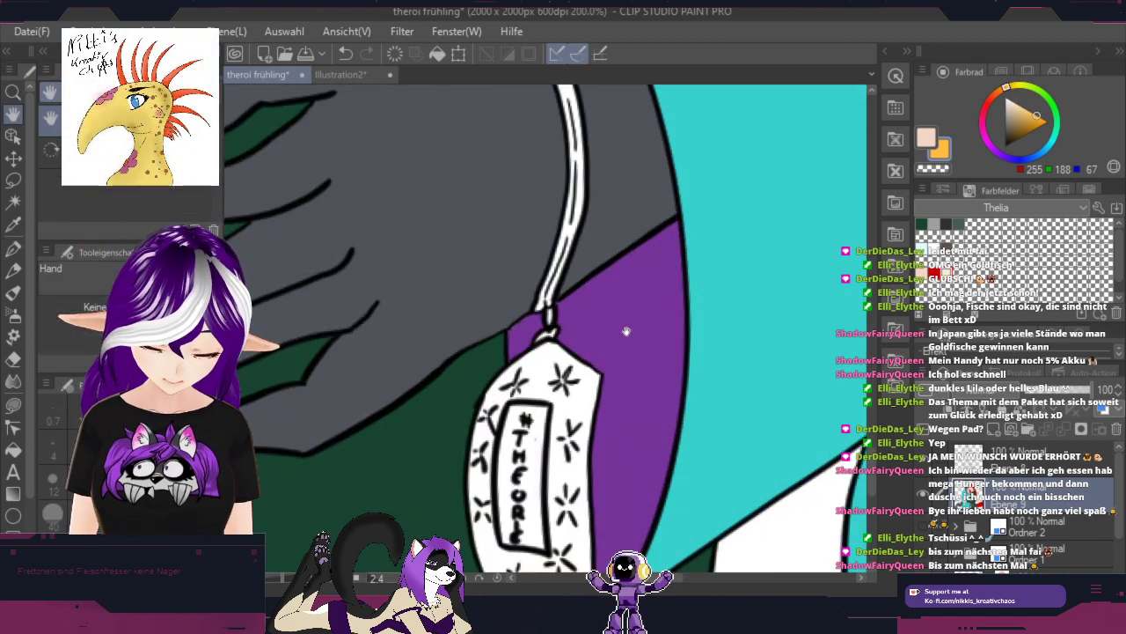
{"action": "left_click", "coordinate": [937, 272]}
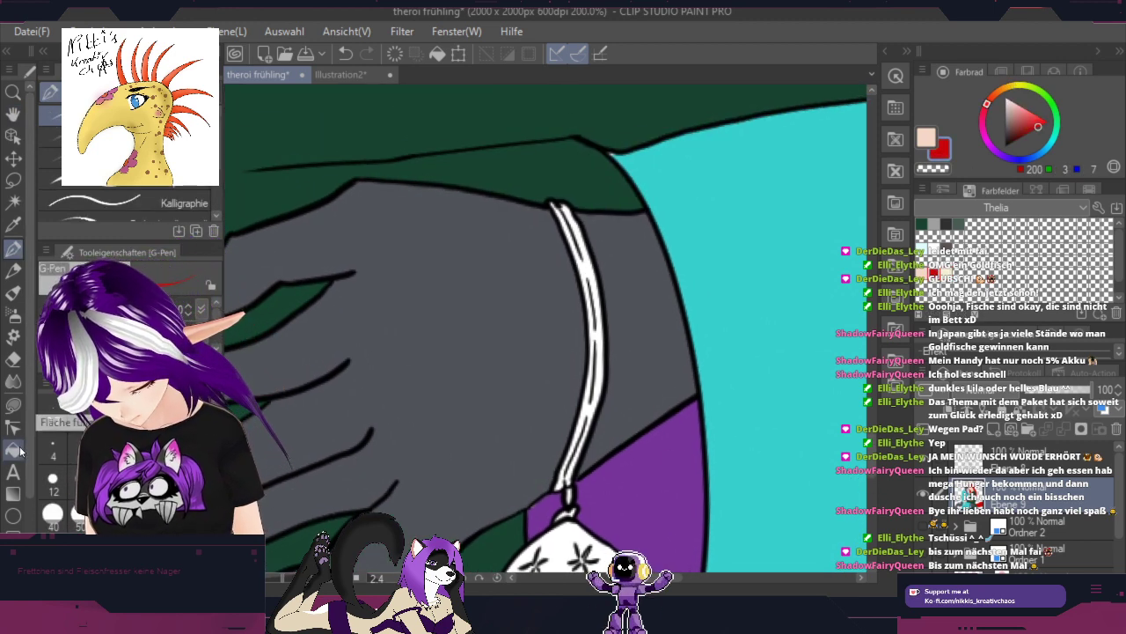
{"action": "left_click", "coordinate": [14, 449]}
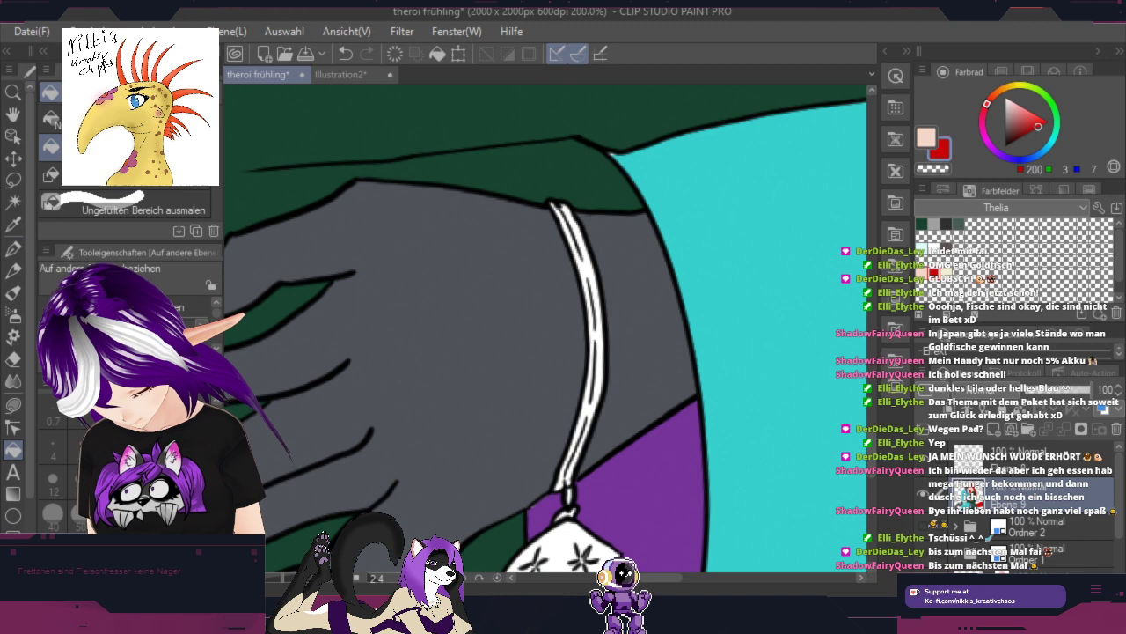
{"action": "left_click", "coordinate": [587, 252]}
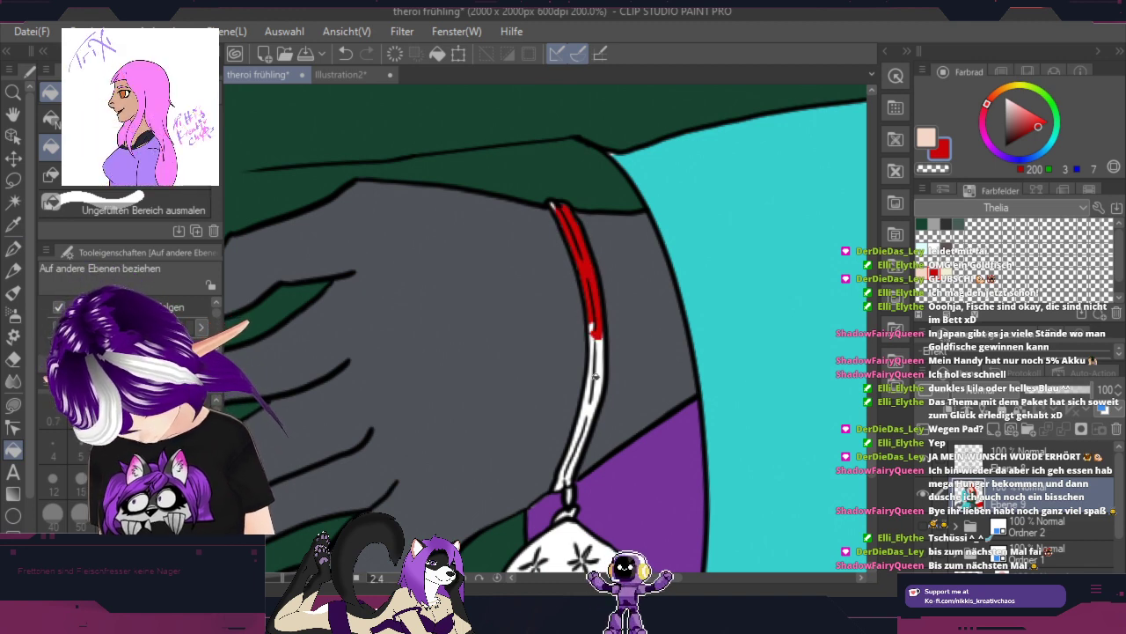
{"action": "left_click", "coordinate": [591, 409]}
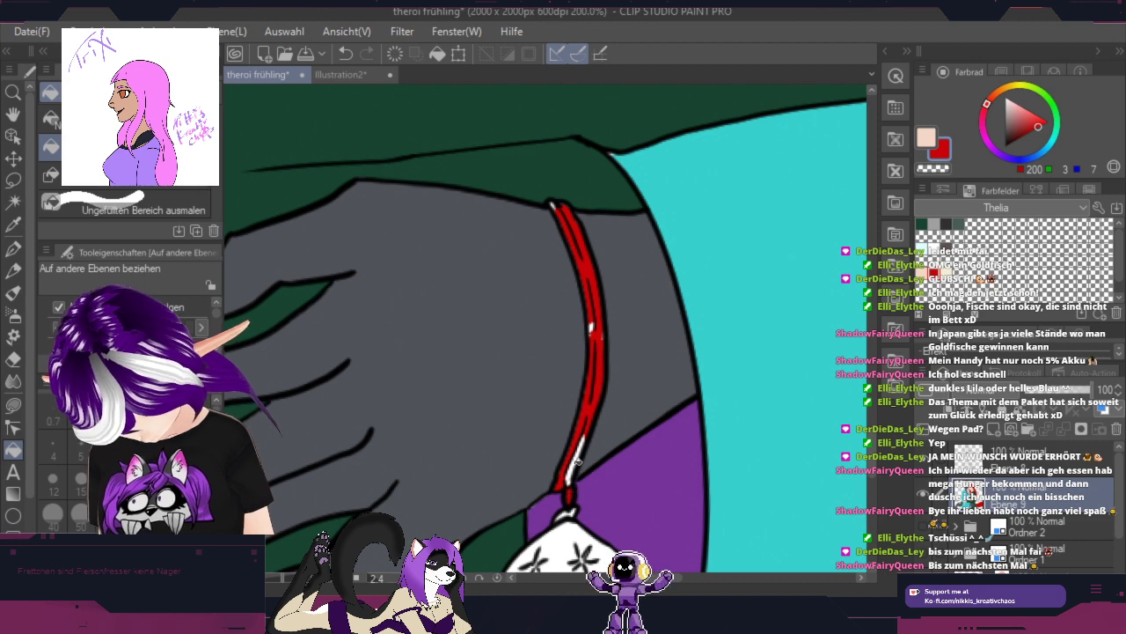
Step: Touch up the white specks along the cord and colour its knot above the charm with red G-Pen strokes
{"action": "left_click", "coordinate": [12, 252]}
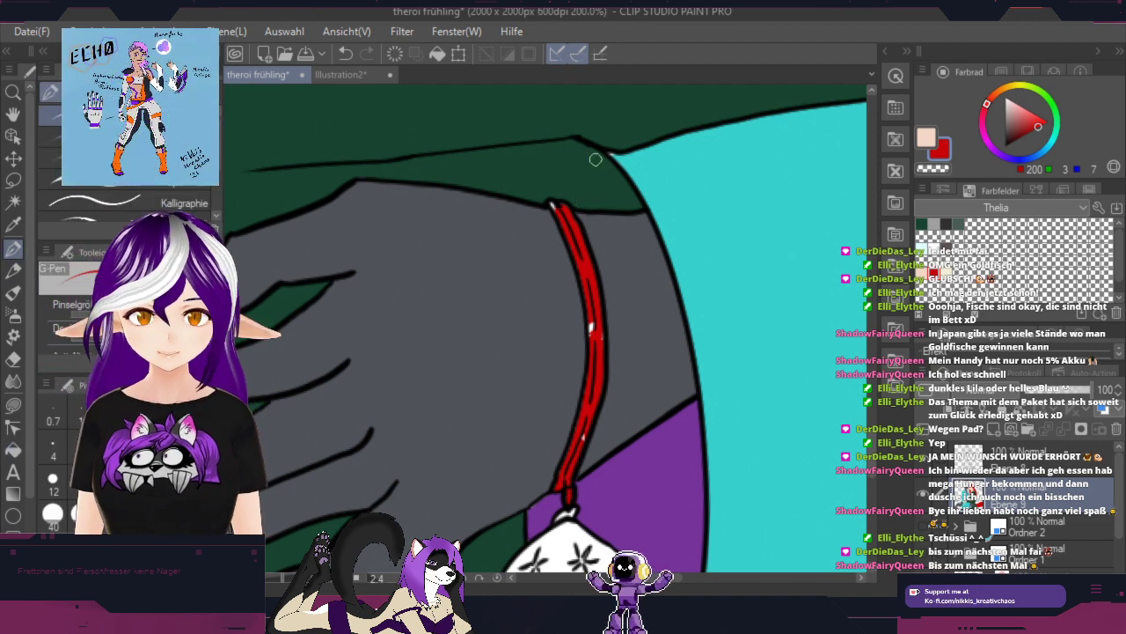
{"action": "scroll", "coordinate": [541, 204], "scroll_direction": "up", "scroll_amount": 2}
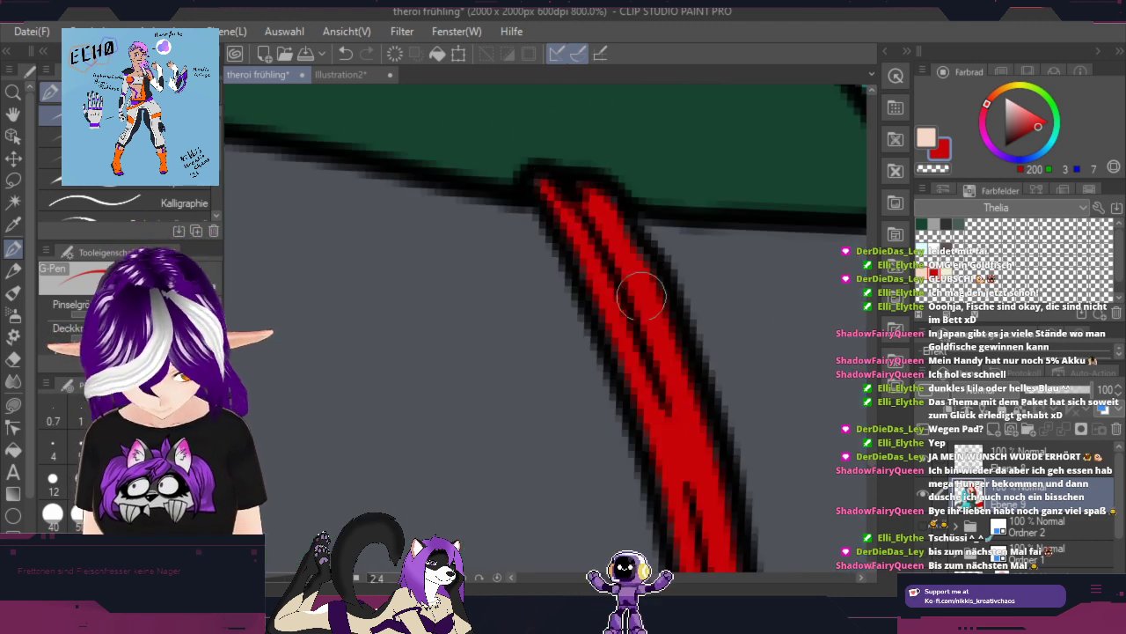
{"action": "key", "text": "space"}
{"action": "mouse_move", "coordinate": [746, 381]}
{"action": "left_mouse_down"}
{"action": "mouse_move", "coordinate": [752, 327]}
{"action": "mouse_move", "coordinate": [704, 118]}
{"action": "left_mouse_up"}
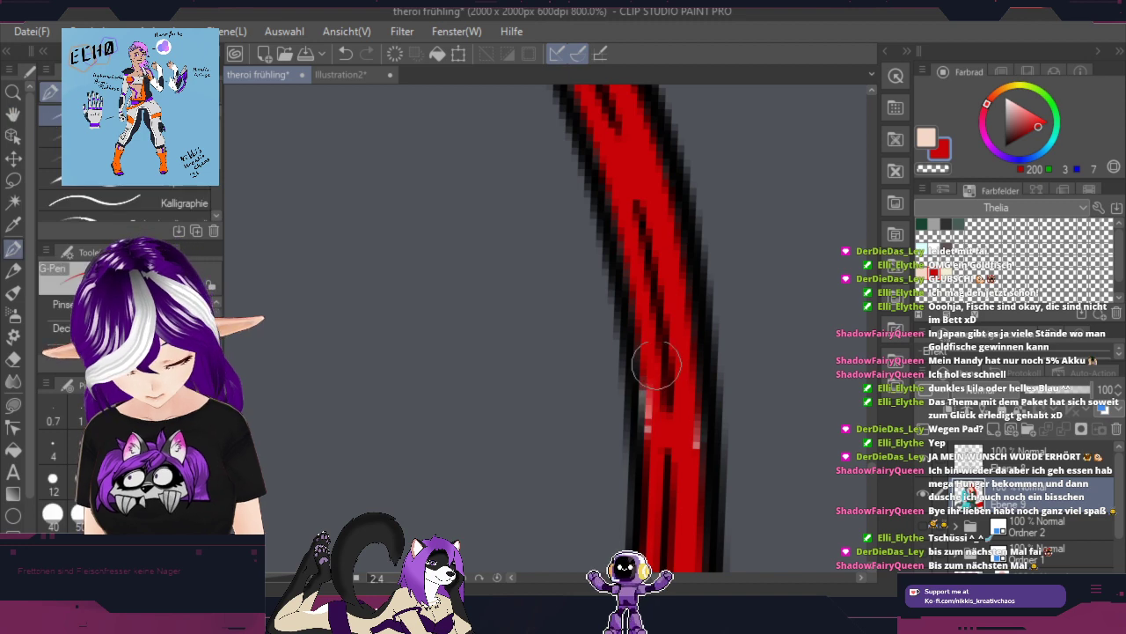
{"action": "mouse_move", "coordinate": [691, 407]}
{"action": "left_mouse_down"}
{"action": "mouse_move", "coordinate": [696, 454]}
{"action": "mouse_move", "coordinate": [734, 183]}
{"action": "mouse_move", "coordinate": [730, 102]}
{"action": "mouse_move", "coordinate": [666, 307]}
{"action": "left_mouse_up"}
{"action": "key", "text": "space"}
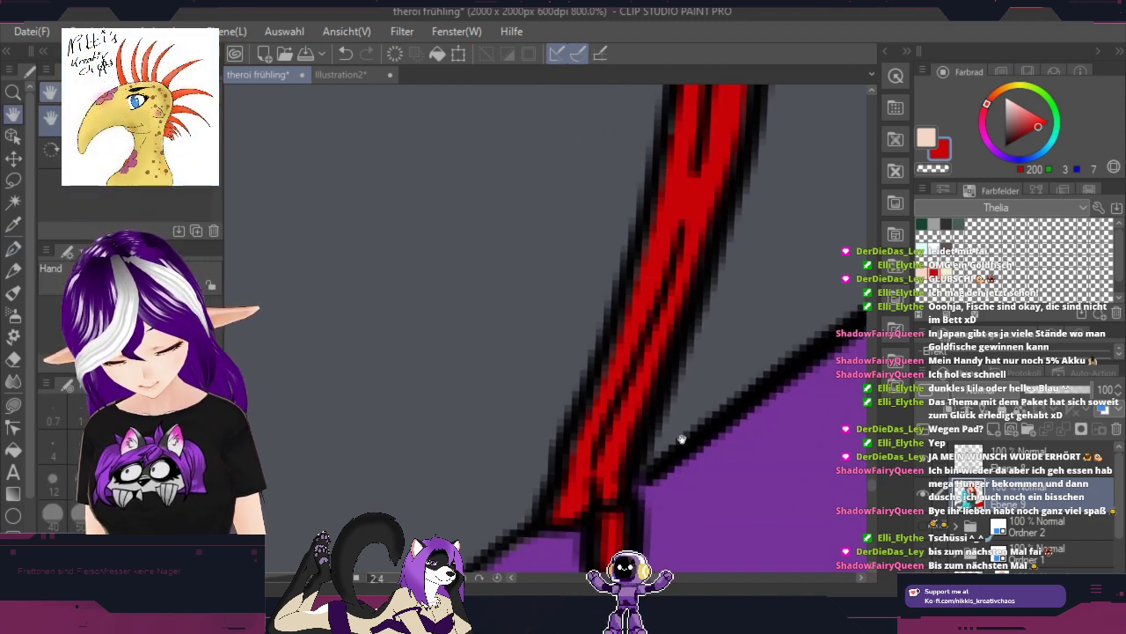
{"action": "left_click_drag", "start_coordinate": [679, 440], "coordinate": [711, 215]}
{"action": "left_click_drag", "start_coordinate": [686, 317], "coordinate": [616, 356]}
Step: Pick up the sleeve lining's purple (RGB 117, 51, 153) beside the charm's cord as the drawing colour
{"action": "left_click", "coordinate": [576, 308], "text": "alt"}
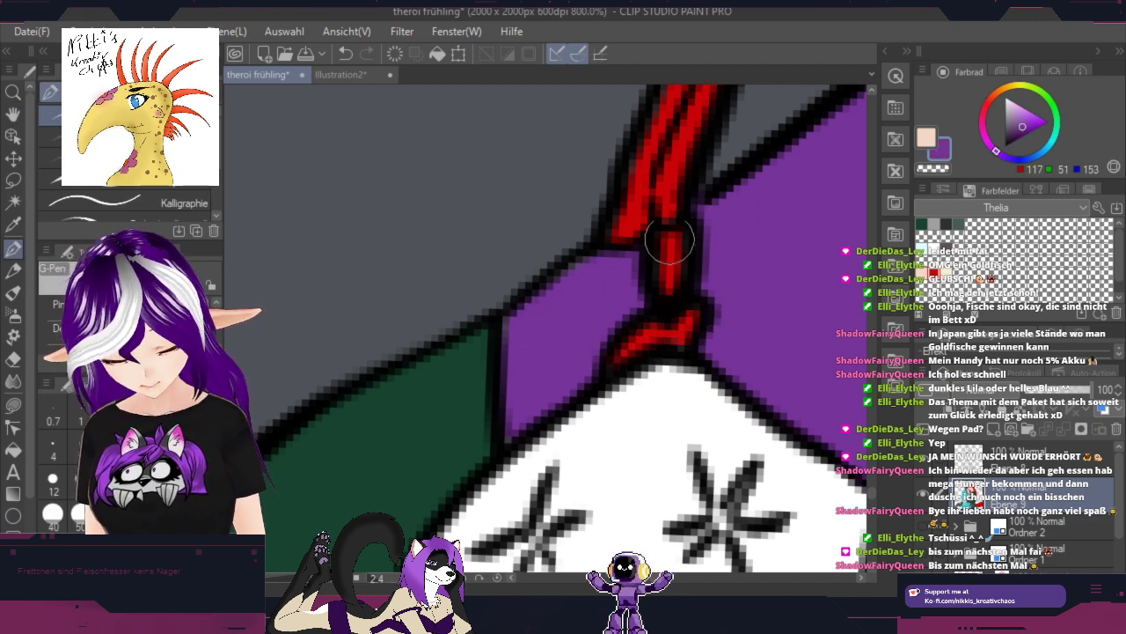
Step: Fill the white hanging tag around its label with the cord's red (200, 3, 7), including the areas closed off by the flower marks
{"action": "left_click", "coordinate": [934, 272]}
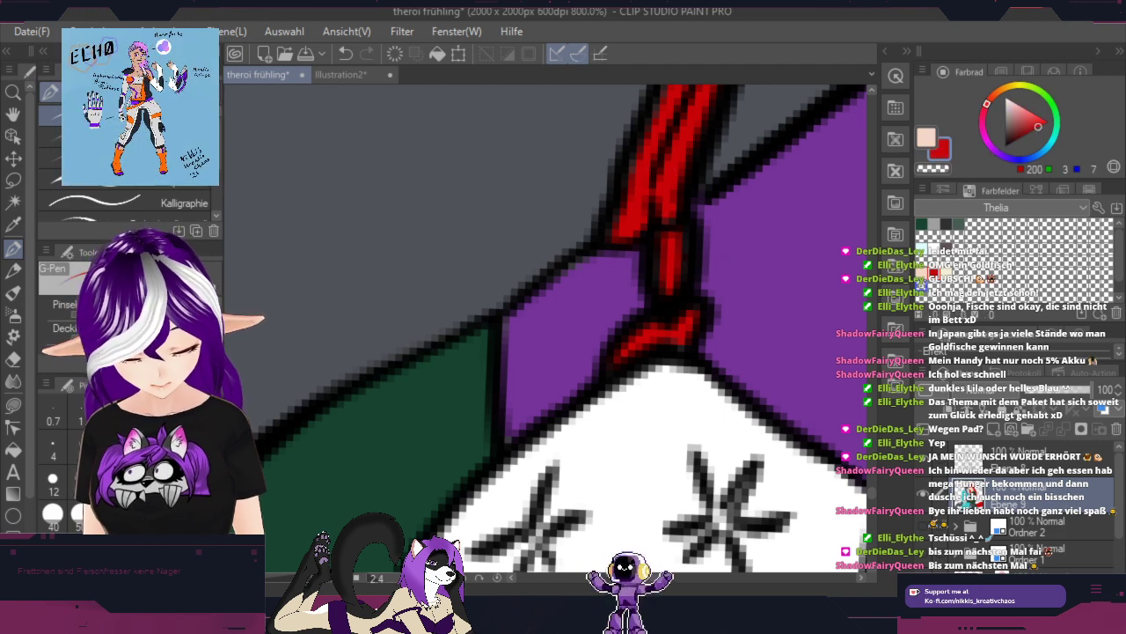
{"action": "key", "text": "ctrl+minus"}
{"action": "key", "text": "ctrl+minus"}
{"action": "key", "text": "ctrl+minus"}
{"action": "left_click", "coordinate": [13, 449]}
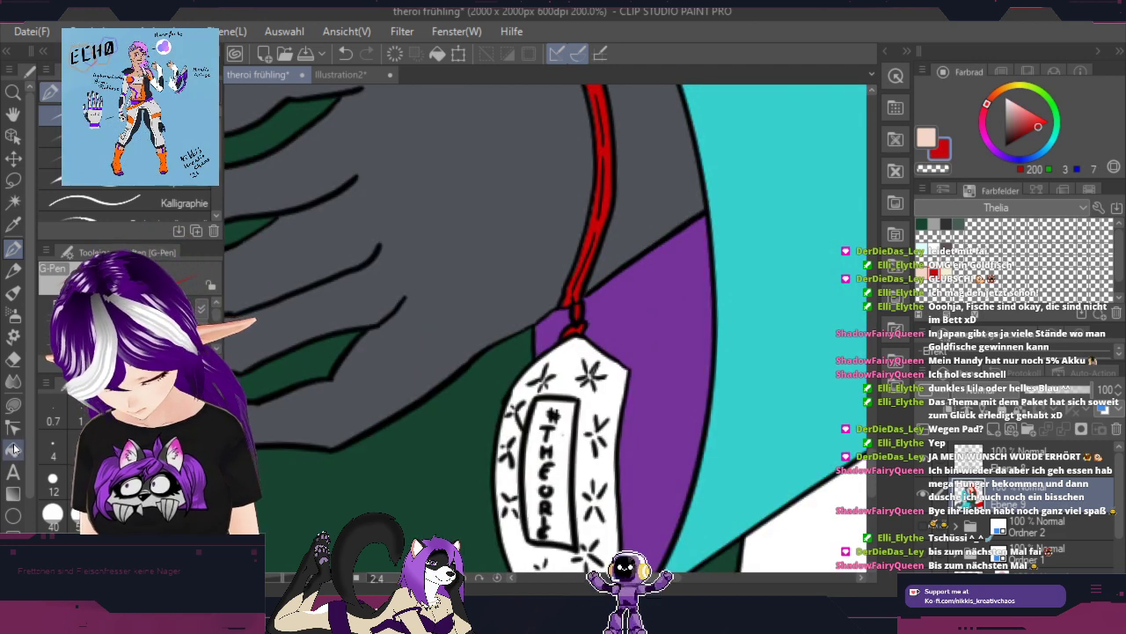
{"action": "left_click", "coordinate": [613, 401]}
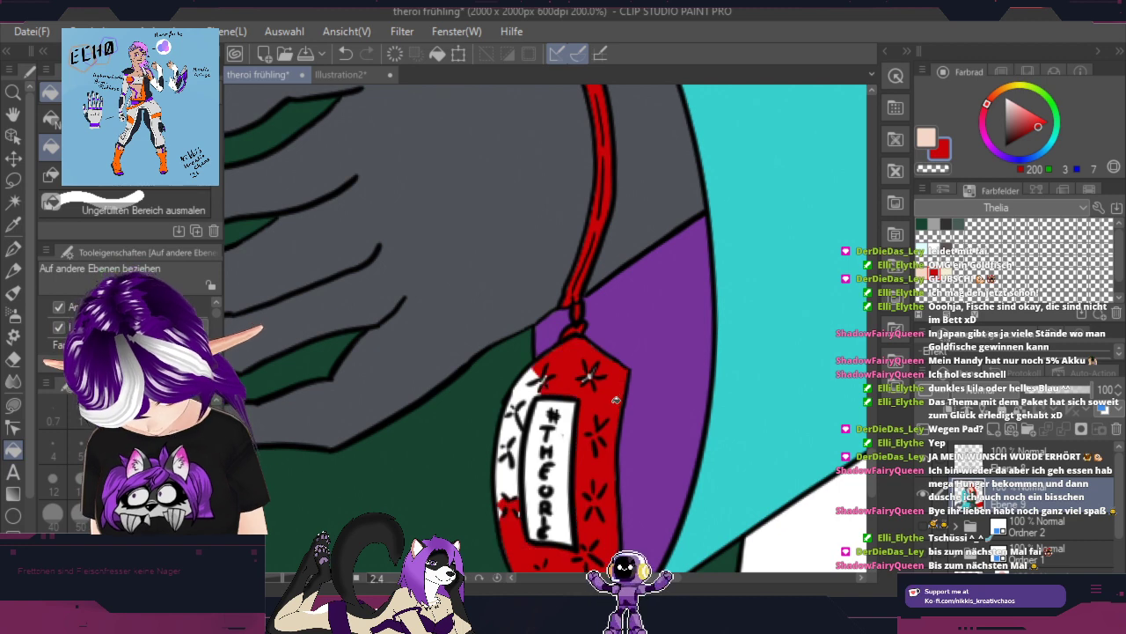
{"action": "left_click", "coordinate": [532, 382]}
{"action": "left_click", "coordinate": [510, 426]}
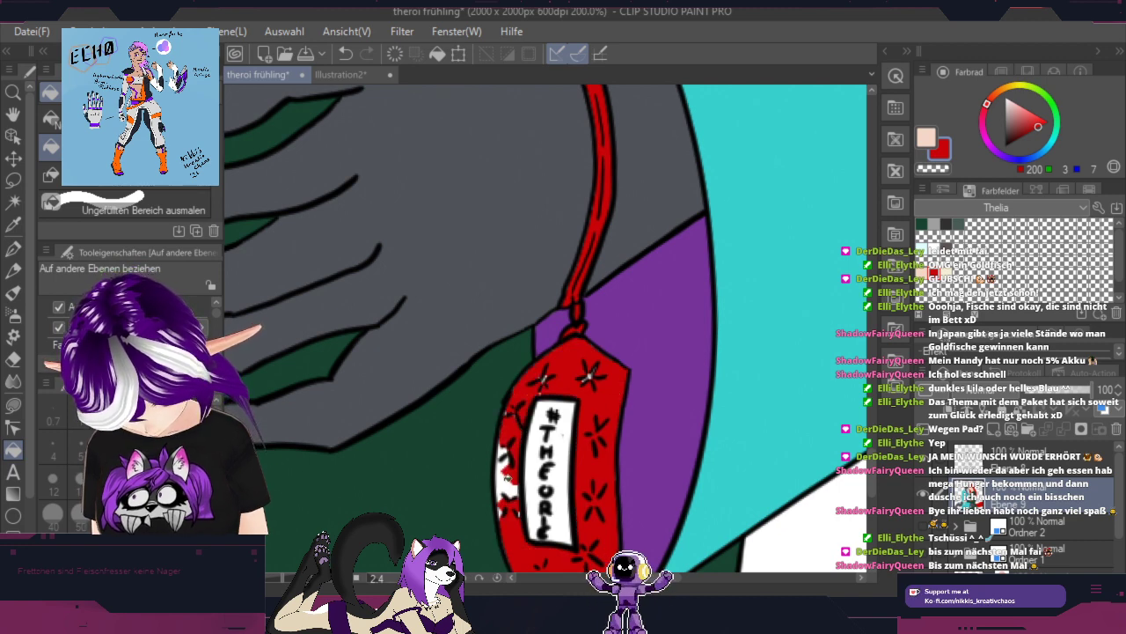
{"action": "left_click", "coordinate": [509, 475]}
Step: Paint over the remaining white gaps along the tag's outline and around its flower marks with the red G-Pen
{"action": "left_click", "coordinate": [14, 249]}
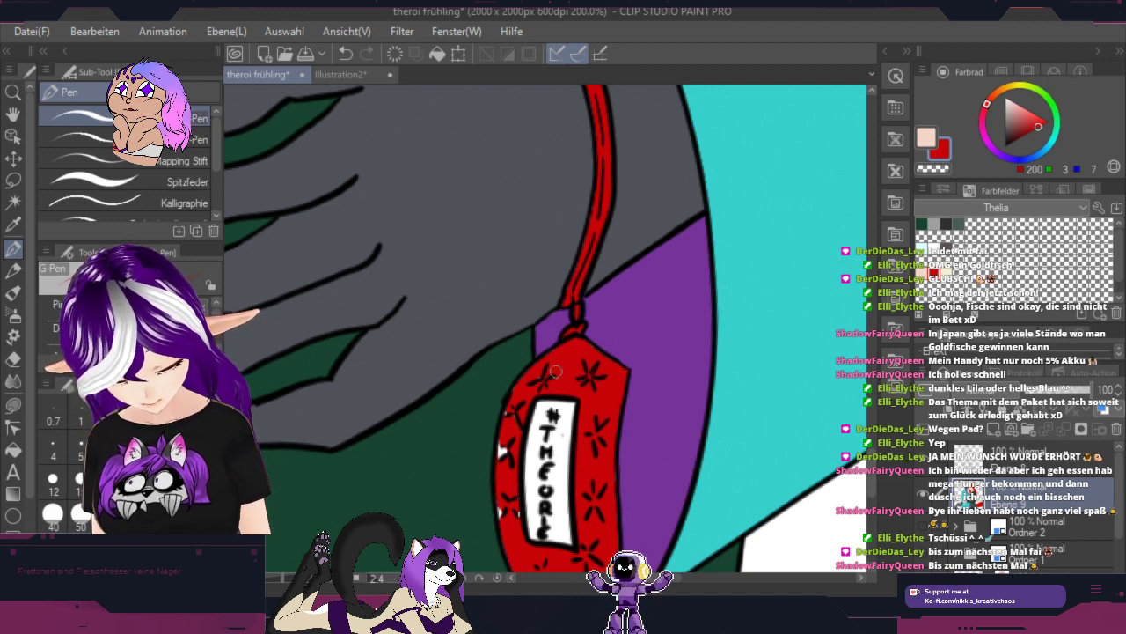
{"action": "scroll", "coordinate": [535, 377], "scroll_direction": "up", "scroll_amount": 4}
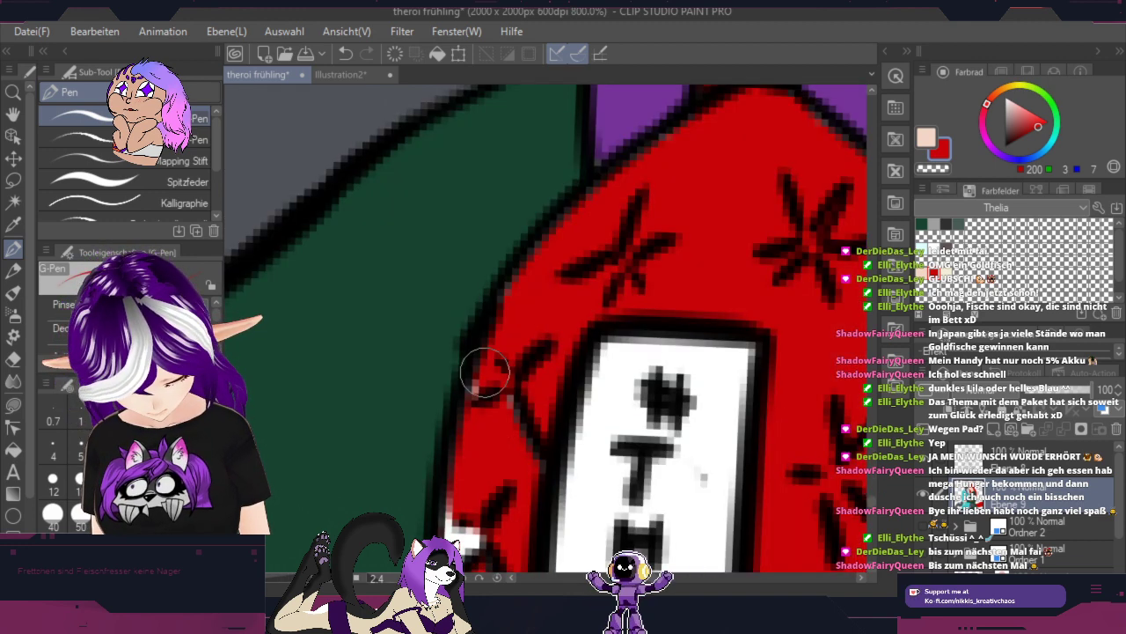
{"action": "left_click_drag", "start_coordinate": [528, 441], "coordinate": [700, 181]}
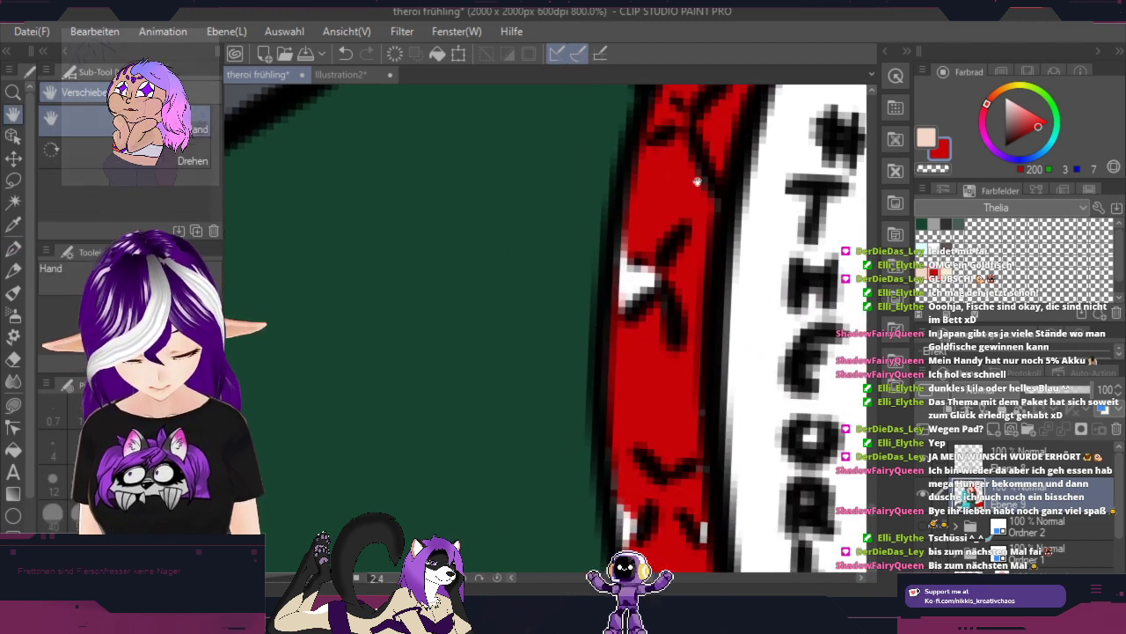
{"action": "left_click_drag", "start_coordinate": [668, 269], "coordinate": [659, 279]}
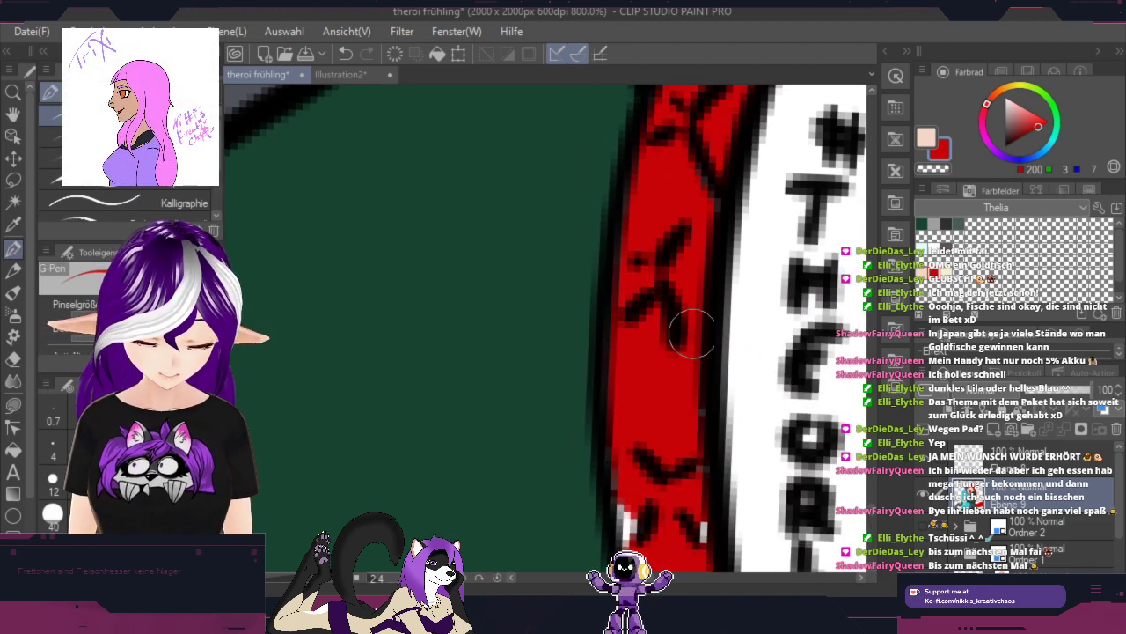
{"action": "mouse_move", "coordinate": [724, 455]}
{"action": "left_mouse_down"}
{"action": "mouse_move", "coordinate": [748, 291]}
{"action": "mouse_move", "coordinate": [736, 241]}
{"action": "left_mouse_up"}
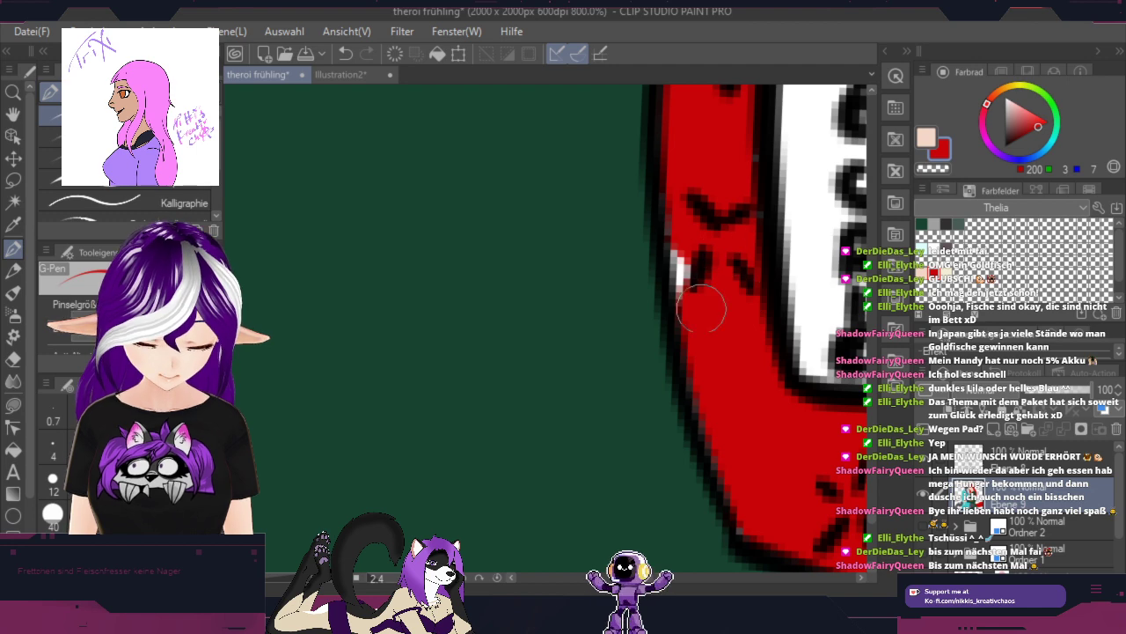
{"action": "left_click_drag", "start_coordinate": [775, 429], "coordinate": [515, 241]}
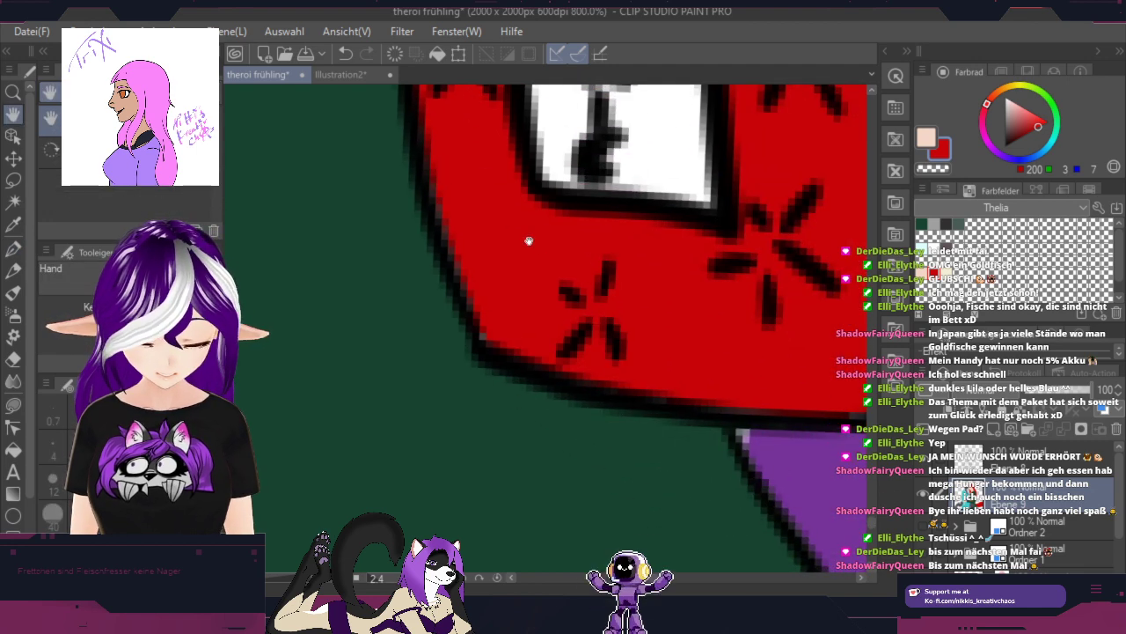
{"action": "mouse_move", "coordinate": [760, 308]}
{"action": "left_mouse_down"}
{"action": "mouse_move", "coordinate": [621, 389]}
{"action": "mouse_move", "coordinate": [588, 292]}
{"action": "left_mouse_up"}
Step: Cover the white gap beneath the tag's lower edge with the sampled purple and pick up the tag's red again
{"action": "left_click", "coordinate": [639, 468], "text": "alt"}
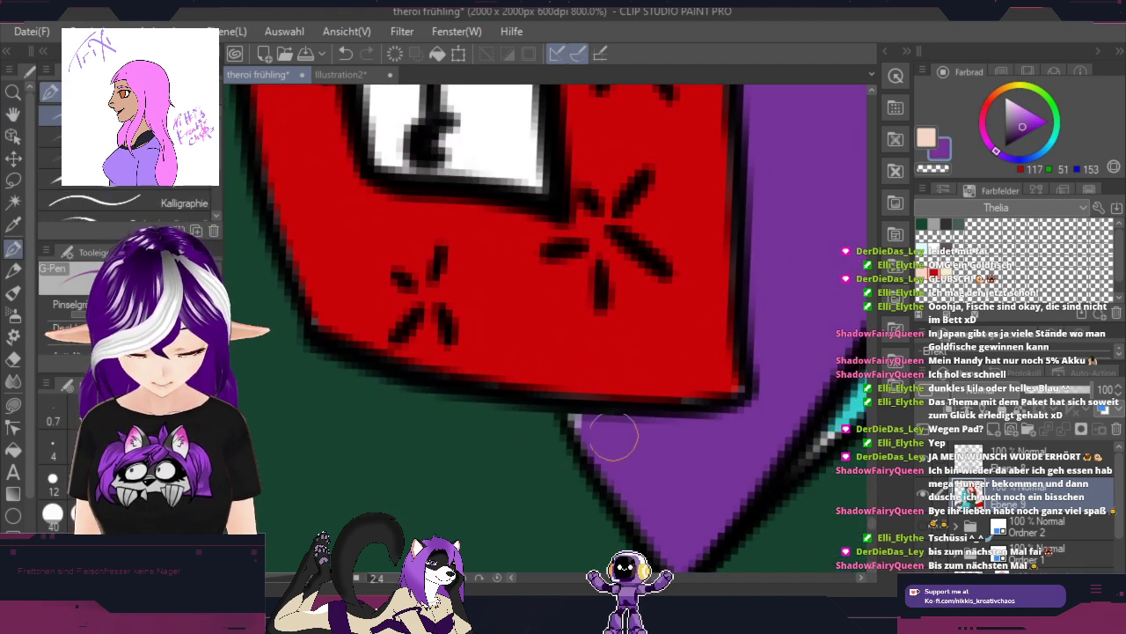
{"action": "left_click_drag", "start_coordinate": [576, 417], "coordinate": [596, 422]}
{"action": "left_click", "coordinate": [636, 308], "text": "alt"}
{"action": "mouse_move", "coordinate": [654, 272]}
{"action": "left_mouse_down"}
{"action": "mouse_move", "coordinate": [639, 317]}
{"action": "mouse_move", "coordinate": [624, 570]}
{"action": "left_mouse_up"}
{"action": "left_click_drag", "start_coordinate": [638, 311], "coordinate": [654, 552]}
{"action": "left_click_drag", "start_coordinate": [621, 329], "coordinate": [630, 498]}
{"action": "mouse_move", "coordinate": [647, 378]}
{"action": "left_mouse_down"}
{"action": "mouse_move", "coordinate": [687, 287]}
{"action": "mouse_move", "coordinate": [760, 182]}
{"action": "left_mouse_up"}
Step: Fill the tag's white label with yellow (228, 226, 8) and cover the white spot left inside its lettering
{"action": "mouse_move", "coordinate": [1000, 90]}
{"action": "left_mouse_down"}
{"action": "mouse_move", "coordinate": [1019, 85]}
{"action": "mouse_move", "coordinate": [1027, 124]}
{"action": "mouse_move", "coordinate": [1043, 119]}
{"action": "left_mouse_up"}
{"action": "left_click", "coordinate": [1047, 120]}
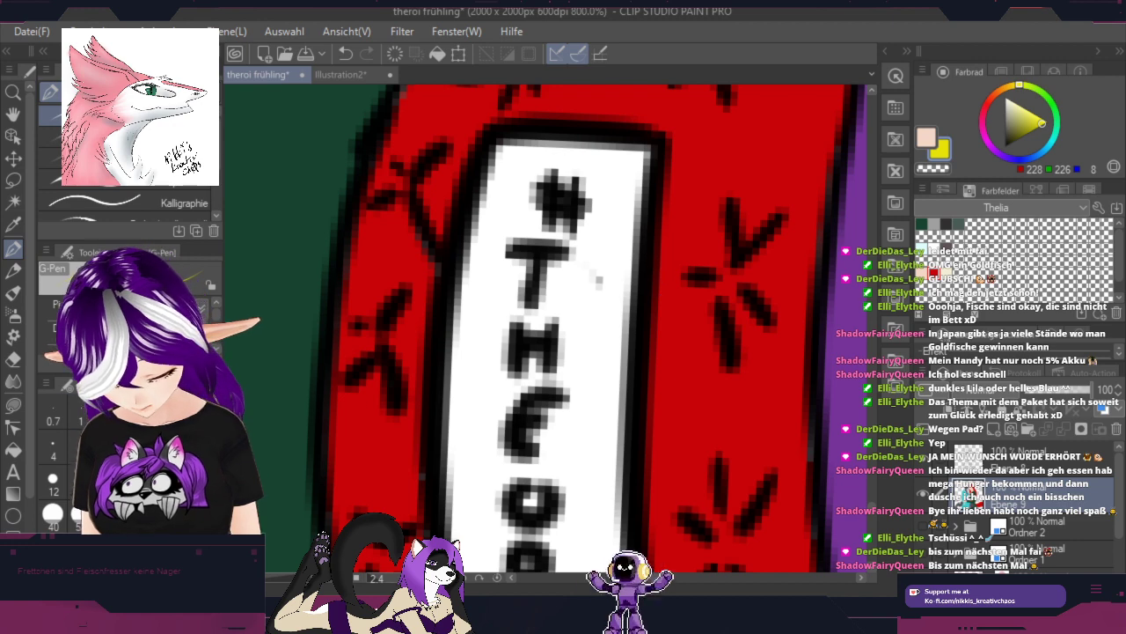
{"action": "left_click", "coordinate": [14, 450]}
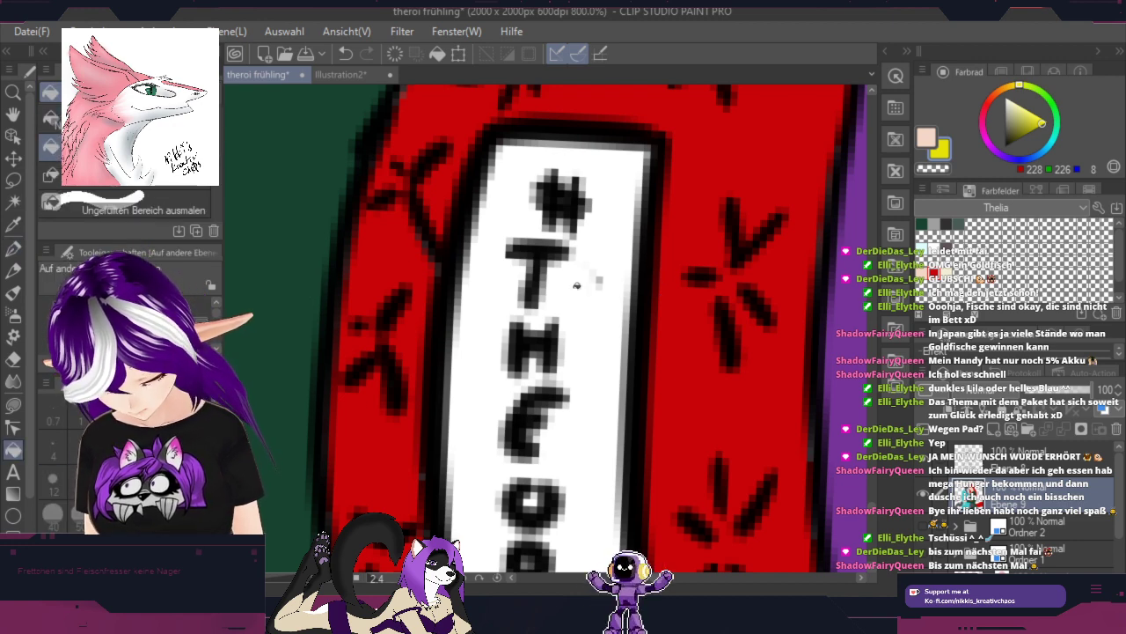
{"action": "left_click", "coordinate": [602, 310]}
{"action": "left_click", "coordinate": [13, 249]}
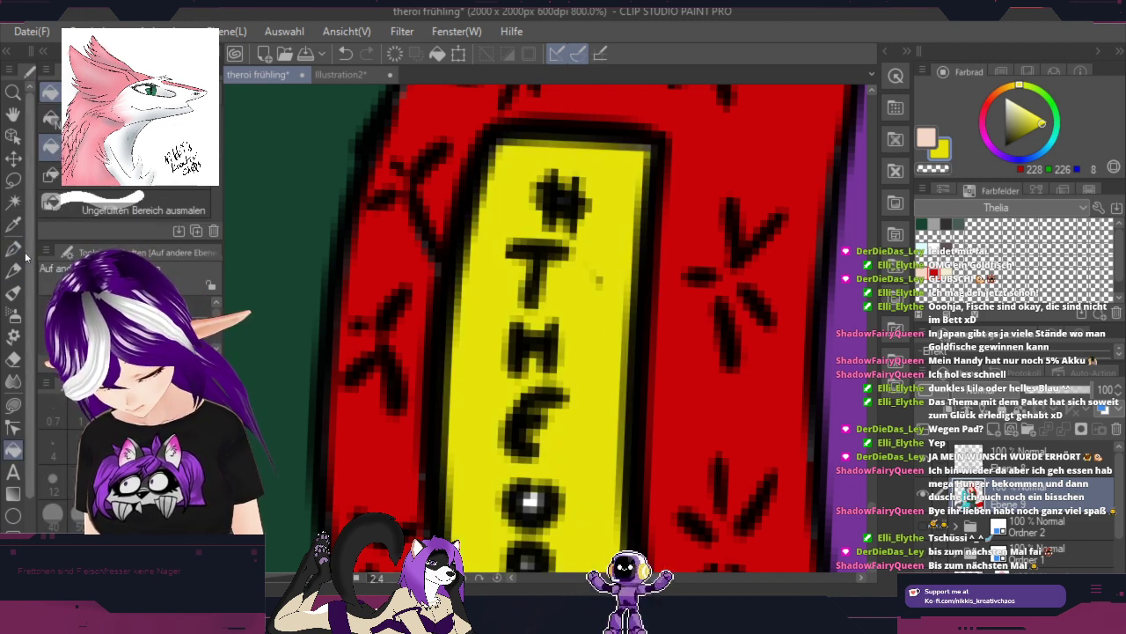
{"action": "scroll", "coordinate": [587, 246], "scroll_direction": "down", "scroll_amount": 5}
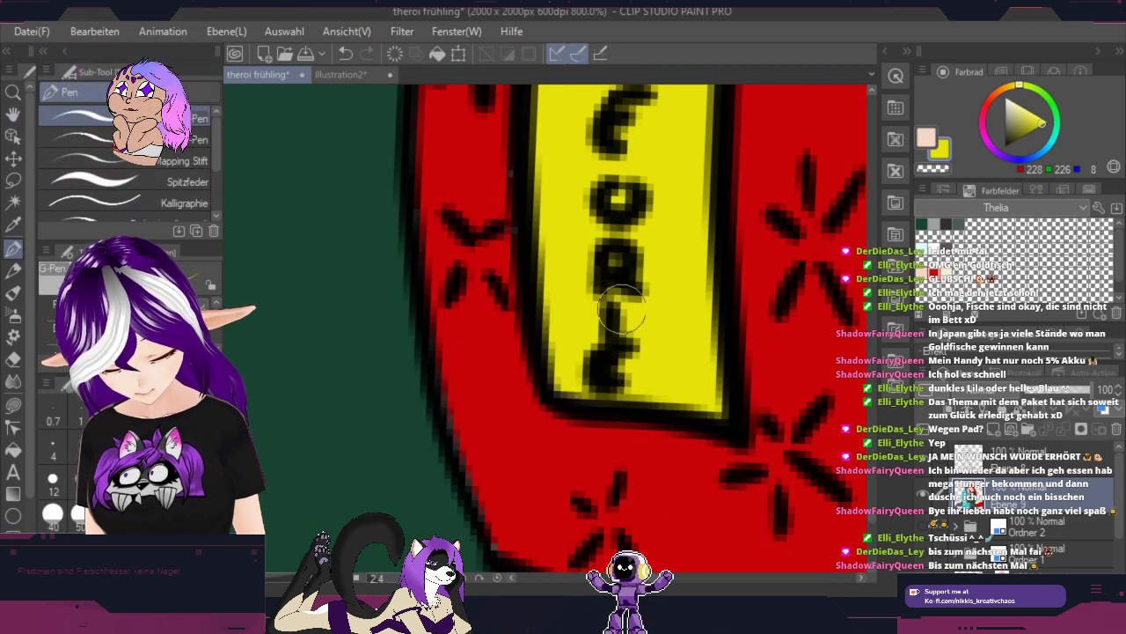
{"action": "scroll", "coordinate": [685, 210], "scroll_direction": "down", "scroll_amount": 2}
{"action": "scroll", "coordinate": [686, 209], "scroll_direction": "down", "scroll_amount": 3}
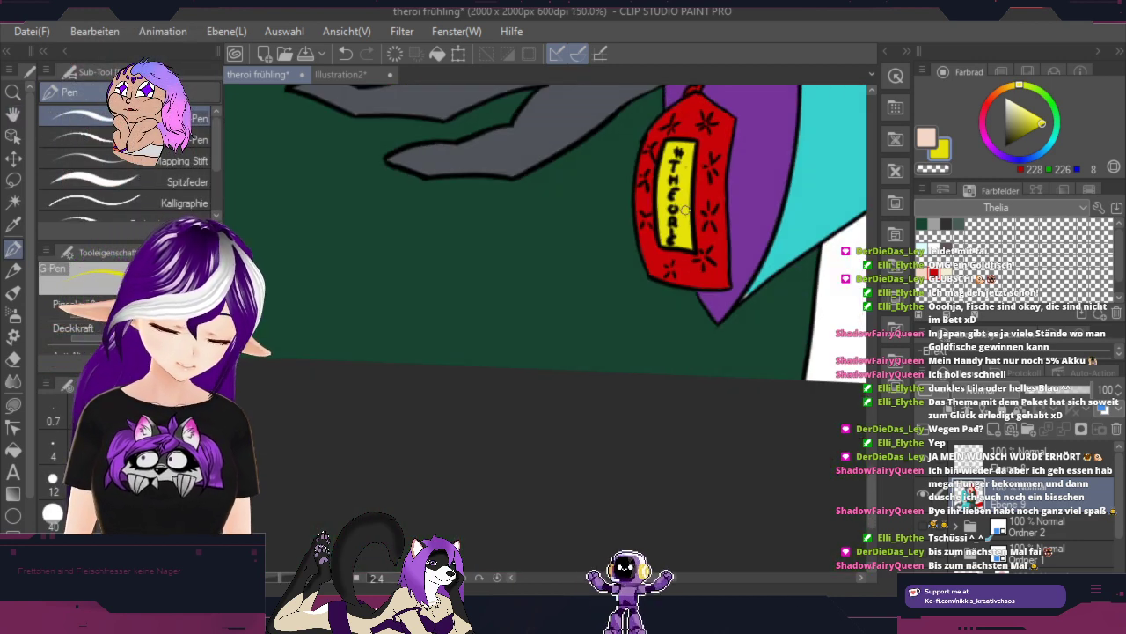
Step: Shift the yellow to a golden orange and fill both irises of the red-haired character with it
{"action": "left_click_drag", "start_coordinate": [750, 190], "coordinate": [693, 432]}
{"action": "left_click_drag", "start_coordinate": [711, 194], "coordinate": [689, 451]}
{"action": "scroll", "coordinate": [699, 349], "scroll_direction": "down", "scroll_amount": 2}
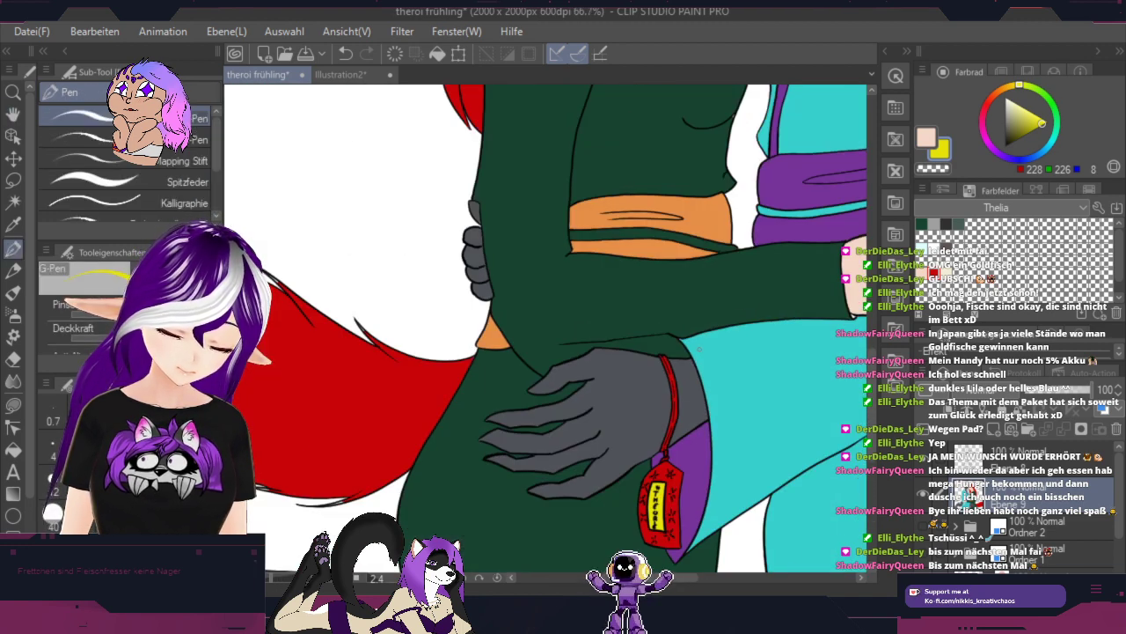
{"action": "scroll", "coordinate": [698, 349], "scroll_direction": "down", "scroll_amount": 1}
{"action": "left_click_drag", "start_coordinate": [820, 205], "coordinate": [631, 341]}
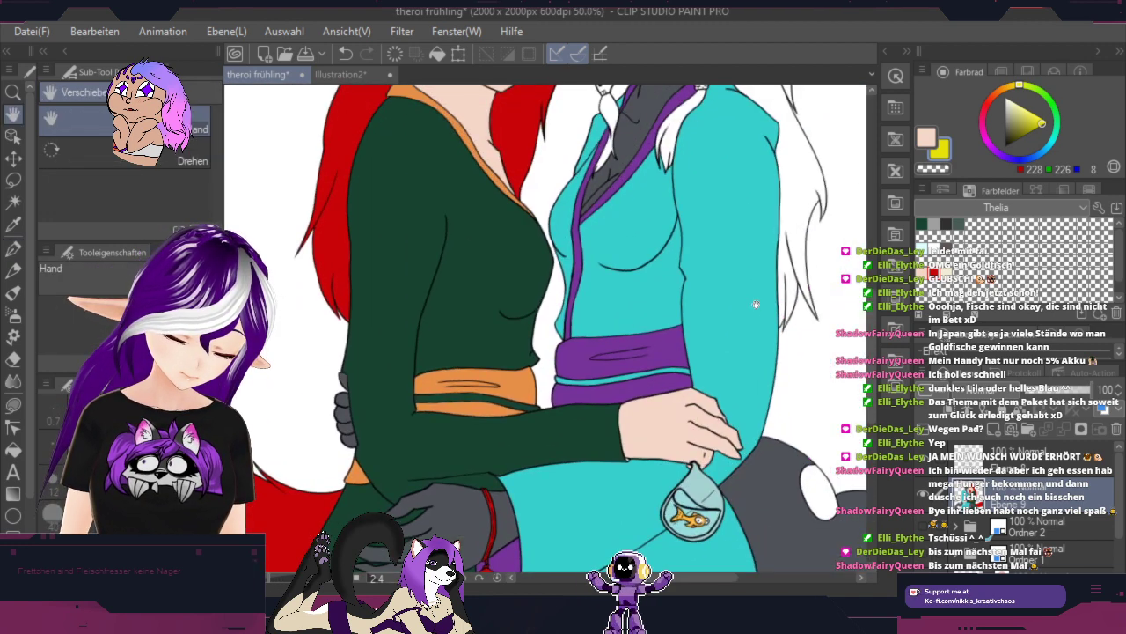
{"action": "left_click_drag", "start_coordinate": [738, 283], "coordinate": [707, 499]}
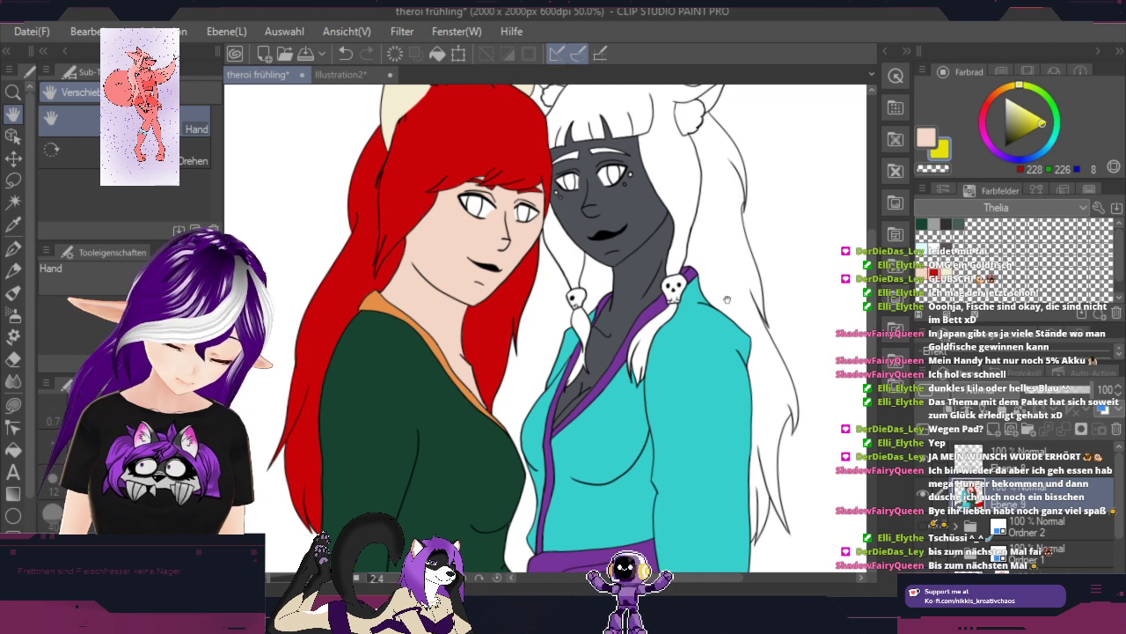
{"action": "left_click_drag", "start_coordinate": [727, 300], "coordinate": [857, 254]}
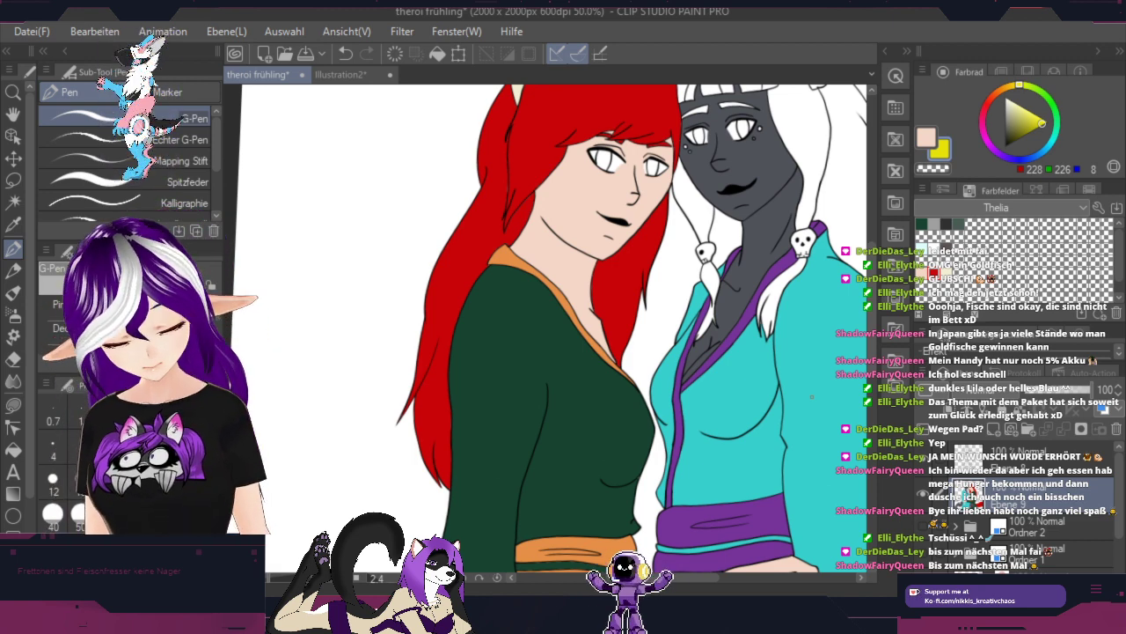
{"action": "left_click_drag", "start_coordinate": [1000, 96], "coordinate": [1008, 91]}
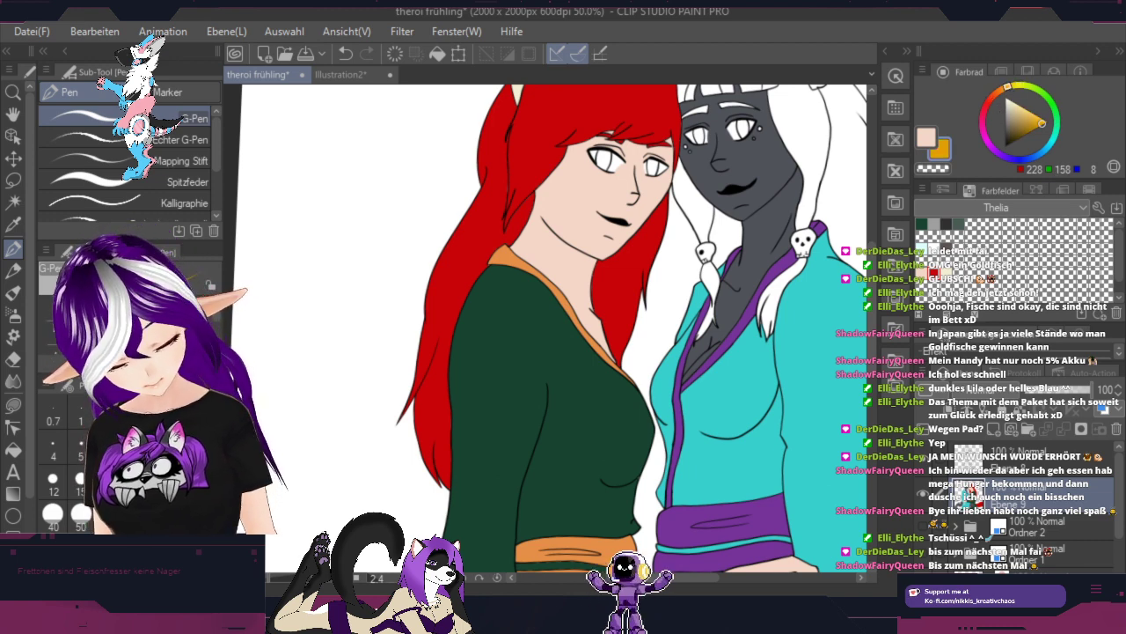
{"action": "scroll", "coordinate": [647, 190], "scroll_direction": "up", "scroll_amount": 8}
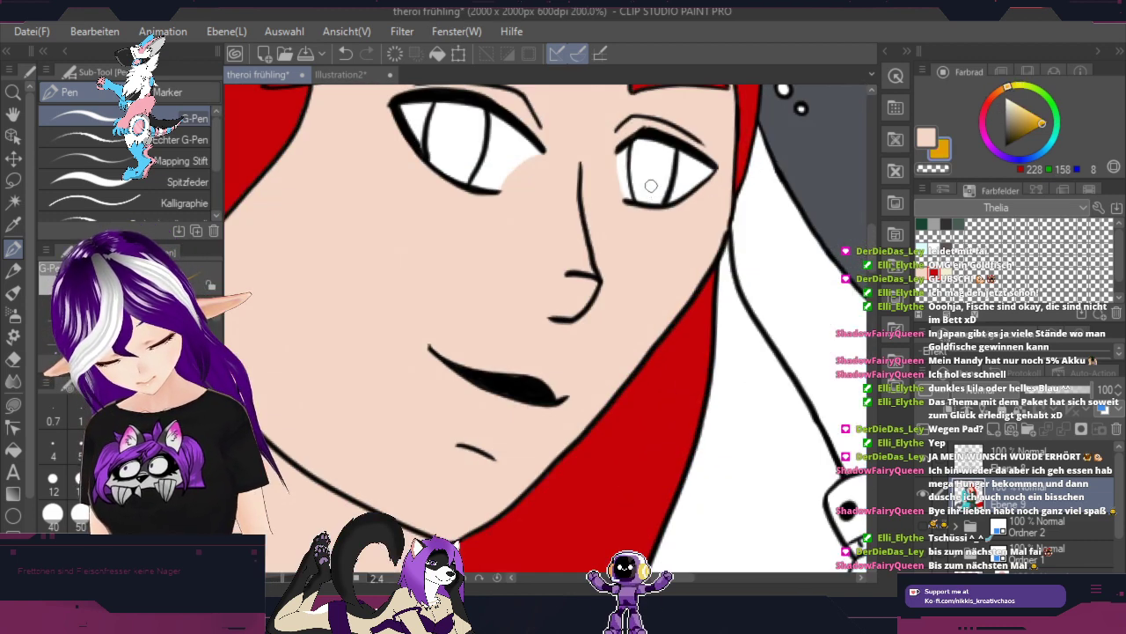
{"action": "left_click", "coordinate": [14, 449]}
{"action": "left_click", "coordinate": [274, 138]}
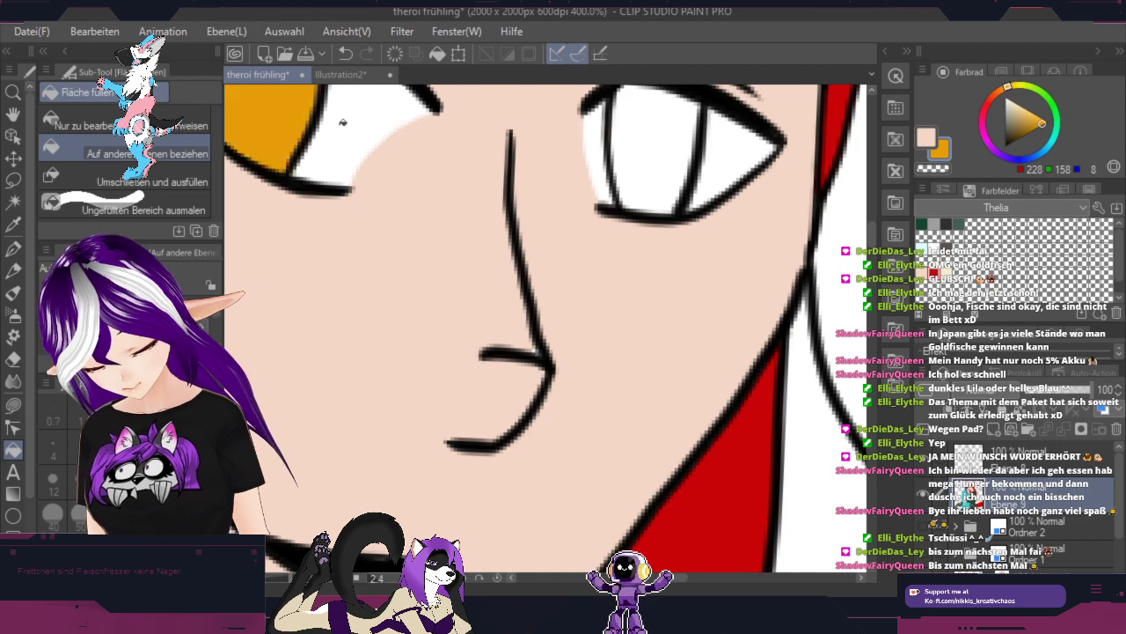
{"action": "left_click", "coordinate": [662, 183]}
Step: Fill the grey-skinned character's eyebrows and the dots beside the eyes with the purple sampled from the robe's collar
{"action": "key", "text": "space"}
{"action": "left_click_drag", "start_coordinate": [662, 183], "coordinate": [793, 367]}
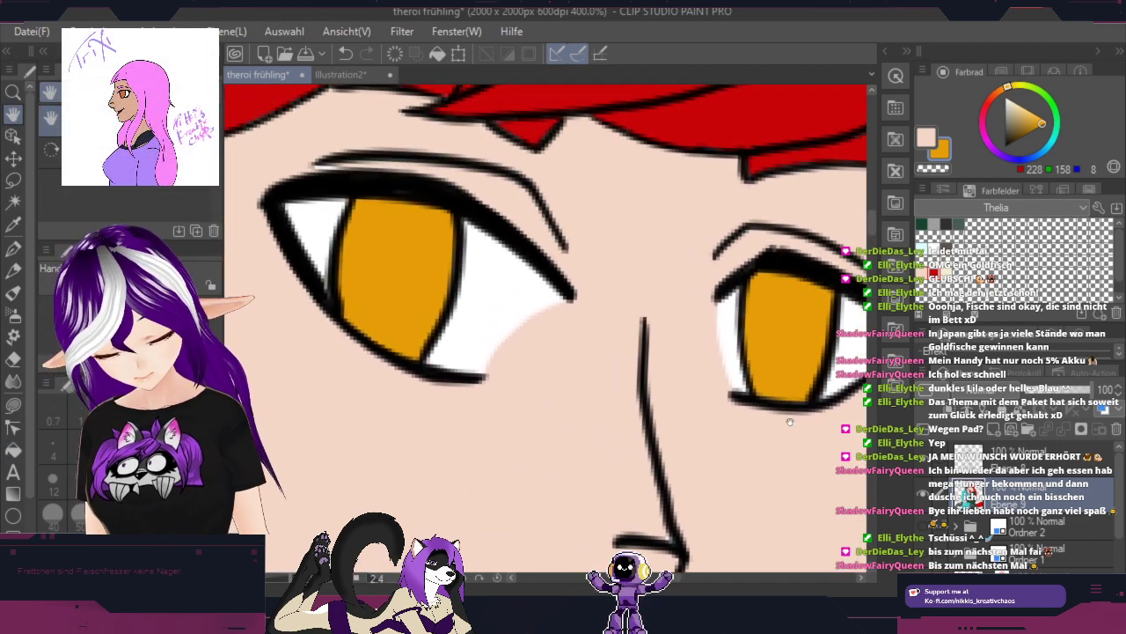
{"action": "left_click_drag", "start_coordinate": [790, 421], "coordinate": [305, 336]}
{"action": "left_click_drag", "start_coordinate": [781, 377], "coordinate": [495, 587]}
{"action": "left_click_drag", "start_coordinate": [658, 410], "coordinate": [454, 461]}
{"action": "scroll", "coordinate": [708, 339], "scroll_direction": "down", "scroll_amount": 3}
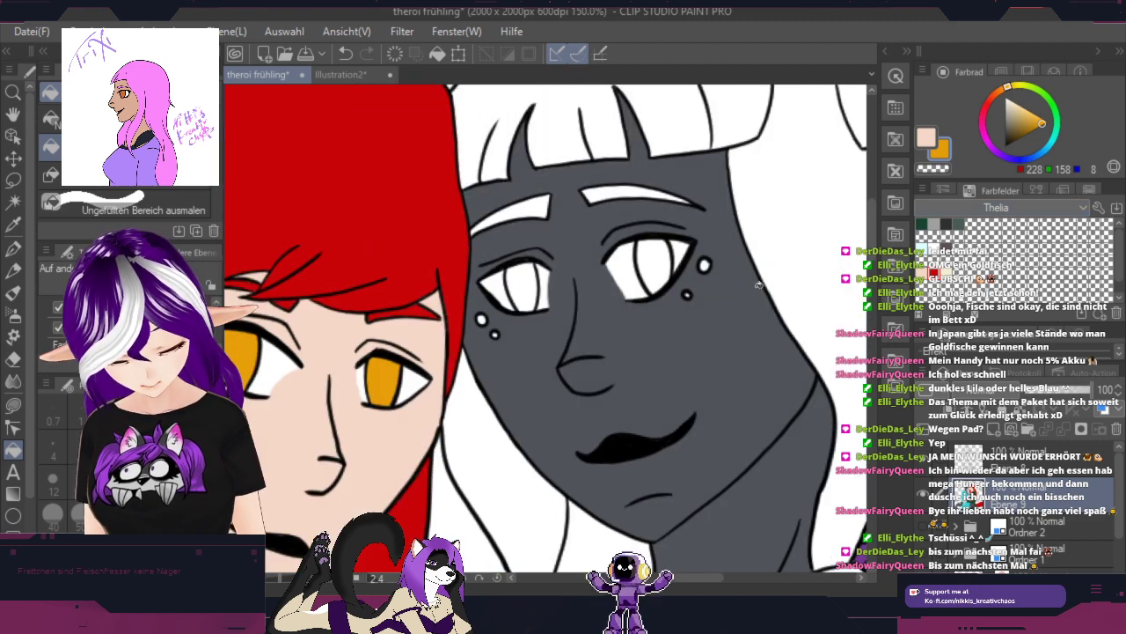
{"action": "key", "text": "space"}
{"action": "left_click_drag", "start_coordinate": [863, 462], "coordinate": [726, 310]}
{"action": "left_click", "coordinate": [744, 449], "text": "alt"}
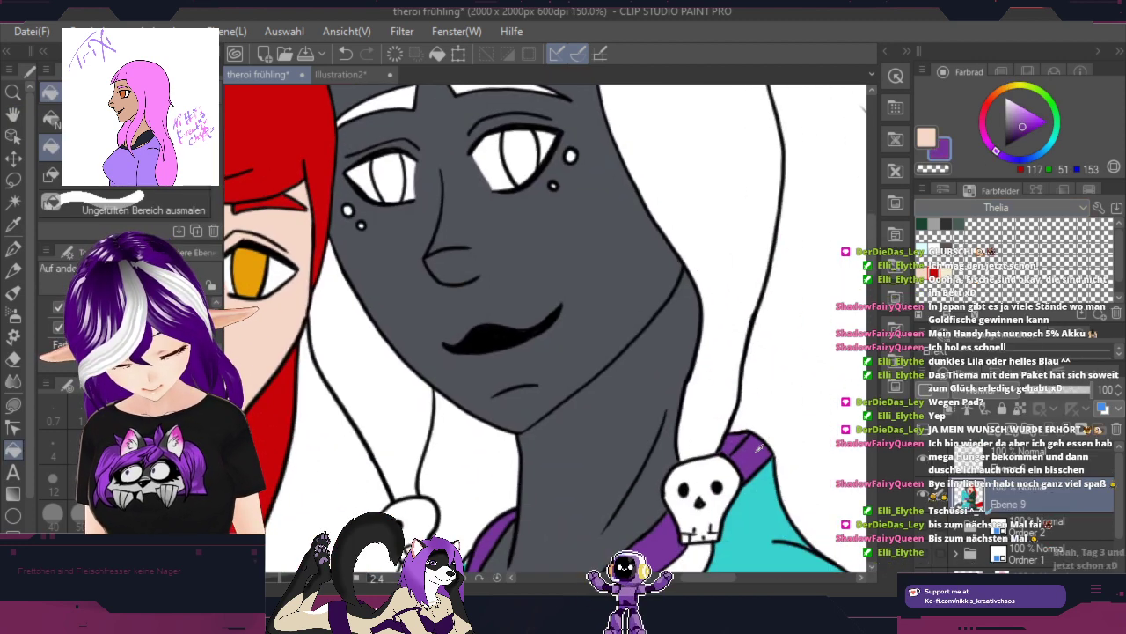
{"action": "key", "text": "space"}
{"action": "mouse_move", "coordinate": [440, 256]}
{"action": "left_mouse_down"}
{"action": "mouse_move", "coordinate": [506, 358]}
{"action": "mouse_move", "coordinate": [590, 396]}
{"action": "left_mouse_up"}
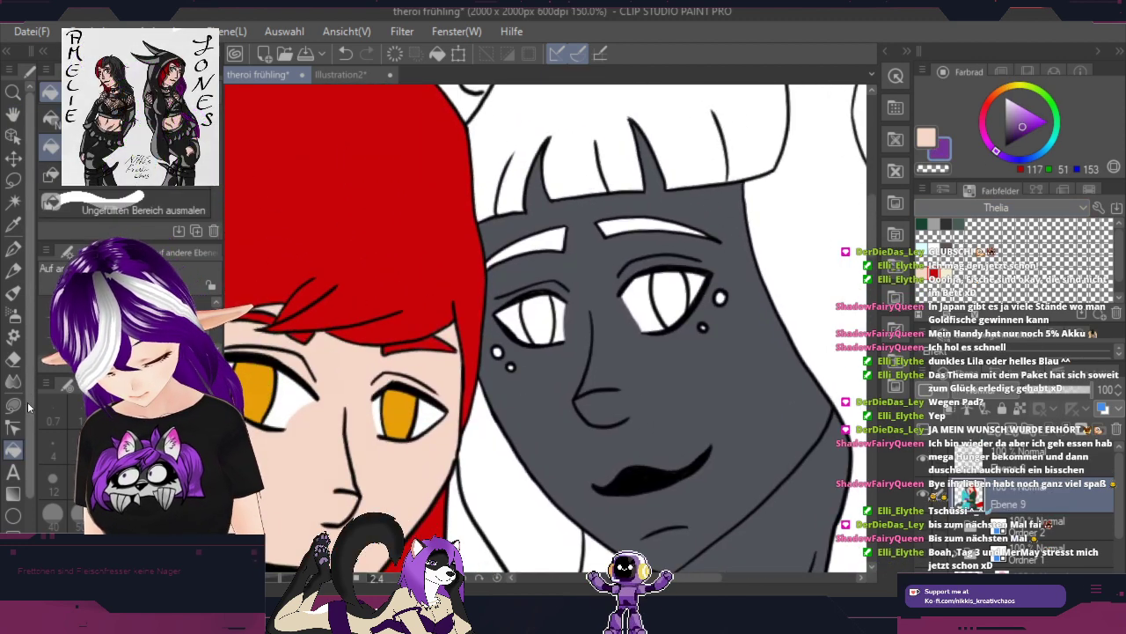
{"action": "scroll", "coordinate": [720, 296], "scroll_direction": "up", "scroll_amount": 1}
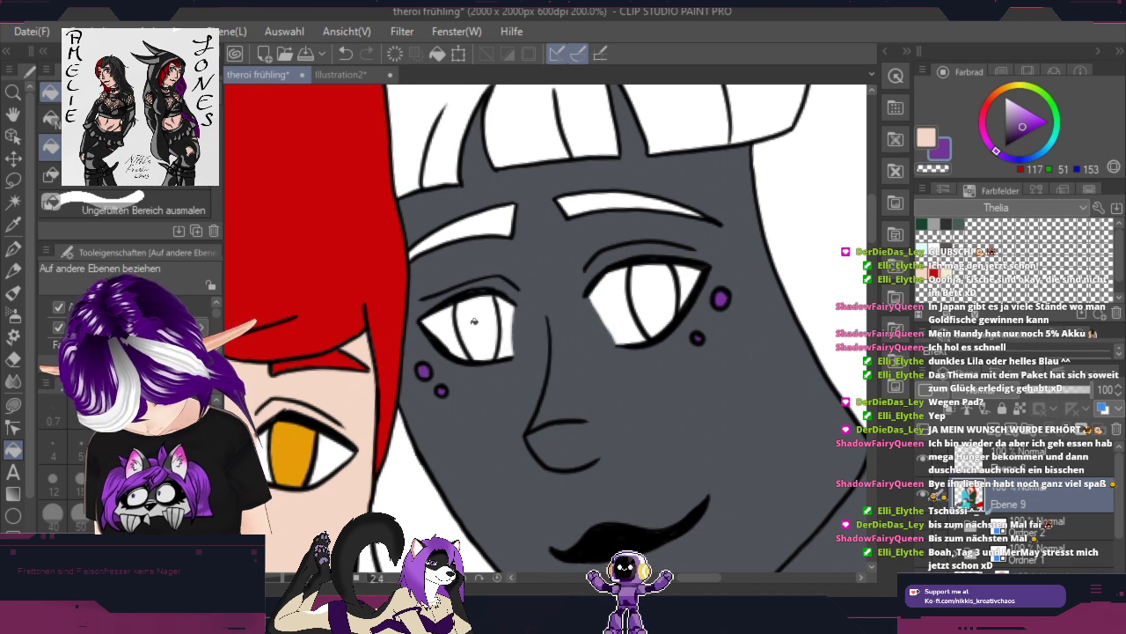
{"action": "left_click", "coordinate": [581, 194]}
{"action": "left_click", "coordinate": [503, 220]}
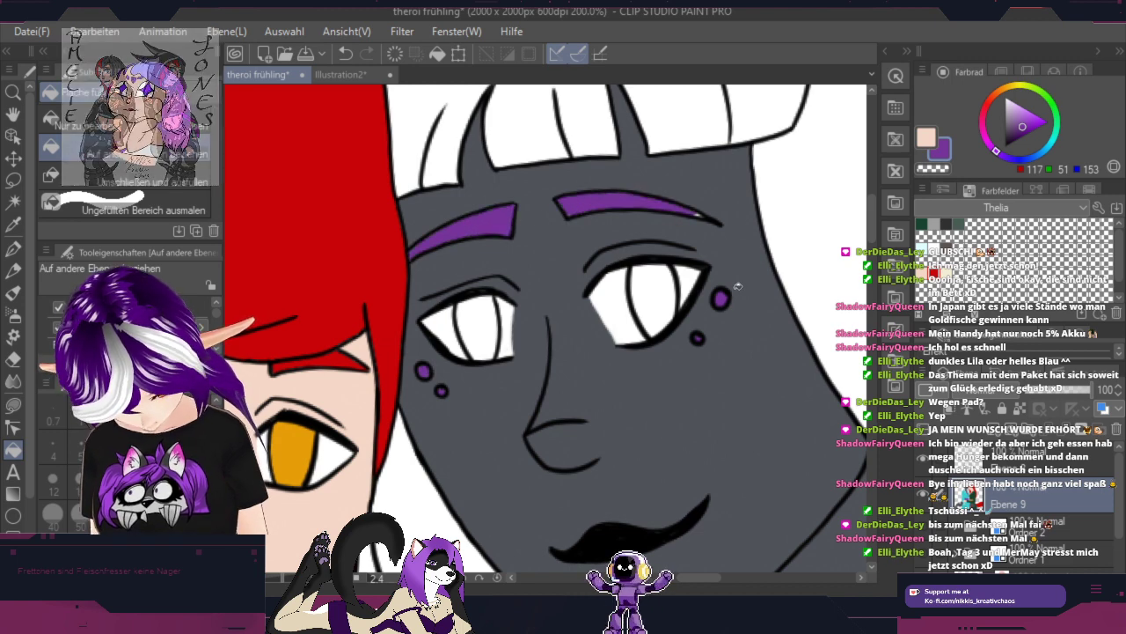
Step: Cover the white gap at the outer tip of the grey-skinned character's eyebrow with the purple G-Pen
{"action": "scroll", "coordinate": [728, 292], "scroll_direction": "up", "scroll_amount": 2}
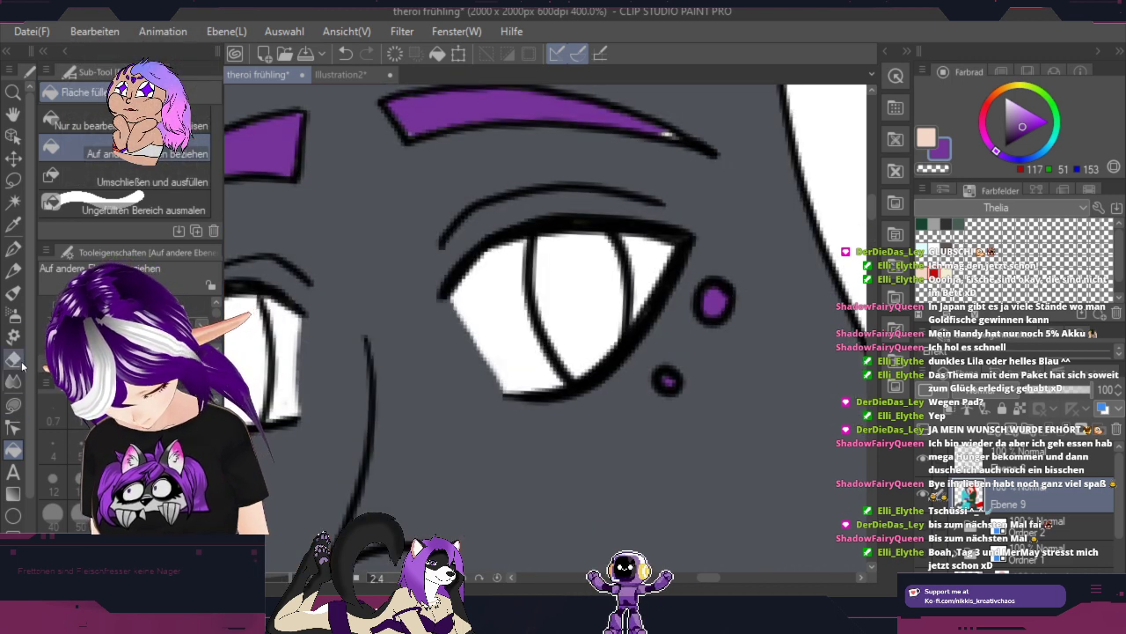
{"action": "left_click", "coordinate": [14, 250]}
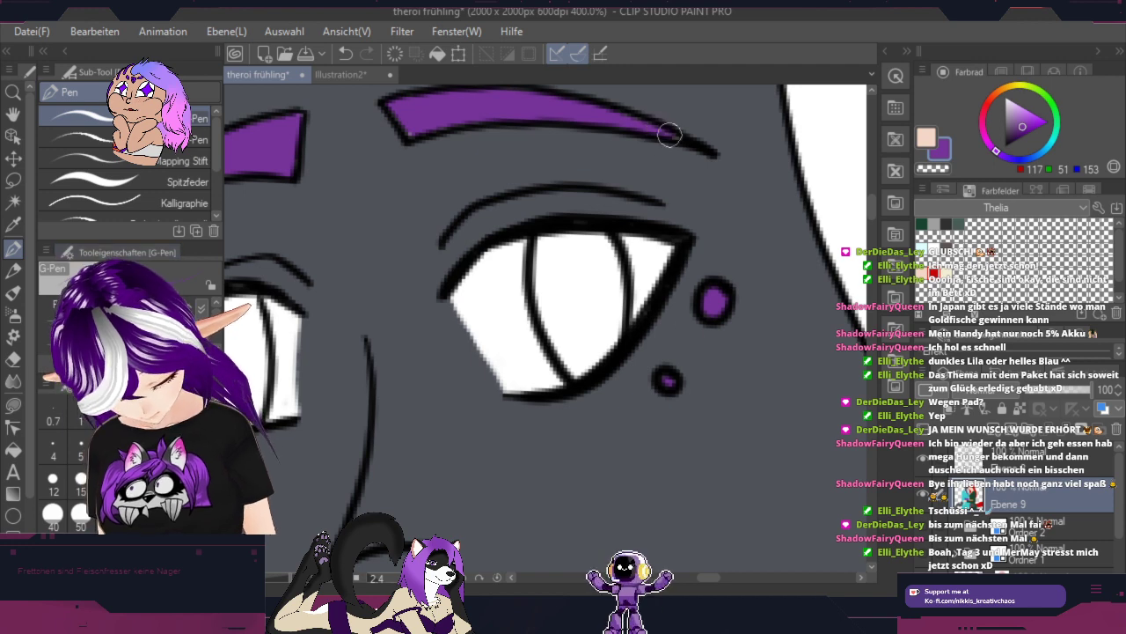
{"action": "key", "text": "space"}
{"action": "left_click_drag", "start_coordinate": [494, 490], "coordinate": [823, 317]}
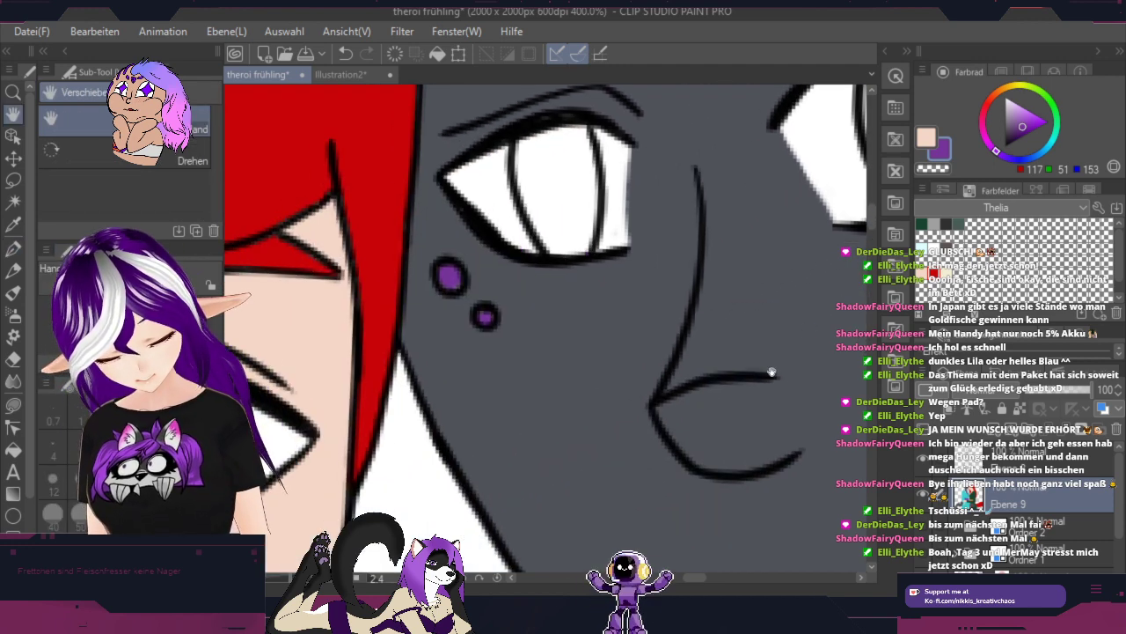
{"action": "left_click_drag", "start_coordinate": [772, 371], "coordinate": [630, 591]}
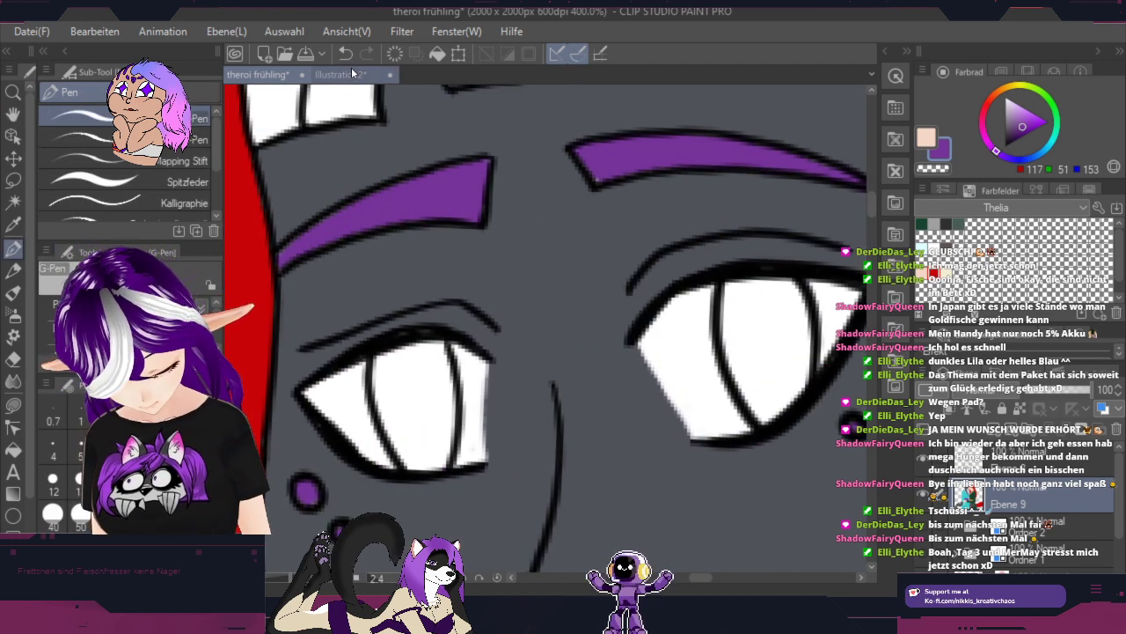
Step: Check the grey-skinned character's eye colours in the Illustration2 reference and return to the theroi frühling drawing
{"action": "left_click", "coordinate": [341, 74]}
{"action": "scroll", "coordinate": [564, 125], "scroll_direction": "up", "scroll_amount": 3}
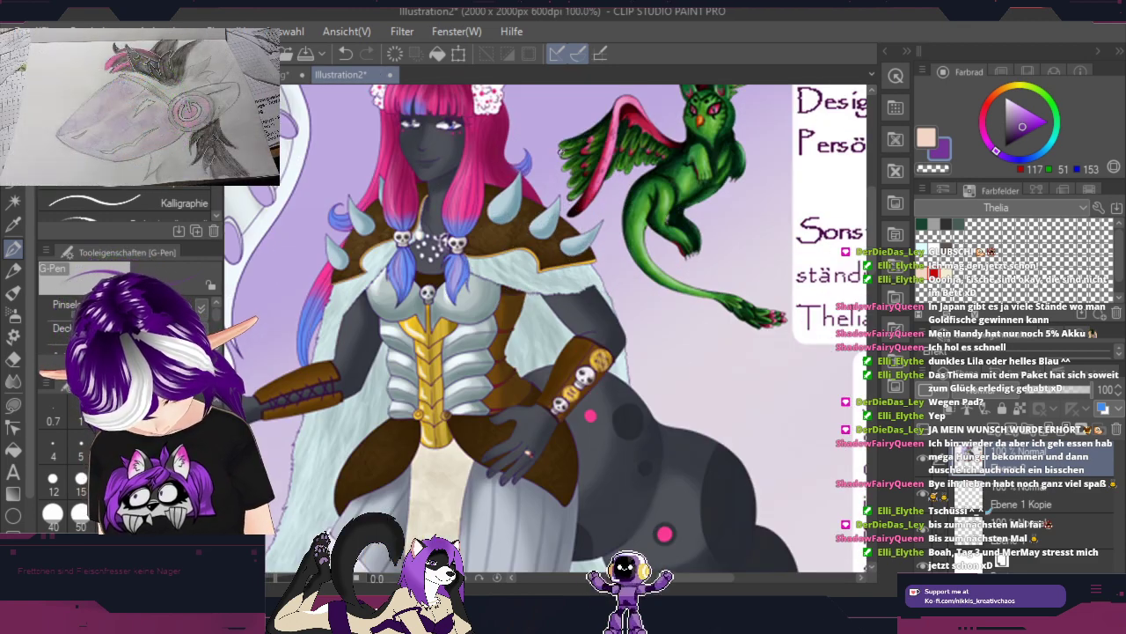
{"action": "left_click", "coordinate": [286, 74]}
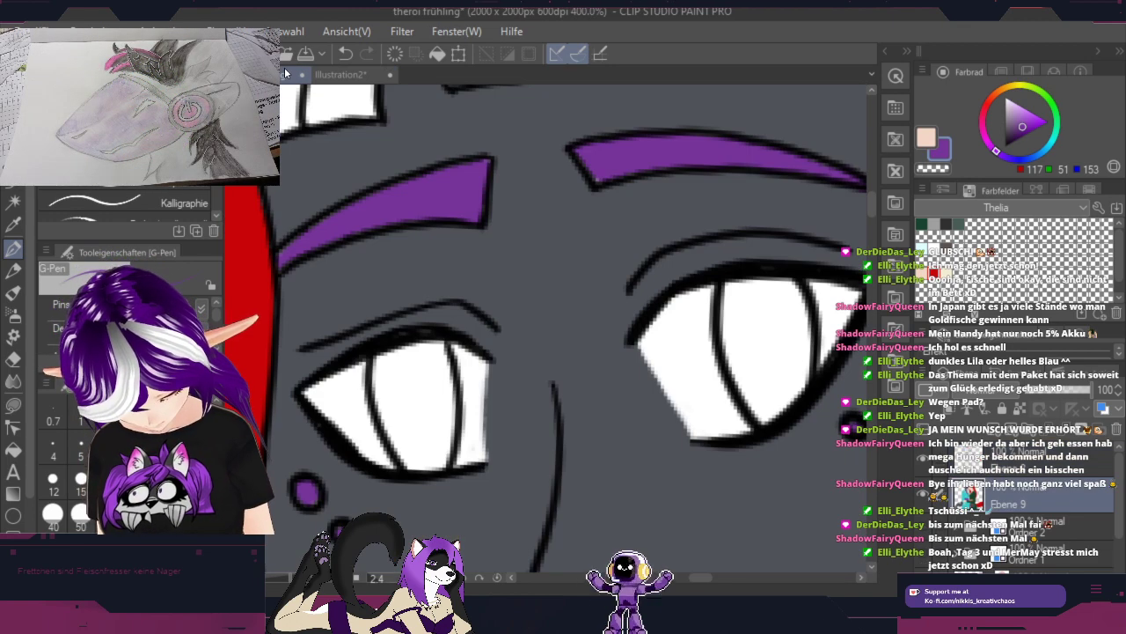
Step: Set the drawing colour to turquoise (RGB 26, 185, 193) and fill both irises of the grey-skinned character with it
{"action": "mouse_move", "coordinate": [1043, 157]}
{"action": "left_mouse_down"}
{"action": "mouse_move", "coordinate": [1055, 146]}
{"action": "mouse_move", "coordinate": [1035, 125]}
{"action": "left_mouse_up"}
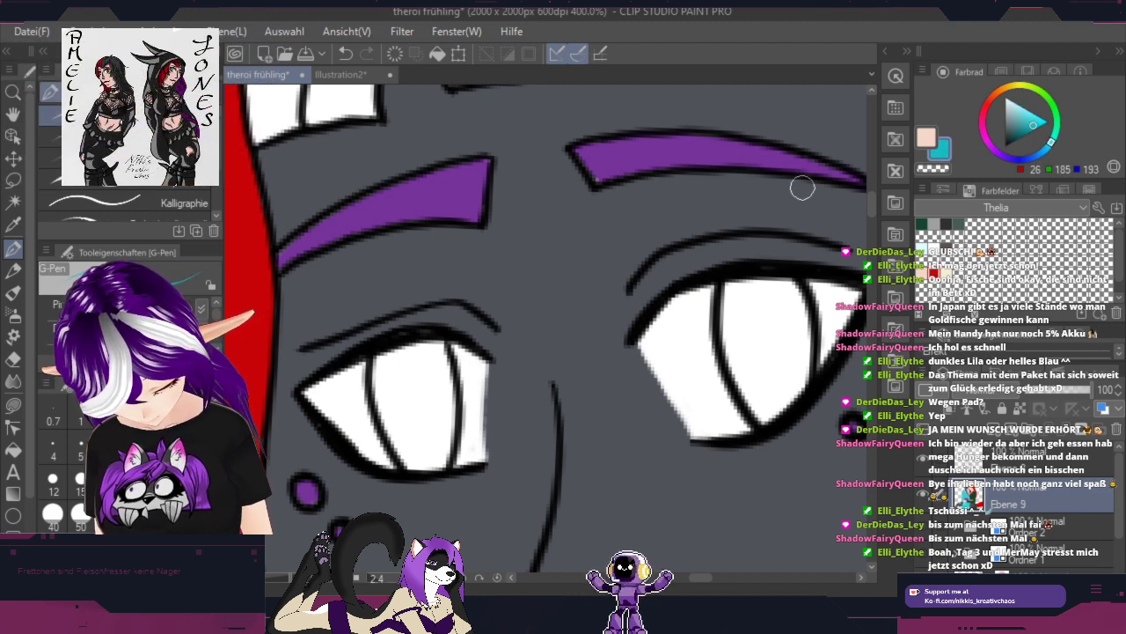
{"action": "left_click", "coordinate": [13, 449]}
{"action": "left_click", "coordinate": [407, 416]}
{"action": "left_click", "coordinate": [755, 337]}
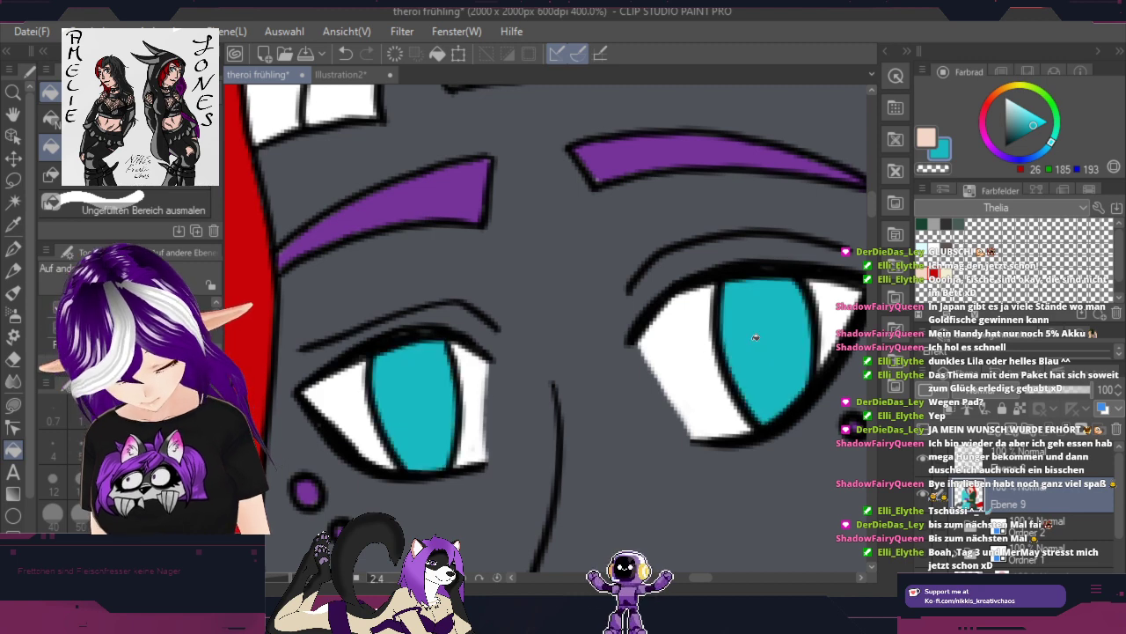
{"action": "key", "text": "ctrl+minus"}
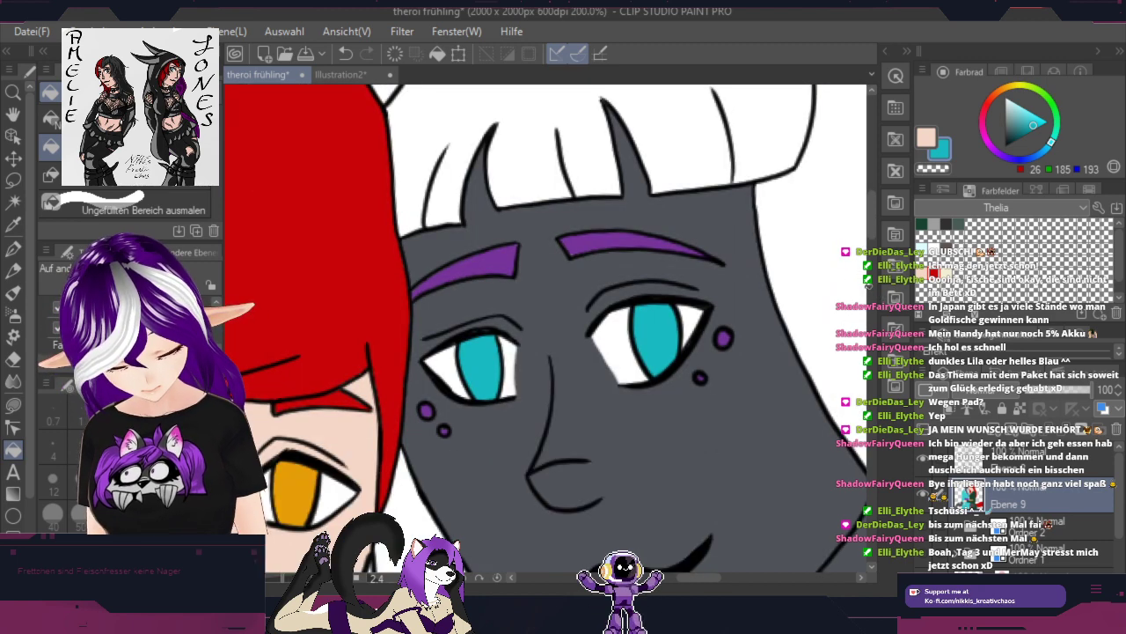
Step: Sample the pink from the character's hair in the Illustration2 reference and return to the theroi frühling drawing
{"action": "left_click", "coordinate": [13, 250]}
{"action": "left_click", "coordinate": [579, 246], "text": "alt"}
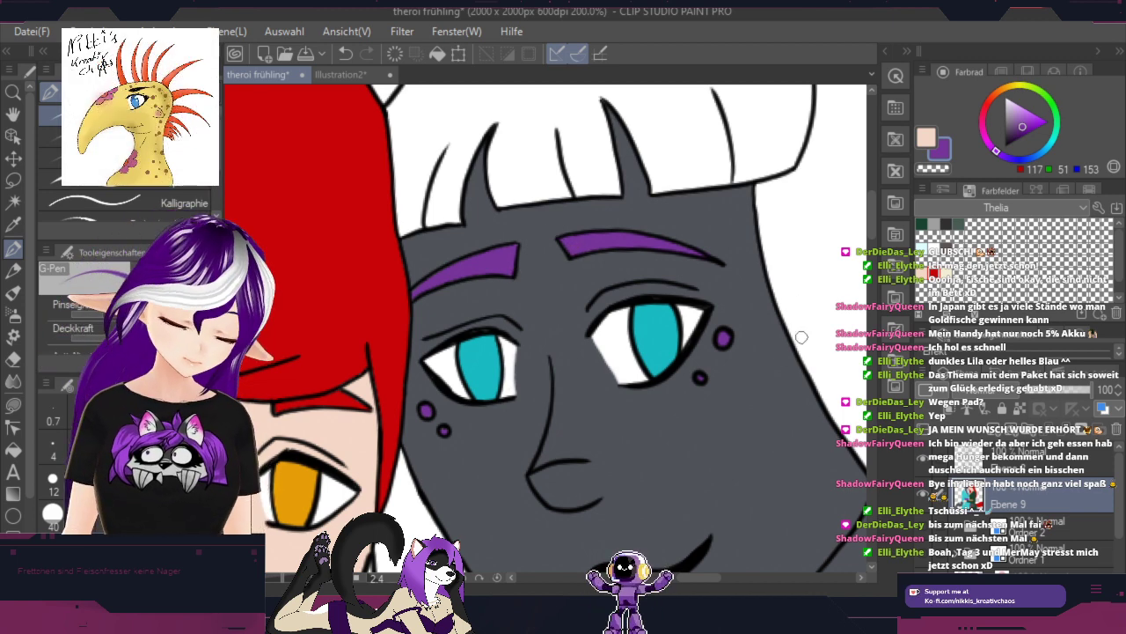
{"action": "left_click", "coordinate": [385, 76]}
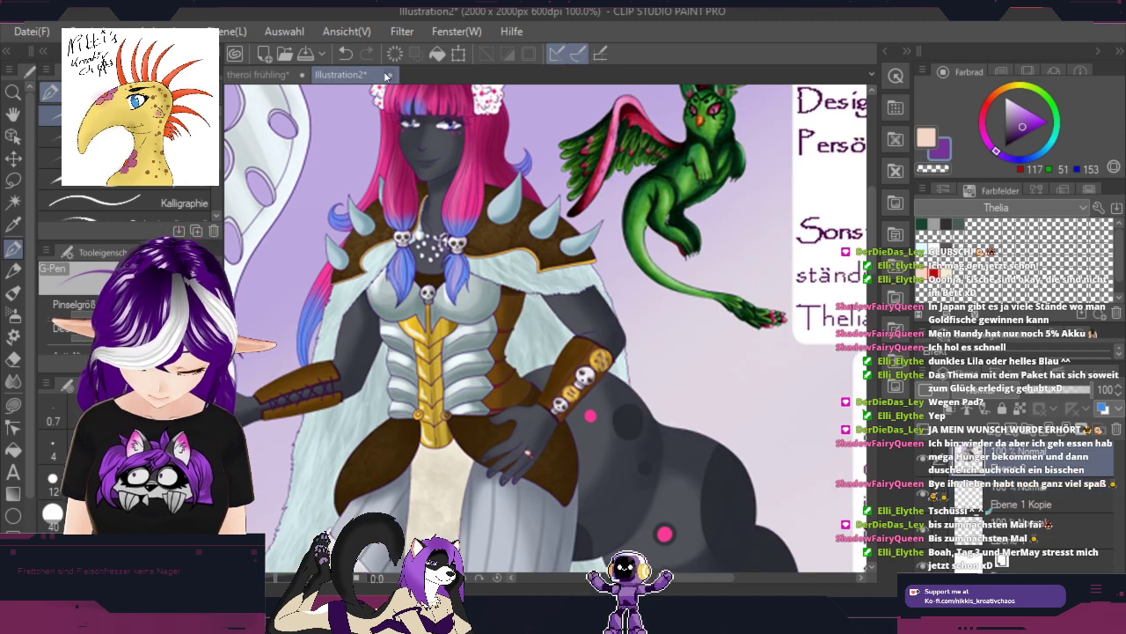
{"action": "left_click", "coordinate": [463, 194], "text": "alt"}
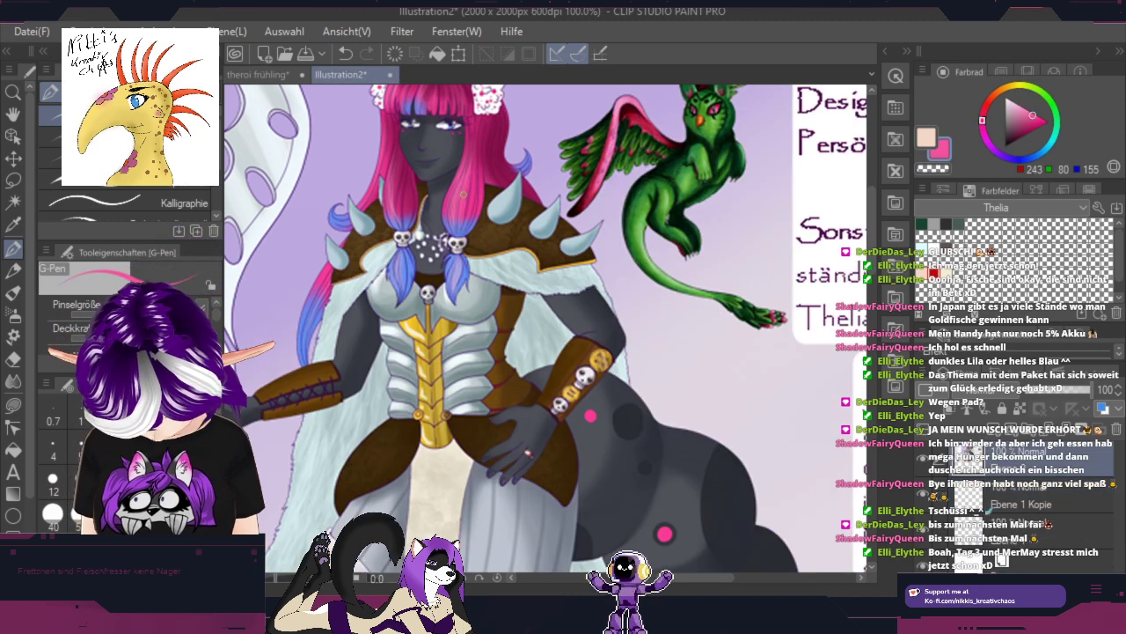
{"action": "left_click", "coordinate": [406, 192], "text": "alt"}
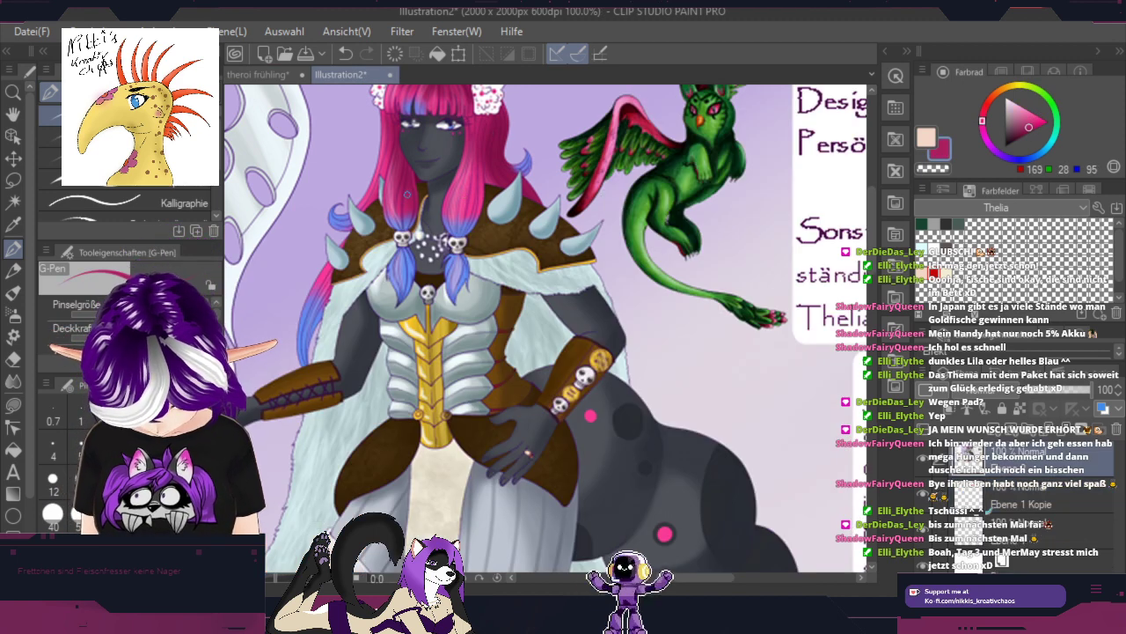
{"action": "left_click", "coordinate": [387, 157], "text": "alt"}
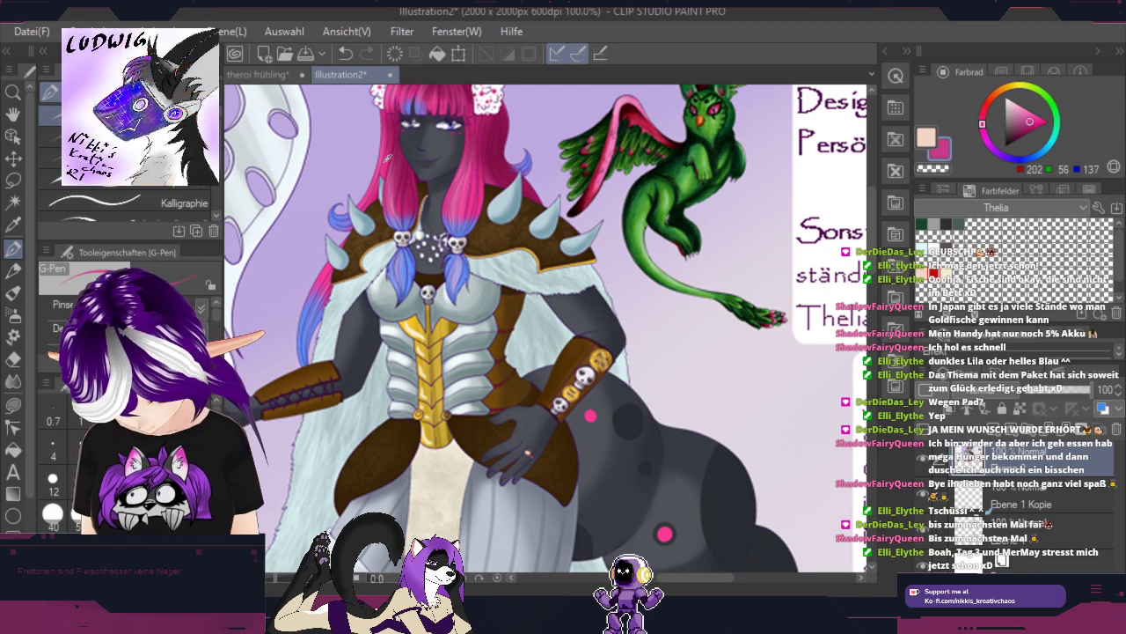
{"action": "left_click", "coordinate": [258, 75]}
Step: Fill the grey-skinned character's eyebrows, fringe and long hair sections with the sampled pink (RGB 218, 57, 139)
{"action": "scroll", "coordinate": [695, 266], "scroll_direction": "down", "scroll_amount": 2}
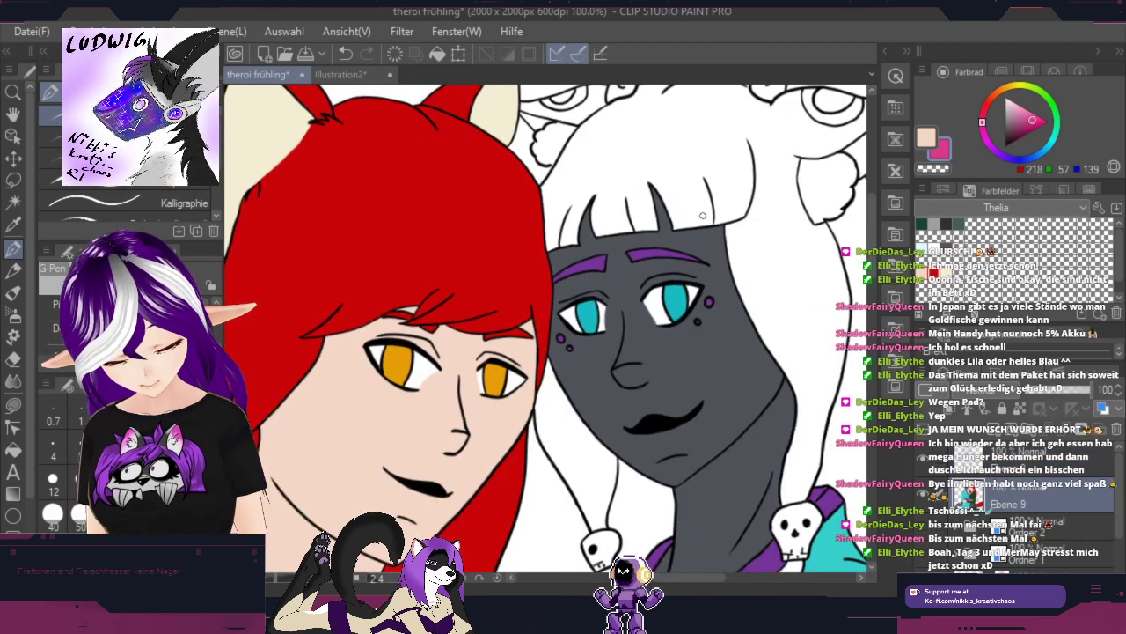
{"action": "left_click_drag", "start_coordinate": [706, 275], "coordinate": [570, 257]}
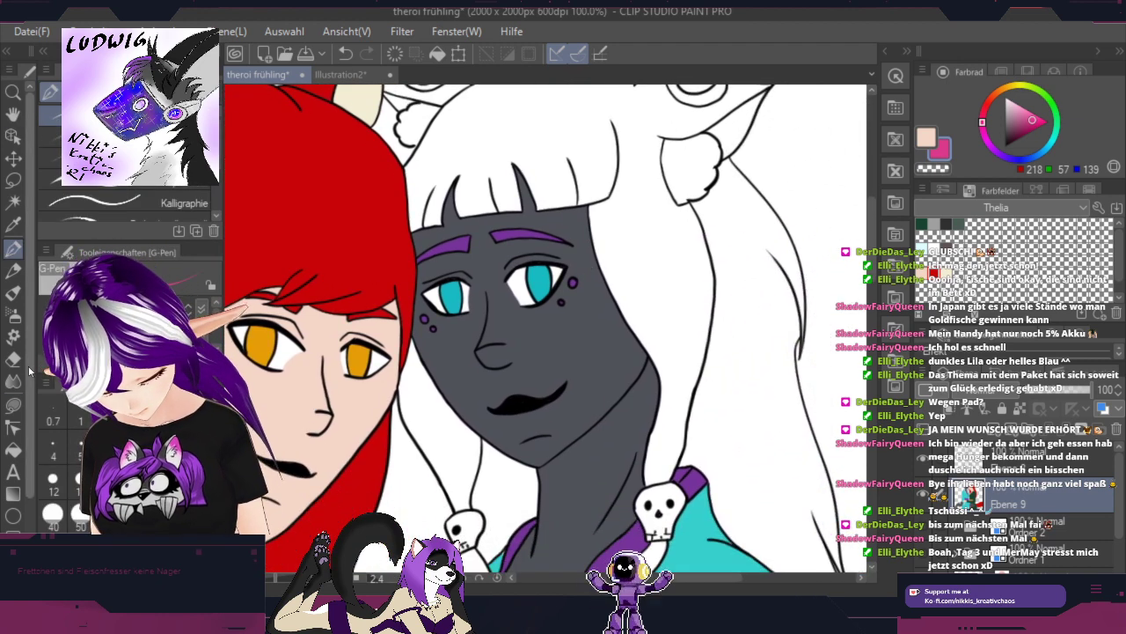
{"action": "left_click", "coordinate": [13, 449]}
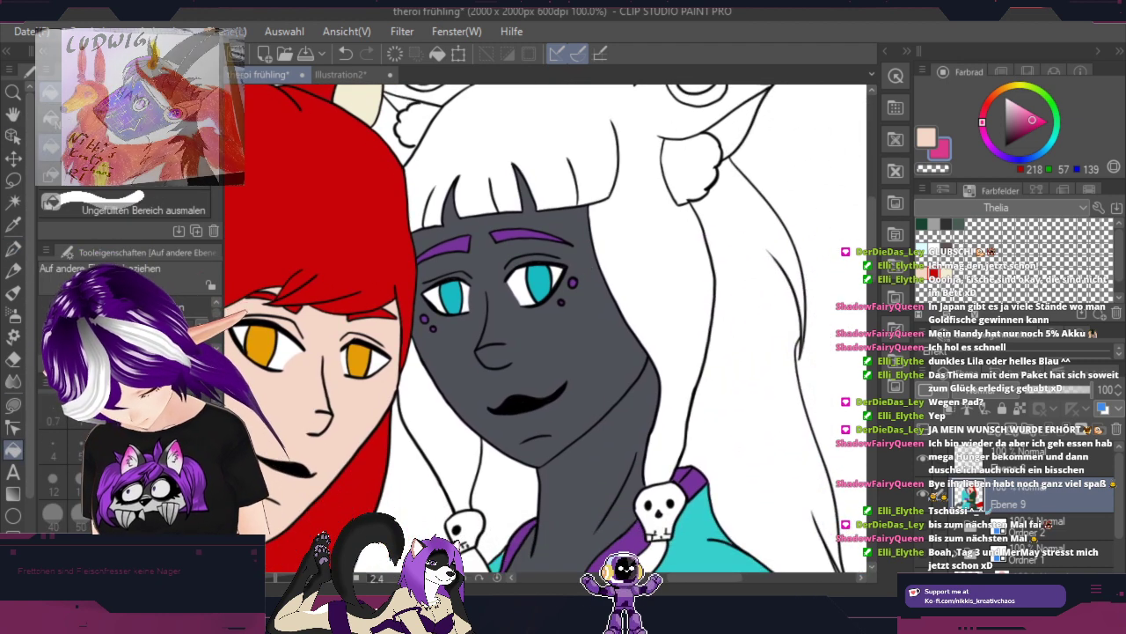
{"action": "left_click", "coordinate": [513, 233]}
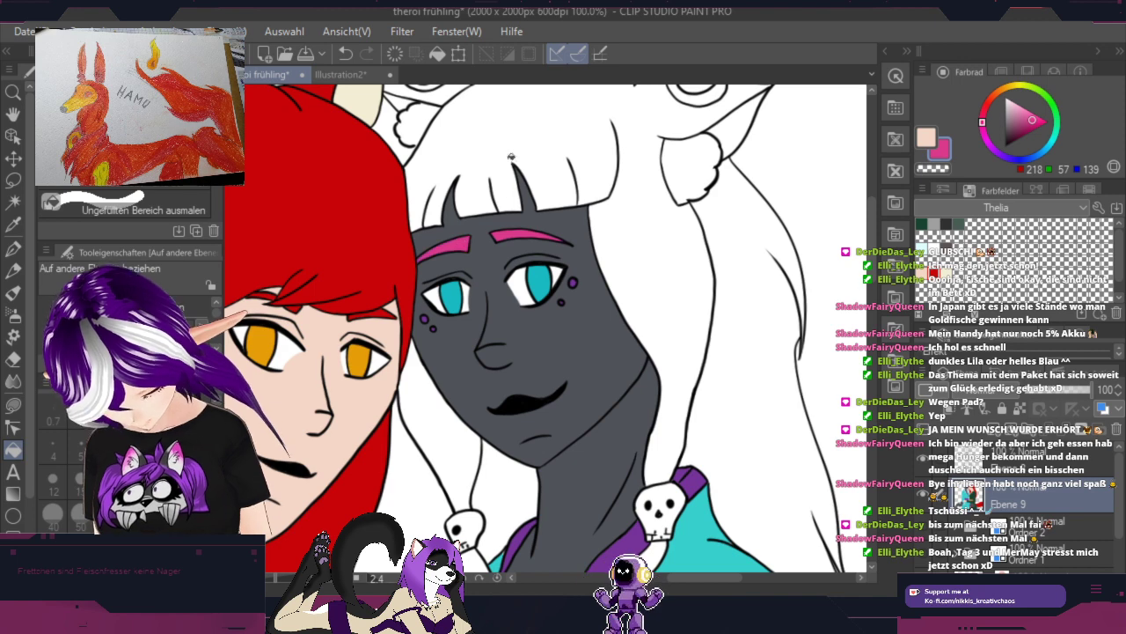
{"action": "left_click", "coordinate": [571, 133]}
{"action": "left_click", "coordinate": [759, 243]}
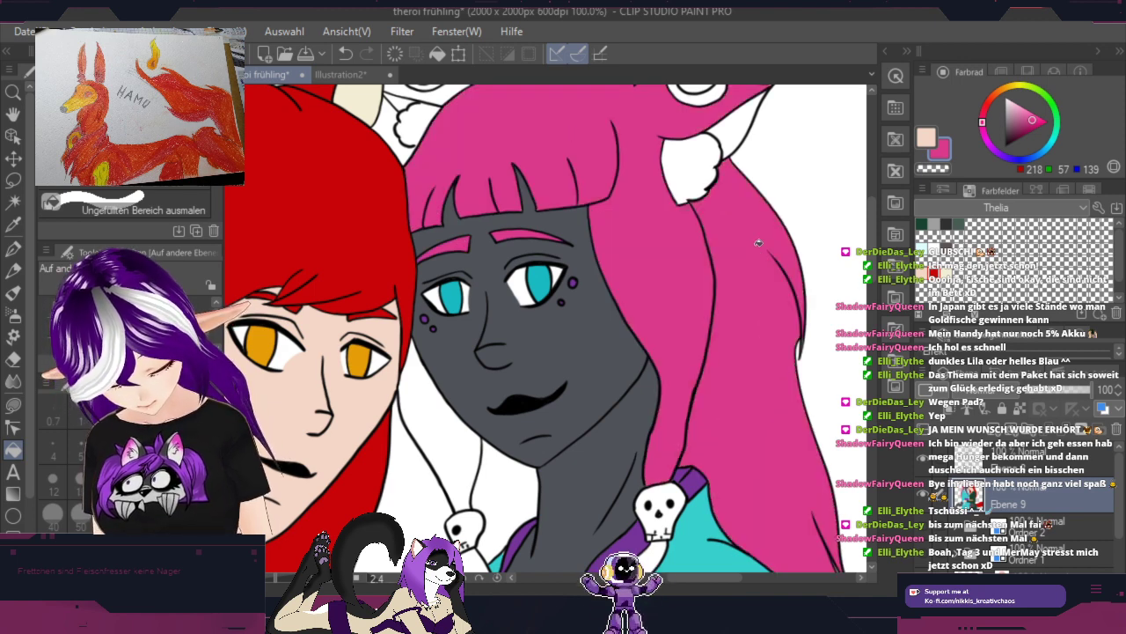
{"action": "left_click", "coordinate": [475, 444]}
Step: Fill the hair strand ends hanging below both skull beads with the same pink
{"action": "scroll", "coordinate": [528, 370], "scroll_direction": "down", "scroll_amount": 5}
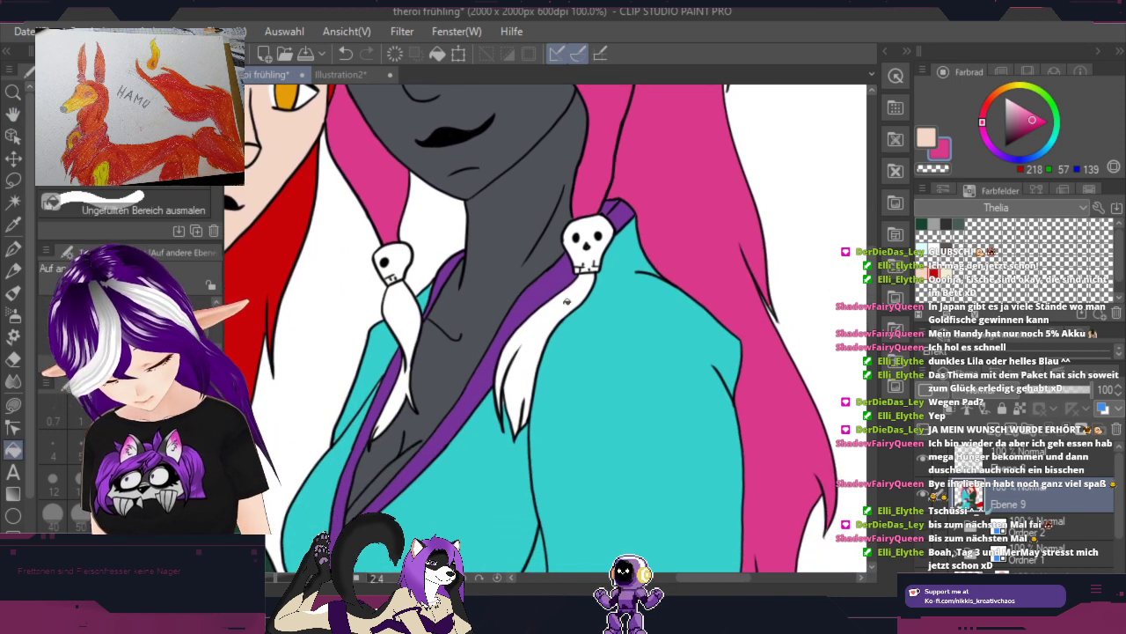
{"action": "left_click", "coordinate": [565, 301]}
{"action": "left_click", "coordinate": [398, 326]}
{"action": "left_click", "coordinate": [410, 391]}
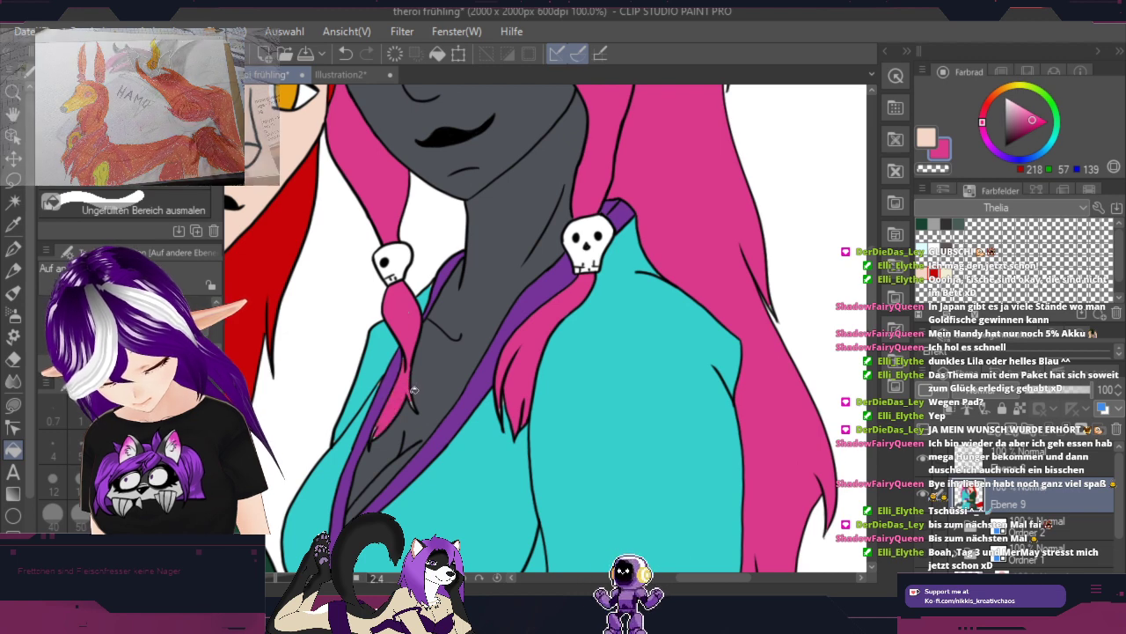
Step: Compare with the hair tips in the Illustration2 reference, set the colour to blue (RGB 57, 149, 218) and return to theroi frühling
{"action": "key", "text": "p"}
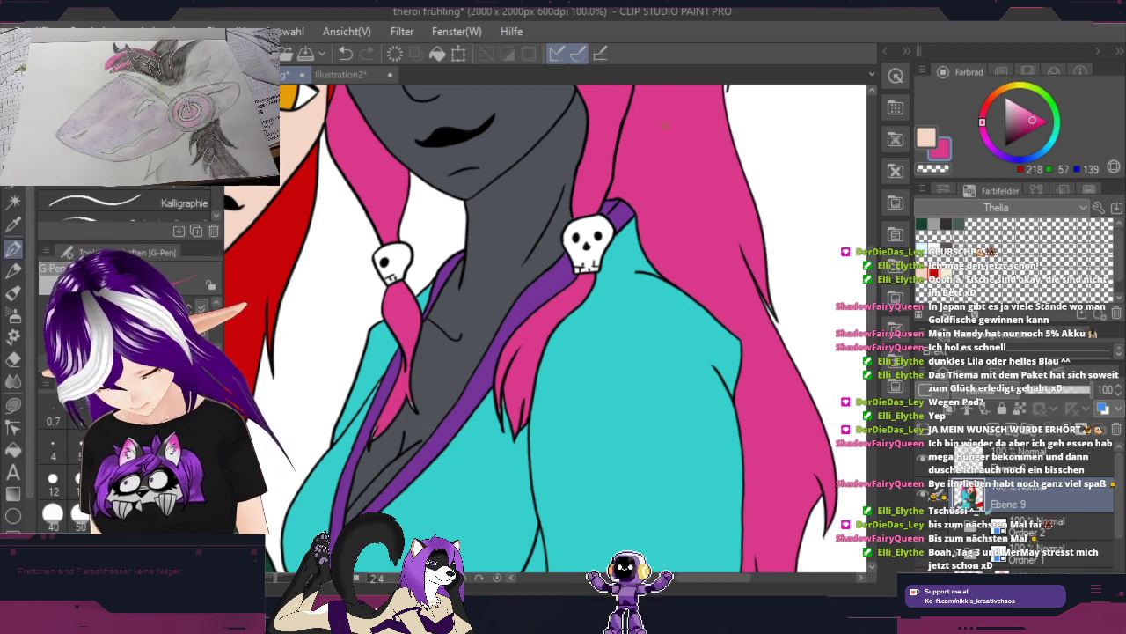
{"action": "left_click", "coordinate": [340, 74]}
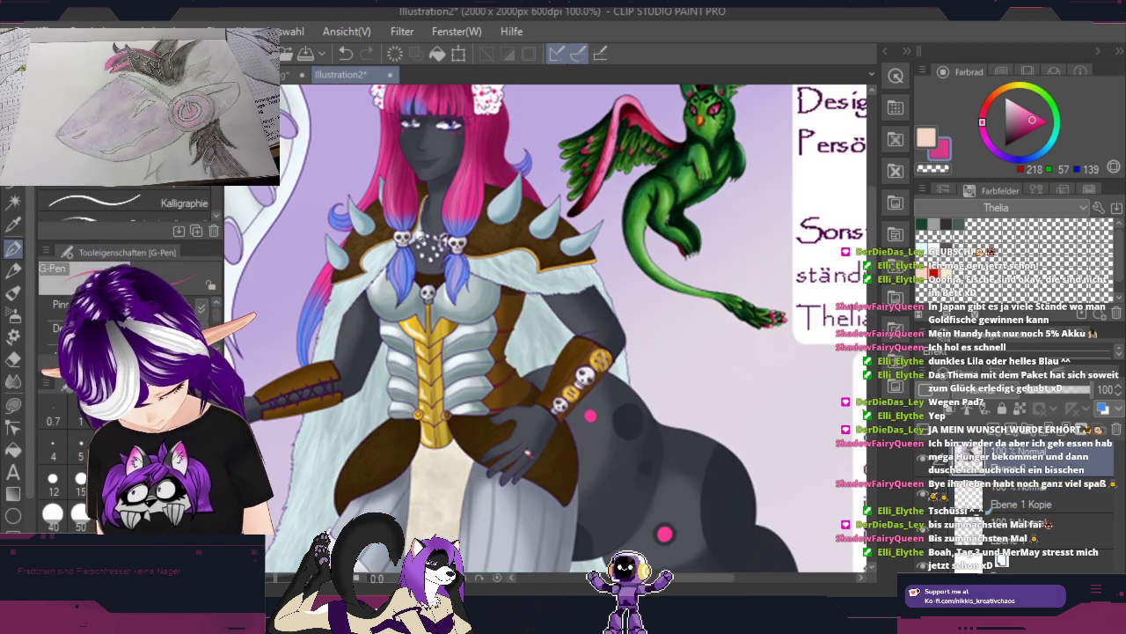
{"action": "left_click", "coordinate": [1042, 155]}
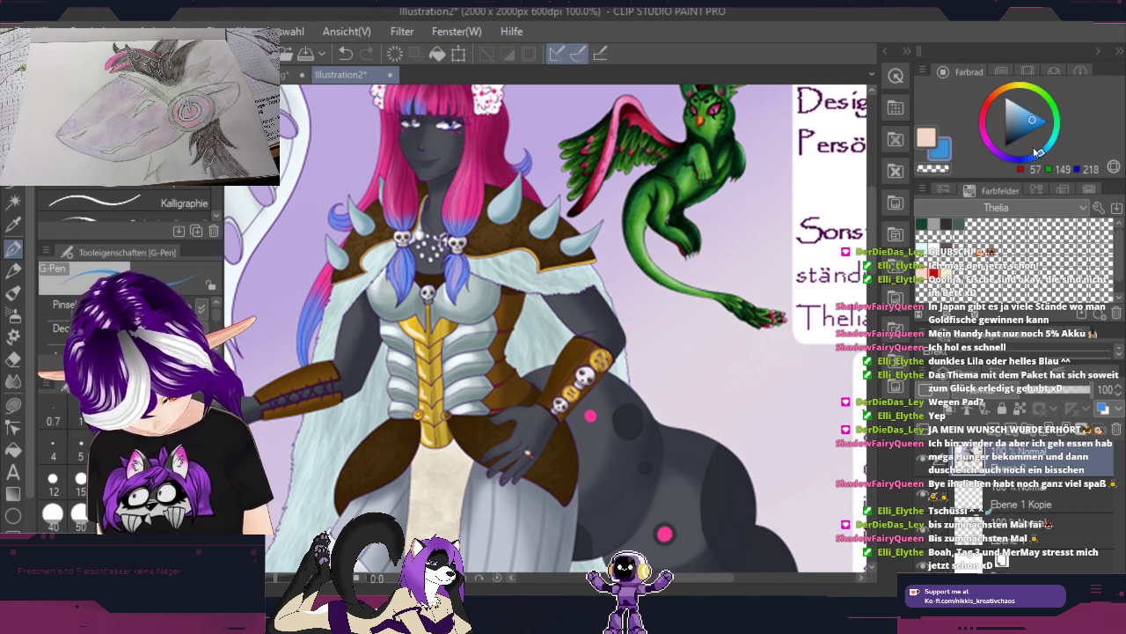
{"action": "left_click", "coordinate": [275, 76]}
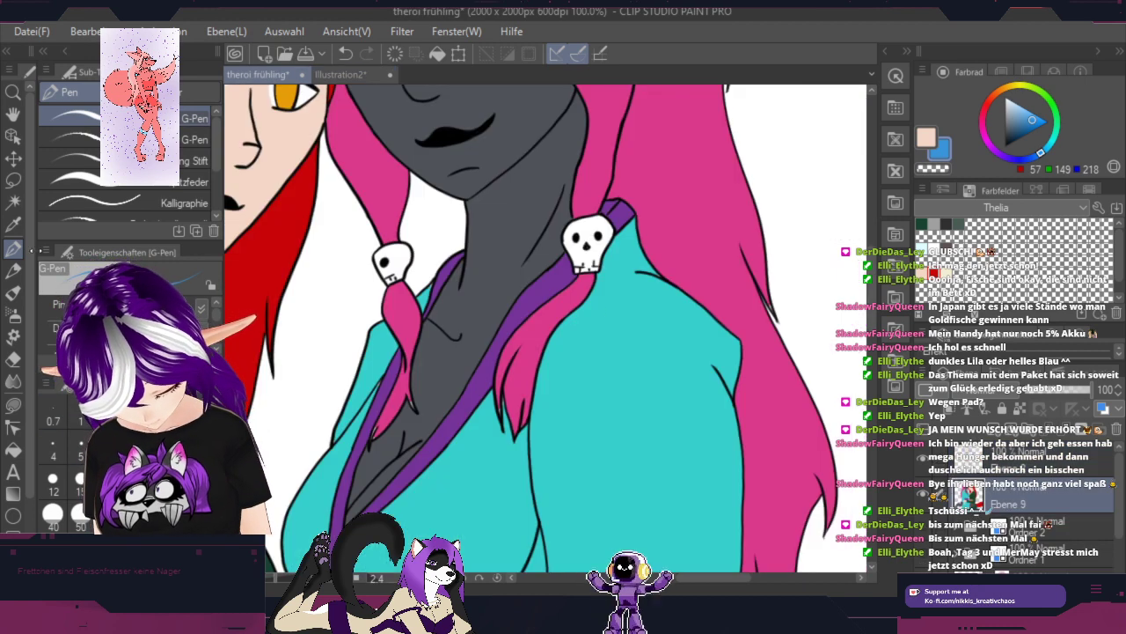
Step: Hide the colour layer Ebene 9 and select the hair strand ends below both skull beads with the all-layers Auto Select tool
{"action": "left_click", "coordinate": [13, 202]}
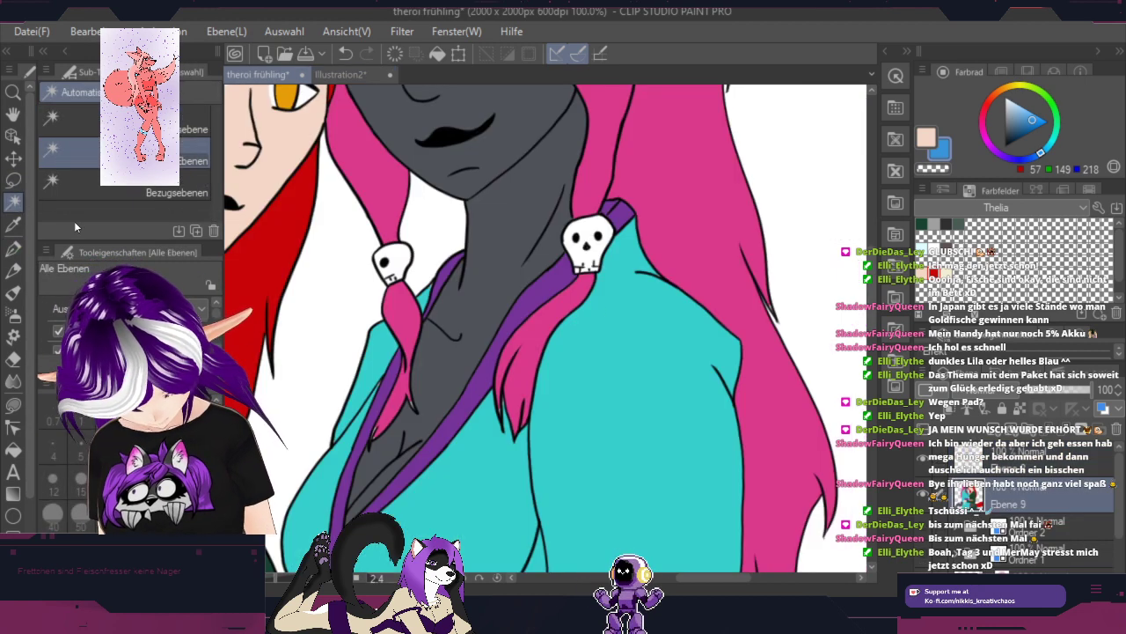
{"action": "left_click", "coordinate": [922, 494]}
{"action": "left_click", "coordinate": [527, 375]}
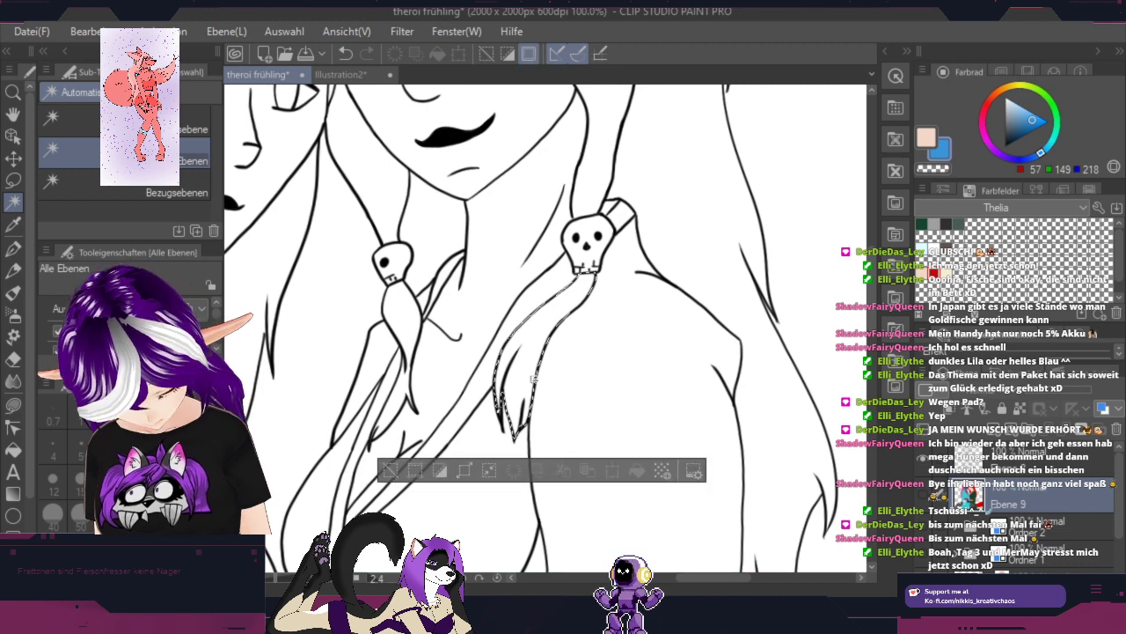
{"action": "left_click", "coordinate": [400, 394], "text": "shift"}
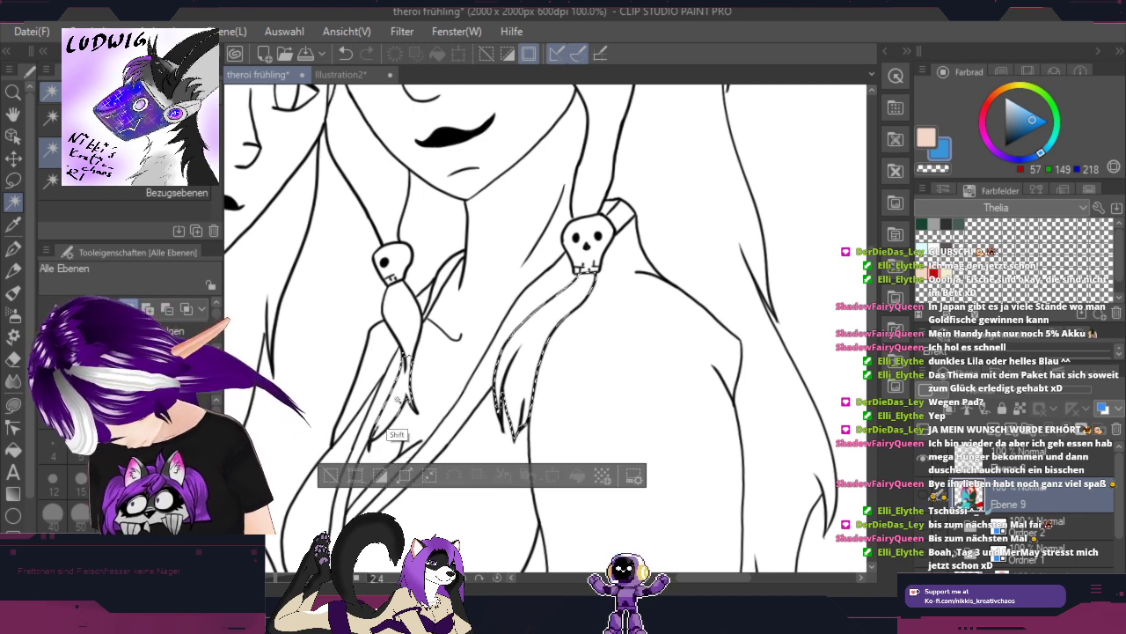
{"action": "left_click", "coordinate": [408, 334], "text": "shift"}
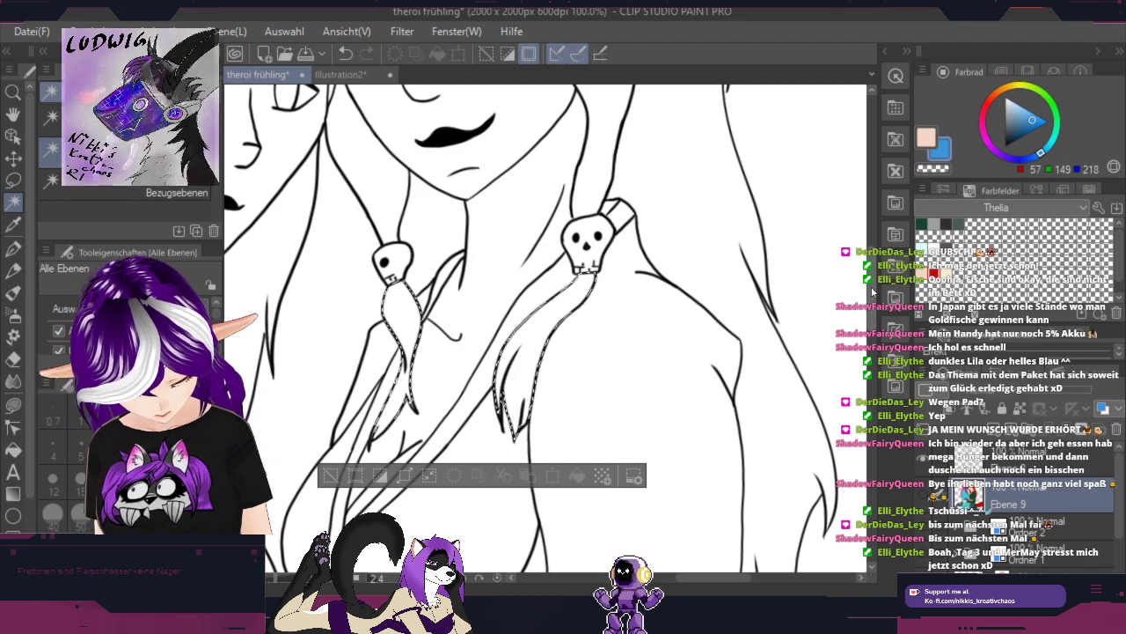
Step: Add the long hair, fringe and ear marking areas to the selection and show the colour layer Ebene 9 again
{"action": "left_click", "coordinate": [841, 371], "text": "shift"}
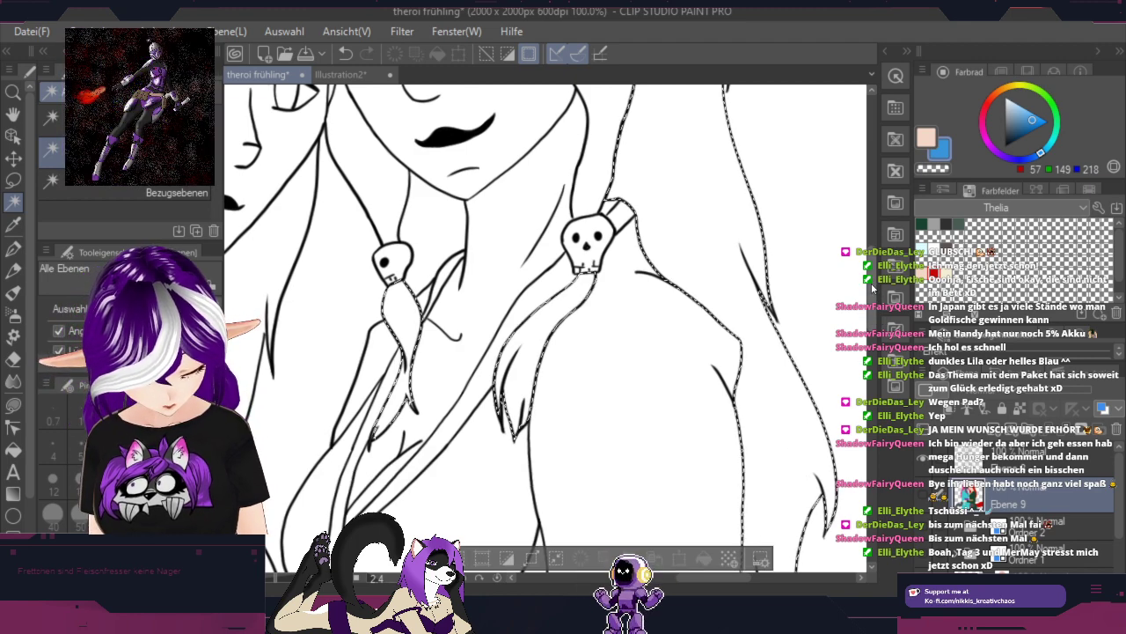
{"action": "left_click_drag", "start_coordinate": [872, 281], "coordinate": [869, 208]}
{"action": "left_click", "coordinate": [394, 313], "text": "shift"}
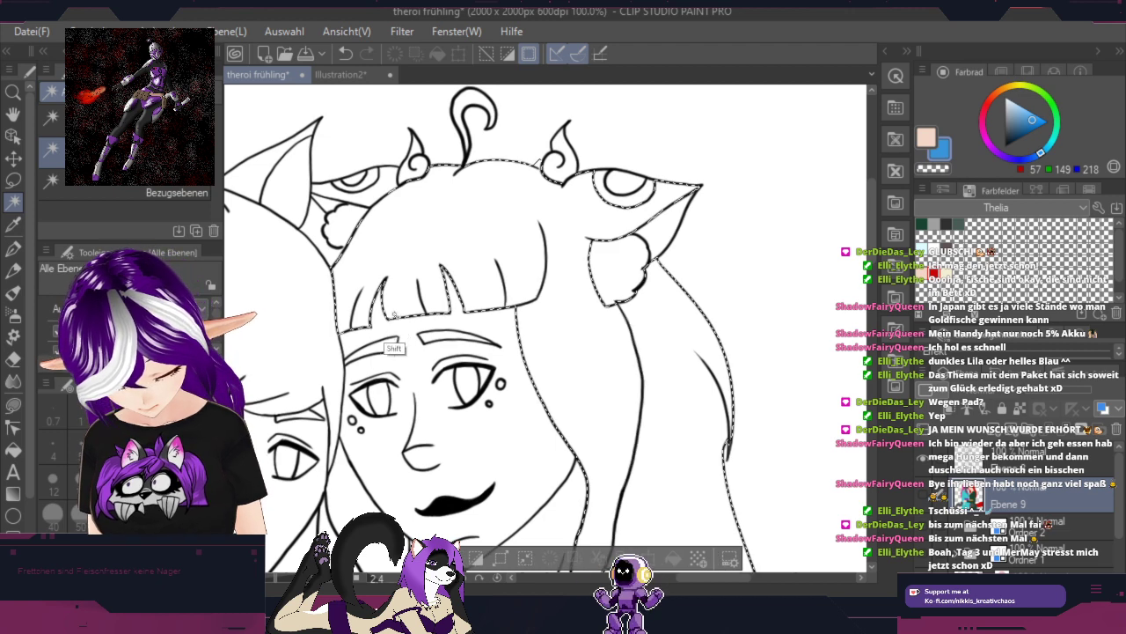
{"action": "left_click", "coordinate": [630, 195], "text": "shift"}
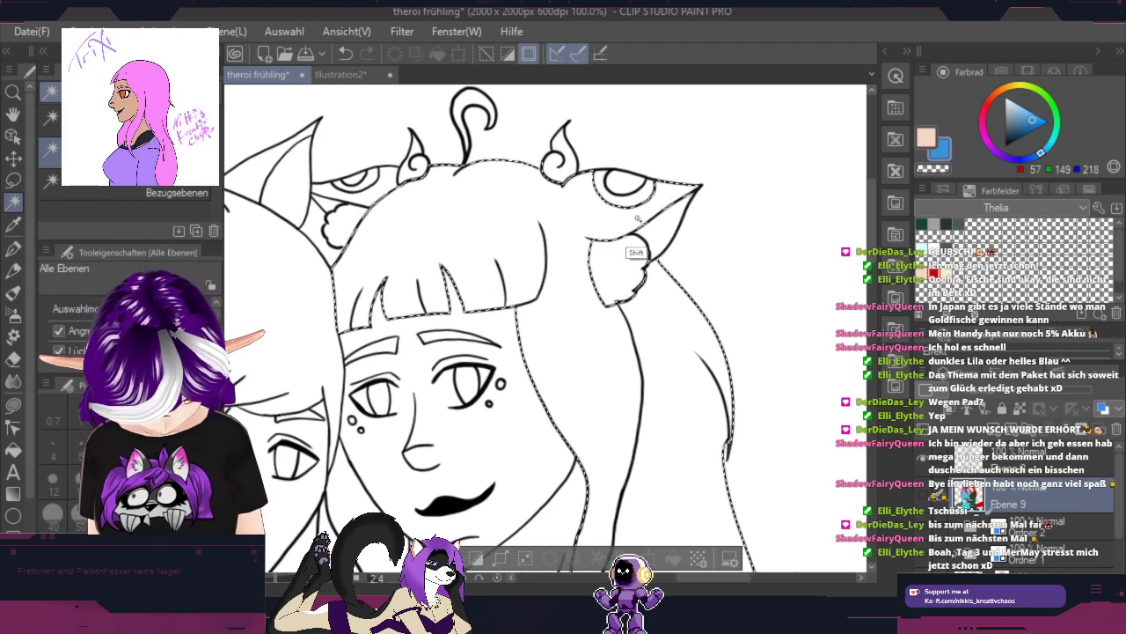
{"action": "left_click_drag", "start_coordinate": [873, 213], "coordinate": [870, 298]}
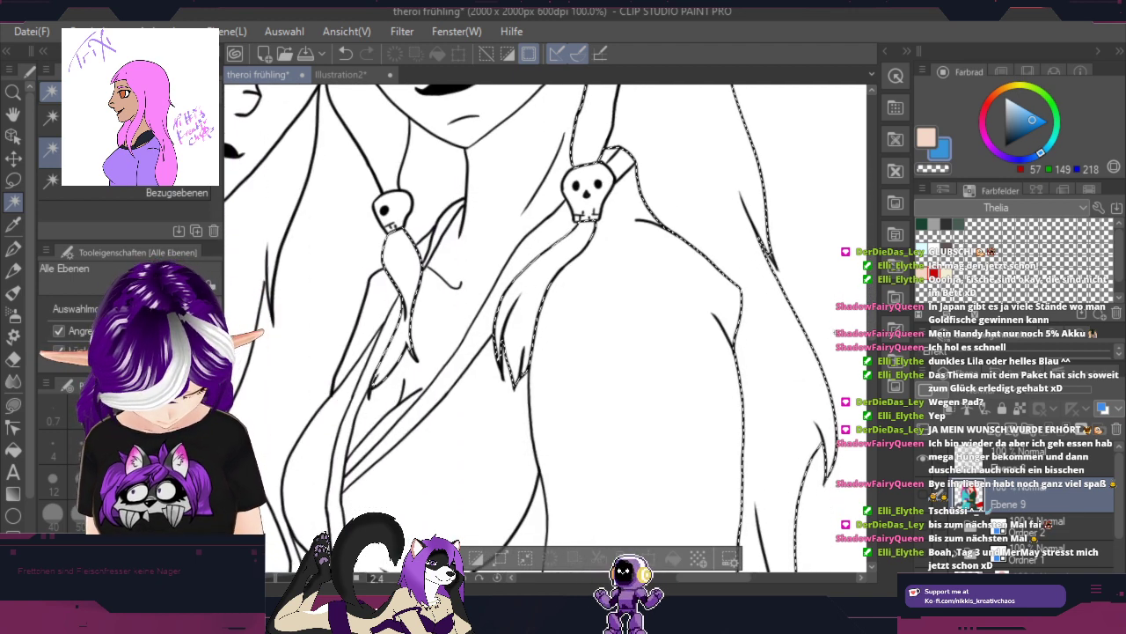
{"action": "left_click", "coordinate": [923, 500]}
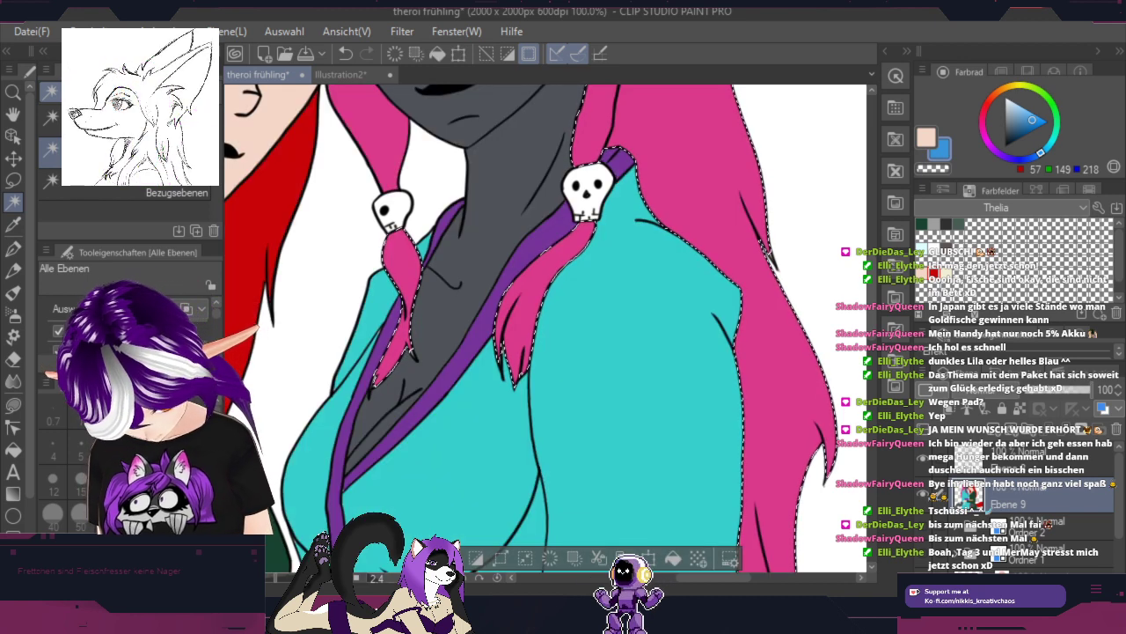
Step: Paint the strand ends below the skull beads and the lower ends of the long hair blue with the G-Pen inside the selection
{"action": "left_click", "coordinate": [14, 250]}
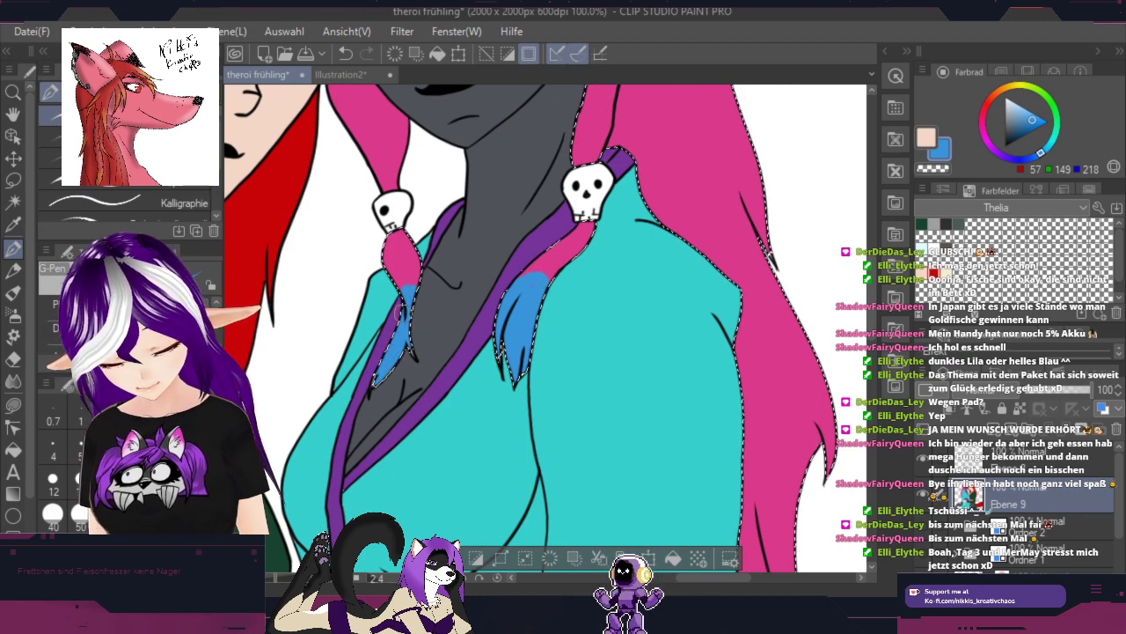
{"action": "scroll", "coordinate": [858, 264], "scroll_direction": "down", "scroll_amount": 5}
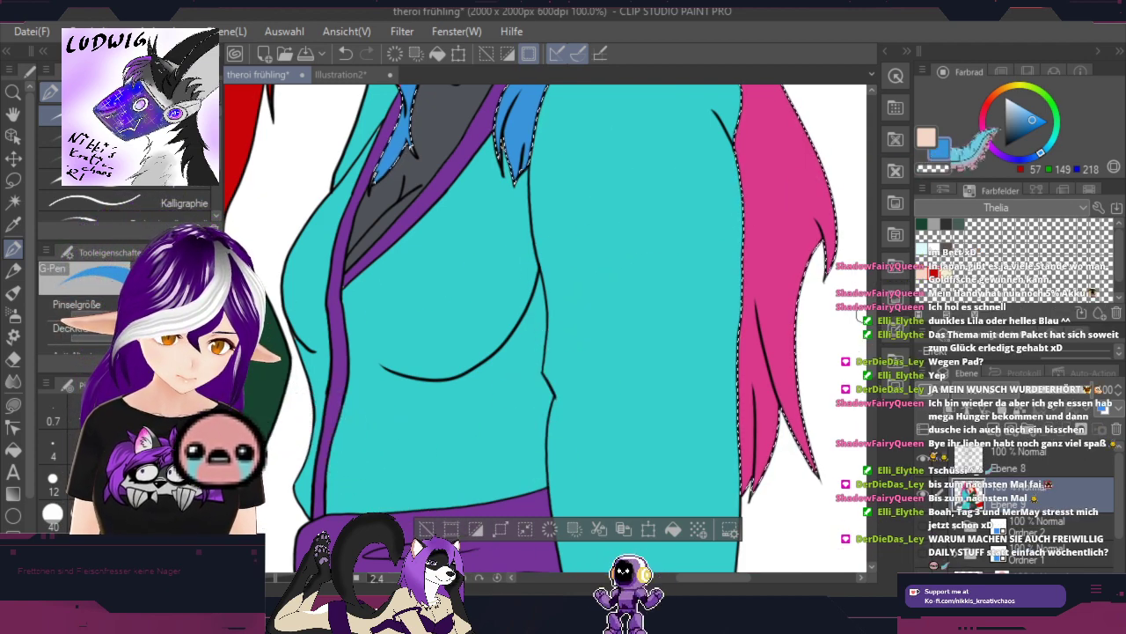
{"action": "mouse_move", "coordinate": [748, 392]}
{"action": "left_mouse_down"}
{"action": "mouse_move", "coordinate": [748, 482]}
{"action": "mouse_move", "coordinate": [763, 387]}
{"action": "mouse_move", "coordinate": [762, 438]}
{"action": "mouse_move", "coordinate": [776, 469]}
{"action": "left_mouse_up"}
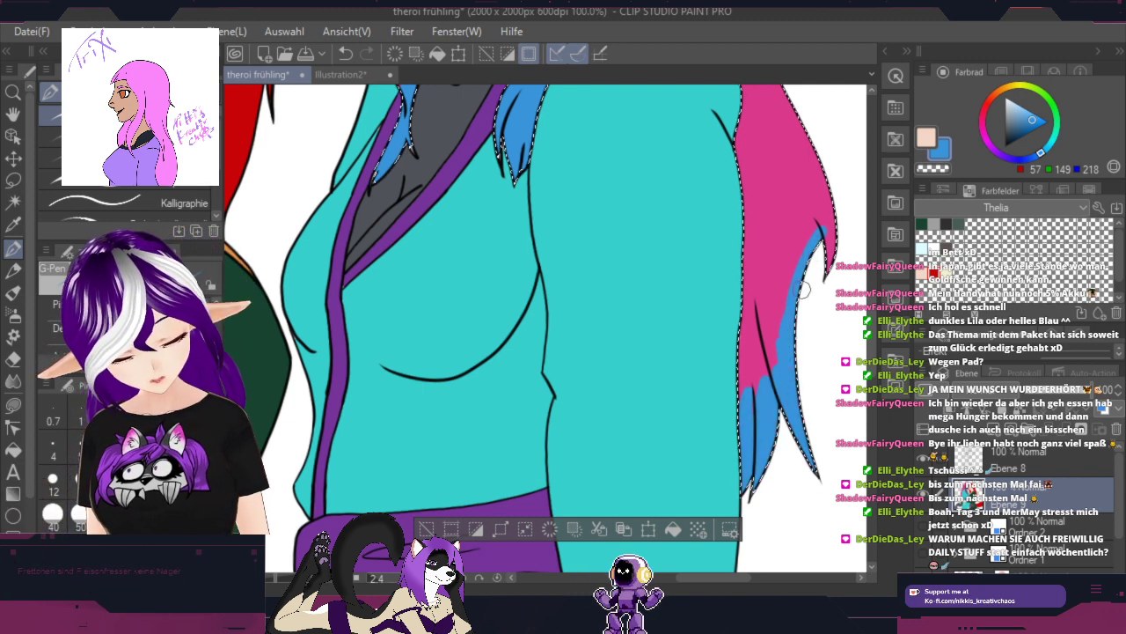
{"action": "mouse_move", "coordinate": [834, 206]}
{"action": "left_mouse_down"}
{"action": "mouse_move", "coordinate": [802, 244]}
{"action": "mouse_move", "coordinate": [774, 352]}
{"action": "mouse_move", "coordinate": [748, 387]}
{"action": "mouse_move", "coordinate": [748, 304]}
{"action": "mouse_move", "coordinate": [764, 253]}
{"action": "mouse_move", "coordinate": [778, 332]}
{"action": "left_mouse_up"}
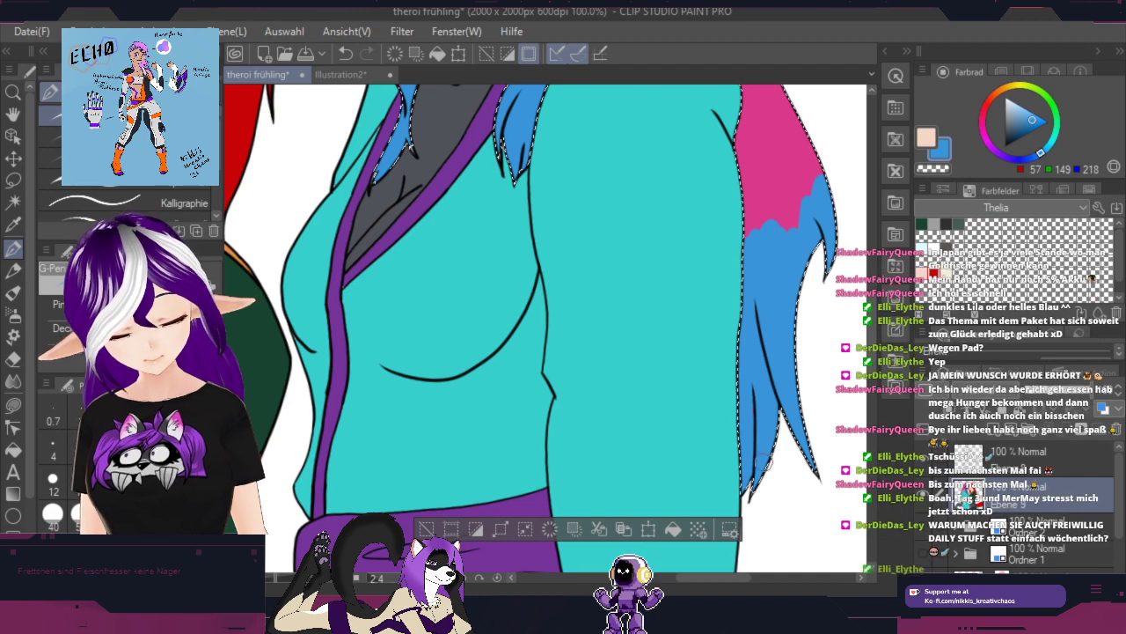
Step: Examine the fringe, ear and hair colours of the character in the Illustration2 reference
{"action": "key", "text": "space"}
{"action": "left_click_drag", "start_coordinate": [758, 190], "coordinate": [782, 528]}
{"action": "left_click_drag", "start_coordinate": [736, 308], "coordinate": [766, 445]}
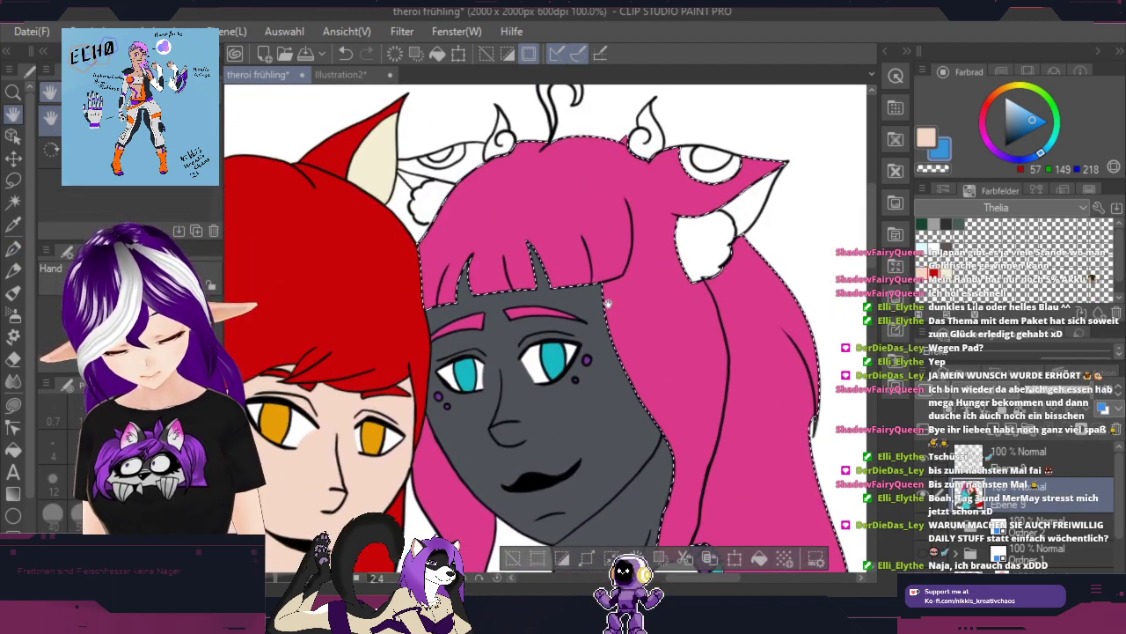
{"action": "left_click", "coordinate": [374, 77]}
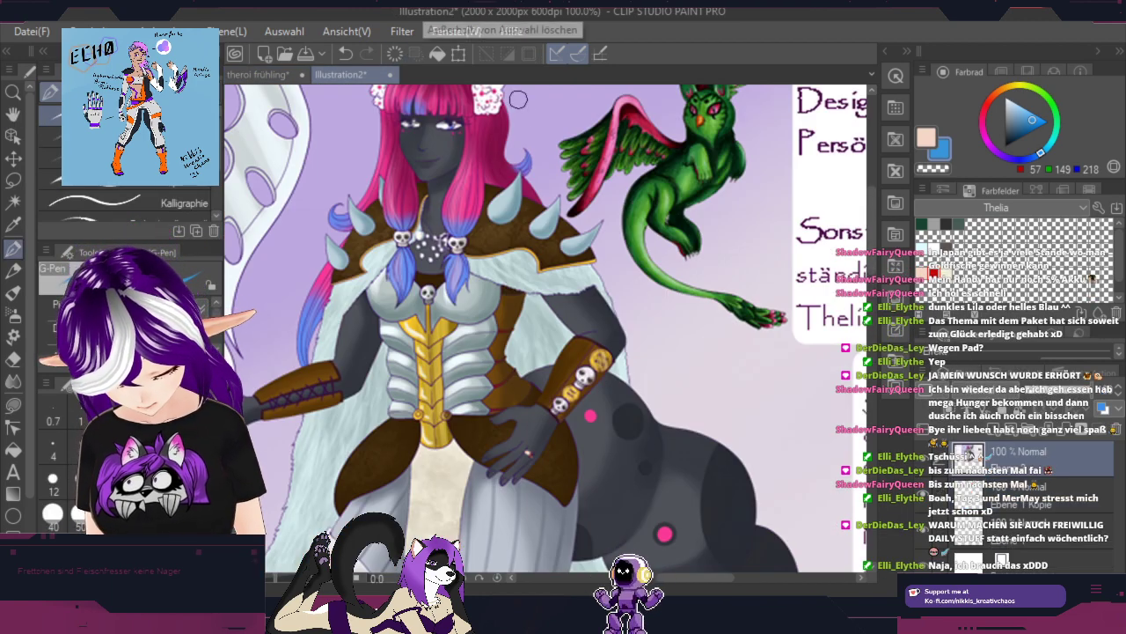
{"action": "key", "text": "space"}
{"action": "left_click_drag", "start_coordinate": [596, 212], "coordinate": [737, 361]}
{"action": "key", "text": "p"}
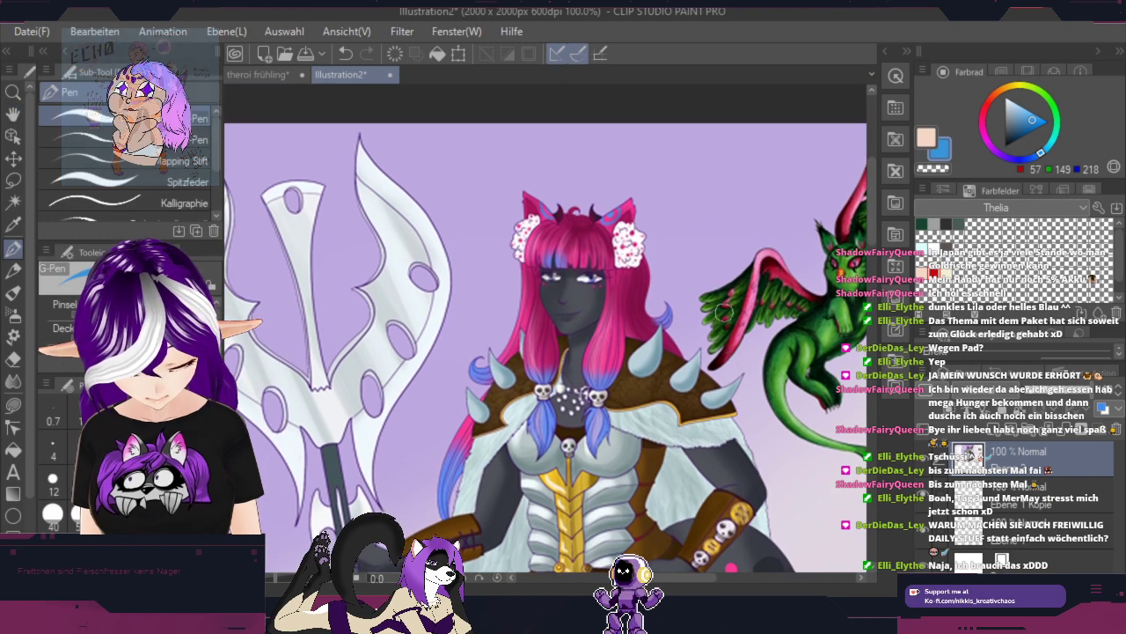
Step: Switch back to theroi frühling, paint a blue streak on the fringe beside its first gap, and clear the selection
{"action": "left_click", "coordinate": [274, 76]}
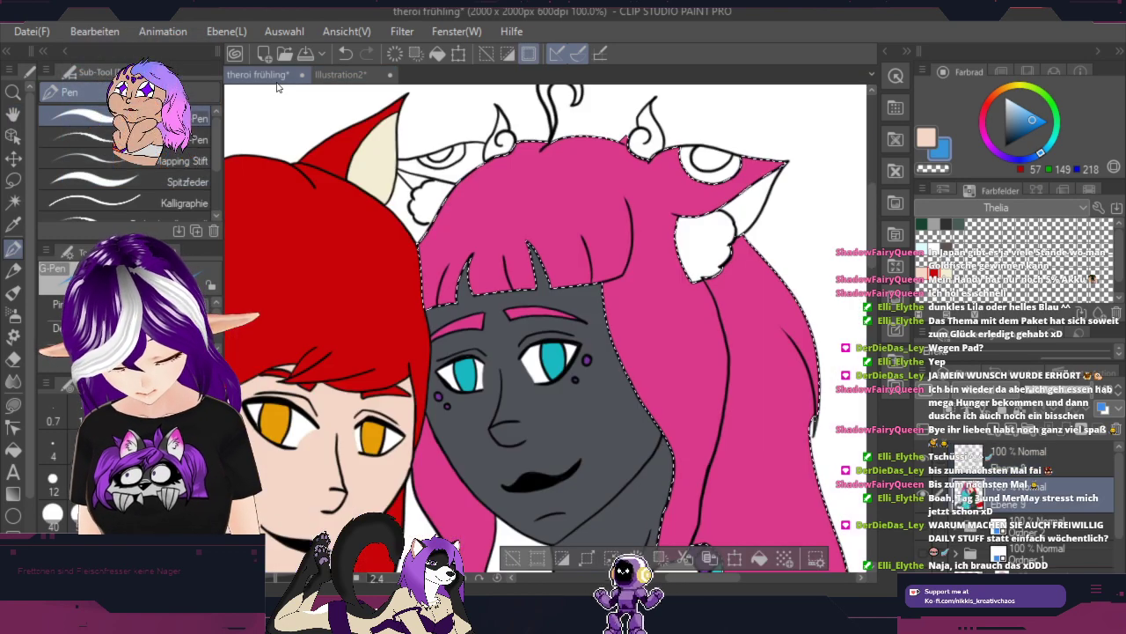
{"action": "left_click_drag", "start_coordinate": [468, 256], "coordinate": [485, 305]}
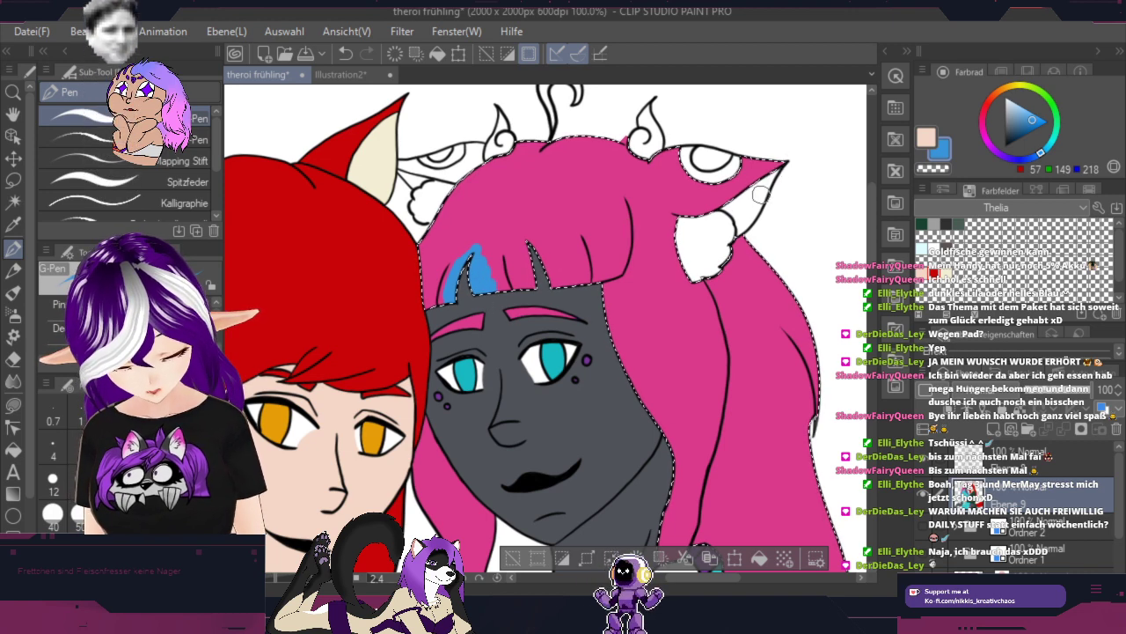
{"action": "left_click", "coordinate": [570, 180], "text": "alt"}
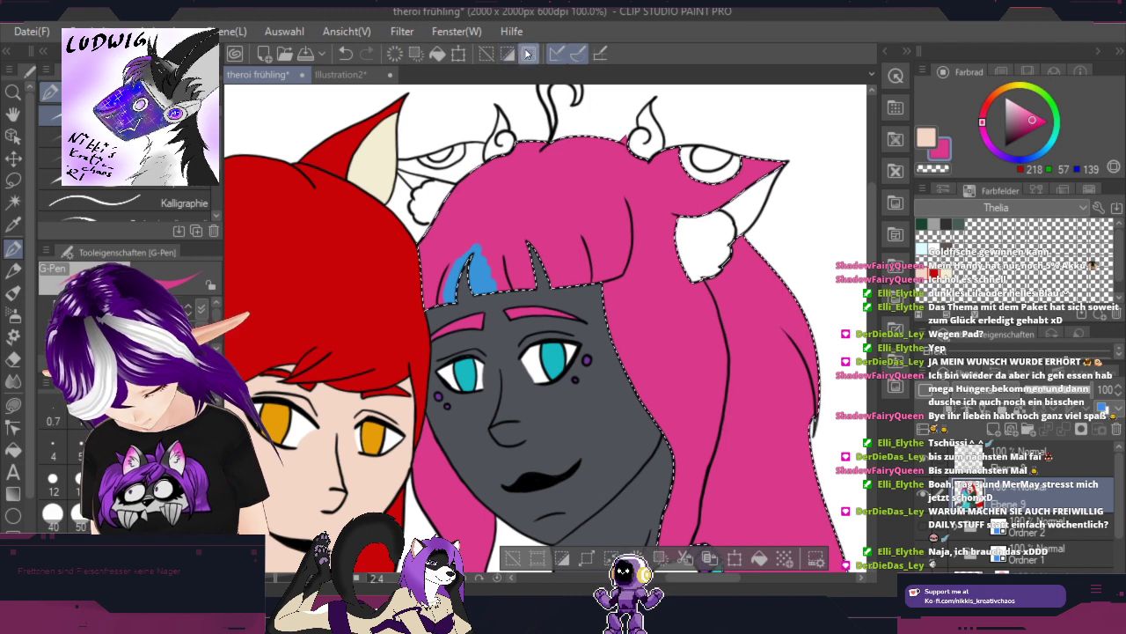
{"action": "left_click", "coordinate": [486, 53]}
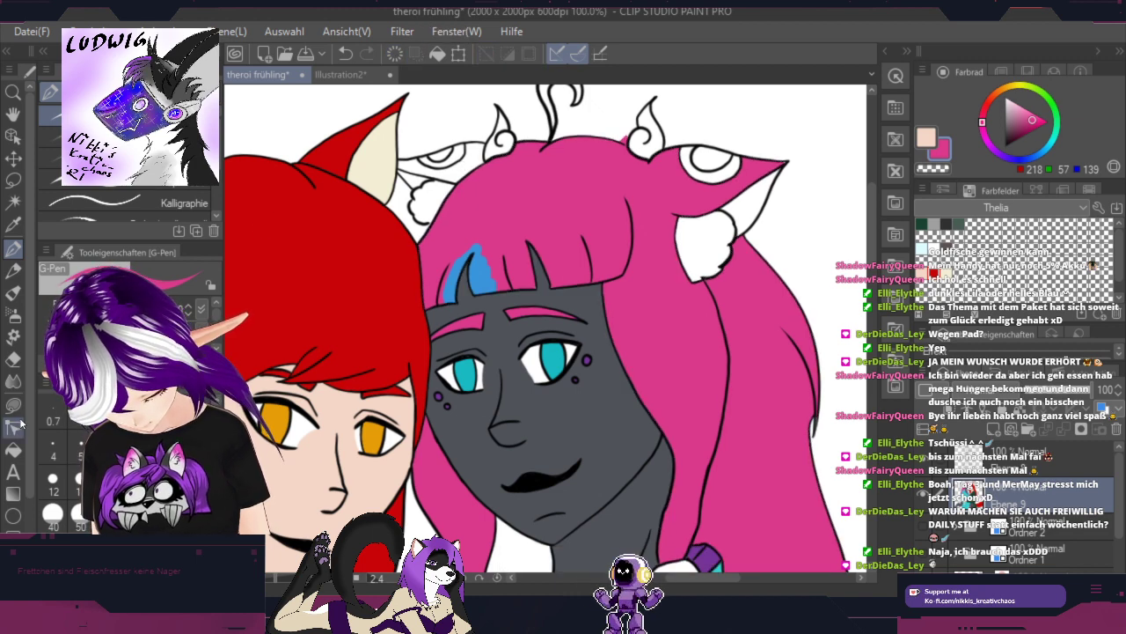
Step: Fill the grey-skinned character's left ear and the curl above the head with the hair pink, touching up beside the right horn
{"action": "left_click", "coordinate": [13, 449]}
{"action": "left_click", "coordinate": [454, 170]}
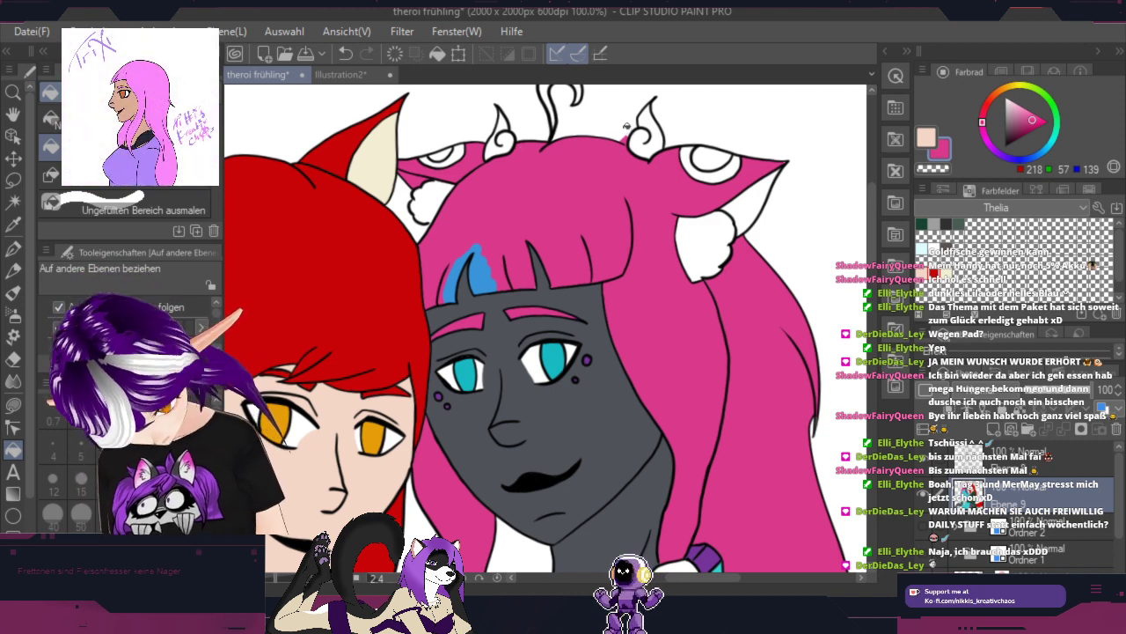
{"action": "key", "text": "p"}
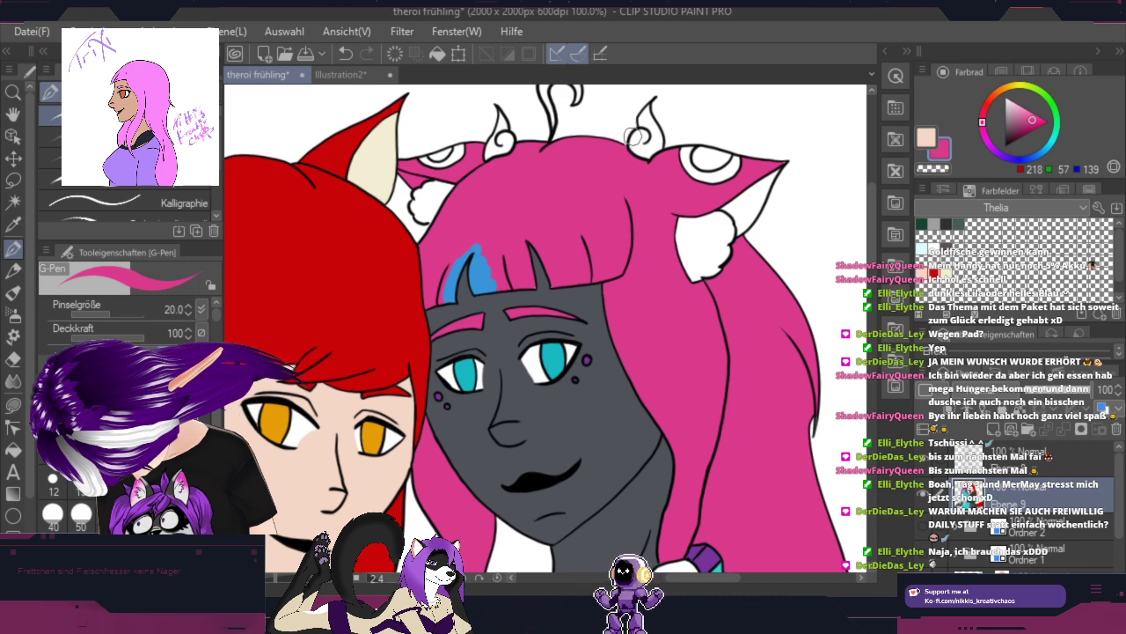
{"action": "key", "text": "g"}
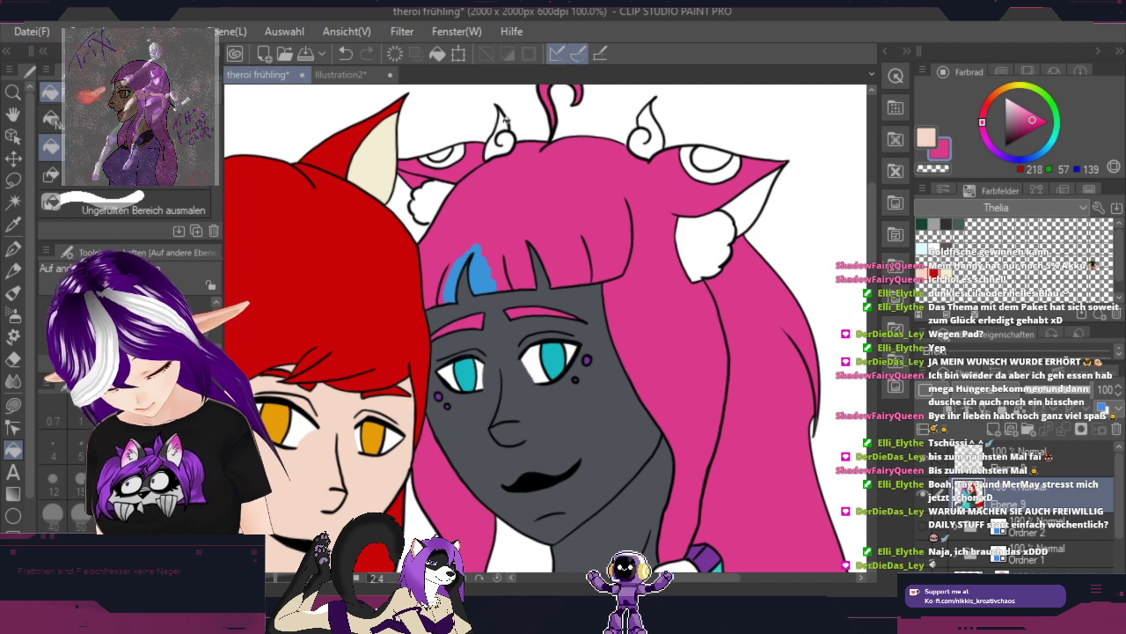
{"action": "left_click", "coordinate": [17, 251]}
Step: Fill the inner shapes of both ear markings pink and touch up the left one's corner with a size 5 G-Pen
{"action": "scroll", "coordinate": [624, 144], "scroll_direction": "up", "scroll_amount": 3}
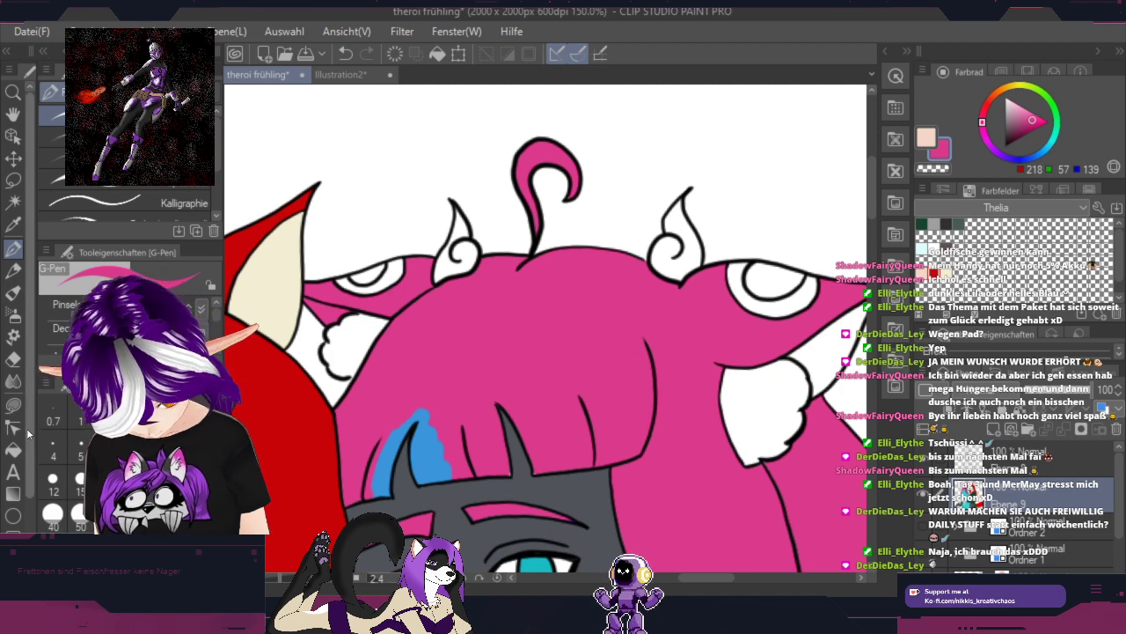
{"action": "key", "text": "g"}
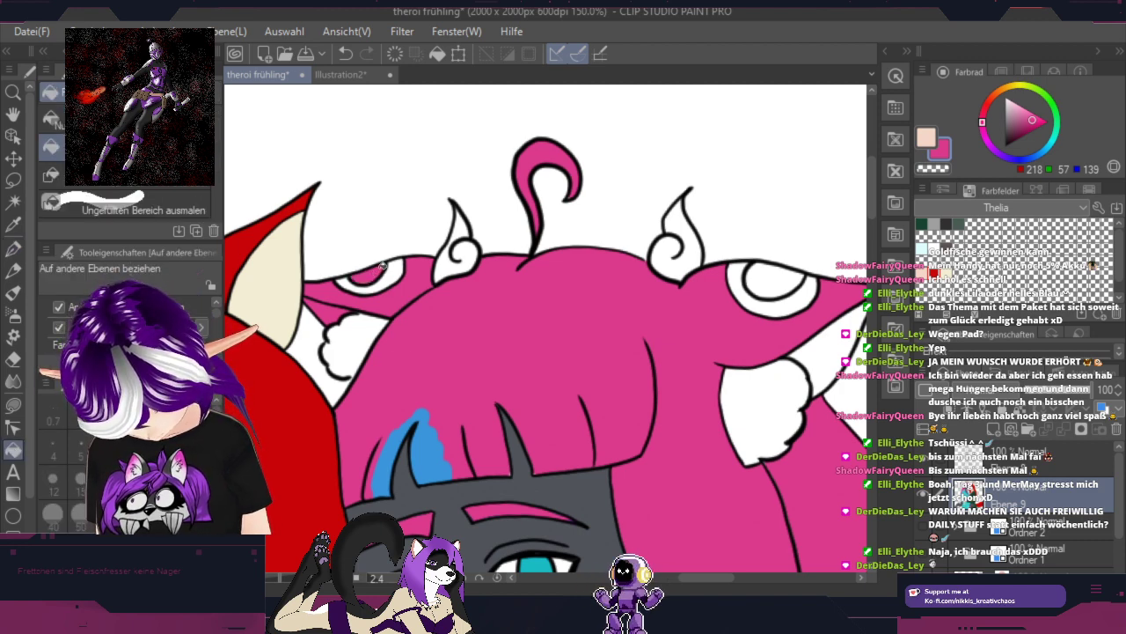
{"action": "left_click", "coordinate": [794, 270]}
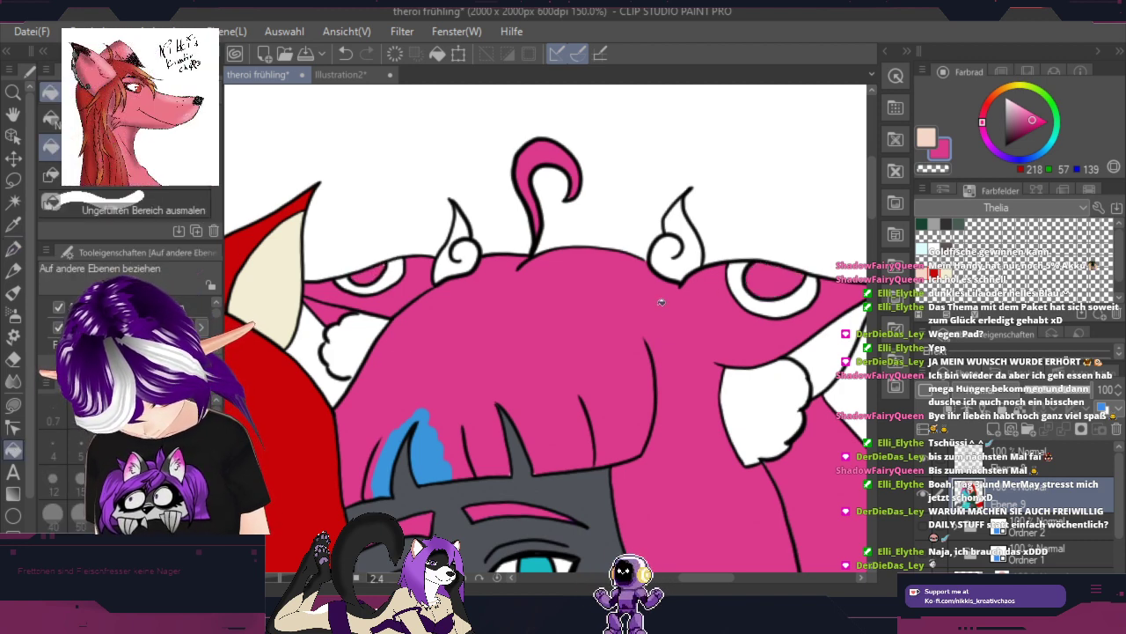
{"action": "key", "text": "p"}
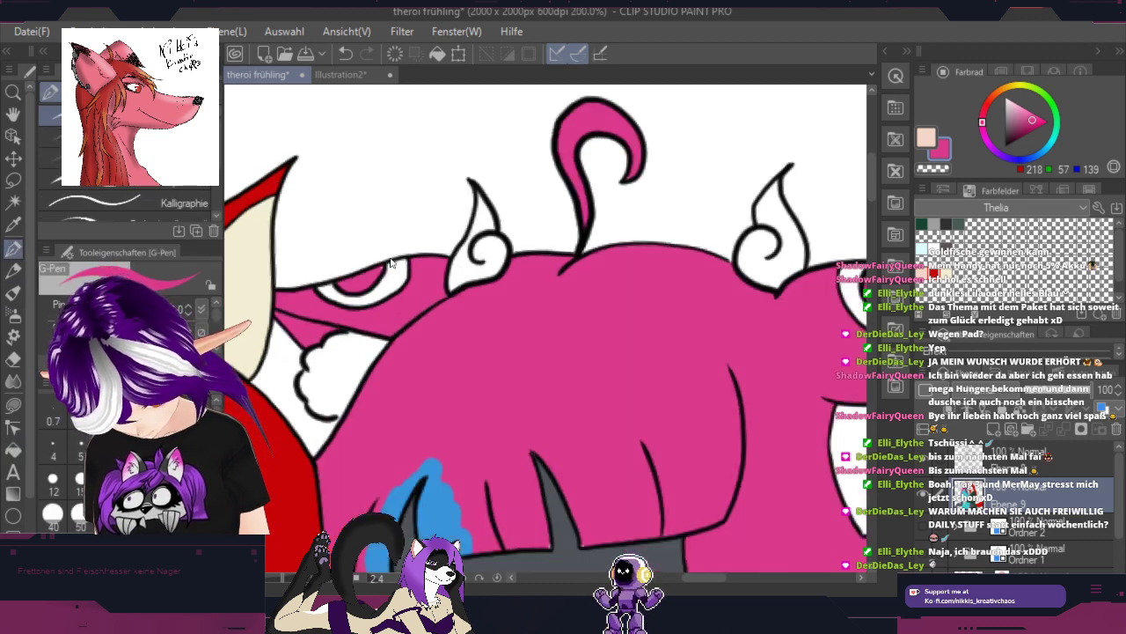
{"action": "scroll", "coordinate": [397, 236], "scroll_direction": "up", "scroll_amount": 5}
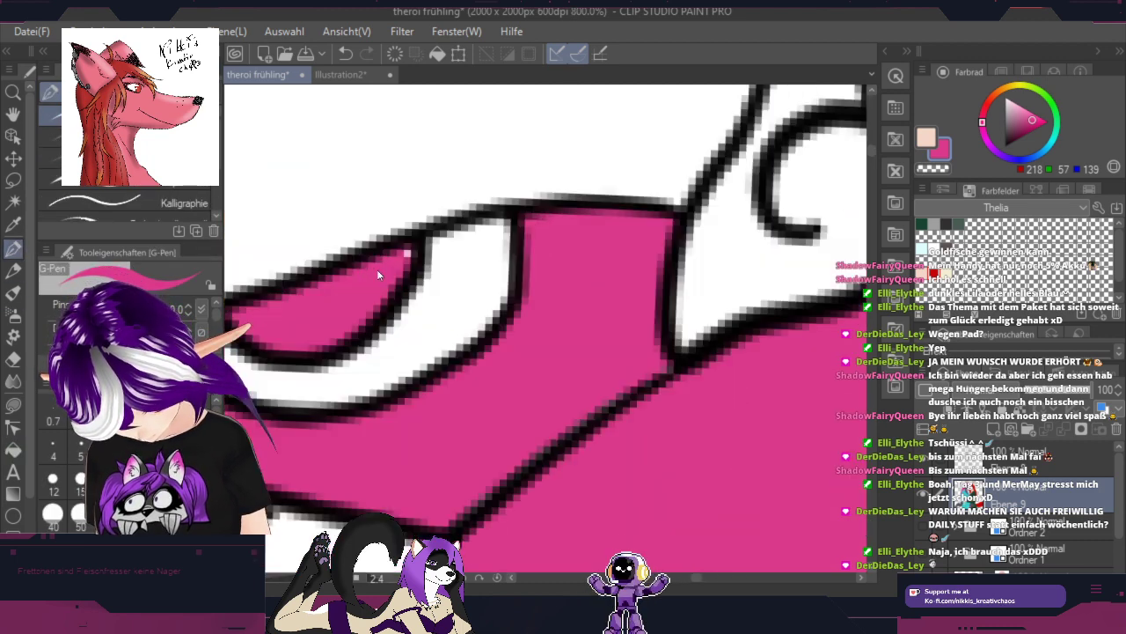
{"action": "left_click", "coordinate": [347, 55]}
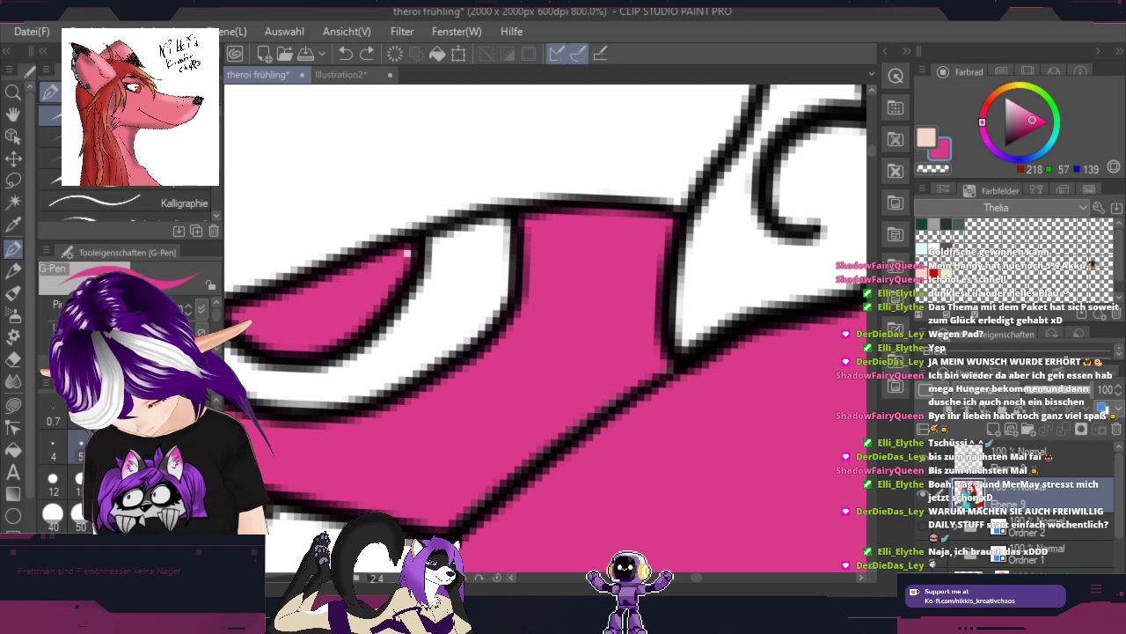
{"action": "left_click_drag", "start_coordinate": [408, 252], "coordinate": [408, 269]}
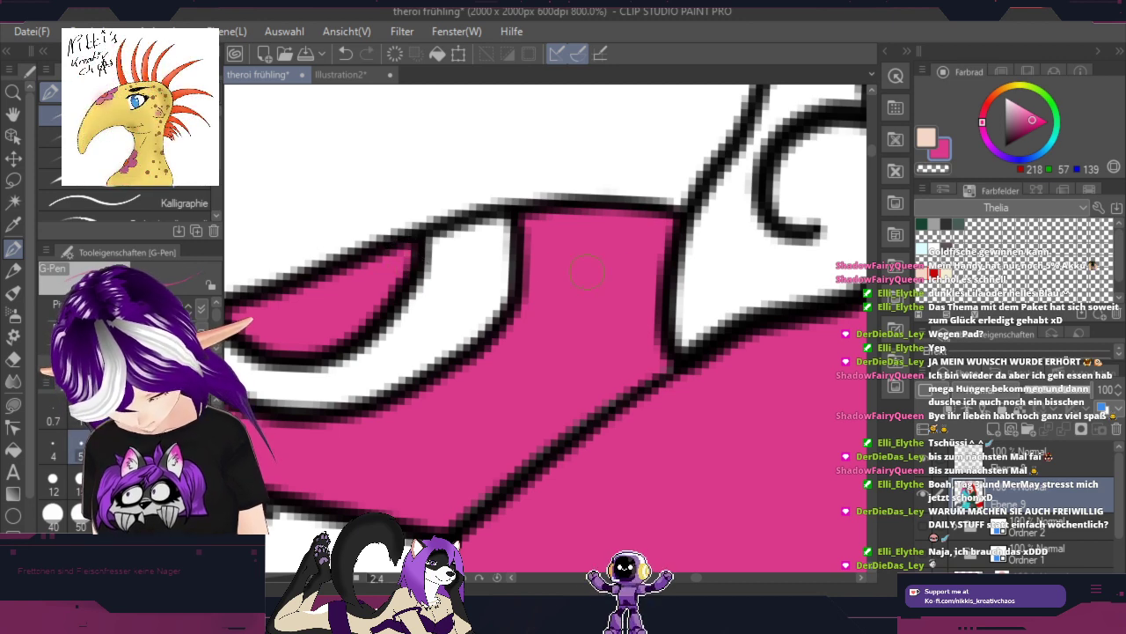
Step: Check the ear colours in Illustration2, then fill the right inner ear beside the fluff pink and paint over its unfilled tip
{"action": "key", "text": "space"}
{"action": "left_click_drag", "start_coordinate": [837, 354], "coordinate": [212, 359]}
{"action": "left_click_drag", "start_coordinate": [734, 438], "coordinate": [95, 382]}
{"action": "left_click_drag", "start_coordinate": [611, 458], "coordinate": [242, 392]}
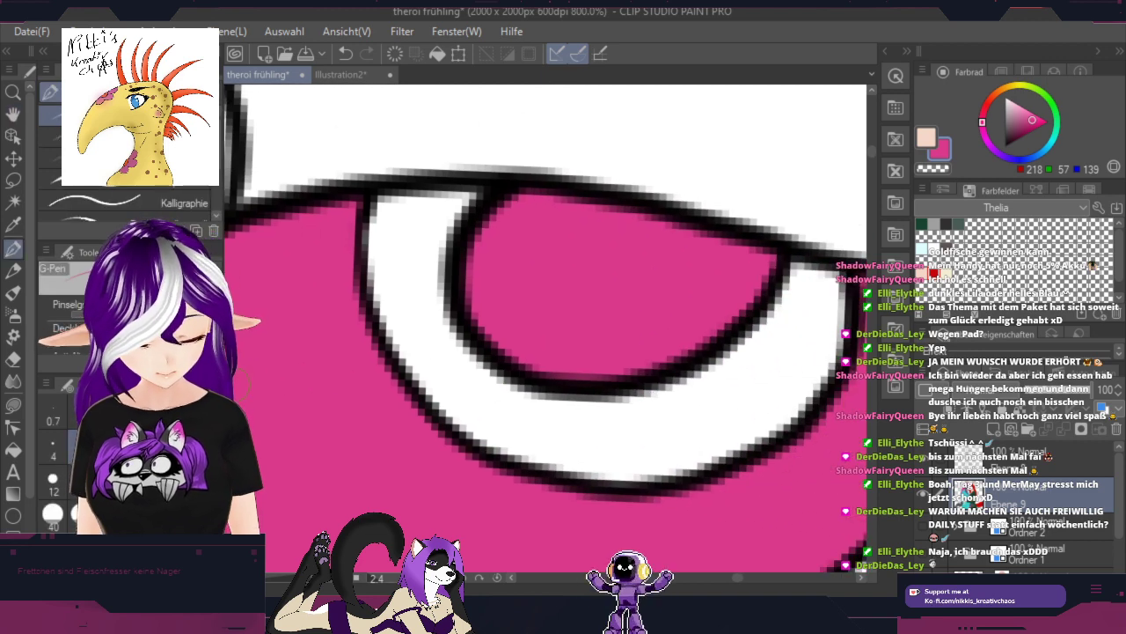
{"action": "scroll", "coordinate": [242, 391], "scroll_direction": "down", "scroll_amount": 2}
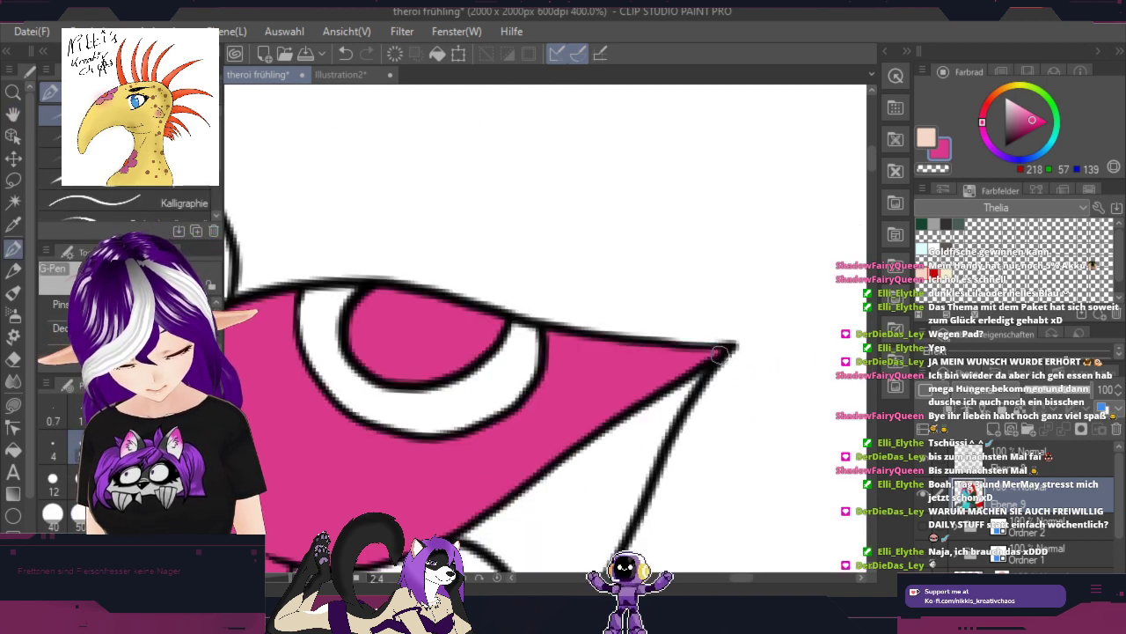
{"action": "left_click_drag", "start_coordinate": [696, 414], "coordinate": [852, 240]}
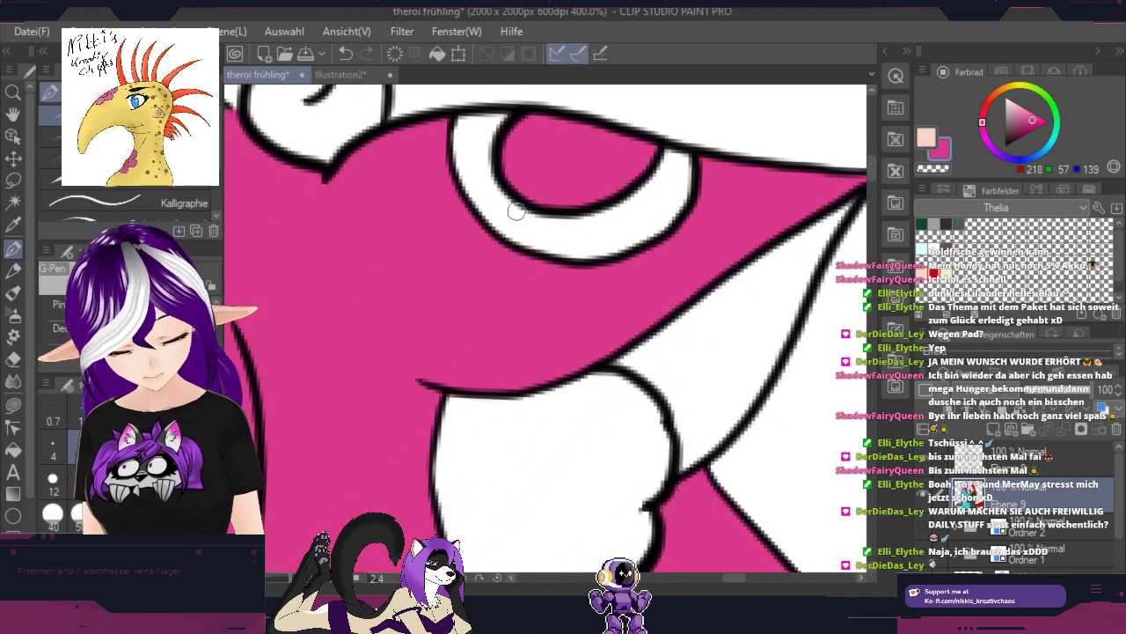
{"action": "left_click", "coordinate": [364, 74]}
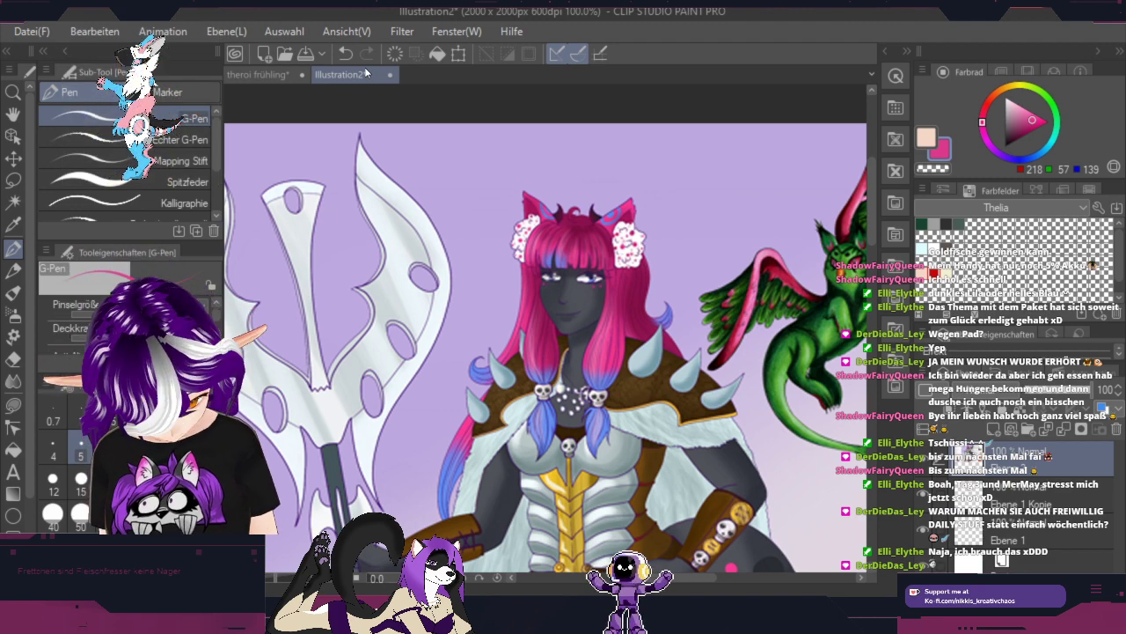
{"action": "left_click", "coordinate": [257, 74]}
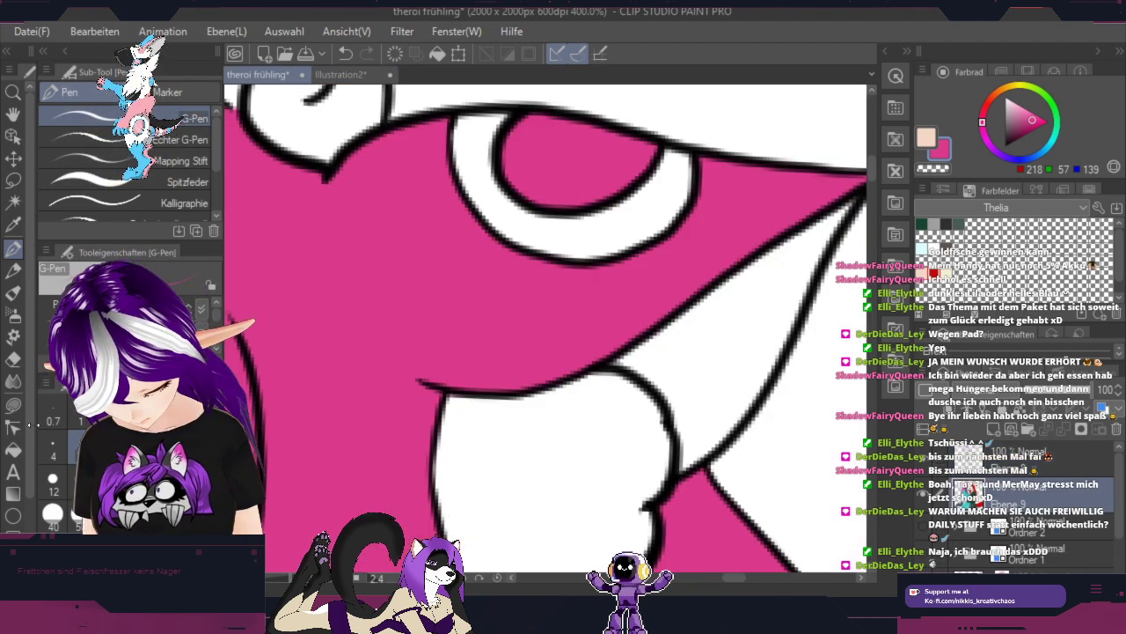
{"action": "left_click", "coordinate": [14, 449]}
{"action": "left_click", "coordinate": [735, 364]}
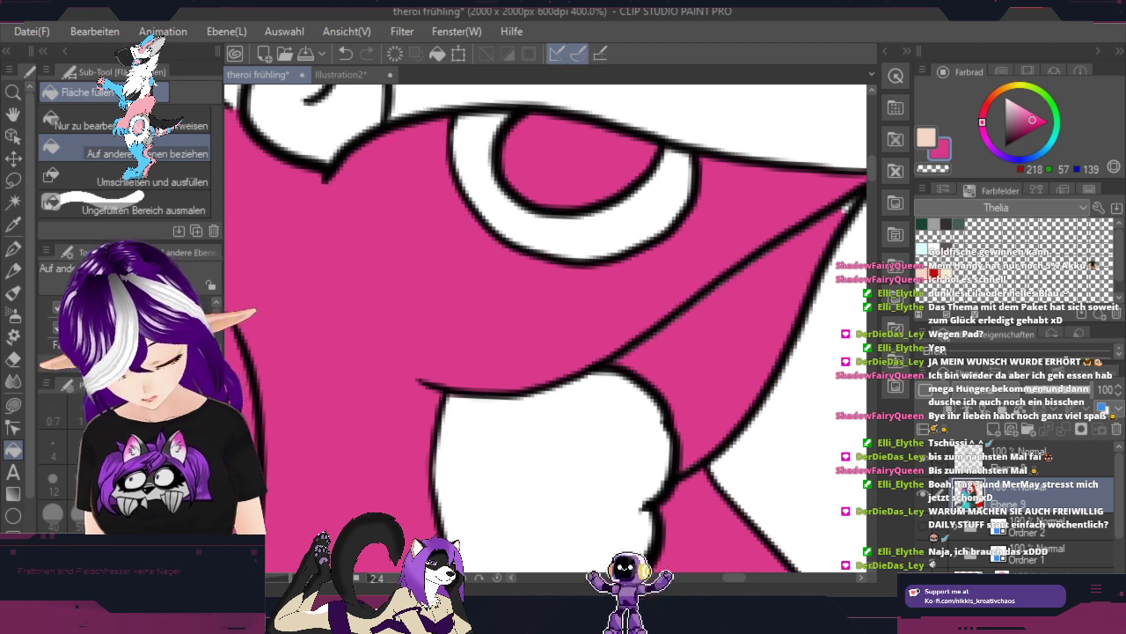
{"action": "left_click", "coordinate": [13, 249]}
{"action": "mouse_move", "coordinate": [837, 224]}
{"action": "left_mouse_down"}
{"action": "mouse_move", "coordinate": [853, 196]}
{"action": "mouse_move", "coordinate": [838, 230]}
{"action": "left_mouse_up"}
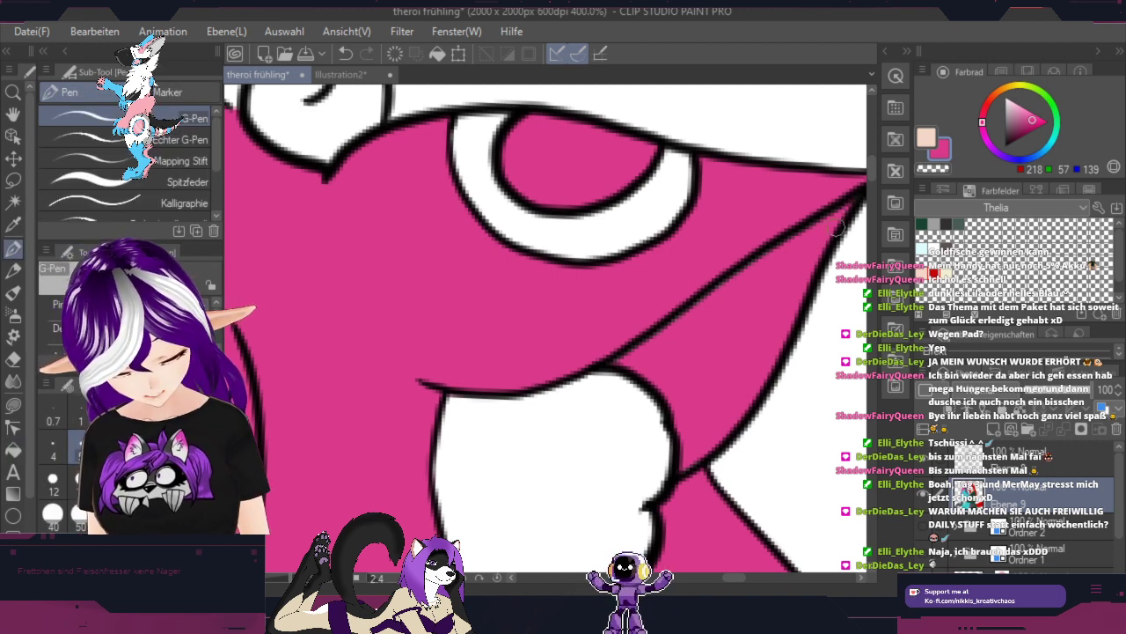
Step: Dab small pink dots across the white fluff in the grey-skinned character's left ear with the G-Pen
{"action": "key", "text": "space"}
{"action": "left_click_drag", "start_coordinate": [422, 396], "coordinate": [746, 364]}
{"action": "mouse_move", "coordinate": [448, 368]}
{"action": "left_mouse_down"}
{"action": "mouse_move", "coordinate": [410, 415]}
{"action": "mouse_move", "coordinate": [591, 378]}
{"action": "mouse_move", "coordinate": [778, 309]}
{"action": "mouse_move", "coordinate": [641, 297]}
{"action": "mouse_move", "coordinate": [586, 378]}
{"action": "mouse_move", "coordinate": [627, 365]}
{"action": "left_mouse_up"}
{"action": "key", "text": "p"}
{"action": "left_click", "coordinate": [423, 401]}
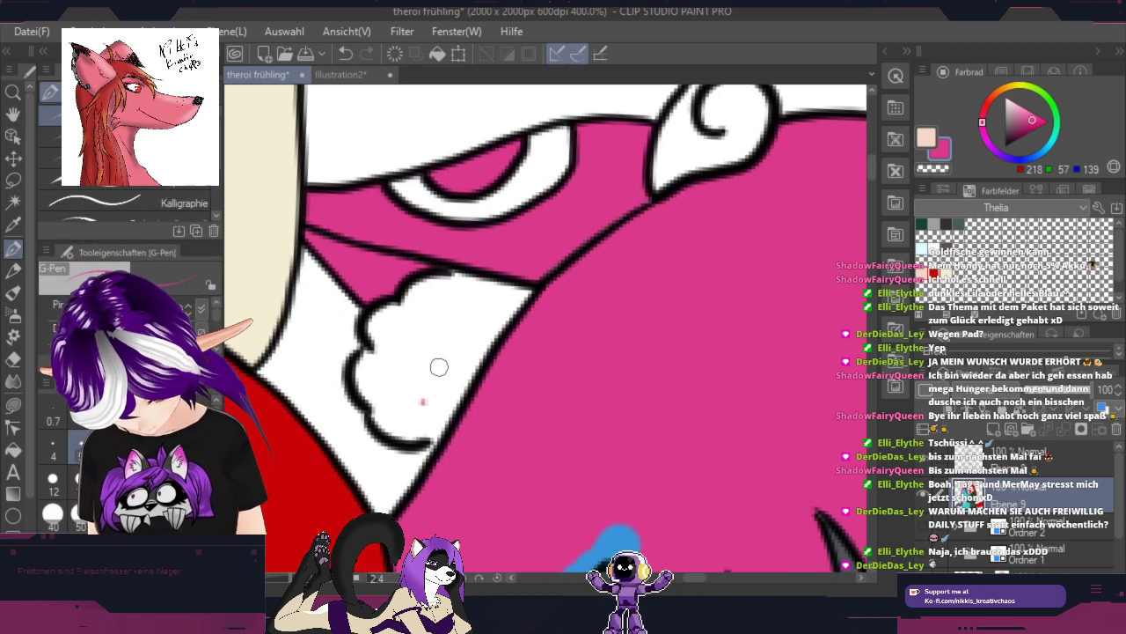
{"action": "left_click", "coordinate": [407, 363]}
{"action": "left_click", "coordinate": [445, 314]}
{"action": "left_click", "coordinate": [462, 327]}
{"action": "left_click", "coordinate": [481, 301]}
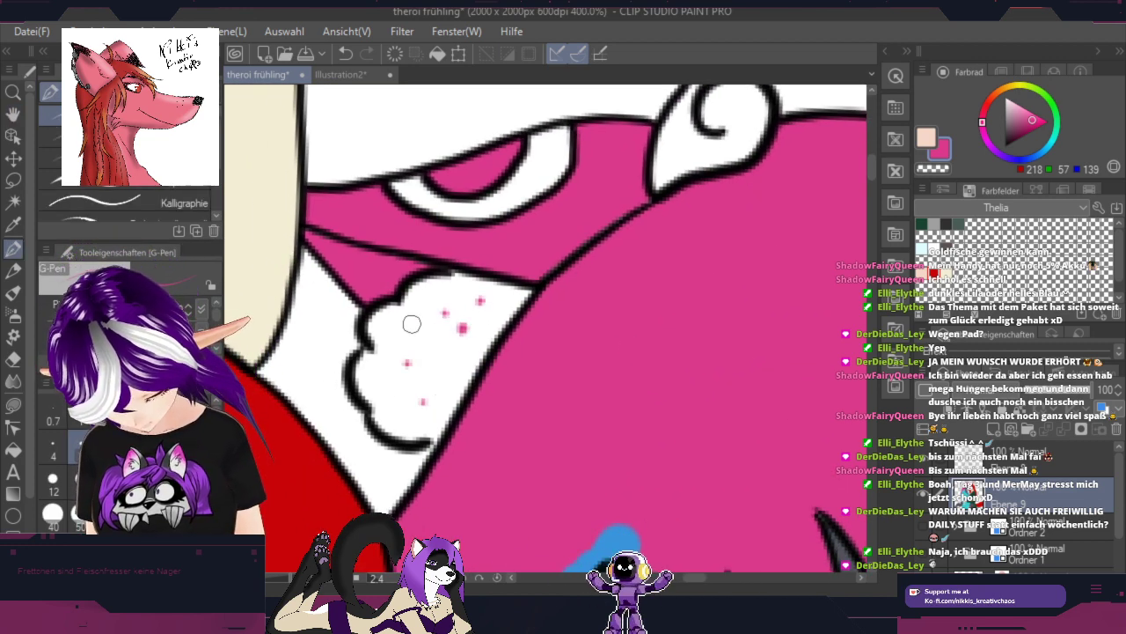
{"action": "left_click", "coordinate": [410, 334]}
{"action": "left_click", "coordinate": [451, 374]}
Step: Dab small pink dots across the white fluff in the grey-skinned character's right ear with the G-Pen
{"action": "key", "text": "space"}
{"action": "left_click_drag", "start_coordinate": [734, 396], "coordinate": [893, 419]}
{"action": "key", "text": "p"}
{"action": "left_click", "coordinate": [561, 299]}
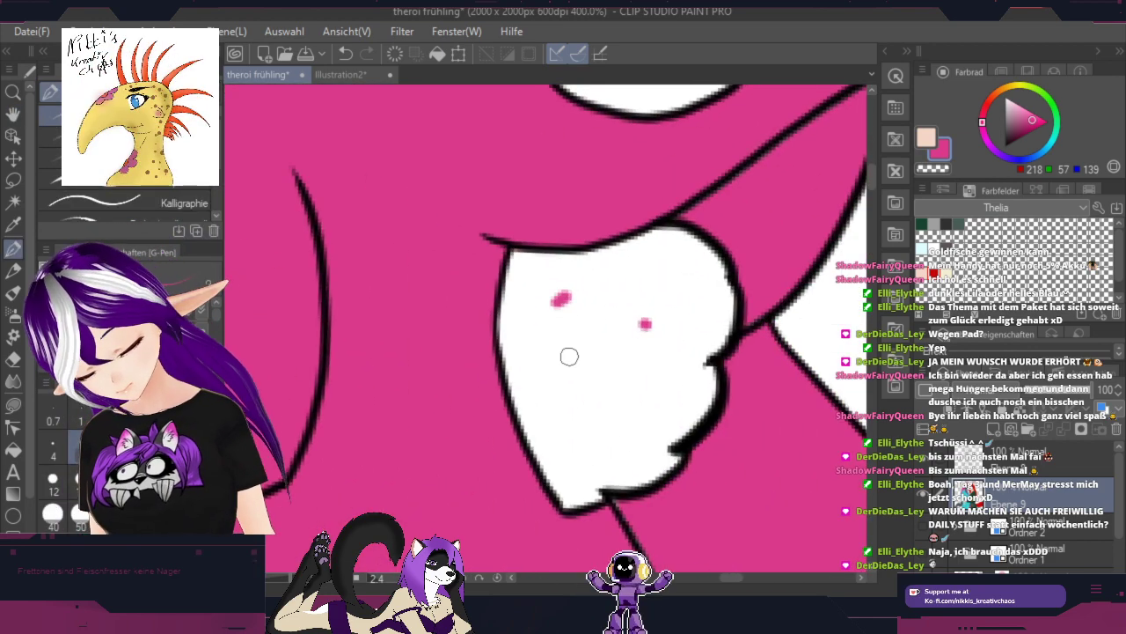
{"action": "left_click", "coordinate": [566, 375]}
{"action": "left_click", "coordinate": [593, 437]}
{"action": "left_click", "coordinate": [632, 441]}
{"action": "left_click", "coordinate": [639, 284]}
{"action": "scroll", "coordinate": [653, 335], "scroll_direction": "down", "scroll_amount": 4}
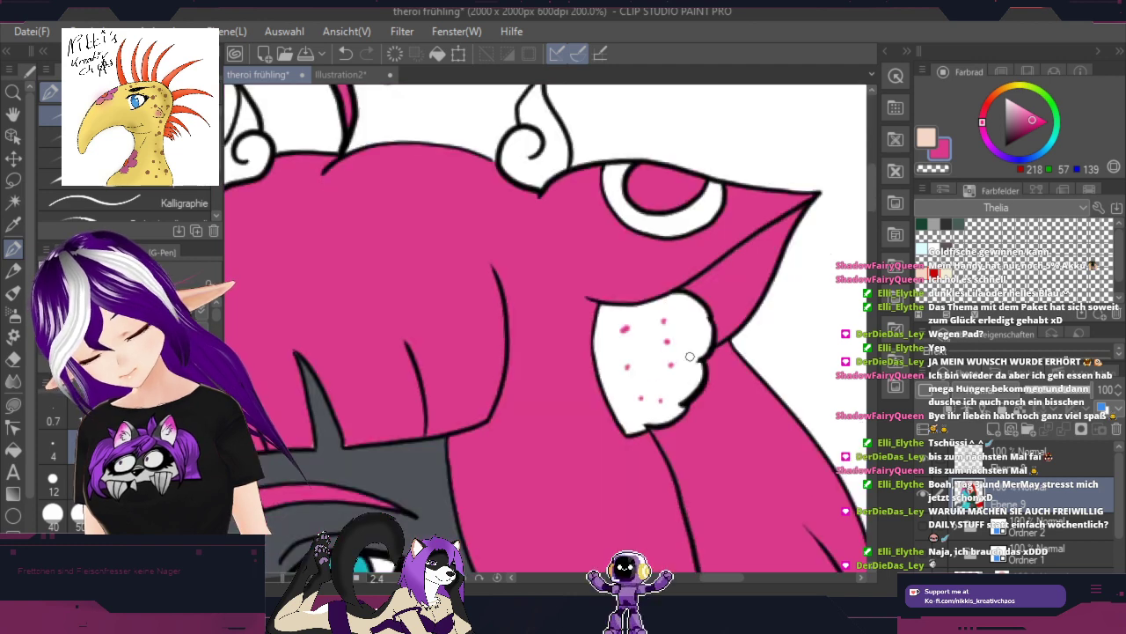
Step: Pick the fringe's blue and dot it between the pink dots on both ears' white fluff, enlarging several dots on the right ear
{"action": "right_click", "coordinate": [446, 390]}
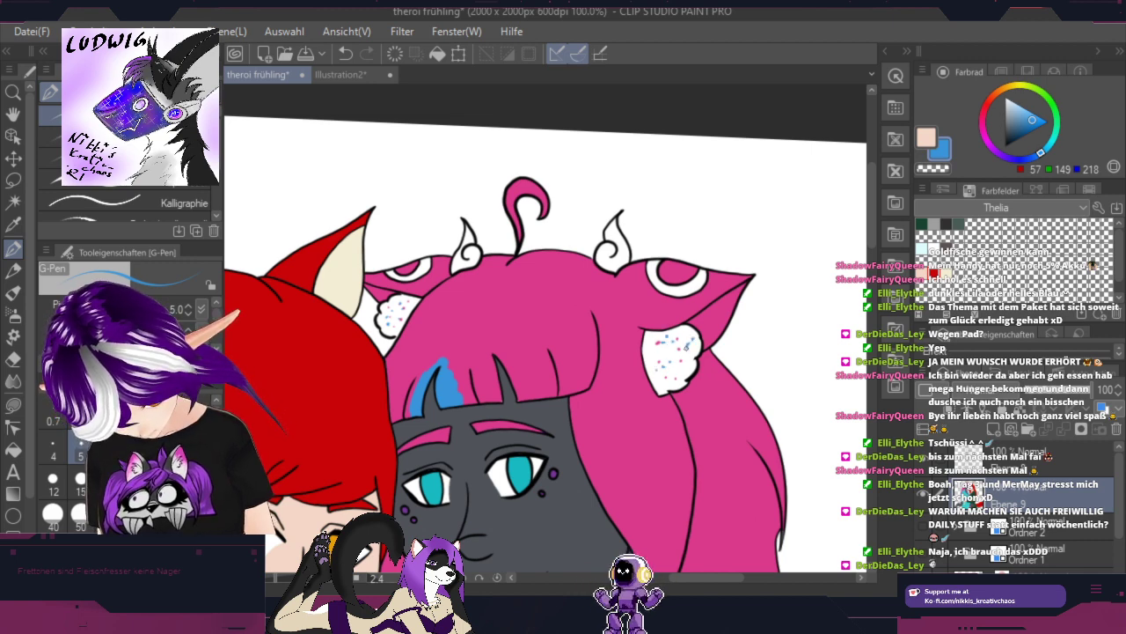
{"action": "scroll", "coordinate": [689, 346], "scroll_direction": "up", "scroll_amount": 2}
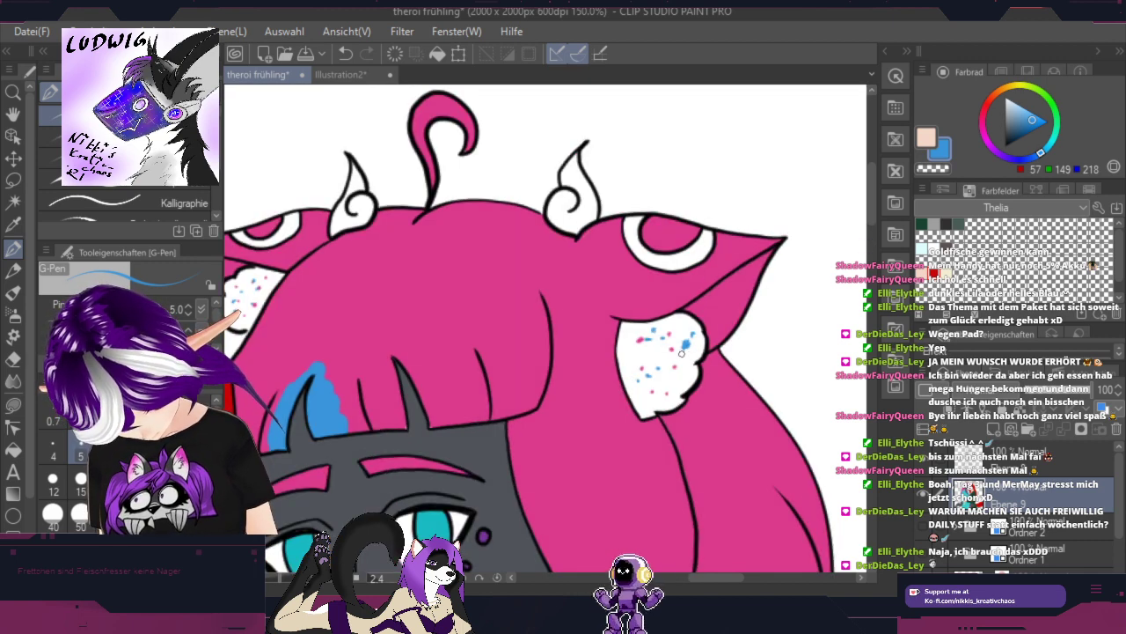
{"action": "scroll", "coordinate": [655, 331], "scroll_direction": "up", "scroll_amount": 3}
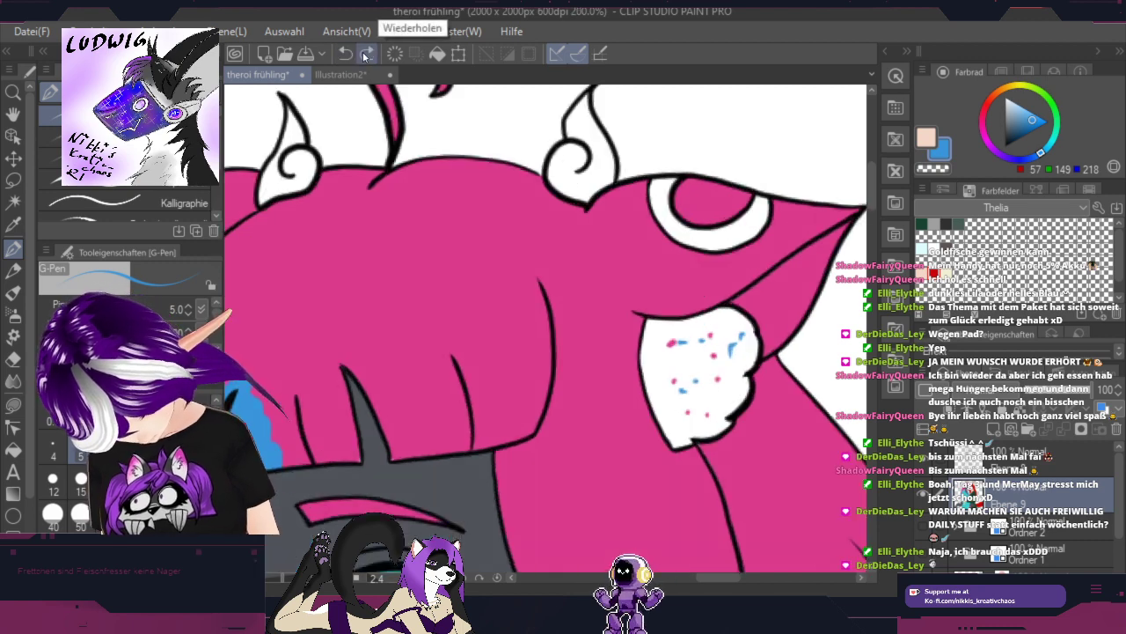
{"action": "left_click_drag", "start_coordinate": [780, 362], "coordinate": [773, 367]}
{"action": "left_click", "coordinate": [656, 401]}
{"action": "left_click", "coordinate": [684, 388]}
{"action": "left_click", "coordinate": [666, 505]}
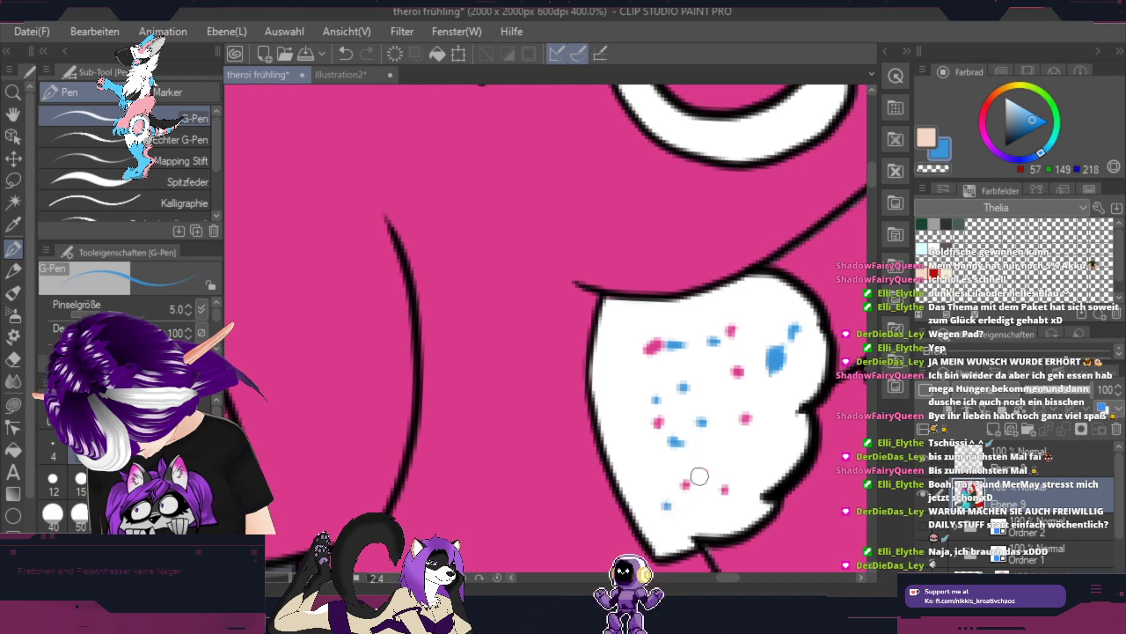
{"action": "left_click_drag", "start_coordinate": [676, 440], "coordinate": [676, 443]}
{"action": "left_click_drag", "start_coordinate": [799, 336], "coordinate": [796, 334]}
{"action": "left_click_drag", "start_coordinate": [678, 345], "coordinate": [675, 349]}
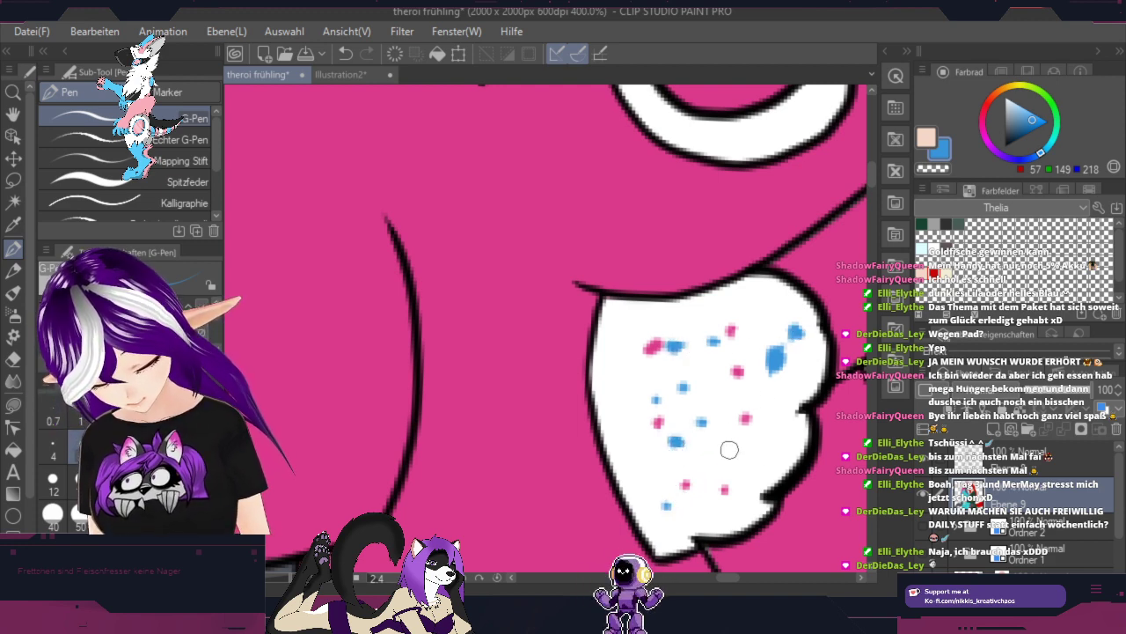
{"action": "left_click", "coordinate": [764, 454]}
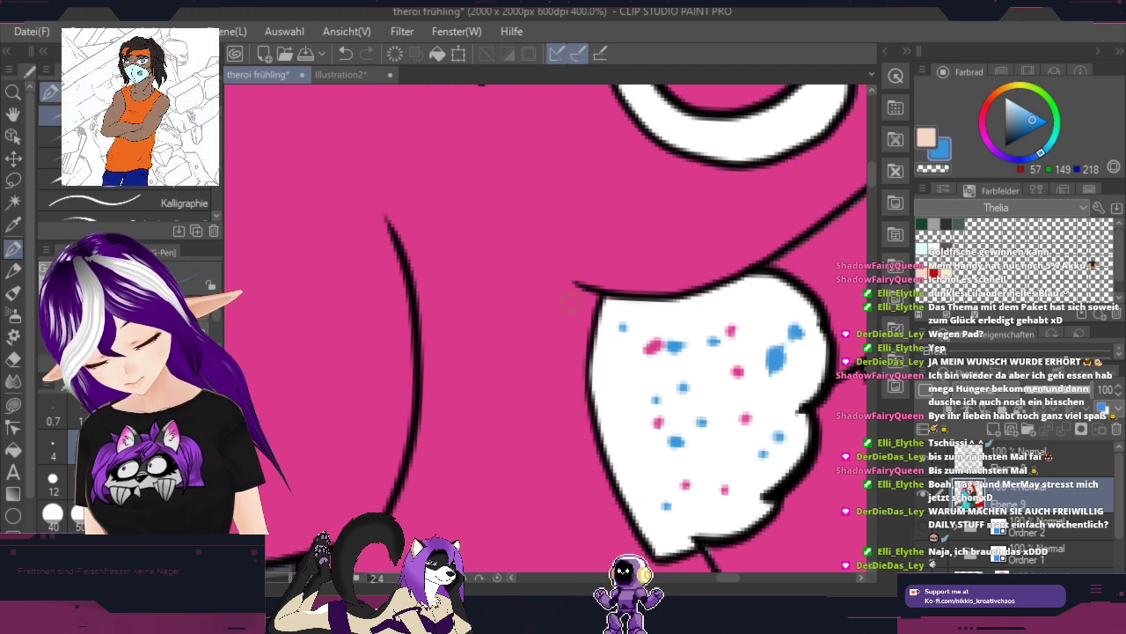
Step: Add further blue dots to the white fluff in the grey-skinned character's left ear
{"action": "key", "text": "space"}
{"action": "left_click_drag", "start_coordinate": [413, 265], "coordinate": [727, 522]}
{"action": "left_click_drag", "start_coordinate": [387, 405], "coordinate": [832, 403]}
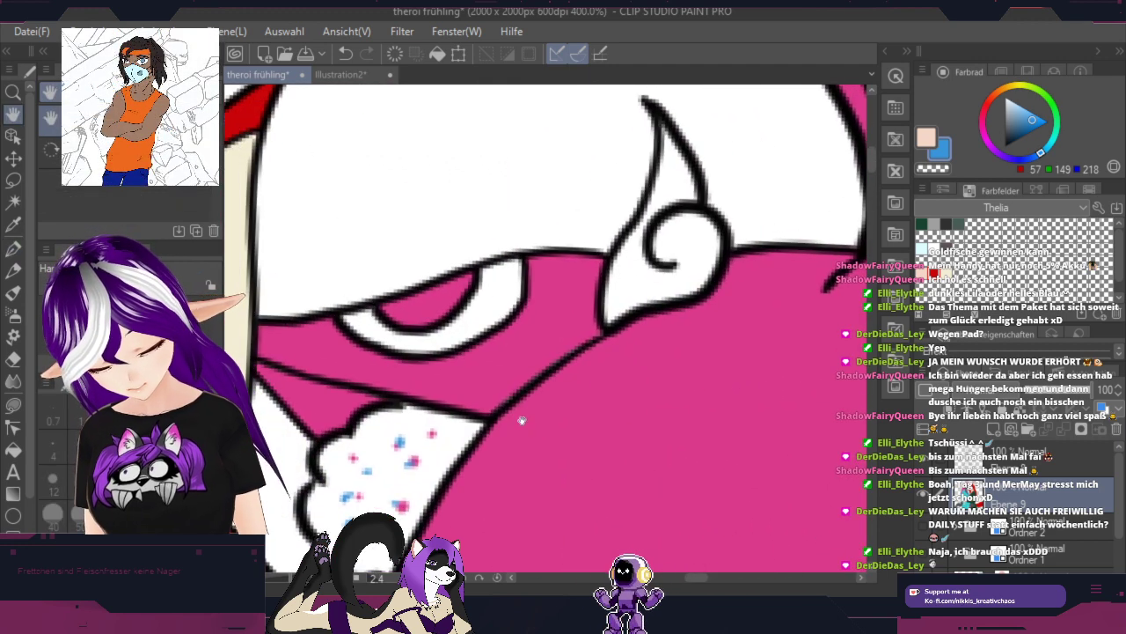
{"action": "left_click", "coordinate": [393, 485]}
{"action": "left_click", "coordinate": [447, 446]}
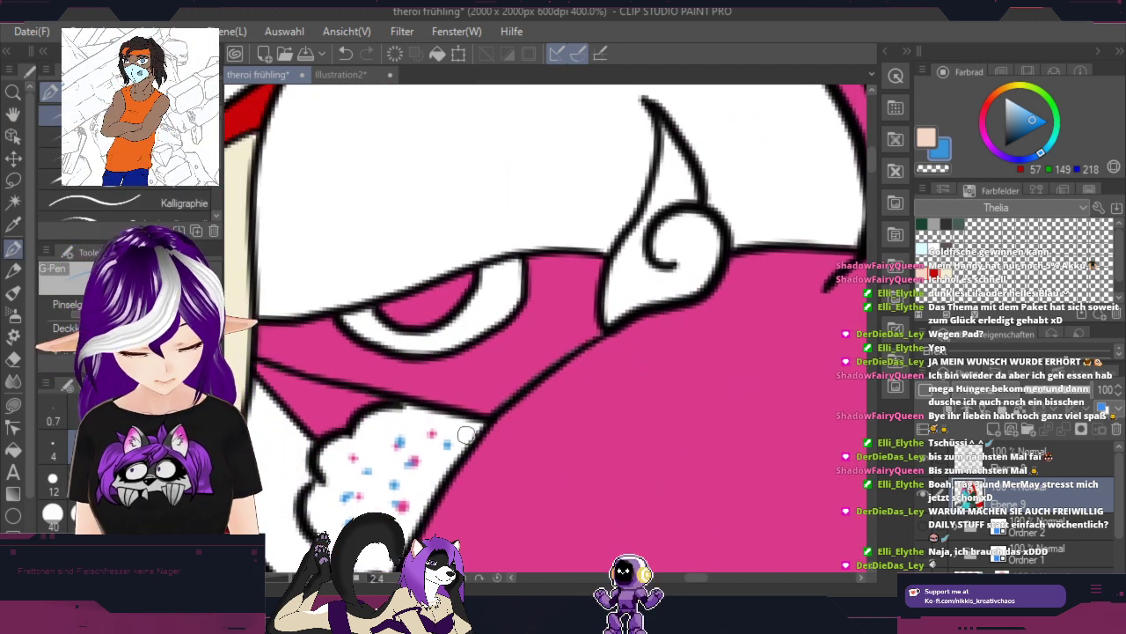
Step: Fill the white outer ring of the left ear's marking with the same blue
{"action": "scroll", "coordinate": [467, 433], "scroll_direction": "down", "scroll_amount": 2}
{"action": "key", "text": "g"}
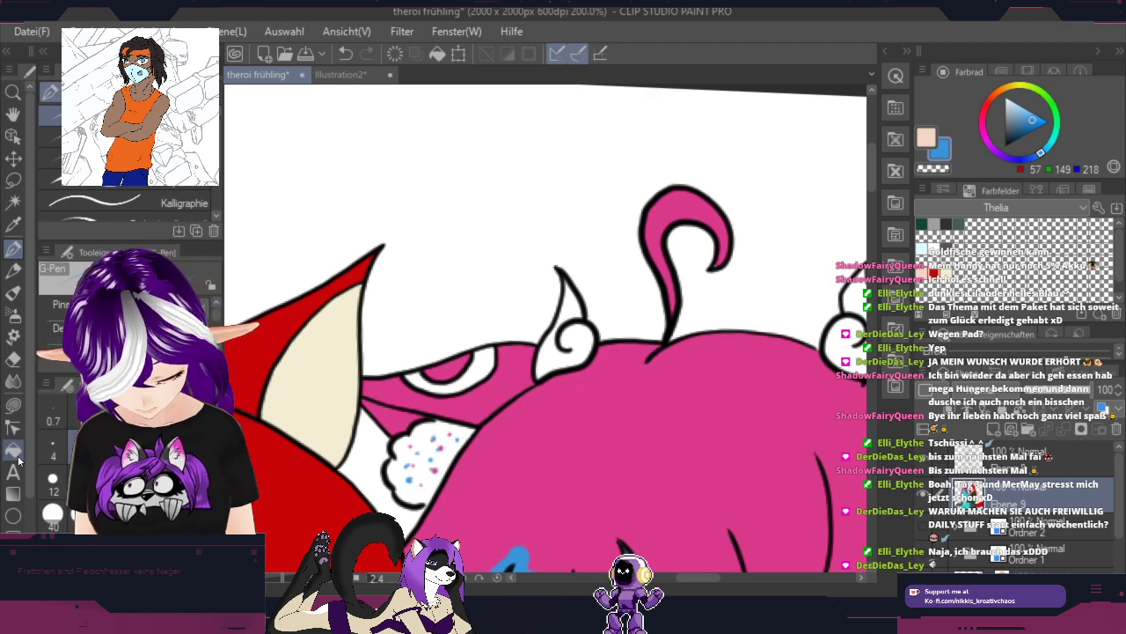
{"action": "left_click", "coordinate": [469, 377]}
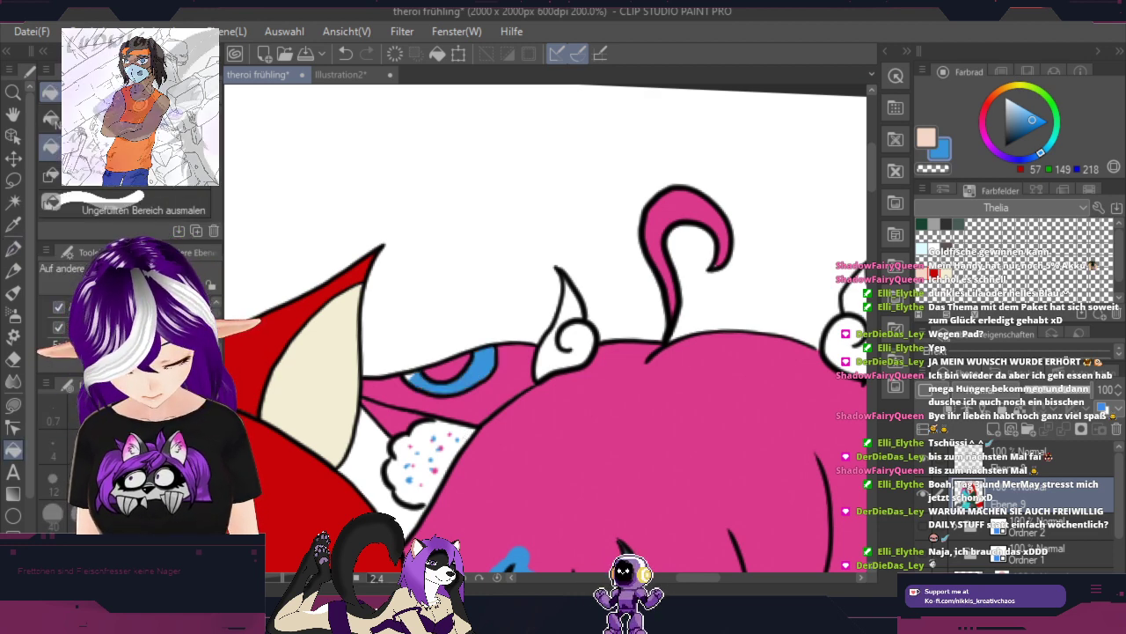
Step: Fill the white outer ring of the right ear's marking with the same blue
{"action": "key", "text": "p"}
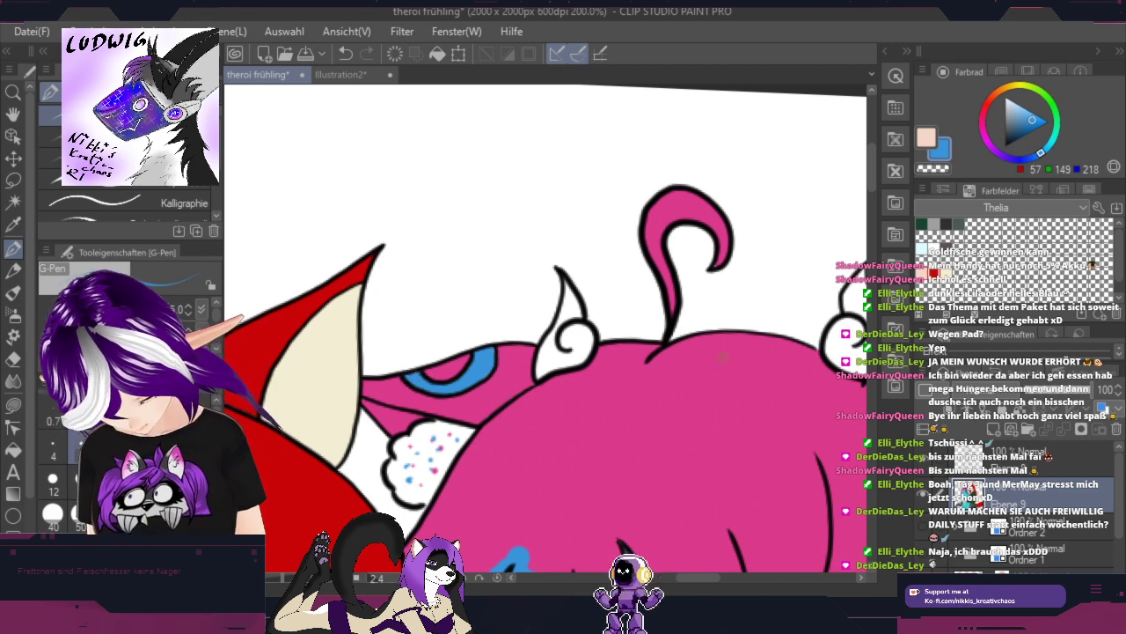
{"action": "left_click_drag", "start_coordinate": [800, 397], "coordinate": [275, 329]}
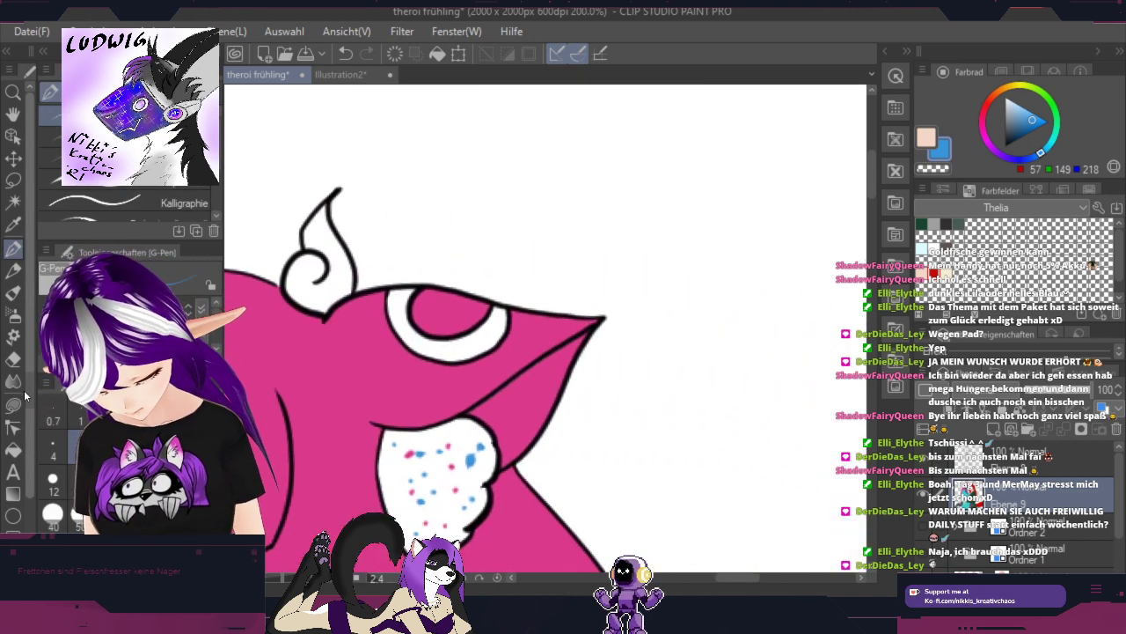
{"action": "left_click", "coordinate": [13, 449]}
{"action": "left_click", "coordinate": [459, 350]}
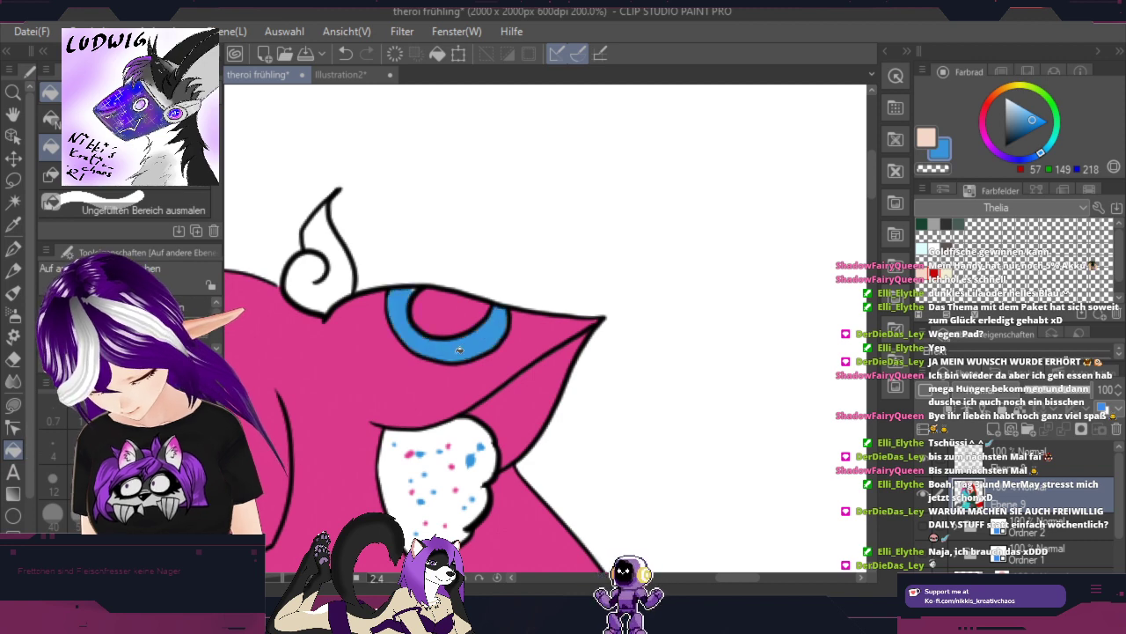
{"action": "key", "text": "p"}
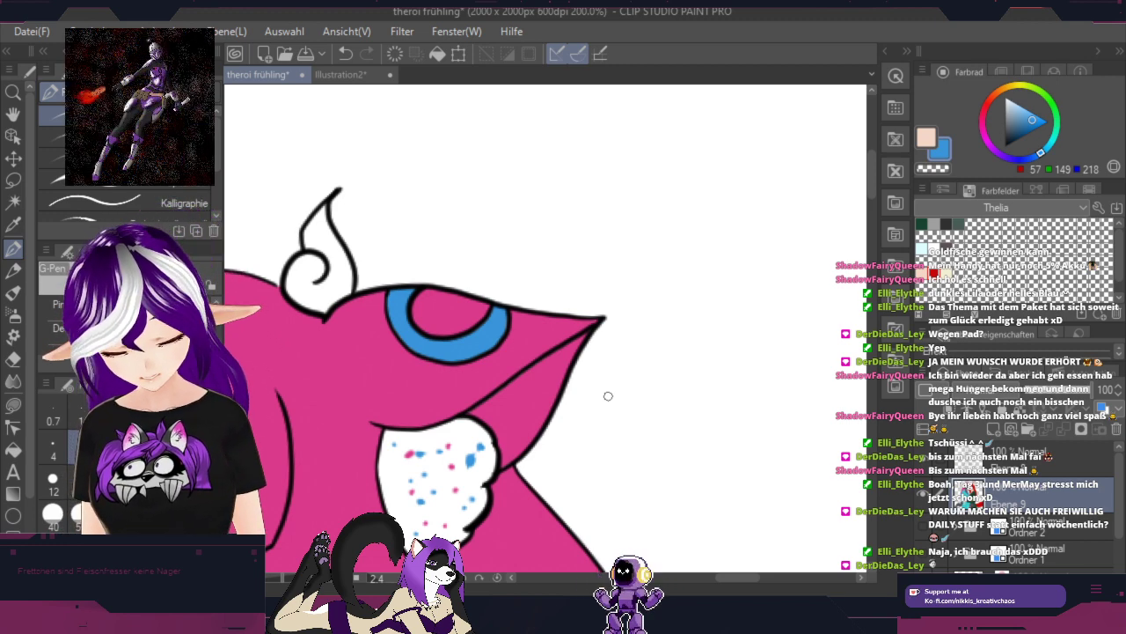
Step: Fill both small curled horns on the grey-skinned character's head with the dark grey "stockings Ärmel" swatch
{"action": "left_click", "coordinate": [946, 223]}
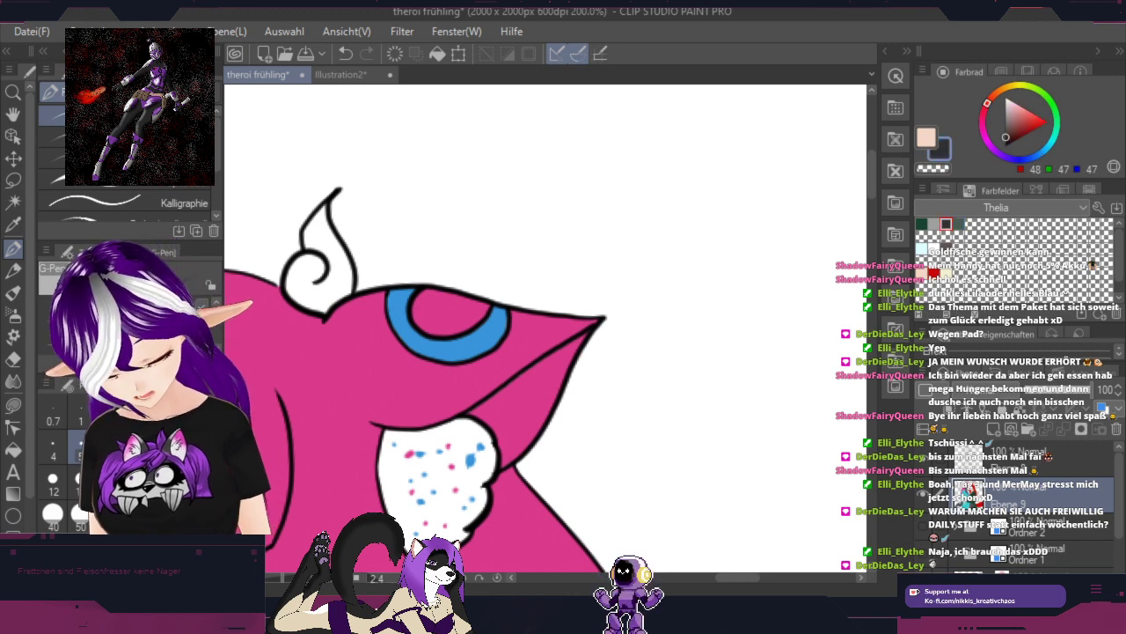
{"action": "left_click", "coordinate": [14, 449]}
{"action": "left_click", "coordinate": [333, 283]}
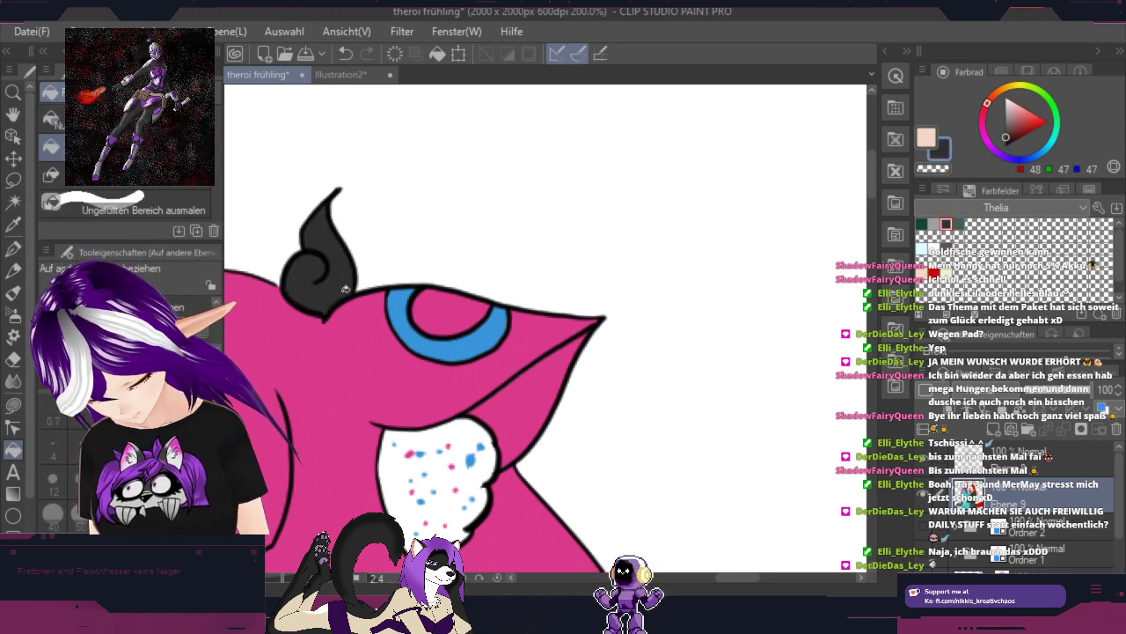
{"action": "left_click_drag", "start_coordinate": [349, 404], "coordinate": [811, 477]}
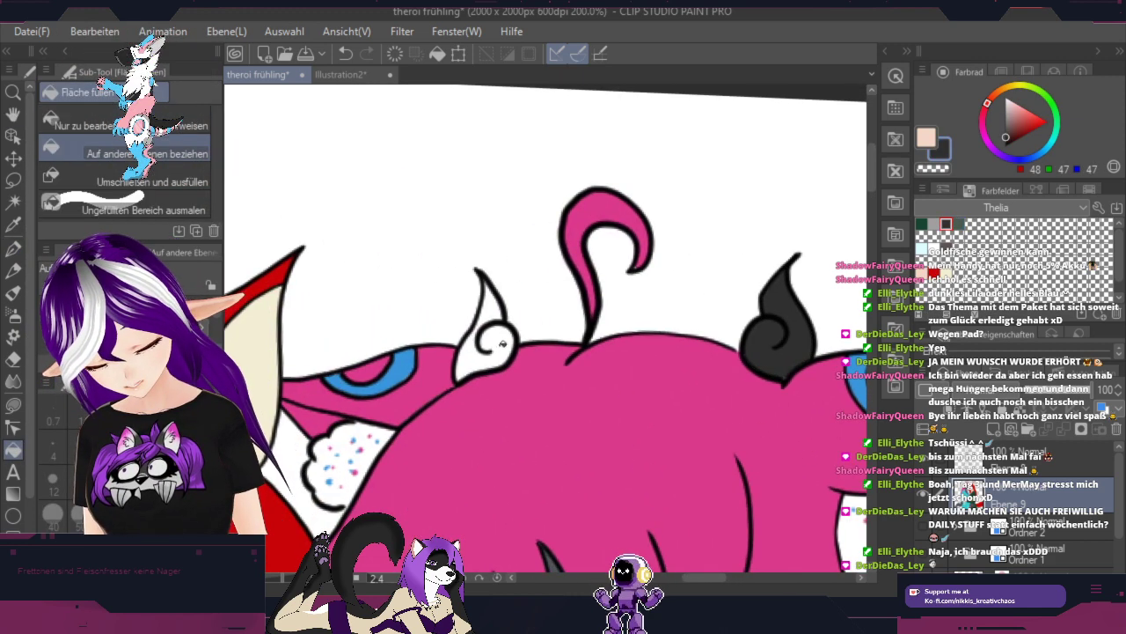
{"action": "left_click", "coordinate": [502, 347]}
{"action": "left_click", "coordinate": [493, 309]}
{"action": "key", "text": "p"}
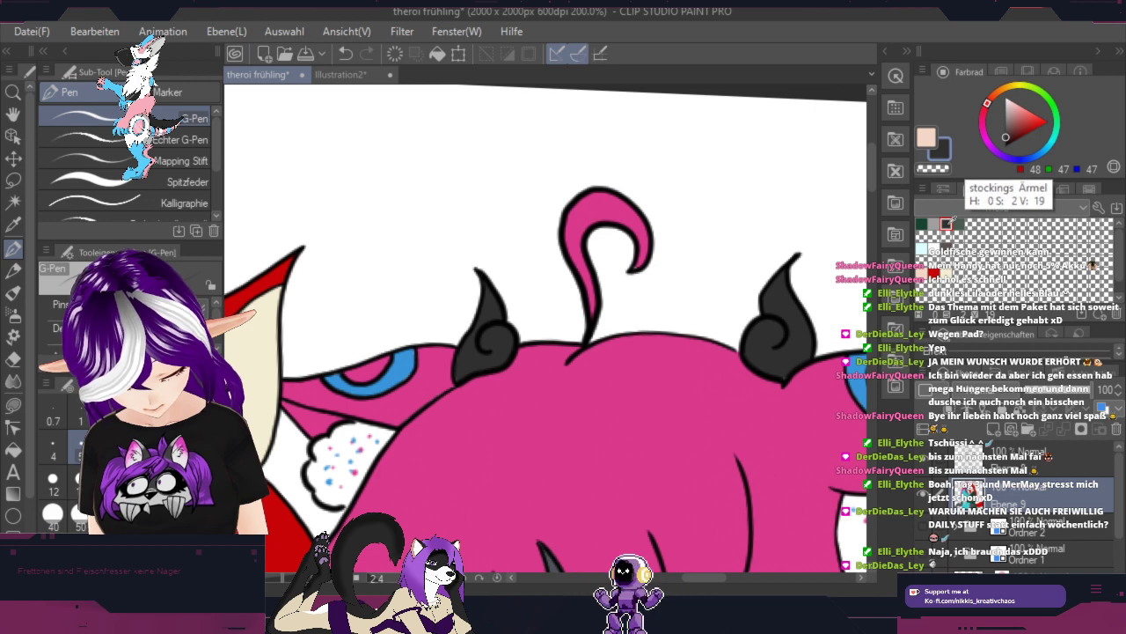
Step: Smudge the right edge of the fringe's blue streak into the pink with the Fingerspitze blending tool
{"action": "key", "text": "ctrl+minus"}
{"action": "key", "text": "ctrl+minus"}
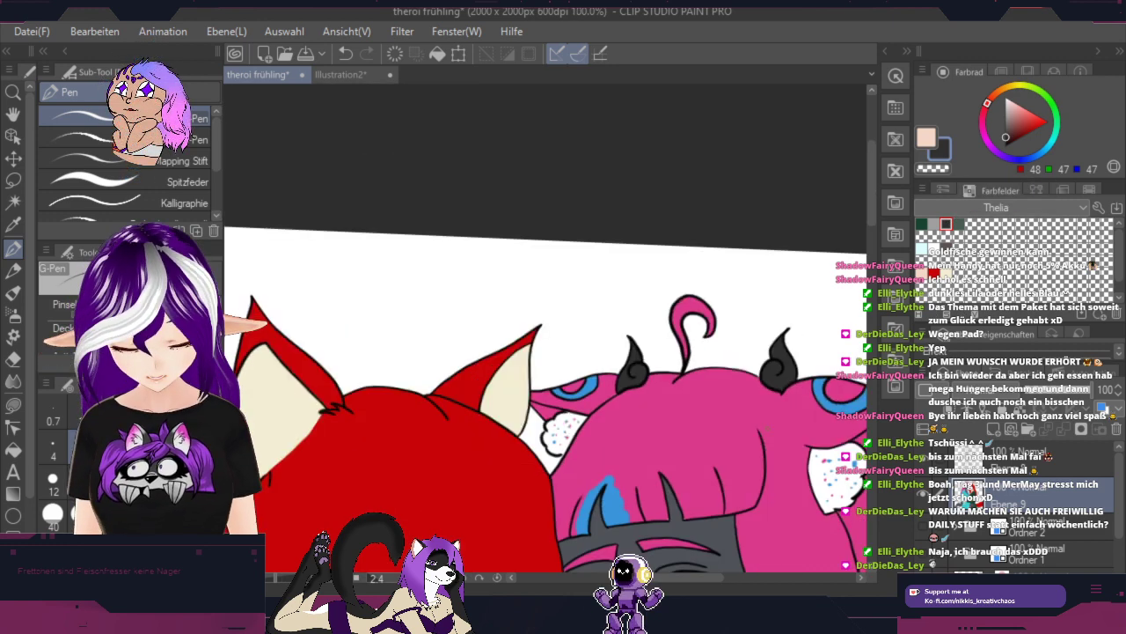
{"action": "key", "text": "space"}
{"action": "left_click_drag", "start_coordinate": [769, 503], "coordinate": [801, 348]}
{"action": "left_click_drag", "start_coordinate": [778, 448], "coordinate": [664, 428]}
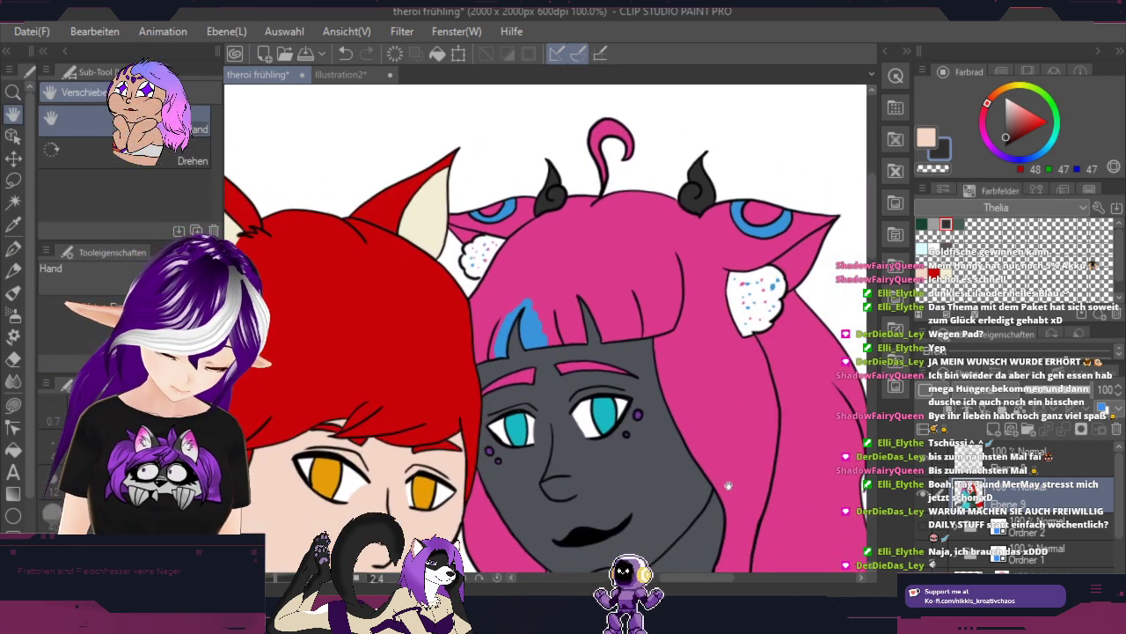
{"action": "key", "text": "j"}
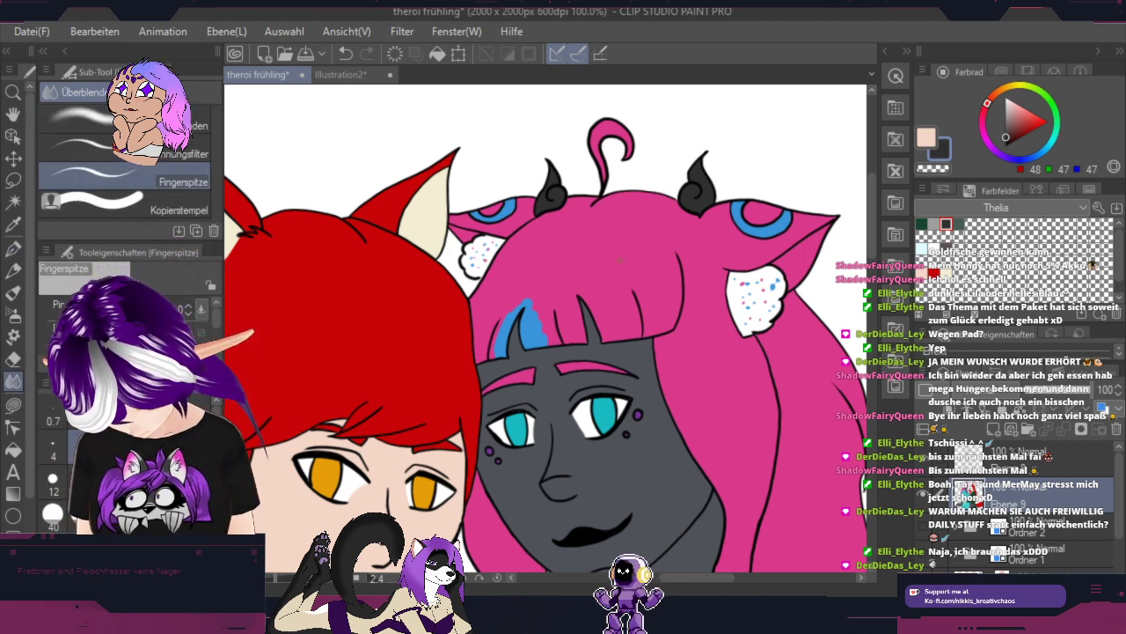
{"action": "scroll", "coordinate": [525, 352], "scroll_direction": "up", "scroll_amount": 6}
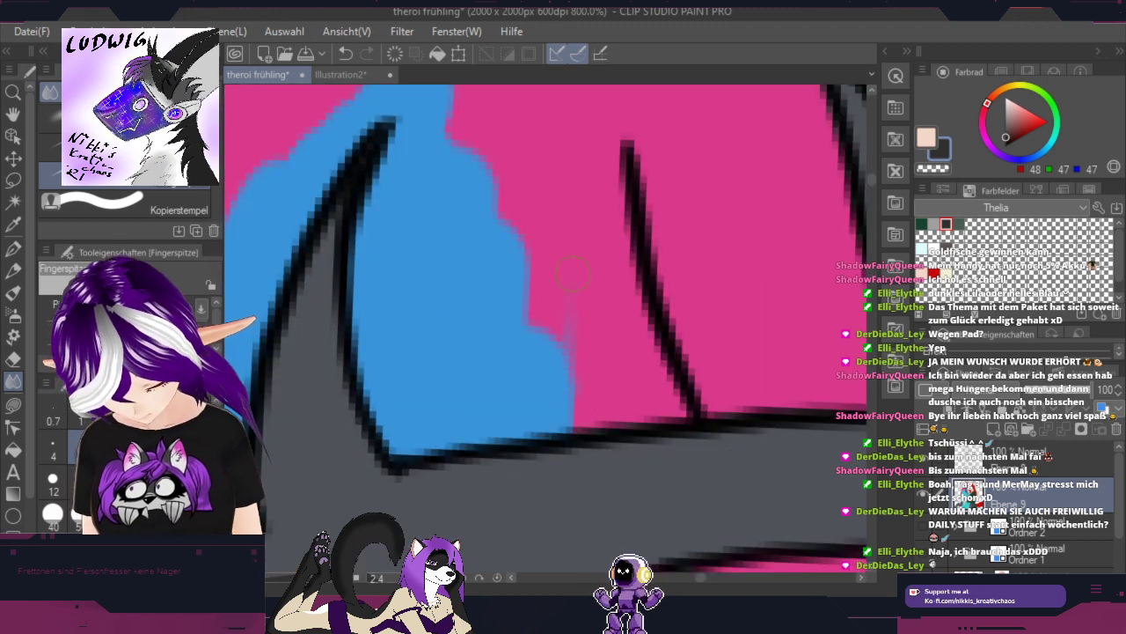
{"action": "left_click_drag", "start_coordinate": [523, 203], "coordinate": [534, 360]}
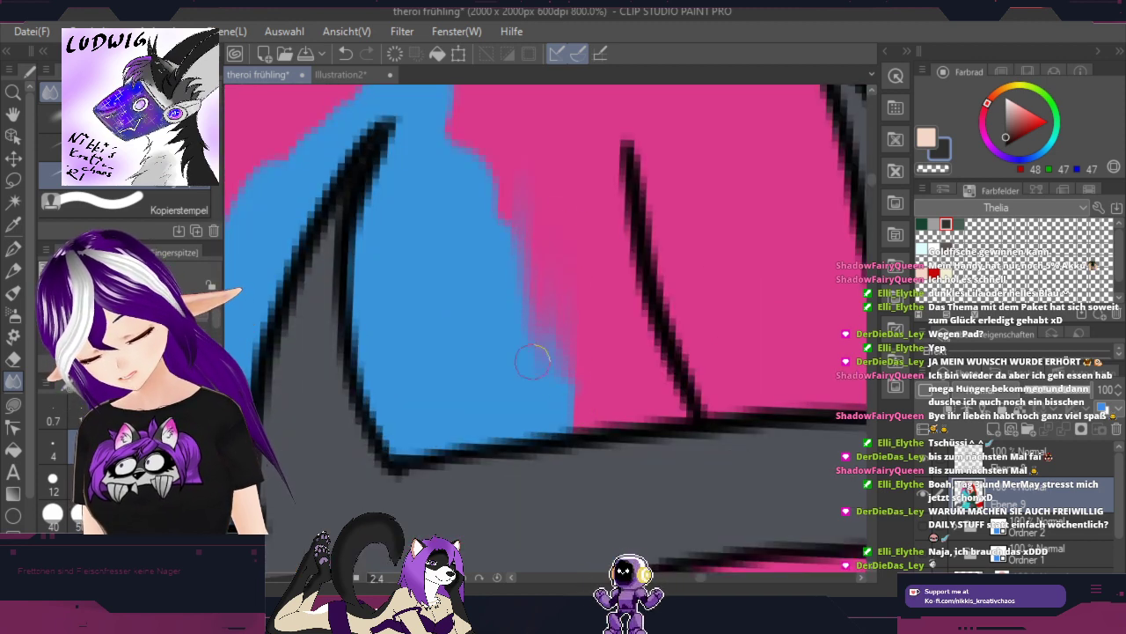
{"action": "mouse_move", "coordinate": [508, 178]}
{"action": "left_mouse_down"}
{"action": "mouse_move", "coordinate": [512, 354]}
{"action": "mouse_move", "coordinate": [492, 167]}
{"action": "mouse_move", "coordinate": [512, 316]}
{"action": "left_mouse_up"}
Step: Blend the tip and left edge of the fringe's blue streak softly upward into the pink hair
{"action": "key", "text": "space"}
{"action": "left_click_drag", "start_coordinate": [549, 185], "coordinate": [661, 390]}
{"action": "left_click_drag", "start_coordinate": [558, 417], "coordinate": [549, 212]}
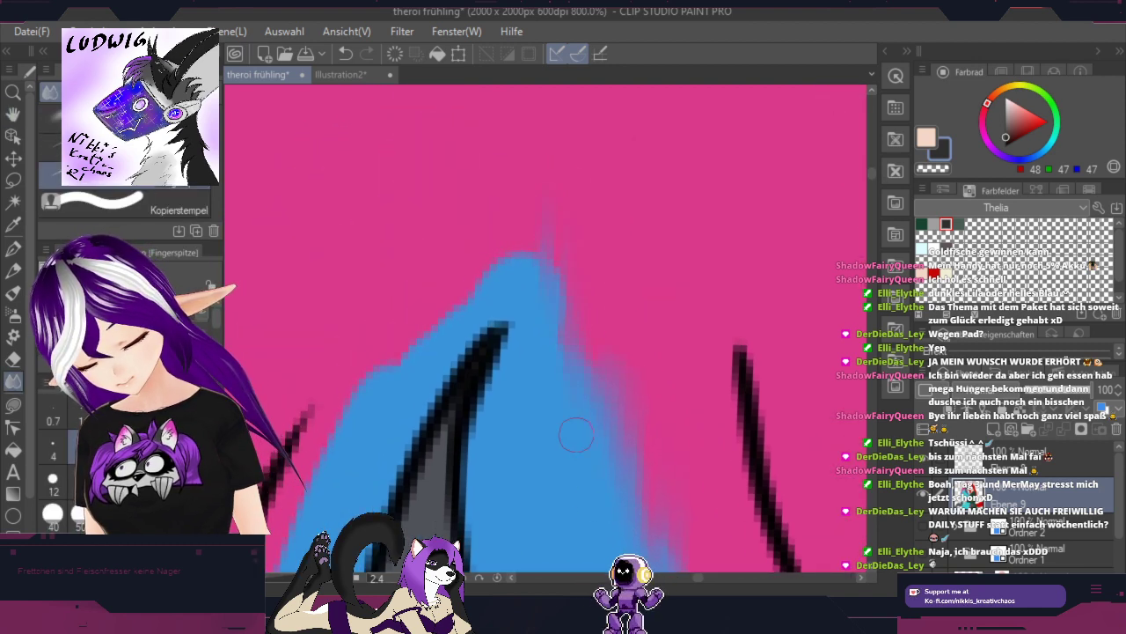
{"action": "left_click_drag", "start_coordinate": [574, 434], "coordinate": [544, 198]}
{"action": "left_click_drag", "start_coordinate": [526, 299], "coordinate": [521, 189]}
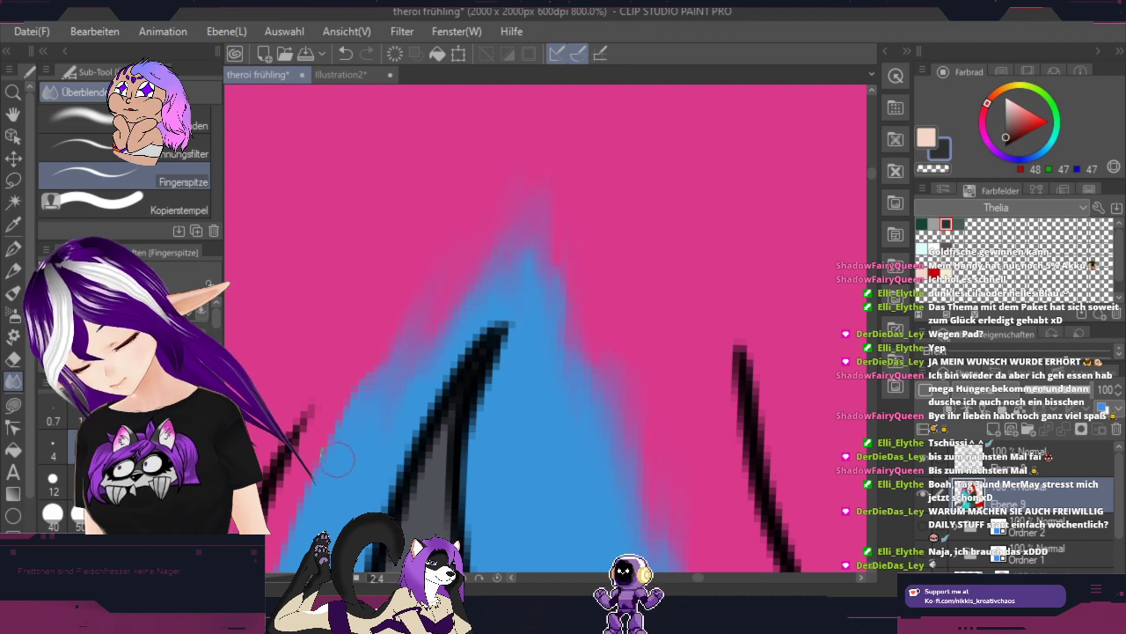
{"action": "left_click_drag", "start_coordinate": [440, 272], "coordinate": [727, 30]}
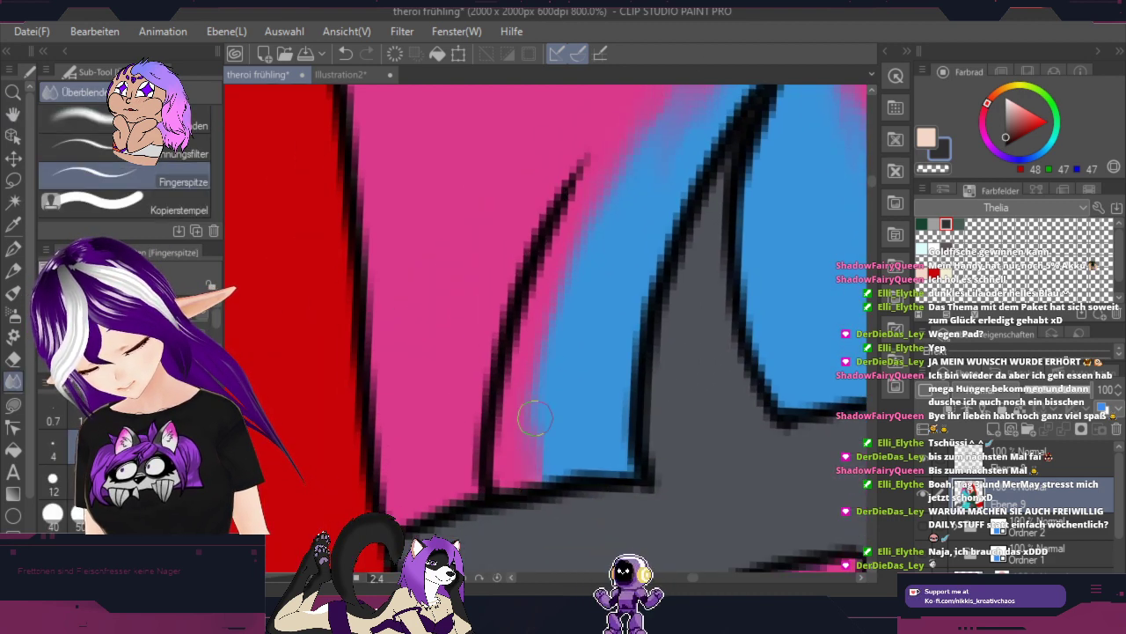
{"action": "mouse_move", "coordinate": [637, 244]}
{"action": "left_mouse_down"}
{"action": "mouse_move", "coordinate": [479, 350]}
{"action": "mouse_move", "coordinate": [360, 456]}
{"action": "left_mouse_up"}
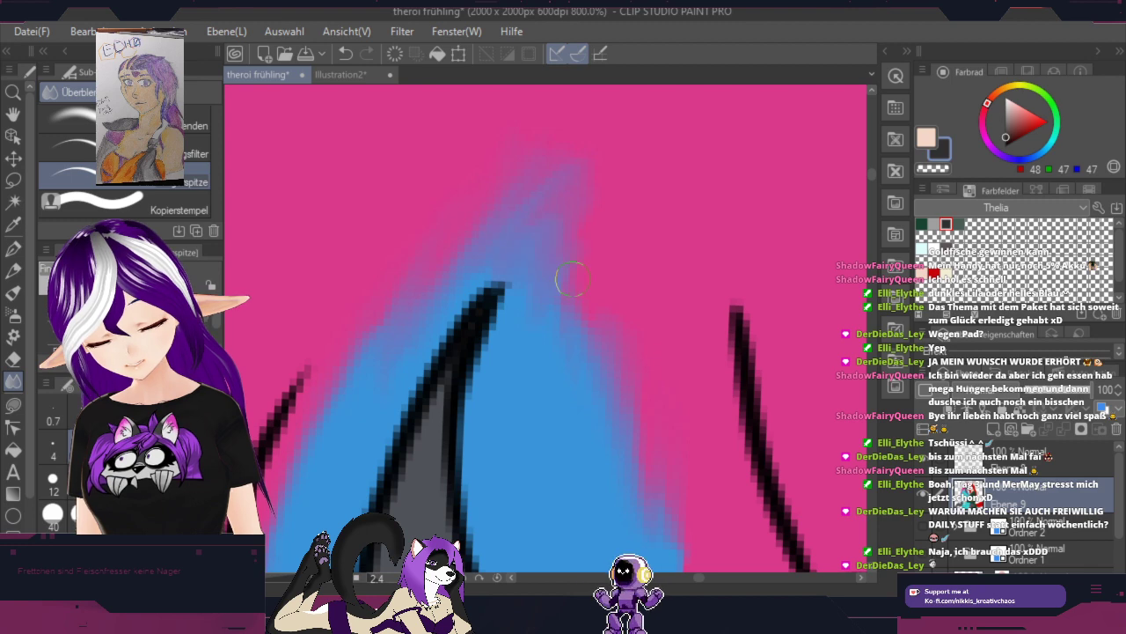
{"action": "mouse_move", "coordinate": [730, 440]}
{"action": "left_mouse_down"}
{"action": "mouse_move", "coordinate": [573, 156]}
{"action": "mouse_move", "coordinate": [566, 191]}
{"action": "mouse_move", "coordinate": [601, 205]}
{"action": "left_mouse_up"}
{"action": "scroll", "coordinate": [601, 205], "scroll_direction": "down", "scroll_amount": 6}
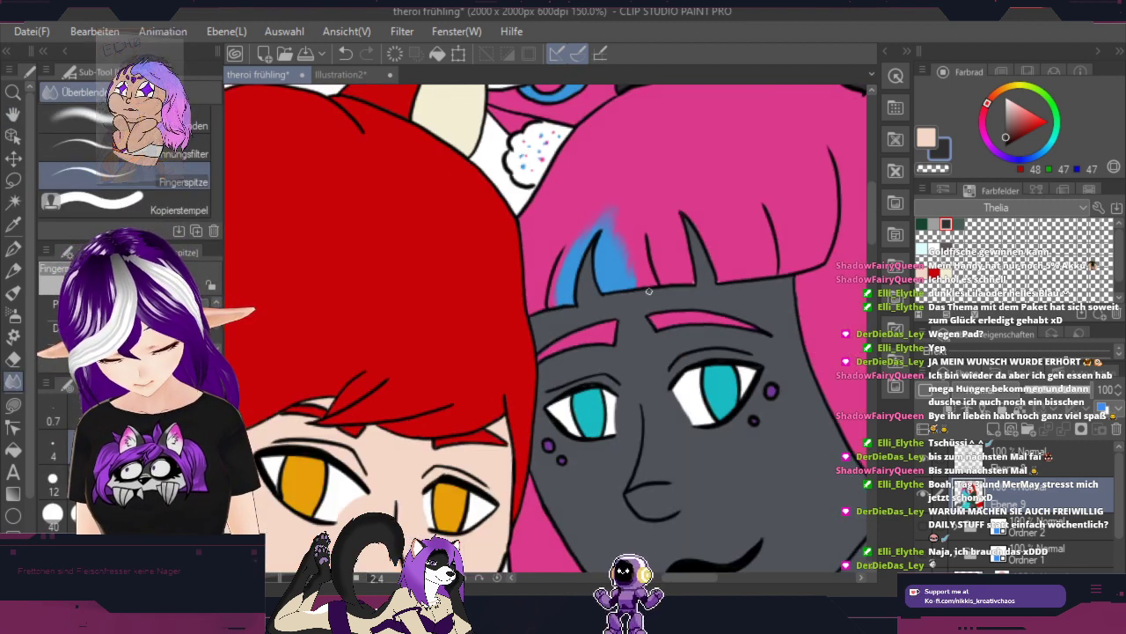
Step: Smudge the pink-to-blue transition in the hair strand below the right skull bead
{"action": "left_click_drag", "start_coordinate": [781, 358], "coordinate": [512, 163]}
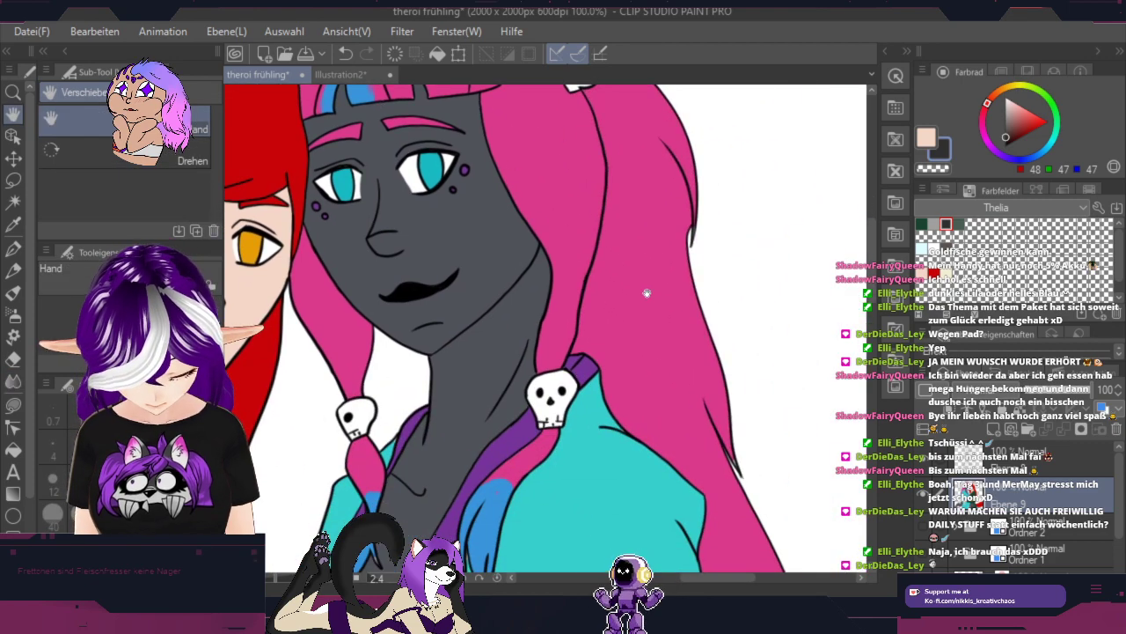
{"action": "left_click_drag", "start_coordinate": [530, 431], "coordinate": [634, 304]}
{"action": "scroll", "coordinate": [635, 300], "scroll_direction": "up", "scroll_amount": 5}
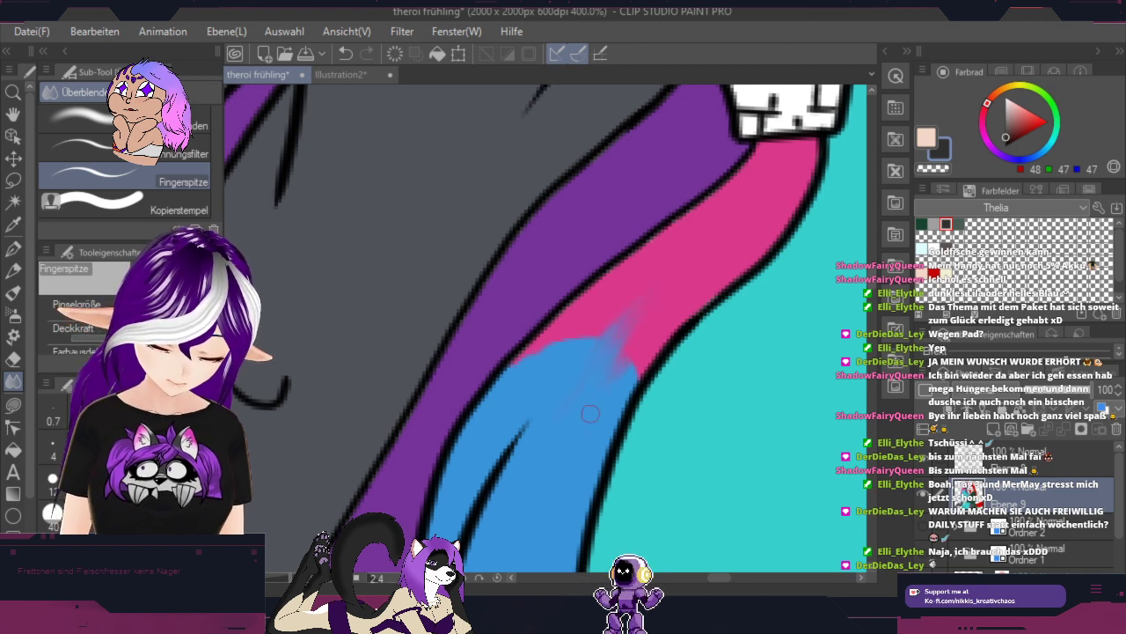
{"action": "left_click_drag", "start_coordinate": [590, 413], "coordinate": [669, 338]}
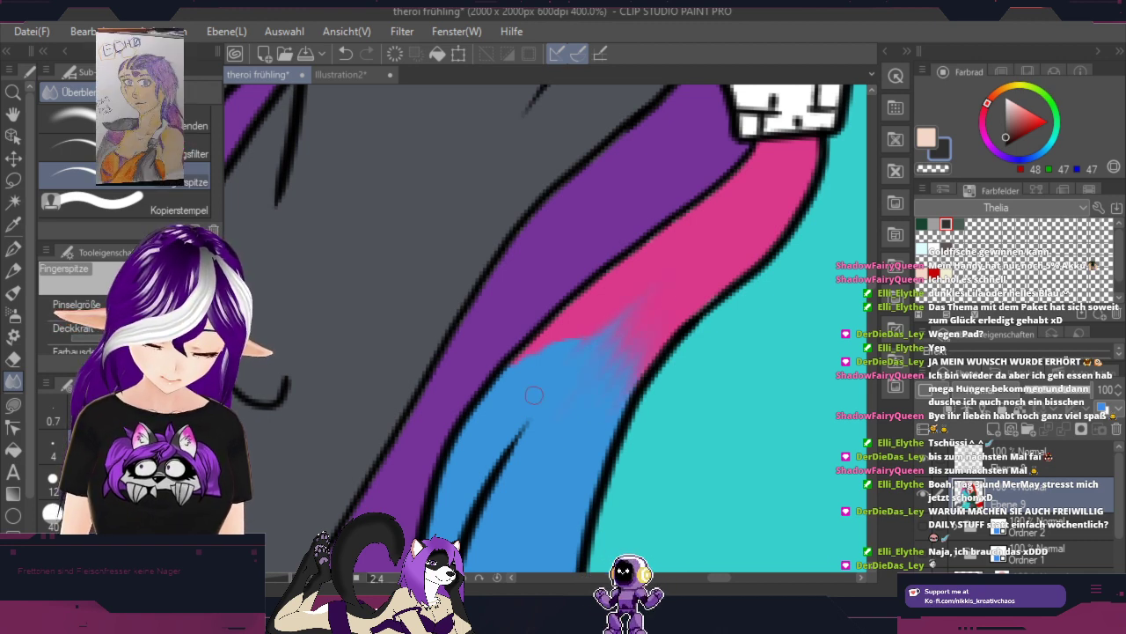
{"action": "left_click_drag", "start_coordinate": [524, 364], "coordinate": [541, 341]}
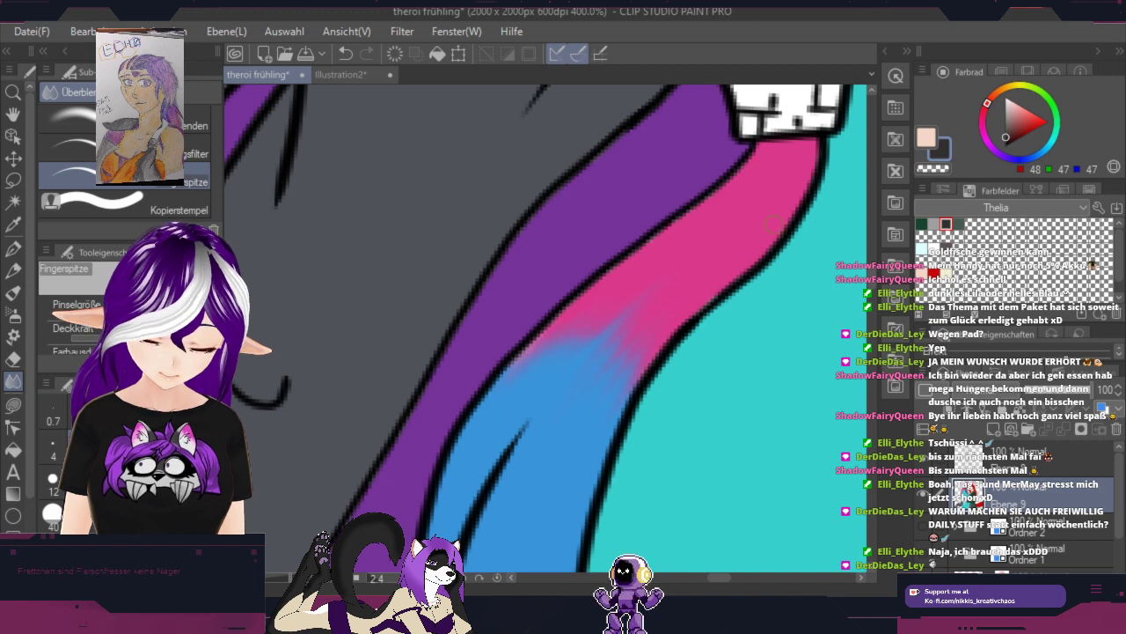
Step: Smudge the pink-to-blue transition in the hair strand below the left skull bead
{"action": "left_click_drag", "start_coordinate": [490, 418], "coordinate": [945, 193]}
{"action": "left_click_drag", "start_coordinate": [651, 318], "coordinate": [725, 484]}
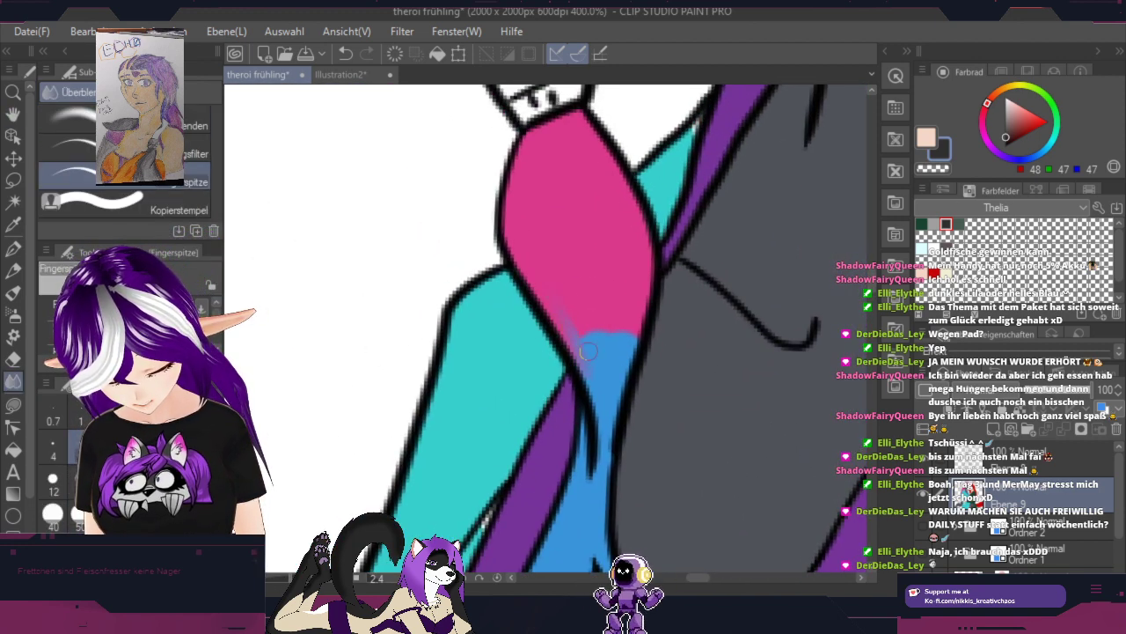
{"action": "mouse_move", "coordinate": [587, 381]}
{"action": "left_mouse_down"}
{"action": "mouse_move", "coordinate": [575, 255]}
{"action": "mouse_move", "coordinate": [603, 233]}
{"action": "left_mouse_up"}
{"action": "left_click_drag", "start_coordinate": [603, 359], "coordinate": [622, 260]}
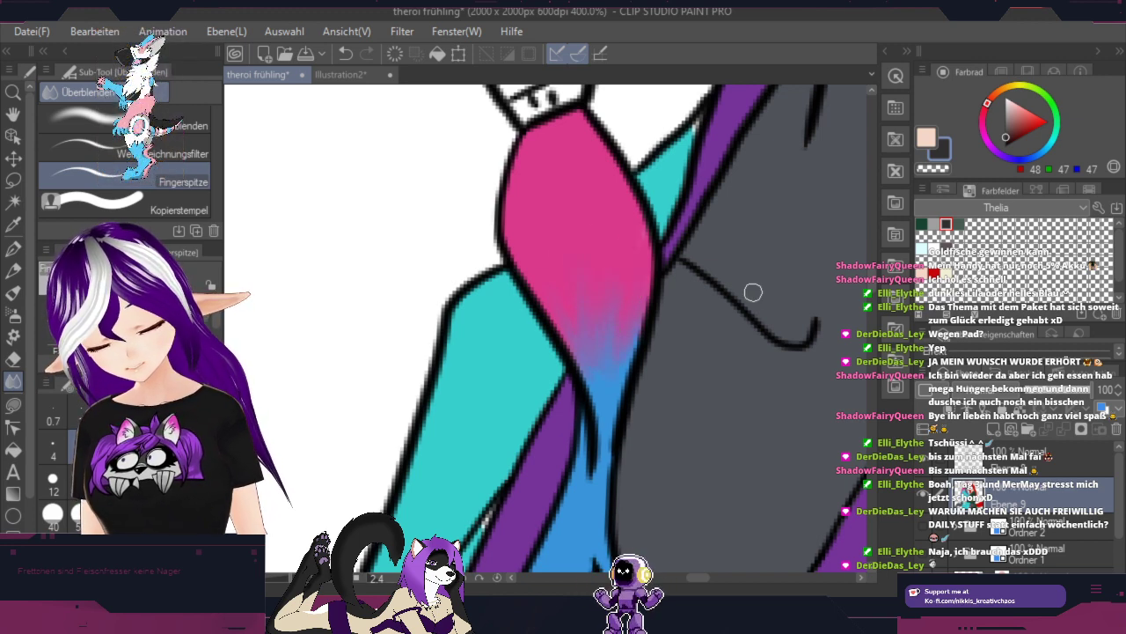
Step: Smudge the jagged border between pink and blue near the ends of the long hair behind the turquoise sleeve
{"action": "scroll", "coordinate": [757, 295], "scroll_direction": "down", "scroll_amount": 3}
{"action": "left_click_drag", "start_coordinate": [840, 466], "coordinate": [567, 83]}
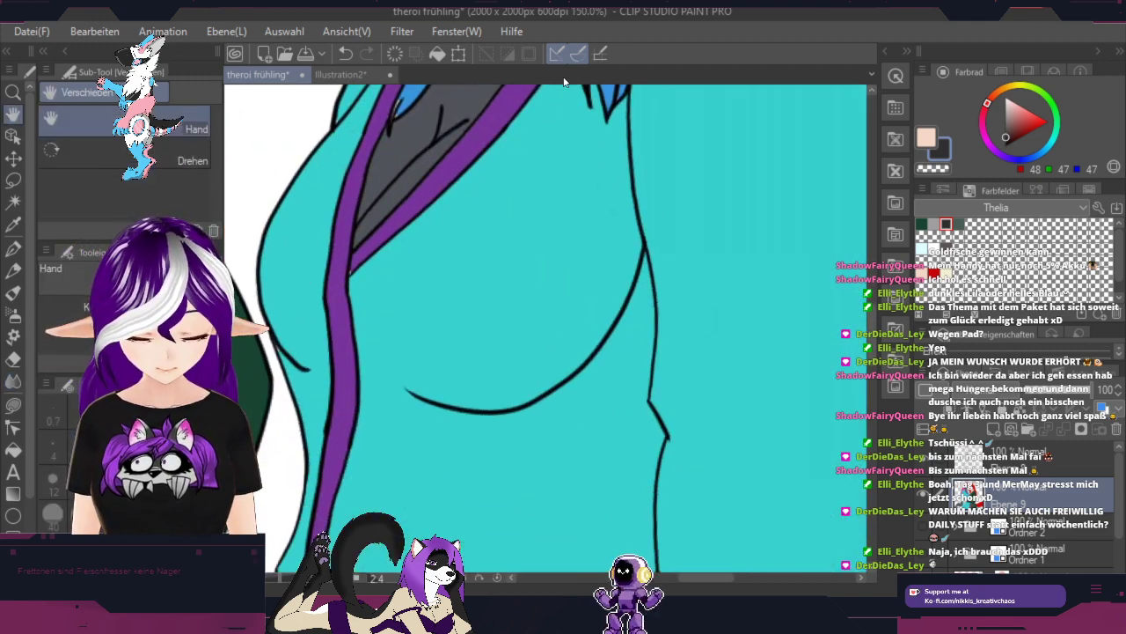
{"action": "mouse_move", "coordinate": [687, 426]}
{"action": "left_mouse_down"}
{"action": "mouse_move", "coordinate": [672, 382]}
{"action": "mouse_move", "coordinate": [686, 35]}
{"action": "left_mouse_up"}
{"action": "left_click_drag", "start_coordinate": [721, 446], "coordinate": [746, 247]}
{"action": "scroll", "coordinate": [747, 247], "scroll_direction": "down", "scroll_amount": 3}
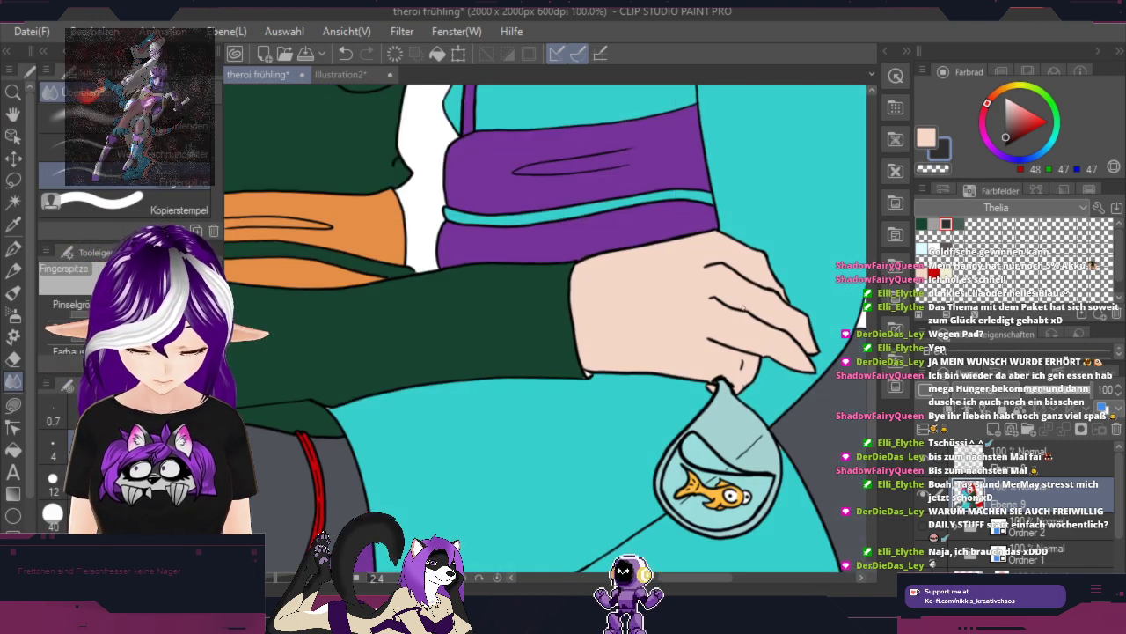
{"action": "scroll", "coordinate": [721, 337], "scroll_direction": "up", "scroll_amount": 2}
{"action": "left_click_drag", "start_coordinate": [722, 337], "coordinate": [455, 490]}
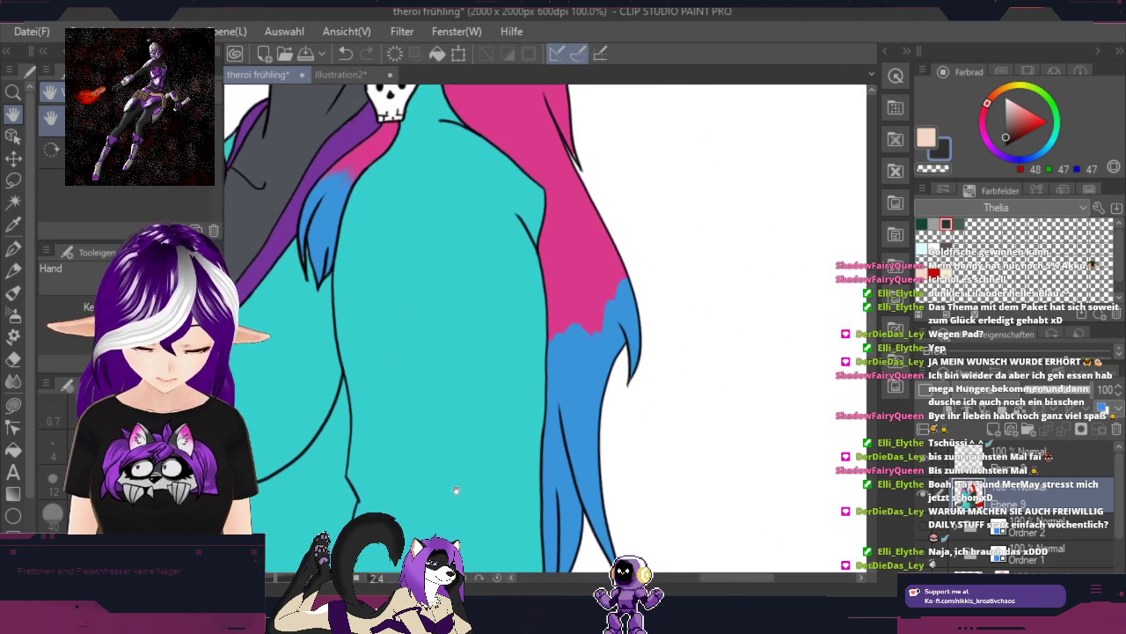
{"action": "left_click_drag", "start_coordinate": [617, 352], "coordinate": [599, 383]}
{"action": "scroll", "coordinate": [557, 367], "scroll_direction": "up", "scroll_amount": 2}
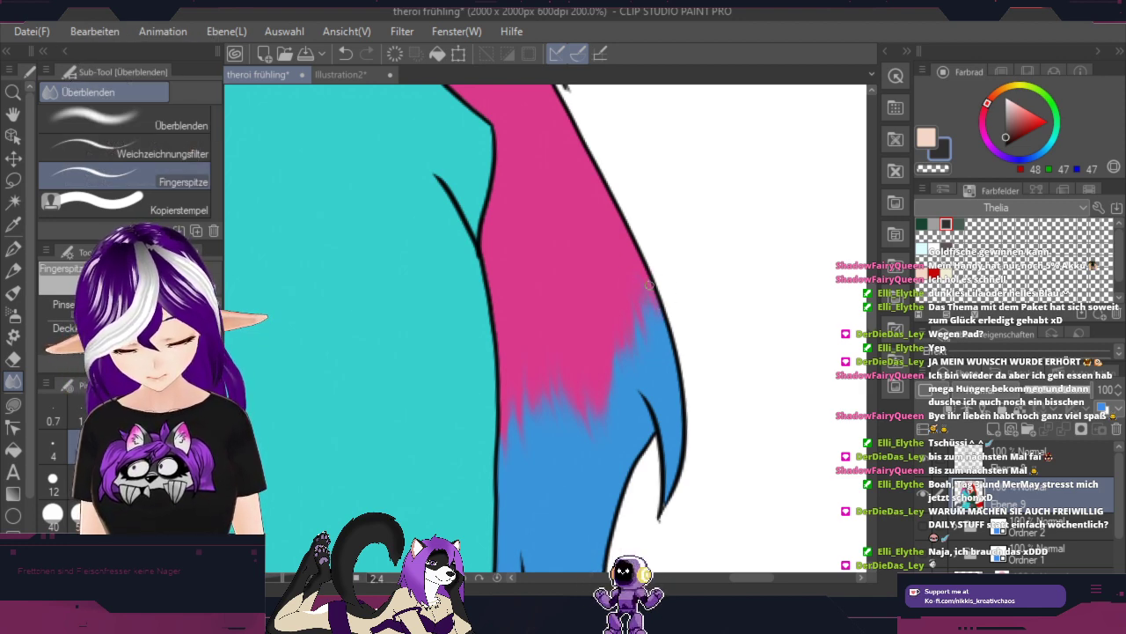
Step: Pick the hair's pink and paint it with the G-Pen into the narrow strand tip on the long hair's outer edge
{"action": "scroll", "coordinate": [663, 291], "scroll_direction": "down", "scroll_amount": 6}
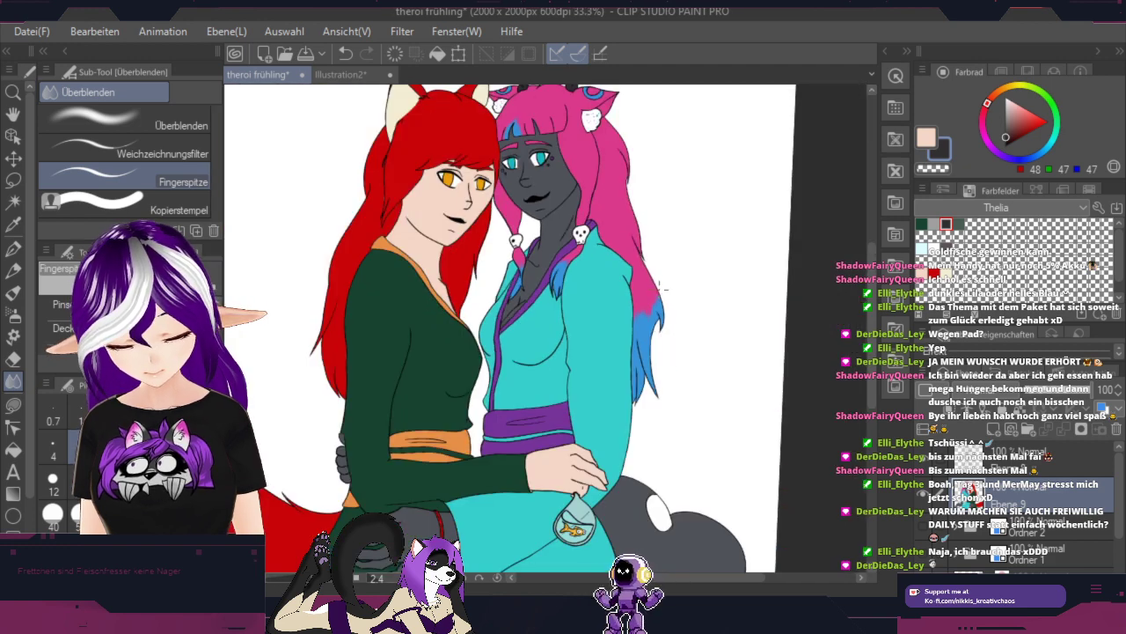
{"action": "scroll", "coordinate": [669, 176], "scroll_direction": "up", "scroll_amount": 5}
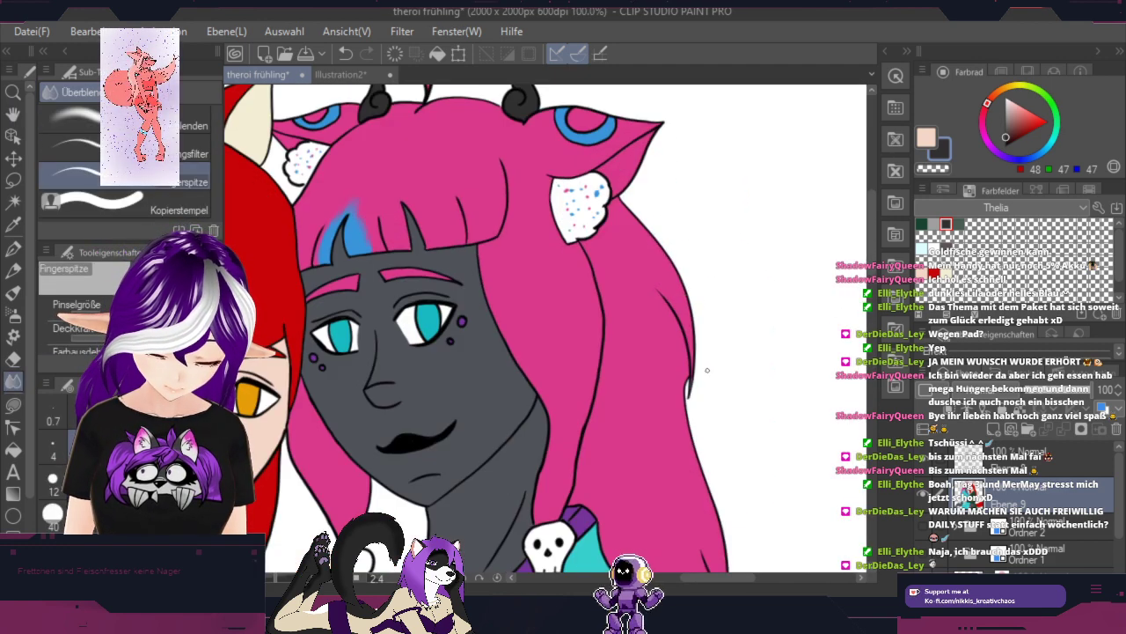
{"action": "scroll", "coordinate": [706, 370], "scroll_direction": "up", "scroll_amount": 3}
{"action": "left_click", "coordinate": [722, 396], "text": "alt"}
{"action": "scroll", "coordinate": [729, 415], "scroll_direction": "up", "scroll_amount": 2}
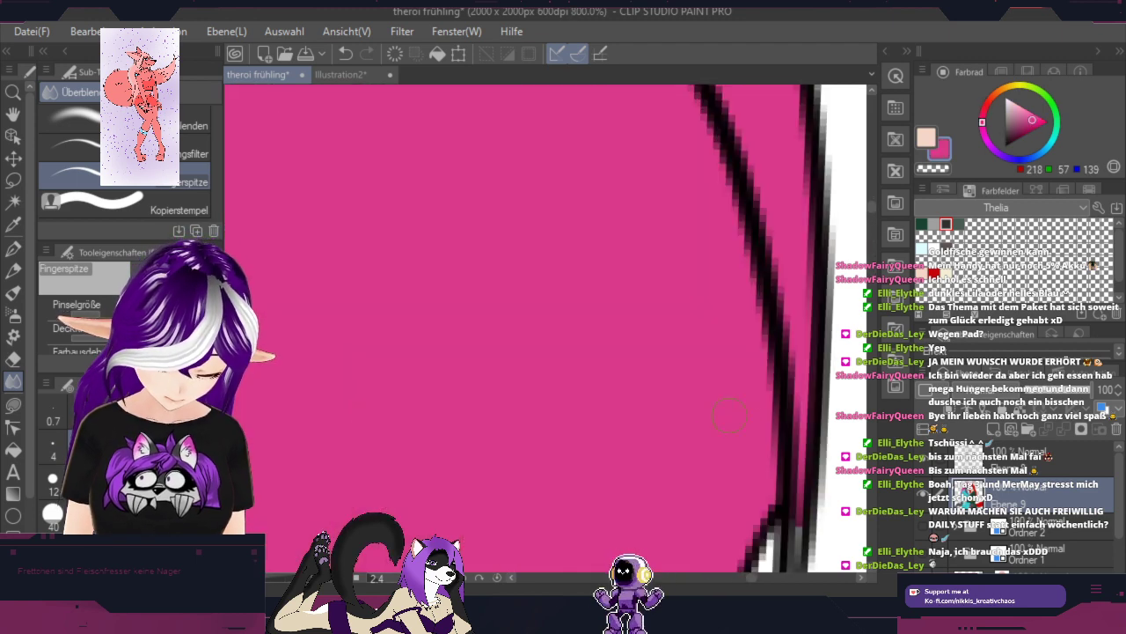
{"action": "key", "text": "h"}
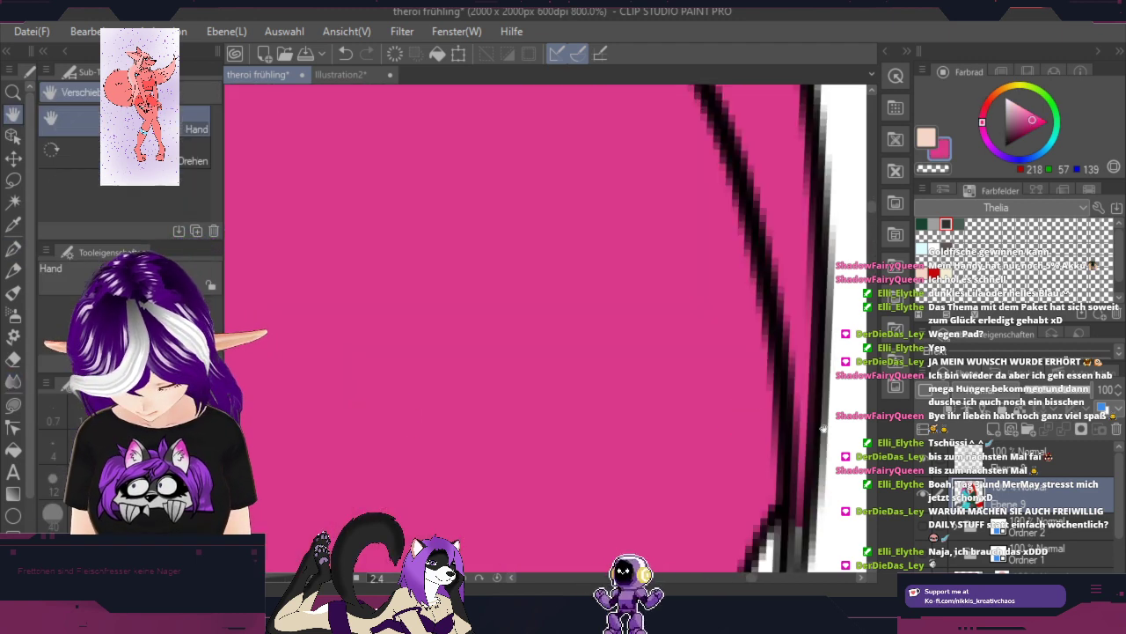
{"action": "left_click_drag", "start_coordinate": [823, 429], "coordinate": [718, 262]}
{"action": "key", "text": "p"}
{"action": "left_click_drag", "start_coordinate": [692, 336], "coordinate": [687, 423]}
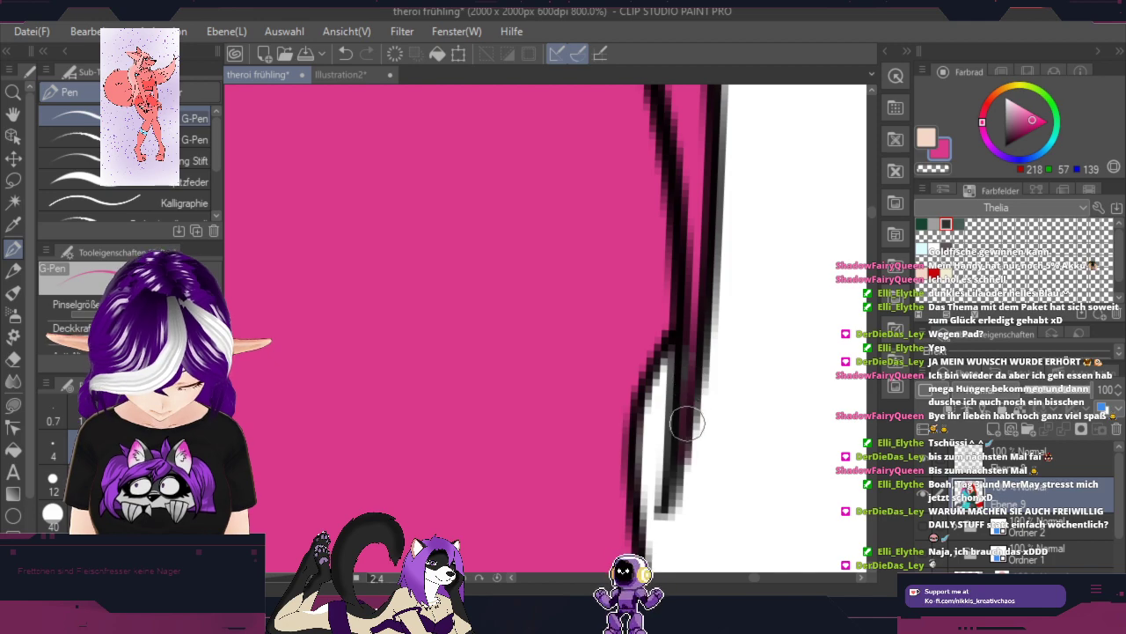
{"action": "scroll", "coordinate": [688, 425], "scroll_direction": "down", "scroll_amount": 8}
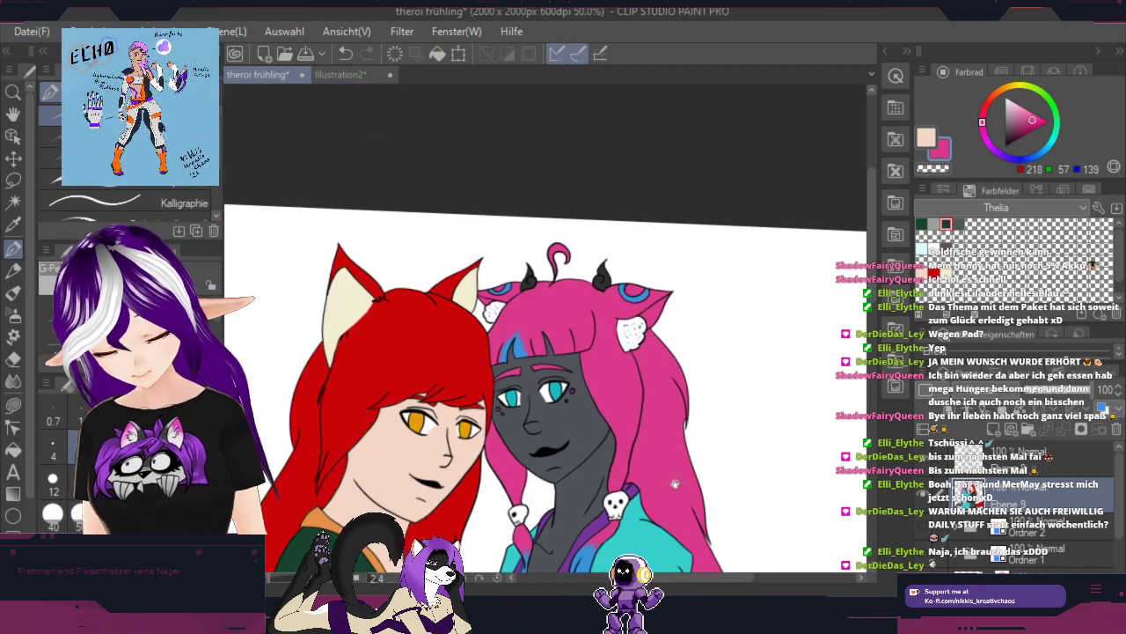
{"action": "left_click_drag", "start_coordinate": [675, 483], "coordinate": [751, 210]}
{"action": "scroll", "coordinate": [754, 384], "scroll_direction": "down", "scroll_amount": 1}
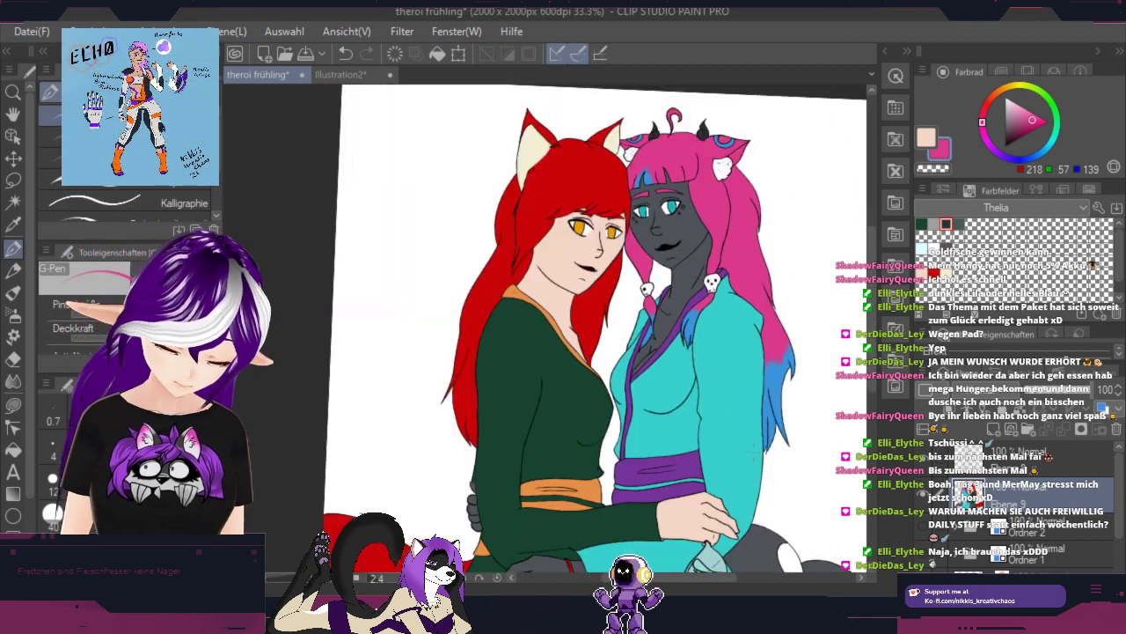
Step: Fill the two white spots on the grey-skinned character's tail with the hair's pink
{"action": "key", "text": "h"}
{"action": "left_click_drag", "start_coordinate": [781, 508], "coordinate": [745, 383]}
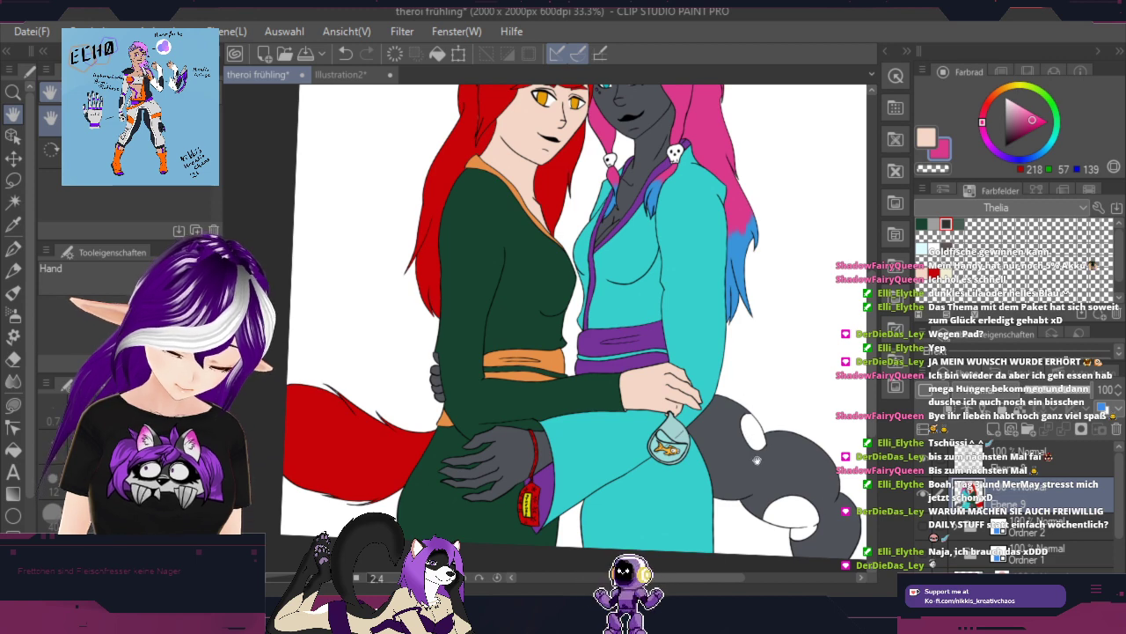
{"action": "left_click_drag", "start_coordinate": [757, 459], "coordinate": [747, 398]}
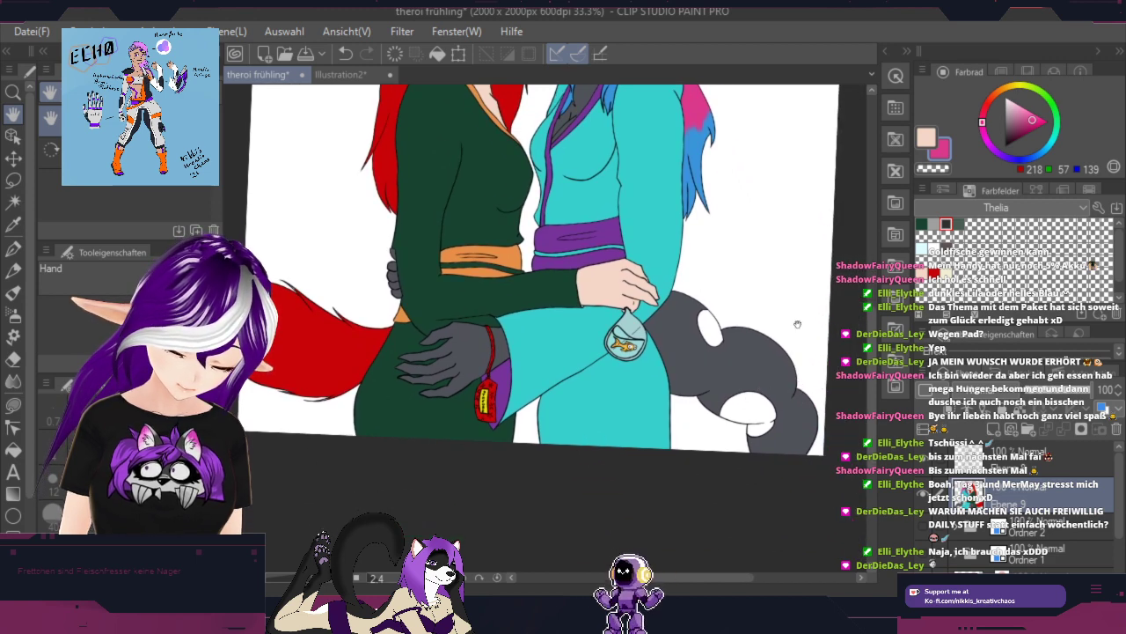
{"action": "left_click_drag", "start_coordinate": [797, 324], "coordinate": [732, 434]}
{"action": "key", "text": "p"}
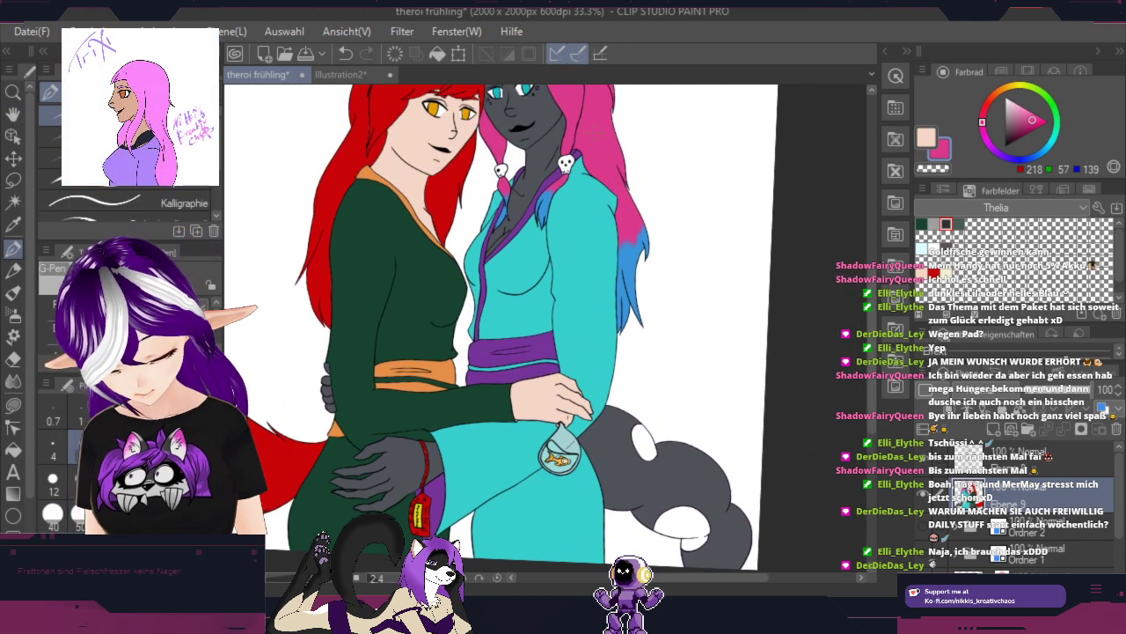
{"action": "left_click", "coordinate": [13, 449]}
{"action": "left_click", "coordinate": [695, 519]}
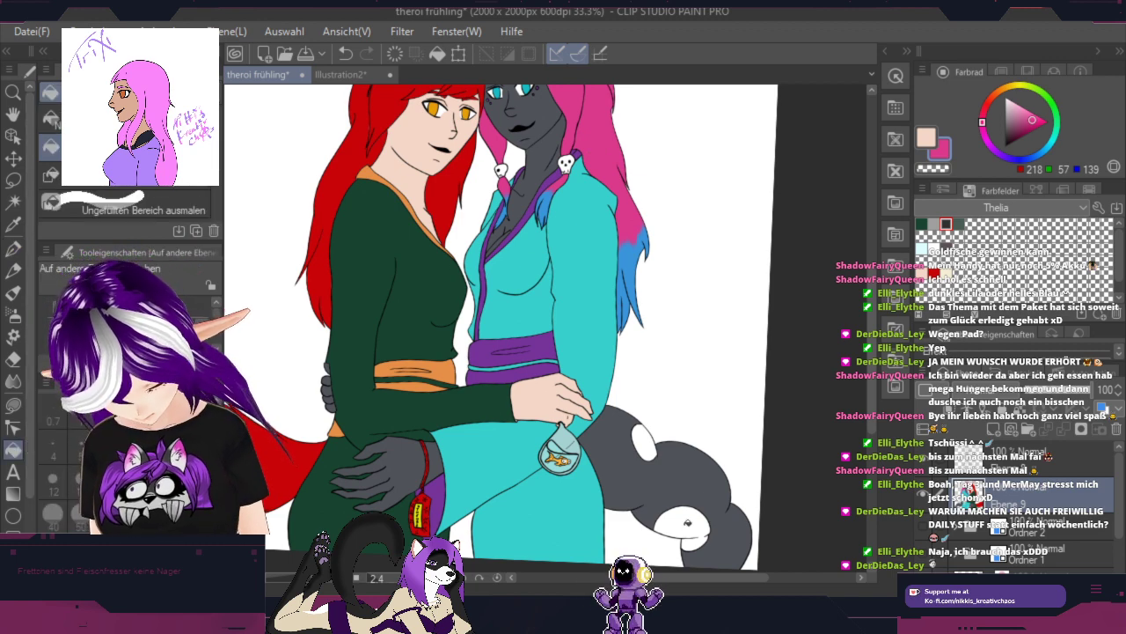
{"action": "left_click", "coordinate": [647, 440]}
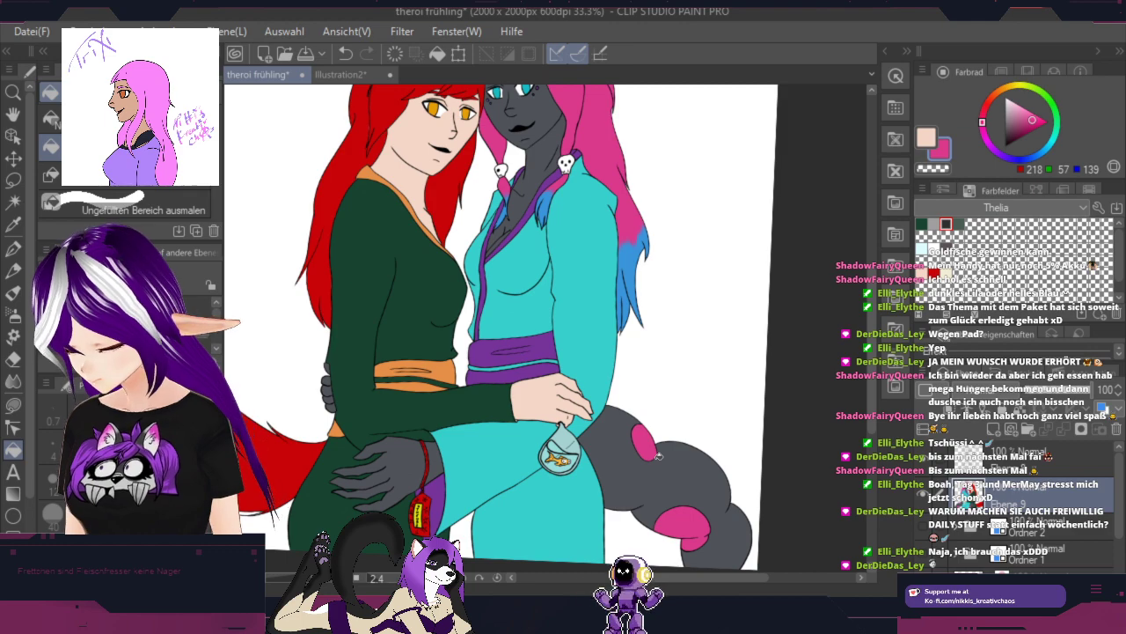
Step: Choose grey (RGB 159, 159, 159) and fill both skull beads in the grey-skinned character's hair strands with it
{"action": "scroll", "coordinate": [658, 455], "scroll_direction": "up", "scroll_amount": 4}
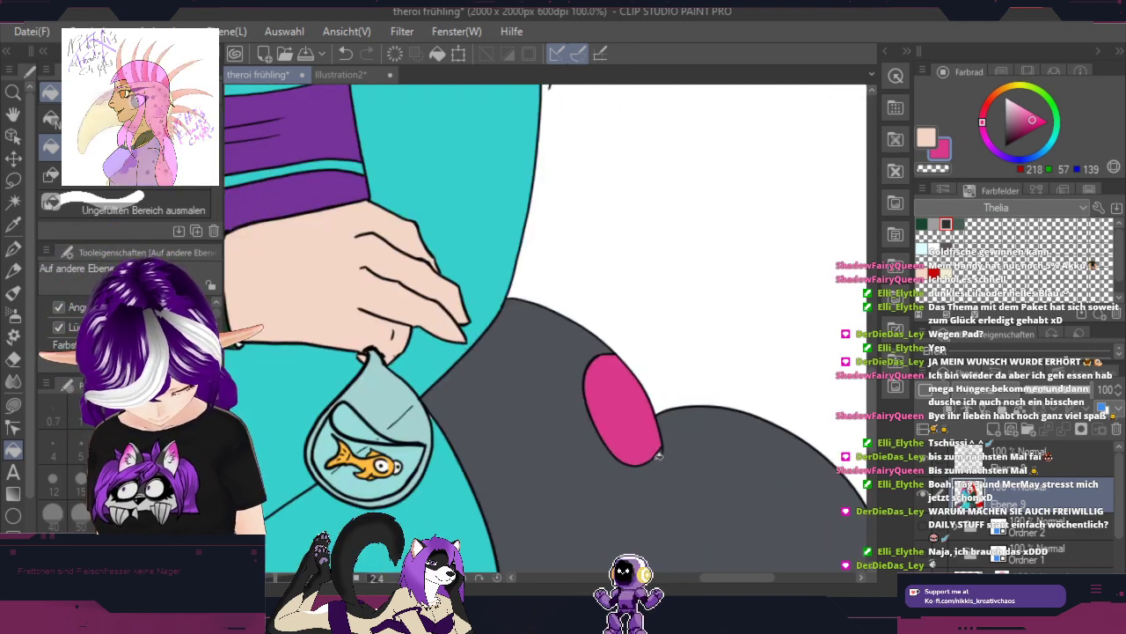
{"action": "scroll", "coordinate": [659, 455], "scroll_direction": "down", "scroll_amount": 1}
{"action": "key", "text": "space"}
{"action": "left_click_drag", "start_coordinate": [633, 388], "coordinate": [713, 555]}
{"action": "left_click_drag", "start_coordinate": [702, 331], "coordinate": [767, 481]}
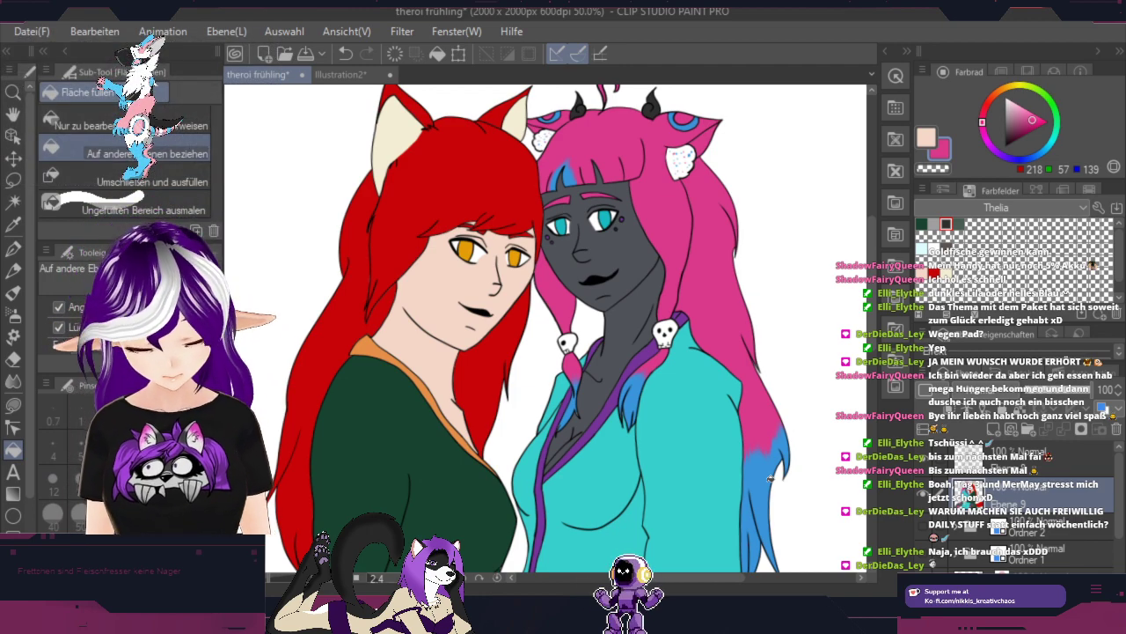
{"action": "scroll", "coordinate": [631, 351], "scroll_direction": "up", "scroll_amount": 3}
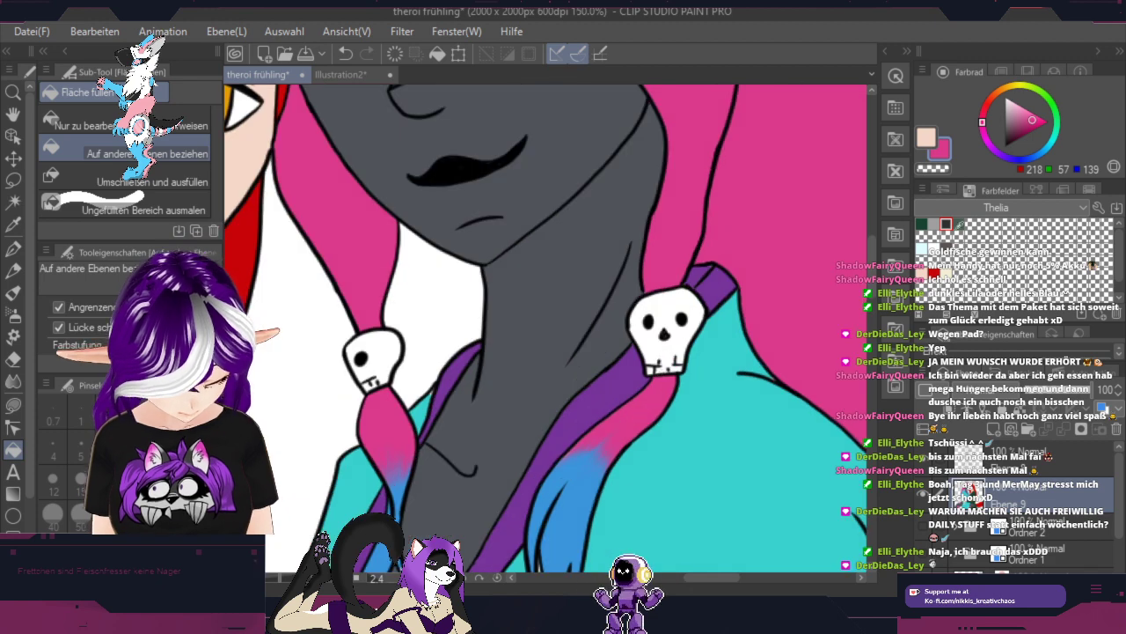
{"action": "left_click", "coordinate": [14, 405]}
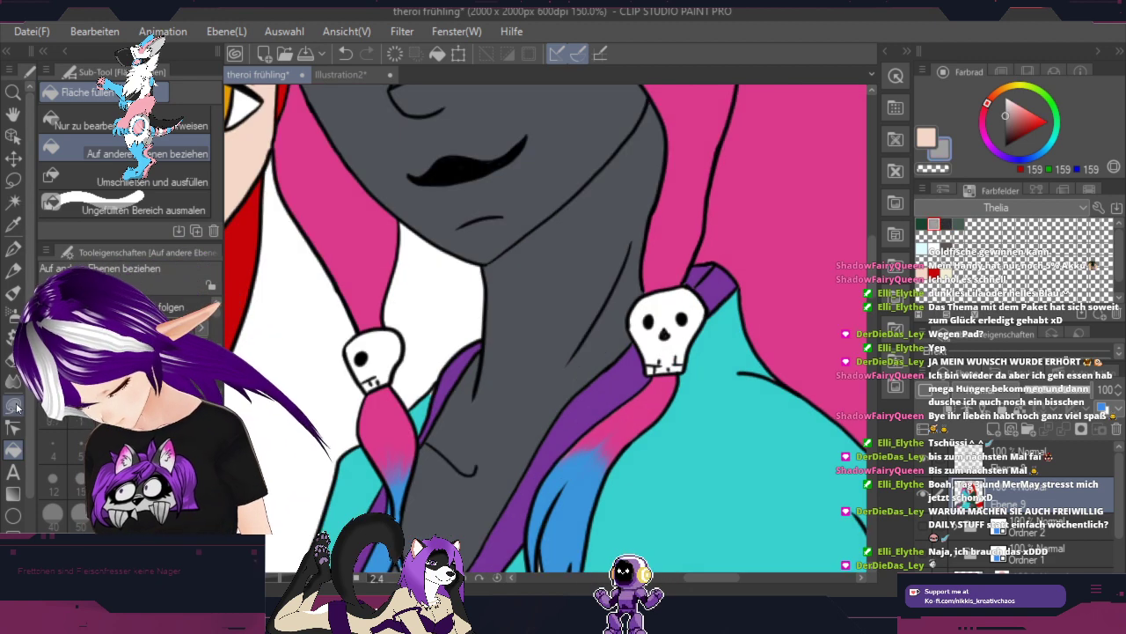
{"action": "left_click", "coordinate": [13, 449]}
{"action": "left_click", "coordinate": [673, 324]}
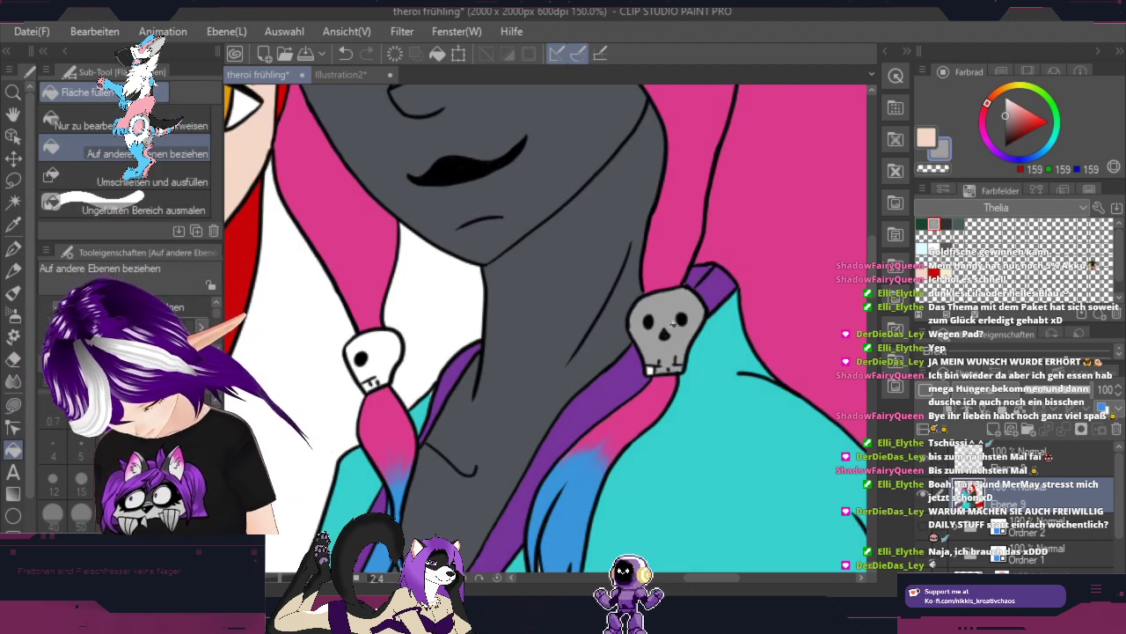
{"action": "left_click", "coordinate": [376, 374]}
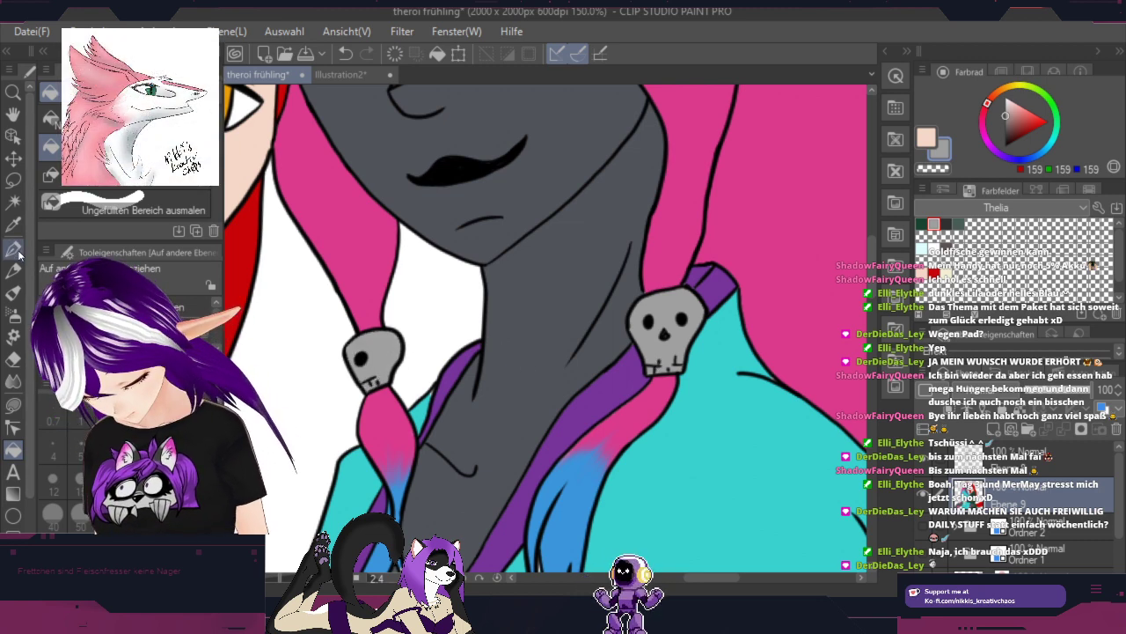
Step: Touch up the edges of the right skull bead with the G-Pen, picking the adjacent purple, pink and grey
{"action": "key", "text": "p"}
{"action": "scroll", "coordinate": [362, 370], "scroll_direction": "up", "scroll_amount": 3}
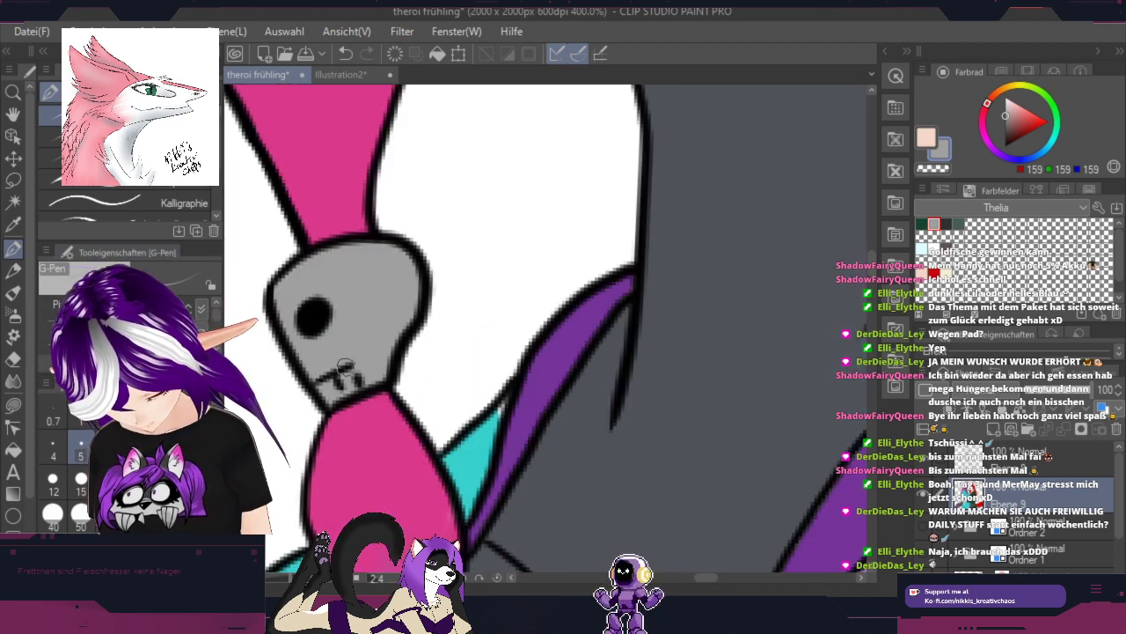
{"action": "key", "text": "h"}
{"action": "left_click_drag", "start_coordinate": [829, 402], "coordinate": [325, 470]}
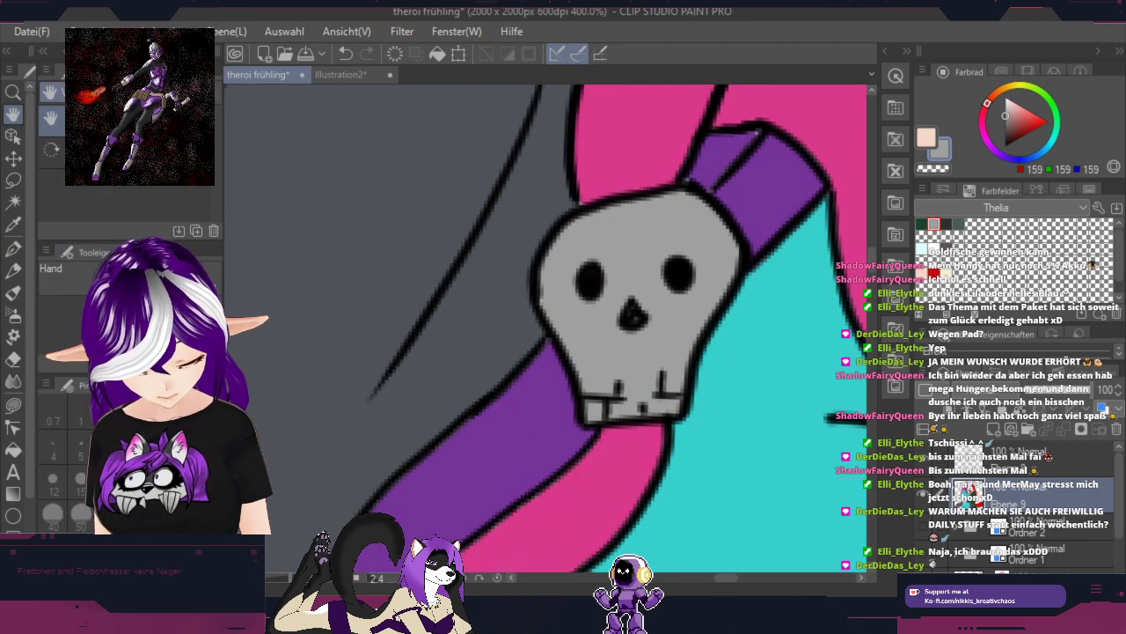
{"action": "key", "text": "p"}
{"action": "left_click", "coordinate": [758, 154], "text": "alt"}
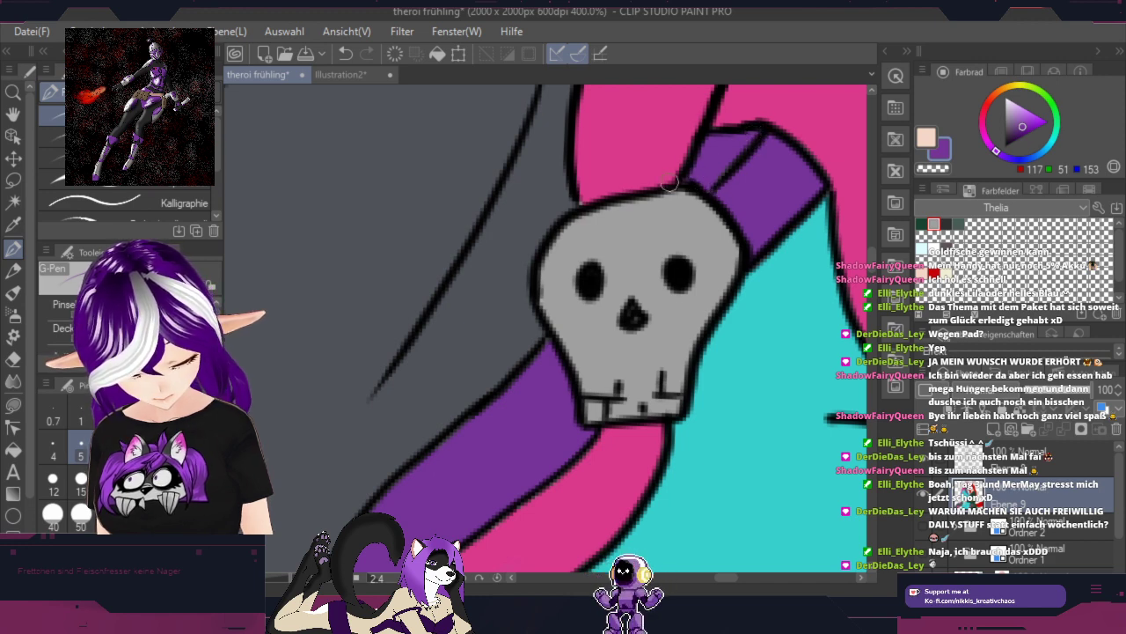
{"action": "left_click", "coordinate": [621, 172], "text": "alt"}
{"action": "left_click", "coordinate": [564, 264], "text": "alt"}
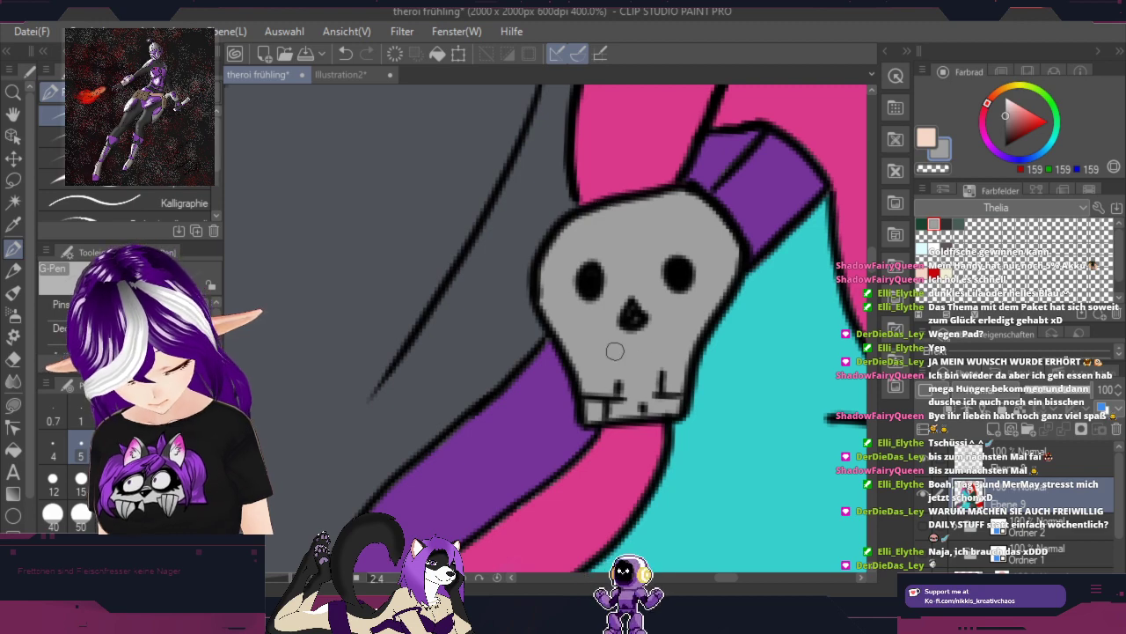
Step: Pick the black of the right skull bead's eye socket and close the gap in its nose with the G-Pen
{"action": "scroll", "coordinate": [587, 326], "scroll_direction": "down", "scroll_amount": 2}
{"action": "scroll", "coordinate": [587, 327], "scroll_direction": "down", "scroll_amount": 4}
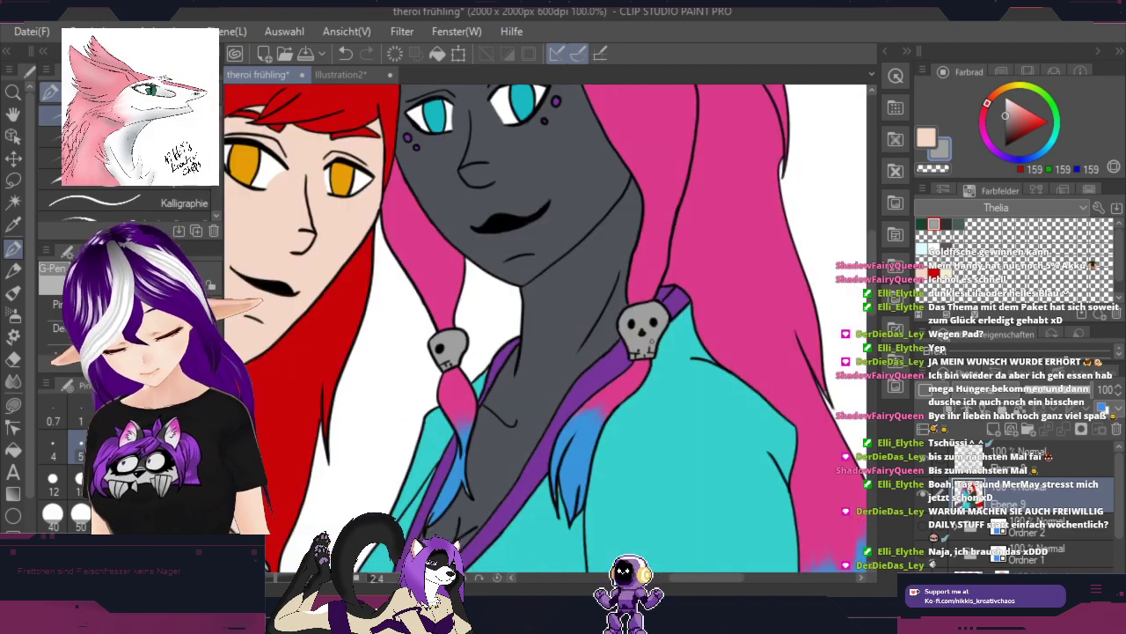
{"action": "scroll", "coordinate": [637, 322], "scroll_direction": "up", "scroll_amount": 7}
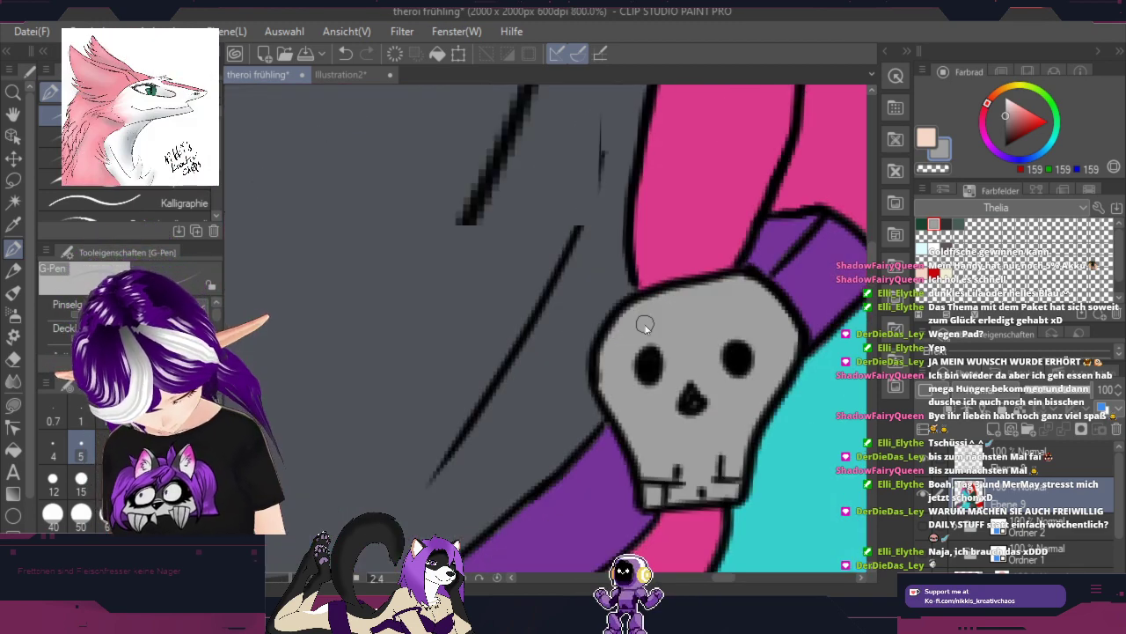
{"action": "left_click", "coordinate": [651, 387], "text": "alt"}
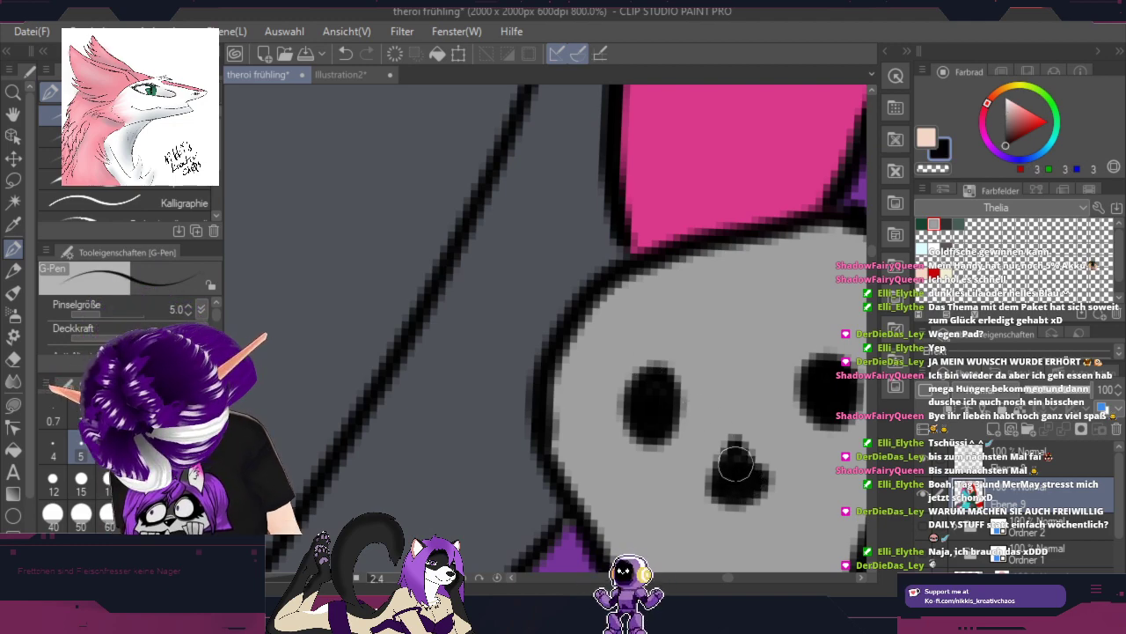
Step: Examine the flat colours of both characters from their ears down to the tails
{"action": "scroll", "coordinate": [786, 417], "scroll_direction": "down", "scroll_amount": 3}
{"action": "scroll", "coordinate": [787, 416], "scroll_direction": "down", "scroll_amount": 4}
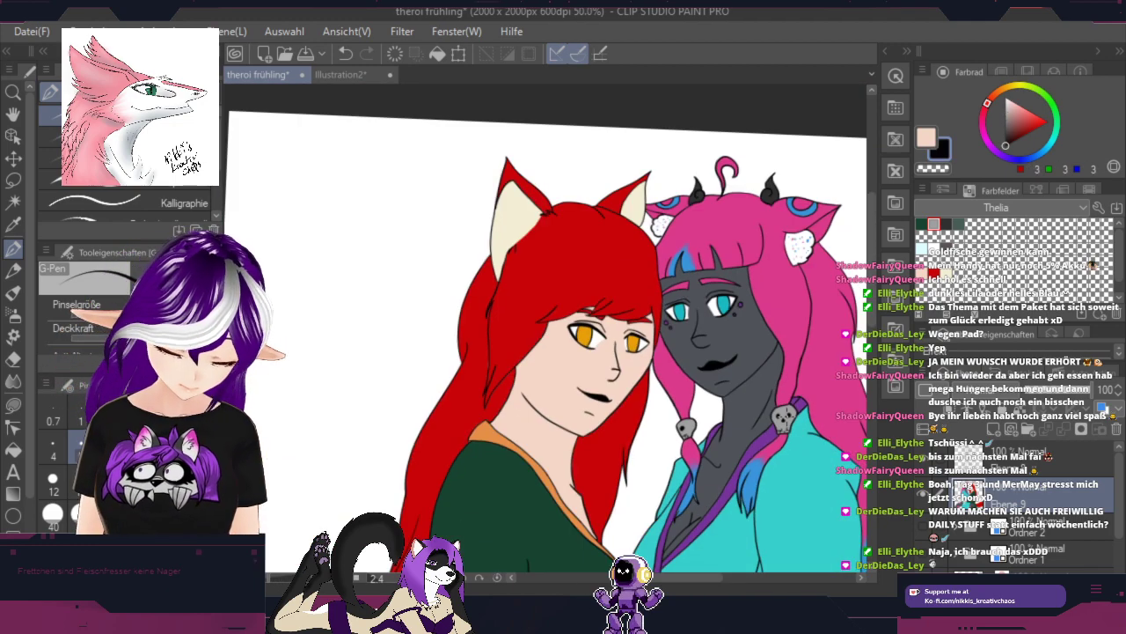
{"action": "key", "text": "space"}
{"action": "left_click_drag", "start_coordinate": [787, 416], "coordinate": [704, 257]}
{"action": "scroll", "coordinate": [741, 270], "scroll_direction": "down", "scroll_amount": 1}
{"action": "key", "text": "space"}
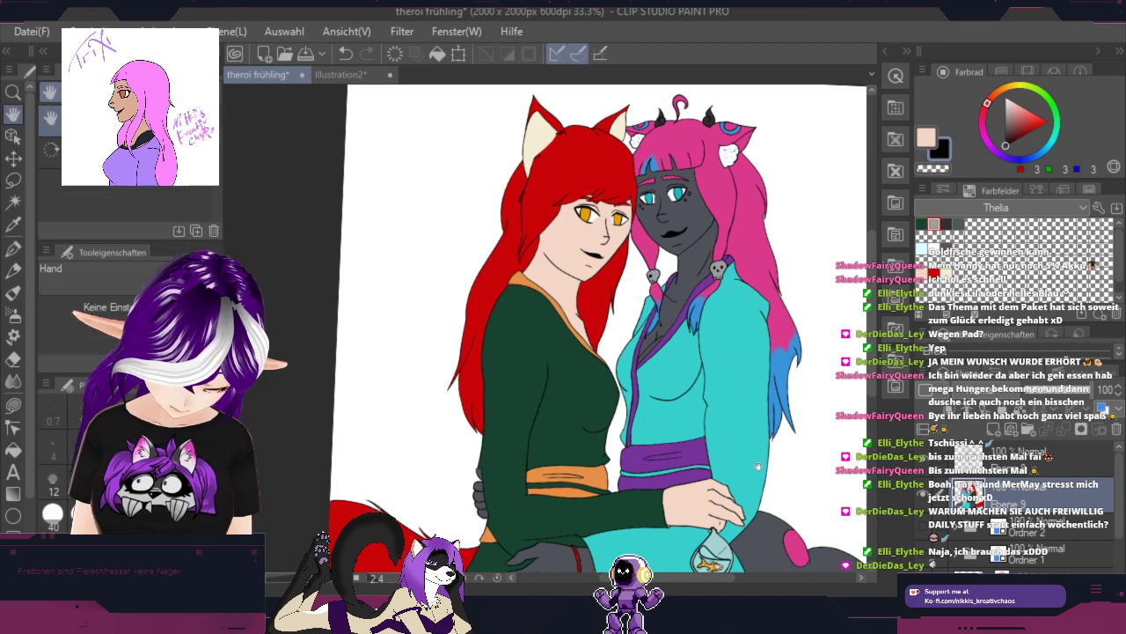
{"action": "left_click_drag", "start_coordinate": [752, 464], "coordinate": [749, 387]}
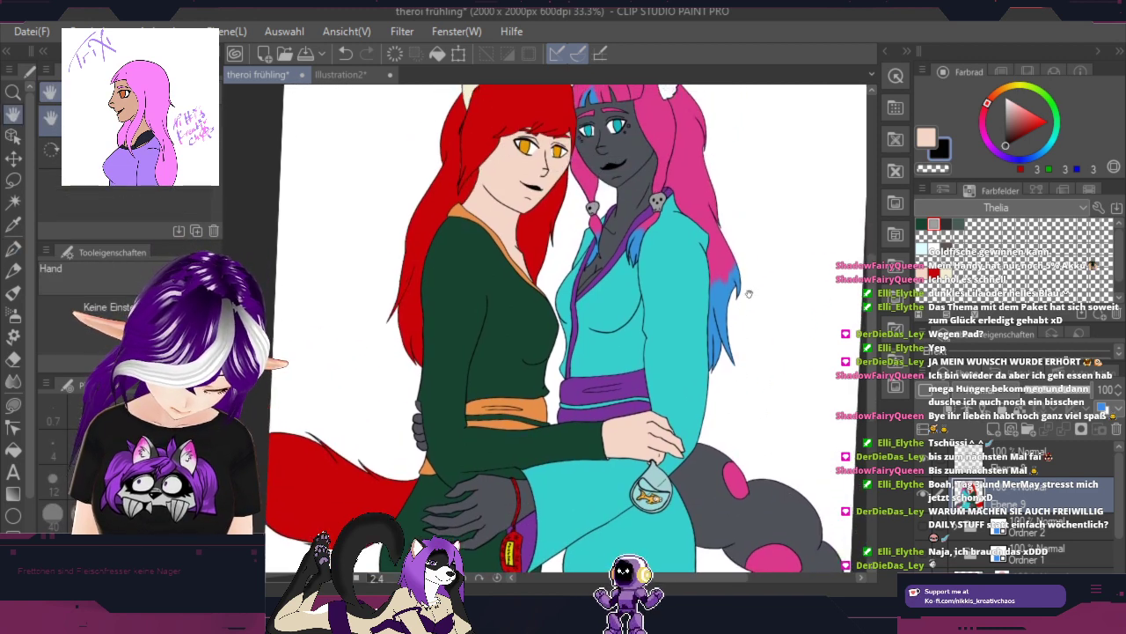
{"action": "left_click_drag", "start_coordinate": [750, 294], "coordinate": [749, 367]}
{"action": "key", "text": "p"}
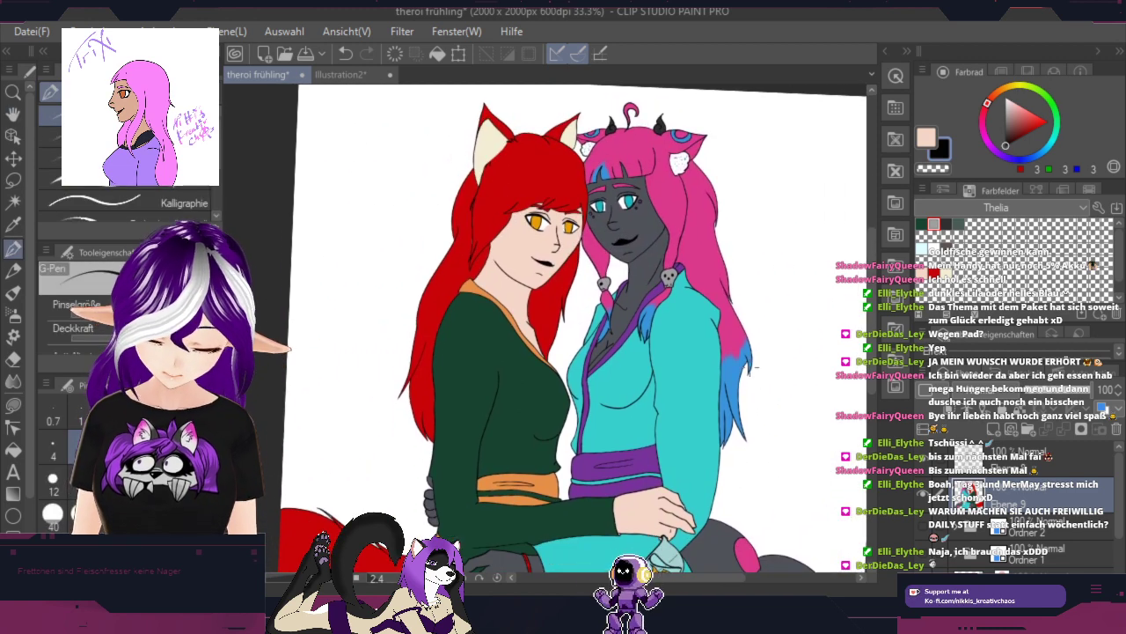
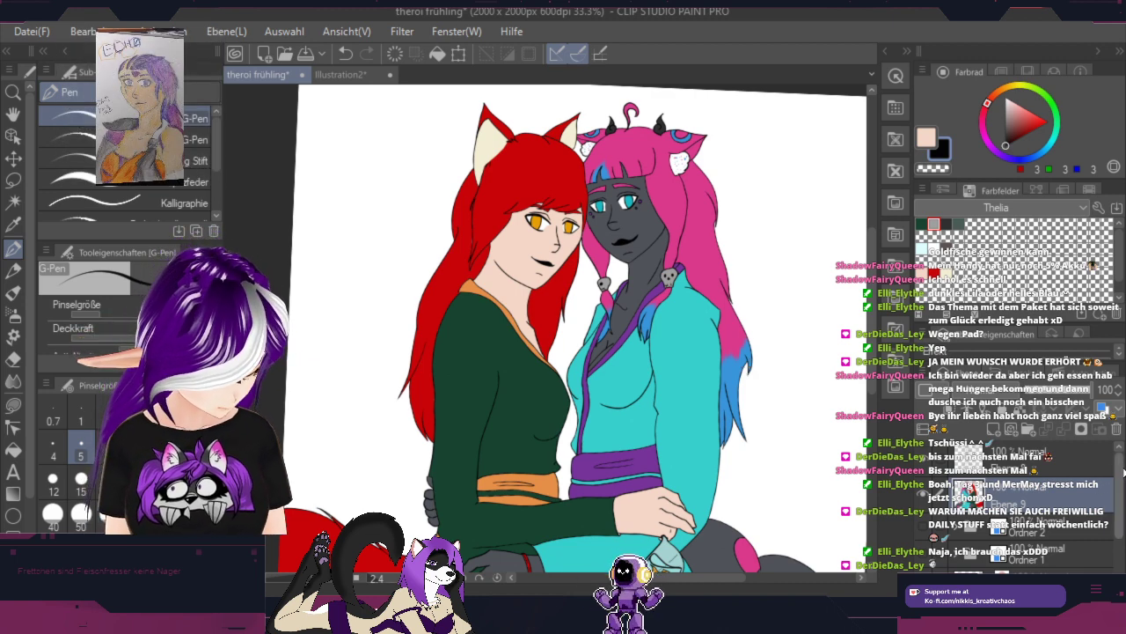
Step: Add a layer directly above the paper and fill it entirely with bright green (RGB 0, 255, 100)
{"action": "left_click_drag", "start_coordinate": [1117, 479], "coordinate": [1117, 525]}
{"action": "left_click", "coordinate": [1047, 568]}
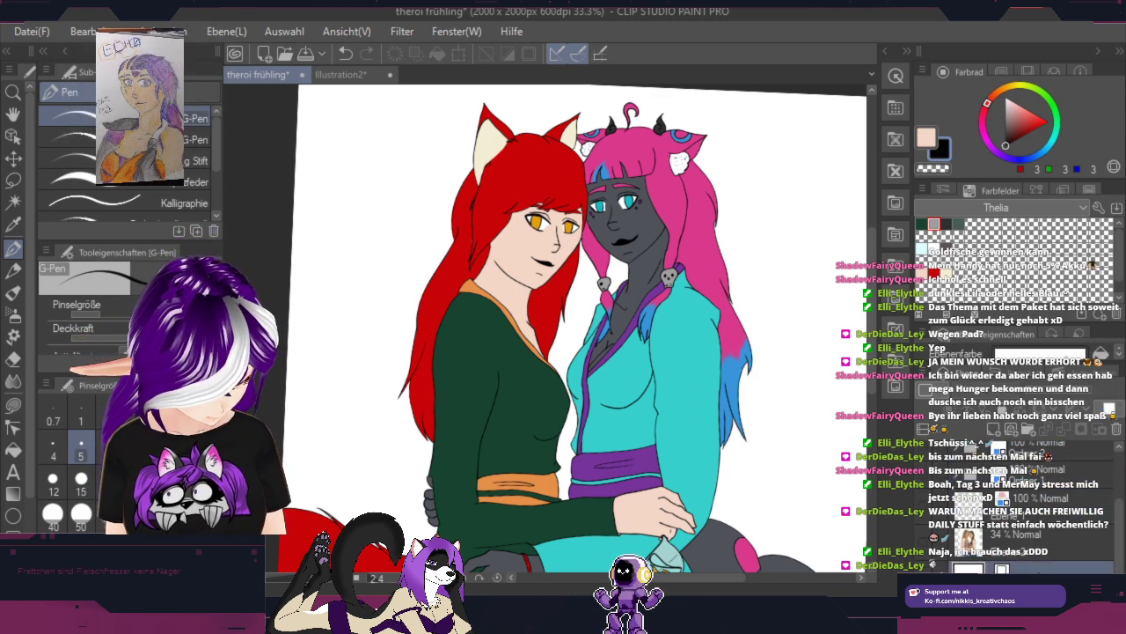
{"action": "left_click", "coordinate": [1060, 123]}
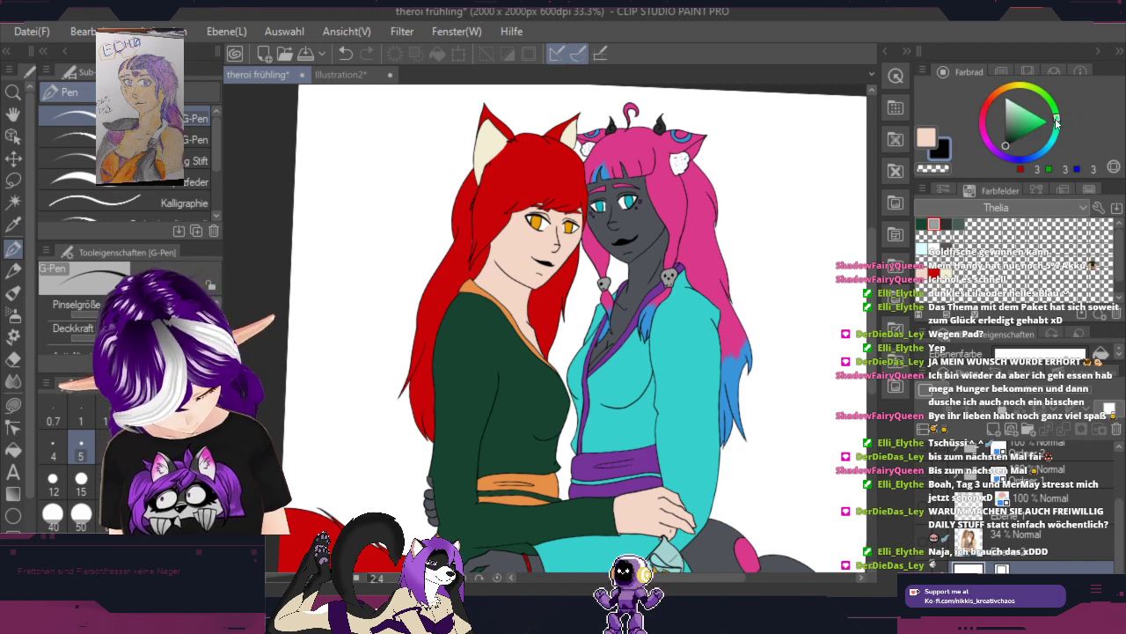
{"action": "left_click", "coordinate": [1047, 122]}
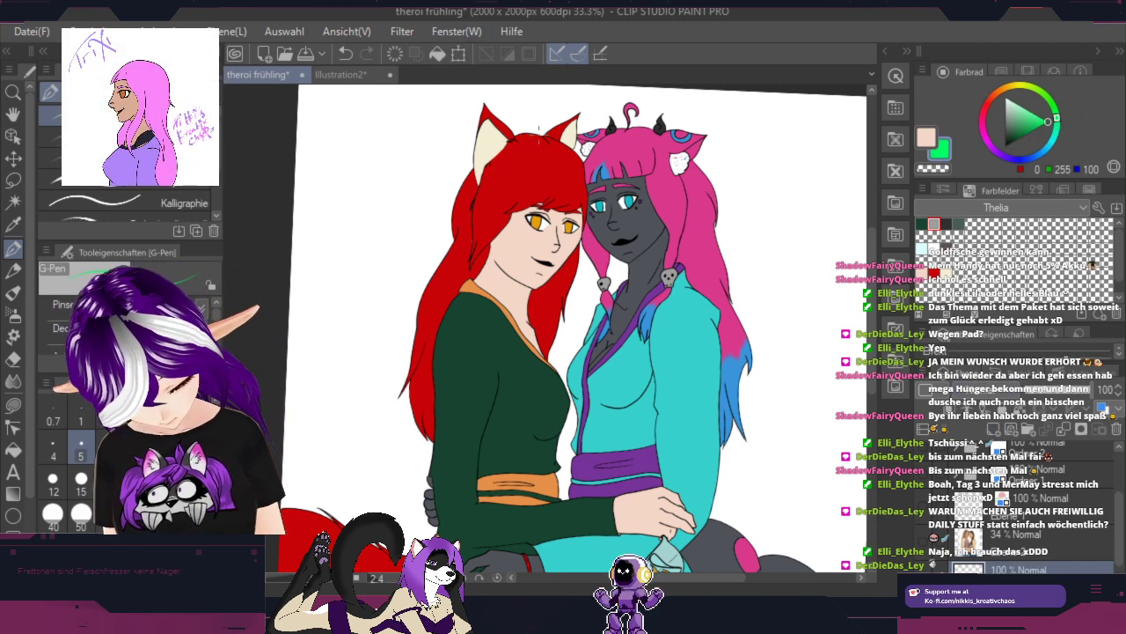
{"action": "left_click", "coordinate": [438, 54]}
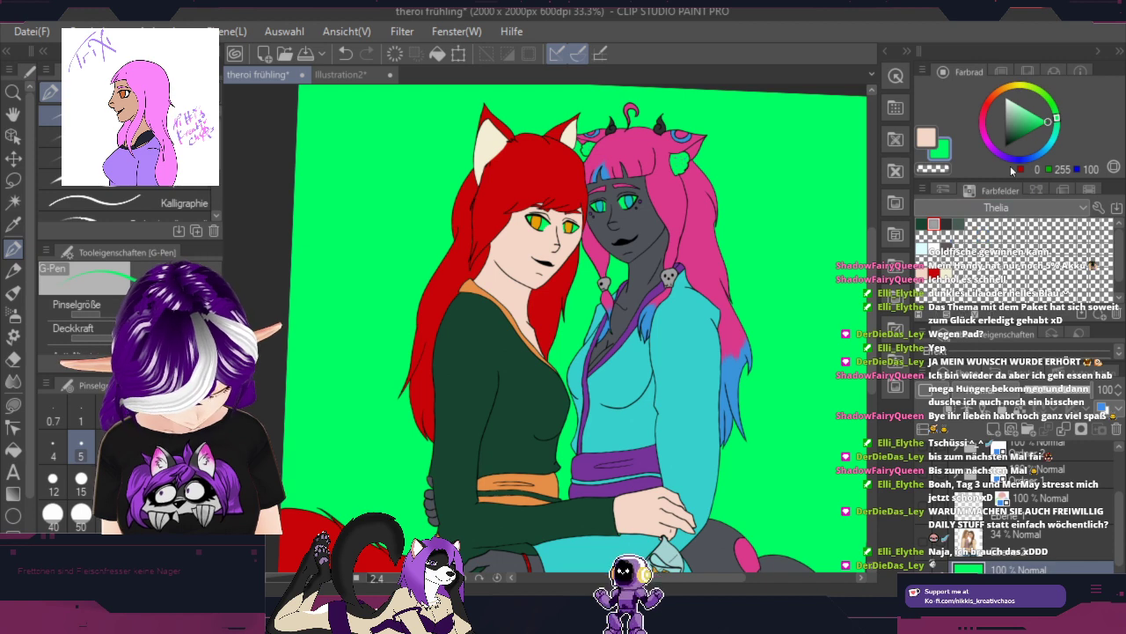
Step: Set the drawing colour to white (RGB 255, 255, 255) and add a new layer directly beneath Ebene 9
{"action": "left_click", "coordinate": [1006, 98]}
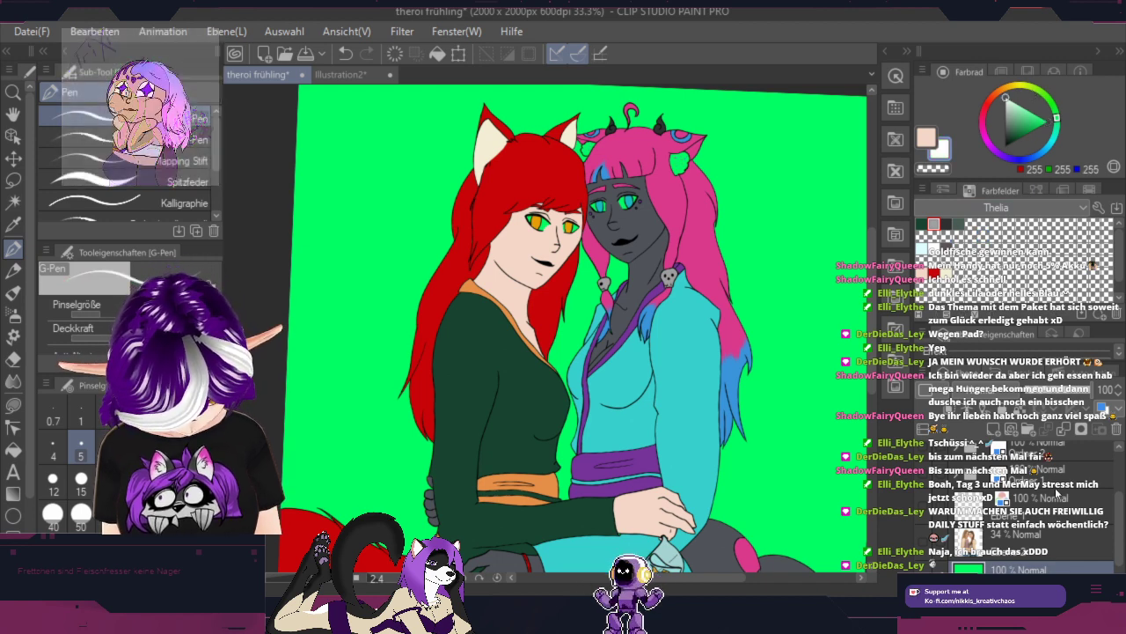
{"action": "left_click_drag", "start_coordinate": [1119, 510], "coordinate": [1124, 473]}
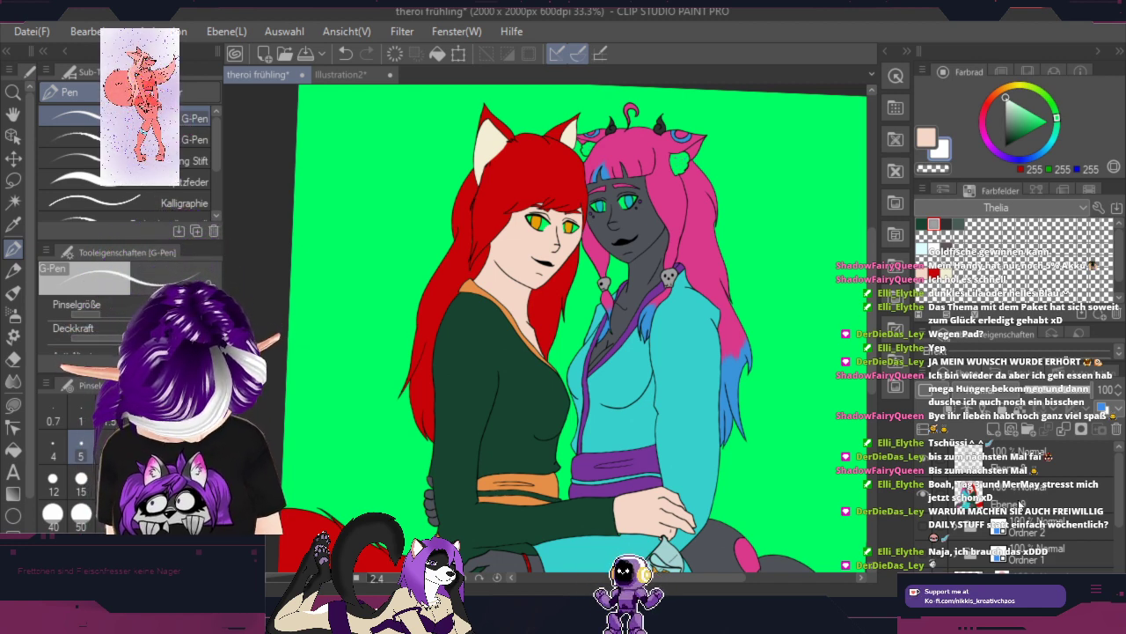
{"action": "left_click", "coordinate": [1021, 503]}
{"action": "left_click", "coordinate": [1025, 521]}
{"action": "left_click", "coordinate": [994, 429]}
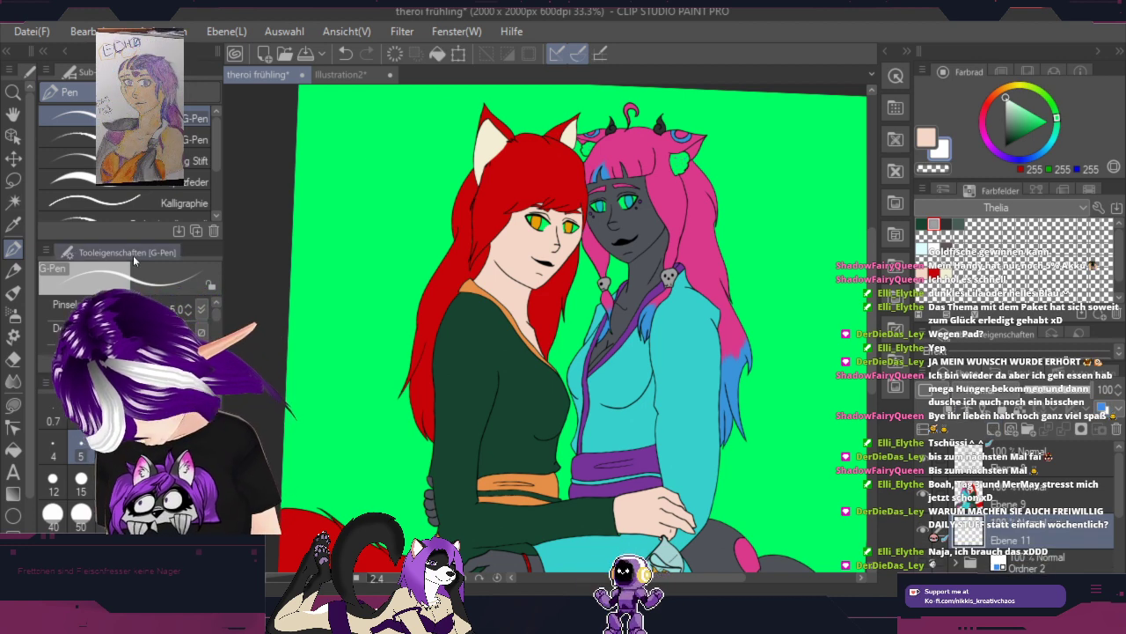
Step: Lasso-fill white behind the speckled fluff in the grey-skinned character's ear nearest the red-haired character
{"action": "left_click", "coordinate": [14, 181]}
{"action": "left_click", "coordinate": [14, 404]}
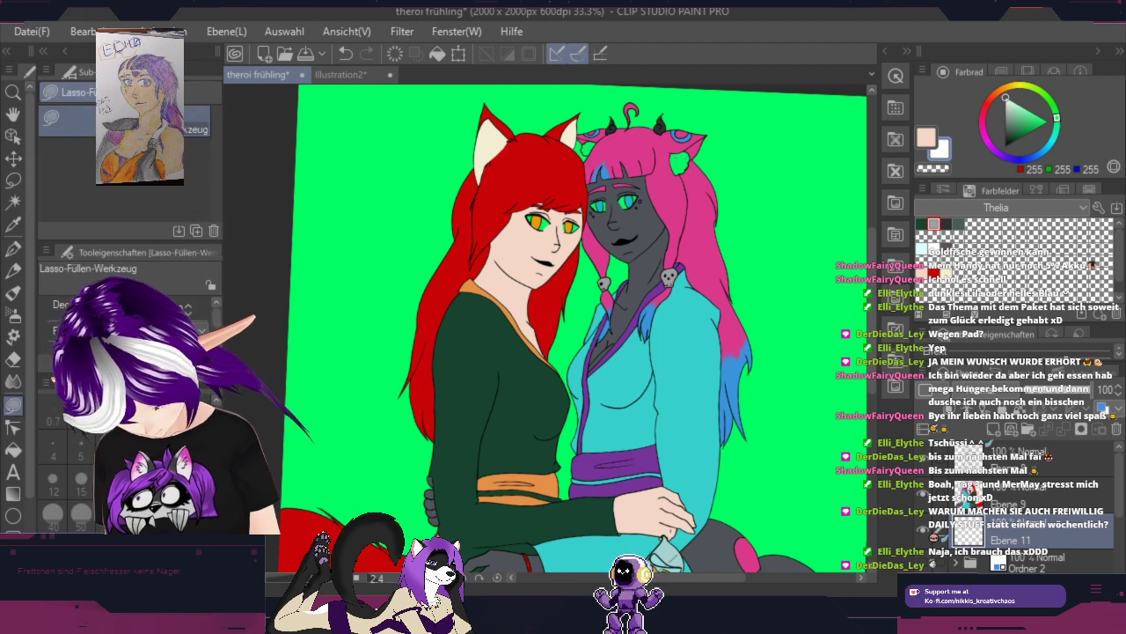
{"action": "scroll", "coordinate": [647, 165], "scroll_direction": "up", "scroll_amount": 2}
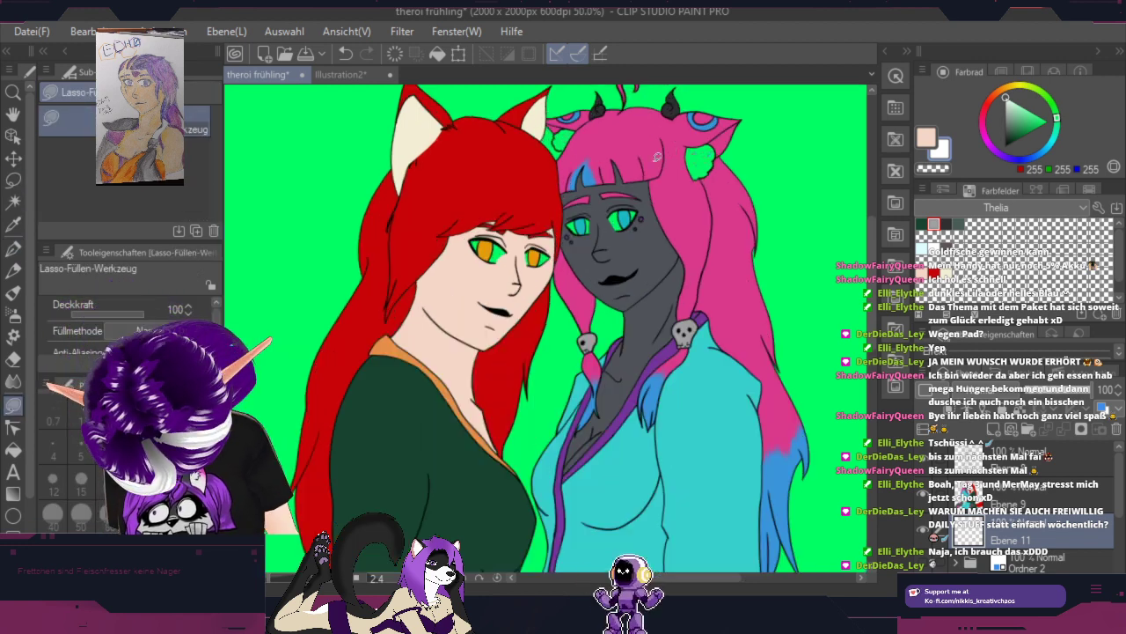
{"action": "mouse_move", "coordinate": [408, 232]}
{"action": "left_mouse_down"}
{"action": "mouse_move", "coordinate": [677, 204]}
{"action": "mouse_move", "coordinate": [657, 279]}
{"action": "mouse_move", "coordinate": [595, 296]}
{"action": "mouse_move", "coordinate": [533, 279]}
{"action": "mouse_move", "coordinate": [509, 301]}
{"action": "mouse_move", "coordinate": [427, 331]}
{"action": "mouse_move", "coordinate": [425, 194]}
{"action": "mouse_move", "coordinate": [470, 182]}
{"action": "mouse_move", "coordinate": [562, 243]}
{"action": "mouse_move", "coordinate": [667, 298]}
{"action": "left_mouse_up"}
{"action": "scroll", "coordinate": [636, 135], "scroll_direction": "up", "scroll_amount": 2}
{"action": "scroll", "coordinate": [621, 222], "scroll_direction": "up", "scroll_amount": 5}
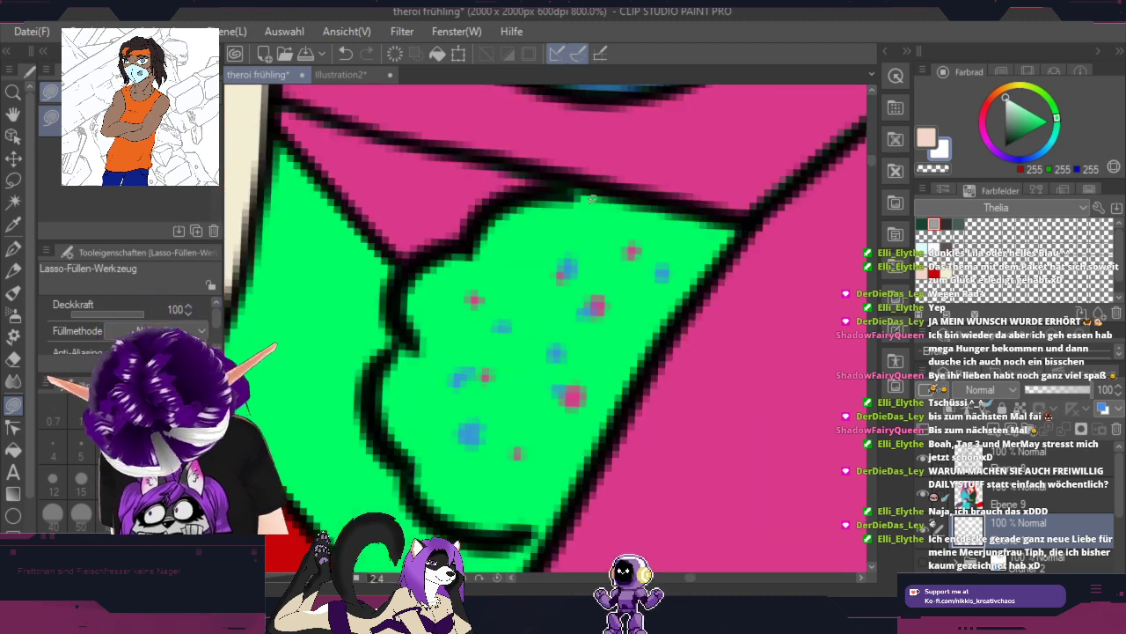
{"action": "mouse_move", "coordinate": [589, 189]}
{"action": "left_mouse_down"}
{"action": "mouse_move", "coordinate": [499, 199]}
{"action": "mouse_move", "coordinate": [414, 265]}
{"action": "mouse_move", "coordinate": [377, 410]}
{"action": "mouse_move", "coordinate": [422, 501]}
{"action": "mouse_move", "coordinate": [446, 516]}
{"action": "mouse_move", "coordinate": [491, 529]}
{"action": "mouse_move", "coordinate": [572, 520]}
{"action": "left_mouse_up"}
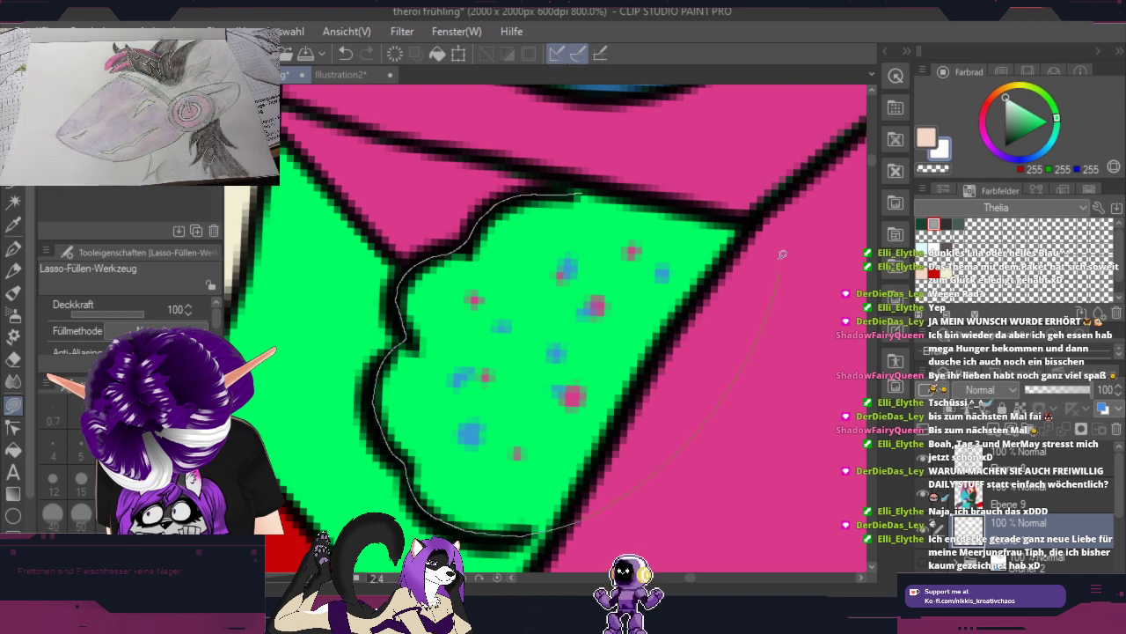
{"action": "left_click_drag", "start_coordinate": [782, 254], "coordinate": [542, 206]}
Step: Lasso-fill white behind the fluff in the grey-skinned character's other ear and behind both characters' eyes
{"action": "scroll", "coordinate": [798, 325], "scroll_direction": "down", "scroll_amount": 2}
{"action": "left_click_drag", "start_coordinate": [819, 344], "coordinate": [246, 363]}
{"action": "mouse_move", "coordinate": [695, 404]}
{"action": "left_mouse_down"}
{"action": "mouse_move", "coordinate": [481, 348]}
{"action": "mouse_move", "coordinate": [245, 333]}
{"action": "left_mouse_up"}
{"action": "left_click_drag", "start_coordinate": [645, 458], "coordinate": [472, 329]}
{"action": "mouse_move", "coordinate": [465, 507]}
{"action": "left_mouse_down"}
{"action": "mouse_move", "coordinate": [425, 214]}
{"action": "mouse_move", "coordinate": [713, 211]}
{"action": "left_mouse_up"}
{"action": "scroll", "coordinate": [756, 246], "scroll_direction": "down", "scroll_amount": 6}
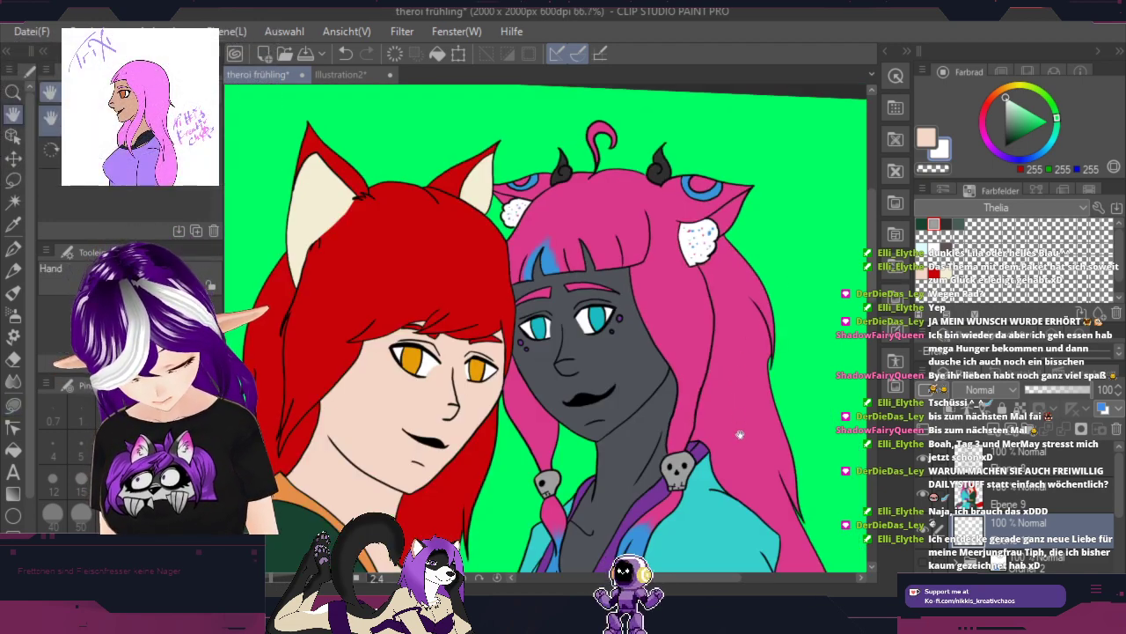
Step: Transfer the base colours of Ebene 9 onto the white fill layer directly beneath it and delete the emptied Ebene 9
{"action": "left_click_drag", "start_coordinate": [740, 424], "coordinate": [777, 77]}
{"action": "left_click_drag", "start_coordinate": [717, 384], "coordinate": [749, 153]}
{"action": "left_click_drag", "start_coordinate": [756, 285], "coordinate": [679, 506]}
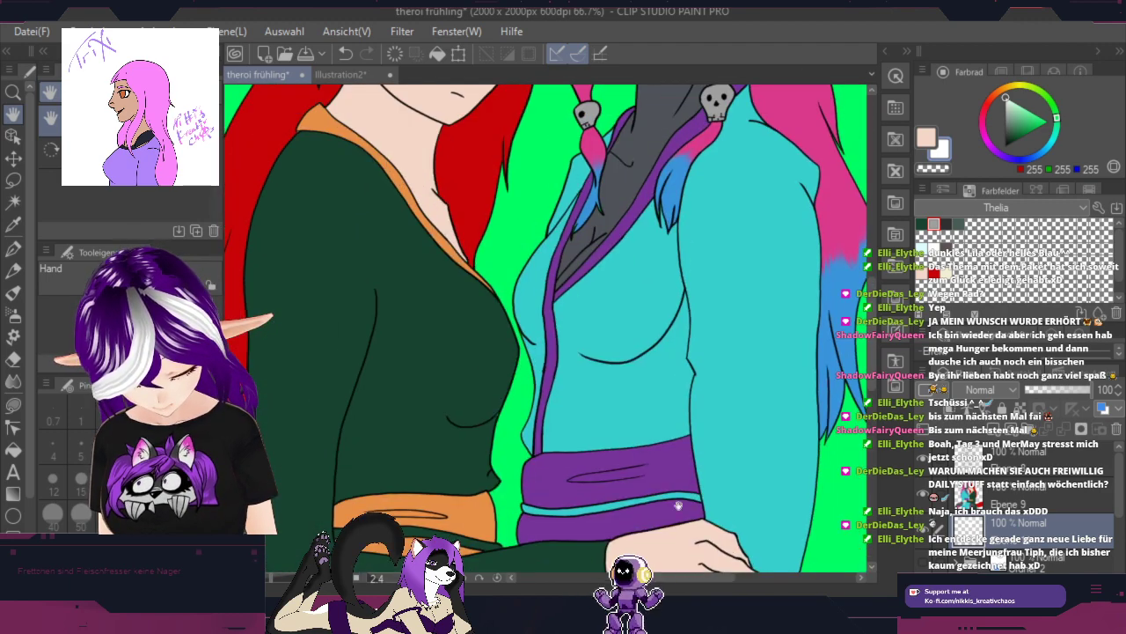
{"action": "left_click_drag", "start_coordinate": [701, 244], "coordinate": [766, 561]}
{"action": "mouse_move", "coordinate": [713, 358]}
{"action": "left_mouse_down"}
{"action": "mouse_move", "coordinate": [653, 574]}
{"action": "mouse_move", "coordinate": [613, 529]}
{"action": "mouse_move", "coordinate": [616, 255]}
{"action": "left_mouse_up"}
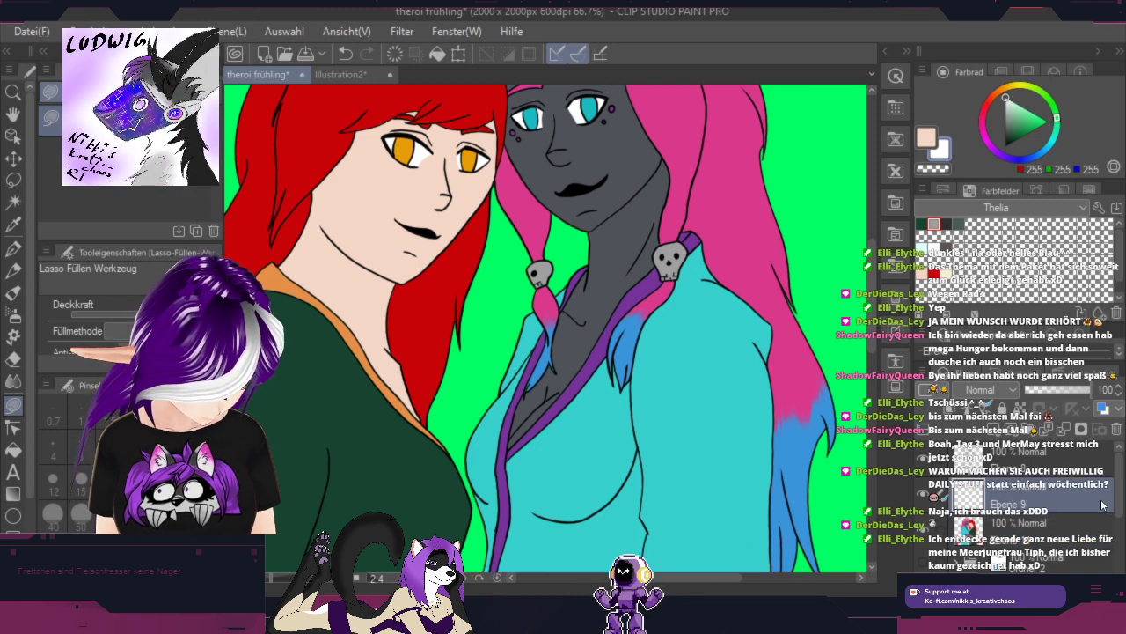
{"action": "left_click", "coordinate": [1116, 429]}
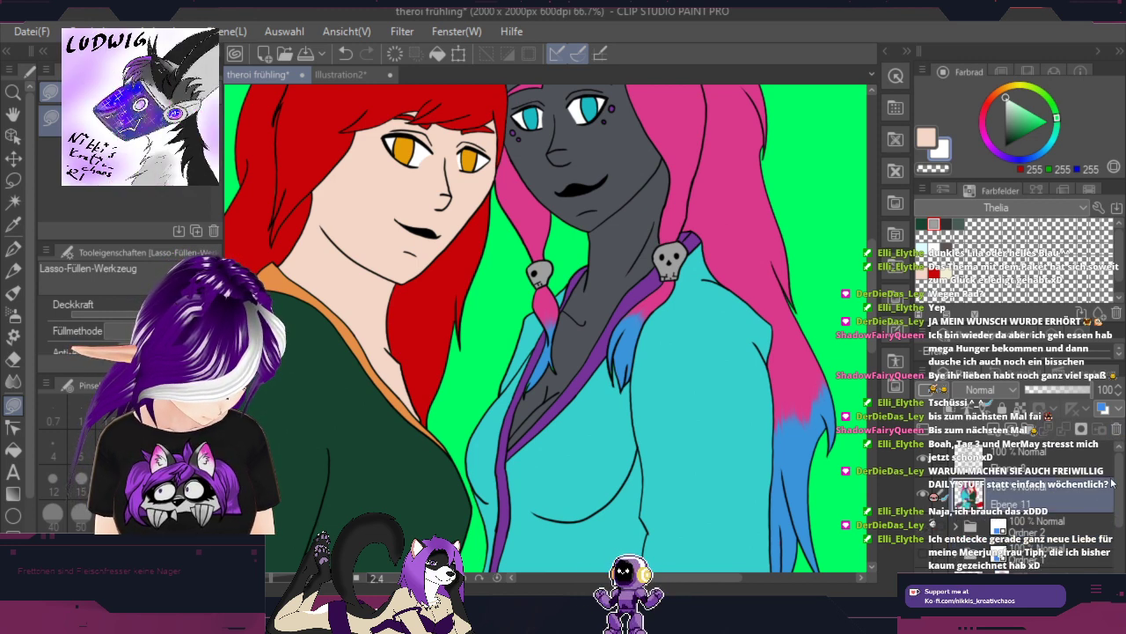
Step: Delete the bright green check layer directly above the paper
{"action": "left_click_drag", "start_coordinate": [1119, 486], "coordinate": [1118, 557]}
{"action": "left_click", "coordinate": [1098, 549]}
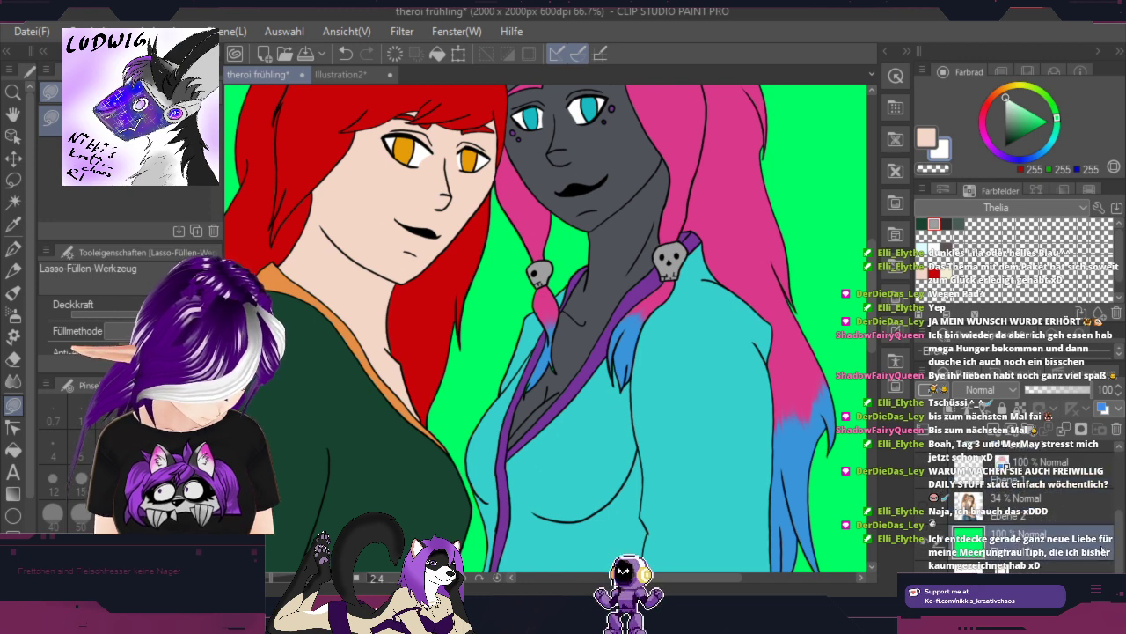
{"action": "left_click", "coordinate": [1116, 429]}
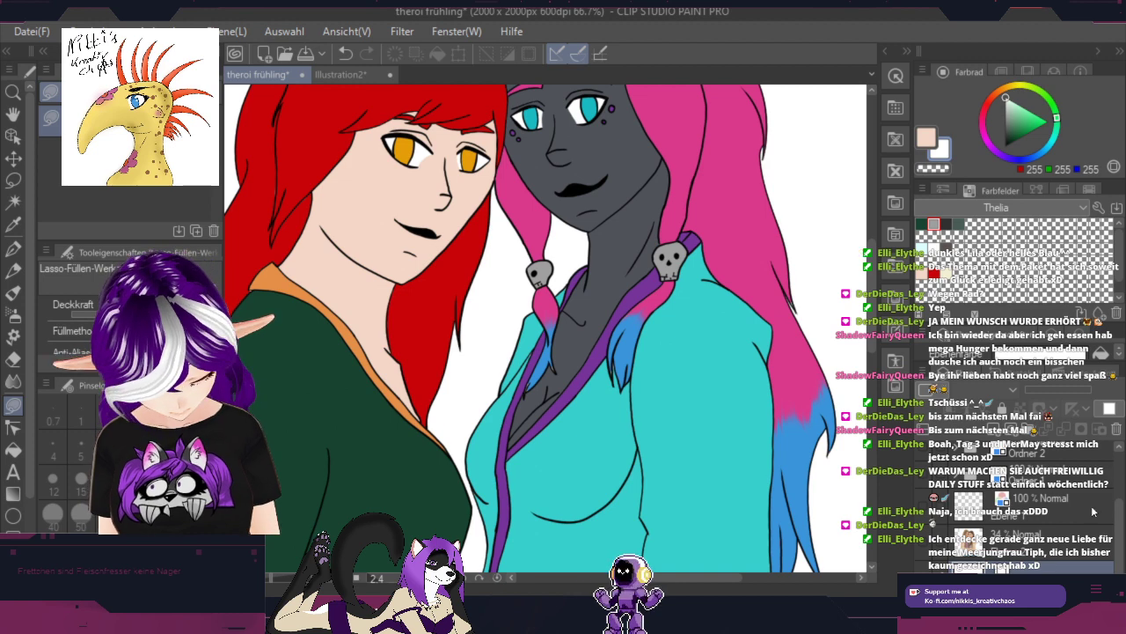
Step: Select the merged base colour layer Ebene 11 and save the drawing
{"action": "left_click_drag", "start_coordinate": [1121, 510], "coordinate": [1118, 430]}
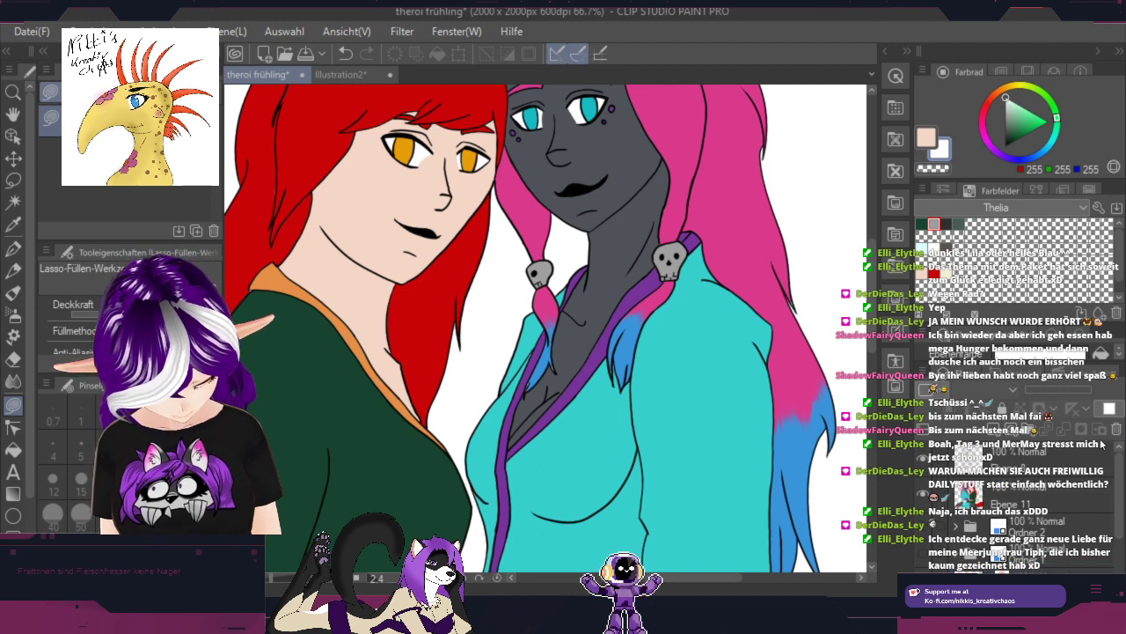
{"action": "left_click", "coordinate": [1061, 492]}
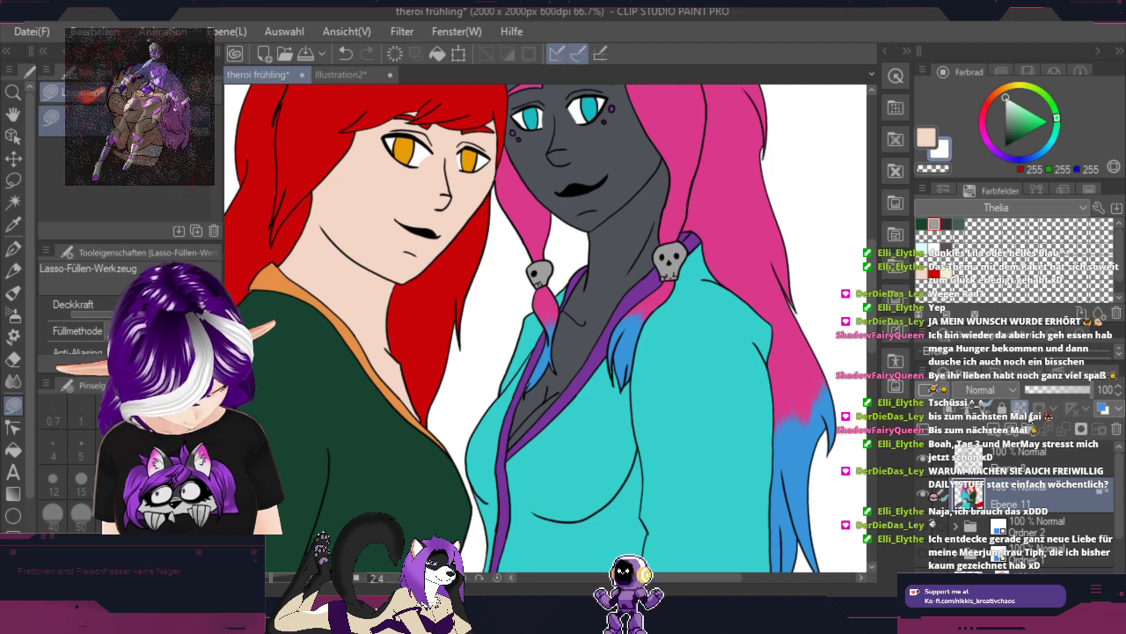
{"action": "key", "text": "space"}
{"action": "left_click_drag", "start_coordinate": [691, 343], "coordinate": [865, 455]}
{"action": "left_click_drag", "start_coordinate": [803, 396], "coordinate": [736, 453]}
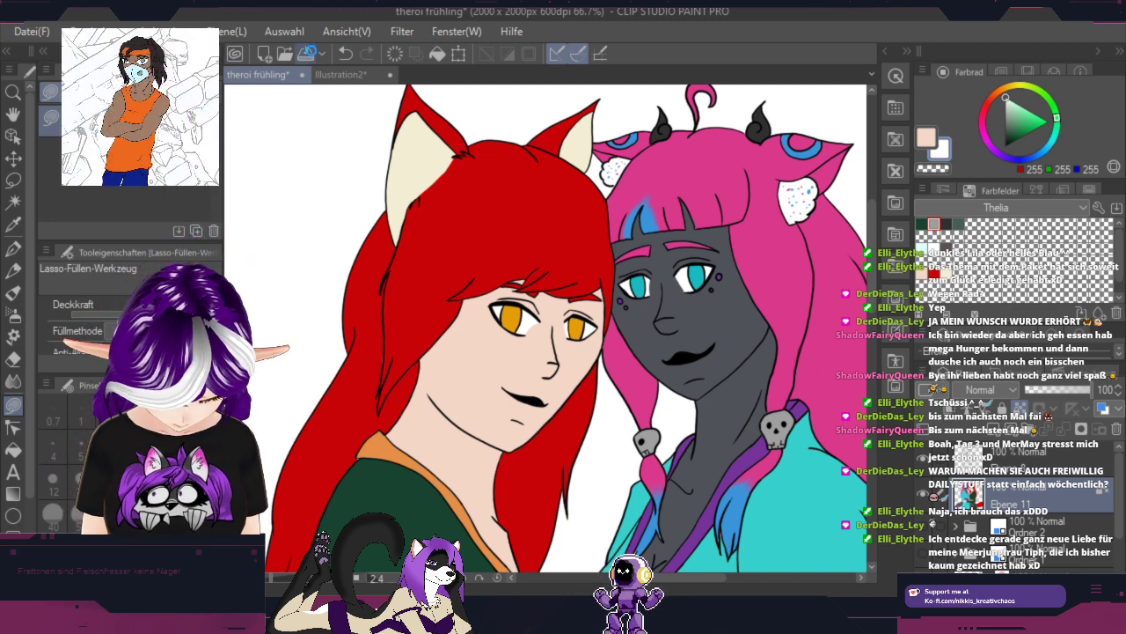
{"action": "left_click", "coordinate": [308, 53]}
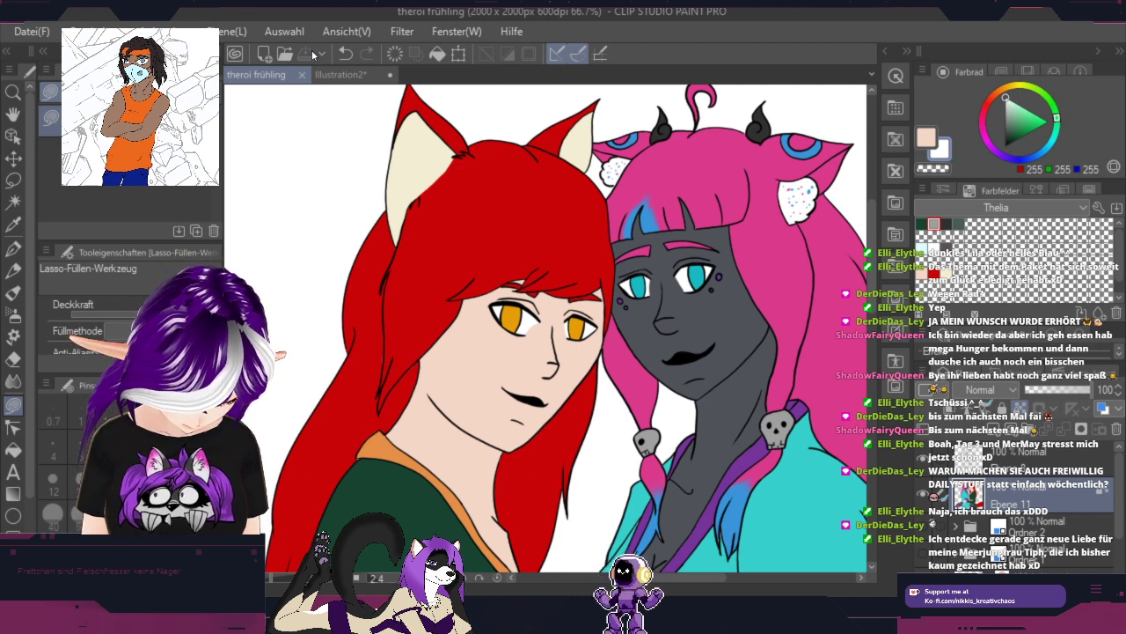
Step: Duplicate Ebene 11, hide the copy and make the original layer beneath it active
{"action": "key", "text": "ctrl+v"}
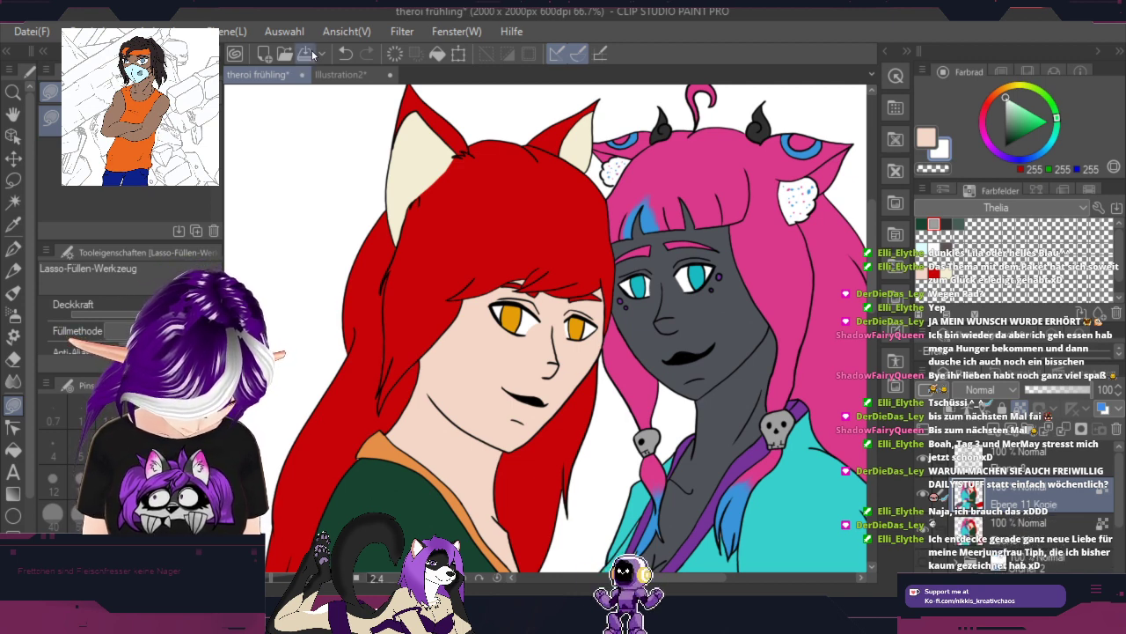
{"action": "left_click", "coordinate": [1026, 533]}
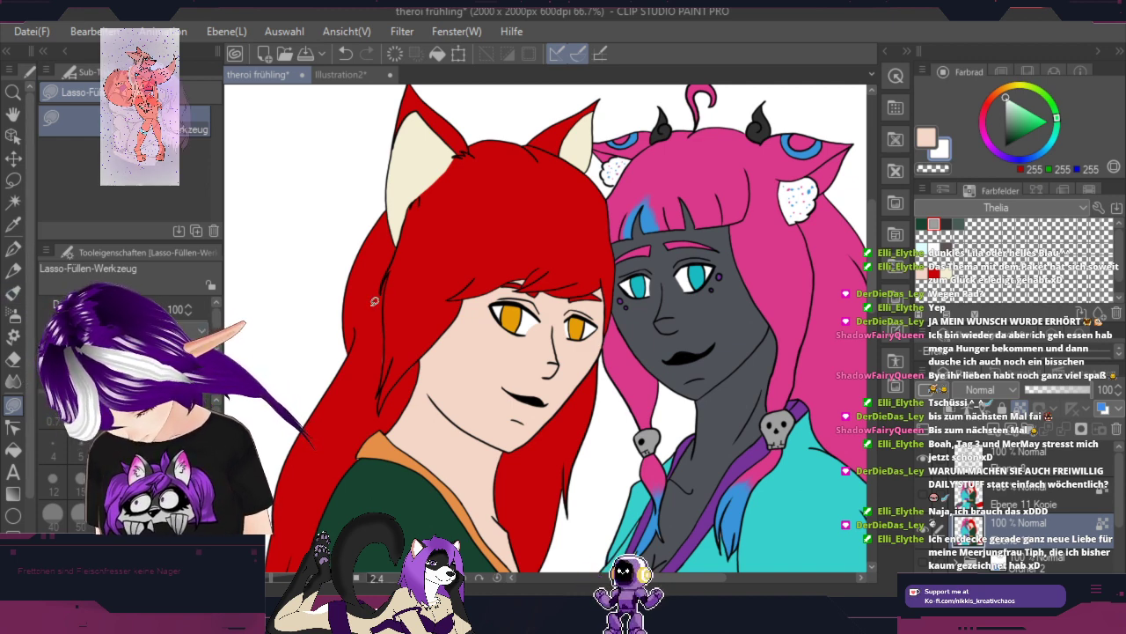
Step: Sample the red of the red-haired character's hair and darken it to RGB 152, 11, 14 for the shadows
{"action": "scroll", "coordinate": [392, 227], "scroll_direction": "up", "scroll_amount": 1}
{"action": "scroll", "coordinate": [392, 227], "scroll_direction": "up", "scroll_amount": 1}
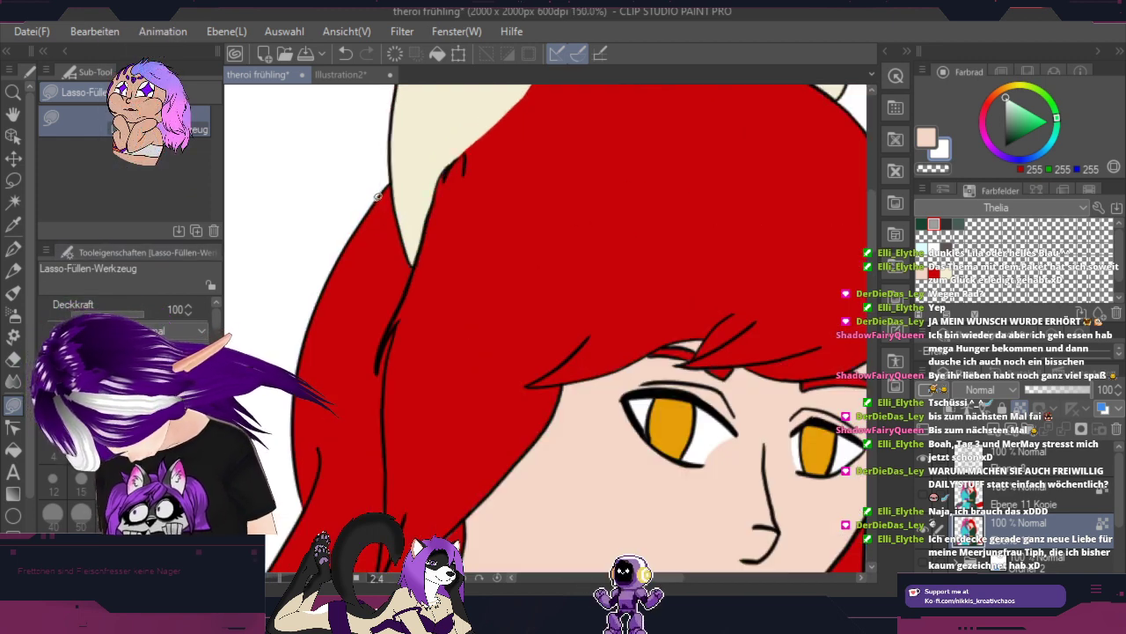
{"action": "left_click", "coordinate": [353, 282], "text": "alt"}
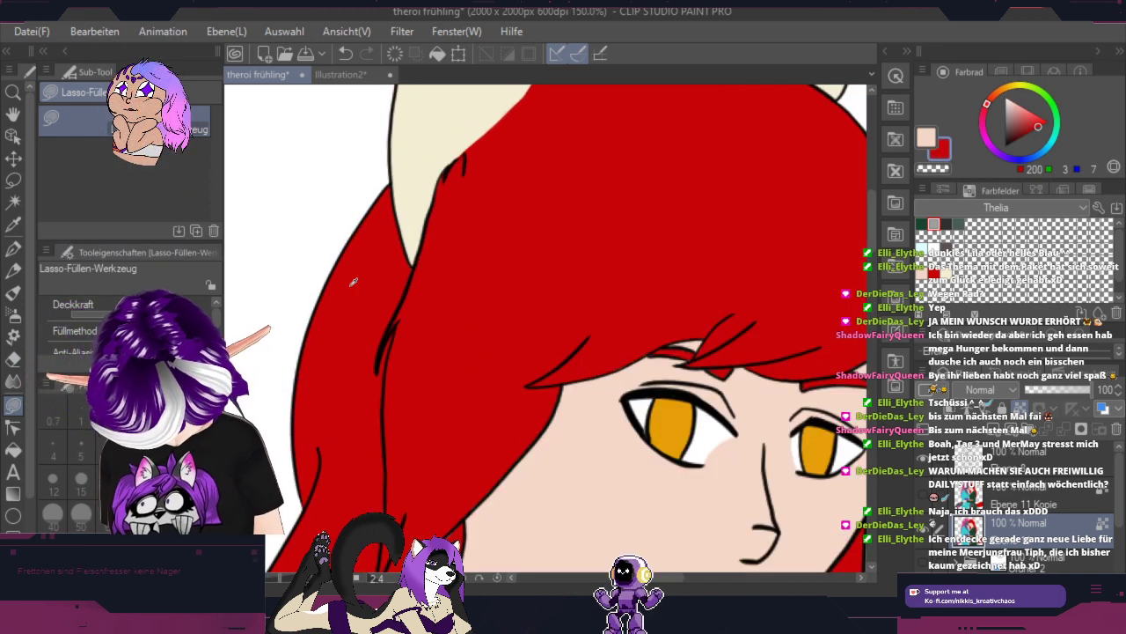
{"action": "left_click_drag", "start_coordinate": [1025, 123], "coordinate": [1028, 130]}
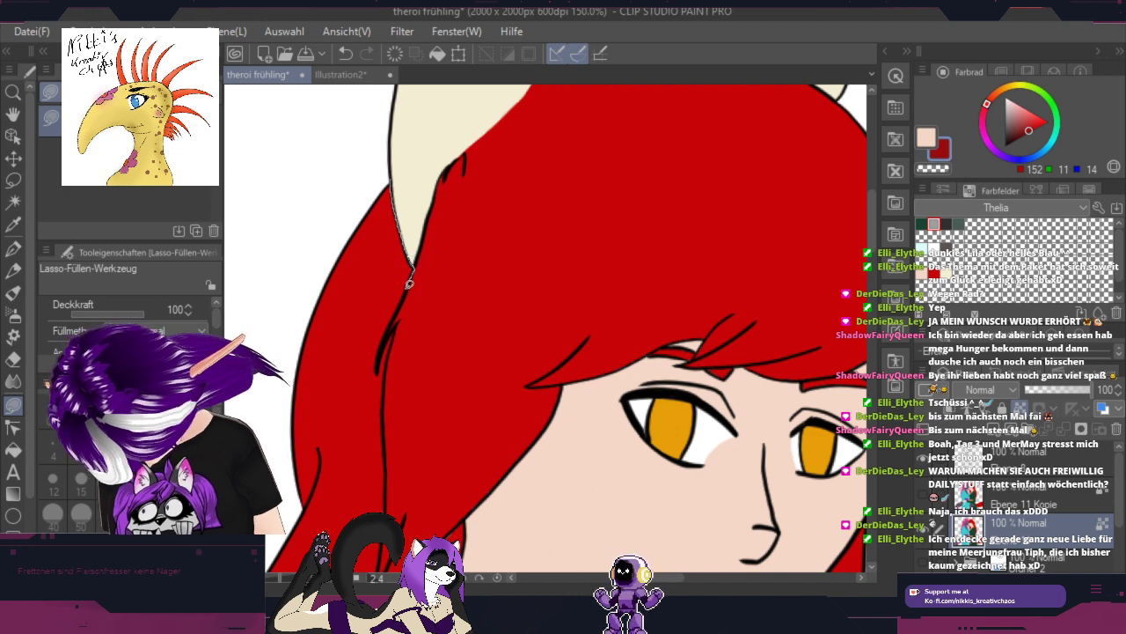
{"action": "left_click_drag", "start_coordinate": [409, 283], "coordinate": [411, 287]}
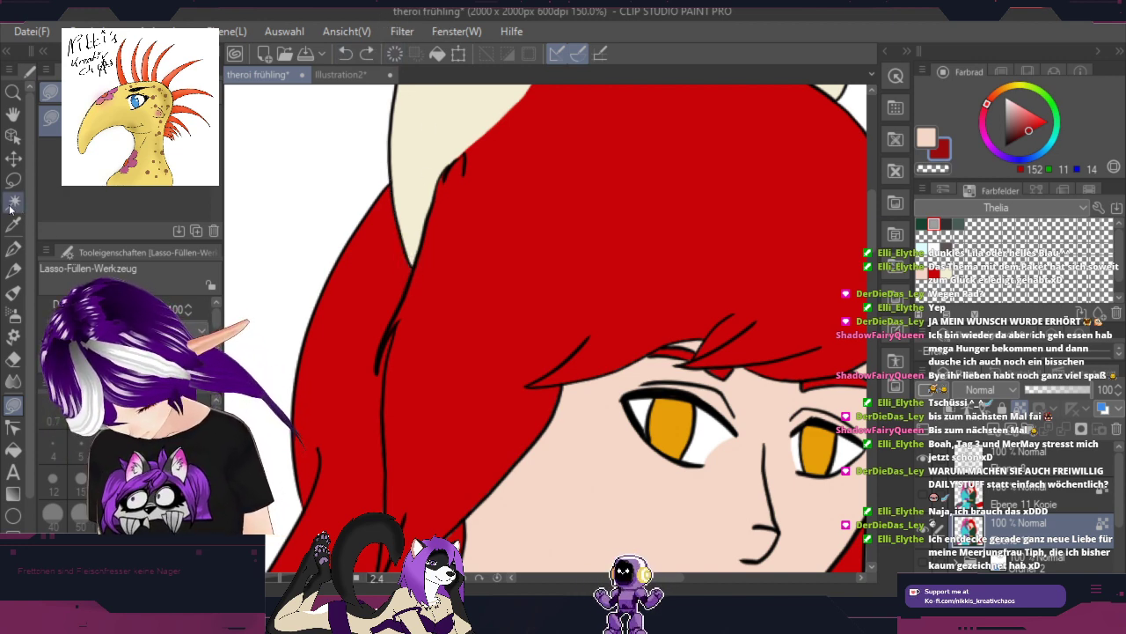
Step: Auto-select the red-haired character's back hair beside the face and lasso-fill a dark red shadow along its inner edge
{"action": "left_click", "coordinate": [11, 207]}
{"action": "left_click", "coordinate": [388, 280]}
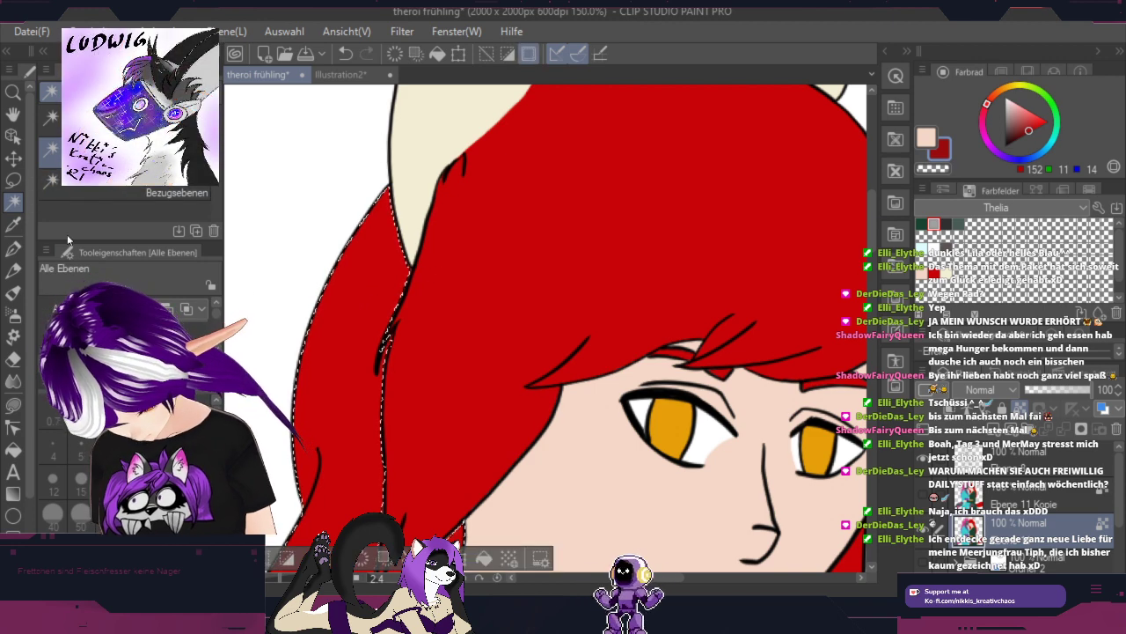
{"action": "key", "text": "space"}
{"action": "left_click_drag", "start_coordinate": [538, 284], "coordinate": [590, 187]}
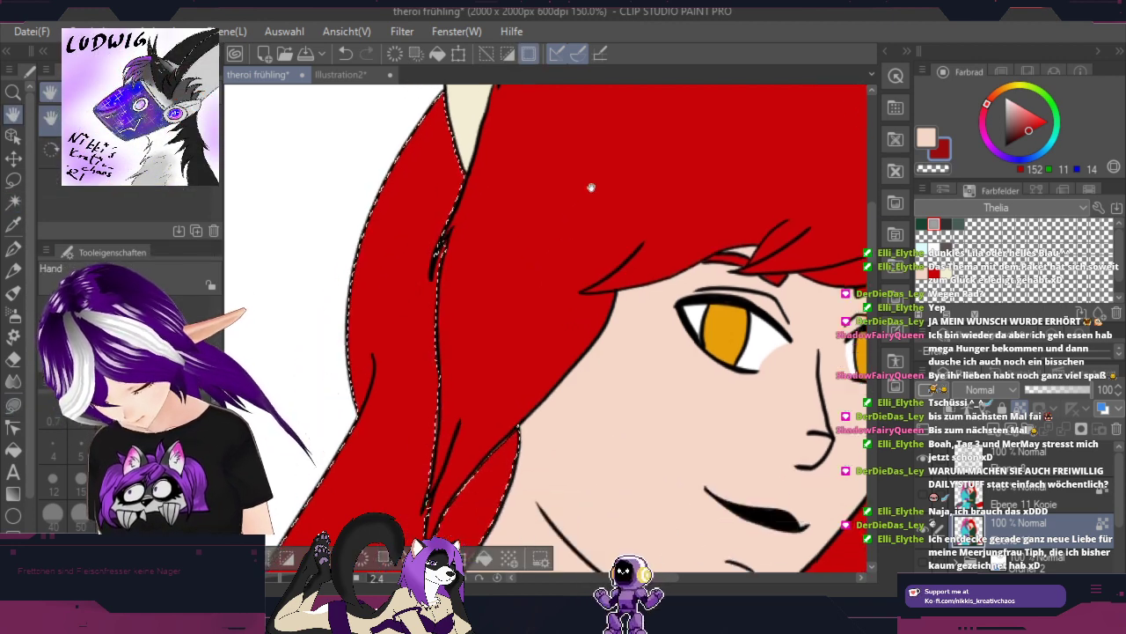
{"action": "scroll", "coordinate": [591, 188], "scroll_direction": "down", "scroll_amount": 3}
{"action": "scroll", "coordinate": [550, 305], "scroll_direction": "up", "scroll_amount": 1}
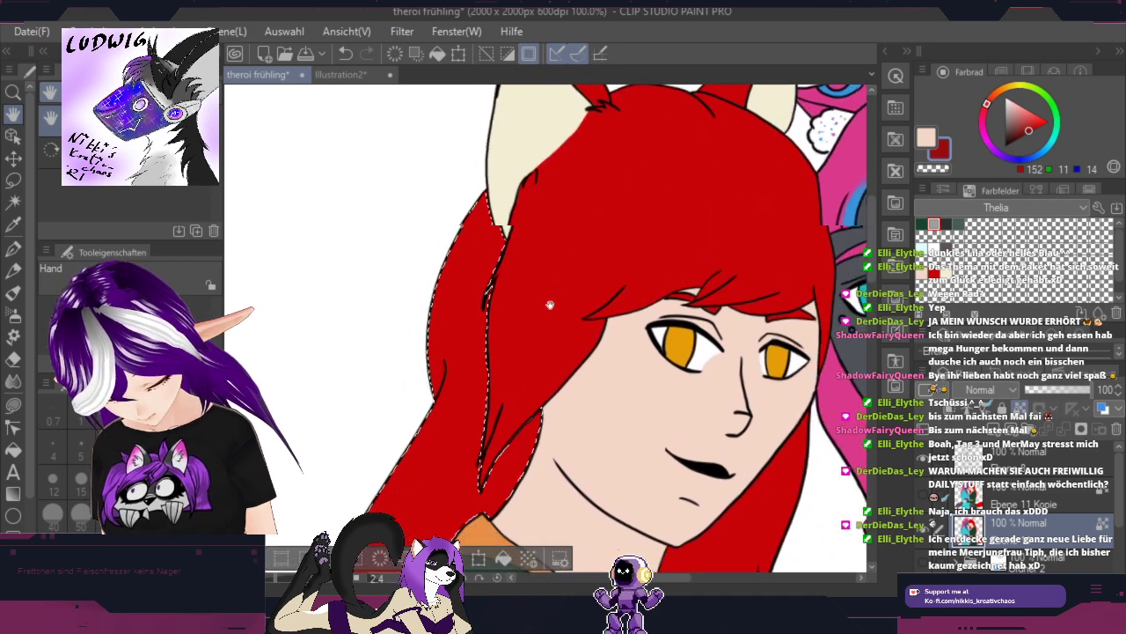
{"action": "left_click_drag", "start_coordinate": [550, 305], "coordinate": [573, 268]}
{"action": "mouse_move", "coordinate": [498, 146]}
{"action": "left_mouse_down"}
{"action": "mouse_move", "coordinate": [519, 213]}
{"action": "mouse_move", "coordinate": [498, 262]}
{"action": "mouse_move", "coordinate": [486, 466]}
{"action": "mouse_move", "coordinate": [528, 440]}
{"action": "mouse_move", "coordinate": [511, 472]}
{"action": "mouse_move", "coordinate": [530, 477]}
{"action": "mouse_move", "coordinate": [610, 397]}
{"action": "mouse_move", "coordinate": [569, 194]}
{"action": "mouse_move", "coordinate": [522, 107]}
{"action": "left_mouse_up"}
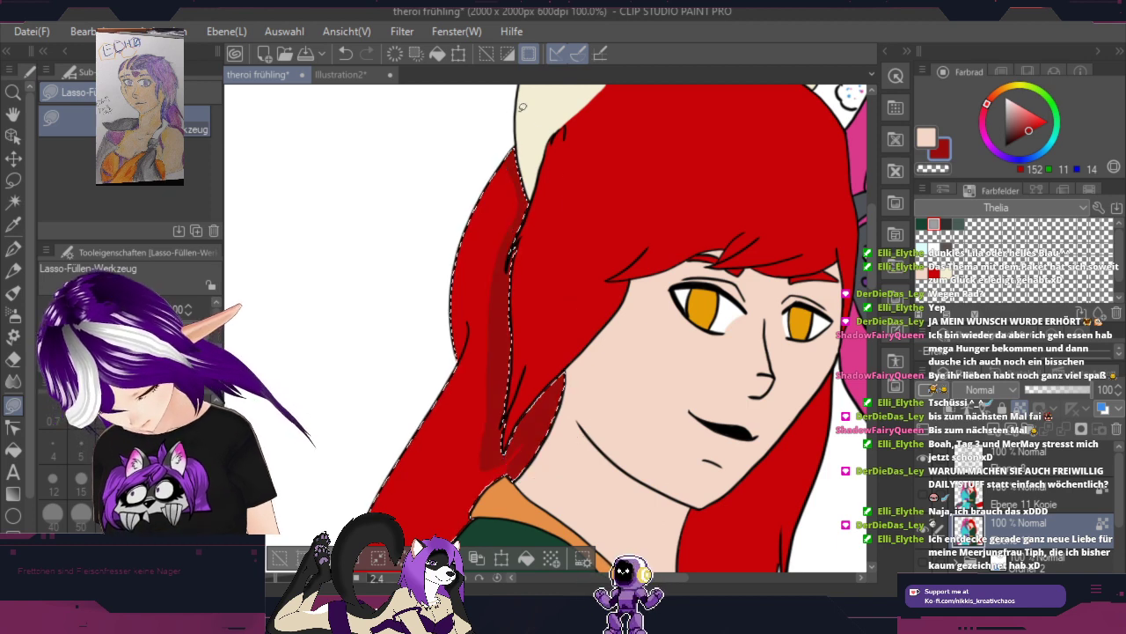
Step: Extend the dark red back-hair shadow down to the orange collar and widen its upper part beneath the ear
{"action": "mouse_move", "coordinate": [607, 383]}
{"action": "left_mouse_down"}
{"action": "mouse_move", "coordinate": [681, 323]}
{"action": "mouse_move", "coordinate": [762, 183]}
{"action": "left_mouse_up"}
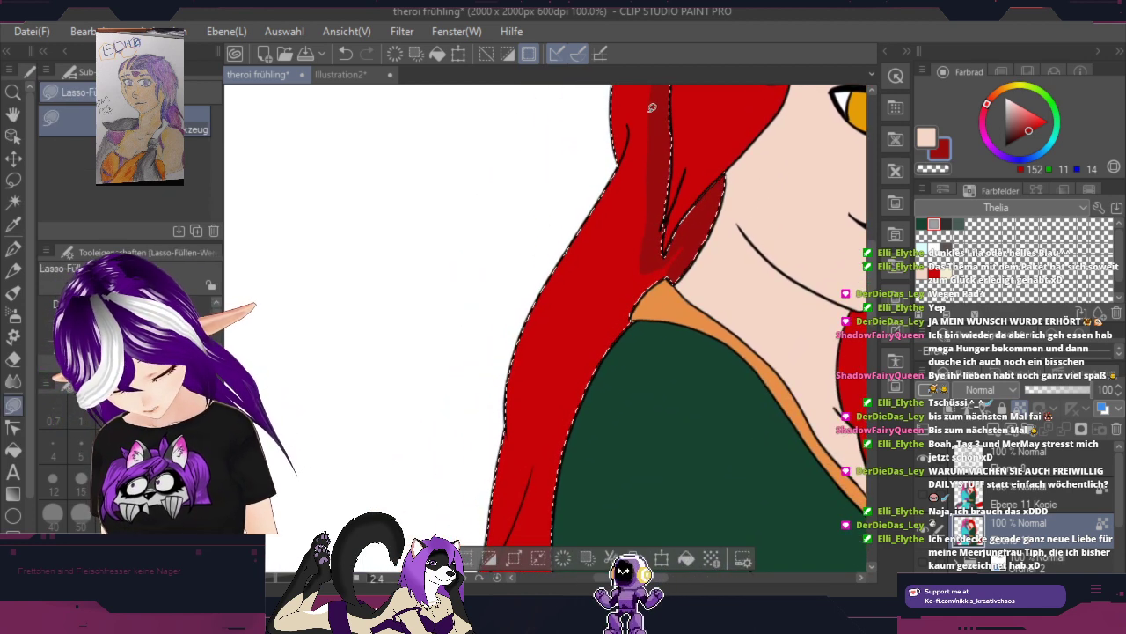
{"action": "mouse_move", "coordinate": [651, 109]}
{"action": "left_mouse_down"}
{"action": "mouse_move", "coordinate": [611, 339]}
{"action": "mouse_move", "coordinate": [748, 251]}
{"action": "mouse_move", "coordinate": [719, 115]}
{"action": "left_mouse_up"}
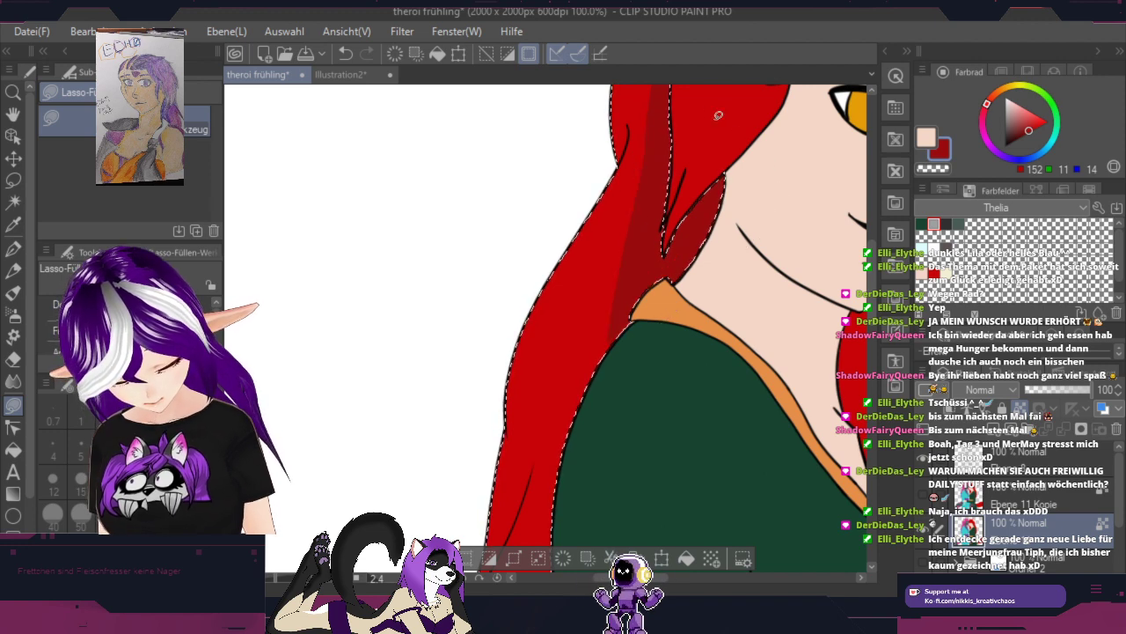
{"action": "scroll", "coordinate": [669, 216], "scroll_direction": "up", "scroll_amount": 5}
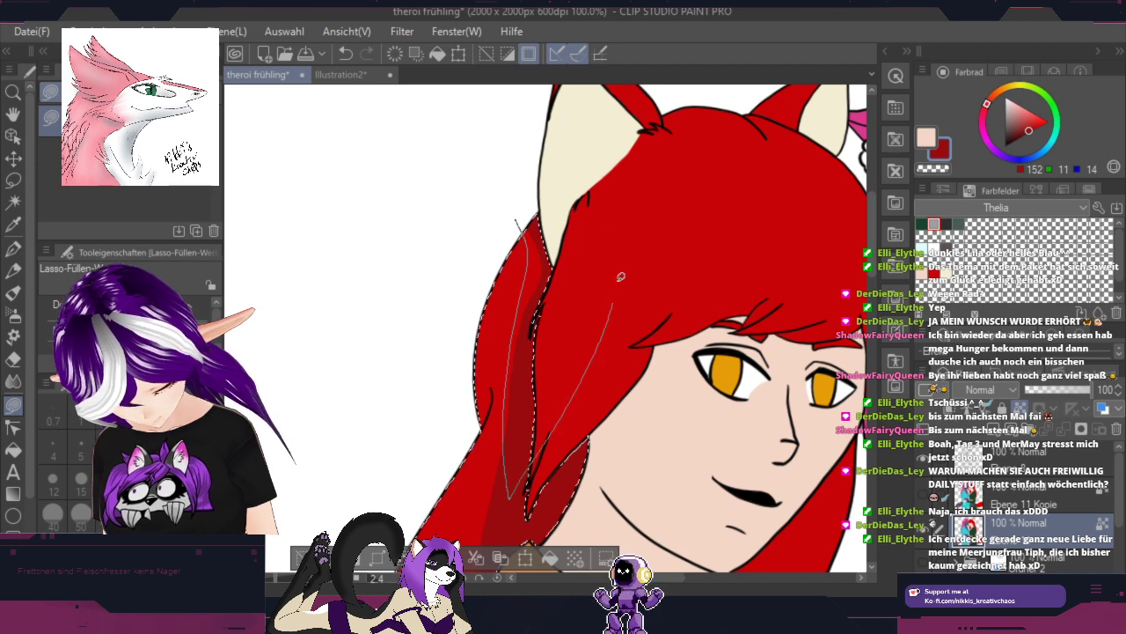
{"action": "left_click_drag", "start_coordinate": [621, 277], "coordinate": [523, 160]}
{"action": "left_click_drag", "start_coordinate": [657, 327], "coordinate": [745, 231]}
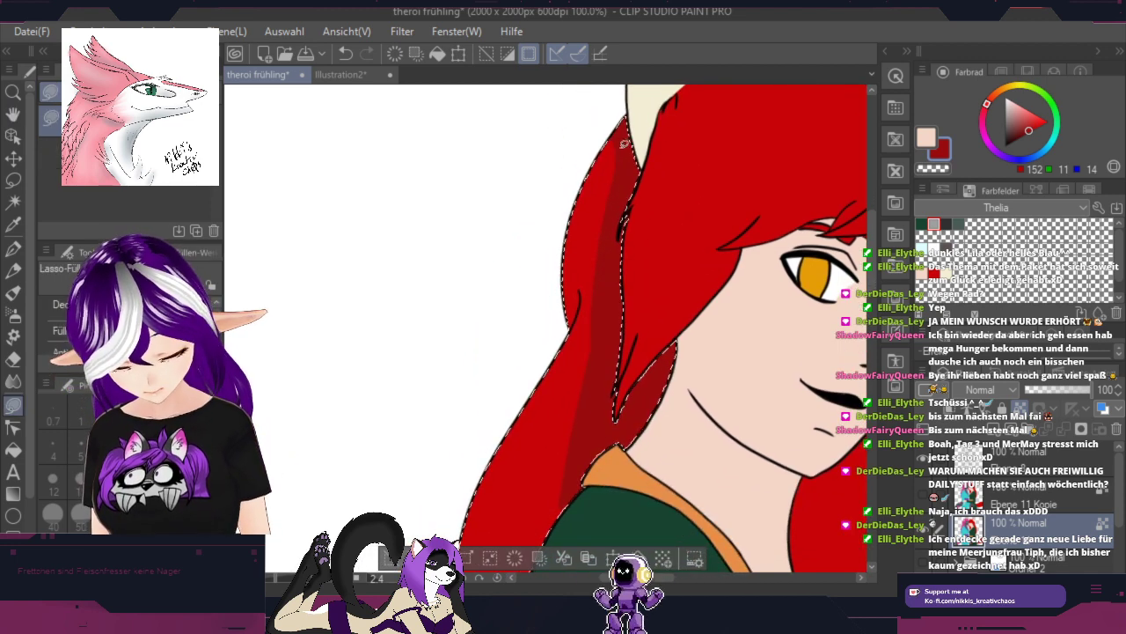
{"action": "mouse_move", "coordinate": [559, 343]}
{"action": "left_mouse_down"}
{"action": "mouse_move", "coordinate": [627, 224]}
{"action": "mouse_move", "coordinate": [483, 274]}
{"action": "mouse_move", "coordinate": [556, 341]}
{"action": "left_mouse_up"}
Step: Lasso-fill dark red shadow along the long hair's inner edge where it borders the green sleeve
{"action": "mouse_move", "coordinate": [668, 392]}
{"action": "left_mouse_down"}
{"action": "mouse_move", "coordinate": [767, 150]}
{"action": "mouse_move", "coordinate": [648, 227]}
{"action": "left_mouse_up"}
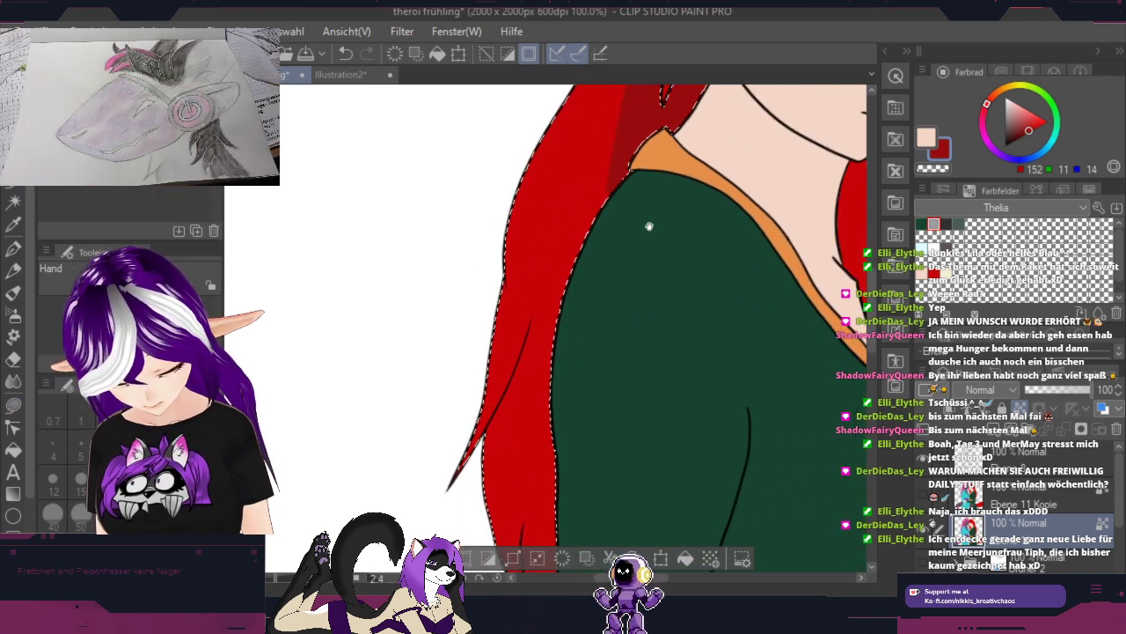
{"action": "scroll", "coordinate": [651, 215], "scroll_direction": "down", "scroll_amount": 1}
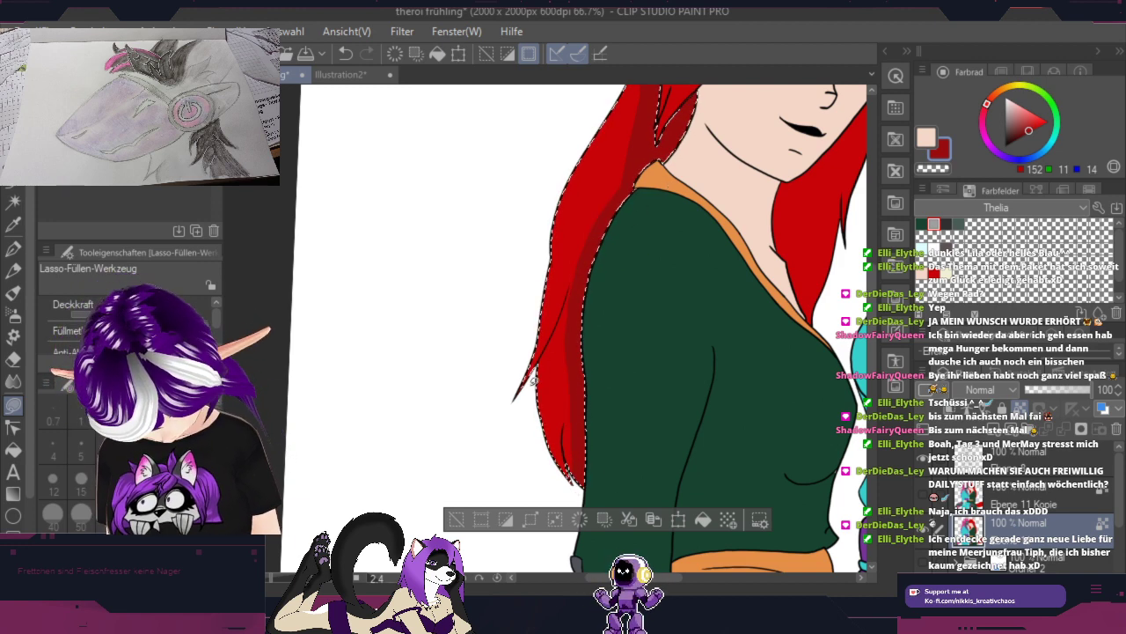
{"action": "left_click_drag", "start_coordinate": [532, 378], "coordinate": [572, 285]}
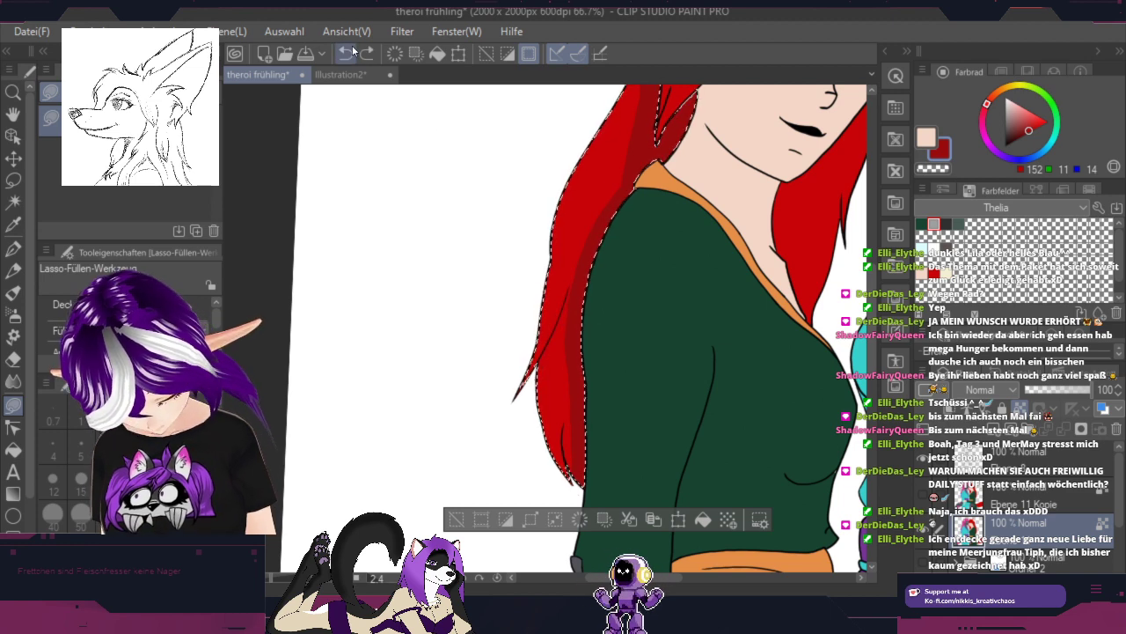
Step: Lasso-fill dark red shadow beneath the pointed side strand, following its ink line out to the hair's outer edge
{"action": "scroll", "coordinate": [511, 471], "scroll_direction": "up", "scroll_amount": 4}
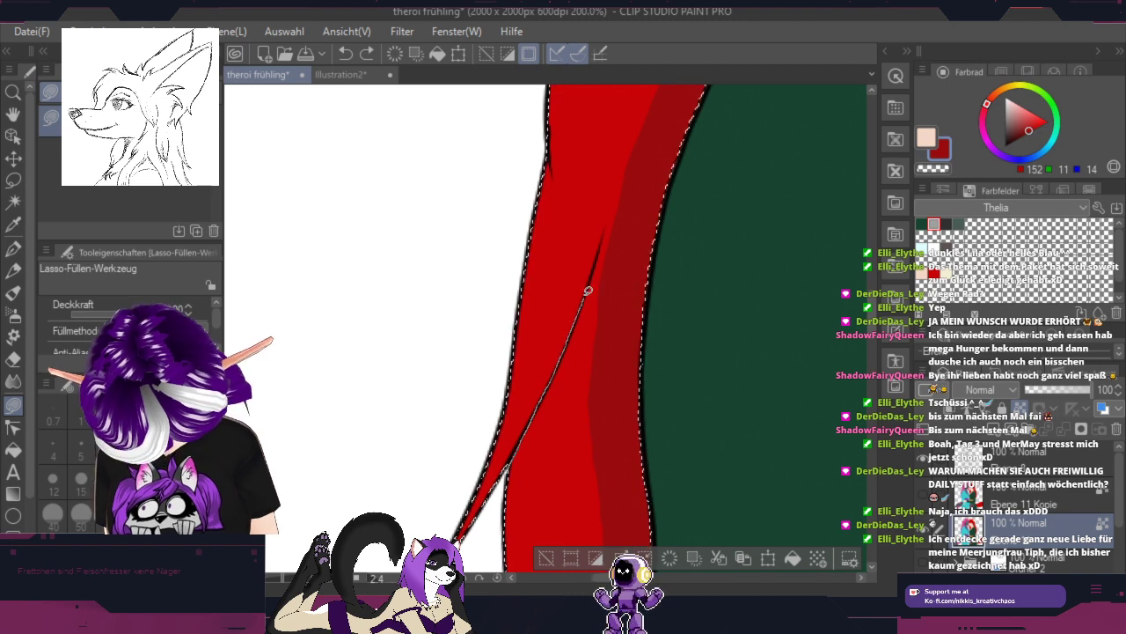
{"action": "mouse_move", "coordinate": [588, 290]}
{"action": "left_mouse_down"}
{"action": "mouse_move", "coordinate": [637, 183]}
{"action": "mouse_move", "coordinate": [638, 277]}
{"action": "left_mouse_up"}
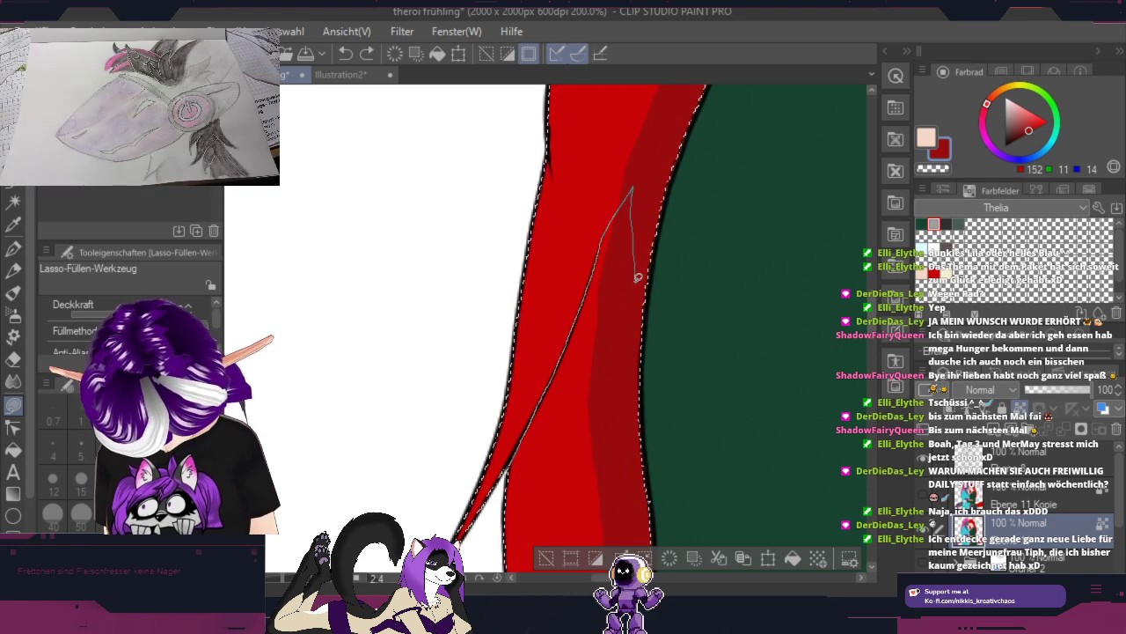
{"action": "left_click_drag", "start_coordinate": [558, 438], "coordinate": [484, 536]}
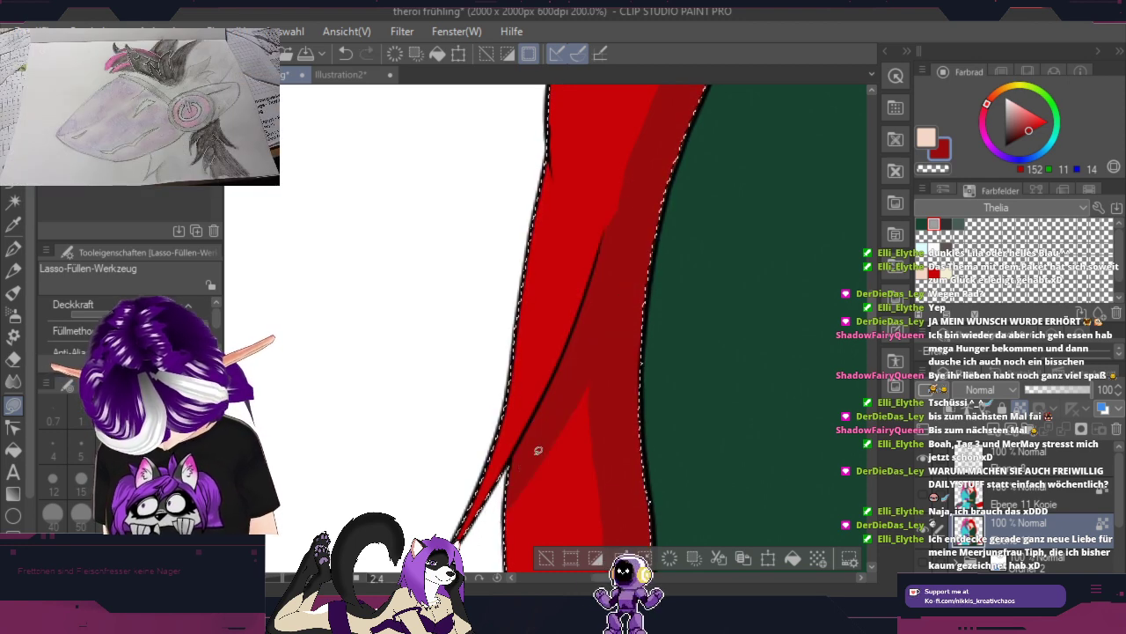
Step: Lasso-fill dark red shadow at the lower hair tip, between the short curved strand line and the green sleeve
{"action": "scroll", "coordinate": [780, 204], "scroll_direction": "down", "scroll_amount": 1}
{"action": "scroll", "coordinate": [636, 239], "scroll_direction": "up", "scroll_amount": 3}
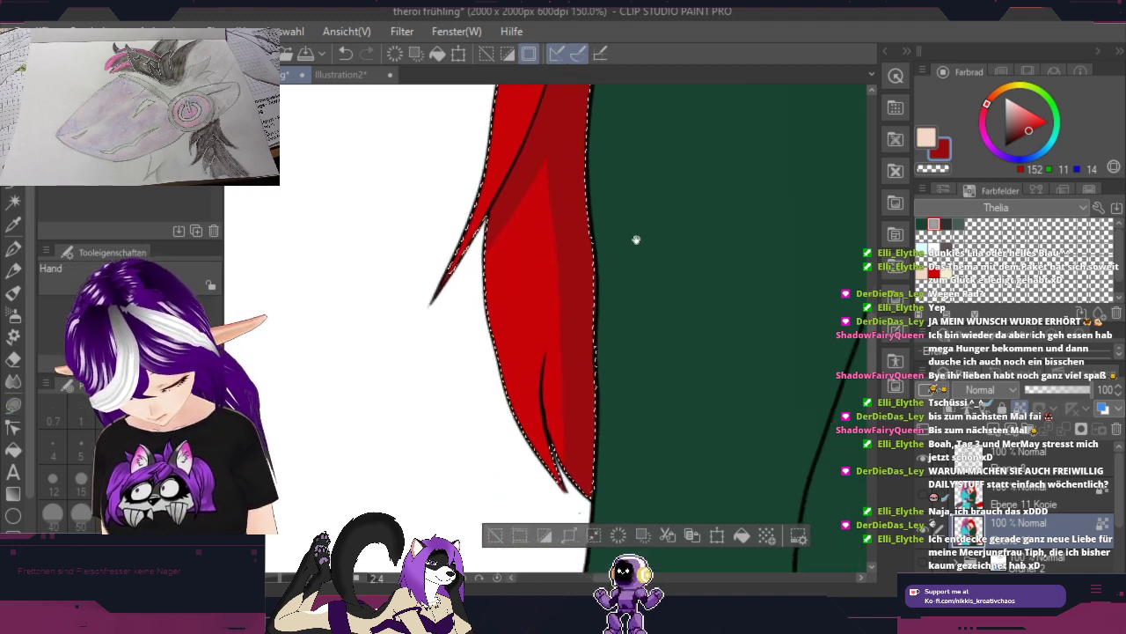
{"action": "mouse_move", "coordinate": [507, 310]}
{"action": "left_mouse_down"}
{"action": "mouse_move", "coordinate": [495, 320]}
{"action": "mouse_move", "coordinate": [482, 190]}
{"action": "mouse_move", "coordinate": [490, 110]}
{"action": "mouse_move", "coordinate": [503, 80]}
{"action": "mouse_move", "coordinate": [531, 91]}
{"action": "left_mouse_up"}
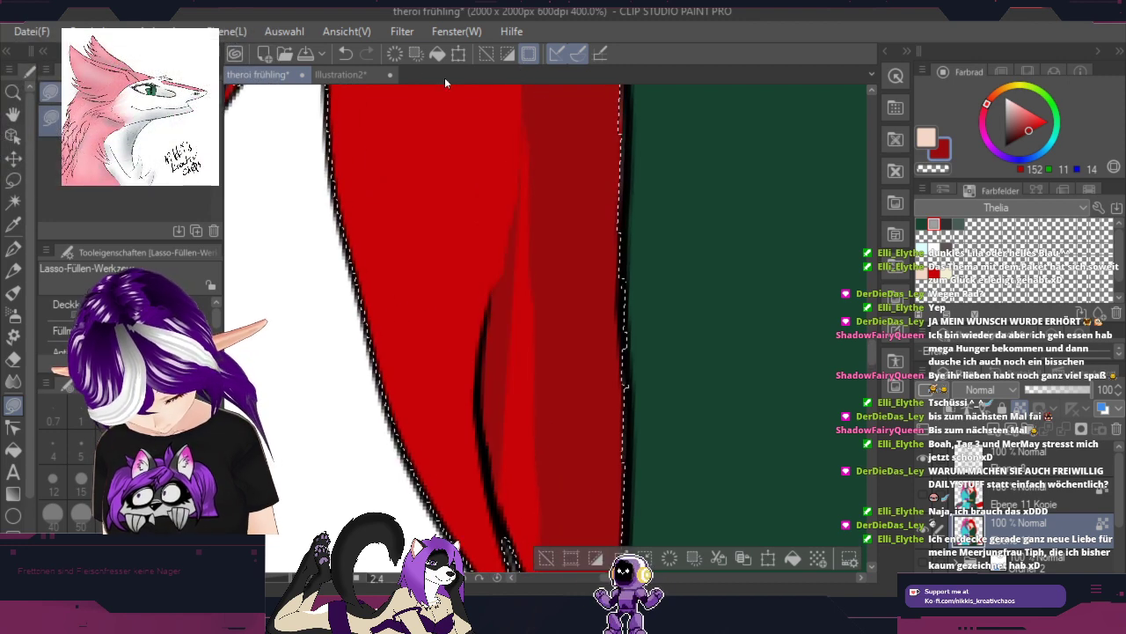
{"action": "mouse_move", "coordinate": [504, 535]}
{"action": "left_mouse_down"}
{"action": "mouse_move", "coordinate": [483, 453]}
{"action": "mouse_move", "coordinate": [484, 336]}
{"action": "mouse_move", "coordinate": [502, 284]}
{"action": "mouse_move", "coordinate": [569, 188]}
{"action": "mouse_move", "coordinate": [589, 506]}
{"action": "mouse_move", "coordinate": [550, 534]}
{"action": "left_mouse_up"}
{"action": "left_click_drag", "start_coordinate": [606, 478], "coordinate": [659, 217]}
{"action": "mouse_move", "coordinate": [566, 272]}
{"action": "left_mouse_down"}
{"action": "mouse_move", "coordinate": [619, 320]}
{"action": "mouse_move", "coordinate": [607, 245]}
{"action": "left_mouse_up"}
{"action": "scroll", "coordinate": [608, 219], "scroll_direction": "down", "scroll_amount": 2}
{"action": "scroll", "coordinate": [649, 183], "scroll_direction": "down", "scroll_amount": 1}
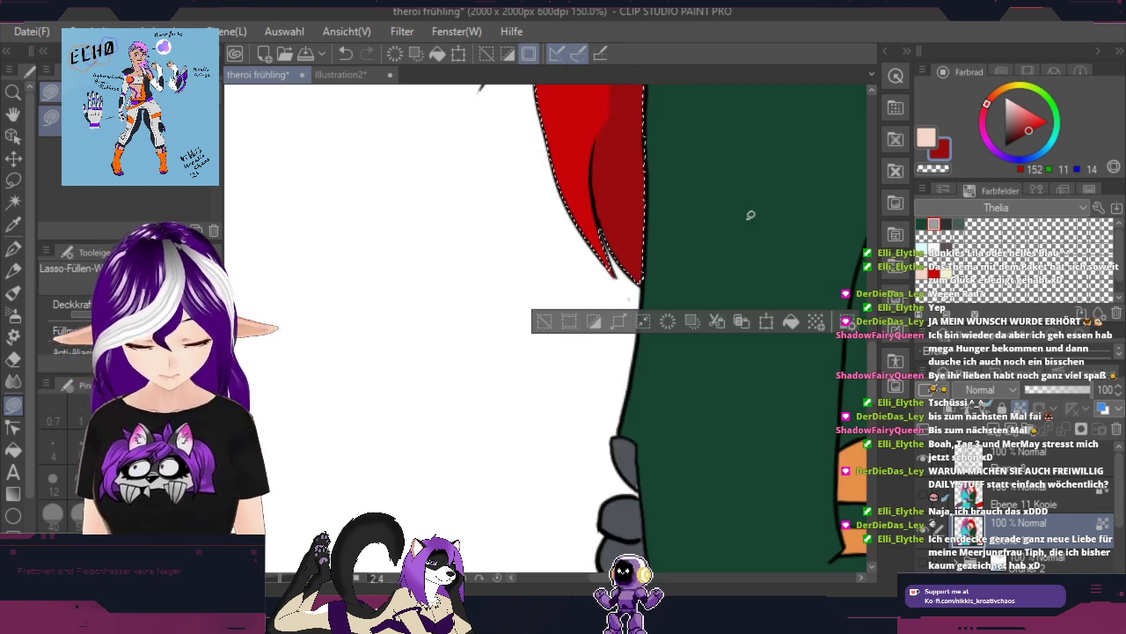
Step: Refine the edge of the dark red shadow directly below the pointed side strand with small lasso fills
{"action": "left_click_drag", "start_coordinate": [754, 195], "coordinate": [591, 526]}
{"action": "key", "text": "g"}
{"action": "mouse_move", "coordinate": [406, 295]}
{"action": "left_mouse_down"}
{"action": "mouse_move", "coordinate": [435, 480]}
{"action": "mouse_move", "coordinate": [466, 423]}
{"action": "mouse_move", "coordinate": [459, 300]}
{"action": "mouse_move", "coordinate": [422, 264]}
{"action": "left_mouse_up"}
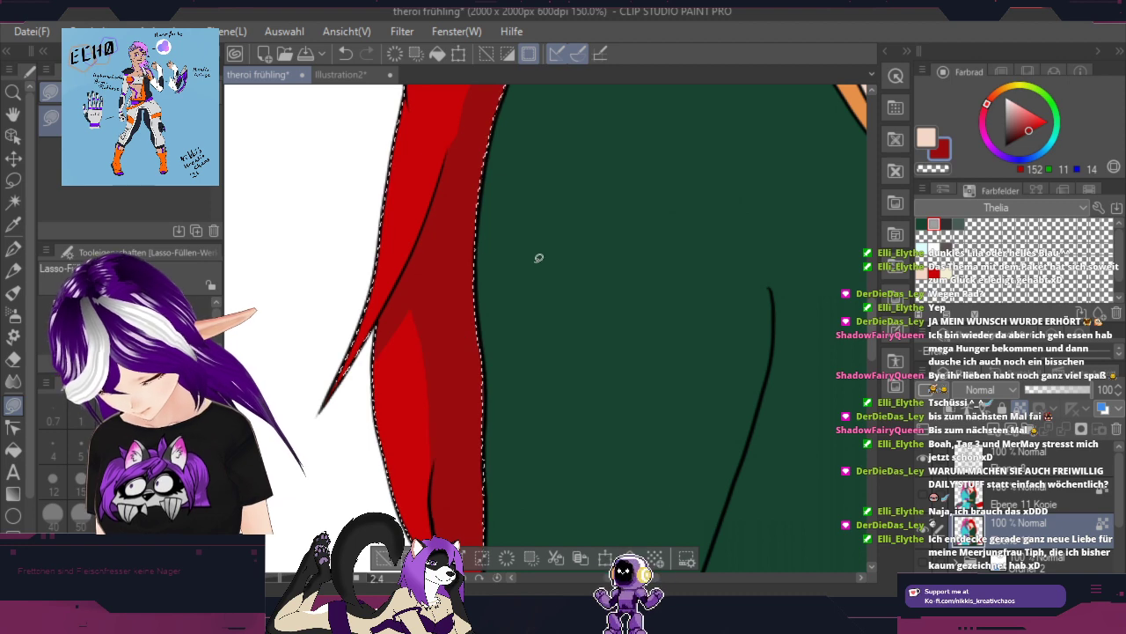
{"action": "mouse_move", "coordinate": [374, 350]}
{"action": "left_mouse_down"}
{"action": "mouse_move", "coordinate": [432, 342]}
{"action": "mouse_move", "coordinate": [443, 379]}
{"action": "mouse_move", "coordinate": [412, 292]}
{"action": "mouse_move", "coordinate": [399, 316]}
{"action": "left_mouse_up"}
{"action": "scroll", "coordinate": [398, 316], "scroll_direction": "down", "scroll_amount": 2}
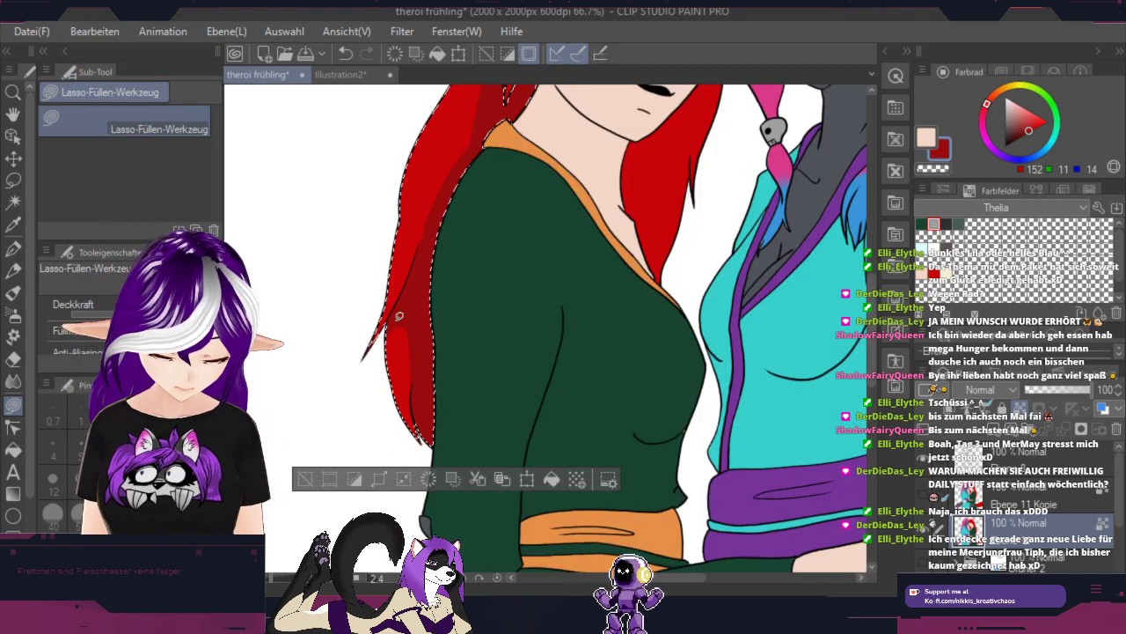
{"action": "key", "text": "space"}
{"action": "mouse_move", "coordinate": [803, 356]}
{"action": "left_mouse_down"}
{"action": "mouse_move", "coordinate": [747, 450]}
{"action": "mouse_move", "coordinate": [709, 599]}
{"action": "left_mouse_up"}
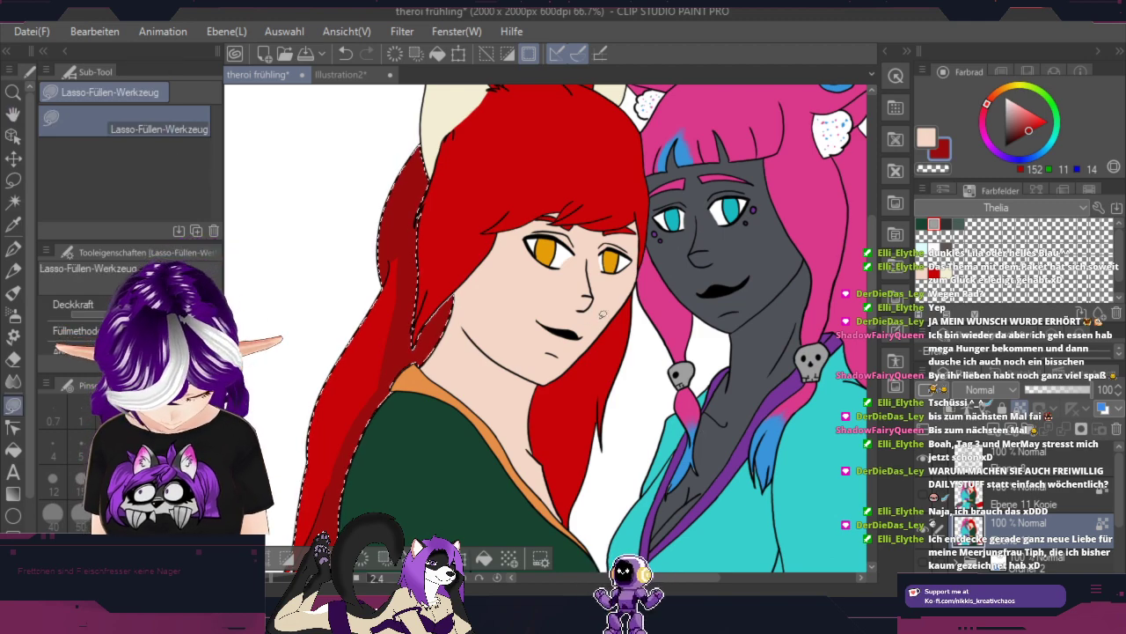
Step: Clear the active selection and lasso-fill dark red shadow along the side strand's long ink line down to its short pointed line
{"action": "scroll", "coordinate": [600, 305], "scroll_direction": "up", "scroll_amount": 3}
{"action": "key", "text": "space"}
{"action": "left_click_drag", "start_coordinate": [417, 412], "coordinate": [803, 470]}
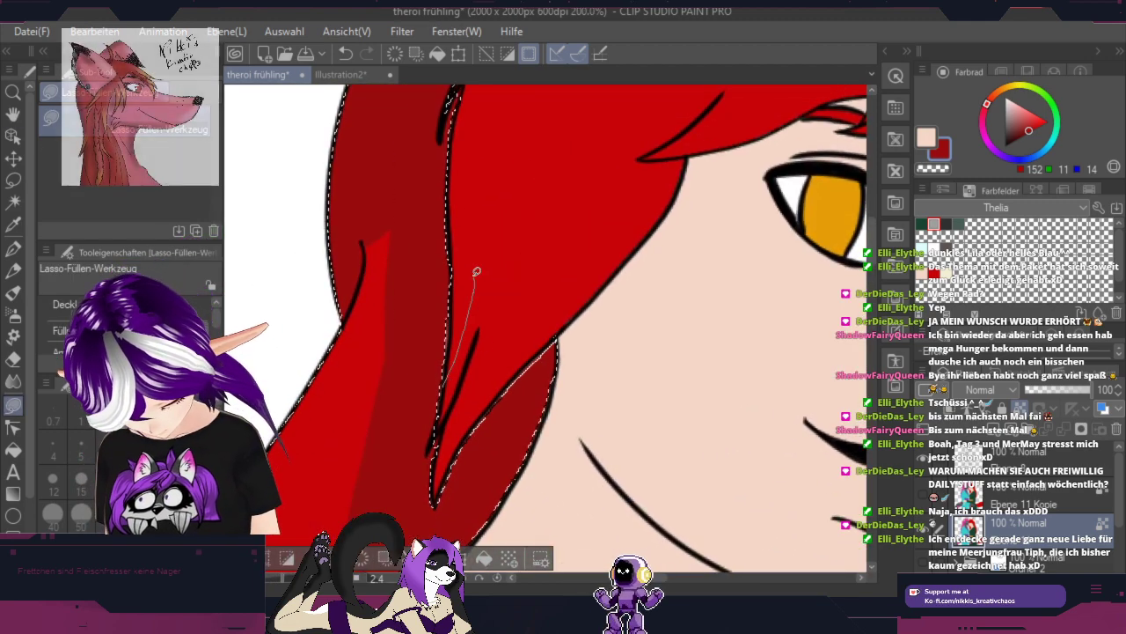
{"action": "mouse_move", "coordinate": [474, 276]}
{"action": "left_mouse_down"}
{"action": "mouse_move", "coordinate": [480, 326]}
{"action": "mouse_move", "coordinate": [433, 457]}
{"action": "left_mouse_up"}
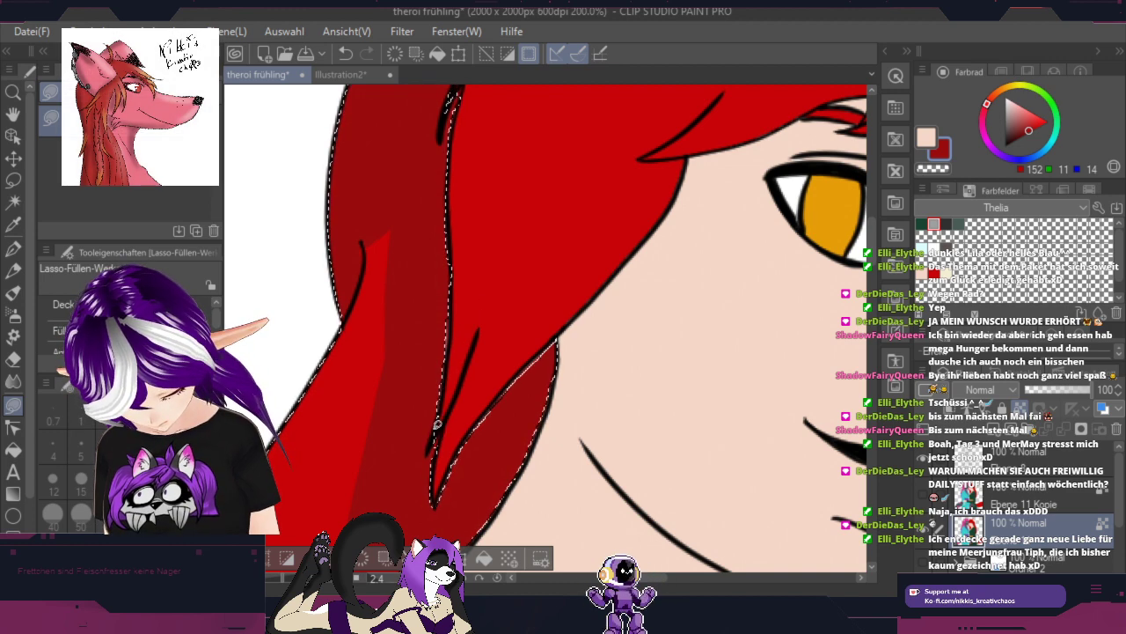
{"action": "left_click", "coordinate": [486, 54]}
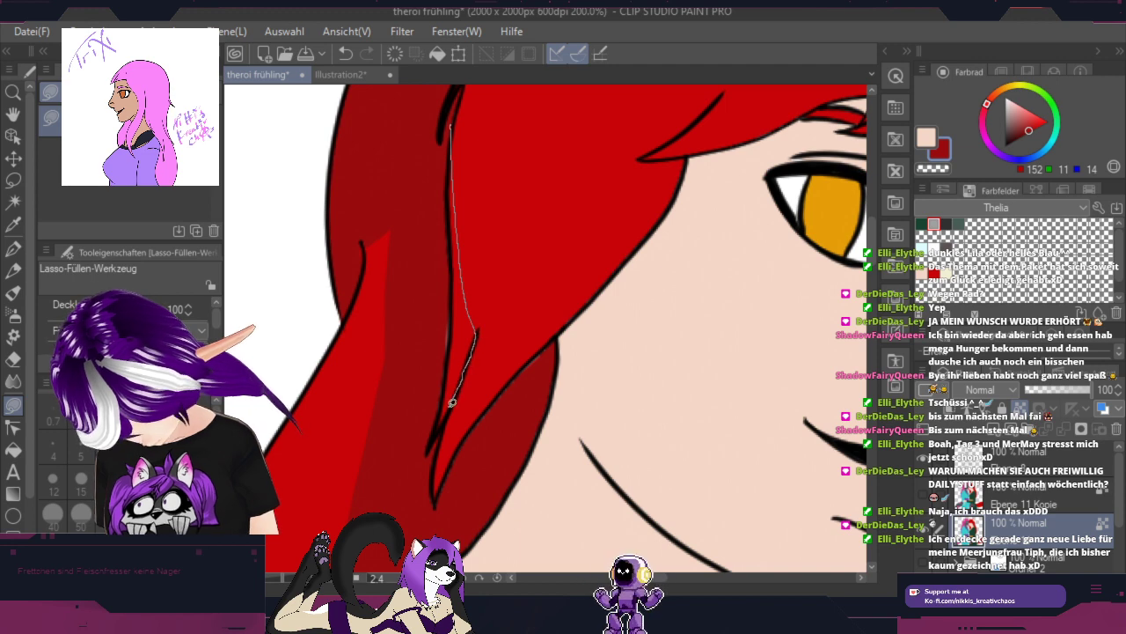
{"action": "left_click_drag", "start_coordinate": [418, 364], "coordinate": [460, 137]}
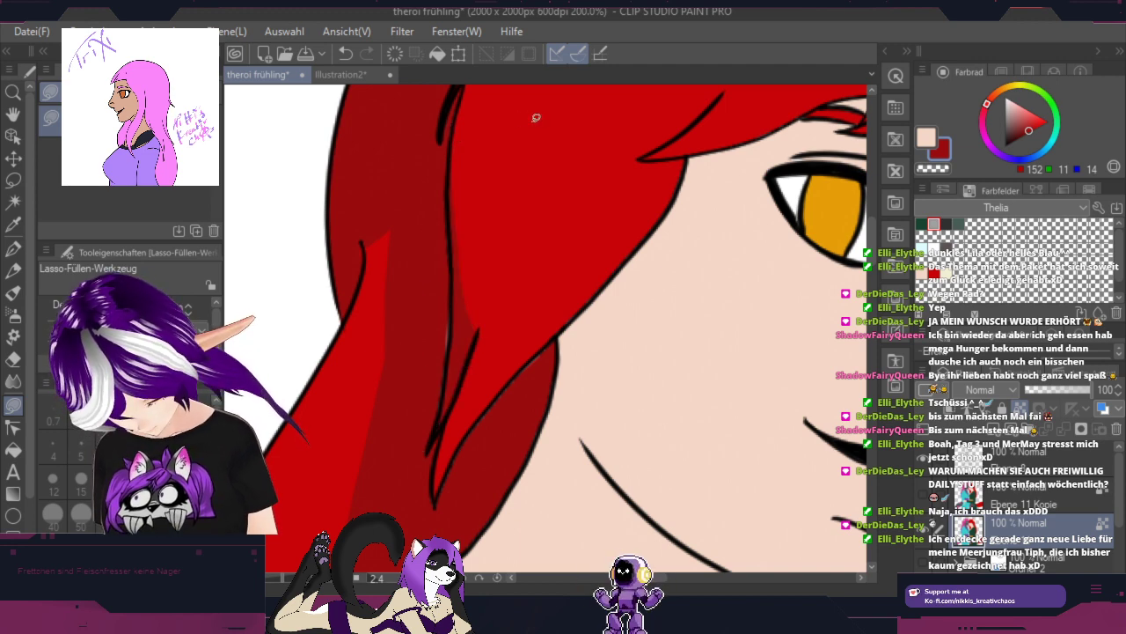
{"action": "key", "text": "space"}
{"action": "mouse_move", "coordinate": [746, 276]}
{"action": "left_mouse_down"}
{"action": "mouse_move", "coordinate": [698, 487]}
{"action": "mouse_move", "coordinate": [667, 365]}
{"action": "mouse_move", "coordinate": [755, 277]}
{"action": "left_mouse_up"}
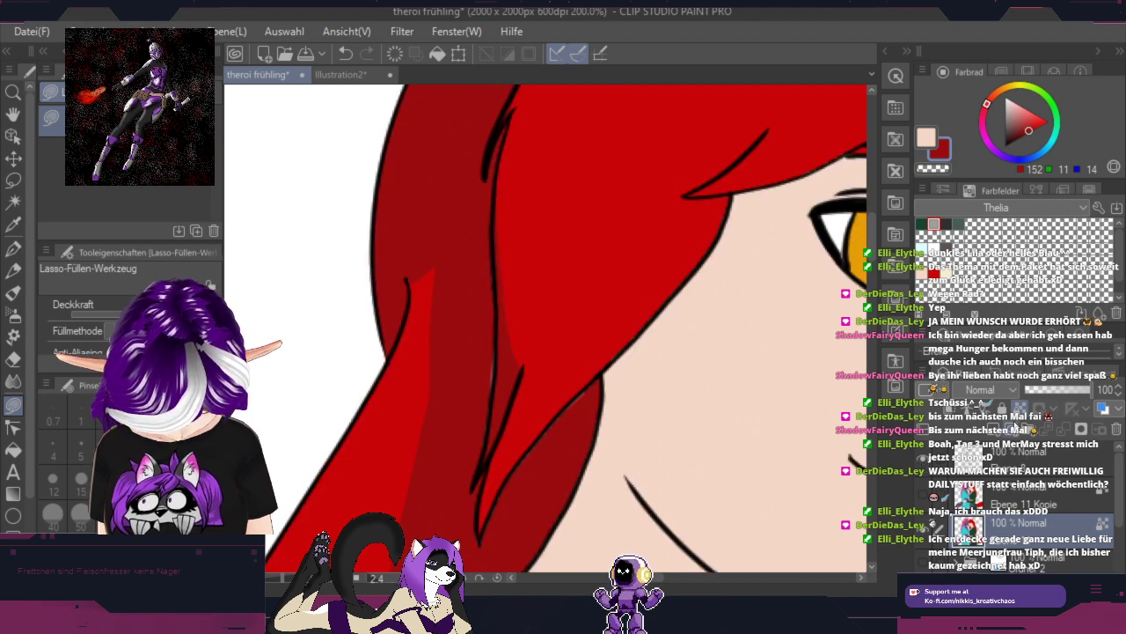
{"action": "left_click_drag", "start_coordinate": [498, 395], "coordinate": [494, 348]}
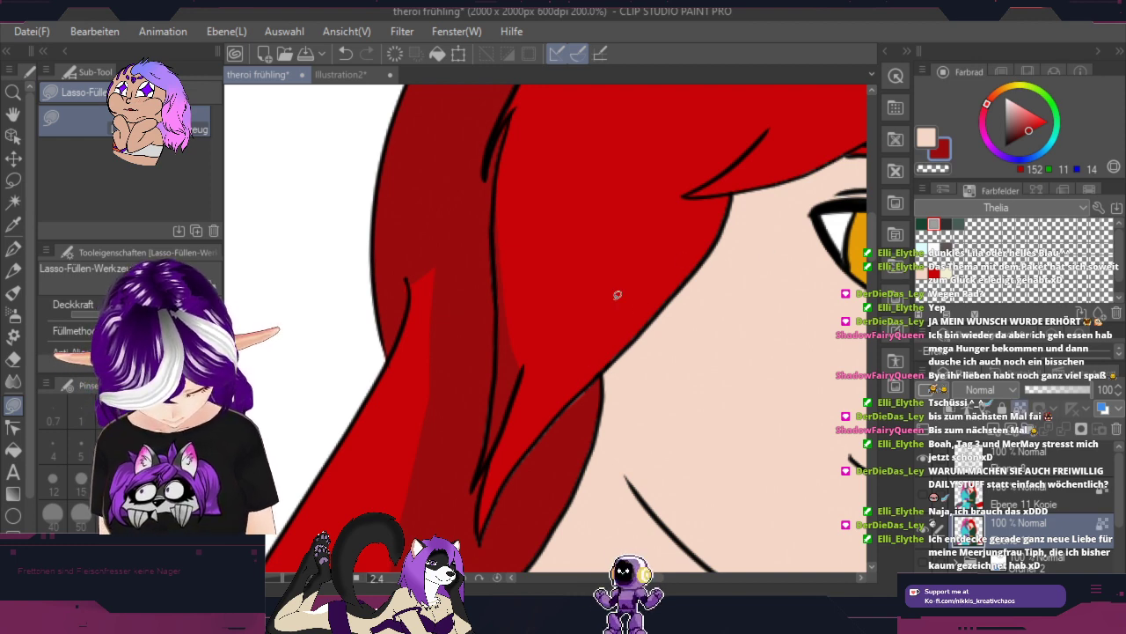
Step: Lasso-fill dark red shadow on the red outer edge of the near ear, just below its tip
{"action": "key", "text": "space"}
{"action": "mouse_move", "coordinate": [617, 294]}
{"action": "left_mouse_down"}
{"action": "mouse_move", "coordinate": [510, 458]}
{"action": "mouse_move", "coordinate": [661, 272]}
{"action": "mouse_move", "coordinate": [591, 467]}
{"action": "mouse_move", "coordinate": [642, 533]}
{"action": "left_mouse_up"}
{"action": "left_click_drag", "start_coordinate": [627, 343], "coordinate": [659, 596]}
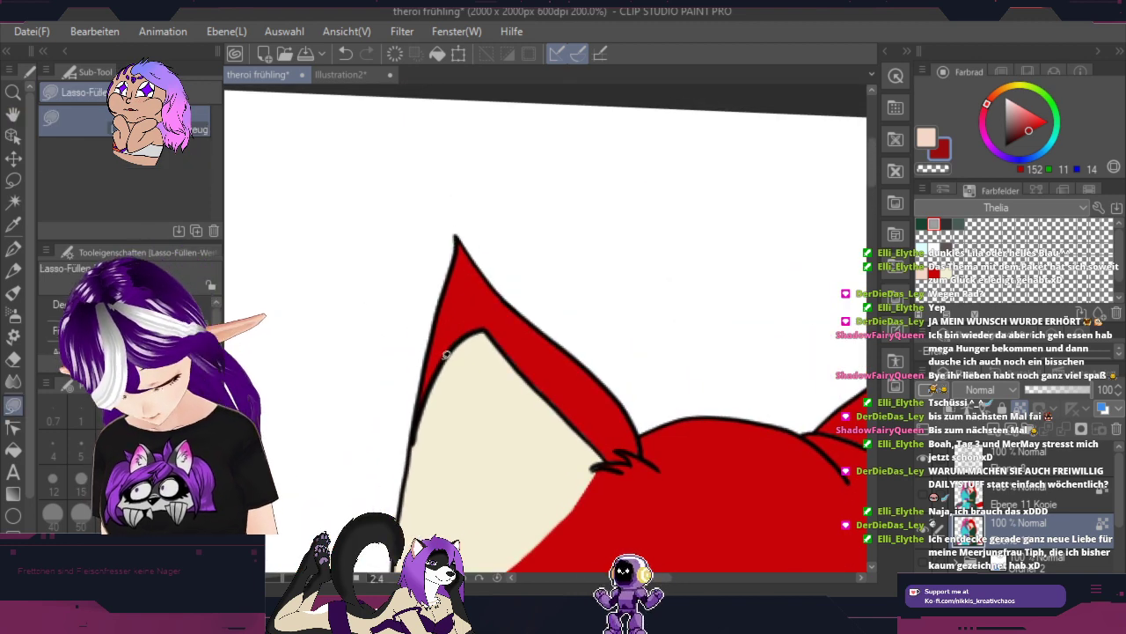
{"action": "mouse_move", "coordinate": [446, 353]}
{"action": "left_mouse_down"}
{"action": "mouse_move", "coordinate": [466, 272]}
{"action": "mouse_move", "coordinate": [459, 237]}
{"action": "mouse_move", "coordinate": [396, 456]}
{"action": "mouse_move", "coordinate": [463, 341]}
{"action": "left_mouse_up"}
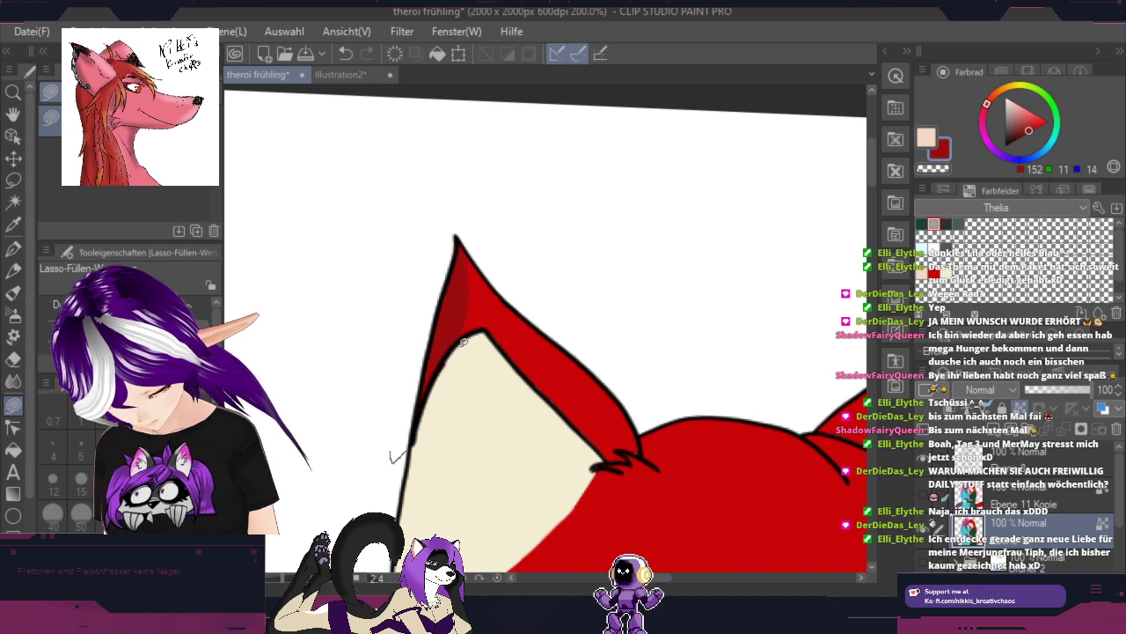
Step: Lasso-fill dark red shadow along the top of the head between the ears and in the small strand below the far ear
{"action": "left_click_drag", "start_coordinate": [766, 372], "coordinate": [573, 273]}
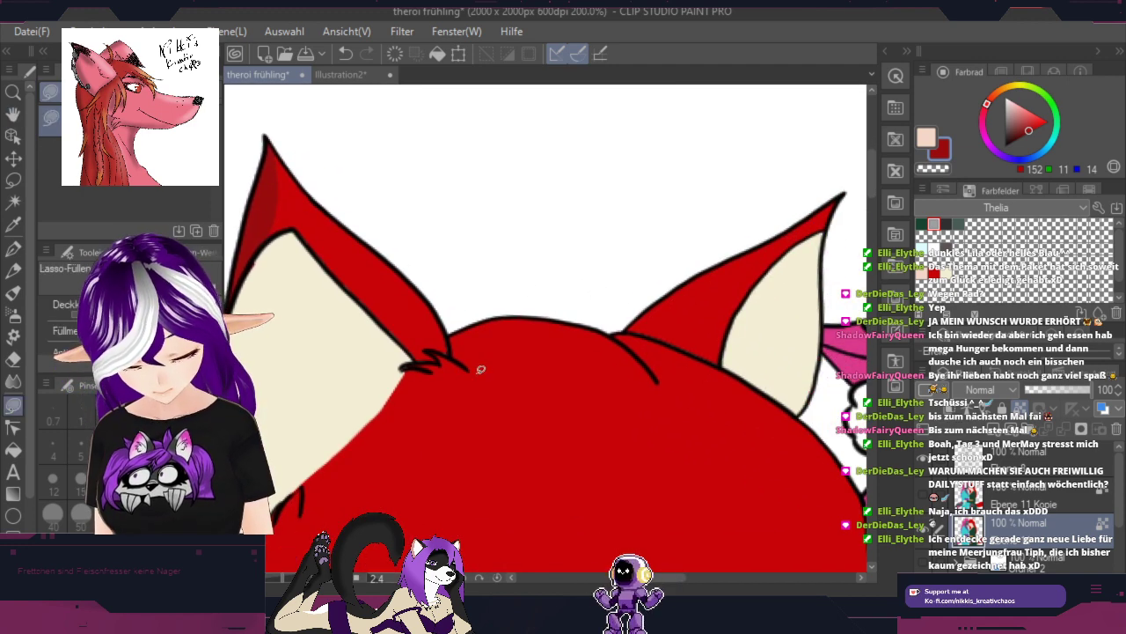
{"action": "mouse_move", "coordinate": [473, 367]}
{"action": "left_mouse_down"}
{"action": "mouse_move", "coordinate": [609, 326]}
{"action": "mouse_move", "coordinate": [561, 264]}
{"action": "mouse_move", "coordinate": [409, 317]}
{"action": "left_mouse_up"}
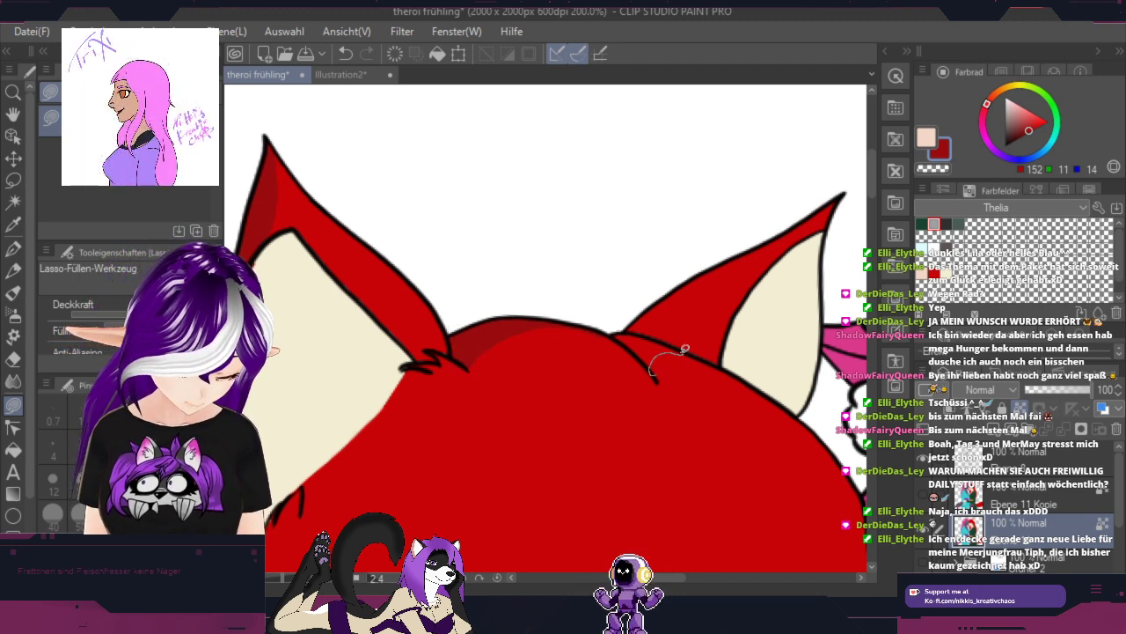
{"action": "left_click_drag", "start_coordinate": [615, 329], "coordinate": [617, 333]}
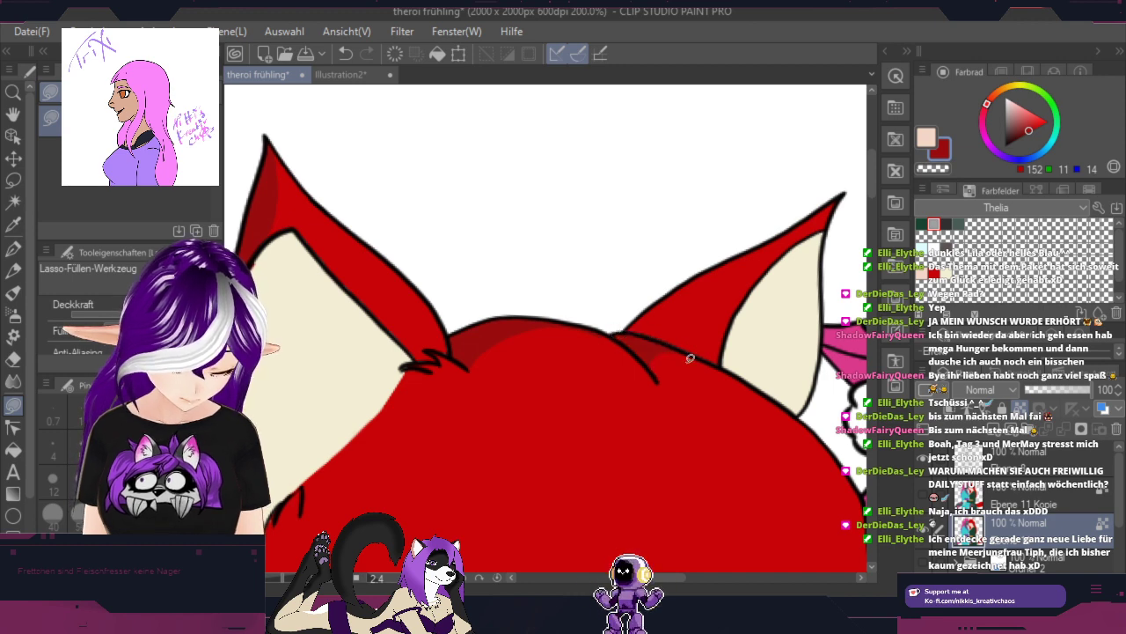
Step: Lasso-fill dark red shadow on the far ear's outer edge and clean the nearby hairline junction with the base red
{"action": "mouse_move", "coordinate": [713, 291]}
{"action": "left_mouse_down"}
{"action": "mouse_move", "coordinate": [847, 205]}
{"action": "mouse_move", "coordinate": [829, 168]}
{"action": "mouse_move", "coordinate": [719, 201]}
{"action": "mouse_move", "coordinate": [614, 268]}
{"action": "left_mouse_up"}
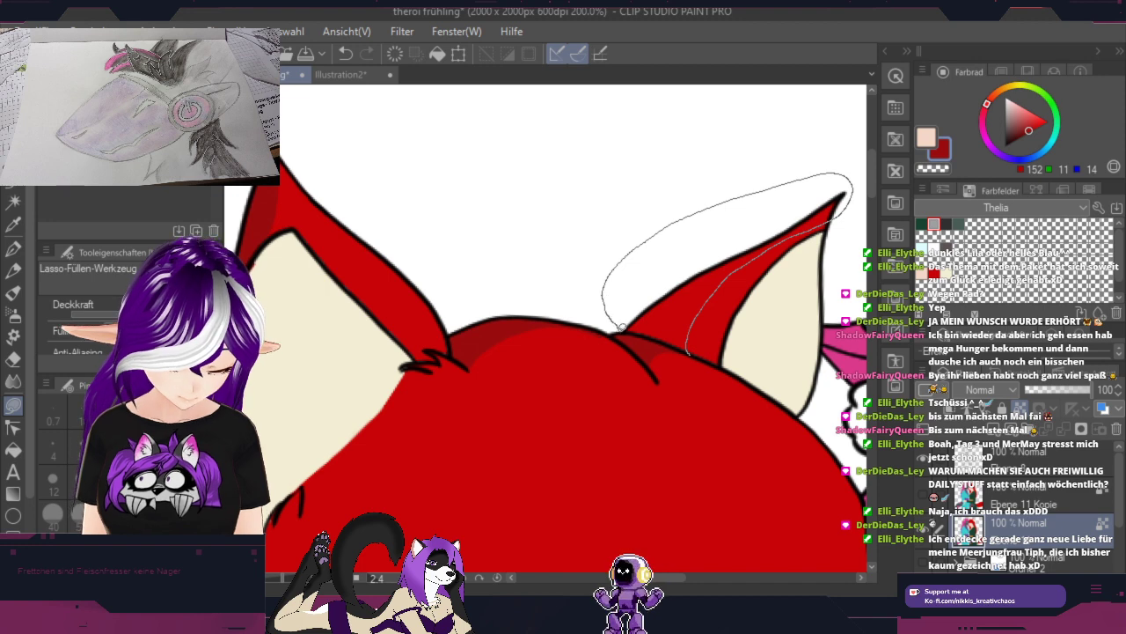
{"action": "left_click_drag", "start_coordinate": [620, 327], "coordinate": [621, 333]}
{"action": "left_click_drag", "start_coordinate": [800, 378], "coordinate": [802, 416]}
{"action": "scroll", "coordinate": [591, 398], "scroll_direction": "up", "scroll_amount": 2}
{"action": "right_click", "coordinate": [582, 349]}
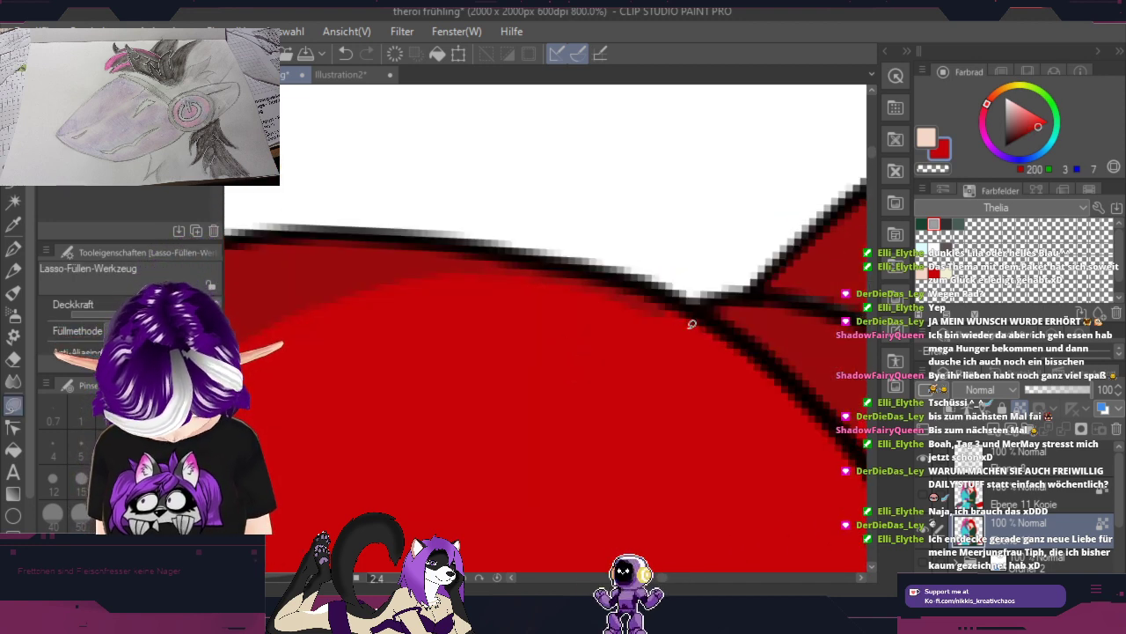
{"action": "mouse_move", "coordinate": [704, 318]}
{"action": "left_mouse_down"}
{"action": "mouse_move", "coordinate": [583, 277]}
{"action": "mouse_move", "coordinate": [500, 309]}
{"action": "mouse_move", "coordinate": [653, 365]}
{"action": "mouse_move", "coordinate": [730, 373]}
{"action": "mouse_move", "coordinate": [747, 341]}
{"action": "left_mouse_up"}
{"action": "scroll", "coordinate": [764, 326], "scroll_direction": "down", "scroll_amount": 6}
{"action": "left_click", "coordinate": [781, 337], "text": "alt"}
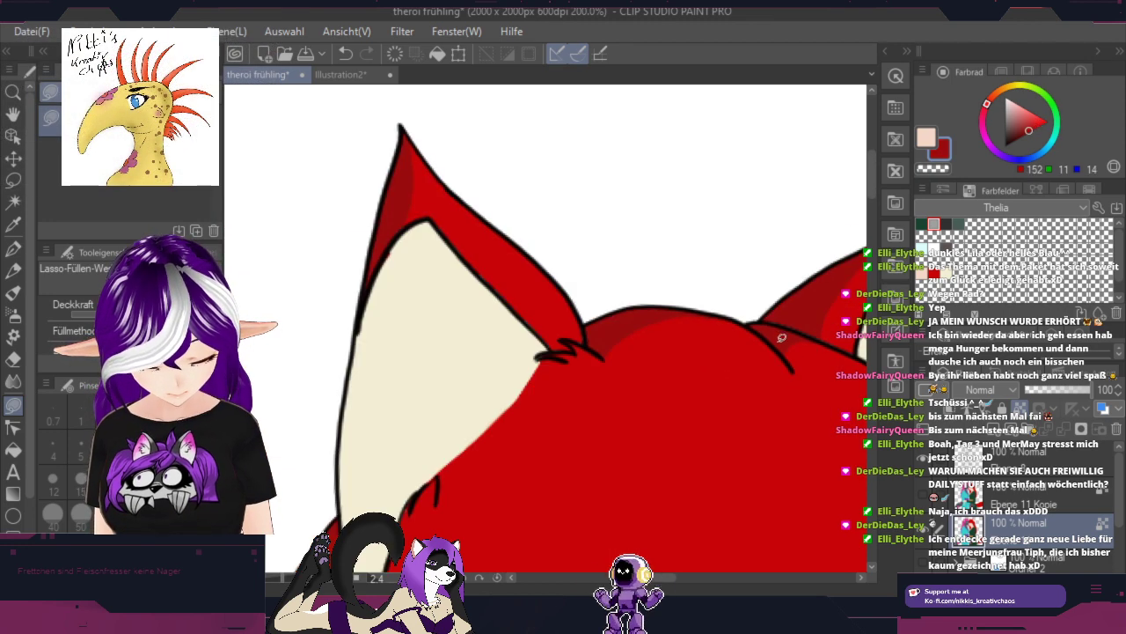
Step: Lasso-fill dark red shadow on the narrow hair strip beside the far eye and on the far eyebrow
{"action": "key", "text": "space"}
{"action": "mouse_move", "coordinate": [806, 414]}
{"action": "left_mouse_down"}
{"action": "mouse_move", "coordinate": [742, 357]}
{"action": "mouse_move", "coordinate": [642, 310]}
{"action": "left_mouse_up"}
{"action": "left_click_drag", "start_coordinate": [788, 477], "coordinate": [748, 163]}
{"action": "left_click_drag", "start_coordinate": [771, 299], "coordinate": [781, 220]}
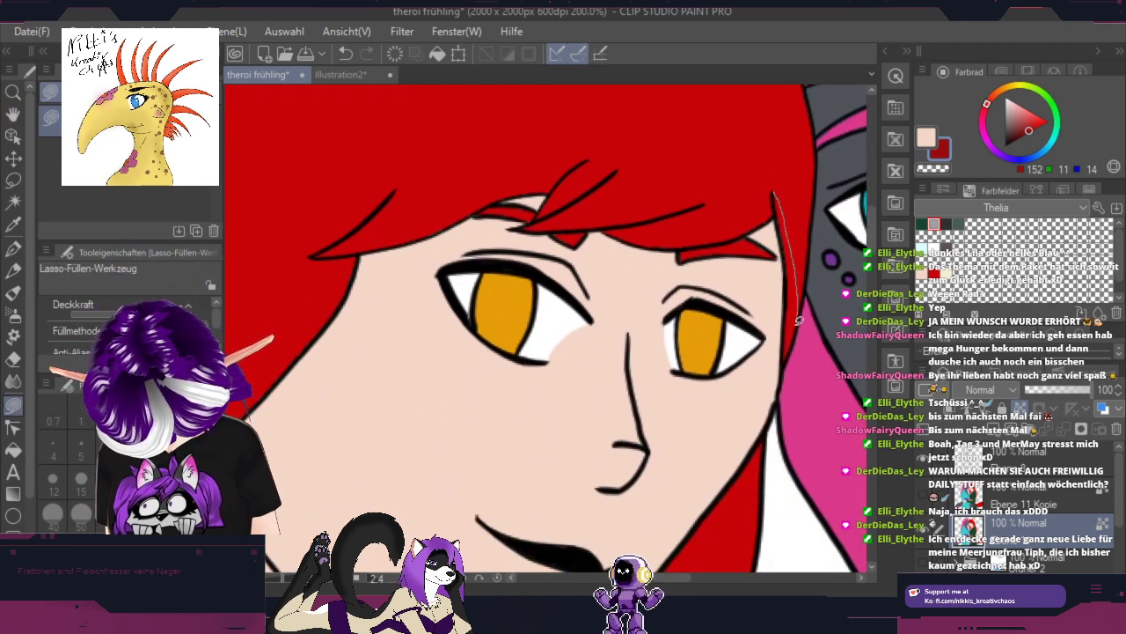
{"action": "left_click_drag", "start_coordinate": [788, 363], "coordinate": [787, 301]}
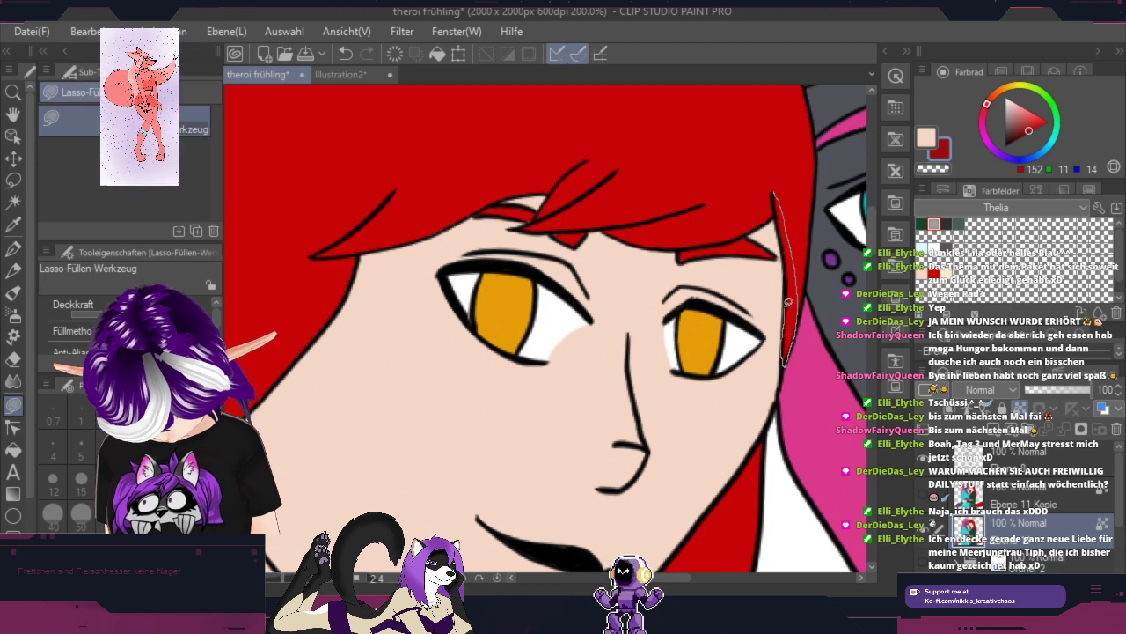
{"action": "left_click_drag", "start_coordinate": [776, 195], "coordinate": [778, 192]}
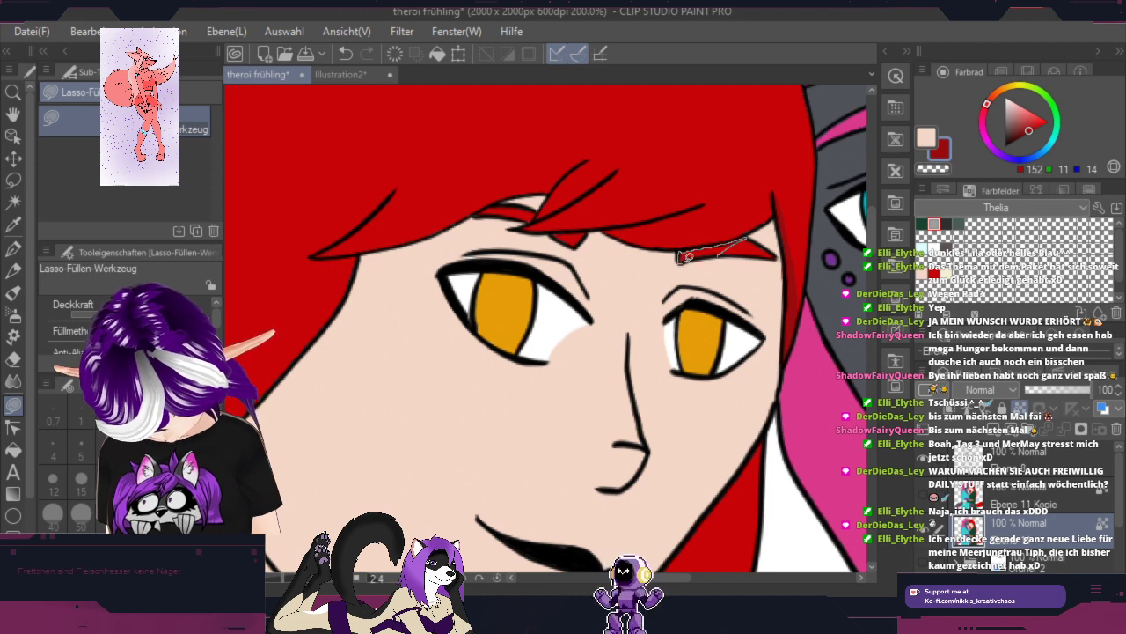
{"action": "mouse_move", "coordinate": [688, 257]}
{"action": "left_mouse_down"}
{"action": "mouse_move", "coordinate": [735, 248]}
{"action": "mouse_move", "coordinate": [704, 258]}
{"action": "mouse_move", "coordinate": [742, 310]}
{"action": "mouse_move", "coordinate": [687, 324]}
{"action": "left_mouse_up"}
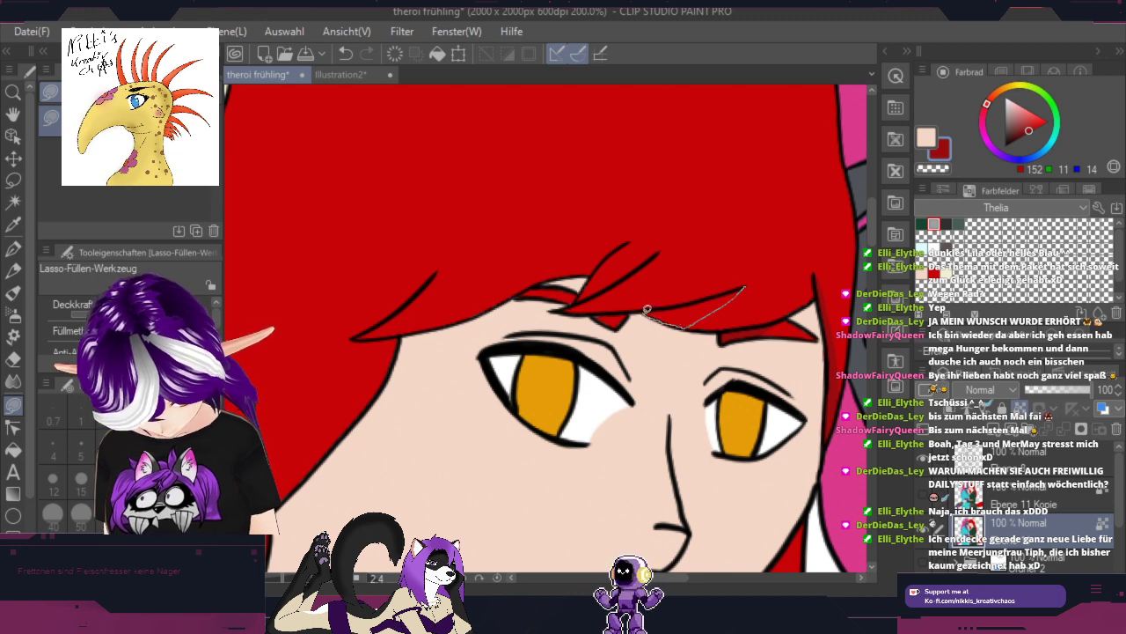
Step: Lasso-fill dark red shadows in the fringe next to the far eyebrow and along the two pointed strand lines between the eyes
{"action": "left_click_drag", "start_coordinate": [717, 291], "coordinate": [746, 284]}
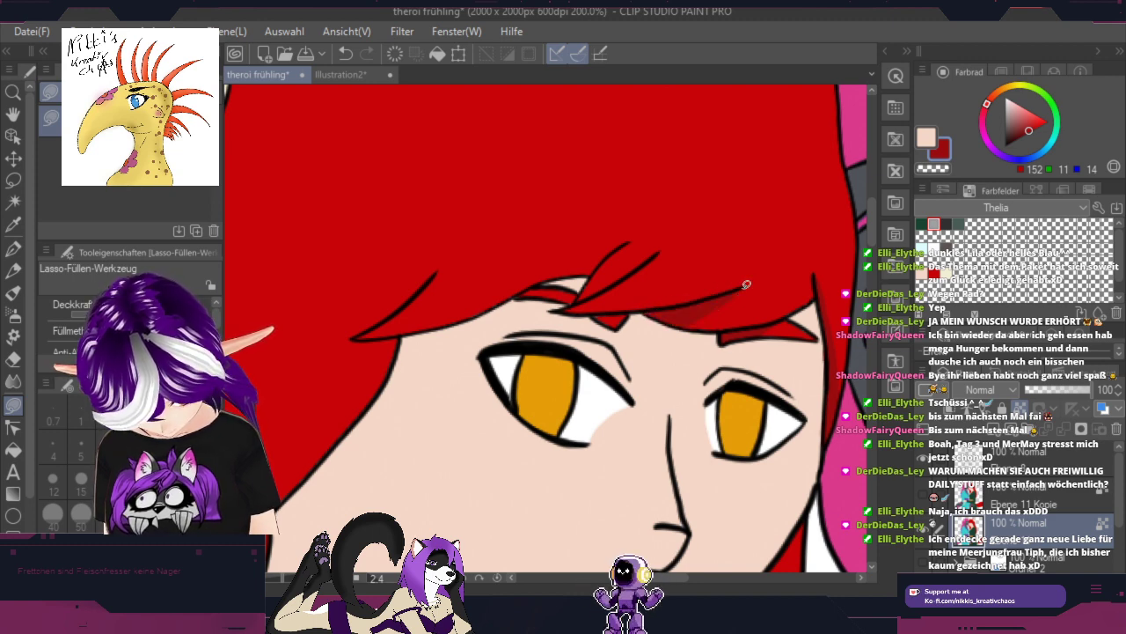
{"action": "scroll", "coordinate": [688, 274], "scroll_direction": "up", "scroll_amount": 2}
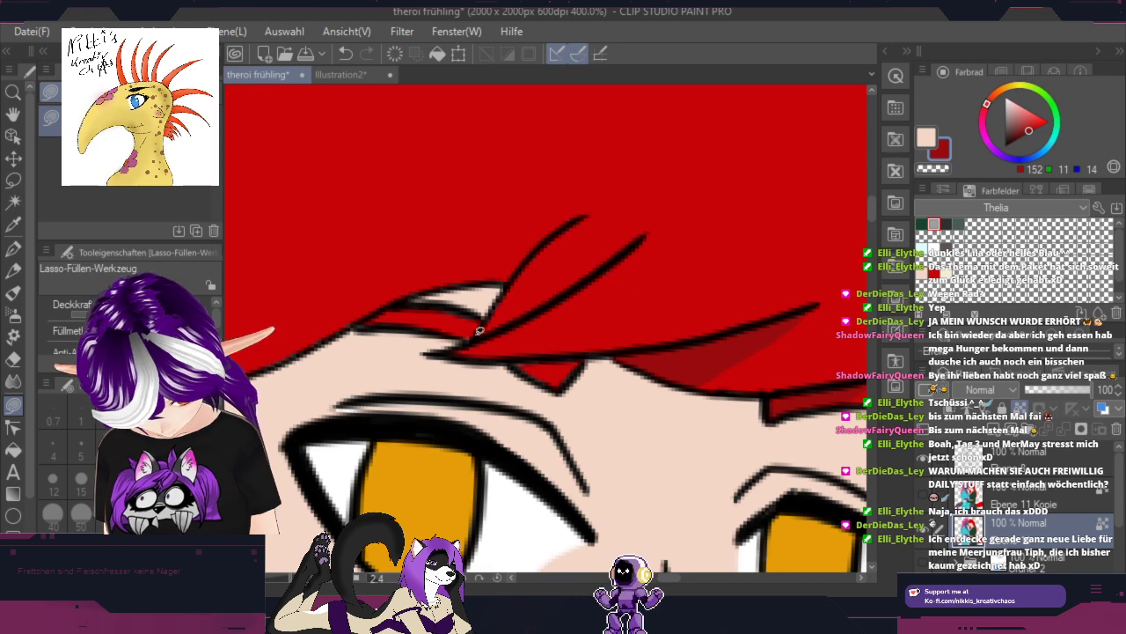
{"action": "mouse_move", "coordinate": [489, 317]}
{"action": "left_mouse_down"}
{"action": "mouse_move", "coordinate": [556, 226]}
{"action": "mouse_move", "coordinate": [579, 216]}
{"action": "left_mouse_up"}
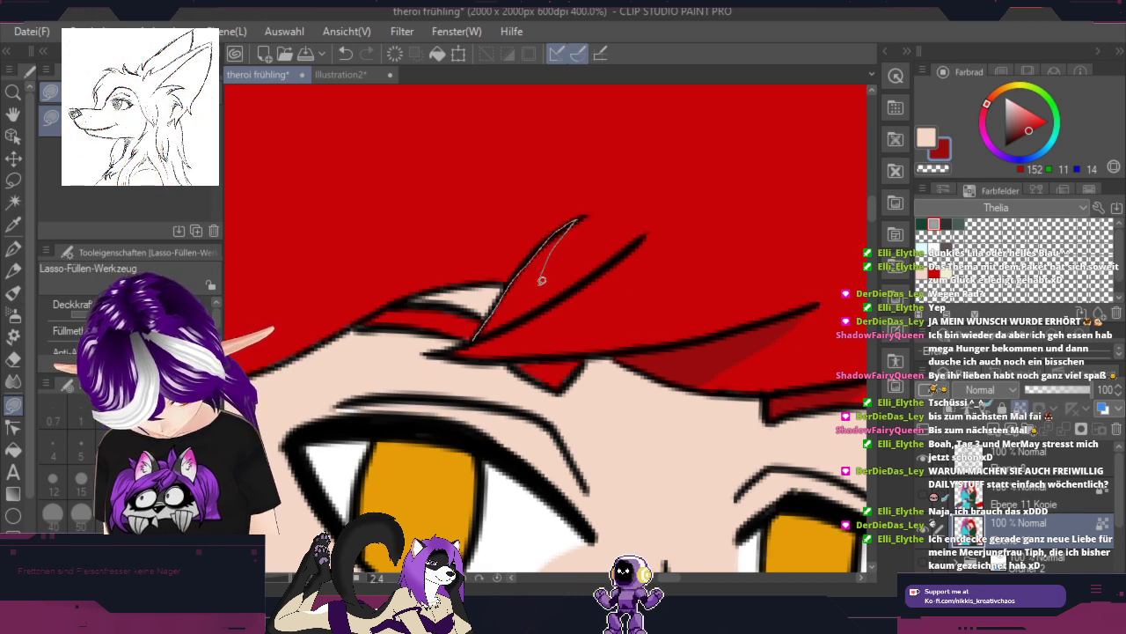
{"action": "left_click_drag", "start_coordinate": [532, 312], "coordinate": [497, 319]}
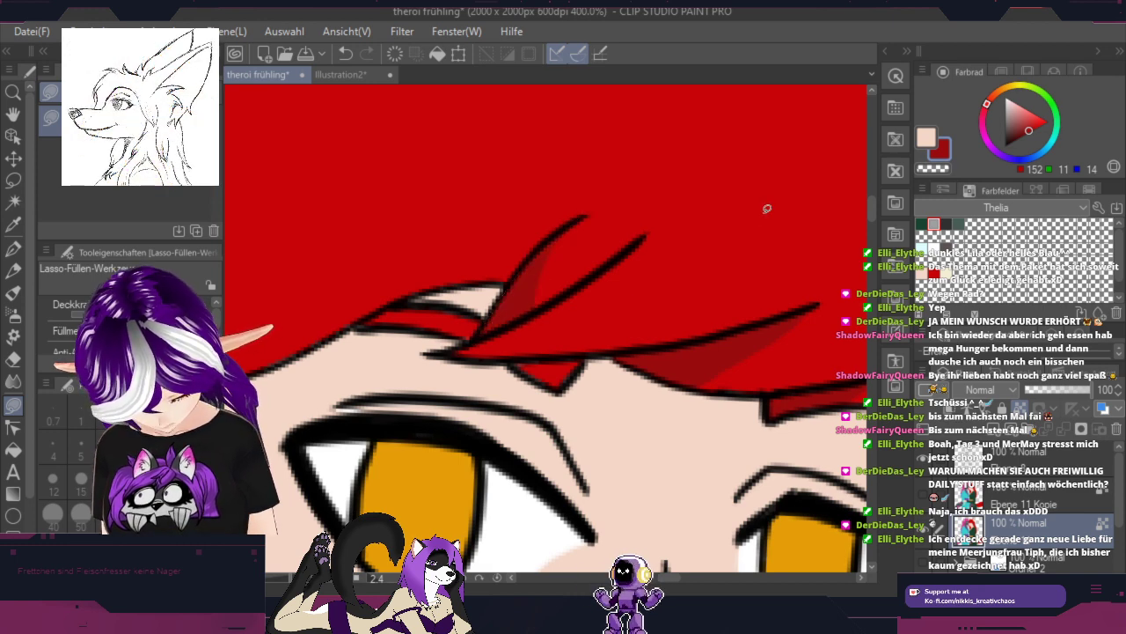
{"action": "mouse_move", "coordinate": [633, 261]}
{"action": "left_mouse_down"}
{"action": "mouse_move", "coordinate": [663, 269]}
{"action": "mouse_move", "coordinate": [772, 226]}
{"action": "mouse_move", "coordinate": [663, 314]}
{"action": "mouse_move", "coordinate": [778, 205]}
{"action": "left_mouse_up"}
Step: Lasso-fill dark red shadow on both visible pieces of the near eyebrow on either side of the fringe tip
{"action": "left_click_drag", "start_coordinate": [609, 301], "coordinate": [500, 282]}
{"action": "mouse_move", "coordinate": [600, 279]}
{"action": "left_mouse_down"}
{"action": "mouse_move", "coordinate": [628, 278]}
{"action": "mouse_move", "coordinate": [525, 273]}
{"action": "left_mouse_up"}
{"action": "left_click_drag", "start_coordinate": [605, 271], "coordinate": [615, 286]}
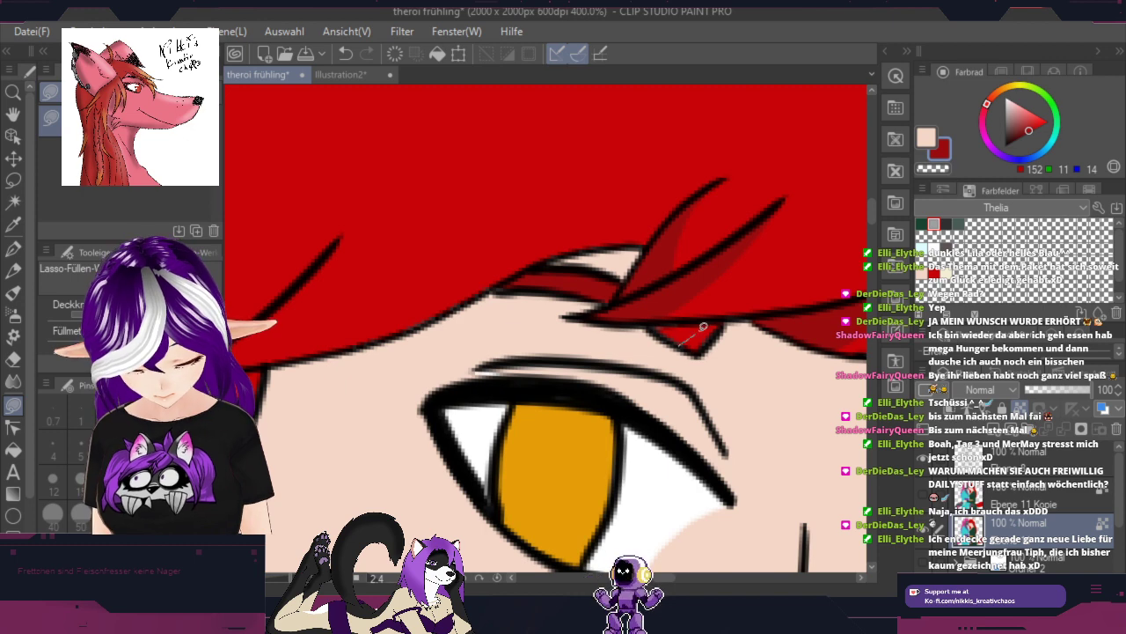
{"action": "mouse_move", "coordinate": [703, 326]}
{"action": "left_mouse_down"}
{"action": "mouse_move", "coordinate": [671, 319]}
{"action": "mouse_move", "coordinate": [675, 332]}
{"action": "left_mouse_up"}
Step: Lasso-fill a tapered dark red shadow above the ink line of the fringe's outermost pointed strand near the temple
{"action": "scroll", "coordinate": [748, 297], "scroll_direction": "down", "scroll_amount": 3}
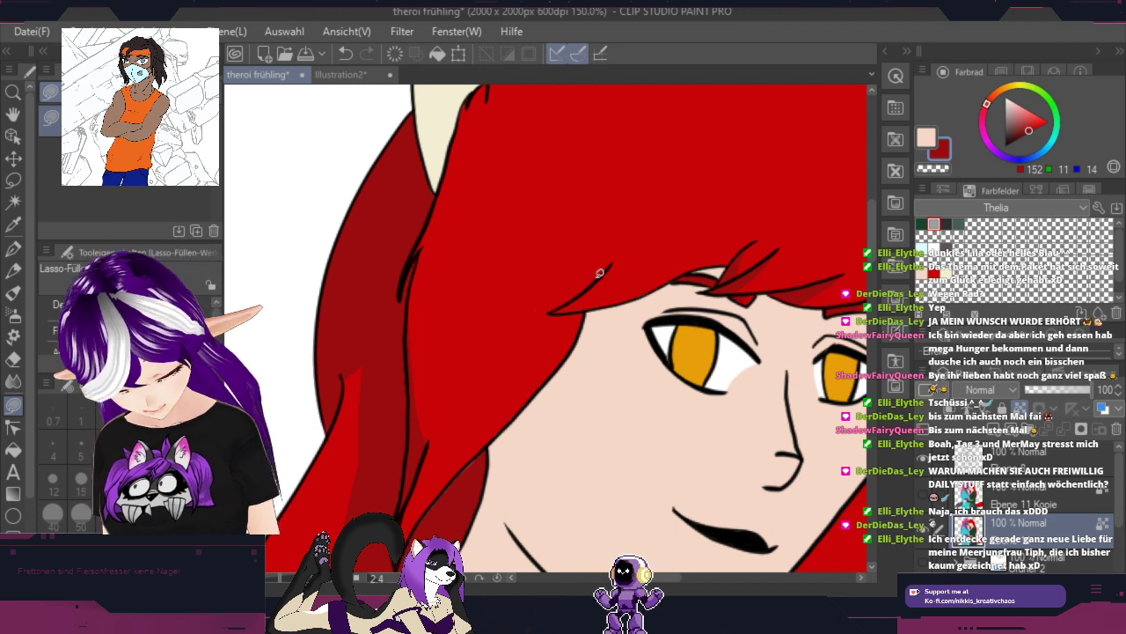
{"action": "scroll", "coordinate": [598, 274], "scroll_direction": "up", "scroll_amount": 4}
{"action": "mouse_move", "coordinate": [618, 255]}
{"action": "left_mouse_down"}
{"action": "mouse_move", "coordinate": [443, 332]}
{"action": "mouse_move", "coordinate": [490, 335]}
{"action": "mouse_move", "coordinate": [572, 304]}
{"action": "mouse_move", "coordinate": [614, 261]}
{"action": "left_mouse_up"}
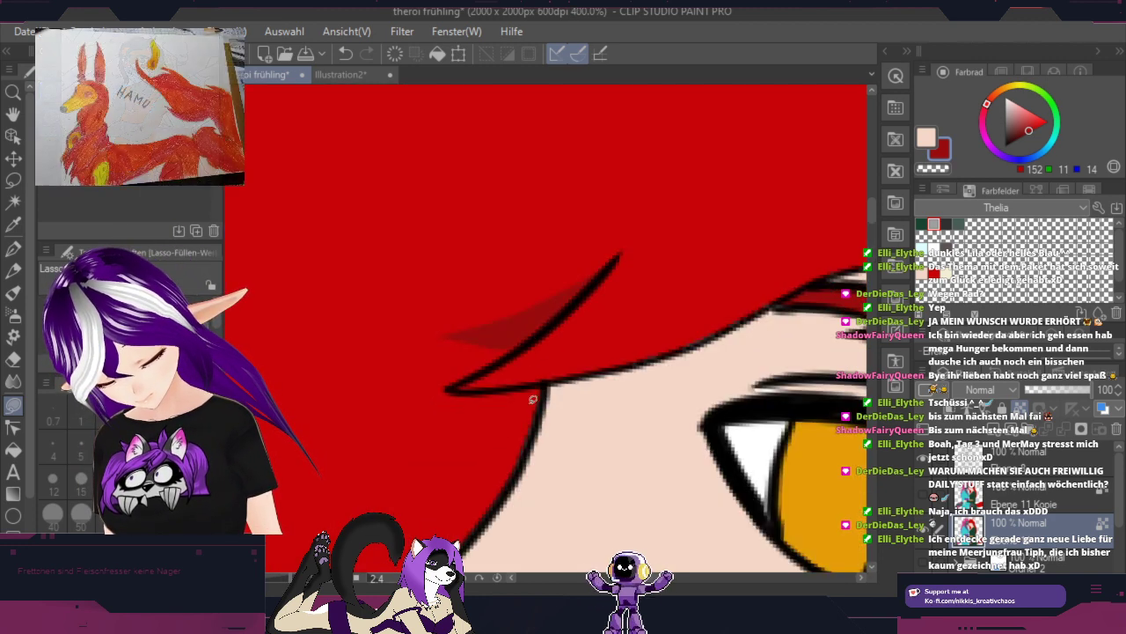
Step: Touch up the dark red shadow where the side strand meets the jaw, cleaning the spill above the ink line with the base red
{"action": "scroll", "coordinate": [658, 402], "scroll_direction": "down", "scroll_amount": 2}
{"action": "scroll", "coordinate": [759, 330], "scroll_direction": "down", "scroll_amount": 1}
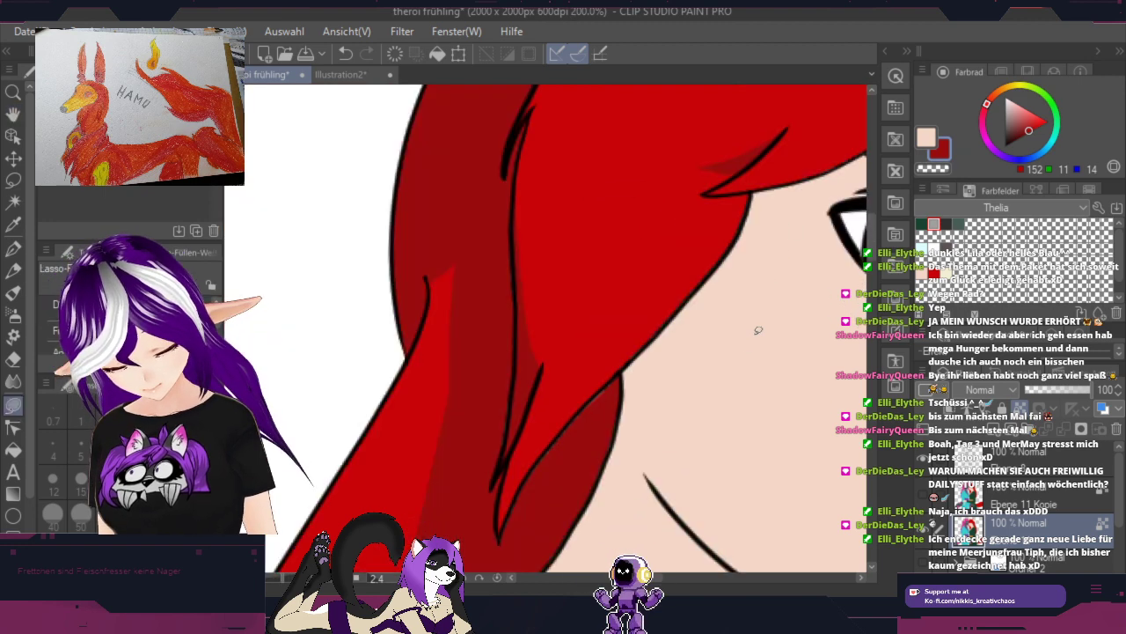
{"action": "key", "text": "space"}
{"action": "mouse_move", "coordinate": [757, 328]}
{"action": "left_mouse_down"}
{"action": "mouse_move", "coordinate": [473, 453]}
{"action": "mouse_move", "coordinate": [780, 224]}
{"action": "mouse_move", "coordinate": [828, 250]}
{"action": "left_mouse_up"}
{"action": "key", "text": "g"}
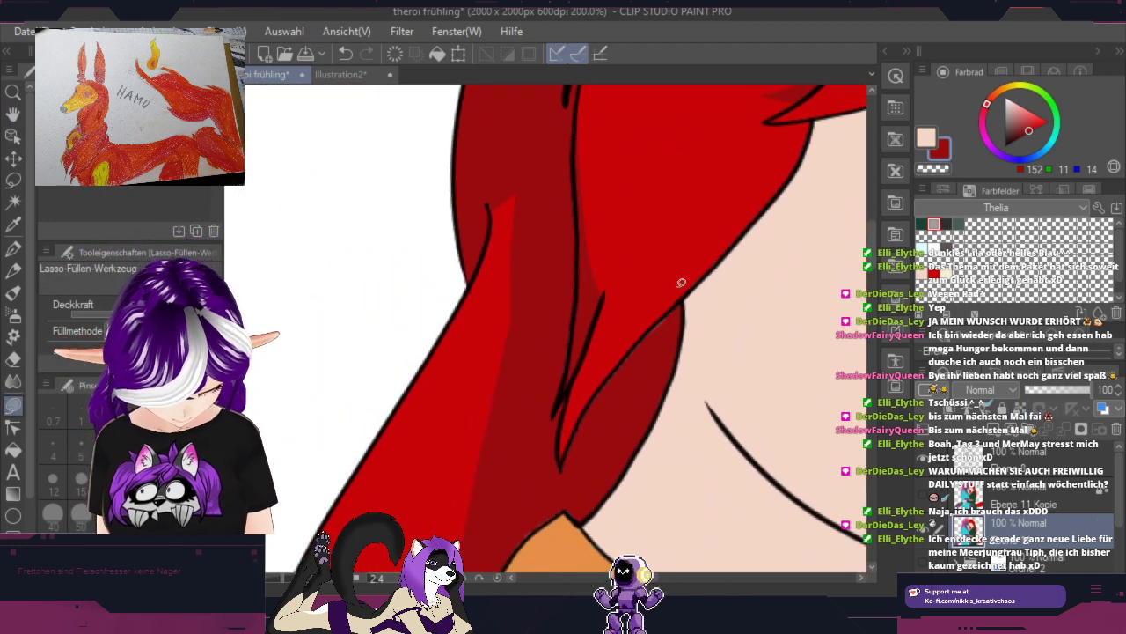
{"action": "mouse_move", "coordinate": [683, 302]}
{"action": "left_mouse_down"}
{"action": "mouse_move", "coordinate": [672, 335]}
{"action": "mouse_move", "coordinate": [572, 474]}
{"action": "mouse_move", "coordinate": [582, 426]}
{"action": "mouse_move", "coordinate": [677, 309]}
{"action": "left_mouse_up"}
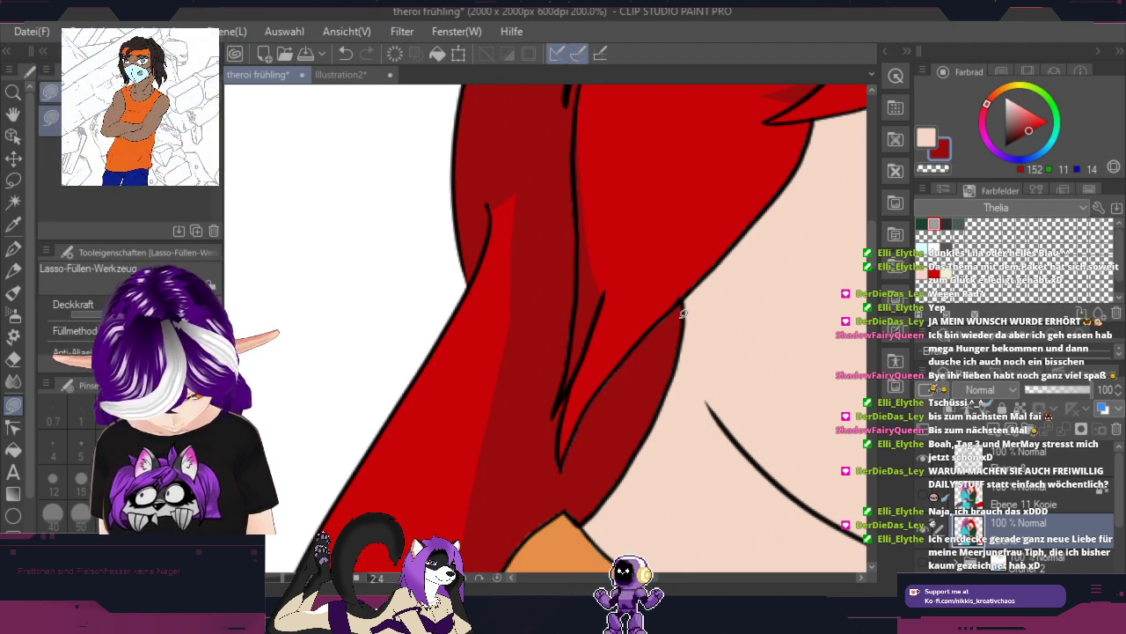
{"action": "scroll", "coordinate": [686, 293], "scroll_direction": "up", "scroll_amount": 3}
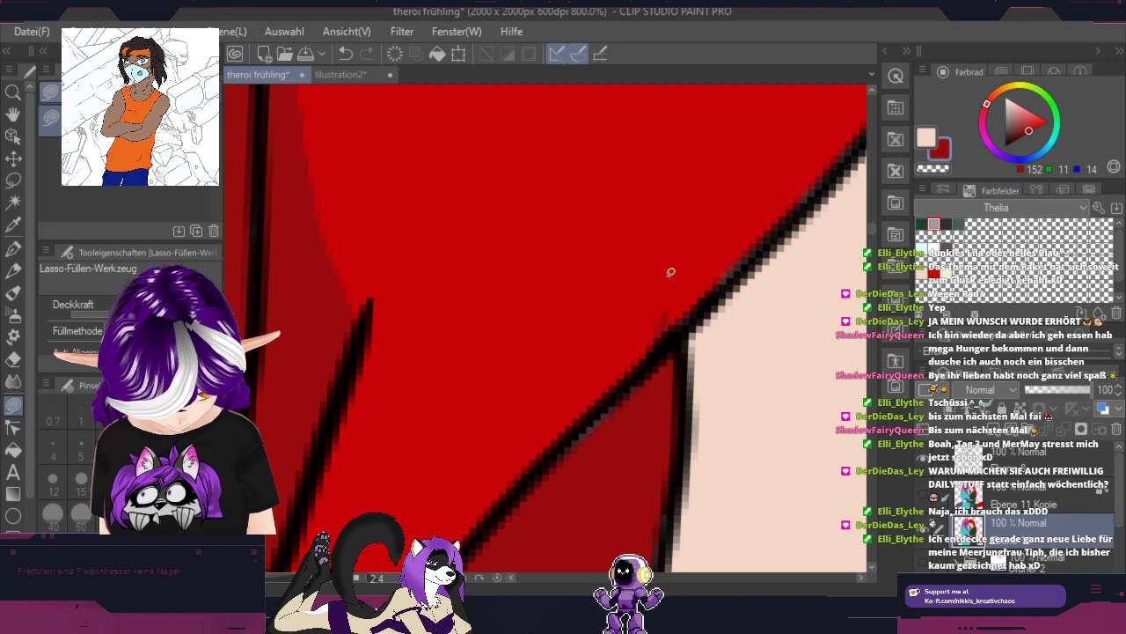
{"action": "left_click_drag", "start_coordinate": [633, 377], "coordinate": [656, 352]}
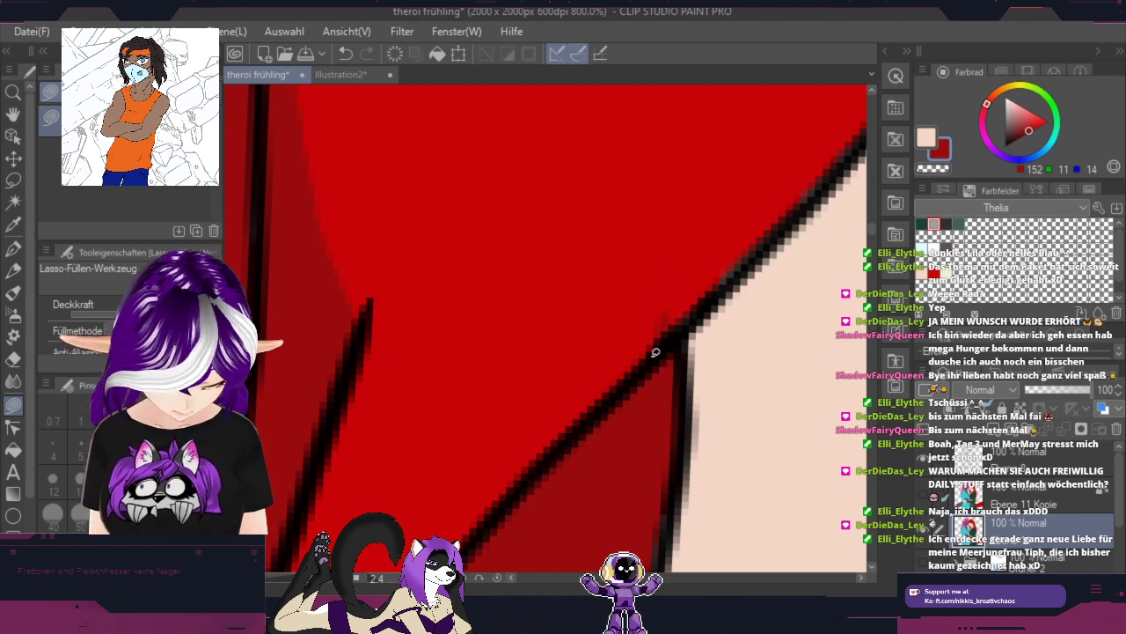
{"action": "right_click", "coordinate": [672, 293]}
{"action": "mouse_move", "coordinate": [680, 270]}
{"action": "left_mouse_down"}
{"action": "mouse_move", "coordinate": [639, 360]}
{"action": "mouse_move", "coordinate": [707, 271]}
{"action": "left_mouse_up"}
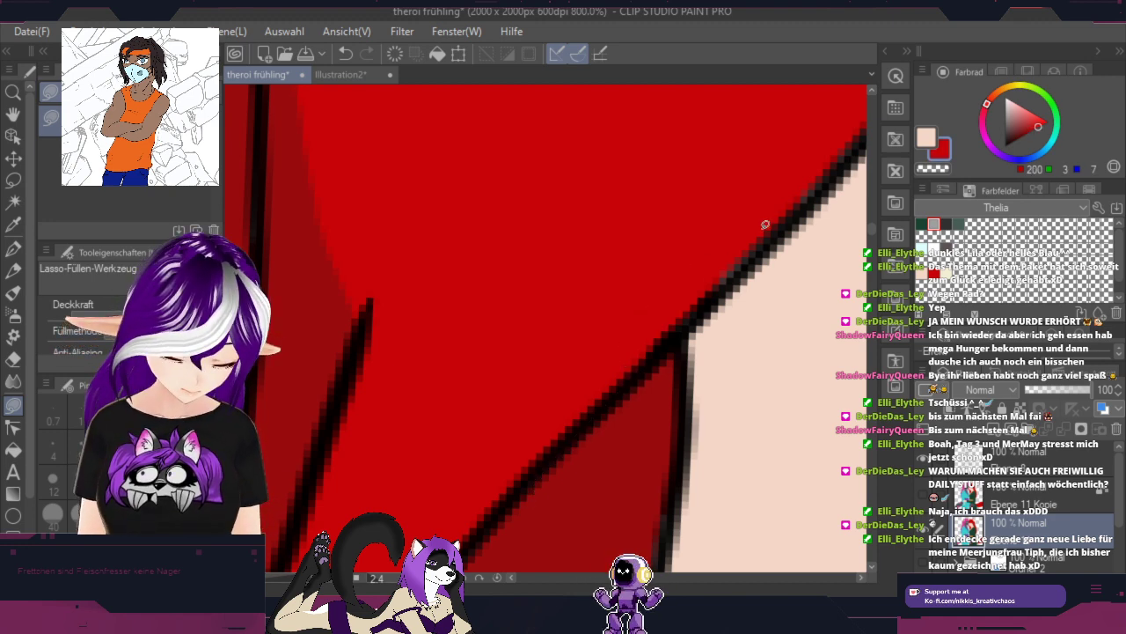
{"action": "right_click", "coordinate": [604, 516]}
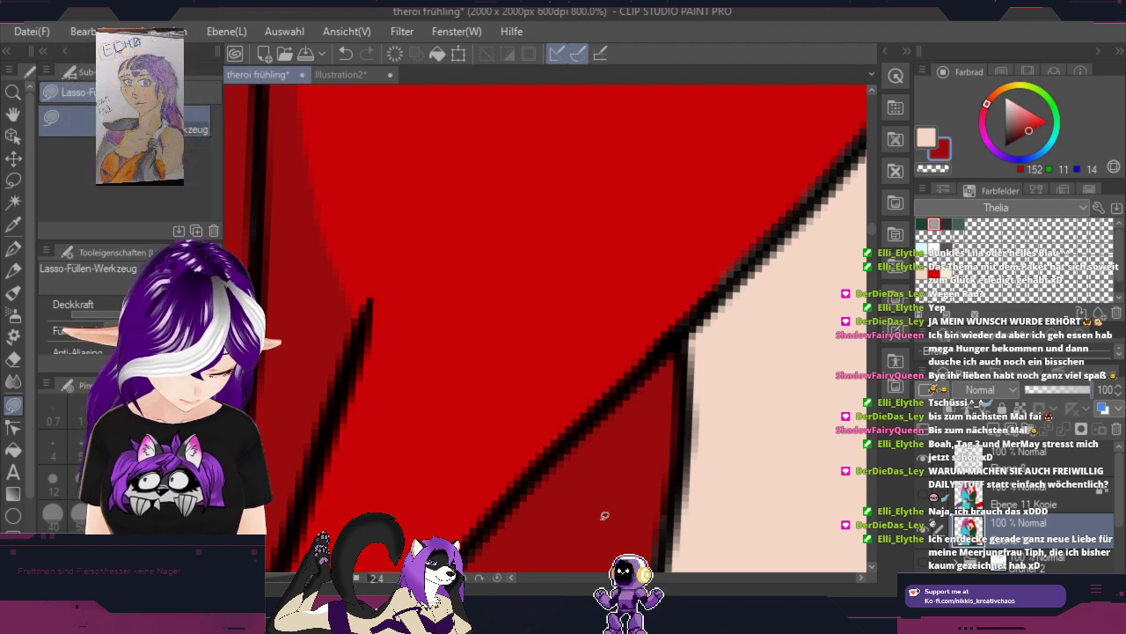
Step: Lasso-fill a spiky dark red shadow in the hair strand beneath the jaw, along the jawline and the neck side
{"action": "scroll", "coordinate": [653, 494], "scroll_direction": "down", "scroll_amount": 7}
{"action": "left_click_drag", "start_coordinate": [793, 439], "coordinate": [505, 136]}
{"action": "key", "text": "space"}
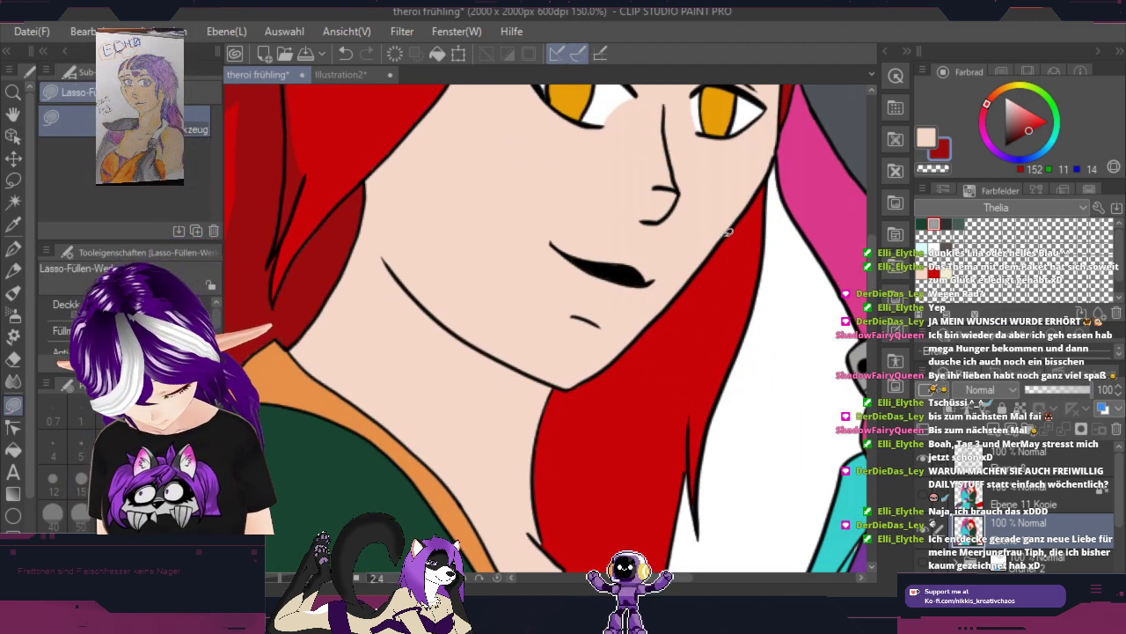
{"action": "mouse_move", "coordinate": [733, 226]}
{"action": "left_mouse_down"}
{"action": "mouse_move", "coordinate": [701, 263]}
{"action": "mouse_move", "coordinate": [612, 449]}
{"action": "left_mouse_up"}
{"action": "mouse_move", "coordinate": [605, 396]}
{"action": "left_mouse_down"}
{"action": "mouse_move", "coordinate": [585, 540]}
{"action": "mouse_move", "coordinate": [564, 506]}
{"action": "mouse_move", "coordinate": [570, 569]}
{"action": "mouse_move", "coordinate": [541, 469]}
{"action": "mouse_move", "coordinate": [543, 422]}
{"action": "mouse_move", "coordinate": [579, 352]}
{"action": "left_mouse_up"}
{"action": "left_click_drag", "start_coordinate": [668, 276], "coordinate": [687, 267]}
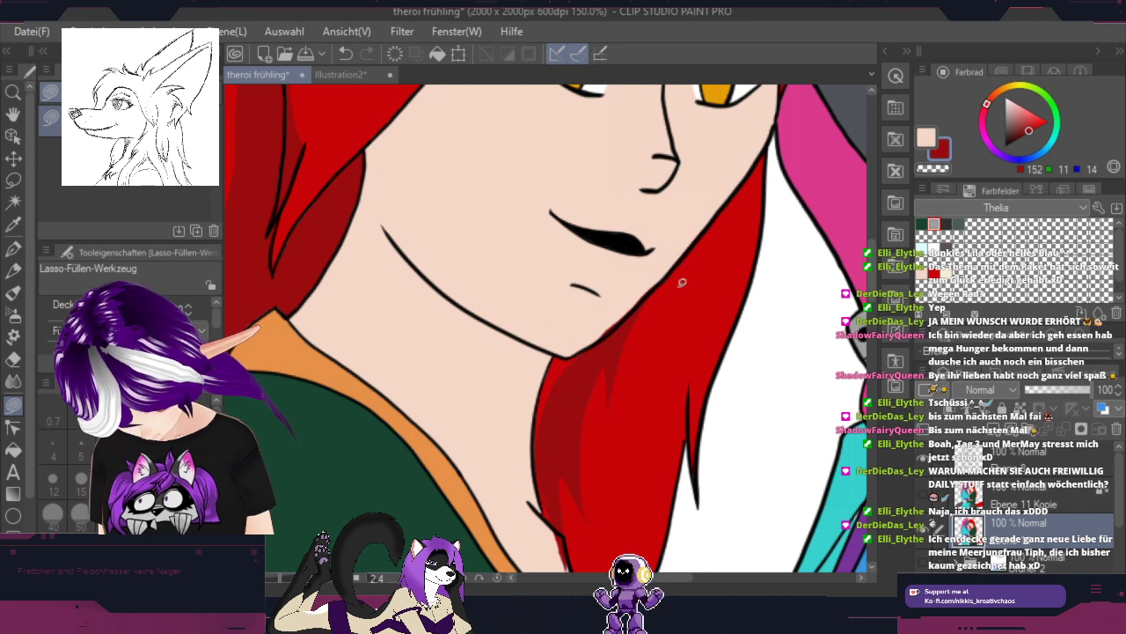
Step: Clean the shadow spill along the jaw, neck and collarbone line with the skin colour, RGB 243, 214, 199
{"action": "scroll", "coordinate": [639, 281], "scroll_direction": "up", "scroll_amount": 2}
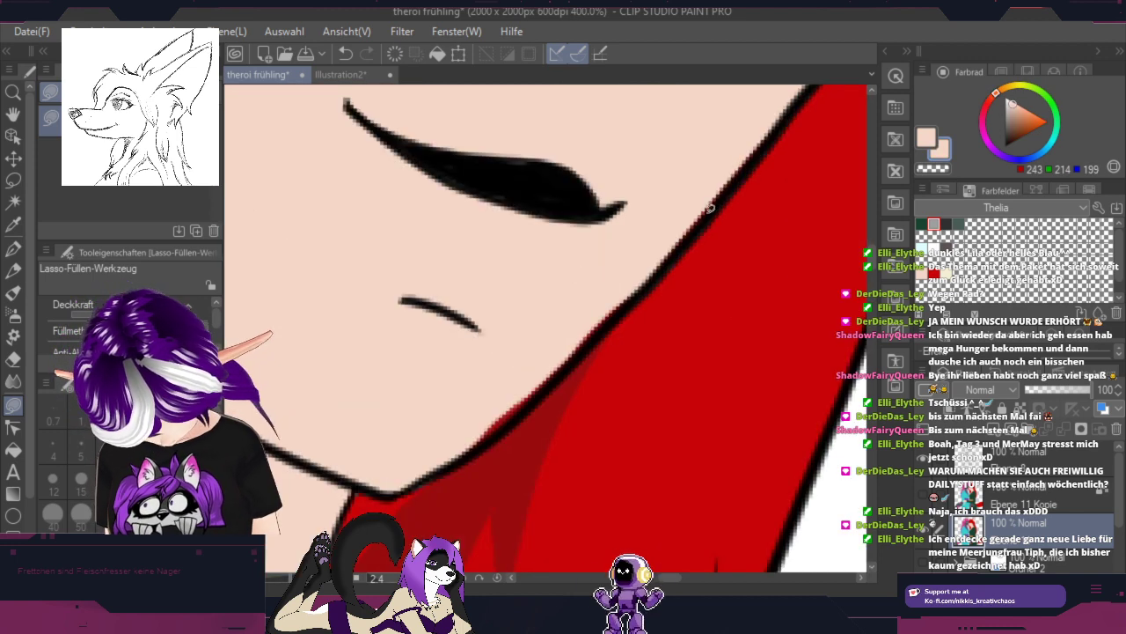
{"action": "mouse_move", "coordinate": [778, 117]}
{"action": "left_mouse_down"}
{"action": "mouse_move", "coordinate": [639, 294]}
{"action": "mouse_move", "coordinate": [508, 422]}
{"action": "mouse_move", "coordinate": [483, 394]}
{"action": "mouse_move", "coordinate": [778, 129]}
{"action": "left_mouse_up"}
{"action": "key", "text": "space"}
{"action": "left_click_drag", "start_coordinate": [528, 468], "coordinate": [730, 106]}
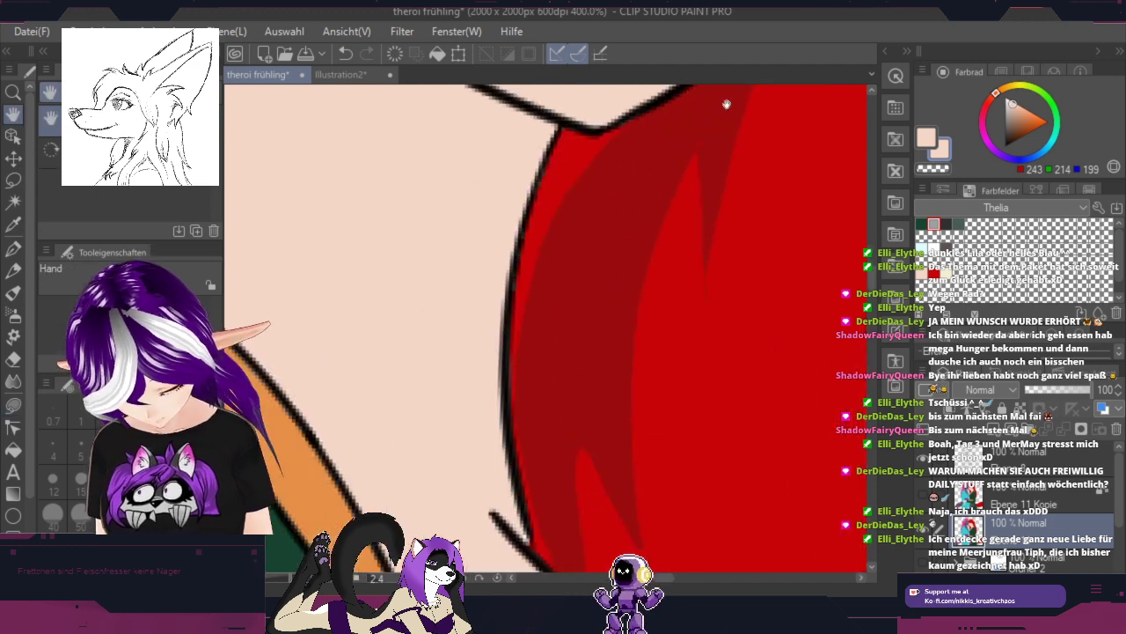
{"action": "mouse_move", "coordinate": [599, 433]}
{"action": "left_mouse_down"}
{"action": "mouse_move", "coordinate": [609, 361]}
{"action": "mouse_move", "coordinate": [583, 168]}
{"action": "left_mouse_up"}
{"action": "mouse_move", "coordinate": [553, 269]}
{"action": "left_mouse_down"}
{"action": "mouse_move", "coordinate": [587, 298]}
{"action": "mouse_move", "coordinate": [609, 412]}
{"action": "mouse_move", "coordinate": [565, 383]}
{"action": "mouse_move", "coordinate": [545, 255]}
{"action": "left_mouse_up"}
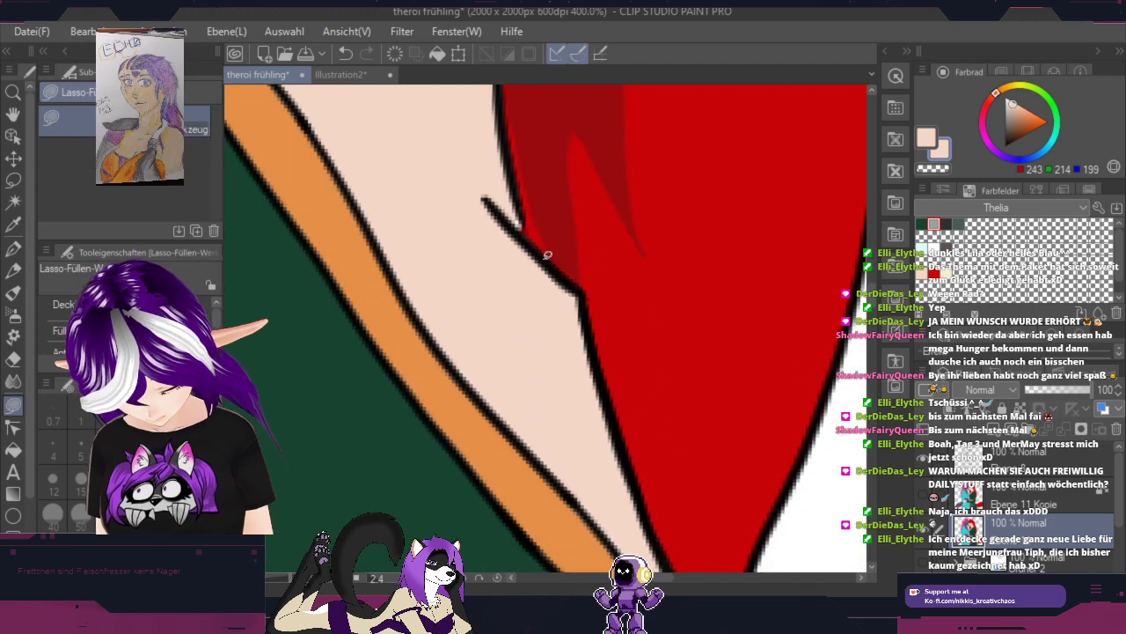
Step: Fill the leftover base-red slivers along the neck-side ink line of the strand beneath the chin with dark red
{"action": "scroll", "coordinate": [547, 255], "scroll_direction": "down", "scroll_amount": 3}
{"action": "scroll", "coordinate": [755, 281], "scroll_direction": "down", "scroll_amount": 1}
{"action": "key", "text": "space"}
{"action": "left_click_drag", "start_coordinate": [674, 228], "coordinate": [707, 375]}
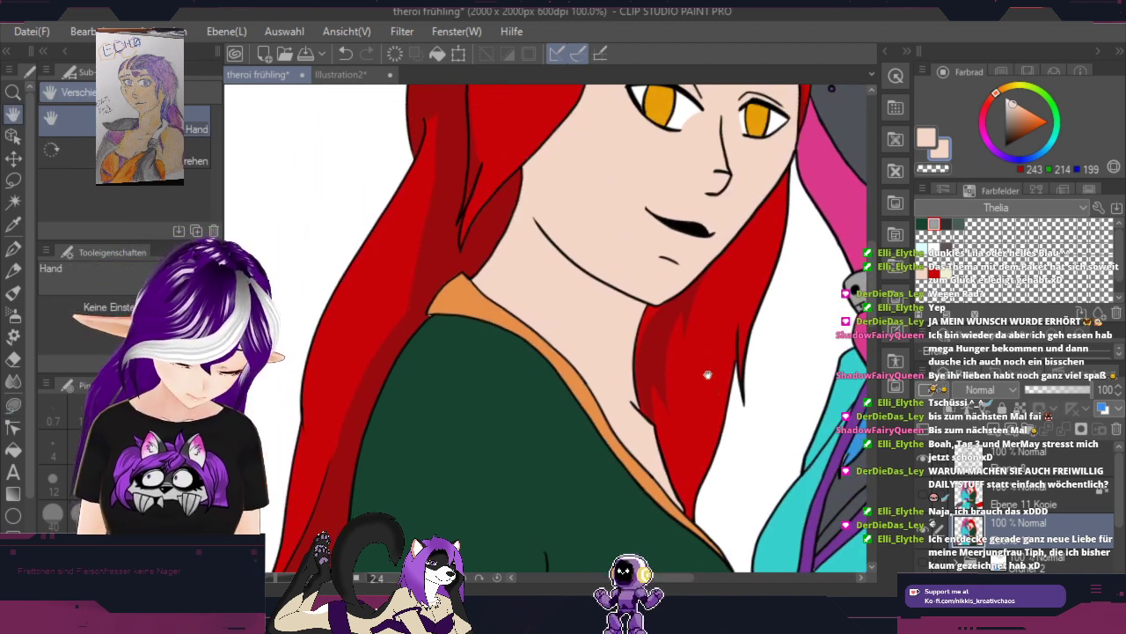
{"action": "left_click", "coordinate": [657, 336], "text": "alt"}
{"action": "scroll", "coordinate": [655, 334], "scroll_direction": "up", "scroll_amount": 5}
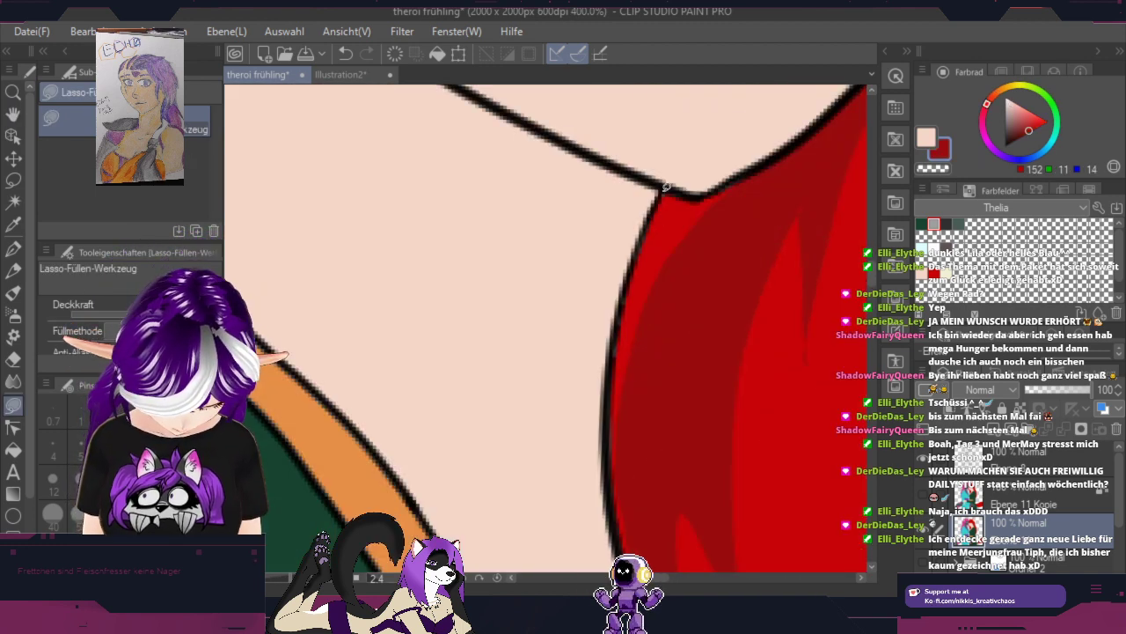
{"action": "mouse_move", "coordinate": [667, 187]}
{"action": "left_mouse_down"}
{"action": "mouse_move", "coordinate": [620, 304]}
{"action": "mouse_move", "coordinate": [605, 414]}
{"action": "mouse_move", "coordinate": [615, 521]}
{"action": "mouse_move", "coordinate": [678, 337]}
{"action": "mouse_move", "coordinate": [756, 177]}
{"action": "left_mouse_up"}
{"action": "left_click_drag", "start_coordinate": [685, 323], "coordinate": [686, 129]}
{"action": "left_click_drag", "start_coordinate": [615, 248], "coordinate": [632, 368]}
{"action": "mouse_move", "coordinate": [664, 407]}
{"action": "left_mouse_down"}
{"action": "mouse_move", "coordinate": [659, 252]}
{"action": "mouse_move", "coordinate": [629, 219]}
{"action": "left_mouse_up"}
{"action": "scroll", "coordinate": [630, 220], "scroll_direction": "down", "scroll_amount": 2}
{"action": "scroll", "coordinate": [630, 220], "scroll_direction": "up", "scroll_amount": 1}
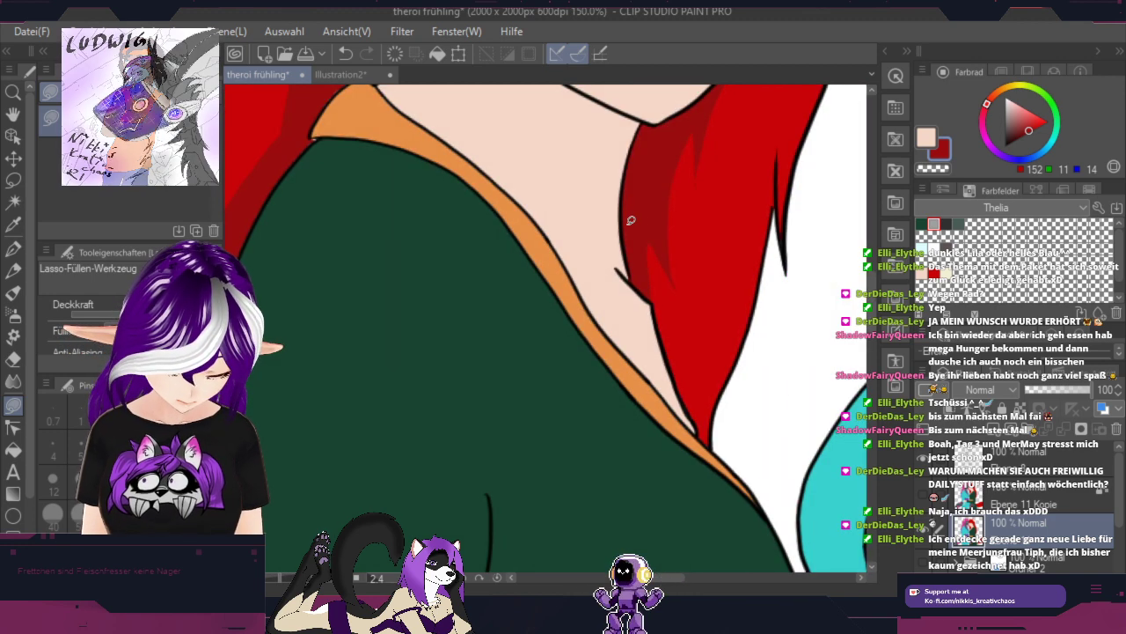
Step: Lasso-fill a jagged dark red shadow along the skin-side edge of the strand's lower tip, down to the orange collar
{"action": "scroll", "coordinate": [668, 264], "scroll_direction": "up", "scroll_amount": 2}
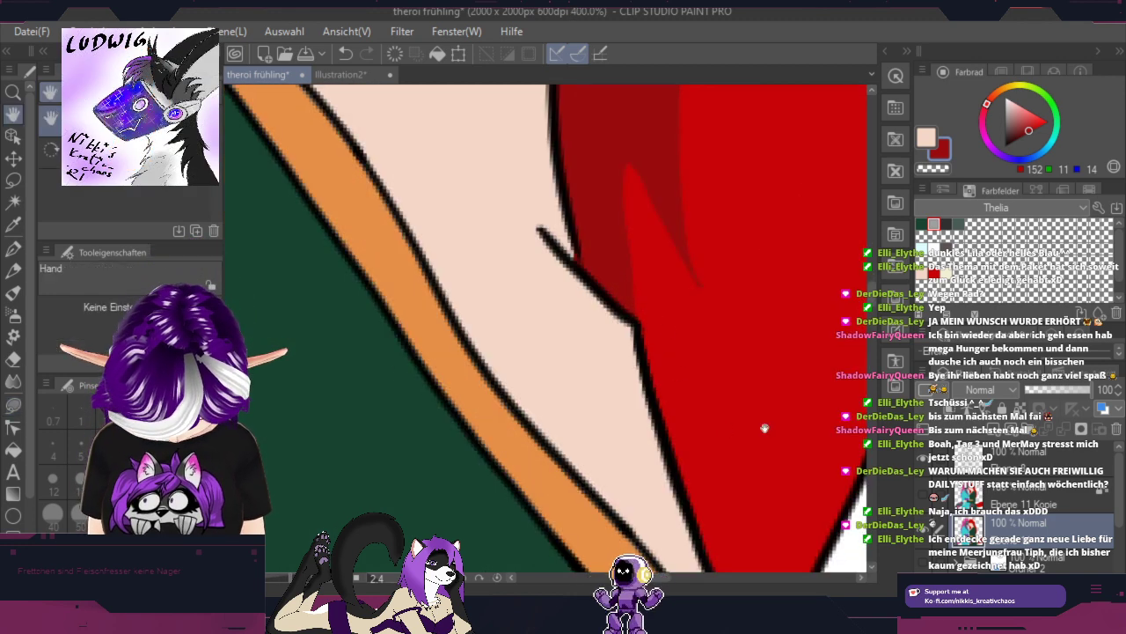
{"action": "left_click_drag", "start_coordinate": [762, 428], "coordinate": [611, 272]}
{"action": "mouse_move", "coordinate": [671, 417]}
{"action": "left_mouse_down"}
{"action": "mouse_move", "coordinate": [595, 269]}
{"action": "mouse_move", "coordinate": [604, 339]}
{"action": "mouse_move", "coordinate": [512, 147]}
{"action": "mouse_move", "coordinate": [517, 199]}
{"action": "mouse_move", "coordinate": [485, 132]}
{"action": "mouse_move", "coordinate": [506, 226]}
{"action": "left_mouse_up"}
{"action": "mouse_move", "coordinate": [521, 281]}
{"action": "left_mouse_down"}
{"action": "mouse_move", "coordinate": [546, 368]}
{"action": "mouse_move", "coordinate": [607, 496]}
{"action": "left_mouse_up"}
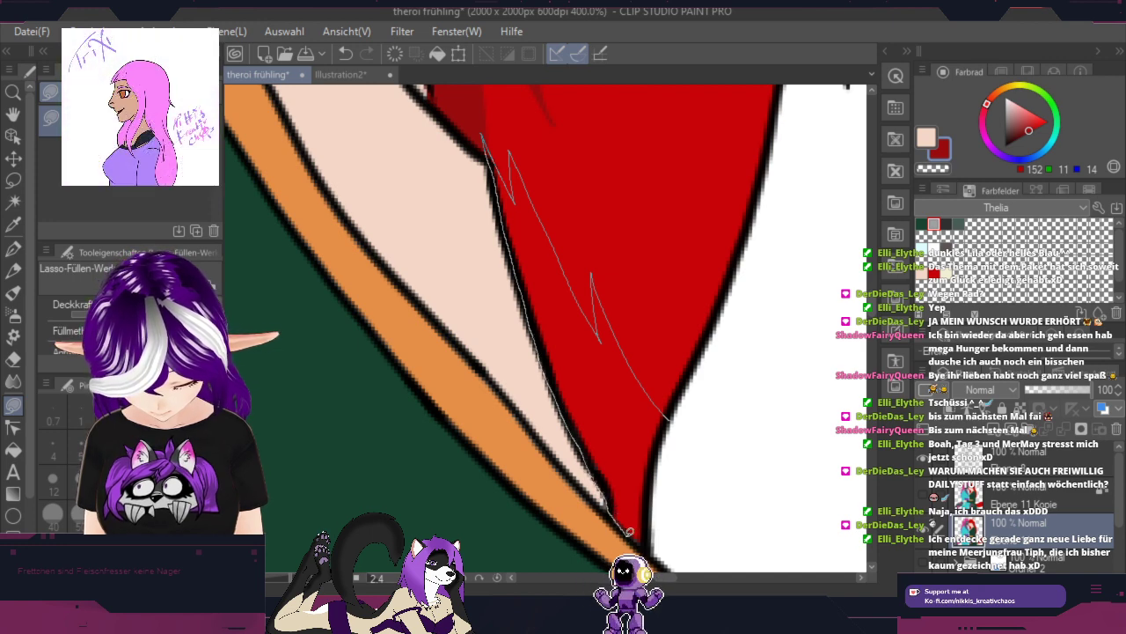
{"action": "left_click_drag", "start_coordinate": [652, 458], "coordinate": [662, 422]}
{"action": "scroll", "coordinate": [819, 220], "scroll_direction": "down", "scroll_amount": 4}
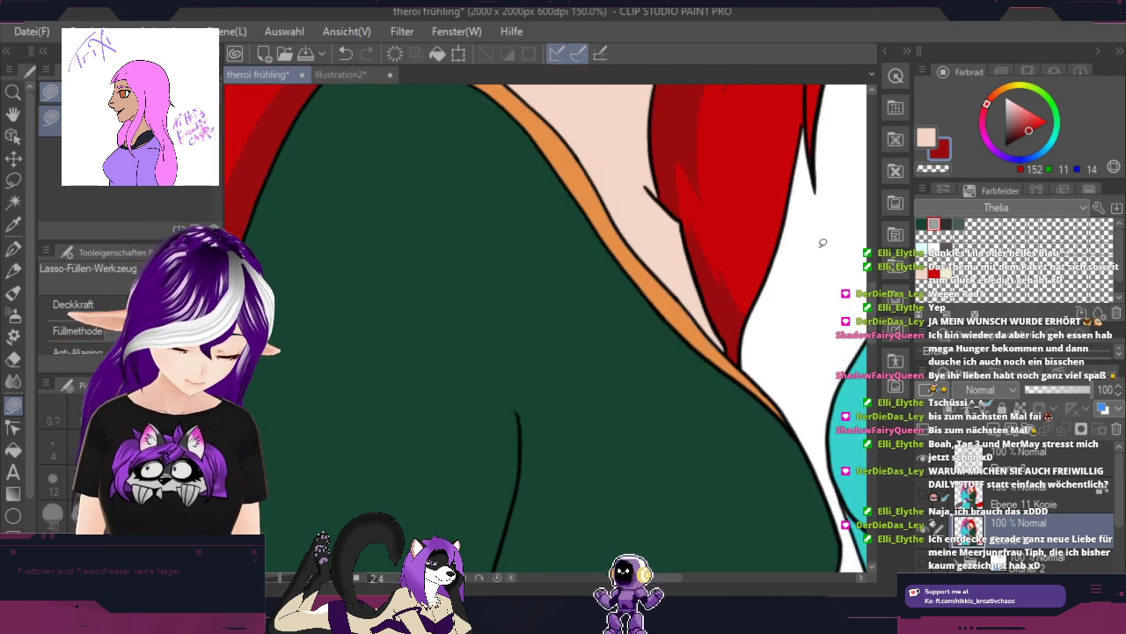
Step: Lasso-fill a long jagged dark red shadow on the head hair, from the near ear's base down beside the face
{"action": "key", "text": "space"}
{"action": "left_click_drag", "start_coordinate": [822, 244], "coordinate": [522, 627]}
{"action": "left_click_drag", "start_coordinate": [667, 359], "coordinate": [640, 444]}
{"action": "scroll", "coordinate": [640, 443], "scroll_direction": "down", "scroll_amount": 3}
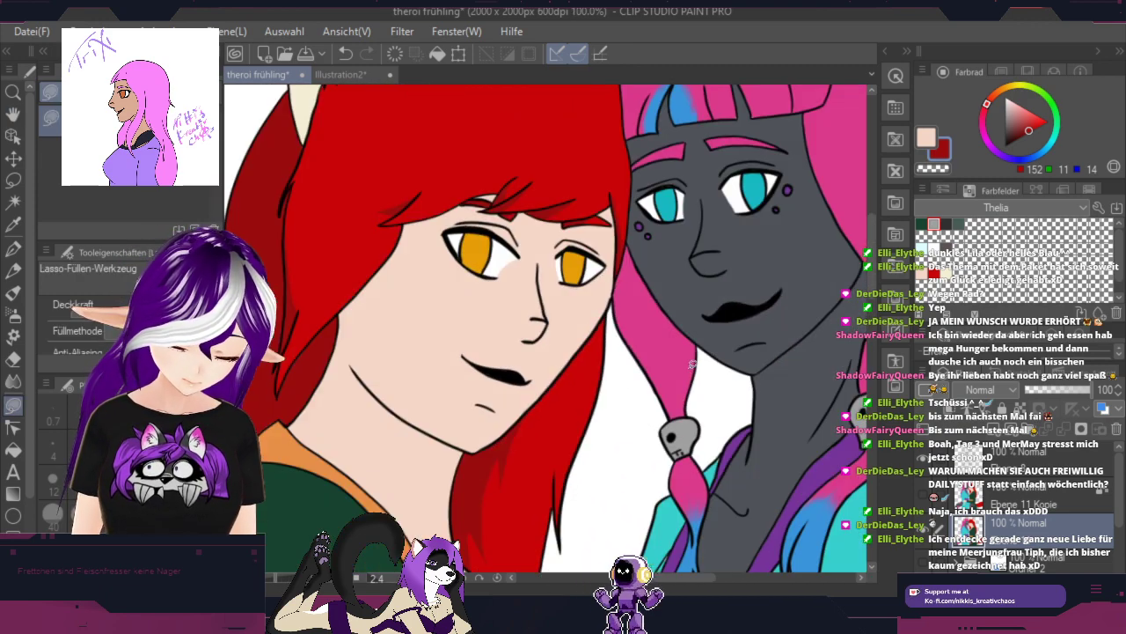
{"action": "scroll", "coordinate": [644, 423], "scroll_direction": "up", "scroll_amount": 3}
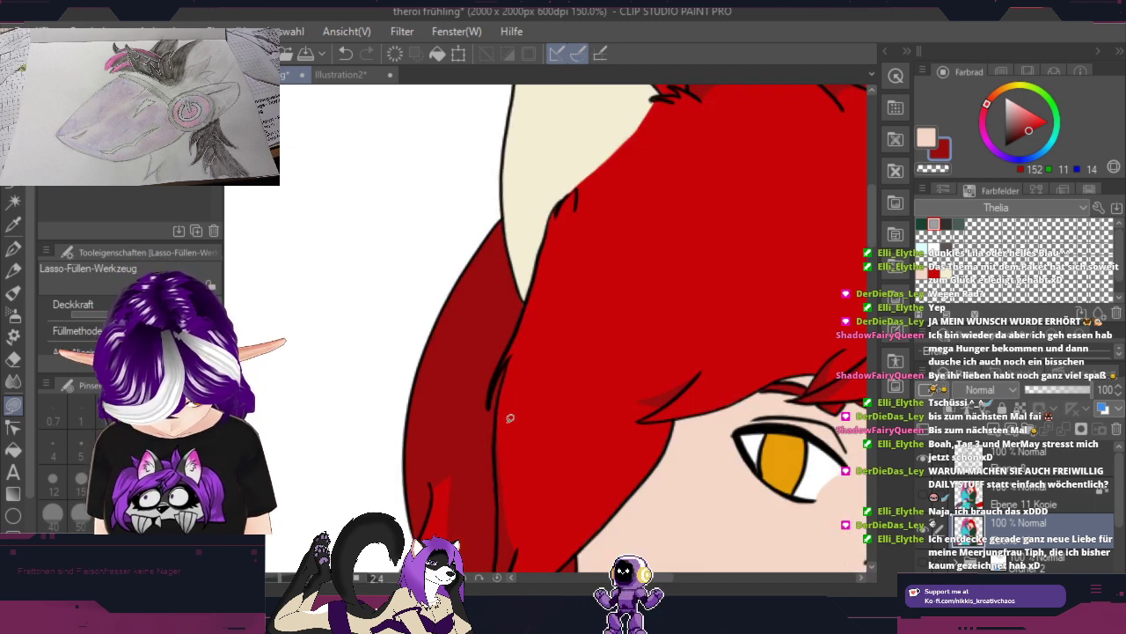
{"action": "mouse_move", "coordinate": [517, 546]}
{"action": "left_mouse_down"}
{"action": "mouse_move", "coordinate": [532, 417]}
{"action": "mouse_move", "coordinate": [549, 384]}
{"action": "mouse_move", "coordinate": [652, 209]}
{"action": "mouse_move", "coordinate": [637, 262]}
{"action": "mouse_move", "coordinate": [740, 119]}
{"action": "mouse_move", "coordinate": [686, 158]}
{"action": "mouse_move", "coordinate": [746, 87]}
{"action": "mouse_move", "coordinate": [704, 140]}
{"action": "mouse_move", "coordinate": [681, 129]}
{"action": "mouse_move", "coordinate": [661, 138]}
{"action": "mouse_move", "coordinate": [675, 142]}
{"action": "mouse_move", "coordinate": [558, 273]}
{"action": "left_mouse_up"}
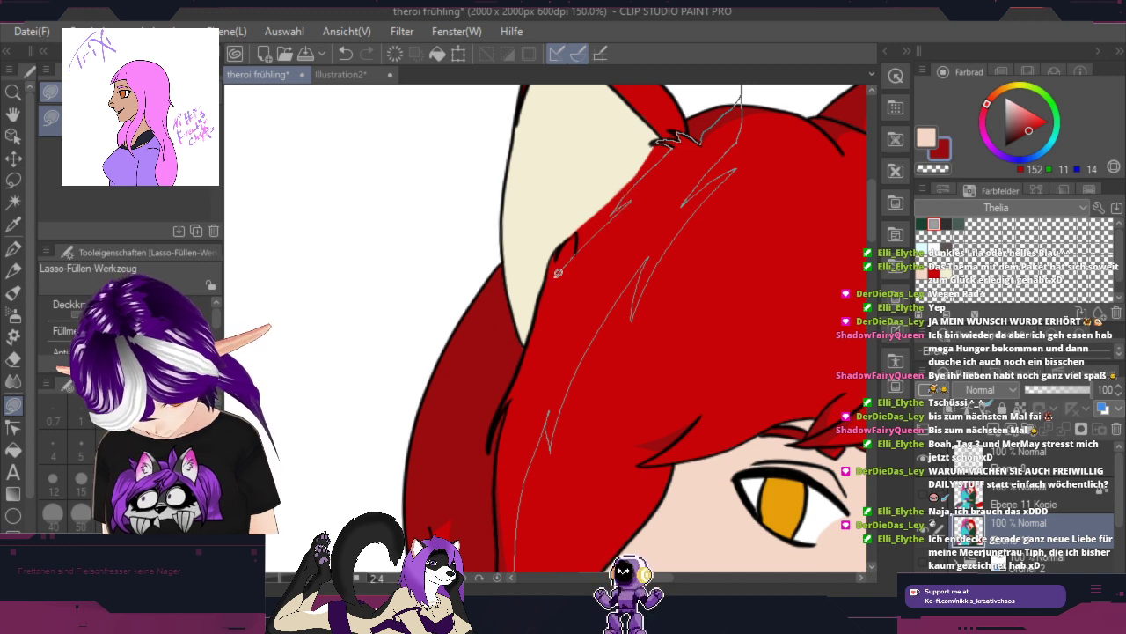
{"action": "mouse_move", "coordinate": [528, 350]}
{"action": "left_mouse_down"}
{"action": "mouse_move", "coordinate": [468, 453]}
{"action": "mouse_move", "coordinate": [475, 526]}
{"action": "mouse_move", "coordinate": [483, 511]}
{"action": "left_mouse_up"}
Step: Remove the shadow spill above the crown's outline and patch the hair beneath that line with dark red
{"action": "key", "text": "space"}
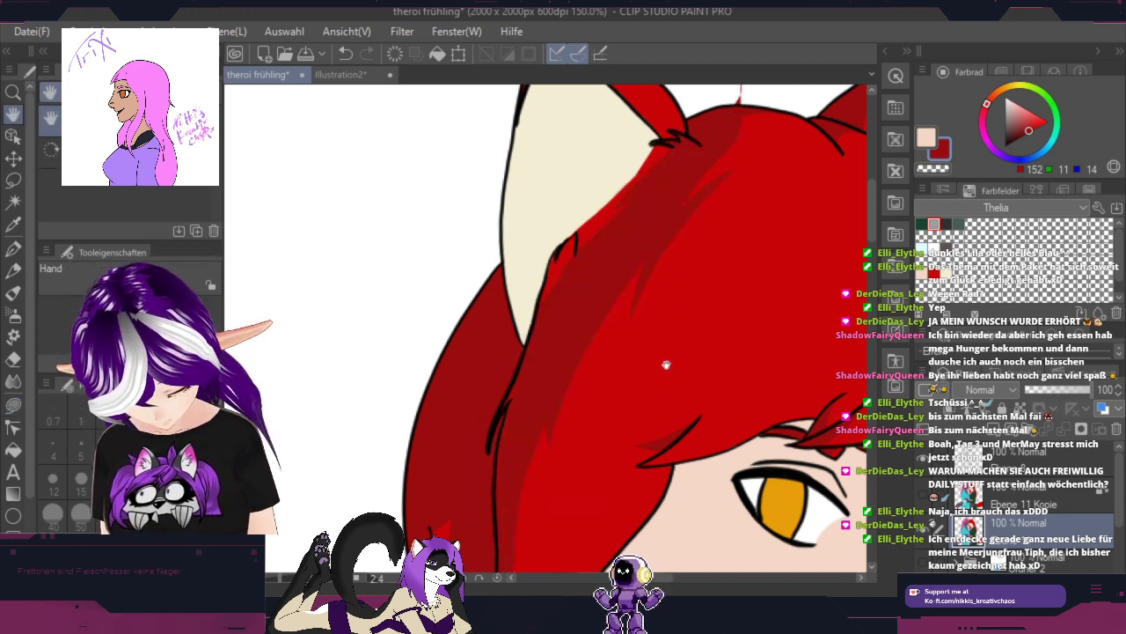
{"action": "mouse_move", "coordinate": [641, 402]}
{"action": "left_mouse_down"}
{"action": "mouse_move", "coordinate": [713, 191]}
{"action": "mouse_move", "coordinate": [538, 548]}
{"action": "left_mouse_up"}
{"action": "key", "text": "space"}
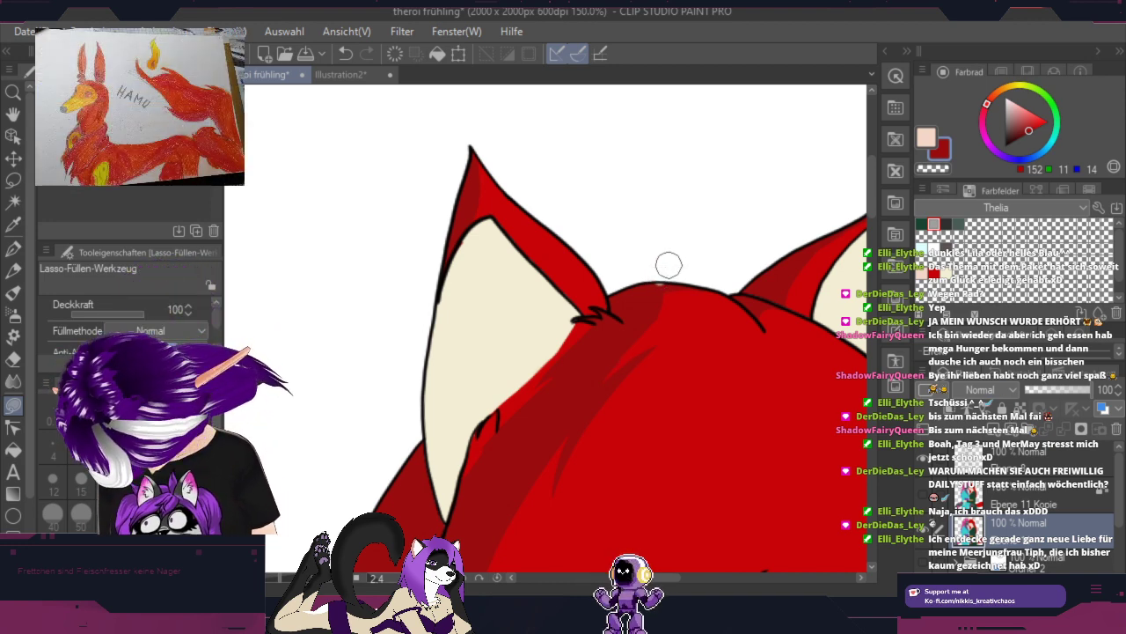
{"action": "scroll", "coordinate": [653, 294], "scroll_direction": "up", "scroll_amount": 3}
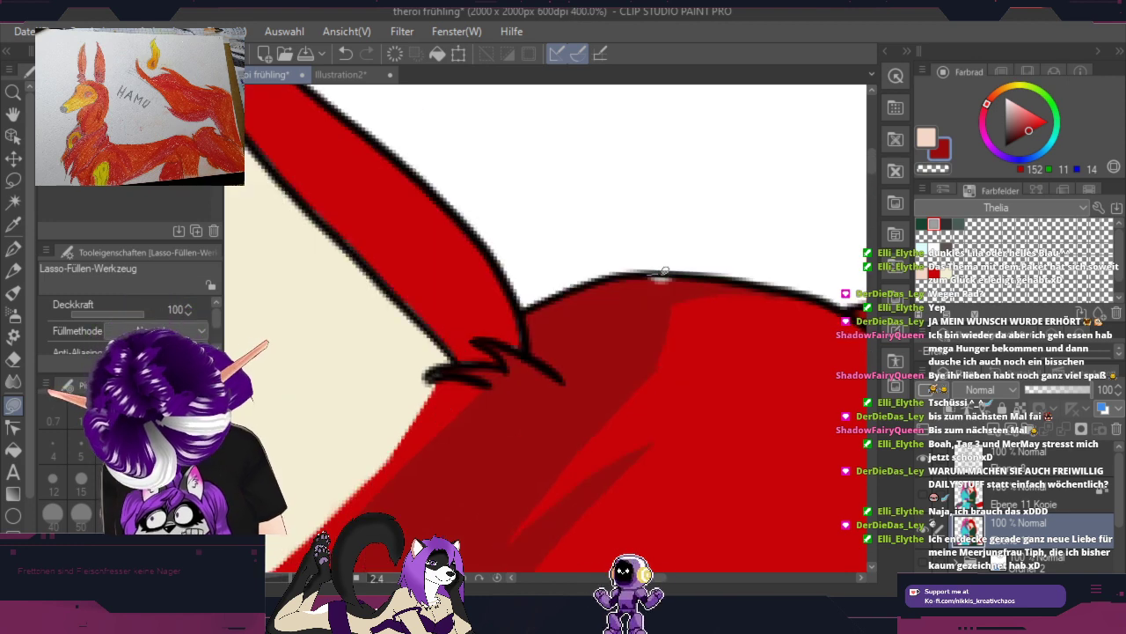
{"action": "left_click_drag", "start_coordinate": [668, 288], "coordinate": [651, 280]}
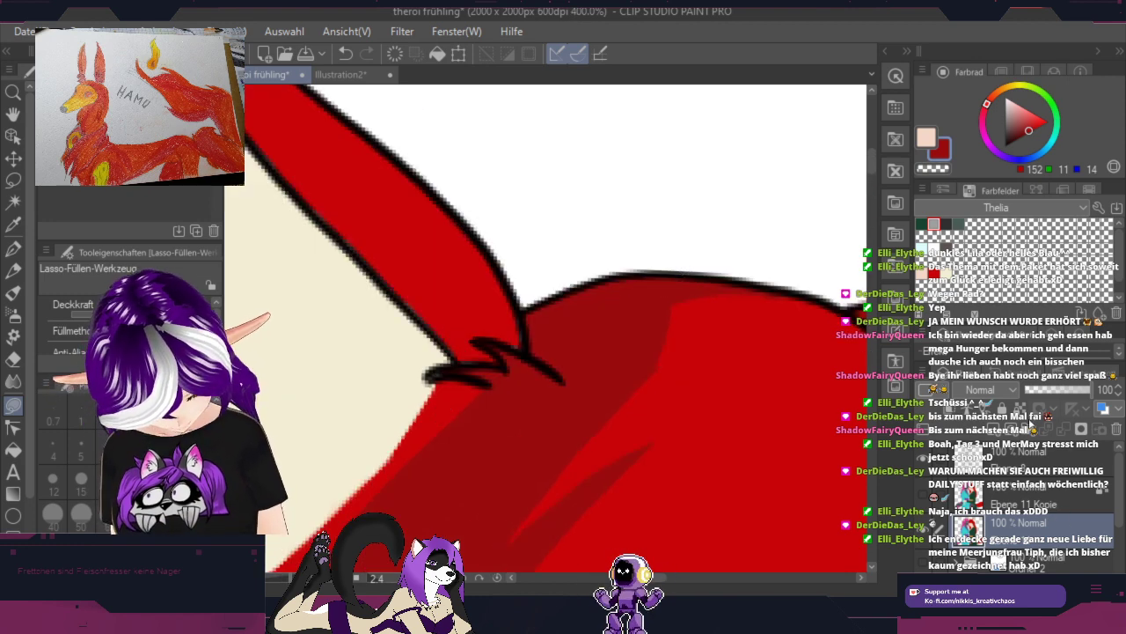
Step: Lock the layer's transparent pixels and fill the base-red gap between the near ear's cream interior and the hair shadow with dark red
{"action": "left_click", "coordinate": [1020, 408]}
{"action": "key", "text": "space"}
{"action": "left_click_drag", "start_coordinate": [613, 494], "coordinate": [835, 244]}
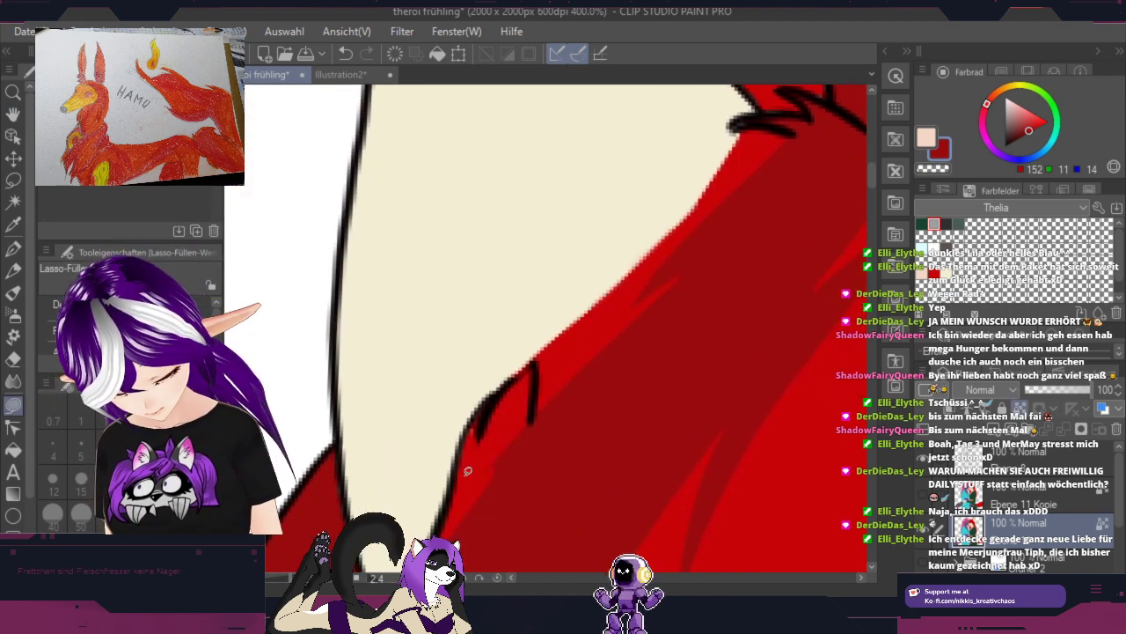
{"action": "left_click_drag", "start_coordinate": [438, 531], "coordinate": [456, 460]}
{"action": "mouse_move", "coordinate": [485, 398]}
{"action": "left_mouse_down"}
{"action": "mouse_move", "coordinate": [730, 130]}
{"action": "mouse_move", "coordinate": [809, 148]}
{"action": "mouse_move", "coordinate": [534, 501]}
{"action": "mouse_move", "coordinate": [452, 538]}
{"action": "left_mouse_up"}
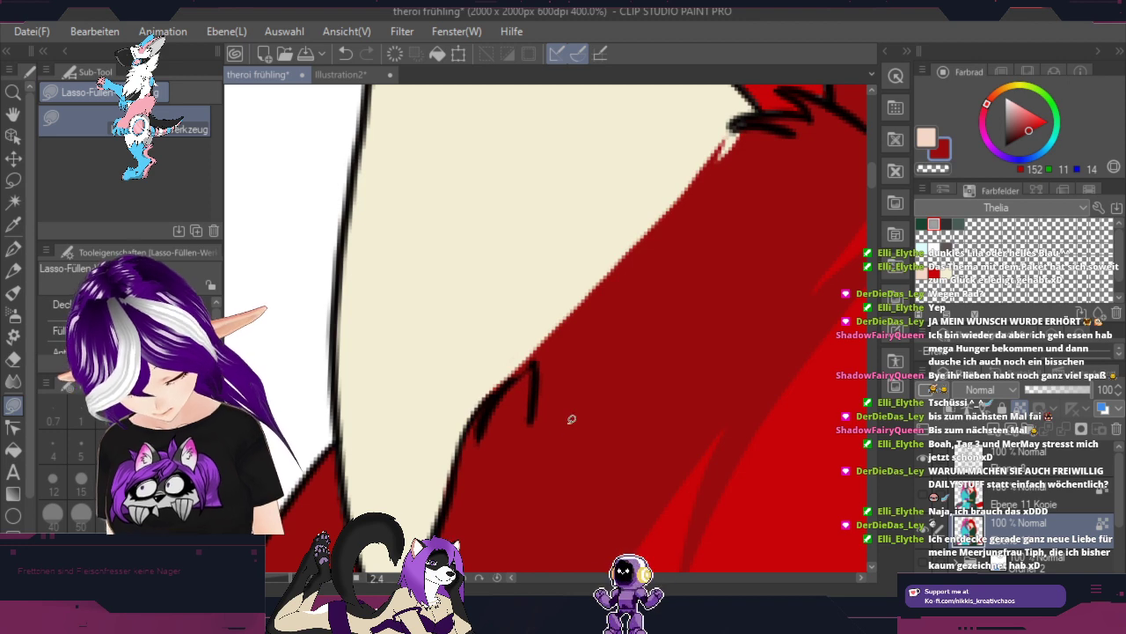
Step: Lasso-fill pointed dark red hair tufts into the cream edge of the near ear's interior
{"action": "scroll", "coordinate": [571, 419], "scroll_direction": "down", "scroll_amount": 4}
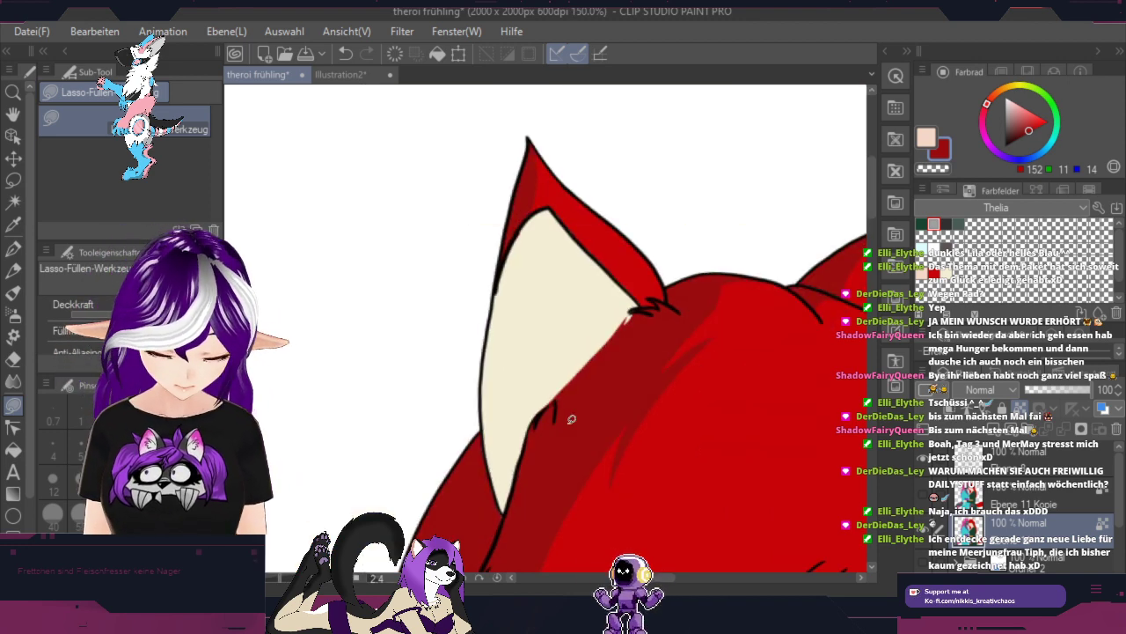
{"action": "scroll", "coordinate": [639, 341], "scroll_direction": "up", "scroll_amount": 7}
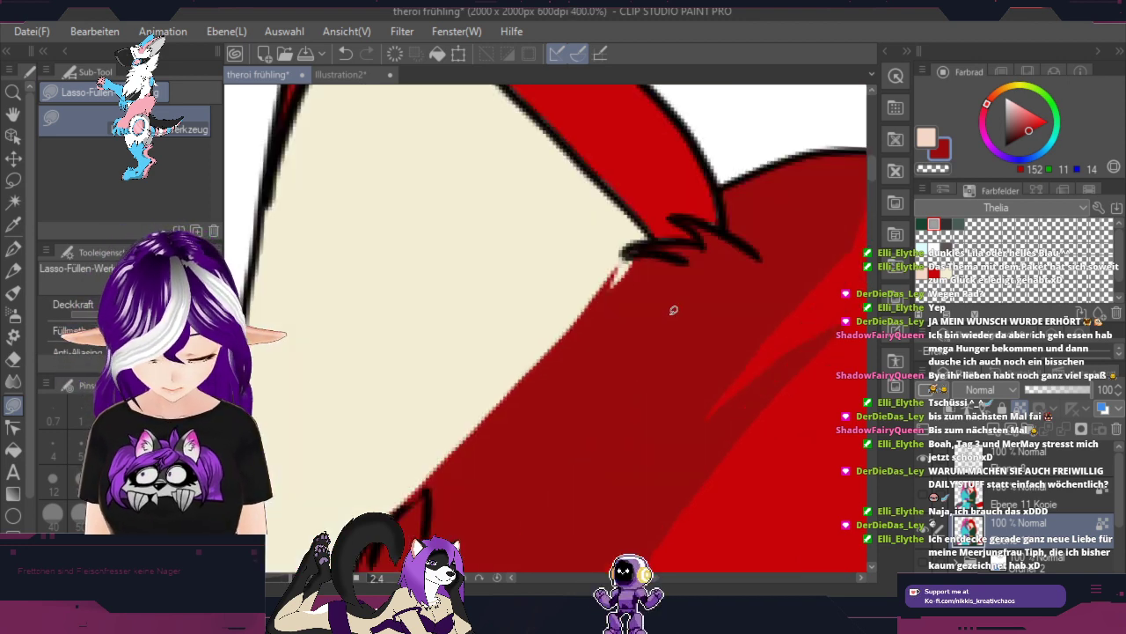
{"action": "key", "text": "space"}
{"action": "mouse_move", "coordinate": [573, 361]}
{"action": "left_mouse_down"}
{"action": "mouse_move", "coordinate": [853, 293]}
{"action": "mouse_move", "coordinate": [797, 264]}
{"action": "left_mouse_up"}
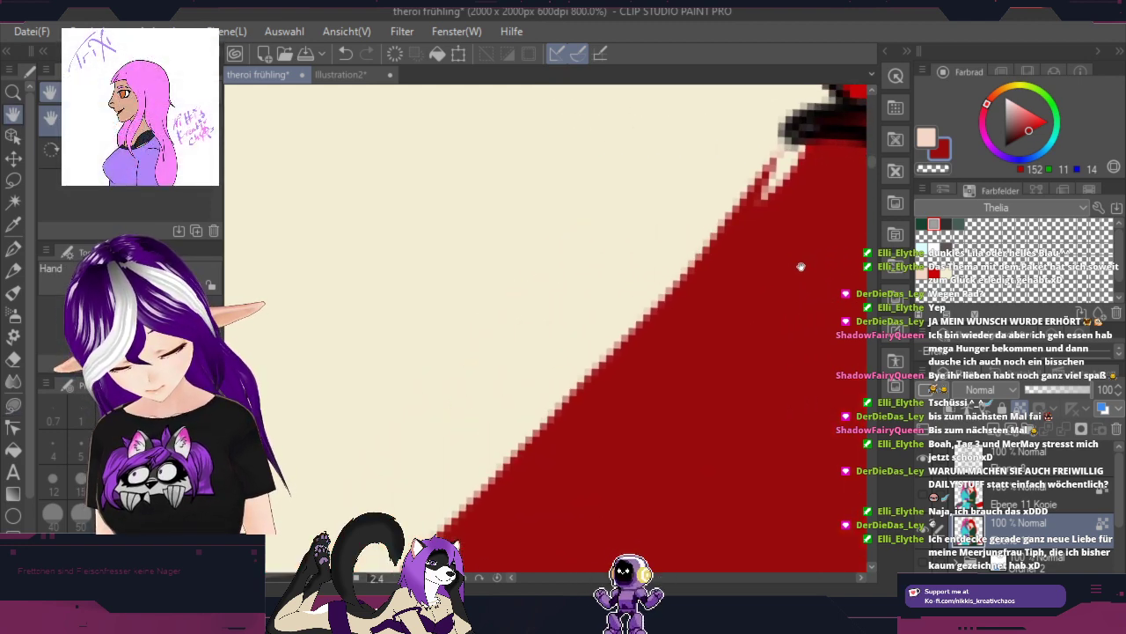
{"action": "mouse_move", "coordinate": [827, 130]}
{"action": "left_mouse_down"}
{"action": "mouse_move", "coordinate": [584, 275]}
{"action": "mouse_move", "coordinate": [626, 243]}
{"action": "mouse_move", "coordinate": [629, 263]}
{"action": "mouse_move", "coordinate": [501, 424]}
{"action": "mouse_move", "coordinate": [609, 319]}
{"action": "mouse_move", "coordinate": [533, 434]}
{"action": "mouse_move", "coordinate": [819, 250]}
{"action": "left_mouse_up"}
{"action": "key", "text": "space"}
{"action": "left_click_drag", "start_coordinate": [685, 418], "coordinate": [755, 247]}
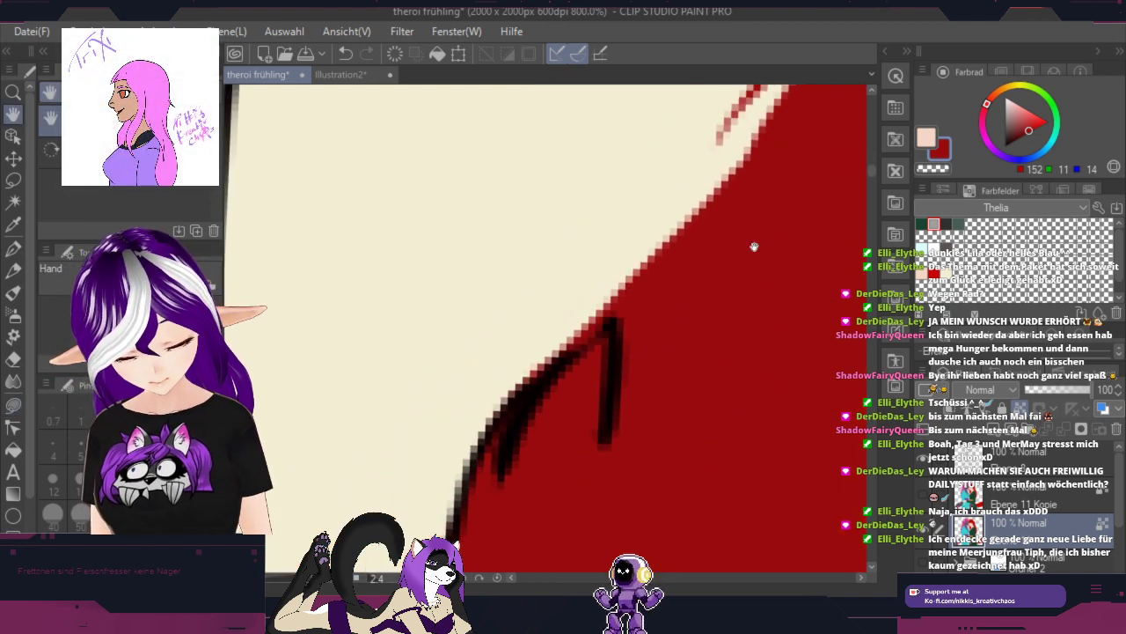
Step: Lasso-fill cream fur tufts, RGB 243, 237, 211, from the near ear's interior into the hair shadow
{"action": "scroll", "coordinate": [739, 289], "scroll_direction": "down", "scroll_amount": 2}
{"action": "left_click", "coordinate": [642, 254], "text": "alt"}
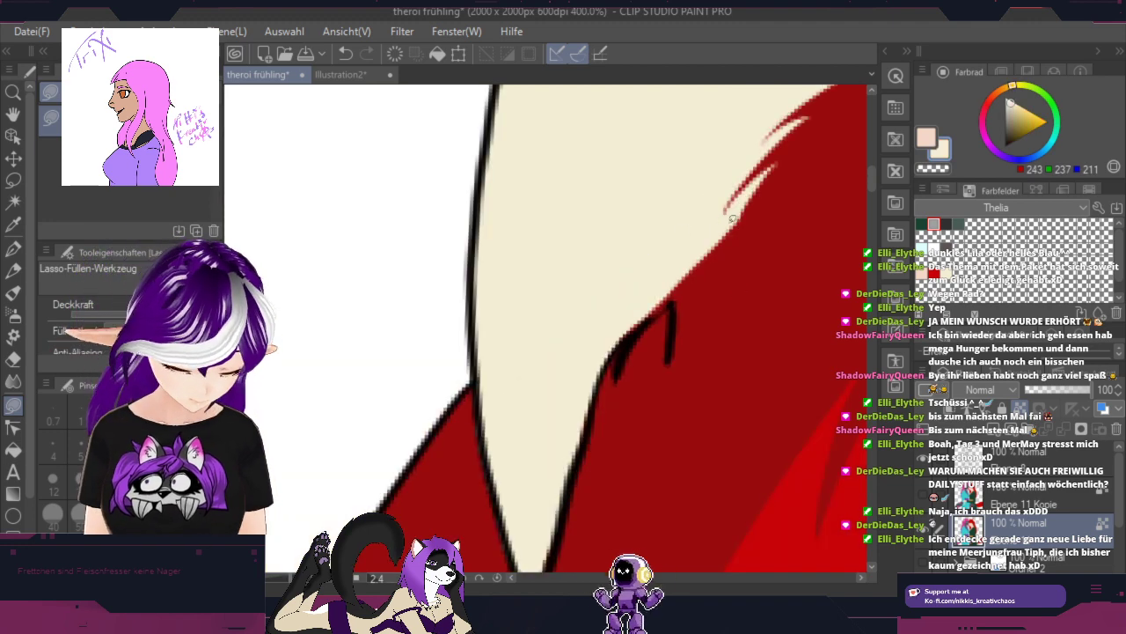
{"action": "mouse_move", "coordinate": [651, 292]}
{"action": "left_mouse_down"}
{"action": "mouse_move", "coordinate": [769, 239]}
{"action": "mouse_move", "coordinate": [747, 248]}
{"action": "mouse_move", "coordinate": [807, 161]}
{"action": "mouse_move", "coordinate": [653, 261]}
{"action": "left_mouse_up"}
{"action": "scroll", "coordinate": [796, 275], "scroll_direction": "down", "scroll_amount": 3}
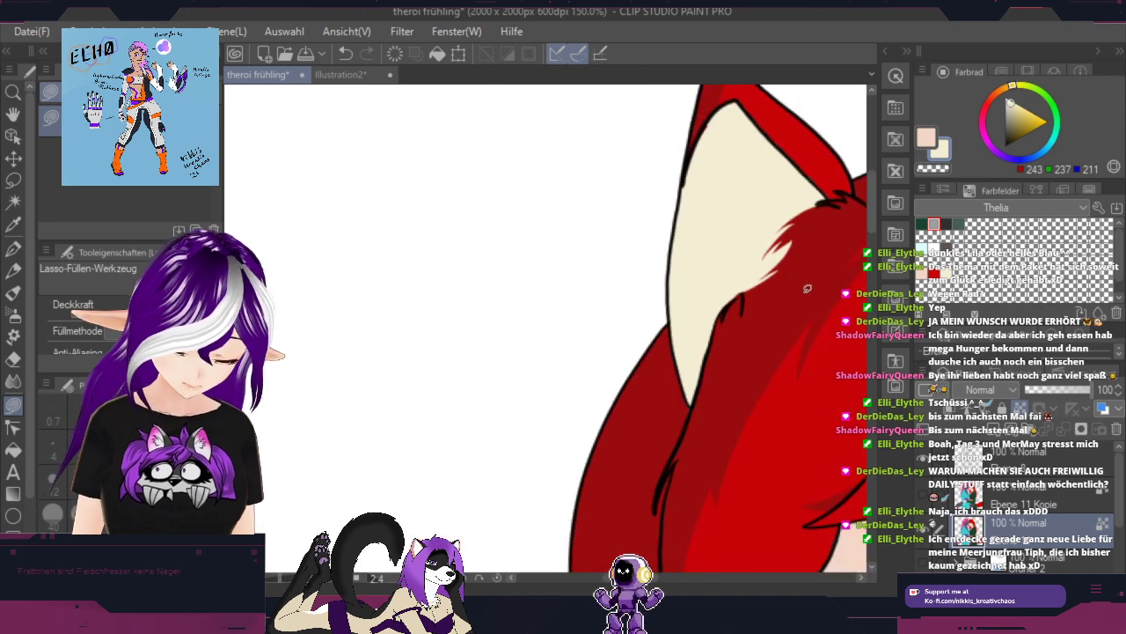
Step: Sample the hair's red and lighten it to a highlight colour of RGB 235, 84, 87
{"action": "mouse_move", "coordinate": [813, 283]}
{"action": "left_mouse_down"}
{"action": "mouse_move", "coordinate": [483, 482]}
{"action": "mouse_move", "coordinate": [429, 350]}
{"action": "left_mouse_up"}
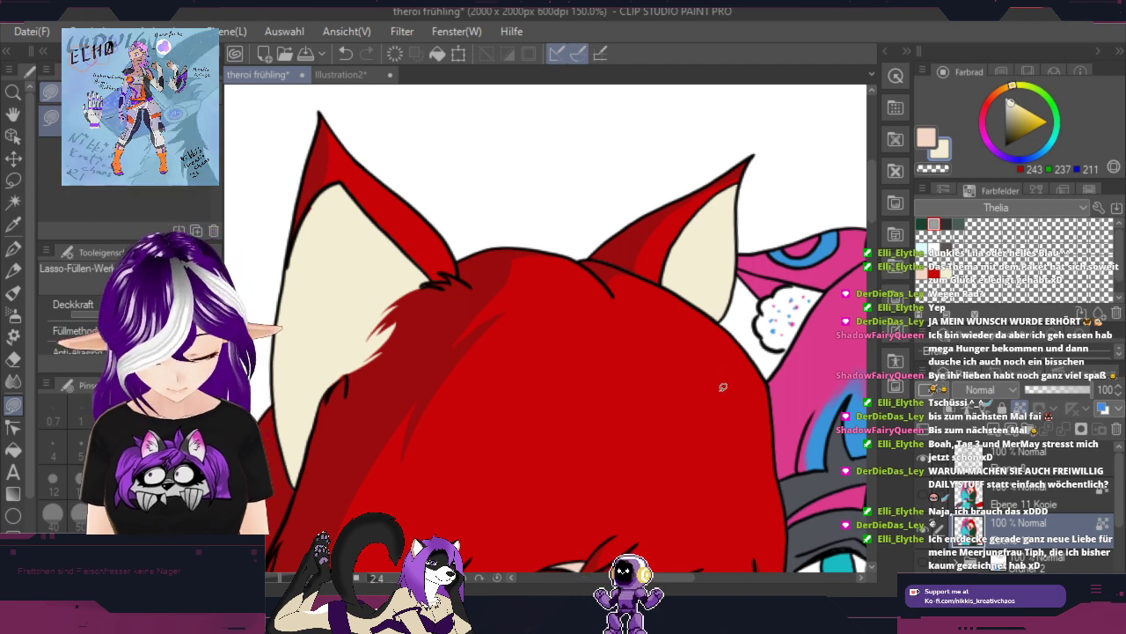
{"action": "left_click_drag", "start_coordinate": [729, 402], "coordinate": [839, 223]}
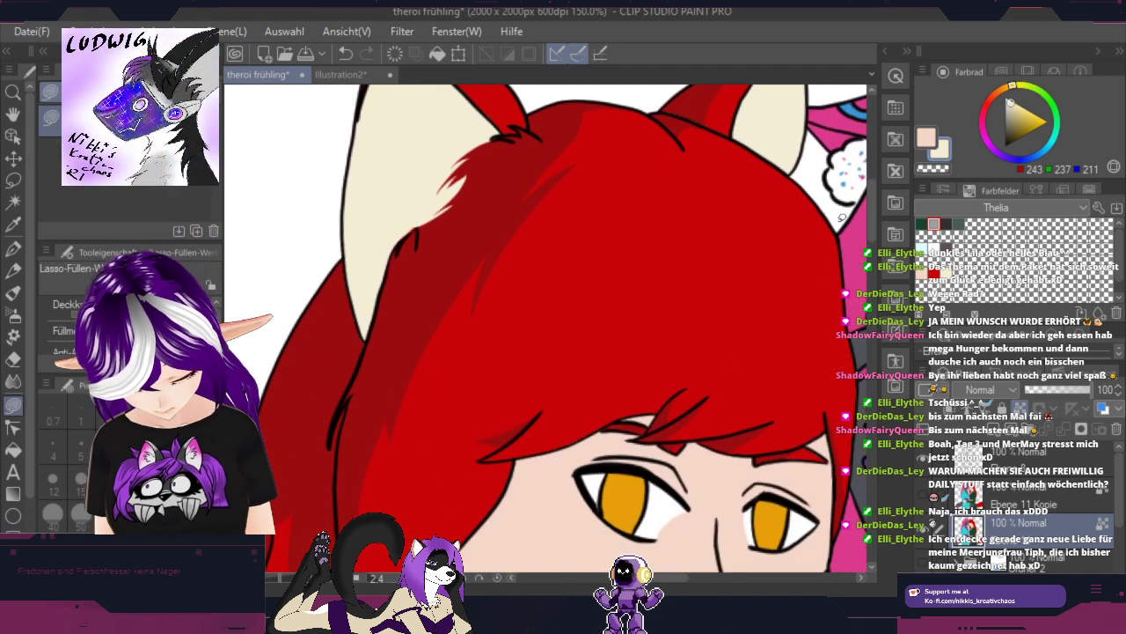
{"action": "right_click", "coordinate": [810, 256]}
{"action": "left_click_drag", "start_coordinate": [1038, 126], "coordinate": [1032, 112]}
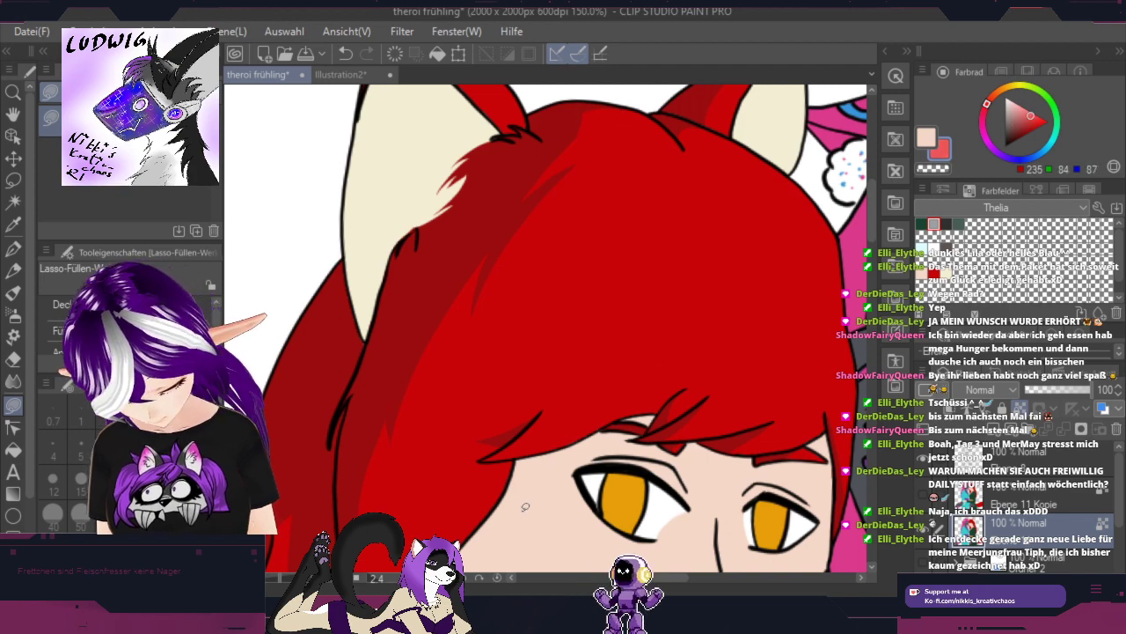
Step: Try a broad light red highlight band across the fringe and undo it
{"action": "mouse_move", "coordinate": [732, 331]}
{"action": "left_mouse_down"}
{"action": "mouse_move", "coordinate": [634, 495]}
{"action": "mouse_move", "coordinate": [352, 478]}
{"action": "mouse_move", "coordinate": [322, 451]}
{"action": "mouse_move", "coordinate": [415, 340]}
{"action": "mouse_move", "coordinate": [643, 264]}
{"action": "mouse_move", "coordinate": [644, 334]}
{"action": "mouse_move", "coordinate": [322, 505]}
{"action": "left_mouse_up"}
{"action": "left_click_drag", "start_coordinate": [268, 455], "coordinate": [277, 444]}
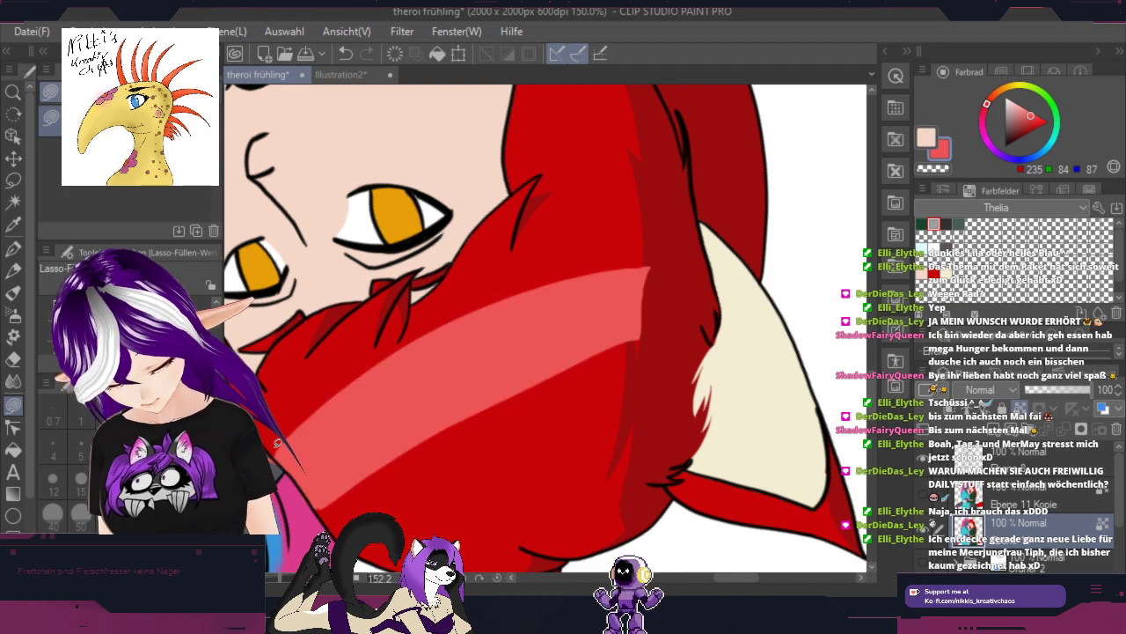
{"action": "left_click", "coordinate": [345, 54]}
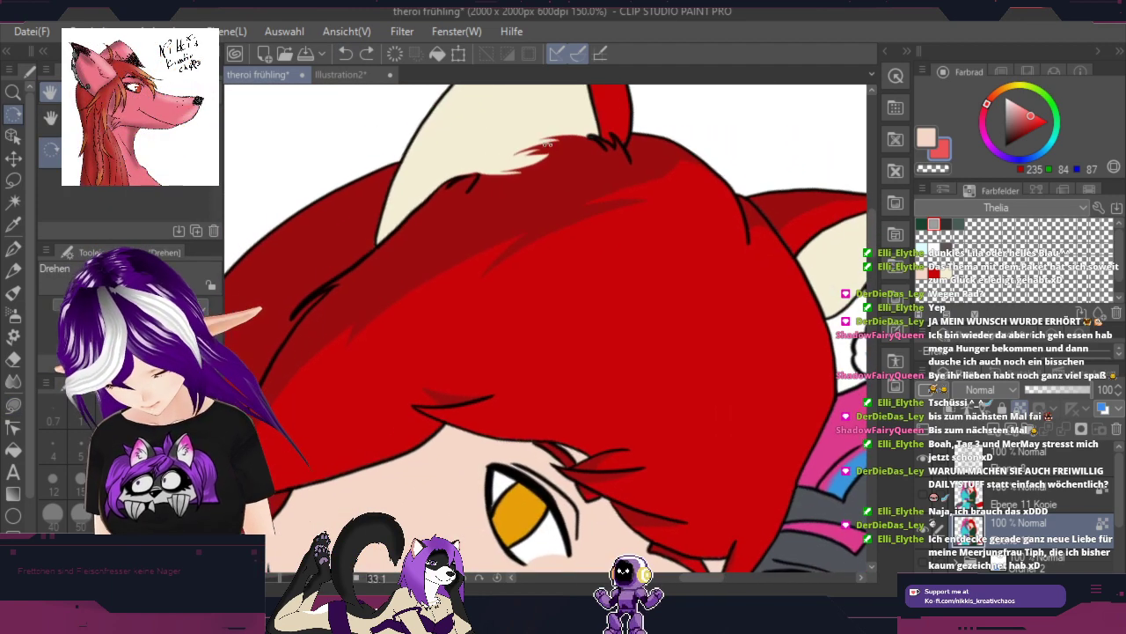
Step: Try a narrower, spiky light red highlight curving from the crown towards the fringe tip and undo it
{"action": "left_click_drag", "start_coordinate": [834, 376], "coordinate": [668, 222]}
{"action": "scroll", "coordinate": [585, 338], "scroll_direction": "up", "scroll_amount": 1}
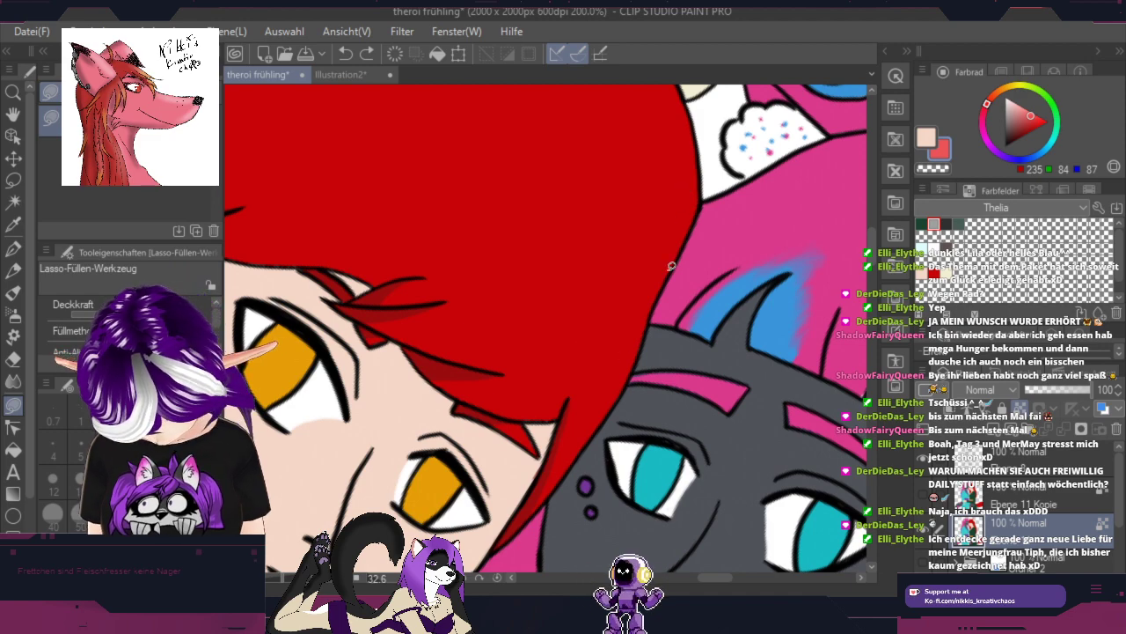
{"action": "mouse_move", "coordinate": [659, 352]}
{"action": "left_mouse_down"}
{"action": "mouse_move", "coordinate": [664, 262]}
{"action": "mouse_move", "coordinate": [660, 334]}
{"action": "left_mouse_up"}
{"action": "left_click_drag", "start_coordinate": [609, 308], "coordinate": [815, 455]}
{"action": "key", "text": "g"}
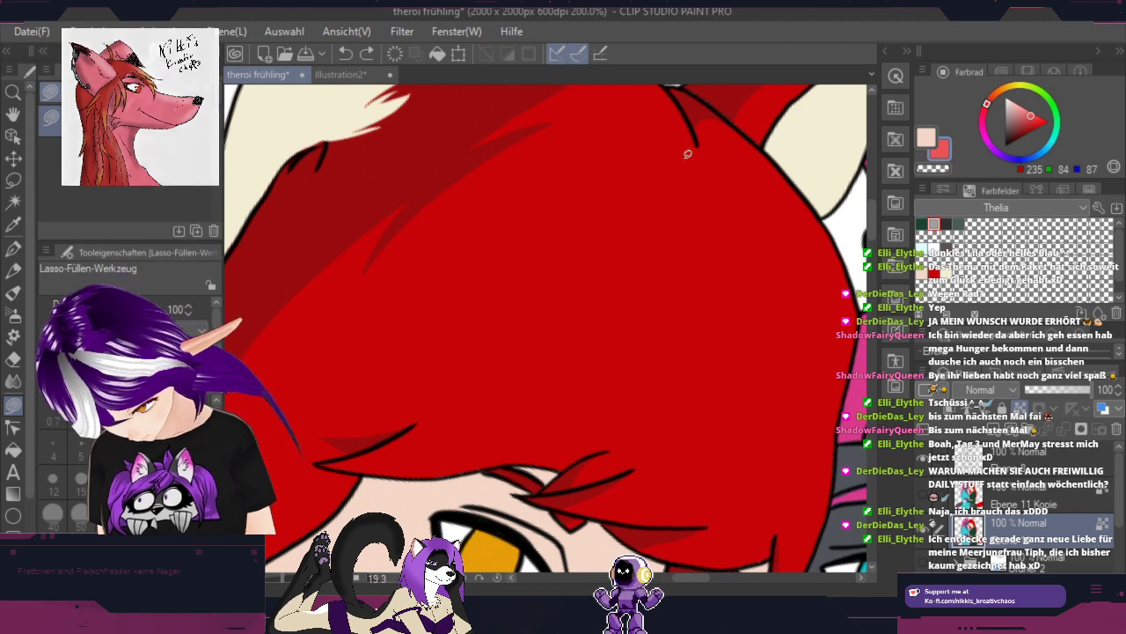
{"action": "mouse_move", "coordinate": [700, 157]}
{"action": "left_mouse_down"}
{"action": "mouse_move", "coordinate": [584, 380]}
{"action": "mouse_move", "coordinate": [421, 462]}
{"action": "mouse_move", "coordinate": [585, 286]}
{"action": "mouse_move", "coordinate": [668, 107]}
{"action": "mouse_move", "coordinate": [688, 186]}
{"action": "mouse_move", "coordinate": [700, 141]}
{"action": "left_mouse_up"}
{"action": "key", "text": "r"}
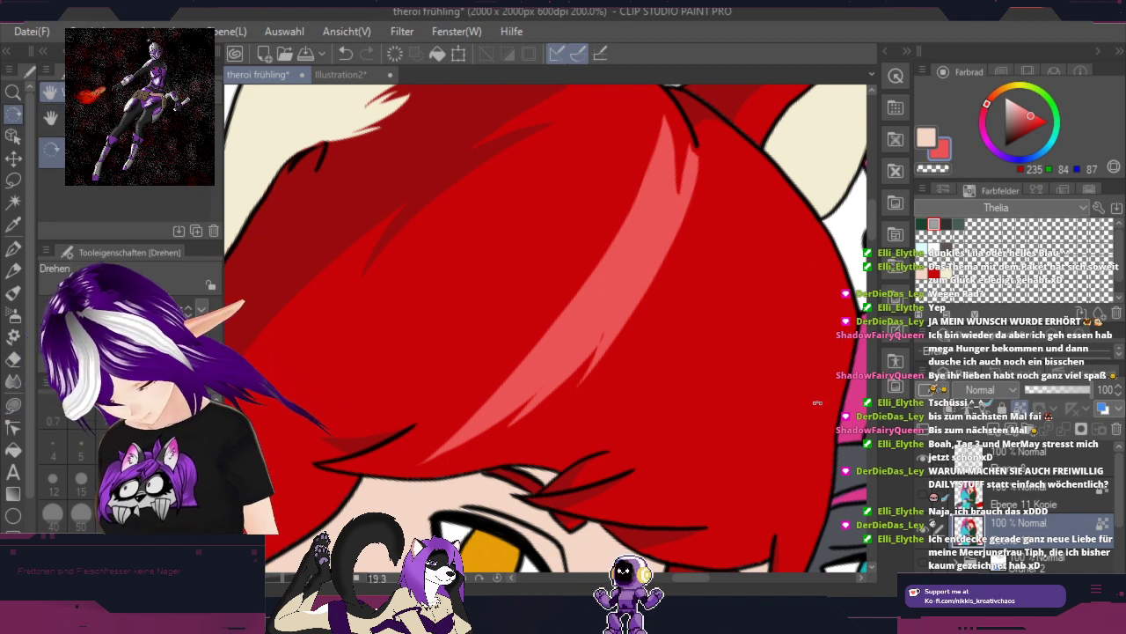
{"action": "mouse_move", "coordinate": [817, 402]}
{"action": "left_mouse_down"}
{"action": "mouse_move", "coordinate": [543, 171]}
{"action": "mouse_move", "coordinate": [501, 201]}
{"action": "left_mouse_up"}
{"action": "left_click", "coordinate": [343, 54]}
{"action": "key", "text": "r"}
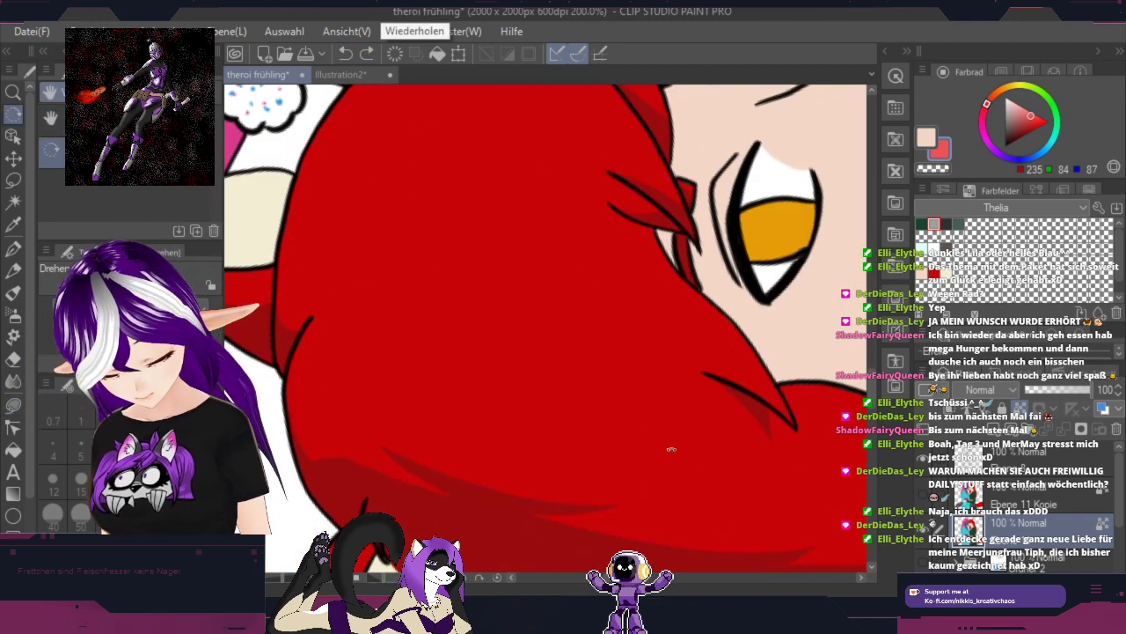
Step: Try a wide, jagged light red highlight band from the back of the hair to the fringe tip and undo it
{"action": "left_click_drag", "start_coordinate": [675, 445], "coordinate": [635, 281]}
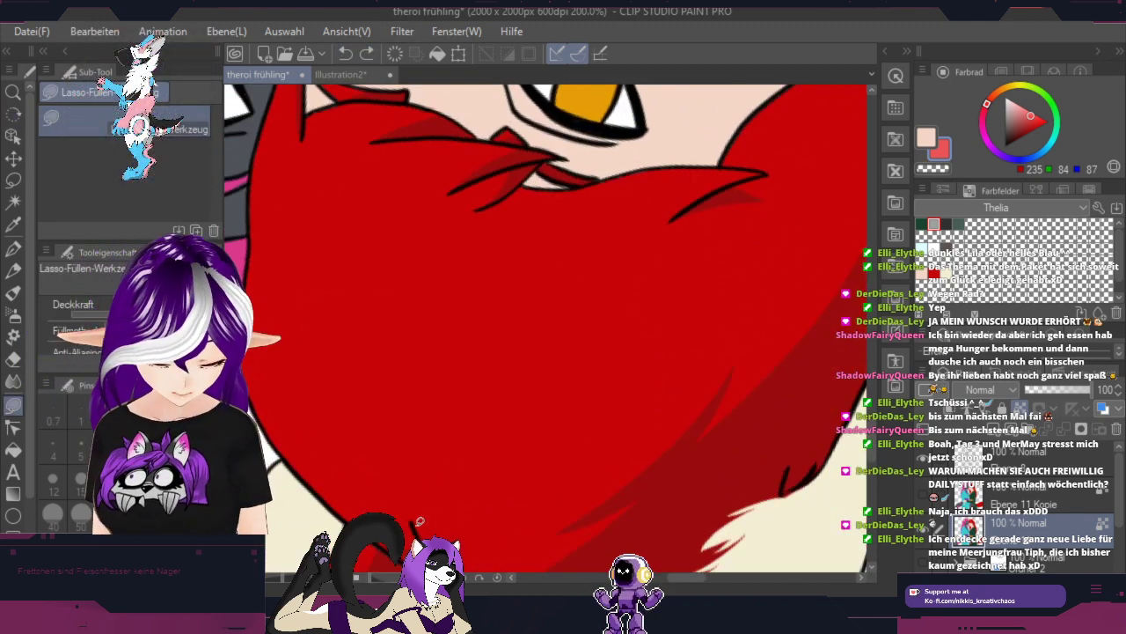
{"action": "mouse_move", "coordinate": [420, 521]}
{"action": "left_mouse_down"}
{"action": "mouse_move", "coordinate": [440, 370]}
{"action": "mouse_move", "coordinate": [509, 255]}
{"action": "mouse_move", "coordinate": [639, 183]}
{"action": "mouse_move", "coordinate": [689, 178]}
{"action": "mouse_move", "coordinate": [615, 264]}
{"action": "mouse_move", "coordinate": [625, 255]}
{"action": "mouse_move", "coordinate": [583, 332]}
{"action": "mouse_move", "coordinate": [561, 418]}
{"action": "mouse_move", "coordinate": [562, 473]}
{"action": "mouse_move", "coordinate": [525, 554]}
{"action": "left_mouse_up"}
{"action": "left_click_drag", "start_coordinate": [430, 536], "coordinate": [429, 536]}
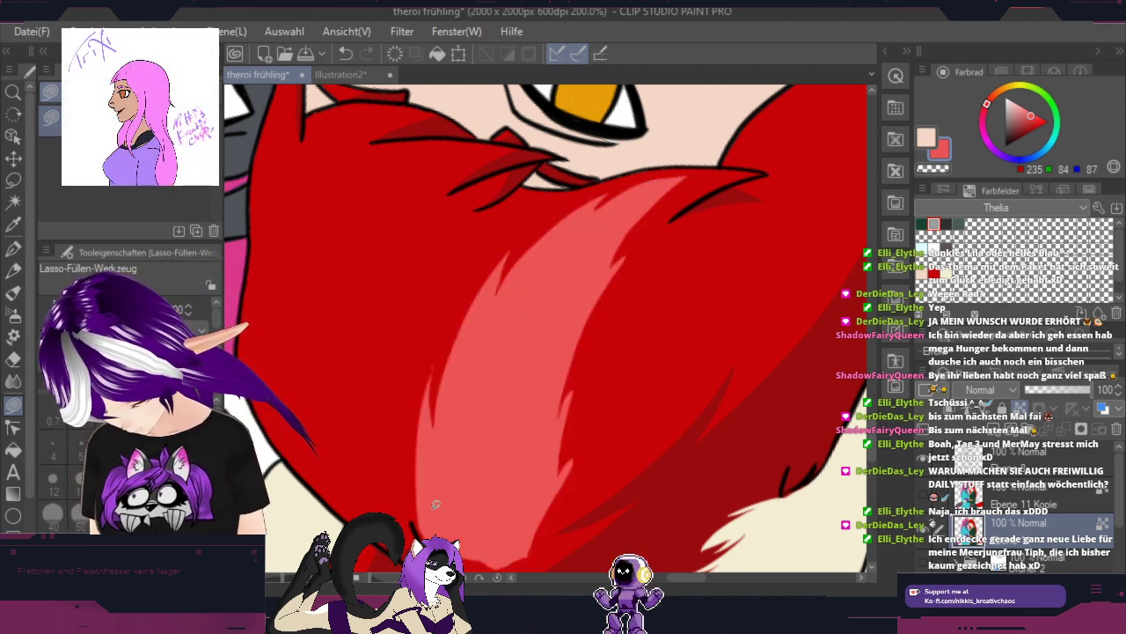
{"action": "key", "text": "space"}
{"action": "left_click_drag", "start_coordinate": [629, 402], "coordinate": [674, 296]}
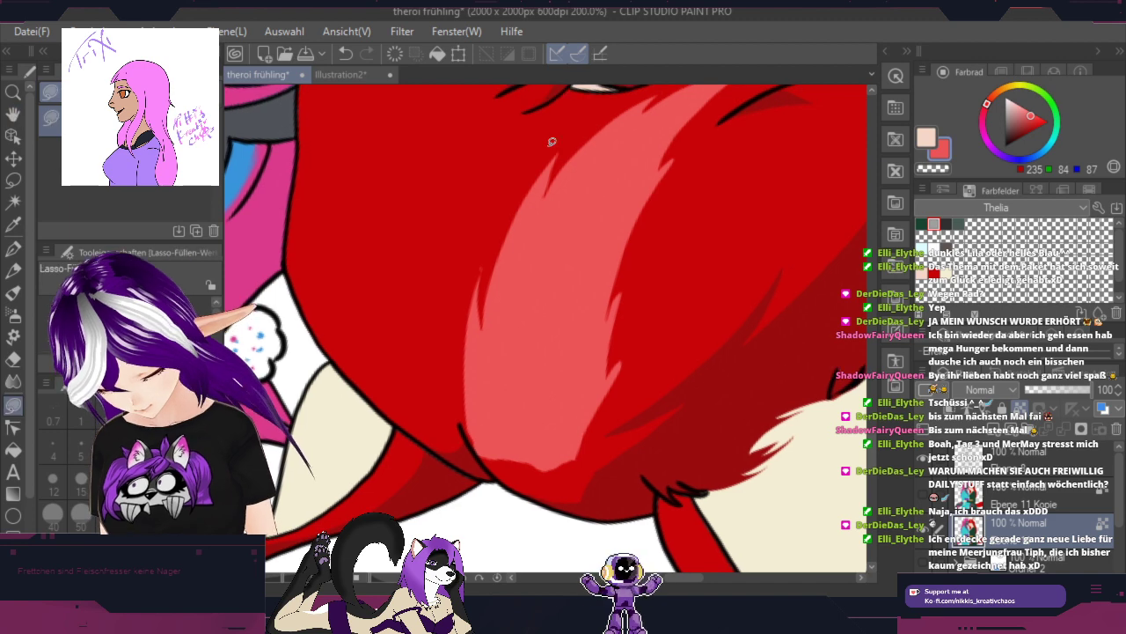
{"action": "left_click", "coordinate": [345, 54]}
Step: Try a slimmer light red highlight with long spikes, tapering from the crown down to the fringe tip
{"action": "key", "text": "space"}
{"action": "left_click_drag", "start_coordinate": [730, 256], "coordinate": [646, 363]}
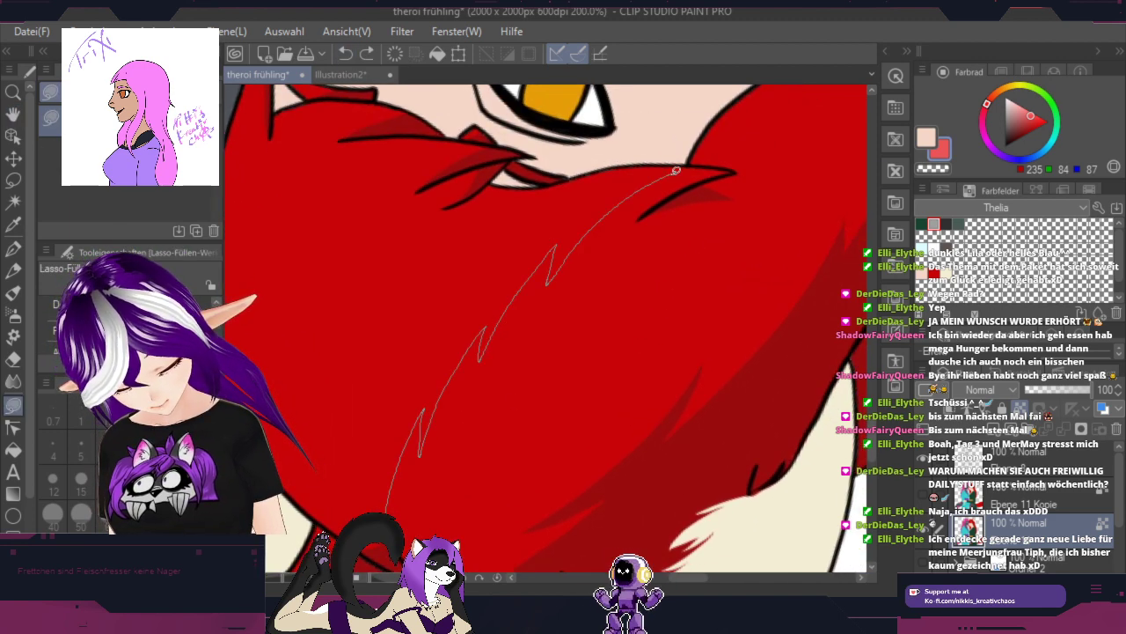
{"action": "mouse_move", "coordinate": [676, 170]}
{"action": "left_mouse_down"}
{"action": "mouse_move", "coordinate": [604, 256]}
{"action": "mouse_move", "coordinate": [561, 346]}
{"action": "left_mouse_up"}
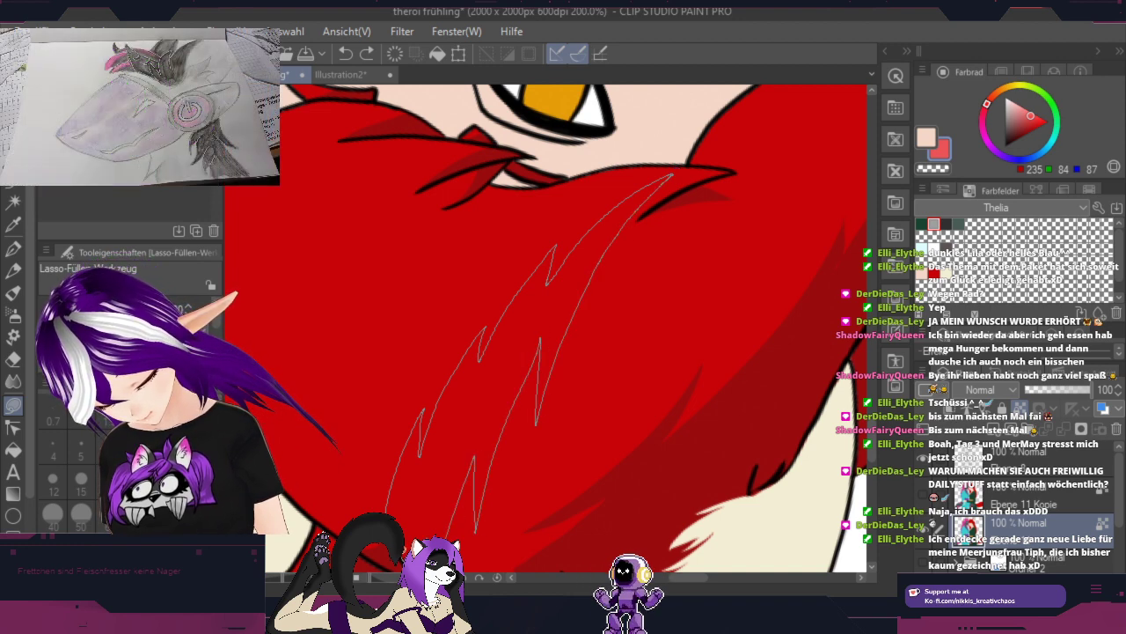
{"action": "left_click_drag", "start_coordinate": [389, 503], "coordinate": [407, 505]}
{"action": "left_click_drag", "start_coordinate": [763, 228], "coordinate": [532, 528]}
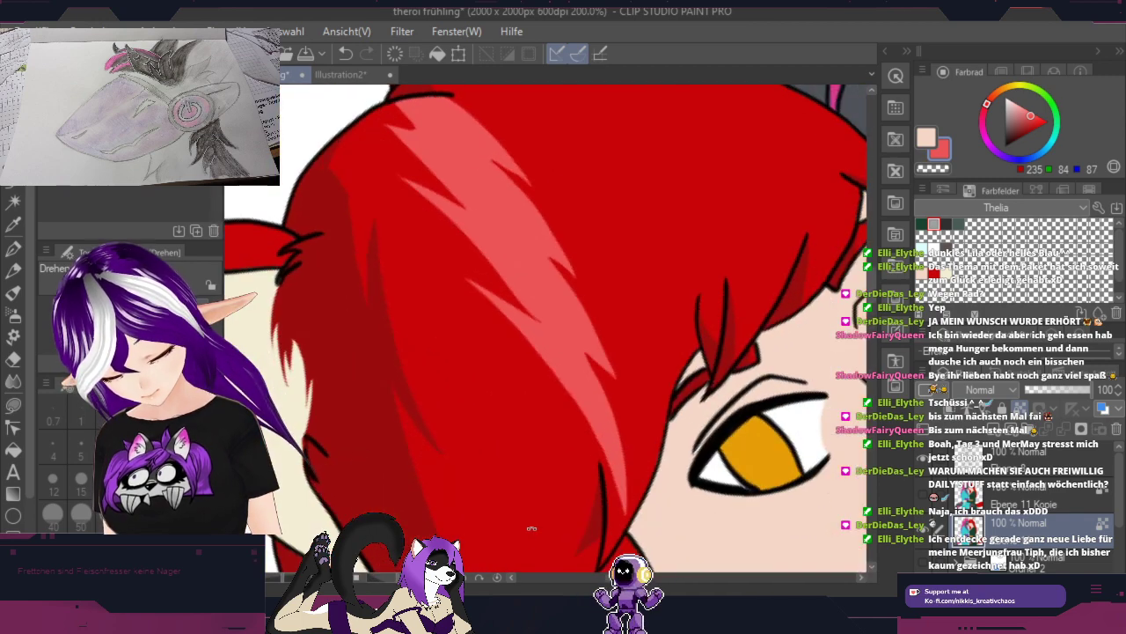
{"action": "left_click_drag", "start_coordinate": [697, 207], "coordinate": [746, 459]}
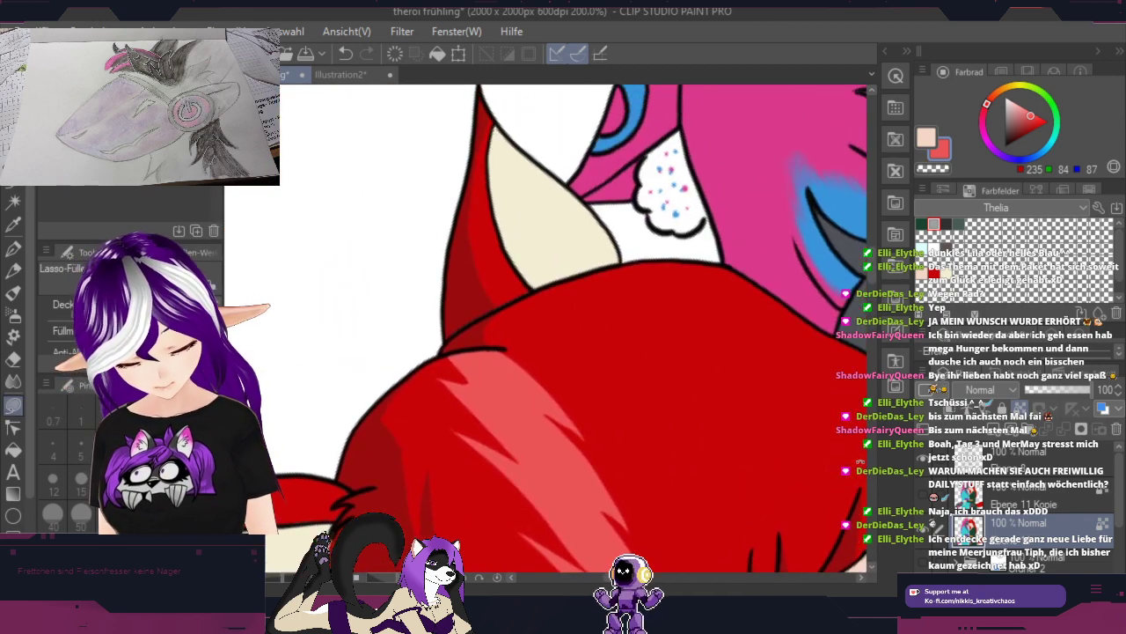
Step: Try a second jagged light red highlight beside the first, sweeping from the crown towards the fringe above the far eye
{"action": "left_click_drag", "start_coordinate": [861, 462], "coordinate": [679, 164]}
{"action": "left_click_drag", "start_coordinate": [730, 227], "coordinate": [579, 366]}
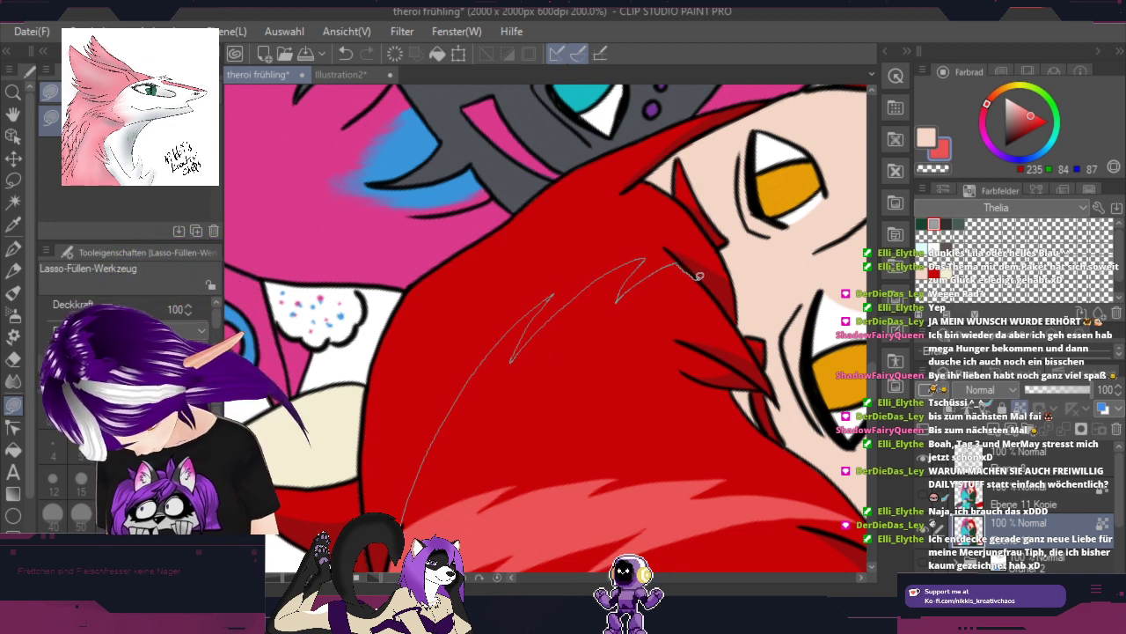
{"action": "mouse_move", "coordinate": [648, 322]}
{"action": "left_mouse_down"}
{"action": "mouse_move", "coordinate": [585, 394]}
{"action": "mouse_move", "coordinate": [635, 372]}
{"action": "mouse_move", "coordinate": [614, 447]}
{"action": "left_mouse_up"}
{"action": "mouse_move", "coordinate": [535, 515]}
{"action": "left_mouse_down"}
{"action": "mouse_move", "coordinate": [470, 542]}
{"action": "mouse_move", "coordinate": [446, 528]}
{"action": "left_mouse_up"}
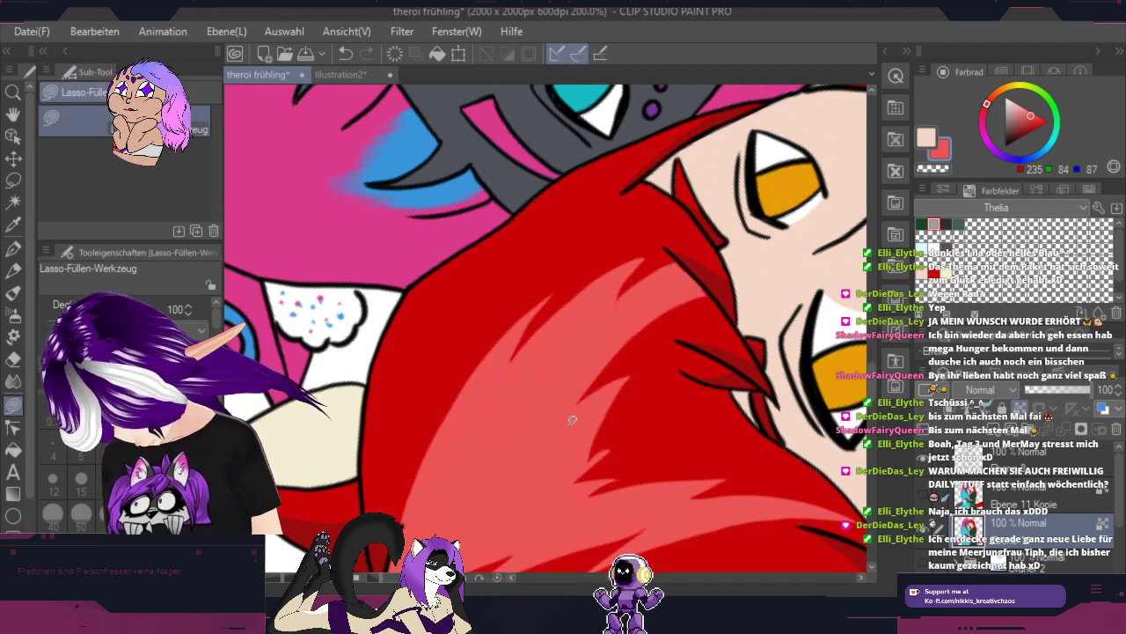
Step: Undo both light red highlight bands on the top of the red-haired character's hair
{"action": "scroll", "coordinate": [572, 420], "scroll_direction": "down", "scroll_amount": 4}
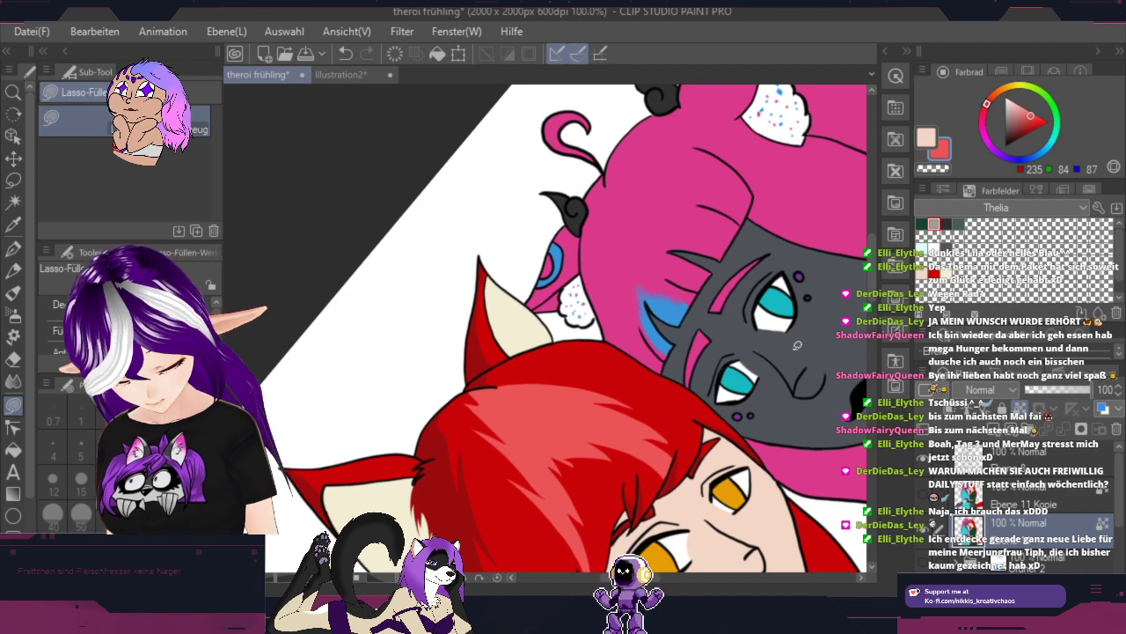
{"action": "left_click_drag", "start_coordinate": [797, 346], "coordinate": [734, 277]}
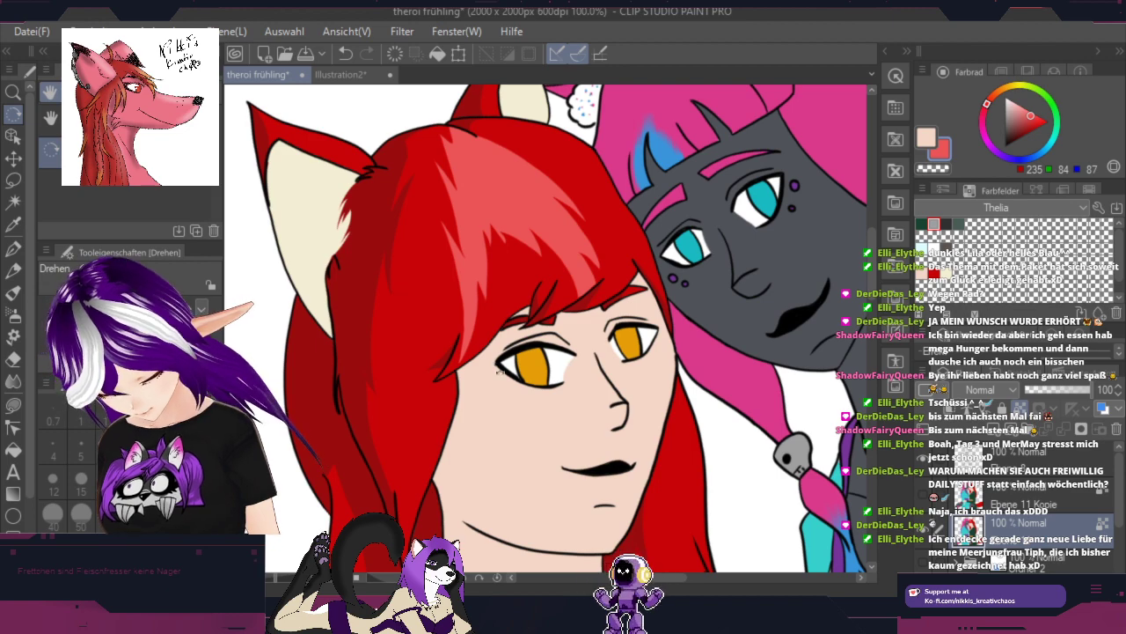
{"action": "left_click", "coordinate": [344, 54]}
{"action": "left_click_drag", "start_coordinate": [670, 215], "coordinate": [484, 130]}
{"action": "left_click", "coordinate": [344, 56]}
Step: Lasso-fill a jagged light red rim highlight along the hair's upper outline, from the far ear towards the other character's face
{"action": "left_click_drag", "start_coordinate": [672, 362], "coordinate": [673, 311]}
{"action": "scroll", "coordinate": [510, 312], "scroll_direction": "up", "scroll_amount": 2}
{"action": "left_click_drag", "start_coordinate": [398, 363], "coordinate": [598, 270]}
{"action": "left_click", "coordinate": [14, 405]}
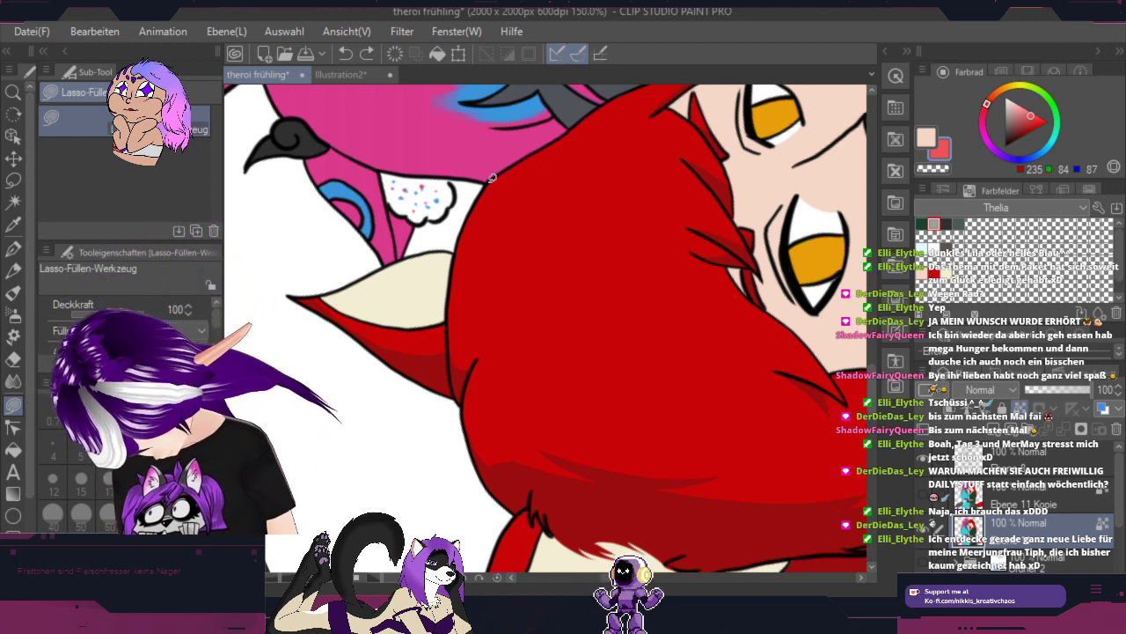
{"action": "mouse_move", "coordinate": [552, 143]}
{"action": "left_mouse_down"}
{"action": "mouse_move", "coordinate": [510, 213]}
{"action": "mouse_move", "coordinate": [533, 200]}
{"action": "mouse_move", "coordinate": [493, 291]}
{"action": "left_mouse_up"}
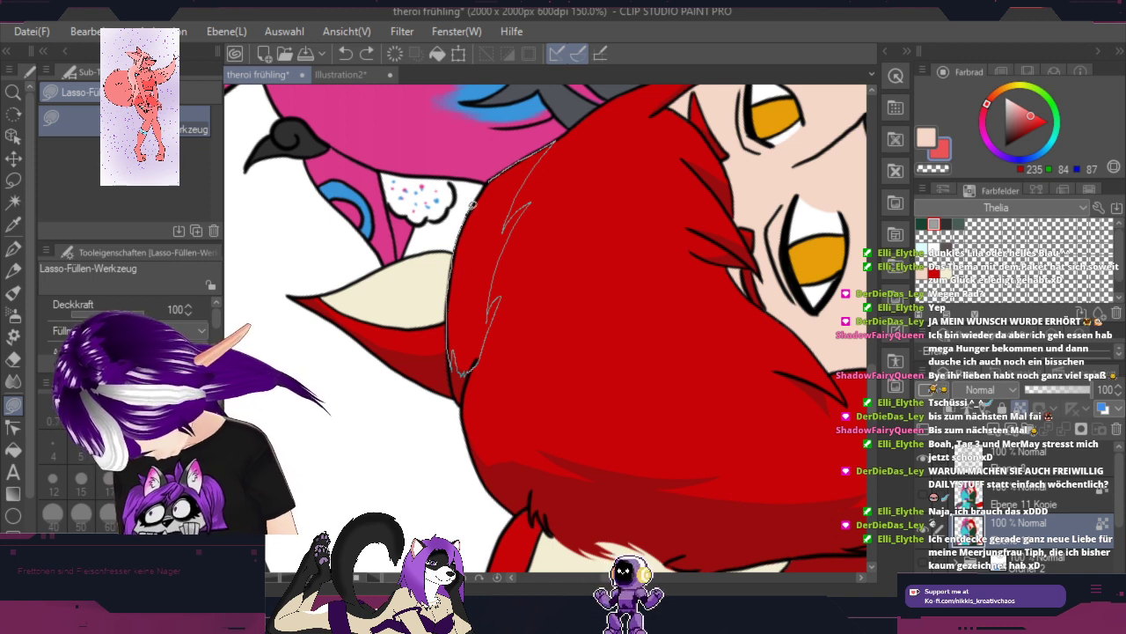
{"action": "left_click_drag", "start_coordinate": [493, 176], "coordinate": [520, 159]}
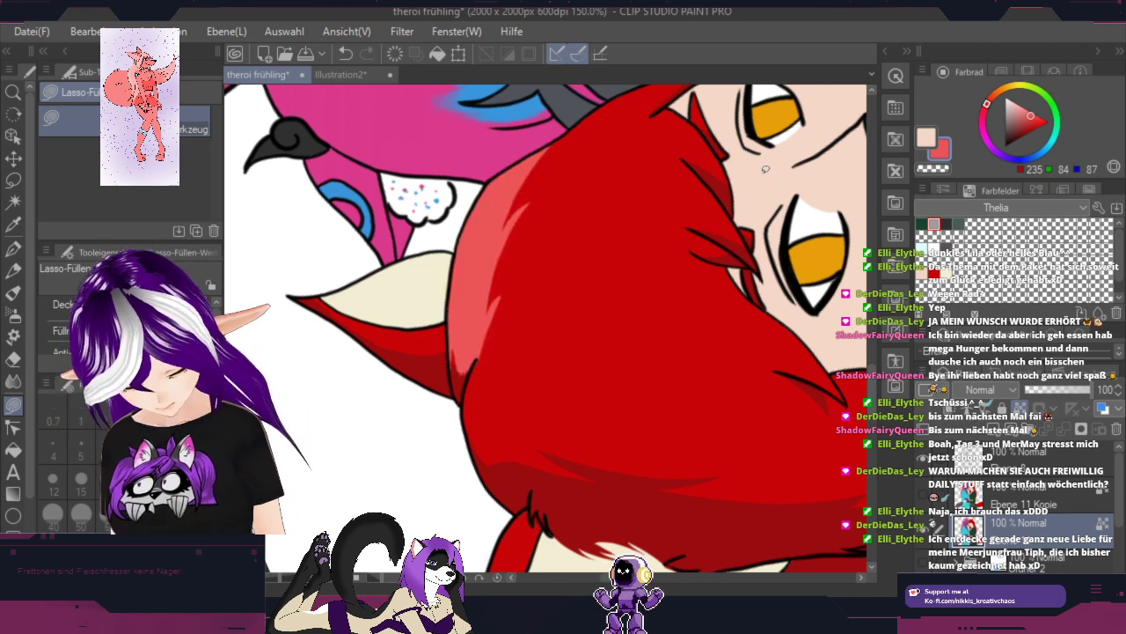
{"action": "scroll", "coordinate": [765, 169], "scroll_direction": "down", "scroll_amount": 2}
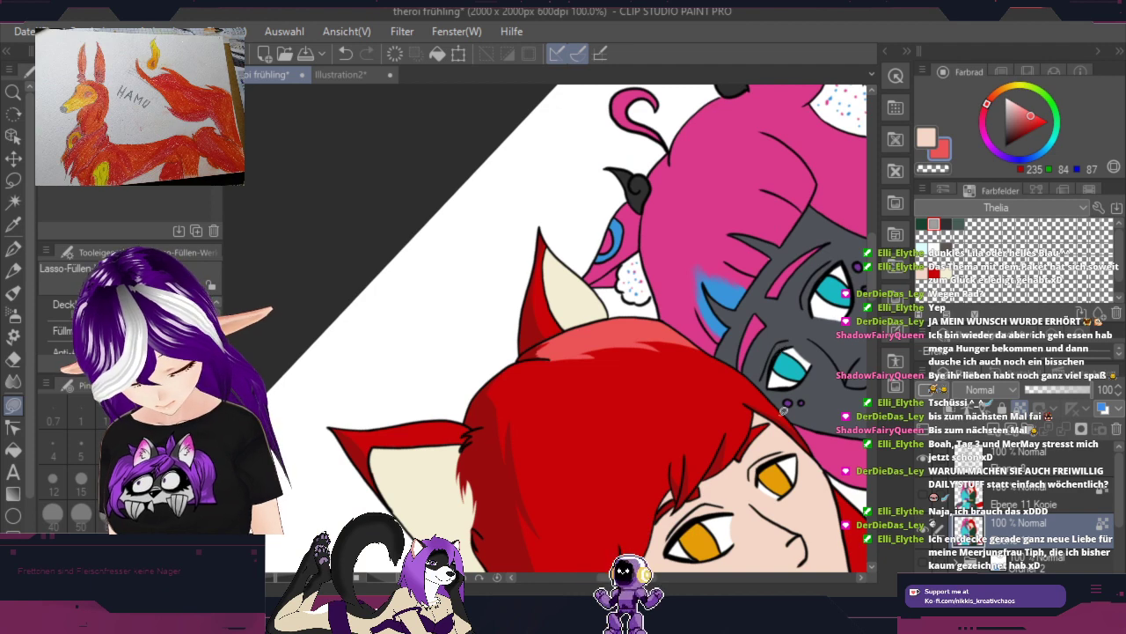
Step: Lasso-fill spiky light red highlights along the outer edge of the hair strands beyond the far cheek
{"action": "key", "text": "space"}
{"action": "mouse_move", "coordinate": [783, 411]}
{"action": "left_mouse_down"}
{"action": "mouse_move", "coordinate": [606, 324]}
{"action": "mouse_move", "coordinate": [534, 157]}
{"action": "left_mouse_up"}
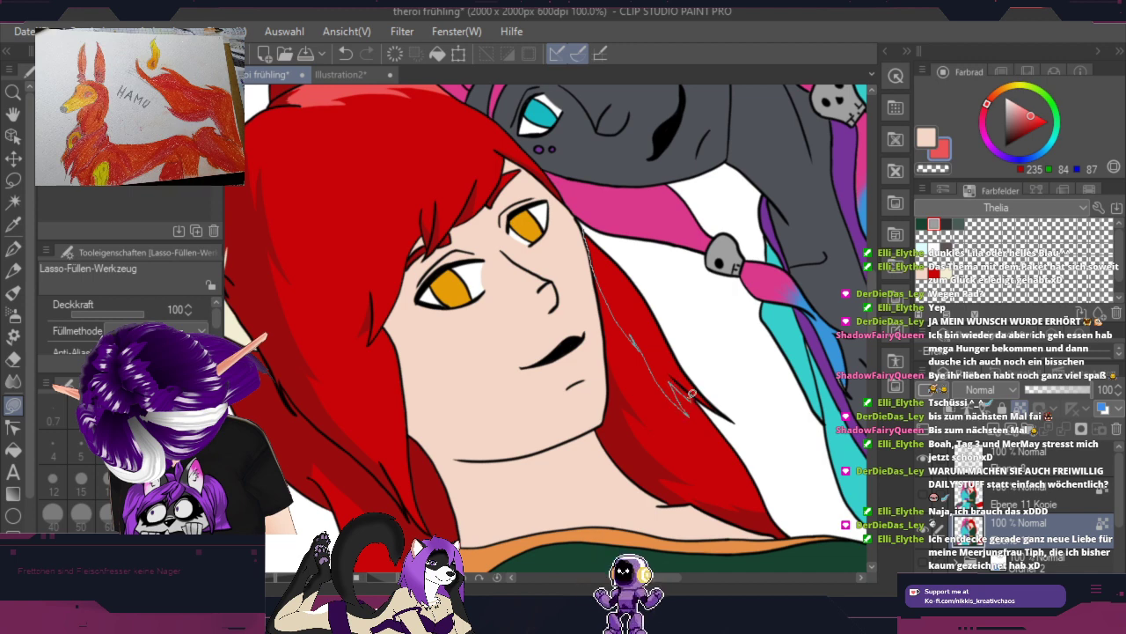
{"action": "mouse_move", "coordinate": [717, 409]}
{"action": "left_mouse_down"}
{"action": "mouse_move", "coordinate": [726, 367]}
{"action": "mouse_move", "coordinate": [690, 307]}
{"action": "mouse_move", "coordinate": [616, 236]}
{"action": "left_mouse_up"}
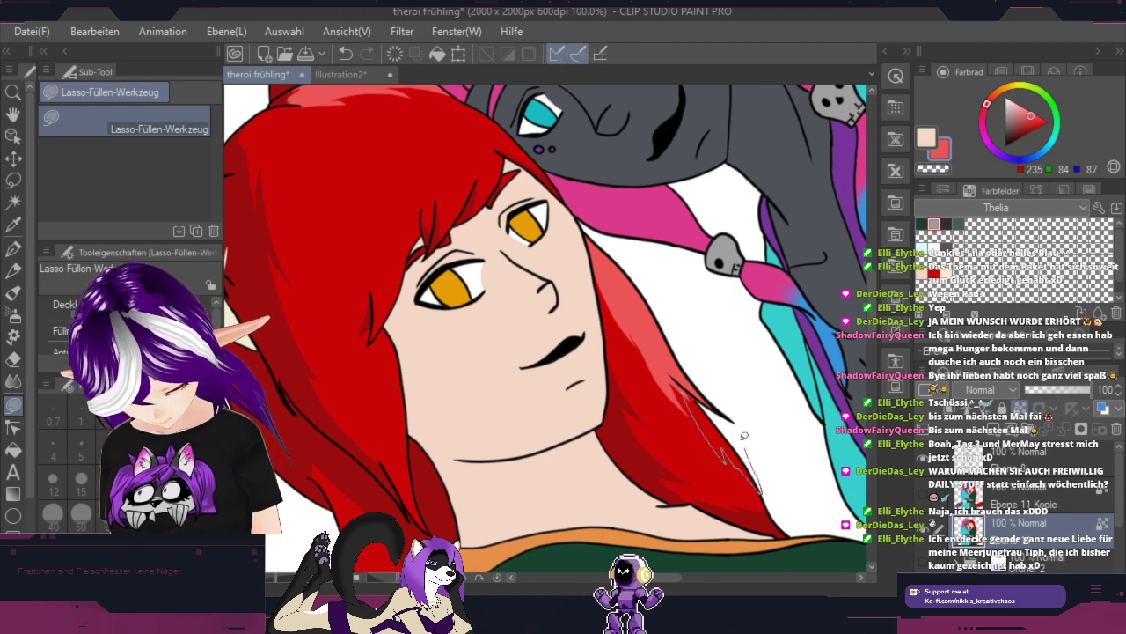
{"action": "left_click_drag", "start_coordinate": [744, 435], "coordinate": [696, 334]}
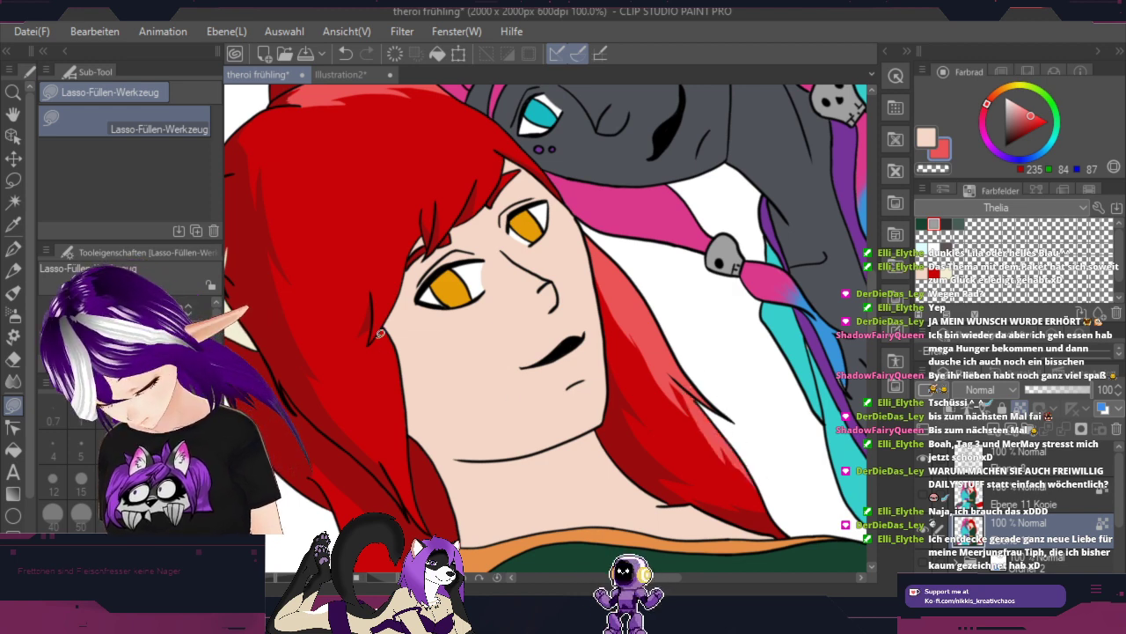
Step: Lasso-fill light red highlights on the near side strand beside the face and along the edge of the long fringe tip
{"action": "left_click_drag", "start_coordinate": [393, 466], "coordinate": [424, 515]}
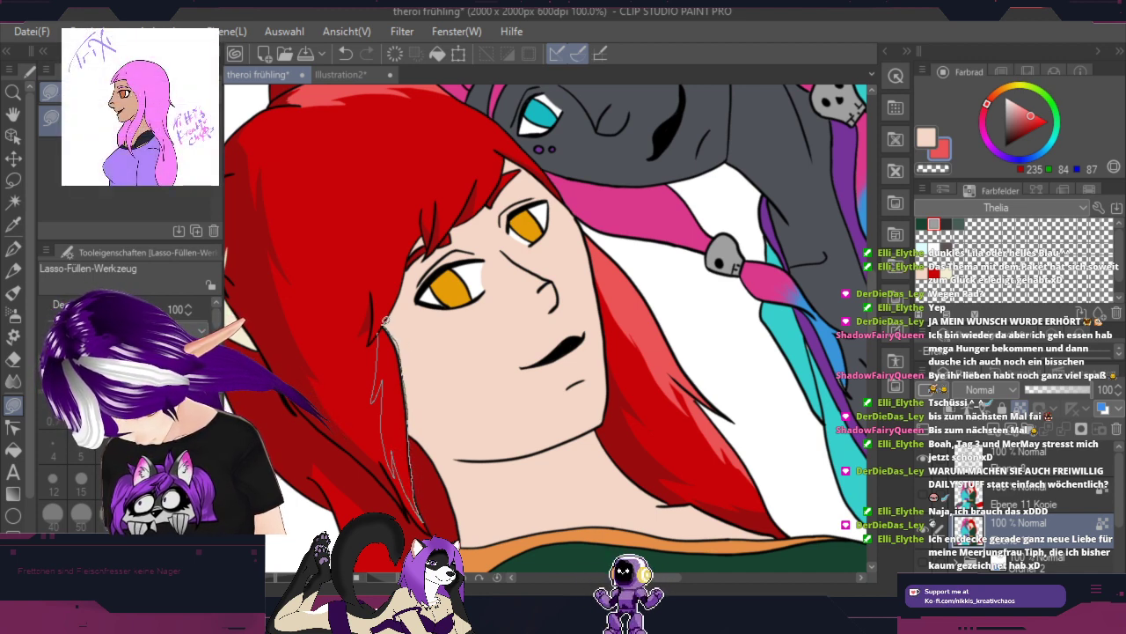
{"action": "left_click_drag", "start_coordinate": [384, 321], "coordinate": [387, 323]}
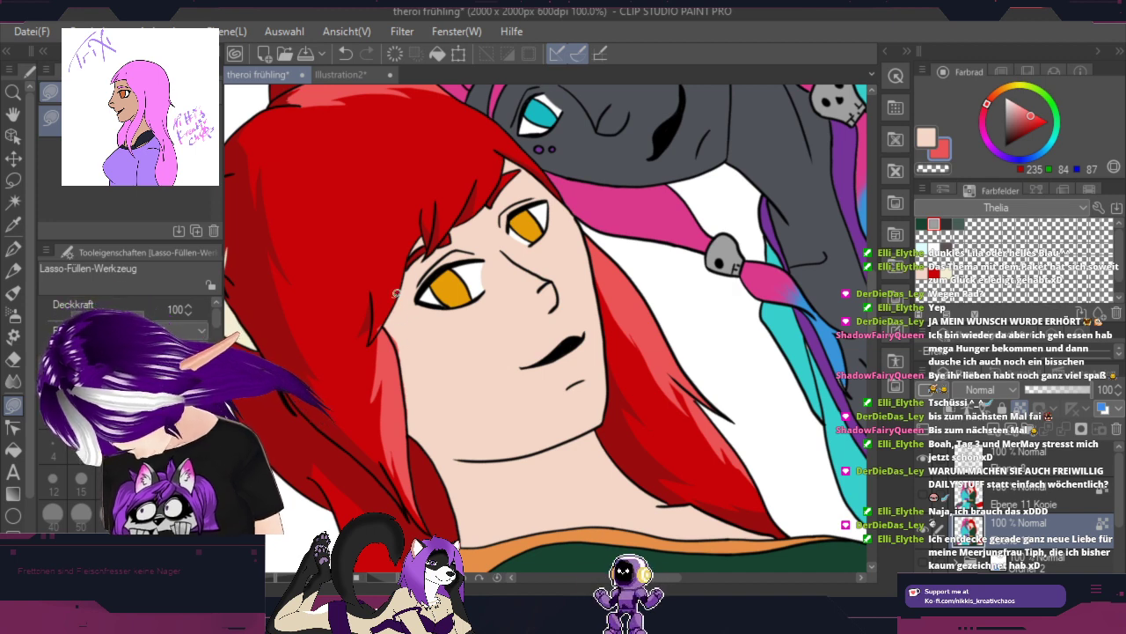
{"action": "scroll", "coordinate": [383, 300], "scroll_direction": "up", "scroll_amount": 5}
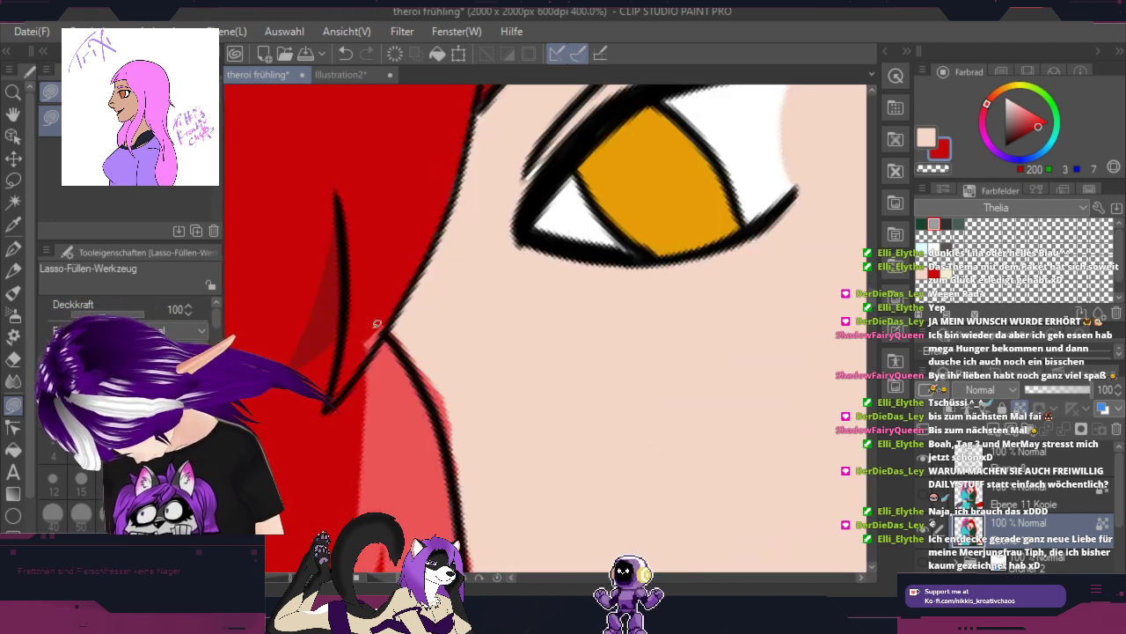
{"action": "left_click_drag", "start_coordinate": [338, 364], "coordinate": [381, 237]}
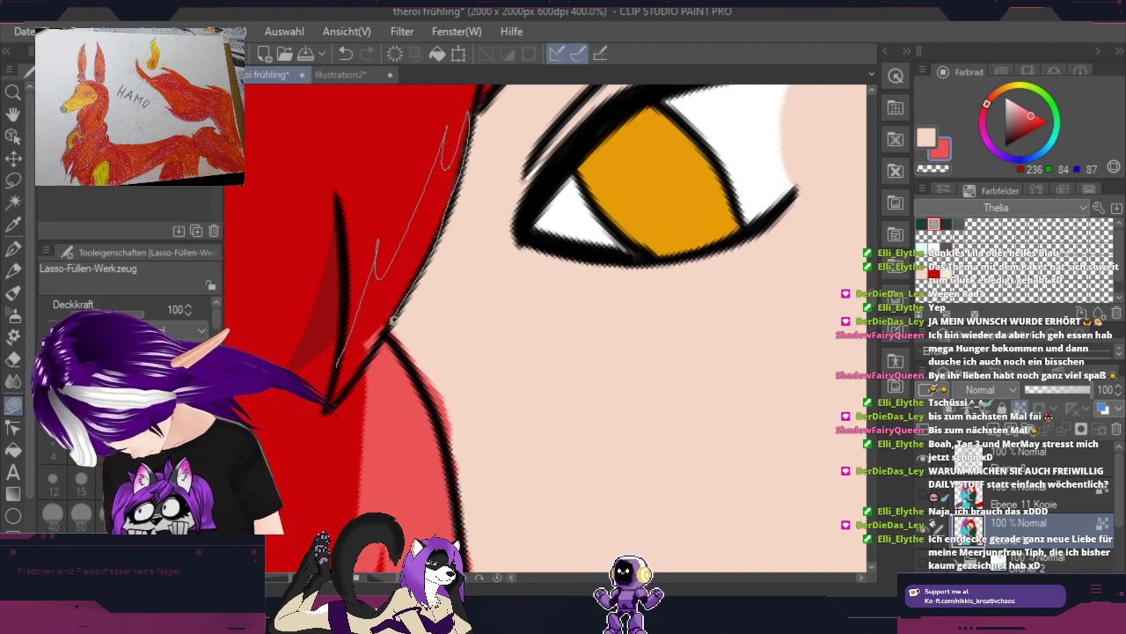
{"action": "left_click_drag", "start_coordinate": [330, 400], "coordinate": [333, 398]}
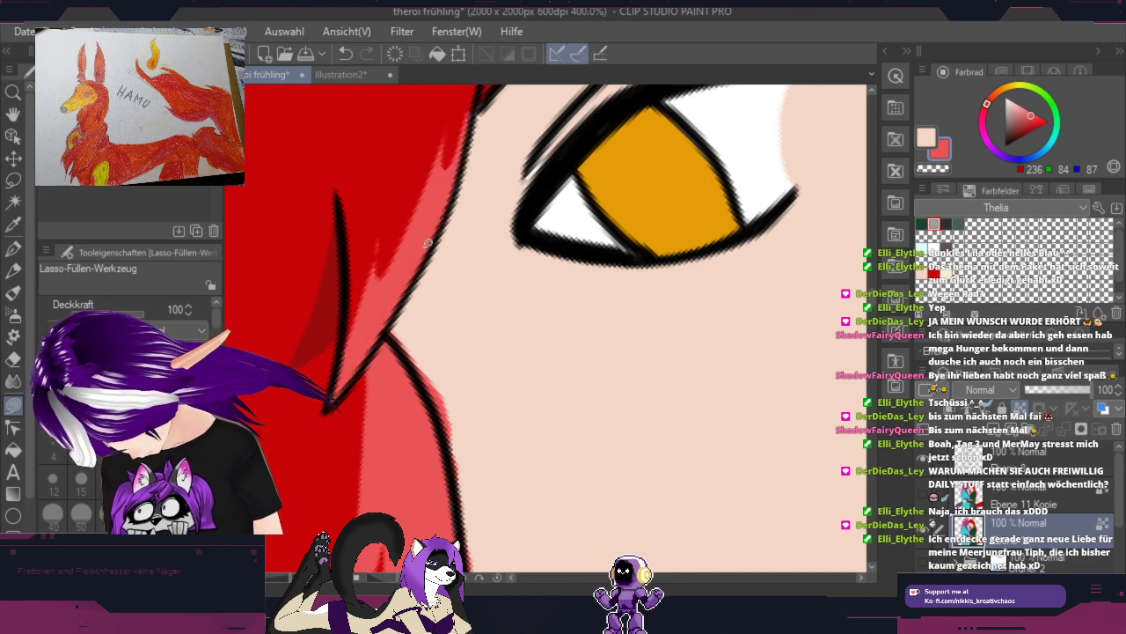
Step: Sample the skin colour, RGB 243, 214, 199, and cover the highlight spill along the near cheek's outline
{"action": "right_click", "coordinate": [453, 307]}
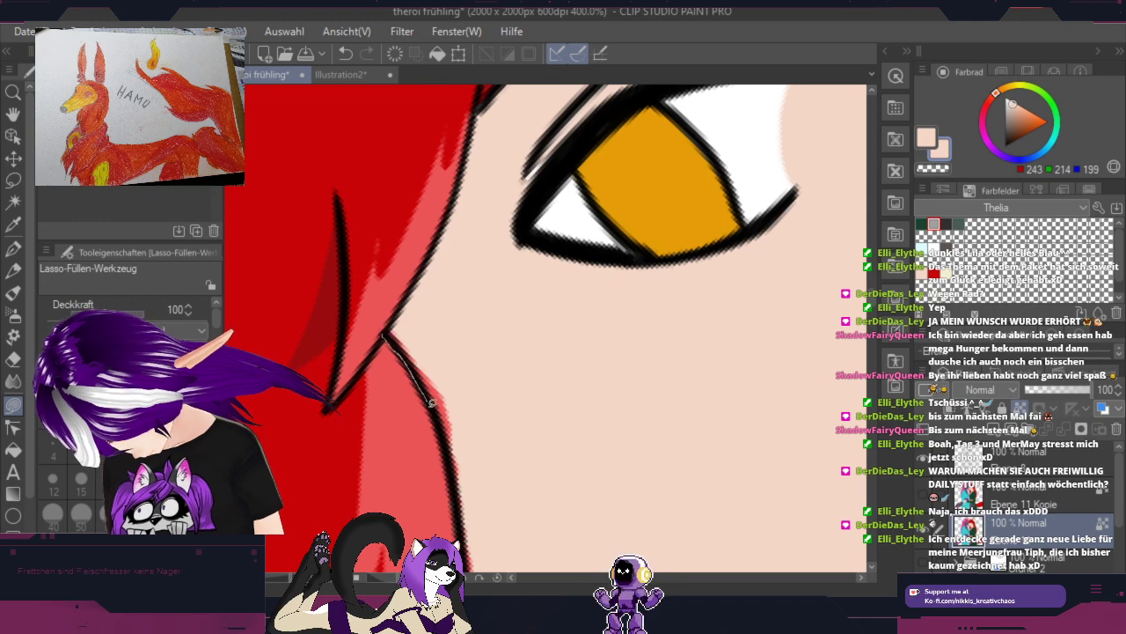
{"action": "left_click_drag", "start_coordinate": [407, 320], "coordinate": [407, 320]}
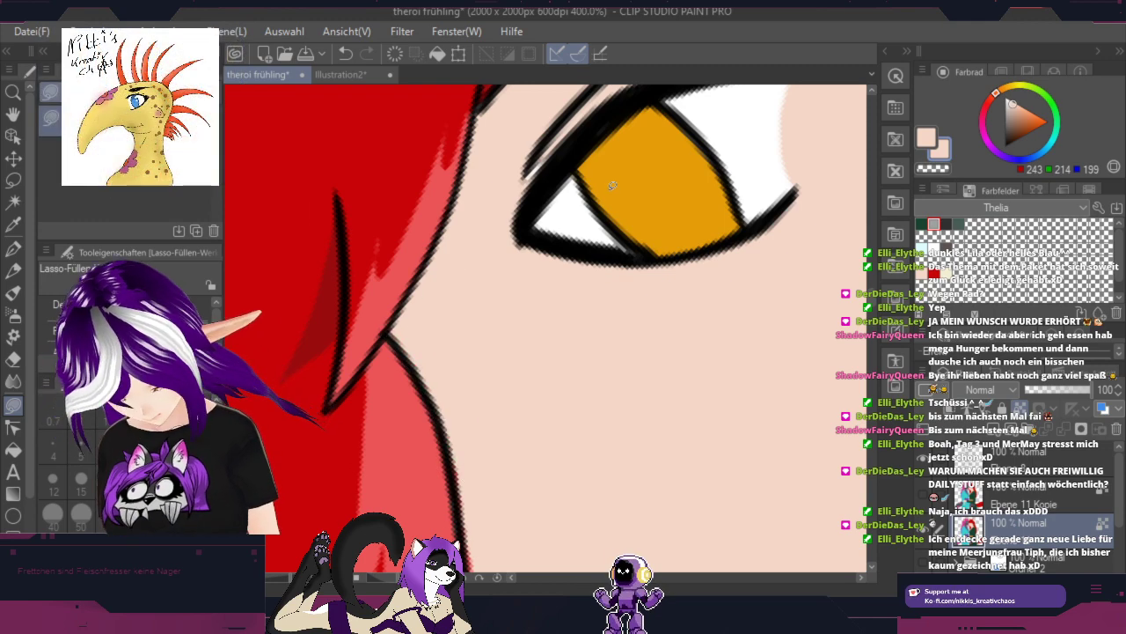
{"action": "scroll", "coordinate": [698, 311], "scroll_direction": "down", "scroll_amount": 5}
{"action": "scroll", "coordinate": [697, 311], "scroll_direction": "up", "scroll_amount": 5}
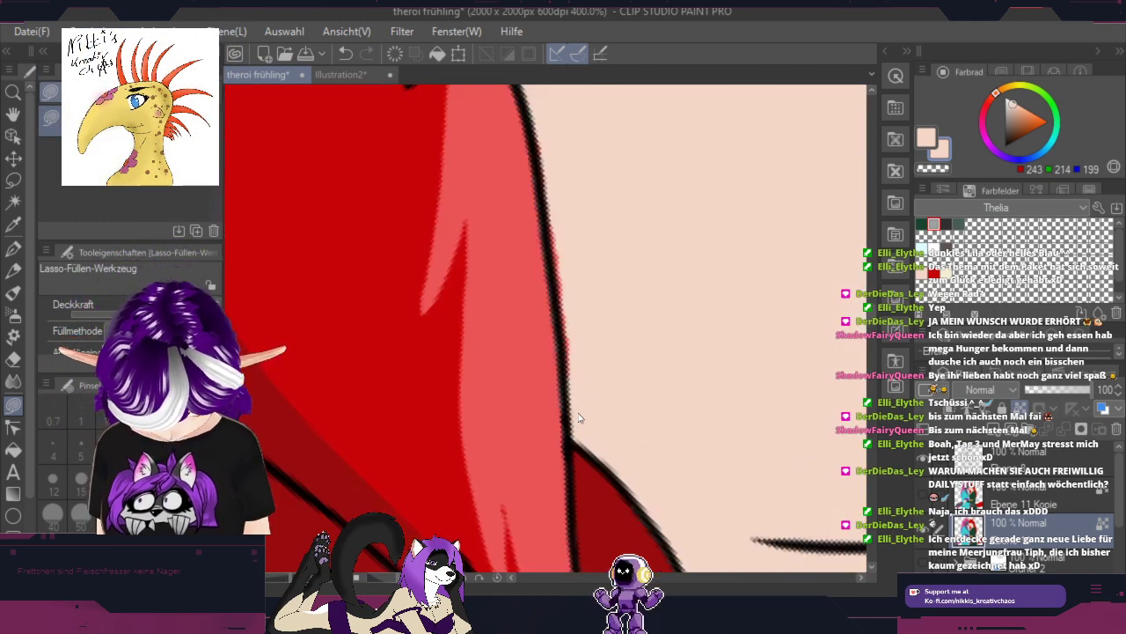
{"action": "left_click_drag", "start_coordinate": [528, 104], "coordinate": [558, 310]}
{"action": "mouse_move", "coordinate": [571, 427]}
{"action": "left_mouse_down"}
{"action": "mouse_move", "coordinate": [587, 213]}
{"action": "mouse_move", "coordinate": [570, 111]}
{"action": "left_mouse_up"}
Step: Sample the highlight red, RGB 236, 84, 87, and lasso-fill a spiky highlight on the middle fringe strand above the near eye
{"action": "key", "text": "r"}
{"action": "mouse_move", "coordinate": [780, 186]}
{"action": "left_mouse_down"}
{"action": "mouse_move", "coordinate": [780, 343]}
{"action": "mouse_move", "coordinate": [555, 508]}
{"action": "left_mouse_up"}
{"action": "scroll", "coordinate": [780, 341], "scroll_direction": "down", "scroll_amount": 3}
{"action": "key", "text": "space"}
{"action": "left_click_drag", "start_coordinate": [737, 411], "coordinate": [607, 484]}
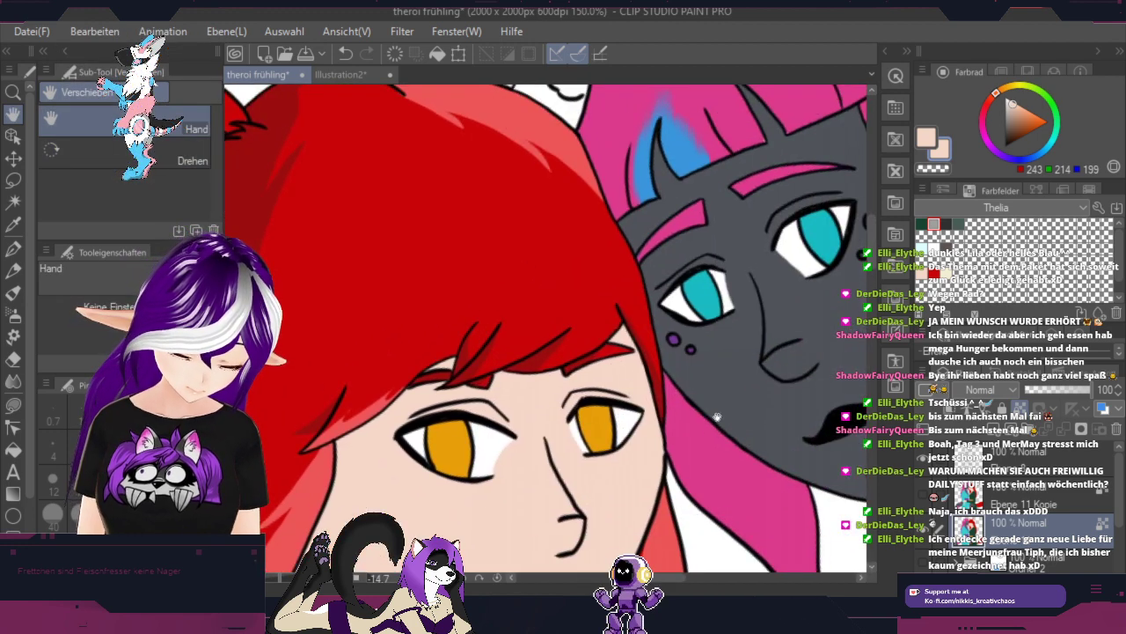
{"action": "left_click_drag", "start_coordinate": [707, 423], "coordinate": [760, 305]}
{"action": "scroll", "coordinate": [779, 300], "scroll_direction": "down", "scroll_amount": 1}
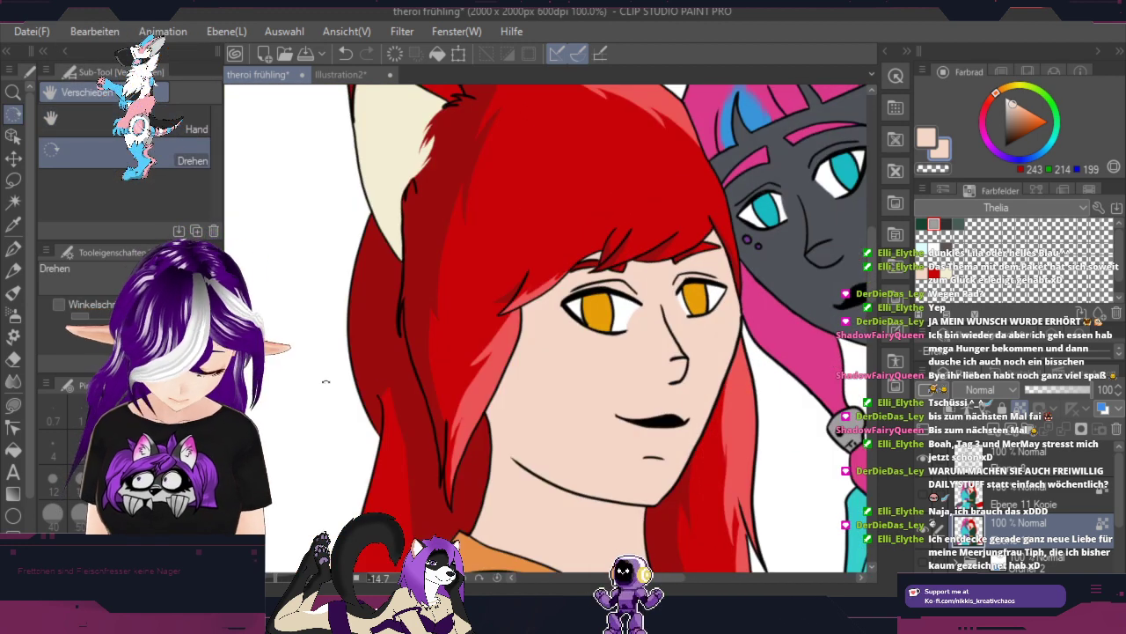
{"action": "left_click", "coordinate": [493, 377], "text": "alt"}
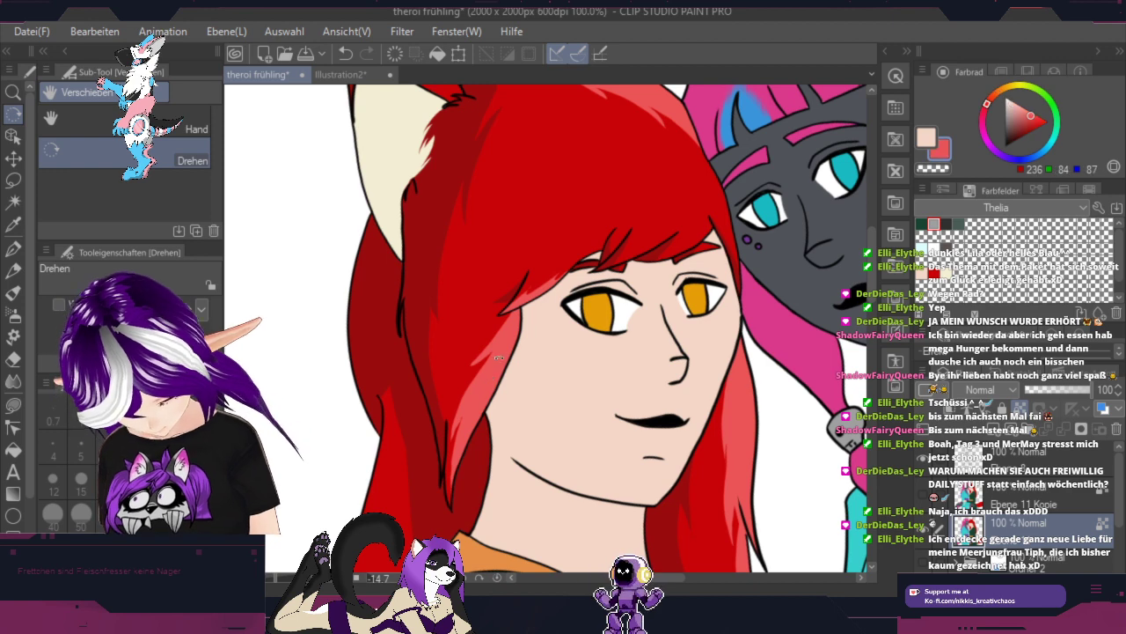
{"action": "left_click", "coordinate": [13, 404]}
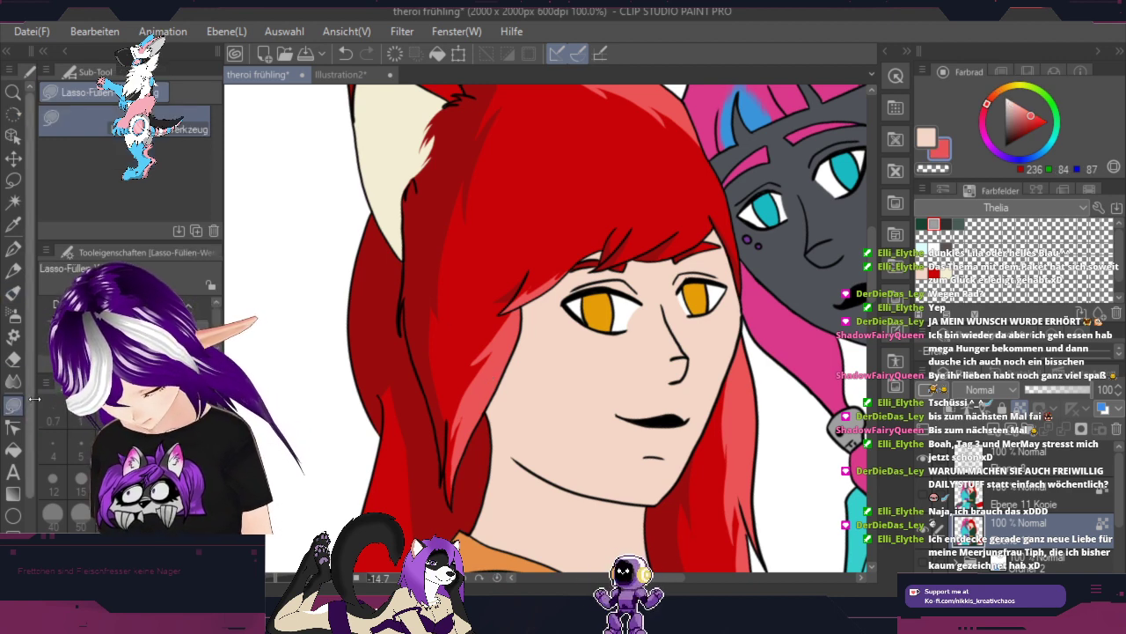
{"action": "scroll", "coordinate": [623, 251], "scroll_direction": "up", "scroll_amount": 3}
{"action": "scroll", "coordinate": [623, 252], "scroll_direction": "up", "scroll_amount": 2}
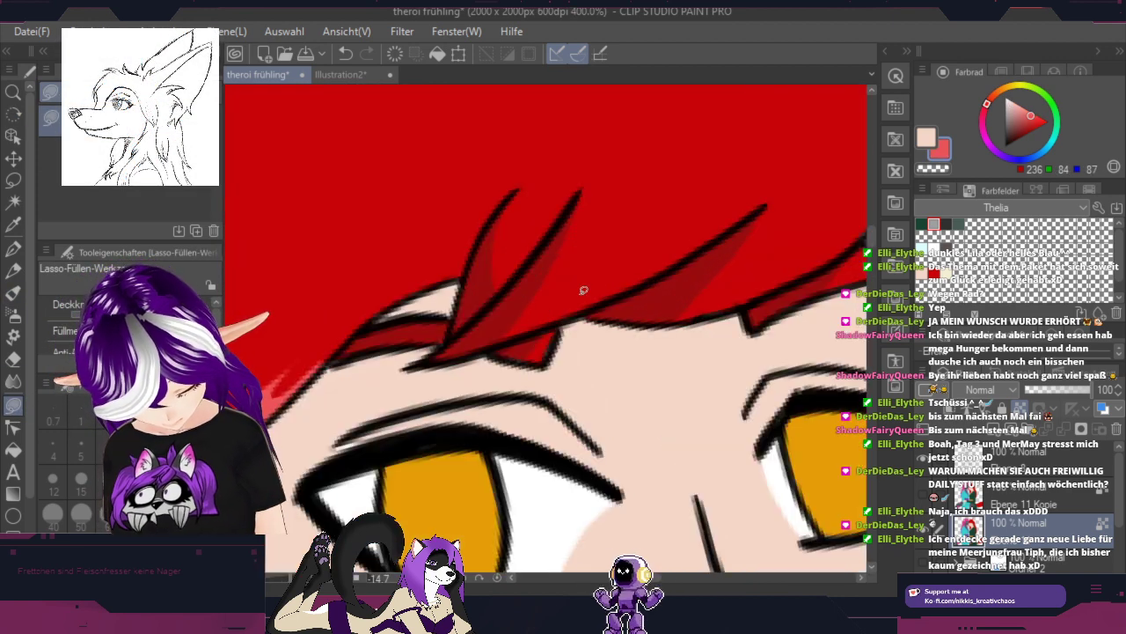
{"action": "mouse_move", "coordinate": [569, 253]}
{"action": "left_mouse_down"}
{"action": "mouse_move", "coordinate": [495, 335]}
{"action": "mouse_move", "coordinate": [555, 325]}
{"action": "mouse_move", "coordinate": [702, 252]}
{"action": "mouse_move", "coordinate": [767, 197]}
{"action": "mouse_move", "coordinate": [604, 259]}
{"action": "mouse_move", "coordinate": [642, 239]}
{"action": "mouse_move", "coordinate": [583, 261]}
{"action": "mouse_move", "coordinate": [567, 261]}
{"action": "mouse_move", "coordinate": [572, 251]}
{"action": "left_mouse_up"}
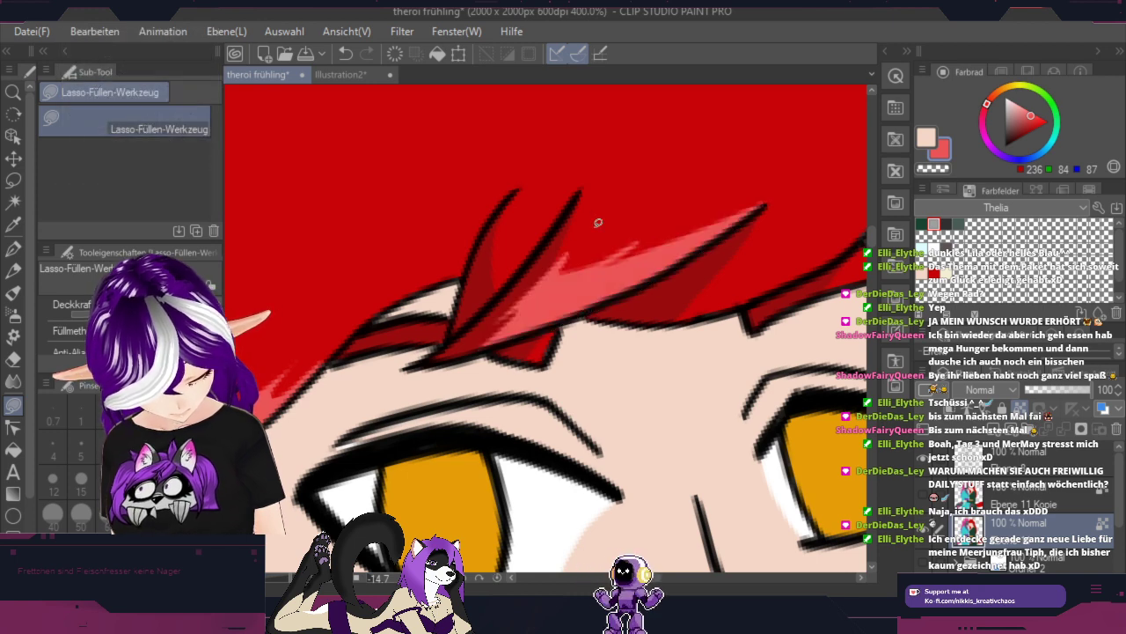
Step: Lasso-fill a spiky light red highlight along the lower edge of the fringe section above the far eye
{"action": "key", "text": "space"}
{"action": "mouse_move", "coordinate": [818, 218]}
{"action": "left_mouse_down"}
{"action": "mouse_move", "coordinate": [530, 311]}
{"action": "mouse_move", "coordinate": [506, 305]}
{"action": "left_mouse_up"}
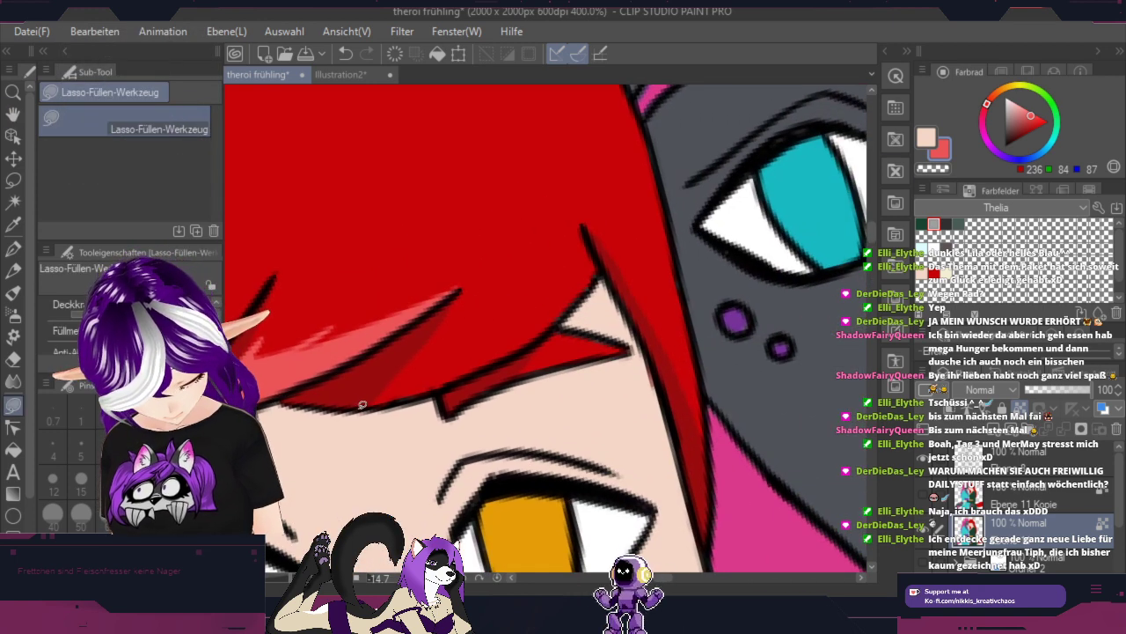
{"action": "left_click_drag", "start_coordinate": [359, 406], "coordinate": [450, 381]}
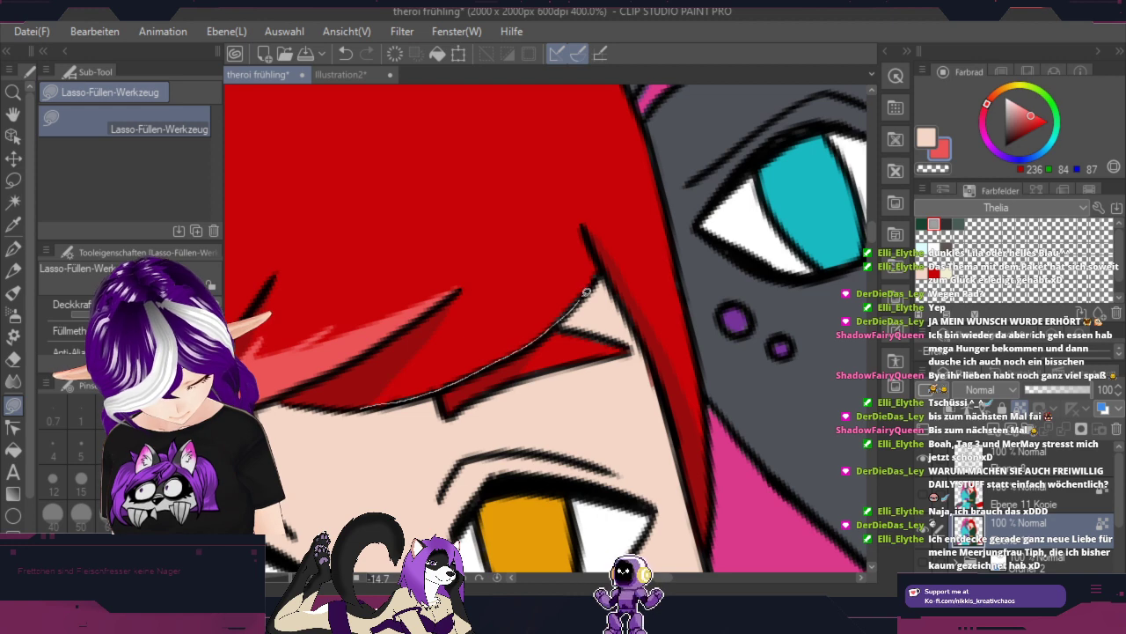
{"action": "mouse_move", "coordinate": [587, 290]}
{"action": "left_mouse_down"}
{"action": "mouse_move", "coordinate": [599, 256]}
{"action": "mouse_move", "coordinate": [589, 224]}
{"action": "mouse_move", "coordinate": [563, 277]}
{"action": "mouse_move", "coordinate": [499, 339]}
{"action": "left_mouse_up"}
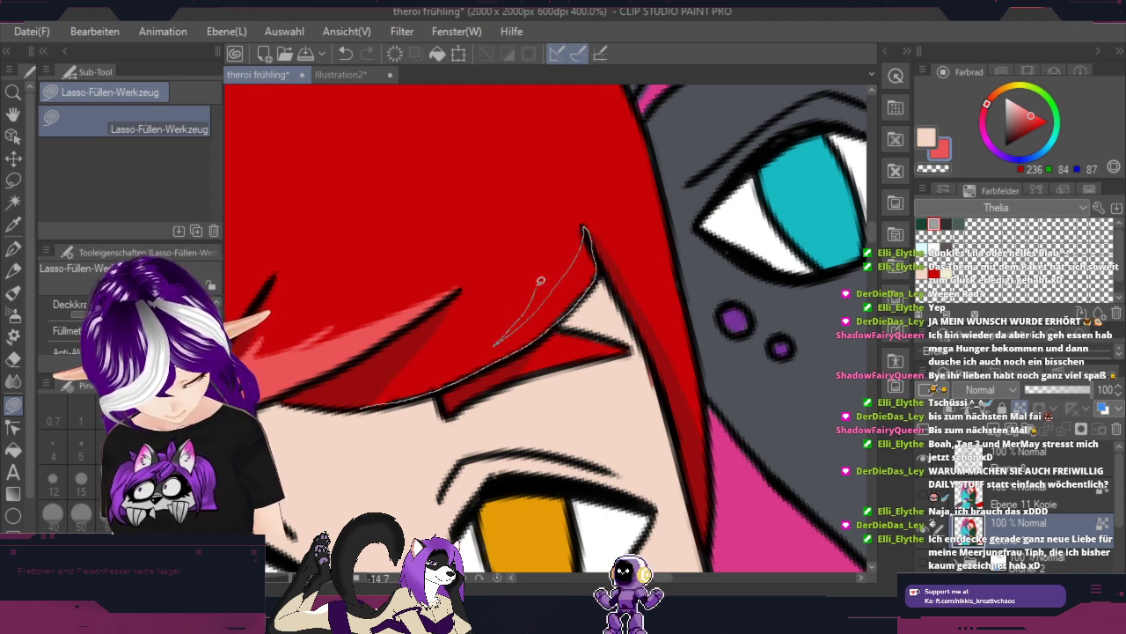
{"action": "mouse_move", "coordinate": [541, 280]}
{"action": "left_mouse_down"}
{"action": "mouse_move", "coordinate": [459, 348]}
{"action": "mouse_move", "coordinate": [399, 384]}
{"action": "mouse_move", "coordinate": [438, 346]}
{"action": "mouse_move", "coordinate": [342, 403]}
{"action": "left_mouse_up"}
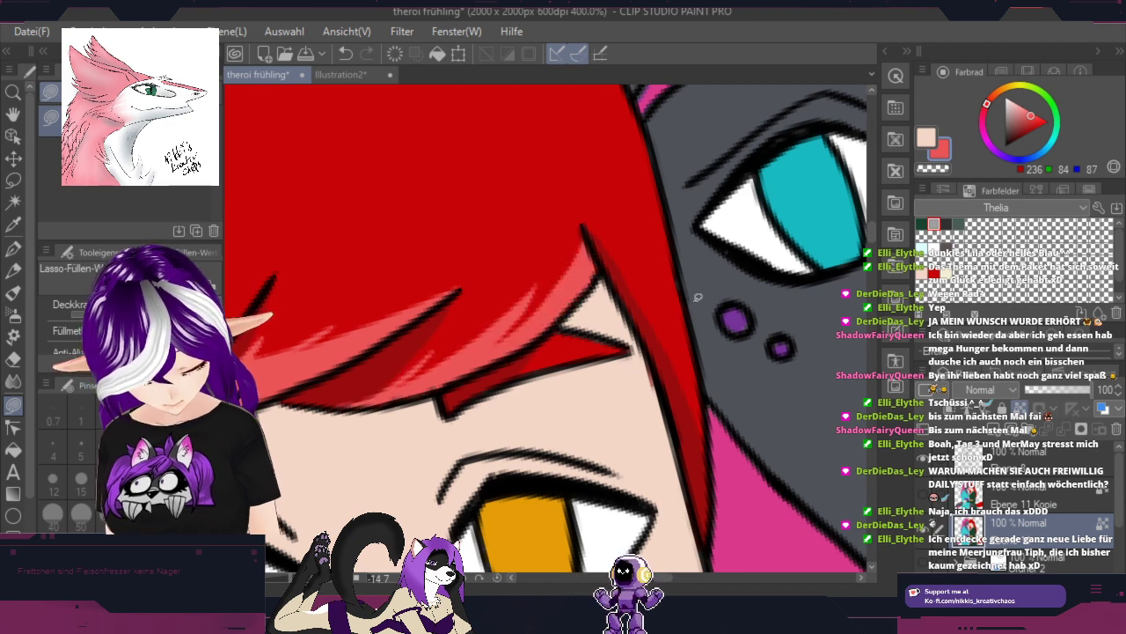
Step: Lasso-fill a narrow light red highlight down the outer edge of the hair strand beside the far temple
{"action": "mouse_move", "coordinate": [605, 109]}
{"action": "left_mouse_down"}
{"action": "mouse_move", "coordinate": [652, 265]}
{"action": "mouse_move", "coordinate": [620, 201]}
{"action": "mouse_move", "coordinate": [674, 326]}
{"action": "mouse_move", "coordinate": [703, 467]}
{"action": "left_mouse_up"}
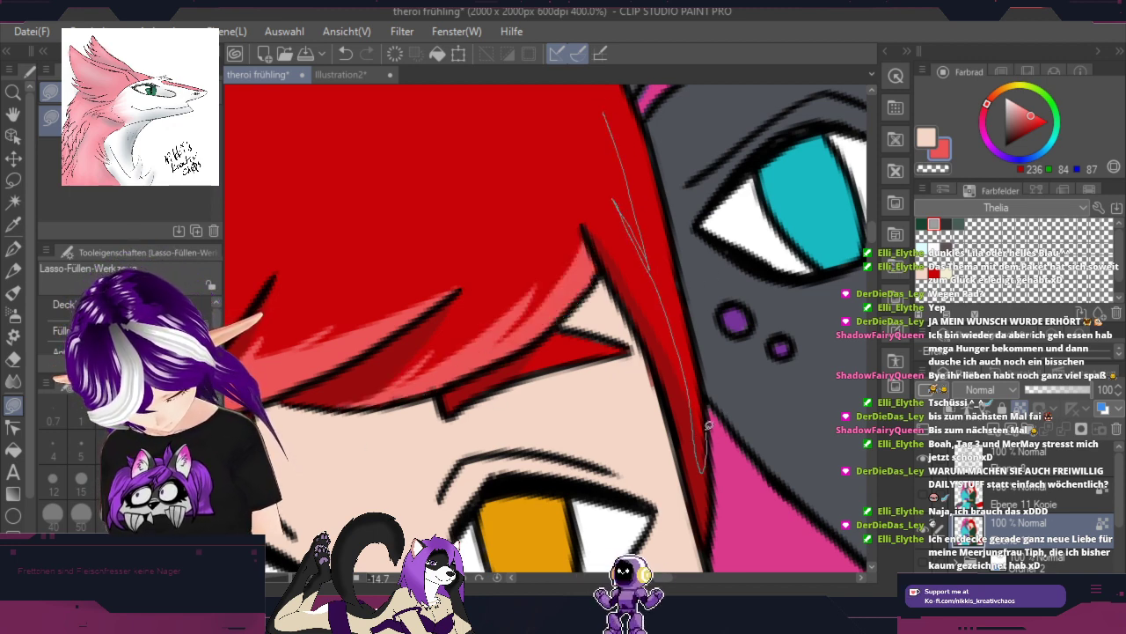
{"action": "mouse_move", "coordinate": [707, 425]}
{"action": "left_mouse_down"}
{"action": "mouse_move", "coordinate": [682, 267]}
{"action": "mouse_move", "coordinate": [620, 92]}
{"action": "left_mouse_up"}
{"action": "scroll", "coordinate": [620, 92], "scroll_direction": "down", "scroll_amount": 4}
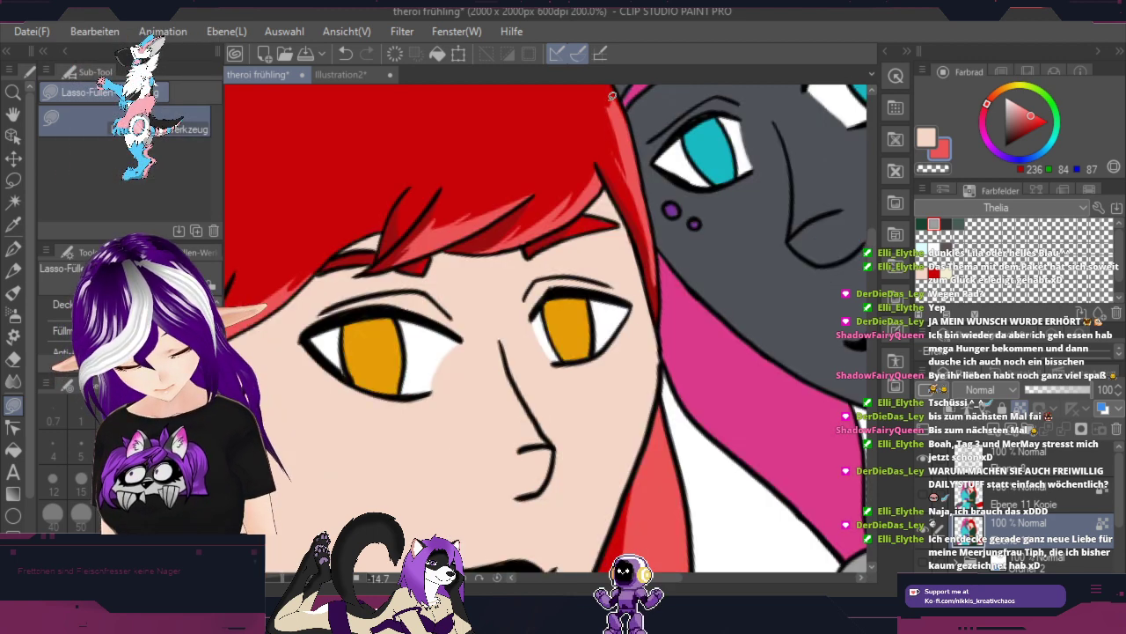
{"action": "left_click_drag", "start_coordinate": [701, 309], "coordinate": [708, 571]}
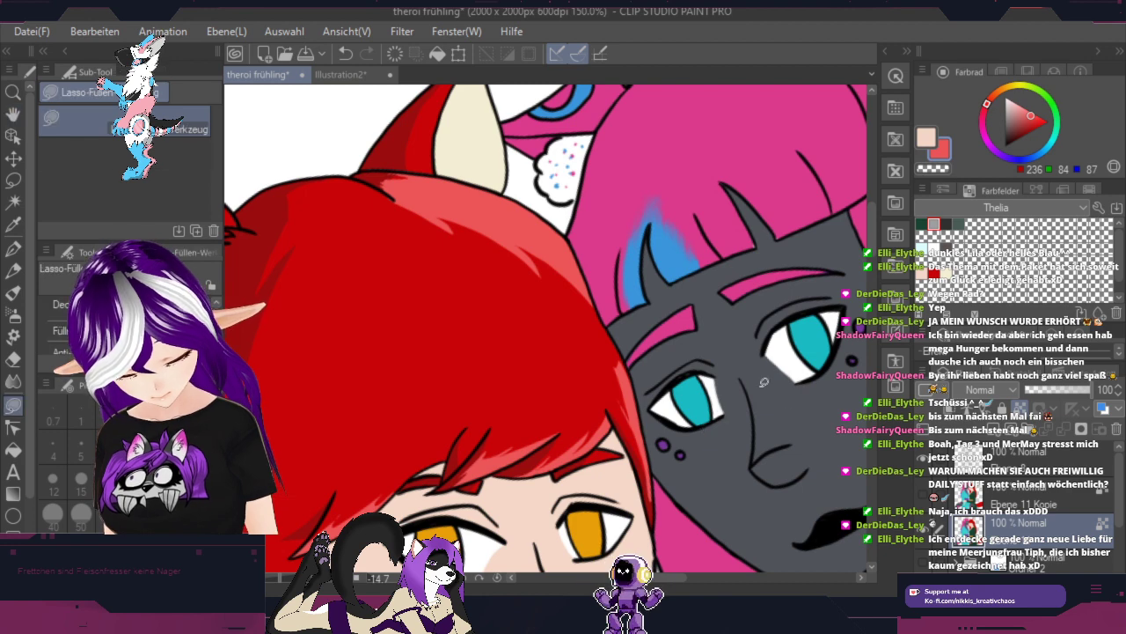
{"action": "left_click_drag", "start_coordinate": [720, 219], "coordinate": [584, 279]}
{"action": "scroll", "coordinate": [584, 279], "scroll_direction": "up", "scroll_amount": 4}
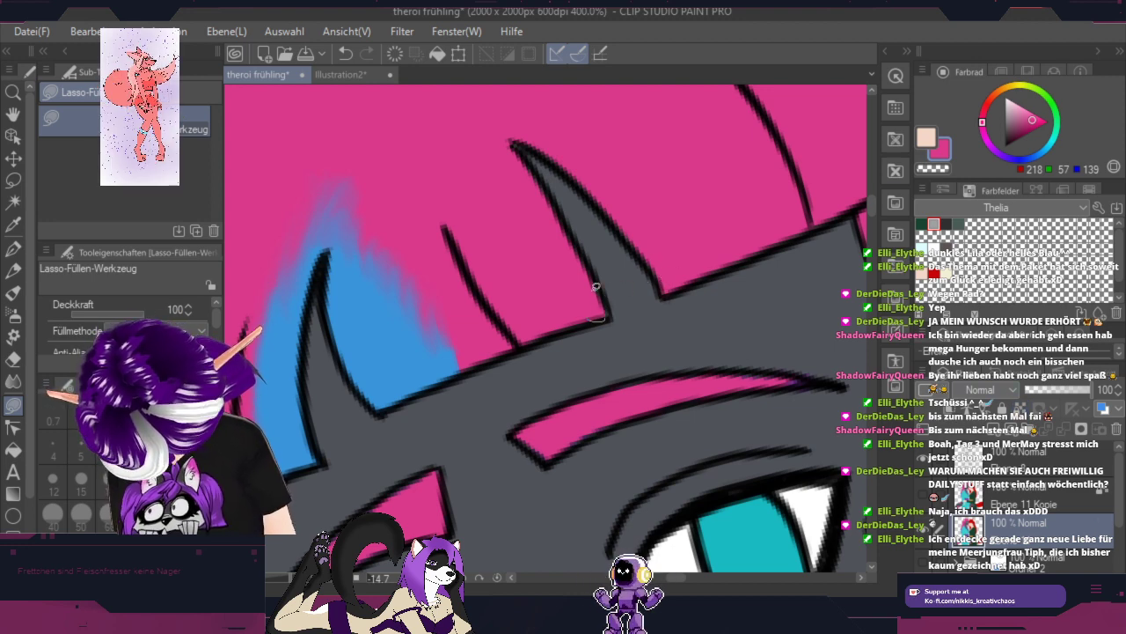
{"action": "key", "text": "ctrl+minus"}
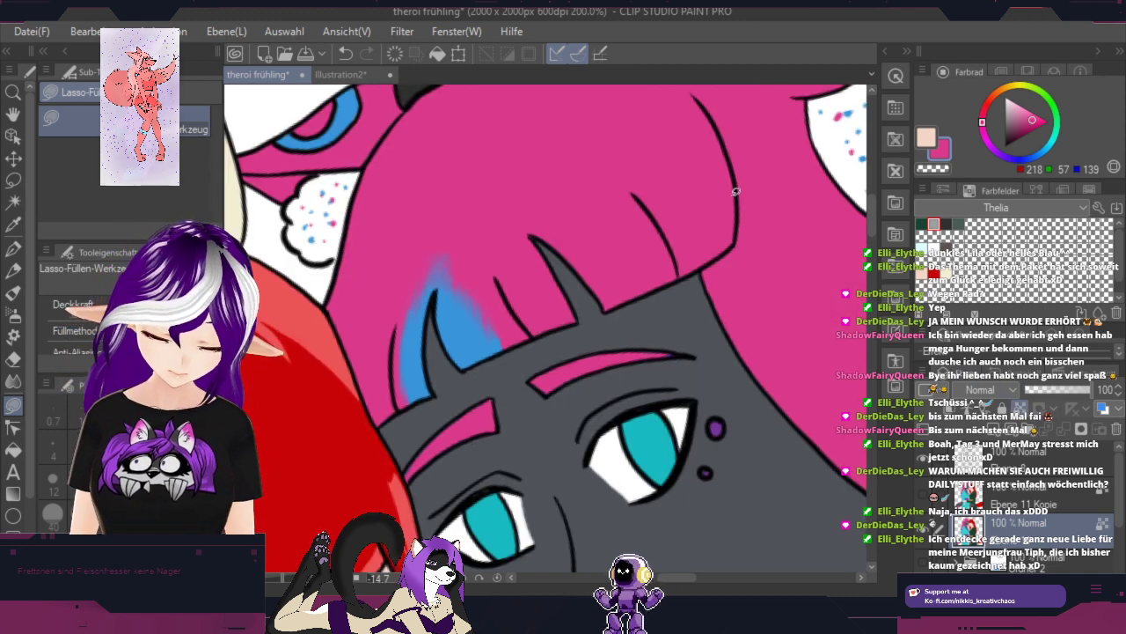
{"action": "key", "text": "space"}
{"action": "left_click_drag", "start_coordinate": [661, 377], "coordinate": [805, 79]}
{"action": "mouse_move", "coordinate": [544, 385]}
{"action": "left_mouse_down"}
{"action": "mouse_move", "coordinate": [747, 234]}
{"action": "mouse_move", "coordinate": [802, 241]}
{"action": "left_mouse_up"}
Step: Sample the skin shadow tone, RGB 211, 167, 145, and select the red-haired character's face and neck skin area
{"action": "left_click", "coordinate": [807, 271], "text": "alt"}
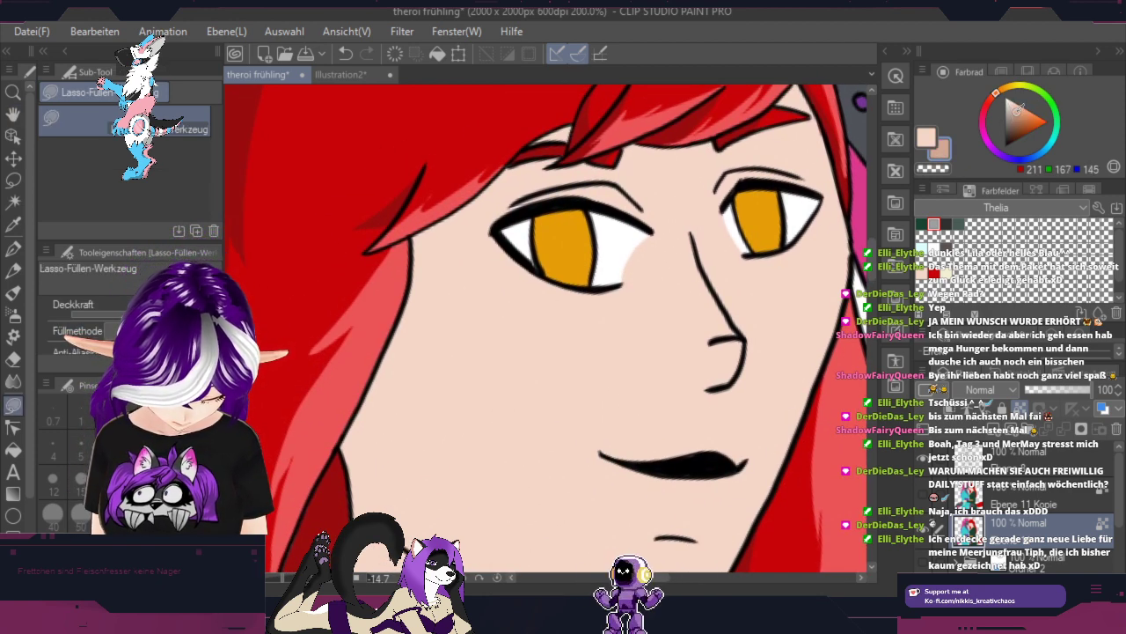
{"action": "scroll", "coordinate": [427, 478], "scroll_direction": "down", "scroll_amount": 1}
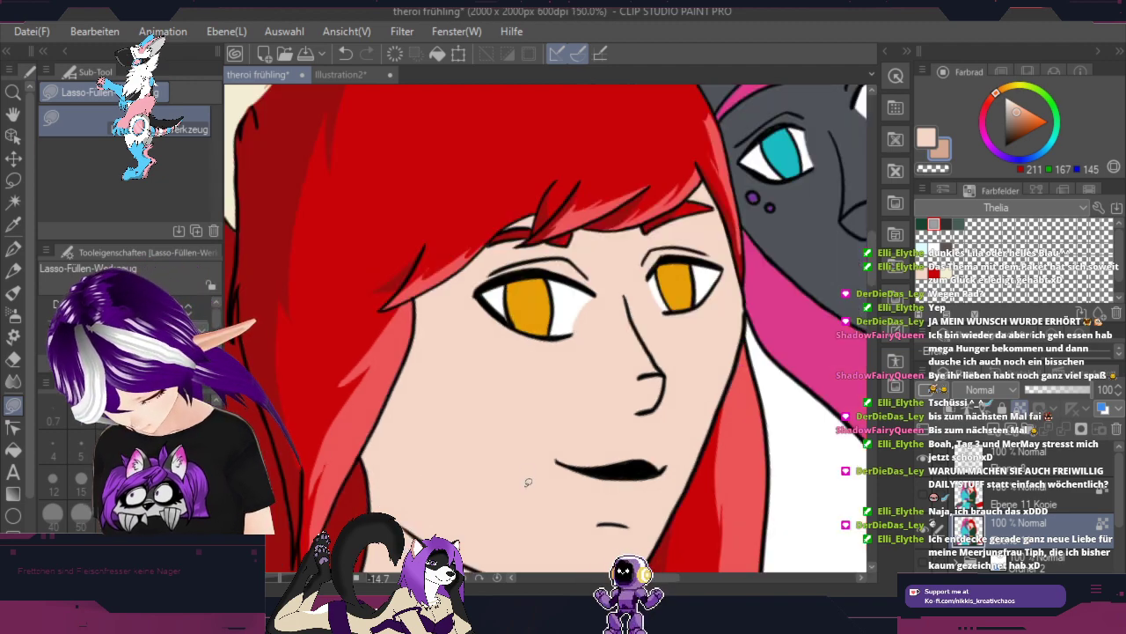
{"action": "key", "text": "space"}
{"action": "mouse_move", "coordinate": [528, 480]}
{"action": "left_mouse_down"}
{"action": "mouse_move", "coordinate": [589, 317]}
{"action": "mouse_move", "coordinate": [589, 282]}
{"action": "left_mouse_up"}
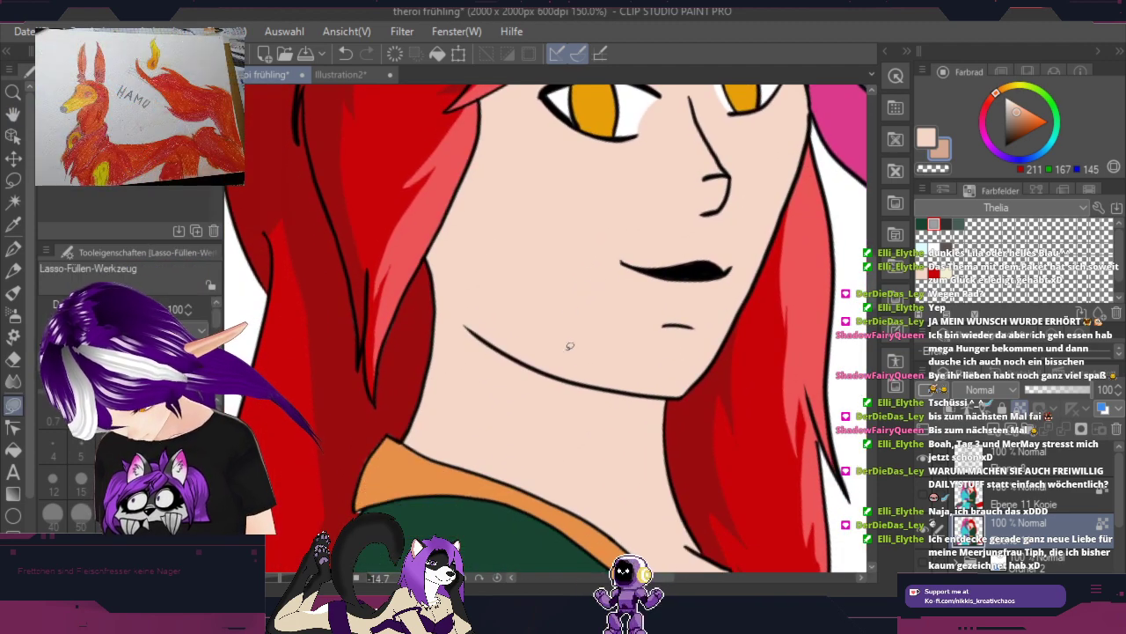
{"action": "mouse_move", "coordinate": [573, 378]}
{"action": "left_mouse_down"}
{"action": "mouse_move", "coordinate": [637, 549]}
{"action": "mouse_move", "coordinate": [630, 563]}
{"action": "mouse_move", "coordinate": [572, 509]}
{"action": "mouse_move", "coordinate": [568, 482]}
{"action": "left_mouse_up"}
{"action": "left_click", "coordinate": [346, 52]}
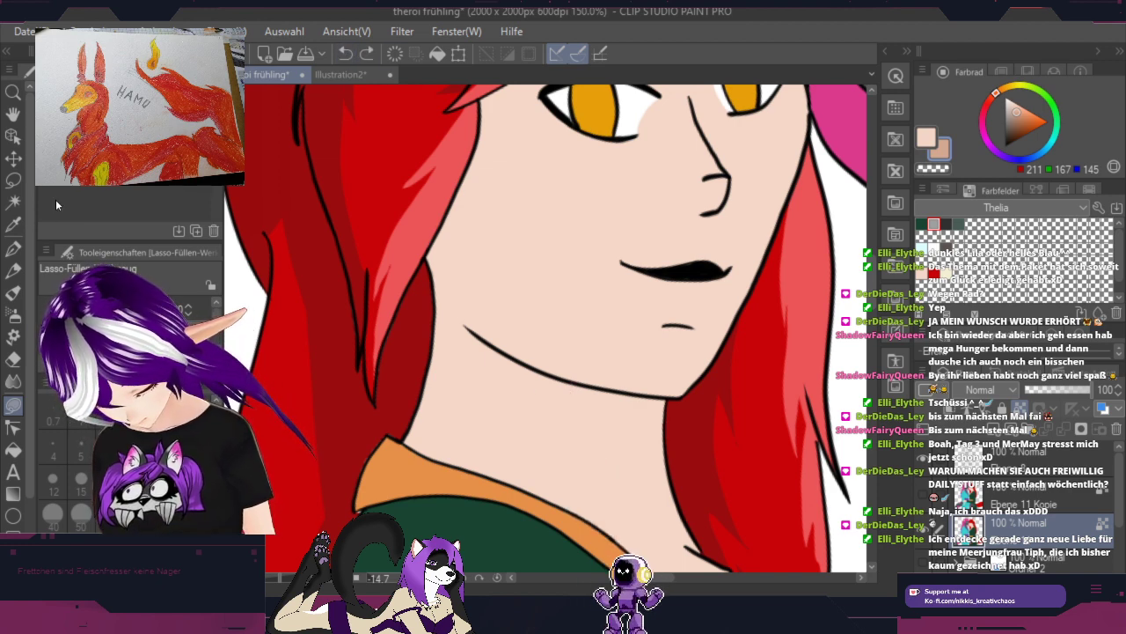
{"action": "left_click", "coordinate": [14, 201]}
{"action": "left_click", "coordinate": [458, 317]}
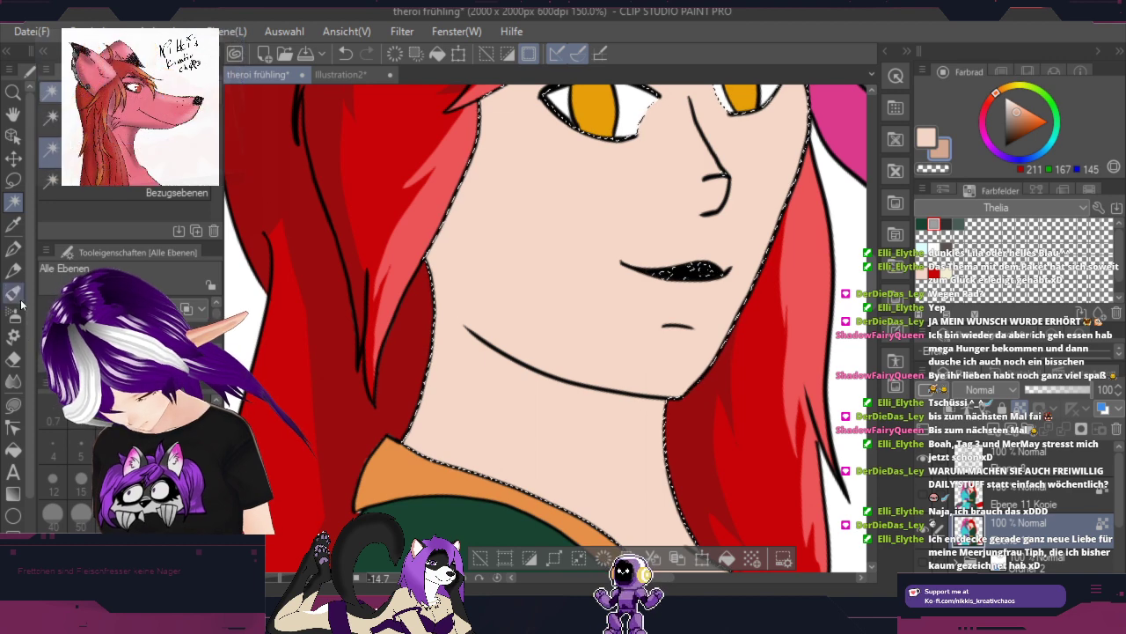
Step: Lasso-fill skin shadow on the near side of the cheek and neck, curving it under the chin
{"action": "left_click", "coordinate": [13, 405]}
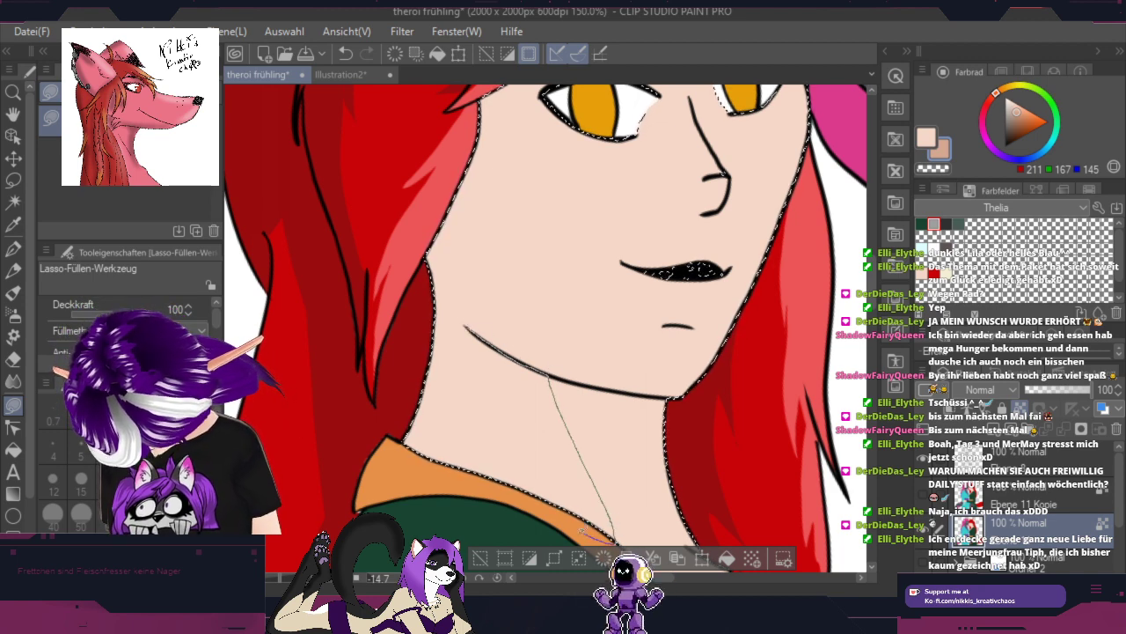
{"action": "mouse_move", "coordinate": [607, 539]}
{"action": "left_mouse_down"}
{"action": "mouse_move", "coordinate": [373, 438]}
{"action": "mouse_move", "coordinate": [406, 327]}
{"action": "mouse_move", "coordinate": [412, 226]}
{"action": "mouse_move", "coordinate": [447, 117]}
{"action": "left_mouse_up"}
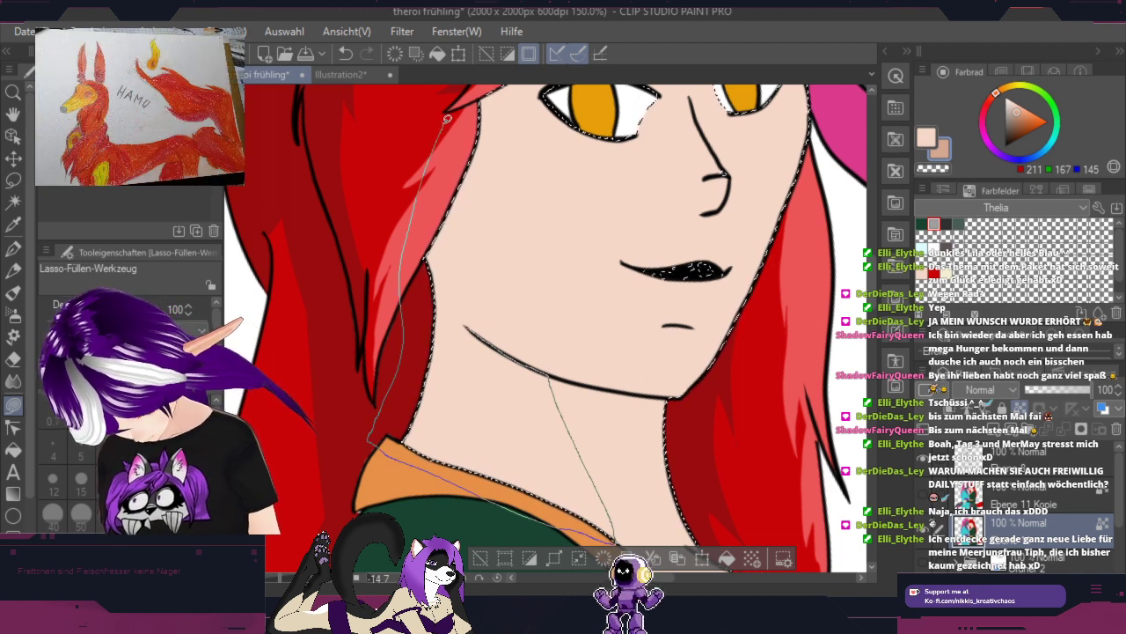
{"action": "mouse_move", "coordinate": [480, 195]}
{"action": "left_mouse_down"}
{"action": "mouse_move", "coordinate": [498, 327]}
{"action": "mouse_move", "coordinate": [517, 356]}
{"action": "mouse_move", "coordinate": [514, 324]}
{"action": "left_mouse_up"}
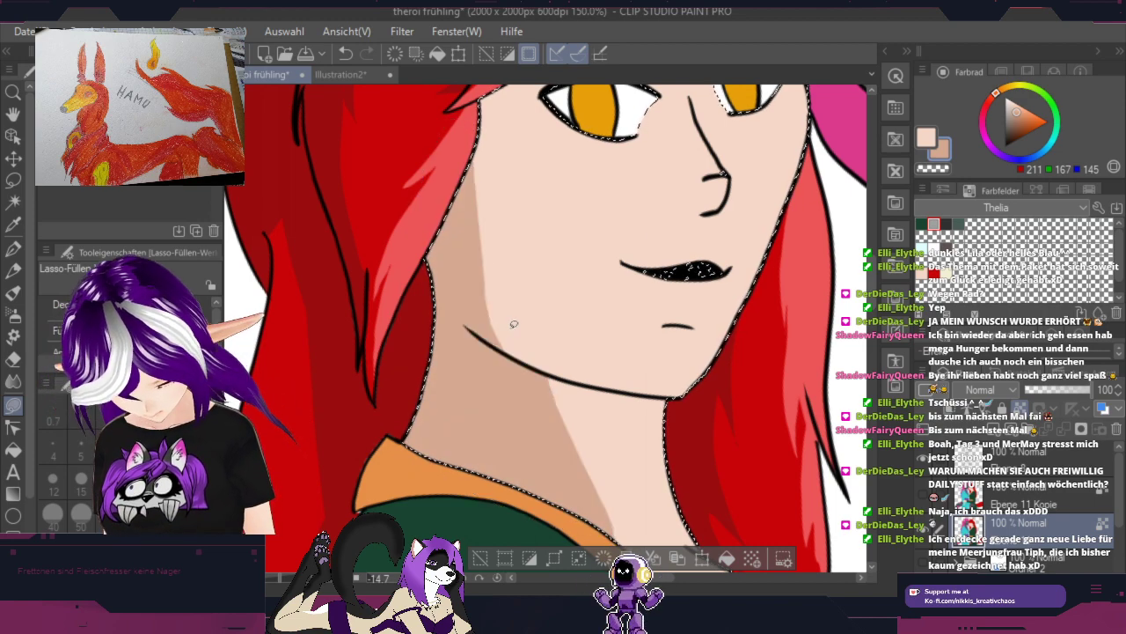
{"action": "key", "text": "space"}
{"action": "left_click_drag", "start_coordinate": [627, 292], "coordinate": [495, 159]}
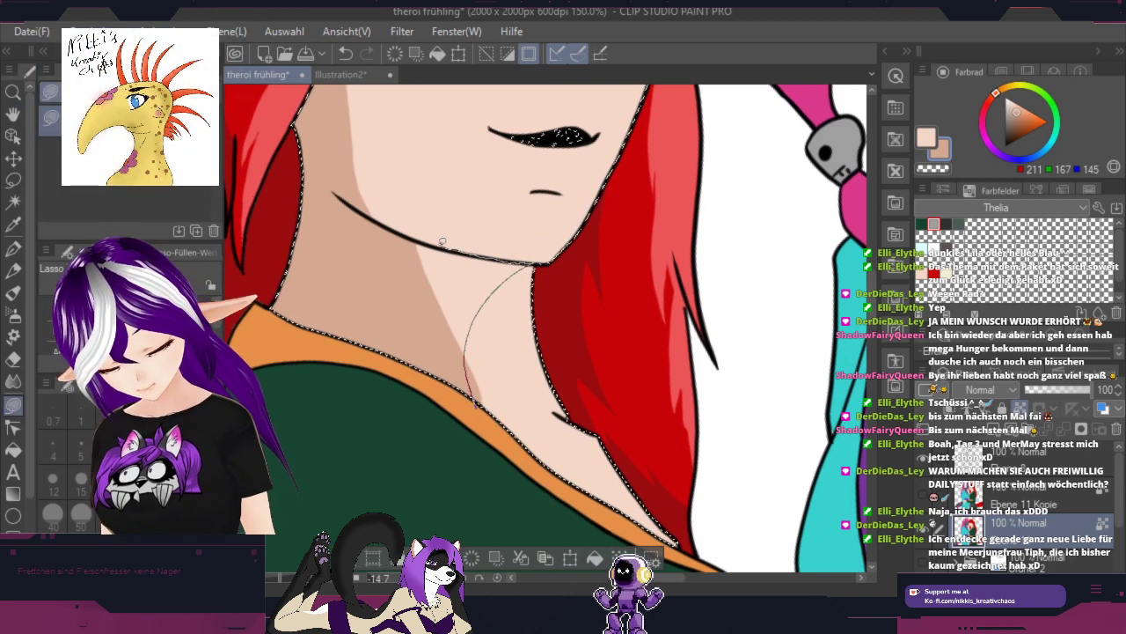
{"action": "left_click_drag", "start_coordinate": [407, 236], "coordinate": [413, 236]}
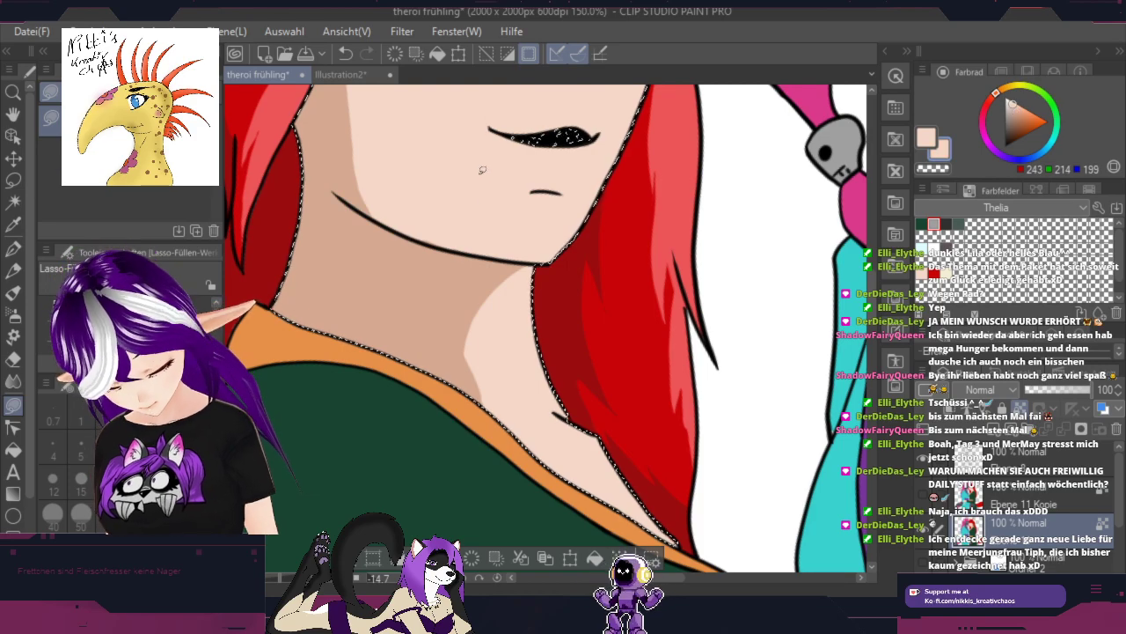
Step: Cover the shadow spill along the inside of the jawline with the light skin colour, RGB 243, 214, 199
{"action": "key", "text": "shift+space"}
{"action": "mouse_move", "coordinate": [483, 170]}
{"action": "left_mouse_down"}
{"action": "mouse_move", "coordinate": [483, 482]}
{"action": "mouse_move", "coordinate": [516, 163]}
{"action": "mouse_move", "coordinate": [698, 239]}
{"action": "mouse_move", "coordinate": [722, 350]}
{"action": "left_mouse_up"}
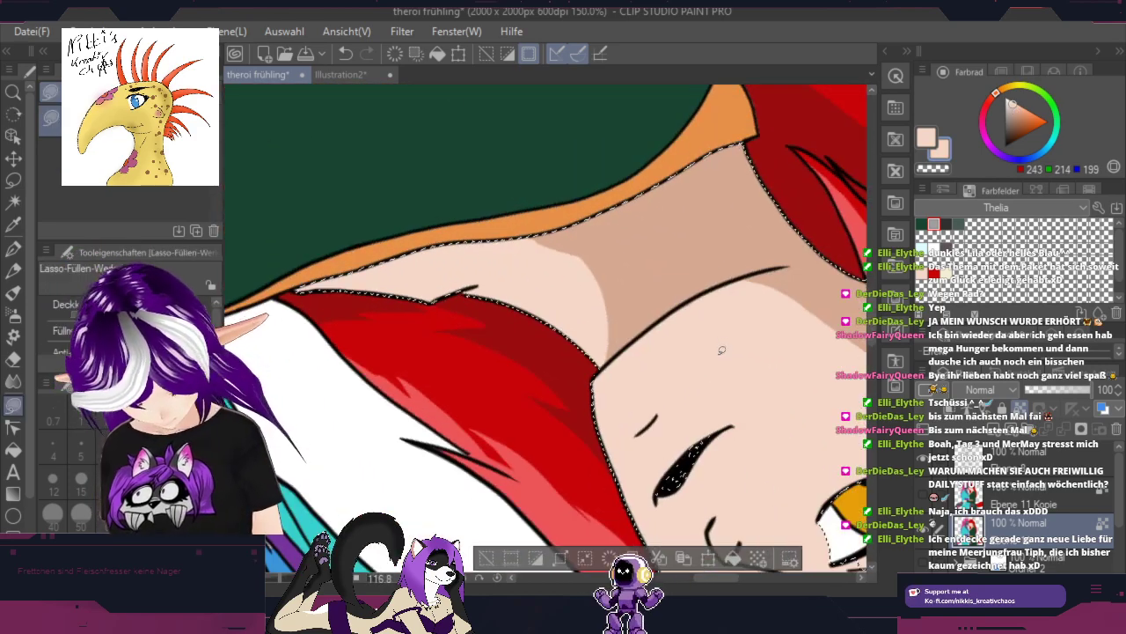
{"action": "scroll", "coordinate": [729, 310], "scroll_direction": "up", "scroll_amount": 4}
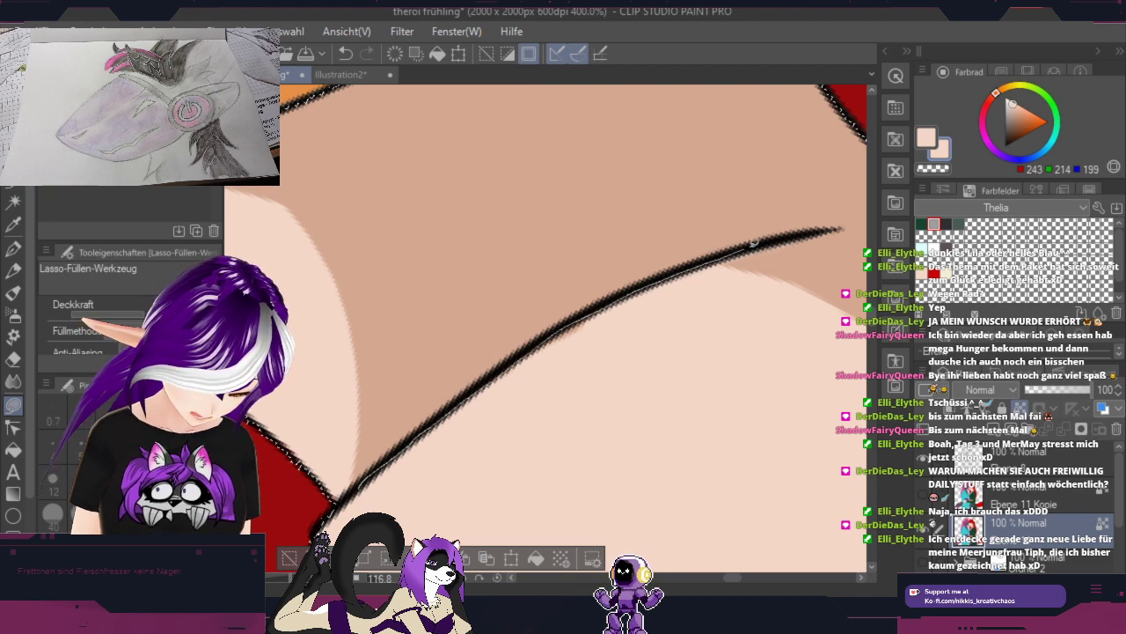
{"action": "left_click_drag", "start_coordinate": [444, 469], "coordinate": [393, 489]}
{"action": "key", "text": "shift+space"}
{"action": "mouse_move", "coordinate": [689, 395]}
{"action": "left_mouse_down"}
{"action": "mouse_move", "coordinate": [696, 219]}
{"action": "mouse_move", "coordinate": [683, 218]}
{"action": "mouse_move", "coordinate": [626, 436]}
{"action": "left_mouse_up"}
{"action": "key", "text": "space"}
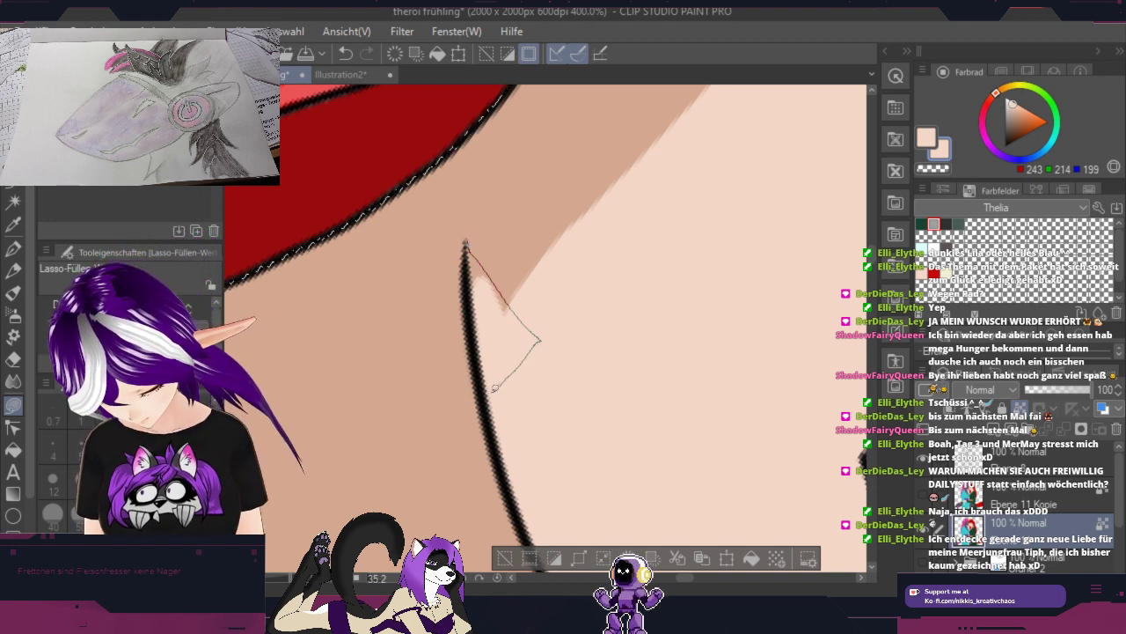
{"action": "mouse_move", "coordinate": [494, 388]}
{"action": "left_mouse_down"}
{"action": "mouse_move", "coordinate": [478, 364]}
{"action": "mouse_move", "coordinate": [465, 244]}
{"action": "left_mouse_up"}
Step: Cut back the inner edge of the cheek shadow above the jaw's end with light skin lasso fills
{"action": "key", "text": "r"}
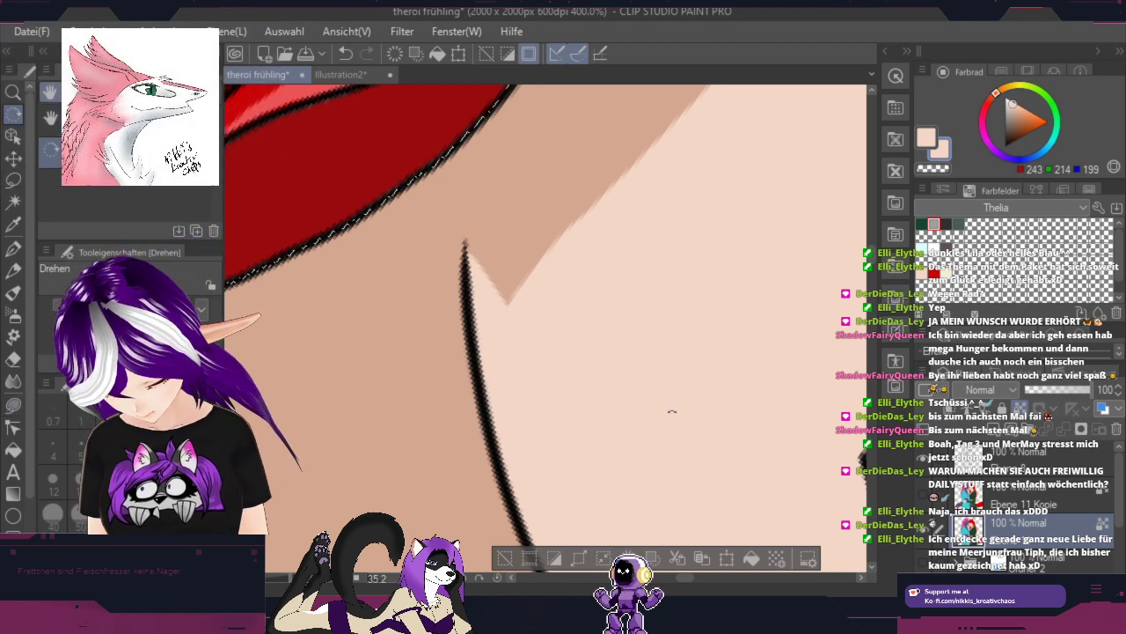
{"action": "left_click_drag", "start_coordinate": [672, 411], "coordinate": [581, 293]}
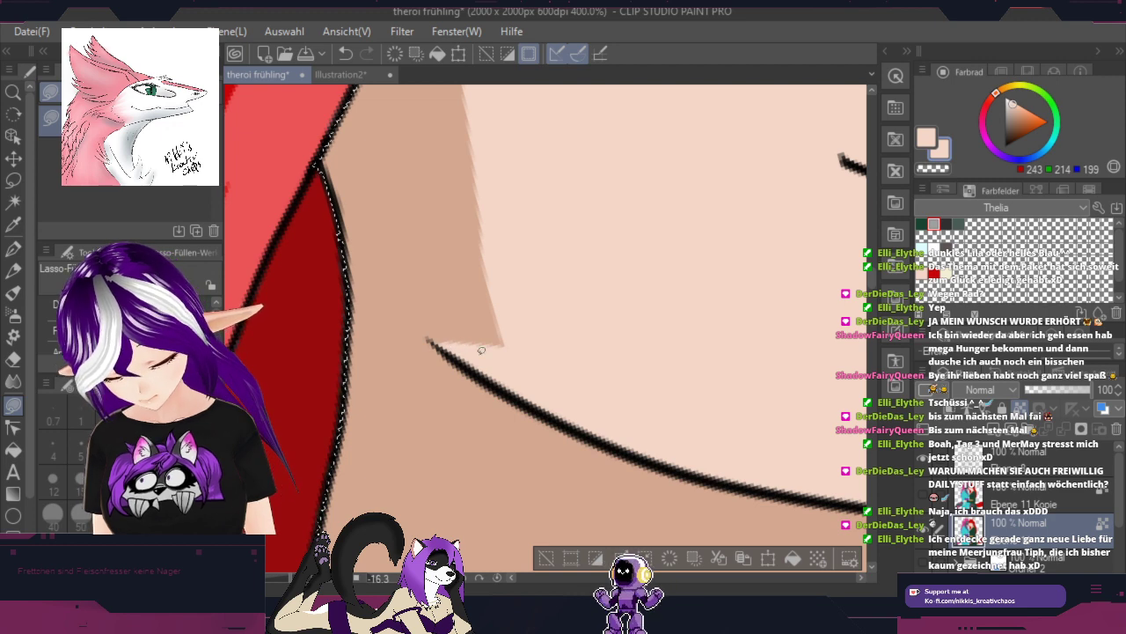
{"action": "mouse_move", "coordinate": [480, 297]}
{"action": "left_mouse_down"}
{"action": "mouse_move", "coordinate": [436, 184]}
{"action": "mouse_move", "coordinate": [464, 208]}
{"action": "left_mouse_up"}
{"action": "left_click_drag", "start_coordinate": [525, 374], "coordinate": [528, 372]}
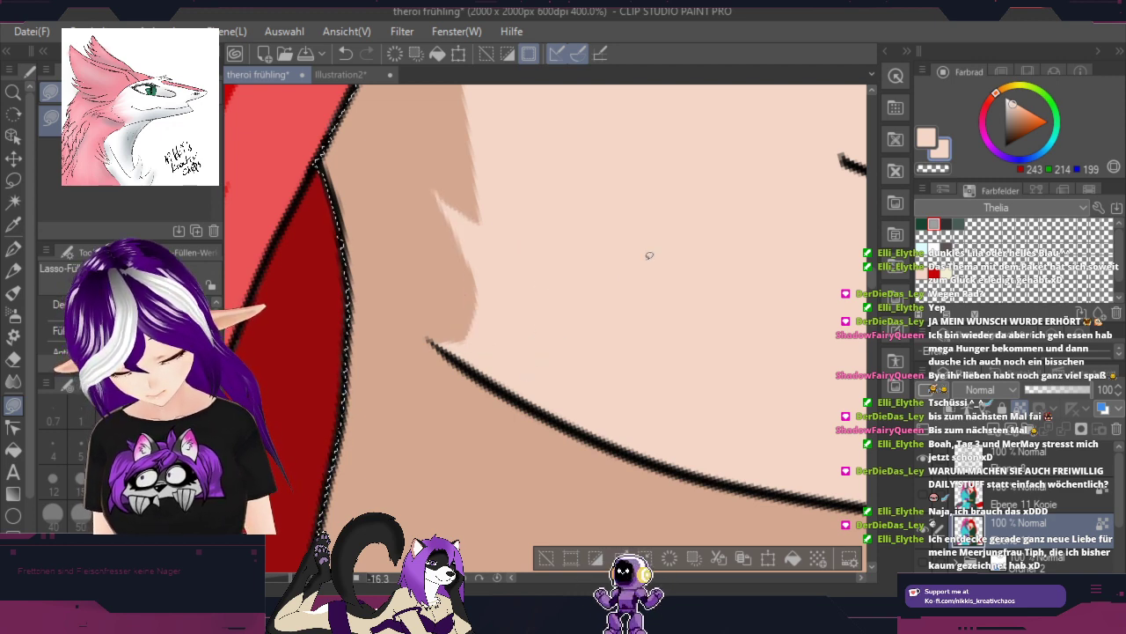
{"action": "left_click_drag", "start_coordinate": [618, 254], "coordinate": [613, 471]}
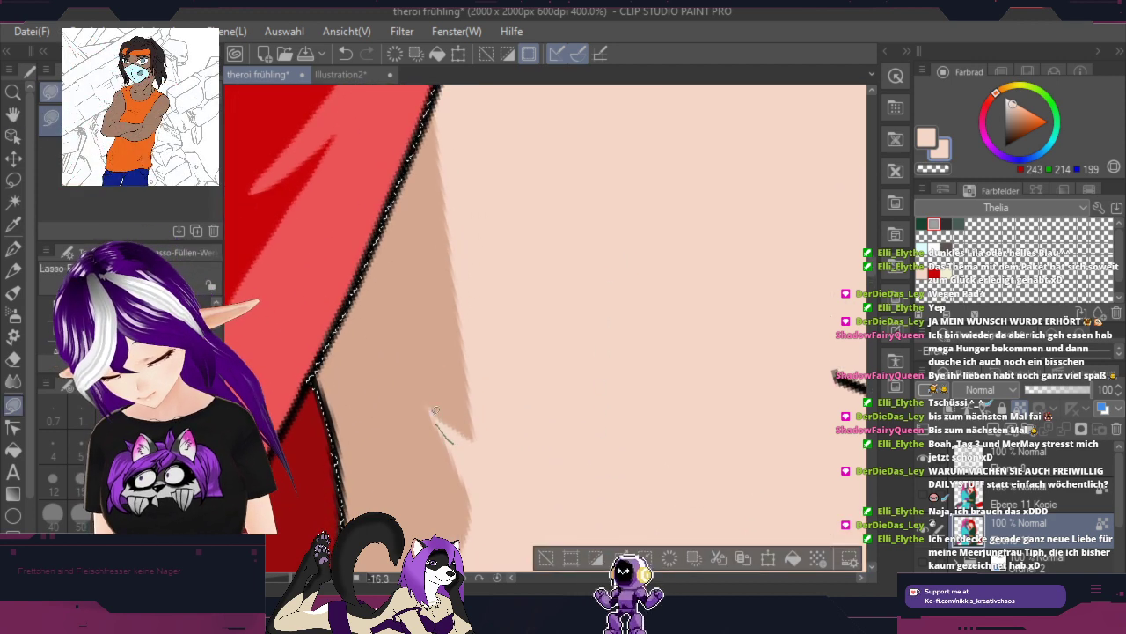
{"action": "left_click_drag", "start_coordinate": [463, 151], "coordinate": [517, 444]}
Step: Narrow the cheek shadow to a smooth curve at the jaw corner, clearing it along the hair above
{"action": "scroll", "coordinate": [525, 476], "scroll_direction": "down", "scroll_amount": 2}
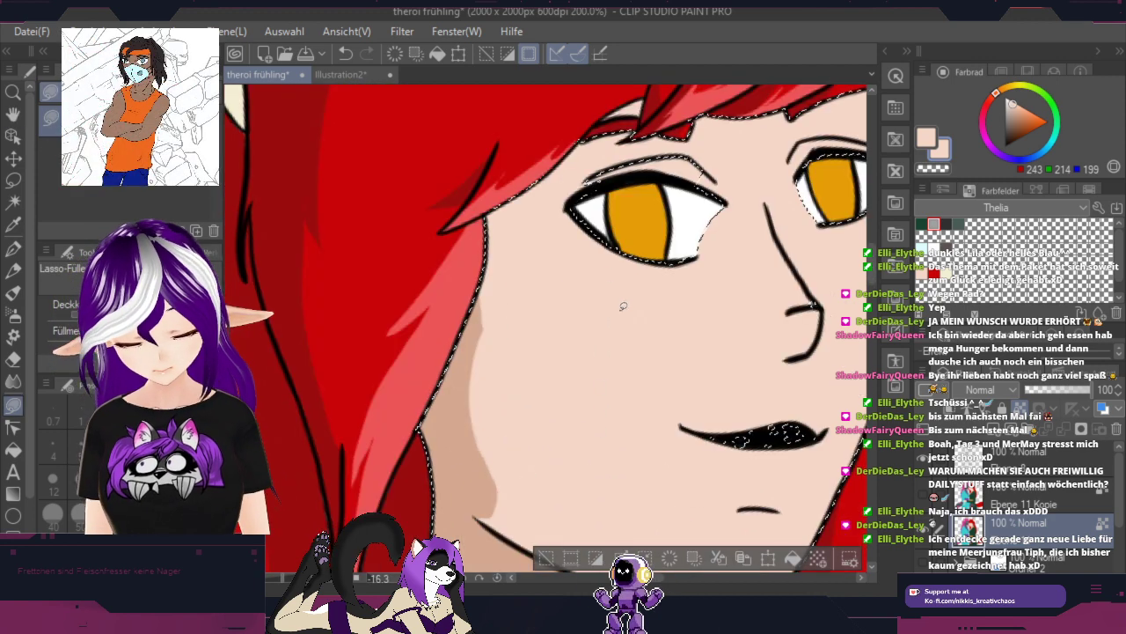
{"action": "mouse_move", "coordinate": [476, 278]}
{"action": "left_mouse_down"}
{"action": "mouse_move", "coordinate": [492, 484]}
{"action": "mouse_move", "coordinate": [516, 509]}
{"action": "mouse_move", "coordinate": [505, 456]}
{"action": "mouse_move", "coordinate": [506, 271]}
{"action": "left_mouse_up"}
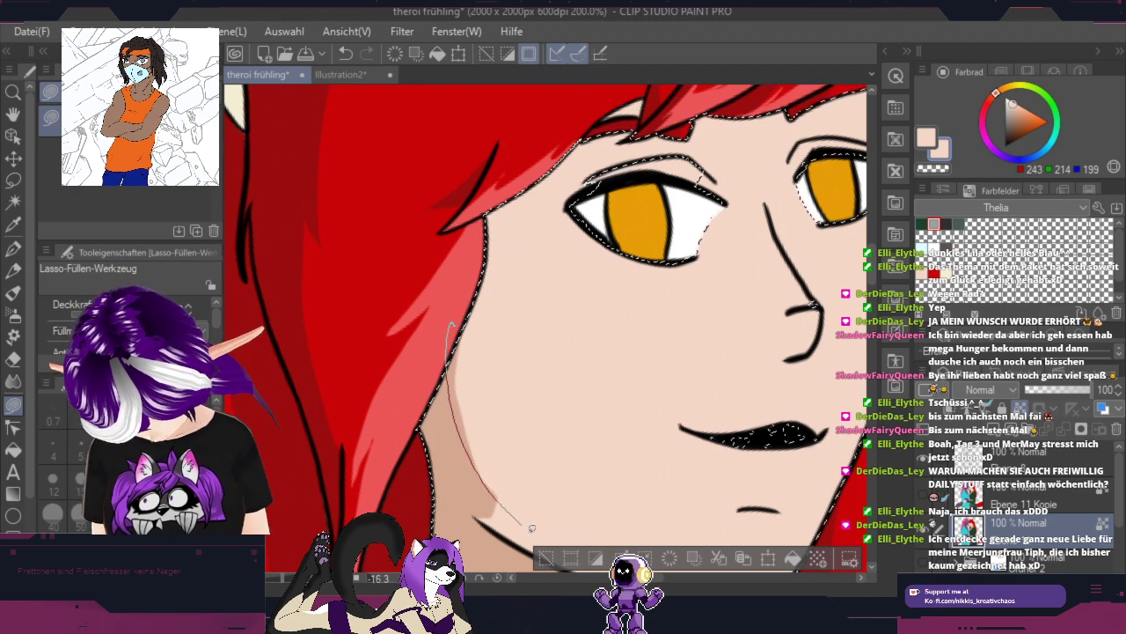
{"action": "mouse_move", "coordinate": [532, 528]}
{"action": "left_mouse_down"}
{"action": "mouse_move", "coordinate": [505, 265]}
{"action": "mouse_move", "coordinate": [497, 274]}
{"action": "left_mouse_up"}
{"action": "scroll", "coordinate": [531, 318], "scroll_direction": "down", "scroll_amount": 1}
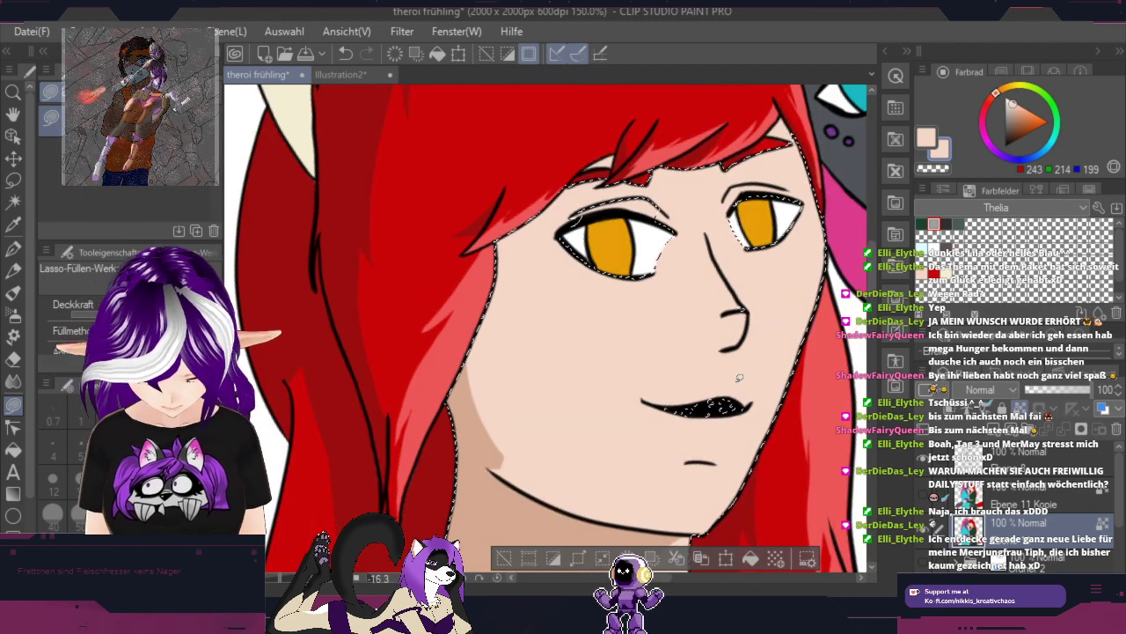
Step: Sample the skin shadow tone, RGB 212, 168, 145, and lasso-fill a thin shadow along the near hairline to the jaw
{"action": "left_click", "coordinate": [471, 429], "text": "alt"}
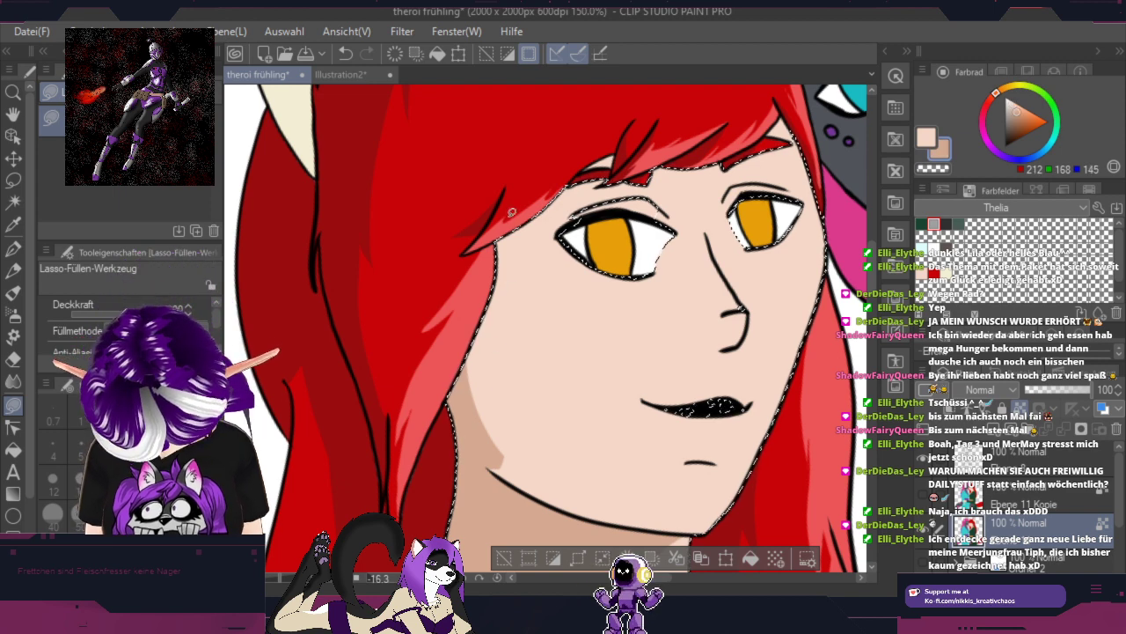
{"action": "left_click_drag", "start_coordinate": [480, 374], "coordinate": [455, 402]}
{"action": "left_click_drag", "start_coordinate": [543, 136], "coordinate": [541, 140]}
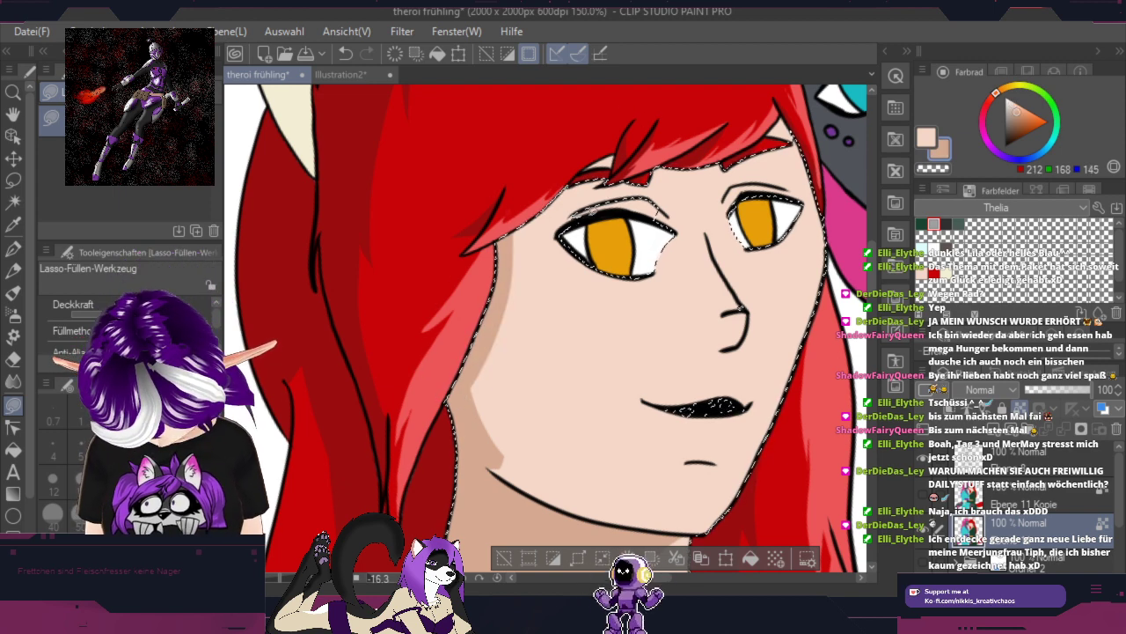
{"action": "left_click_drag", "start_coordinate": [482, 350], "coordinate": [485, 433]}
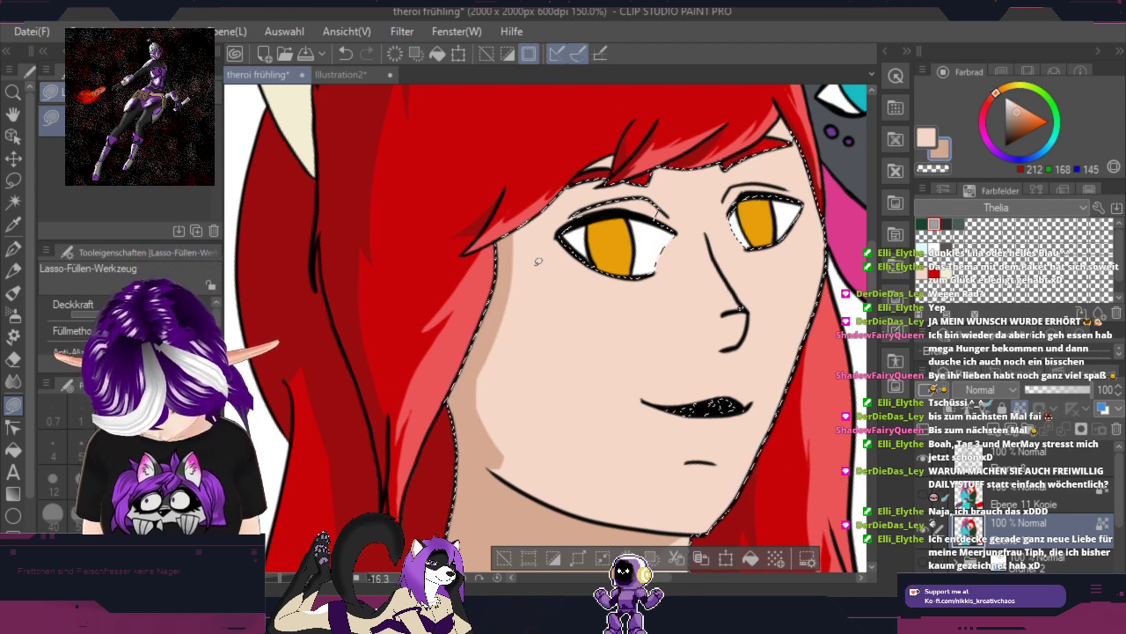
{"action": "scroll", "coordinate": [474, 344], "scroll_direction": "up", "scroll_amount": 3}
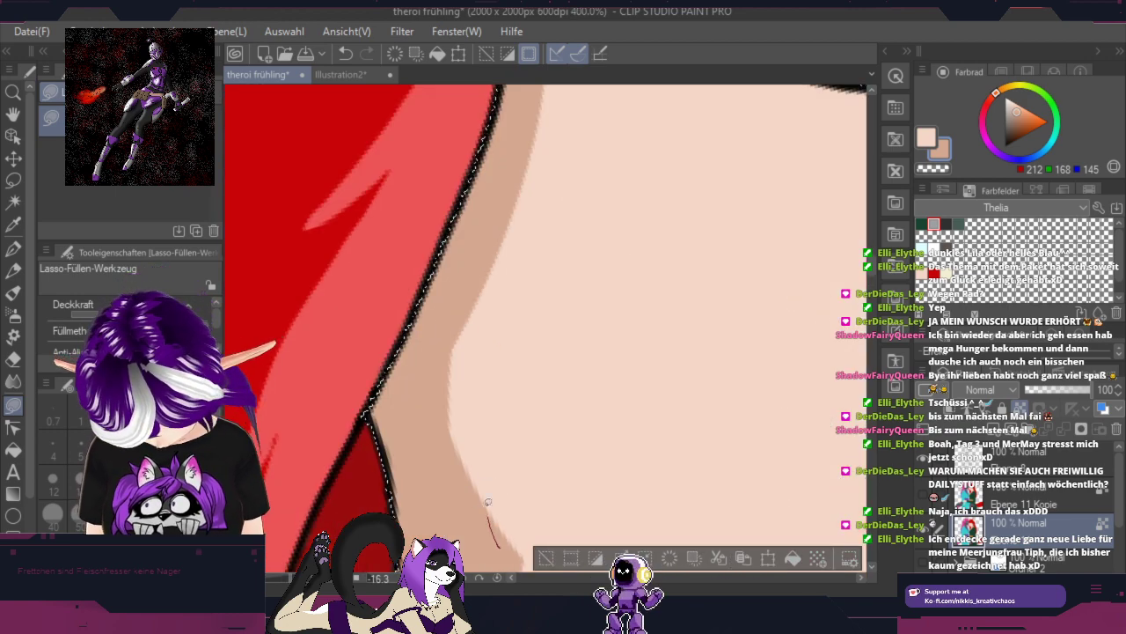
{"action": "scroll", "coordinate": [624, 206], "scroll_direction": "down", "scroll_amount": 1}
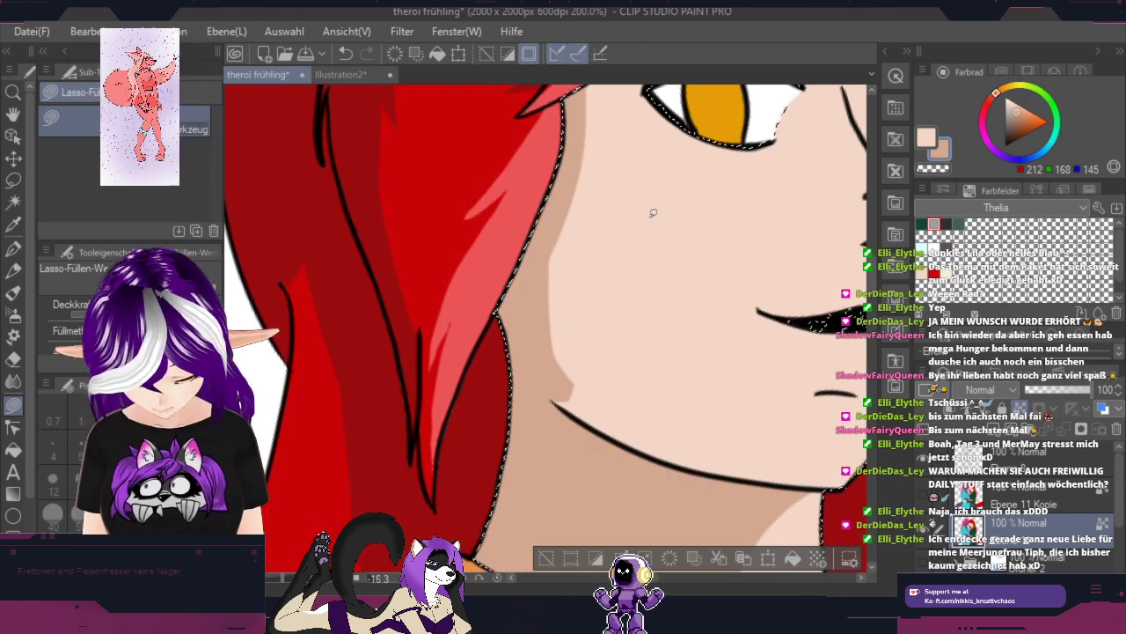
{"action": "scroll", "coordinate": [422, 356], "scroll_direction": "down", "scroll_amount": 1}
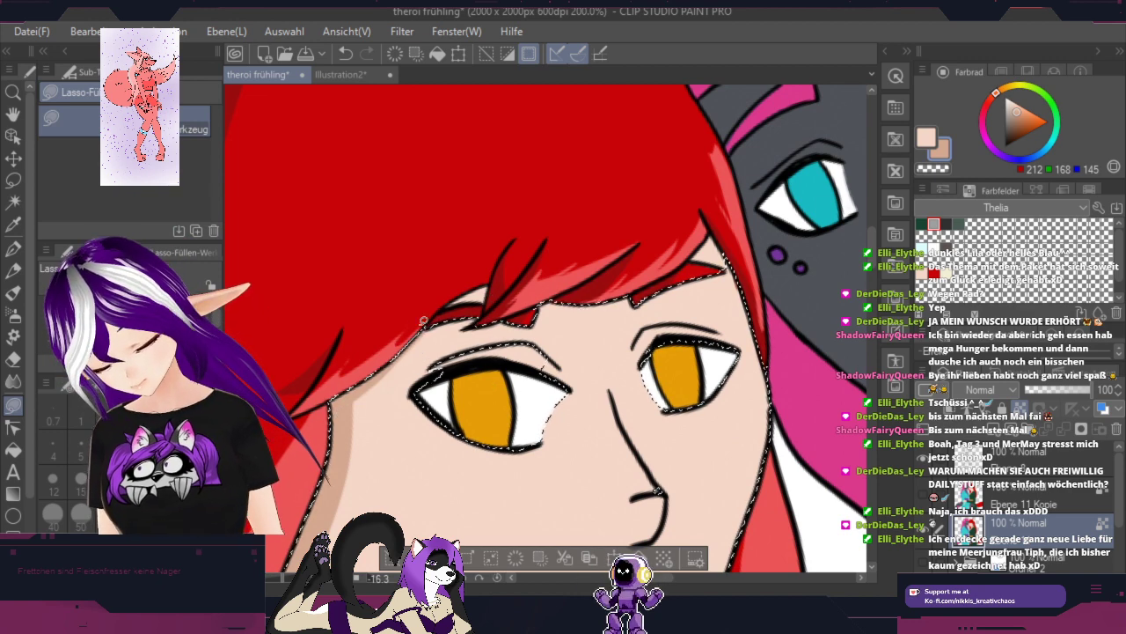
Step: Clear the selection and lasso-fill the small skin gap between the near eyebrow and the hair above with the skin shadow tone
{"action": "left_click", "coordinate": [486, 54]}
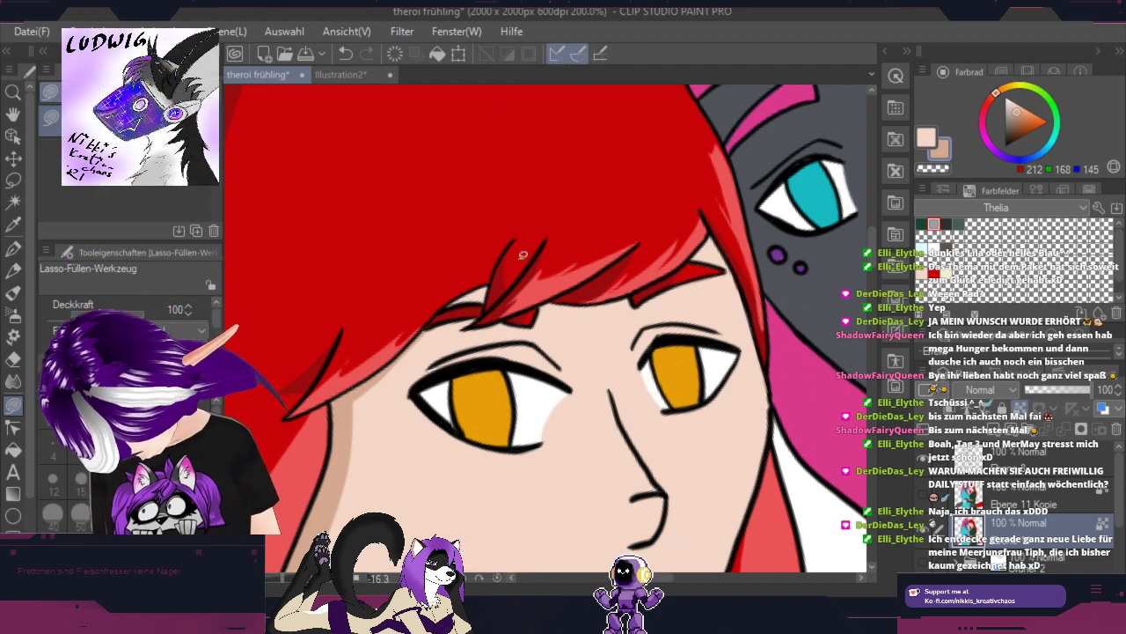
{"action": "scroll", "coordinate": [508, 271], "scroll_direction": "up", "scroll_amount": 4}
{"action": "mouse_move", "coordinate": [267, 427]}
{"action": "left_mouse_down"}
{"action": "mouse_move", "coordinate": [407, 410]}
{"action": "mouse_move", "coordinate": [422, 364]}
{"action": "left_mouse_up"}
{"action": "scroll", "coordinate": [790, 301], "scroll_direction": "down", "scroll_amount": 2}
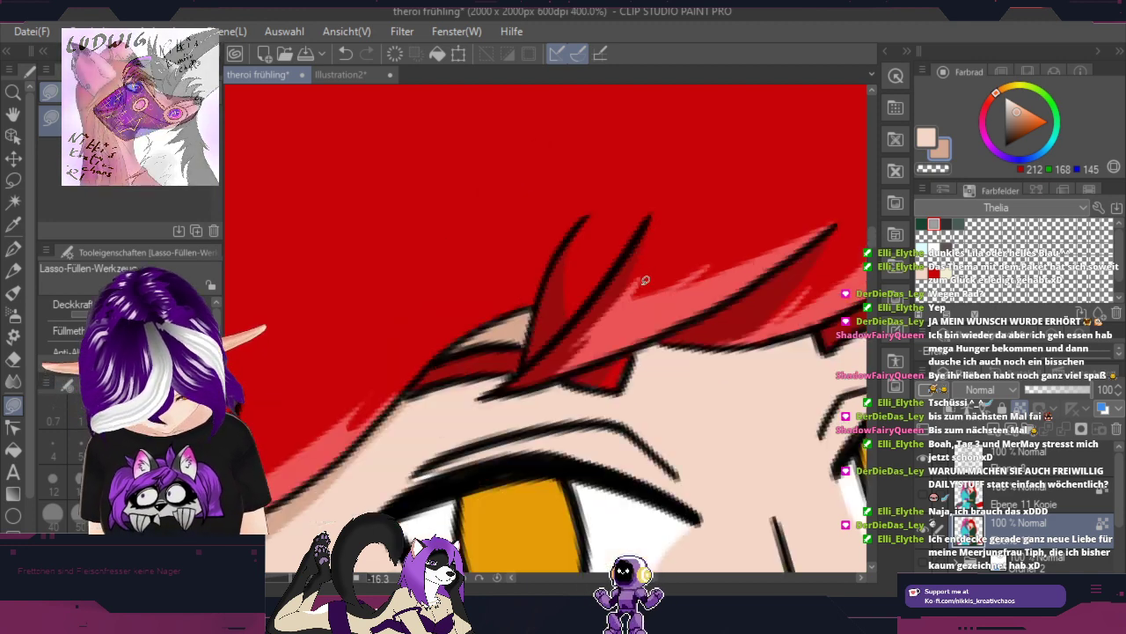
{"action": "scroll", "coordinate": [790, 301], "scroll_direction": "down", "scroll_amount": 2}
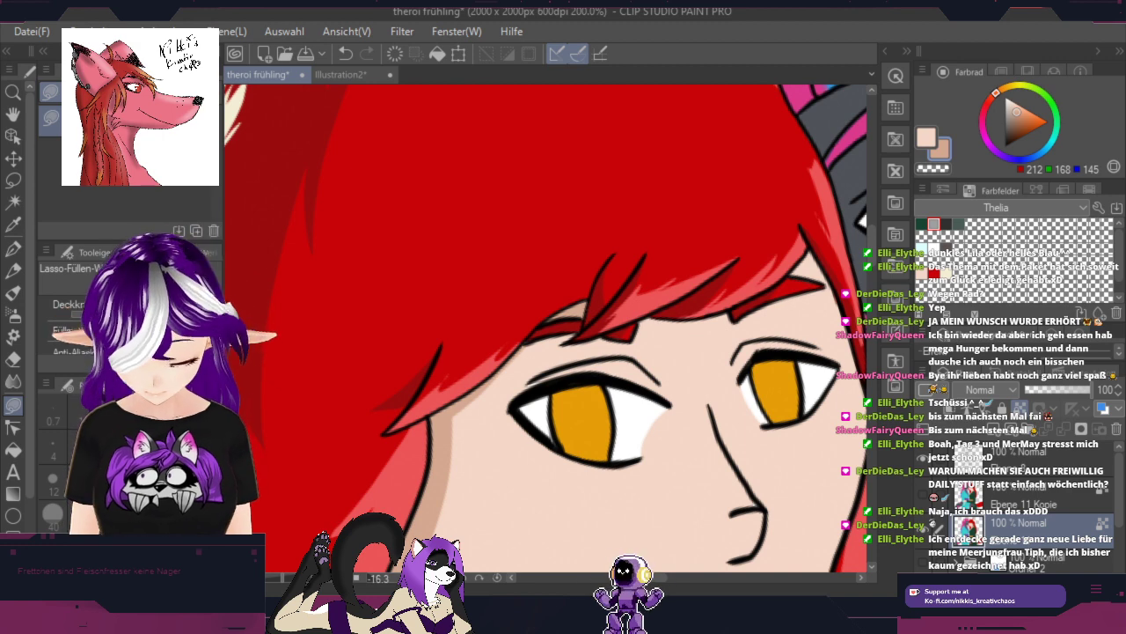
Step: Select the face skin plus the small patch above the far eyebrow, and lasso-fill that patch with the skin shadow tone
{"action": "left_click", "coordinate": [13, 202]}
{"action": "left_click", "coordinate": [690, 358]}
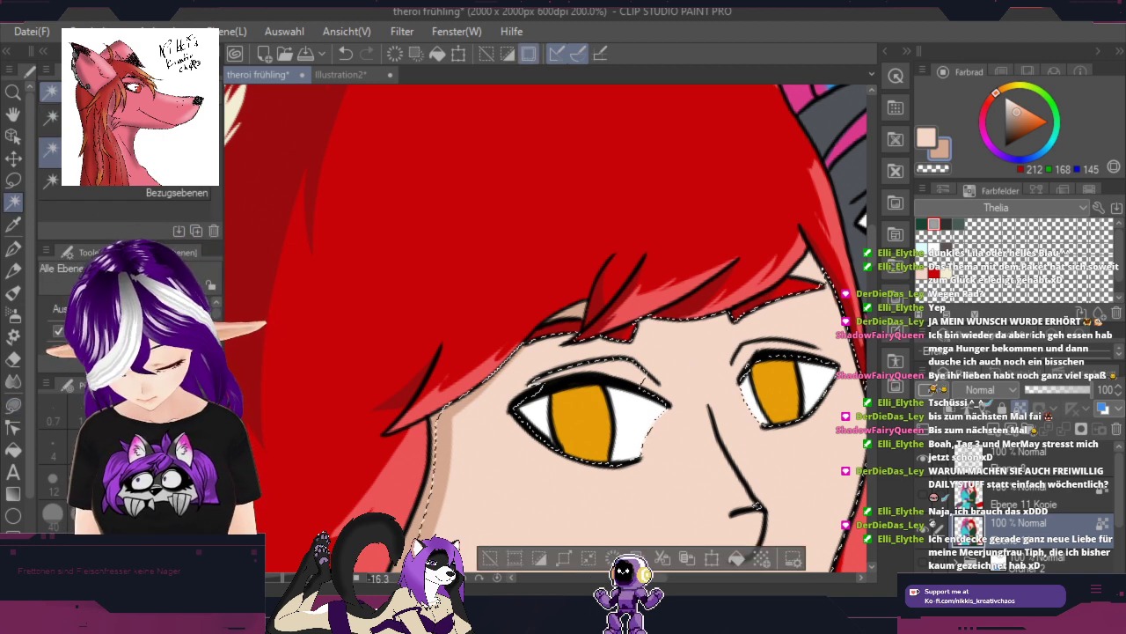
{"action": "left_click", "coordinate": [13, 404]}
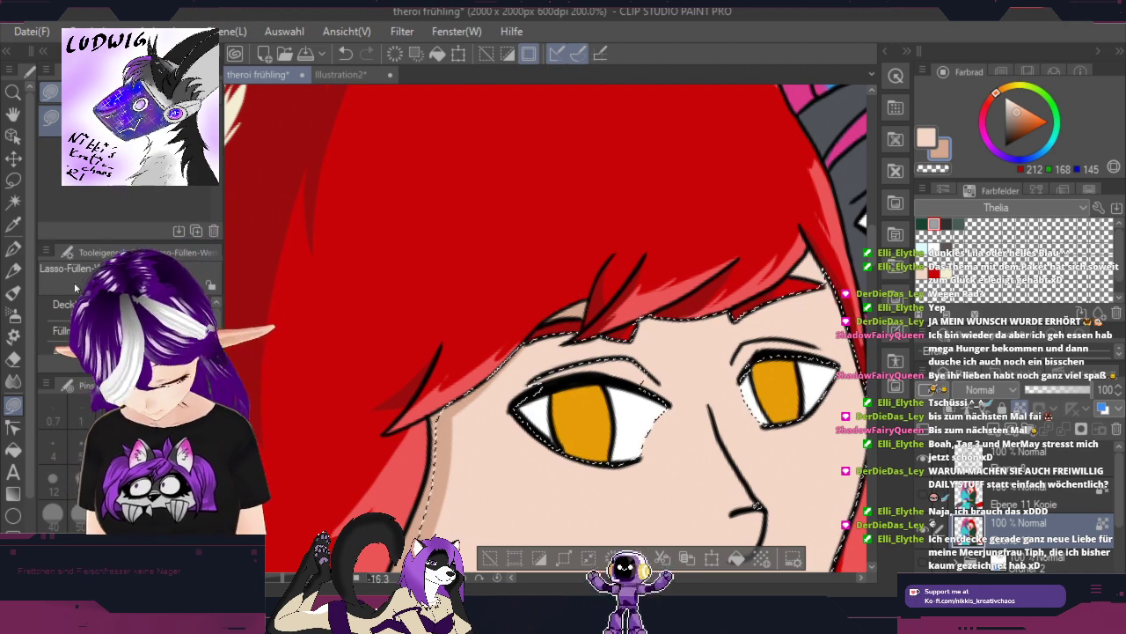
{"action": "key", "text": "w"}
{"action": "left_click", "coordinate": [810, 272], "text": "shift"}
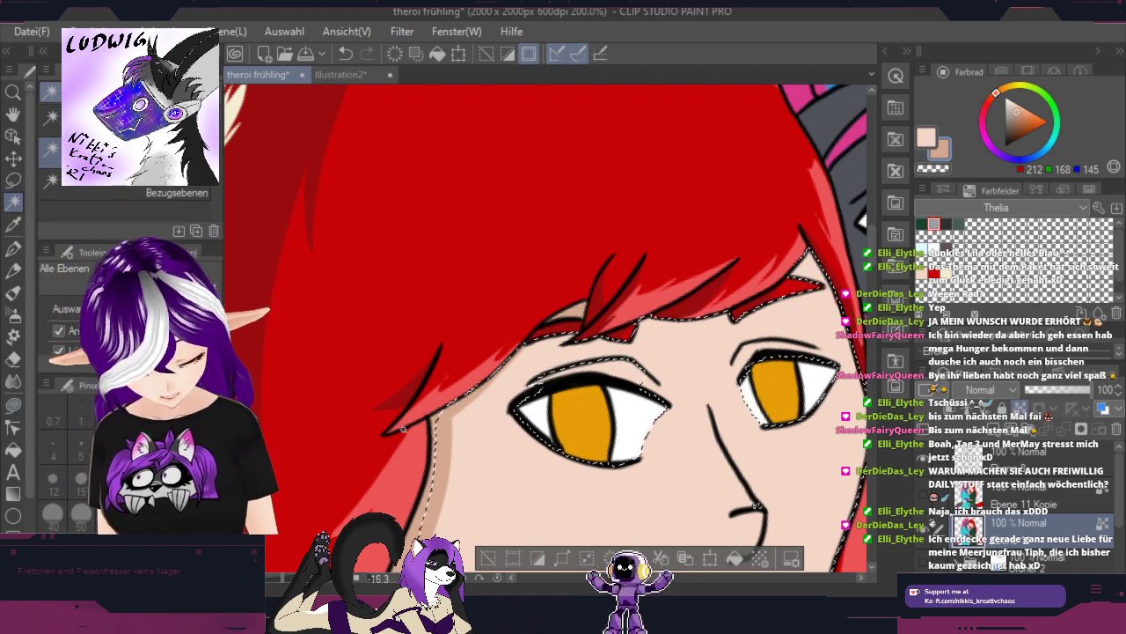
{"action": "key", "text": "u"}
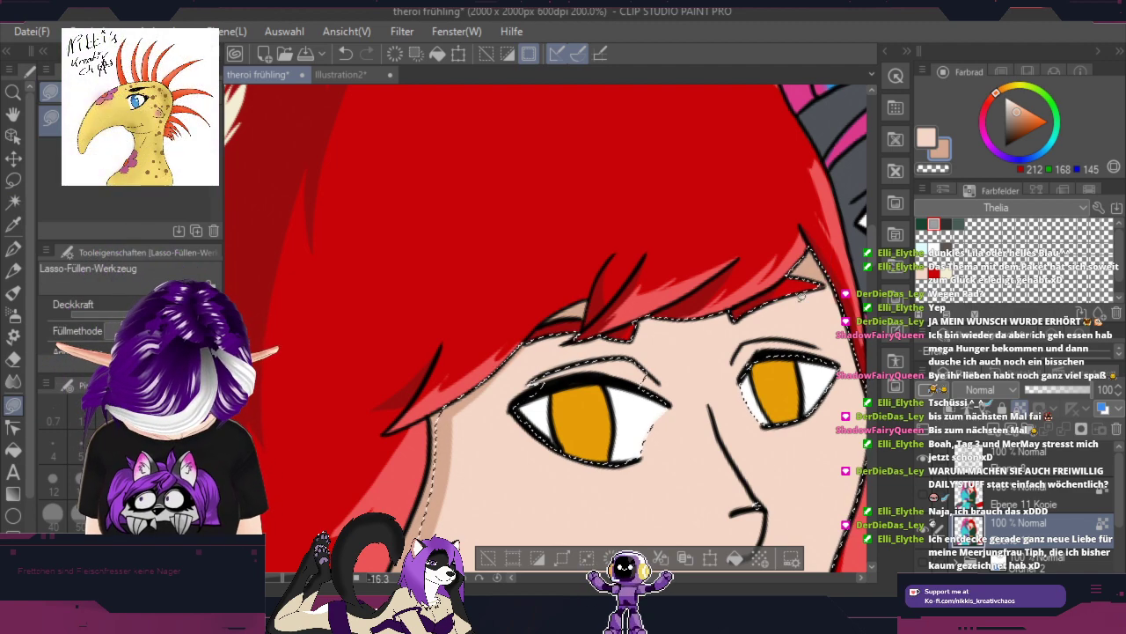
Step: Rotate the canvas to about 111.7 degrees and lasso-fill the far eye's upper lid up to the crease with the skin shadow tone
{"action": "key", "text": "space"}
{"action": "mouse_move", "coordinate": [636, 324]}
{"action": "left_mouse_down"}
{"action": "mouse_move", "coordinate": [478, 299]}
{"action": "mouse_move", "coordinate": [420, 272]}
{"action": "left_mouse_up"}
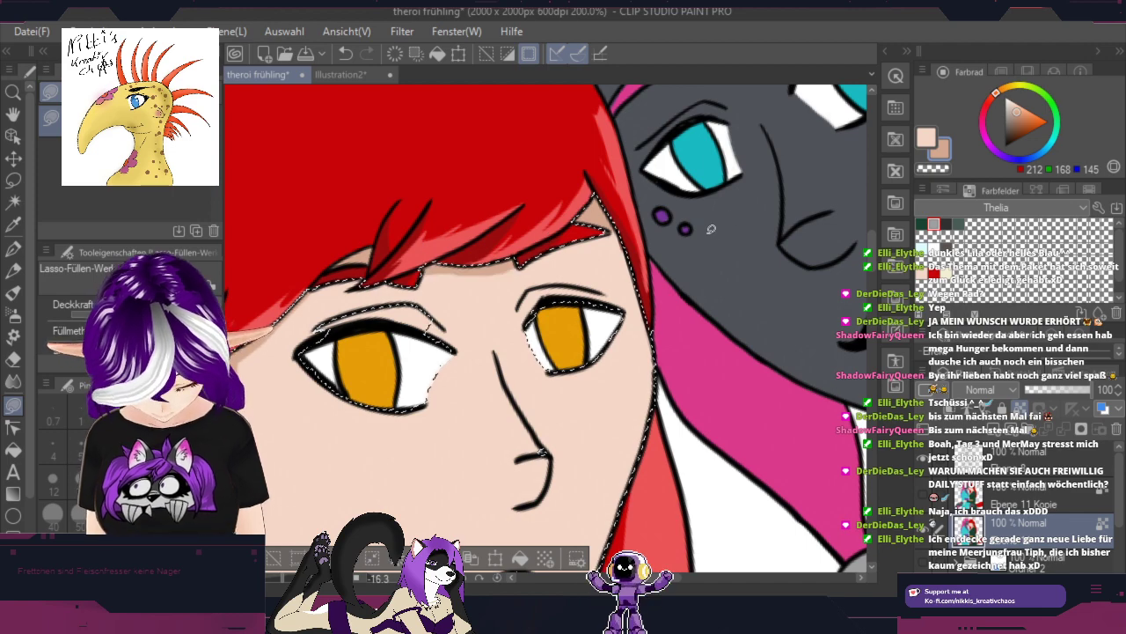
{"action": "key", "text": "shift+space"}
{"action": "left_click_drag", "start_coordinate": [711, 229], "coordinate": [525, 497]}
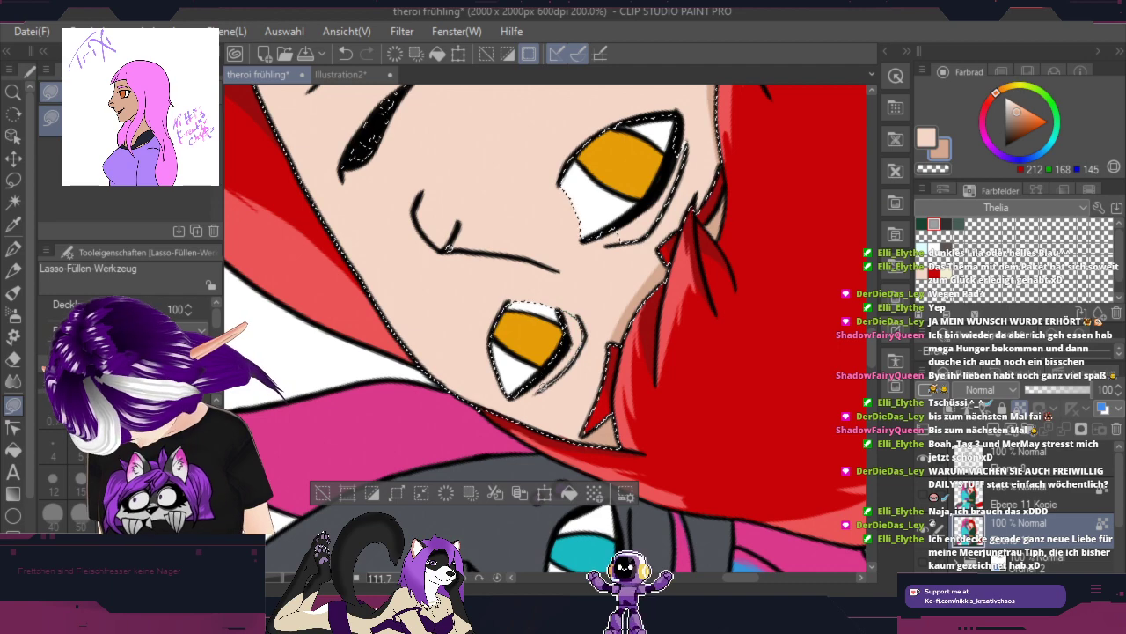
{"action": "mouse_move", "coordinate": [540, 388]}
{"action": "left_mouse_down"}
{"action": "mouse_move", "coordinate": [513, 398]}
{"action": "mouse_move", "coordinate": [533, 325]}
{"action": "left_mouse_up"}
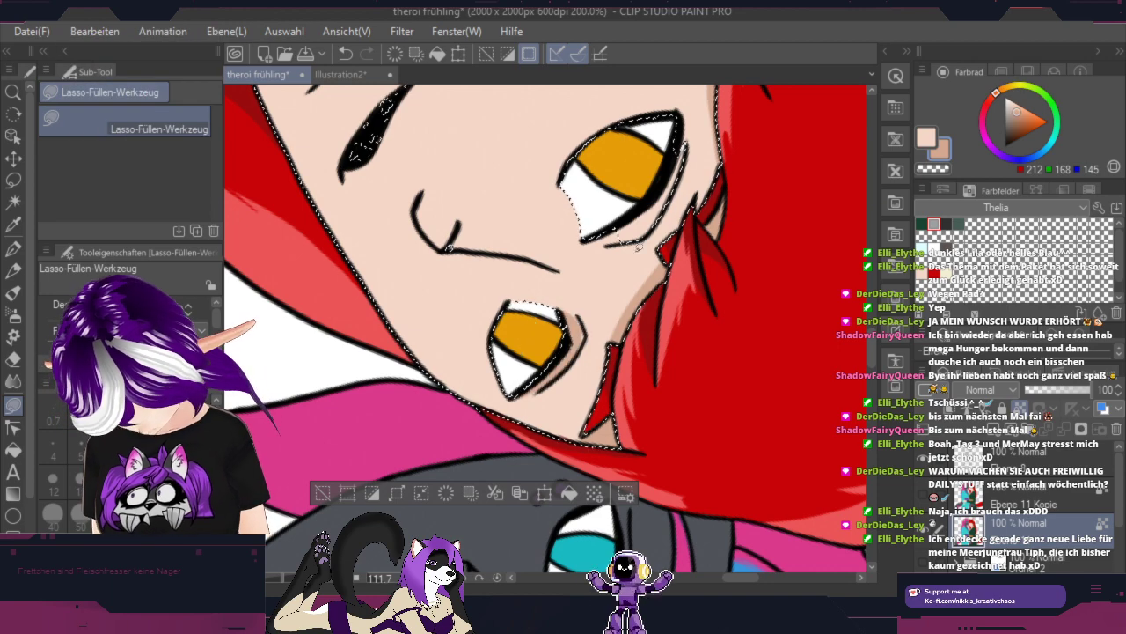
{"action": "scroll", "coordinate": [591, 317], "scroll_direction": "up", "scroll_amount": 2}
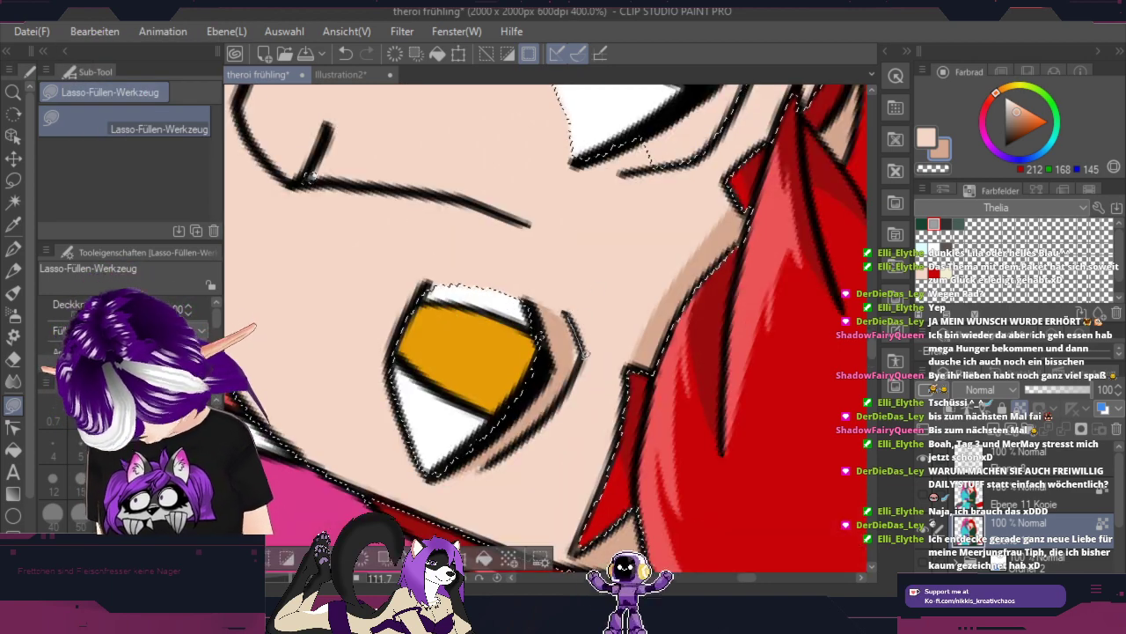
Step: Fill the red-haired character's upper eyelid areas with the skin shadow colour (212, 168, 145), clearing the active selection
{"action": "left_click_drag", "start_coordinate": [558, 392], "coordinate": [561, 364]}
{"action": "key", "text": "space"}
{"action": "left_click_drag", "start_coordinate": [666, 146], "coordinate": [456, 291]}
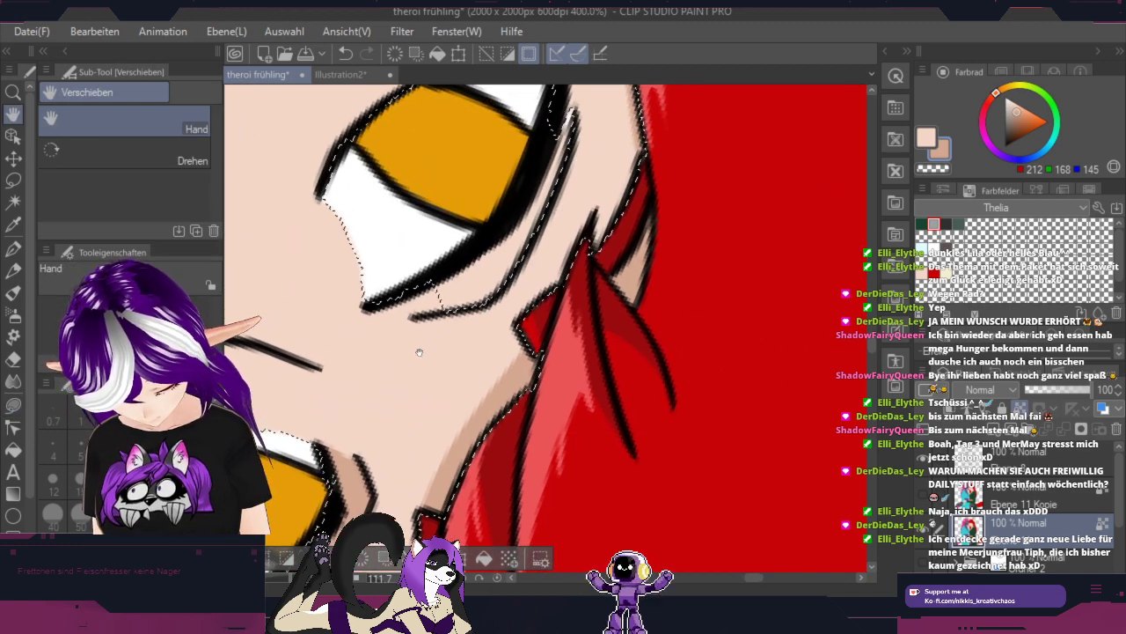
{"action": "left_click", "coordinate": [419, 57]}
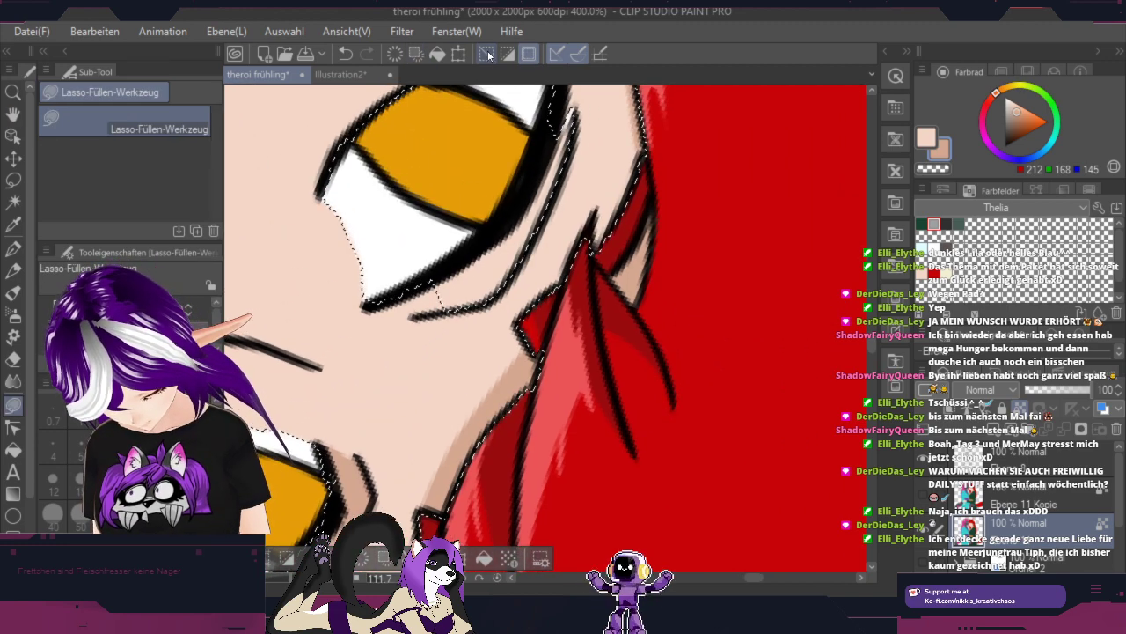
{"action": "mouse_move", "coordinate": [419, 314]}
{"action": "left_mouse_down"}
{"action": "mouse_move", "coordinate": [376, 301]}
{"action": "mouse_move", "coordinate": [481, 238]}
{"action": "left_mouse_up"}
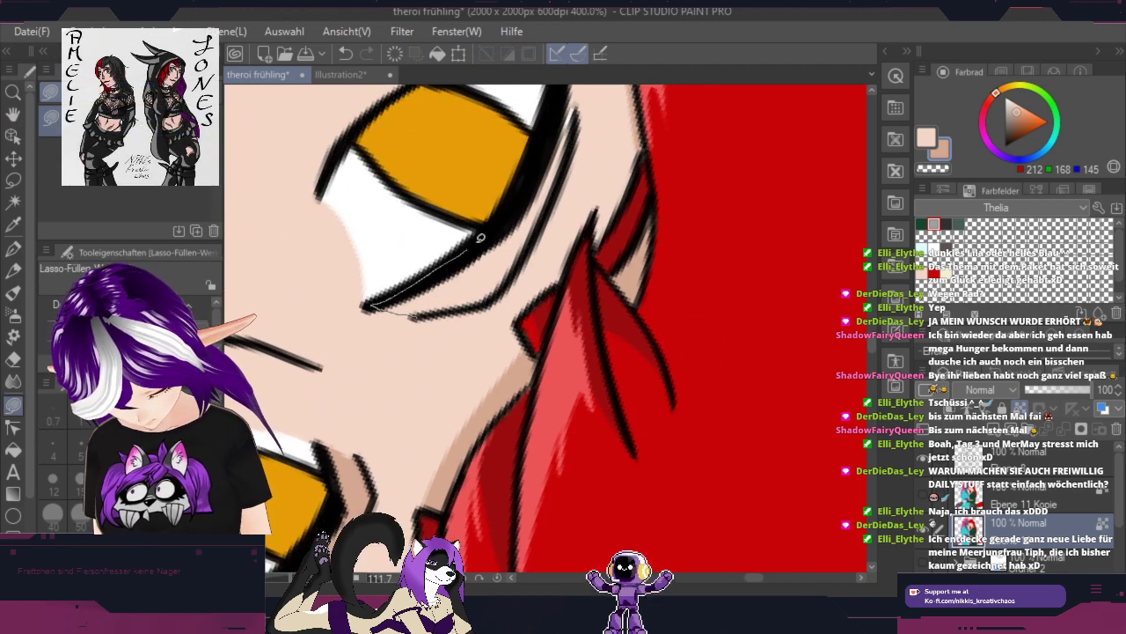
{"action": "left_click_drag", "start_coordinate": [548, 129], "coordinate": [574, 90]}
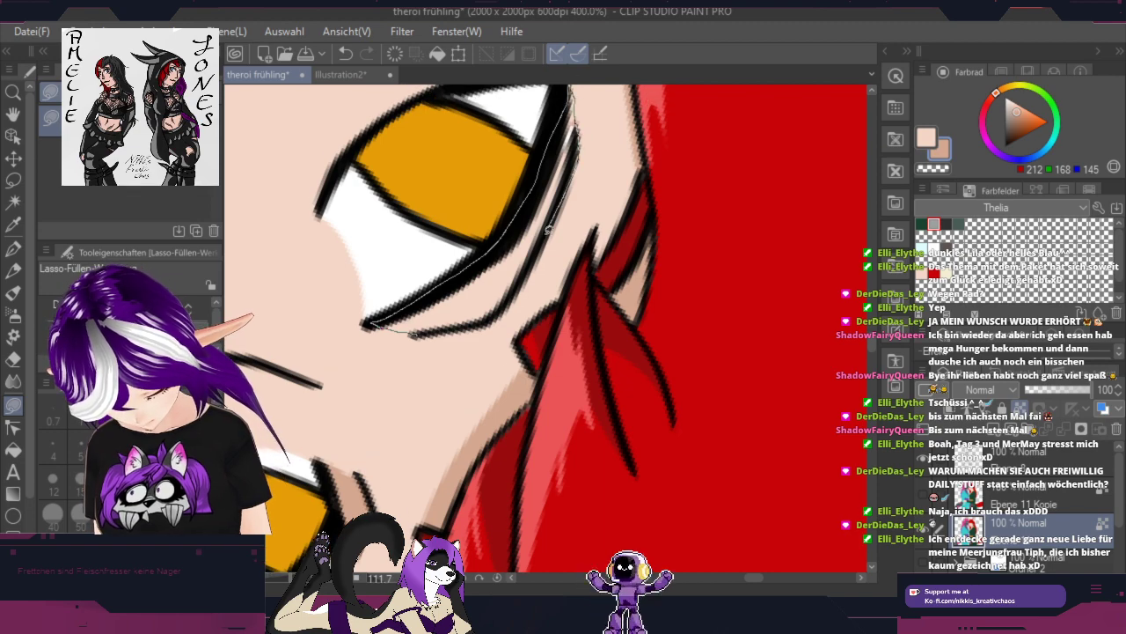
{"action": "left_click_drag", "start_coordinate": [420, 332], "coordinate": [422, 331]}
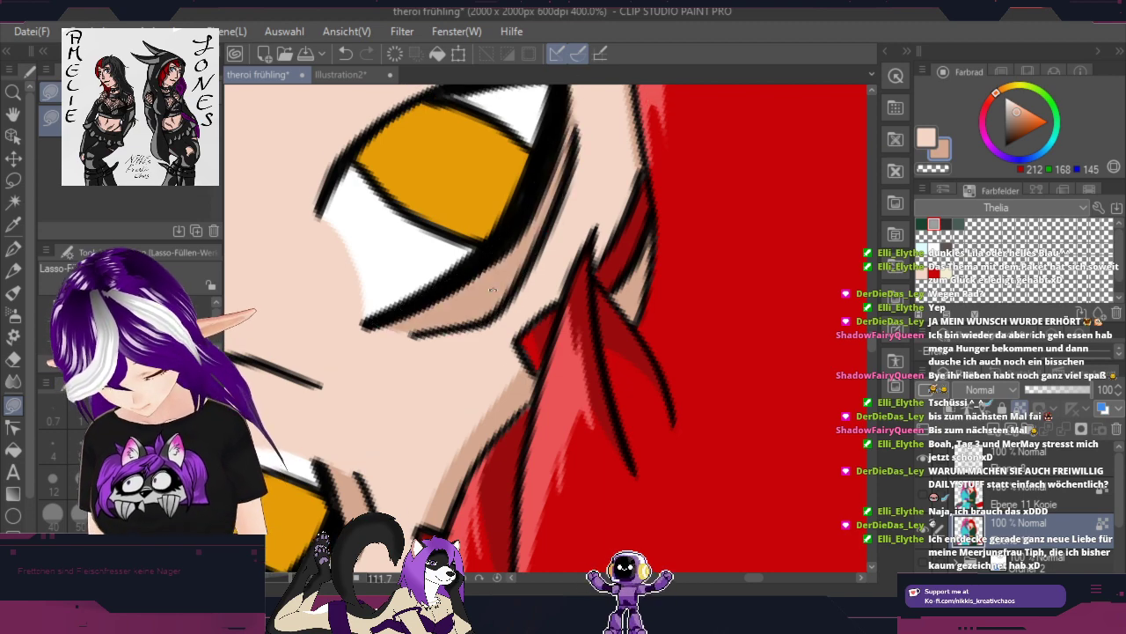
{"action": "left_click_drag", "start_coordinate": [647, 458], "coordinate": [627, 157]}
{"action": "scroll", "coordinate": [686, 256], "scroll_direction": "down", "scroll_amount": 3}
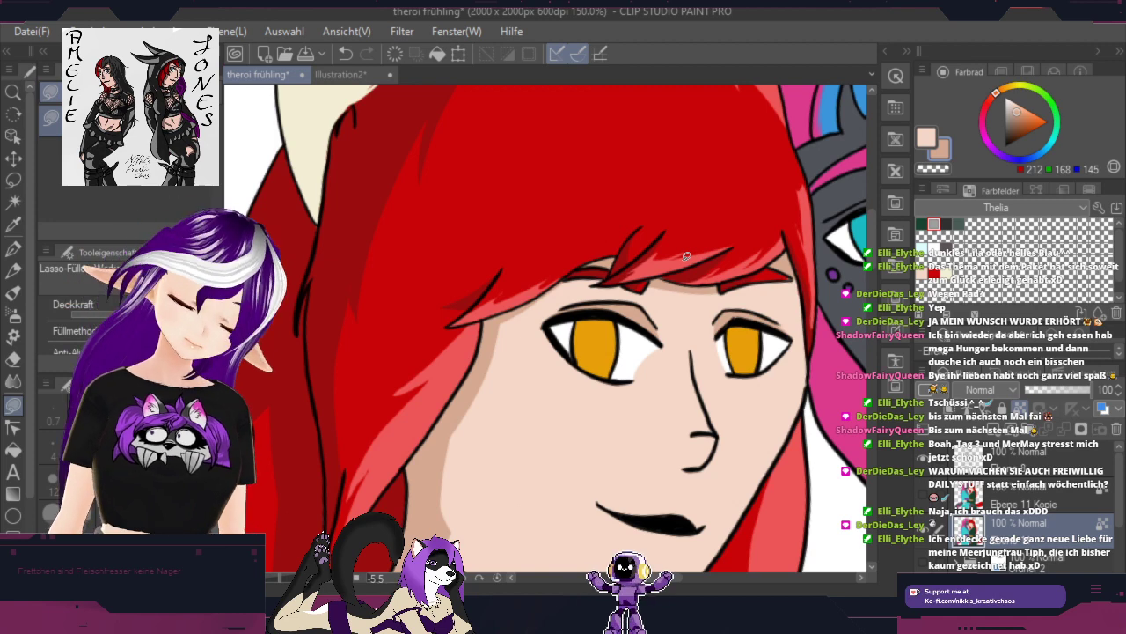
{"action": "scroll", "coordinate": [679, 378], "scroll_direction": "up", "scroll_amount": 2}
{"action": "mouse_move", "coordinate": [683, 362]}
{"action": "left_mouse_down"}
{"action": "mouse_move", "coordinate": [690, 427]}
{"action": "mouse_move", "coordinate": [664, 472]}
{"action": "left_mouse_up"}
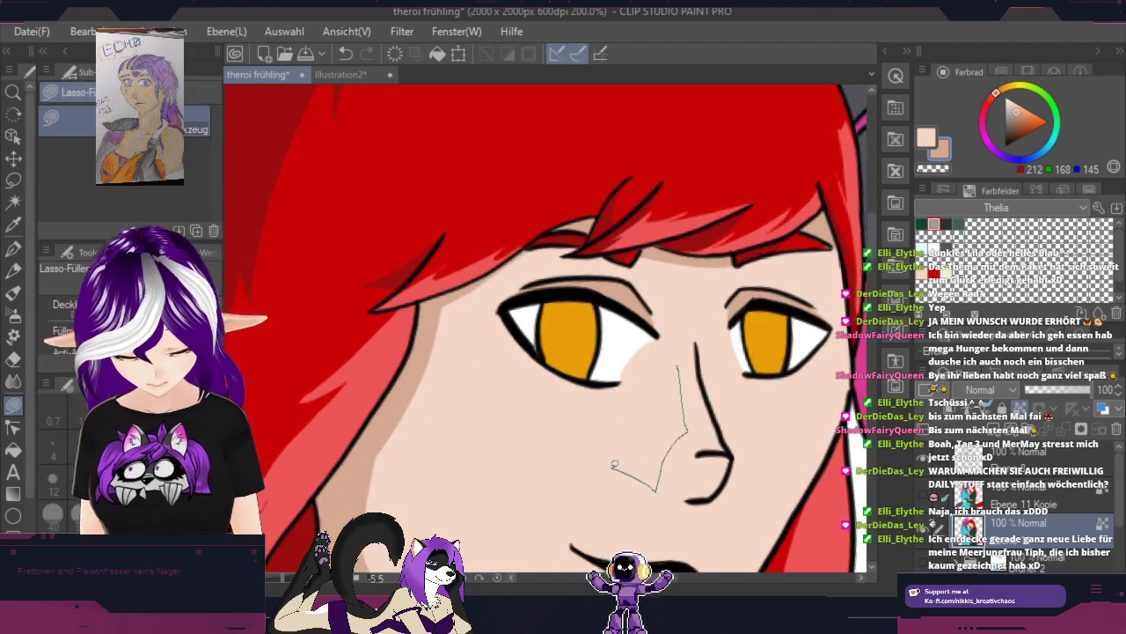
{"action": "left_click_drag", "start_coordinate": [653, 411], "coordinate": [659, 403]}
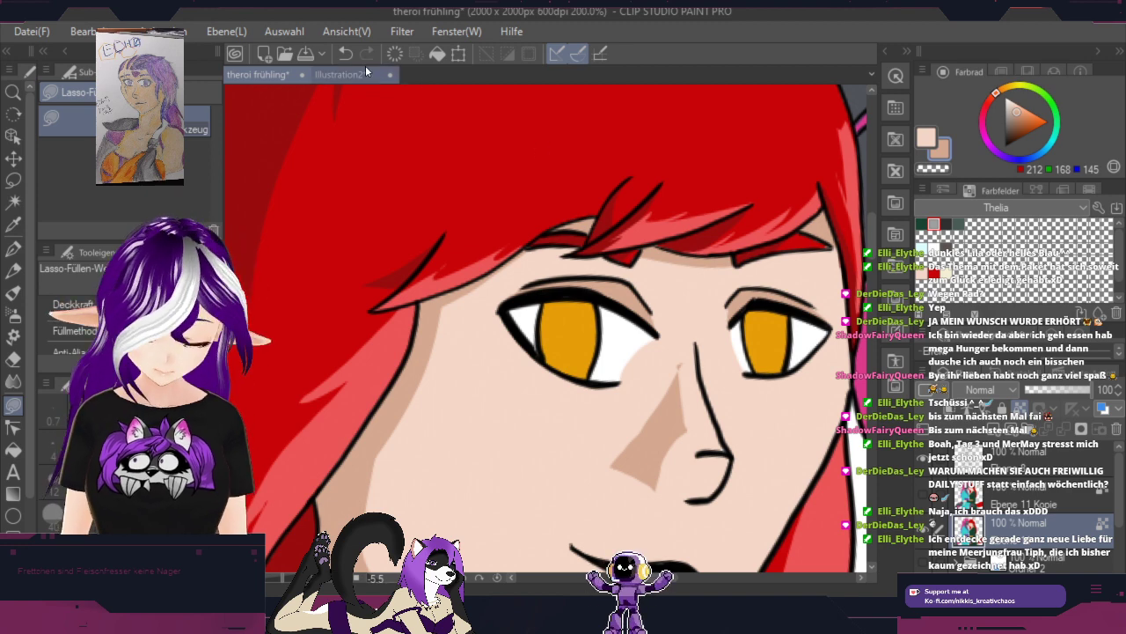
{"action": "key", "text": "ctrl+z"}
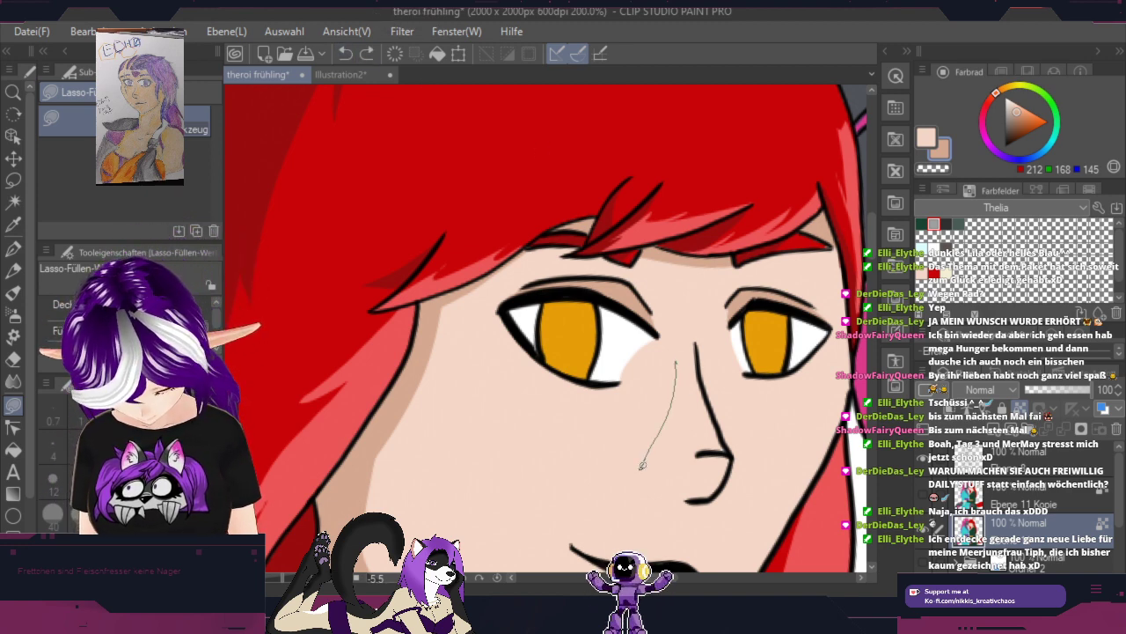
Step: Fill a slim shadow beside the nose bridge and a small one above the chin line in the skin shadow colour
{"action": "left_click_drag", "start_coordinate": [695, 361], "coordinate": [697, 361]}
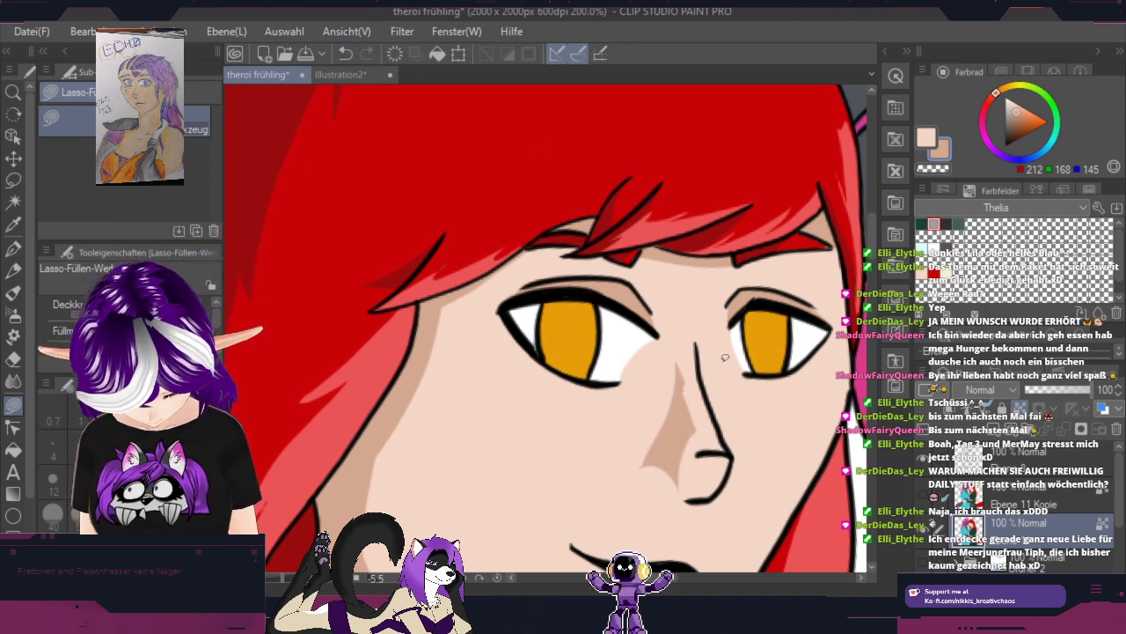
{"action": "key", "text": "space"}
{"action": "left_click_drag", "start_coordinate": [823, 444], "coordinate": [603, 249]}
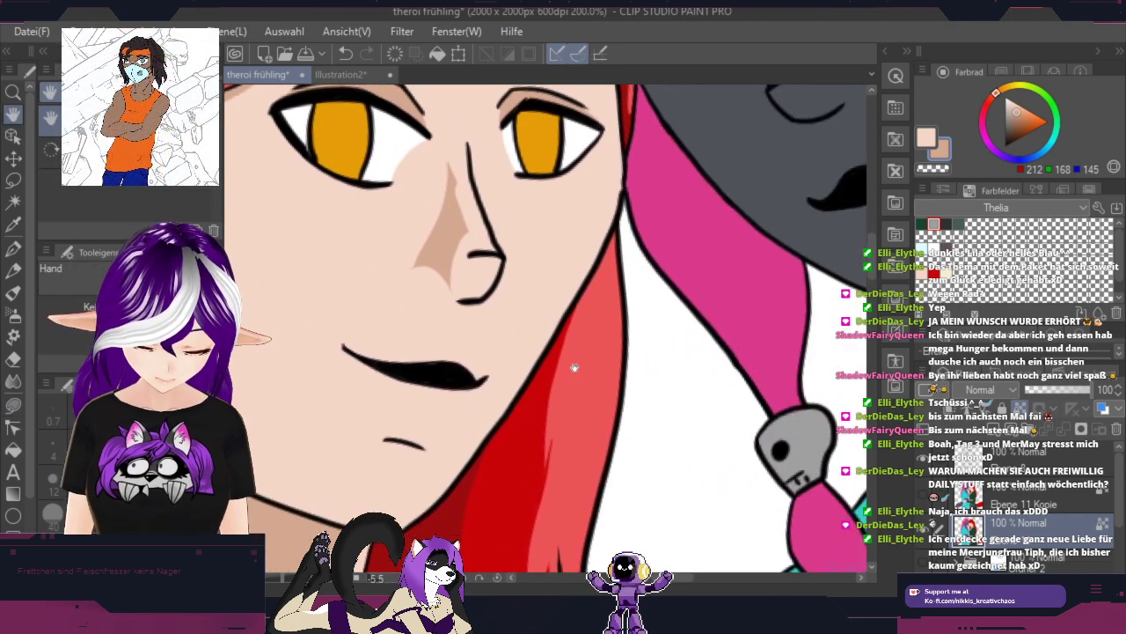
{"action": "mouse_move", "coordinate": [559, 409]}
{"action": "left_mouse_down"}
{"action": "mouse_move", "coordinate": [603, 411]}
{"action": "mouse_move", "coordinate": [797, 347]}
{"action": "left_mouse_up"}
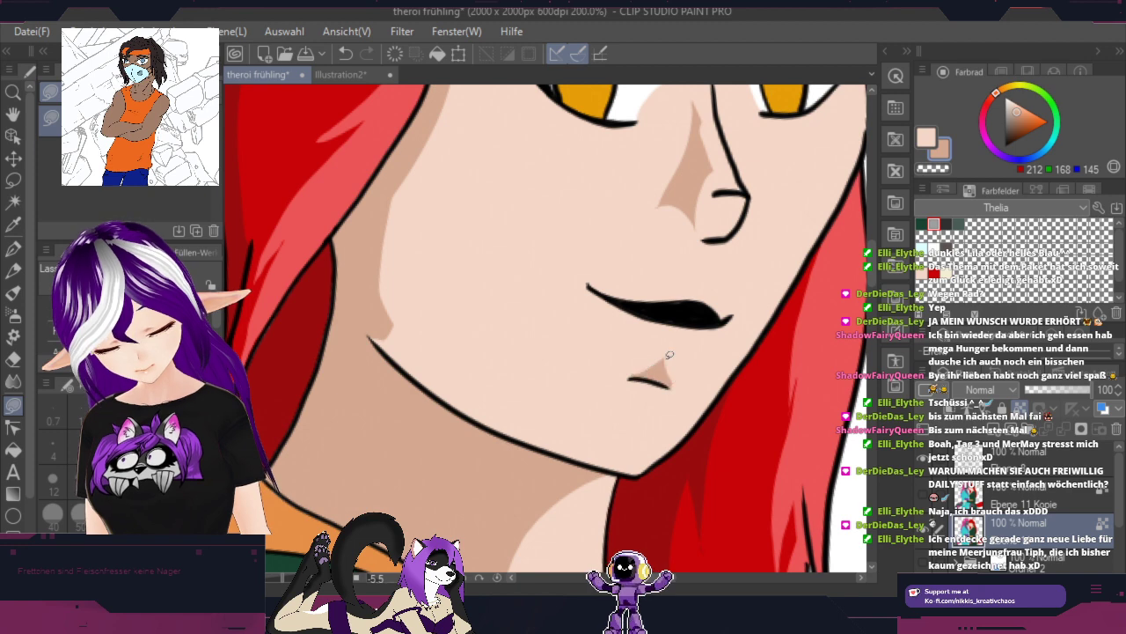
Step: Fill a thin shadow along the lower edge of the red-haired character's mouth in the skin shadow colour
{"action": "mouse_move", "coordinate": [842, 275]}
{"action": "left_mouse_down"}
{"action": "mouse_move", "coordinate": [642, 476]}
{"action": "mouse_move", "coordinate": [546, 464]}
{"action": "mouse_move", "coordinate": [566, 376]}
{"action": "mouse_move", "coordinate": [584, 370]}
{"action": "left_mouse_up"}
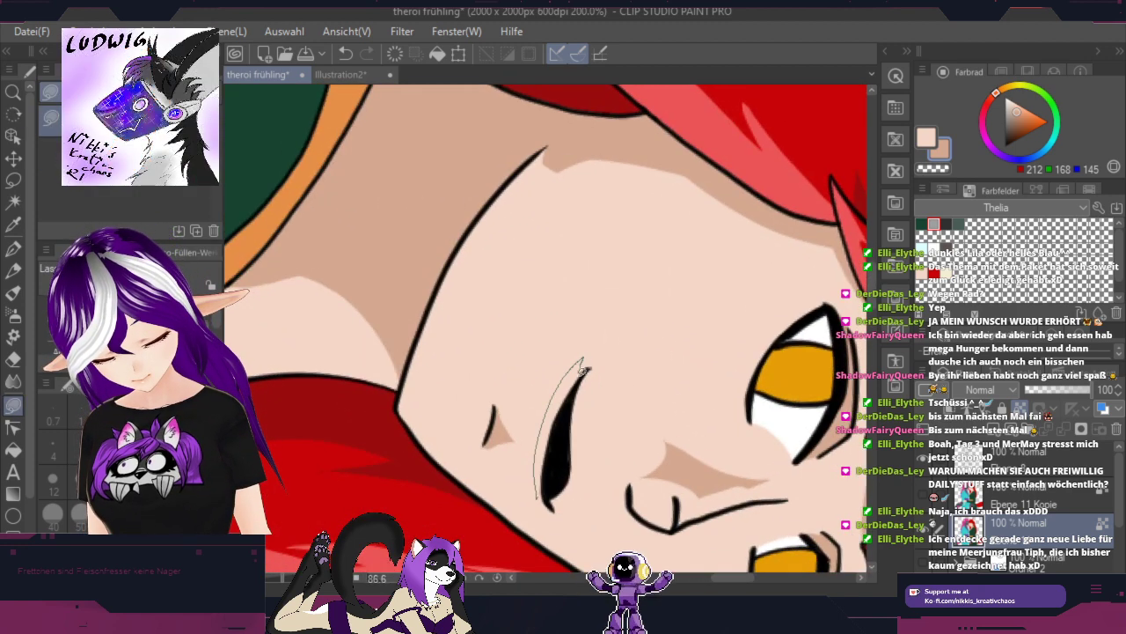
{"action": "left_click_drag", "start_coordinate": [556, 488], "coordinate": [551, 493]}
{"action": "key", "text": "r"}
{"action": "left_click_drag", "start_coordinate": [736, 438], "coordinate": [753, 289]}
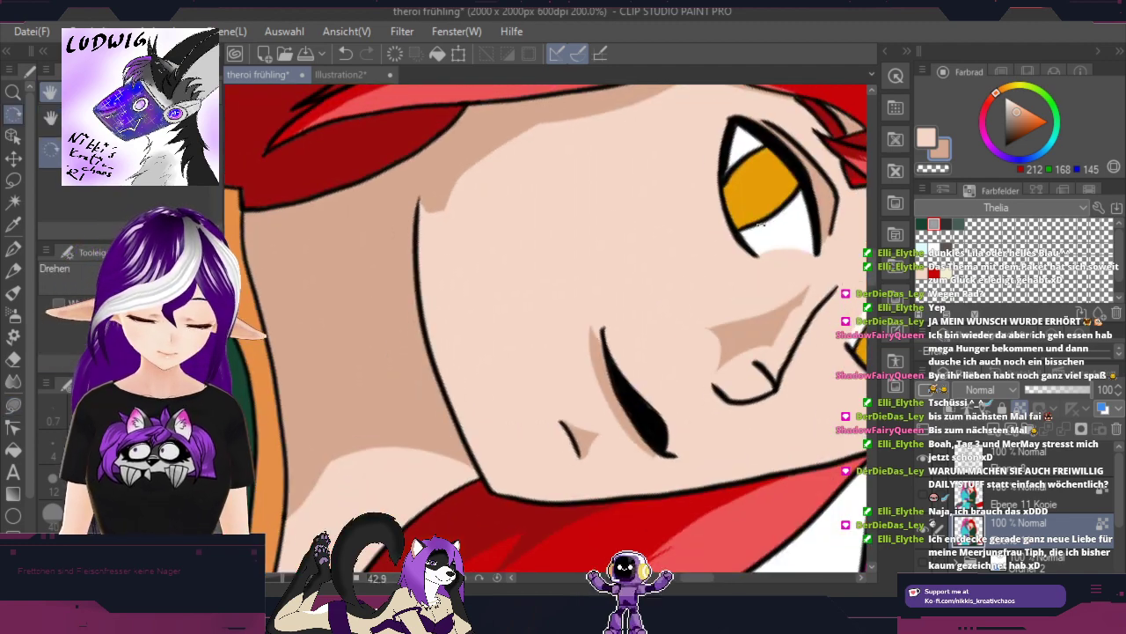
Step: Sample the orange iris, darken the colour to 151, 109, 21, and lasso-fill the left iris except a rounded area at its lower edge
{"action": "scroll", "coordinate": [754, 289], "scroll_direction": "down", "scroll_amount": 1}
{"action": "scroll", "coordinate": [753, 288], "scroll_direction": "down", "scroll_amount": 1}
{"action": "key", "text": "space"}
{"action": "left_click_drag", "start_coordinate": [774, 456], "coordinate": [621, 454]}
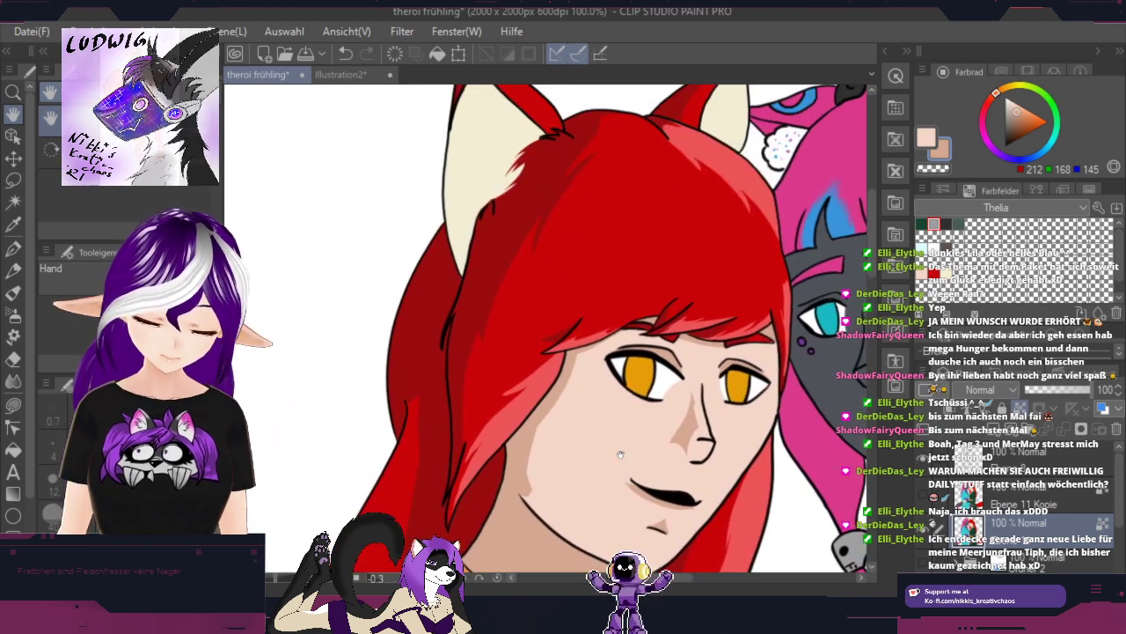
{"action": "key", "text": "r"}
{"action": "scroll", "coordinate": [632, 374], "scroll_direction": "up", "scroll_amount": 2}
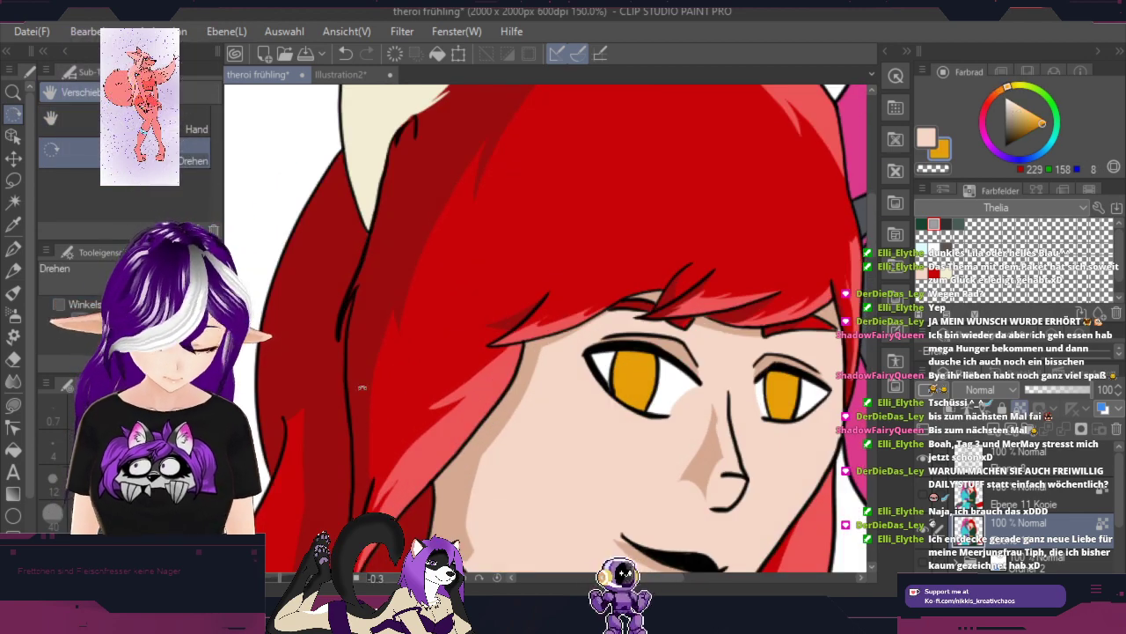
{"action": "left_click", "coordinate": [13, 404]}
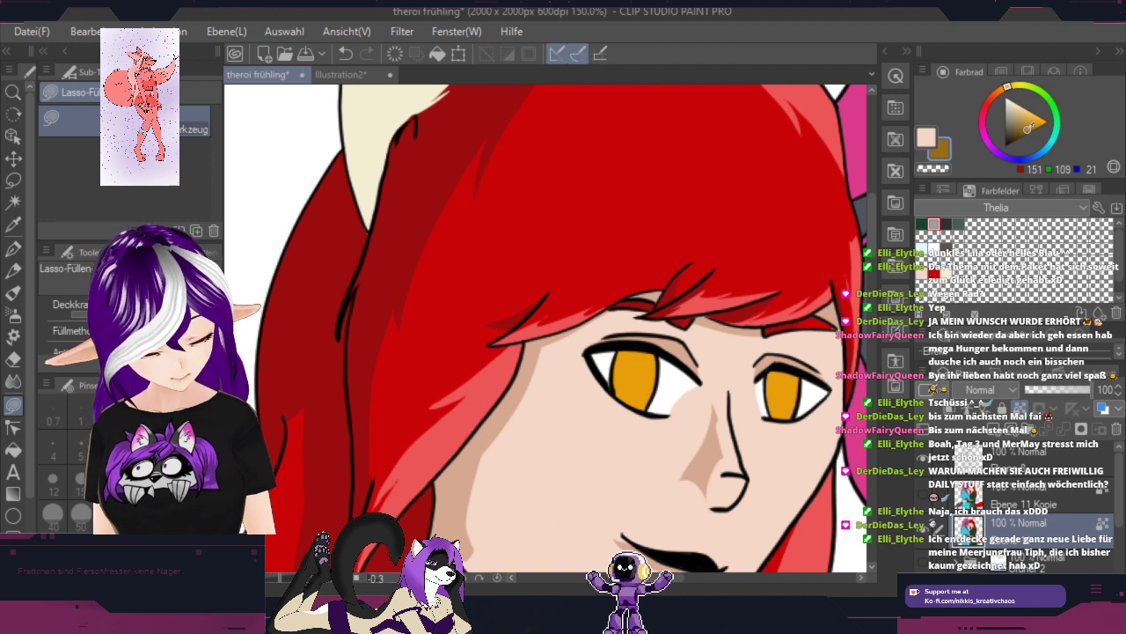
{"action": "scroll", "coordinate": [709, 356], "scroll_direction": "up", "scroll_amount": 3}
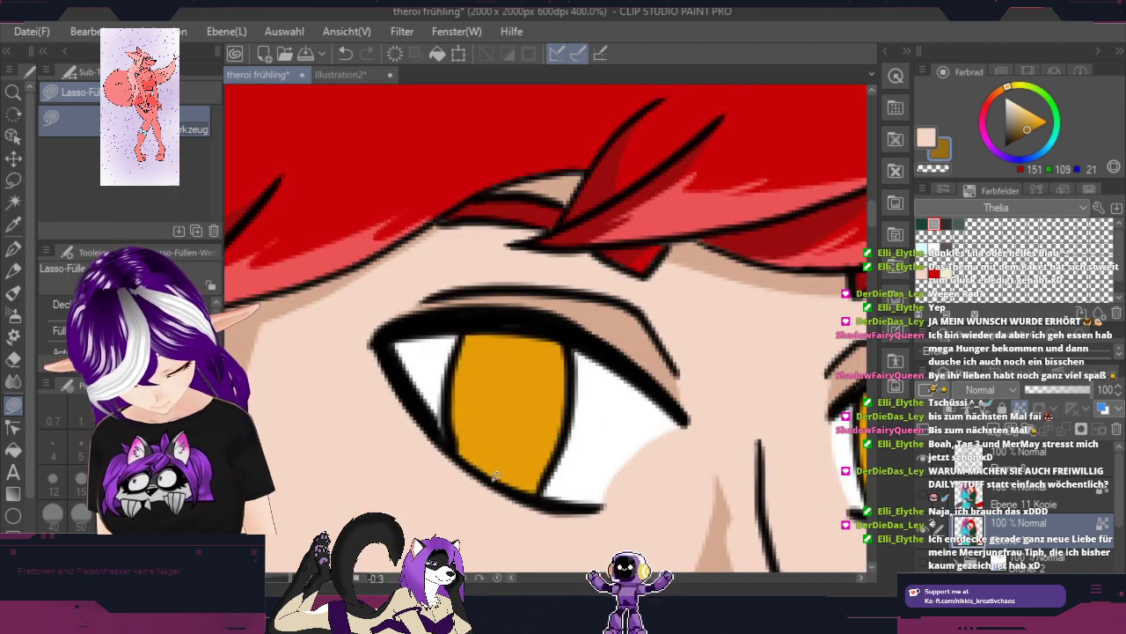
{"action": "left_click_drag", "start_coordinate": [561, 398], "coordinate": [560, 324]}
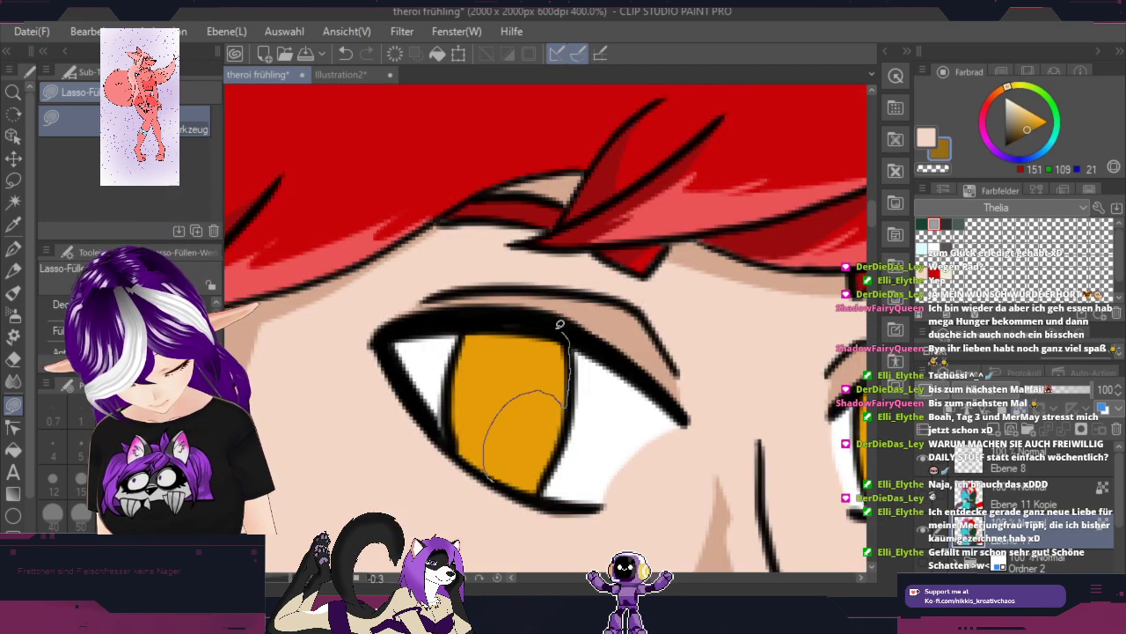
{"action": "mouse_move", "coordinate": [468, 322]}
{"action": "left_mouse_down"}
{"action": "mouse_move", "coordinate": [452, 434]}
{"action": "mouse_move", "coordinate": [498, 459]}
{"action": "left_mouse_up"}
Step: Shade the right iris with the same dark brown, then enlarge its bright lower area with the original orange (229, 158, 8)
{"action": "key", "text": "space"}
{"action": "mouse_move", "coordinate": [785, 487]}
{"action": "left_mouse_down"}
{"action": "mouse_move", "coordinate": [504, 373]}
{"action": "mouse_move", "coordinate": [413, 363]}
{"action": "left_mouse_up"}
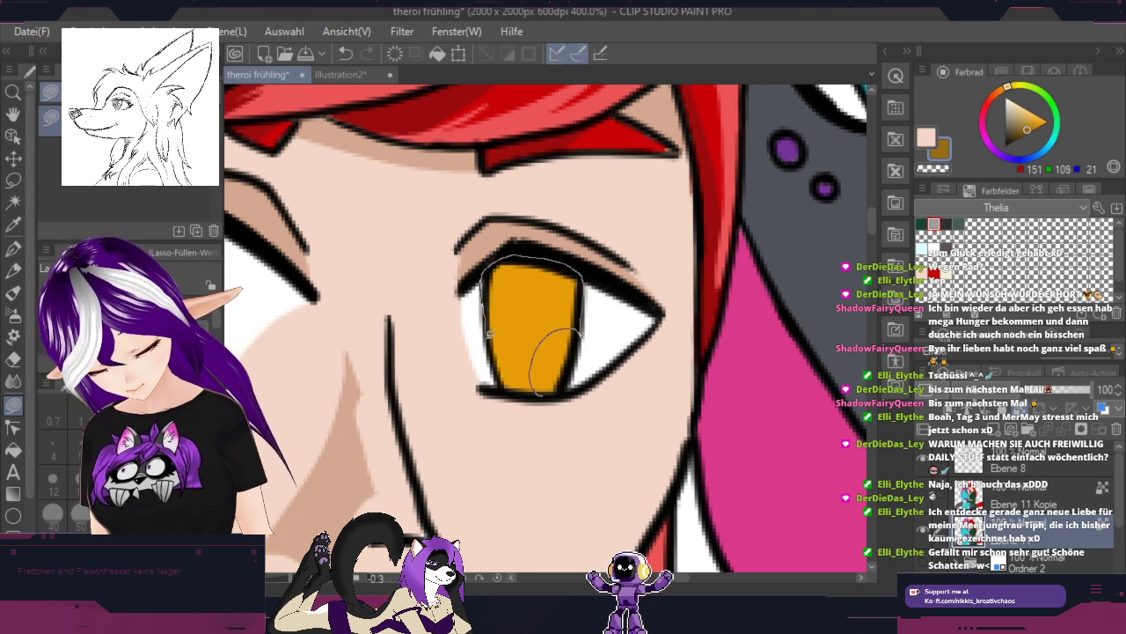
{"action": "left_click_drag", "start_coordinate": [521, 384], "coordinate": [525, 387]}
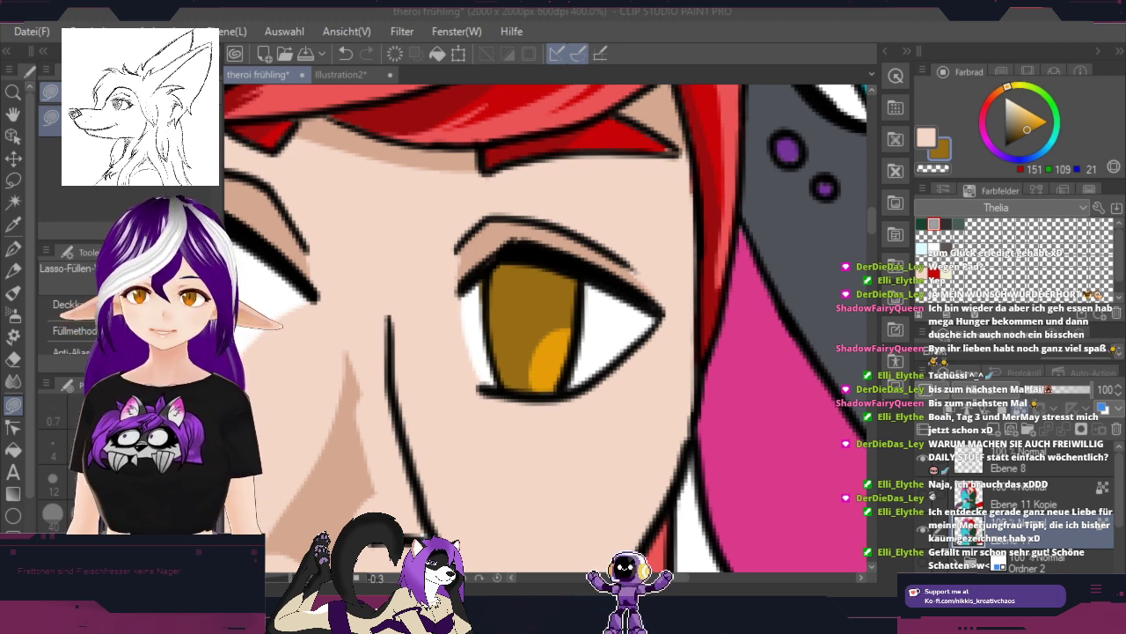
{"action": "left_click", "coordinate": [547, 360], "text": "alt"}
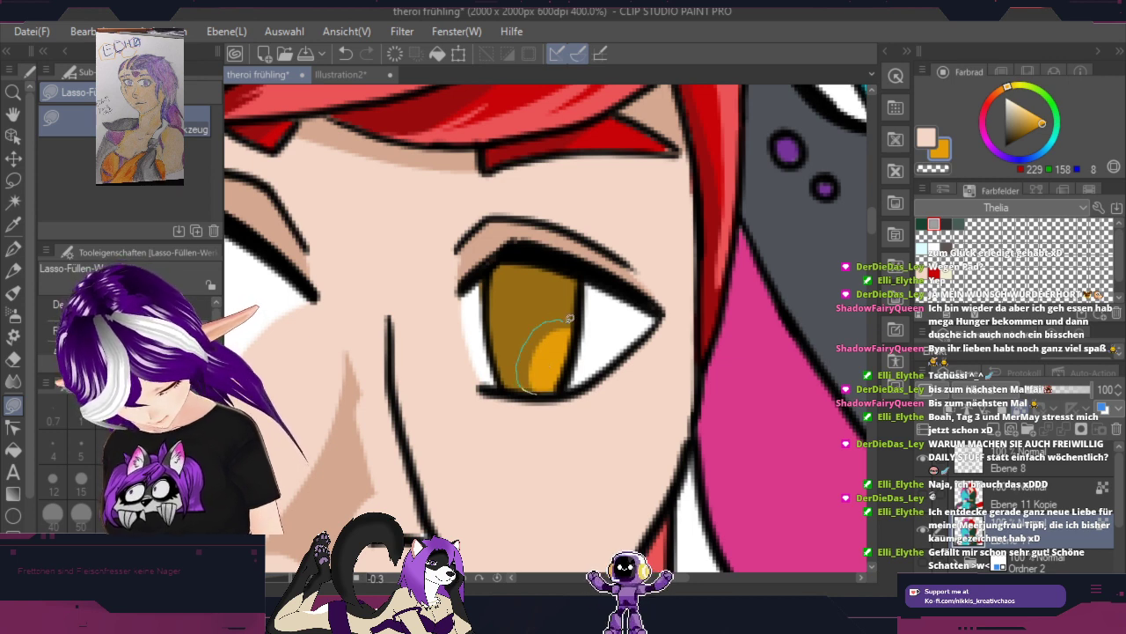
{"action": "left_click_drag", "start_coordinate": [563, 390], "coordinate": [575, 388]}
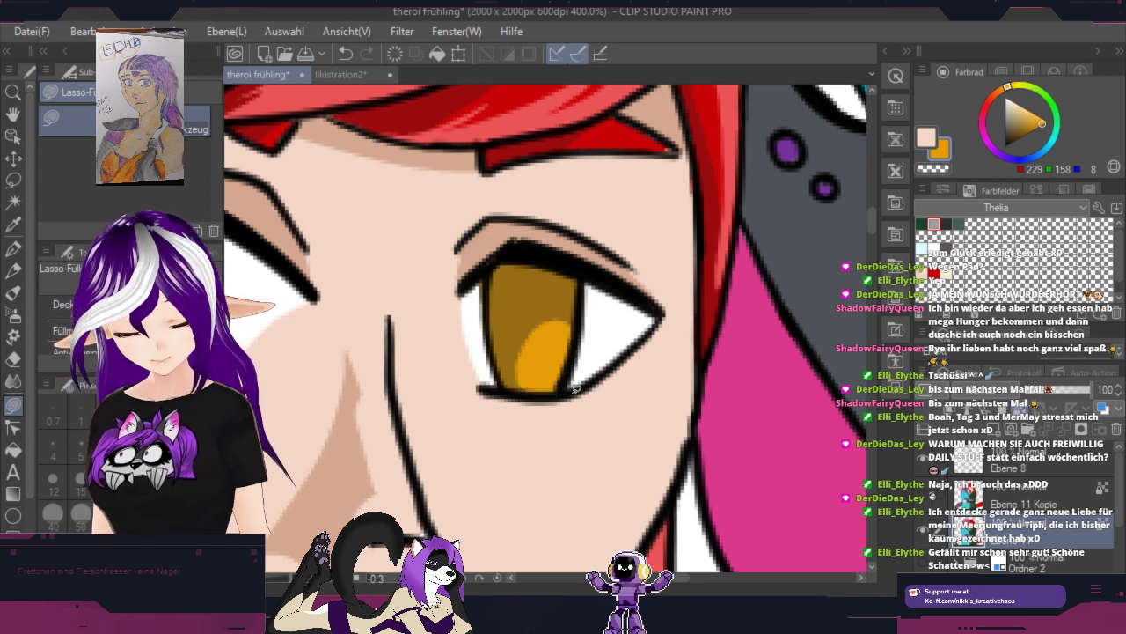
Step: Set the colour to 209, 177, 110 and add an upper streak, a small spot and a curved rim highlight to the right iris
{"action": "scroll", "coordinate": [574, 388], "scroll_direction": "down", "scroll_amount": 2}
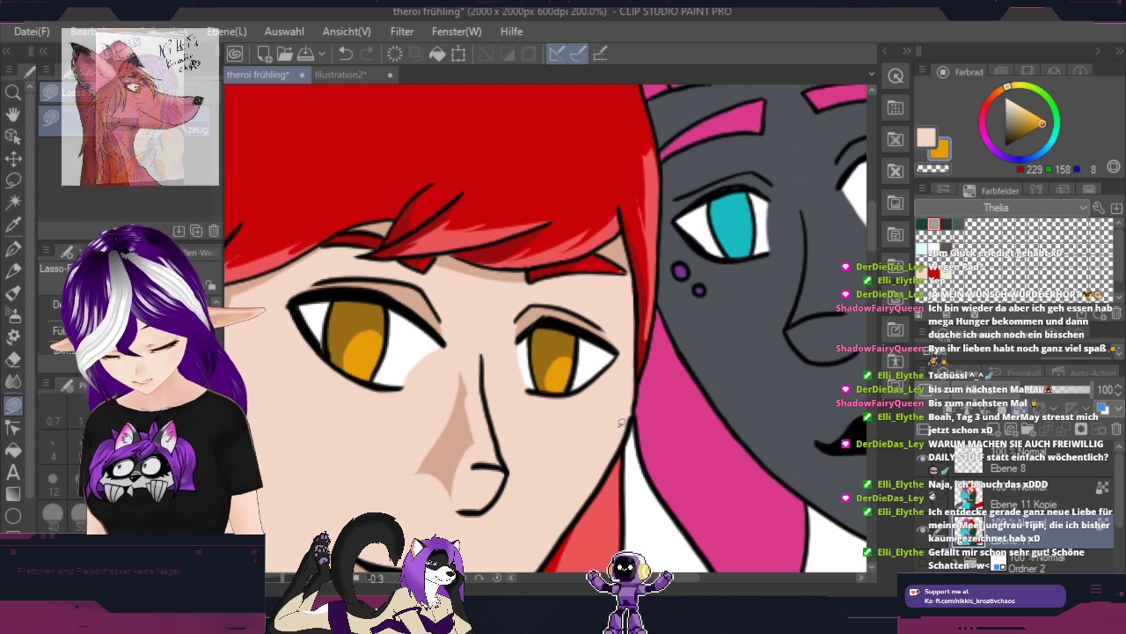
{"action": "scroll", "coordinate": [623, 416], "scroll_direction": "down", "scroll_amount": 1}
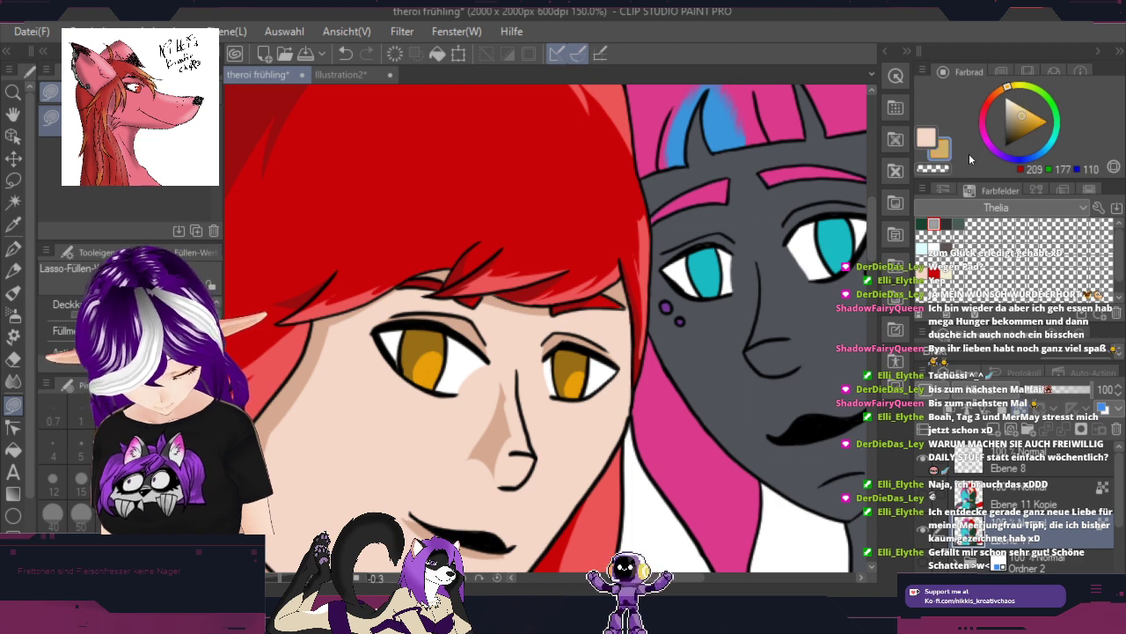
{"action": "scroll", "coordinate": [607, 361], "scroll_direction": "up", "scroll_amount": 3}
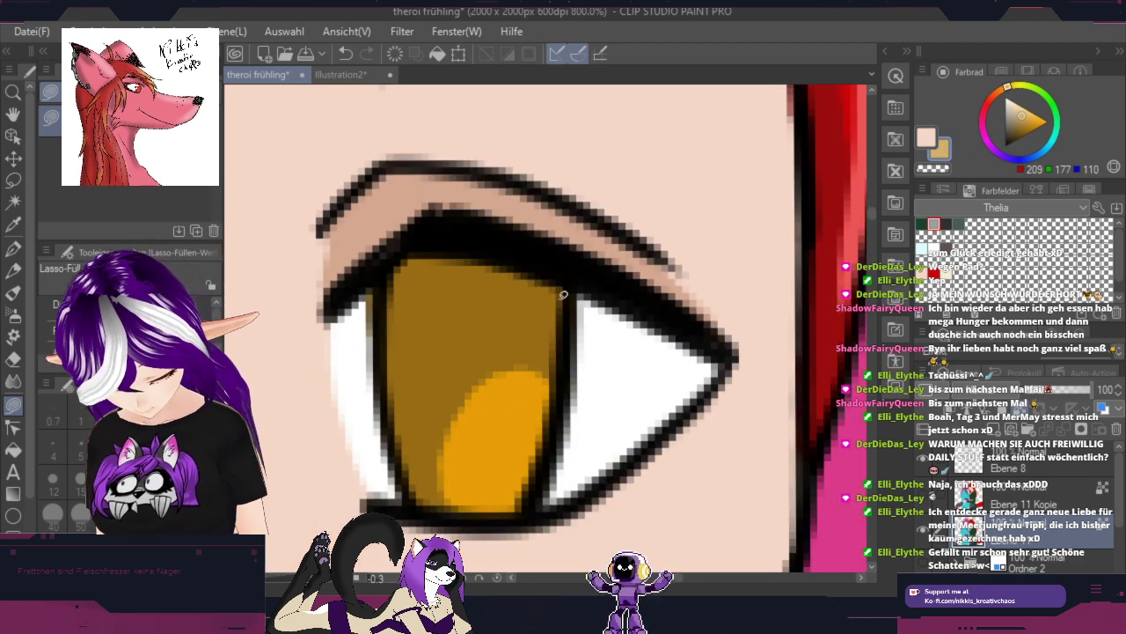
{"action": "left_click_drag", "start_coordinate": [449, 313], "coordinate": [569, 327]}
{"action": "mouse_move", "coordinate": [607, 387]}
{"action": "left_mouse_down"}
{"action": "mouse_move", "coordinate": [744, 358]}
{"action": "mouse_move", "coordinate": [841, 292]}
{"action": "left_mouse_up"}
{"action": "left_click_drag", "start_coordinate": [662, 300], "coordinate": [660, 303]}
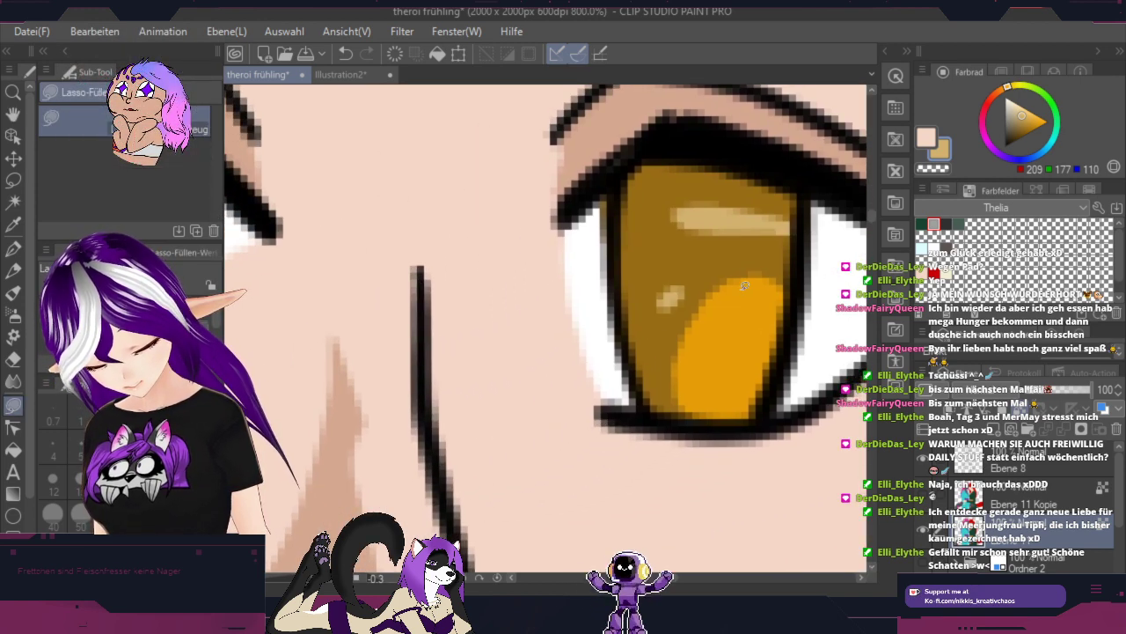
{"action": "left_click_drag", "start_coordinate": [668, 408], "coordinate": [672, 355]}
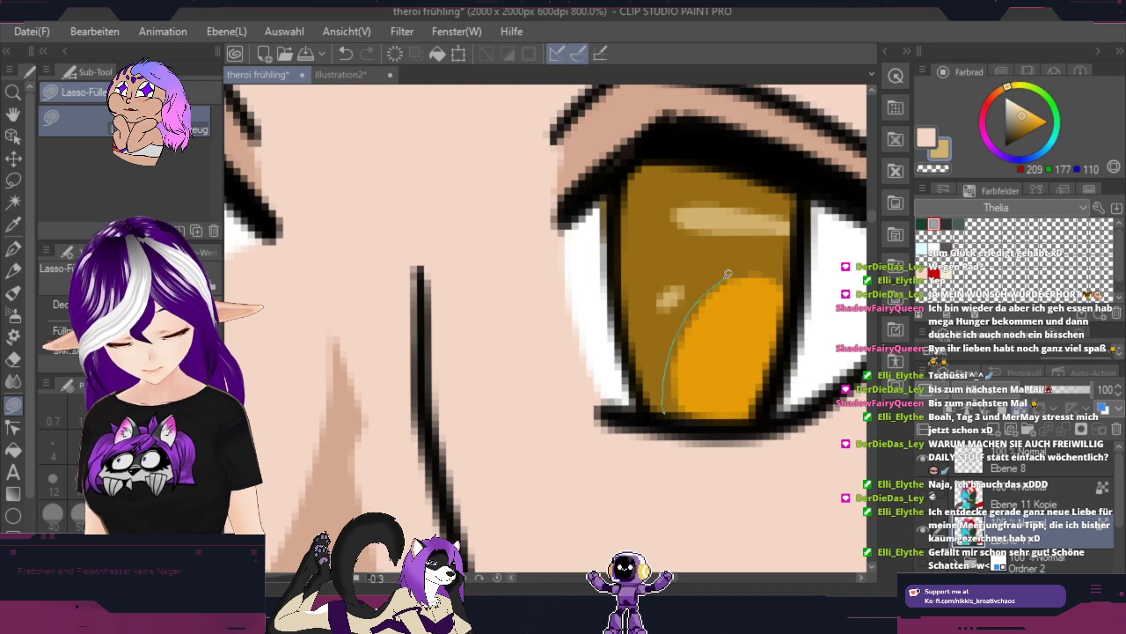
{"action": "left_click_drag", "start_coordinate": [688, 417], "coordinate": [672, 416]}
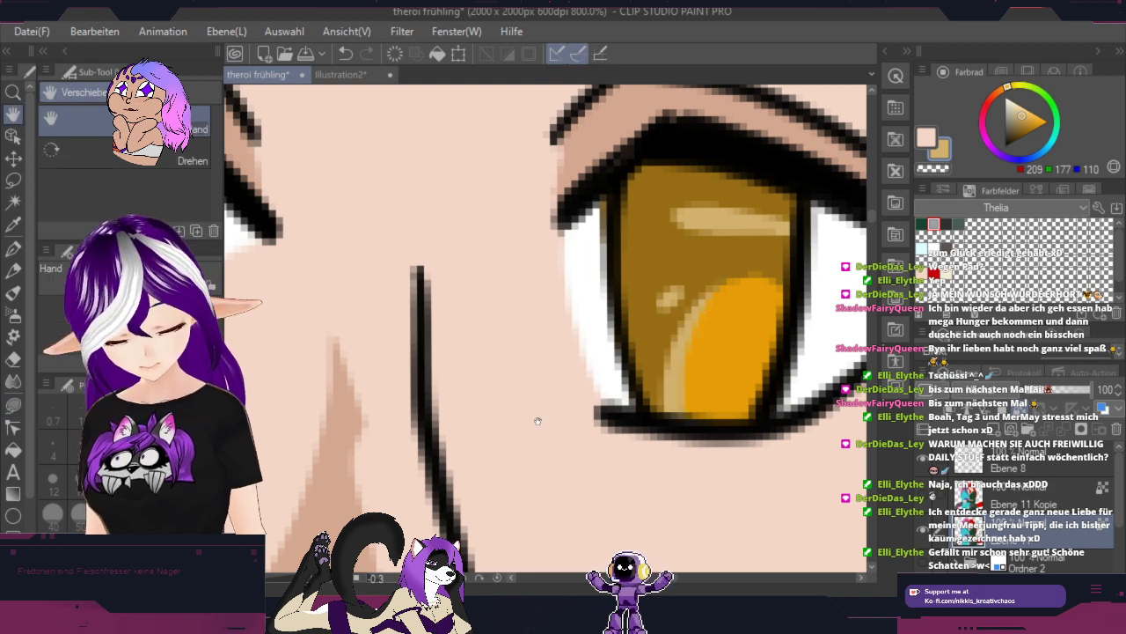
Step: Add matching light highlights to the left iris: a curved rim along the orange area, a small spot and an upper streak
{"action": "left_click_drag", "start_coordinate": [538, 419], "coordinate": [811, 417]}
{"action": "left_click_drag", "start_coordinate": [435, 402], "coordinate": [767, 463]}
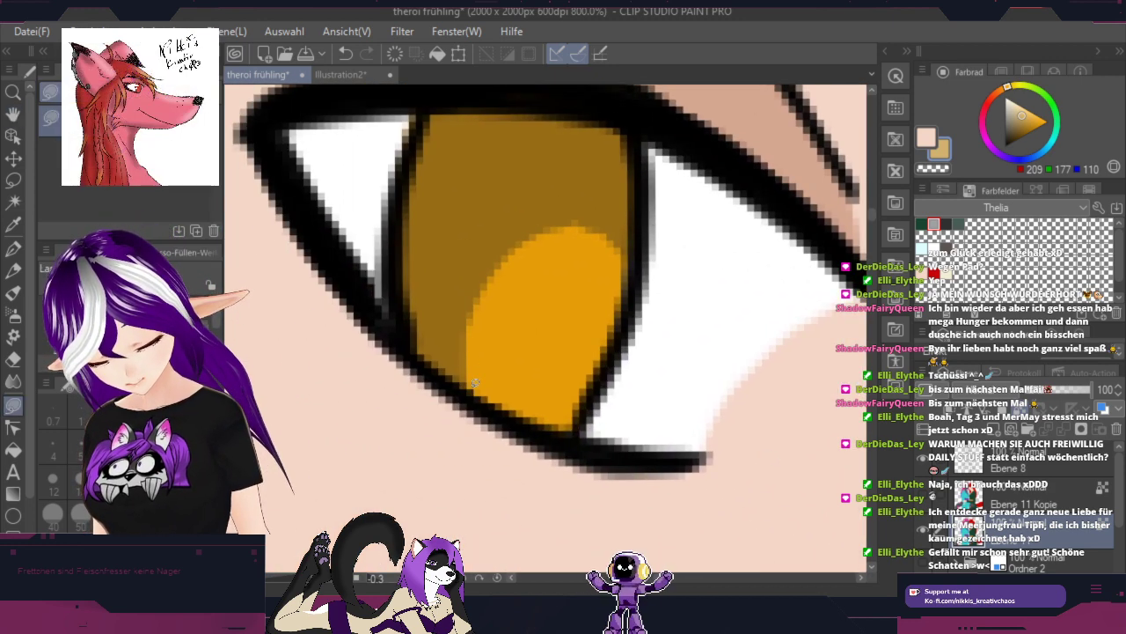
{"action": "mouse_move", "coordinate": [476, 381]}
{"action": "left_mouse_down"}
{"action": "mouse_move", "coordinate": [508, 255]}
{"action": "mouse_move", "coordinate": [459, 322]}
{"action": "mouse_move", "coordinate": [465, 394]}
{"action": "mouse_move", "coordinate": [473, 387]}
{"action": "left_mouse_up"}
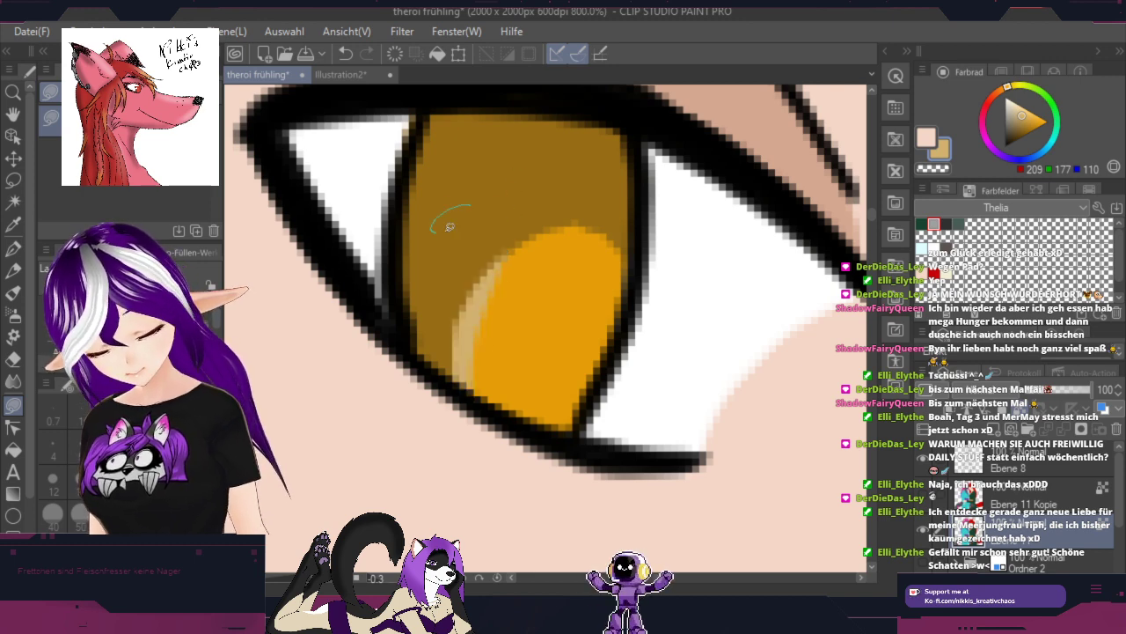
{"action": "left_click_drag", "start_coordinate": [449, 227], "coordinate": [463, 217]}
{"action": "left_click_drag", "start_coordinate": [616, 154], "coordinate": [641, 178]}
Step: Sample the cream colour inside the left ear and darken it to 163, 150, 92
{"action": "scroll", "coordinate": [776, 227], "scroll_direction": "down", "scroll_amount": 6}
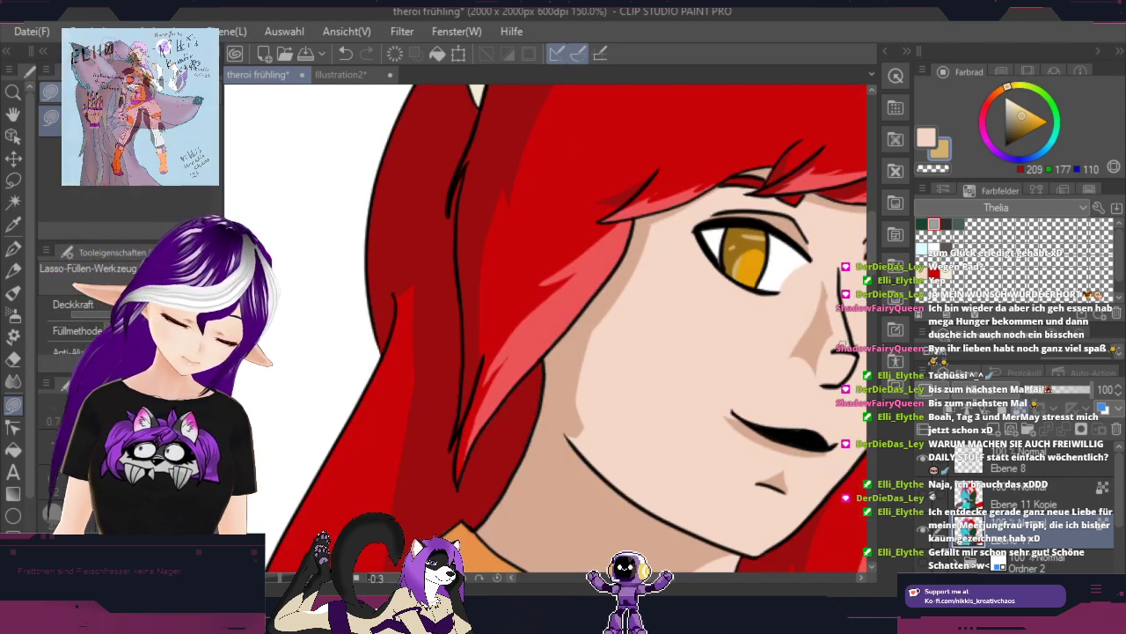
{"action": "scroll", "coordinate": [715, 271], "scroll_direction": "down", "scroll_amount": 2}
{"action": "scroll", "coordinate": [716, 271], "scroll_direction": "down", "scroll_amount": 1}
{"action": "scroll", "coordinate": [716, 271], "scroll_direction": "down", "scroll_amount": 1}
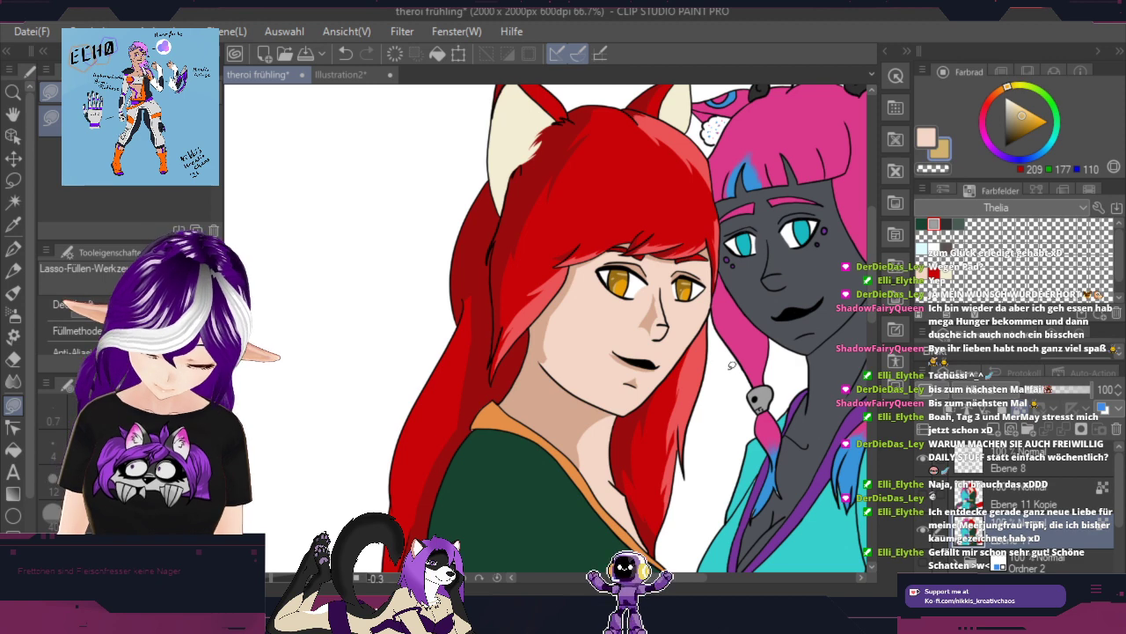
{"action": "left_click", "coordinate": [527, 125], "text": "alt"}
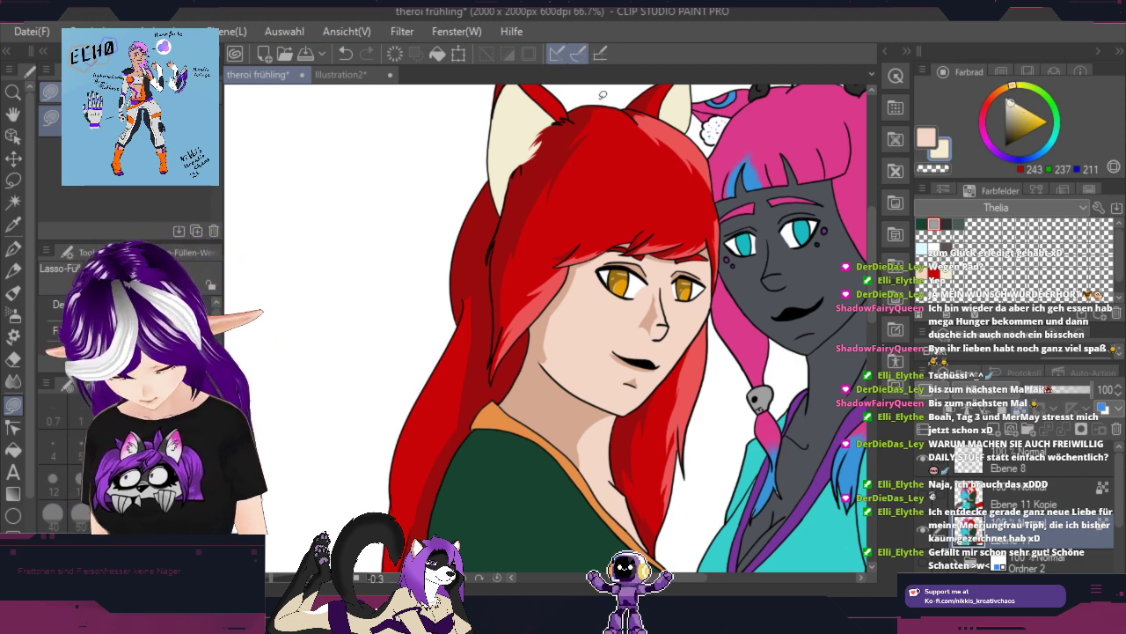
{"action": "left_click", "coordinate": [1026, 129]}
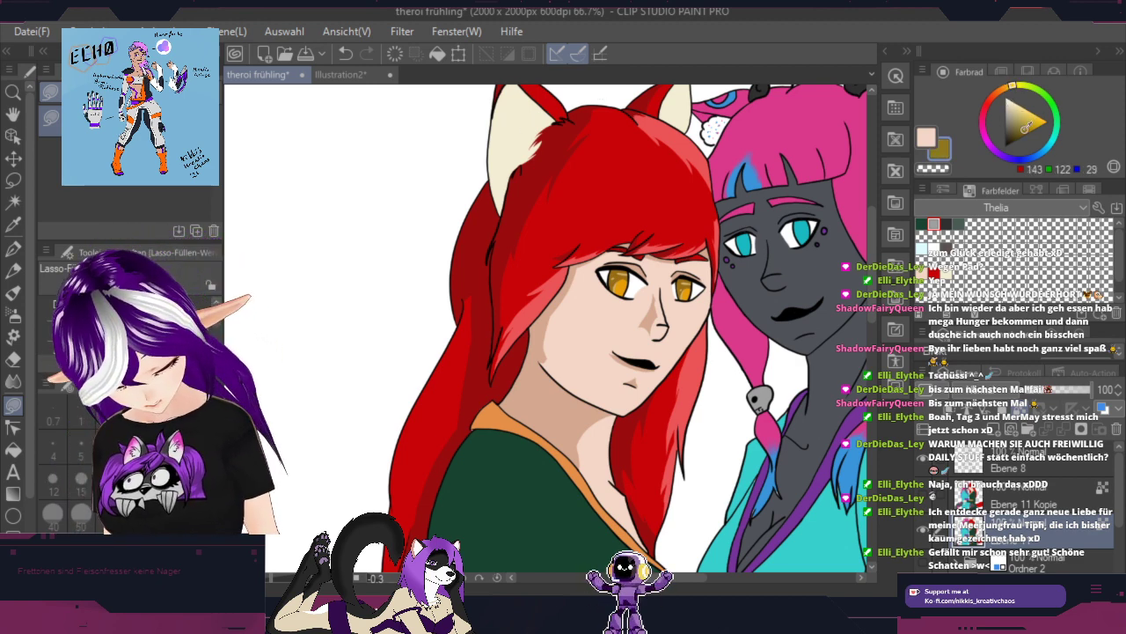
{"action": "key", "text": "space"}
{"action": "left_click_drag", "start_coordinate": [611, 201], "coordinate": [685, 291]}
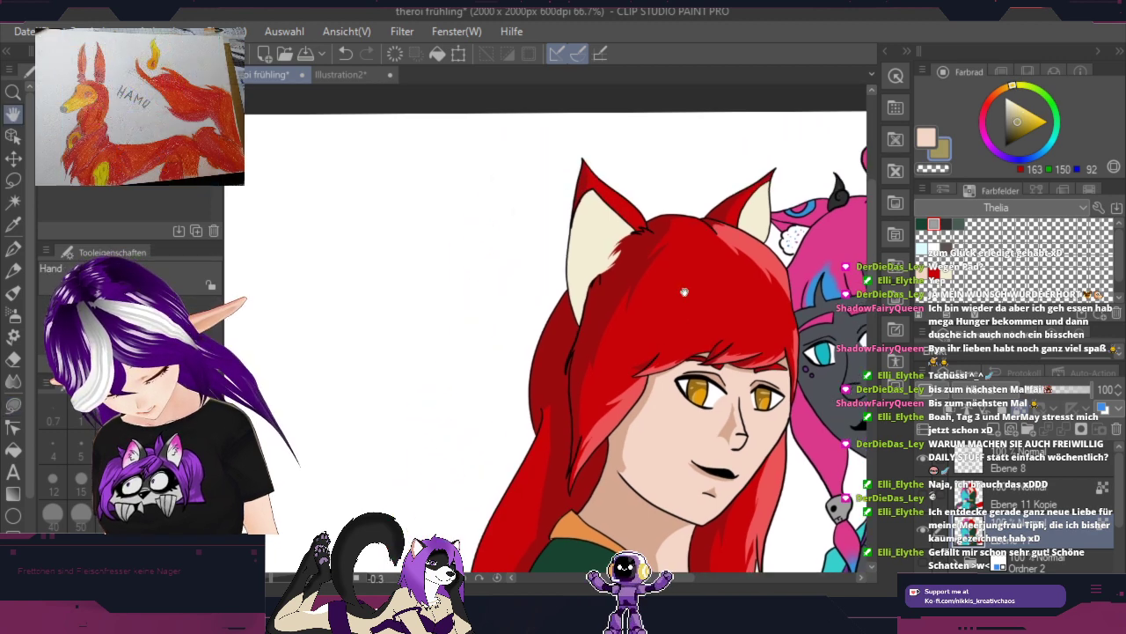
Step: Lasso-fill a shadow with a jagged fur edge over the lower outer part of the left inner ear
{"action": "scroll", "coordinate": [576, 303], "scroll_direction": "up", "scroll_amount": 7}
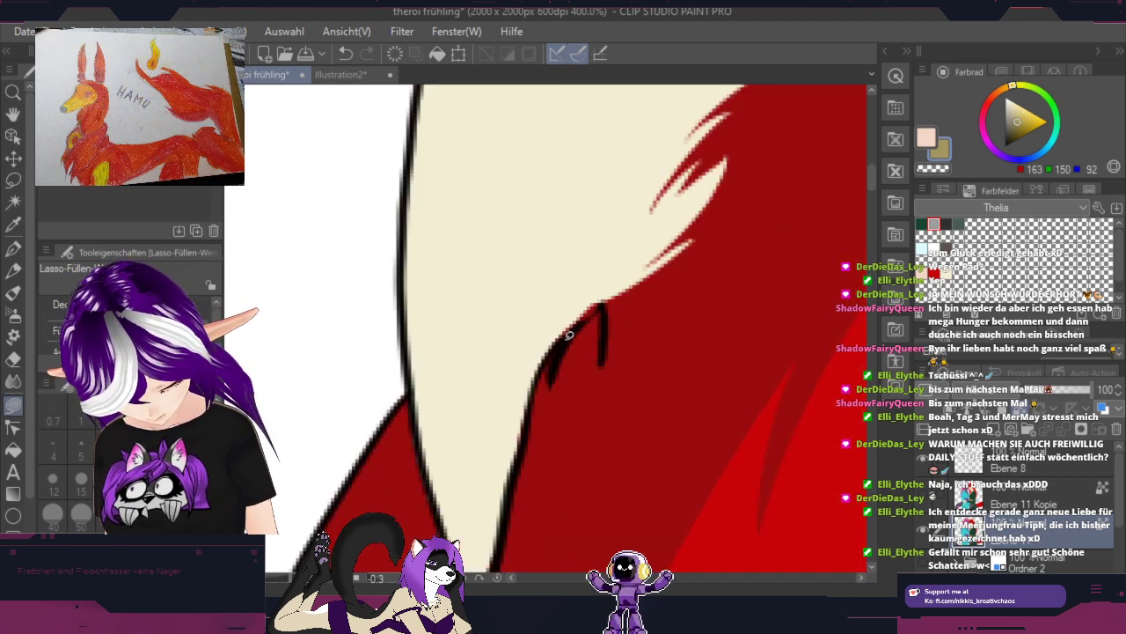
{"action": "scroll", "coordinate": [569, 334], "scroll_direction": "down", "scroll_amount": 2}
{"action": "mouse_move", "coordinate": [567, 332]}
{"action": "left_mouse_down"}
{"action": "mouse_move", "coordinate": [588, 208]}
{"action": "mouse_move", "coordinate": [602, 183]}
{"action": "mouse_move", "coordinate": [602, 212]}
{"action": "mouse_move", "coordinate": [653, 140]}
{"action": "mouse_move", "coordinate": [646, 132]}
{"action": "mouse_move", "coordinate": [626, 128]}
{"action": "mouse_move", "coordinate": [532, 175]}
{"action": "mouse_move", "coordinate": [454, 302]}
{"action": "left_mouse_up"}
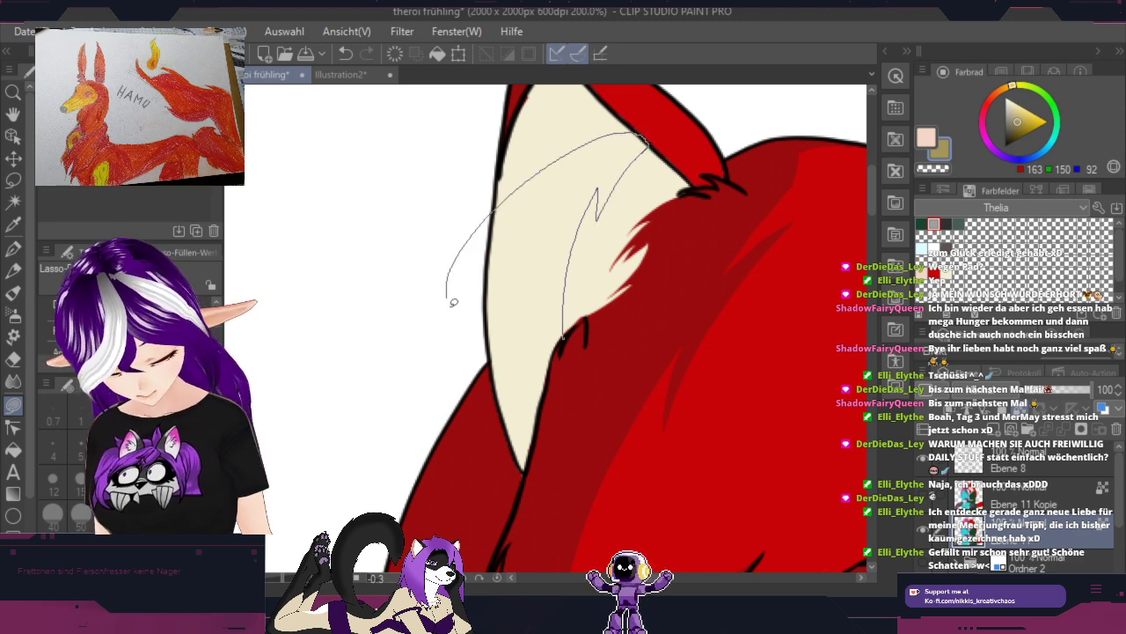
{"action": "left_click_drag", "start_coordinate": [497, 377], "coordinate": [519, 456]}
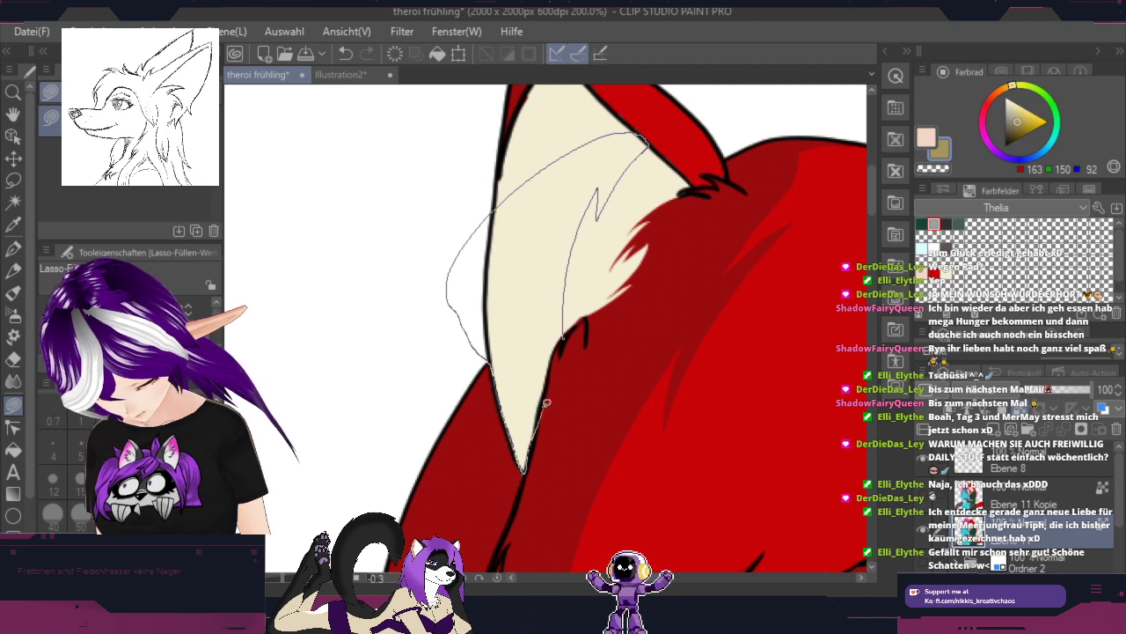
{"action": "left_click_drag", "start_coordinate": [561, 350], "coordinate": [566, 337]}
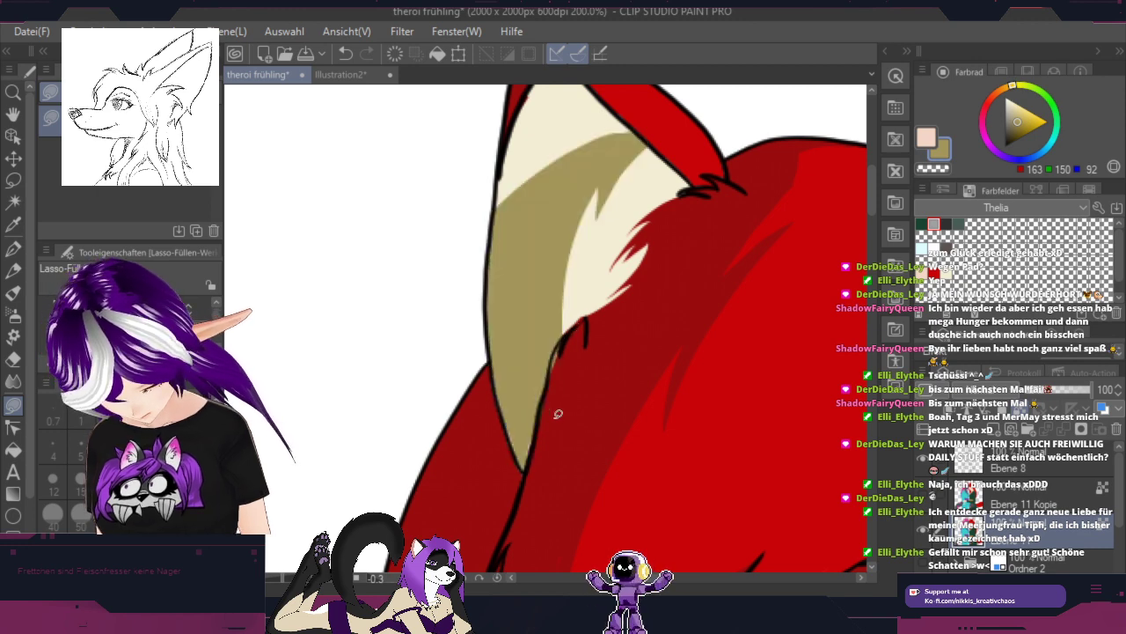
Step: Fill the light gaps at the left inner ear's lower point with the shadow colour and cover the spill beside its outline with red (152, 11, 14)
{"action": "scroll", "coordinate": [508, 431], "scroll_direction": "up", "scroll_amount": 4}
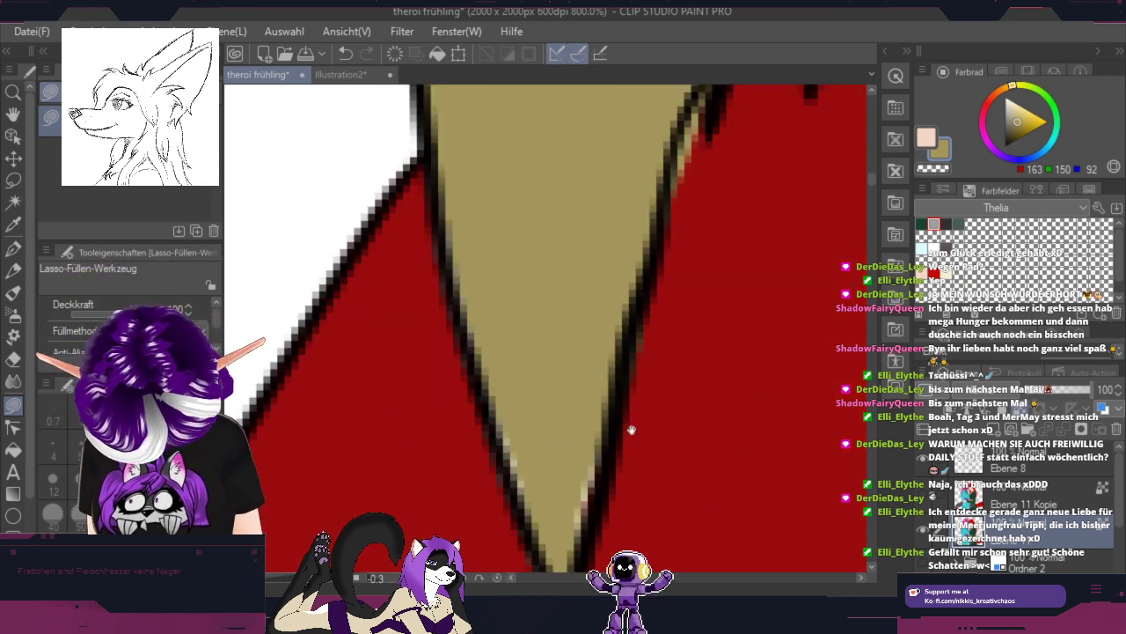
{"action": "left_click_drag", "start_coordinate": [632, 430], "coordinate": [600, 302]}
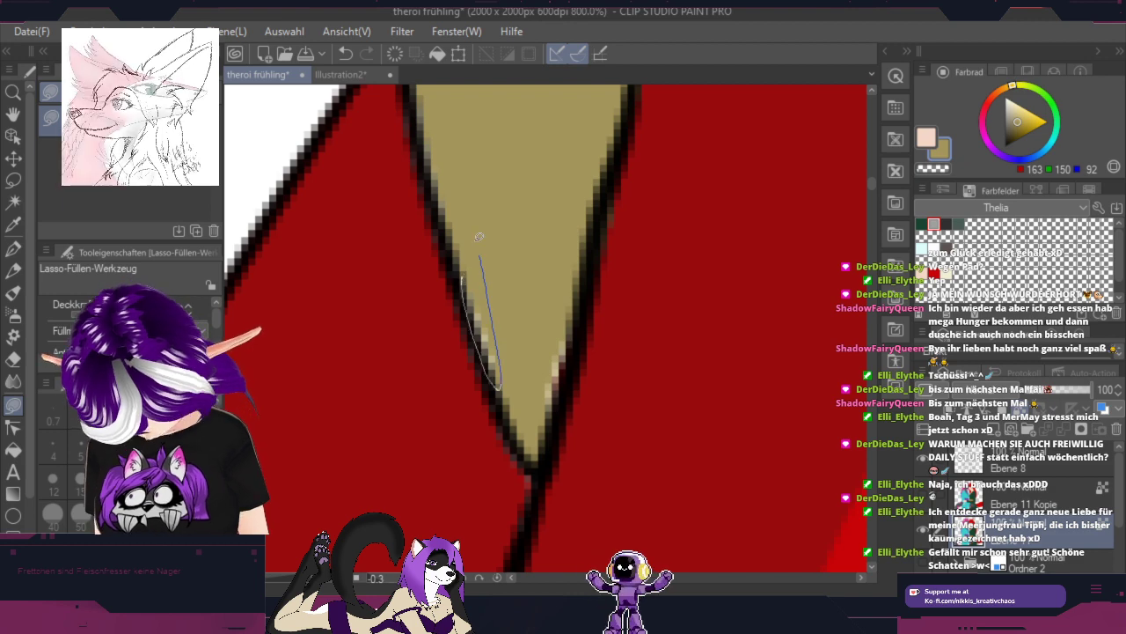
{"action": "mouse_move", "coordinate": [559, 409]}
{"action": "left_mouse_down"}
{"action": "mouse_move", "coordinate": [541, 451]}
{"action": "mouse_move", "coordinate": [552, 430]}
{"action": "left_mouse_up"}
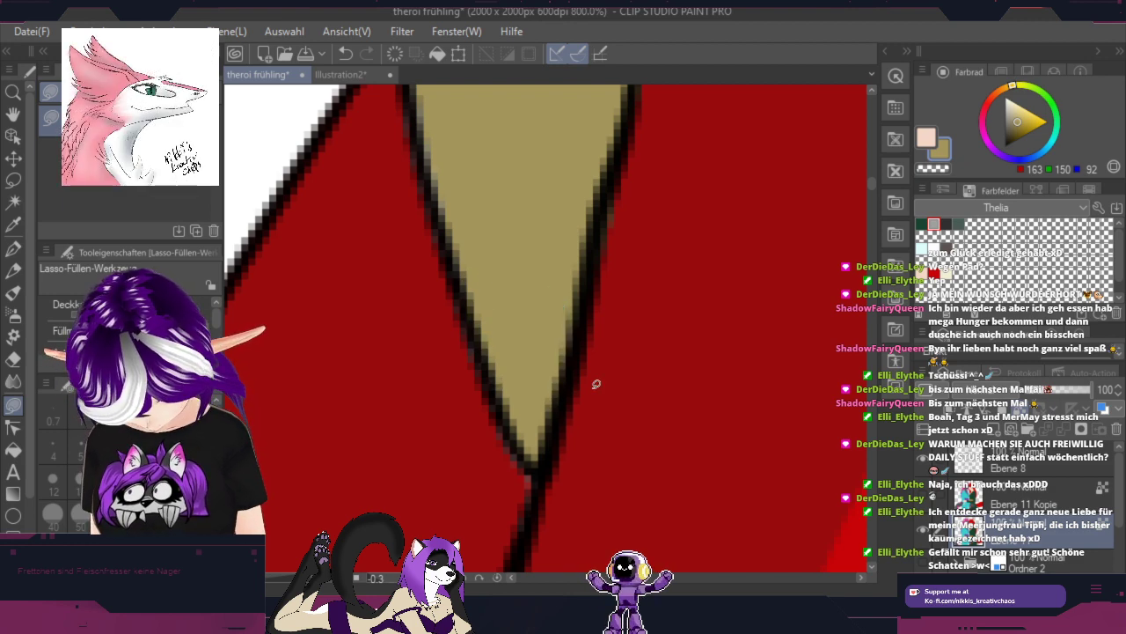
{"action": "left_click", "coordinate": [495, 502], "text": "alt"}
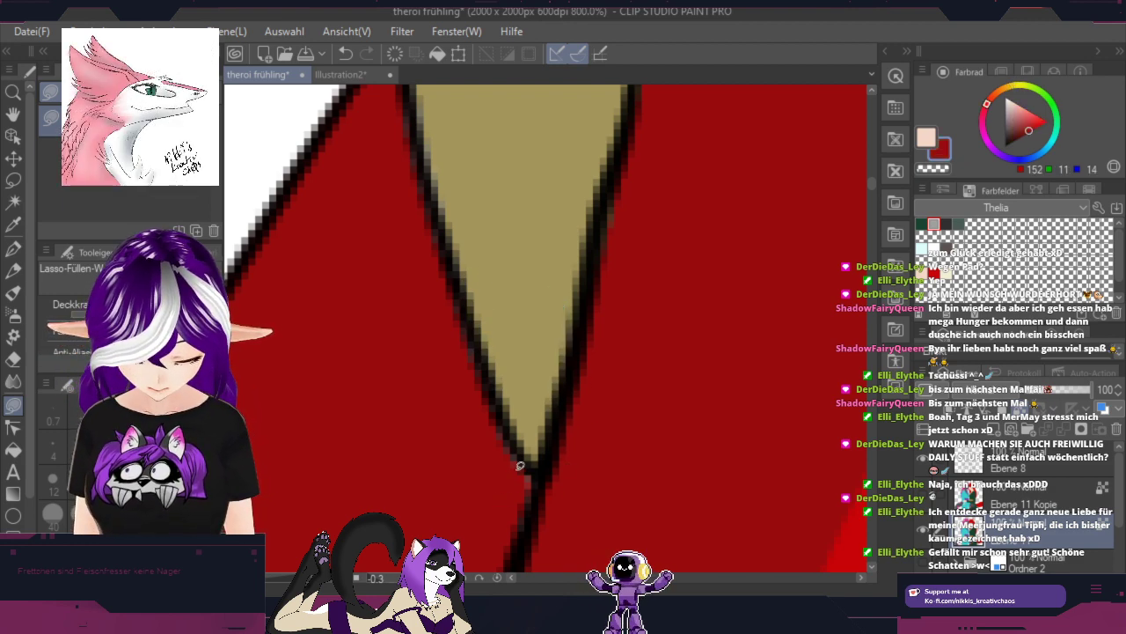
{"action": "left_click_drag", "start_coordinate": [643, 294], "coordinate": [496, 533]}
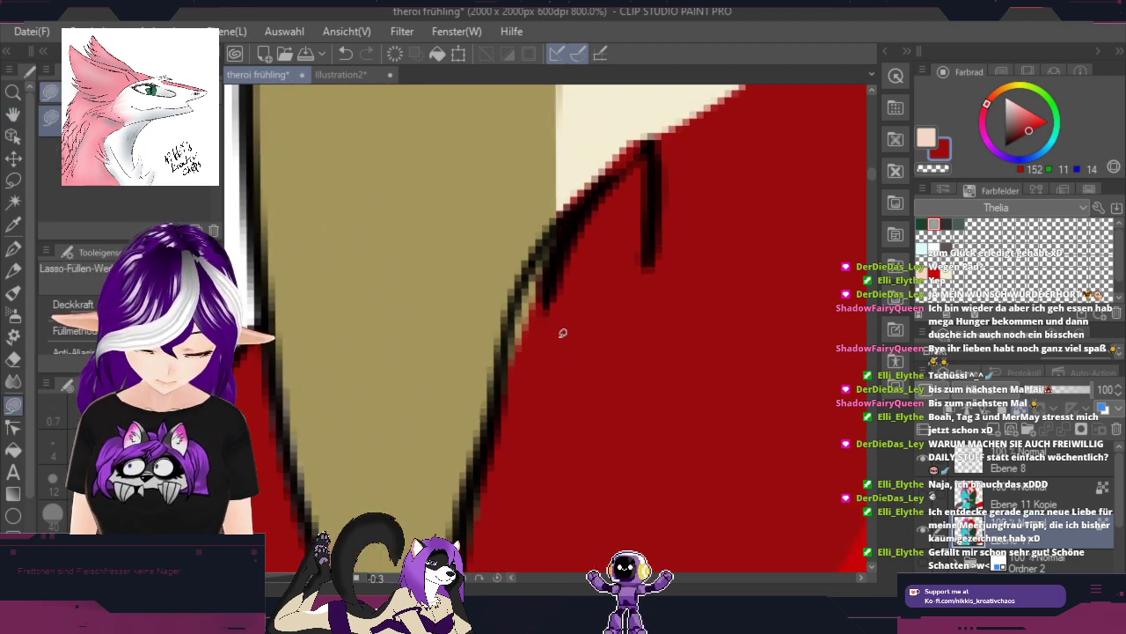
{"action": "mouse_move", "coordinate": [556, 240]}
{"action": "left_mouse_down"}
{"action": "mouse_move", "coordinate": [504, 332]}
{"action": "mouse_move", "coordinate": [515, 392]}
{"action": "mouse_move", "coordinate": [620, 194]}
{"action": "left_mouse_up"}
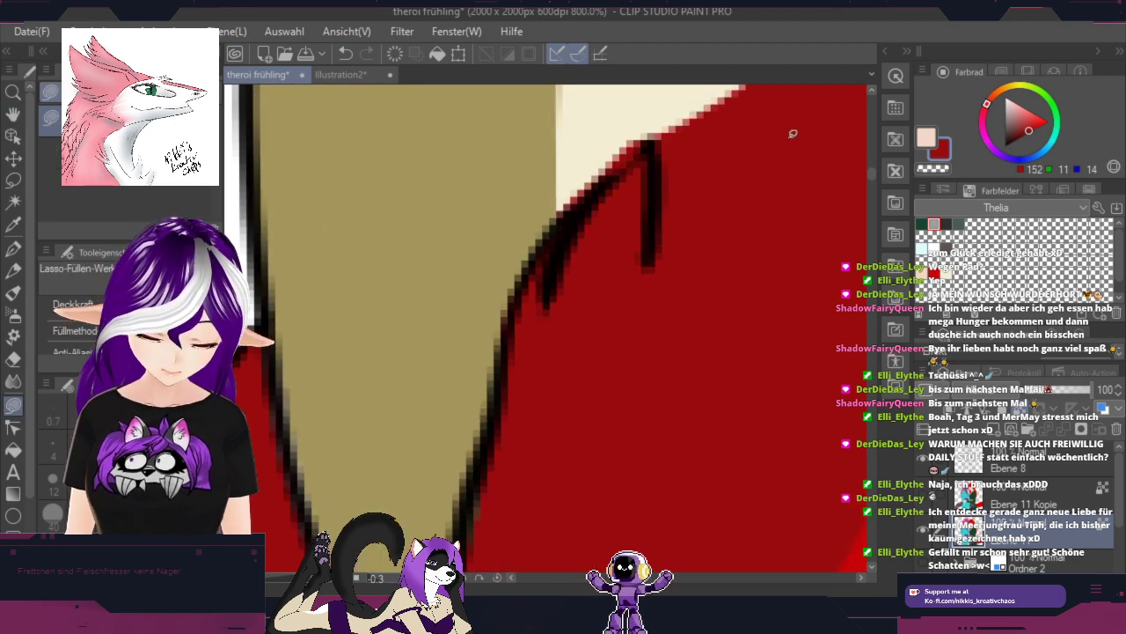
Step: Resample the ear shadow colour and extend the shadow along the outer edge and across the upper part of the left inner ear
{"action": "scroll", "coordinate": [749, 178], "scroll_direction": "down", "scroll_amount": 2}
{"action": "mouse_move", "coordinate": [692, 221]}
{"action": "left_mouse_down"}
{"action": "mouse_move", "coordinate": [450, 487]}
{"action": "mouse_move", "coordinate": [452, 538]}
{"action": "left_mouse_up"}
{"action": "left_click_drag", "start_coordinate": [480, 300], "coordinate": [513, 430]}
{"action": "left_click", "coordinate": [406, 366], "text": "alt"}
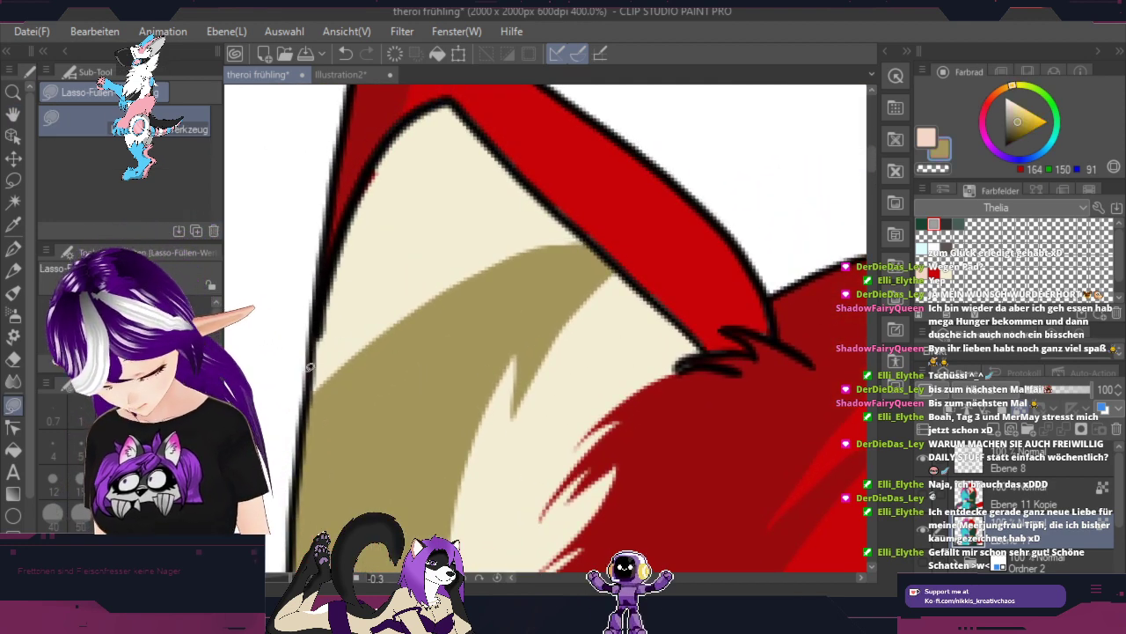
{"action": "left_click_drag", "start_coordinate": [323, 307], "coordinate": [354, 197]}
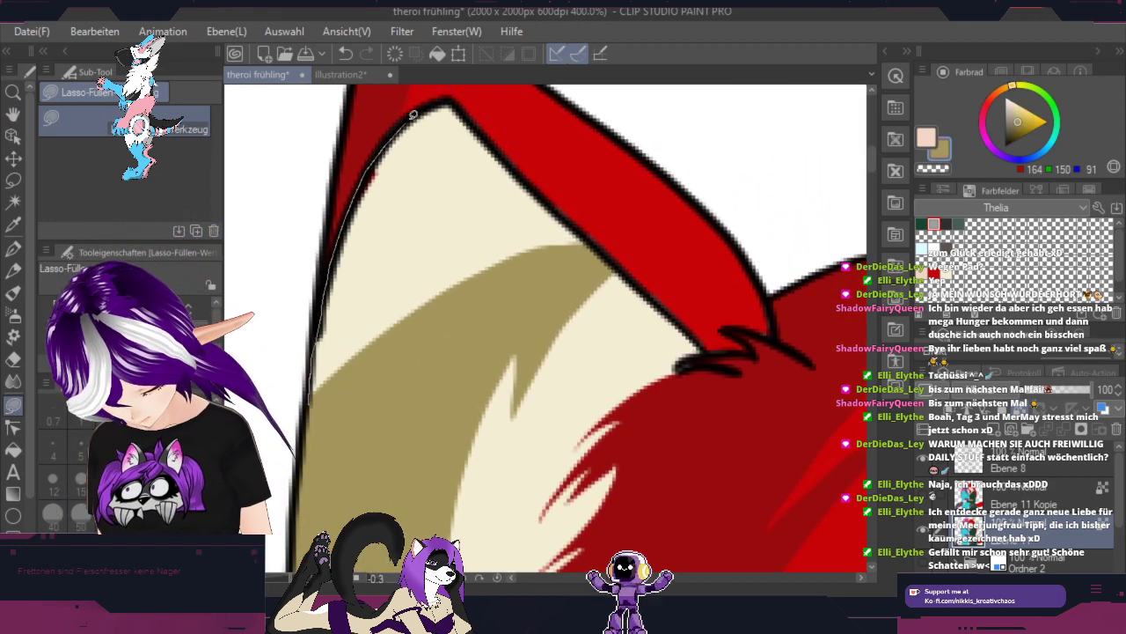
{"action": "mouse_move", "coordinate": [456, 104]}
{"action": "left_mouse_down"}
{"action": "mouse_move", "coordinate": [426, 154]}
{"action": "mouse_move", "coordinate": [349, 381]}
{"action": "mouse_move", "coordinate": [317, 435]}
{"action": "left_mouse_up"}
{"action": "mouse_move", "coordinate": [455, 100]}
{"action": "left_mouse_down"}
{"action": "mouse_move", "coordinate": [598, 249]}
{"action": "mouse_move", "coordinate": [428, 356]}
{"action": "mouse_move", "coordinate": [344, 331]}
{"action": "left_mouse_up"}
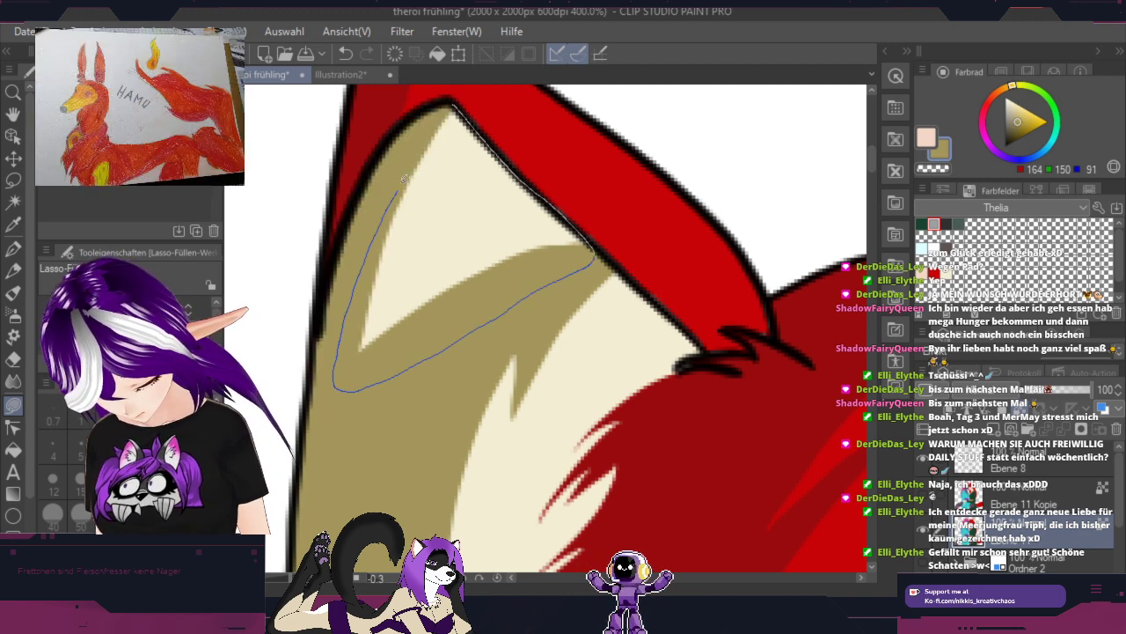
{"action": "left_click_drag", "start_coordinate": [403, 178], "coordinate": [465, 91]}
Step: Lasso-fill a shadow with jagged fur notches along the red-side edge of the right inner ear, including its uppermost corner
{"action": "scroll", "coordinate": [464, 90], "scroll_direction": "down", "scroll_amount": 5}
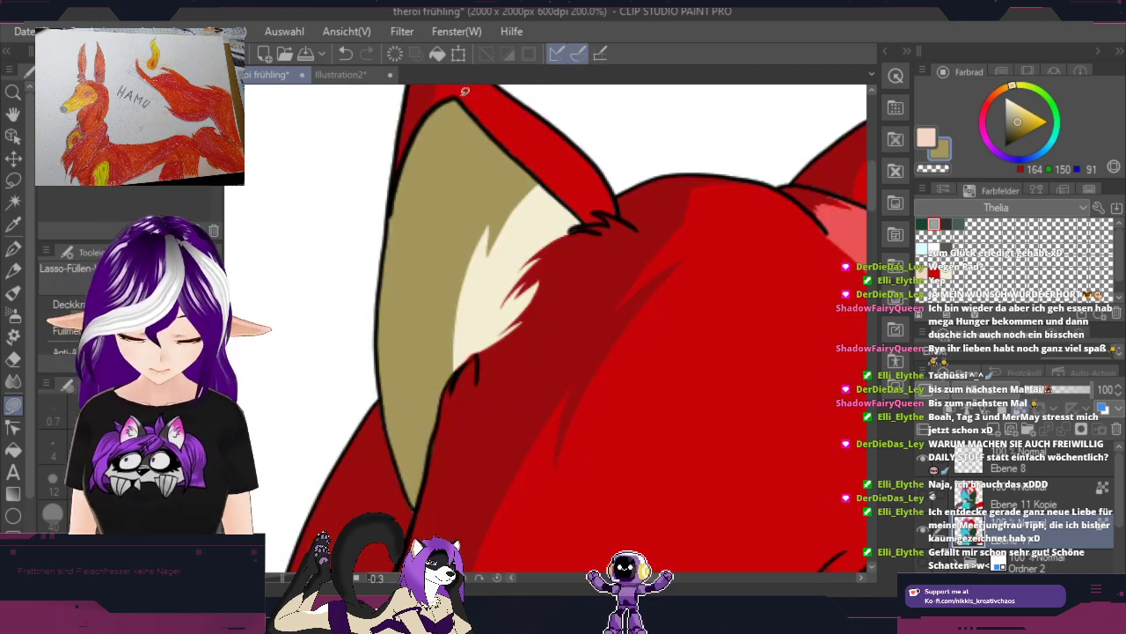
{"action": "scroll", "coordinate": [459, 420], "scroll_direction": "up", "scroll_amount": 5}
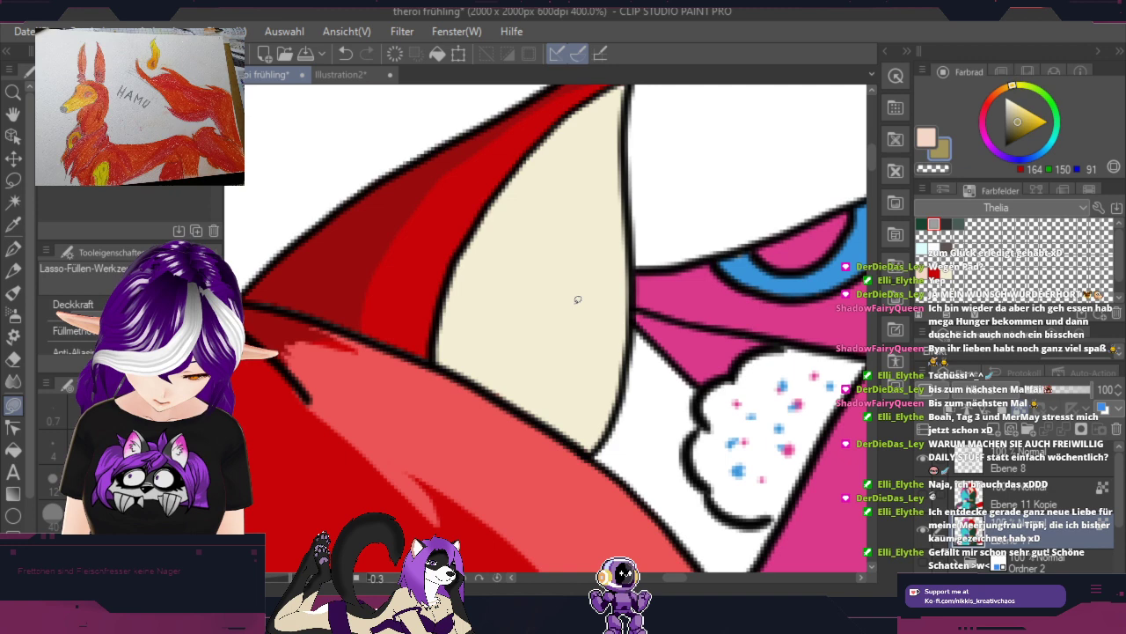
{"action": "left_click_drag", "start_coordinate": [561, 292], "coordinate": [456, 412]}
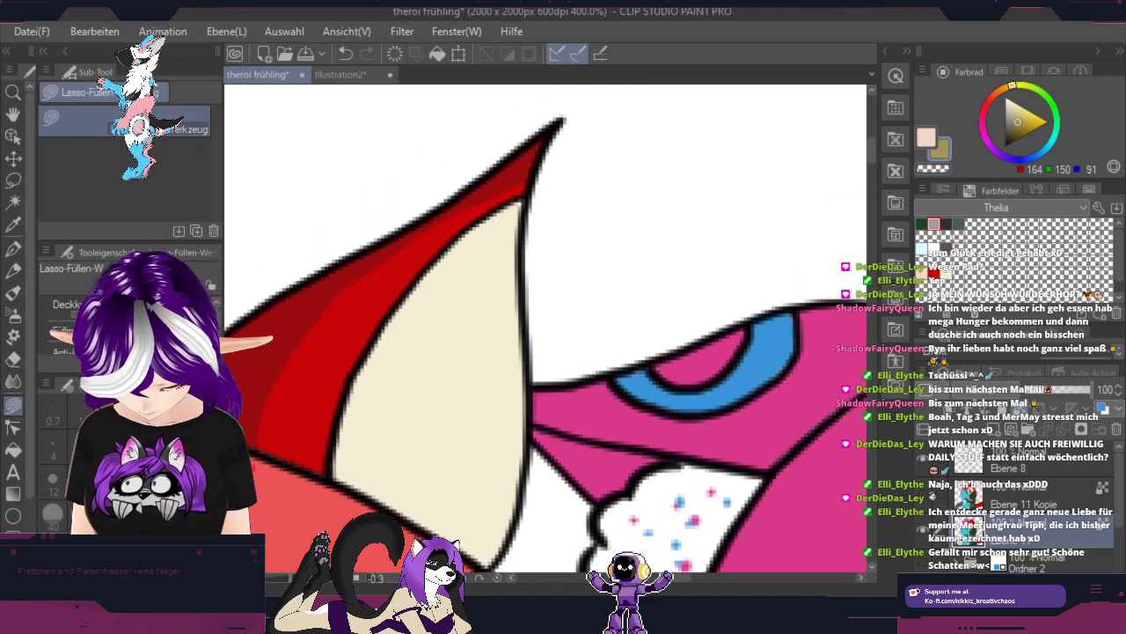
{"action": "mouse_move", "coordinate": [423, 517]}
{"action": "left_mouse_down"}
{"action": "mouse_move", "coordinate": [418, 381]}
{"action": "mouse_move", "coordinate": [399, 431]}
{"action": "mouse_move", "coordinate": [409, 368]}
{"action": "mouse_move", "coordinate": [487, 258]}
{"action": "mouse_move", "coordinate": [449, 285]}
{"action": "mouse_move", "coordinate": [454, 275]}
{"action": "mouse_move", "coordinate": [521, 231]}
{"action": "left_mouse_up"}
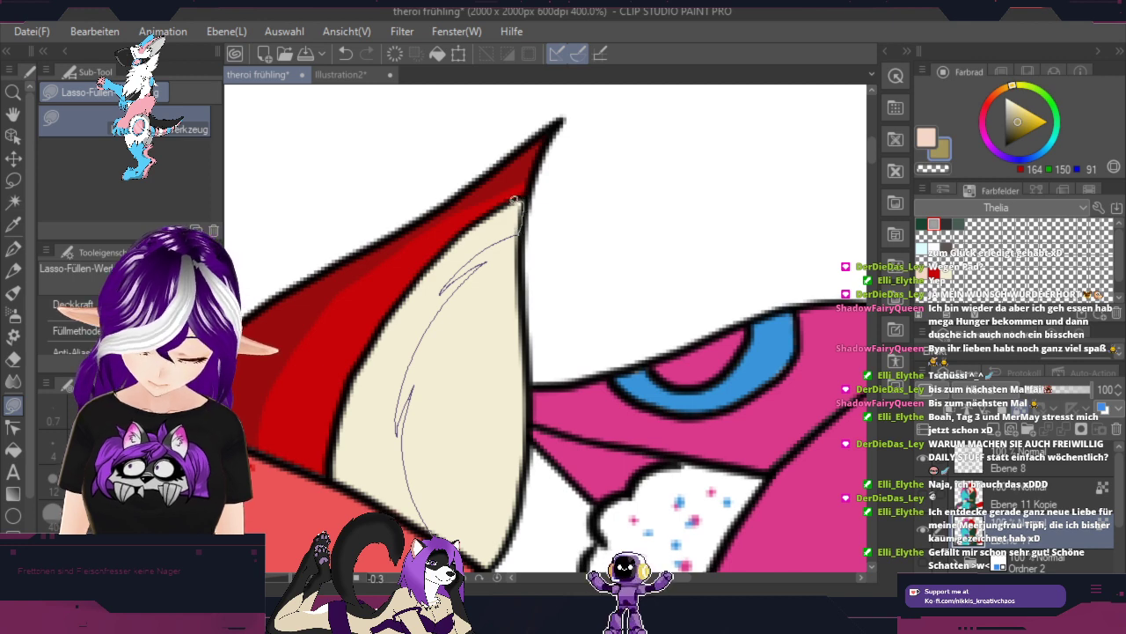
{"action": "mouse_move", "coordinate": [400, 300]}
{"action": "left_mouse_down"}
{"action": "mouse_move", "coordinate": [355, 377]}
{"action": "mouse_move", "coordinate": [333, 469]}
{"action": "mouse_move", "coordinate": [342, 485]}
{"action": "mouse_move", "coordinate": [435, 533]}
{"action": "left_mouse_up"}
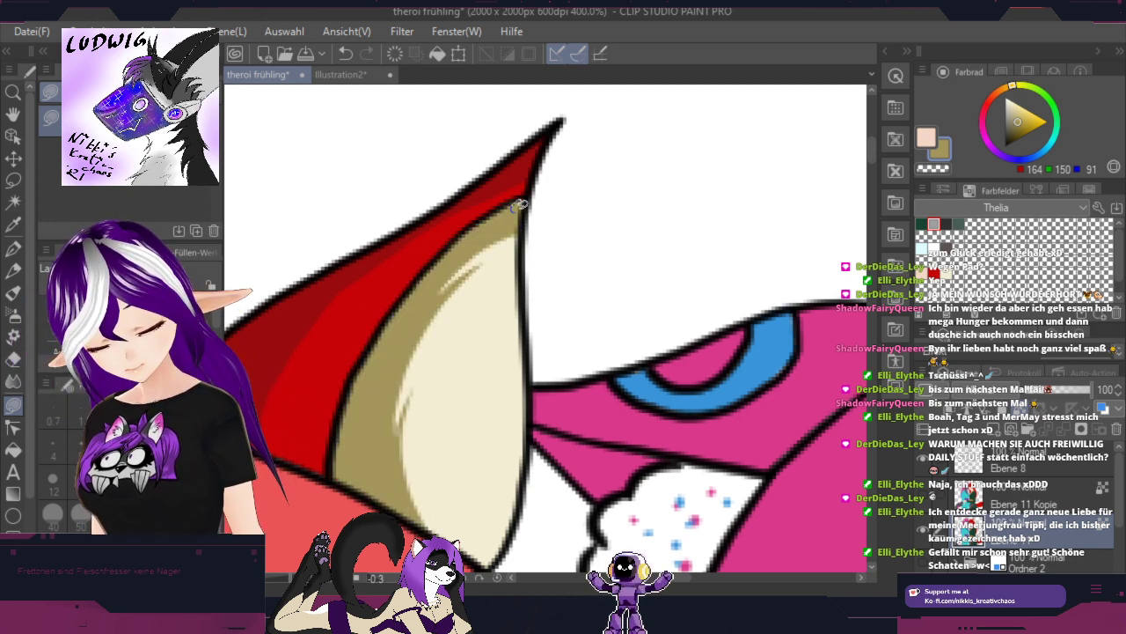
{"action": "scroll", "coordinate": [572, 187], "scroll_direction": "down", "scroll_amount": 5}
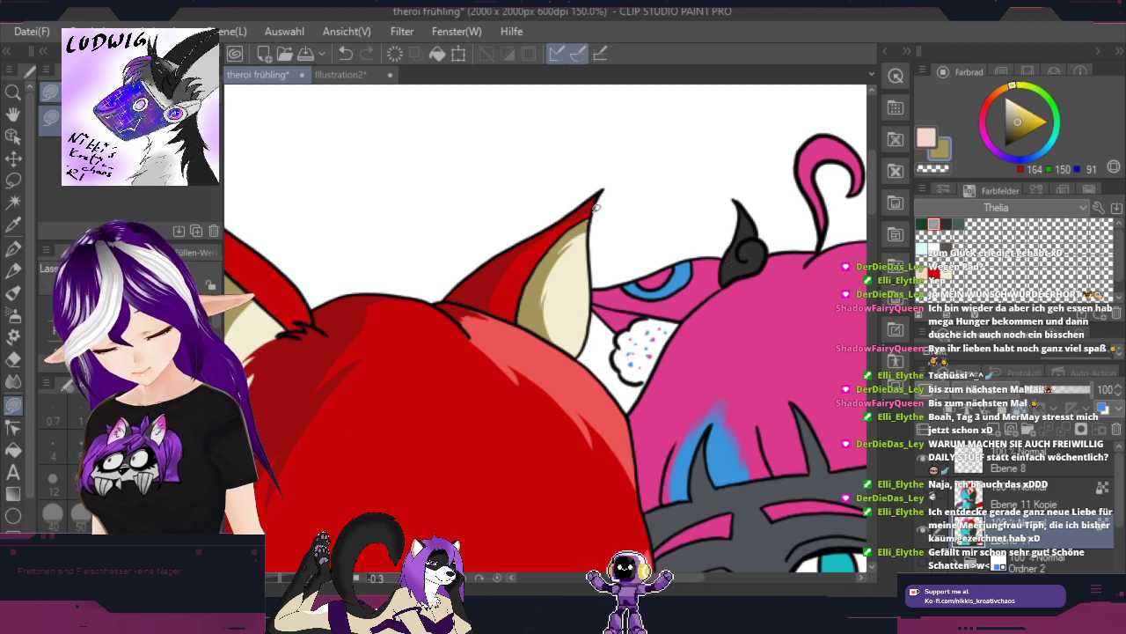
{"action": "scroll", "coordinate": [596, 207], "scroll_direction": "up", "scroll_amount": 8}
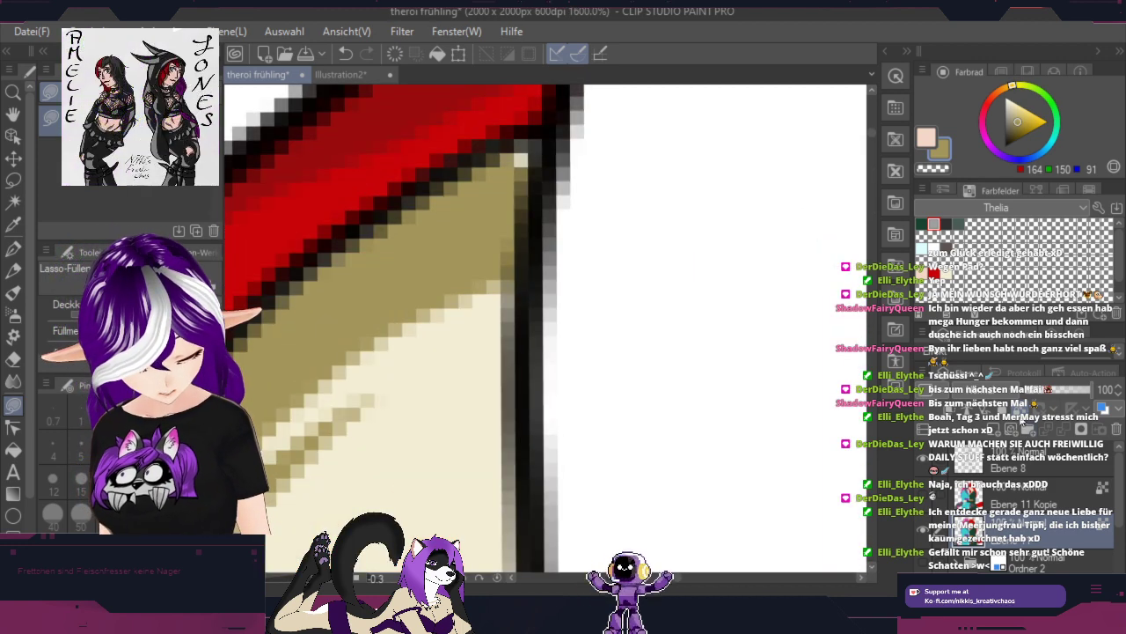
{"action": "left_click_drag", "start_coordinate": [534, 145], "coordinate": [530, 153]}
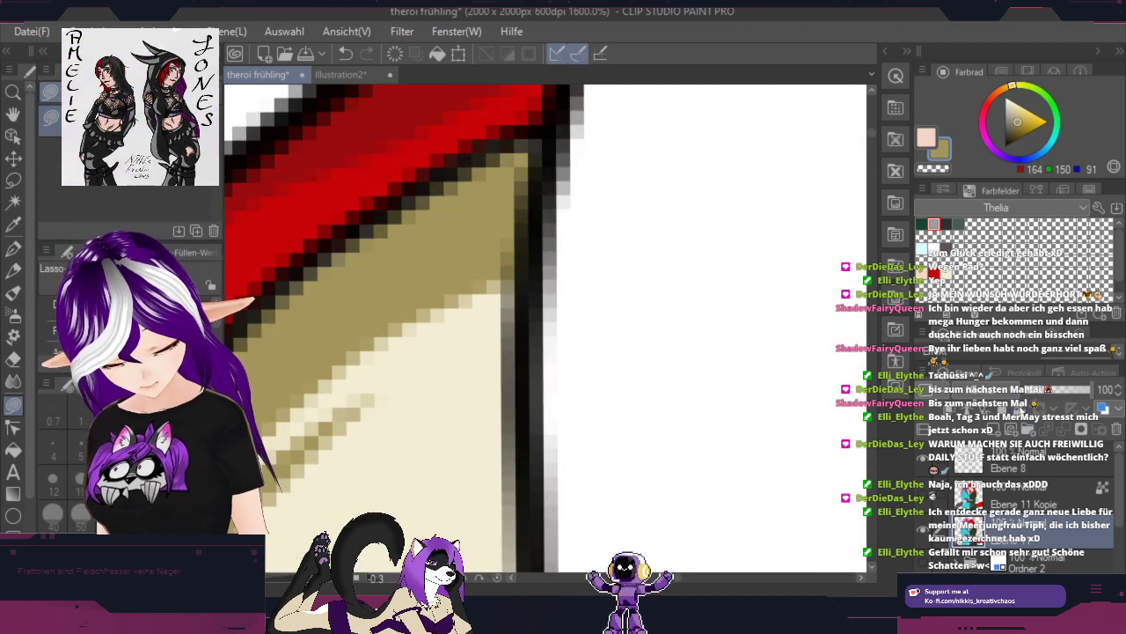
Step: Sample the orange of the sweater's collar and darken the colour to 180, 97, 29
{"action": "scroll", "coordinate": [655, 309], "scroll_direction": "down", "scroll_amount": 6}
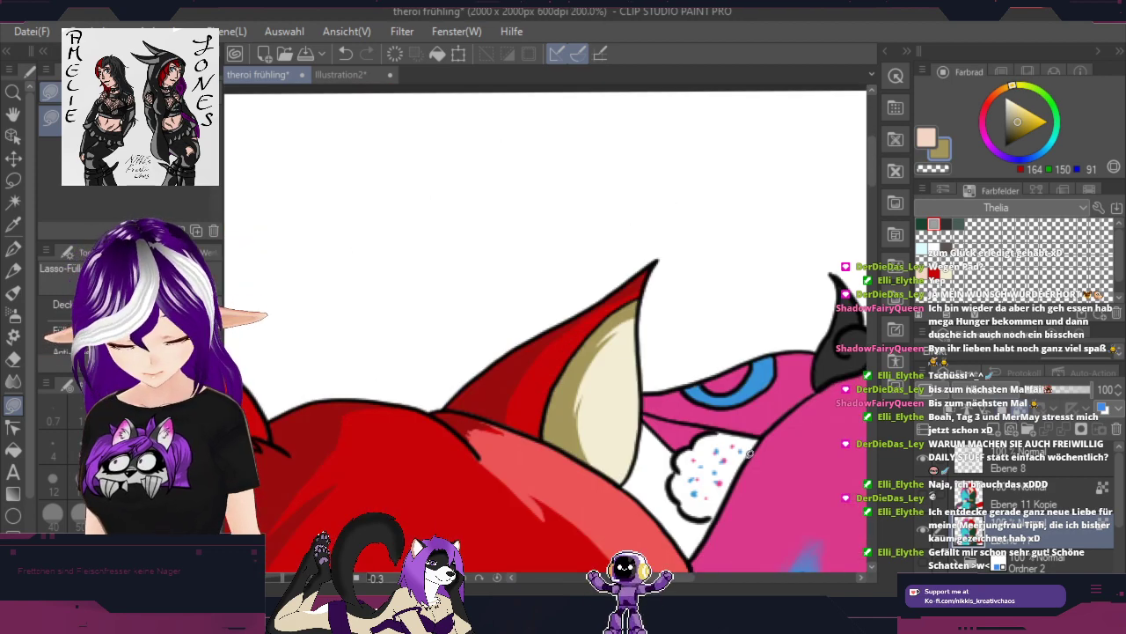
{"action": "left_click_drag", "start_coordinate": [577, 528], "coordinate": [727, 232]}
{"action": "left_click_drag", "start_coordinate": [775, 378], "coordinate": [709, 369]}
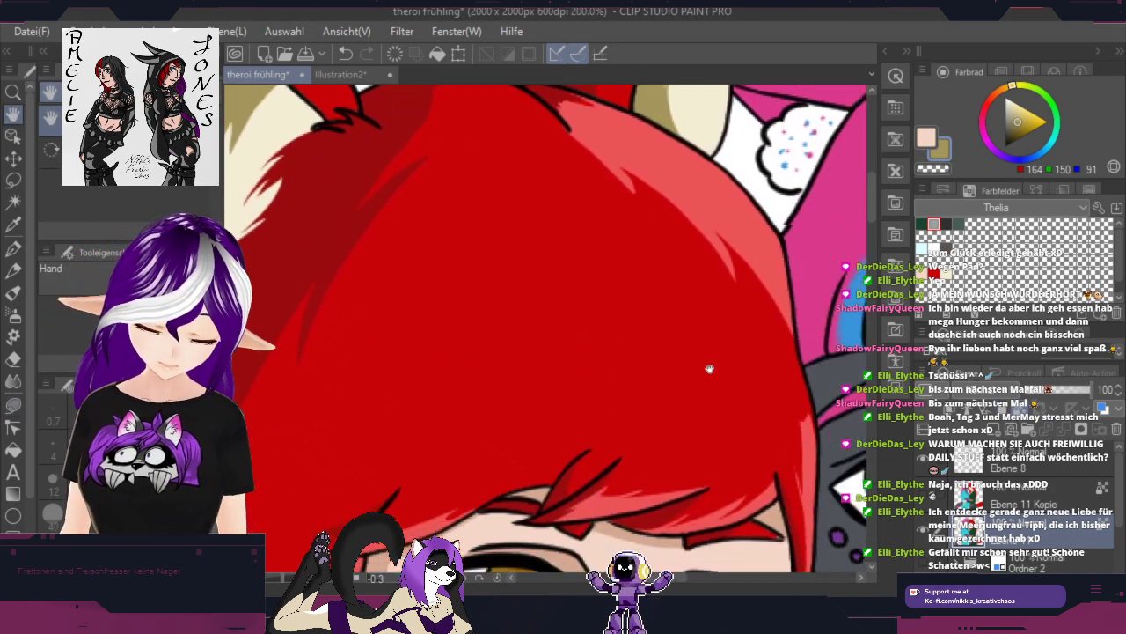
{"action": "scroll", "coordinate": [709, 369], "scroll_direction": "down", "scroll_amount": 4}
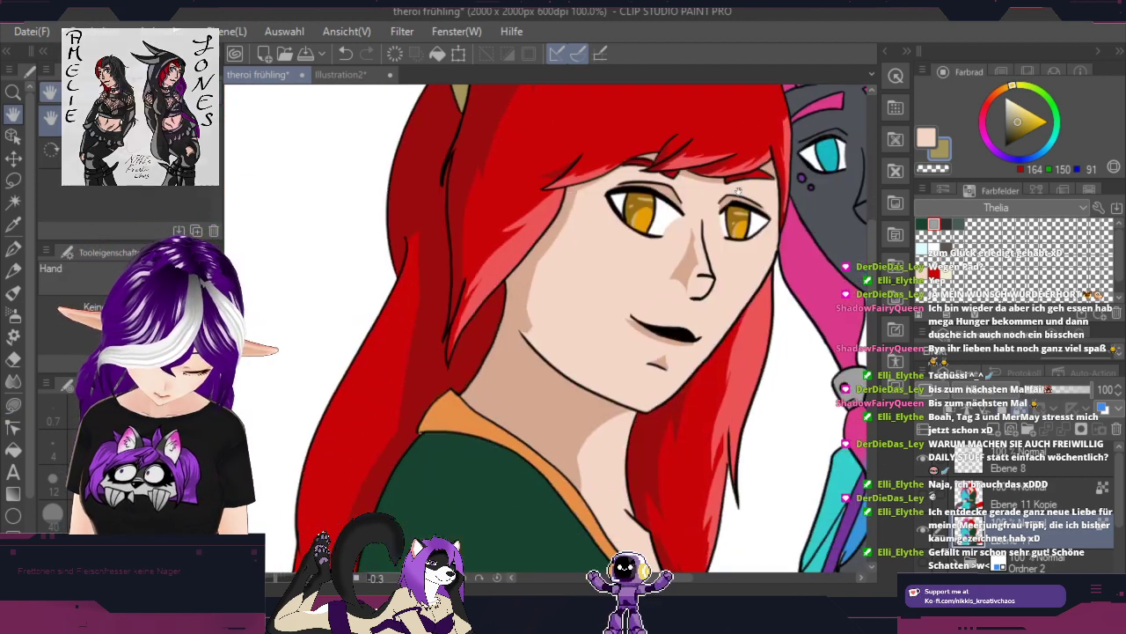
{"action": "left_click_drag", "start_coordinate": [693, 462], "coordinate": [732, 302]}
{"action": "left_click_drag", "start_coordinate": [713, 452], "coordinate": [646, 343]}
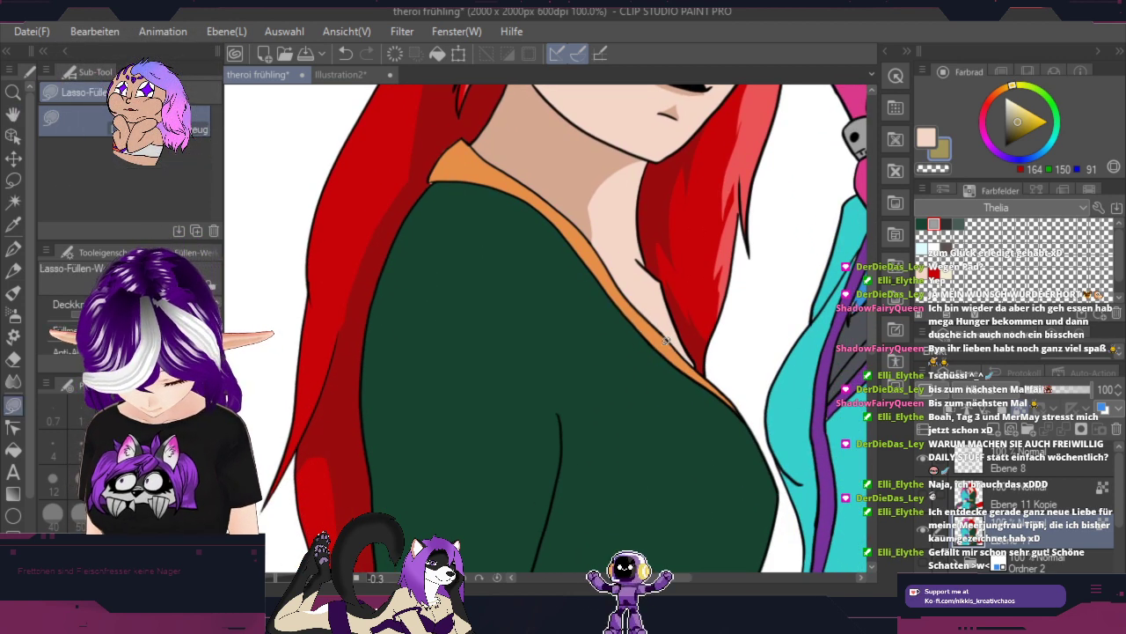
{"action": "left_click", "coordinate": [666, 340], "text": "alt"}
{"action": "left_click", "coordinate": [1028, 116]}
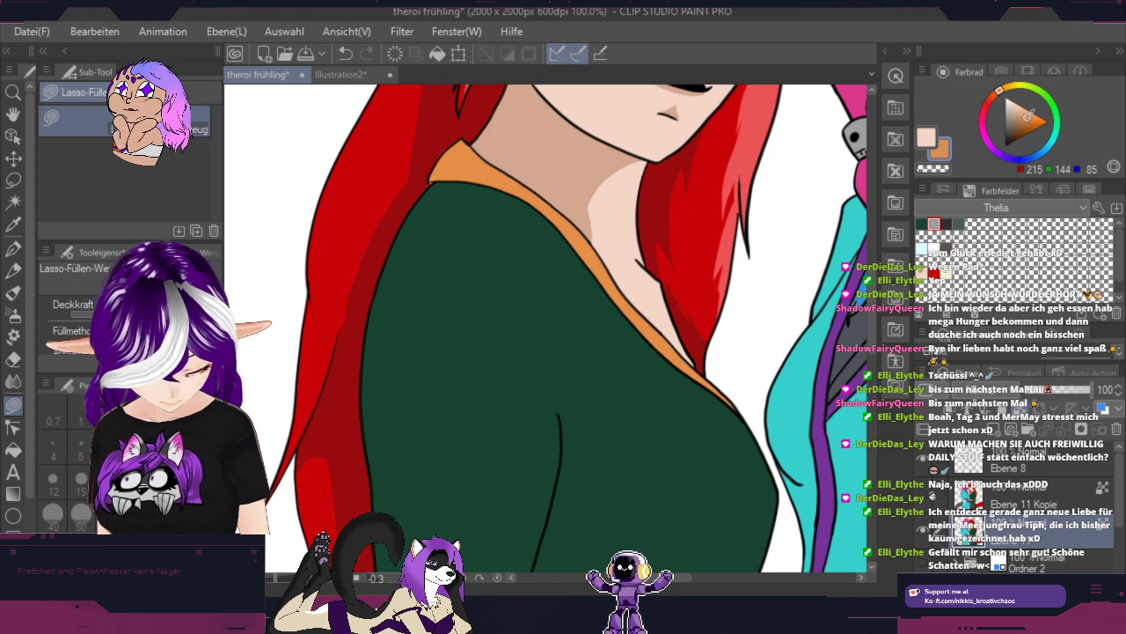
{"action": "left_click", "coordinate": [1033, 124]}
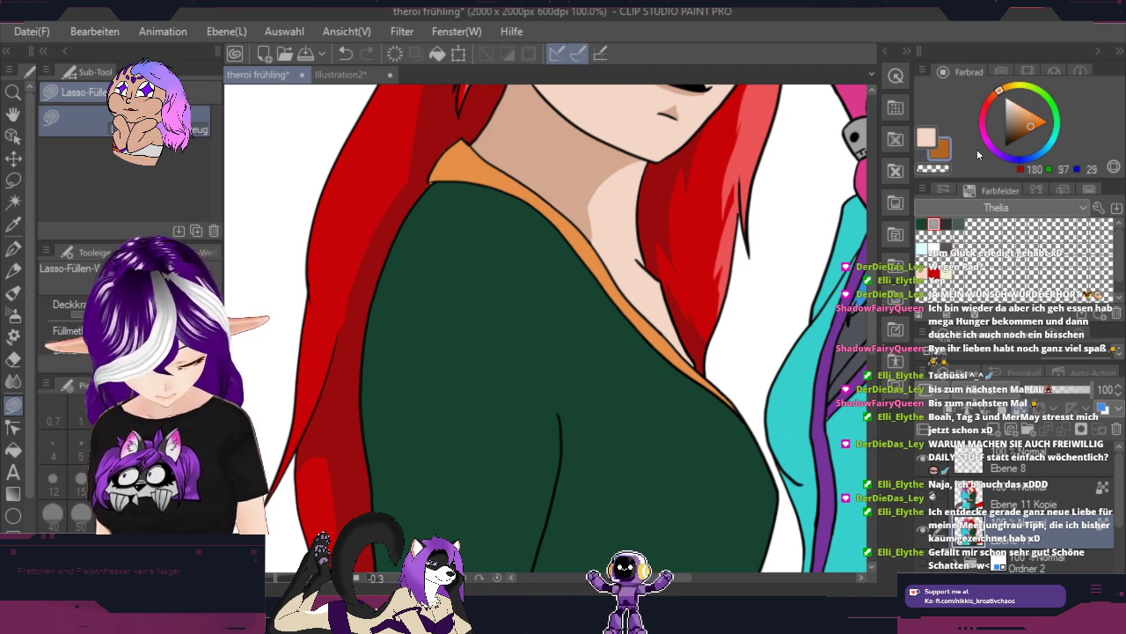
Step: Select the orange collar area with the Auto Select tool referring to all layers
{"action": "scroll", "coordinate": [531, 184], "scroll_direction": "up", "scroll_amount": 4}
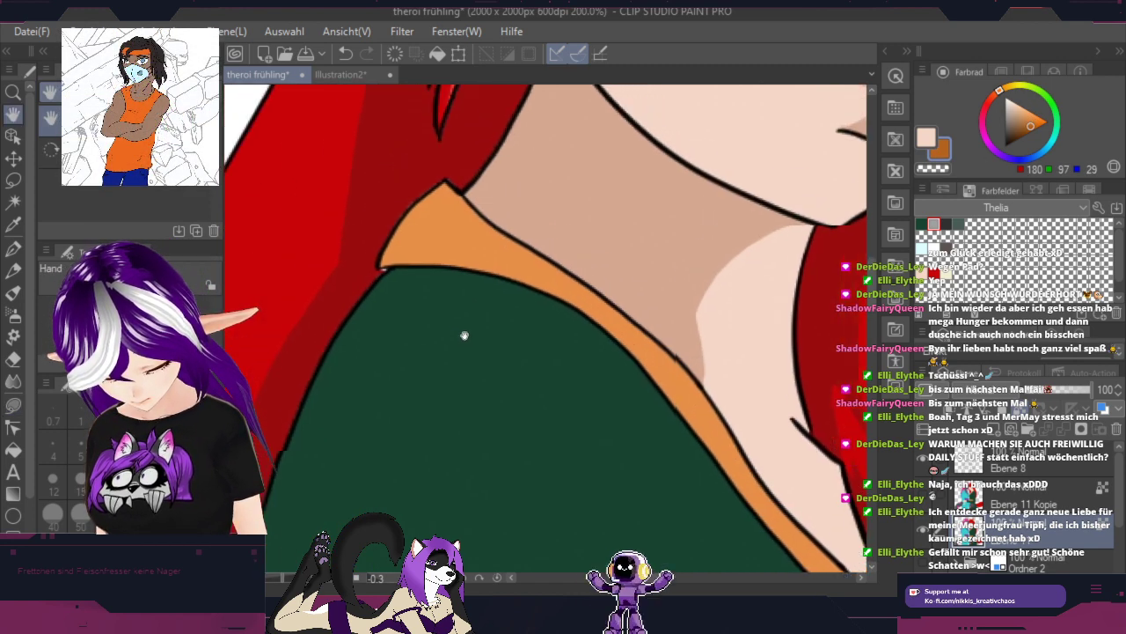
{"action": "left_click", "coordinate": [13, 201]}
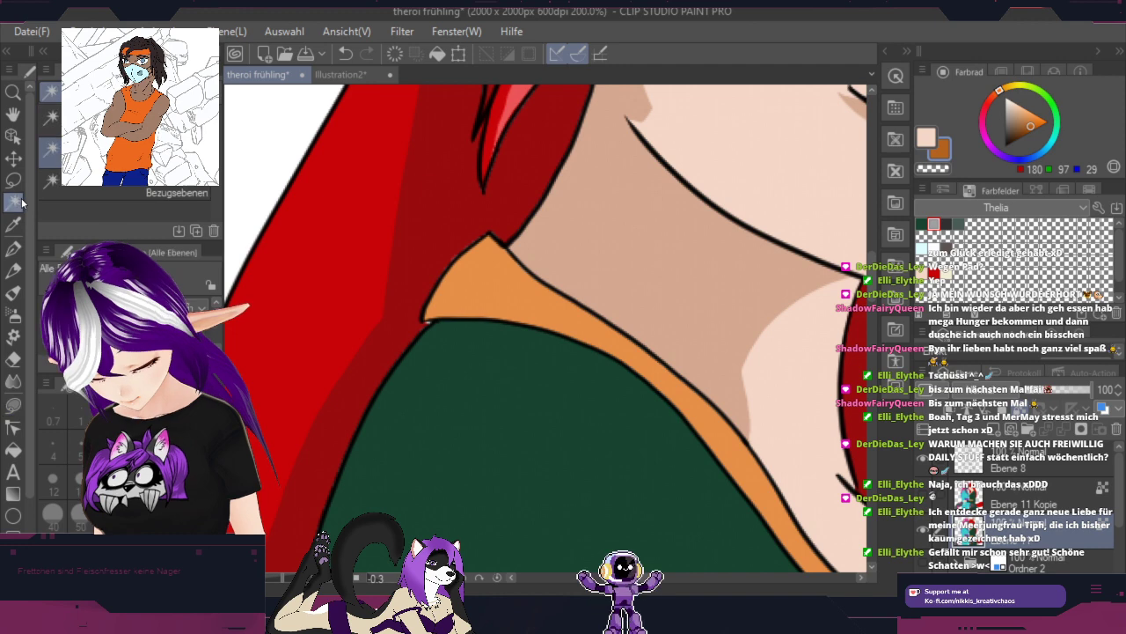
{"action": "left_click", "coordinate": [492, 294]}
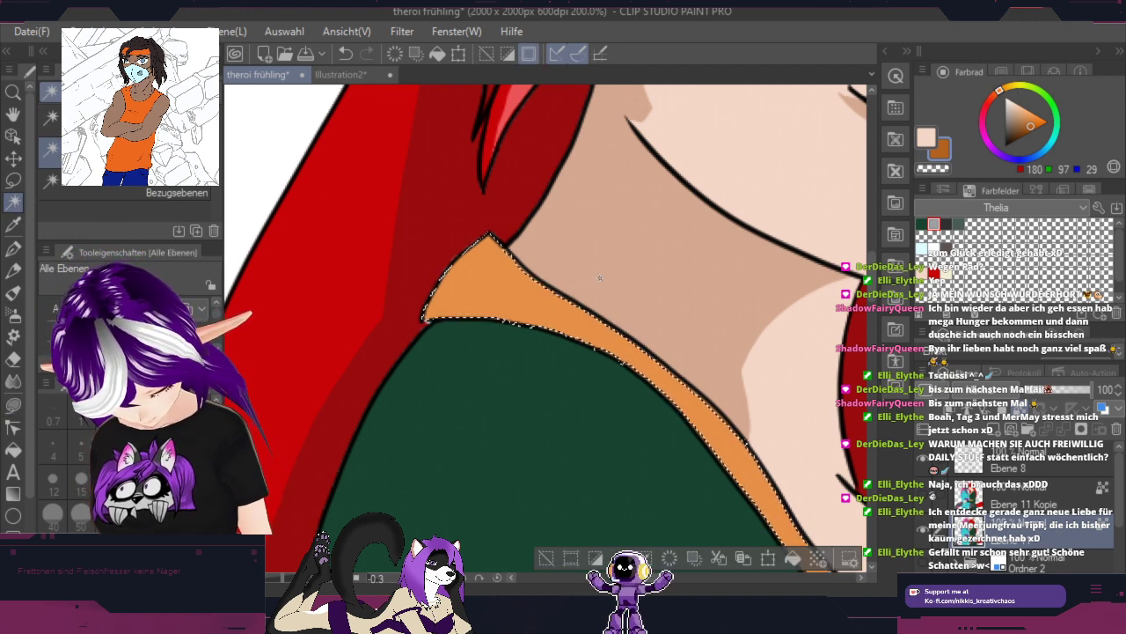
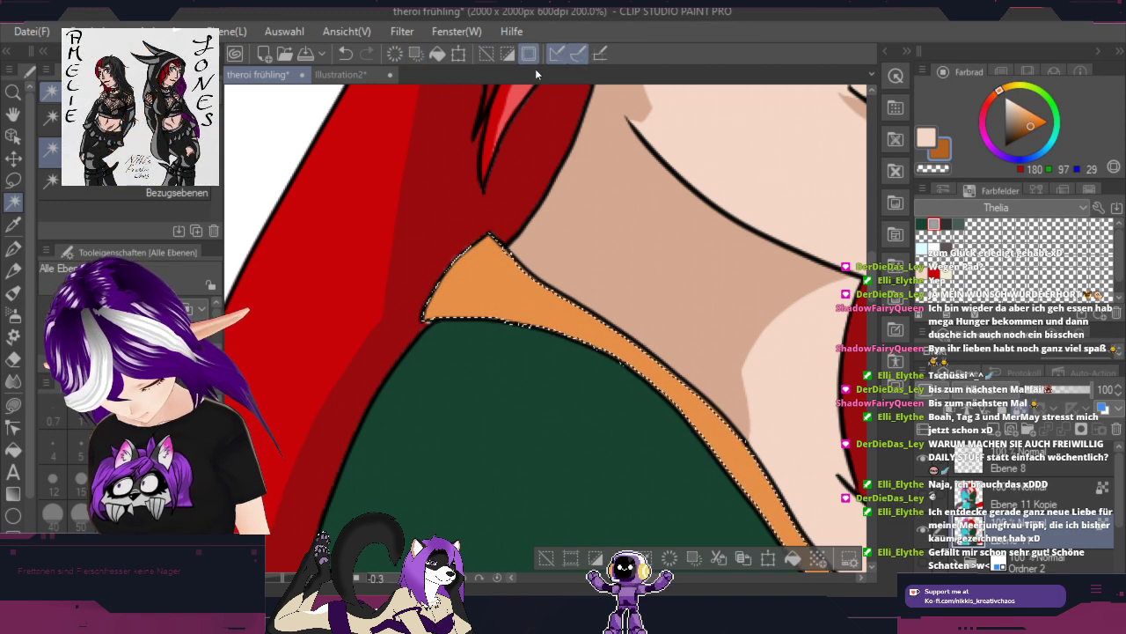
{"action": "left_click", "coordinate": [495, 52]}
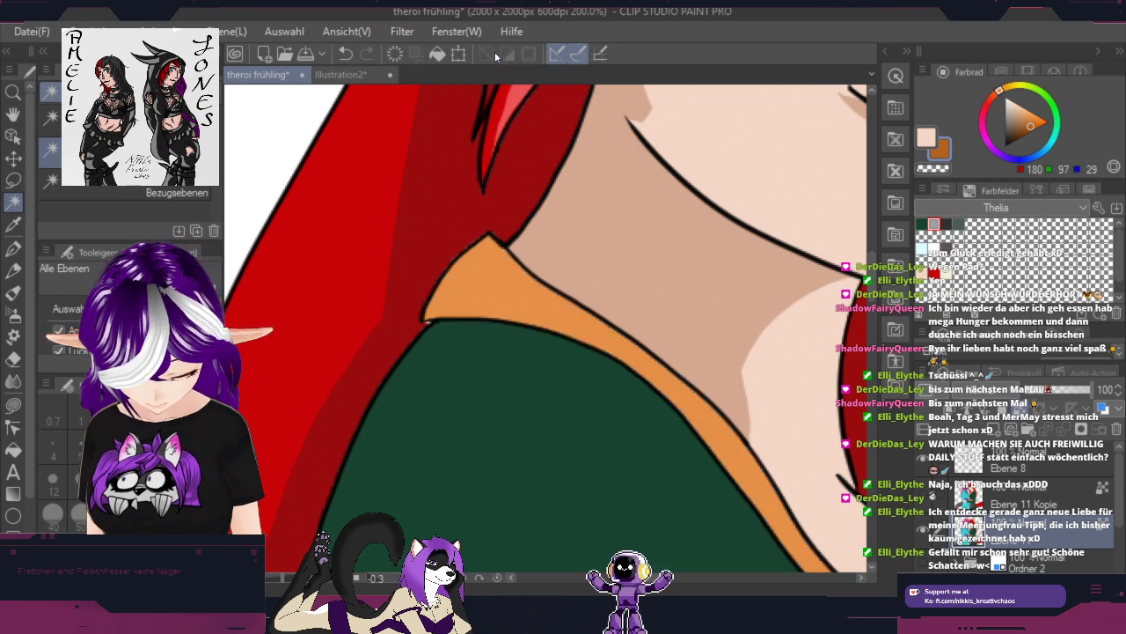
{"action": "left_click", "coordinate": [406, 278], "text": "alt"}
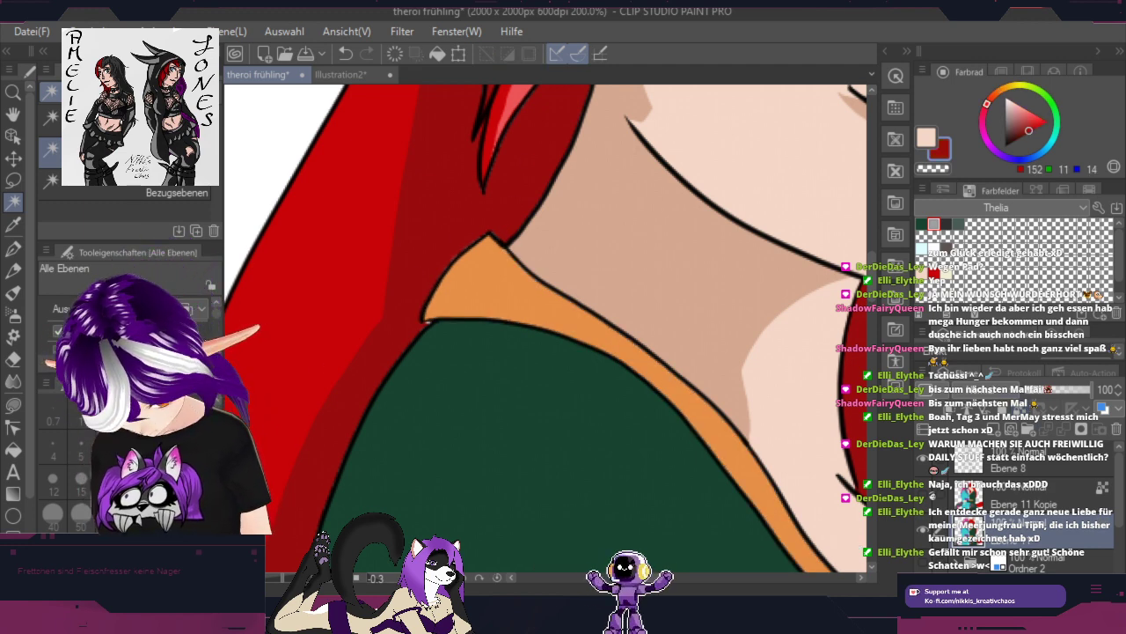
{"action": "left_click", "coordinate": [13, 405]}
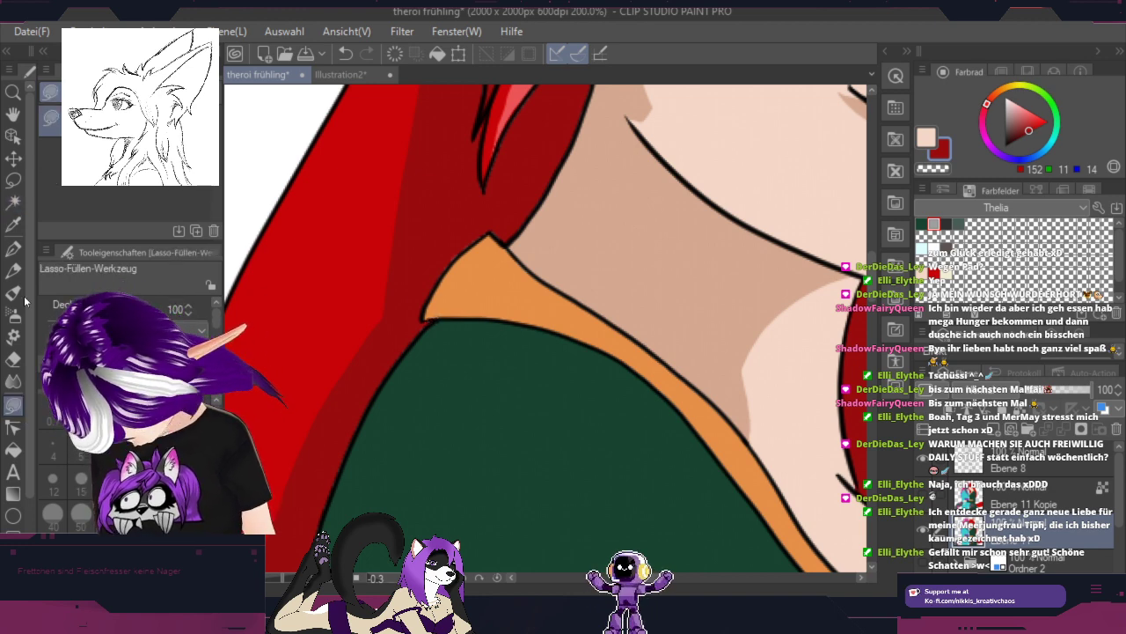
Step: Reselect the orange collar area with Auto Select referring to all layers and save the illustration
{"action": "left_click", "coordinate": [17, 203]}
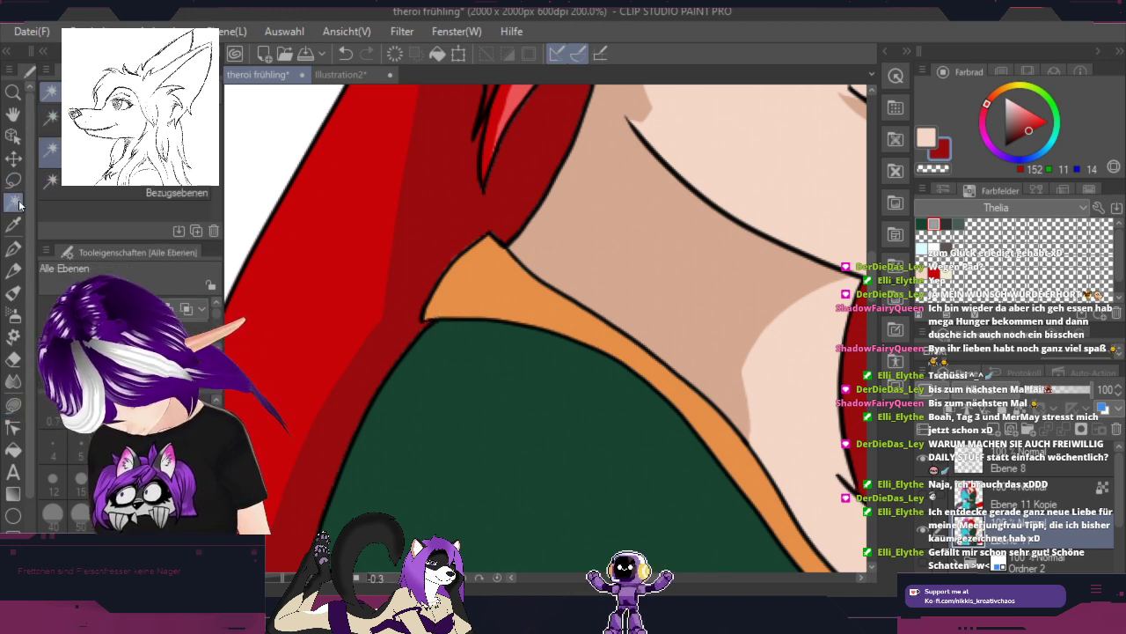
{"action": "left_click", "coordinate": [512, 296]}
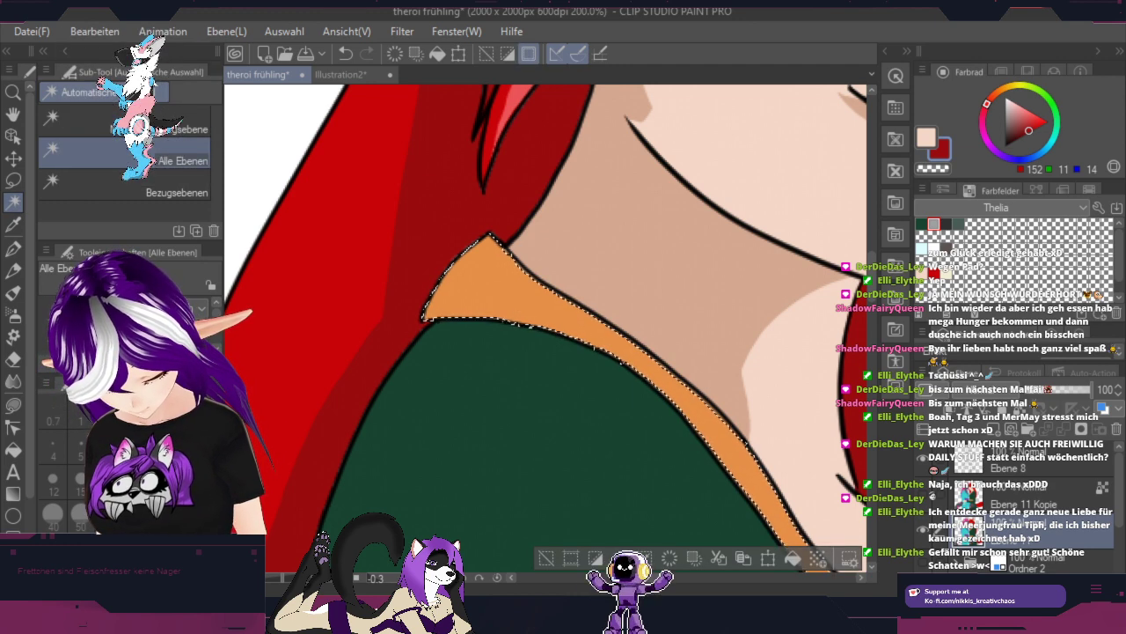
{"action": "left_click", "coordinate": [305, 53]}
{"action": "left_click", "coordinate": [13, 404]}
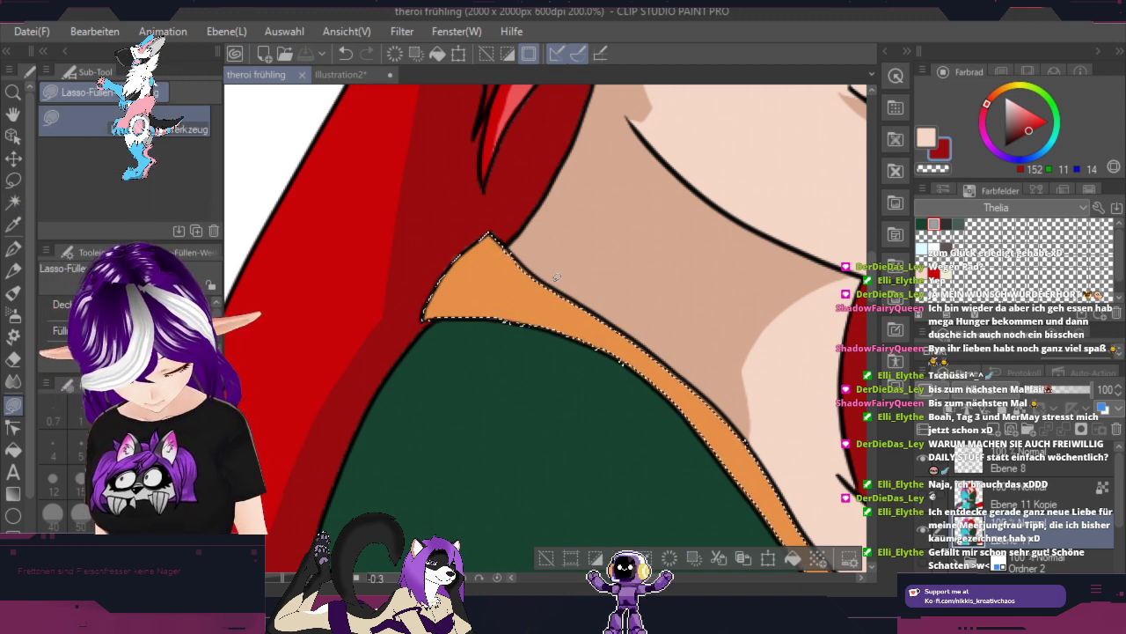
Step: Sample the collar's orange, darken it to 160, 89, 30 and lasso-fill a shadow over the collar's wide upper end
{"action": "left_click", "coordinate": [521, 293], "text": "alt"}
{"action": "left_click", "coordinate": [1027, 128]}
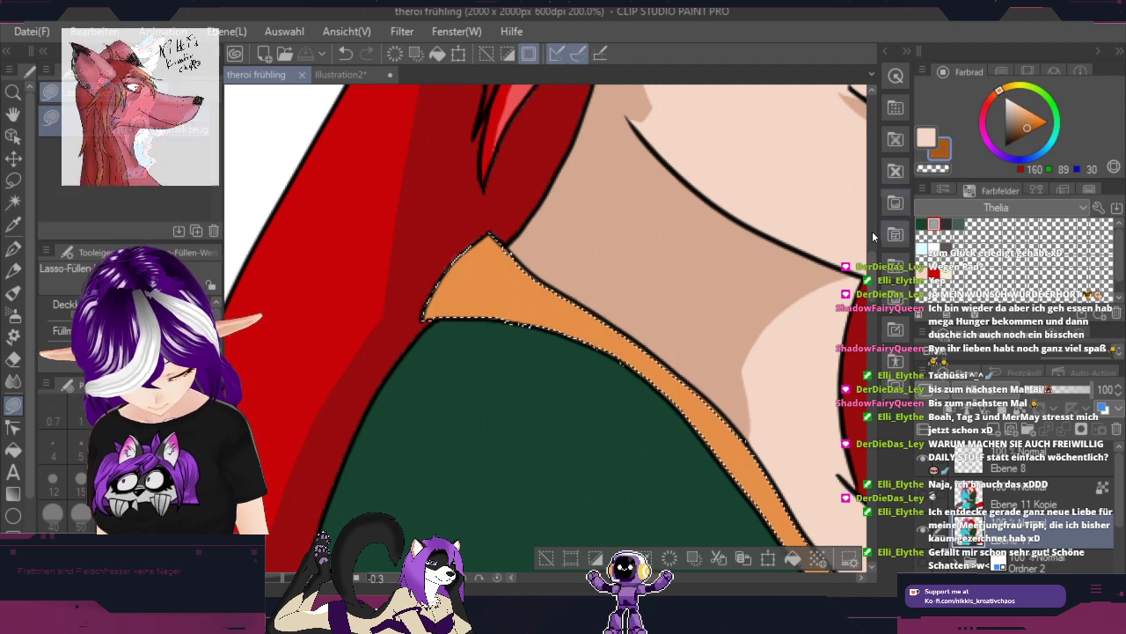
{"action": "key", "text": "shift+space"}
{"action": "left_click_drag", "start_coordinate": [647, 282], "coordinate": [614, 373]}
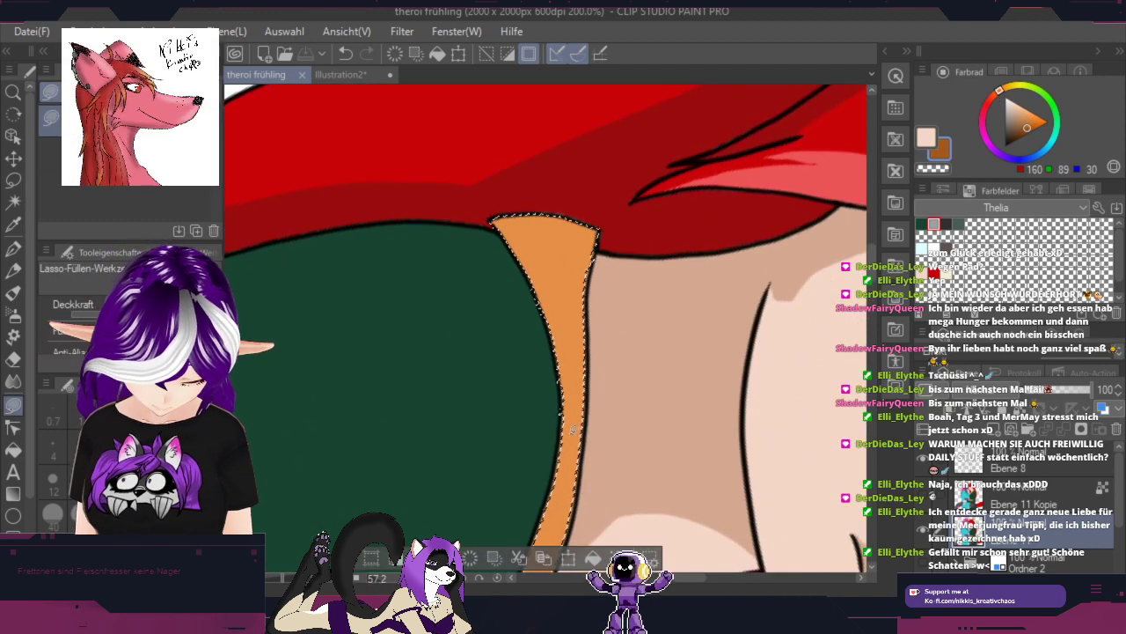
{"action": "mouse_move", "coordinate": [514, 508]}
{"action": "left_mouse_down"}
{"action": "mouse_move", "coordinate": [519, 528]}
{"action": "mouse_move", "coordinate": [581, 396]}
{"action": "mouse_move", "coordinate": [627, 189]}
{"action": "mouse_move", "coordinate": [491, 418]}
{"action": "left_mouse_up"}
Step: Lasso-fill a slanted fold shadow across the middle of the orange collar, beside the neck shadow's edge
{"action": "key", "text": "space"}
{"action": "left_click_drag", "start_coordinate": [659, 417], "coordinate": [684, 131]}
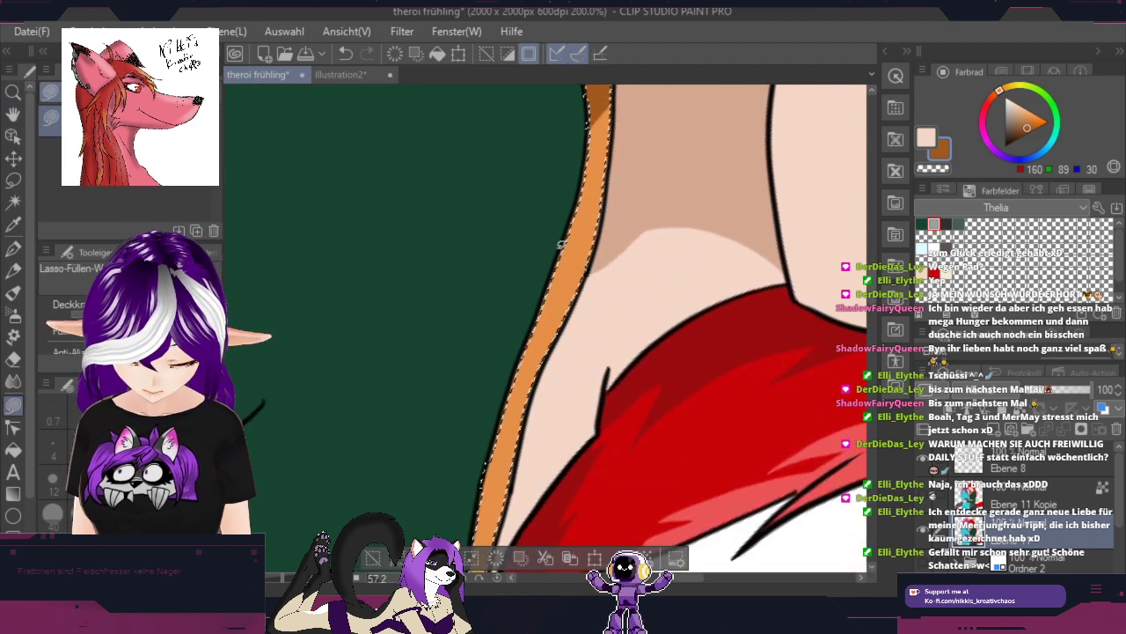
{"action": "mouse_move", "coordinate": [535, 269]}
{"action": "left_mouse_down"}
{"action": "mouse_move", "coordinate": [622, 164]}
{"action": "mouse_move", "coordinate": [657, 143]}
{"action": "mouse_move", "coordinate": [485, 374]}
{"action": "left_mouse_up"}
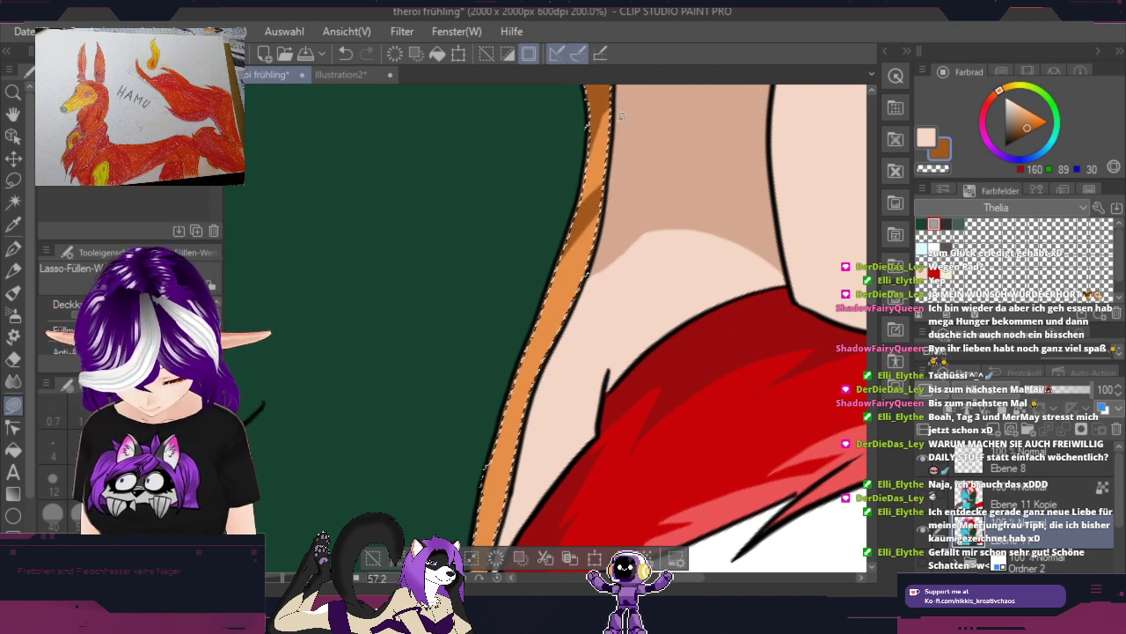
Step: Lasso-fill a fold shadow and a tapering end shadow on the collar's narrow lower part, and clear the selection
{"action": "key", "text": "r"}
{"action": "mouse_move", "coordinate": [662, 360]}
{"action": "left_mouse_down"}
{"action": "mouse_move", "coordinate": [700, 290]}
{"action": "mouse_move", "coordinate": [528, 142]}
{"action": "left_mouse_up"}
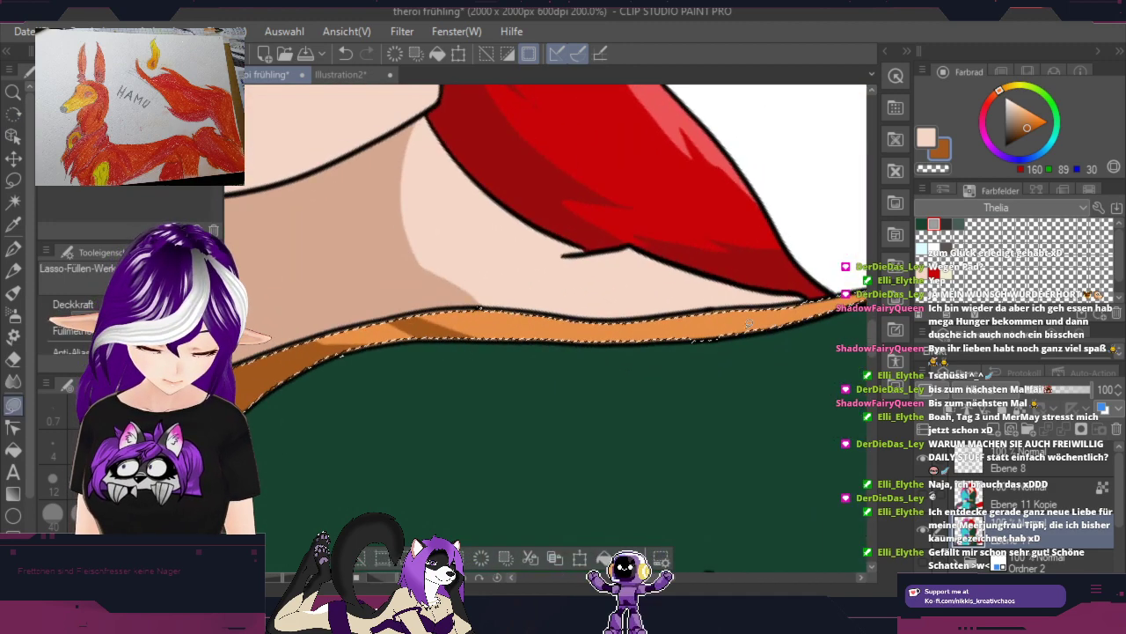
{"action": "mouse_move", "coordinate": [512, 354]}
{"action": "left_mouse_down"}
{"action": "mouse_move", "coordinate": [823, 297]}
{"action": "mouse_move", "coordinate": [496, 462]}
{"action": "mouse_move", "coordinate": [453, 461]}
{"action": "left_mouse_up"}
{"action": "key", "text": "r"}
{"action": "mouse_move", "coordinate": [822, 371]}
{"action": "left_mouse_down"}
{"action": "mouse_move", "coordinate": [766, 433]}
{"action": "mouse_move", "coordinate": [682, 491]}
{"action": "mouse_move", "coordinate": [713, 480]}
{"action": "mouse_move", "coordinate": [760, 505]}
{"action": "mouse_move", "coordinate": [457, 253]}
{"action": "mouse_move", "coordinate": [442, 219]}
{"action": "mouse_move", "coordinate": [549, 228]}
{"action": "mouse_move", "coordinate": [504, 230]}
{"action": "left_mouse_up"}
{"action": "key", "text": "space"}
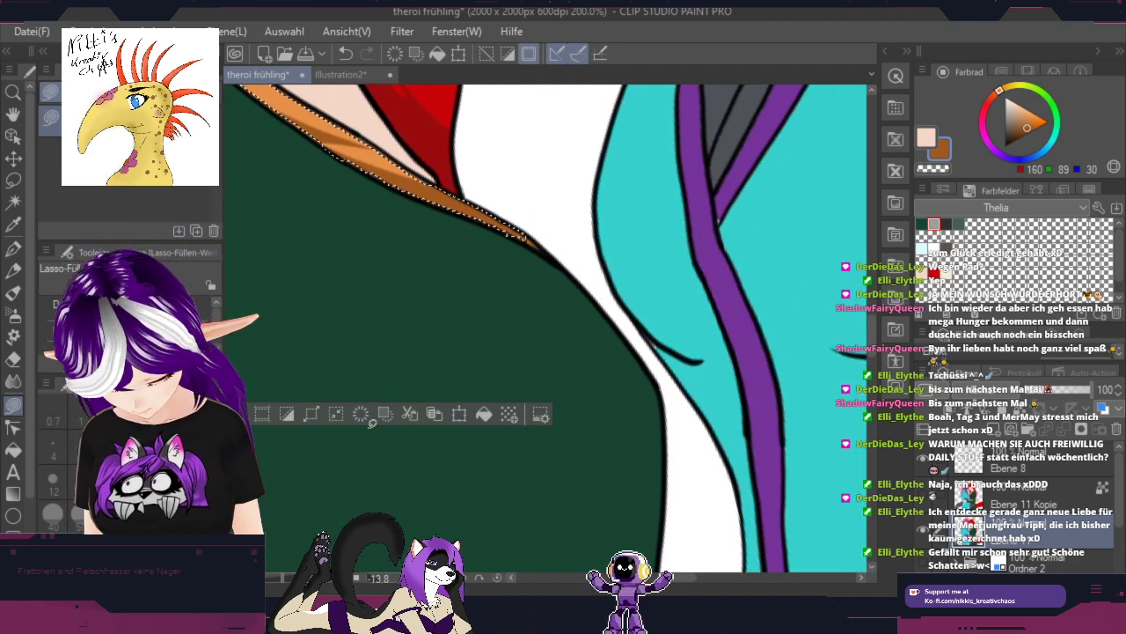
{"action": "left_click", "coordinate": [239, 414]}
Step: Set the colour to light orange 230, 173, 126 and lasso-fill highlights beside the fold shadow near the collar's narrow end
{"action": "scroll", "coordinate": [543, 205], "scroll_direction": "up", "scroll_amount": 4}
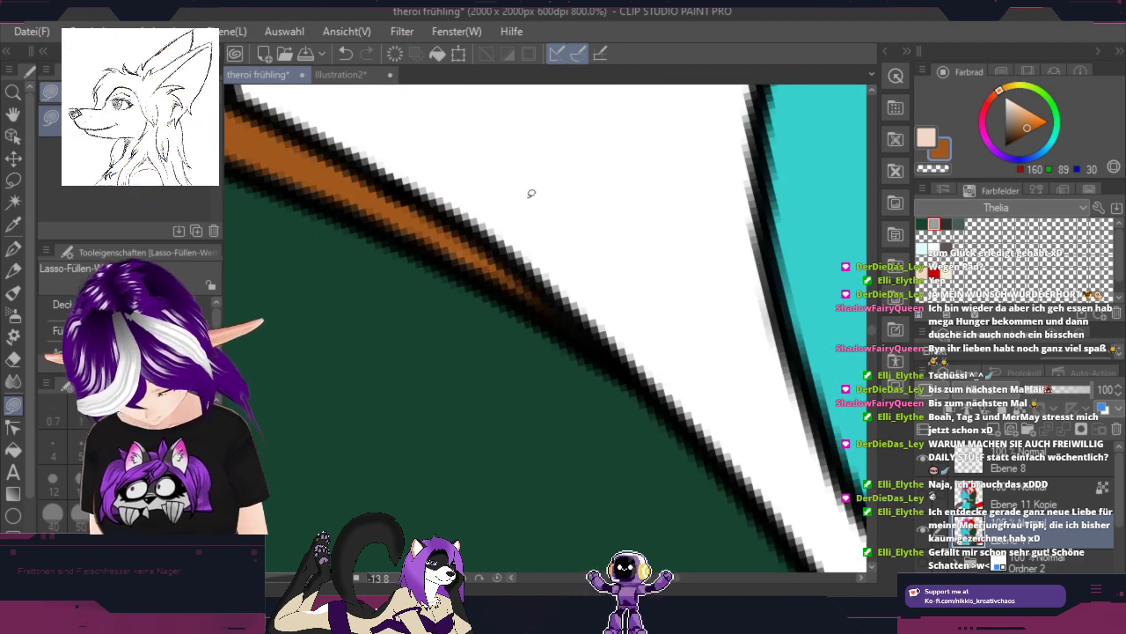
{"action": "scroll", "coordinate": [531, 193], "scroll_direction": "down", "scroll_amount": 4}
{"action": "left_click", "coordinate": [1022, 112]}
{"action": "key", "text": "space"}
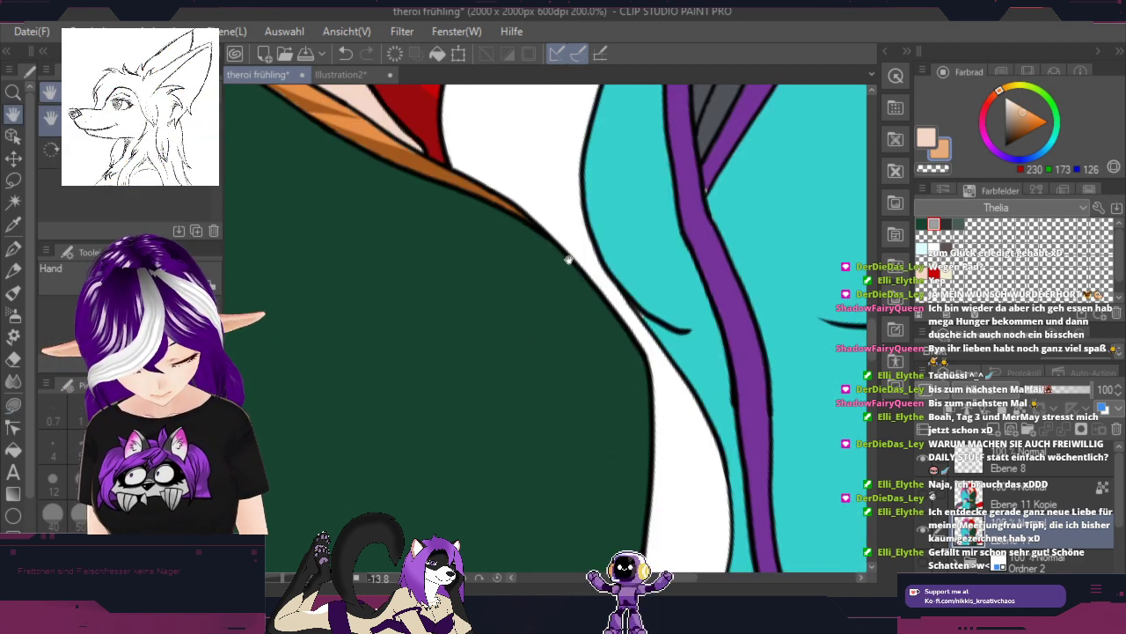
{"action": "mouse_move", "coordinate": [568, 259]}
{"action": "left_mouse_down"}
{"action": "mouse_move", "coordinate": [679, 495]}
{"action": "mouse_move", "coordinate": [769, 538]}
{"action": "left_mouse_up"}
{"action": "key", "text": "shift+space"}
{"action": "left_click_drag", "start_coordinate": [686, 318], "coordinate": [639, 198]}
{"action": "scroll", "coordinate": [652, 350], "scroll_direction": "up", "scroll_amount": 2}
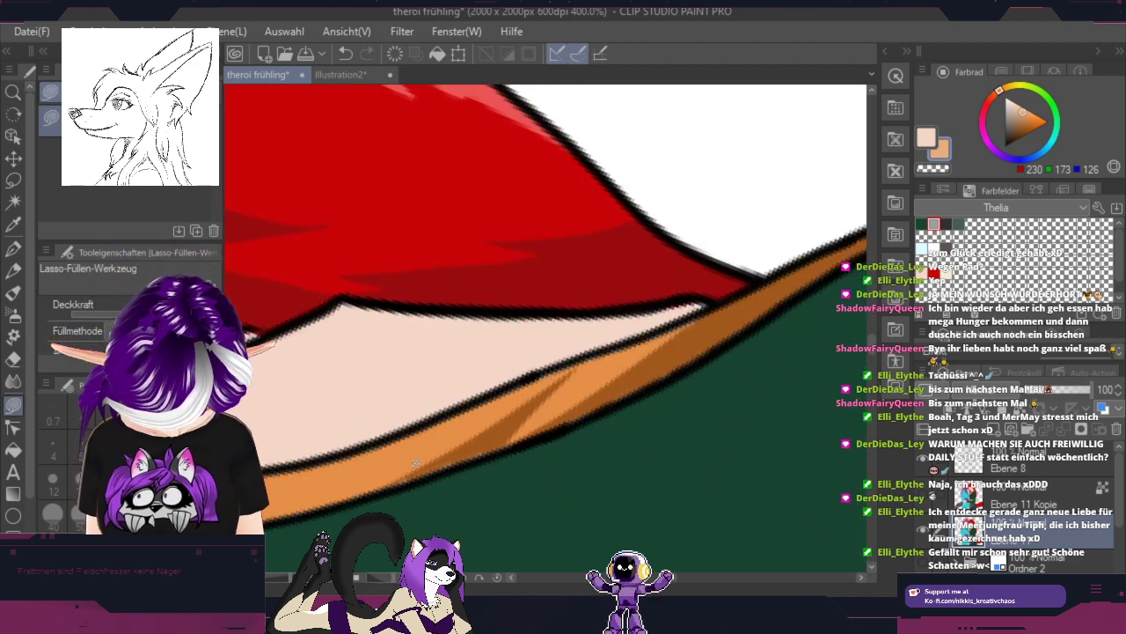
{"action": "left_click_drag", "start_coordinate": [387, 477], "coordinate": [517, 396]}
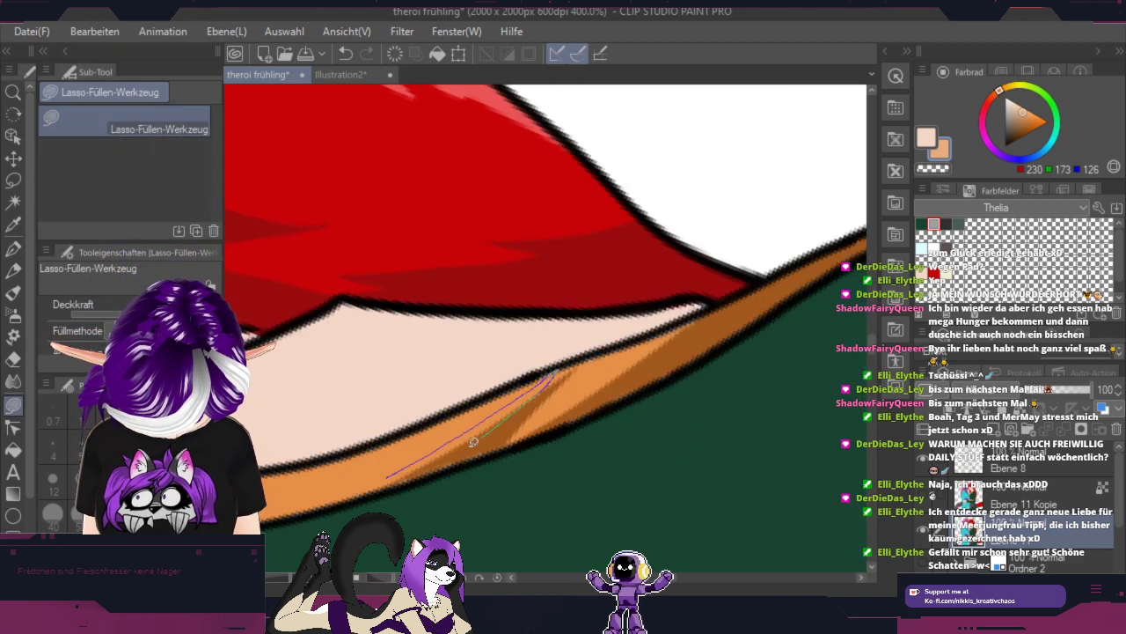
{"action": "left_click_drag", "start_coordinate": [389, 490], "coordinate": [390, 489]}
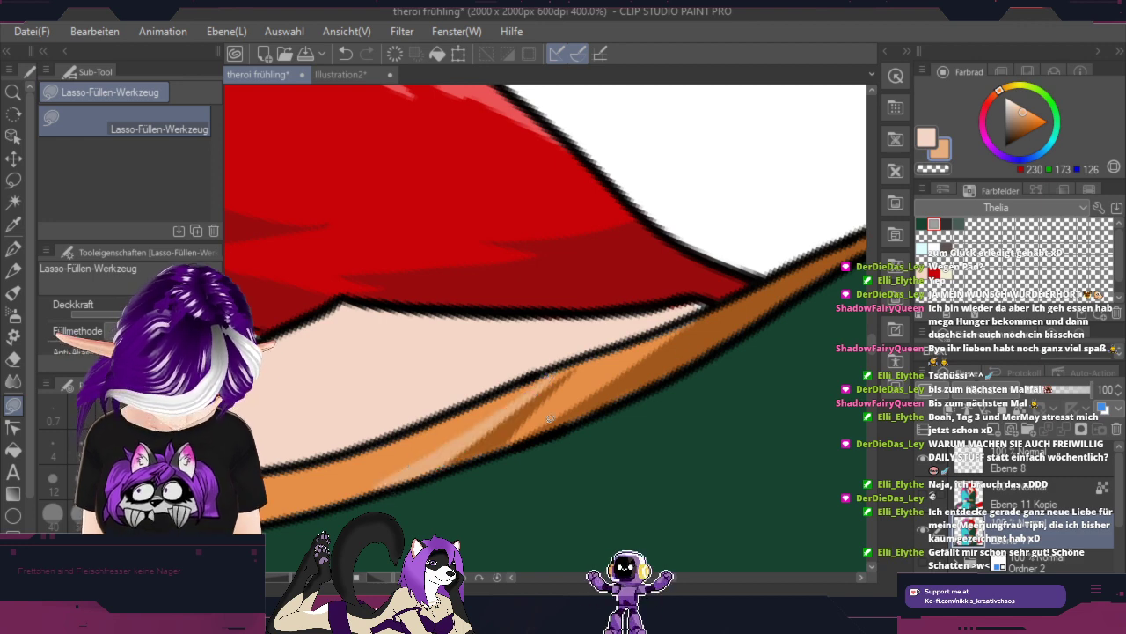
{"action": "mouse_move", "coordinate": [508, 437]}
{"action": "left_mouse_down"}
{"action": "mouse_move", "coordinate": [677, 325]}
{"action": "mouse_move", "coordinate": [532, 430]}
{"action": "left_mouse_up"}
Step: Lasso-fill a light orange highlight along the edge of the fold shadow in the middle of the collar
{"action": "key", "text": "space"}
{"action": "left_click_drag", "start_coordinate": [431, 473], "coordinate": [871, 318]}
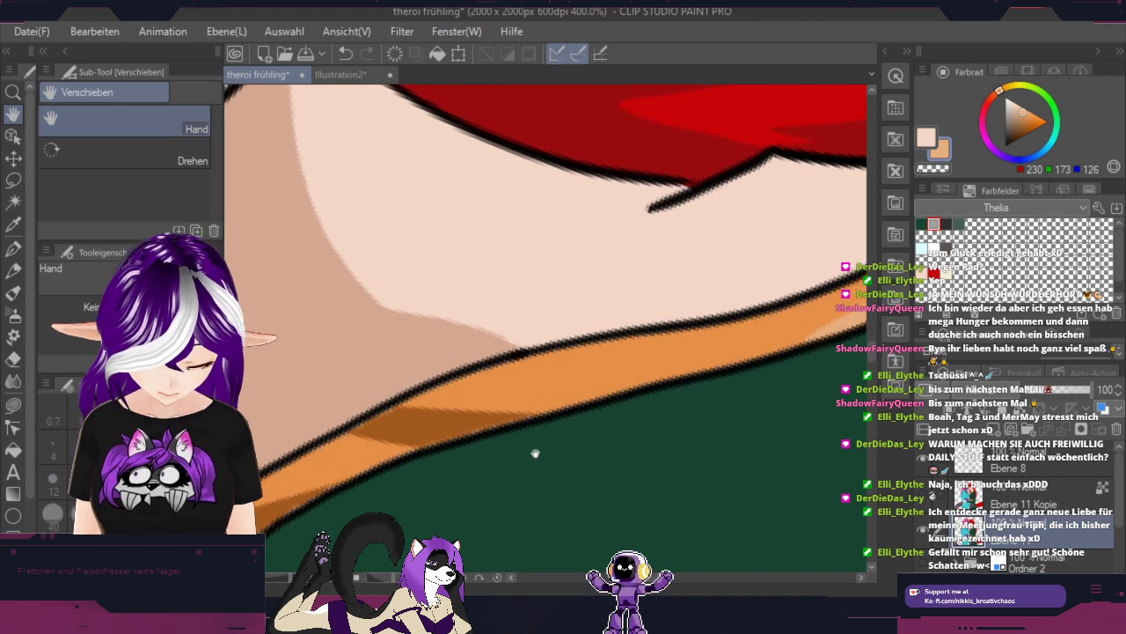
{"action": "left_click_drag", "start_coordinate": [535, 454], "coordinate": [699, 375]}
{"action": "key", "text": "shift+space"}
{"action": "mouse_move", "coordinate": [645, 400]}
{"action": "left_mouse_down"}
{"action": "mouse_move", "coordinate": [648, 437]}
{"action": "mouse_move", "coordinate": [430, 502]}
{"action": "left_mouse_up"}
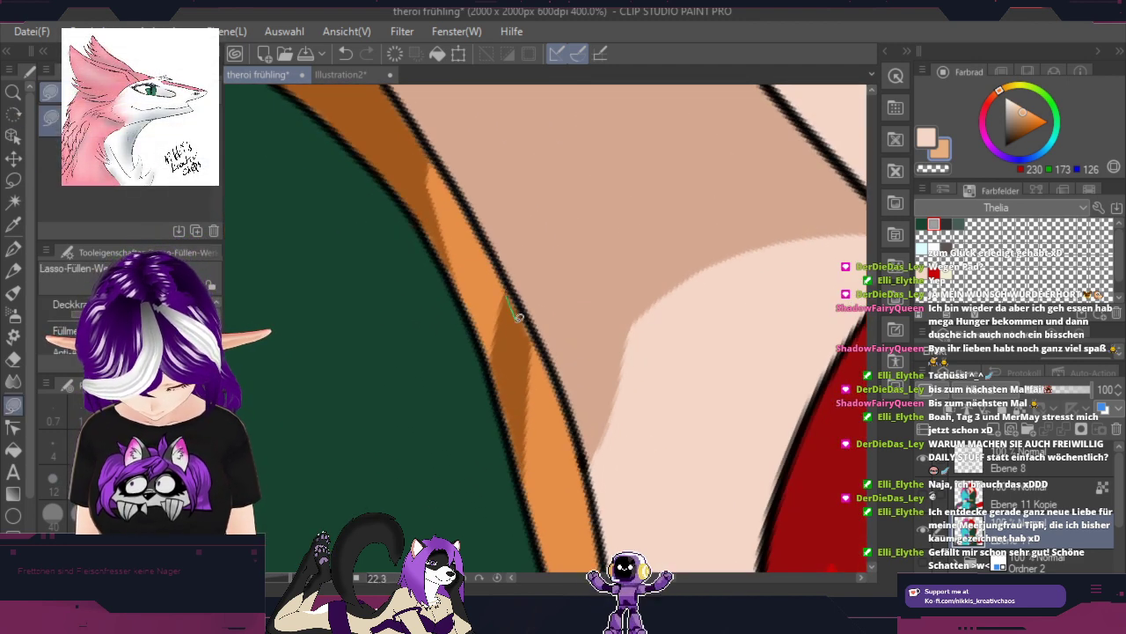
{"action": "left_click_drag", "start_coordinate": [522, 385], "coordinate": [520, 473]}
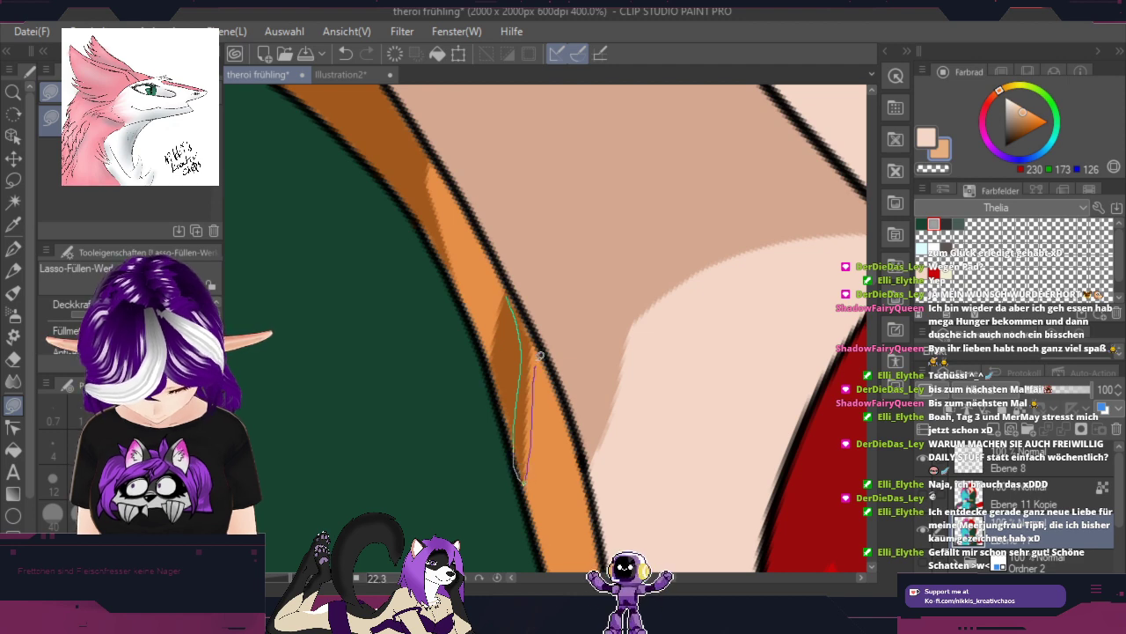
Step: Lasso-fill a thin light orange highlight along the edge of the large shadow at the collar's wide end
{"action": "mouse_move", "coordinate": [532, 322]}
{"action": "left_mouse_down"}
{"action": "mouse_move", "coordinate": [518, 285]}
{"action": "mouse_move", "coordinate": [518, 337]}
{"action": "mouse_move", "coordinate": [630, 454]}
{"action": "left_mouse_up"}
{"action": "key", "text": "space"}
{"action": "left_click_drag", "start_coordinate": [557, 308], "coordinate": [569, 396]}
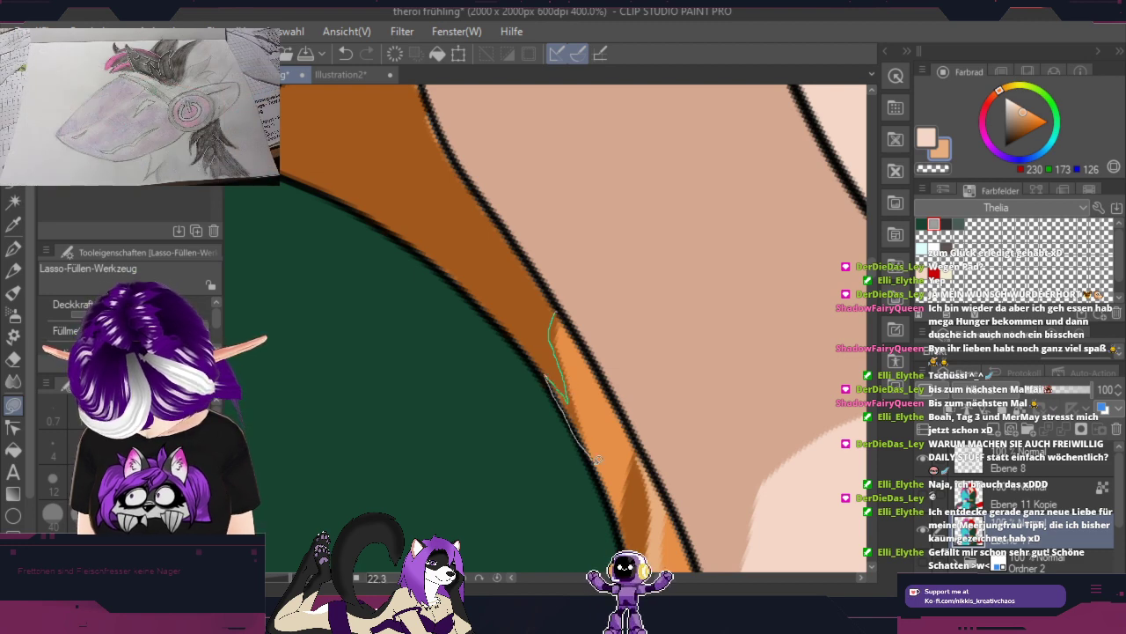
{"action": "left_click_drag", "start_coordinate": [566, 317], "coordinate": [618, 364]}
Step: Sample the collar's shadow brown (161, 89, 30) and lasso-fill the uncovered edge along the neck-side outline of its wide end
{"action": "left_click", "coordinate": [568, 309], "text": "alt"}
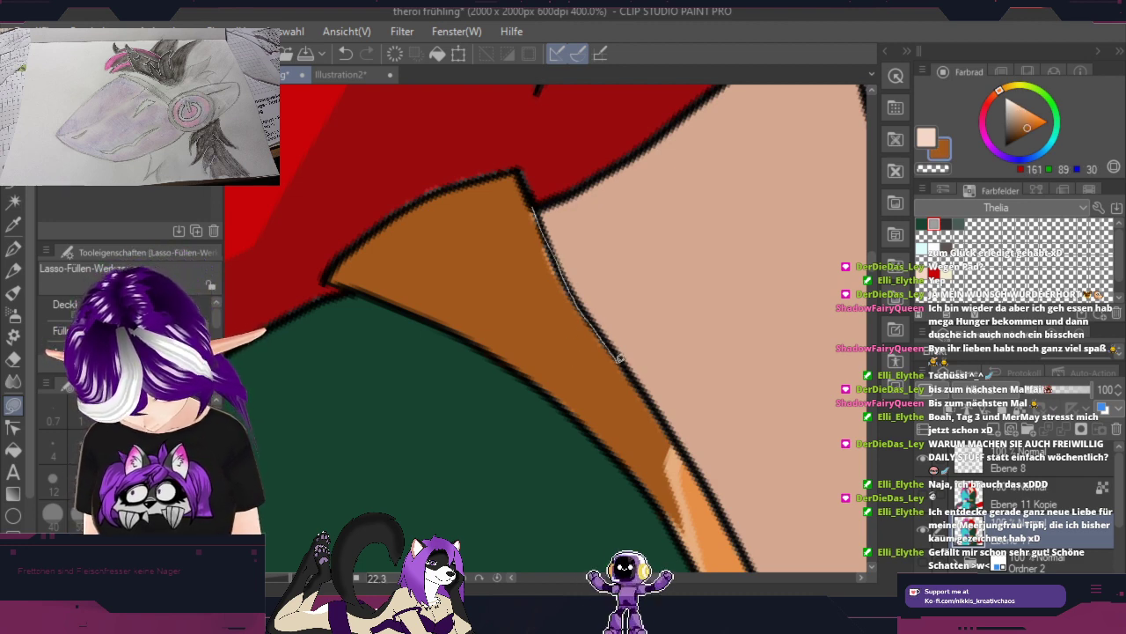
{"action": "mouse_move", "coordinate": [619, 359]}
{"action": "left_mouse_down"}
{"action": "mouse_move", "coordinate": [529, 228]}
{"action": "mouse_move", "coordinate": [533, 209]}
{"action": "left_mouse_up"}
{"action": "key", "text": "space"}
{"action": "left_click_drag", "start_coordinate": [693, 431], "coordinate": [476, 176]}
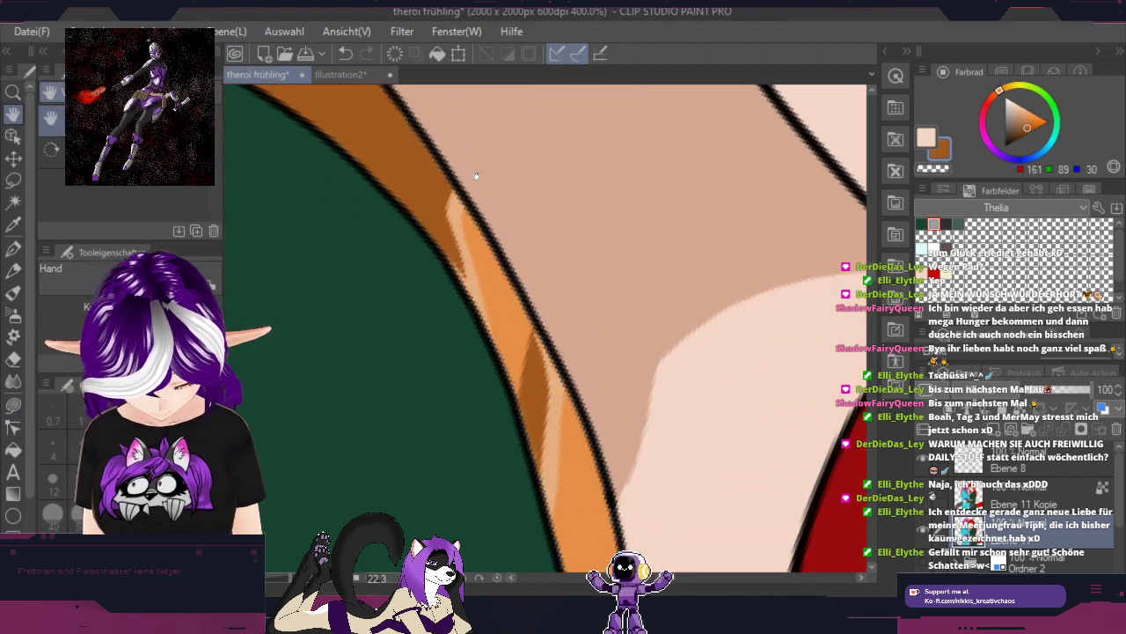
{"action": "mouse_move", "coordinate": [624, 406]}
{"action": "left_mouse_down"}
{"action": "mouse_move", "coordinate": [628, 365]}
{"action": "mouse_move", "coordinate": [539, 285]}
{"action": "mouse_move", "coordinate": [556, 339]}
{"action": "left_mouse_up"}
{"action": "left_click_drag", "start_coordinate": [548, 266], "coordinate": [537, 254]}
Step: Touch up the fold shadow on the collar's narrow lower part with the brown lasso fill
{"action": "key", "text": "space"}
{"action": "left_click_drag", "start_coordinate": [677, 418], "coordinate": [649, 102]}
{"action": "left_click_drag", "start_coordinate": [716, 373], "coordinate": [615, 275]}
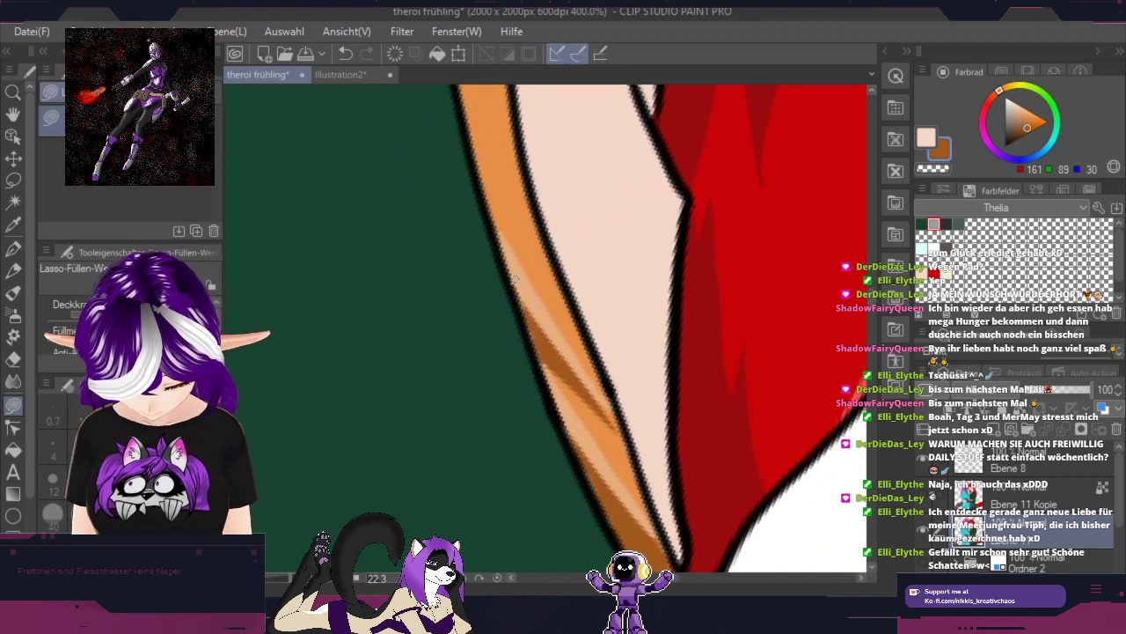
{"action": "left_click_drag", "start_coordinate": [524, 301], "coordinate": [514, 284]}
{"action": "key", "text": "space"}
{"action": "left_click_drag", "start_coordinate": [686, 459], "coordinate": [593, 294]}
{"action": "left_click_drag", "start_coordinate": [653, 380], "coordinate": [587, 281]}
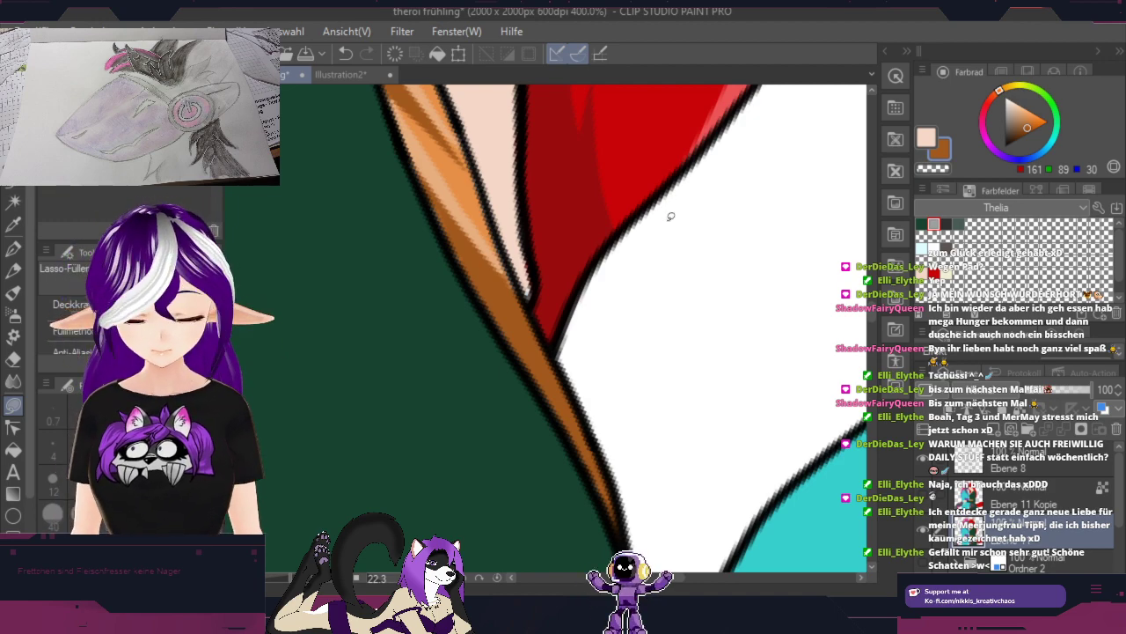
Step: Select both orange stripes on the green sweater and the small orange patch below the grey fingers, ready for lasso filling
{"action": "scroll", "coordinate": [668, 220], "scroll_direction": "down", "scroll_amount": 4}
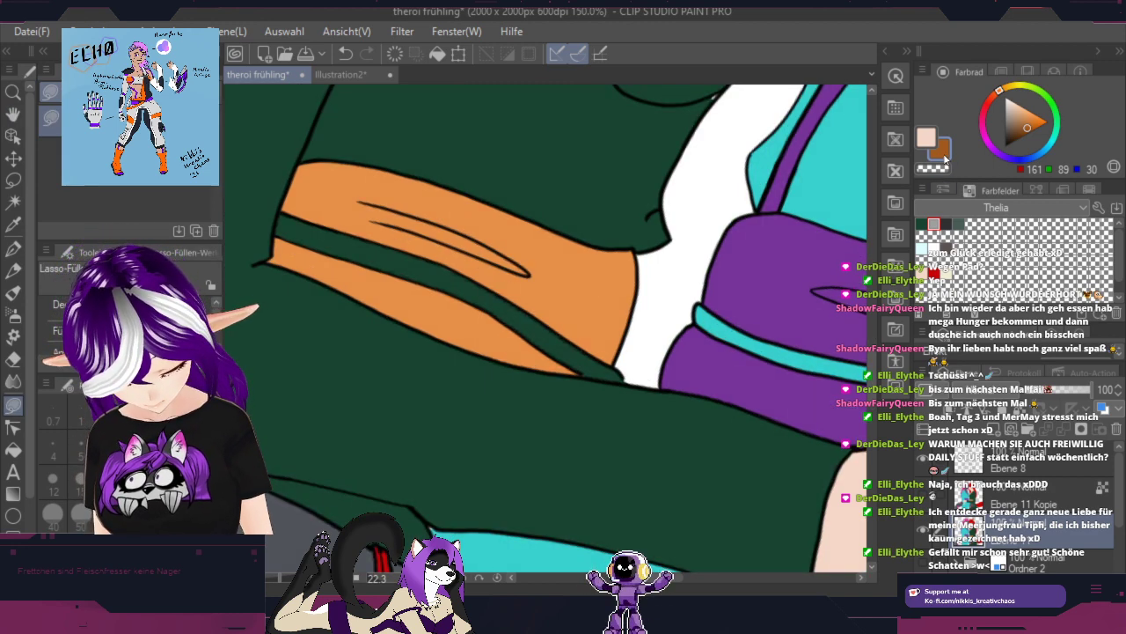
{"action": "left_click_drag", "start_coordinate": [610, 272], "coordinate": [754, 347]}
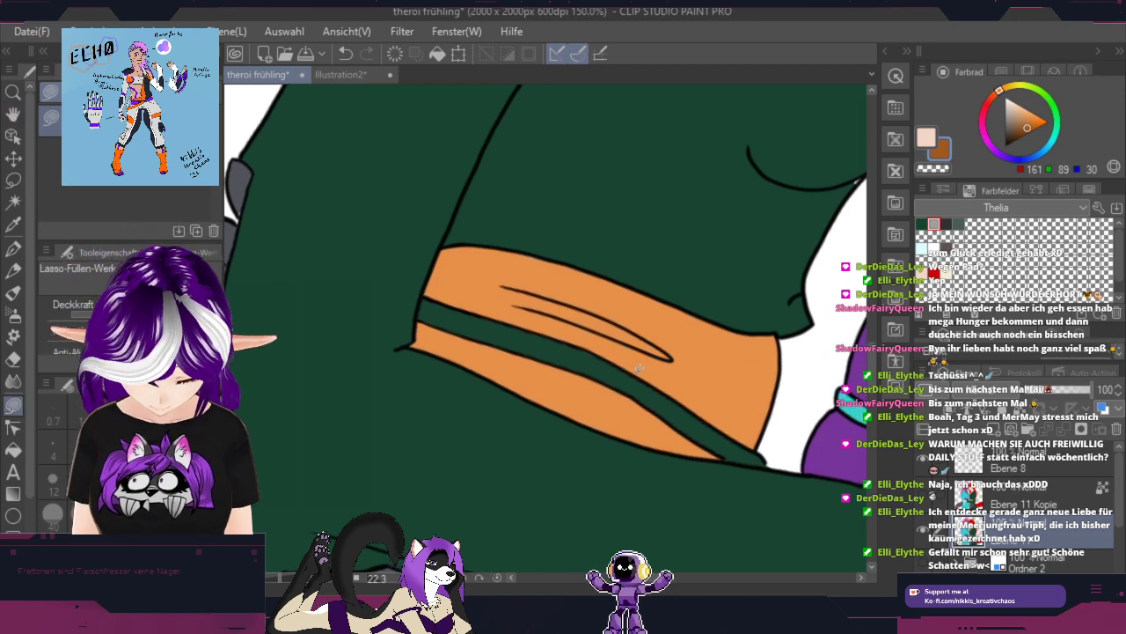
{"action": "key", "text": "w"}
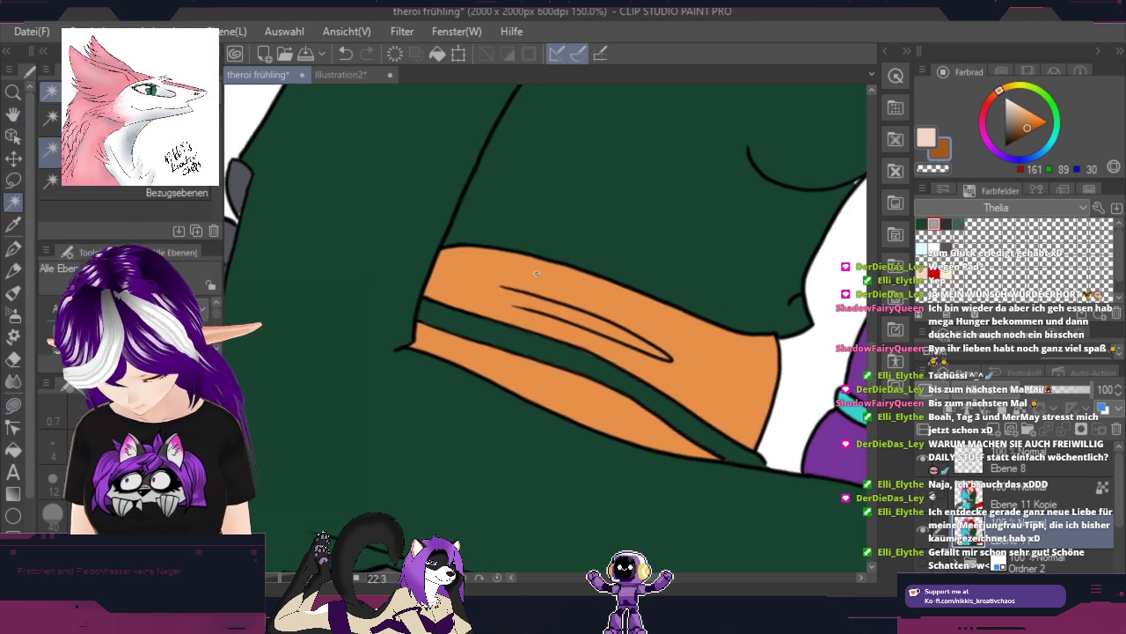
{"action": "left_click", "coordinate": [537, 273]}
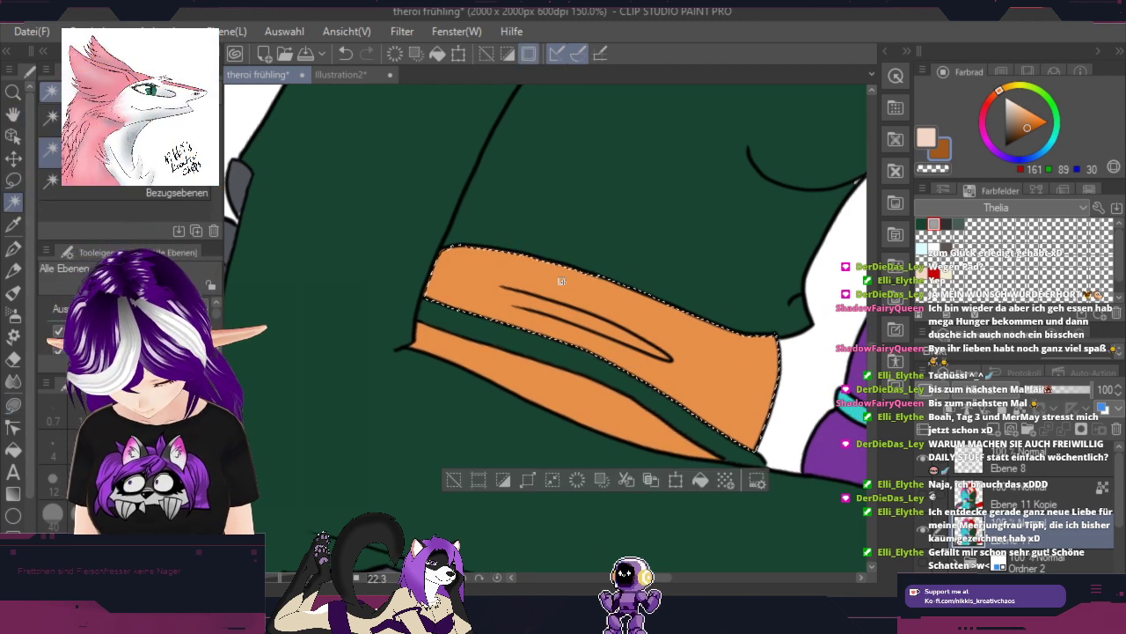
{"action": "left_click", "coordinate": [566, 383], "text": "shift"}
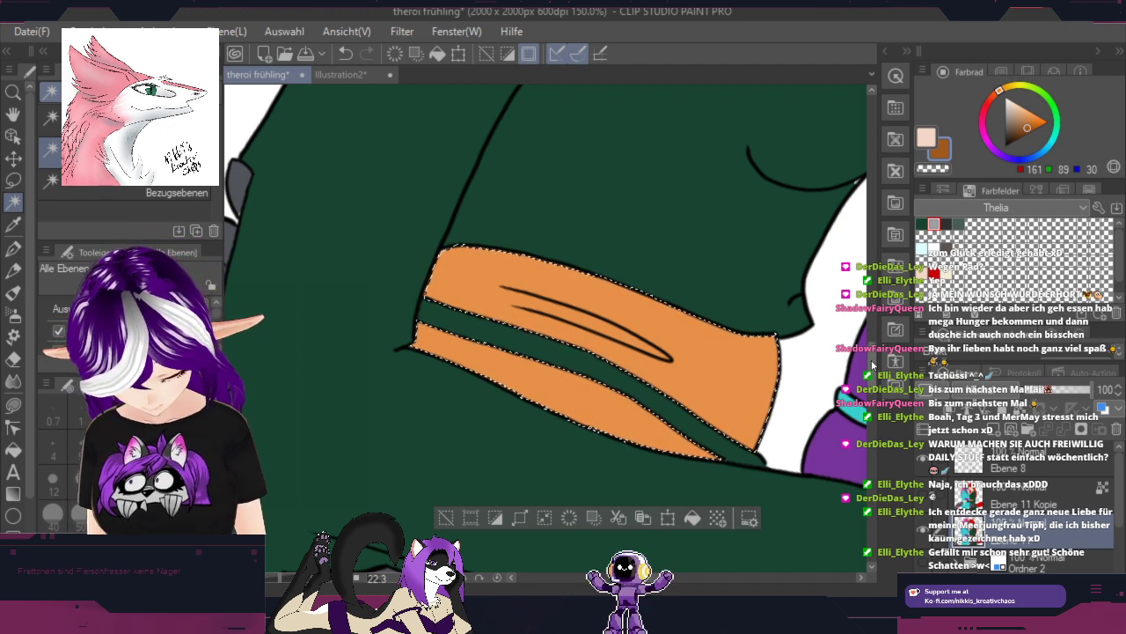
{"action": "left_click_drag", "start_coordinate": [873, 359], "coordinate": [872, 366]}
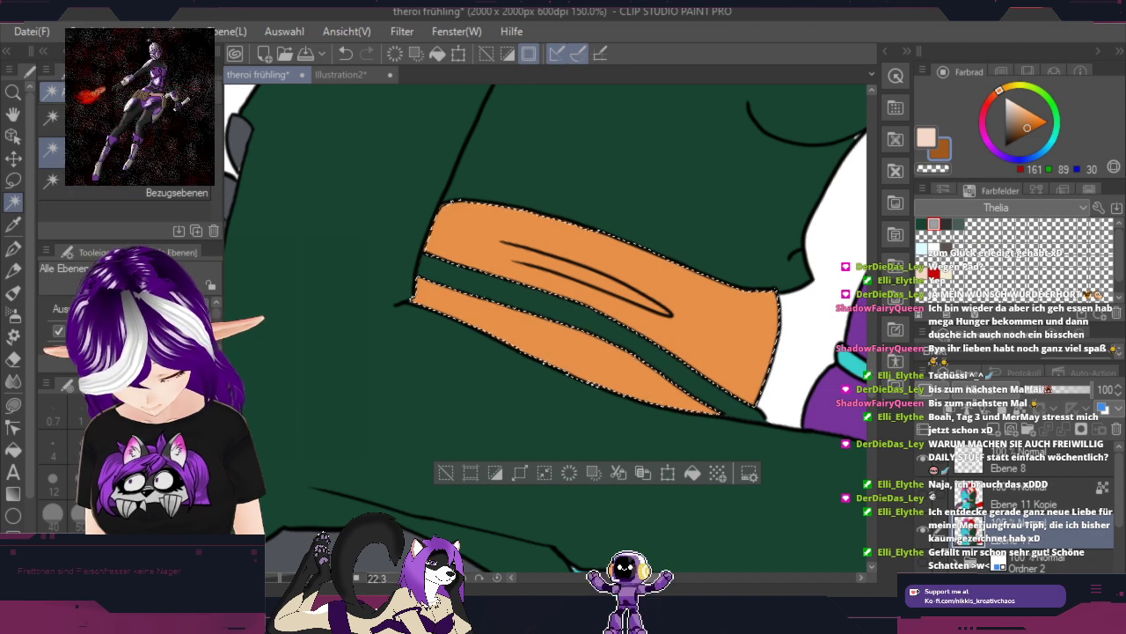
{"action": "left_click_drag", "start_coordinate": [661, 580], "coordinate": [621, 581]}
{"action": "left_click", "coordinate": [385, 426], "text": "shift"}
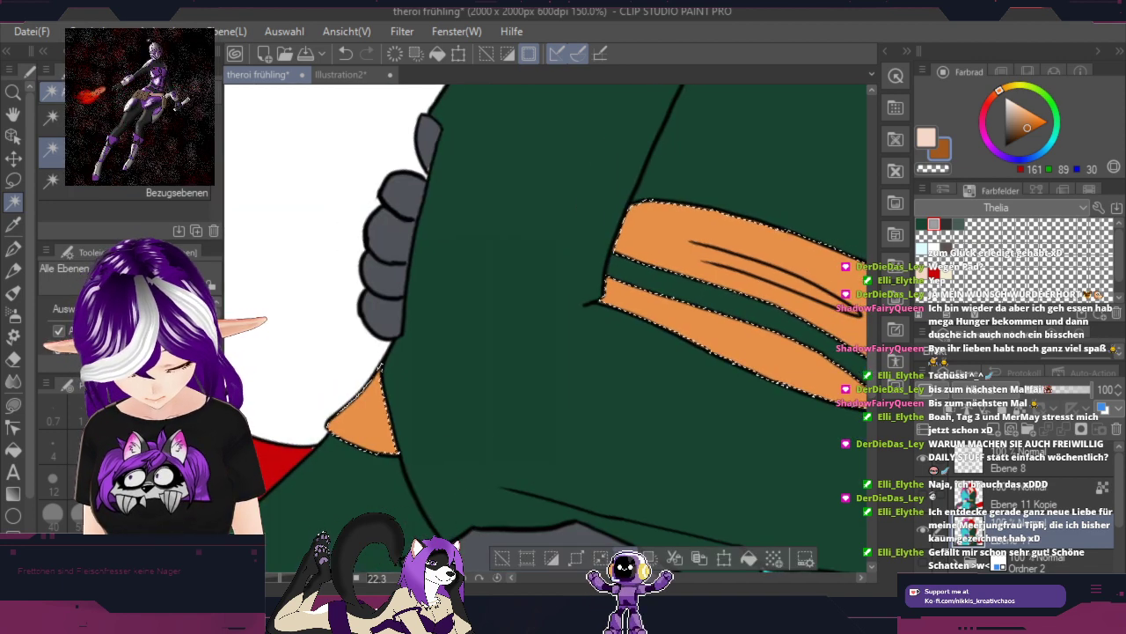
{"action": "left_click_drag", "start_coordinate": [624, 577], "coordinate": [644, 568]}
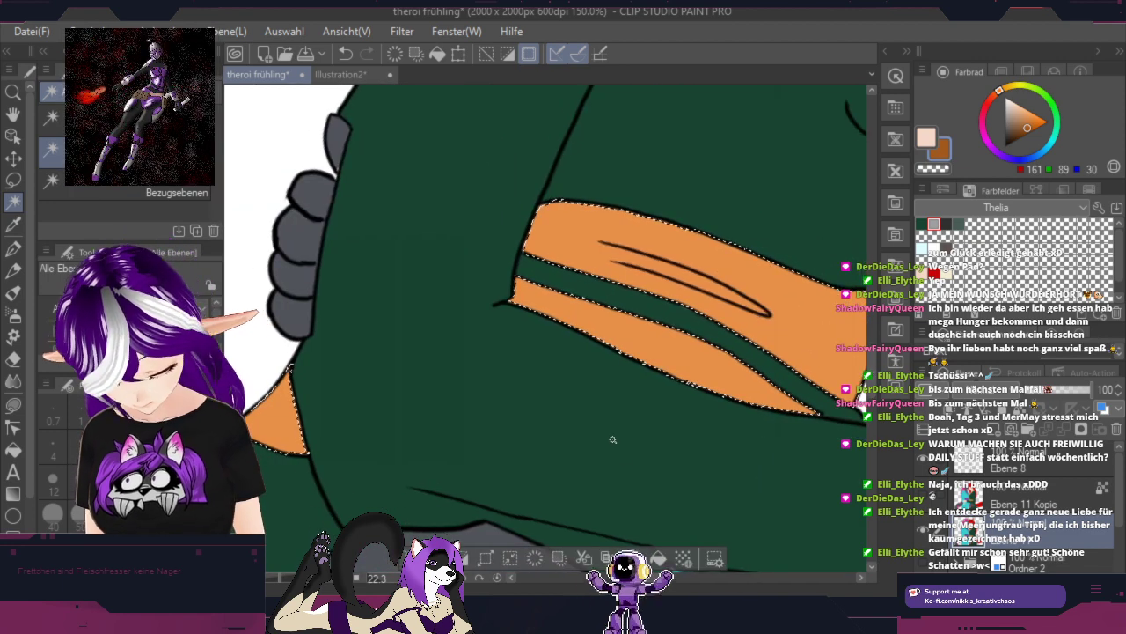
{"action": "left_click", "coordinate": [13, 404]}
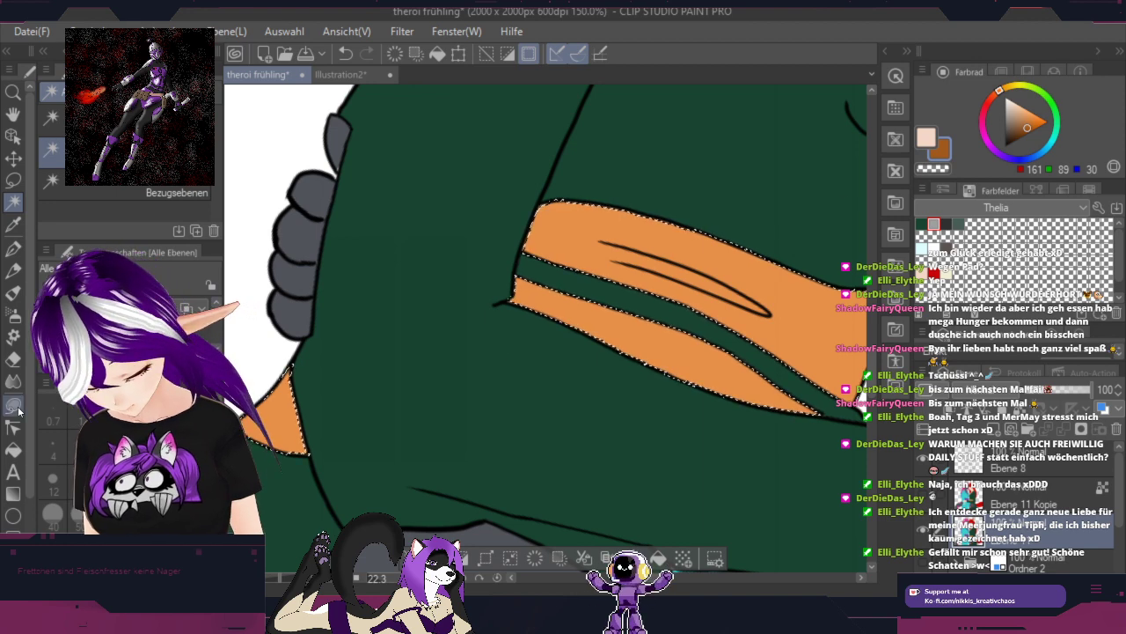
Step: Lasso-fill the small orange patch below the grey fingers and the fold inside the upper stripe with shadow brown (161, 89, 30)
{"action": "left_click_drag", "start_coordinate": [313, 456], "coordinate": [330, 324]}
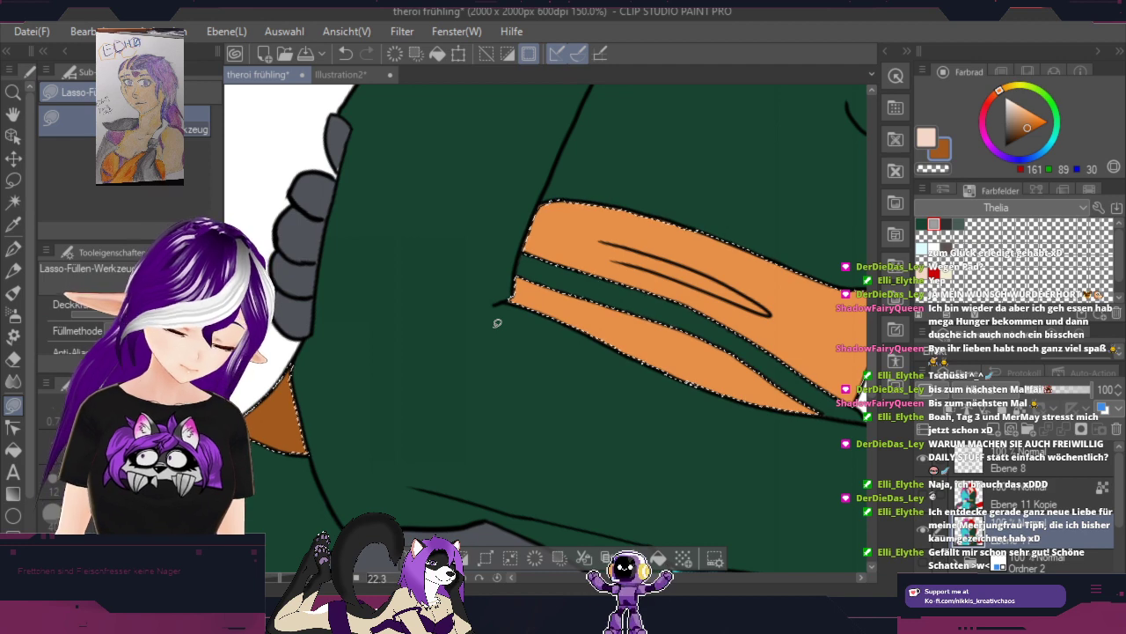
{"action": "key", "text": "r"}
{"action": "left_click_drag", "start_coordinate": [749, 430], "coordinate": [749, 222]}
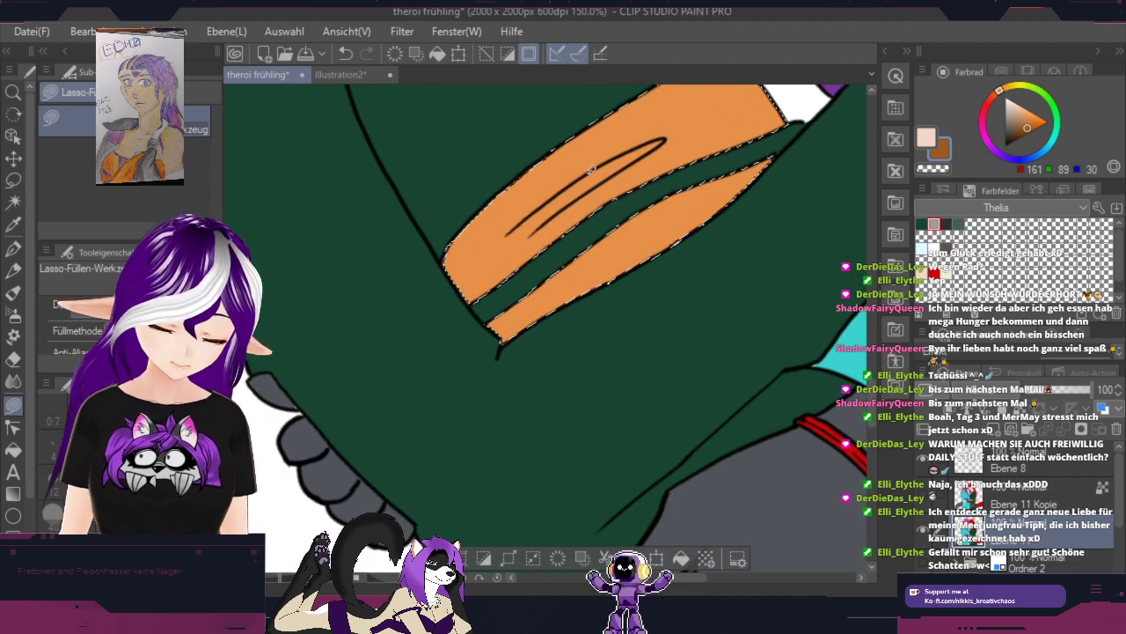
{"action": "scroll", "coordinate": [591, 170], "scroll_direction": "up", "scroll_amount": 1}
{"action": "mouse_move", "coordinate": [563, 186]}
{"action": "left_mouse_down"}
{"action": "mouse_move", "coordinate": [690, 125]}
{"action": "mouse_move", "coordinate": [672, 150]}
{"action": "mouse_move", "coordinate": [536, 240]}
{"action": "mouse_move", "coordinate": [555, 240]}
{"action": "mouse_move", "coordinate": [519, 250]}
{"action": "mouse_move", "coordinate": [637, 186]}
{"action": "mouse_move", "coordinate": [443, 345]}
{"action": "mouse_move", "coordinate": [292, 424]}
{"action": "mouse_move", "coordinate": [429, 321]}
{"action": "left_mouse_up"}
Step: Sample the stripe's base orange (229, 143, 72) and lasso-fill over the brown spilling outside the fold's outline
{"action": "left_click", "coordinate": [646, 174], "text": "alt"}
{"action": "scroll", "coordinate": [563, 240], "scroll_direction": "up", "scroll_amount": 2}
{"action": "key", "text": "space"}
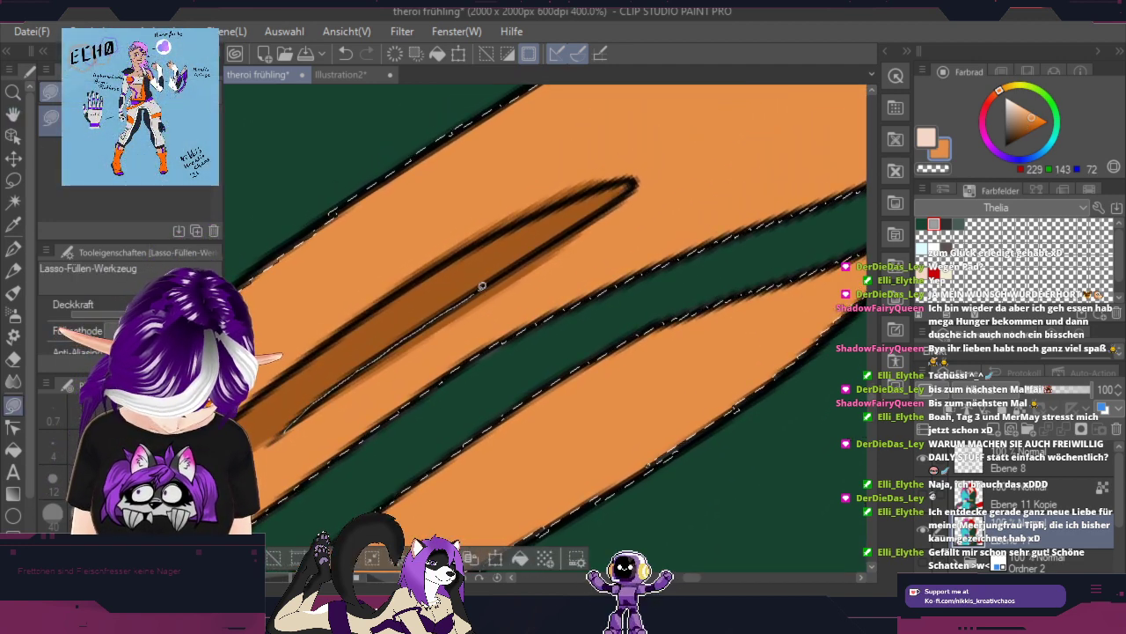
{"action": "mouse_move", "coordinate": [482, 286]}
{"action": "left_mouse_down"}
{"action": "mouse_move", "coordinate": [633, 183]}
{"action": "mouse_move", "coordinate": [525, 216]}
{"action": "mouse_move", "coordinate": [365, 312]}
{"action": "left_mouse_up"}
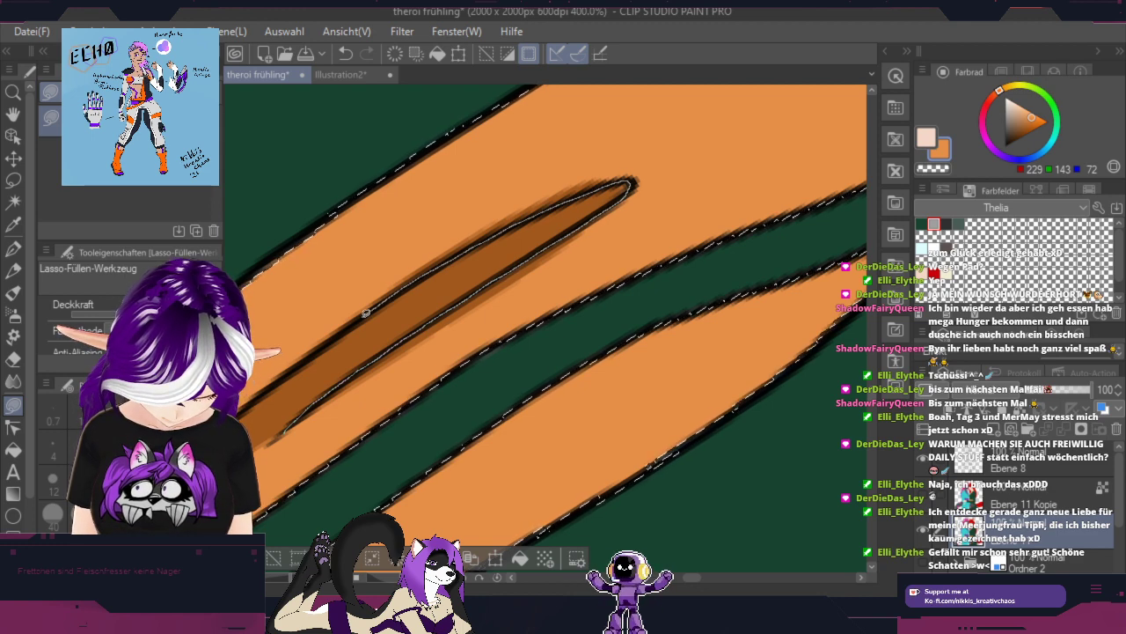
{"action": "mouse_move", "coordinate": [239, 380]}
{"action": "left_mouse_down"}
{"action": "mouse_move", "coordinate": [524, 158]}
{"action": "mouse_move", "coordinate": [709, 169]}
{"action": "left_mouse_up"}
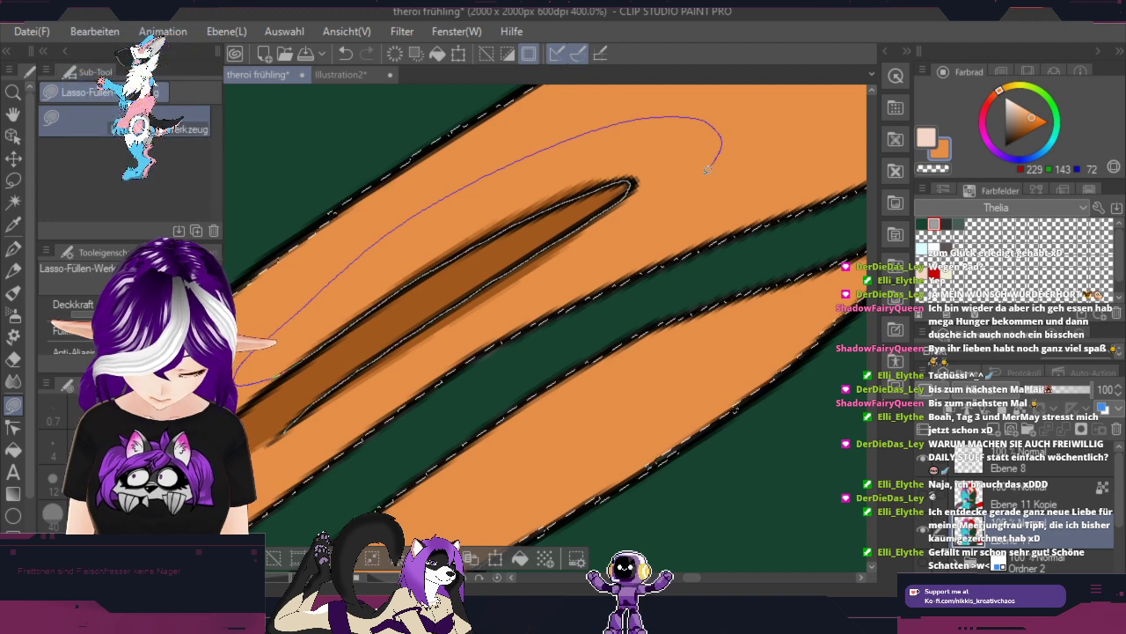
{"action": "left_click_drag", "start_coordinate": [451, 338], "coordinate": [444, 341]}
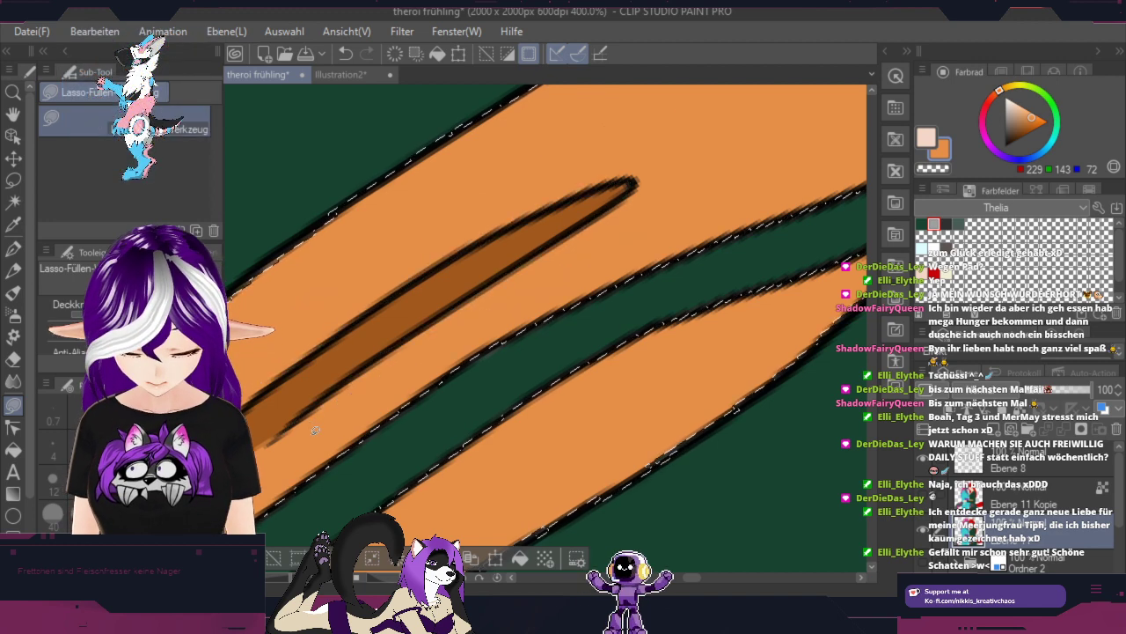
Step: Sample the fold's brown (161, 89, 30) and lasso-fill shadows on the narrow ends and lower edges of both orange stripes
{"action": "scroll", "coordinate": [314, 430], "scroll_direction": "down", "scroll_amount": 2}
{"action": "left_click", "coordinate": [423, 339], "text": "alt"}
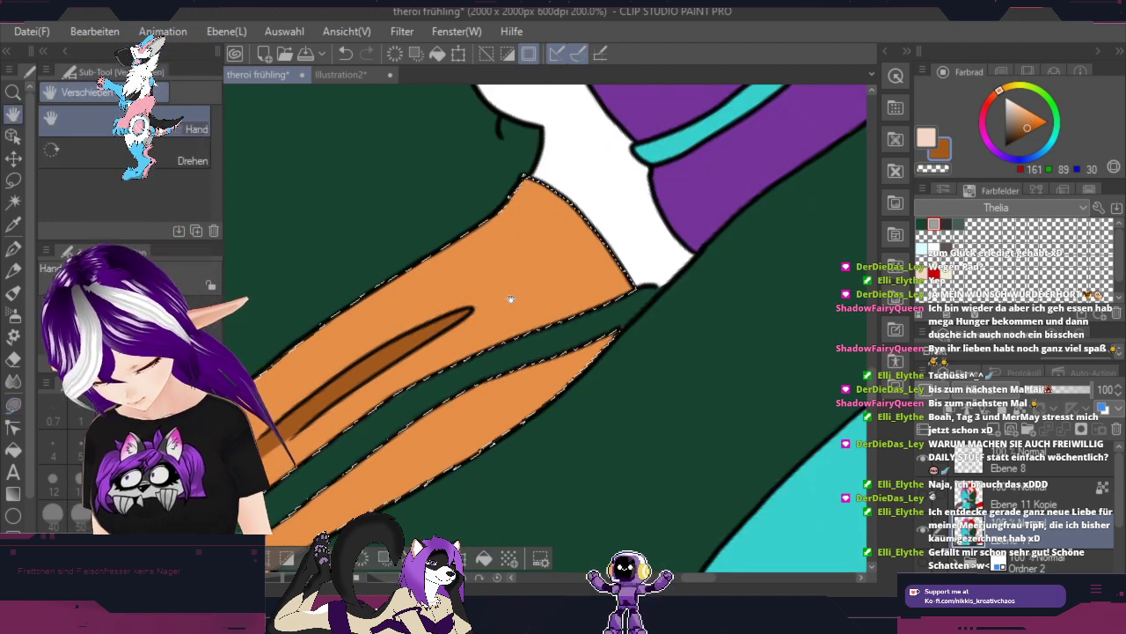
{"action": "left_click_drag", "start_coordinate": [510, 297], "coordinate": [623, 264]}
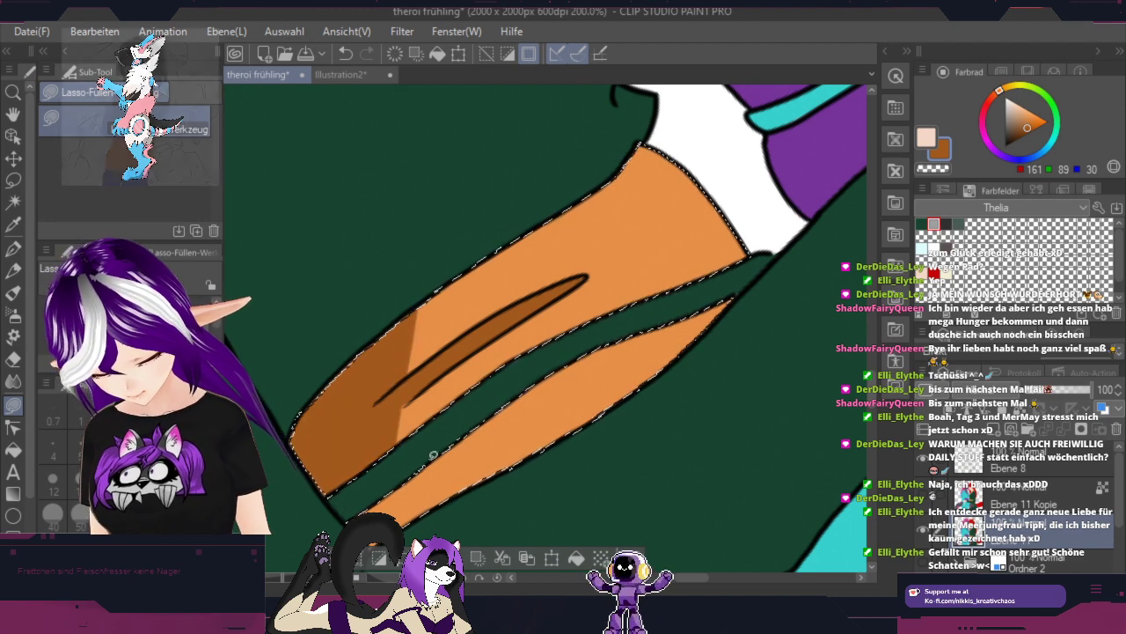
{"action": "mouse_move", "coordinate": [451, 432]}
{"action": "left_mouse_down"}
{"action": "mouse_move", "coordinate": [462, 509]}
{"action": "mouse_move", "coordinate": [441, 533]}
{"action": "mouse_move", "coordinate": [339, 504]}
{"action": "left_mouse_up"}
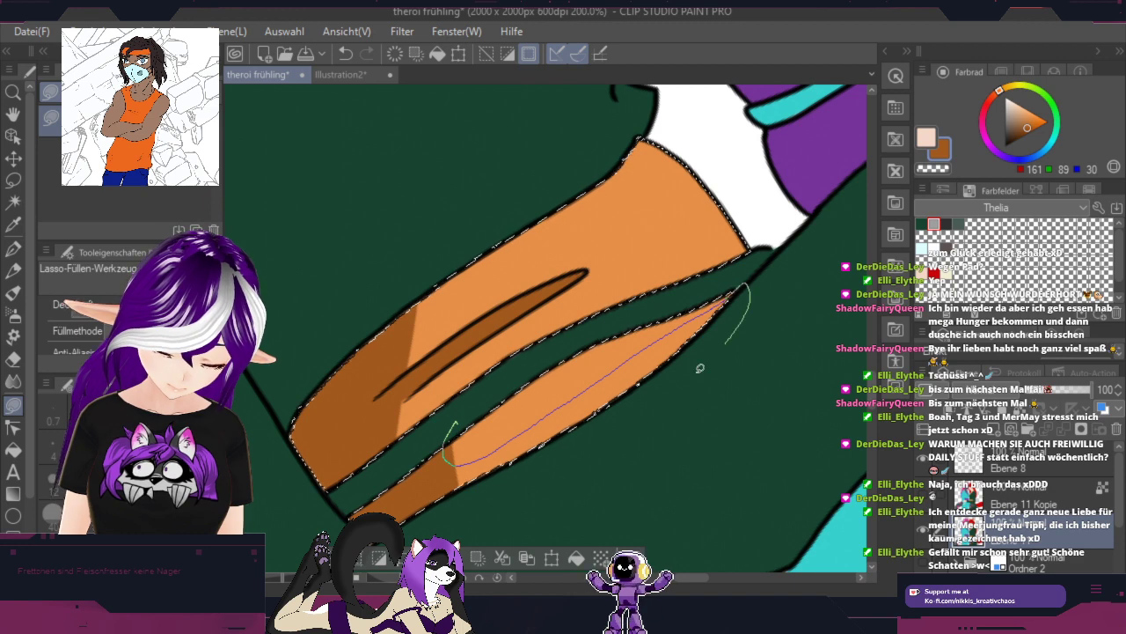
{"action": "left_click_drag", "start_coordinate": [447, 517], "coordinate": [449, 515]}
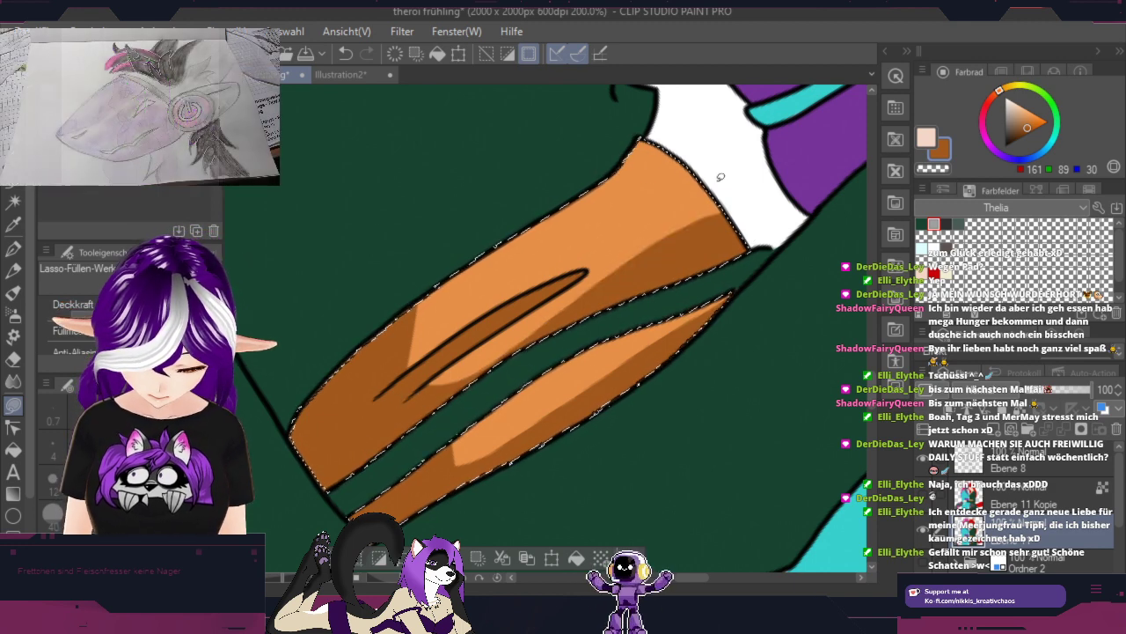
Step: Sample the collar's light orange (230, 173, 126) and lasso-fill highlights along both shadow edges of the upper stripe
{"action": "left_click_drag", "start_coordinate": [616, 194], "coordinate": [717, 519]}
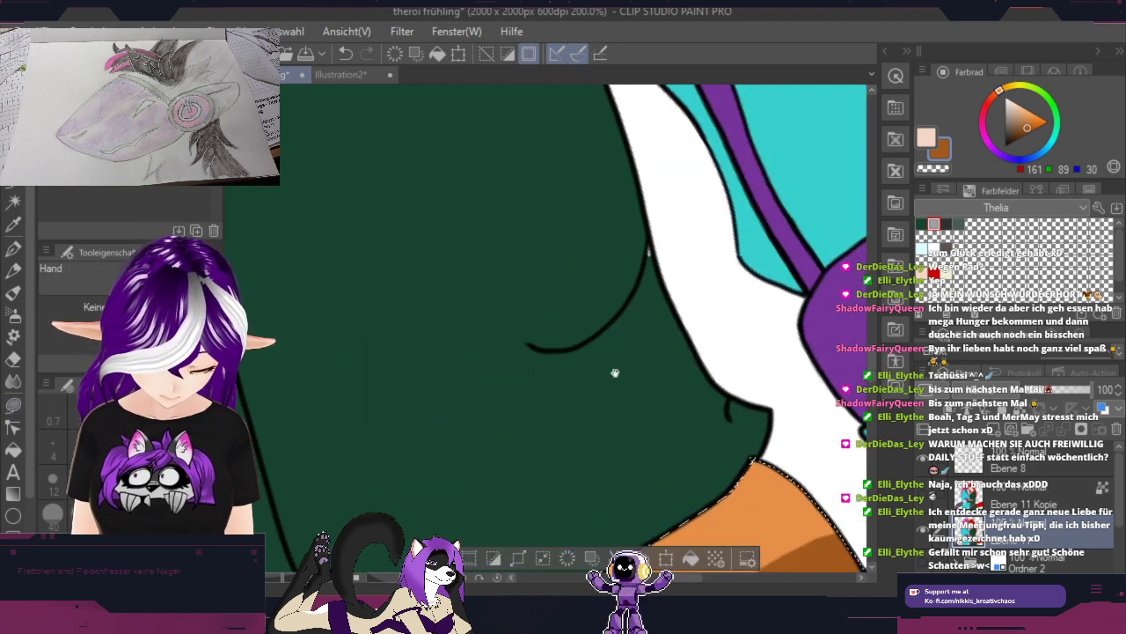
{"action": "left_click_drag", "start_coordinate": [548, 257], "coordinate": [707, 496]}
{"action": "left_click", "coordinate": [390, 164], "text": "alt"}
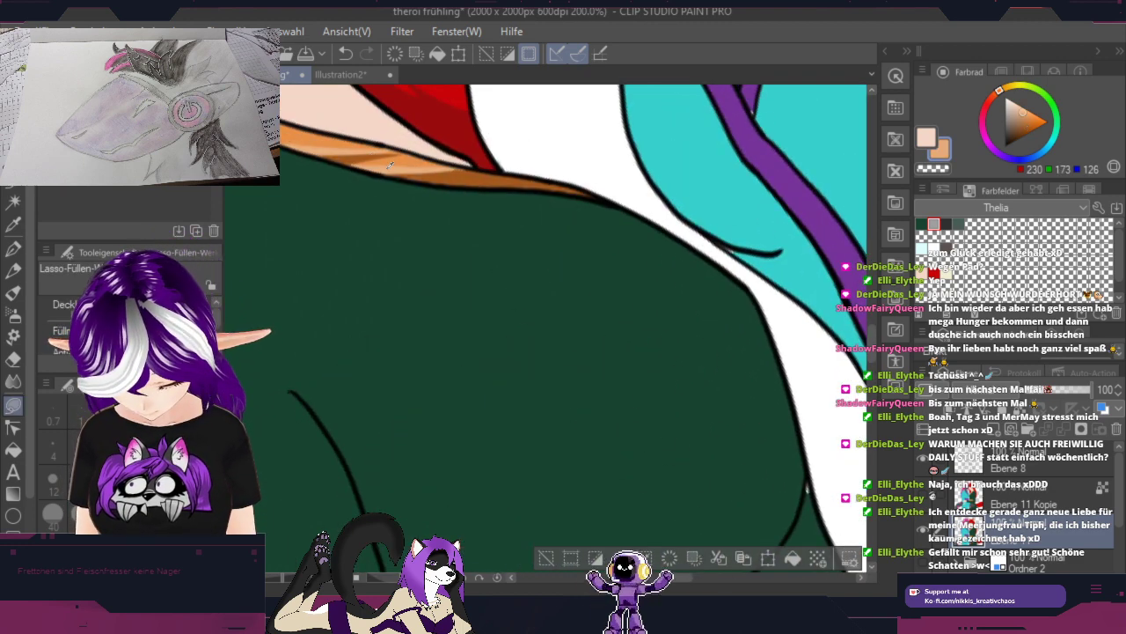
{"action": "left_click_drag", "start_coordinate": [713, 414], "coordinate": [468, 77]}
{"action": "left_click_drag", "start_coordinate": [729, 365], "coordinate": [694, 255]}
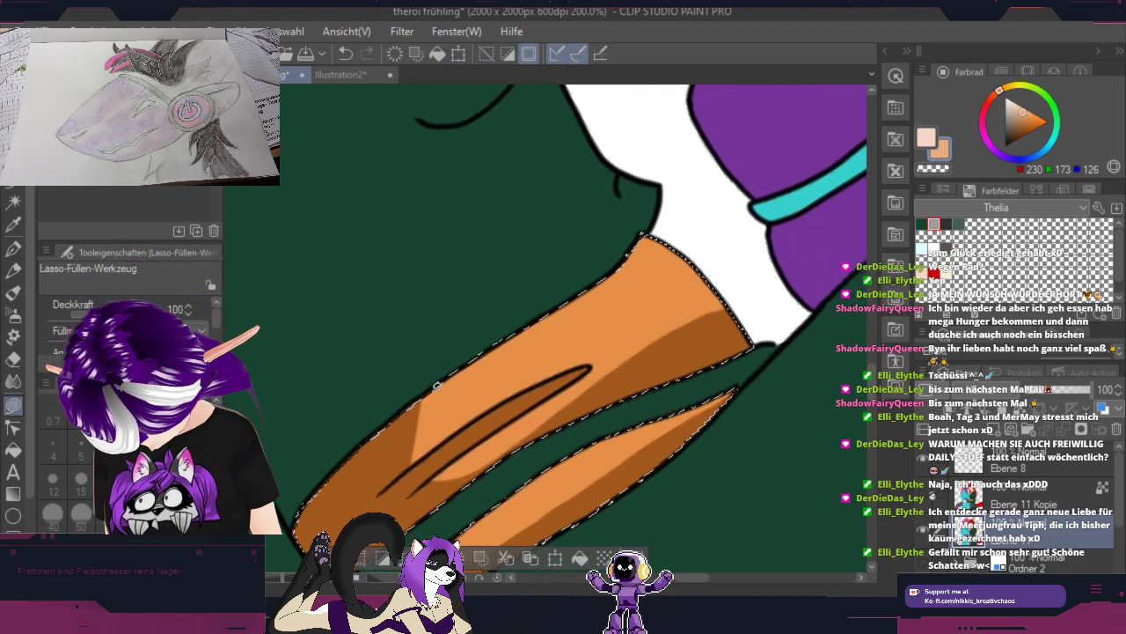
{"action": "mouse_move", "coordinate": [435, 386]}
{"action": "left_mouse_down"}
{"action": "mouse_move", "coordinate": [422, 457]}
{"action": "mouse_move", "coordinate": [407, 460]}
{"action": "mouse_move", "coordinate": [431, 371]}
{"action": "left_mouse_up"}
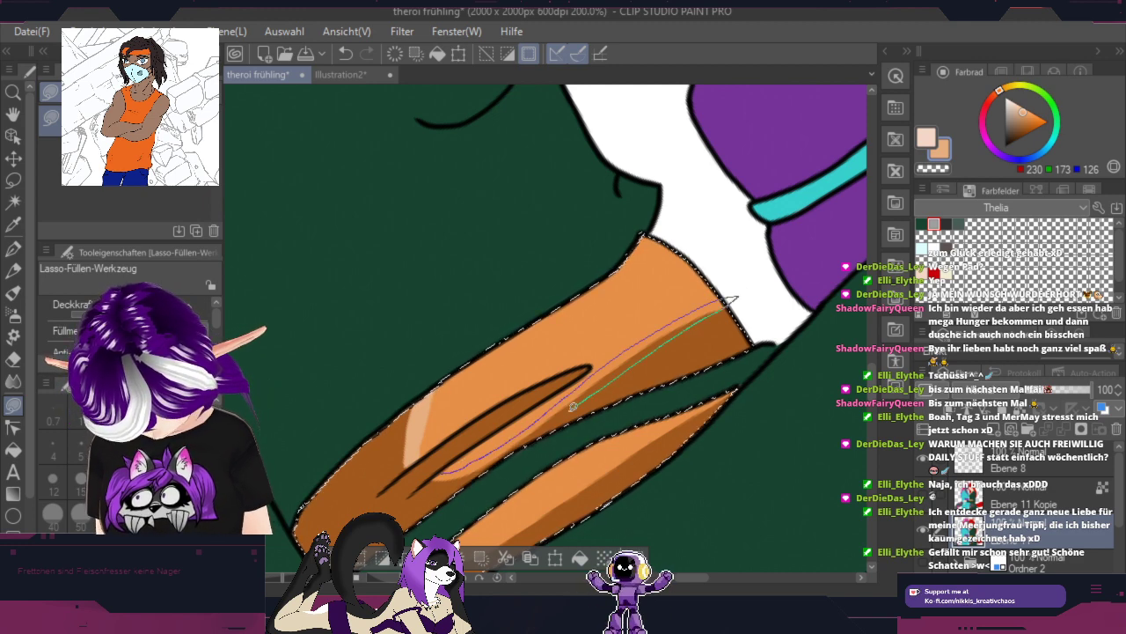
{"action": "left_click_drag", "start_coordinate": [573, 407], "coordinate": [507, 455]}
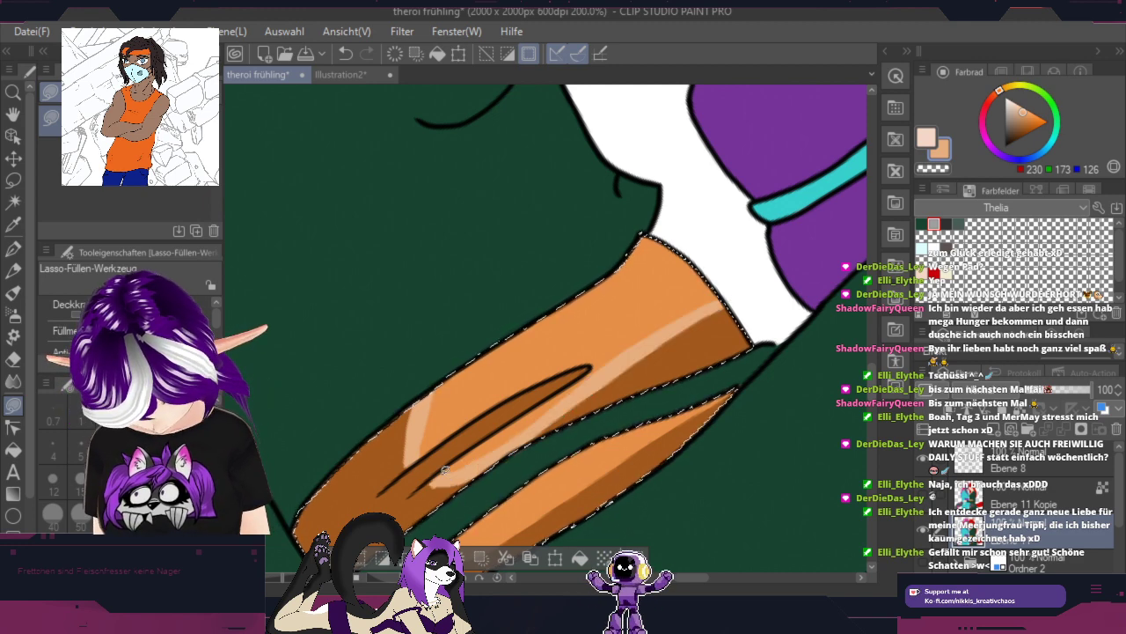
Step: Sample the shadow brown (161, 89, 30) and lasso-fill over the highlight's pointed tip beside the fold
{"action": "scroll", "coordinate": [442, 440], "scroll_direction": "up", "scroll_amount": 4}
{"action": "left_click", "coordinate": [440, 415], "text": "alt"}
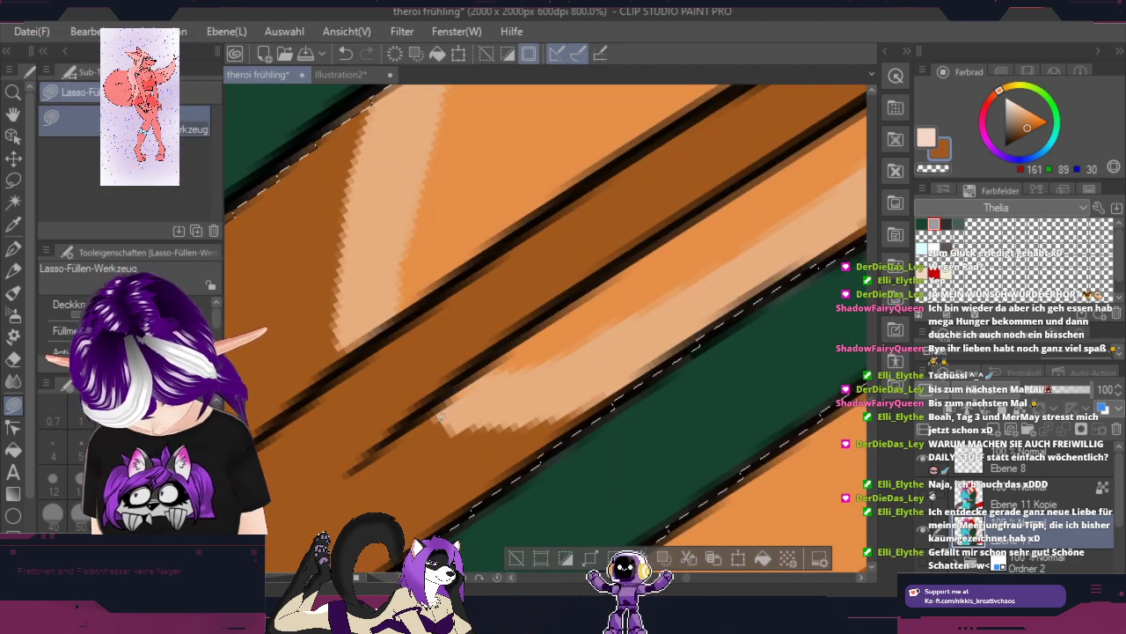
{"action": "left_click_drag", "start_coordinate": [444, 471], "coordinate": [440, 409]}
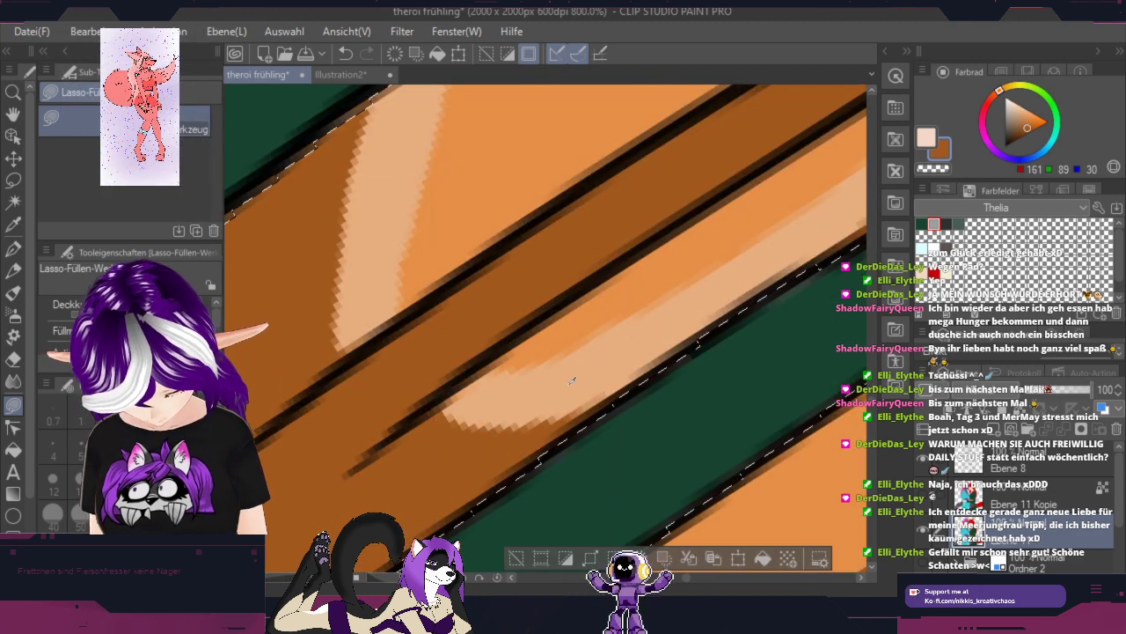
Step: Sample the highlight's light orange (230, 173, 126) and lasso-fill a thin highlight along the upper side of the fold
{"action": "left_click", "coordinate": [572, 381], "text": "alt"}
{"action": "scroll", "coordinate": [787, 236], "scroll_direction": "down", "scroll_amount": 2}
{"action": "key", "text": "space"}
{"action": "left_click_drag", "start_coordinate": [766, 218], "coordinate": [470, 443]}
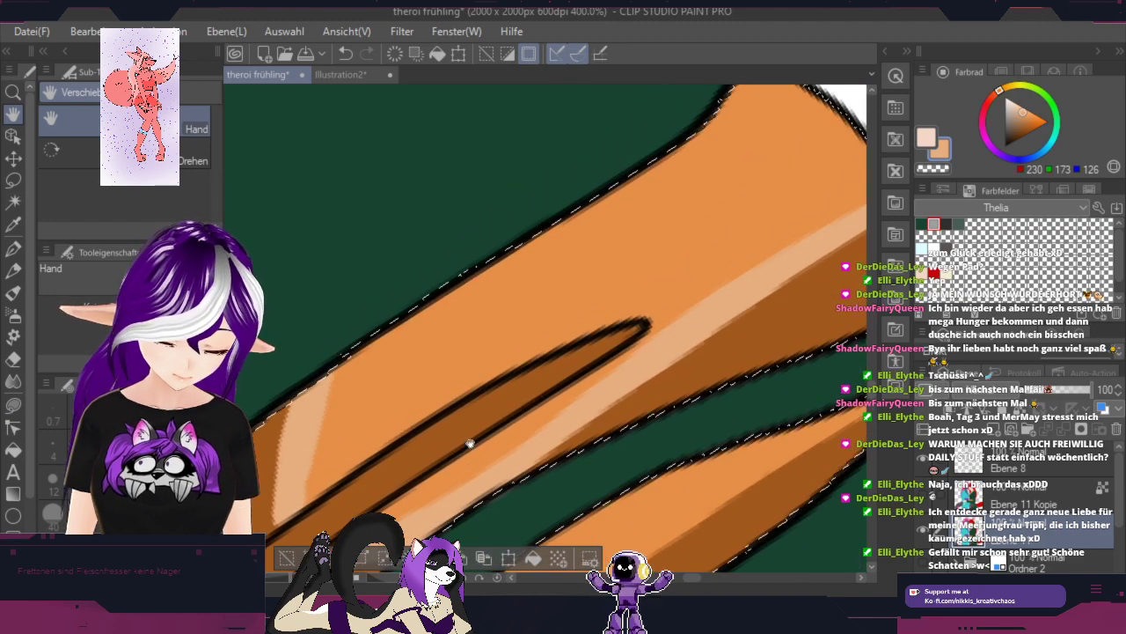
{"action": "mouse_move", "coordinate": [352, 454]}
{"action": "left_mouse_down"}
{"action": "mouse_move", "coordinate": [577, 330]}
{"action": "mouse_move", "coordinate": [354, 450]}
{"action": "left_mouse_up"}
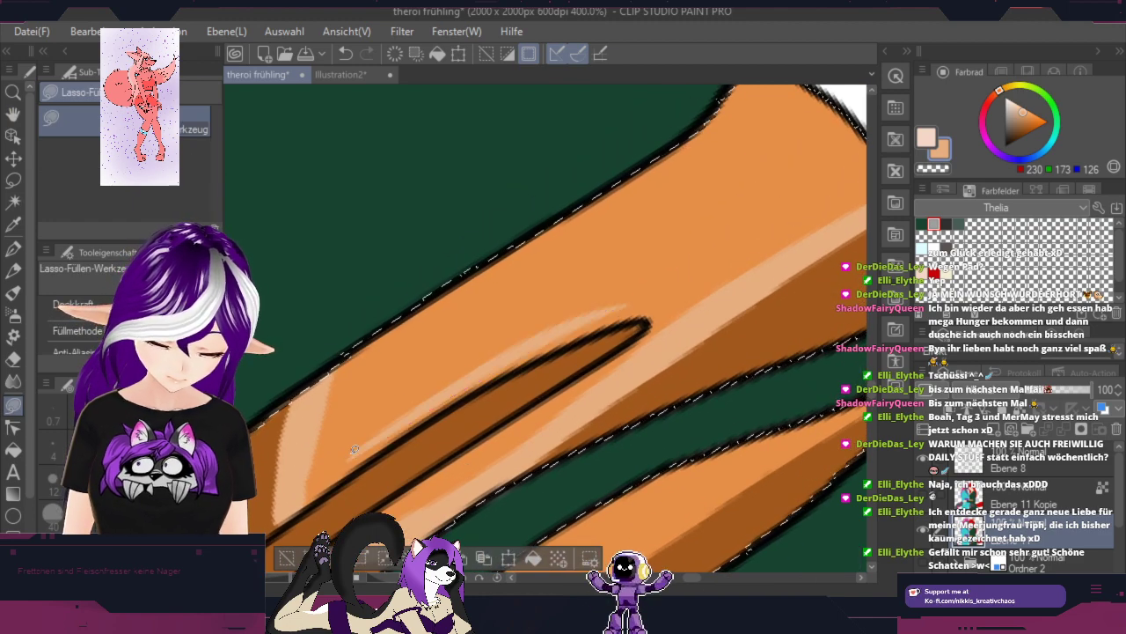
{"action": "key", "text": "space"}
{"action": "mouse_move", "coordinate": [828, 139]}
{"action": "left_mouse_down"}
{"action": "mouse_move", "coordinate": [759, 183]}
{"action": "mouse_move", "coordinate": [630, 306]}
{"action": "left_mouse_up"}
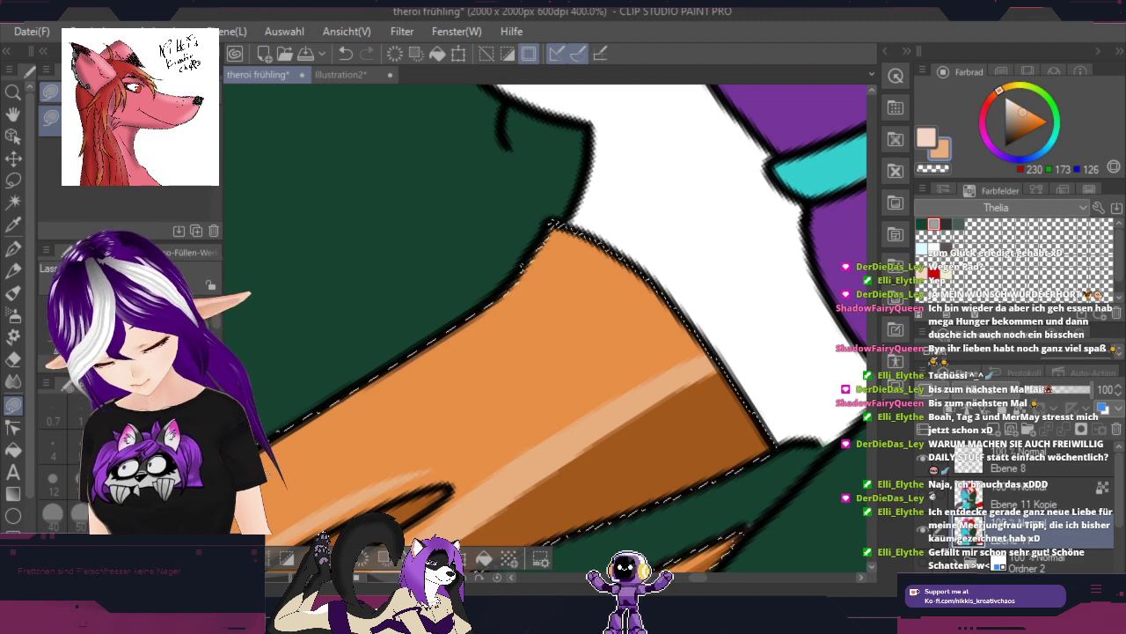
{"action": "mouse_move", "coordinate": [346, 440]}
{"action": "left_mouse_down"}
{"action": "mouse_move", "coordinate": [607, 339]}
{"action": "mouse_move", "coordinate": [704, 251]}
{"action": "mouse_move", "coordinate": [325, 367]}
{"action": "left_mouse_up"}
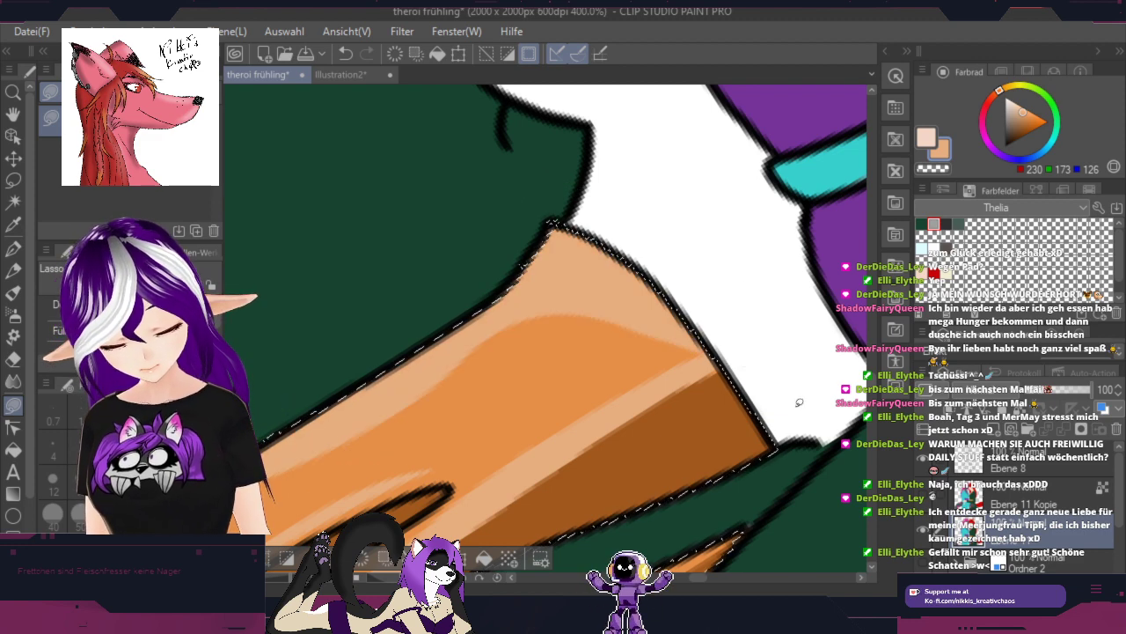
{"action": "key", "text": "r"}
{"action": "mouse_move", "coordinate": [767, 365]}
{"action": "left_mouse_down"}
{"action": "mouse_move", "coordinate": [719, 460]}
{"action": "mouse_move", "coordinate": [678, 480]}
{"action": "left_mouse_up"}
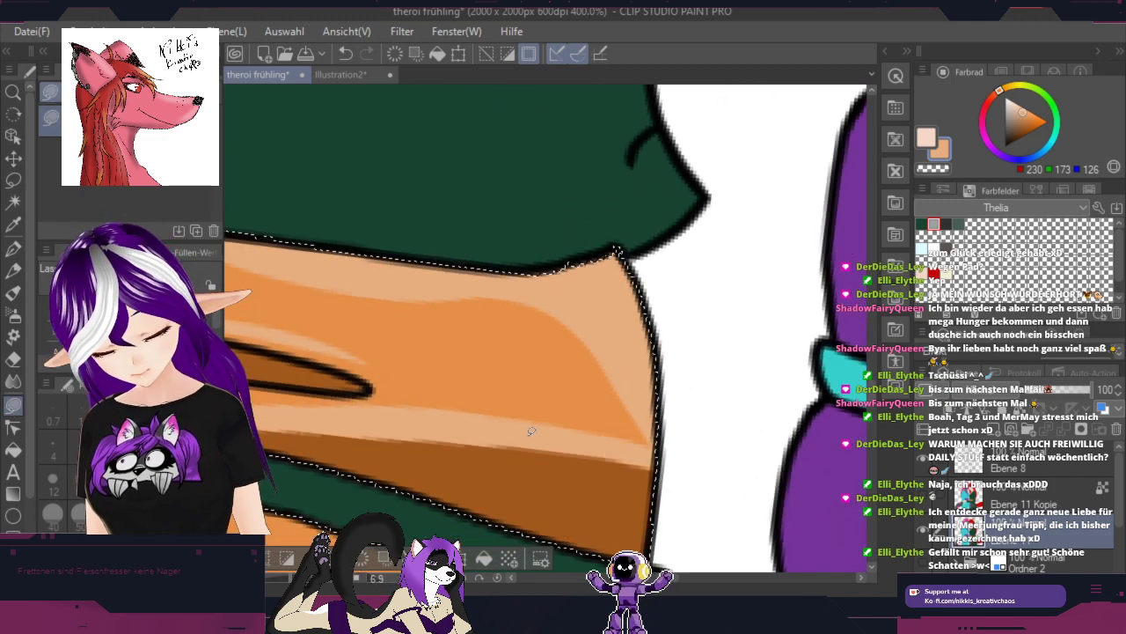
{"action": "mouse_move", "coordinate": [527, 431]}
{"action": "left_mouse_down"}
{"action": "mouse_move", "coordinate": [582, 403]}
{"action": "mouse_move", "coordinate": [600, 327]}
{"action": "mouse_move", "coordinate": [660, 414]}
{"action": "mouse_move", "coordinate": [670, 457]}
{"action": "mouse_move", "coordinate": [532, 436]}
{"action": "left_mouse_up"}
{"action": "scroll", "coordinate": [708, 403], "scroll_direction": "down", "scroll_amount": 4}
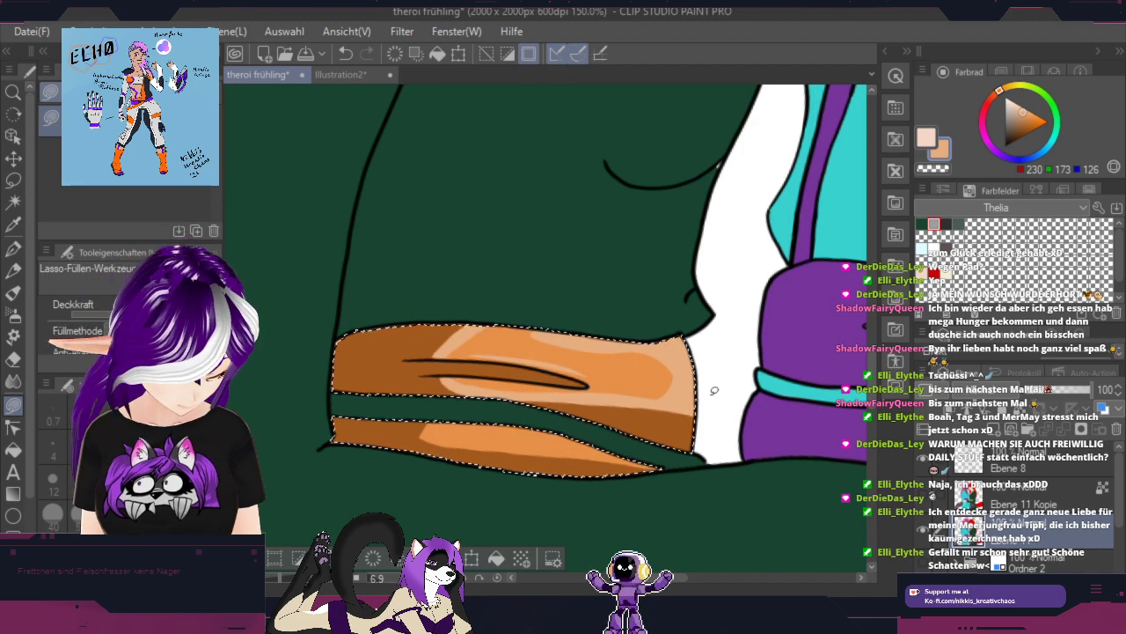
{"action": "scroll", "coordinate": [714, 390], "scroll_direction": "up", "scroll_amount": 4}
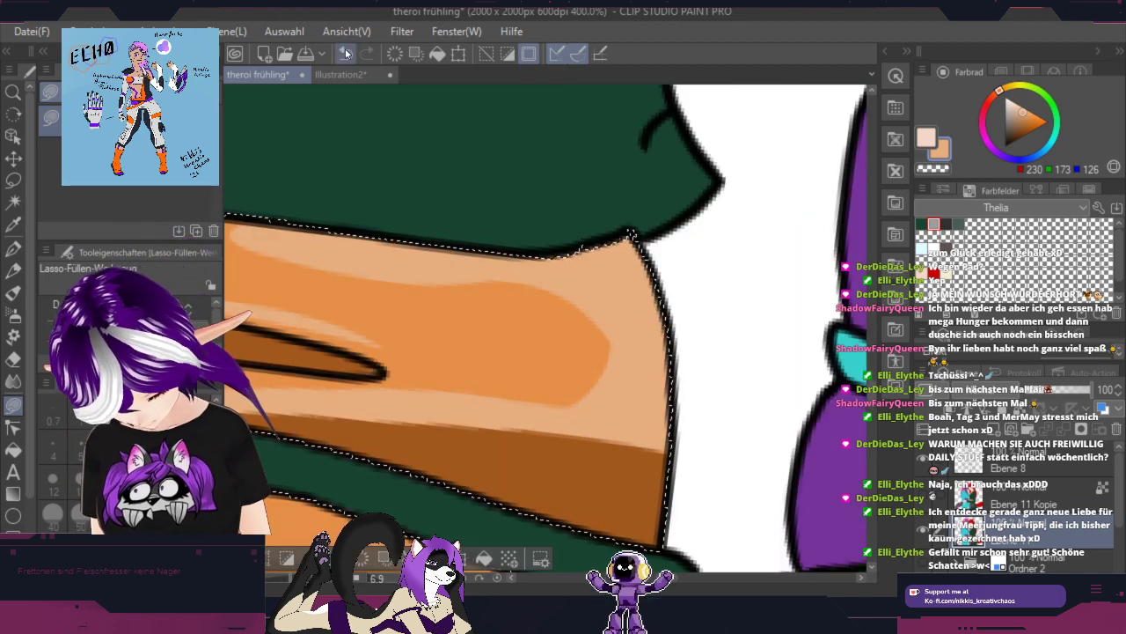
{"action": "left_click", "coordinate": [345, 55]}
Step: Lasso-fill a light orange highlight along the upper stripe's top outline, widening it at the corner beside the white area
{"action": "mouse_move", "coordinate": [505, 345]}
{"action": "left_mouse_down"}
{"action": "mouse_move", "coordinate": [646, 353]}
{"action": "mouse_move", "coordinate": [662, 379]}
{"action": "left_mouse_up"}
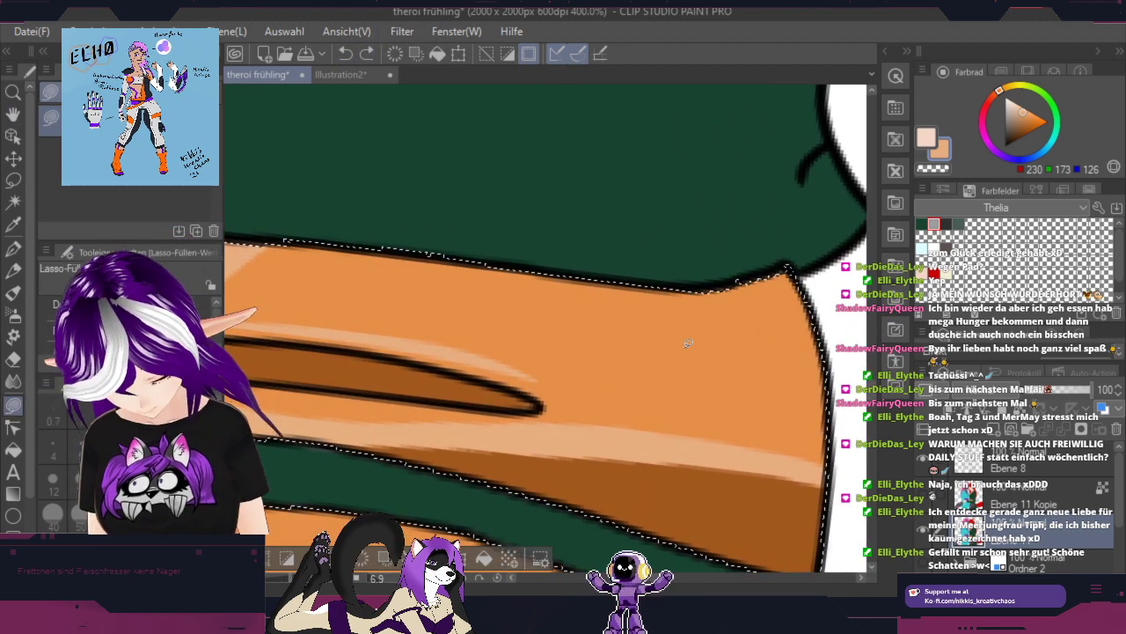
{"action": "key", "text": "shift+space"}
{"action": "left_click_drag", "start_coordinate": [669, 455], "coordinate": [713, 389]}
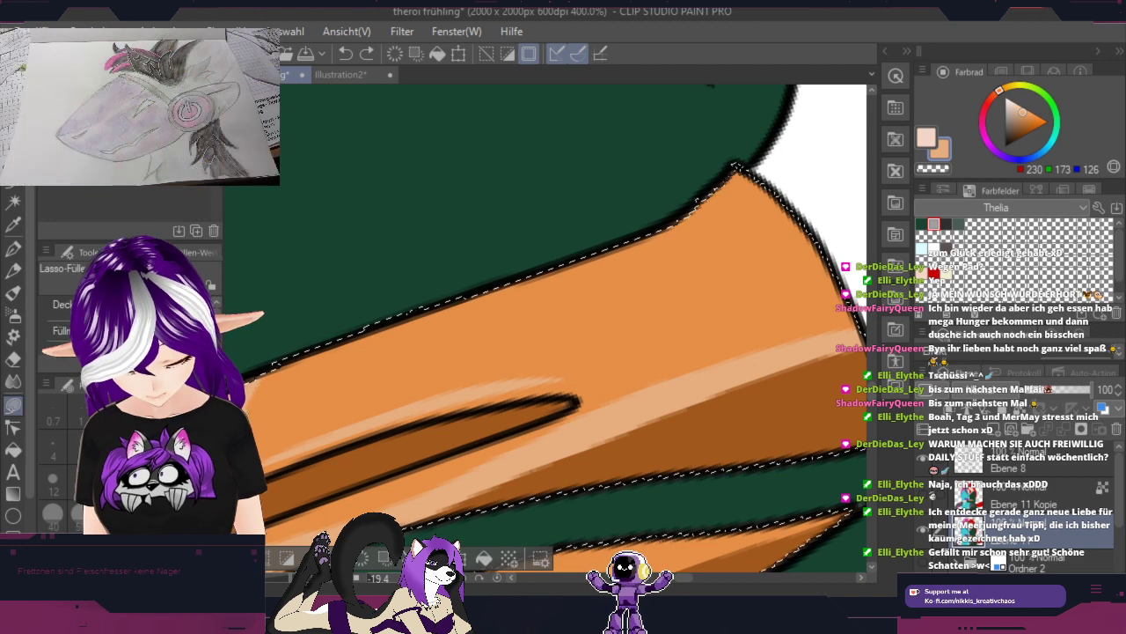
{"action": "mouse_move", "coordinate": [249, 408]}
{"action": "left_mouse_down"}
{"action": "mouse_move", "coordinate": [739, 196]}
{"action": "mouse_move", "coordinate": [677, 161]}
{"action": "mouse_move", "coordinate": [256, 349]}
{"action": "mouse_move", "coordinate": [256, 382]}
{"action": "left_mouse_up"}
{"action": "left_click_drag", "start_coordinate": [817, 353], "coordinate": [670, 132]}
{"action": "left_click_drag", "start_coordinate": [572, 174], "coordinate": [466, 342]}
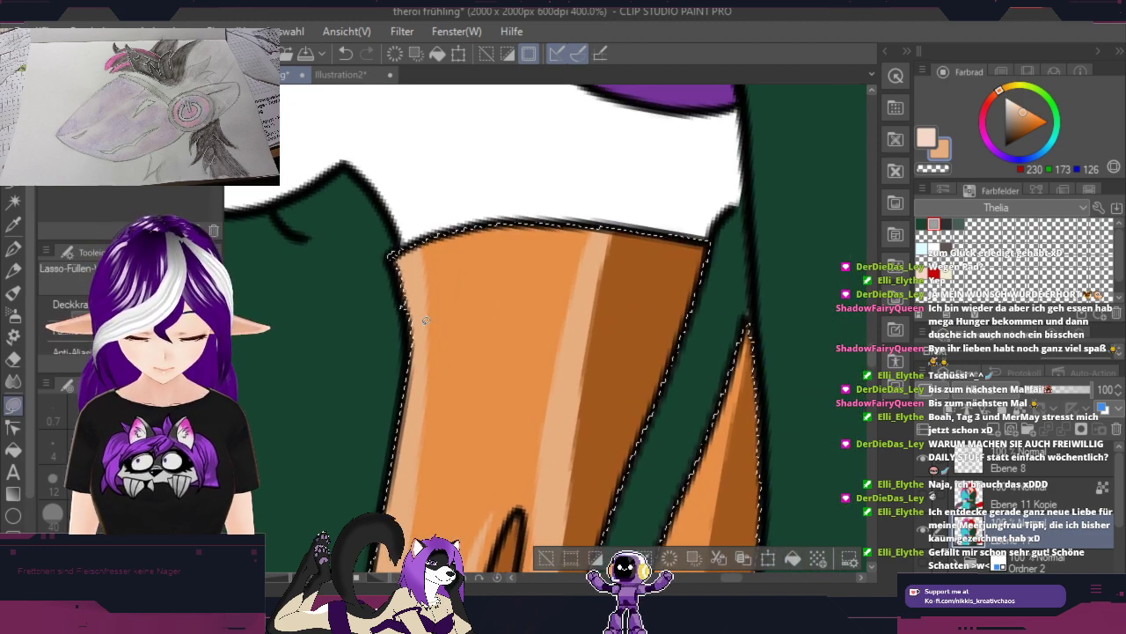
{"action": "mouse_move", "coordinate": [405, 255]}
{"action": "left_mouse_down"}
{"action": "mouse_move", "coordinate": [555, 204]}
{"action": "mouse_move", "coordinate": [396, 251]}
{"action": "mouse_move", "coordinate": [399, 292]}
{"action": "left_mouse_up"}
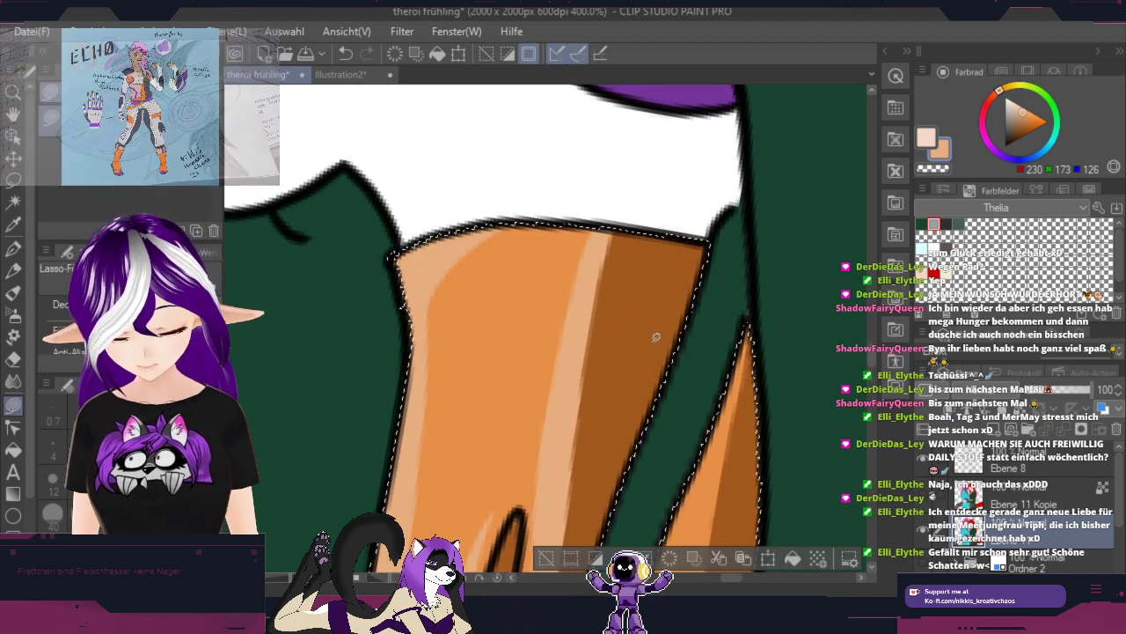
Step: Lasso-fill a light orange highlight along the shadow edges at the narrow end and underside of the lower stripe
{"action": "left_click_drag", "start_coordinate": [583, 429], "coordinate": [559, 158]}
{"action": "left_click_drag", "start_coordinate": [536, 356], "coordinate": [548, 203]}
{"action": "mouse_move", "coordinate": [539, 377]}
{"action": "left_mouse_down"}
{"action": "mouse_move", "coordinate": [490, 211]}
{"action": "mouse_move", "coordinate": [487, 72]}
{"action": "left_mouse_up"}
{"action": "mouse_move", "coordinate": [606, 188]}
{"action": "left_mouse_down"}
{"action": "mouse_move", "coordinate": [440, 462]}
{"action": "mouse_move", "coordinate": [443, 430]}
{"action": "left_mouse_up"}
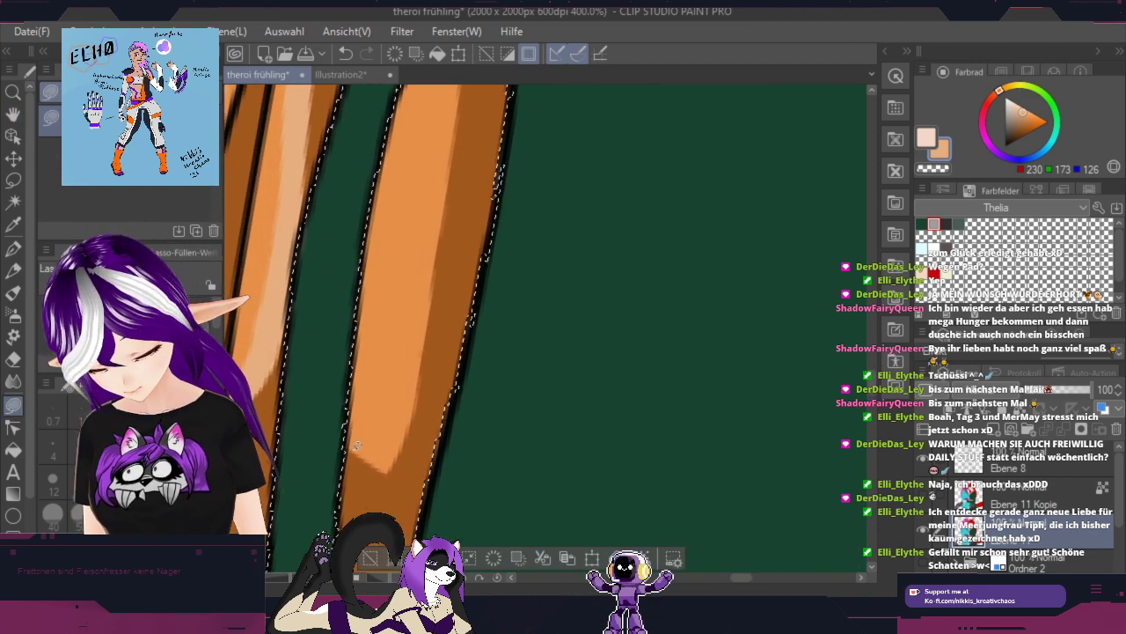
{"action": "left_click_drag", "start_coordinate": [351, 433], "coordinate": [384, 428]}
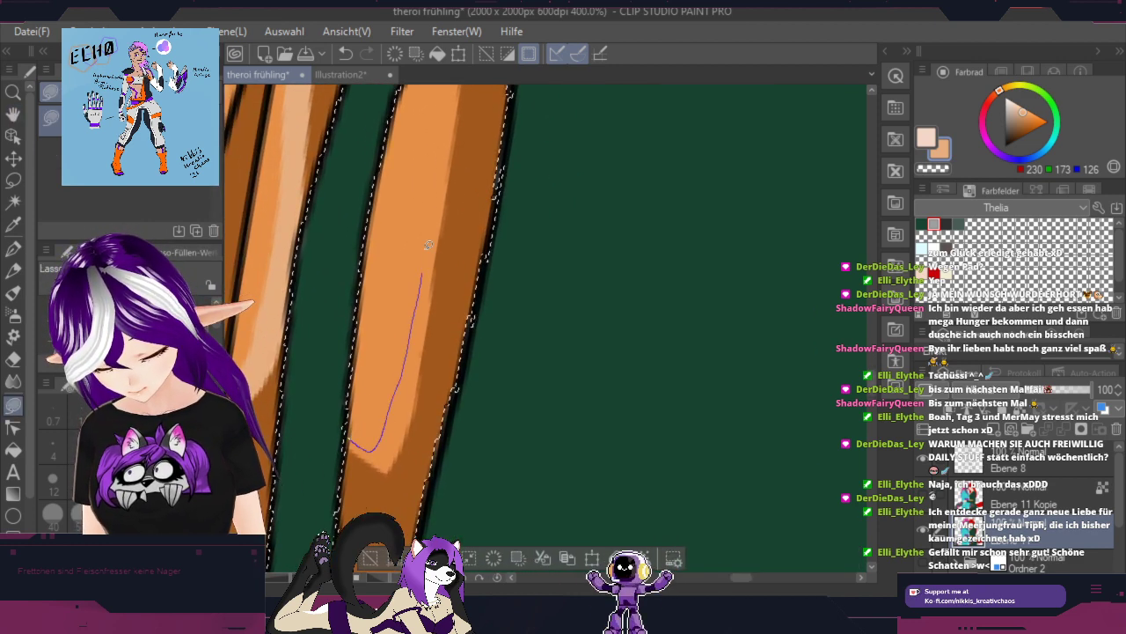
{"action": "mouse_move", "coordinate": [428, 244]}
{"action": "left_mouse_down"}
{"action": "mouse_move", "coordinate": [455, 107]}
{"action": "mouse_move", "coordinate": [445, 245]}
{"action": "left_mouse_up"}
{"action": "left_click_drag", "start_coordinate": [397, 457], "coordinate": [390, 465]}
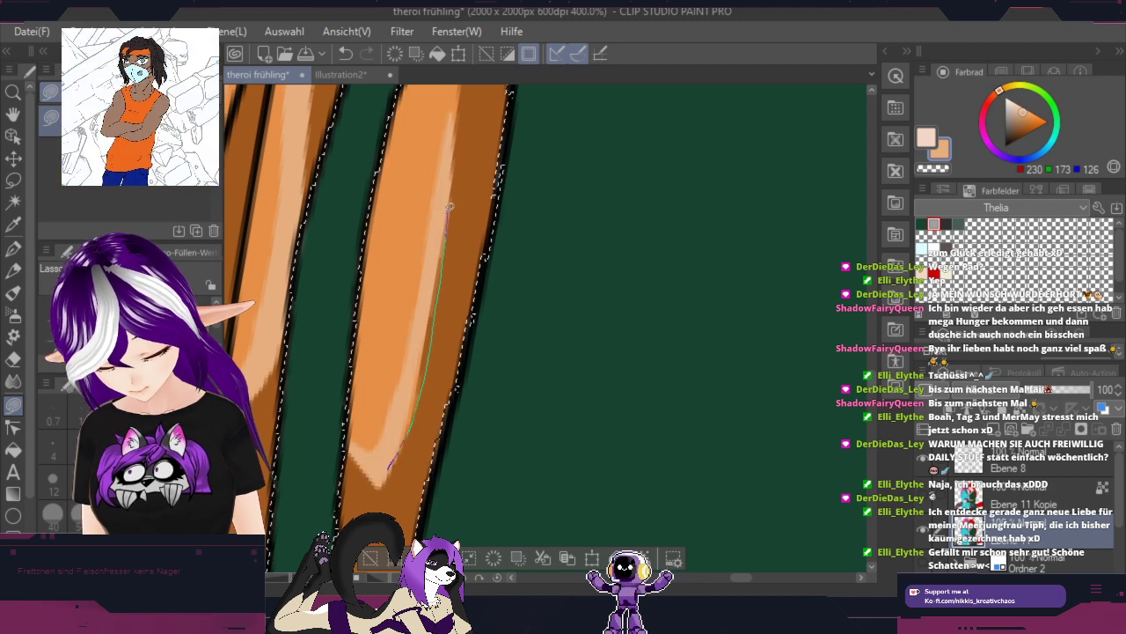
{"action": "key", "text": "space"}
{"action": "left_click_drag", "start_coordinate": [414, 359], "coordinate": [444, 450]}
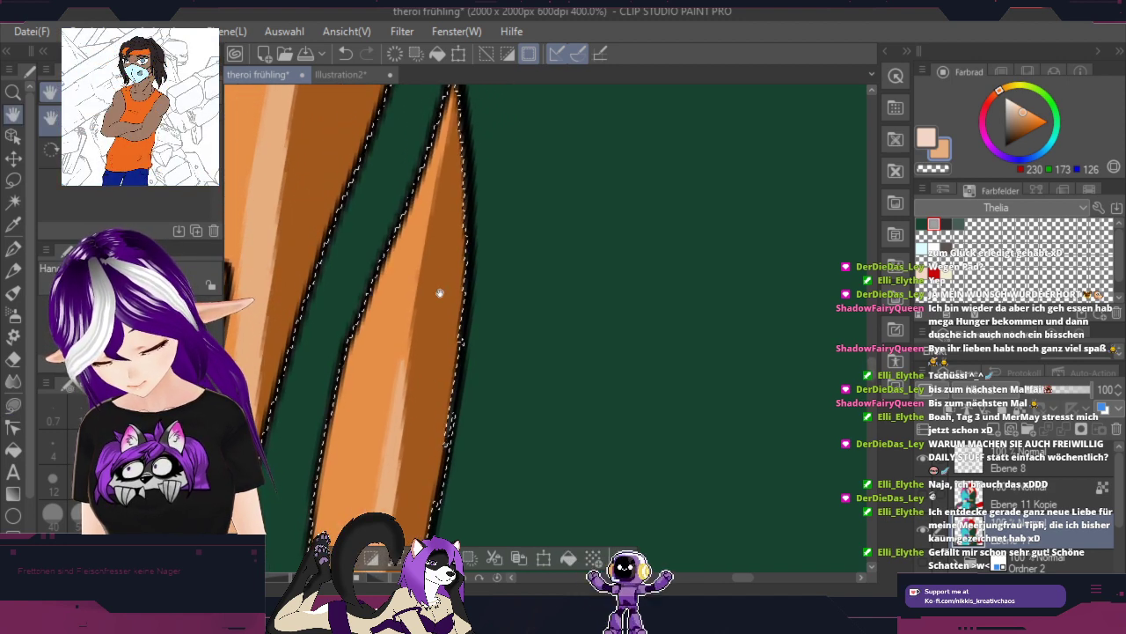
{"action": "mouse_move", "coordinate": [419, 244]}
{"action": "left_mouse_down"}
{"action": "mouse_move", "coordinate": [451, 97]}
{"action": "mouse_move", "coordinate": [460, 168]}
{"action": "mouse_move", "coordinate": [416, 397]}
{"action": "left_mouse_up"}
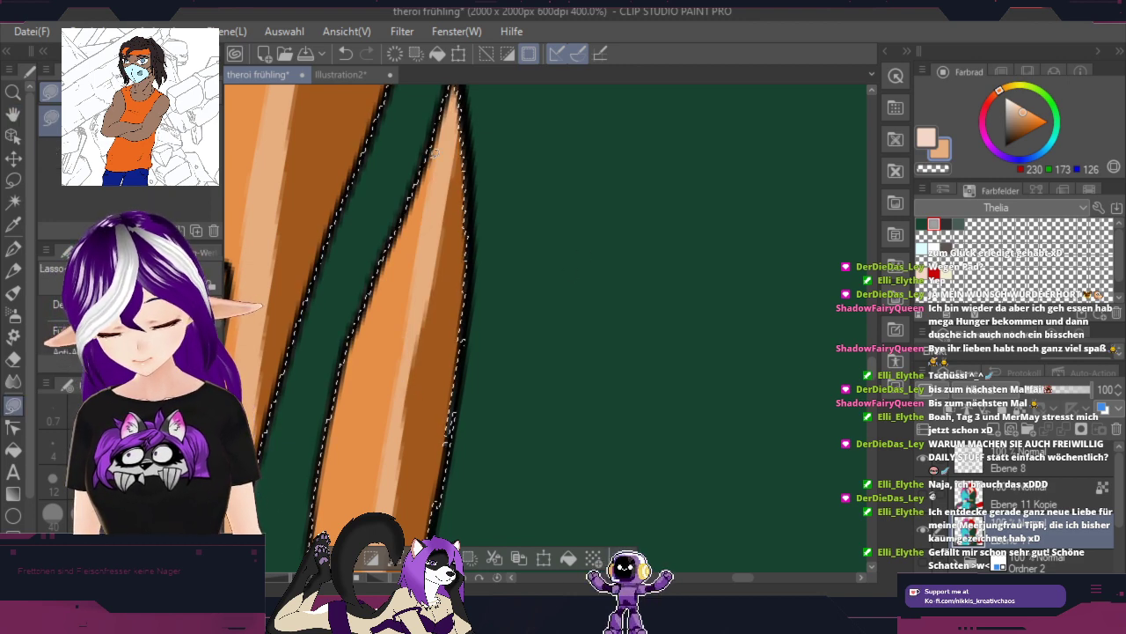
Step: Extend the lower stripe's light orange highlight along its shadow edge towards the pointed tip with a lasso fill
{"action": "key", "text": "shift+space"}
{"action": "left_click_drag", "start_coordinate": [628, 231], "coordinate": [565, 248]}
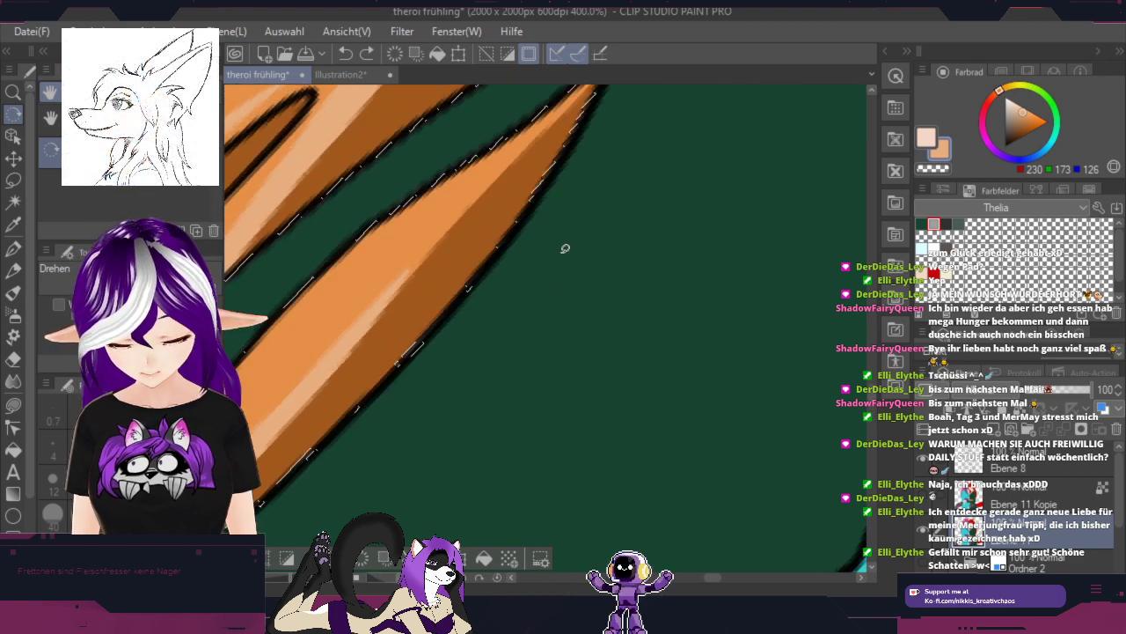
{"action": "mouse_move", "coordinate": [350, 351]}
{"action": "left_mouse_down"}
{"action": "mouse_move", "coordinate": [466, 214]}
{"action": "mouse_move", "coordinate": [616, 75]}
{"action": "mouse_move", "coordinate": [607, 138]}
{"action": "mouse_move", "coordinate": [555, 182]}
{"action": "mouse_move", "coordinate": [350, 422]}
{"action": "left_mouse_up"}
{"action": "scroll", "coordinate": [424, 326], "scroll_direction": "down", "scroll_amount": 3}
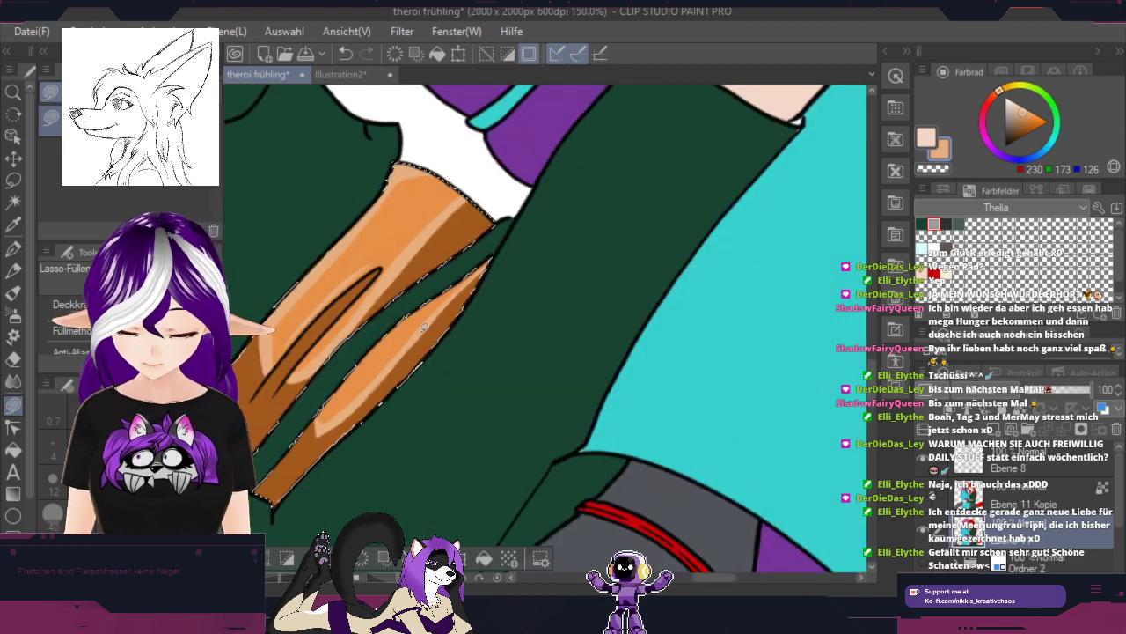
Step: Lasso-fill light orange between the upper stripe's outline highlight and the fold, widening the highlight at the stripe's shadowed end
{"action": "scroll", "coordinate": [424, 327], "scroll_direction": "down", "scroll_amount": 2}
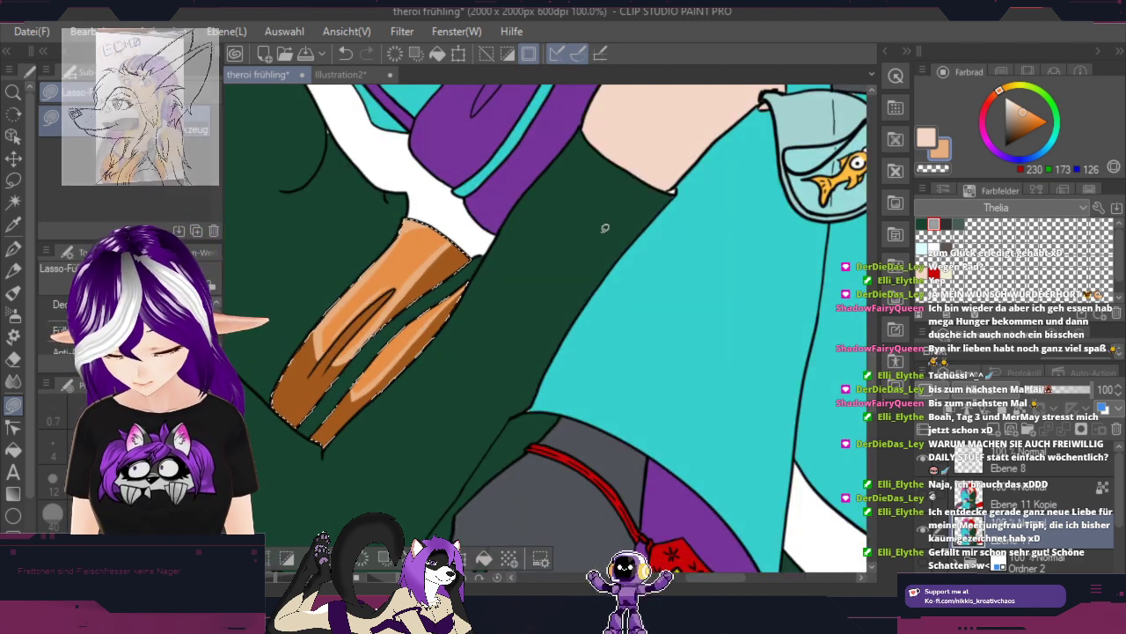
{"action": "scroll", "coordinate": [345, 301], "scroll_direction": "up", "scroll_amount": 2}
{"action": "scroll", "coordinate": [345, 301], "scroll_direction": "up", "scroll_amount": 1}
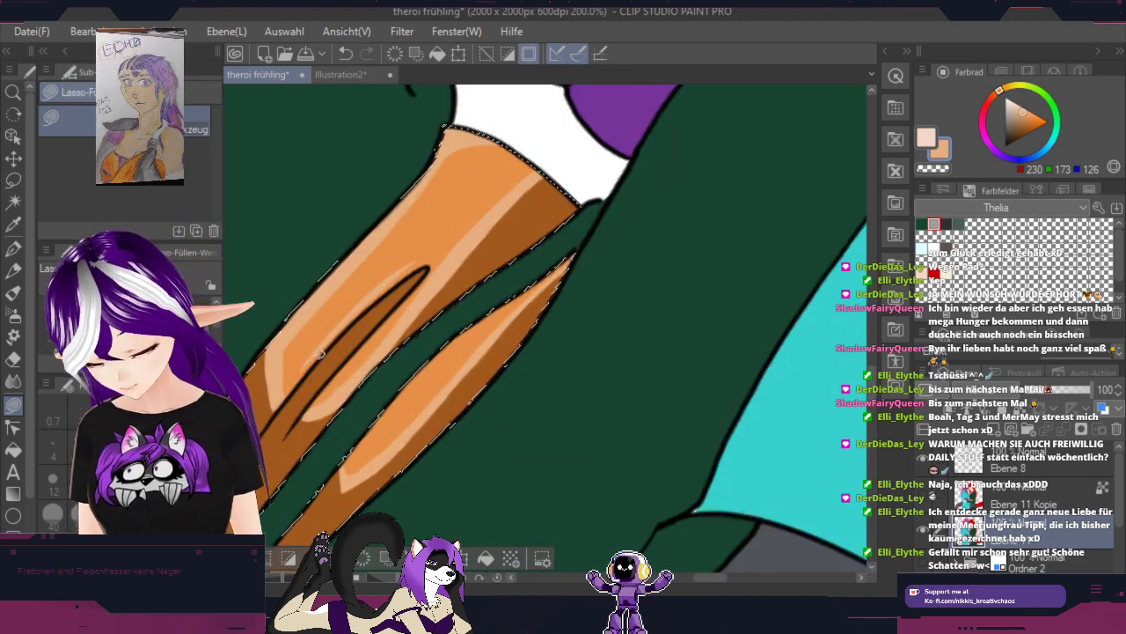
{"action": "scroll", "coordinate": [280, 376], "scroll_direction": "up", "scroll_amount": 2}
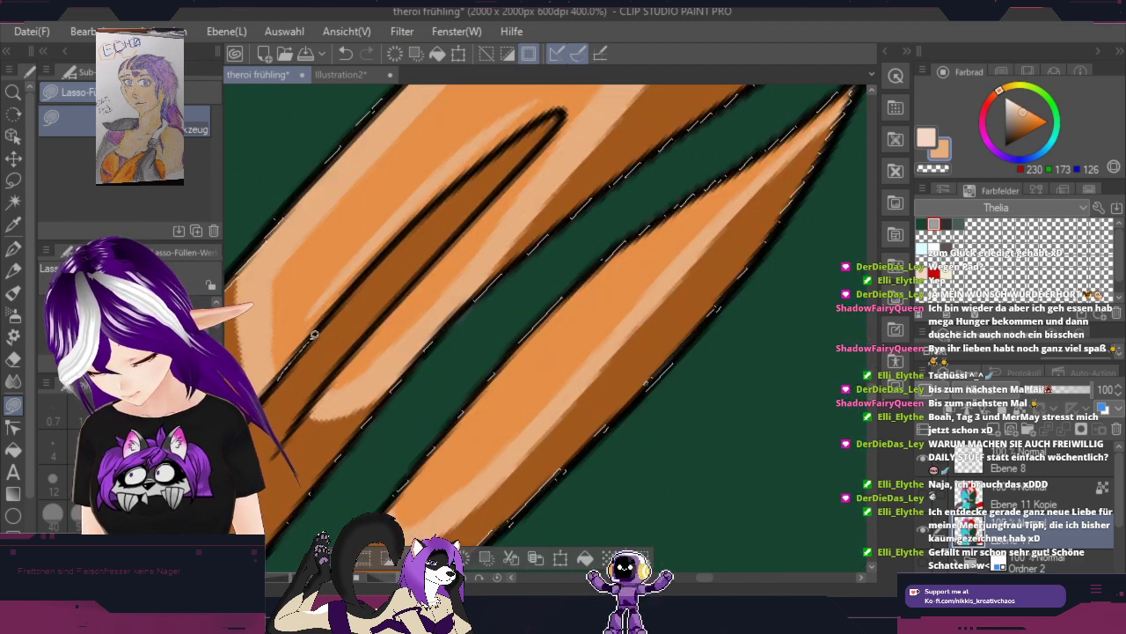
{"action": "mouse_move", "coordinate": [318, 330]}
{"action": "left_mouse_down"}
{"action": "mouse_move", "coordinate": [392, 130]}
{"action": "mouse_move", "coordinate": [270, 268]}
{"action": "mouse_move", "coordinate": [280, 363]}
{"action": "left_mouse_up"}
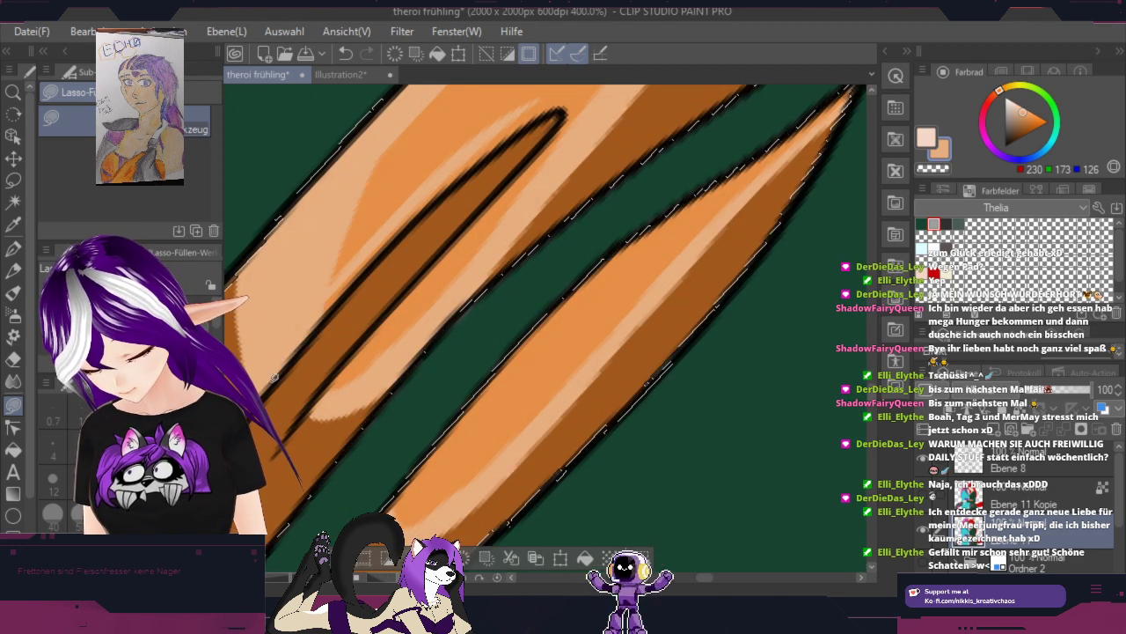
Step: Clear the selection around the two orange sweater stripes
{"action": "key", "text": "r"}
{"action": "left_click_drag", "start_coordinate": [588, 181], "coordinate": [593, 344]}
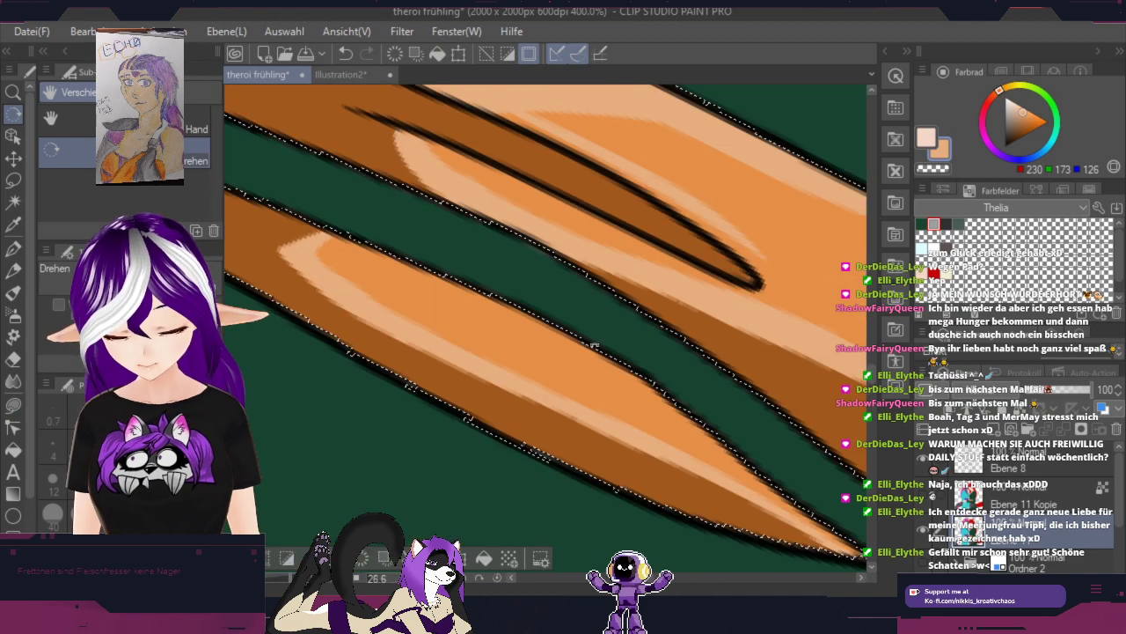
{"action": "scroll", "coordinate": [774, 352], "scroll_direction": "down", "scroll_amount": 4}
{"action": "key", "text": "space"}
{"action": "mouse_move", "coordinate": [774, 460]}
{"action": "left_mouse_down"}
{"action": "mouse_move", "coordinate": [681, 422]}
{"action": "mouse_move", "coordinate": [599, 313]}
{"action": "left_mouse_up"}
{"action": "mouse_move", "coordinate": [671, 490]}
{"action": "left_mouse_down"}
{"action": "mouse_move", "coordinate": [727, 257]}
{"action": "mouse_move", "coordinate": [553, 439]}
{"action": "mouse_move", "coordinate": [518, 548]}
{"action": "left_mouse_up"}
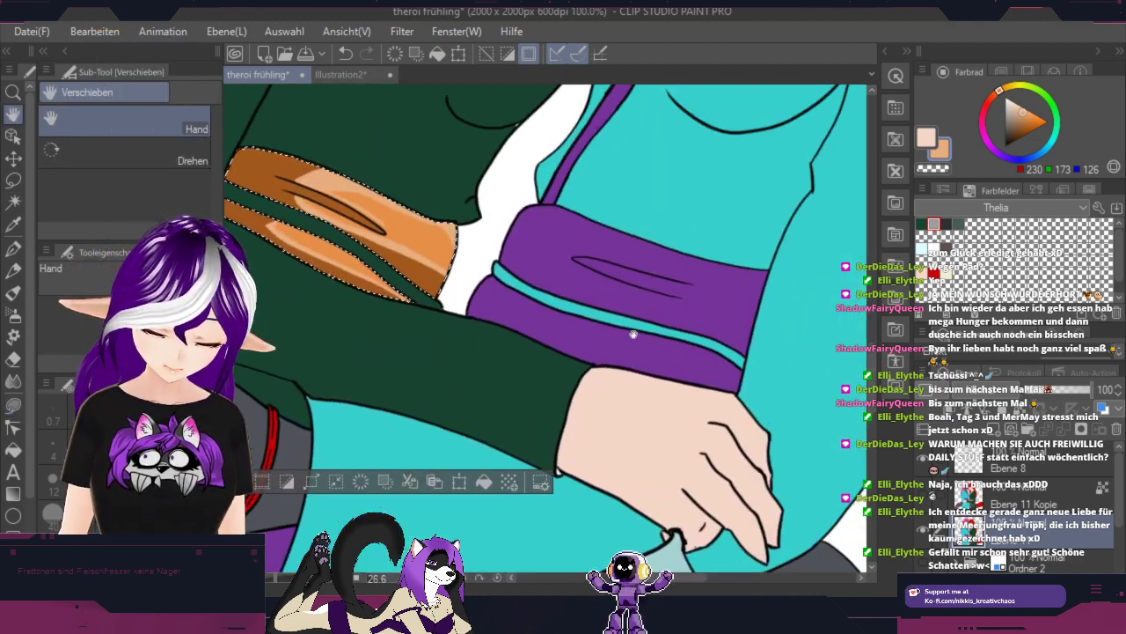
{"action": "left_click_drag", "start_coordinate": [632, 332], "coordinate": [575, 516]}
{"action": "mouse_move", "coordinate": [595, 202]}
{"action": "left_mouse_down"}
{"action": "mouse_move", "coordinate": [567, 431]}
{"action": "mouse_move", "coordinate": [653, 503]}
{"action": "mouse_move", "coordinate": [715, 519]}
{"action": "mouse_move", "coordinate": [689, 508]}
{"action": "mouse_move", "coordinate": [692, 378]}
{"action": "left_mouse_up"}
{"action": "key", "text": "shift+space"}
{"action": "scroll", "coordinate": [596, 441], "scroll_direction": "down", "scroll_amount": 1}
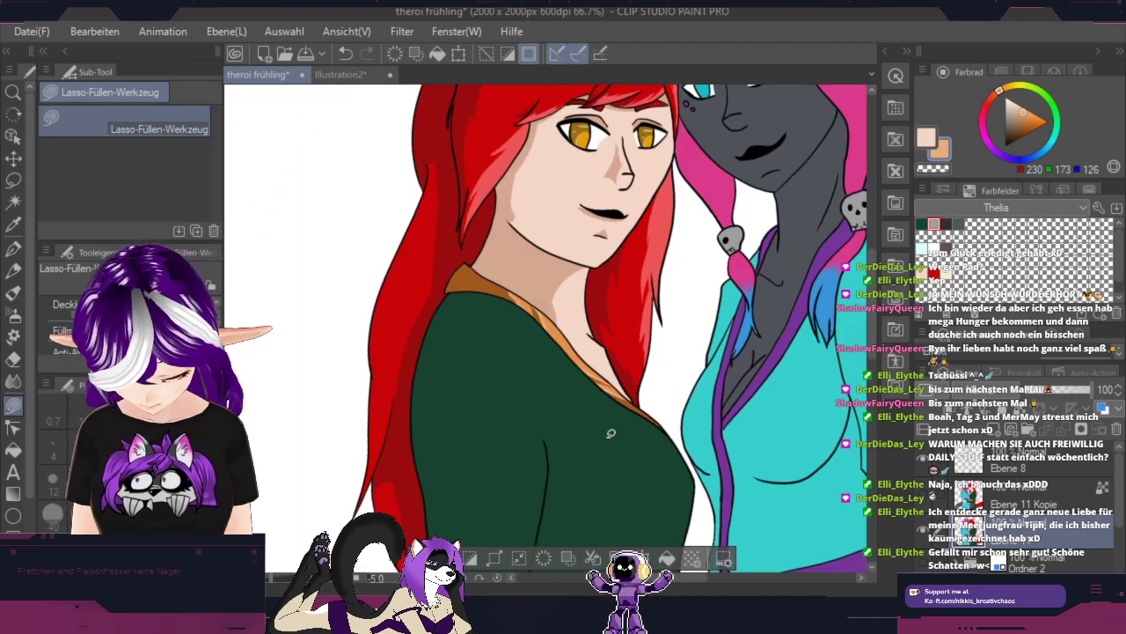
{"action": "left_click_drag", "start_coordinate": [709, 487], "coordinate": [696, 245]}
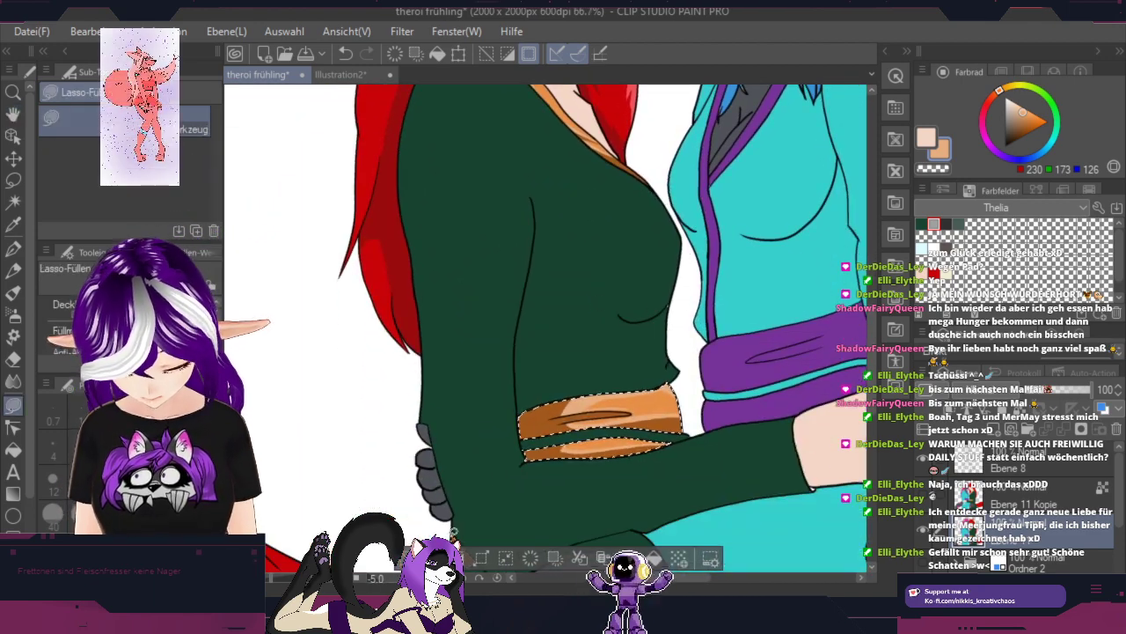
{"action": "left_click", "coordinate": [422, 558]}
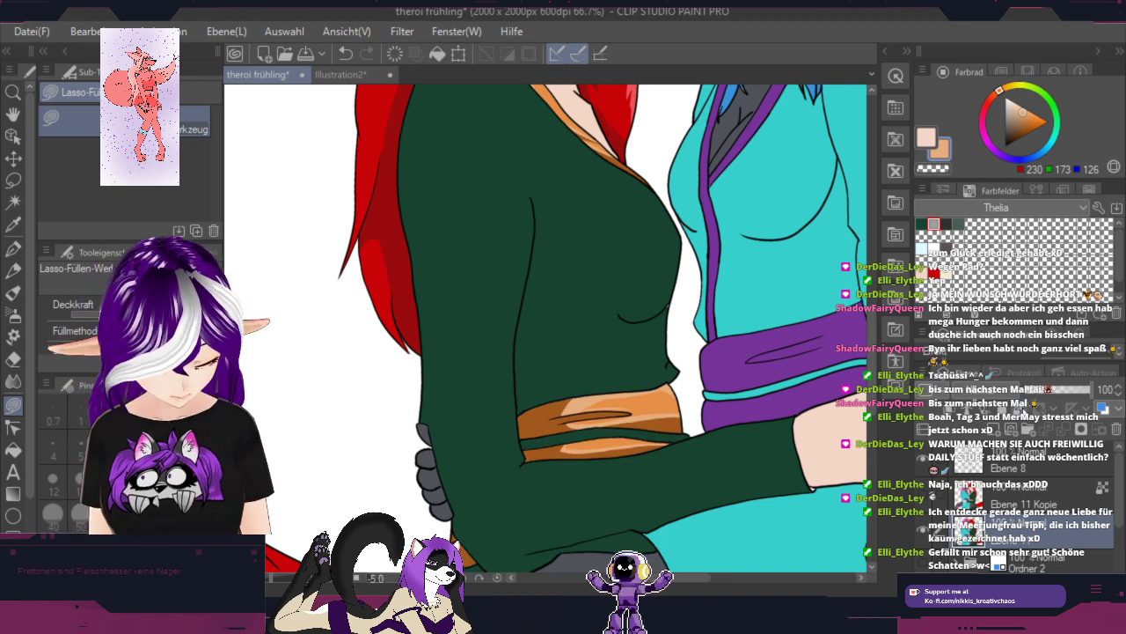
Step: Sample the sweater's green (23, 68, 48) and select the green upper body and sleeve with the Auto Select tool
{"action": "scroll", "coordinate": [657, 264], "scroll_direction": "up", "scroll_amount": 5}
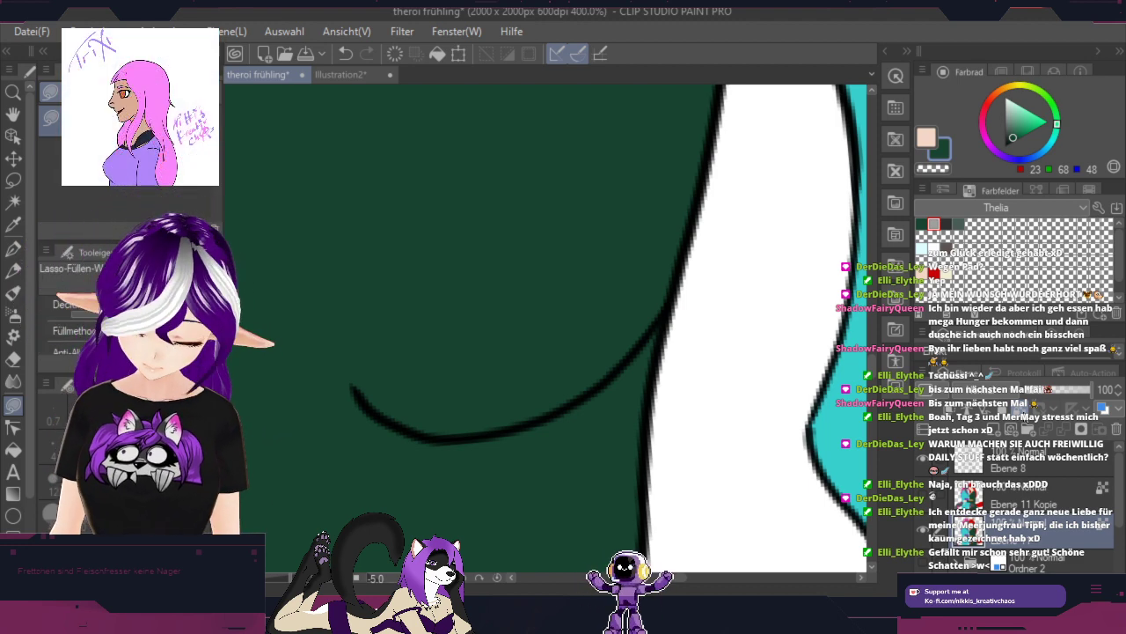
{"action": "key", "text": "ctrl+minus"}
{"action": "key", "text": "ctrl+minus"}
{"action": "key", "text": "ctrl+minus"}
{"action": "key", "text": "ctrl+minus"}
{"action": "key", "text": "ctrl+minus"}
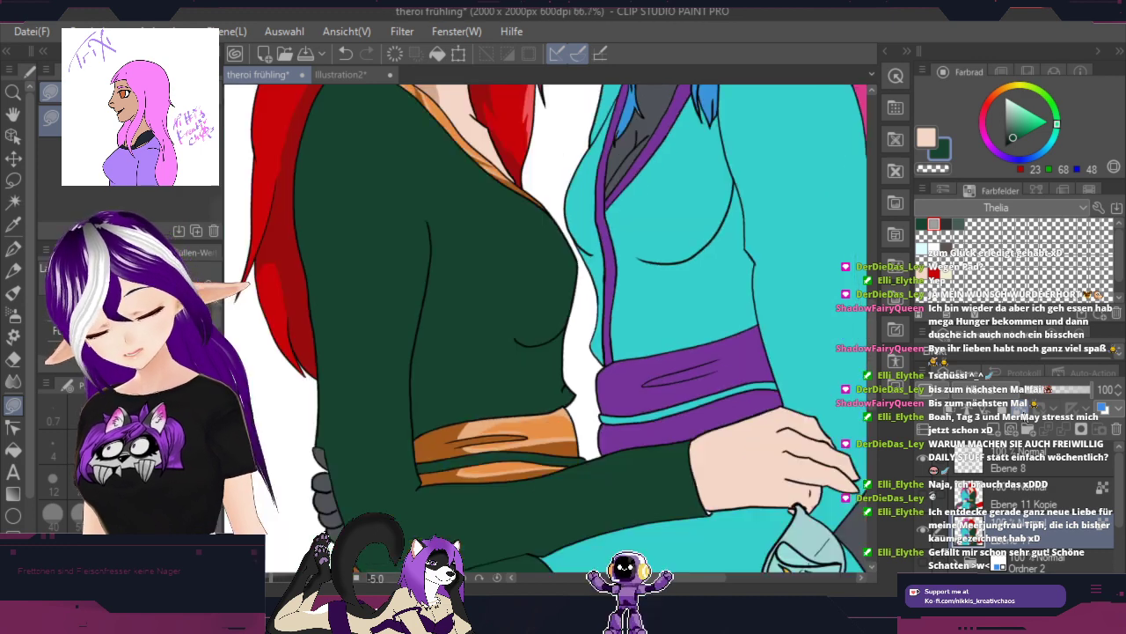
{"action": "left_click_drag", "start_coordinate": [454, 338], "coordinate": [558, 418]}
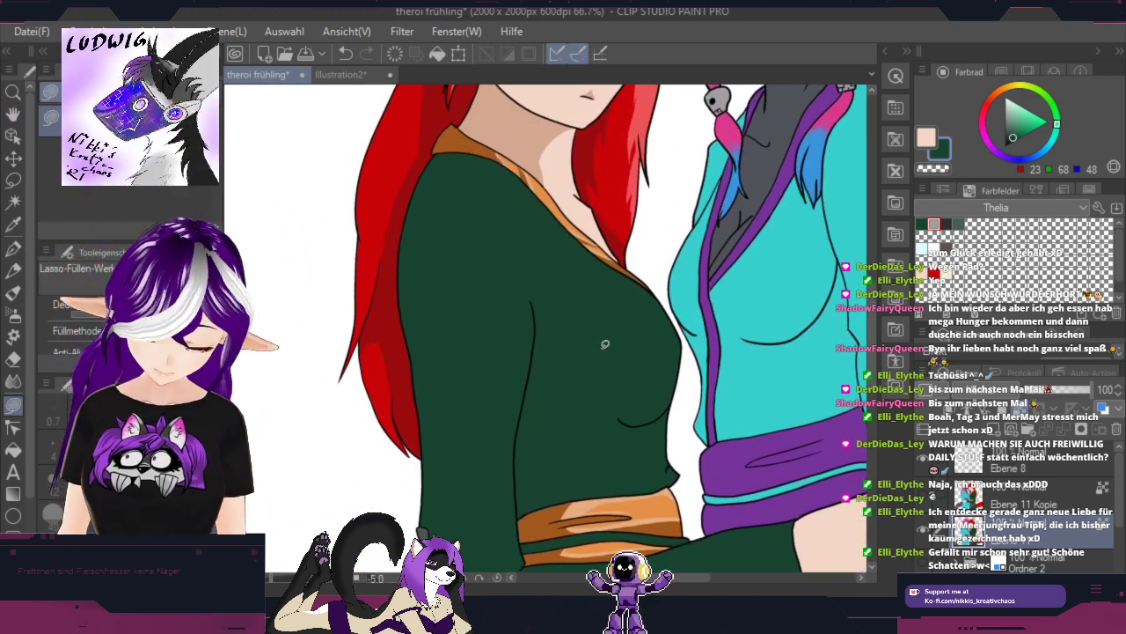
{"action": "key", "text": "w"}
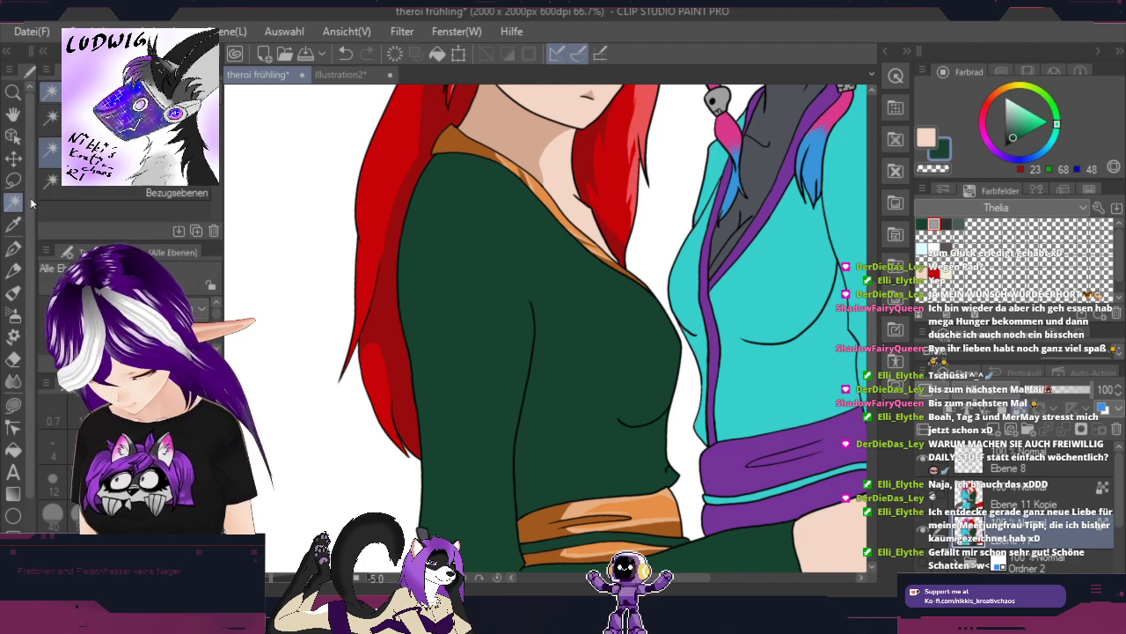
{"action": "left_click", "coordinate": [613, 312]}
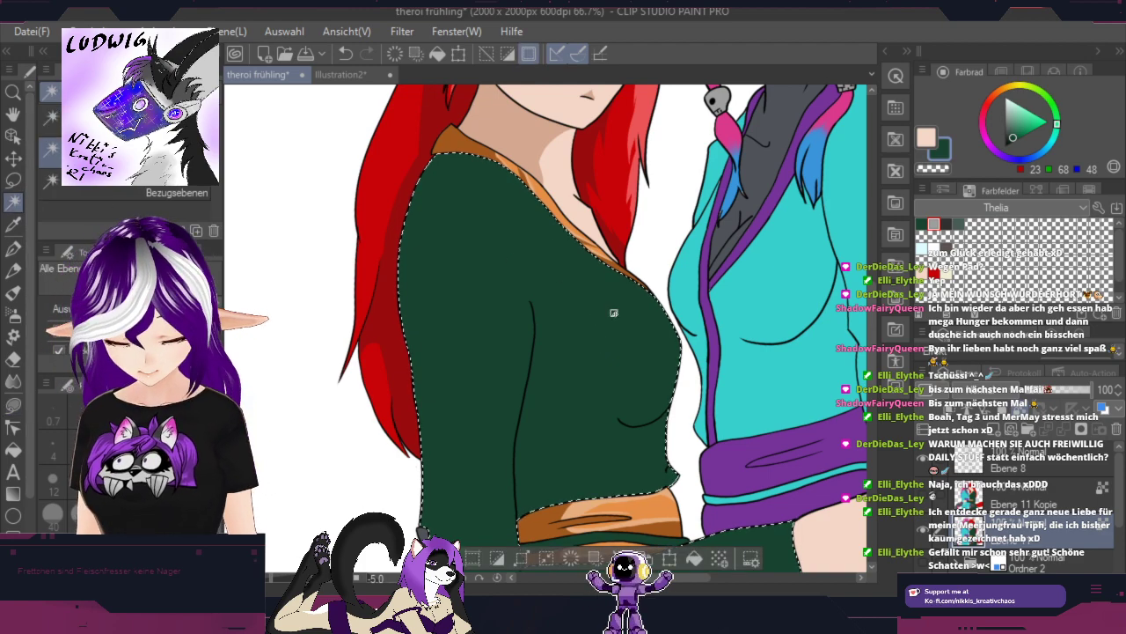
Step: Add the green area below the grey hand and the green strip between the orange stripes to the selection
{"action": "scroll", "coordinate": [655, 264], "scroll_direction": "down", "scroll_amount": 5}
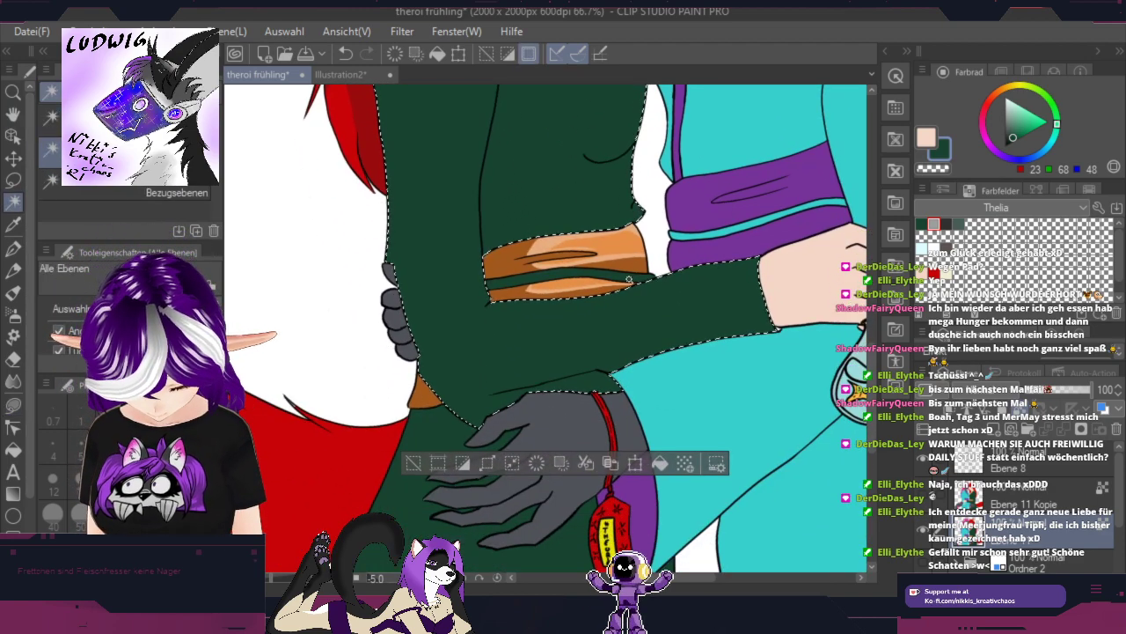
{"action": "left_click", "coordinate": [431, 432], "text": "shift"}
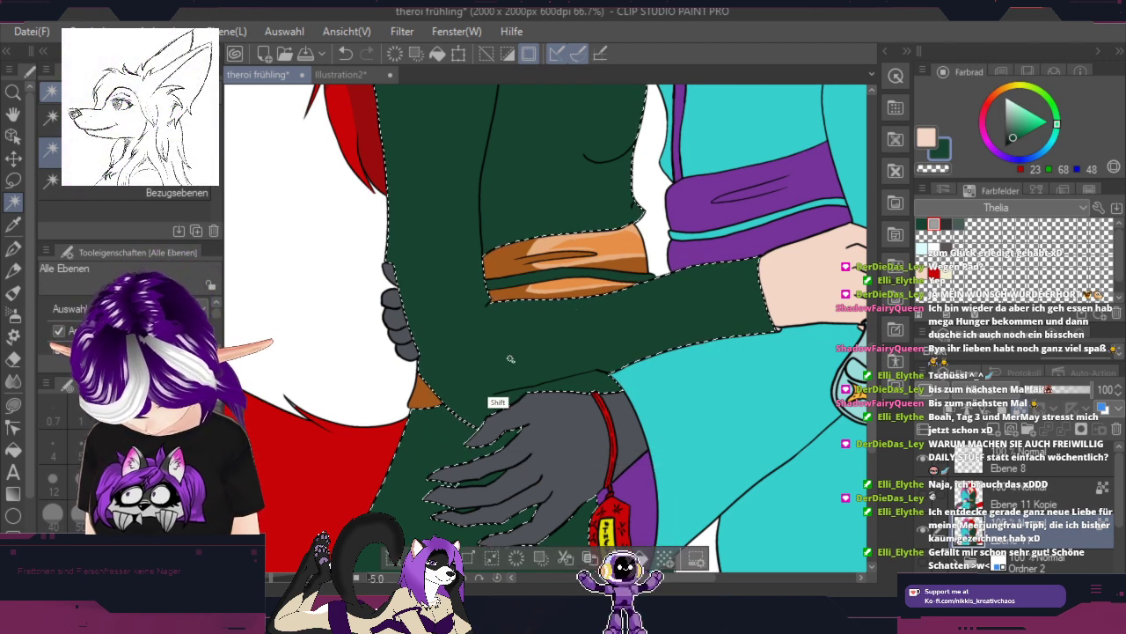
{"action": "left_click", "coordinate": [620, 279], "text": "shift"}
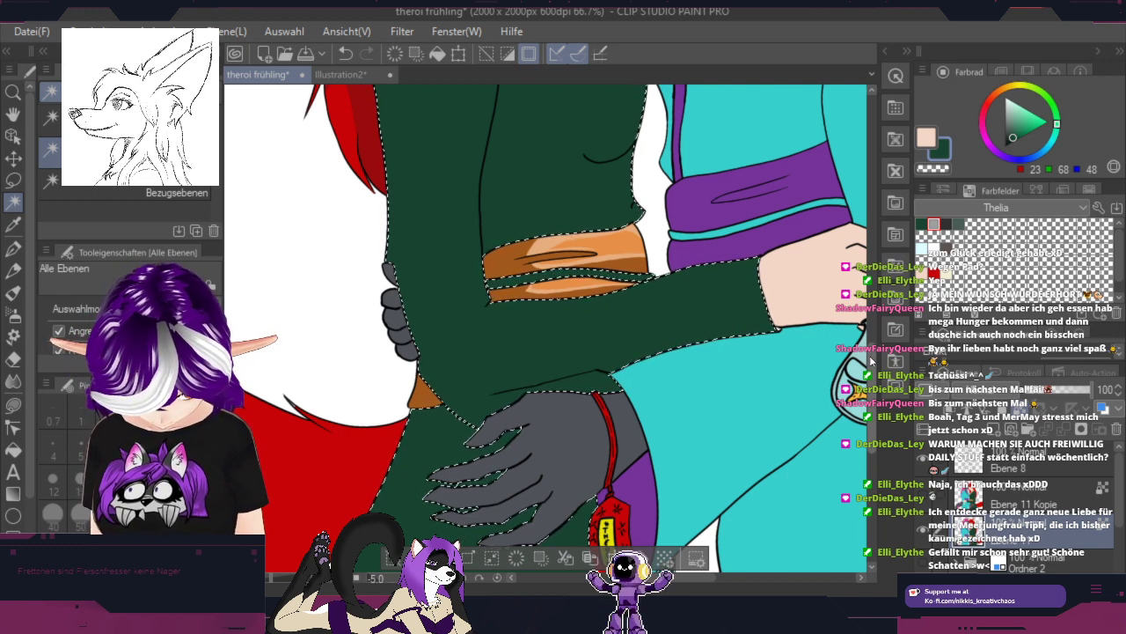
Step: Set the drawing colour to dark green (9, 44, 28) and lasso-fill a shadow along the shoulder, back and rear of the upper sleeve
{"action": "mouse_move", "coordinate": [871, 361]}
{"action": "left_mouse_down"}
{"action": "mouse_move", "coordinate": [872, 502]}
{"action": "mouse_move", "coordinate": [875, 251]}
{"action": "mouse_move", "coordinate": [875, 339]}
{"action": "left_mouse_up"}
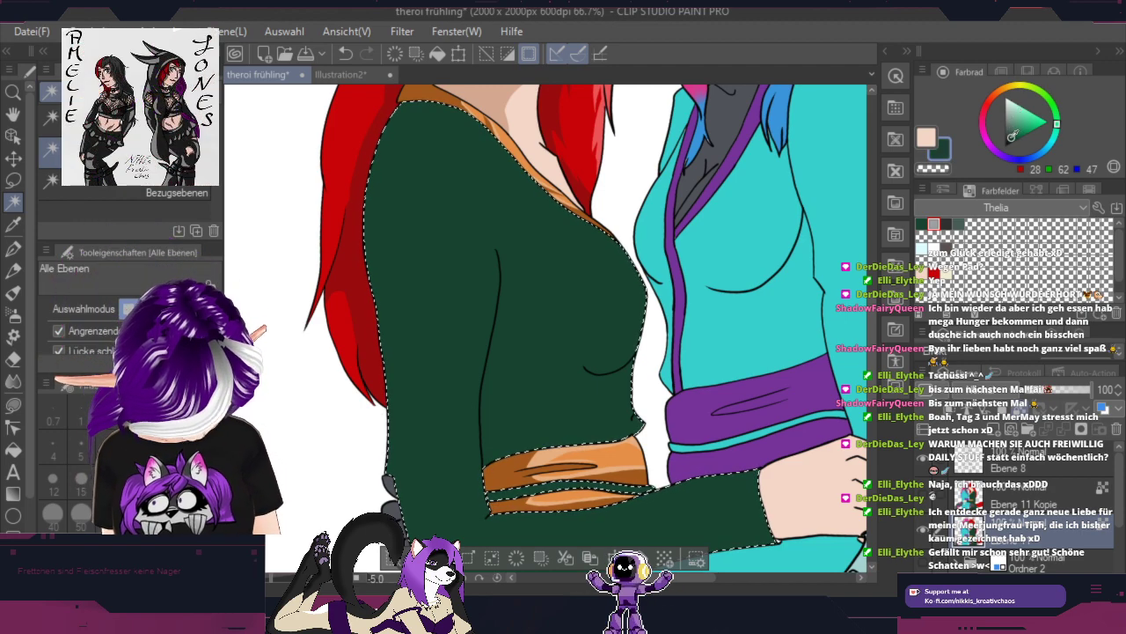
{"action": "left_click_drag", "start_coordinate": [1012, 134], "coordinate": [1013, 139]}
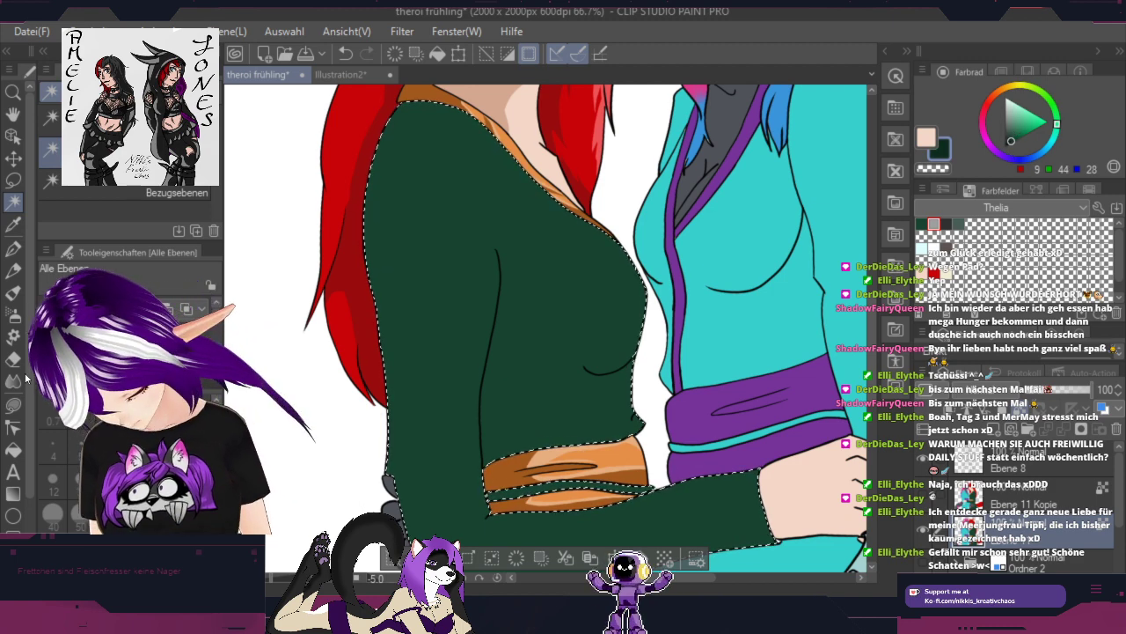
{"action": "left_click", "coordinate": [13, 404]}
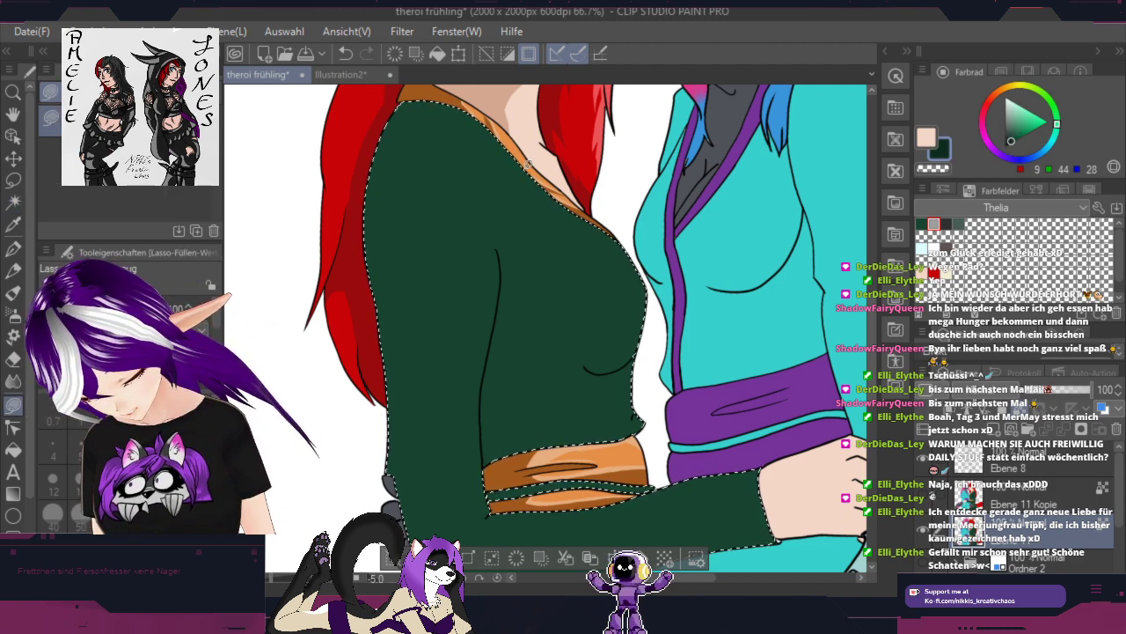
{"action": "mouse_move", "coordinate": [453, 150]}
{"action": "left_mouse_down"}
{"action": "mouse_move", "coordinate": [431, 305]}
{"action": "mouse_move", "coordinate": [485, 453]}
{"action": "mouse_move", "coordinate": [489, 507]}
{"action": "mouse_move", "coordinate": [482, 517]}
{"action": "mouse_move", "coordinate": [333, 517]}
{"action": "mouse_move", "coordinate": [300, 318]}
{"action": "mouse_move", "coordinate": [314, 172]}
{"action": "mouse_move", "coordinate": [347, 111]}
{"action": "mouse_move", "coordinate": [413, 98]}
{"action": "left_mouse_up"}
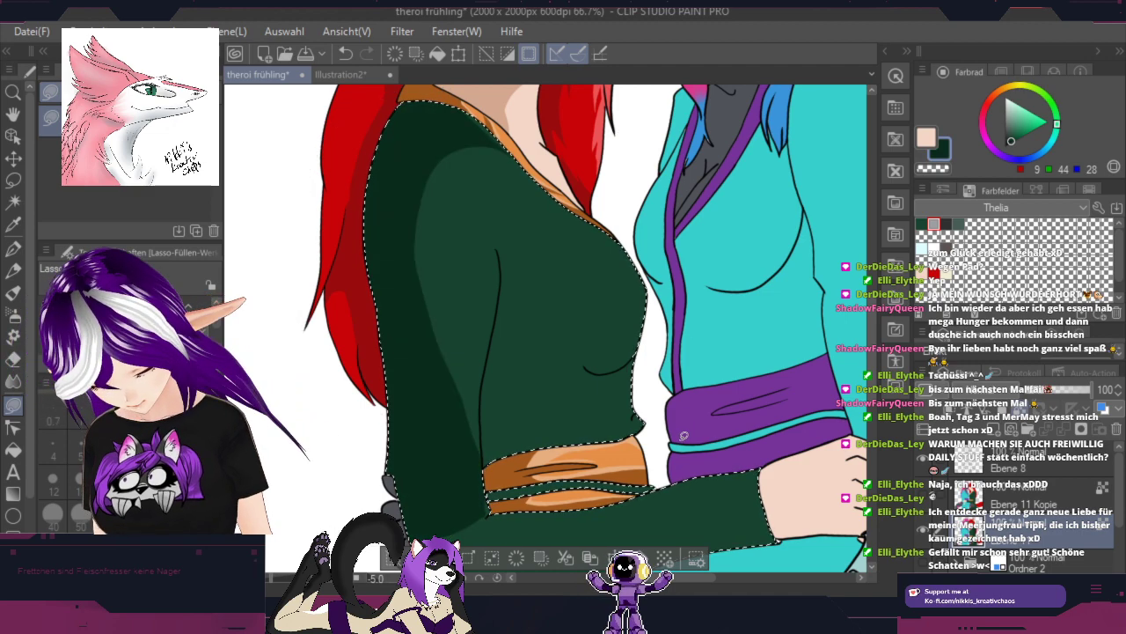
Step: Extend the dark green shoulder shadow along the orange neckline with a lasso fill, smoothing its edge
{"action": "key", "text": "r"}
{"action": "left_click_drag", "start_coordinate": [687, 401], "coordinate": [709, 255]}
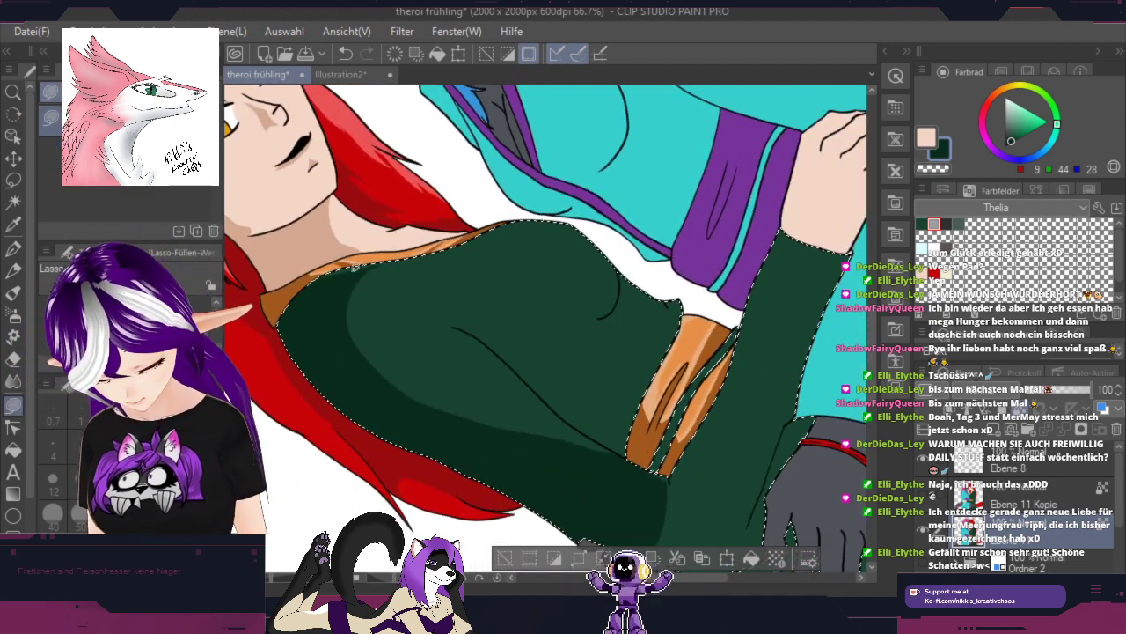
{"action": "scroll", "coordinate": [368, 269], "scroll_direction": "up", "scroll_amount": 2}
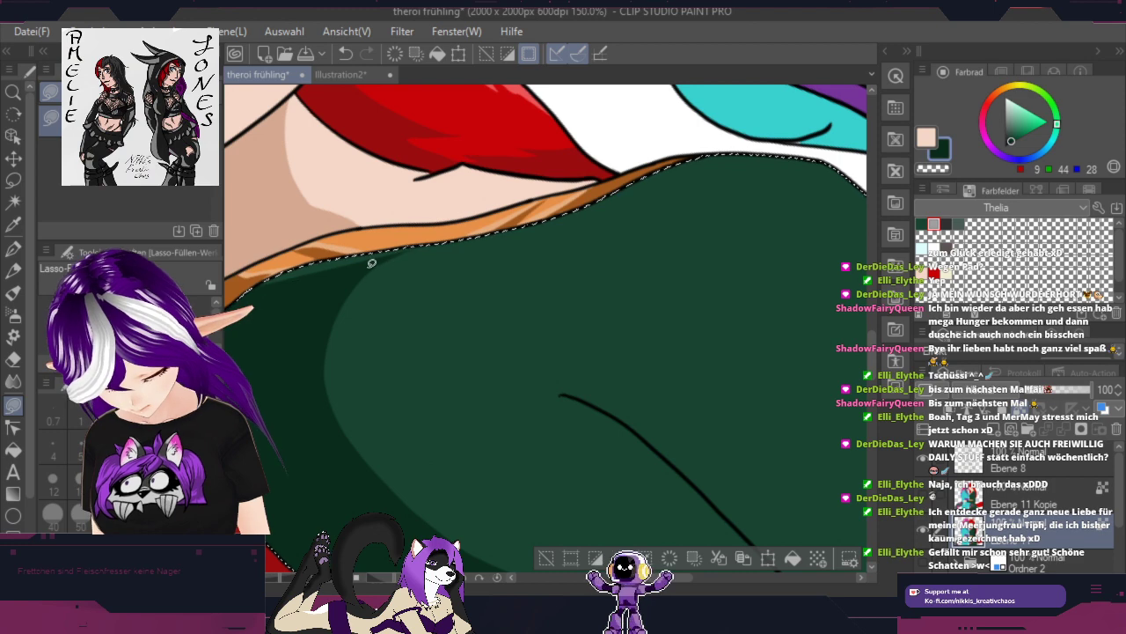
{"action": "mouse_move", "coordinate": [322, 444]}
{"action": "left_mouse_down"}
{"action": "mouse_move", "coordinate": [328, 354]}
{"action": "mouse_move", "coordinate": [469, 217]}
{"action": "mouse_move", "coordinate": [287, 233]}
{"action": "mouse_move", "coordinate": [253, 305]}
{"action": "mouse_move", "coordinate": [275, 328]}
{"action": "left_mouse_up"}
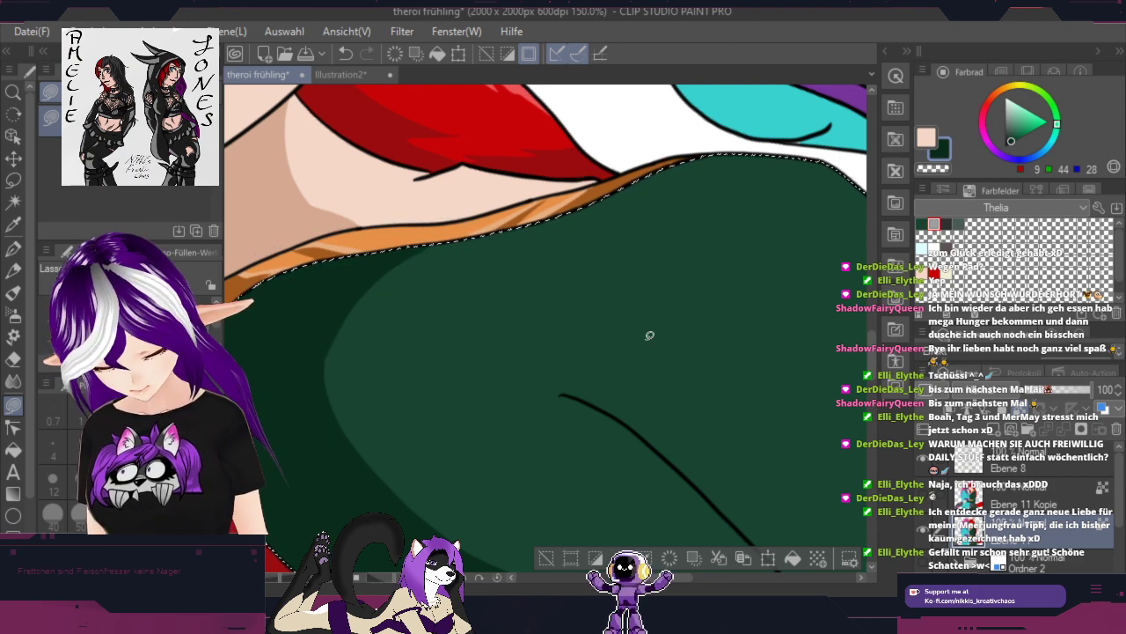
Step: Lasso-fill a dark green shadow over the elbow and rear forearm, ending in a curved edge above the grey hand
{"action": "key", "text": "r"}
{"action": "mouse_move", "coordinate": [714, 343]}
{"action": "left_mouse_down"}
{"action": "mouse_move", "coordinate": [683, 447]}
{"action": "mouse_move", "coordinate": [631, 463]}
{"action": "mouse_move", "coordinate": [581, 184]}
{"action": "left_mouse_up"}
{"action": "key", "text": "ctrl+minus"}
{"action": "key", "text": "space"}
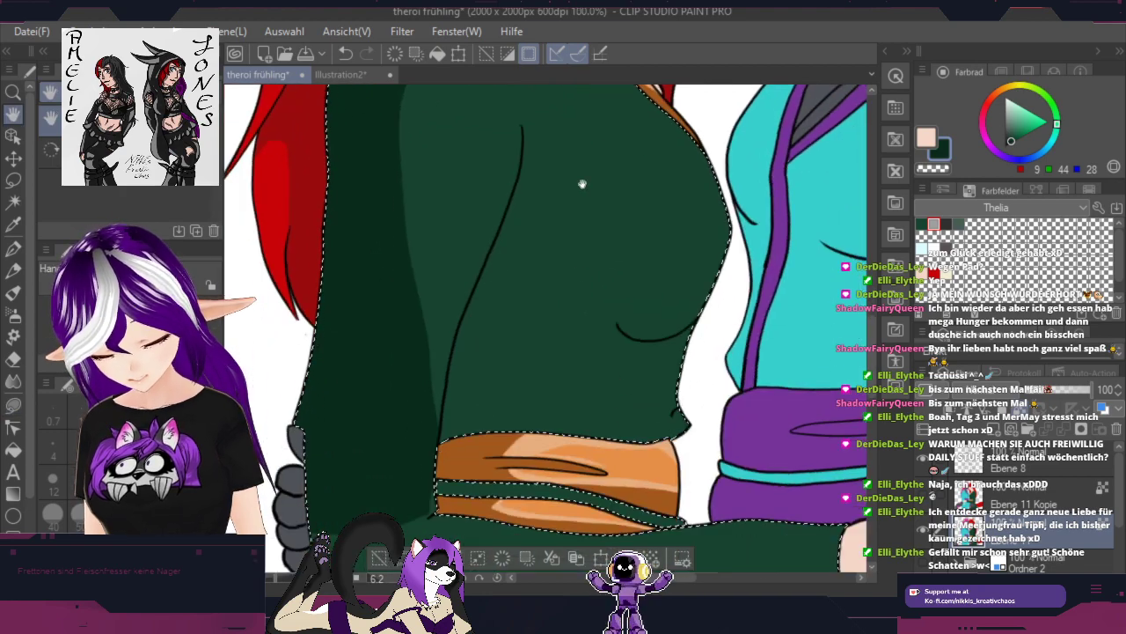
{"action": "left_click_drag", "start_coordinate": [546, 443], "coordinate": [573, 282]}
{"action": "left_click_drag", "start_coordinate": [624, 379], "coordinate": [592, 251]}
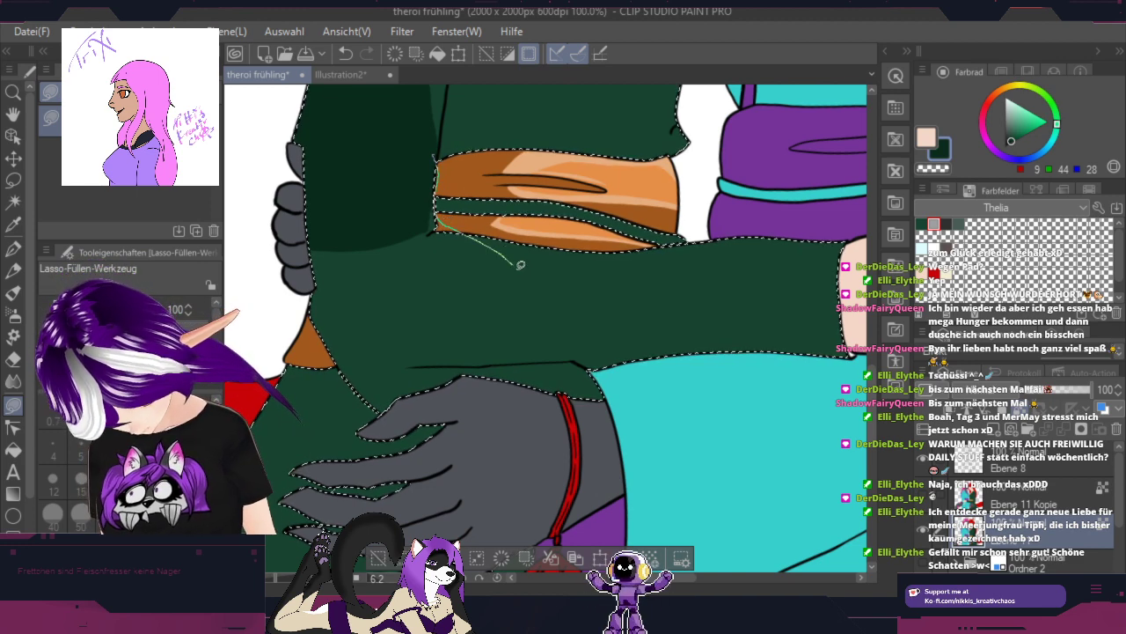
{"action": "left_click_drag", "start_coordinate": [520, 264], "coordinate": [553, 320]}
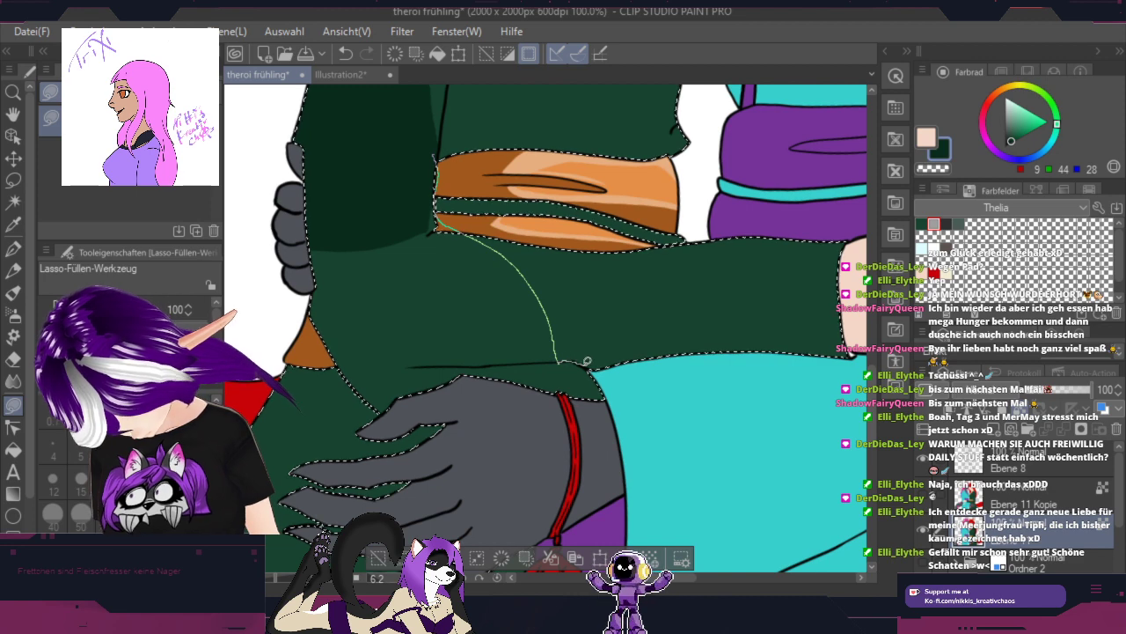
{"action": "mouse_move", "coordinate": [587, 361]}
{"action": "left_mouse_down"}
{"action": "mouse_move", "coordinate": [619, 384]}
{"action": "mouse_move", "coordinate": [624, 428]}
{"action": "mouse_move", "coordinate": [491, 454]}
{"action": "left_mouse_up"}
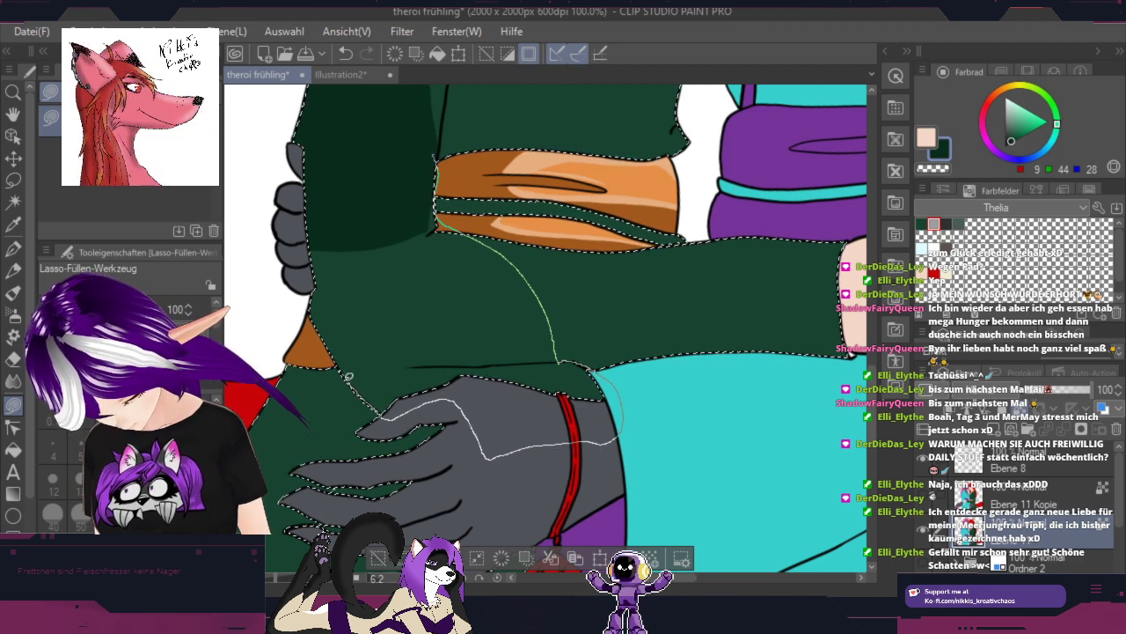
{"action": "left_click_drag", "start_coordinate": [285, 262], "coordinate": [287, 251]}
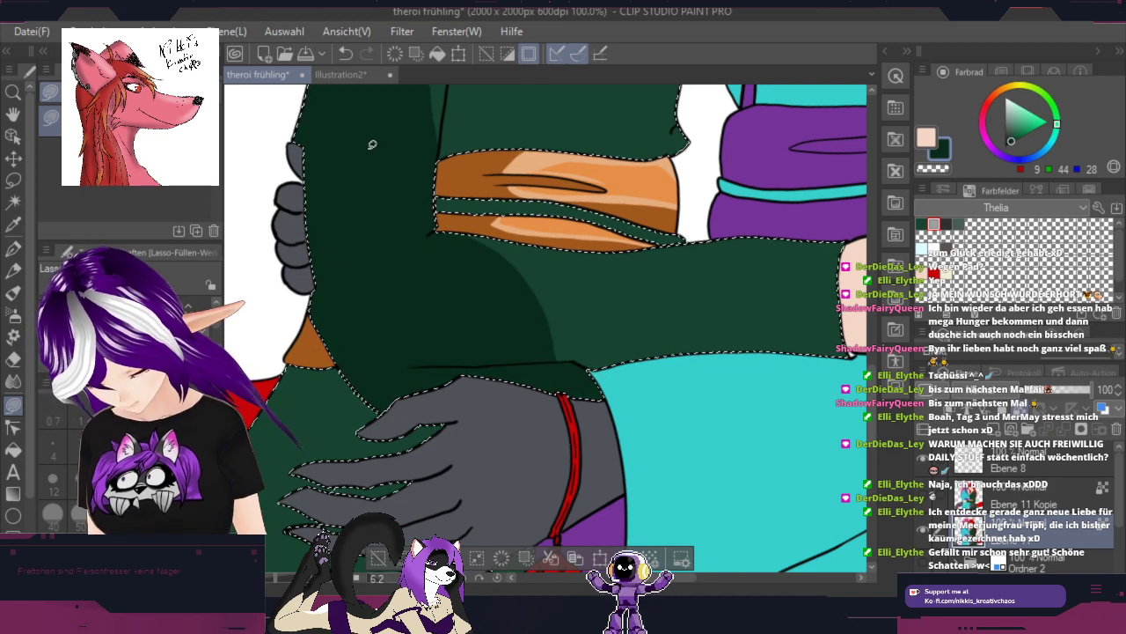
Step: Lasso-fill the green garment around and below the grey hand with dark green, leaving a curved lighter area beside the red tag
{"action": "left_click_drag", "start_coordinate": [658, 453], "coordinate": [830, 166]}
{"action": "left_click_drag", "start_coordinate": [740, 235], "coordinate": [740, 306]}
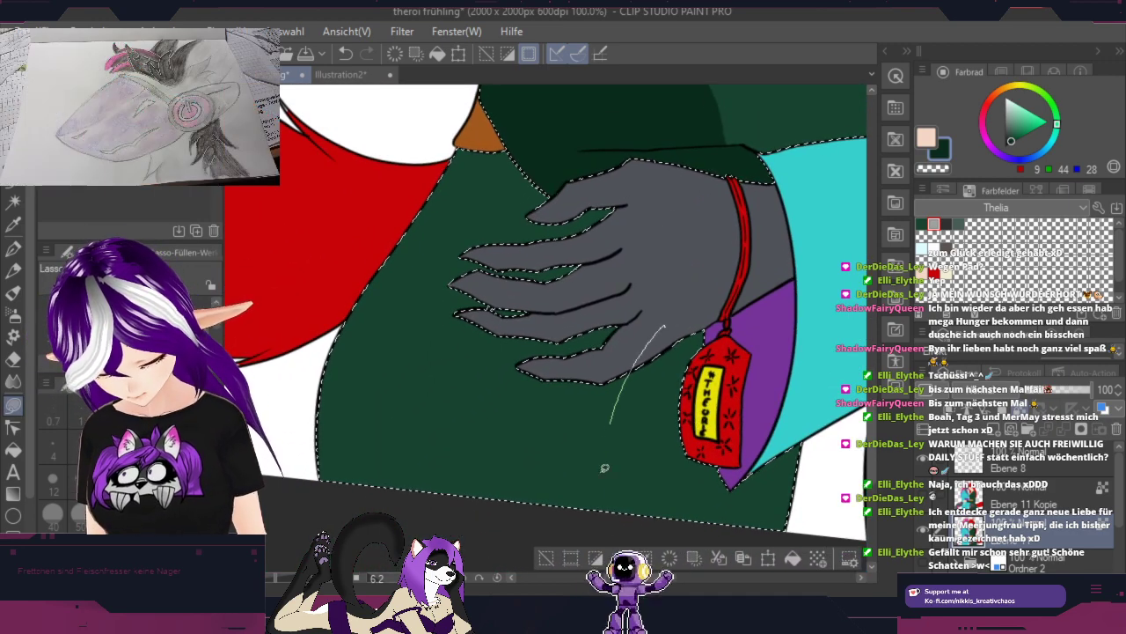
{"action": "mouse_move", "coordinate": [605, 467]}
{"action": "left_mouse_down"}
{"action": "mouse_move", "coordinate": [590, 536]}
{"action": "mouse_move", "coordinate": [445, 540]}
{"action": "left_mouse_up"}
{"action": "mouse_move", "coordinate": [306, 259]}
{"action": "left_mouse_down"}
{"action": "mouse_move", "coordinate": [387, 157]}
{"action": "mouse_move", "coordinate": [649, 112]}
{"action": "left_mouse_up"}
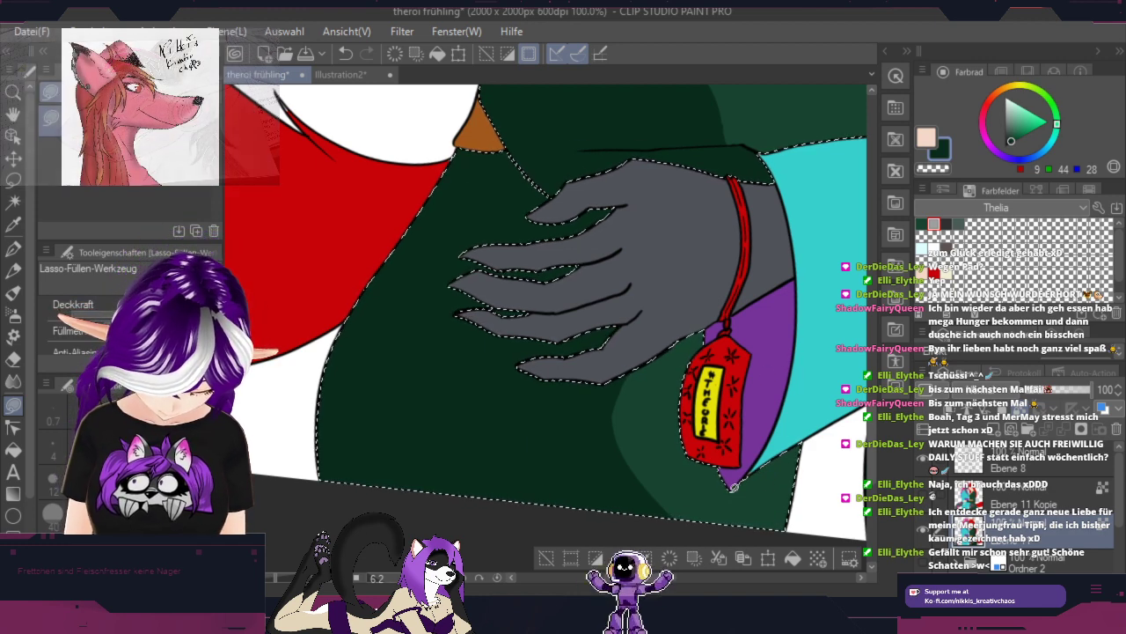
Step: Try a wide dark green lasso-filled shadow around the red tag and undo the fill
{"action": "mouse_move", "coordinate": [733, 487]}
{"action": "left_mouse_down"}
{"action": "mouse_move", "coordinate": [795, 478]}
{"action": "mouse_move", "coordinate": [812, 455]}
{"action": "left_mouse_up"}
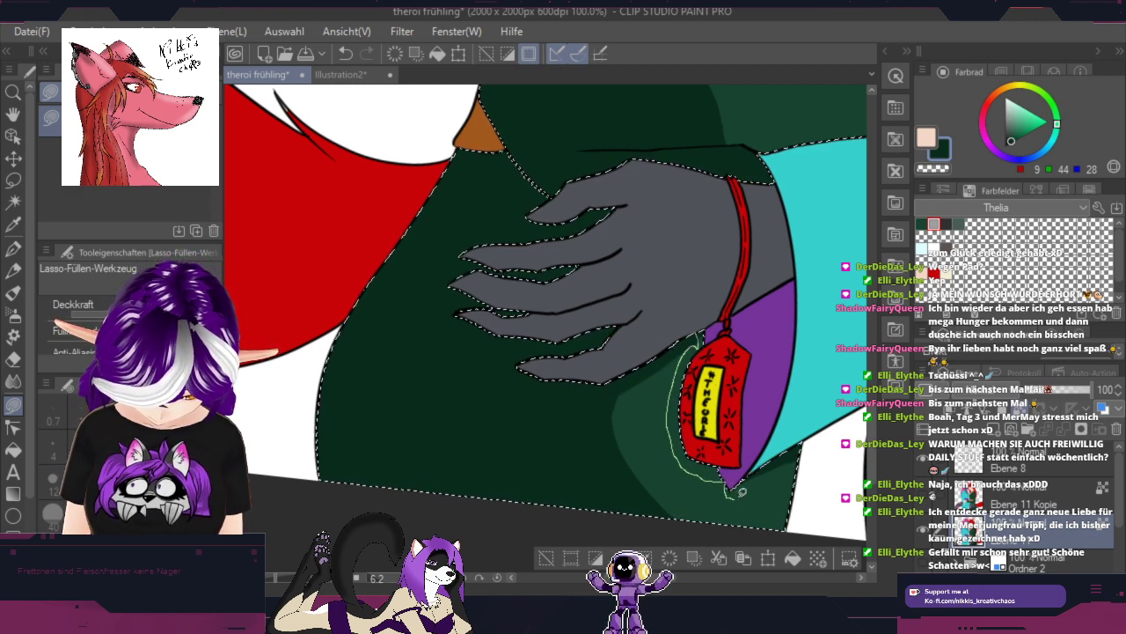
{"action": "left_click_drag", "start_coordinate": [741, 492], "coordinate": [738, 487]}
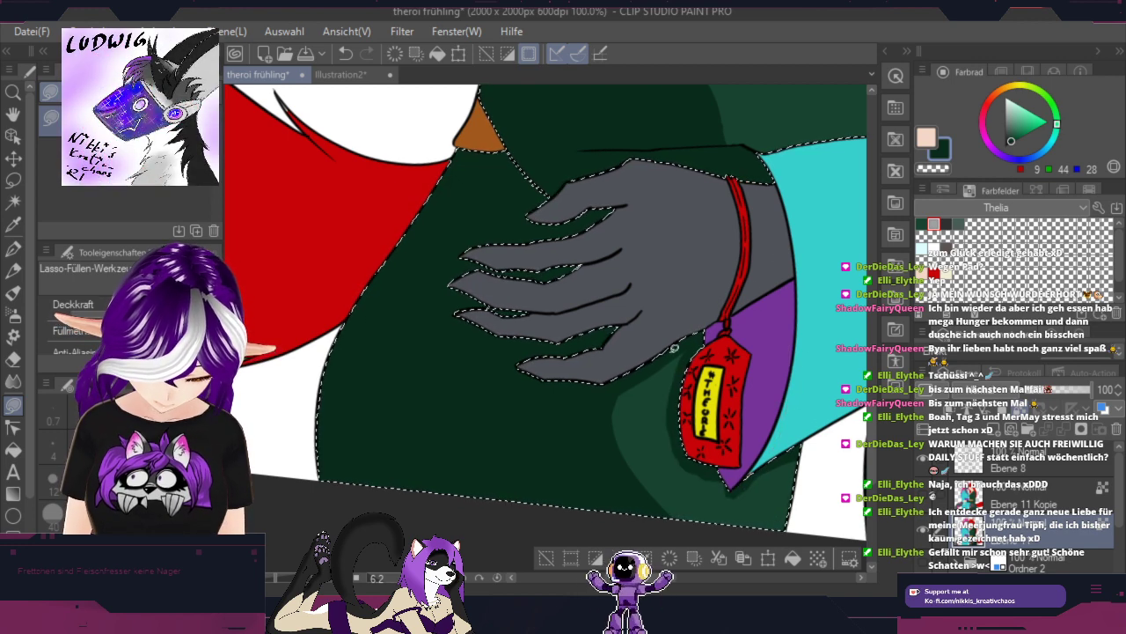
{"action": "left_click", "coordinate": [347, 56]}
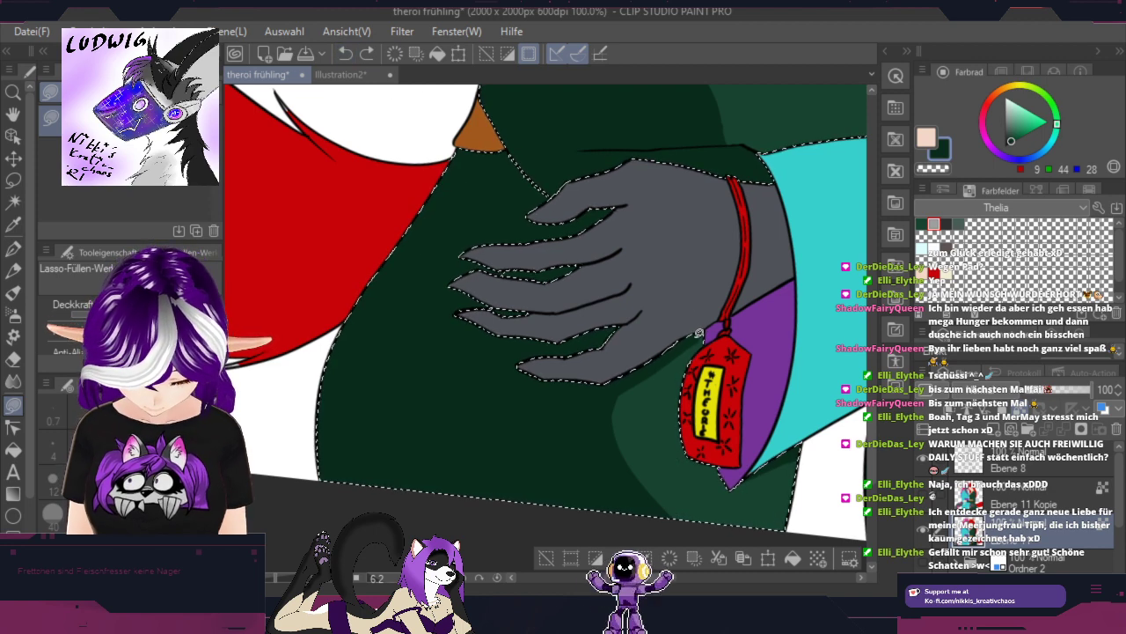
Step: Lasso-fill narrow dark green shadows on the garment along the red tag's side and beneath its lower edge
{"action": "mouse_move", "coordinate": [697, 369]}
{"action": "left_mouse_down"}
{"action": "mouse_move", "coordinate": [731, 332]}
{"action": "mouse_move", "coordinate": [702, 317]}
{"action": "left_mouse_up"}
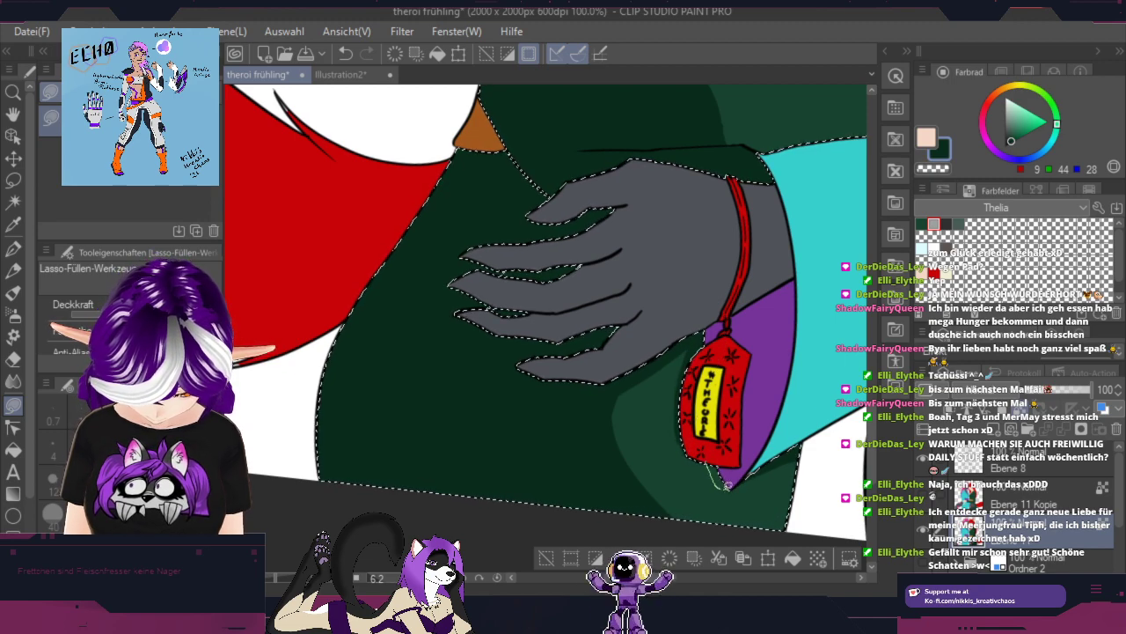
{"action": "left_click_drag", "start_coordinate": [727, 486], "coordinate": [733, 480]}
Step: Lasso-fill short slanted dark green shadow stripes across the narrow green band between the two orange trim pieces
{"action": "key", "text": "space"}
{"action": "left_click_drag", "start_coordinate": [861, 170], "coordinate": [658, 402]}
{"action": "mouse_move", "coordinate": [749, 431]}
{"action": "left_mouse_down"}
{"action": "mouse_move", "coordinate": [731, 452]}
{"action": "mouse_move", "coordinate": [730, 580]}
{"action": "left_mouse_up"}
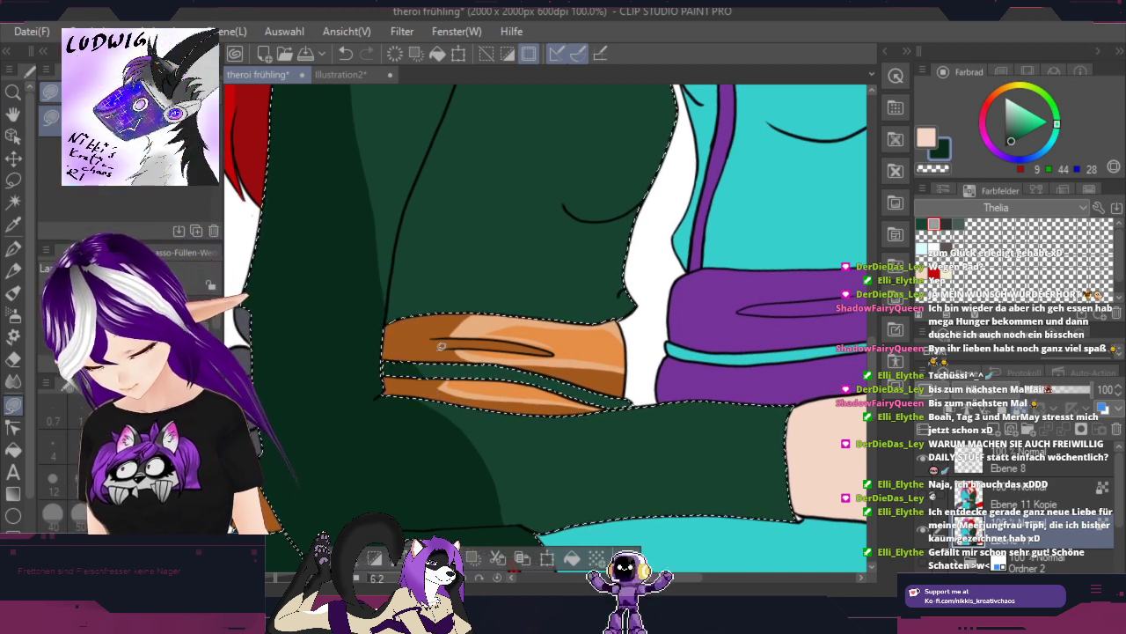
{"action": "mouse_move", "coordinate": [430, 351]}
{"action": "left_mouse_down"}
{"action": "mouse_move", "coordinate": [467, 360]}
{"action": "mouse_move", "coordinate": [473, 341]}
{"action": "mouse_move", "coordinate": [499, 382]}
{"action": "mouse_move", "coordinate": [495, 349]}
{"action": "mouse_move", "coordinate": [516, 366]}
{"action": "mouse_move", "coordinate": [555, 364]}
{"action": "left_mouse_up"}
{"action": "mouse_move", "coordinate": [576, 373]}
{"action": "left_mouse_down"}
{"action": "mouse_move", "coordinate": [590, 397]}
{"action": "mouse_move", "coordinate": [599, 375]}
{"action": "left_mouse_up"}
{"action": "mouse_move", "coordinate": [594, 382]}
{"action": "left_mouse_down"}
{"action": "mouse_move", "coordinate": [618, 400]}
{"action": "mouse_move", "coordinate": [609, 386]}
{"action": "left_mouse_up"}
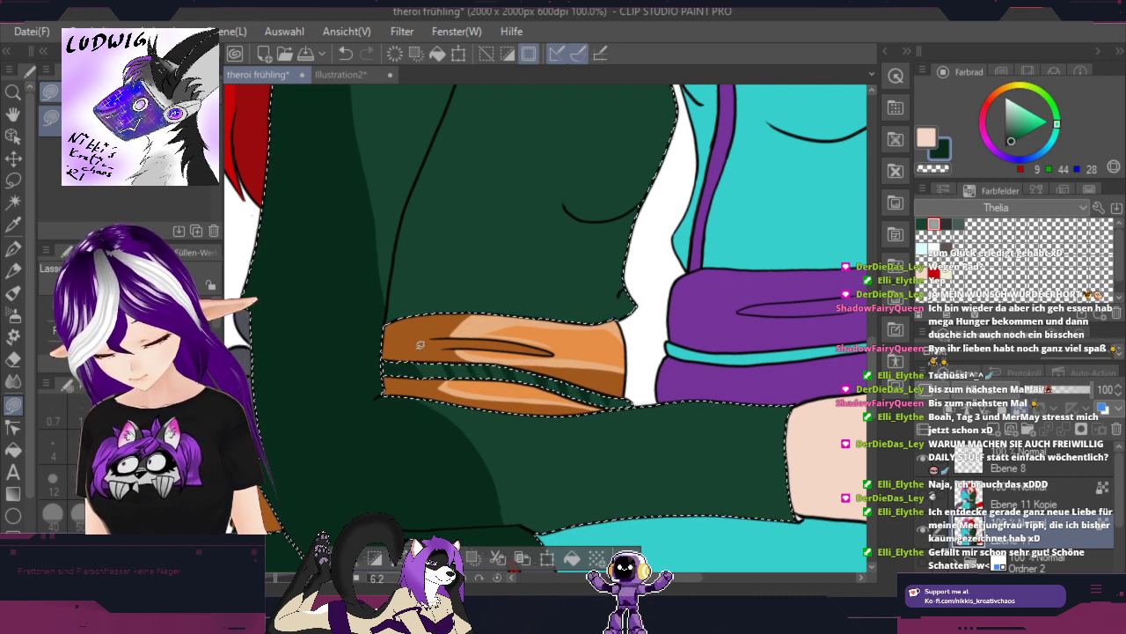
Step: Lasso-fill a pointed dark green shadow beneath the chest crease and a small one at the sweater's lower front fold
{"action": "key", "text": "space"}
{"action": "left_click_drag", "start_coordinate": [573, 244], "coordinate": [571, 403]}
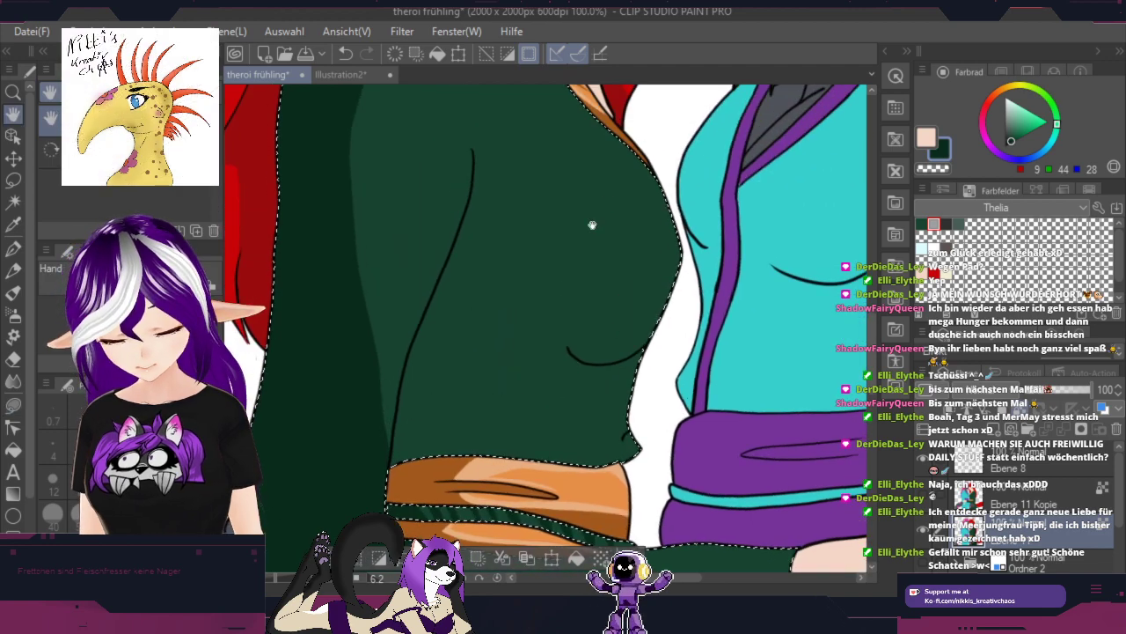
{"action": "key", "text": "shift+space"}
{"action": "left_click_drag", "start_coordinate": [711, 418], "coordinate": [684, 279]}
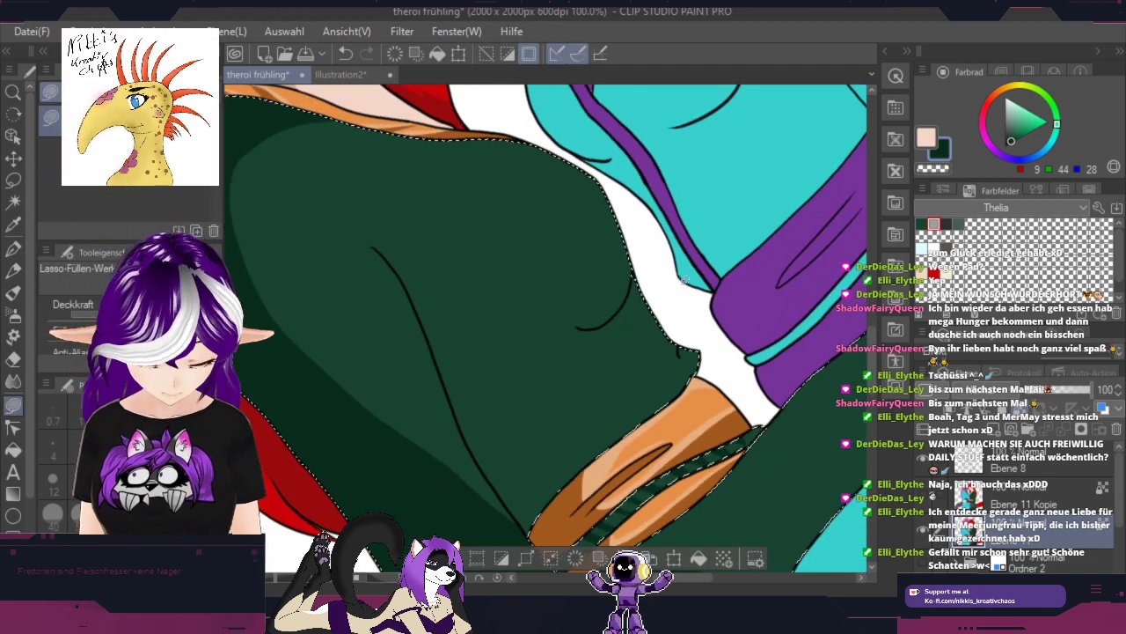
{"action": "scroll", "coordinate": [647, 304], "scroll_direction": "up", "scroll_amount": 1}
{"action": "mouse_move", "coordinate": [543, 341]}
{"action": "left_mouse_down"}
{"action": "mouse_move", "coordinate": [613, 407]}
{"action": "mouse_move", "coordinate": [619, 442]}
{"action": "left_mouse_up"}
{"action": "left_click_drag", "start_coordinate": [684, 293], "coordinate": [633, 246]}
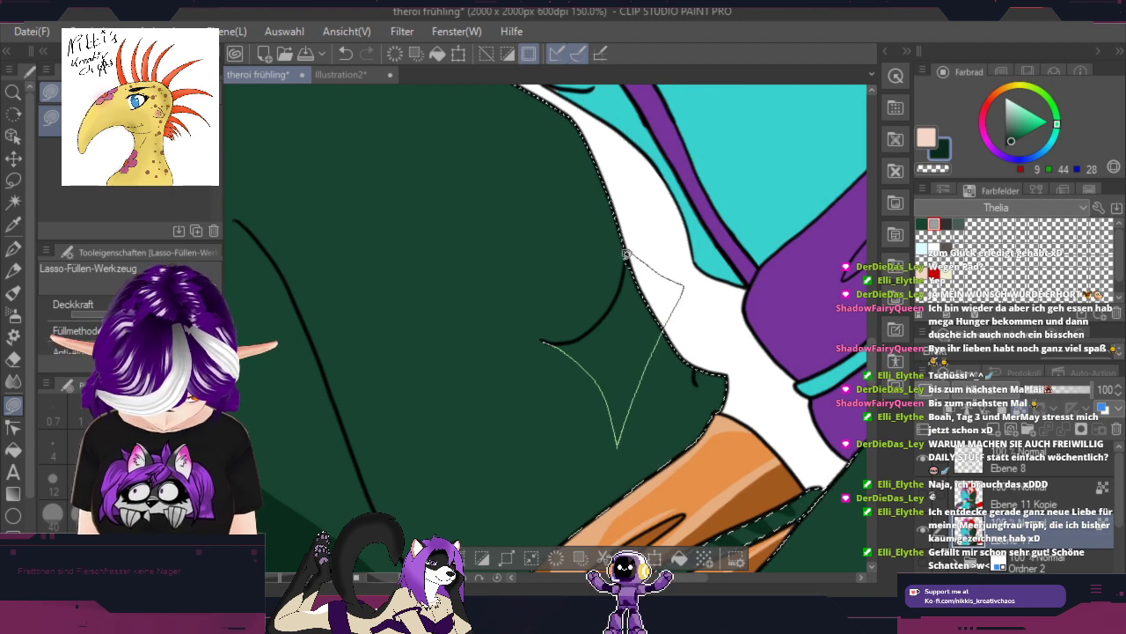
{"action": "mouse_move", "coordinate": [621, 288]}
{"action": "left_mouse_down"}
{"action": "mouse_move", "coordinate": [594, 327]}
{"action": "mouse_move", "coordinate": [554, 342]}
{"action": "left_mouse_up"}
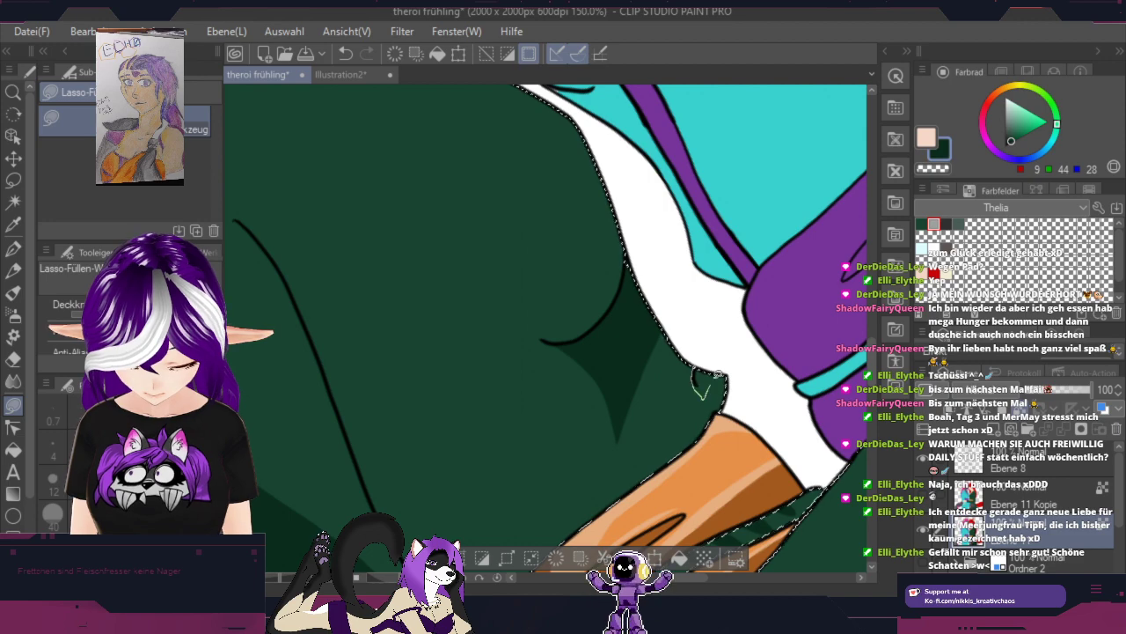
Step: Lasso-fill a tapering dark green shadow on the torso along the inner arm line, down to the orange trim
{"action": "scroll", "coordinate": [730, 322], "scroll_direction": "down", "scroll_amount": 3}
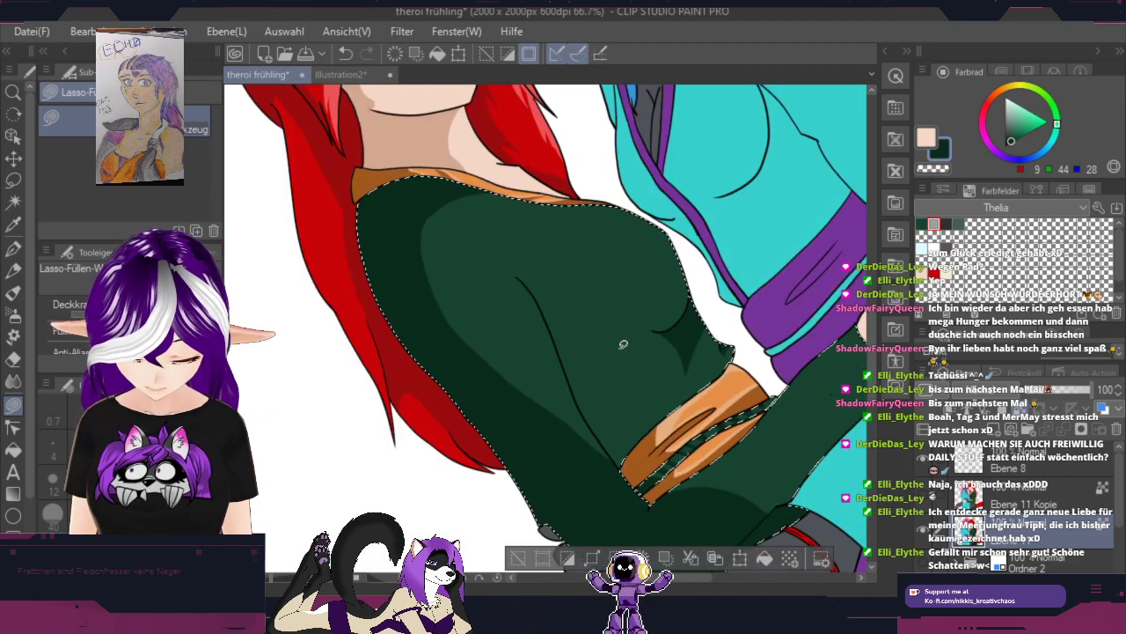
{"action": "scroll", "coordinate": [623, 344], "scroll_direction": "up", "scroll_amount": 1}
{"action": "scroll", "coordinate": [634, 455], "scroll_direction": "up", "scroll_amount": 1}
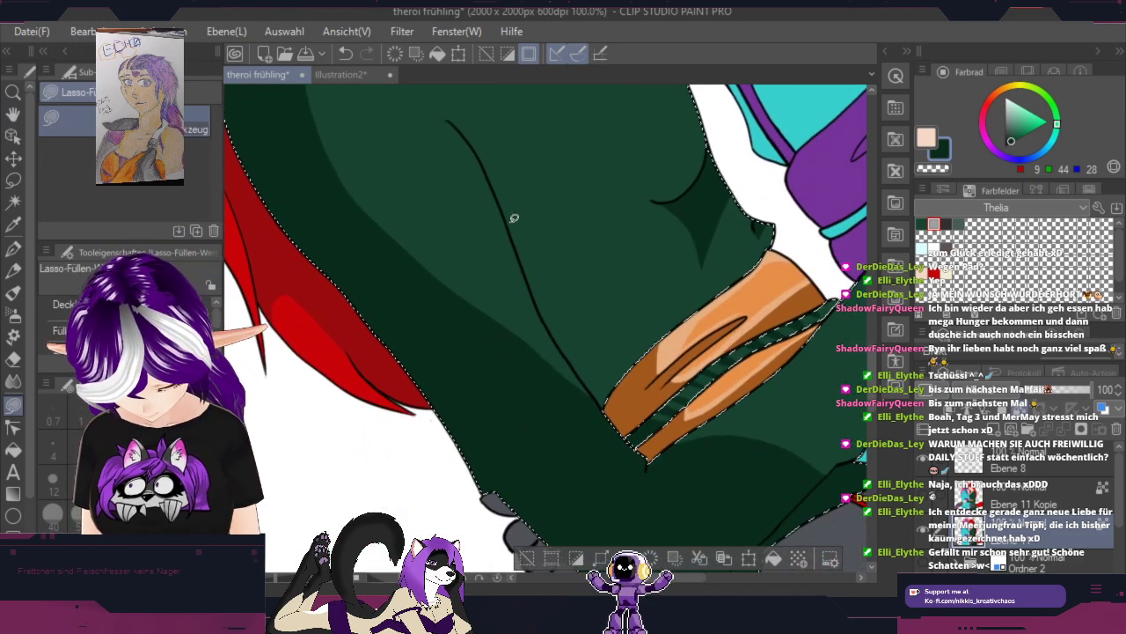
{"action": "mouse_move", "coordinate": [497, 190]}
{"action": "left_mouse_down"}
{"action": "mouse_move", "coordinate": [606, 361]}
{"action": "mouse_move", "coordinate": [617, 404]}
{"action": "mouse_move", "coordinate": [607, 413]}
{"action": "mouse_move", "coordinate": [538, 300]}
{"action": "mouse_move", "coordinate": [501, 192]}
{"action": "left_mouse_up"}
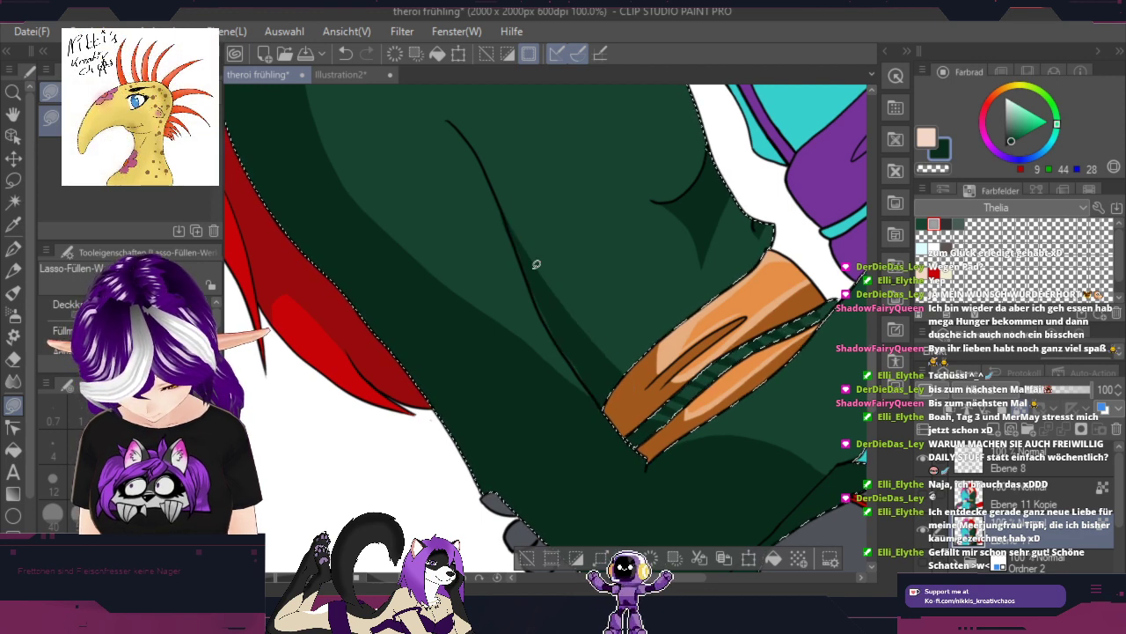
{"action": "scroll", "coordinate": [536, 264], "scroll_direction": "up", "scroll_amount": 2}
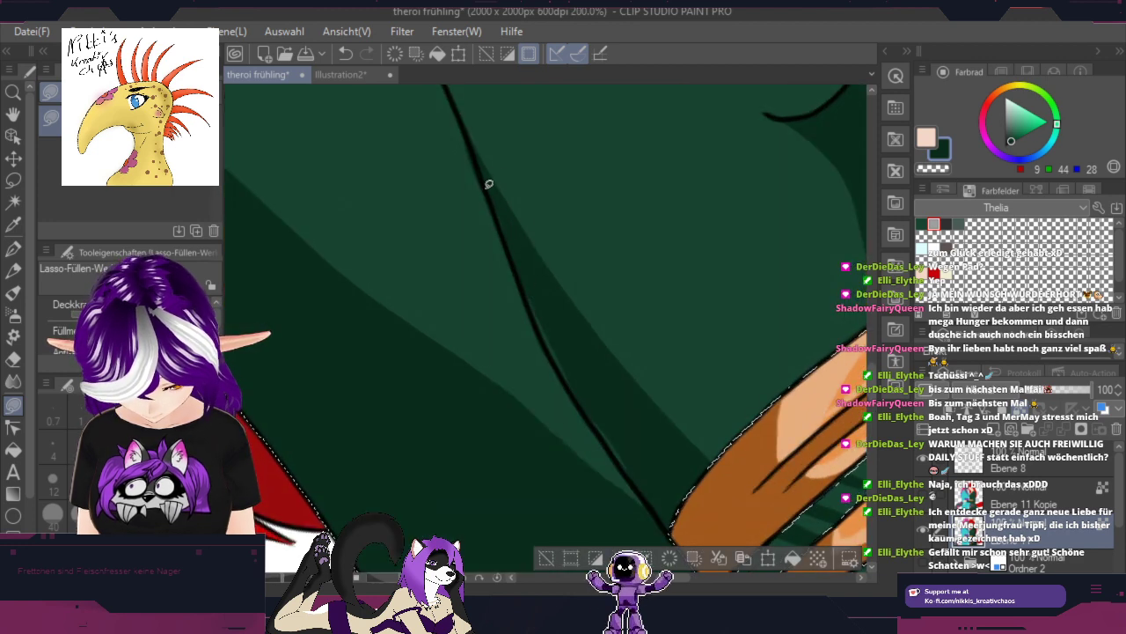
{"action": "mouse_move", "coordinate": [488, 186]}
{"action": "left_mouse_down"}
{"action": "mouse_move", "coordinate": [506, 243]}
{"action": "mouse_move", "coordinate": [500, 201]}
{"action": "left_mouse_up"}
{"action": "mouse_move", "coordinate": [524, 266]}
{"action": "left_mouse_down"}
{"action": "mouse_move", "coordinate": [553, 356]}
{"action": "mouse_move", "coordinate": [595, 391]}
{"action": "mouse_move", "coordinate": [531, 260]}
{"action": "left_mouse_up"}
{"action": "left_click_drag", "start_coordinate": [649, 451], "coordinate": [600, 315]}
{"action": "mouse_move", "coordinate": [533, 264]}
{"action": "left_mouse_down"}
{"action": "mouse_move", "coordinate": [579, 329]}
{"action": "mouse_move", "coordinate": [534, 261]}
{"action": "left_mouse_up"}
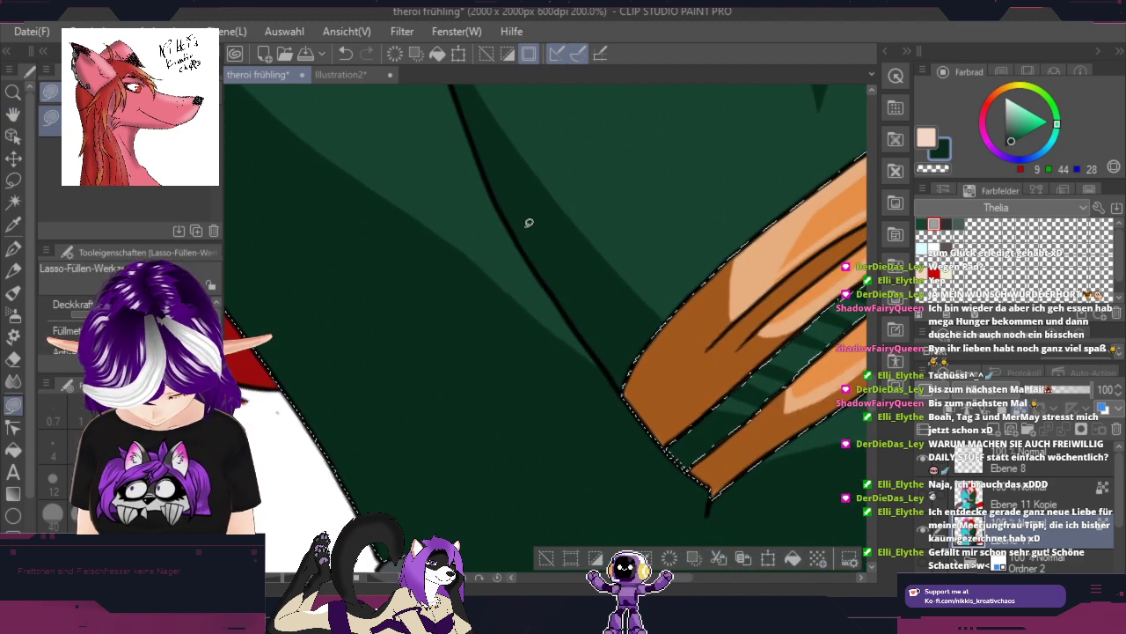
Step: Lasso-fill a pointed, curved dark green shadow on the torso between the arm line and the chest, replacing a rounder first attempt
{"action": "scroll", "coordinate": [690, 206], "scroll_direction": "down", "scroll_amount": 1}
{"action": "scroll", "coordinate": [690, 206], "scroll_direction": "down", "scroll_amount": 1}
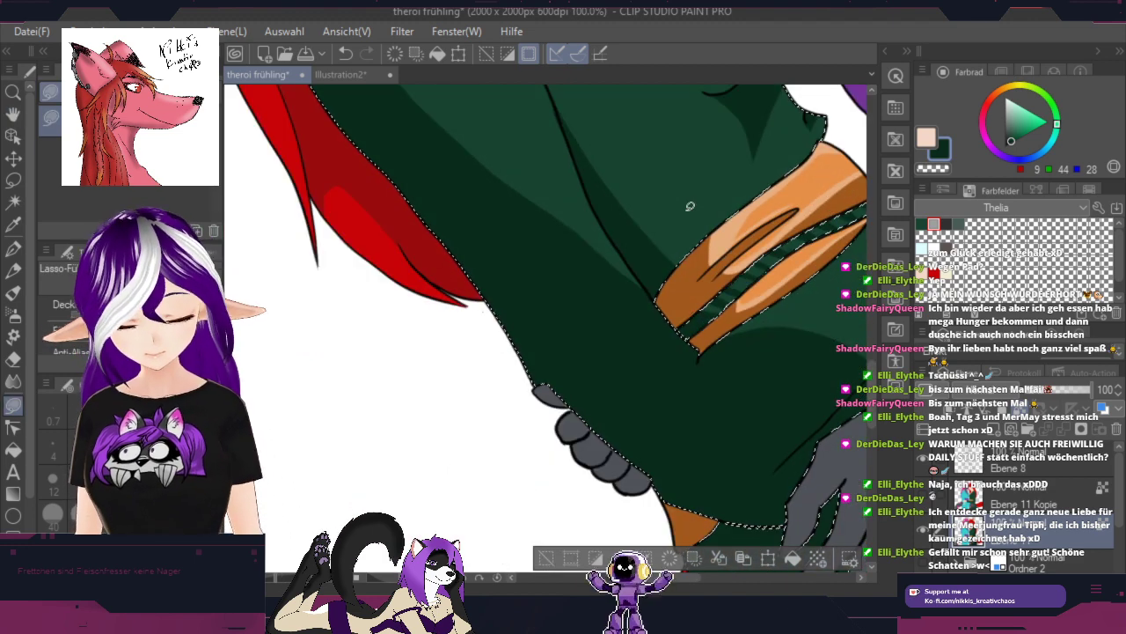
{"action": "left_click_drag", "start_coordinate": [690, 206], "coordinate": [558, 448]}
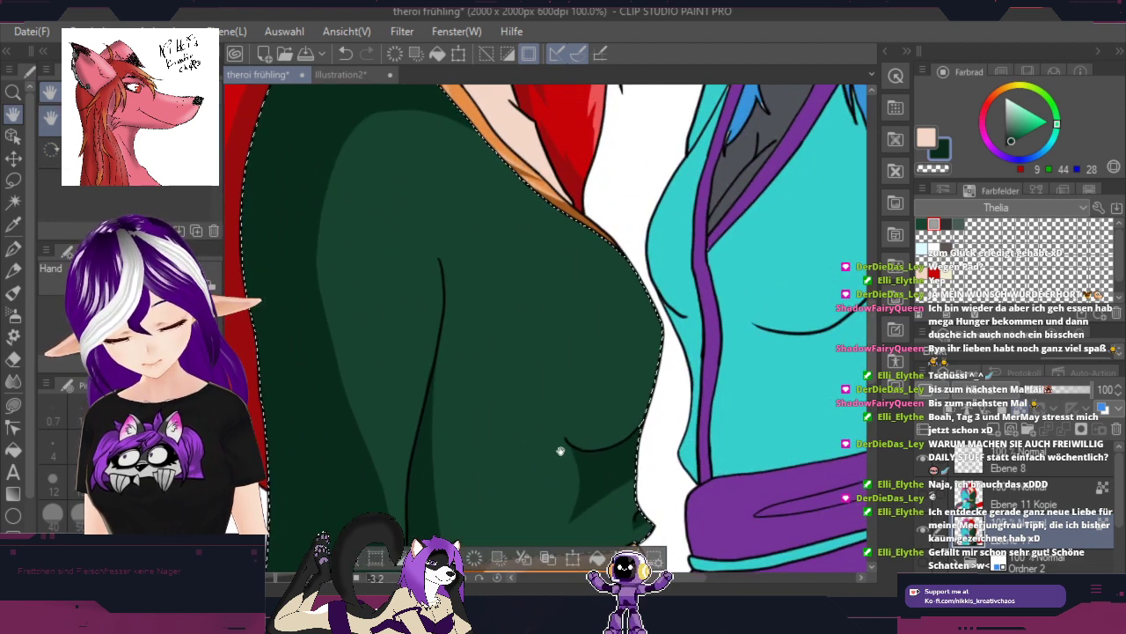
{"action": "key", "text": "r"}
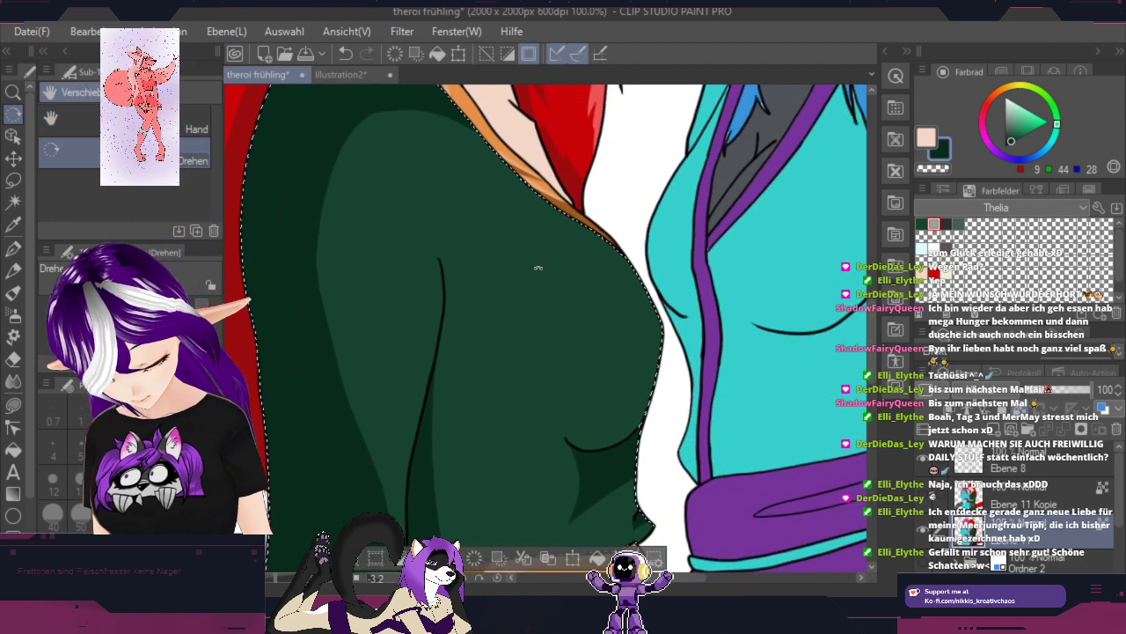
{"action": "left_click", "coordinate": [15, 404]}
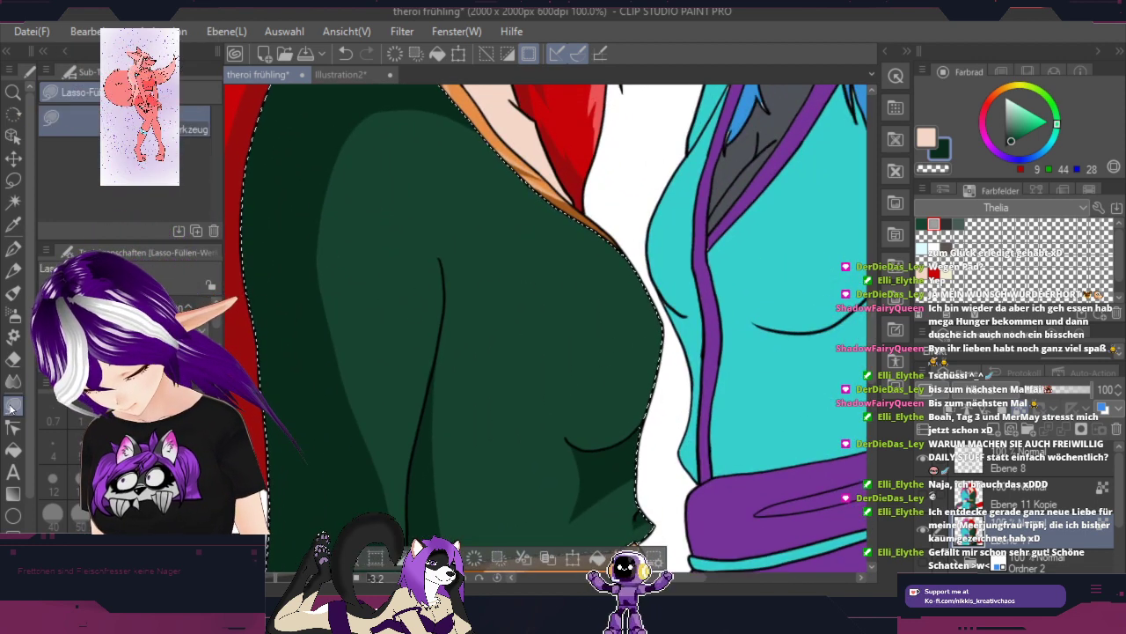
{"action": "mouse_move", "coordinate": [540, 268]}
{"action": "left_mouse_down"}
{"action": "mouse_move", "coordinate": [542, 421]}
{"action": "mouse_move", "coordinate": [506, 448]}
{"action": "mouse_move", "coordinate": [446, 432]}
{"action": "mouse_move", "coordinate": [442, 375]}
{"action": "mouse_move", "coordinate": [488, 281]}
{"action": "left_mouse_up"}
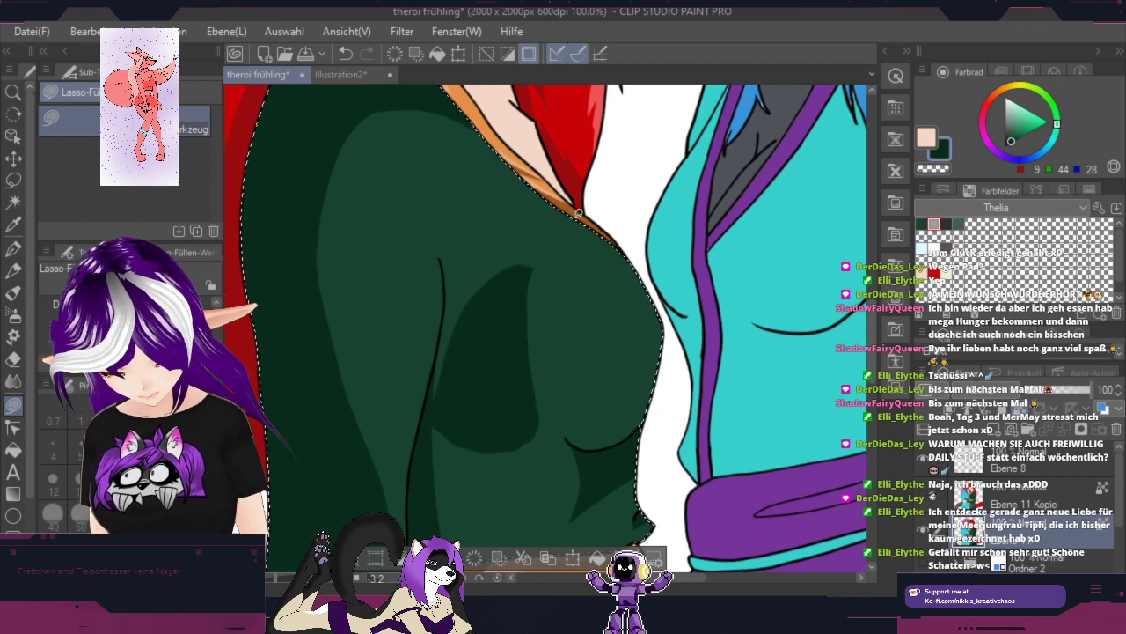
{"action": "key", "text": "ctrl+z"}
{"action": "mouse_move", "coordinate": [528, 261]}
{"action": "left_mouse_down"}
{"action": "mouse_move", "coordinate": [543, 362]}
{"action": "mouse_move", "coordinate": [564, 405]}
{"action": "mouse_move", "coordinate": [539, 412]}
{"action": "mouse_move", "coordinate": [461, 350]}
{"action": "mouse_move", "coordinate": [452, 320]}
{"action": "mouse_move", "coordinate": [488, 286]}
{"action": "left_mouse_up"}
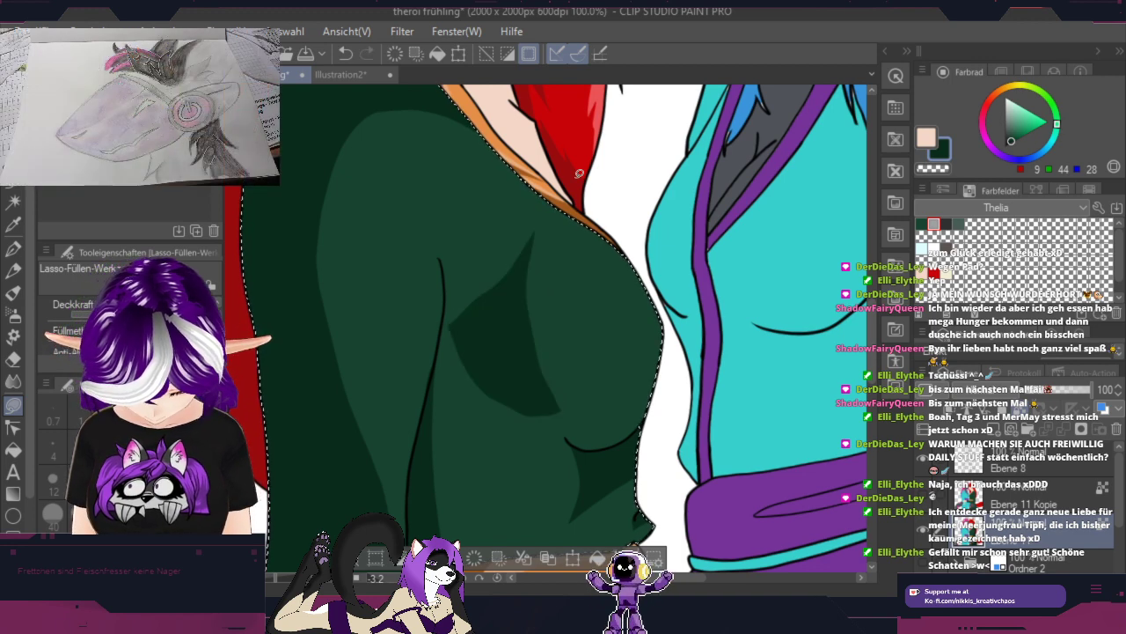
Step: Try wide lasso-filled highlights along the chest's outer edge in bright green, RGB 7, 137, 80
{"action": "left_click", "coordinate": [1029, 120]}
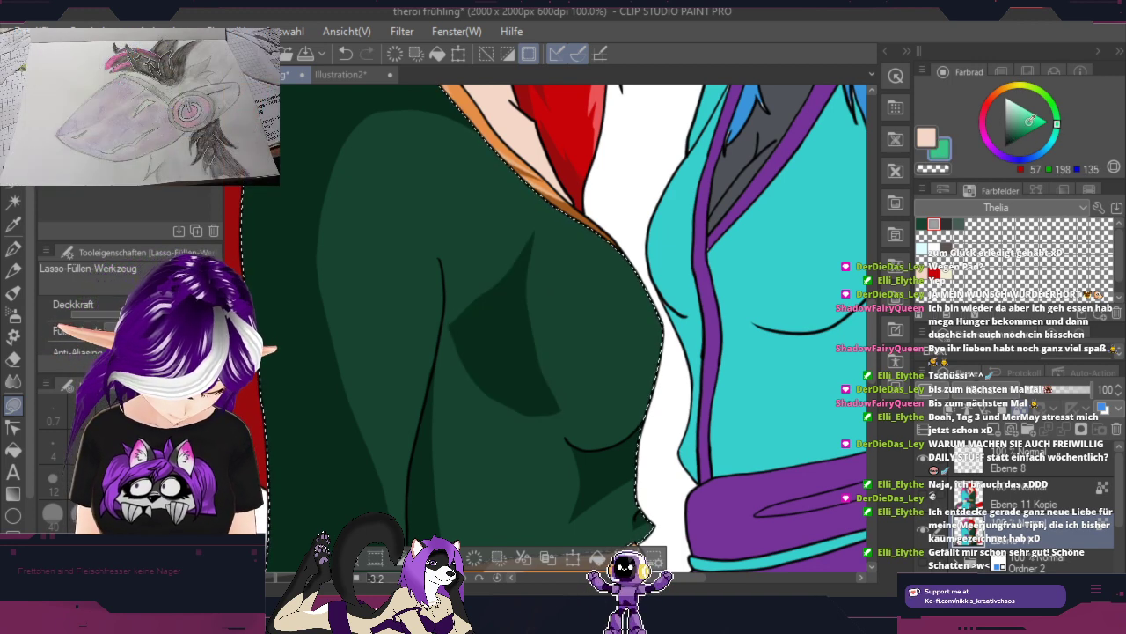
{"action": "left_click_drag", "start_coordinate": [1029, 121], "coordinate": [1026, 132]}
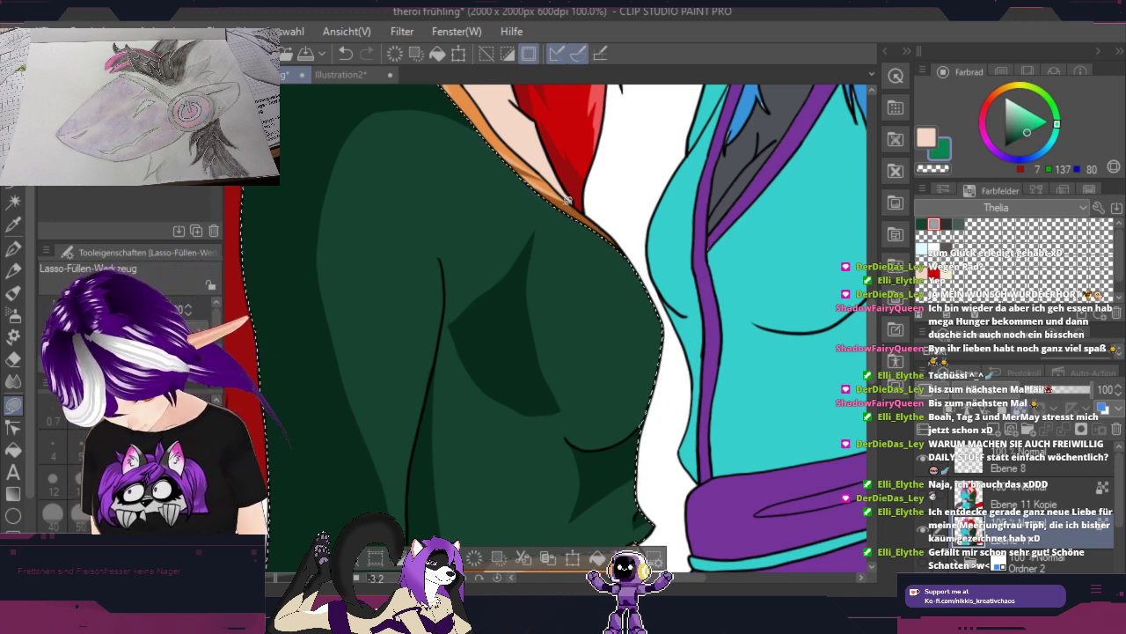
{"action": "mouse_move", "coordinate": [560, 209]}
{"action": "left_mouse_down"}
{"action": "mouse_move", "coordinate": [616, 355]}
{"action": "mouse_move", "coordinate": [658, 393]}
{"action": "left_mouse_up"}
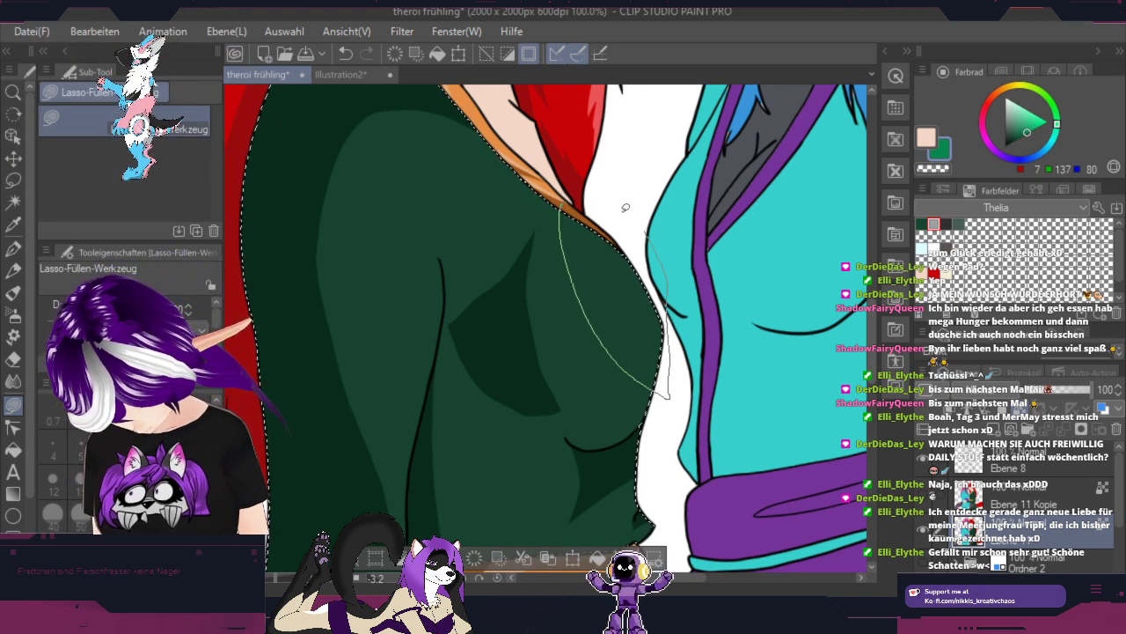
{"action": "left_click_drag", "start_coordinate": [625, 208], "coordinate": [587, 176]}
{"action": "left_click", "coordinate": [345, 54]}
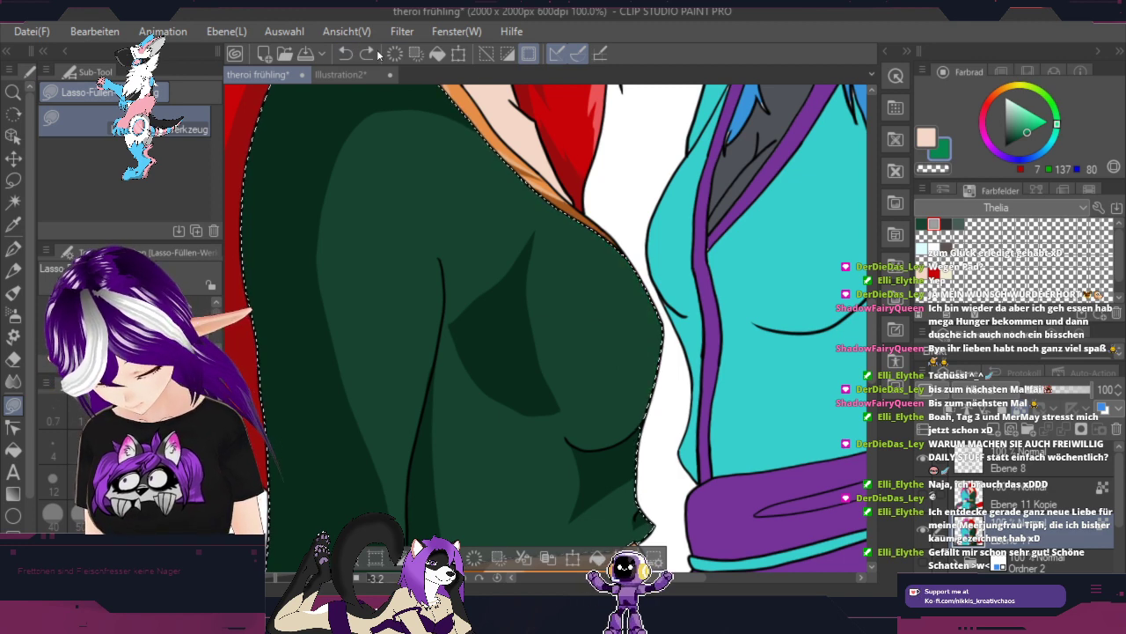
{"action": "mouse_move", "coordinate": [555, 259]}
{"action": "left_mouse_down"}
{"action": "mouse_move", "coordinate": [563, 292]}
{"action": "mouse_move", "coordinate": [583, 310]}
{"action": "left_mouse_up"}
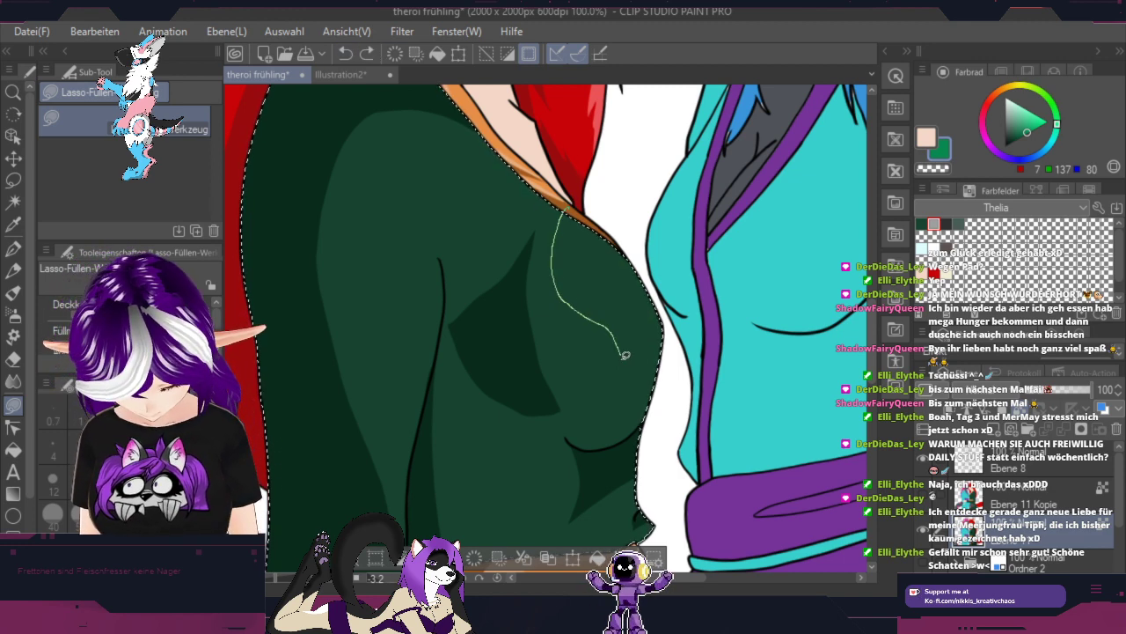
{"action": "left_click_drag", "start_coordinate": [678, 297], "coordinate": [616, 164]}
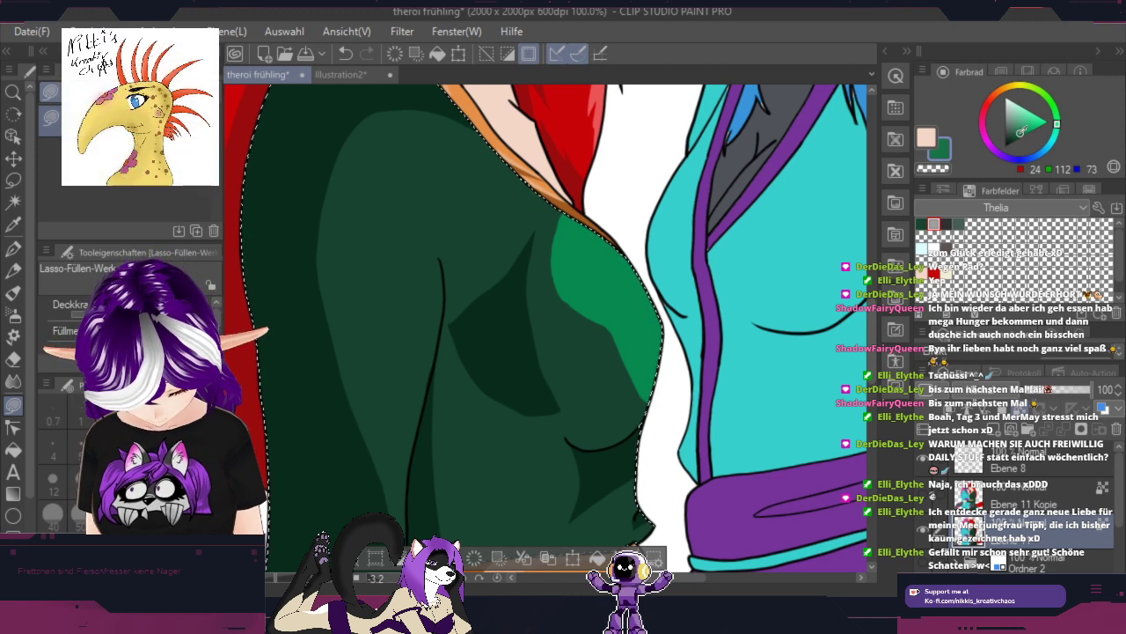
Step: Undo the wide highlights and lasso-fill a narrow curved one down the chest in green, RGB 0, 86, 48
{"action": "left_click_drag", "start_coordinate": [1021, 133], "coordinate": [1021, 137]}
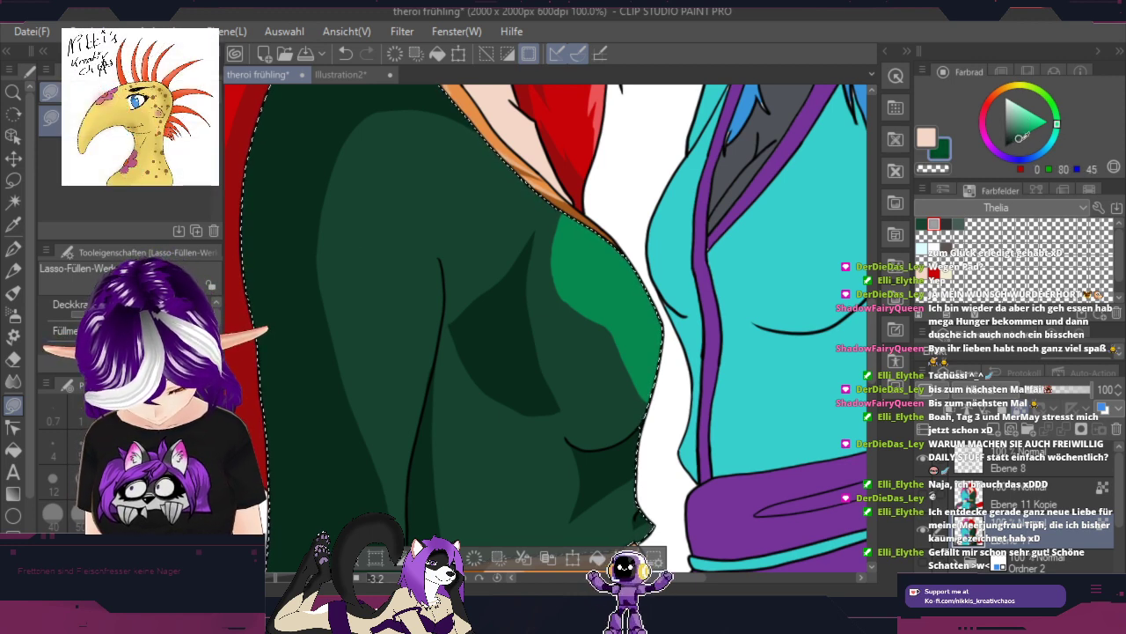
{"action": "left_click", "coordinate": [347, 53]}
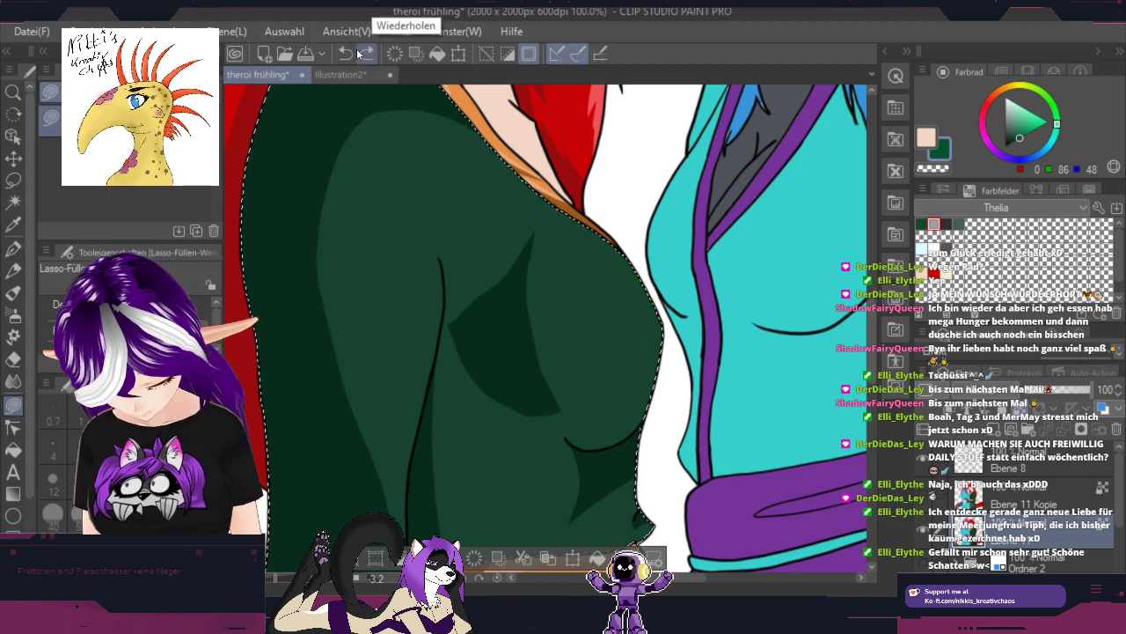
{"action": "left_click_drag", "start_coordinate": [564, 204], "coordinate": [567, 240]}
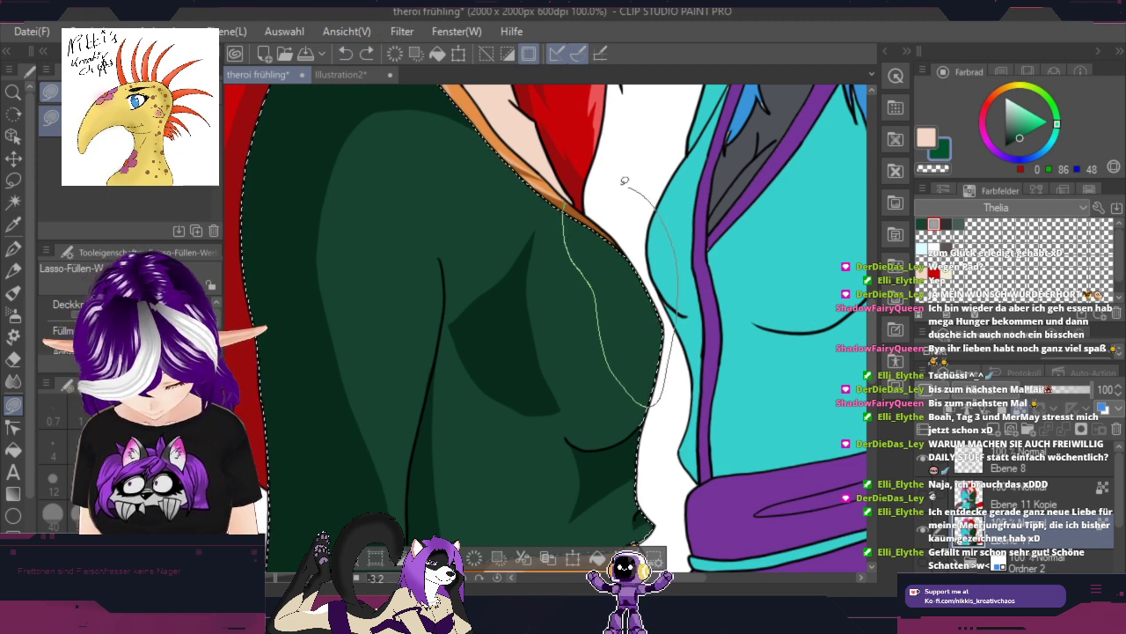
{"action": "left_click_drag", "start_coordinate": [624, 181], "coordinate": [672, 164]}
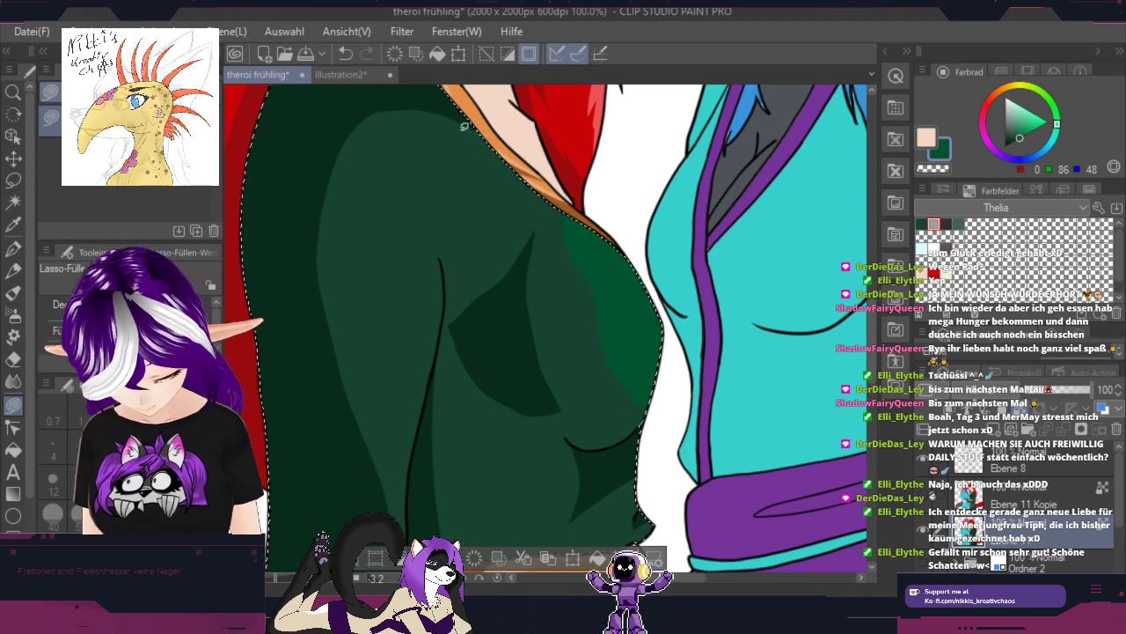
{"action": "left_click", "coordinate": [345, 53]}
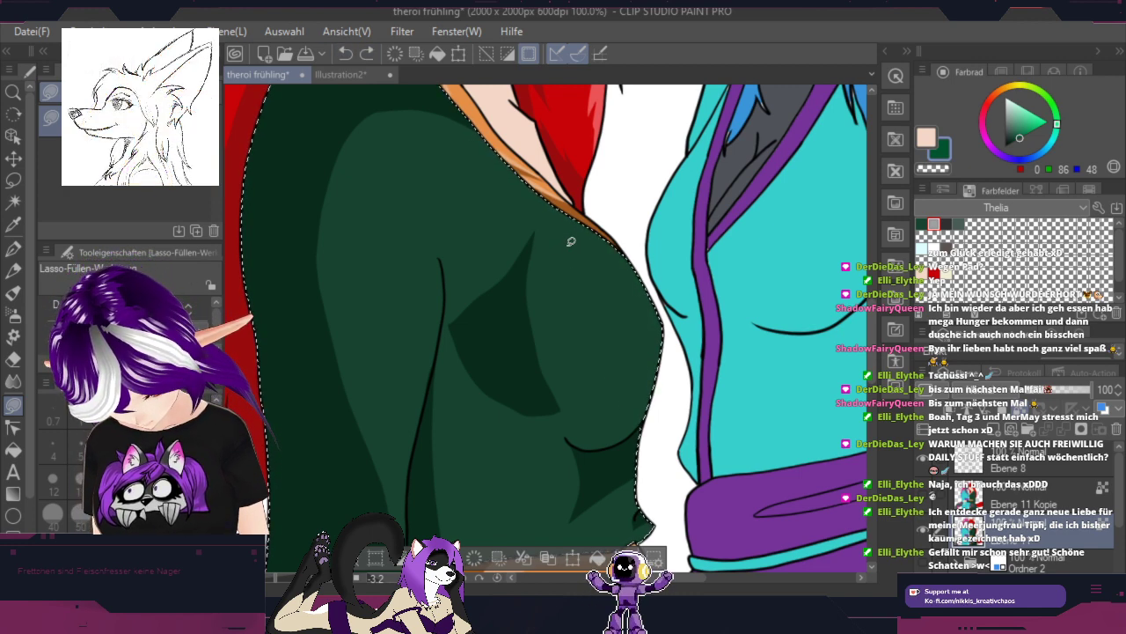
{"action": "left_click_drag", "start_coordinate": [558, 315], "coordinate": [595, 385]}
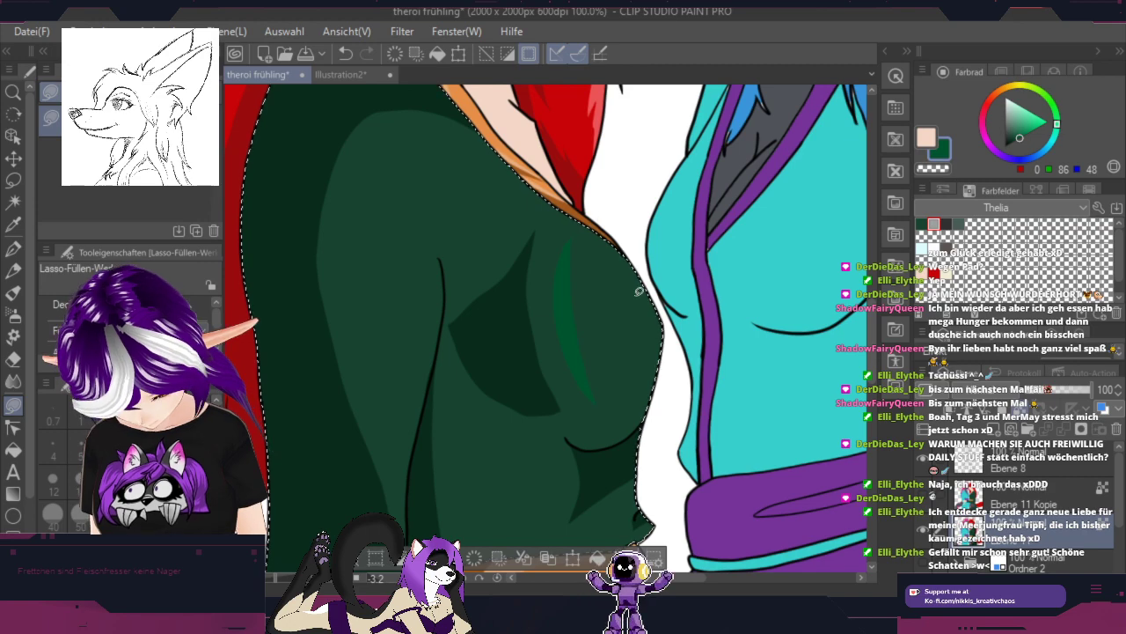
Step: Lasso-fill a small lighter green highlight at the sweater's lower front fold and thin highlight stripes on the band between the orange trim
{"action": "key", "text": "space"}
{"action": "left_click_drag", "start_coordinate": [706, 334], "coordinate": [731, 139]}
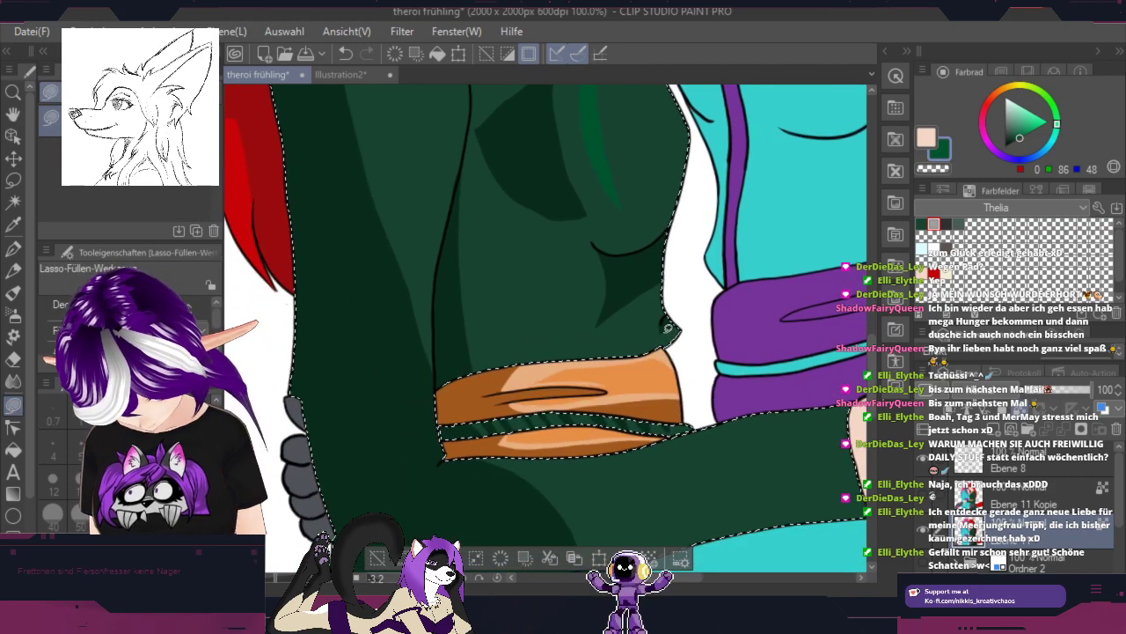
{"action": "scroll", "coordinate": [475, 405], "scroll_direction": "up", "scroll_amount": 2}
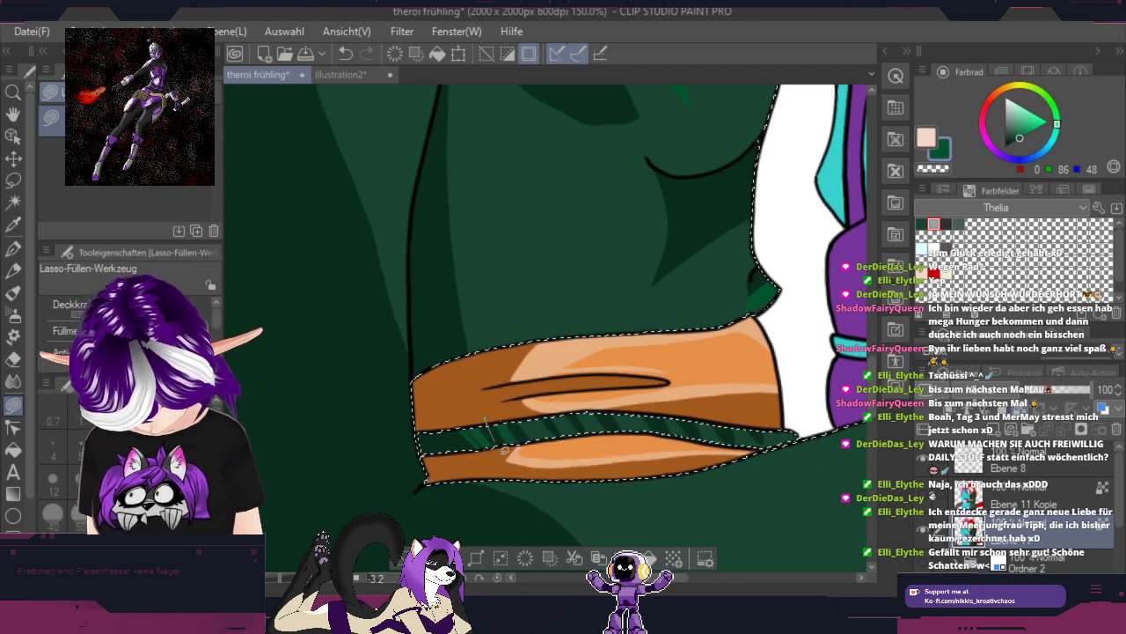
{"action": "left_click_drag", "start_coordinate": [524, 412], "coordinate": [549, 439]}
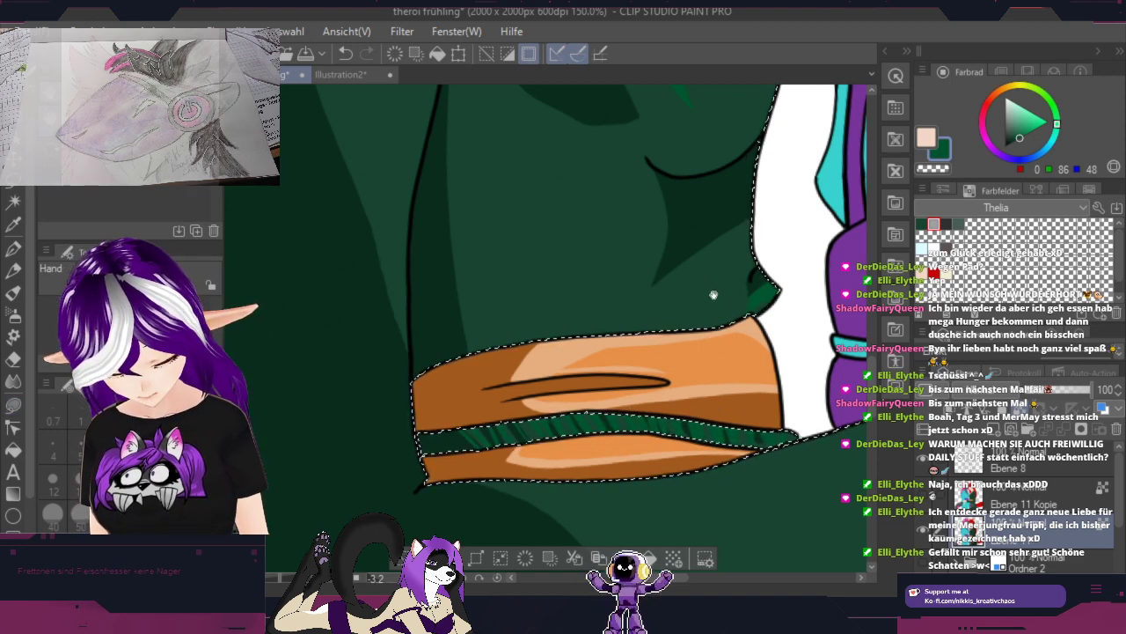
Step: Lasso-fill a long, narrow pointed highlight on the sleeve beside the arm line in green, RGB 0, 86, 48
{"action": "left_click_drag", "start_coordinate": [714, 294], "coordinate": [827, 480]}
{"action": "left_click_drag", "start_coordinate": [666, 305], "coordinate": [654, 448]}
{"action": "scroll", "coordinate": [604, 453], "scroll_direction": "down", "scroll_amount": 5}
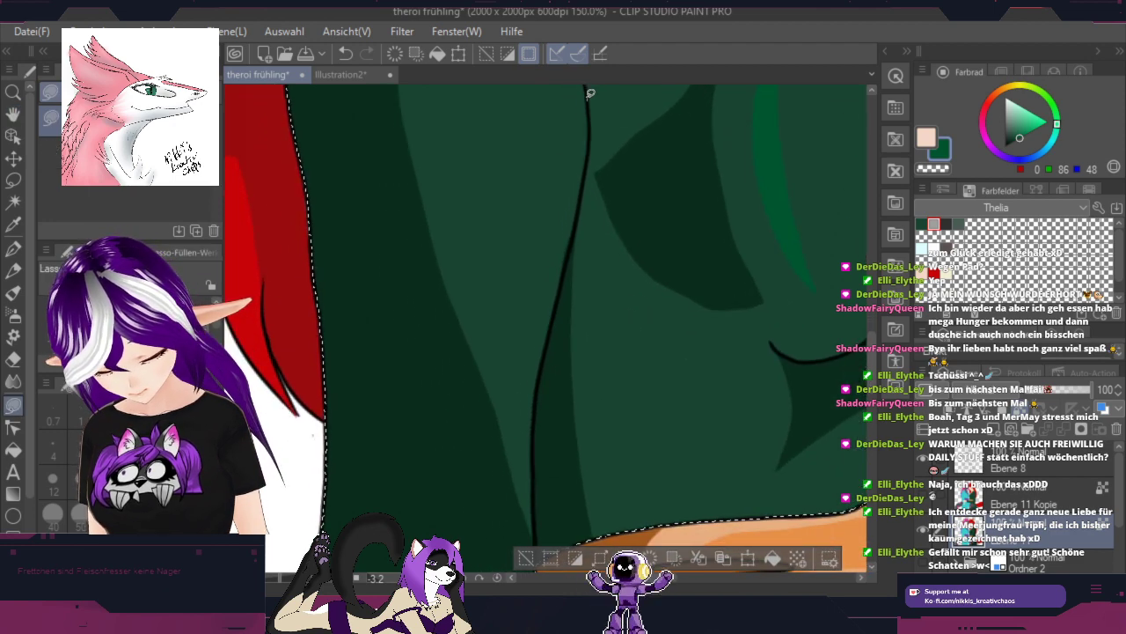
{"action": "left_click_drag", "start_coordinate": [590, 92], "coordinate": [504, 429]}
{"action": "left_click_drag", "start_coordinate": [524, 472], "coordinate": [530, 472]}
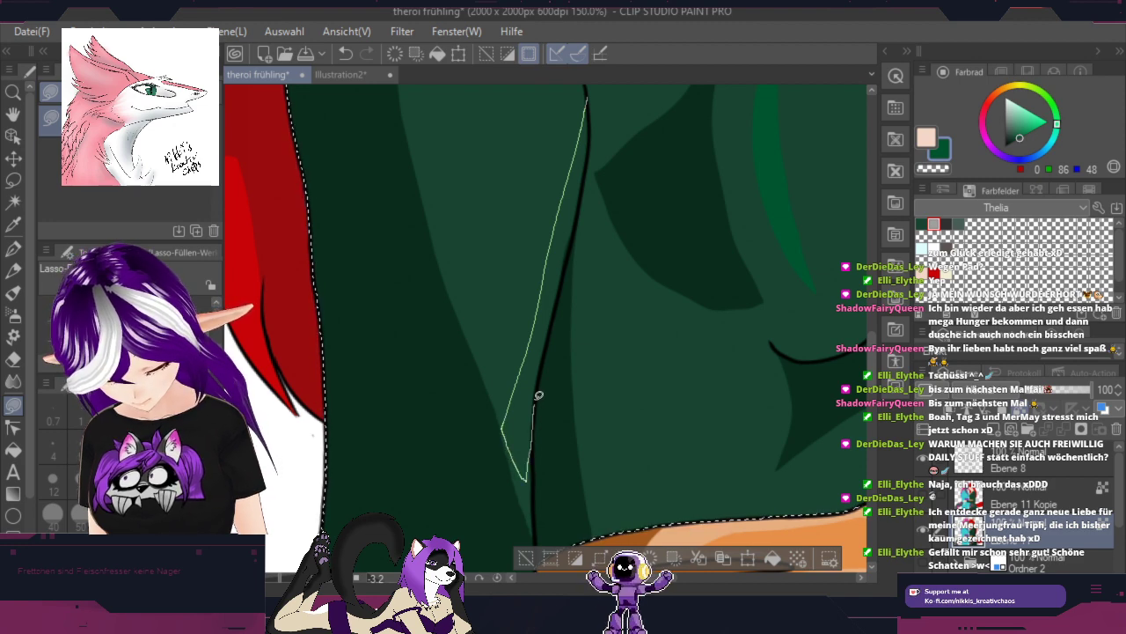
{"action": "mouse_move", "coordinate": [539, 395]}
{"action": "left_mouse_down"}
{"action": "mouse_move", "coordinate": [589, 170]}
{"action": "mouse_move", "coordinate": [595, 123]}
{"action": "mouse_move", "coordinate": [584, 92]}
{"action": "left_mouse_up"}
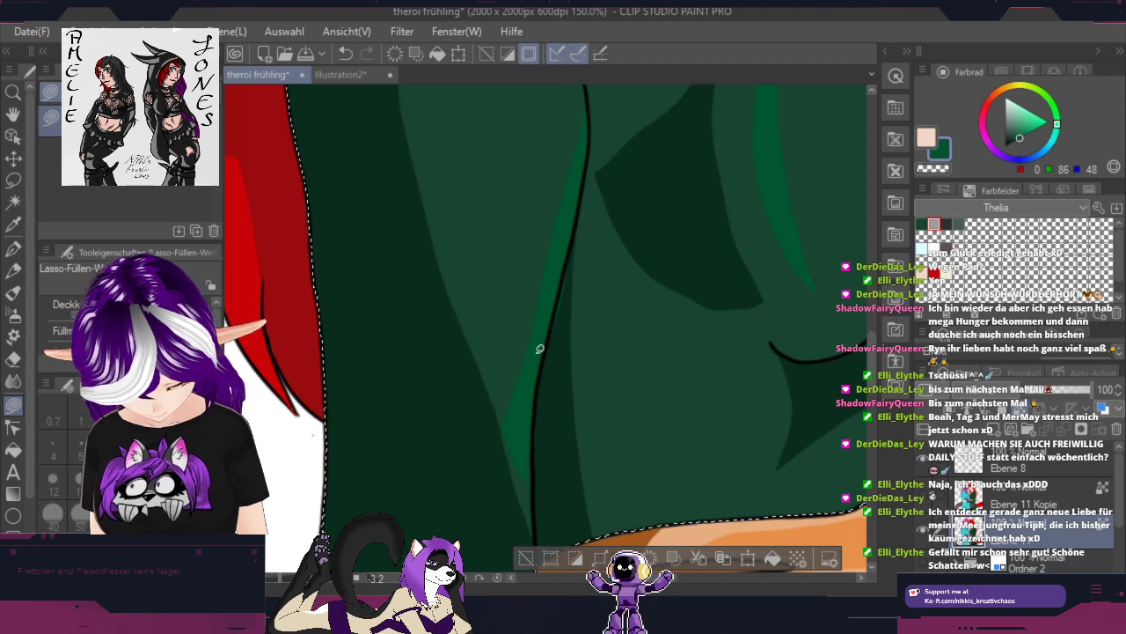
Step: Cover the highlight's spill across the arm line with dark green, RGB 9, 44, 28, and extend its lower tip in RGB 0, 85, 47
{"action": "scroll", "coordinate": [540, 349], "scroll_direction": "up", "scroll_amount": 4}
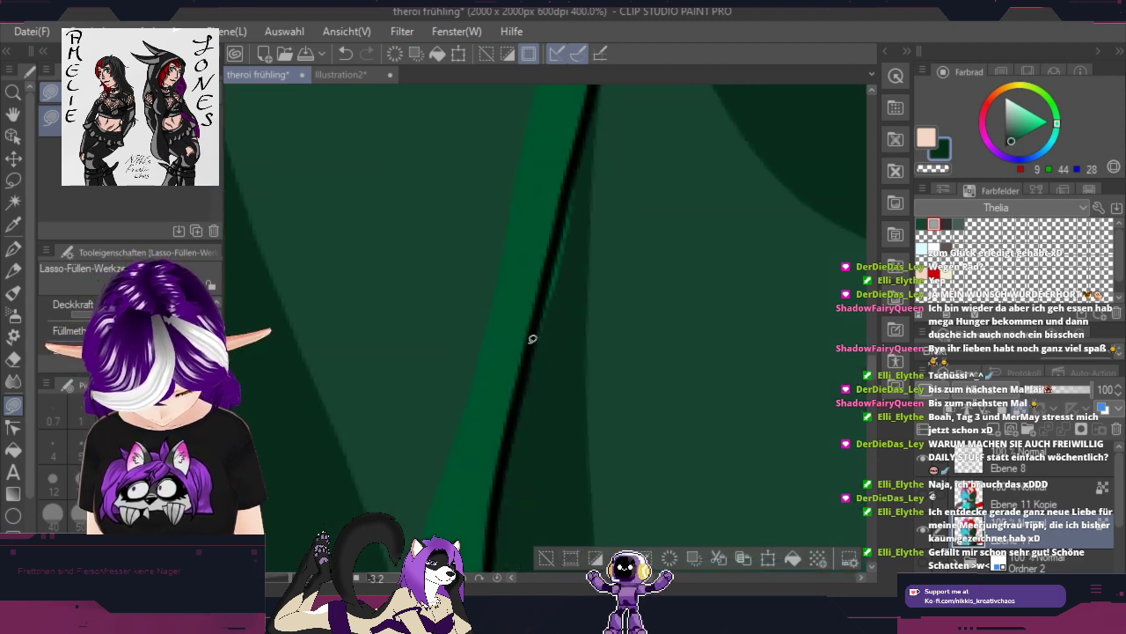
{"action": "mouse_move", "coordinate": [532, 340]}
{"action": "left_mouse_down"}
{"action": "mouse_move", "coordinate": [571, 187]}
{"action": "mouse_move", "coordinate": [588, 174]}
{"action": "mouse_move", "coordinate": [536, 440]}
{"action": "left_mouse_up"}
{"action": "left_click", "coordinate": [511, 335], "text": "alt"}
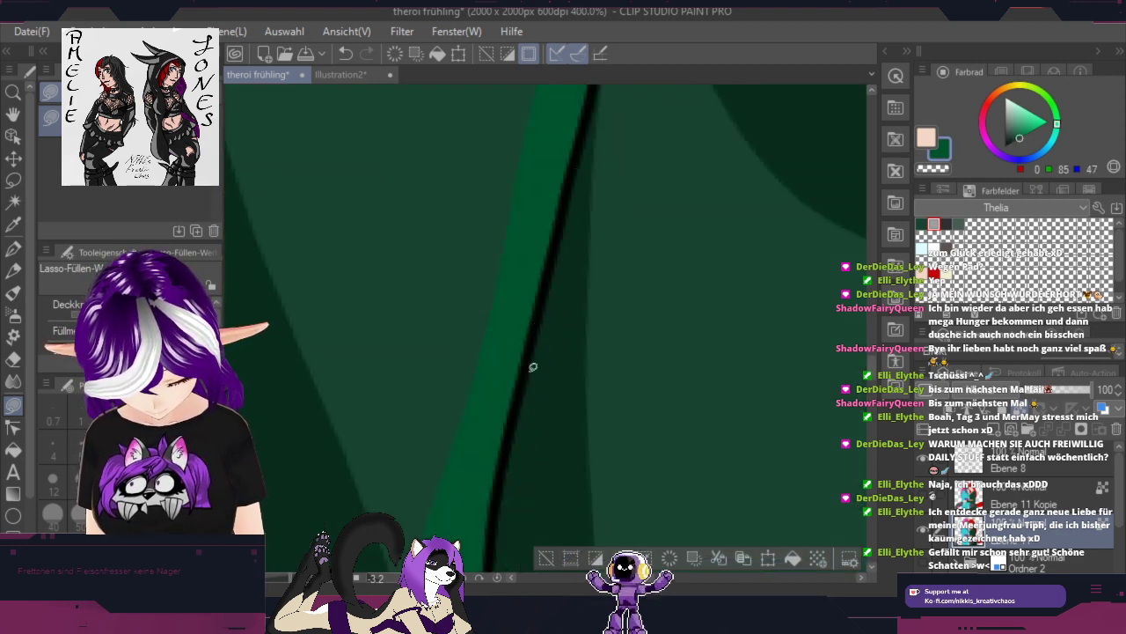
{"action": "left_click_drag", "start_coordinate": [532, 367], "coordinate": [598, 223]}
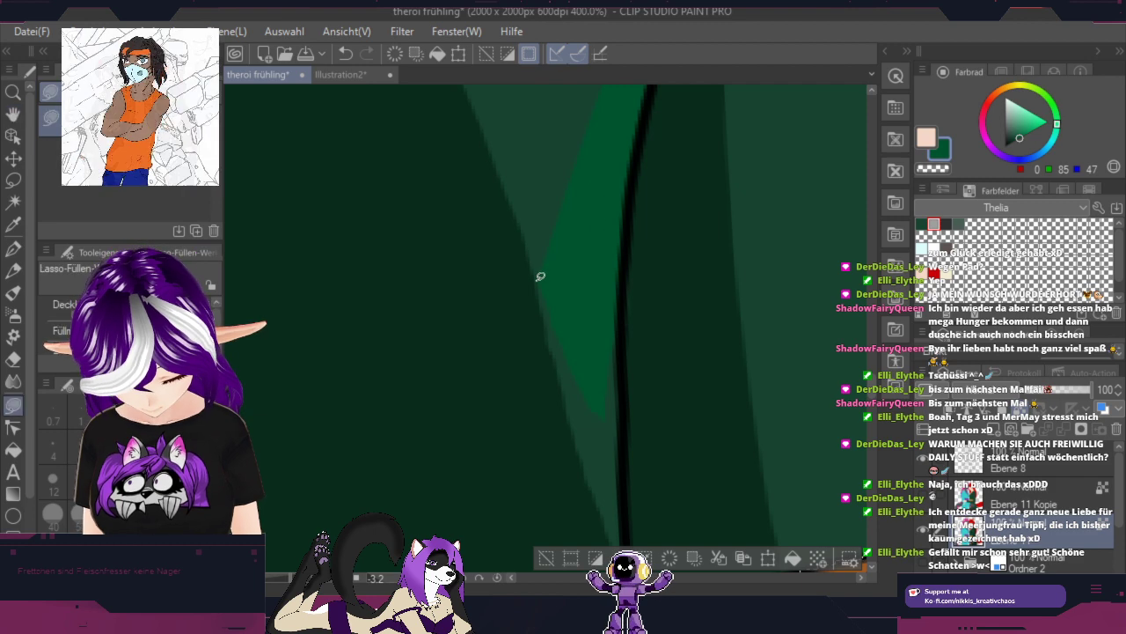
{"action": "left_click_drag", "start_coordinate": [536, 280], "coordinate": [576, 452]}
{"action": "left_click_drag", "start_coordinate": [633, 528], "coordinate": [628, 278]}
{"action": "key", "text": "space"}
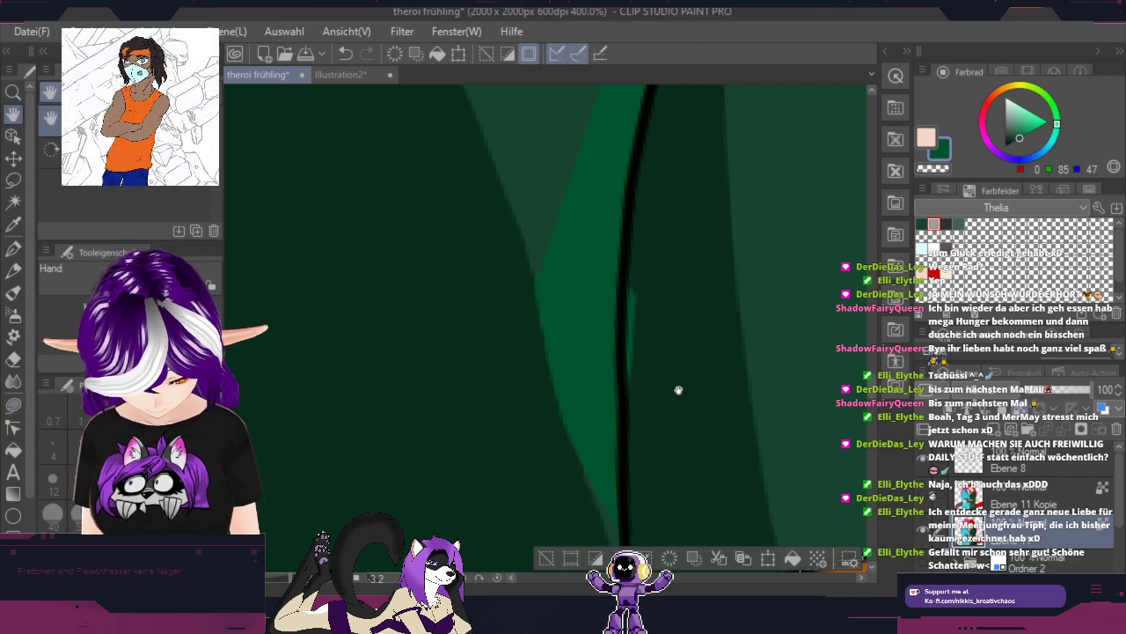
Step: Smooth the sleeve highlight's outer edge and cover the remaining spill beyond the arm line with dark green, RGB 9, 44, 28
{"action": "left_click_drag", "start_coordinate": [747, 390], "coordinate": [666, 214]}
{"action": "mouse_move", "coordinate": [606, 245]}
{"action": "left_mouse_down"}
{"action": "mouse_move", "coordinate": [652, 365]}
{"action": "mouse_move", "coordinate": [644, 238]}
{"action": "mouse_move", "coordinate": [595, 438]}
{"action": "mouse_move", "coordinate": [578, 415]}
{"action": "left_mouse_up"}
{"action": "key", "text": "space"}
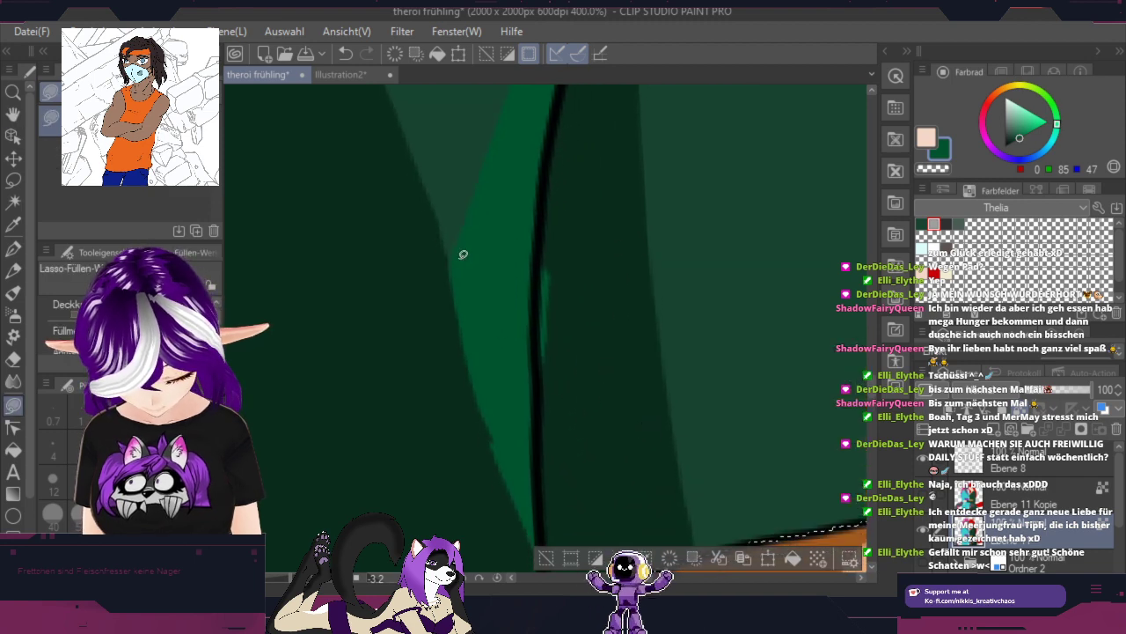
{"action": "mouse_move", "coordinate": [449, 261]}
{"action": "left_mouse_down"}
{"action": "mouse_move", "coordinate": [510, 471]}
{"action": "mouse_move", "coordinate": [485, 390]}
{"action": "left_mouse_up"}
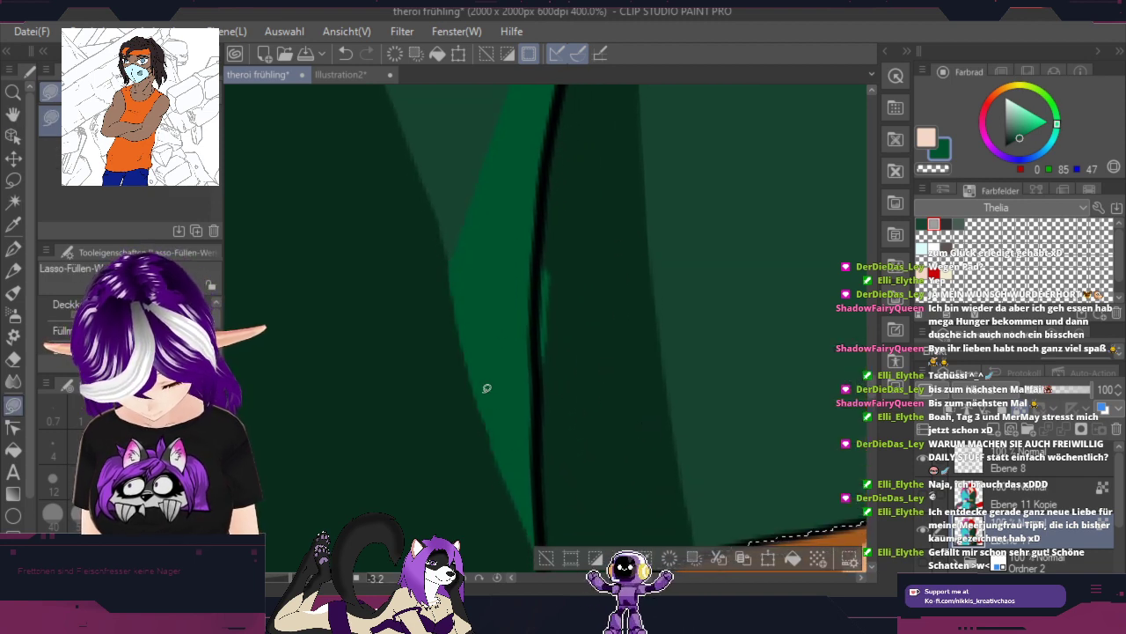
{"action": "mouse_move", "coordinate": [449, 261]}
{"action": "left_mouse_down"}
{"action": "mouse_move", "coordinate": [471, 398]}
{"action": "mouse_move", "coordinate": [524, 496]}
{"action": "mouse_move", "coordinate": [485, 335]}
{"action": "mouse_move", "coordinate": [537, 293]}
{"action": "mouse_move", "coordinate": [548, 410]}
{"action": "mouse_move", "coordinate": [578, 180]}
{"action": "left_mouse_up"}
{"action": "left_click", "coordinate": [567, 233], "text": "alt"}
{"action": "scroll", "coordinate": [704, 117], "scroll_direction": "down", "scroll_amount": 3}
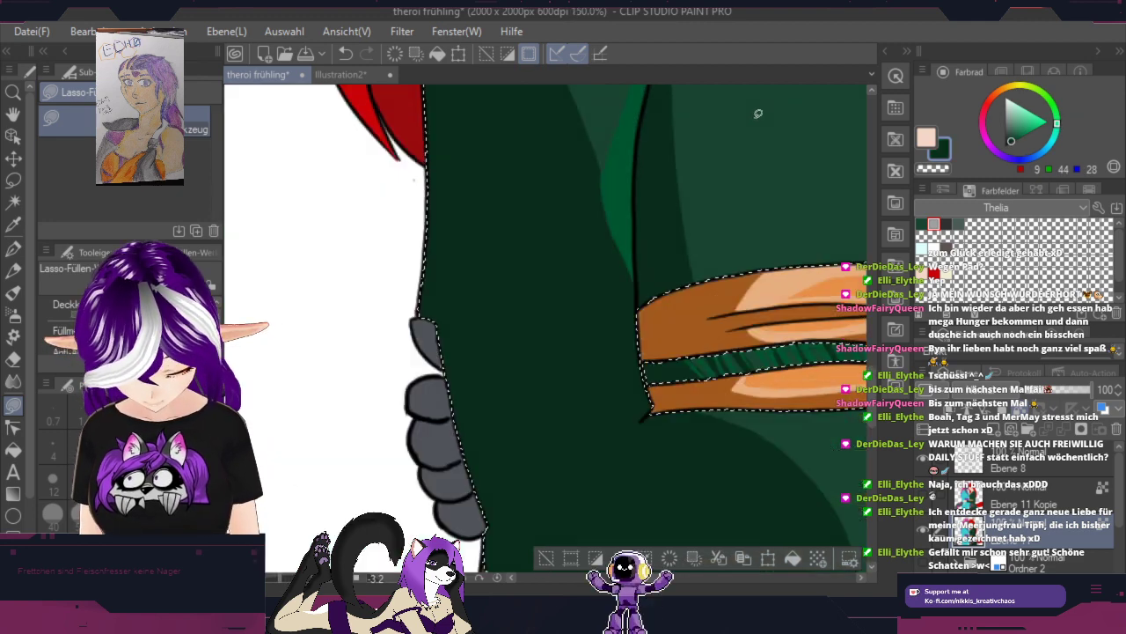
Step: Try widening the dark shadow below the chest fold and lasso-filling a green highlight along its edge, and undo both
{"action": "key", "text": "space"}
{"action": "left_click_drag", "start_coordinate": [785, 220], "coordinate": [552, 492]}
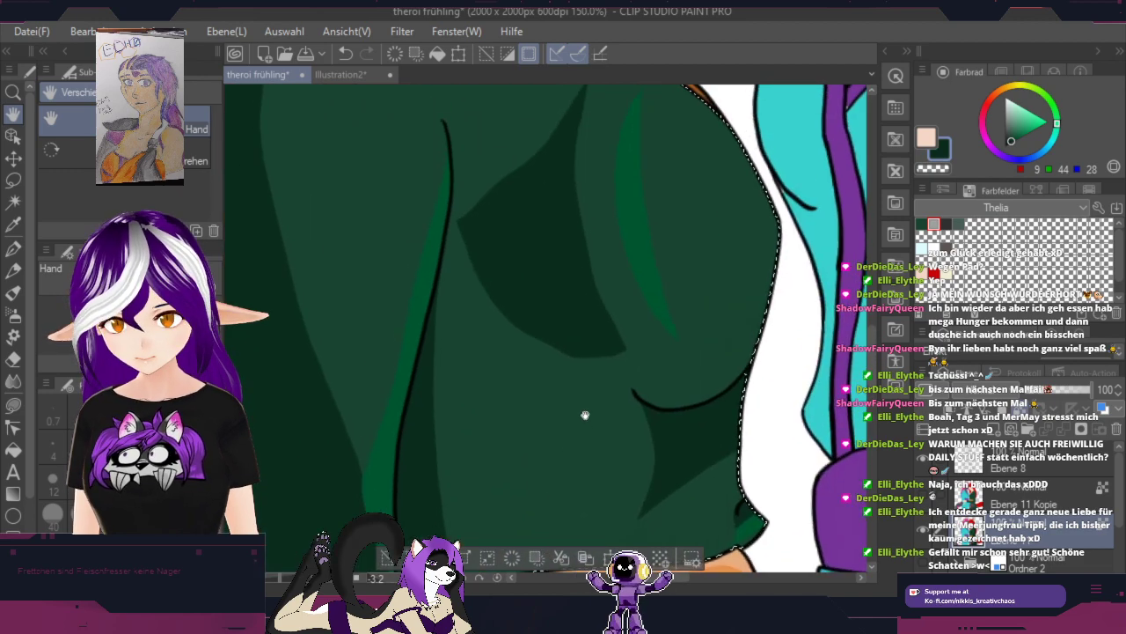
{"action": "left_click_drag", "start_coordinate": [625, 371], "coordinate": [604, 306]}
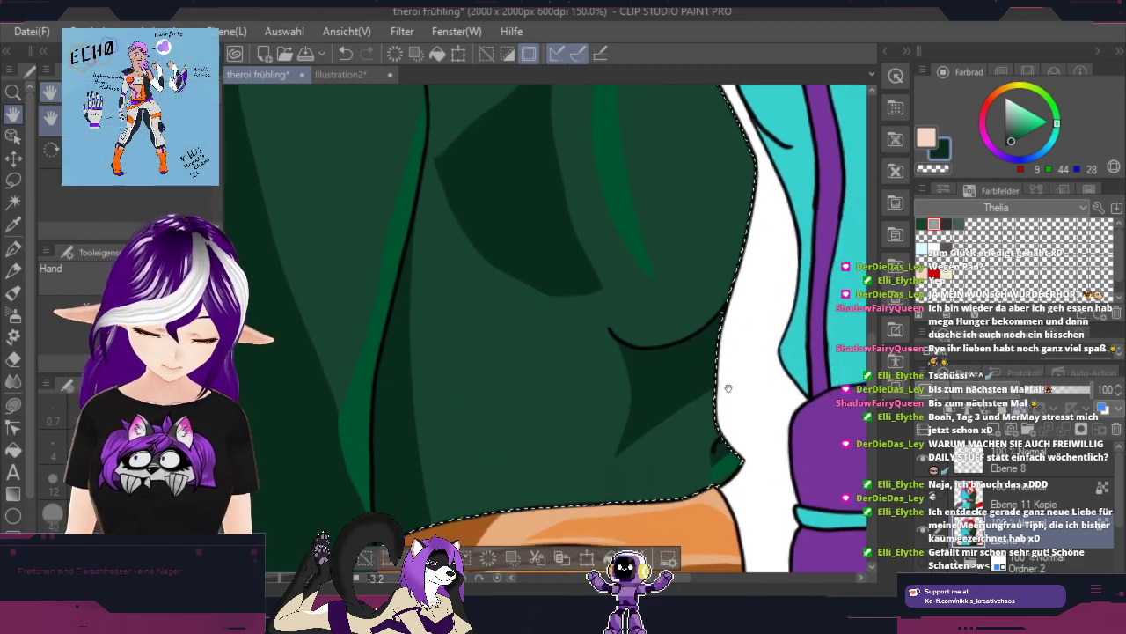
{"action": "left_click_drag", "start_coordinate": [729, 388], "coordinate": [716, 317]}
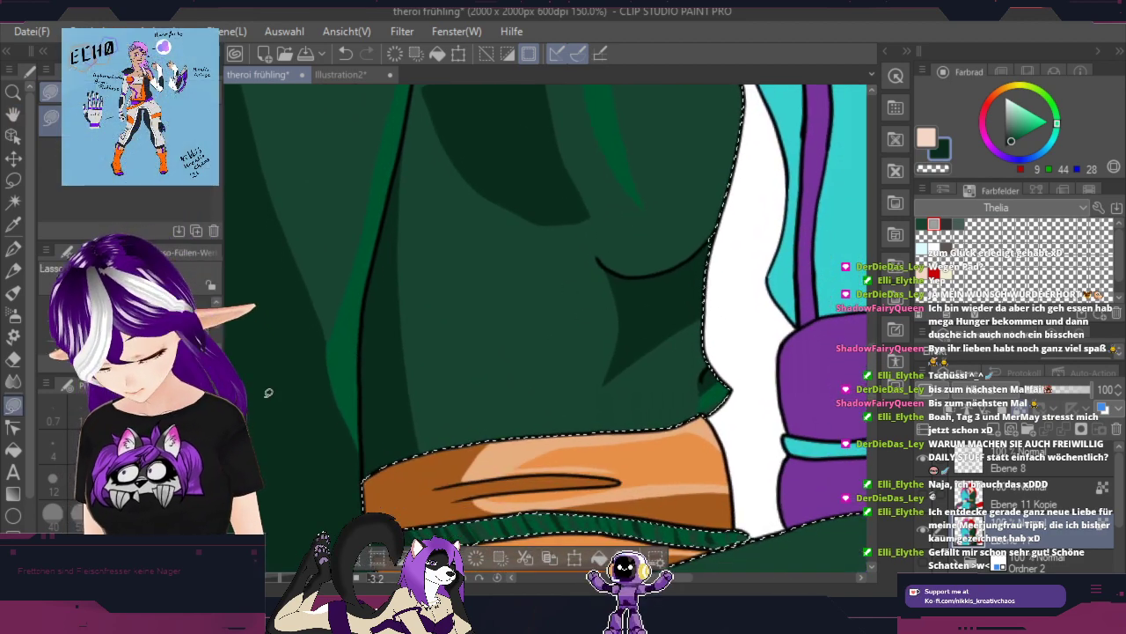
{"action": "mouse_move", "coordinate": [608, 264]}
{"action": "left_mouse_down"}
{"action": "mouse_move", "coordinate": [617, 299]}
{"action": "mouse_move", "coordinate": [601, 385]}
{"action": "mouse_move", "coordinate": [606, 227]}
{"action": "left_mouse_up"}
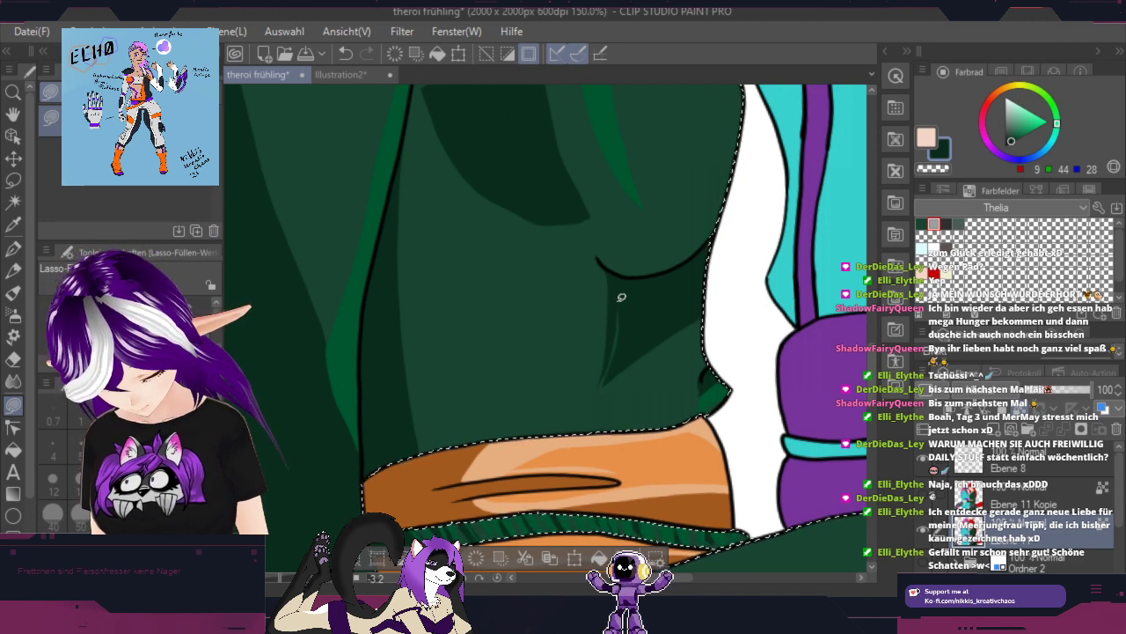
{"action": "left_click", "coordinate": [609, 180], "text": "alt"}
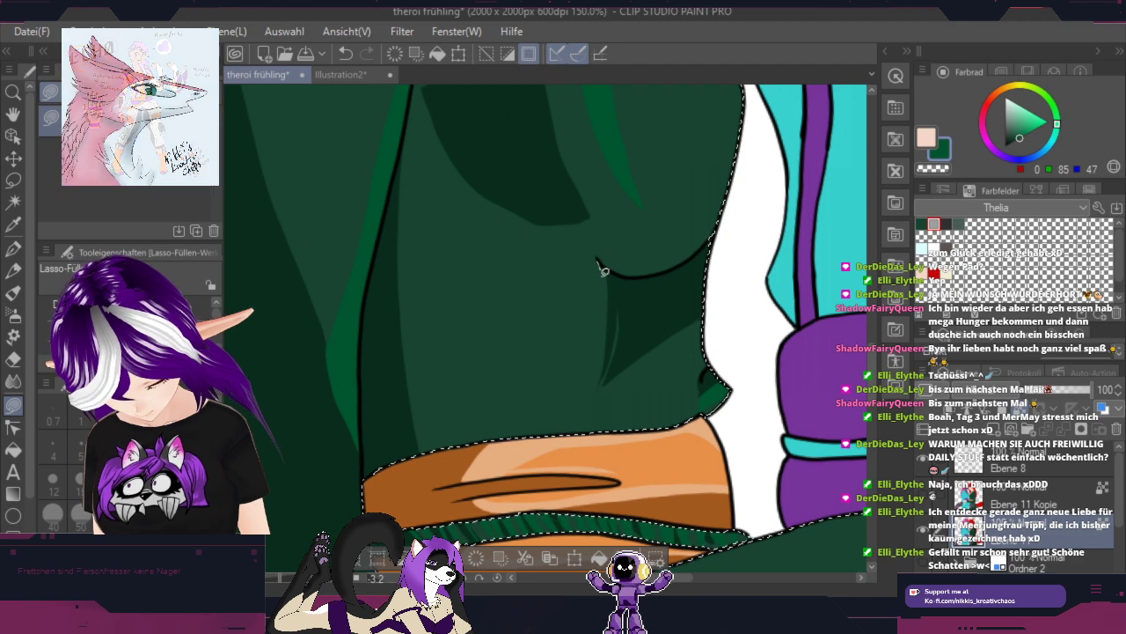
{"action": "mouse_move", "coordinate": [604, 264]}
{"action": "left_mouse_down"}
{"action": "mouse_move", "coordinate": [604, 392]}
{"action": "mouse_move", "coordinate": [620, 257]}
{"action": "left_mouse_up"}
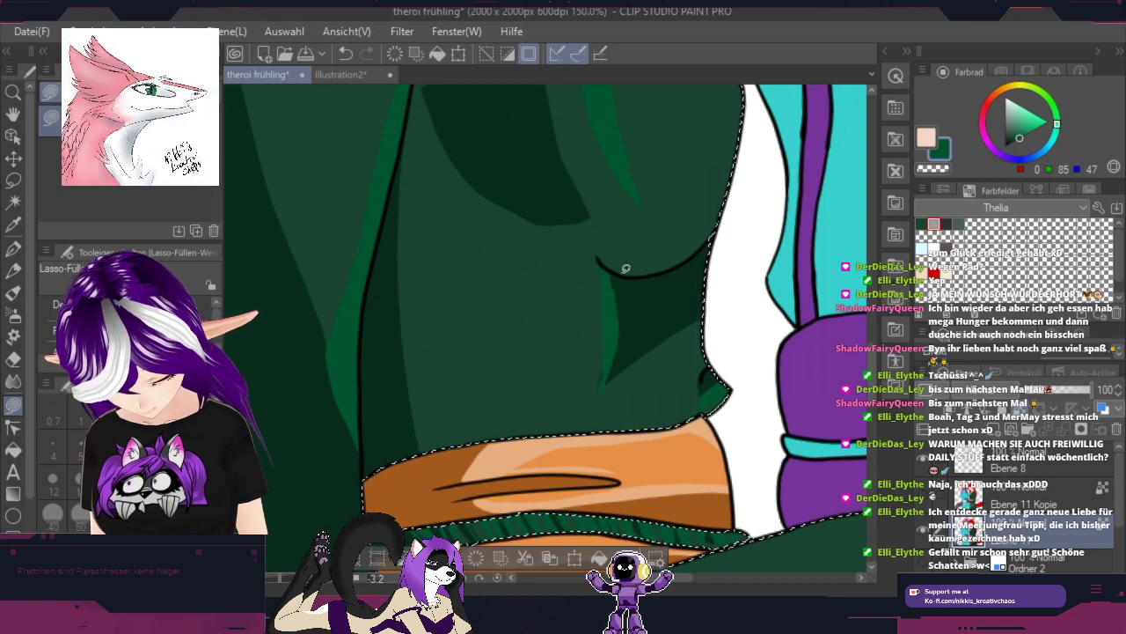
{"action": "left_click", "coordinate": [345, 54]}
{"action": "scroll", "coordinate": [643, 287], "scroll_direction": "up", "scroll_amount": 4}
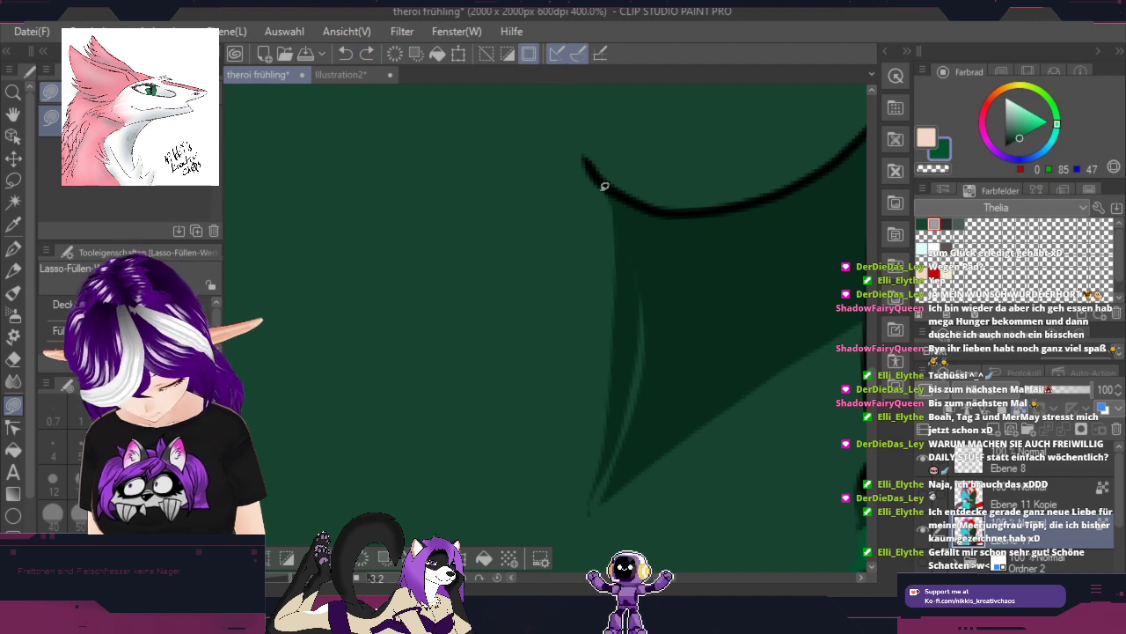
{"action": "left_click", "coordinate": [347, 56]}
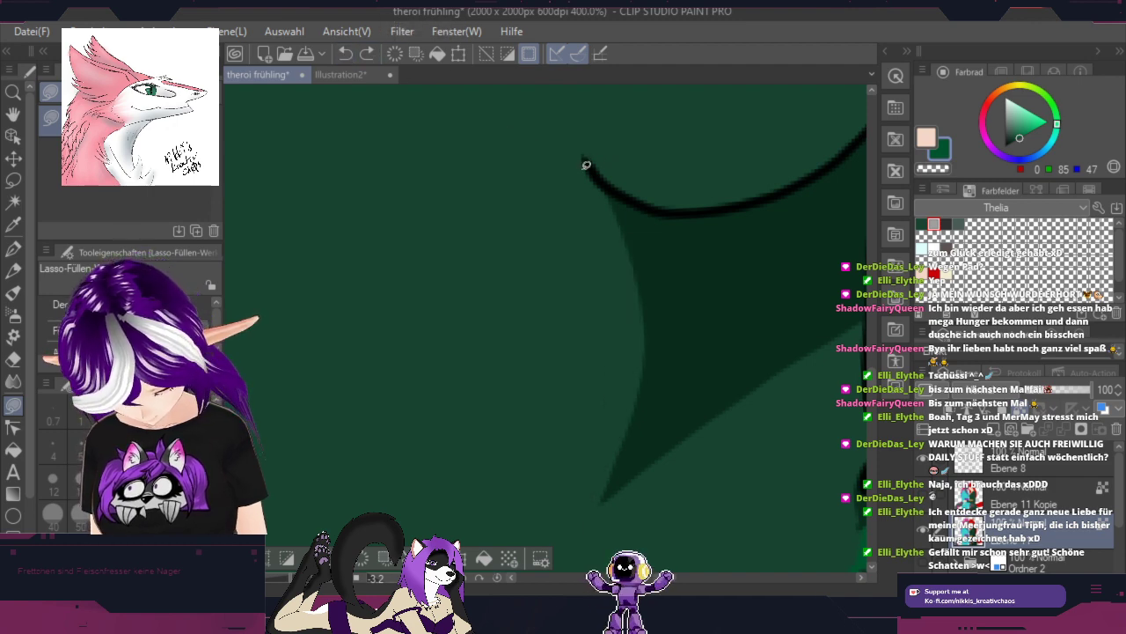
Step: Lasso-fill a curved highlight from the chest fold's end down the shadow's edge in green, RGB 0, 85, 47
{"action": "mouse_move", "coordinate": [585, 164]}
{"action": "left_mouse_down"}
{"action": "mouse_move", "coordinate": [624, 350]}
{"action": "mouse_move", "coordinate": [619, 447]}
{"action": "left_mouse_up"}
{"action": "mouse_move", "coordinate": [608, 490]}
{"action": "left_mouse_down"}
{"action": "mouse_move", "coordinate": [655, 341]}
{"action": "mouse_move", "coordinate": [654, 273]}
{"action": "mouse_move", "coordinate": [618, 174]}
{"action": "left_mouse_up"}
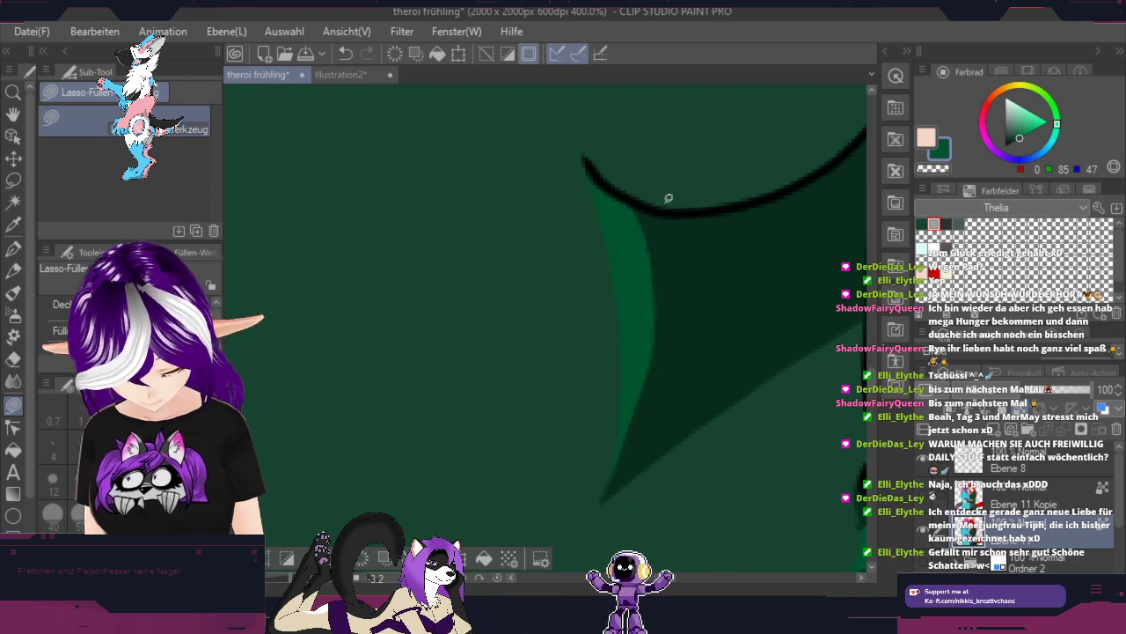
{"action": "scroll", "coordinate": [669, 198], "scroll_direction": "down", "scroll_amount": 4}
Step: Try wide lasso-filled green highlights along the forearm sleeve between the orange band and the cuff, and undo them
{"action": "left_click_drag", "start_coordinate": [797, 396], "coordinate": [481, 305]}
{"action": "left_click_drag", "start_coordinate": [615, 399], "coordinate": [782, 399]}
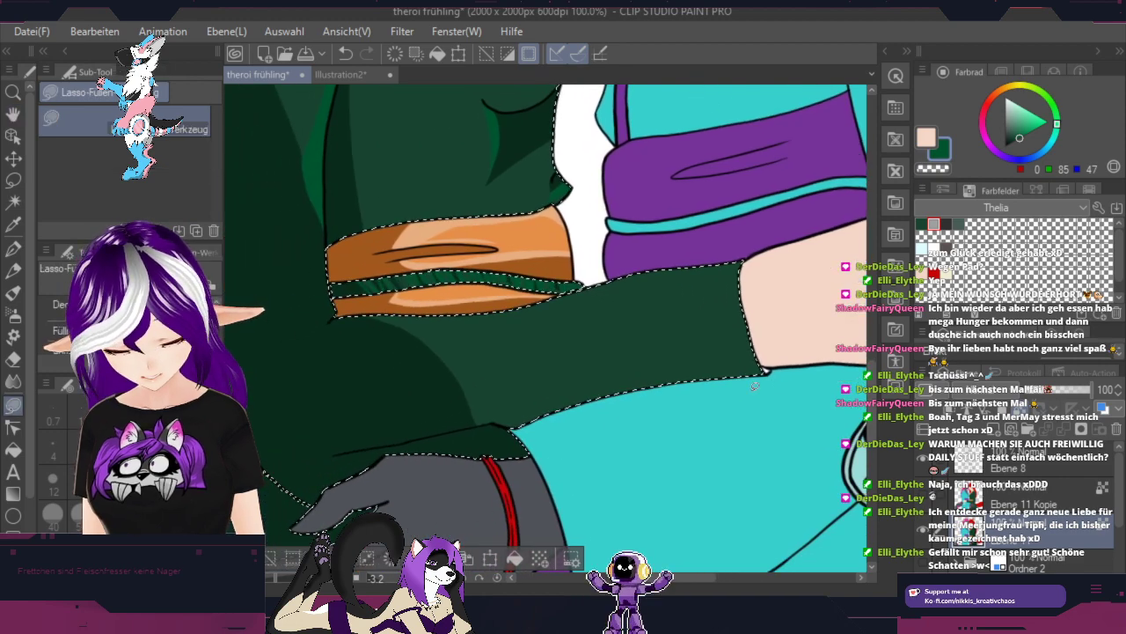
{"action": "left_click_drag", "start_coordinate": [725, 307], "coordinate": [672, 199]}
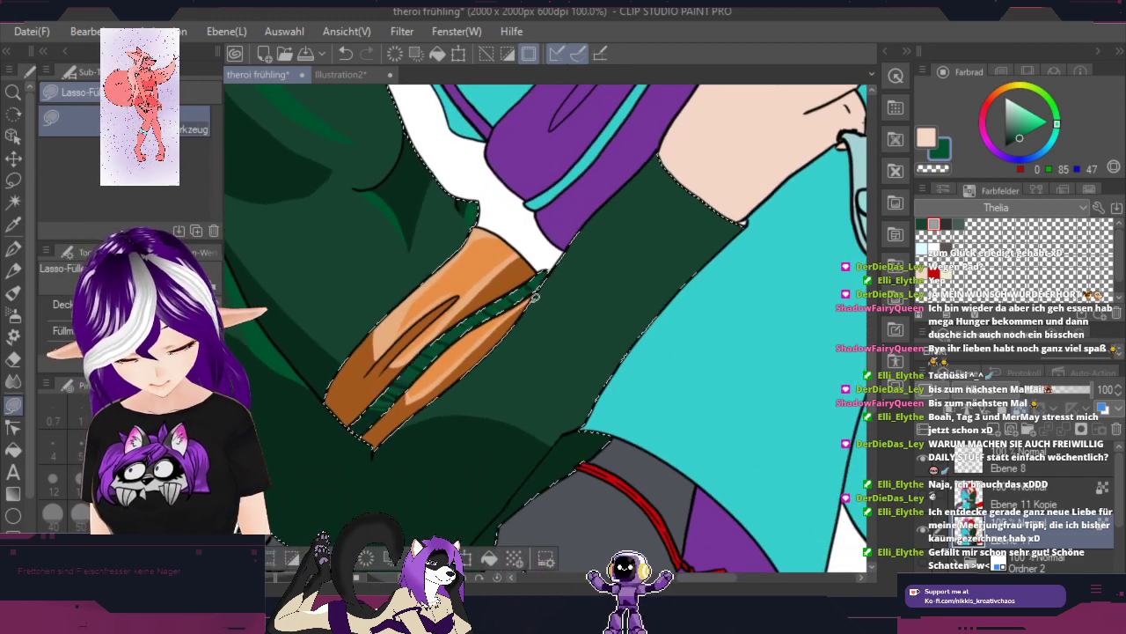
{"action": "left_click_drag", "start_coordinate": [425, 392], "coordinate": [495, 326]}
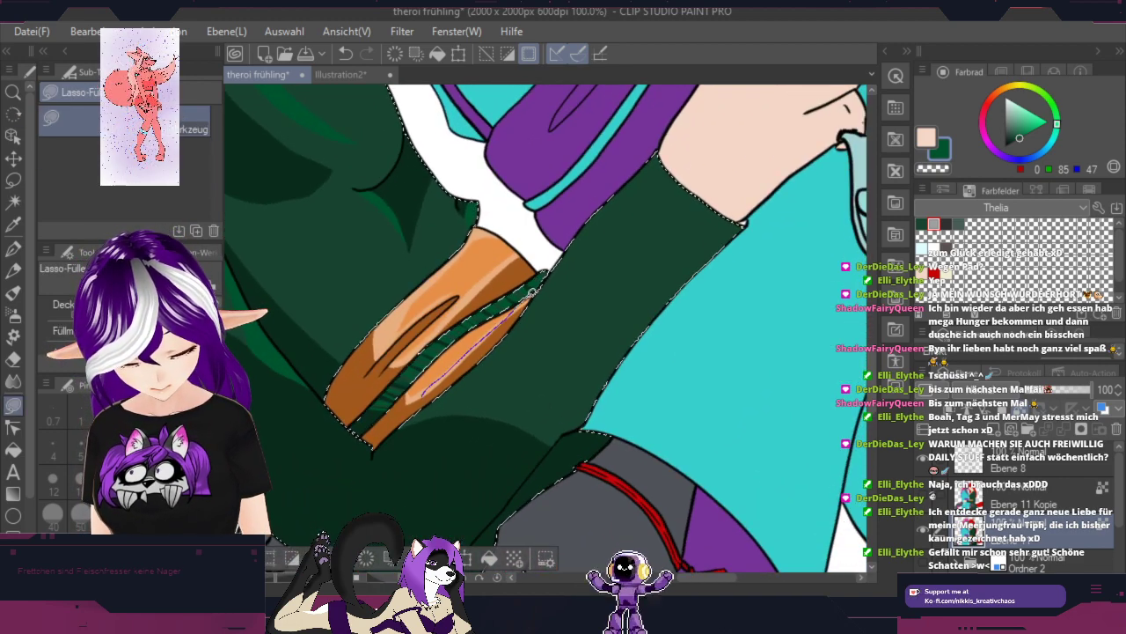
{"action": "mouse_move", "coordinate": [533, 293]}
{"action": "left_mouse_down"}
{"action": "mouse_move", "coordinate": [613, 178]}
{"action": "mouse_move", "coordinate": [655, 141]}
{"action": "mouse_move", "coordinate": [681, 137]}
{"action": "mouse_move", "coordinate": [607, 224]}
{"action": "mouse_move", "coordinate": [514, 418]}
{"action": "mouse_move", "coordinate": [391, 426]}
{"action": "left_mouse_up"}
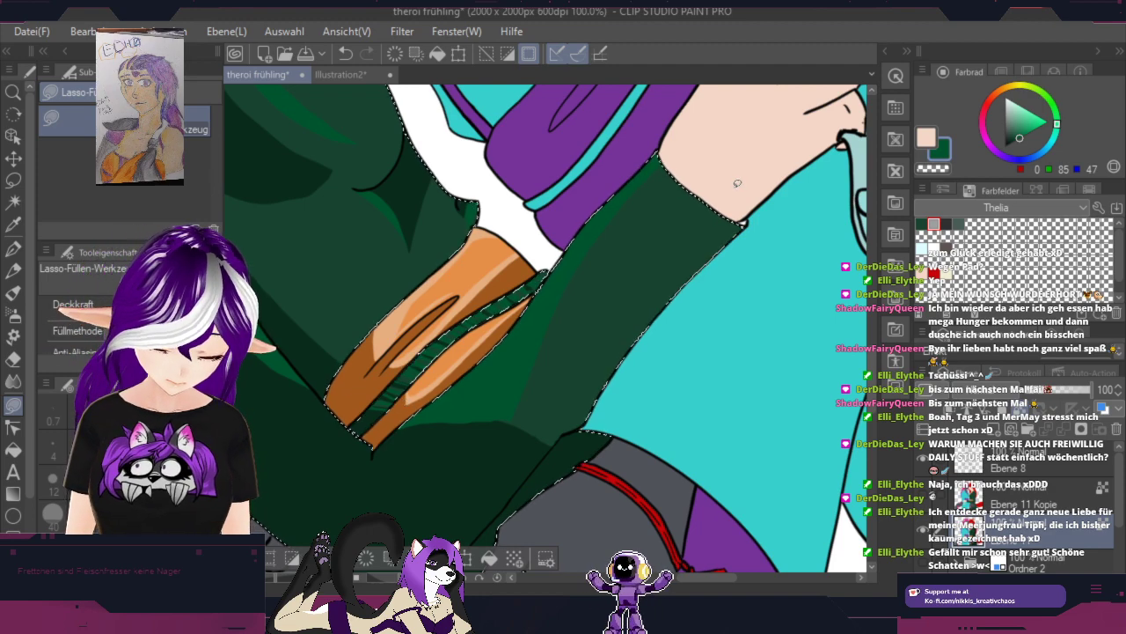
{"action": "left_click", "coordinate": [346, 55]}
{"action": "key", "text": "r"}
{"action": "left_click_drag", "start_coordinate": [762, 346], "coordinate": [738, 204]}
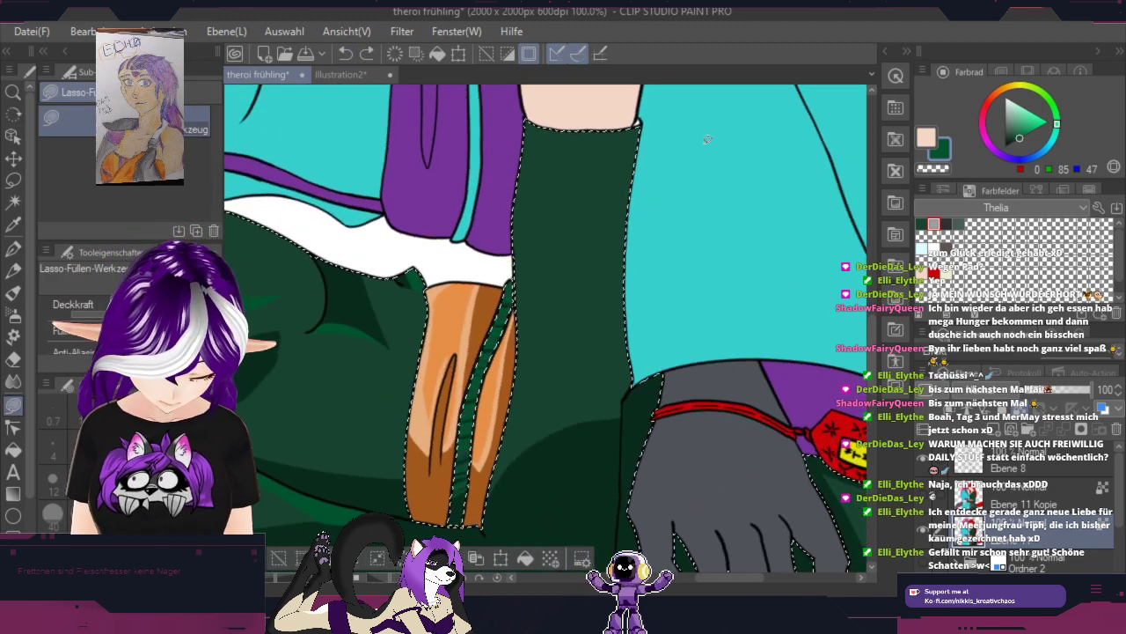
{"action": "mouse_move", "coordinate": [641, 129]}
{"action": "left_mouse_down"}
{"action": "mouse_move", "coordinate": [534, 285]}
{"action": "mouse_move", "coordinate": [518, 380]}
{"action": "left_mouse_up"}
{"action": "left_click", "coordinate": [344, 54]}
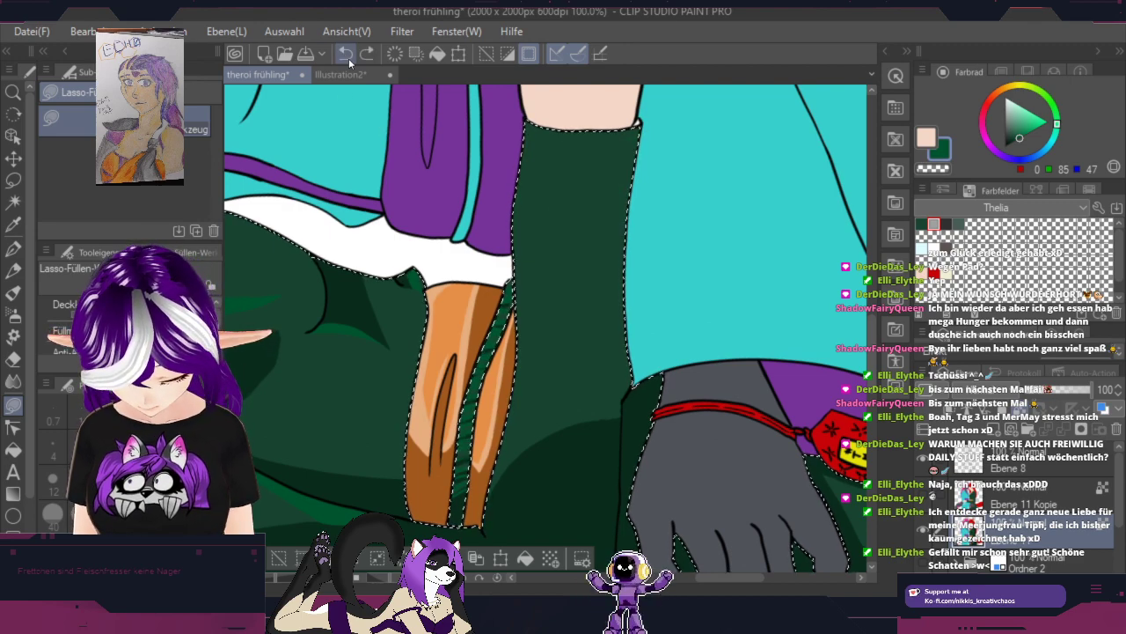
Step: Lasso-fill a green highlight, RGB 0, 85, 47, from the forearm sleeve's cuff down along its upper edge
{"action": "key", "text": "ctrl+plus"}
{"action": "key", "text": "ctrl+plus"}
{"action": "left_click_drag", "start_coordinate": [581, 176], "coordinate": [460, 416]}
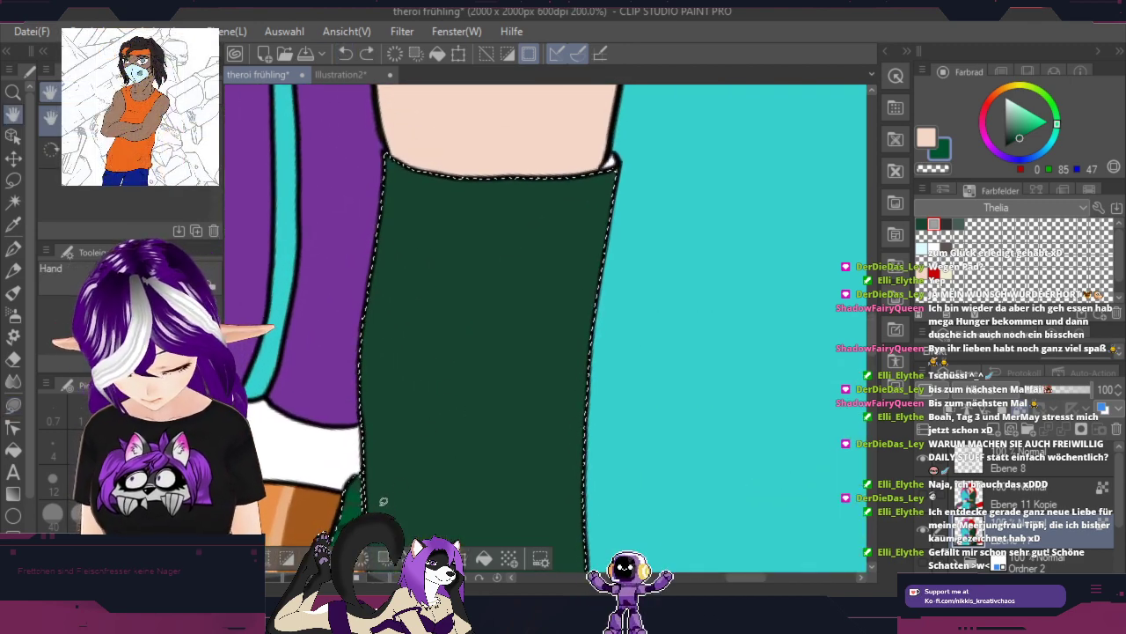
{"action": "mouse_move", "coordinate": [536, 213]}
{"action": "left_mouse_down"}
{"action": "mouse_move", "coordinate": [616, 157]}
{"action": "mouse_move", "coordinate": [418, 119]}
{"action": "mouse_move", "coordinate": [348, 334]}
{"action": "mouse_move", "coordinate": [362, 327]}
{"action": "left_mouse_up"}
Step: Lasso-fill a pointed green highlight on the forearm sleeve directly beside the lower orange trim
{"action": "left_click_drag", "start_coordinate": [642, 389], "coordinate": [692, 63]}
{"action": "scroll", "coordinate": [685, 223], "scroll_direction": "down", "scroll_amount": 1}
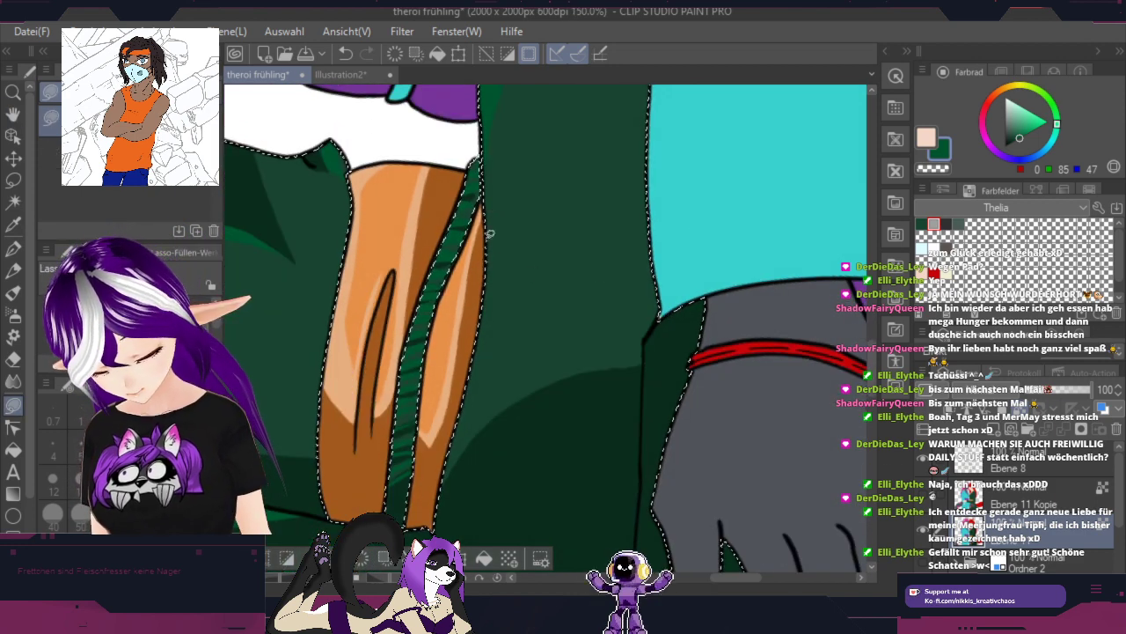
{"action": "mouse_move", "coordinate": [474, 352]}
{"action": "left_mouse_down"}
{"action": "mouse_move", "coordinate": [523, 336]}
{"action": "mouse_move", "coordinate": [549, 334]}
{"action": "left_mouse_up"}
{"action": "left_click_drag", "start_coordinate": [484, 224], "coordinate": [480, 333]}
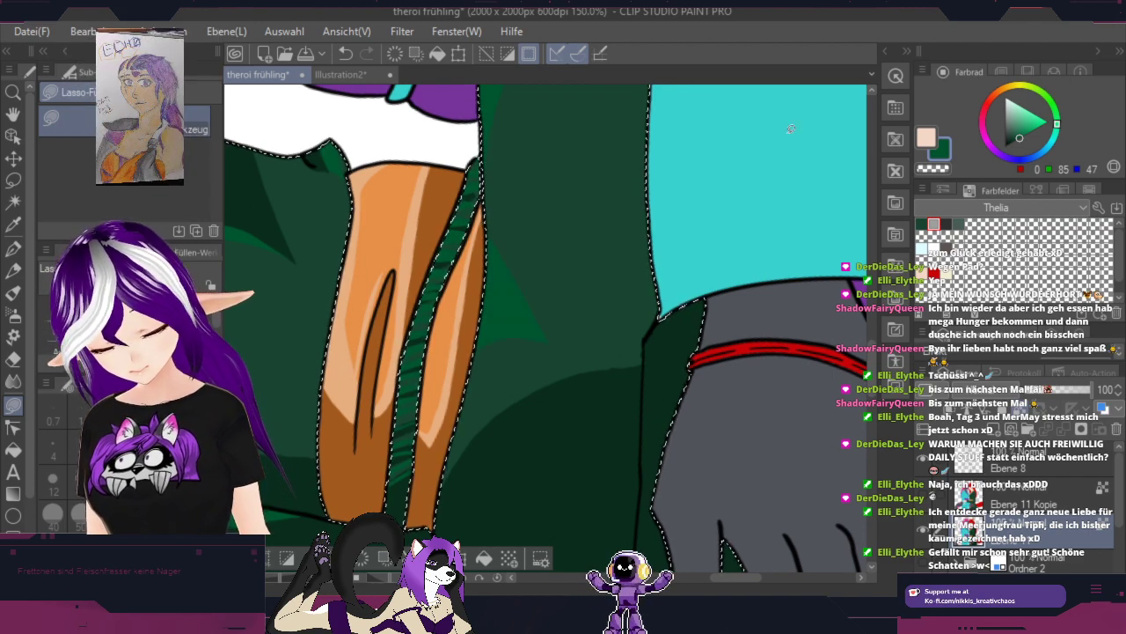
Step: Lasso-fill a dark green shadow, RGB 9, 44, 28, along the forearm sleeve's lower edge from the elbow shadow to the cuff
{"action": "key", "text": "r"}
{"action": "left_click_drag", "start_coordinate": [780, 146], "coordinate": [755, 316]}
{"action": "scroll", "coordinate": [755, 316], "scroll_direction": "down", "scroll_amount": 1}
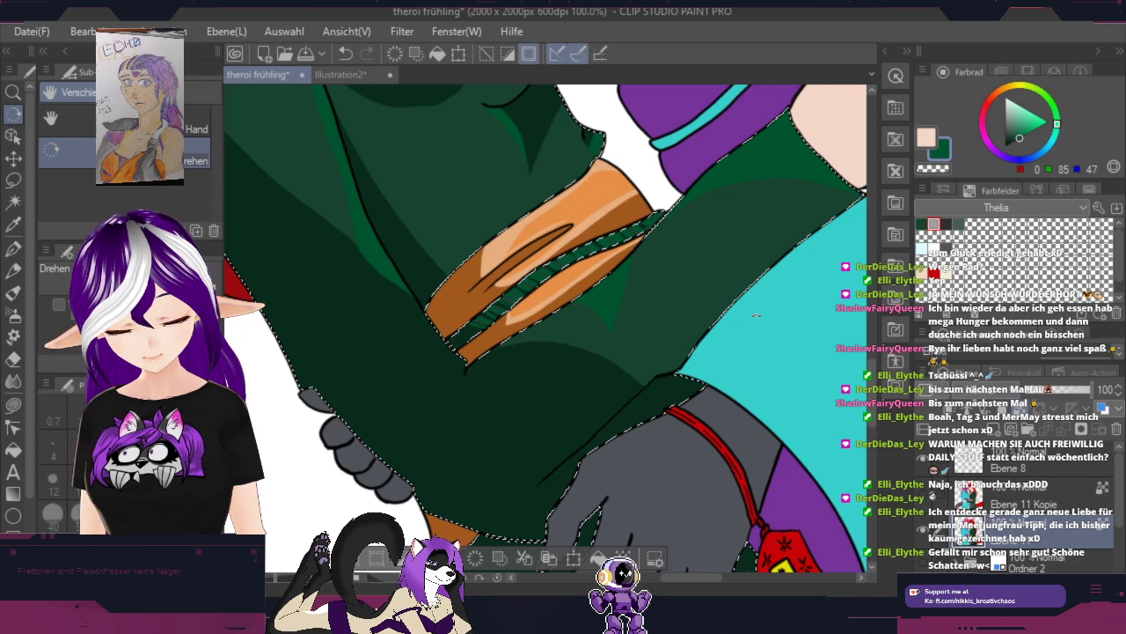
{"action": "right_click", "coordinate": [578, 407]}
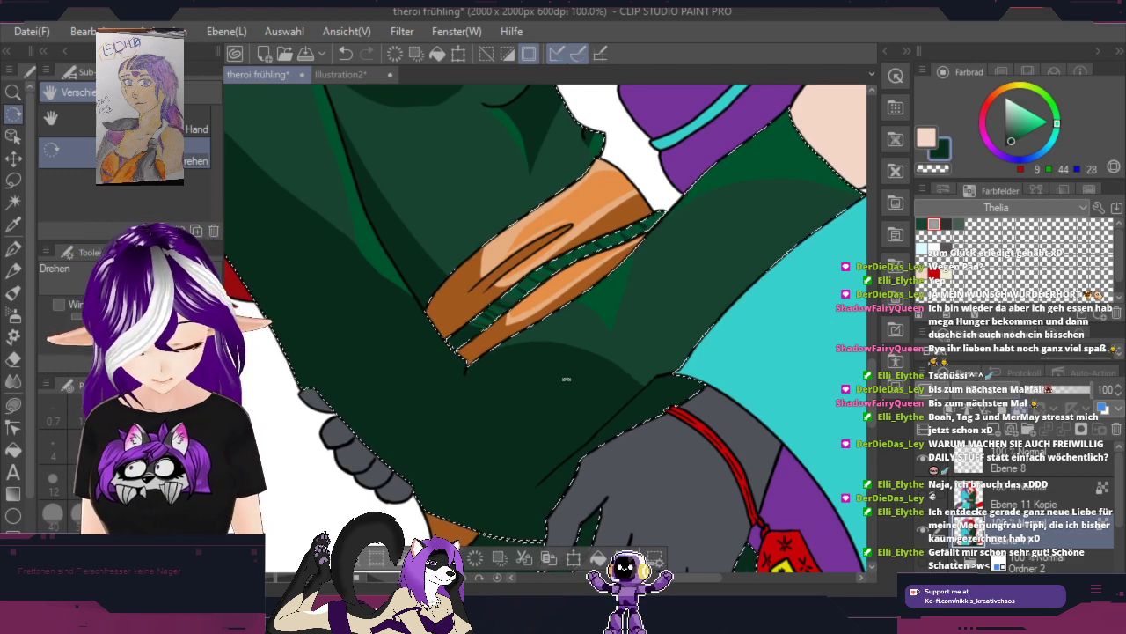
{"action": "left_click", "coordinate": [13, 406]}
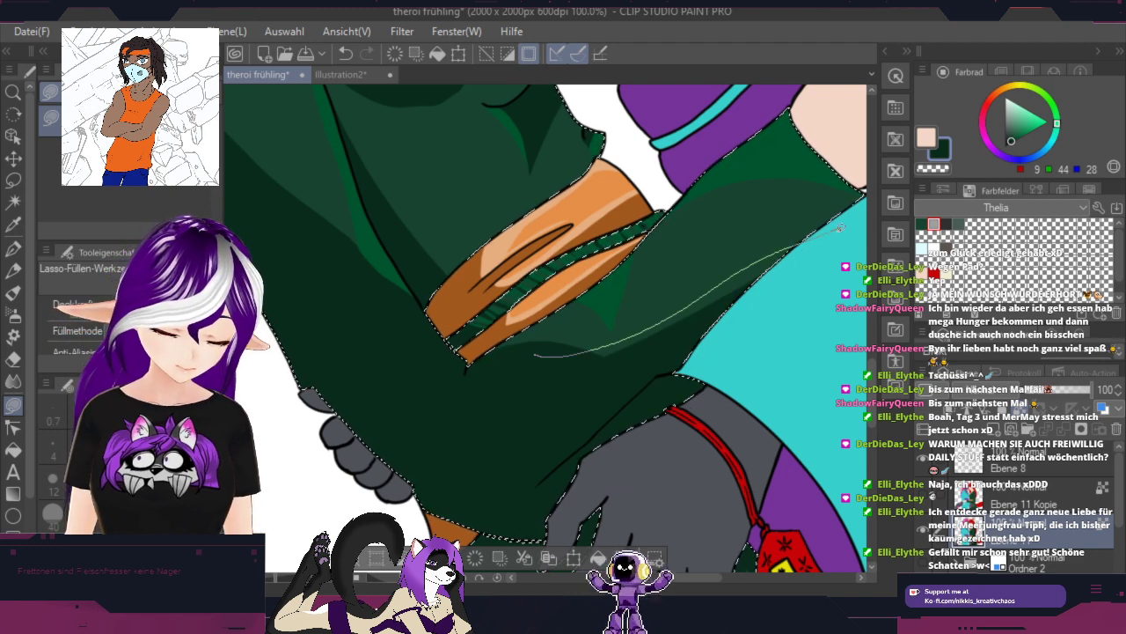
{"action": "scroll", "coordinate": [757, 335], "scroll_direction": "down", "scroll_amount": 3}
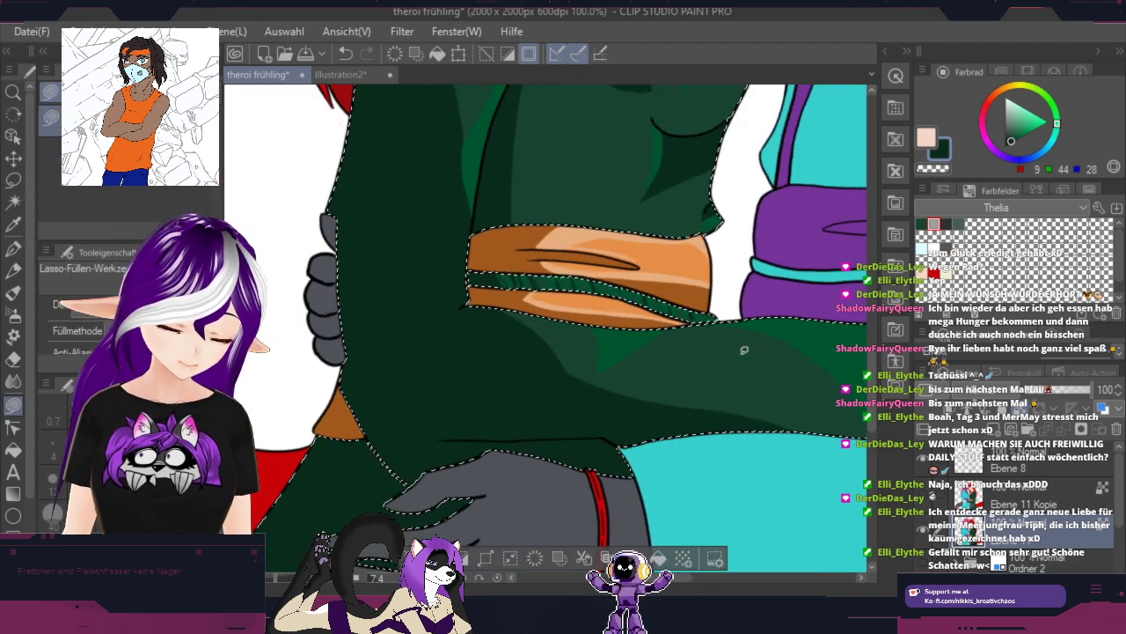
Step: Sample the dark red hair shadow colour, RGB 152, 11, 14, and invert the selection to everything outside the green clothing
{"action": "scroll", "coordinate": [762, 328], "scroll_direction": "down", "scroll_amount": 1}
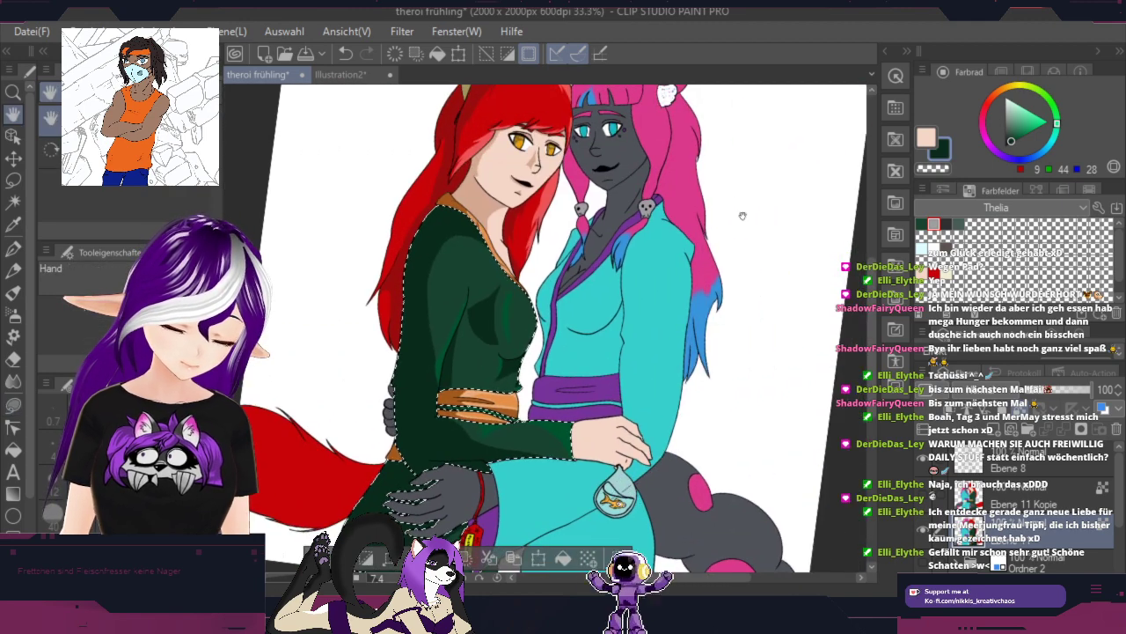
{"action": "mouse_move", "coordinate": [711, 393]}
{"action": "left_mouse_down"}
{"action": "mouse_move", "coordinate": [723, 293]}
{"action": "mouse_move", "coordinate": [693, 407]}
{"action": "mouse_move", "coordinate": [723, 308]}
{"action": "left_mouse_up"}
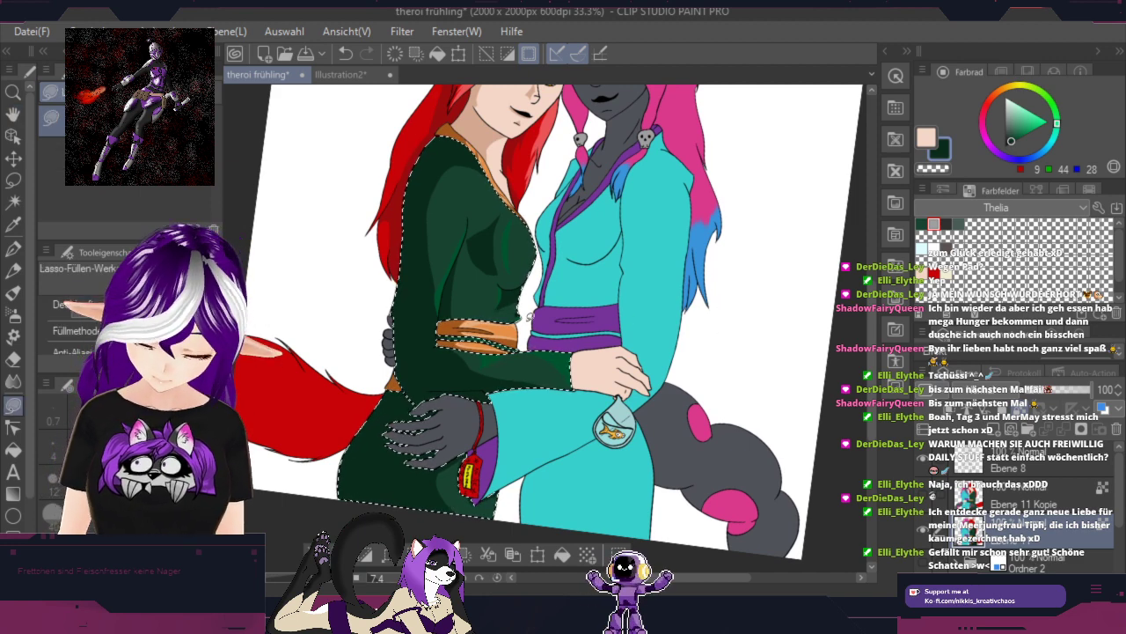
{"action": "left_click", "coordinate": [400, 209], "text": "alt"}
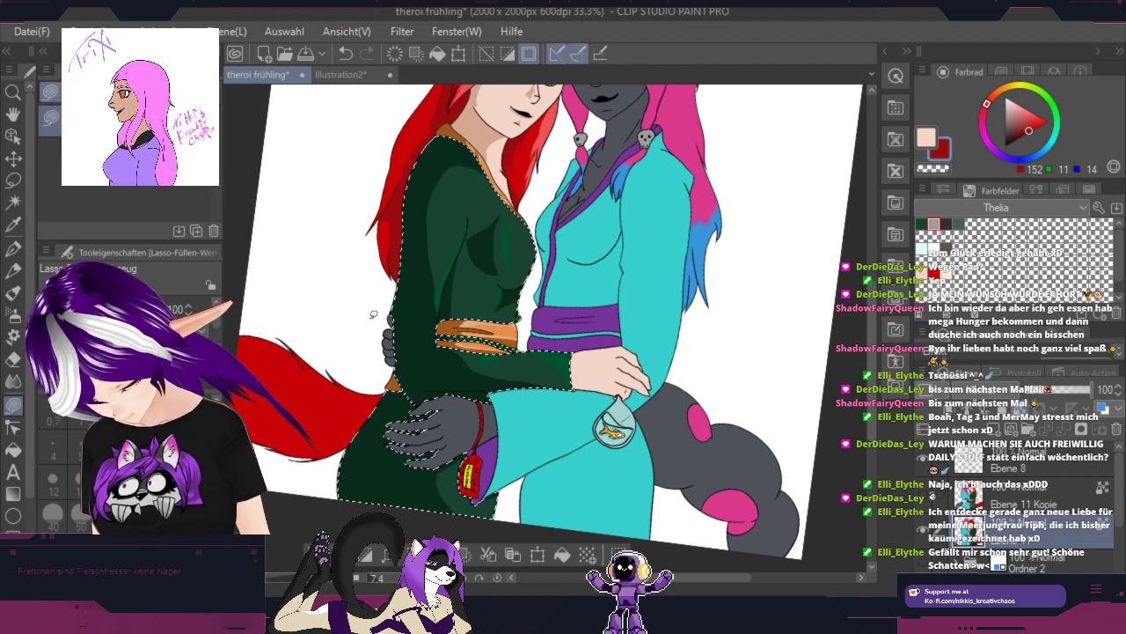
{"action": "left_click", "coordinate": [508, 54]}
{"action": "left_click_drag", "start_coordinate": [400, 299], "coordinate": [619, 193]}
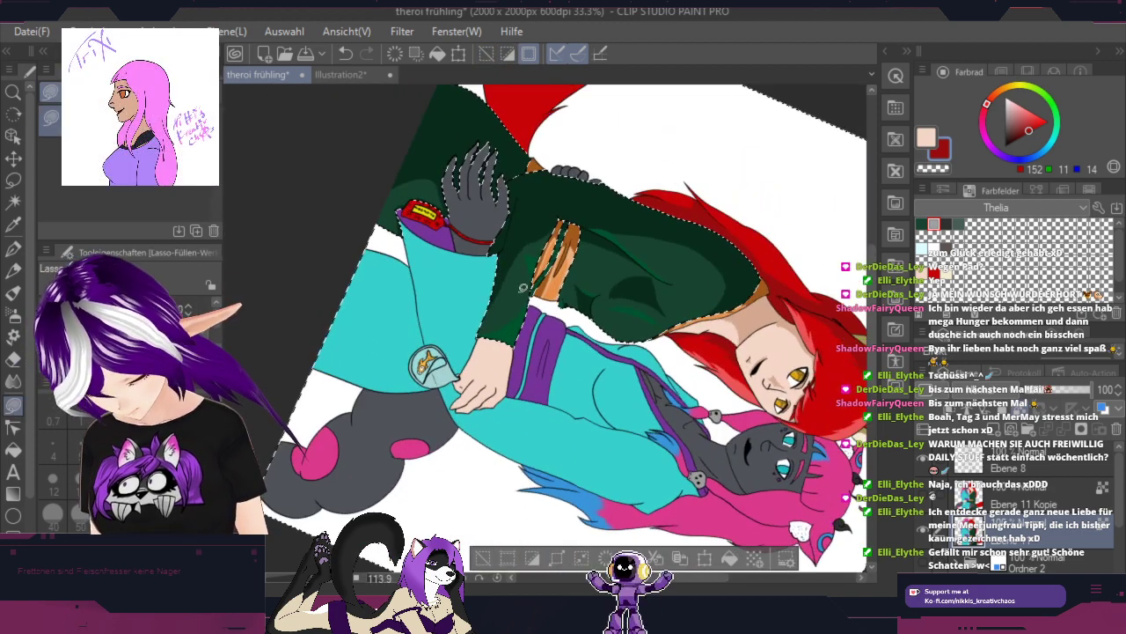
{"action": "mouse_move", "coordinate": [502, 288]}
{"action": "left_mouse_down"}
{"action": "mouse_move", "coordinate": [474, 445]}
{"action": "mouse_move", "coordinate": [484, 552]}
{"action": "left_mouse_up"}
{"action": "scroll", "coordinate": [544, 433], "scroll_direction": "up", "scroll_amount": 2}
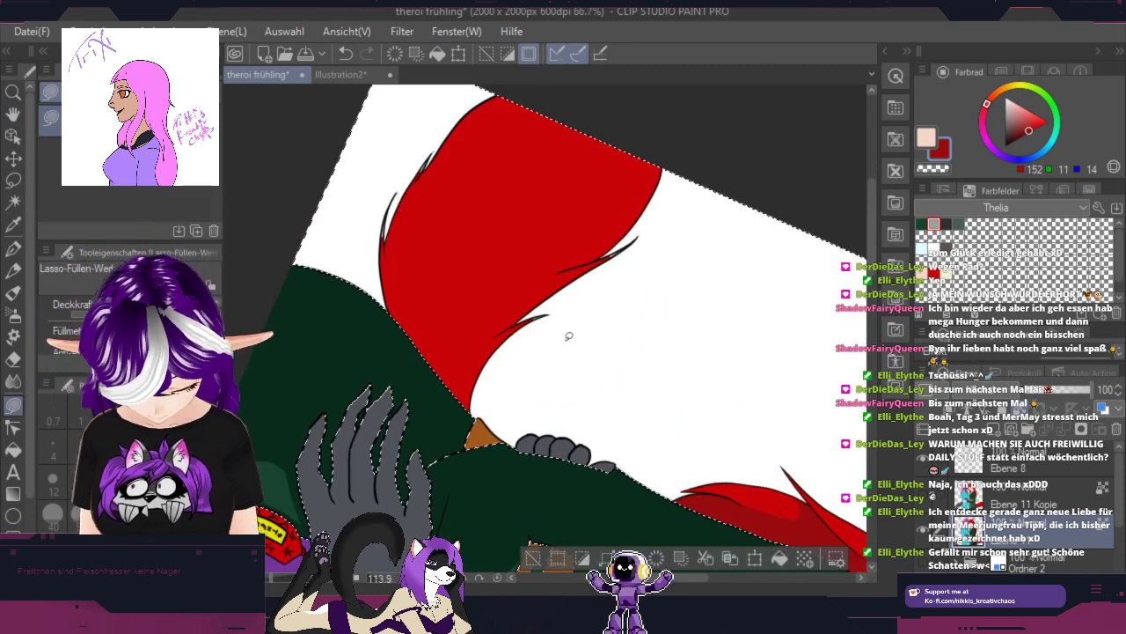
Step: Lasso-fill dark red, strand-shaped shadows at the tail's base, along its upper edge and into the first fur tuft
{"action": "mouse_move", "coordinate": [570, 338]}
{"action": "left_mouse_down"}
{"action": "mouse_move", "coordinate": [584, 378]}
{"action": "mouse_move", "coordinate": [581, 345]}
{"action": "mouse_move", "coordinate": [536, 324]}
{"action": "left_mouse_up"}
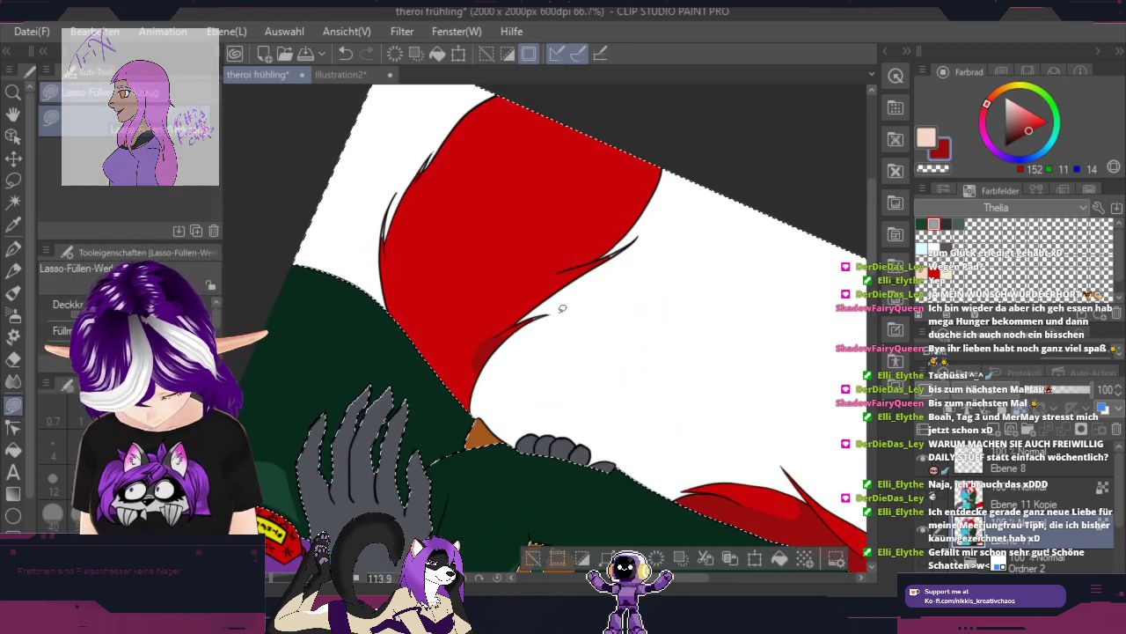
{"action": "left_click", "coordinate": [345, 54]}
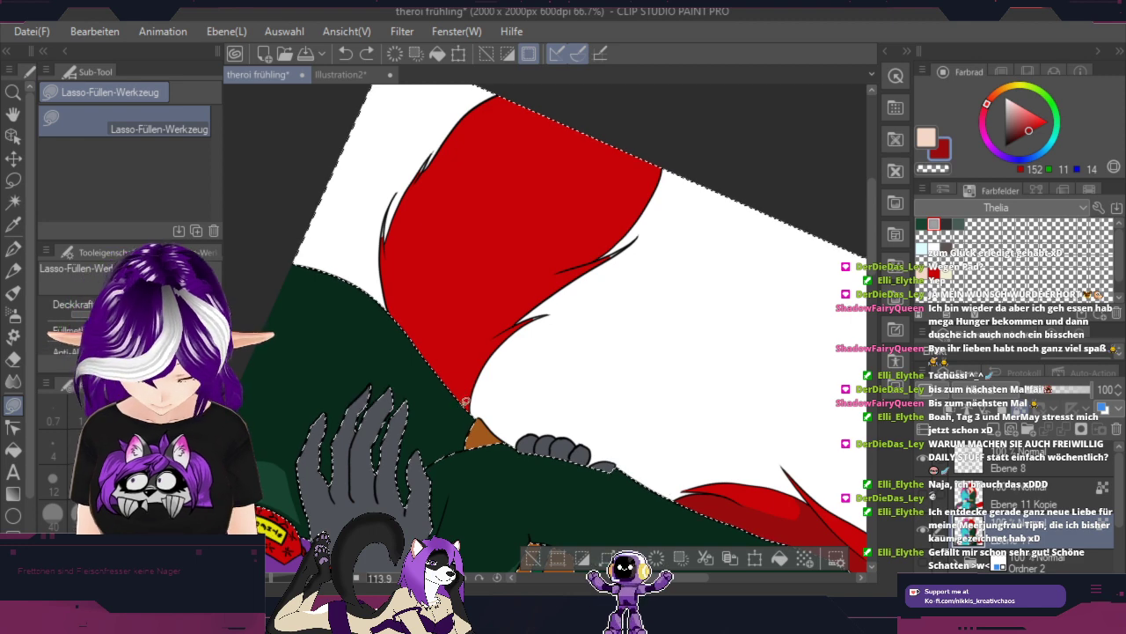
{"action": "scroll", "coordinate": [465, 400], "scroll_direction": "up", "scroll_amount": 2}
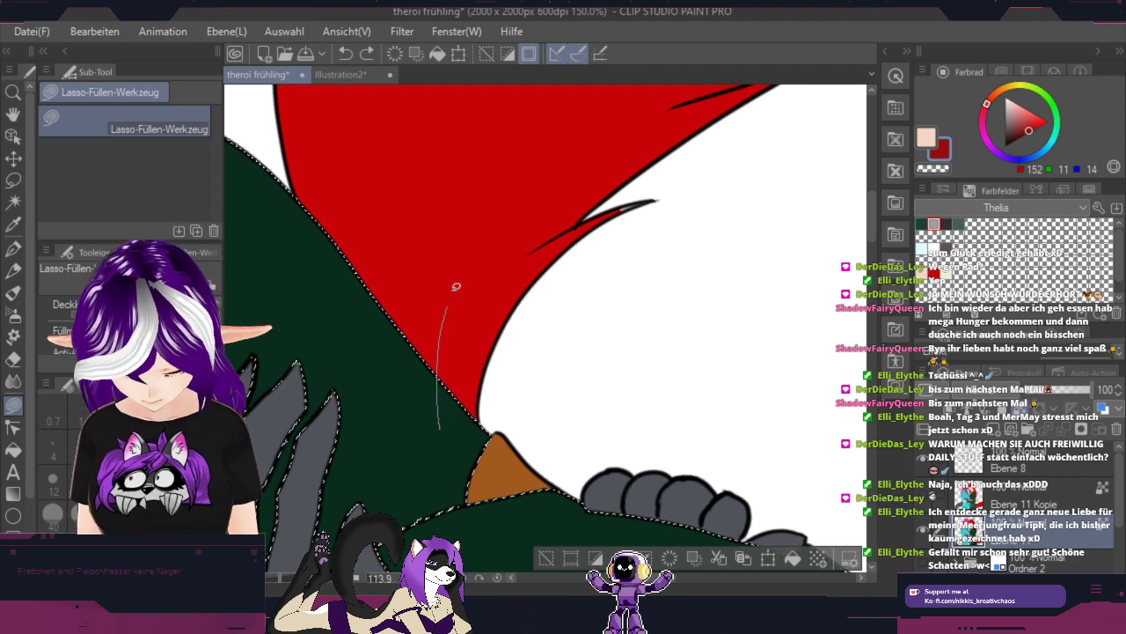
{"action": "mouse_move", "coordinate": [455, 286]}
{"action": "left_mouse_down"}
{"action": "mouse_move", "coordinate": [458, 341]}
{"action": "mouse_move", "coordinate": [507, 246]}
{"action": "mouse_move", "coordinate": [484, 311]}
{"action": "mouse_move", "coordinate": [558, 208]}
{"action": "mouse_move", "coordinate": [709, 126]}
{"action": "mouse_move", "coordinate": [681, 167]}
{"action": "mouse_move", "coordinate": [729, 179]}
{"action": "mouse_move", "coordinate": [546, 324]}
{"action": "mouse_move", "coordinate": [492, 410]}
{"action": "mouse_move", "coordinate": [444, 411]}
{"action": "left_mouse_up"}
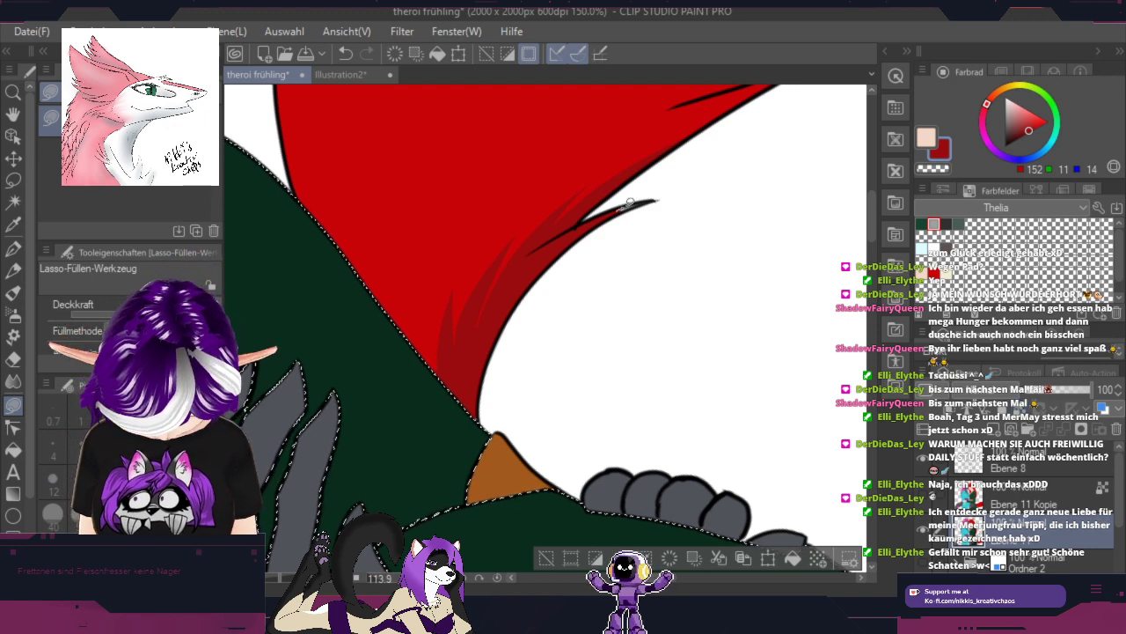
{"action": "left_click_drag", "start_coordinate": [653, 199], "coordinate": [576, 227]}
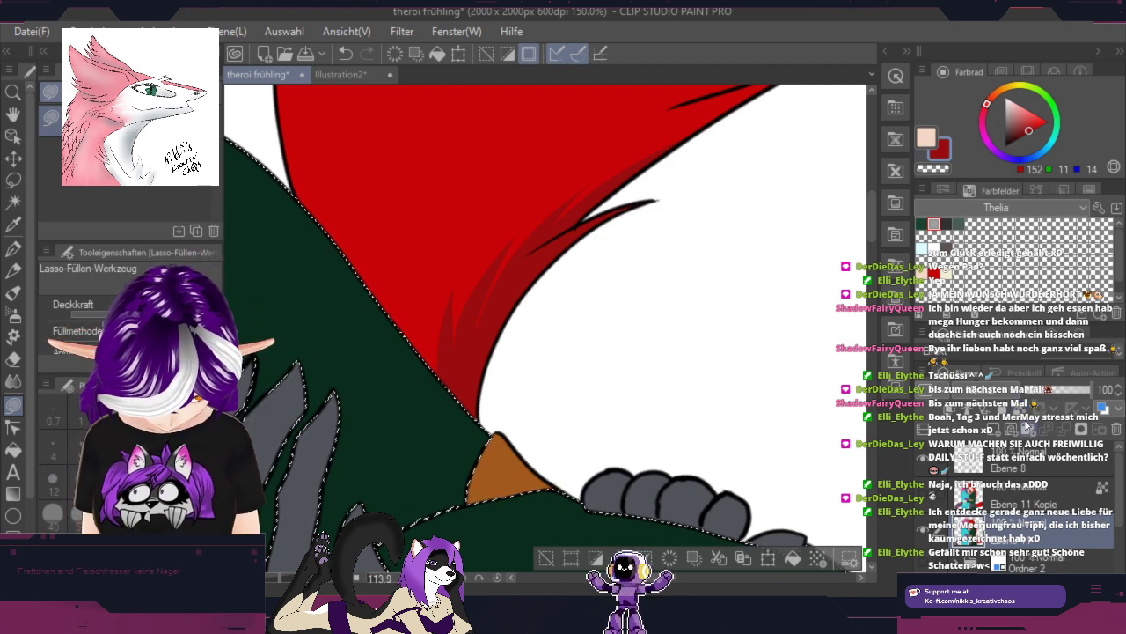
Step: Lasso-fill the inside of the outer fur tuft on the tail's upper edge with dark red
{"action": "key", "text": "ctrl+minus"}
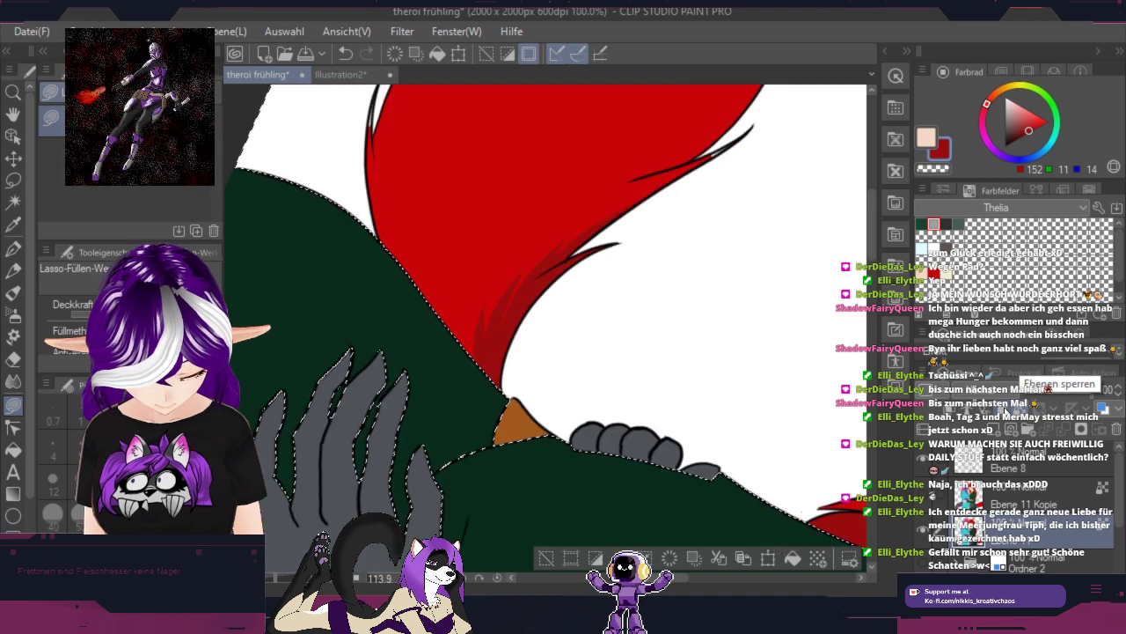
{"action": "key", "text": "space"}
{"action": "left_click_drag", "start_coordinate": [699, 246], "coordinate": [753, 441]}
{"action": "key", "text": "space"}
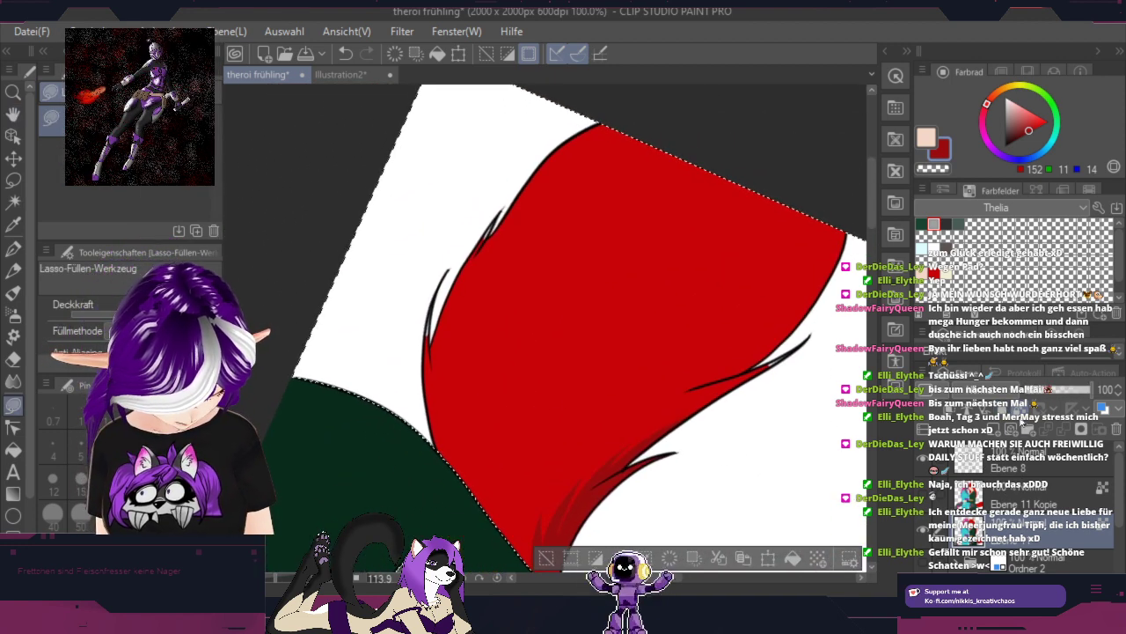
{"action": "scroll", "coordinate": [770, 371], "scroll_direction": "up", "scroll_amount": 3}
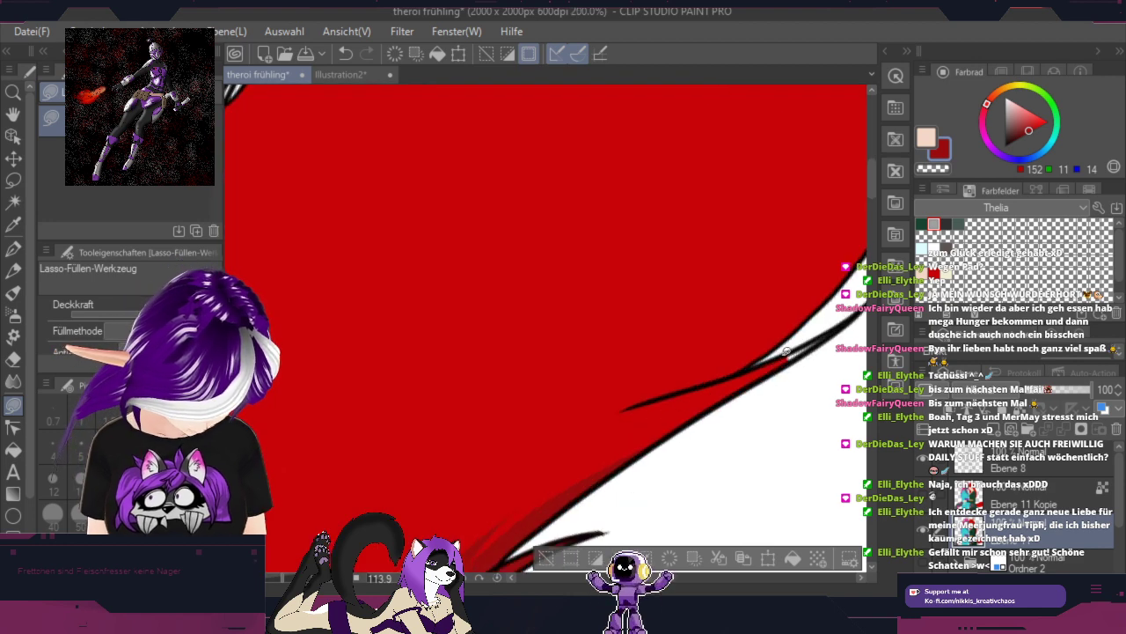
{"action": "left_click_drag", "start_coordinate": [834, 335], "coordinate": [762, 371]}
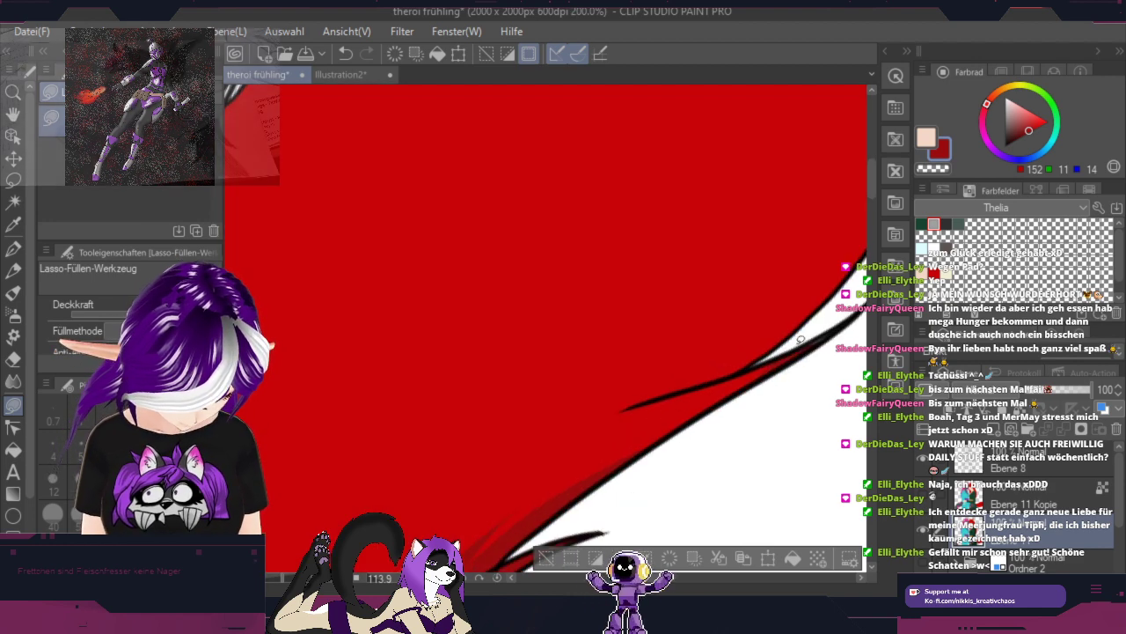
Step: Lasso-fill the narrow fur tufts on the tail's lower edge with dark red
{"action": "key", "text": "space"}
{"action": "left_click_drag", "start_coordinate": [616, 319], "coordinate": [786, 417]}
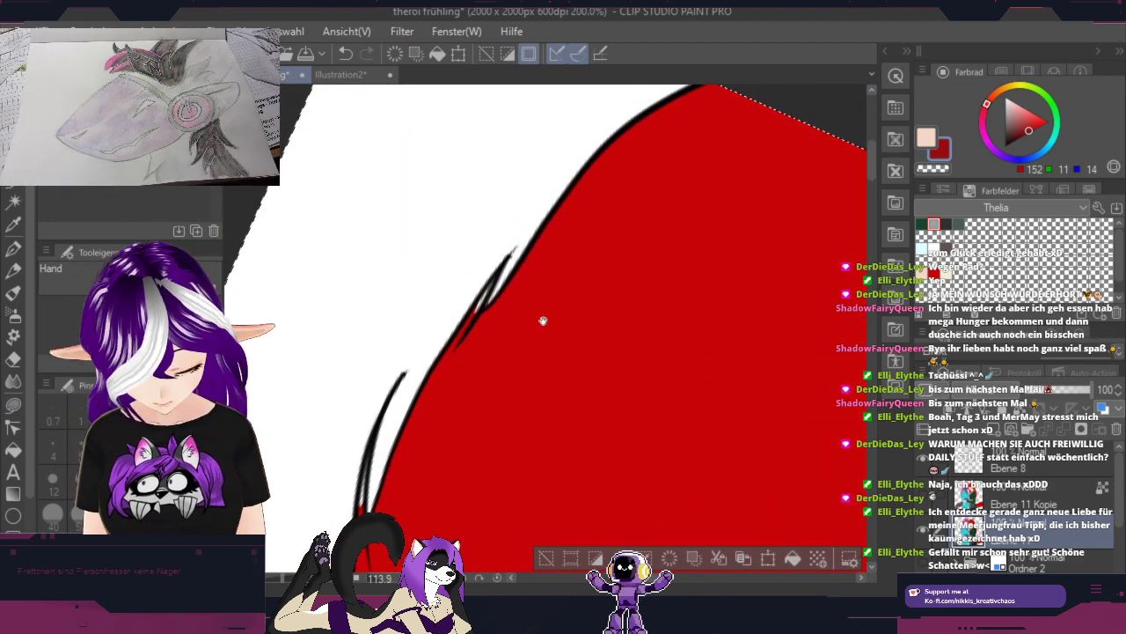
{"action": "left_click_drag", "start_coordinate": [473, 330], "coordinate": [471, 304]}
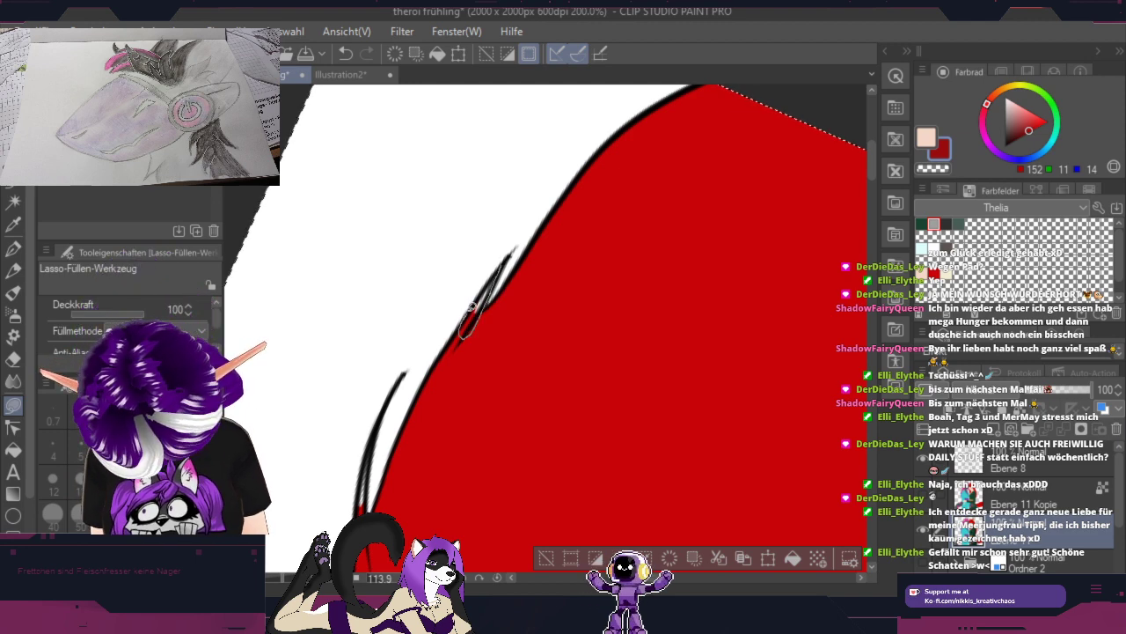
{"action": "left_click_drag", "start_coordinate": [507, 258], "coordinate": [498, 278]}
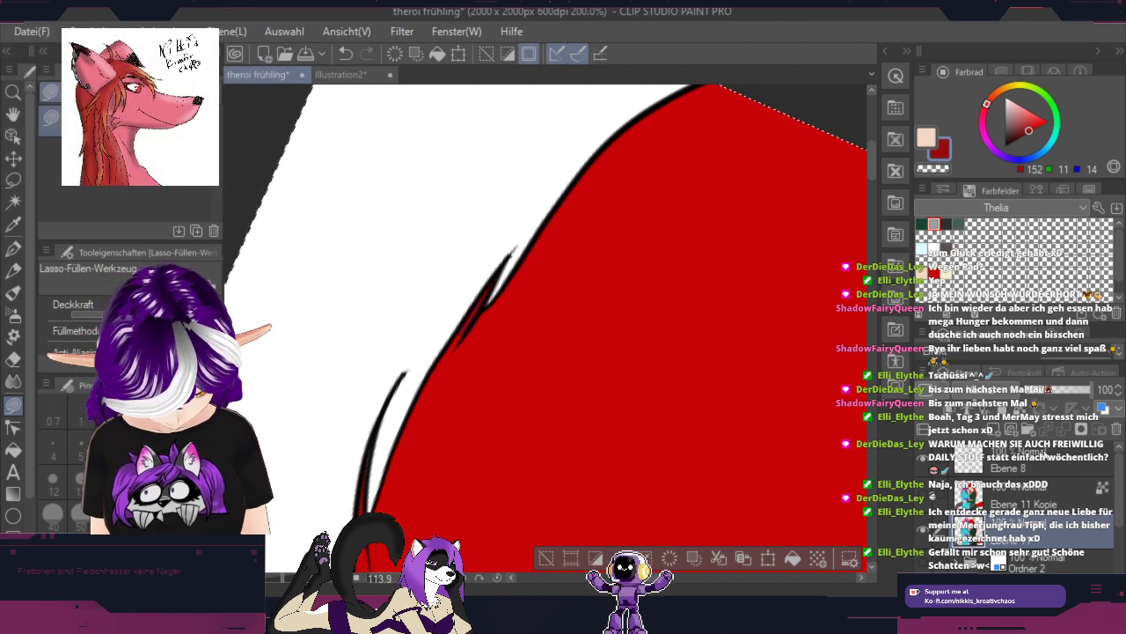
{"action": "left_click", "coordinate": [1020, 410]}
Step: Lasso-fill a dark red shadow with a pointed notch along the tail's upper edge from the outer tuft to the canvas border
{"action": "left_click_drag", "start_coordinate": [733, 466], "coordinate": [691, 98]}
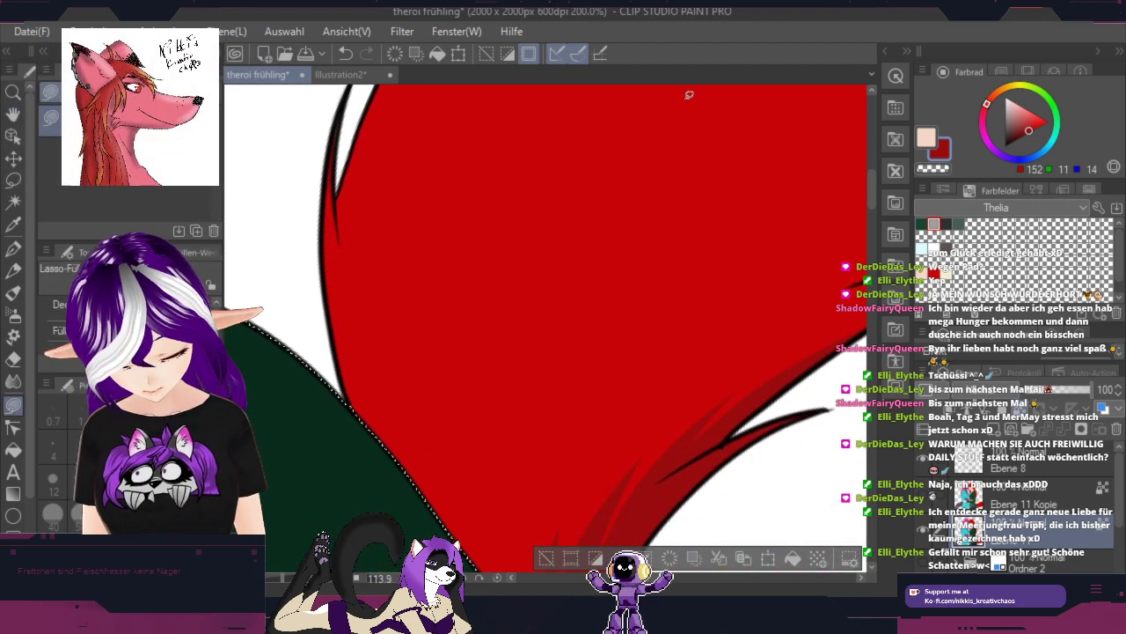
{"action": "scroll", "coordinate": [689, 94], "scroll_direction": "down", "scroll_amount": 1}
{"action": "left_click_drag", "start_coordinate": [782, 339], "coordinate": [639, 195]}
{"action": "key", "text": "space"}
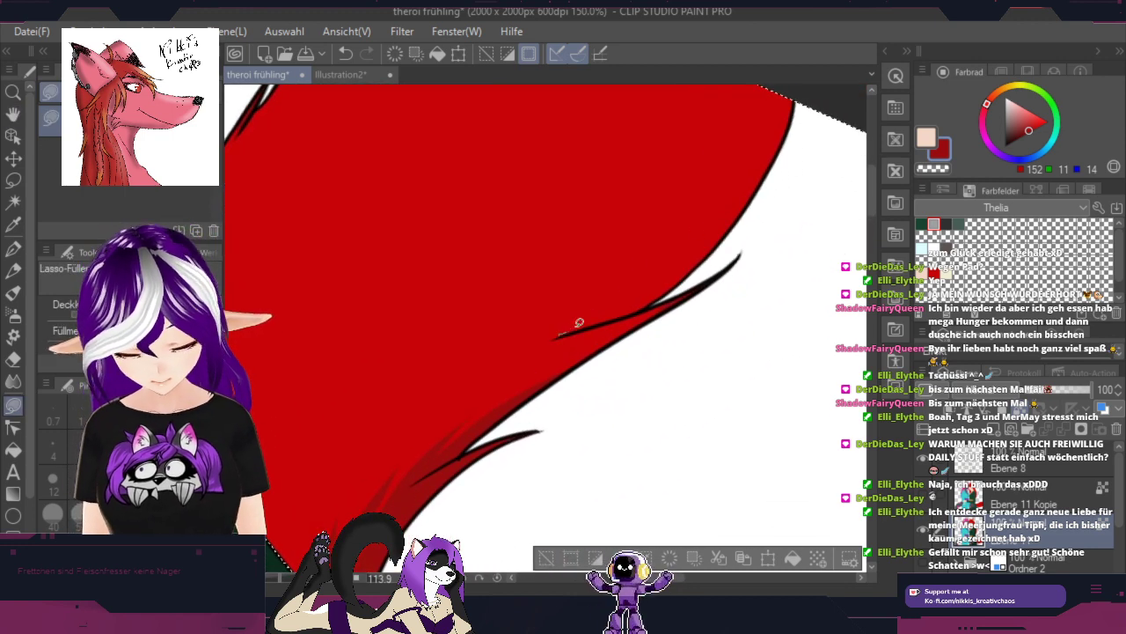
{"action": "mouse_move", "coordinate": [579, 323]}
{"action": "left_mouse_down"}
{"action": "mouse_move", "coordinate": [730, 141]}
{"action": "mouse_move", "coordinate": [836, 154]}
{"action": "mouse_move", "coordinate": [788, 299]}
{"action": "mouse_move", "coordinate": [709, 361]}
{"action": "left_mouse_up"}
{"action": "left_click_drag", "start_coordinate": [653, 400], "coordinate": [582, 422]}
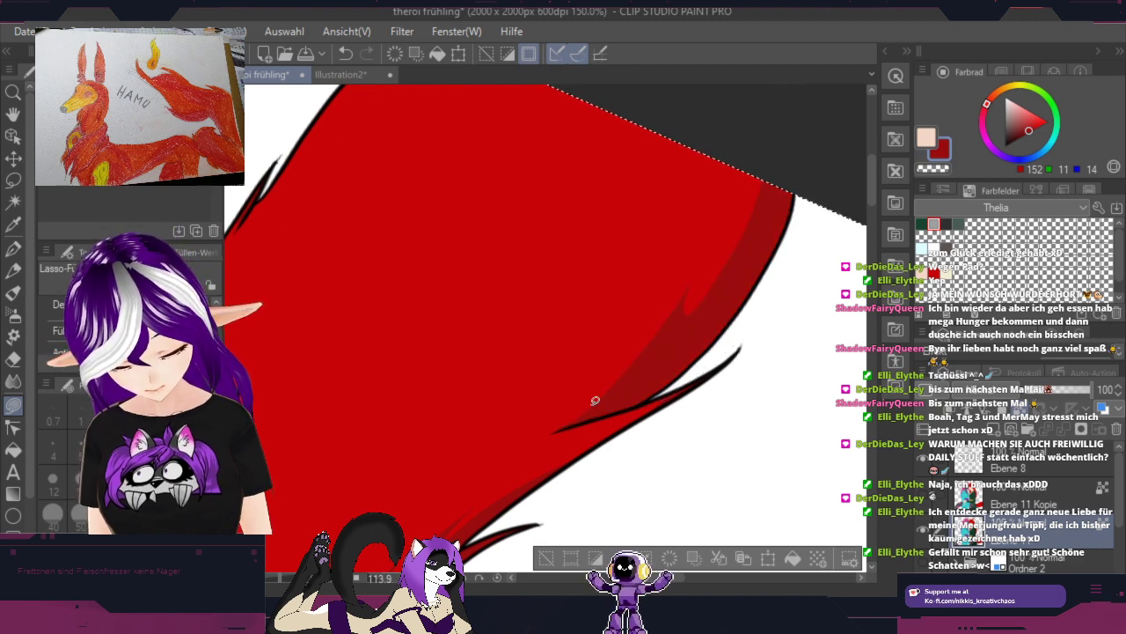
Step: Lasso-fill a wide dark red shadow with pointed strands along the tail's whole lower edge, from the clothing to the canvas border
{"action": "key", "text": "space"}
{"action": "mouse_move", "coordinate": [513, 328]}
{"action": "left_mouse_down"}
{"action": "mouse_move", "coordinate": [762, 254]}
{"action": "mouse_move", "coordinate": [494, 411]}
{"action": "mouse_move", "coordinate": [575, 332]}
{"action": "mouse_move", "coordinate": [530, 352]}
{"action": "mouse_move", "coordinate": [647, 272]}
{"action": "mouse_move", "coordinate": [649, 335]}
{"action": "left_mouse_up"}
{"action": "key", "text": "shift+space"}
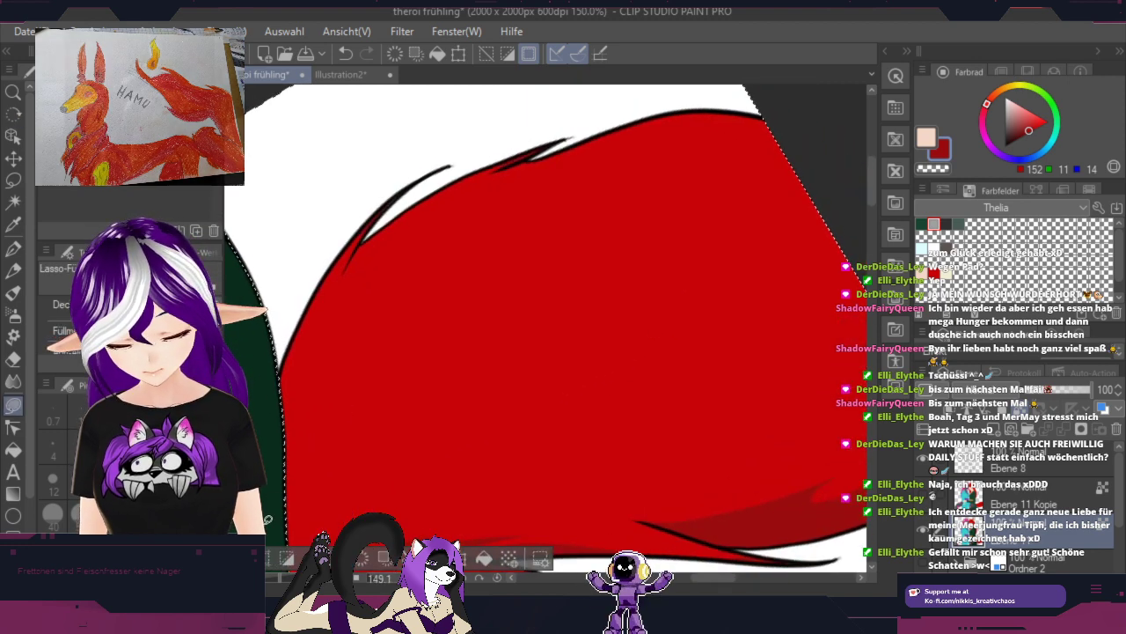
{"action": "mouse_move", "coordinate": [296, 447]}
{"action": "left_mouse_down"}
{"action": "mouse_move", "coordinate": [510, 231]}
{"action": "mouse_move", "coordinate": [859, 126]}
{"action": "mouse_move", "coordinate": [747, 93]}
{"action": "mouse_move", "coordinate": [558, 111]}
{"action": "mouse_move", "coordinate": [329, 218]}
{"action": "left_mouse_up"}
{"action": "left_click_drag", "start_coordinate": [284, 315], "coordinate": [269, 472]}
Step: Lasso-fill pointed, branching dark red shadow strands in the middle of the tail
{"action": "left_click_drag", "start_coordinate": [777, 364], "coordinate": [651, 184]}
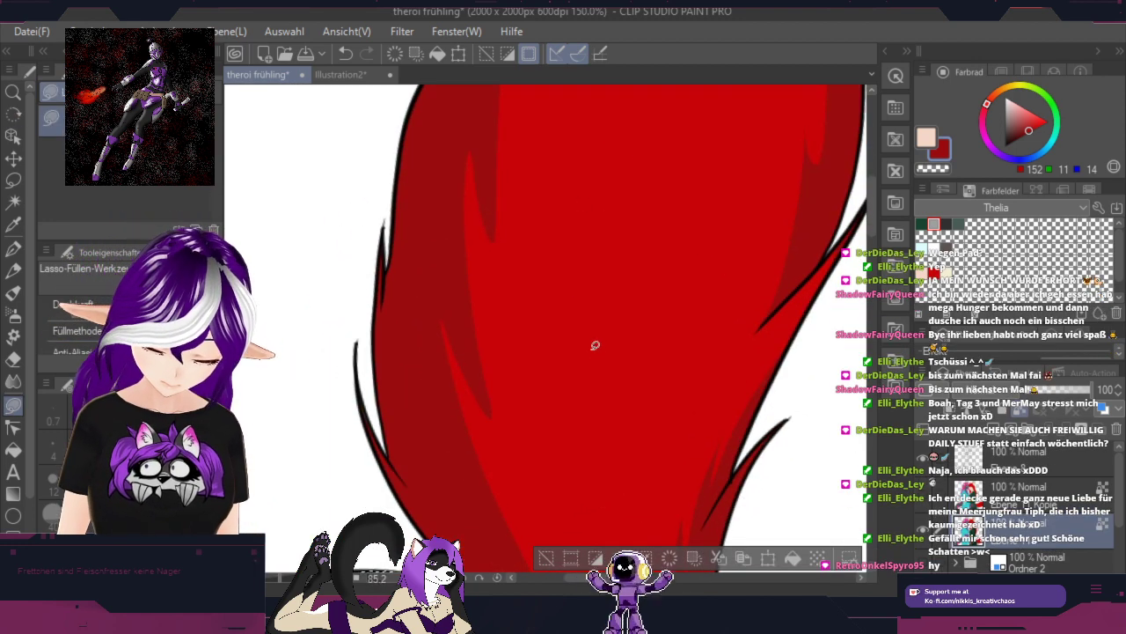
{"action": "mouse_move", "coordinate": [603, 356]}
{"action": "left_mouse_down"}
{"action": "mouse_move", "coordinate": [574, 169]}
{"action": "mouse_move", "coordinate": [599, 251]}
{"action": "mouse_move", "coordinate": [685, 84]}
{"action": "mouse_move", "coordinate": [660, 122]}
{"action": "mouse_move", "coordinate": [621, 250]}
{"action": "left_mouse_up"}
{"action": "mouse_move", "coordinate": [658, 207]}
{"action": "left_mouse_down"}
{"action": "mouse_move", "coordinate": [628, 286]}
{"action": "mouse_move", "coordinate": [616, 361]}
{"action": "left_mouse_up"}
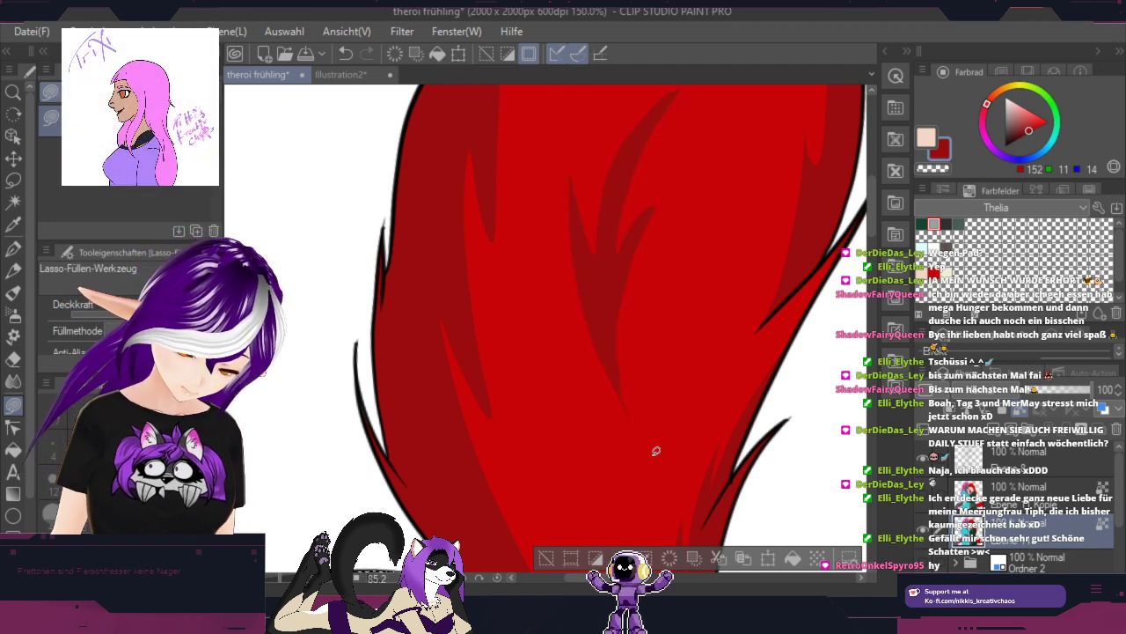
Step: Sample the light red highlight colour, RGB 236, 84, 87, from the hair
{"action": "scroll", "coordinate": [655, 450], "scroll_direction": "down", "scroll_amount": 1}
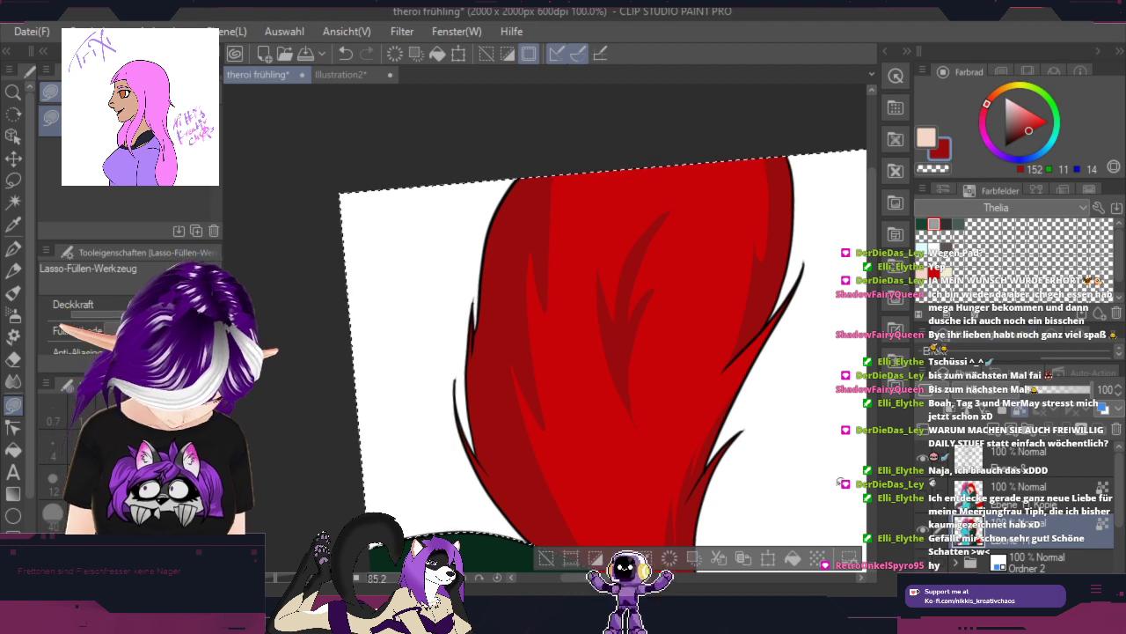
{"action": "left_click_drag", "start_coordinate": [792, 503], "coordinate": [497, 369]}
{"action": "mouse_move", "coordinate": [740, 393]}
{"action": "left_mouse_down"}
{"action": "mouse_move", "coordinate": [709, 382]}
{"action": "mouse_move", "coordinate": [537, 407]}
{"action": "left_mouse_up"}
{"action": "left_click_drag", "start_coordinate": [804, 384], "coordinate": [545, 327]}
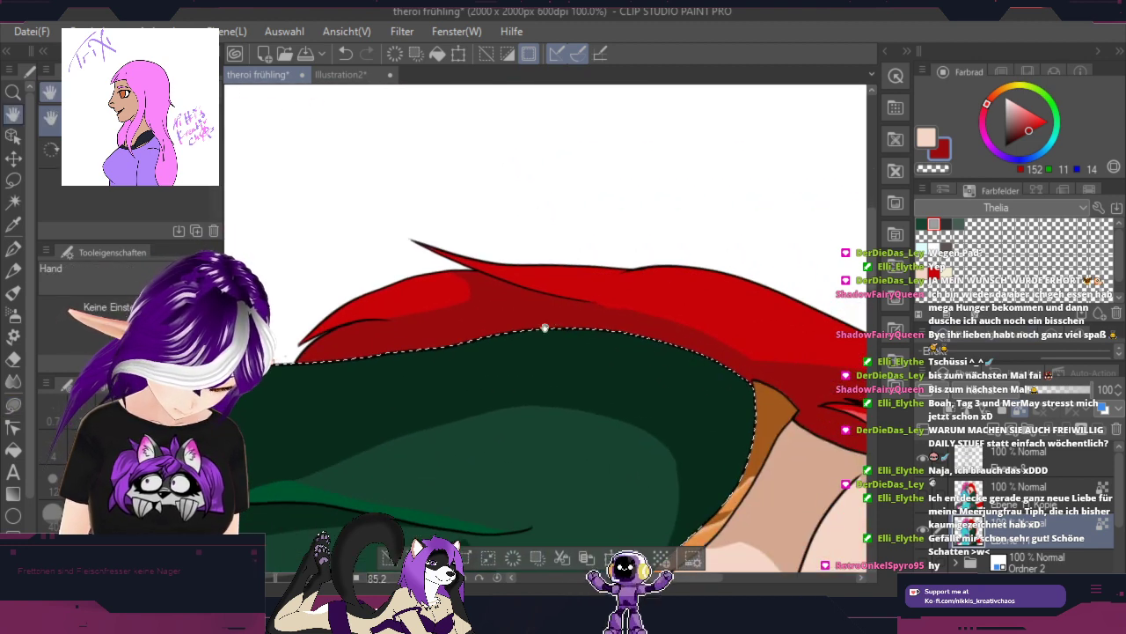
{"action": "left_click_drag", "start_coordinate": [765, 438], "coordinate": [657, 236]}
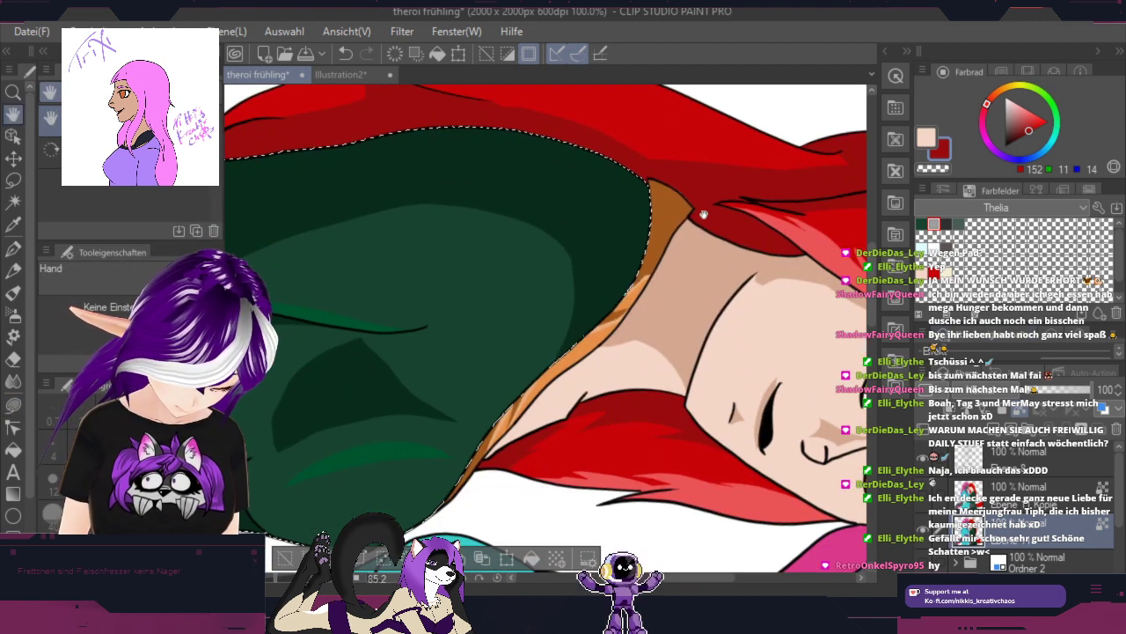
{"action": "left_click", "coordinate": [715, 473], "text": "alt"}
Step: Lasso-fill a pointed light red highlight on the tail from its base along the upper edge toward the outer tuft
{"action": "mouse_move", "coordinate": [233, 191]}
{"action": "left_mouse_down"}
{"action": "mouse_move", "coordinate": [354, 345]}
{"action": "mouse_move", "coordinate": [510, 427]}
{"action": "left_mouse_up"}
{"action": "left_click_drag", "start_coordinate": [266, 320], "coordinate": [634, 384]}
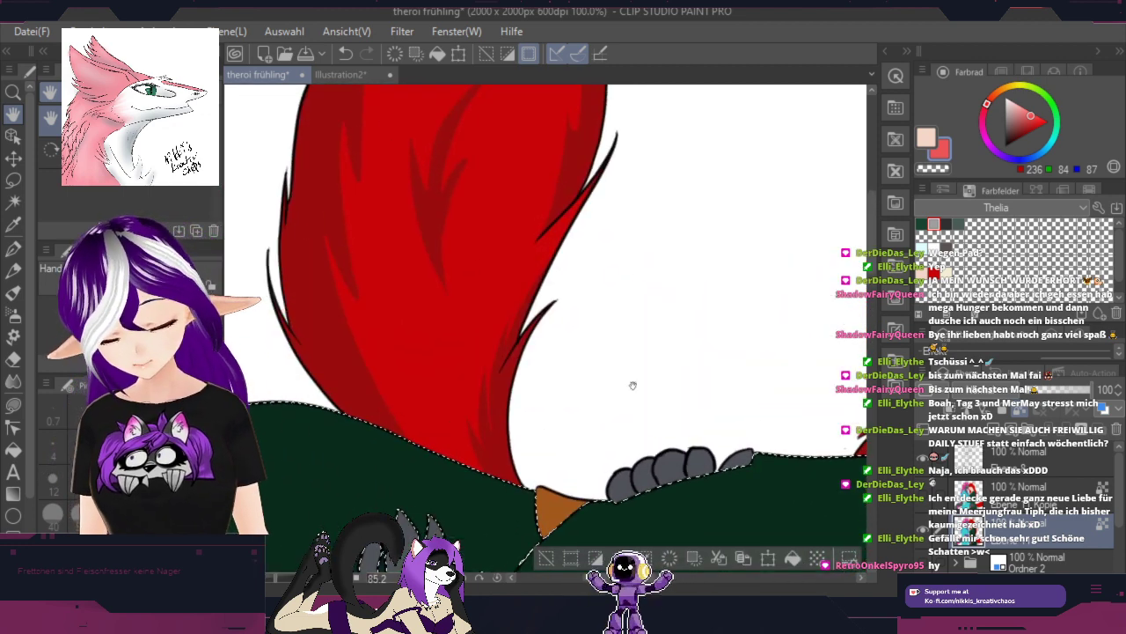
{"action": "mouse_move", "coordinate": [490, 494]}
{"action": "left_mouse_down"}
{"action": "mouse_move", "coordinate": [449, 380]}
{"action": "mouse_move", "coordinate": [473, 424]}
{"action": "mouse_move", "coordinate": [478, 345]}
{"action": "mouse_move", "coordinate": [598, 200]}
{"action": "mouse_move", "coordinate": [515, 330]}
{"action": "mouse_move", "coordinate": [536, 288]}
{"action": "mouse_move", "coordinate": [495, 419]}
{"action": "mouse_move", "coordinate": [489, 494]}
{"action": "left_mouse_up"}
Step: Try a wide, curved light red highlight beside the shadow strands in the middle of the tail, and undo it
{"action": "left_click_drag", "start_coordinate": [614, 264], "coordinate": [603, 463]}
{"action": "mouse_move", "coordinate": [430, 491]}
{"action": "left_mouse_down"}
{"action": "mouse_move", "coordinate": [455, 352]}
{"action": "mouse_move", "coordinate": [515, 292]}
{"action": "mouse_move", "coordinate": [452, 454]}
{"action": "mouse_move", "coordinate": [470, 491]}
{"action": "left_mouse_up"}
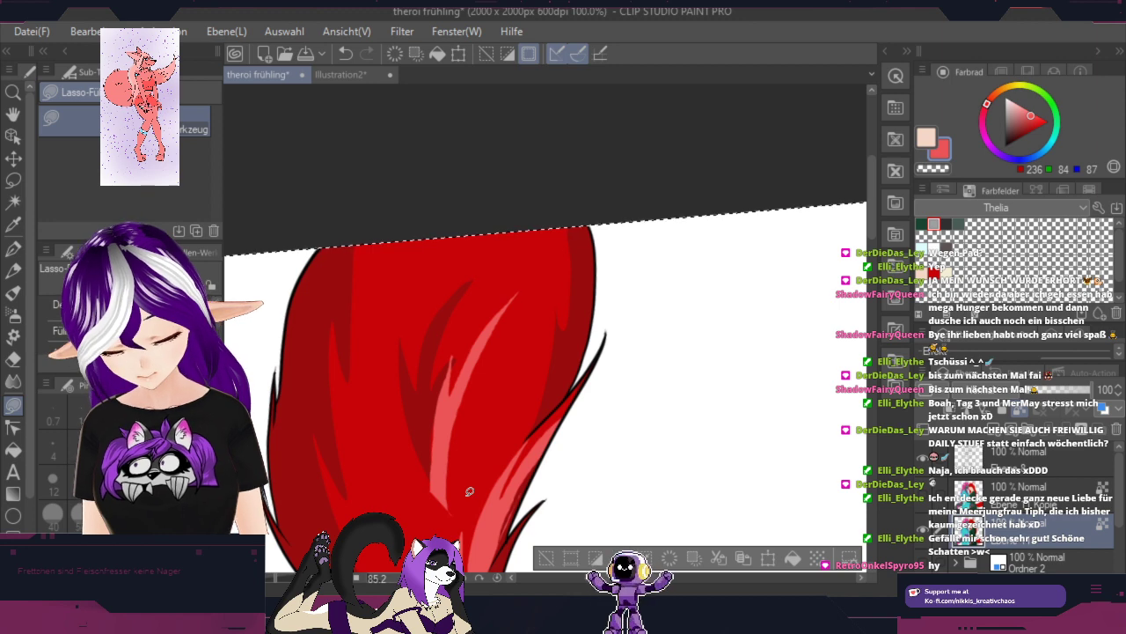
{"action": "left_click", "coordinate": [346, 54]}
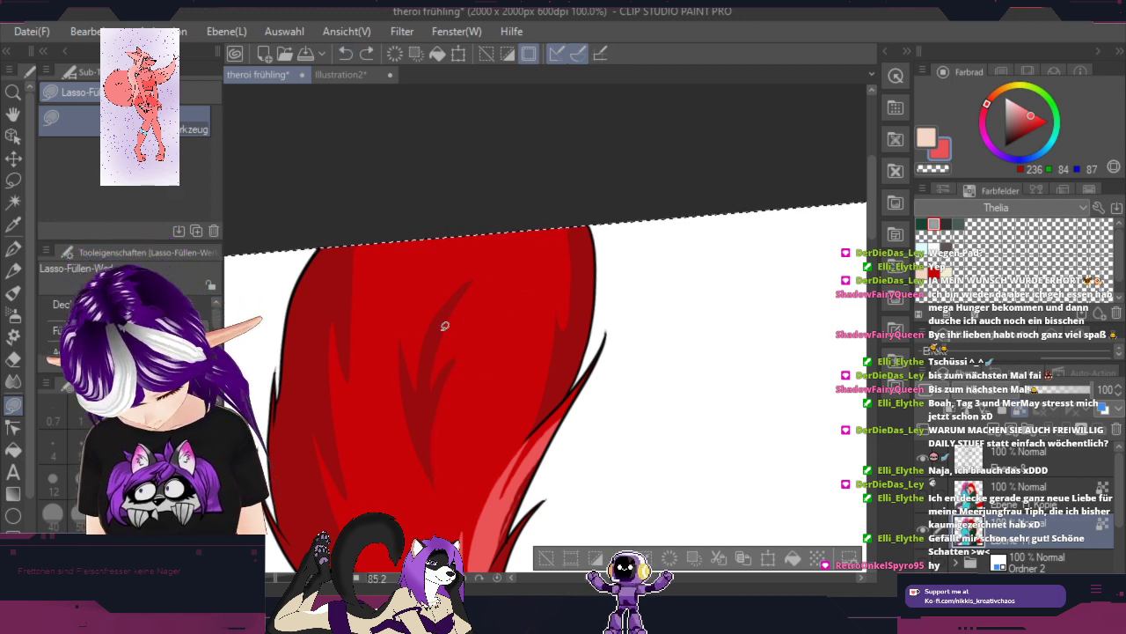
Step: Lasso-fill thin, jagged light red highlights beside the tail's central shadow strands and along the border of the lower edge shadow
{"action": "mouse_move", "coordinate": [469, 282]}
{"action": "left_mouse_down"}
{"action": "mouse_move", "coordinate": [431, 369]}
{"action": "mouse_move", "coordinate": [428, 398]}
{"action": "mouse_move", "coordinate": [453, 356]}
{"action": "mouse_move", "coordinate": [434, 426]}
{"action": "mouse_move", "coordinate": [435, 486]}
{"action": "mouse_move", "coordinate": [463, 344]}
{"action": "mouse_move", "coordinate": [435, 372]}
{"action": "mouse_move", "coordinate": [468, 283]}
{"action": "left_mouse_up"}
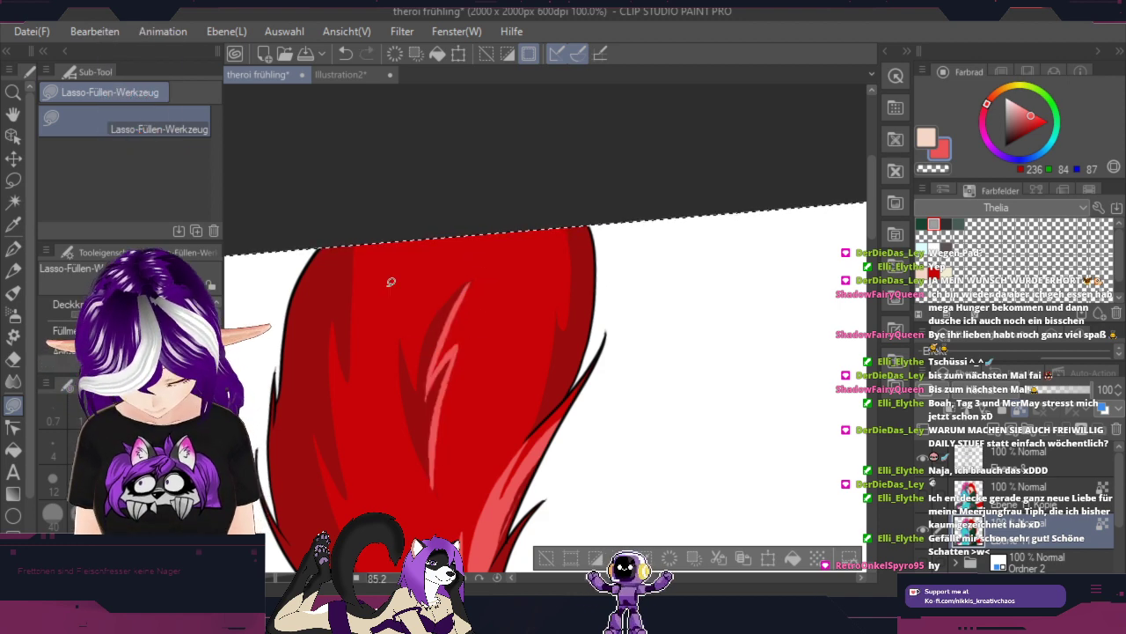
{"action": "mouse_move", "coordinate": [363, 236]}
{"action": "left_mouse_down"}
{"action": "mouse_move", "coordinate": [345, 384]}
{"action": "mouse_move", "coordinate": [332, 319]}
{"action": "mouse_move", "coordinate": [343, 452]}
{"action": "mouse_move", "coordinate": [359, 251]}
{"action": "left_mouse_up"}
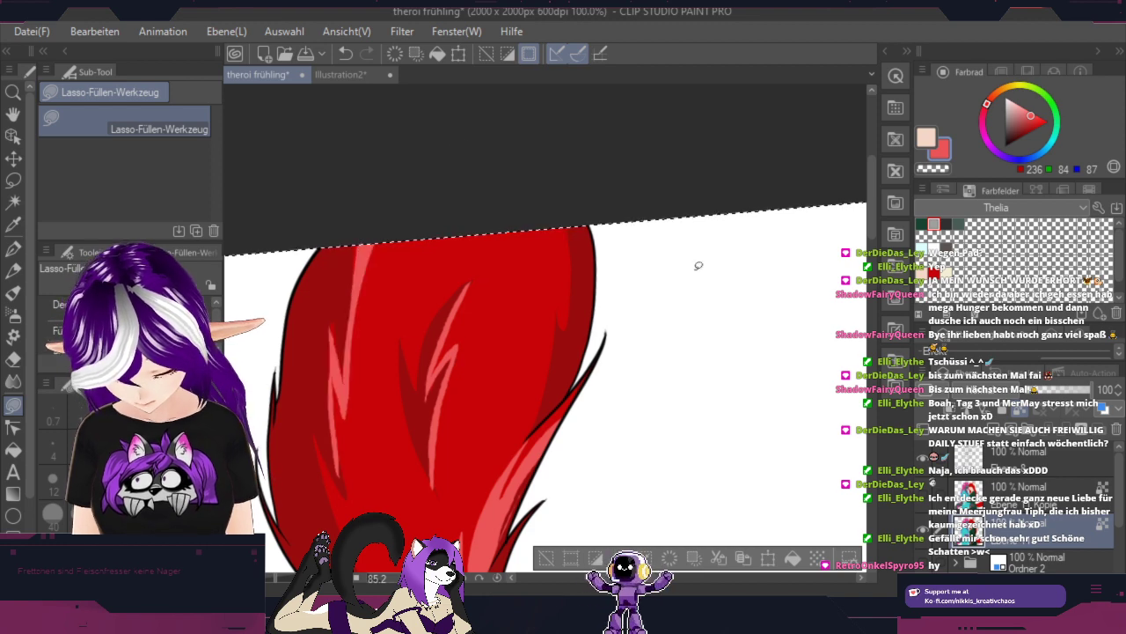
Step: Examine the tail's shadows and highlights together with the rest of the character
{"action": "left_click_drag", "start_coordinate": [715, 462], "coordinate": [801, 171]}
{"action": "scroll", "coordinate": [802, 170], "scroll_direction": "down", "scroll_amount": 2}
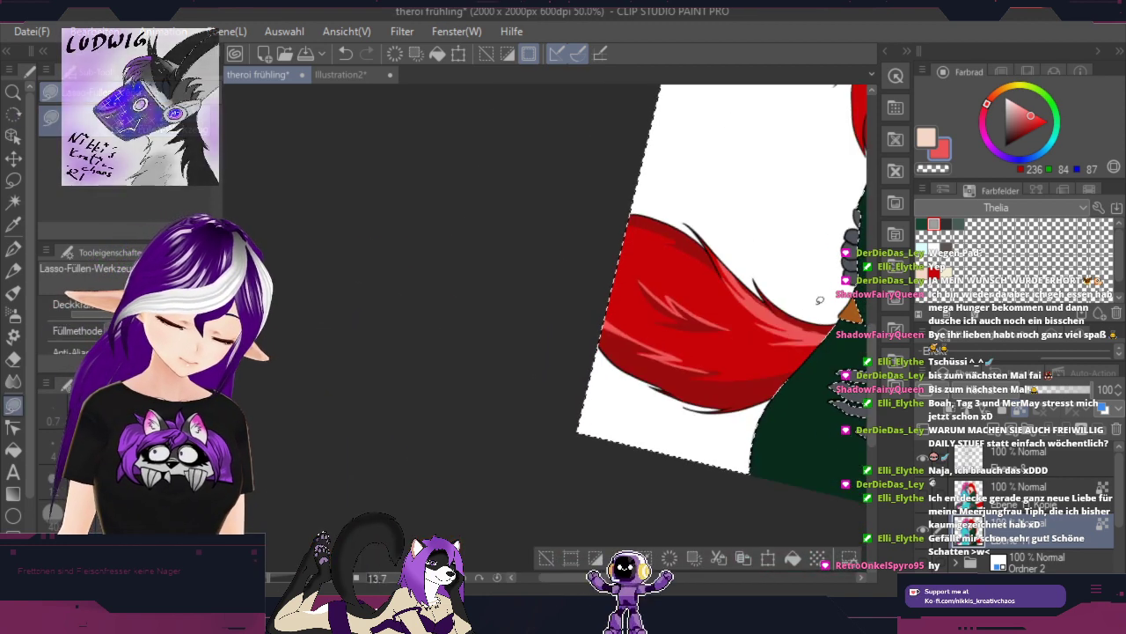
{"action": "key", "text": "space"}
{"action": "left_click_drag", "start_coordinate": [825, 308], "coordinate": [456, 425]}
{"action": "key", "text": "shift+space"}
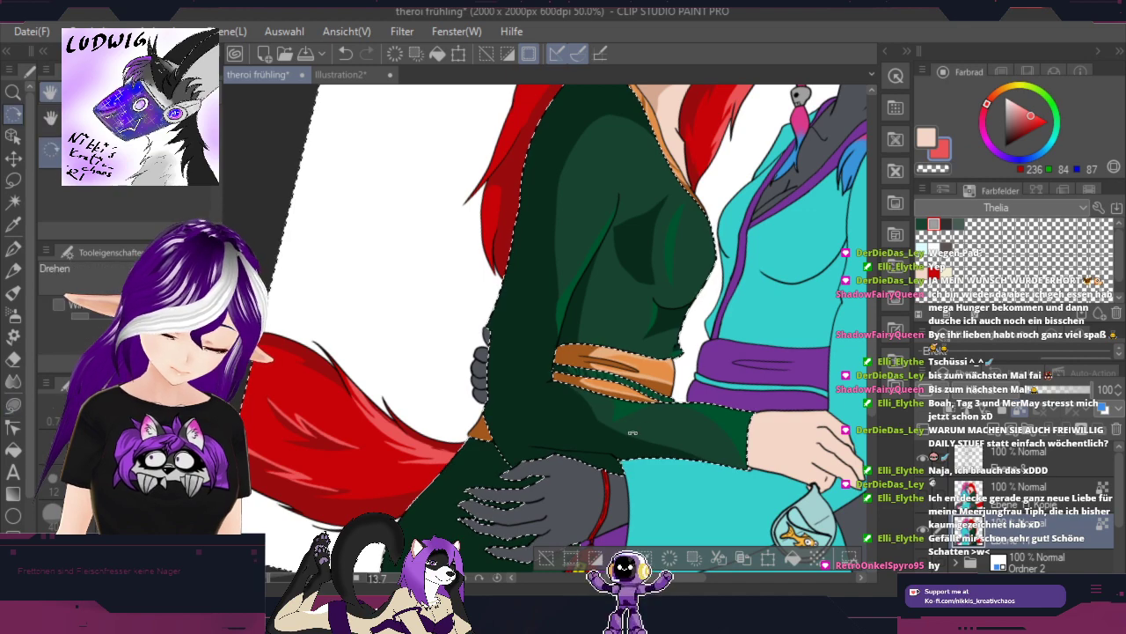
{"action": "left_click_drag", "start_coordinate": [633, 432], "coordinate": [705, 216]}
{"action": "key", "text": "space"}
{"action": "left_click_drag", "start_coordinate": [714, 409], "coordinate": [745, 147]}
{"action": "scroll", "coordinate": [672, 280], "scroll_direction": "up", "scroll_amount": 1}
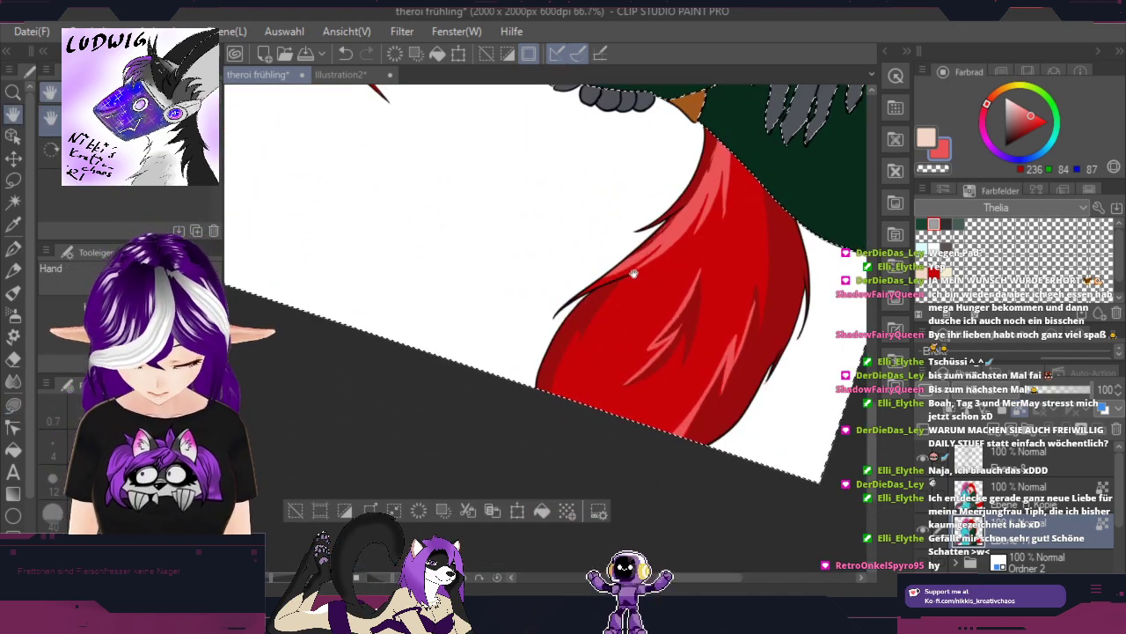
{"action": "left_click", "coordinate": [14, 406]}
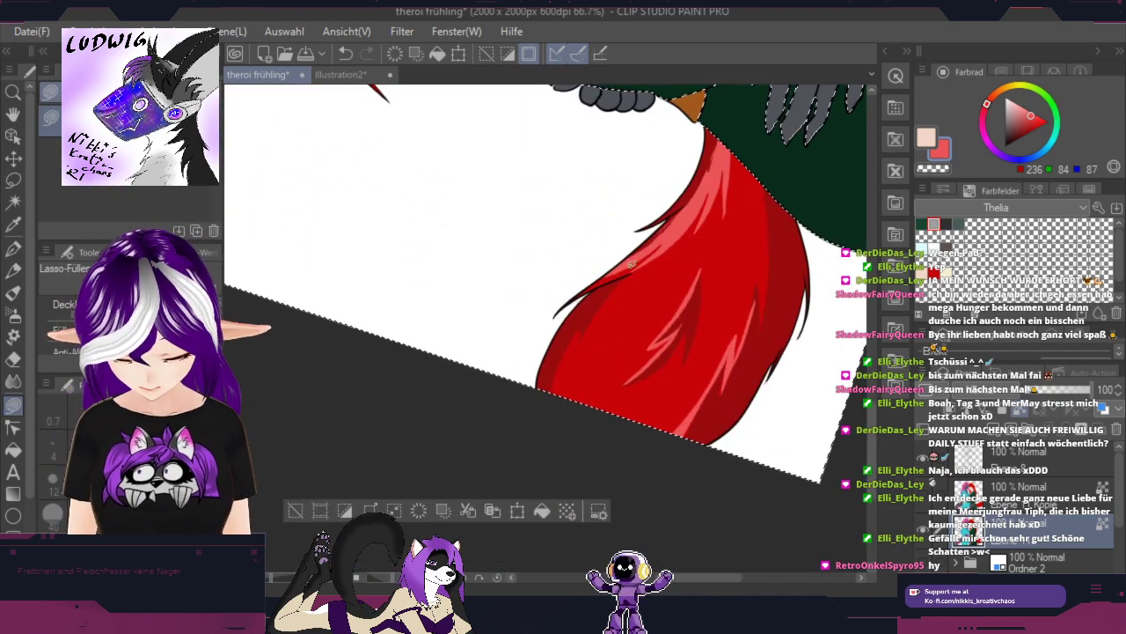
Step: Examine the tail's light red highlights along its upper edge and near the outer tuft
{"action": "mouse_move", "coordinate": [625, 280]}
{"action": "left_mouse_down"}
{"action": "mouse_move", "coordinate": [578, 348]}
{"action": "mouse_move", "coordinate": [583, 330]}
{"action": "mouse_move", "coordinate": [552, 407]}
{"action": "mouse_move", "coordinate": [581, 318]}
{"action": "mouse_move", "coordinate": [625, 280]}
{"action": "left_mouse_up"}
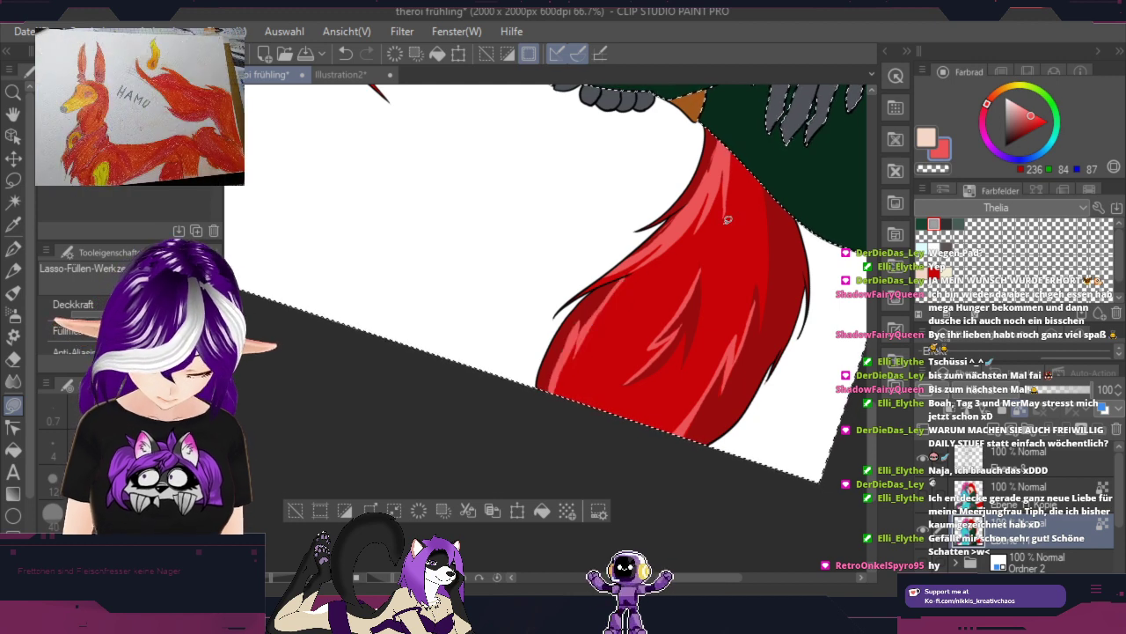
{"action": "scroll", "coordinate": [608, 385], "scroll_direction": "up", "scroll_amount": 4}
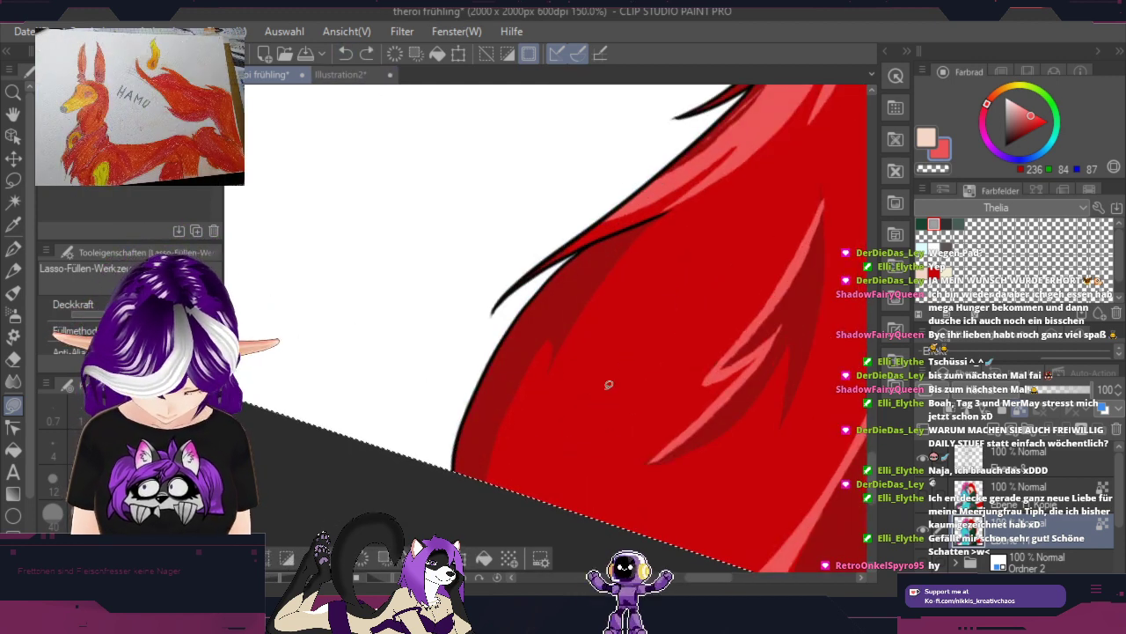
{"action": "scroll", "coordinate": [608, 385], "scroll_direction": "up", "scroll_amount": 1}
{"action": "mouse_move", "coordinate": [693, 152]}
{"action": "left_mouse_down"}
{"action": "mouse_move", "coordinate": [666, 171]}
{"action": "mouse_move", "coordinate": [525, 385]}
{"action": "mouse_move", "coordinate": [567, 280]}
{"action": "mouse_move", "coordinate": [444, 533]}
{"action": "mouse_move", "coordinate": [488, 384]}
{"action": "mouse_move", "coordinate": [583, 253]}
{"action": "mouse_move", "coordinate": [692, 151]}
{"action": "left_mouse_up"}
{"action": "key", "text": "r"}
{"action": "left_click_drag", "start_coordinate": [757, 208], "coordinate": [725, 373]}
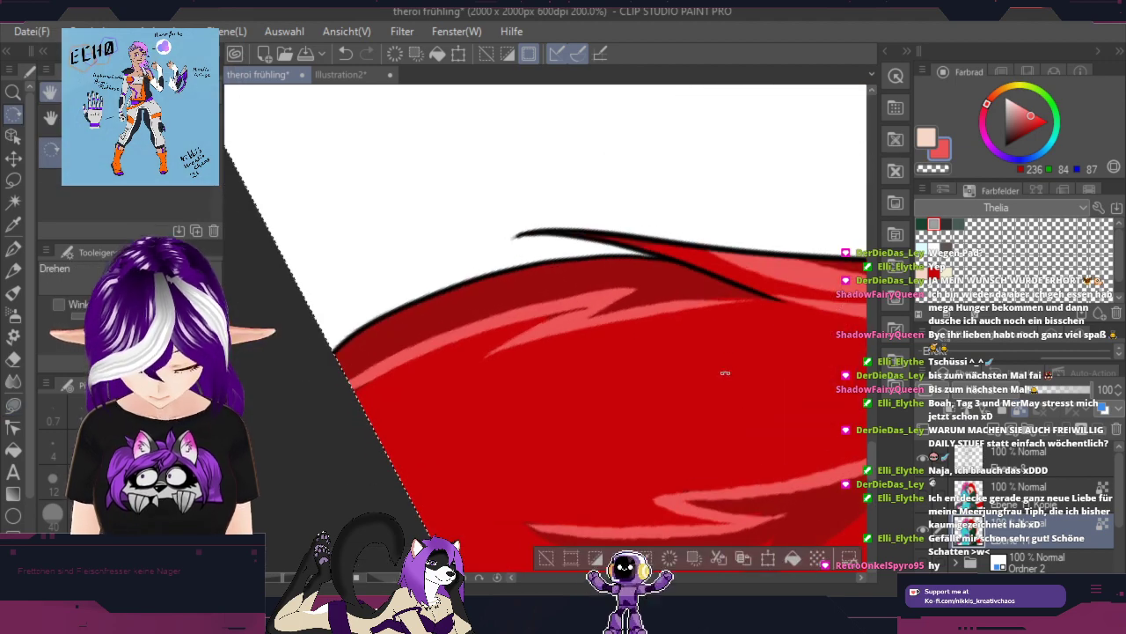
Step: Clear the current selection and sample the brown skin shadow colour from the red-haired character's neck
{"action": "scroll", "coordinate": [782, 294], "scroll_direction": "down", "scroll_amount": 3}
{"action": "key", "text": "space"}
{"action": "mouse_move", "coordinate": [783, 294]}
{"action": "left_mouse_down"}
{"action": "mouse_move", "coordinate": [550, 362]}
{"action": "mouse_move", "coordinate": [352, 497]}
{"action": "left_mouse_up"}
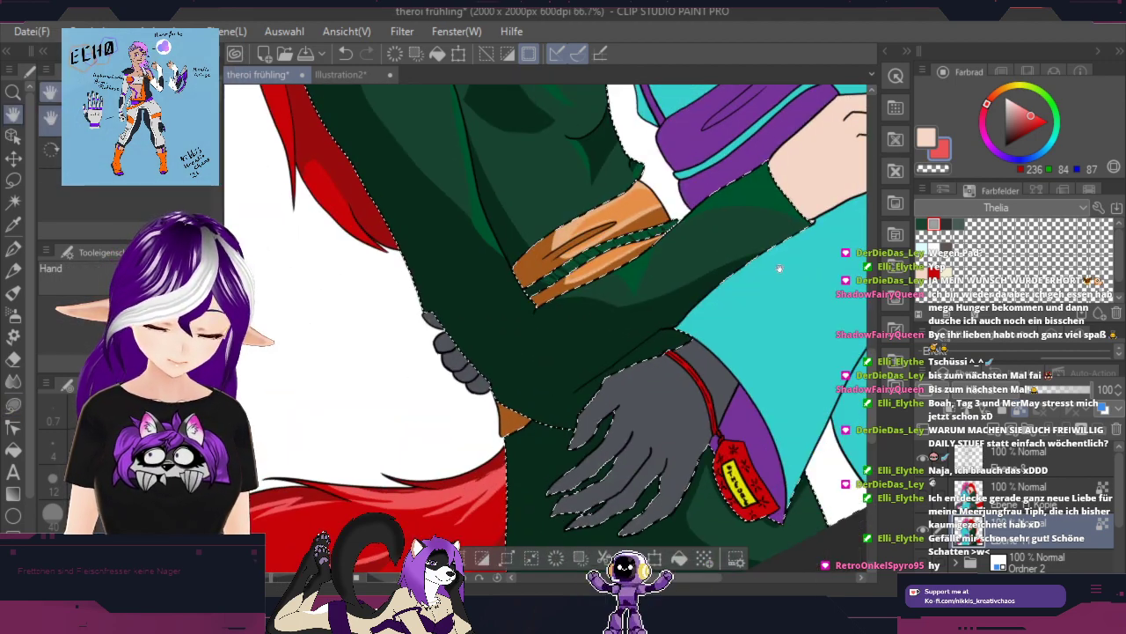
{"action": "left_click_drag", "start_coordinate": [779, 268], "coordinate": [568, 497]}
{"action": "key", "text": "ctrl+d"}
{"action": "key", "text": "g"}
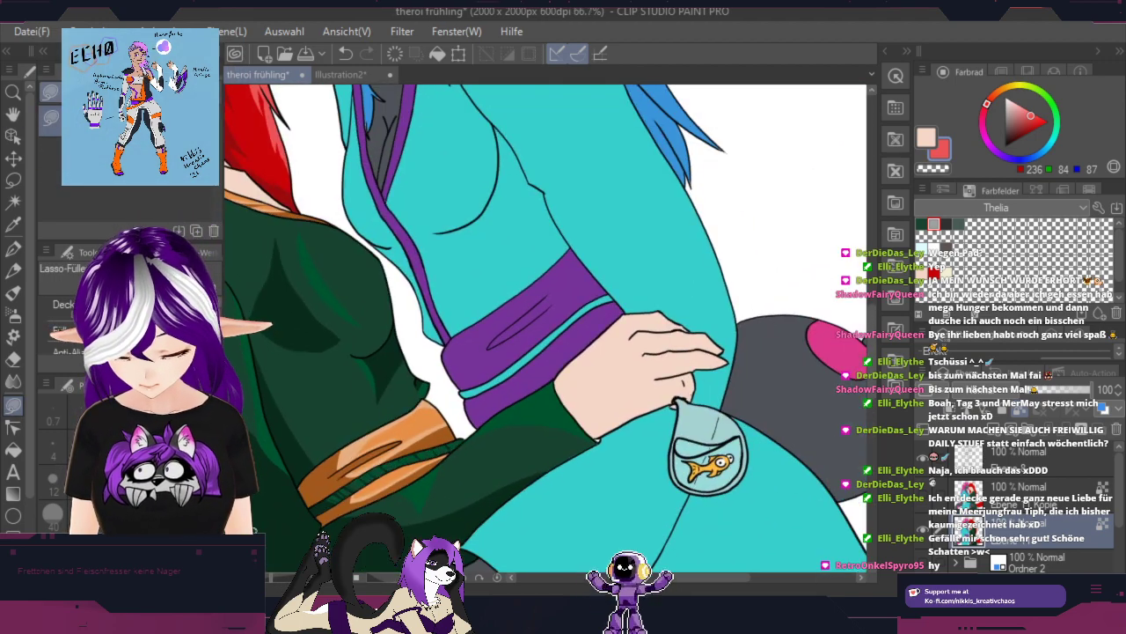
{"action": "key", "text": "r"}
{"action": "left_click_drag", "start_coordinate": [713, 235], "coordinate": [713, 323]}
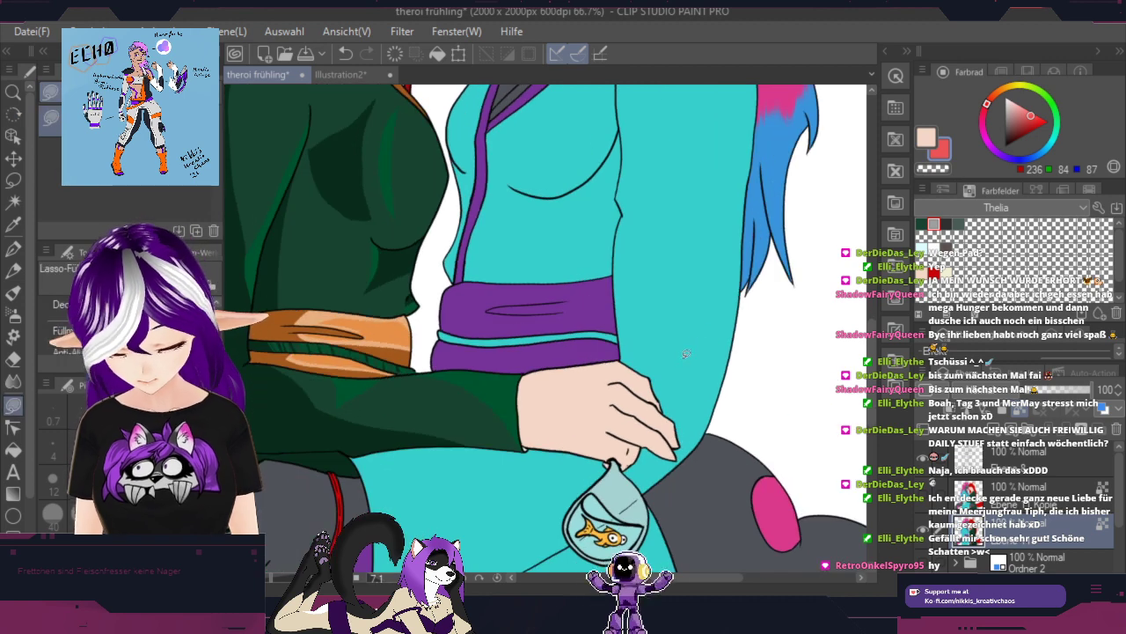
{"action": "scroll", "coordinate": [640, 321], "scroll_direction": "up", "scroll_amount": 5}
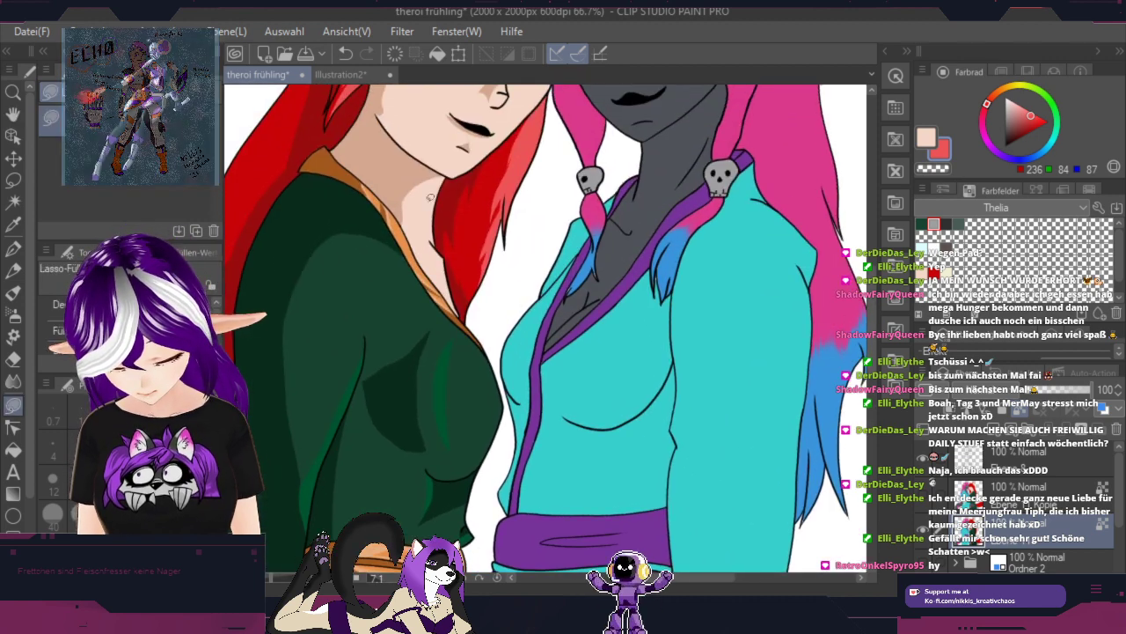
{"action": "left_click", "coordinate": [399, 161], "text": "alt"}
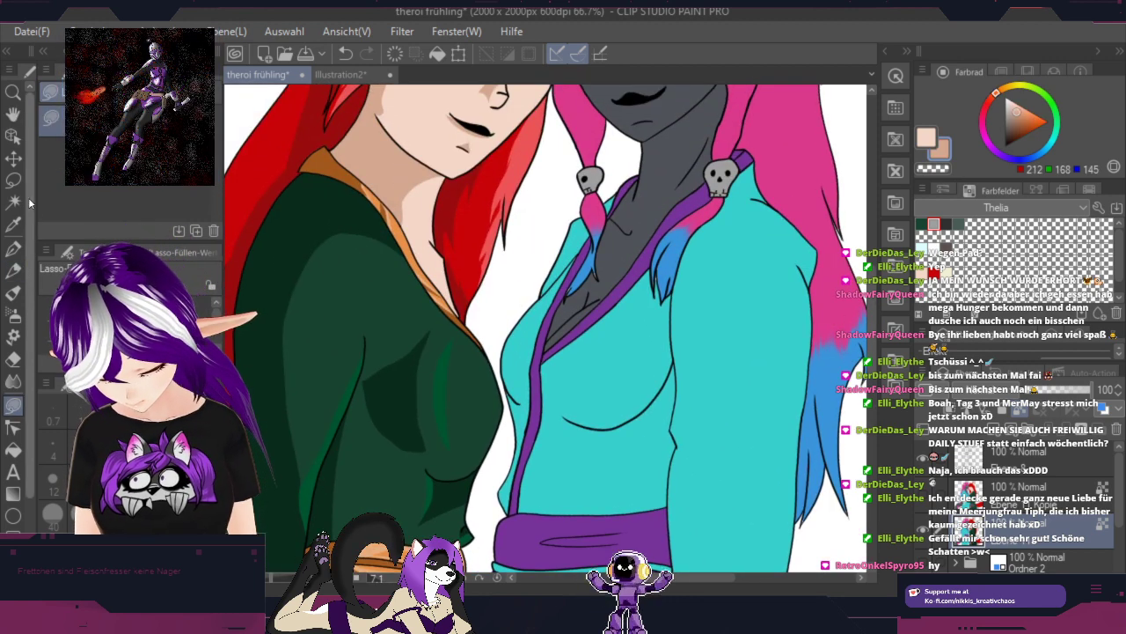
Step: Select the skin of the red-haired character's hand that holds the goldfish bag
{"action": "key", "text": "h"}
{"action": "left_click_drag", "start_coordinate": [695, 458], "coordinate": [661, 130]}
{"action": "key", "text": "w"}
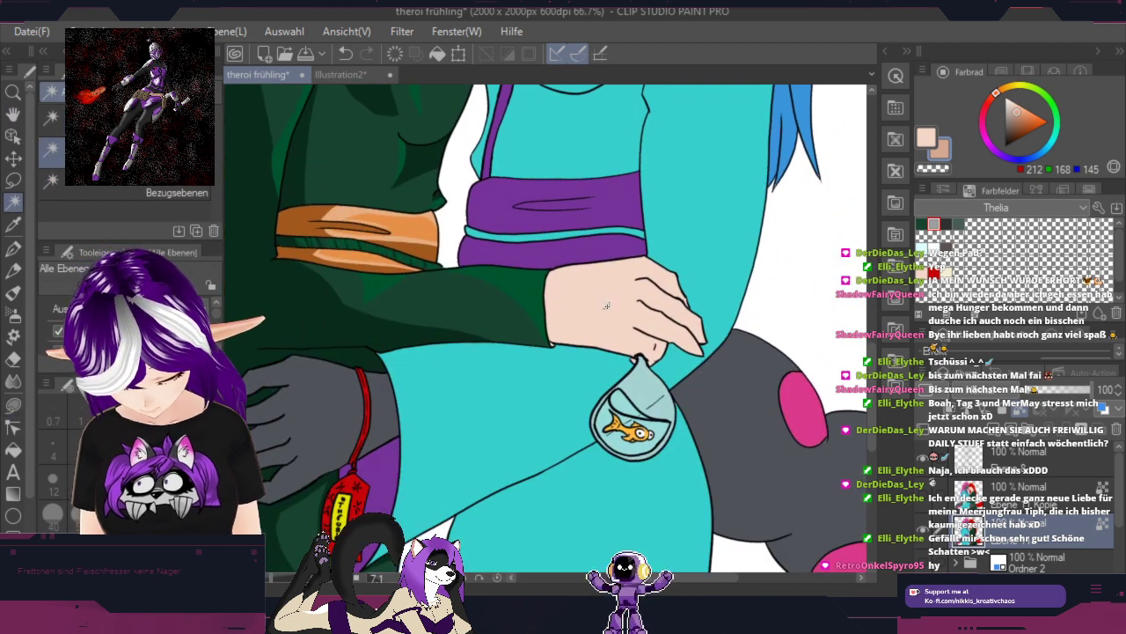
{"action": "left_click", "coordinate": [652, 284]}
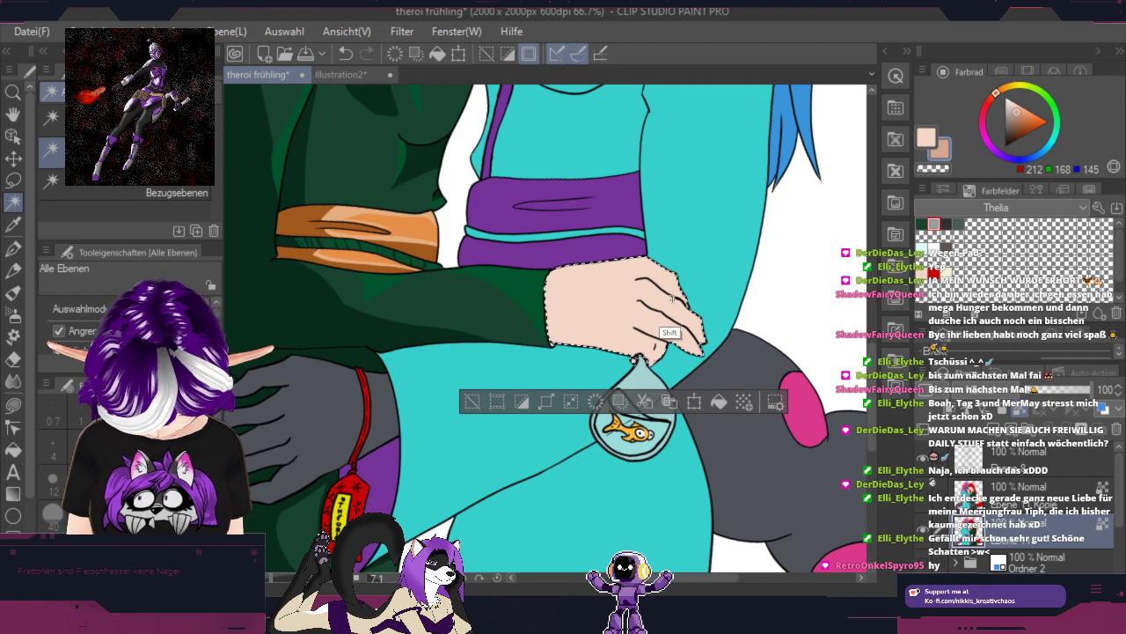
Step: Lasso-fill brown shadows along the lower edge of the selected hand and thumb, between the fingers and at the knuckle line
{"action": "left_click", "coordinate": [16, 405]}
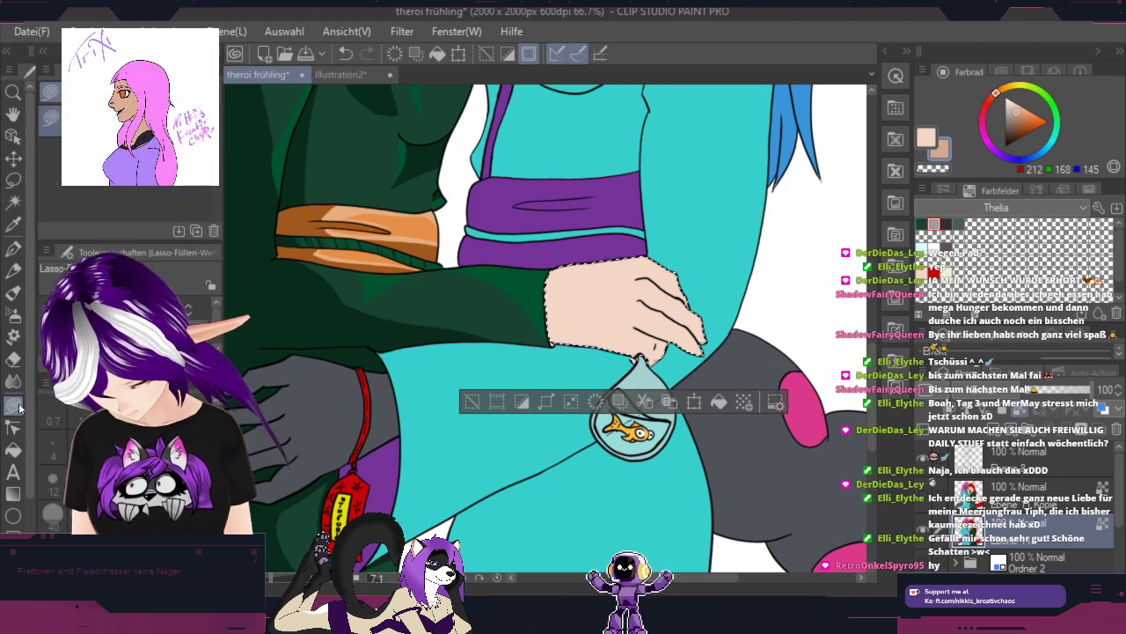
{"action": "key", "text": "r"}
{"action": "left_click_drag", "start_coordinate": [713, 354], "coordinate": [671, 261]}
{"action": "scroll", "coordinate": [669, 261], "scroll_direction": "up", "scroll_amount": 2}
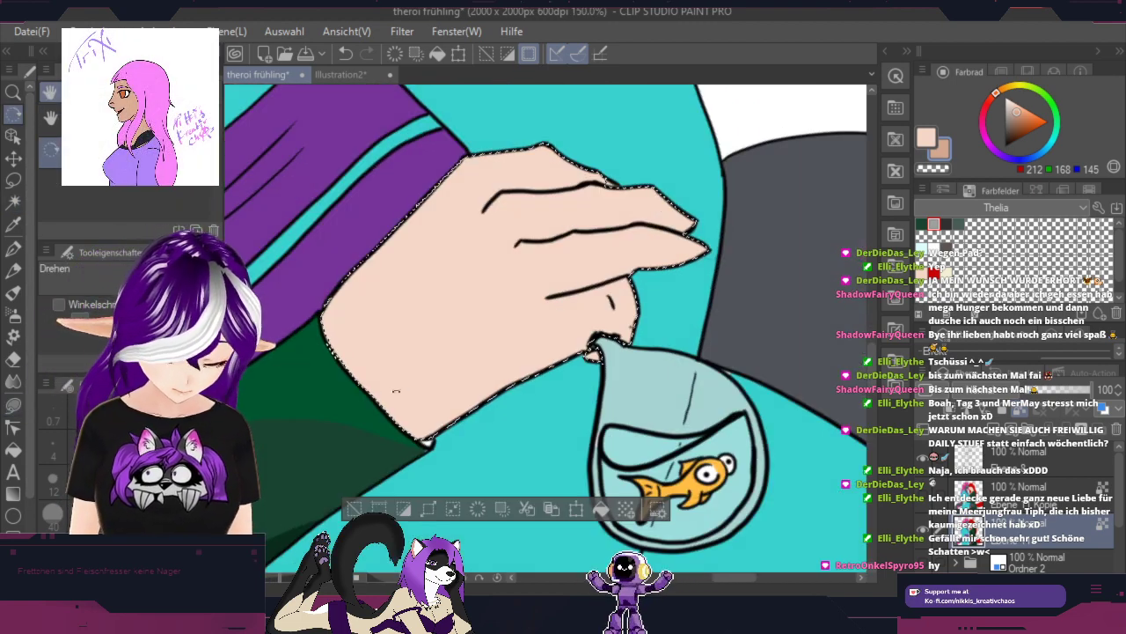
{"action": "left_click", "coordinate": [14, 406]}
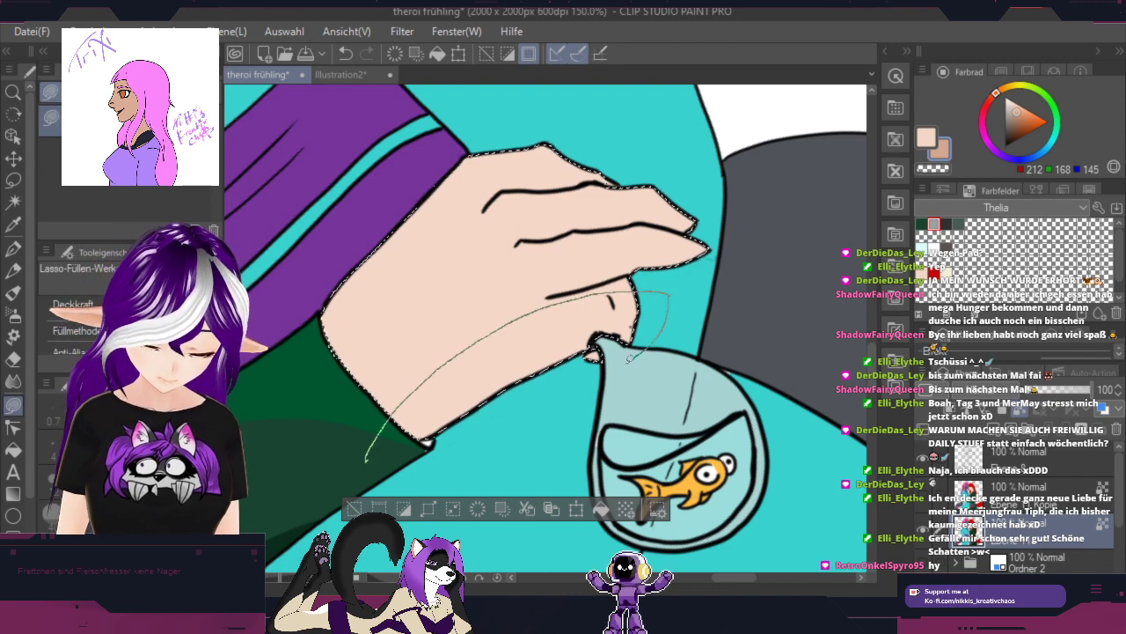
{"action": "left_click_drag", "start_coordinate": [372, 465], "coordinate": [564, 290]}
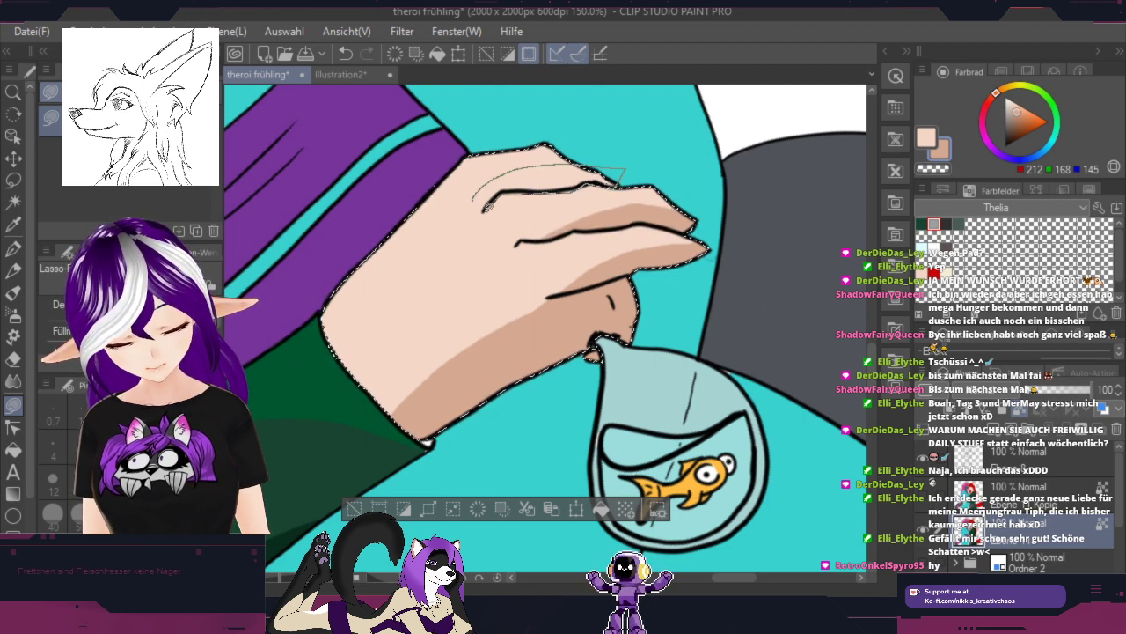
{"action": "left_click_drag", "start_coordinate": [488, 207], "coordinate": [475, 203]}
Step: Examine the red-haired character's face and neck shading and the grey-skinned character's face, hair strands and collar
{"action": "key", "text": "space"}
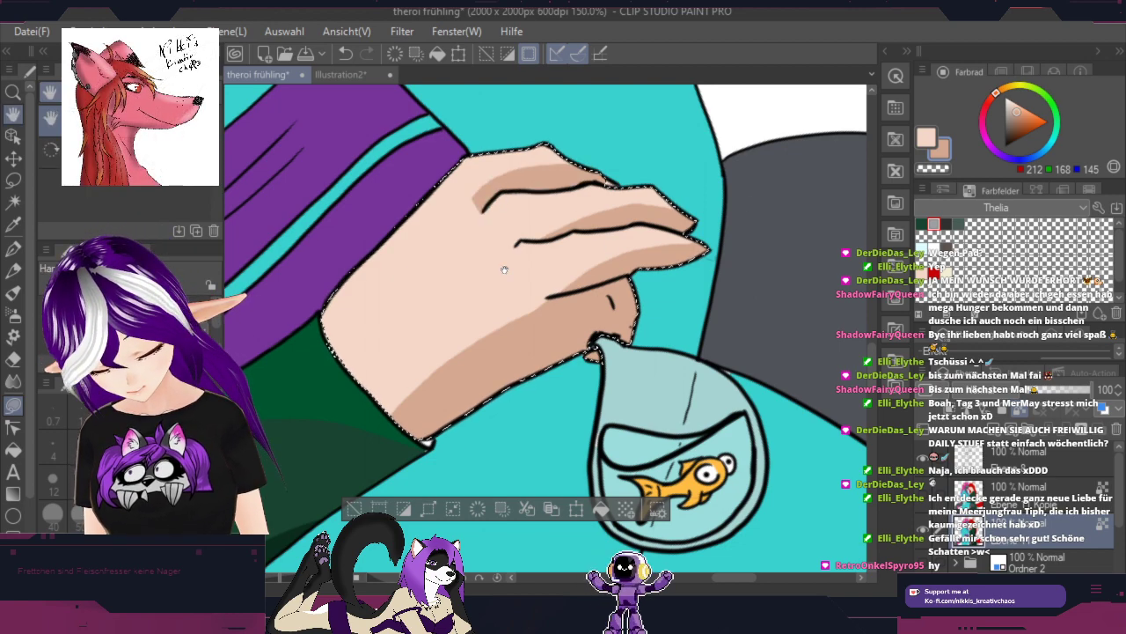
{"action": "left_click_drag", "start_coordinate": [466, 304], "coordinate": [551, 352]}
{"action": "mouse_move", "coordinate": [478, 339]}
{"action": "left_mouse_down"}
{"action": "mouse_move", "coordinate": [498, 373]}
{"action": "mouse_move", "coordinate": [746, 609]}
{"action": "left_mouse_up"}
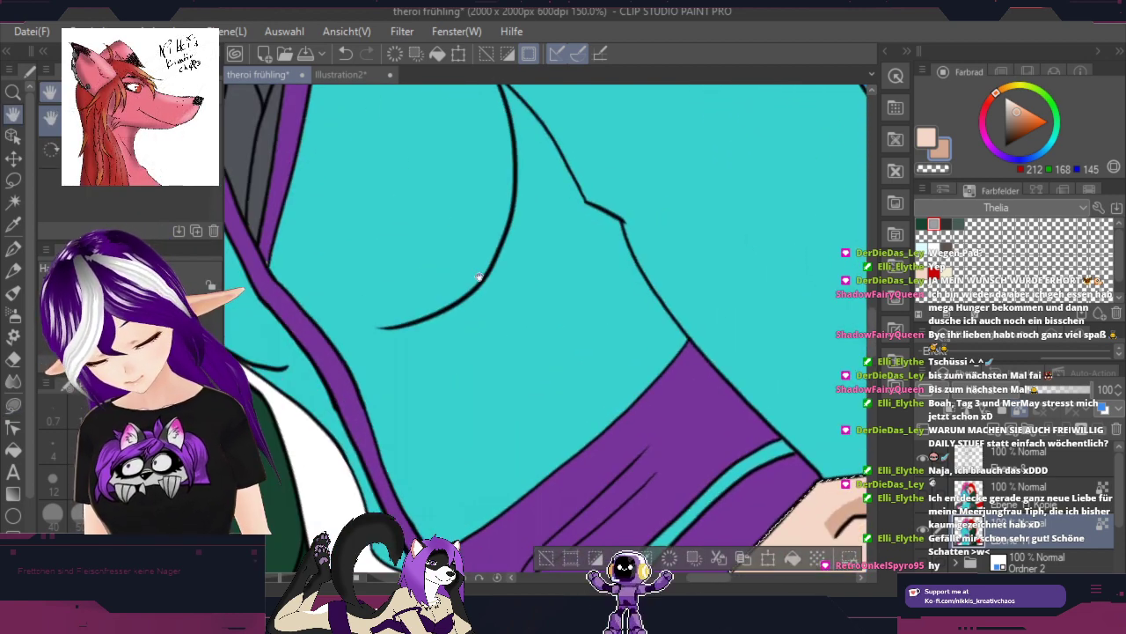
{"action": "mouse_move", "coordinate": [478, 278]}
{"action": "left_mouse_down"}
{"action": "mouse_move", "coordinate": [740, 329]}
{"action": "mouse_move", "coordinate": [736, 531]}
{"action": "left_mouse_up"}
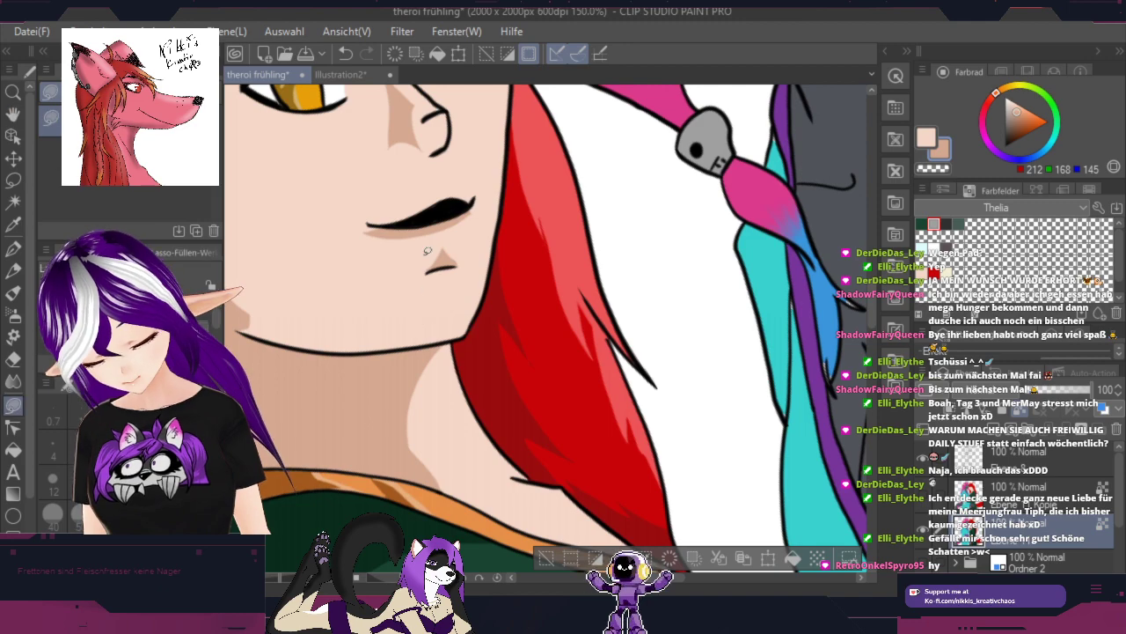
{"action": "key", "text": "space"}
{"action": "left_click_drag", "start_coordinate": [521, 134], "coordinate": [570, 485]}
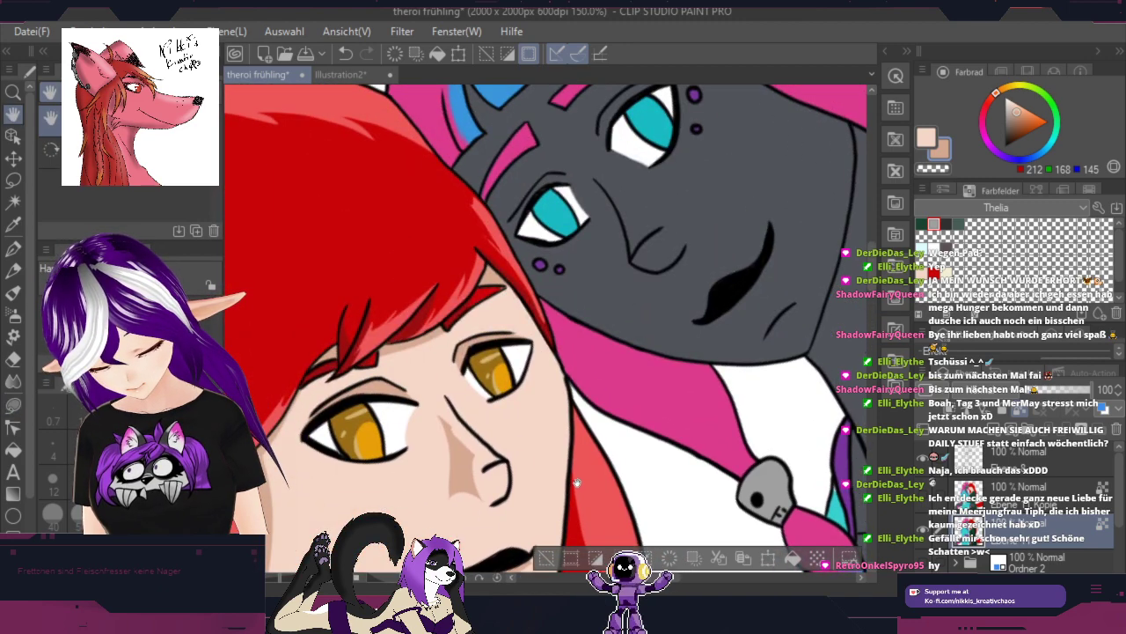
{"action": "key", "text": "space"}
{"action": "left_click_drag", "start_coordinate": [774, 447], "coordinate": [375, 203]}
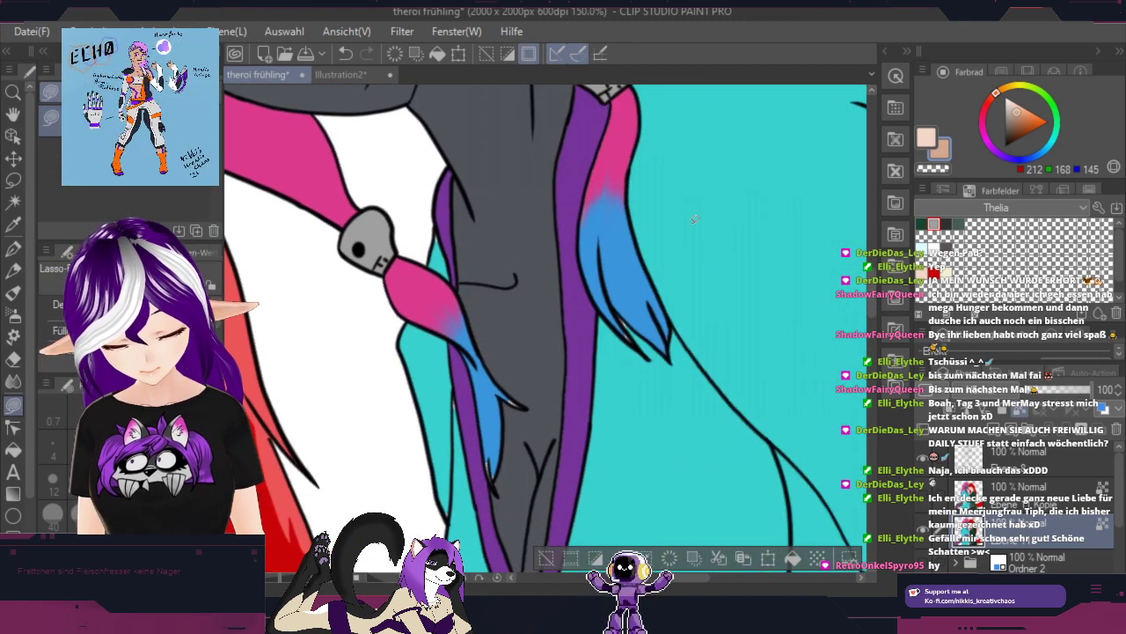
Step: Try to lasso-fill the white gap beside the blue hair tip over the turquoise robe with the sampled turquoise
{"action": "key", "text": "shift+space"}
{"action": "left_click_drag", "start_coordinate": [699, 221], "coordinate": [699, 373]}
{"action": "scroll", "coordinate": [601, 384], "scroll_direction": "up", "scroll_amount": 3}
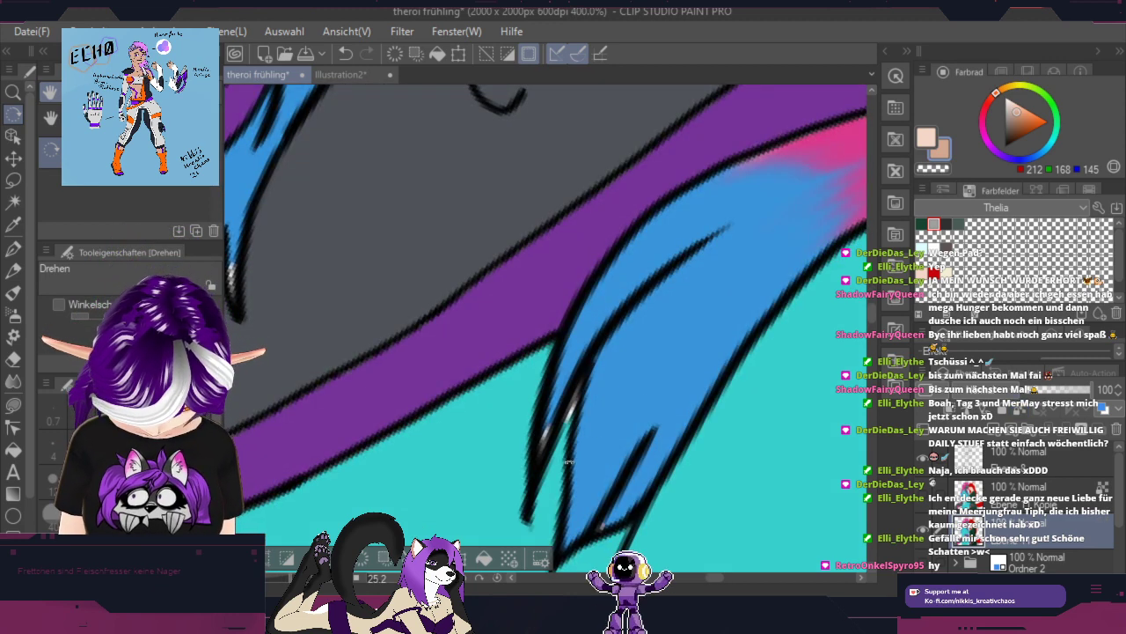
{"action": "left_click", "coordinate": [562, 453], "text": "alt"}
{"action": "left_click", "coordinate": [13, 406]}
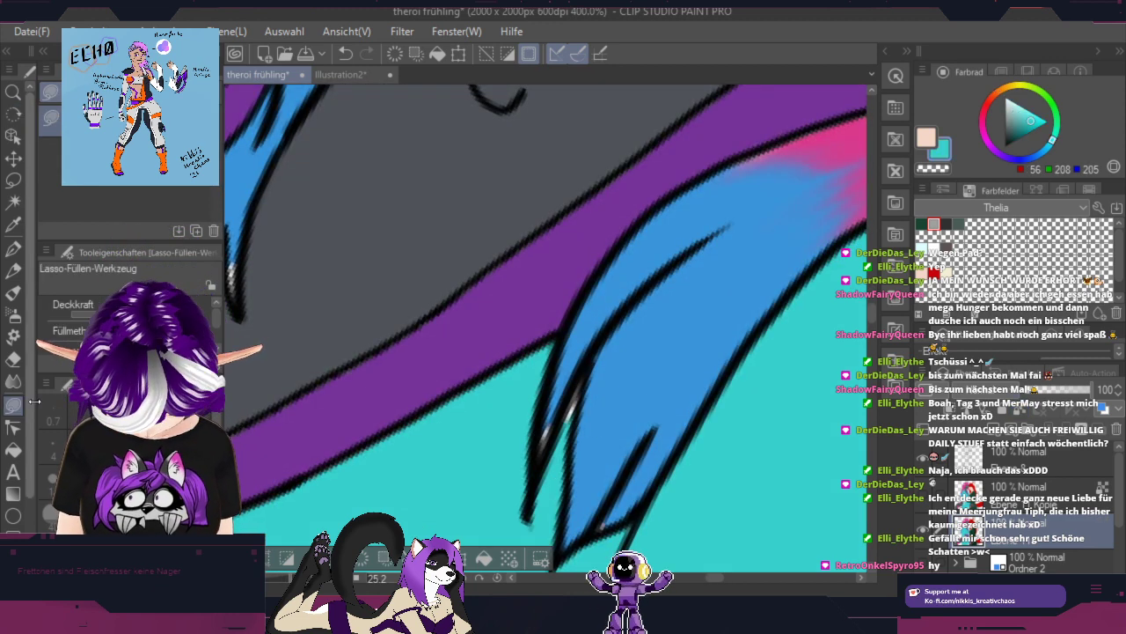
{"action": "mouse_move", "coordinate": [559, 426]}
{"action": "left_mouse_down"}
{"action": "mouse_move", "coordinate": [591, 361]}
{"action": "mouse_move", "coordinate": [551, 483]}
{"action": "mouse_move", "coordinate": [555, 431]}
{"action": "left_mouse_up"}
Step: Clear the selection and lasso-fill the white gap inside the narrow blue hair tip with the sampled hair blue
{"action": "left_click", "coordinate": [570, 357], "text": "alt"}
{"action": "key", "text": "ctrl+d"}
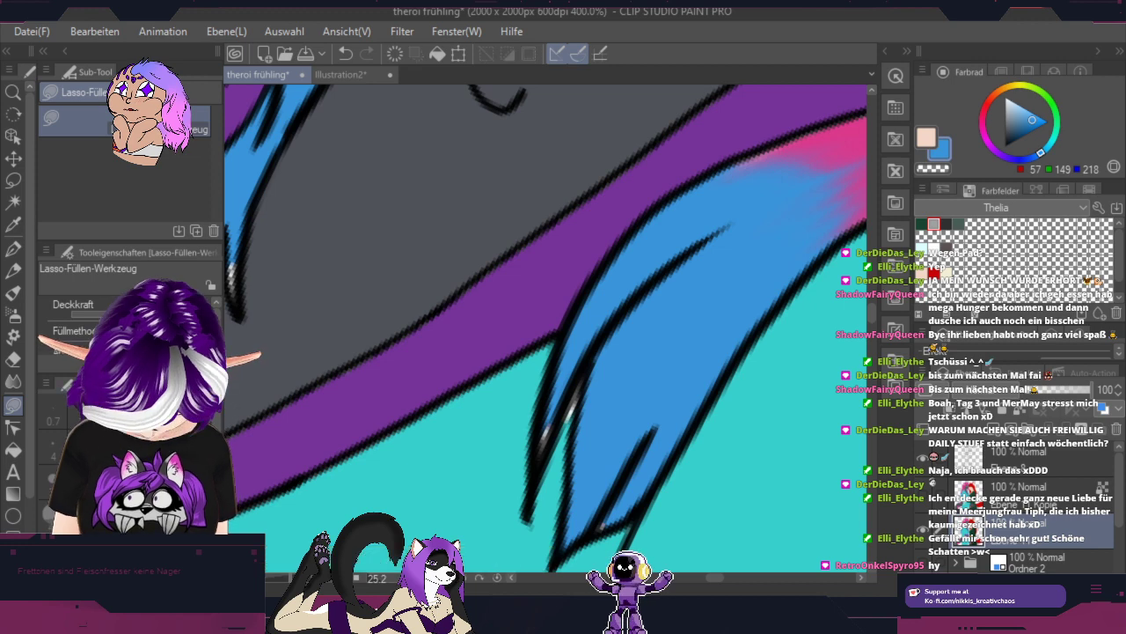
{"action": "left_click_drag", "start_coordinate": [546, 410], "coordinate": [570, 388]}
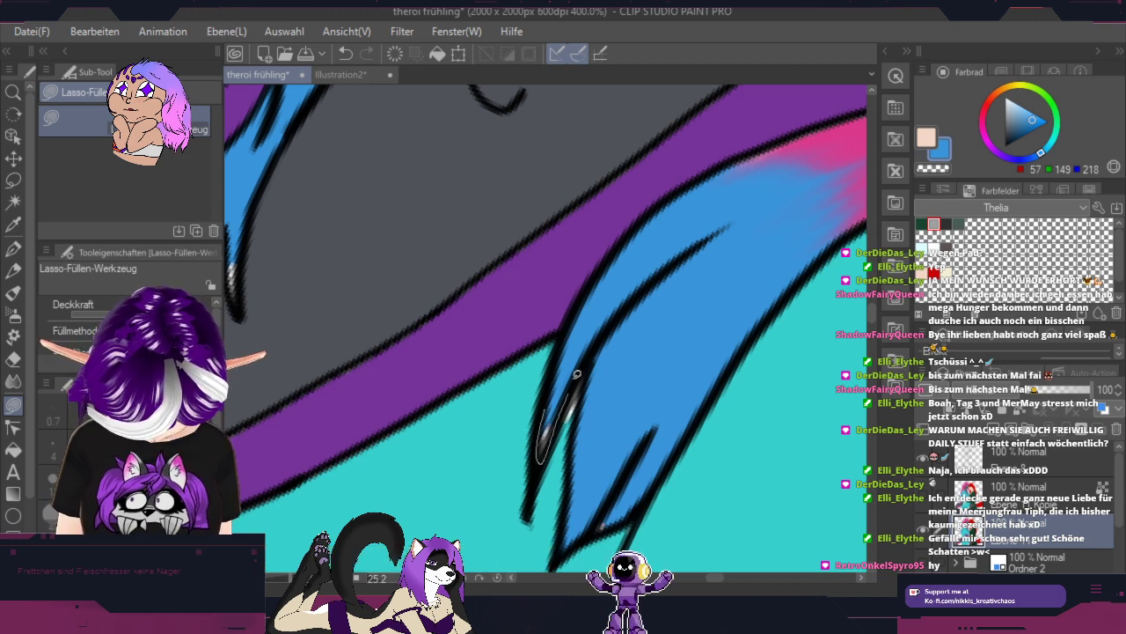
Step: Lasso-fill the white gap between the two blue hair tips with turquoise sampled from the robe
{"action": "left_click", "coordinate": [553, 483], "text": "alt"}
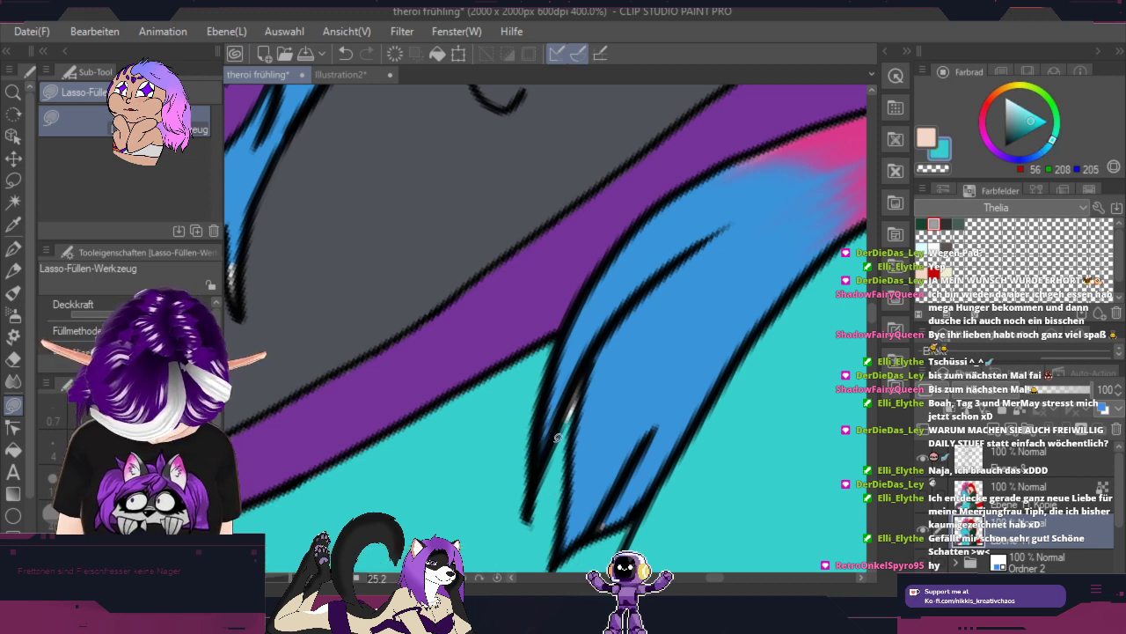
{"action": "mouse_move", "coordinate": [558, 437]}
{"action": "left_mouse_down"}
{"action": "mouse_move", "coordinate": [584, 383]}
{"action": "mouse_move", "coordinate": [563, 433]}
{"action": "left_mouse_up"}
{"action": "left_click_drag", "start_coordinate": [586, 377], "coordinate": [574, 405]}
{"action": "scroll", "coordinate": [613, 332], "scroll_direction": "down", "scroll_amount": 4}
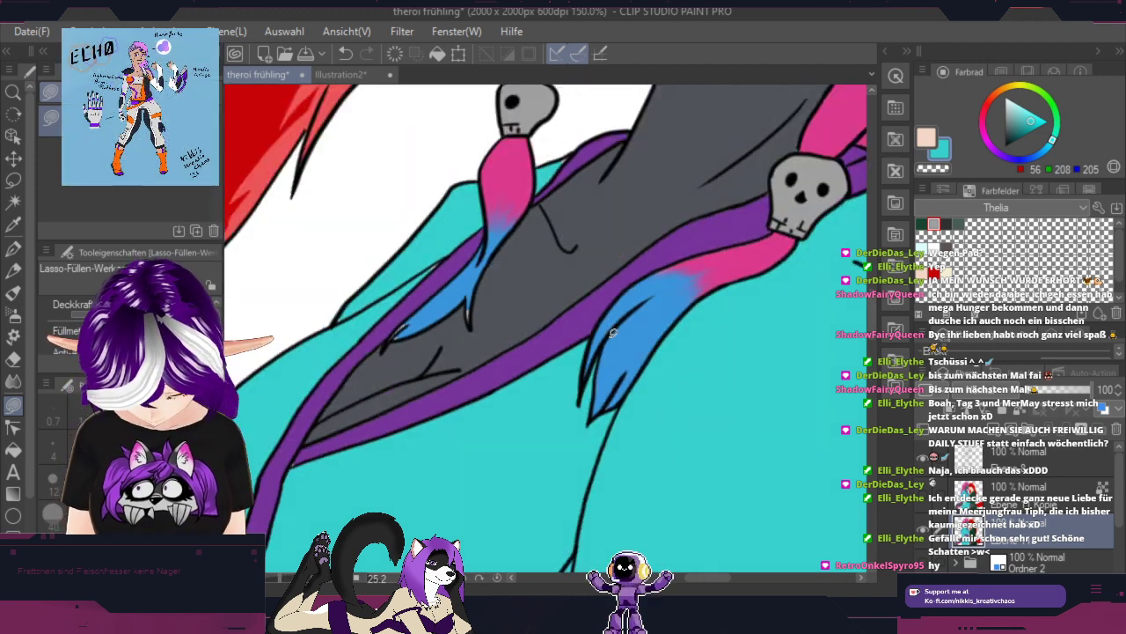
Step: Lasso-fill the white gaps in the blue tips of the hair strand over the grey chest with the sampled hair blue
{"action": "scroll", "coordinate": [417, 281], "scroll_direction": "up", "scroll_amount": 5}
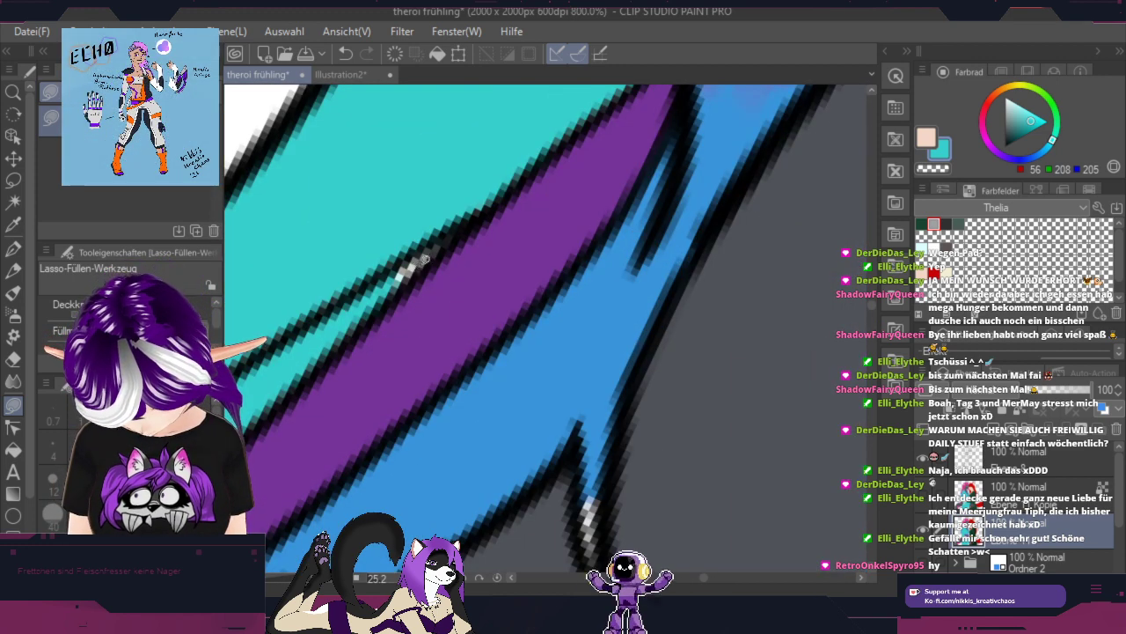
{"action": "left_click_drag", "start_coordinate": [330, 341], "coordinate": [586, 284]}
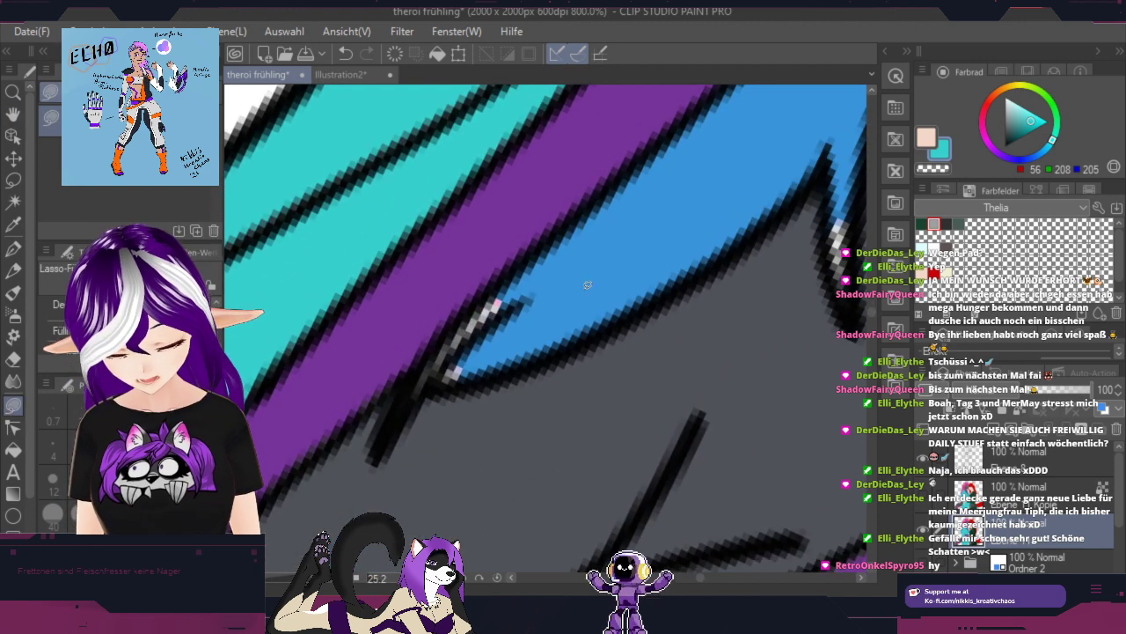
{"action": "mouse_move", "coordinate": [483, 303]}
{"action": "left_mouse_down"}
{"action": "mouse_move", "coordinate": [447, 384]}
{"action": "mouse_move", "coordinate": [521, 289]}
{"action": "left_mouse_up"}
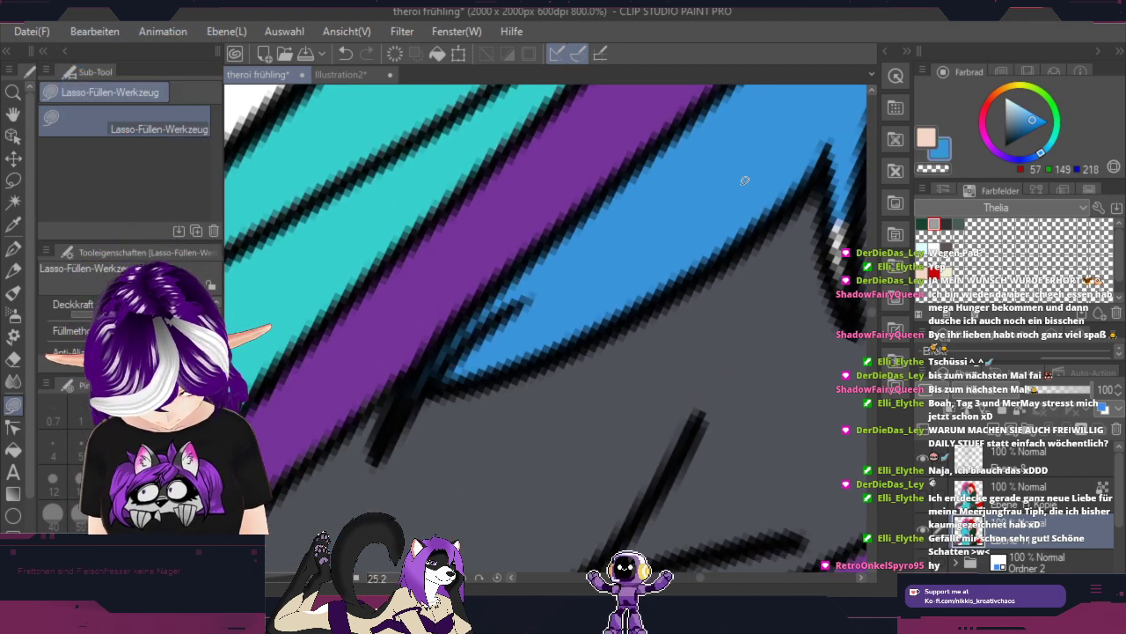
{"action": "mouse_move", "coordinate": [682, 341]}
{"action": "left_mouse_down"}
{"action": "mouse_move", "coordinate": [586, 365]}
{"action": "mouse_move", "coordinate": [361, 464]}
{"action": "left_mouse_up"}
{"action": "mouse_move", "coordinate": [507, 331]}
{"action": "left_mouse_down"}
{"action": "mouse_move", "coordinate": [537, 374]}
{"action": "mouse_move", "coordinate": [514, 339]}
{"action": "left_mouse_up"}
{"action": "scroll", "coordinate": [537, 235], "scroll_direction": "down", "scroll_amount": 5}
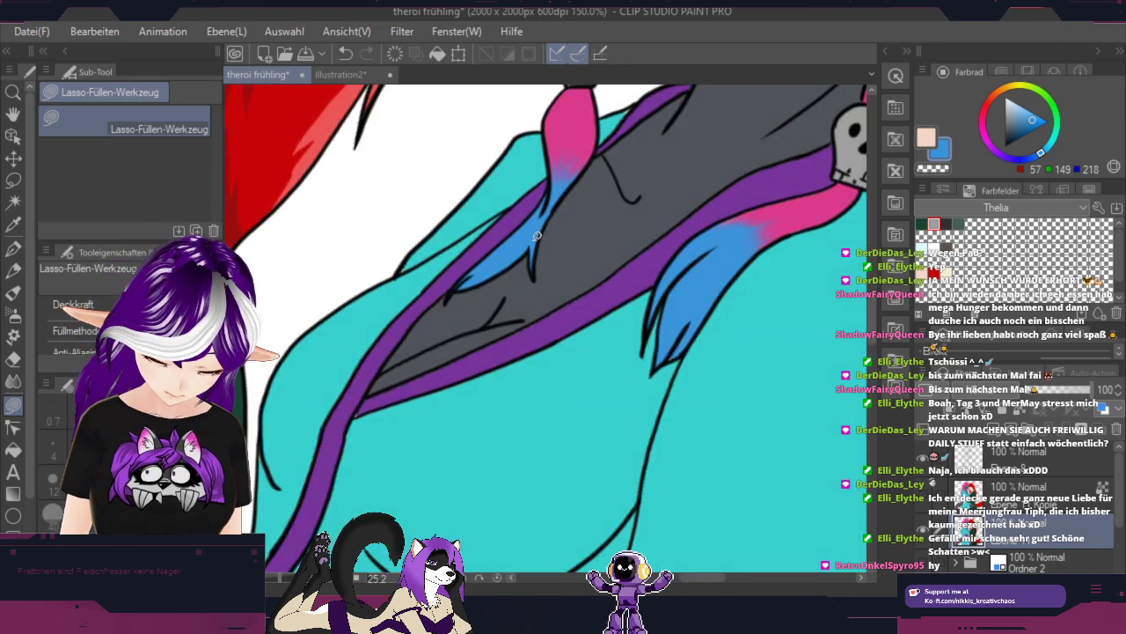
Step: Lasso-fill the small pale gap at the end of the blue hair tip over the turquoise robe with blue
{"action": "scroll", "coordinate": [691, 359], "scroll_direction": "up", "scroll_amount": 5}
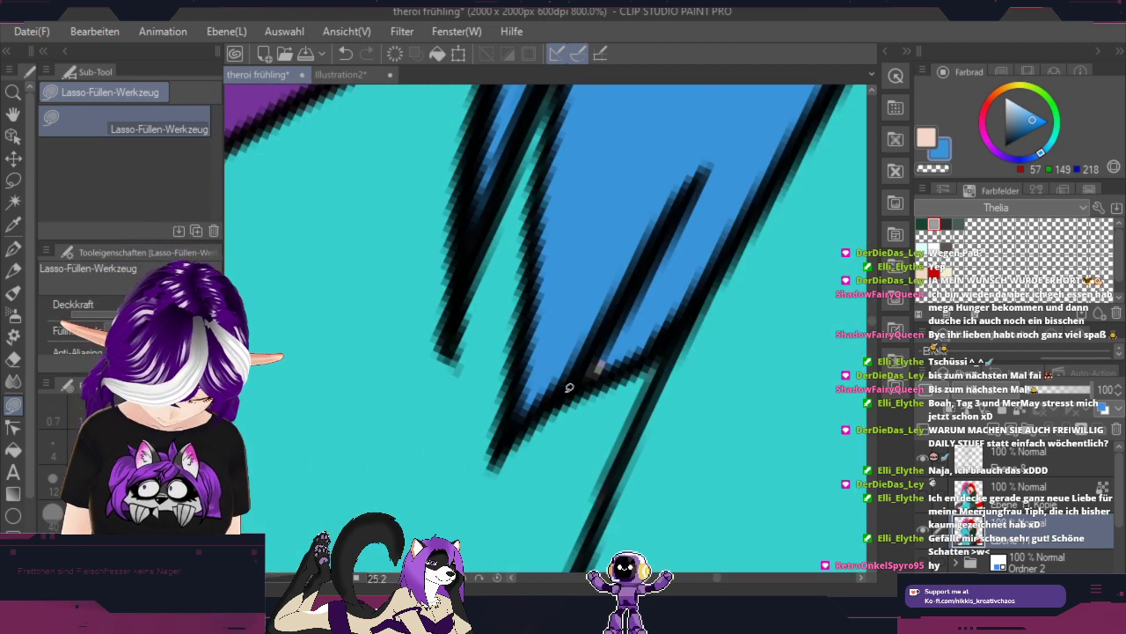
{"action": "left_click_drag", "start_coordinate": [569, 387], "coordinate": [607, 362]}
{"action": "key", "text": "space"}
{"action": "mouse_move", "coordinate": [631, 235]}
{"action": "left_mouse_down"}
{"action": "mouse_move", "coordinate": [519, 571]}
{"action": "mouse_move", "coordinate": [500, 359]}
{"action": "left_mouse_up"}
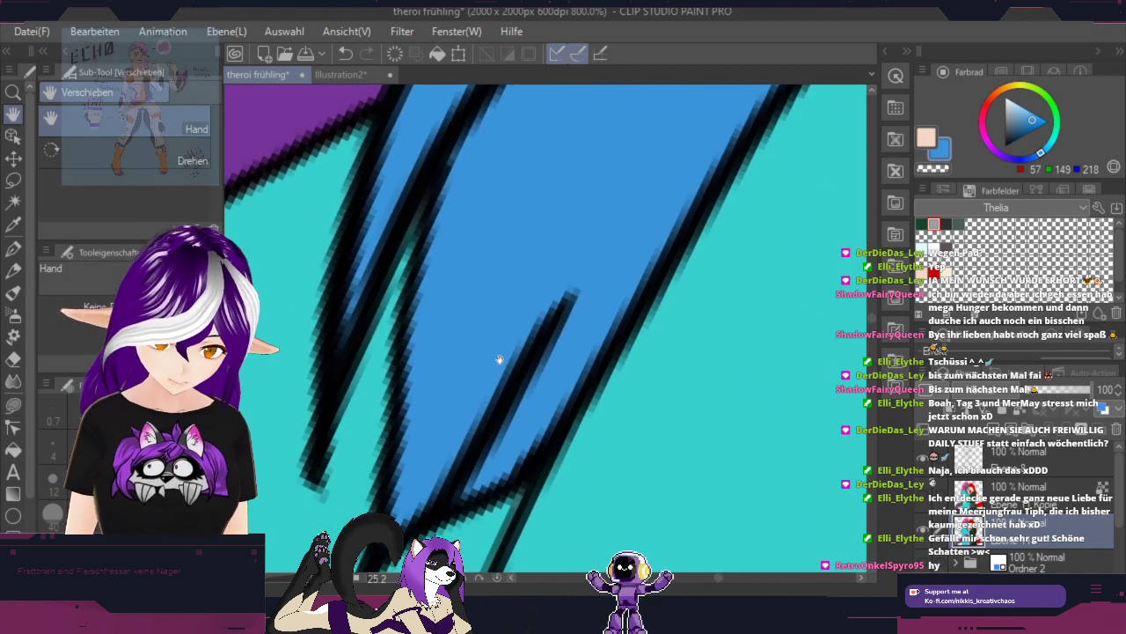
{"action": "key", "text": "shift+space"}
{"action": "mouse_move", "coordinate": [568, 389]}
{"action": "left_mouse_down"}
{"action": "mouse_move", "coordinate": [593, 390]}
{"action": "mouse_move", "coordinate": [602, 354]}
{"action": "left_mouse_up"}
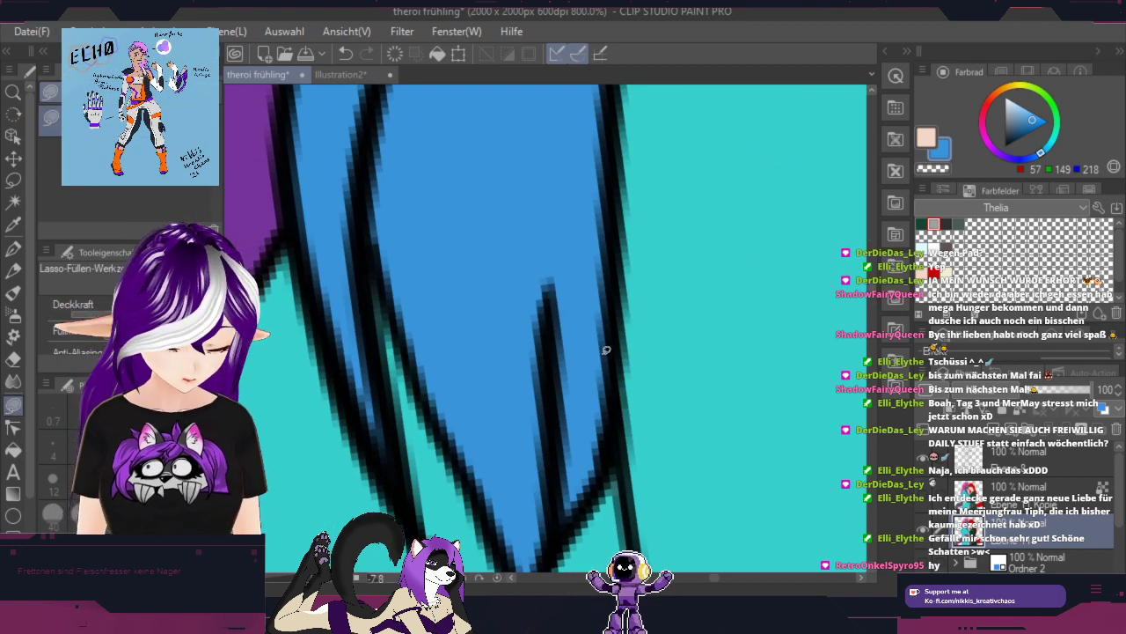
{"action": "scroll", "coordinate": [607, 350], "scroll_direction": "down", "scroll_amount": 6}
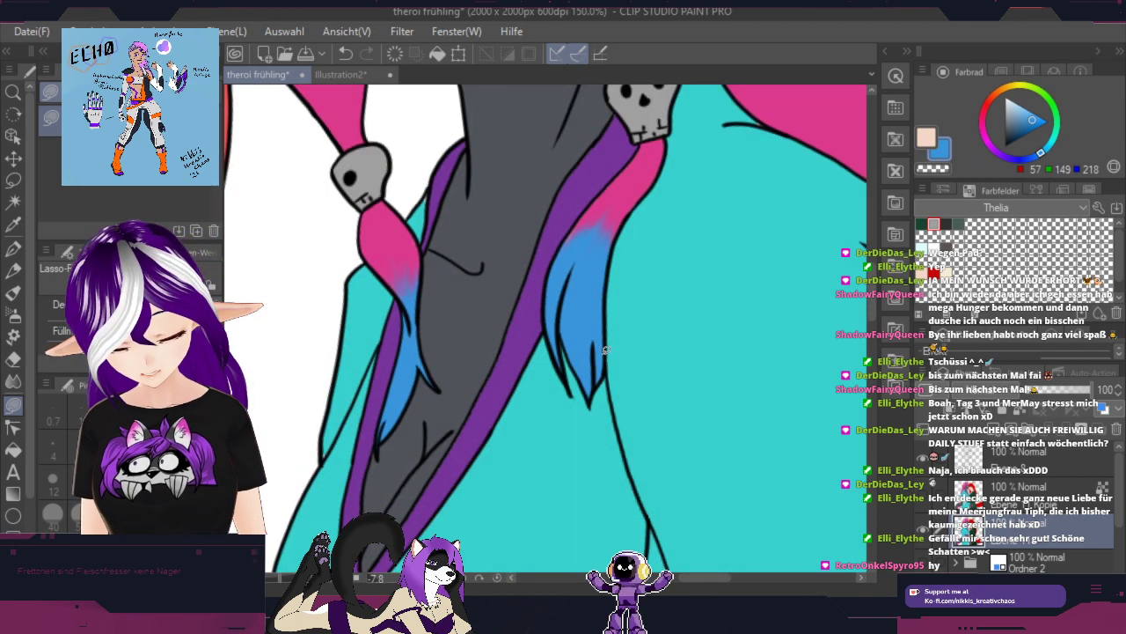
Step: Lasso-fill the pale gap in the small turquoise robe corner between the purple collar and the pink strand with sampled turquoise
{"action": "scroll", "coordinate": [502, 261], "scroll_direction": "up", "scroll_amount": 6}
{"action": "left_click", "coordinate": [412, 284], "text": "alt"}
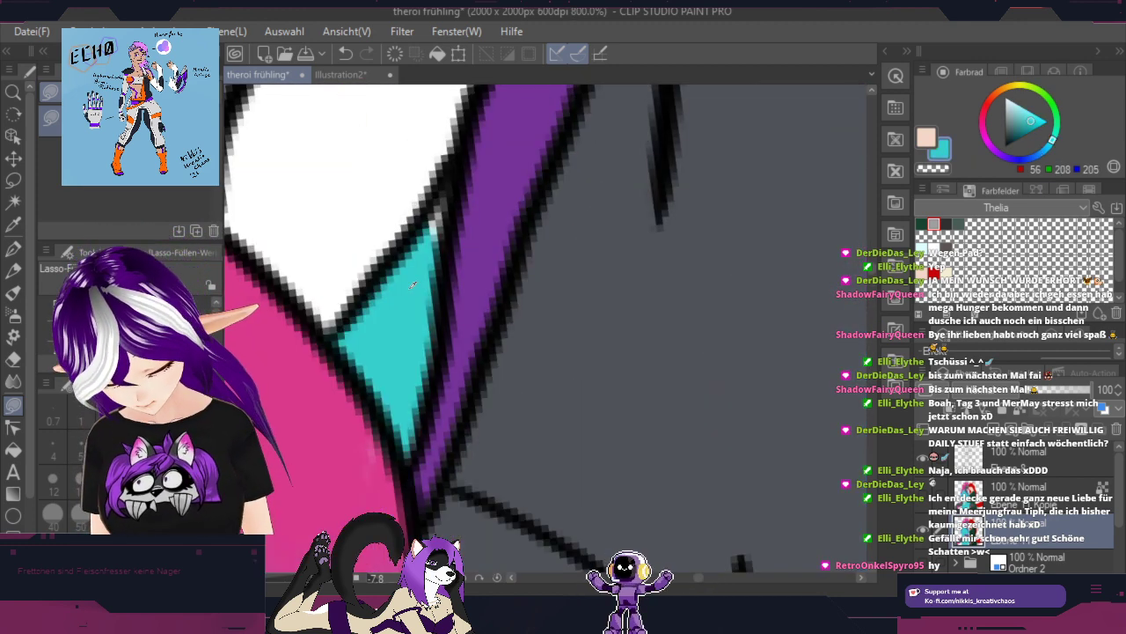
{"action": "mouse_move", "coordinate": [421, 225]}
{"action": "left_mouse_down"}
{"action": "mouse_move", "coordinate": [455, 199]}
{"action": "mouse_move", "coordinate": [429, 294]}
{"action": "left_mouse_up"}
{"action": "scroll", "coordinate": [376, 283], "scroll_direction": "down", "scroll_amount": 6}
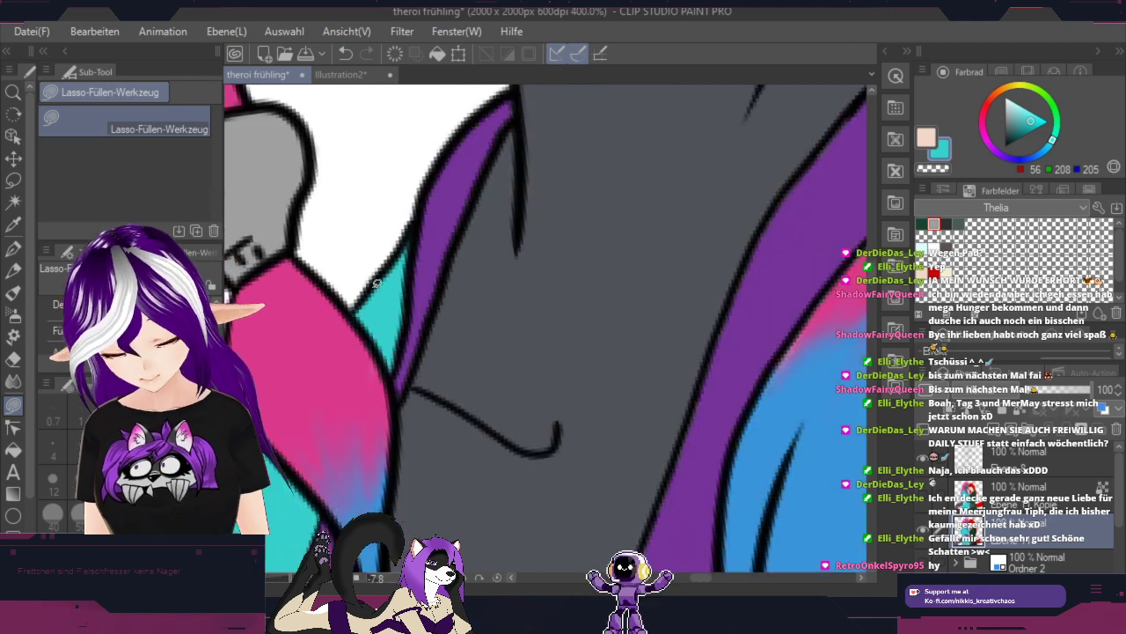
Step: Lasso-fill light highlights (RGB 192, 237, 236) along the edge of the clear fish bag, lightening the colour sampled from the bag
{"action": "left_click_drag", "start_coordinate": [831, 293], "coordinate": [832, 351]}
{"action": "scroll", "coordinate": [829, 362], "scroll_direction": "down", "scroll_amount": 3}
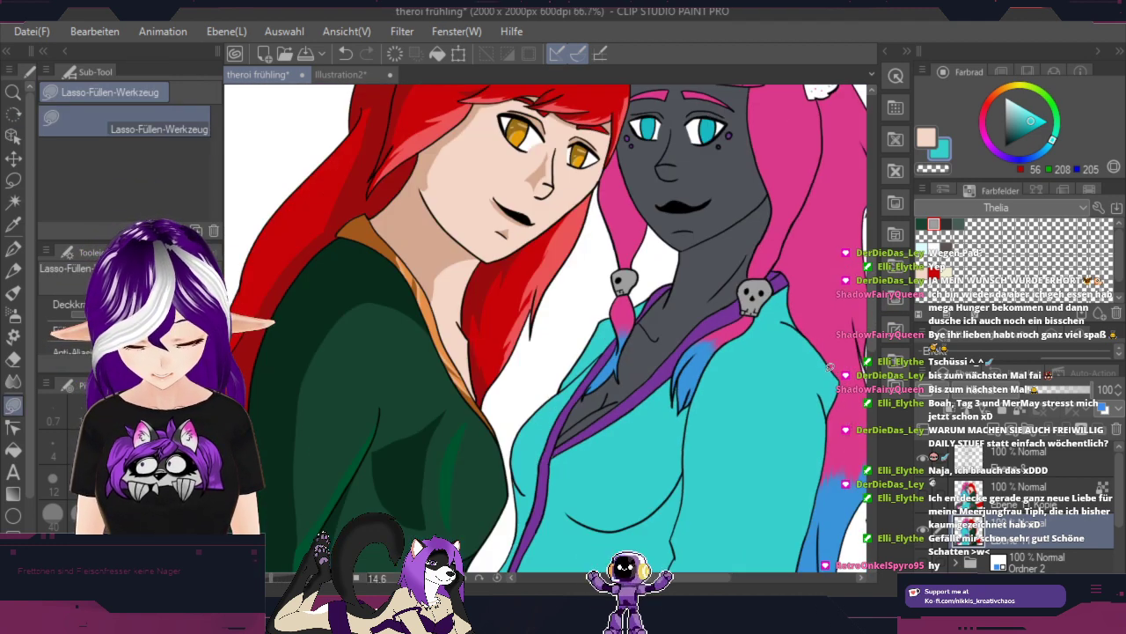
{"action": "scroll", "coordinate": [843, 370], "scroll_direction": "down", "scroll_amount": 2}
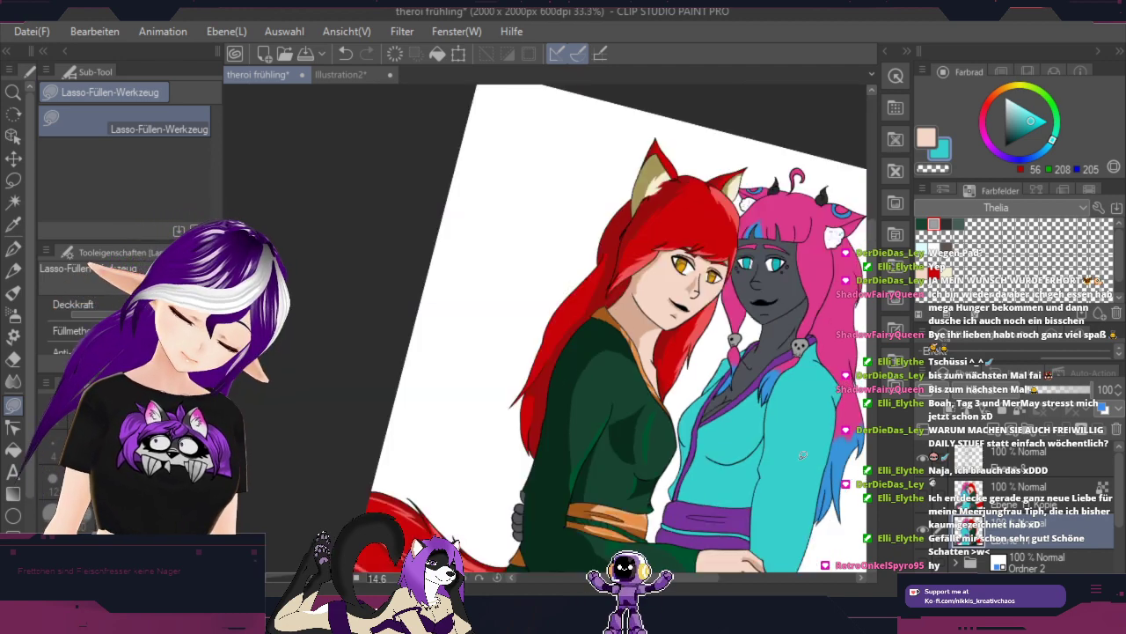
{"action": "mouse_move", "coordinate": [803, 455]}
{"action": "left_mouse_down"}
{"action": "mouse_move", "coordinate": [828, 370]}
{"action": "mouse_move", "coordinate": [716, 382]}
{"action": "mouse_move", "coordinate": [673, 284]}
{"action": "left_mouse_up"}
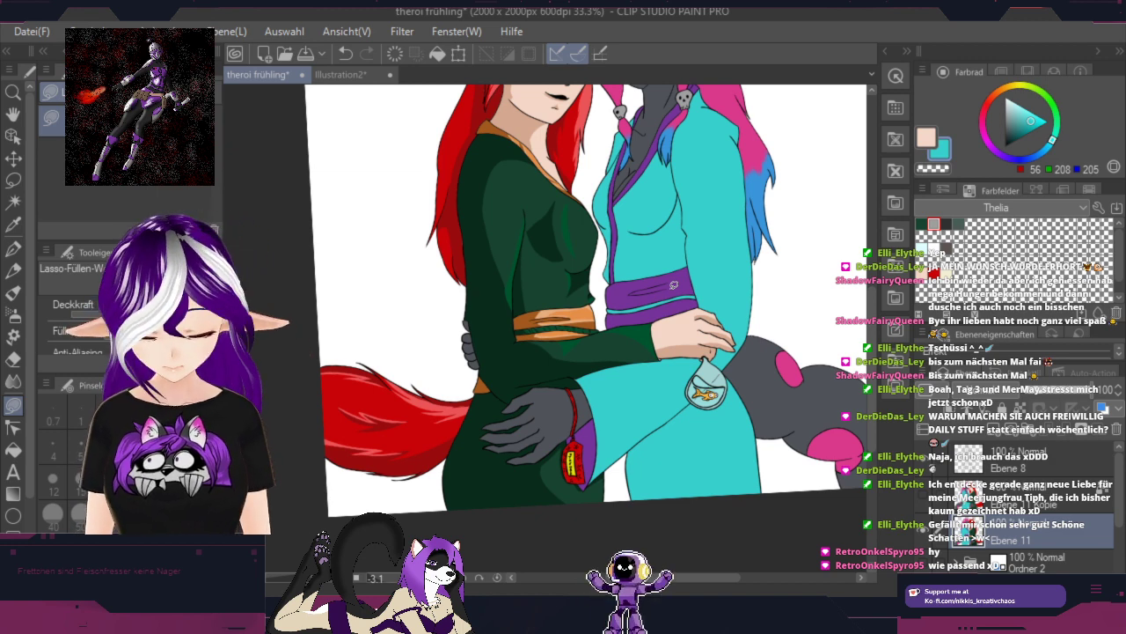
{"action": "key", "text": "space"}
{"action": "mouse_move", "coordinate": [777, 155]}
{"action": "left_mouse_down"}
{"action": "mouse_move", "coordinate": [685, 331]}
{"action": "mouse_move", "coordinate": [676, 300]}
{"action": "left_mouse_up"}
{"action": "left_click_drag", "start_coordinate": [651, 461], "coordinate": [703, 251]}
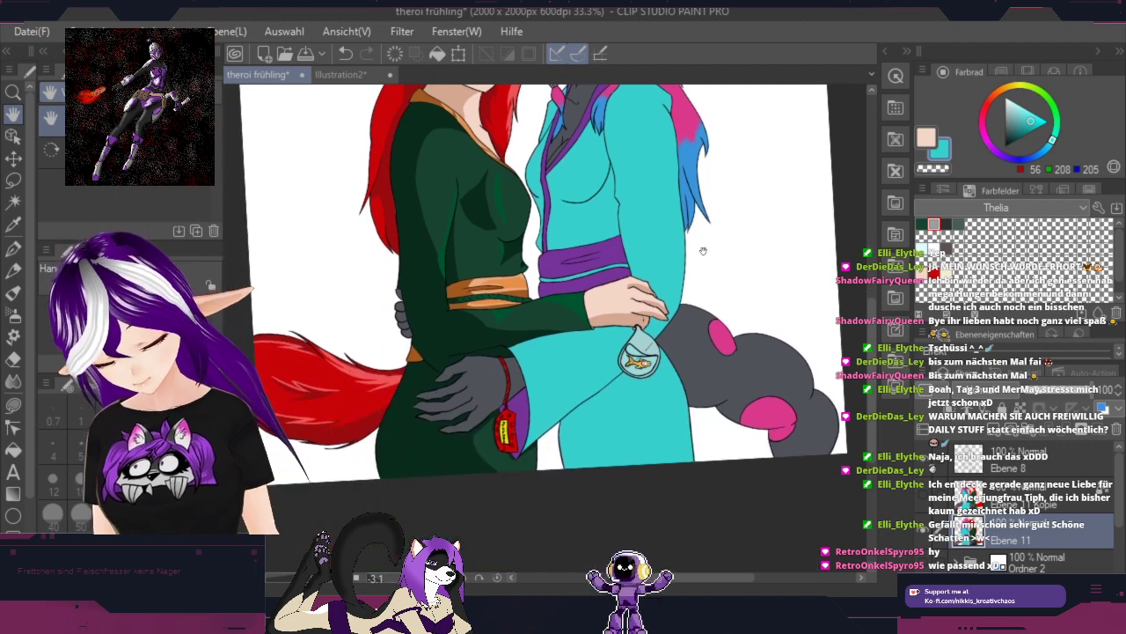
{"action": "left_click_drag", "start_coordinate": [699, 403], "coordinate": [708, 304]}
{"action": "key", "text": "g"}
{"action": "scroll", "coordinate": [704, 299], "scroll_direction": "up", "scroll_amount": 6}
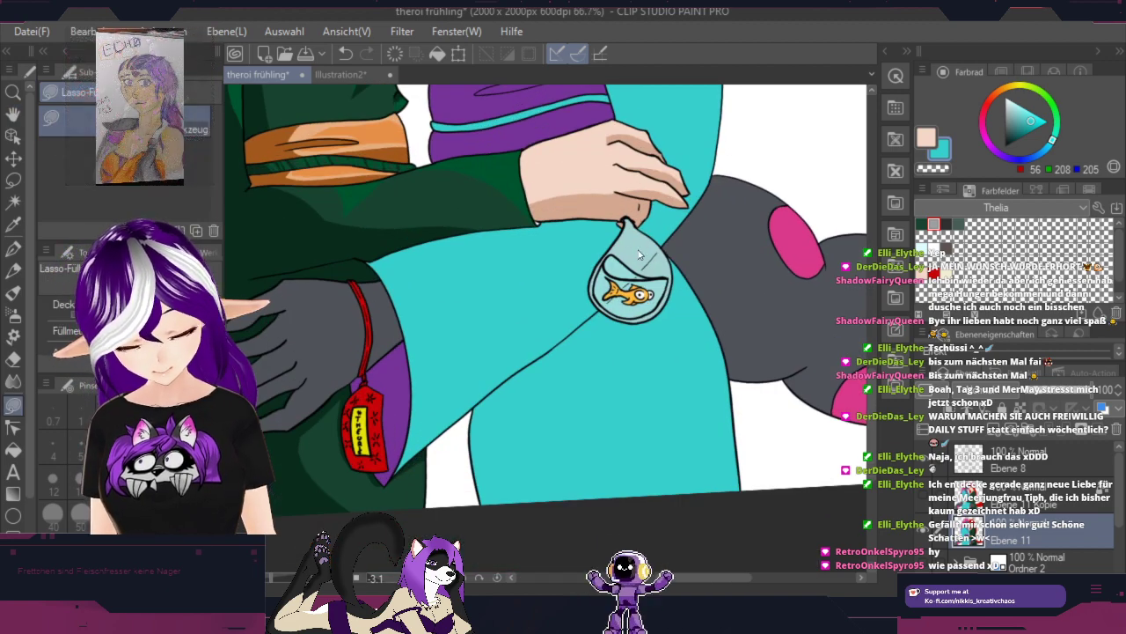
{"action": "left_click", "coordinate": [617, 266], "text": "alt"}
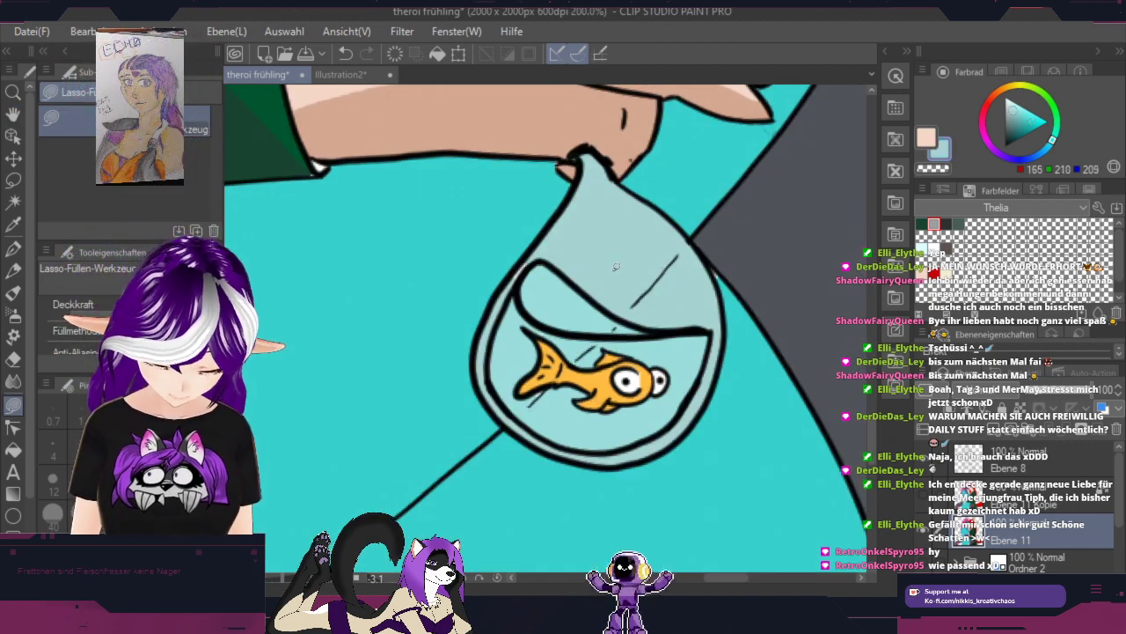
{"action": "left_click_drag", "start_coordinate": [1013, 111], "coordinate": [1013, 104]}
{"action": "key", "text": "shift+space"}
{"action": "mouse_move", "coordinate": [774, 274]}
{"action": "left_mouse_down"}
{"action": "mouse_move", "coordinate": [749, 191]}
{"action": "mouse_move", "coordinate": [535, 146]}
{"action": "left_mouse_up"}
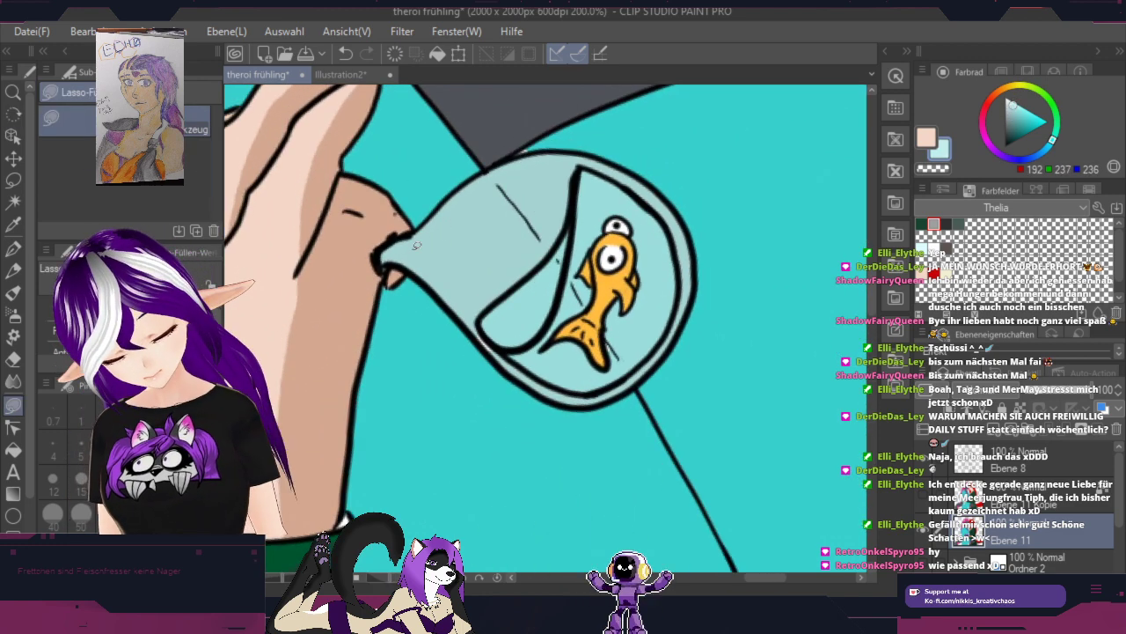
{"action": "mouse_move", "coordinate": [417, 245]}
{"action": "left_mouse_down"}
{"action": "mouse_move", "coordinate": [502, 180]}
{"action": "mouse_move", "coordinate": [419, 243]}
{"action": "left_mouse_up"}
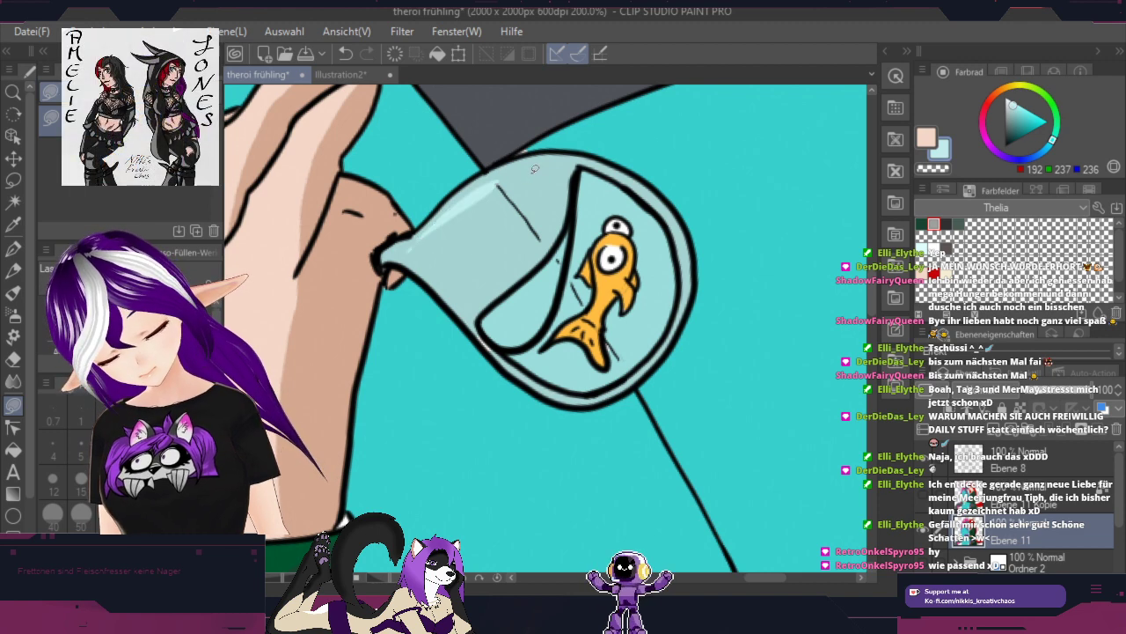
{"action": "mouse_move", "coordinate": [512, 181]}
{"action": "left_mouse_down"}
{"action": "mouse_move", "coordinate": [546, 165]}
{"action": "mouse_move", "coordinate": [516, 179]}
{"action": "left_mouse_up"}
Step: Lasso-fill a bright highlight (RGB 167, 244, 242) on the water surface inside the fish bag, lightening the sampled water colour
{"action": "key", "text": "shift+space"}
{"action": "left_click_drag", "start_coordinate": [660, 186], "coordinate": [628, 385]}
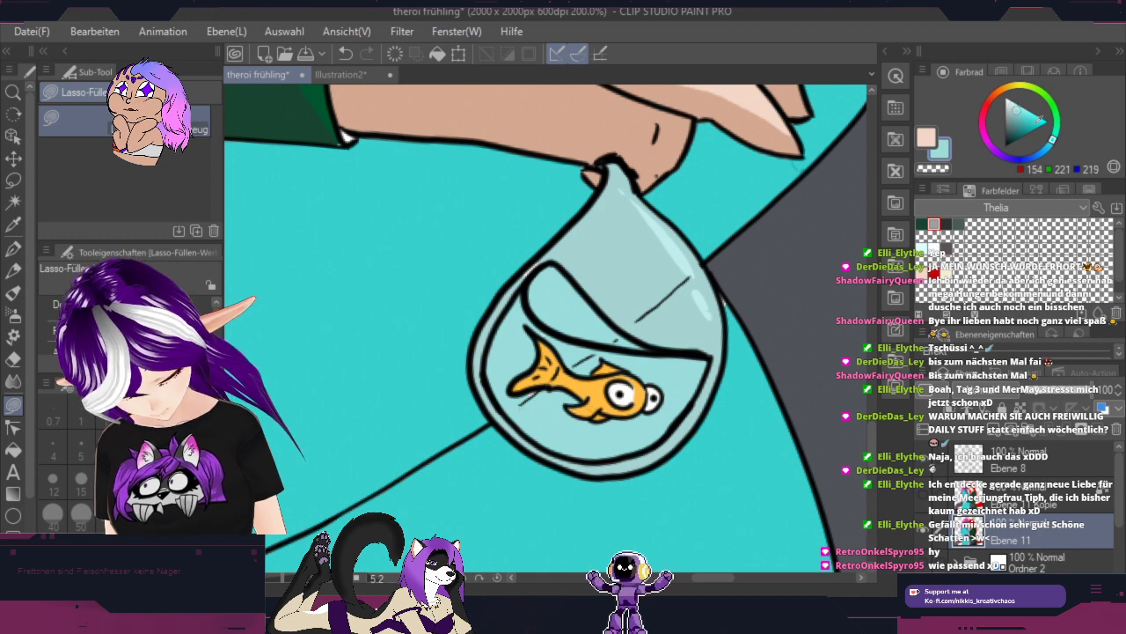
{"action": "left_click", "coordinate": [1030, 106]}
{"action": "left_click", "coordinate": [1018, 106]}
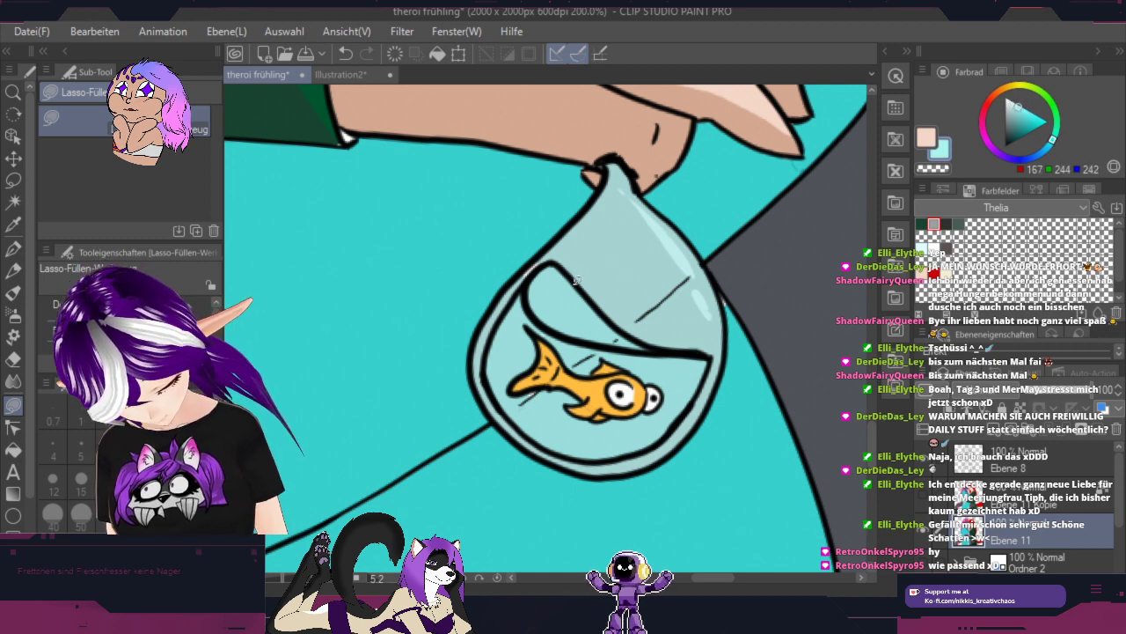
{"action": "mouse_move", "coordinate": [541, 275]}
{"action": "left_mouse_down"}
{"action": "mouse_move", "coordinate": [616, 339]}
{"action": "mouse_move", "coordinate": [658, 350]}
{"action": "mouse_move", "coordinate": [560, 261]}
{"action": "mouse_move", "coordinate": [541, 274]}
{"action": "left_mouse_up"}
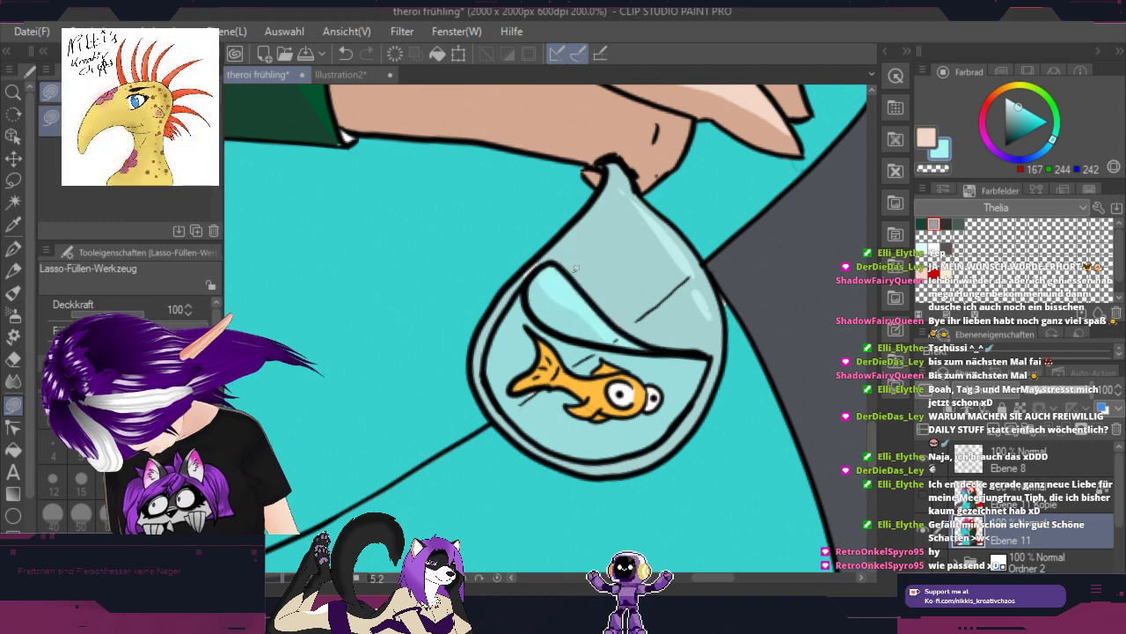
{"action": "left_click", "coordinate": [578, 255], "text": "alt"}
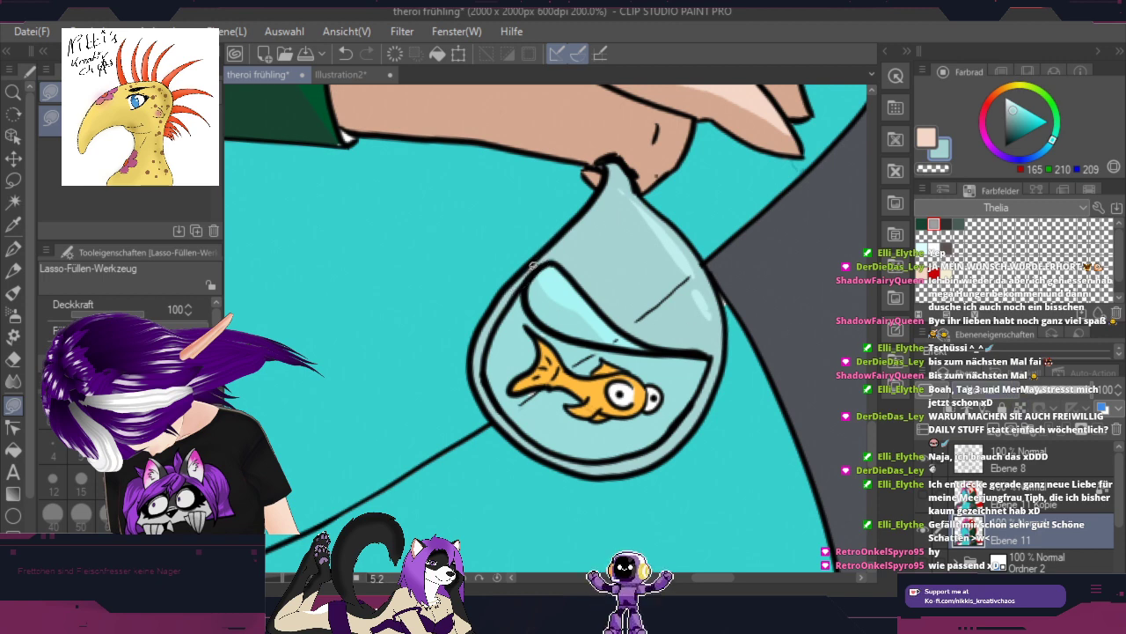
Step: Lasso-fill brown shadows (RGB 131, 96, 32) along the goldfish's belly, lower fins and tail, darkening its sampled orange
{"action": "left_click", "coordinate": [596, 381], "text": "alt"}
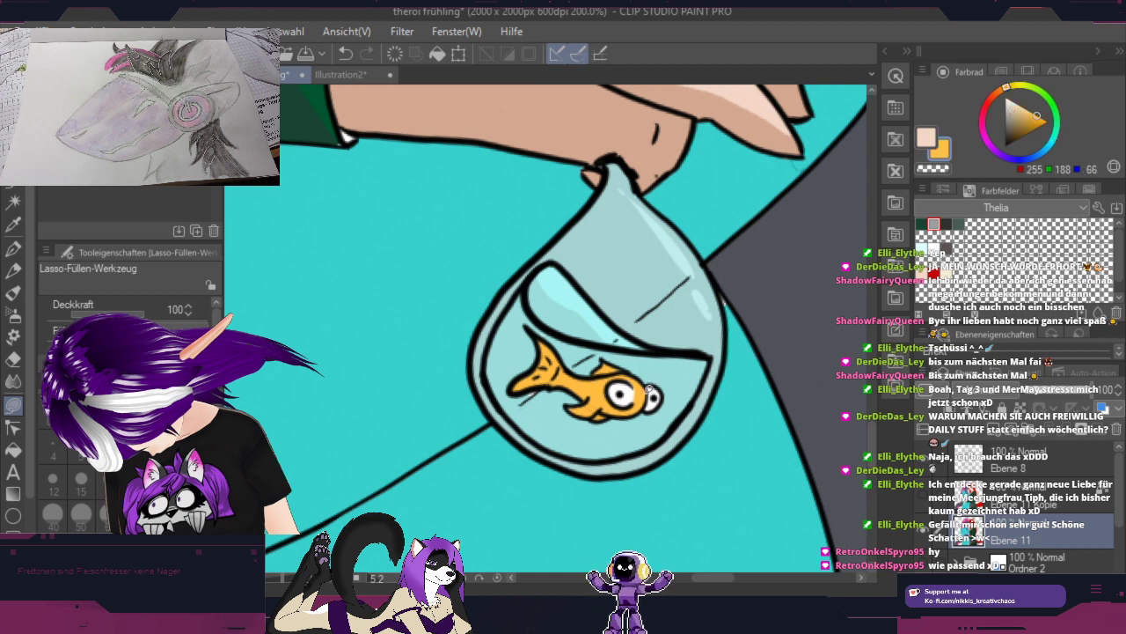
{"action": "scroll", "coordinate": [646, 388], "scroll_direction": "up", "scroll_amount": 5}
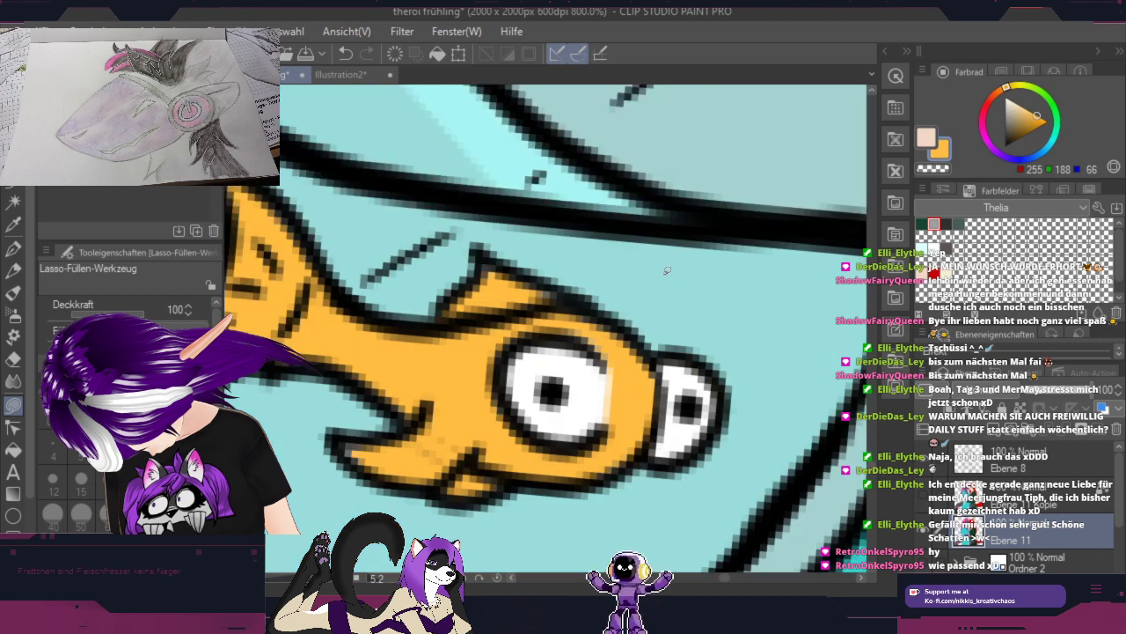
{"action": "key", "text": "space"}
{"action": "mouse_move", "coordinate": [704, 315]}
{"action": "left_mouse_down"}
{"action": "mouse_move", "coordinate": [773, 313]}
{"action": "mouse_move", "coordinate": [760, 334]}
{"action": "left_mouse_up"}
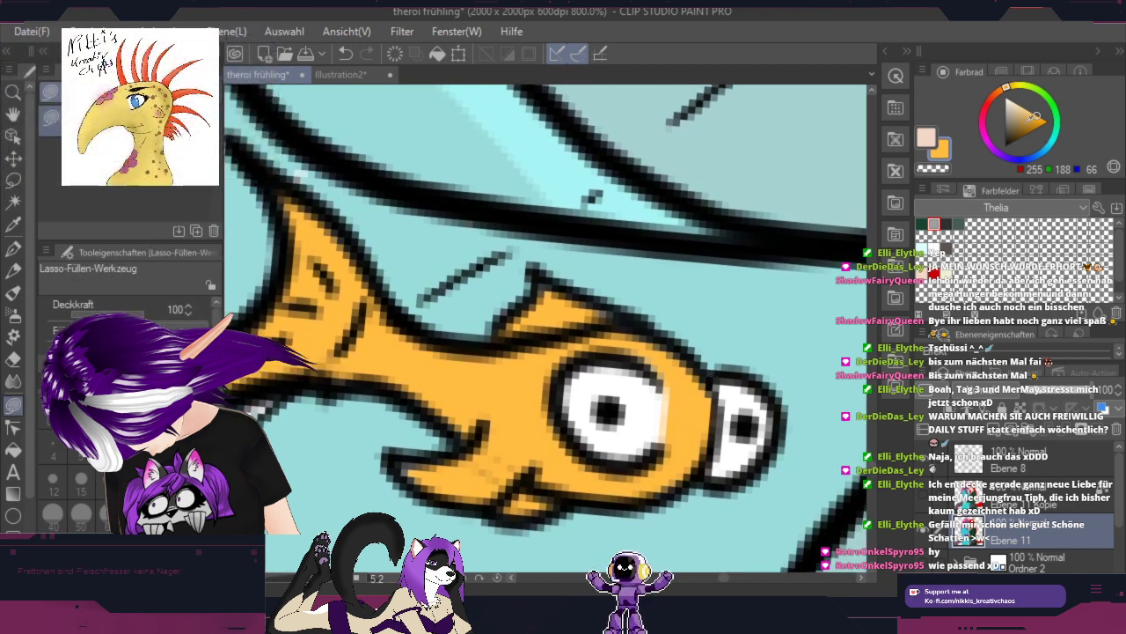
{"action": "left_click", "coordinate": [1023, 129]}
{"action": "key", "text": "shift+space"}
{"action": "mouse_move", "coordinate": [737, 332]}
{"action": "left_mouse_down"}
{"action": "mouse_move", "coordinate": [727, 368]}
{"action": "mouse_move", "coordinate": [510, 502]}
{"action": "mouse_move", "coordinate": [484, 492]}
{"action": "left_mouse_up"}
{"action": "mouse_move", "coordinate": [376, 437]}
{"action": "left_mouse_down"}
{"action": "mouse_move", "coordinate": [377, 371]}
{"action": "mouse_move", "coordinate": [415, 280]}
{"action": "mouse_move", "coordinate": [399, 273]}
{"action": "mouse_move", "coordinate": [354, 374]}
{"action": "mouse_move", "coordinate": [369, 441]}
{"action": "left_mouse_up"}
{"action": "key", "text": "space"}
{"action": "left_click_drag", "start_coordinate": [502, 239], "coordinate": [521, 396]}
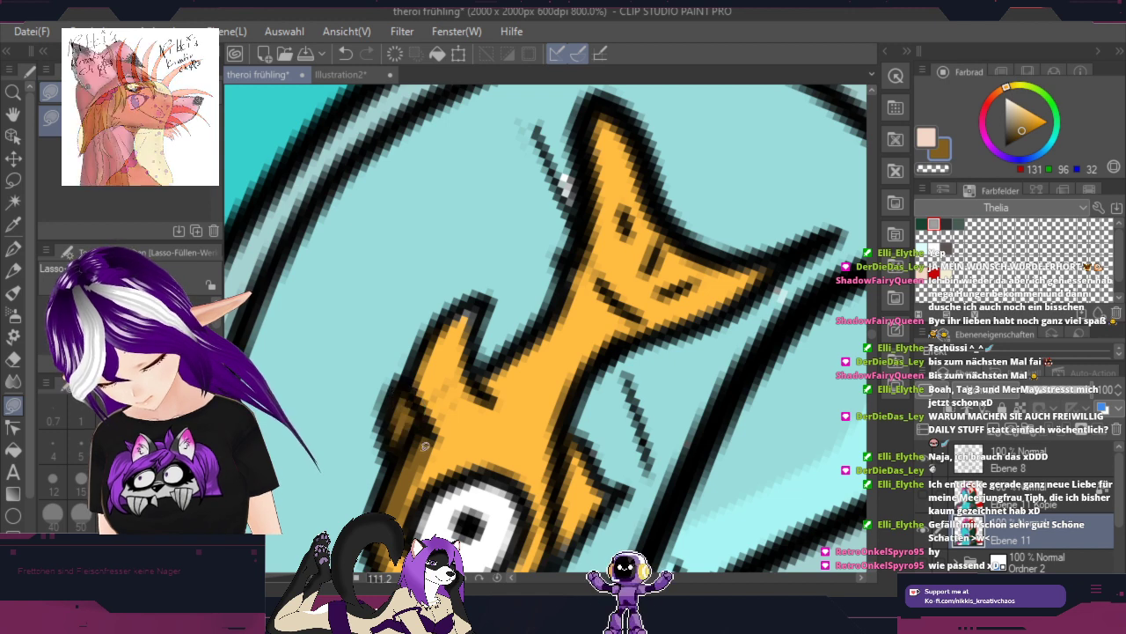
{"action": "mouse_move", "coordinate": [431, 408]}
{"action": "left_mouse_down"}
{"action": "mouse_move", "coordinate": [483, 298]}
{"action": "mouse_move", "coordinate": [438, 328]}
{"action": "mouse_move", "coordinate": [414, 368]}
{"action": "mouse_move", "coordinate": [422, 411]}
{"action": "mouse_move", "coordinate": [509, 384]}
{"action": "mouse_move", "coordinate": [589, 293]}
{"action": "mouse_move", "coordinate": [643, 139]}
{"action": "mouse_move", "coordinate": [602, 103]}
{"action": "mouse_move", "coordinate": [571, 272]}
{"action": "mouse_move", "coordinate": [538, 321]}
{"action": "mouse_move", "coordinate": [479, 387]}
{"action": "left_mouse_up"}
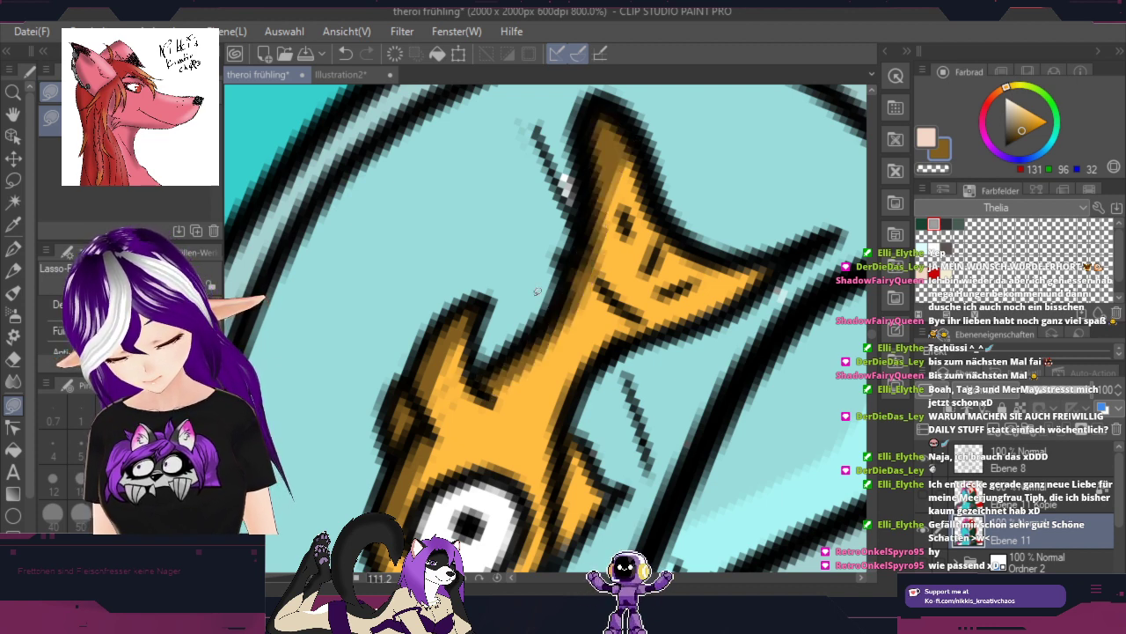
Step: Fill the white gap beside the goldfish's tail with sampled water blue, and clean up the whites of its eyes with pure white
{"action": "left_click", "coordinate": [567, 168], "text": "alt"}
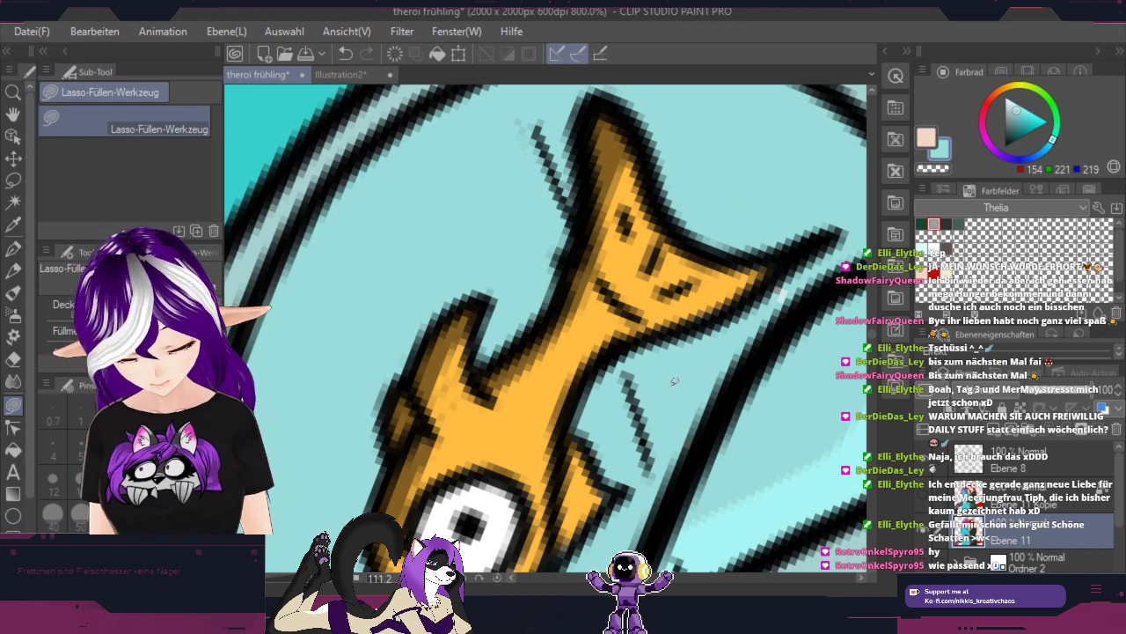
{"action": "left_click", "coordinate": [346, 53]}
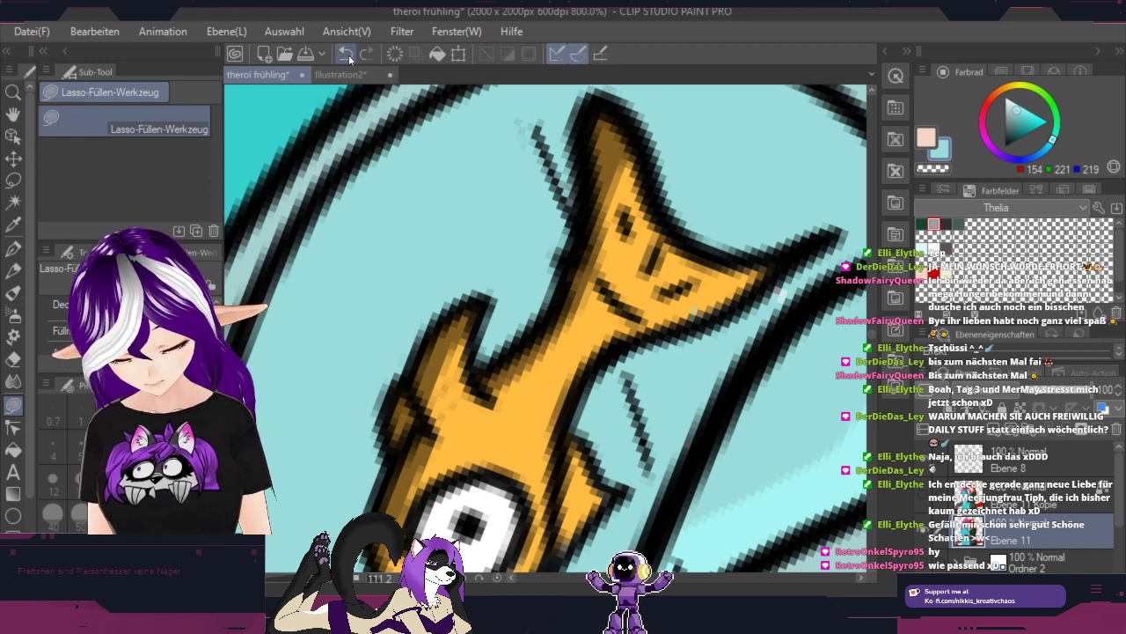
{"action": "key", "text": "space"}
{"action": "left_click_drag", "start_coordinate": [509, 512], "coordinate": [628, 324]}
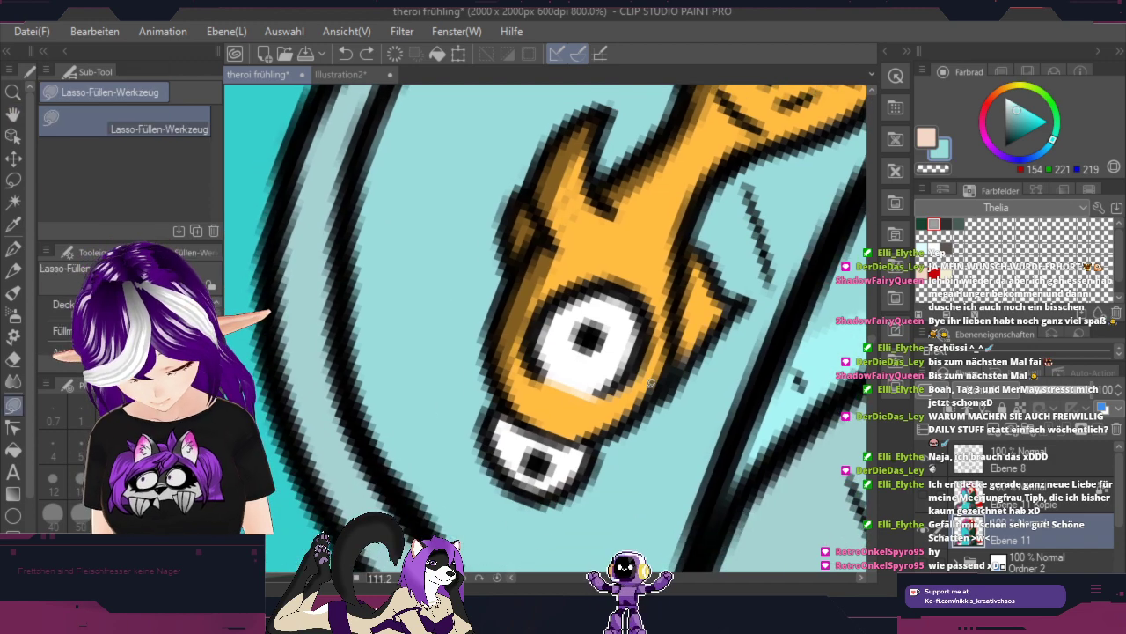
{"action": "left_click", "coordinate": [1005, 95]}
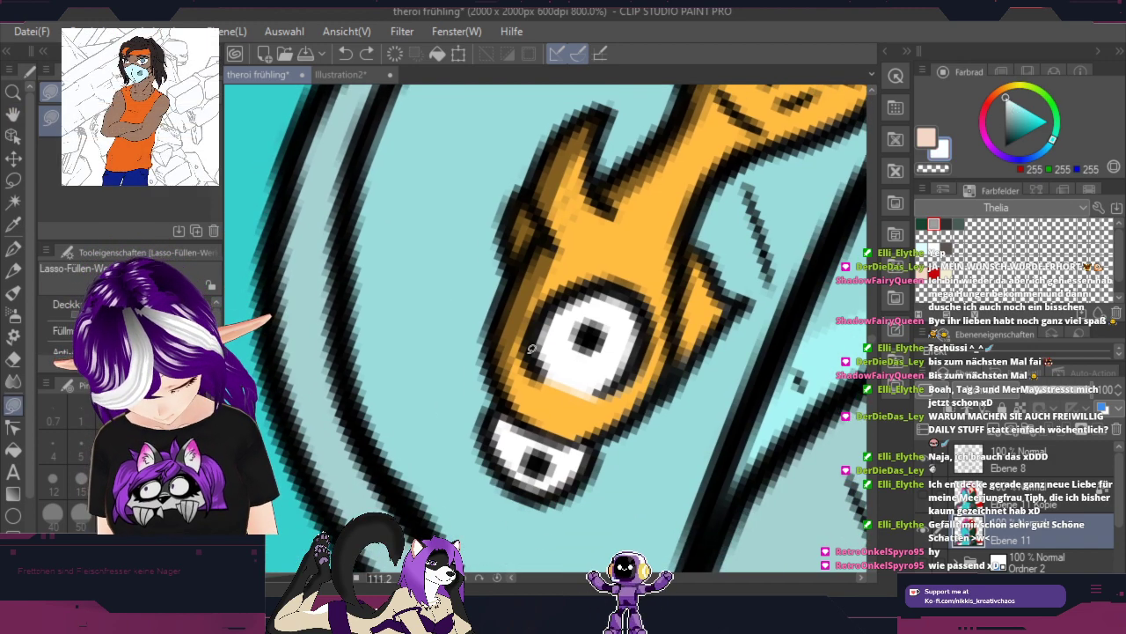
{"action": "mouse_move", "coordinate": [540, 364]}
{"action": "left_mouse_down"}
{"action": "mouse_move", "coordinate": [560, 387]}
{"action": "mouse_move", "coordinate": [607, 392]}
{"action": "mouse_move", "coordinate": [650, 333]}
{"action": "mouse_move", "coordinate": [648, 300]}
{"action": "mouse_move", "coordinate": [604, 280]}
{"action": "mouse_move", "coordinate": [563, 288]}
{"action": "mouse_move", "coordinate": [533, 343]}
{"action": "mouse_move", "coordinate": [542, 363]}
{"action": "left_mouse_up"}
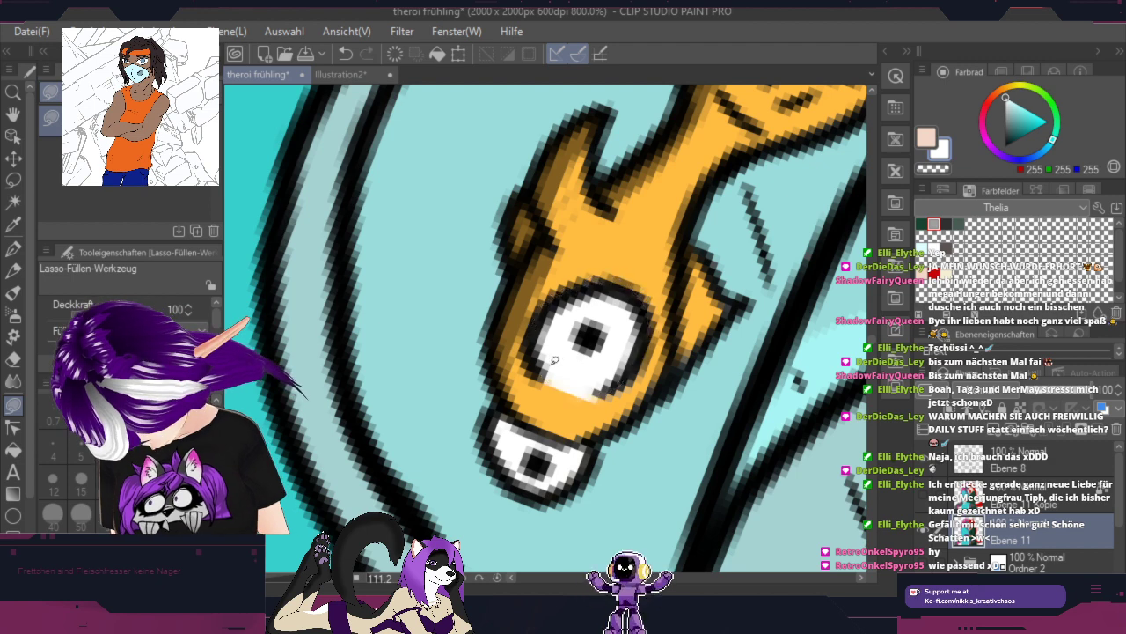
{"action": "mouse_move", "coordinate": [595, 444]}
{"action": "left_mouse_down"}
{"action": "mouse_move", "coordinate": [578, 486]}
{"action": "mouse_move", "coordinate": [535, 496]}
{"action": "mouse_move", "coordinate": [492, 455]}
{"action": "mouse_move", "coordinate": [502, 405]}
{"action": "mouse_move", "coordinate": [597, 444]}
{"action": "left_mouse_up"}
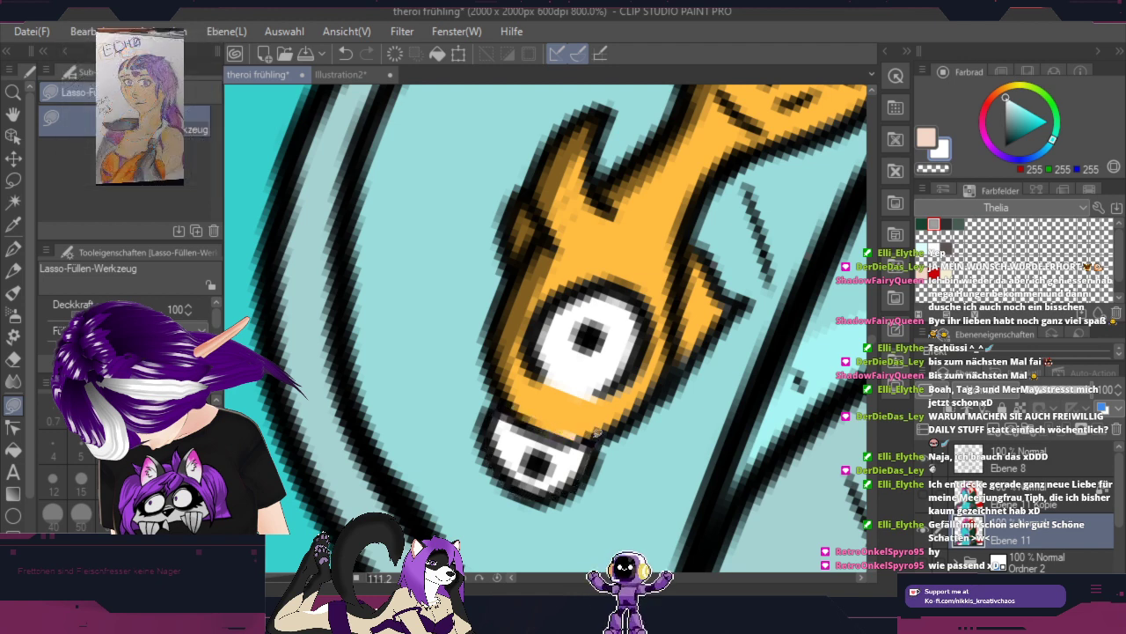
Step: Lasso-fill muted orange highlights (RGB 235, 182, 84) on the goldfish's dorsal fin, head edge and back
{"action": "left_click", "coordinate": [574, 419], "text": "alt"}
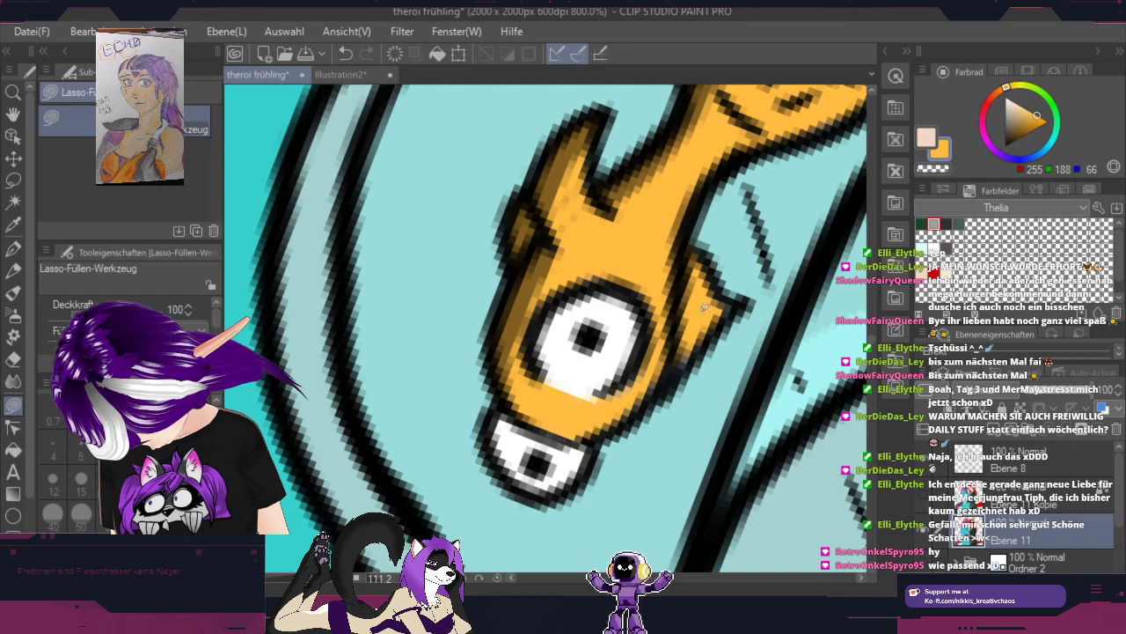
{"action": "key", "text": "r"}
{"action": "left_click_drag", "start_coordinate": [743, 376], "coordinate": [686, 290]}
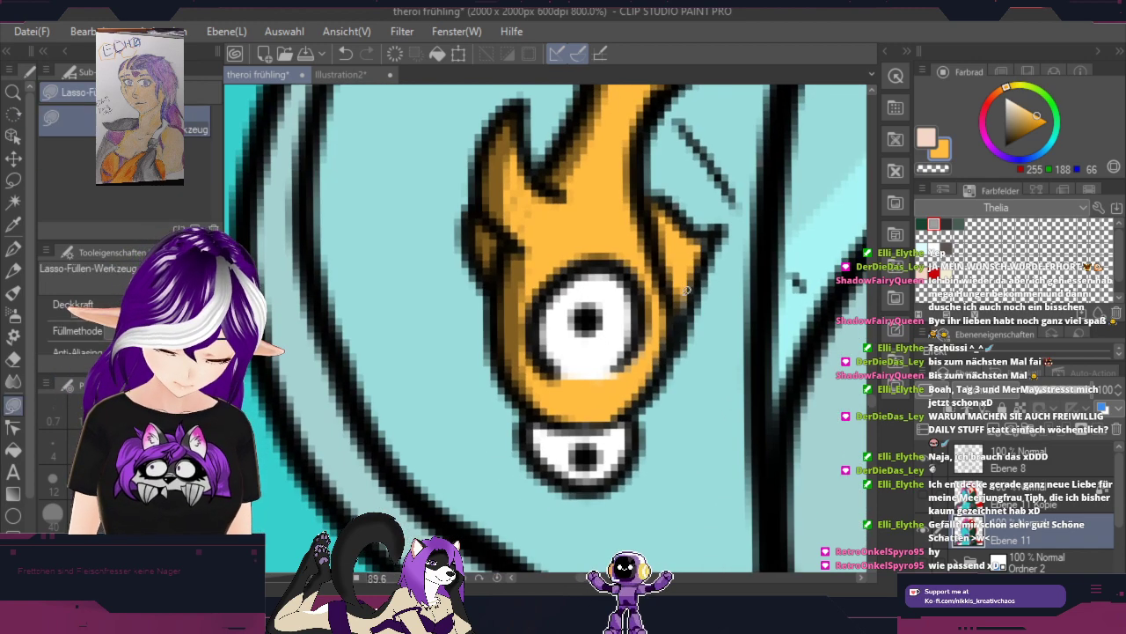
{"action": "left_click", "coordinate": [1025, 112]}
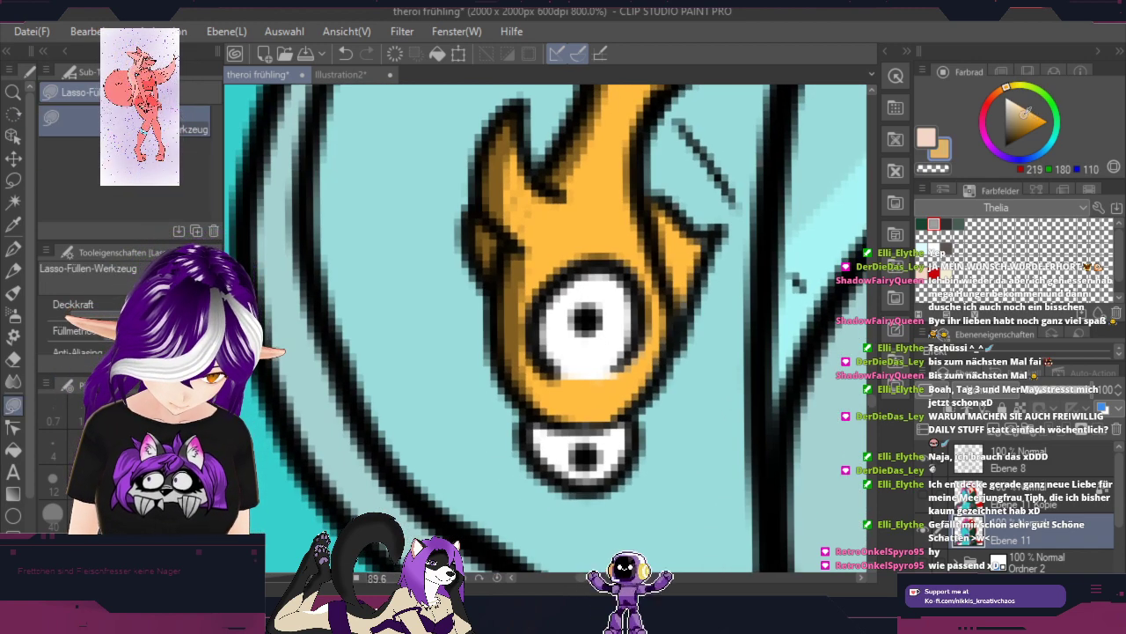
{"action": "left_click", "coordinate": [1028, 111]}
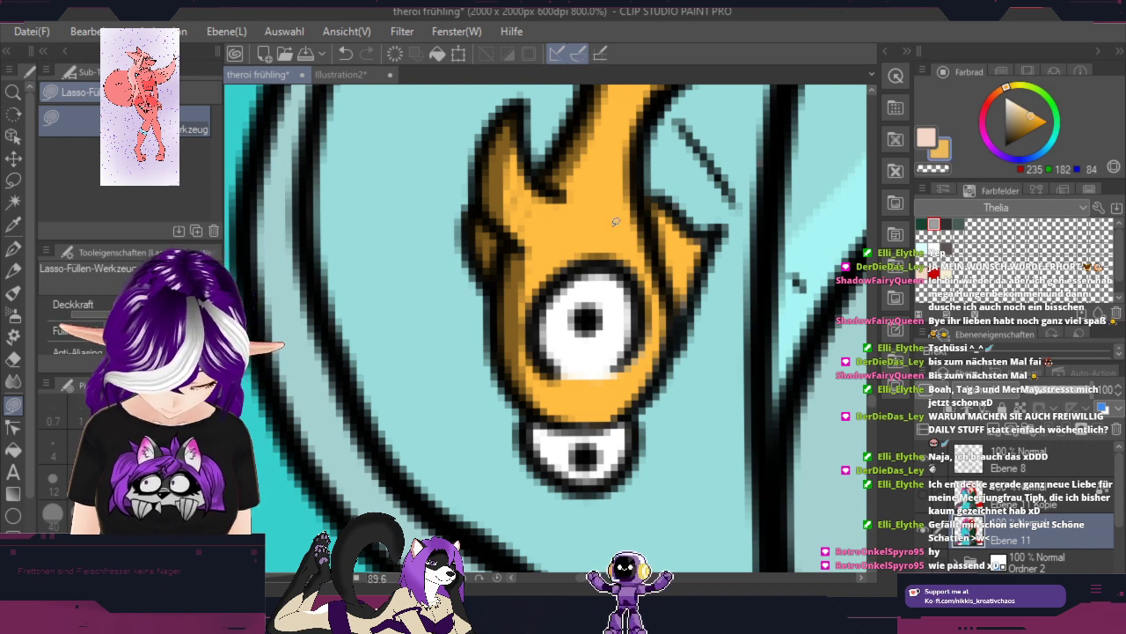
{"action": "mouse_move", "coordinate": [679, 224]}
{"action": "left_mouse_down"}
{"action": "mouse_move", "coordinate": [676, 310]}
{"action": "mouse_move", "coordinate": [694, 298]}
{"action": "mouse_move", "coordinate": [690, 231]}
{"action": "left_mouse_up"}
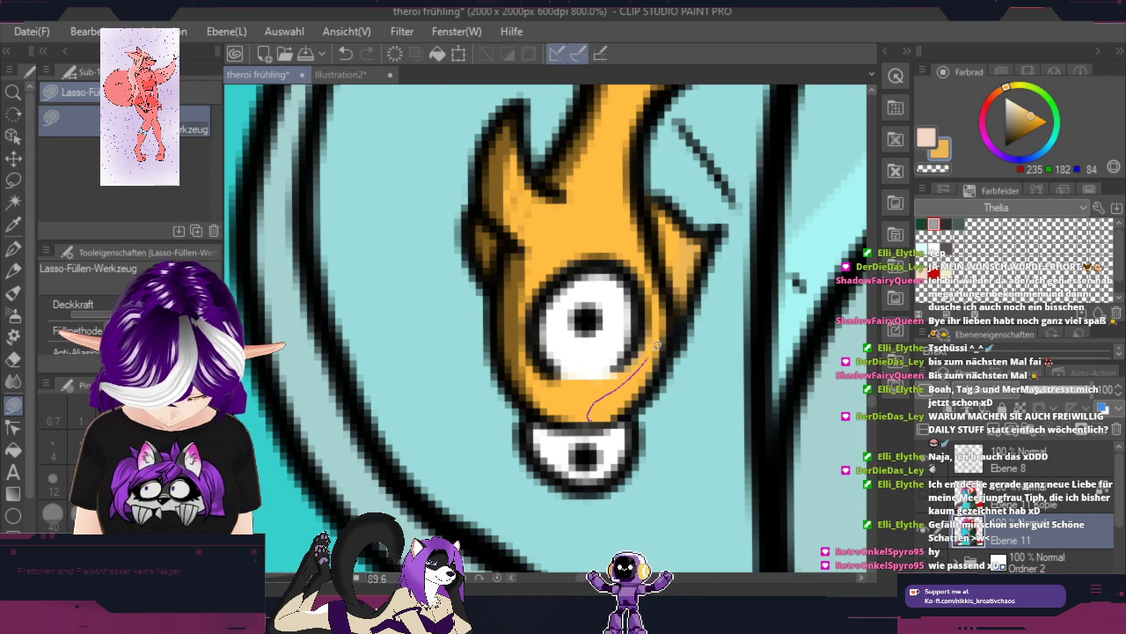
{"action": "key", "text": "space"}
{"action": "left_click_drag", "start_coordinate": [685, 337], "coordinate": [685, 481]}
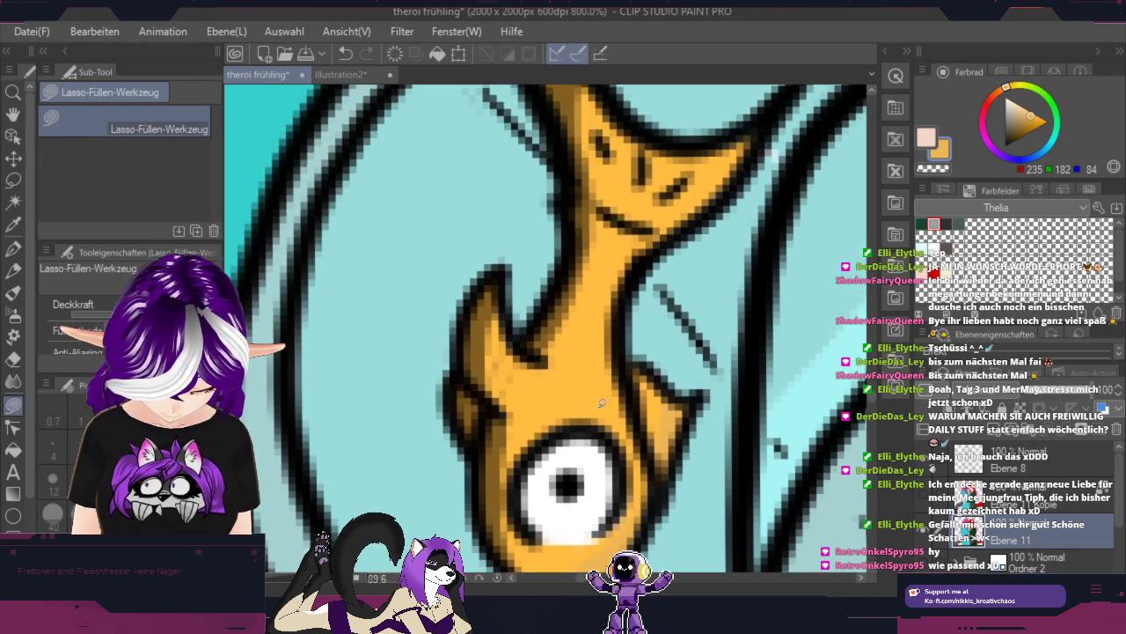
{"action": "mouse_move", "coordinate": [609, 431]}
{"action": "left_mouse_down"}
{"action": "mouse_move", "coordinate": [598, 304]}
{"action": "mouse_move", "coordinate": [650, 223]}
{"action": "mouse_move", "coordinate": [622, 342]}
{"action": "mouse_move", "coordinate": [637, 454]}
{"action": "left_mouse_up"}
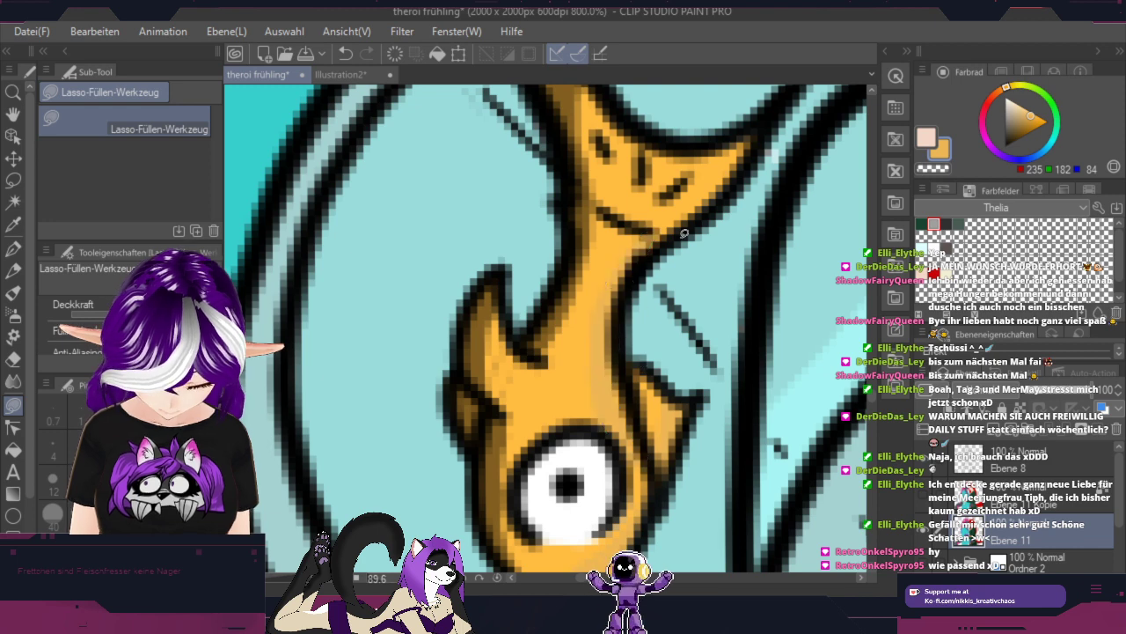
{"action": "key", "text": "space"}
{"action": "mouse_move", "coordinate": [684, 233]}
{"action": "left_mouse_down"}
{"action": "mouse_move", "coordinate": [600, 343]}
{"action": "mouse_move", "coordinate": [636, 213]}
{"action": "mouse_move", "coordinate": [556, 372]}
{"action": "mouse_move", "coordinate": [606, 291]}
{"action": "mouse_move", "coordinate": [696, 234]}
{"action": "mouse_move", "coordinate": [531, 408]}
{"action": "left_mouse_up"}
{"action": "left_click", "coordinate": [12, 407]}
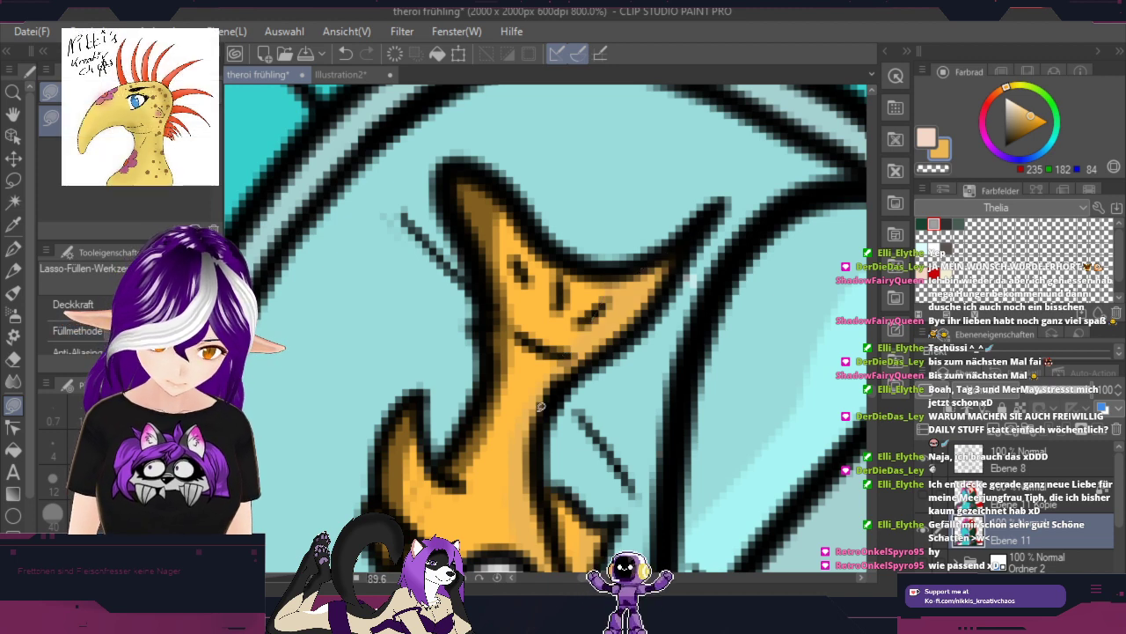
Step: Check the shaded fish bag within the overall picture, and look over both characters' faces, hair and upper robes
{"action": "scroll", "coordinate": [540, 407], "scroll_direction": "down", "scroll_amount": 3}
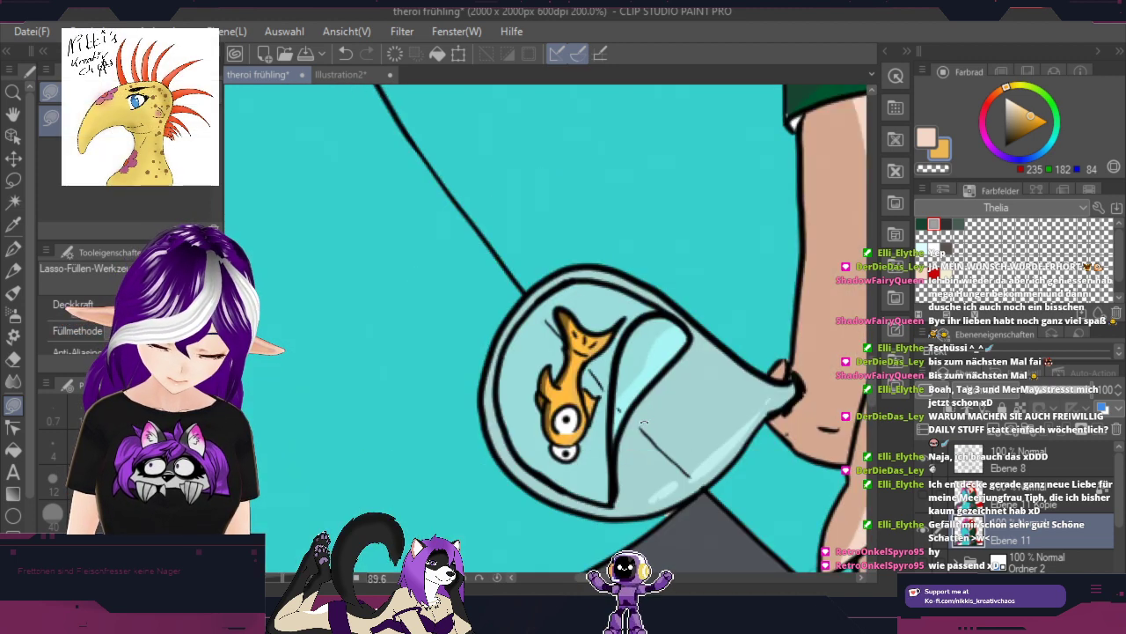
{"action": "left_click_drag", "start_coordinate": [645, 422], "coordinate": [784, 181]}
{"action": "scroll", "coordinate": [771, 202], "scroll_direction": "down", "scroll_amount": 1}
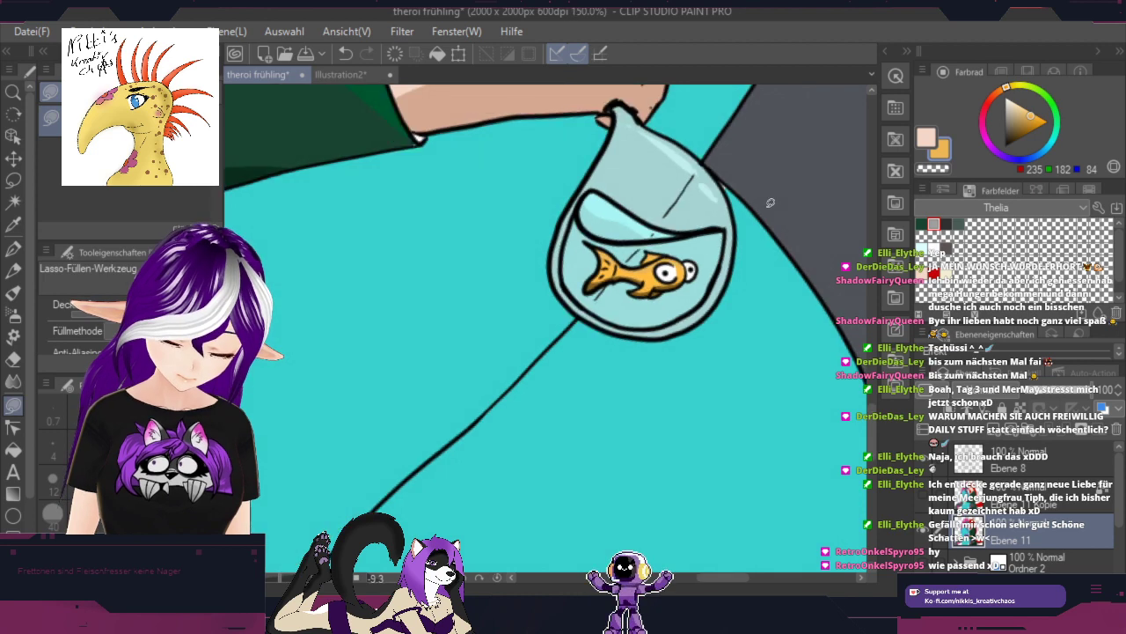
{"action": "scroll", "coordinate": [770, 203], "scroll_direction": "down", "scroll_amount": 3}
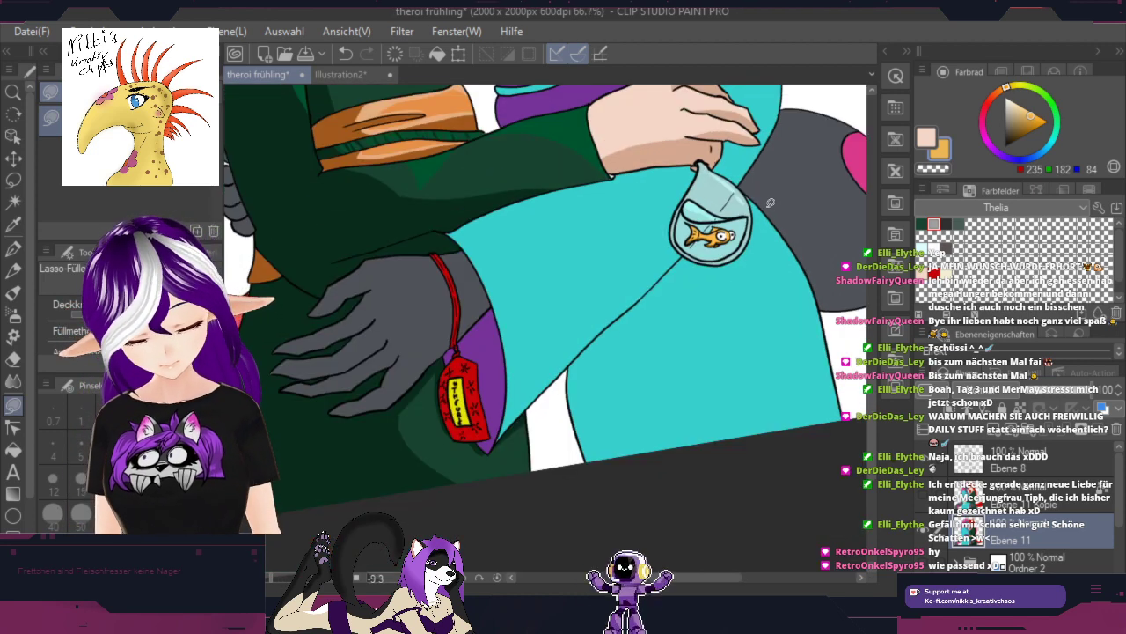
{"action": "key", "text": "space"}
{"action": "left_click_drag", "start_coordinate": [545, 284], "coordinate": [525, 488]}
{"action": "left_click_drag", "start_coordinate": [709, 154], "coordinate": [656, 435]}
{"action": "left_click_drag", "start_coordinate": [631, 291], "coordinate": [680, 506]}
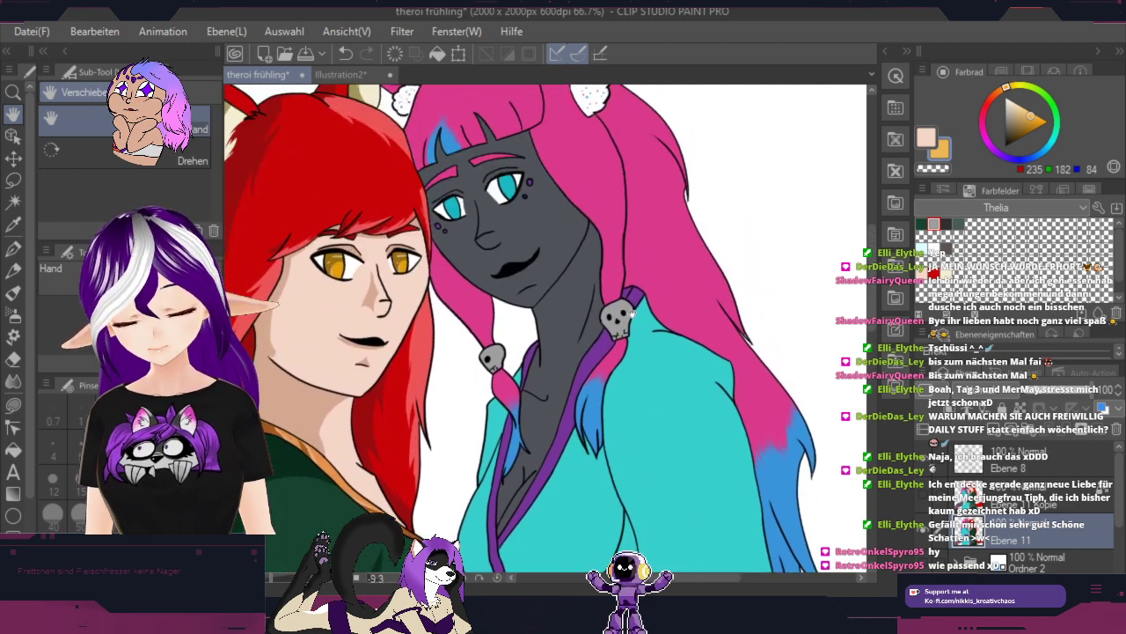
Step: Inspect both characters at close range, from their faces and hair through the robes and sashes to the hands and goldfish bag
{"action": "left_click_drag", "start_coordinate": [591, 301], "coordinate": [688, 429]}
{"action": "left_click_drag", "start_coordinate": [641, 396], "coordinate": [584, 311]}
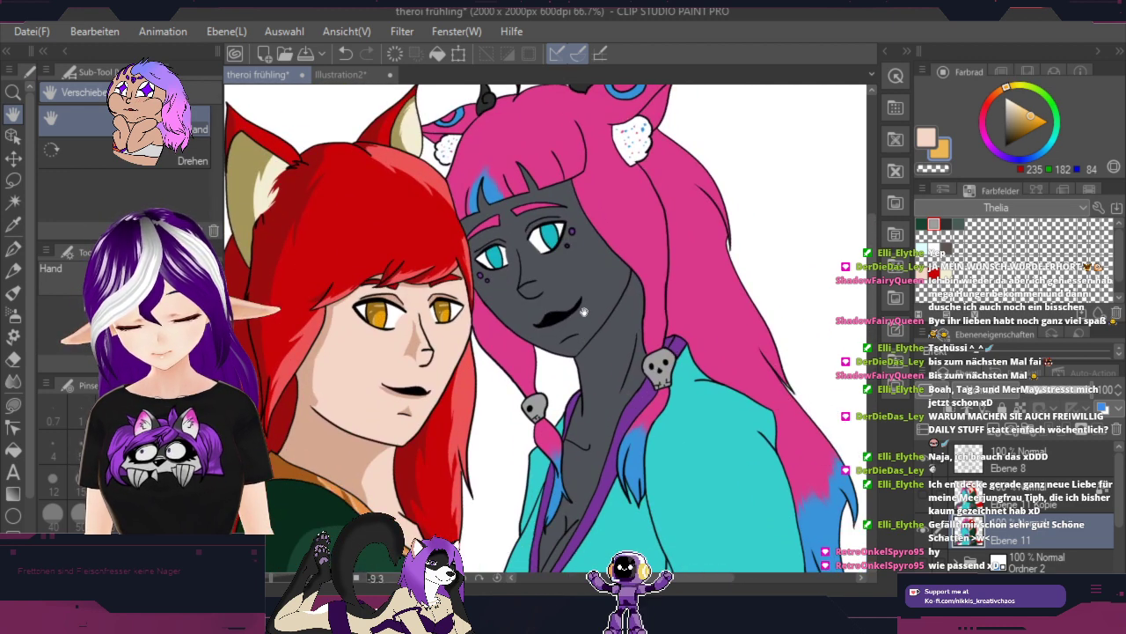
{"action": "left_click_drag", "start_coordinate": [715, 303], "coordinate": [615, 368]}
{"action": "key", "text": "shift+space"}
{"action": "left_click_drag", "start_coordinate": [731, 232], "coordinate": [731, 272]}
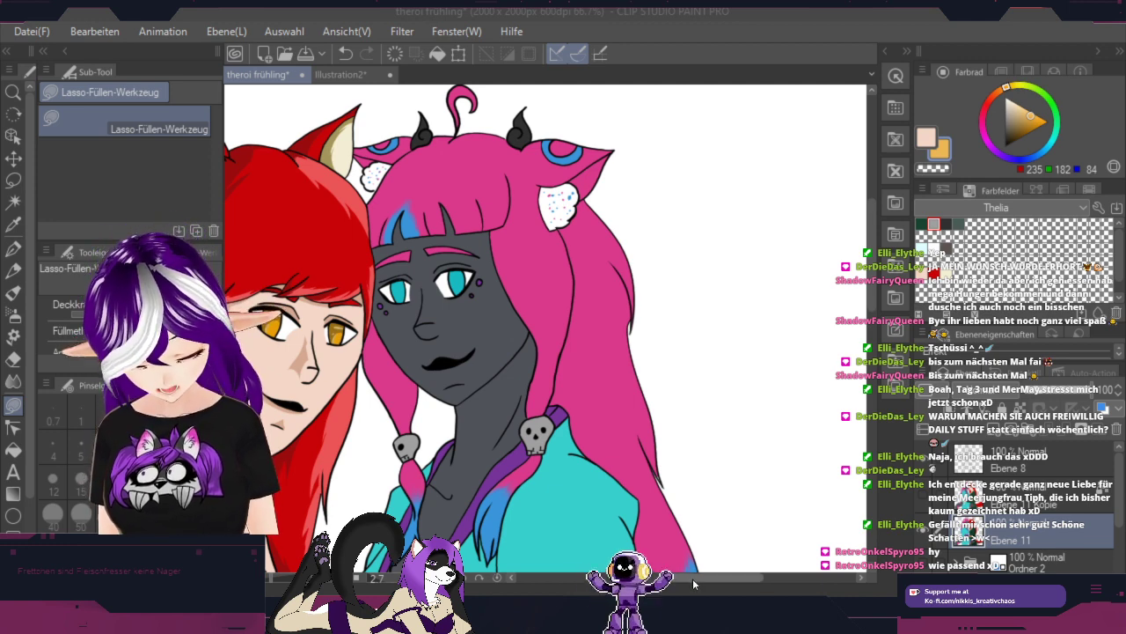
{"action": "left_click_drag", "start_coordinate": [696, 577], "coordinate": [654, 577]}
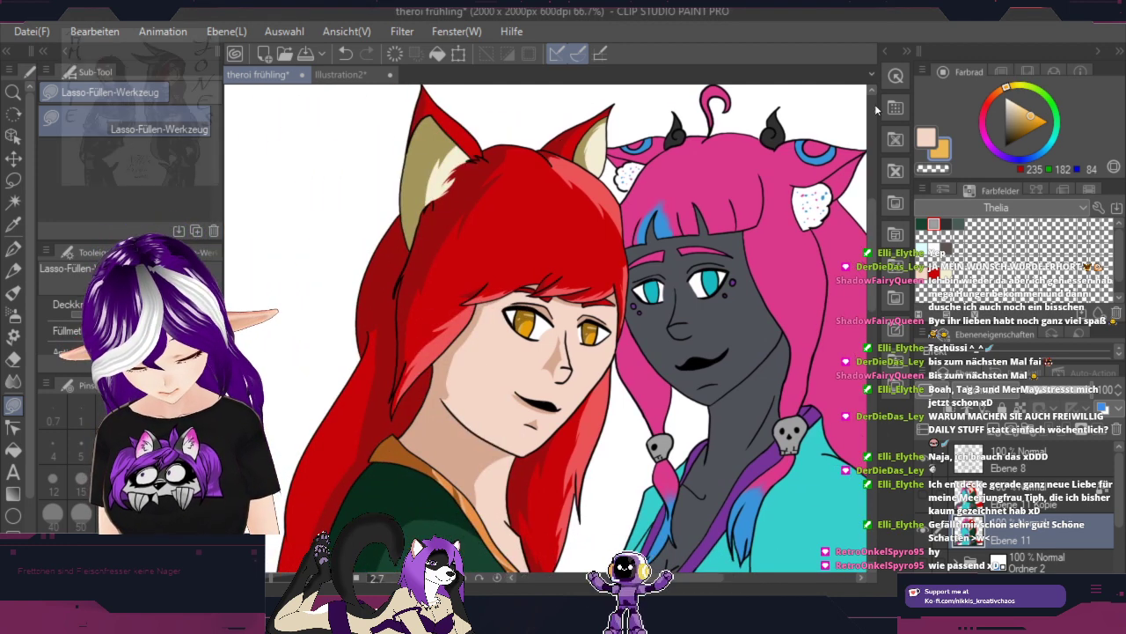
{"action": "scroll", "coordinate": [866, 274], "scroll_direction": "down", "scroll_amount": 3}
{"action": "scroll", "coordinate": [867, 275], "scroll_direction": "down", "scroll_amount": 9}
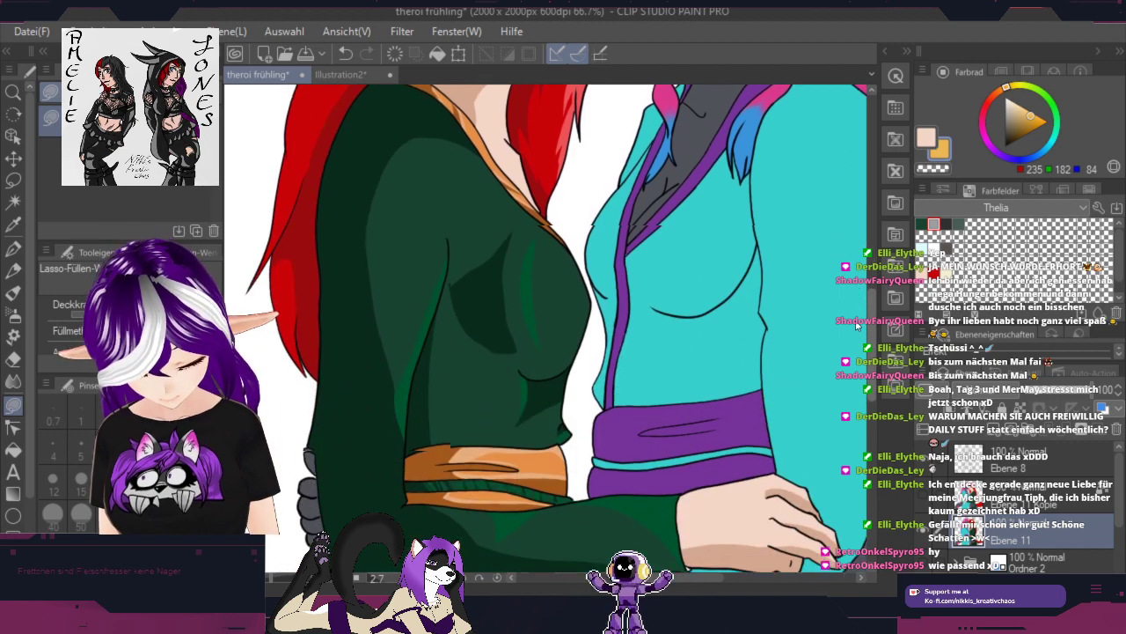
{"action": "scroll", "coordinate": [858, 380], "scroll_direction": "down", "scroll_amount": 3}
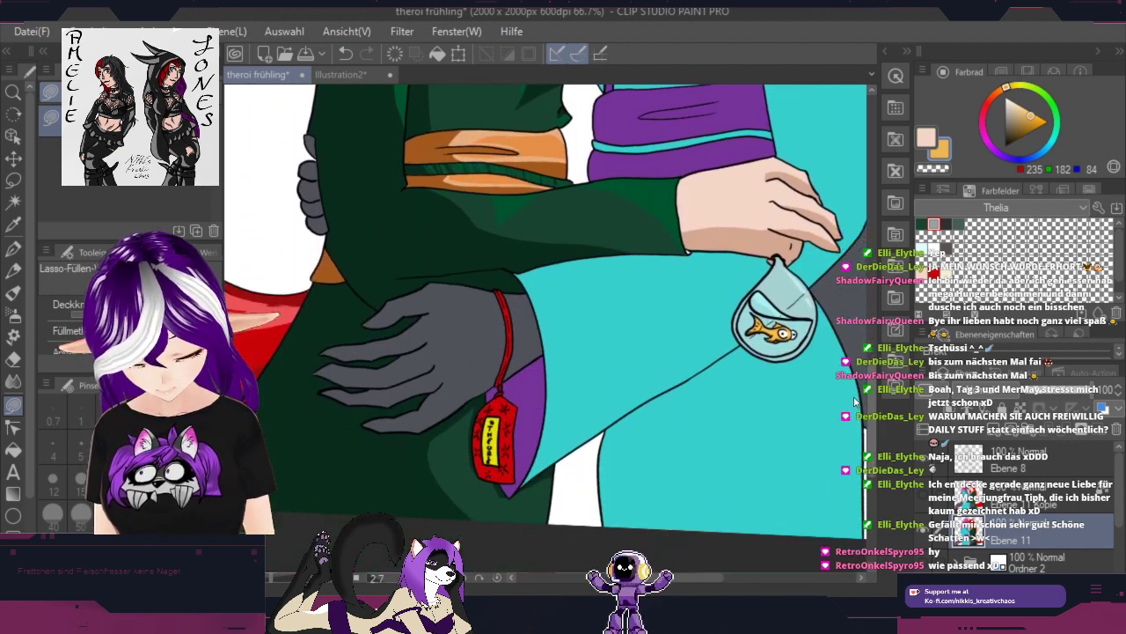
Step: Review the whole composition with both characters and their tails, and save the "theroi frühling" illustration
{"action": "scroll", "coordinate": [870, 272], "scroll_direction": "up", "scroll_amount": 8}
{"action": "left_click_drag", "start_coordinate": [870, 272], "coordinate": [871, 249]}
{"action": "scroll", "coordinate": [863, 249], "scroll_direction": "down", "scroll_amount": 2}
{"action": "key", "text": "space"}
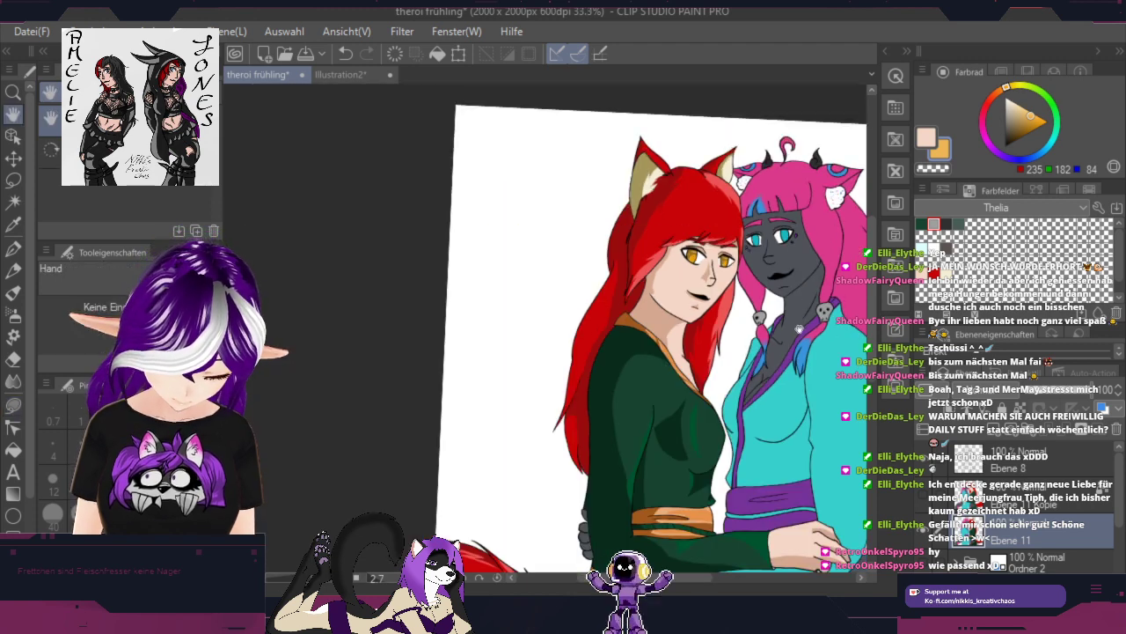
{"action": "left_click_drag", "start_coordinate": [820, 286], "coordinate": [647, 187]}
{"action": "scroll", "coordinate": [779, 298], "scroll_direction": "down", "scroll_amount": 1}
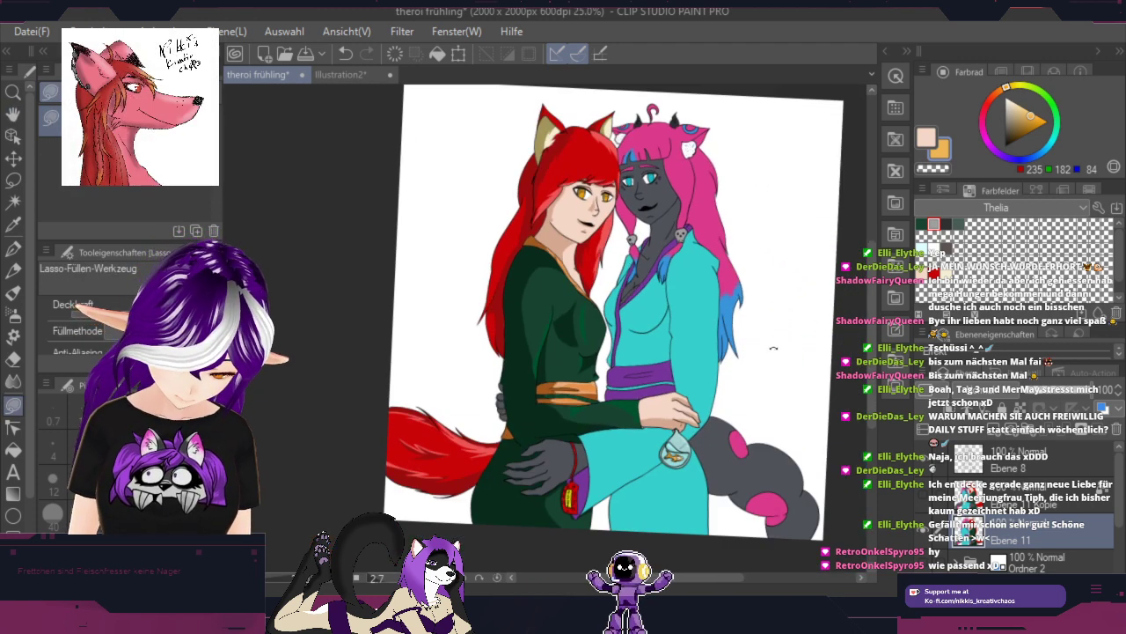
{"action": "key", "text": "shift+space"}
{"action": "left_click_drag", "start_coordinate": [773, 347], "coordinate": [728, 309]}
{"action": "key", "text": "space"}
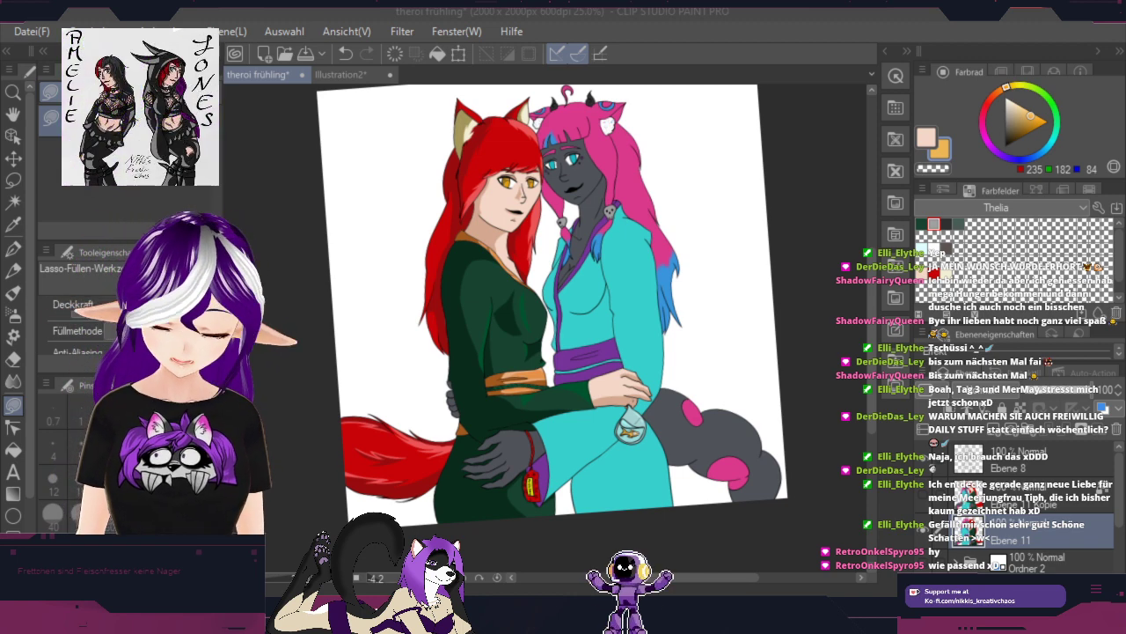
{"action": "left_click", "coordinate": [306, 58]}
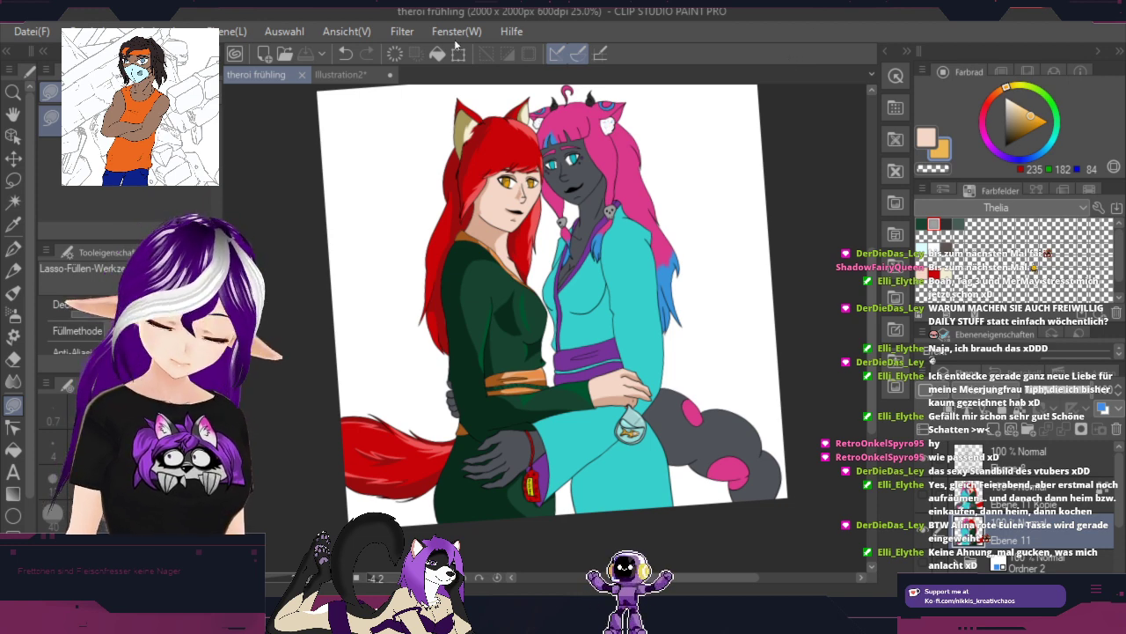
{"action": "left_click", "coordinate": [31, 31]}
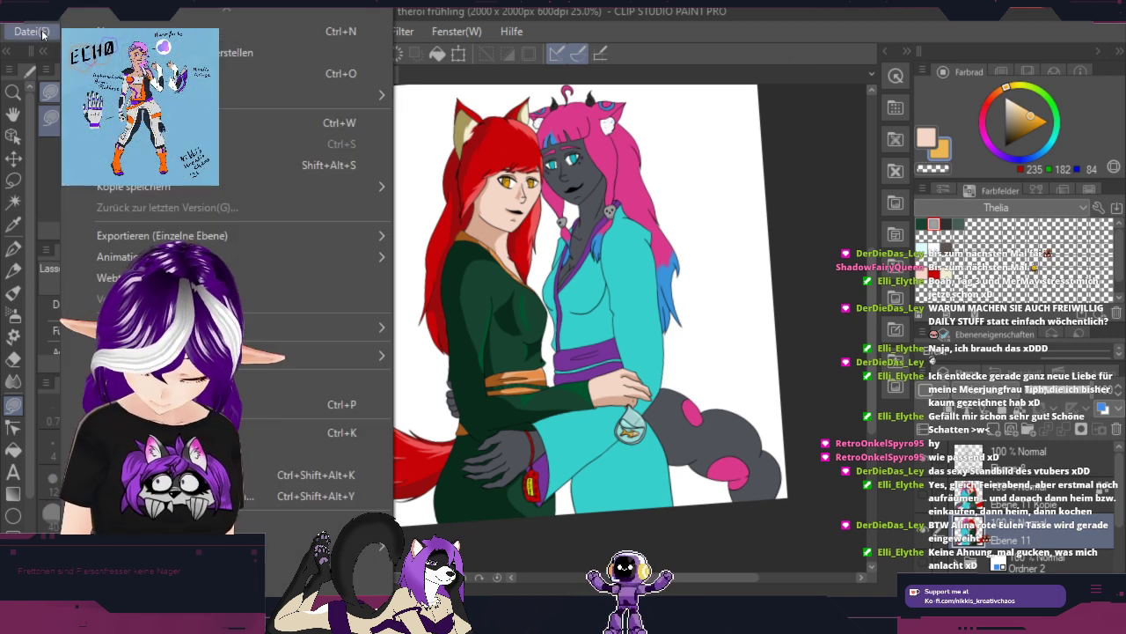
{"action": "mouse_move", "coordinate": [513, 31]}
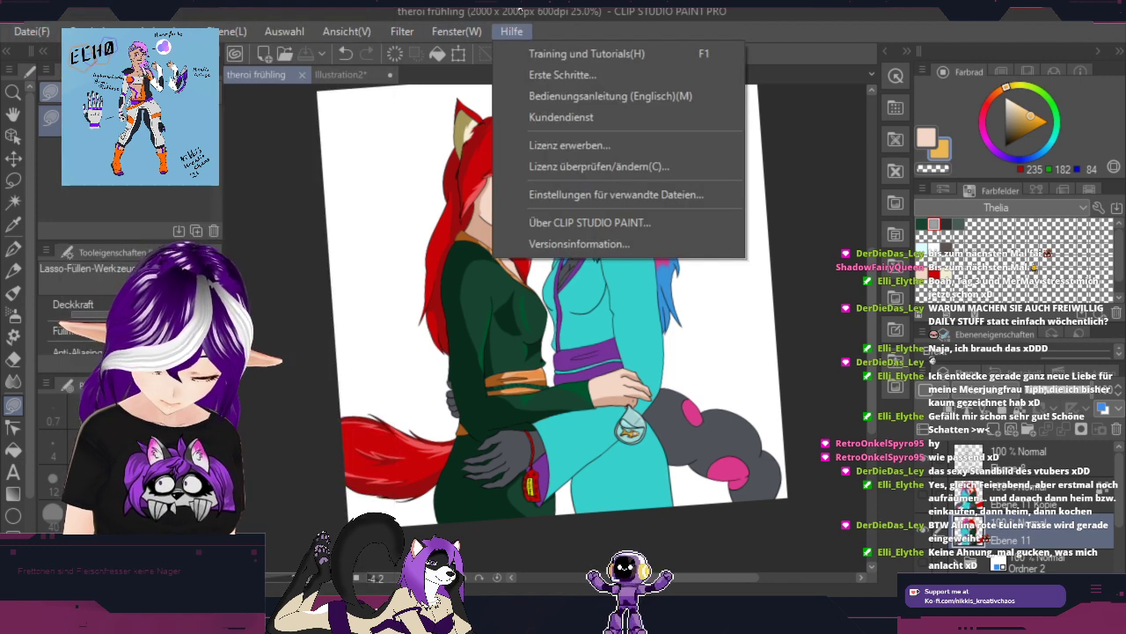
{"action": "left_click", "coordinate": [421, 15]}
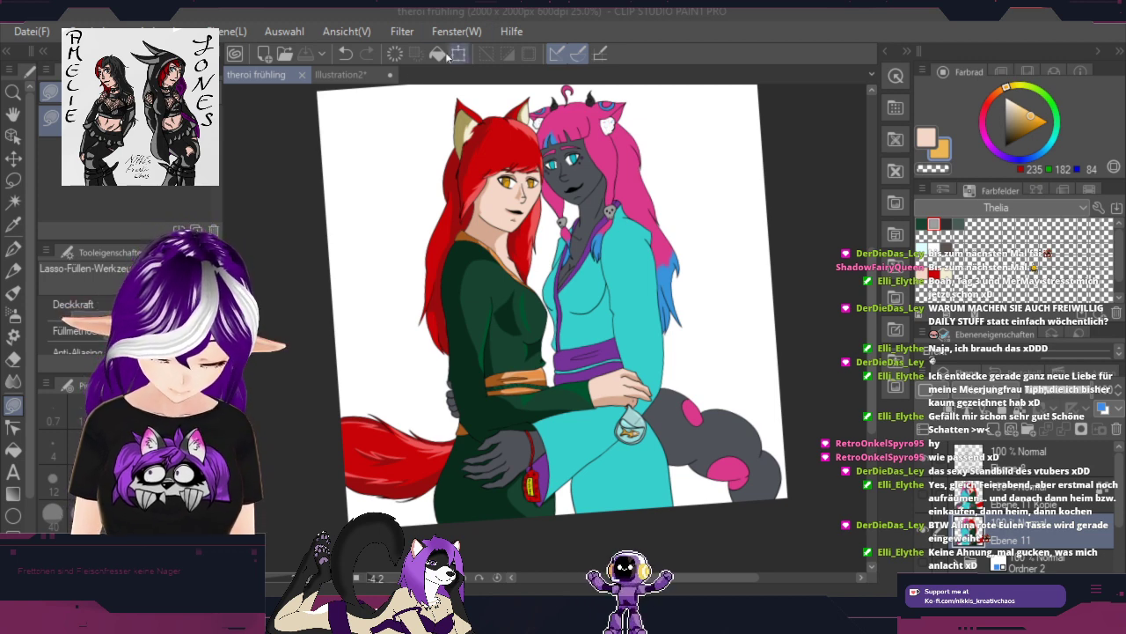
Step: Close the Illustration2 document and discard its unsaved changes
{"action": "left_click", "coordinate": [388, 76]}
{"action": "left_click", "coordinate": [391, 77]}
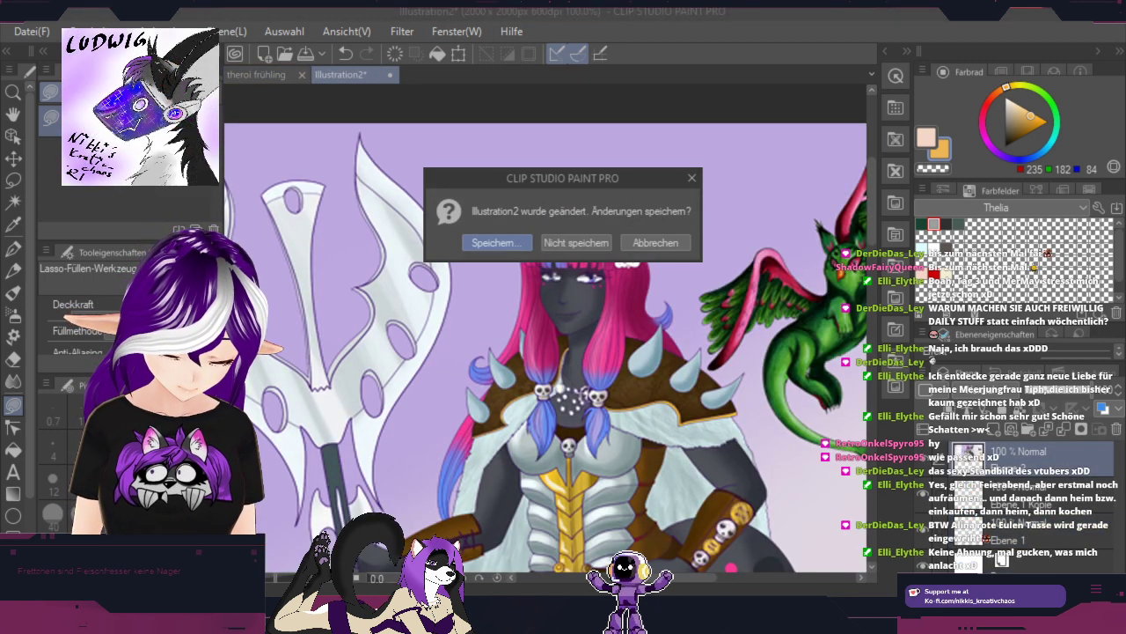
{"action": "left_click", "coordinate": [576, 243]}
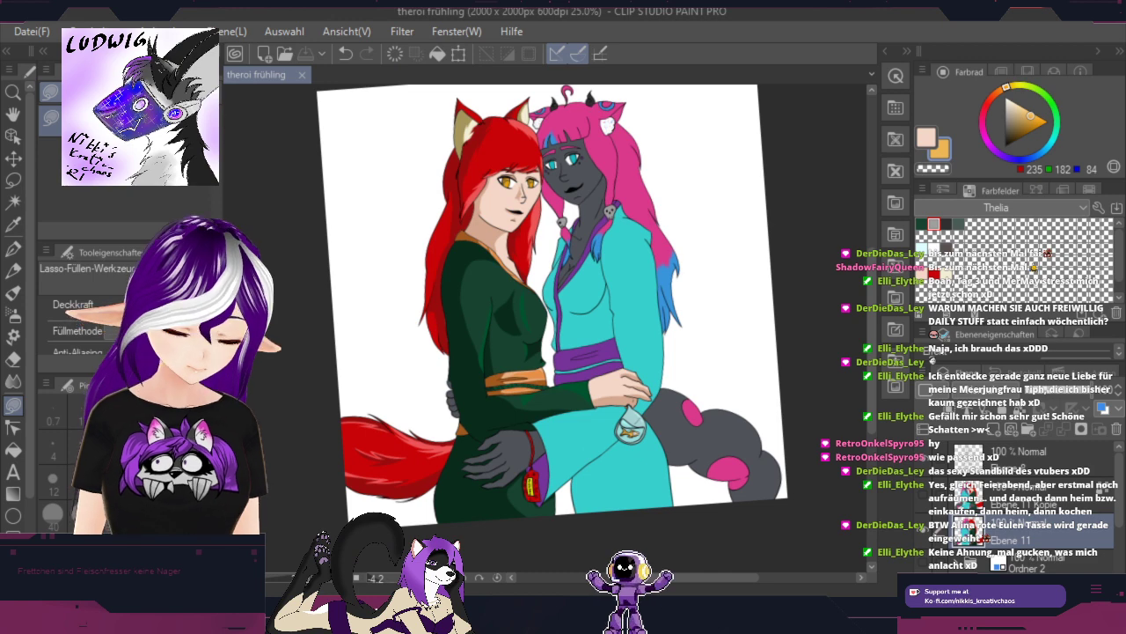